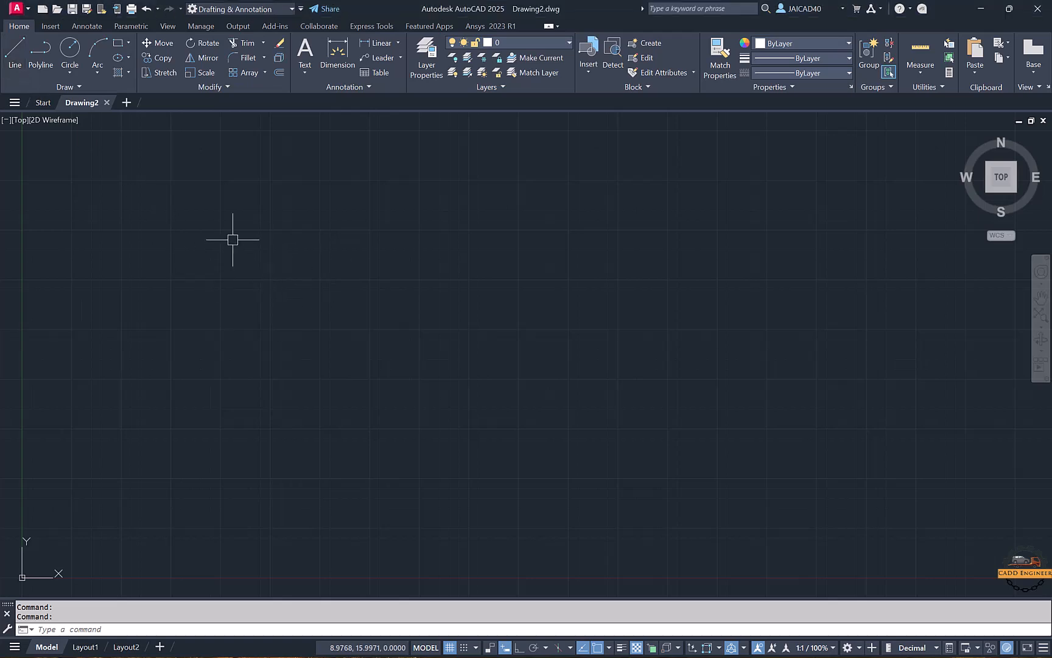
Step: Draw an open chain of four connected lines: one rising, one horizontal, a short one sloping down and a long one sloping back underneath
click(23, 67)
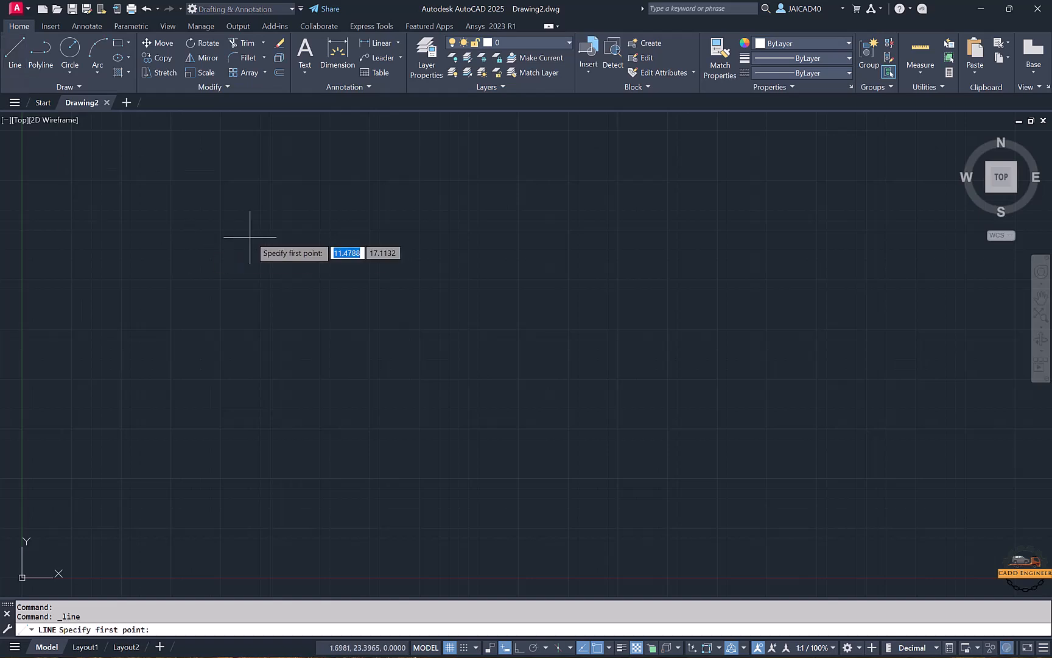
click(269, 280)
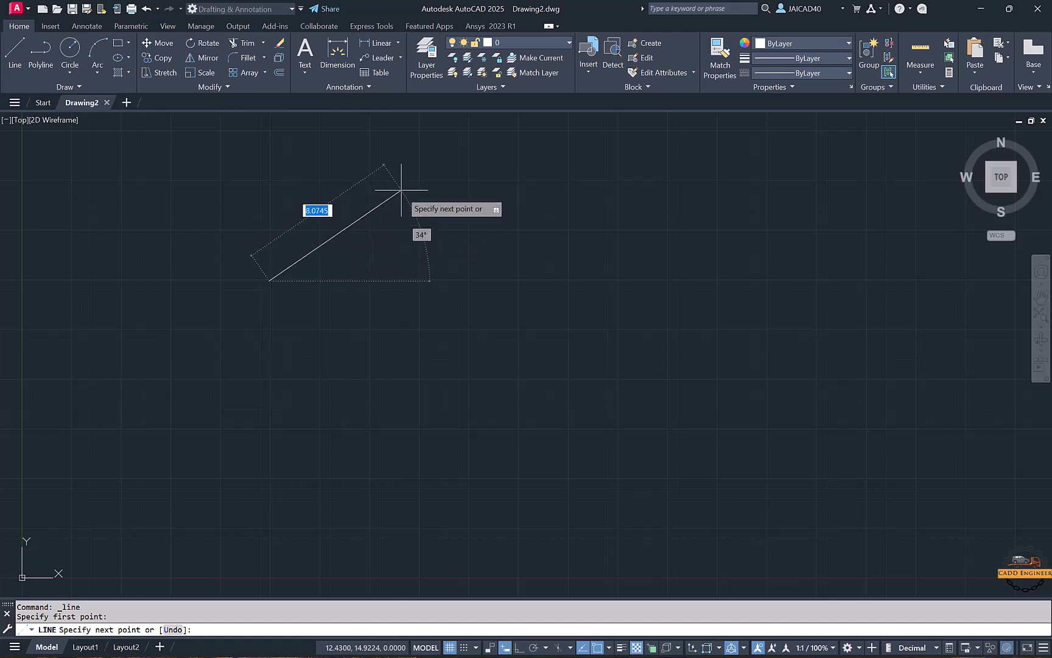
click(366, 177)
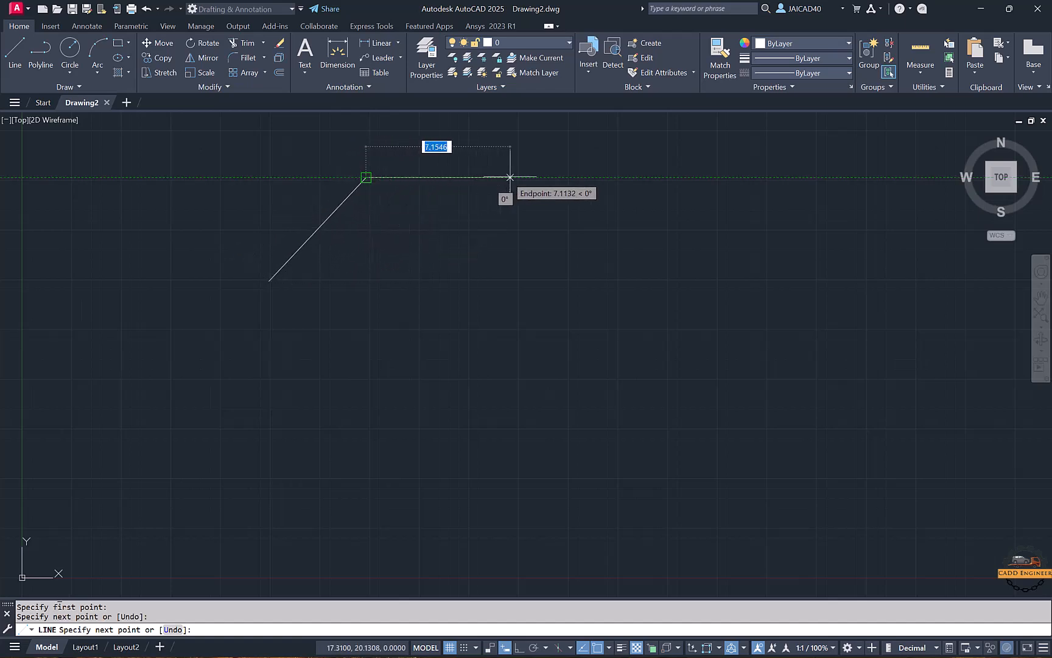
click(552, 177)
click(574, 242)
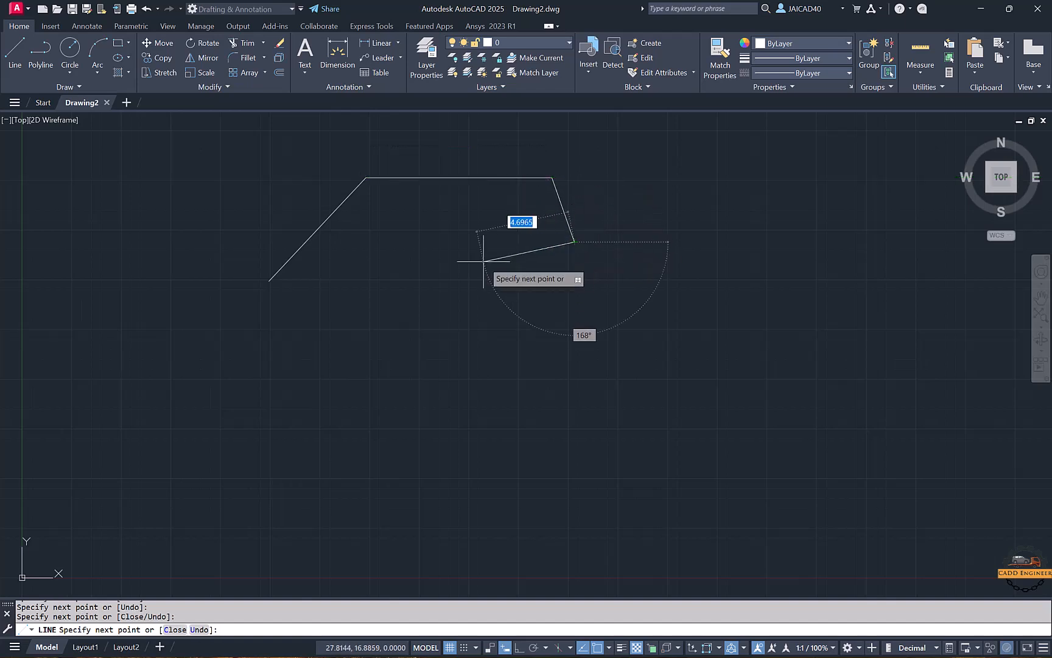
click(440, 303)
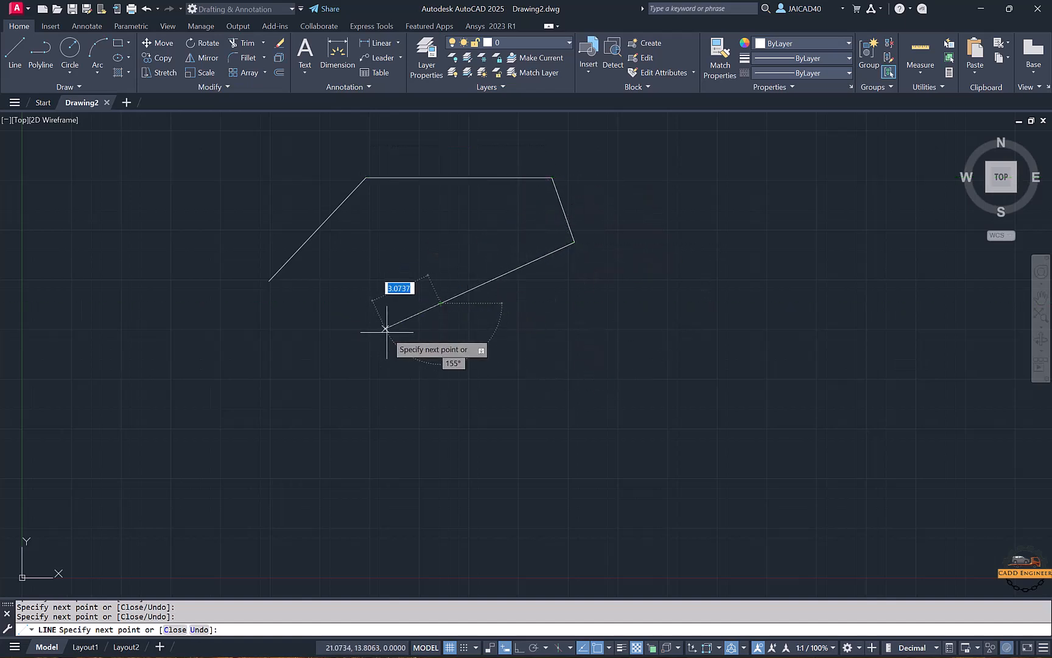
key(Escape)
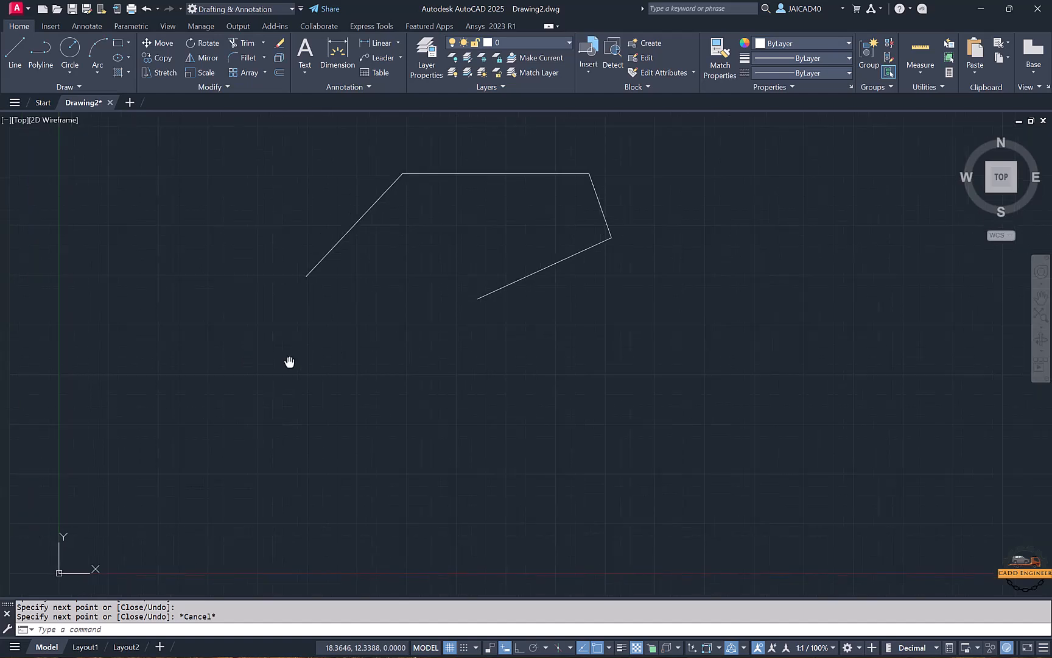
Step: Start a second line chain left of the first, with a nearly horizontal segment about 7.4 units long and one sloping down to the right
scroll(289, 362, up, 2)
middle_drag(336, 360, 290, 436)
scroll(290, 436, down, 2)
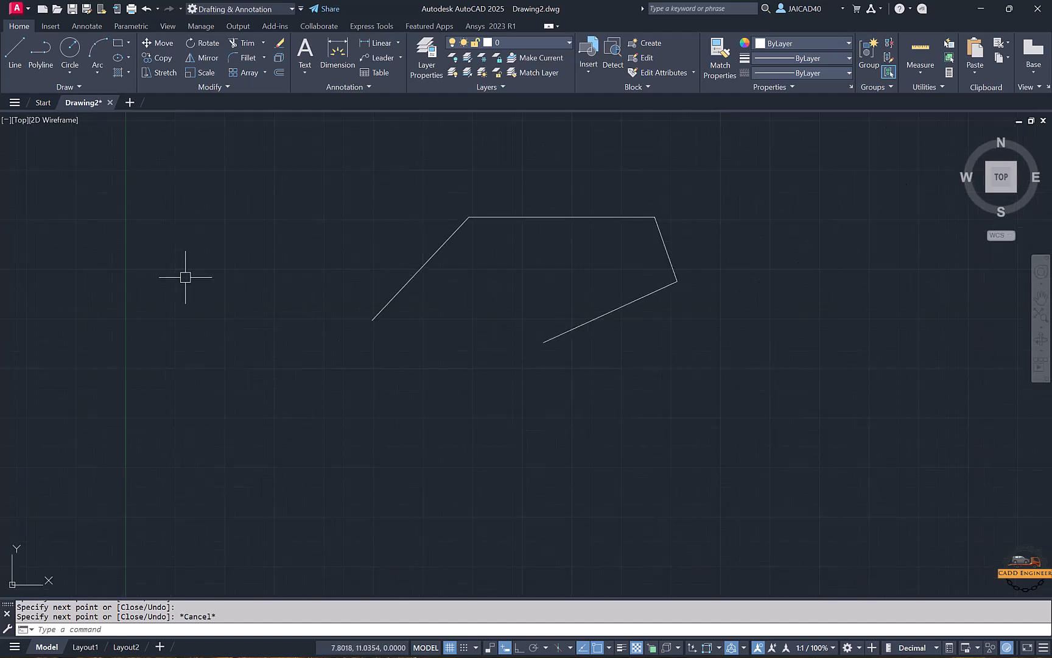
click(15, 49)
middle_drag(170, 265, 423, 293)
click(166, 255)
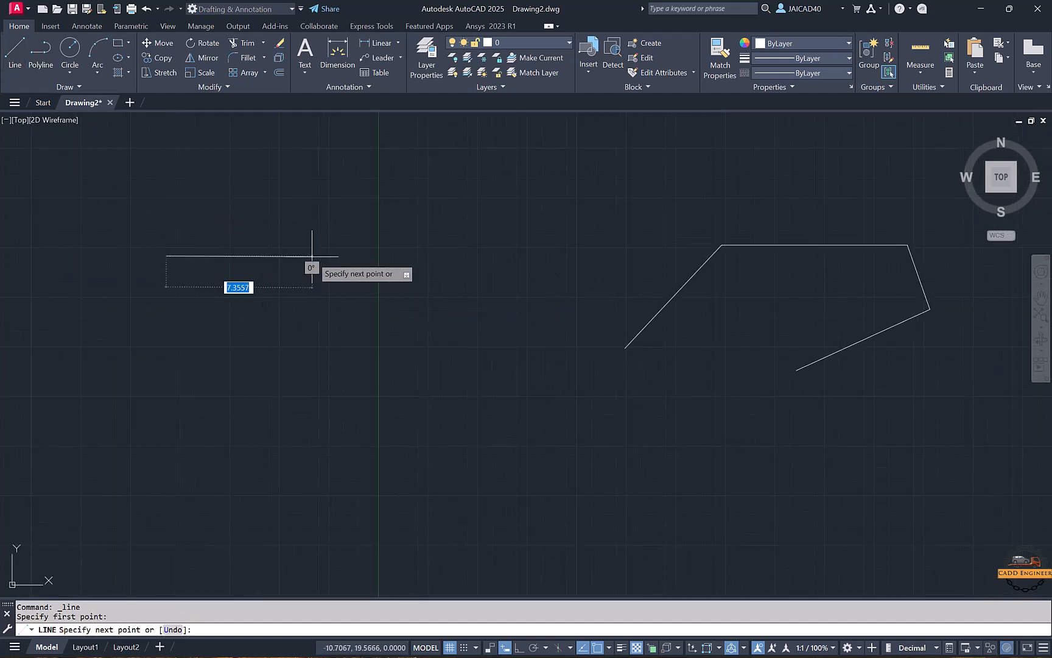
click(313, 257)
click(378, 363)
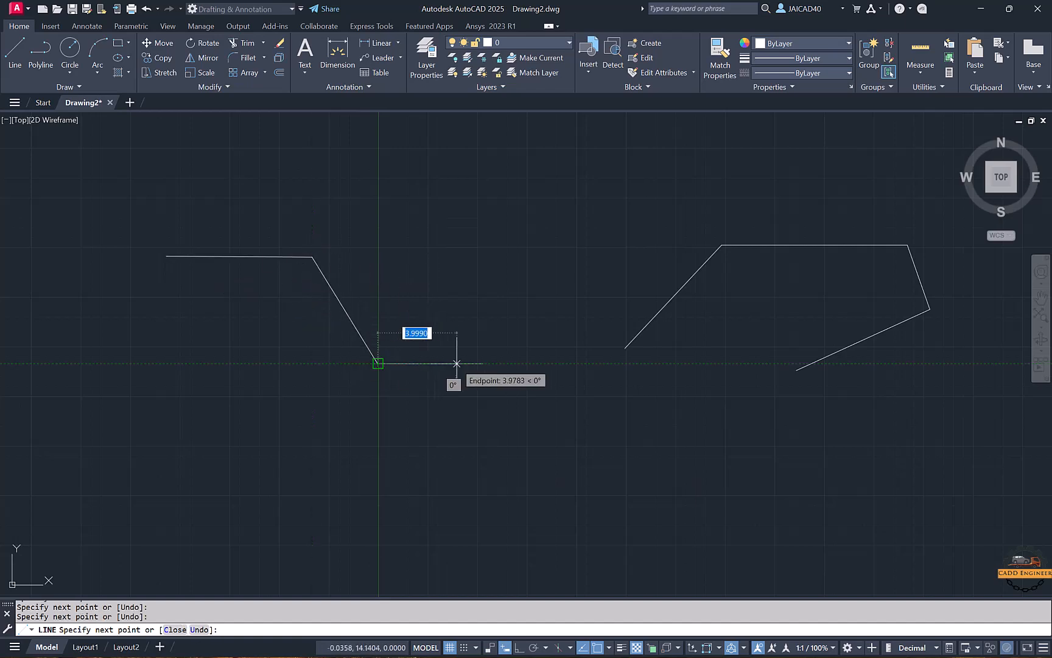
Step: Add a horizontal and a rising segment to the second chain, and remove both with the Line command's Undo option
click(478, 364)
click(531, 277)
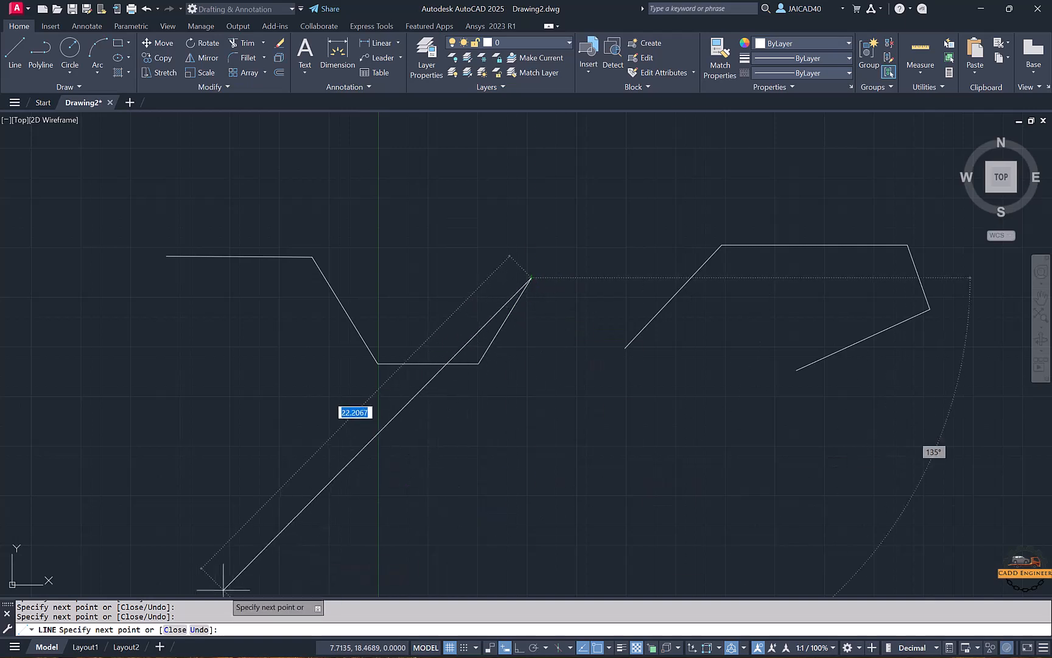
click(200, 629)
text(u)
key(Return)
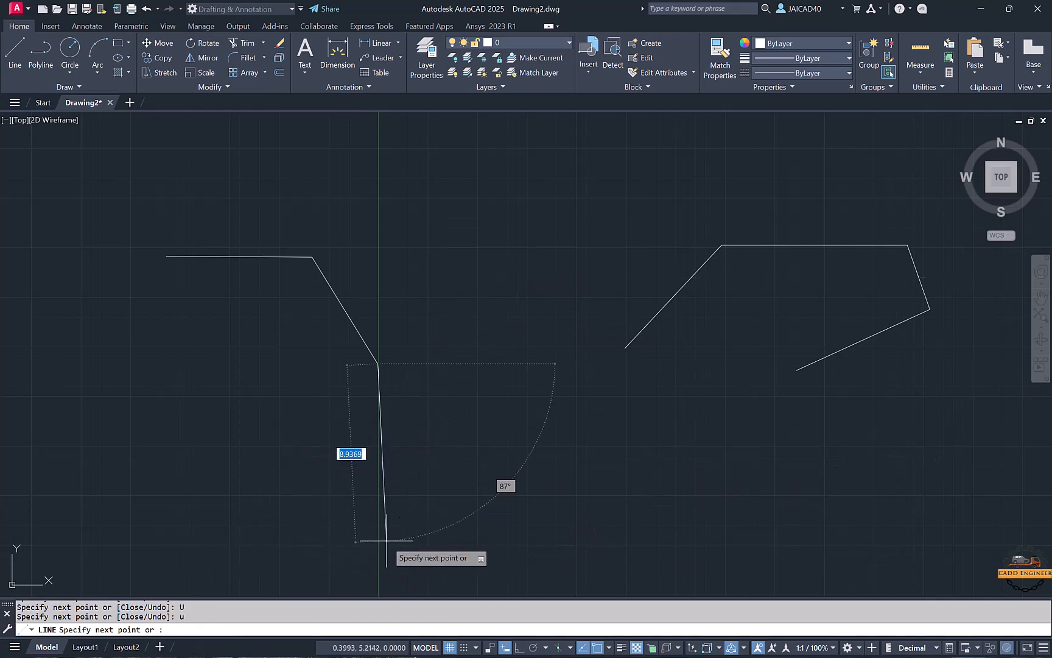
Step: Add a segment sloping down to the left and a horizontal segment, and finish the five-sided outline with the Close option
click(292, 426)
click(194, 426)
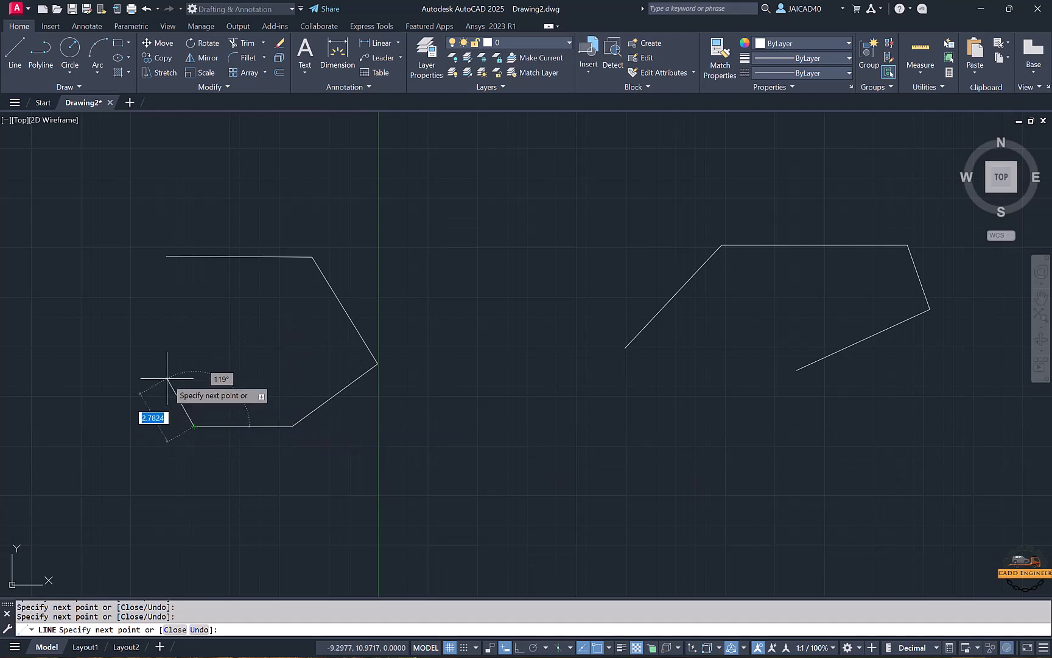
click(175, 631)
Step: Start a third line chain left of the closed shape with three freehand zigzag segments
middle_drag(215, 365, 320, 335)
scroll(320, 336, down, 2)
middle_drag(230, 330, 295, 323)
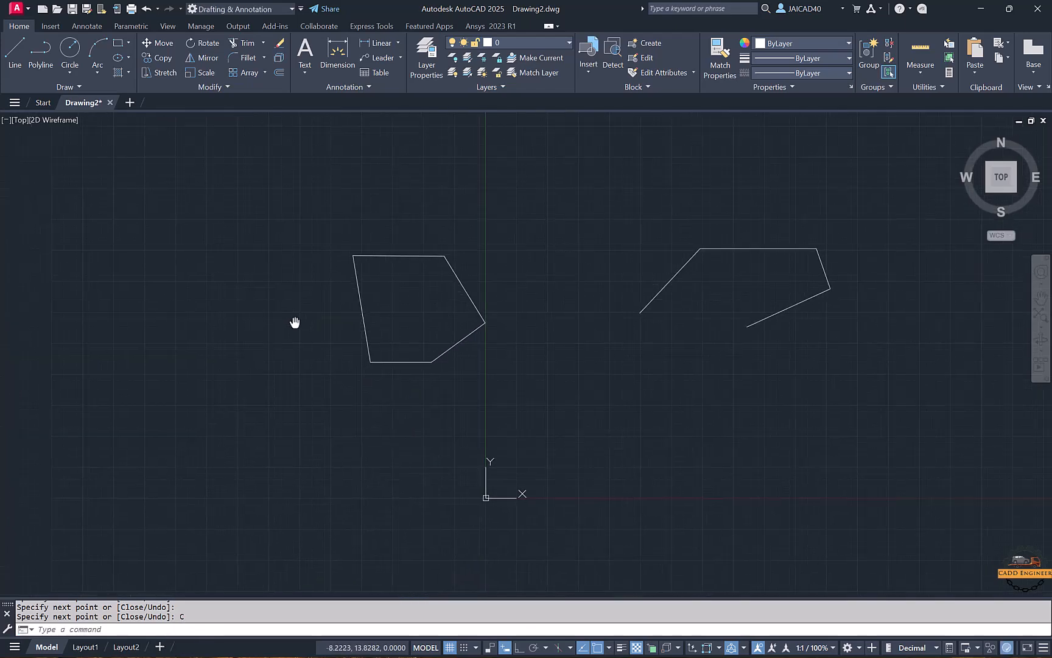
click(18, 53)
middle_drag(109, 209, 192, 228)
click(150, 229)
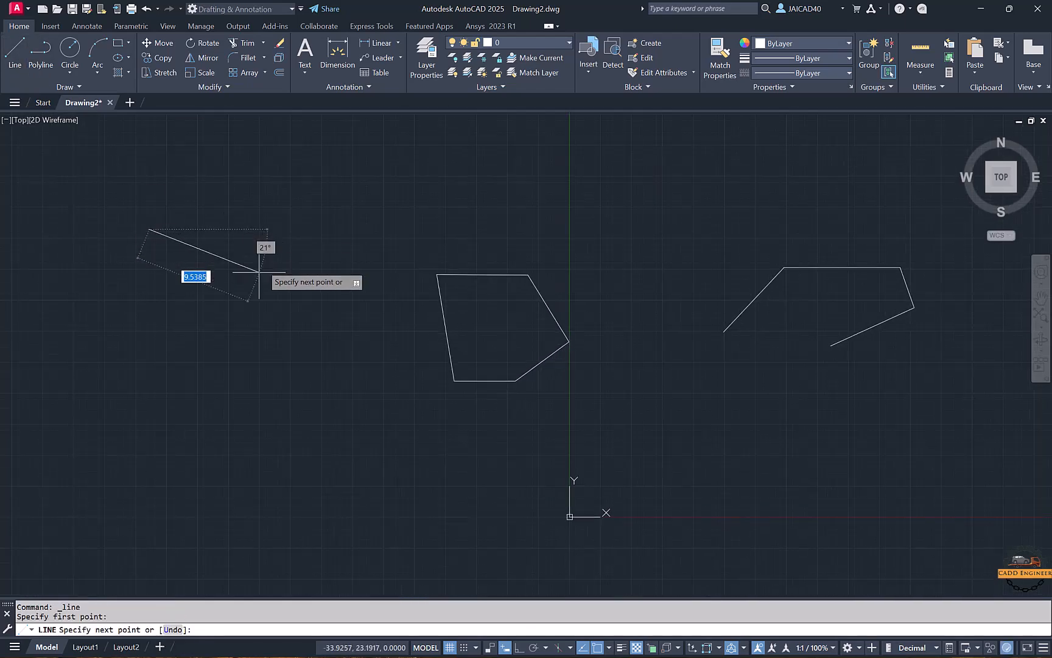
click(266, 259)
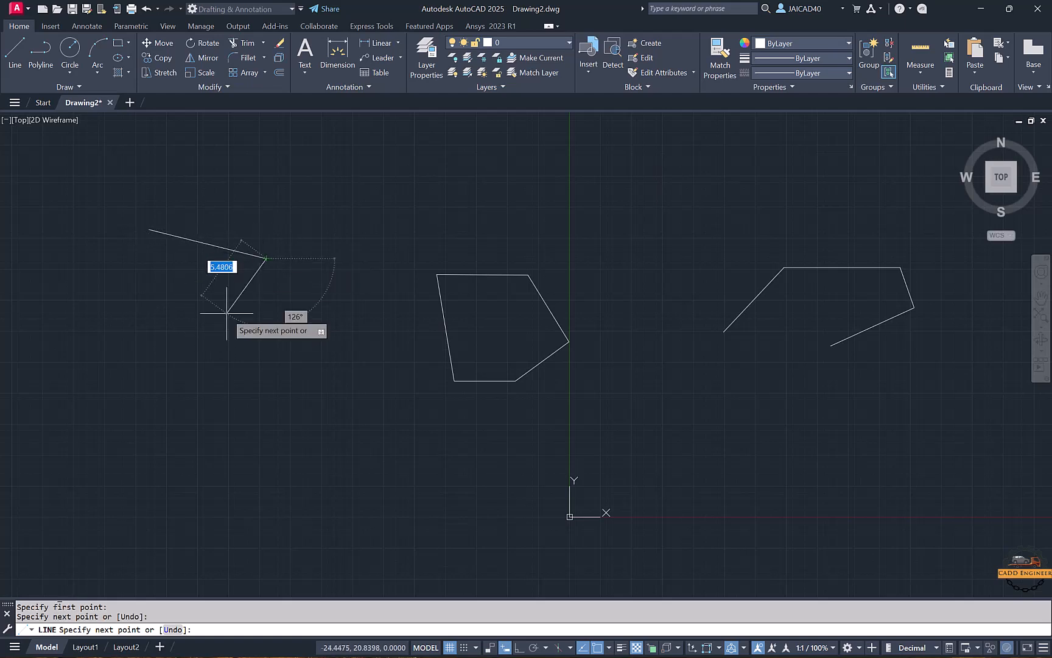
click(198, 366)
click(308, 378)
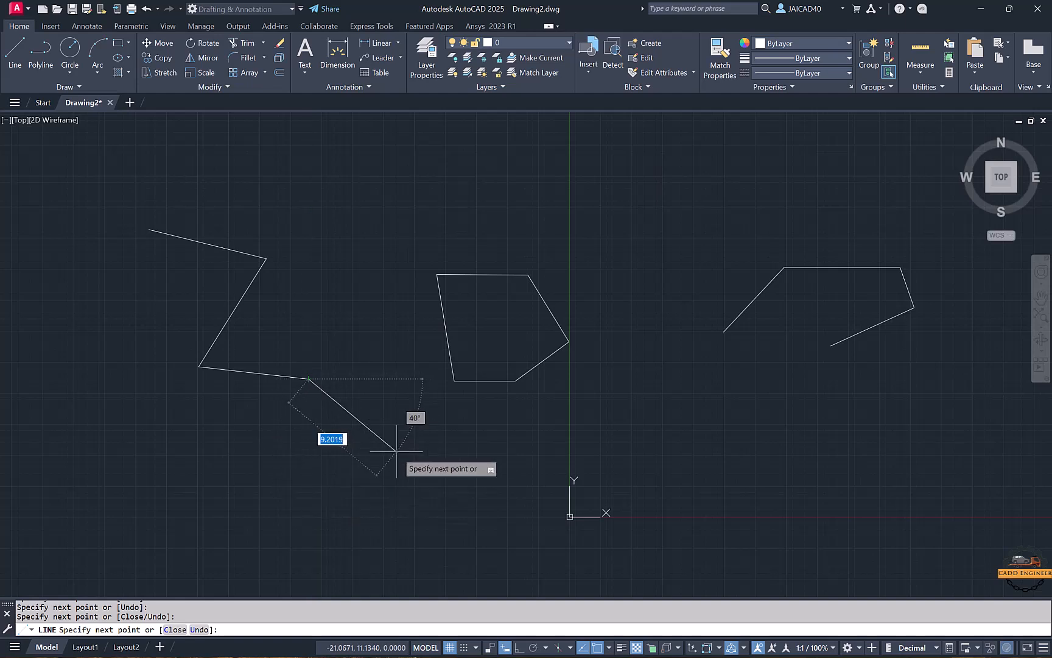
Step: Turn on Ortho mode and extend the zigzag chain with alternating vertical and horizontal segments along the outline's lower part
middle_drag(308, 491, 326, 421)
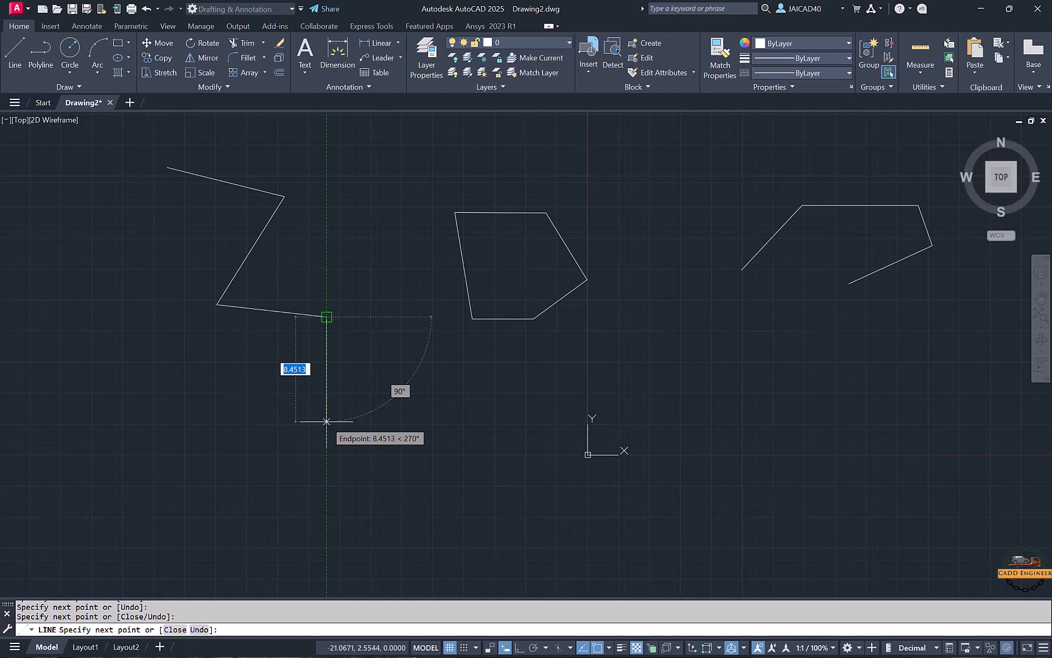
click(519, 649)
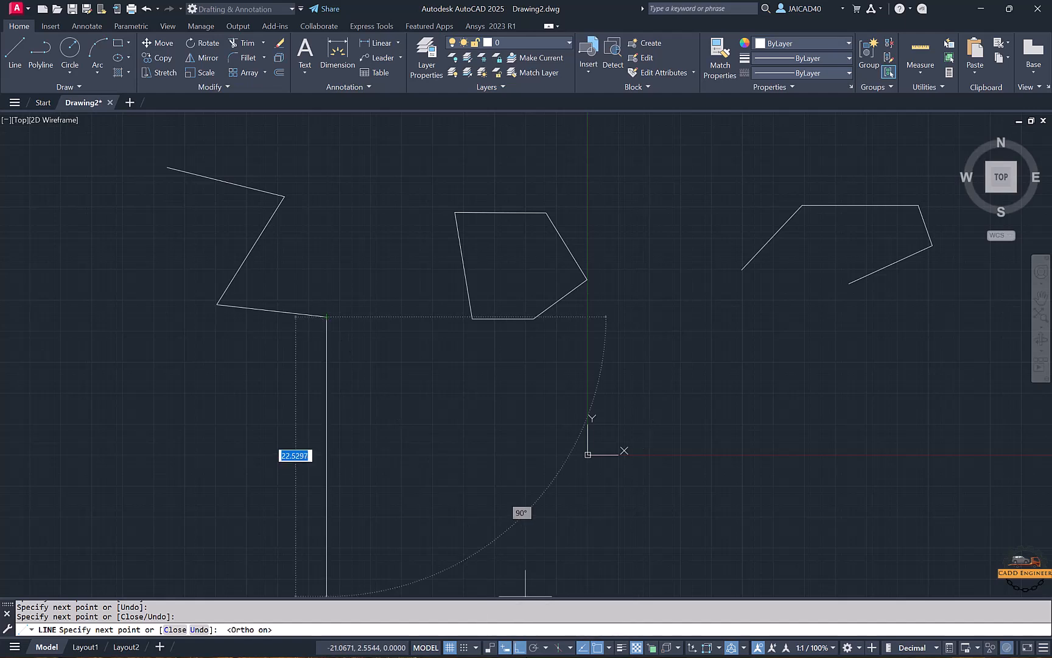
click(356, 429)
click(195, 429)
click(195, 509)
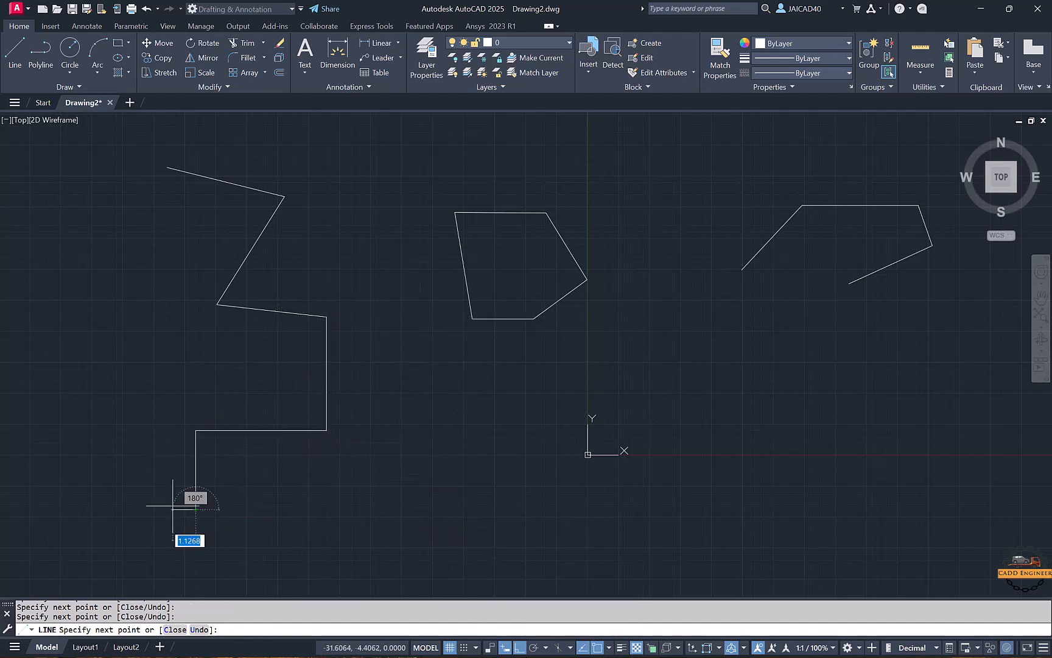
click(127, 509)
Step: Continue the outline upward with stepped vertical and horizontal segments and join it to its starting point with a sloping segment
click(126, 382)
click(68, 383)
click(69, 275)
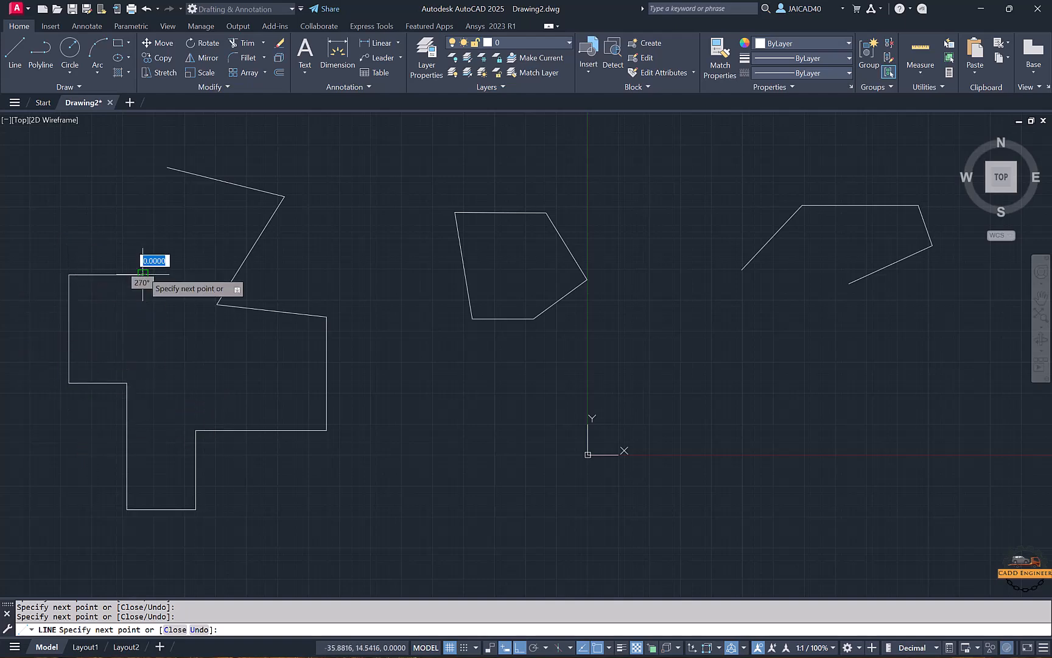
click(144, 274)
click(143, 166)
click(167, 168)
key(Return)
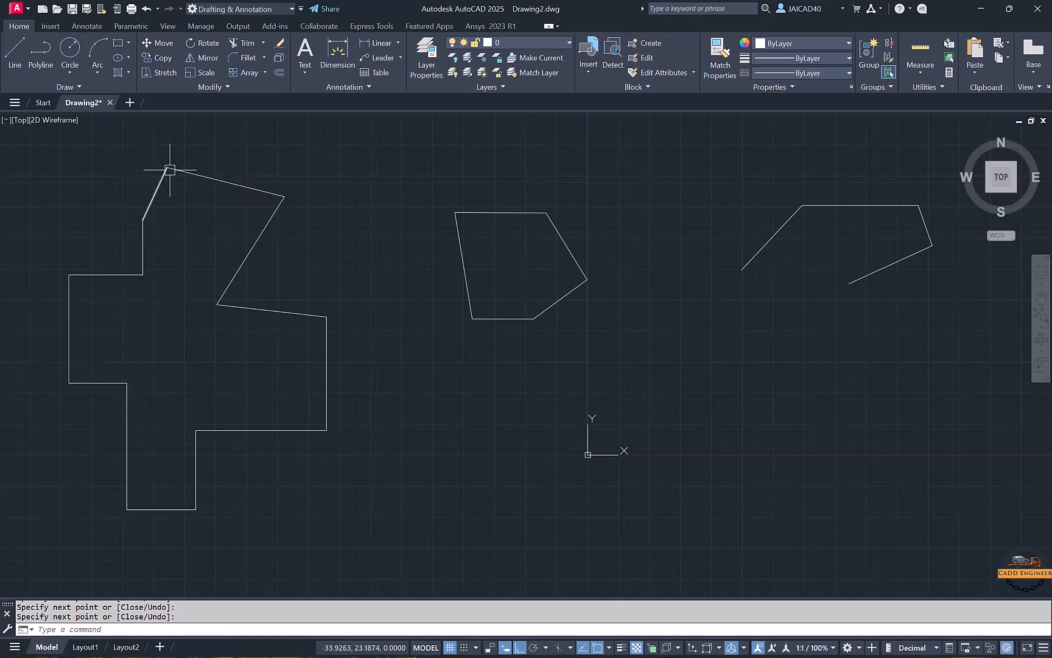
Step: Check the two line segments of the stepped outline's left vertical edge by selecting them, and clear the selection
mouse_move(302, 188)
middle_down()
mouse_move(360, 207)
mouse_move(435, 212)
middle_up()
middle_drag(54, 220, 258, 217)
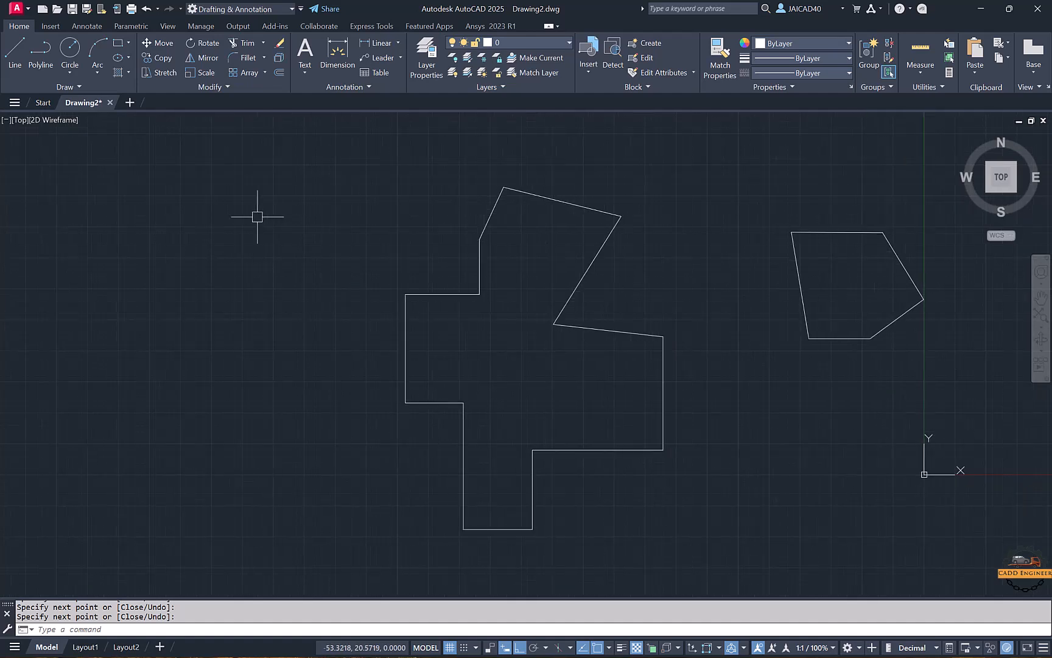
middle_drag(209, 246, 269, 244)
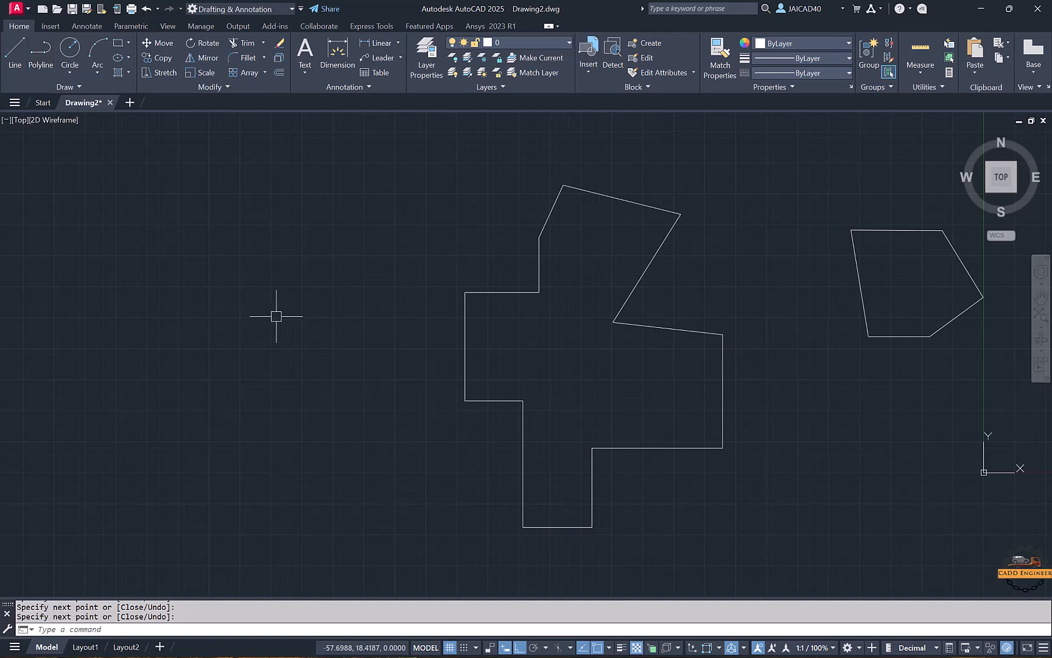
middle_drag(466, 317, 420, 291)
click(431, 296)
click(391, 312)
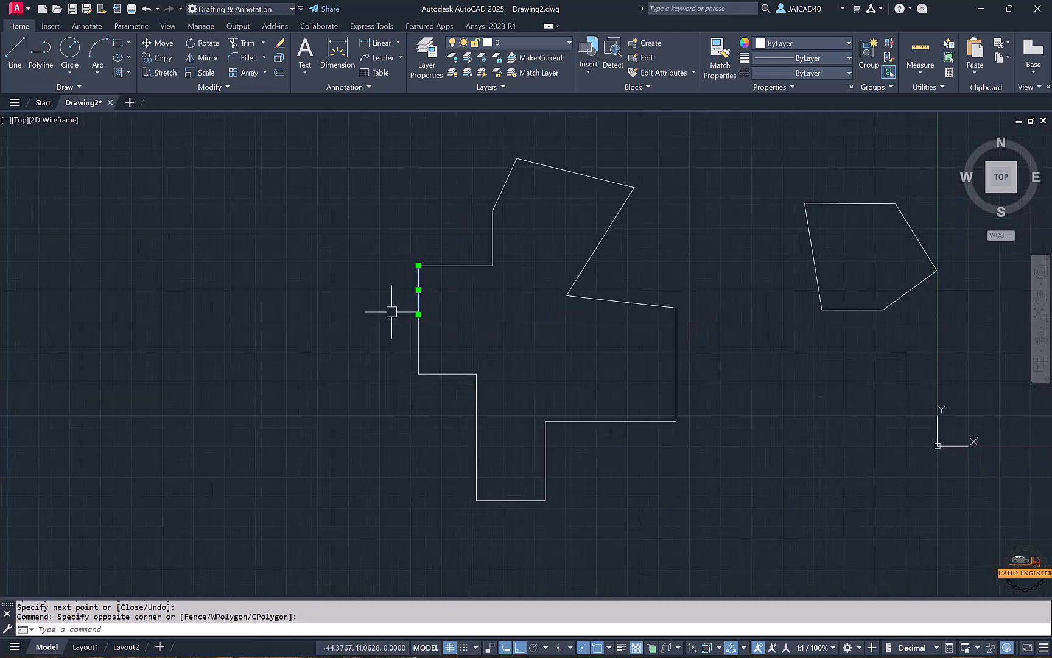
click(433, 333)
click(394, 351)
key(Escape)
Step: Move the lower segment of the outline's left vertical edge horizontally to the left, clear of the outline, by its midpoint grip
click(427, 331)
click(411, 339)
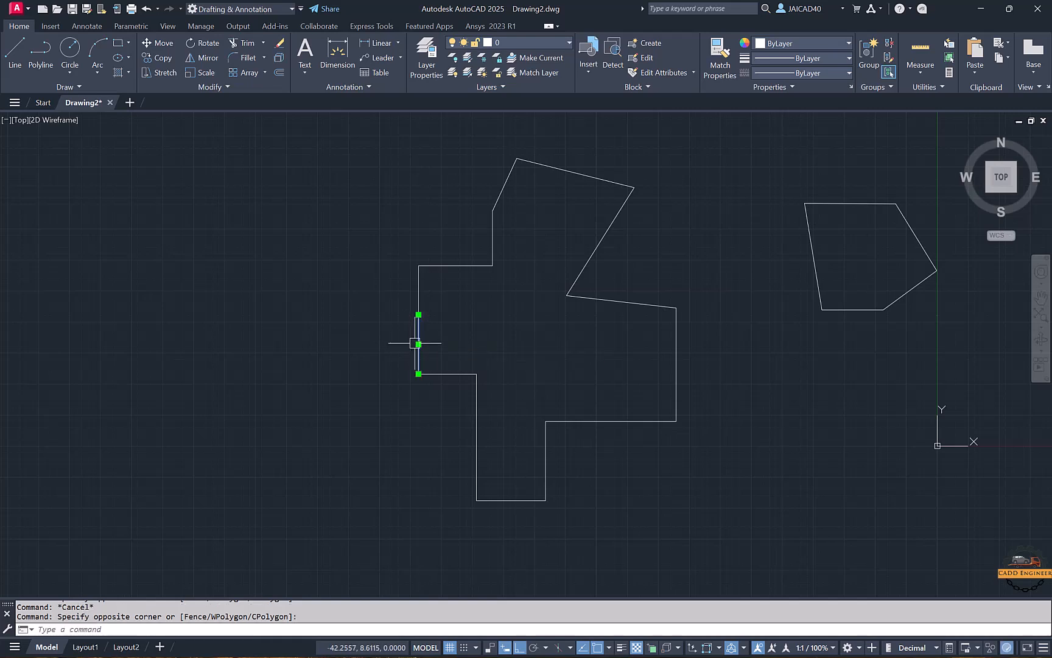
click(418, 344)
click(310, 344)
key(Escape)
Step: Lengthen the detached vertical line by stretching its upper end grip upward and its lower end grip downward
click(331, 317)
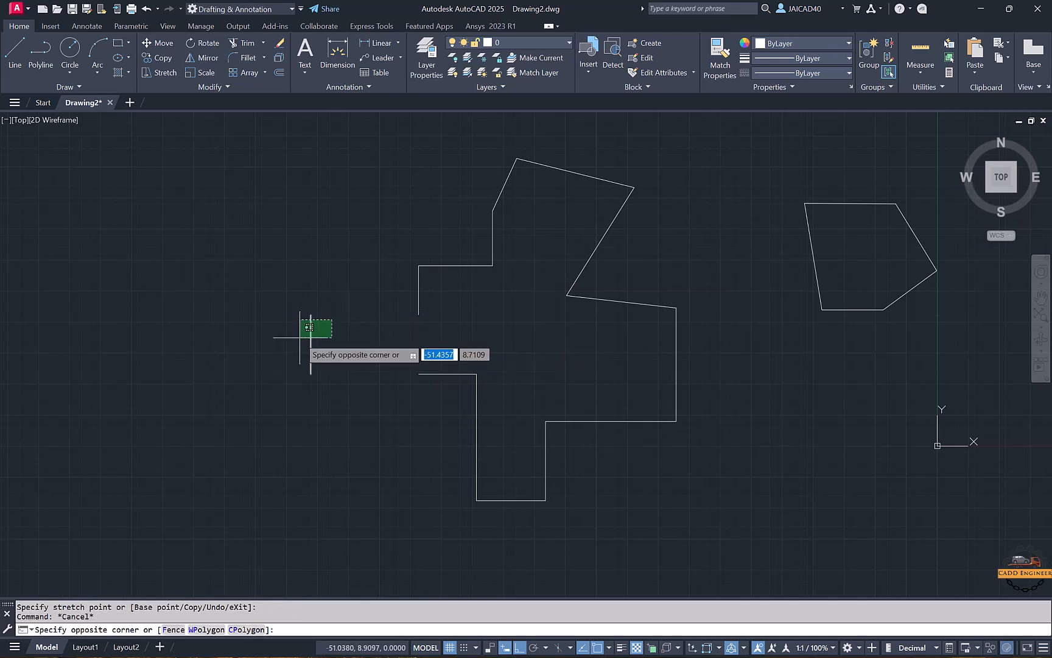
click(301, 336)
click(310, 314)
click(312, 225)
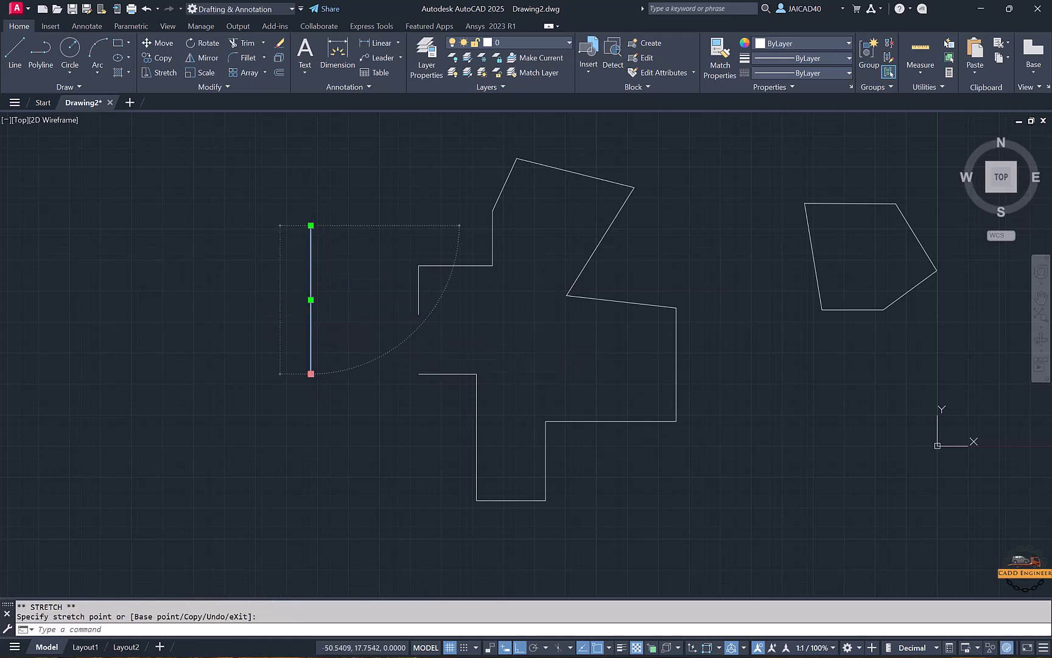
click(310, 495)
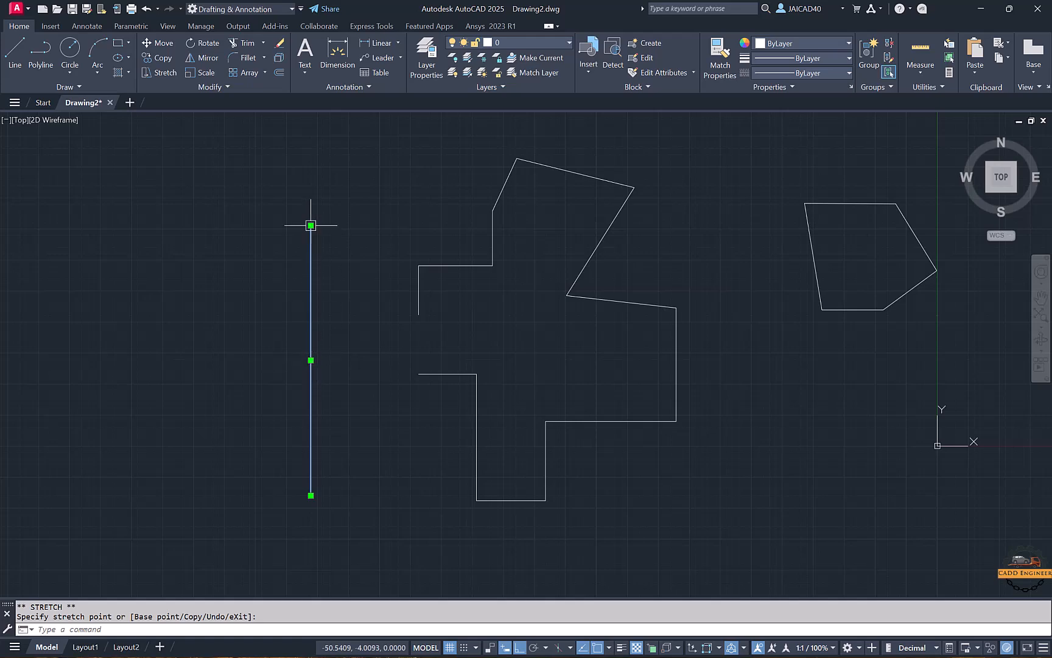
key(Escape)
Step: Draw an open stepped polyline of seven horizontal and vertical segments left of the vertical line, the first about 20.6 units long, and select it
middle_drag(85, 225, 211, 223)
scroll(213, 239, down, 2)
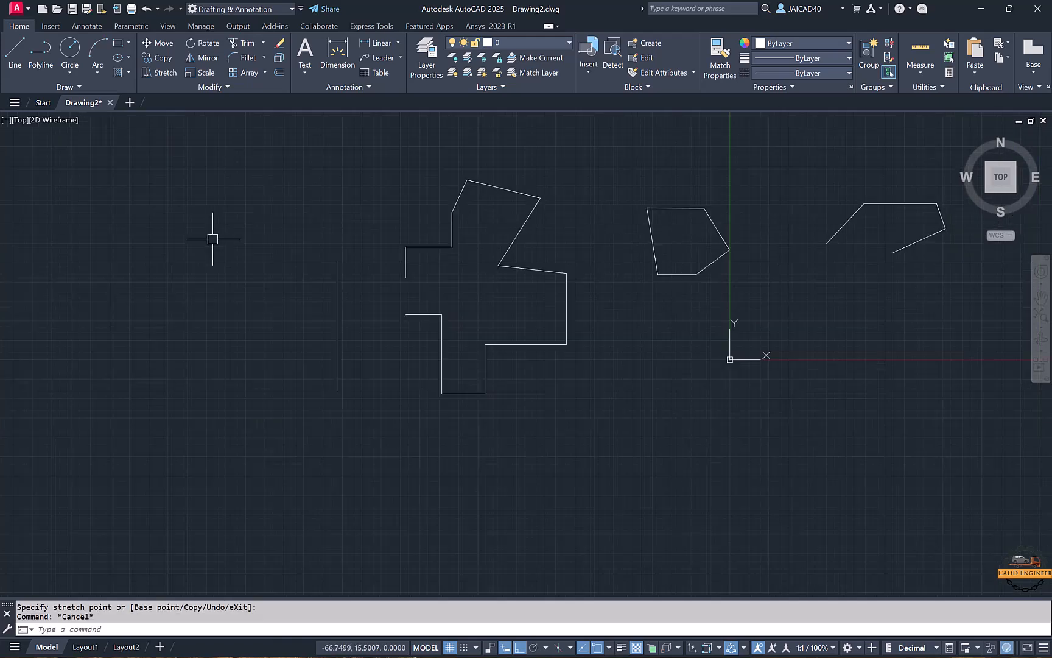
middle_drag(128, 233, 197, 232)
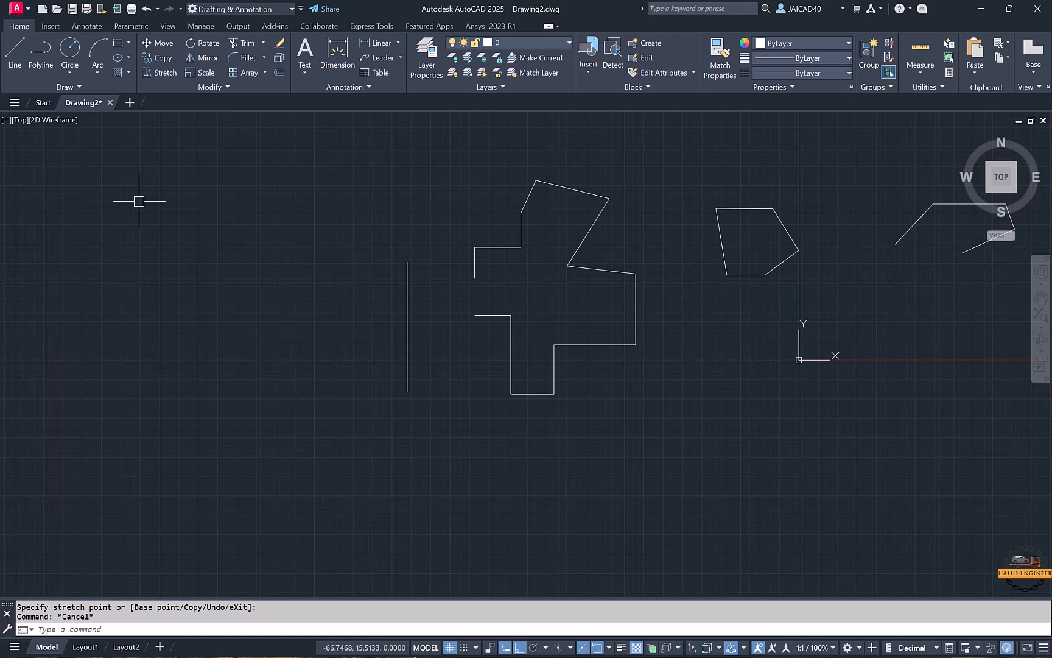
middle_drag(135, 216, 171, 219)
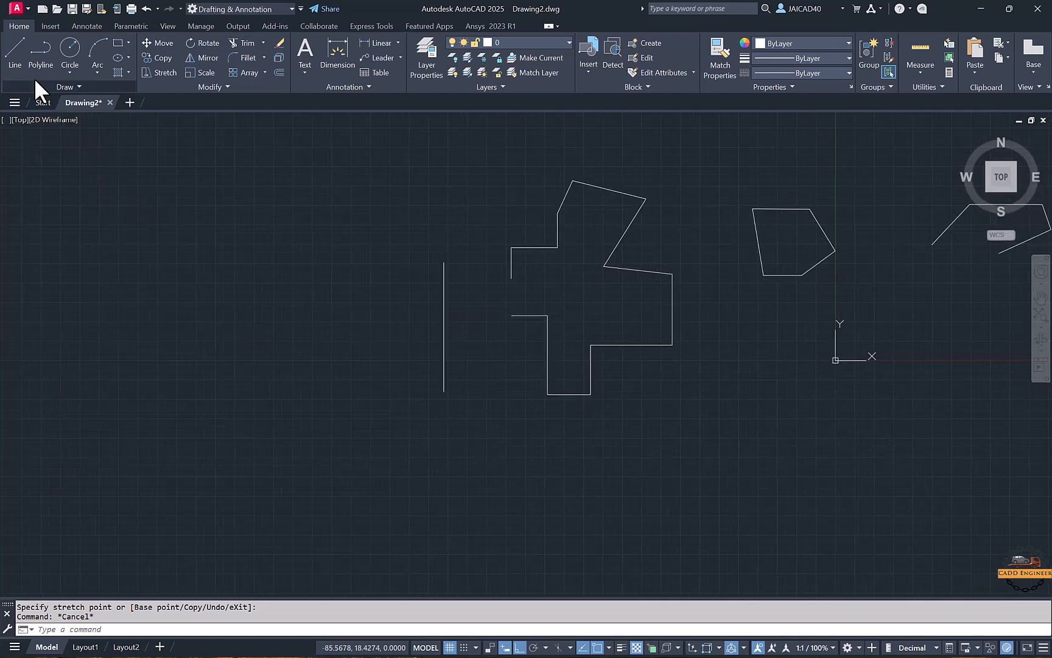
click(38, 60)
click(49, 220)
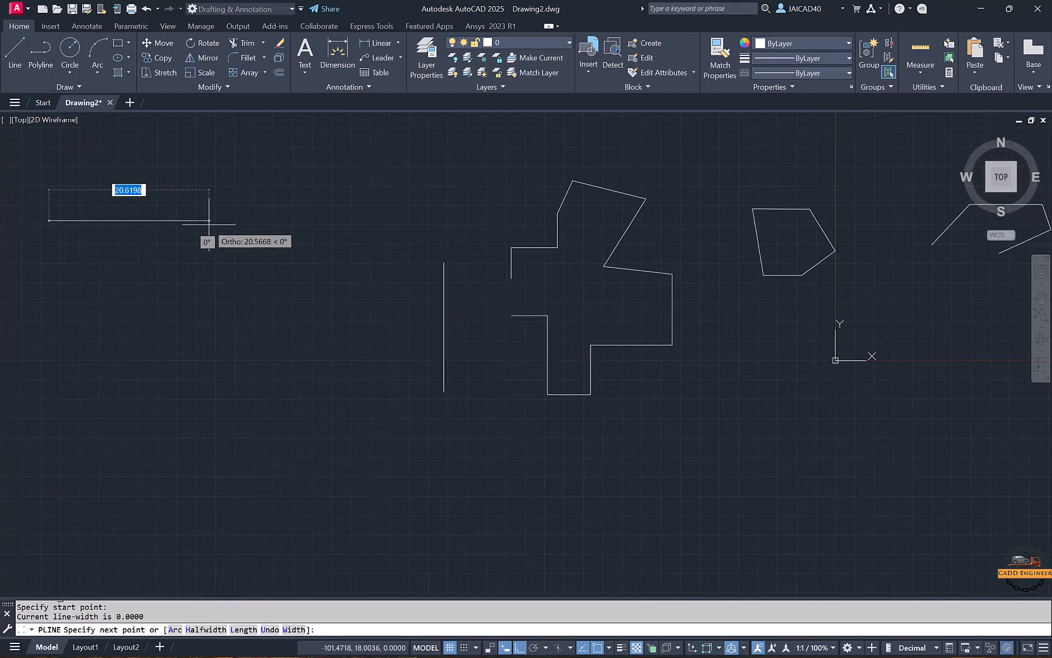
click(209, 220)
click(209, 301)
click(327, 301)
click(326, 382)
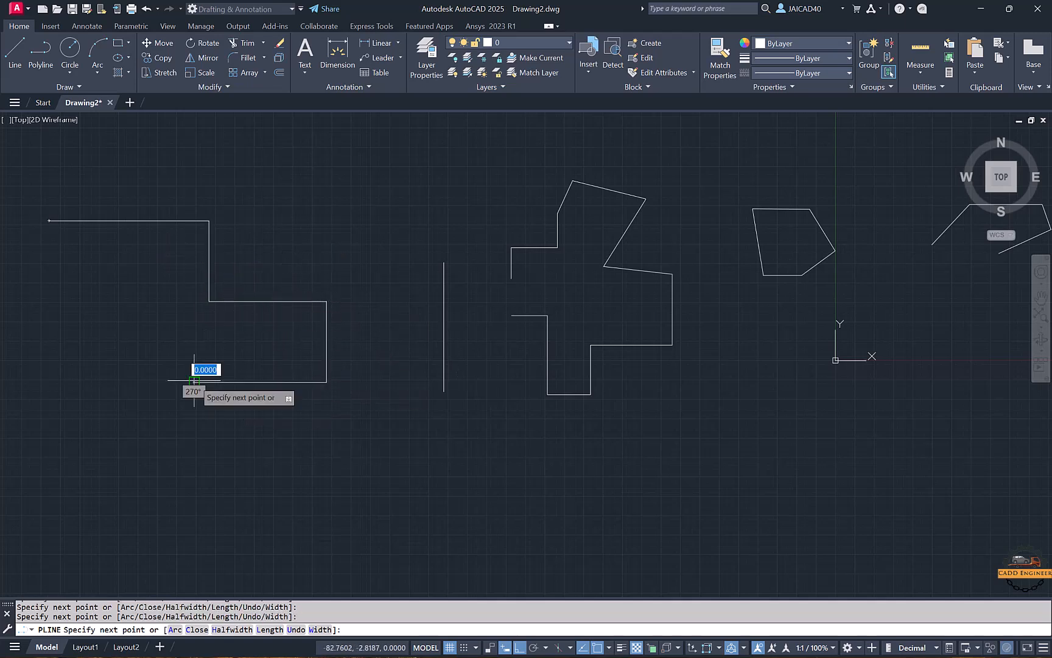
click(194, 382)
click(194, 454)
click(91, 430)
key(Escape)
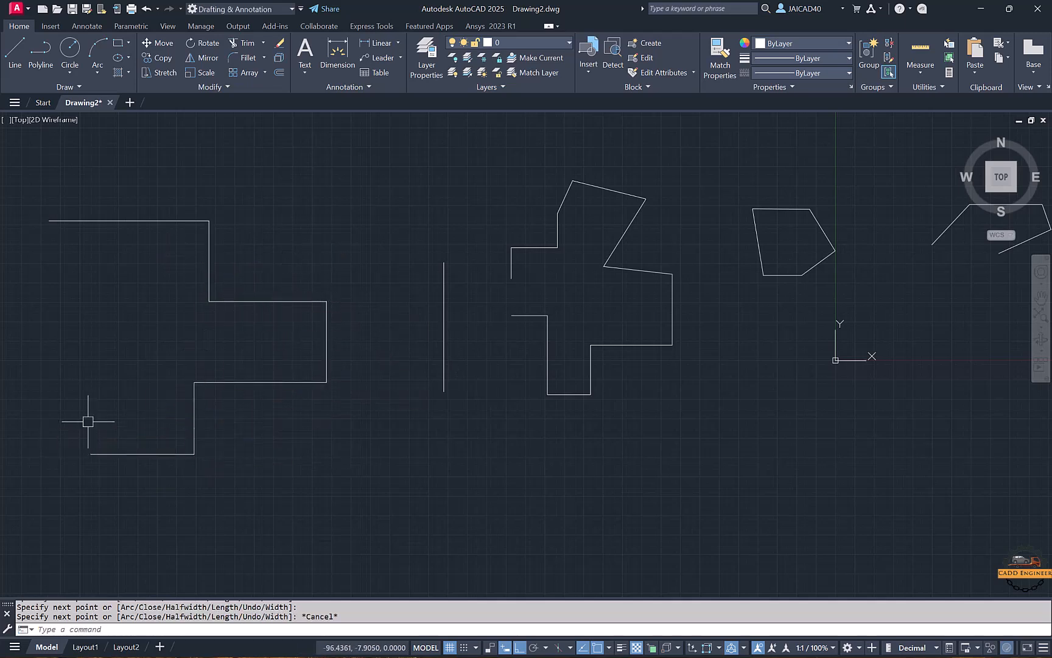
click(124, 453)
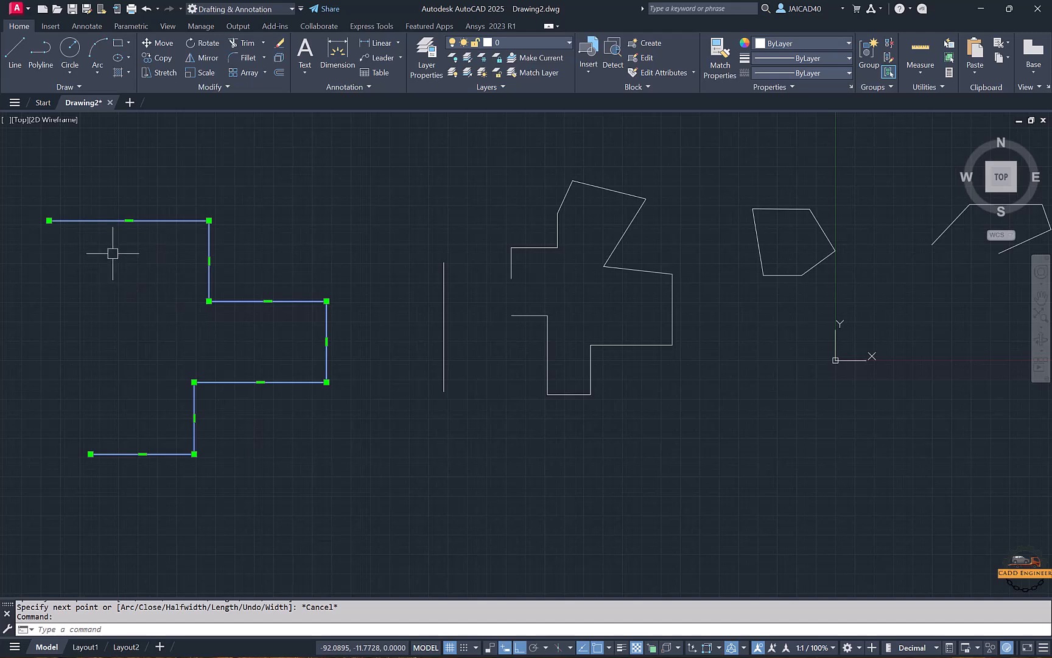
Step: Move the polyline's top horizontal segment down by its midpoint grip and shorten it to about 16.1 units from its open end
click(129, 220)
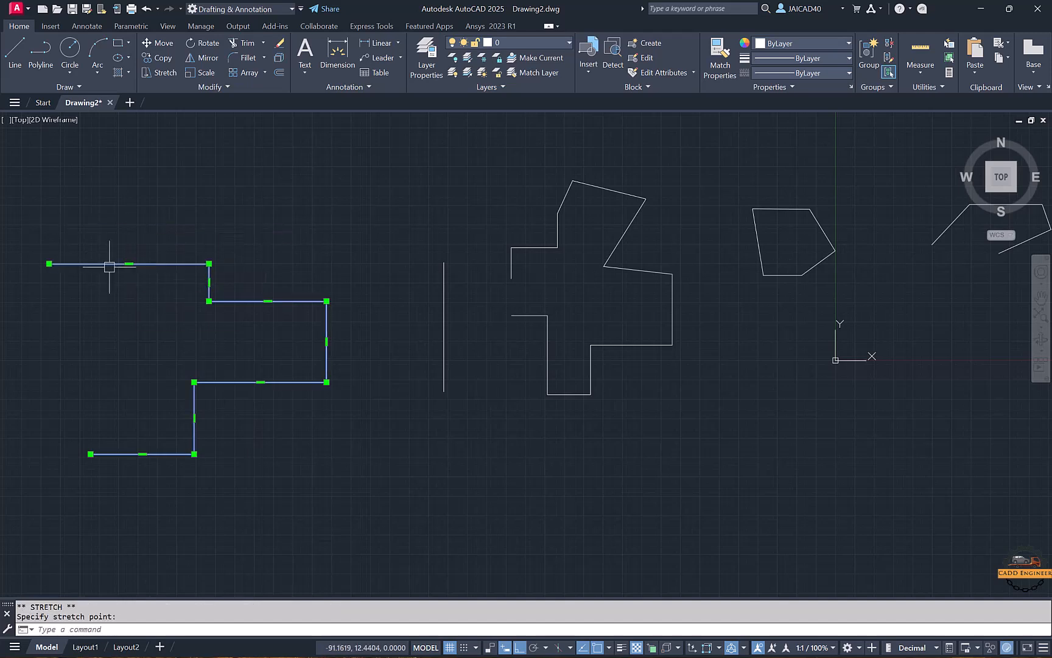
click(48, 264)
click(48, 264)
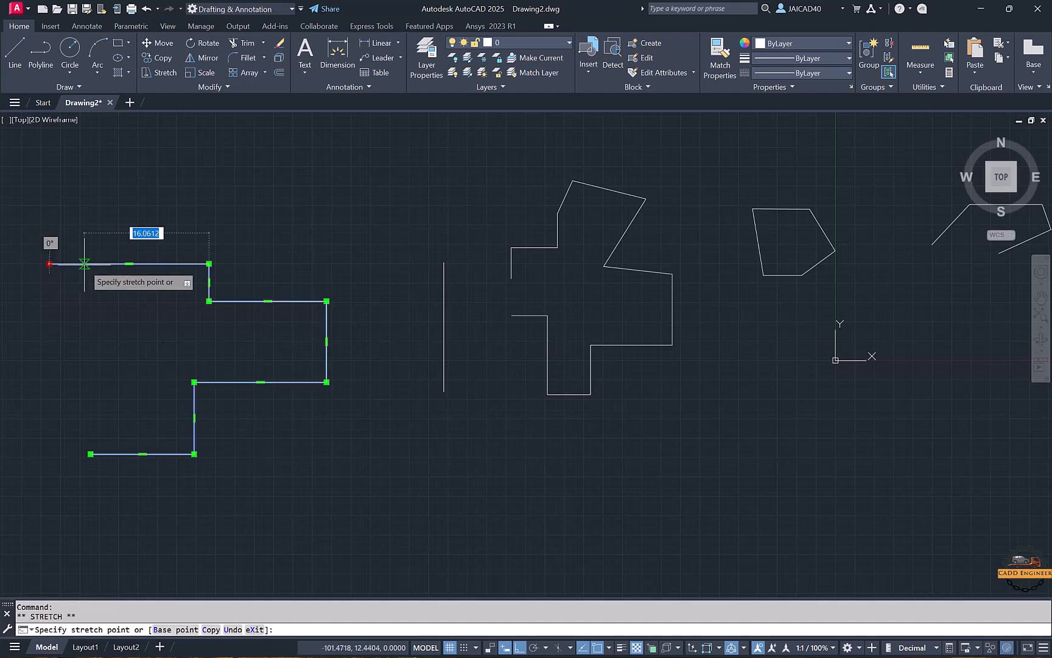
click(84, 263)
Step: Reshape the polyline with midpoint grips, moving its two upper horizontal segments up and its two upper vertical segments left, and clear the selection
click(146, 264)
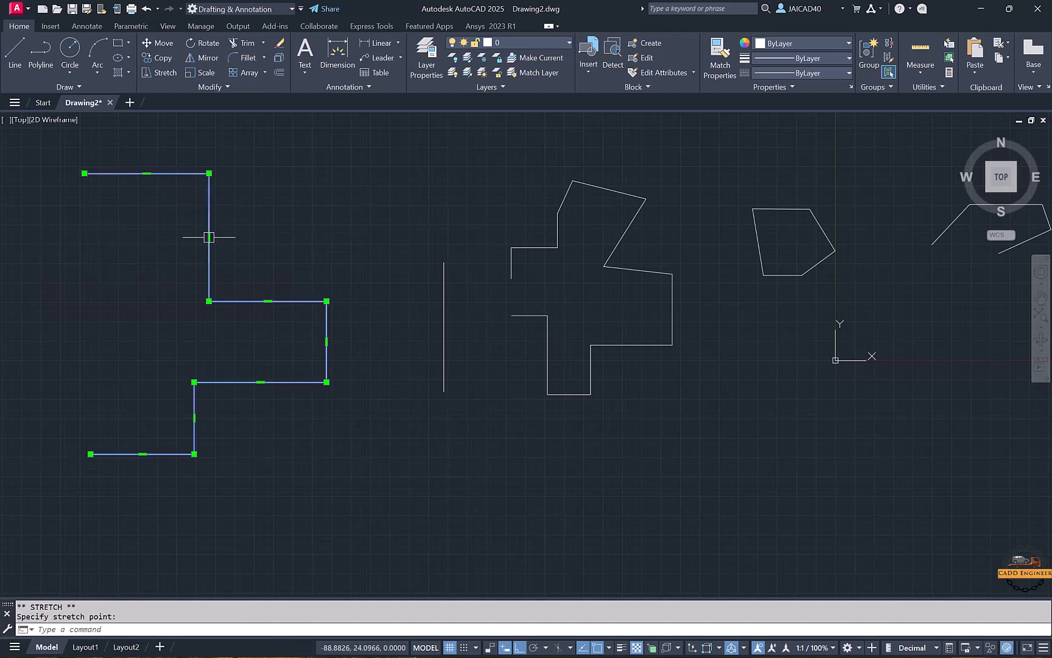
click(155, 241)
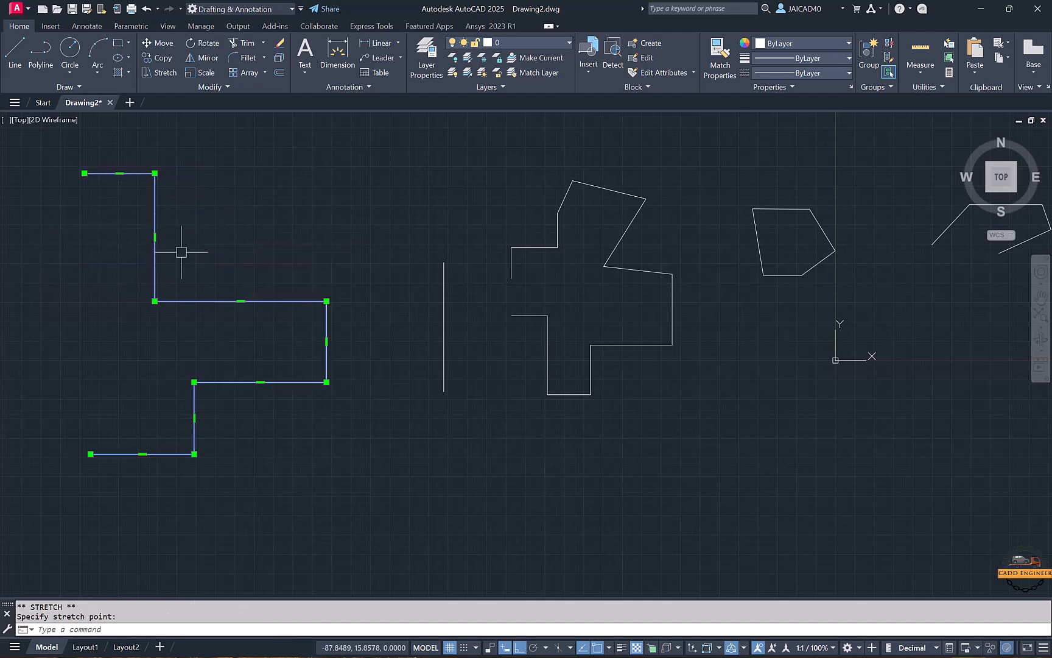
click(246, 255)
click(326, 318)
click(273, 317)
key(Escape)
Step: Start a new polyline left of the stepped one with a horizontal segment to the right and a vertical segment downward
middle_drag(170, 261, 361, 240)
scroll(332, 239, up, 2)
scroll(316, 278, down, 2)
middle_drag(214, 243, 327, 276)
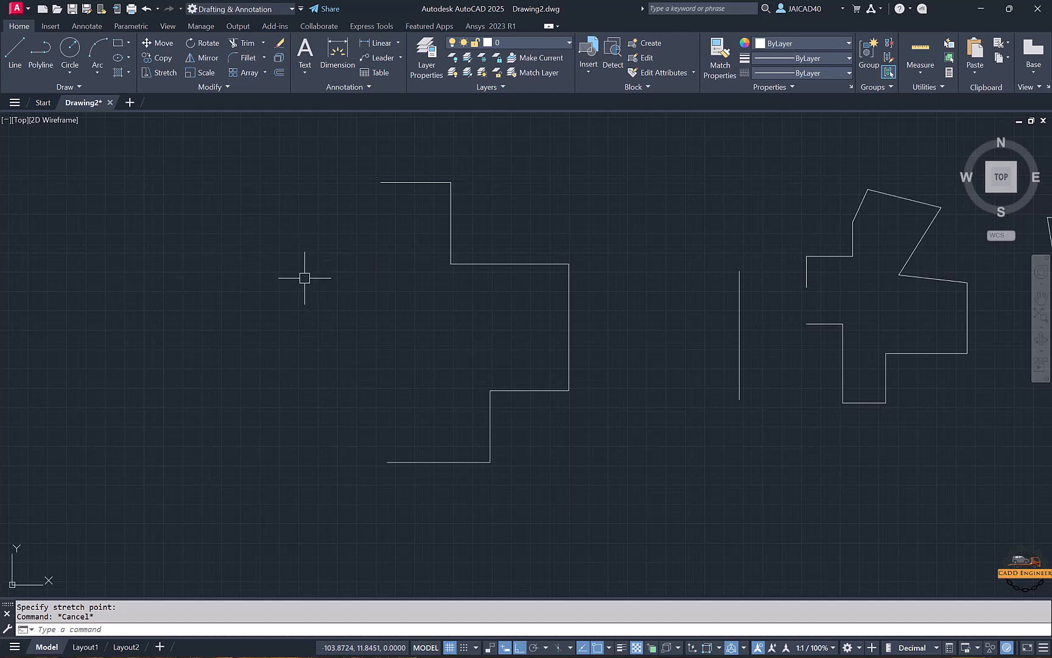
click(43, 62)
middle_drag(185, 317, 321, 302)
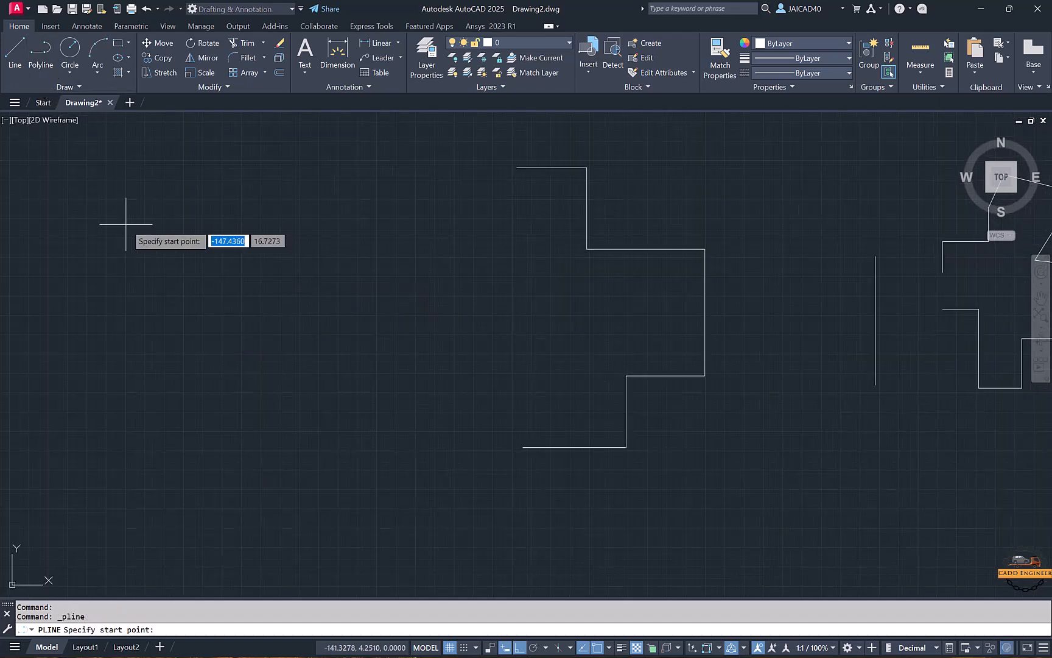
click(125, 223)
click(226, 222)
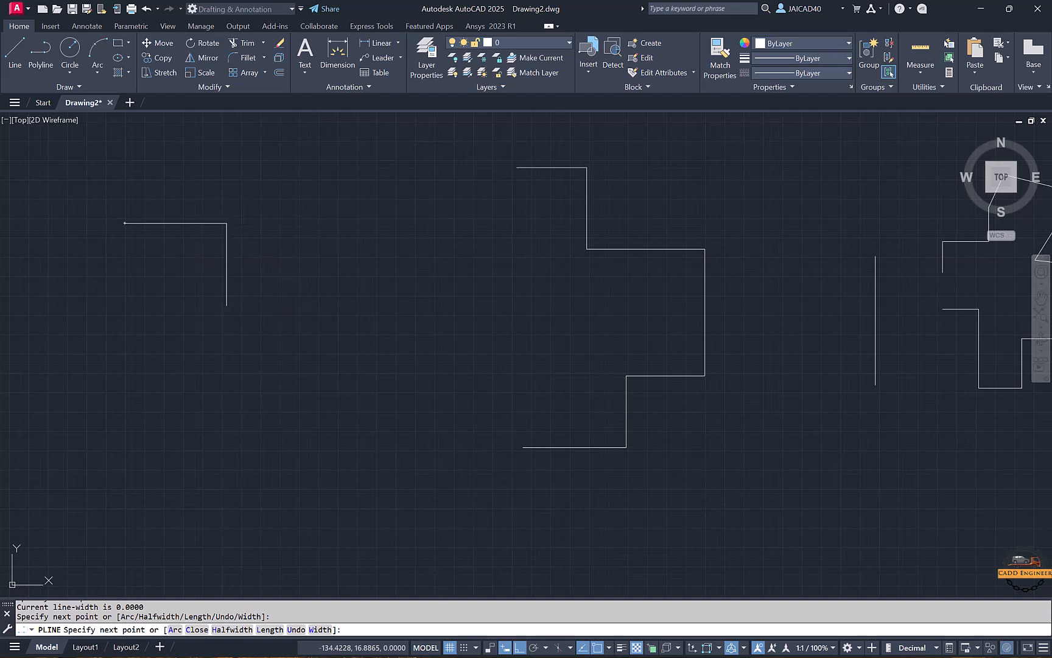
click(227, 305)
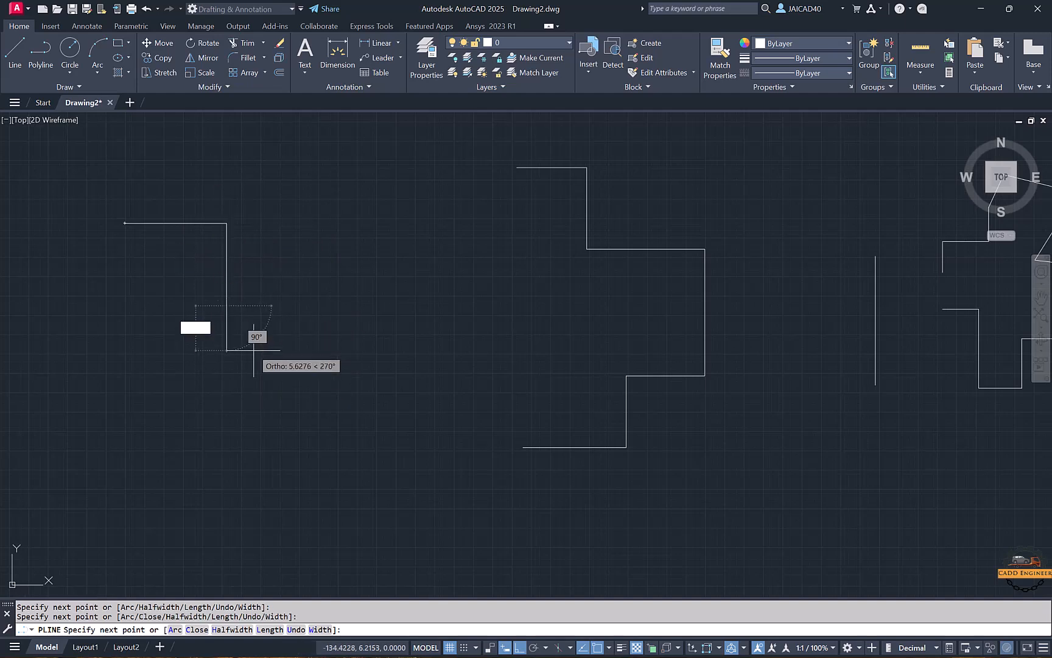
Step: Switch the polyline to Arc mode and add two connected arcs to the right, one curving below and one above
click(171, 629)
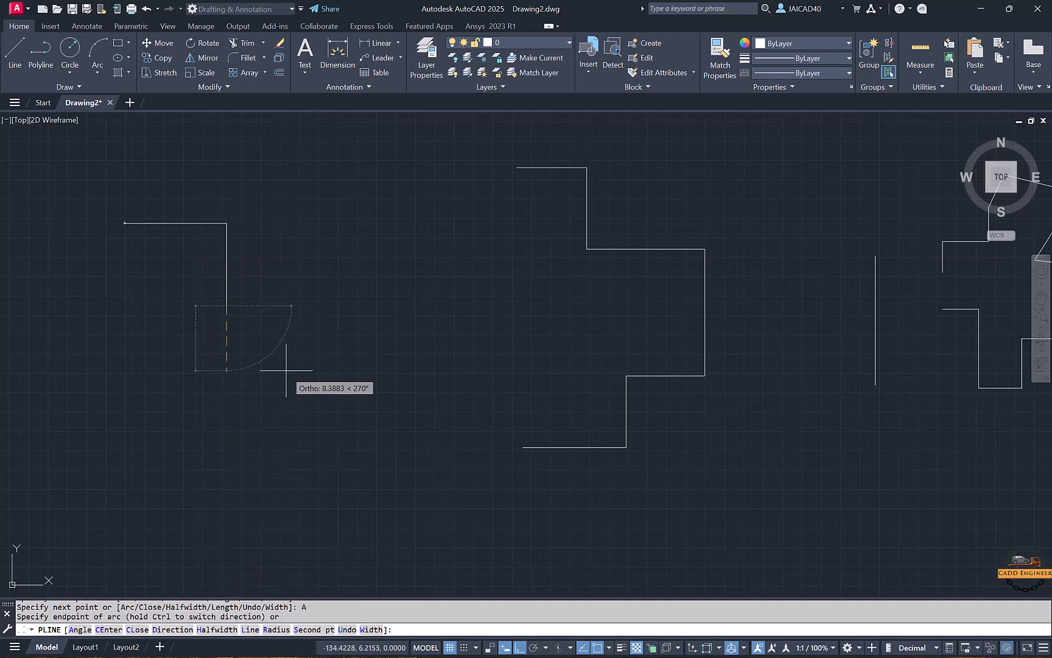
click(343, 324)
middle_drag(371, 305, 339, 324)
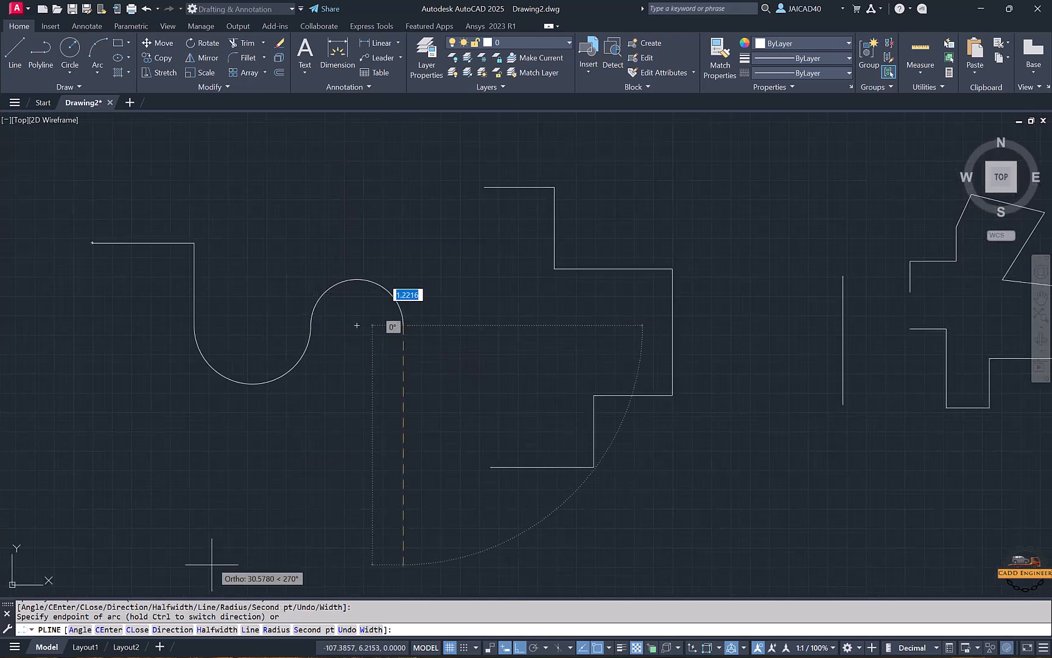
Step: Switch the polyline back to Line mode and add straight segments to the right, up, left and up
click(255, 630)
middle_drag(465, 344, 375, 434)
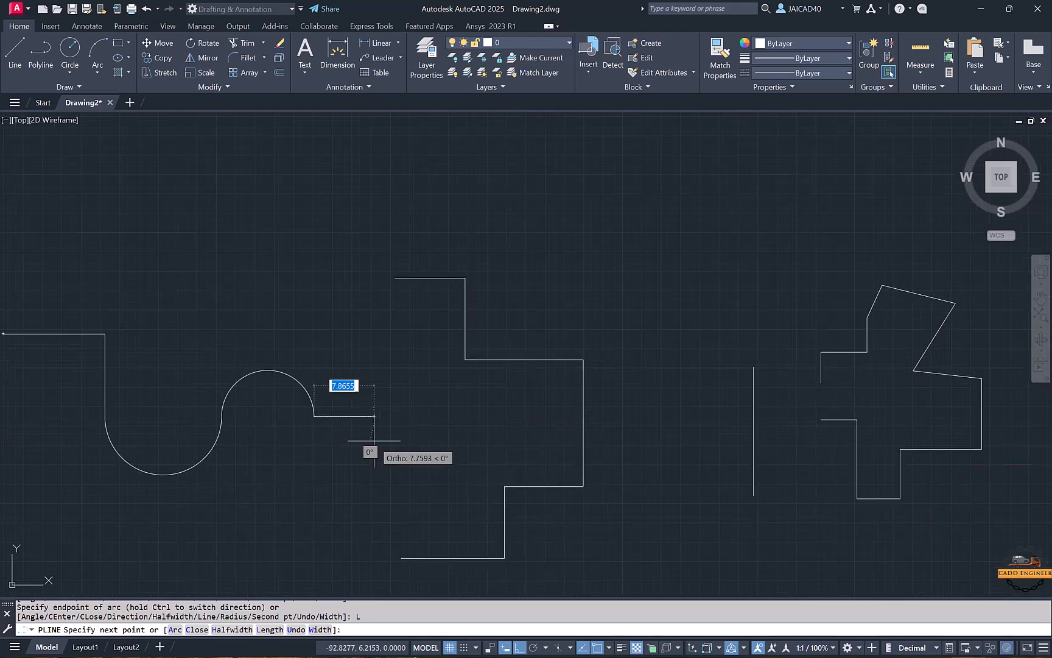
click(379, 416)
click(379, 302)
click(209, 313)
scroll(209, 313, up, 2)
click(208, 198)
scroll(153, 231, down, 2)
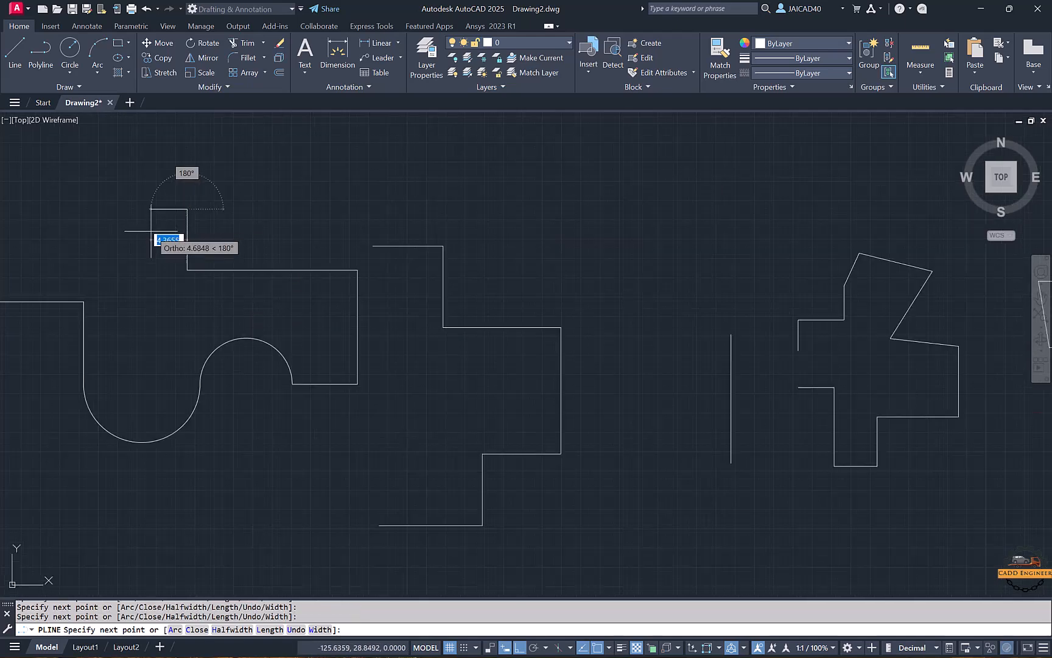
Step: Close the polyline from the upper end of its last vertical segment back to its start point
middle_drag(55, 227, 229, 234)
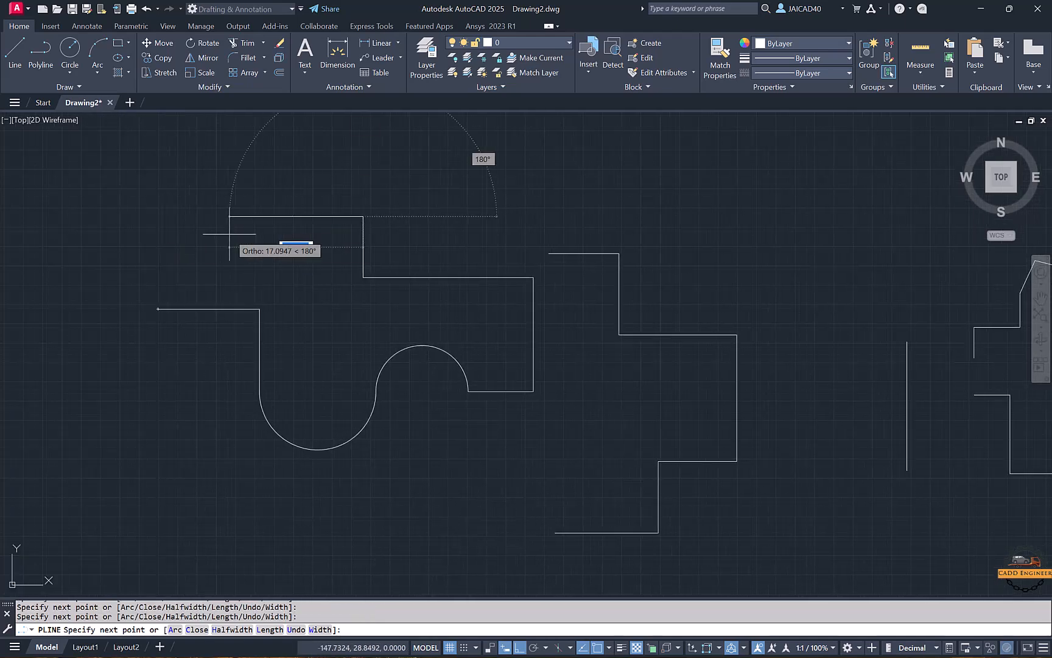
click(197, 629)
scroll(169, 413, down, 2)
mouse_move(169, 414)
middle_down()
mouse_move(275, 369)
mouse_move(270, 346)
middle_up()
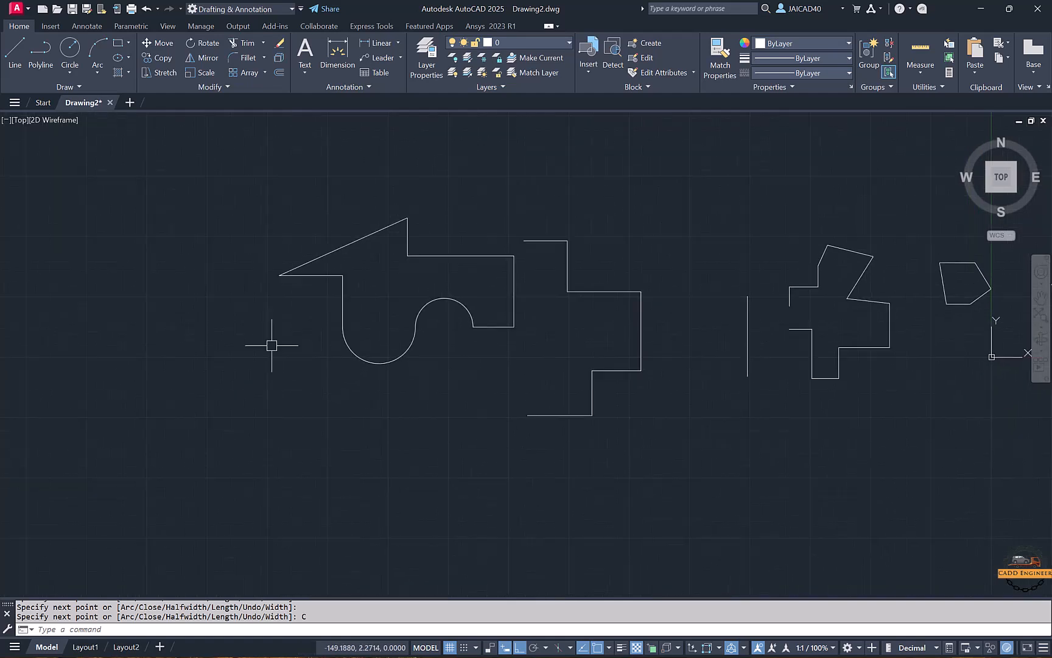
Step: Start another polyline left of the closed shape with a horizontal segment to the right and a vertical segment about 19.6 units downward
middle_drag(168, 331, 271, 338)
middle_drag(184, 332, 239, 332)
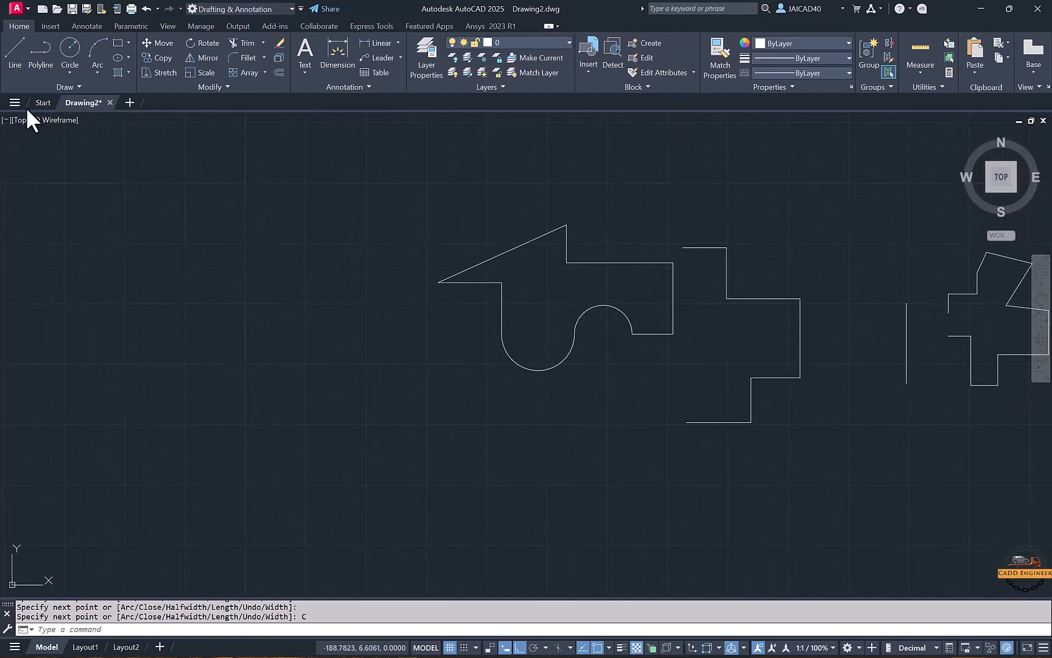
click(40, 54)
click(91, 246)
click(207, 246)
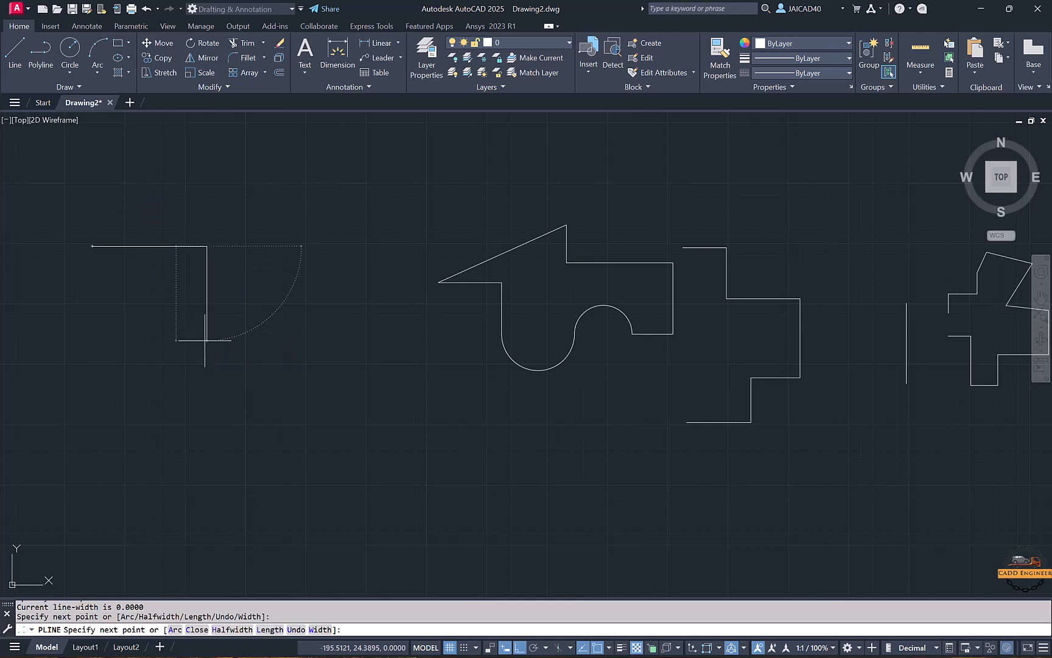
click(207, 340)
Step: Add a short segment to the right, followed by a long downward segment tapering from half-width 2 to half-width 4
click(274, 345)
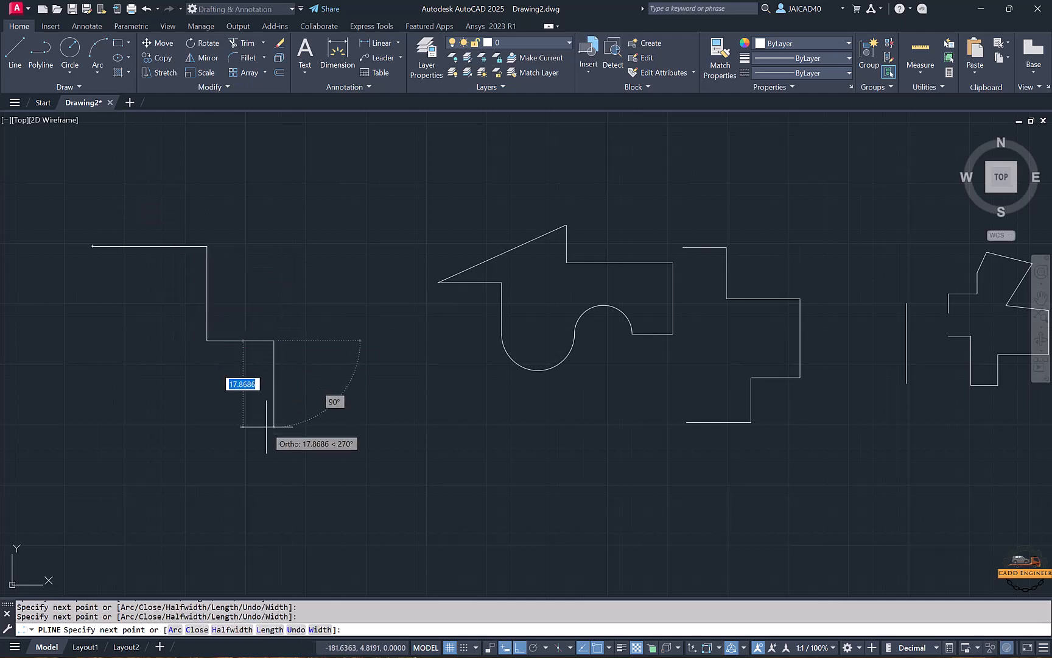
click(230, 629)
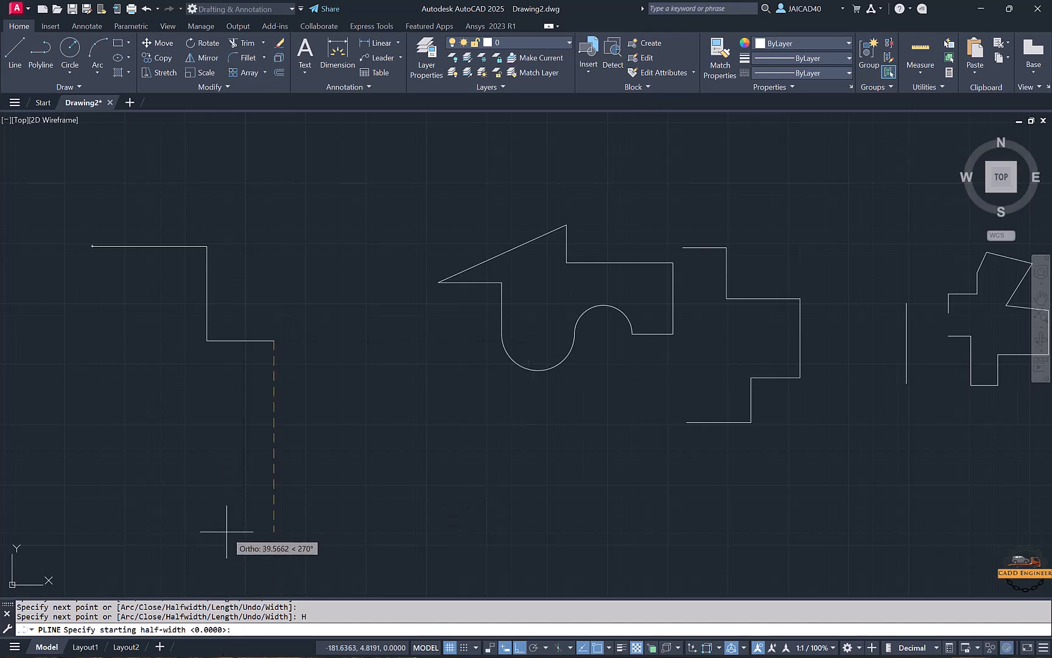
text(2)
key(Return)
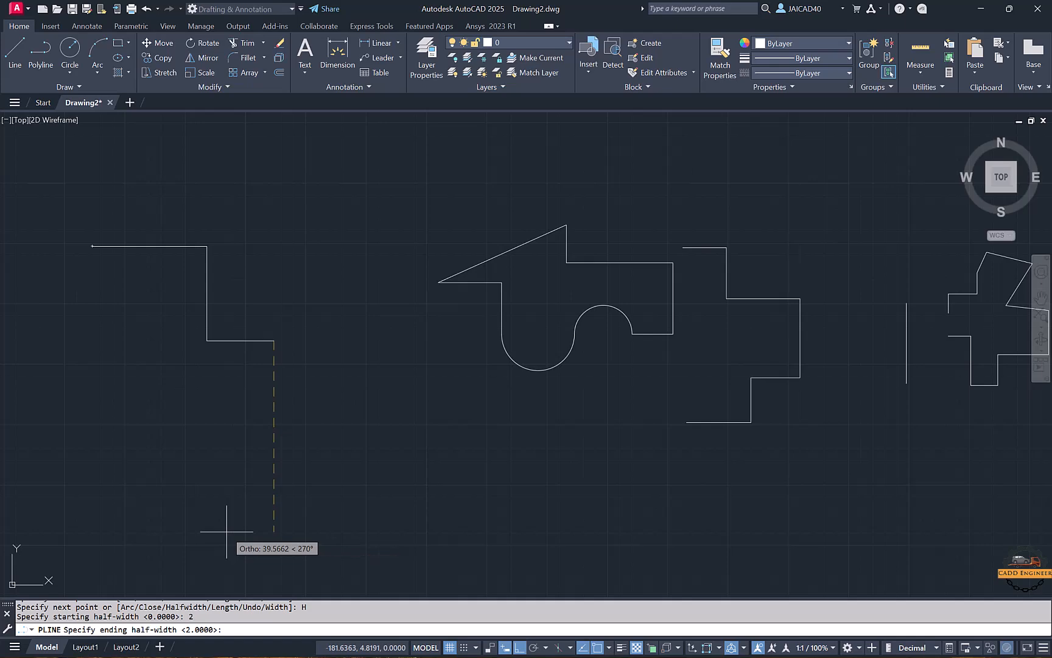
text(4)
key(Return)
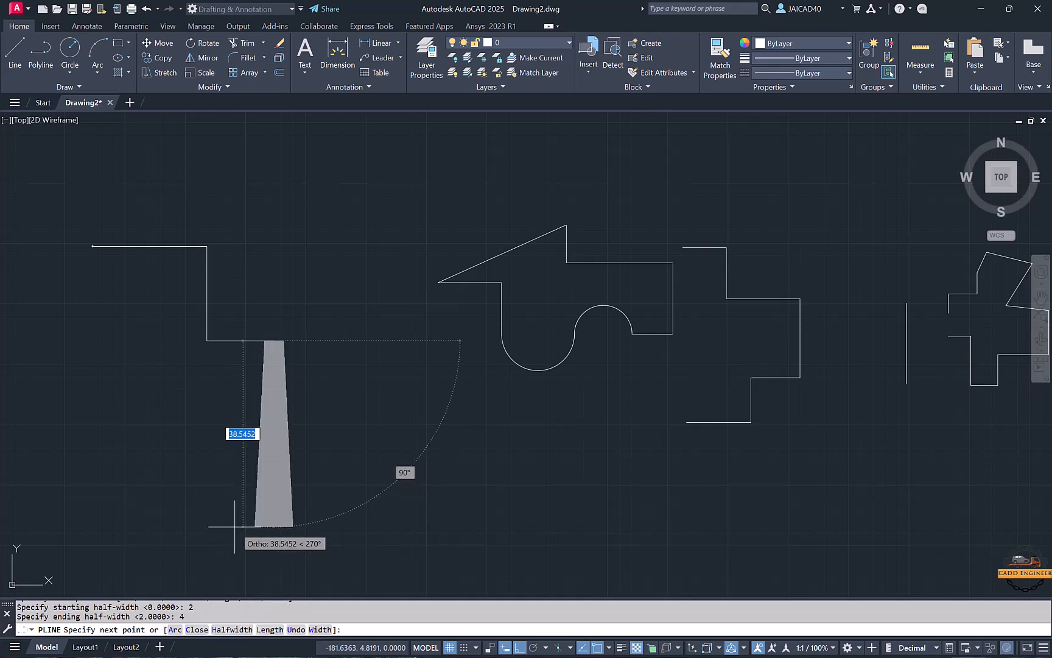
middle_drag(235, 521, 263, 420)
scroll(263, 420, down, 3)
click(300, 402)
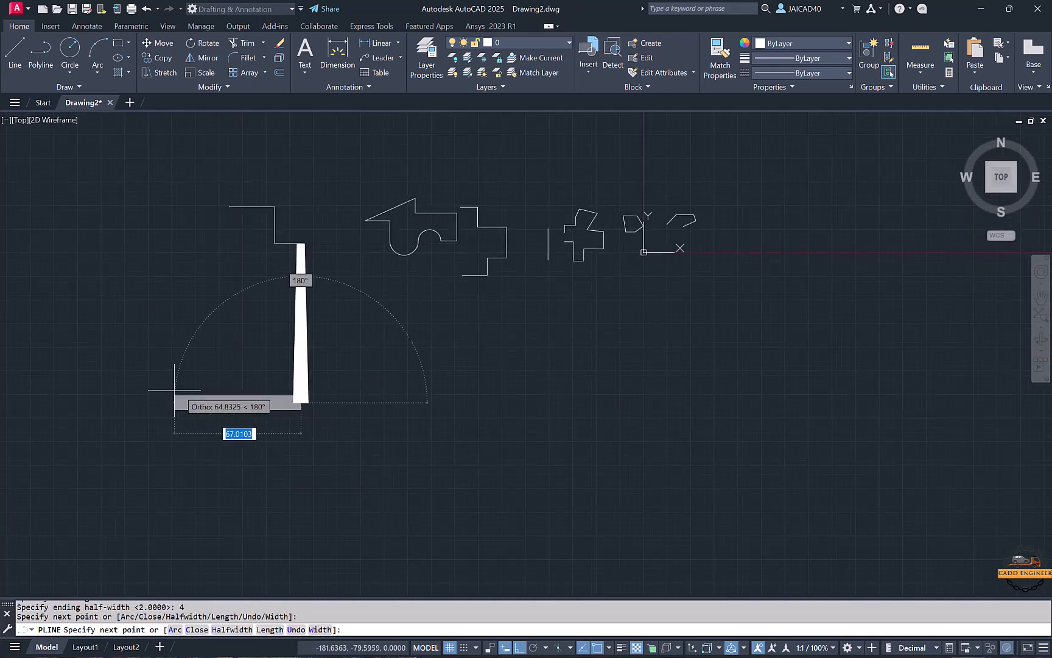
Step: Add a wide segment to the left, followed by an upward segment with starting and ending half-width 0
click(168, 391)
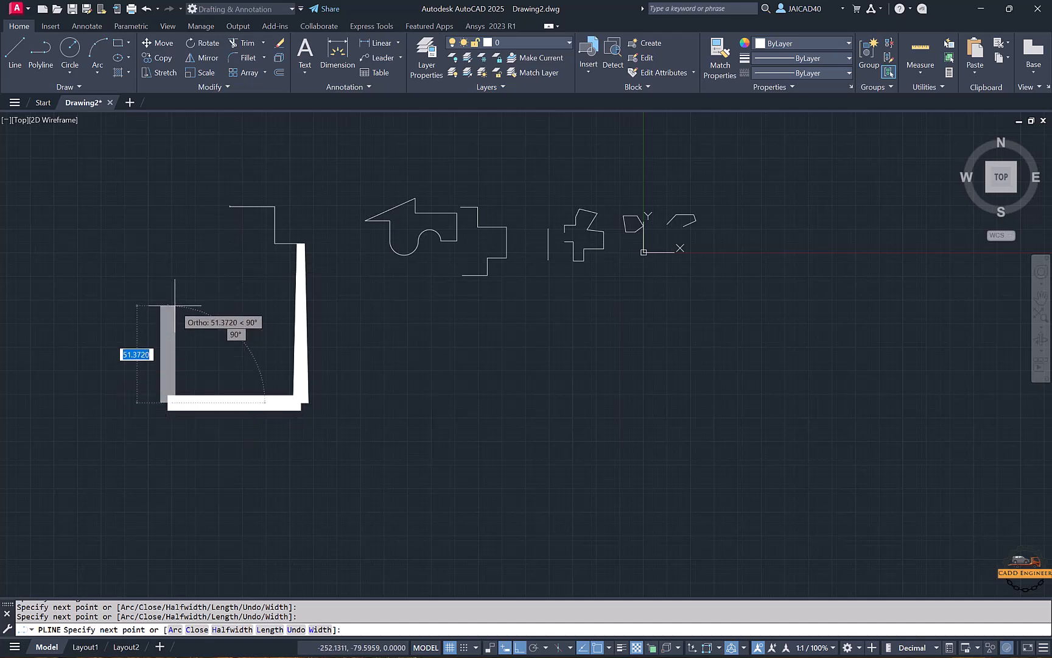
click(241, 630)
text(0)
key(Return)
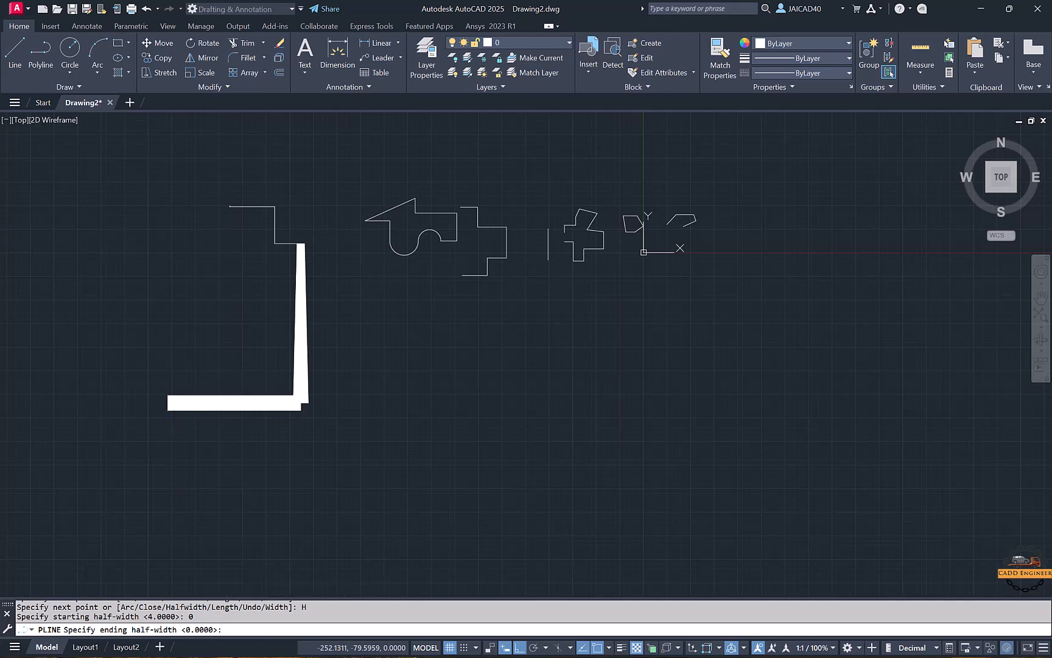
text(0)
key(Return)
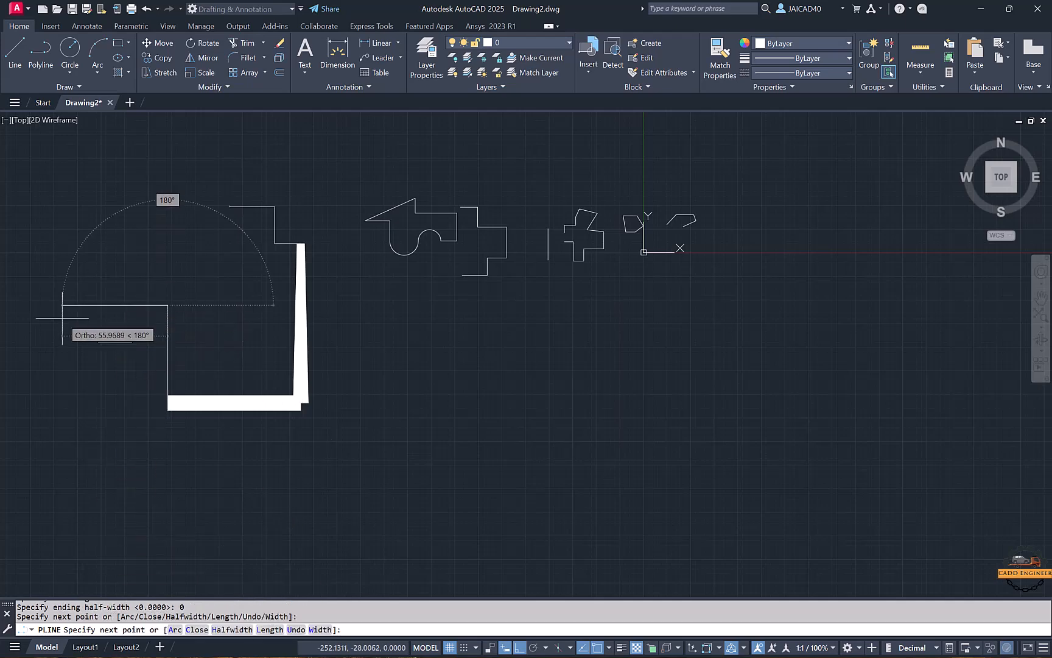
middle_drag(62, 317, 296, 378)
Step: Extend the polyline upward in the last segment's direction by a length of 300 using the Length option
click(268, 631)
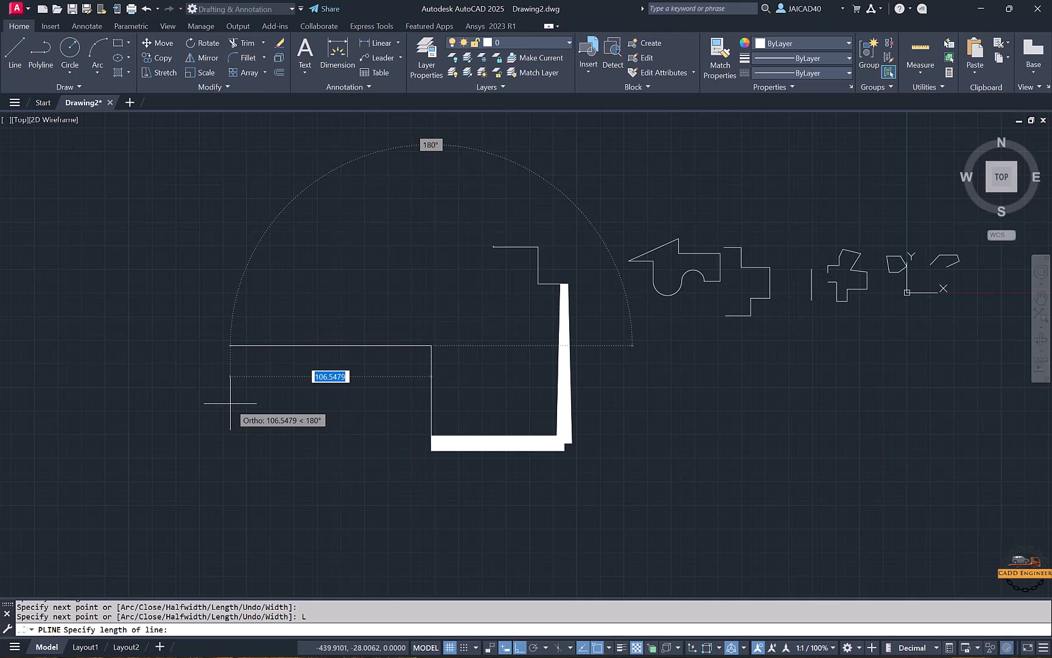
text(300)
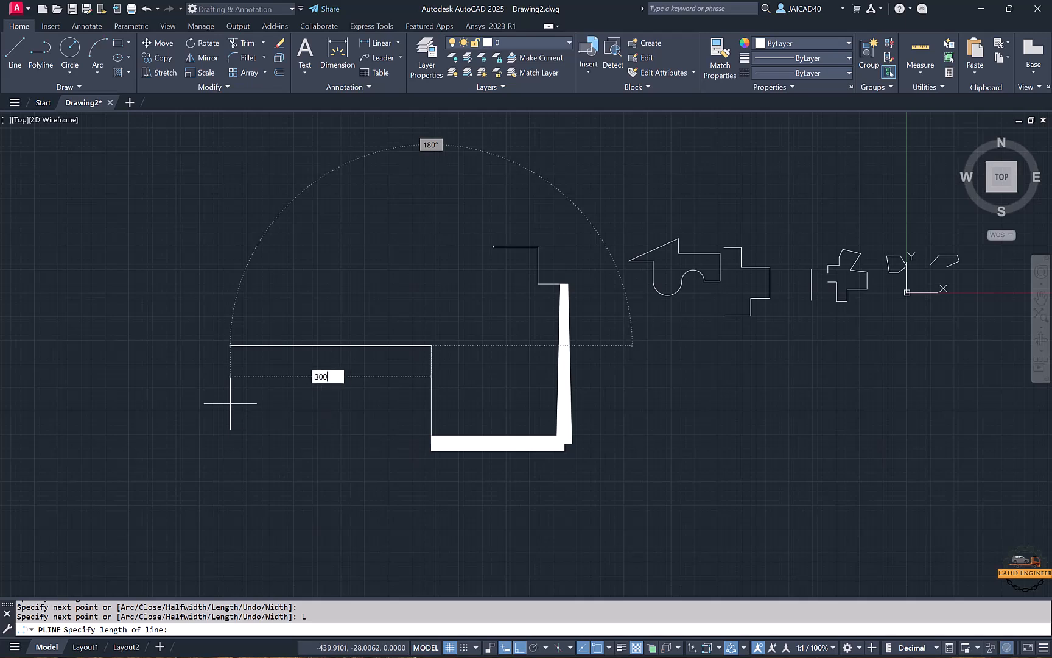
key(Return)
scroll(244, 401, down, 3)
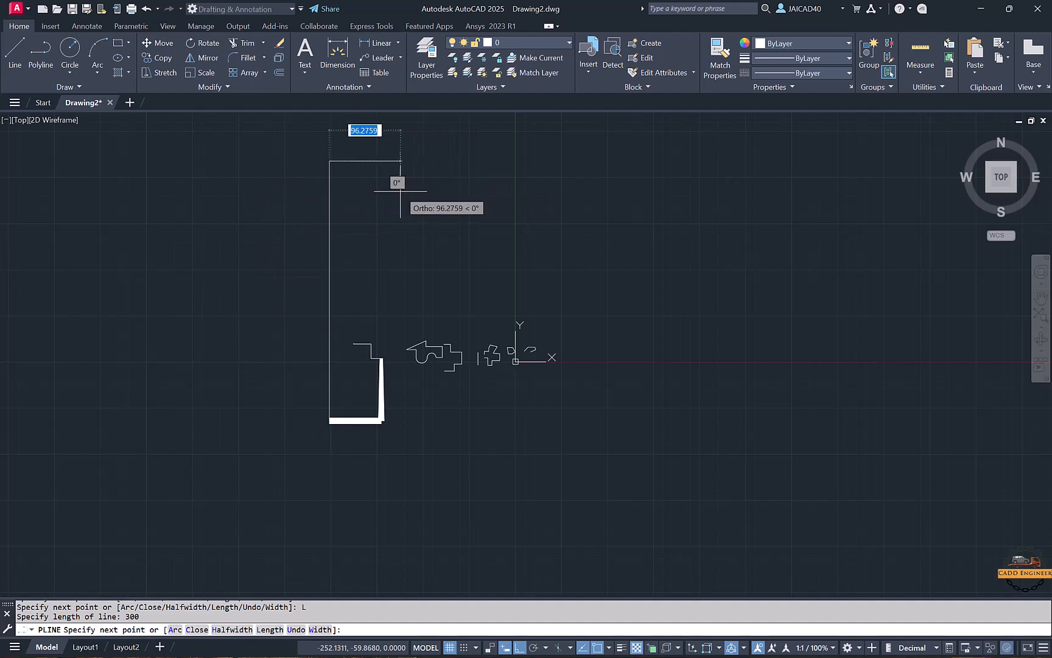
Step: Undo the polyline's latest segments within the command, back to its first vertical segment
click(296, 631)
click(297, 630)
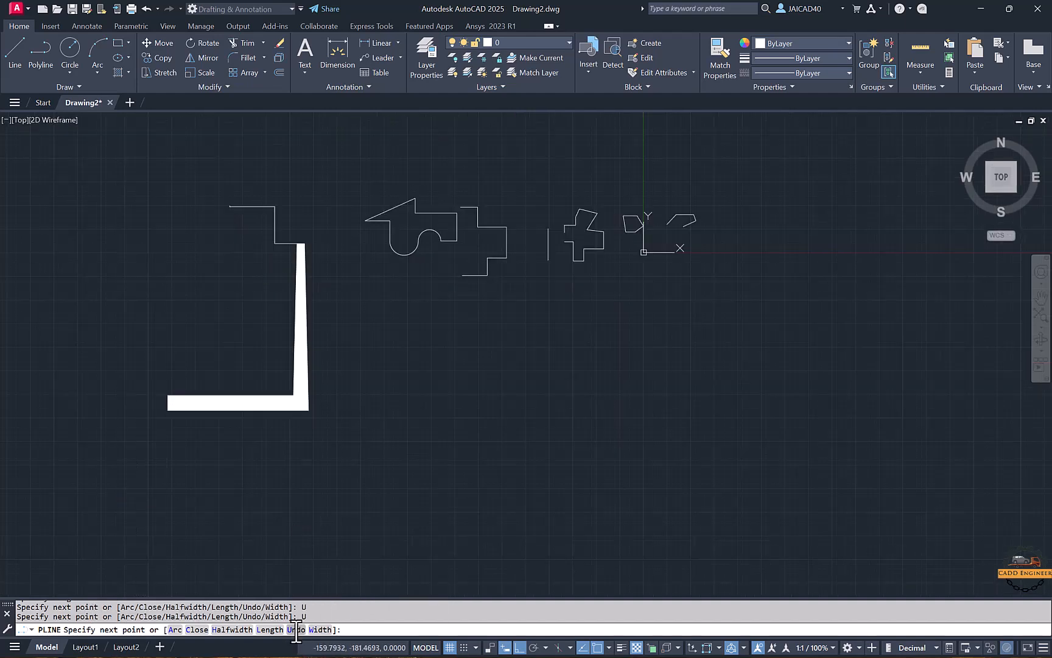
click(296, 630)
click(297, 630)
Step: Add a horizontal segment about 28 units to the right, followed by a downward segment tapering from width 2 to width 3
middle_drag(296, 428, 410, 355)
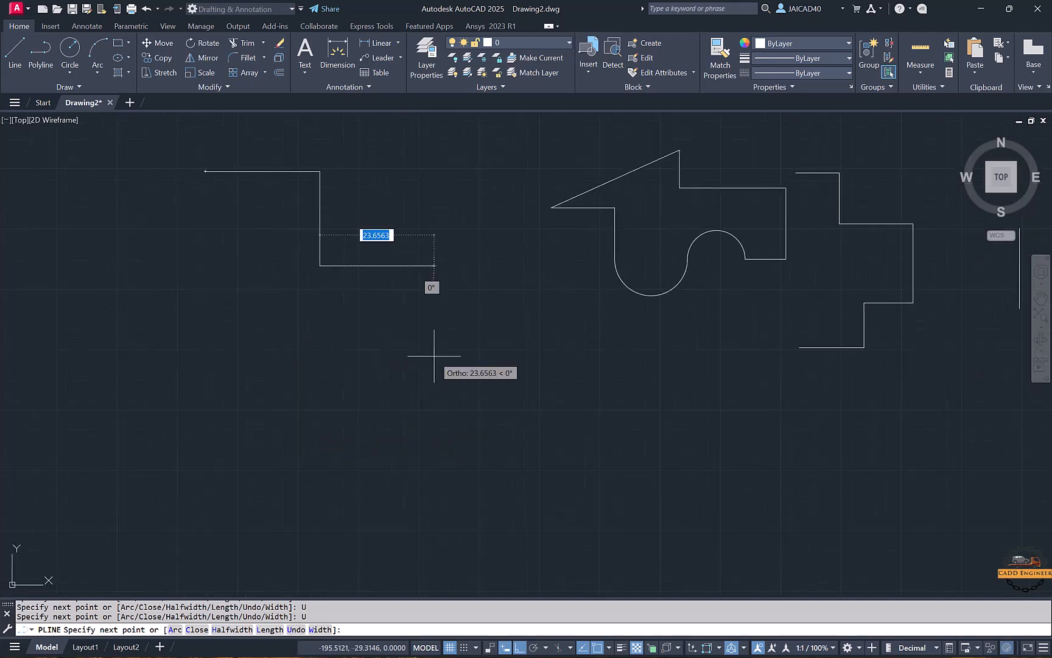
click(322, 630)
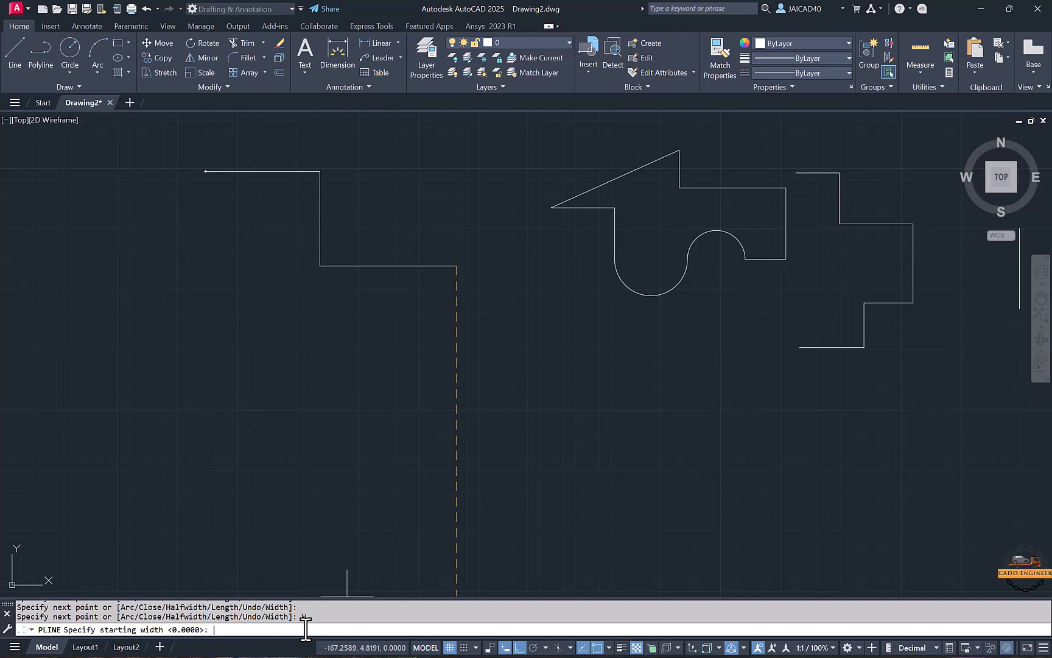
text(2)
key(Return)
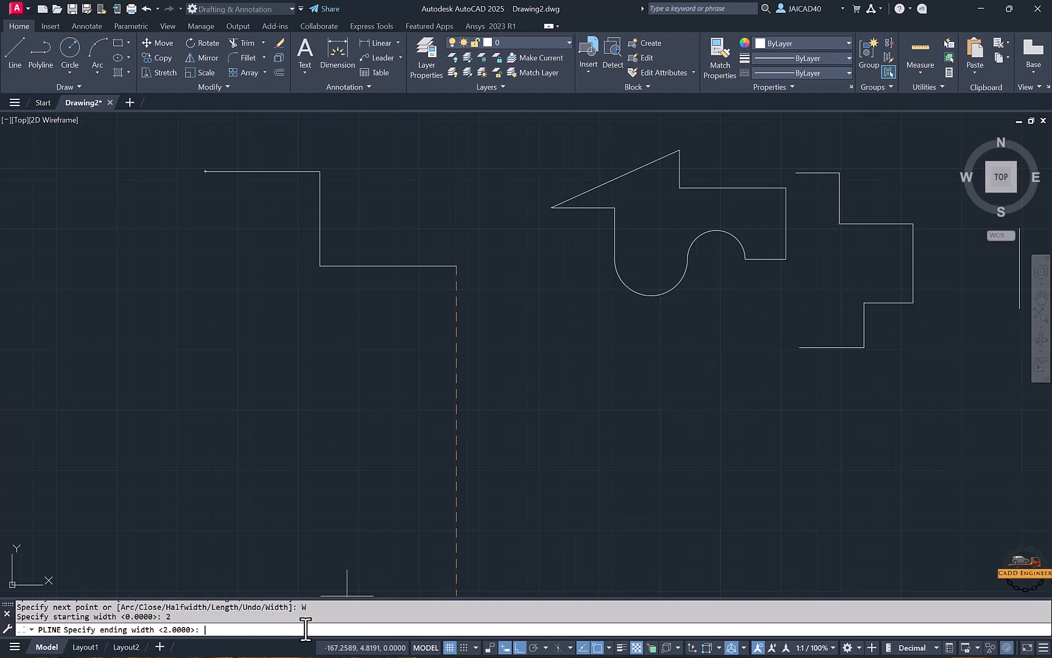
text(3)
key(Return)
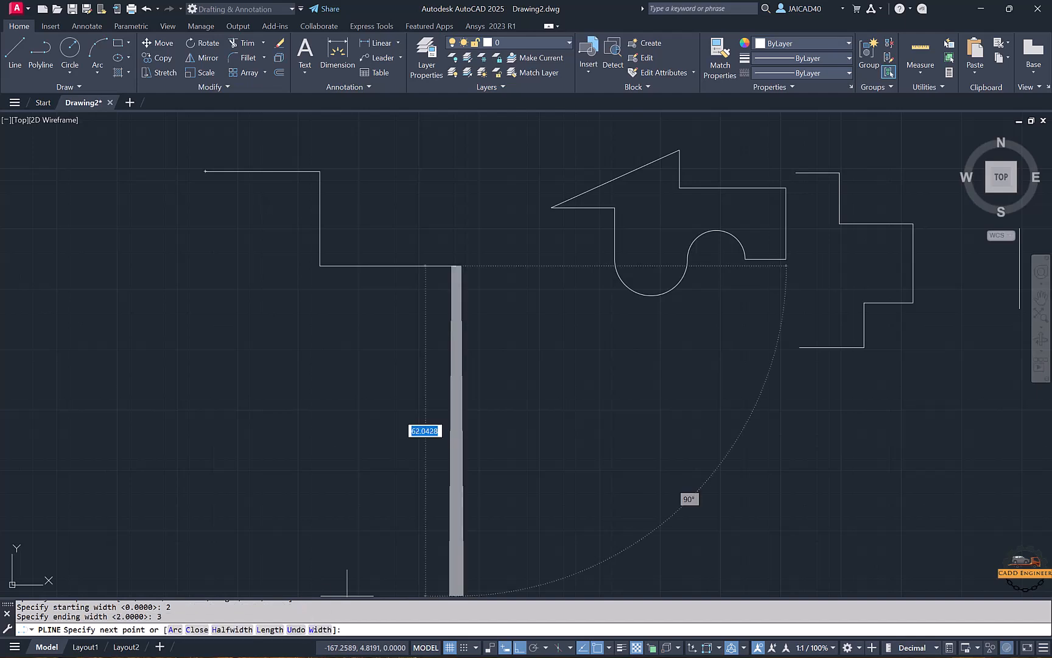
click(456, 410)
Step: Add three wide segments to the left, down and left, and end the polyline
click(212, 409)
click(212, 479)
click(69, 479)
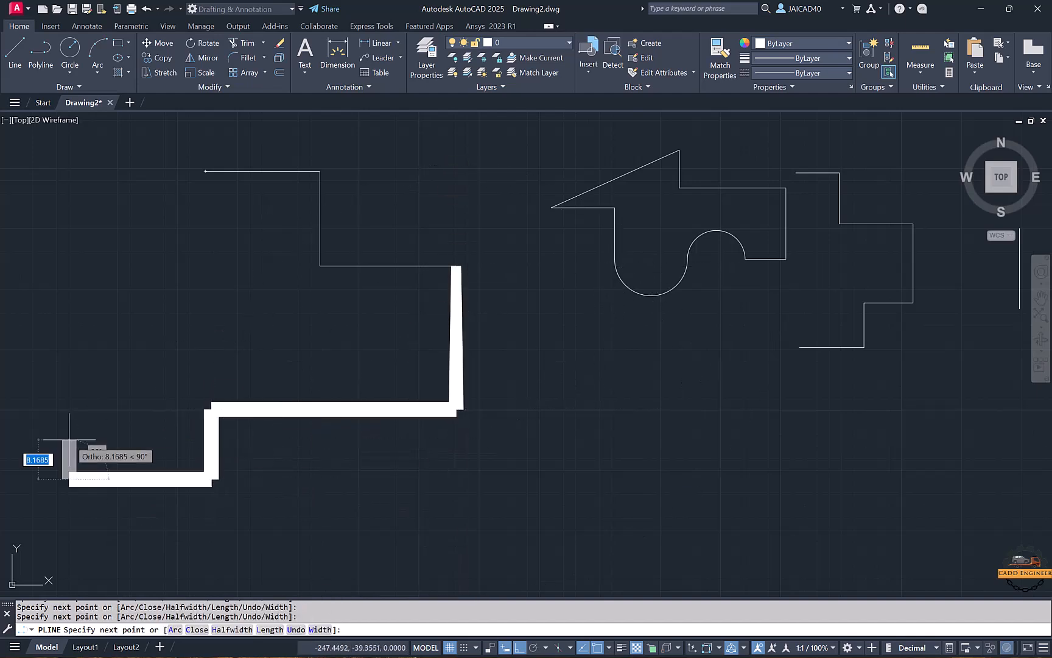
key(Return)
Step: Select all the drawn objects with a crossing window and erase them
scroll(237, 394, down, 2)
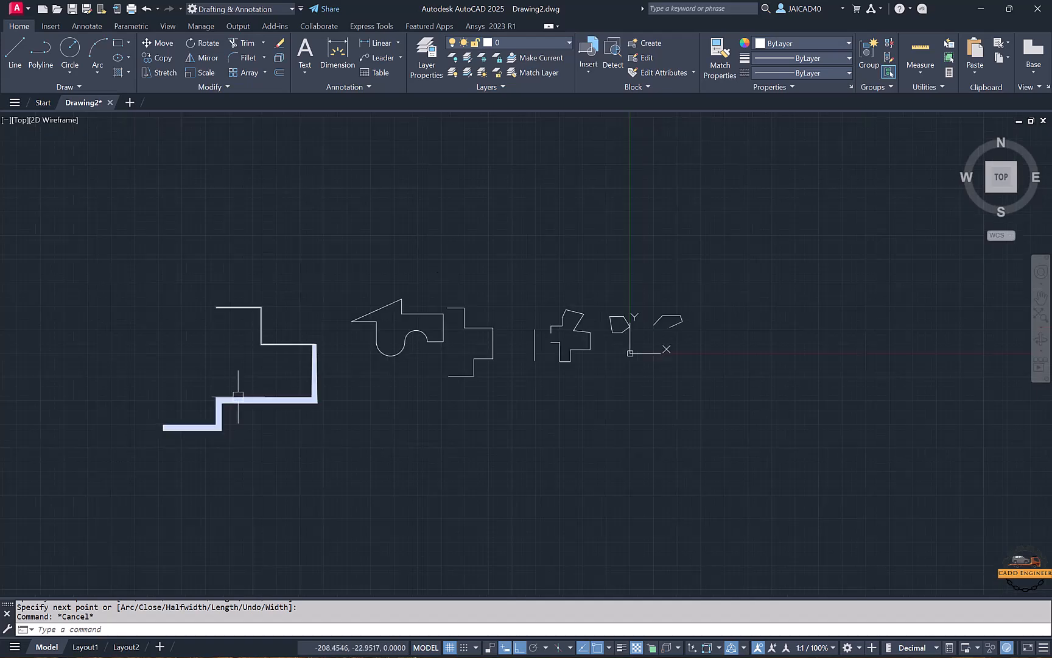
middle_drag(238, 394, 192, 393)
click(712, 268)
click(44, 526)
key(Delete)
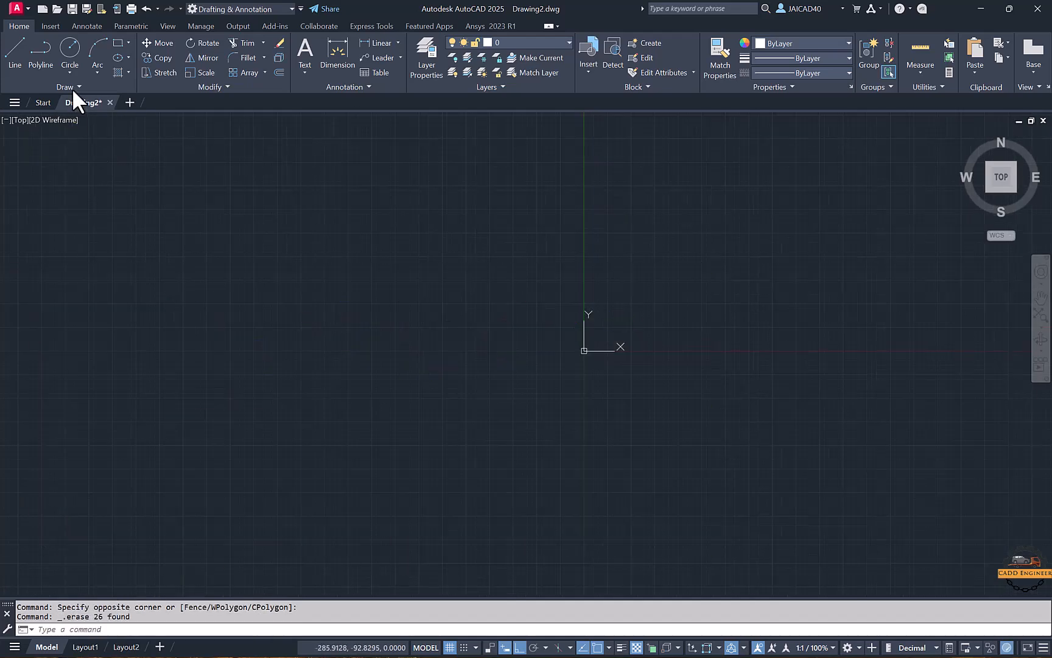
Step: Draw a Center, Radius circle with a radius of 10 in the empty drawing, to the left of the origin
click(70, 71)
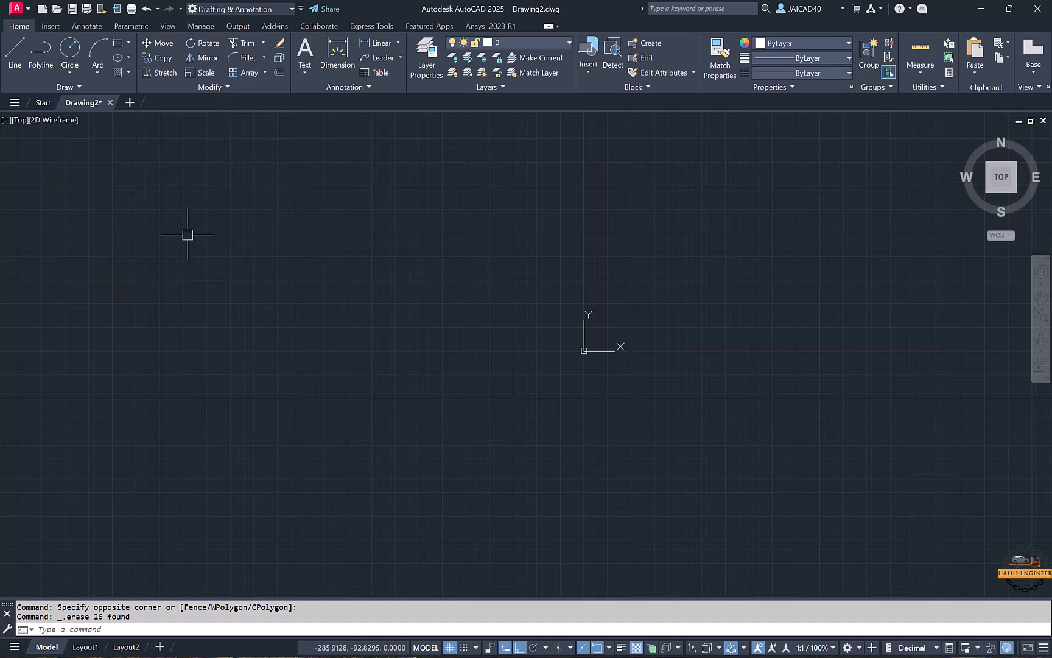
click(70, 72)
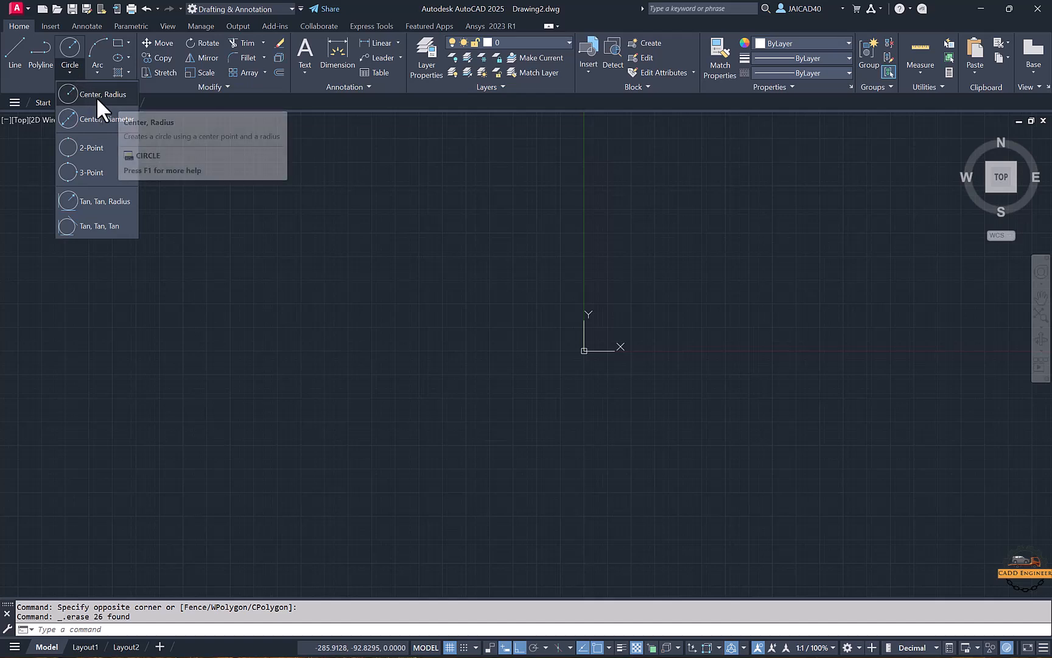
click(92, 95)
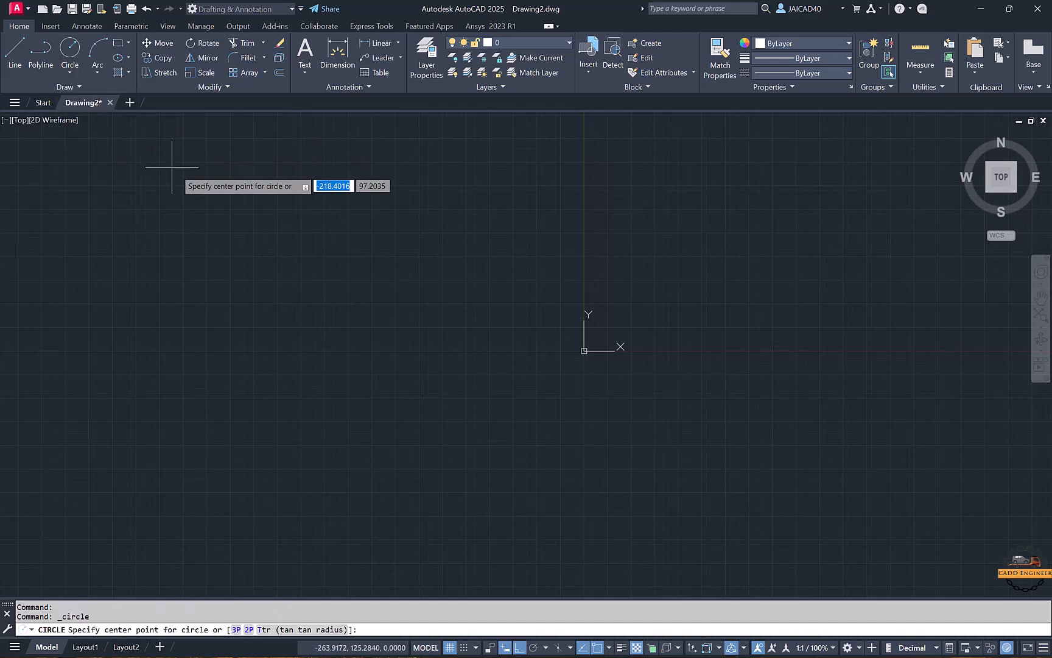
scroll(255, 263, down, 2)
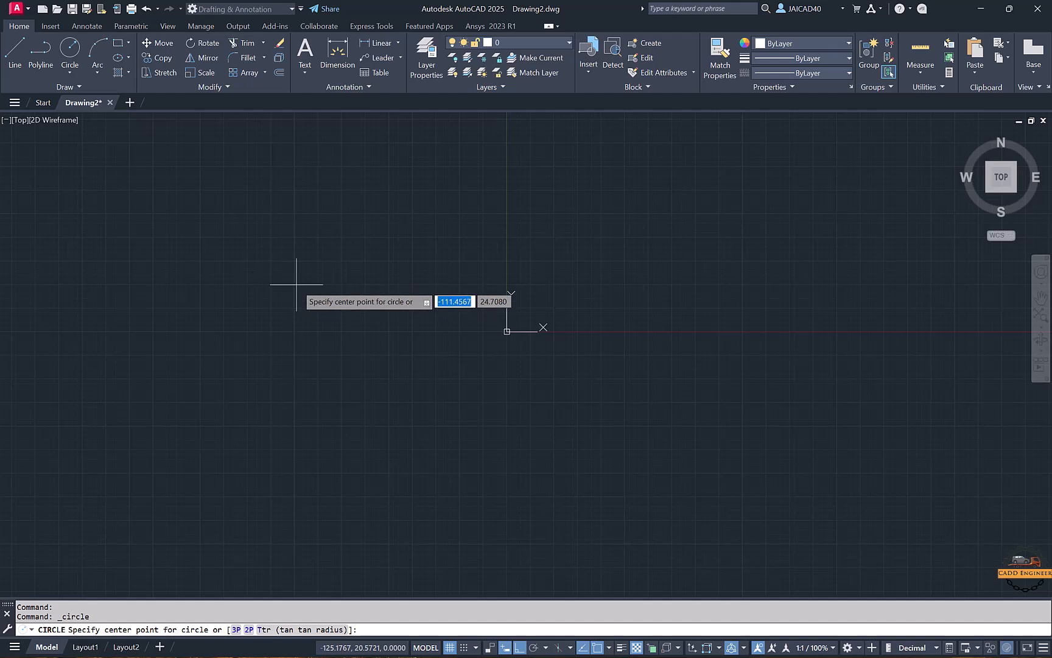
click(286, 308)
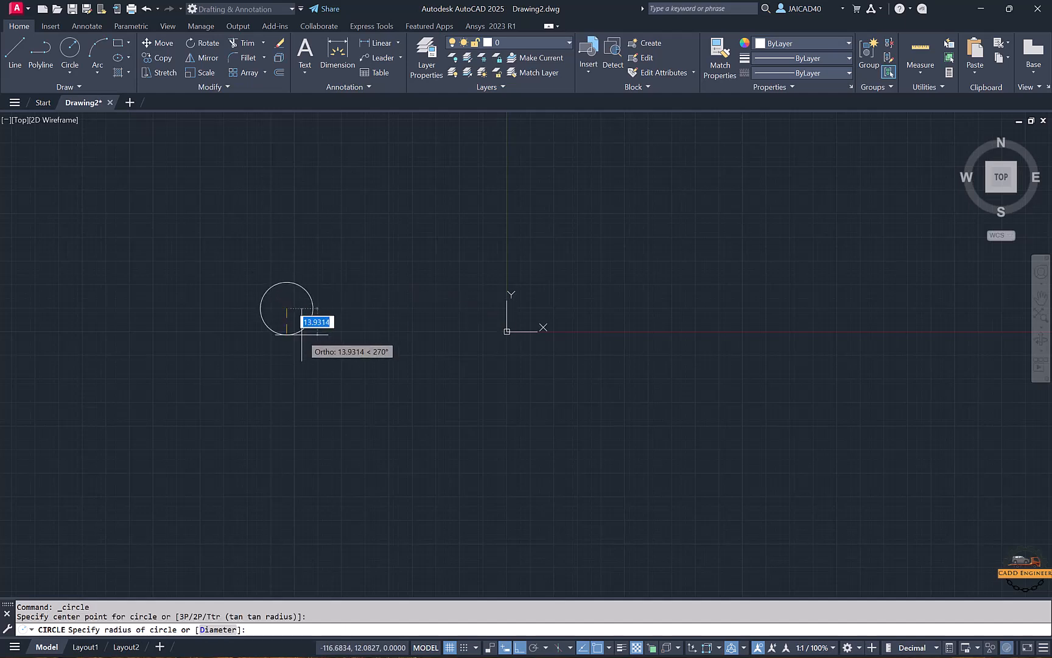
text(10)
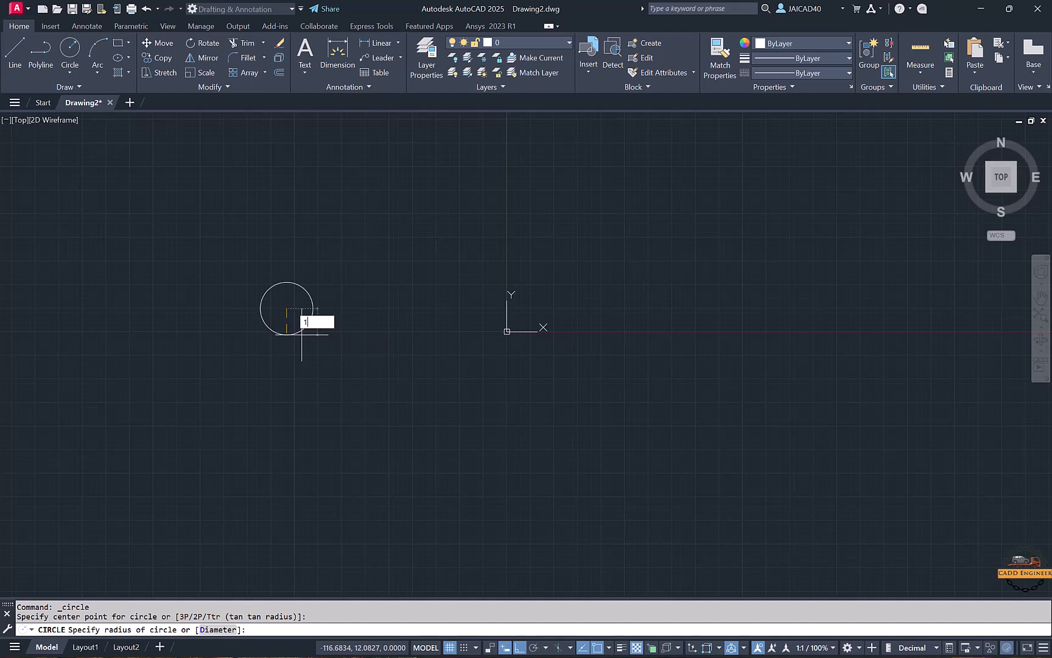
key(Return)
Step: Draw a Center, Diameter circle with a diameter of 15 to the left of the first circle, roughly level with it
scroll(249, 315, up, 4)
middle_drag(254, 312, 350, 319)
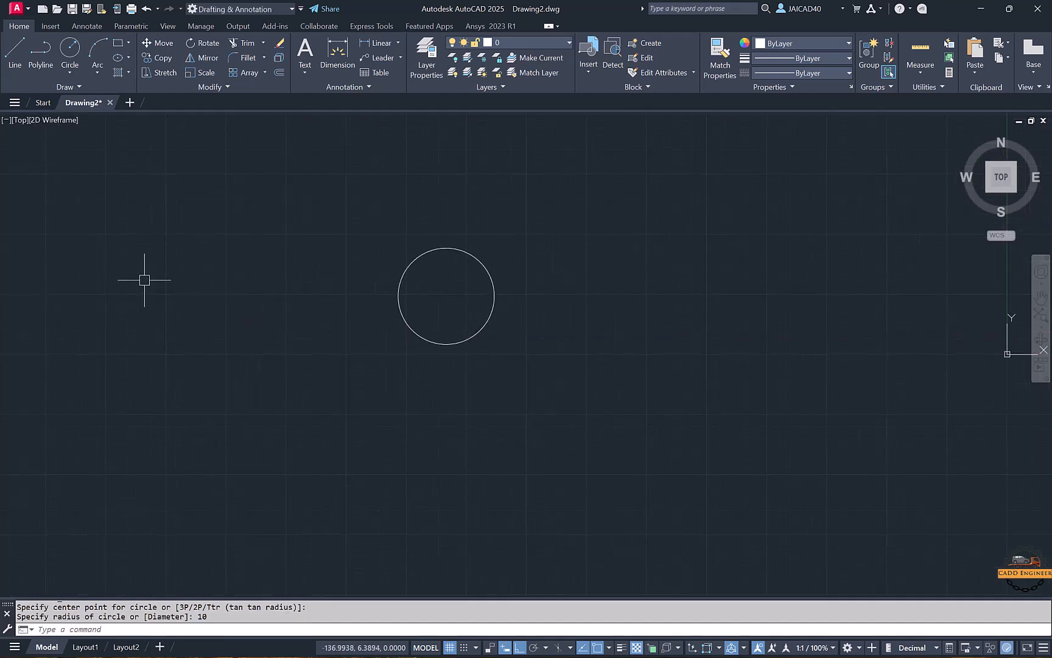
click(70, 72)
click(86, 121)
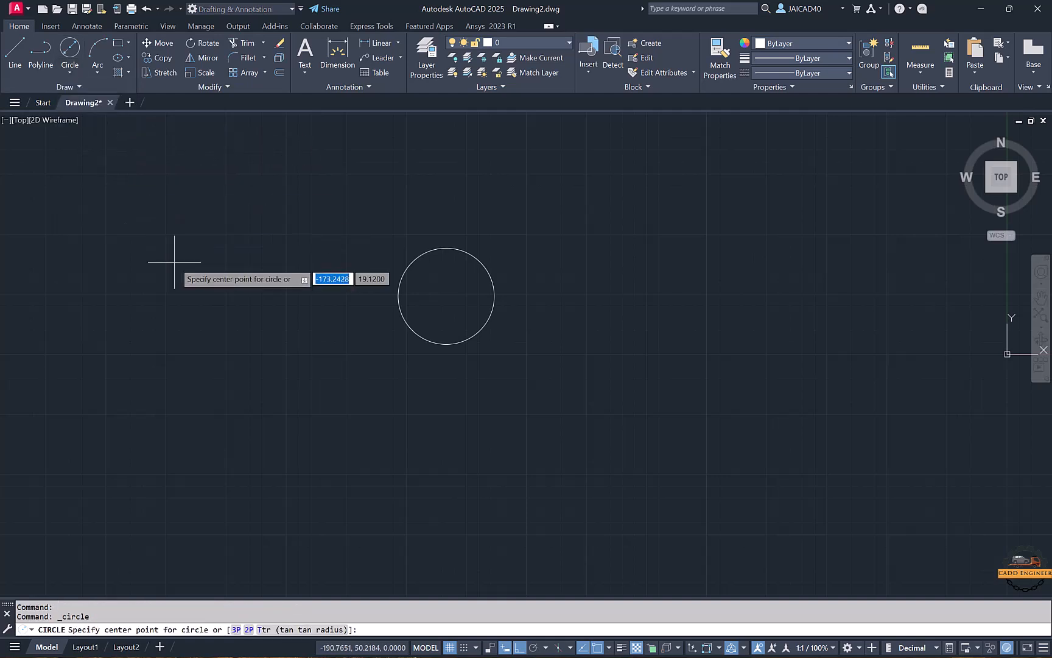
click(193, 294)
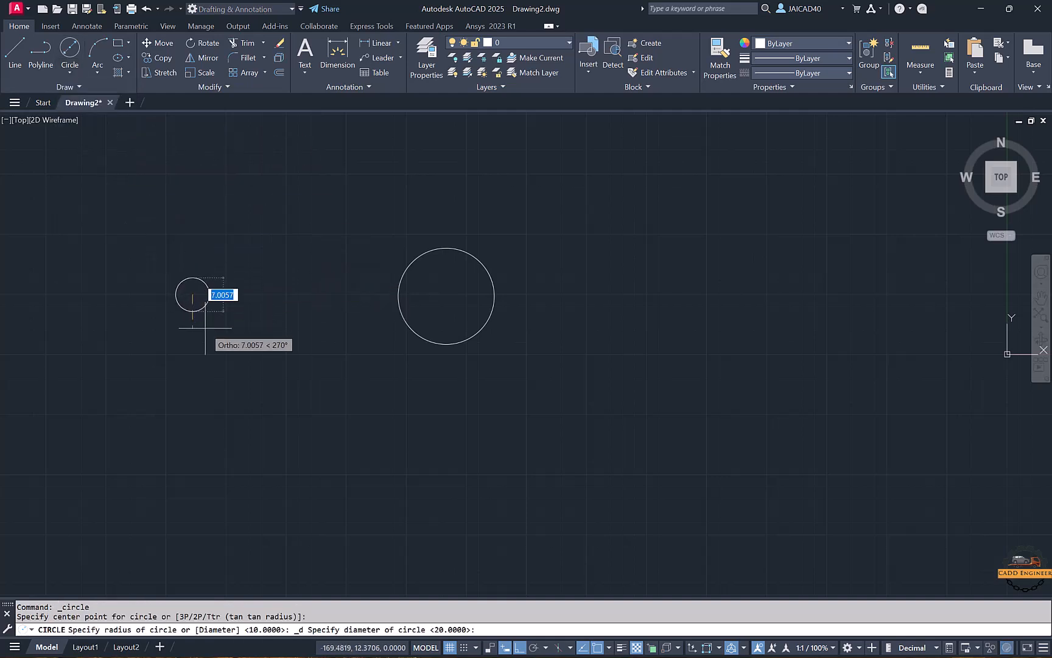
key(BackSpace)
text(15)
key(Return)
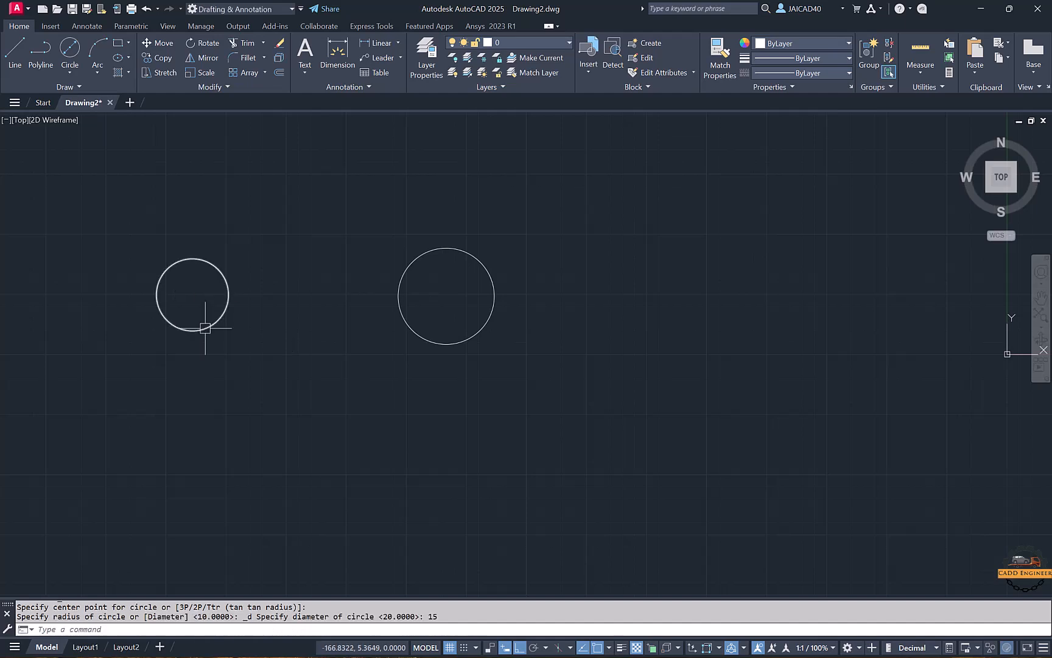
Step: Draw a 2-Point circle spanning from the left circle's right quadrant to the right circle's left quadrant
click(69, 71)
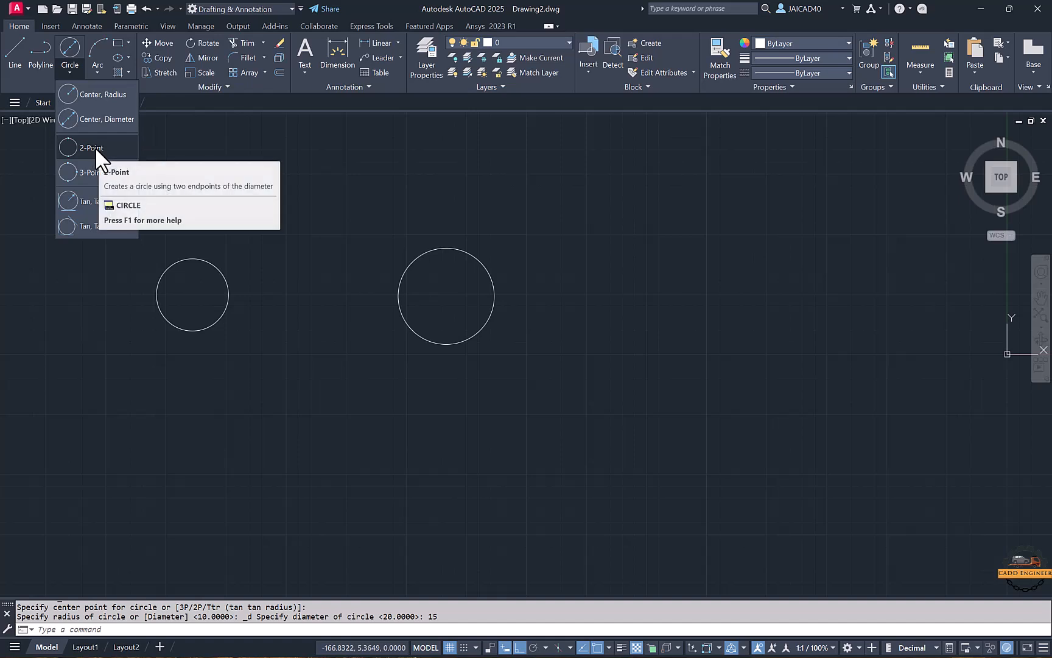
click(96, 147)
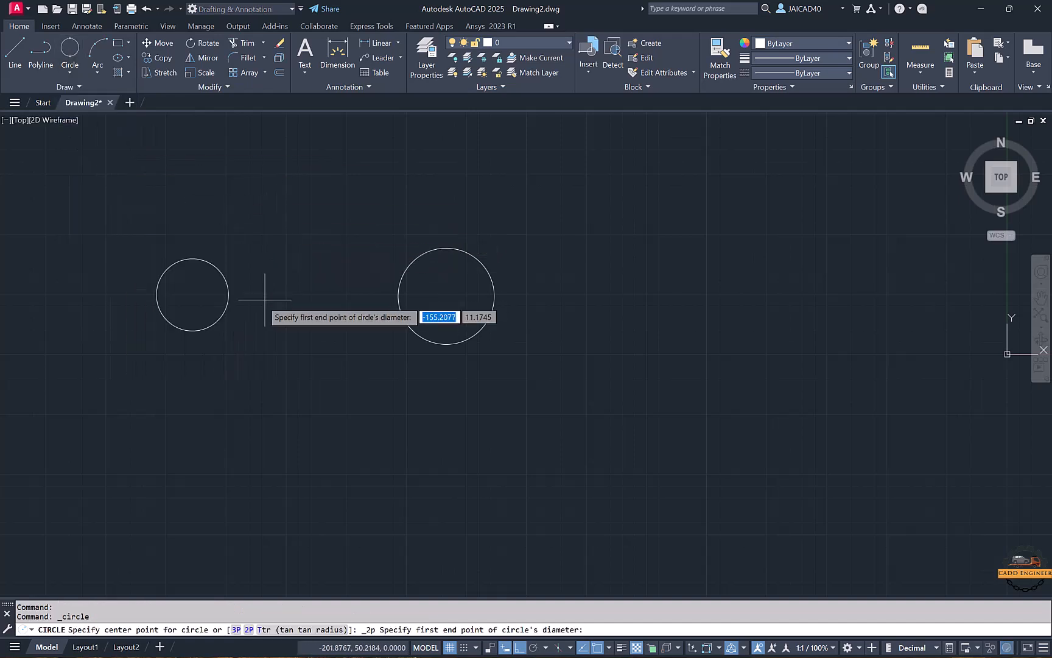
click(229, 295)
click(398, 296)
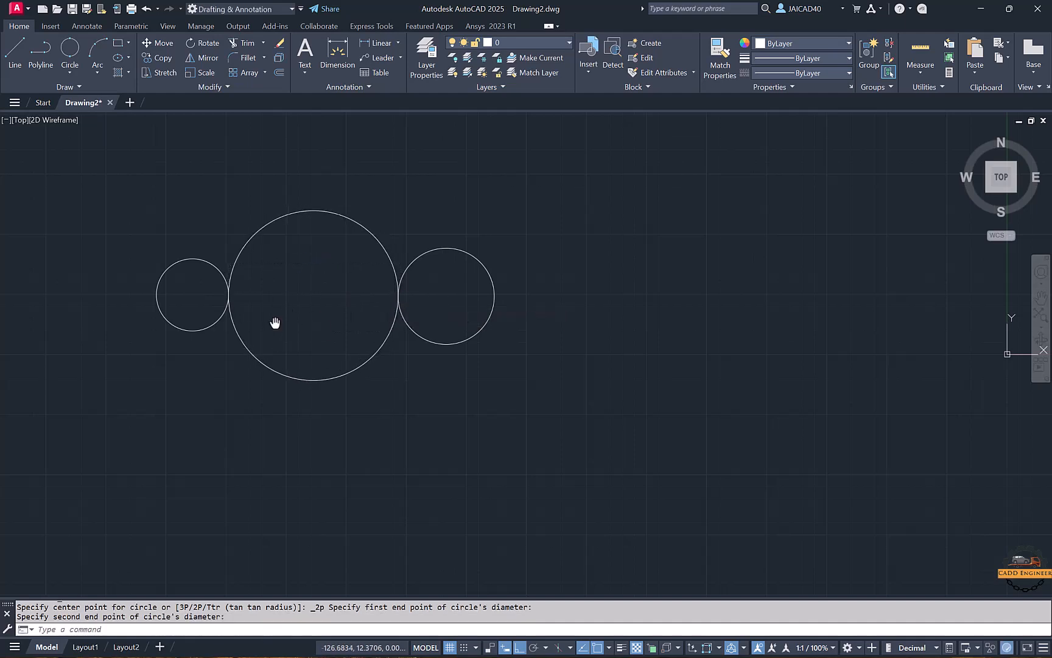
Step: Turn ortho off and draw a closed triangle of three lines left of the circles, its right side about 61 units long
middle_drag(275, 323, 353, 323)
scroll(373, 304, down, 1)
click(14, 48)
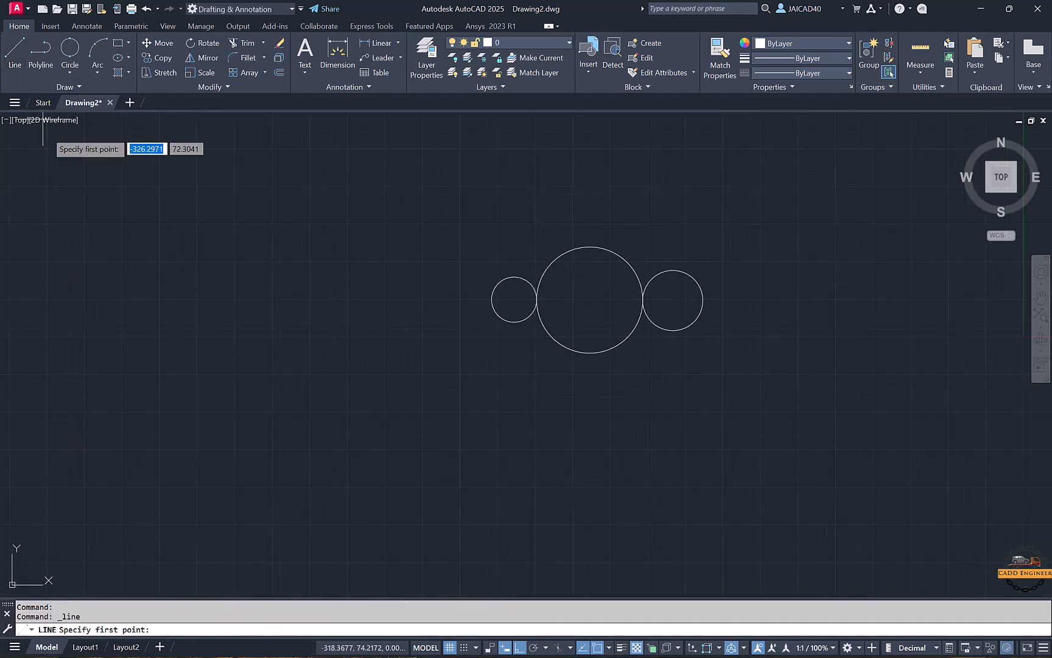
click(92, 303)
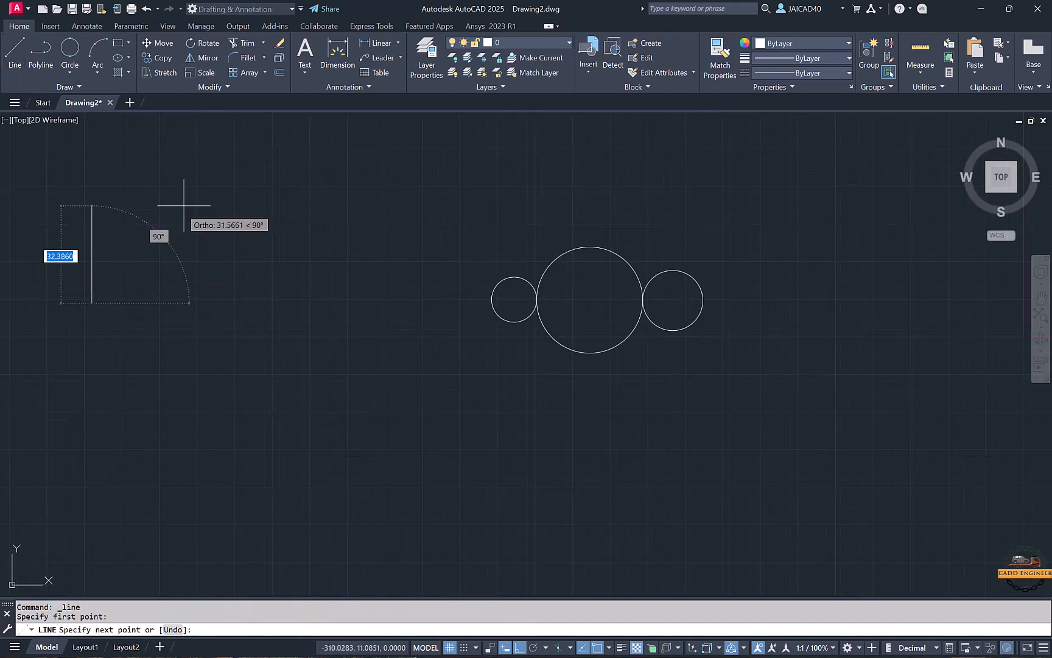
click(519, 647)
click(179, 149)
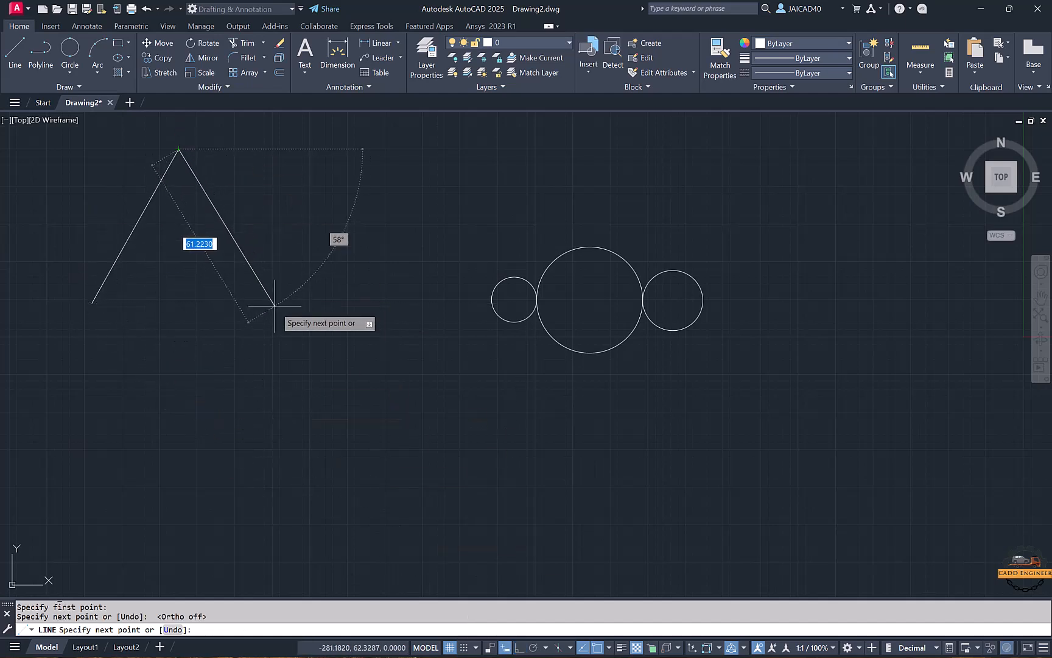
click(275, 306)
click(92, 302)
key(Escape)
Step: Draw a 3-Point circle through the triangle's three corners
middle_drag(63, 282, 98, 304)
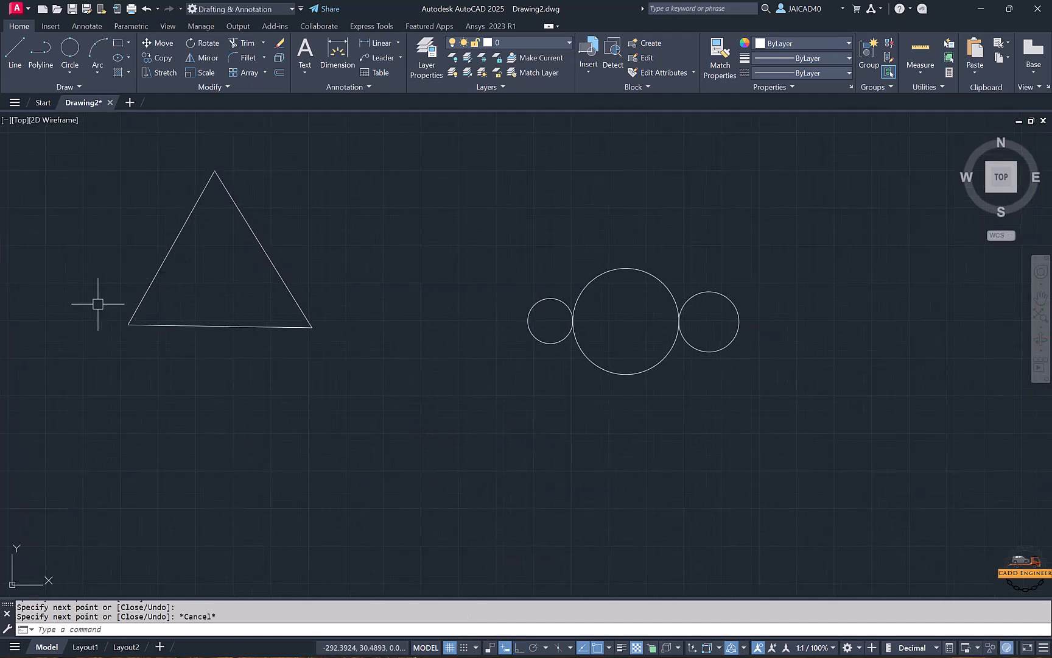
middle_drag(118, 203, 152, 203)
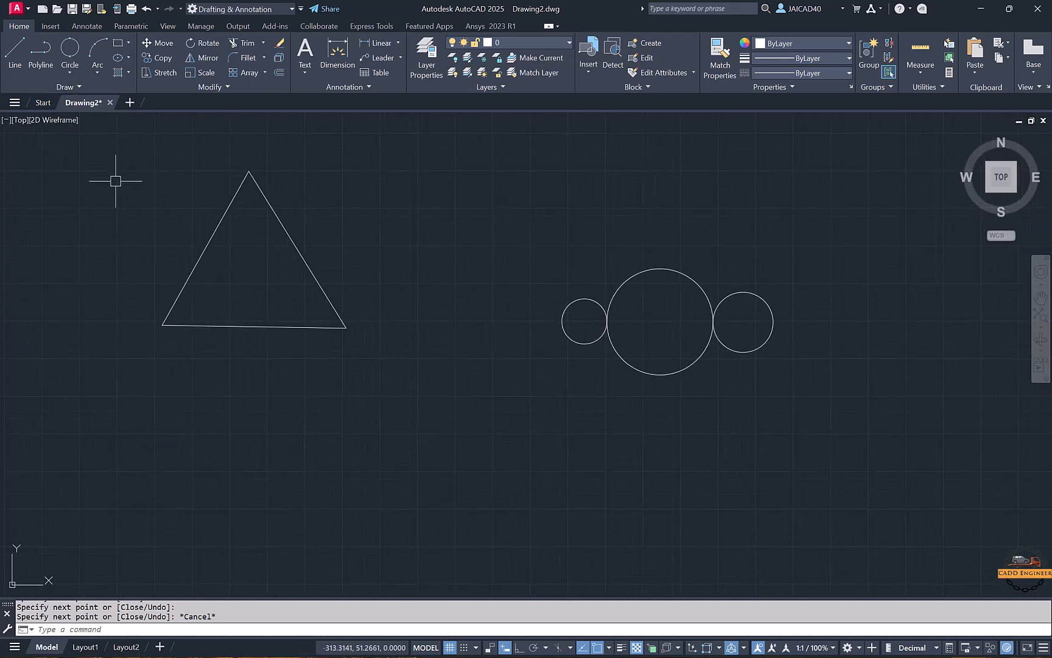
click(70, 72)
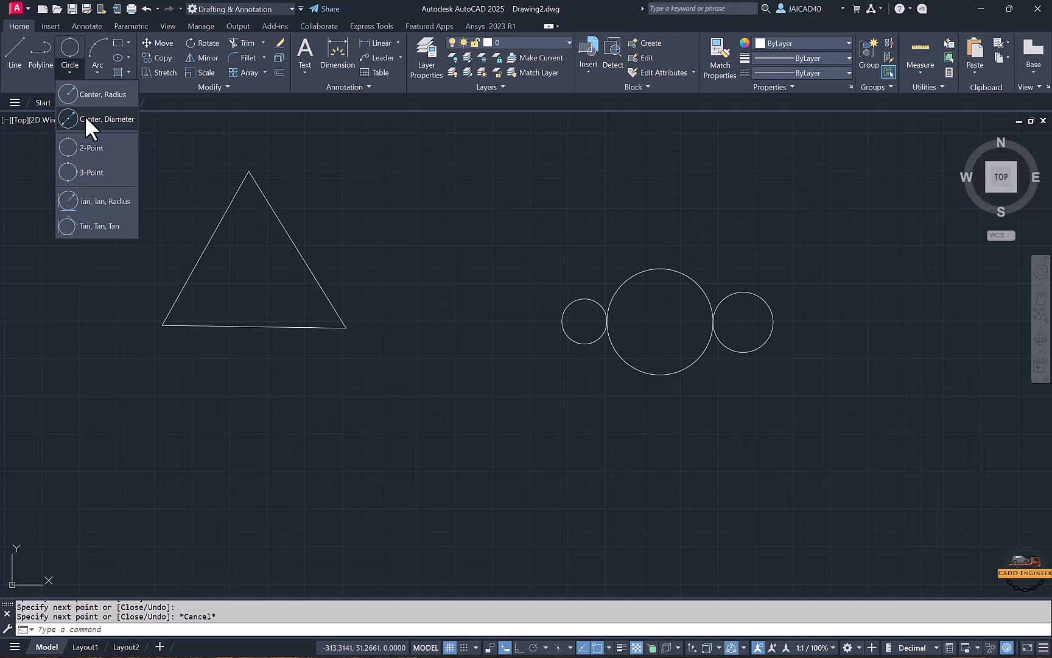
click(90, 172)
click(163, 325)
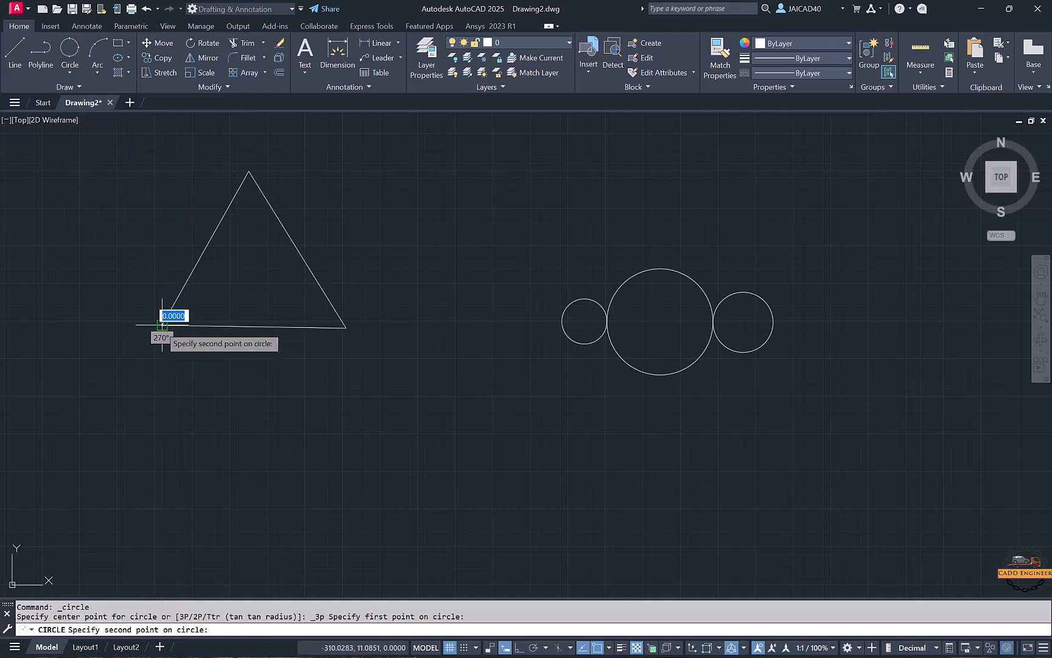
click(346, 327)
click(249, 172)
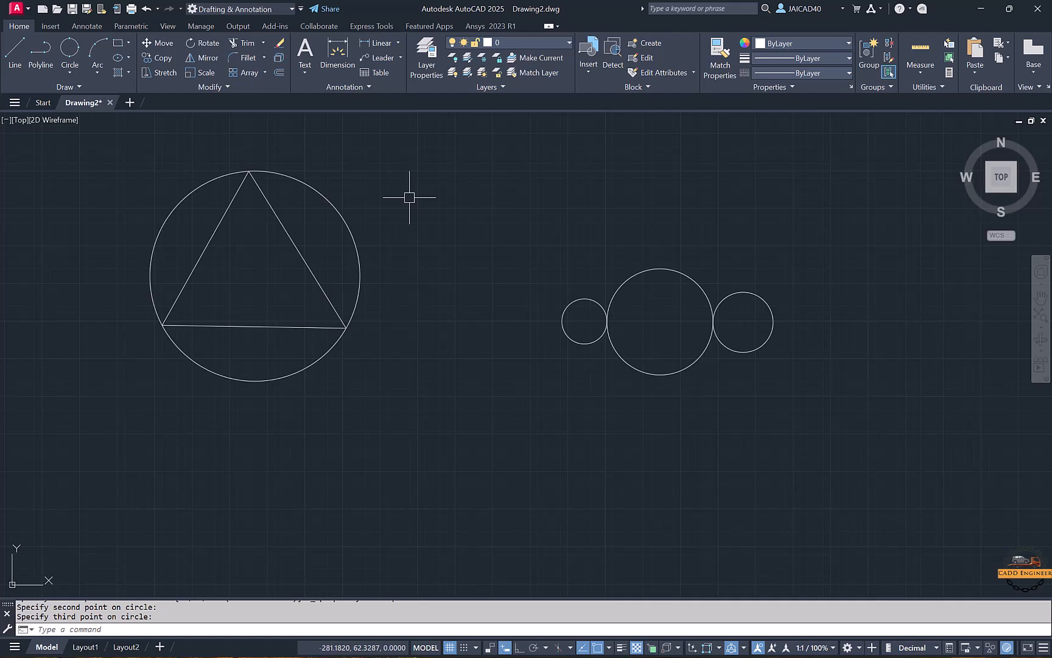
Step: Turn ortho on and draw an L left of the triangle: a line about 46 units down, joined by a horizontal line to the right
click(70, 73)
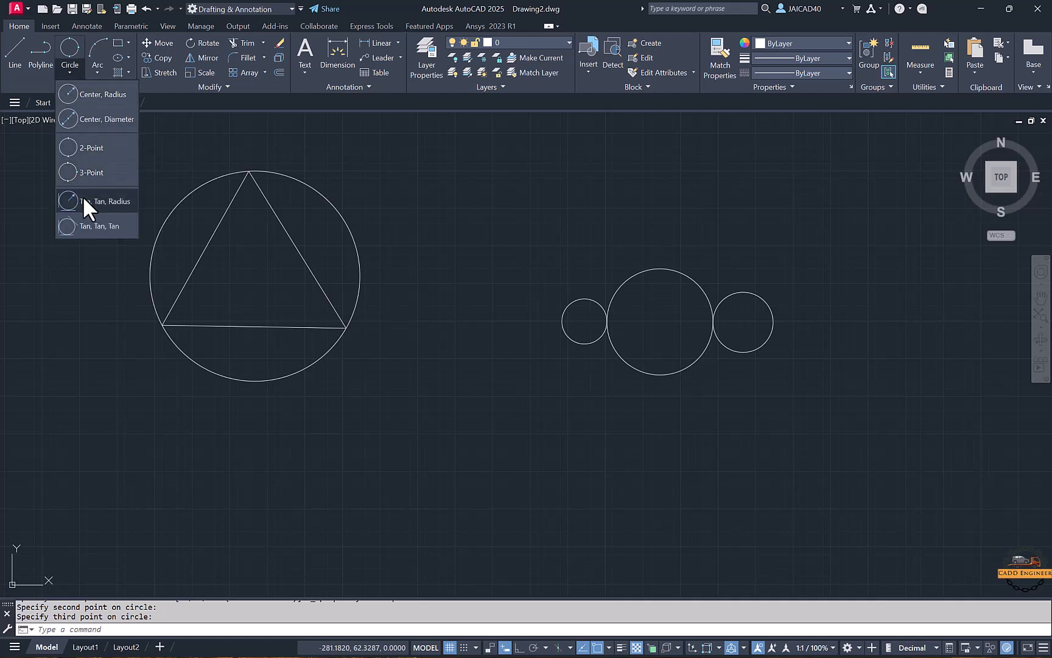
click(157, 245)
middle_drag(204, 280, 503, 303)
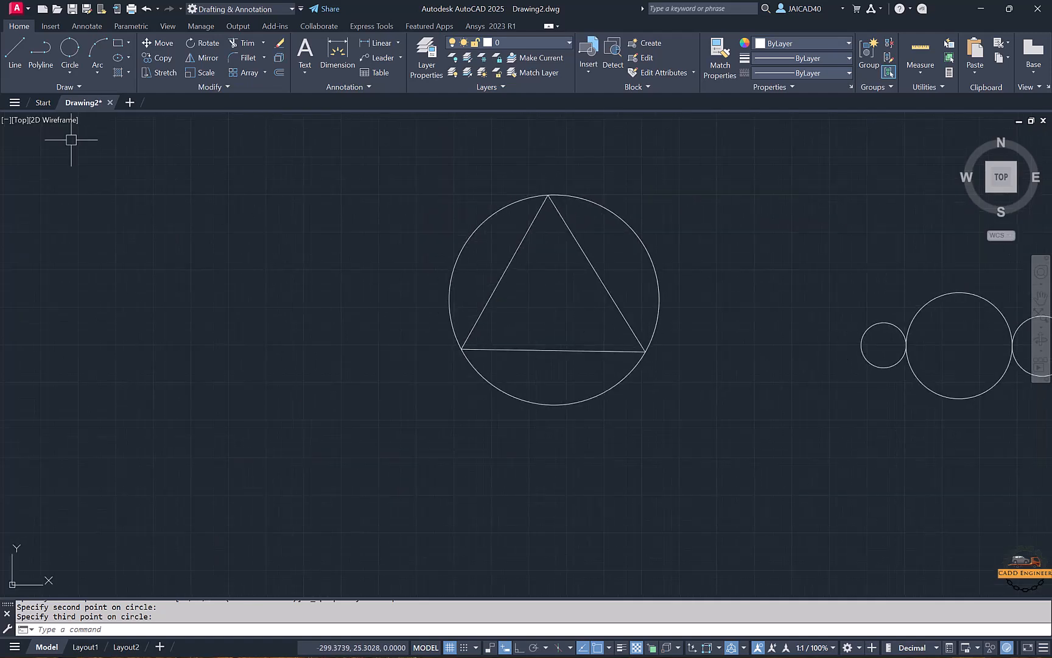
click(14, 60)
click(128, 196)
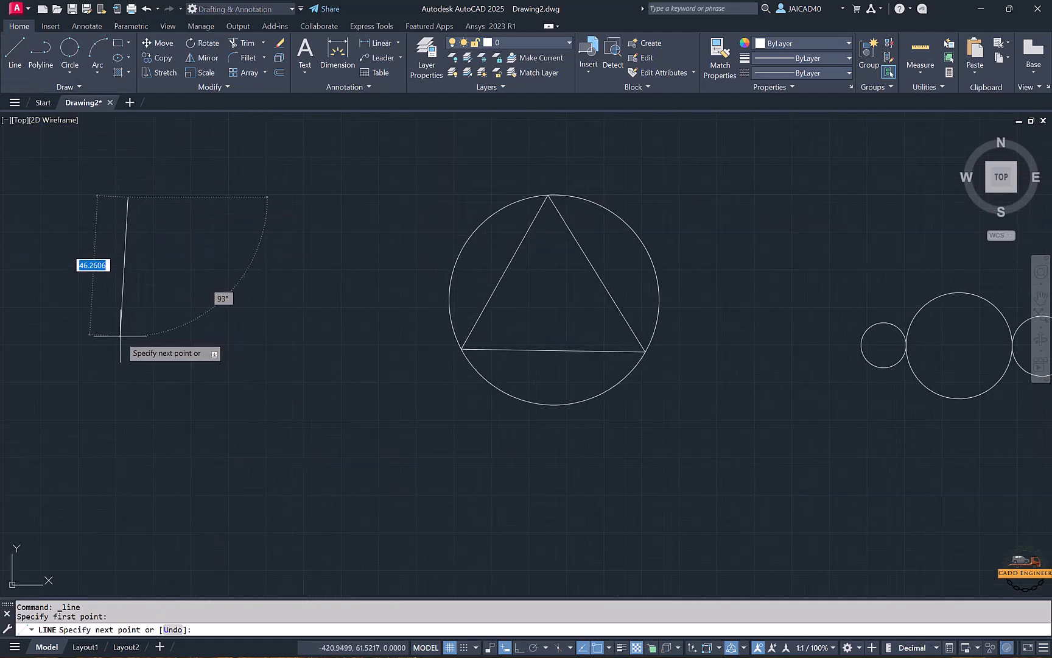
click(519, 646)
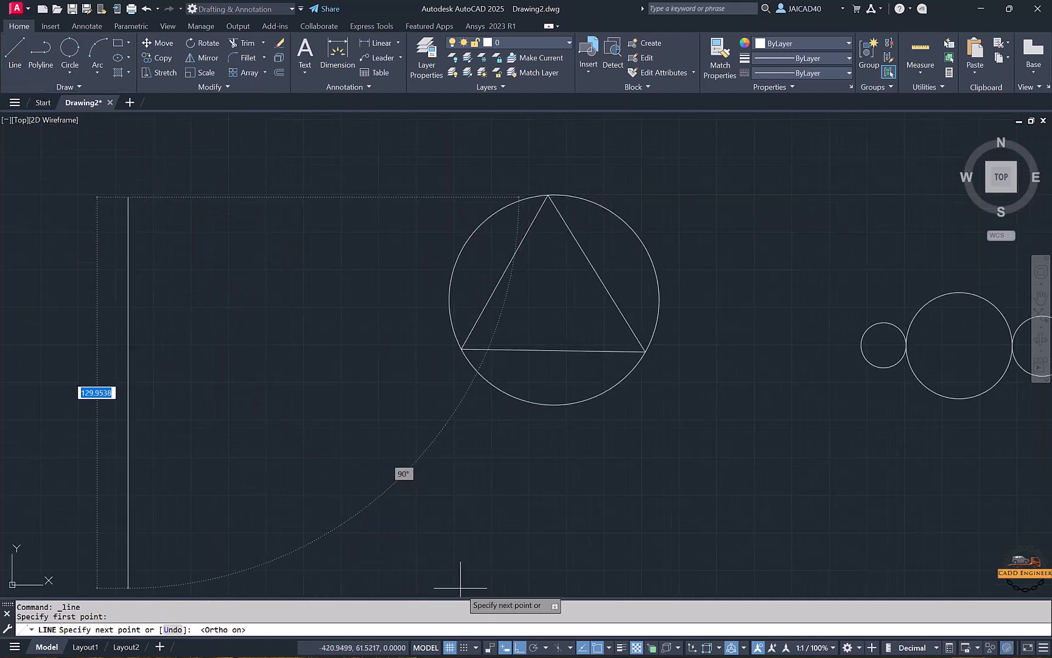
click(184, 338)
click(297, 339)
key(Escape)
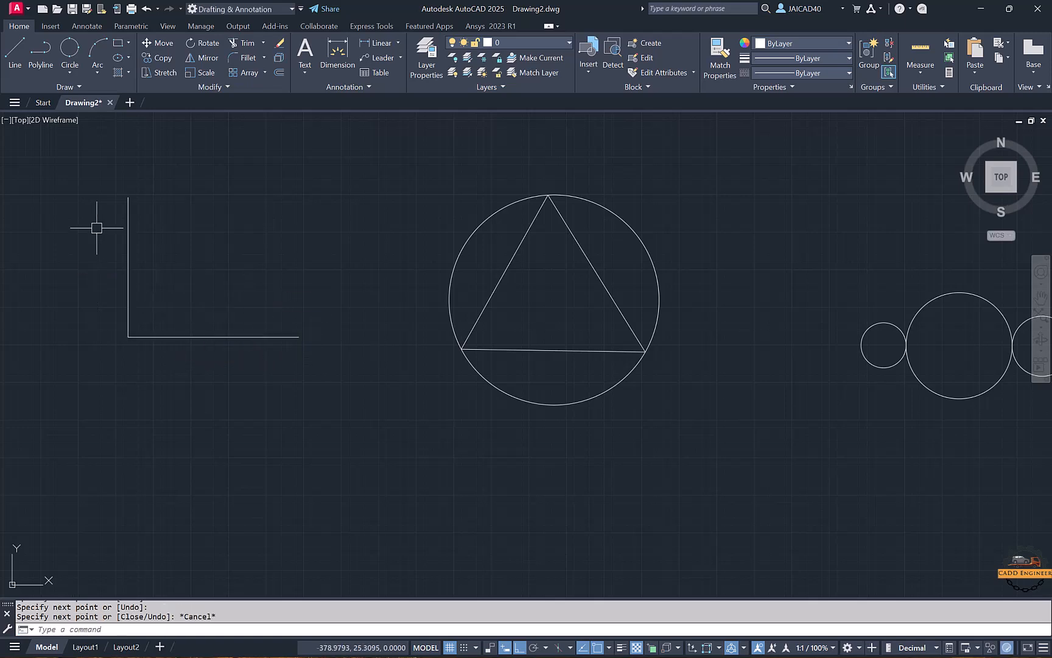
Step: Draw a Tan, Tan, Radius circle of radius 10 tangent to the L's vertical and horizontal lines
middle_drag(72, 146, 94, 140)
click(69, 72)
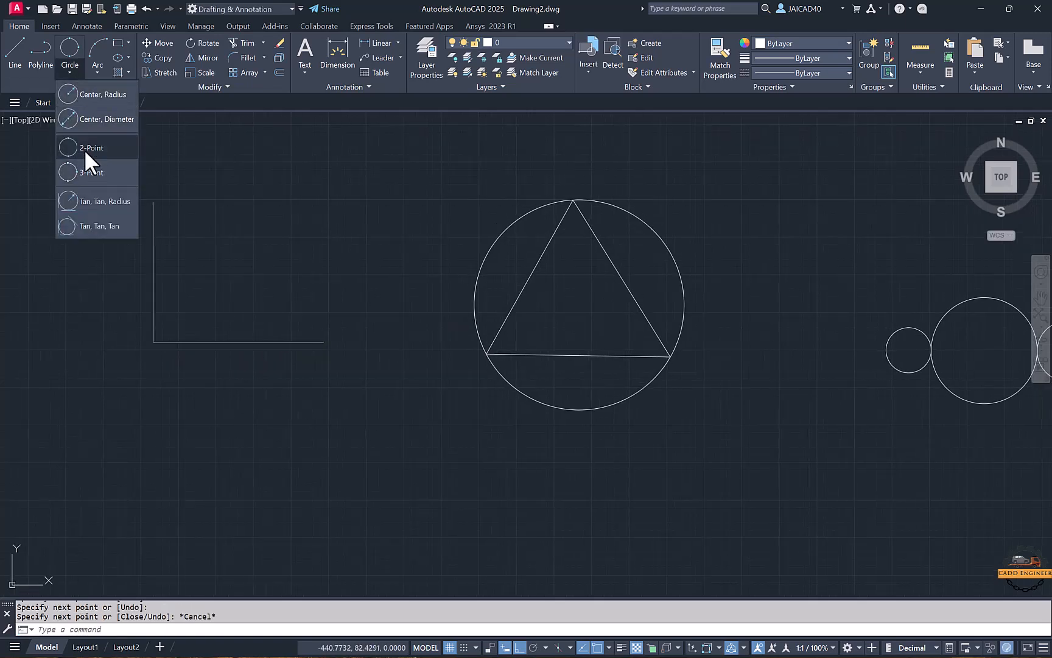
click(92, 206)
click(154, 235)
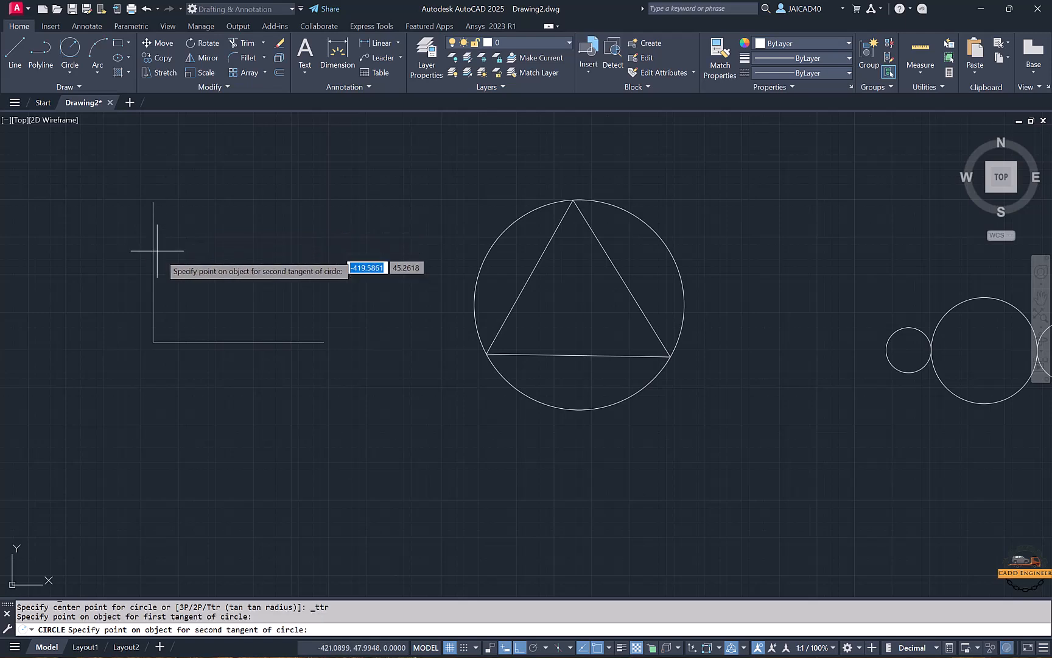
click(229, 340)
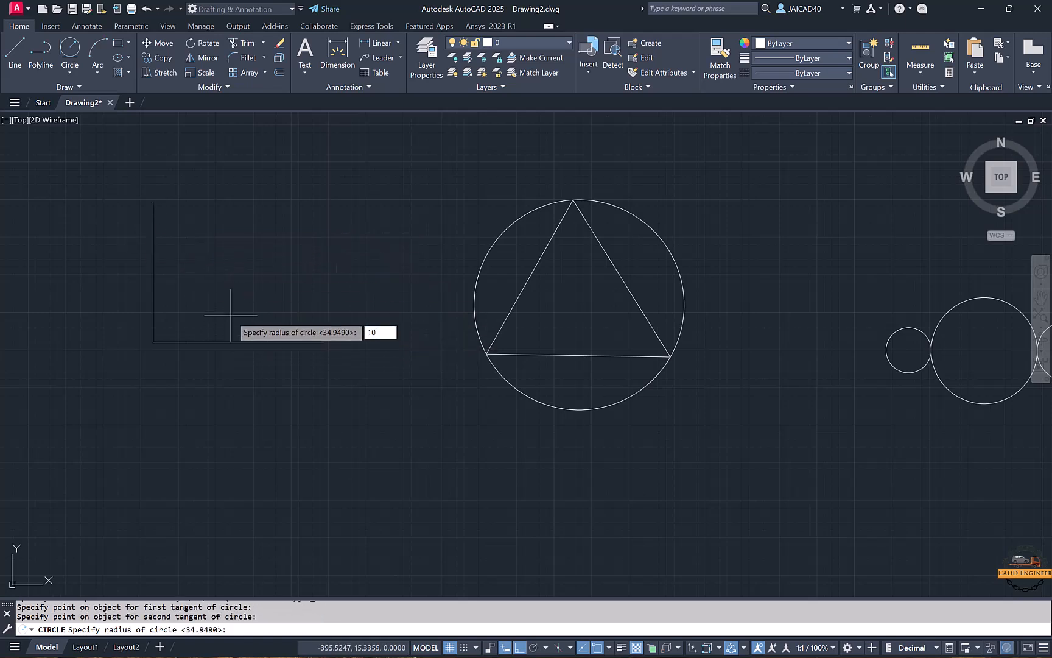
key(Return)
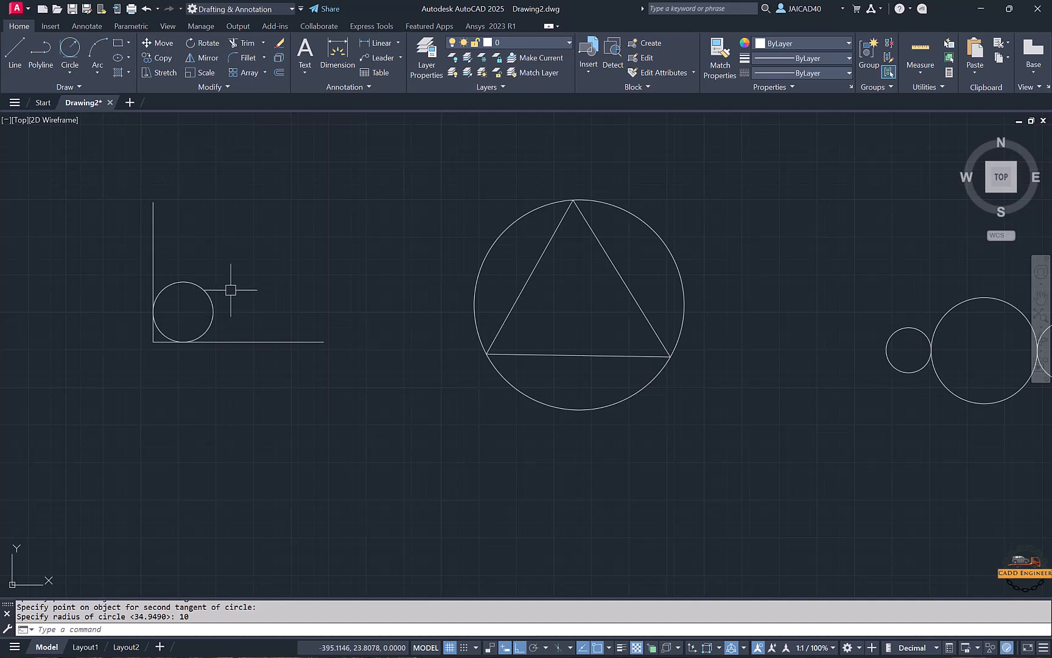
Step: Draw a Tan, Tan, Tan circle inside the triangle, tangent to all three of its sides
middle_drag(487, 231, 362, 226)
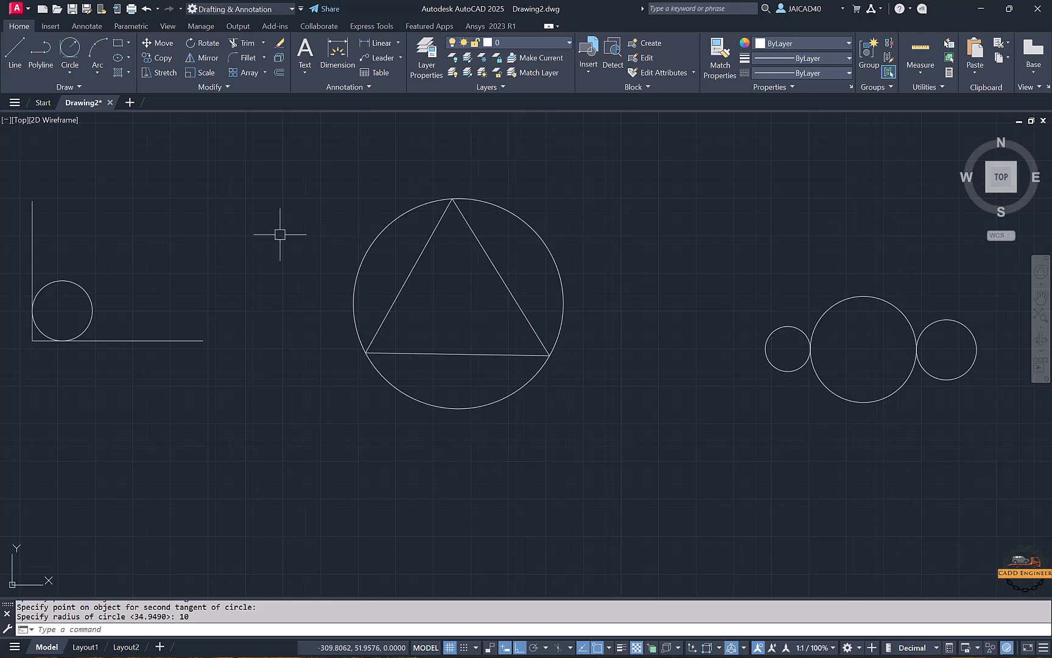
middle_drag(280, 233, 312, 246)
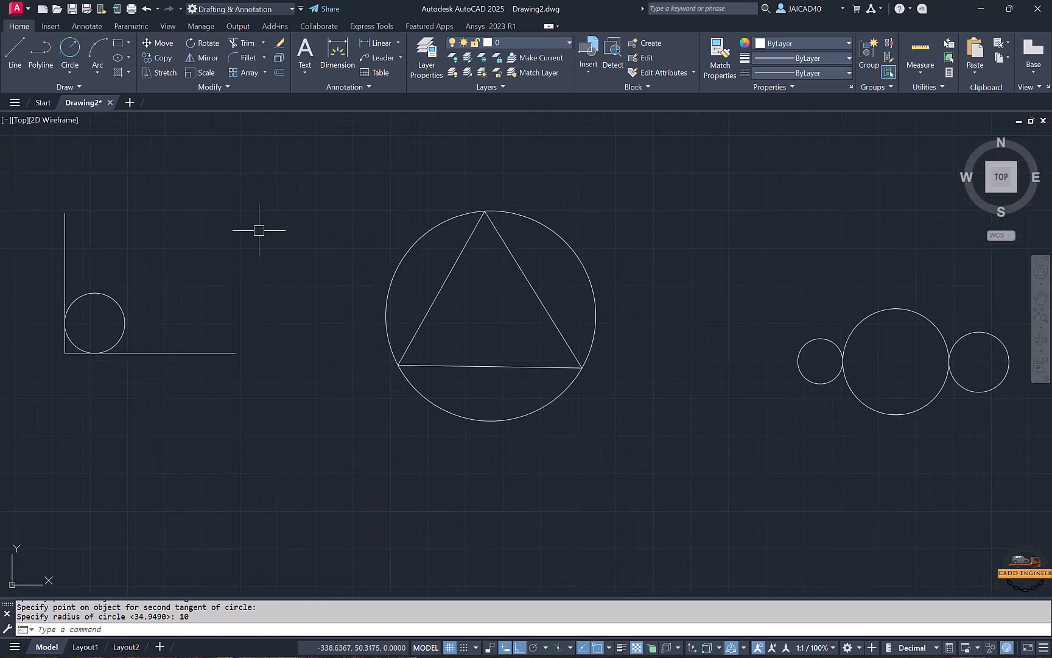
click(69, 72)
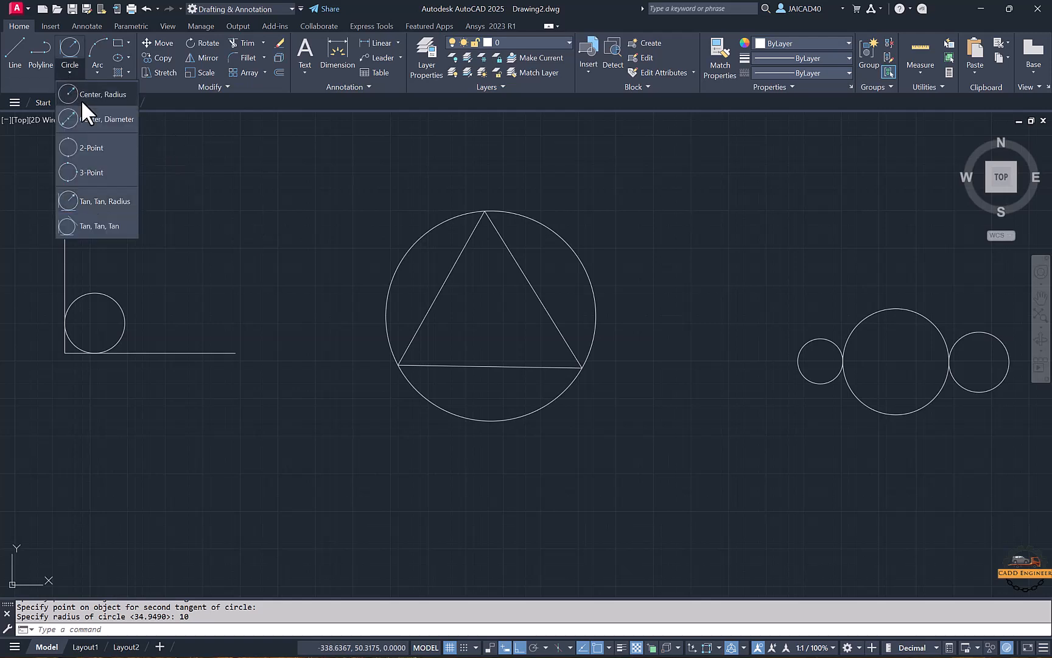
click(108, 227)
click(438, 291)
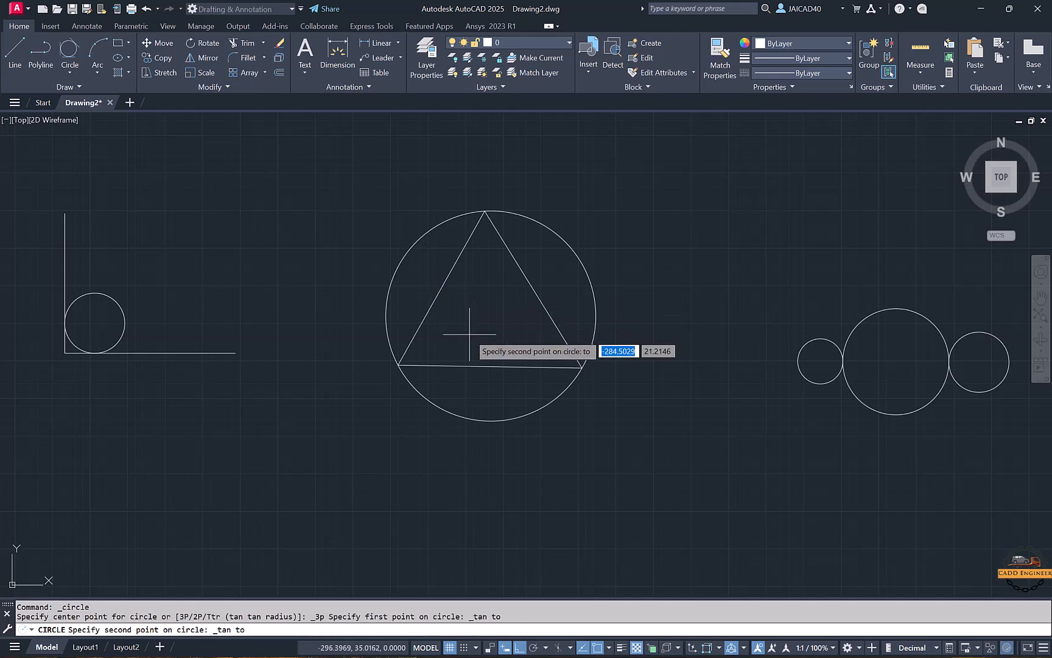
click(516, 271)
click(495, 361)
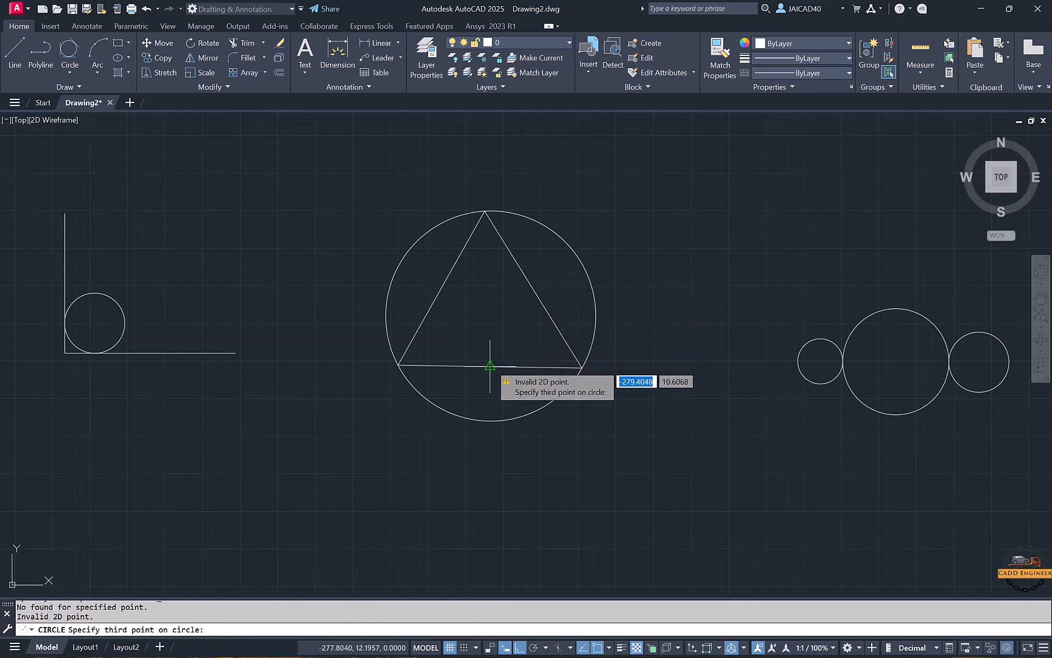
click(490, 367)
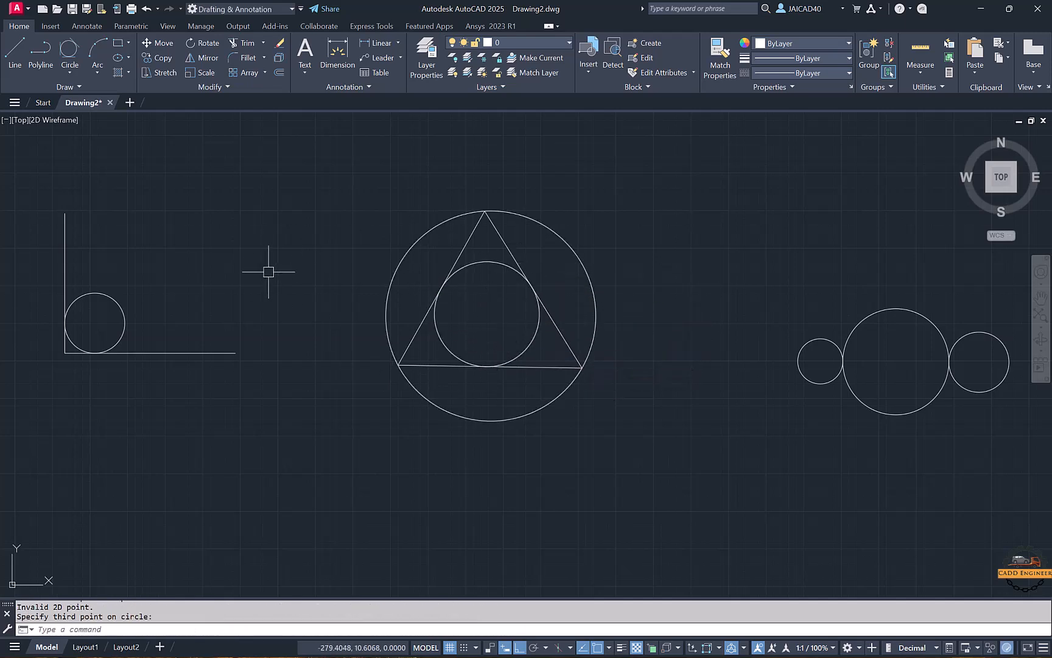
Step: Erase all the circles, the triangle and the L-shaped lines to clear the drawing
middle_drag(30, 233, 331, 242)
scroll(331, 242, down, 2)
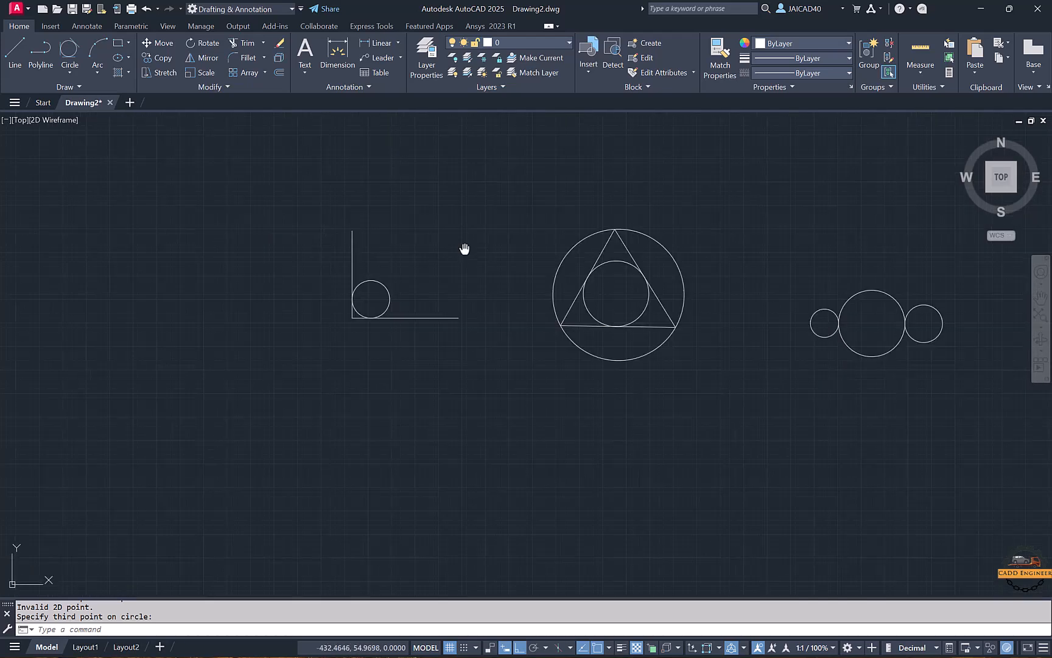
middle_drag(464, 249, 271, 248)
click(805, 222)
click(476, 429)
key(Delete)
click(599, 208)
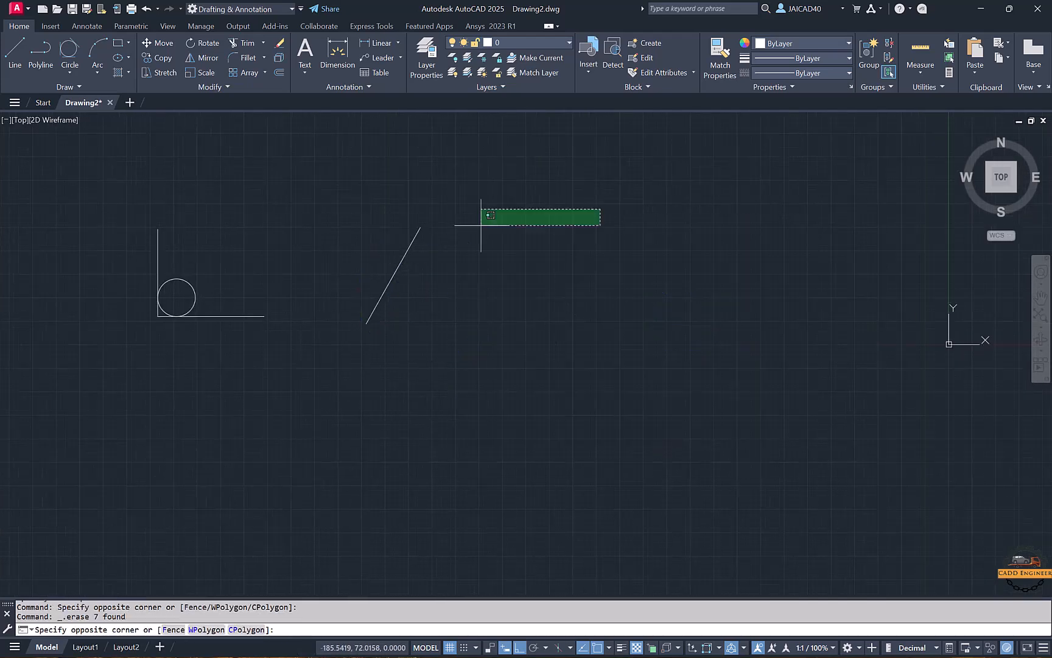
click(66, 410)
key(Delete)
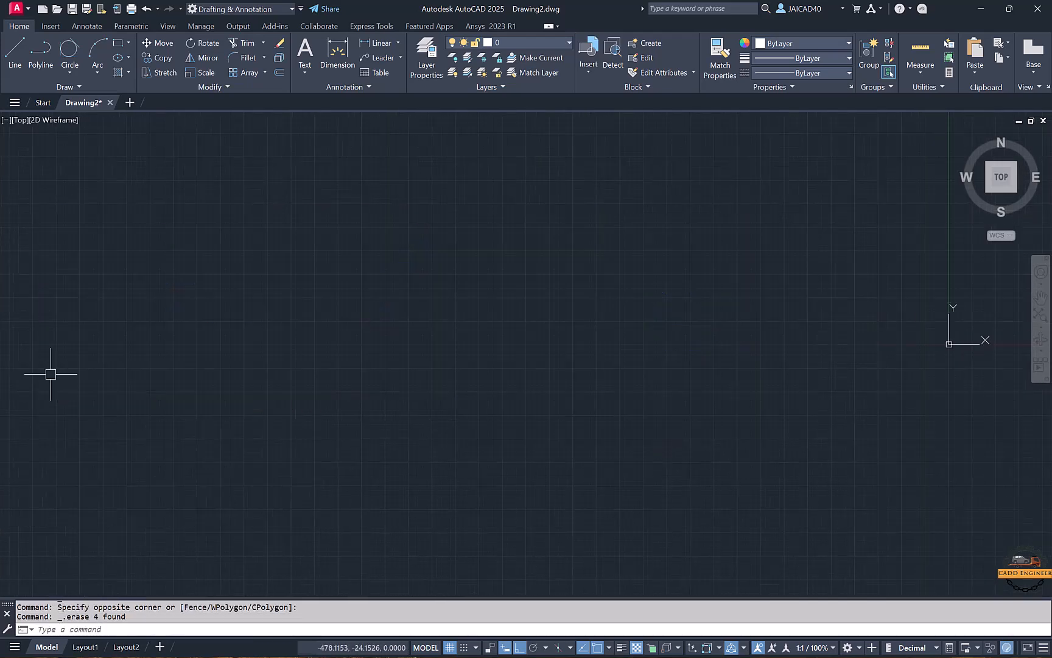
Step: Draw a bowl-shaped 3-Point arc in the empty drawing, turning ortho off before placing its second point
click(93, 74)
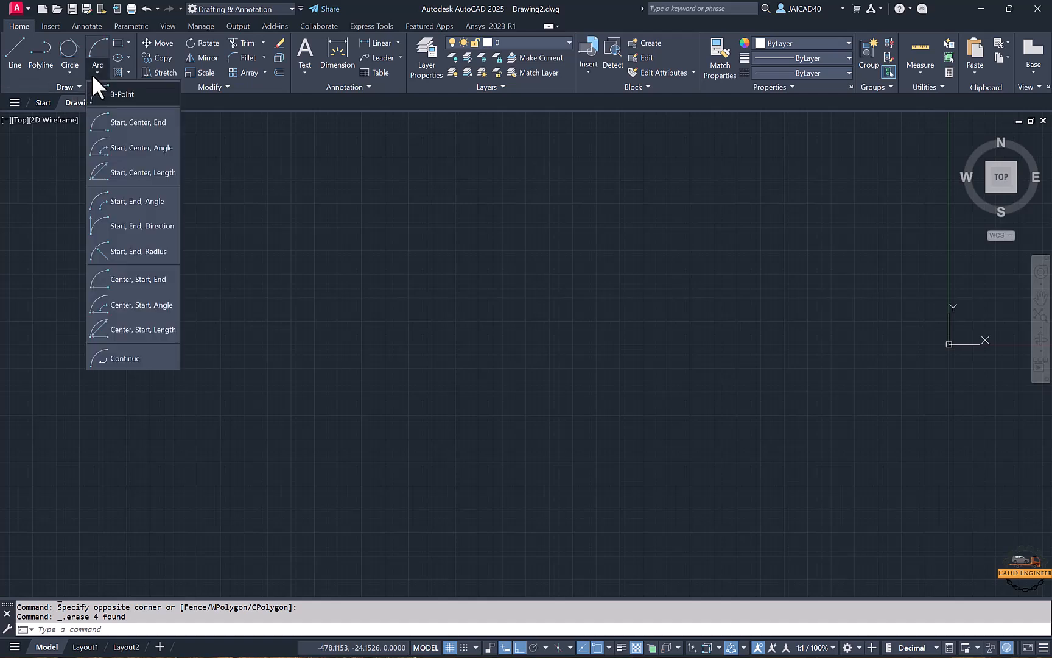
click(137, 96)
click(207, 357)
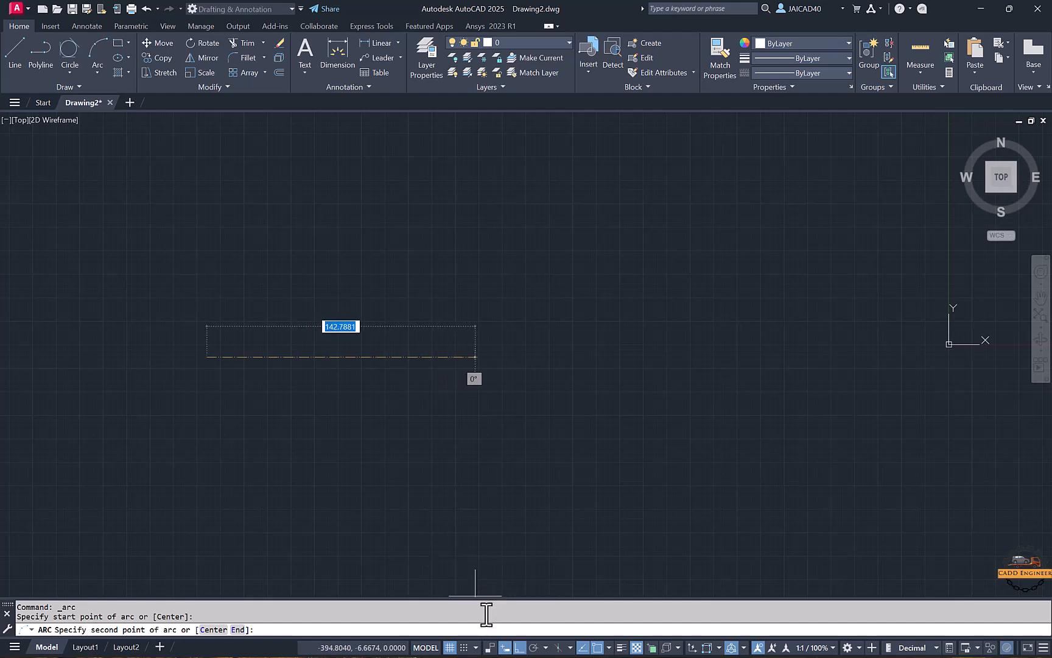
click(519, 647)
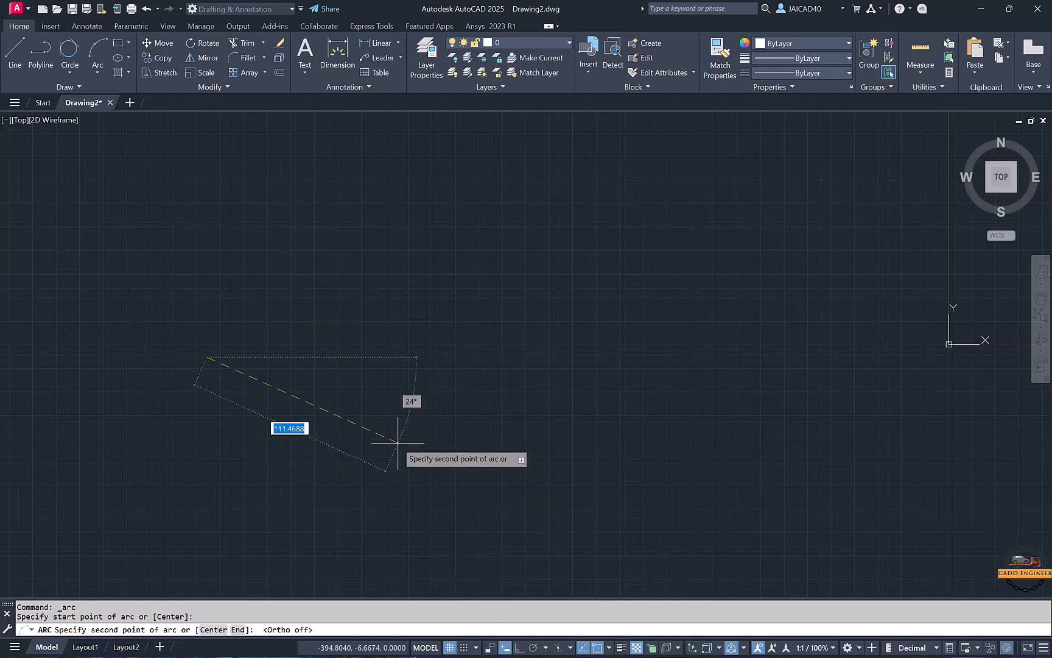
click(255, 432)
click(401, 425)
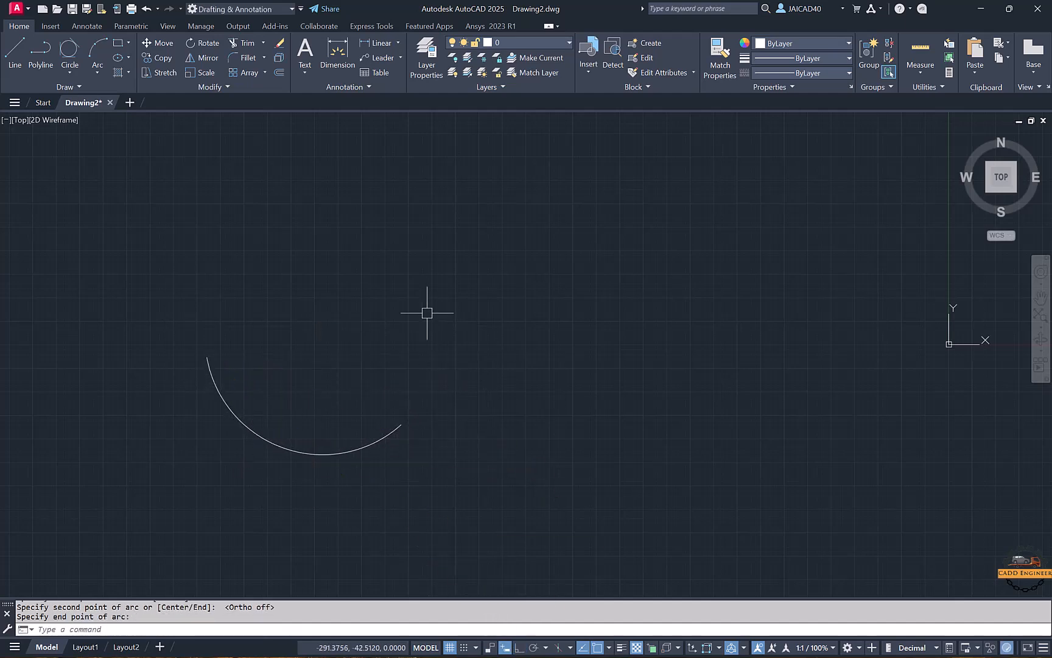
Step: Turn ortho on and draw a horizontal line 10 units long to the right, above the arc
click(98, 74)
click(19, 58)
click(262, 248)
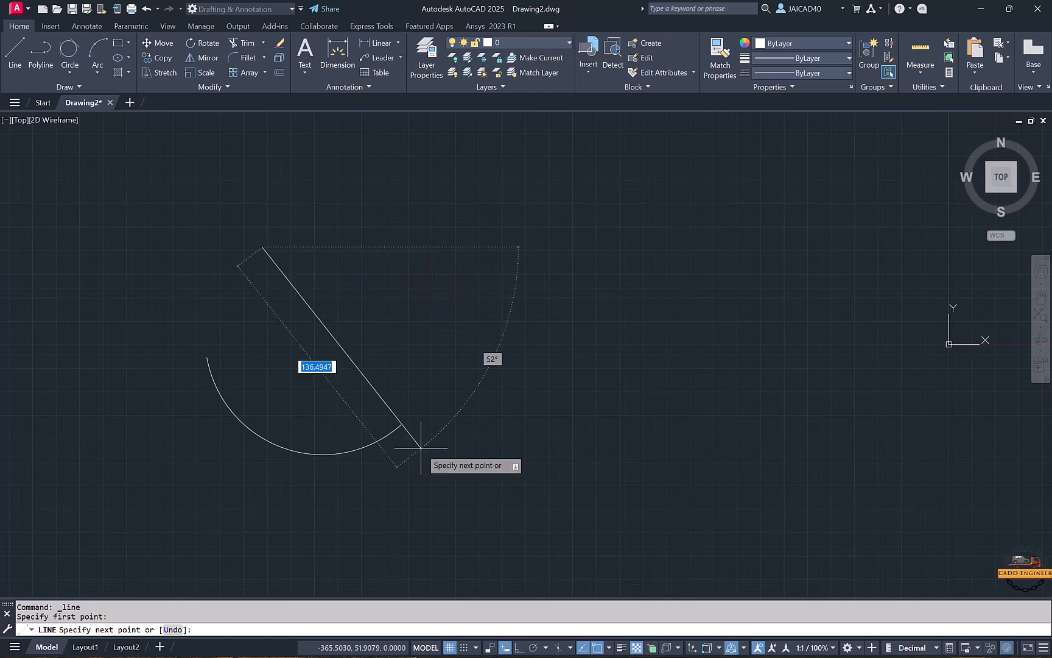
click(518, 647)
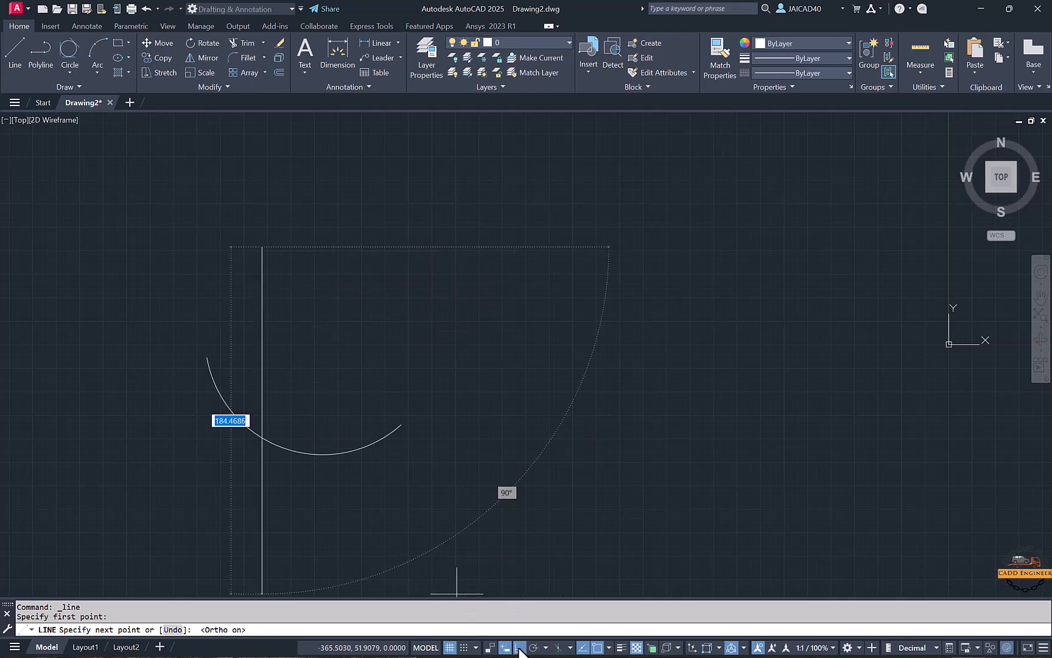
text(10)
key(Return)
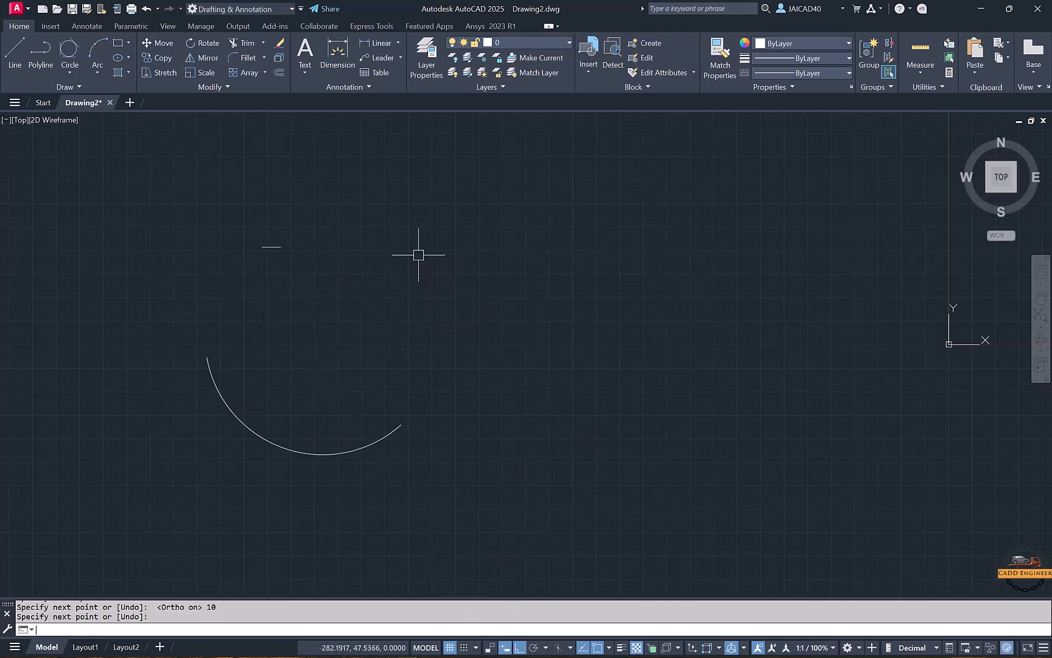
key(Return)
scroll(252, 233, up, 6)
scroll(329, 251, up, 2)
middle_drag(328, 251, 229, 286)
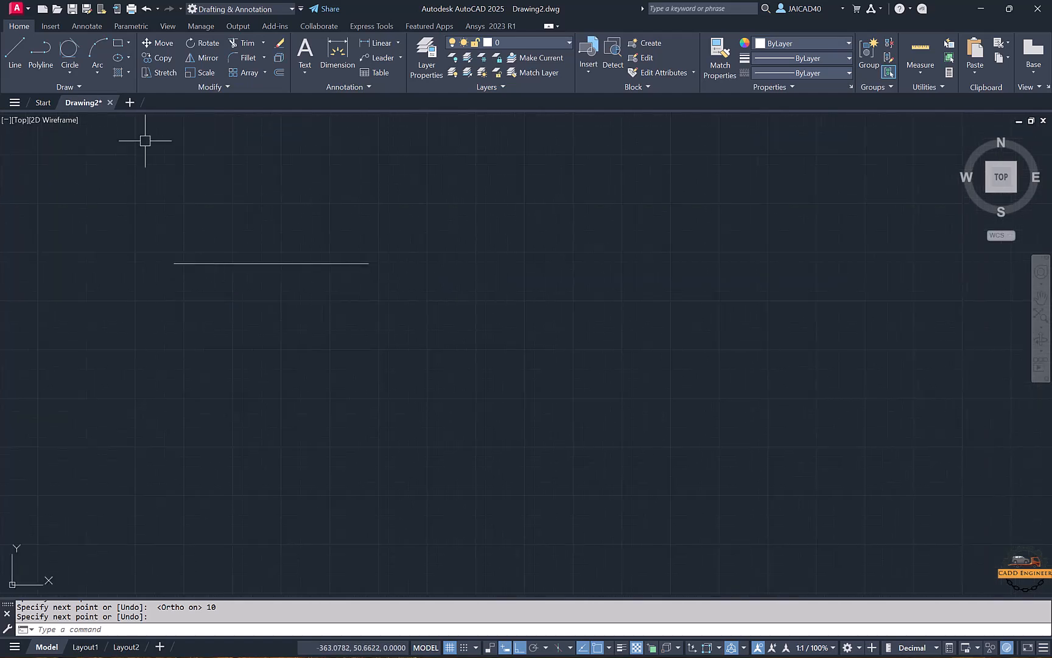
Step: Draw a Start, Center, End arc above the 10-unit line, from its right end about its midpoint to its left end
middle_drag(130, 113, 136, 145)
click(96, 71)
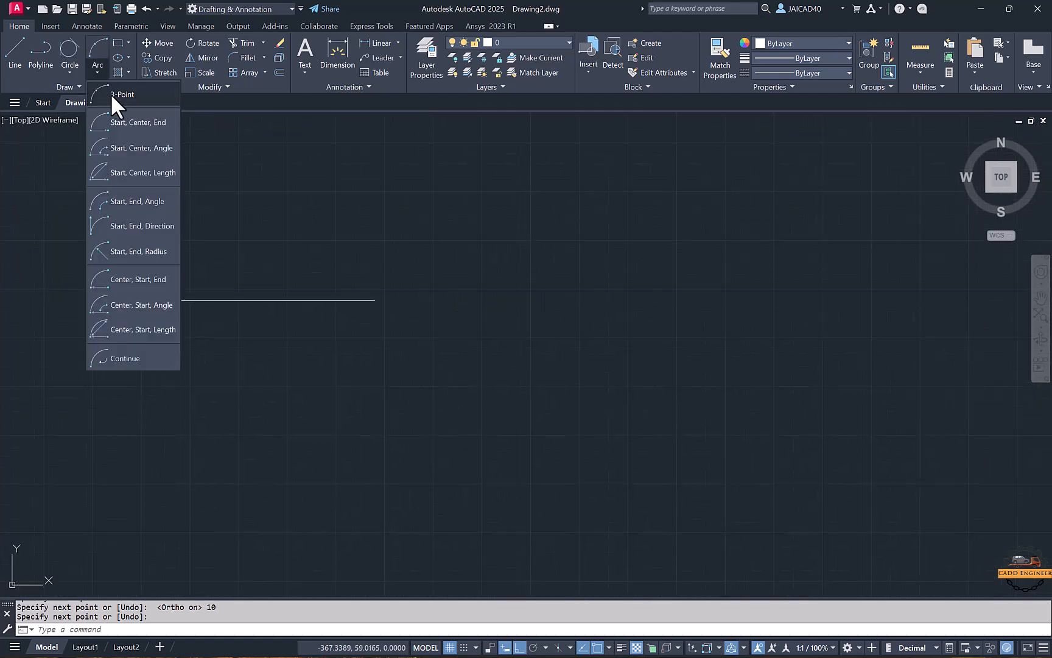
click(126, 123)
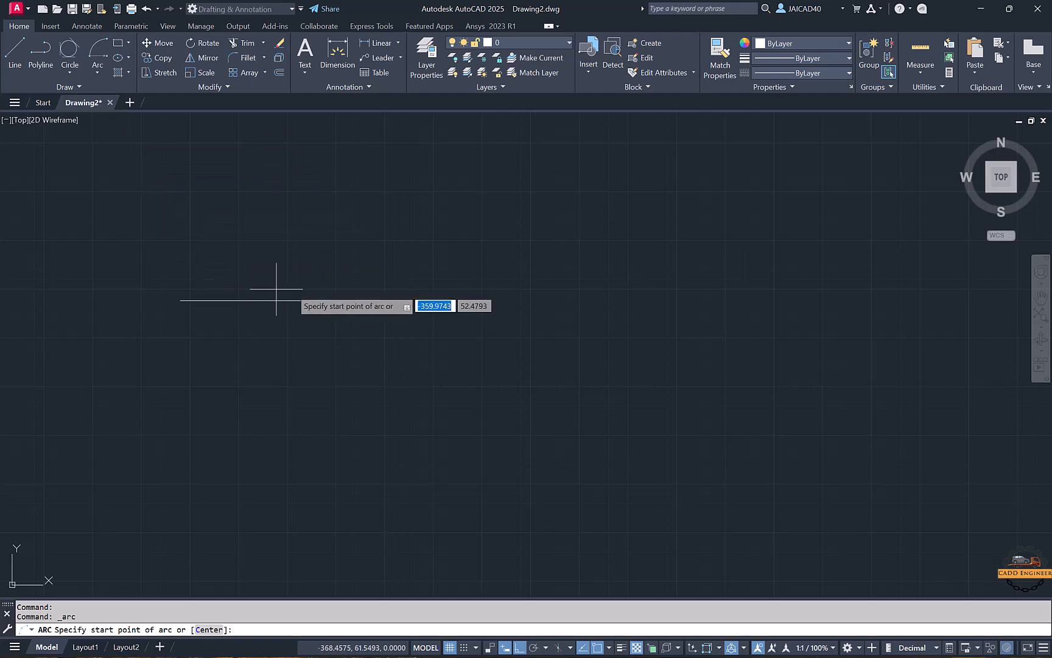
click(375, 300)
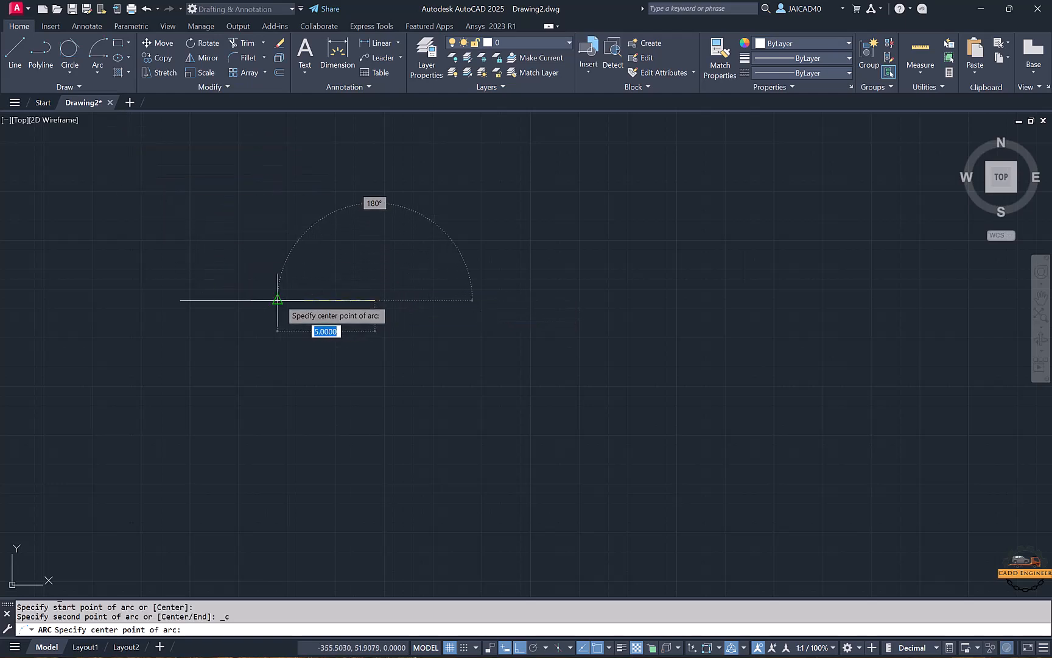
click(277, 300)
click(180, 300)
key(Escape)
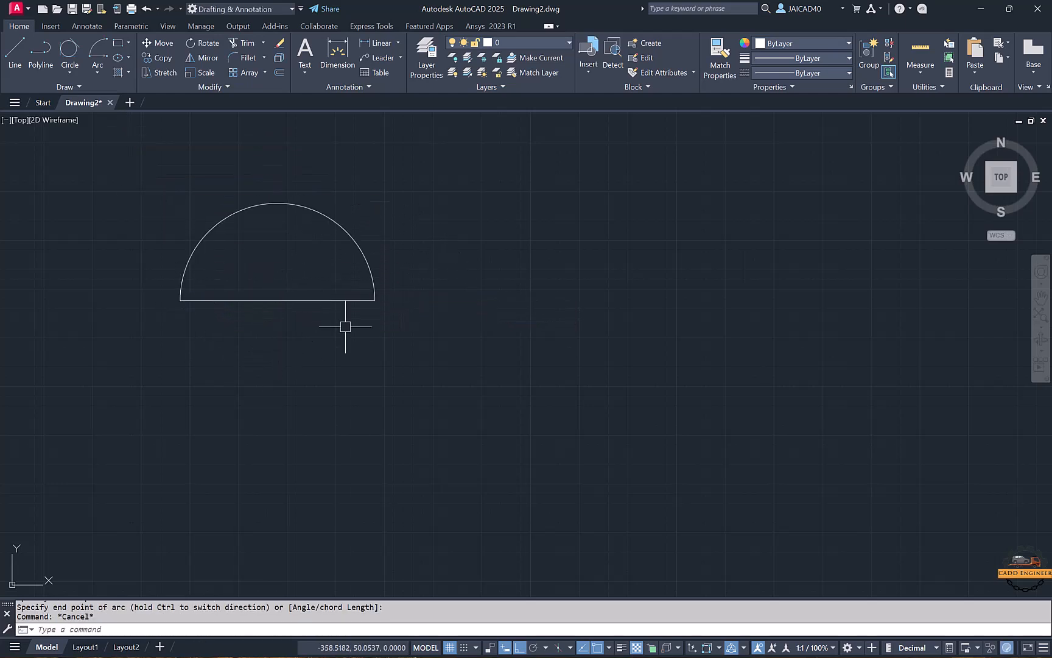
Step: Replace the upper semicircle with a Start, Center, End arc below the line, from its left end about its midpoint to its right end
click(396, 265)
click(357, 277)
key(Delete)
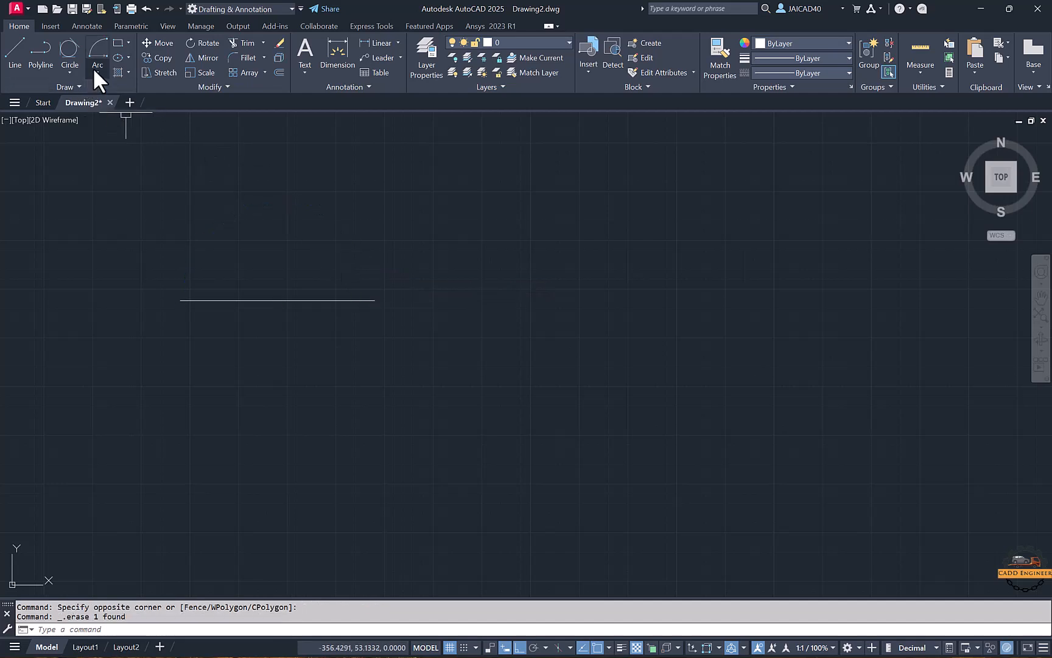
click(90, 48)
click(180, 300)
text(c)
key(Return)
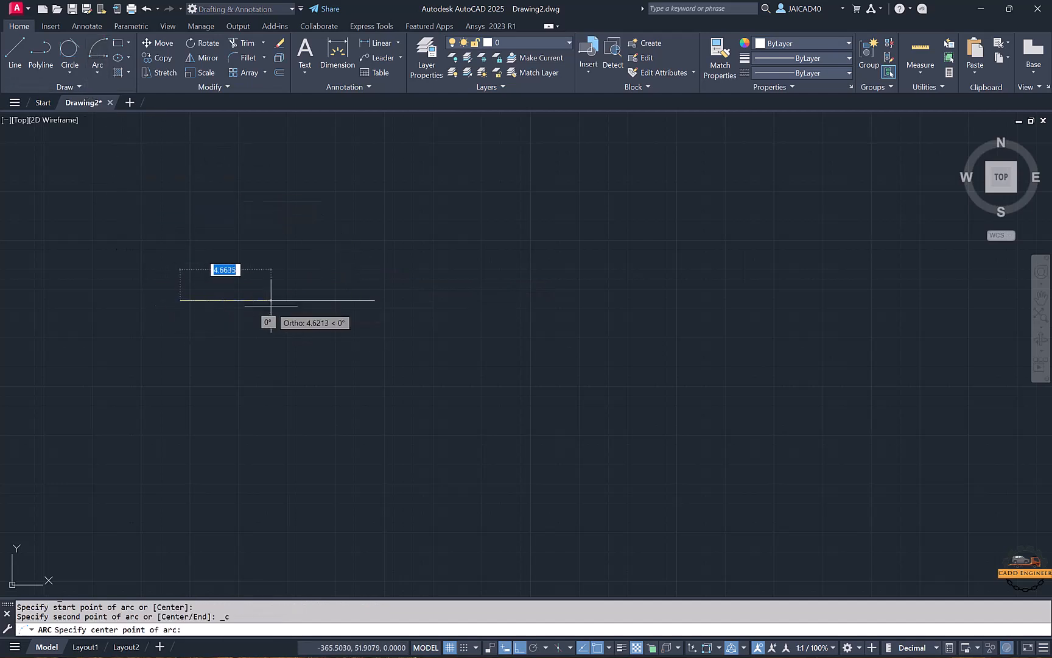
click(278, 300)
click(359, 311)
Step: Erase the lower semicircle and redraw it as a Start, Center, End arc from the line's right end to its left, with the direction switched
click(371, 291)
click(342, 341)
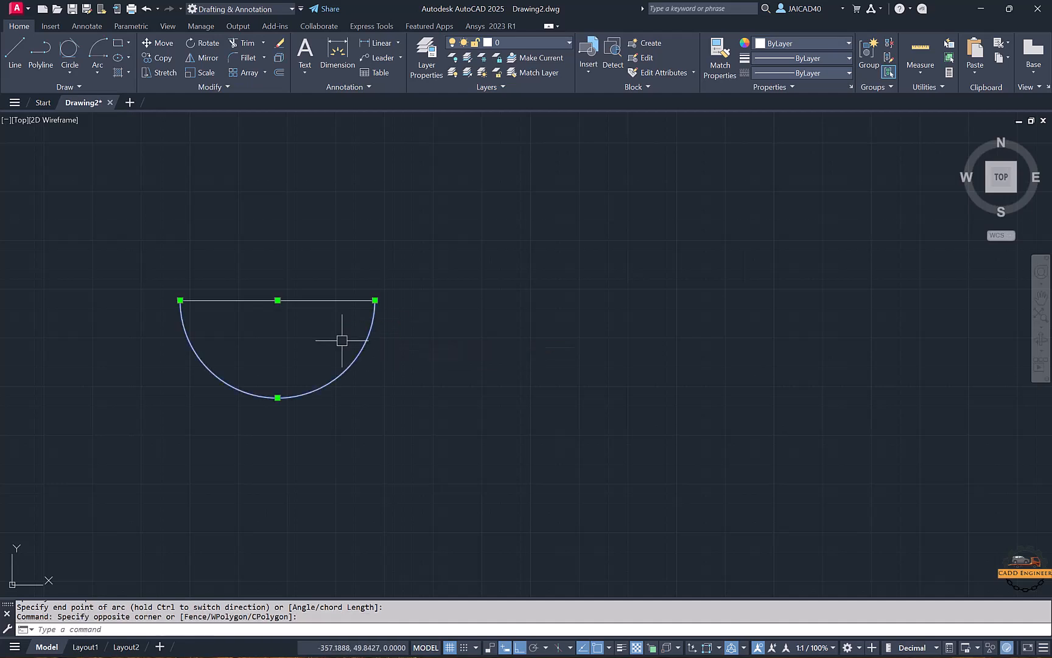
key(Delete)
click(94, 56)
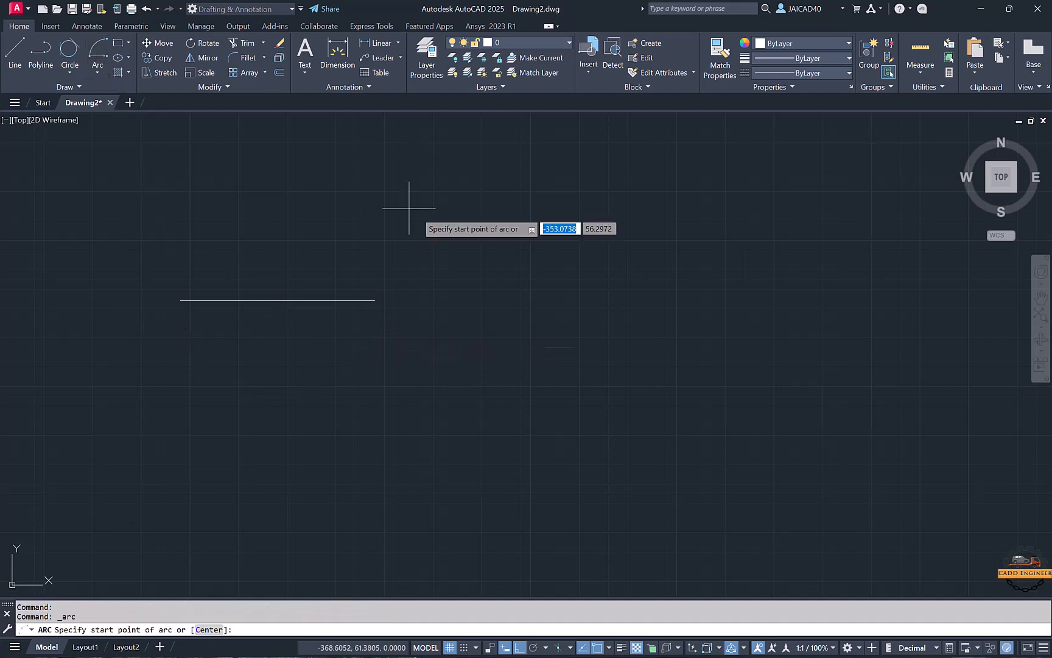
click(375, 300)
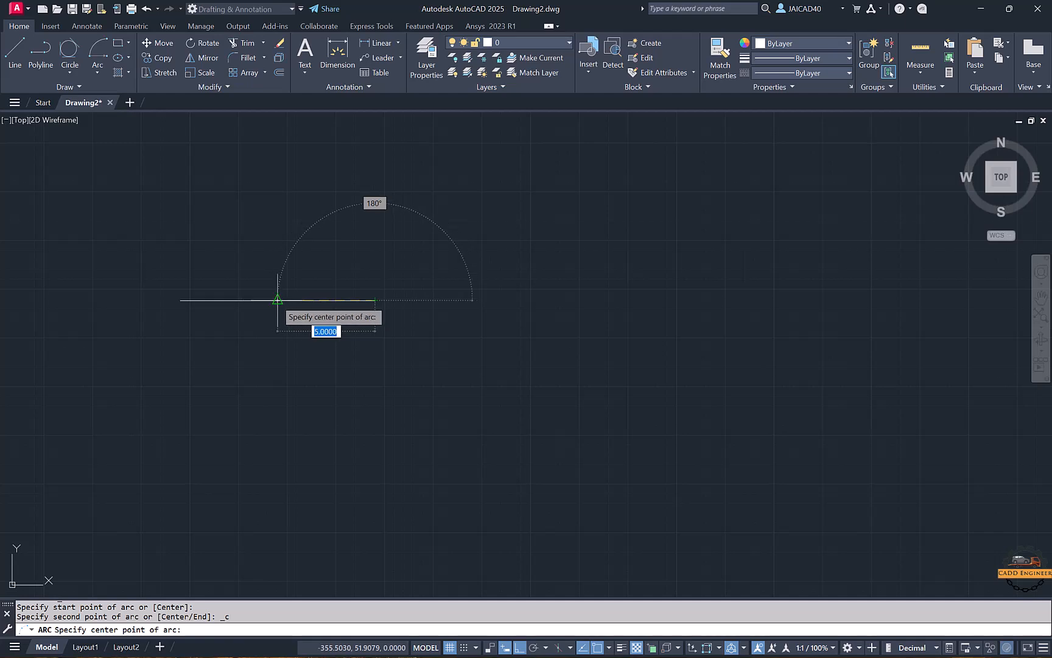
click(278, 300)
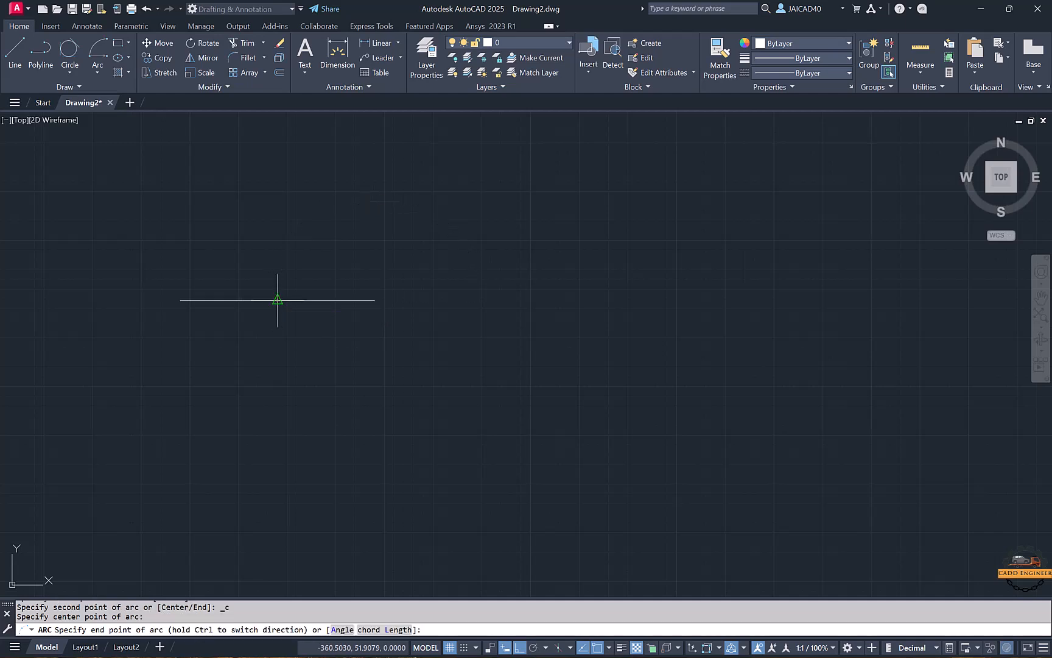
click(180, 301)
Step: Erase the semicircular arc below the line, keeping the line
middle_drag(507, 366, 505, 338)
click(504, 338)
click(320, 335)
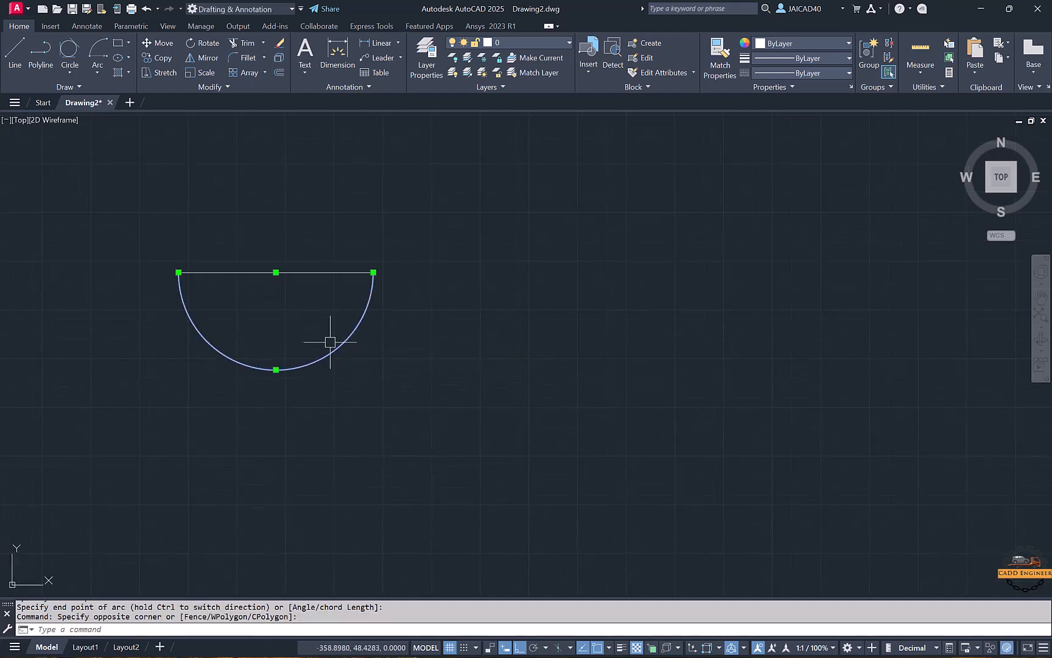
key(Delete)
Step: Draw a Start, Center, Angle arc from the line's right end about its midpoint with an included angle of 45°
click(95, 73)
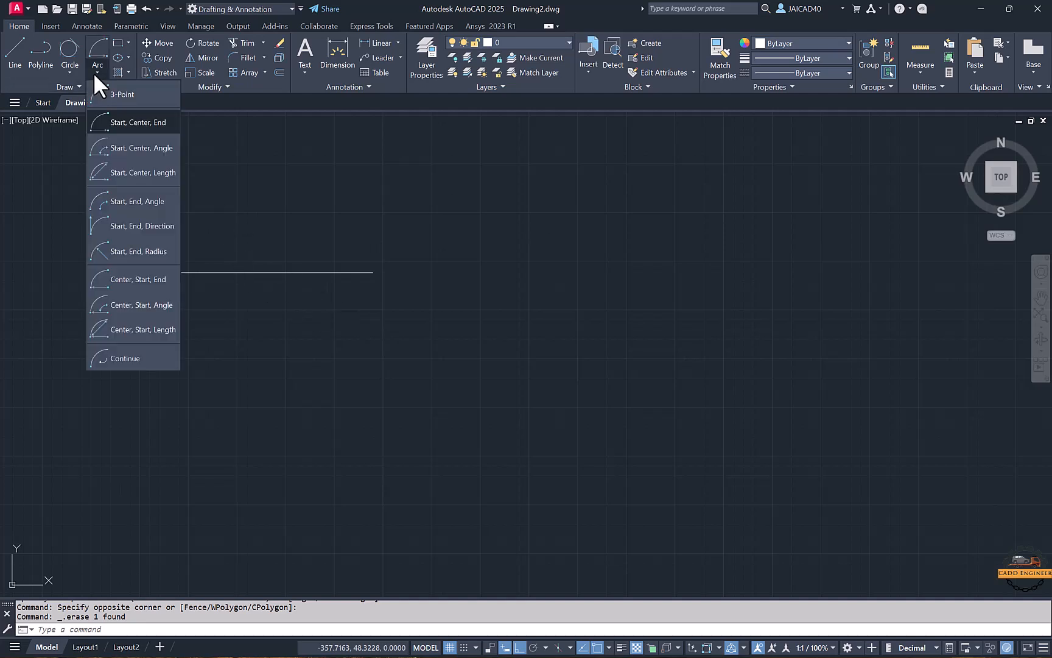
click(124, 152)
middle_drag(382, 196, 469, 181)
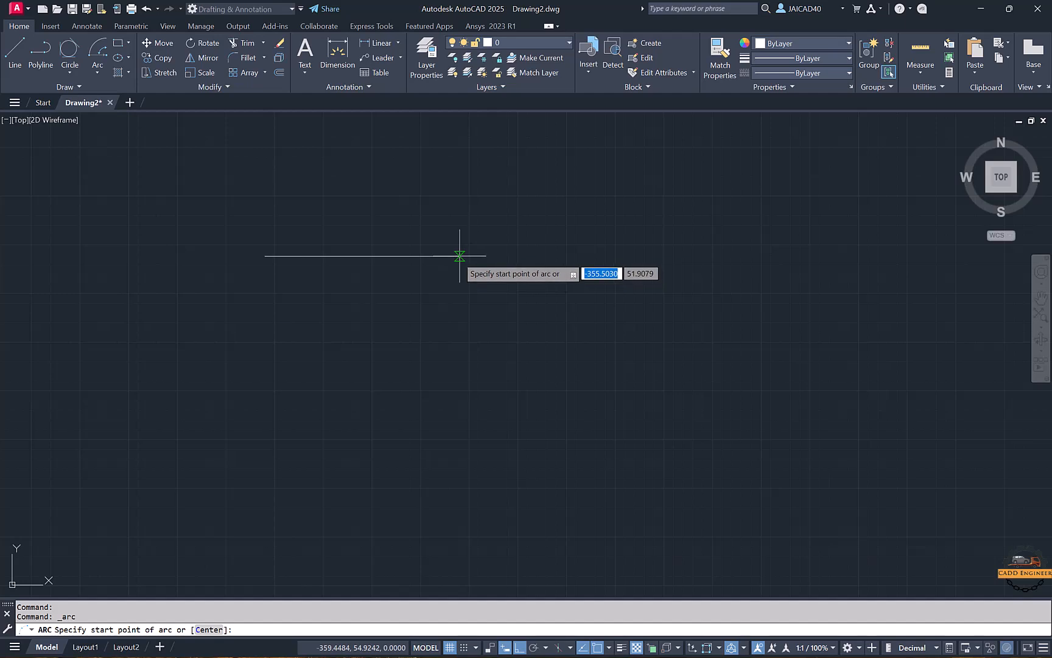
click(461, 255)
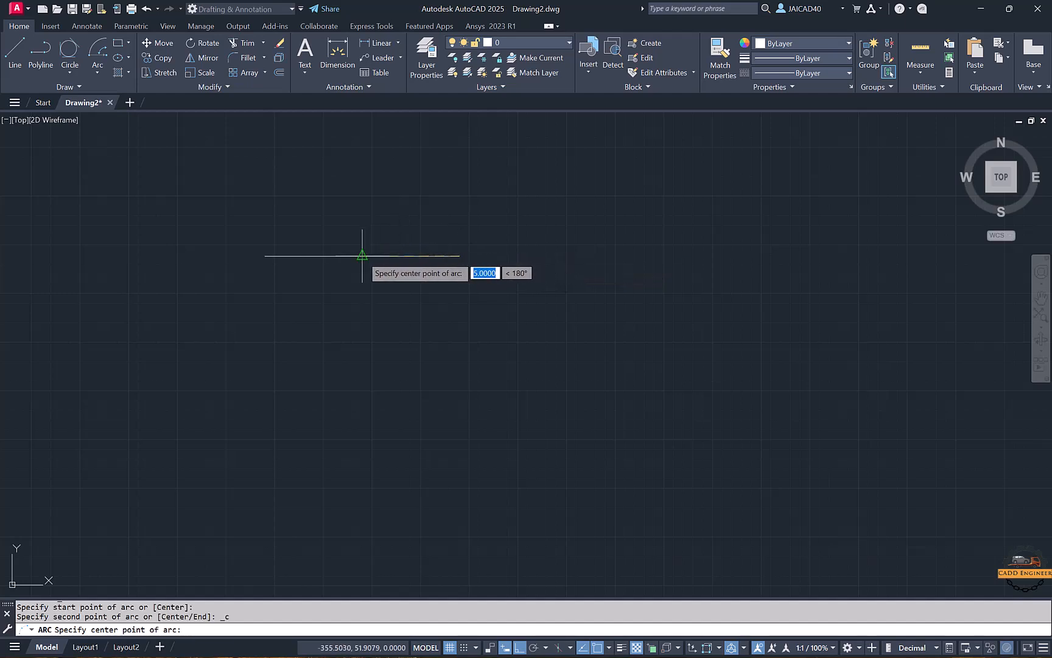
click(363, 256)
text(45)
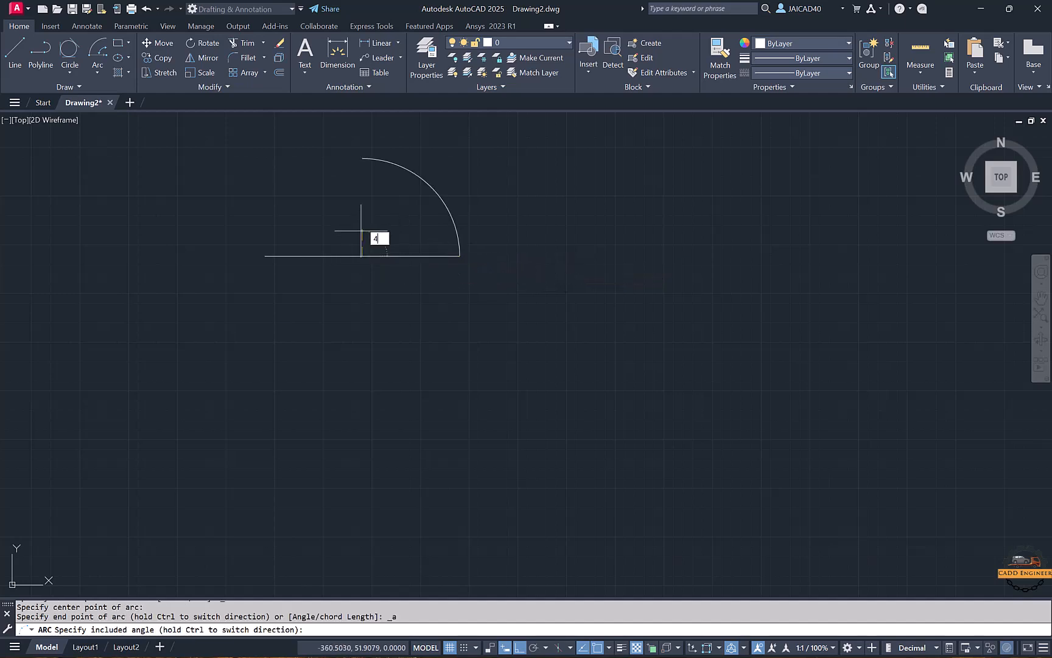
key(Return)
Step: Draw a line from the arc's upper end to the midpoint of the horizontal line
click(15, 50)
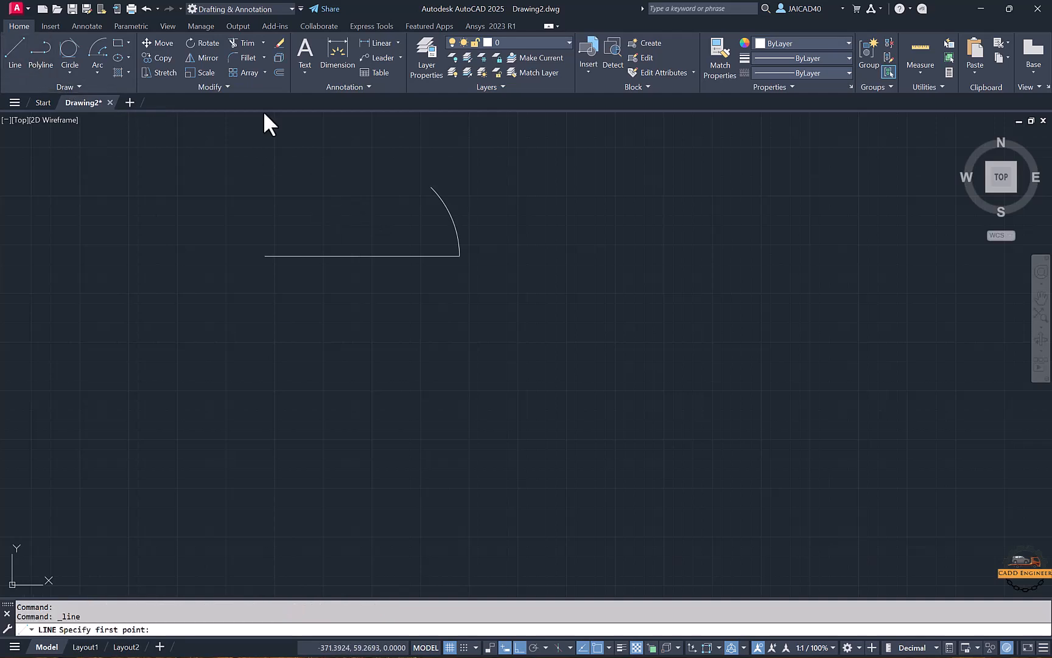
click(431, 187)
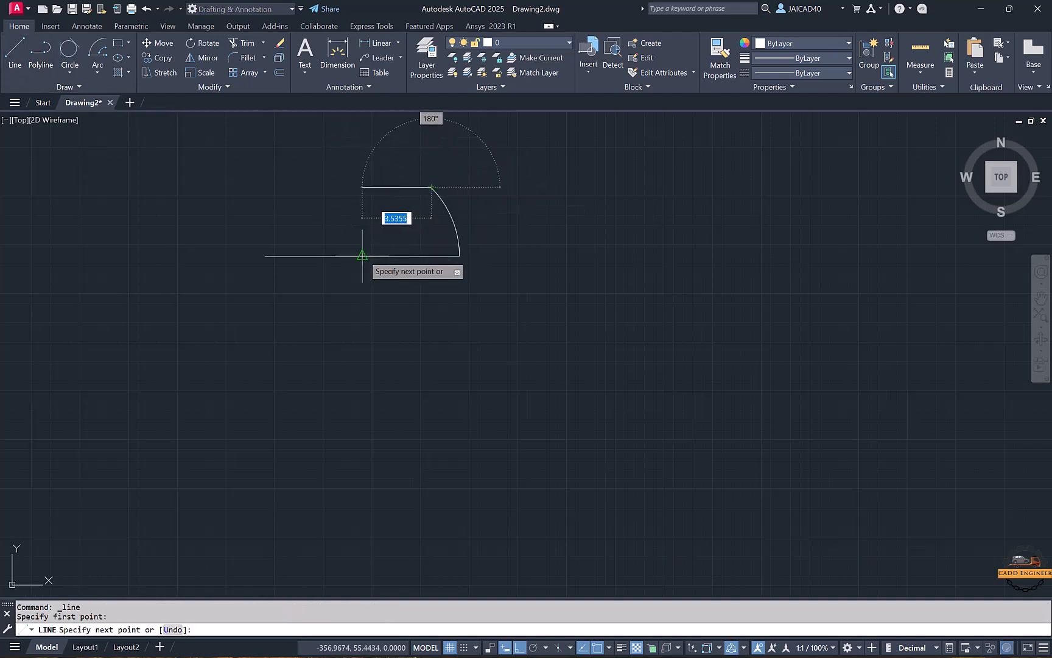
click(362, 255)
key(Return)
scroll(231, 204, up, 3)
middle_drag(233, 204, 189, 208)
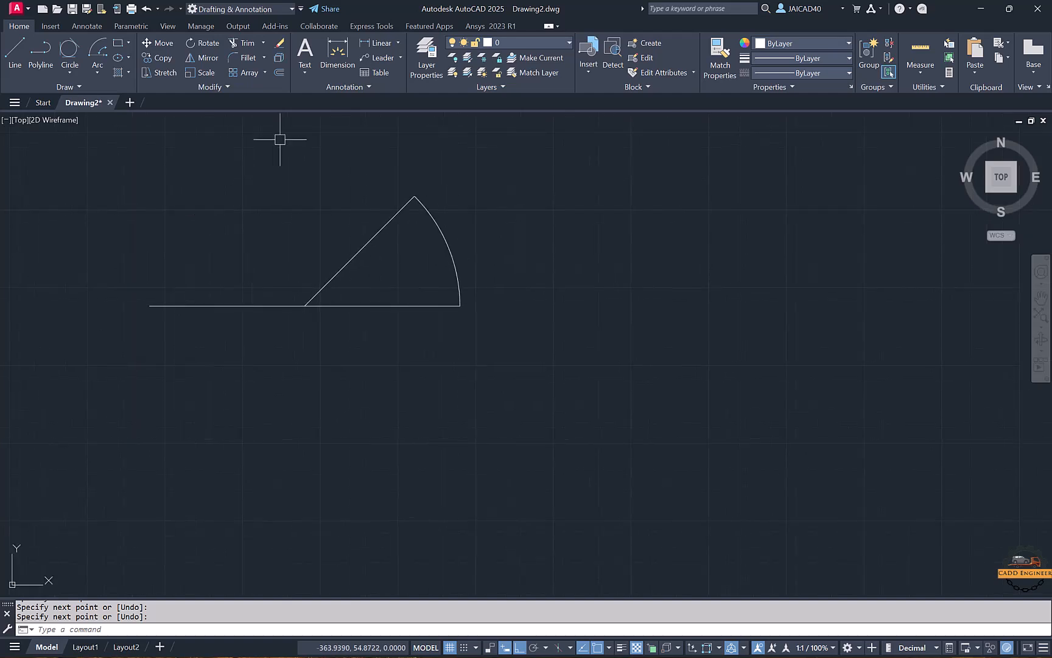
Step: Add an angular dimension between the slanted line and the horizontal line, placed inside the 45° arc
click(398, 43)
click(390, 117)
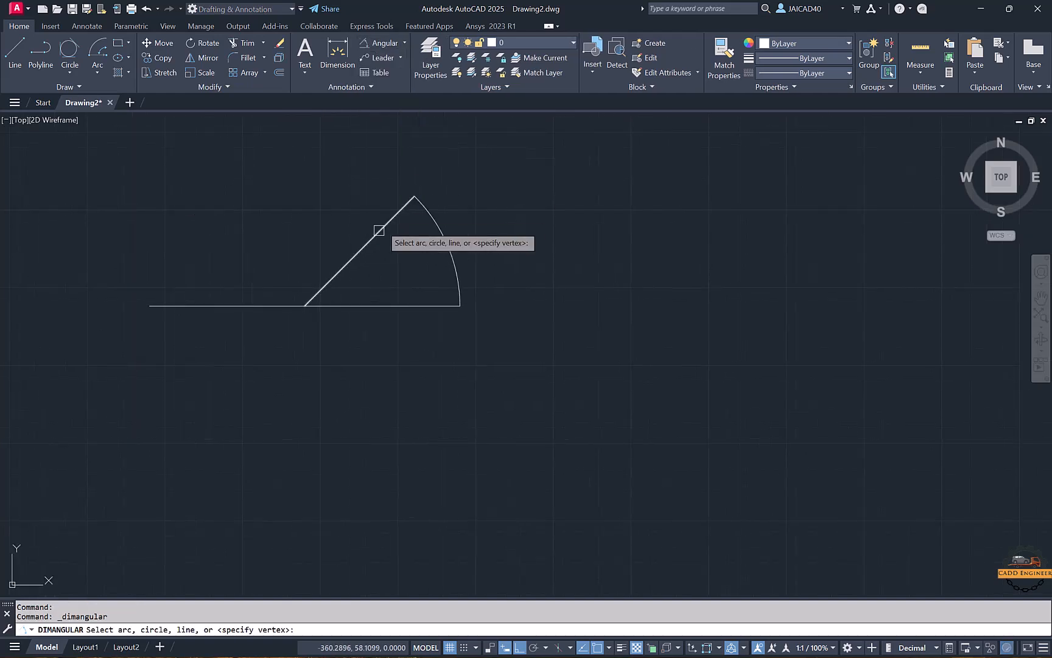
click(382, 229)
click(370, 304)
click(374, 283)
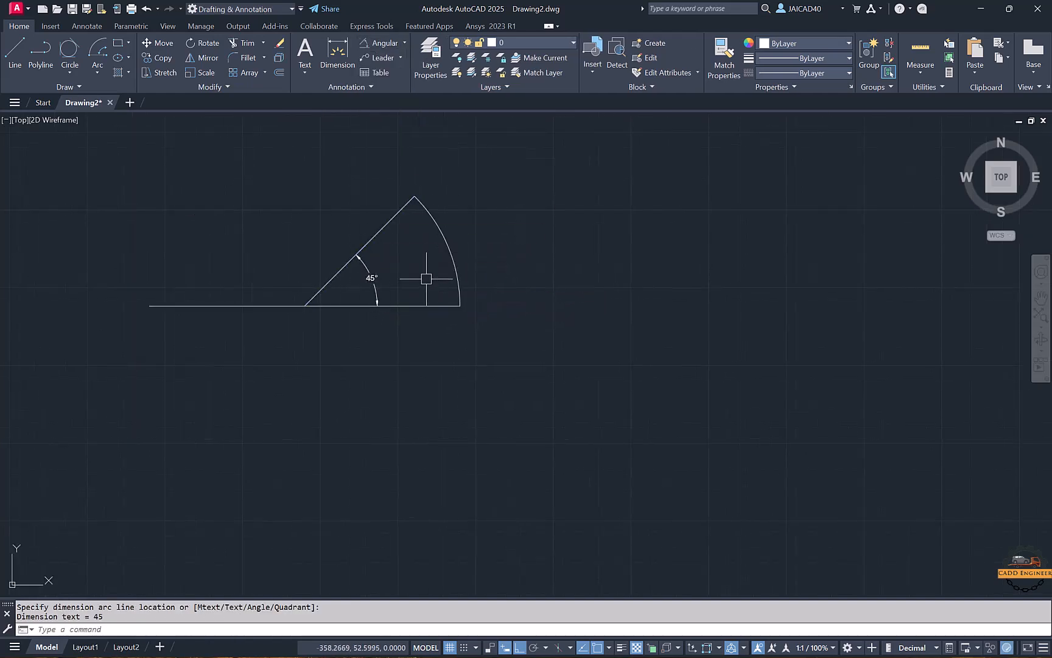
middle_drag(423, 278, 456, 282)
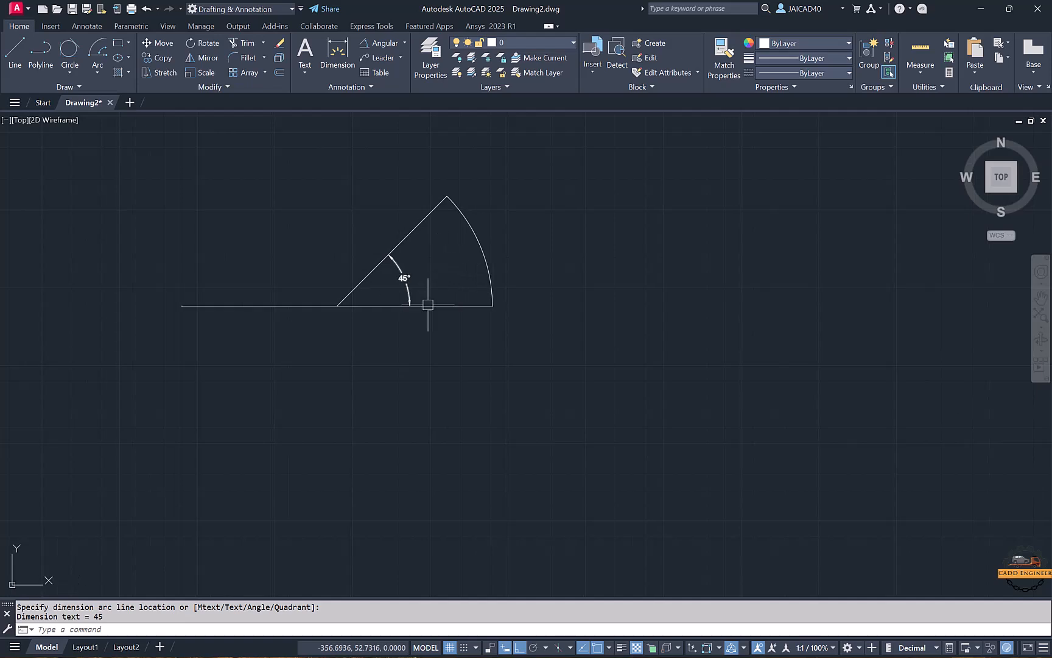
Step: Erase the arc, the slanted line and the angular dimension, keeping the horizontal line
click(496, 218)
click(390, 268)
key(Delete)
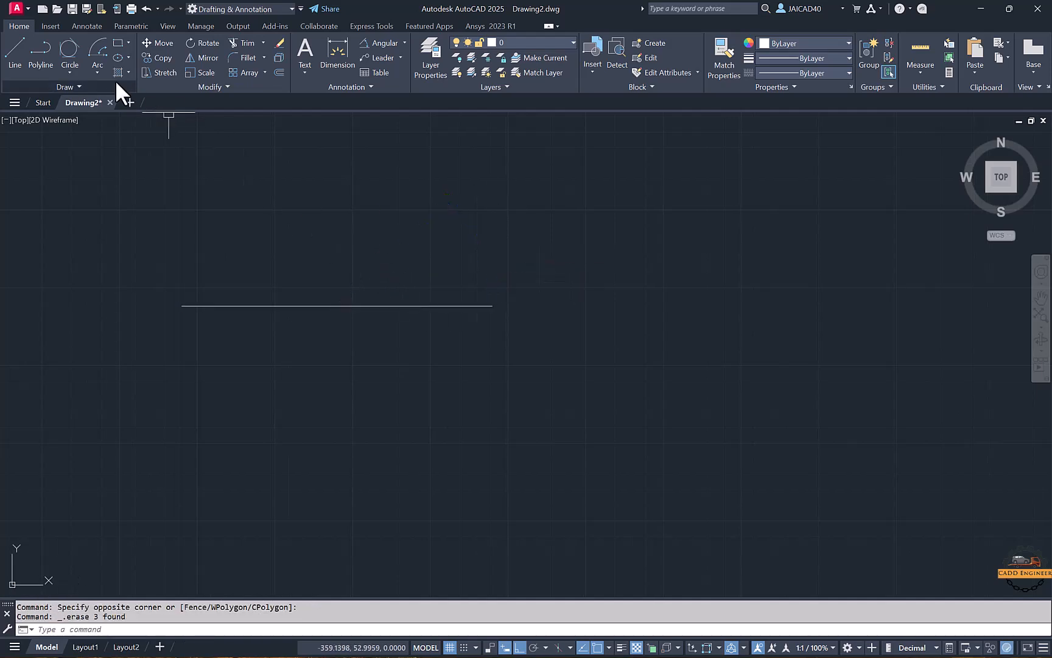
Step: Draw a Start, Center, Length arc from the line's right end about its midpoint with a chord length of 6
click(97, 73)
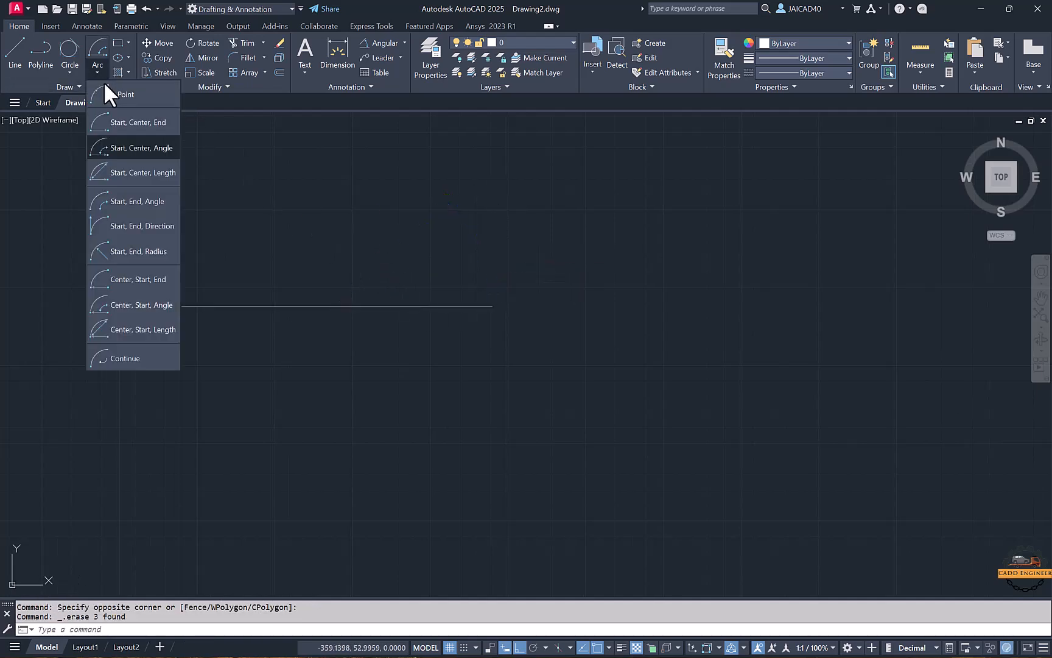
click(128, 172)
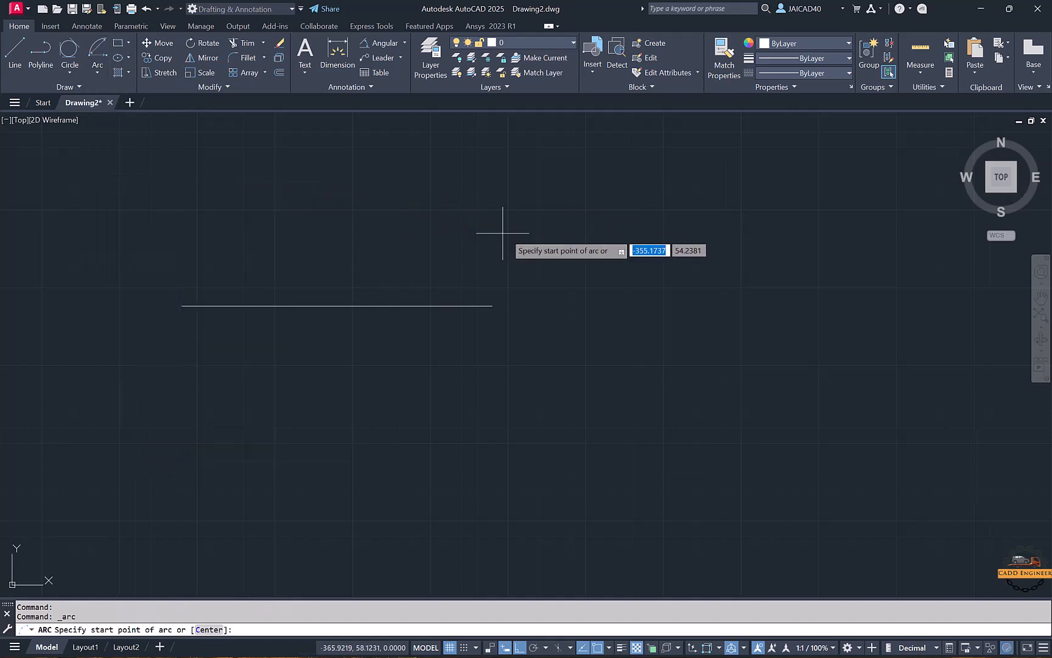
click(493, 305)
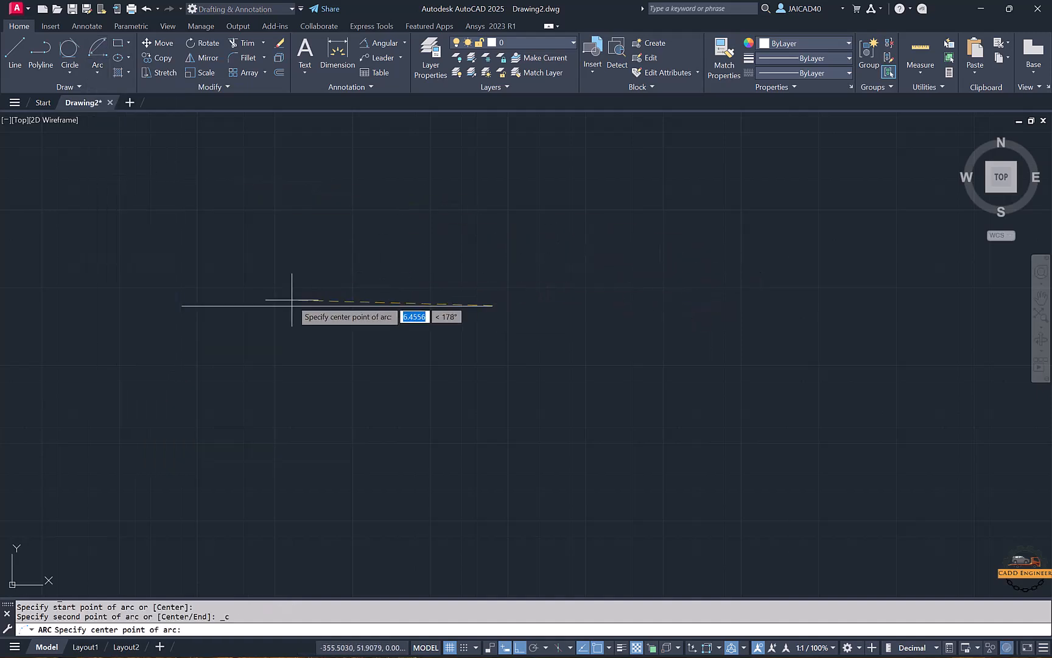
click(337, 305)
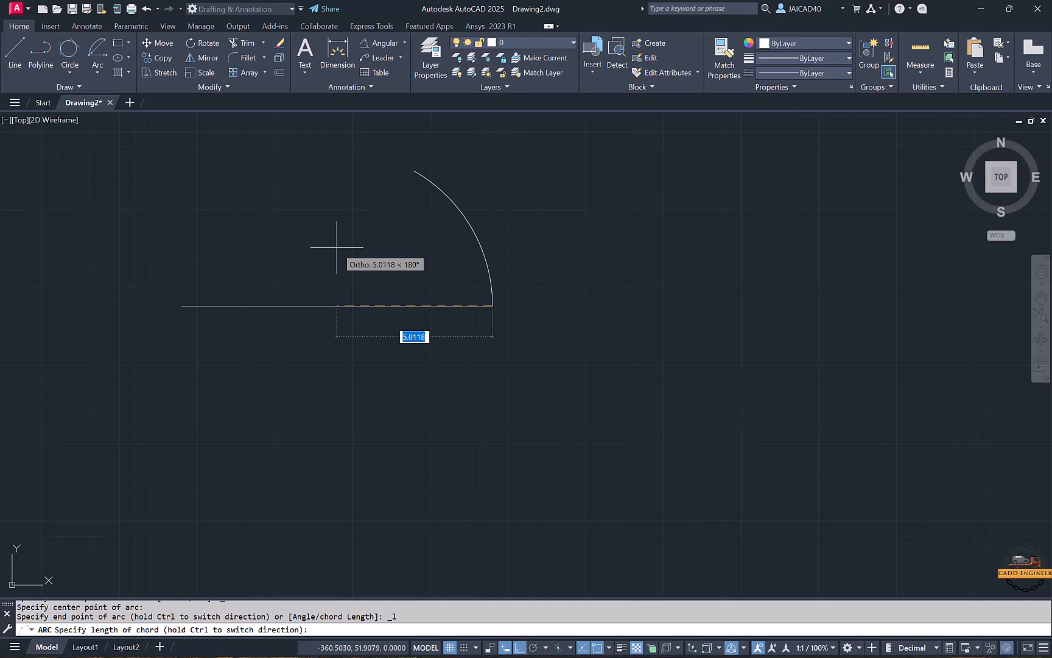
text(6)
key(Return)
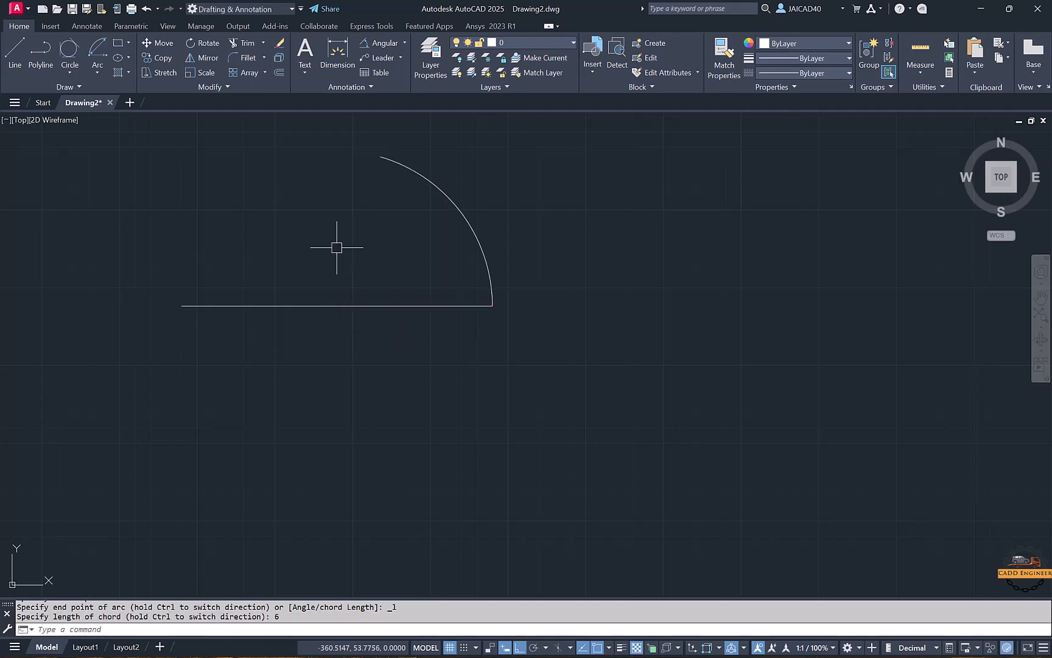
Step: Draw a chord line from the arc's upper end to the horizontal line's right end
click(15, 49)
click(381, 156)
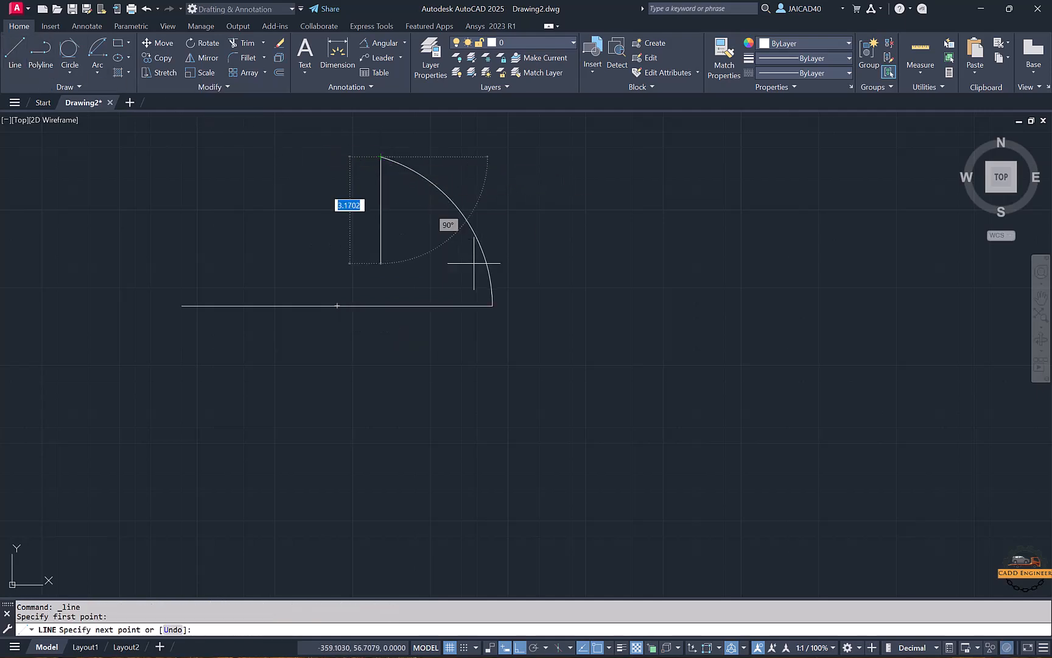
click(492, 306)
key(ctrl+z)
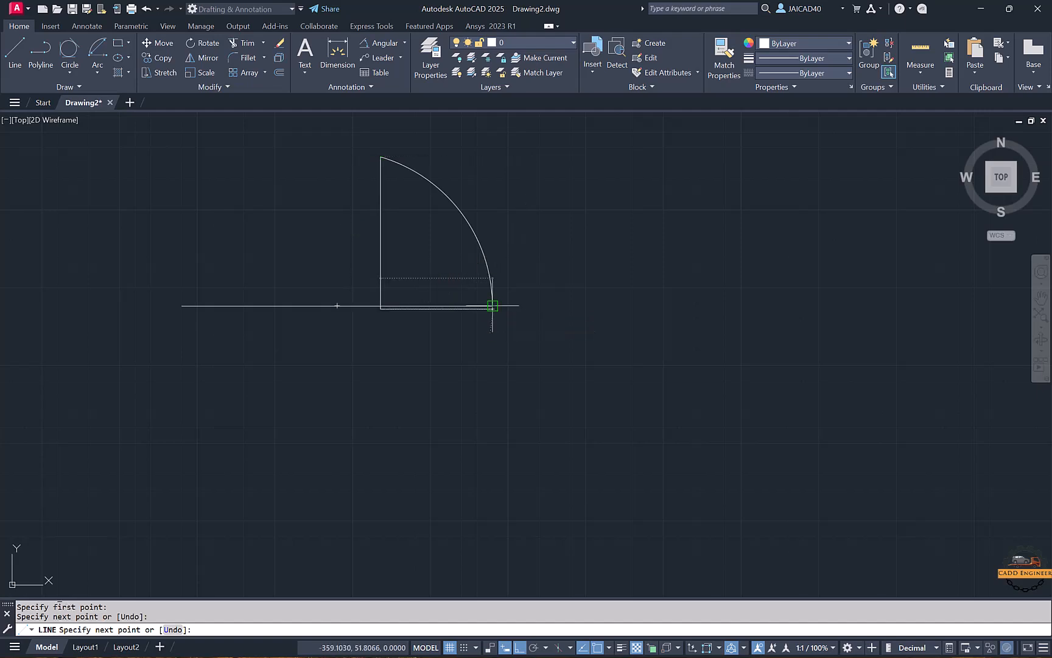
click(492, 306)
key(Escape)
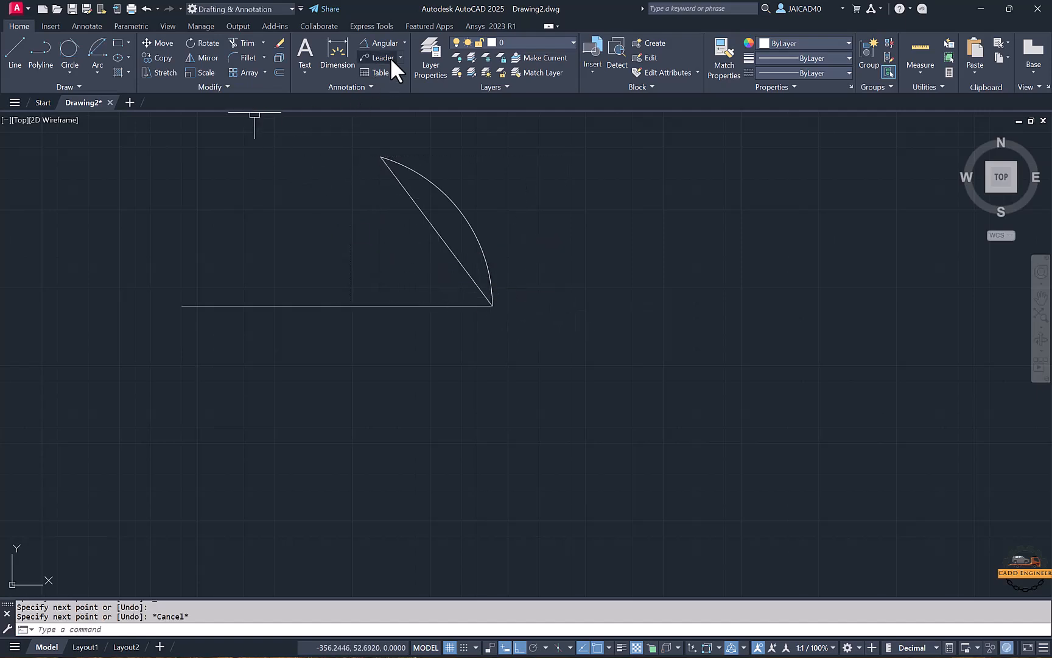
Step: Add an aligned dimension along the chord, placed on the side away from the arc
click(403, 43)
click(395, 82)
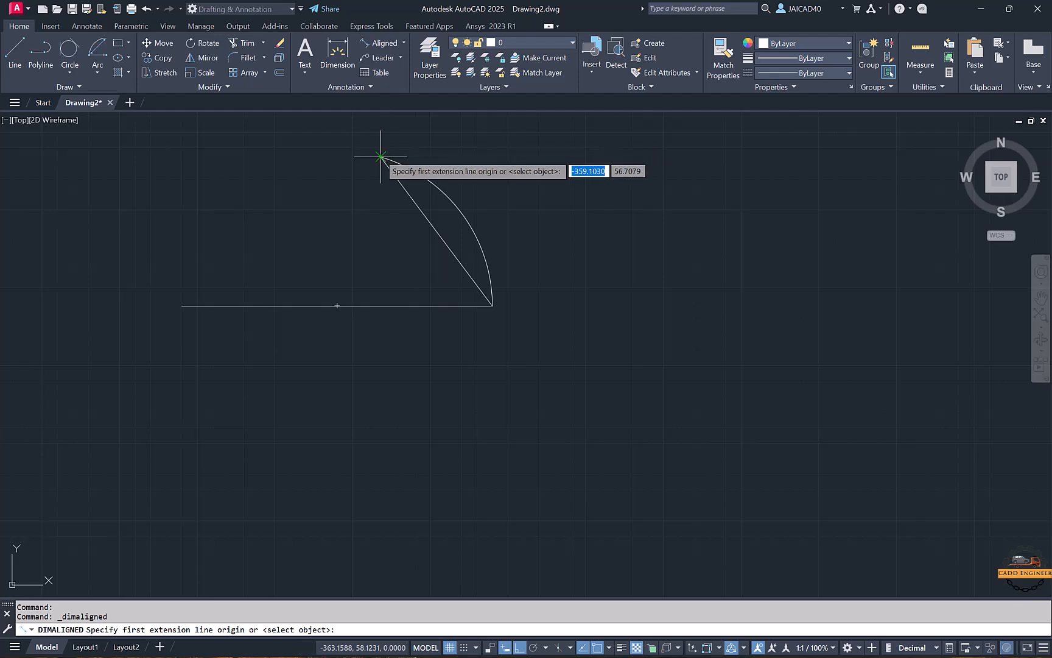
click(381, 158)
click(493, 305)
click(407, 264)
scroll(418, 248, up, 4)
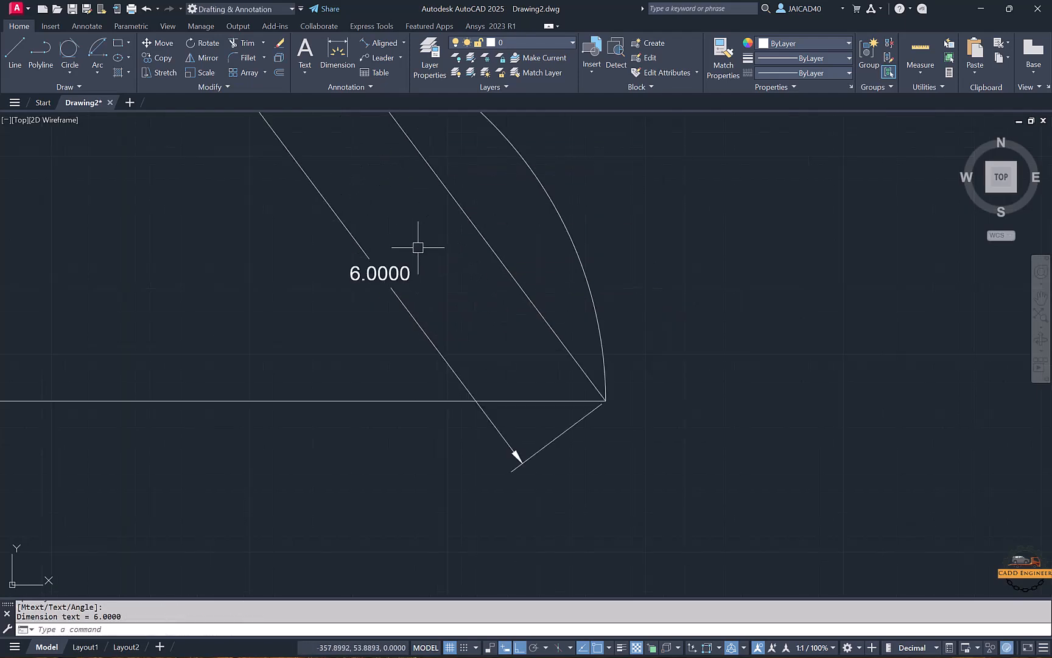
Step: Erase the aligned dimension, the chord line and the arc, keeping the horizontal line
scroll(418, 247, down, 2)
click(393, 268)
key(Delete)
scroll(402, 249, down, 2)
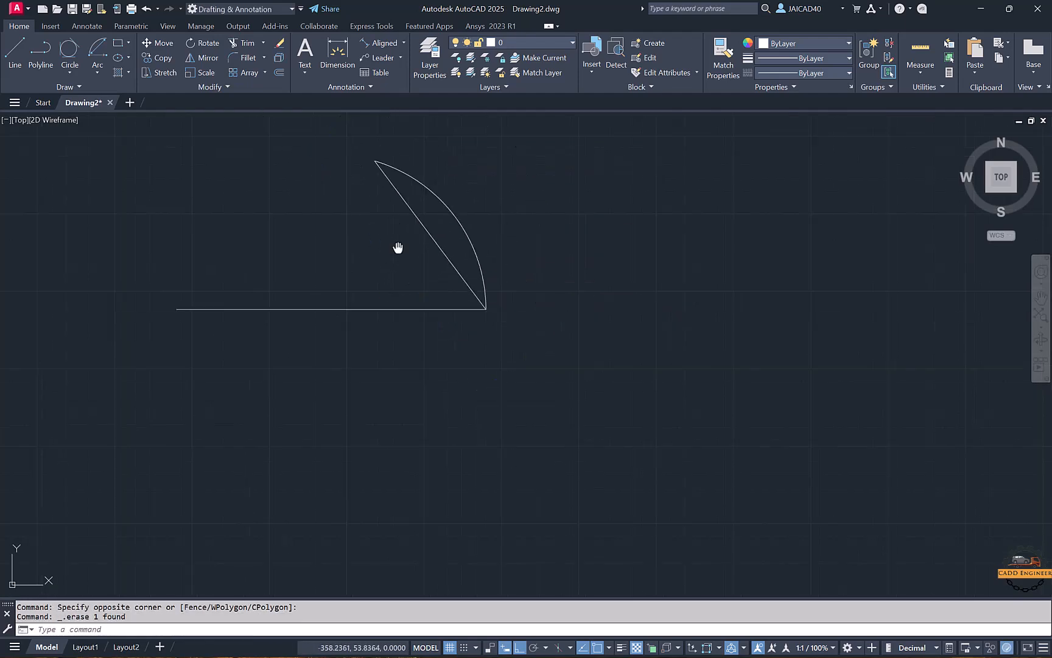
middle_drag(399, 247, 474, 269)
click(646, 199)
click(441, 253)
key(Delete)
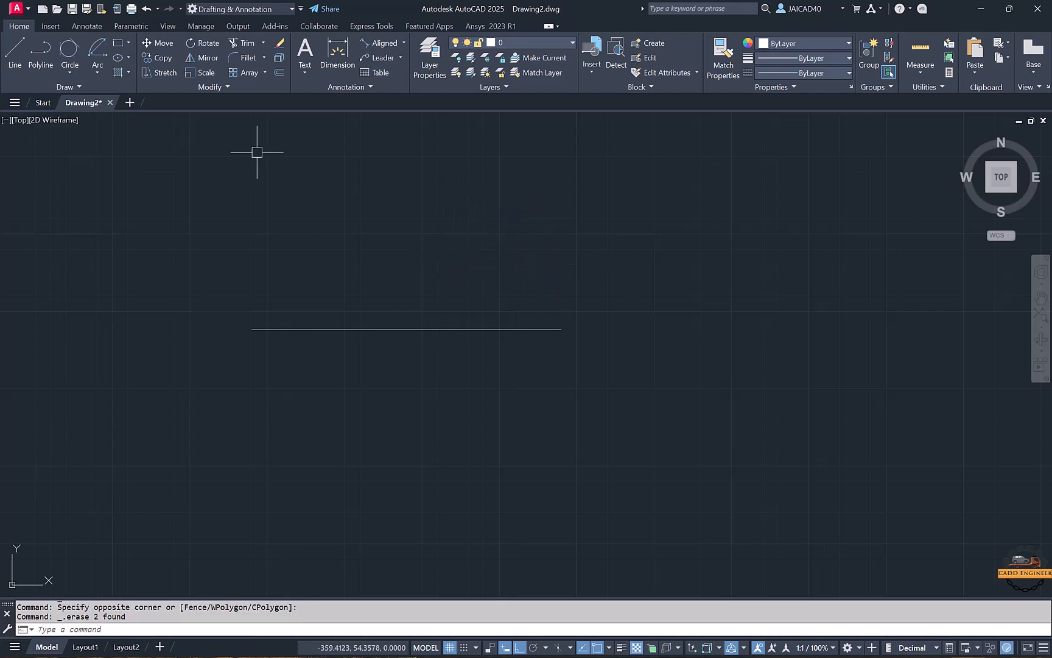
Step: Draw a Start, End, Angle arc from the line's right end to its left with a 50° included angle, and check its centre
click(104, 76)
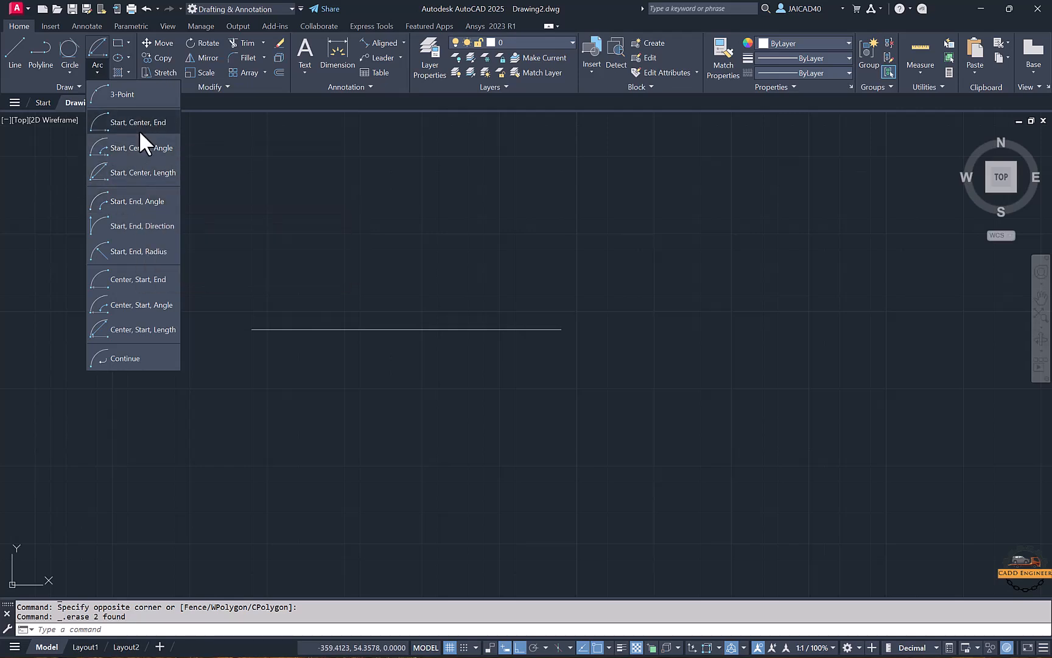
click(131, 202)
click(561, 329)
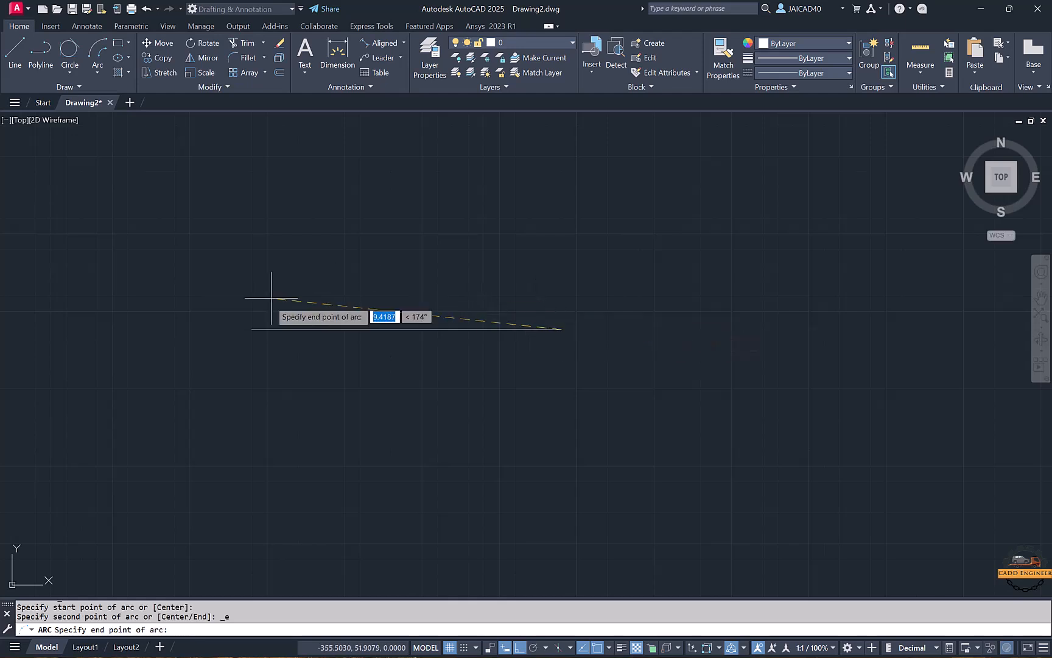
click(252, 330)
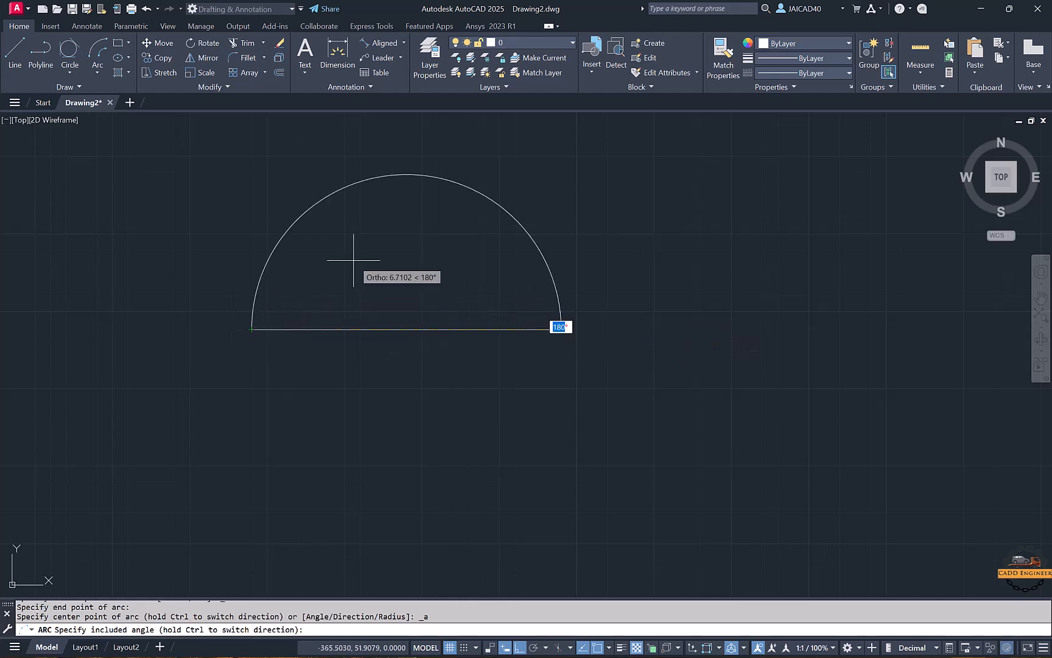
text(50)
key(Return)
middle_drag(352, 258, 335, 133)
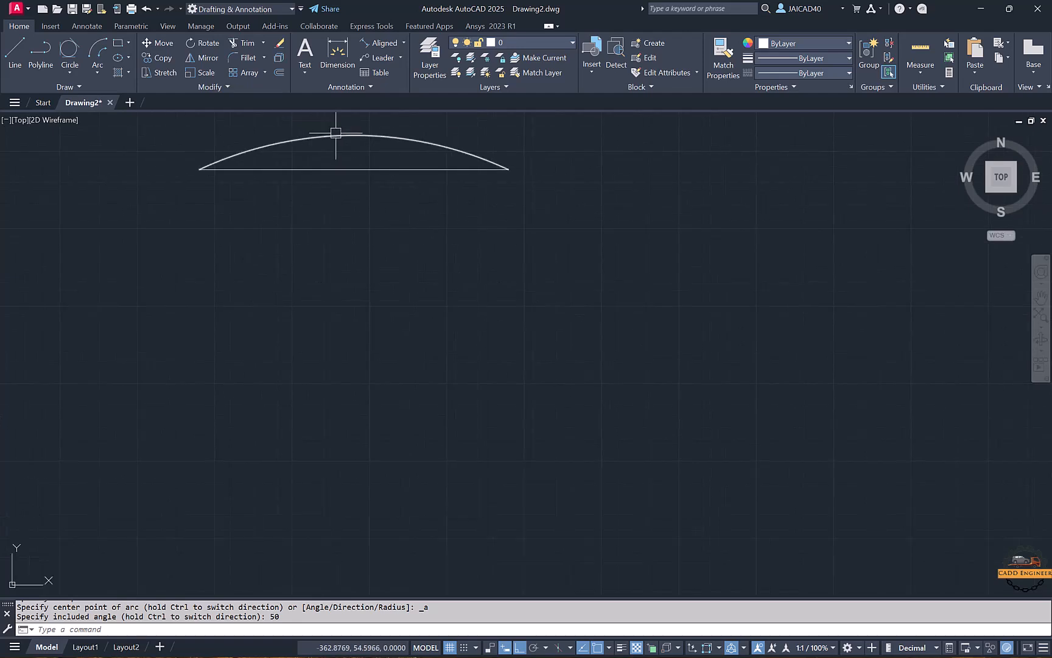
scroll(344, 143, down, 2)
click(353, 164)
middle_drag(318, 303, 312, 341)
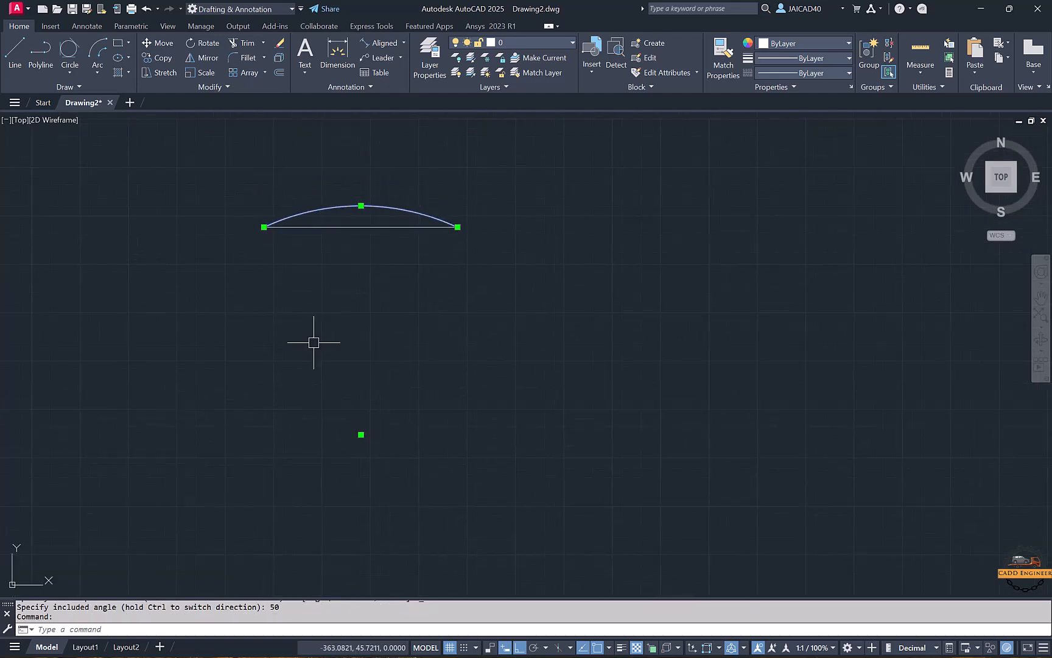
key(Escape)
Step: Draw a second Start, End, Angle arc over the same endpoints with a 100° included angle, and compare both arcs' centres
click(99, 59)
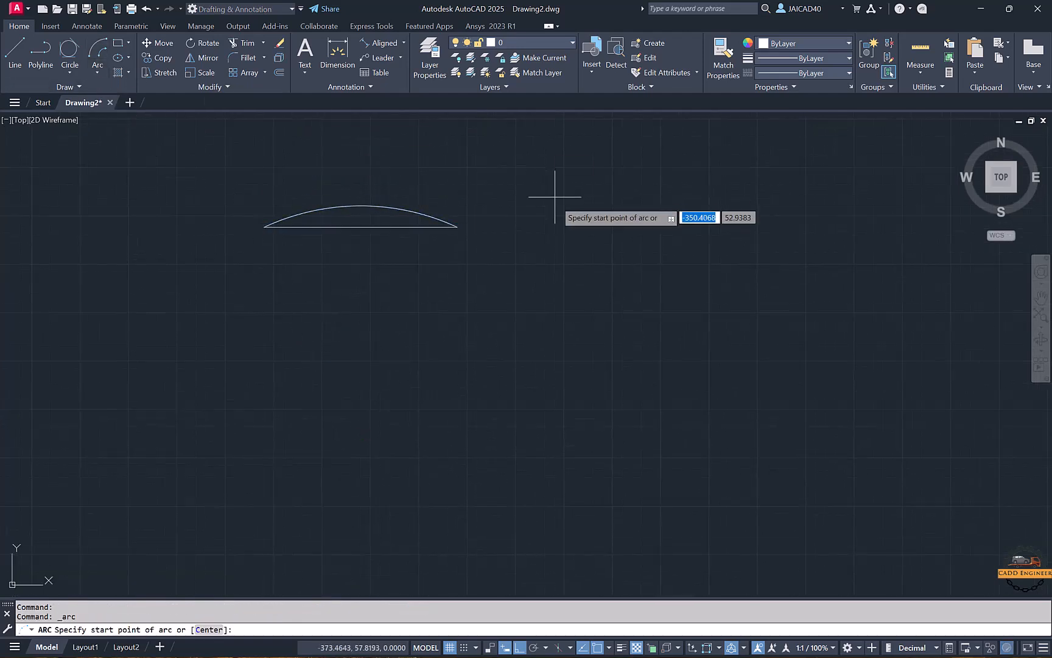
click(458, 227)
click(264, 227)
text(100)
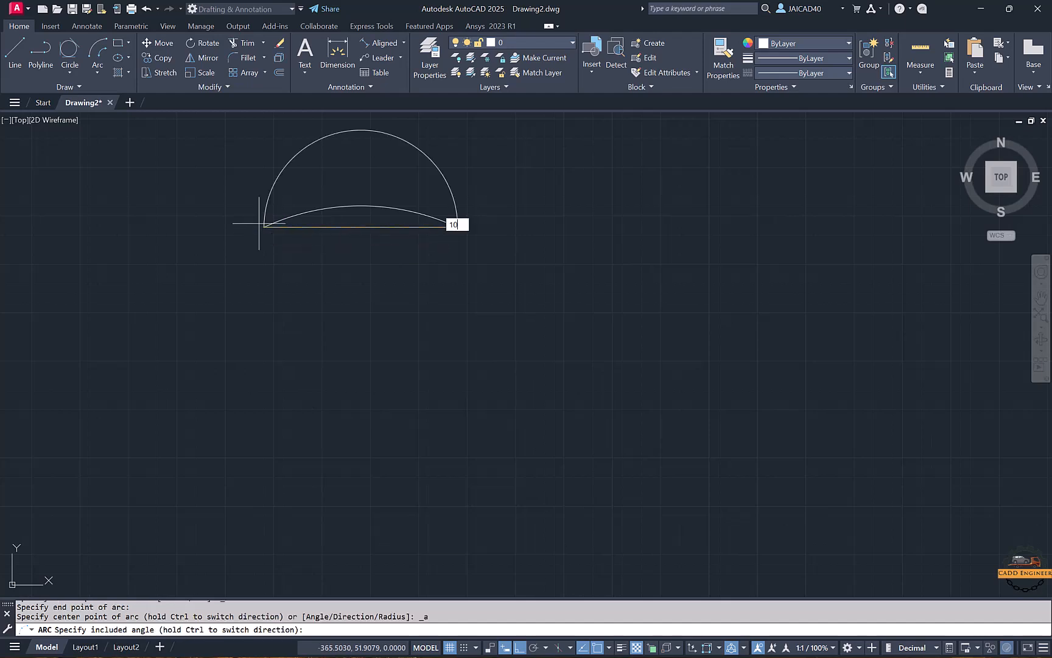
key(Return)
click(350, 207)
click(351, 181)
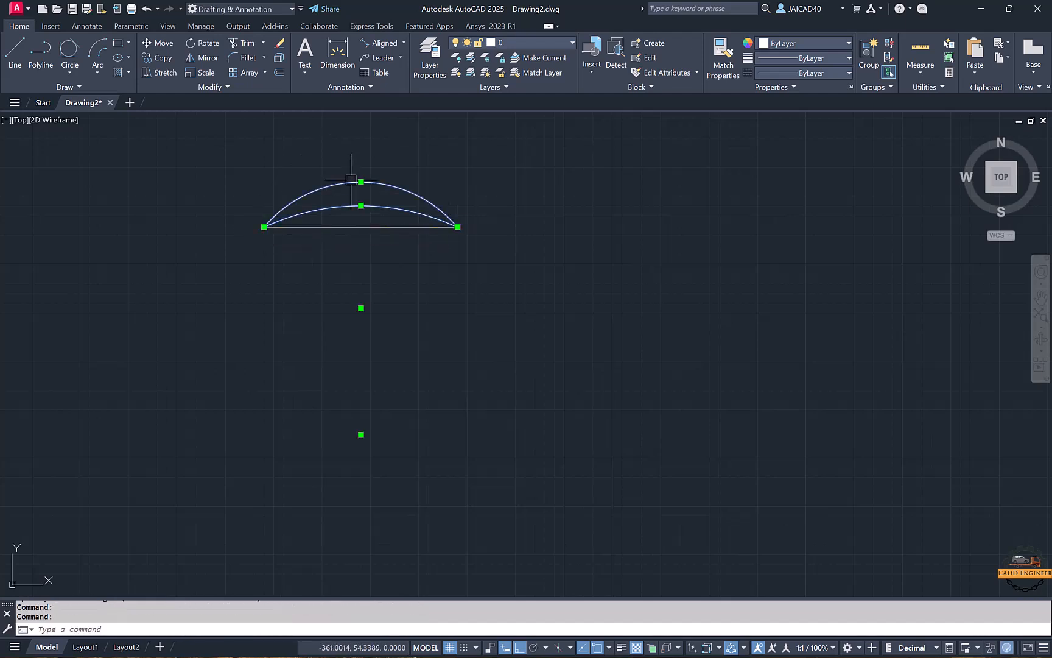
key(Escape)
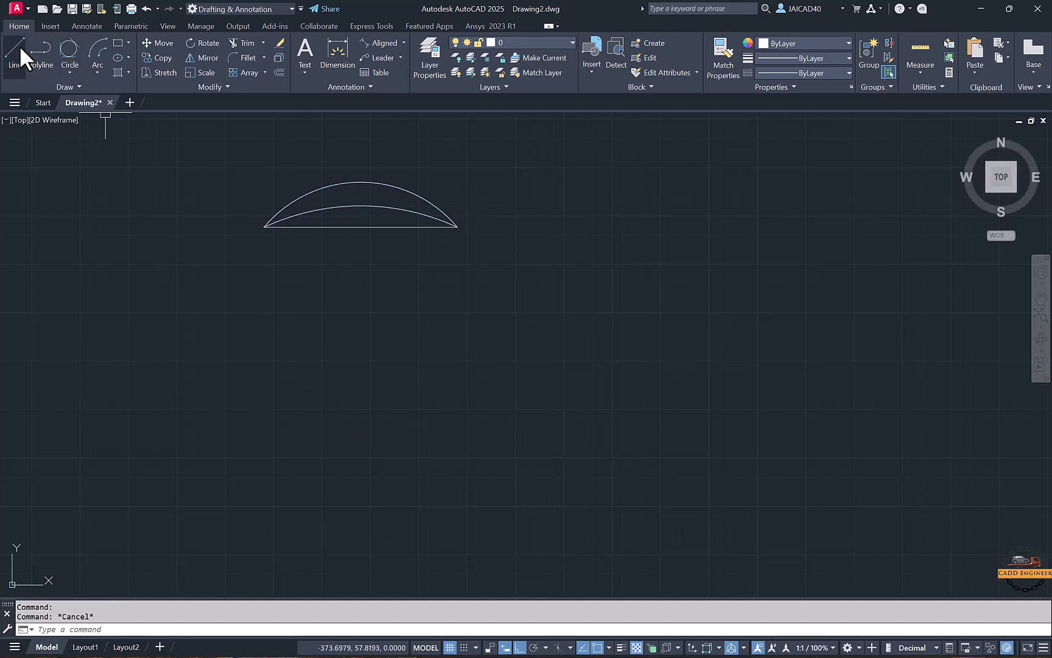
Step: Draw lines from the horizontal line's left end to the 50° arc's centre and on to the line's right end
click(18, 47)
click(264, 228)
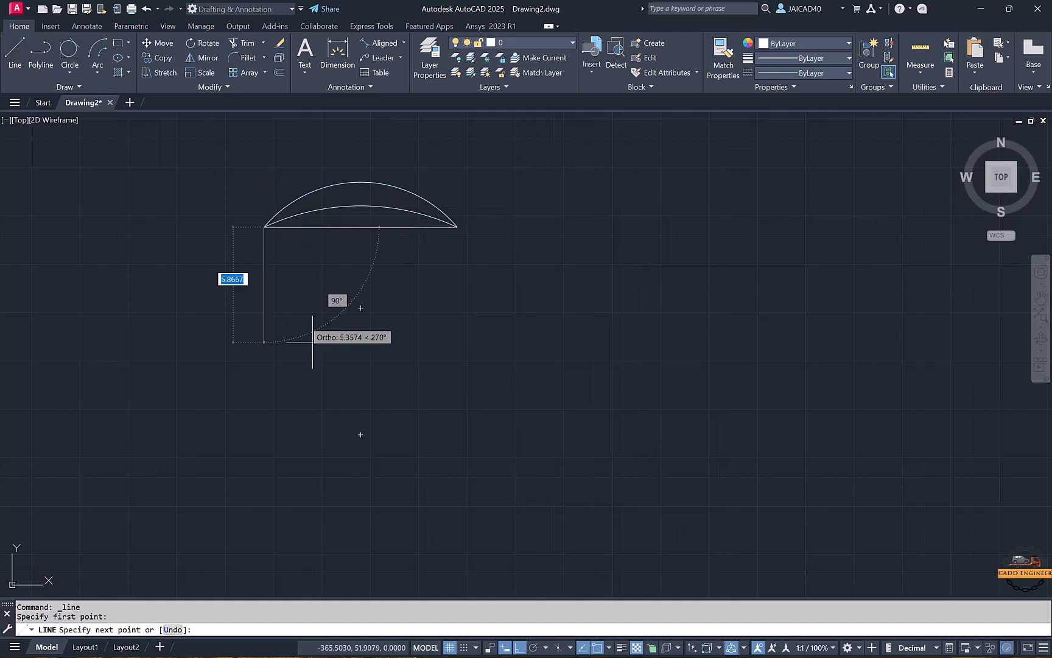
click(365, 434)
key(ctrl+z)
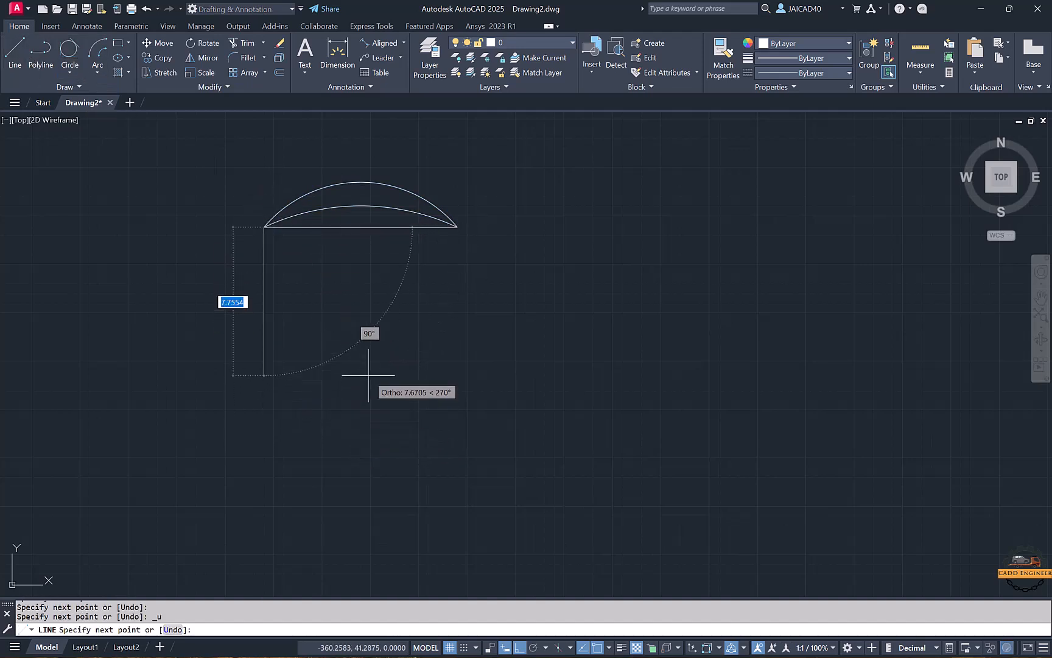
click(361, 434)
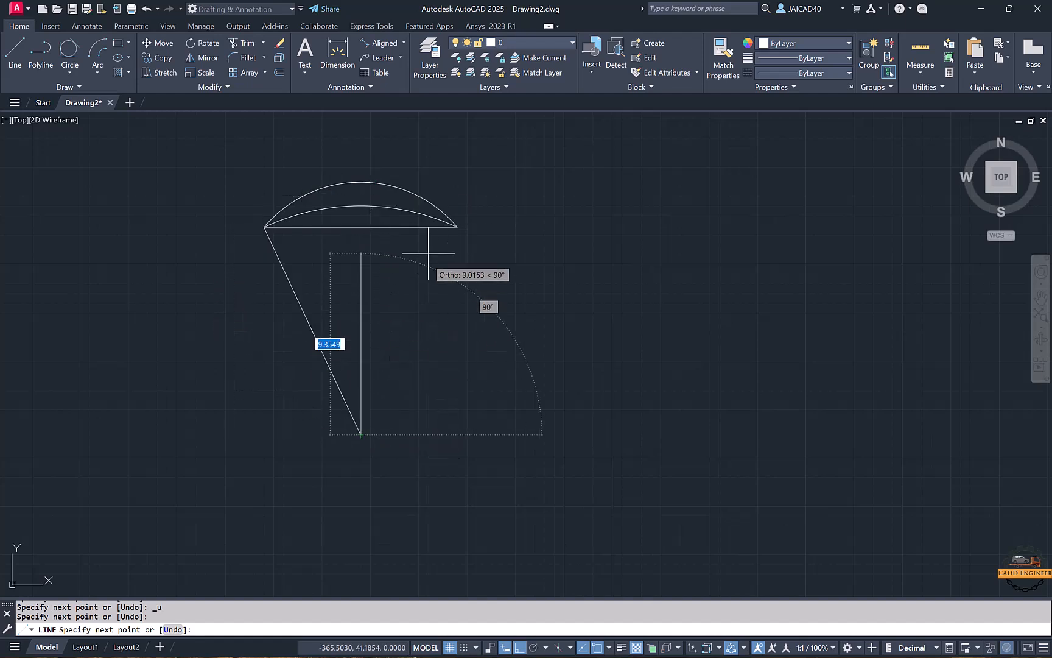
click(457, 227)
key(Escape)
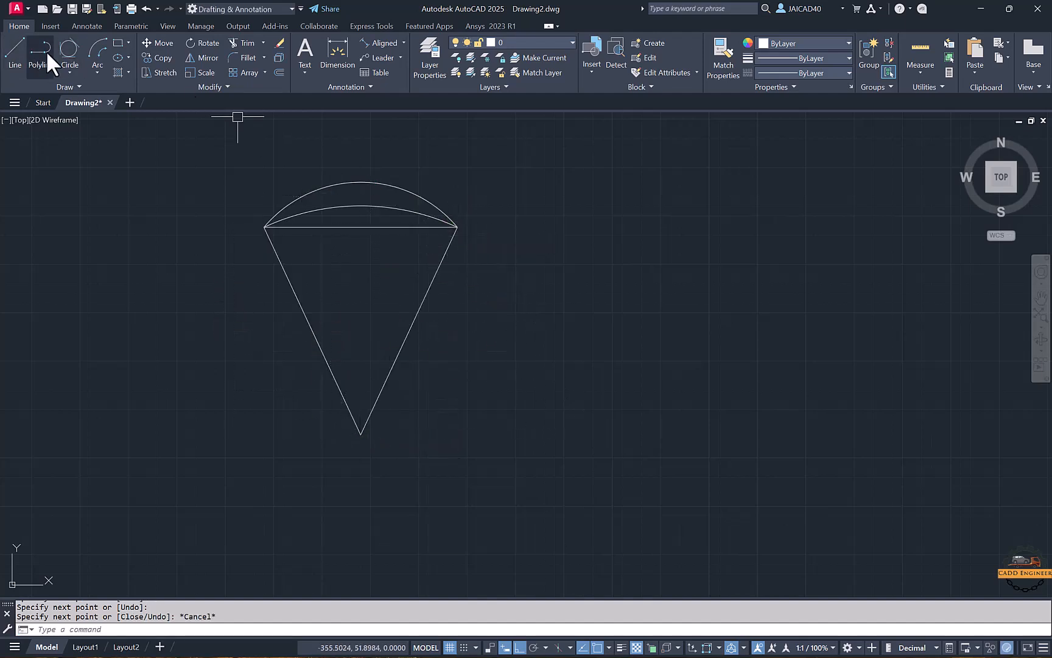
Step: Add an angular dimension between the two slanted lines meeting at the arc's centre
click(402, 43)
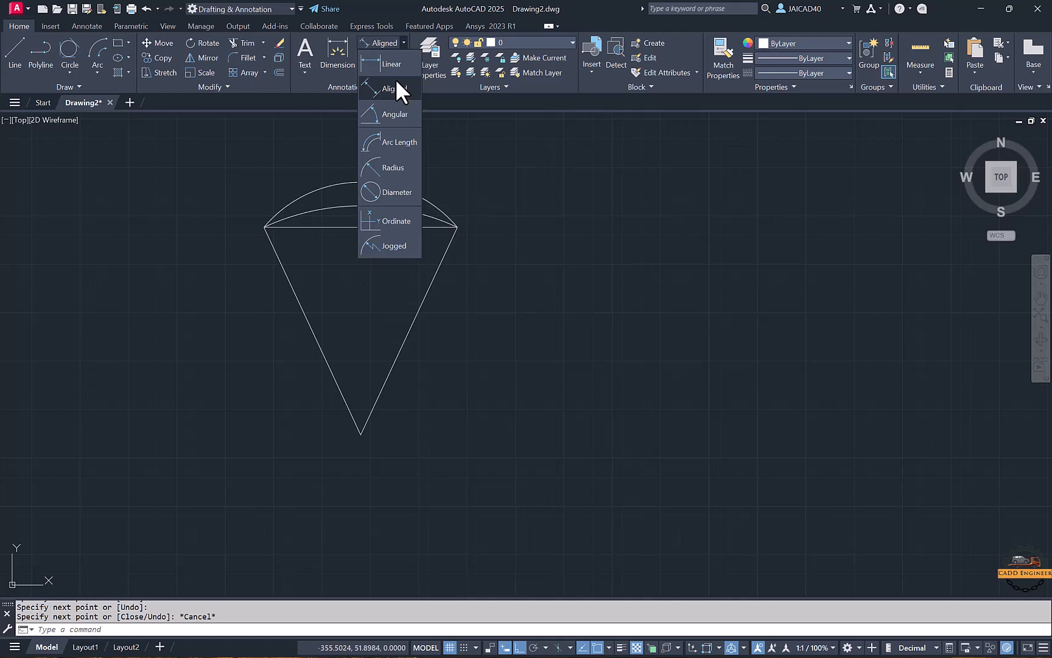
click(391, 117)
click(301, 306)
click(424, 301)
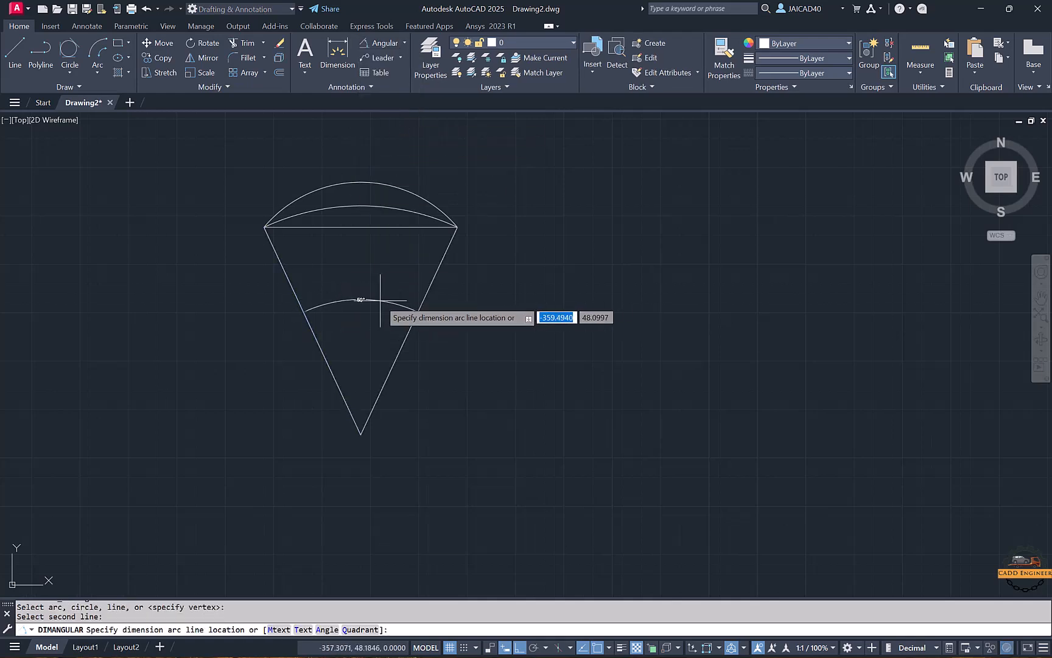
click(379, 300)
scroll(377, 301, up, 4)
Step: Erase the angular dimension, both slanted lines and both arcs, keeping the horizontal line
scroll(429, 279, down, 3)
drag(462, 280, 349, 319)
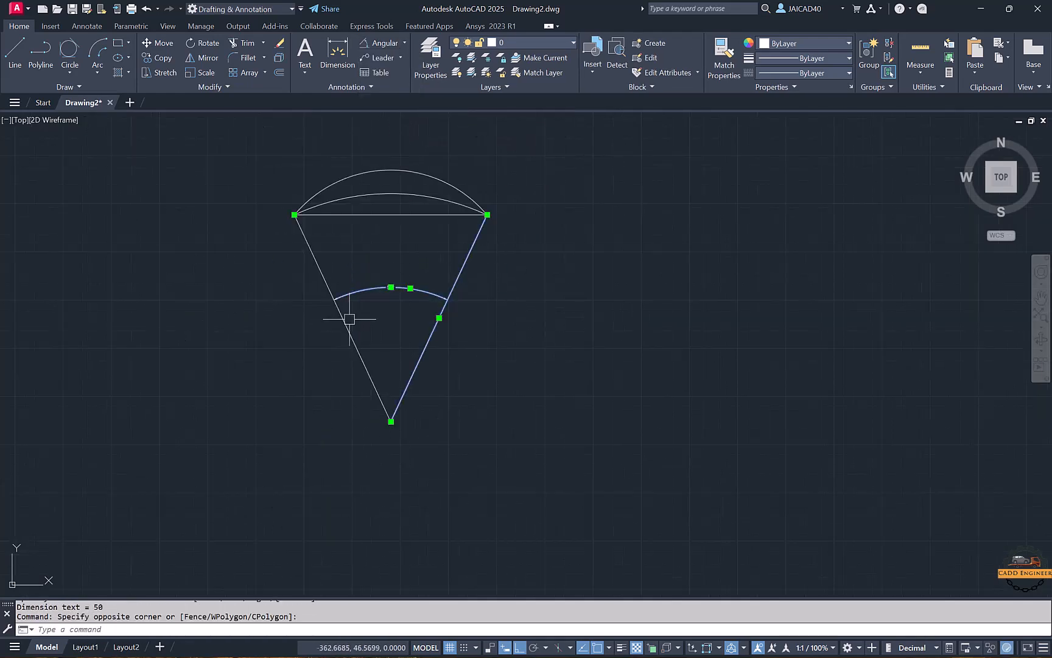
key(Delete)
click(434, 141)
click(362, 200)
key(Delete)
drag(358, 235, 282, 252)
key(Delete)
Step: Draw a Start, End, Direction arc from the horizontal line's right end to its left end with a 90° tangent direction, and erase that arc
click(99, 76)
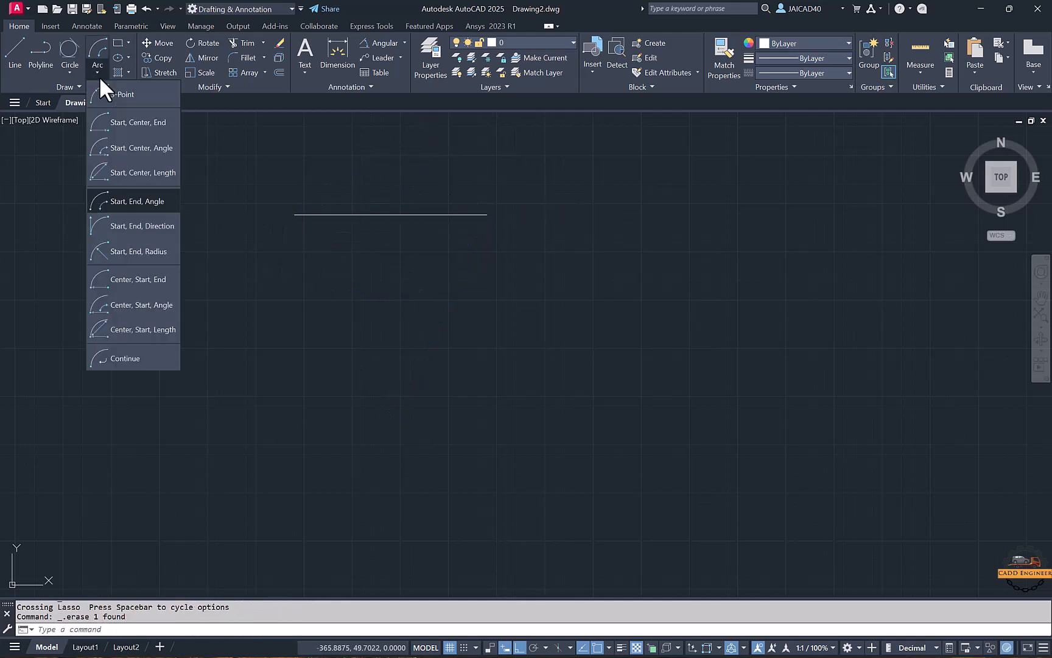
click(147, 223)
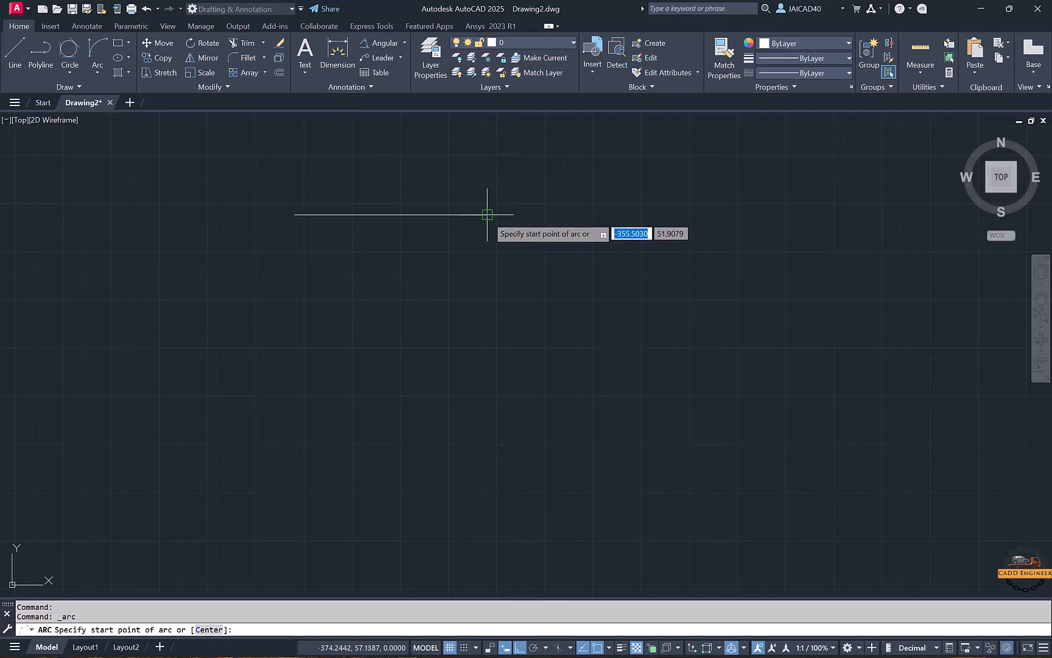
click(487, 214)
click(294, 213)
middle_drag(402, 180, 402, 353)
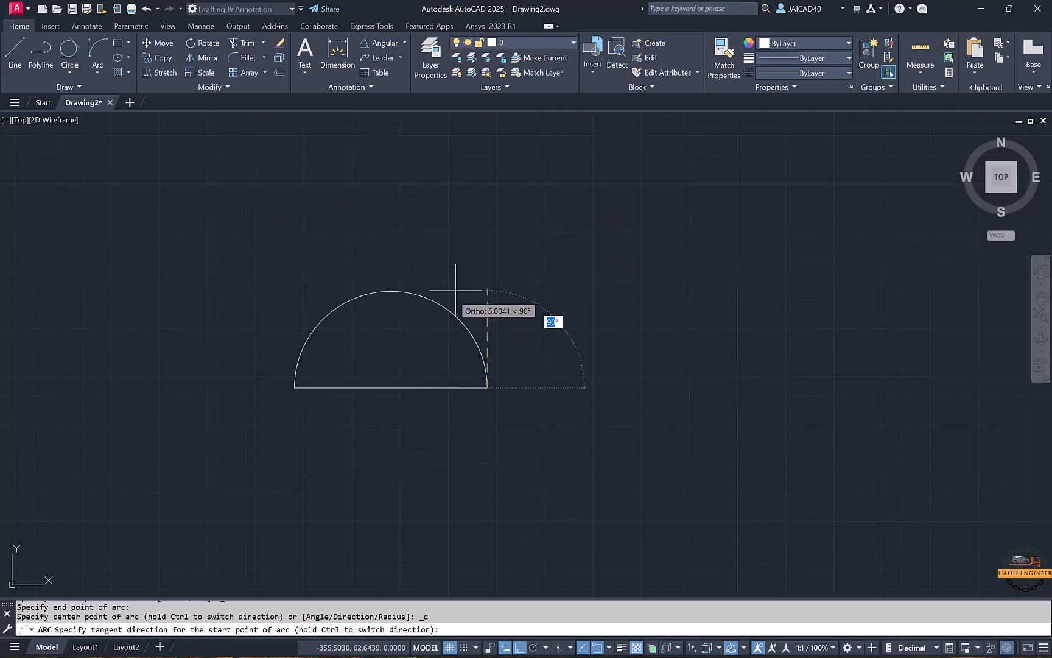
click(446, 267)
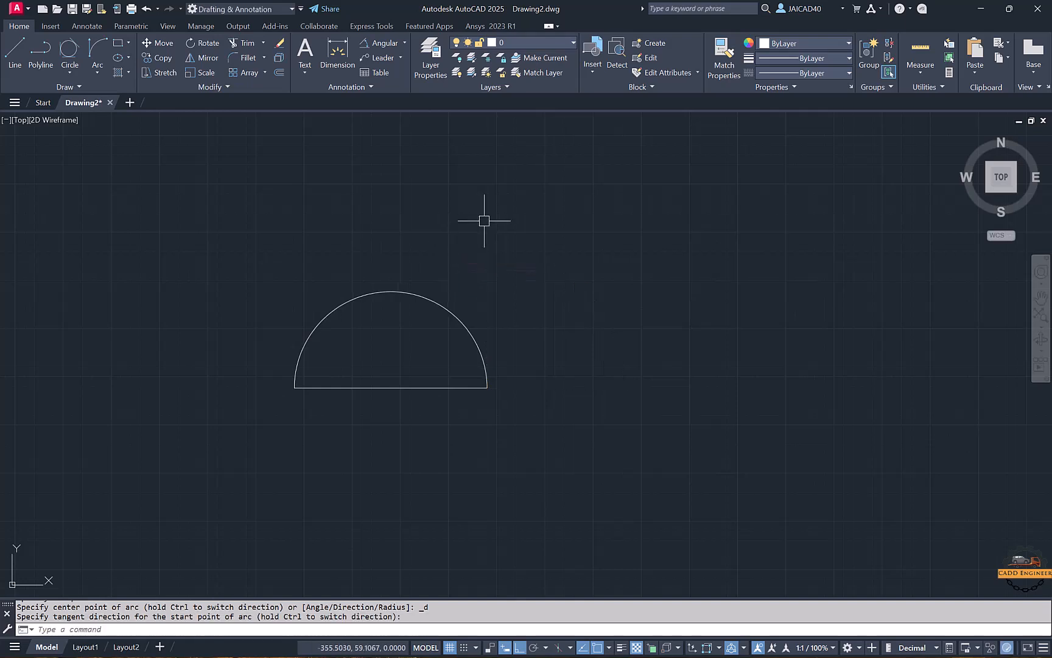
middle_drag(430, 277, 404, 249)
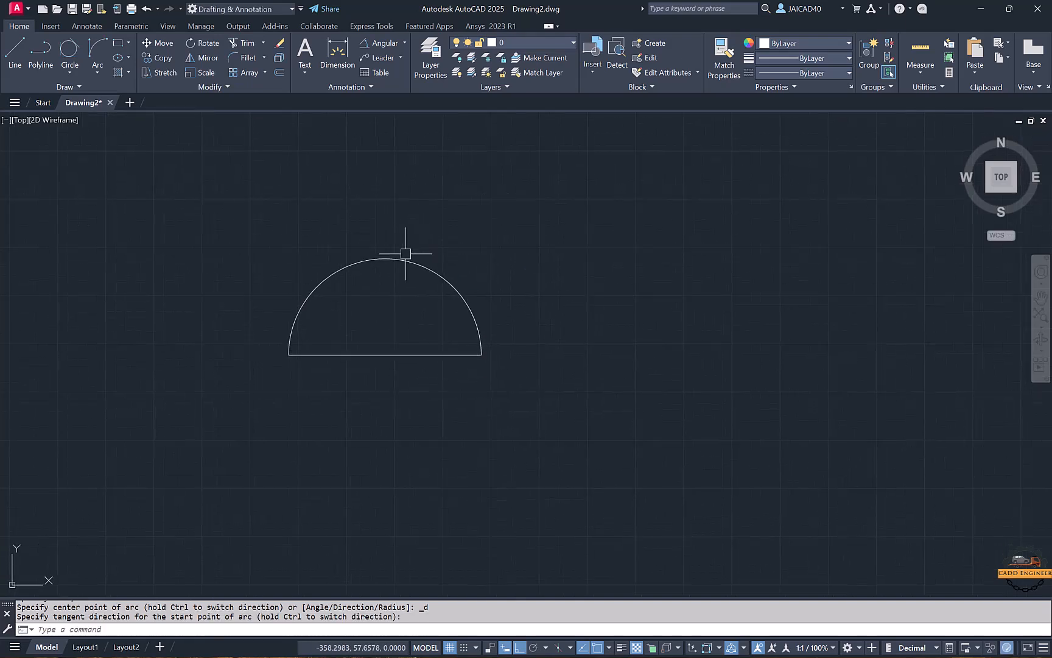
click(359, 268)
Step: Draw a Start, End, Radius arc from the horizontal line's right end to its left end with radius 5
click(96, 72)
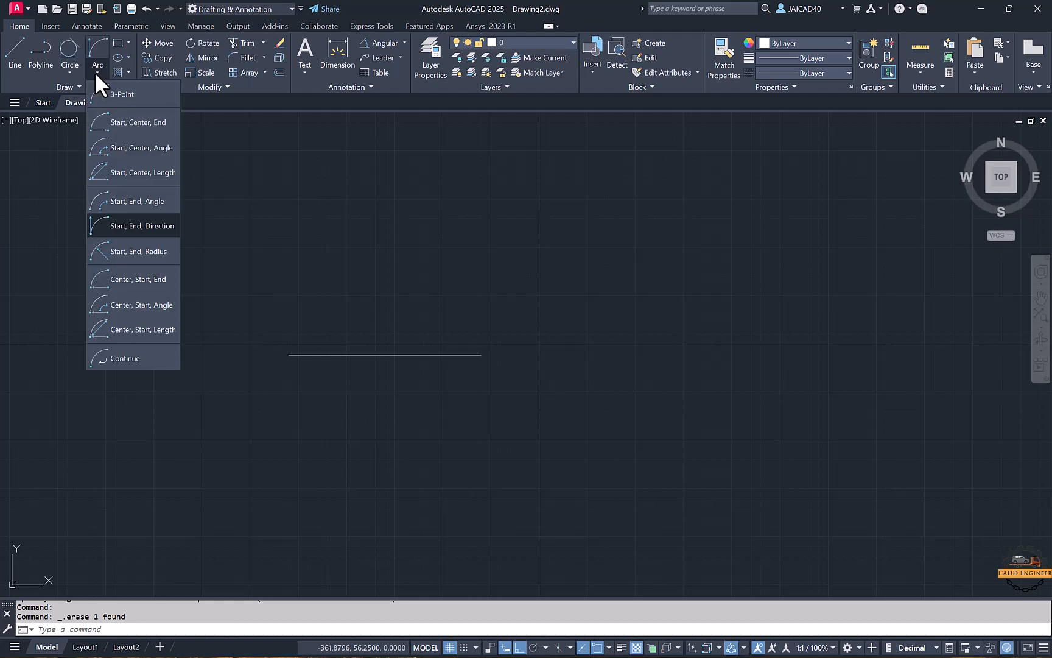
click(149, 252)
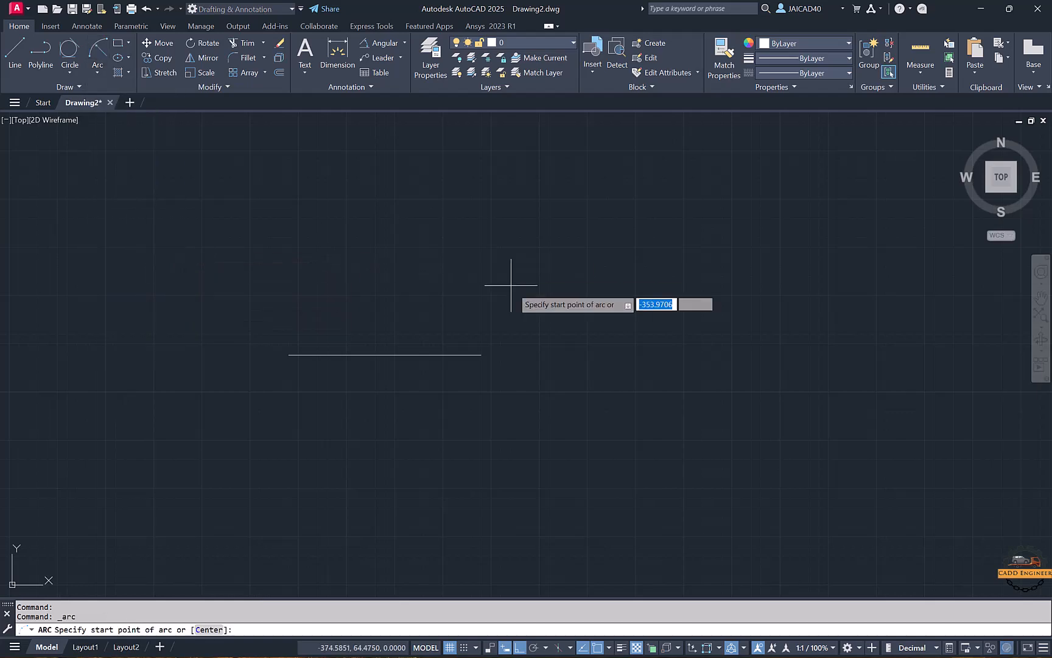
click(481, 354)
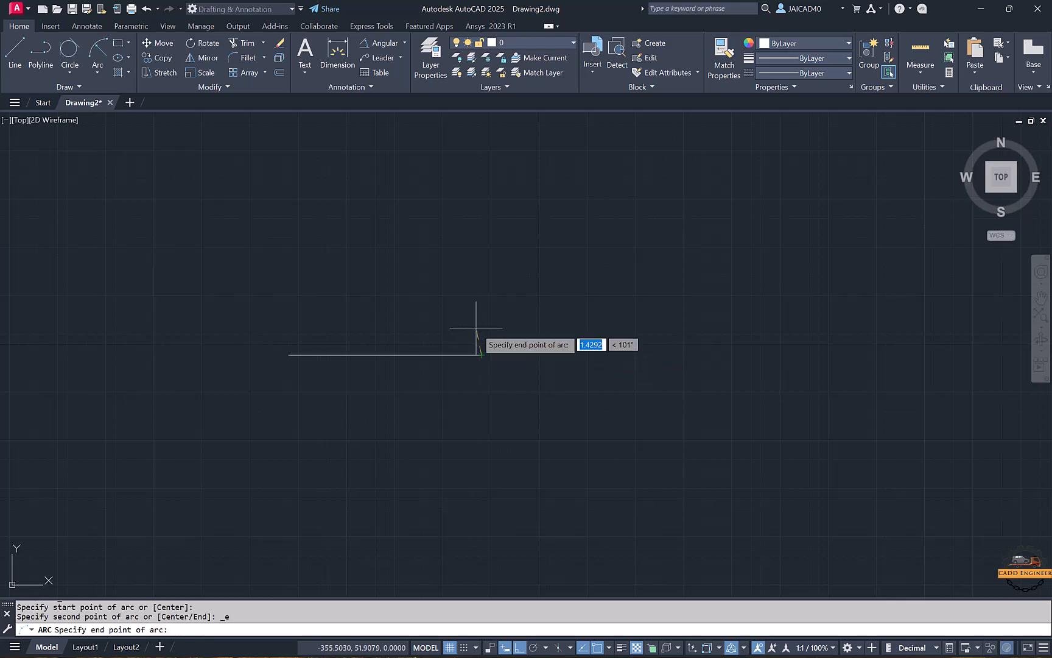
click(289, 355)
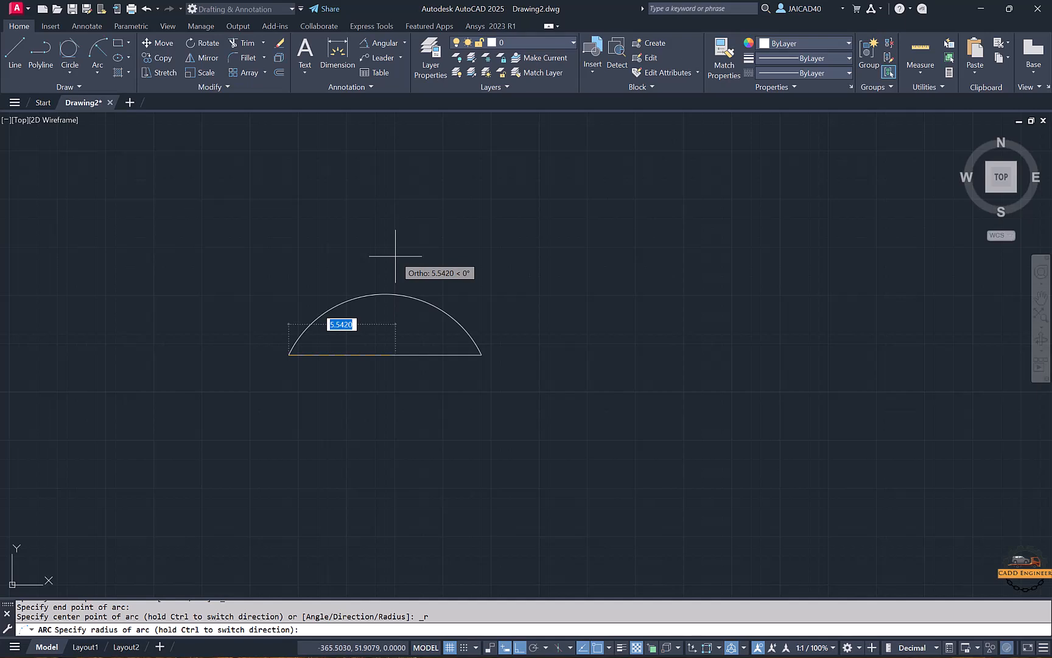
text(5)
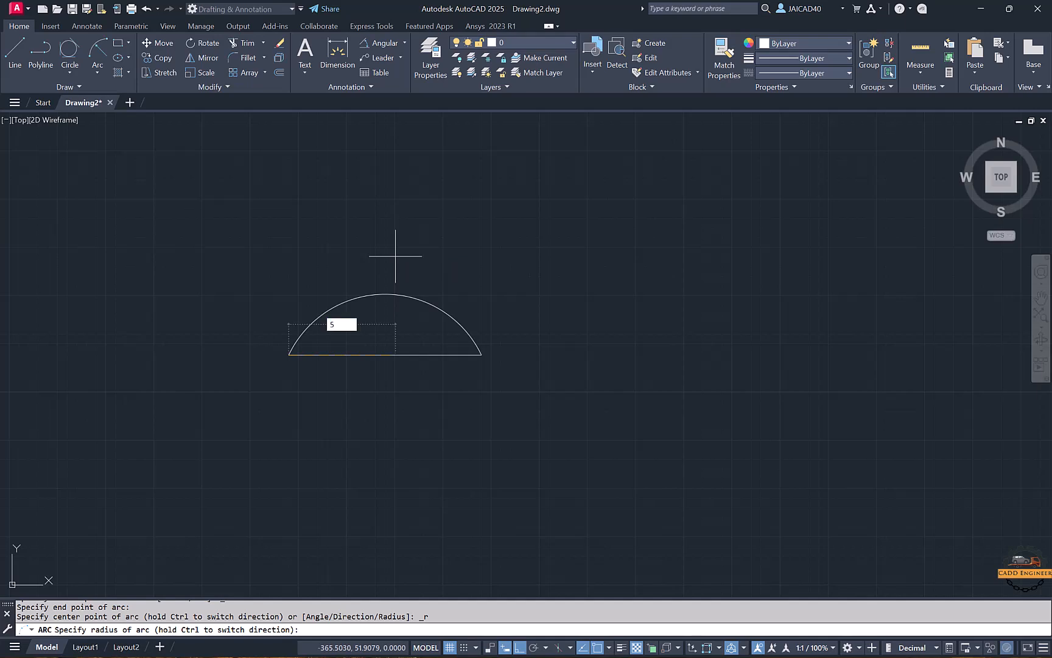
key(Return)
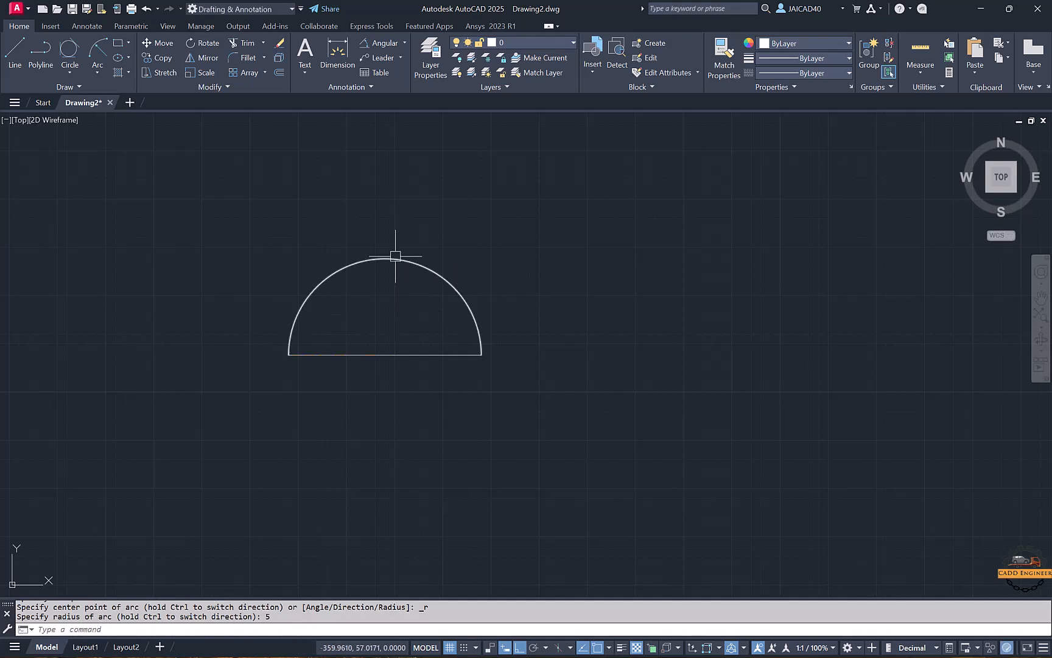
Step: Draw a second Start, End, Radius arc over the same endpoints with radius 6
click(102, 61)
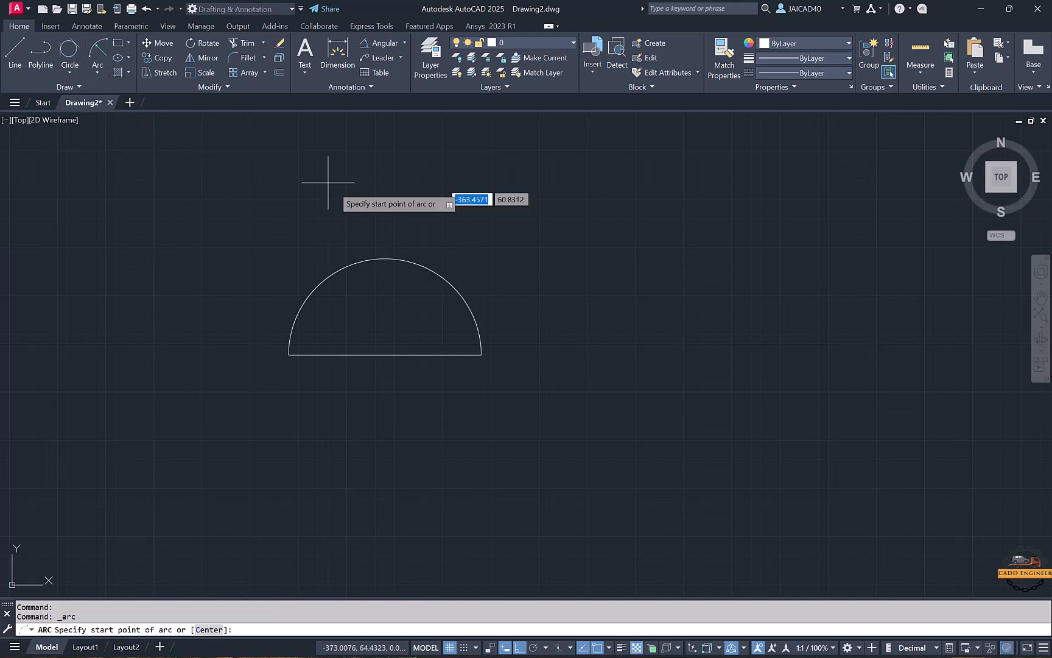
click(482, 354)
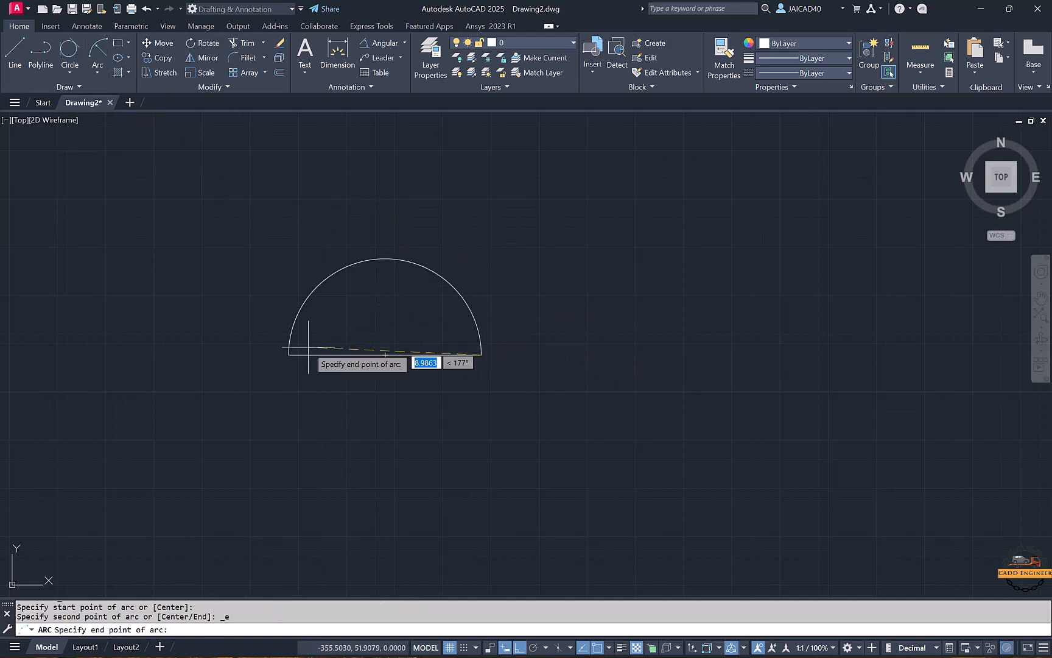
click(288, 354)
text(r)
key(Return)
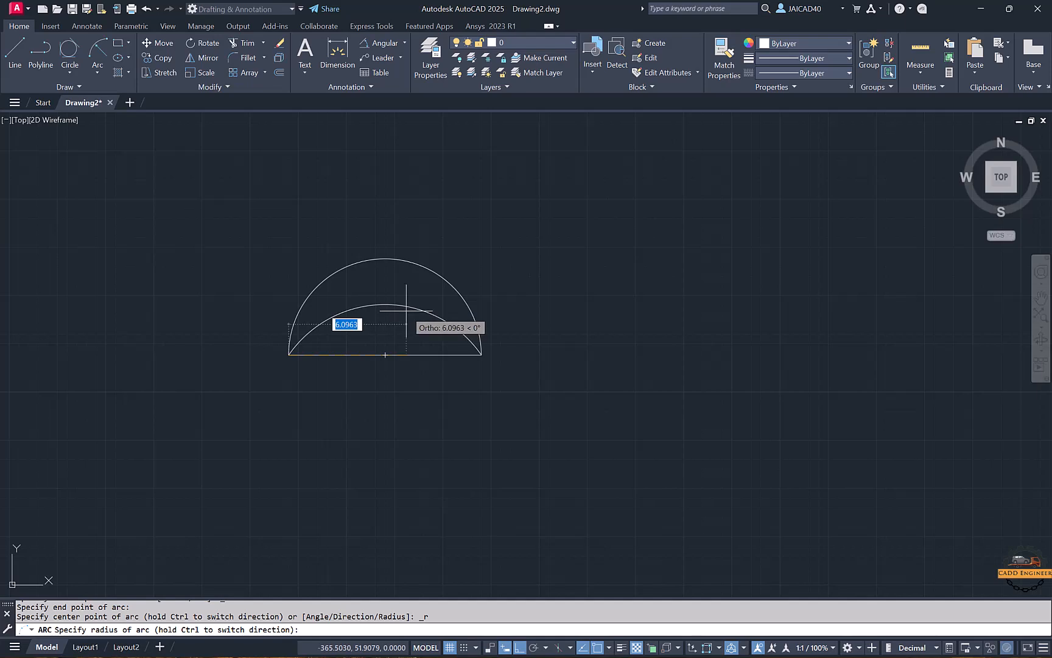
text(6)
key(Return)
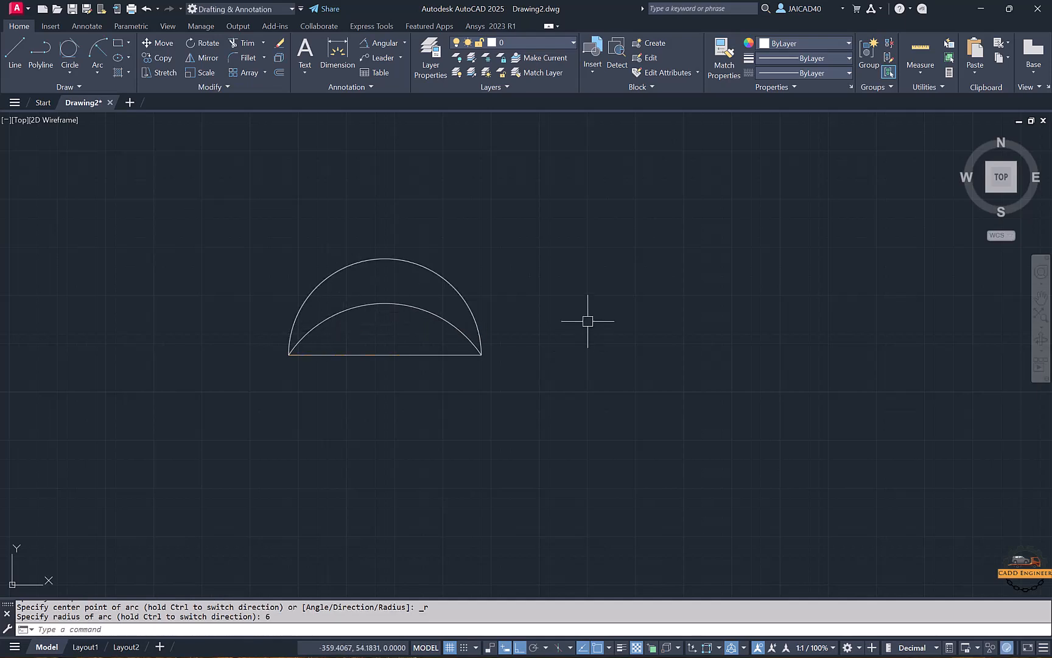
Step: Erase both radius arcs, keeping the horizontal line
click(489, 259)
click(412, 333)
key(Delete)
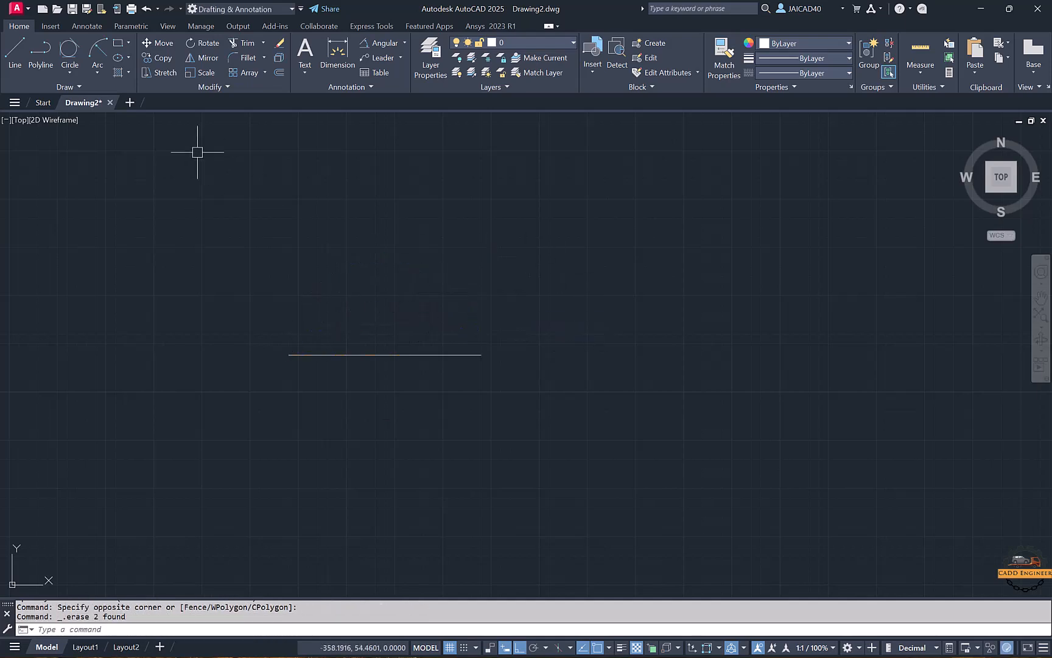
Step: Draw a Center, Start, End arc centred on the horizontal line's midpoint, from its right end to its left end
click(101, 71)
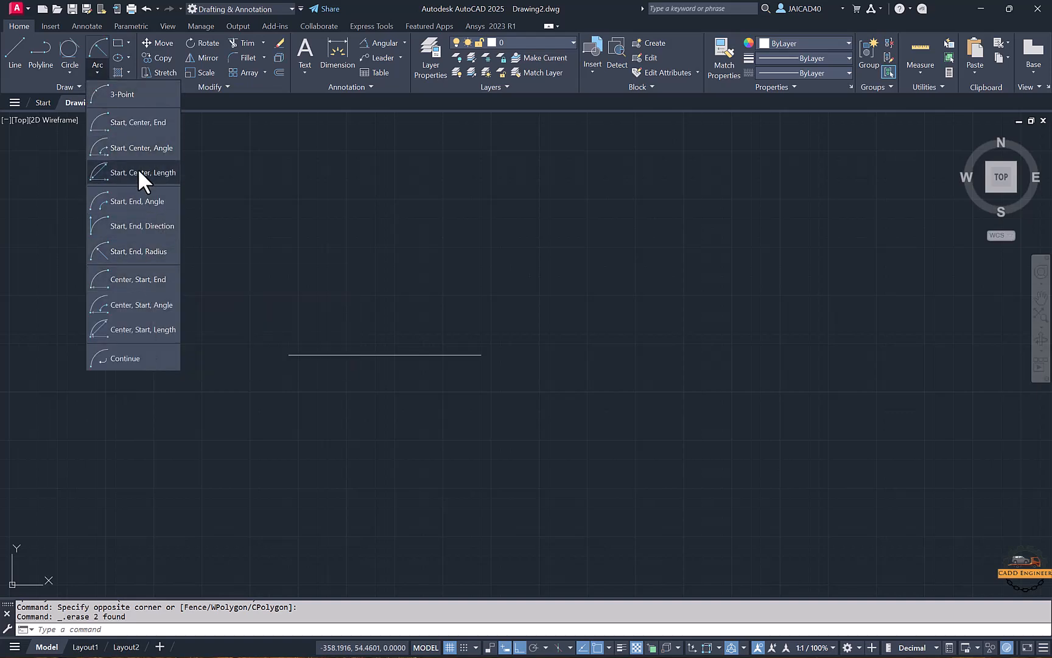
click(130, 280)
click(385, 354)
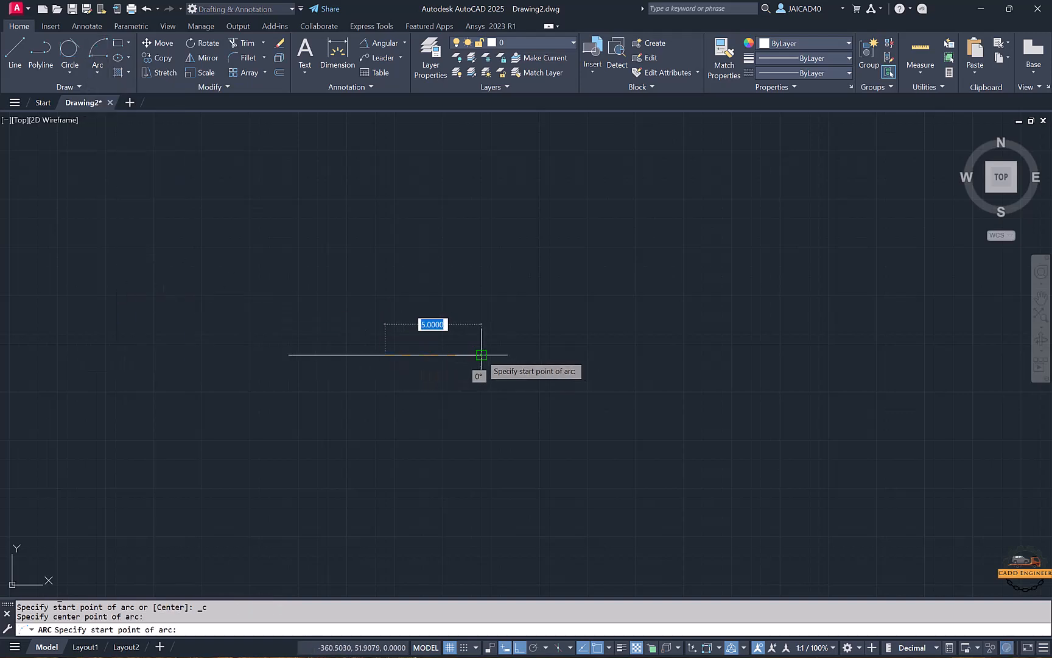
click(481, 354)
click(288, 354)
Step: Erase the semicircular arc above the horizontal line
click(347, 312)
click(284, 293)
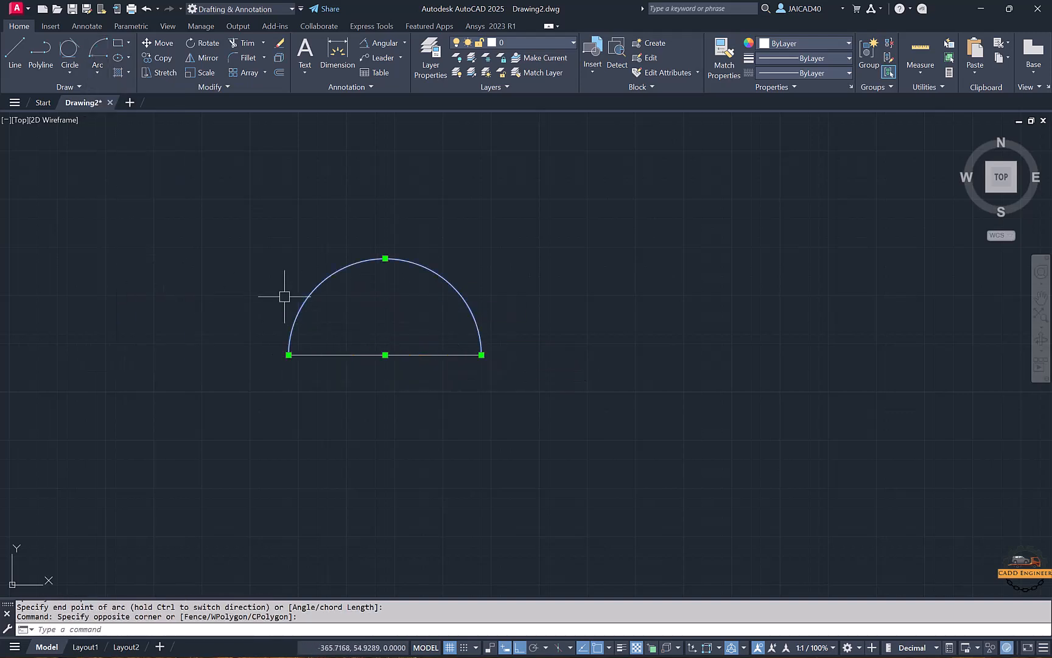
key(Delete)
Step: Draw a Center, Start, Angle arc centred on the line's midpoint, starting at its right end with a 60° included angle
click(97, 72)
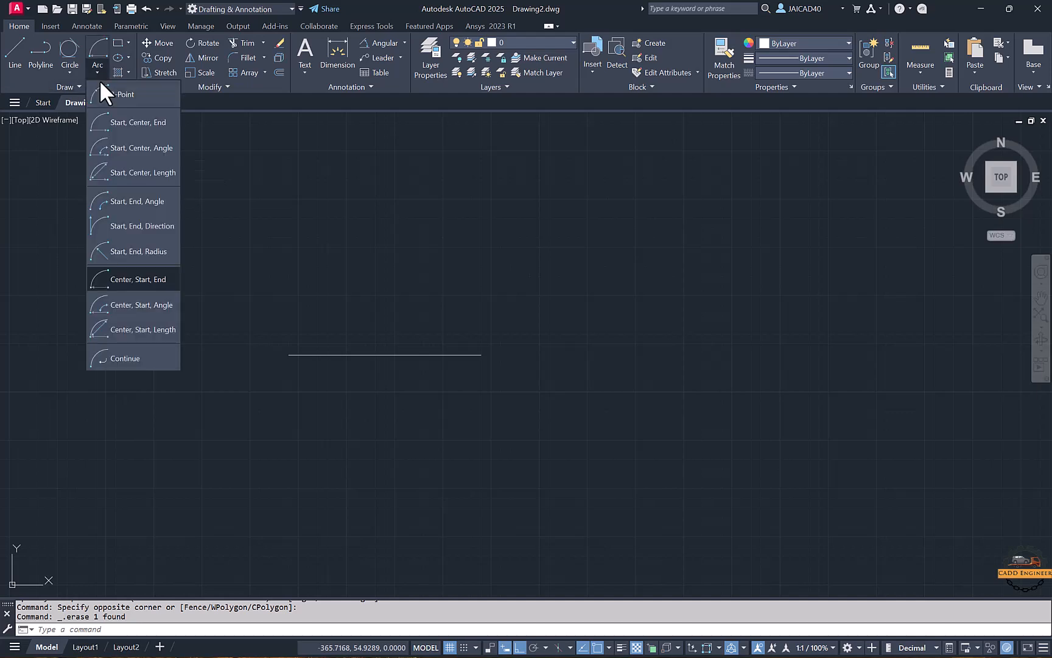
click(124, 291)
click(385, 354)
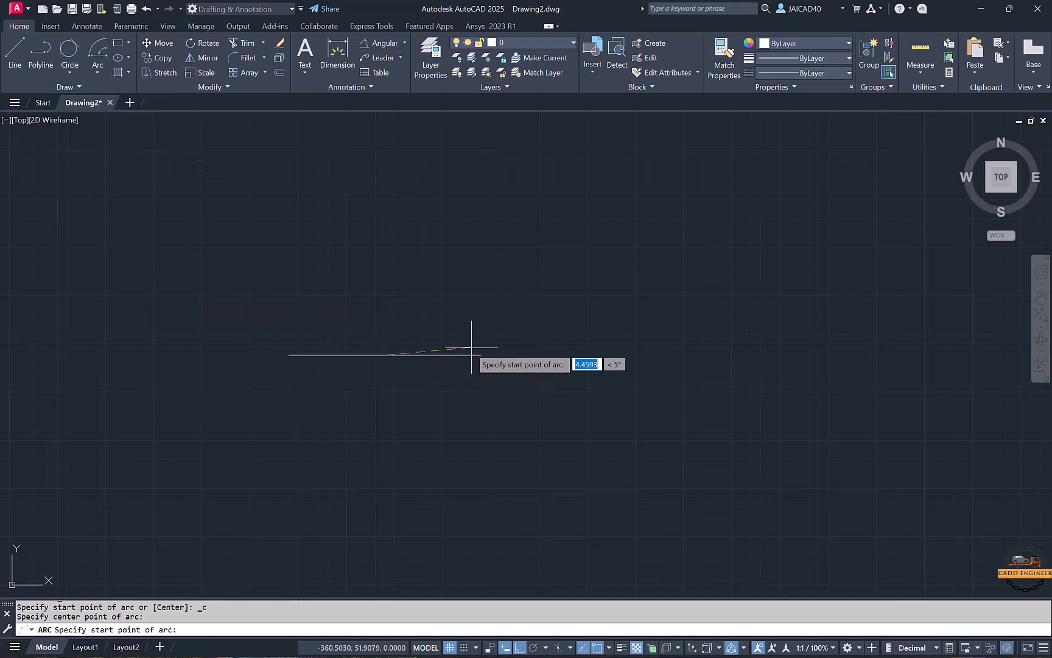
click(481, 355)
text(60)
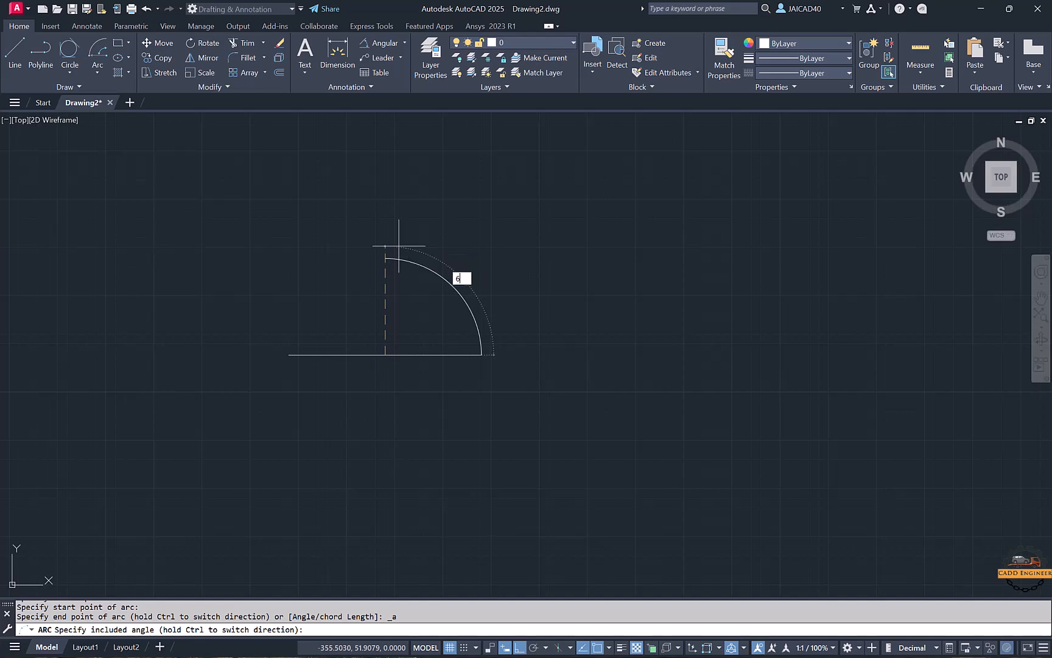
key(Return)
Step: Erase the 60° arc, keeping the horizontal line
click(481, 298)
click(445, 285)
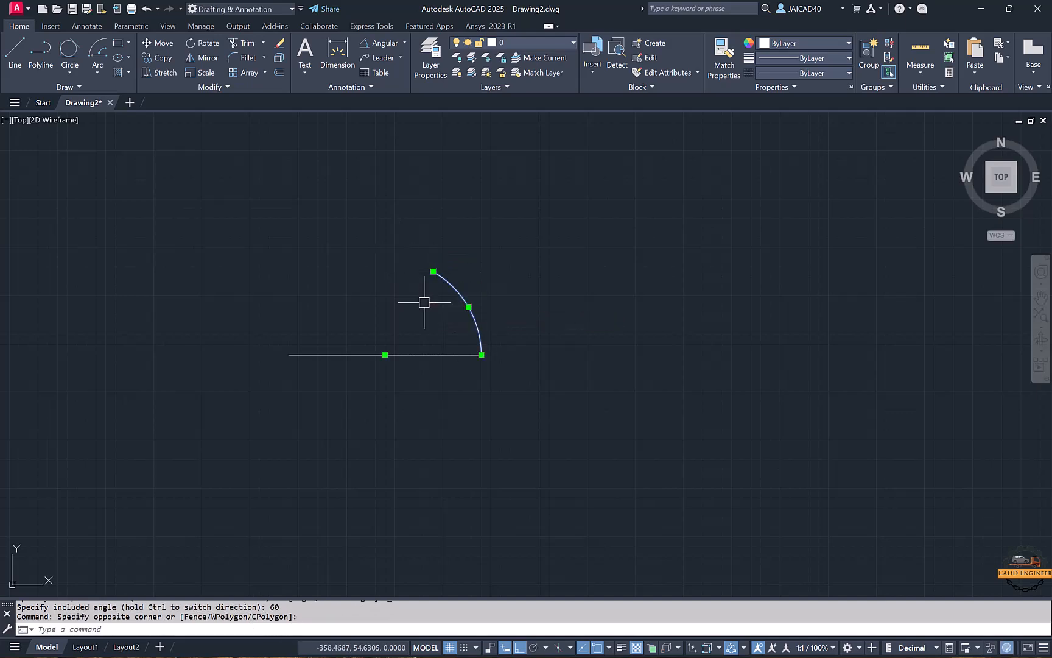
key(Delete)
Step: Draw a Center, Start, Length arc centred on the line's midpoint, starting at its right end with chord length 8
click(98, 67)
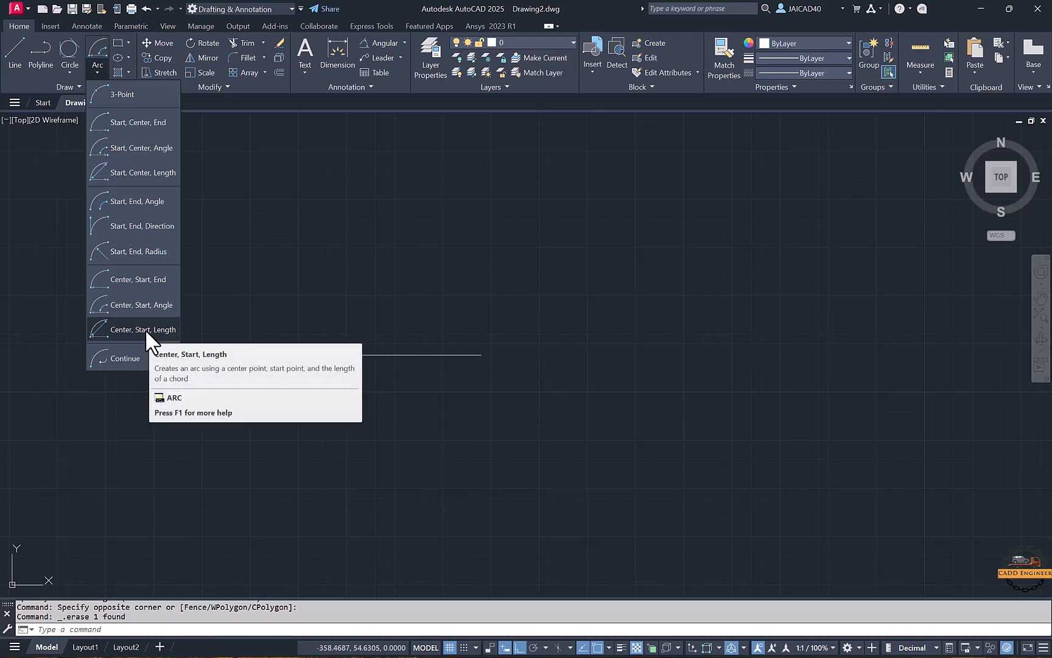
click(144, 329)
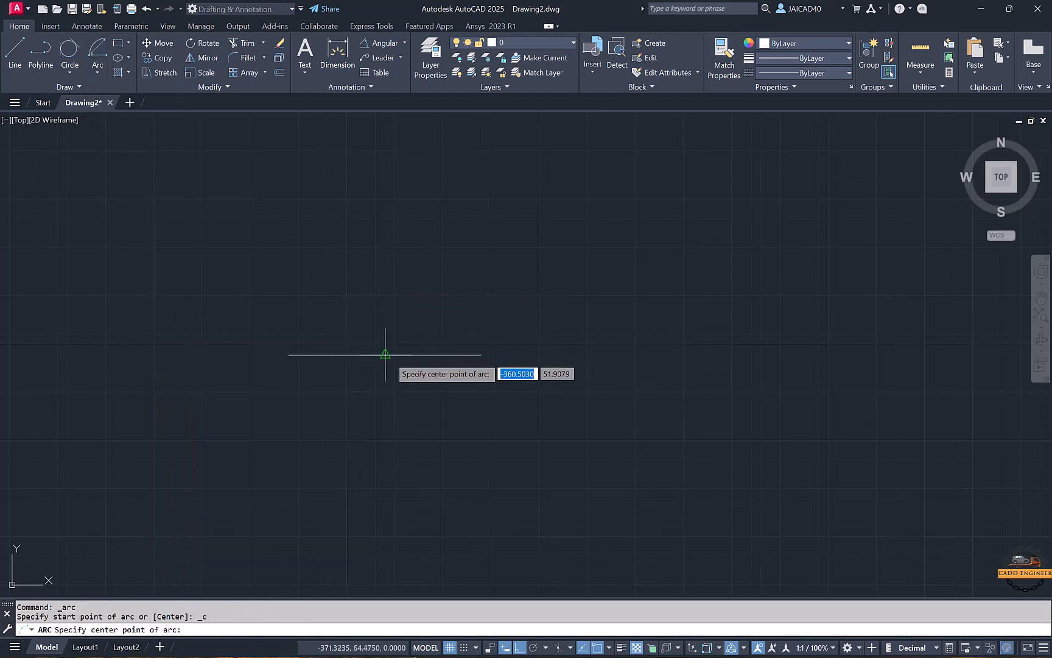
click(384, 354)
click(481, 354)
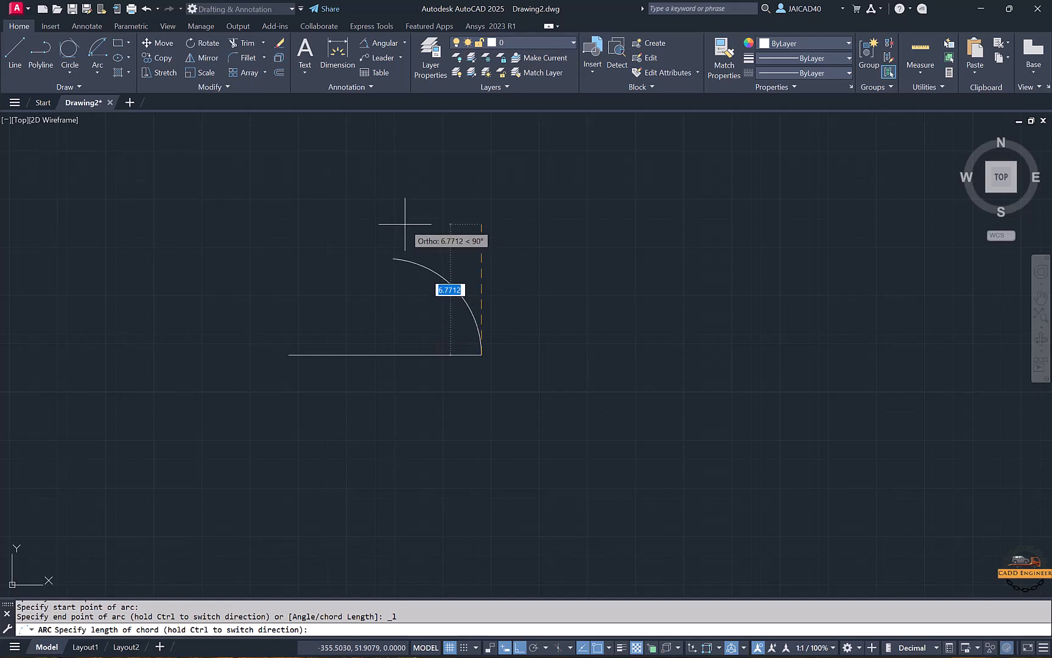
text(8)
key(Return)
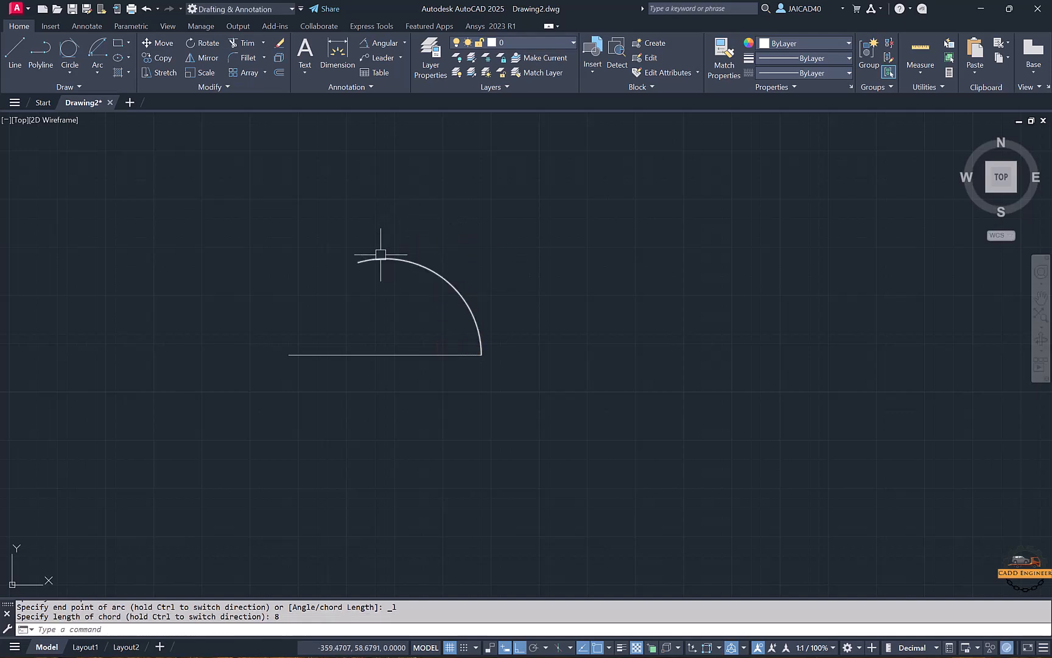
Step: Erase the chord-length arc and the horizontal line, clearing the drawing area
click(482, 322)
click(431, 292)
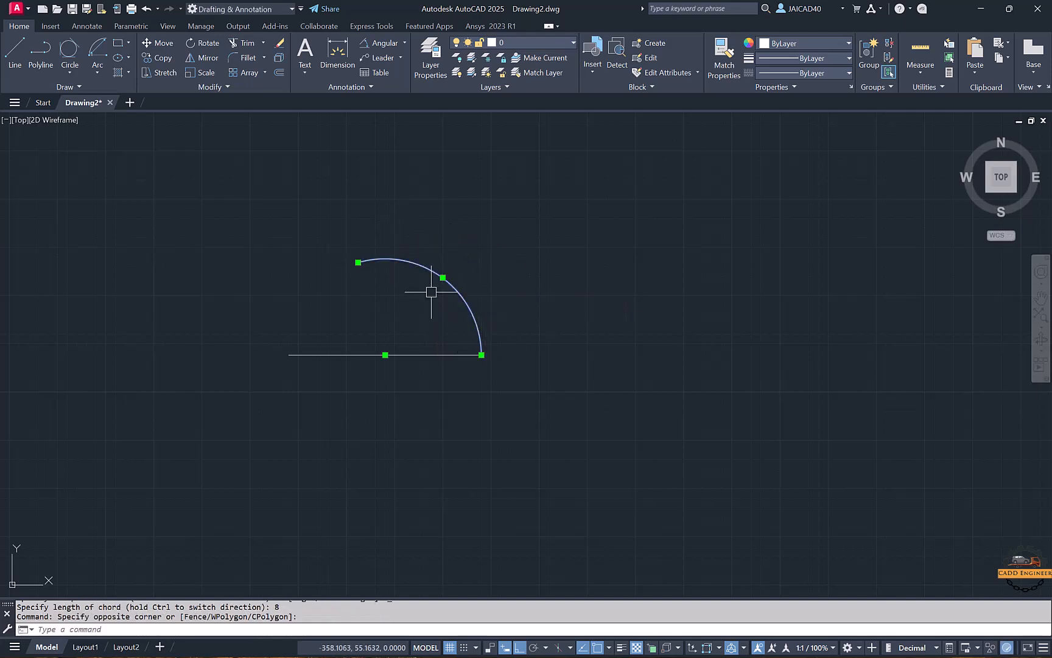
key(Delete)
click(423, 301)
click(369, 358)
key(Delete)
Step: Draw an upward-bulging 3-Point arc in the empty drawing area, with Ortho mode turned off
click(98, 72)
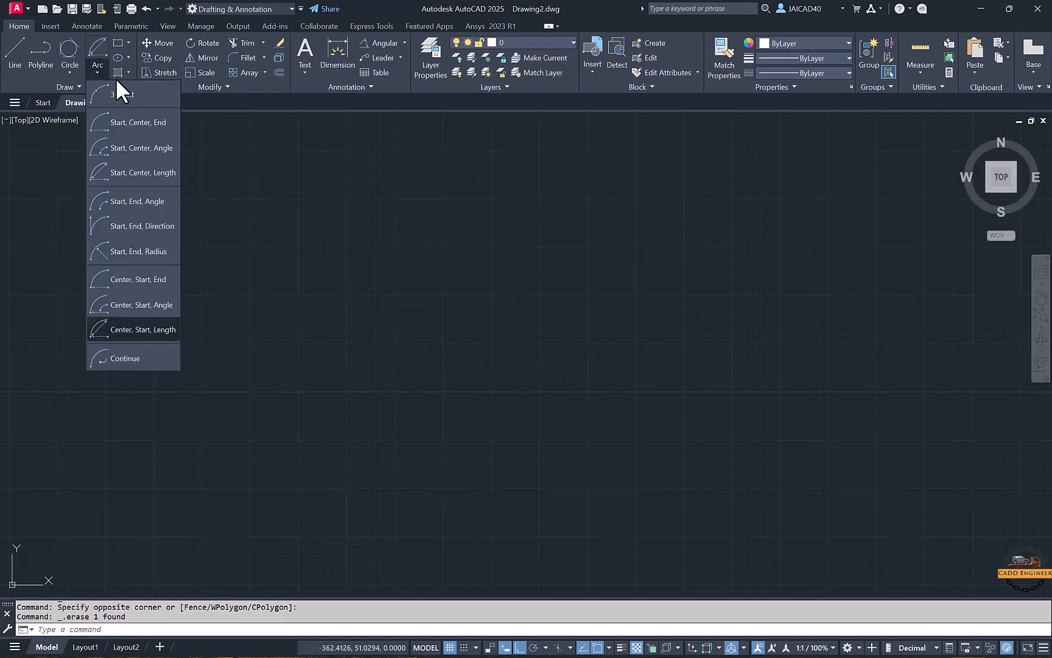
click(121, 94)
click(209, 279)
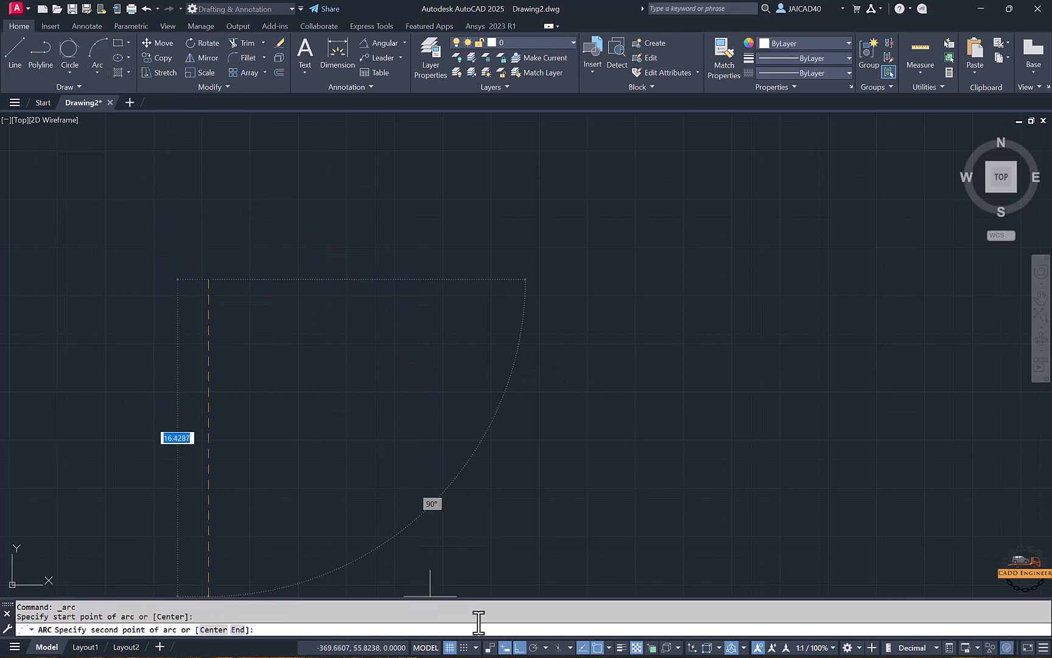
click(519, 647)
click(277, 214)
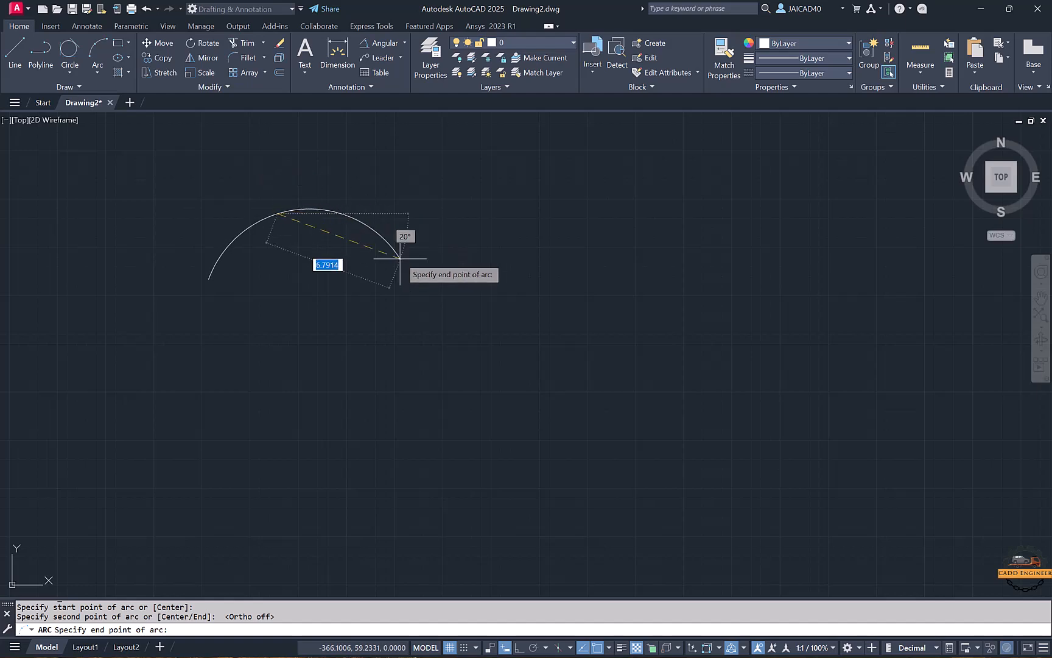
click(398, 279)
middle_drag(398, 279, 314, 273)
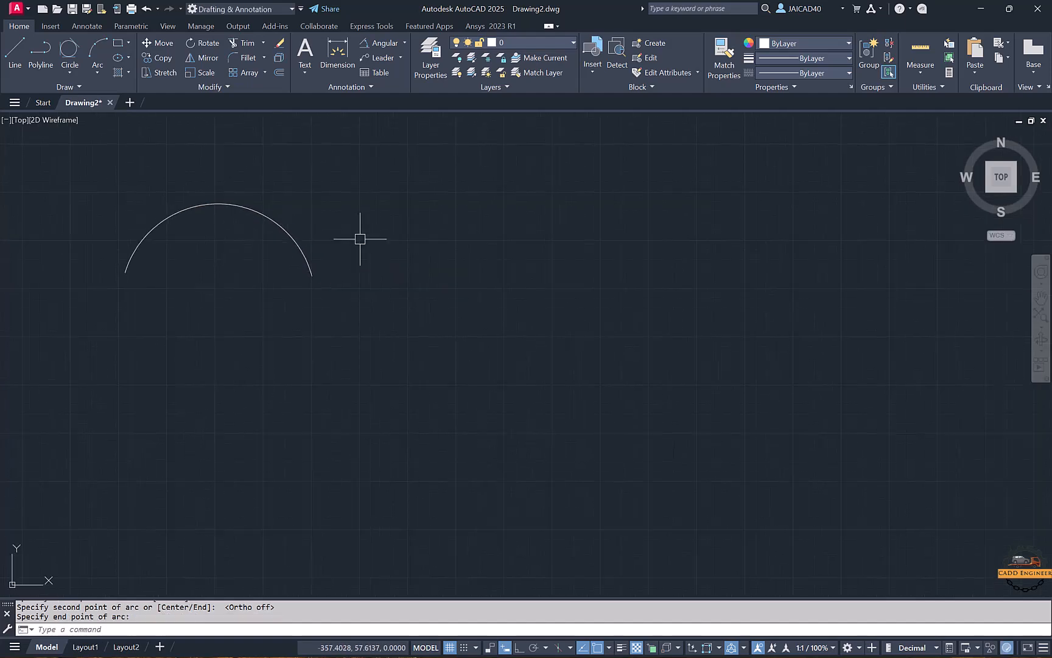
Step: Use the Continue arc method to add a downward-bulging tangent arc from the 3-Point arc's right end
click(97, 72)
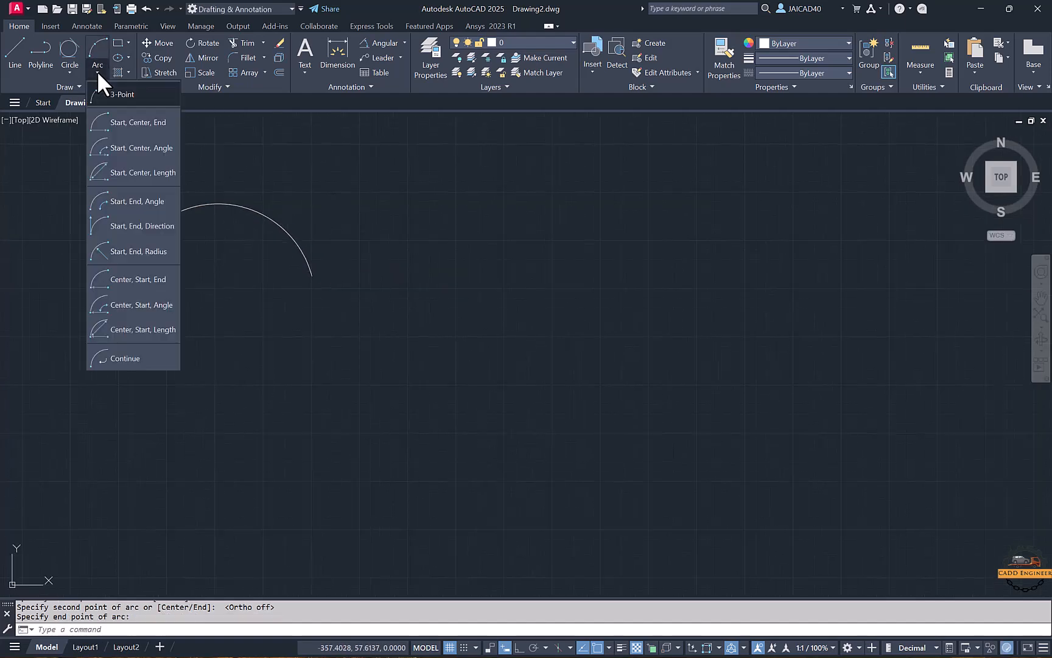
click(127, 358)
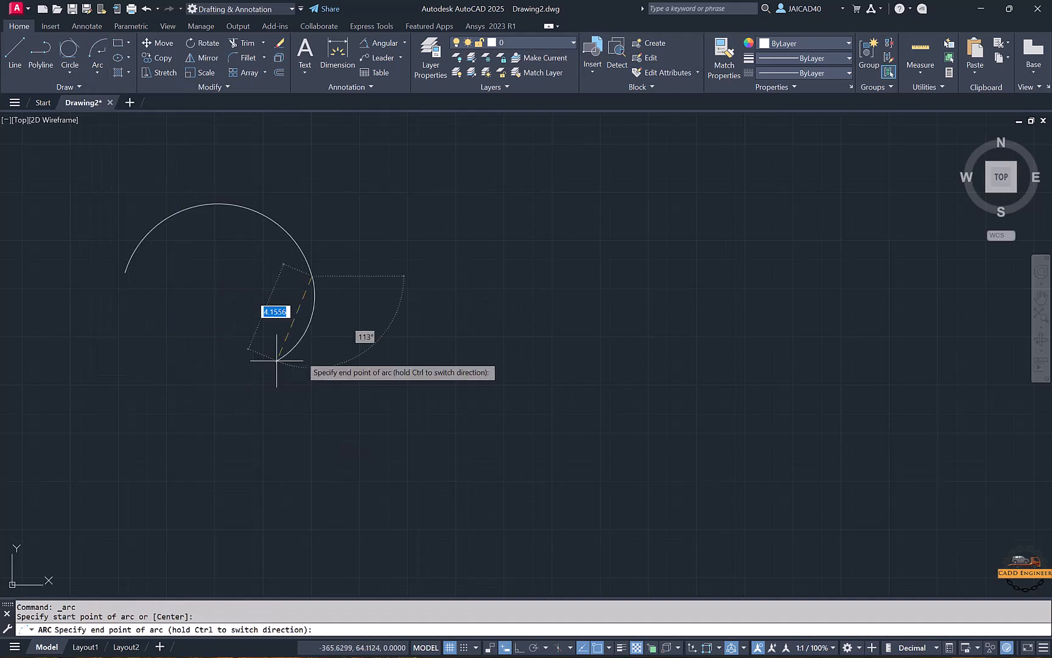
click(440, 272)
Step: Use the Continue arc method to add an upward-bulging tangent arc from the right end of the wave
click(100, 73)
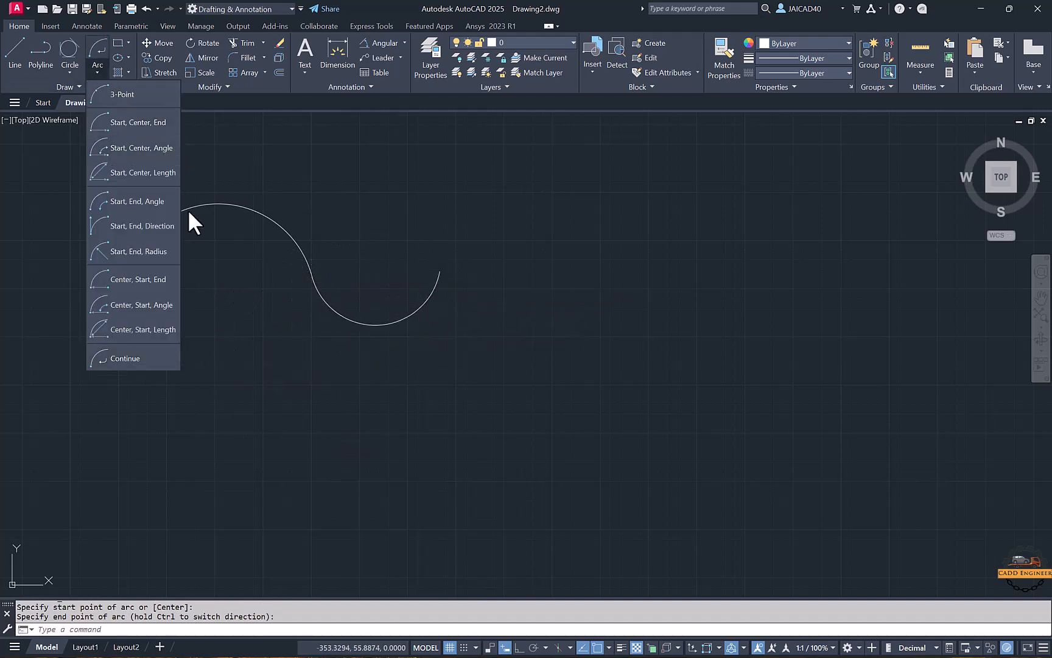
click(145, 358)
click(557, 230)
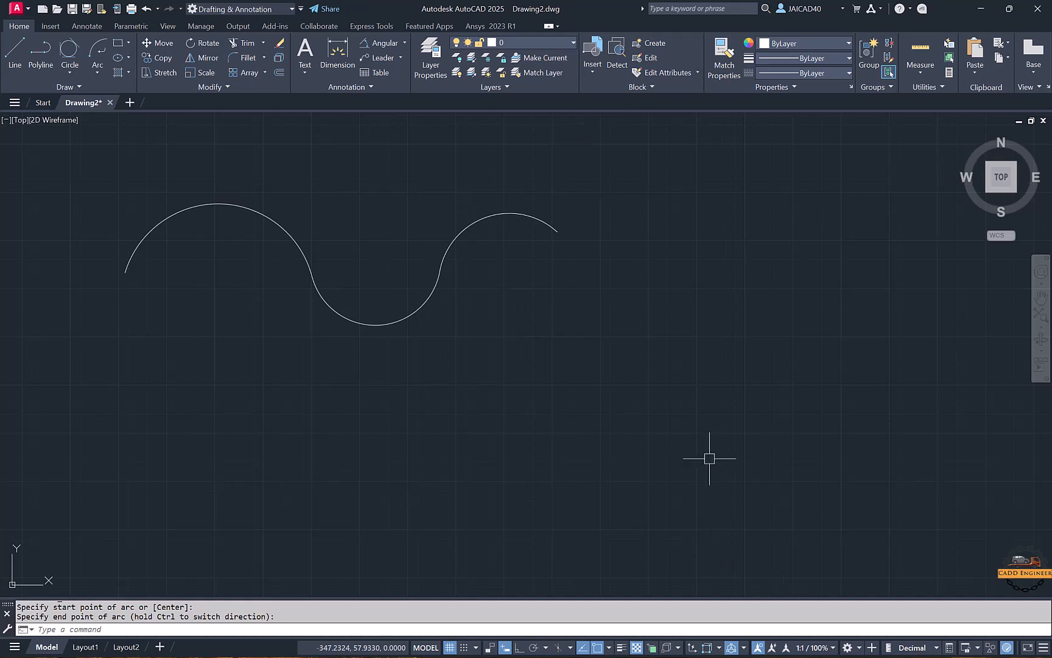
Step: Erase all three connected arcs, clearing the drawing area
click(646, 205)
click(68, 374)
key(Delete)
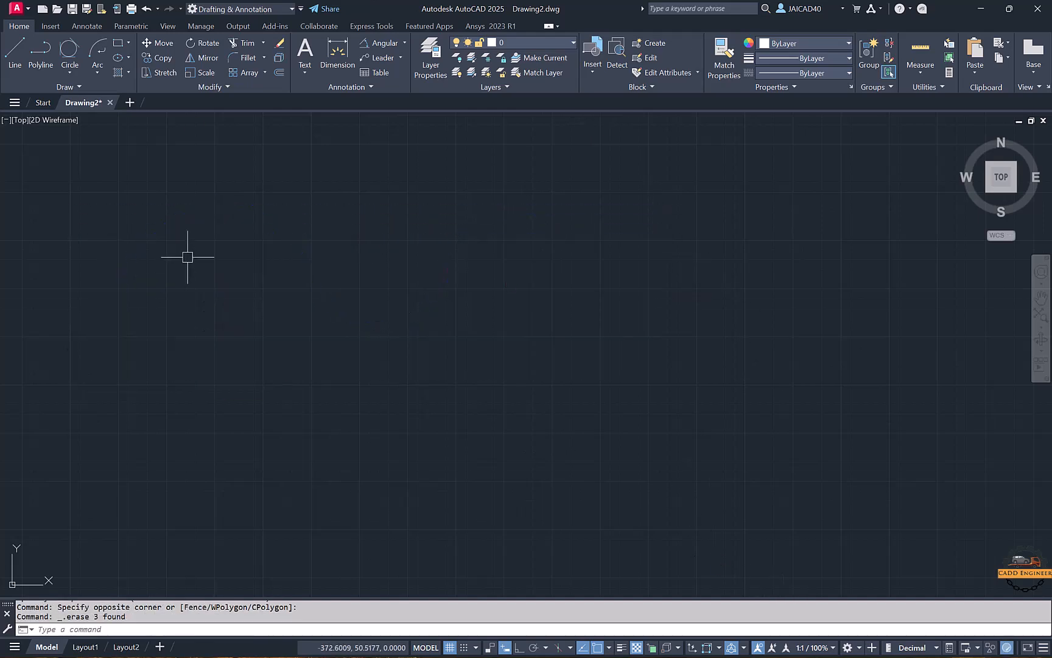
Step: Draw a freehand, nearly square rectangle in the empty drawing area by picking two opposite corners
click(129, 43)
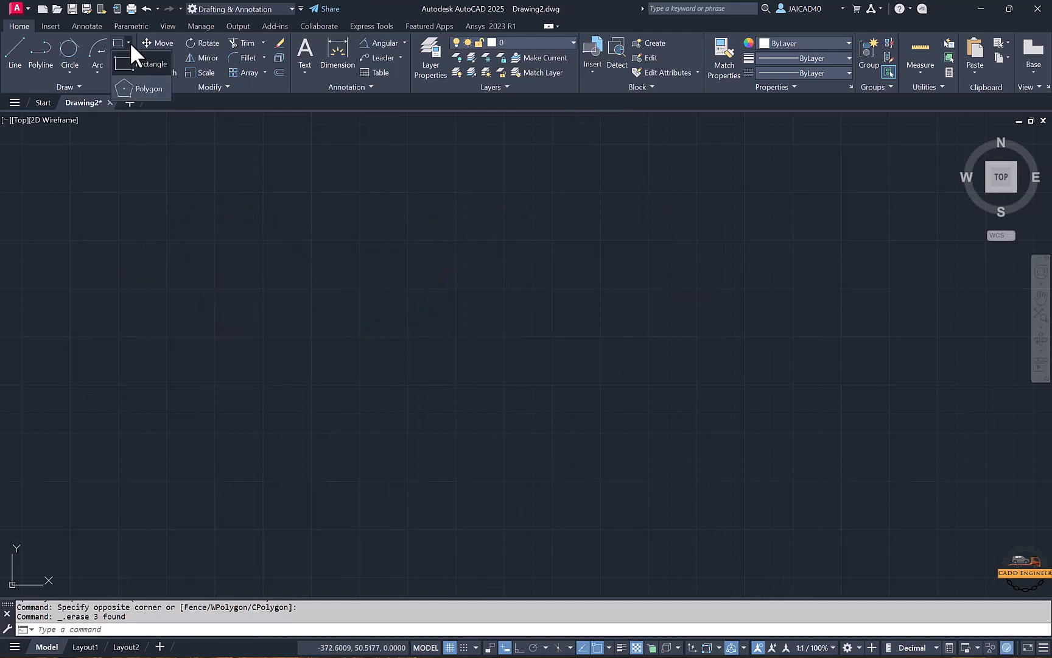
click(147, 65)
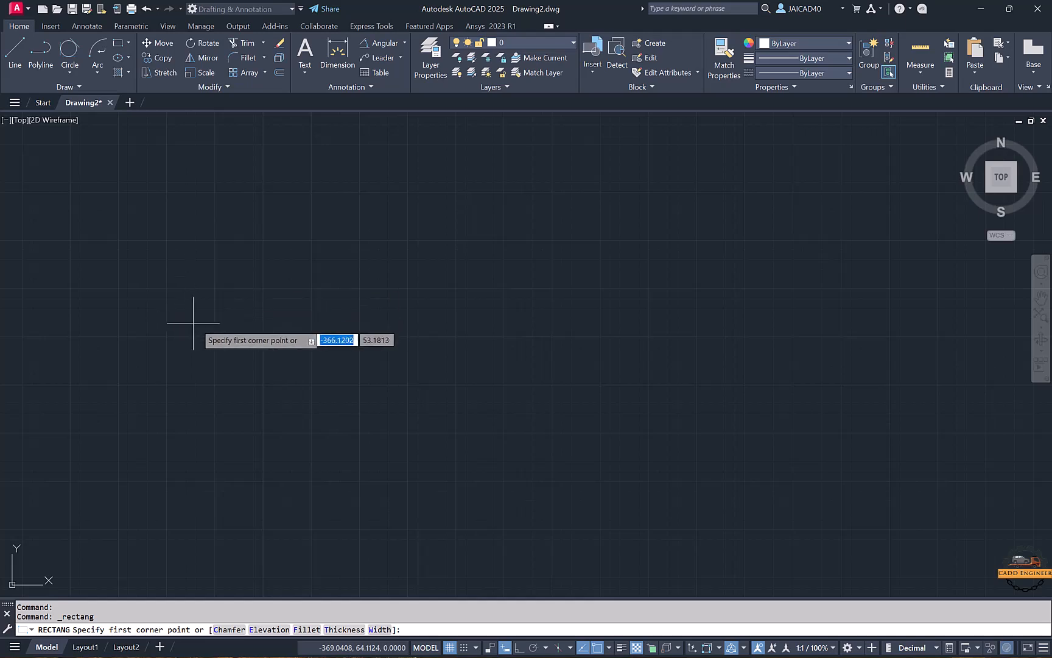
click(183, 341)
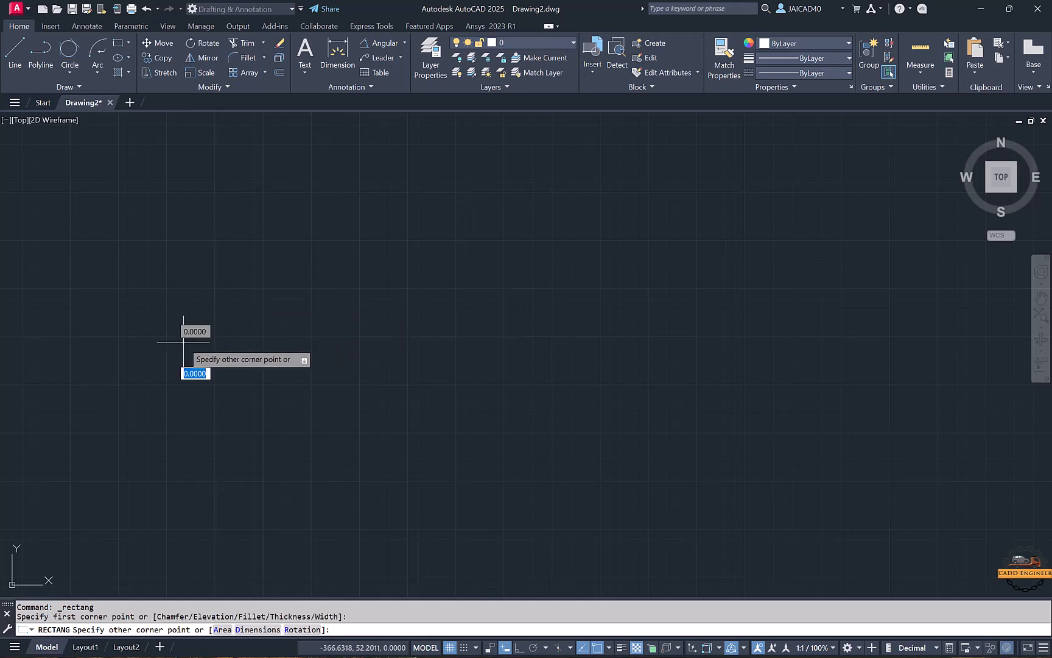
click(321, 213)
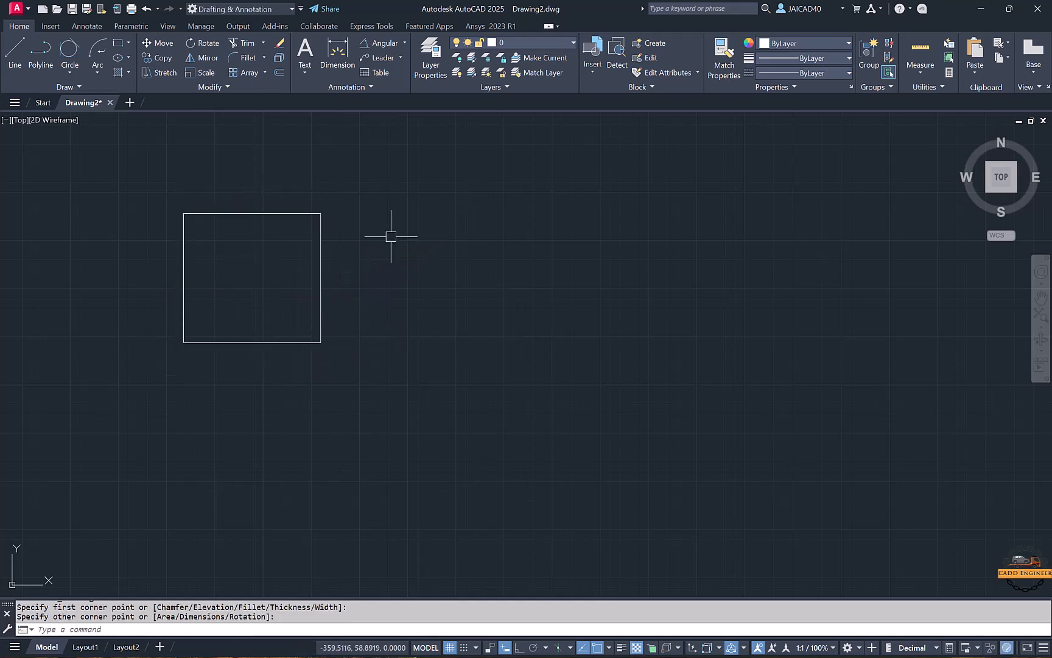
Step: Draw a second rectangle 6 wide and 4 high beside the first one
click(119, 43)
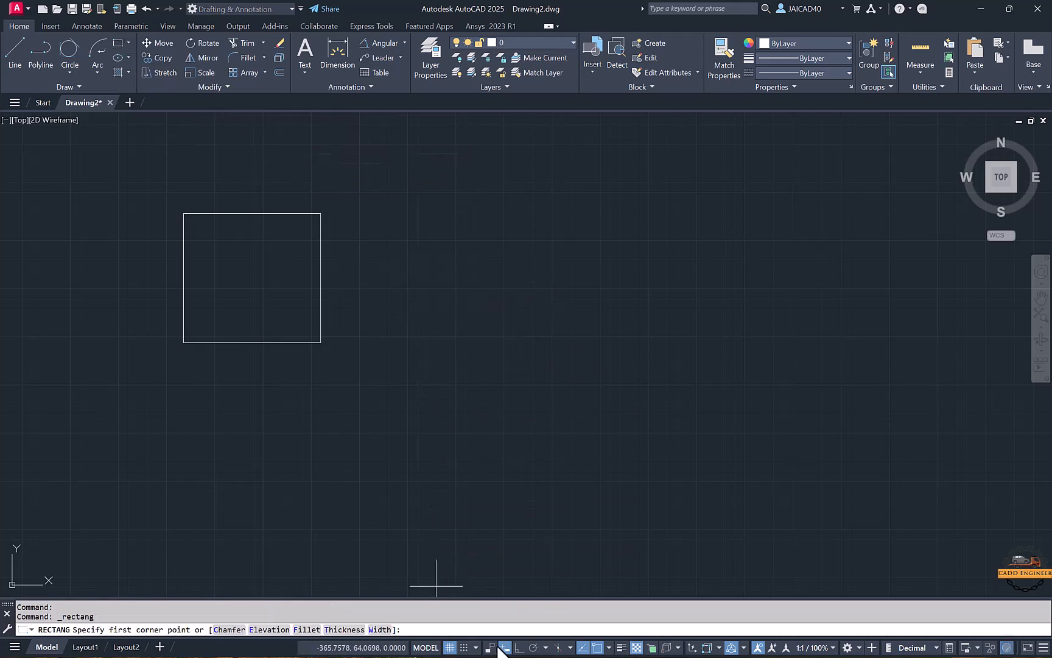
click(440, 339)
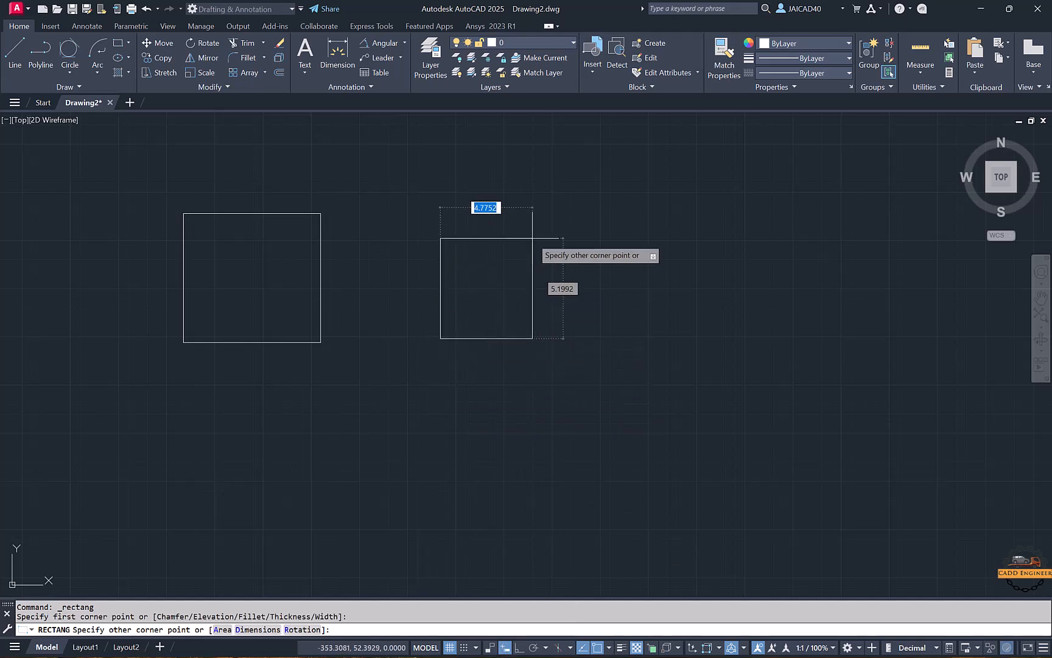
key(Tab)
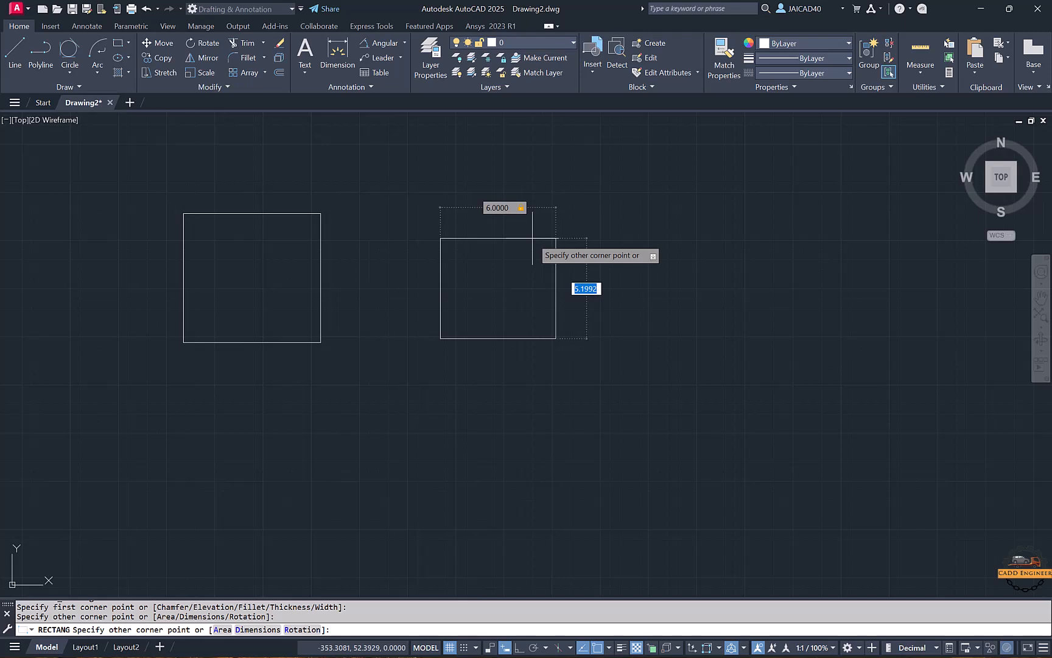
key(Return)
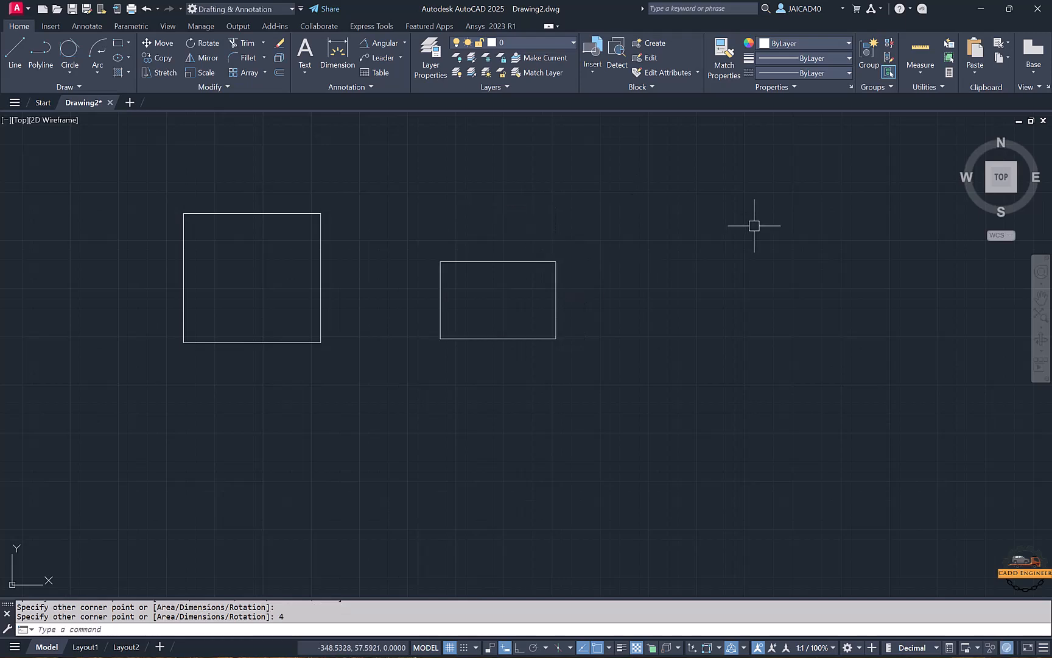
Step: Set the Rectangle command's chamfer distances to 2 and 3 for a new rectangle
middle_drag(402, 371, 501, 347)
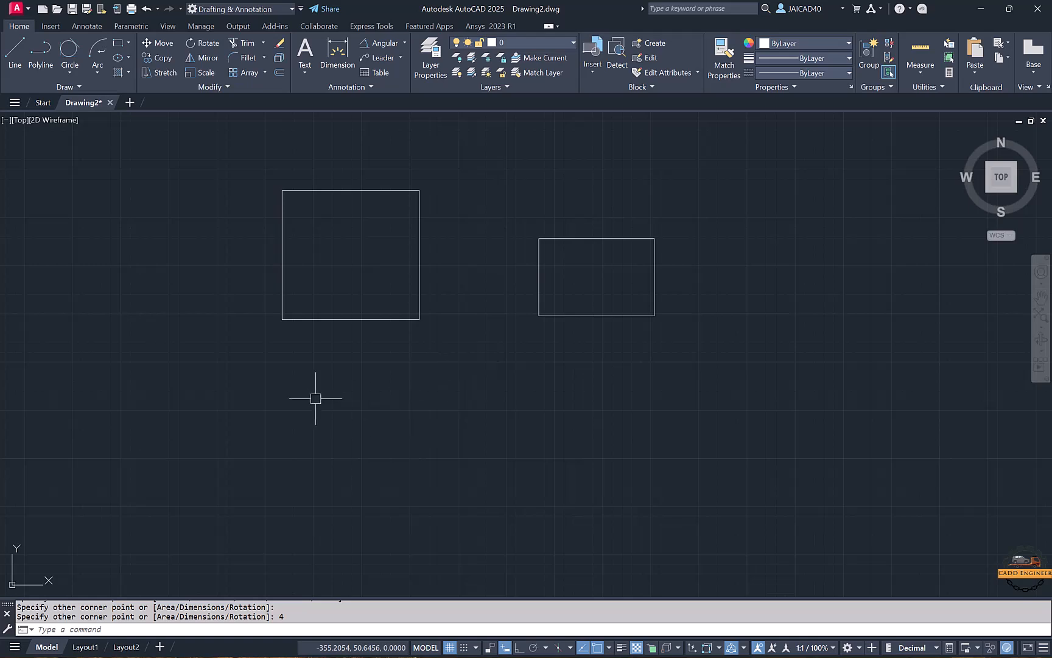
middle_drag(315, 398, 390, 404)
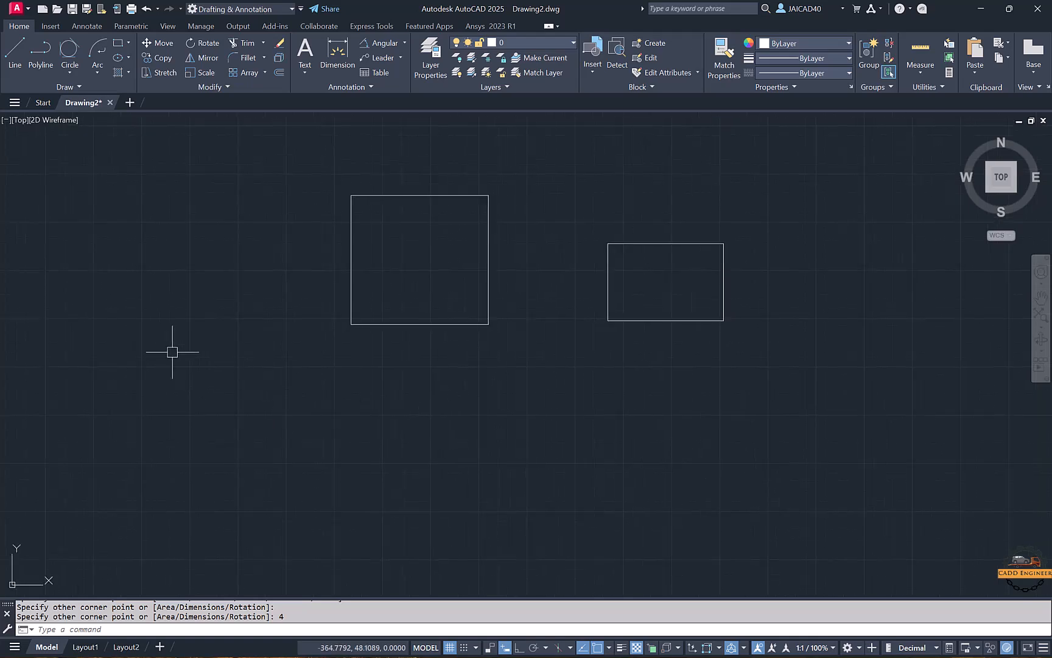
click(117, 46)
middle_drag(176, 294, 292, 281)
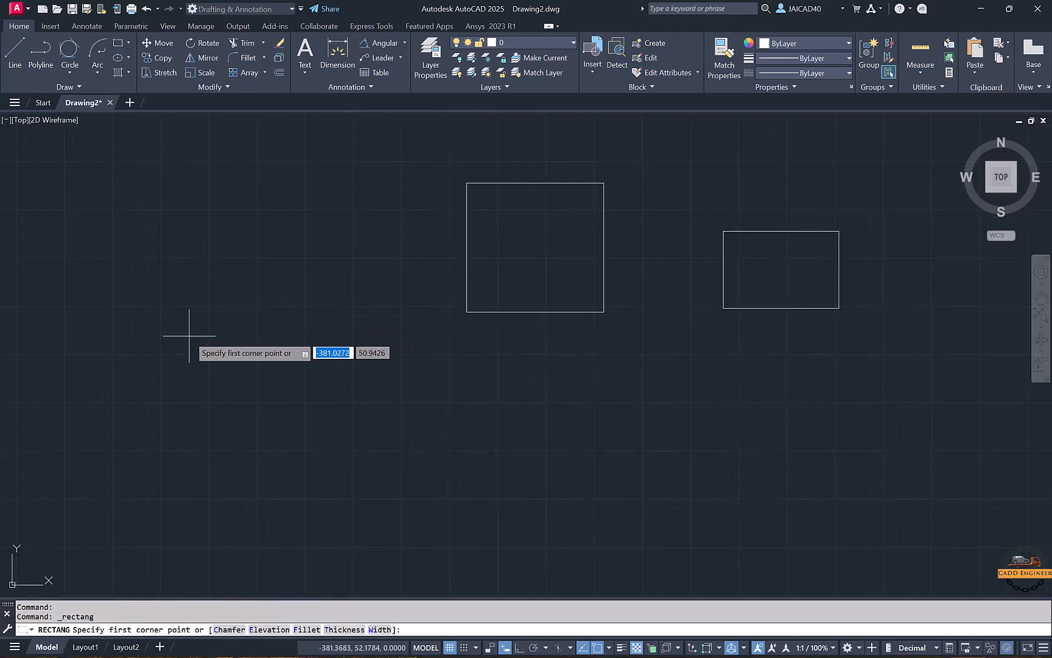
click(229, 629)
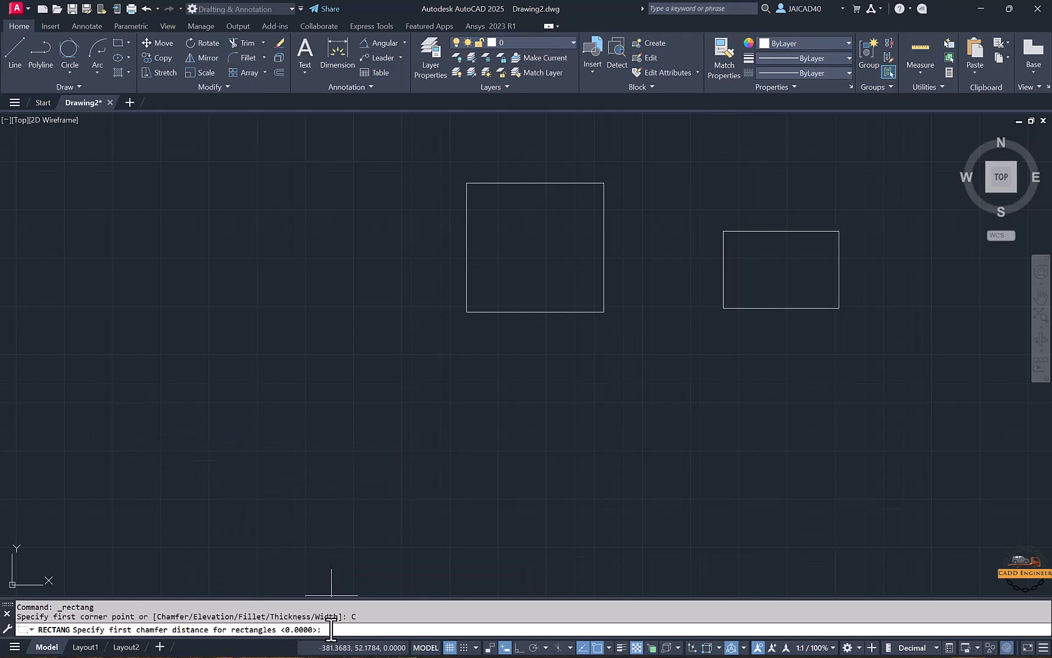
text(2)
key(Return)
text(3)
key(Return)
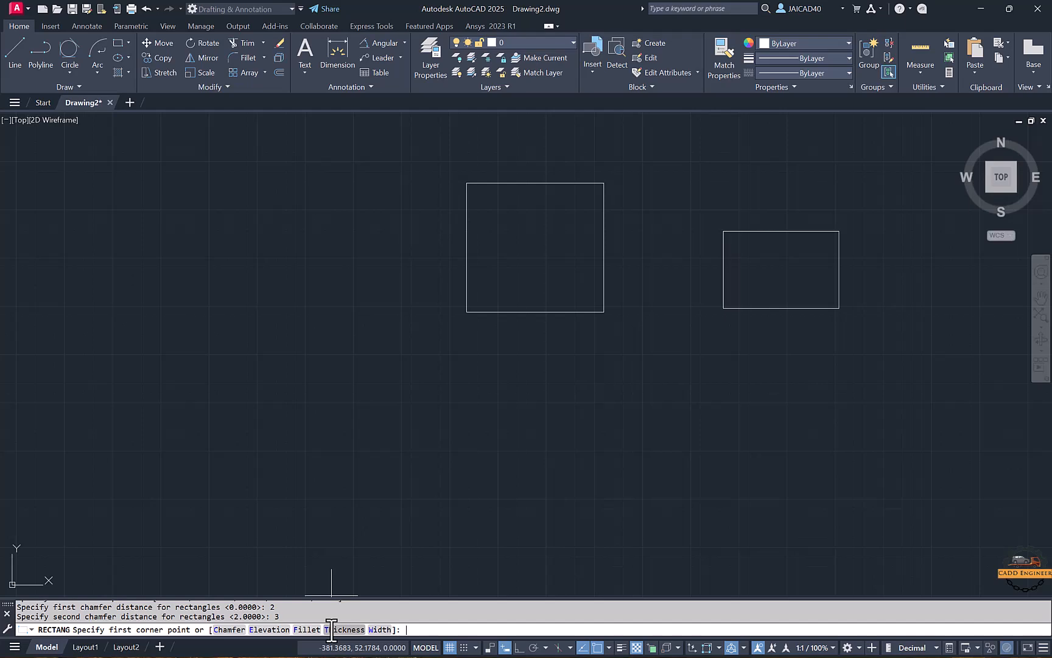
Step: Draw a 20 by 20 chamfered rectangle, starting from a lower-left corner to the left of the plain rectangles
click(99, 320)
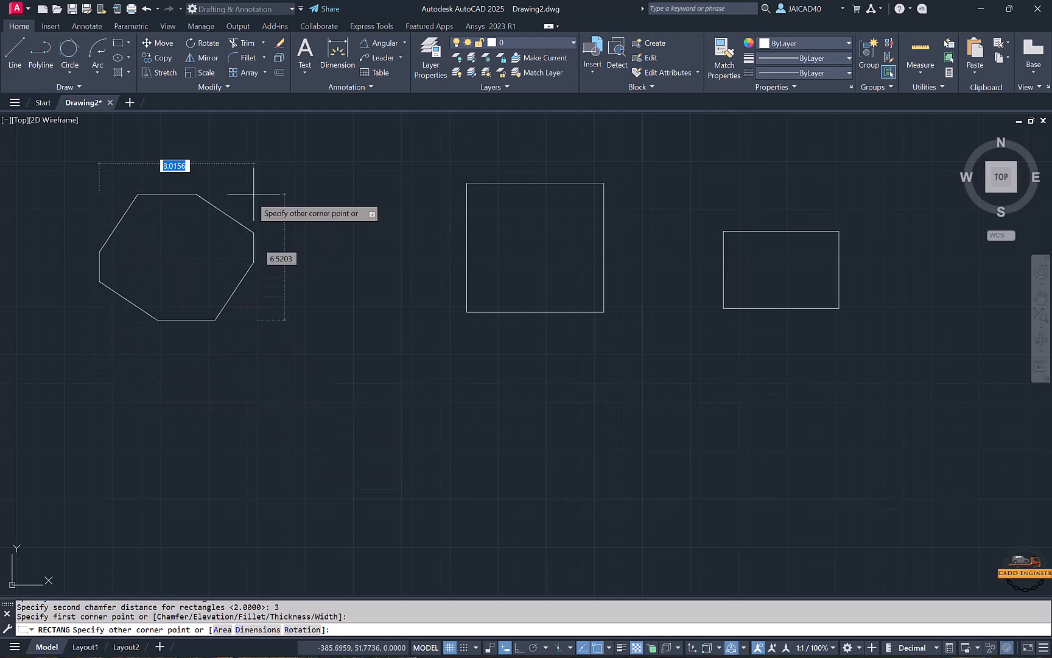
middle_drag(347, 147, 383, 259)
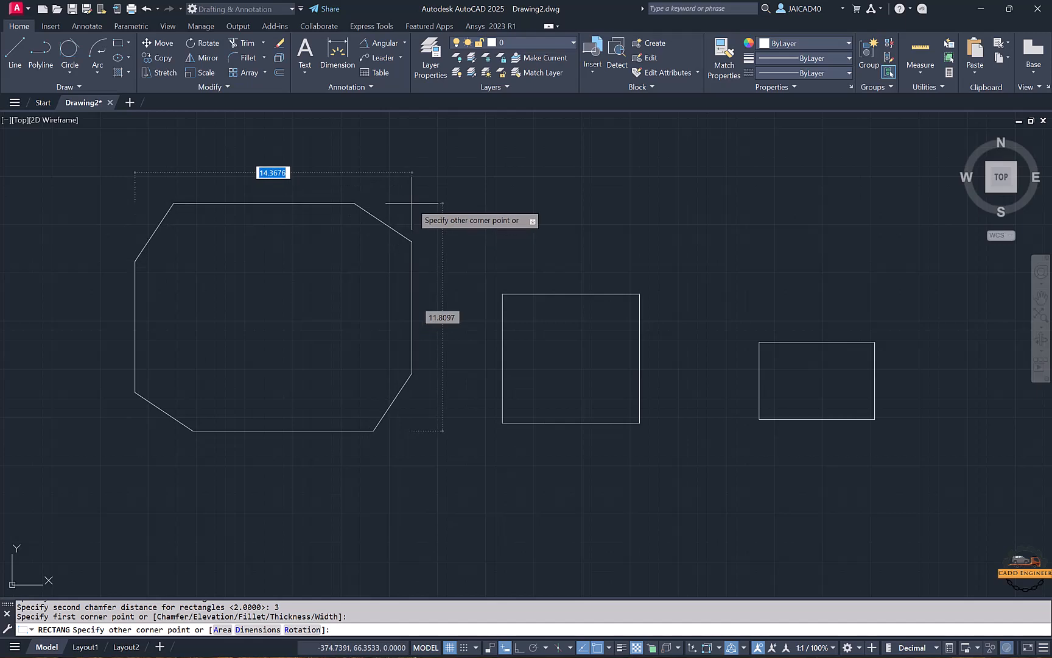
key(Tab)
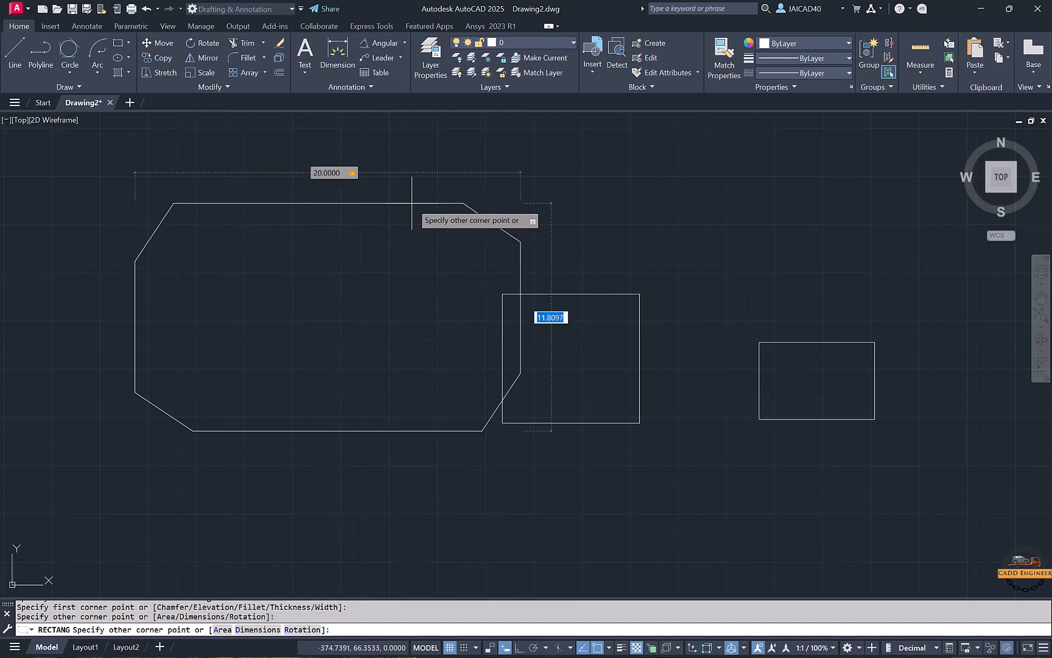
key(Return)
Step: Erase the two plain rectangles, keeping only the chamfered one
scroll(451, 231, down, 4)
click(574, 234)
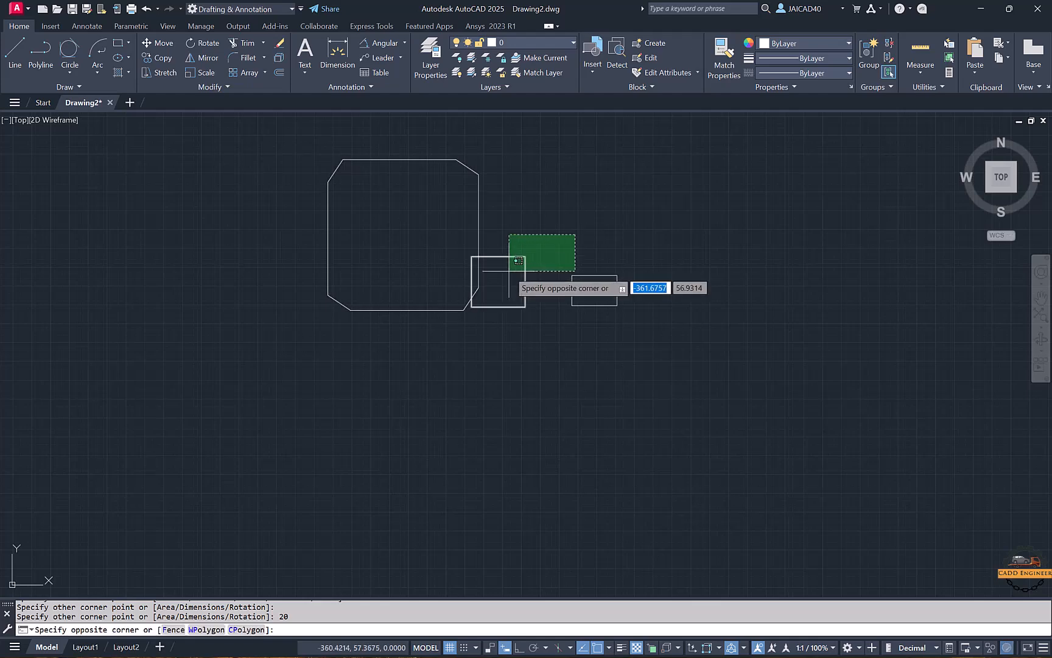
click(508, 272)
key(Delete)
scroll(501, 196, up, 2)
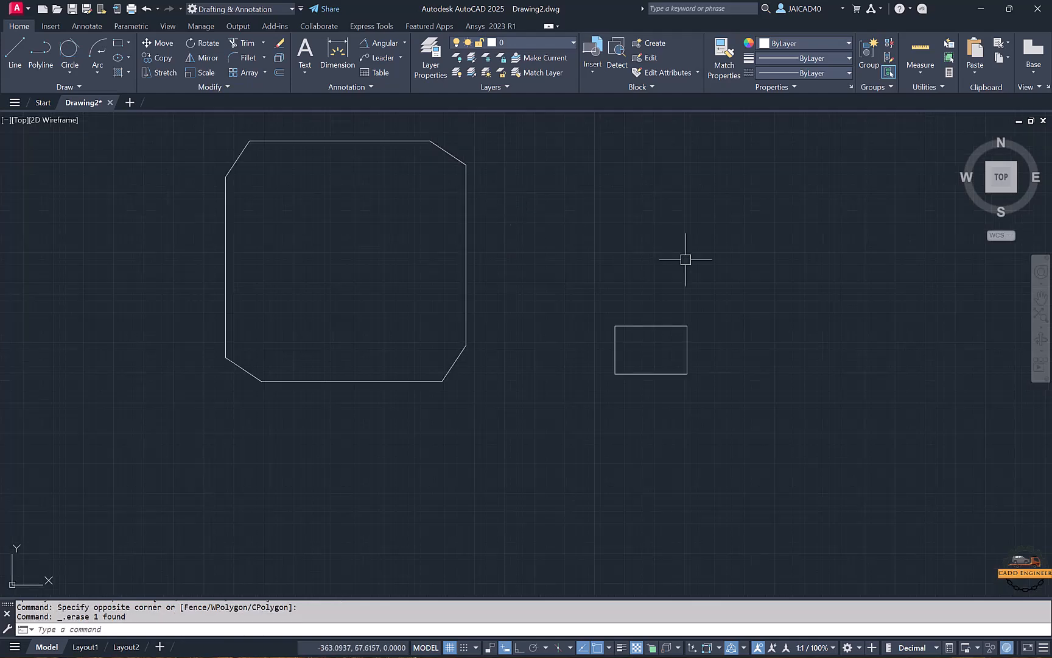
click(726, 264)
click(600, 340)
key(Delete)
Step: Draw a rectangle left of the existing one, with both chamfer distances set to 2
middle_drag(307, 343, 474, 351)
middle_drag(277, 279, 413, 287)
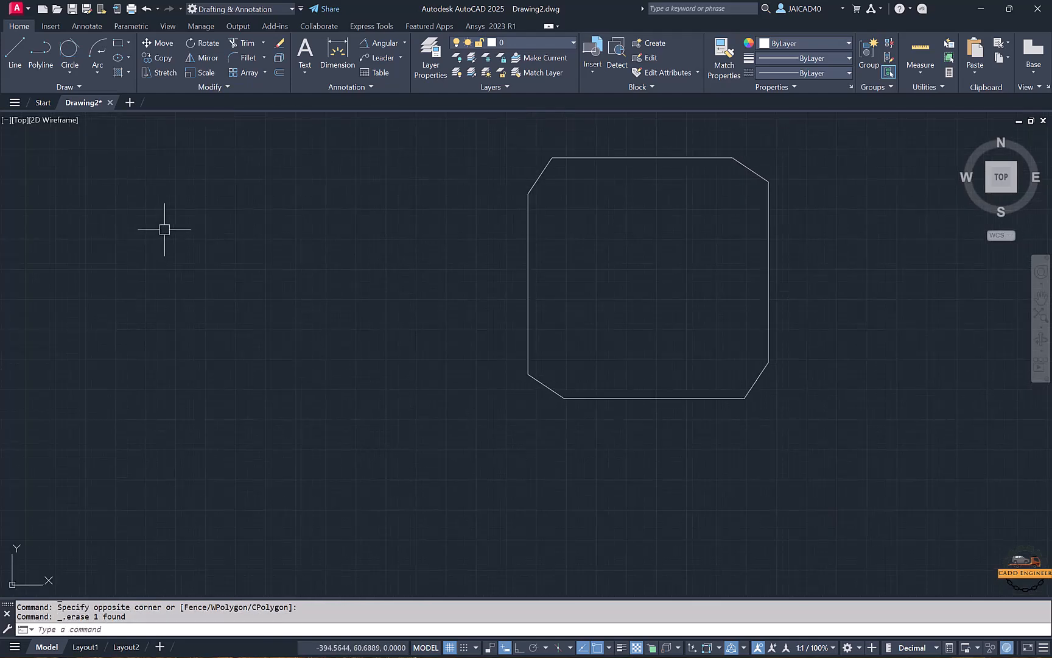
click(117, 44)
middle_drag(190, 403, 237, 389)
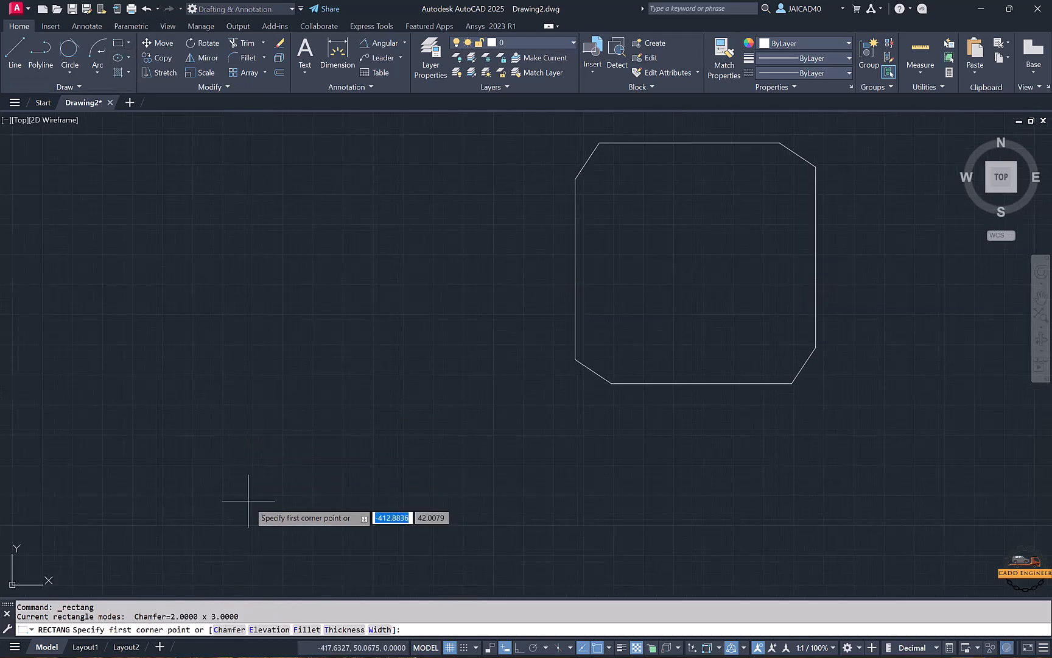
click(229, 629)
text(2)
key(Return)
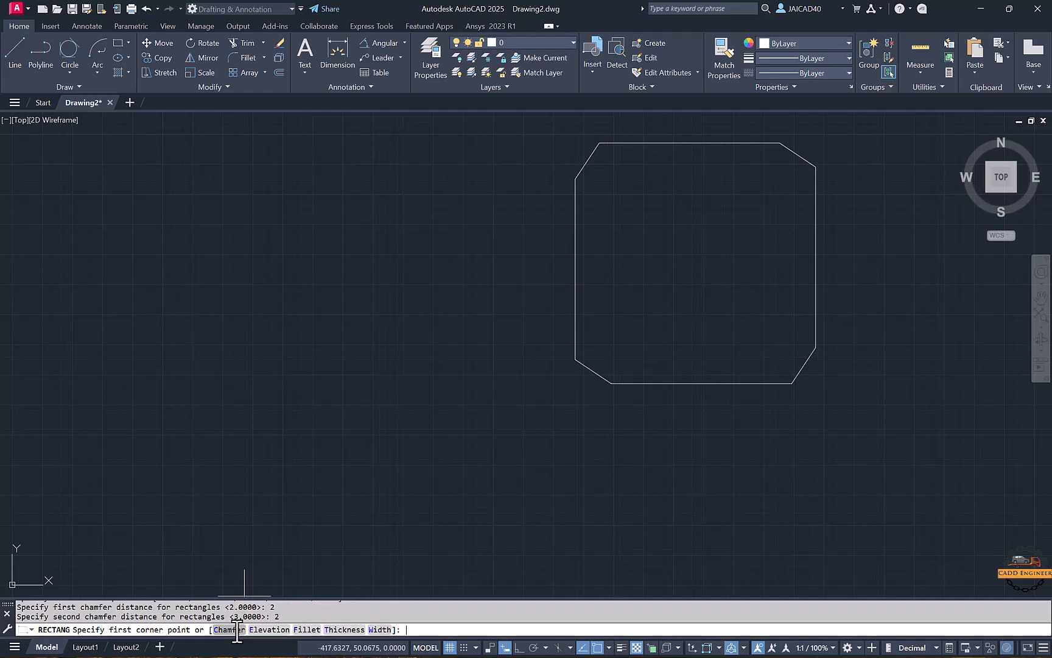
click(152, 357)
click(422, 149)
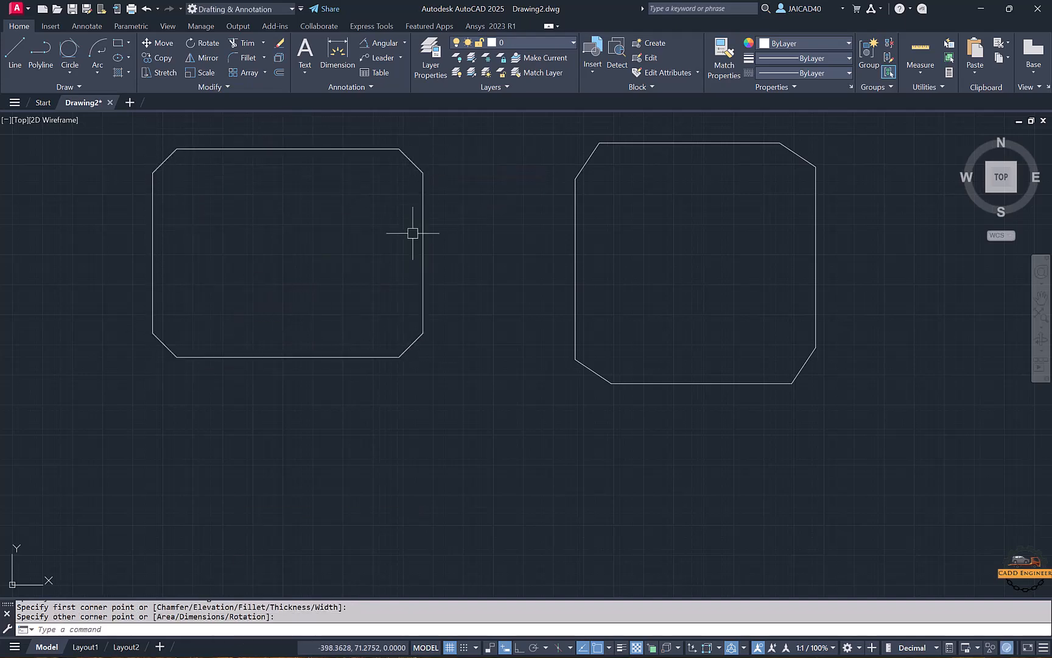
Step: Reset both of the Rectangle command's chamfer distances to 0
middle_drag(413, 230, 437, 263)
middle_drag(332, 274, 447, 257)
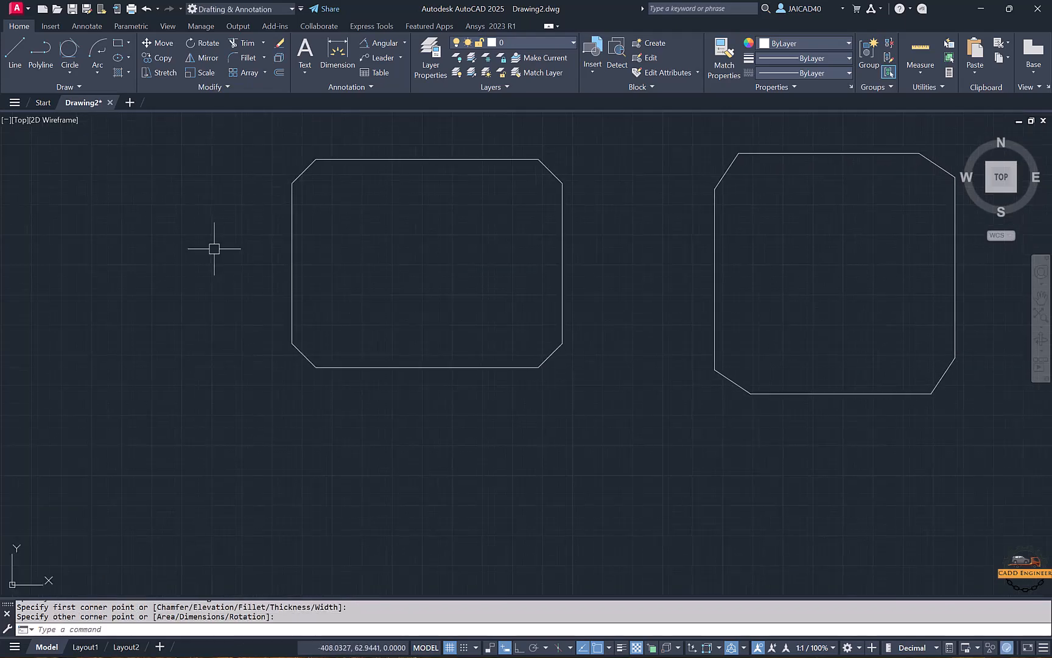
middle_drag(215, 249, 332, 257)
click(115, 41)
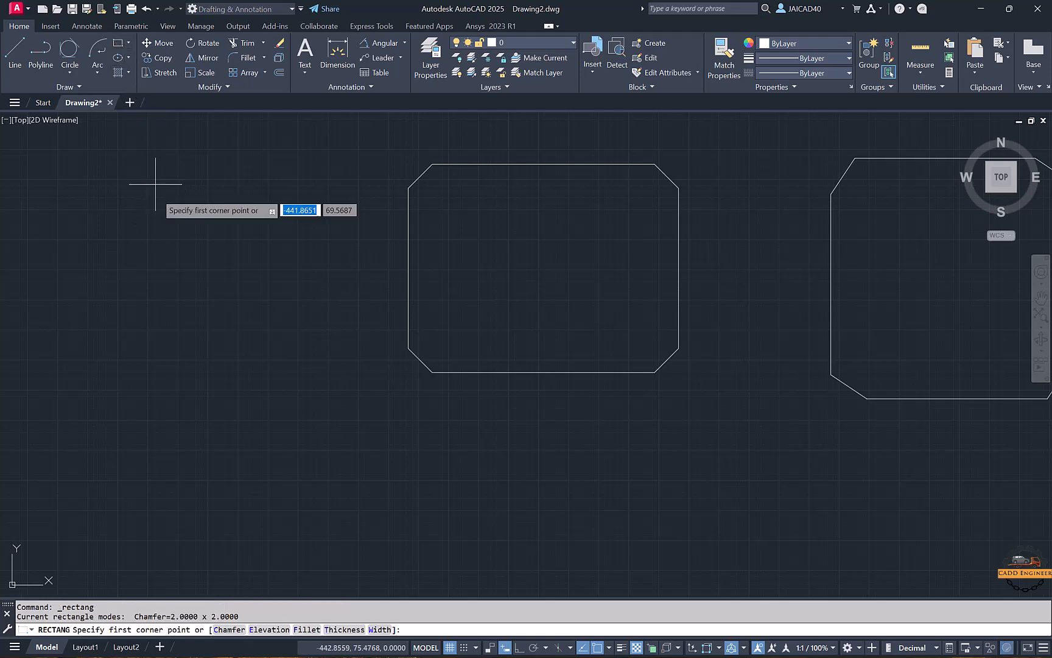
click(235, 630)
text(0)
key(Return)
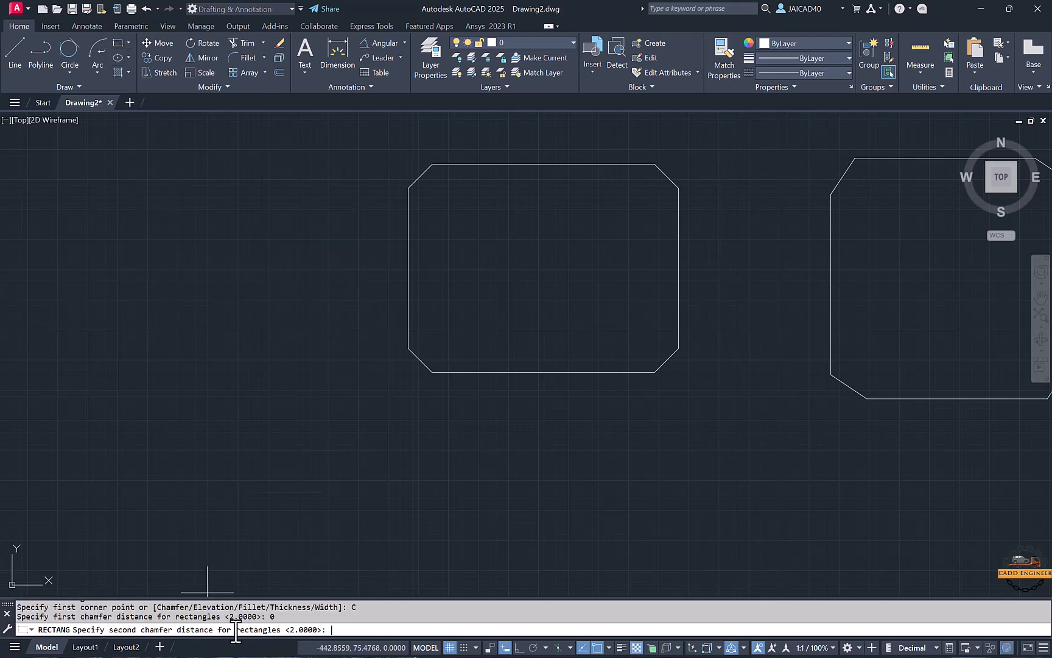
key(Return)
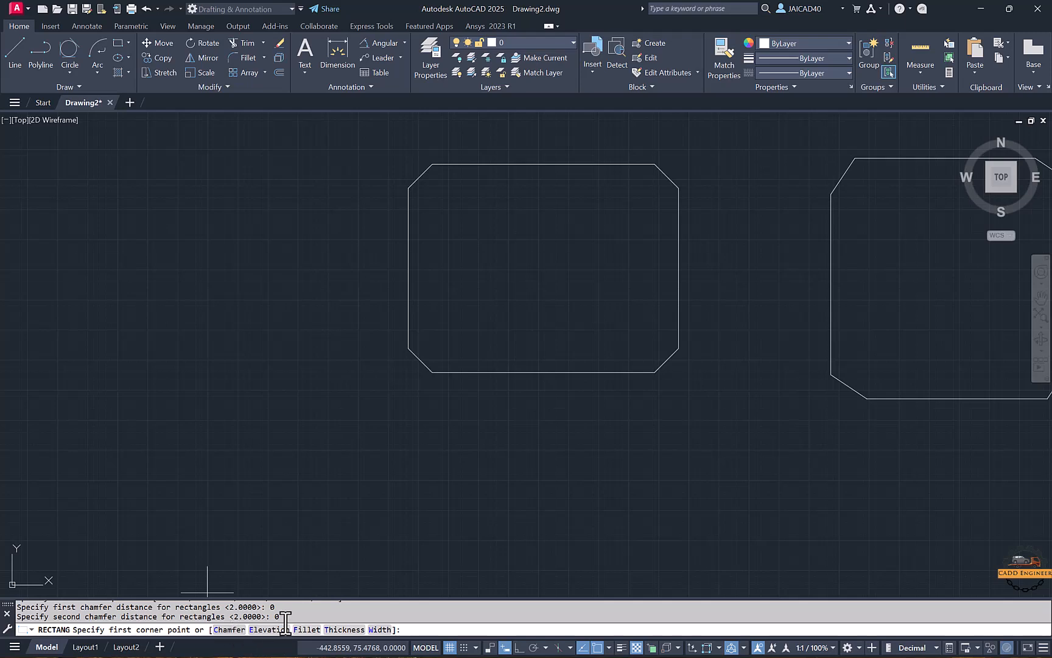
click(305, 630)
click(98, 374)
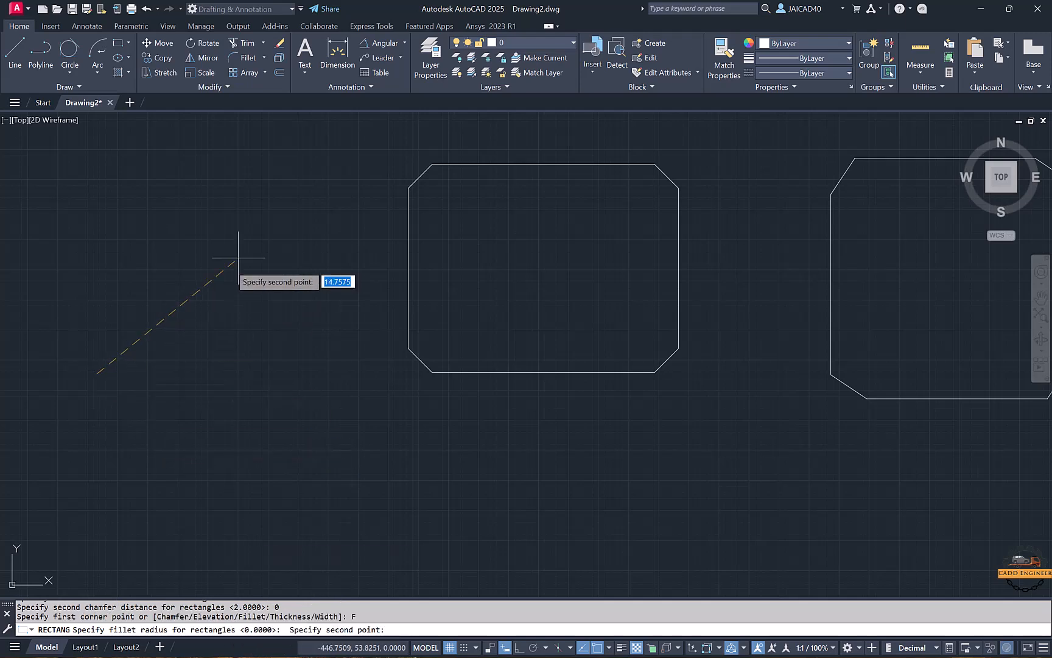
key(Escape)
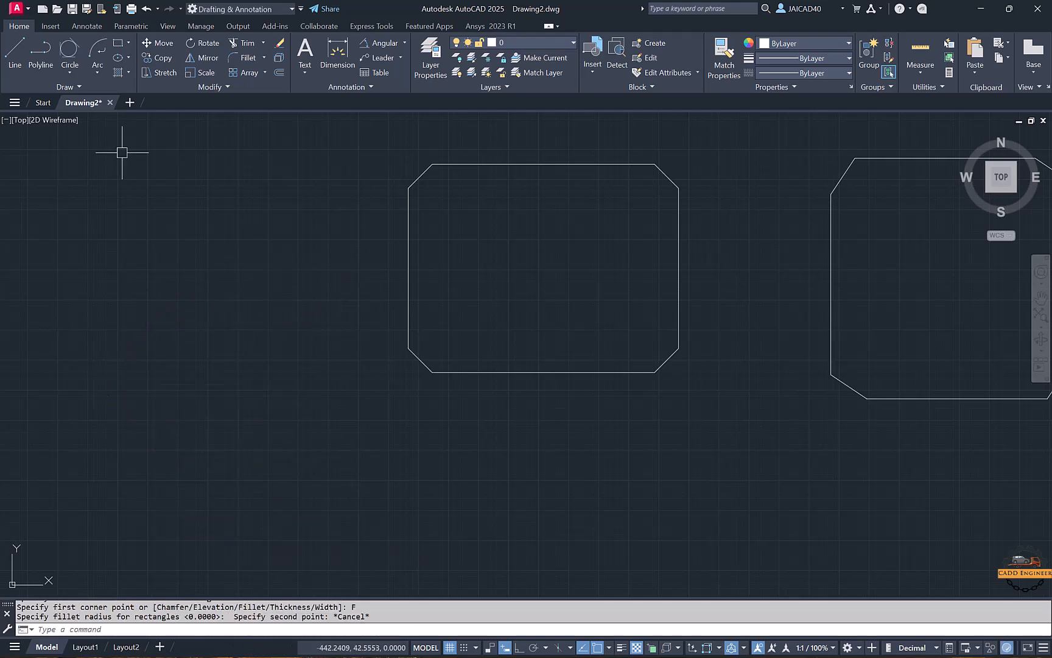
Step: Draw a 20 by 20 rectangle with fillet radius 4 to the left of the chamfered rectangles
click(118, 43)
click(306, 630)
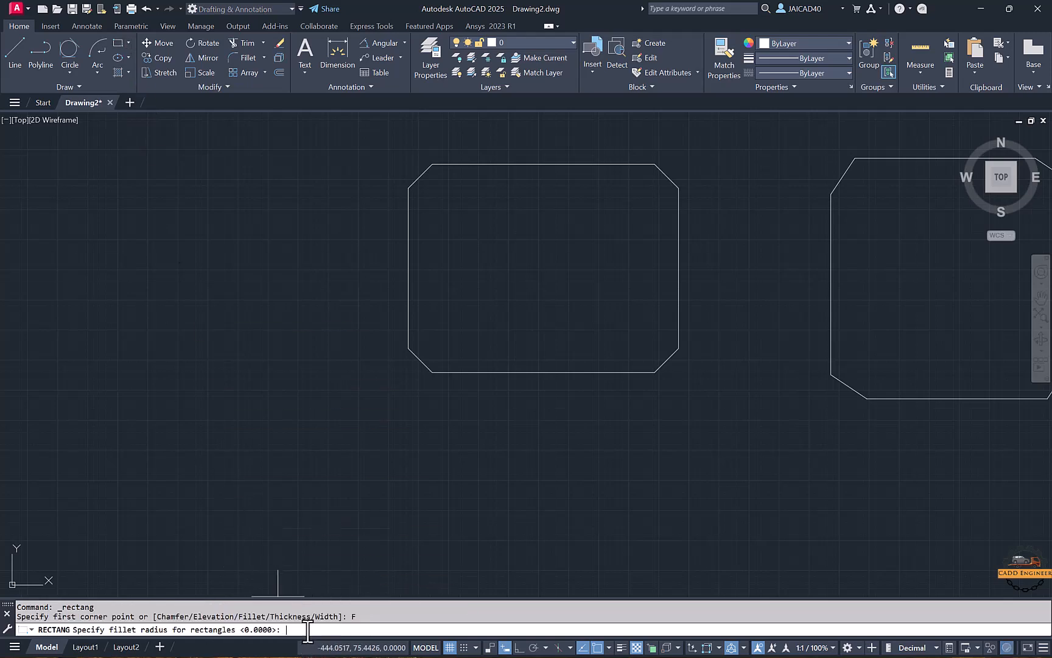
text(4)
key(Return)
click(113, 369)
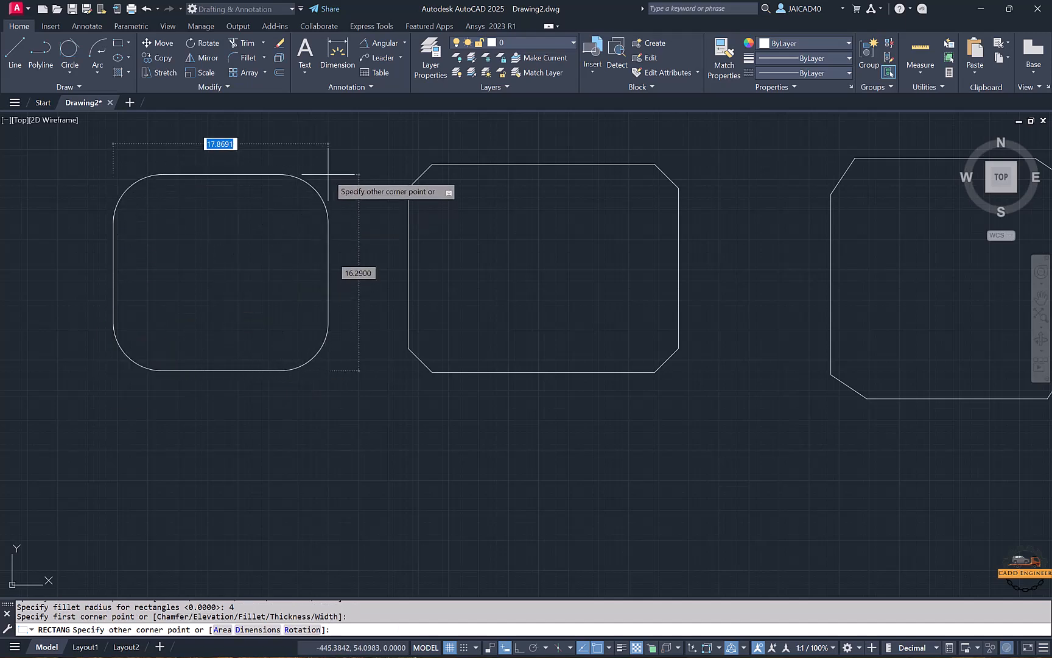
text(20)
key(Tab)
text(20)
key(Return)
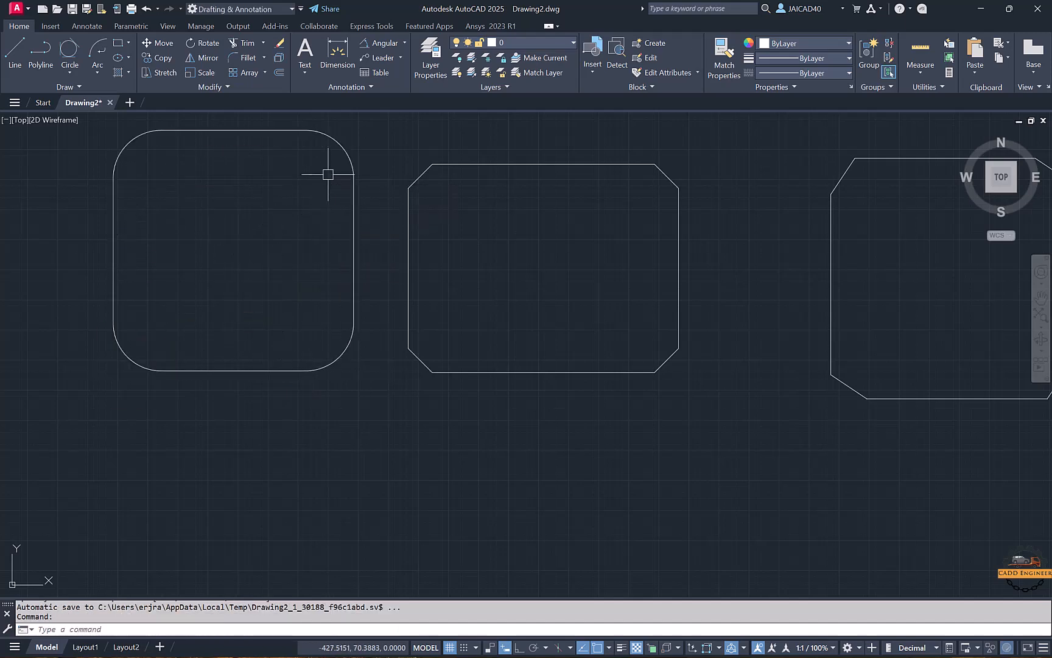
scroll(325, 265, down, 2)
middle_drag(325, 266, 365, 268)
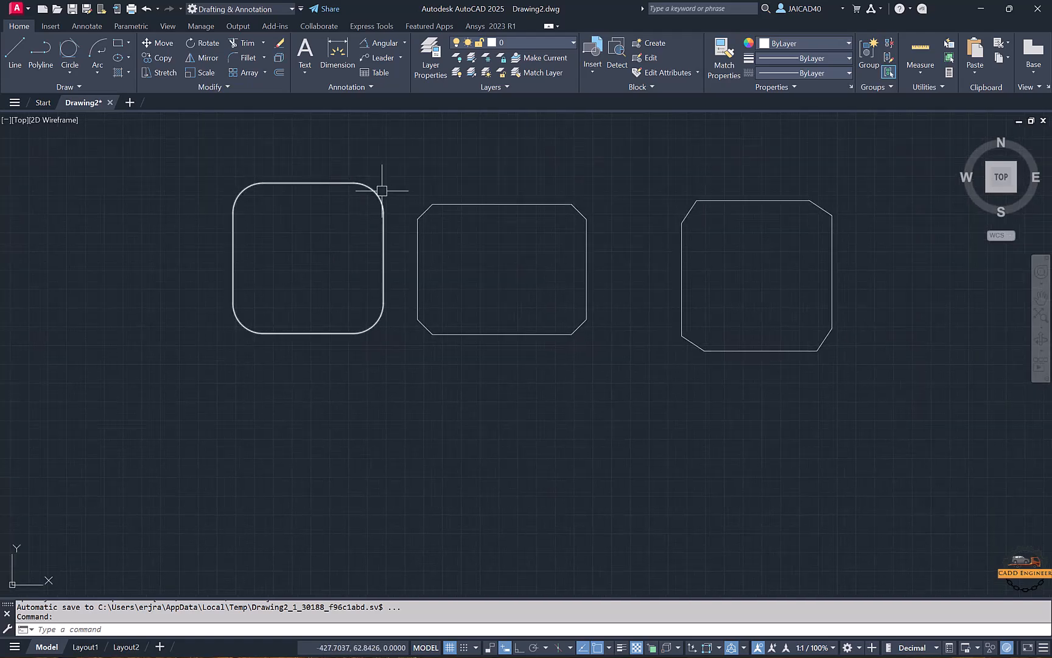
Step: Draw a rectangle with line width 3 and fillet radius 0 to the left of the filleted rectangle
mouse_move(238, 228)
middle_down()
mouse_move(280, 249)
mouse_move(235, 265)
mouse_move(252, 285)
mouse_move(288, 287)
middle_up()
text(rec)
key(Return)
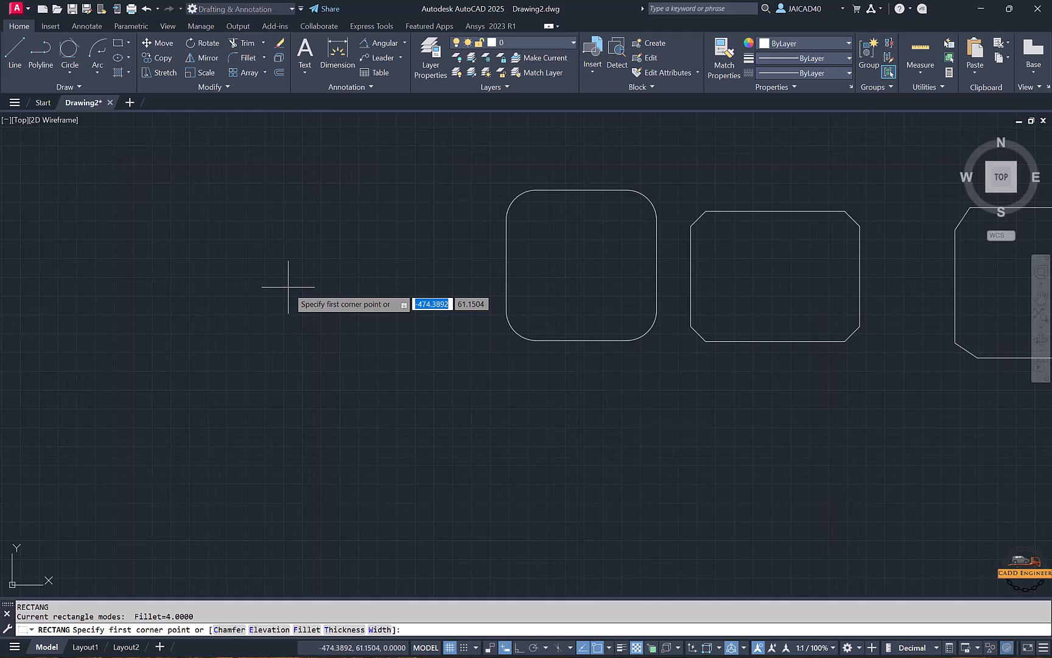
click(380, 630)
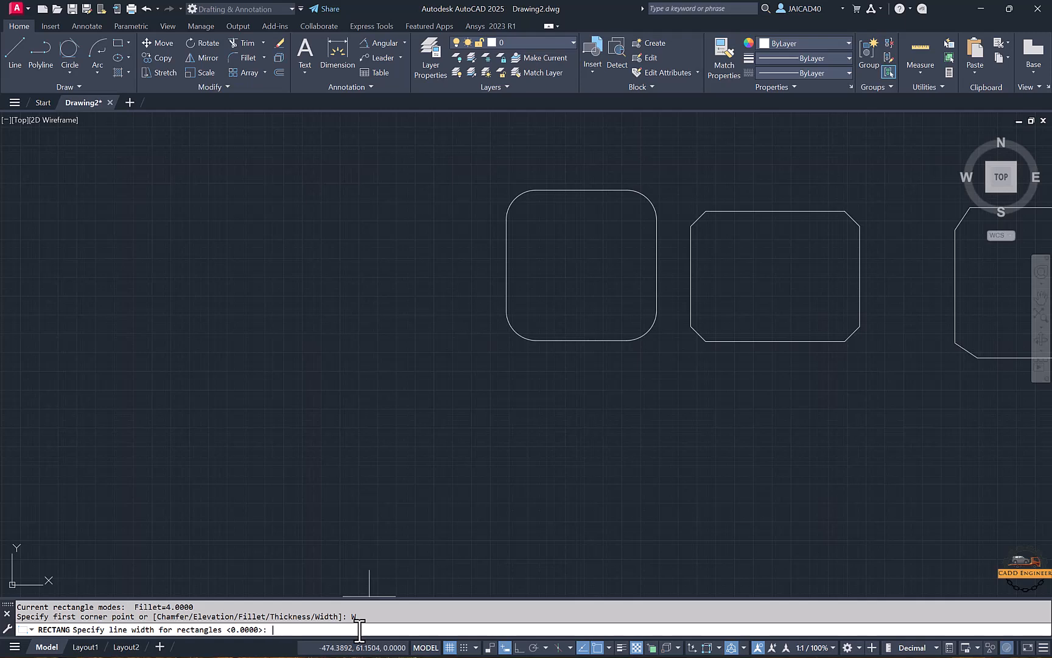
text(3)
key(Return)
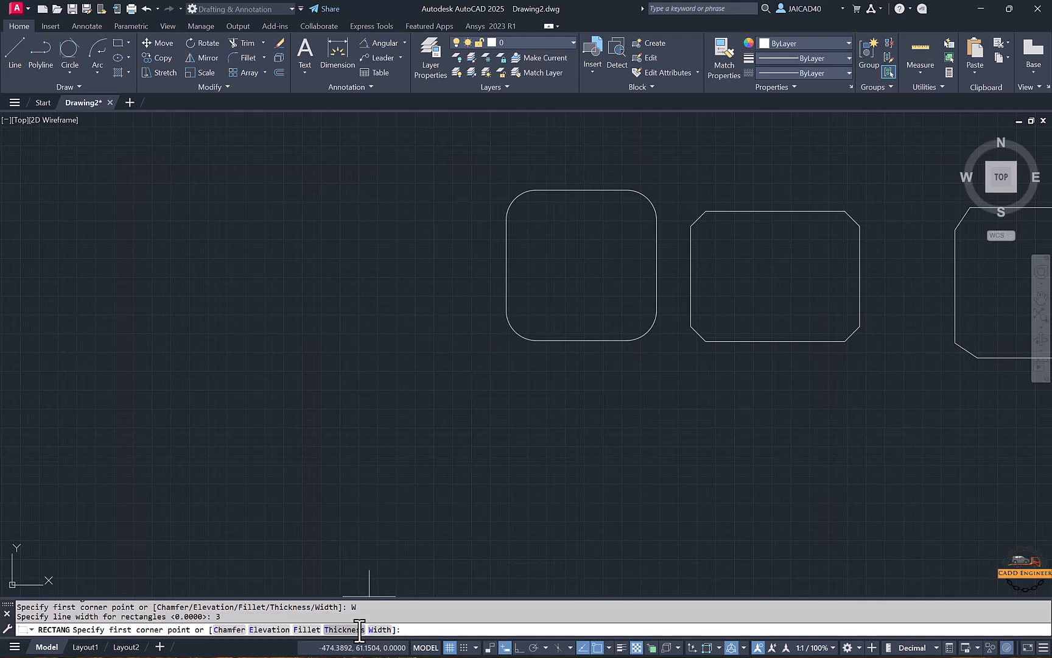
click(302, 629)
text(0)
key(Return)
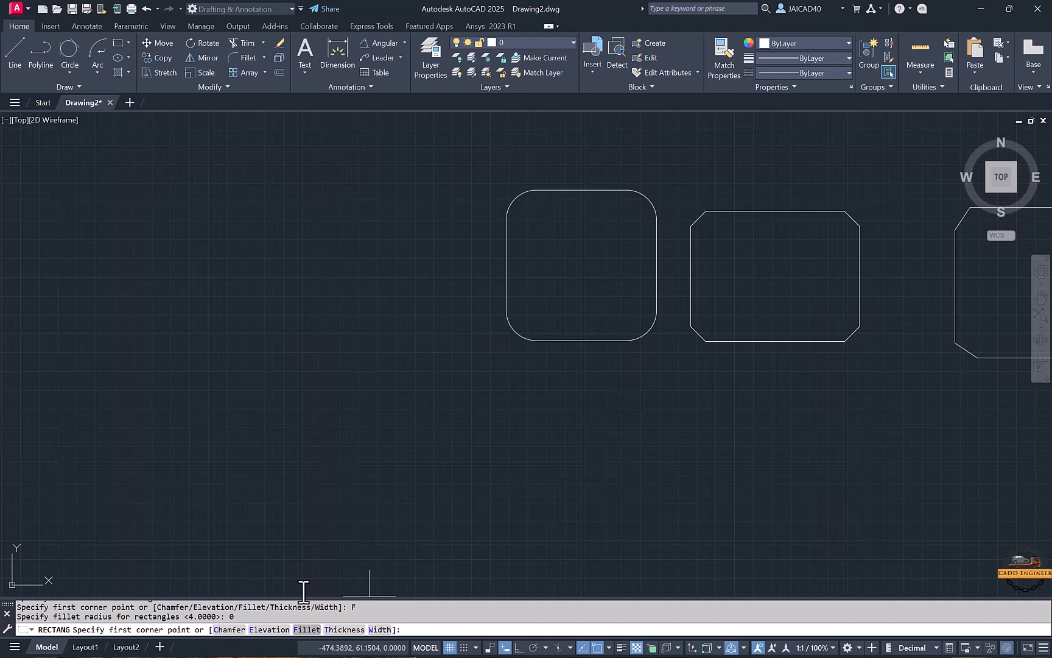
click(166, 378)
click(380, 178)
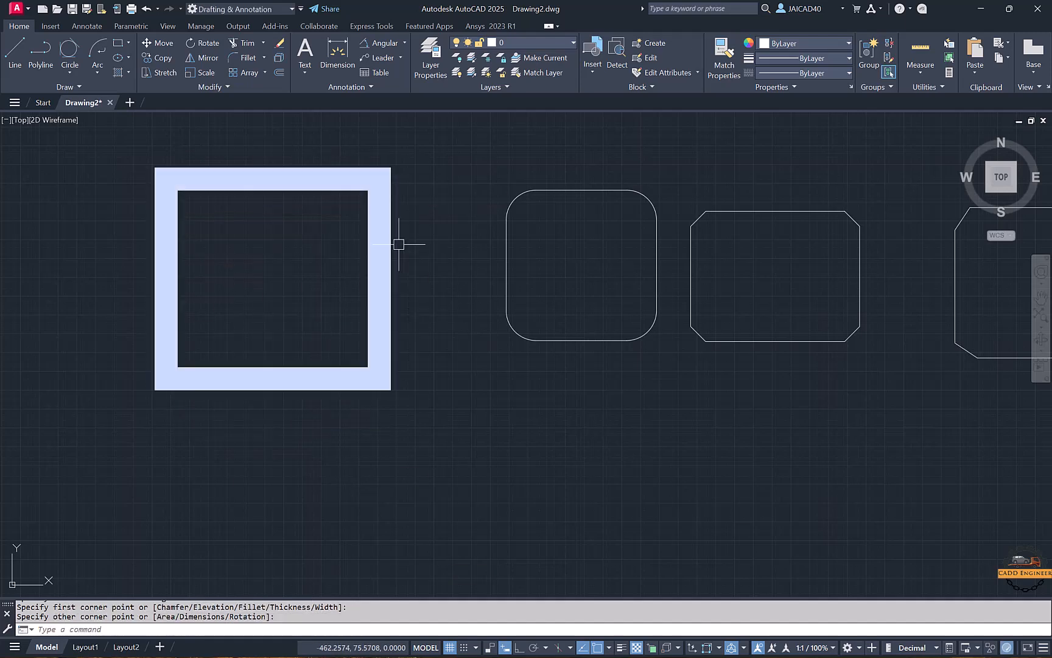
Step: Erase all four rectangles
scroll(425, 295, down, 2)
middle_drag(425, 301, 407, 303)
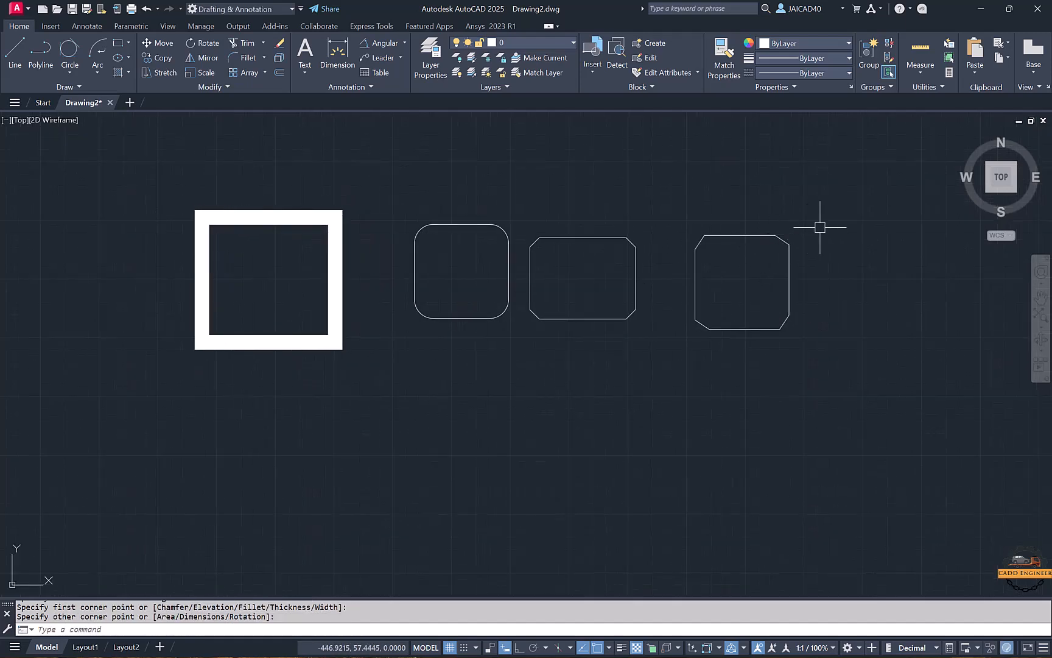
click(856, 212)
click(290, 366)
key(Delete)
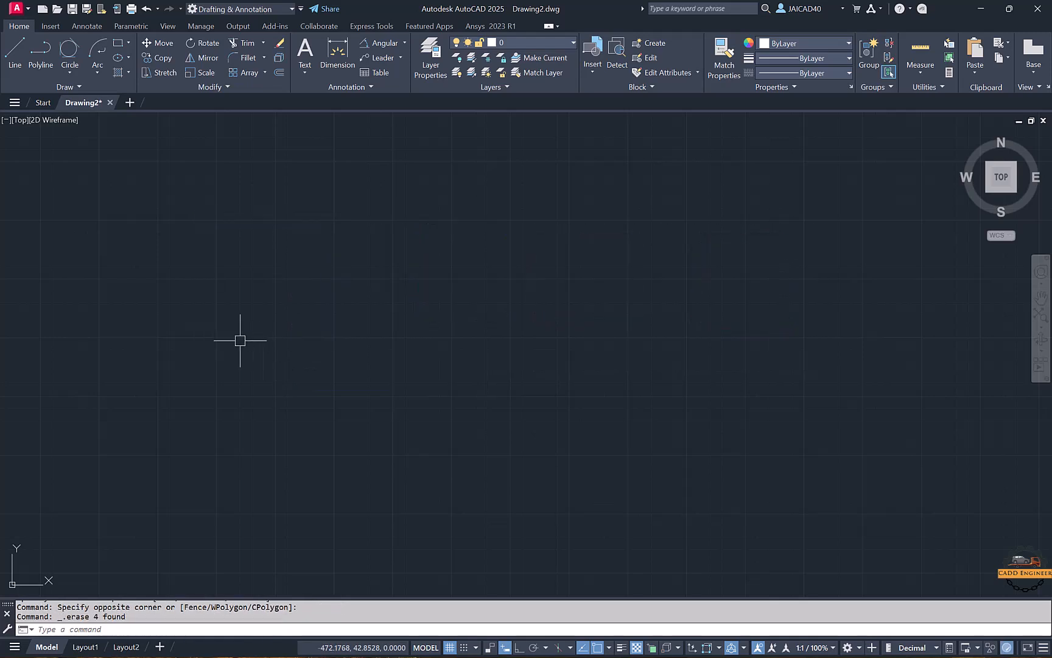
Step: Draw a new rectangle with line width 3 in the empty drawing area
click(118, 43)
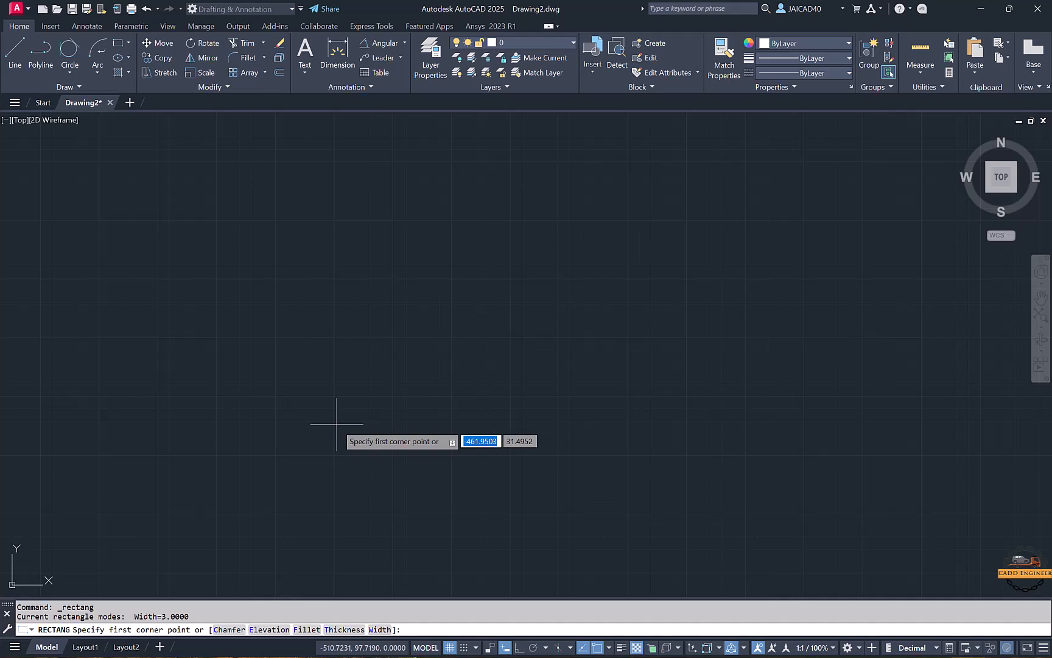
click(276, 204)
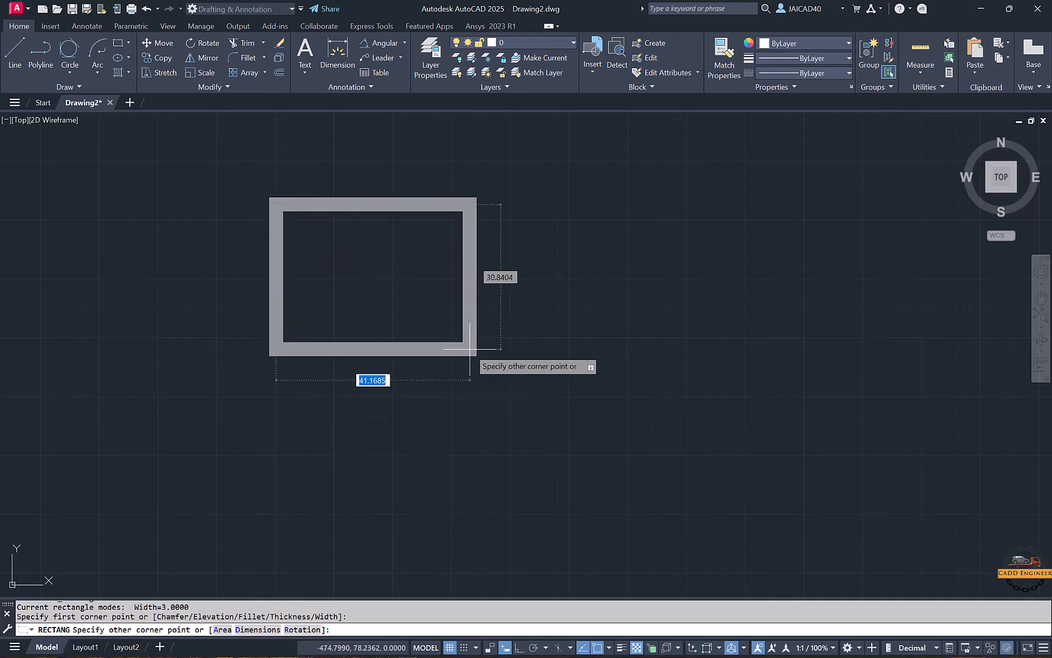
click(563, 432)
key(Escape)
middle_drag(342, 337, 397, 325)
middle_drag(254, 304, 202, 297)
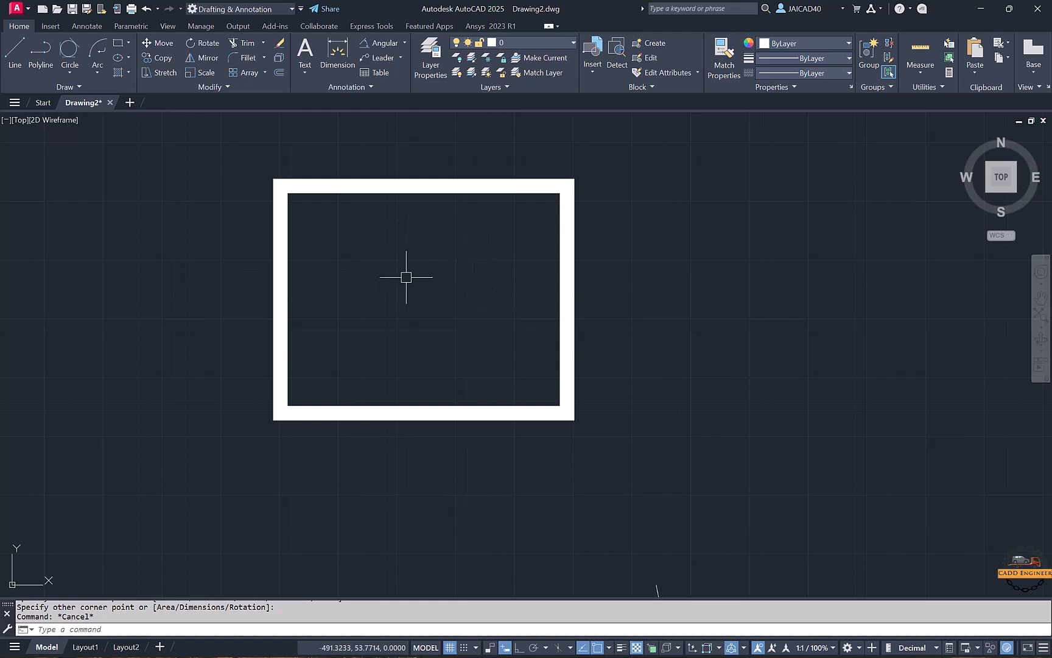
Step: Draw a larger rectangle around the existing one, with the rectangle elevation set to 100
click(119, 47)
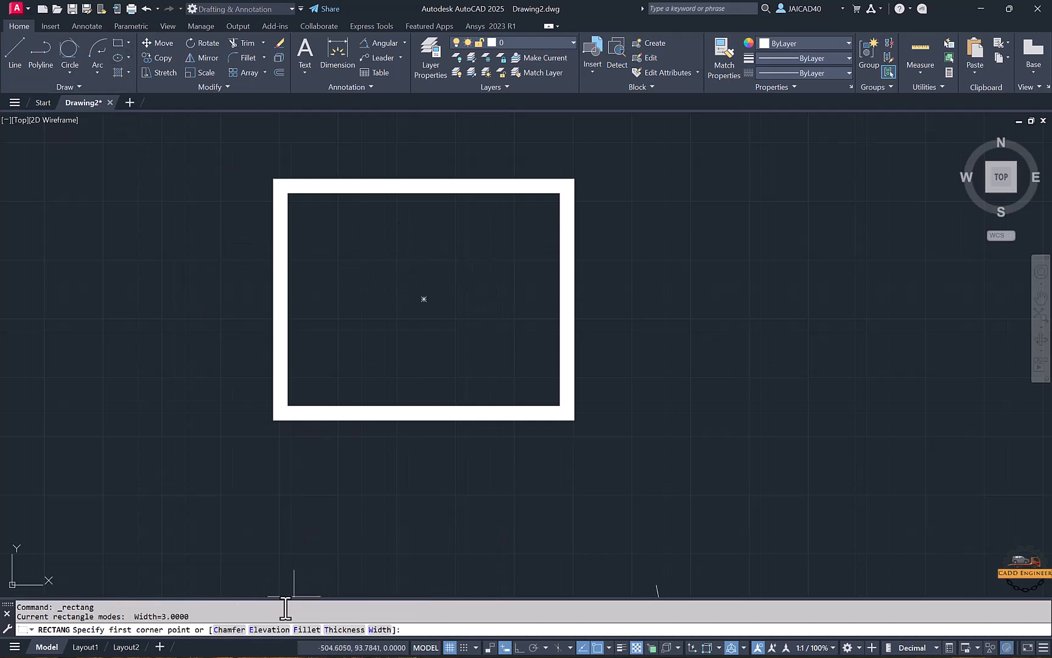
click(271, 629)
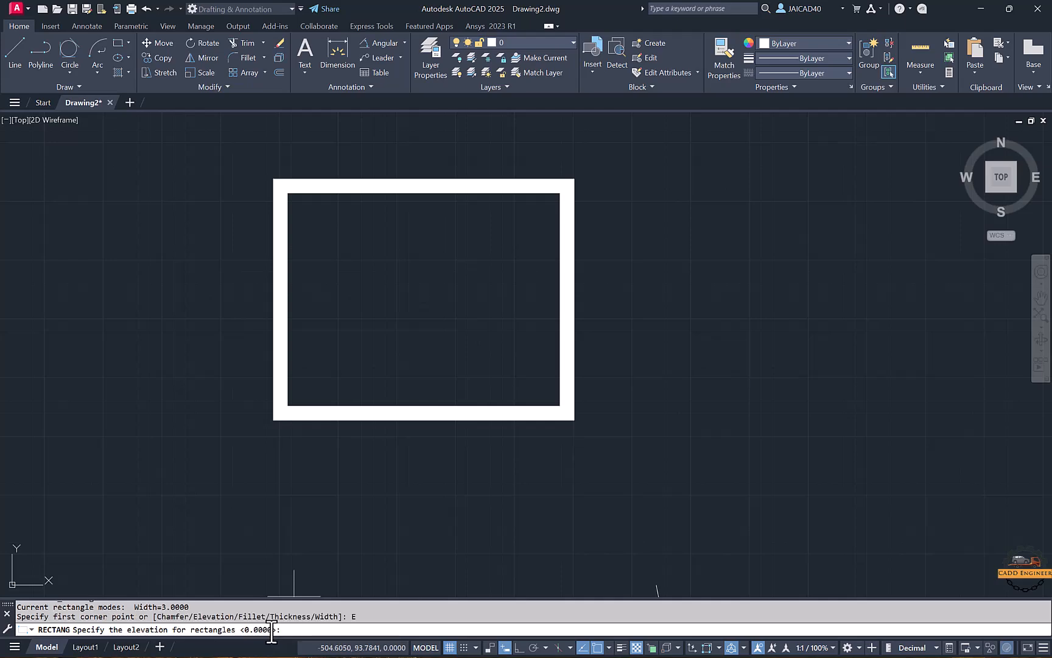
text(100)
key(Return)
scroll(341, 500, down, 4)
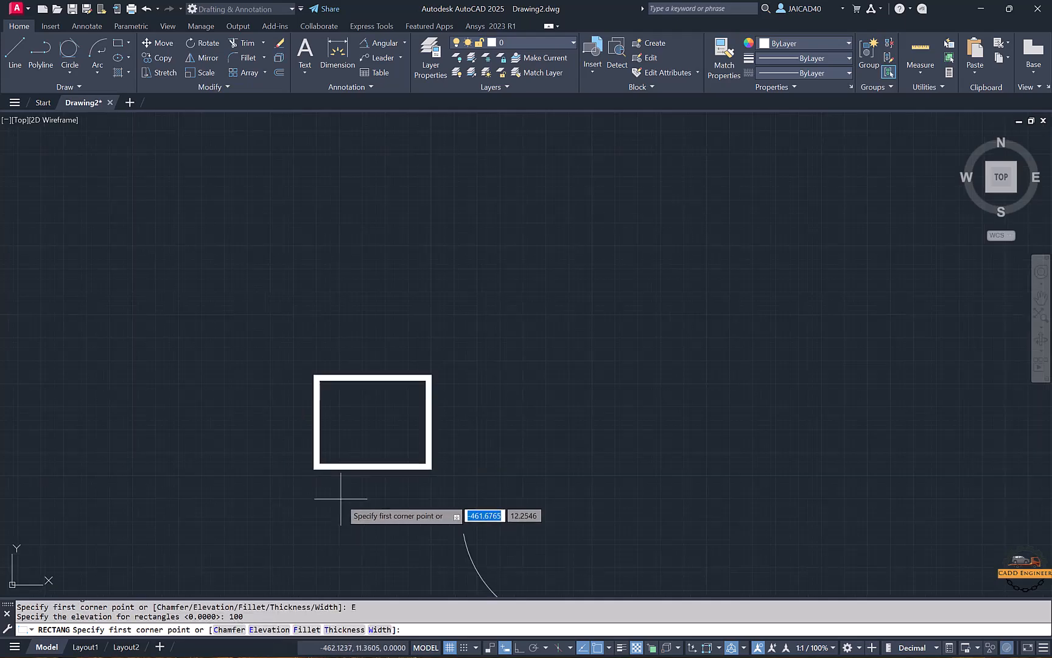
middle_drag(277, 345, 251, 259)
click(251, 255)
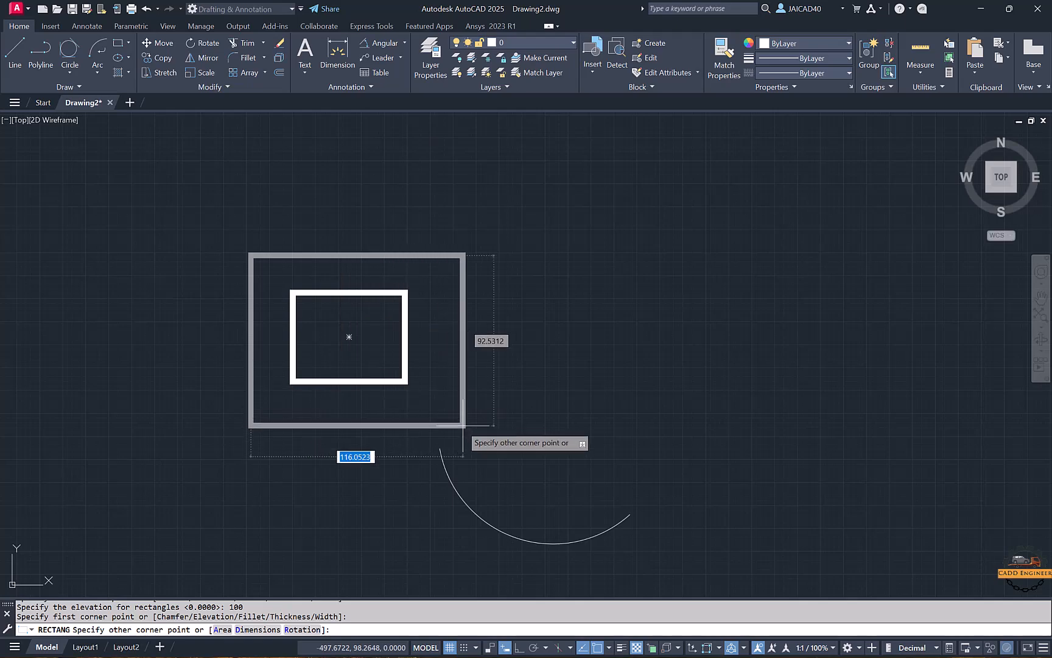
click(469, 420)
Step: Erase the leftover arc below the two rectangles
scroll(482, 442, down, 2)
middle_drag(483, 442, 451, 353)
click(451, 355)
click(449, 445)
key(Delete)
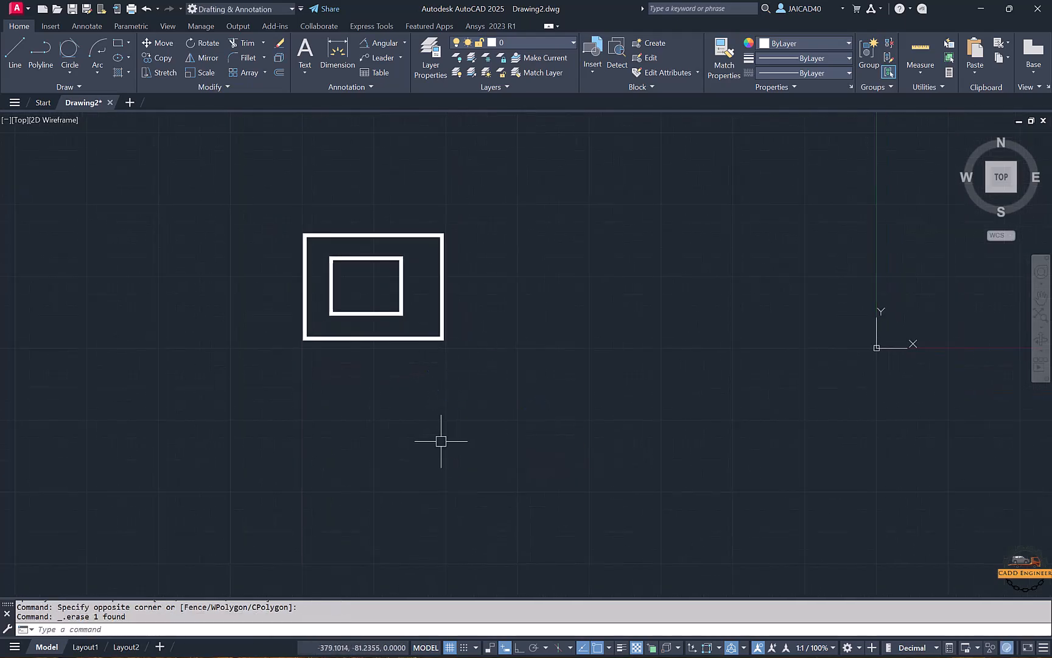
Step: Inspect the two rectangles' elevations from the SW Isometric view and by orbiting, and return to the Top view
scroll(404, 383, up, 2)
mouse_move(411, 285)
middle_down()
mouse_move(446, 348)
mouse_move(461, 346)
middle_up()
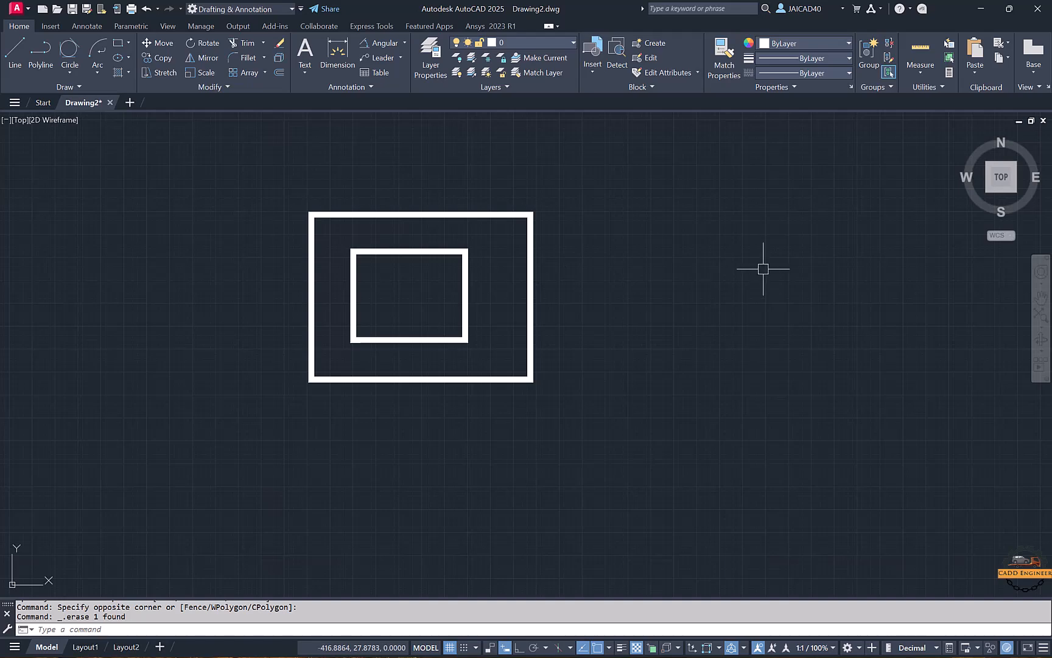
click(987, 191)
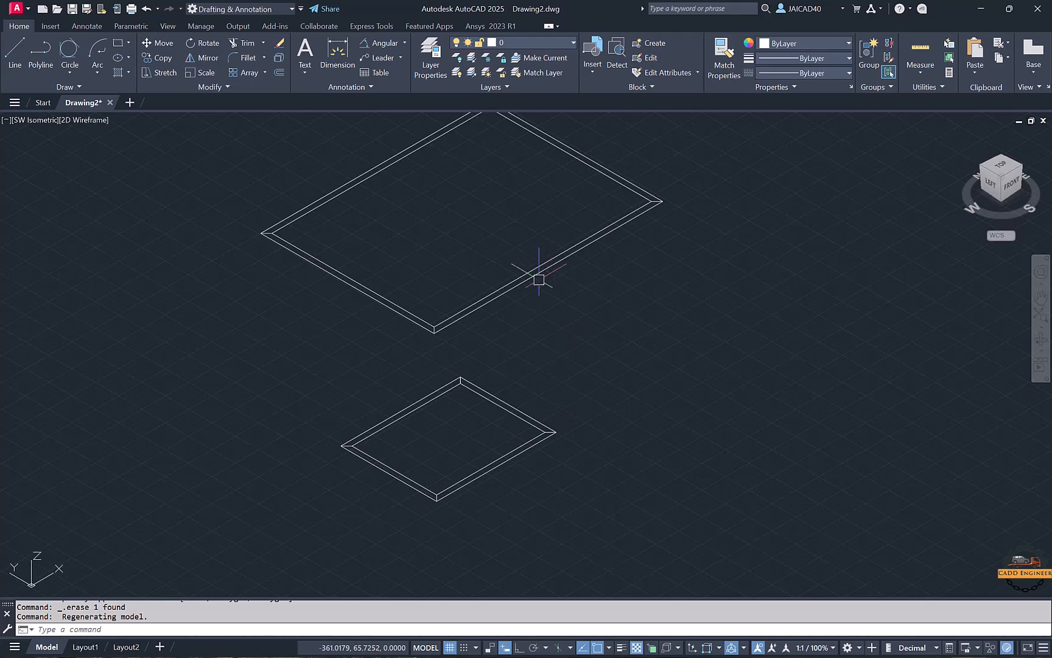
mouse_move(526, 367)
shift+middle_down()
mouse_move(531, 310)
mouse_move(634, 299)
mouse_move(666, 275)
mouse_move(581, 300)
mouse_move(489, 310)
mouse_move(477, 255)
mouse_move(498, 332)
mouse_move(443, 341)
mouse_move(554, 342)
mouse_move(504, 364)
shift+middle_up()
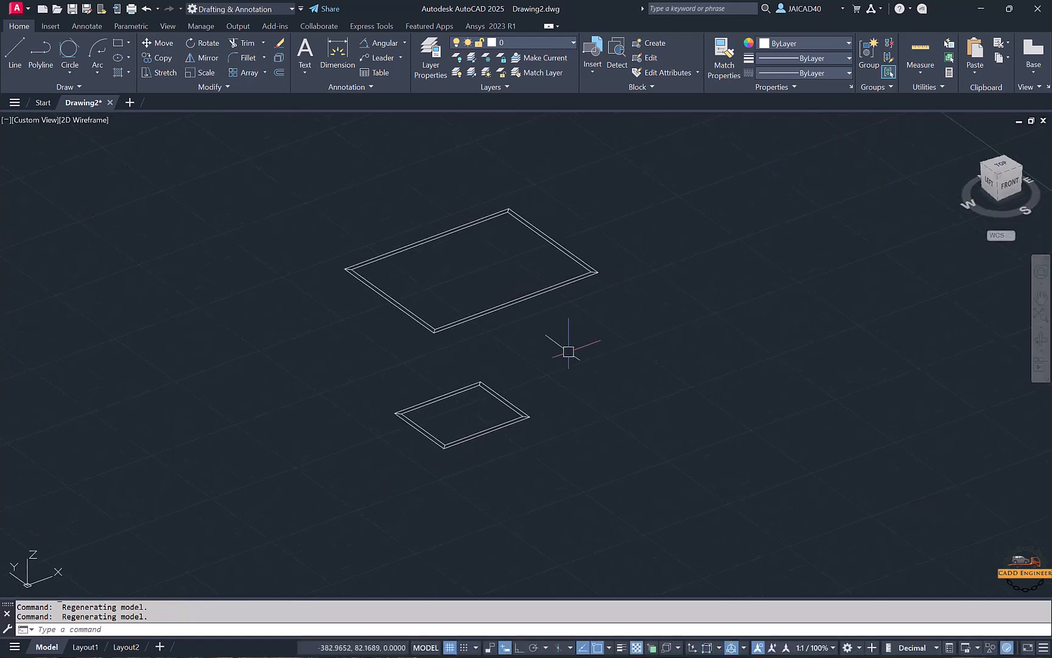
click(478, 433)
key(Escape)
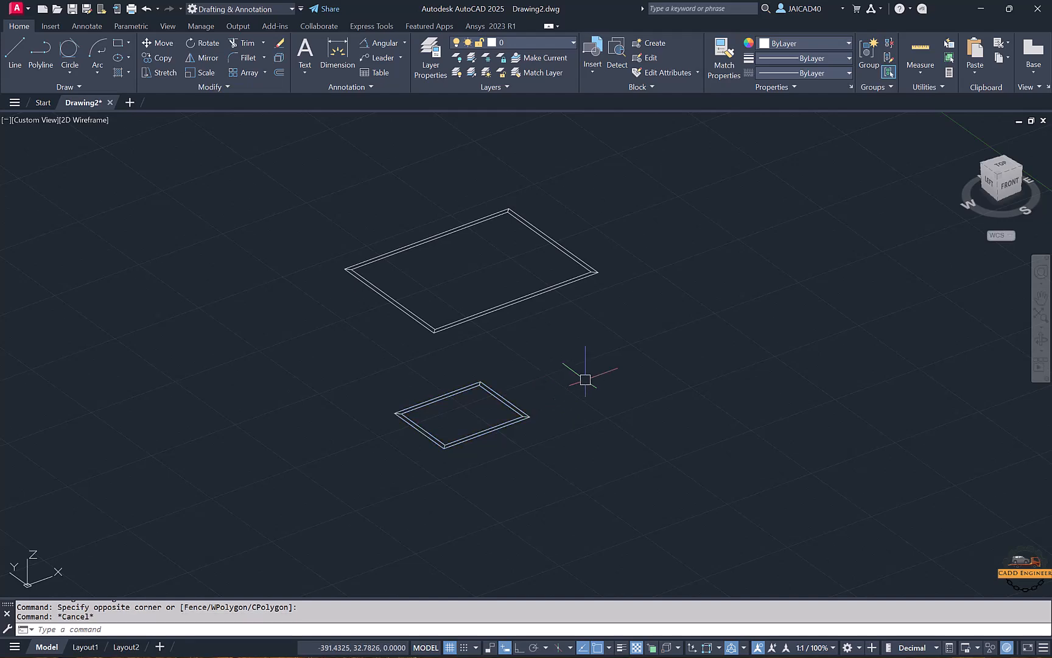
click(37, 122)
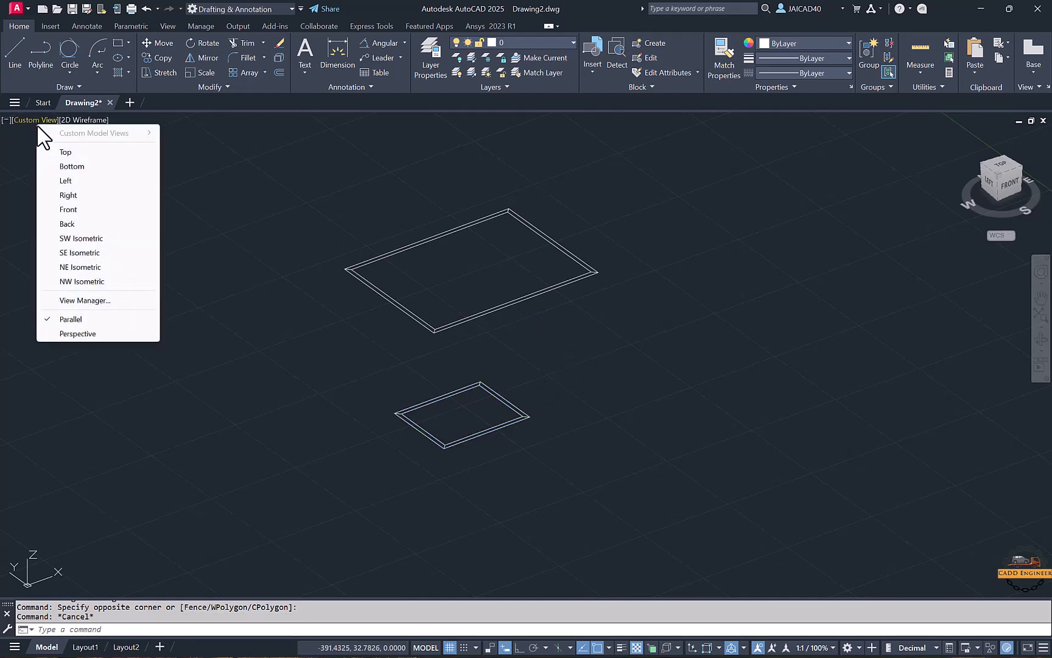
click(64, 152)
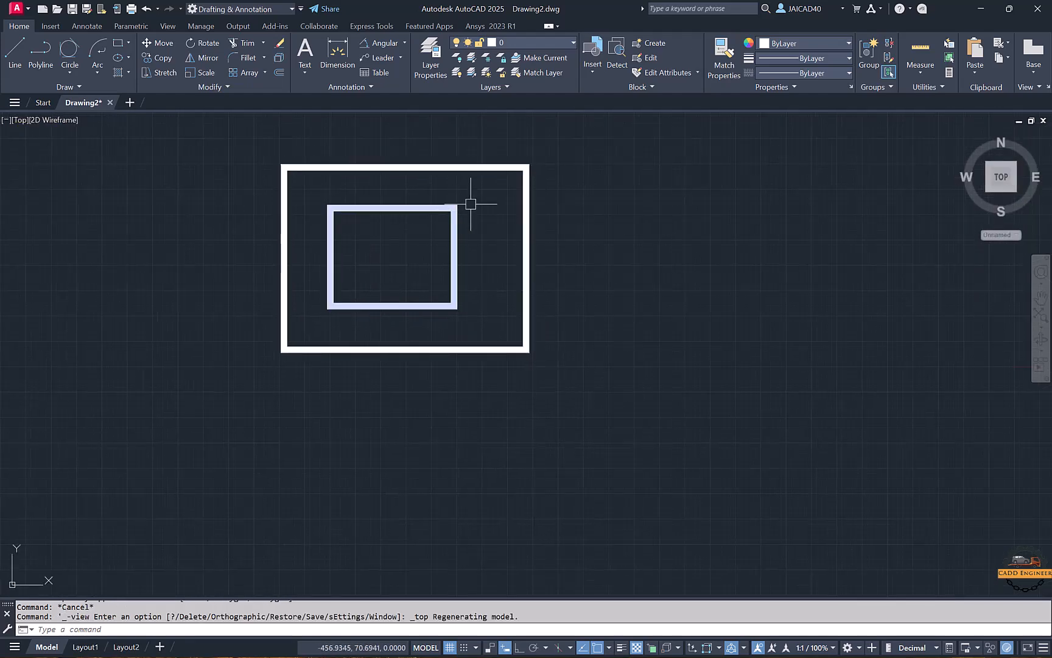
Step: Move the inner rectangle slightly to the right, keeping it inside the outer rectangle
click(411, 195)
click(380, 232)
text(m)
key(Return)
click(387, 254)
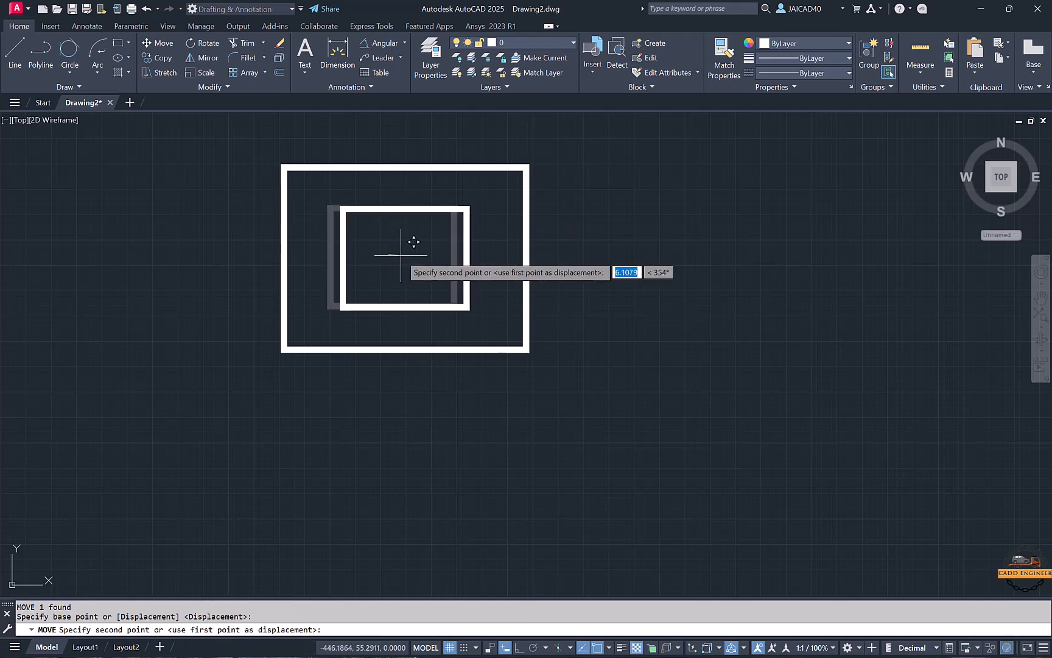
click(399, 256)
Step: Draw a small rectangle with thickness 100 inside the upper-left corner of the outer rectangle
click(116, 43)
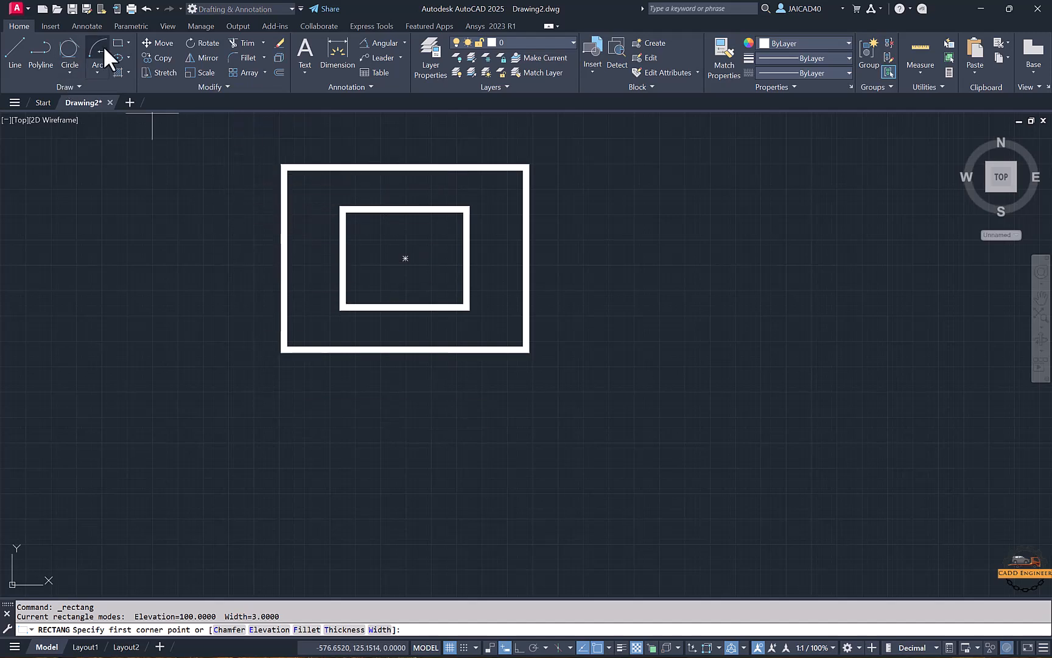
click(344, 630)
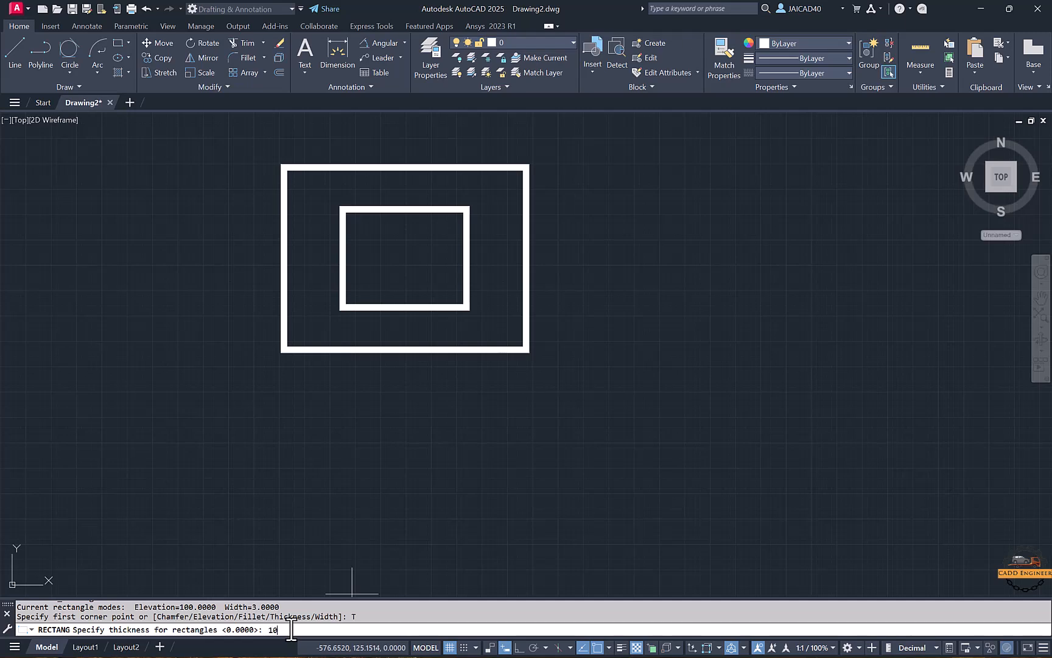
text(100)
key(Return)
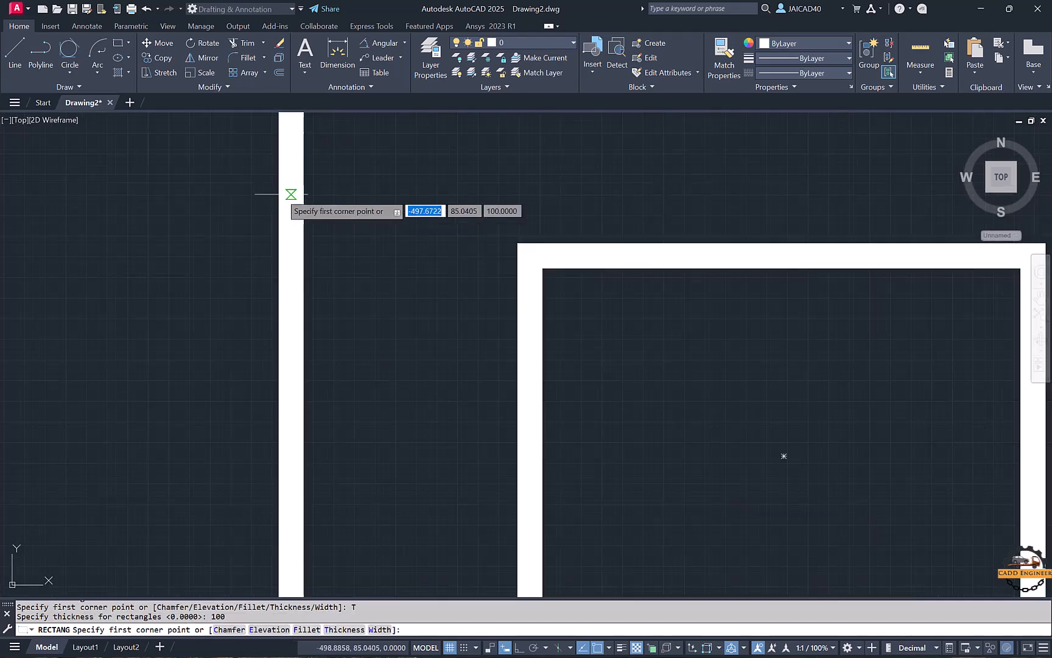
scroll(286, 195, up, 5)
scroll(319, 143, down, 5)
click(335, 152)
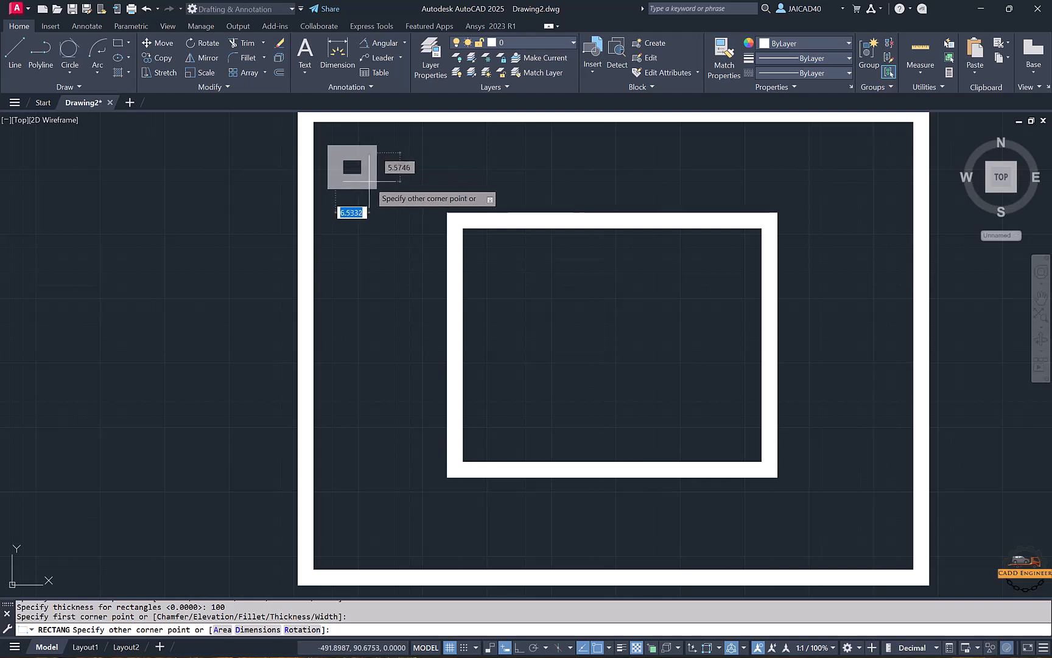
click(387, 202)
Step: Copy the small rectangle horizontally to the outer rectangle's upper-right corner with Ortho on
click(382, 190)
text(c)
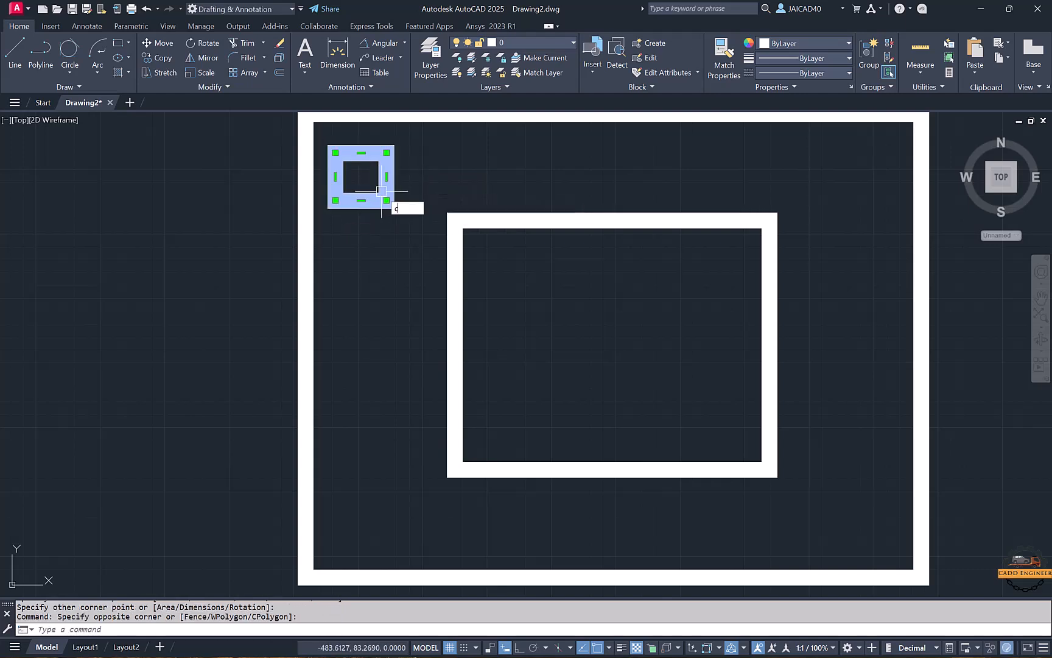
text(o)
key(Return)
click(361, 176)
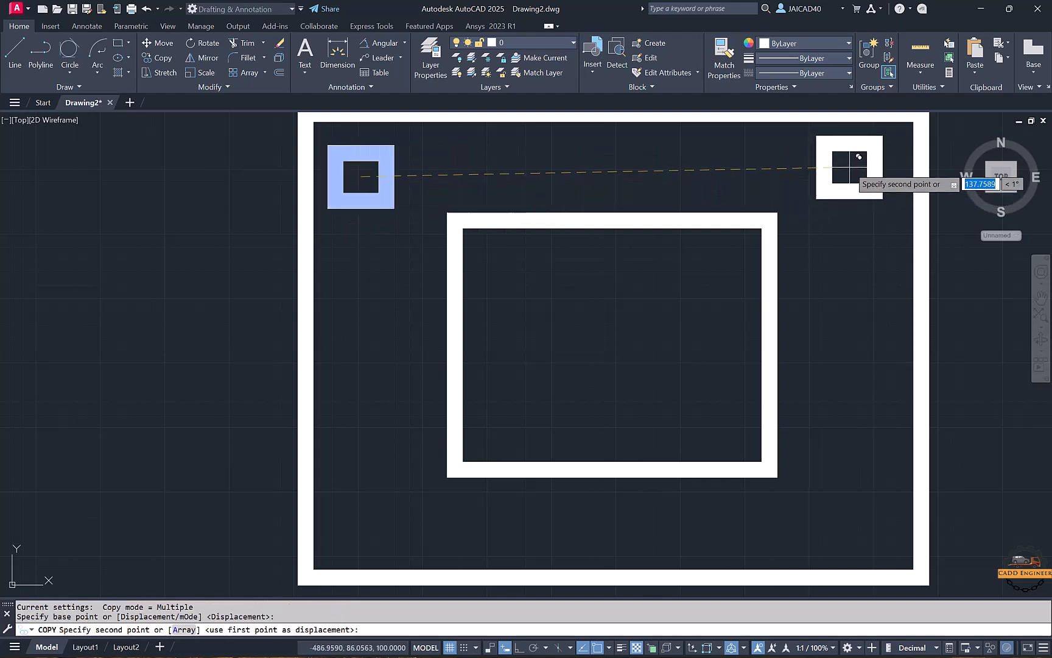
click(519, 648)
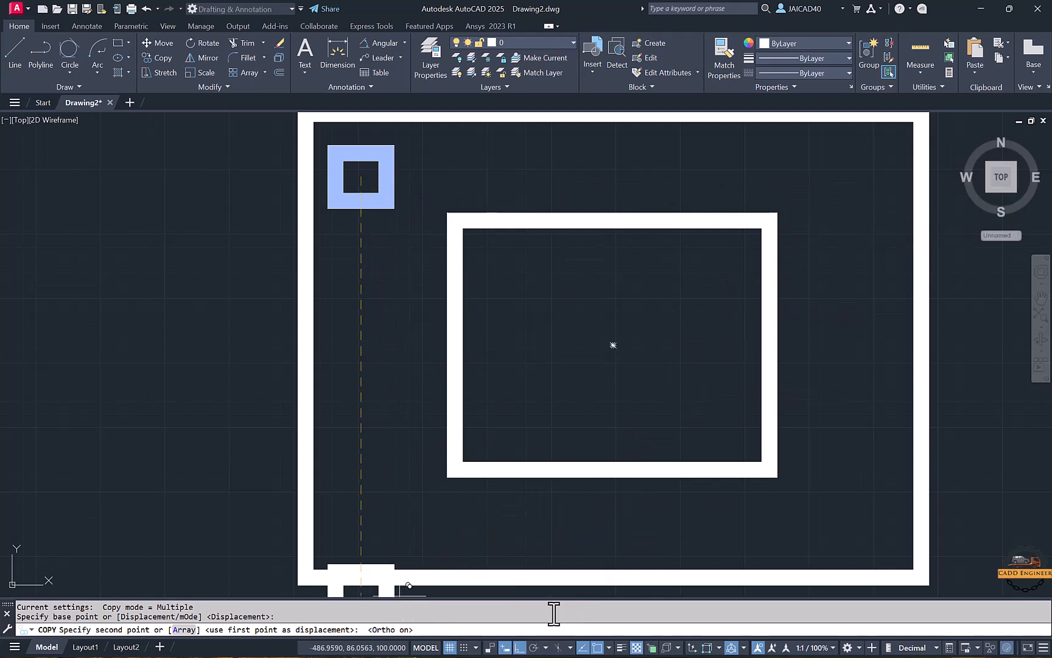
click(854, 207)
key(Escape)
Step: Copy both small upper rectangles straight down to the outer rectangle's two lower corners
click(859, 183)
click(767, 172)
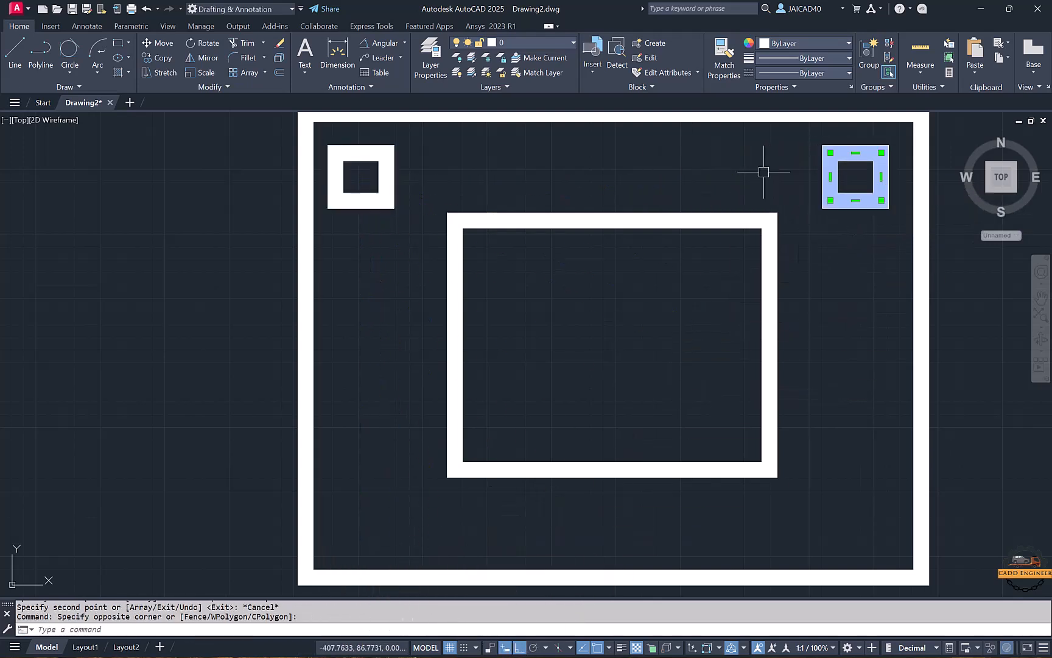
click(482, 164)
click(380, 192)
text(co)
key(Return)
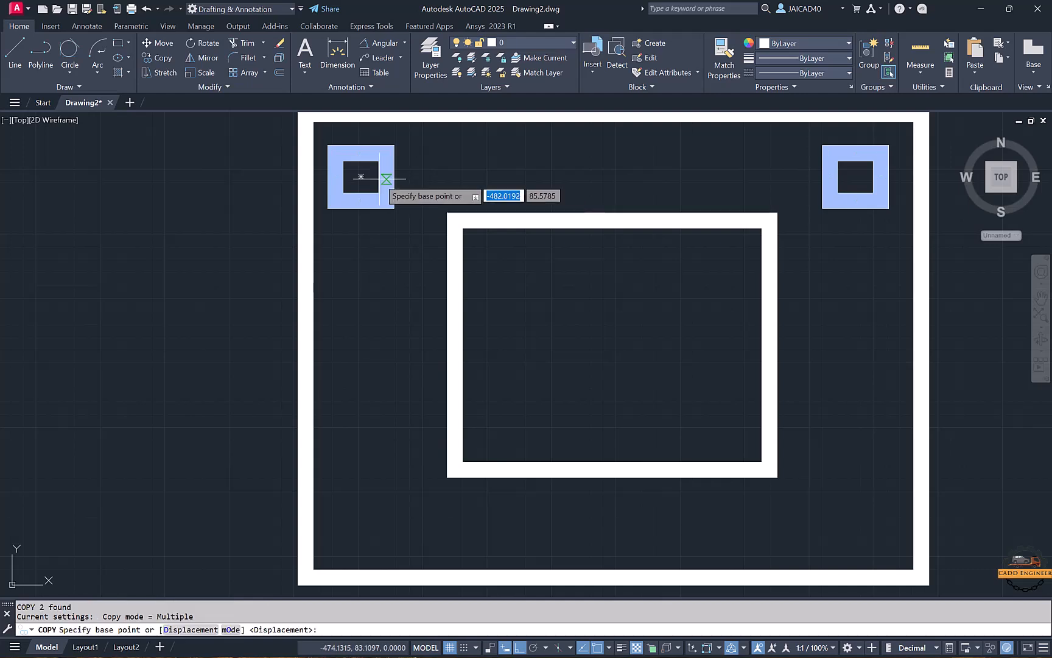
click(354, 177)
middle_drag(351, 420, 344, 299)
scroll(343, 299, down, 2)
click(357, 358)
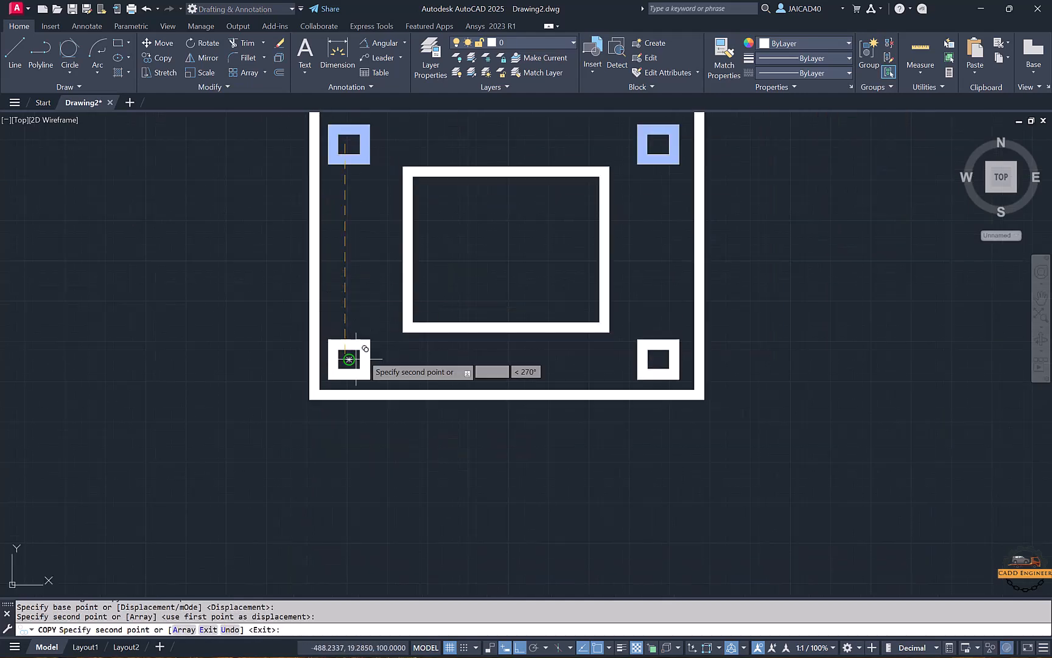
key(Escape)
Step: View the four thick small rectangles and the two large ones from the SW Isometric view
middle_drag(356, 359, 225, 439)
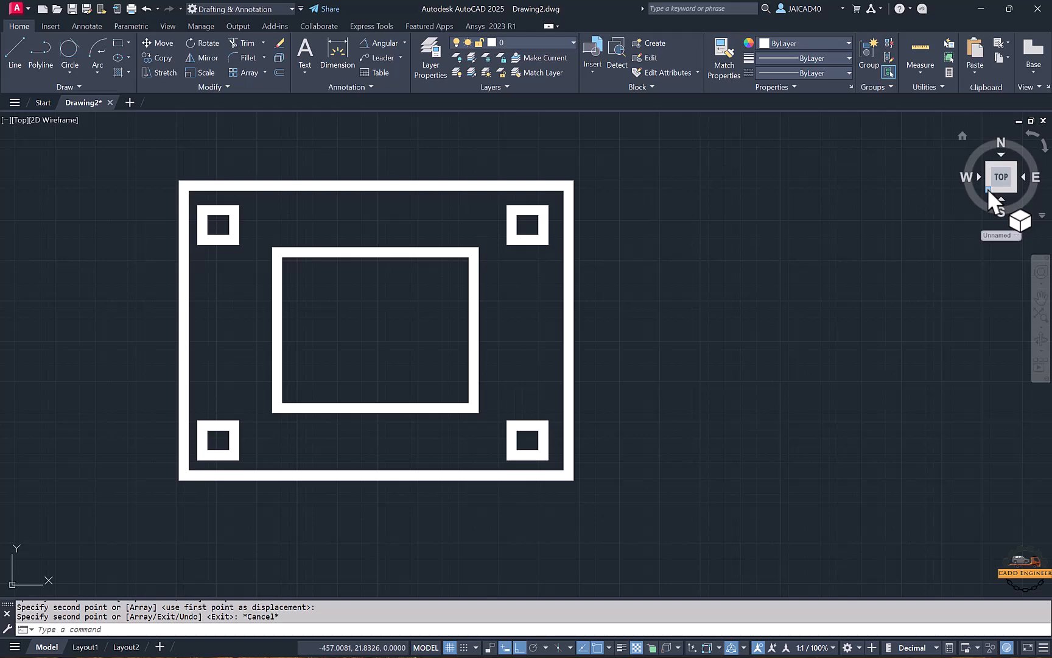
click(987, 188)
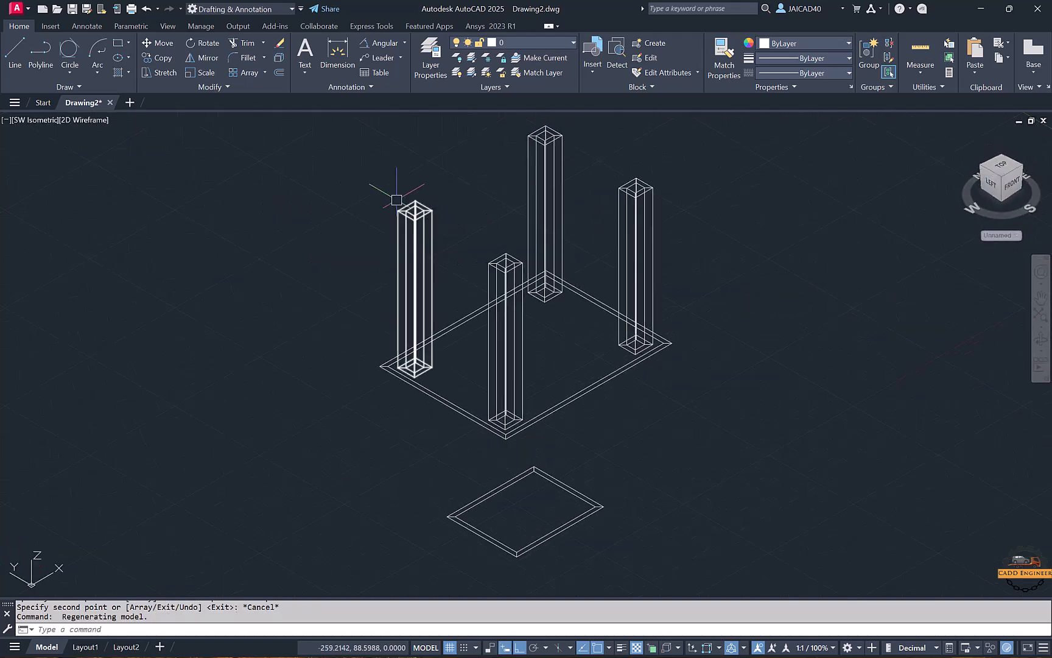
middle_drag(273, 210, 239, 215)
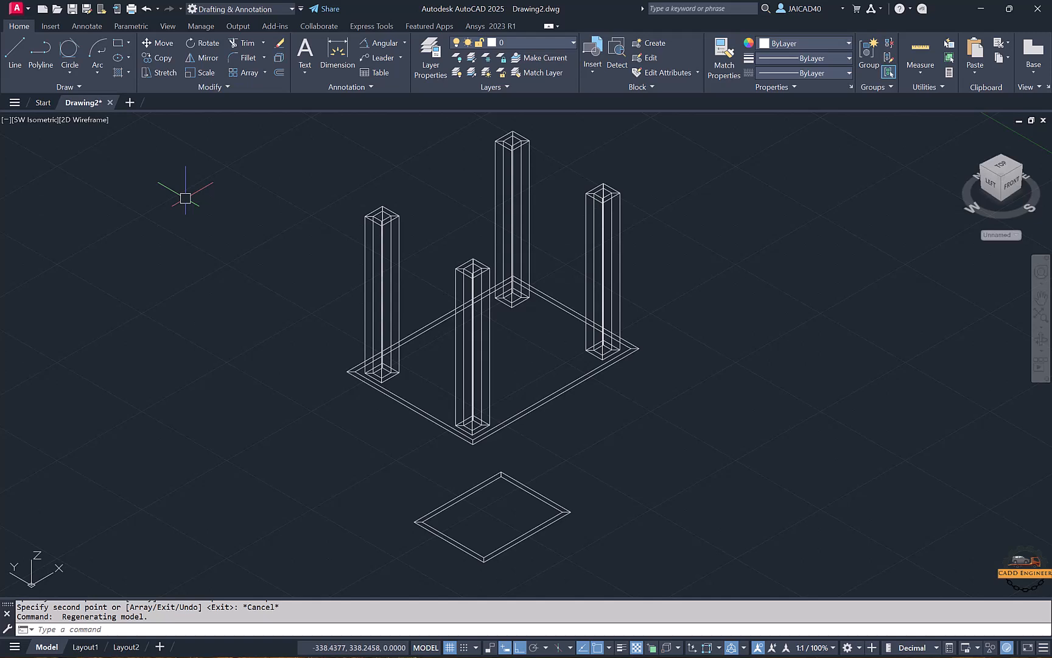
Step: Display the model in the Conceptual visual style and examine the tops of the four thick rectangles up close
click(81, 120)
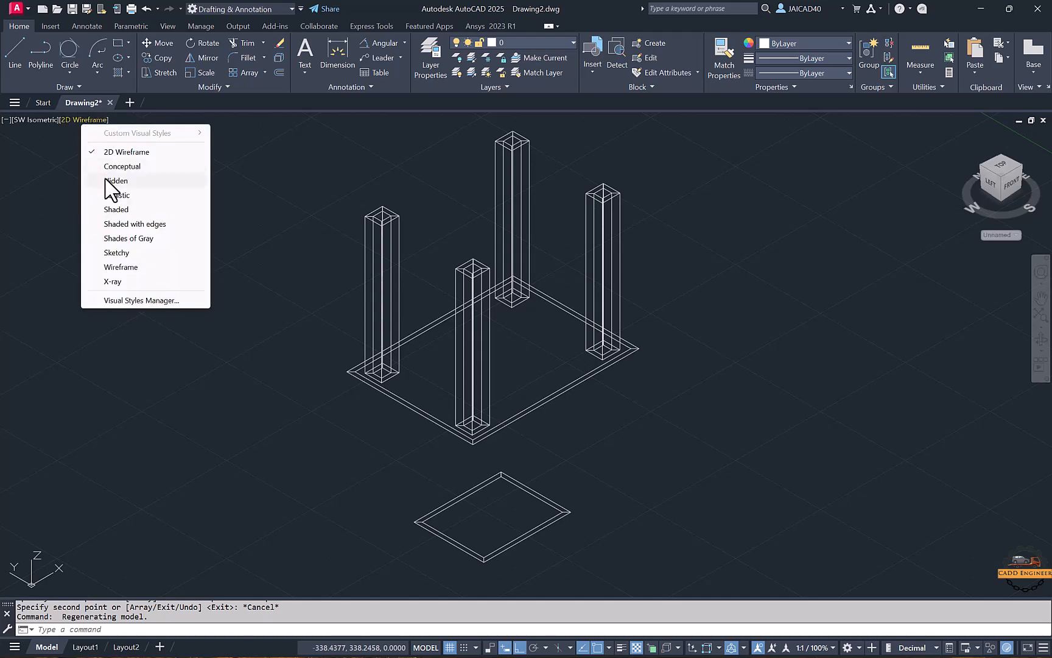
click(122, 166)
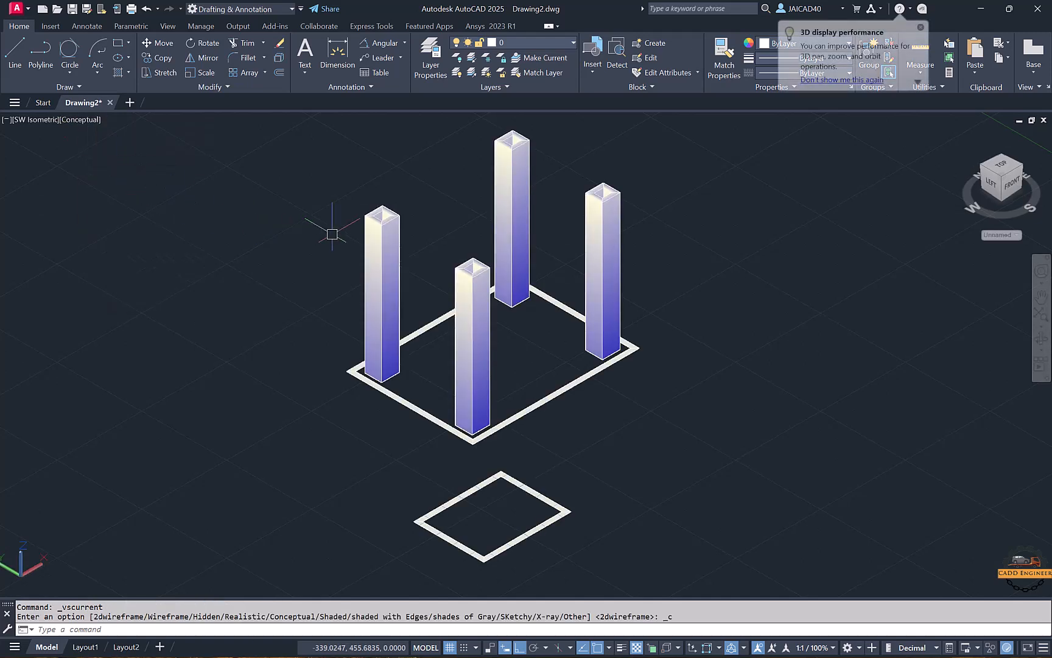
scroll(457, 216, up, 2)
scroll(335, 173, up, 2)
scroll(377, 212, up, 1)
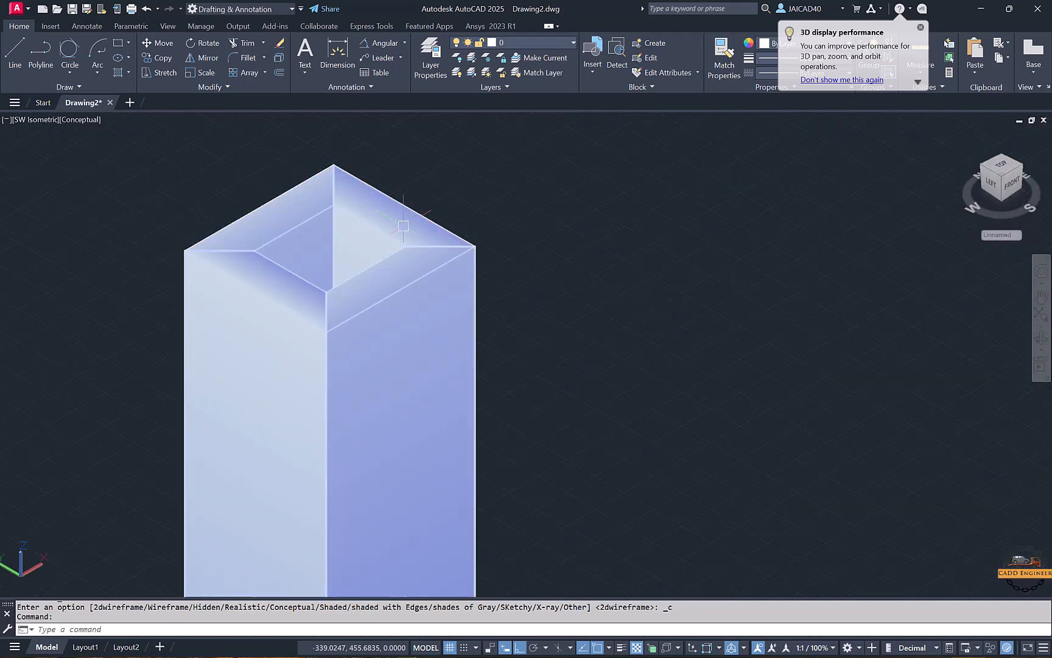
scroll(440, 251, down, 2)
middle_drag(706, 311, 554, 366)
scroll(559, 344, down, 3)
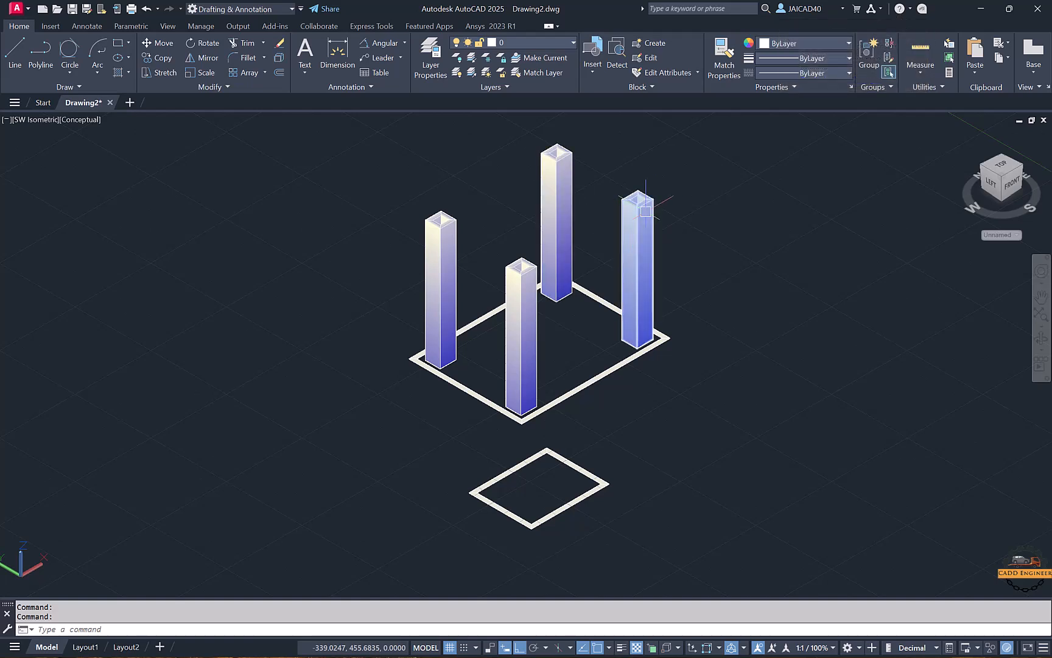
middle_drag(241, 198, 202, 214)
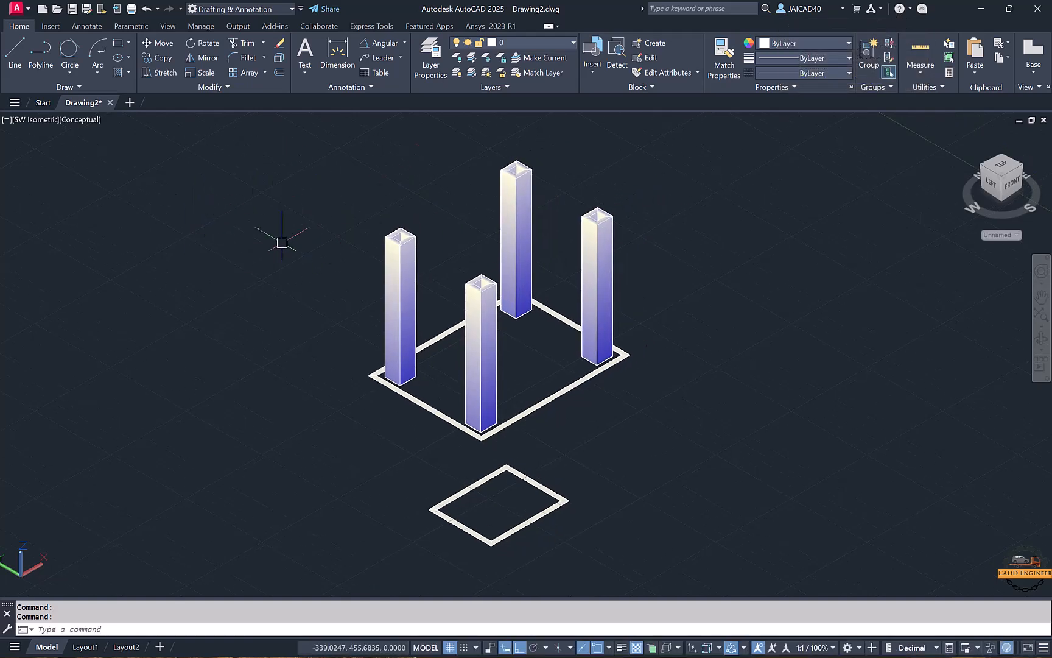
Step: Restore the 2D Wireframe visual style and switch to the Top view
click(75, 120)
click(101, 150)
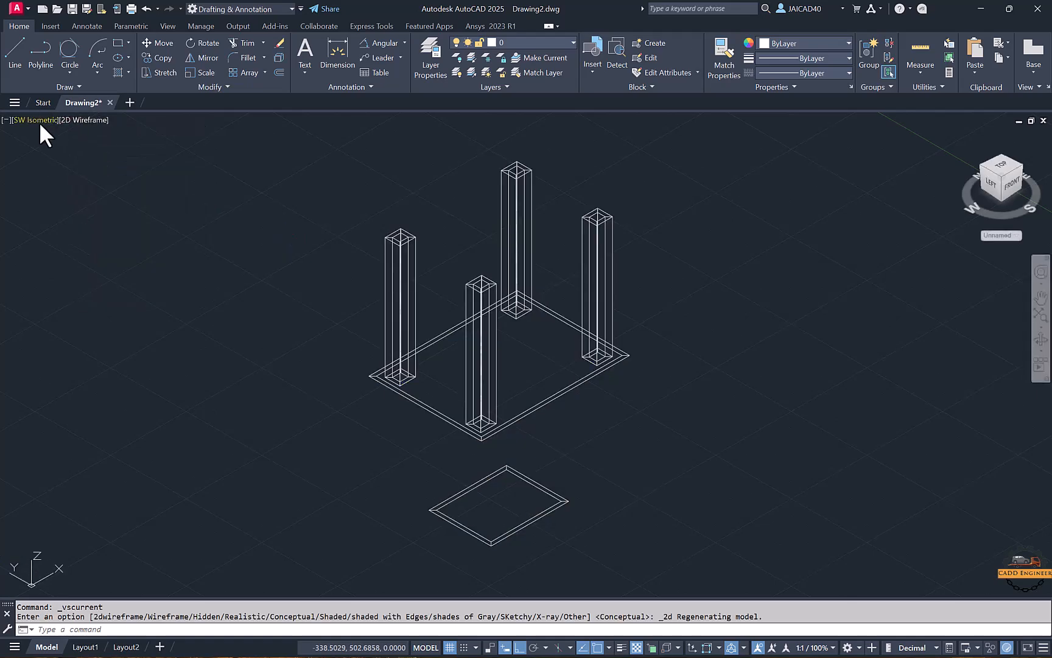
click(40, 122)
click(71, 150)
Step: Erase both large rectangles together with the four small corner rectangles
scroll(345, 188, down, 5)
click(539, 155)
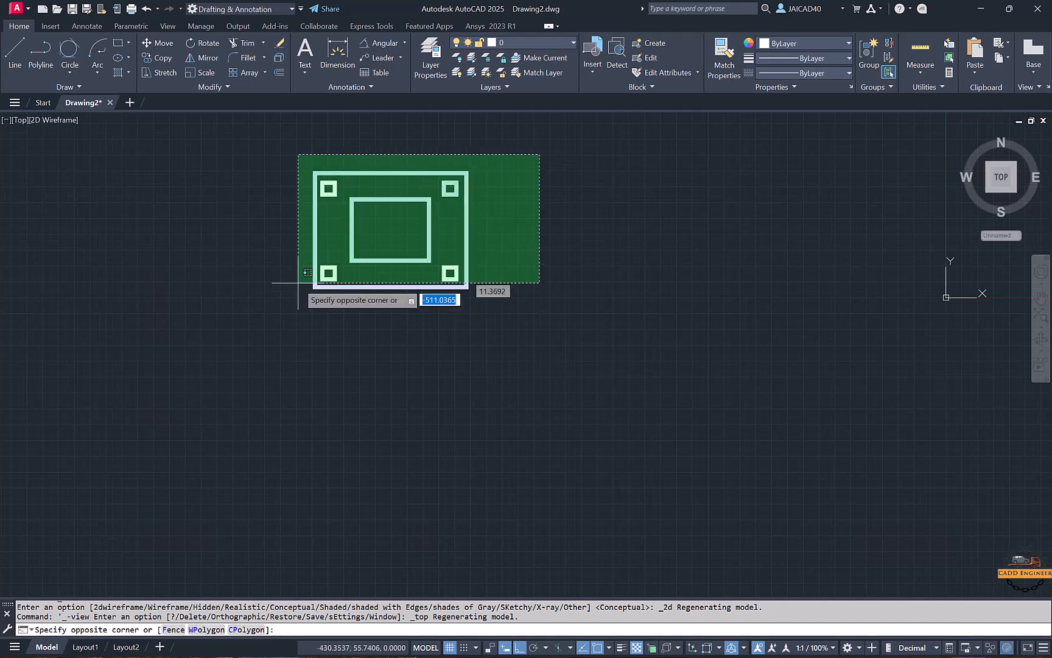
click(298, 283)
key(Delete)
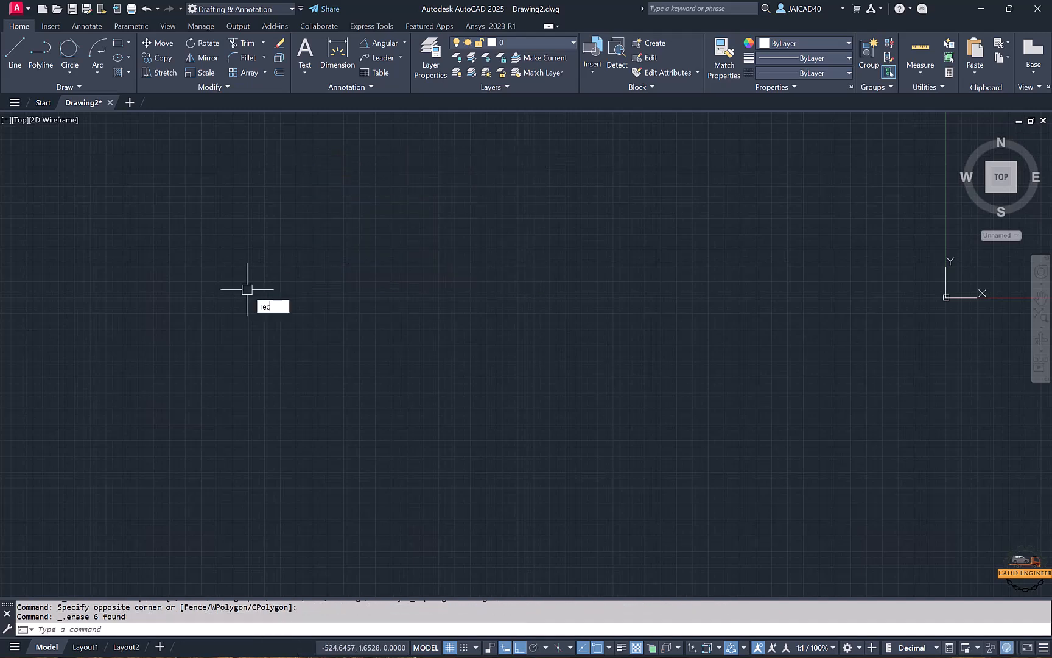
key(Return)
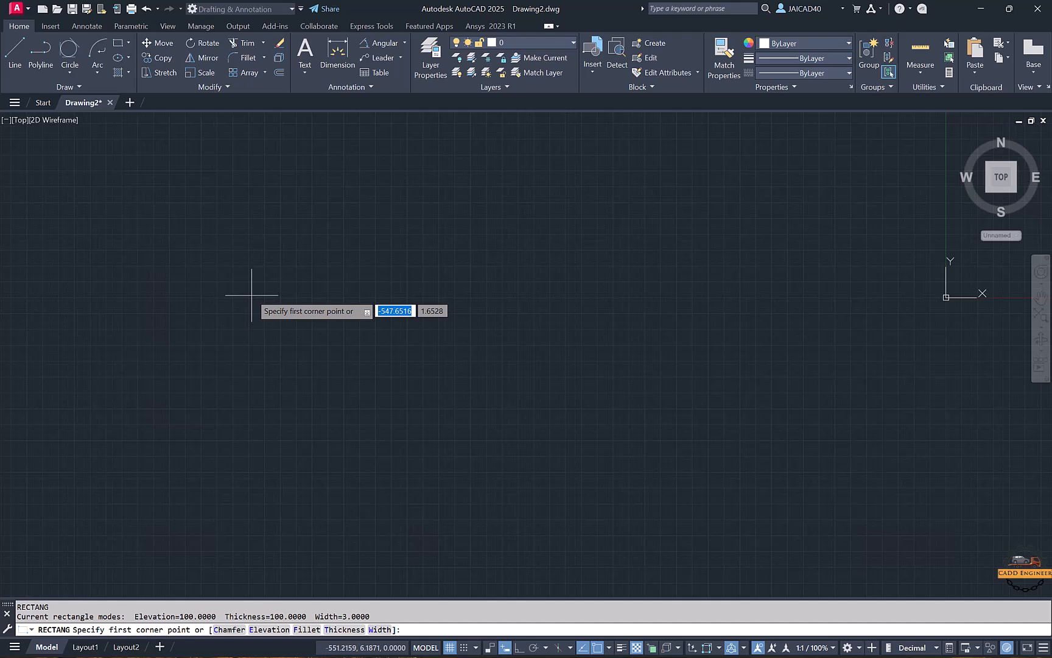
click(226, 322)
key(Escape)
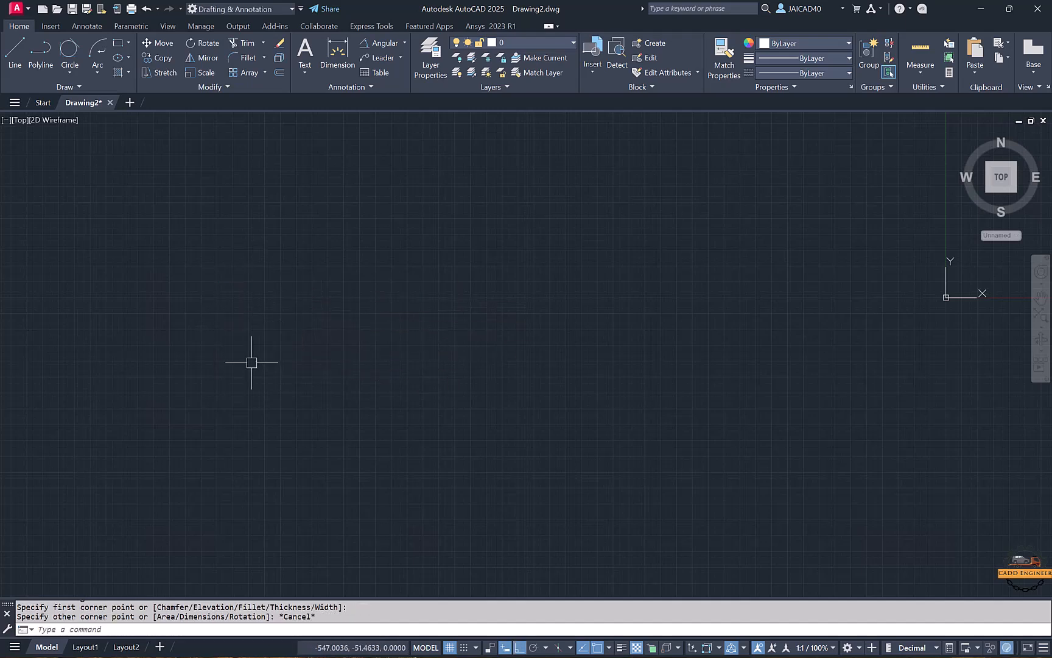
Step: Start the Rectangle command and reset its line width, thickness and elevation to 0
text(rec)
key(Return)
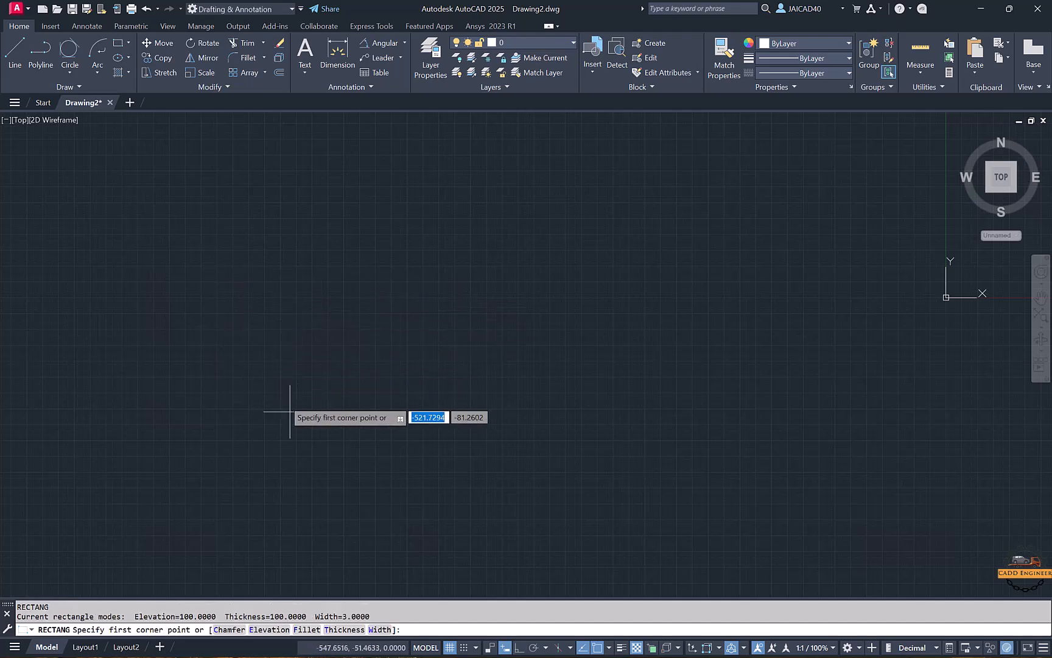
click(372, 630)
text(0)
key(Return)
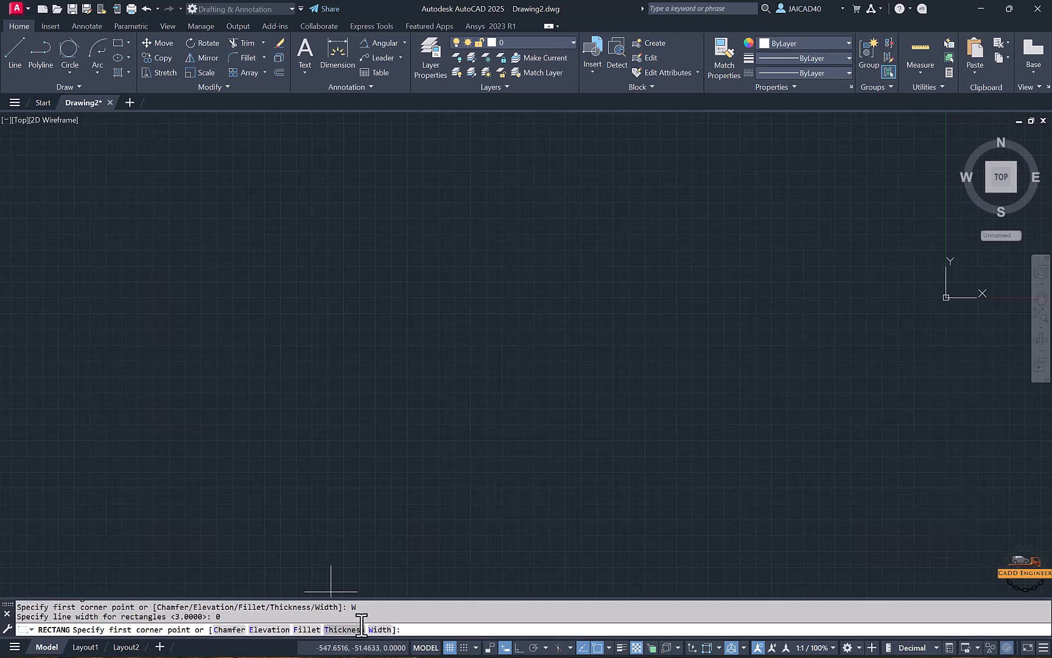
click(348, 630)
text(0)
key(Return)
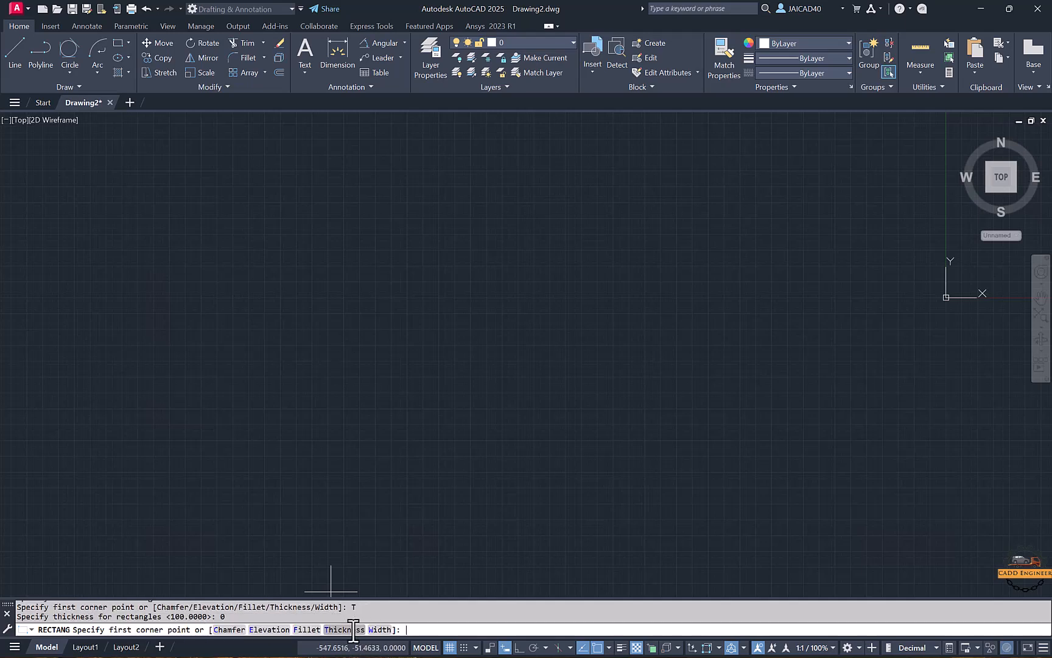
click(276, 630)
text(0)
key(Return)
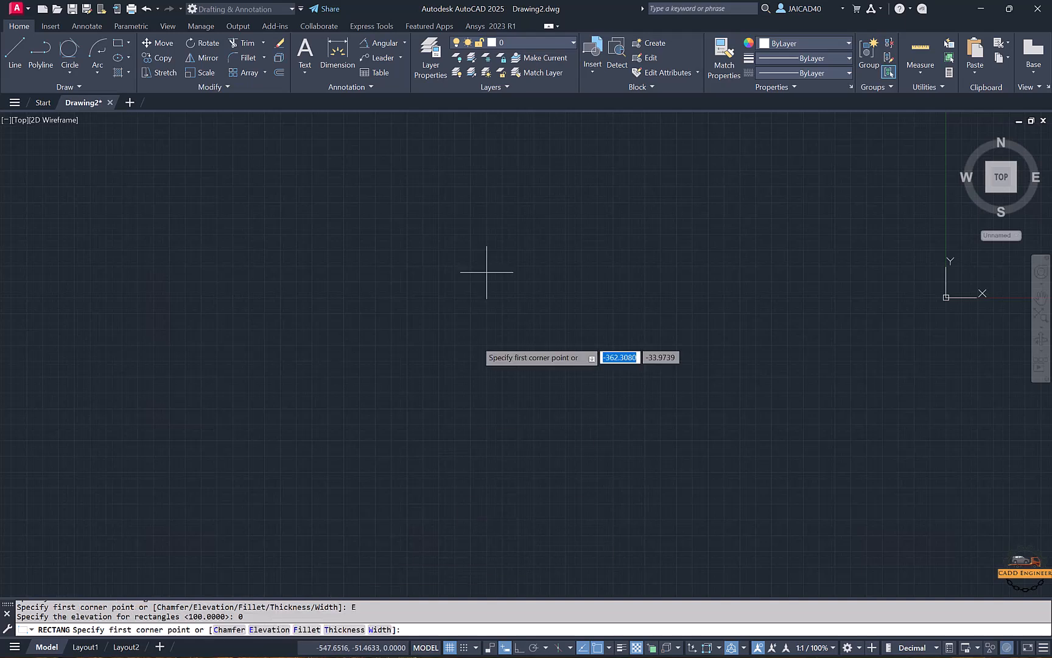
Step: Draw a rectangle using the Area option with an area of 500 and a width of 25
click(222, 226)
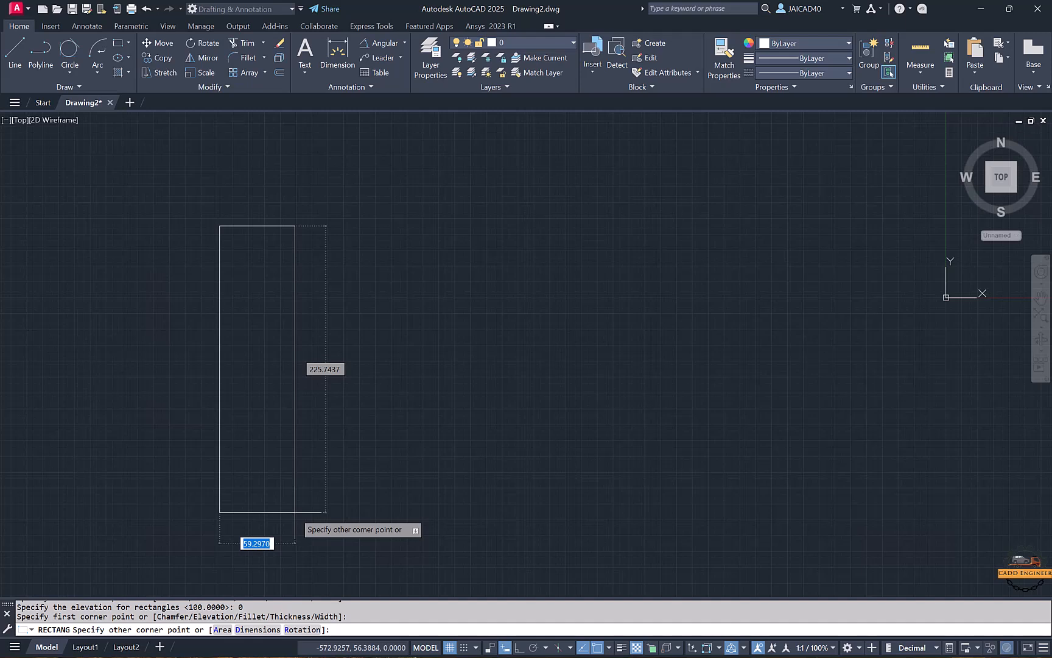
click(223, 631)
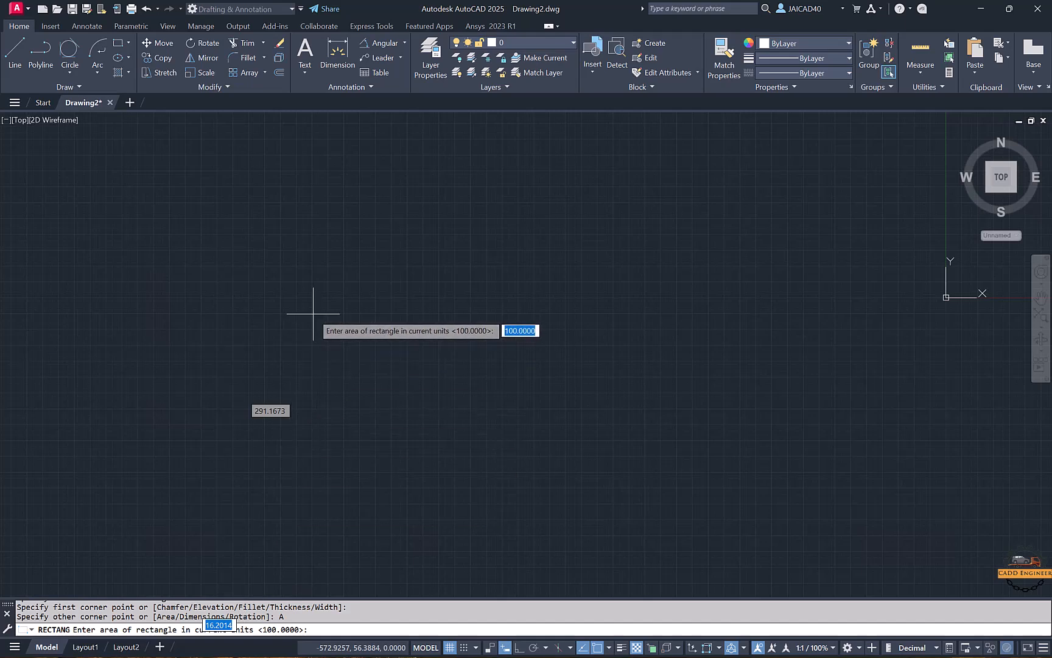
text(500)
key(Return)
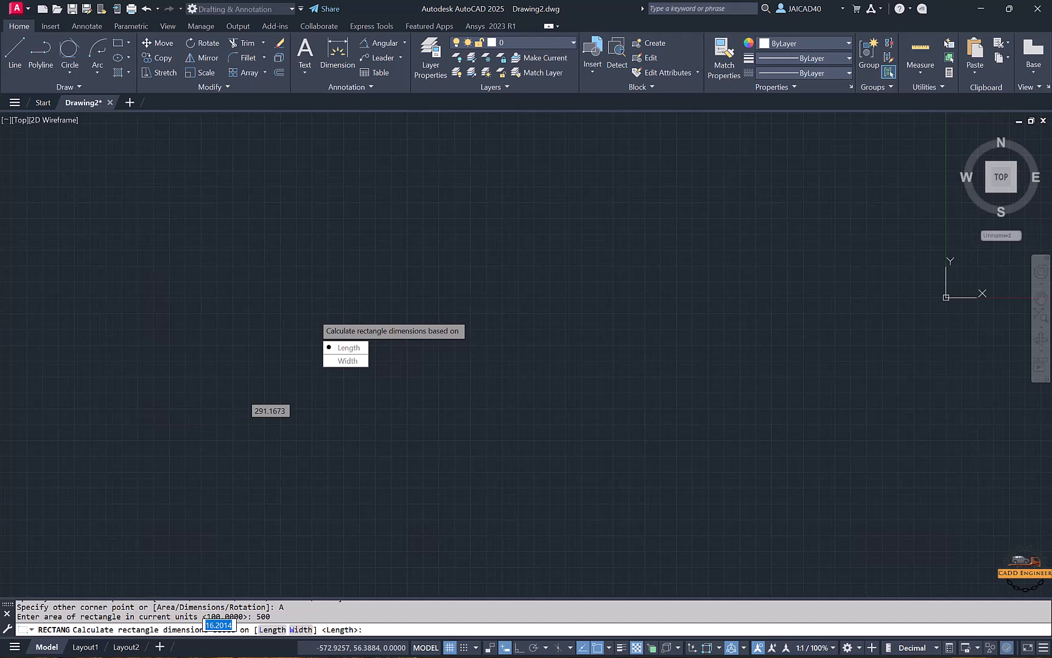
click(345, 361)
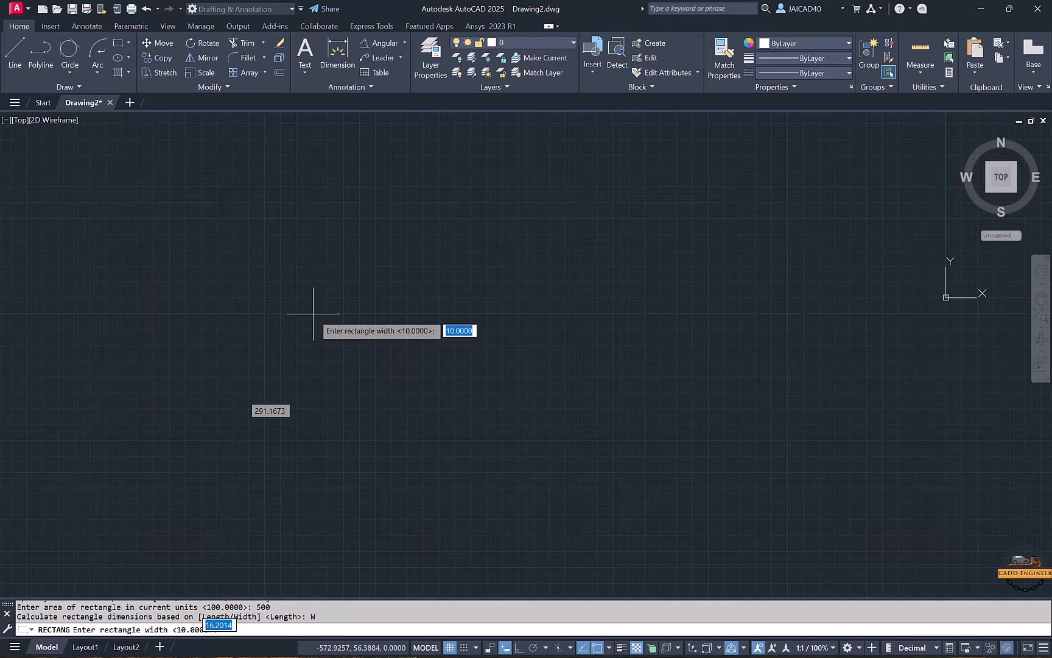
key(Return)
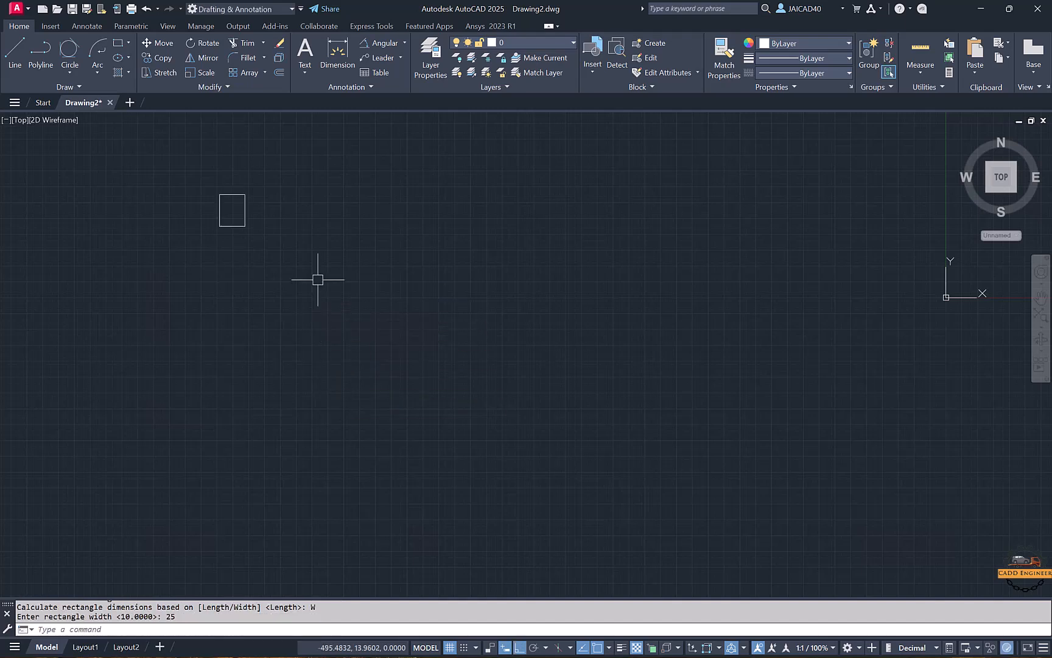
Step: Draw a second rectangle to the right of the first using the Dimensions option, with length 40 and width 50
scroll(216, 209, up, 5)
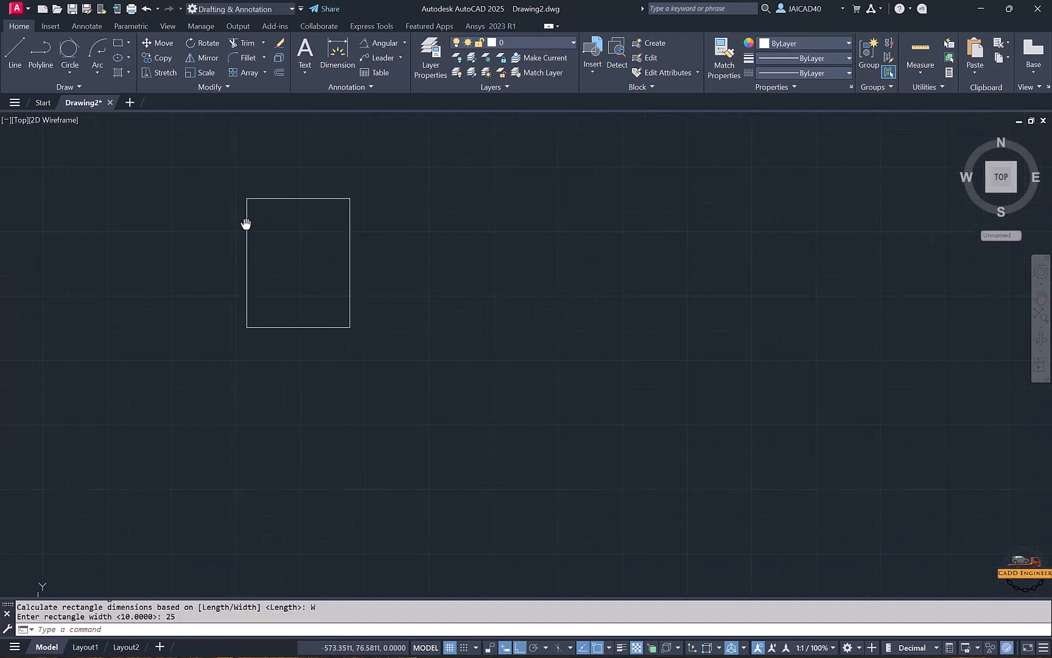
middle_drag(427, 231, 366, 208)
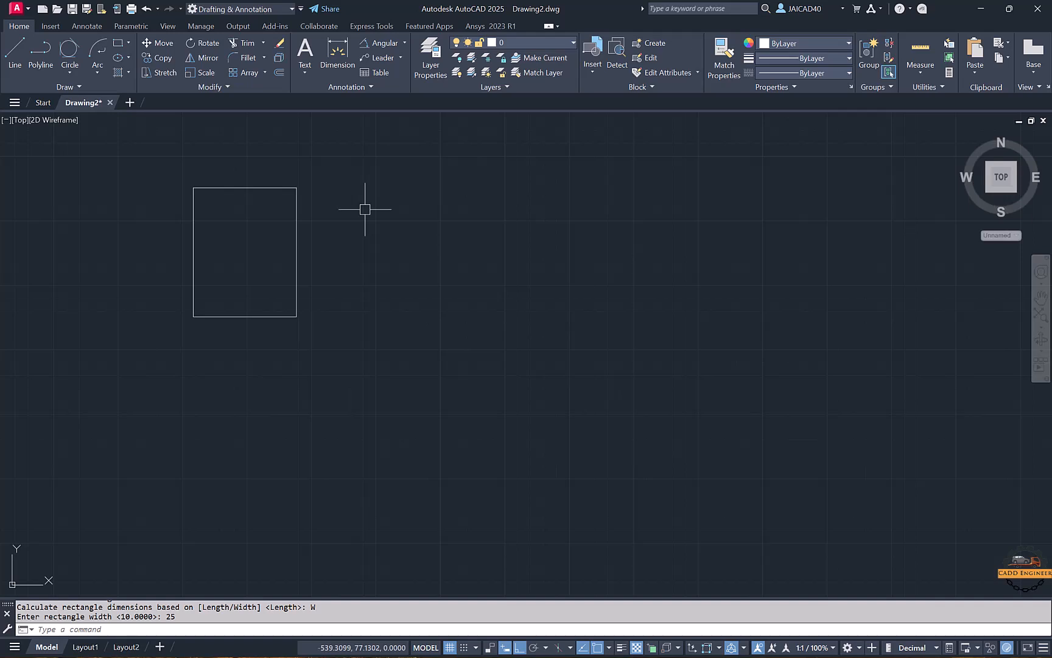
middle_drag(314, 234, 263, 265)
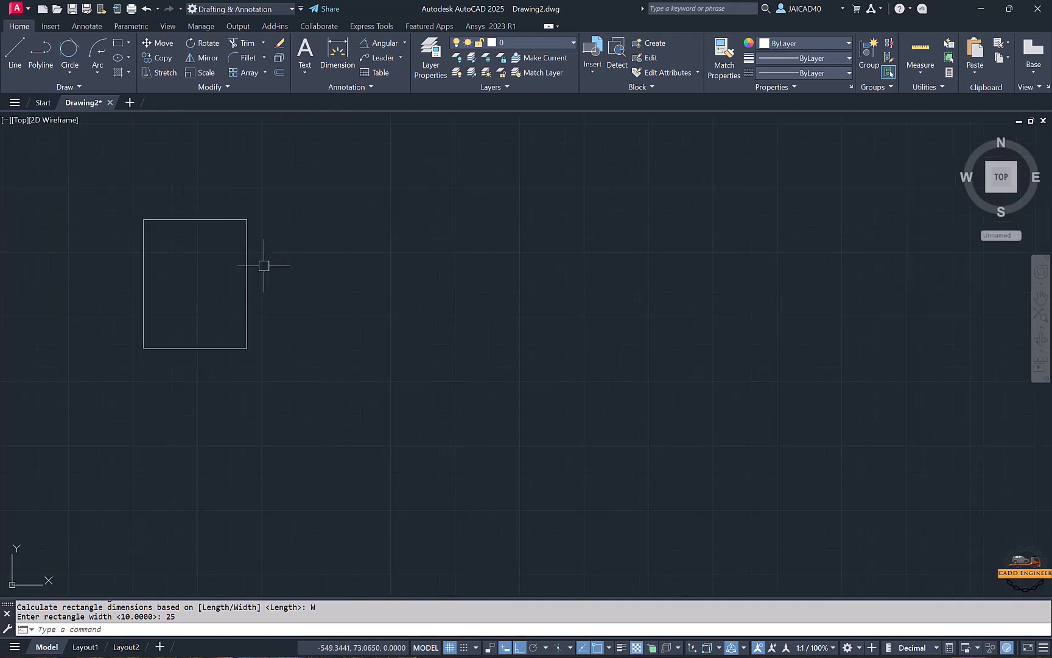
text(c)
key(Return)
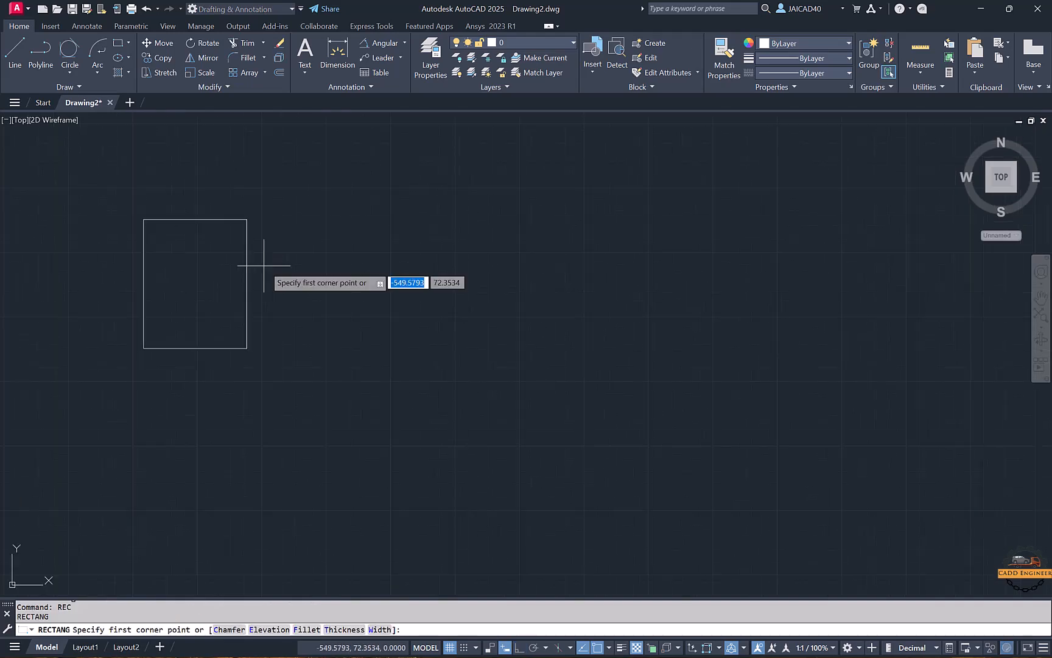
click(365, 358)
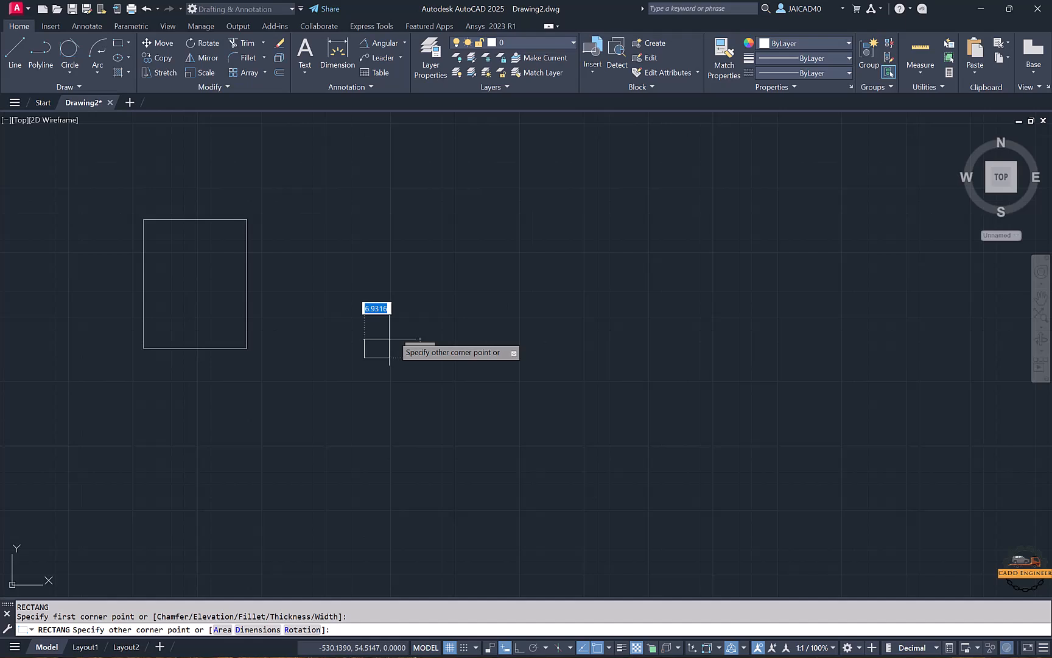
click(257, 629)
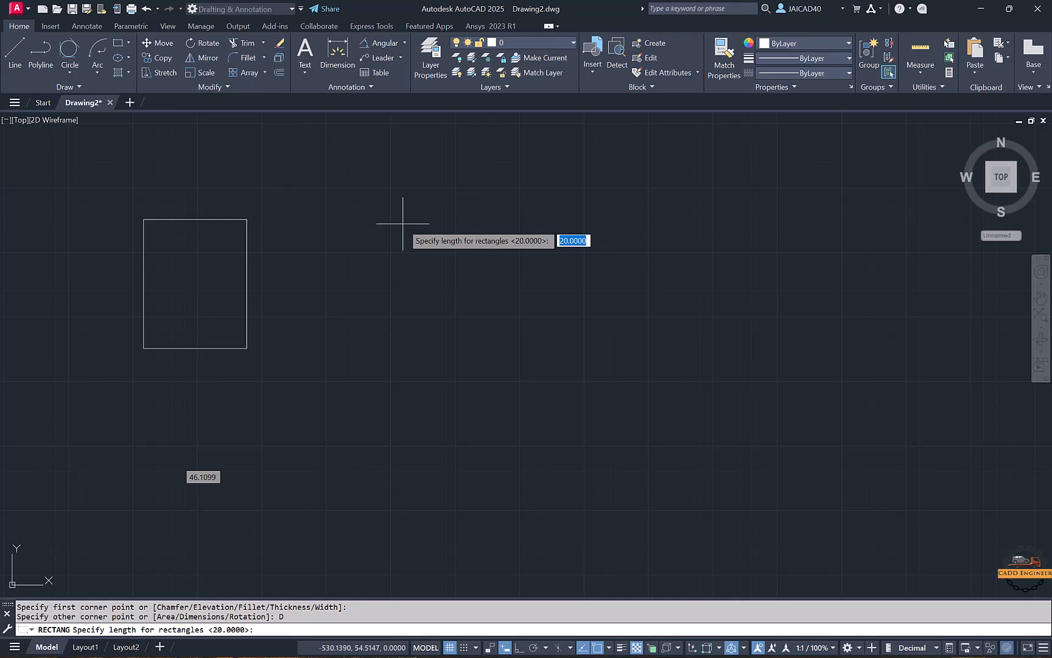
key(Return)
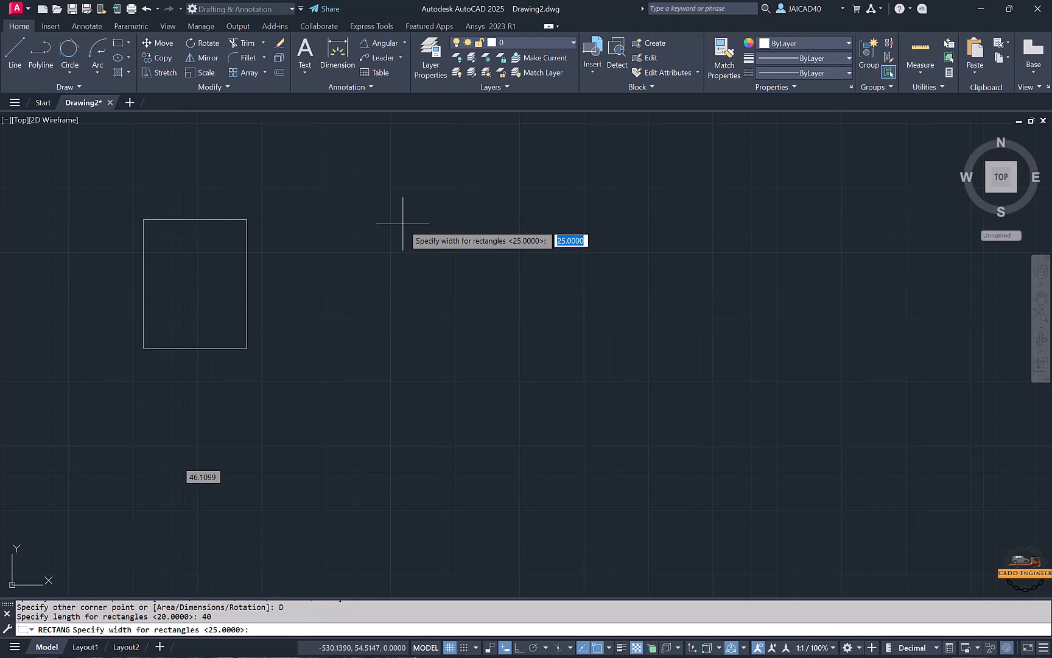
text(50)
key(Return)
click(403, 223)
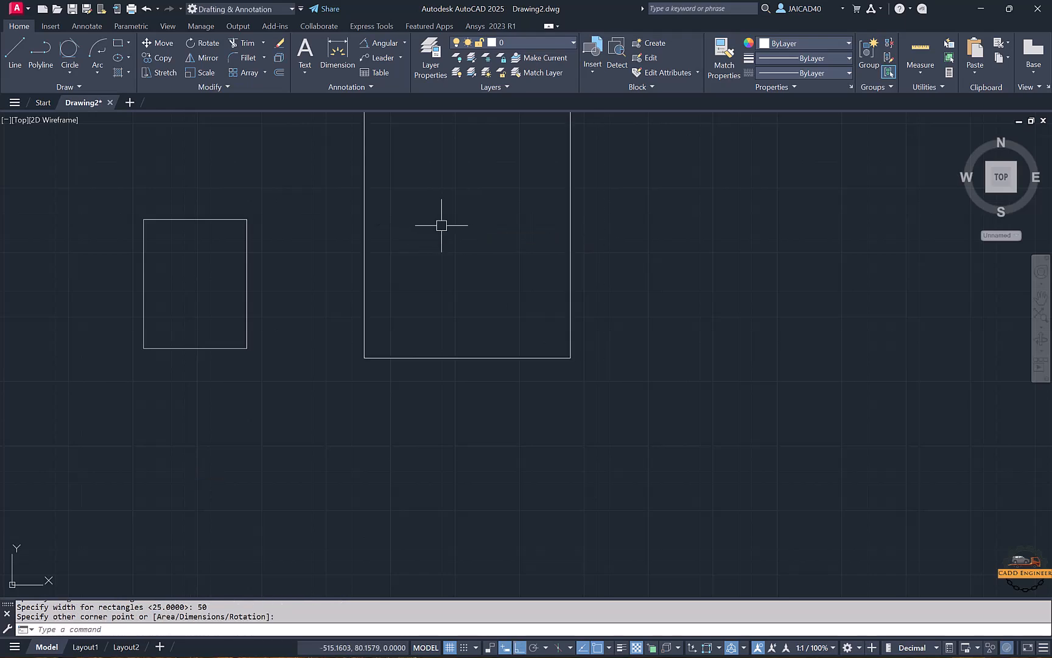
Step: Draw a third rectangle to the right of the others, rotated 45 degrees and about 46 units long
scroll(512, 237, down, 4)
scroll(487, 234, up, 2)
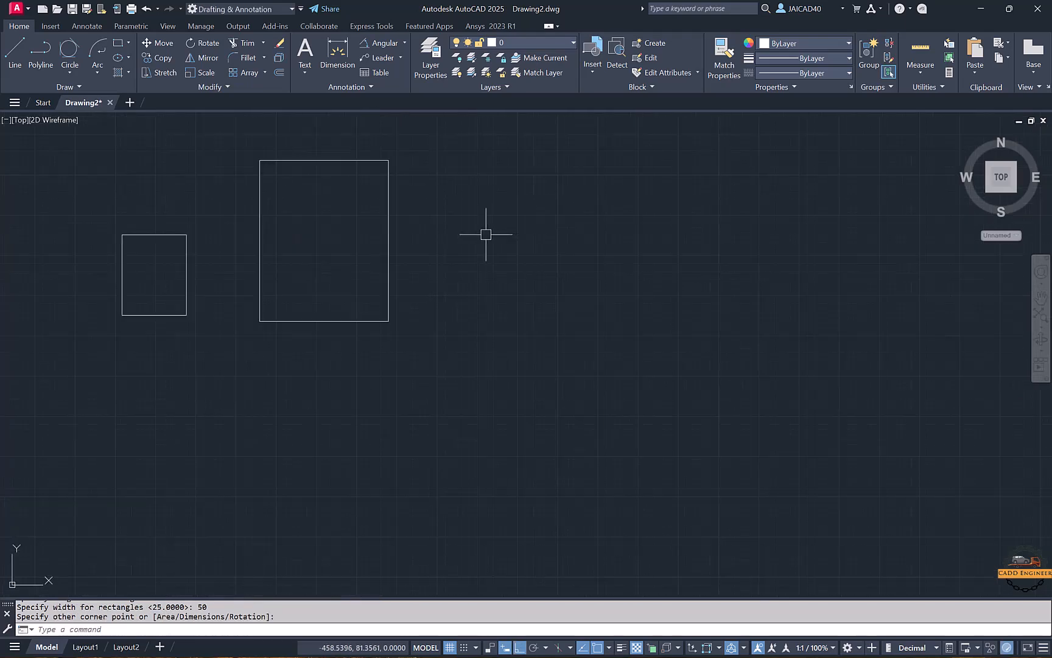
text(rec)
key(Return)
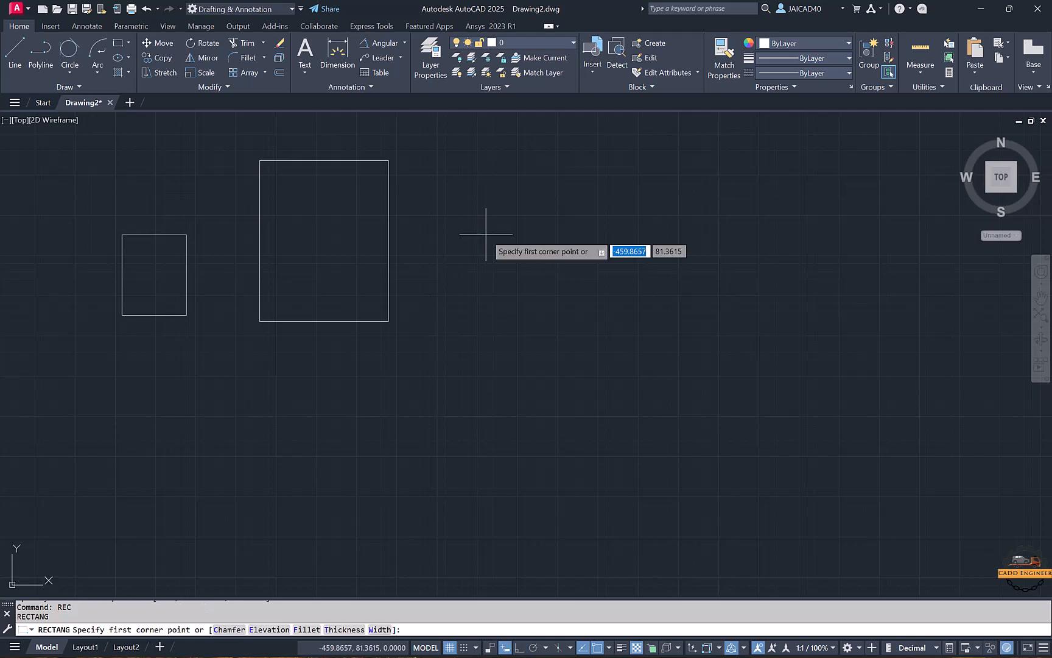
click(514, 313)
click(312, 630)
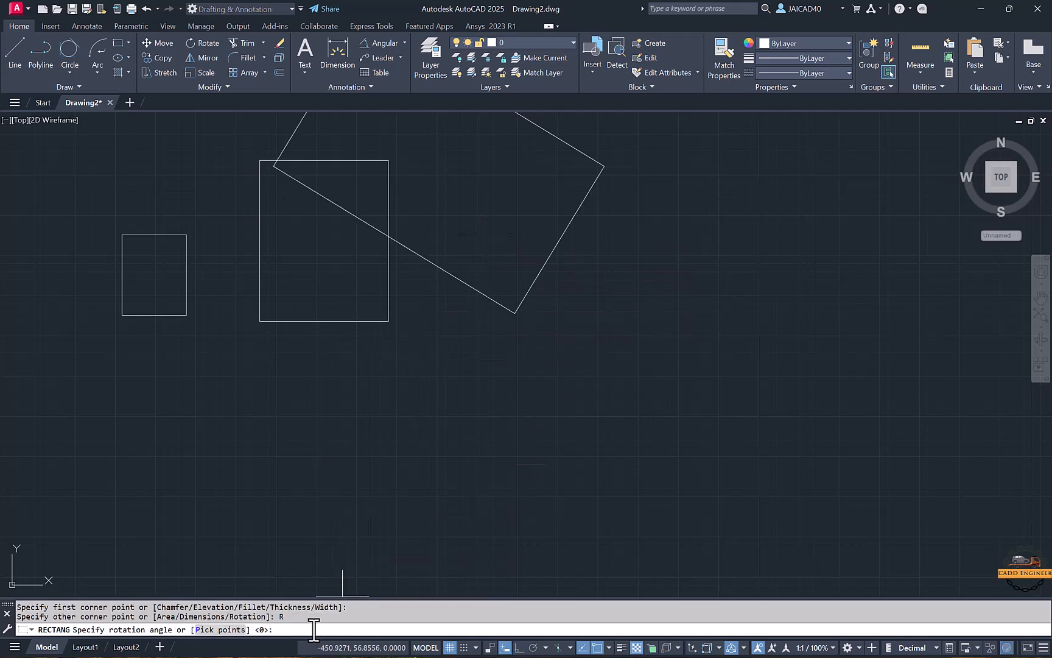
text(45)
key(Return)
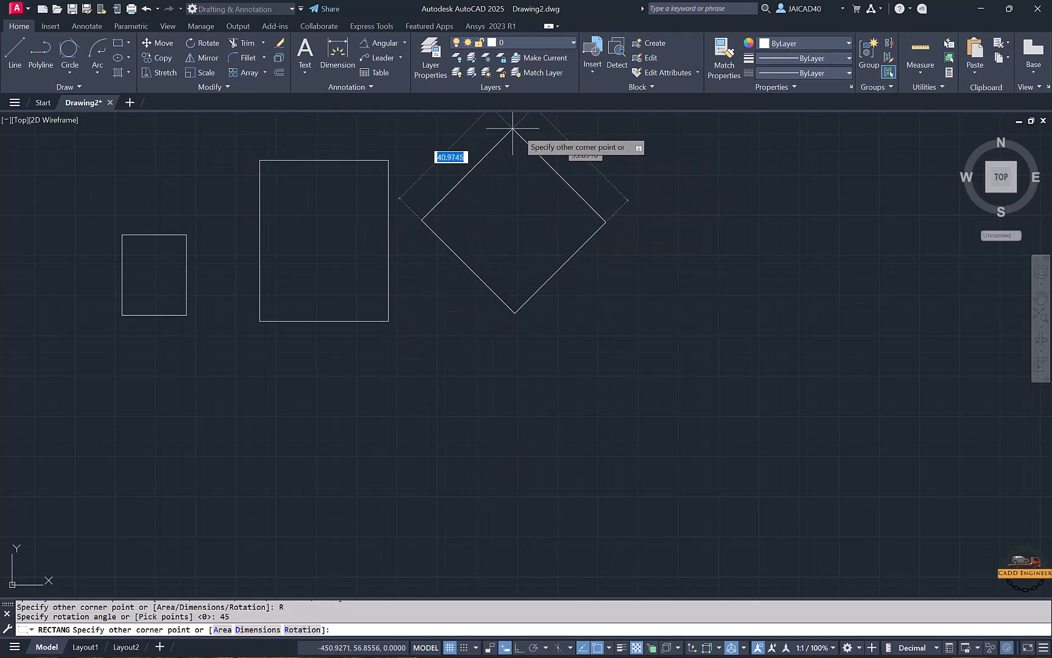
middle_drag(541, 144, 531, 191)
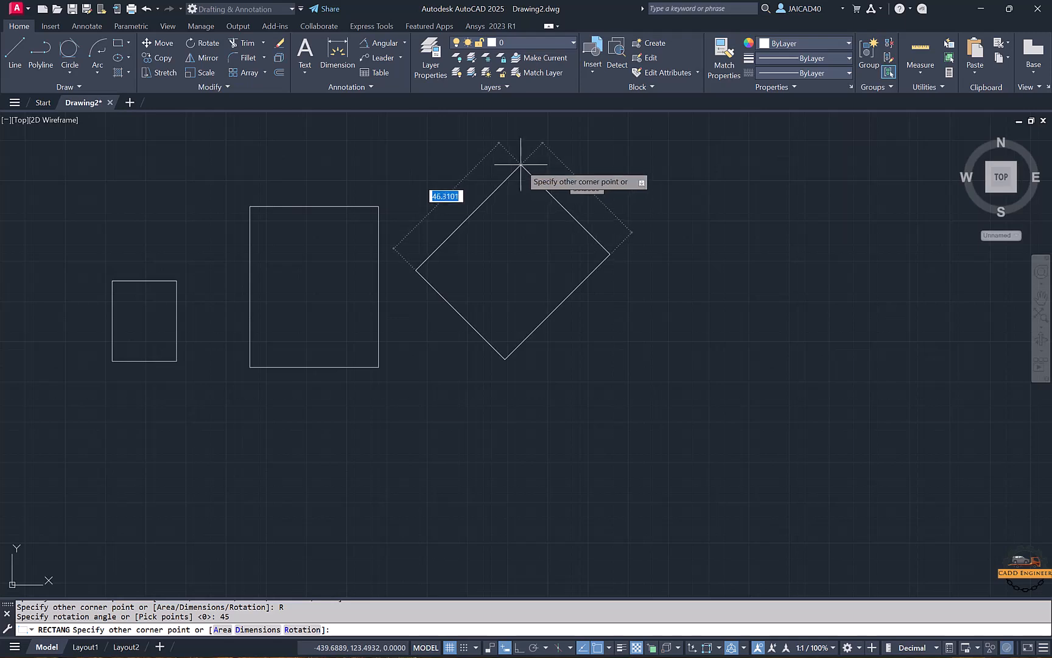
click(521, 164)
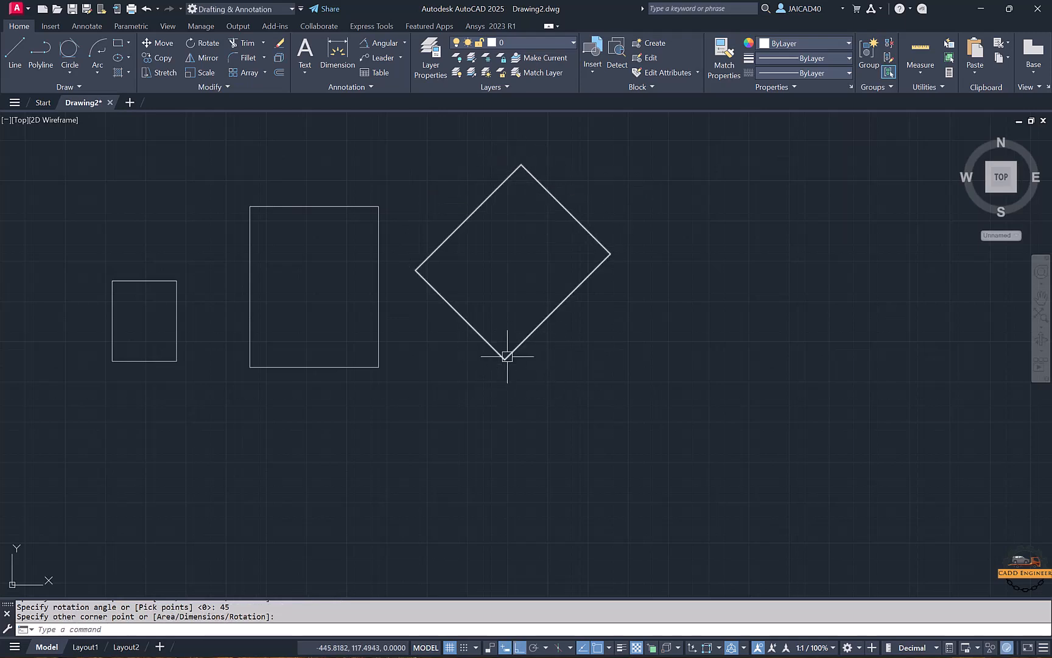
Step: Draw a horizontal reference line extending right from the rotated rectangle's lowest corner
click(16, 54)
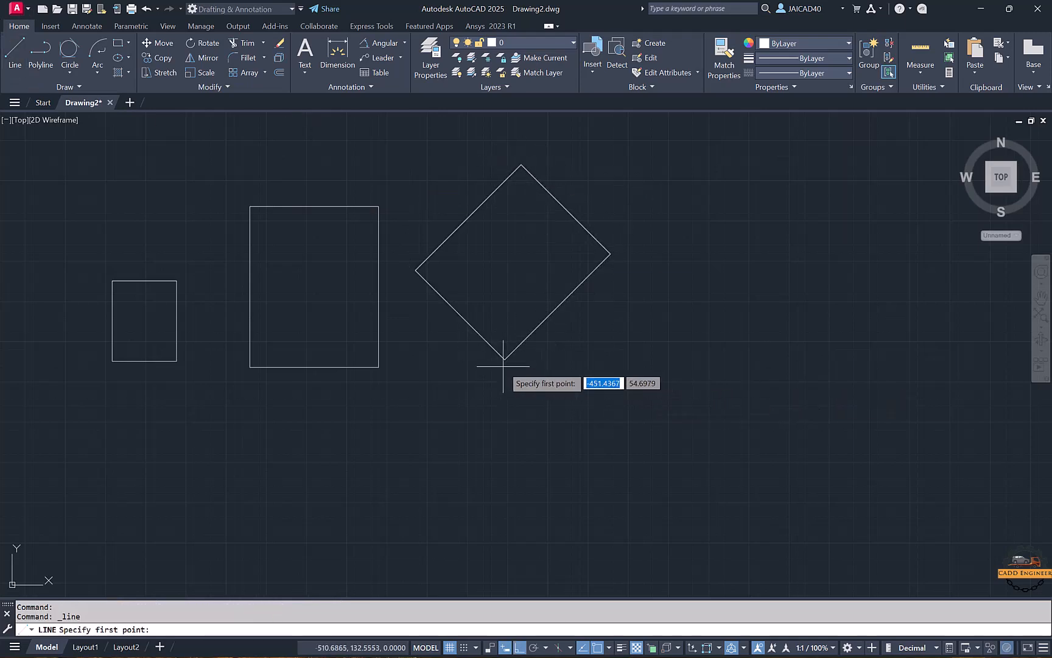
click(505, 359)
click(636, 359)
key(Escape)
key(Escape)
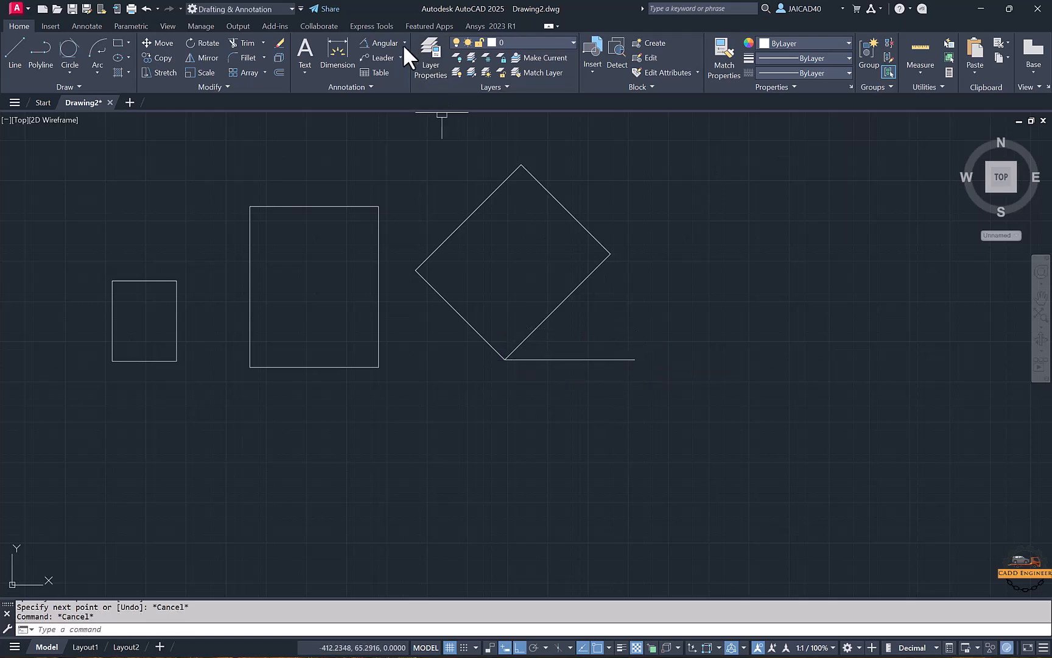
Step: Add an angular dimension between the rotated rectangle's lower-right edge and the horizontal reference line
click(385, 43)
click(531, 332)
click(552, 359)
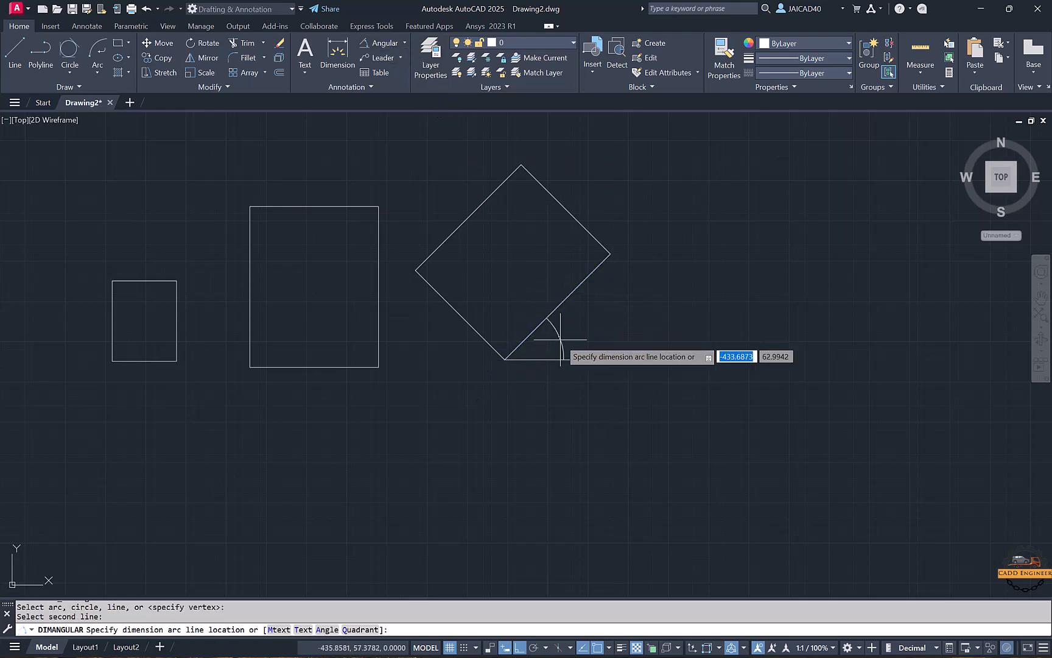
scroll(560, 340, up, 6)
click(538, 337)
scroll(612, 291, down, 4)
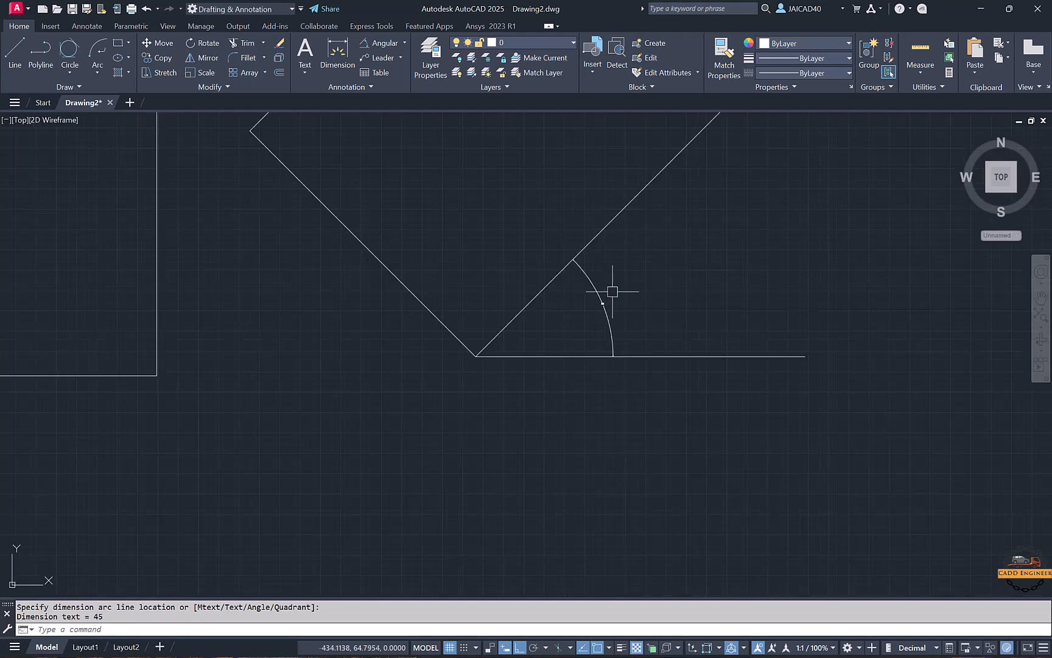
Step: Erase the angular dimension, the reference line and all three rectangles
mouse_move(613, 292)
mouse_down()
mouse_move(587, 317)
mouse_move(617, 364)
mouse_up()
key(Delete)
key(Delete)
scroll(617, 365, down, 3)
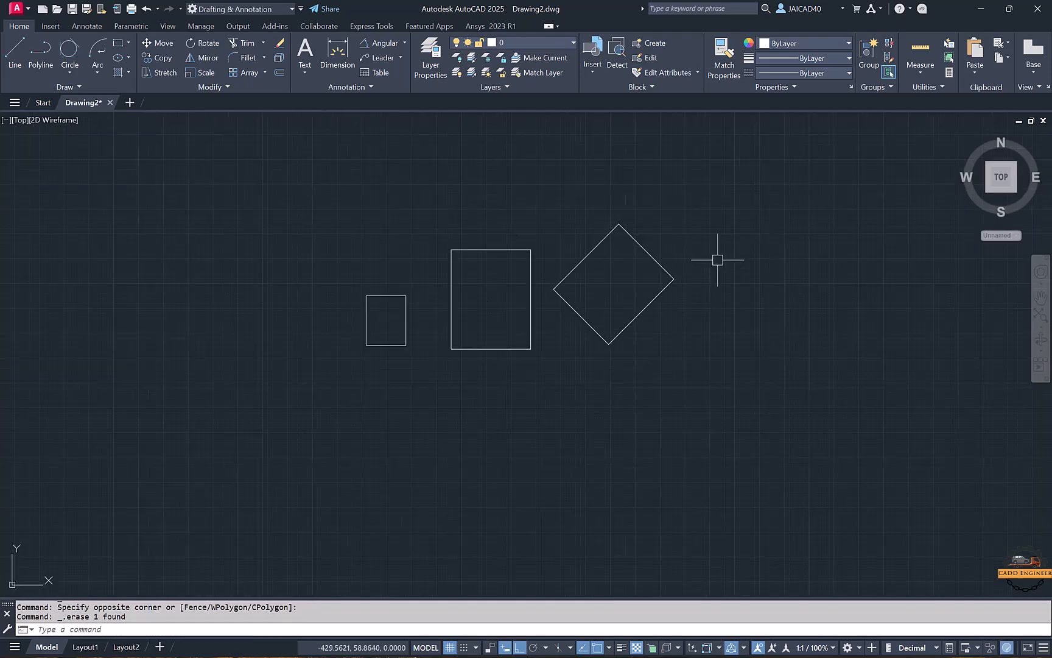
drag(718, 260, 628, 338)
key(Delete)
key(Delete)
mouse_move(557, 244)
mouse_down()
mouse_move(435, 327)
mouse_move(386, 339)
mouse_up()
key(Delete)
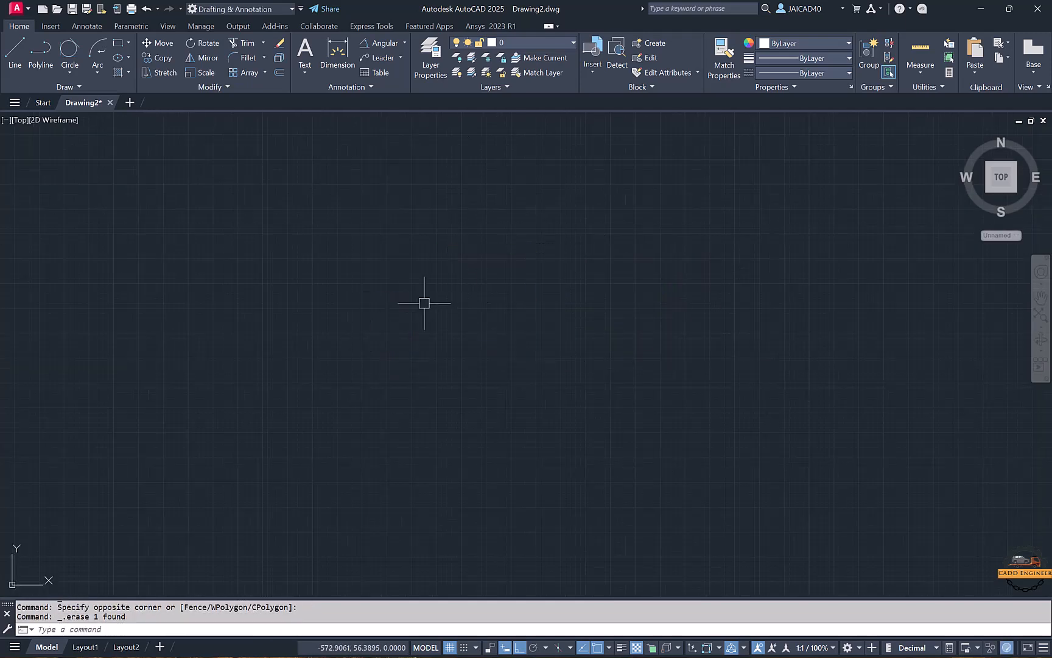
click(129, 43)
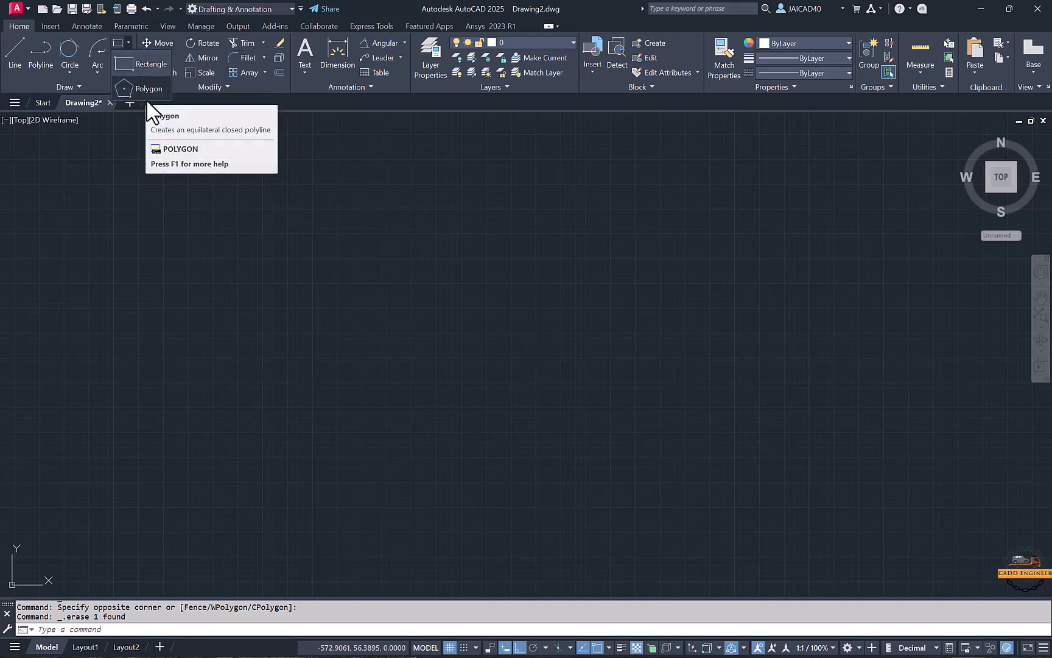
key(Escape)
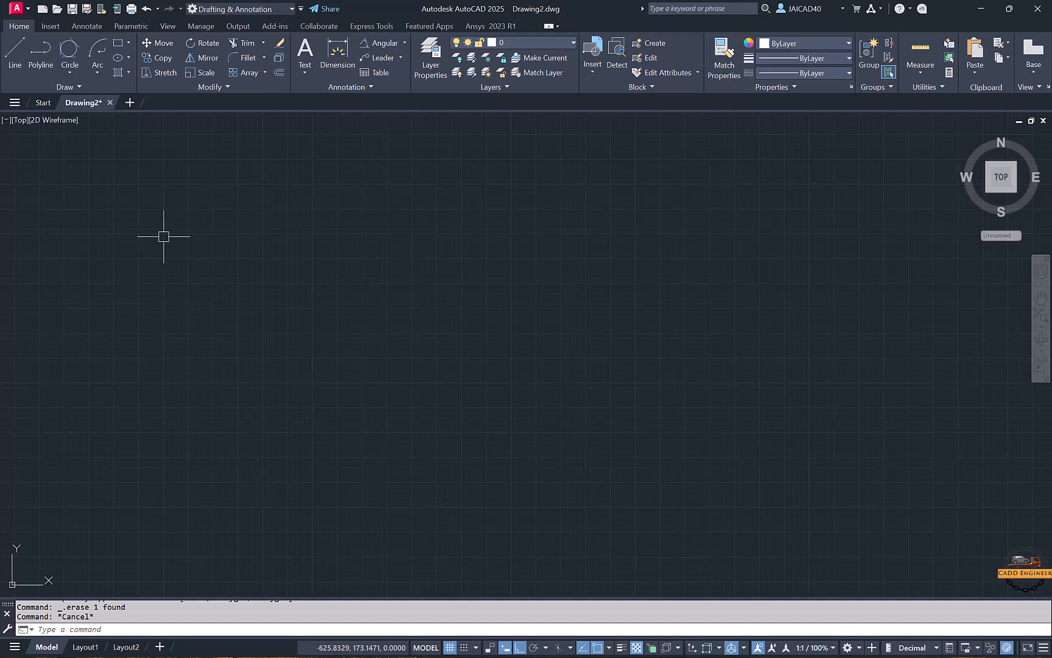
Step: Draw a circle with a radius of 5 in the left part of the empty drawing area
text(c)
key(Return)
click(175, 270)
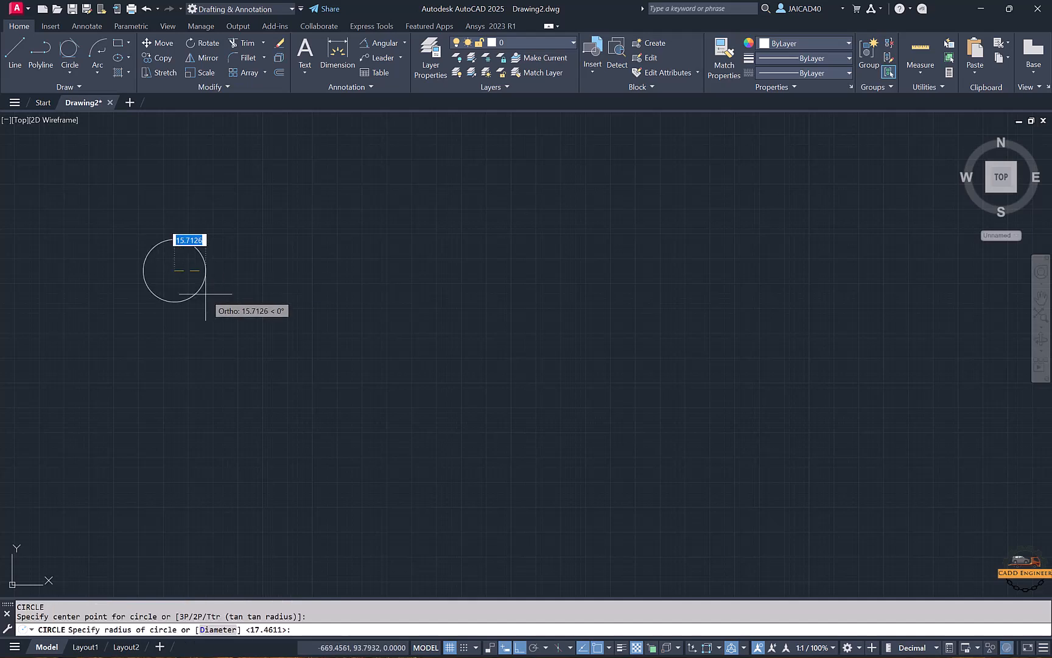
text(5)
key(Return)
Step: Copy the circle three times in a horizontal row to its right, using its center as the base point
scroll(169, 251, up, 4)
click(244, 294)
click(191, 304)
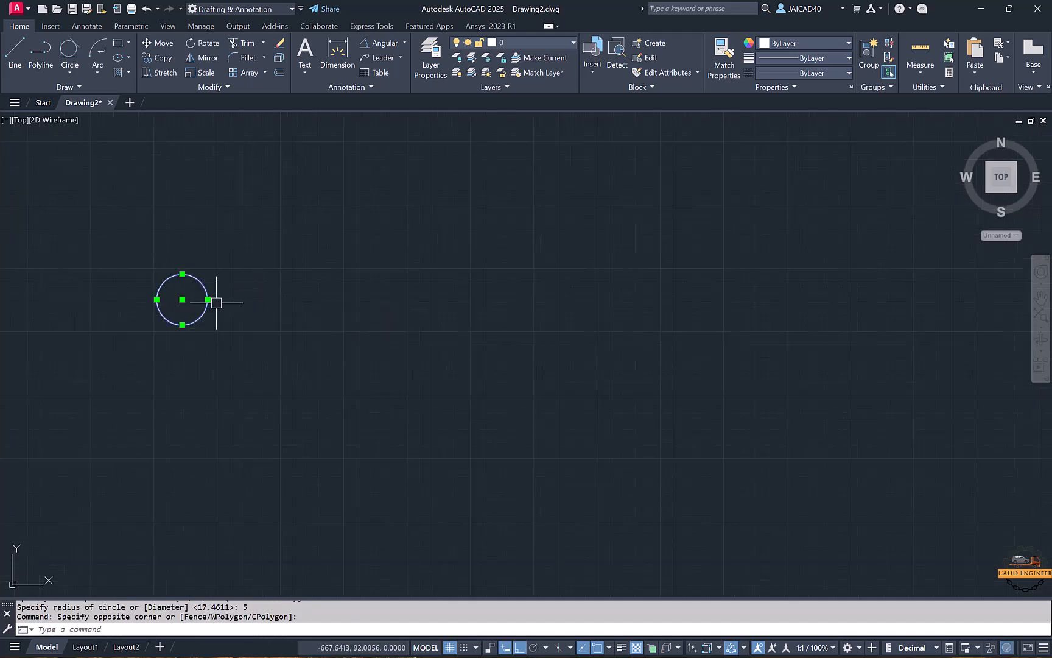
text(co)
key(Return)
click(182, 299)
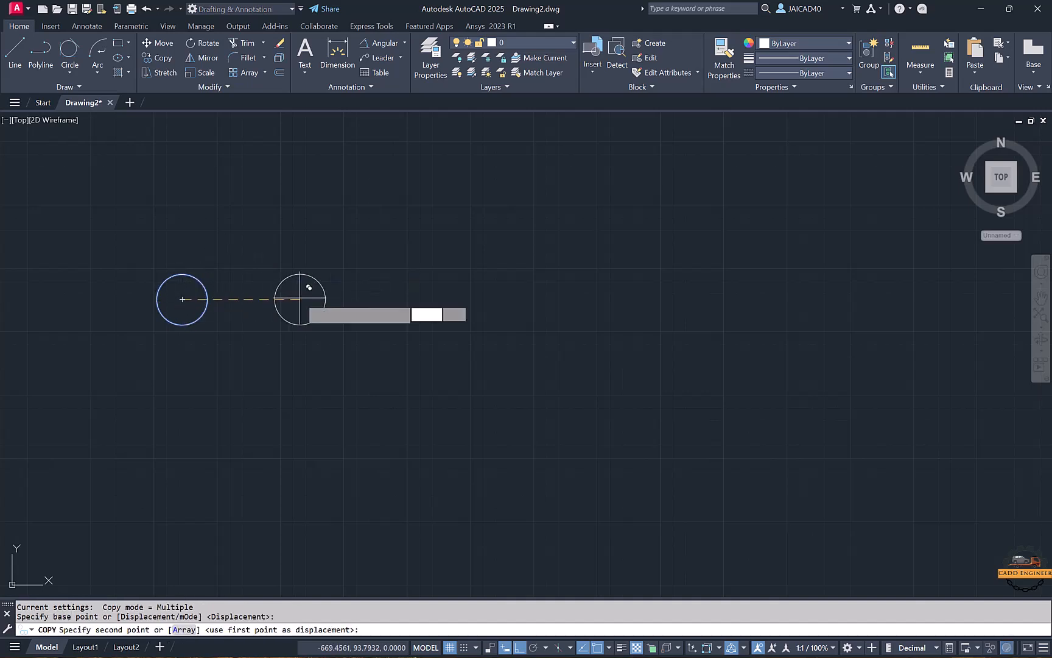
click(299, 299)
click(454, 299)
click(603, 299)
key(Escape)
Step: Draw a 3-sided polygon centered on the first circle, using Inscribed in circle with a radius of 5
middle_drag(268, 241, 320, 230)
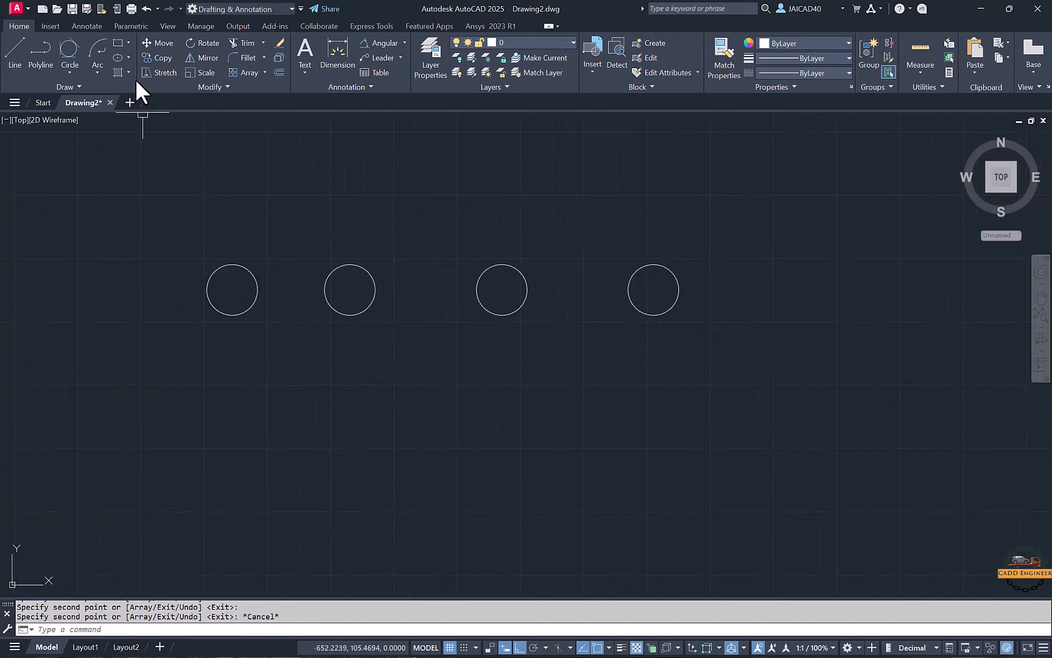
click(129, 58)
click(129, 42)
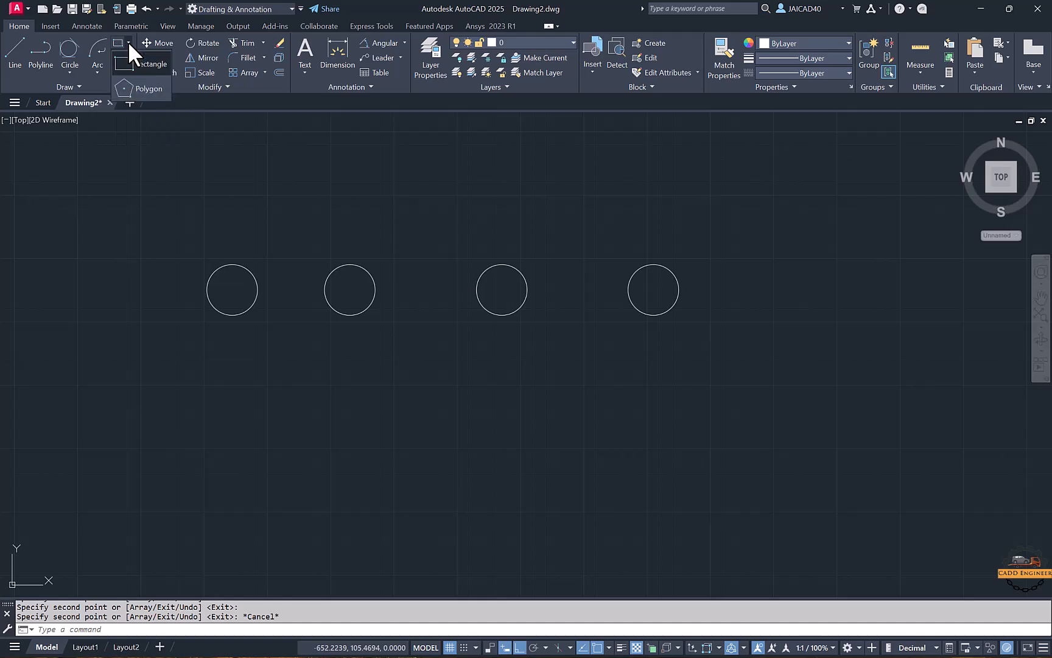
click(138, 89)
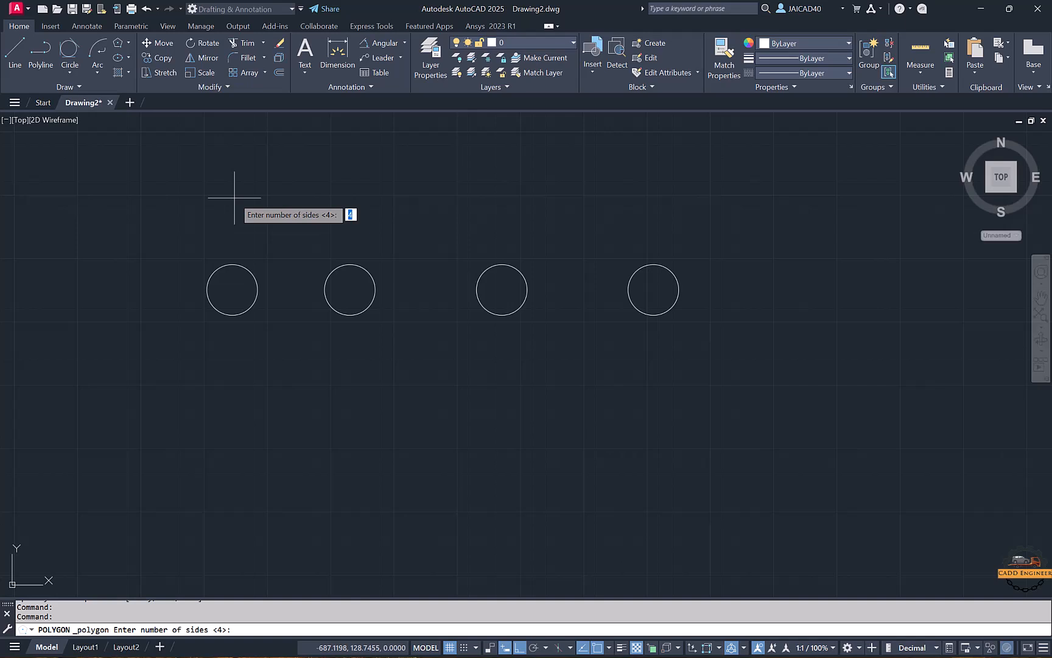
key(Return)
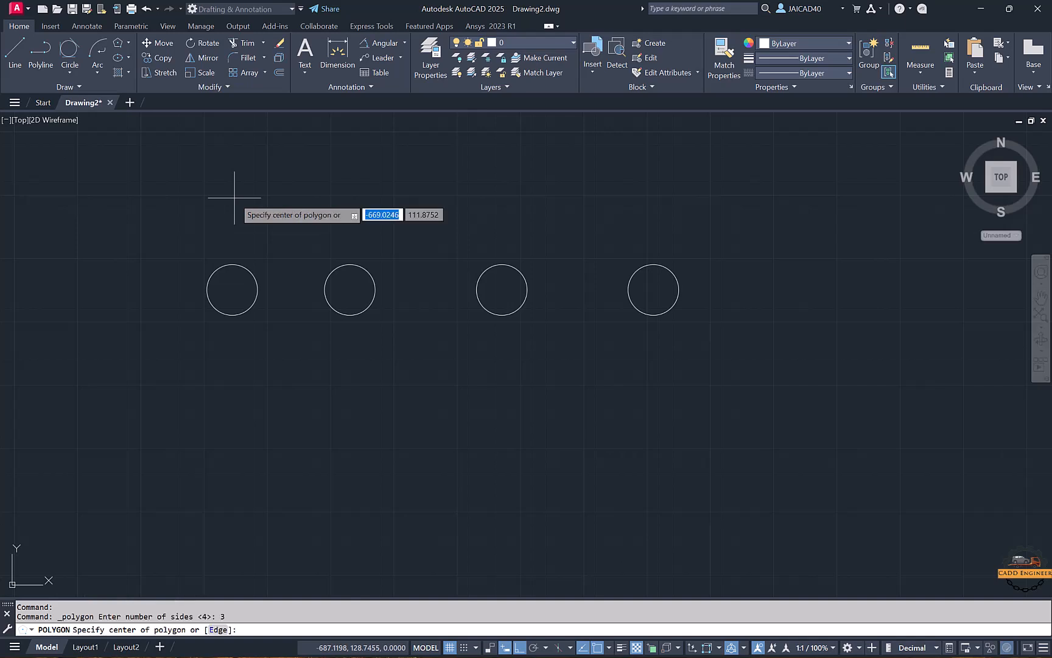
click(232, 289)
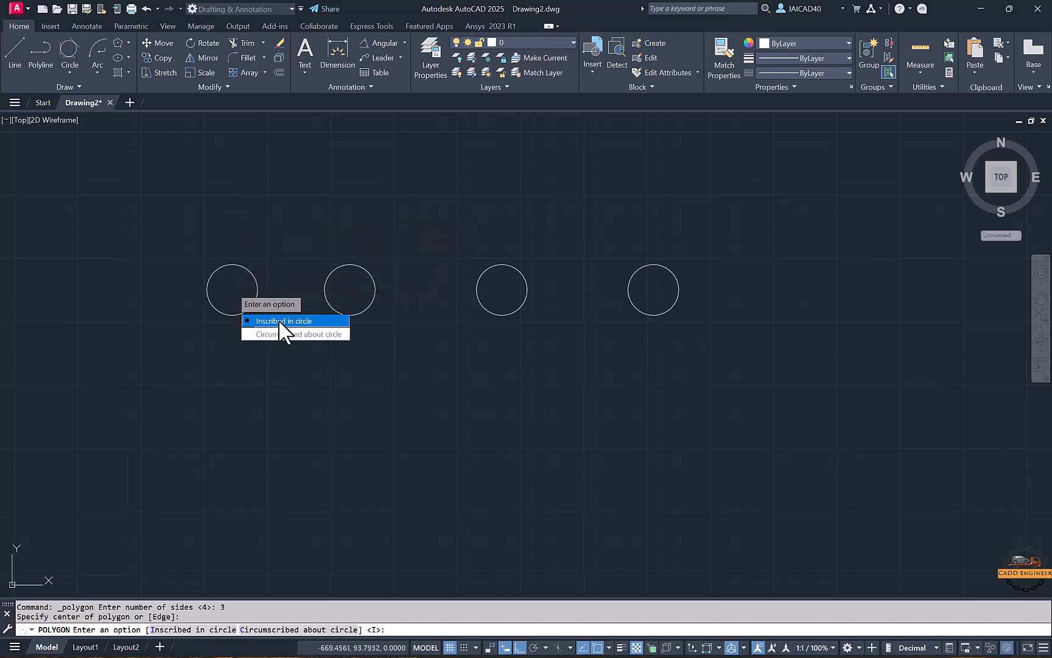
click(295, 320)
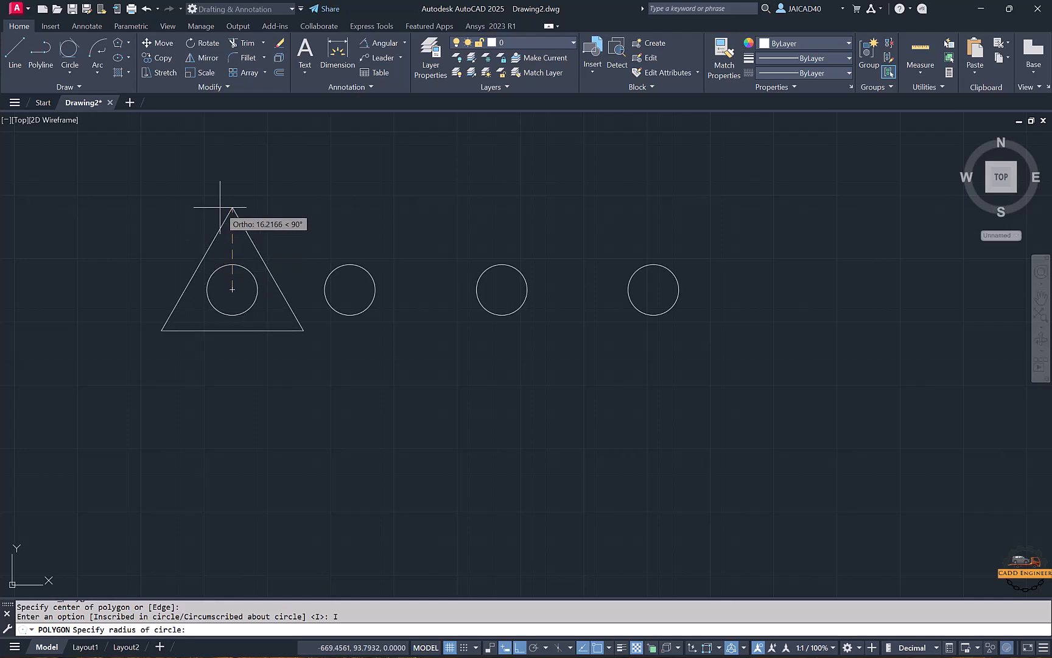
text(5)
key(Return)
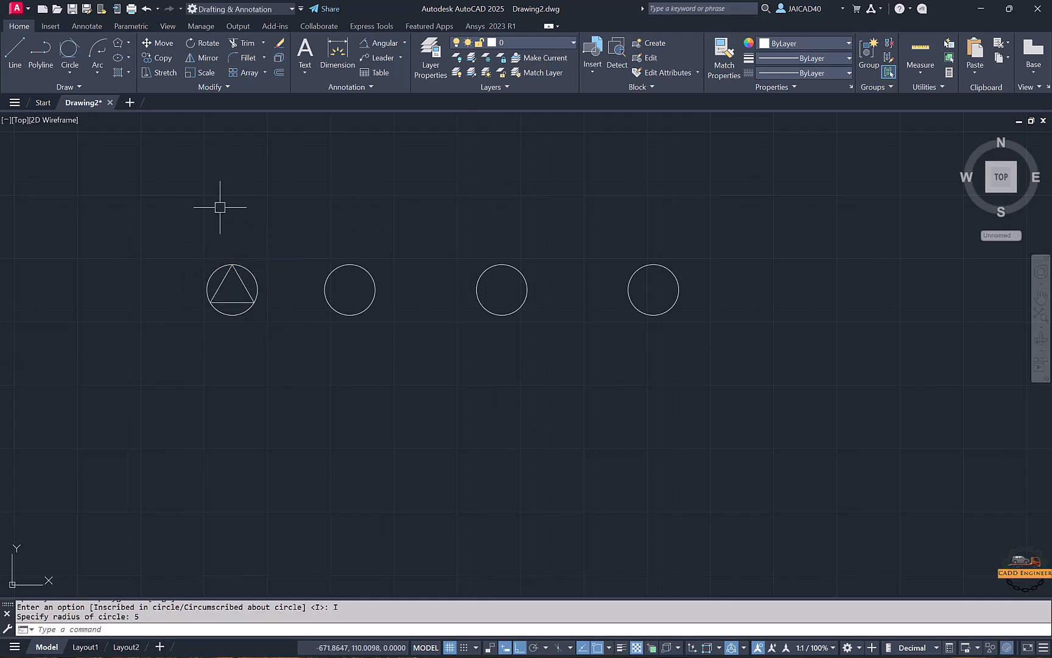
Step: Draw a 3-sided polygon centered on the second circle, using Circumscribed about circle with a radius of 5
scroll(218, 202, up, 2)
click(118, 43)
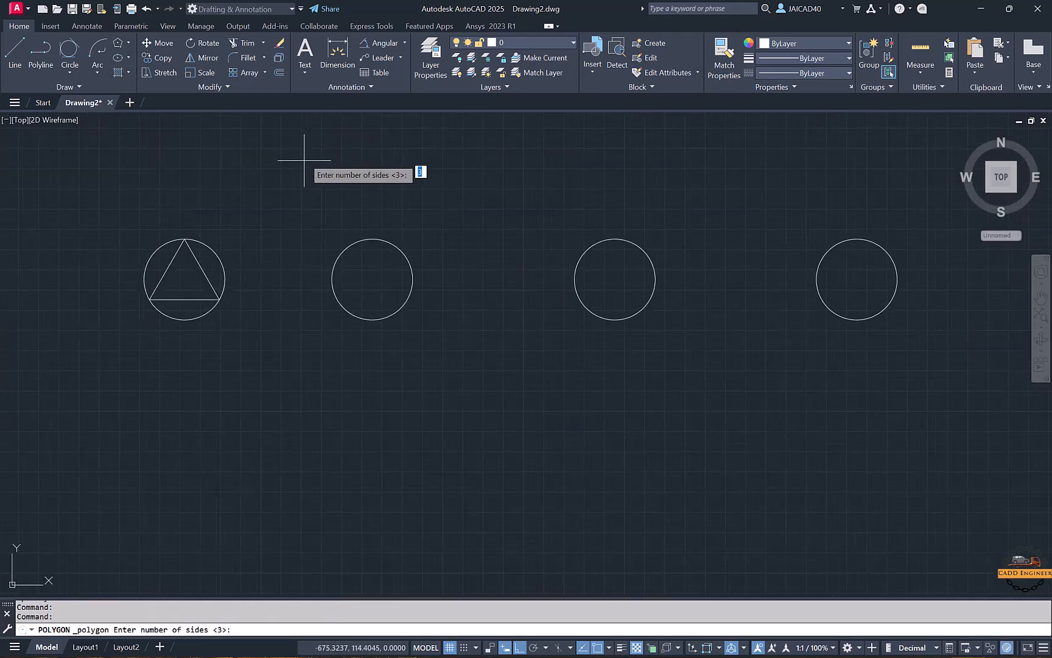
key(Return)
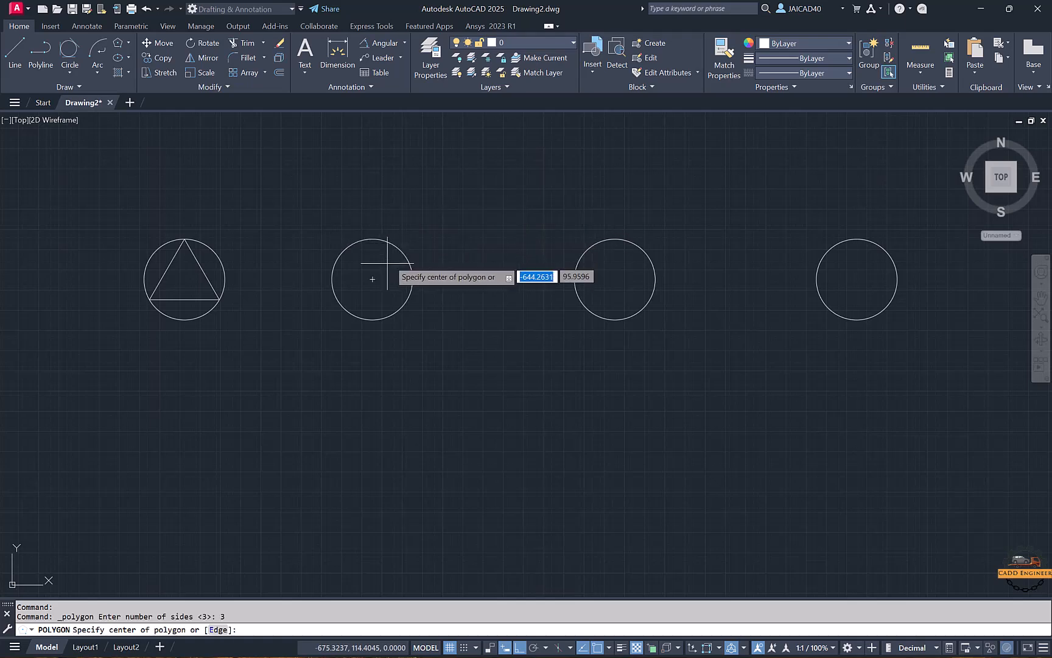
click(372, 279)
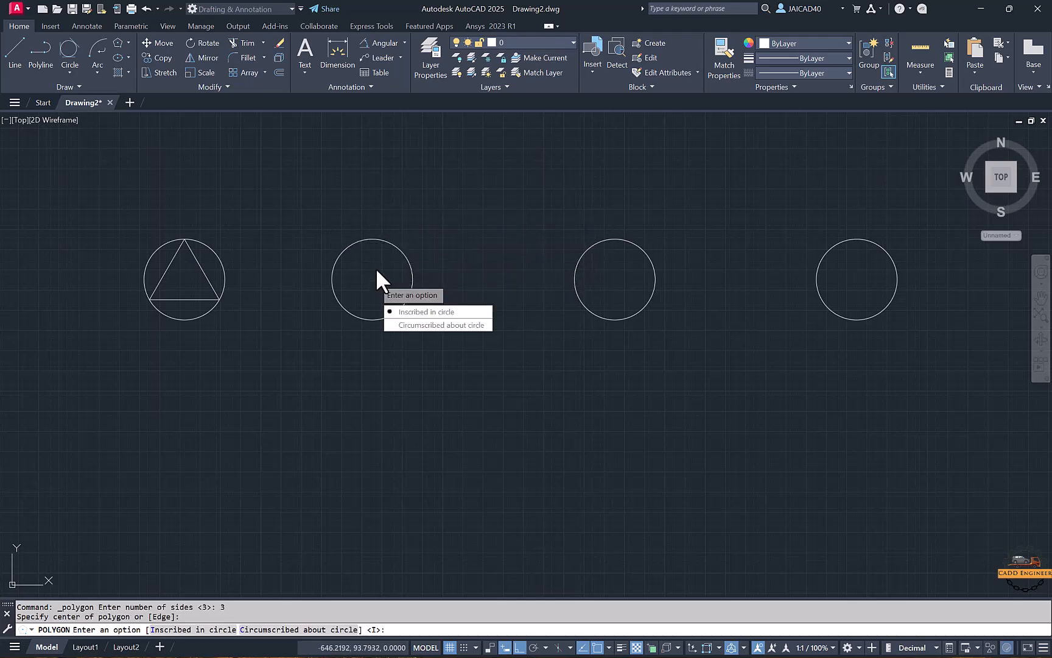
click(440, 326)
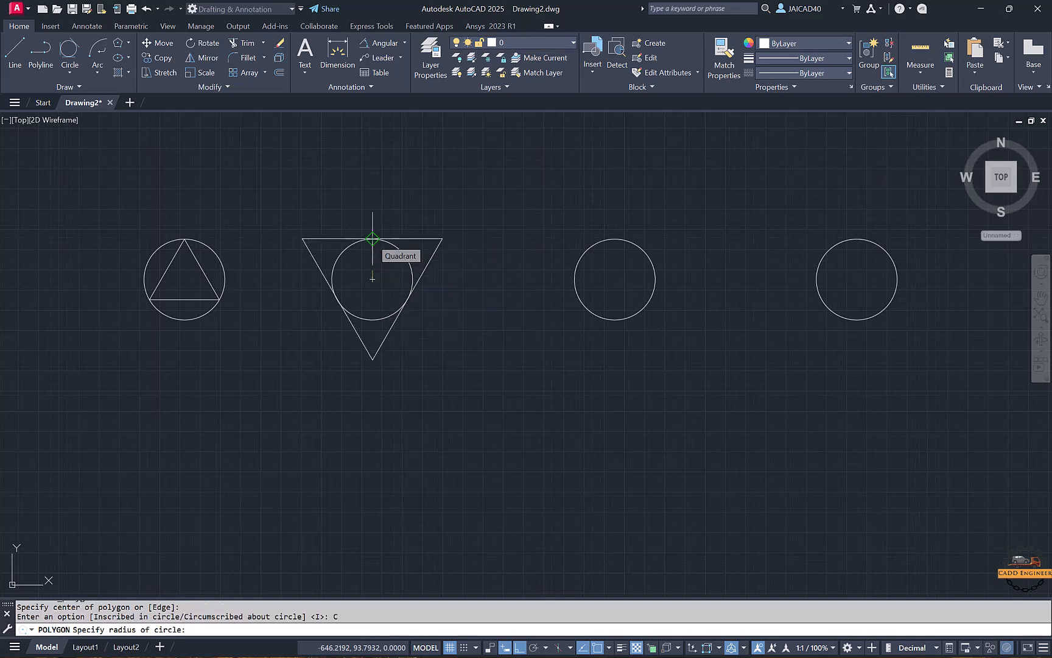
text(5)
key(Return)
Step: Draw a 6-sided polygon centered on the third circle, using Inscribed in circle with a radius of 5
scroll(487, 229, down, 2)
middle_drag(487, 229, 226, 238)
scroll(348, 229, up, 2)
middle_drag(333, 202, 285, 207)
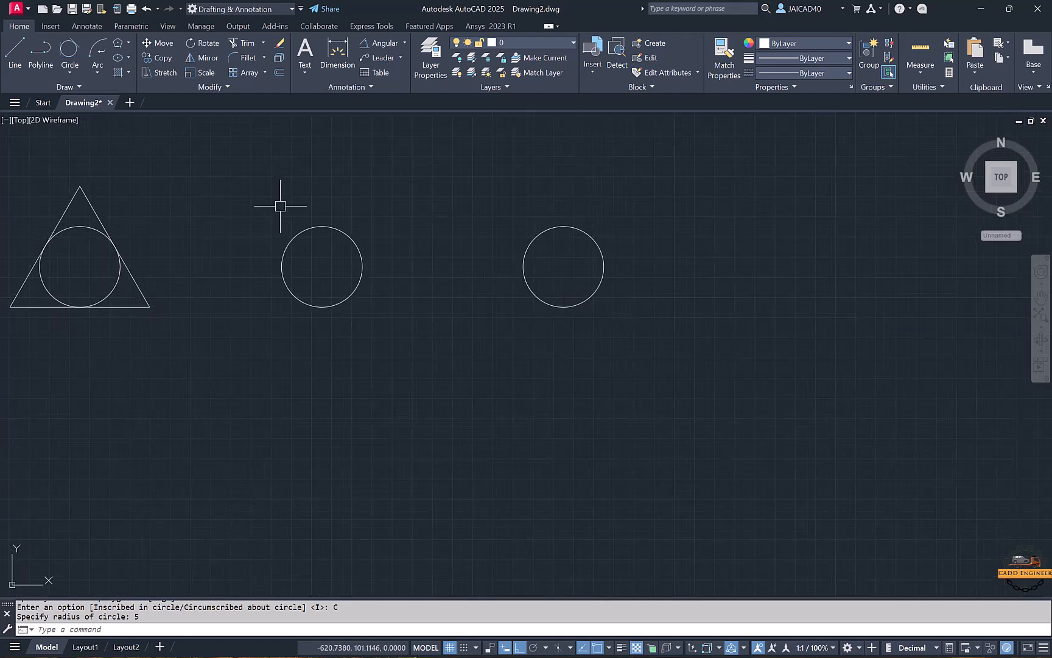
click(119, 42)
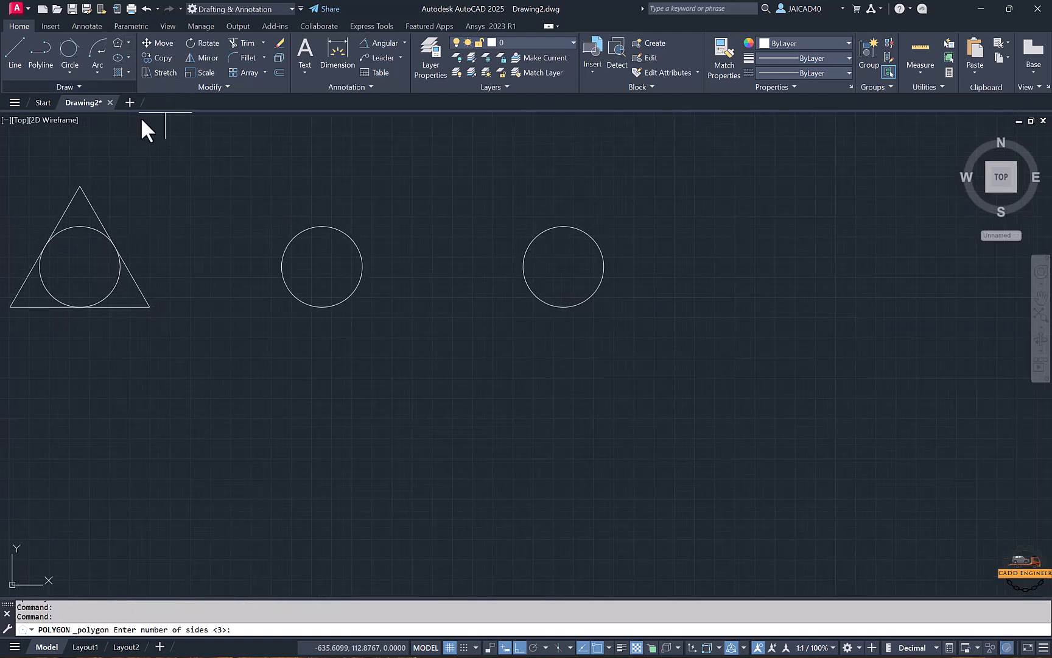
key(Return)
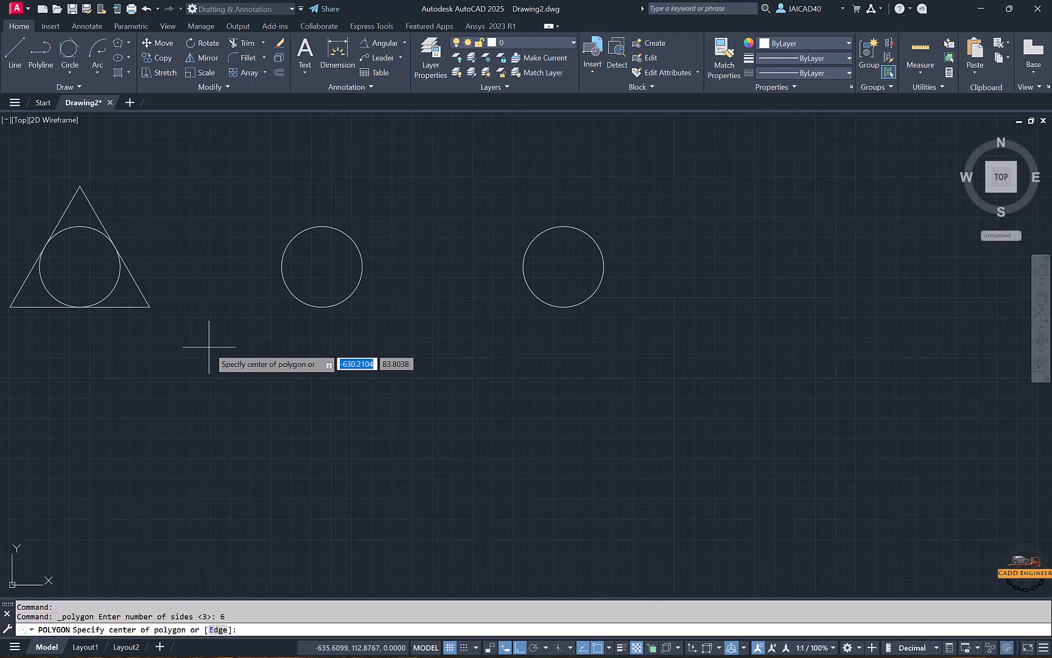
click(322, 267)
click(367, 302)
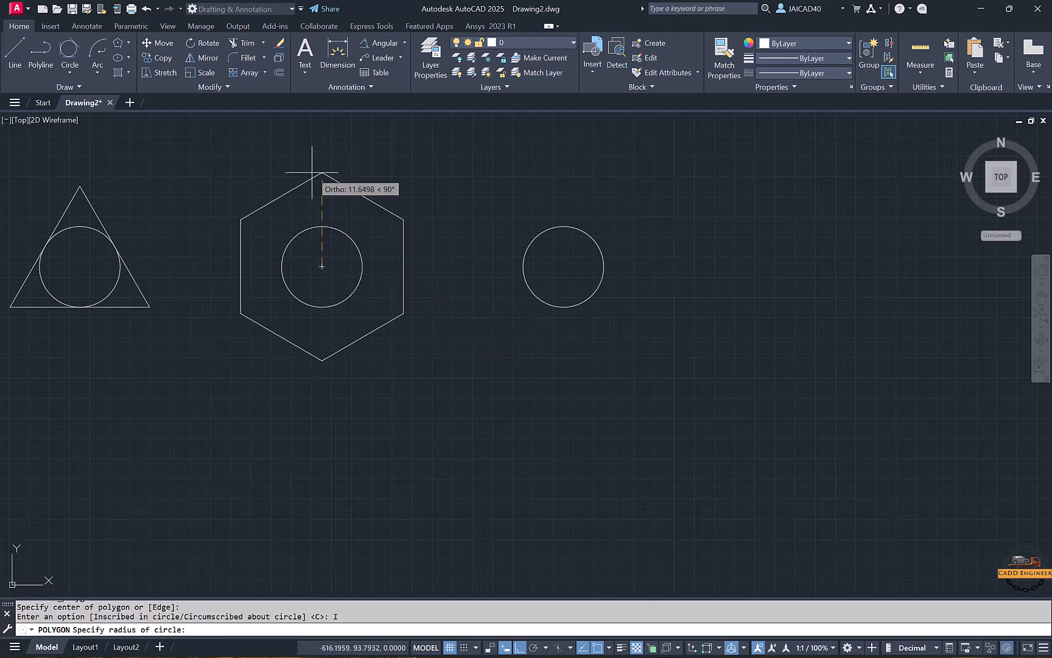
text(5)
key(Return)
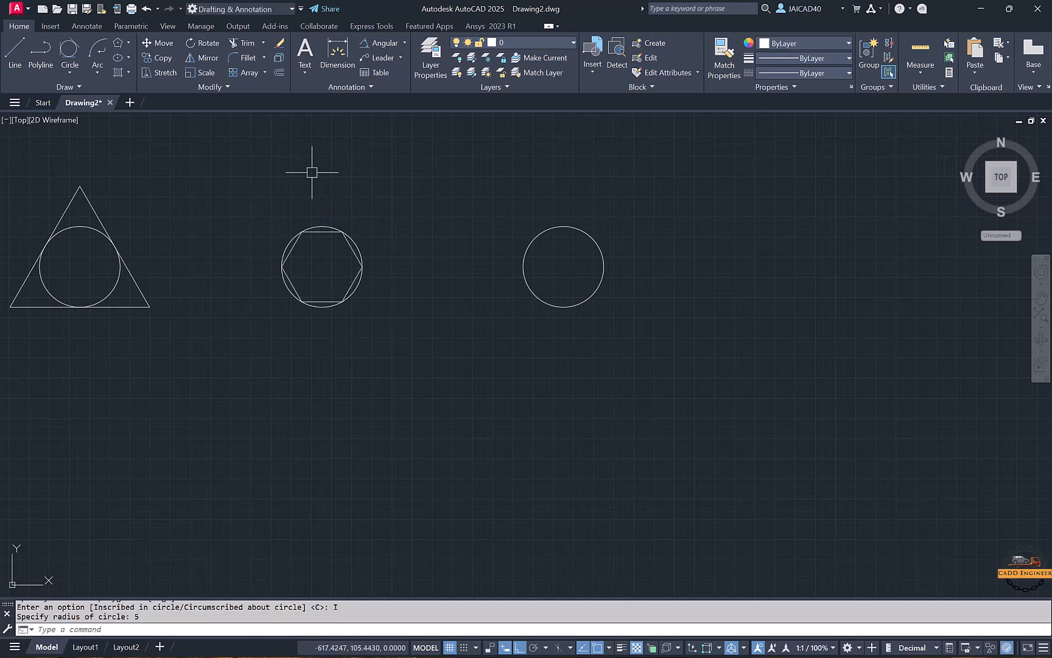
Step: Draw a 6-sided polygon centered on the fourth circle, using Circumscribed about circle with a radius of 5
click(118, 44)
middle_drag(414, 238, 287, 235)
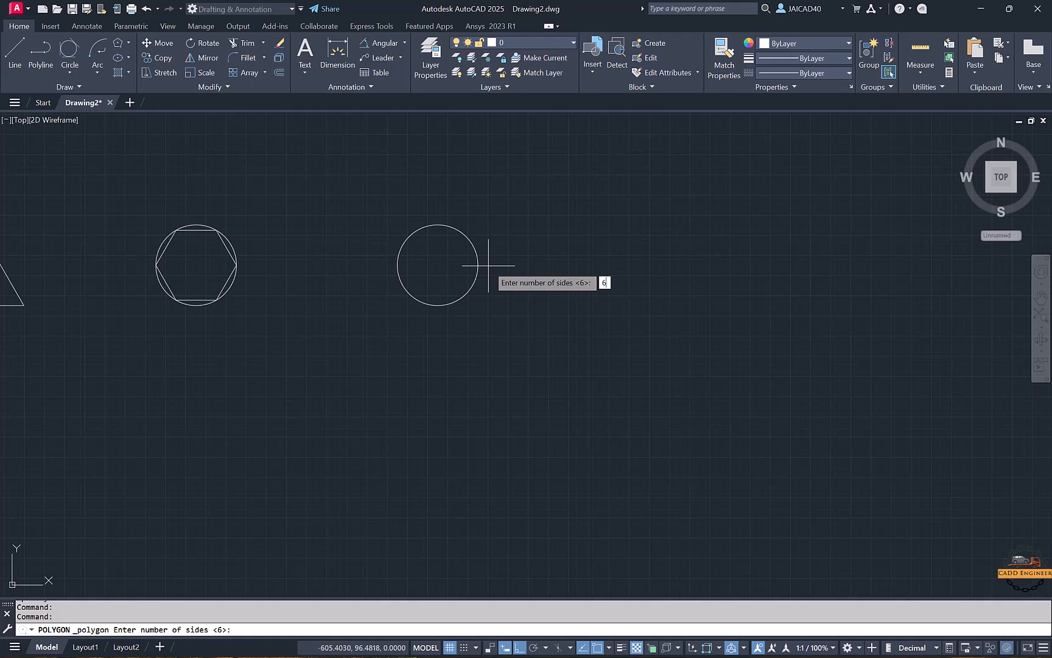
key(Return)
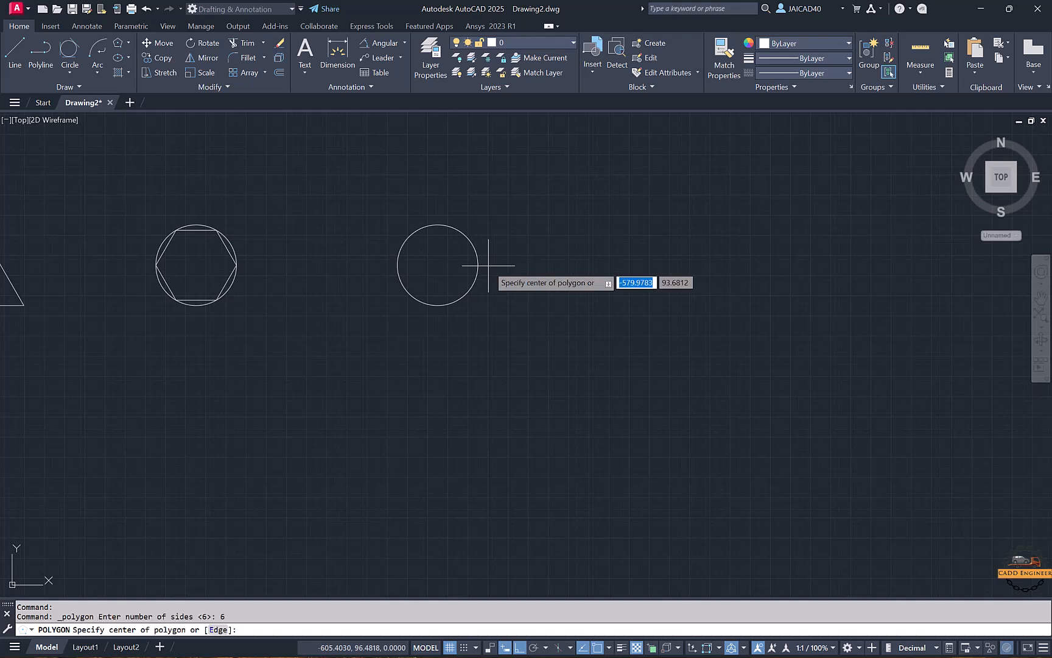
click(437, 265)
click(481, 314)
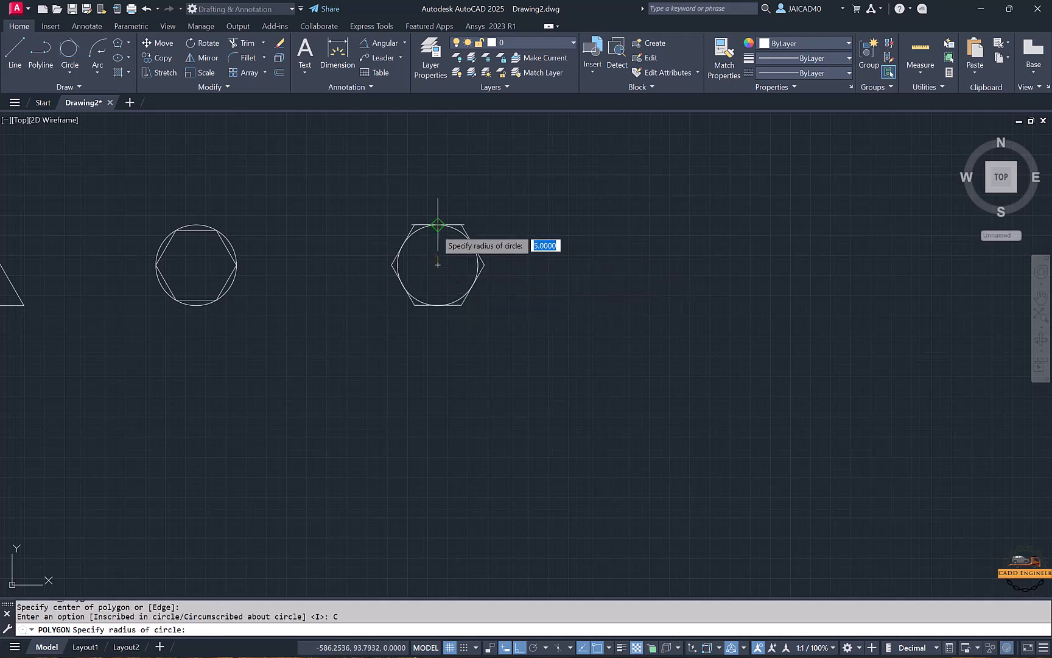
text(5)
key(Return)
scroll(432, 253, down, 2)
mouse_move(287, 325)
middle_down()
mouse_move(454, 302)
mouse_move(471, 309)
middle_up()
scroll(341, 292, up, 2)
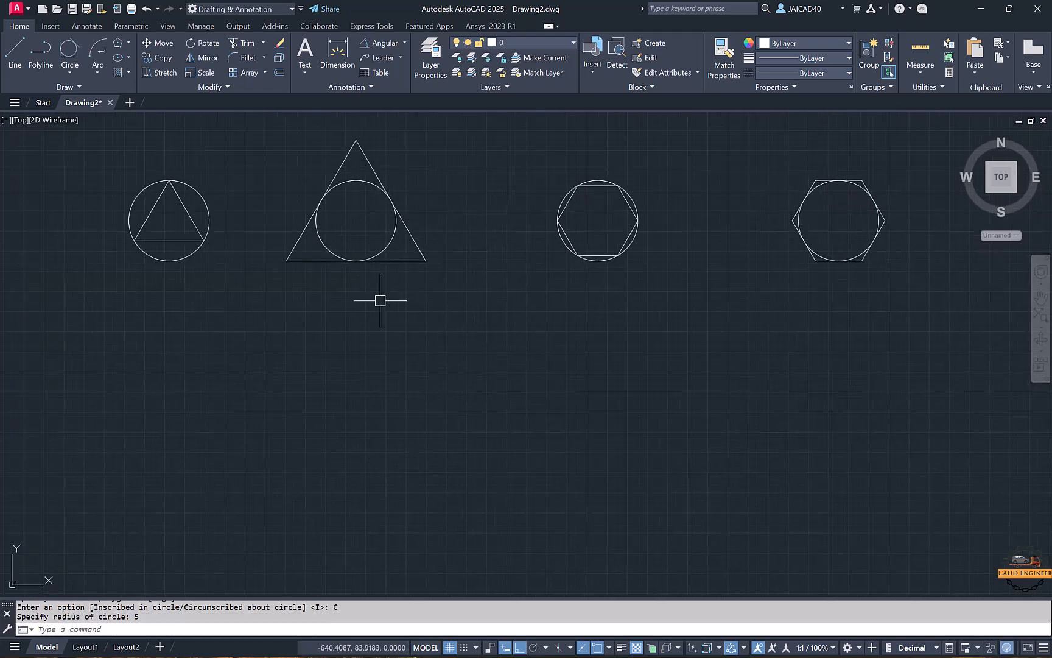
Step: Draw a five-sided polygon by its edge below the existing shapes, with a horizontal bottom edge 10 units long
click(117, 43)
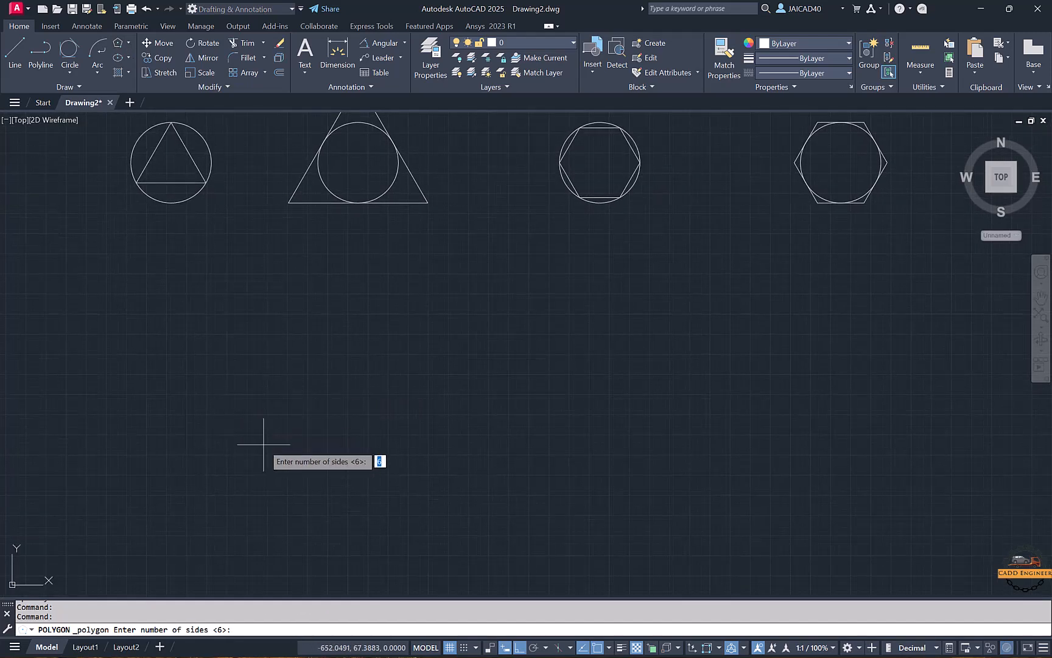
text(5)
key(Return)
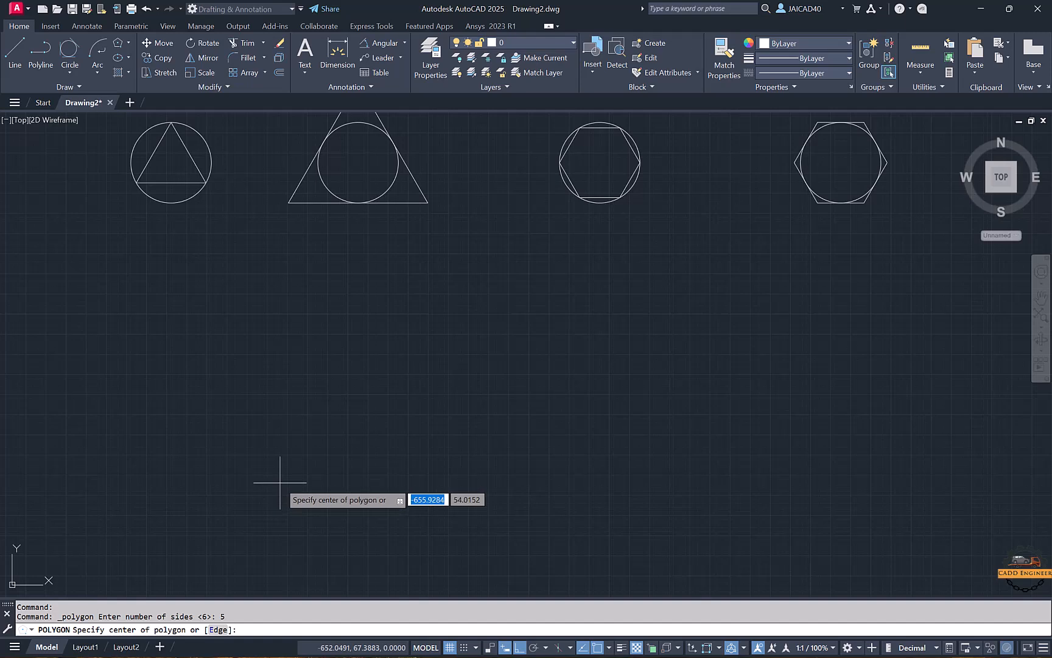
click(217, 631)
click(221, 460)
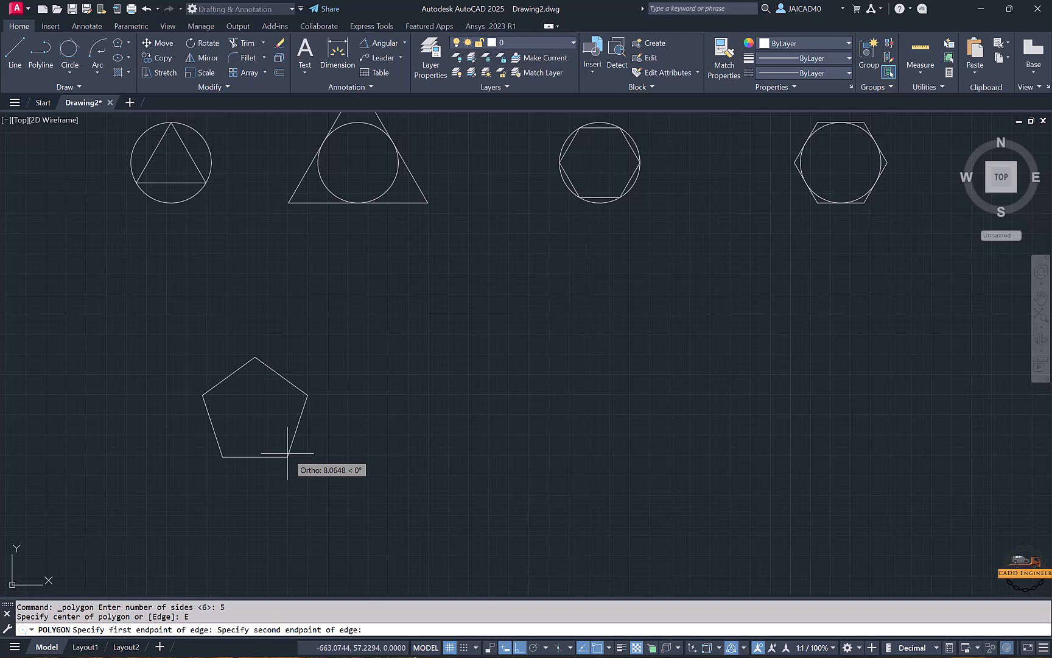
text(10)
key(Return)
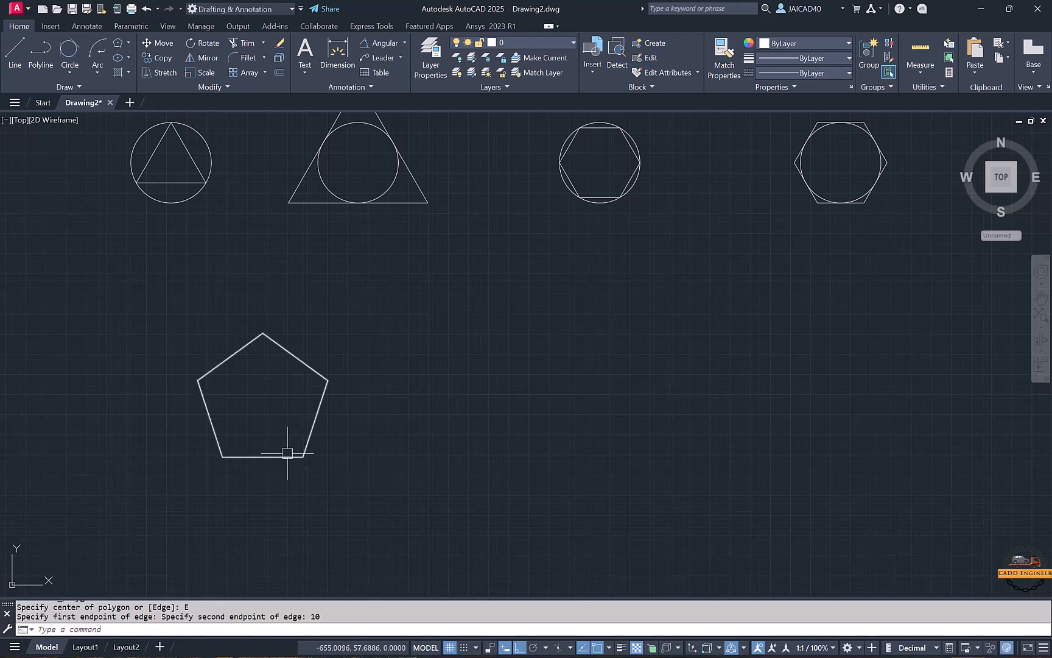
Step: Add a linear dimension just below the pentagon's bottom edge
middle_drag(356, 364, 389, 288)
click(404, 42)
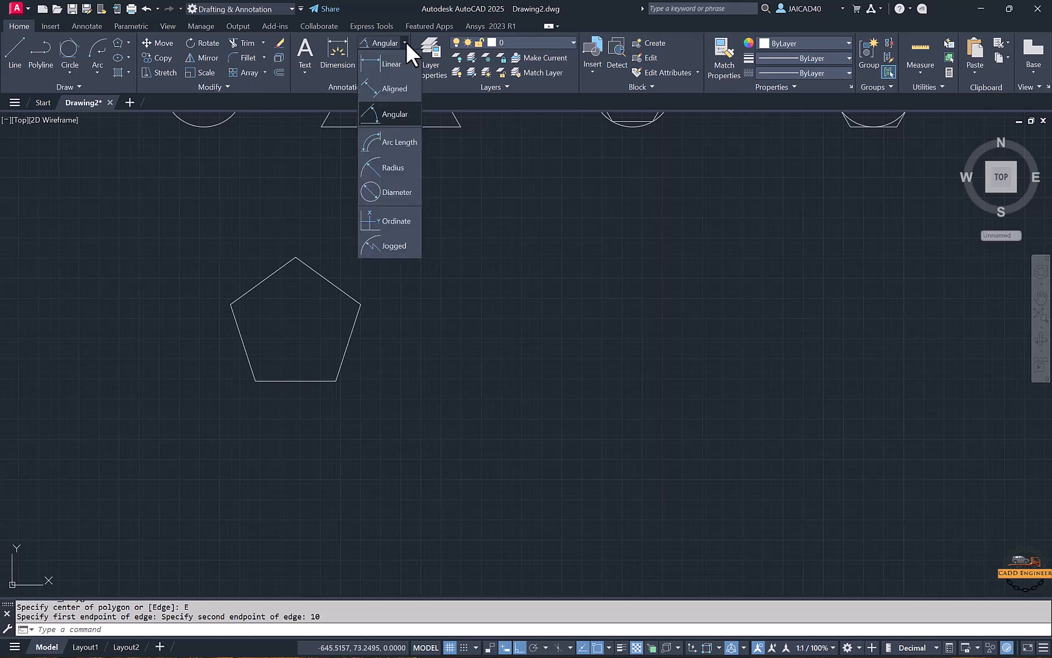
click(384, 66)
click(255, 380)
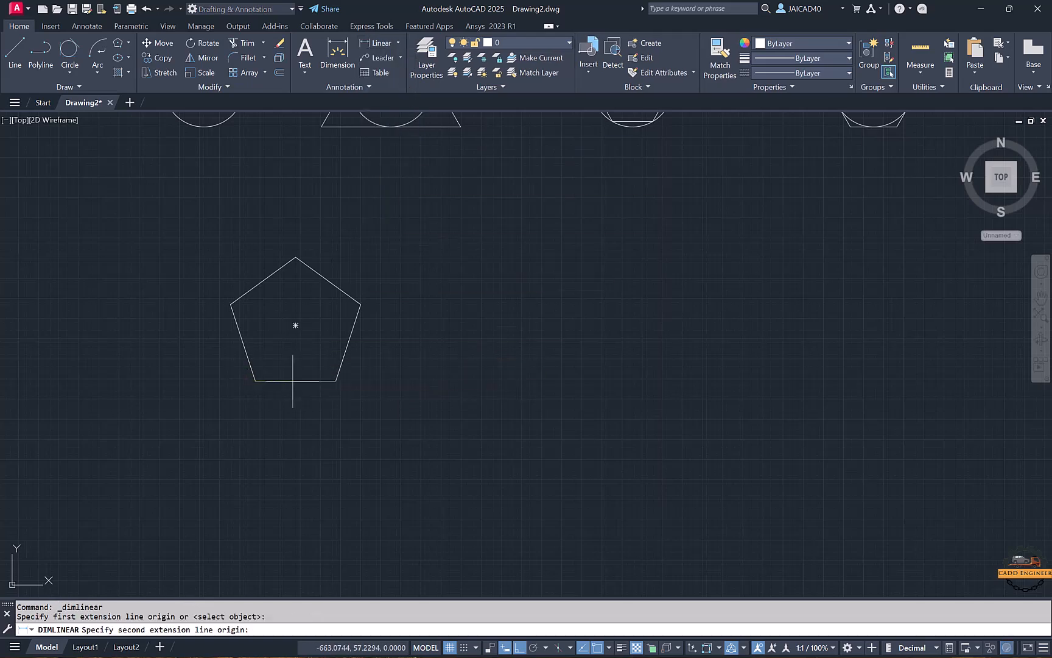
click(336, 381)
scroll(308, 394, up, 2)
click(301, 393)
scroll(295, 378, up, 1)
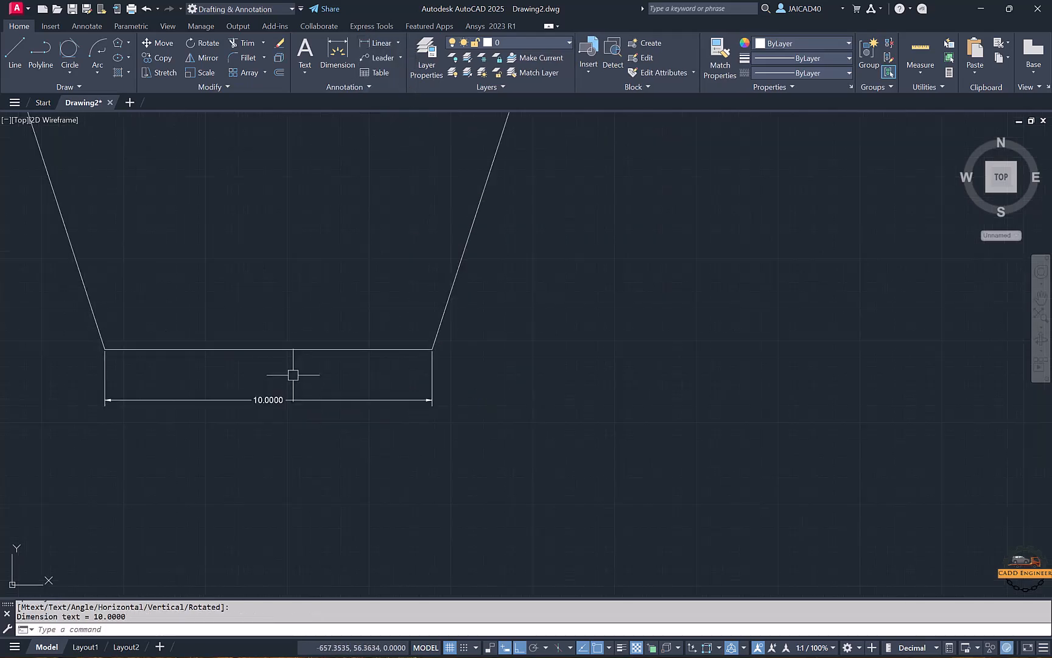
Step: Add an aligned dimension outside the pentagon's upper-right edge, from the apex to the right vertex
middle_drag(319, 299, 342, 405)
scroll(345, 398, down, 1)
middle_drag(350, 360, 350, 378)
click(378, 43)
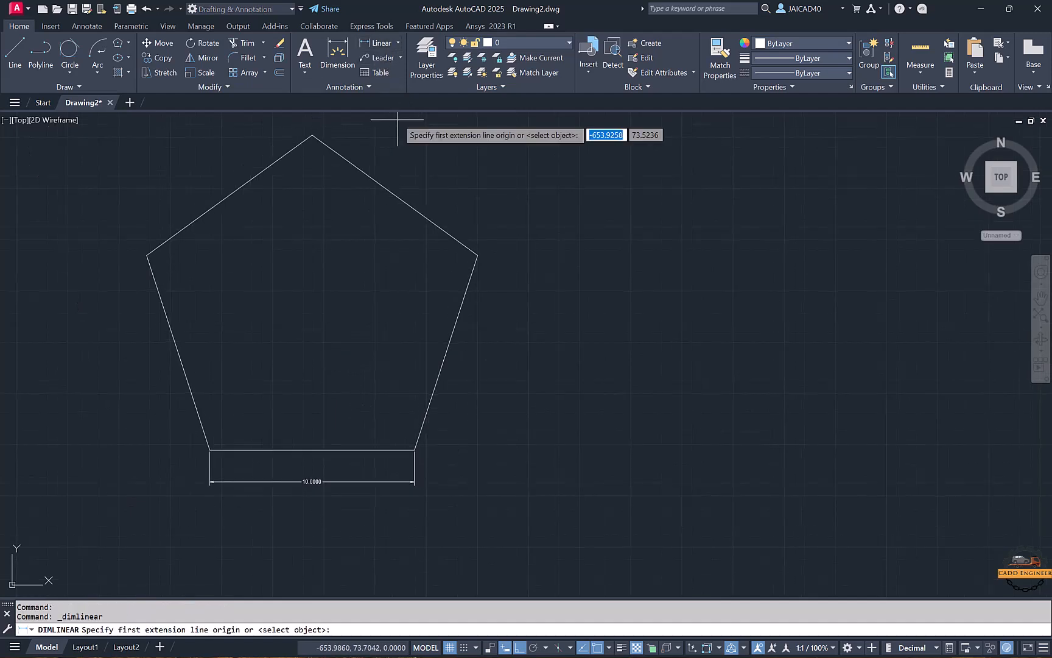
click(398, 42)
click(395, 88)
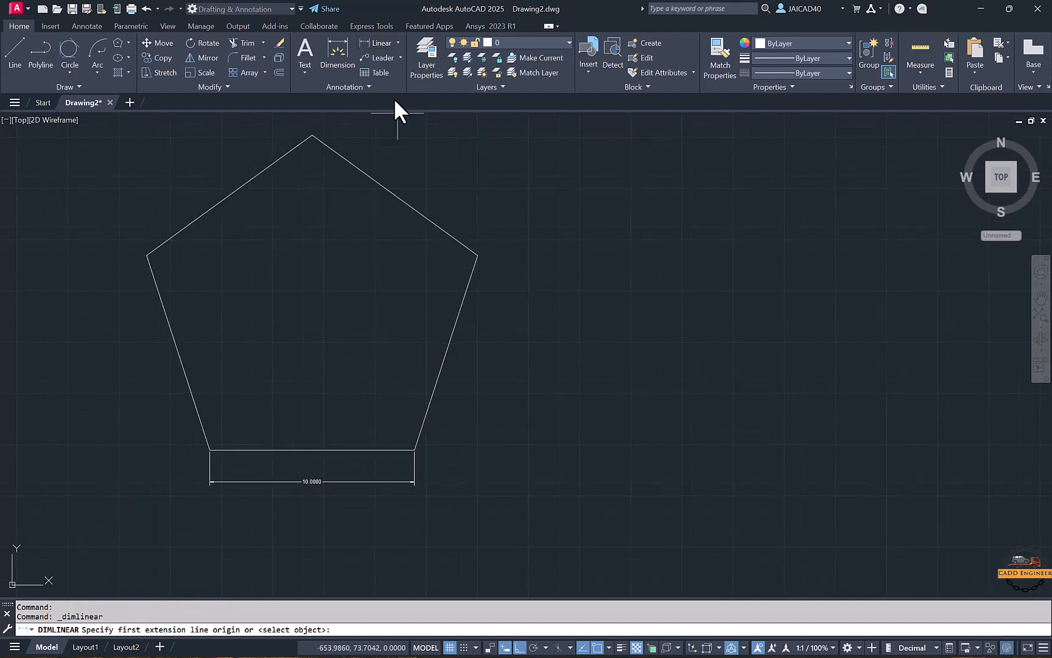
click(311, 135)
click(477, 254)
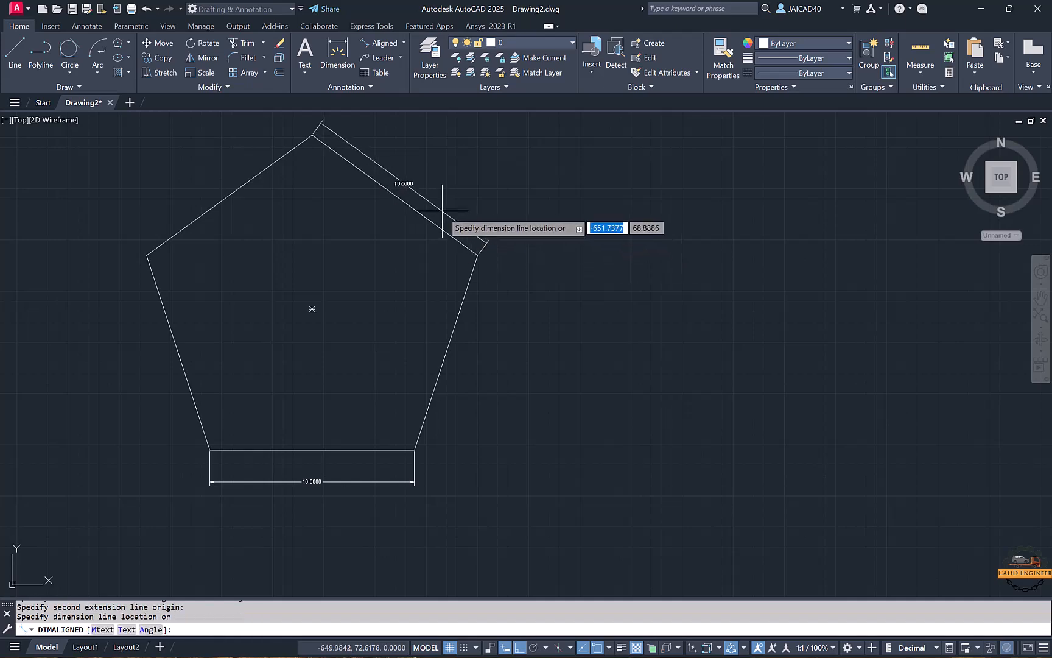
click(453, 214)
scroll(444, 197, up, 1)
scroll(444, 201, down, 1)
middle_drag(444, 197, 453, 229)
scroll(436, 229, up, 1)
scroll(433, 225, down, 2)
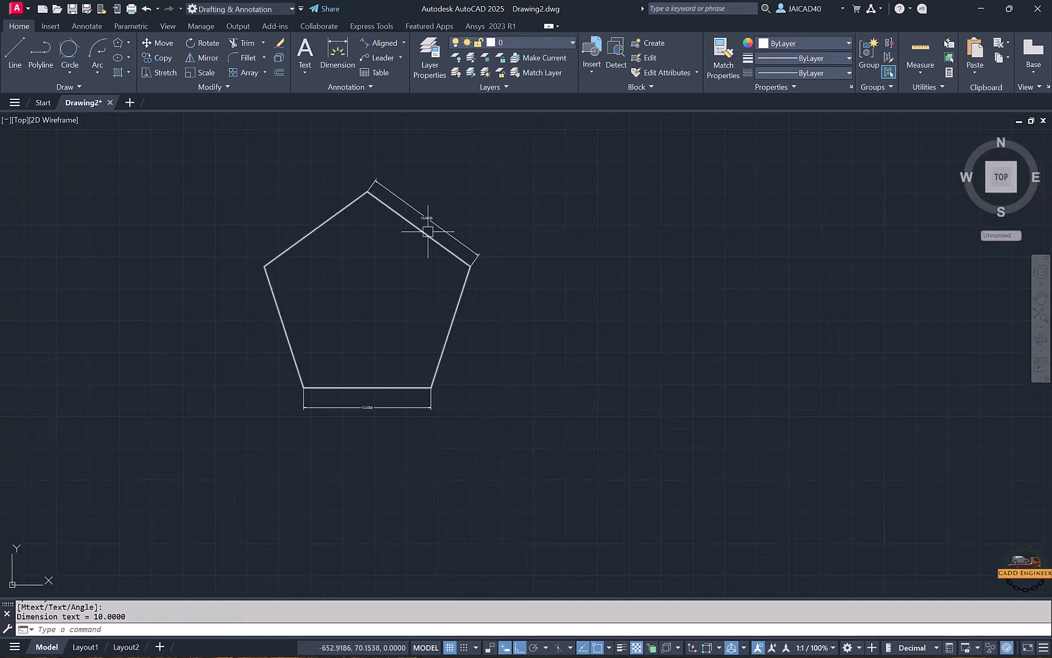
scroll(372, 215, up, 1)
middle_drag(399, 261, 371, 314)
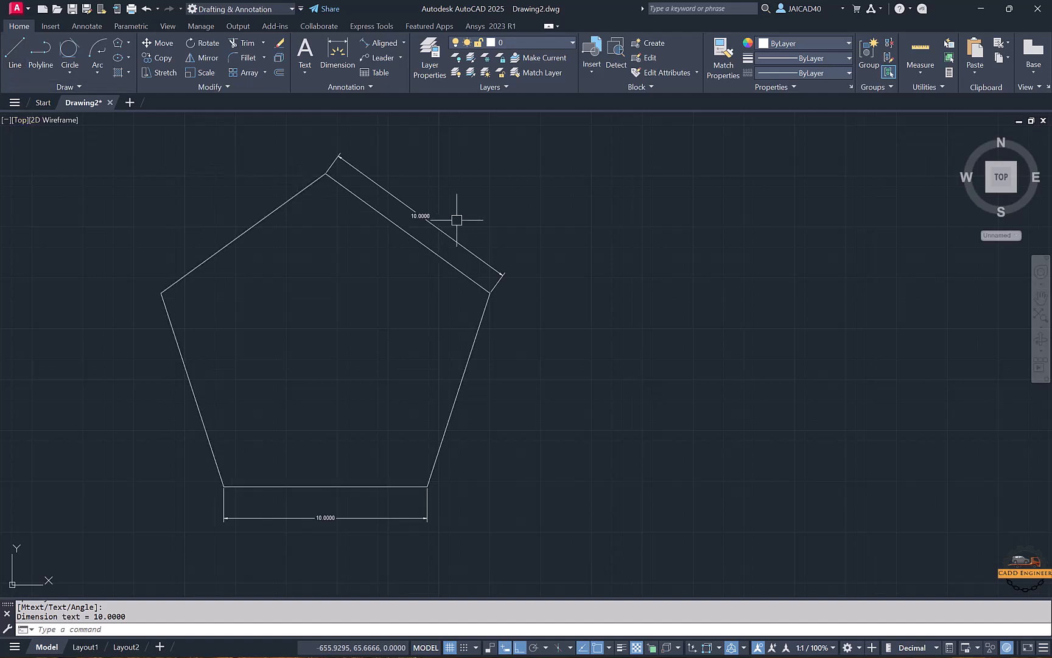
Step: Delete the pentagon together with its two dimensions
click(524, 158)
click(160, 520)
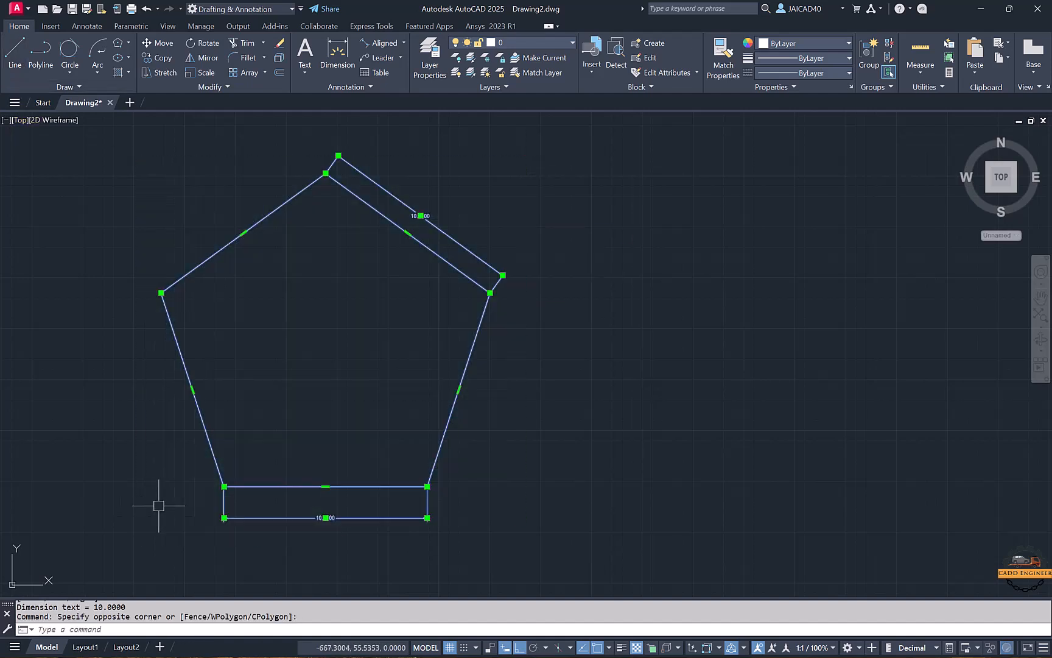
key(Delete)
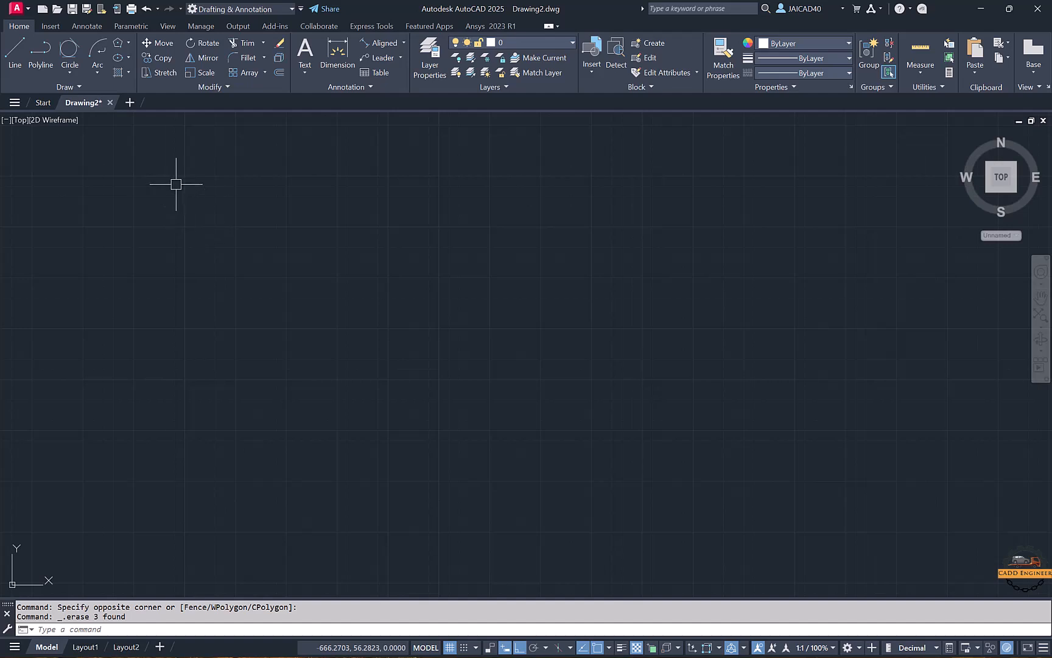
Step: Draw a vertical line 50 units long downward in the empty area below the circle and polygon shapes
click(128, 58)
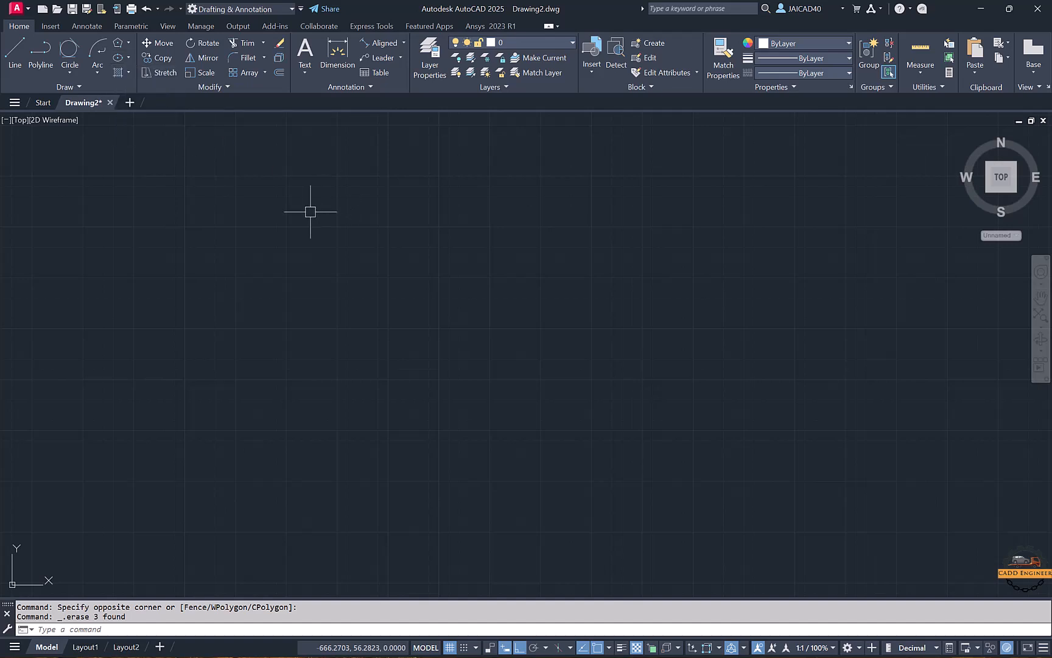
click(15, 61)
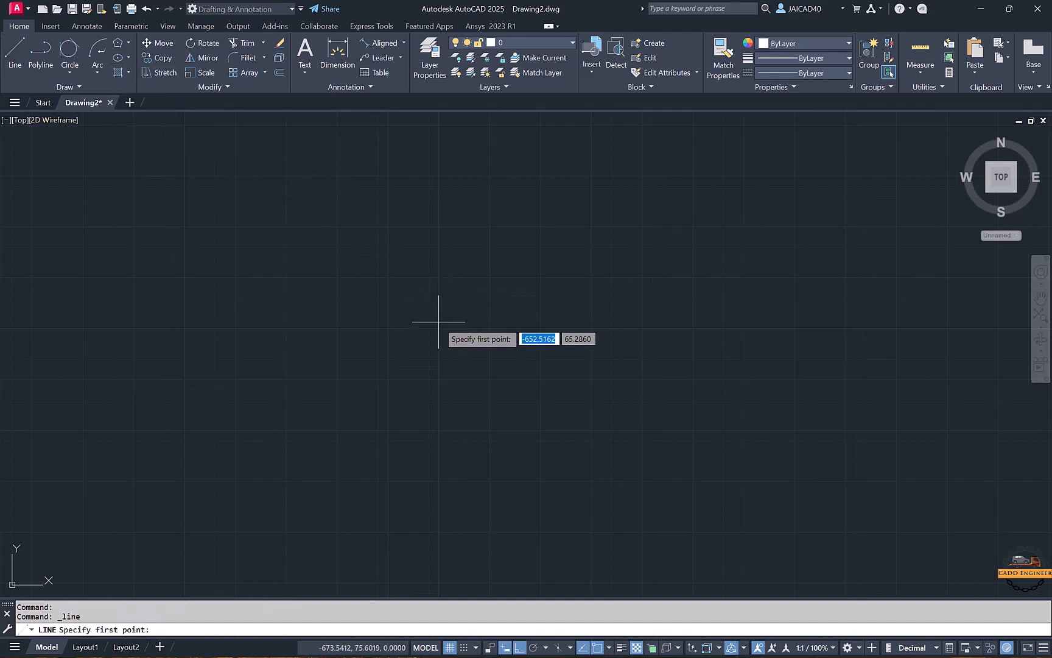
click(311, 185)
text(50)
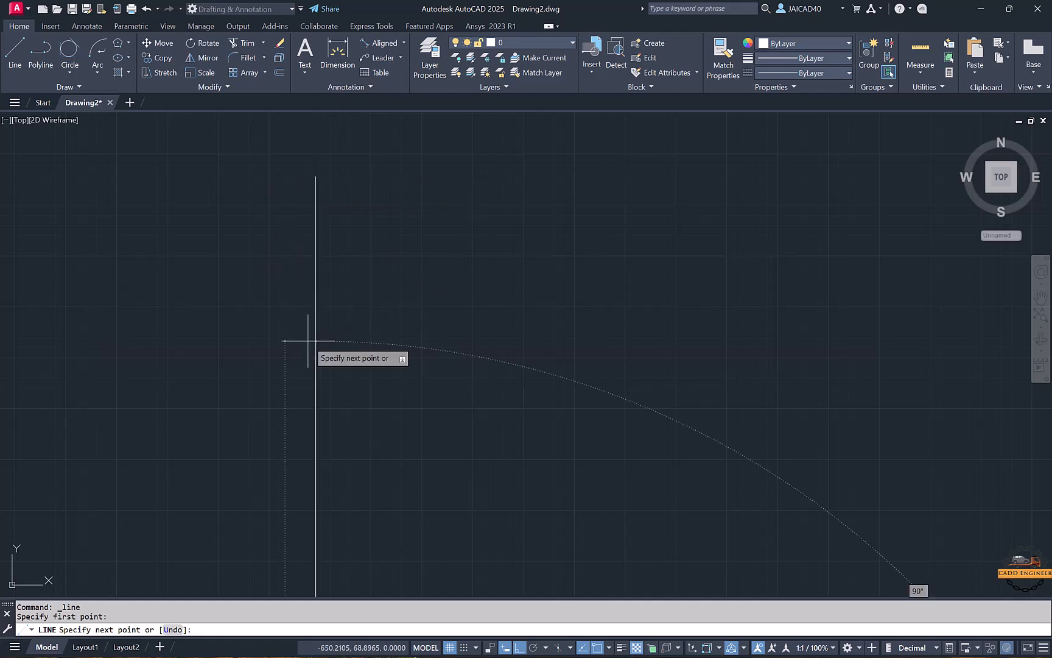
key(Return)
Step: Draw a horizontal line 20 units long to the right, crossing the vertical line near its middle
scroll(384, 324, down, 5)
middle_drag(381, 320, 351, 227)
scroll(315, 300, up, 2)
text(l)
key(Return)
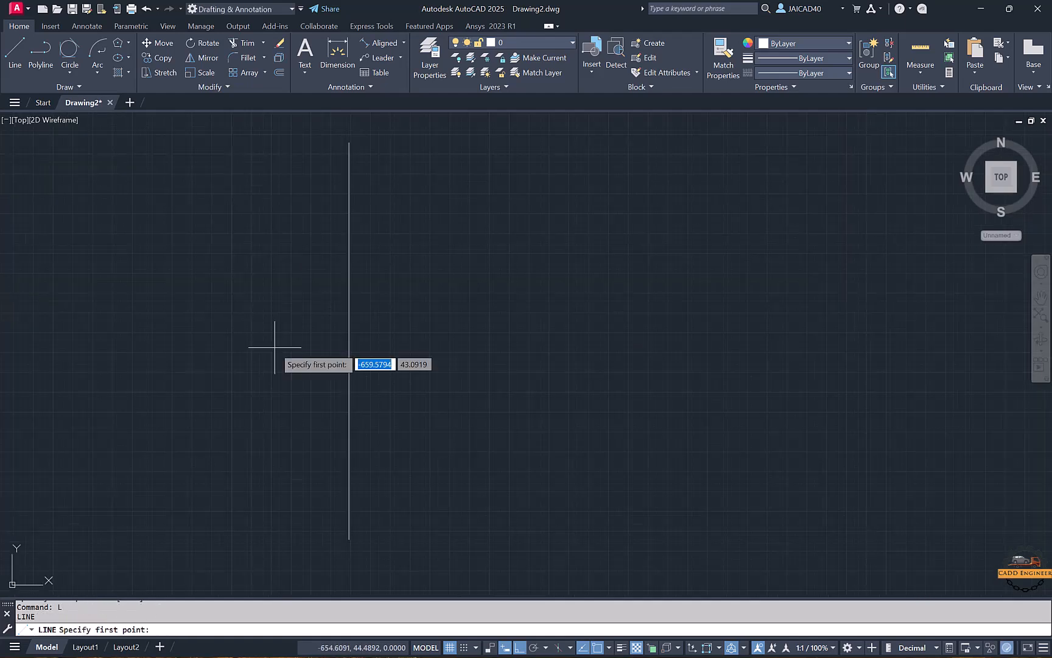
click(274, 347)
text(20)
key(Return)
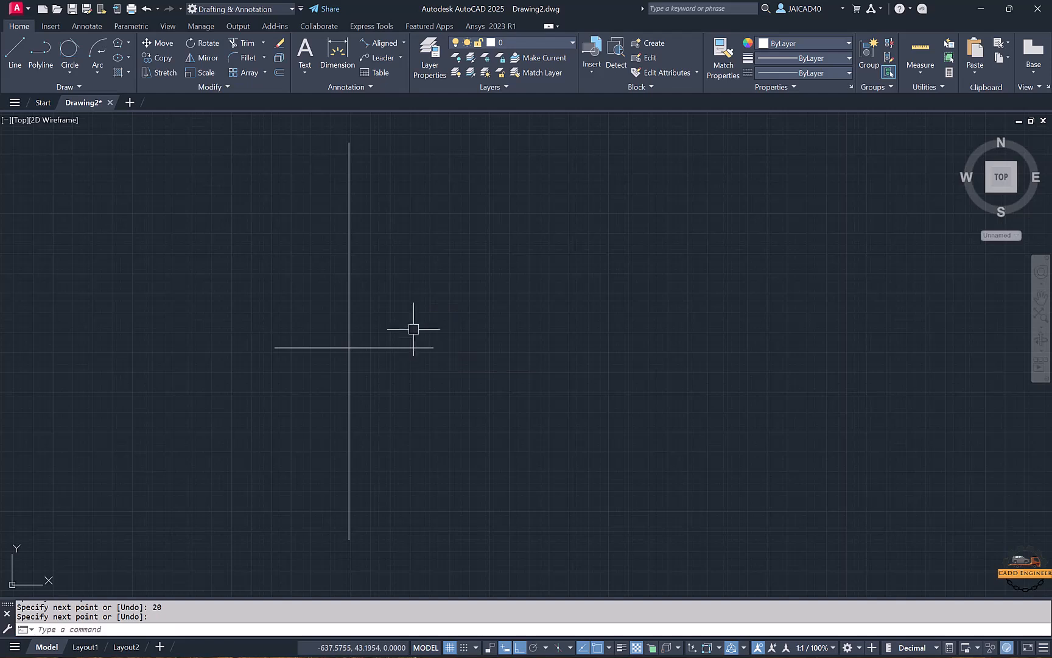
Step: Move the horizontal line from its midpoint onto the vertical line's midpoint
click(418, 328)
click(386, 384)
text(m)
key(Return)
click(354, 348)
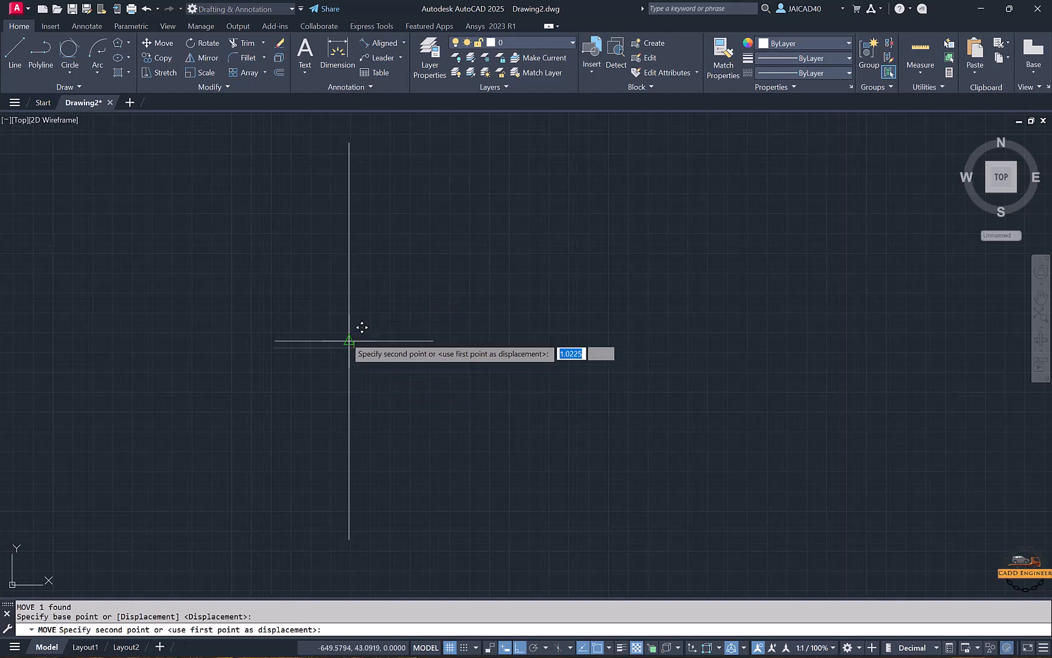
click(349, 341)
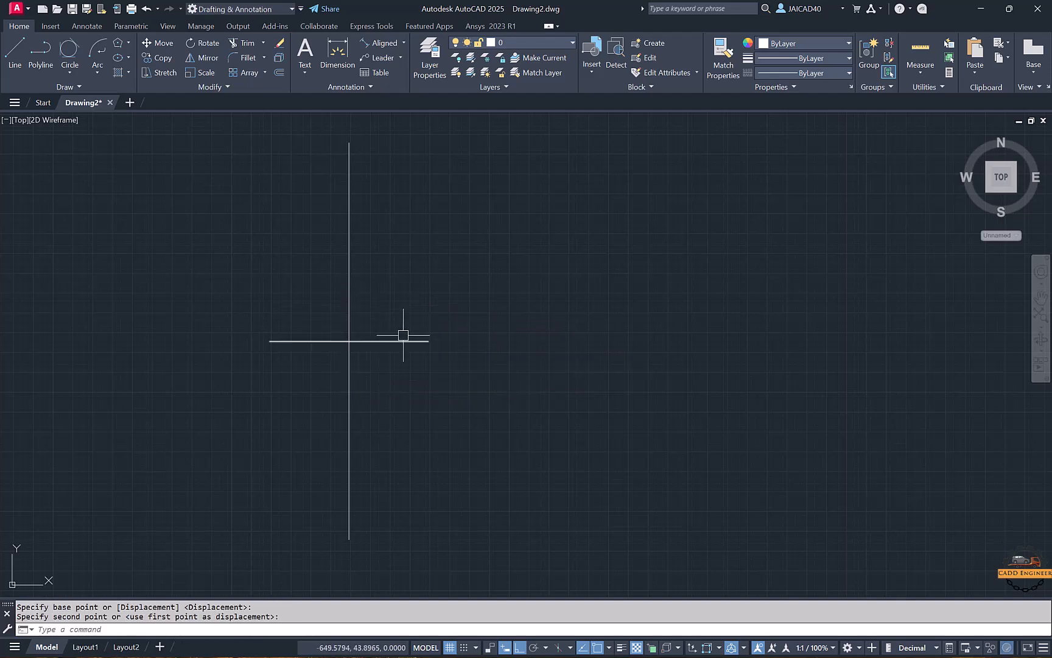
Step: Copy the crossed pair of lines three times to the right, roughly in a row
middle_drag(331, 321, 357, 319)
click(422, 304)
click(389, 335)
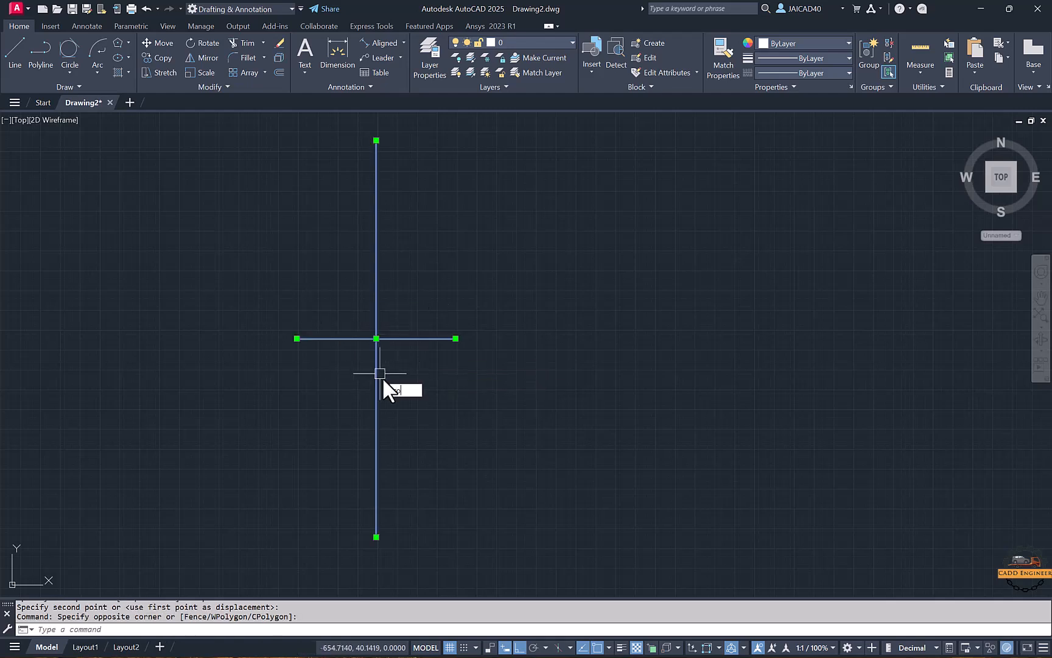
key(Return)
click(399, 379)
scroll(615, 384, down, 4)
middle_drag(641, 382, 488, 373)
click(488, 373)
click(639, 375)
click(777, 376)
key(Escape)
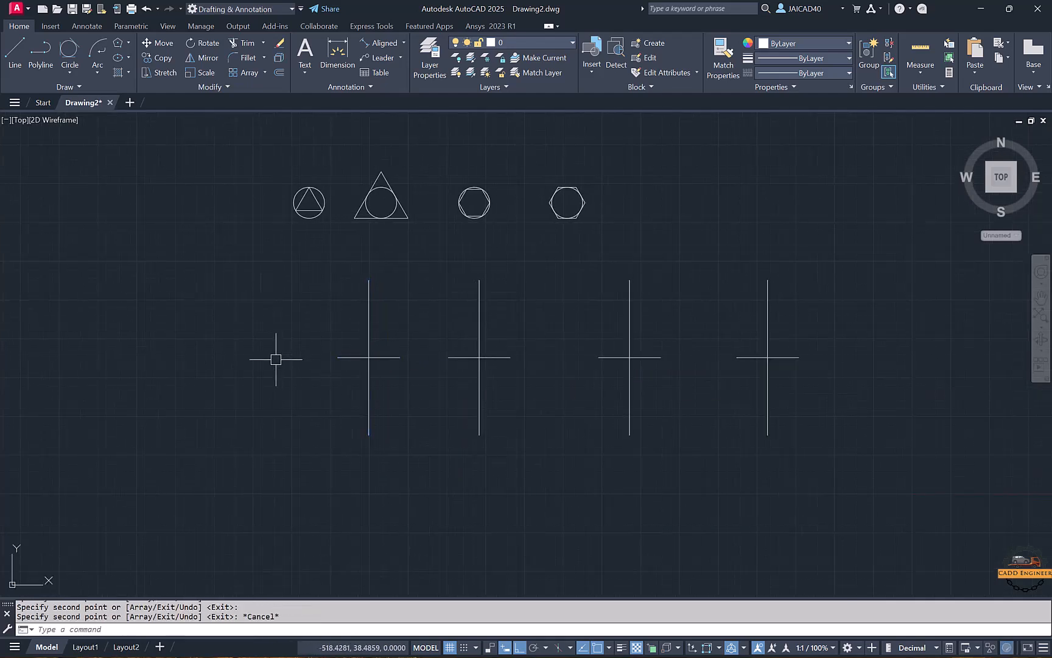
Step: Draw a center ellipse on the first cross's intersection, with a vertical half-axis of 25 and the other half-axis of 10
scroll(275, 359, up, 2)
mouse_move(276, 360)
middle_down()
mouse_move(216, 312)
mouse_move(173, 356)
middle_up()
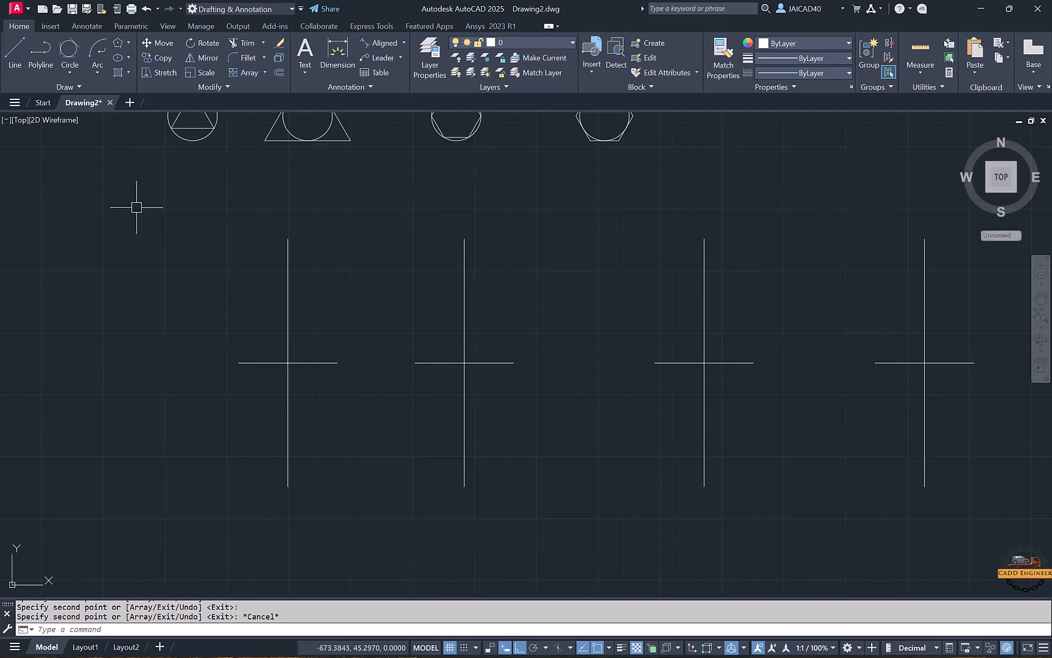
click(128, 63)
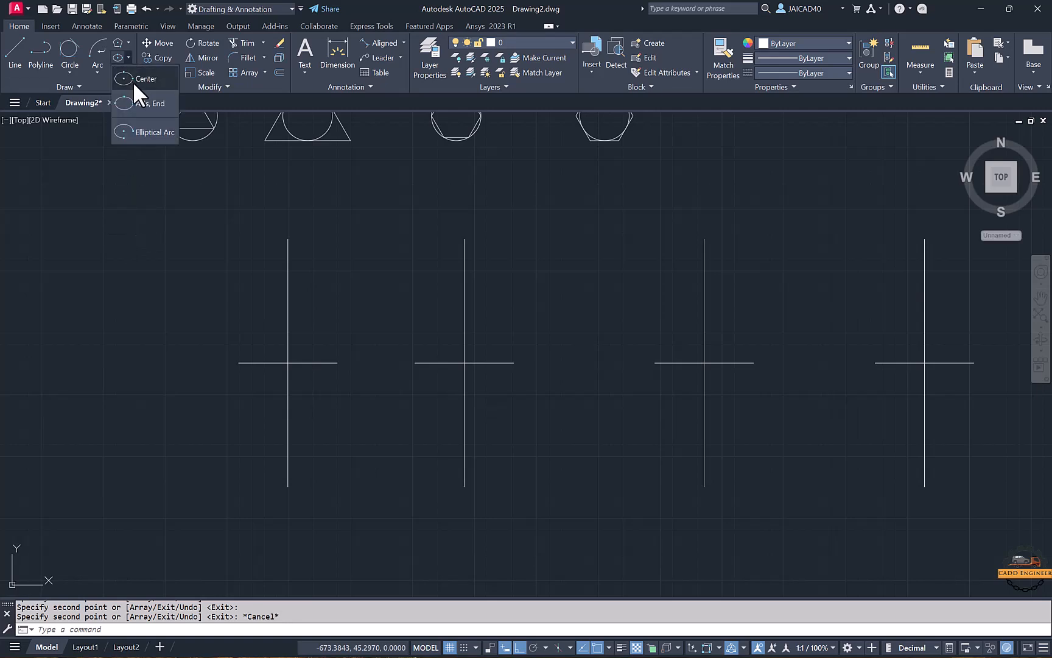
click(132, 82)
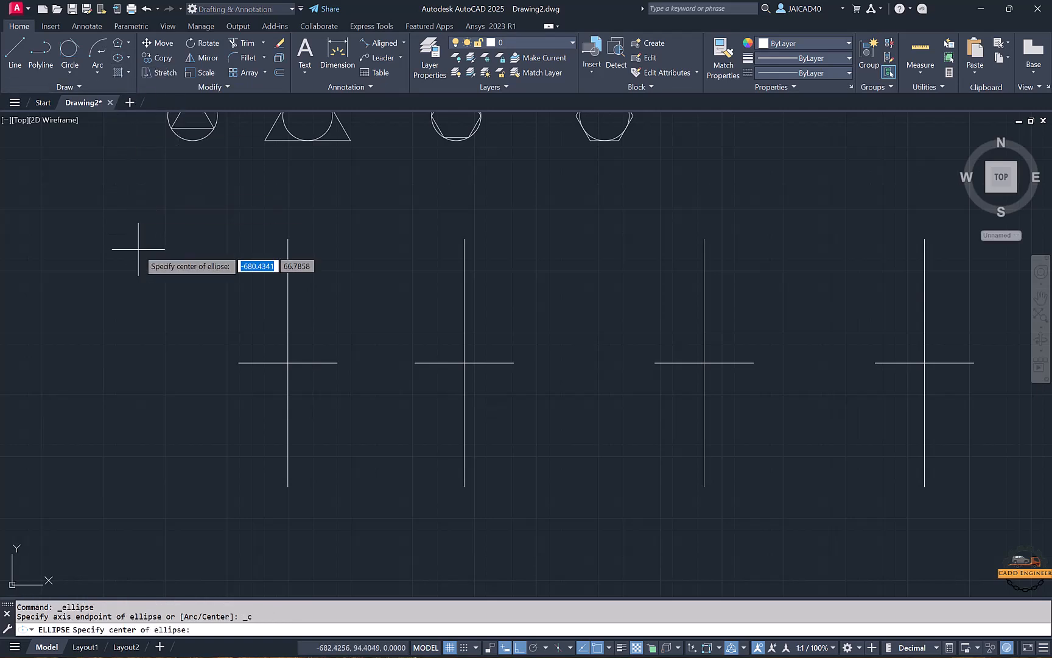
click(288, 362)
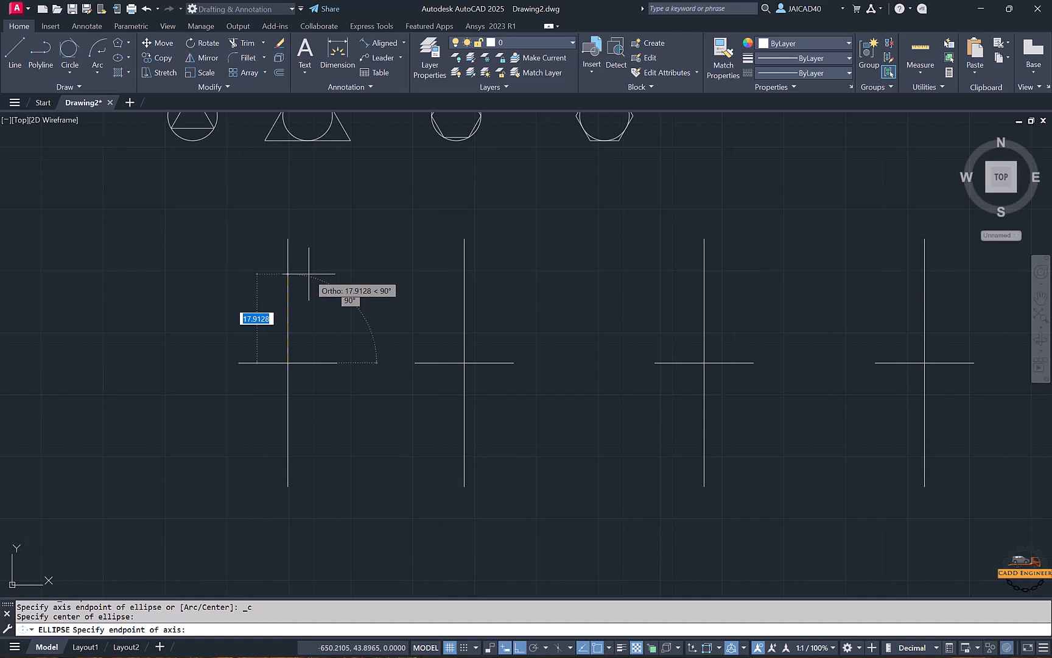
key(Return)
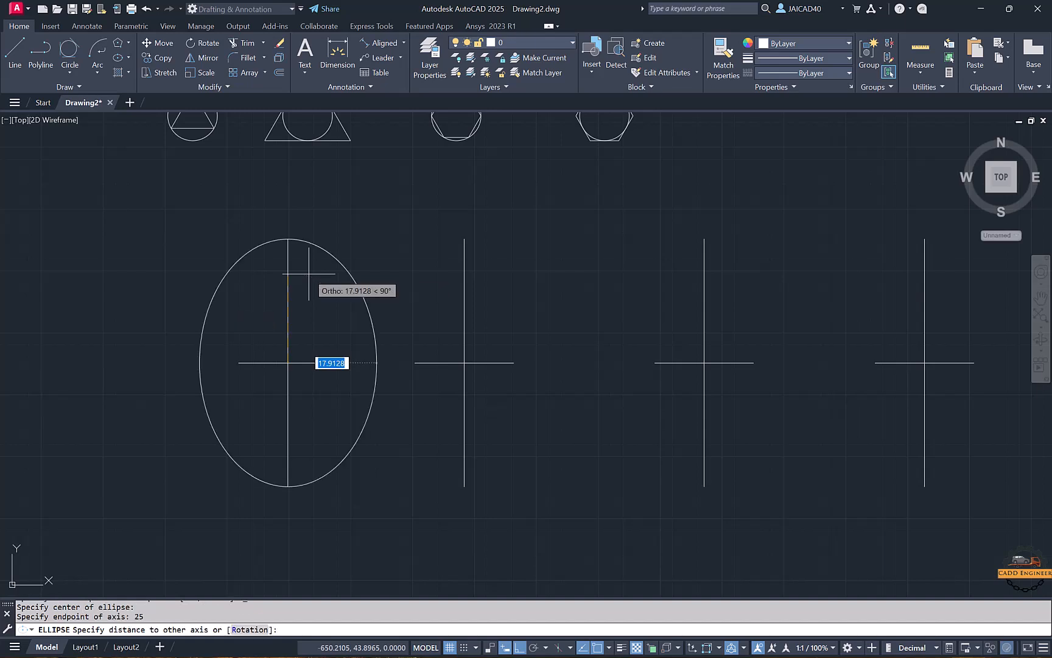
text(10)
key(Return)
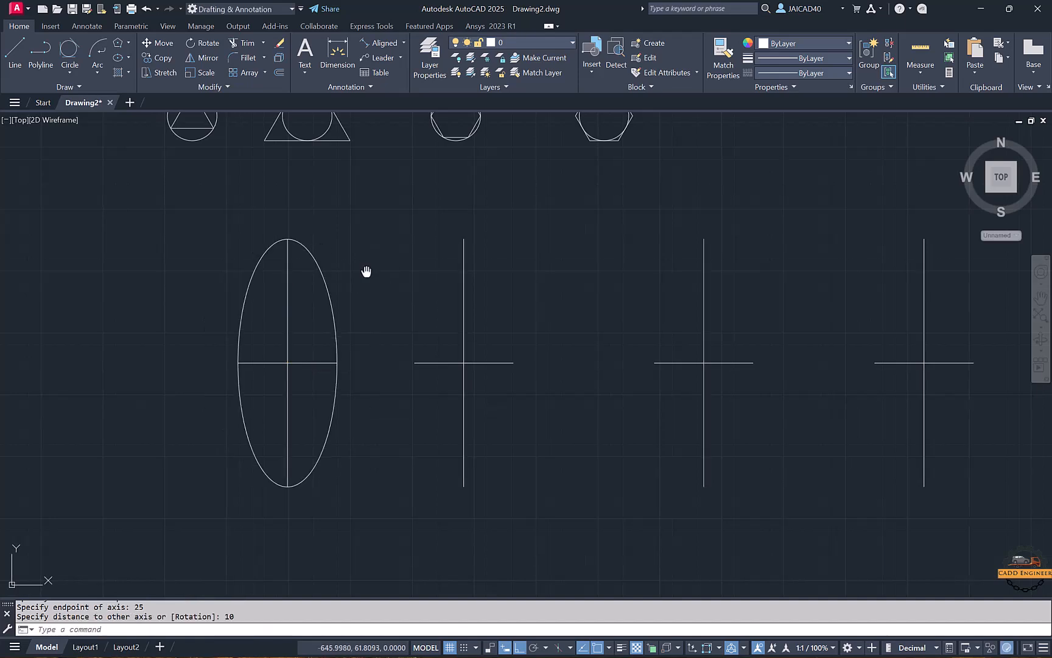
Step: Draw a center ellipse on the second cross's intersection, giving the horizontal half-axis 10 first and the vertical half-axis 25
middle_drag(364, 272, 322, 275)
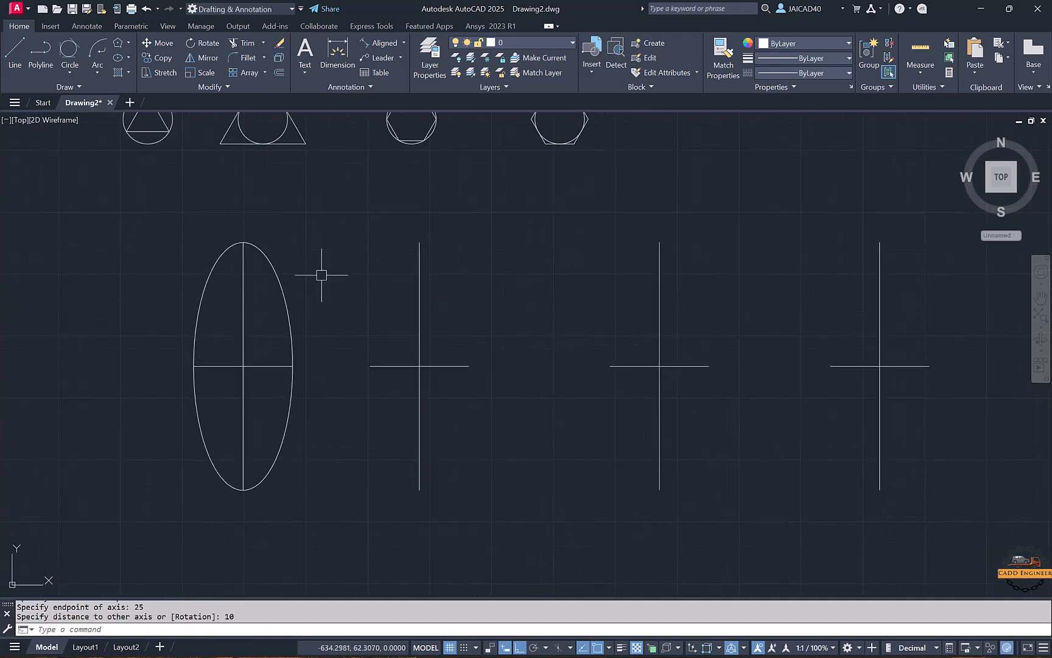
click(116, 56)
click(420, 365)
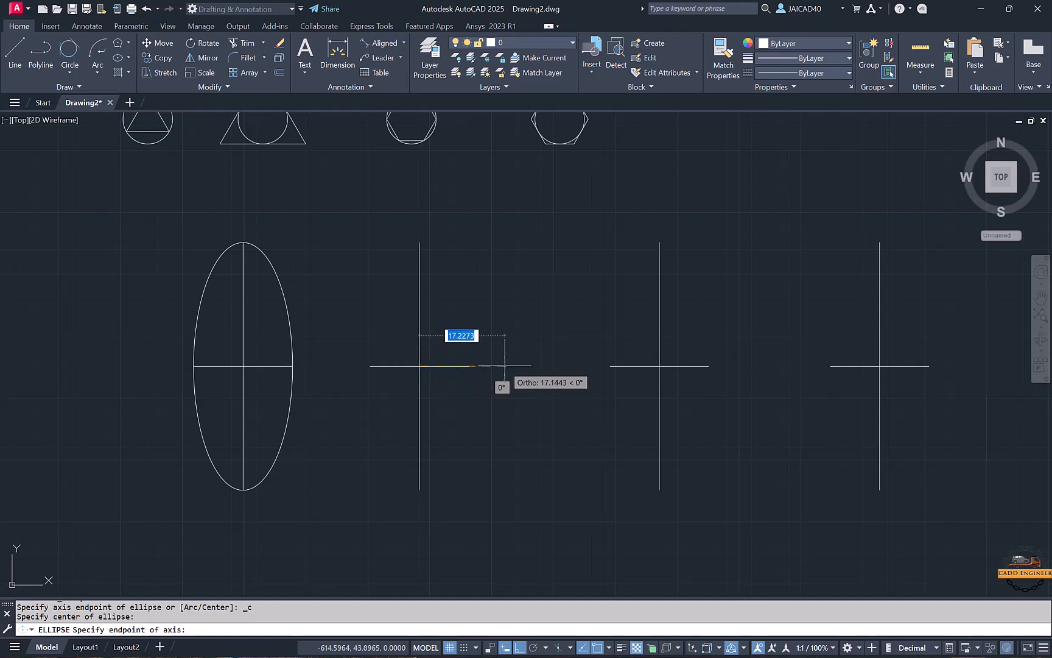
text(10)
key(Return)
text(25)
key(Return)
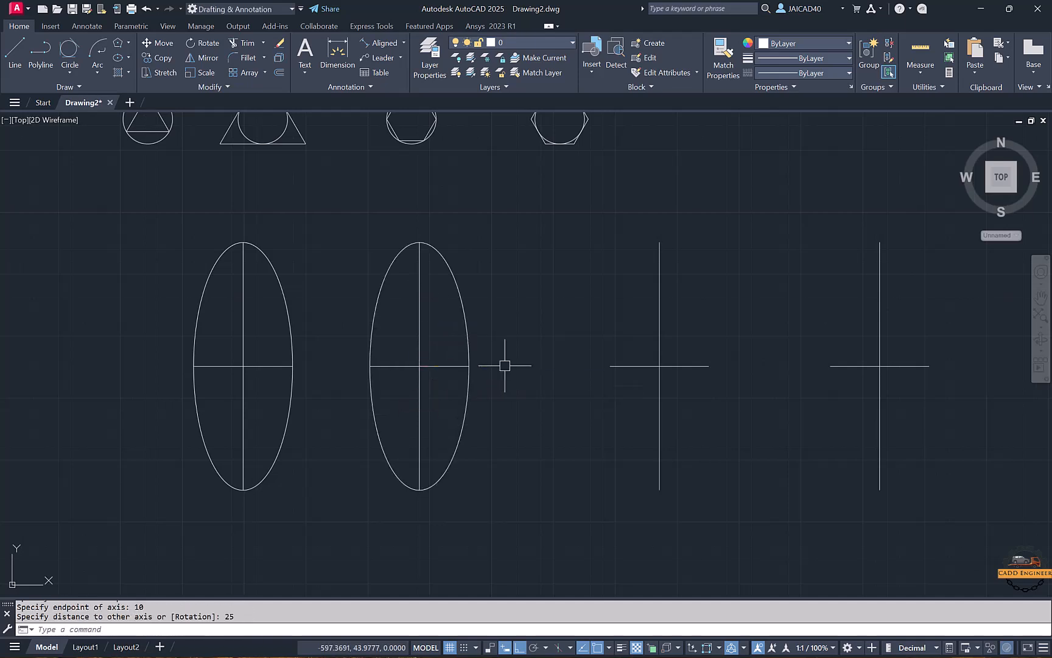
Step: Draw an axis-end ellipse on the third cross from the vertical line's top endpoint, axis length 50 downward and other half-axis 10
middle_drag(505, 366, 315, 310)
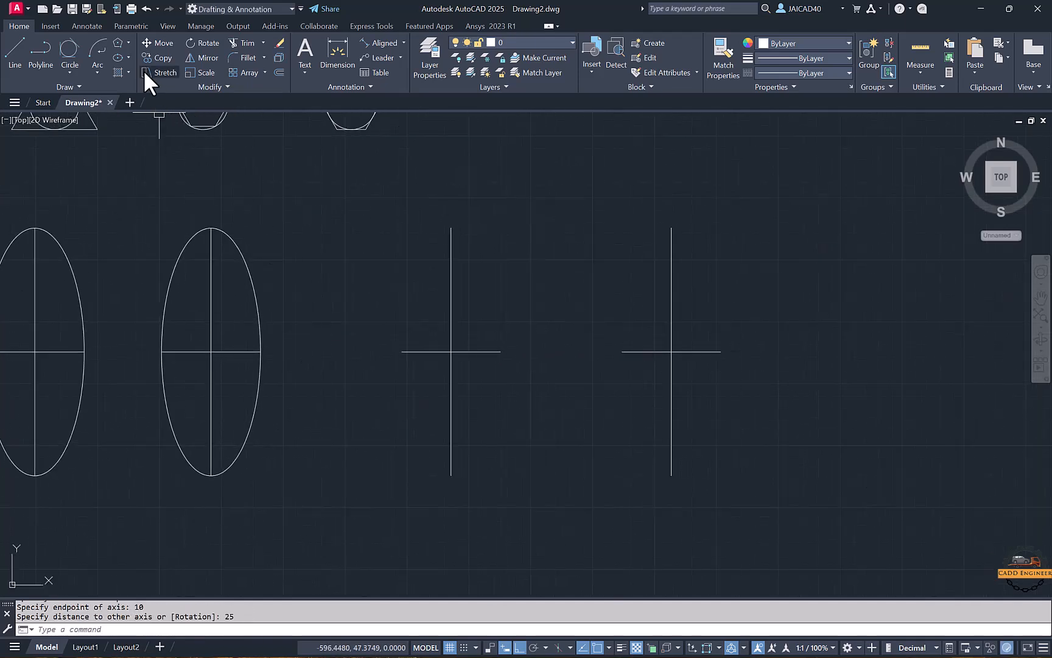
click(127, 57)
click(145, 110)
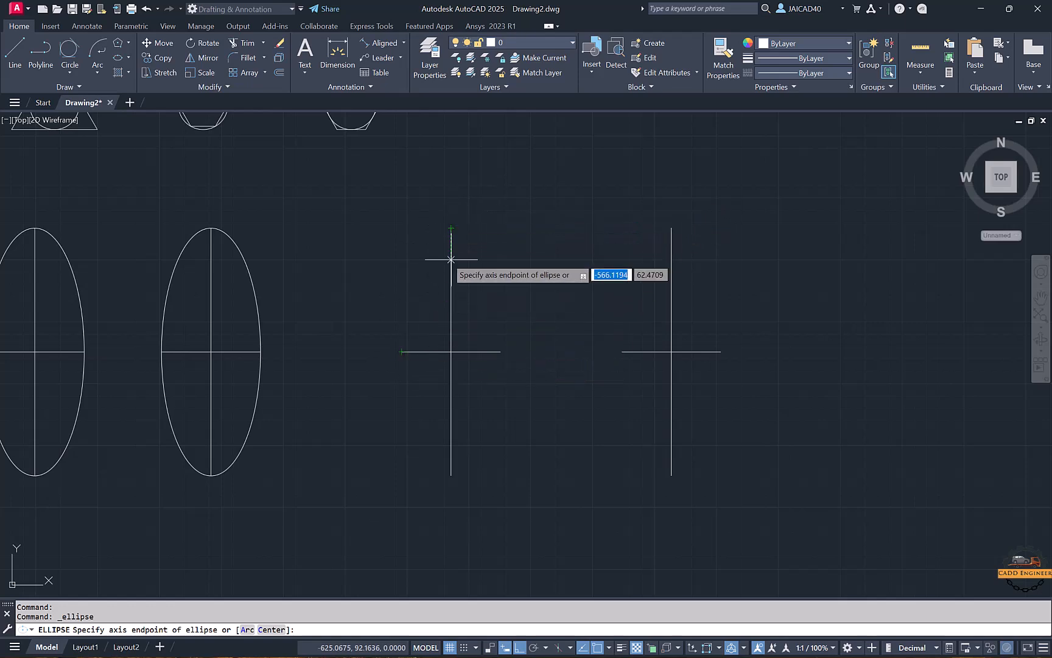
click(451, 227)
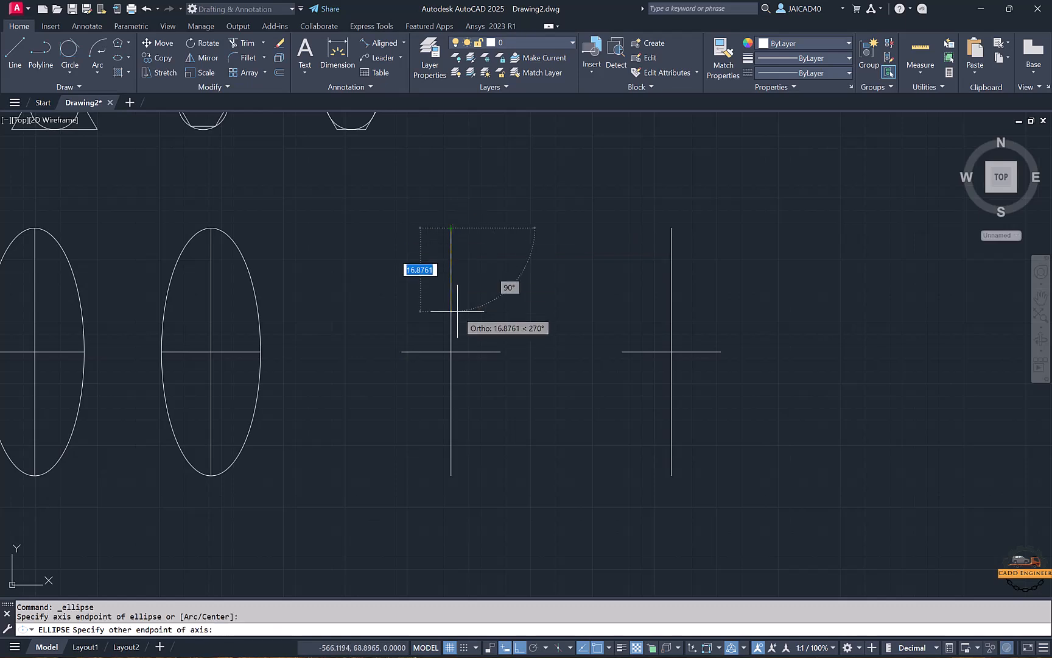
text(50)
key(Return)
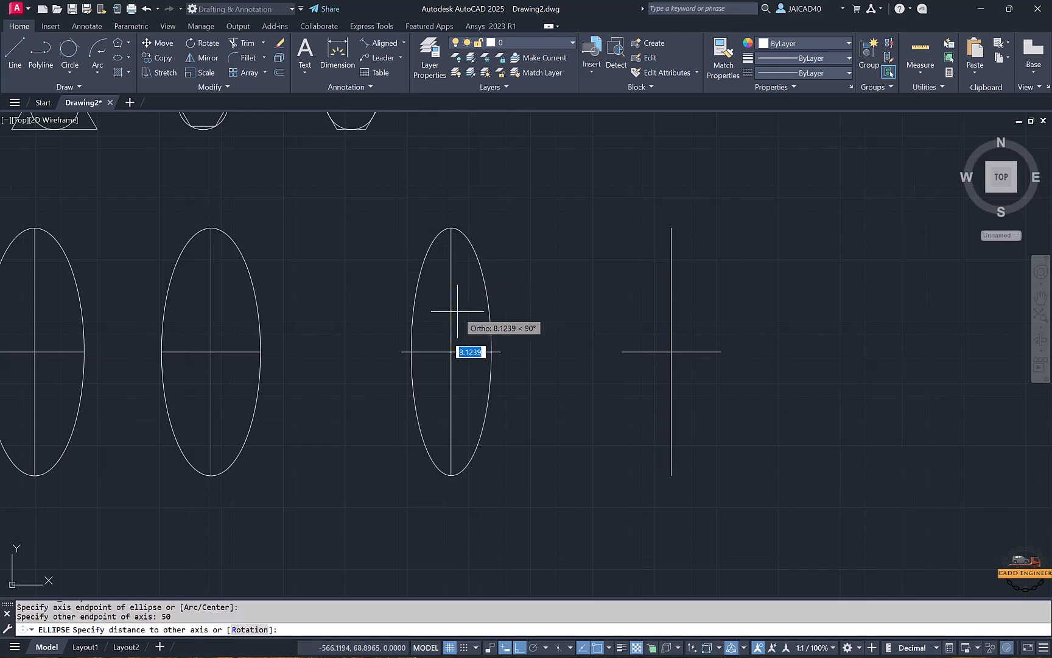
text(10)
key(Return)
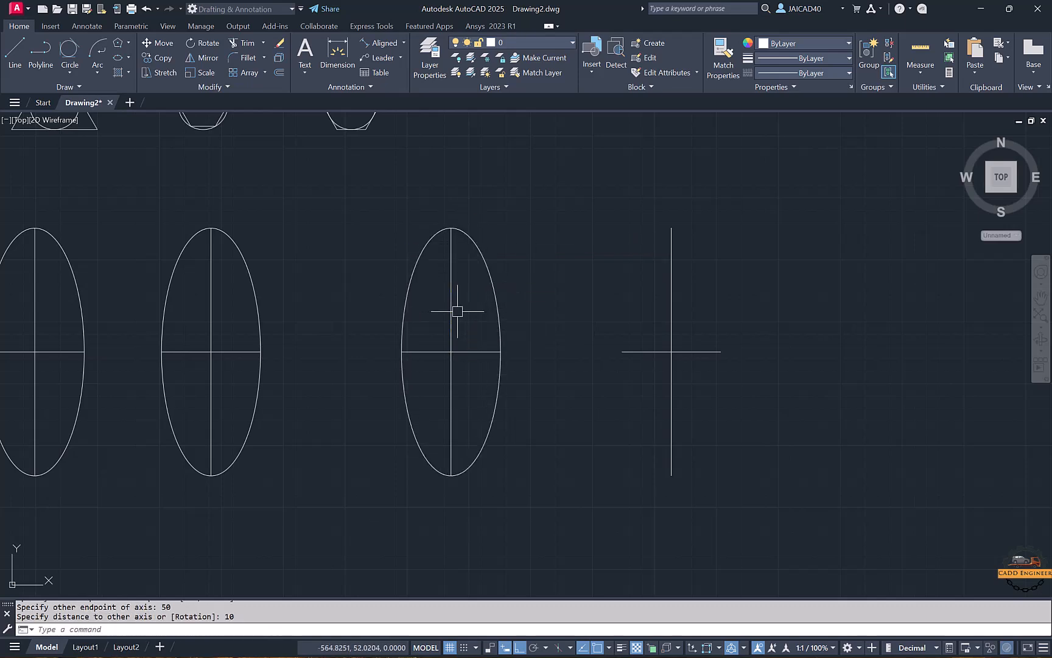
Step: Draw an axis-end ellipse on the fourth cross from the horizontal line's left endpoint, axis length 20 and other half-axis 25
click(116, 56)
middle_drag(510, 259, 375, 235)
click(486, 327)
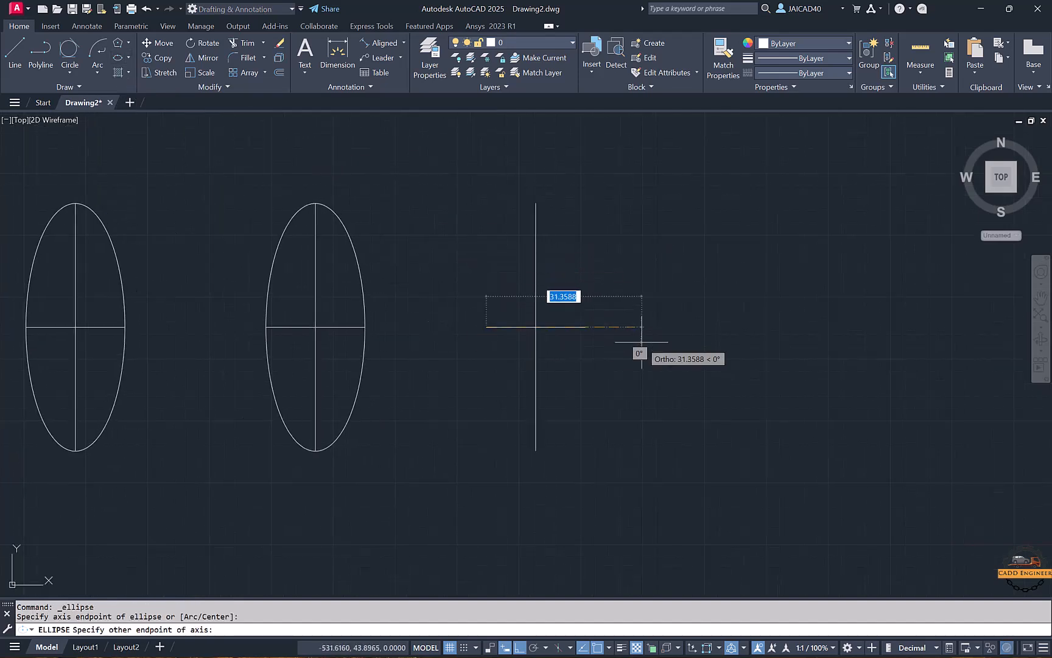
text(20)
key(Return)
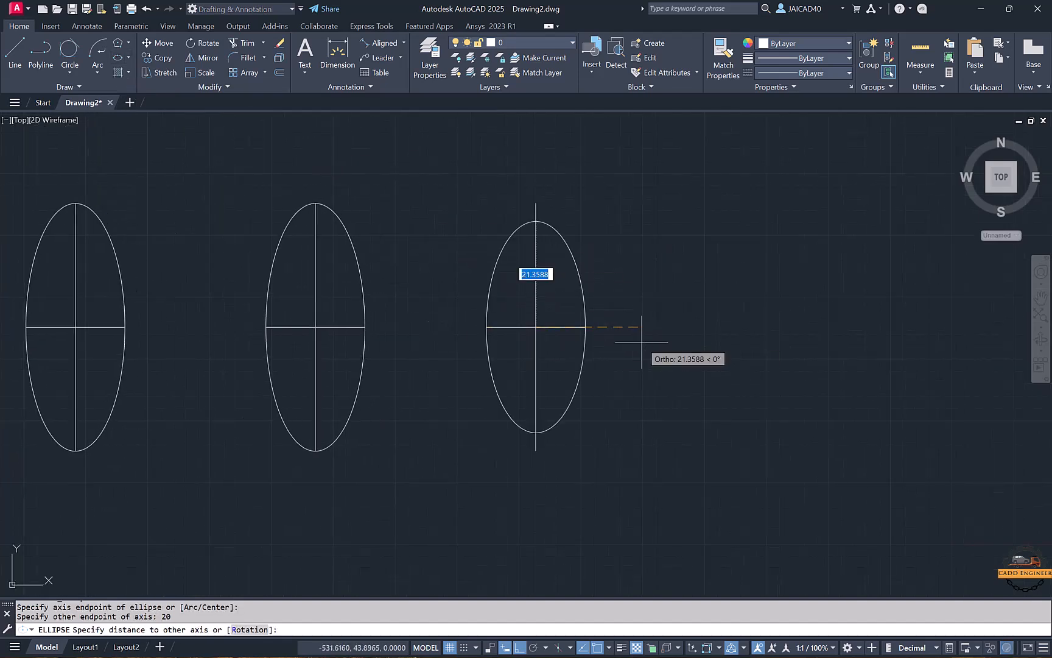
key(Return)
middle_drag(462, 368, 570, 340)
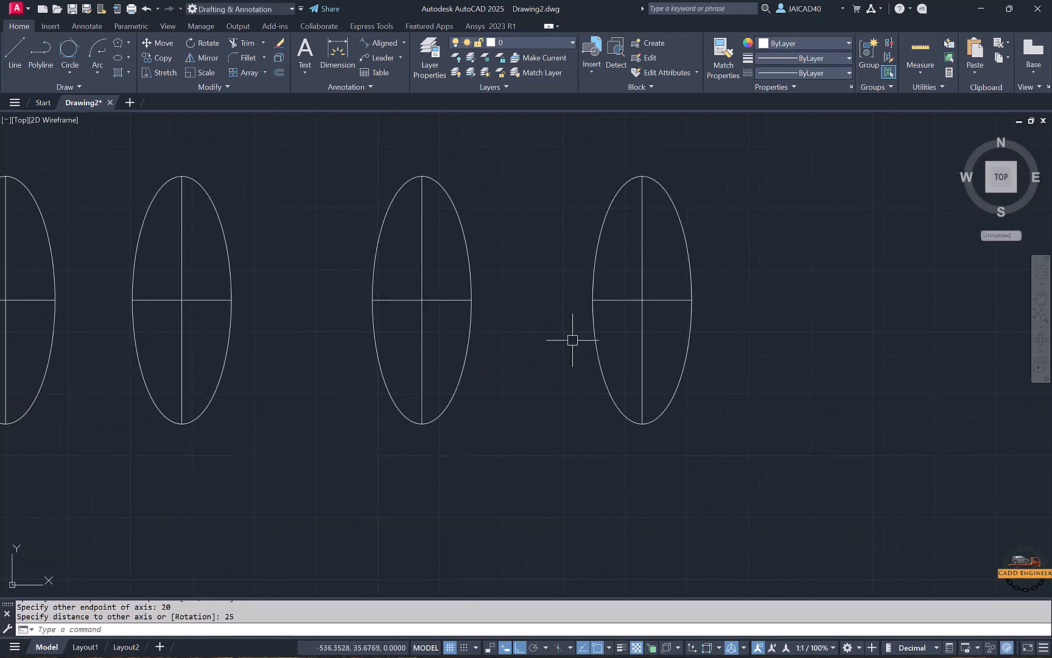
Step: Draw a 25-long horizontal line in the empty area right of the four ellipses
scroll(548, 354, down, 2)
mouse_move(837, 347)
middle_down()
mouse_move(597, 324)
mouse_move(442, 330)
mouse_move(601, 328)
mouse_move(517, 335)
middle_up()
text(l)
key(Return)
click(481, 285)
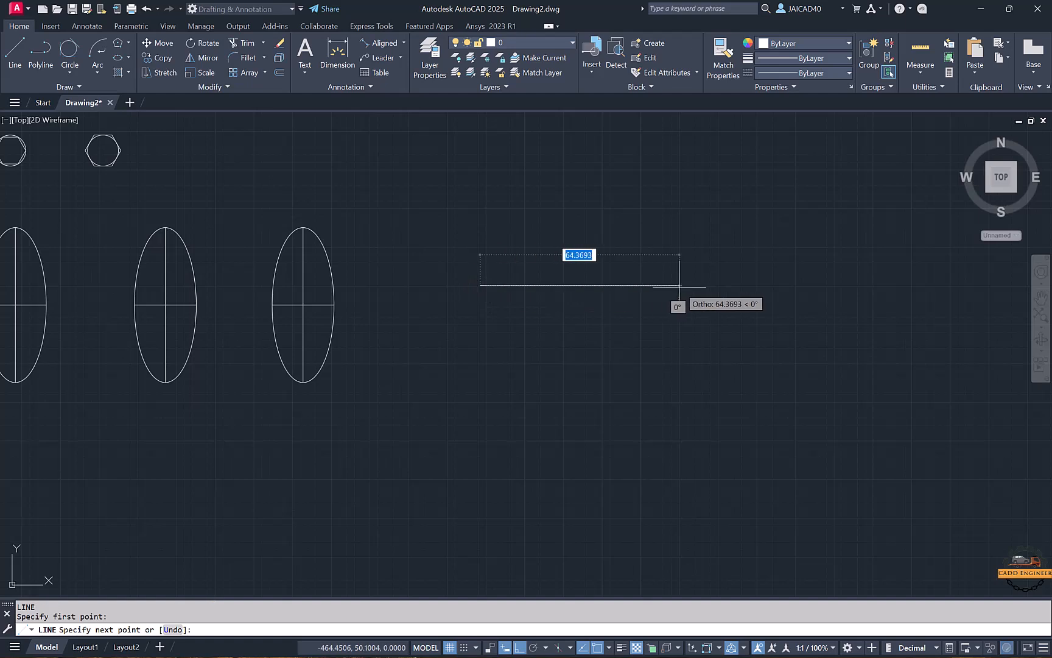
text(25)
key(Return)
key(Escape)
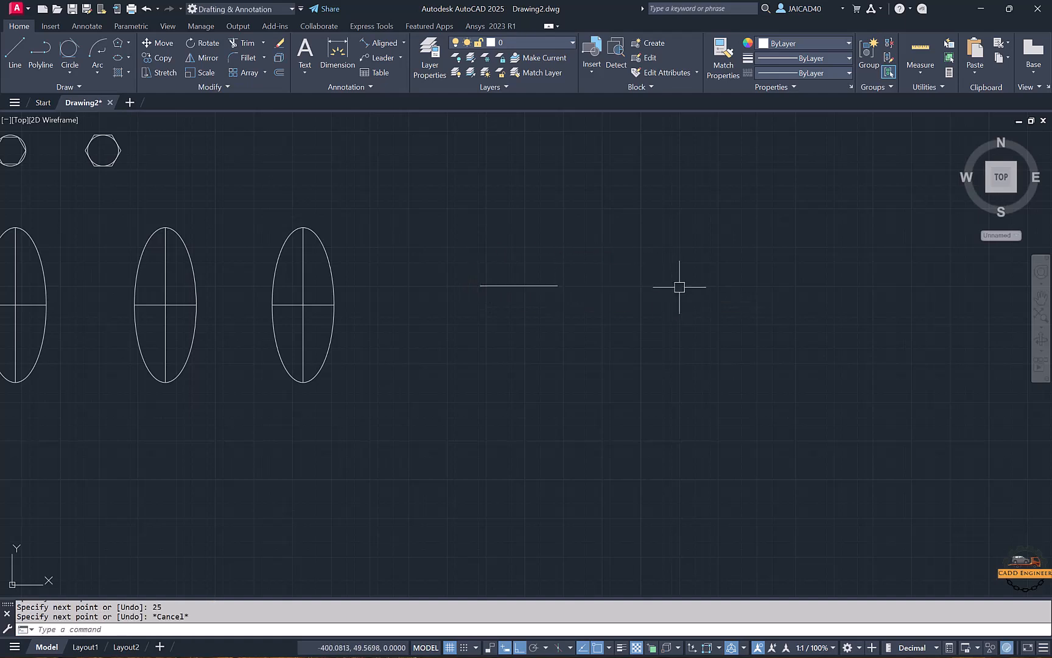
Step: Draw a lower-half elliptical arc from the new line's left endpoint, with a horizontal axis of 50 and other half-axis 10
scroll(512, 312, up, 2)
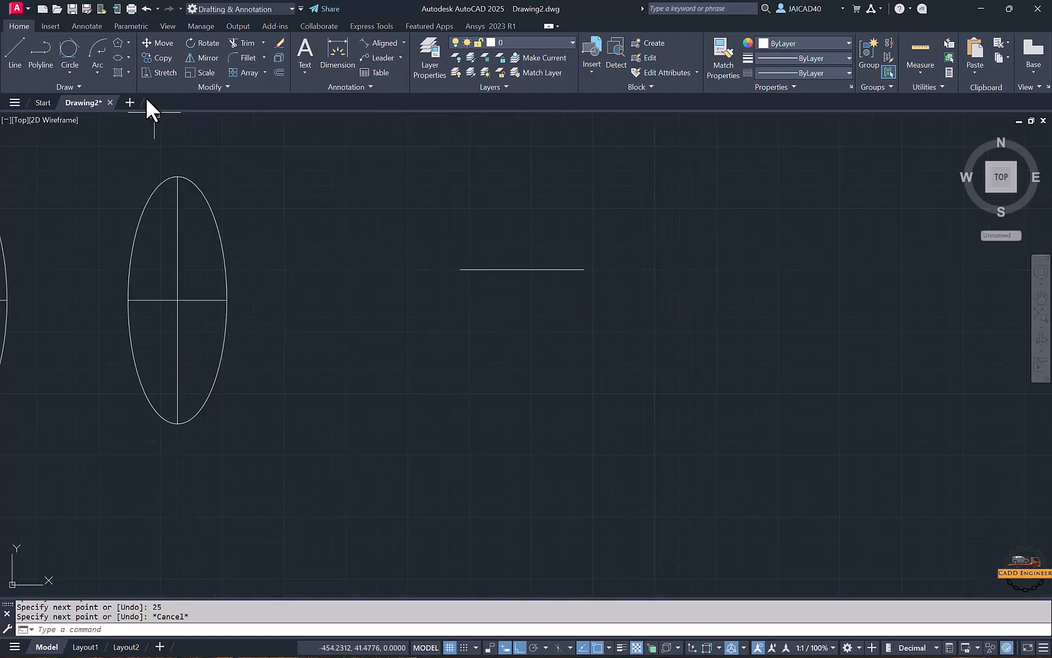
click(129, 57)
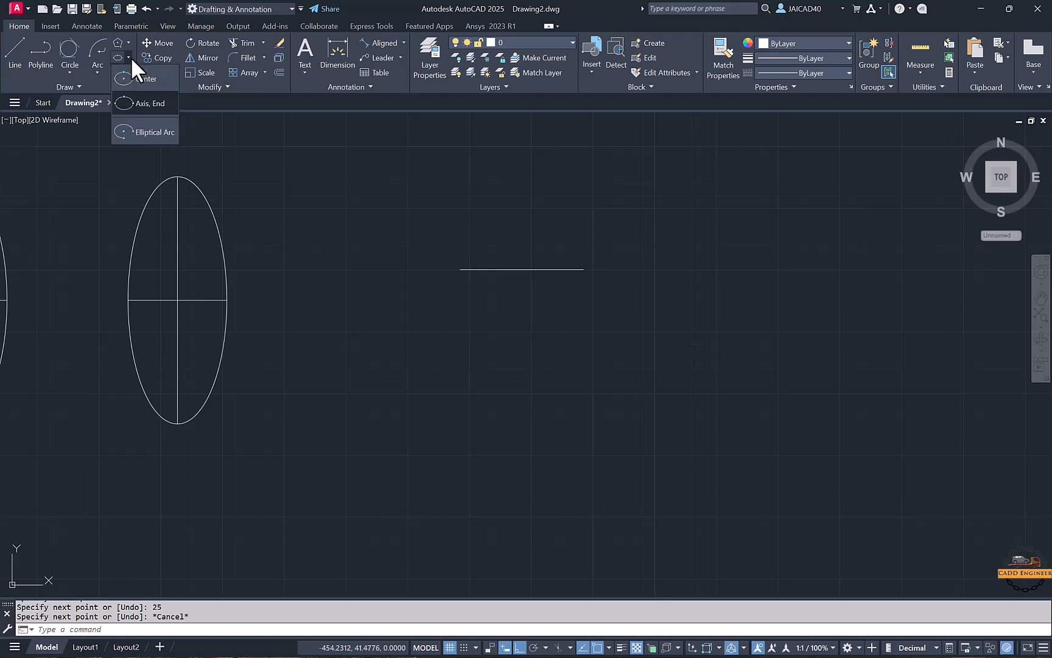
click(142, 132)
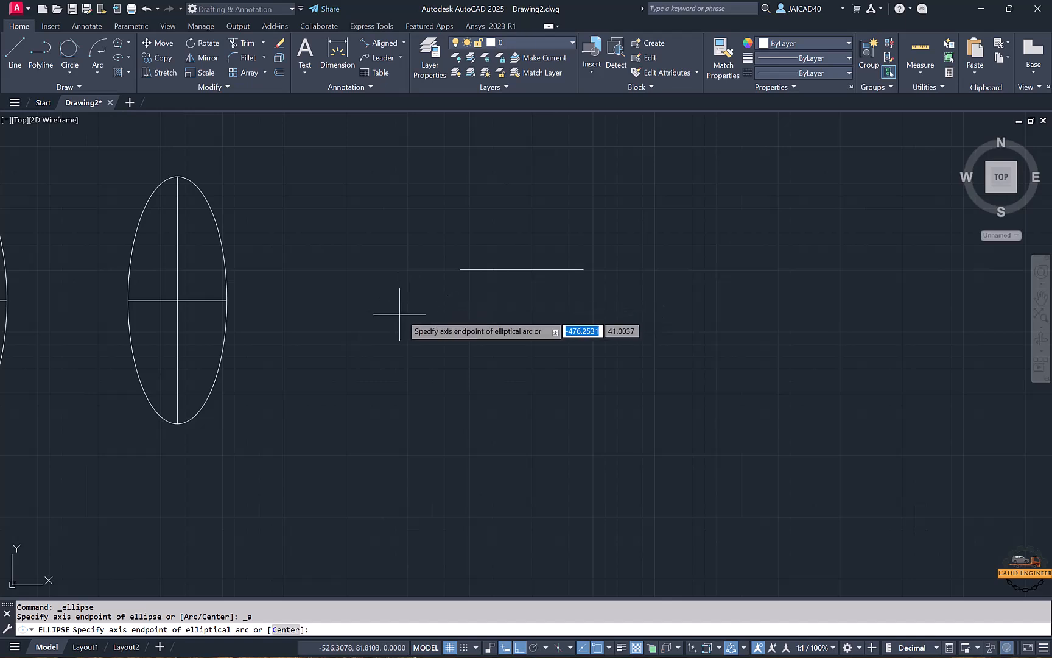
click(460, 269)
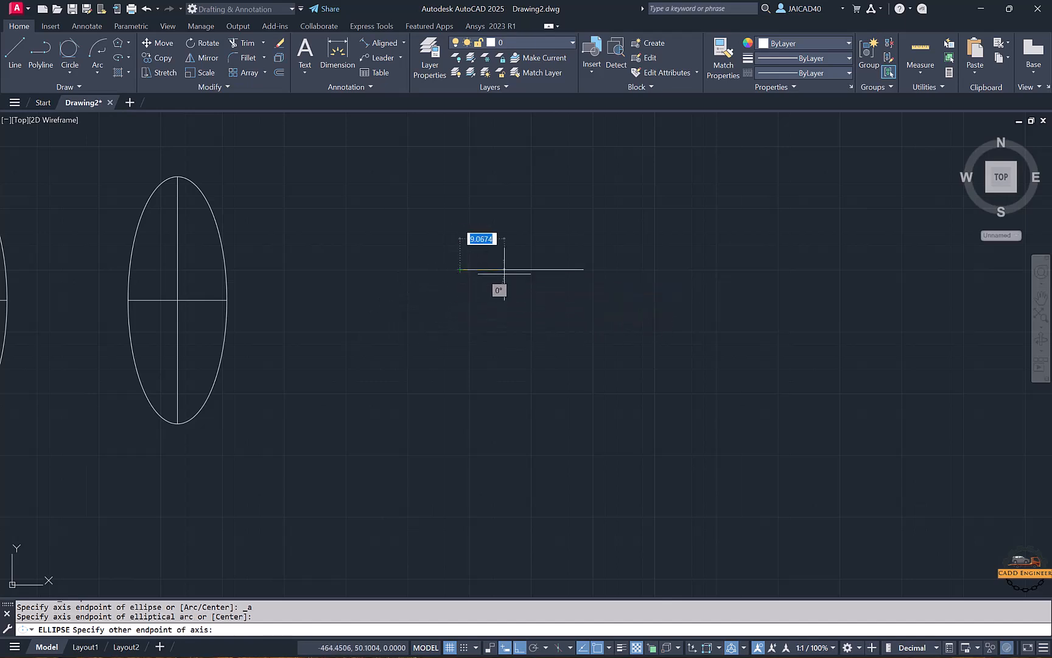
key(Return)
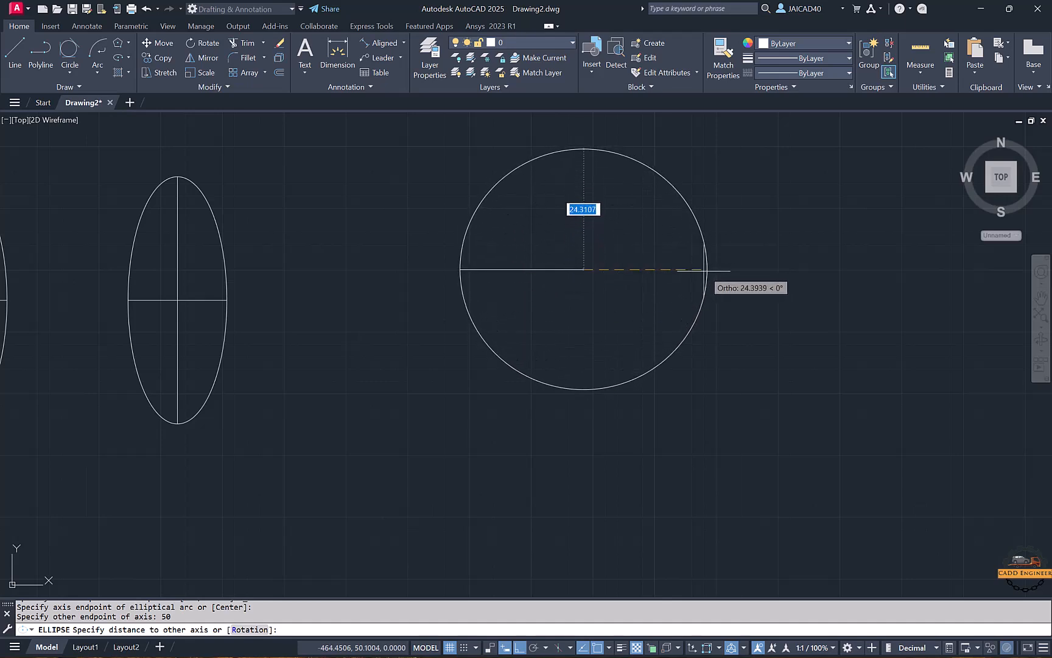
text(10)
key(Return)
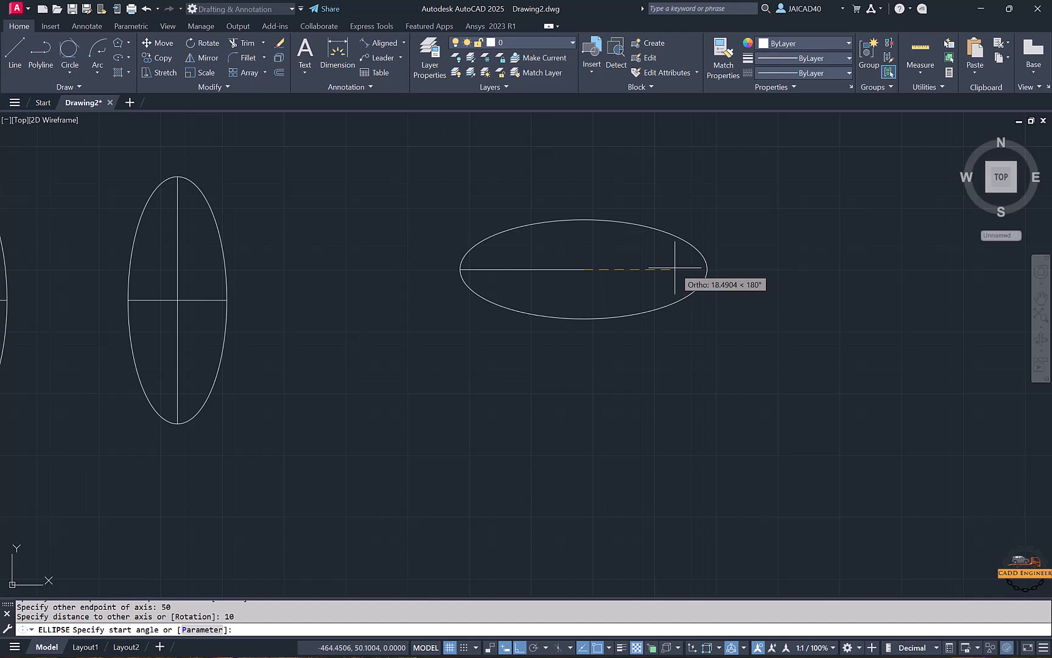
click(458, 277)
click(730, 286)
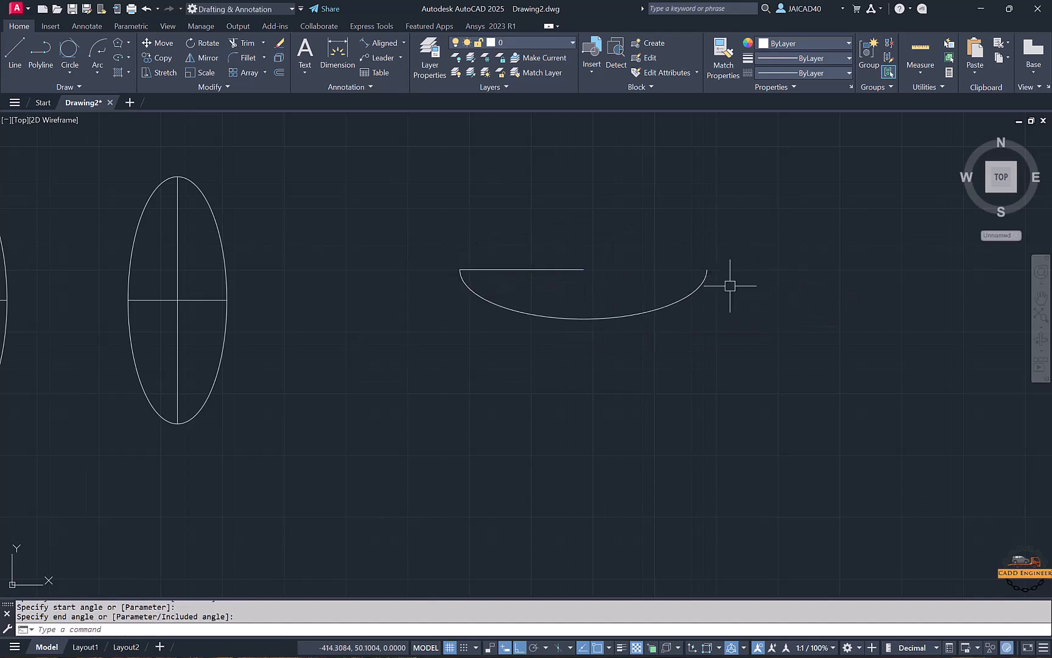
middle_drag(771, 327, 801, 329)
middle_drag(467, 353, 630, 327)
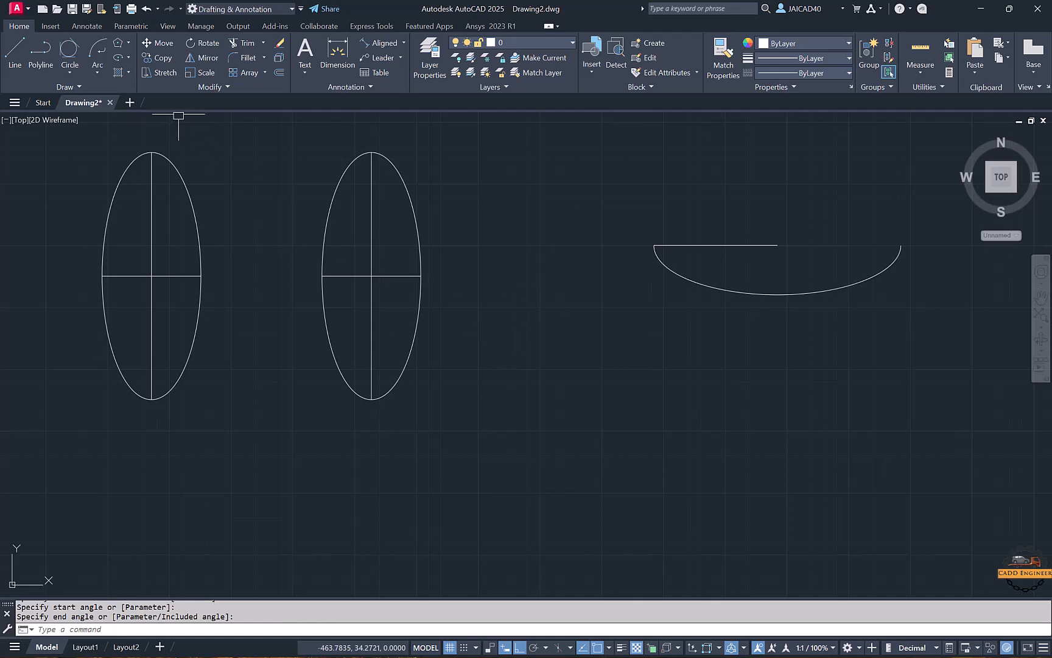
click(128, 57)
click(135, 130)
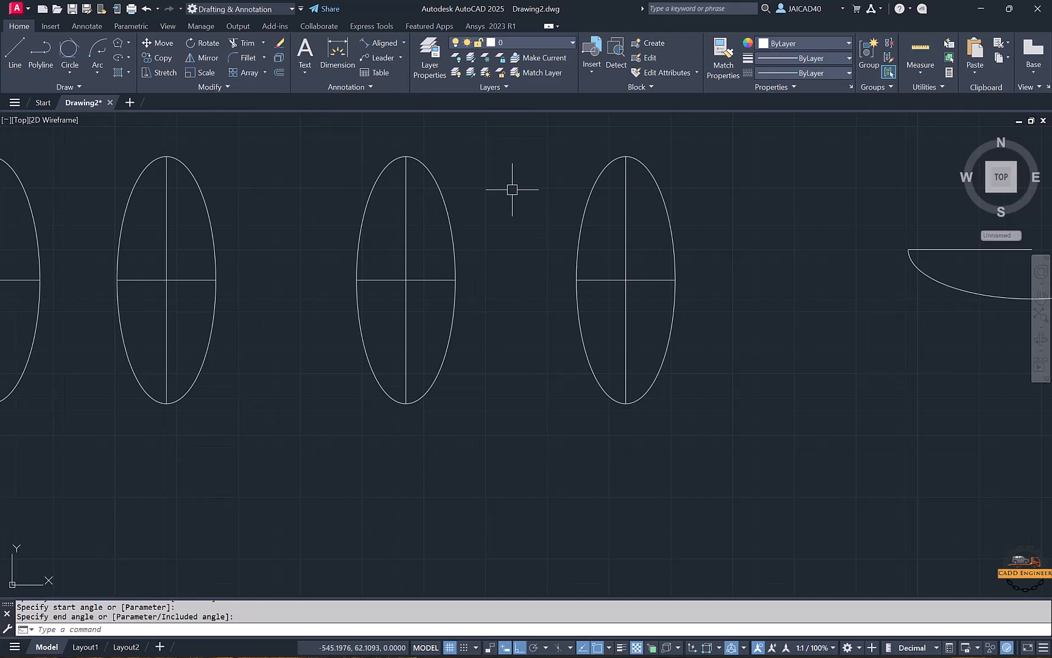
Step: Hatch the upper-left quarter of the first ellipse with the ANSI31 pattern
scroll(334, 189, down, 2)
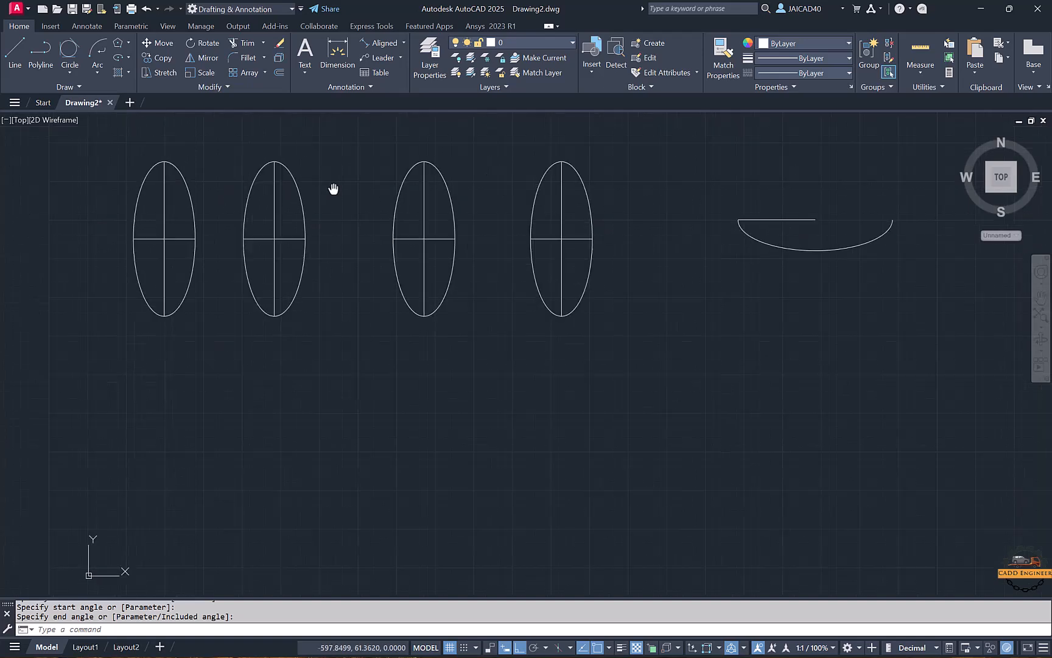
scroll(265, 196, up, 2)
middle_drag(265, 196, 267, 220)
click(129, 72)
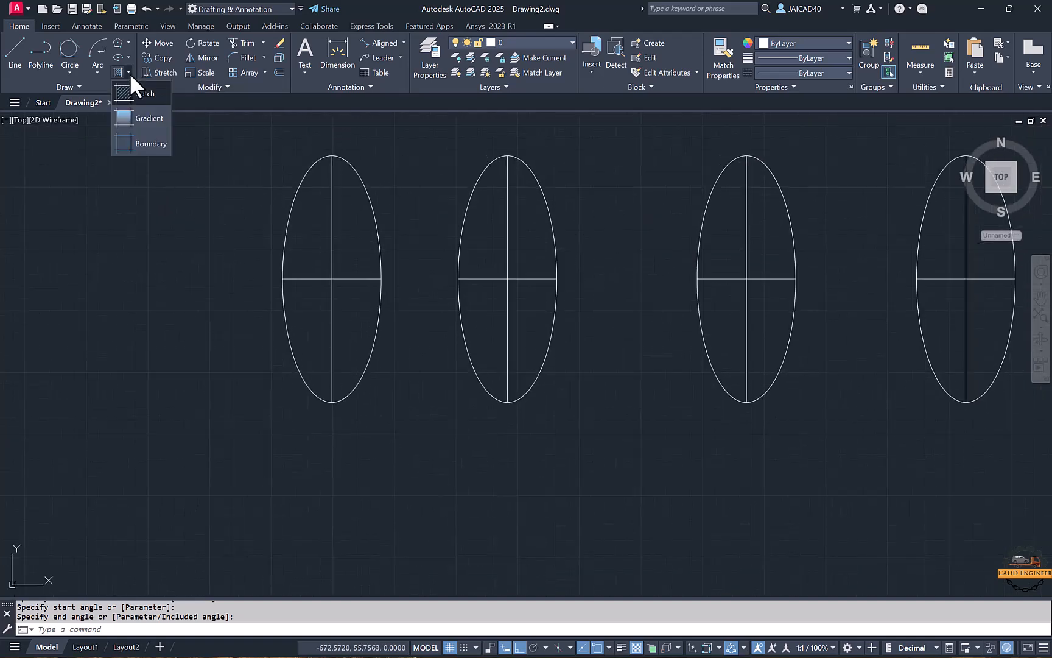
click(136, 91)
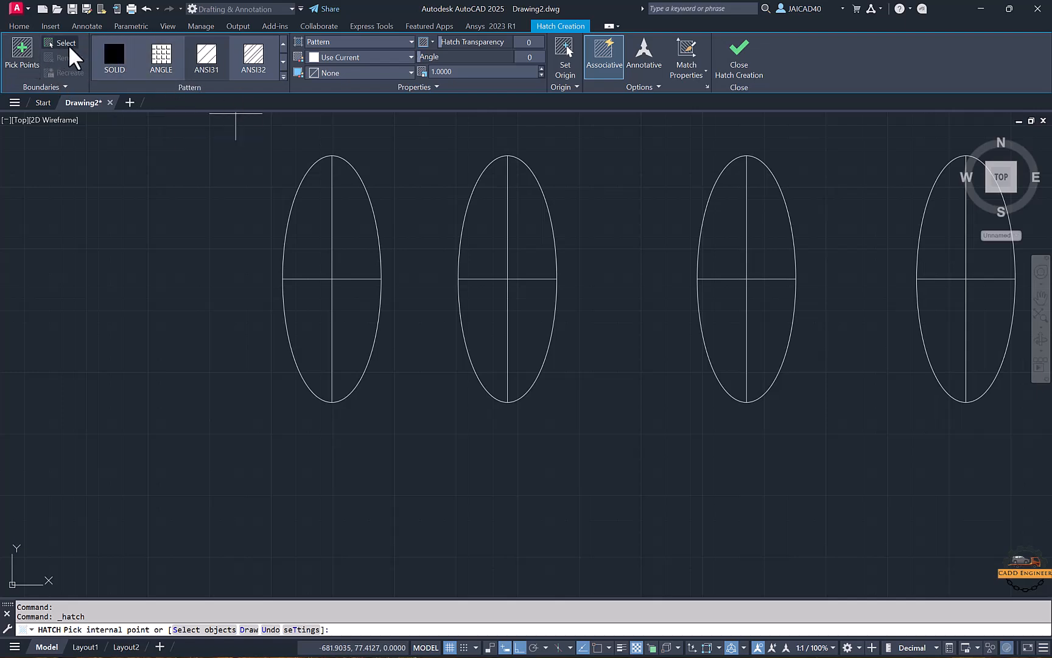
click(21, 62)
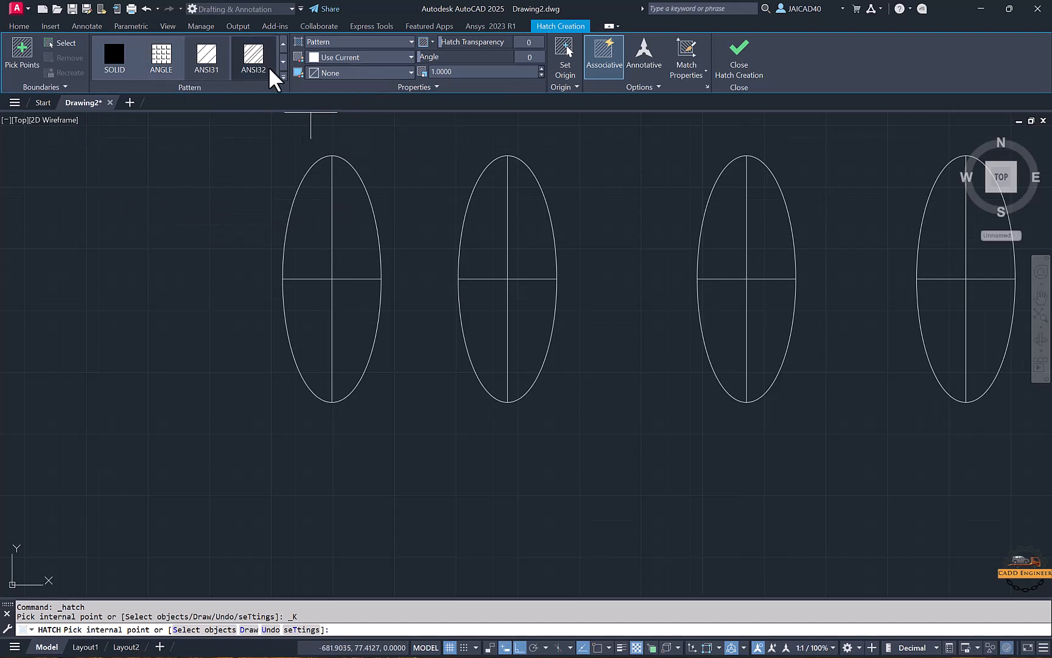
click(283, 76)
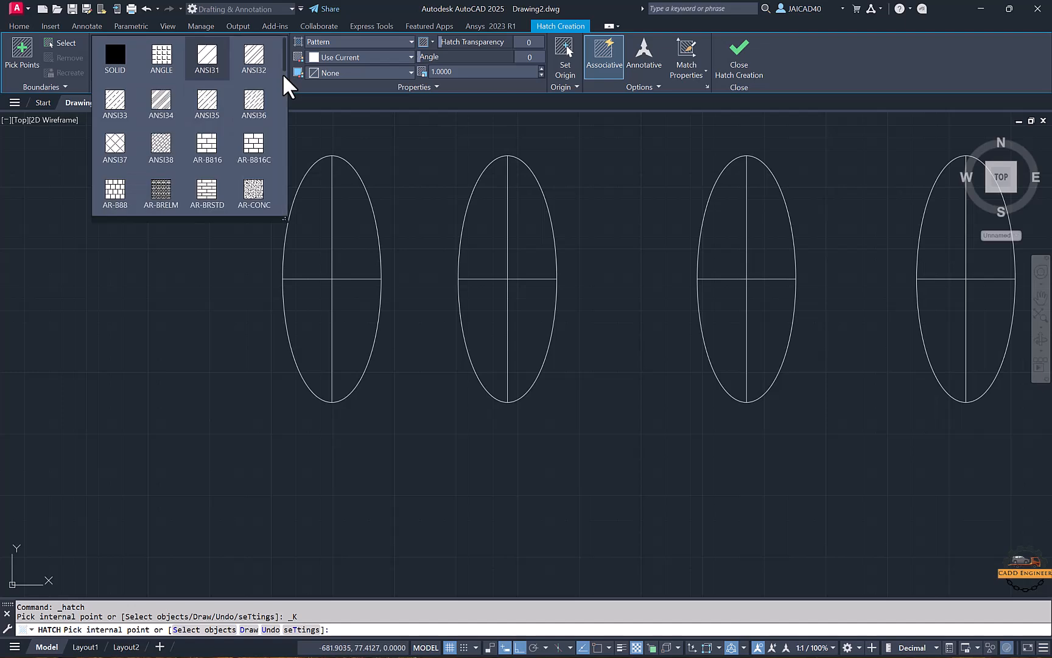
click(200, 59)
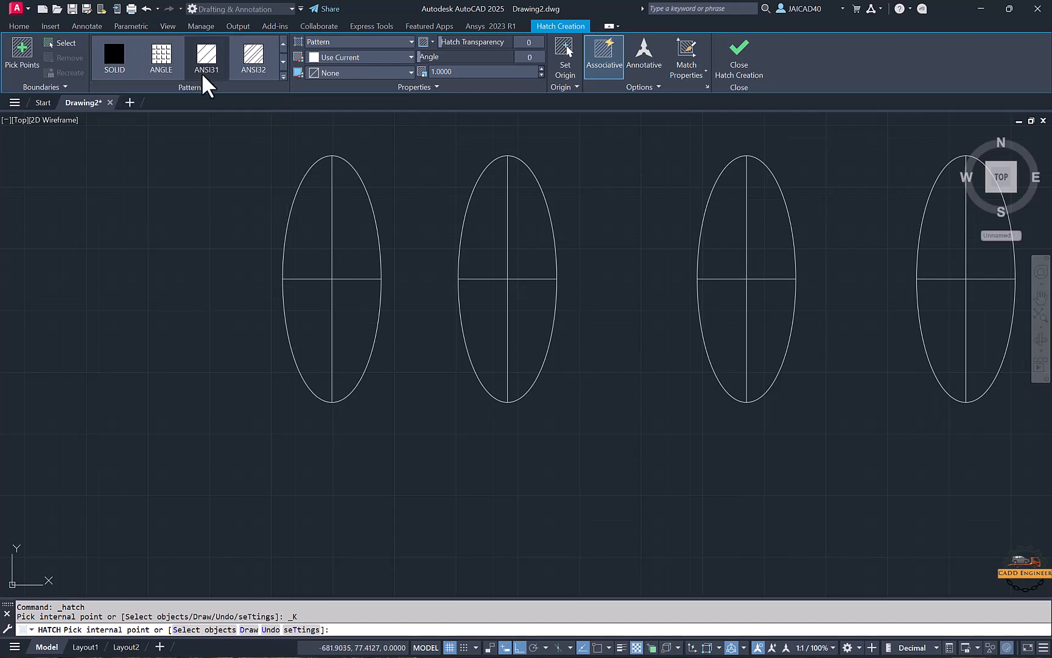
click(321, 243)
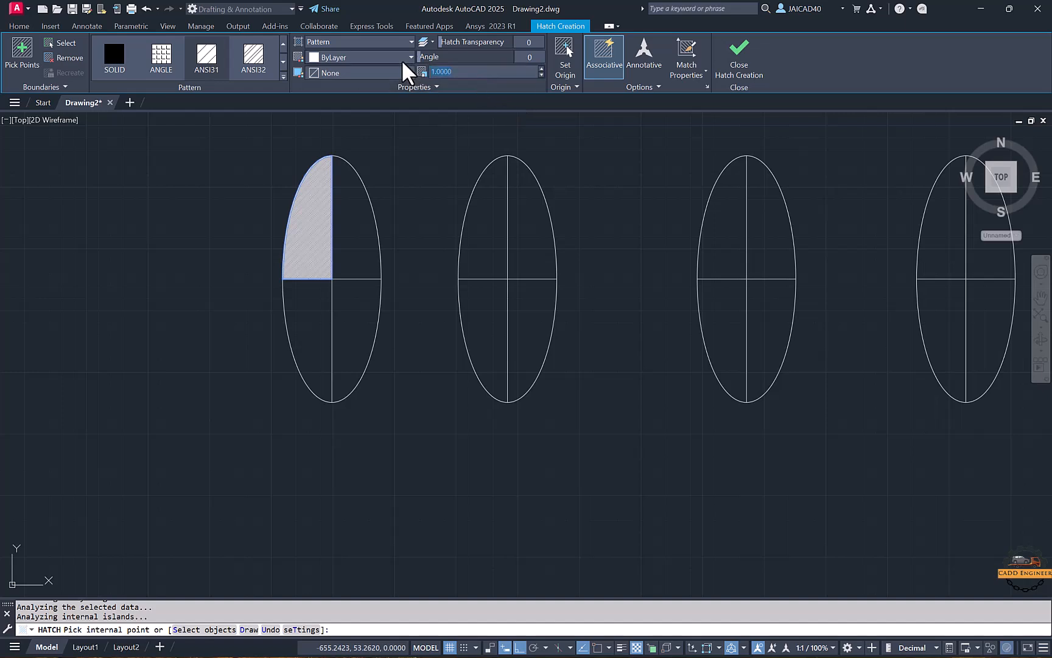
Step: Set the quarter's hatch scale to 20, with yellow hatch color 248,215,49 and blue-violet background color 94,103,175
text(50)
key(Return)
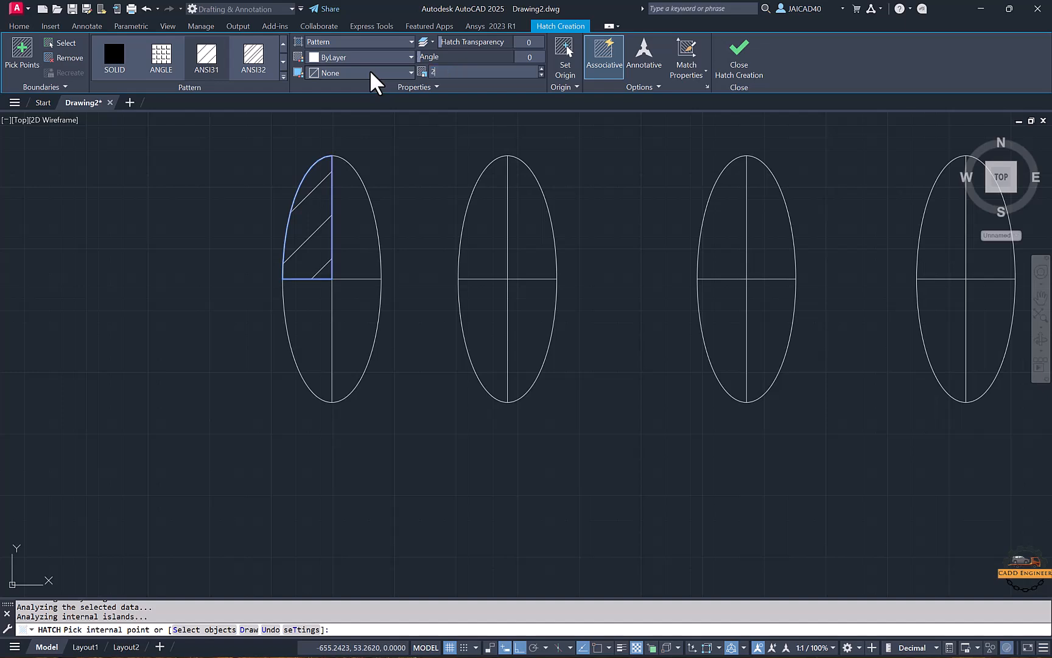
click(344, 57)
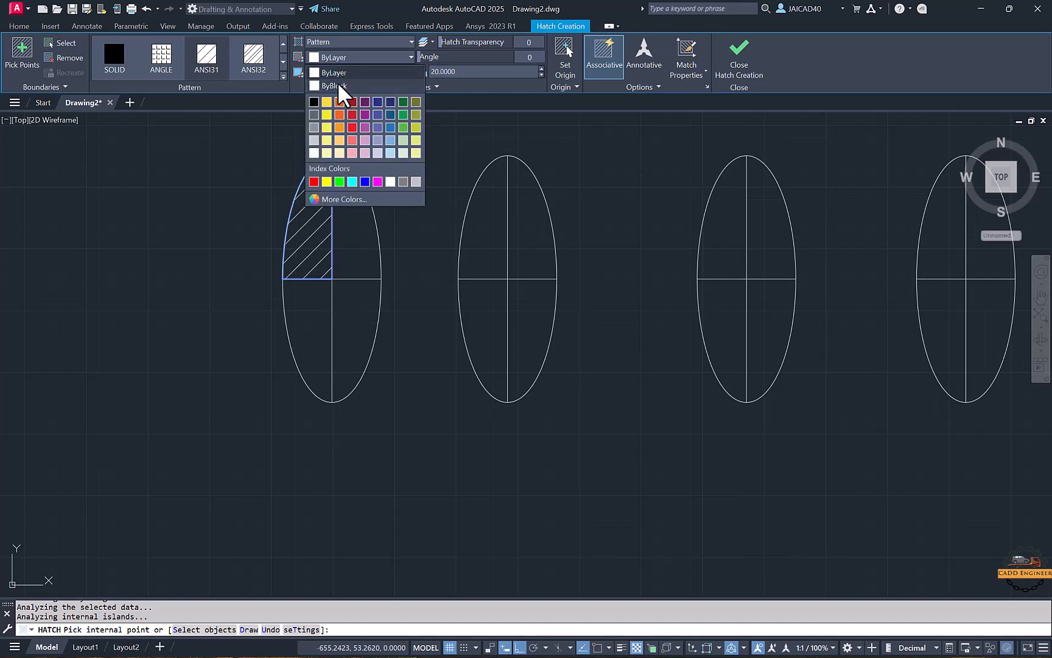
click(329, 110)
click(355, 72)
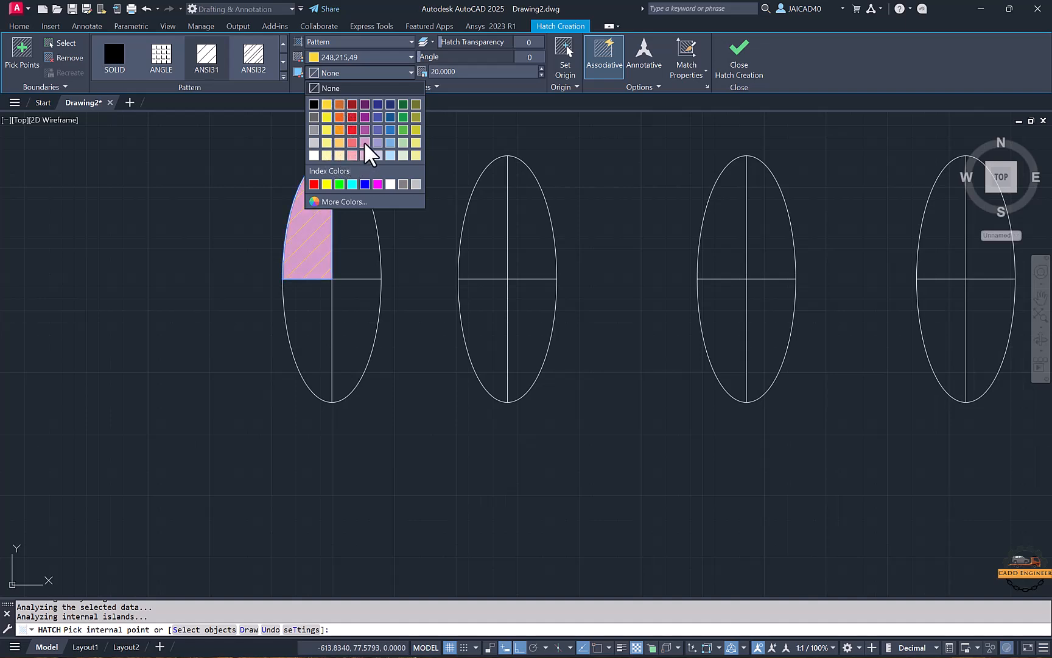
click(379, 130)
key(Escape)
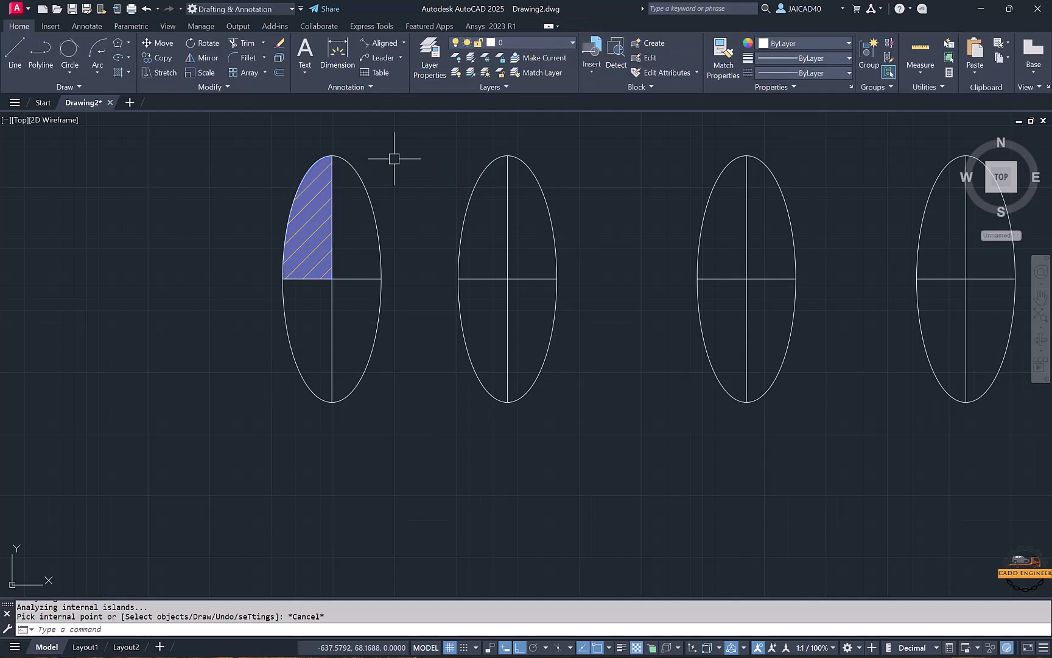
Step: Hatch the upper-right quarter of the first ellipse with the ANSI37 pattern
text(h)
key(Return)
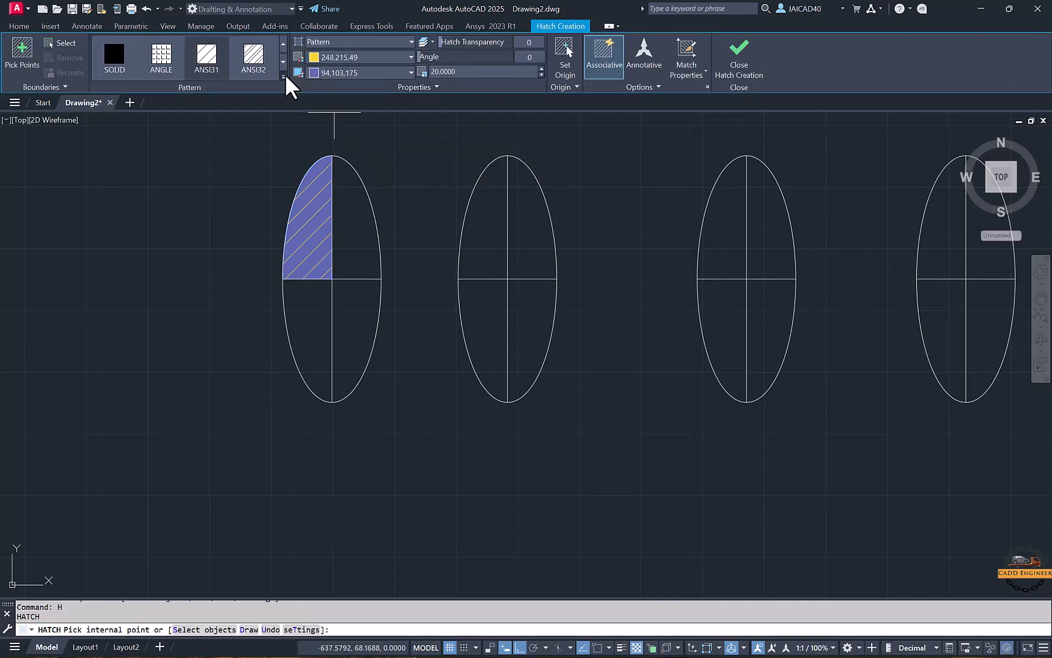
click(284, 85)
scroll(186, 175, down, 2)
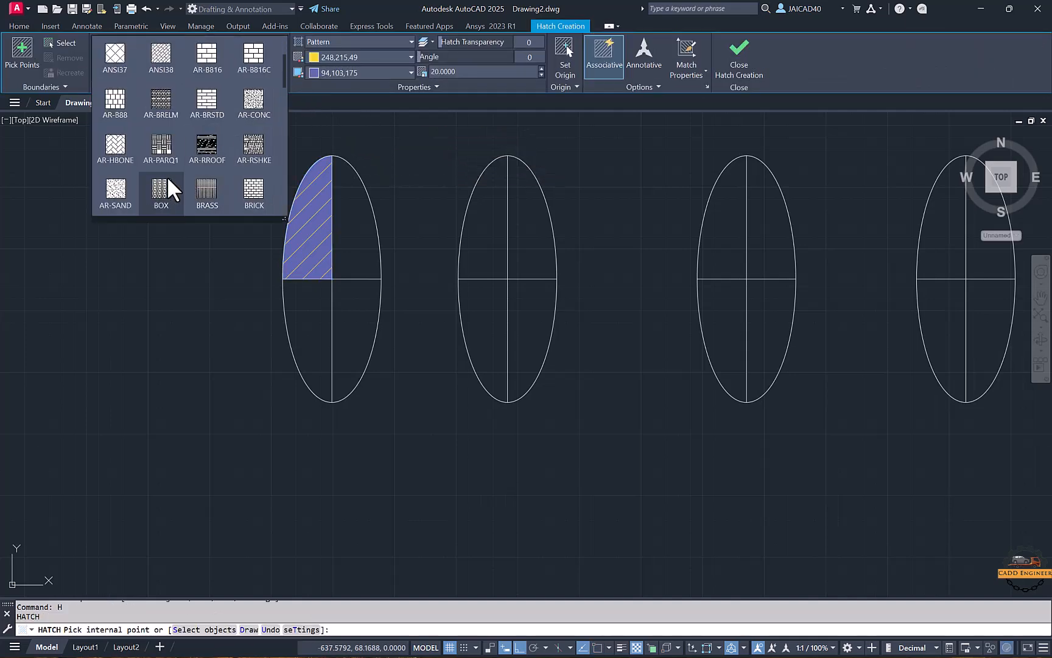
click(116, 67)
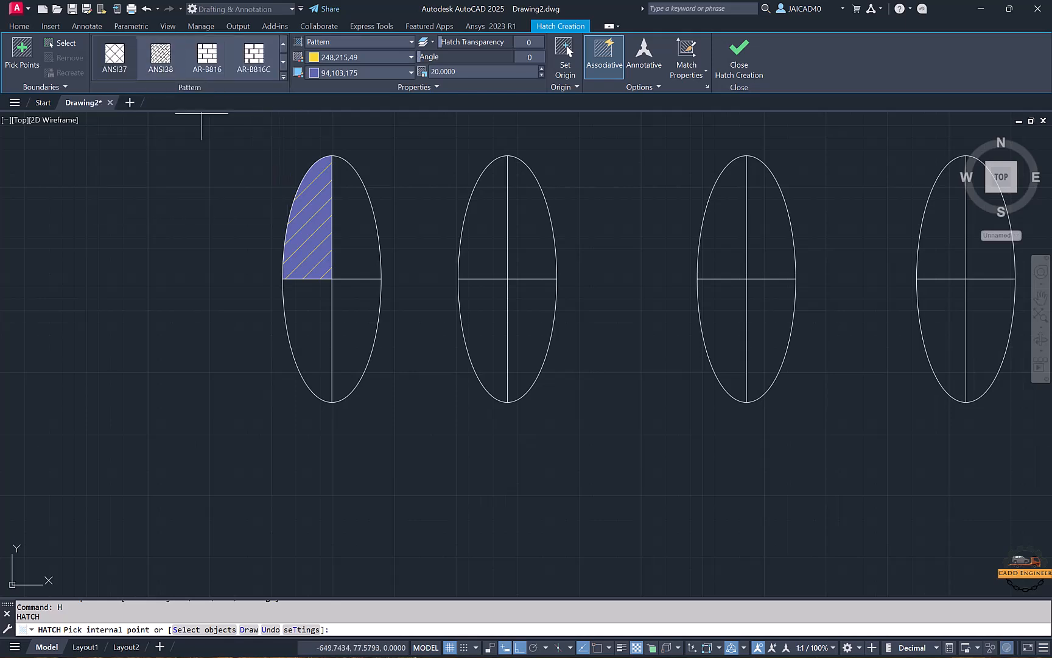
Step: Give the upper-right quarter's hatch a gray background color 147,149,152 and dark red hatch color 153,27,30
click(350, 72)
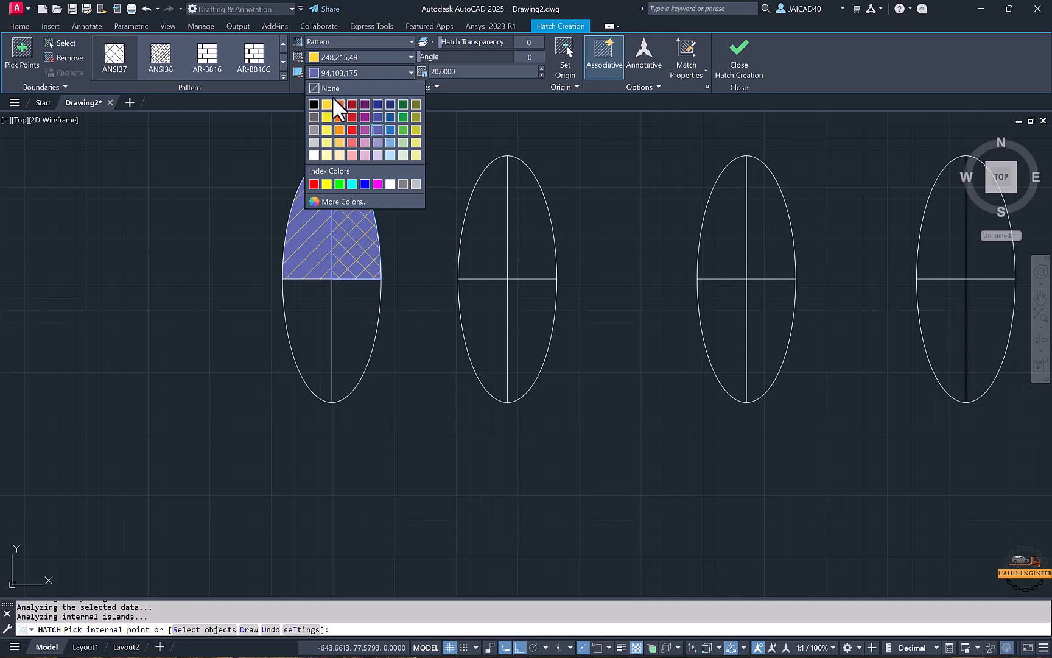
click(314, 142)
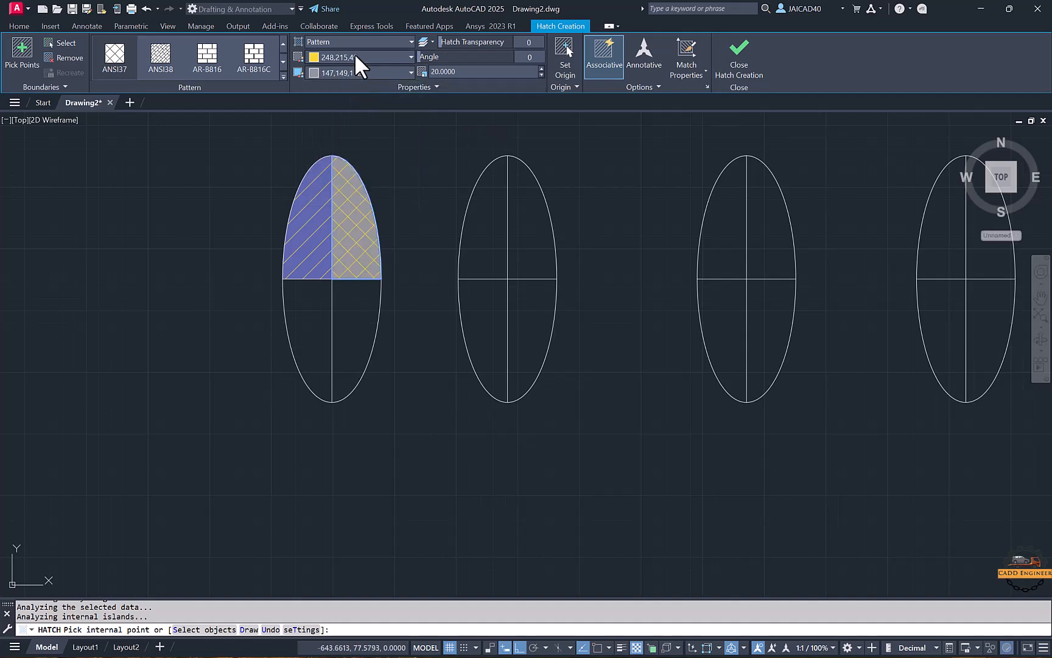
click(354, 56)
click(351, 102)
key(Escape)
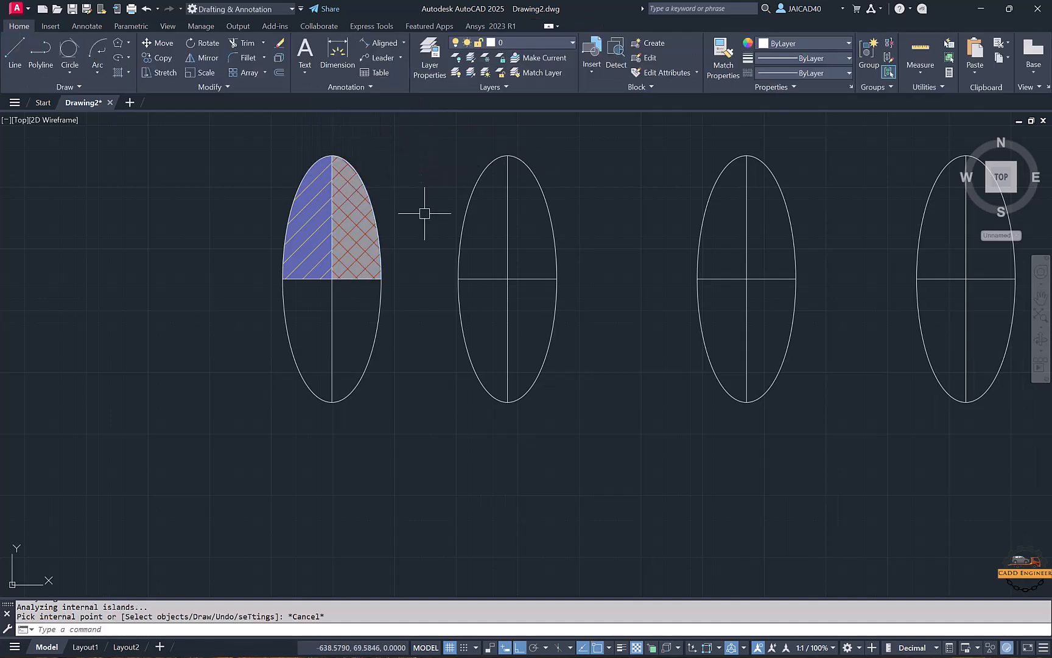
Step: Draw a closed irregular five-sided outline with lines left of the first ellipse, switching ortho off for the slanted sides
middle_drag(422, 211, 456, 203)
middle_drag(178, 300, 313, 300)
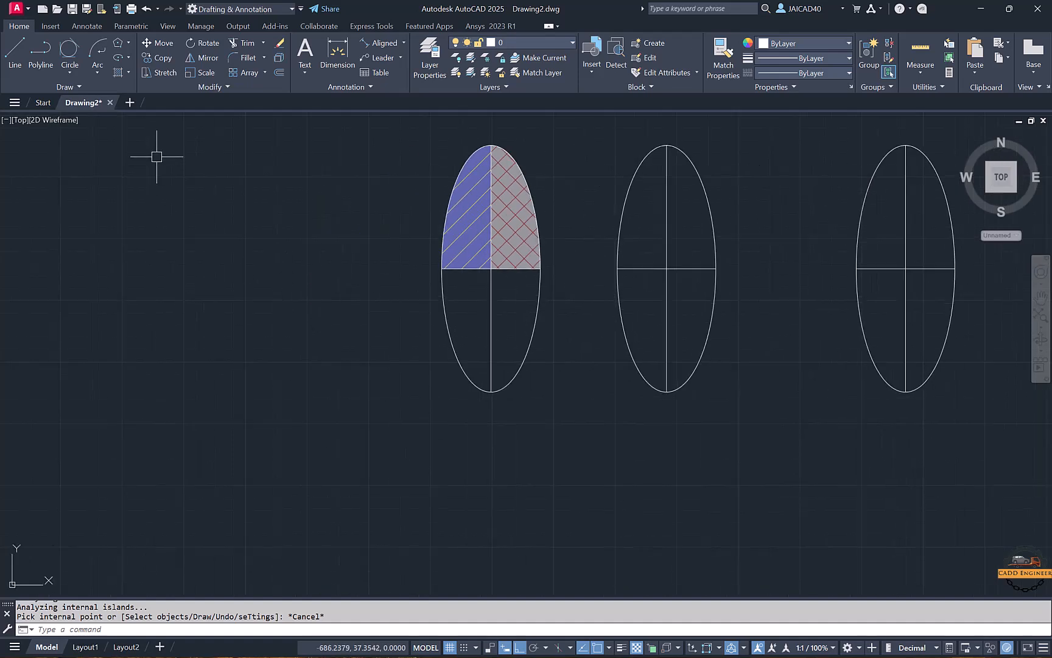
click(14, 51)
click(288, 212)
click(212, 211)
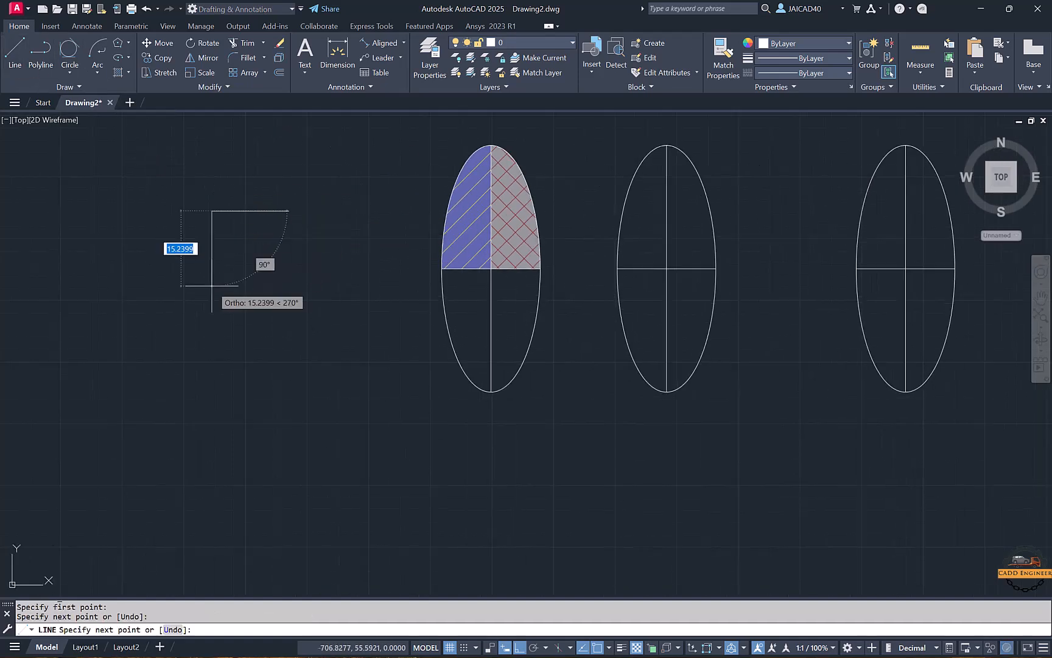
click(212, 326)
click(518, 646)
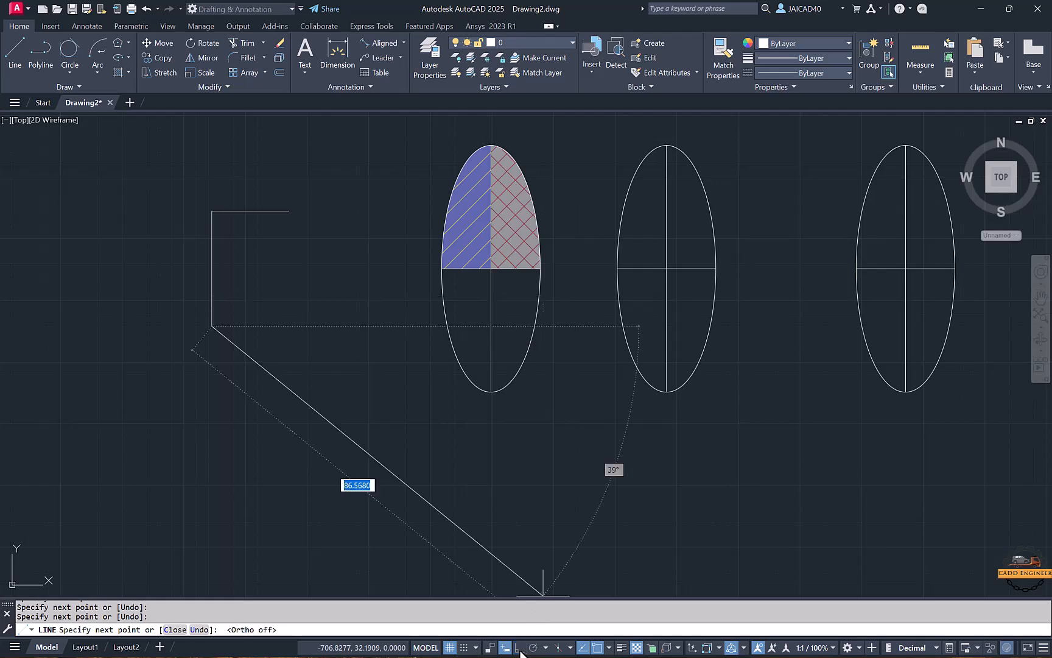
click(279, 362)
click(348, 263)
click(289, 211)
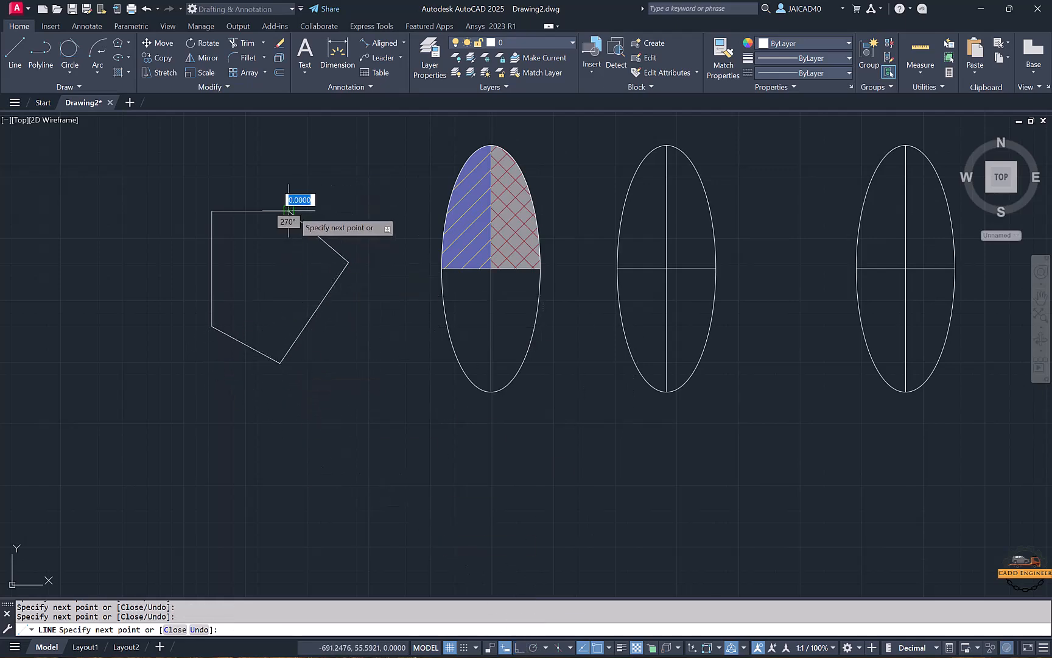
key(Return)
Step: Draw a second, smaller closed five-sided outline with lines inside the first one, roughly following its sides
scroll(291, 212, up, 4)
key(Return)
click(111, 251)
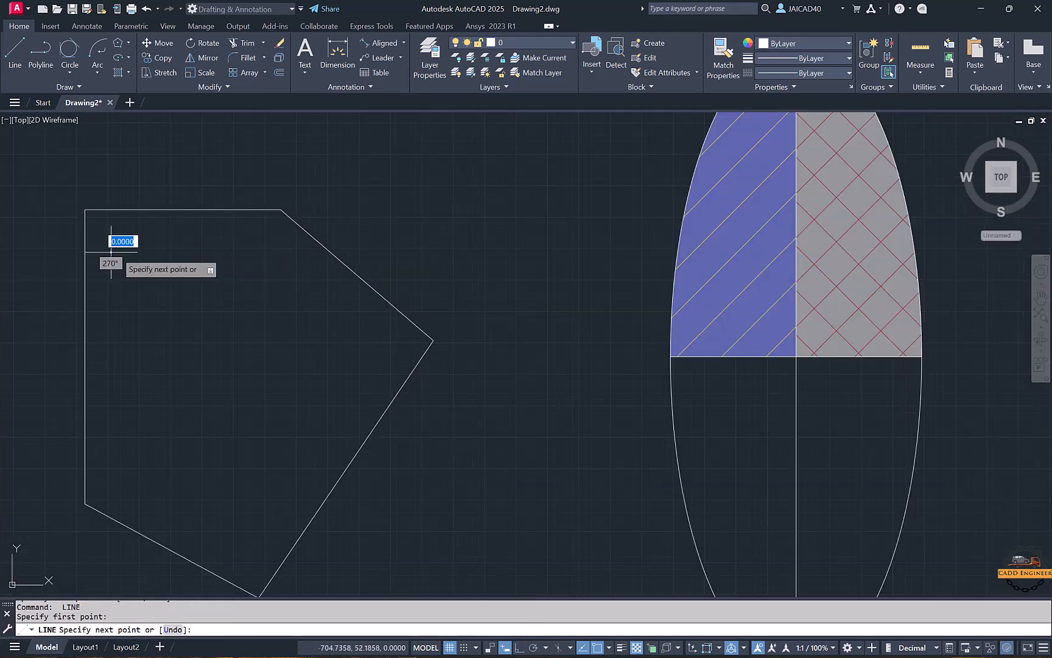
click(283, 256)
click(380, 348)
click(258, 544)
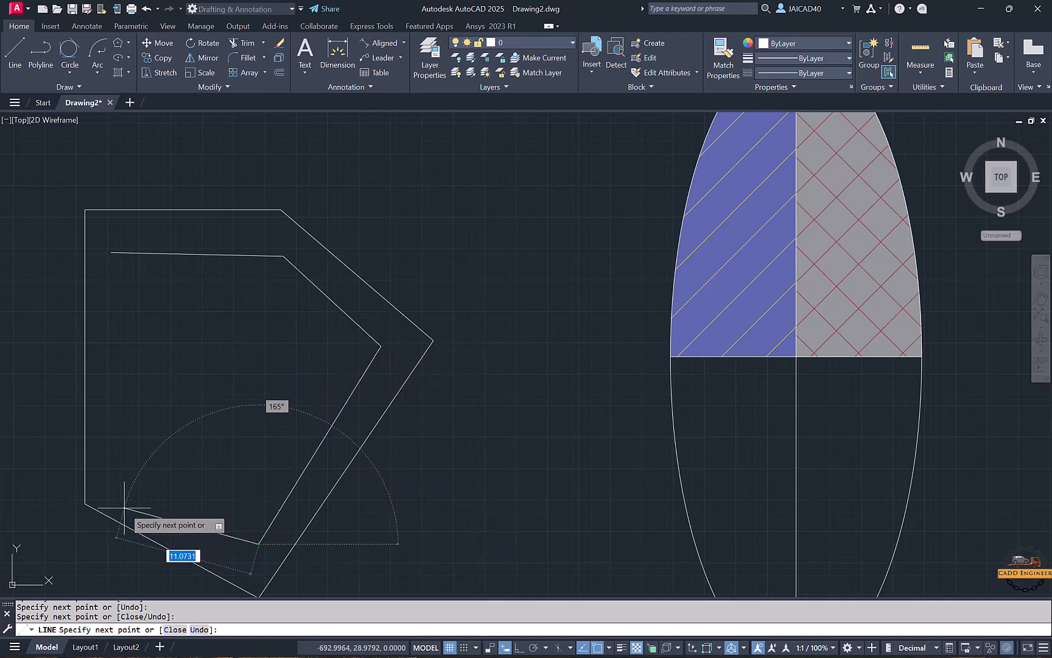
click(112, 479)
click(111, 251)
key(Return)
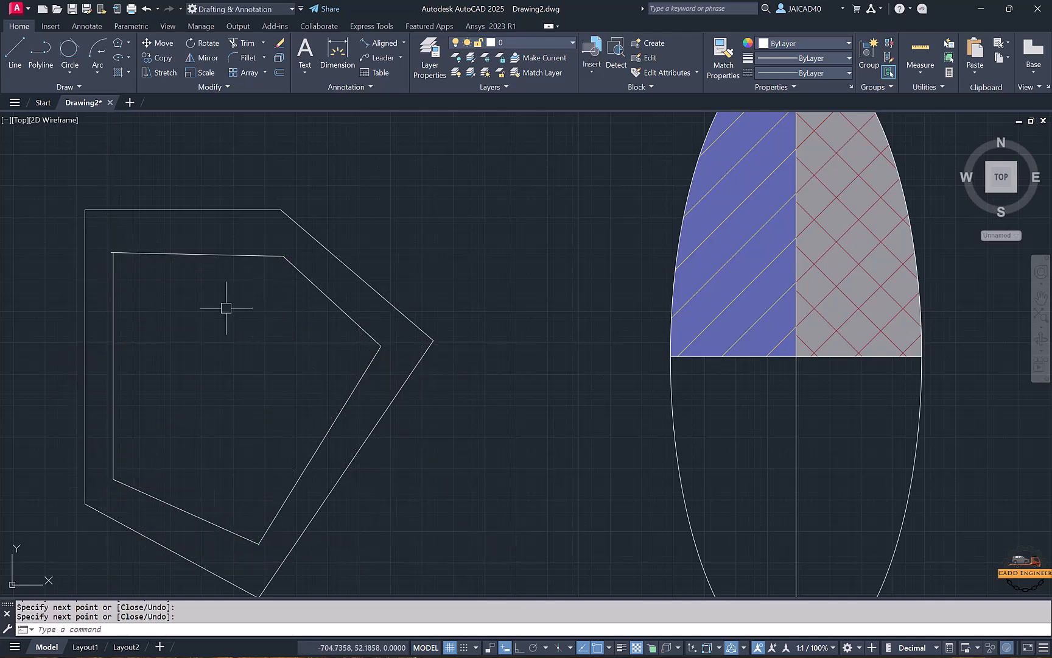
Step: Start an ANSI37 hatch by object selection, using the five edges of the outer five-sided outline as its boundary
scroll(225, 305, down, 4)
middle_drag(225, 305, 227, 276)
key(Return)
scroll(228, 275, up, 2)
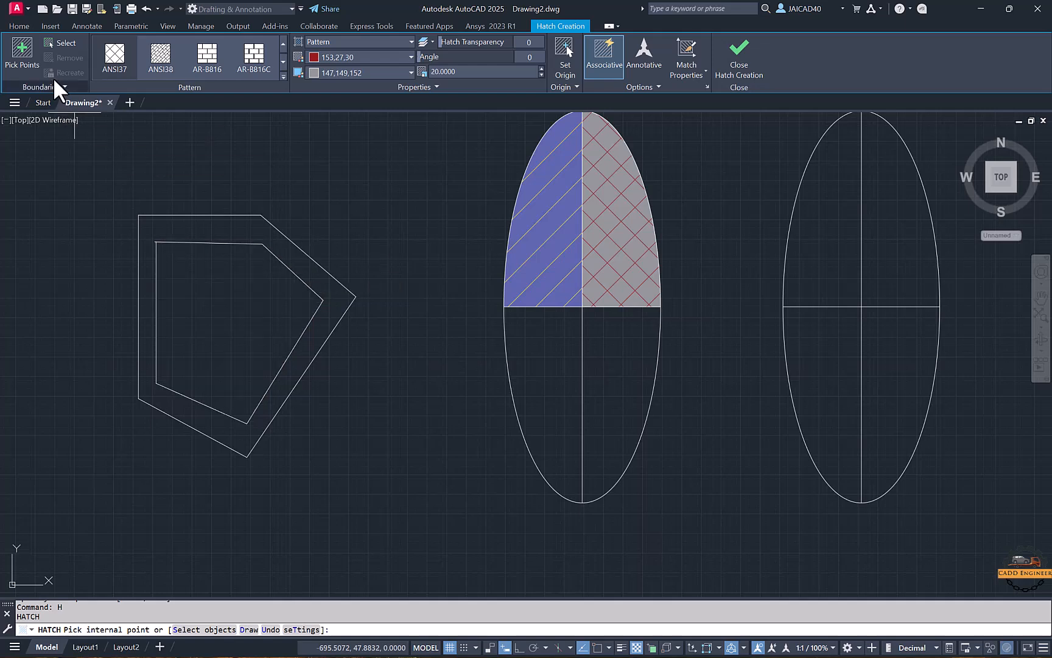
click(50, 43)
click(195, 215)
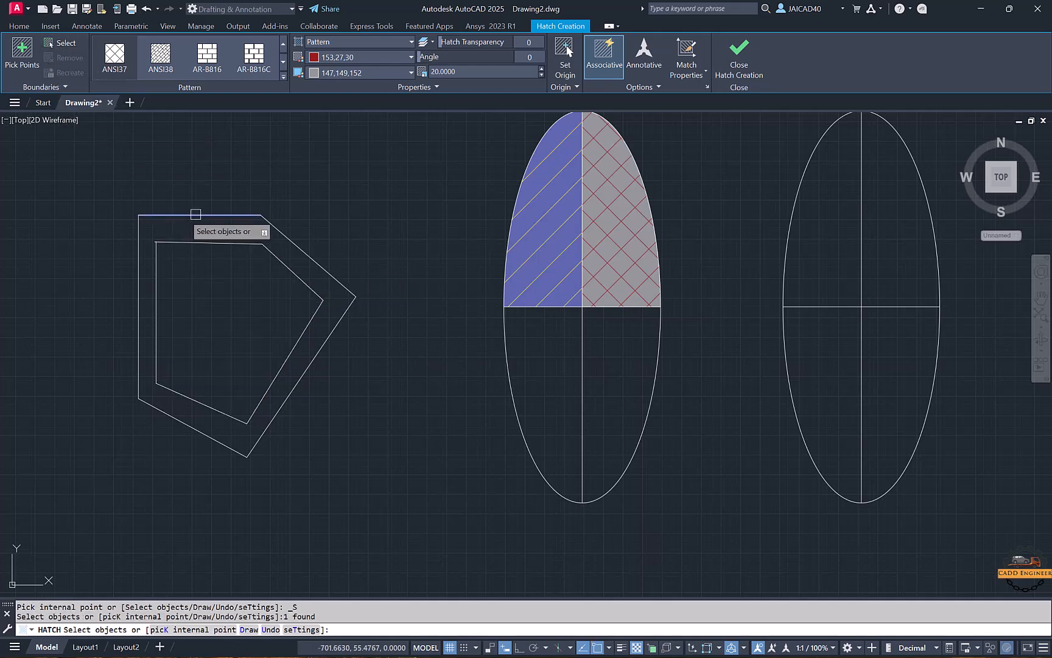
click(283, 231)
click(343, 317)
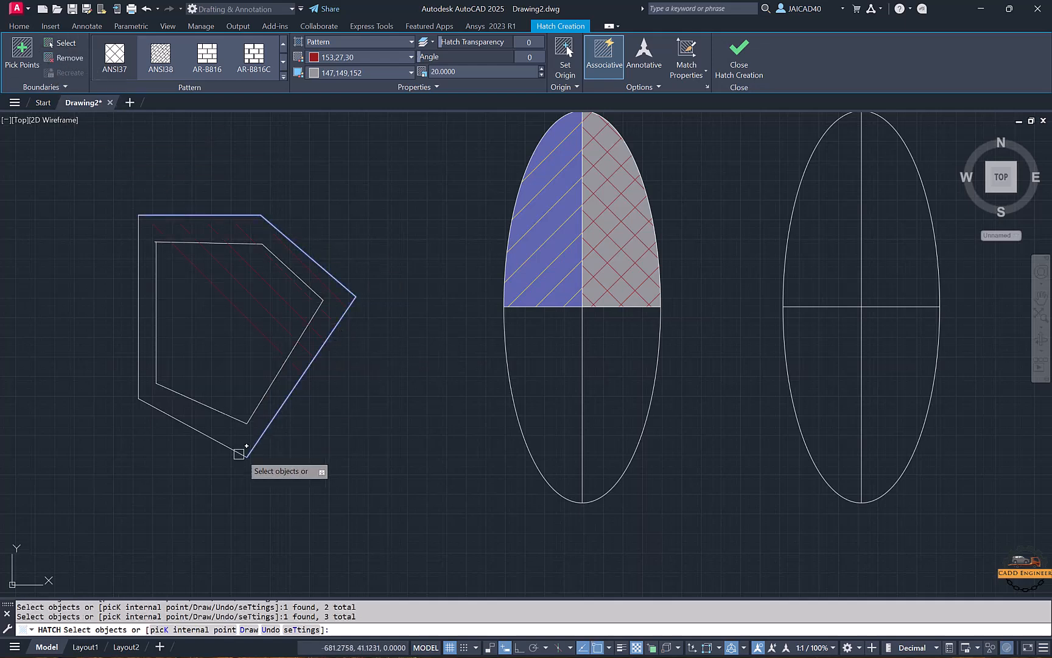
click(195, 431)
click(140, 374)
Step: Add the five edges of the inner outline to the hatch boundary, limiting the pattern to the band between the outlines
click(157, 334)
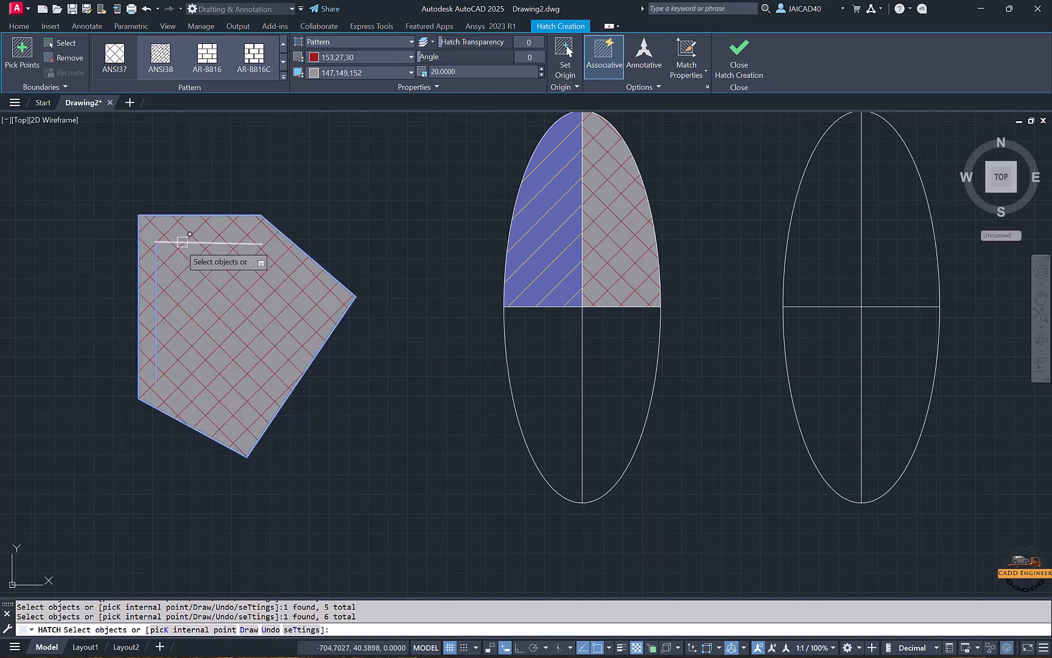
click(189, 242)
click(283, 266)
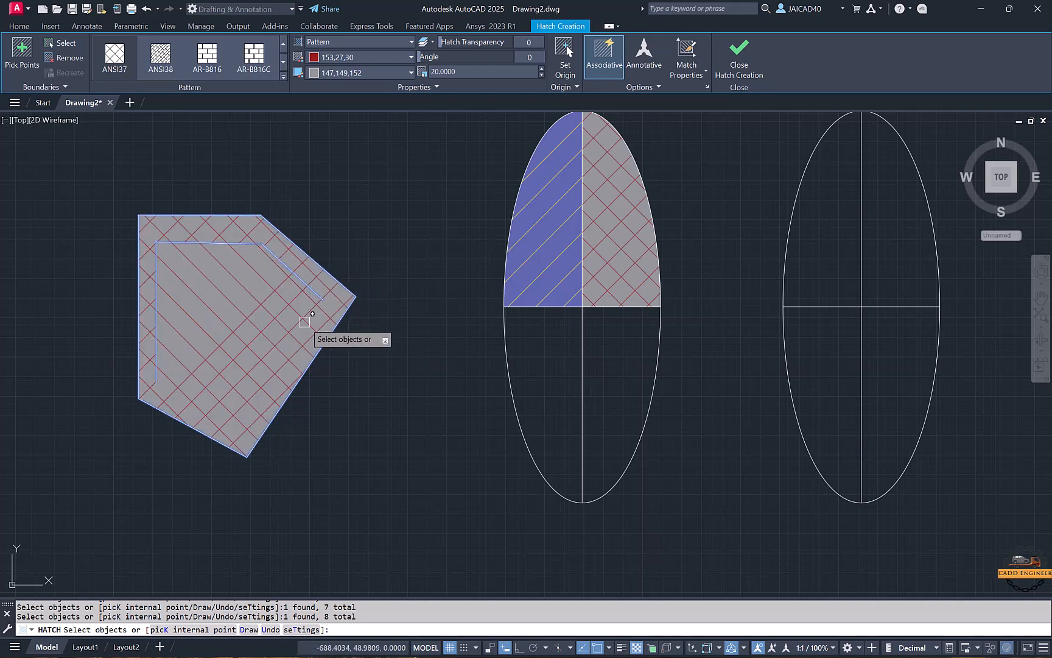
click(302, 329)
click(187, 395)
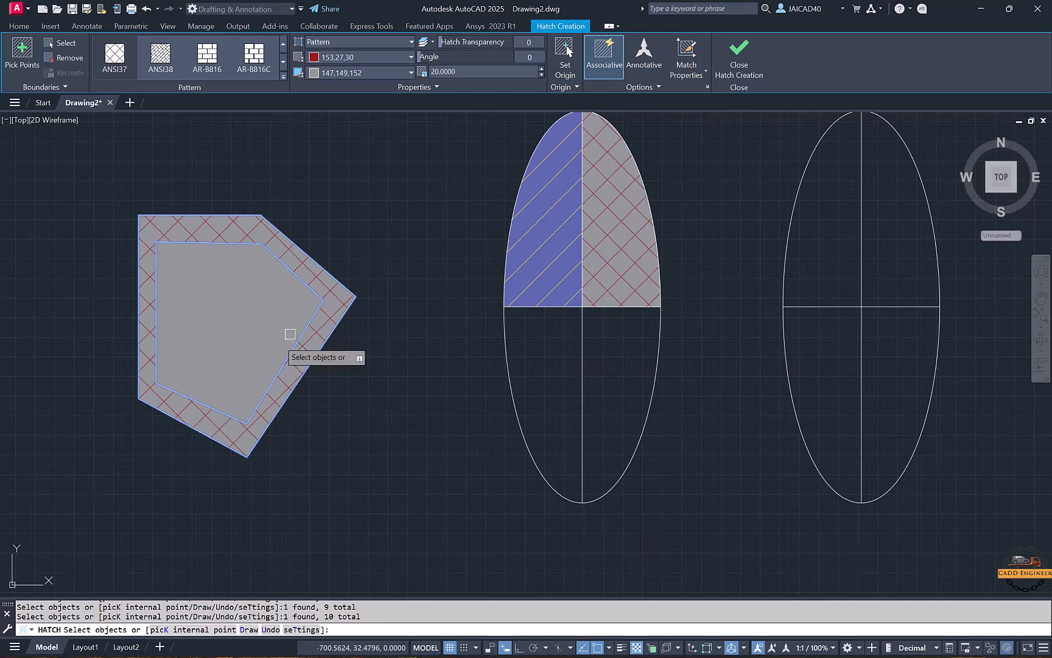
Step: Set the band hatch's background color to None and finish the hatch
click(342, 71)
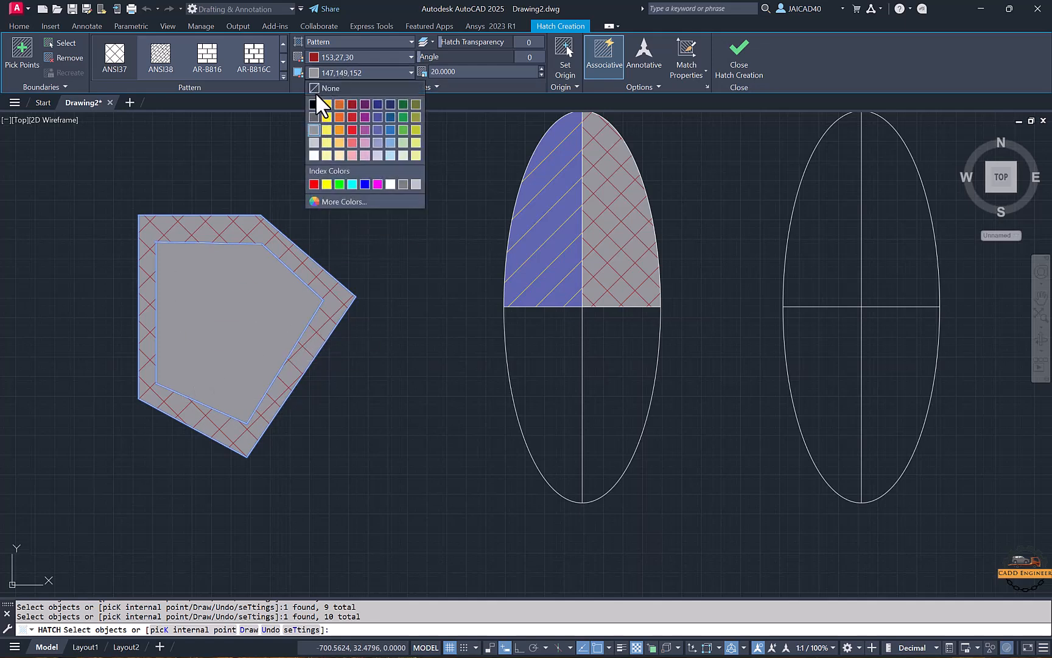
click(316, 93)
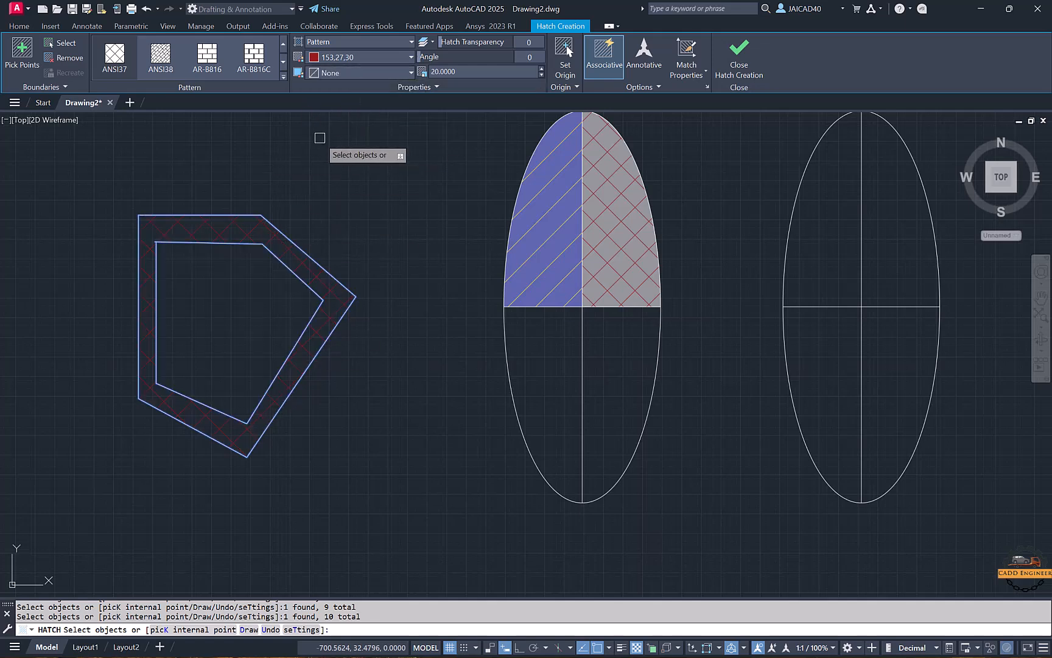
key(Escape)
scroll(357, 183, down, 3)
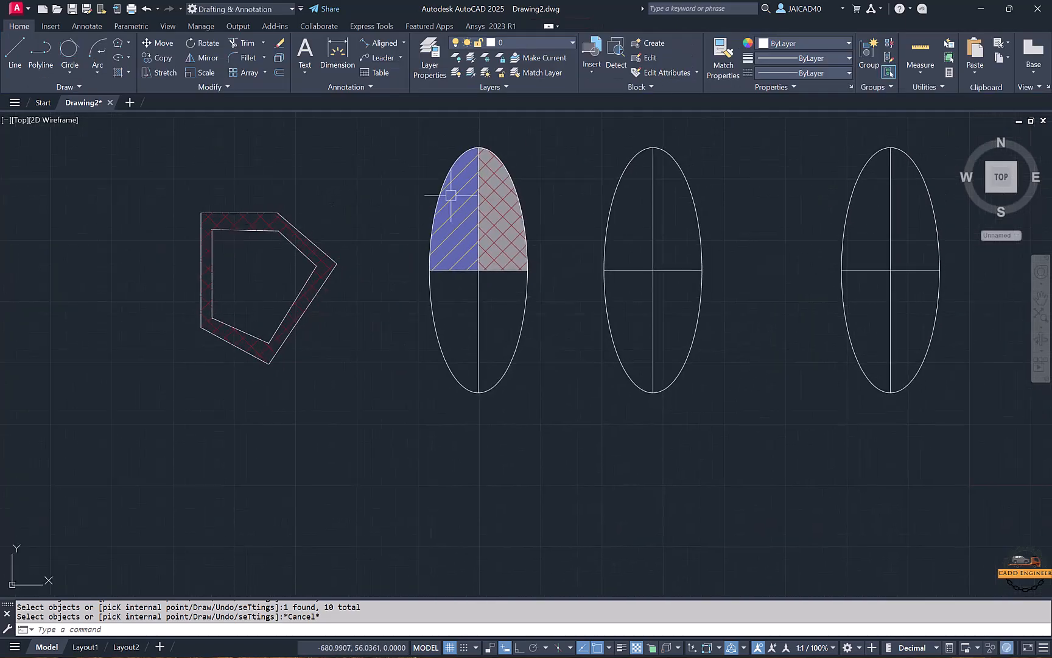
Step: Draw a rectangle about 57 by 44 with rotation angle 0 in the empty area left of the five-sided outlines
mouse_move(450, 196)
middle_down()
mouse_move(351, 204)
mouse_move(855, 206)
middle_up()
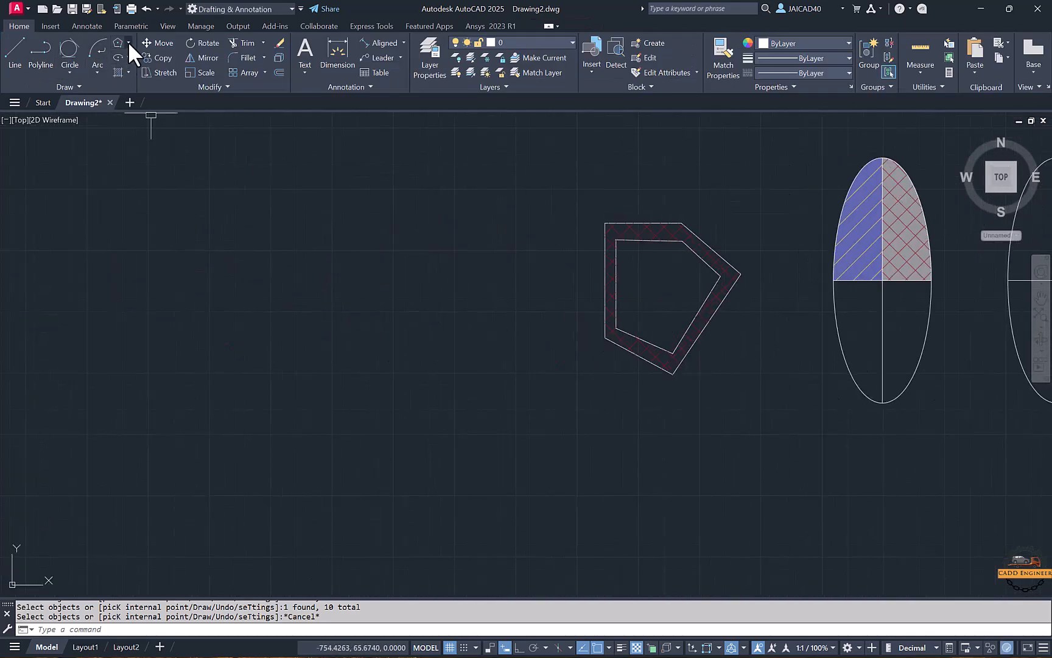
click(129, 61)
click(127, 187)
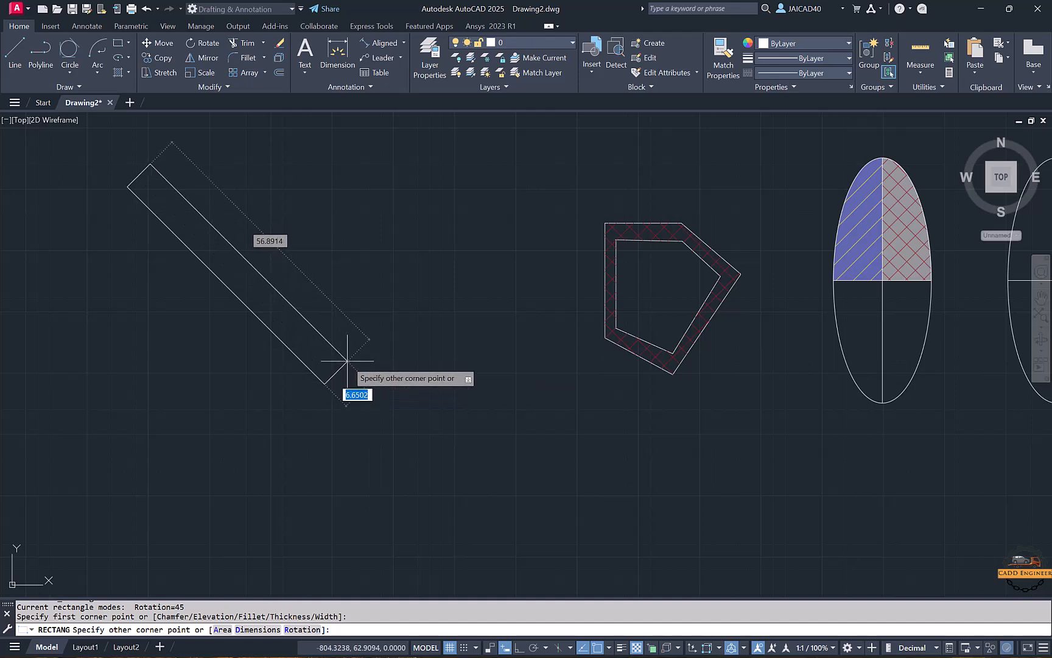
click(308, 630)
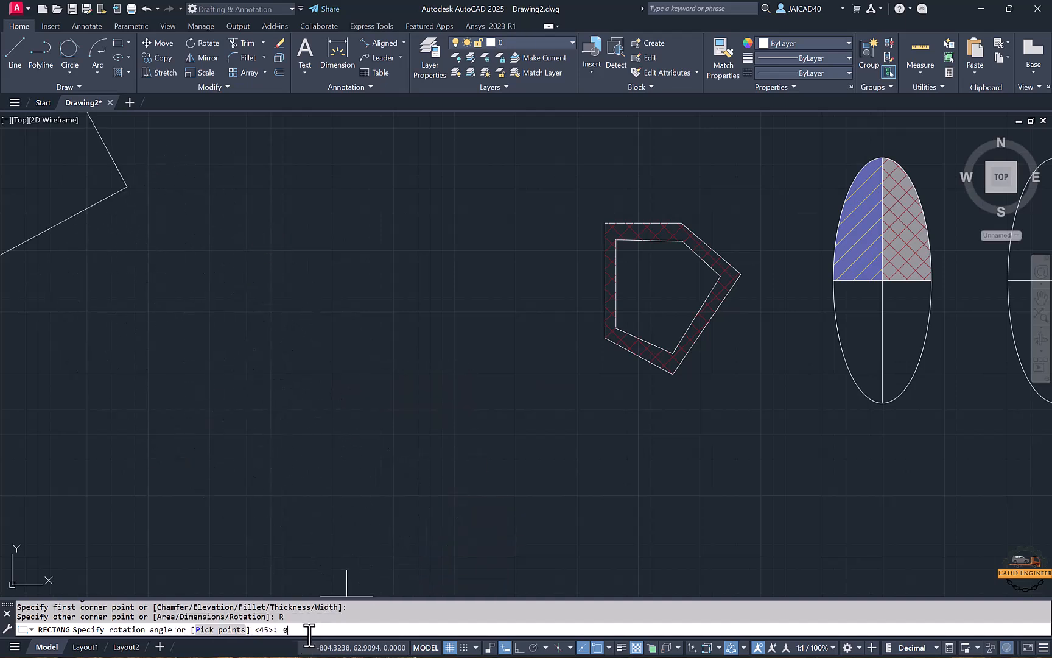
text(0)
key(Return)
click(408, 404)
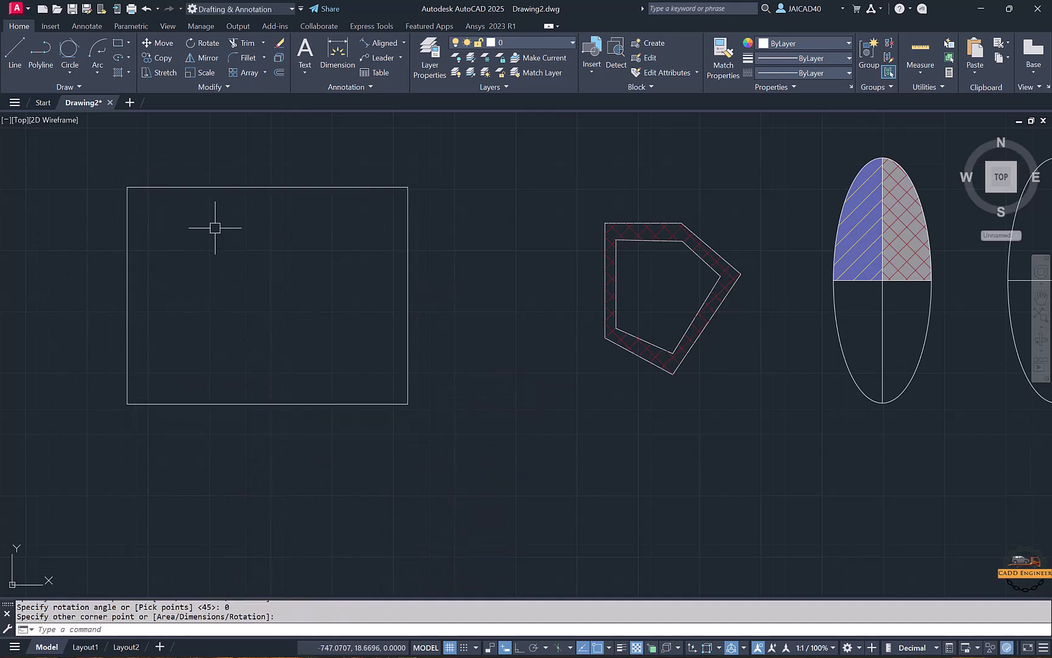
Step: Draw a rectangle about 38 by 25 inside the first rectangle and another about 78 by 68 around it
click(118, 40)
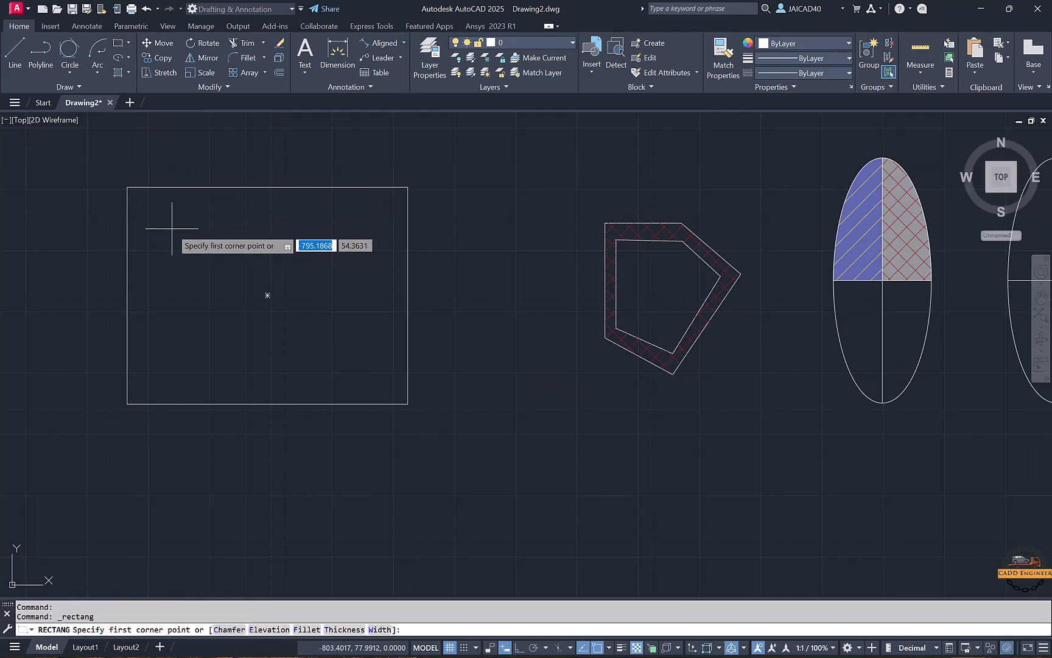
click(172, 225)
click(359, 348)
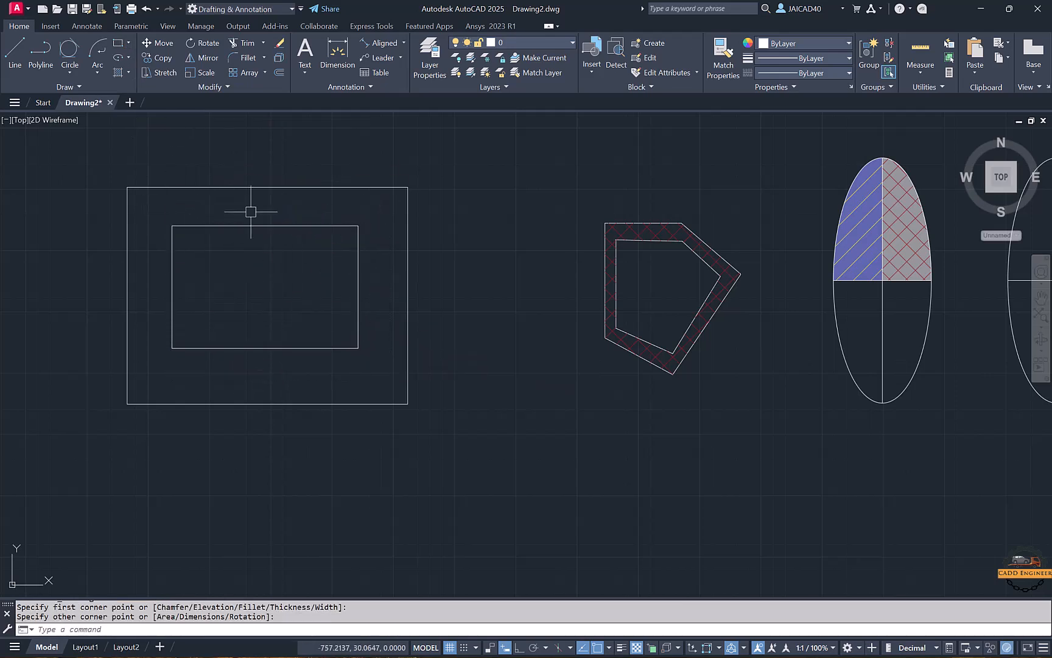
click(118, 43)
scroll(204, 164, down, 2)
click(130, 143)
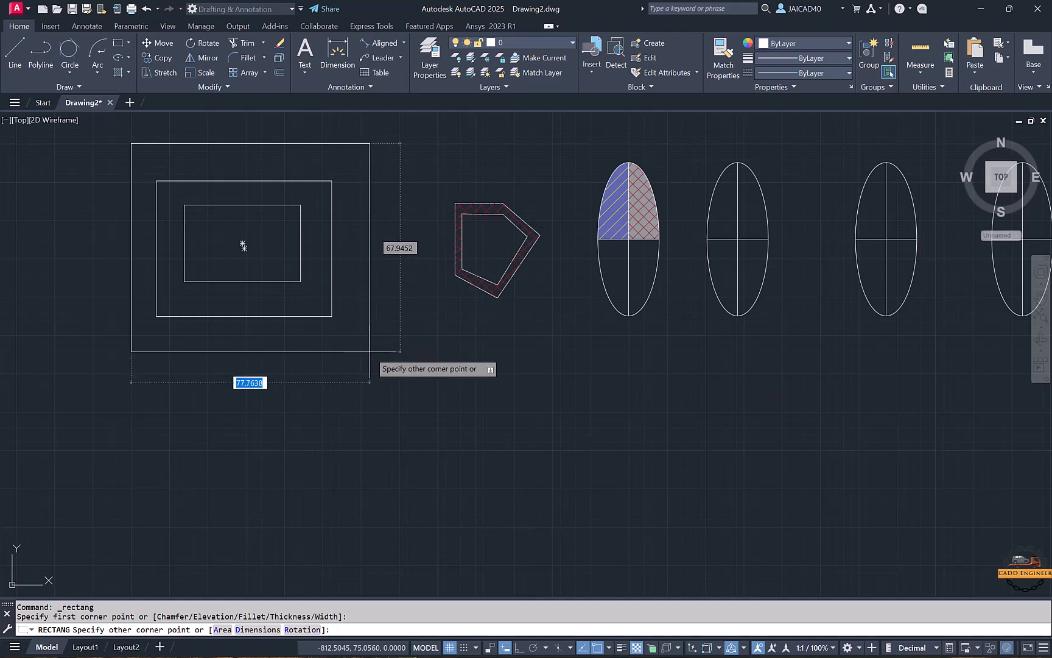
click(370, 352)
Step: Hatch the nested rectangles by picking a point between the outer and middle ones, and delete that hatch
text(h)
key(Return)
middle_drag(274, 146, 294, 156)
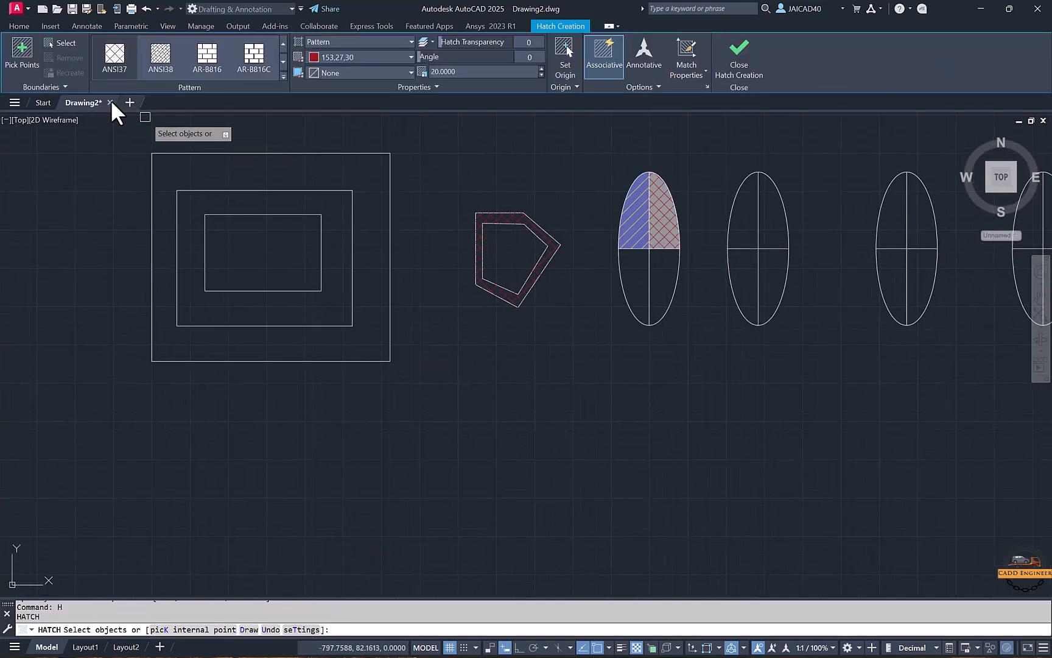
click(30, 61)
click(227, 162)
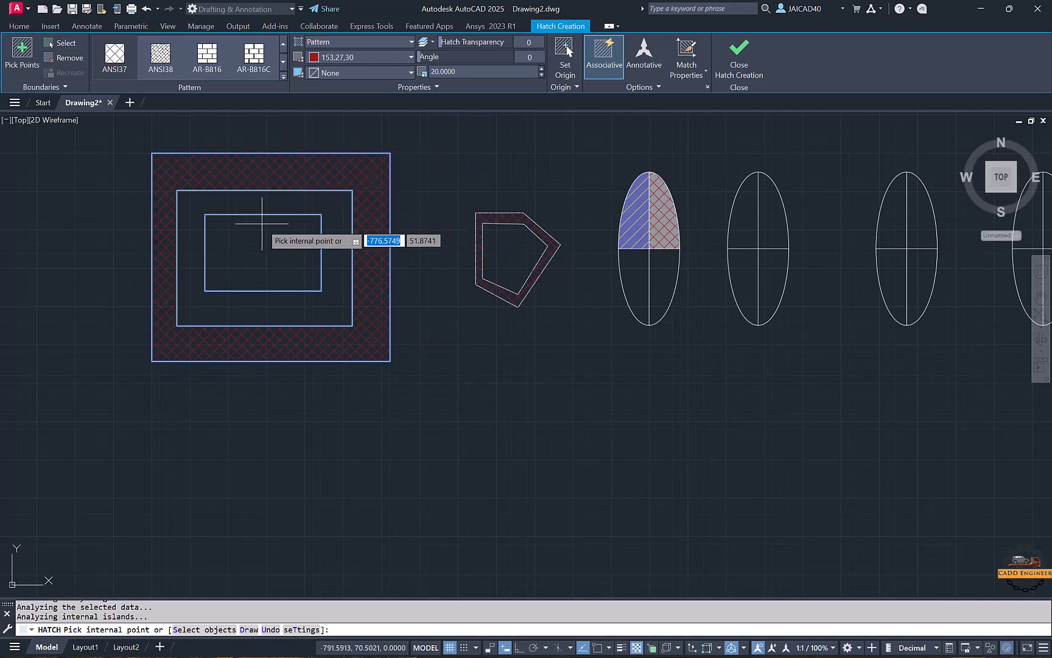
key(Escape)
click(213, 169)
key(Delete)
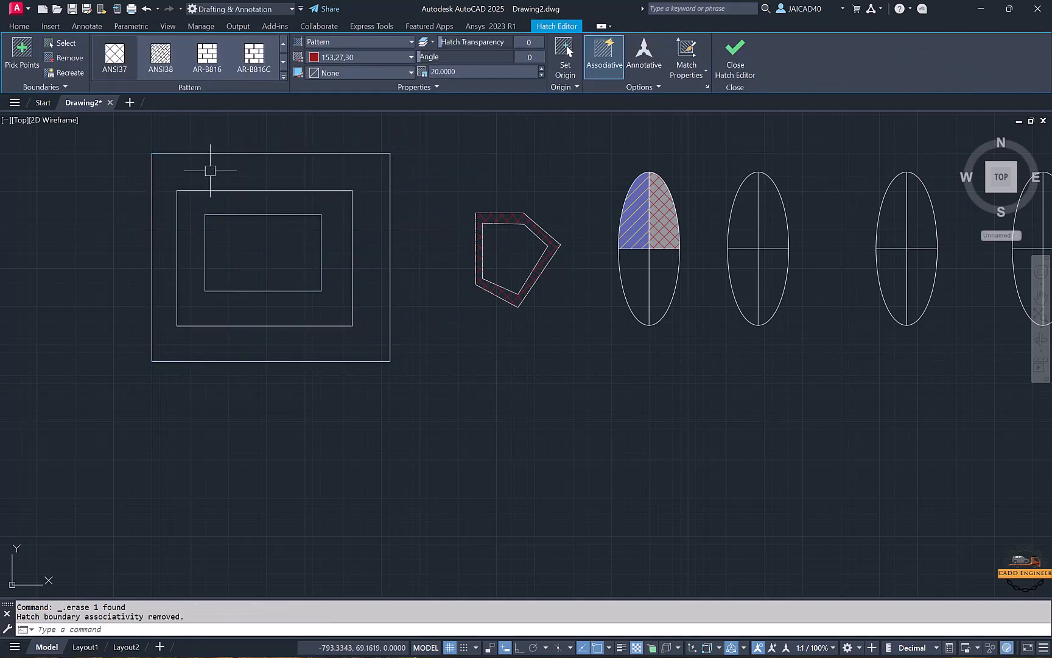
Step: Hatch the nested rectangles with the Normal island display style by picking a point inside the outer band, and delete that hatch
text(h)
key(Return)
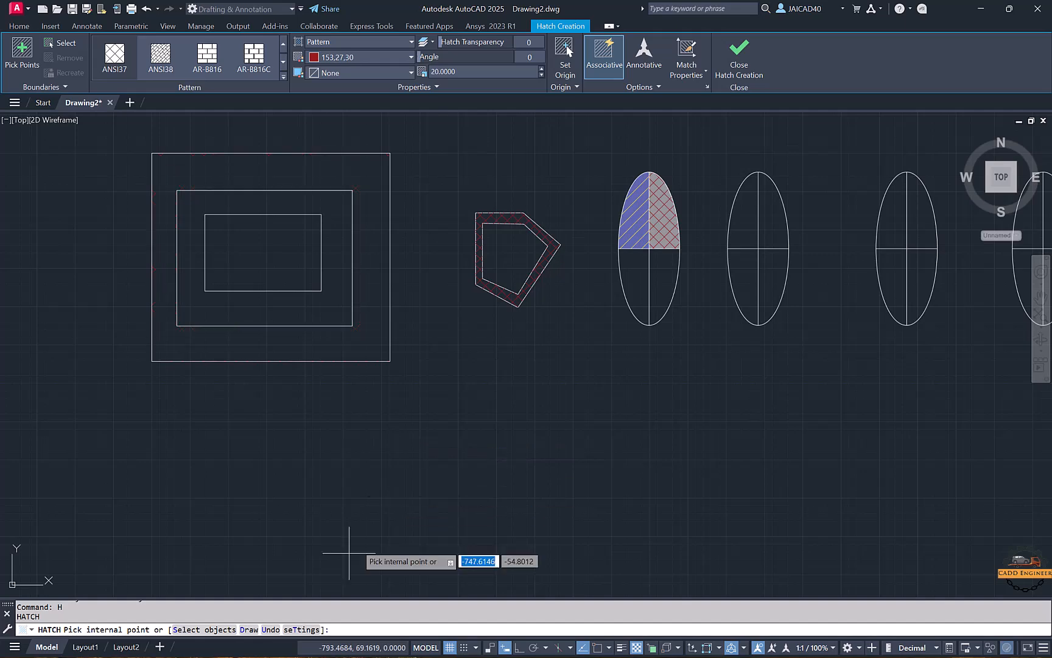
text(T)
key(Return)
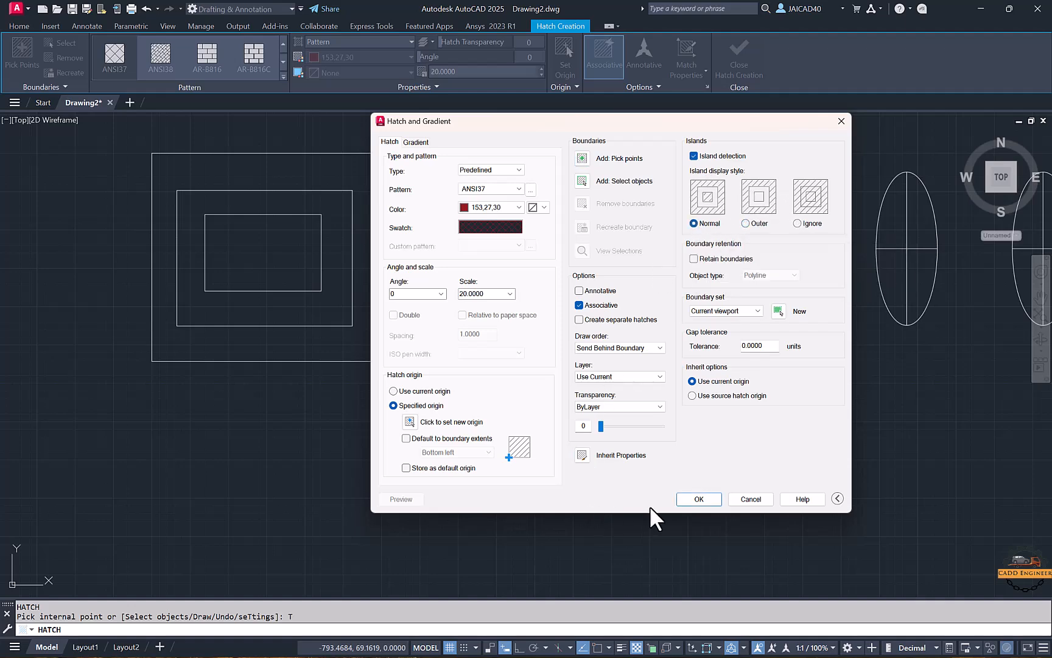
click(680, 499)
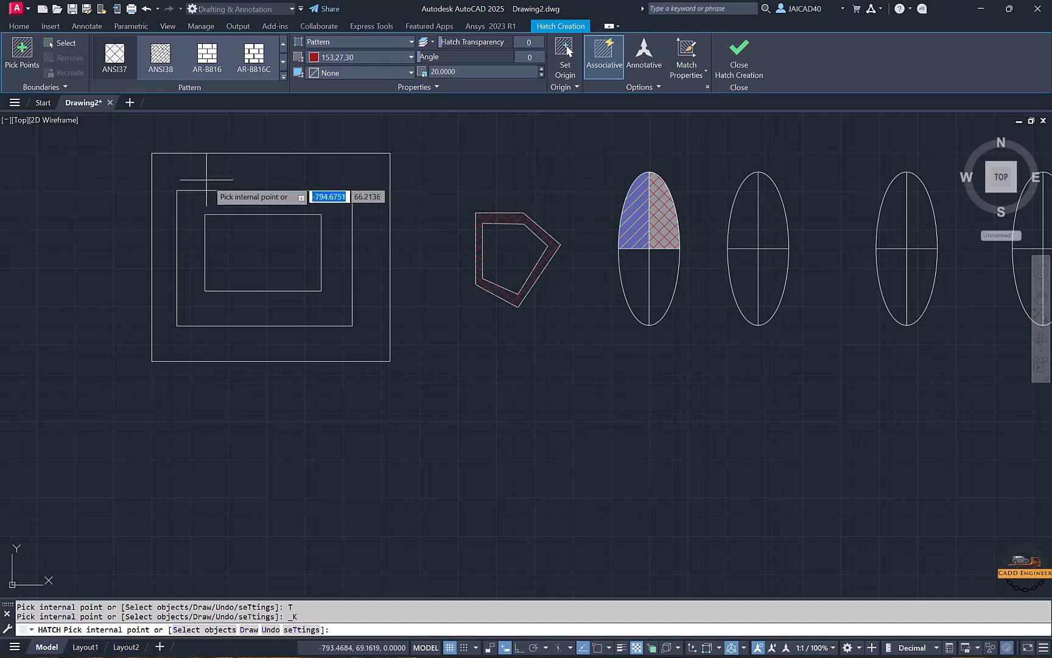
click(206, 180)
key(Escape)
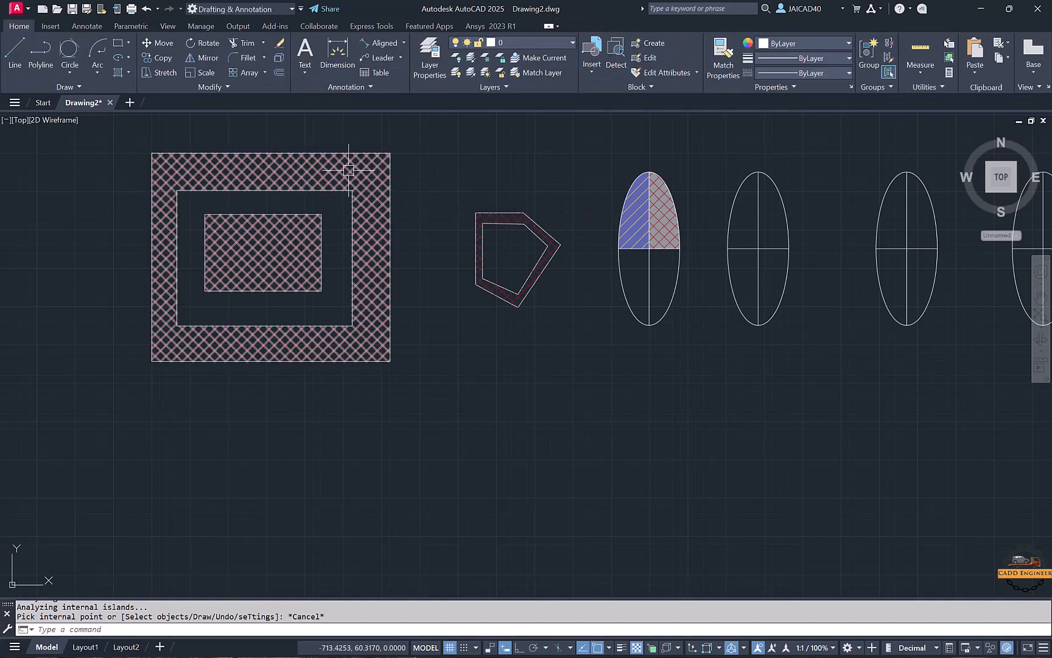
click(288, 232)
key(Delete)
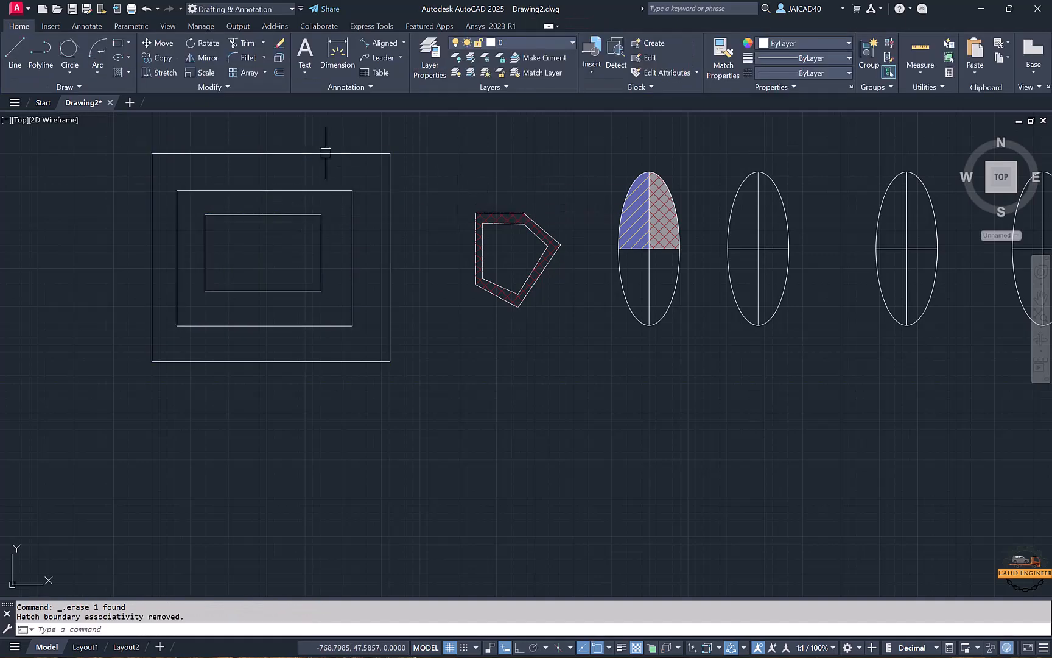
Step: Hatch the nested rectangles with the Ignore island display style by picking a point inside the outer band, and delete that hatch
text(h)
key(Return)
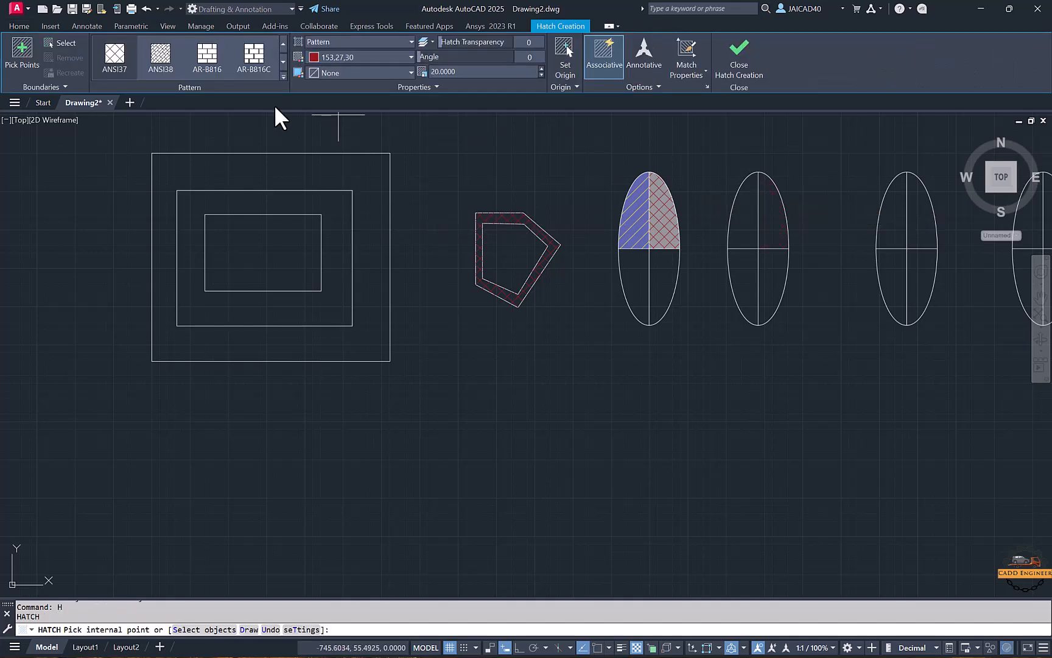
text(t)
key(Return)
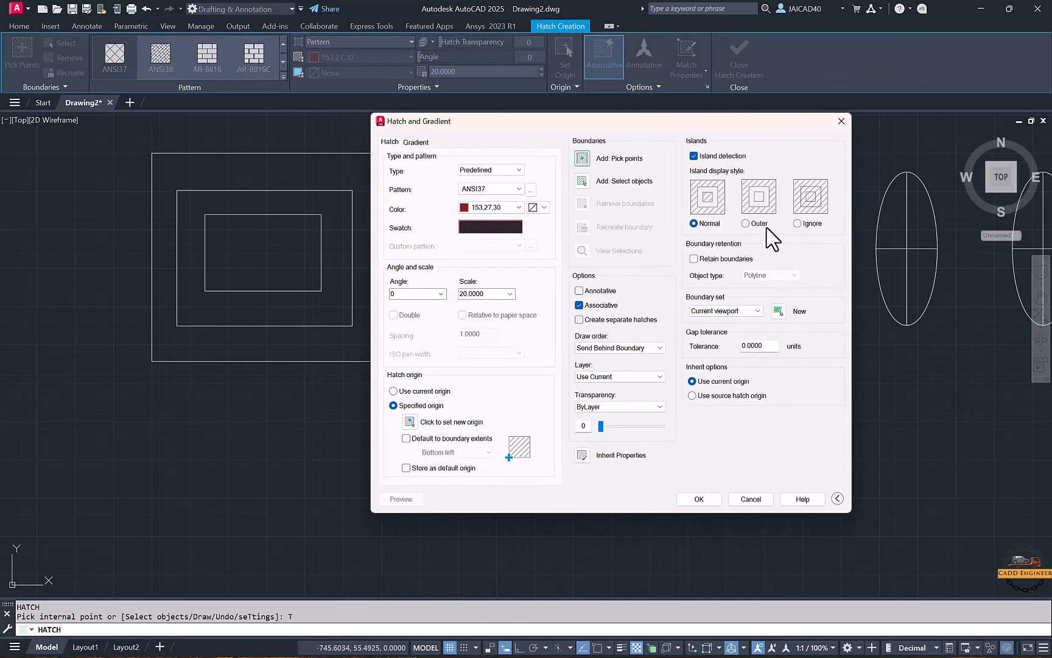
click(797, 223)
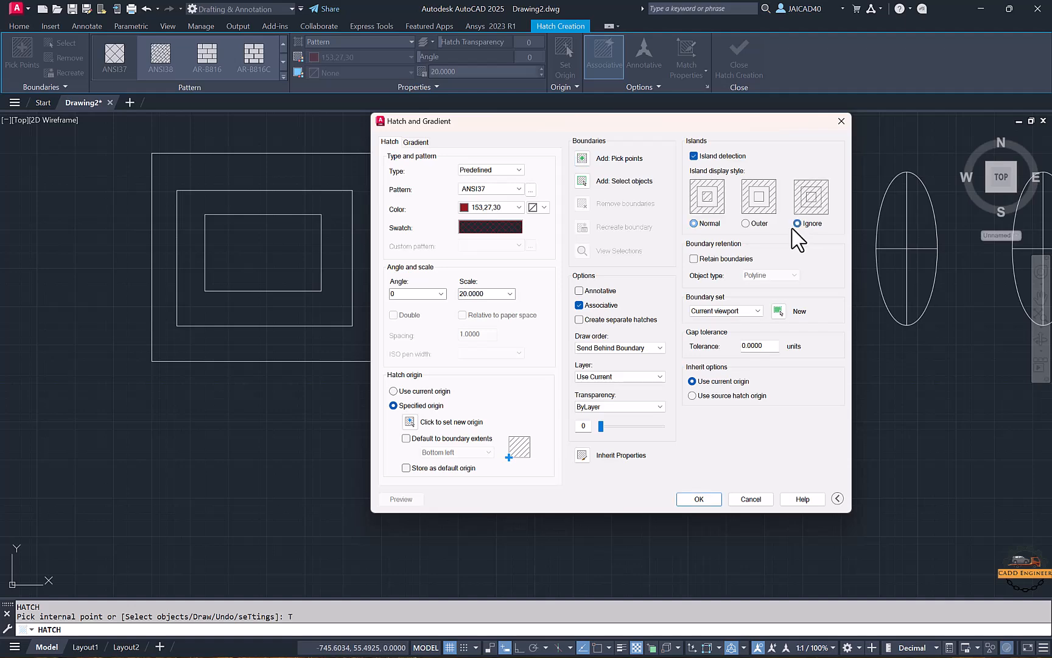
click(699, 499)
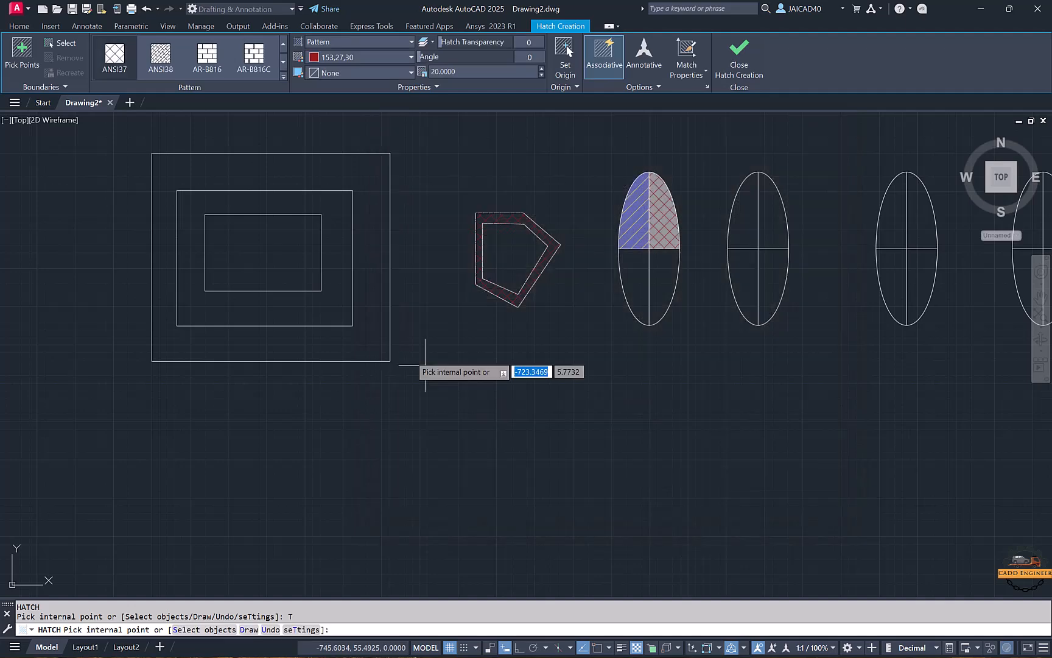
click(317, 173)
key(Escape)
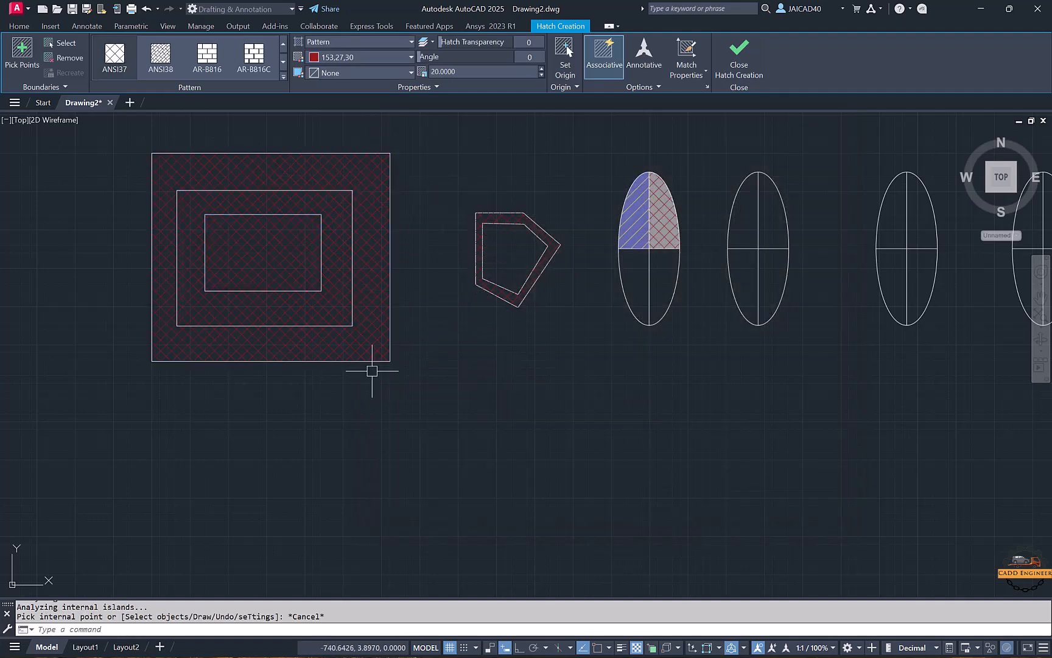
middle_drag(399, 400, 370, 431)
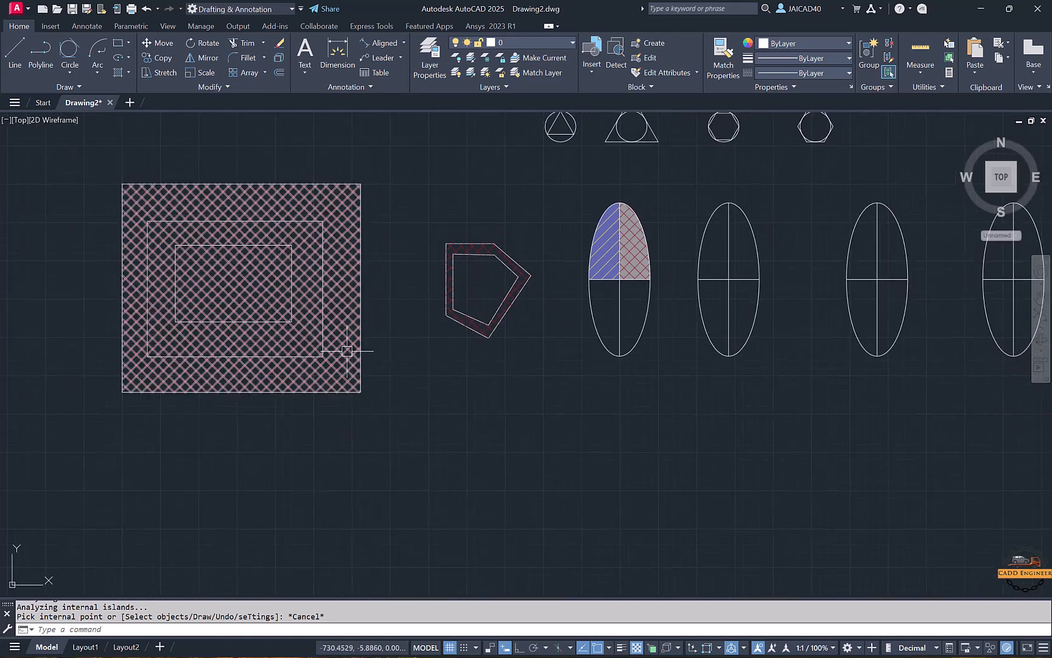
click(353, 385)
key(Delete)
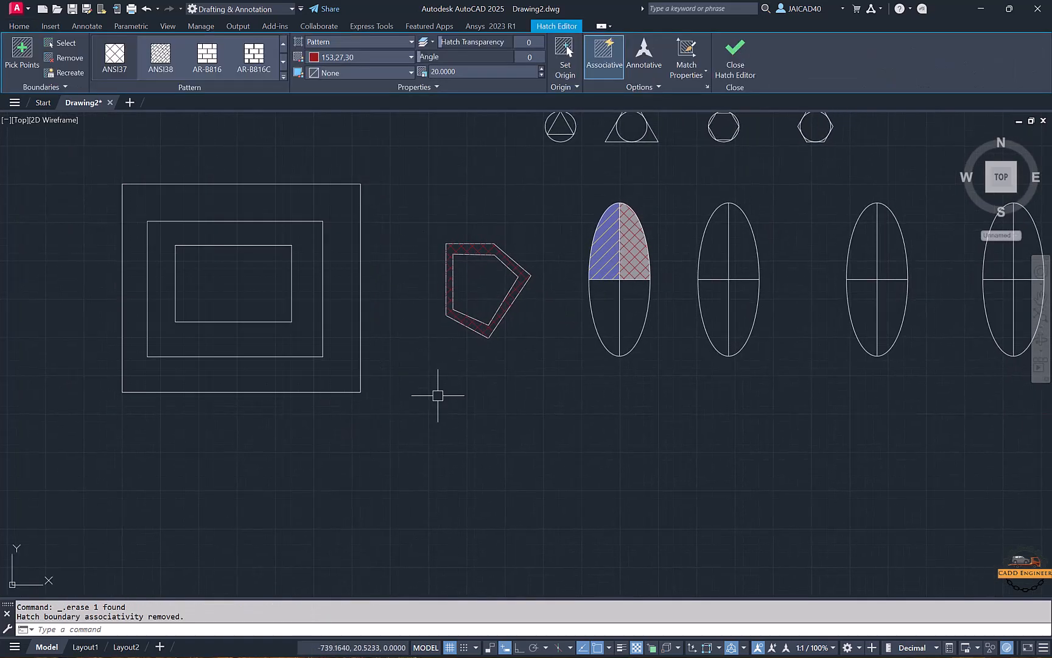
Step: Draw a rectangle in the empty area left of the nested rectangles, about as tall as the outermost one
middle_drag(467, 390, 432, 408)
scroll(432, 407, up, 2)
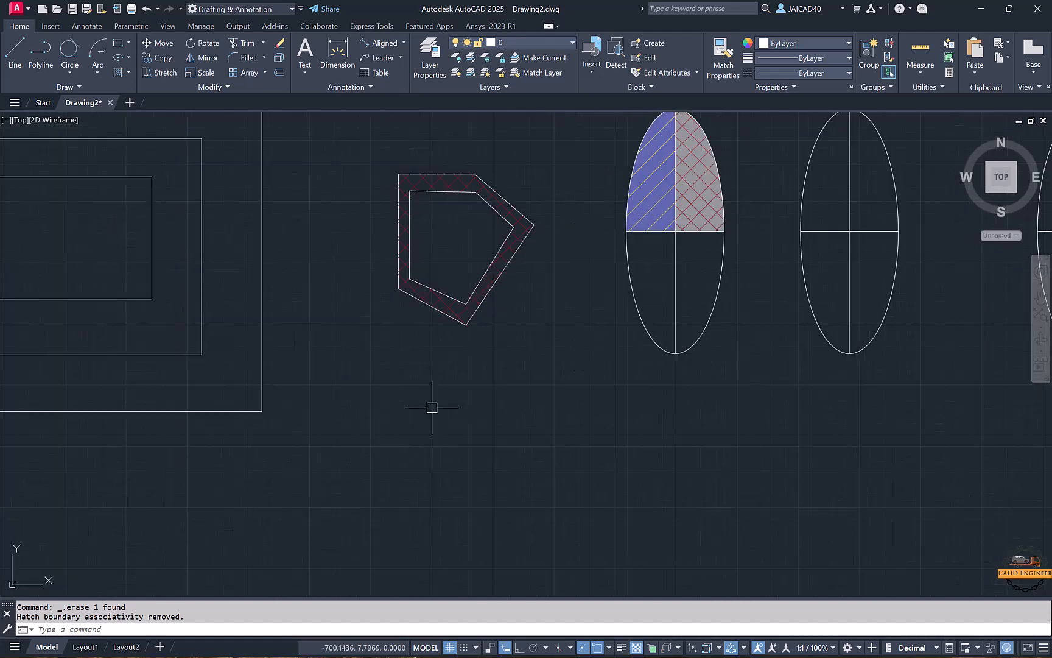
scroll(432, 407, down, 2)
scroll(385, 313, down, 2)
middle_drag(383, 310, 460, 307)
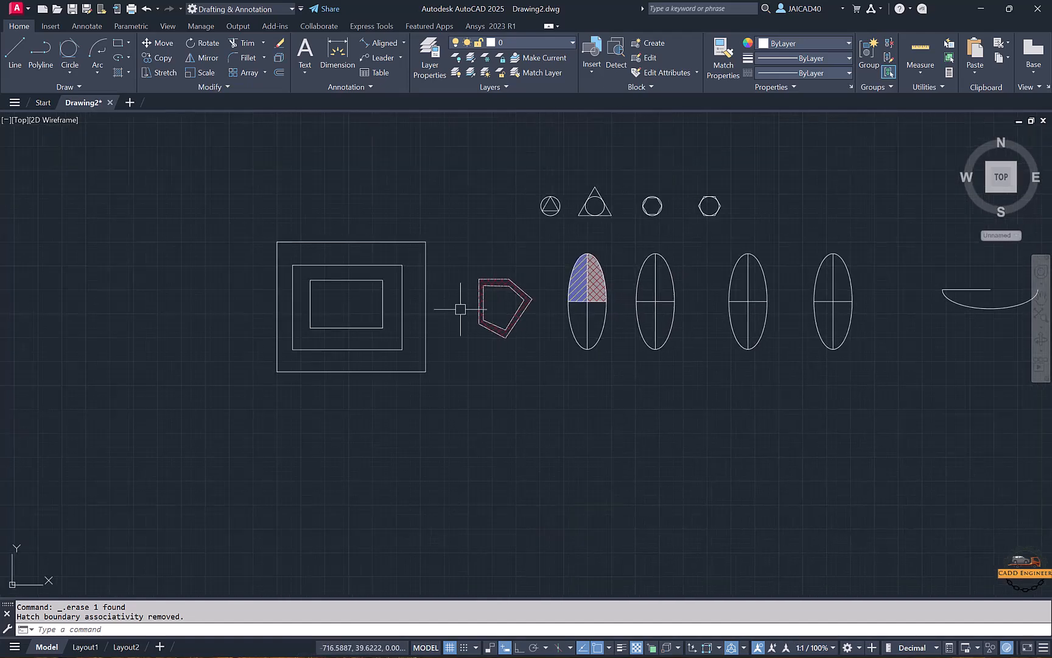
scroll(404, 294, up, 2)
middle_drag(237, 288, 431, 287)
middle_drag(151, 236, 246, 239)
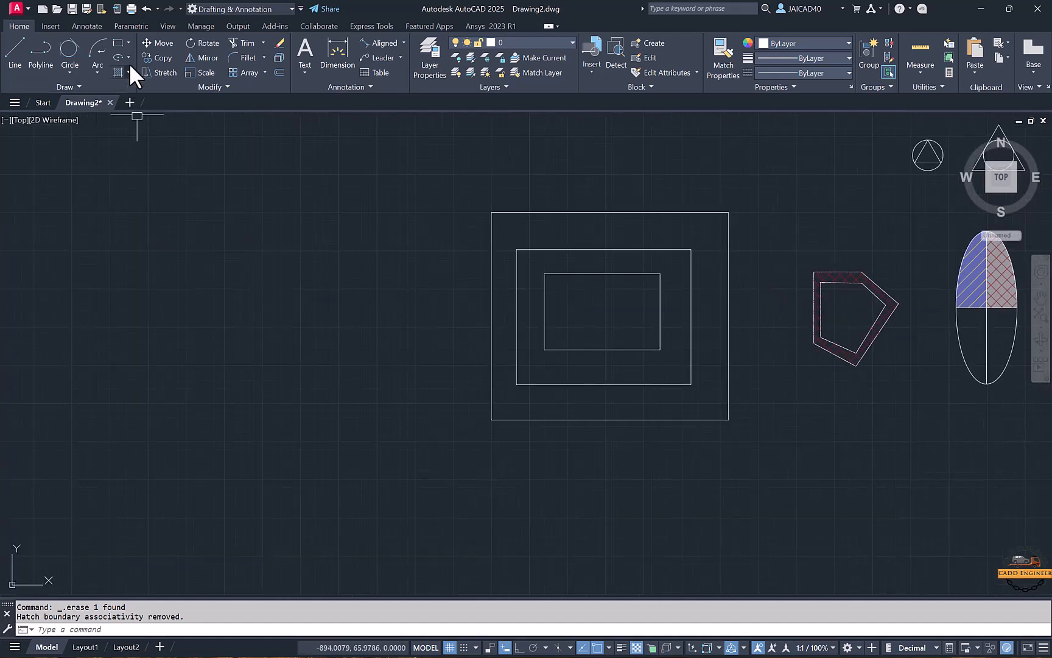
click(117, 42)
click(150, 207)
click(318, 413)
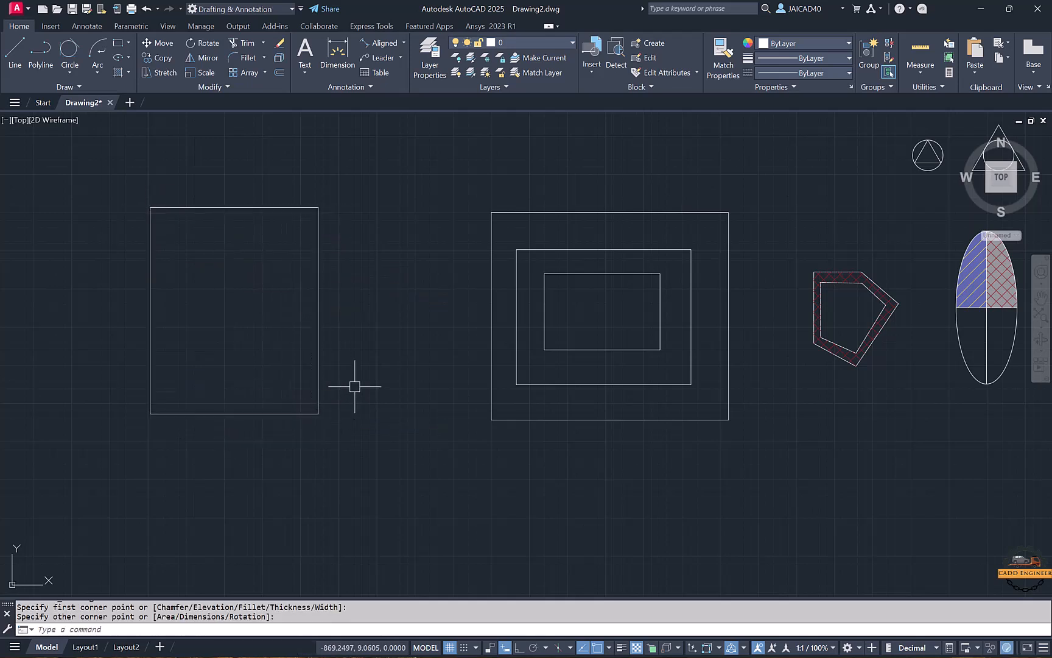
text(H)
key(Return)
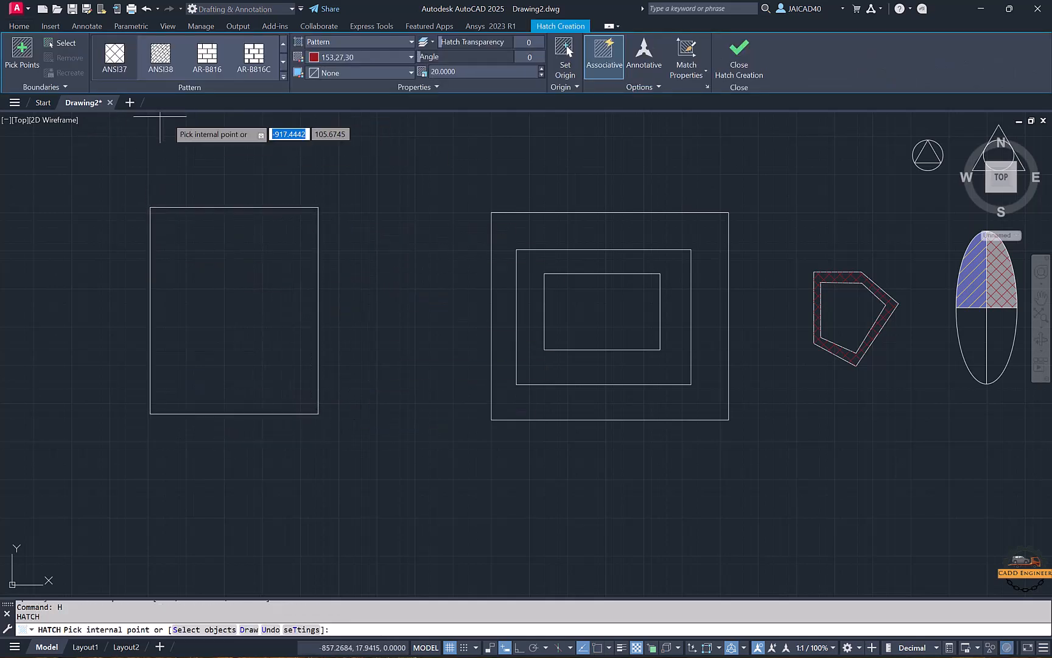
click(284, 76)
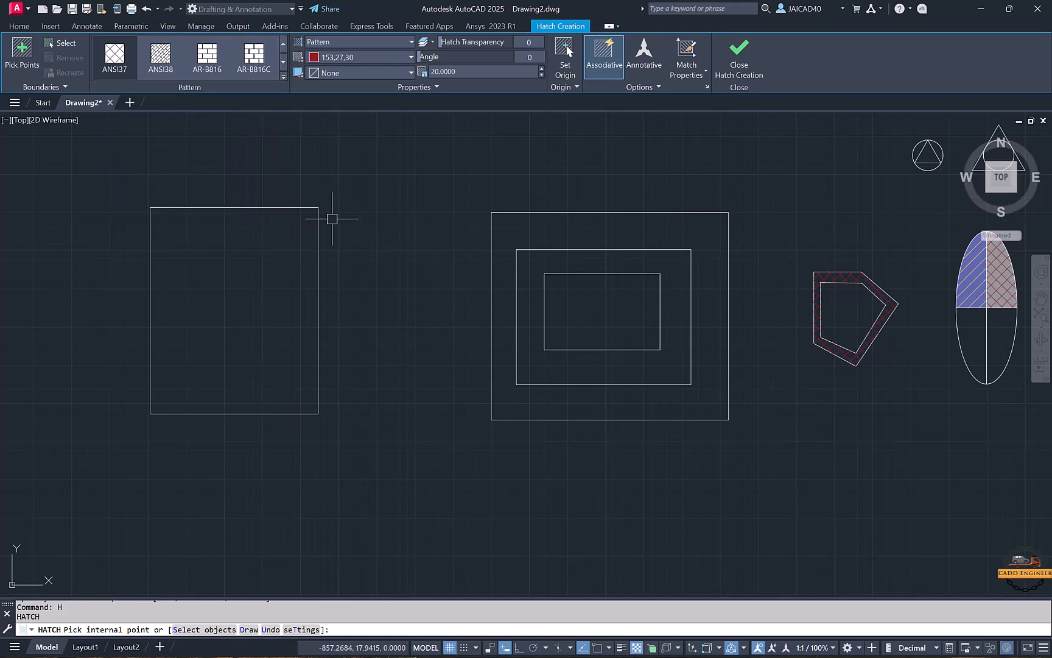
key(Escape)
key(Escape)
Step: Fill the new rectangle with a GR_LINEAR gradient from blue to yellow by picking a point inside it
click(131, 73)
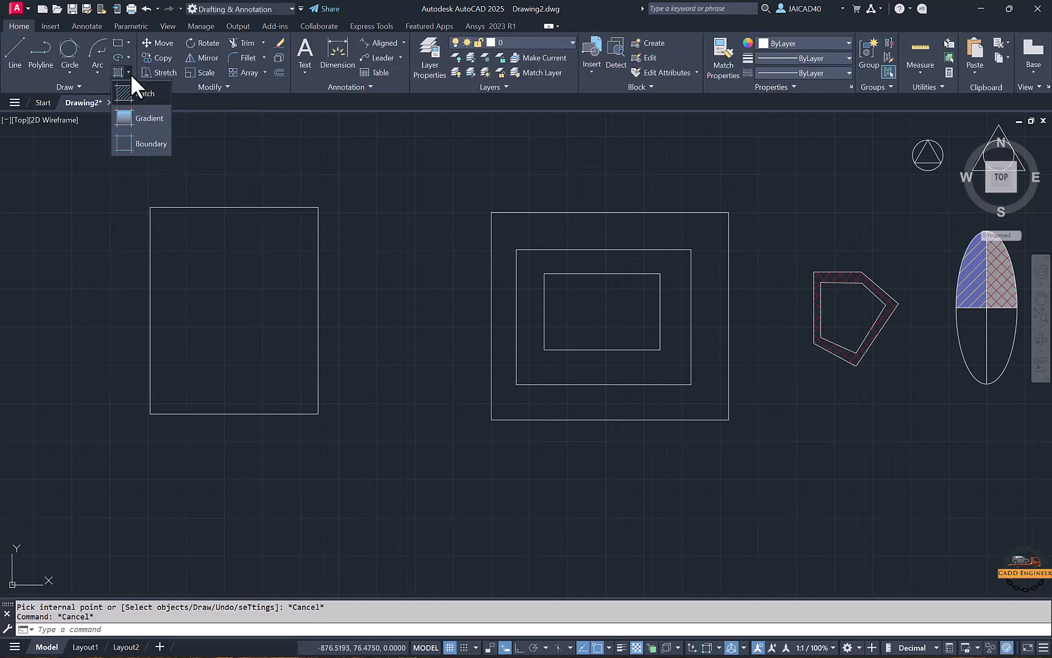
click(132, 115)
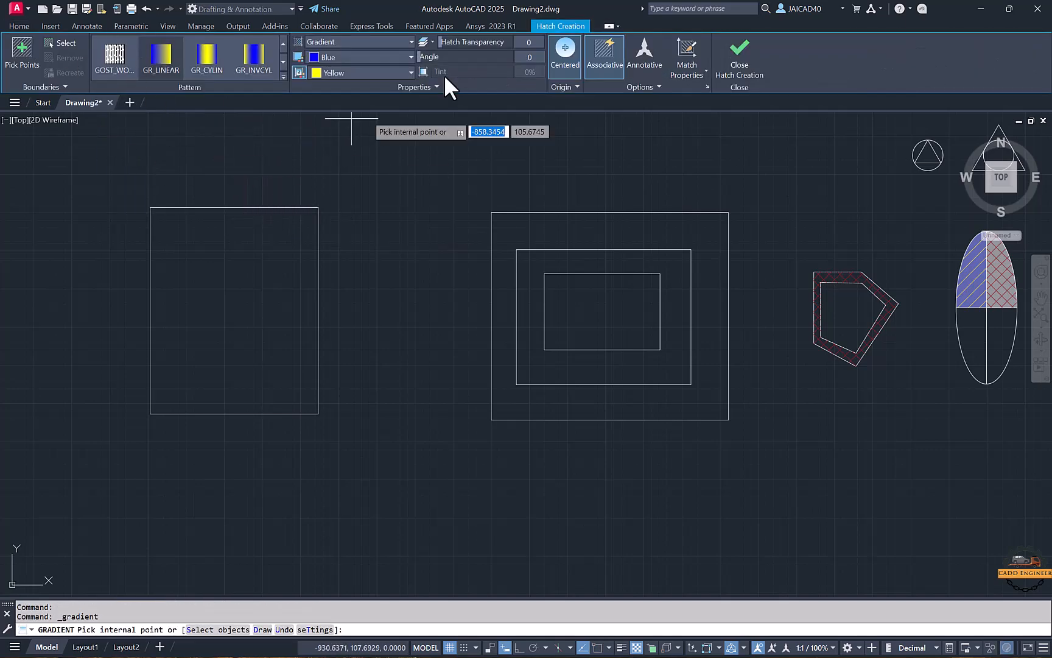
click(283, 76)
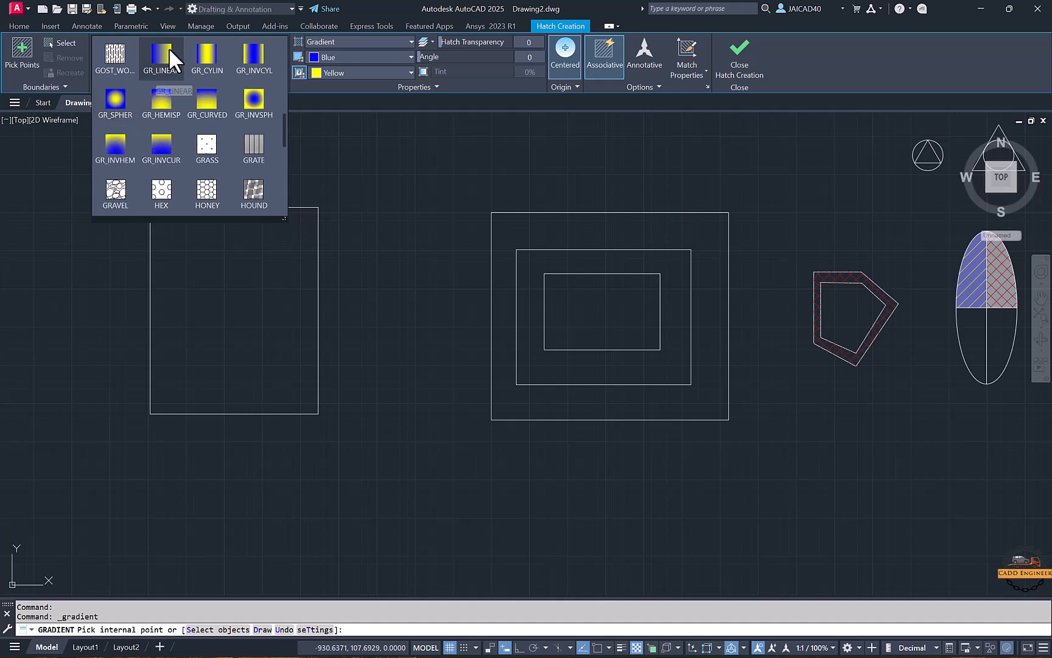
click(222, 304)
Step: Set the rectangle's gradient colors to 205,105,40 and Green, and finish the gradient
click(350, 58)
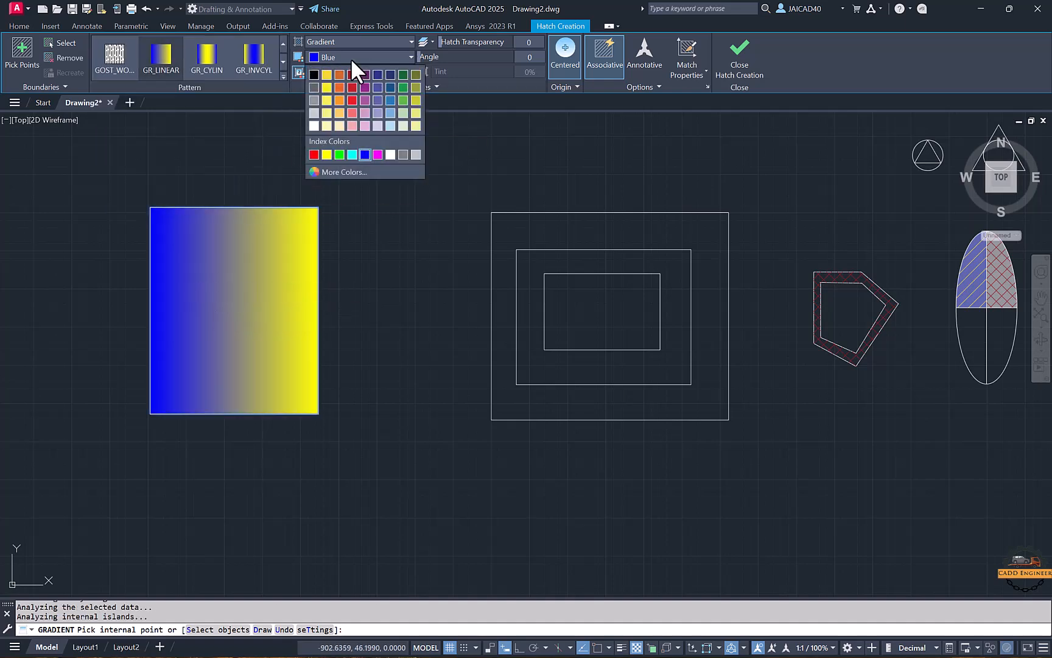
click(336, 78)
click(344, 76)
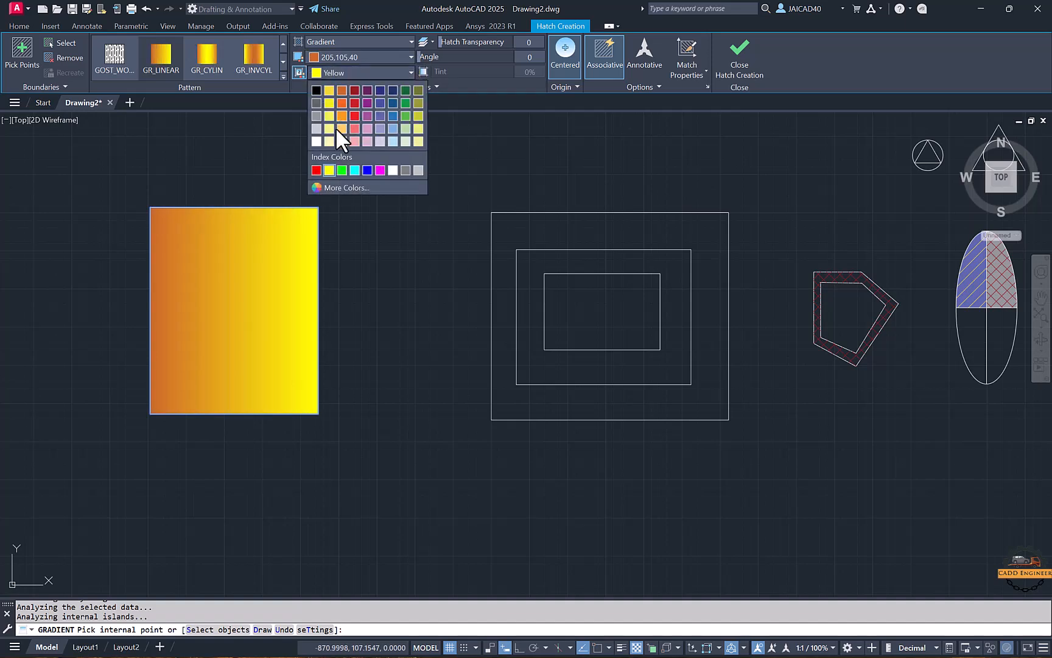
click(341, 172)
key(Escape)
Step: Draw a circle by center and radius left of the gradient-filled rectangle, with a diameter somewhat larger than the rectangle's height
middle_drag(290, 319, 508, 306)
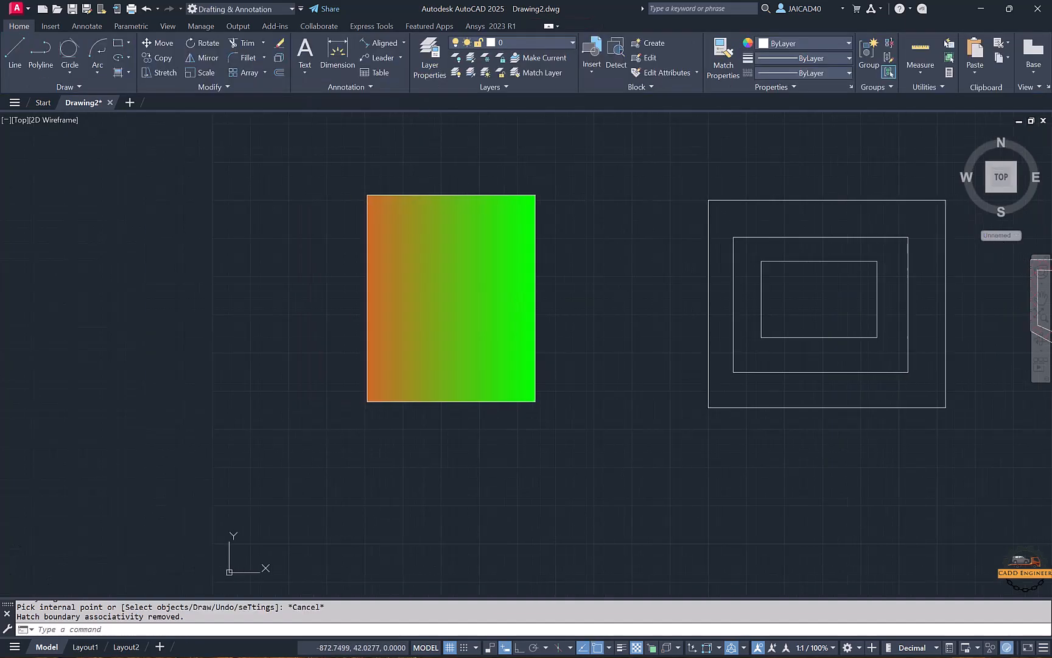
click(70, 71)
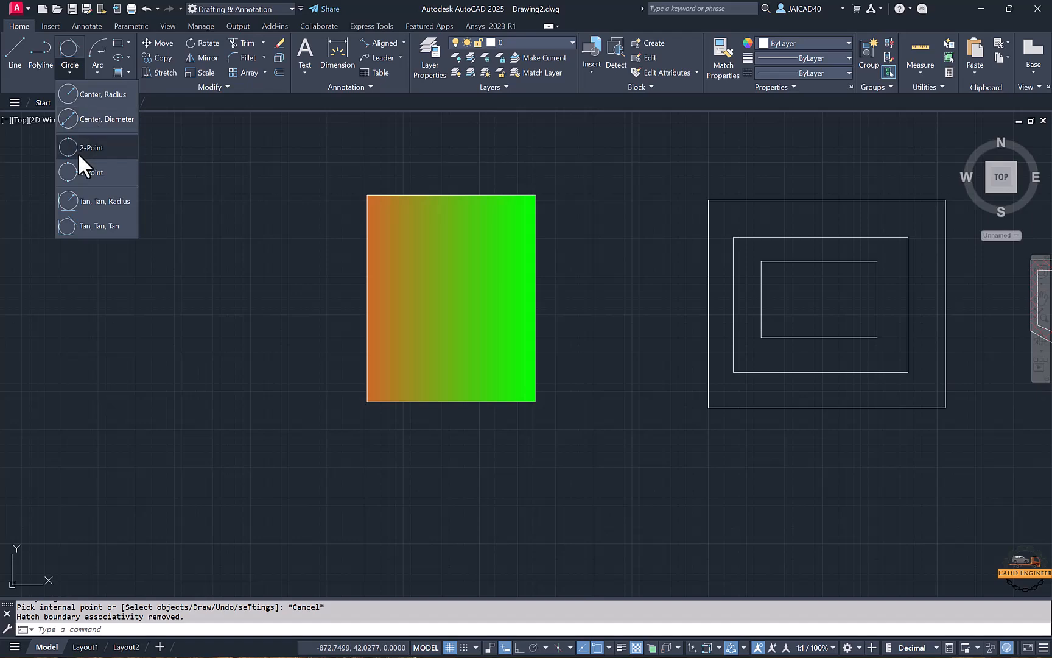
click(75, 95)
click(88, 248)
middle_drag(179, 344, 405, 384)
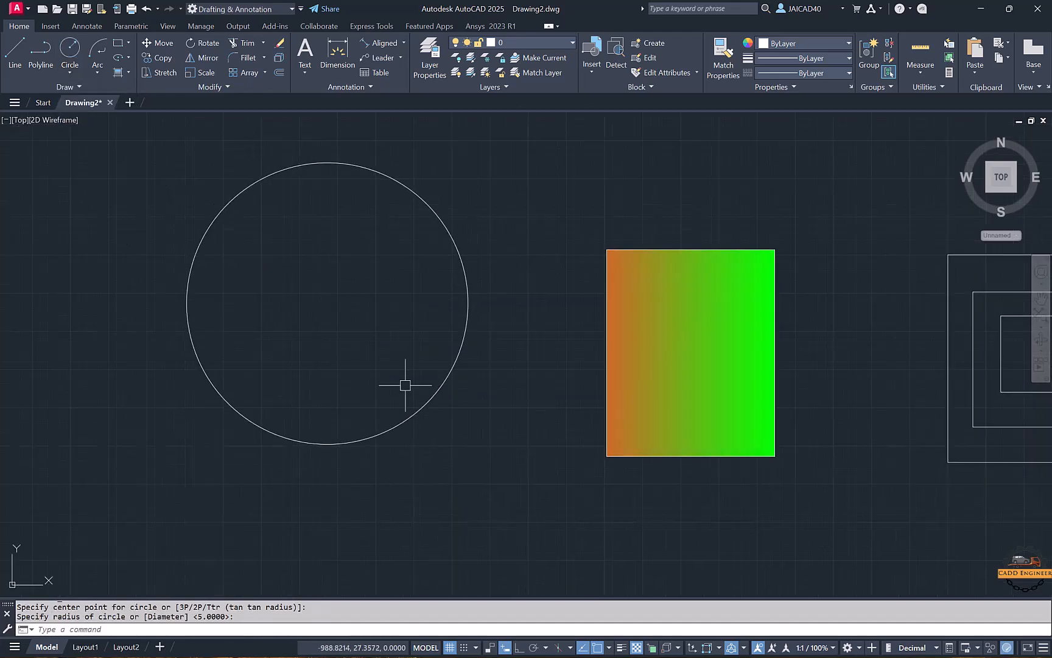
Step: Fill the circle with a GR_SPHER gradient by picking a point inside it
click(122, 72)
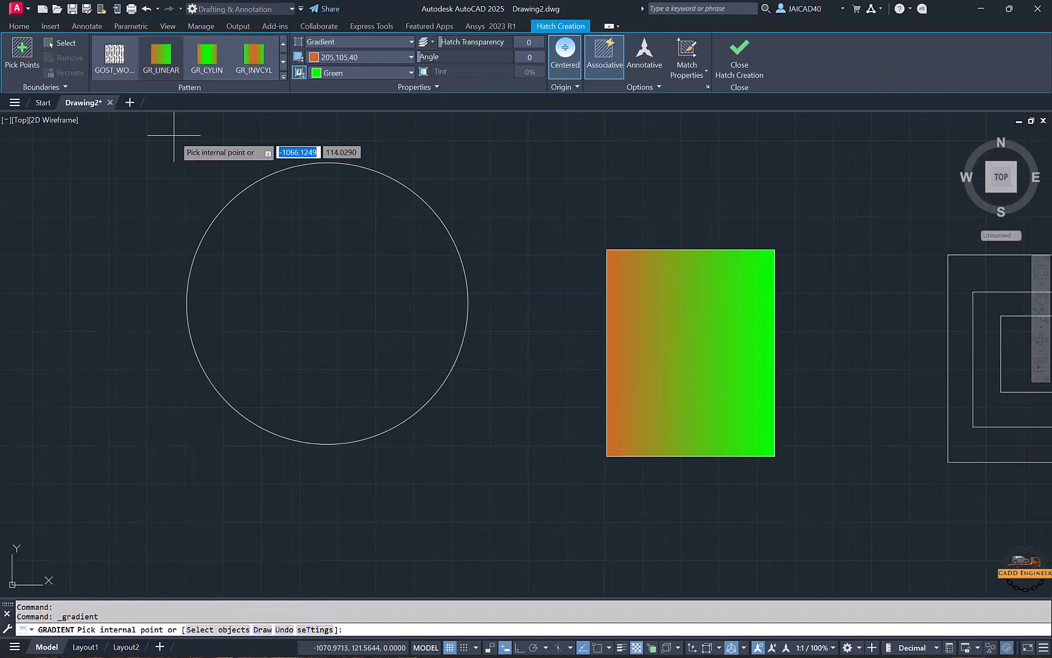
click(283, 76)
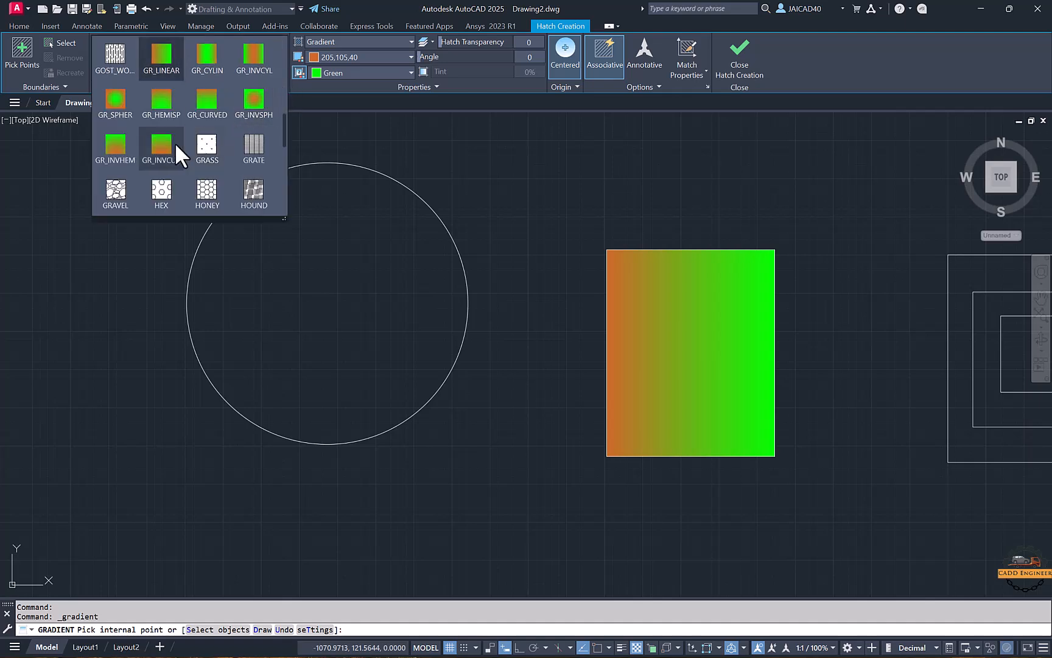
click(121, 104)
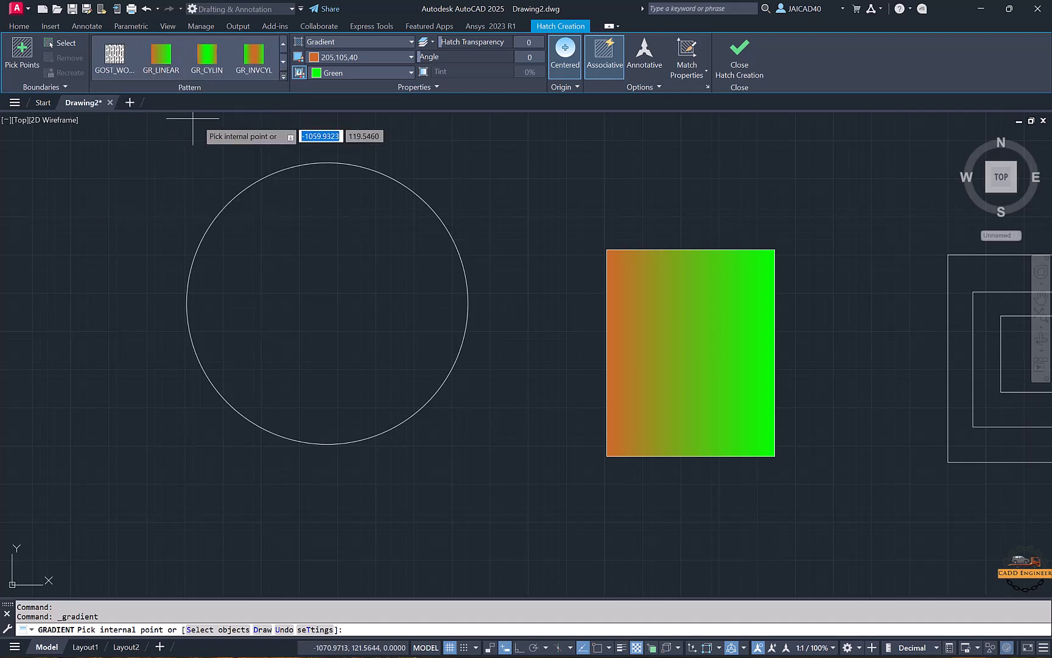
click(313, 244)
Step: Set the circle's gradient colors to 247,171,174 at the edge and dark blue at the center, and finish the gradient
click(371, 57)
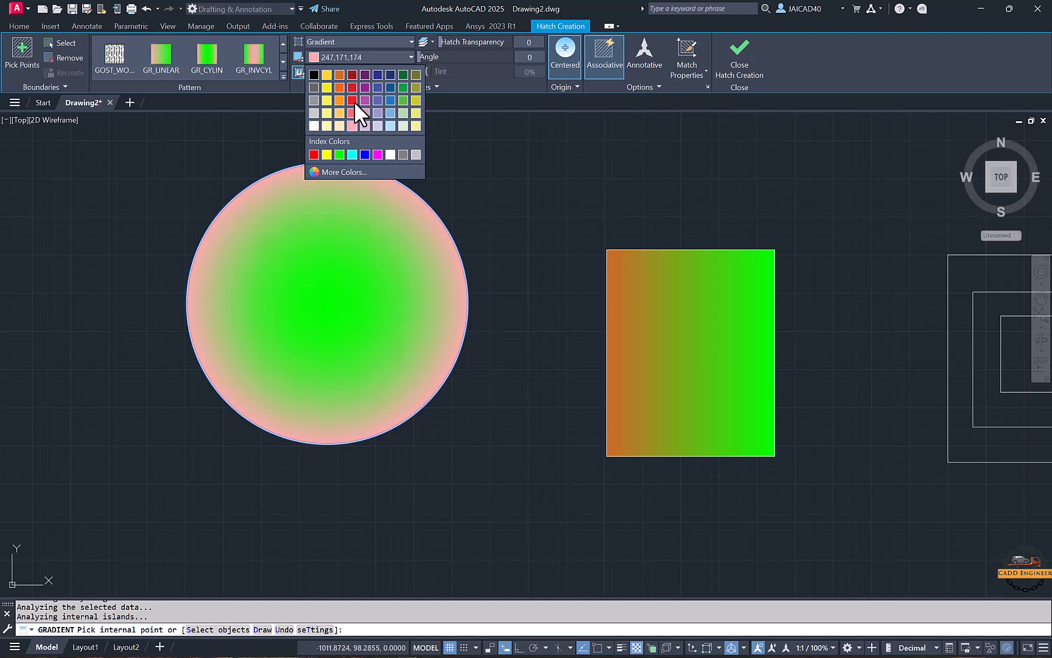
click(359, 74)
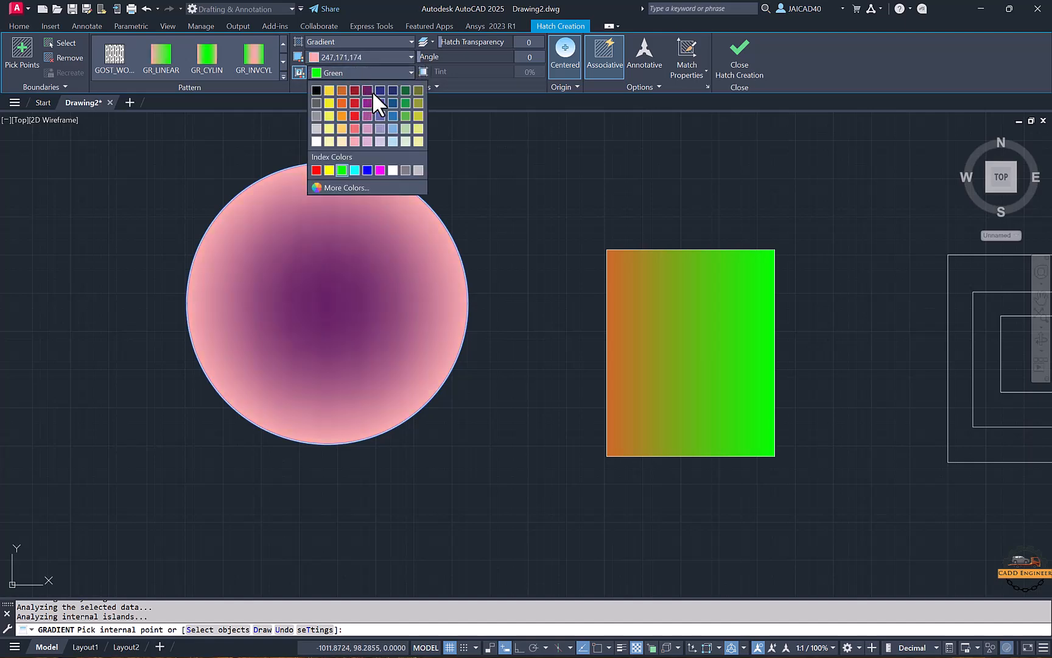
click(393, 102)
key(Escape)
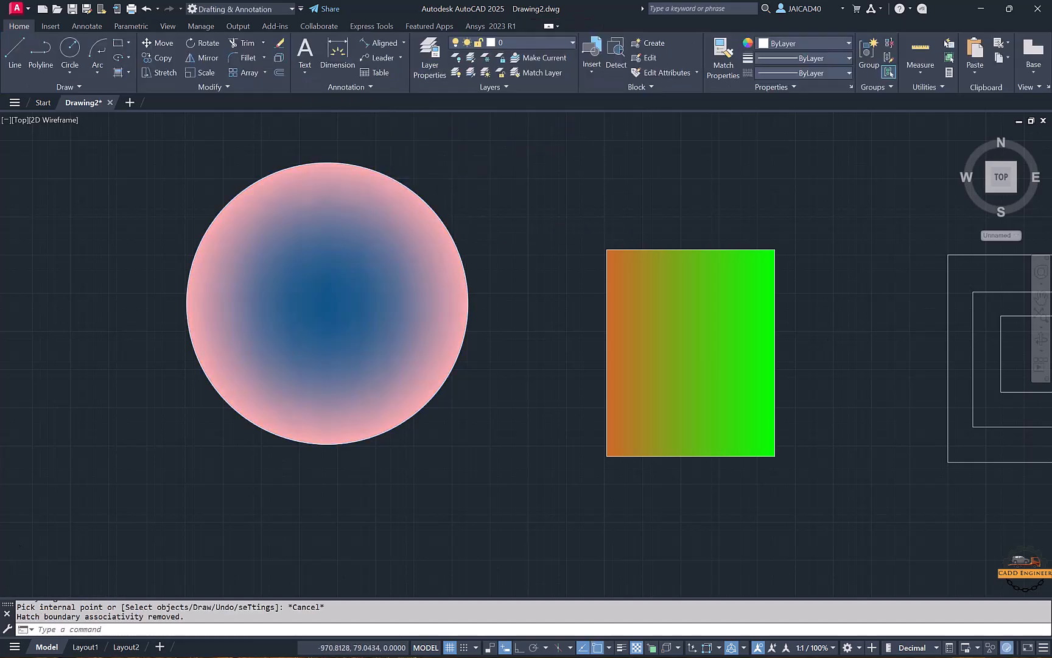
Step: Hatch the three nested rectangles with the SOLID pattern in color 205,105,40 by picking a point in the outer band
scroll(457, 247, down, 2)
middle_drag(311, 248, 355, 231)
middle_drag(576, 237, 400, 217)
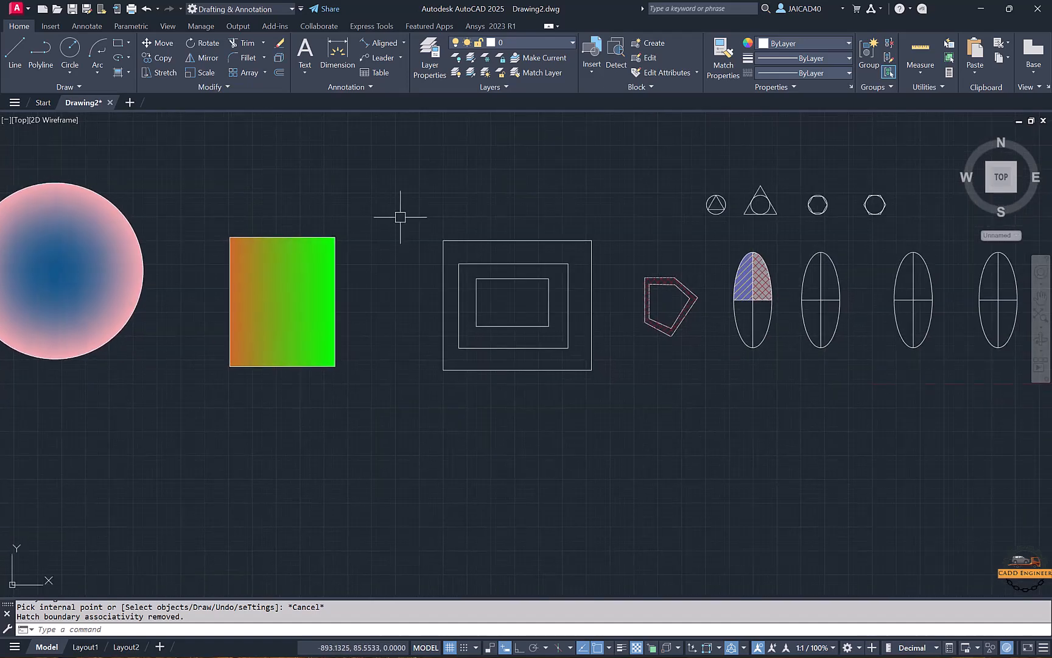
text(h)
key(Return)
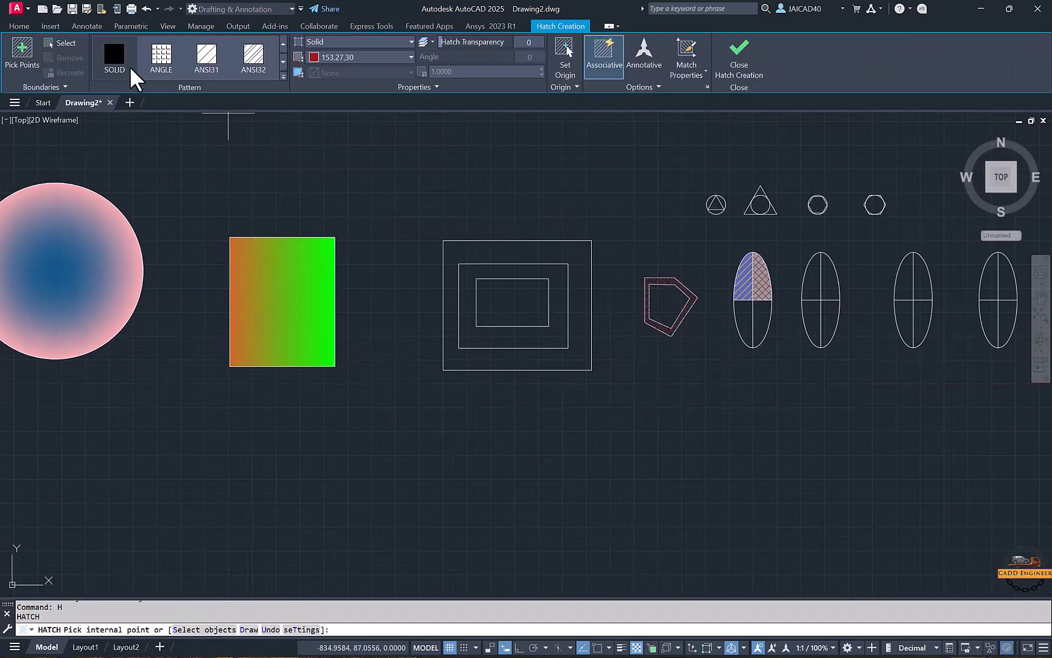
click(27, 53)
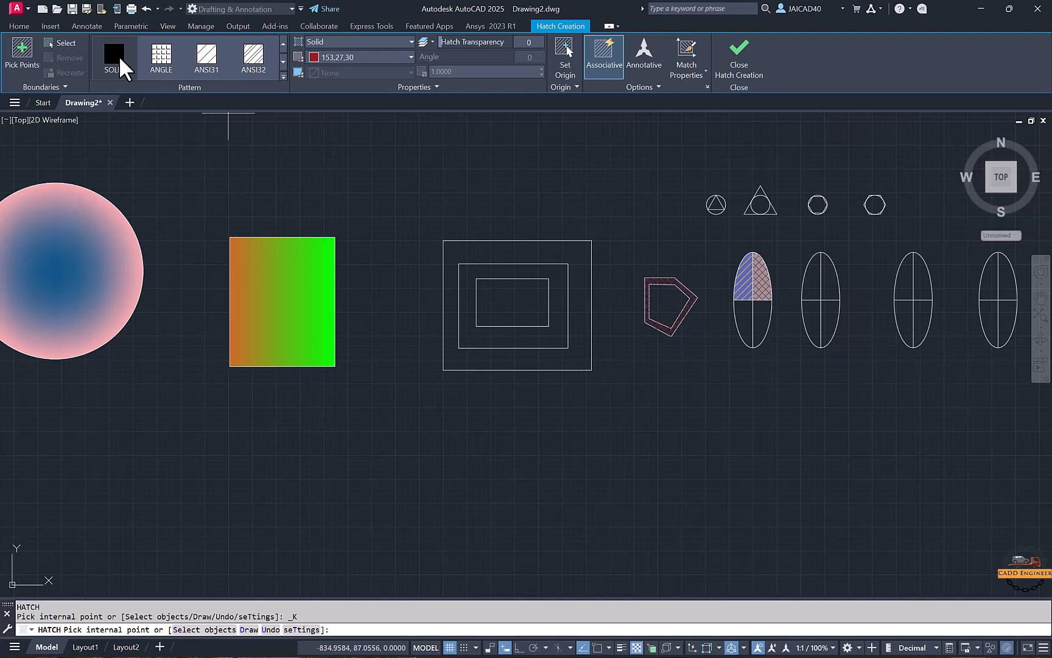
click(356, 57)
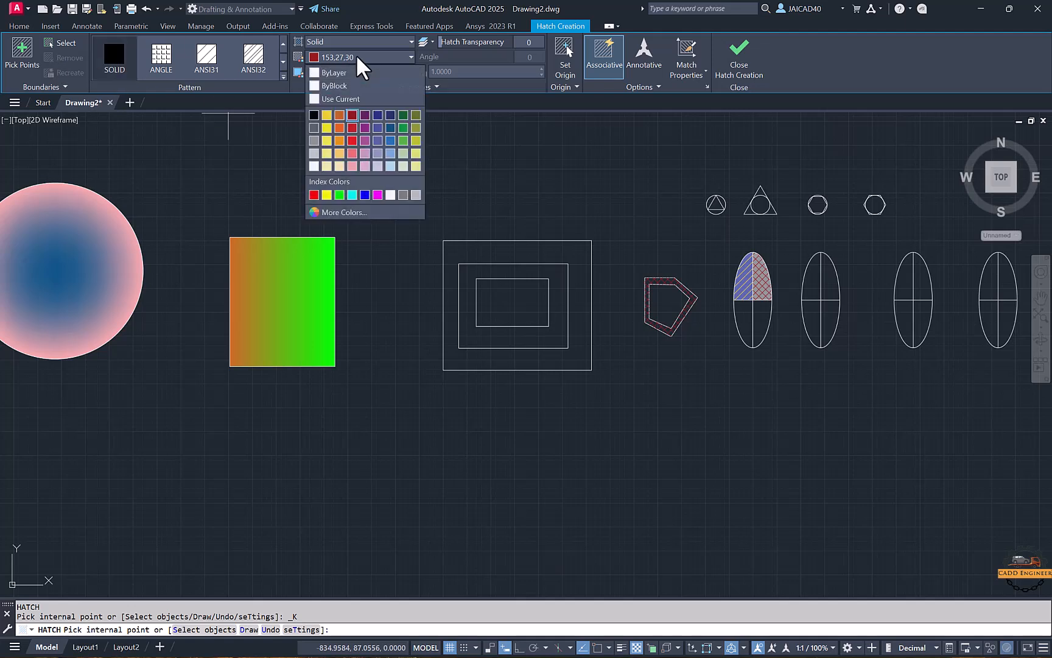
click(339, 127)
click(487, 254)
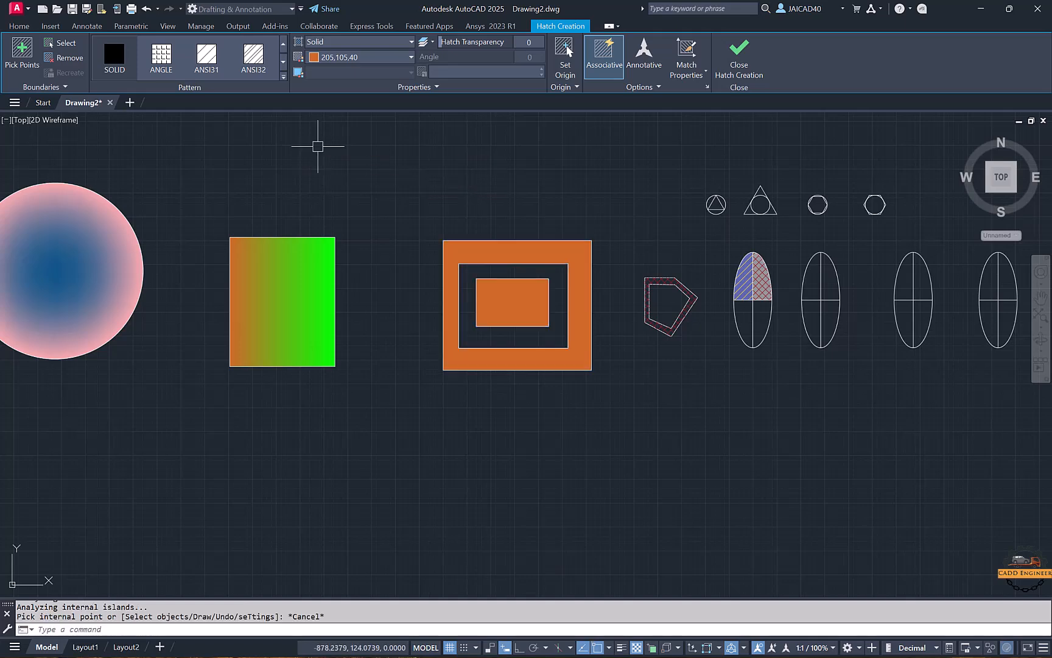
key(Escape)
Step: Move the gradient-filled circle by its center to the empty area just below the nested rectangles
scroll(430, 221, down, 2)
mouse_move(430, 221)
middle_down()
mouse_move(545, 207)
mouse_move(467, 233)
middle_up()
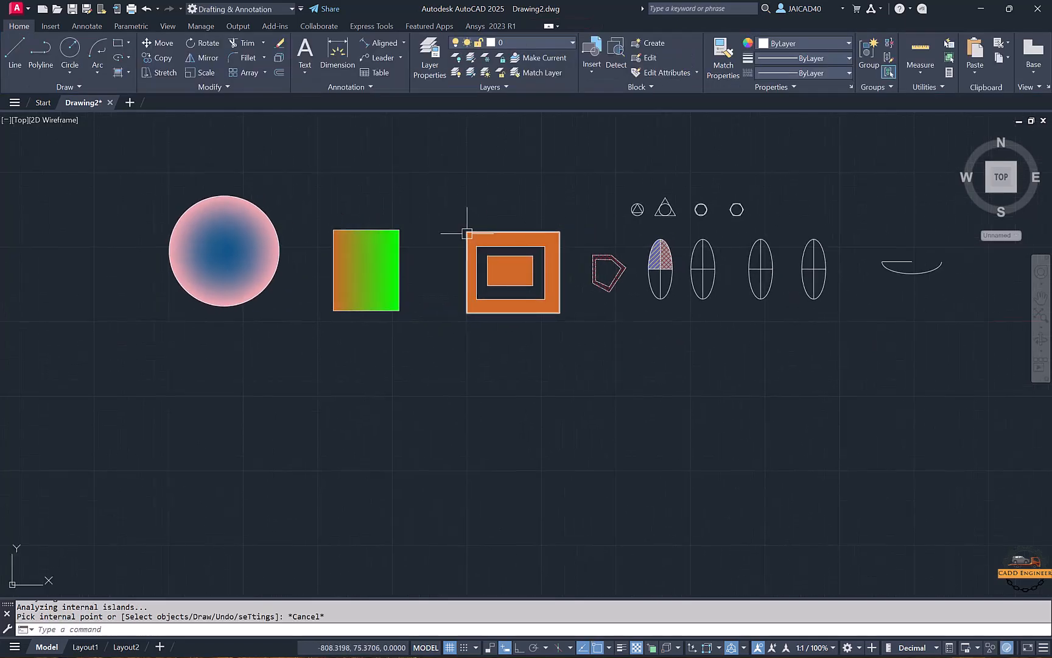
middle_drag(110, 170, 132, 174)
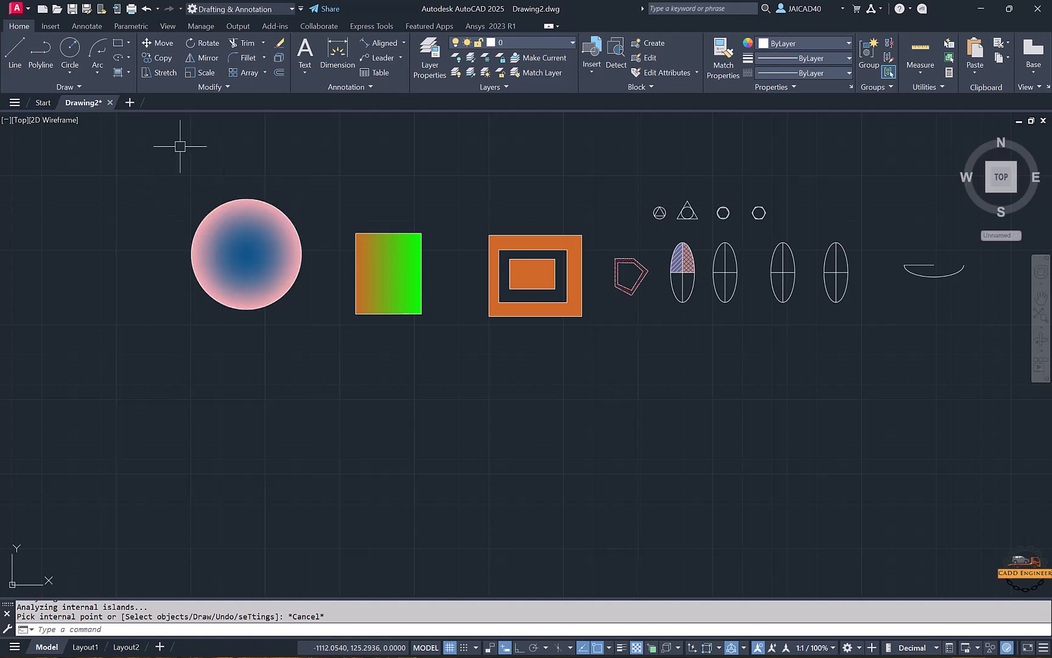
click(153, 44)
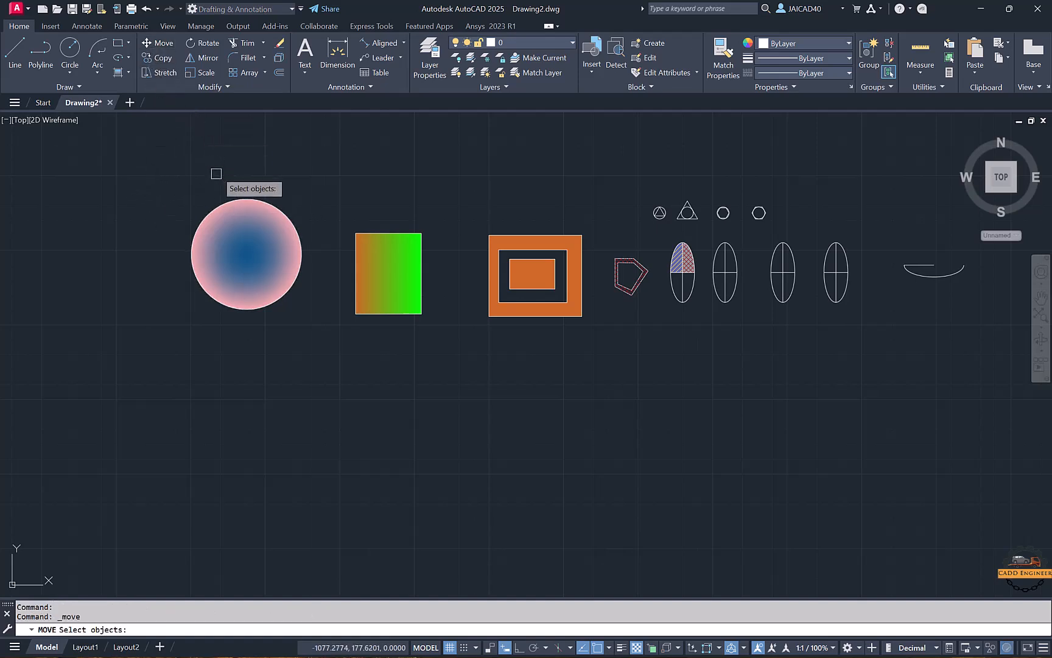
click(317, 170)
click(129, 370)
key(Return)
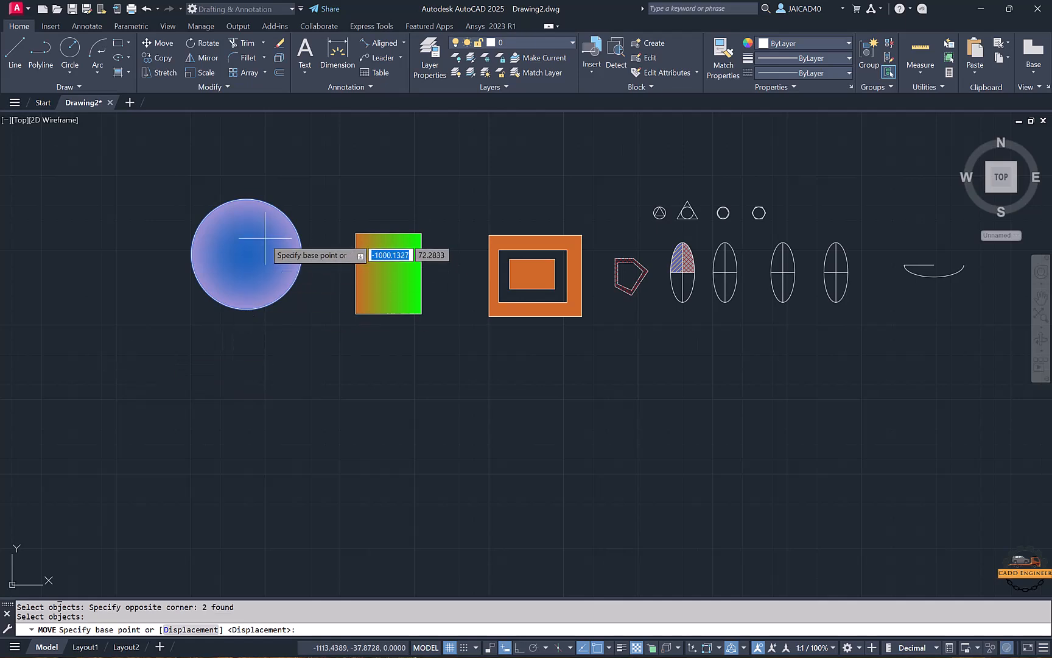
click(246, 253)
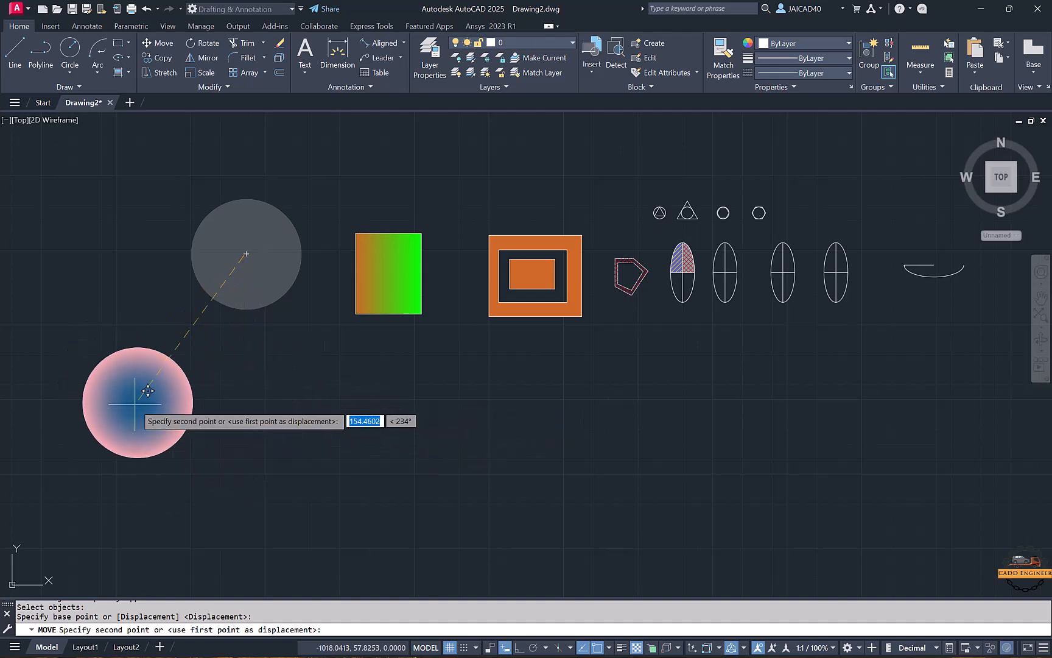
click(534, 427)
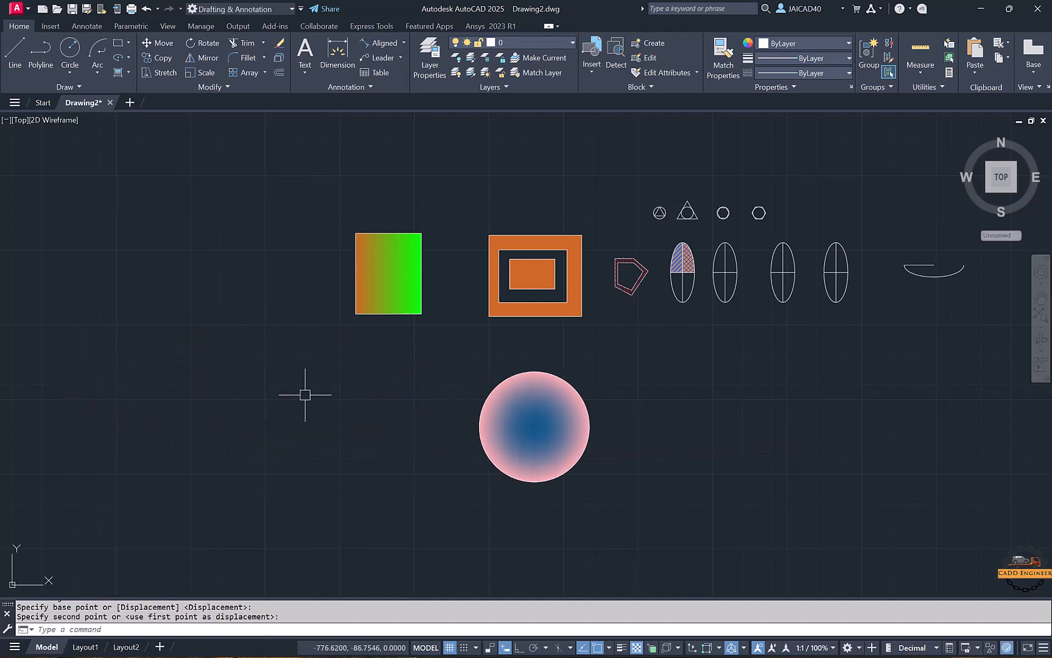
Step: With Ortho on, move the gradient-filled circle 200 units horizontally to the right from its center
mouse_move(367, 380)
middle_down()
mouse_move(336, 315)
mouse_move(317, 315)
middle_up()
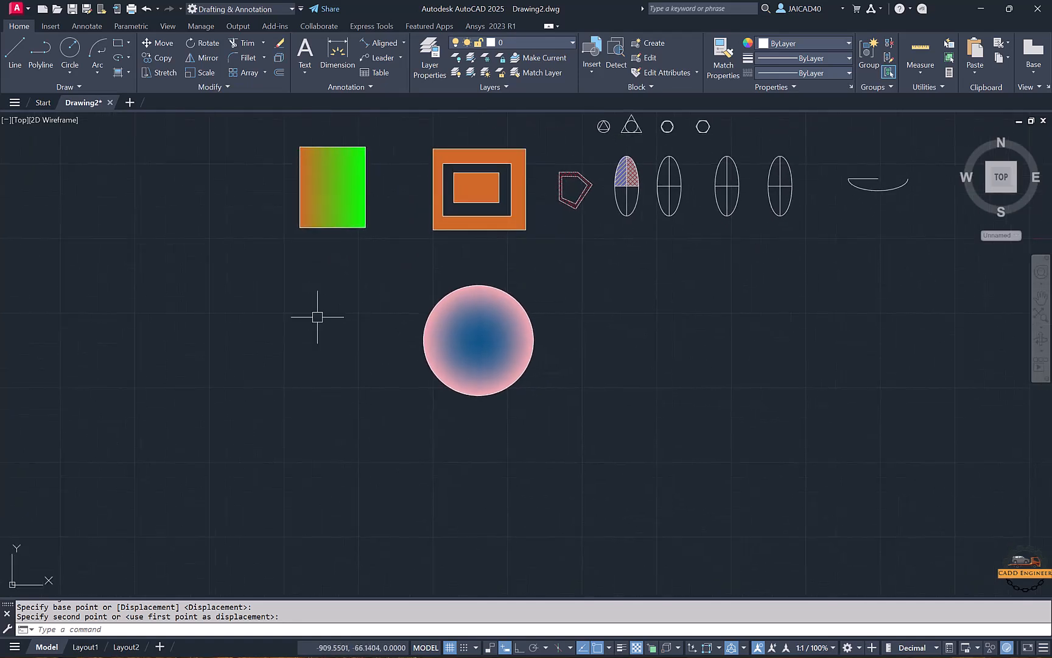
click(158, 43)
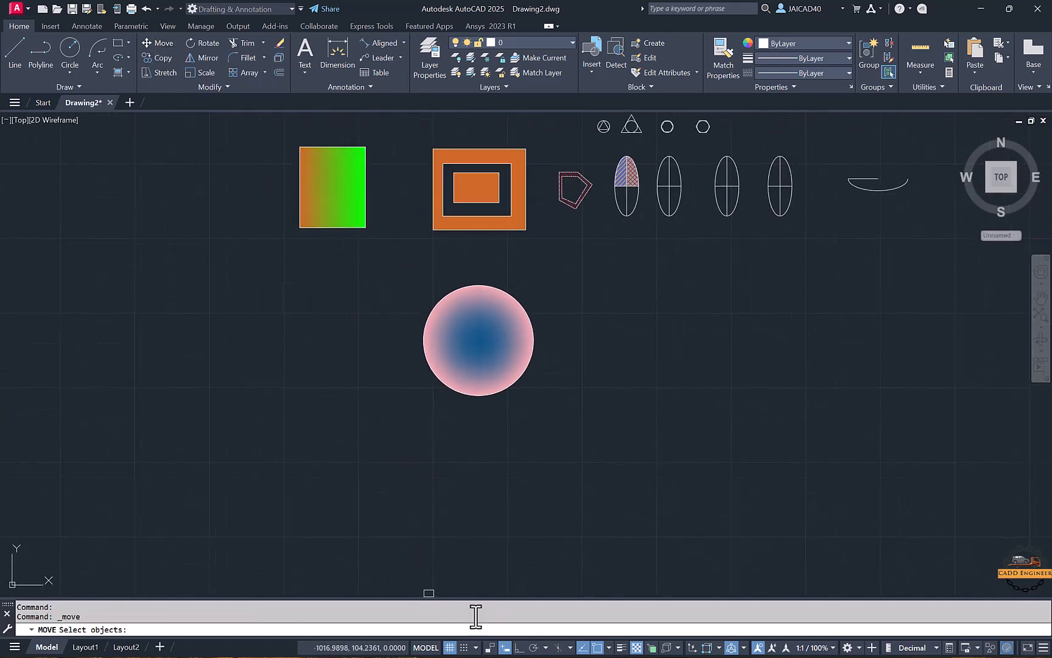
click(518, 648)
click(607, 302)
click(390, 441)
key(Return)
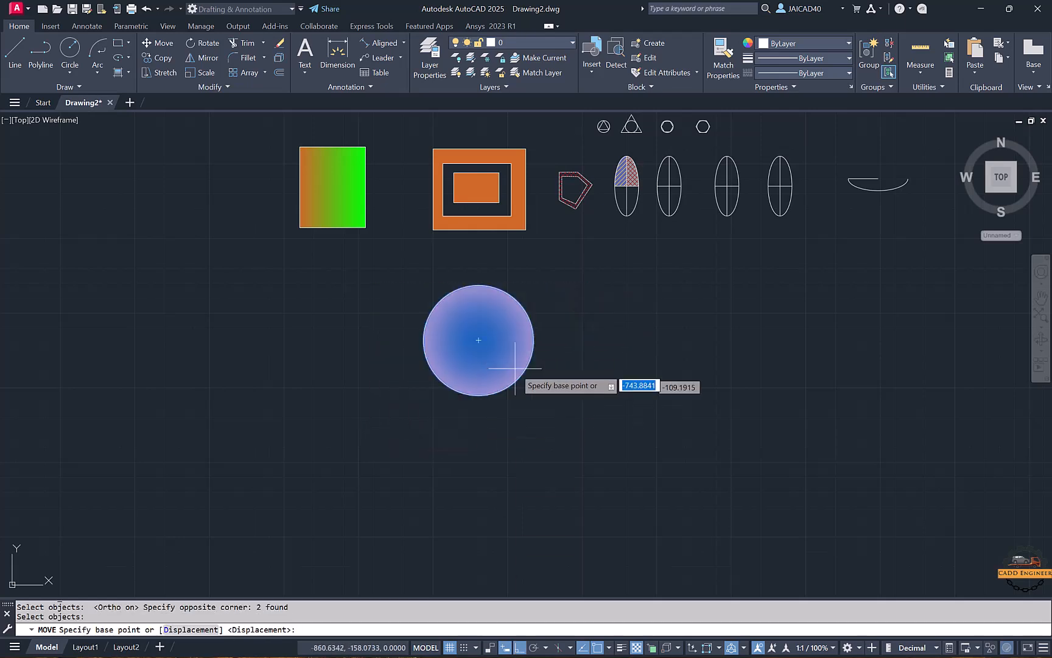
click(478, 340)
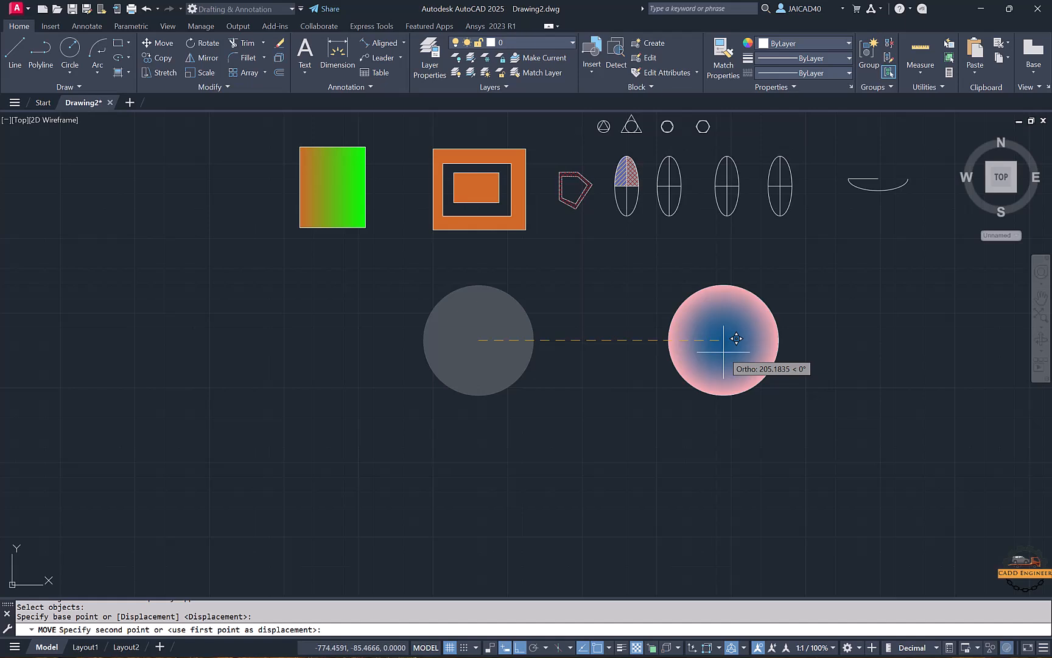
text(200)
key(Return)
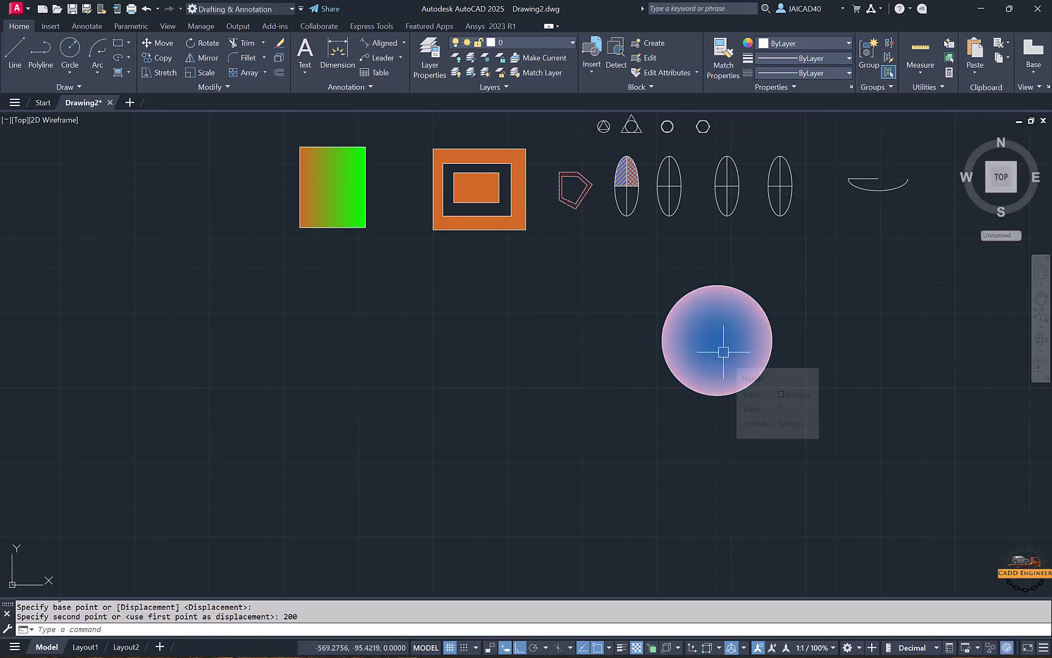
Step: Move the rightmost ellipse and its two axis lines 80 units straight up from its center
middle_drag(595, 352, 425, 413)
scroll(438, 295, up, 2)
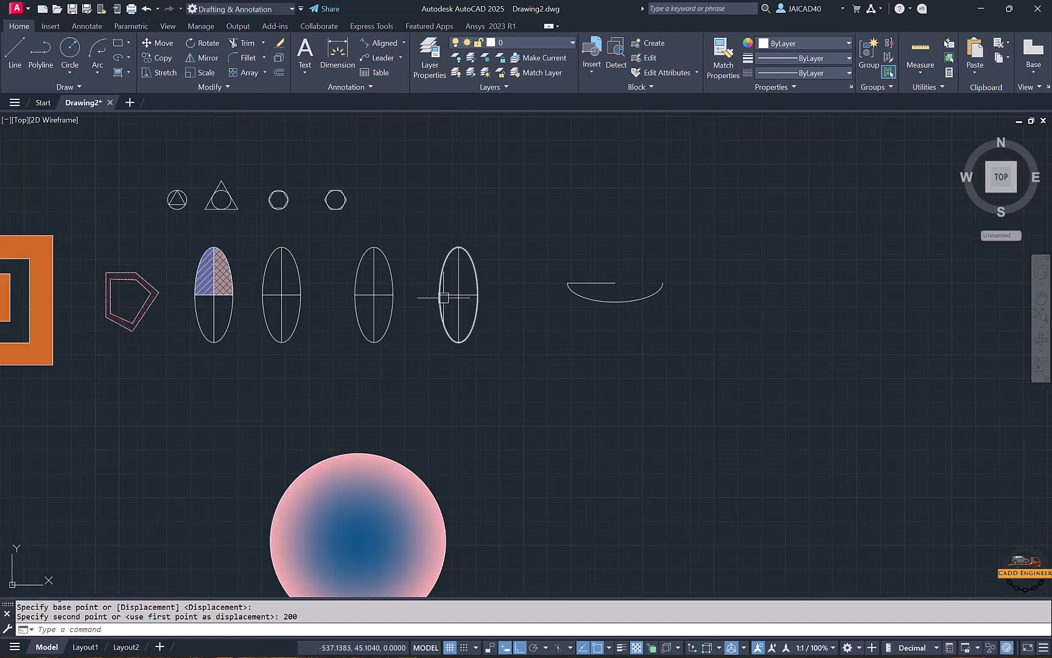
click(495, 235)
click(412, 349)
text(m)
key(Return)
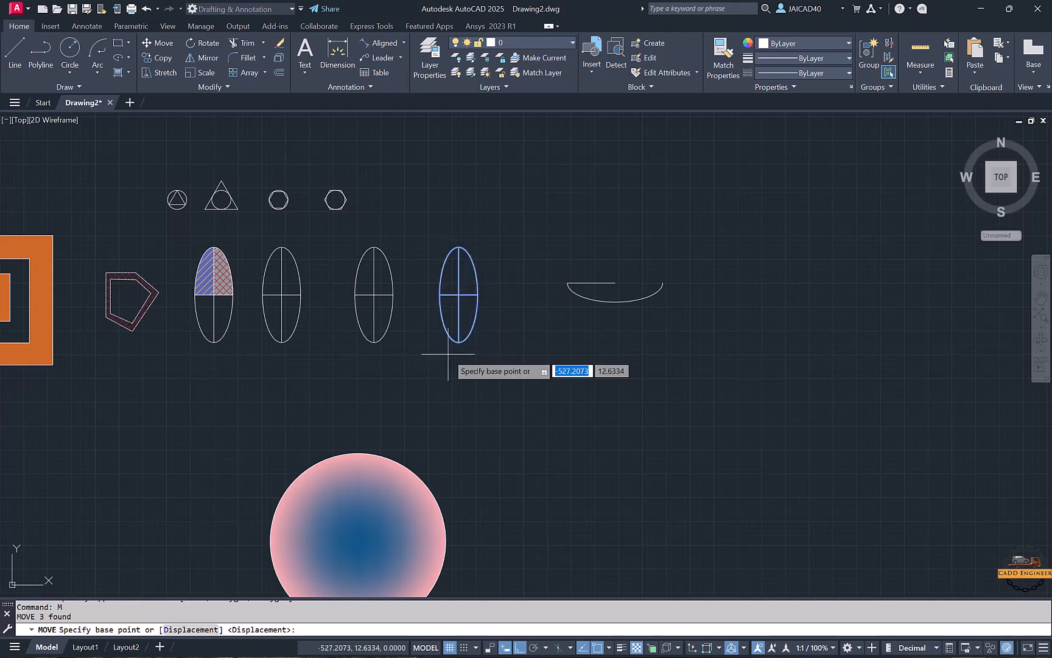
click(458, 295)
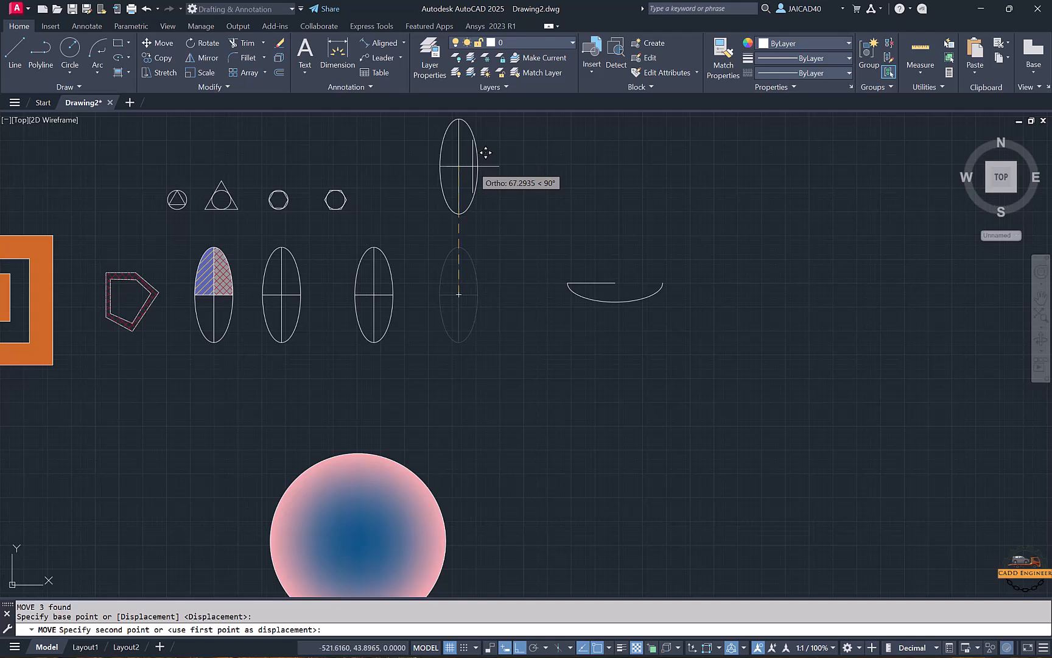
text(80)
key(Return)
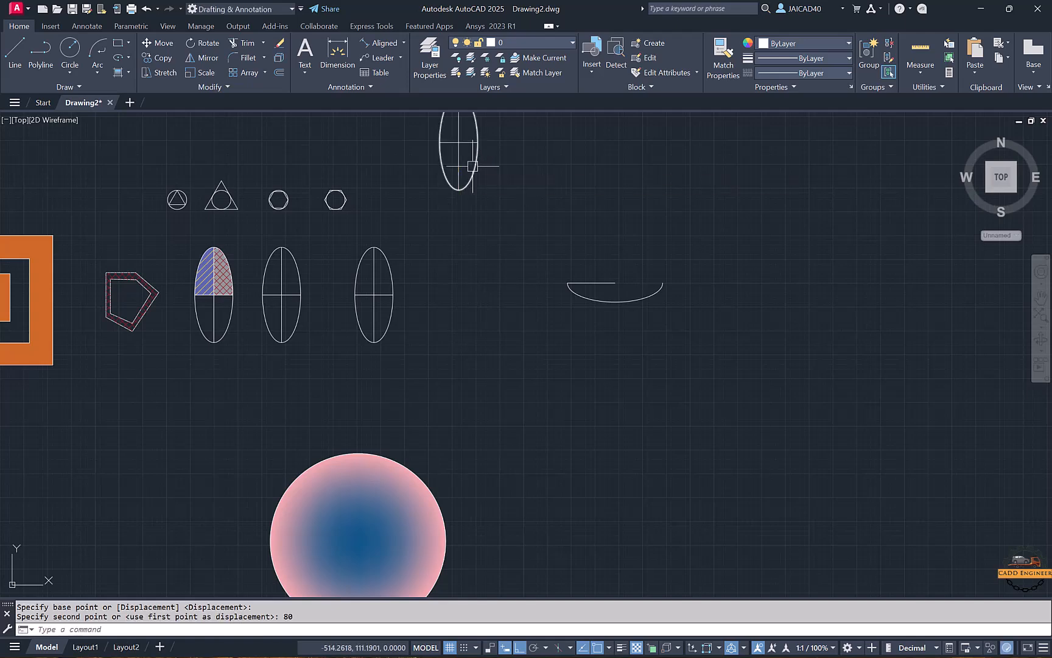
Step: Copy the raised ellipse with its axis lines from its center to four freely spaced points in a horizontal row to its right
middle_drag(446, 216, 459, 270)
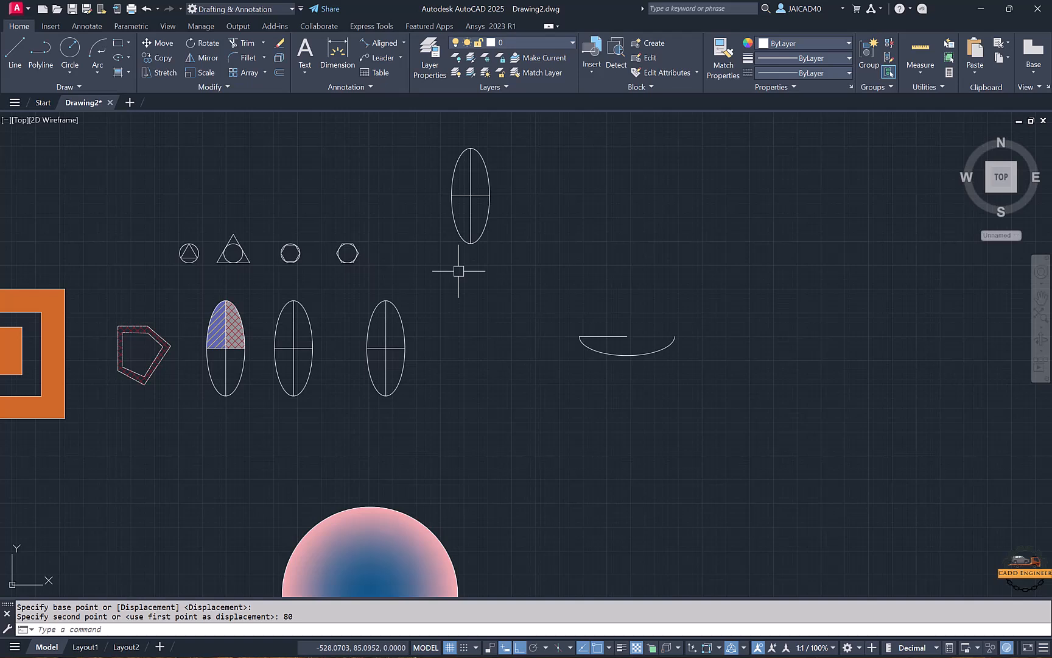
click(152, 58)
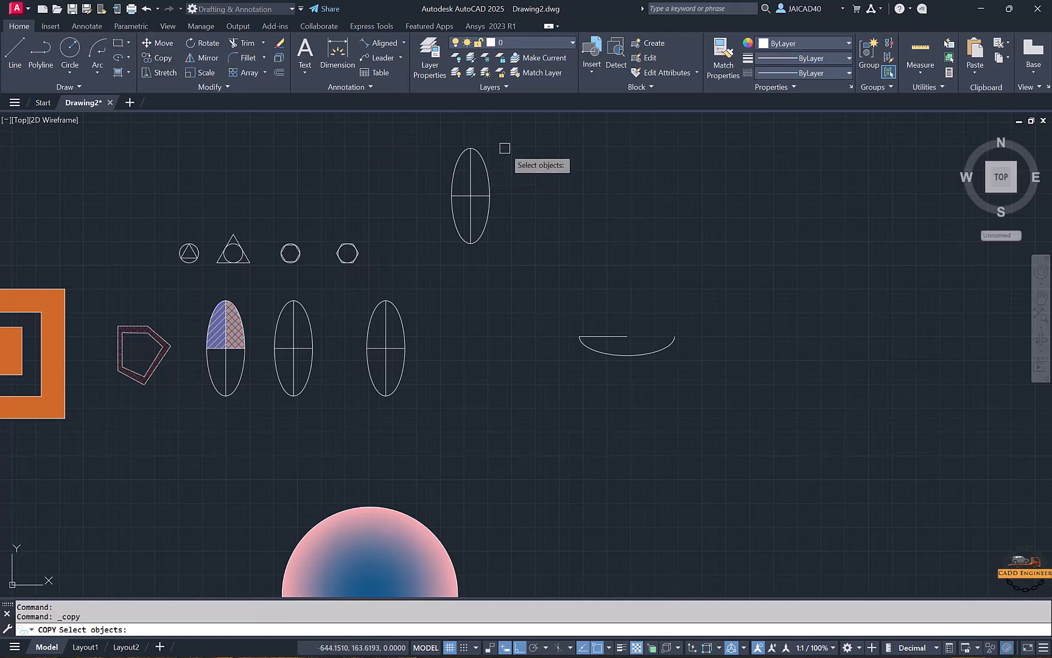
click(502, 146)
click(420, 275)
key(Return)
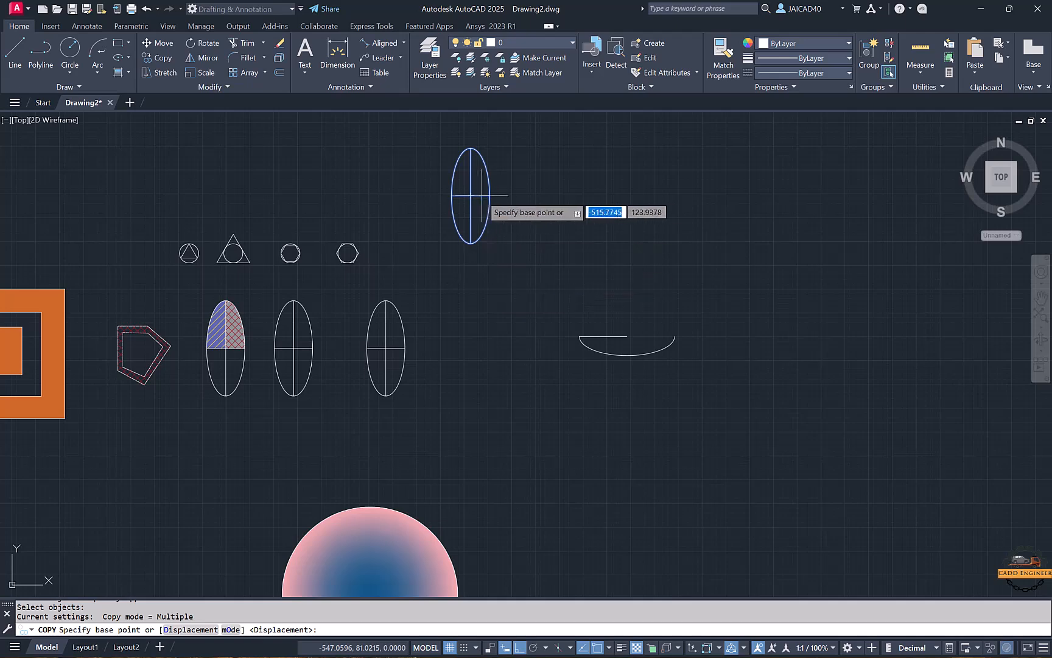
click(471, 195)
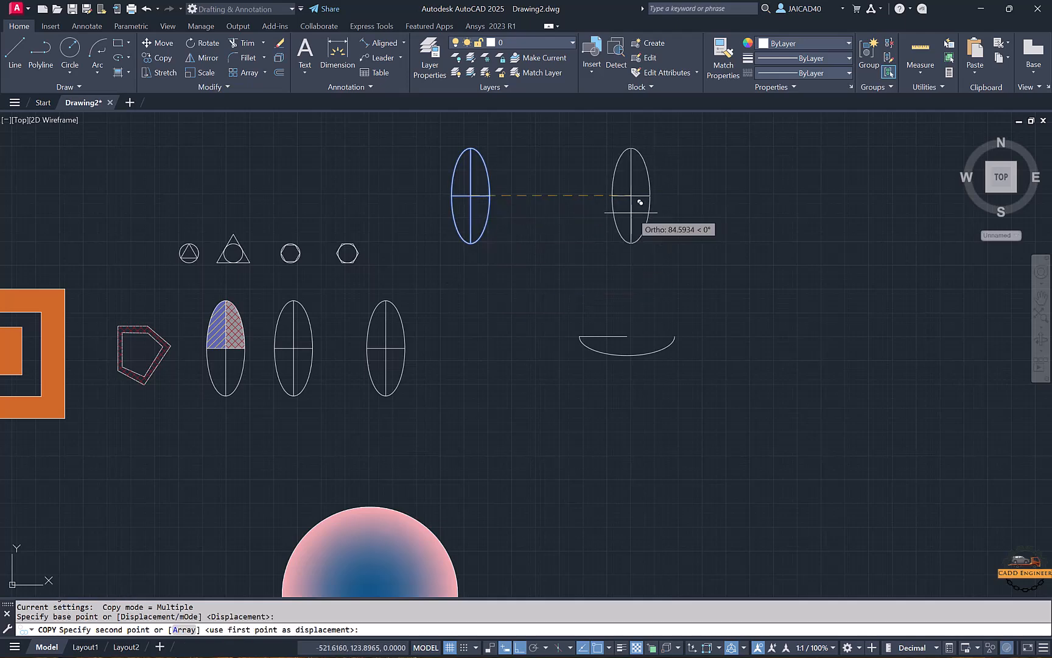
click(607, 195)
click(729, 195)
middle_drag(844, 189, 627, 199)
click(619, 204)
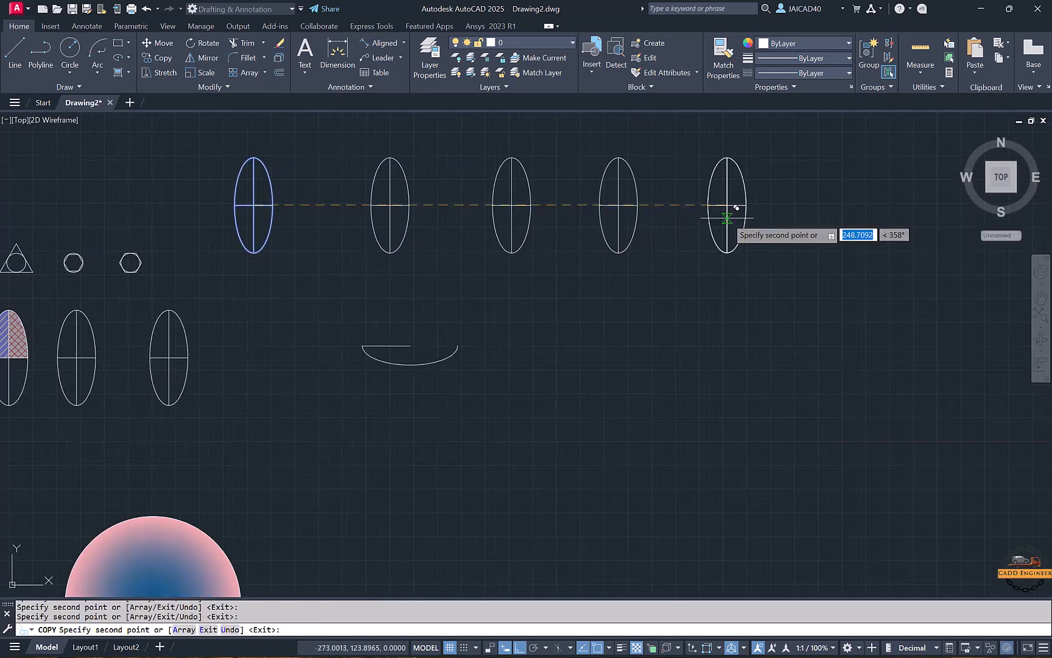
click(737, 208)
key(Return)
Step: Delete the four ellipse copies, keeping the original raised ellipse
middle_drag(606, 261, 639, 252)
click(828, 145)
click(390, 263)
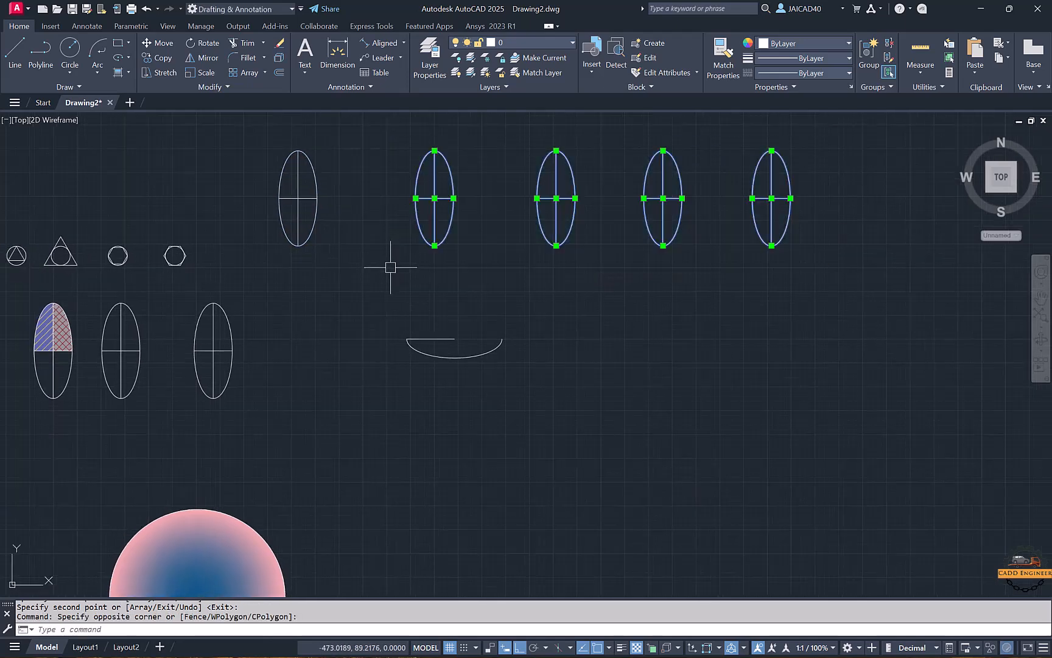
key(Delete)
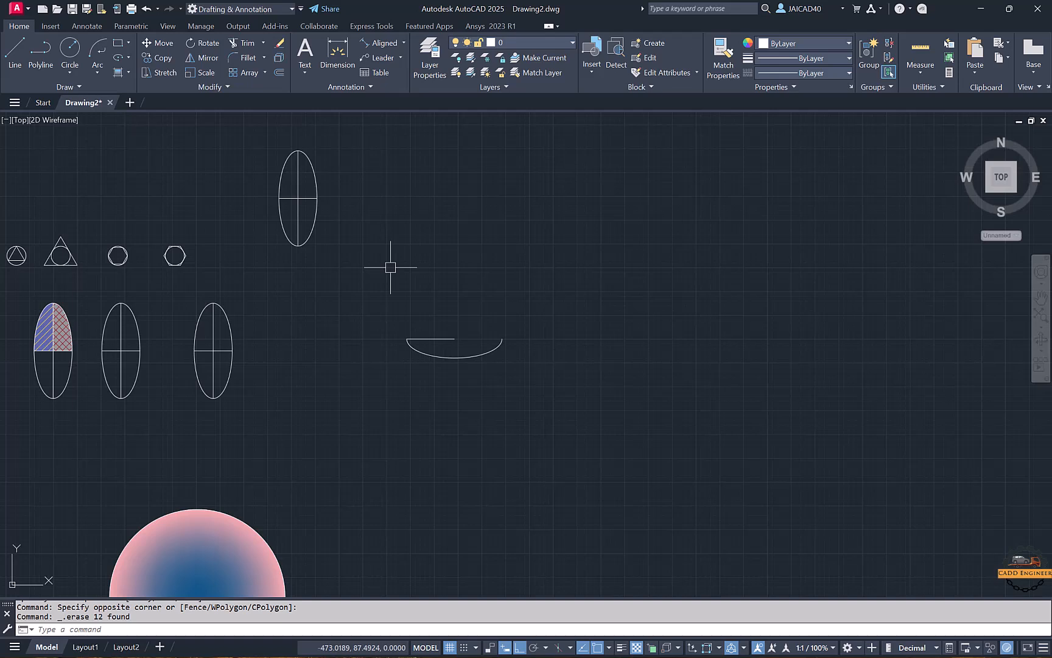
Step: Copy the raised ellipse with its axis lines as a horizontal array of 6 items spaced 50 units to the right
click(157, 58)
click(355, 132)
click(244, 295)
key(Return)
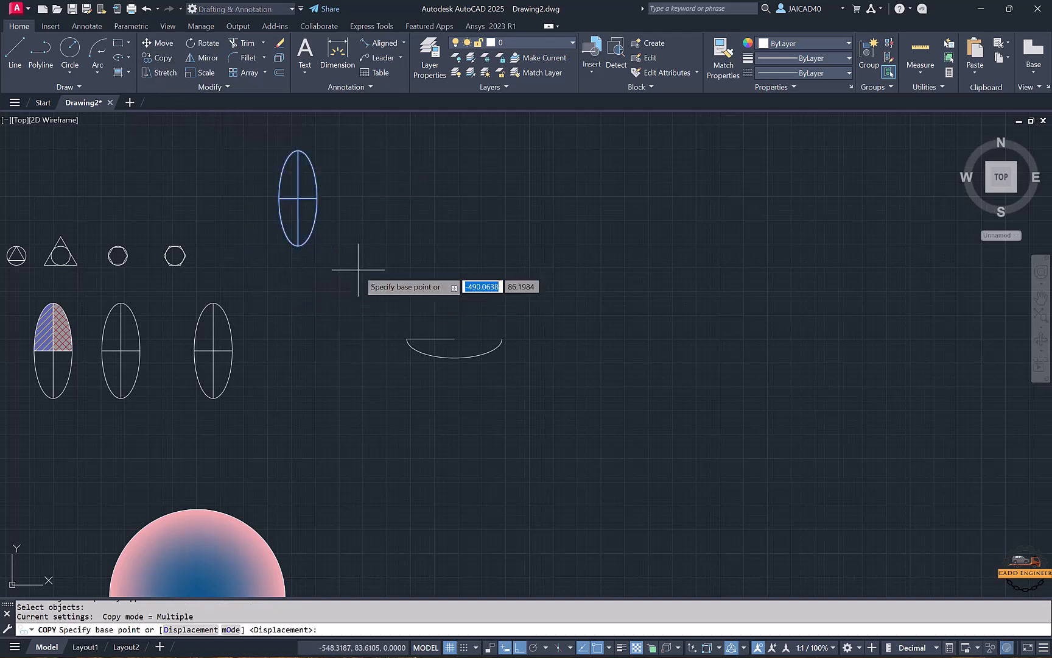
click(298, 198)
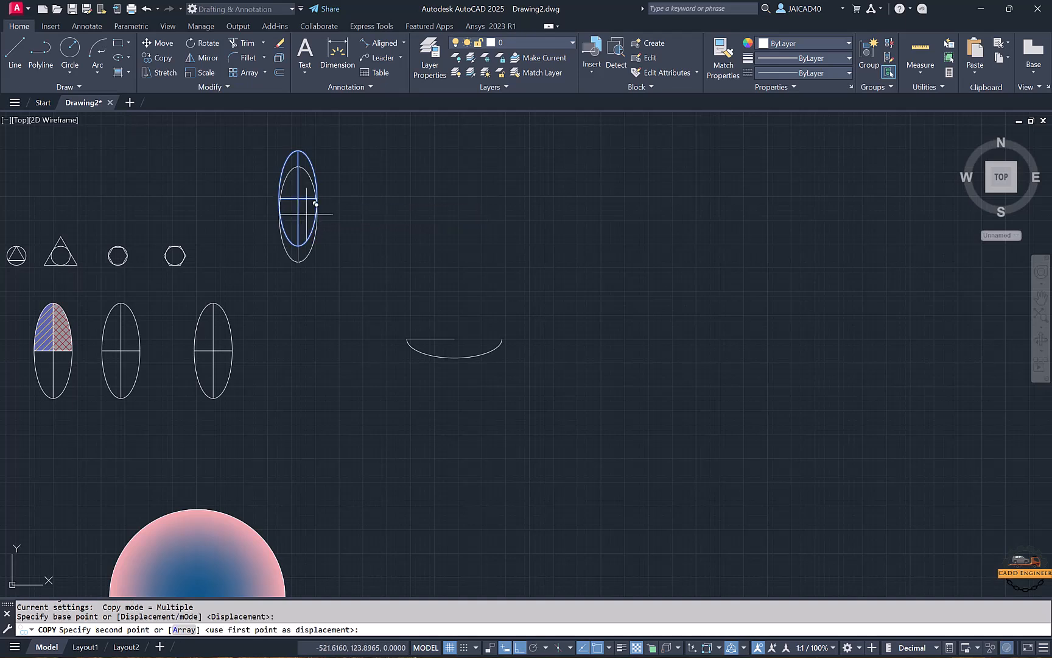
click(184, 629)
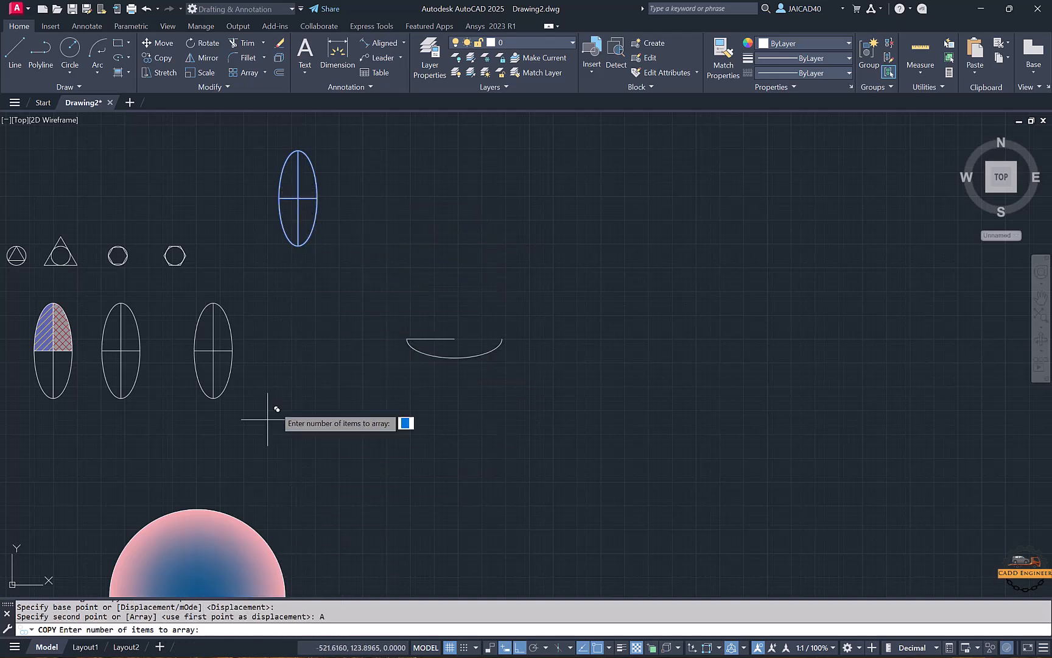
text(6)
key(Return)
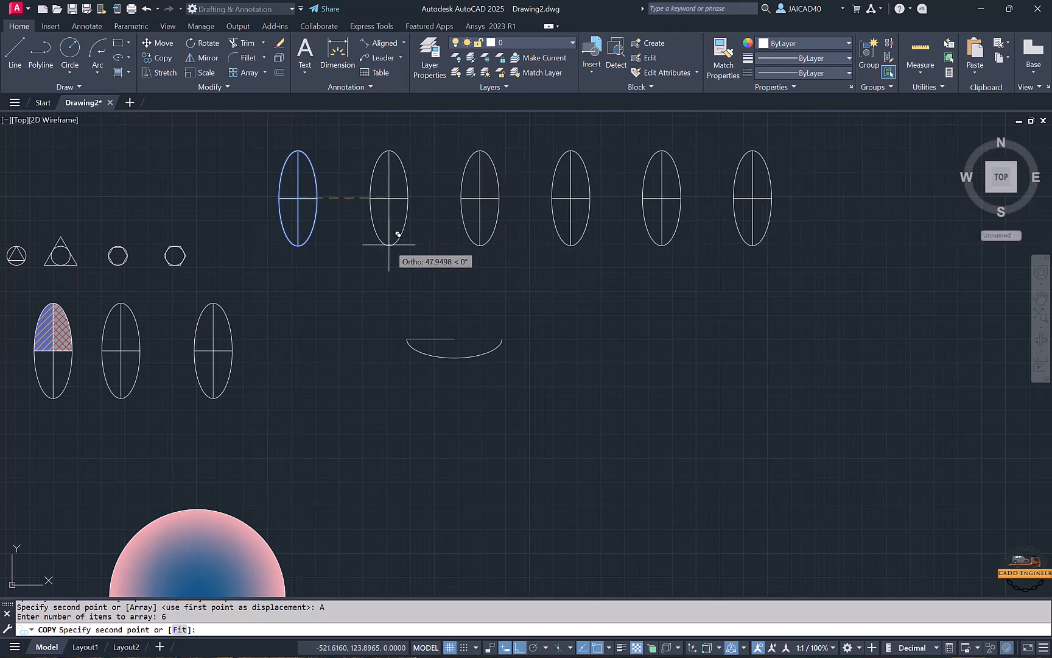
text(5)
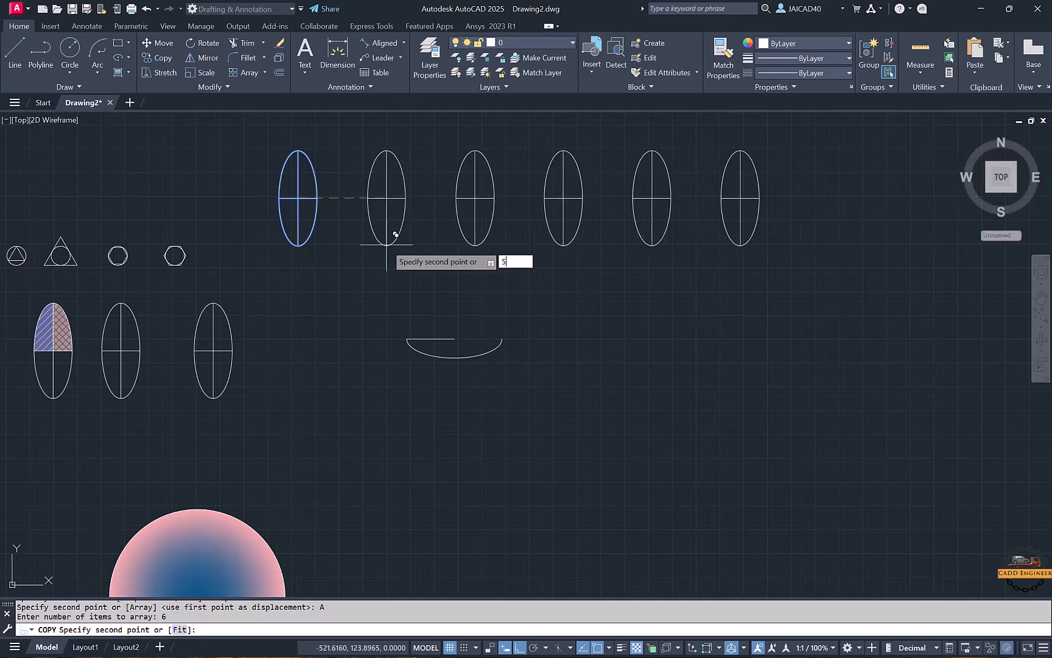
text(0)
key(Return)
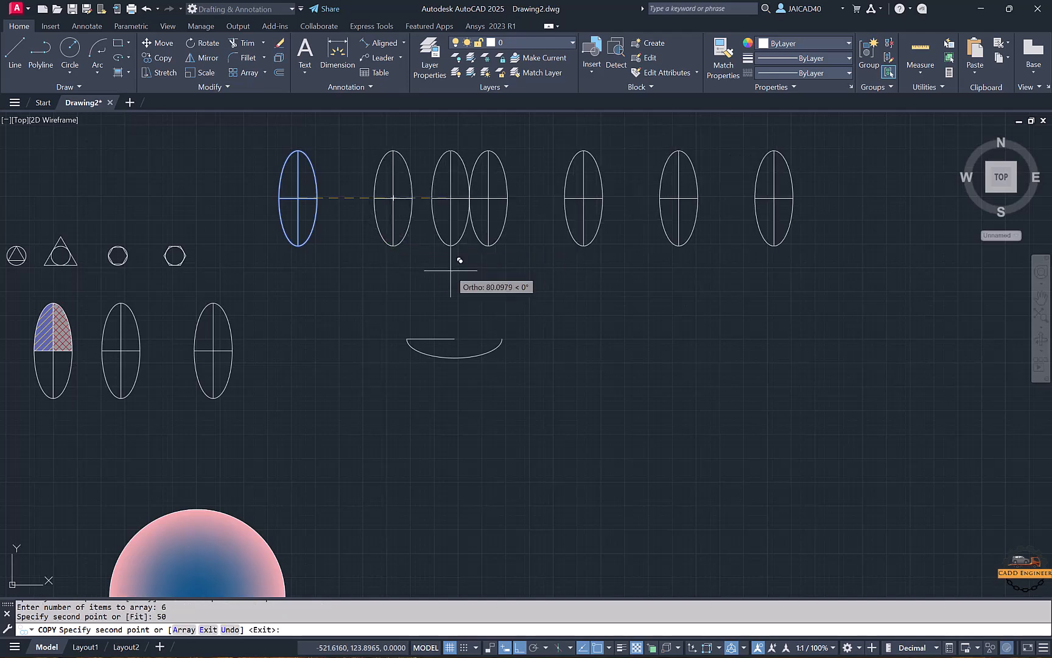
key(Escape)
Step: Copy the leftmost ellipse of the six-item row with its axis lines from its lower end to a point straight above
middle_drag(420, 279, 525, 286)
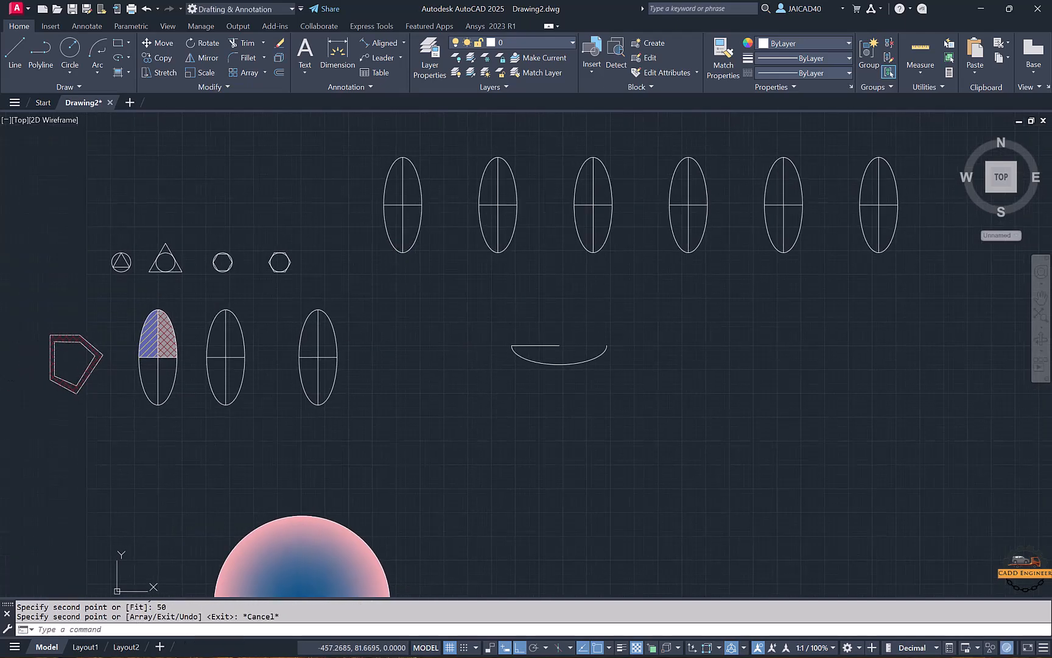
text(o)
key(Return)
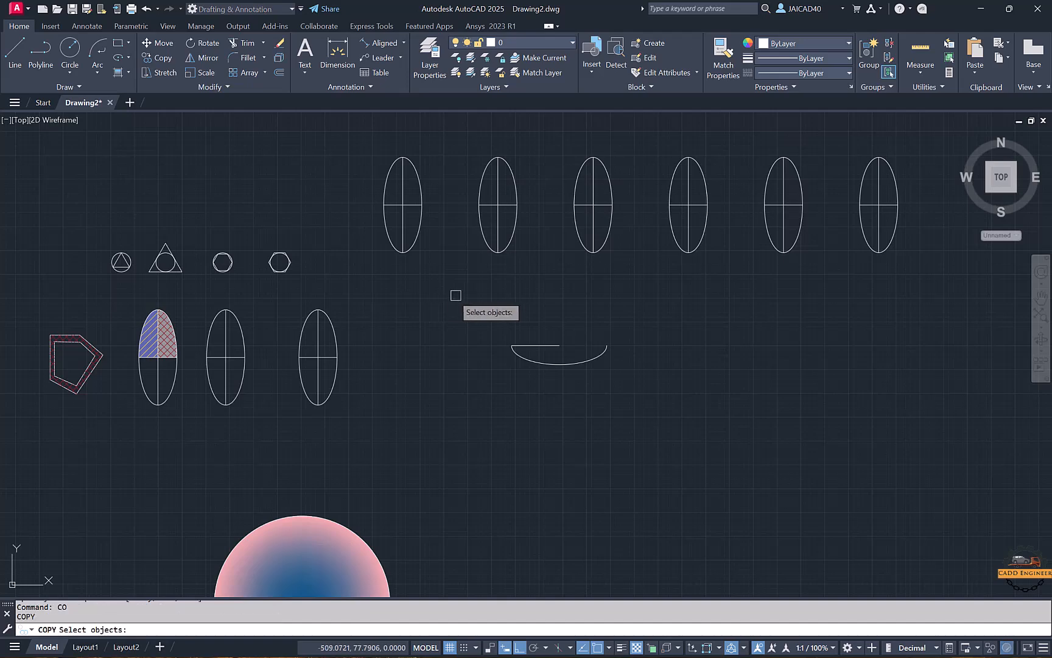
middle_drag(456, 293, 344, 309)
click(219, 148)
click(321, 286)
key(Return)
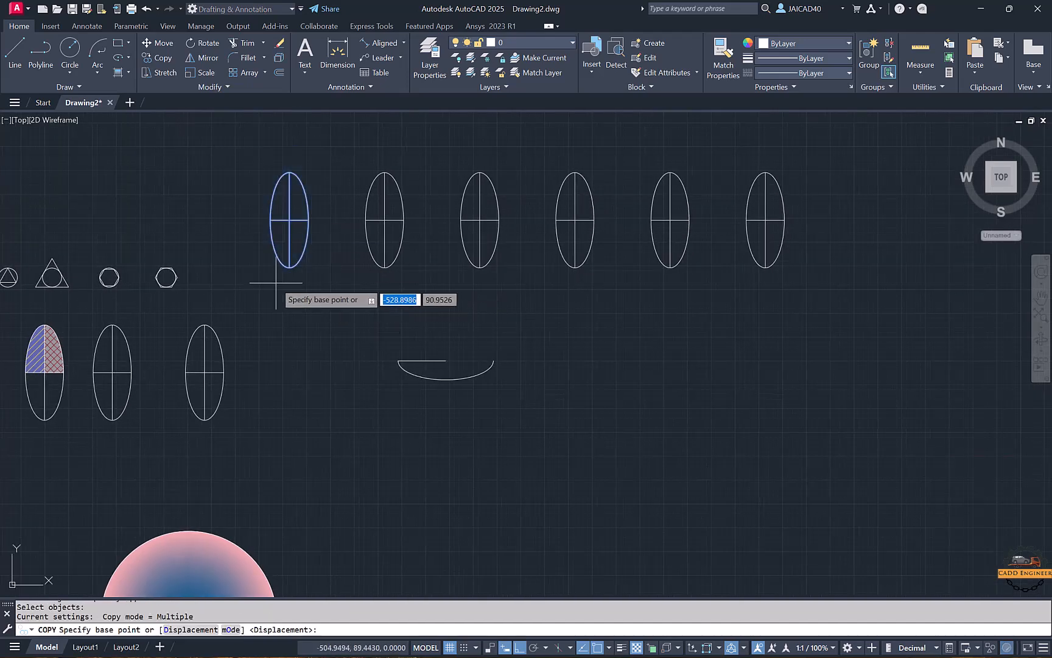
click(289, 268)
middle_drag(306, 186, 301, 289)
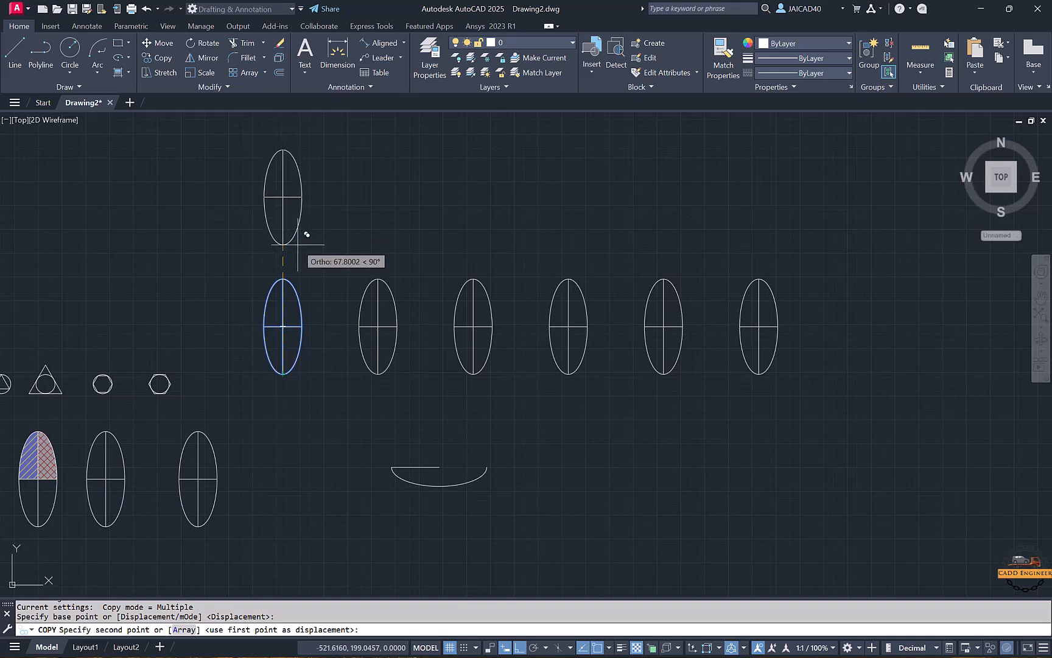
click(297, 235)
Step: Place two more copies of the ellipse with its axis lines farther up the same vertical line and end the copying
scroll(284, 169, up, 2)
middle_drag(284, 168, 287, 321)
click(283, 204)
scroll(292, 193, down, 4)
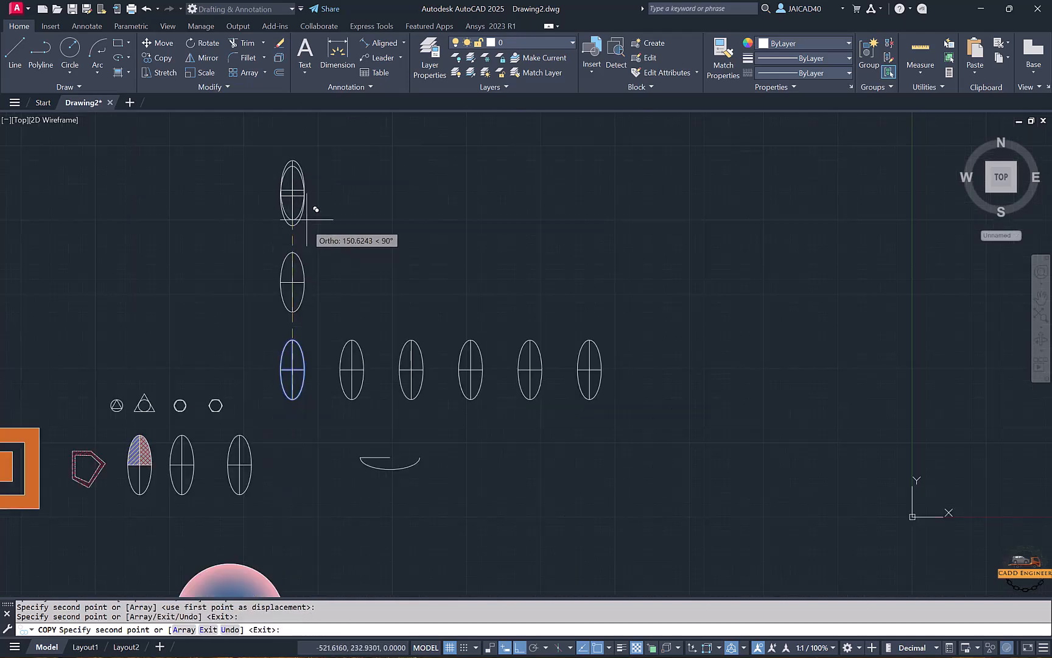
middle_drag(278, 152, 279, 207)
click(291, 176)
key(Escape)
scroll(341, 214, down, 2)
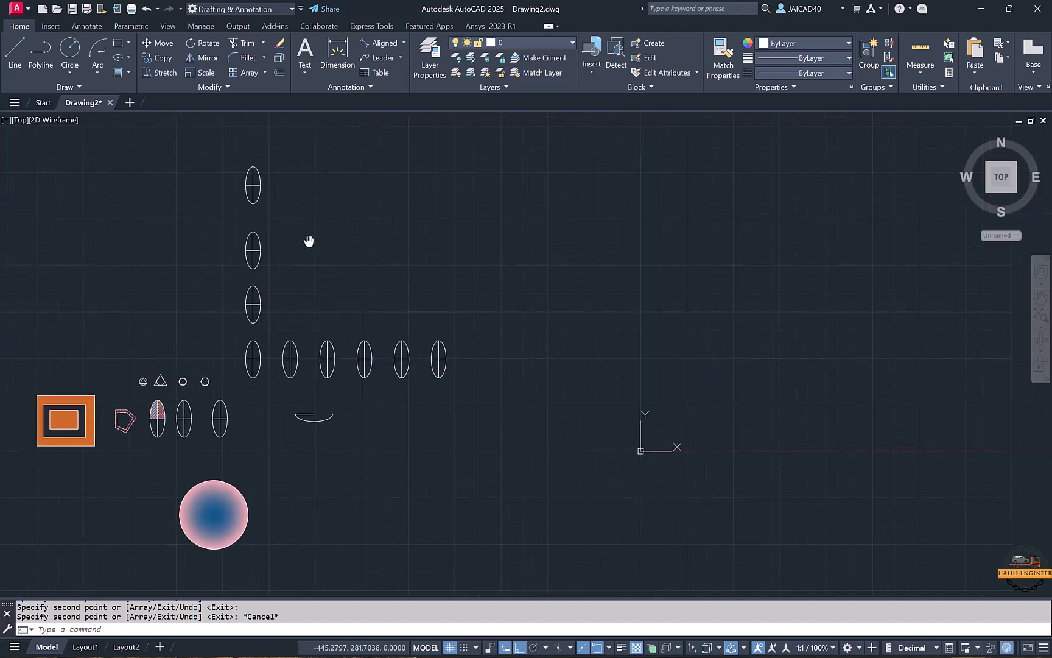
middle_drag(307, 241, 294, 241)
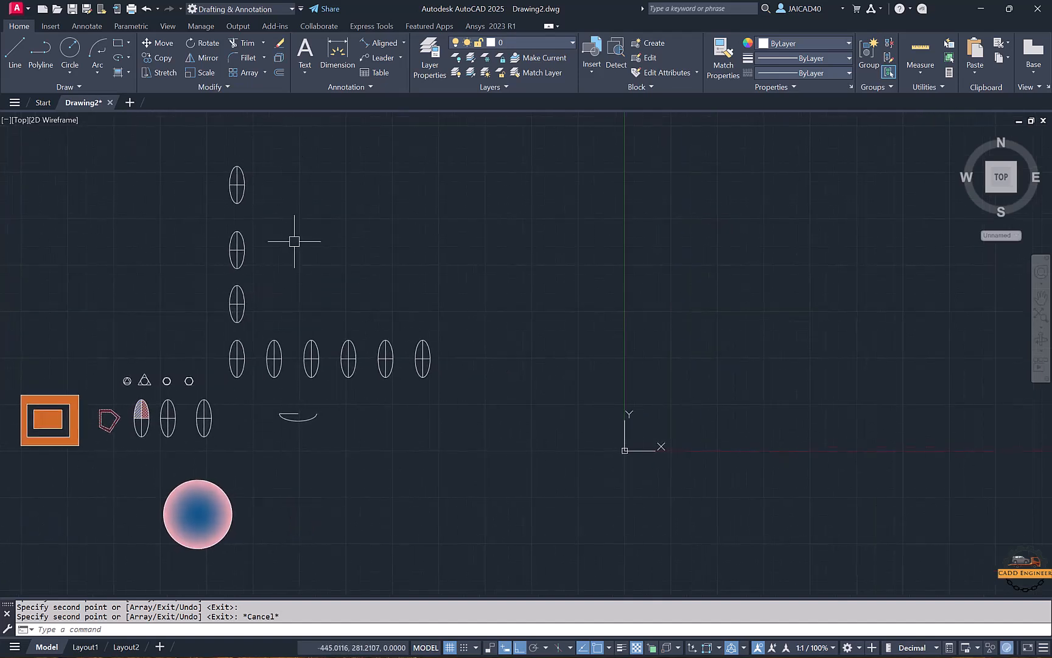
text(co)
key(Return)
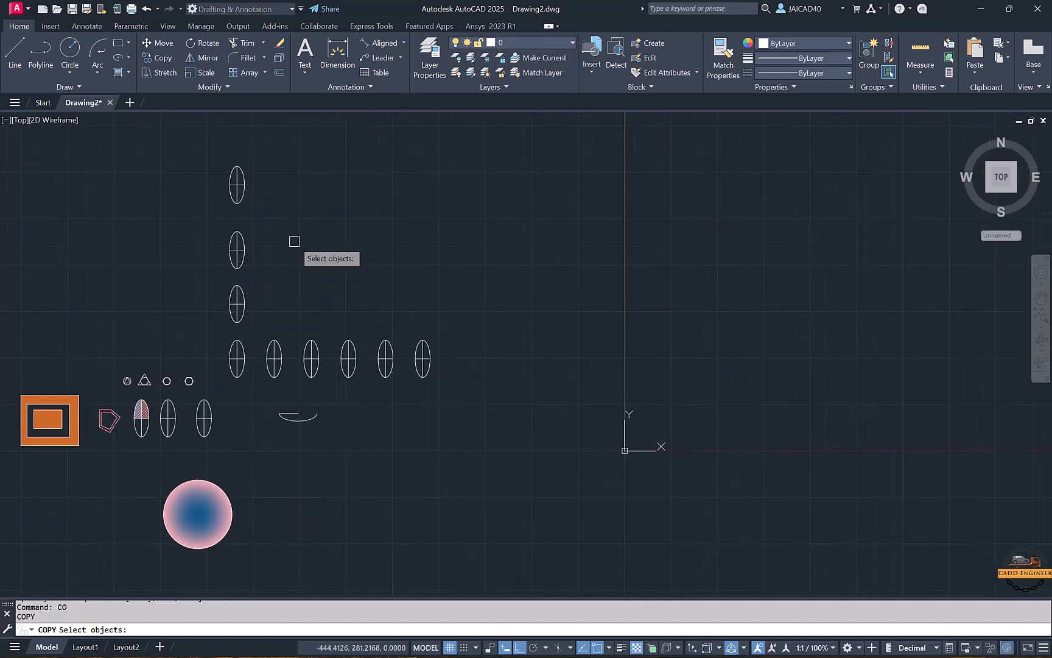
click(471, 332)
click(390, 419)
key(Return)
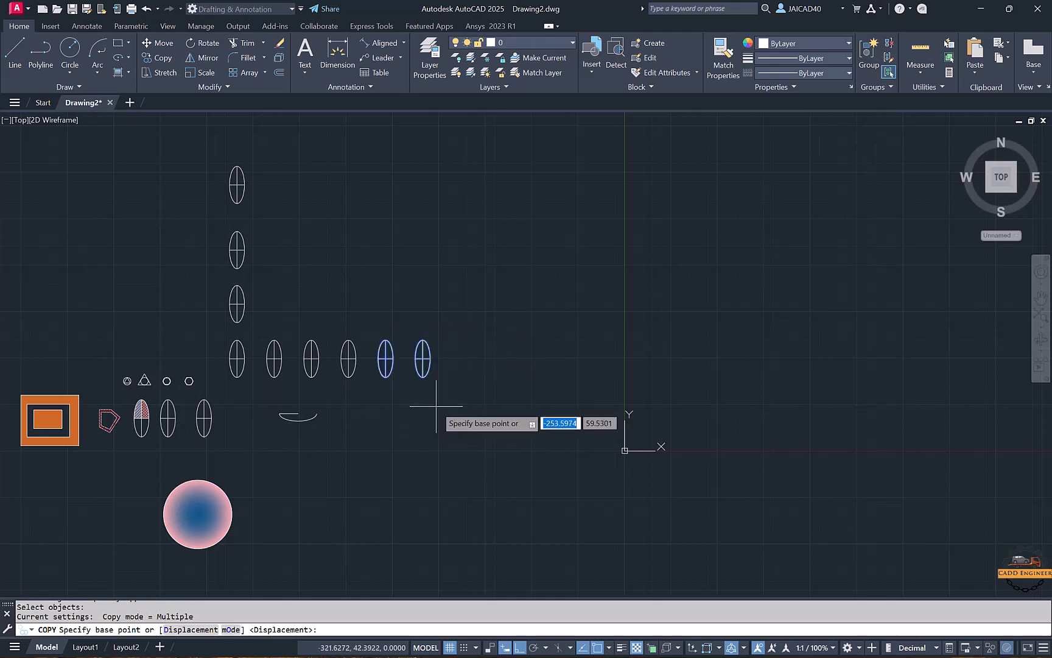
key(Escape)
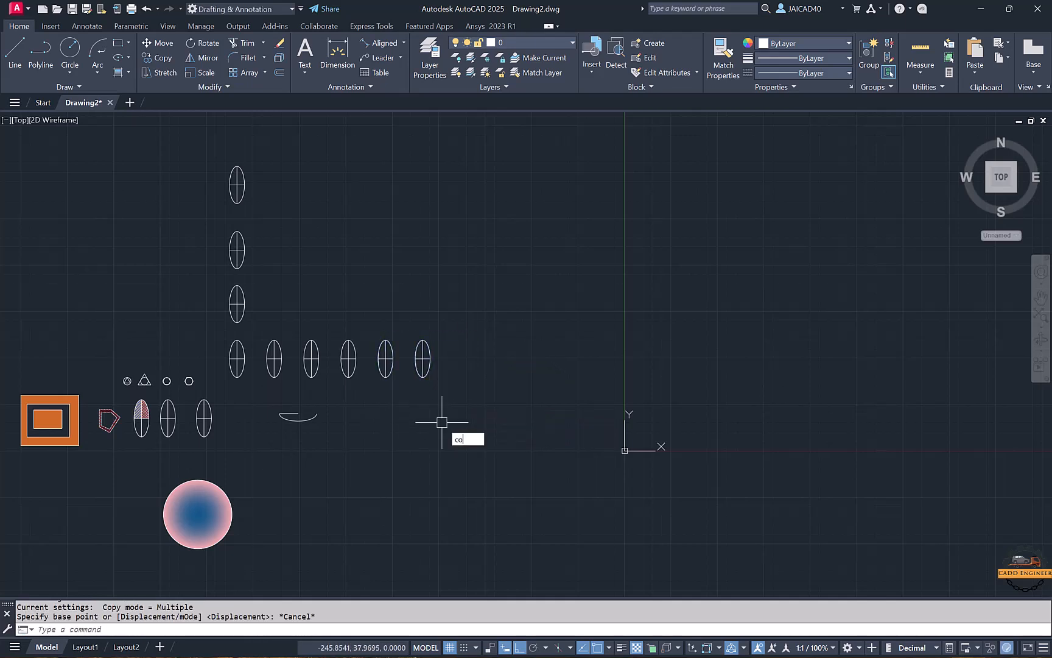
text(co)
key(Return)
click(436, 318)
click(412, 391)
key(Return)
scroll(420, 384, up, 4)
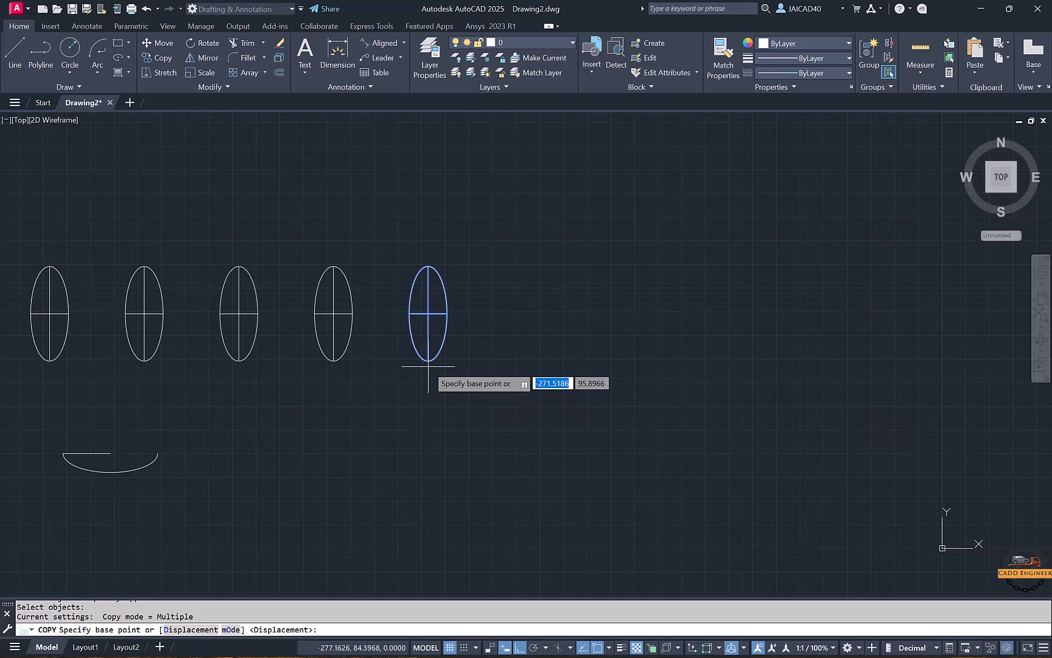
click(428, 362)
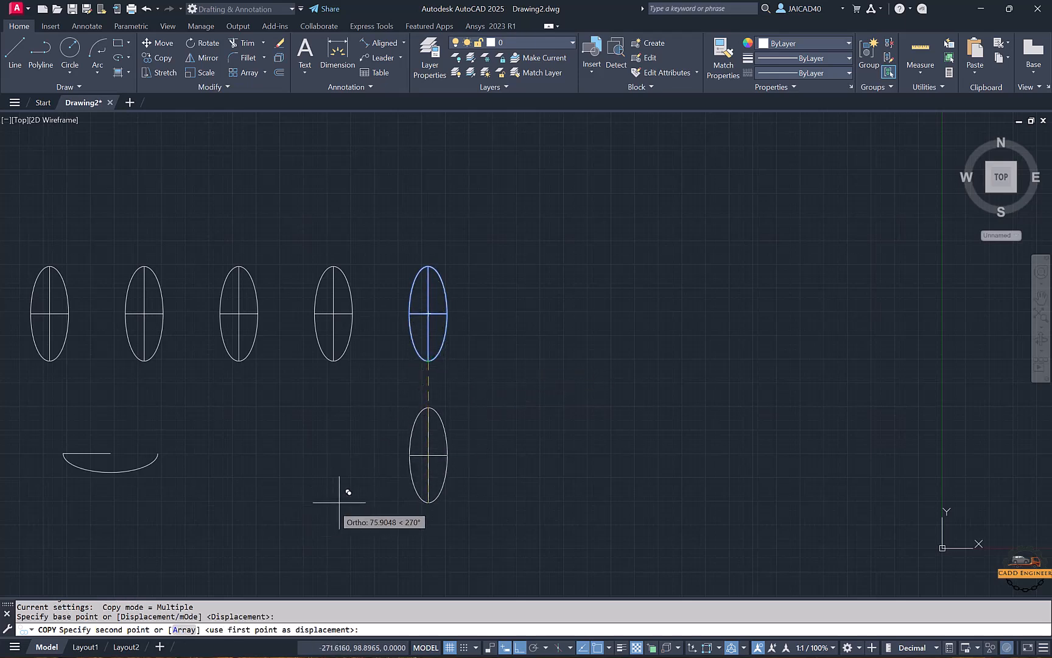
key(Escape)
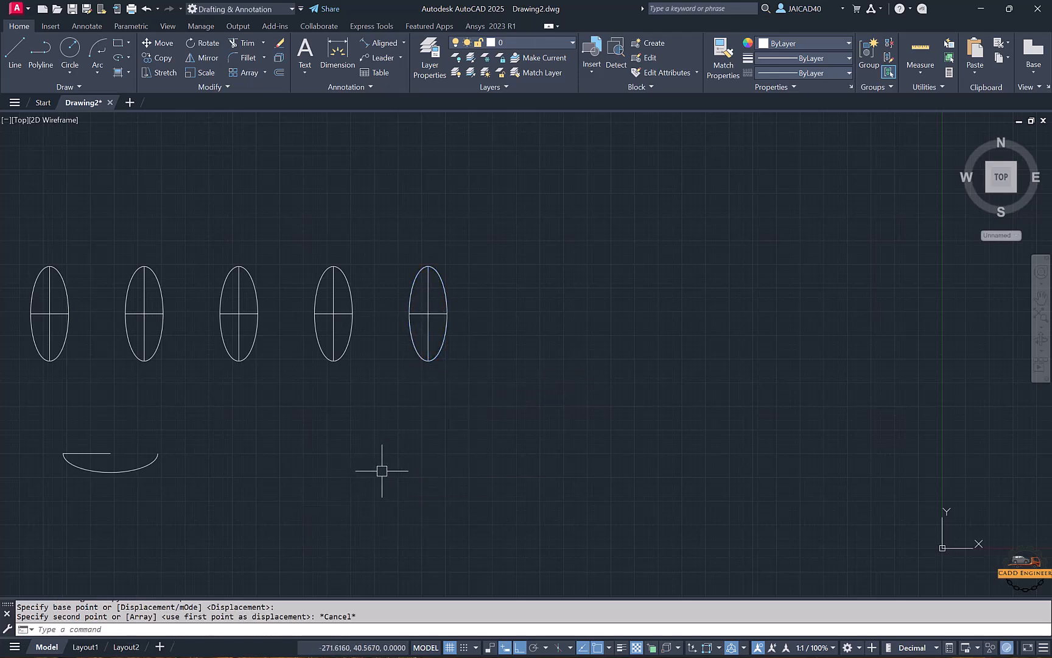
Step: Copy the rightmost ellipse with its axis lines once in Single mode, from its center to a free point horizontally to its right
text(co)
key(Return)
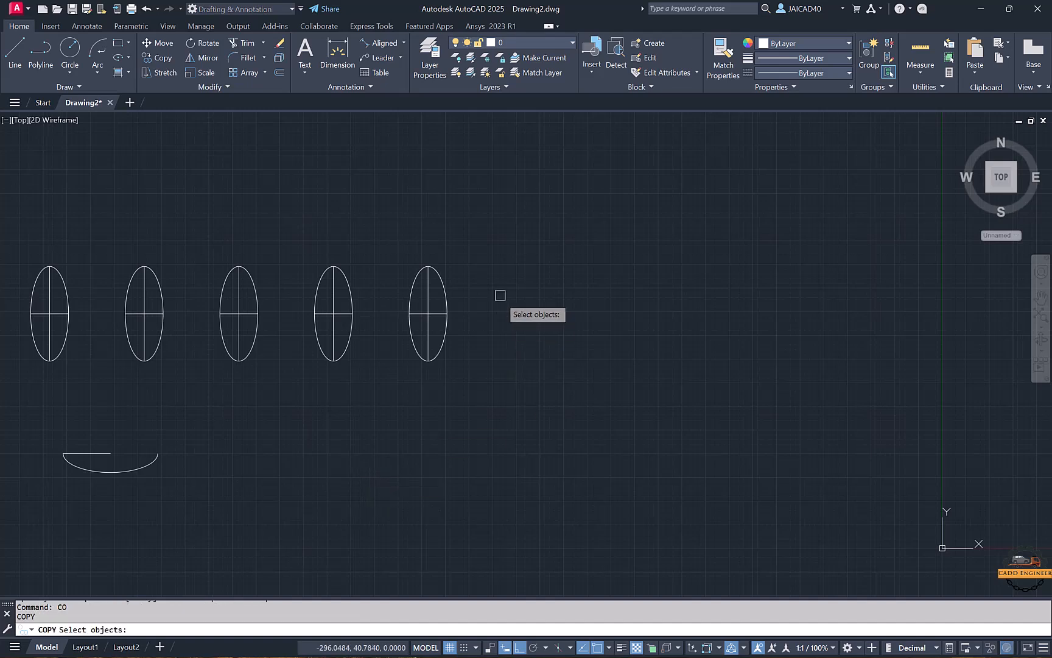
click(484, 243)
click(371, 392)
key(Return)
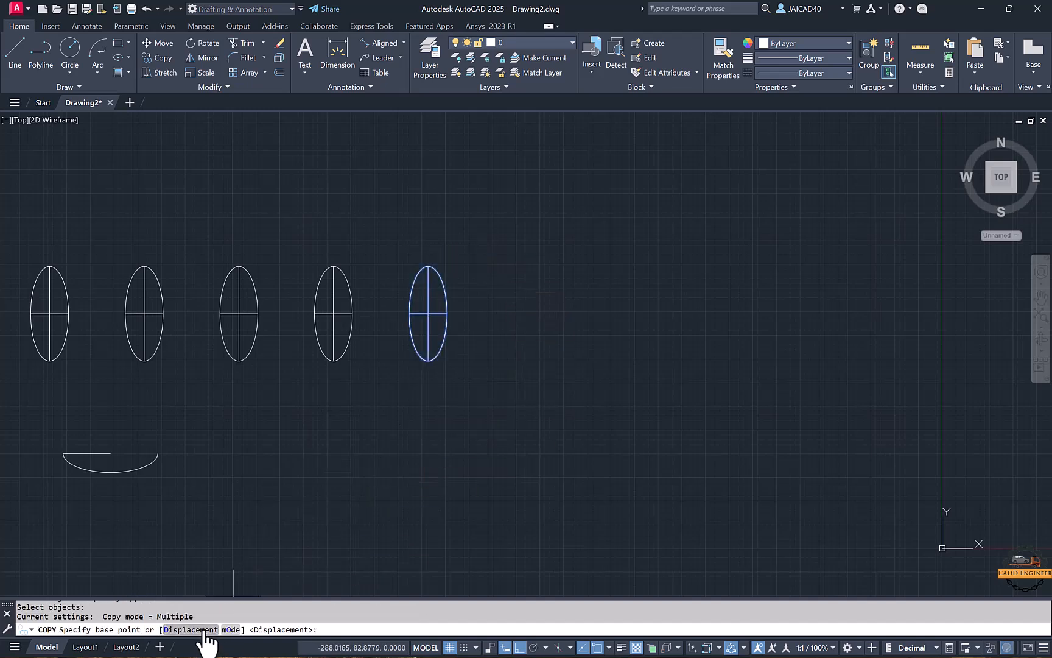
click(231, 629)
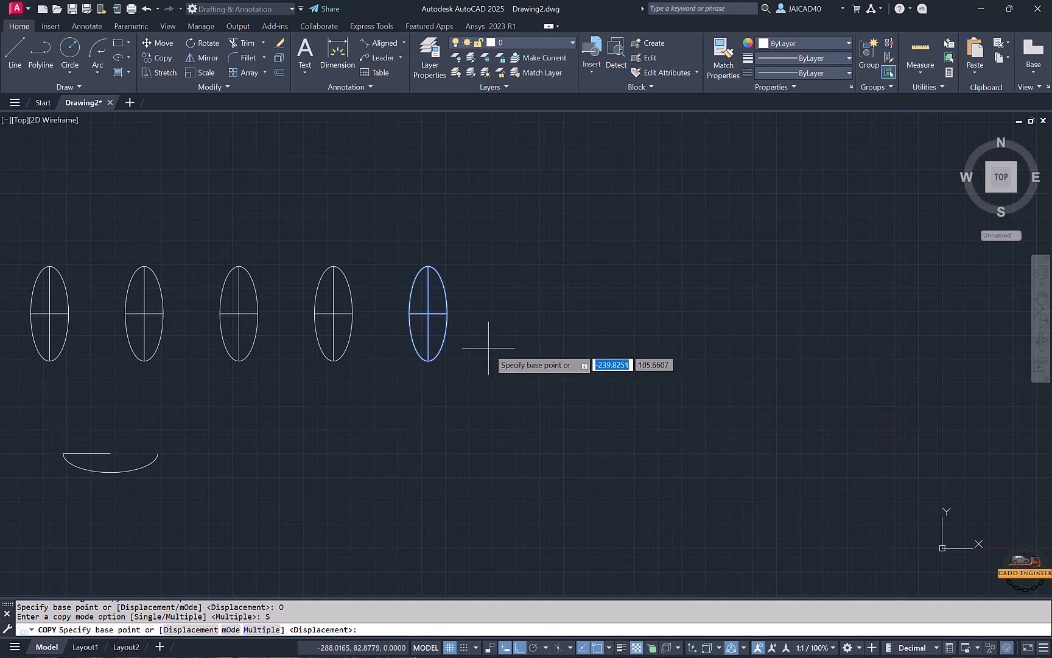
click(428, 313)
click(592, 314)
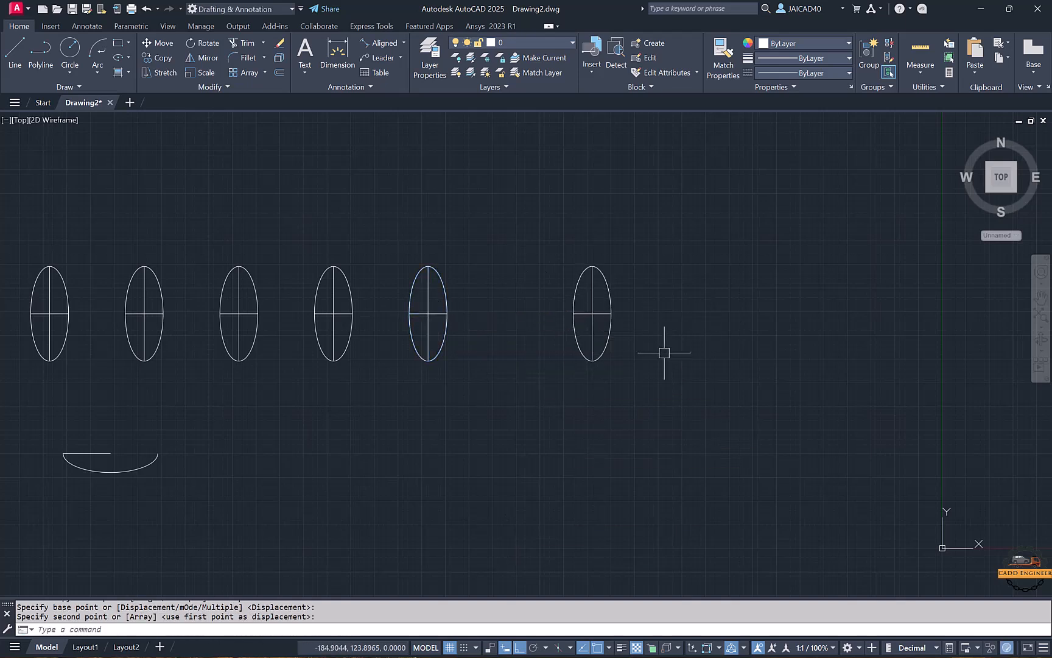
Step: Switch the Copy command's mode back to Multiple without placing a copy of the new rightmost ellipse
text(co)
key(Return)
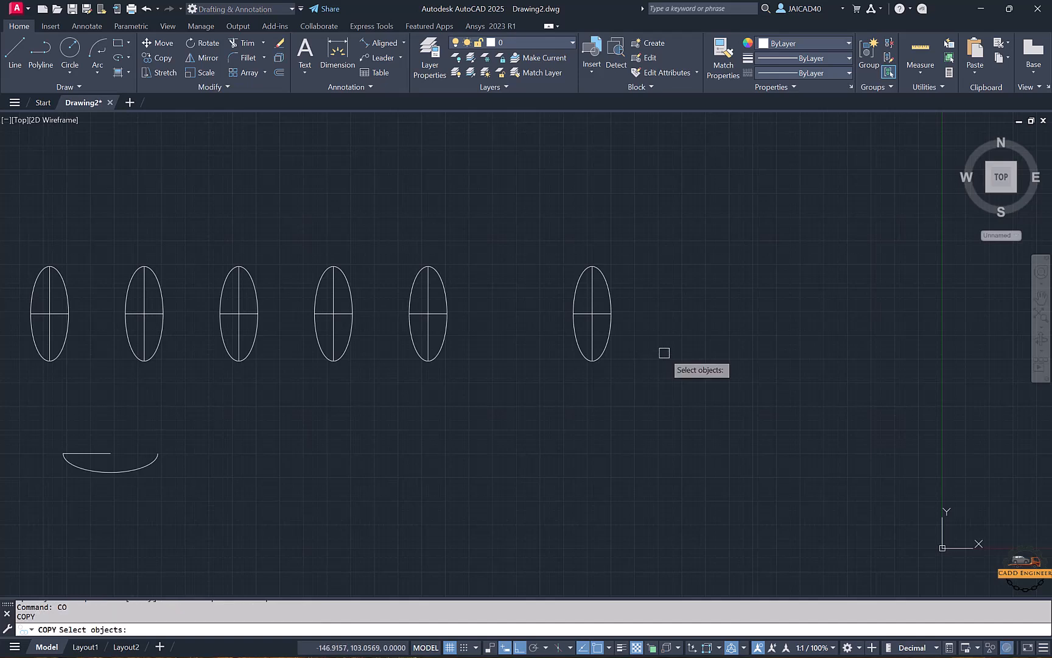
click(650, 248)
key(Return)
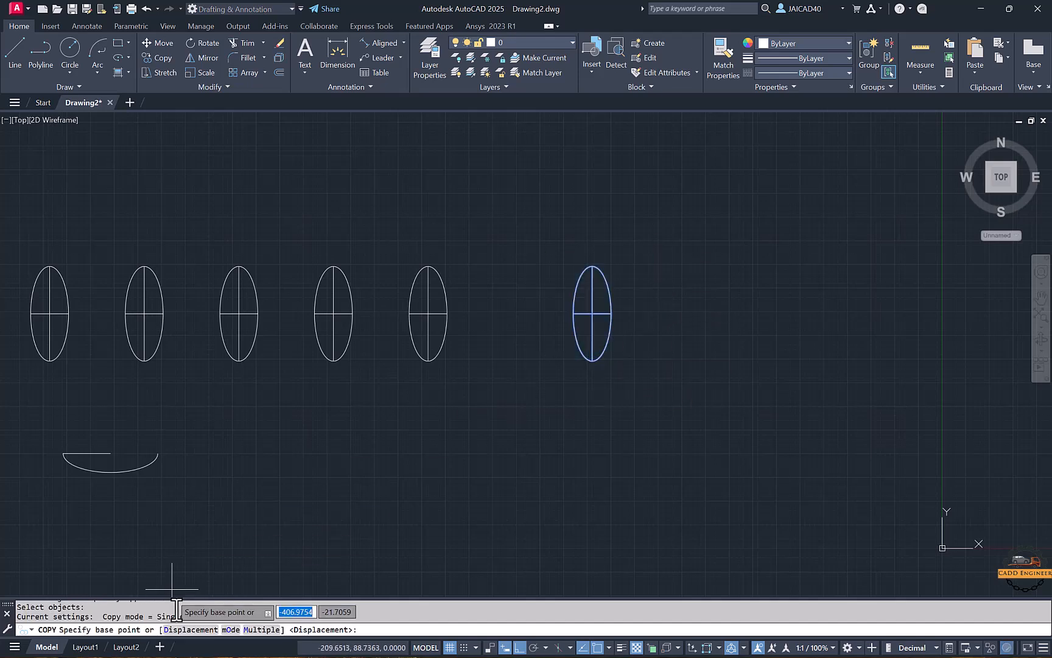
click(231, 629)
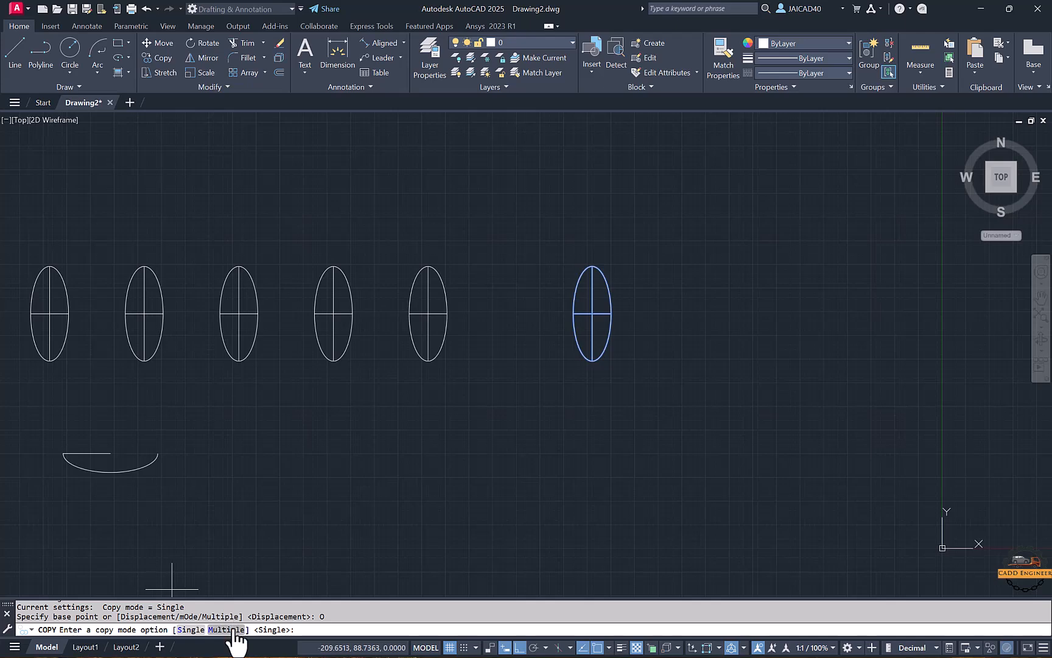
click(235, 629)
key(Escape)
Step: Delete all remaining objects in the drawing, including the ellipses, polygons, hatched shapes and gradient fills
scroll(450, 428, down, 3)
scroll(413, 387, up, 1)
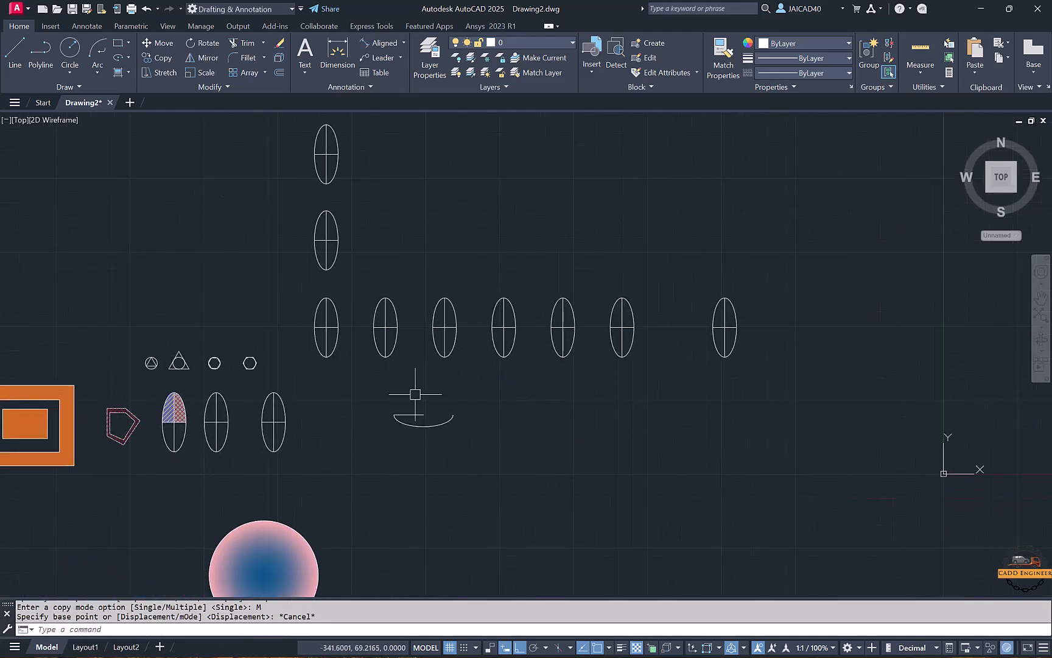
click(841, 278)
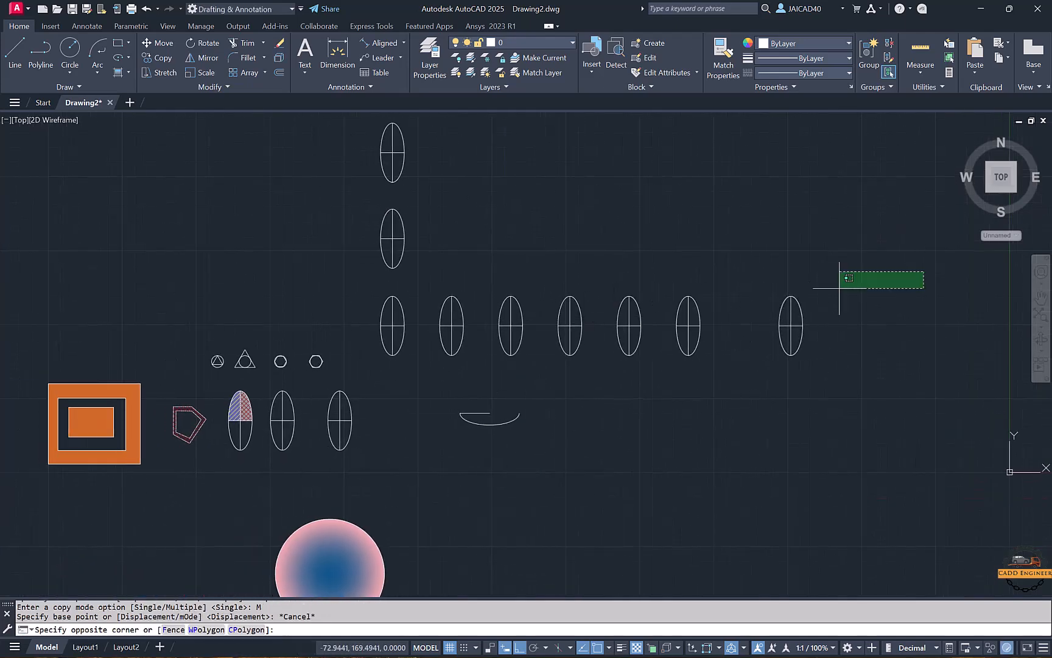
click(26, 479)
key(Delete)
scroll(418, 210, down, 2)
click(460, 124)
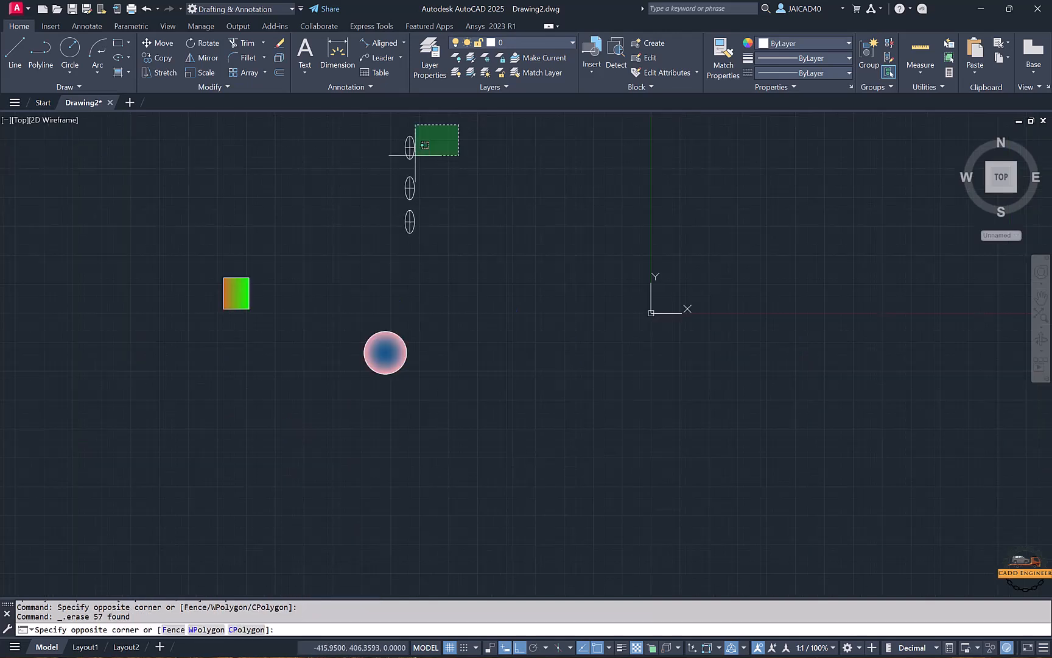
click(165, 394)
key(Delete)
scroll(223, 302, up, 1)
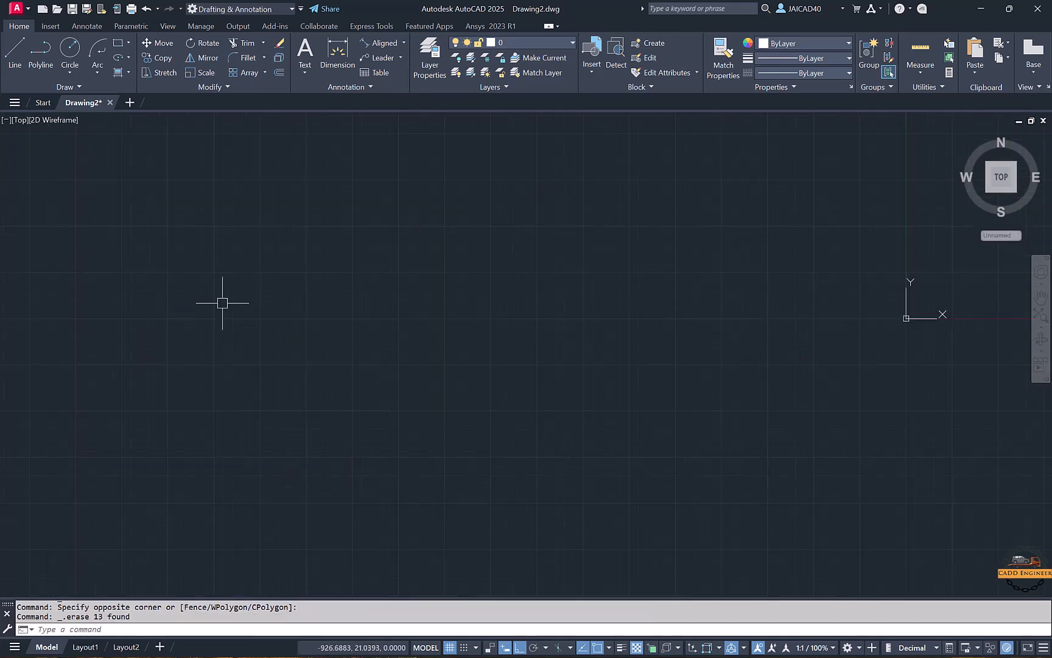
Step: Draw a freely sized horizontal rectangle in the empty drawing area, about 1.6 times as wide as it is high
click(117, 43)
click(132, 197)
click(348, 332)
middle_drag(197, 287, 287, 301)
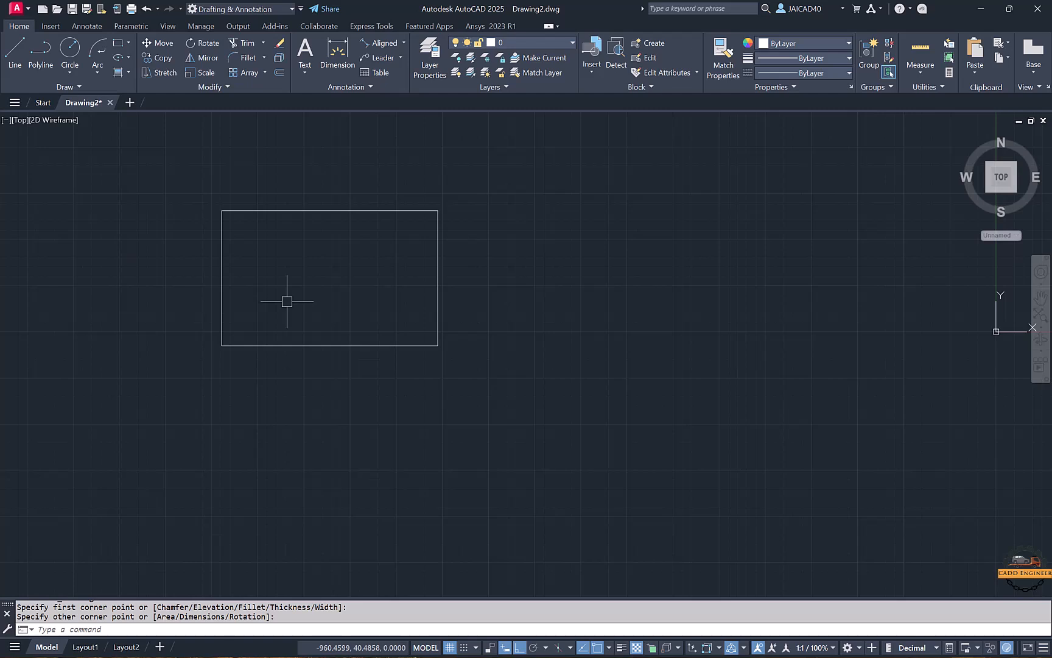
Step: Stretch the rectangle's right side horizontally outward until the rectangle is about 2.4 times its original width
click(159, 71)
click(504, 205)
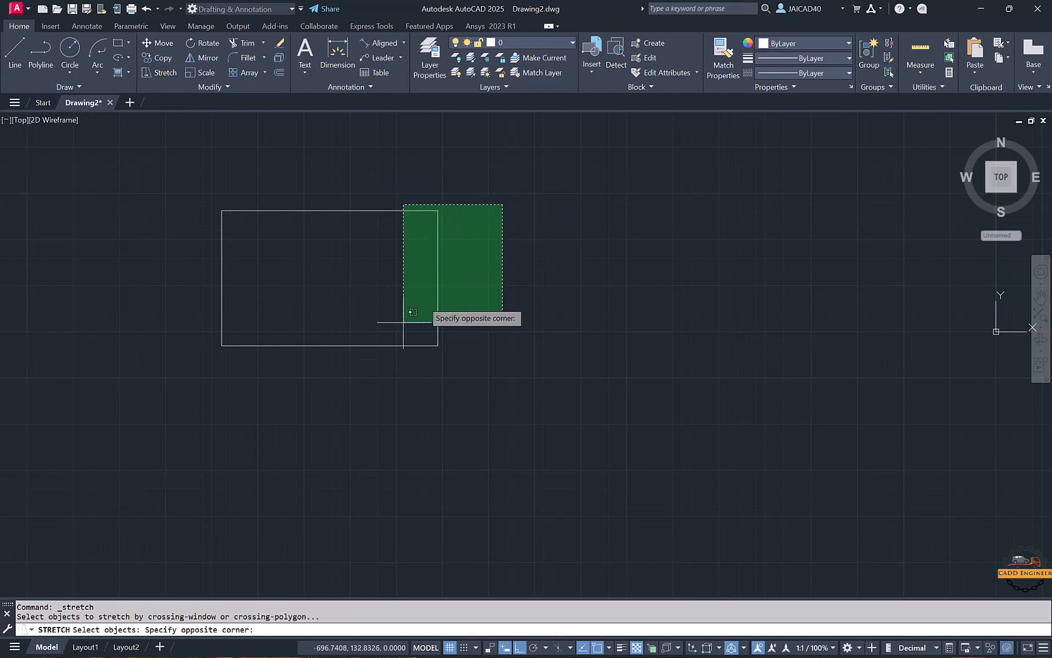
click(365, 374)
key(Return)
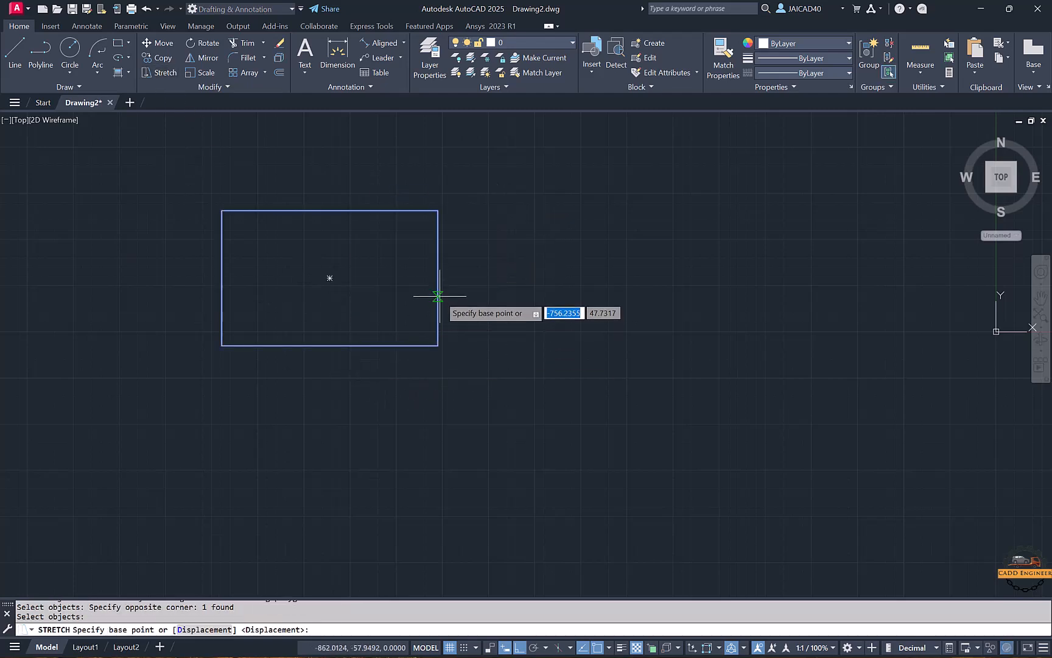
click(438, 297)
click(741, 297)
scroll(515, 297, up, 2)
middle_drag(514, 296, 442, 324)
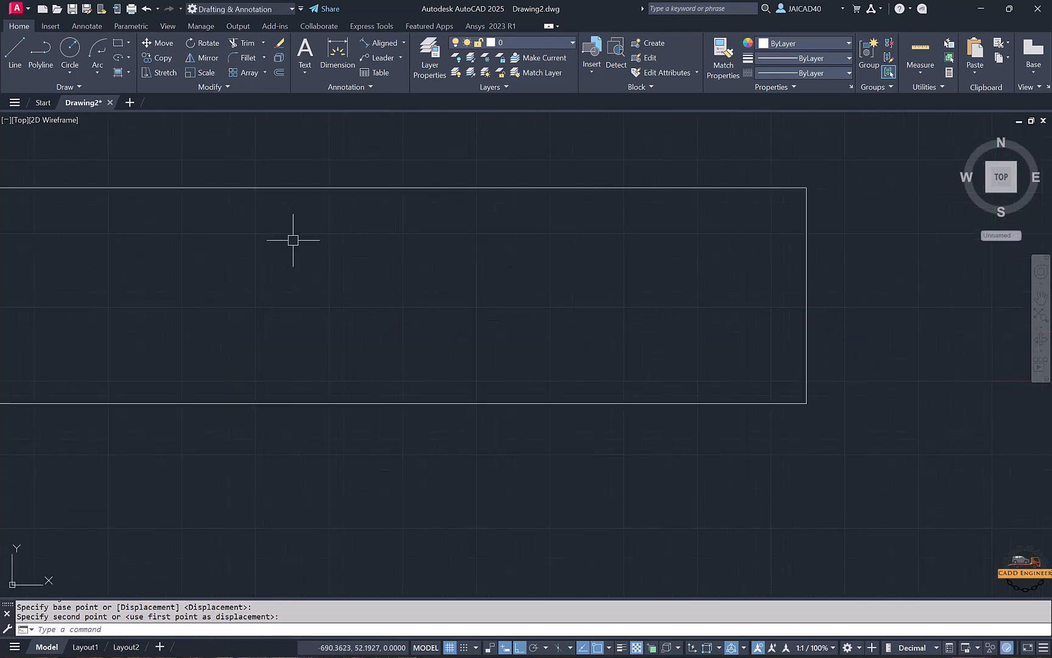
Step: Stretch the rectangle's top edge straight up until the rectangle is about 1.6 times its previous height
scroll(262, 189, down, 2)
click(163, 73)
click(697, 149)
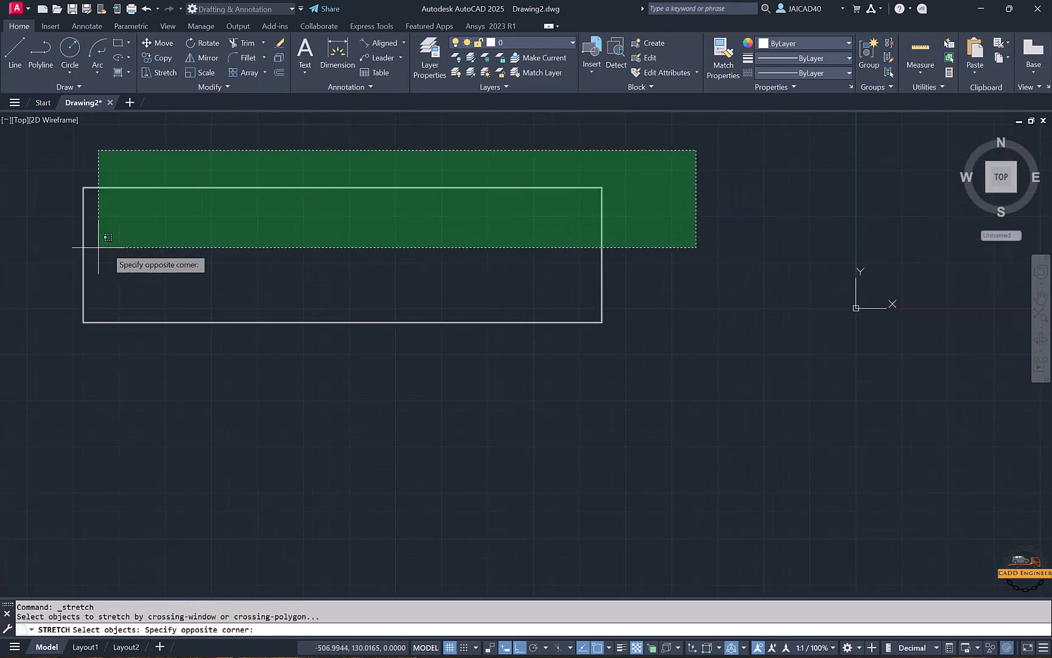
click(68, 249)
middle_drag(181, 260, 194, 315)
text(b)
key(Return)
click(343, 229)
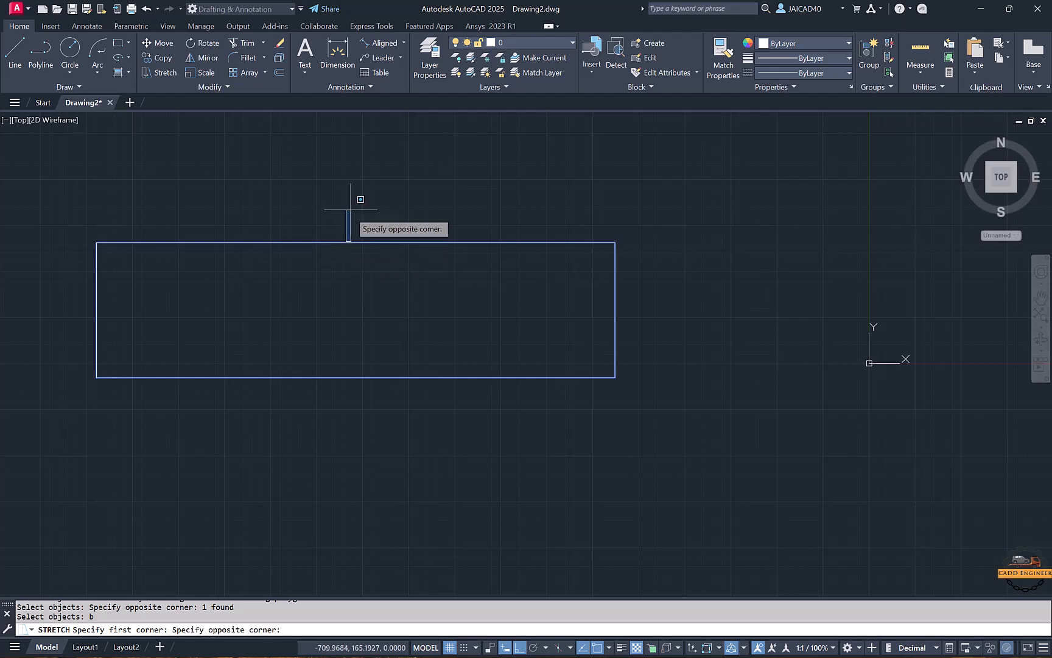
click(355, 204)
click(342, 245)
key(Return)
click(341, 245)
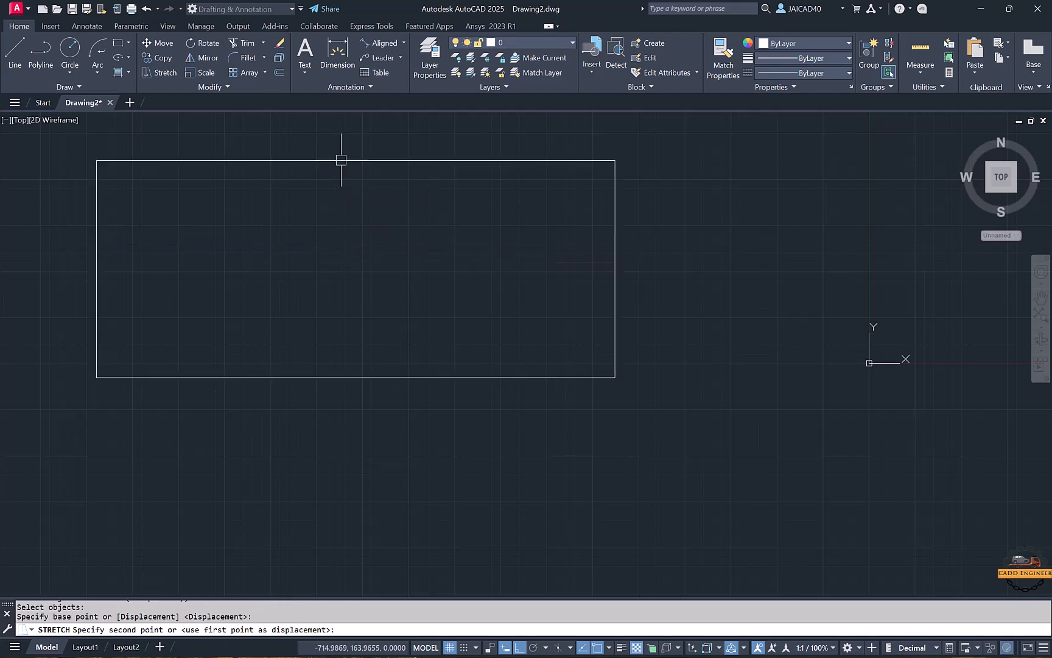
click(341, 161)
Step: Use Stretch on the fully enclosed rectangle to shift it horizontally to the right by about three quarters of its width
scroll(339, 256, down, 2)
middle_drag(339, 256, 345, 263)
click(165, 73)
click(603, 191)
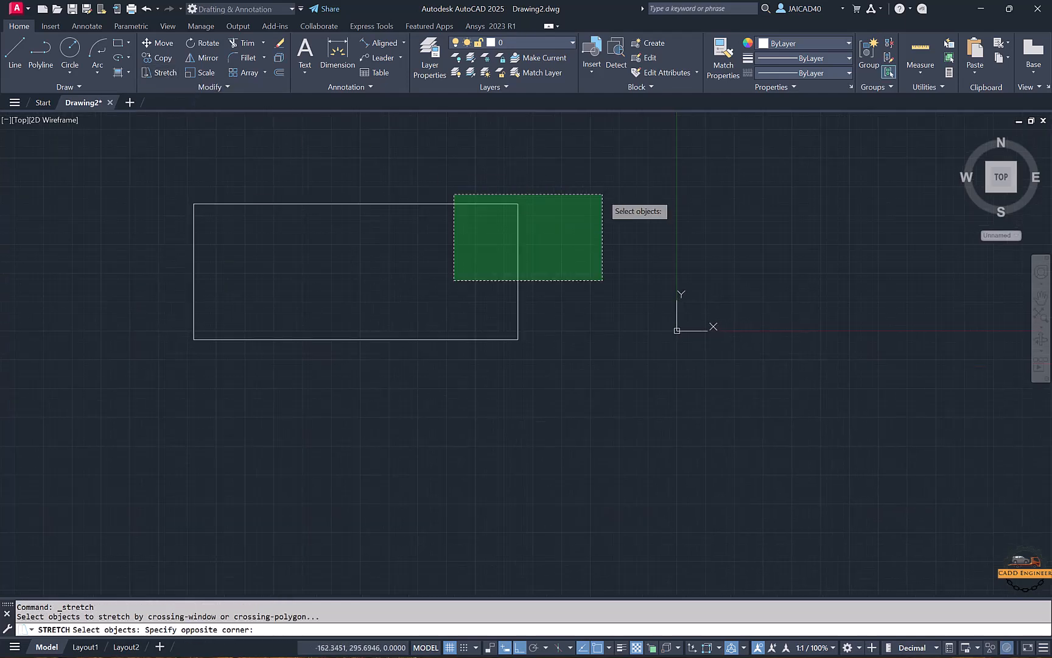
click(59, 464)
key(Return)
click(249, 347)
click(485, 371)
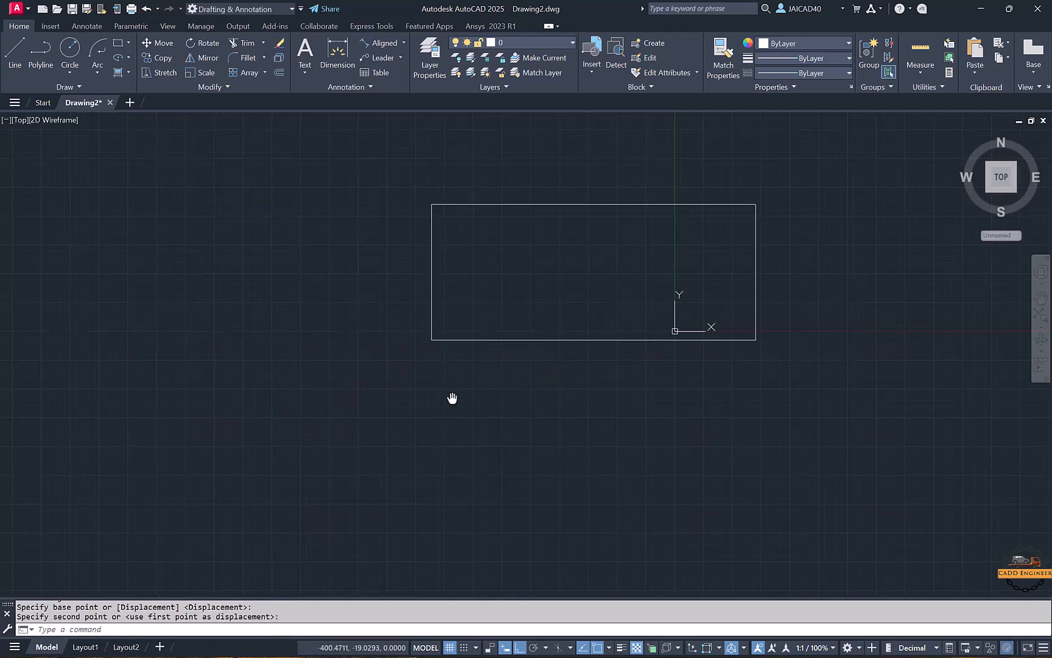
Step: Rotate the rectangle by 30 degrees about its lower-left corner
mouse_move(526, 387)
middle_down()
mouse_move(258, 402)
mouse_move(193, 390)
middle_up()
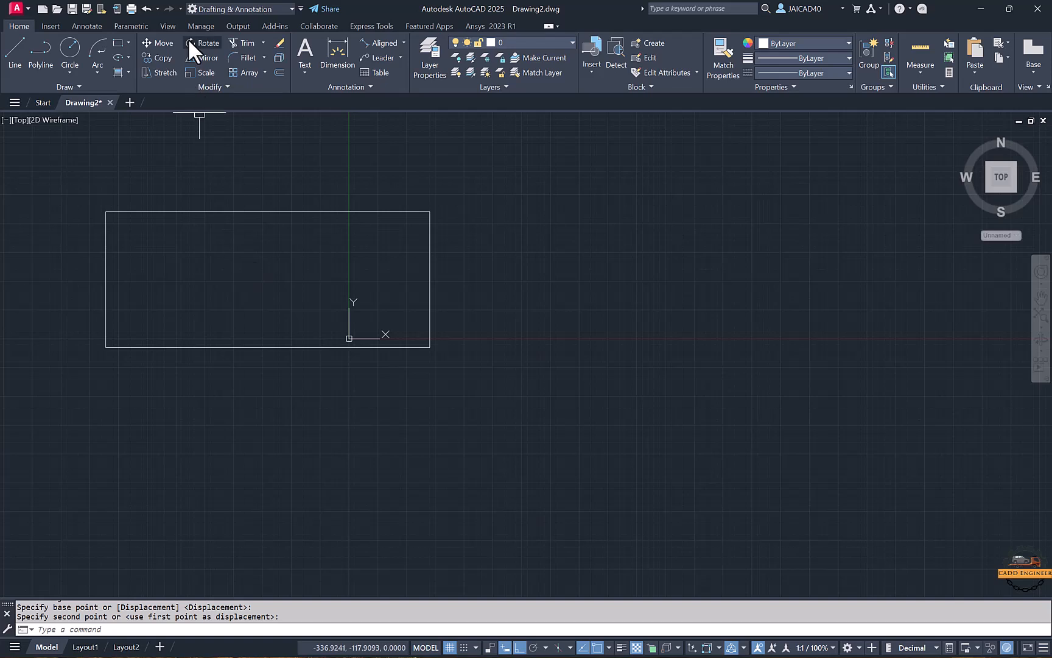
click(189, 43)
middle_drag(277, 246, 379, 247)
click(587, 192)
click(175, 364)
key(Return)
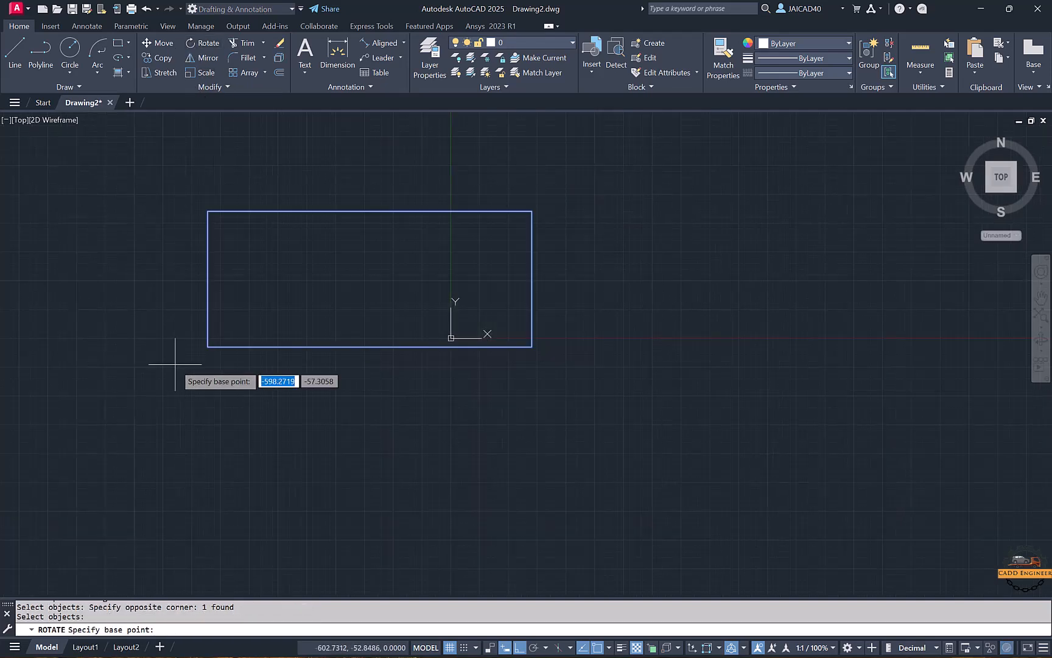
click(208, 347)
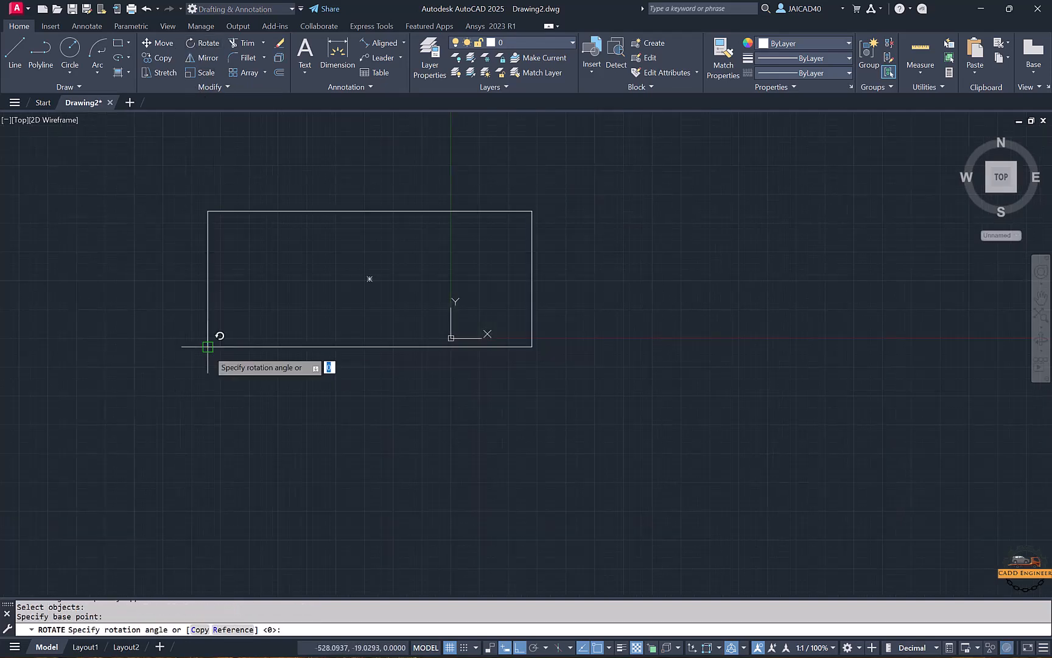
text(30)
key(Return)
Step: Rotate a copy of the tilted rectangle by 45 degrees about its lowest corner, keeping the original
scroll(235, 398, down, 2)
middle_drag(235, 399, 262, 416)
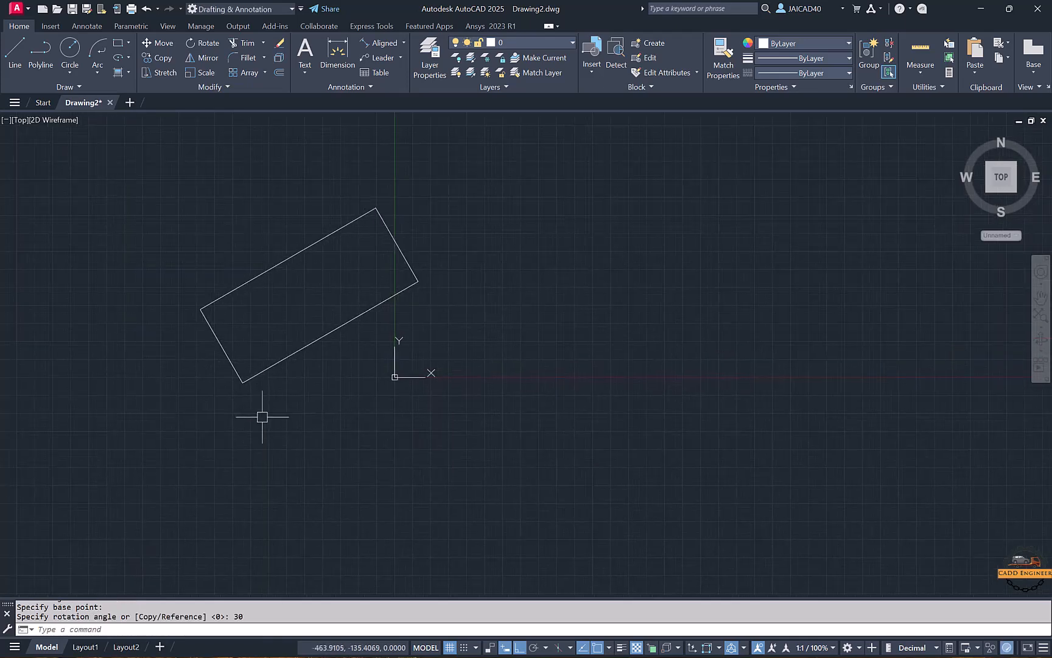
click(203, 44)
click(415, 292)
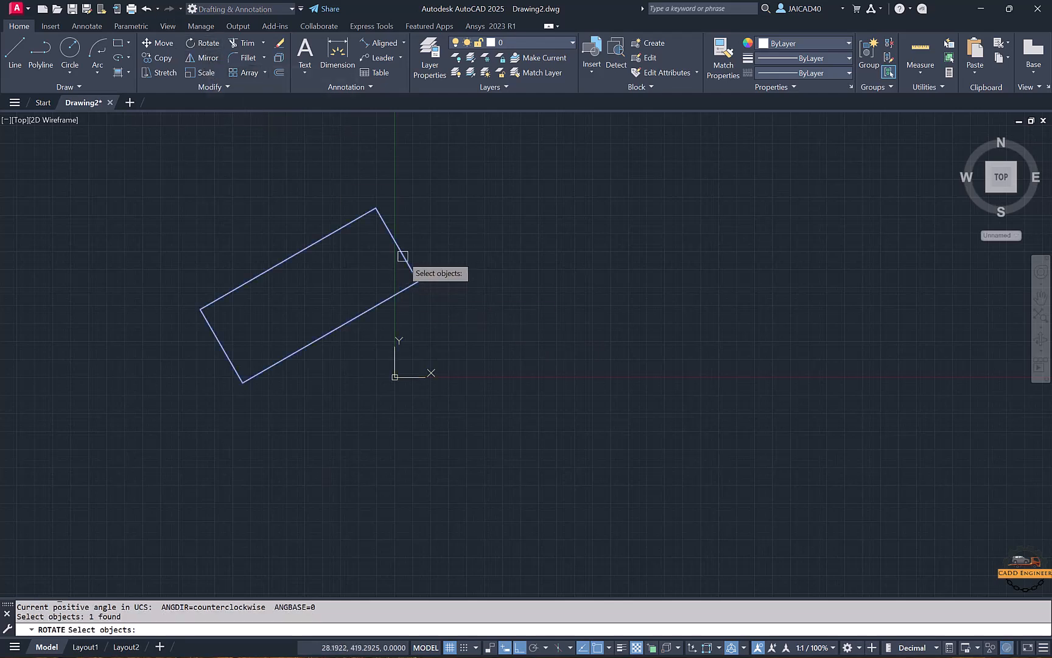
key(Return)
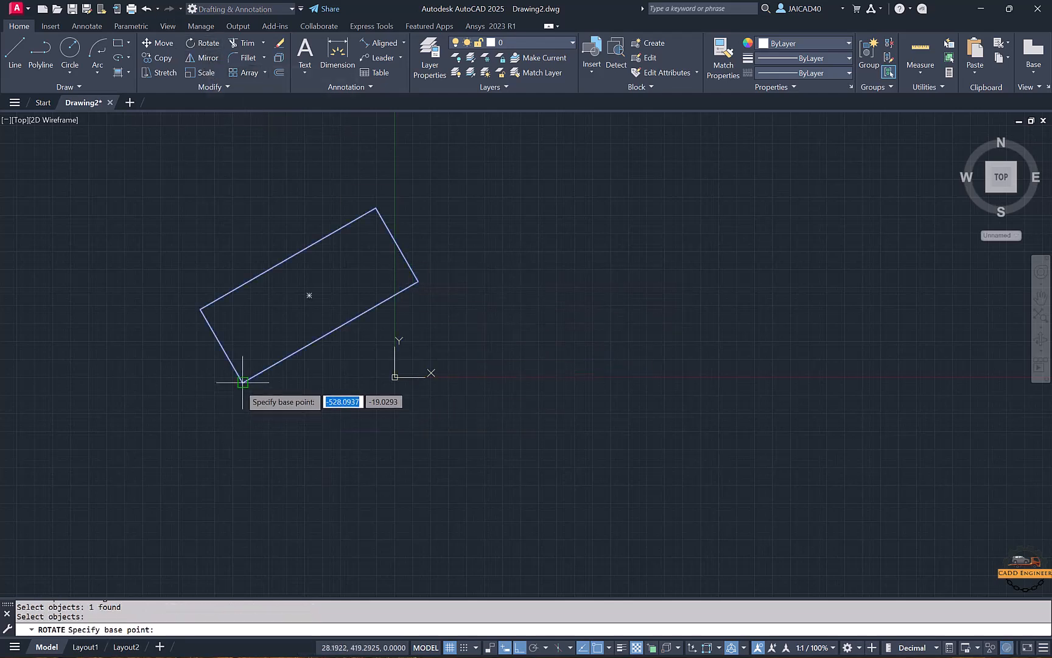
click(243, 383)
click(210, 627)
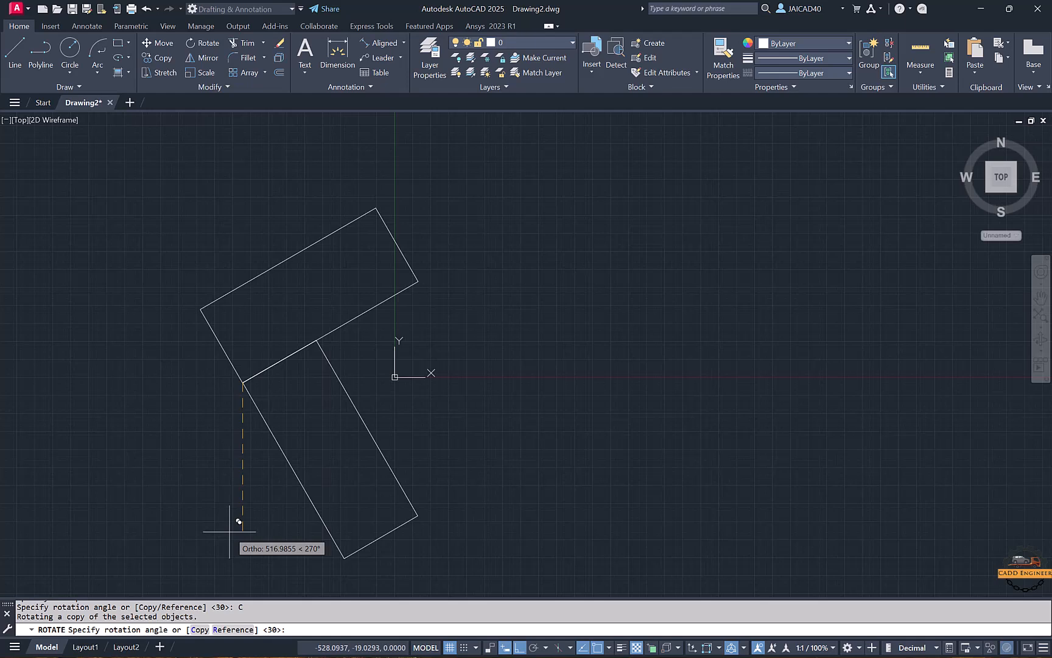
text(45)
key(Return)
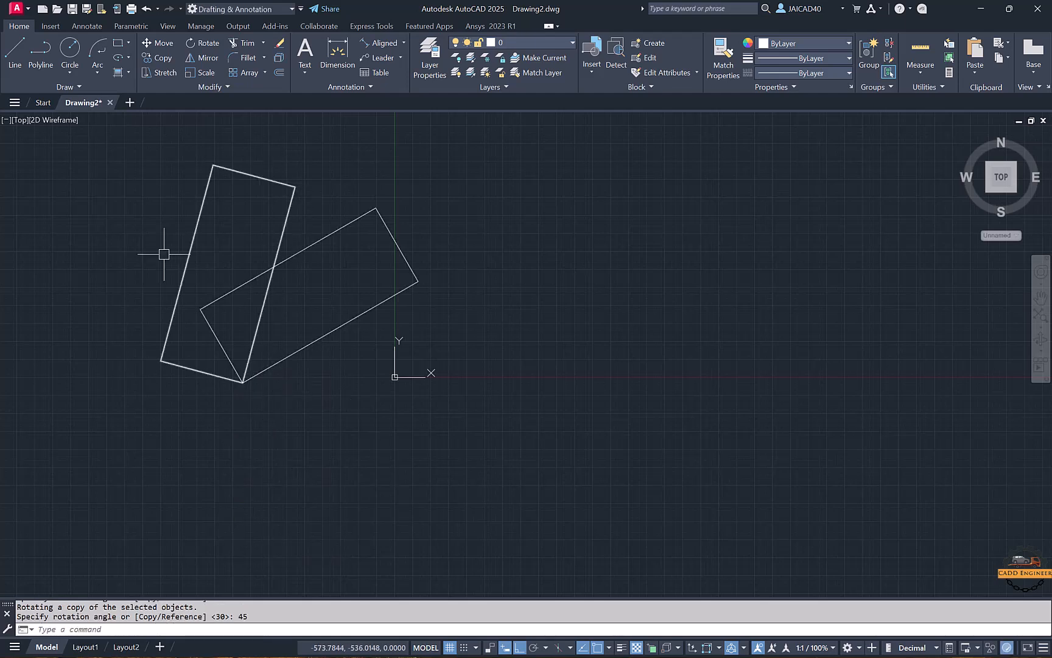
Step: Draw a horizontal line in the free space beside the rectangles, continued by a vertical line about 478 units straight down from its right end
middle_drag(220, 211, 237, 214)
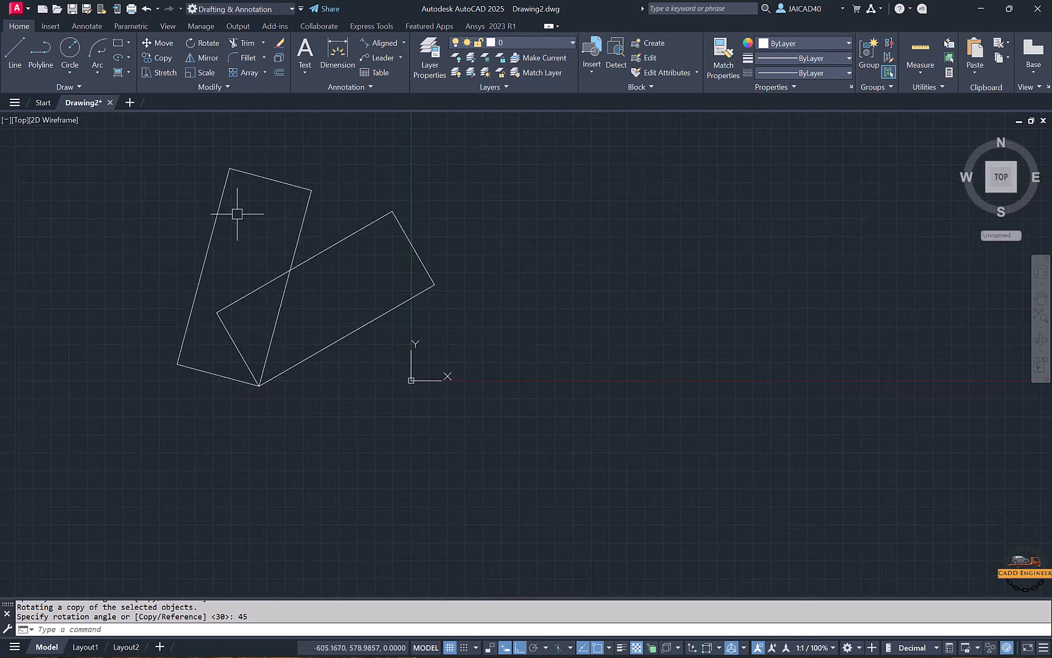
click(15, 49)
middle_drag(543, 249, 364, 235)
click(379, 238)
click(541, 237)
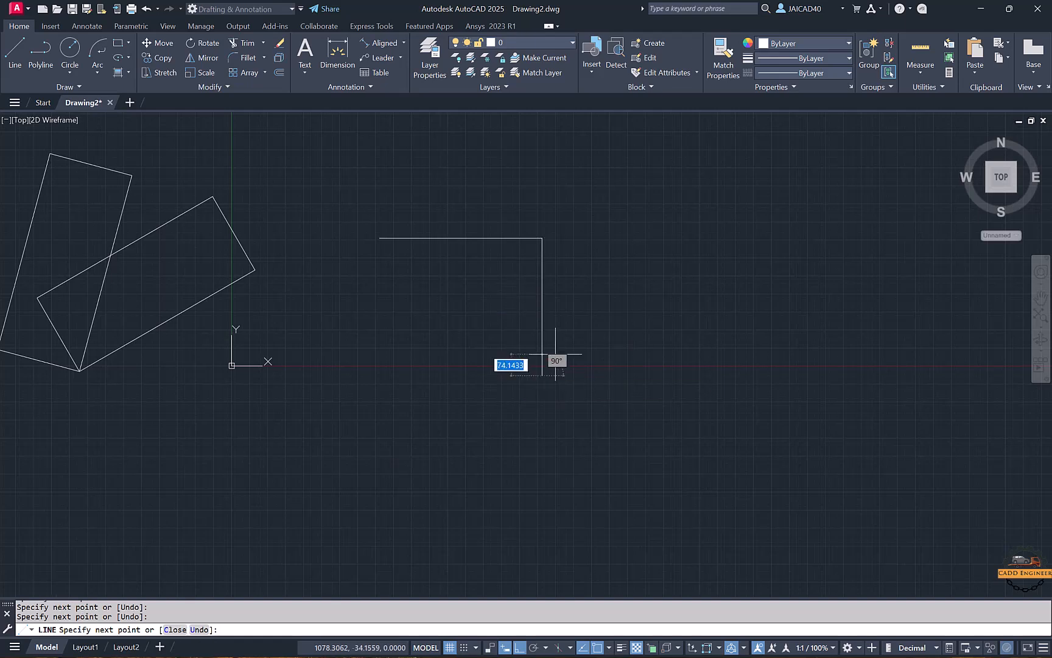
click(542, 375)
key(Return)
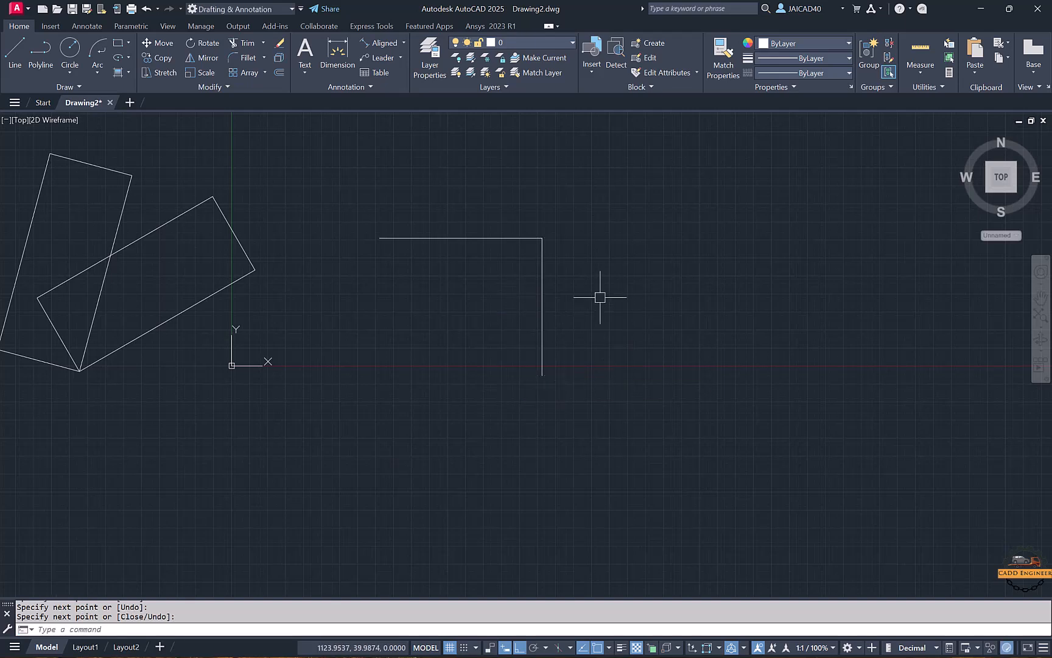
Step: Rotate the horizontal line about the shared corner by reference, with reference angle 130 and the new angle picked straight down along the vertical line
click(207, 44)
click(454, 238)
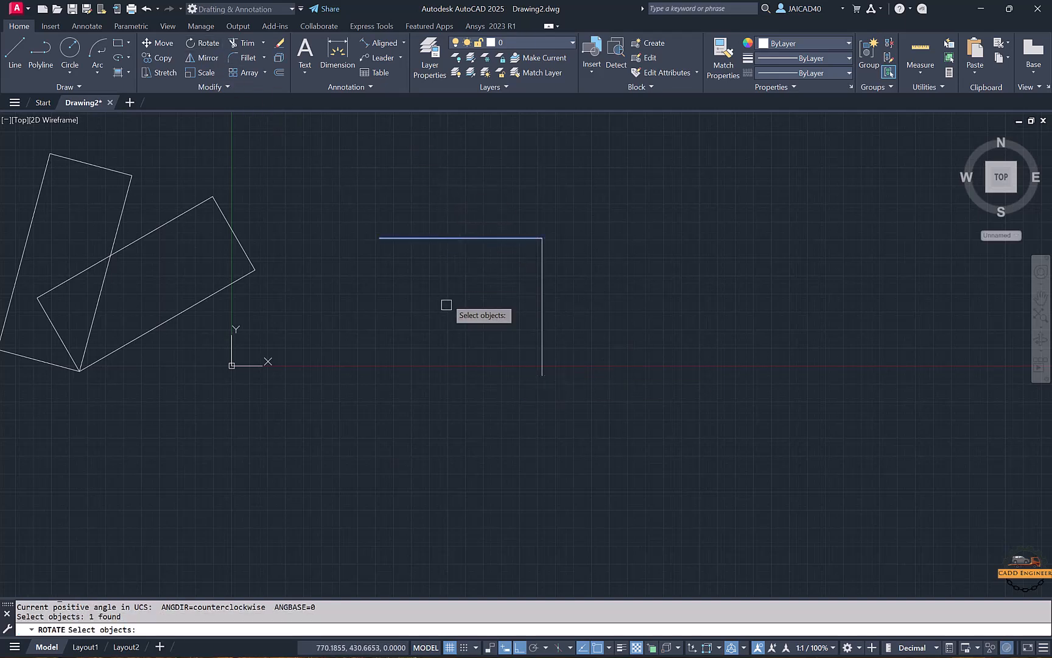
key(Return)
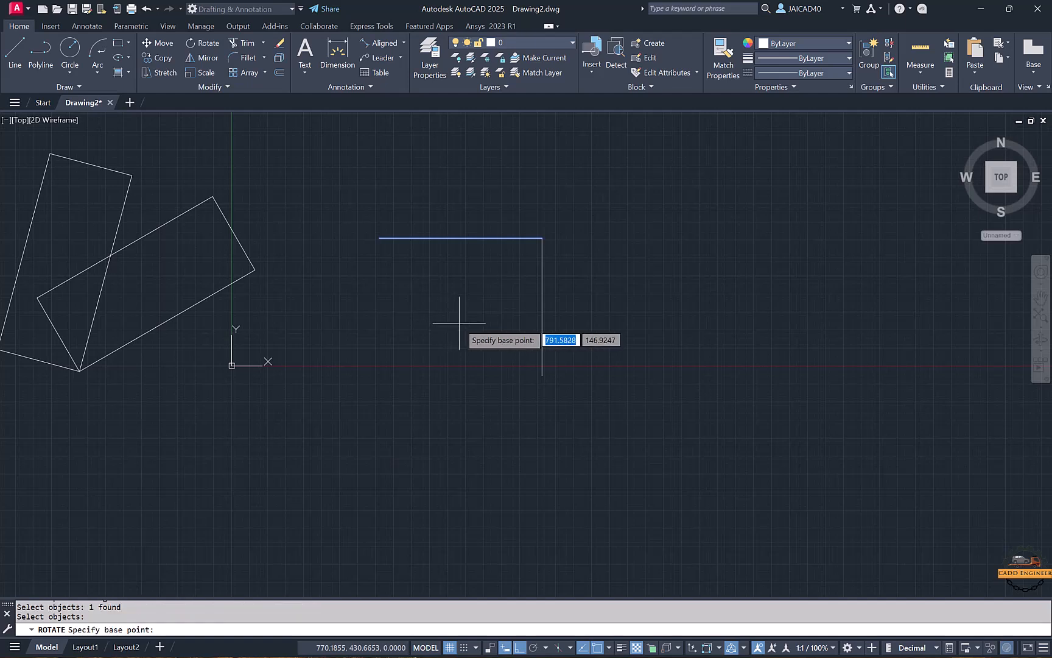
click(542, 237)
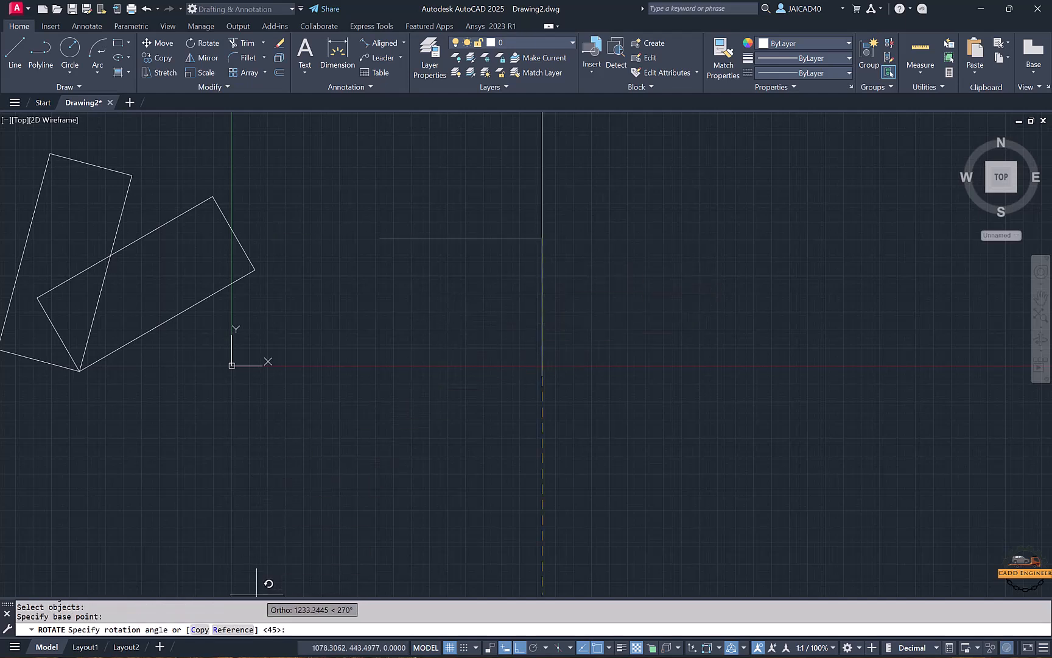
click(237, 629)
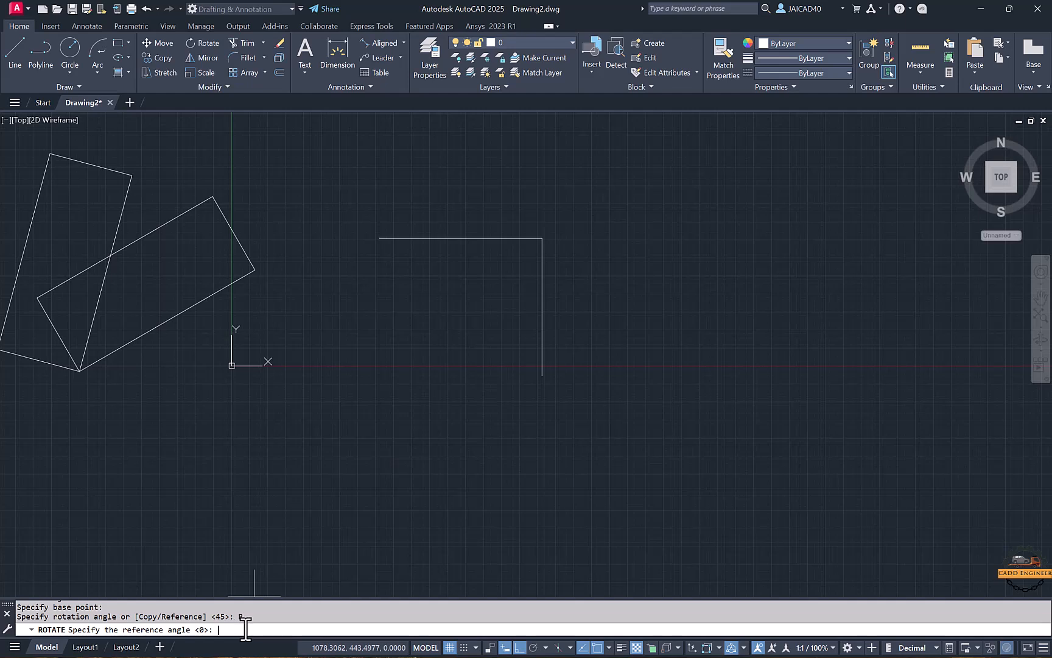
text(130)
key(Return)
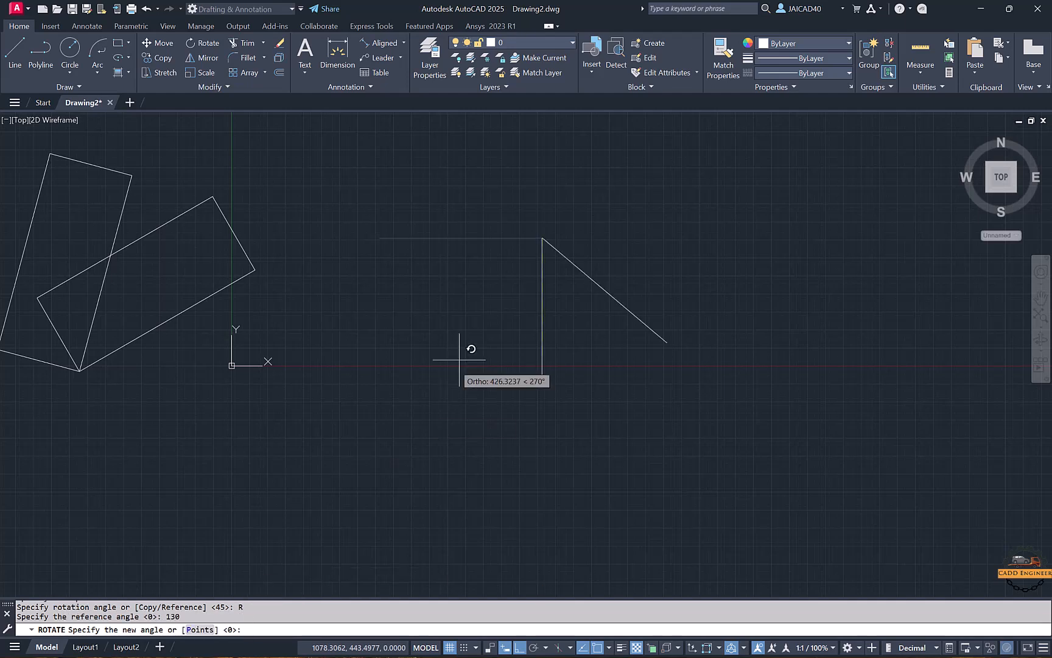
click(542, 286)
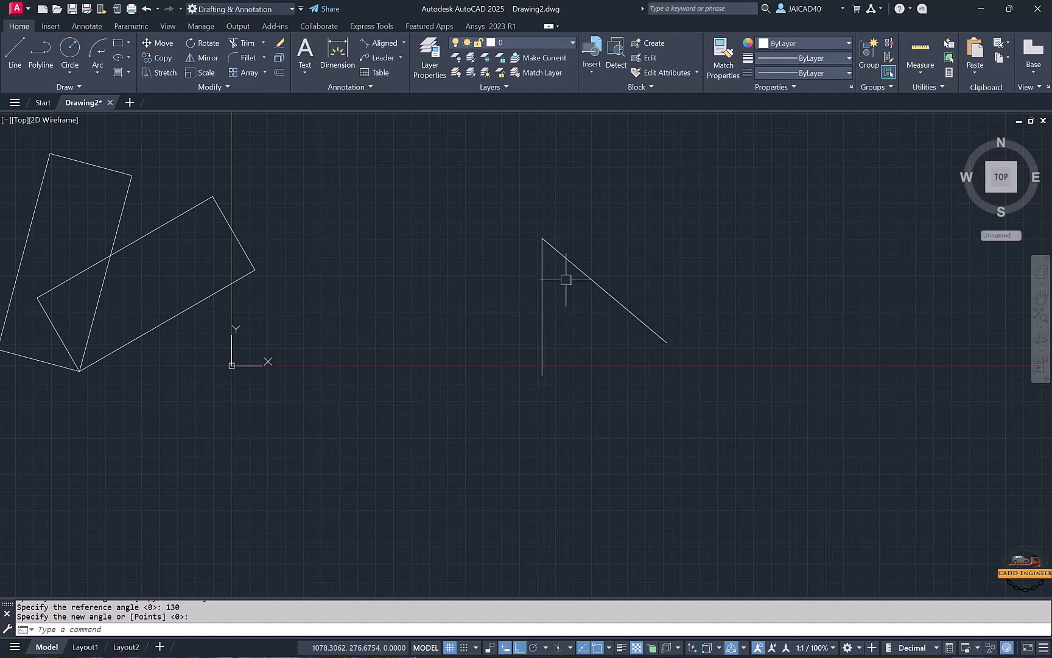
Step: Erase the two connected lines and both tilted rectangles to empty the drawing area
middle_drag(480, 275, 568, 269)
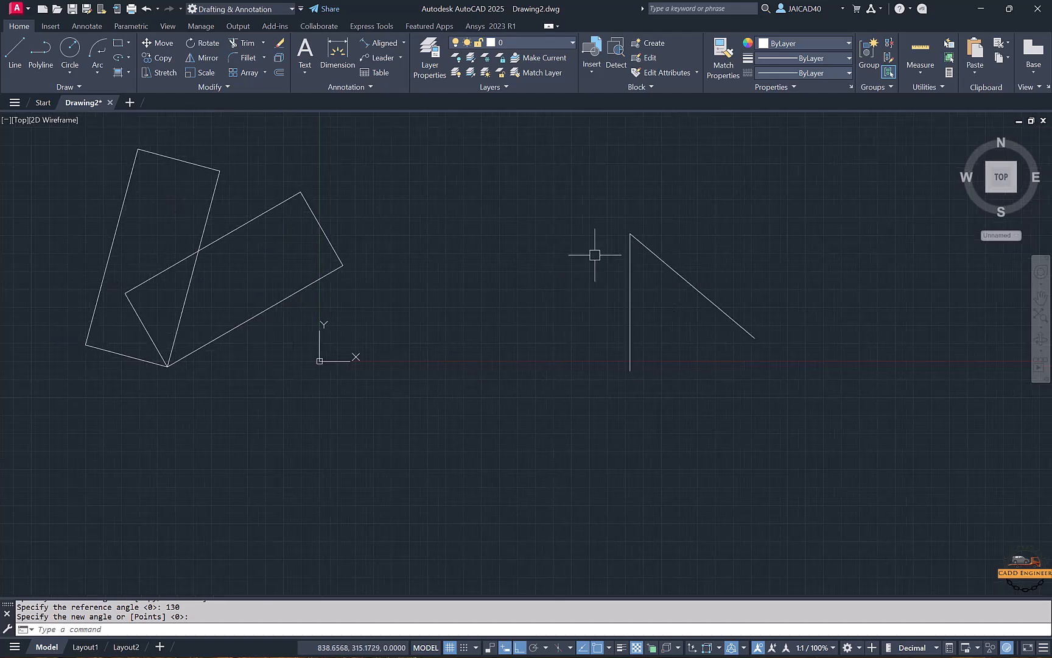
click(722, 227)
click(578, 294)
key(Delete)
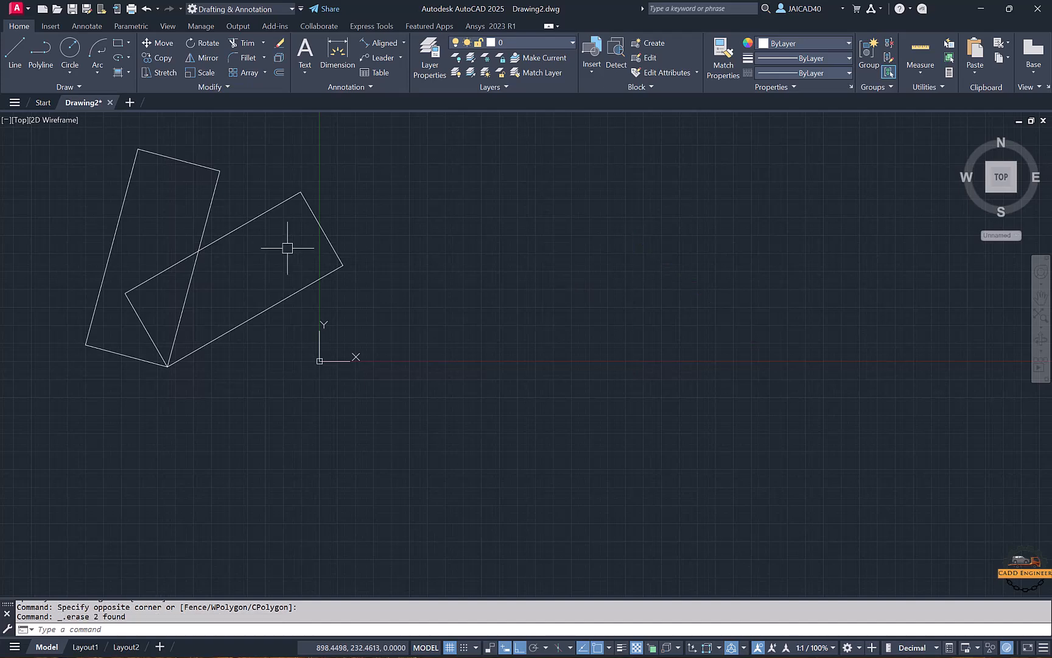
middle_drag(287, 245, 416, 244)
click(517, 160)
click(160, 332)
key(Delete)
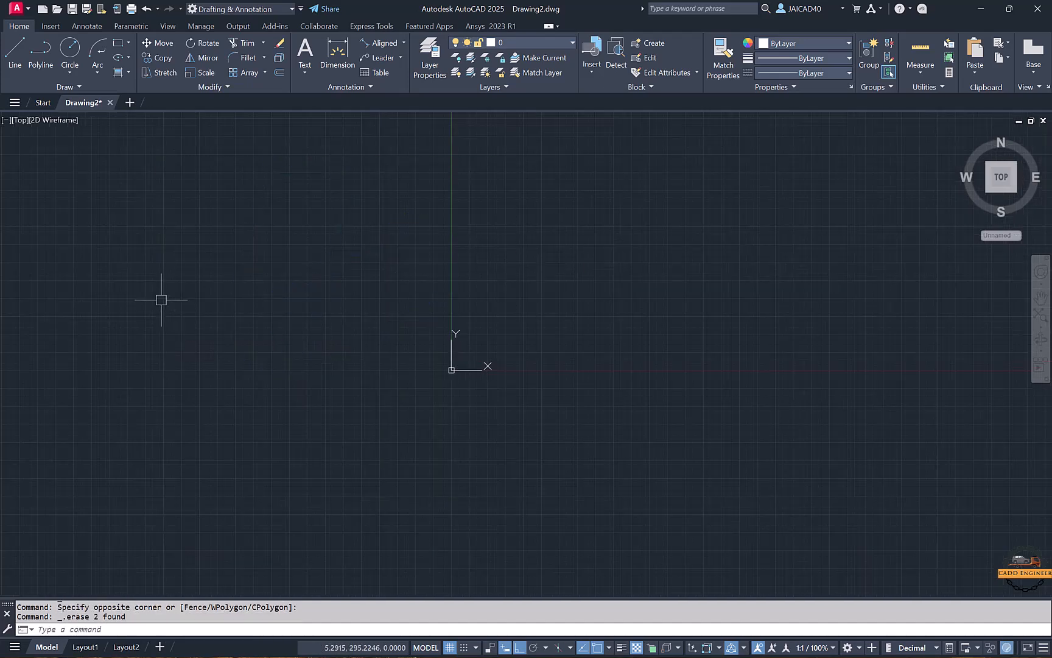
Step: Draw a closed six-sided line outline with a left side about 319 units high, a narrow lower leg, a right-hand step and a slanted top
click(15, 39)
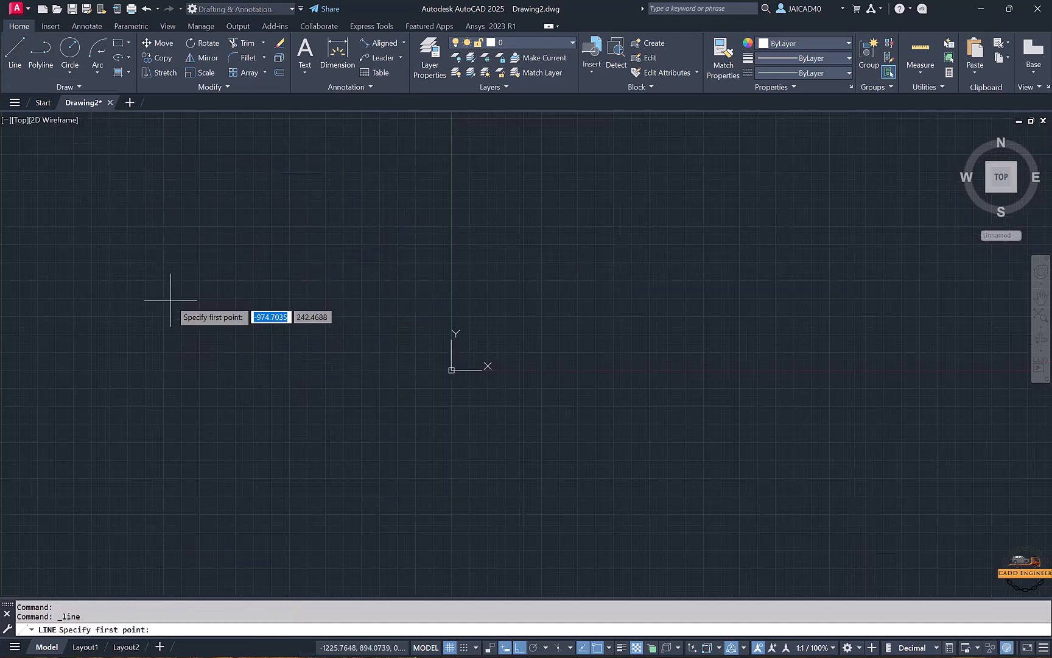
click(187, 209)
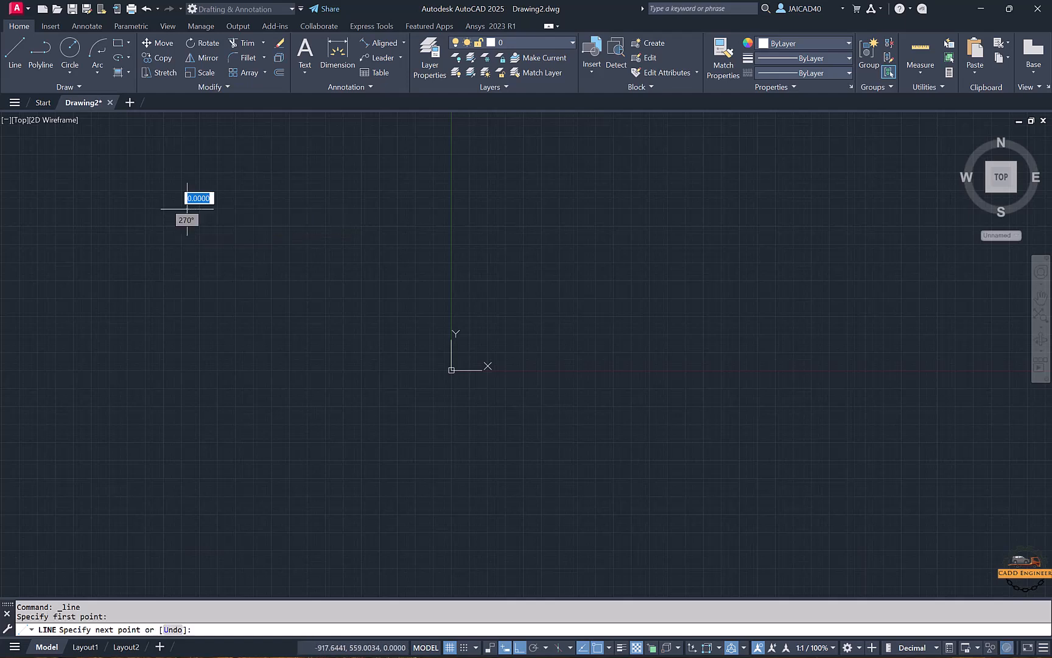
click(187, 301)
click(218, 301)
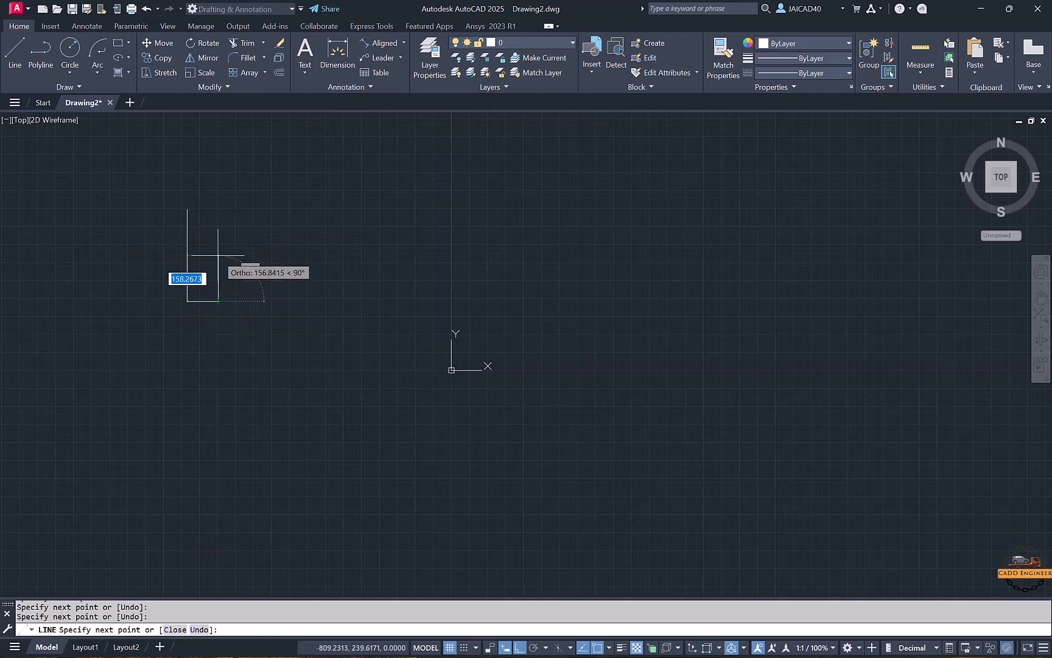
click(218, 255)
click(259, 255)
click(259, 200)
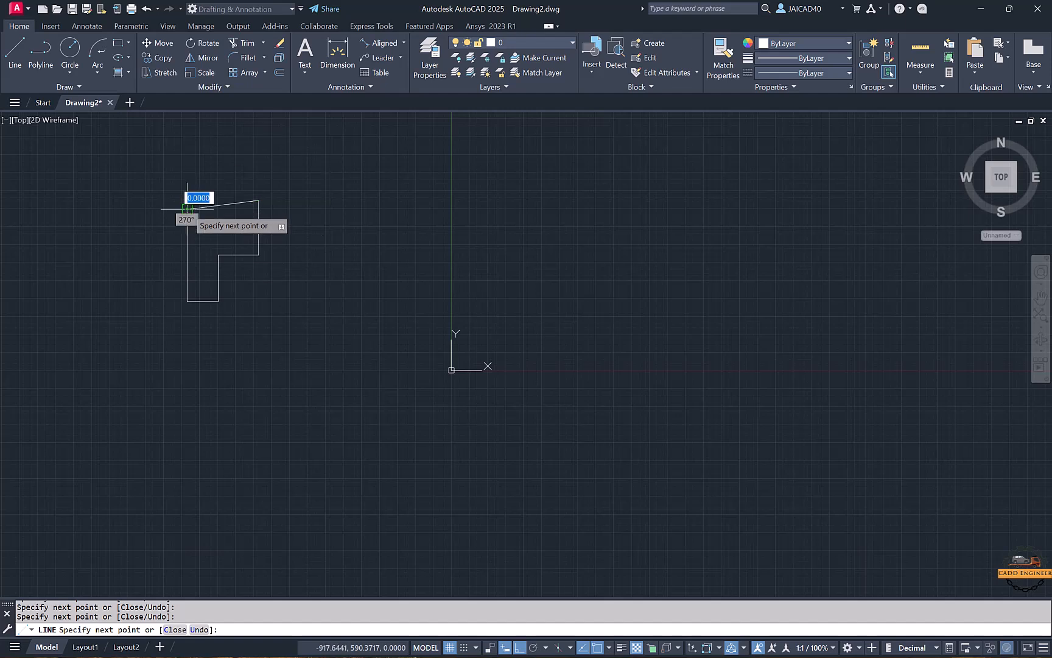
click(187, 209)
middle_drag(350, 215, 316, 216)
key(Return)
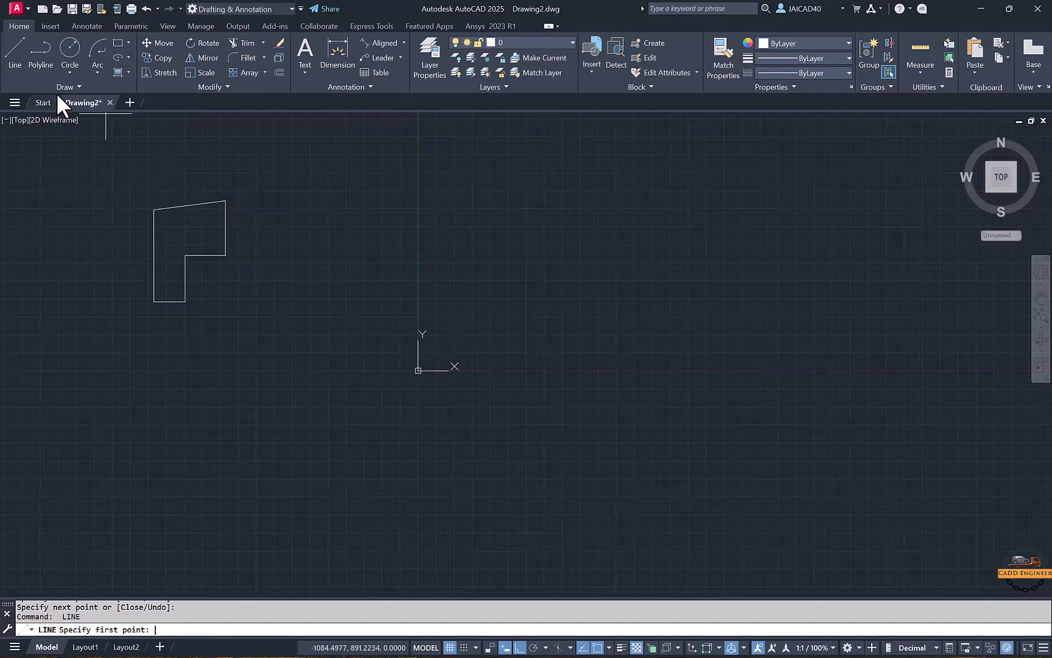
Step: Draw a vertical line about 990 units long to the right of the six-sided outline, extending above and below it
click(308, 126)
click(307, 410)
key(Return)
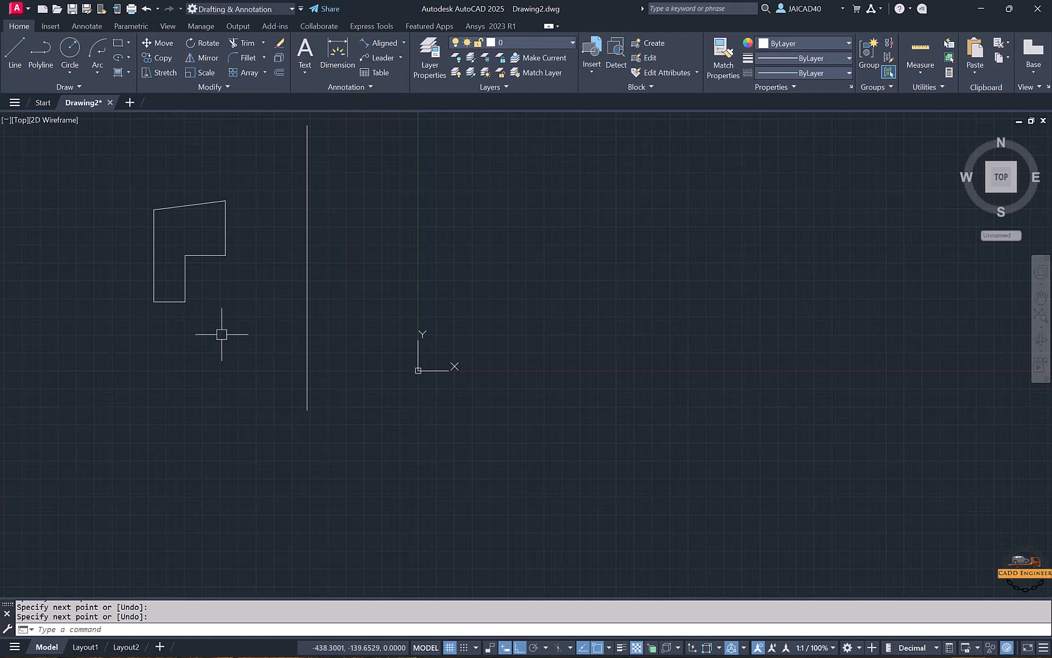
Step: Mirror the six-sided outline across the vertical line, keeping the source objects
click(203, 58)
click(253, 179)
click(78, 369)
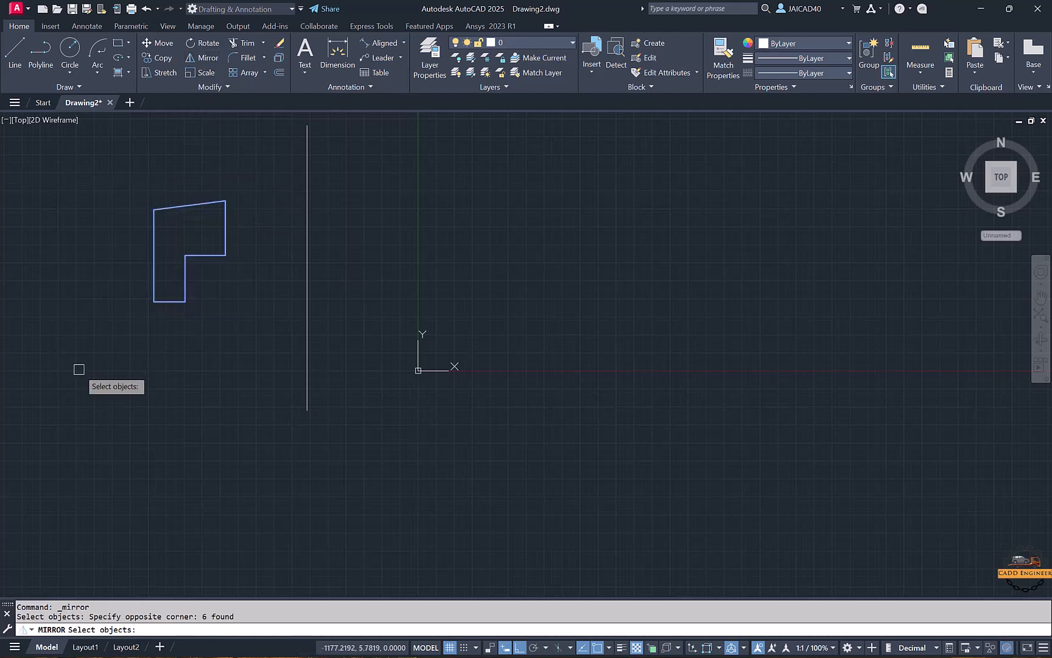
key(Return)
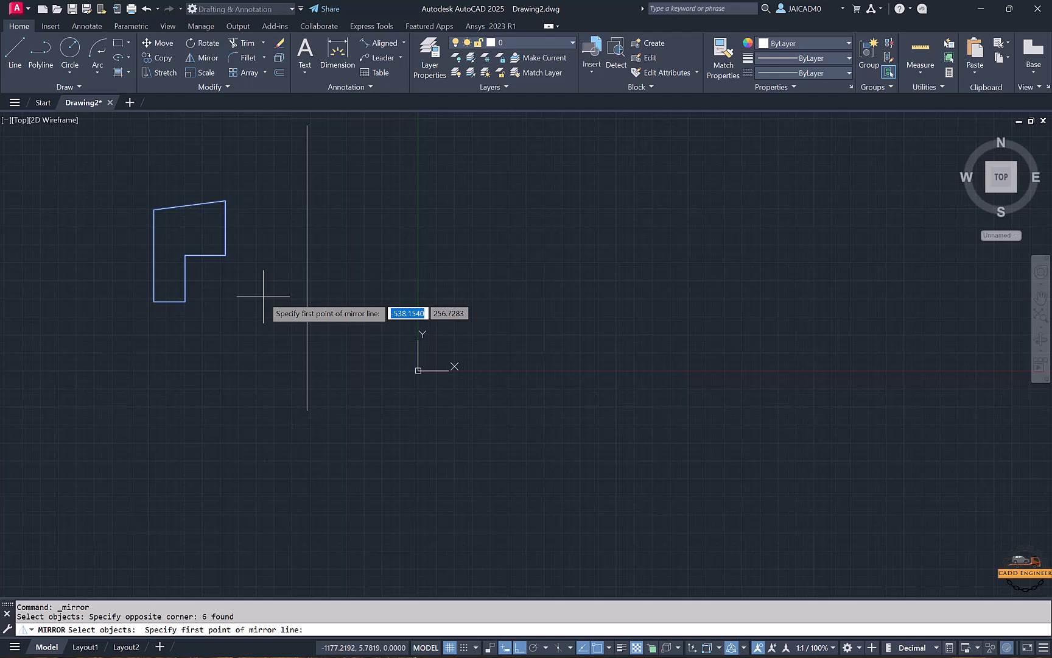
click(307, 125)
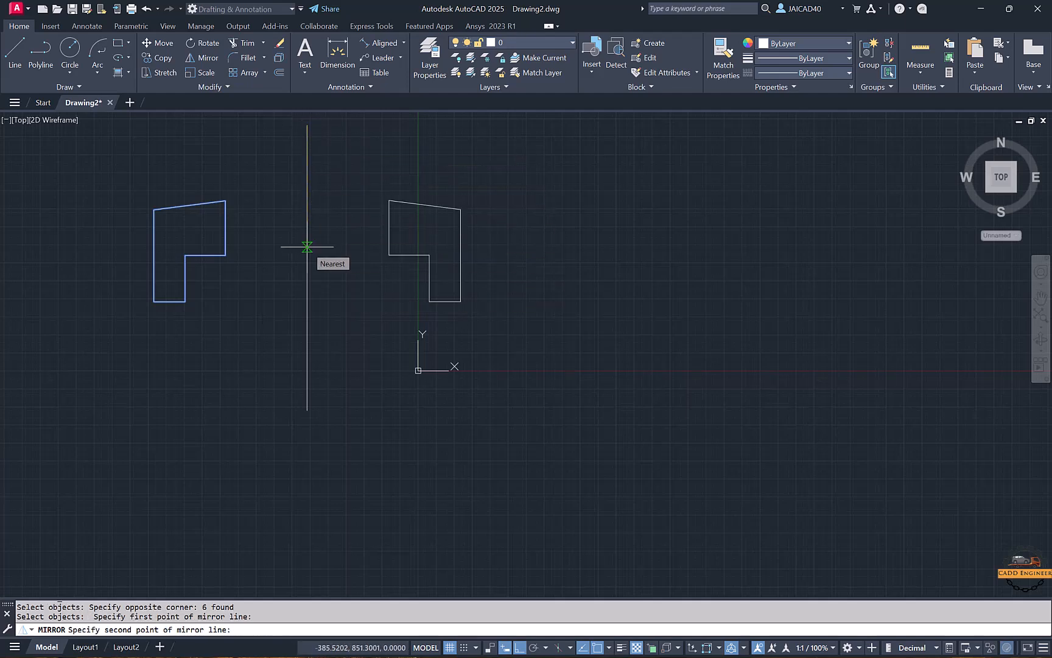
click(307, 247)
key(Return)
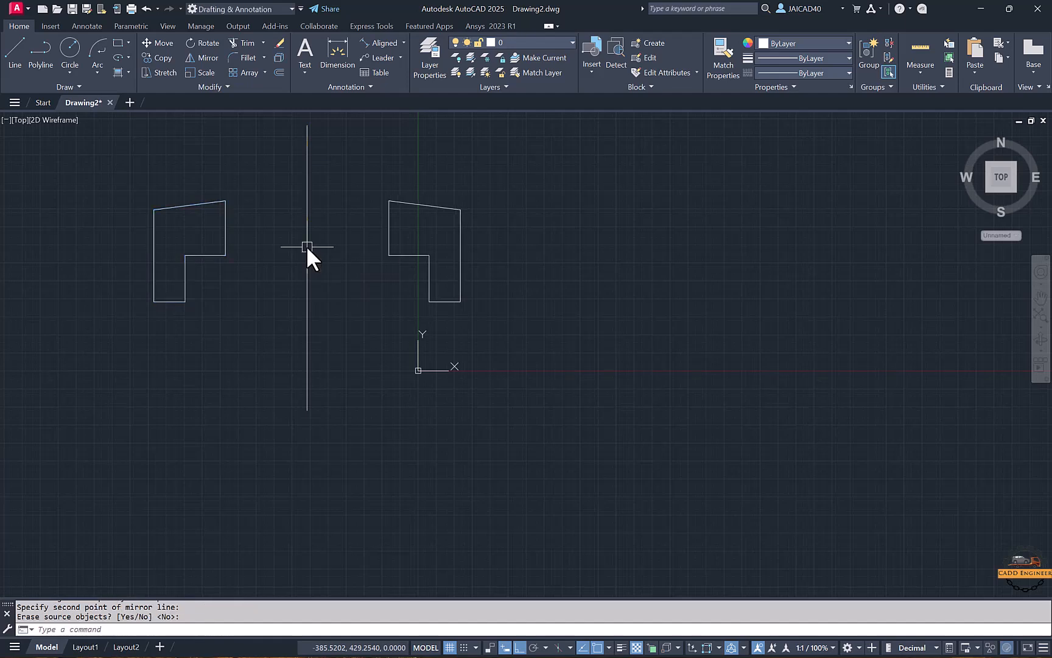
middle_drag(308, 315, 390, 316)
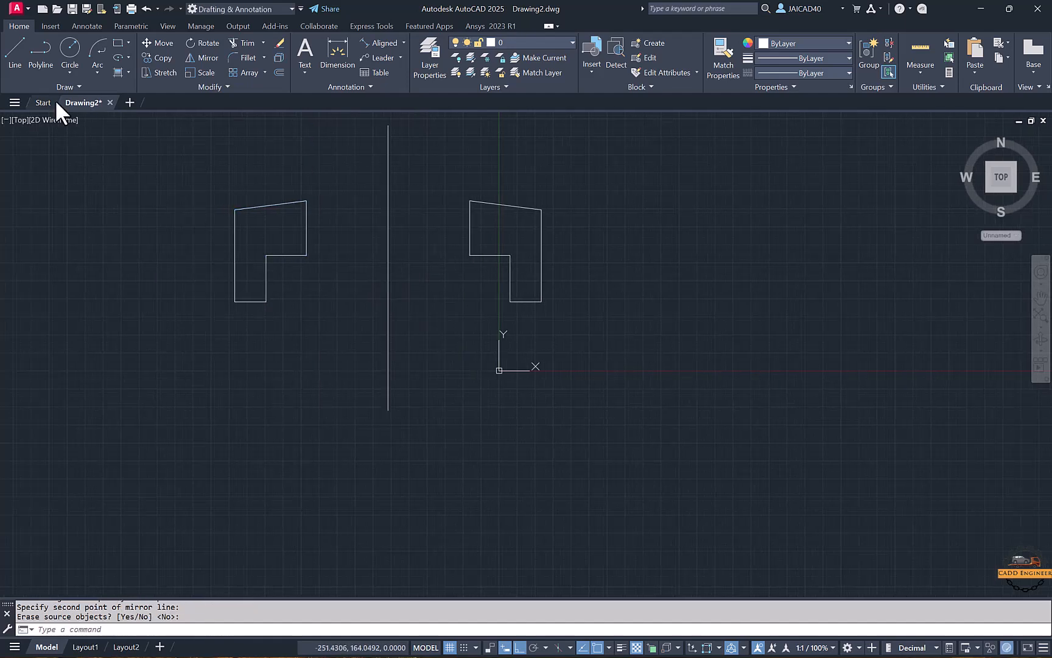
click(70, 49)
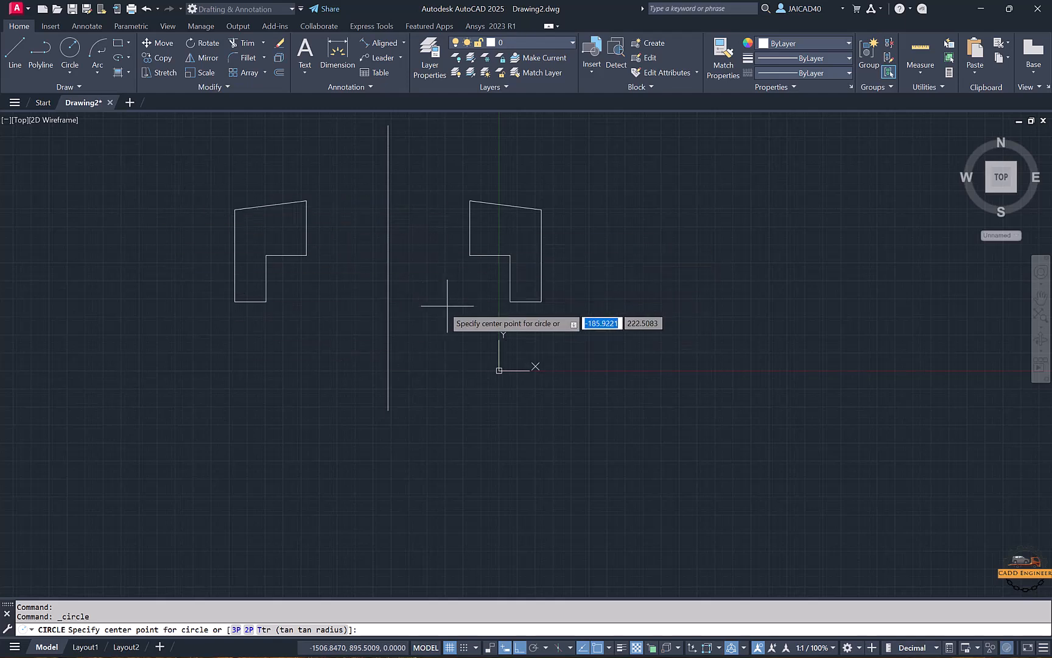
key(Escape)
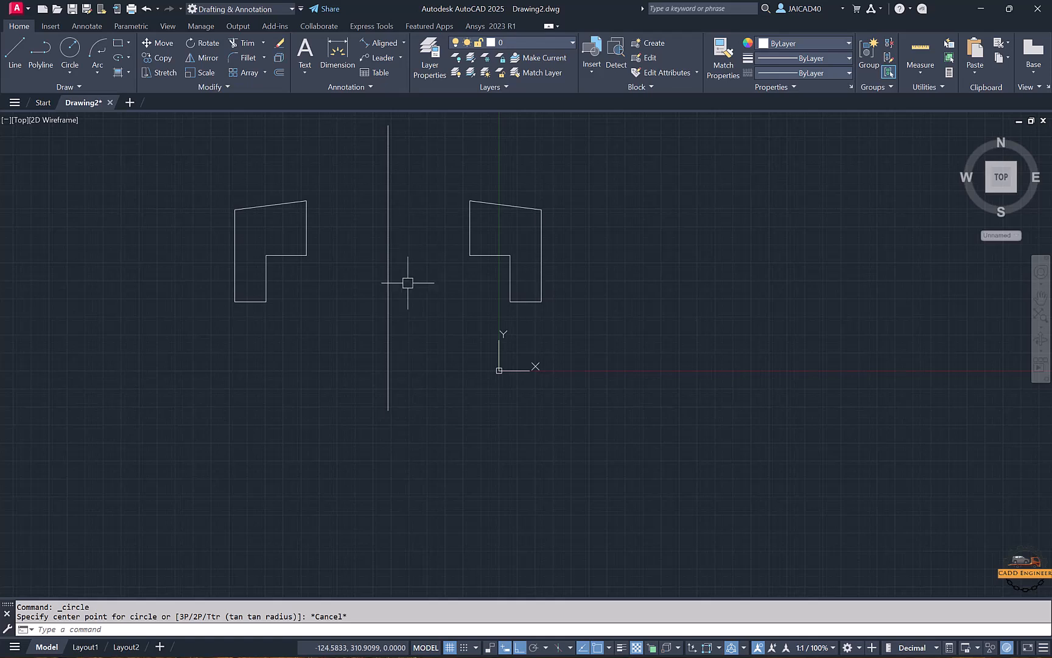
Step: Erase the mirrored copy of the outline to the right of the vertical line
click(599, 198)
click(410, 352)
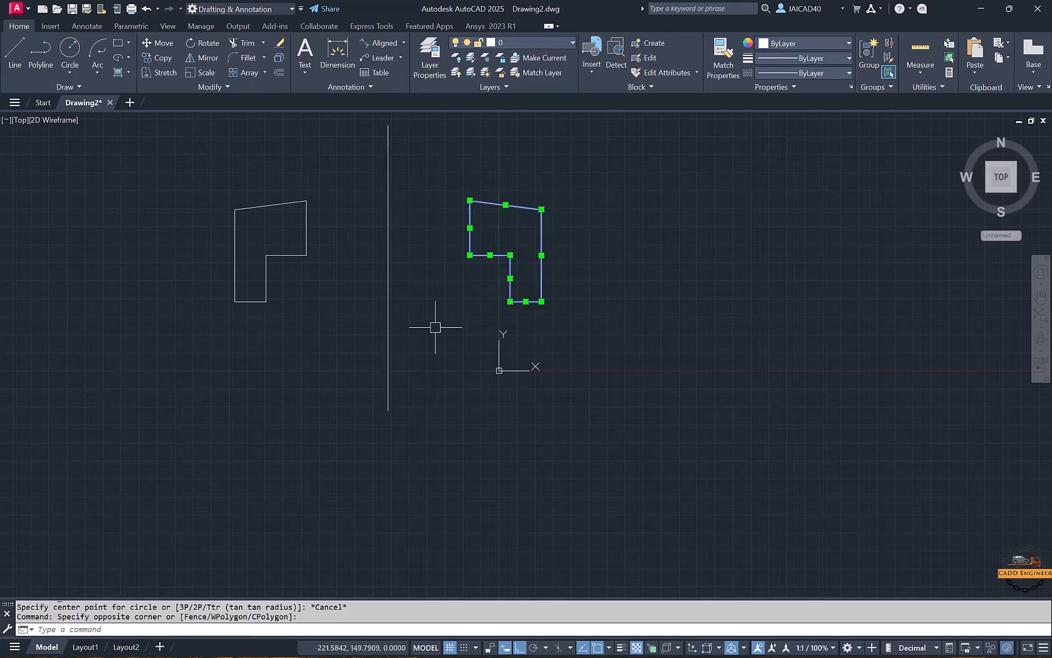
key(Delete)
right_click(222, 85)
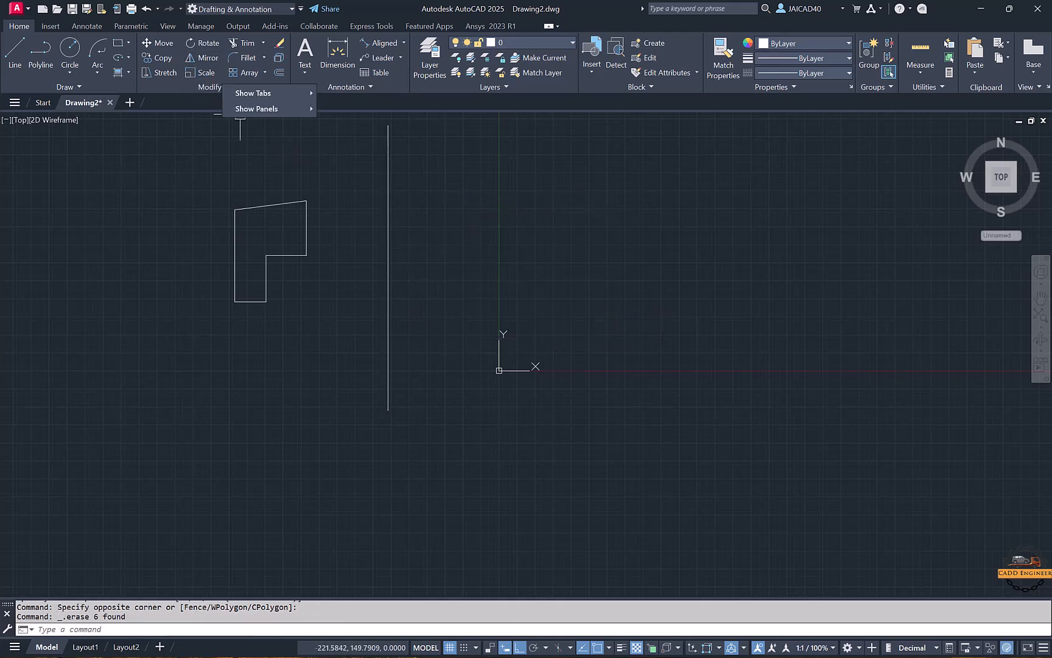
Step: Mirror the six-sided outline across the vertical line, erasing the source objects
click(200, 56)
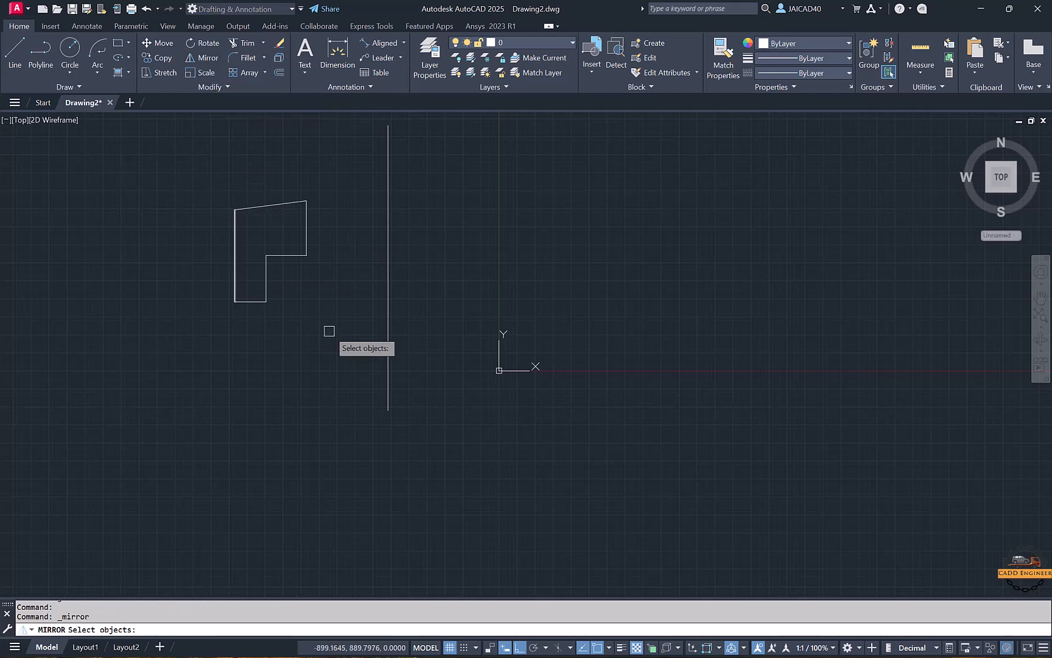
click(197, 180)
click(357, 330)
text(d)
key(Return)
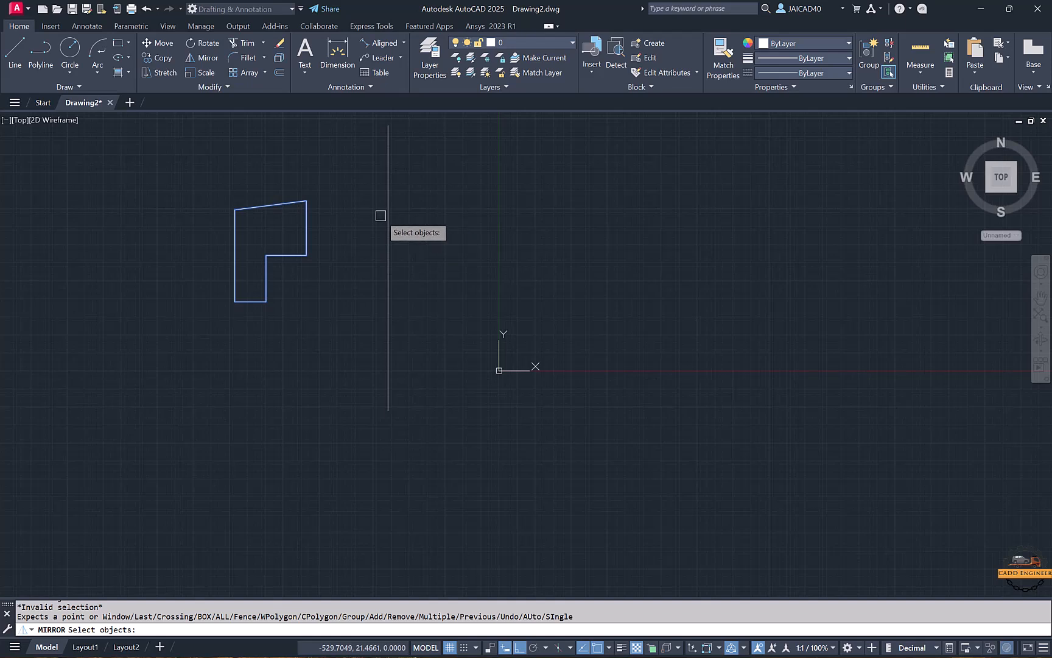
key(Return)
click(386, 160)
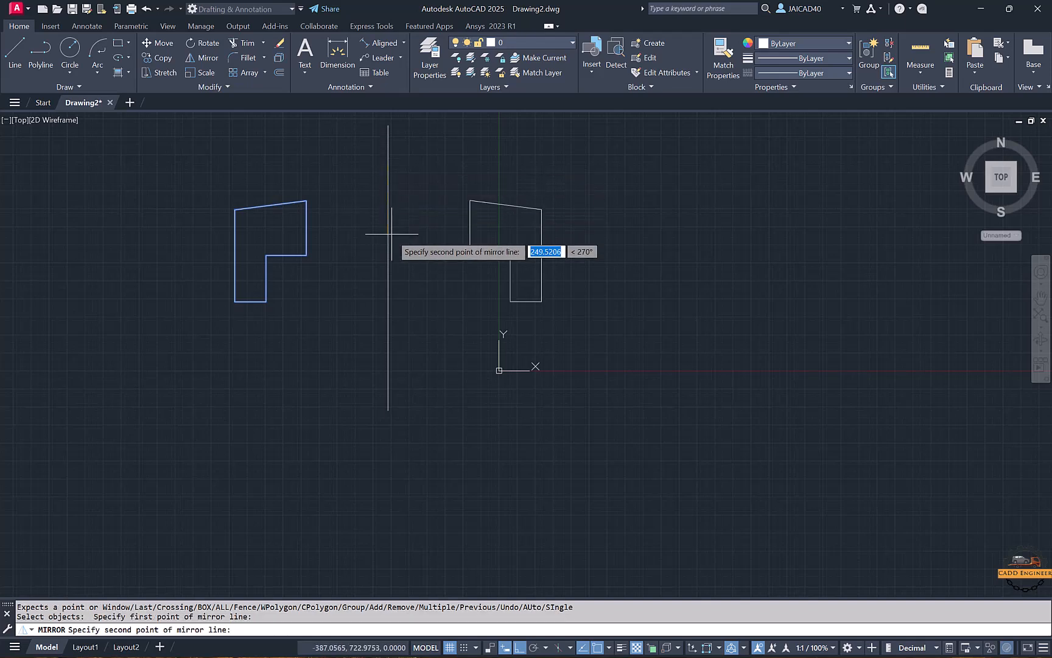
click(388, 274)
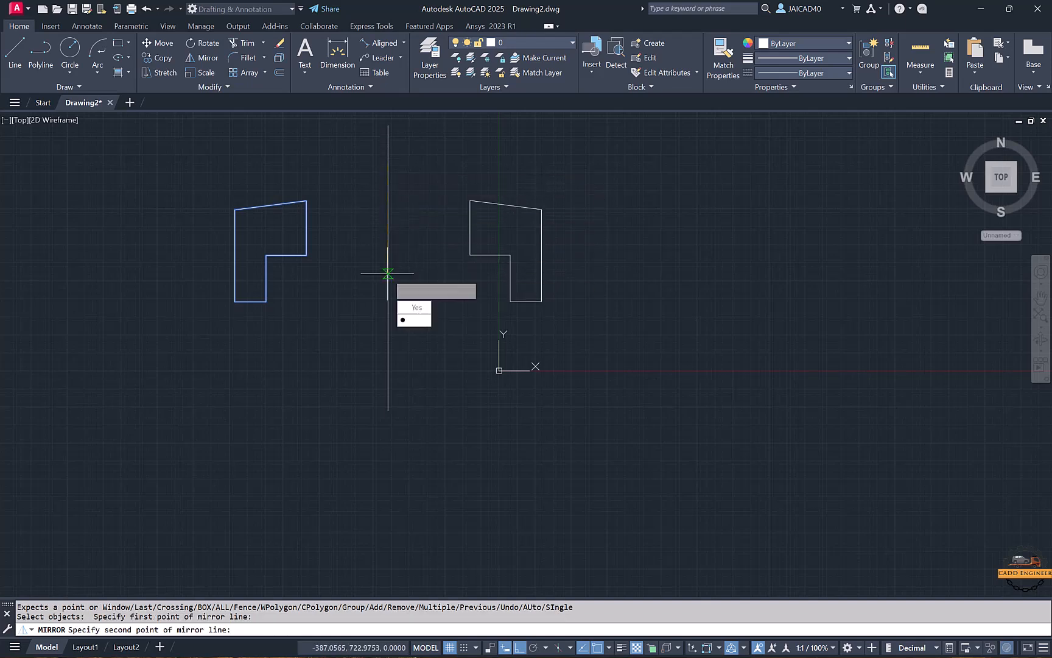
click(417, 307)
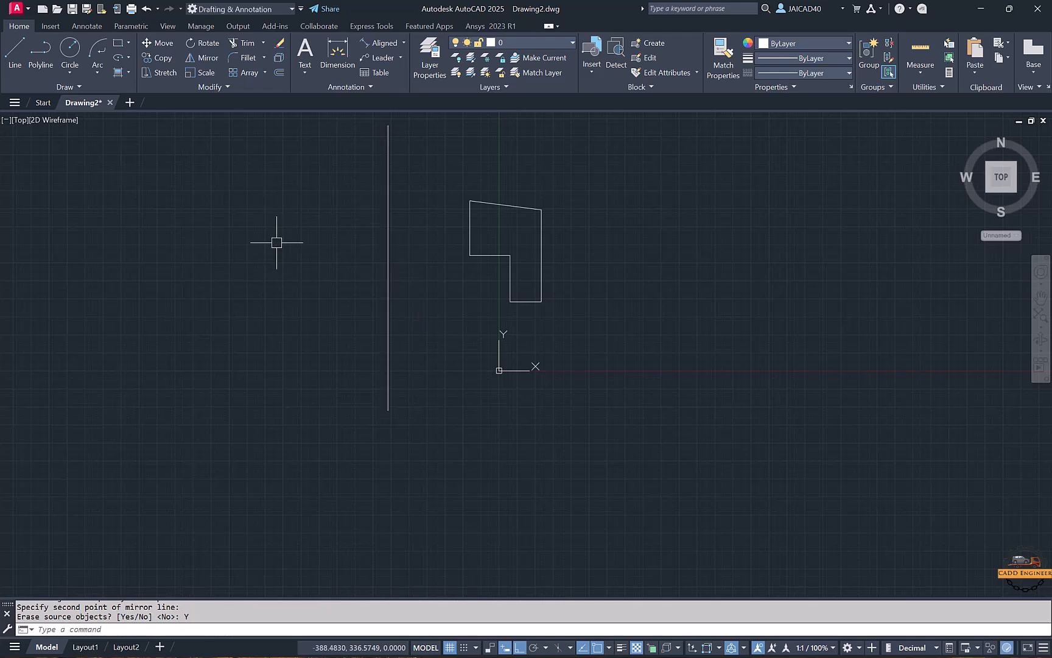
Step: Mirror the outline across a slanted line rising to its right, with Ortho off and the source objects kept
middle_drag(308, 276, 251, 278)
mouse_move(303, 259)
middle_down()
mouse_move(233, 258)
mouse_move(310, 252)
middle_up()
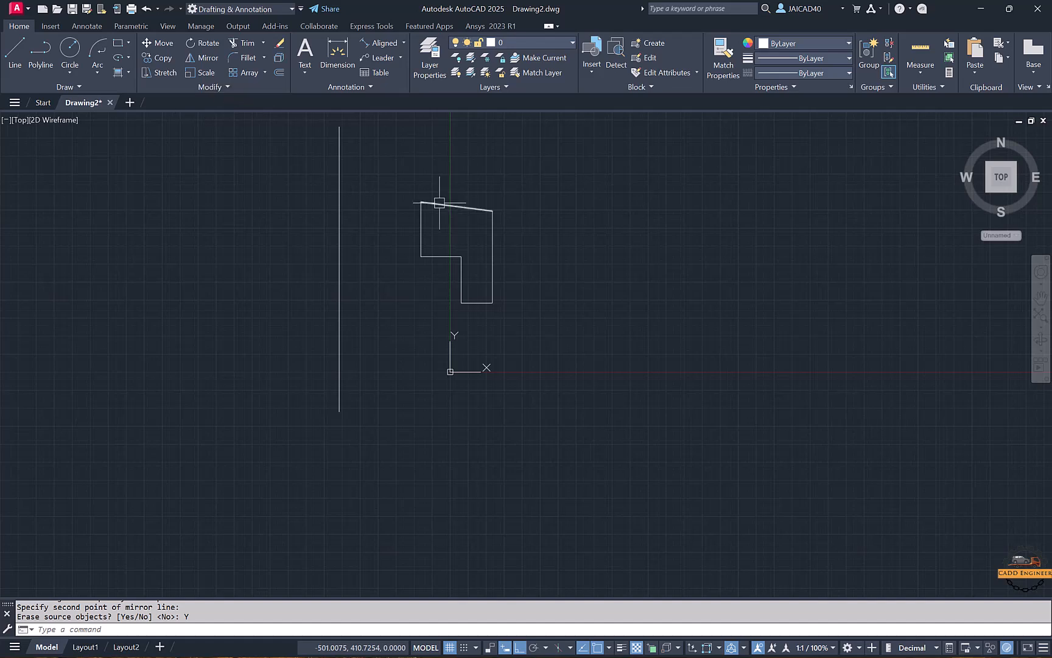
click(397, 169)
click(535, 324)
click(209, 60)
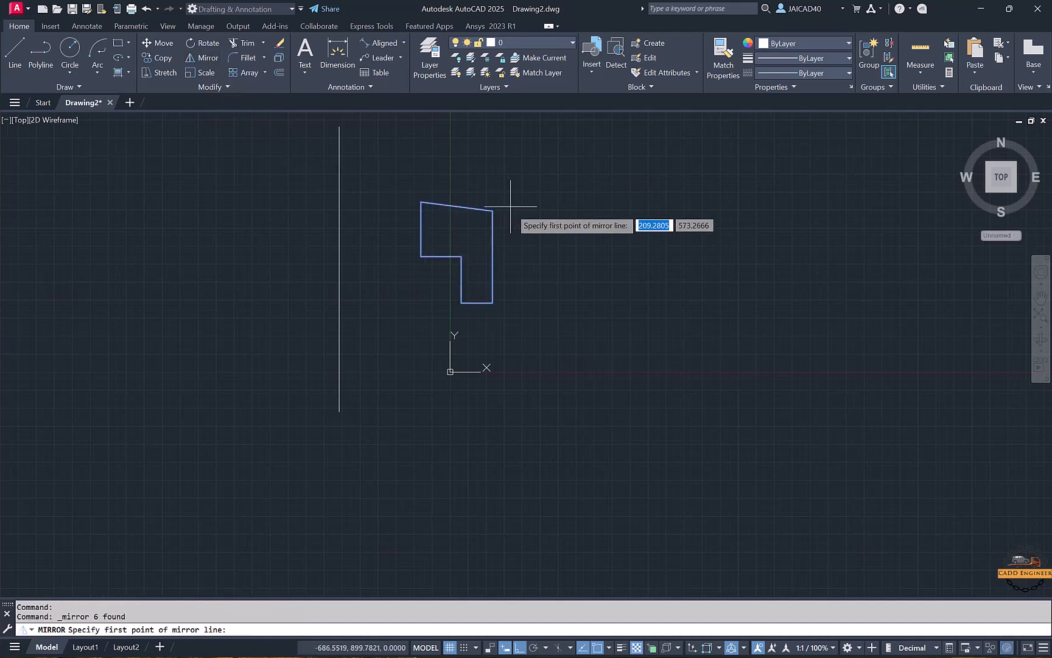
middle_drag(597, 177, 488, 188)
click(518, 648)
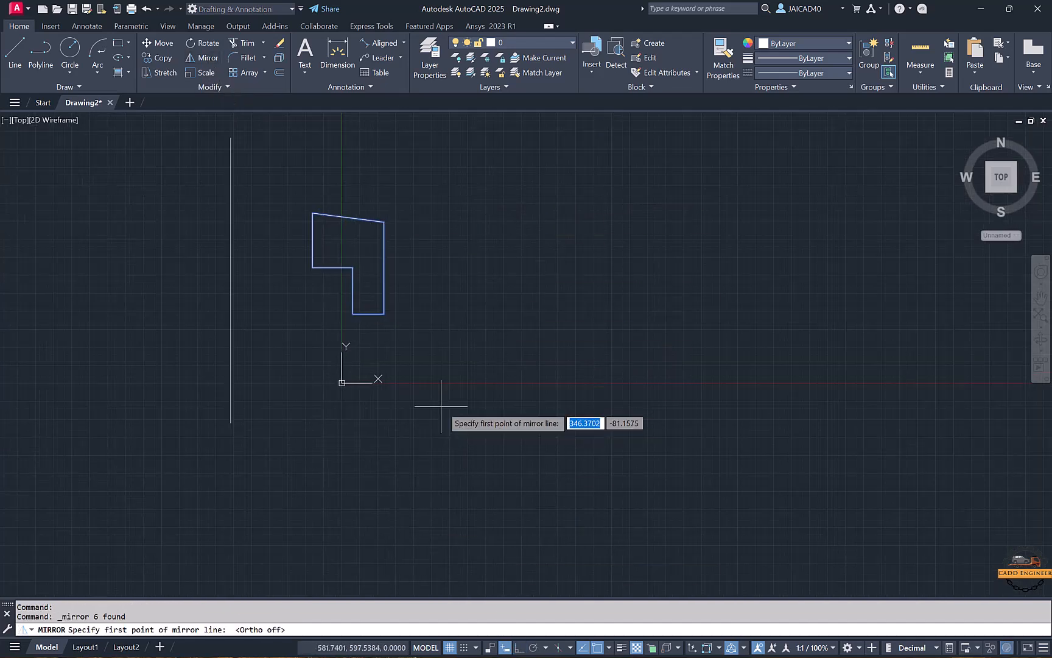
click(381, 352)
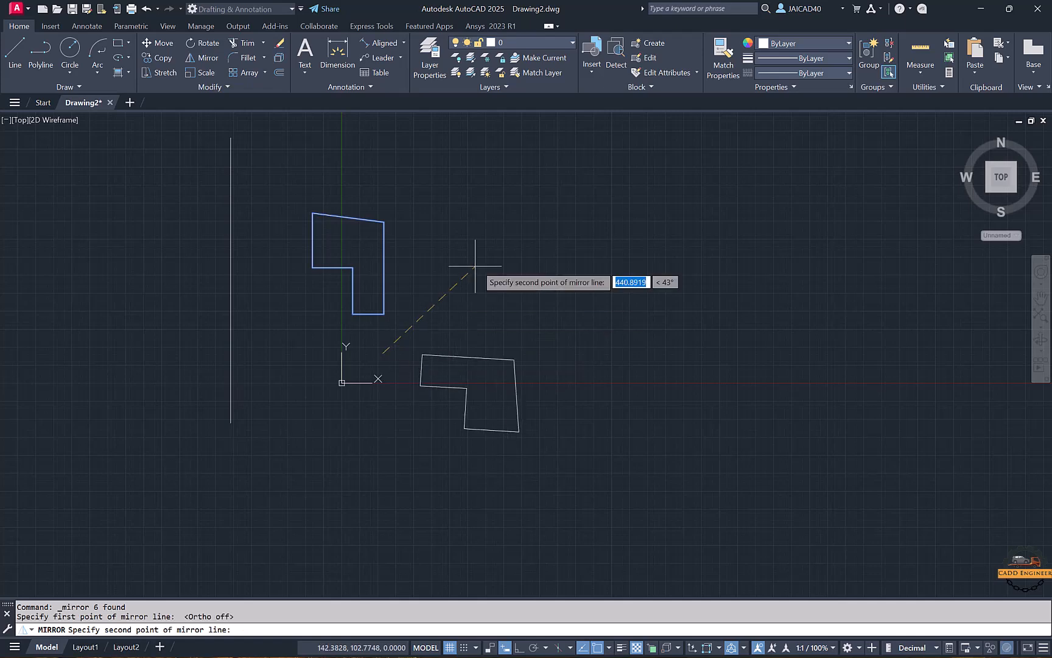
click(514, 143)
key(Return)
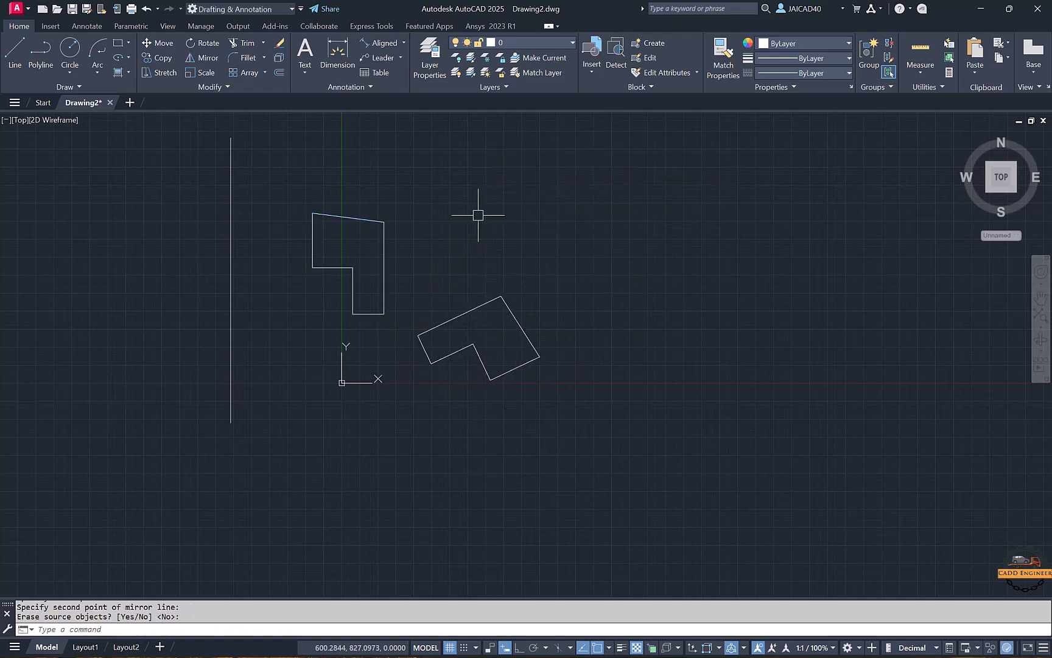
Step: Erase the slanted mirrored copy of the outline and the long vertical line
mouse_move(478, 216)
middle_down()
mouse_move(421, 208)
mouse_move(431, 210)
middle_up()
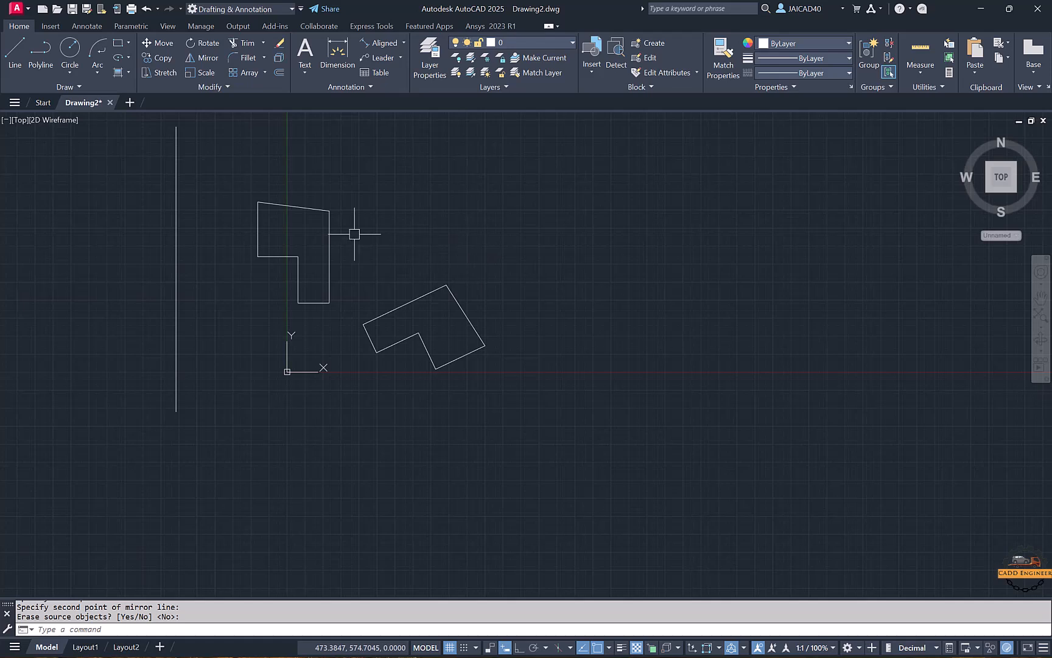
click(539, 273)
click(364, 399)
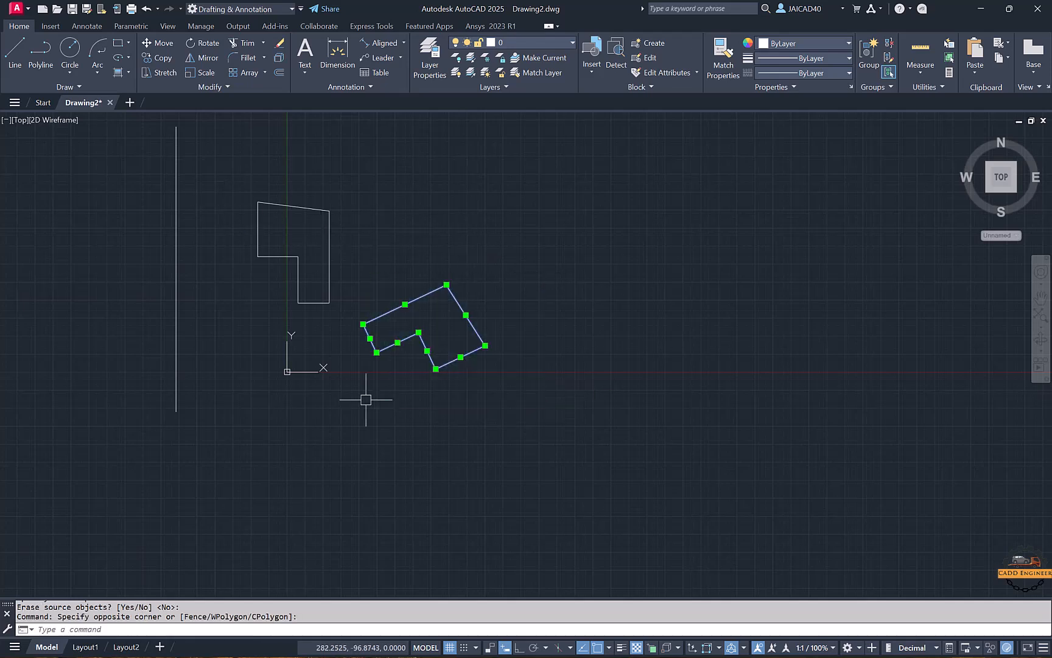
key(Delete)
click(176, 317)
click(93, 335)
key(Delete)
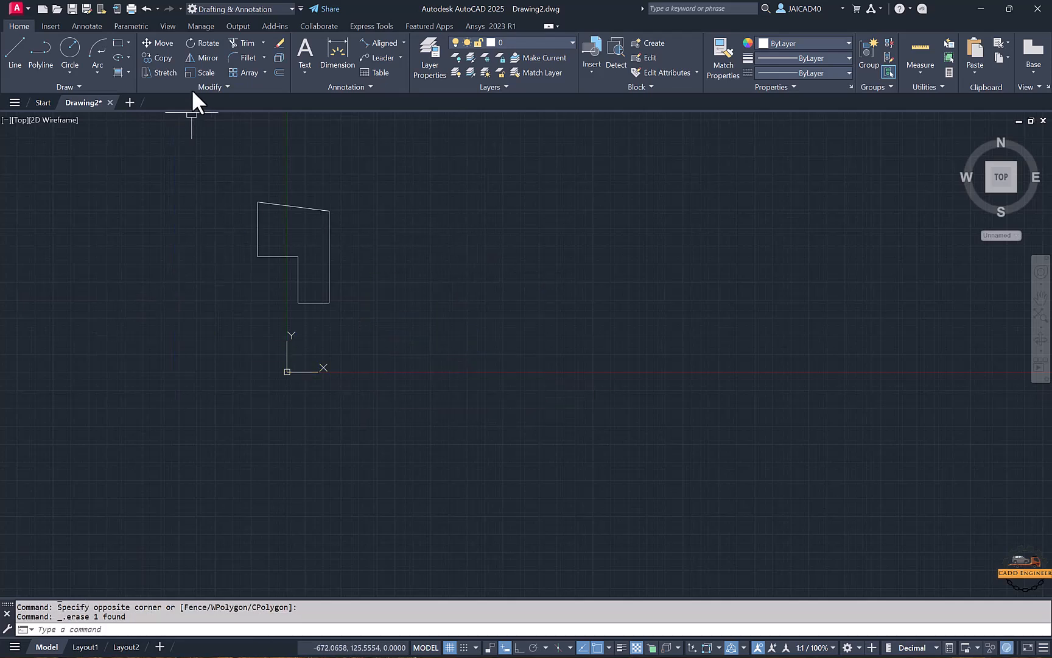
Step: Scale the six-sided outline by a factor of 0.5 about its lower-right corner
click(201, 72)
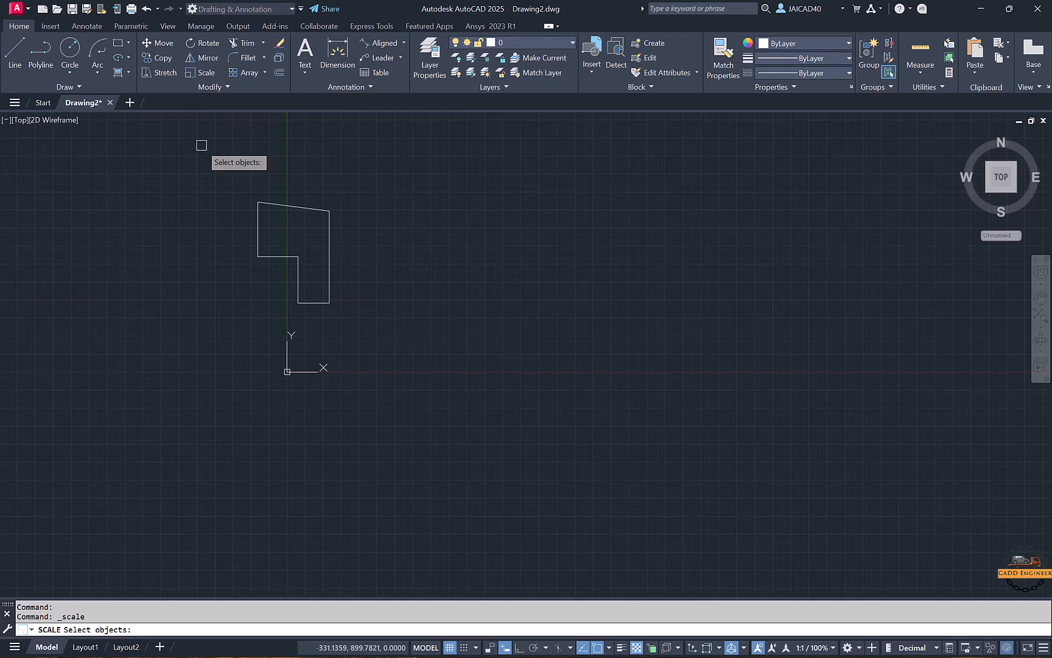
click(211, 164)
click(370, 320)
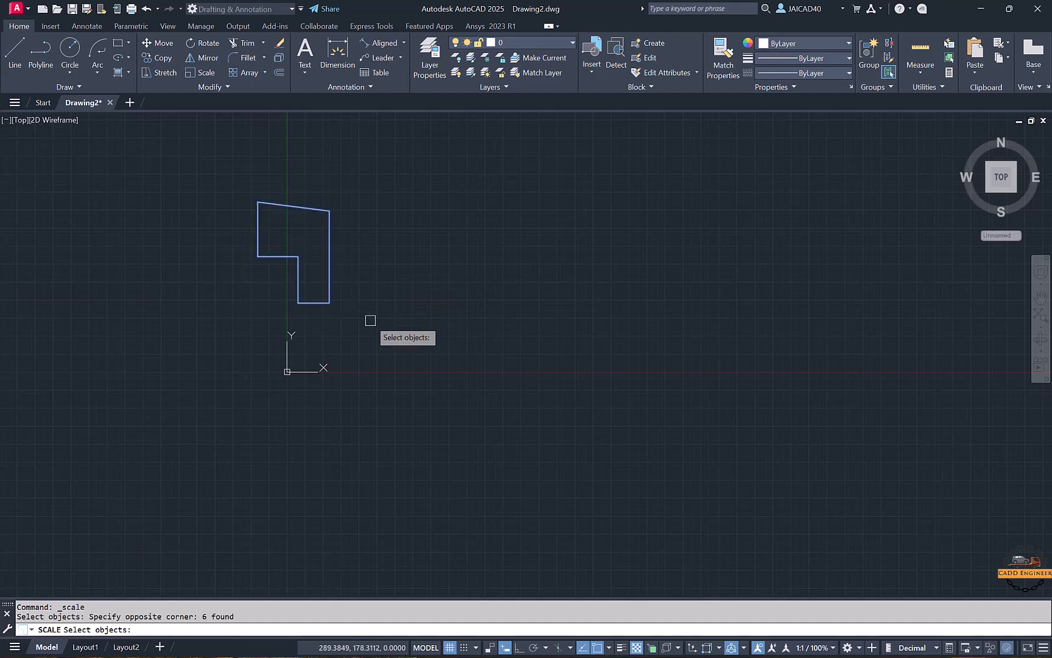
key(Return)
click(329, 302)
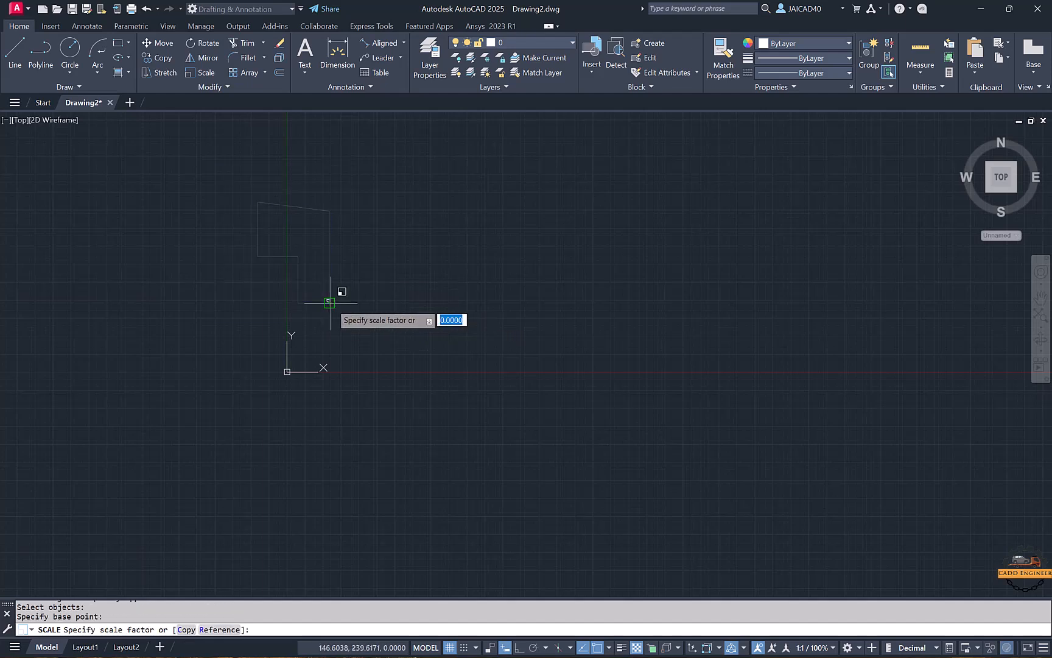
text(0.5)
key(Return)
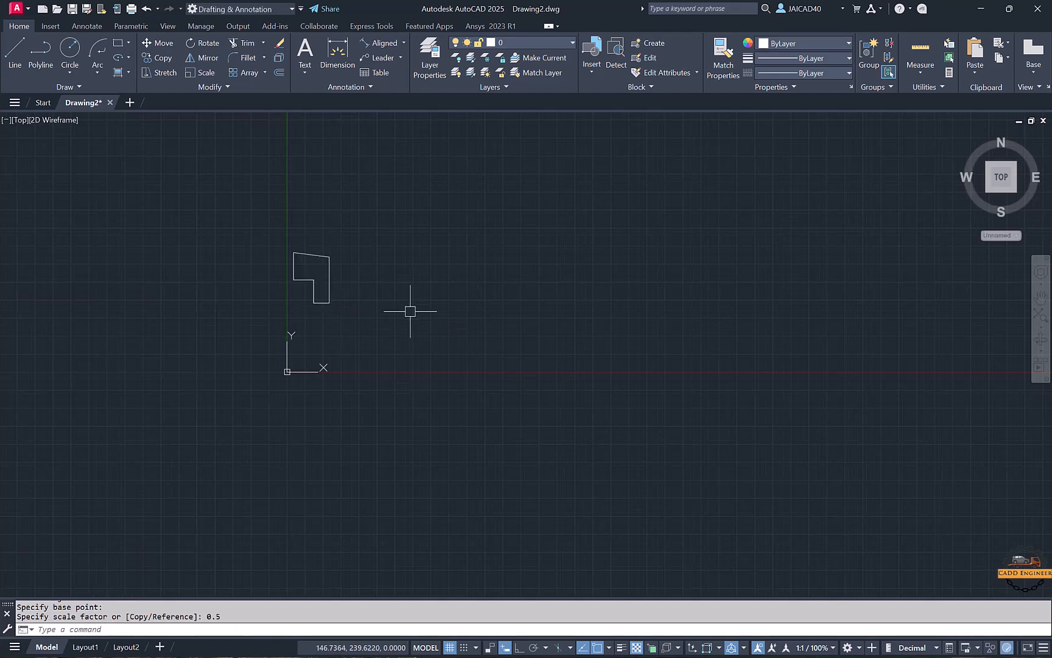
Step: Scale the reduced outline by a factor of 5 about the lower-left corner of its narrow leg
click(202, 73)
click(369, 196)
click(242, 324)
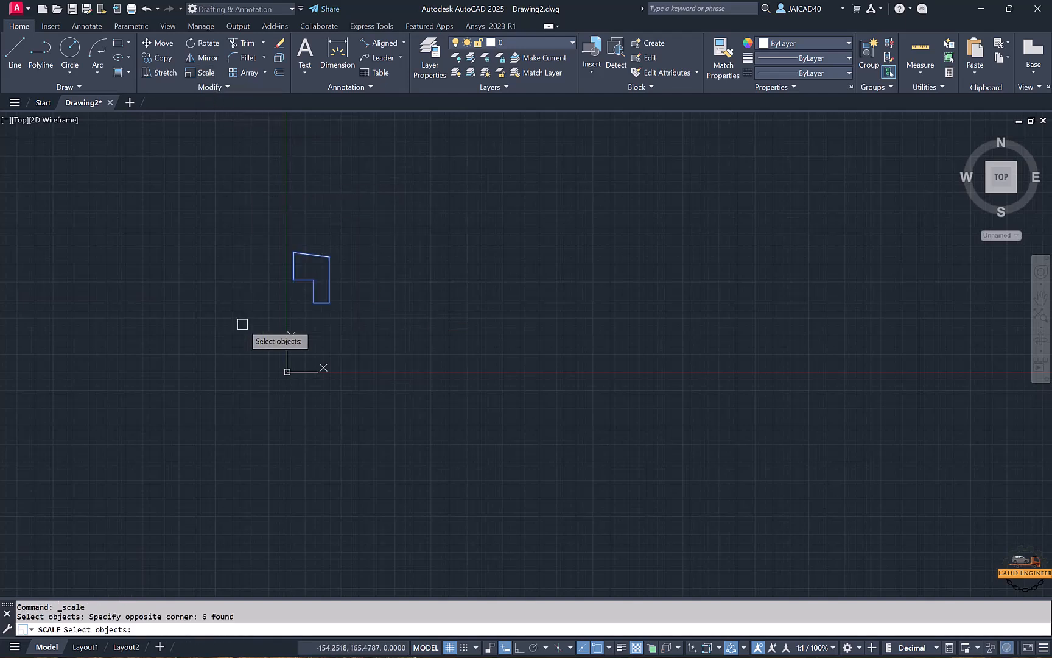
key(Return)
click(313, 301)
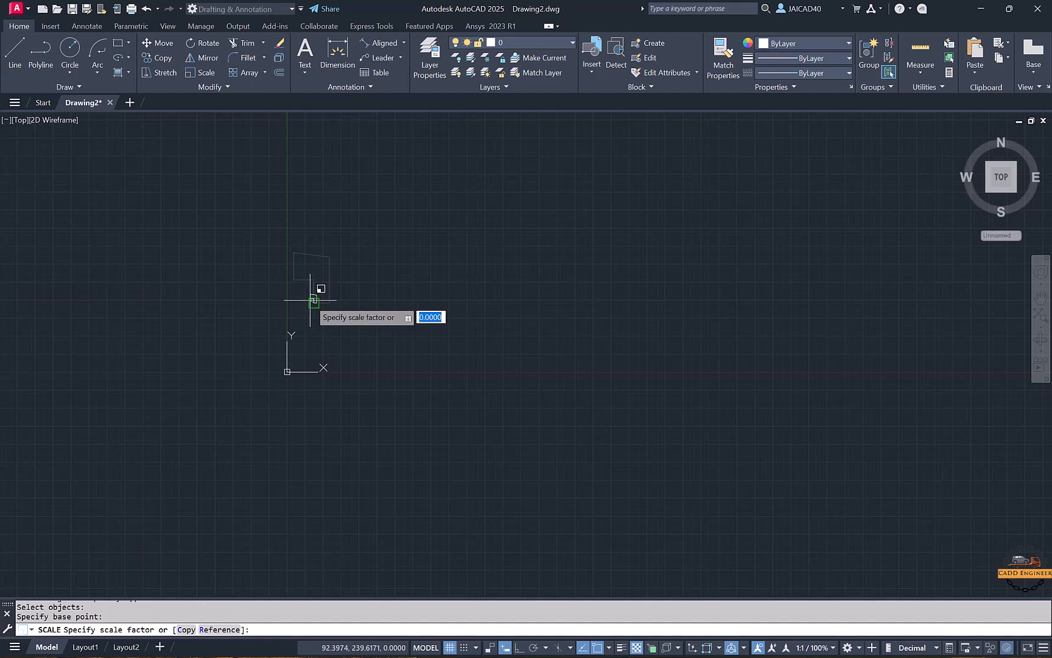
text(.5)
key(Return)
scroll(310, 300, down, 4)
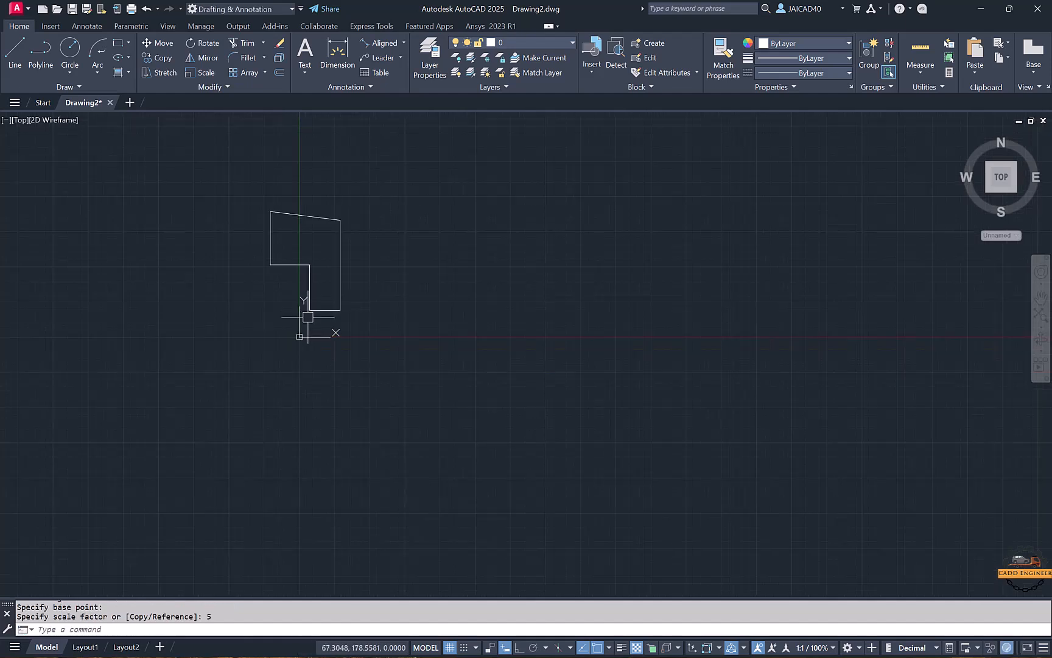
Step: Draw an open chain of eight lines to the right of the outline, with the last segment crossing the first
mouse_move(429, 268)
middle_down()
mouse_move(375, 284)
mouse_move(304, 279)
middle_up()
scroll(372, 283, up, 2)
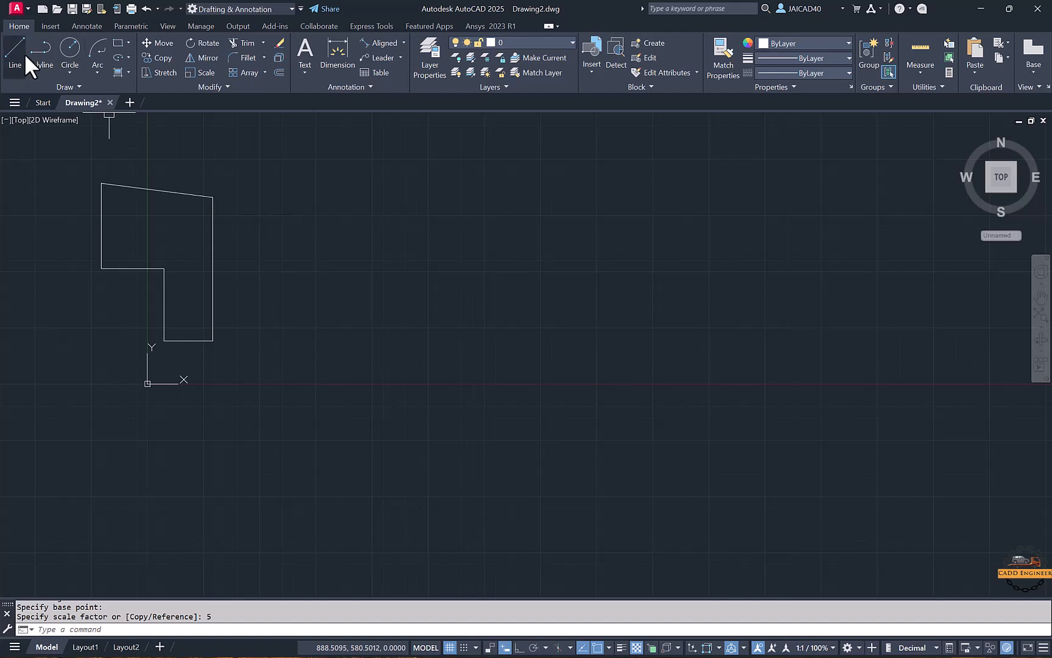
click(24, 52)
click(306, 164)
click(523, 377)
click(627, 190)
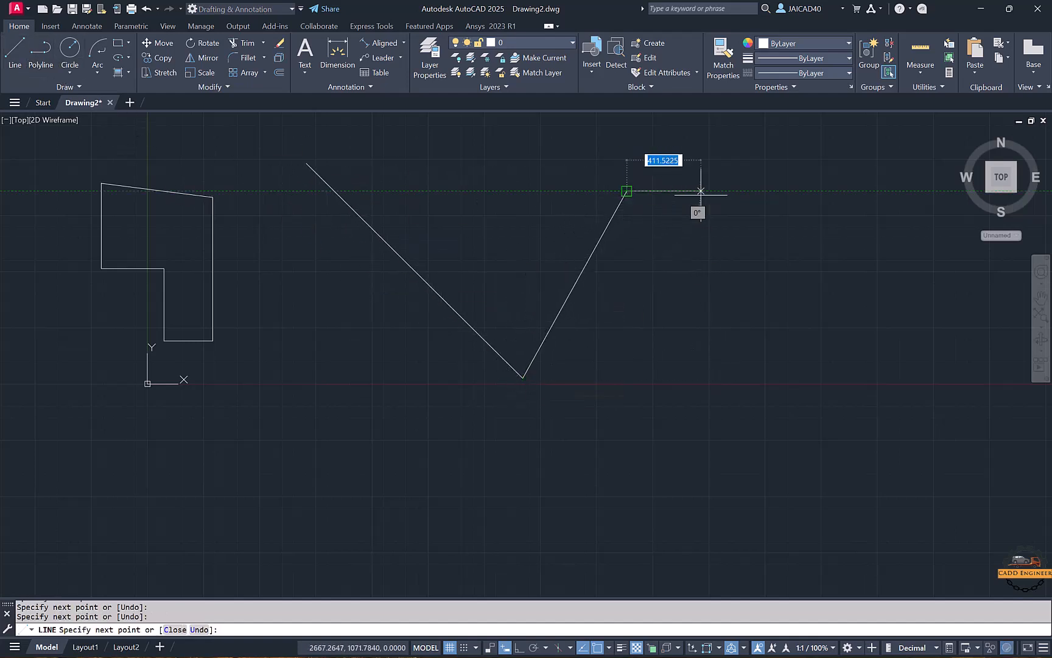
click(840, 246)
click(834, 382)
click(555, 481)
click(366, 488)
click(332, 351)
click(492, 205)
key(Return)
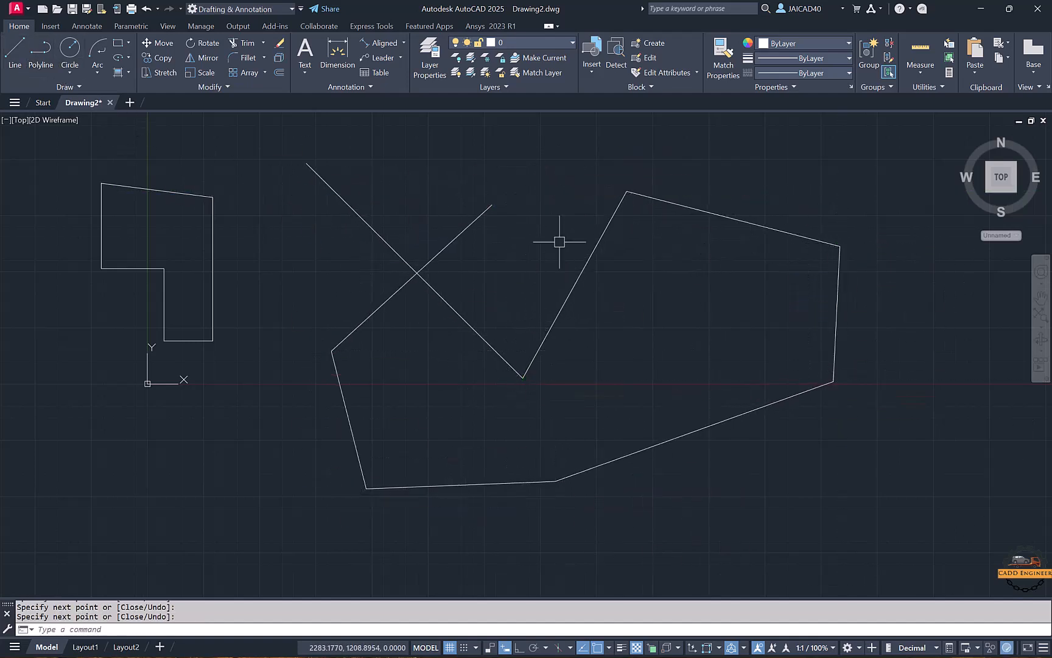
Step: Trim both upper ends of the crossing lines at their intersection and remove the rest of the descending line
middle_drag(233, 210, 257, 204)
click(242, 43)
click(299, 237)
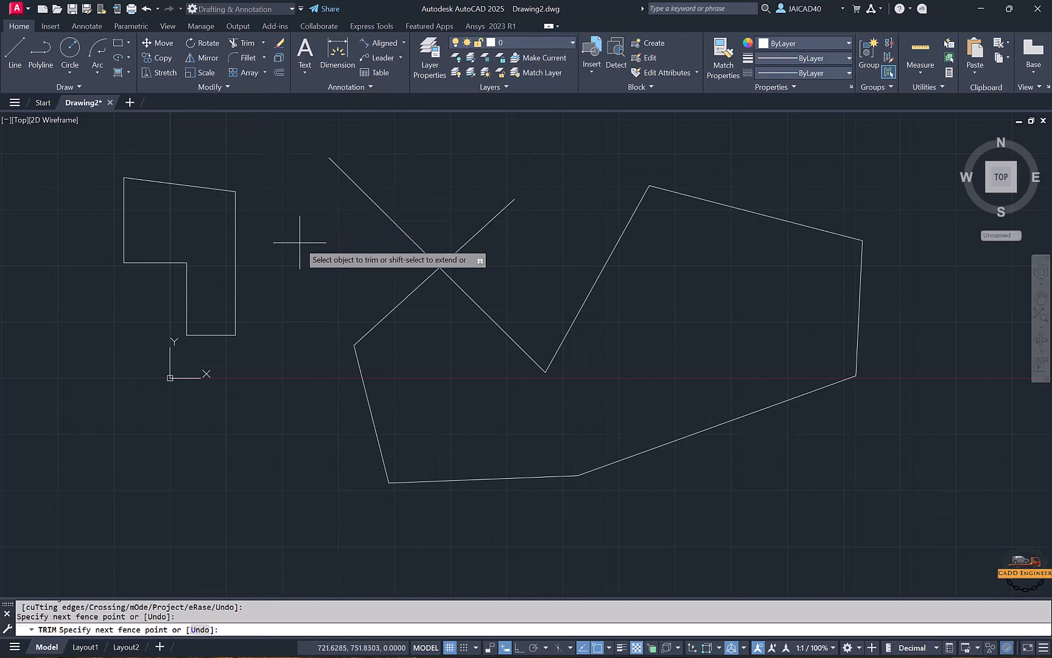
click(443, 191)
key(Return)
click(455, 284)
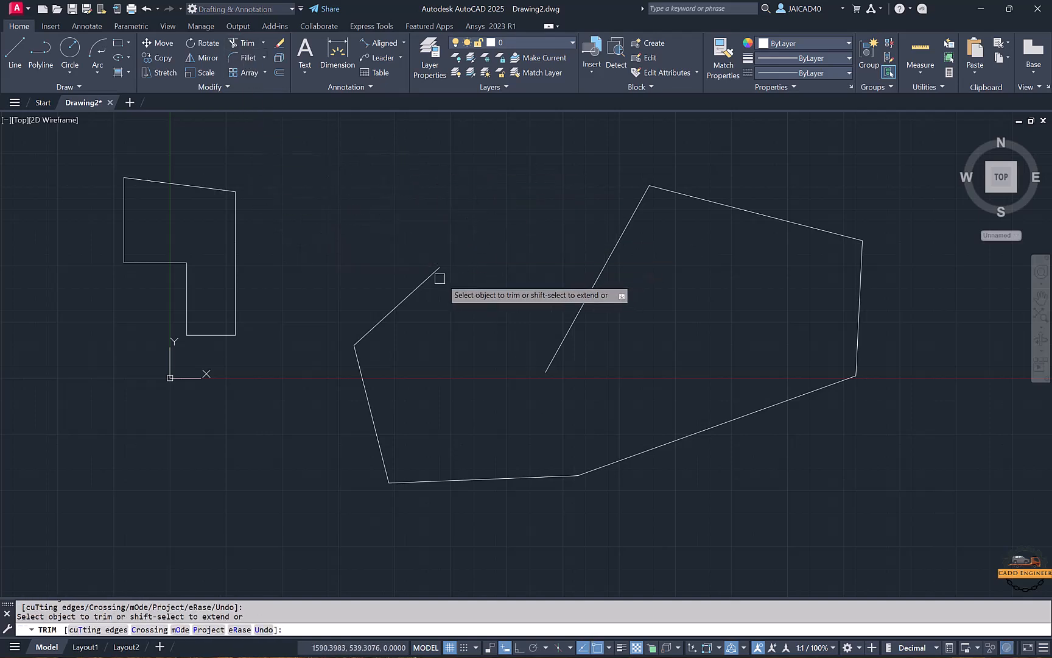
Step: Remove all remaining segments of the open line chain with the Trim command, keeping the six-sided outline
click(436, 272)
click(368, 391)
click(454, 480)
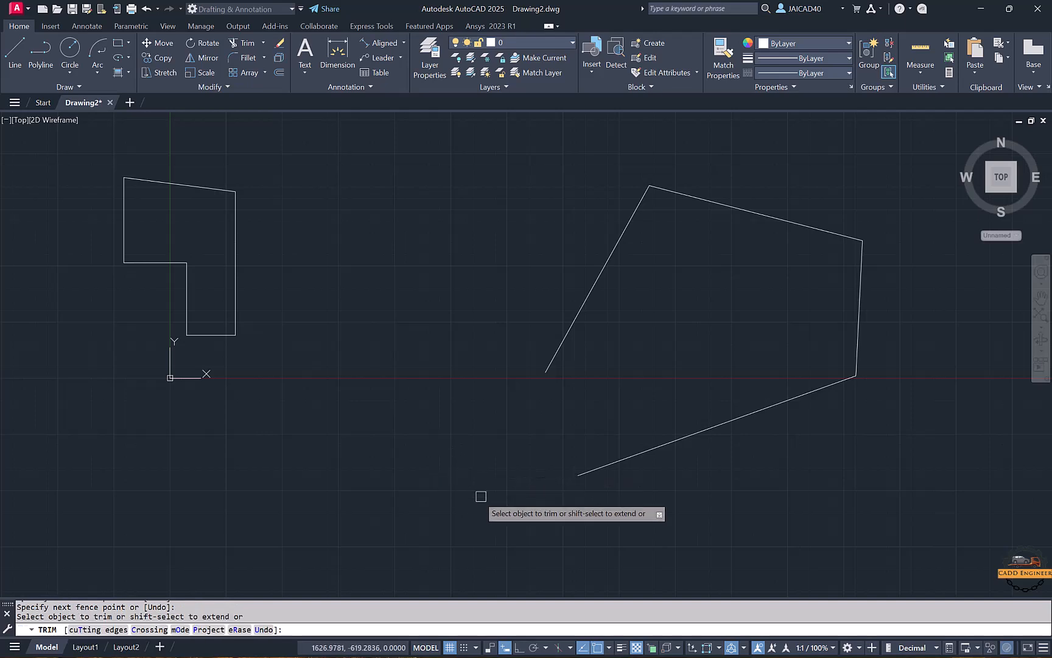
click(677, 440)
click(856, 304)
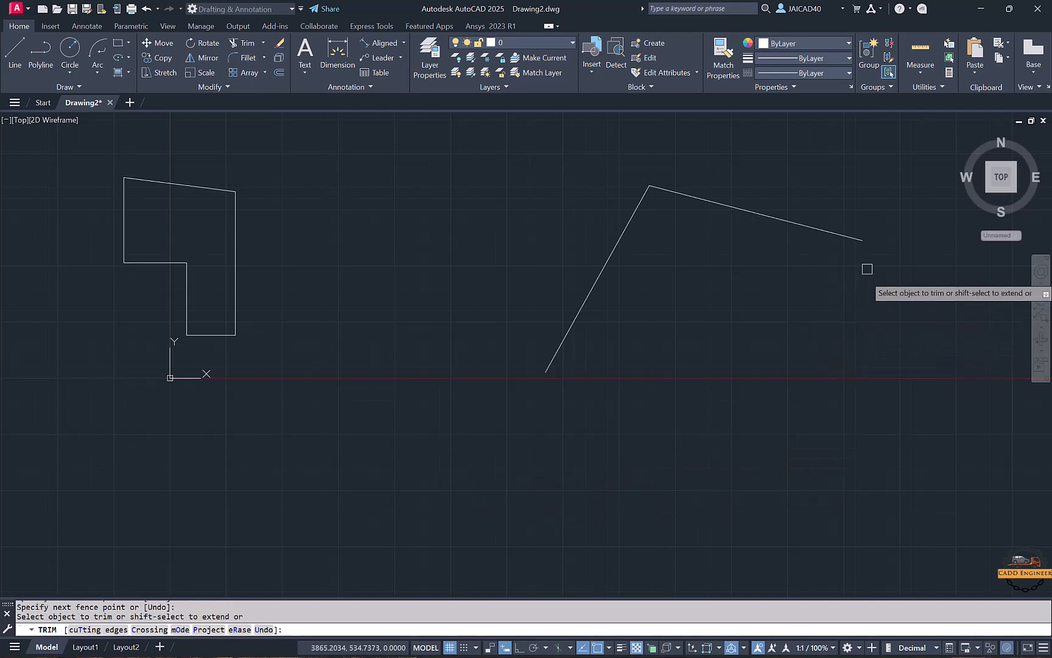
click(825, 232)
click(641, 200)
mouse_move(364, 239)
middle_down()
mouse_move(398, 280)
mouse_move(312, 235)
middle_up()
key(Escape)
click(348, 160)
key(Escape)
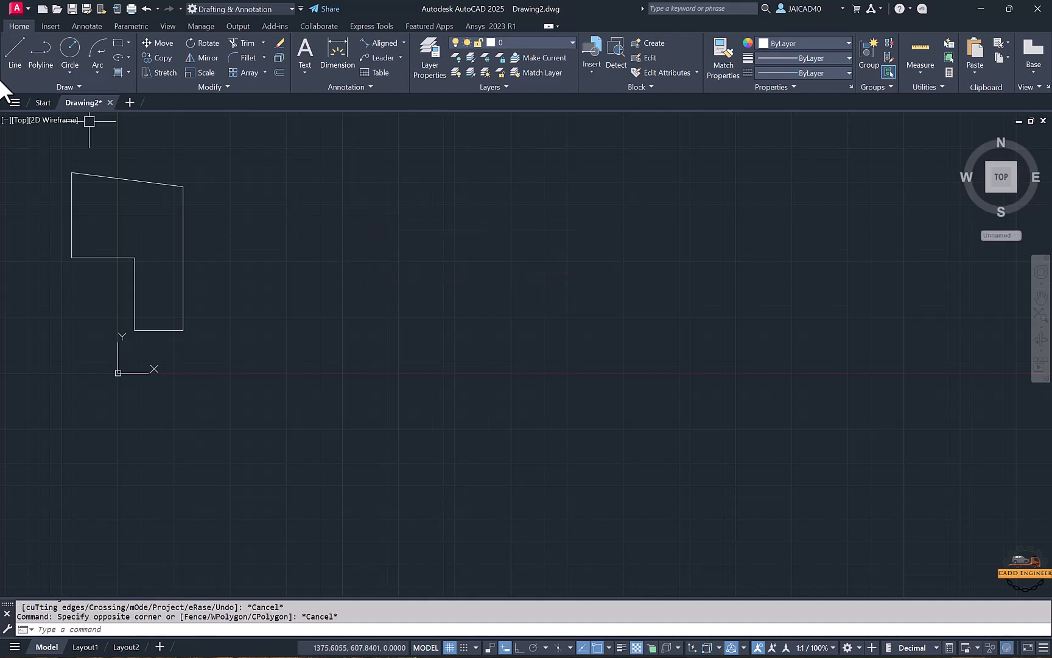
Step: Draw a near-vertical line to the right of the outline and a near-horizontal line crossing its upper part
click(15, 51)
click(353, 190)
click(358, 464)
key(Return)
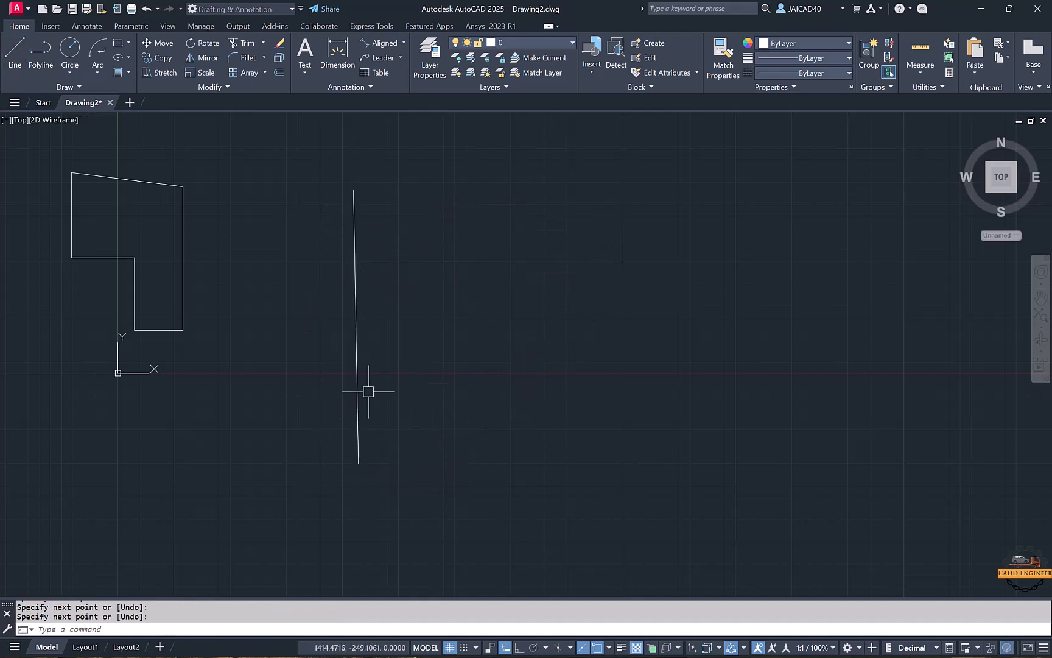
key(Return)
click(283, 268)
click(651, 280)
key(Return)
Step: Draw a lower near-horizontal line and a second near-vertical line on the right, completing a four-line crossing grid
key(Return)
click(286, 403)
click(622, 397)
key(Return)
key(Return)
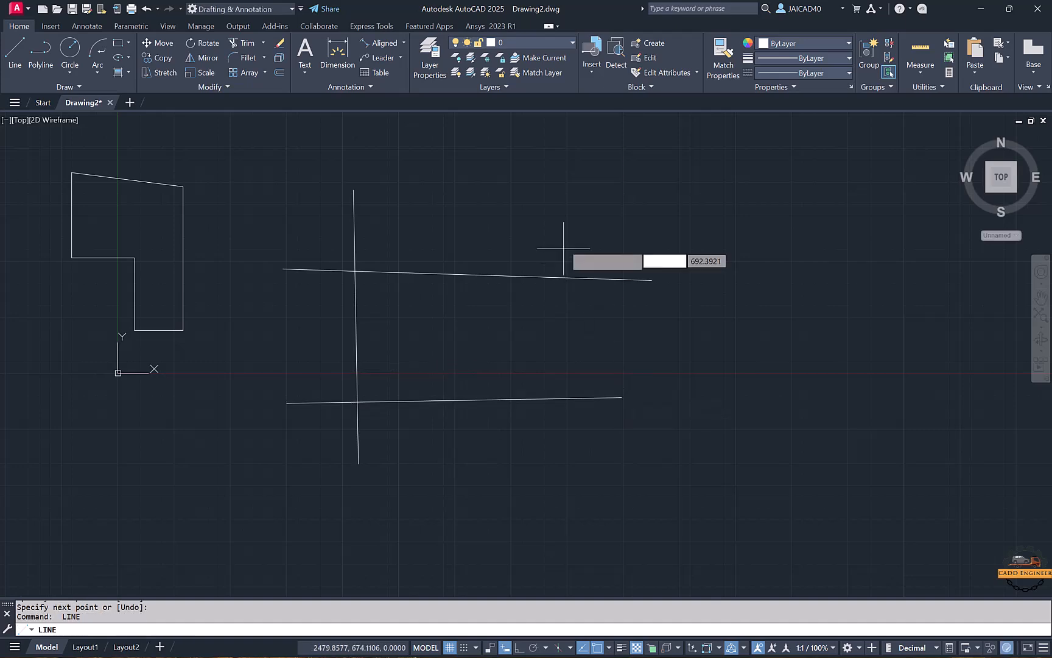
click(550, 203)
click(557, 475)
key(Escape)
scroll(672, 326, up, 2)
scroll(657, 338, down, 2)
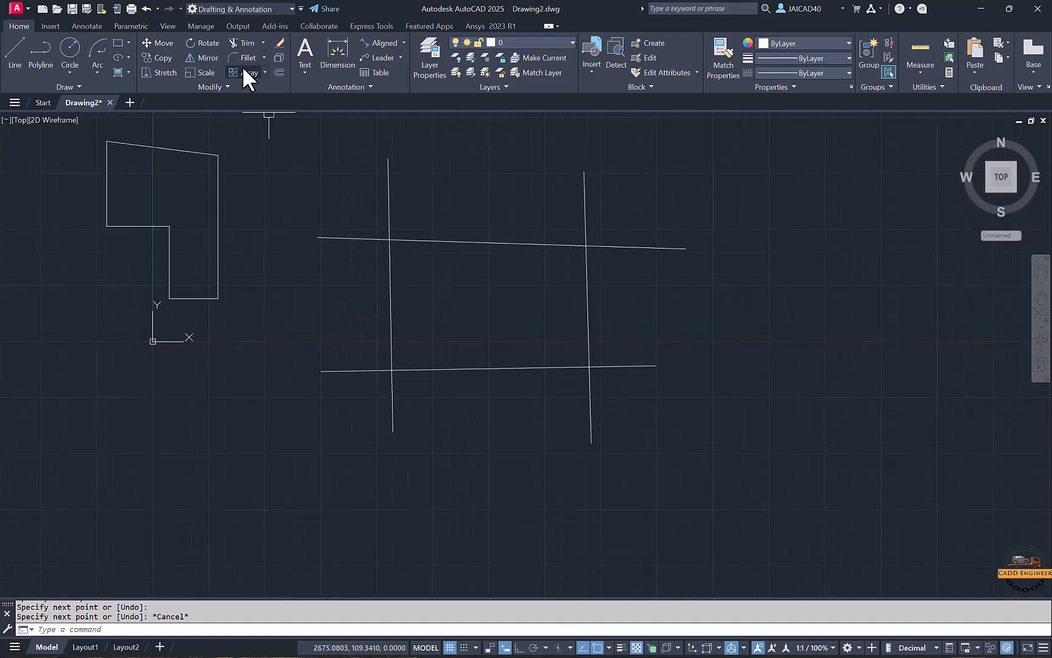
Step: Trim the upper overhangs of both near-vertical lines and the left overhang of the upper horizontal line
click(243, 43)
click(356, 238)
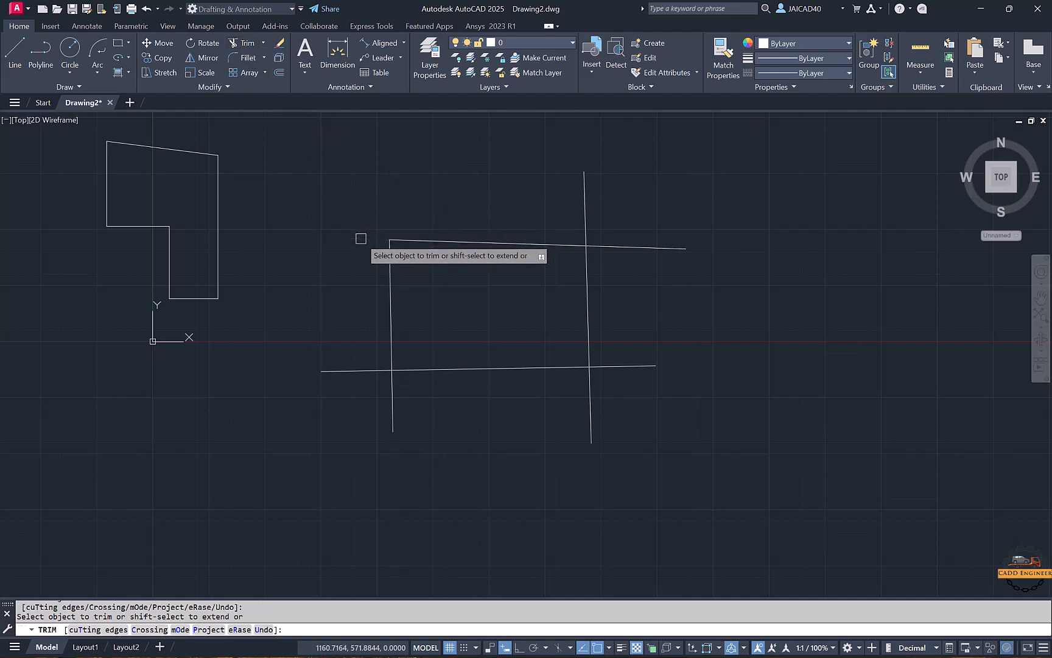
mouse_move(569, 202)
mouse_down()
mouse_move(584, 199)
mouse_move(620, 241)
mouse_up()
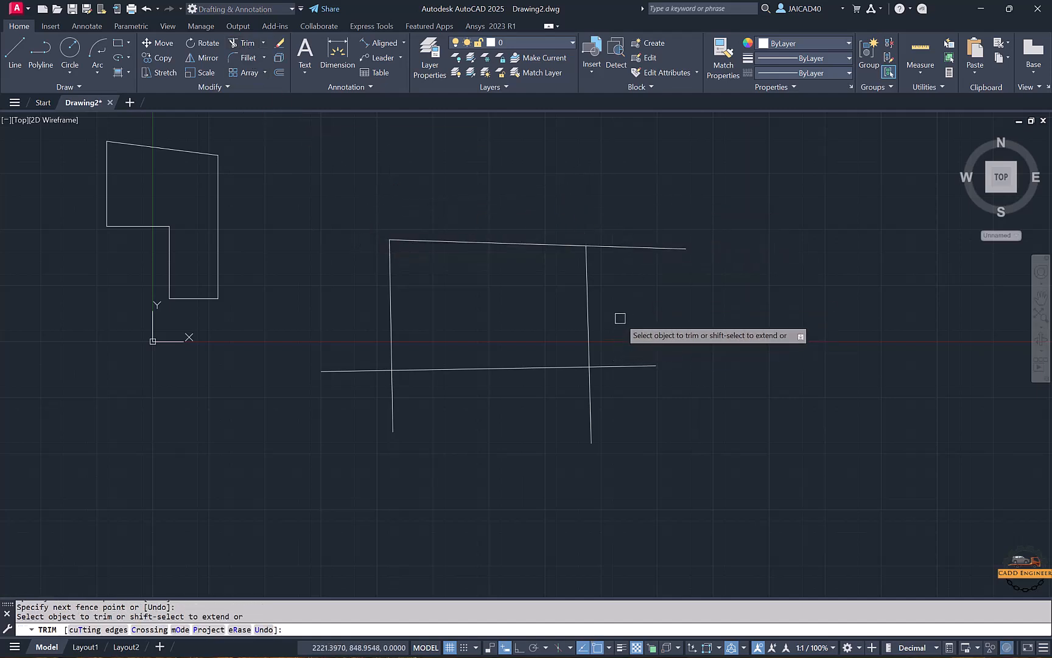
Step: Undo the trims on the upper line's left end and right line's upper end, and set the trim mode to Standard
drag(619, 315, 510, 241)
drag(571, 212, 573, 210)
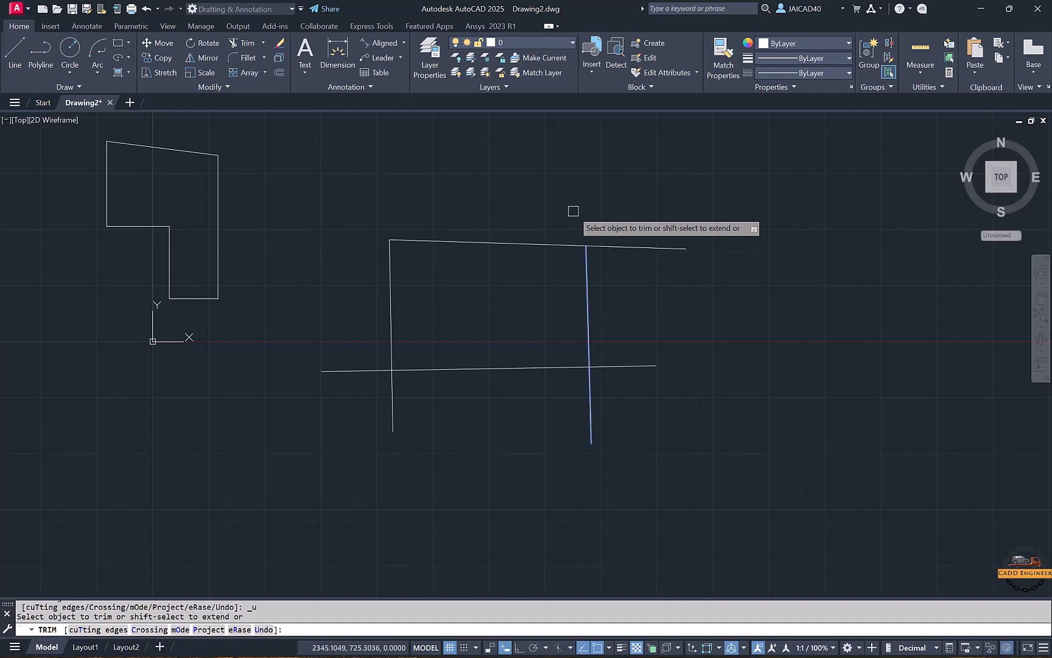
click(179, 629)
click(210, 631)
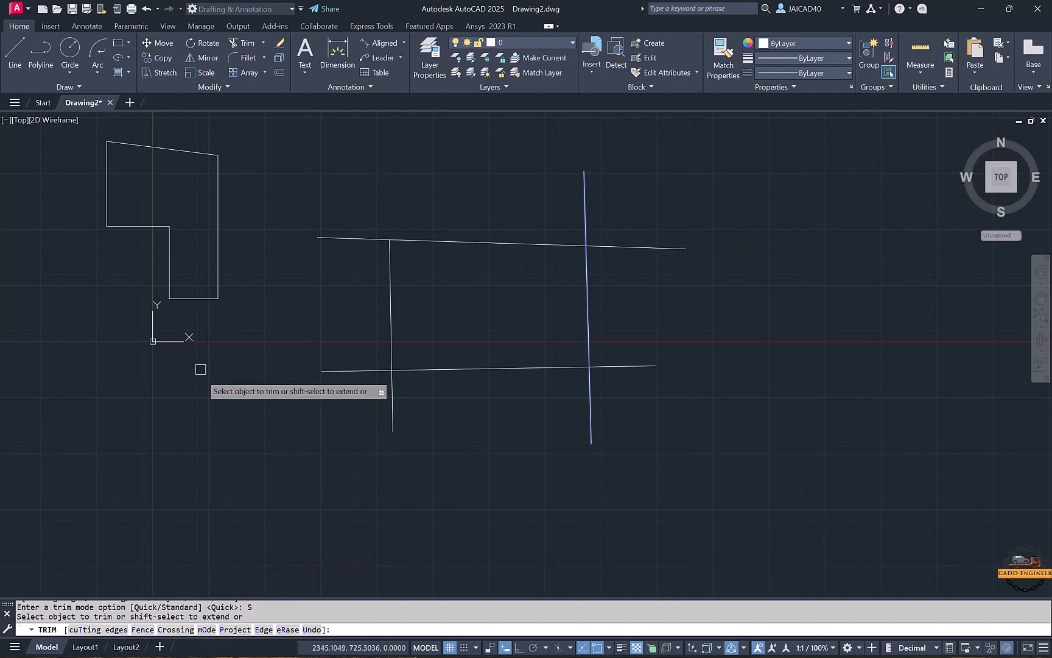
Step: Trim all remaining overhanging line ends of the crossing grid, leaving a closed four-sided shape
click(367, 238)
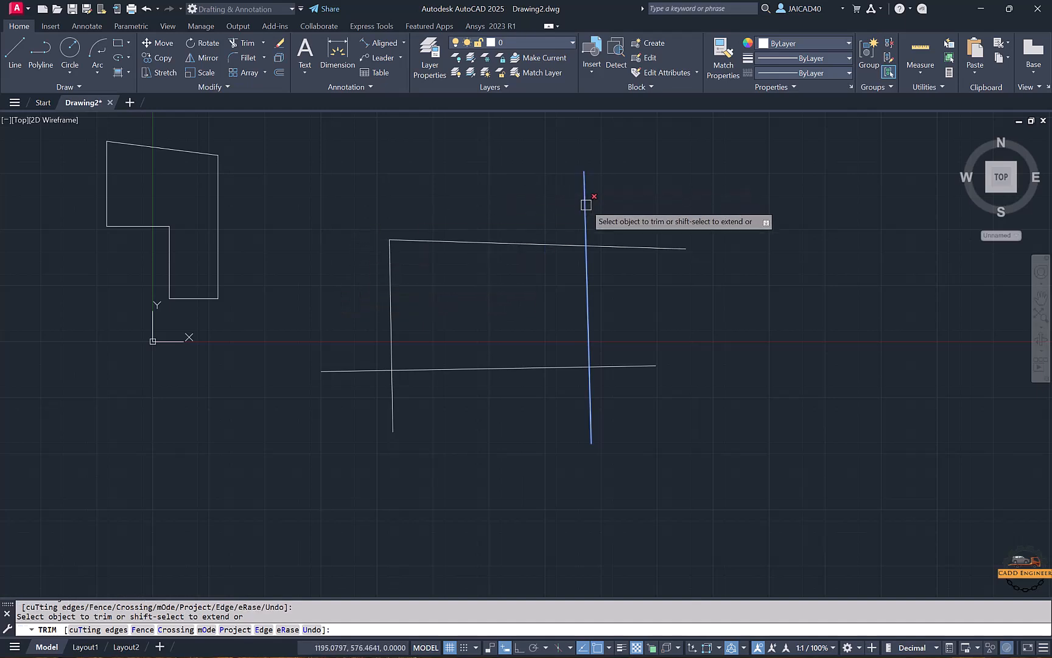
click(585, 203)
click(523, 238)
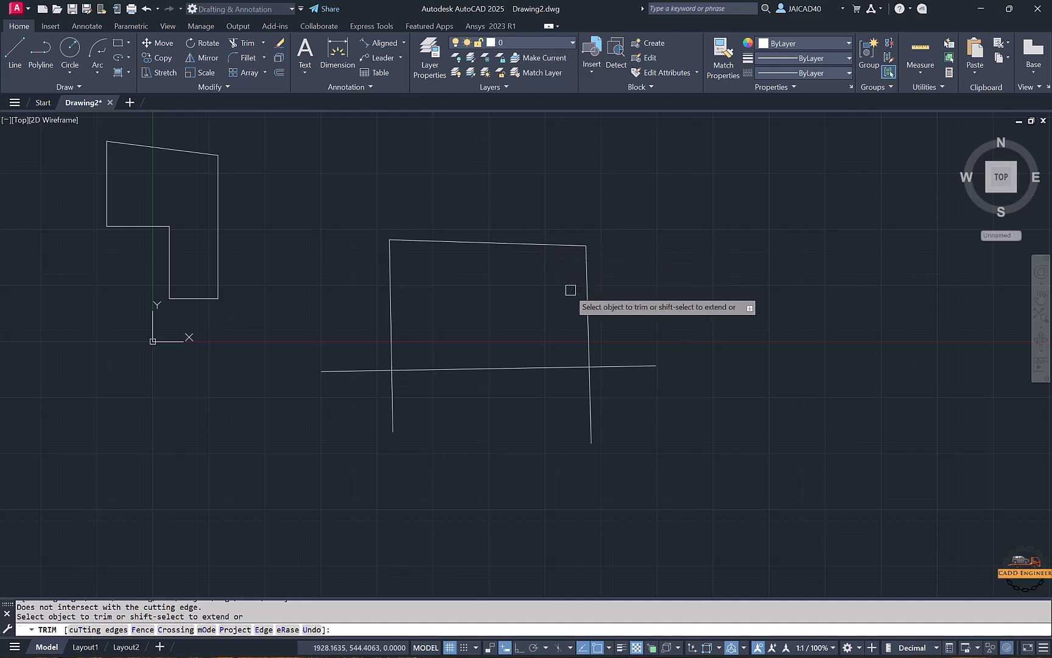
click(623, 364)
click(586, 388)
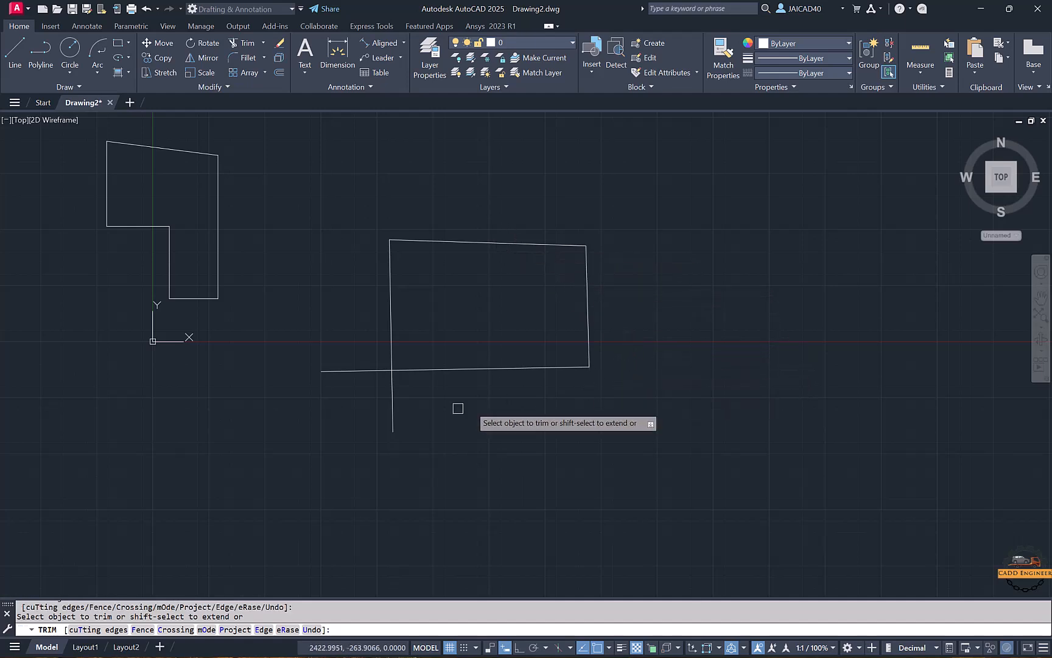
click(385, 411)
click(405, 404)
click(378, 373)
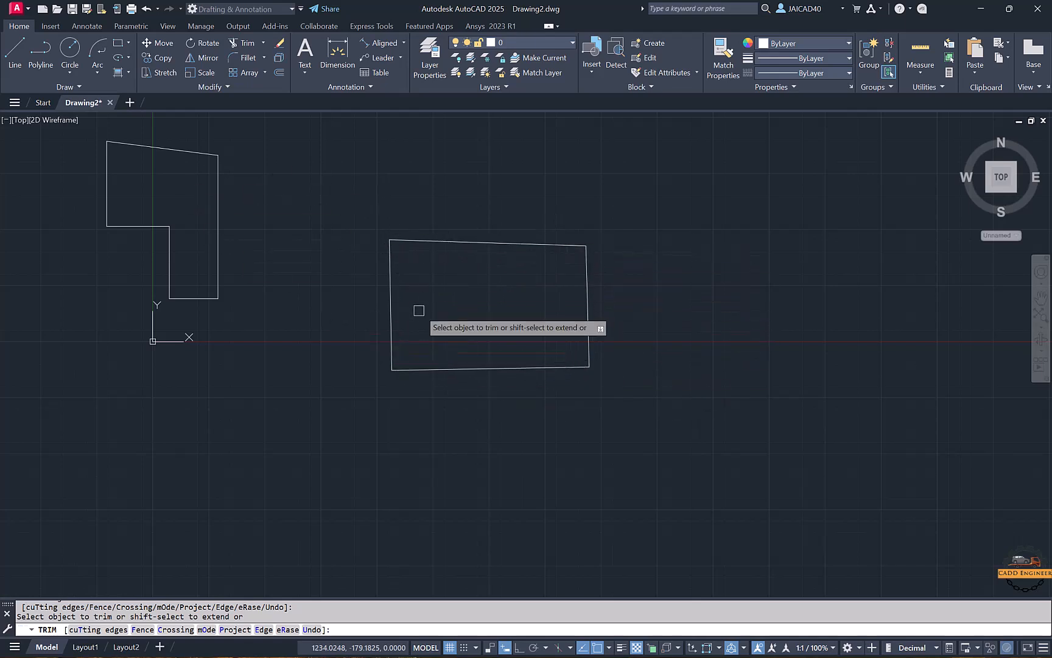
key(Escape)
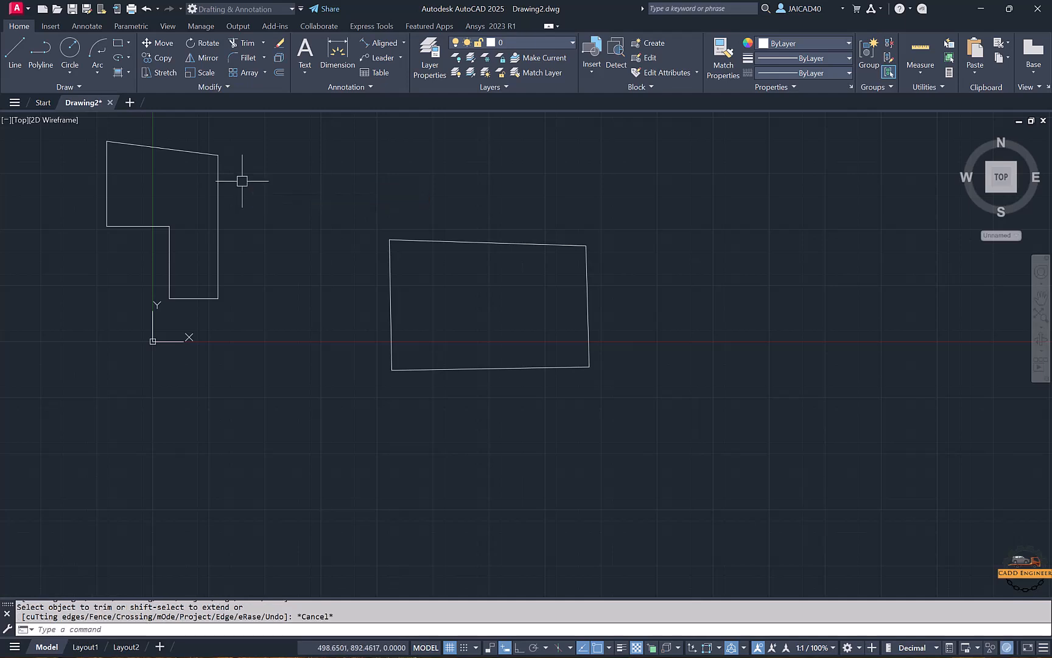
Step: Draw three separate long near-vertical lines side by side to the right of the four-sided shape
middle_drag(500, 271, 381, 267)
text(l)
key(Return)
click(535, 175)
click(537, 464)
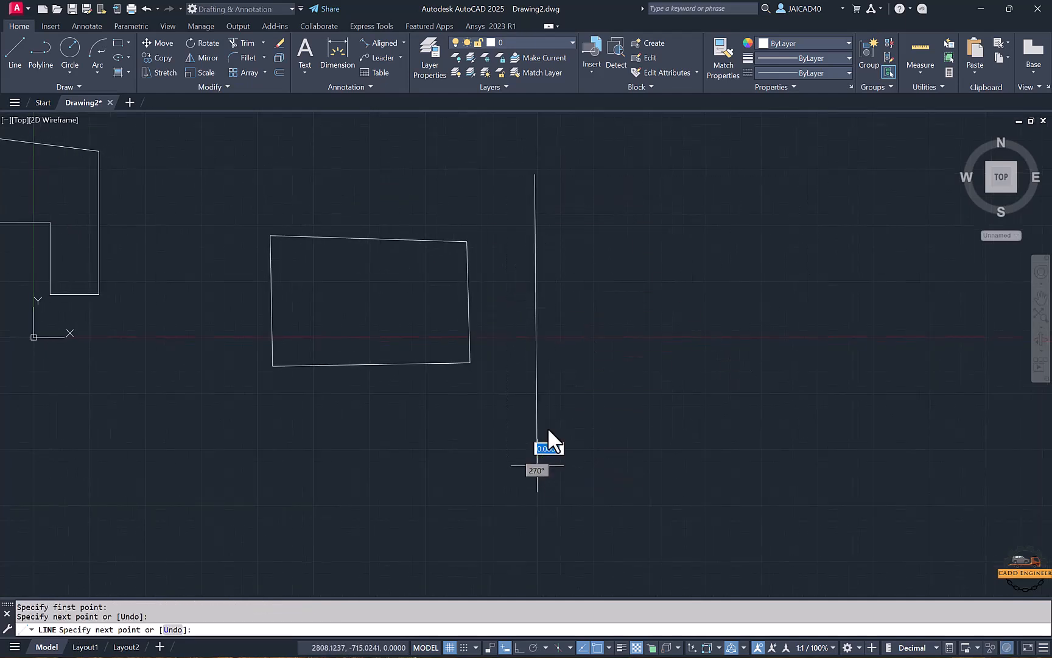
key(Return)
key(Return)
click(616, 172)
click(616, 478)
key(Return)
key(Return)
click(676, 182)
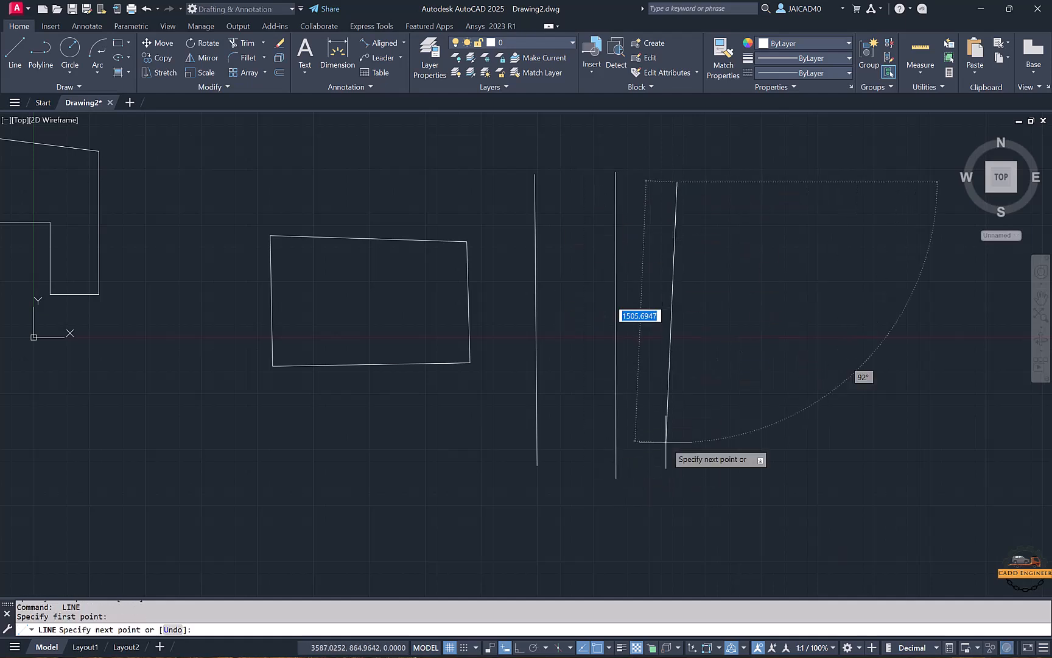
click(666, 476)
key(Return)
Step: Draw a short near-horizontal line some distance to the right of the three near-vertical lines, level with their upper part
middle_drag(697, 402, 294, 396)
key(Return)
click(649, 268)
click(483, 268)
key(Return)
middle_drag(454, 366, 483, 376)
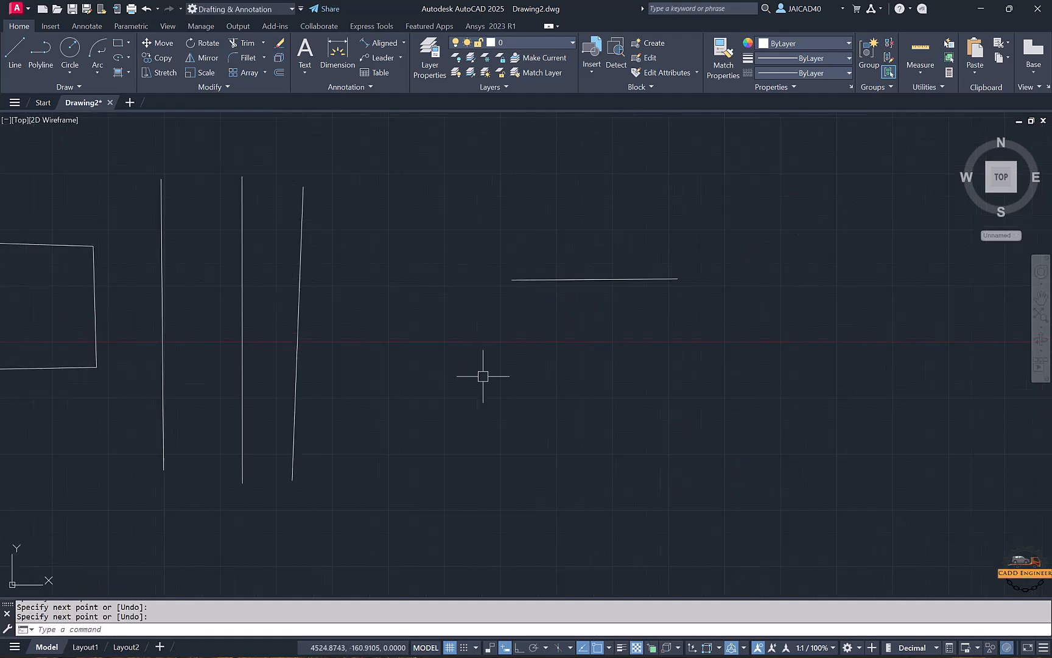
click(262, 42)
click(264, 82)
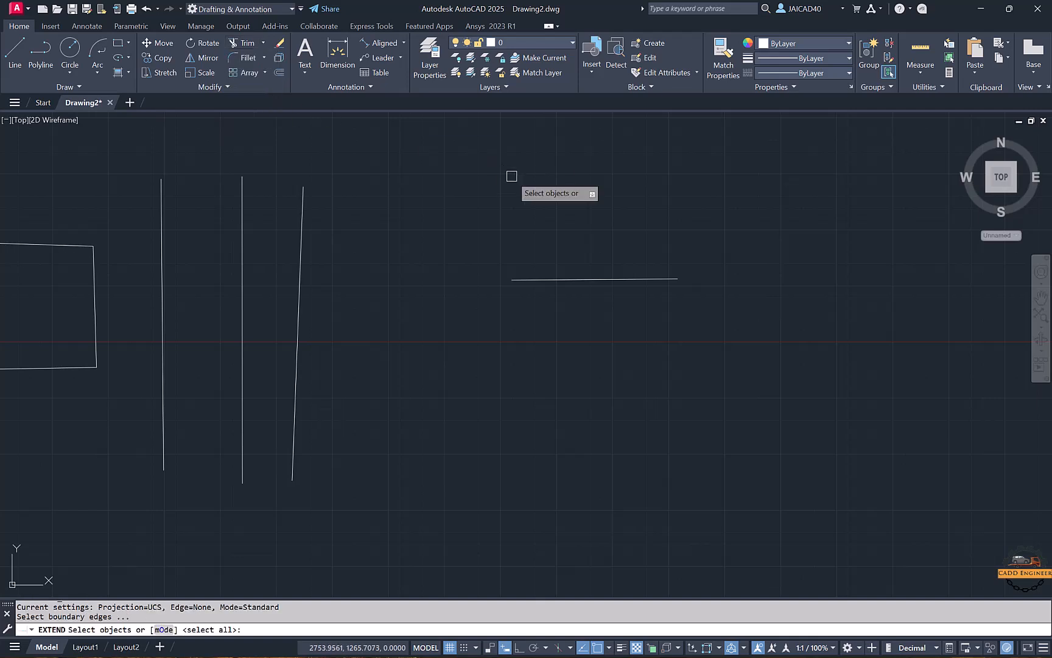
click(543, 278)
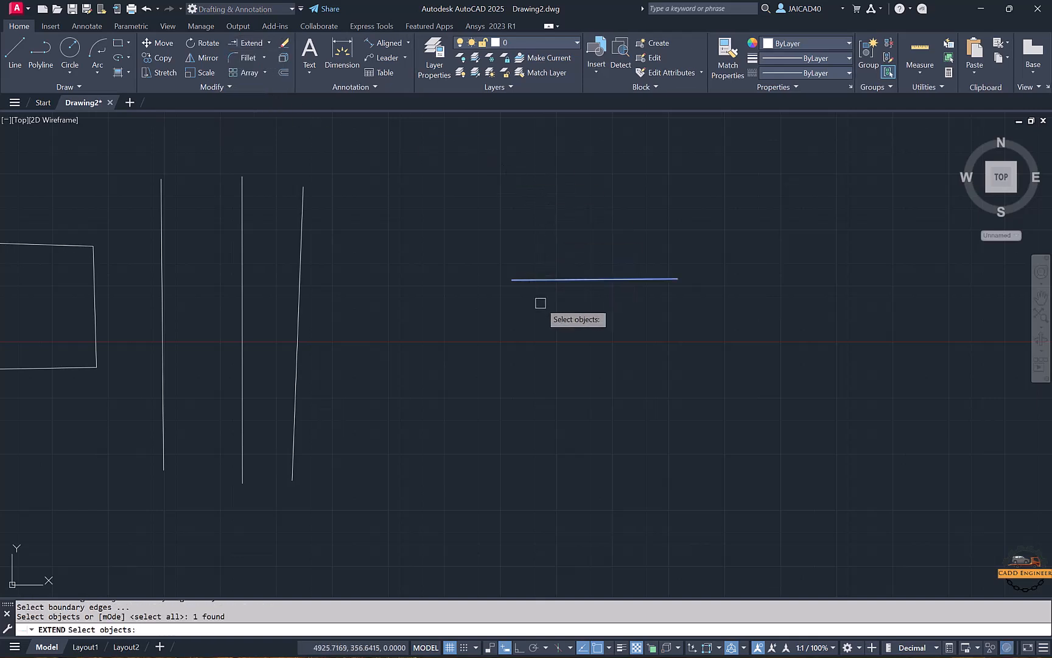
key(Escape)
Step: Extend the short horizontal line leftward from one vertical line to the next and on through the four-sided shape
click(249, 43)
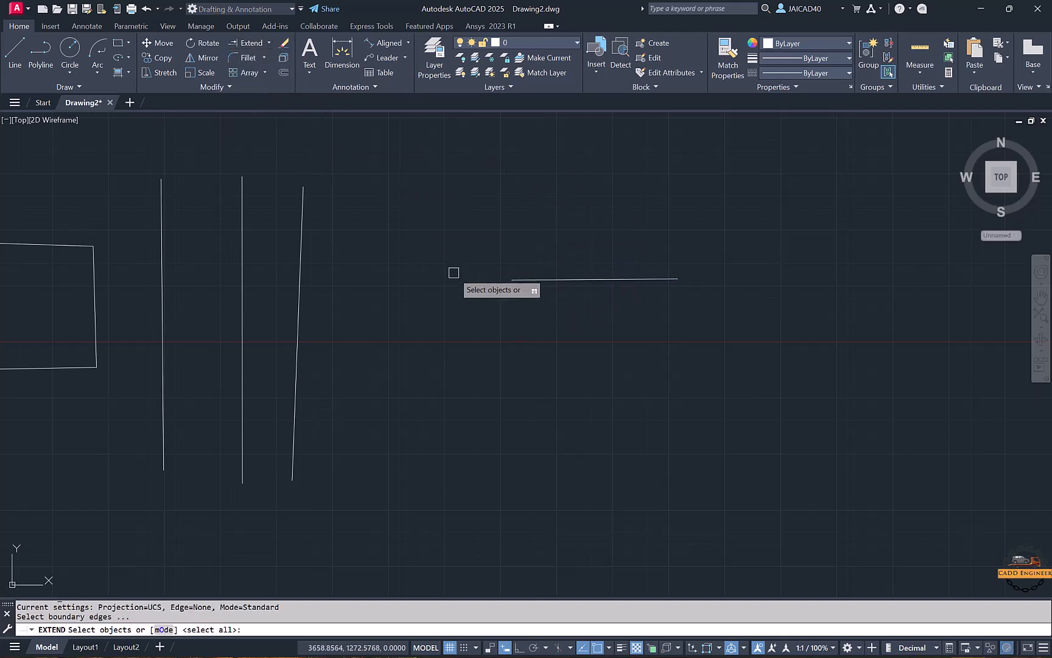
key(Return)
click(542, 279)
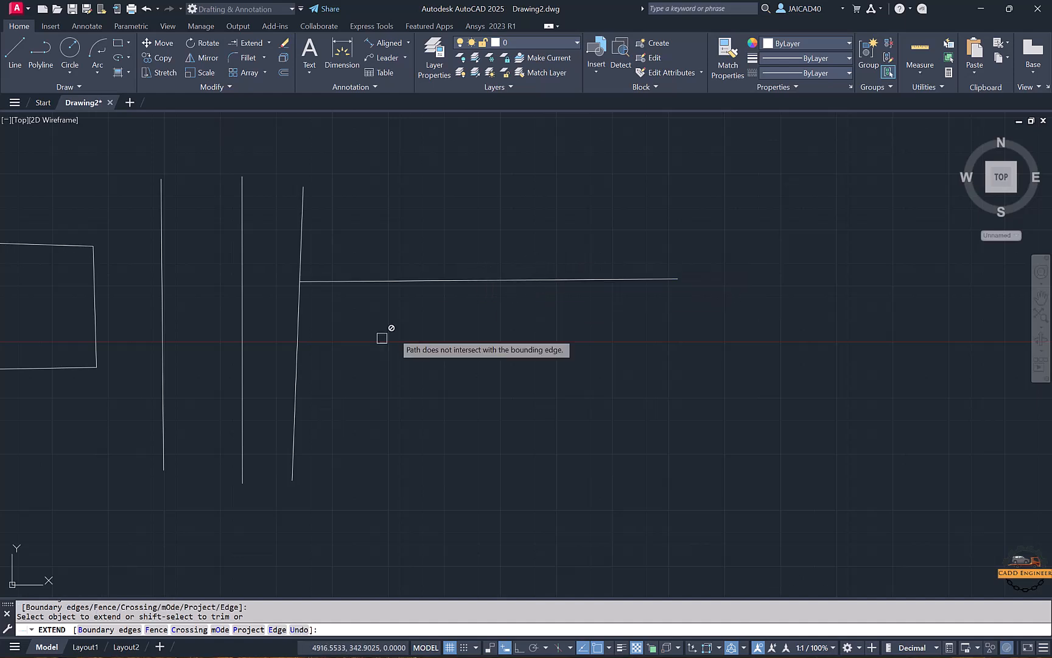
middle_drag(382, 338, 485, 332)
click(444, 276)
click(373, 276)
click(306, 280)
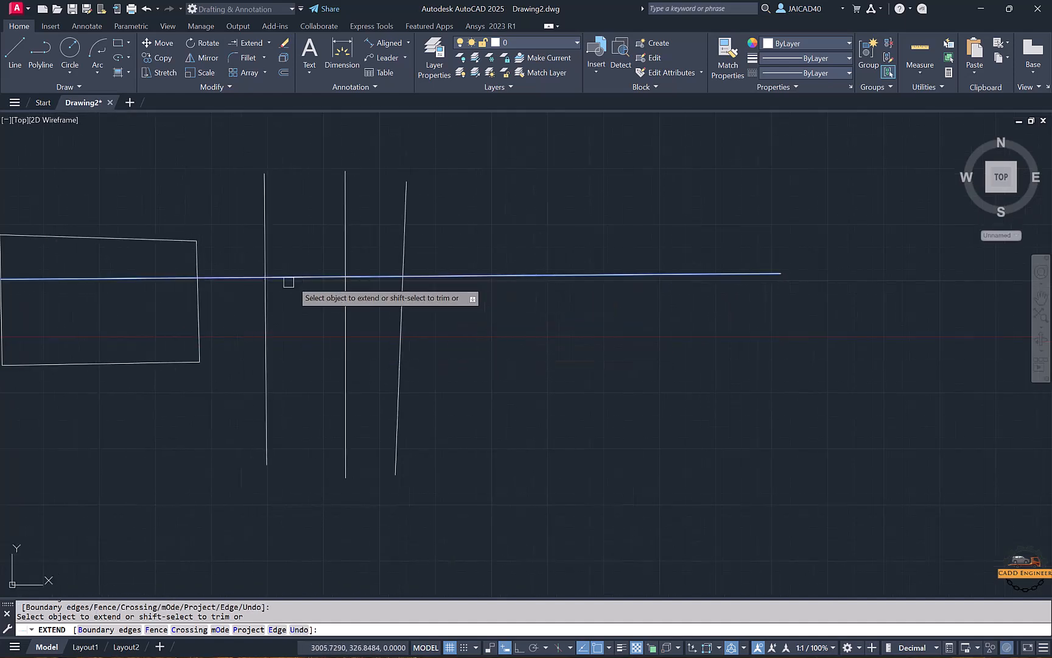
key(Escape)
Step: Undo the extensions of the horizontal line
scroll(498, 301, down, 2)
key(ctrl+z)
key(ctrl+z)
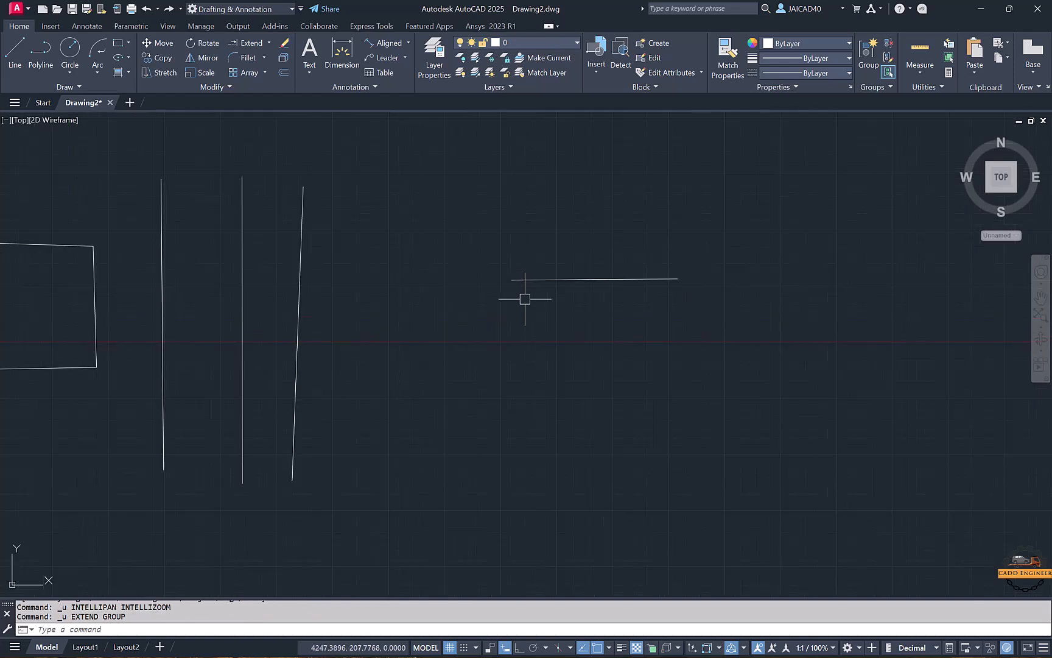
Step: Extend the short horizontal line straight to the four-sided shape, picking the shape's right side as the only boundary edge
click(262, 37)
middle_drag(383, 167, 518, 172)
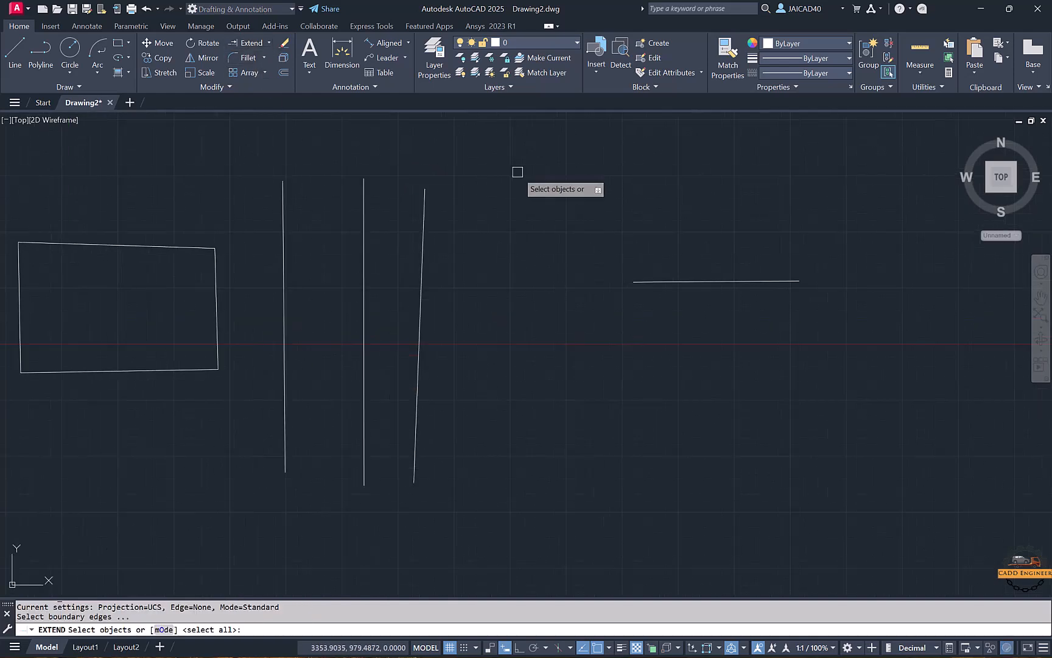
key(Return)
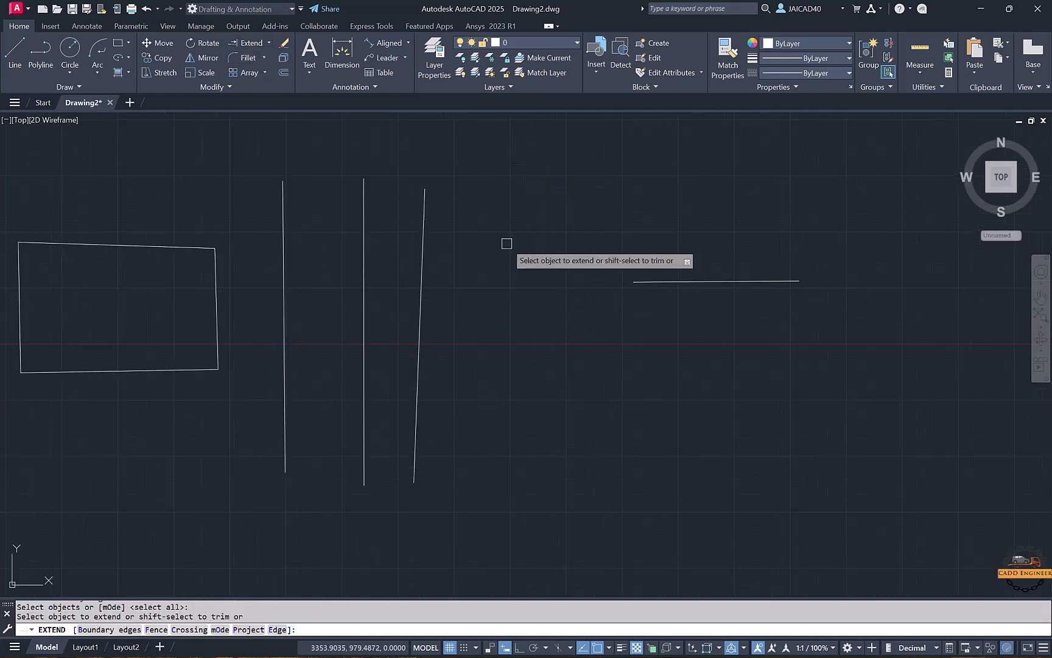
key(Return)
key(Return)
key(Return)
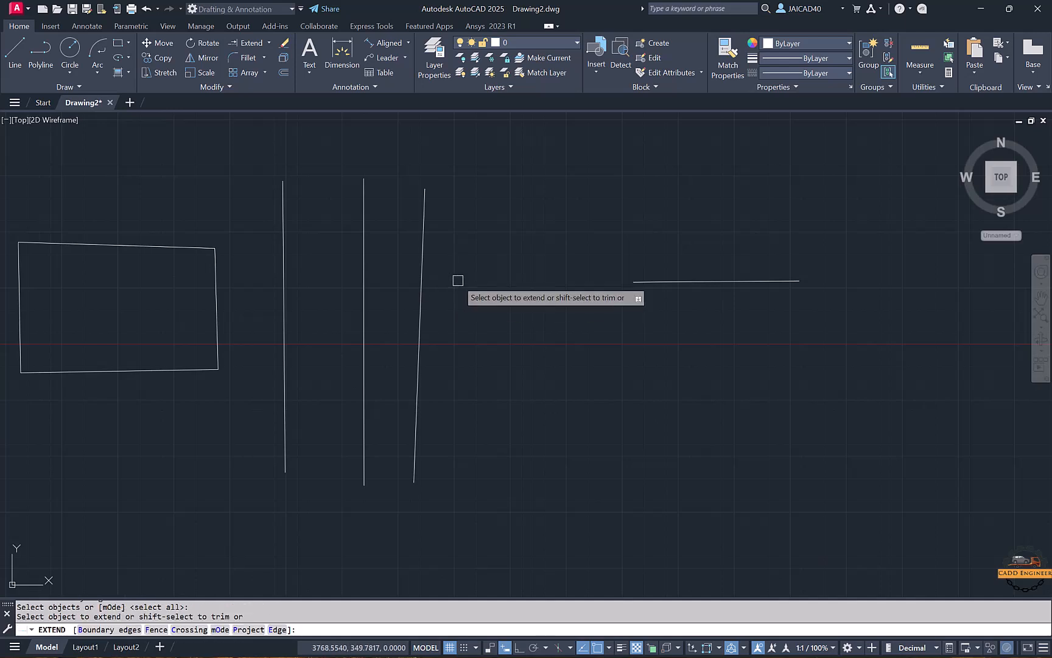
click(109, 629)
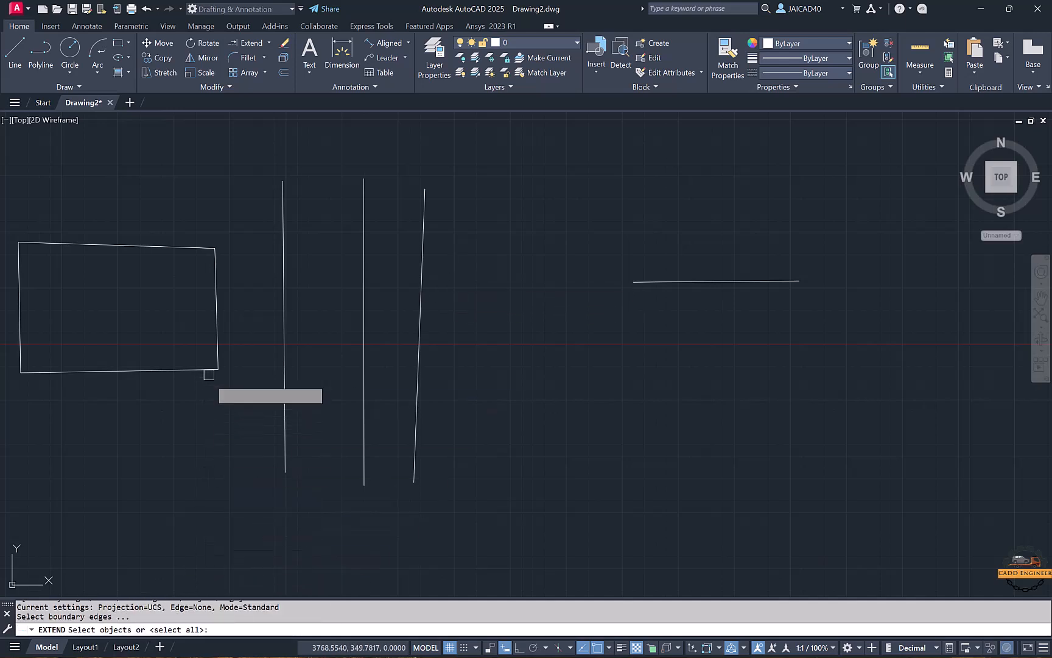
click(214, 321)
key(Return)
click(667, 282)
key(Return)
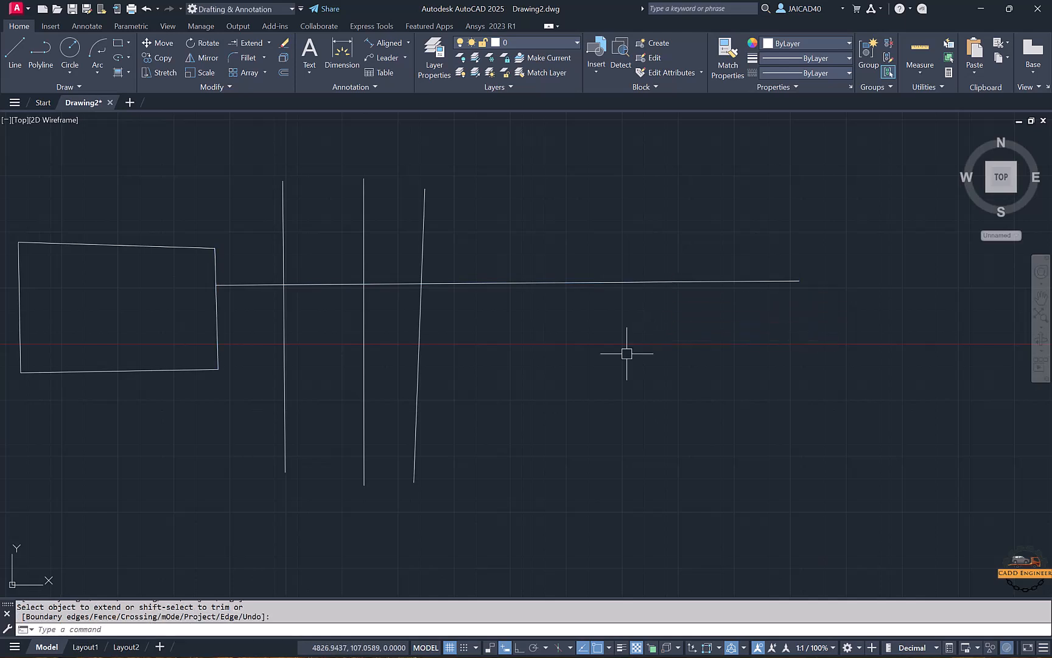
Step: Erase the horizontal line, the three near-vertical lines and the four-sided shape
middle_drag(475, 397, 554, 380)
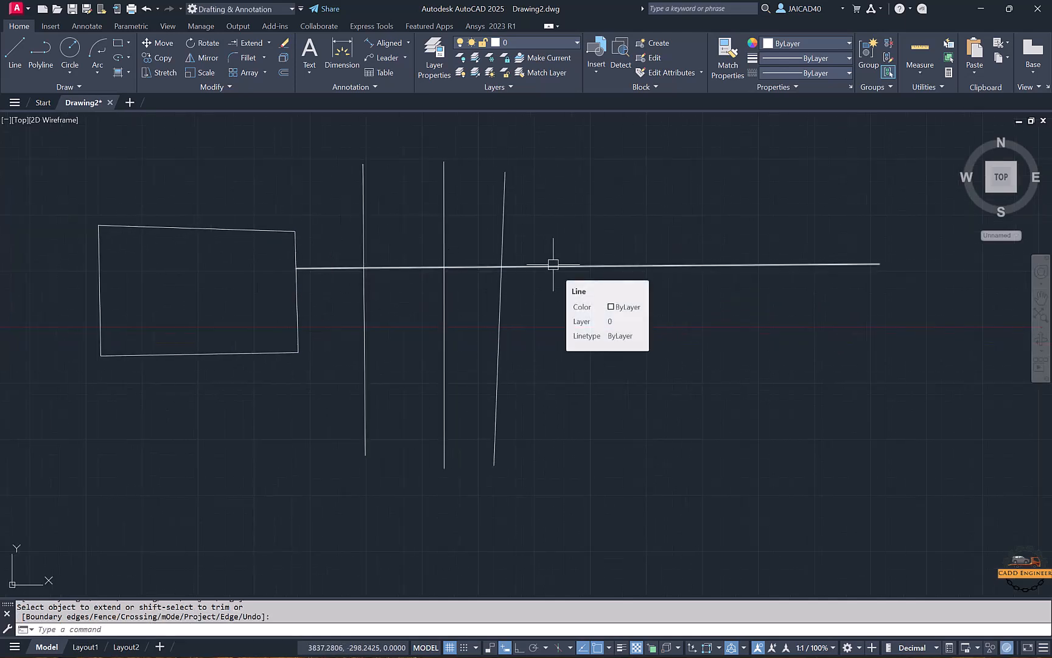
click(613, 241)
click(476, 351)
key(Delete)
click(587, 249)
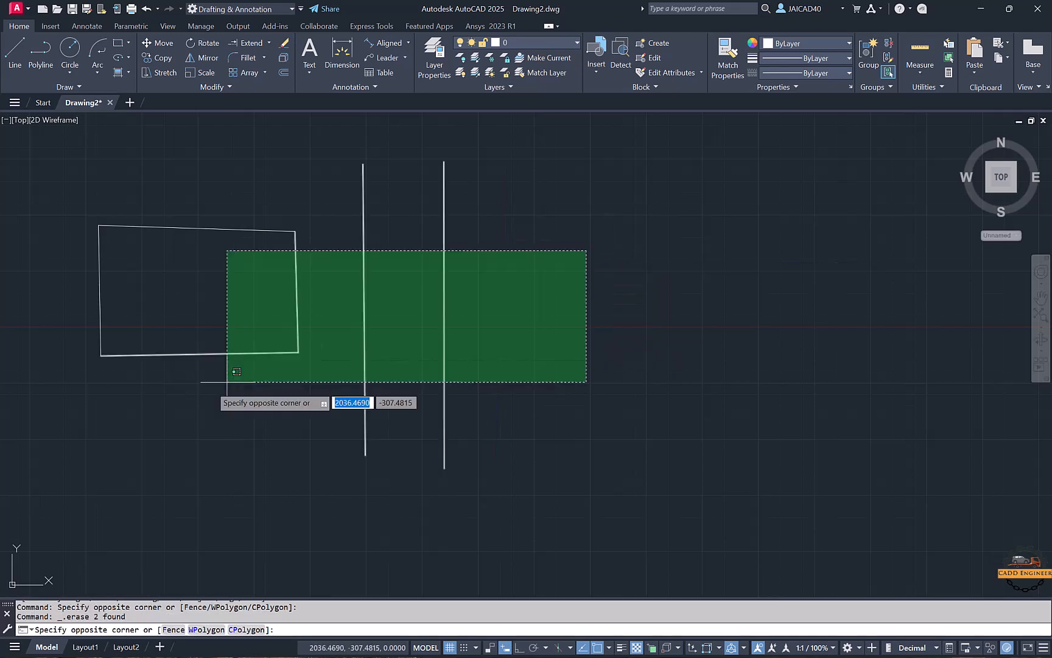
click(229, 354)
key(Delete)
click(371, 214)
click(61, 340)
key(Delete)
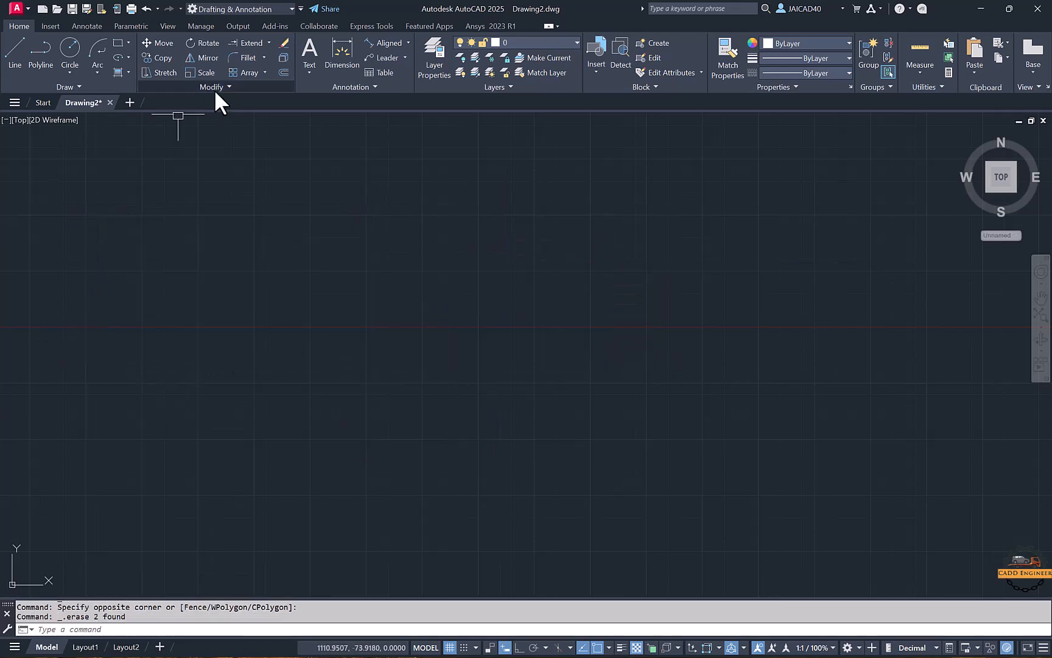
Step: With Ortho on, draw an L-shaped corner: a line 10 units upward, then a line 10 units to the right
click(16, 61)
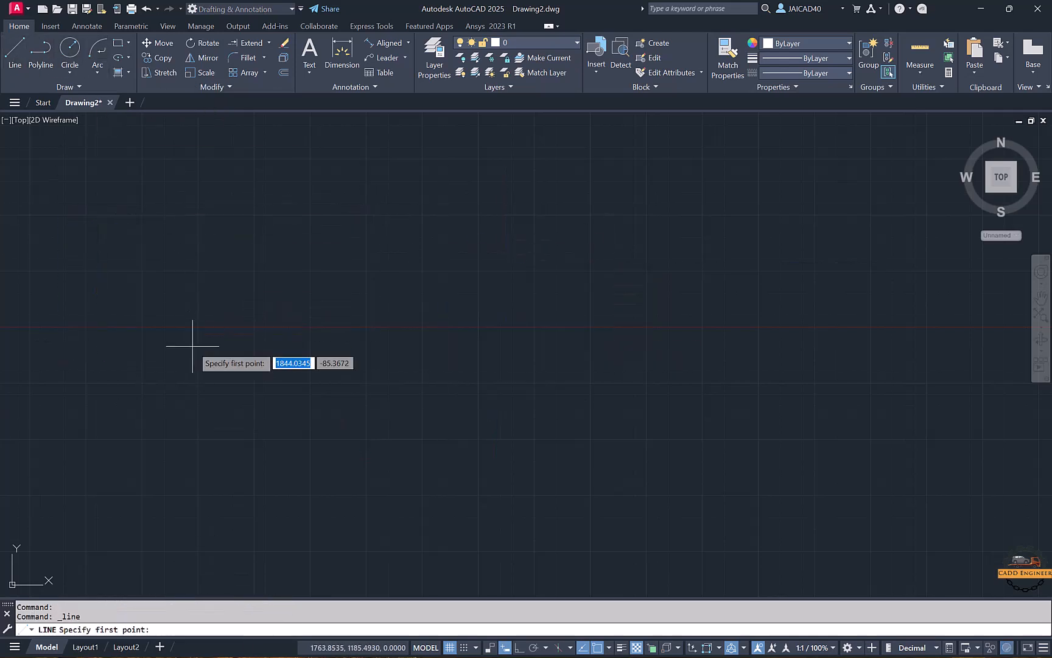
click(344, 430)
click(519, 647)
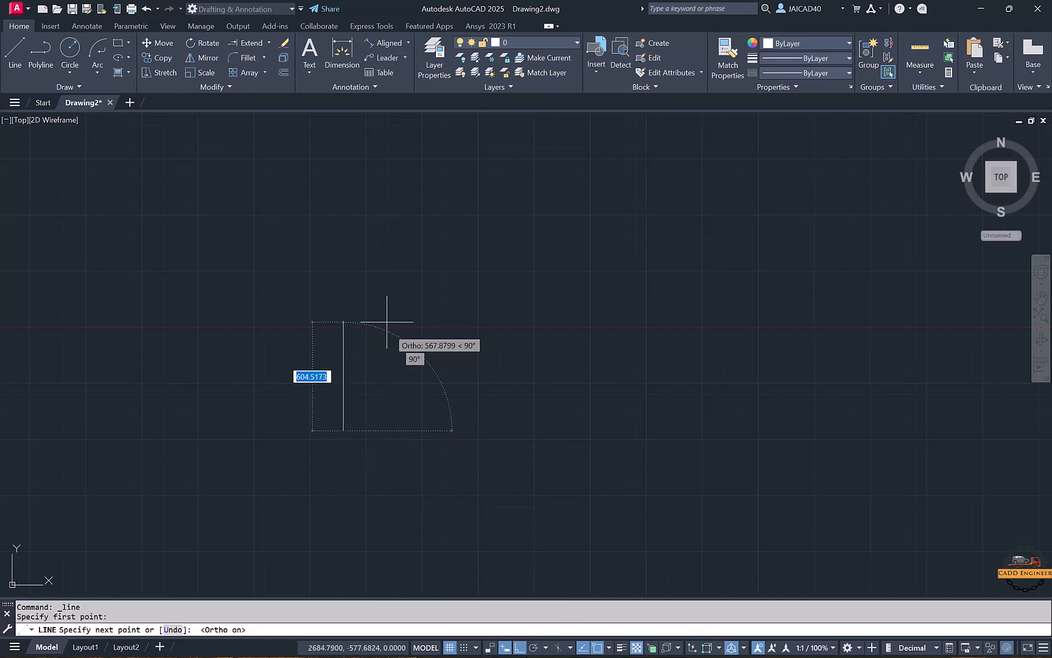
text(1)
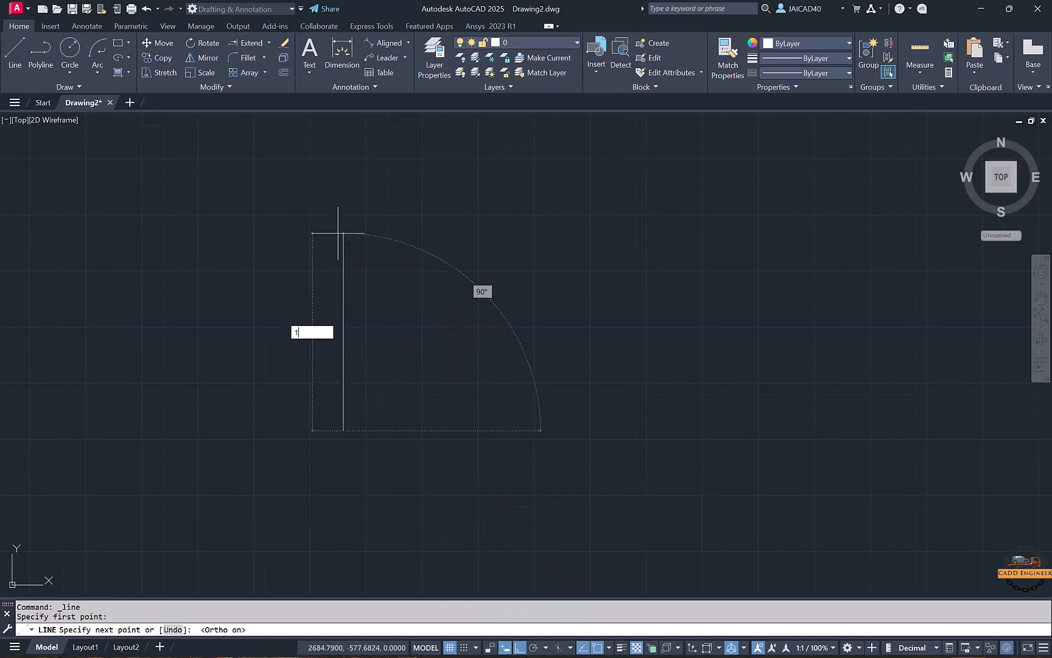
text(0)
key(Return)
scroll(352, 446, down, 8)
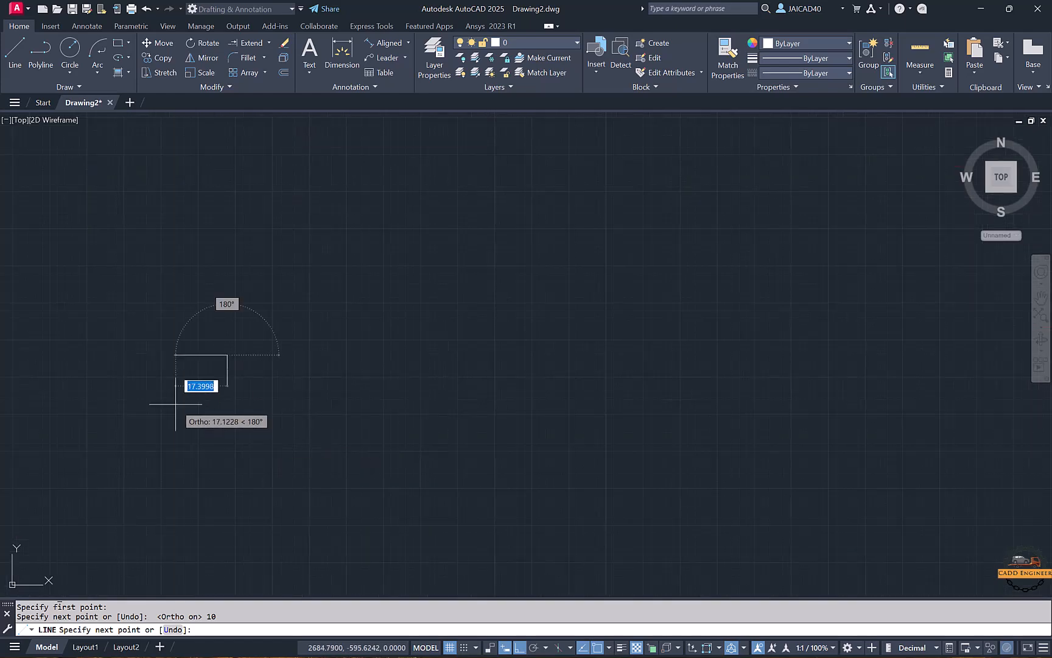
scroll(175, 403, up, 6)
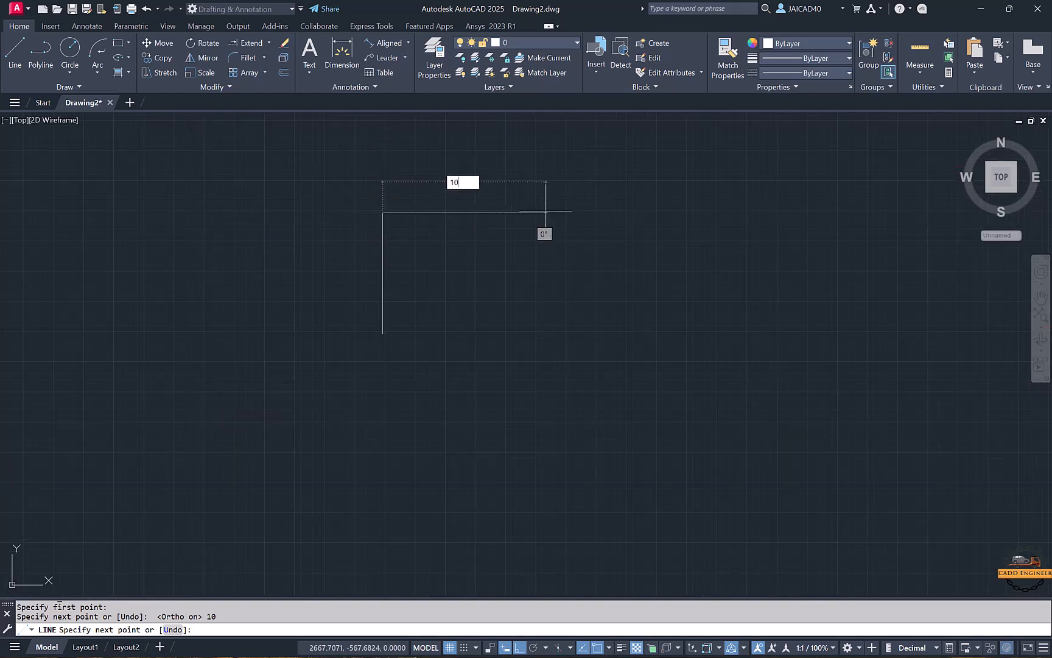
text(10)
key(Return)
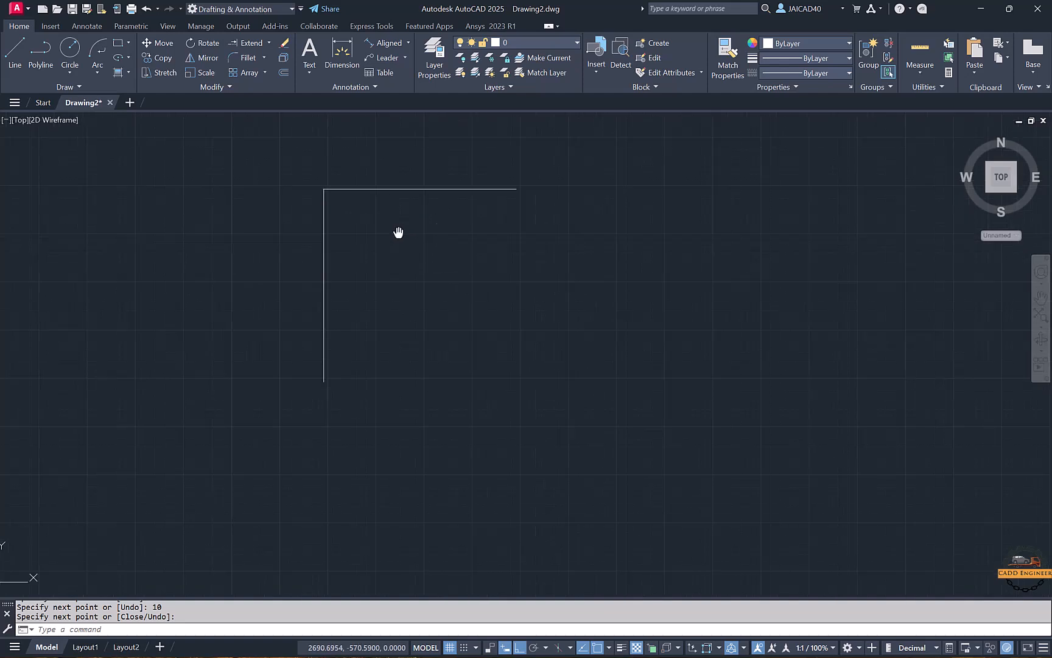
Step: Fillet the corner between the vertical and horizontal lines with a radius of 2
click(248, 57)
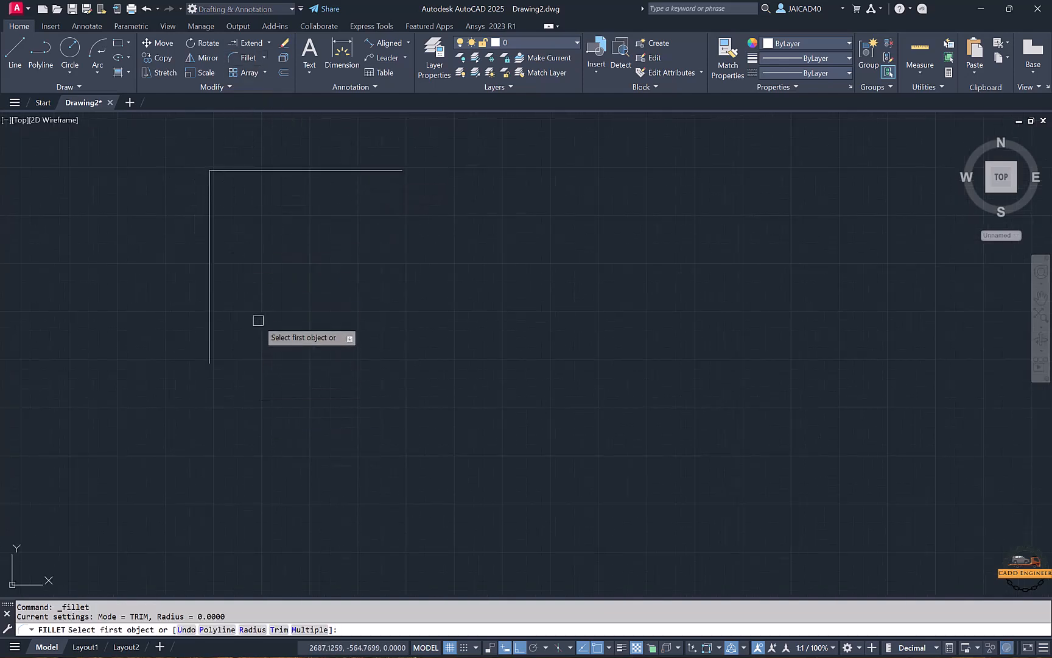
click(247, 630)
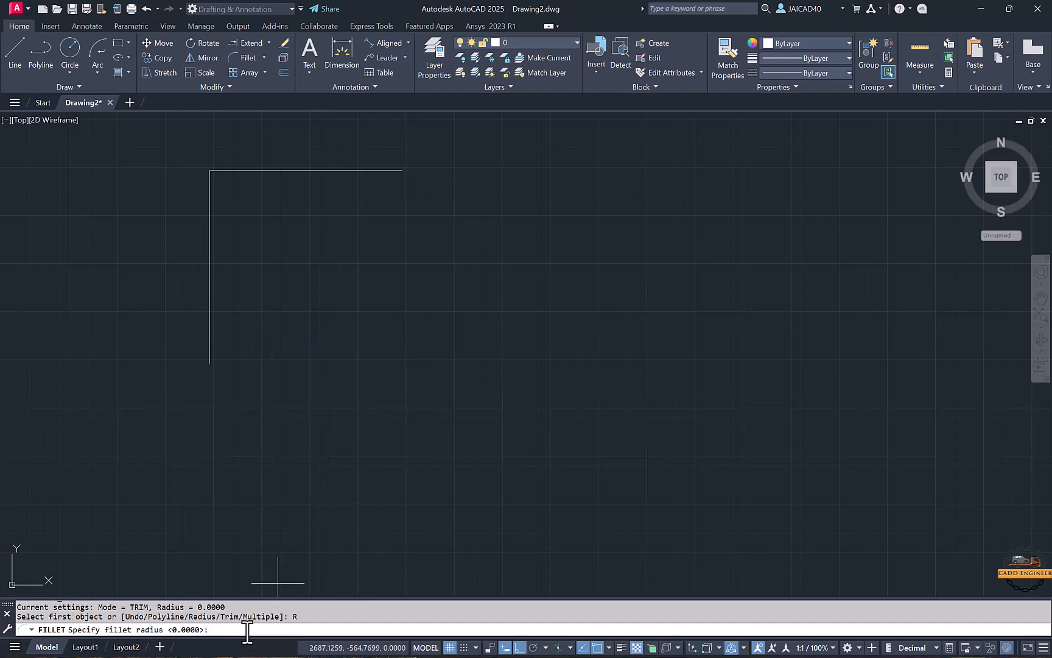
text(2)
key(Return)
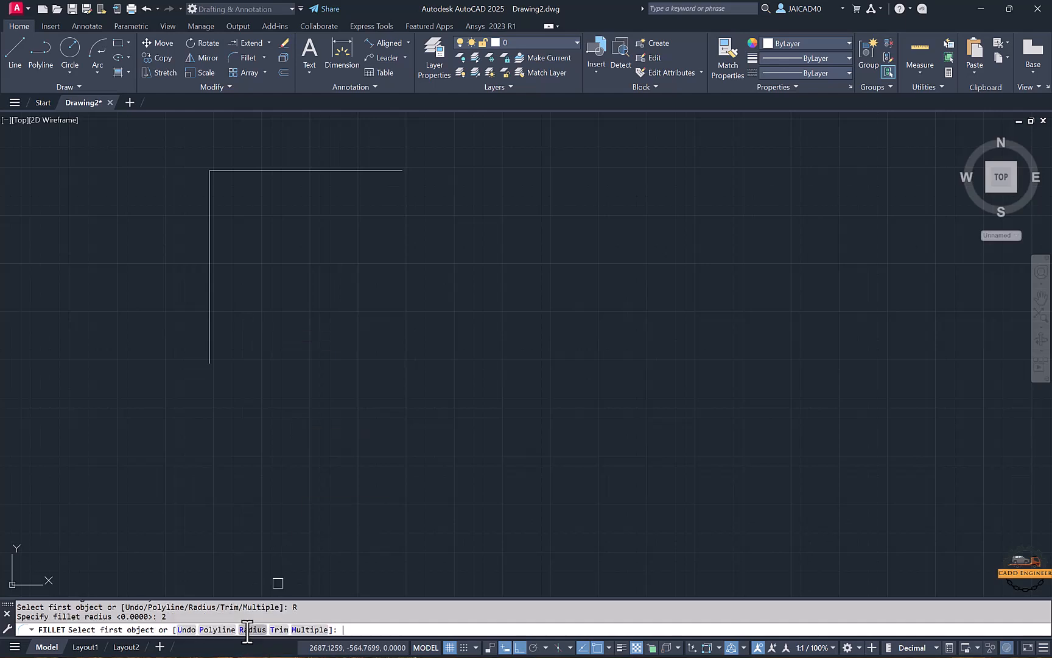
click(209, 206)
click(293, 171)
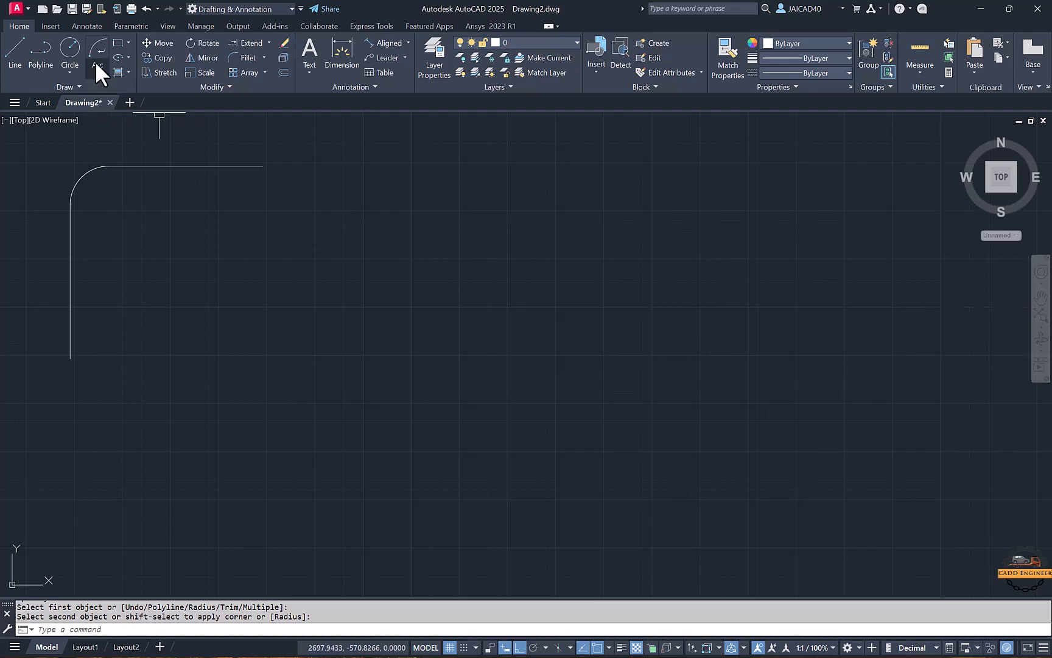
Step: Draw a rectangle to the right of the filleted corner
click(118, 42)
click(390, 179)
click(661, 371)
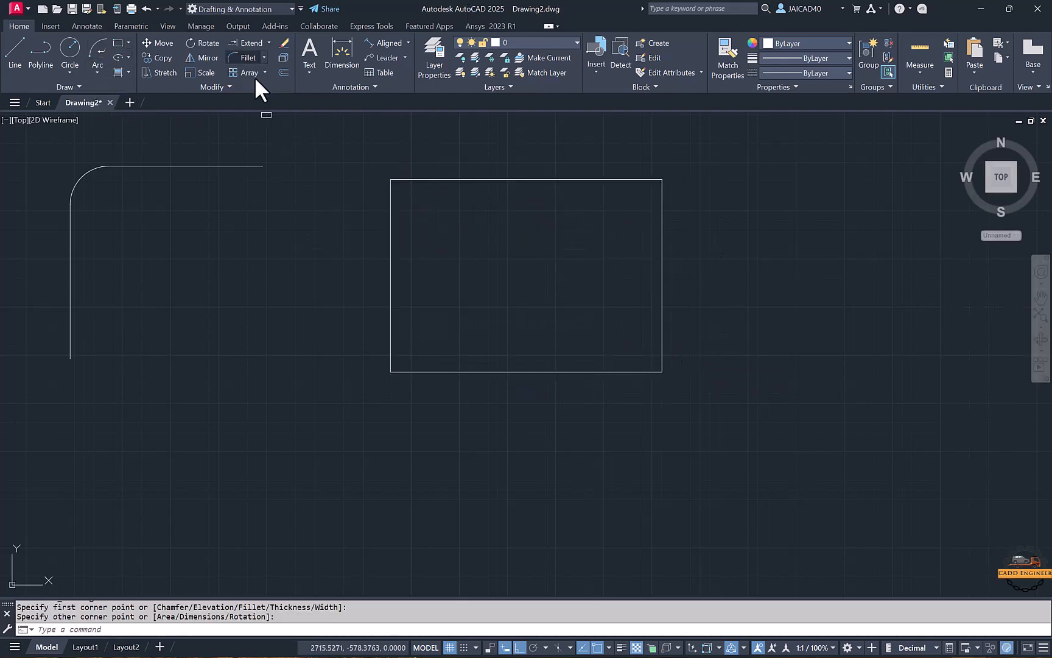
Step: Fillet all four corners of the rectangle with a radius of 2, using the Multiple option
click(246, 57)
click(255, 628)
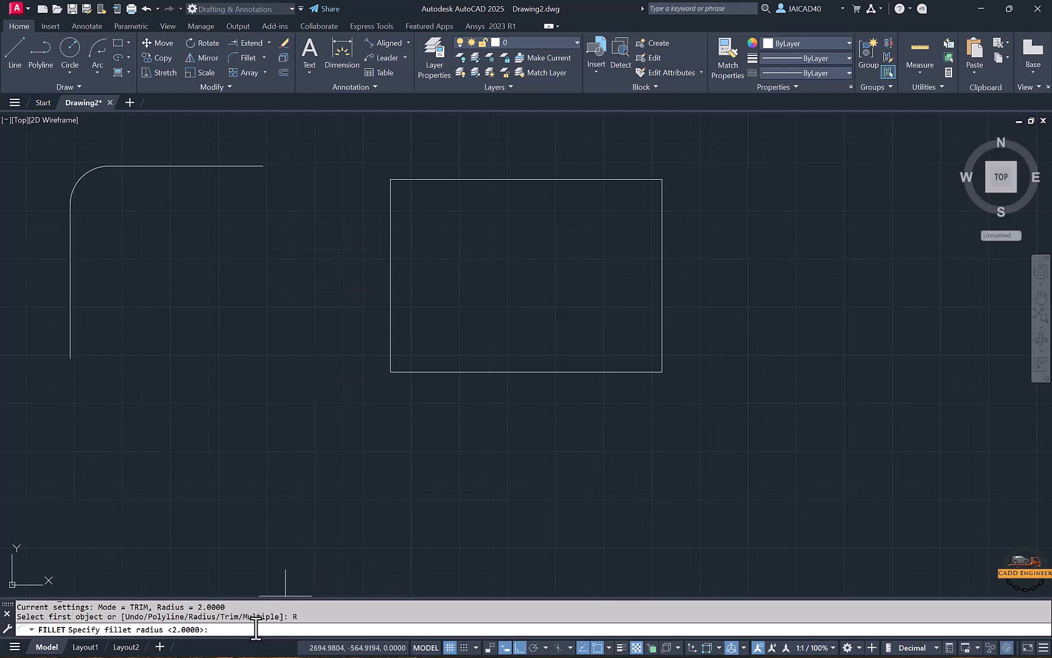
text(2)
key(Return)
click(308, 629)
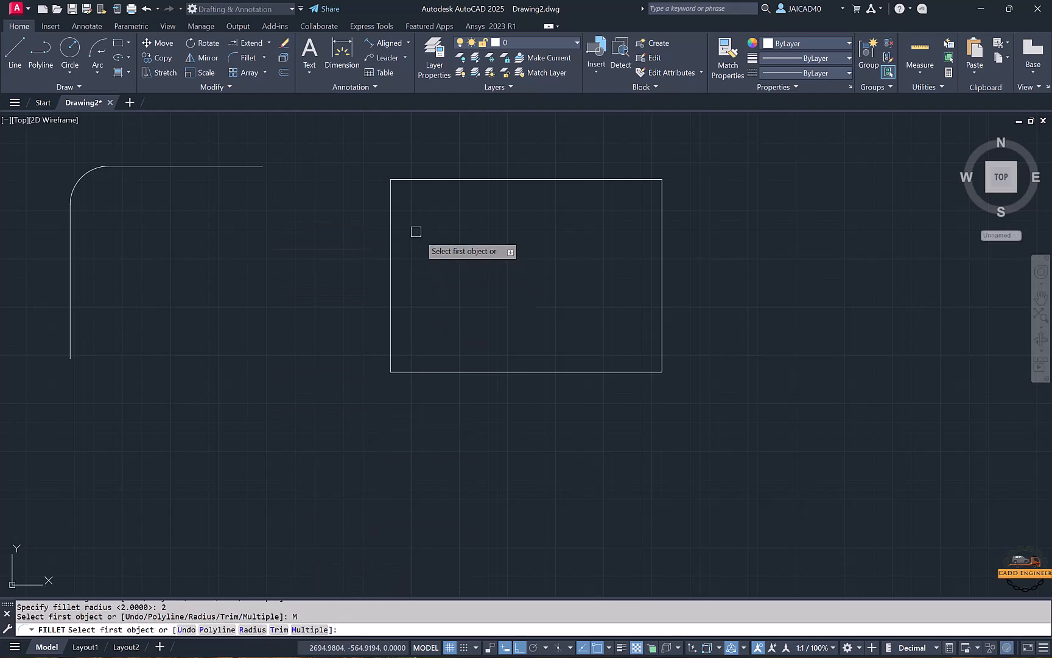
click(390, 205)
click(416, 179)
click(634, 179)
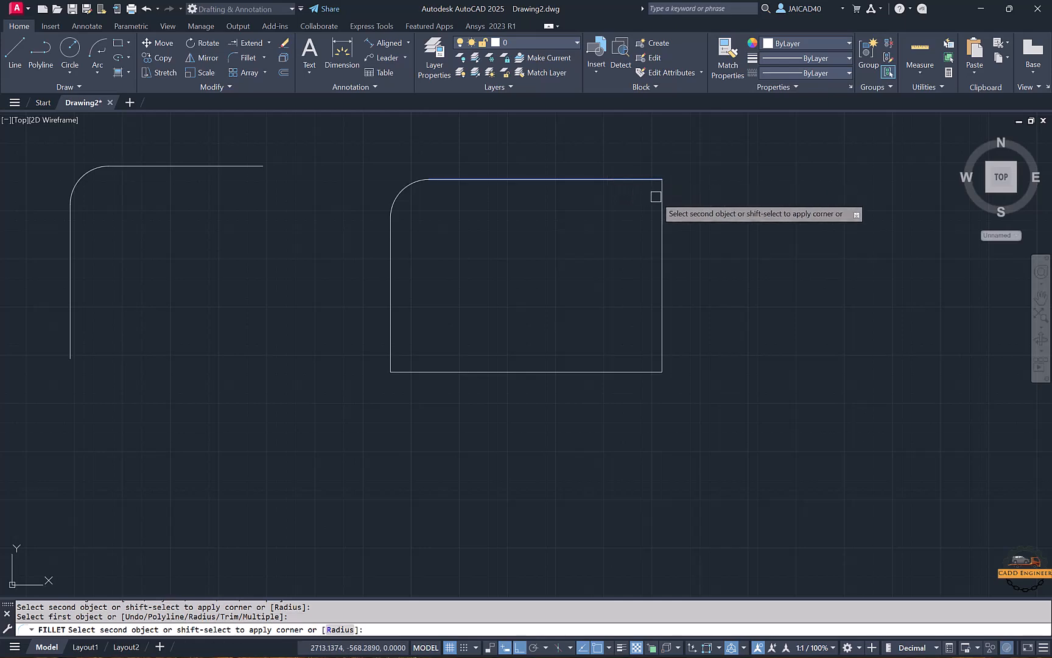
click(658, 200)
click(662, 352)
click(620, 372)
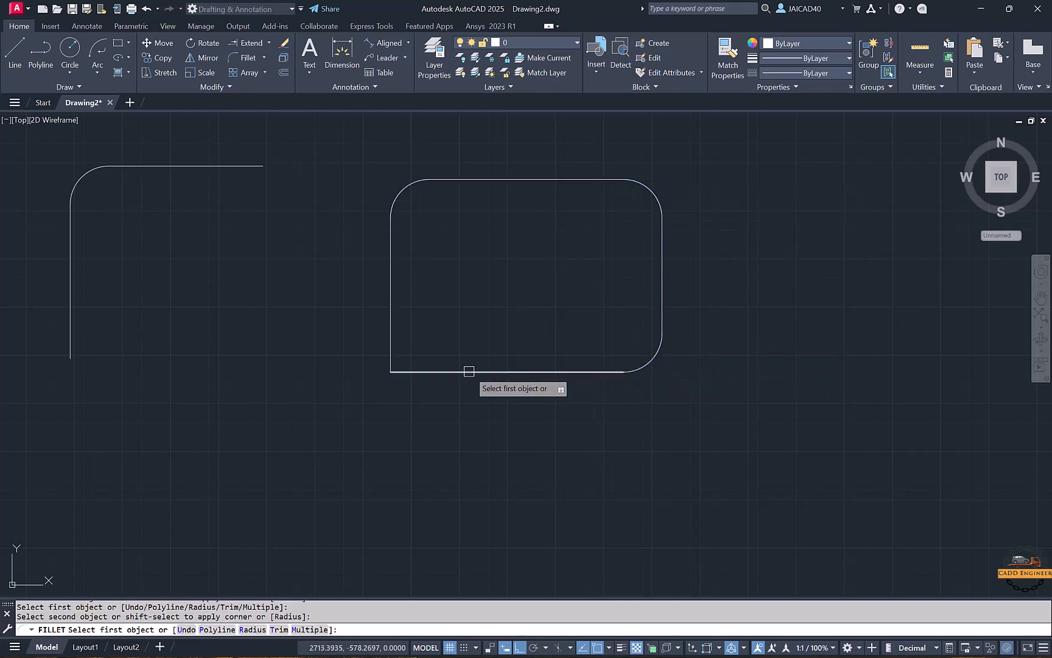
click(426, 372)
click(391, 343)
scroll(547, 303, down, 2)
middle_drag(564, 303, 345, 288)
key(Escape)
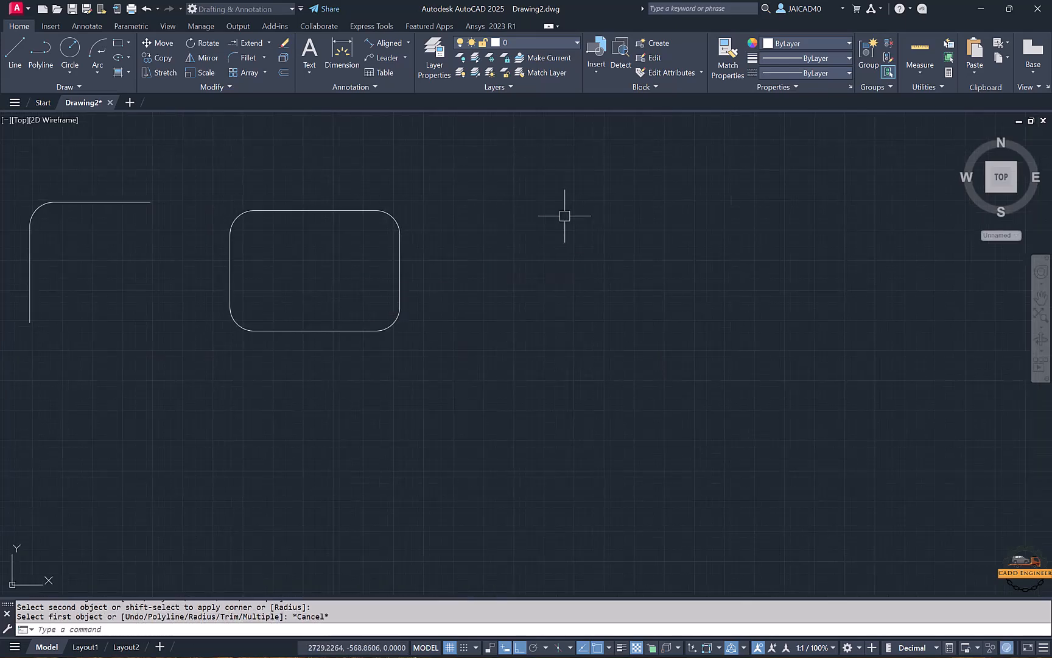
Step: Draw a vertical line to the right of the rounded rectangle and a horizontal line crossing its upper part
click(14, 55)
middle_drag(617, 279, 523, 274)
click(507, 140)
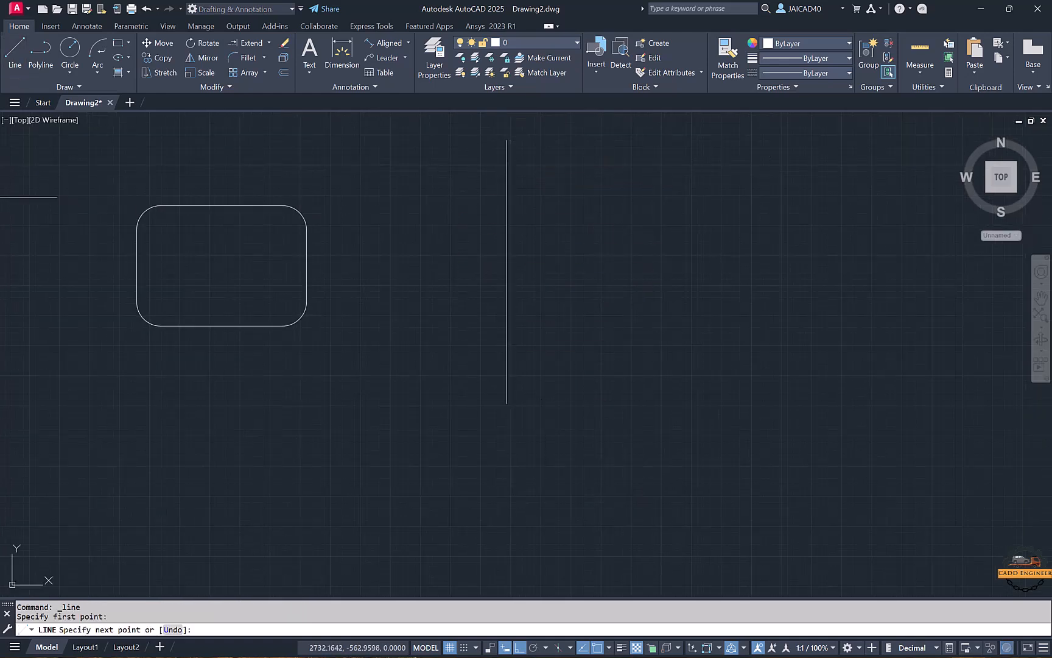
click(507, 403)
key(Return)
key(Return)
click(401, 239)
click(737, 239)
key(Escape)
Step: Stretch the left end of the crossing horizontal line farther to the left
drag(454, 227, 396, 280)
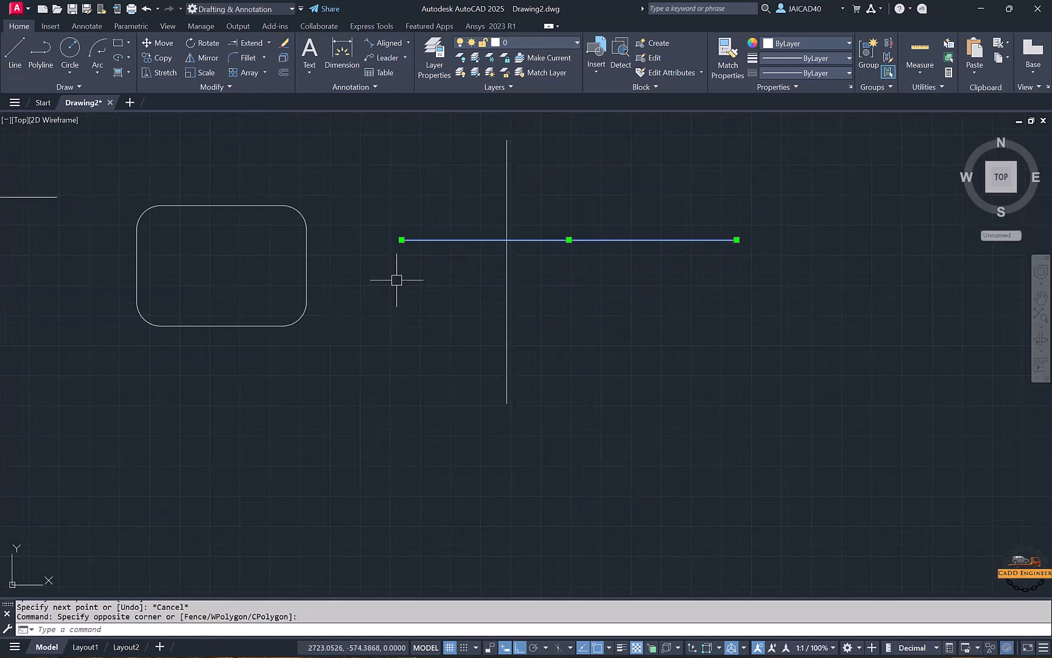
click(402, 240)
click(362, 239)
key(Escape)
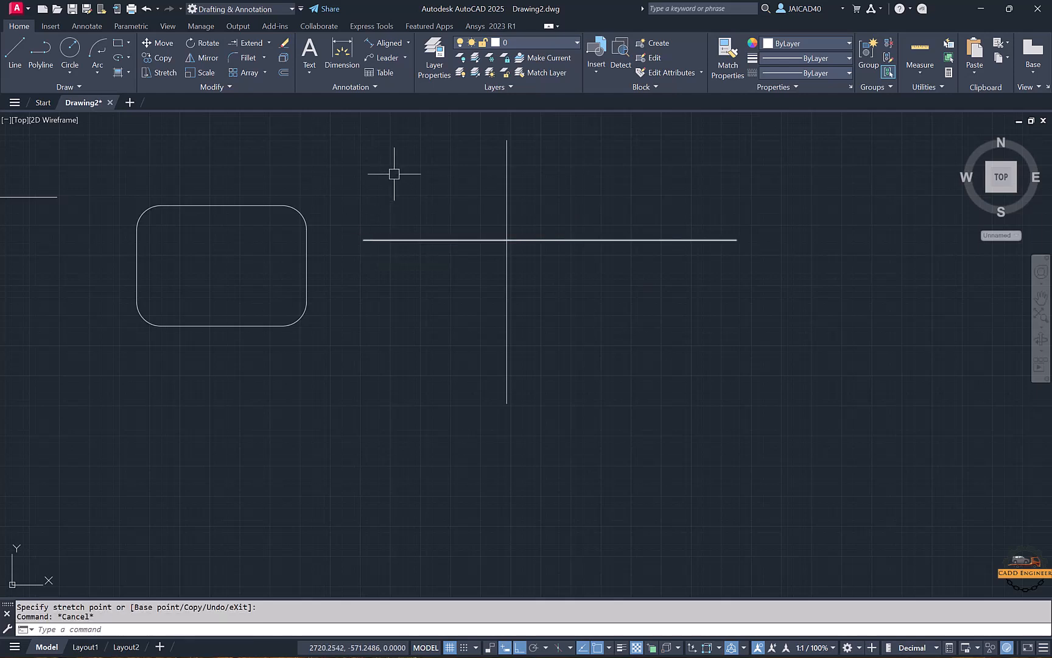
Step: Fillet the upper-left corner of the crossing lines in Trim mode, and undo that fillet
click(247, 57)
click(454, 239)
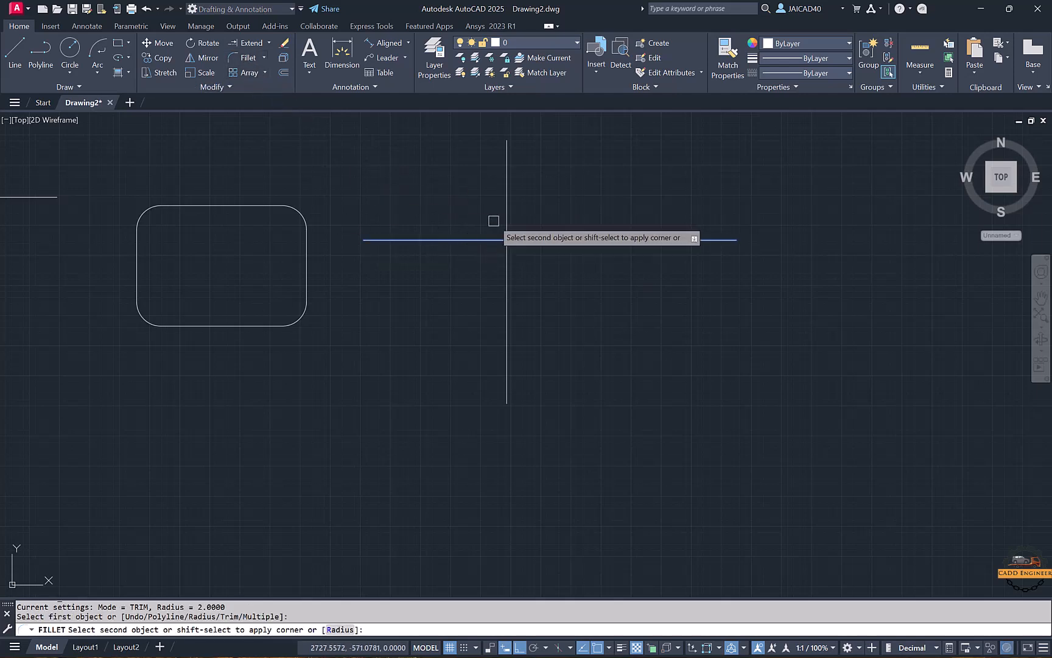
click(506, 210)
key(ctrl+z)
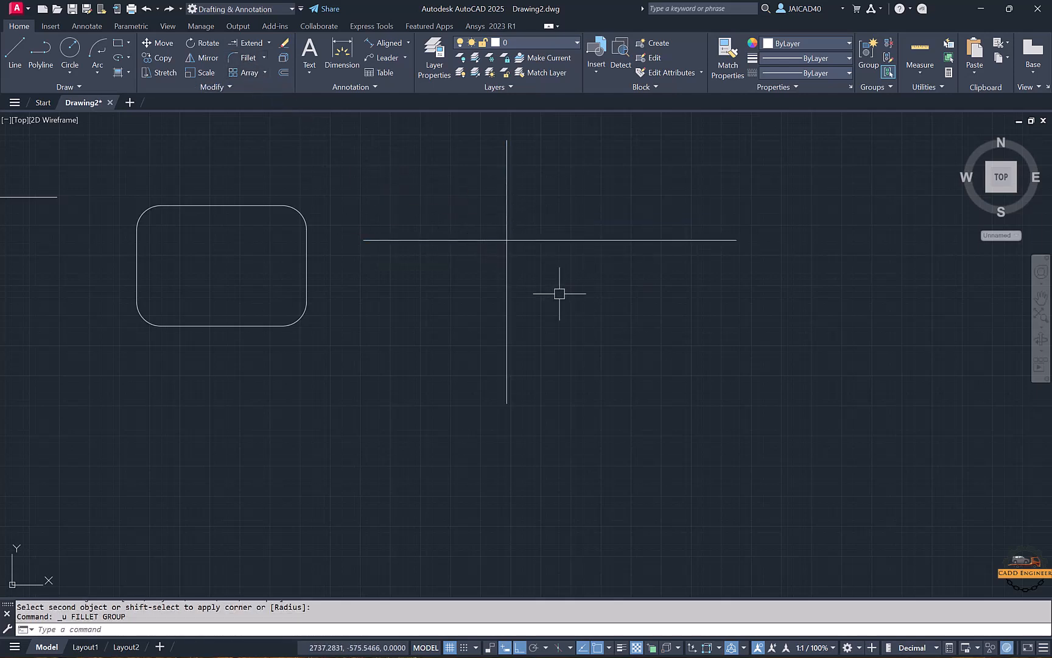
Step: Fillet all four corners where the two lines cross, using the No trim option
click(248, 60)
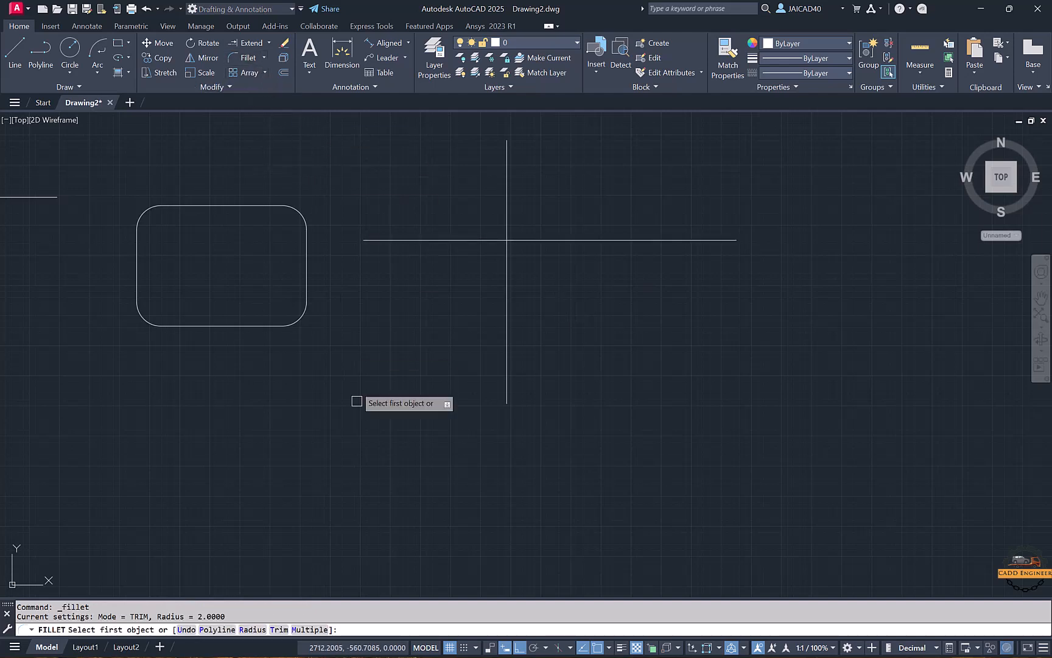
click(279, 629)
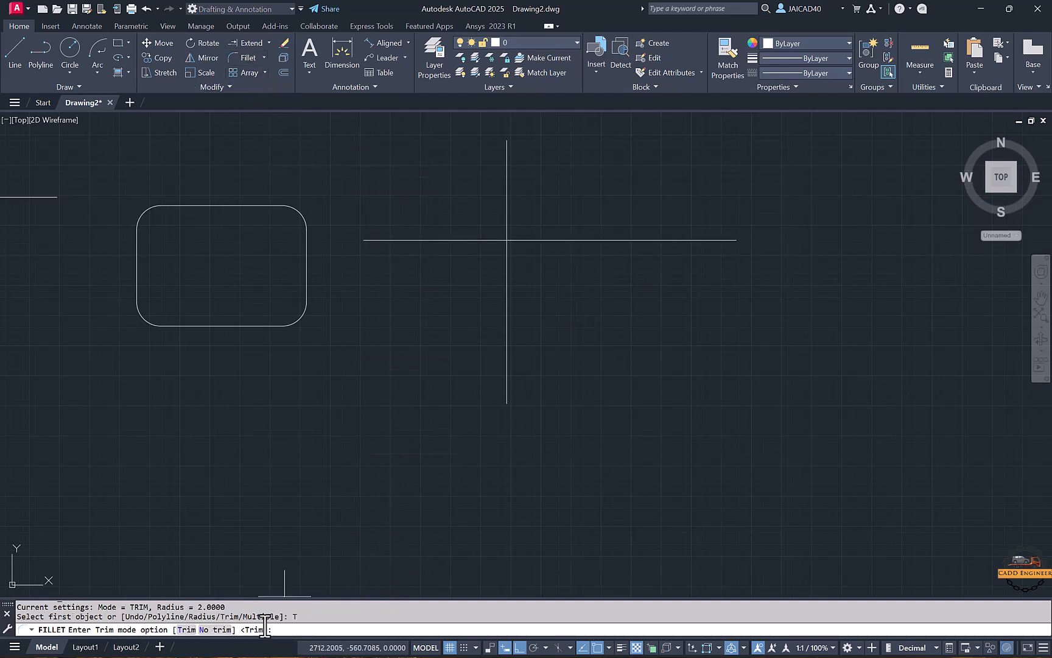
click(214, 629)
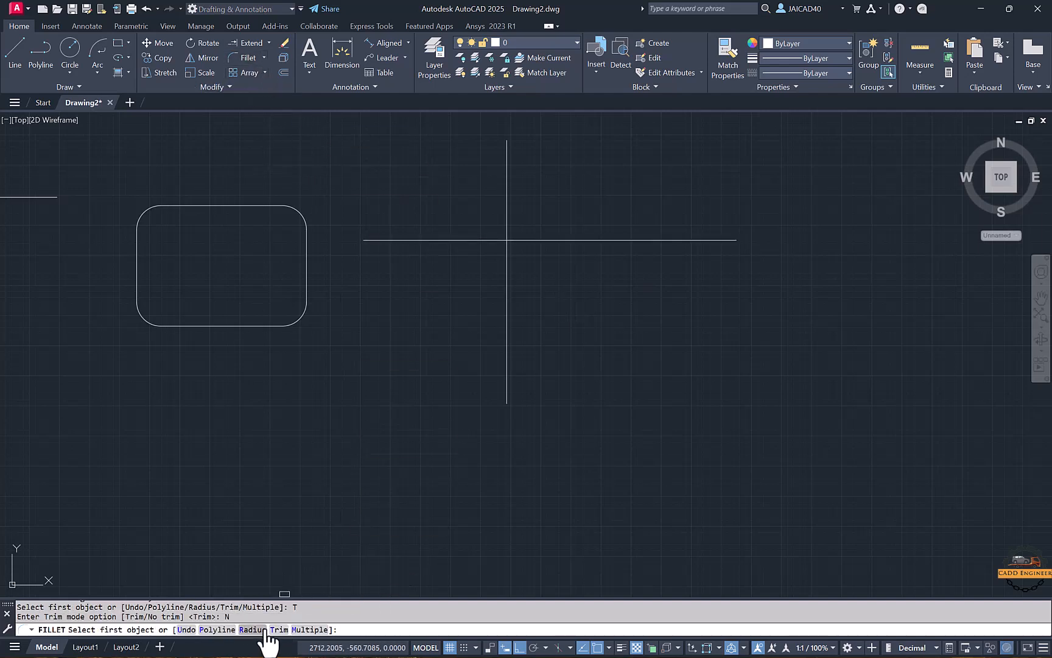
click(491, 239)
click(511, 229)
click(519, 239)
click(509, 232)
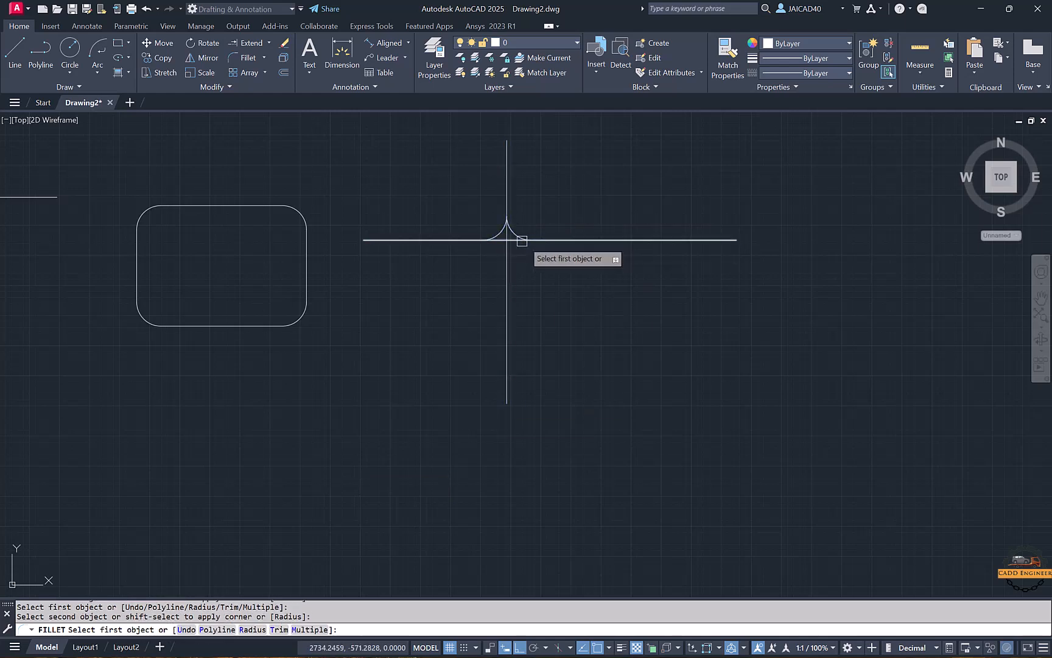
click(508, 247)
click(515, 240)
click(504, 247)
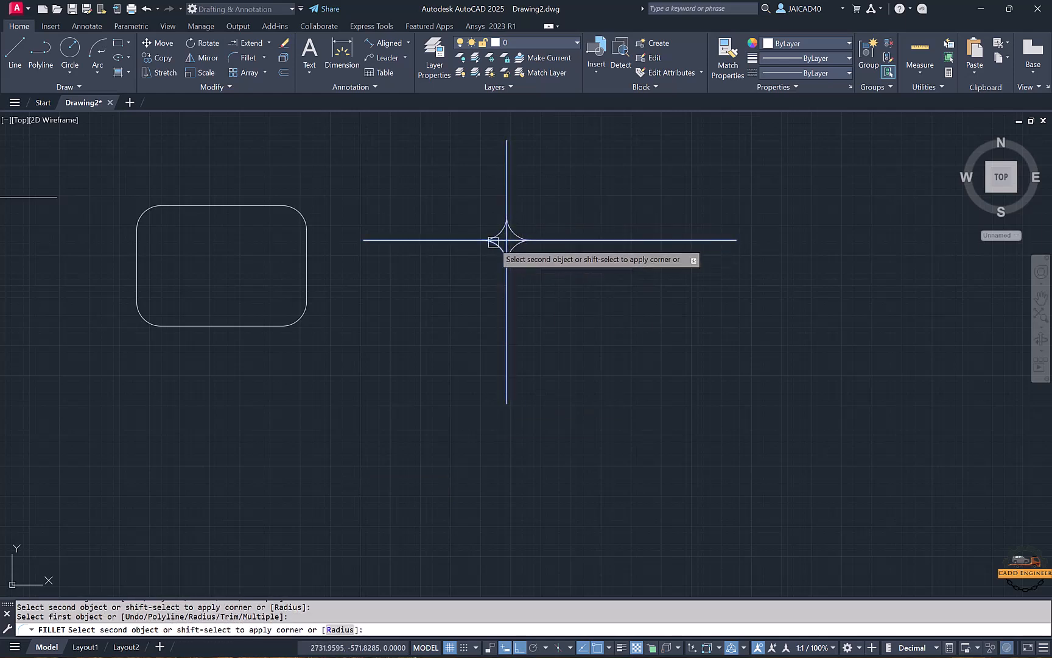
click(492, 241)
scroll(469, 308, up, 2)
key(Escape)
Step: Trim away the line segments inside the four fillet arcs at the crossing
text(t)
key(Return)
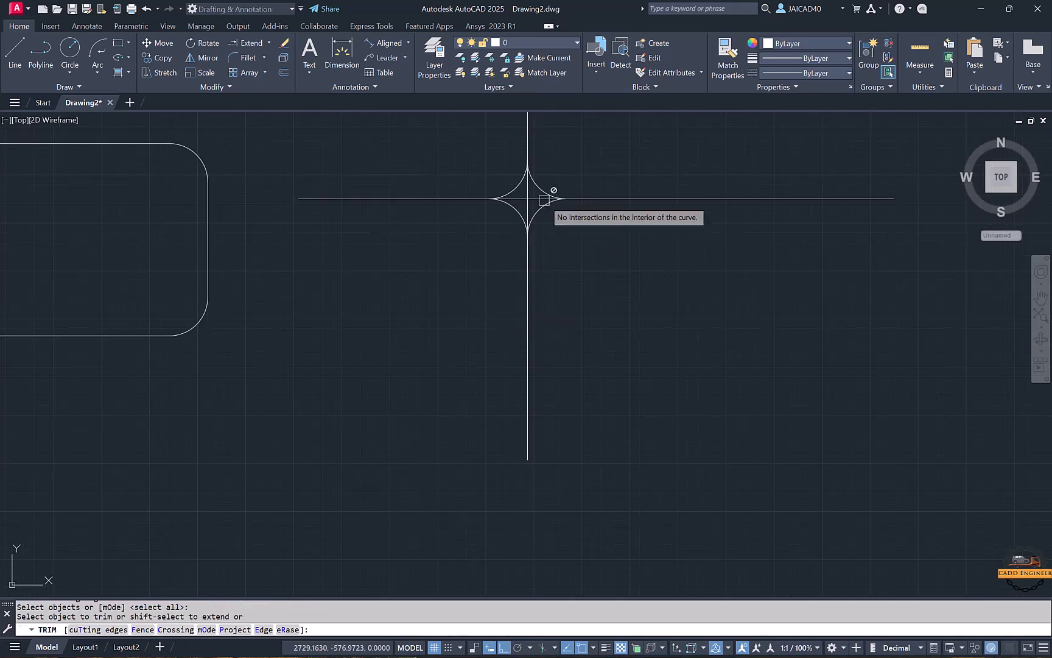
click(531, 178)
click(532, 208)
key(Escape)
scroll(586, 298, down, 2)
middle_drag(446, 297, 539, 286)
key(Escape)
Step: Draw a vertical line downward from the right end of the crossing horizontal line
scroll(460, 372, down, 2)
middle_drag(675, 369, 535, 332)
text(L)
key(Return)
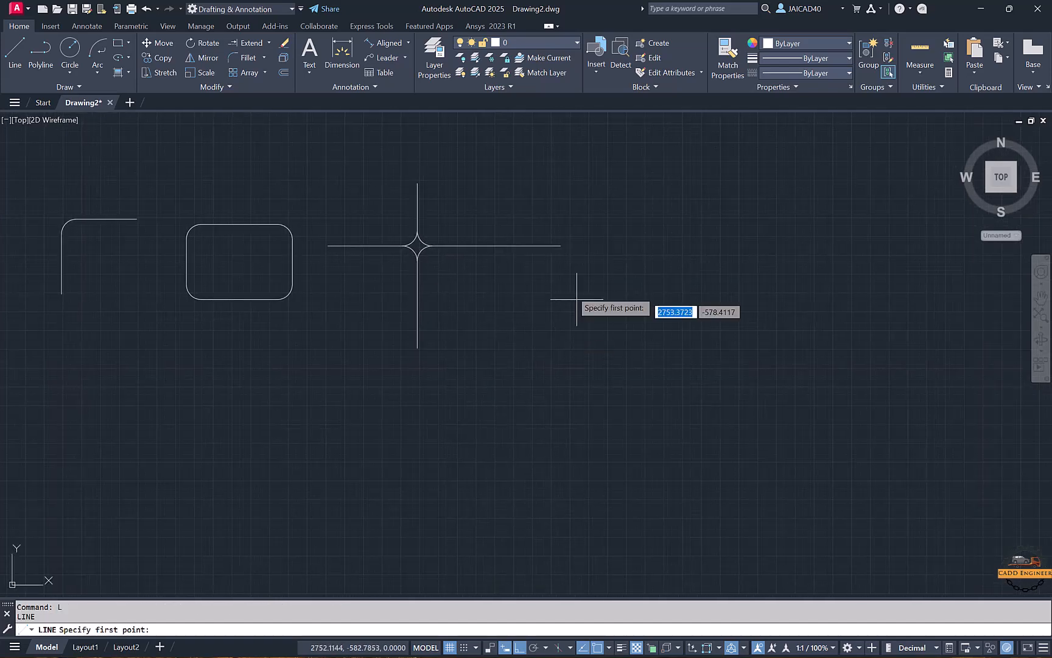
click(560, 245)
click(566, 329)
key(Escape)
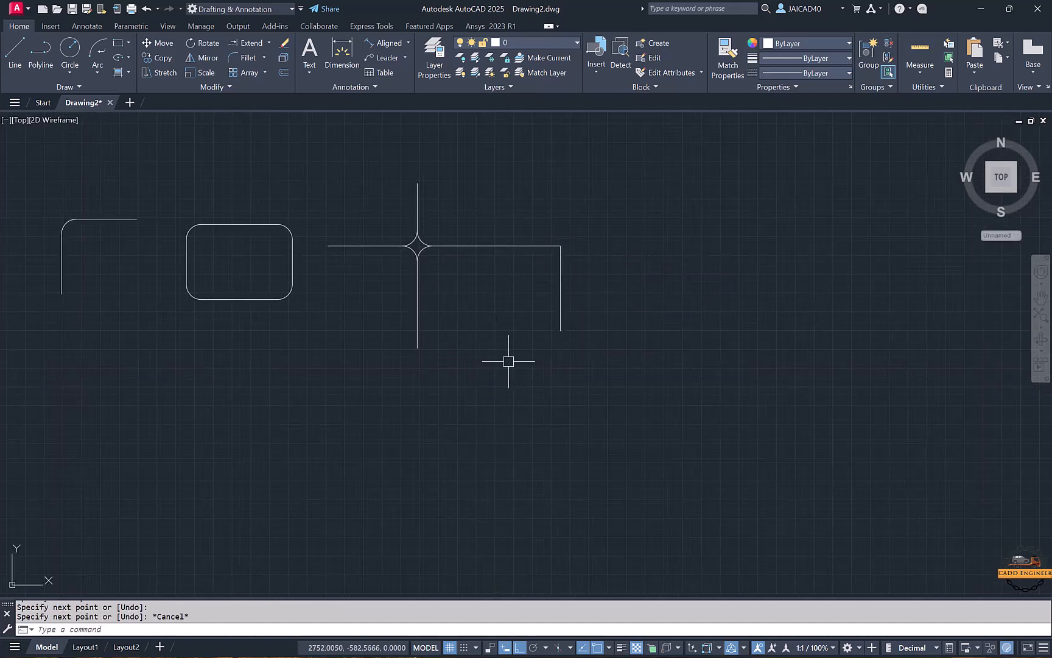
Step: Draw a short horizontal line to the right from the lower end of the crossing vertical line
text(L)
key(Return)
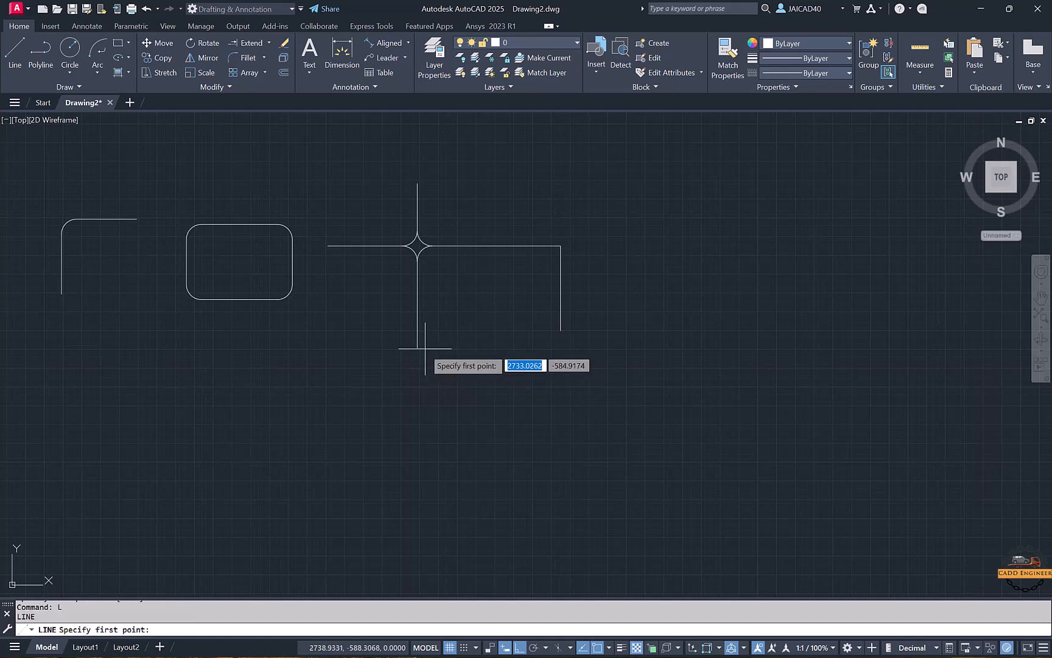
click(417, 348)
click(483, 348)
key(Escape)
click(469, 296)
key(Escape)
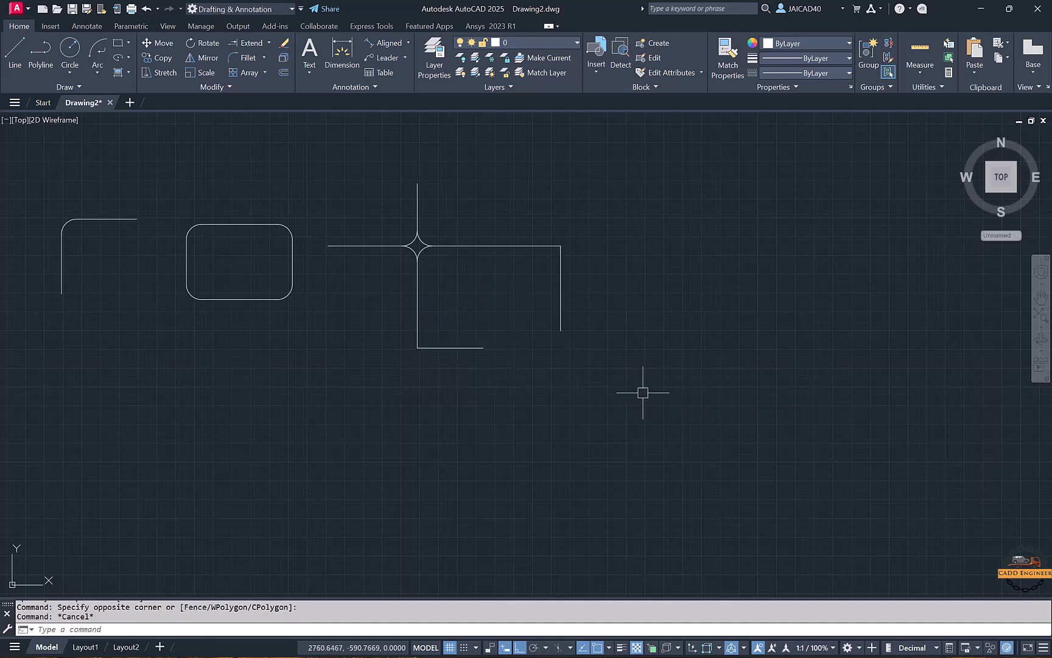
Step: Close the open lower-right corner as a sharp corner between the short horizontal and right vertical lines with Fillet
text(F)
key(Return)
click(481, 347)
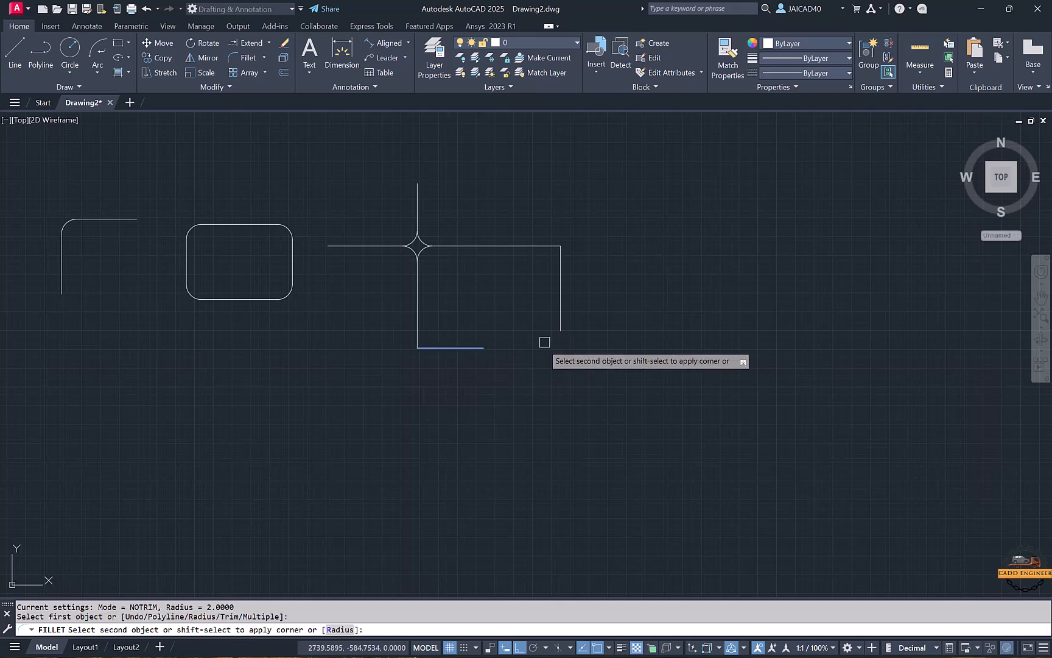
click(560, 312)
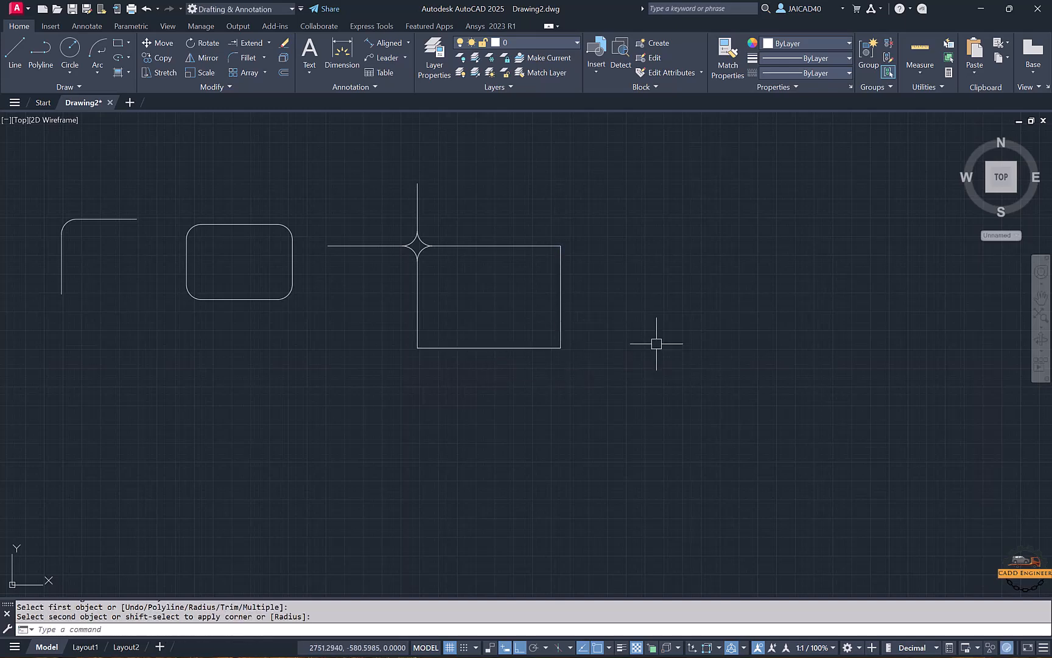
Step: In the free space to the right, draw a vertical line and a separate horizontal line above and right of it
middle_drag(682, 315, 445, 304)
click(20, 53)
click(467, 363)
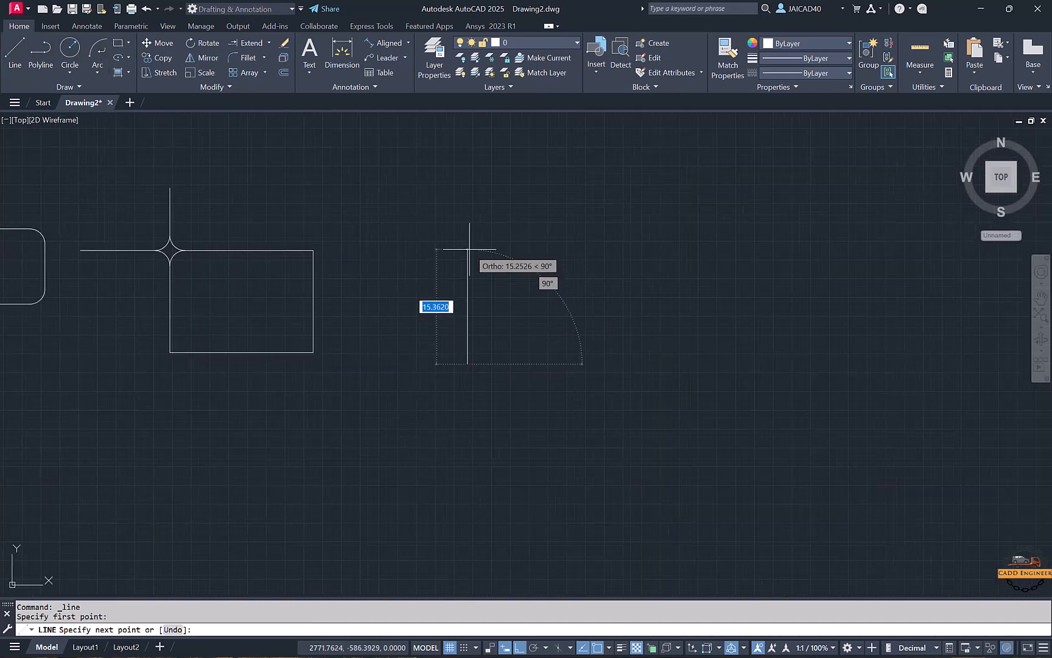
click(467, 242)
key(Return)
key(Return)
click(495, 207)
click(627, 208)
key(Return)
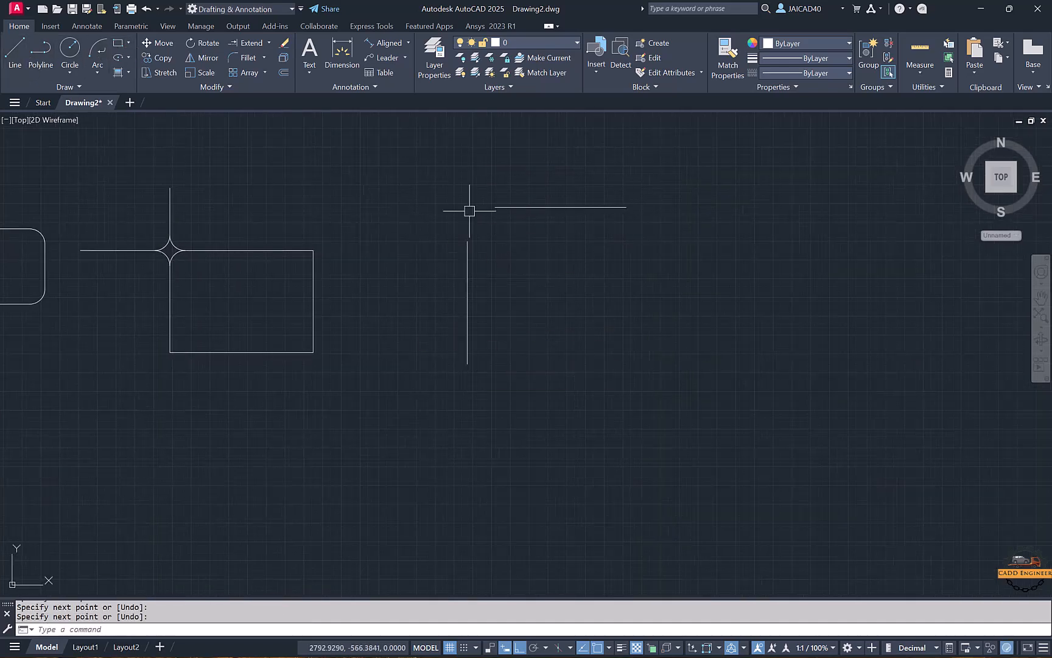
Step: Fillet the separate vertical and horizontal lines in No trim mode
click(422, 178)
click(562, 271)
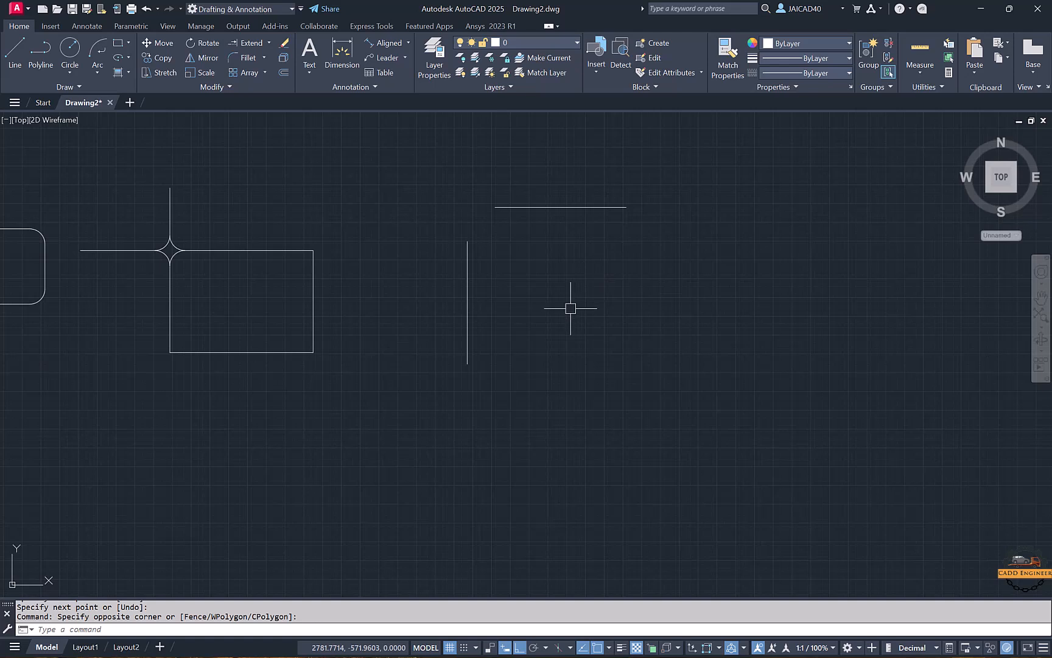
text(f)
key(Return)
click(468, 270)
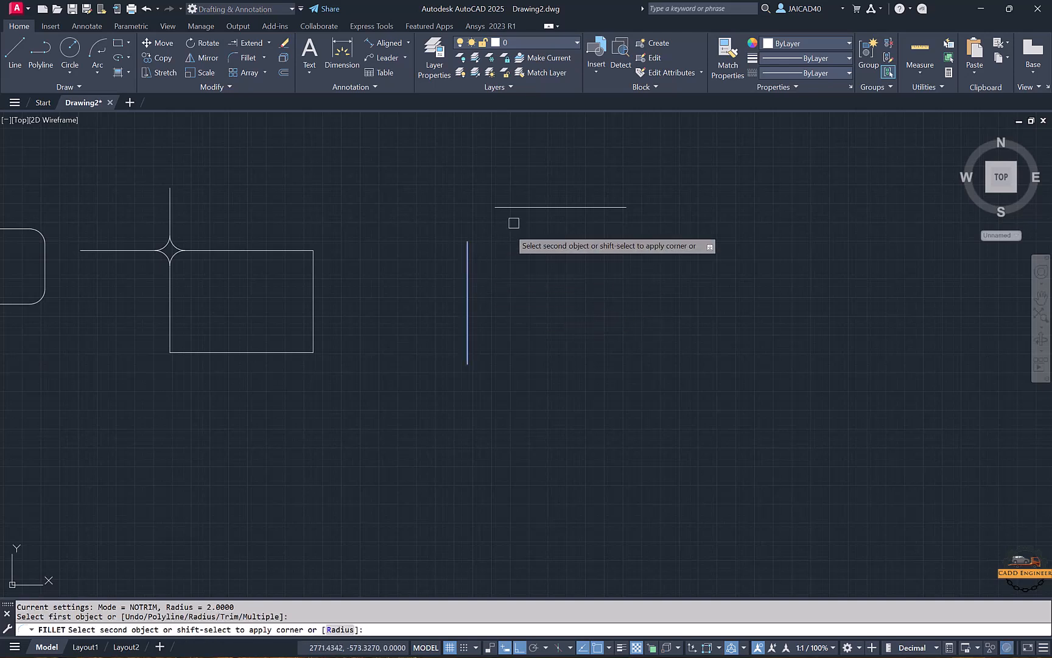
click(517, 207)
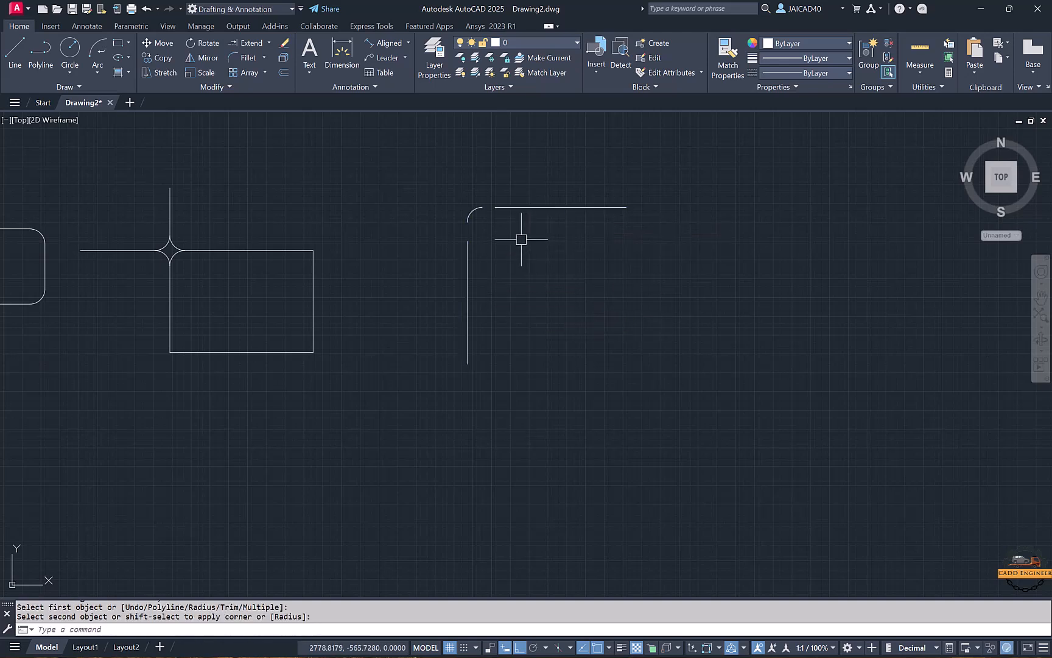
Step: Extend the vertical and horizontal lines to meet the ends of the fillet arc
scroll(468, 222, up, 3)
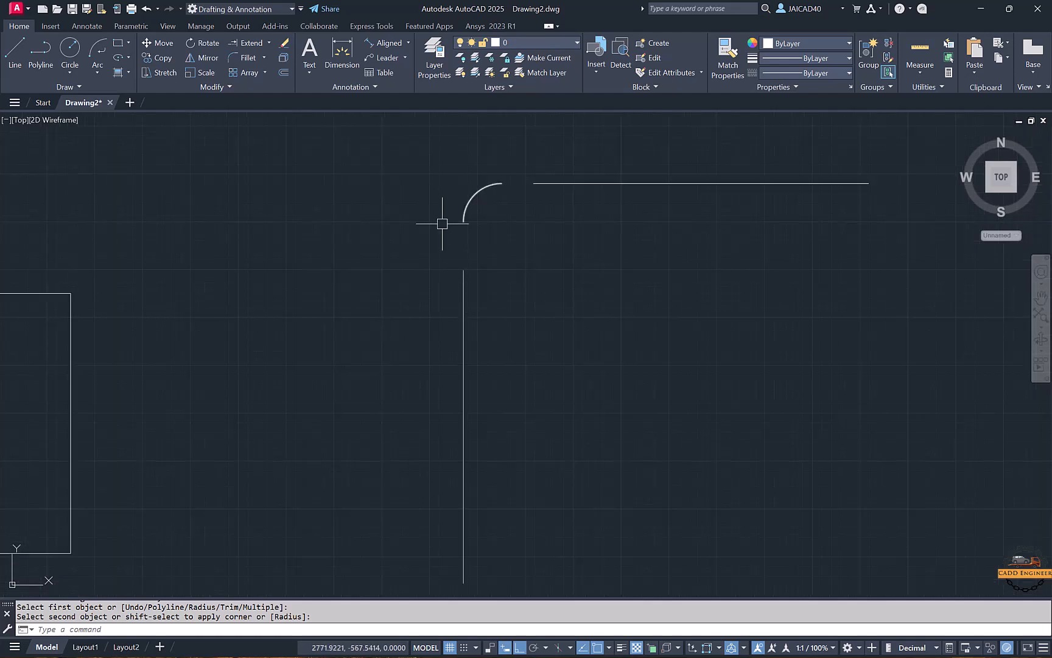
text(ex)
key(Return)
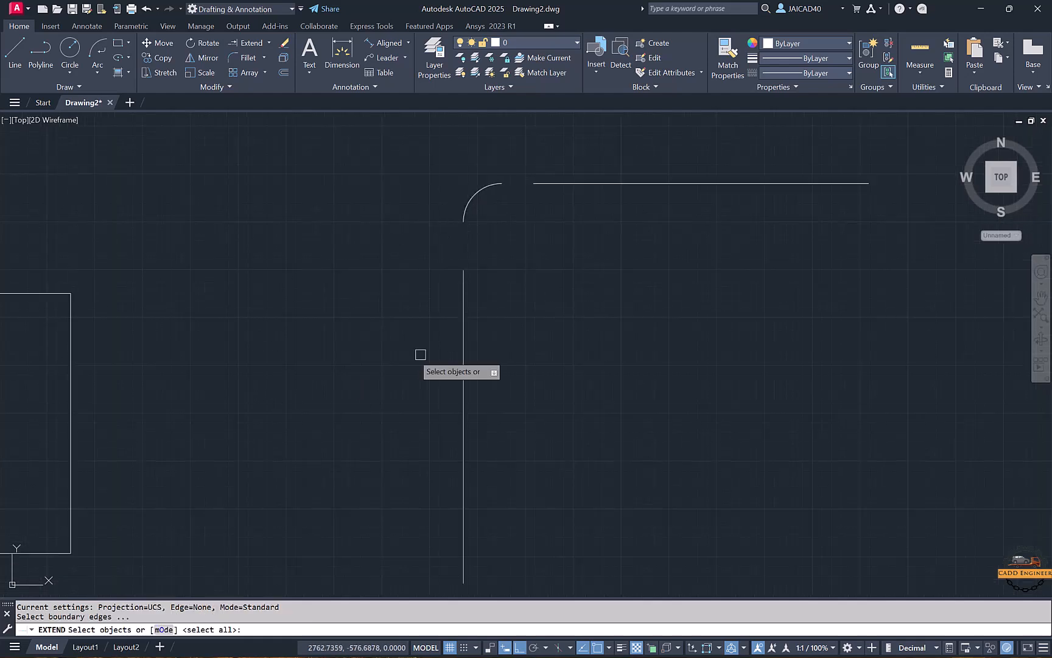
key(Return)
click(566, 175)
key(Escape)
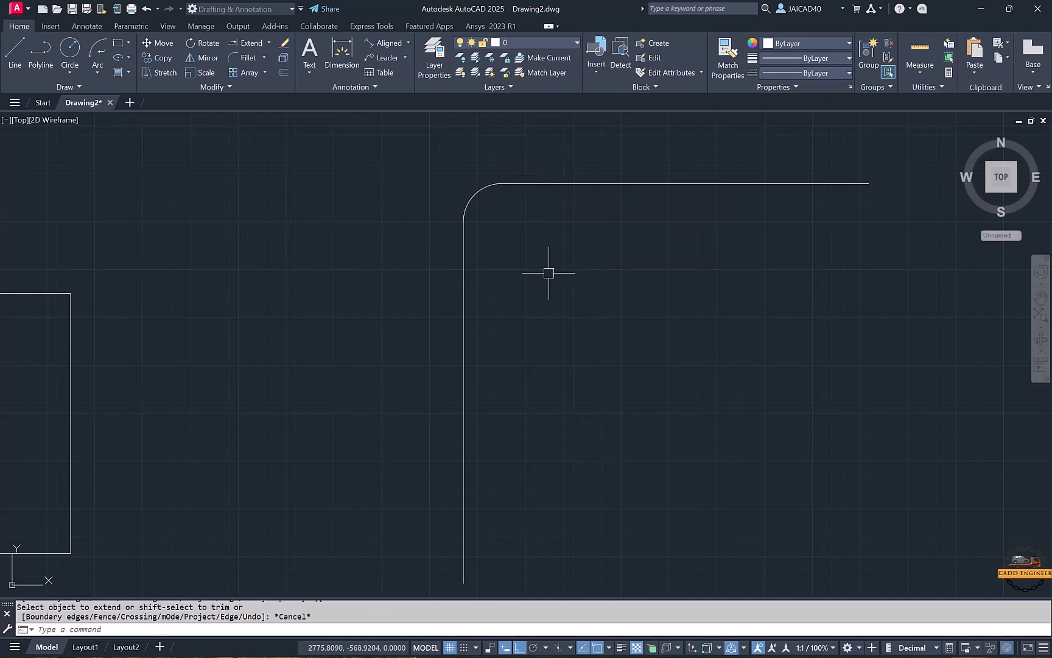
Step: Erase the two extended lines and the fillet arc between them
scroll(615, 266, down, 3)
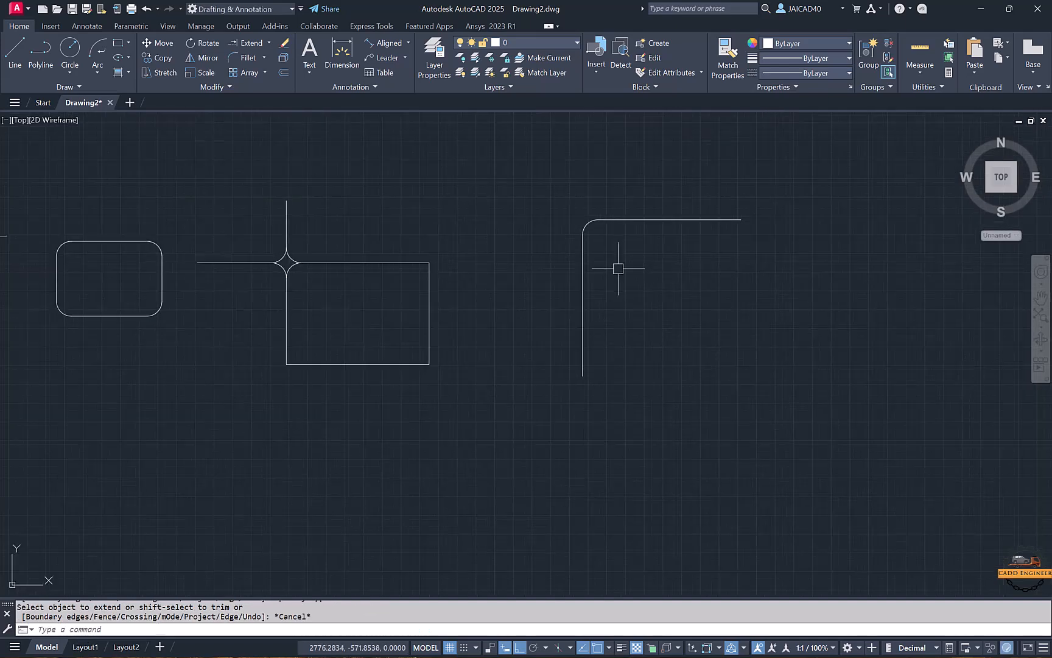
key(Escape)
middle_drag(497, 220, 561, 213)
click(694, 184)
click(606, 254)
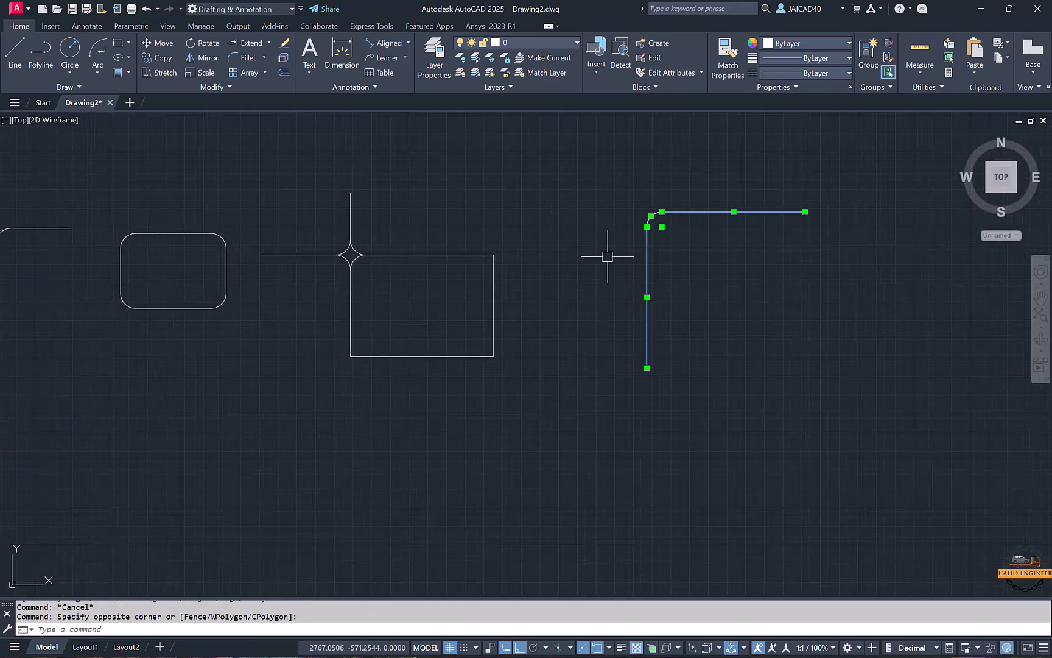
key(Delete)
Step: Start a polyline in the free space, reset the polyline width to 0, and leave the command
middle_drag(606, 266, 513, 252)
click(53, 60)
middle_drag(497, 180, 219, 226)
click(276, 388)
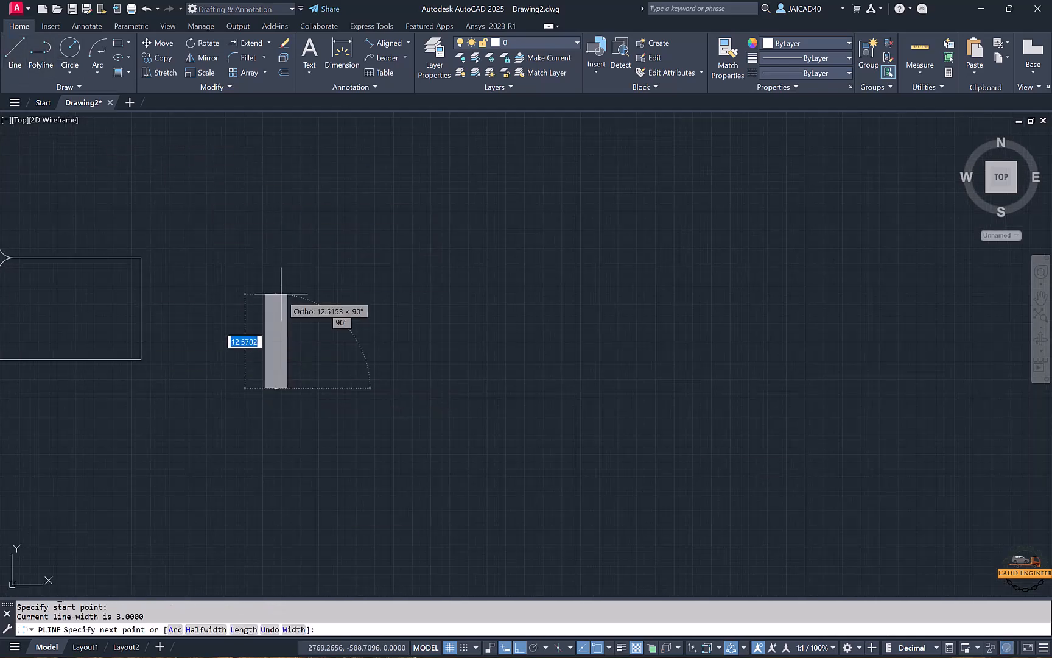
click(295, 630)
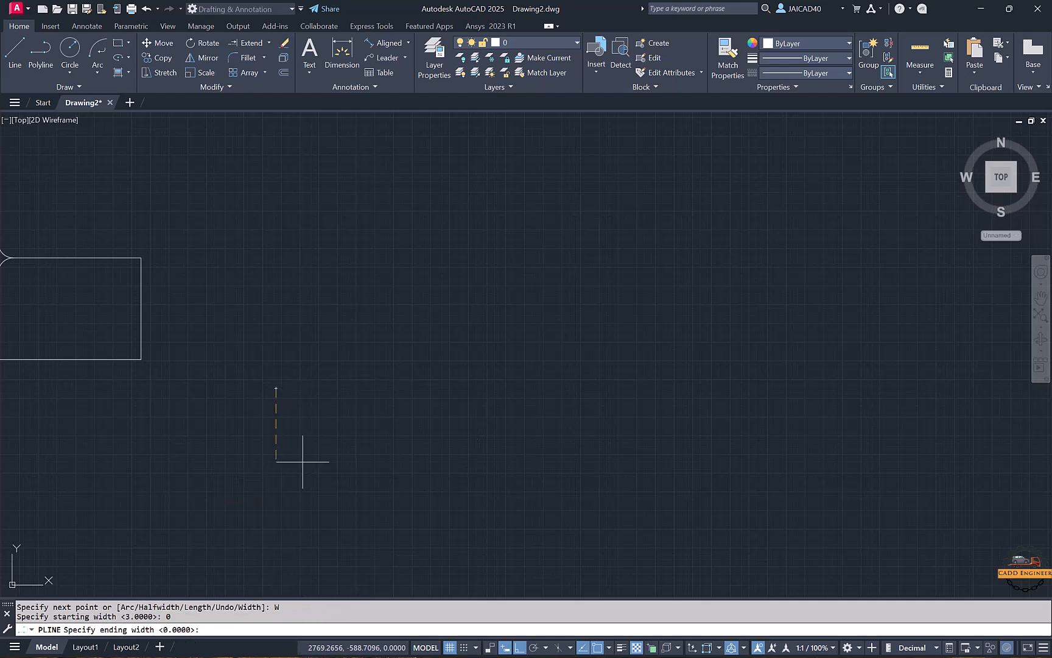
key(Escape)
Step: Draw an open stepped polyline of ten alternating vertical and horizontal segments, starting upward and running to the right
click(41, 48)
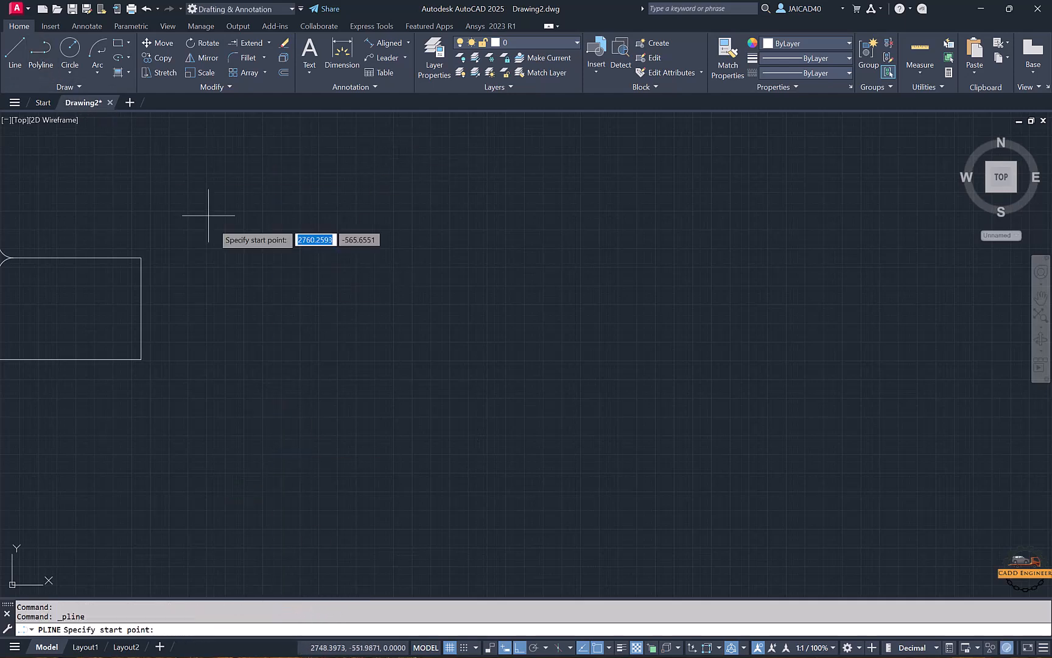
click(251, 347)
click(251, 193)
click(501, 193)
click(502, 272)
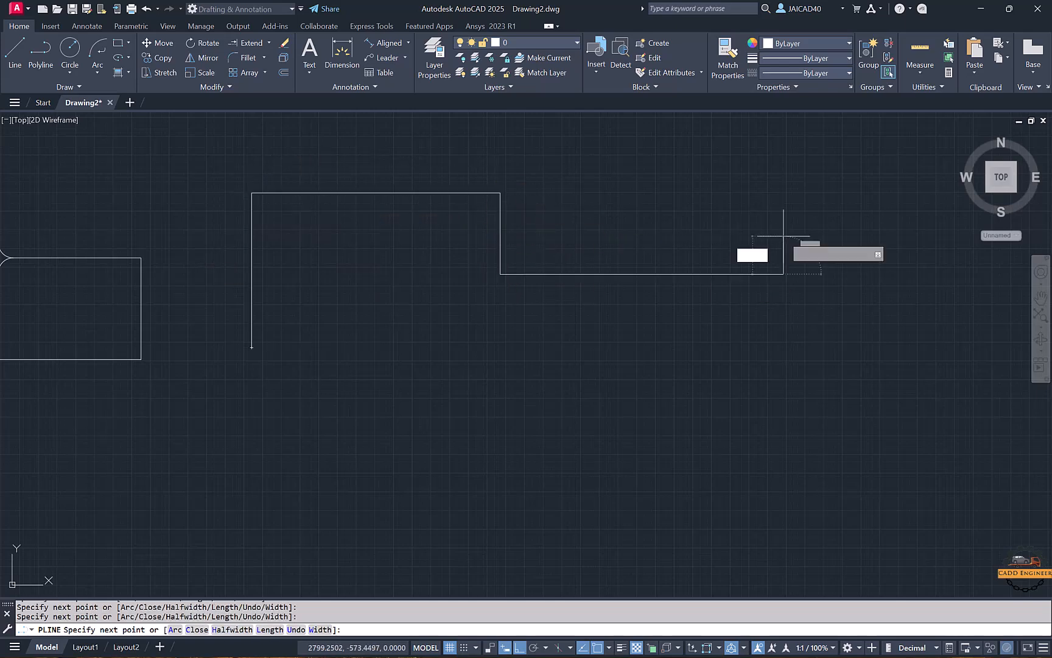
click(784, 275)
click(784, 154)
middle_drag(784, 154, 517, 179)
click(859, 179)
scroll(861, 258, down, 2)
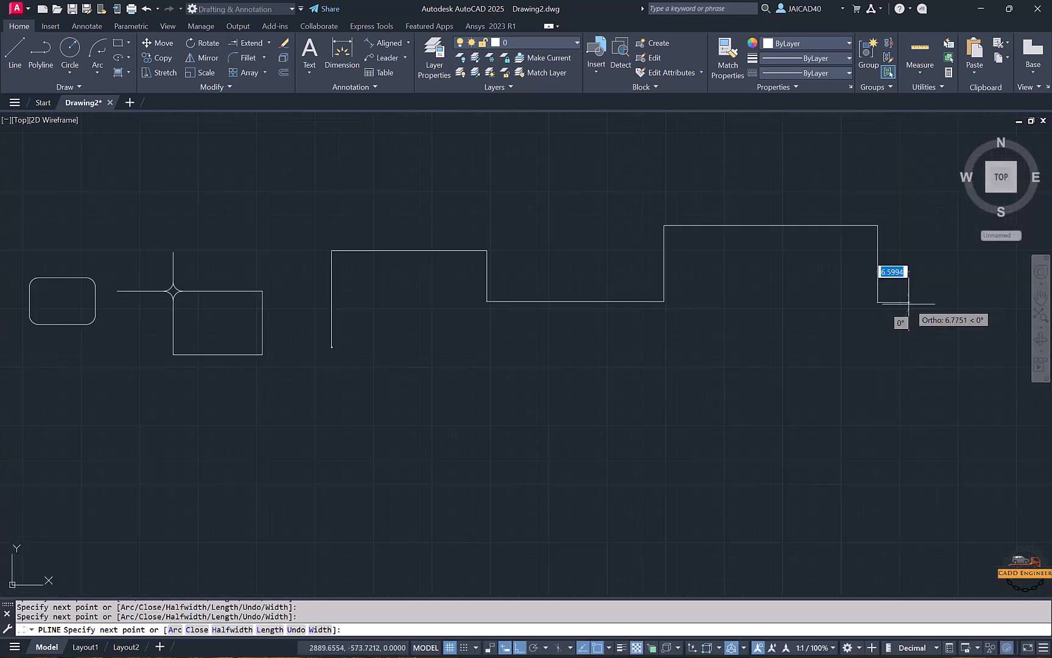
middle_drag(882, 300, 530, 263)
click(656, 301)
click(819, 301)
click(818, 186)
click(921, 185)
key(Return)
Step: Fillet all corners of the stepped polyline at once with the Polyline option
scroll(871, 305, down, 2)
click(248, 59)
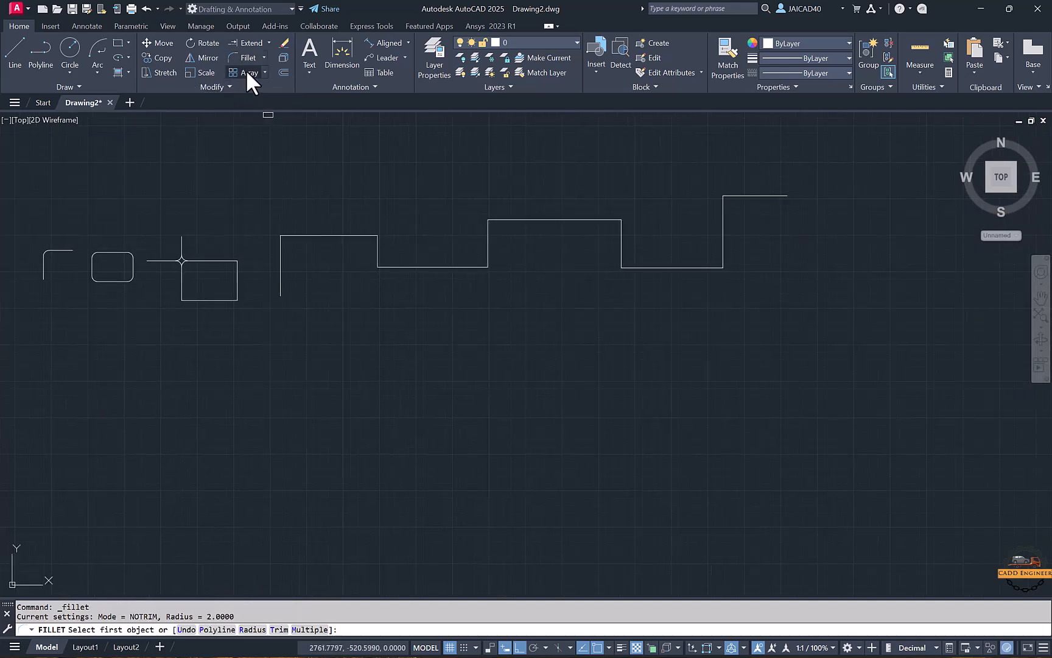
click(216, 629)
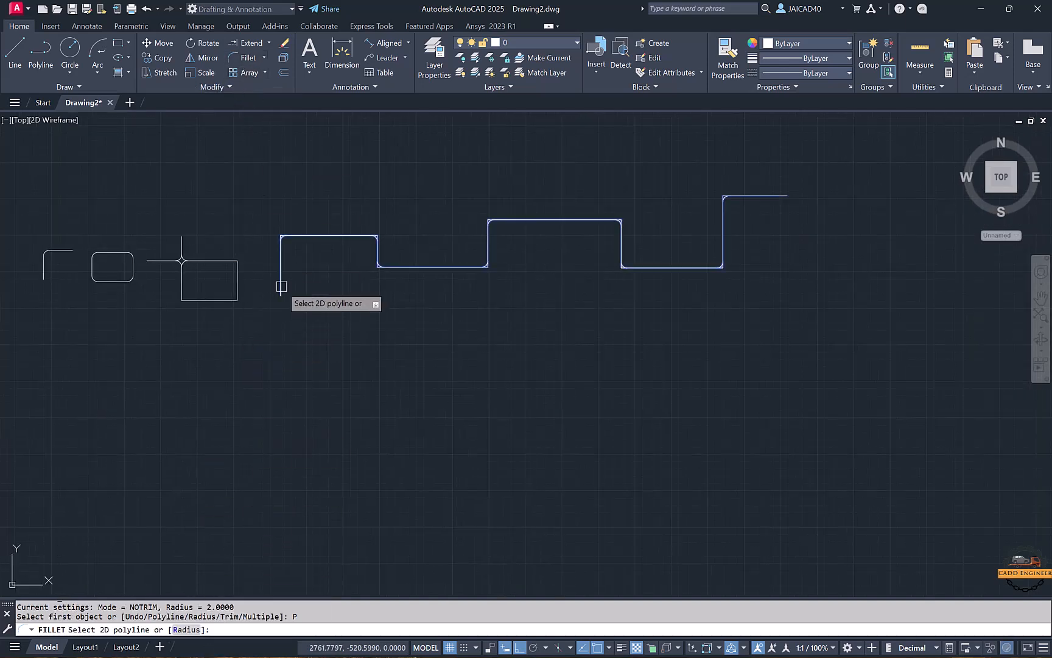
Step: Try filleting all corners of the stepped polyline with radius 4 in No trim mode, and undo the fillet
click(201, 630)
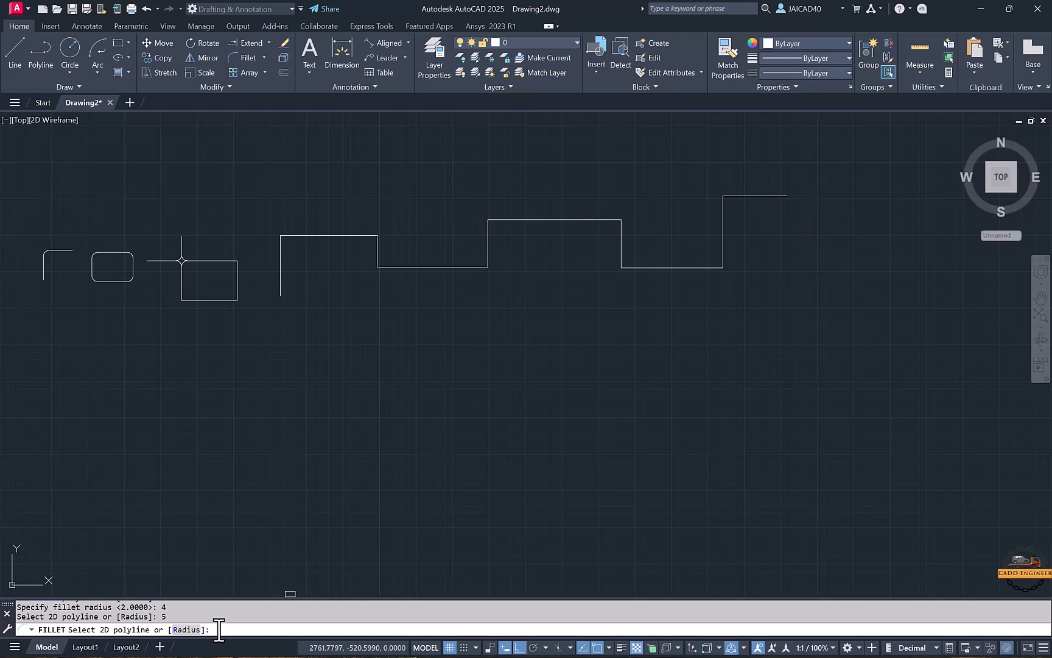
click(281, 249)
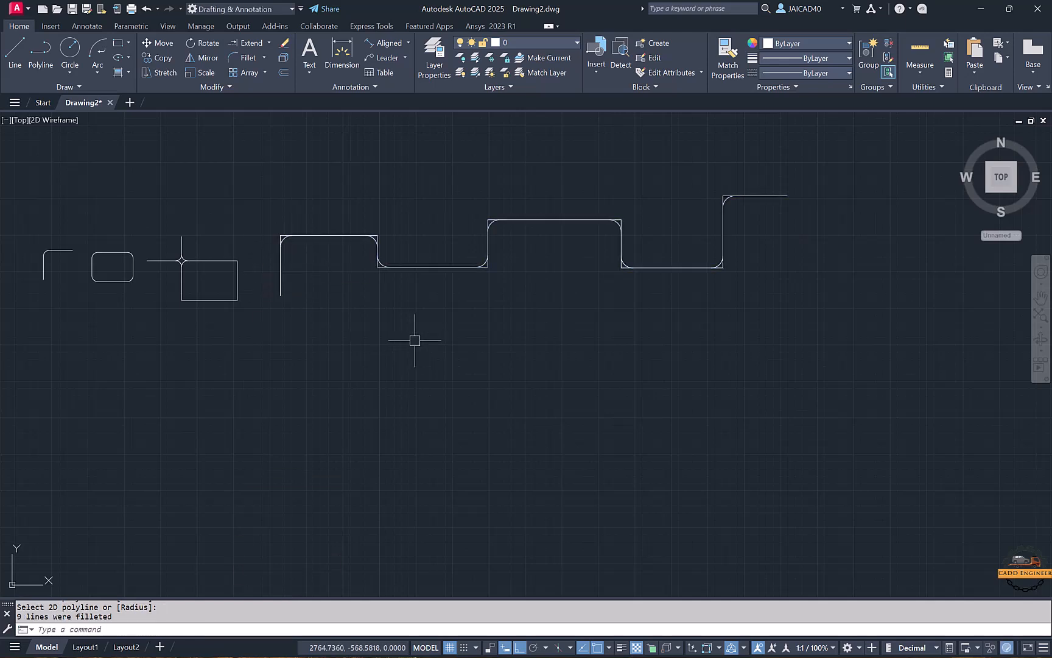
key(Escape)
scroll(490, 268, up, 4)
scroll(515, 279, down, 2)
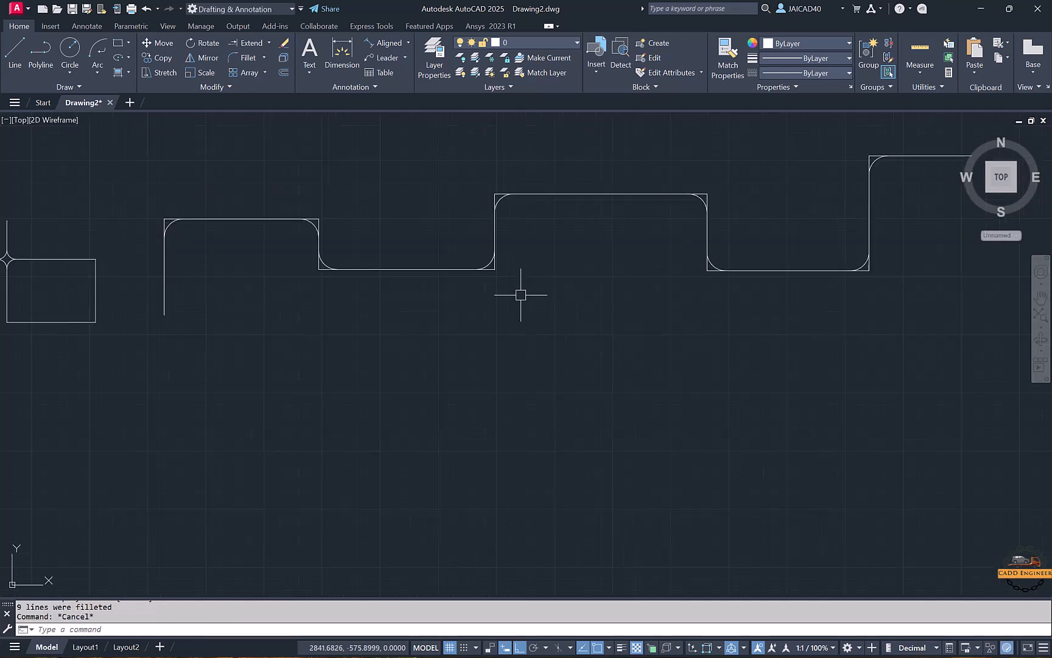
scroll(515, 301, down, 2)
key(ctrl+z)
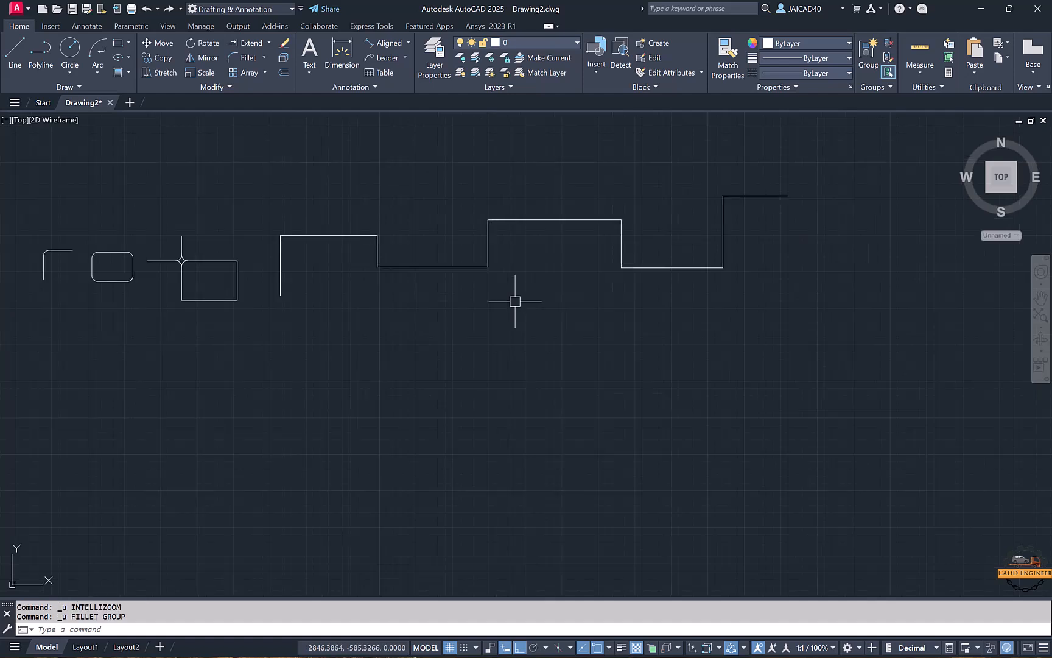
Step: Fillet all corners of the stepped polyline at once in Trim mode with a radius of 8
key(Return)
click(283, 629)
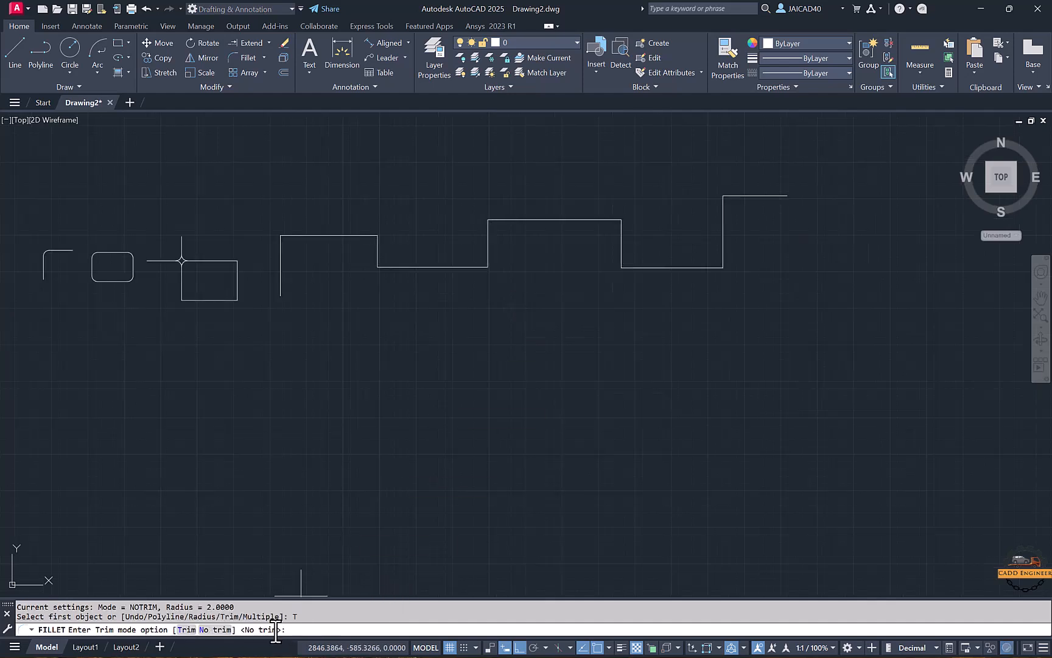
click(186, 629)
click(215, 629)
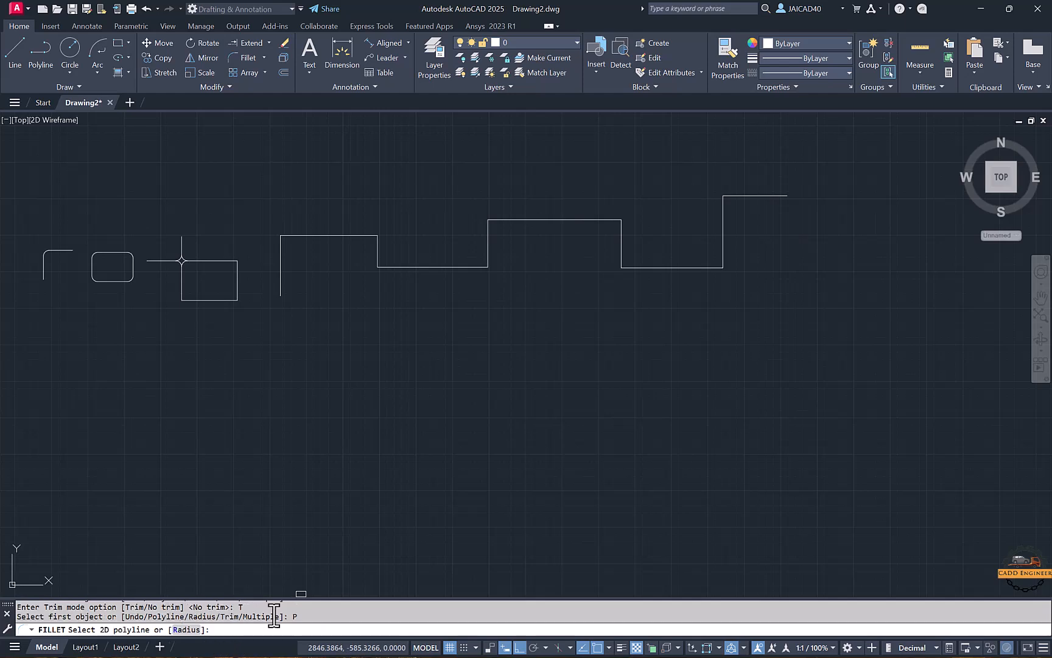
click(186, 629)
text(8)
key(Return)
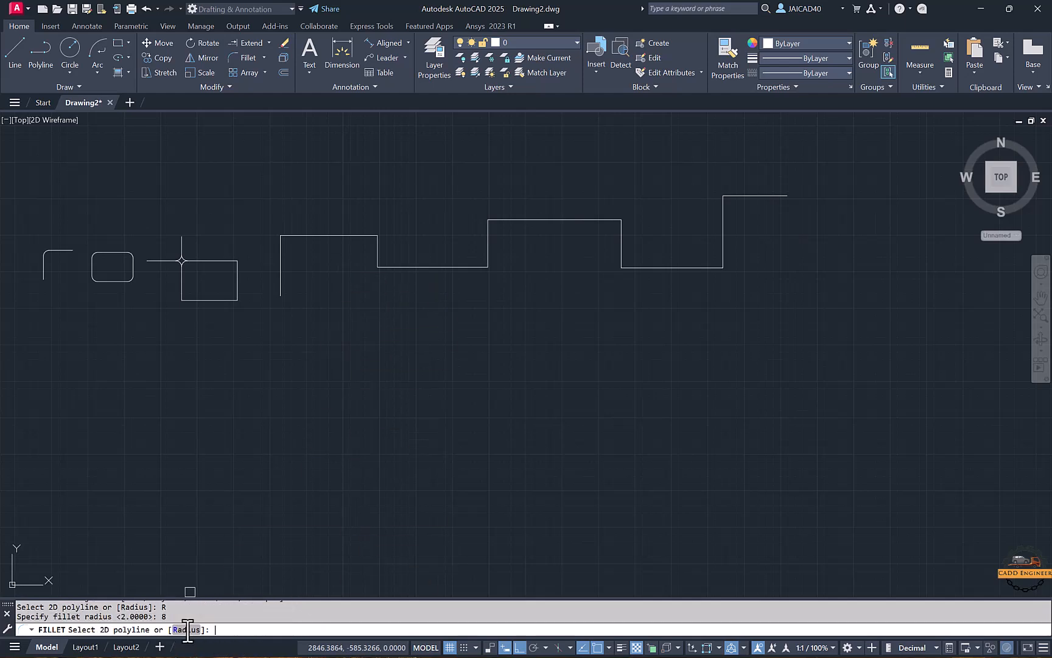
click(280, 257)
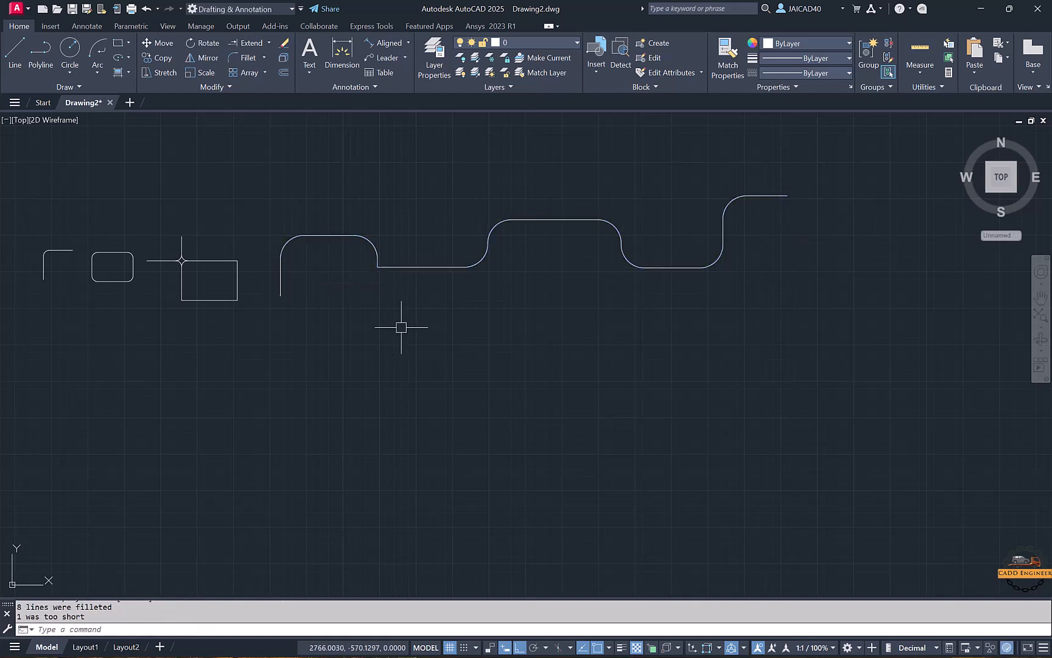
key(Escape)
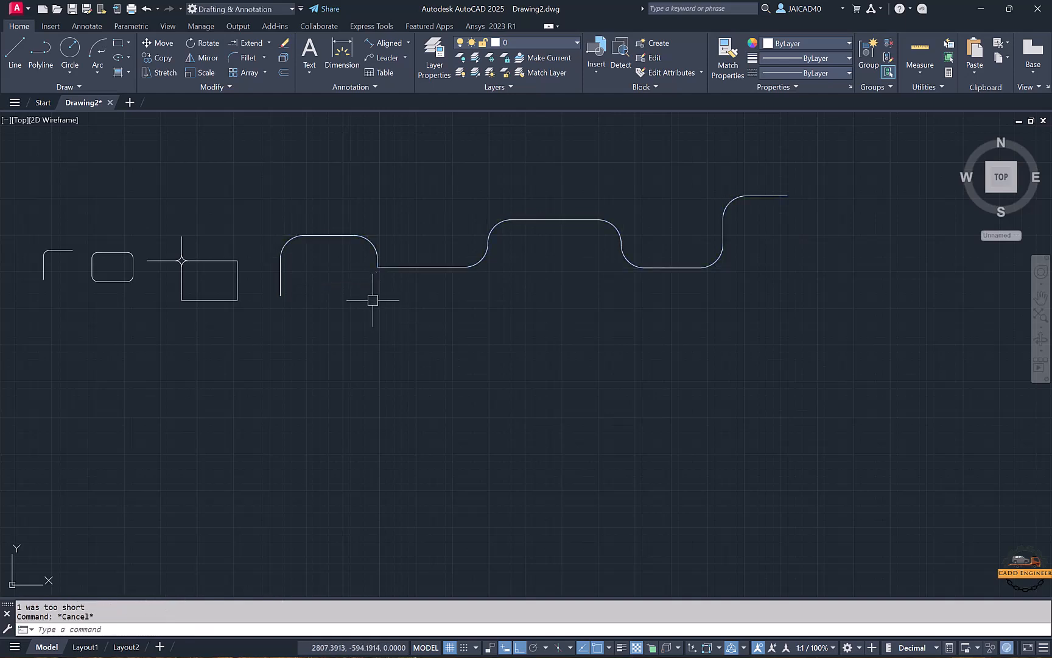
scroll(368, 263, up, 4)
click(343, 239)
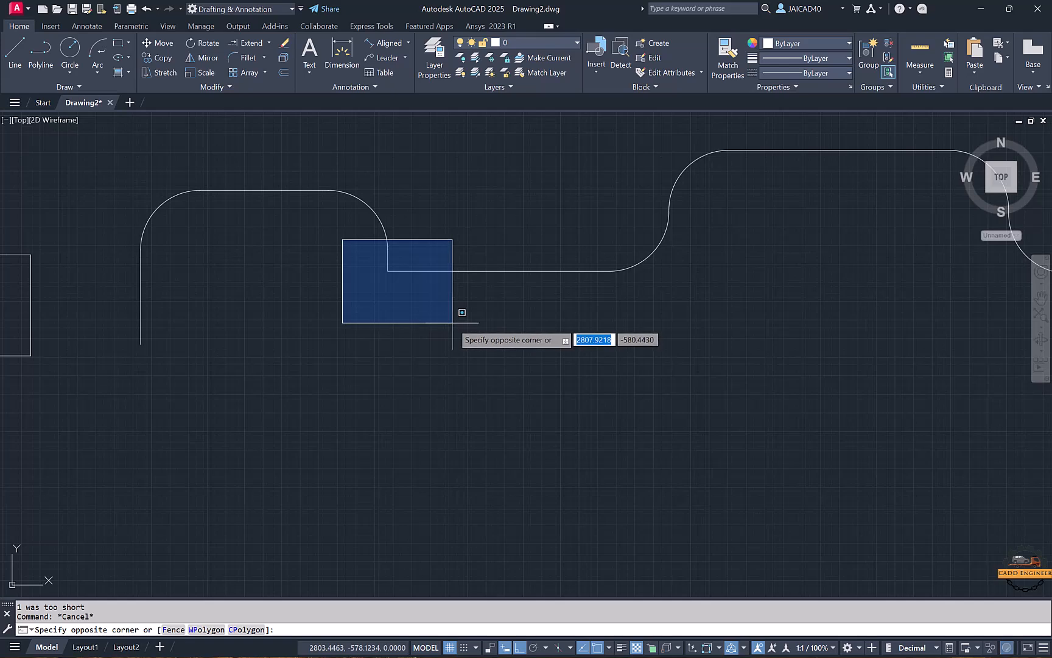
click(453, 323)
scroll(357, 298, down, 4)
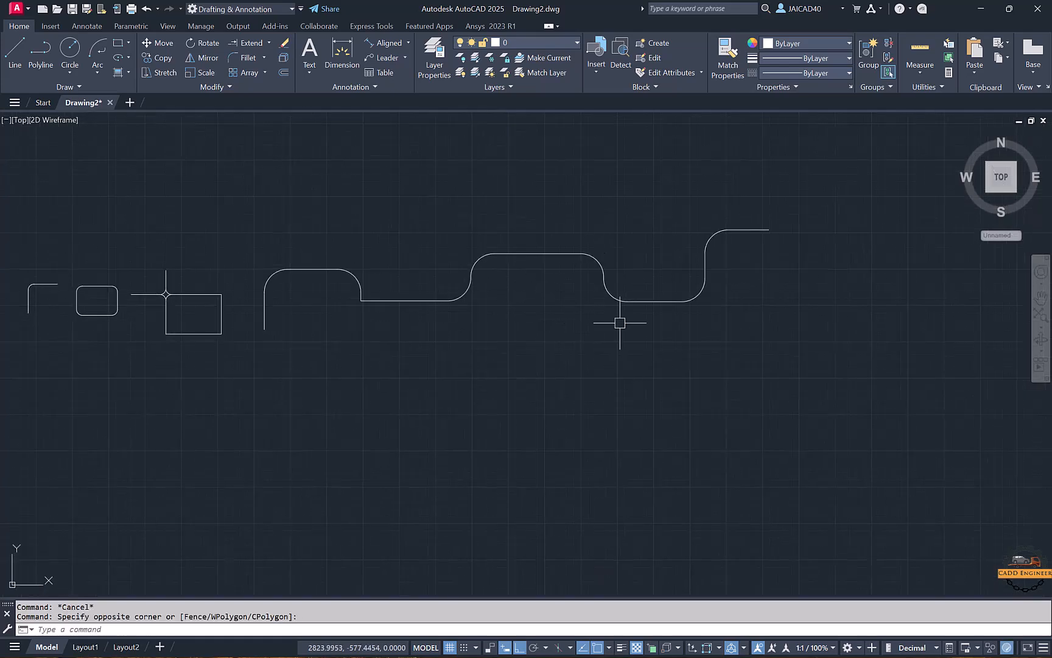
middle_drag(474, 331, 517, 302)
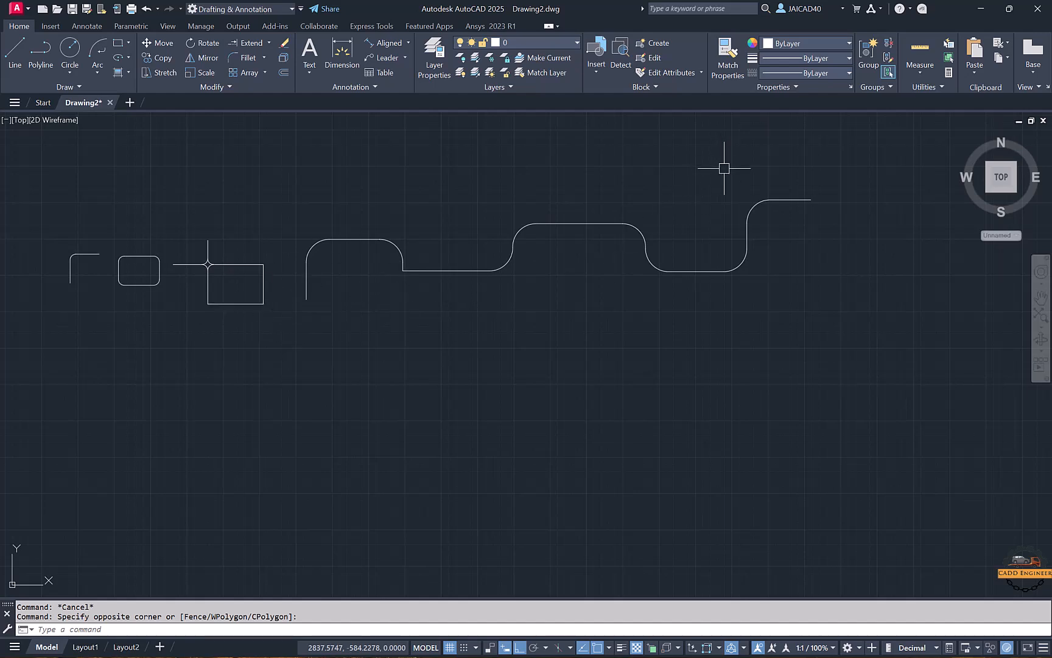
Step: Erase the filleted stepped polyline and all the remaining practice shapes from the drawing
click(518, 275)
key(Delete)
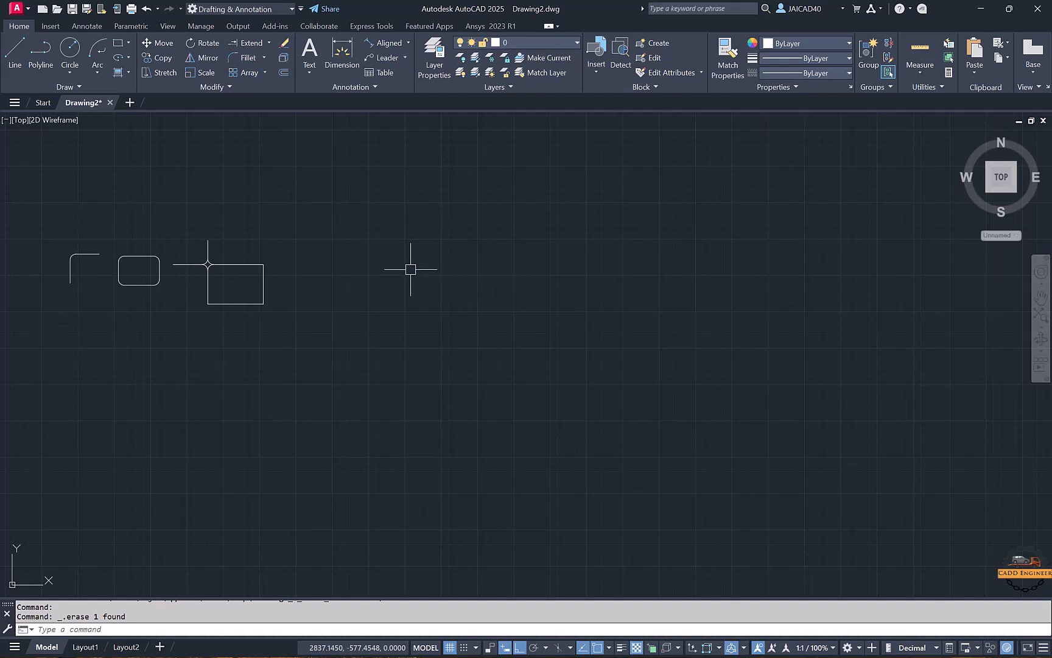
click(374, 215)
click(60, 332)
key(Delete)
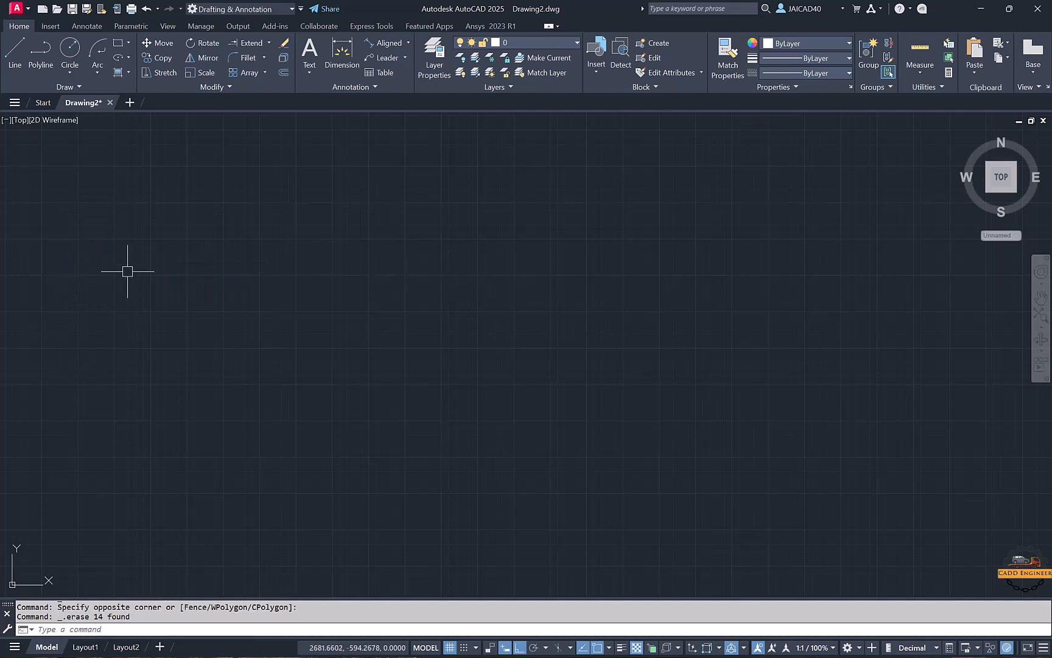
Step: Draw an open stepped polyline with eight straight horizontal and vertical segments, and select it to check that it is one object
click(41, 57)
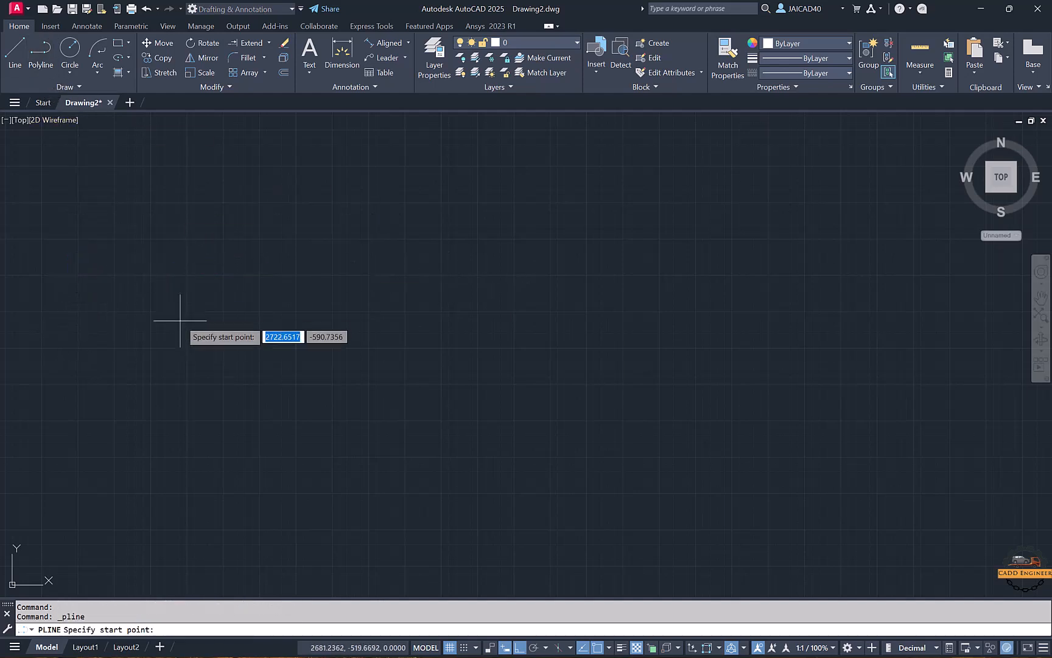
click(179, 323)
click(179, 205)
click(281, 205)
click(281, 291)
click(419, 290)
click(420, 215)
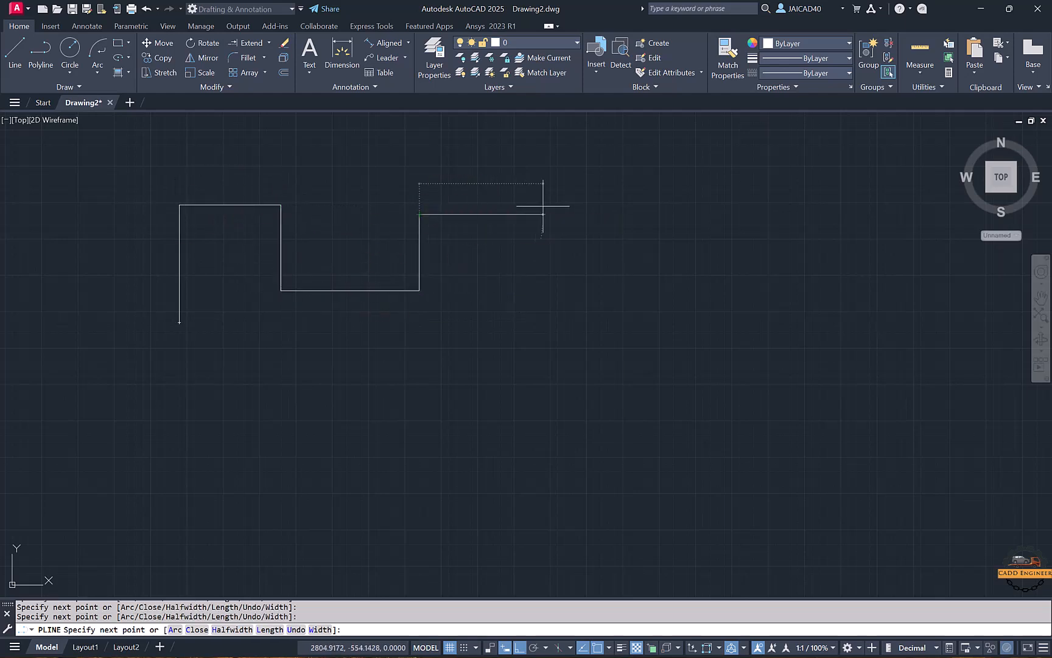
click(543, 214)
click(542, 359)
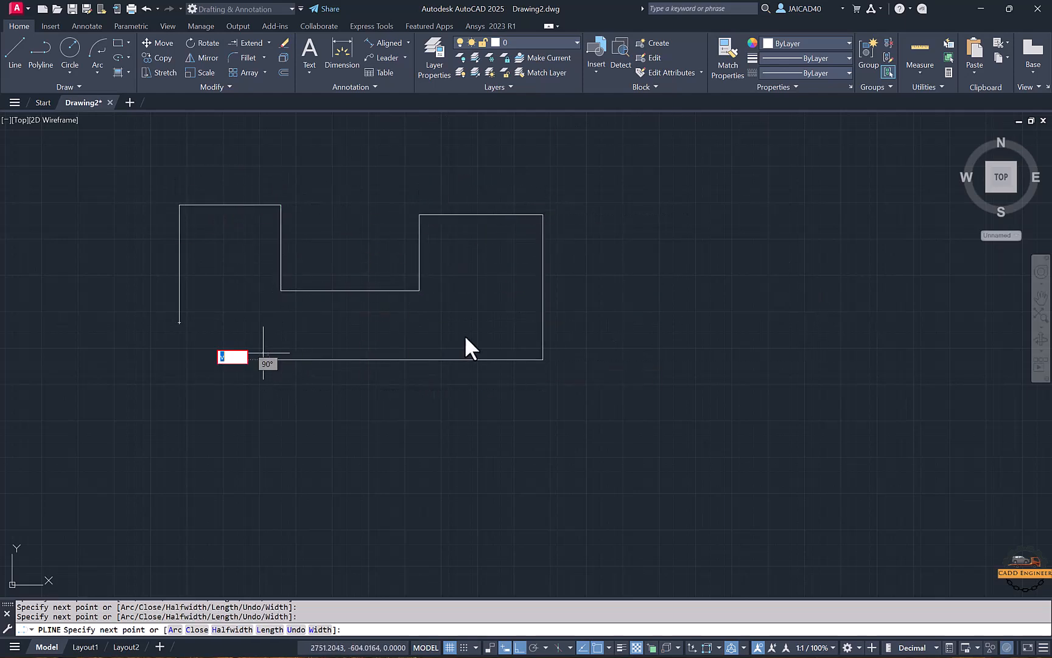
click(263, 354)
key(Escape)
click(289, 291)
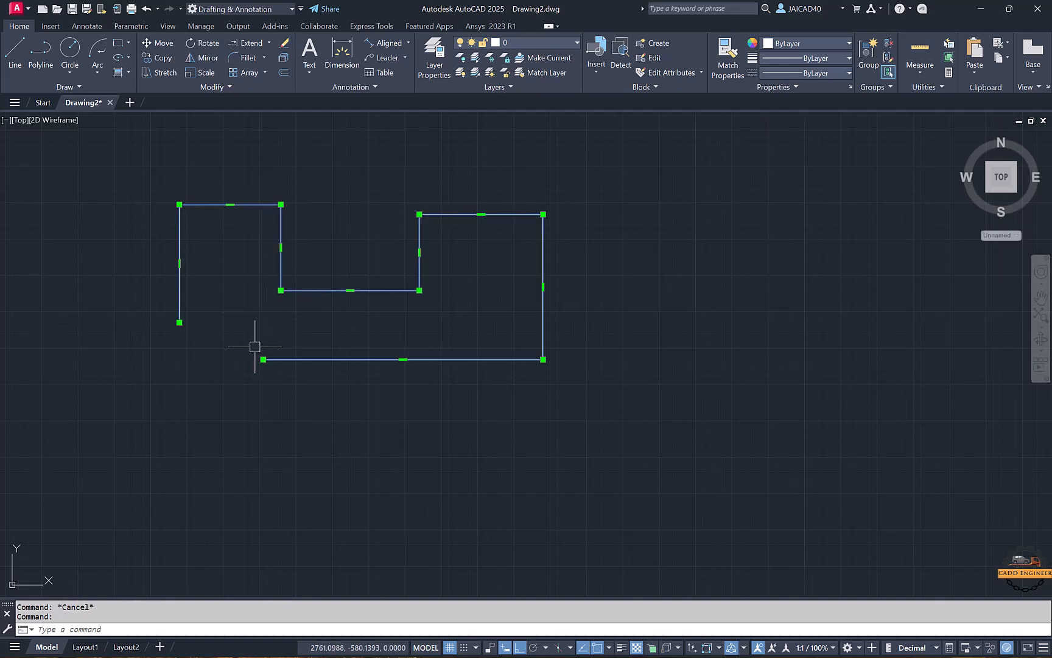
key(Escape)
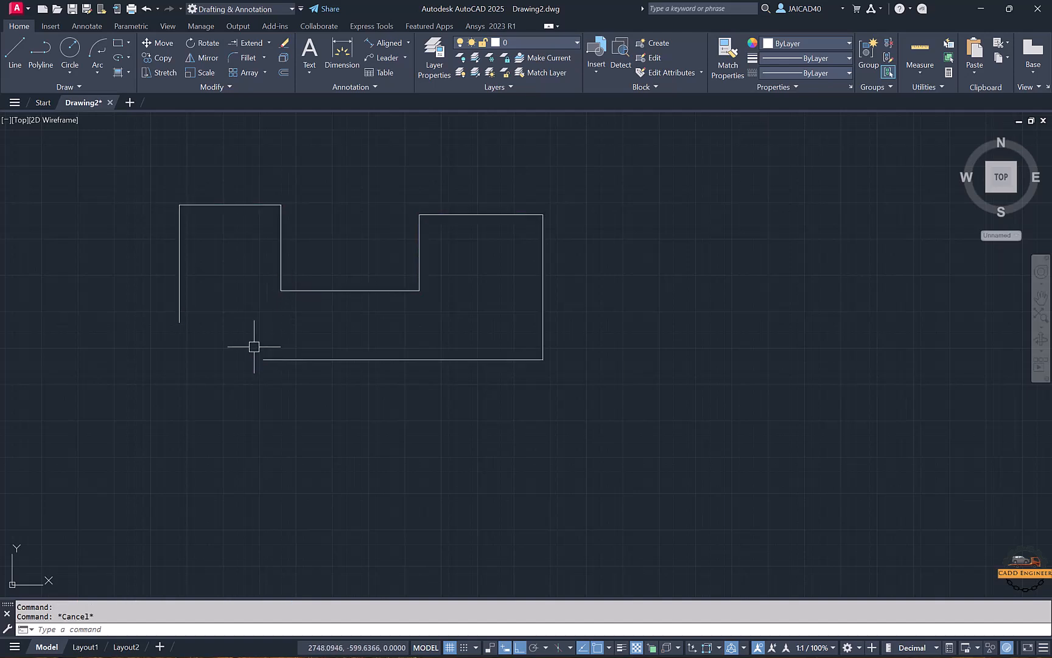
Step: Explode the stepped polyline and select individual segments to check that they are separate lines
click(284, 59)
click(244, 204)
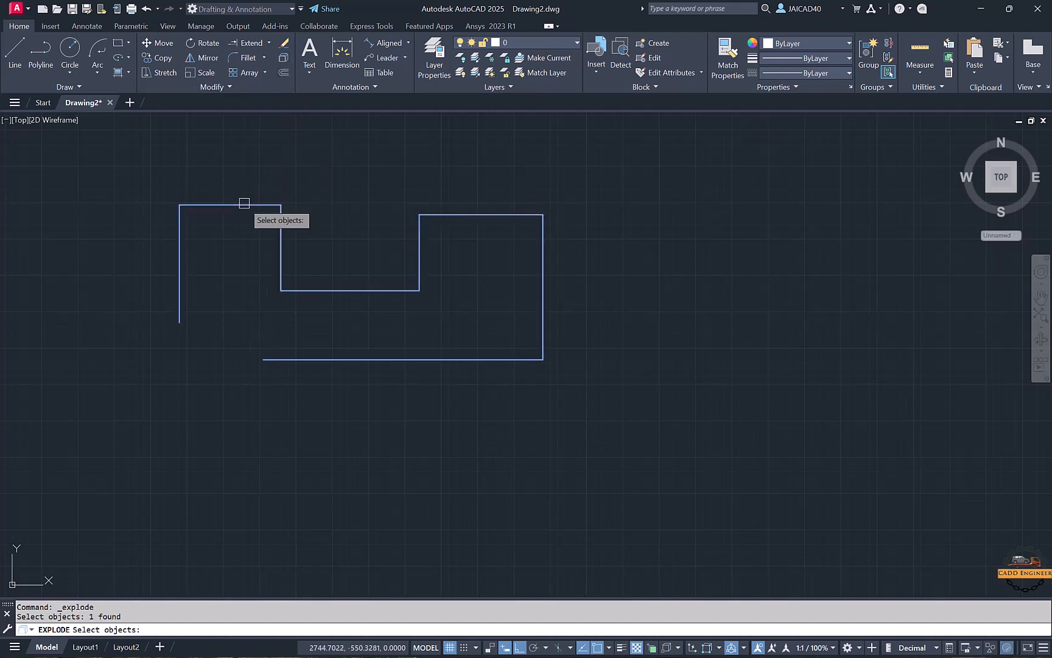
key(Return)
click(258, 205)
click(280, 256)
key(Escape)
click(331, 290)
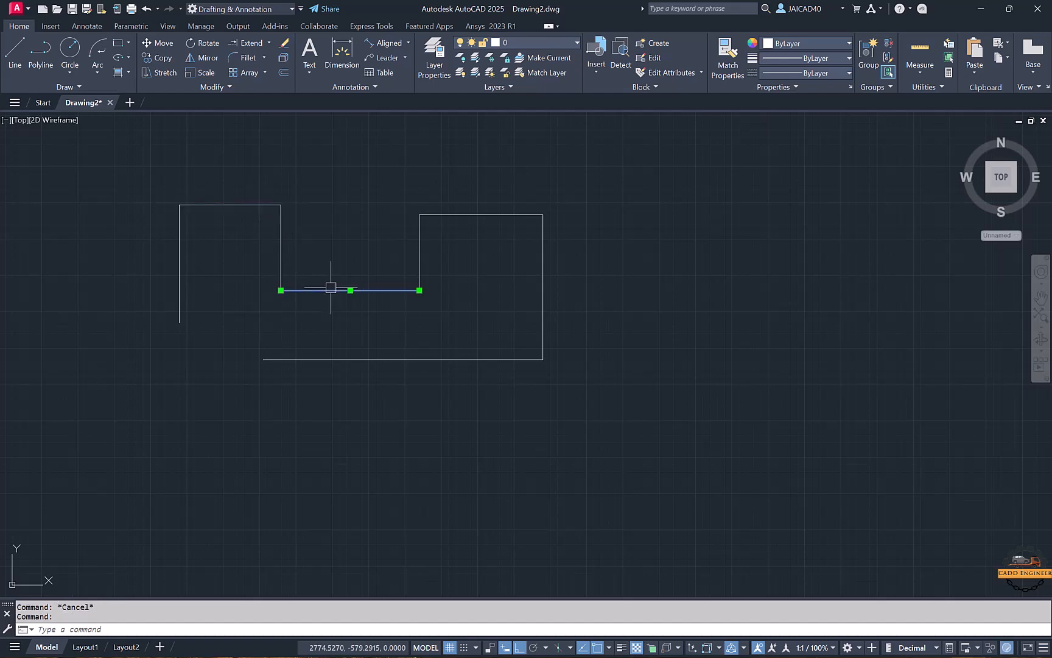
key(Escape)
Step: Erase all the line segments of the exploded polyline
middle_drag(284, 245, 431, 229)
click(748, 185)
click(245, 352)
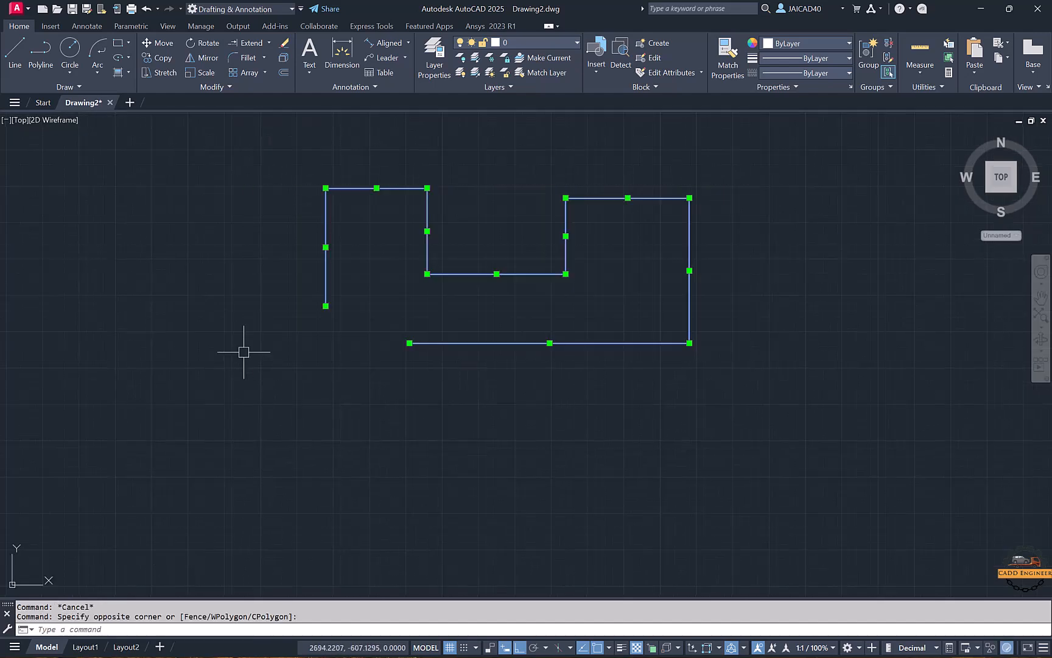
key(Delete)
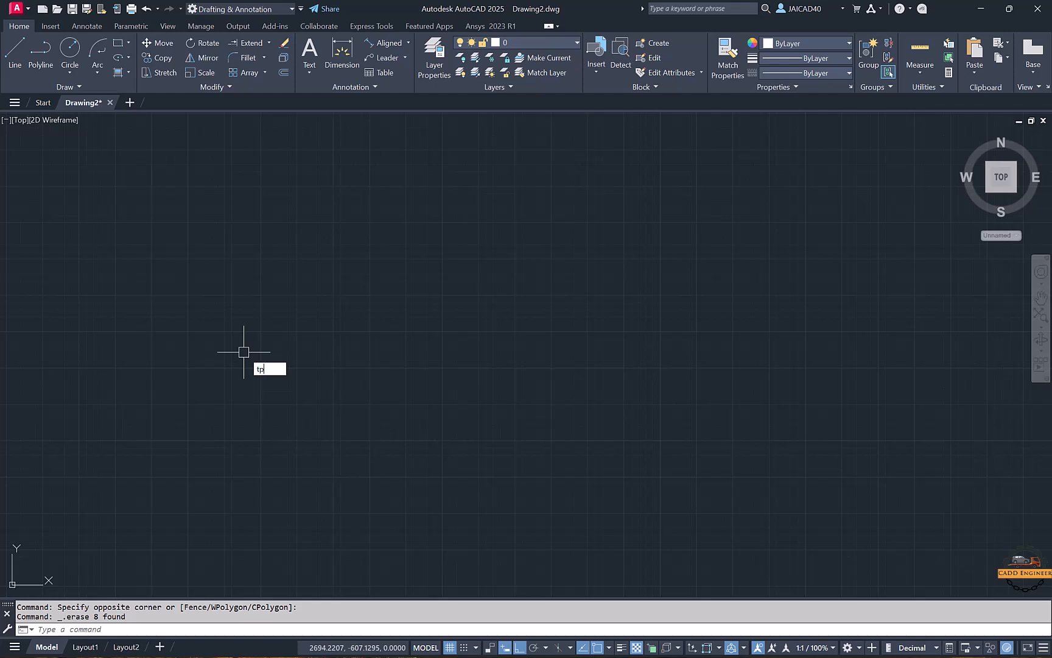
Step: Insert a Shoulder Screw block from the Mechanical tool palette into the empty drawing and close the palettes
key(Return)
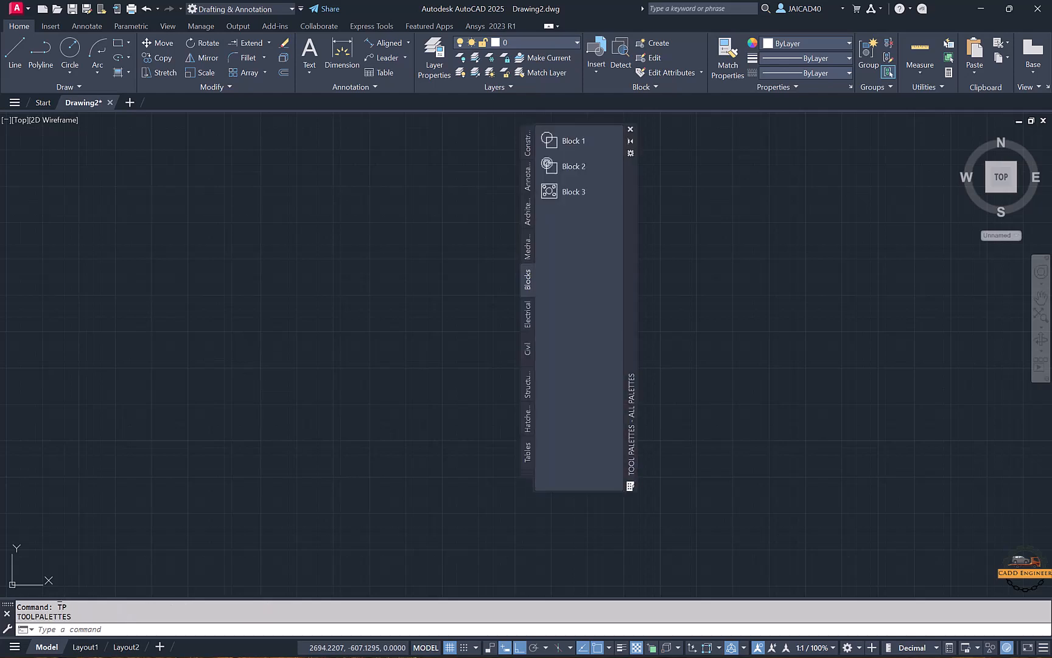
click(557, 166)
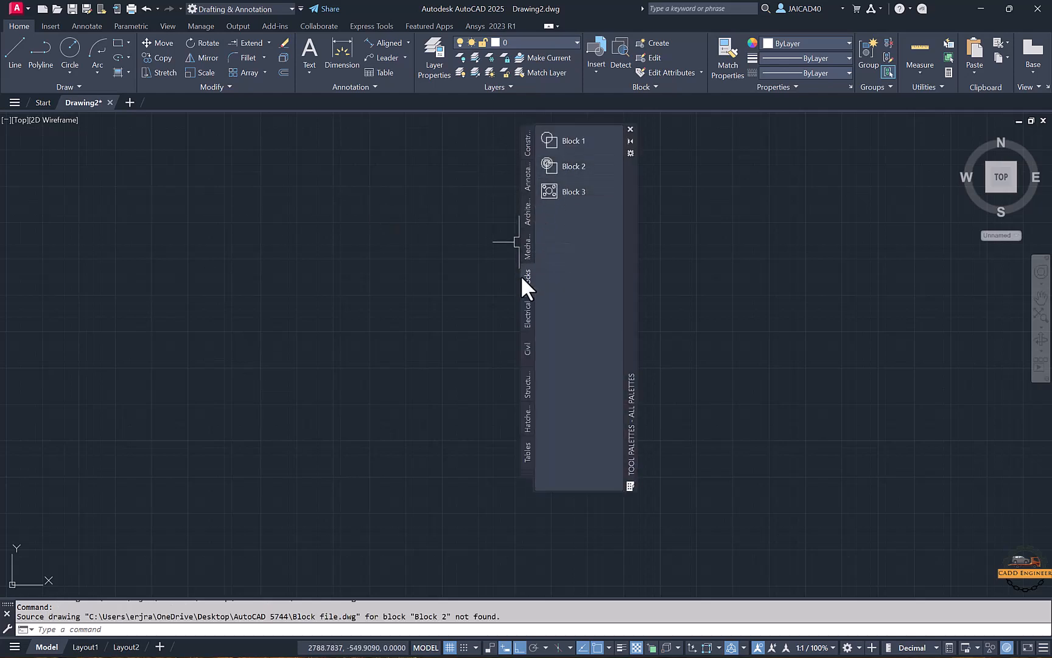
click(528, 251)
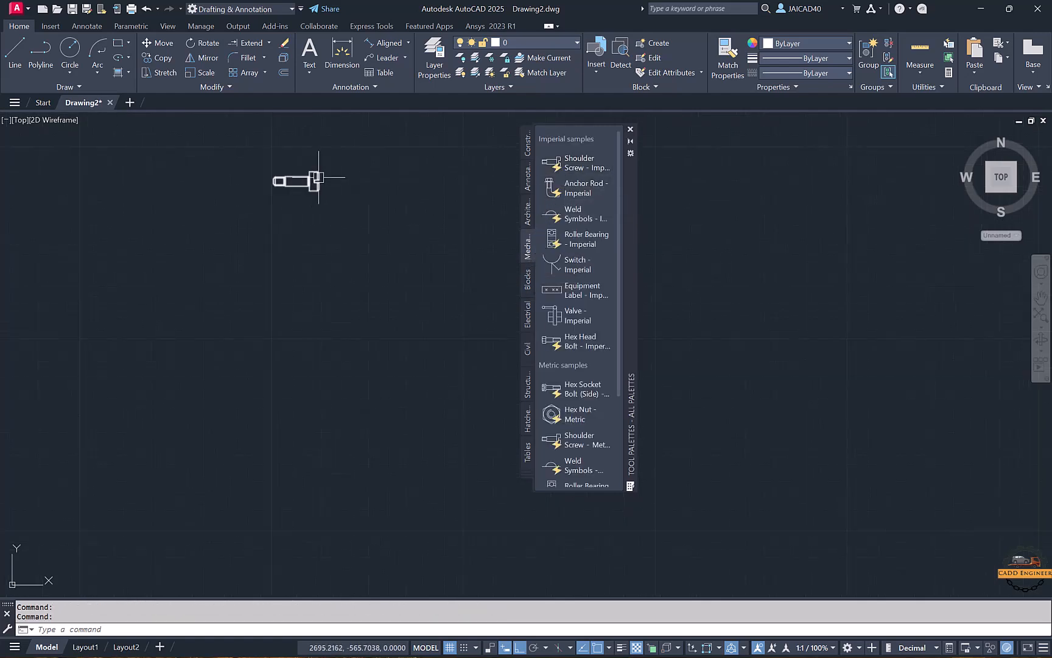
click(313, 182)
click(631, 130)
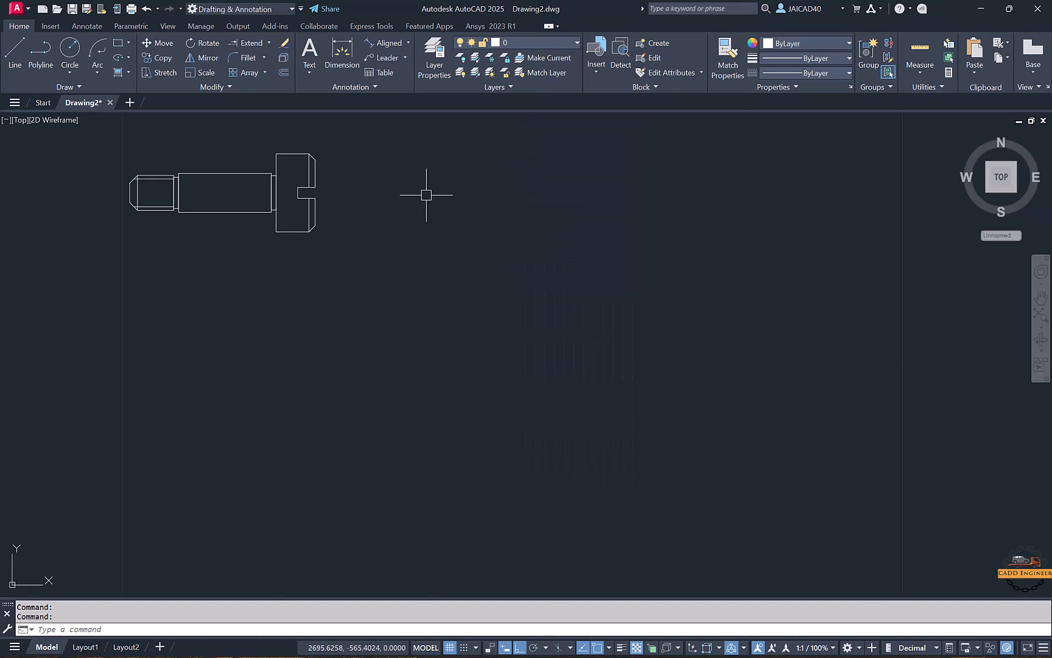
Step: Select the inserted shoulder screw and examine its grips to see how the block behaves as one object
middle_drag(331, 221, 429, 271)
click(404, 282)
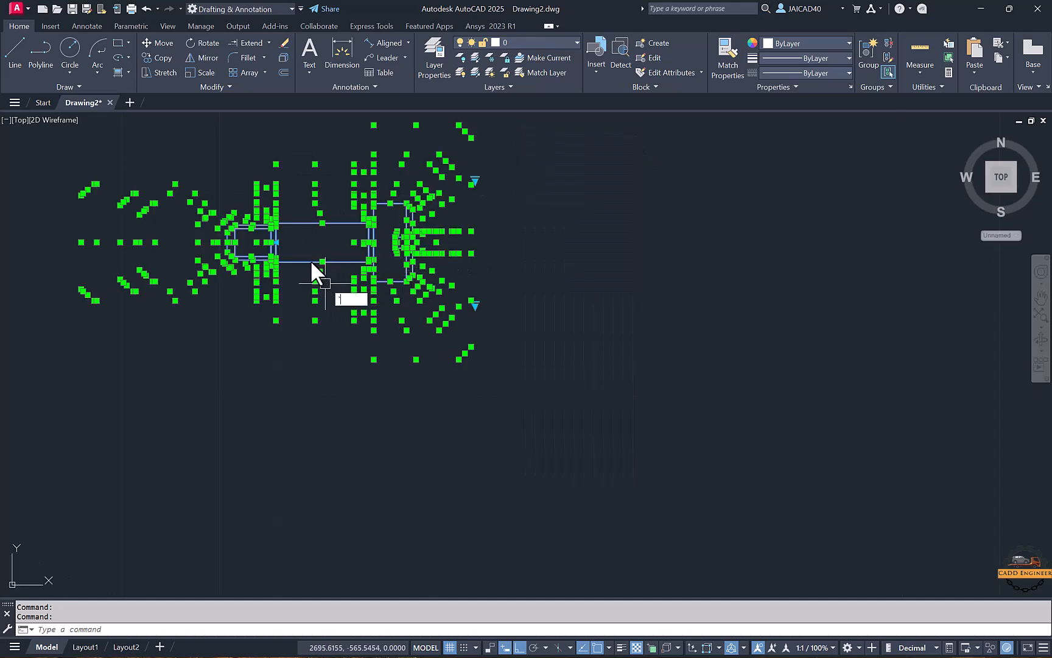
scroll(280, 250, up, 5)
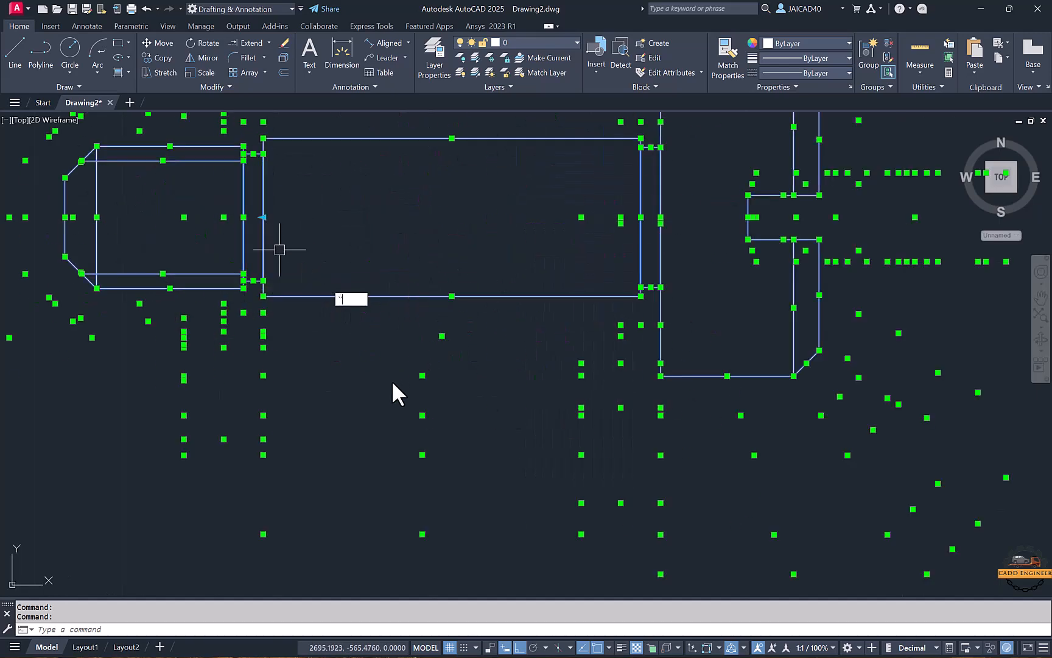
key(Escape)
scroll(351, 339, down, 3)
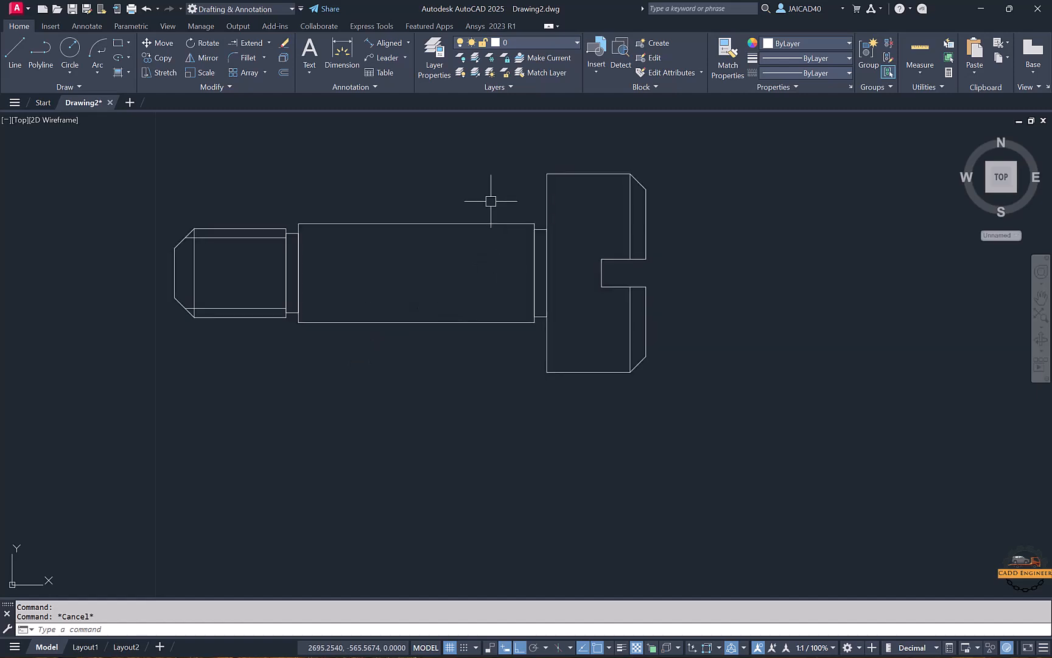
click(412, 263)
scroll(422, 268, down, 3)
key(Escape)
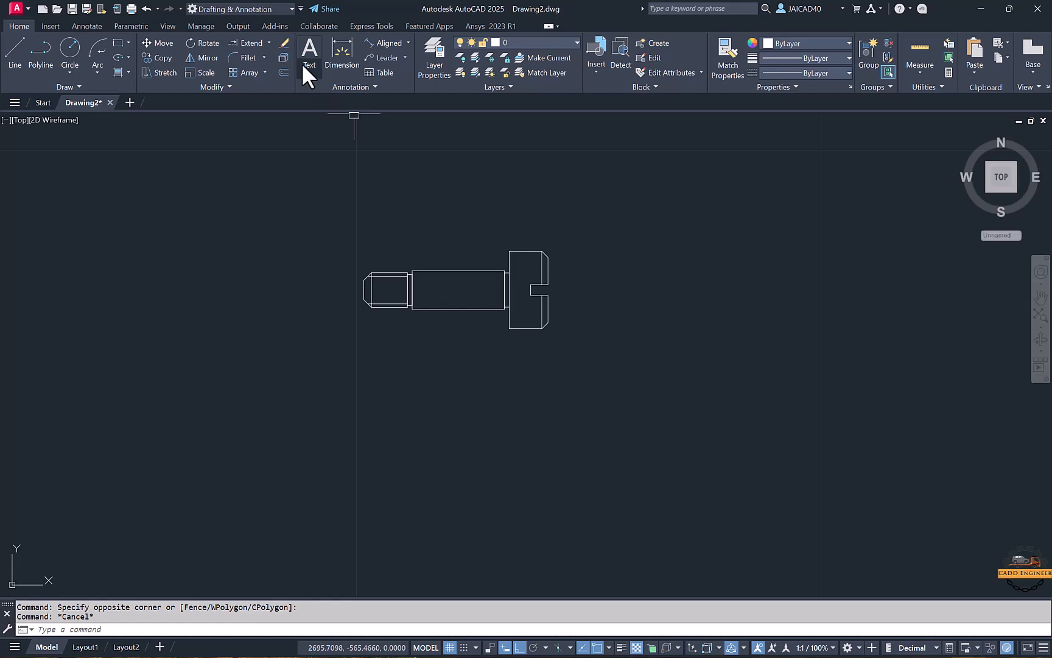
Step: Explode the shoulder screw block and select individual parts to check that they are separate objects
click(284, 57)
click(633, 186)
click(478, 317)
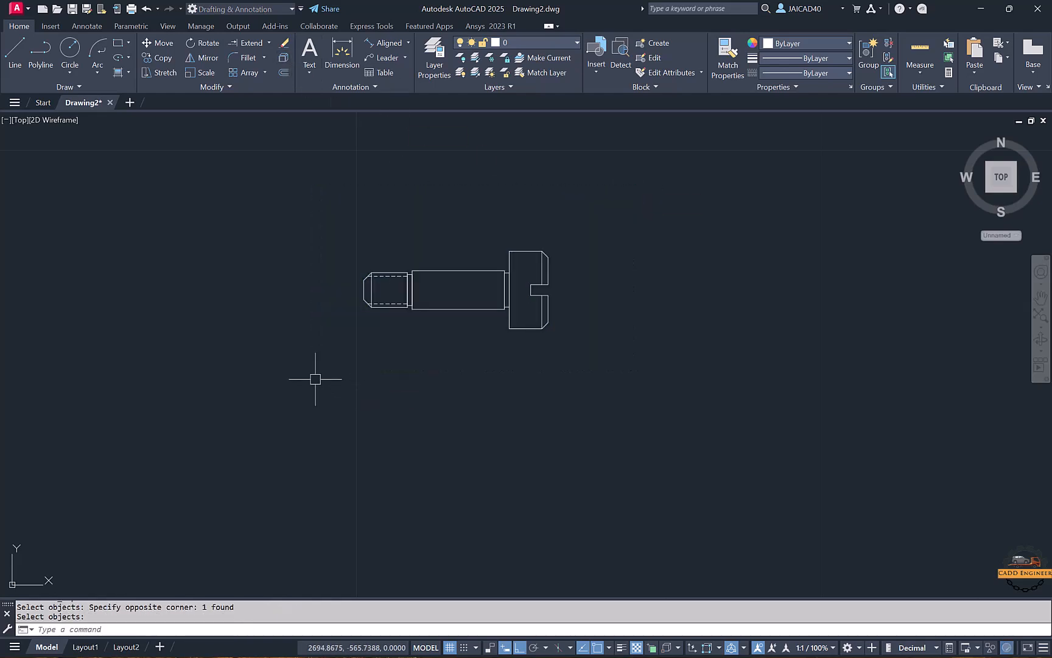
key(Return)
click(433, 310)
click(379, 306)
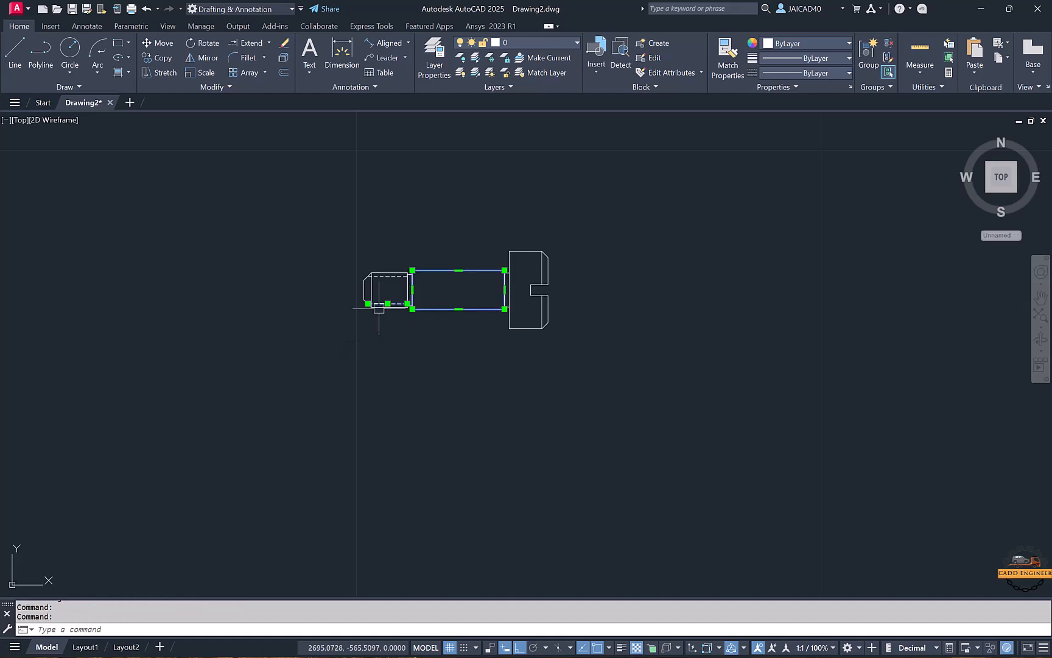
click(509, 288)
key(Escape)
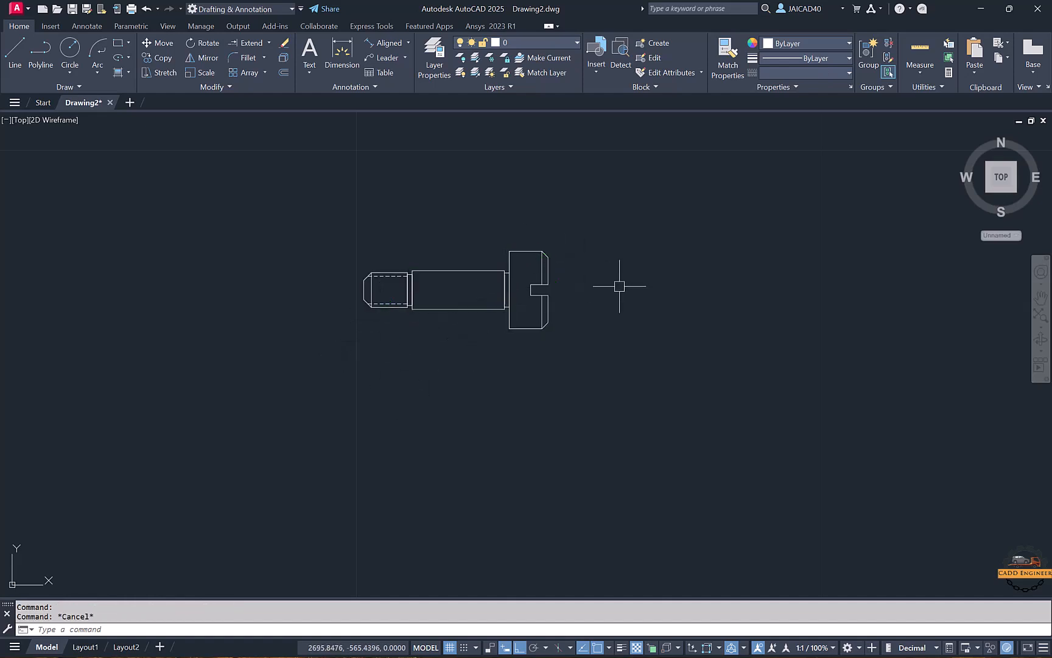
Step: Try to explode all the separate parts of the shoulder screw again
click(621, 228)
click(280, 364)
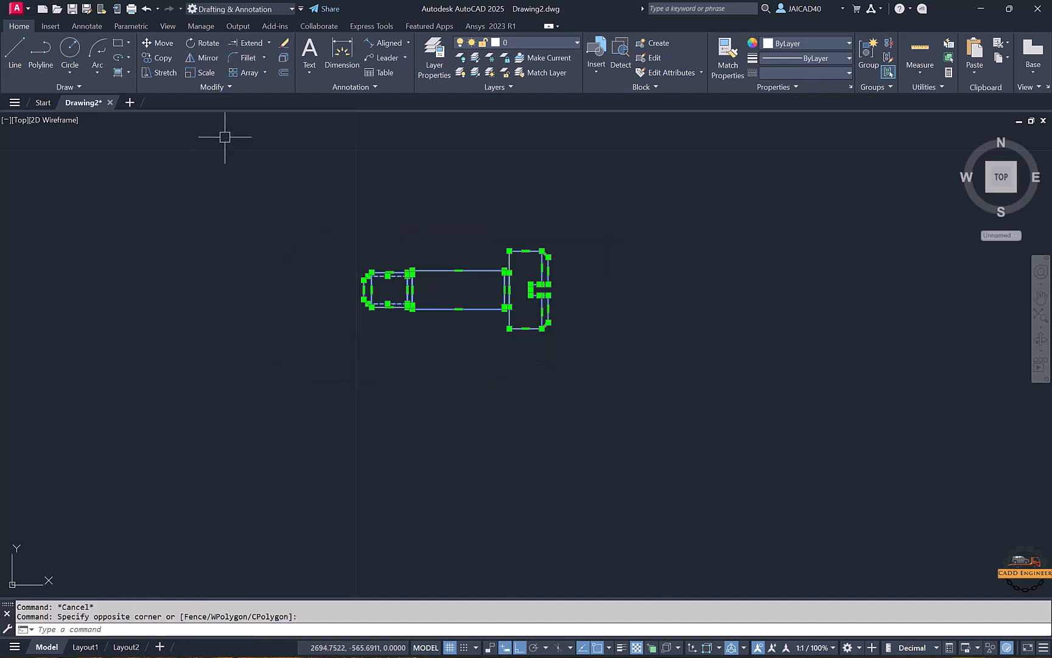
click(284, 58)
right_click(303, 81)
key(Escape)
key(Escape)
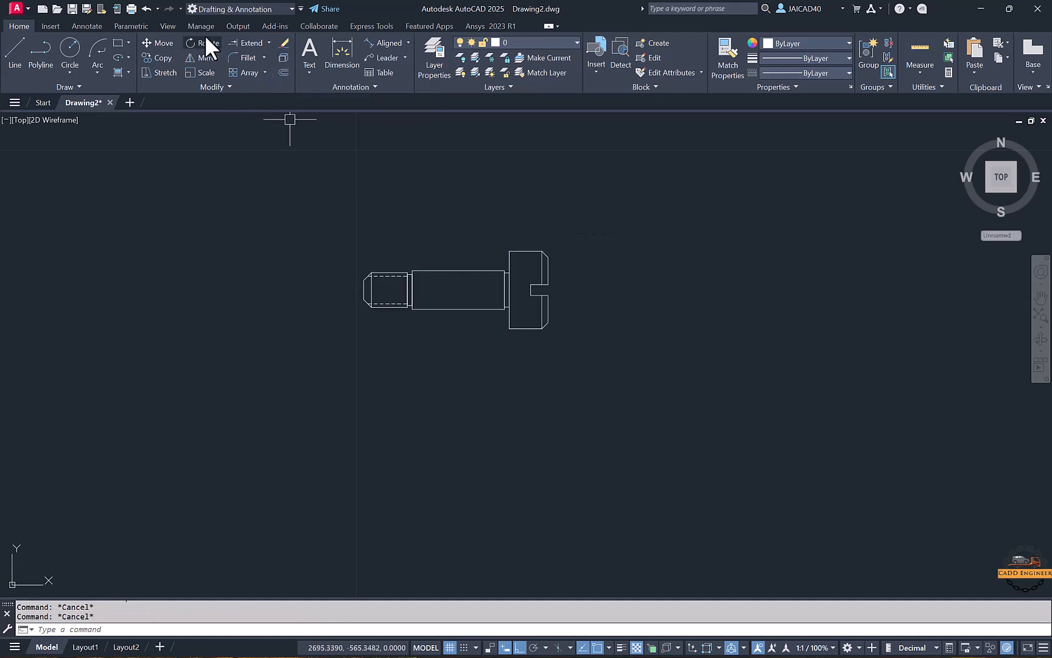
click(280, 57)
click(297, 187)
click(604, 361)
key(Return)
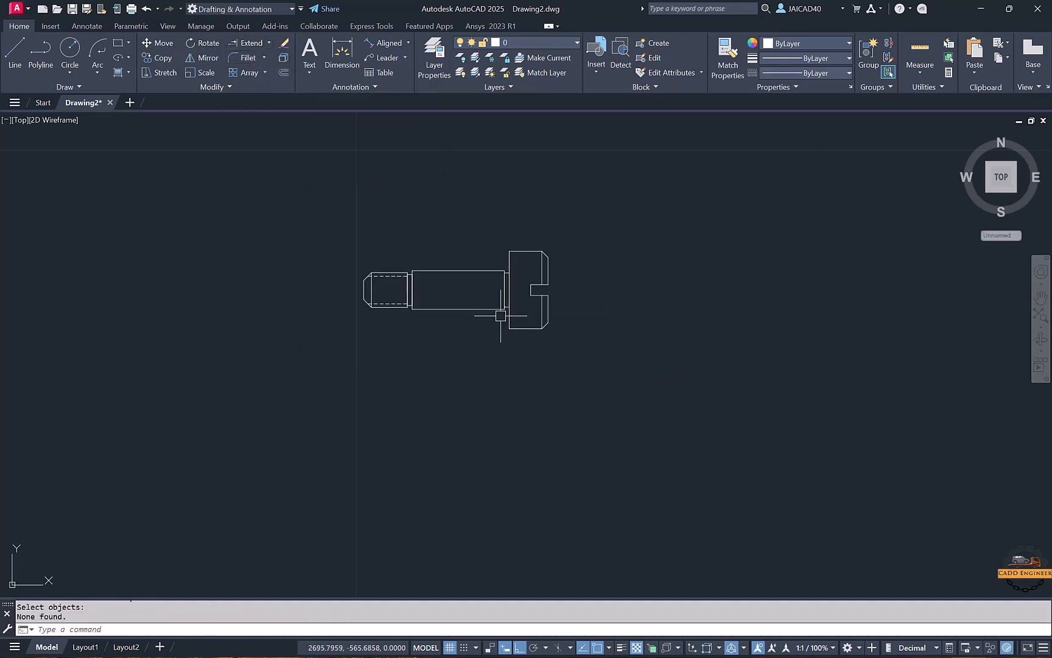
Step: Check individual shank and tip lines of the exploded screw by selecting them, and clear the selection
click(497, 310)
click(403, 303)
click(370, 284)
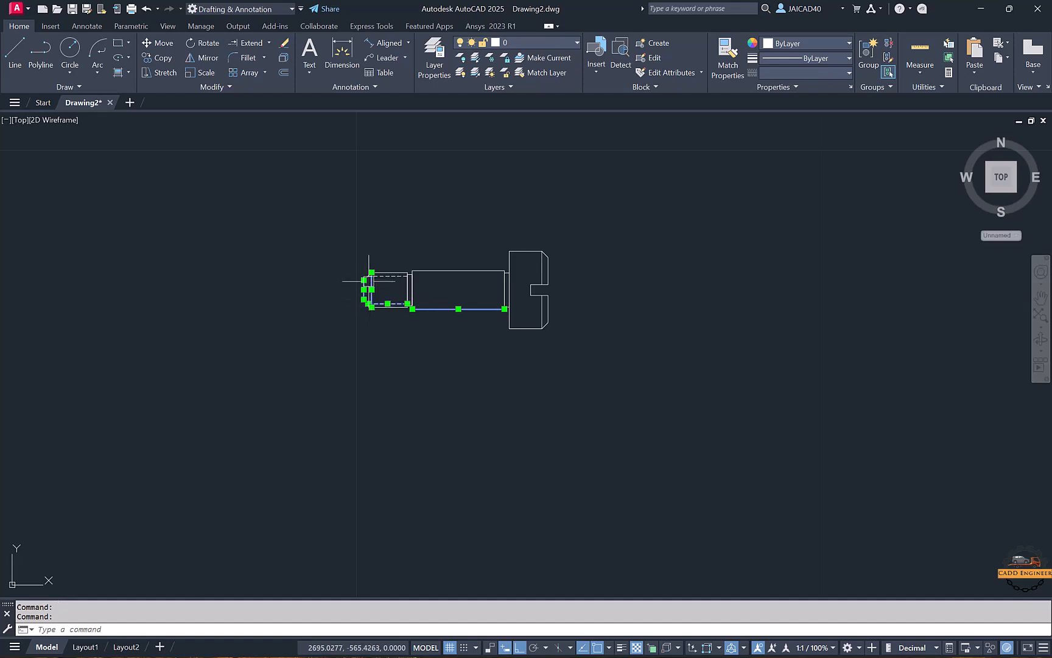
click(476, 270)
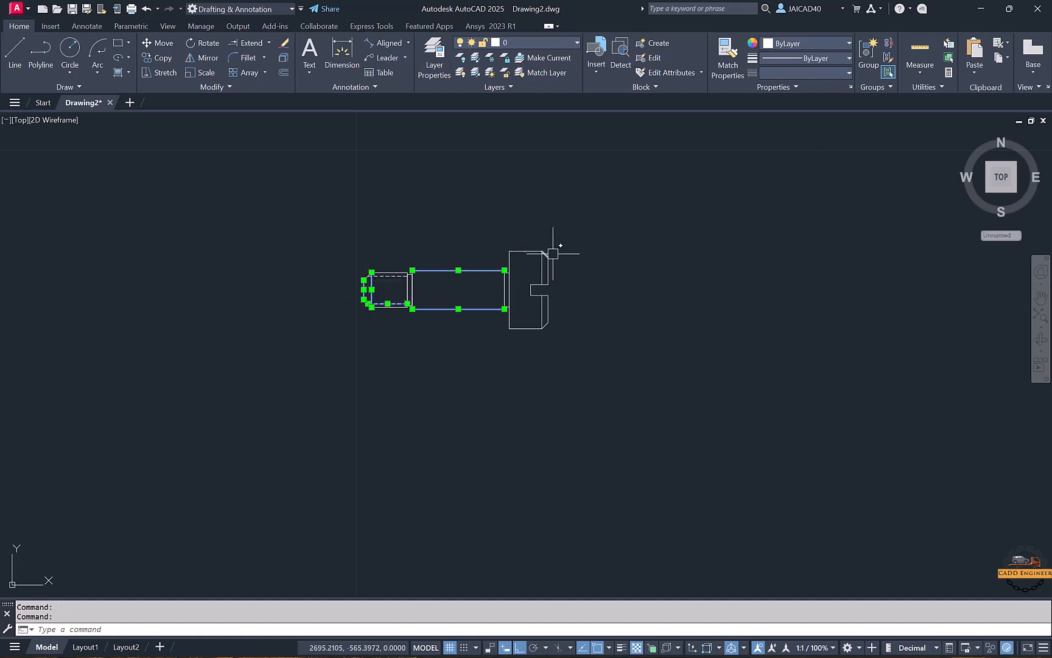
key(Escape)
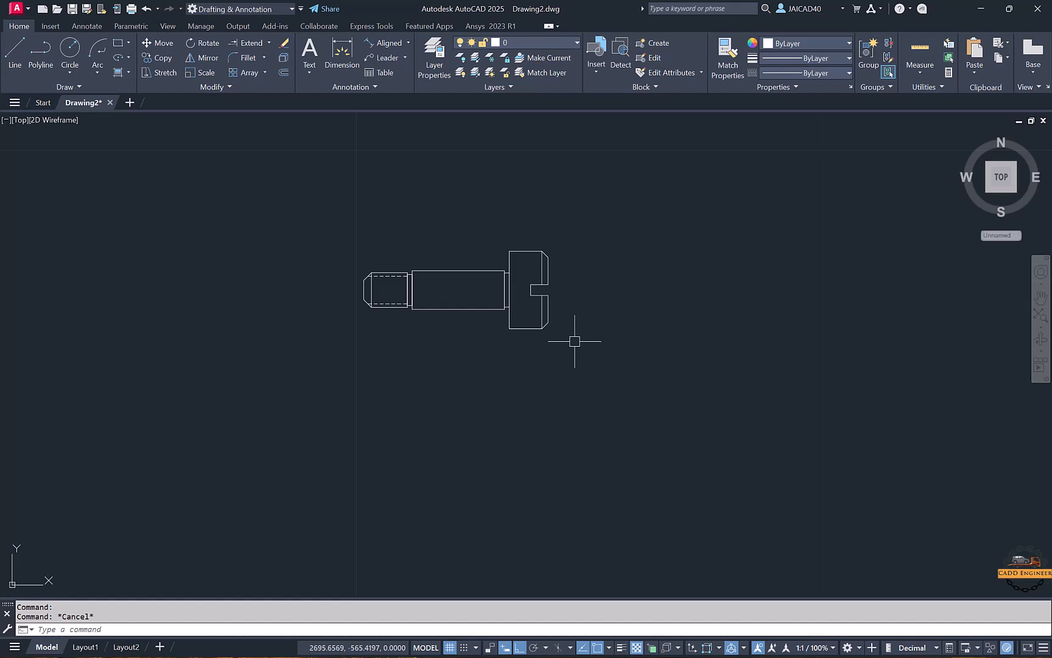
Step: Draw a short vertical line in the empty area to the right of the shoulder screw
middle_drag(630, 299, 561, 303)
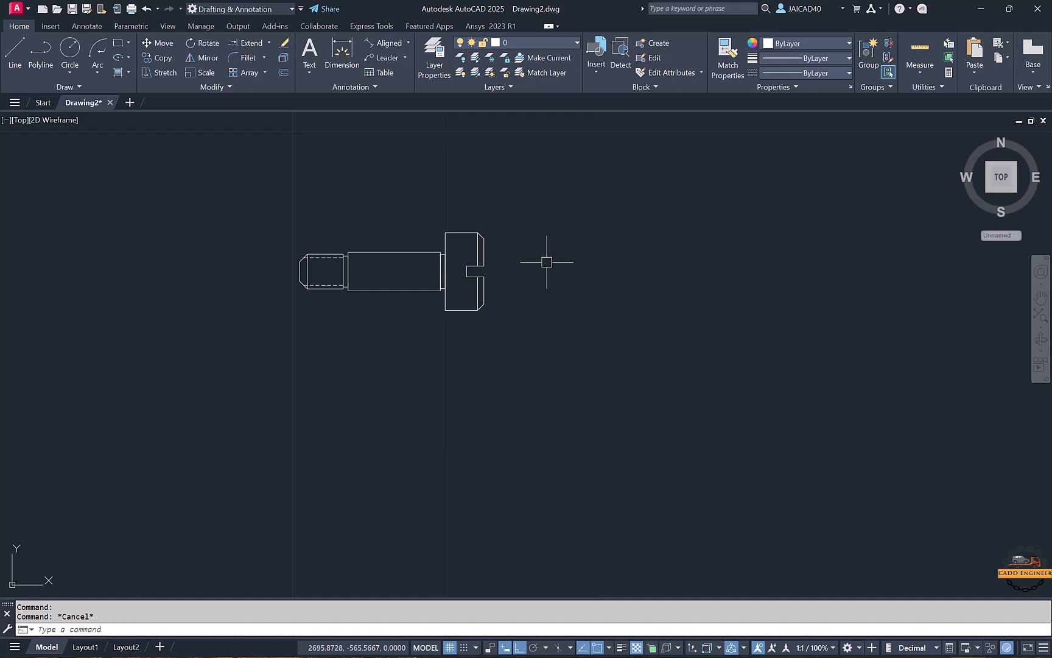
scroll(546, 262, up, 2)
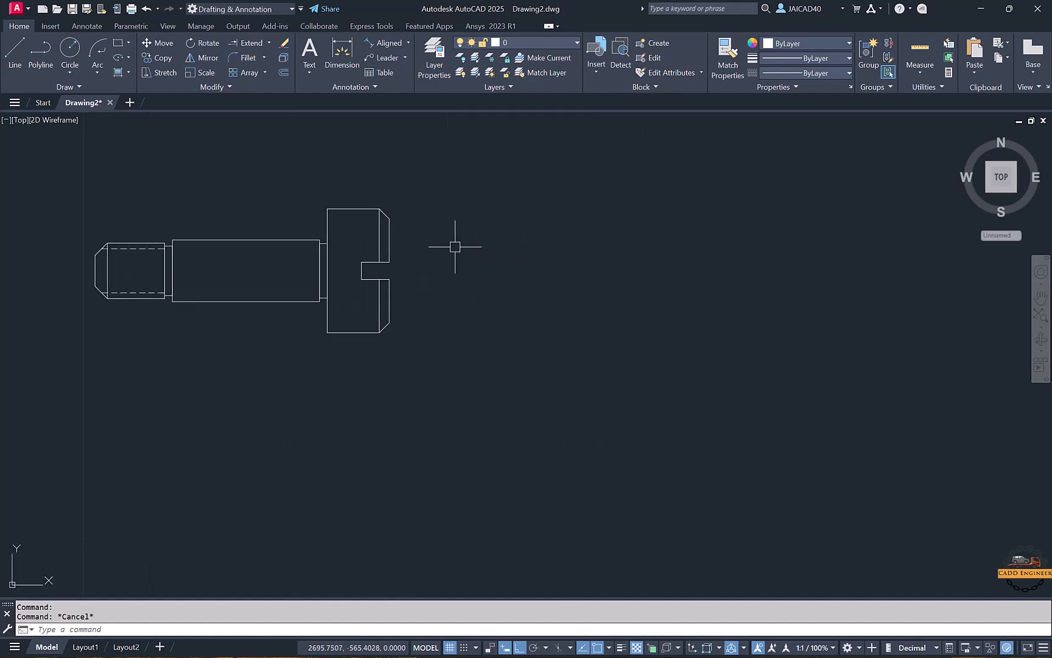
scroll(452, 246, down, 2)
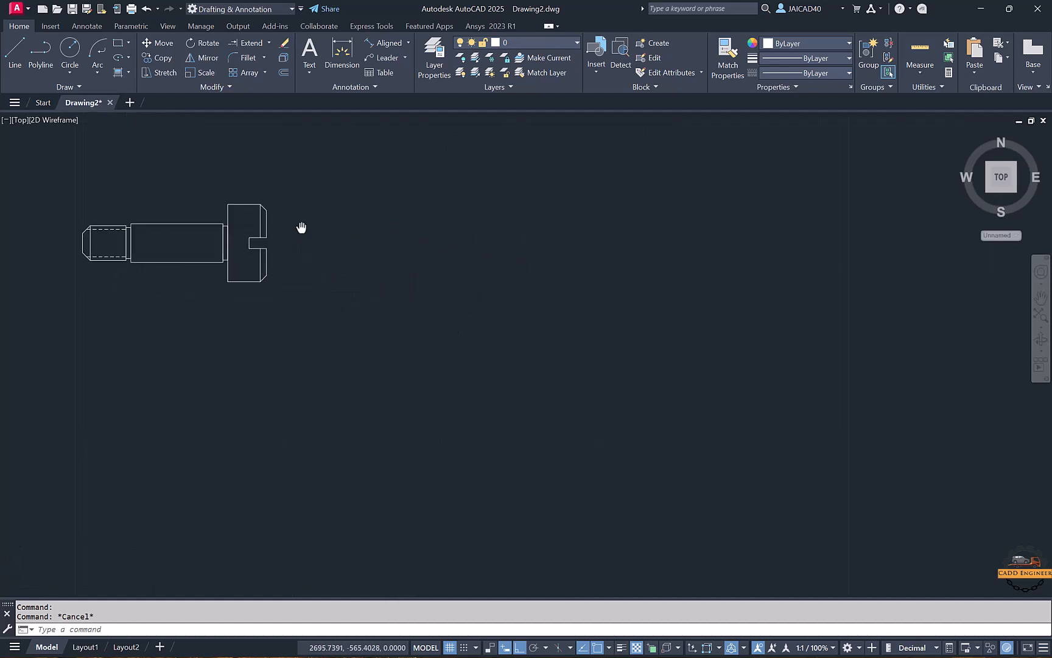
click(15, 52)
click(176, 218)
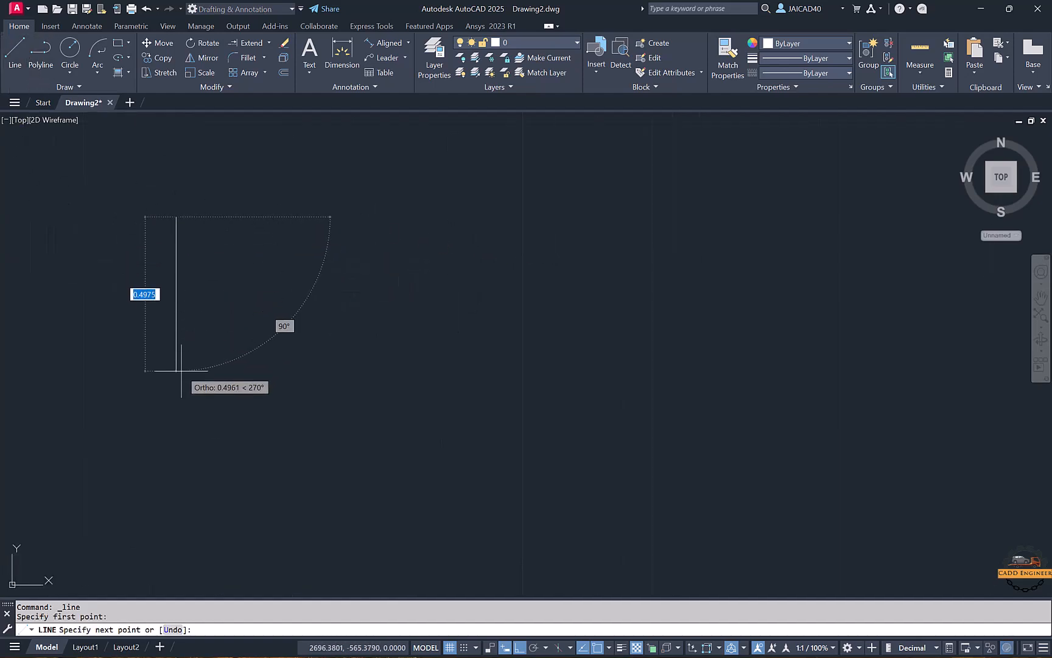
click(178, 391)
key(Escape)
middle_drag(234, 345, 192, 339)
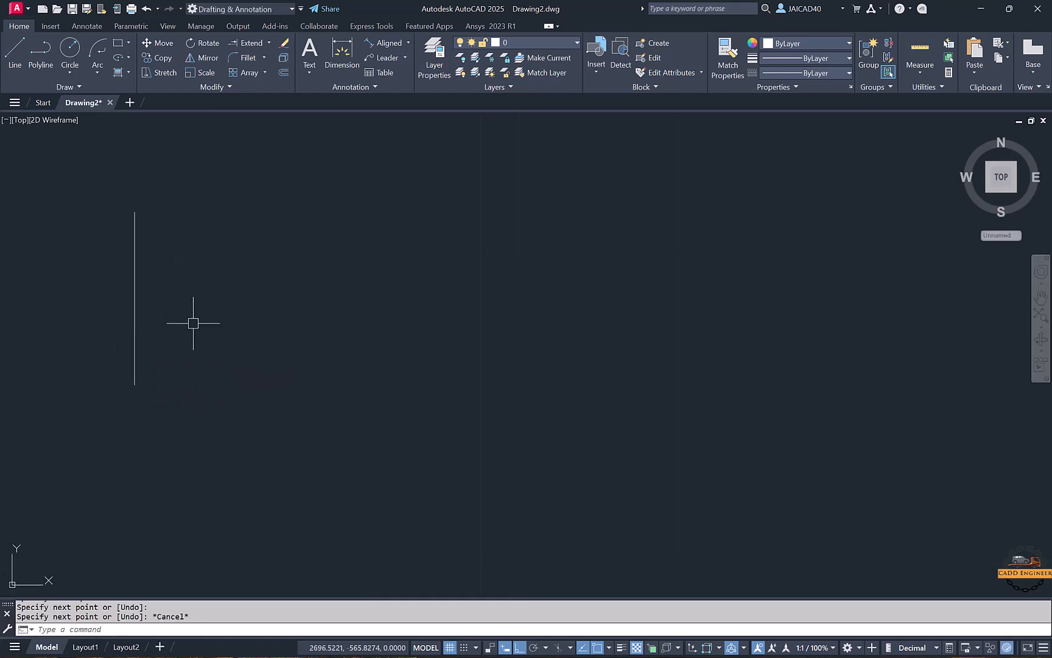
Step: Offset the short vertical line 5 units to the right
click(283, 72)
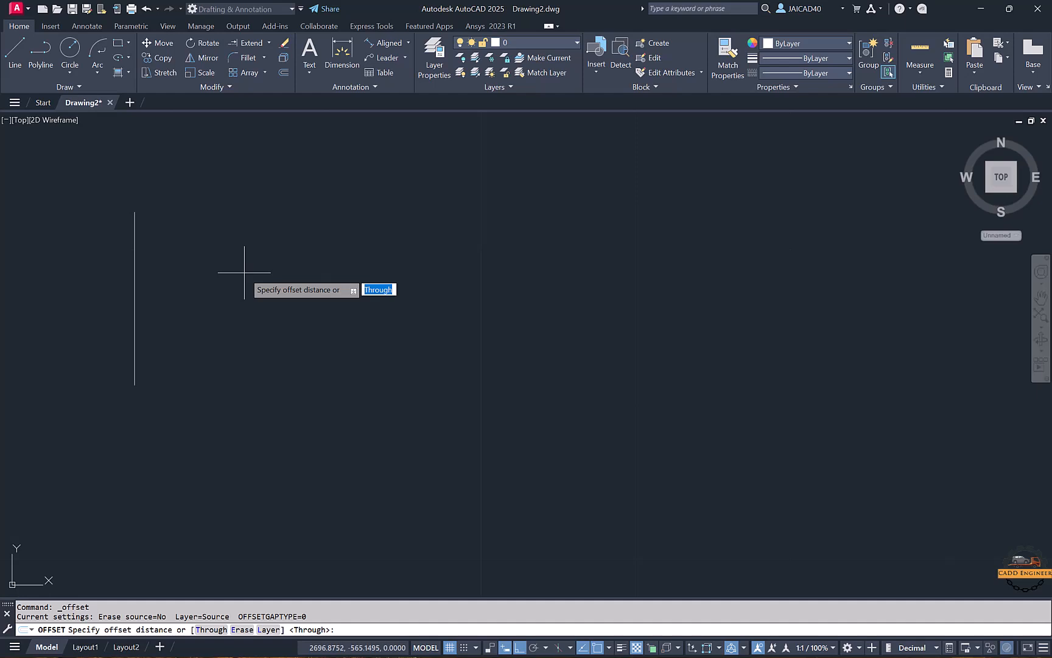
text(5)
key(Return)
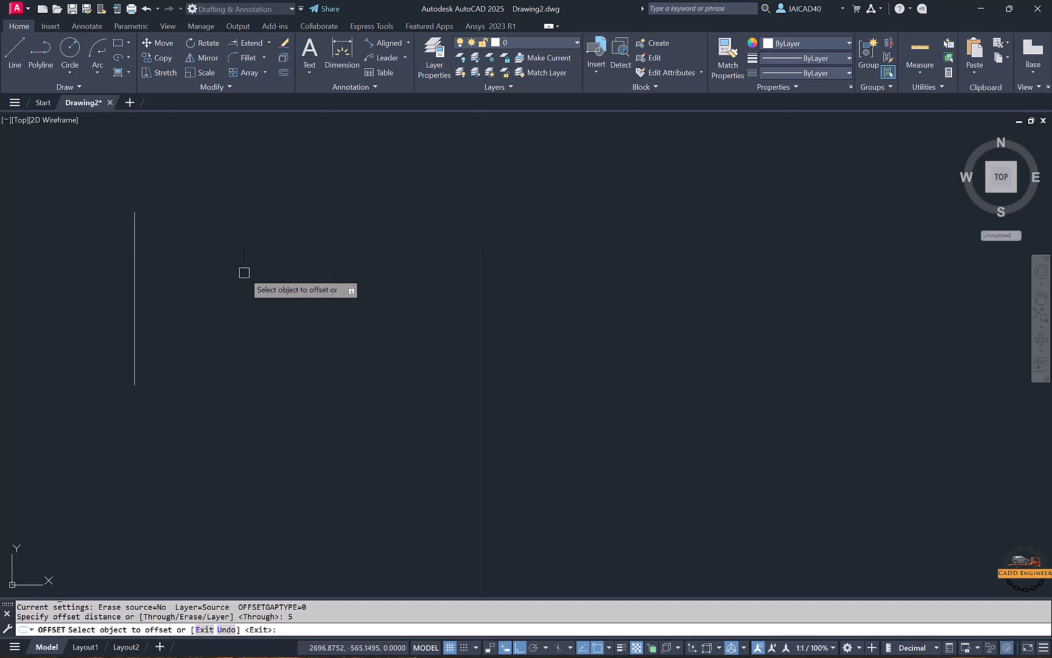
click(138, 251)
scroll(228, 252, down, 6)
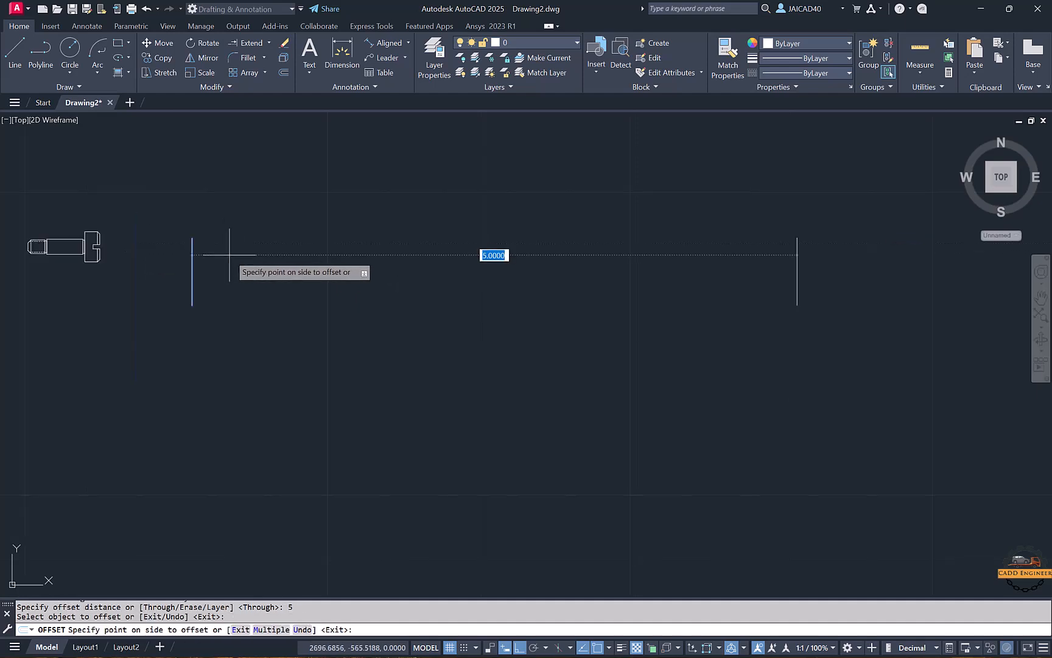
click(270, 254)
middle_drag(353, 265, 295, 259)
key(Escape)
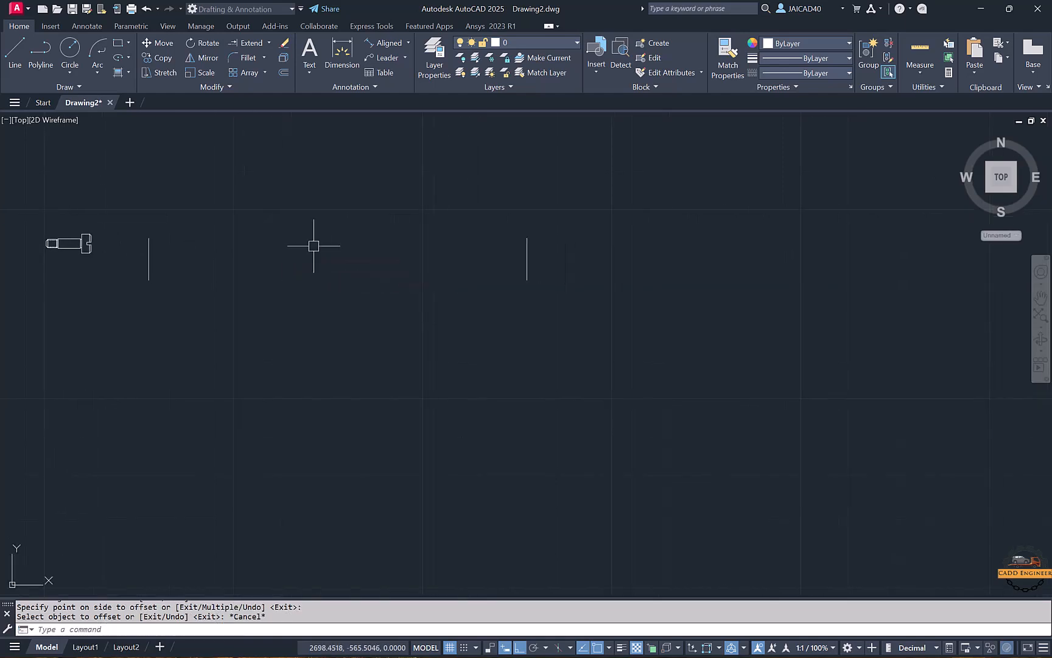
Step: Erase the line copy offset 5 units from the original
click(573, 244)
click(478, 287)
key(Delete)
Step: Offset the vertical line to the right twice in succession at a distance of 1 unit
scroll(113, 294, up, 5)
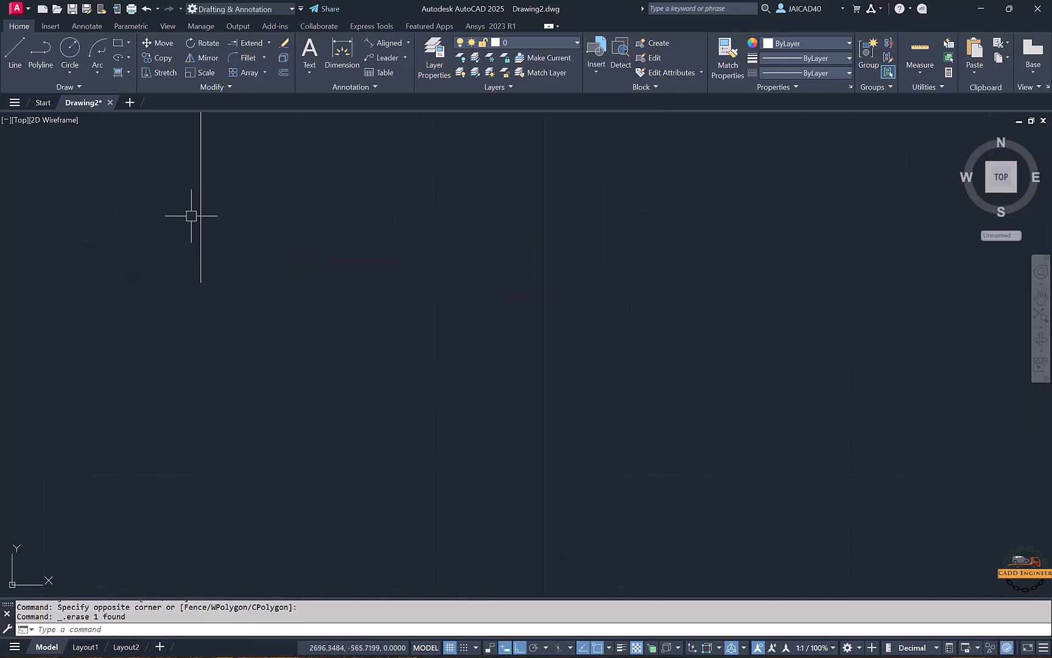
click(283, 72)
scroll(271, 231, down, 2)
middle_drag(270, 236, 226, 306)
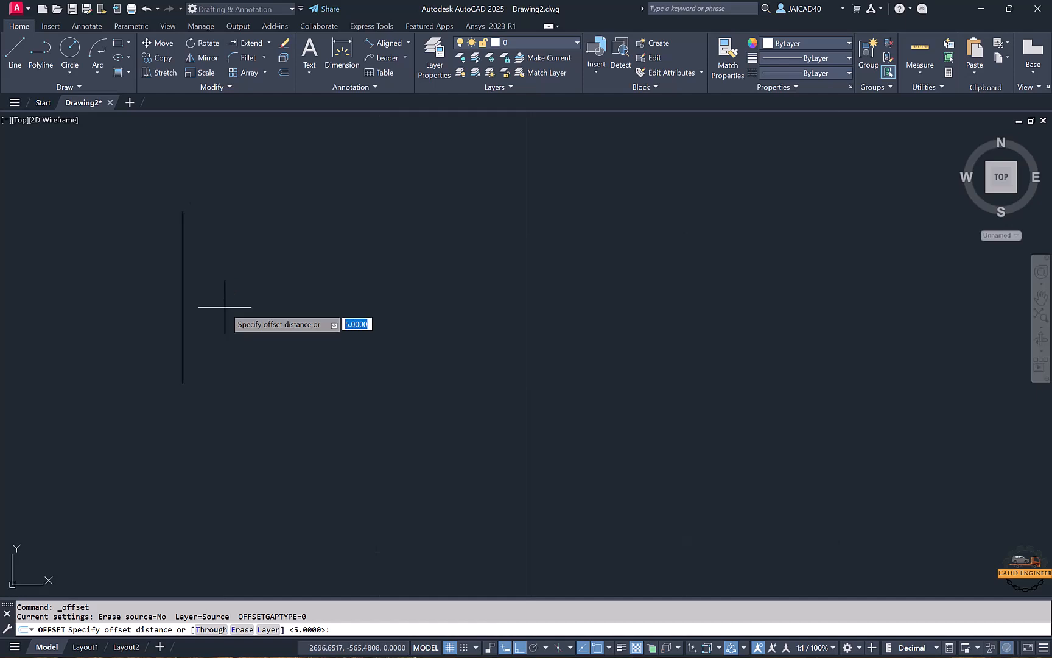
text(1)
key(Return)
click(184, 304)
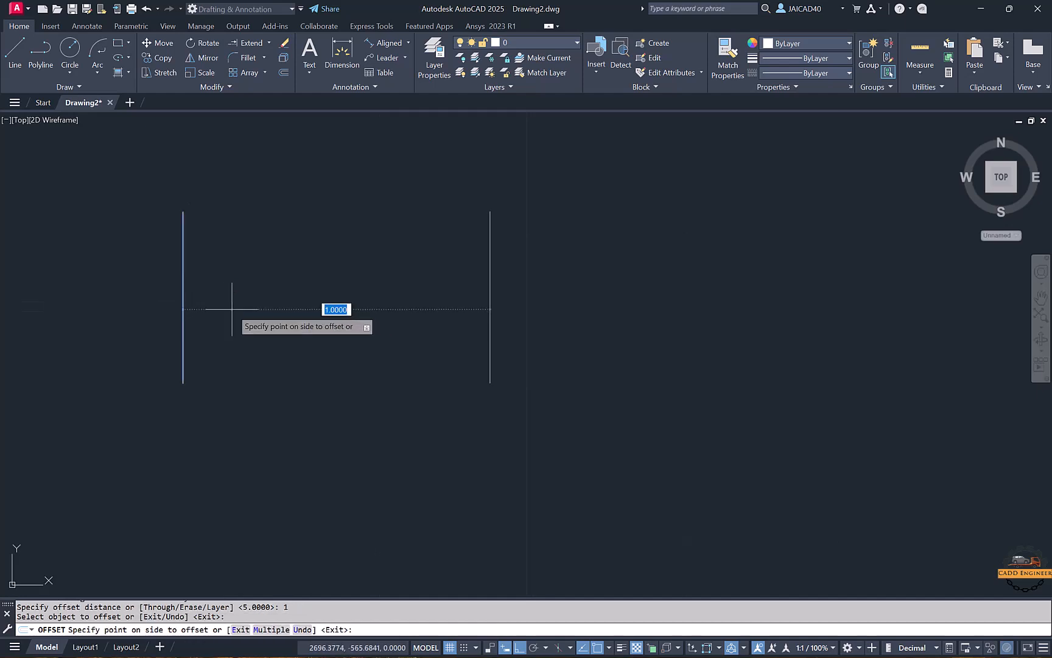
click(244, 308)
scroll(318, 325, down, 2)
mouse_move(317, 324)
middle_down()
mouse_move(301, 307)
mouse_move(312, 281)
middle_up()
click(310, 307)
click(361, 306)
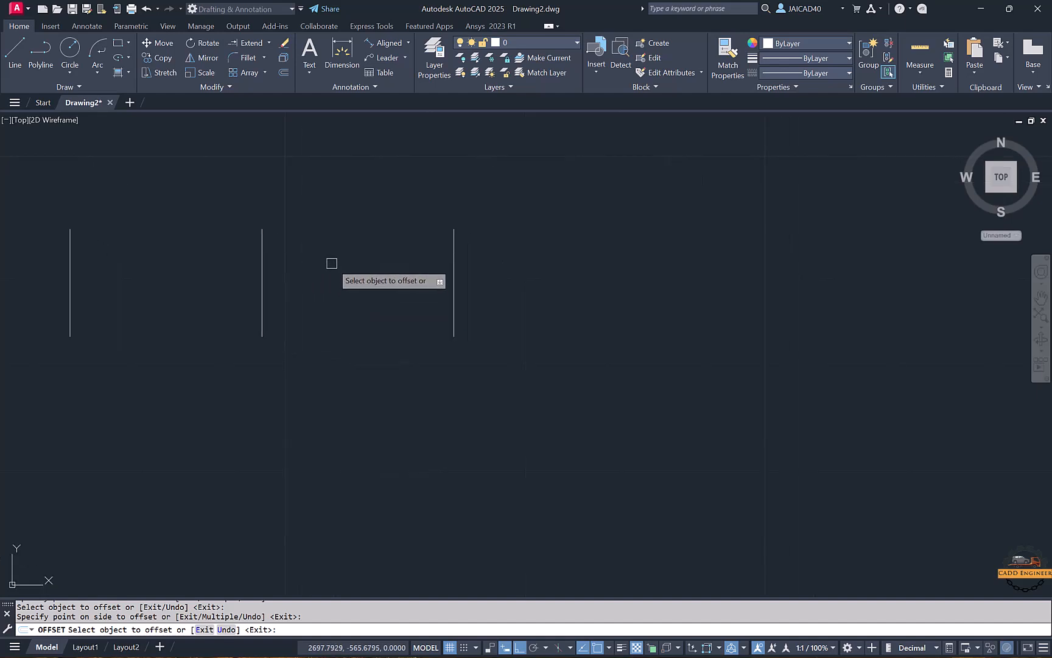
key(Return)
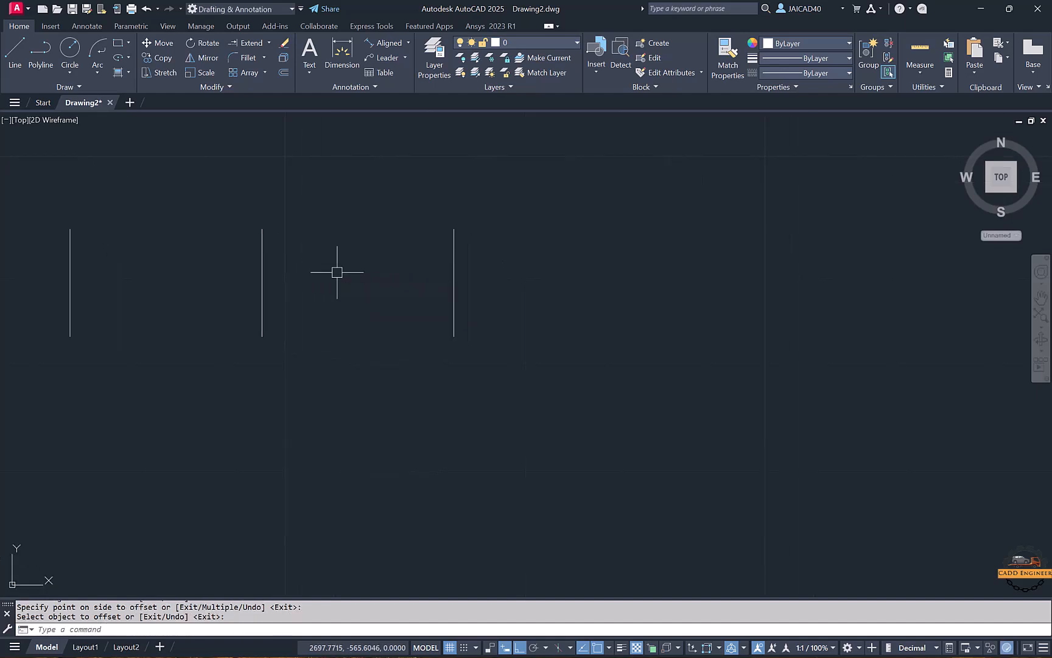
Step: Offset the rightmost line to the right twice in succession at a distance of 0.5 units
key(Return)
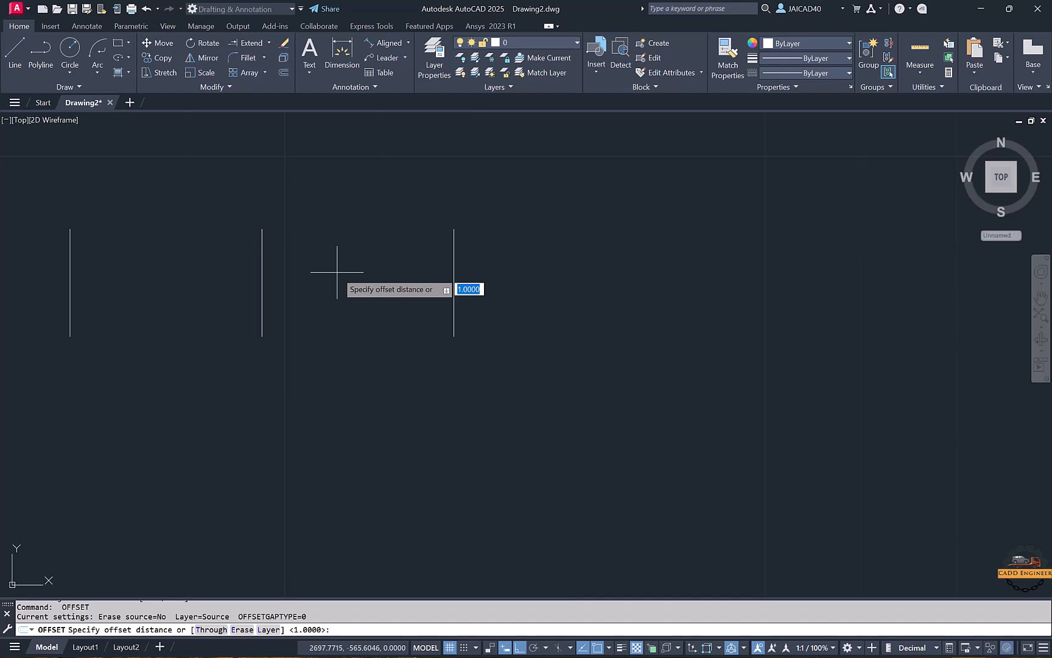
text(.5)
key(Return)
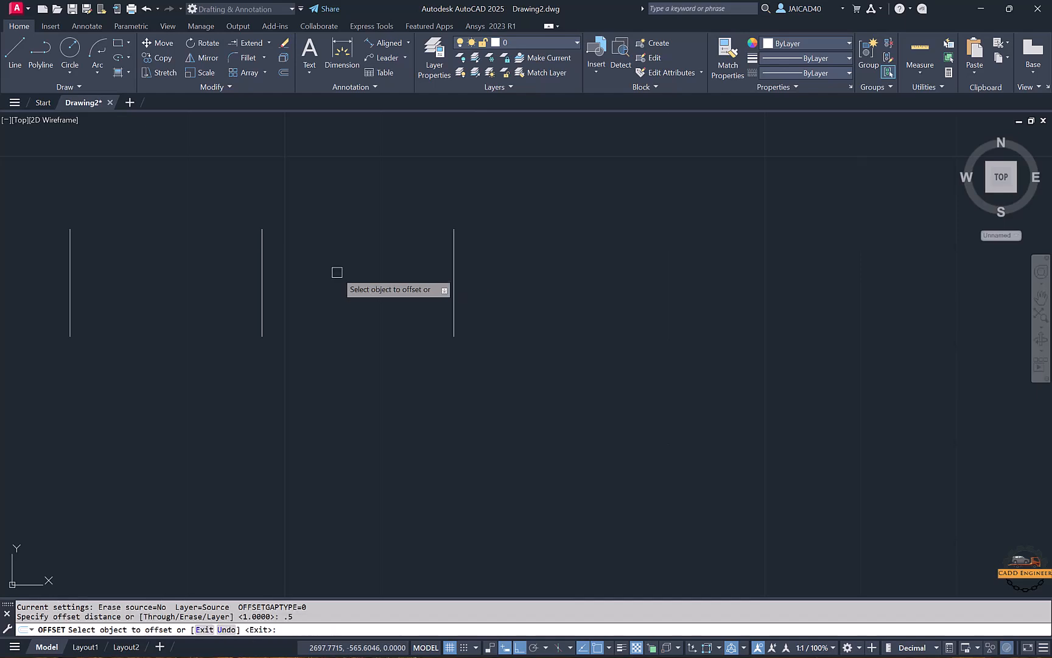
click(453, 277)
click(522, 276)
click(550, 275)
click(615, 269)
key(Return)
Step: Offset the rightmost line to the right three times in succession at a distance of 0.2 units
key(Return)
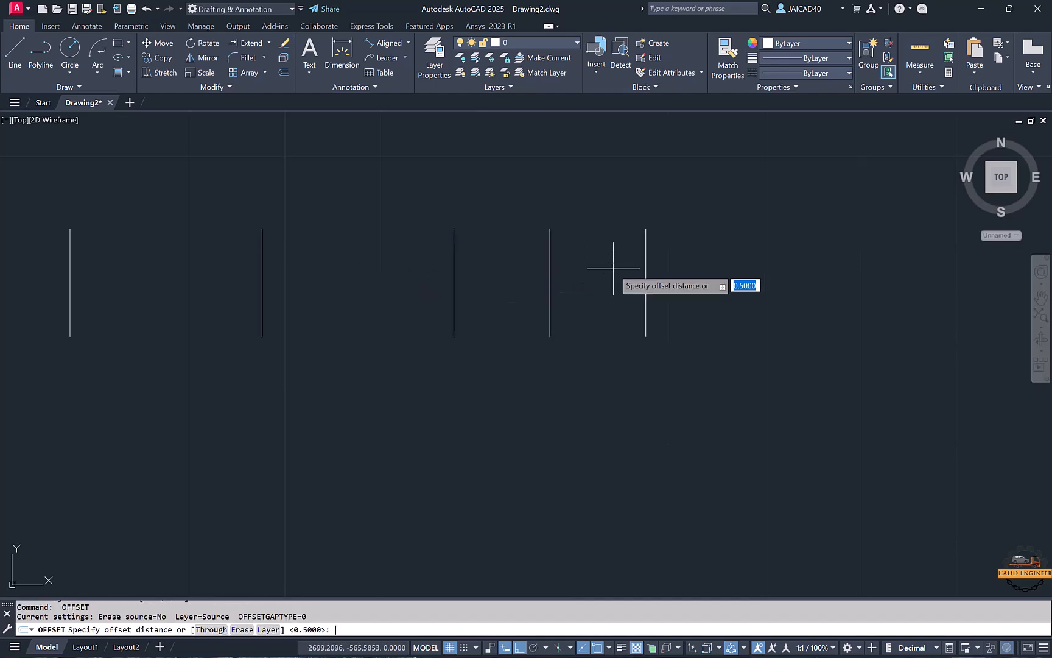
text(.2)
key(Return)
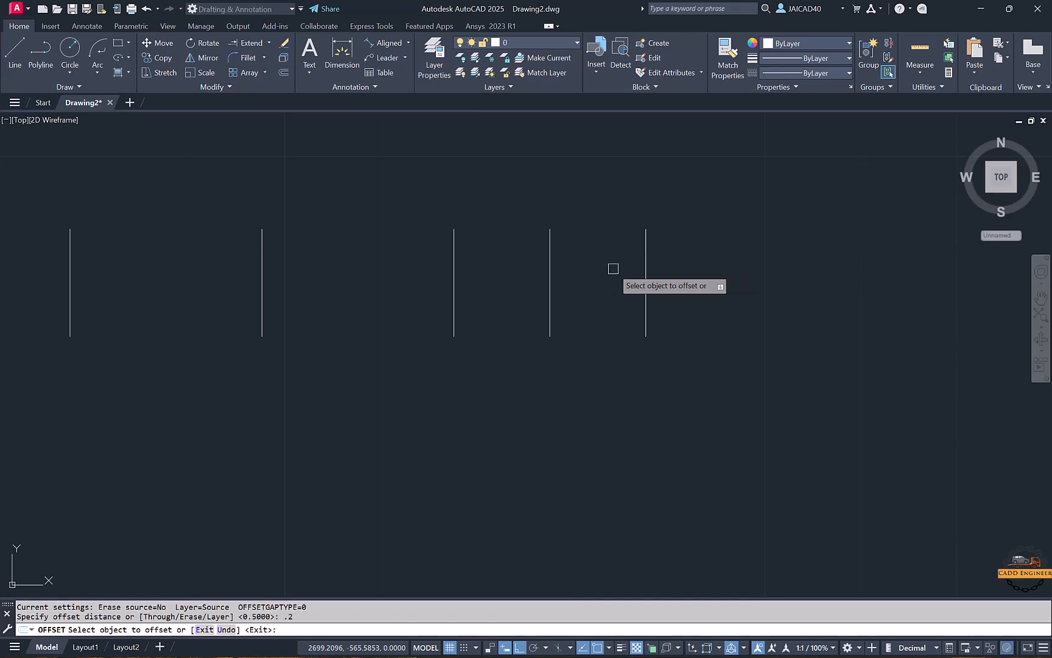
click(645, 263)
click(704, 275)
click(685, 262)
click(735, 258)
click(722, 258)
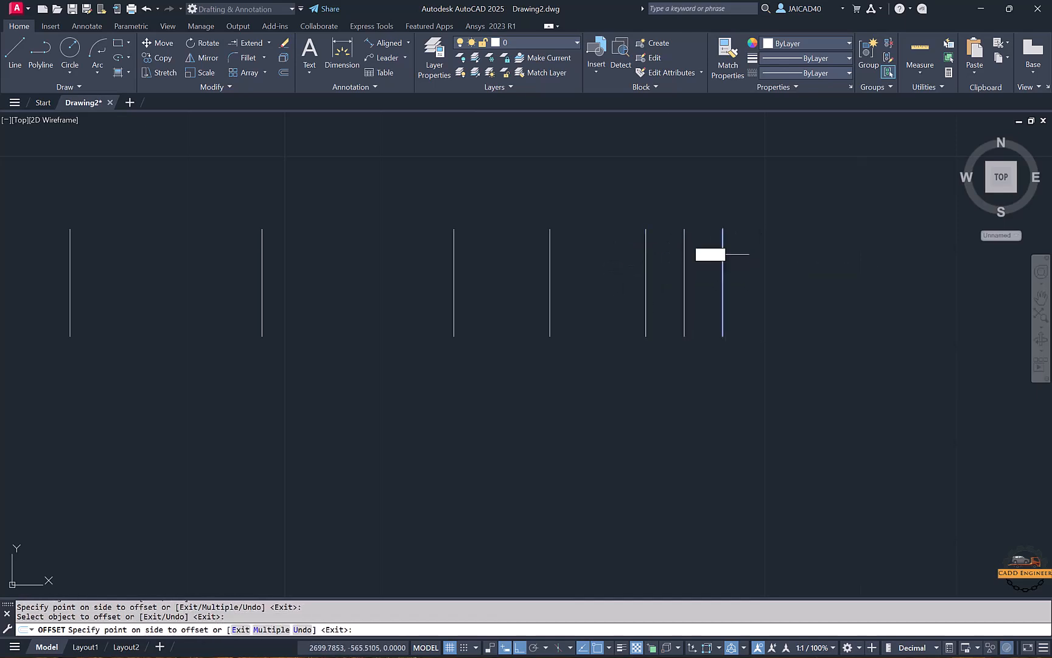
click(761, 257)
scroll(690, 230, down, 2)
key(Escape)
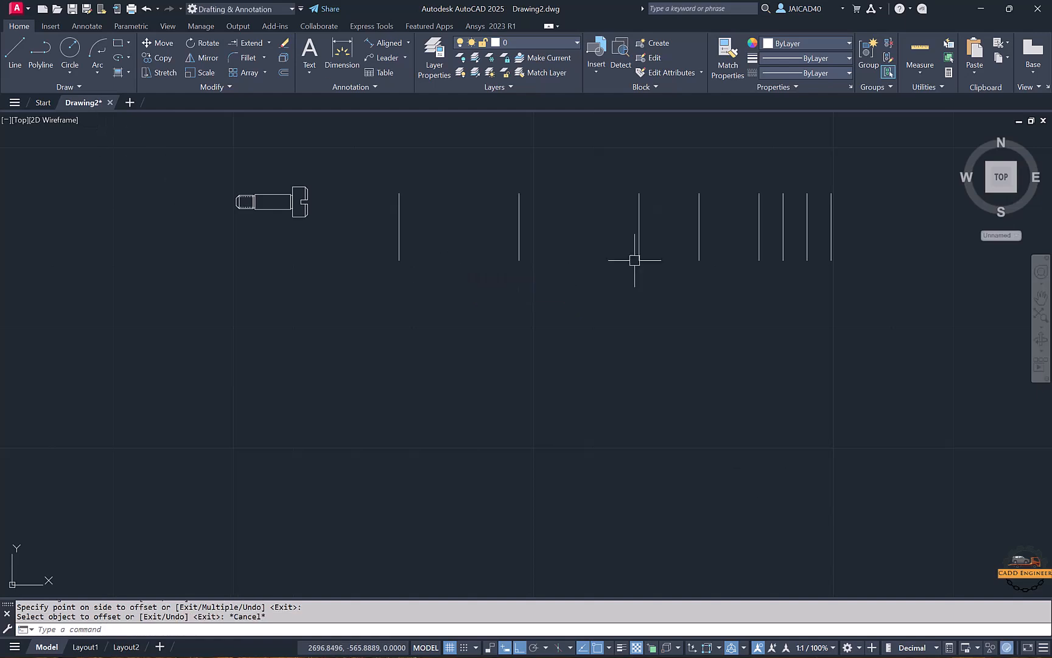
Step: Draw a longer vertical line directly below the first short line
text(l)
key(Return)
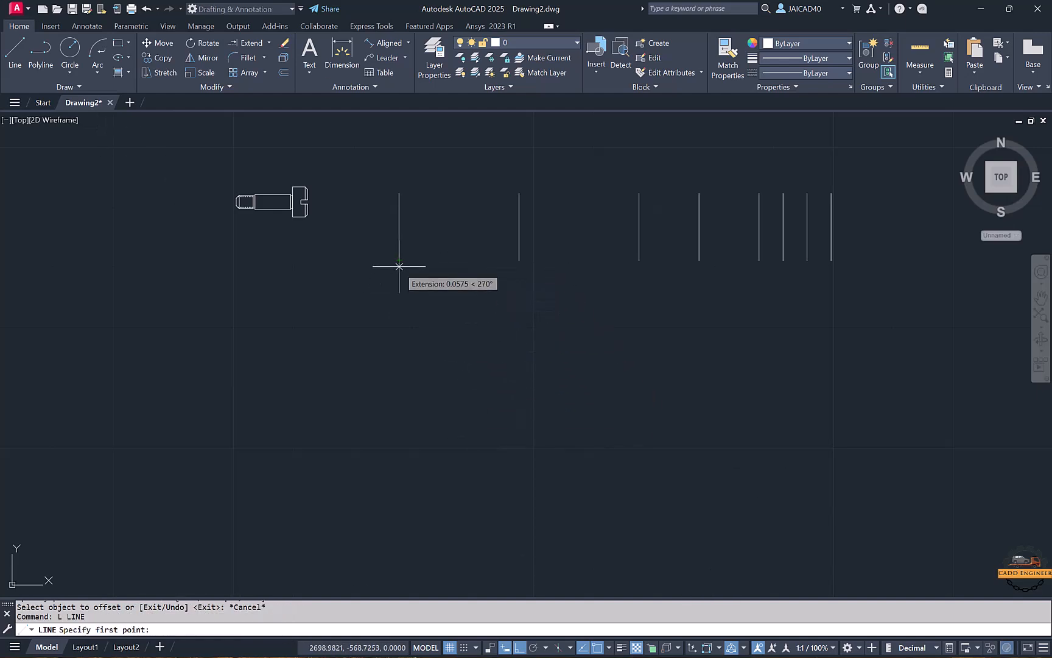
click(399, 295)
click(395, 484)
key(Escape)
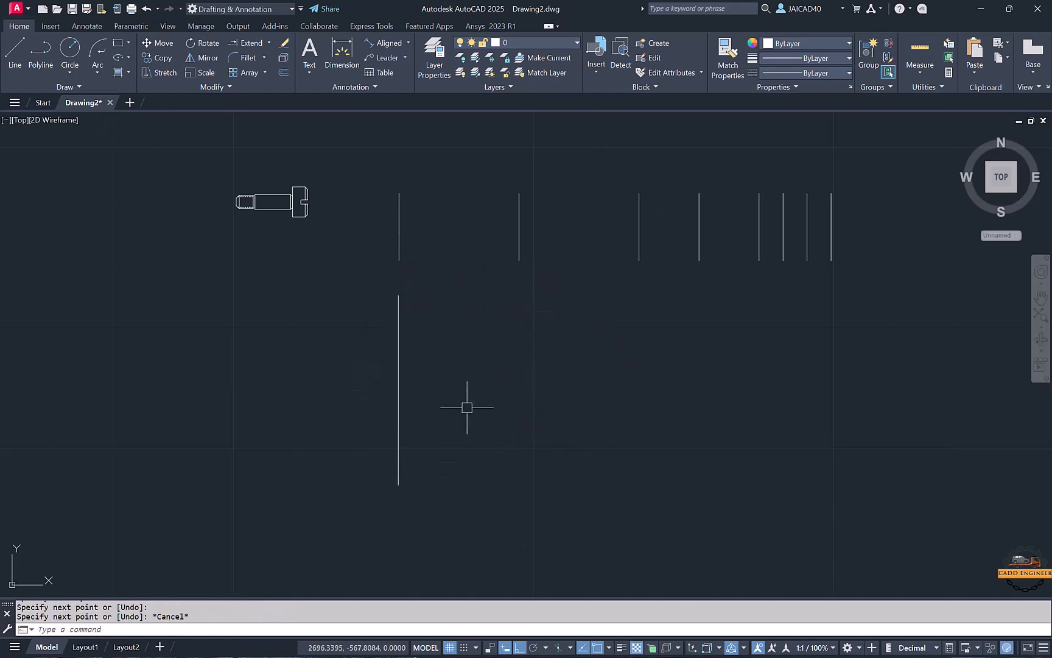
Step: Offset the long vertical line with the Through option, passing through the lower end of the second short line
click(284, 73)
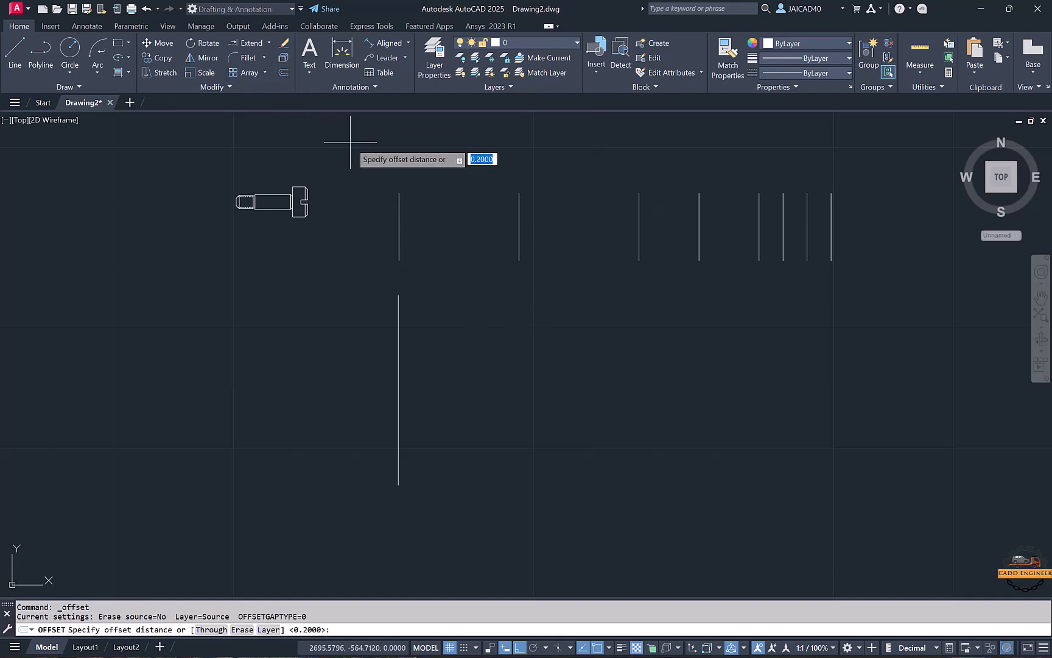
click(213, 629)
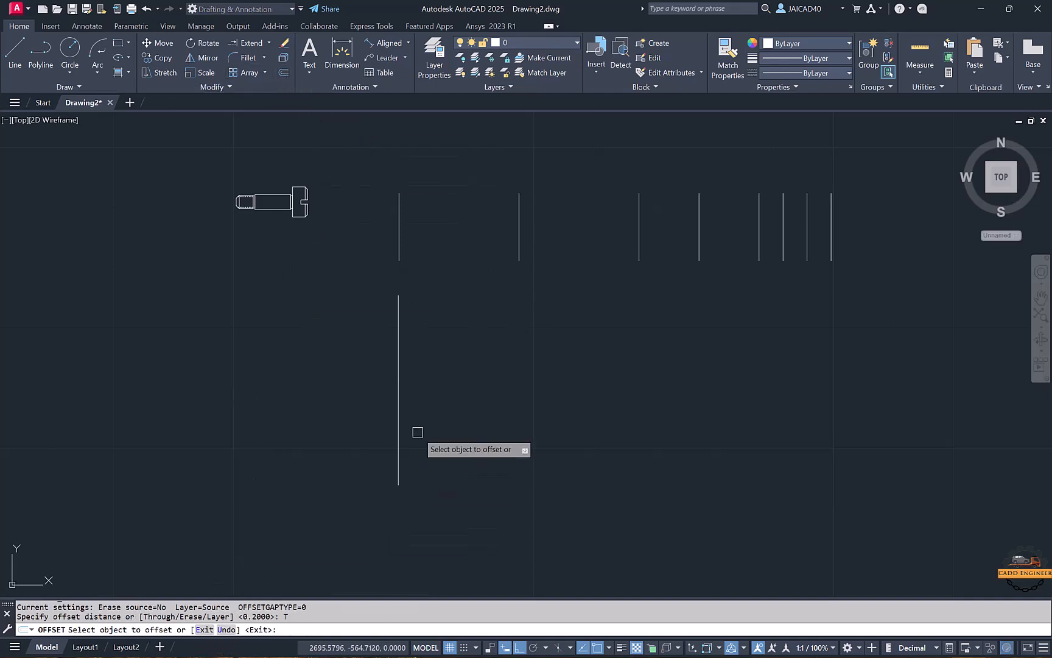
click(399, 395)
click(520, 263)
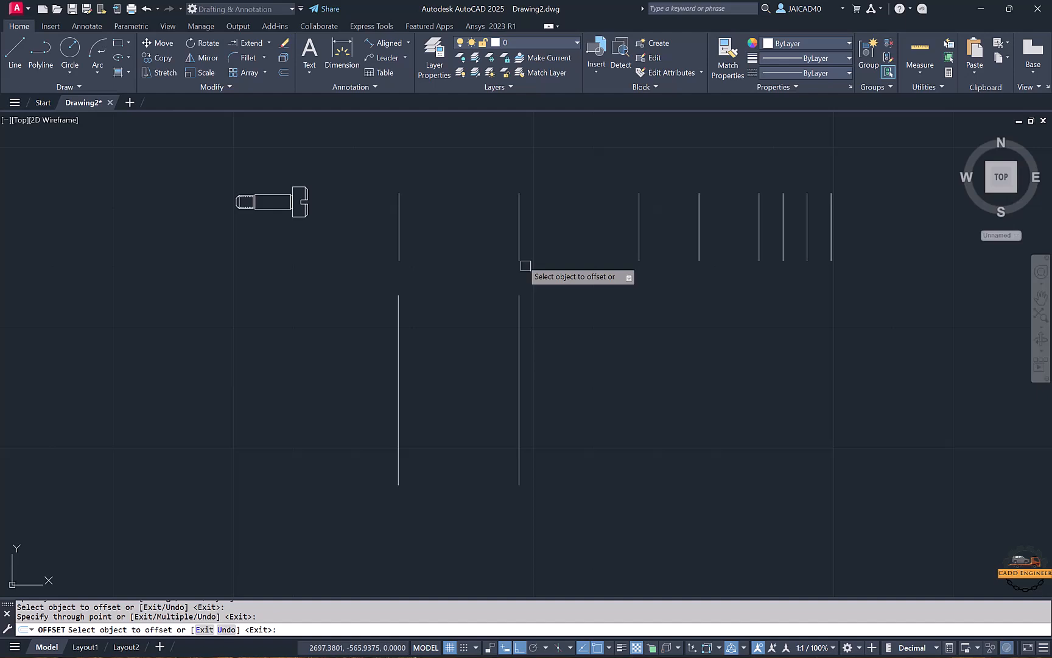
Step: Offset further copies of the long line through the lower ends of the fifth and the last short lines
click(520, 328)
click(758, 260)
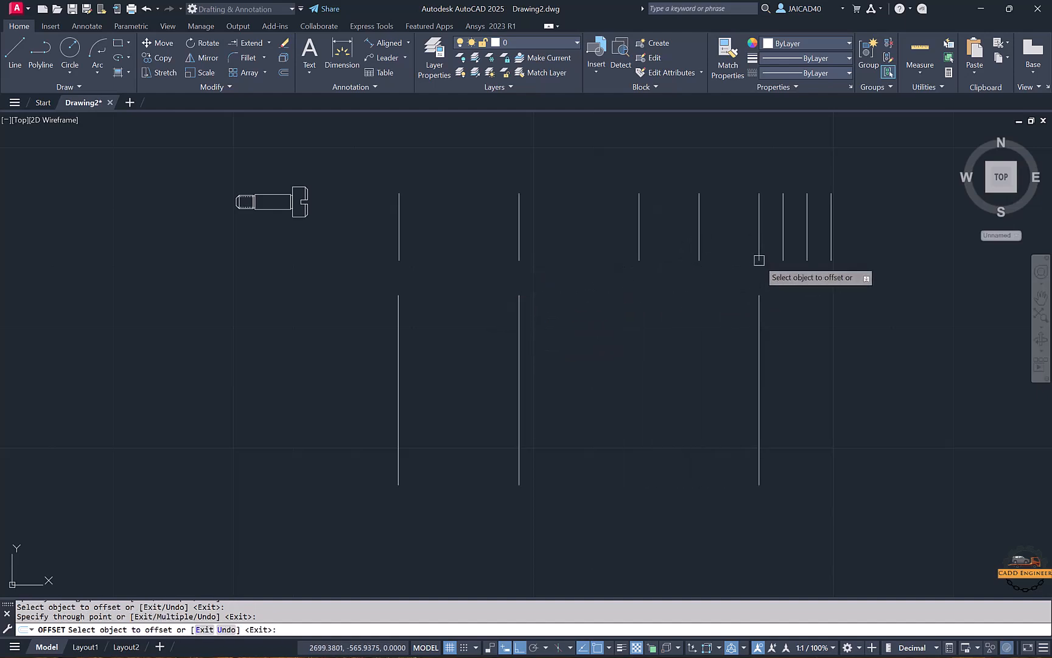
click(759, 323)
click(830, 261)
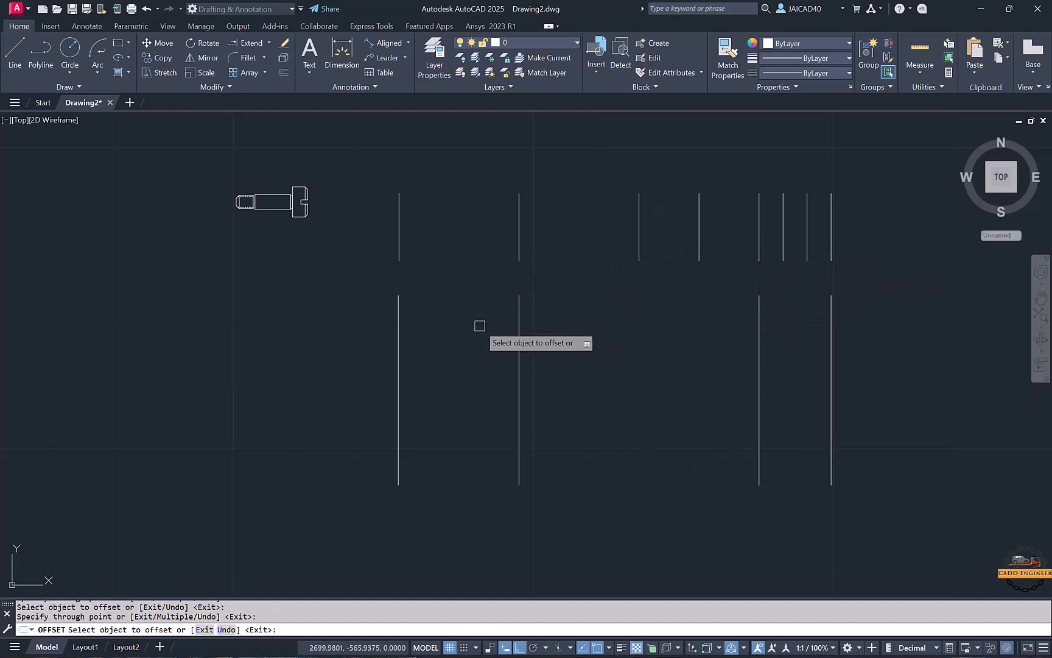
key(Escape)
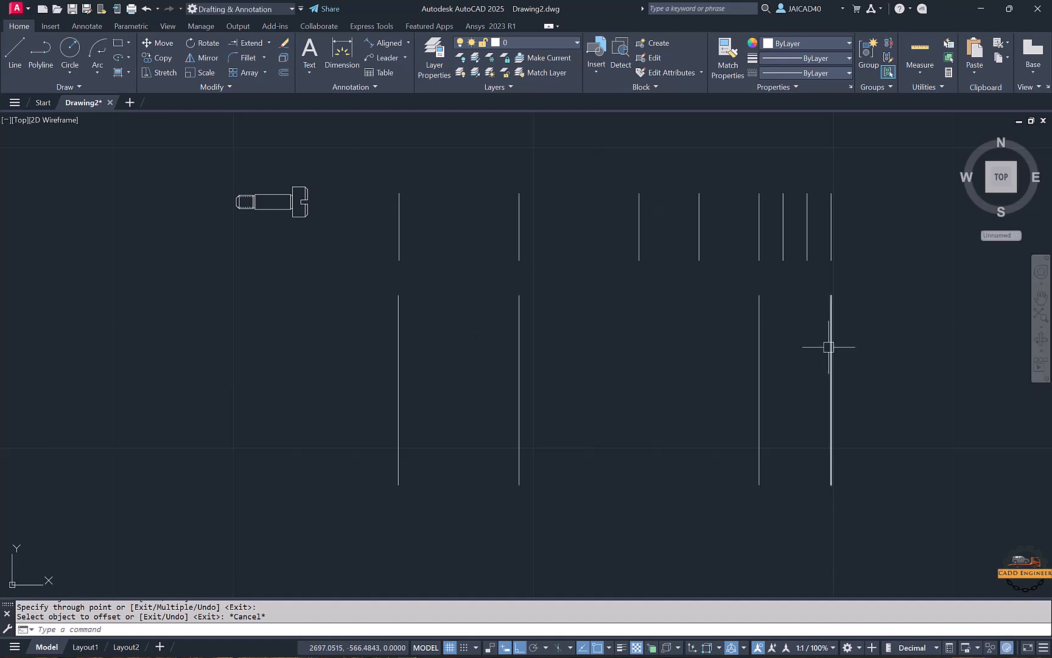
Step: Erase the two rightmost long lines below the fifth and the last short lines
click(878, 341)
click(741, 376)
key(Delete)
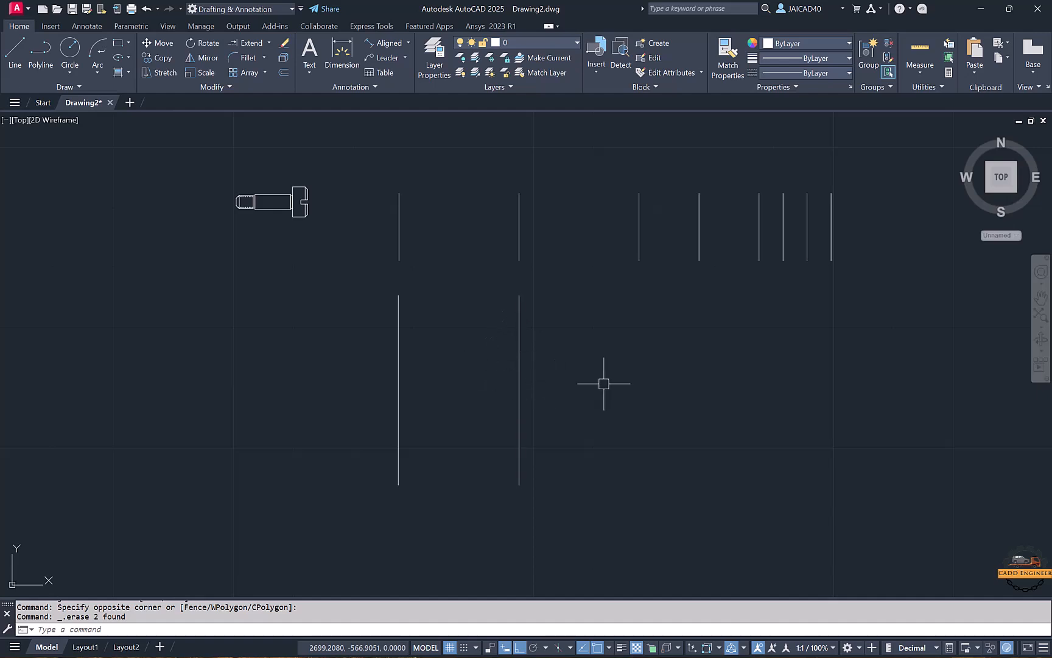
Step: Offset the second long line with Erase source set to Yes and Through, passing through the lower end of the fourth short line
click(284, 73)
click(244, 631)
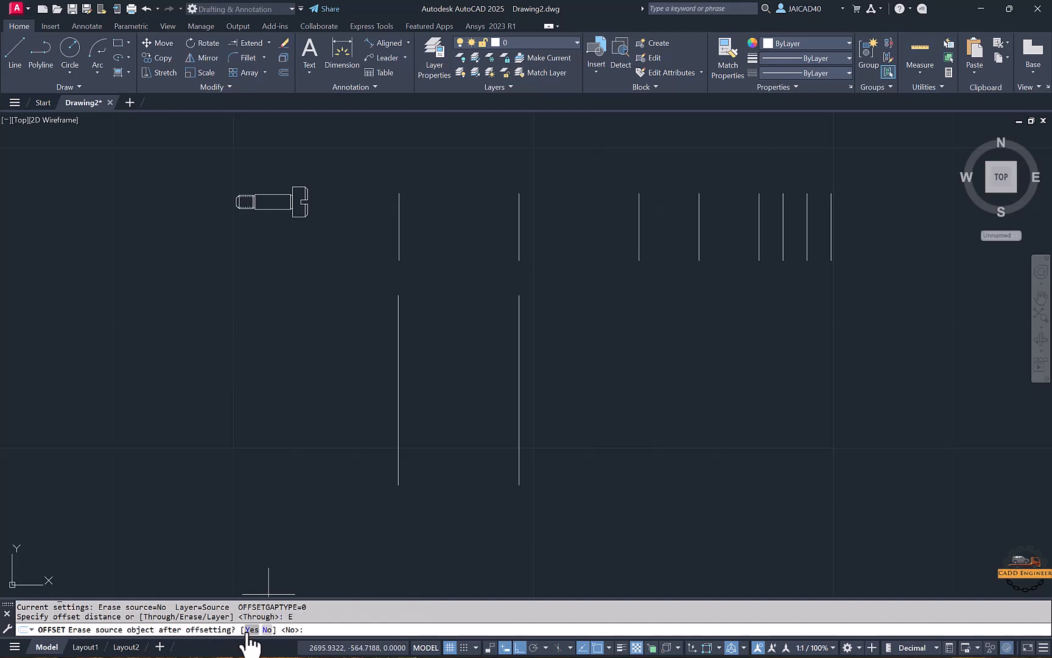
click(251, 630)
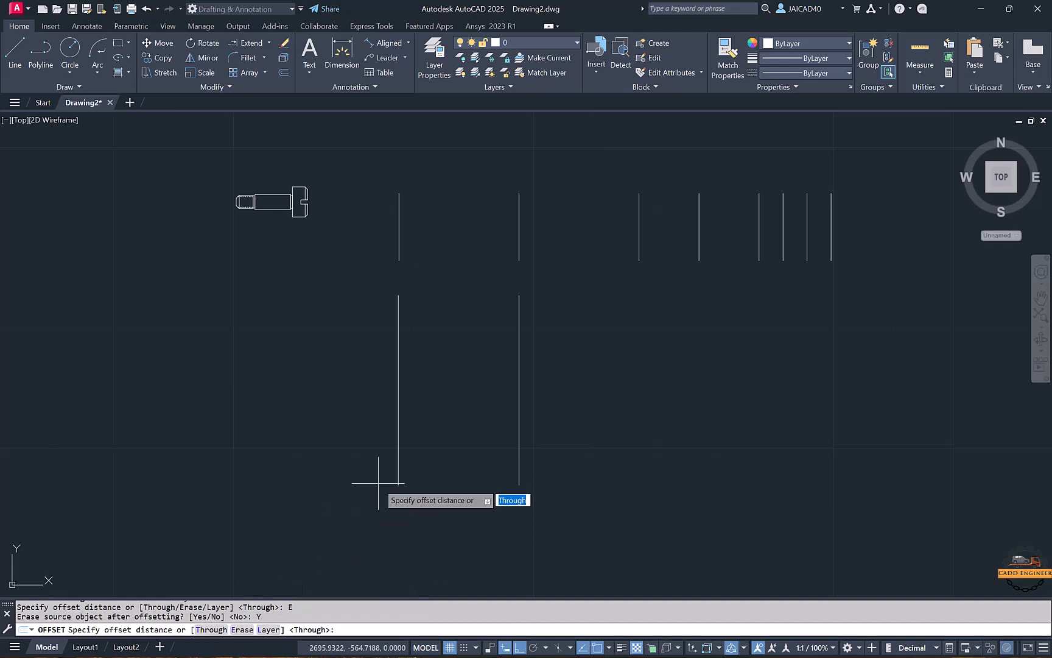
click(210, 629)
click(518, 338)
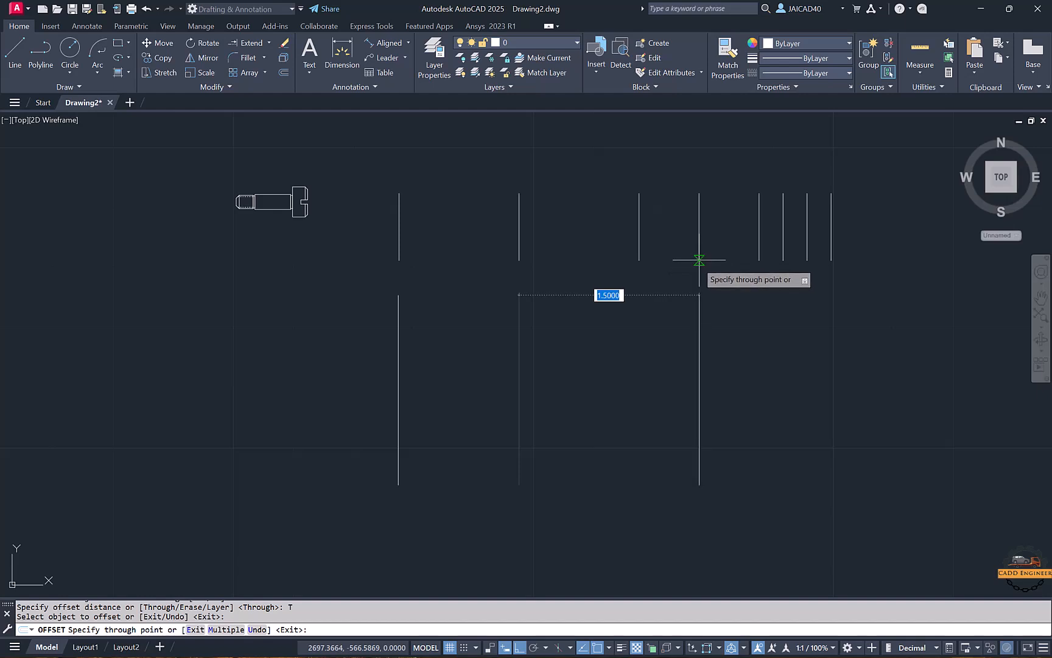
click(699, 260)
Step: Offset the moved long line through the lower end of the sixth short line, still erasing the source
click(699, 317)
click(783, 260)
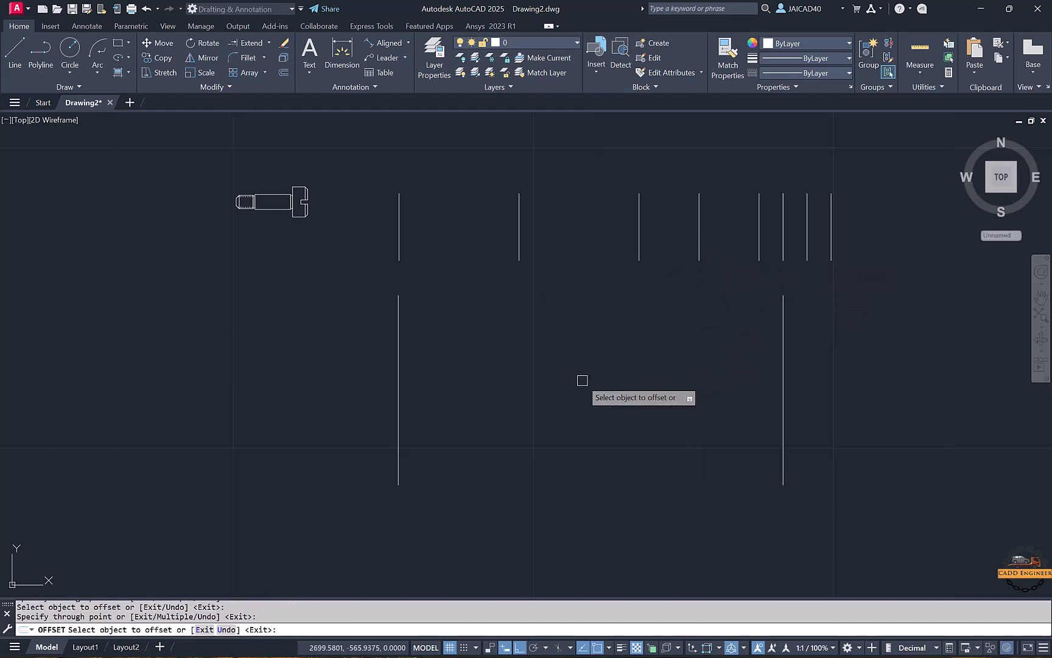
middle_drag(578, 380, 451, 392)
key(Escape)
key(Escape)
middle_drag(349, 386, 420, 384)
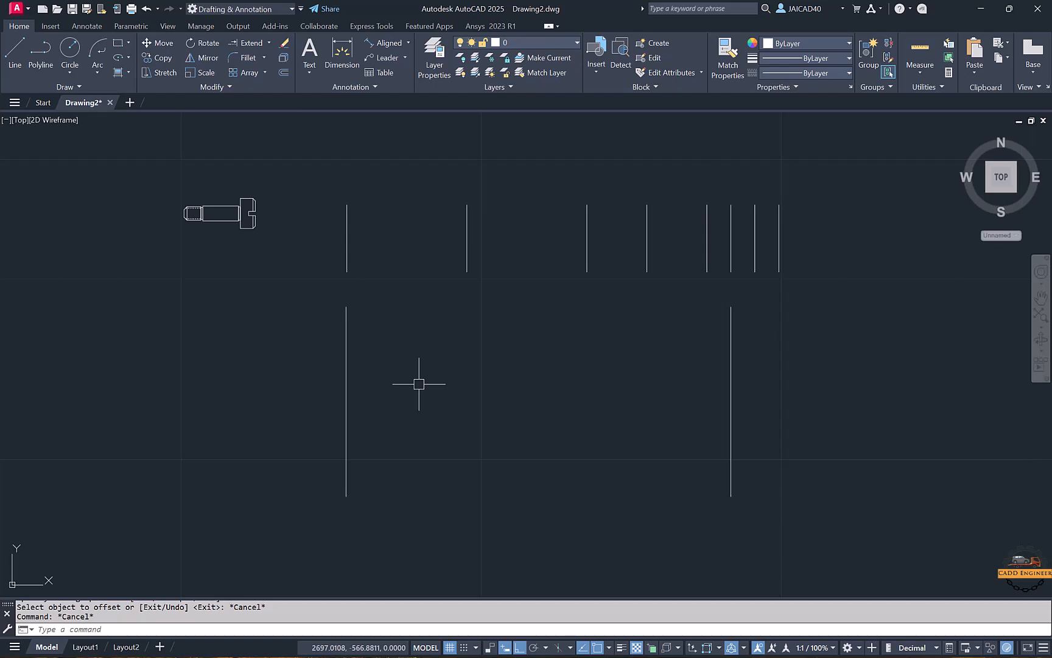
Step: Create a new layer with index color 70
key(Return)
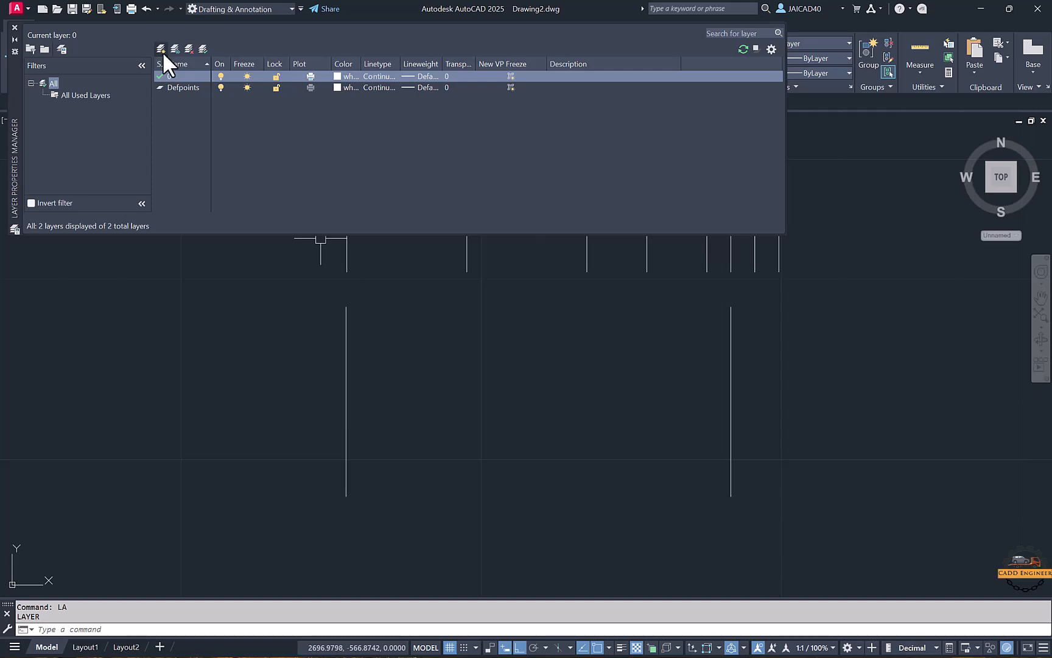
click(161, 50)
click(335, 88)
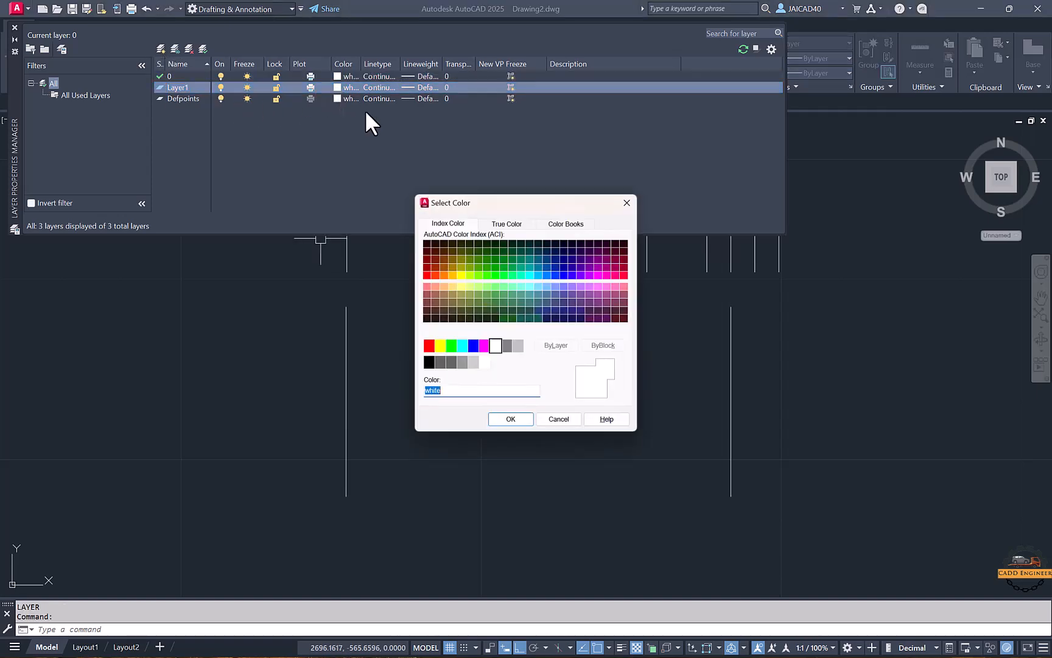
click(478, 274)
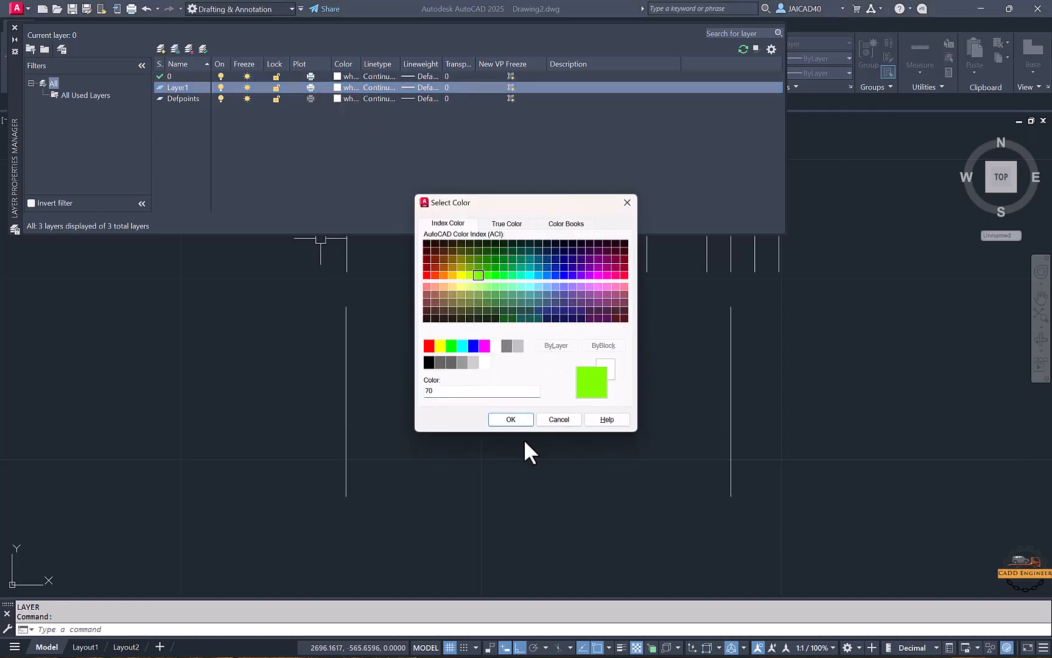
click(510, 419)
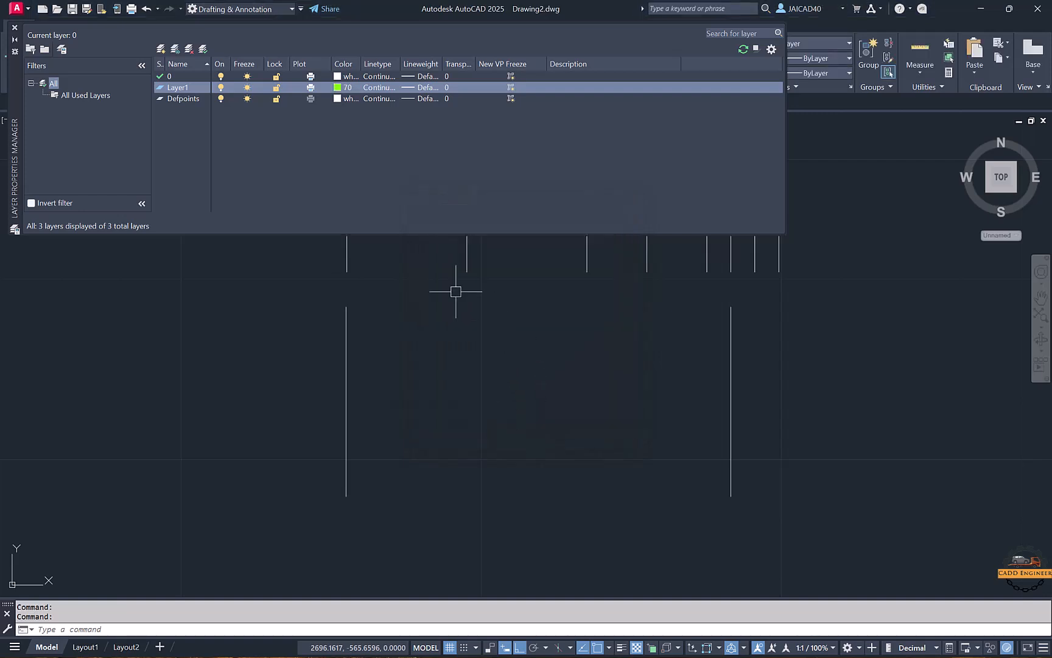
click(15, 27)
Step: Move the first long vertical line to Layer1
click(369, 313)
click(297, 349)
click(531, 40)
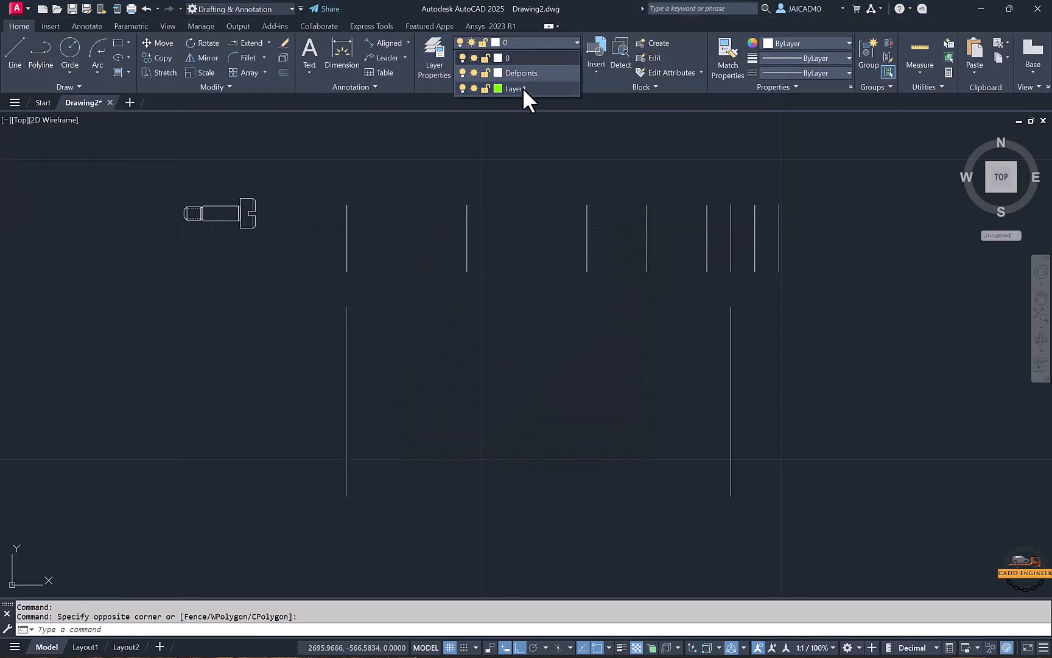
click(523, 88)
key(Escape)
Step: Erase the white long vertical line below the sixth short line
click(783, 367)
click(693, 392)
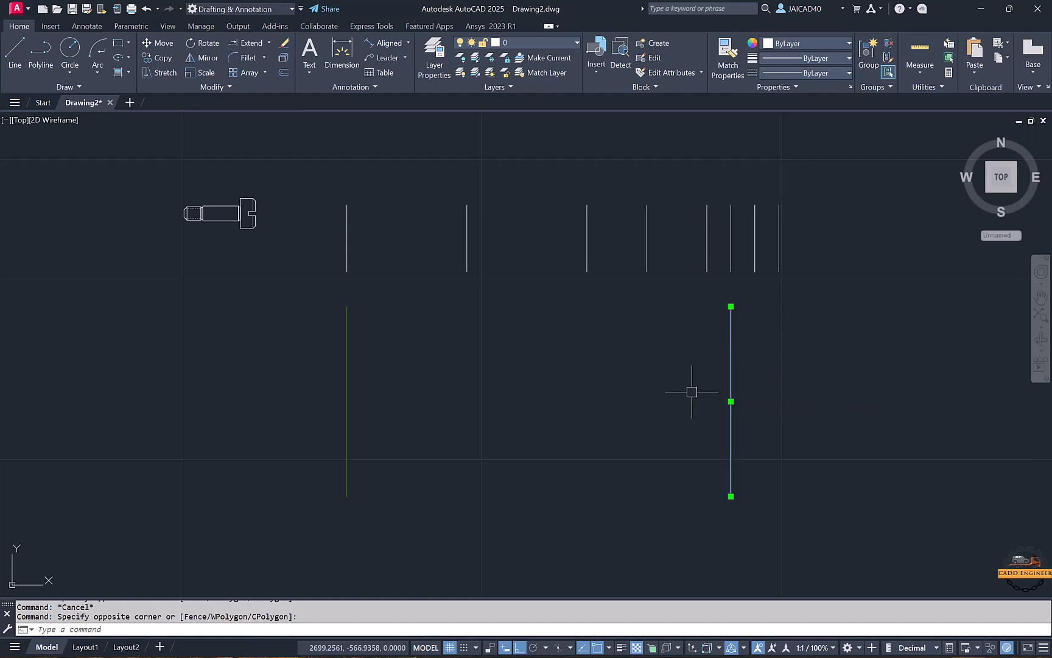
key(Delete)
Step: Try offsetting the green line about 2.08 units to the right with the Layer option set to Current, and undo the offset
text(o)
key(Return)
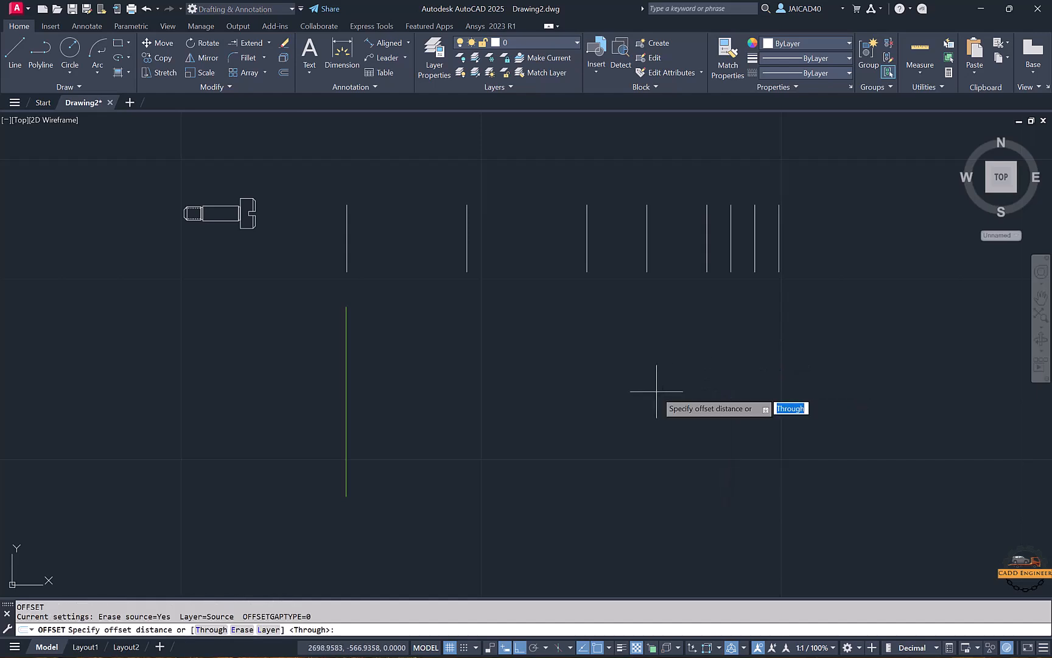
click(270, 630)
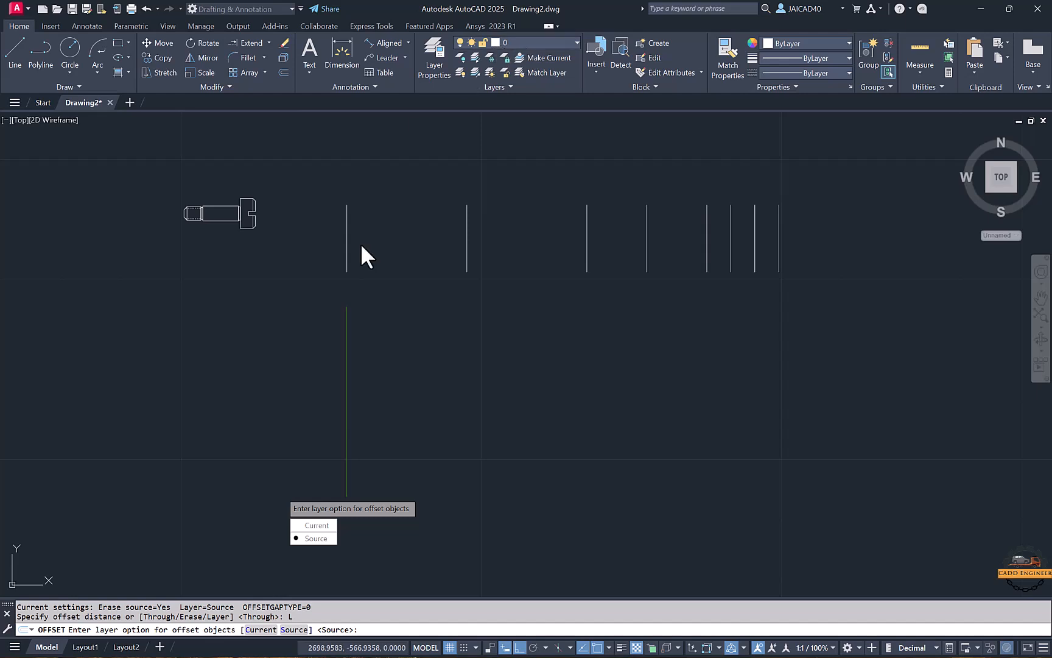
click(256, 630)
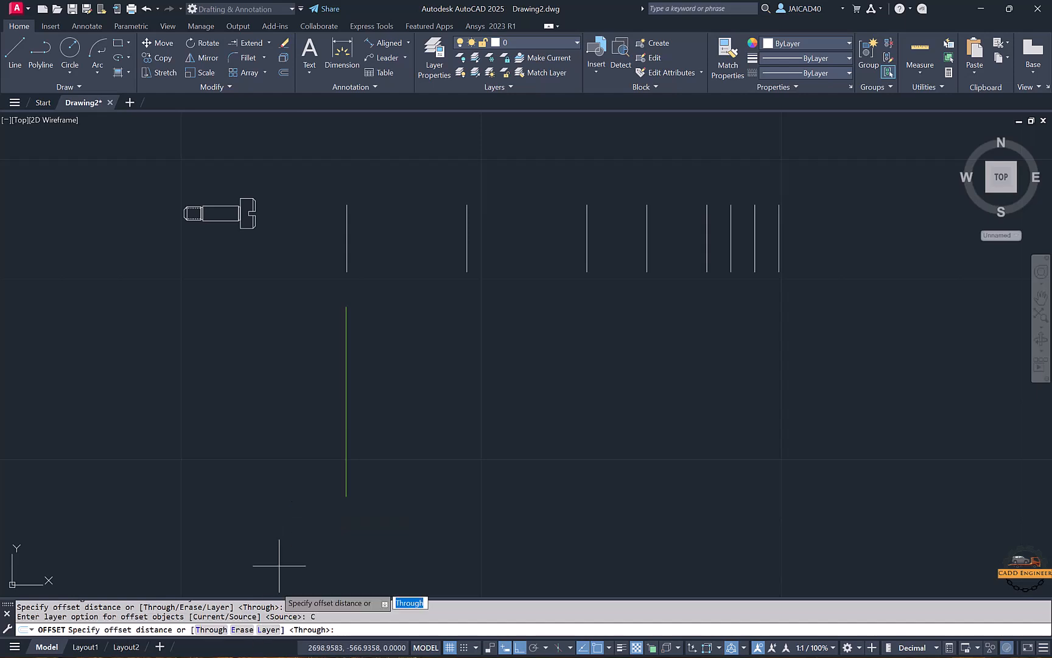
click(346, 335)
click(569, 279)
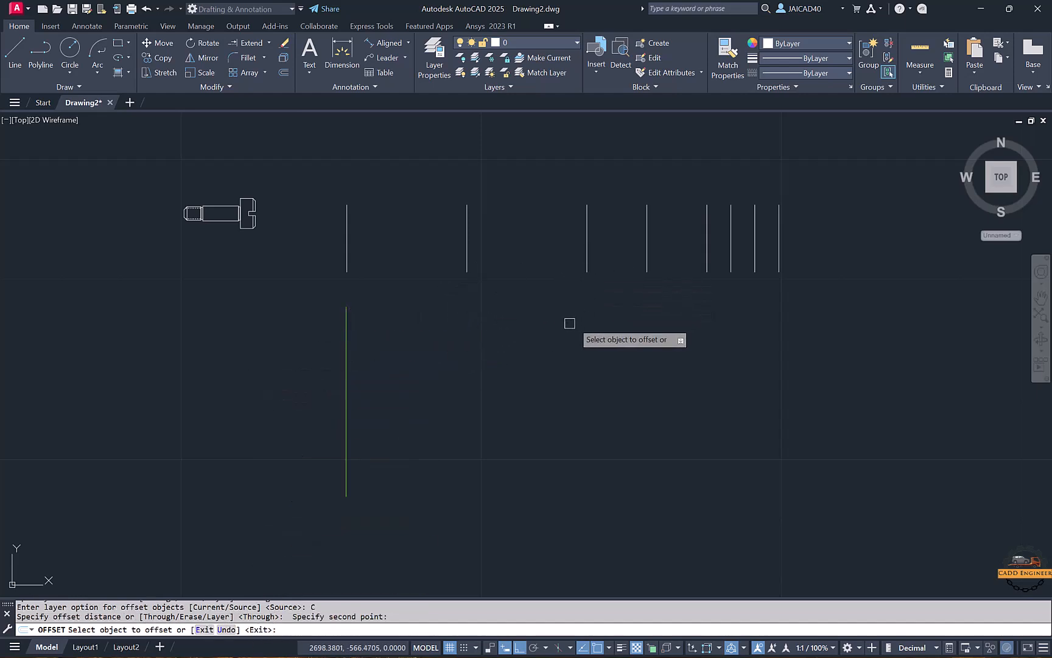
click(351, 330)
click(581, 278)
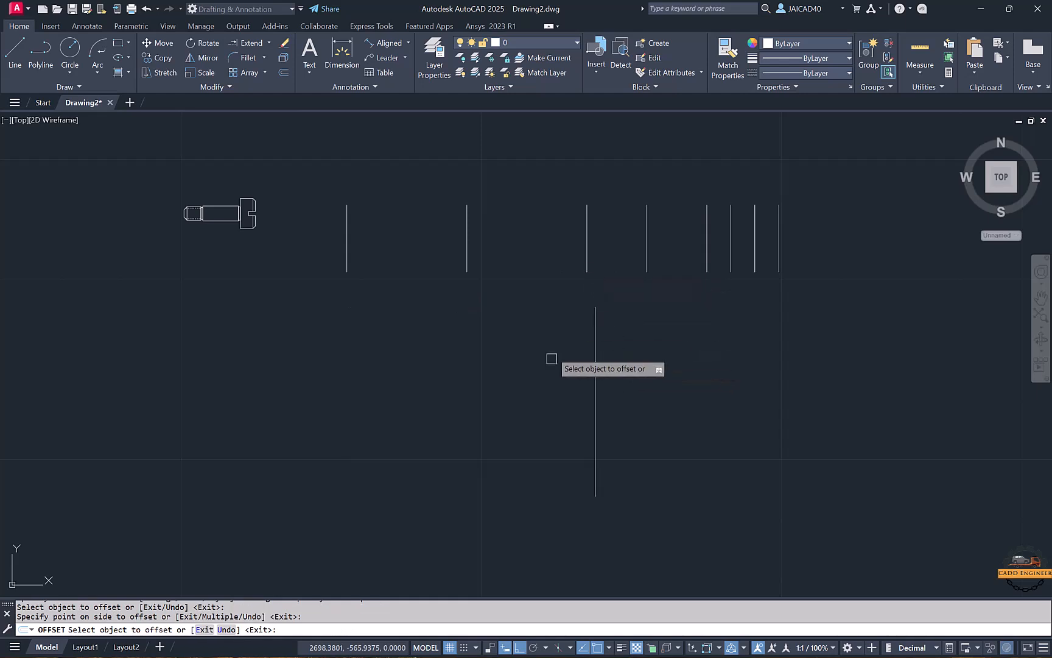
key(ctrl+z)
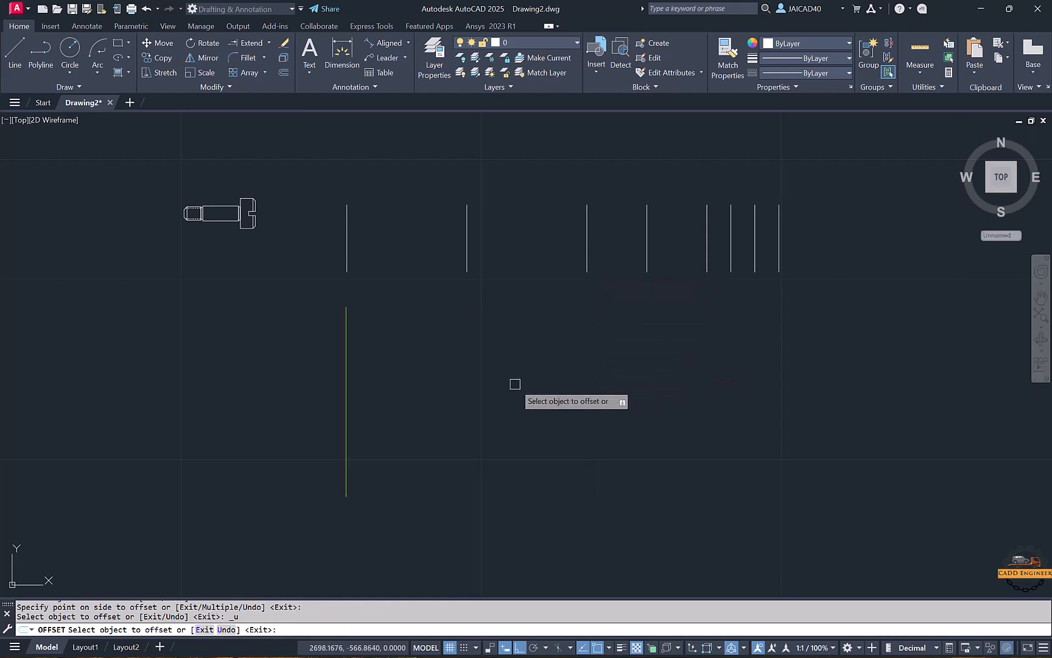
key(Escape)
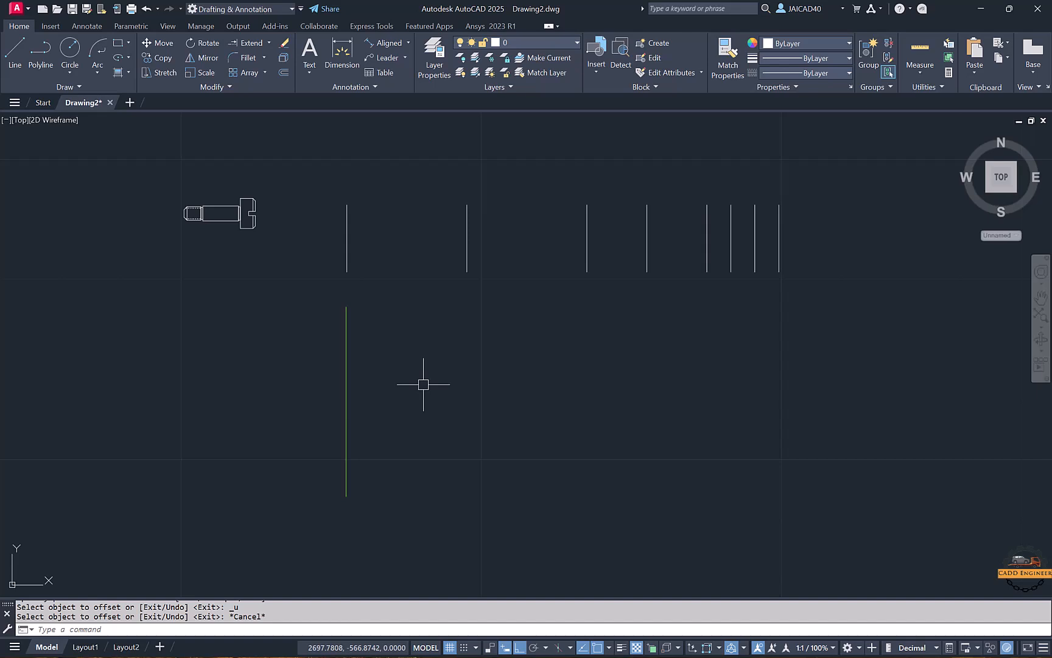
Step: Offset the green line with Layer set to Source and Through, passing successively through the lower ends of the second and third short lines
key(Return)
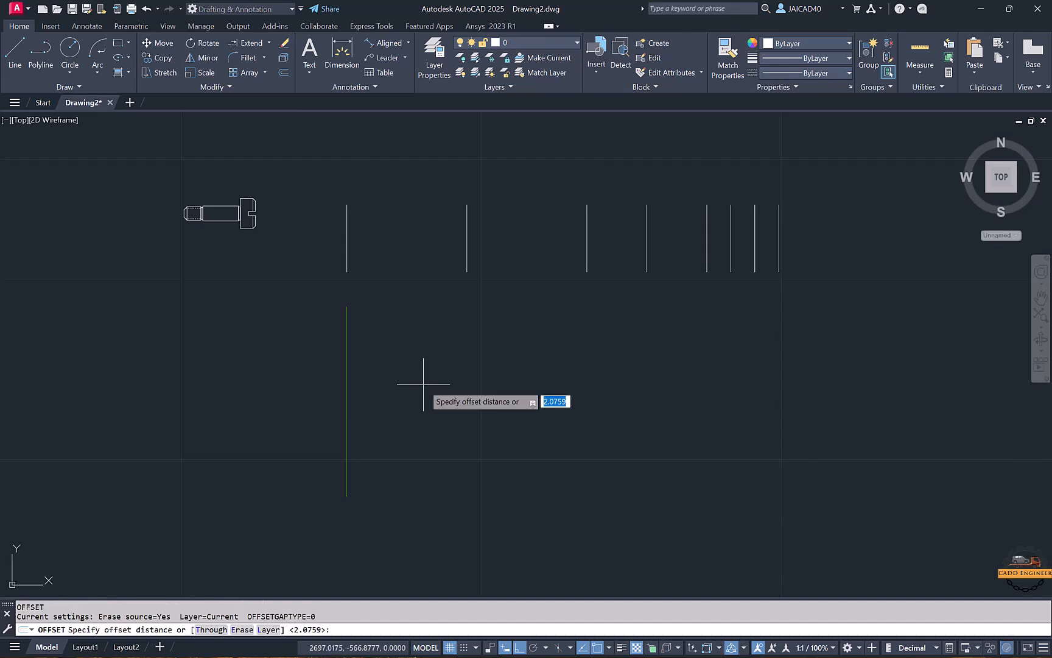
click(269, 629)
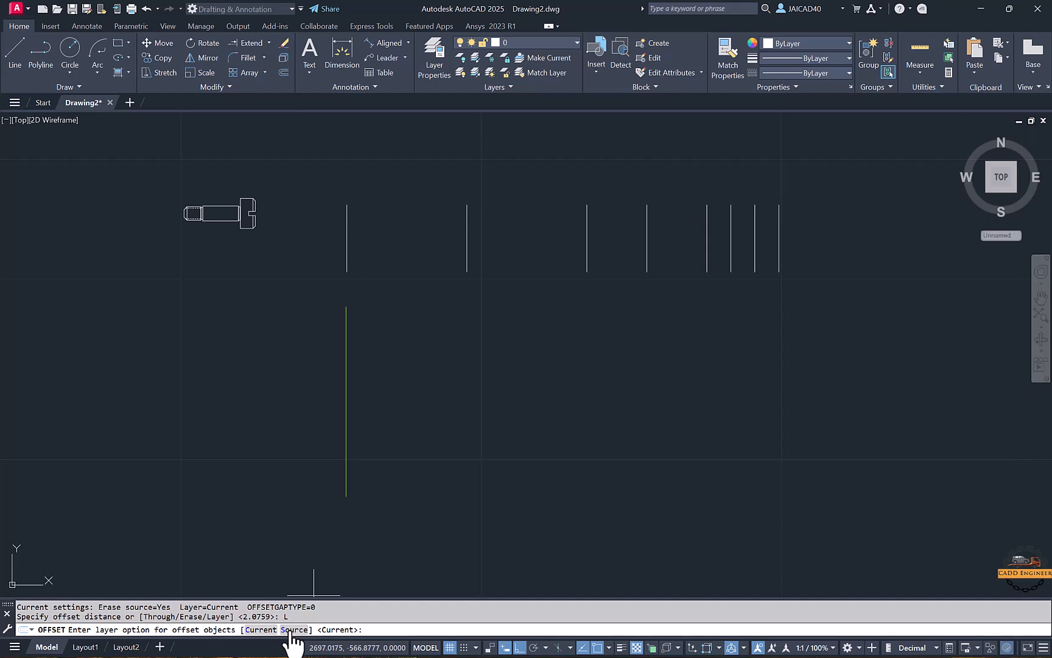
click(291, 630)
click(198, 630)
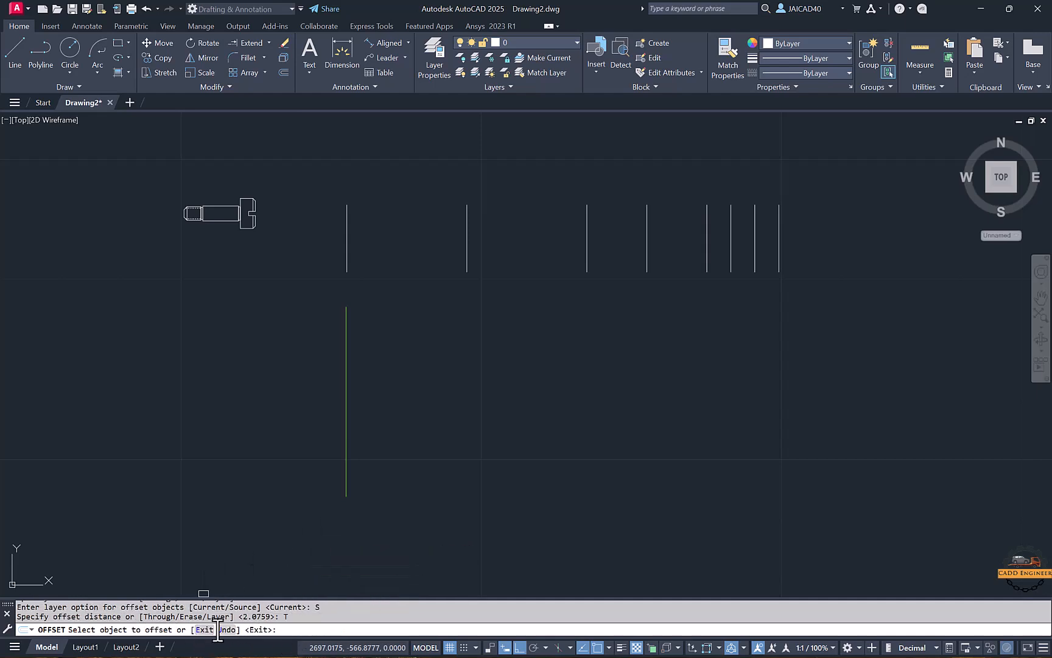
click(347, 420)
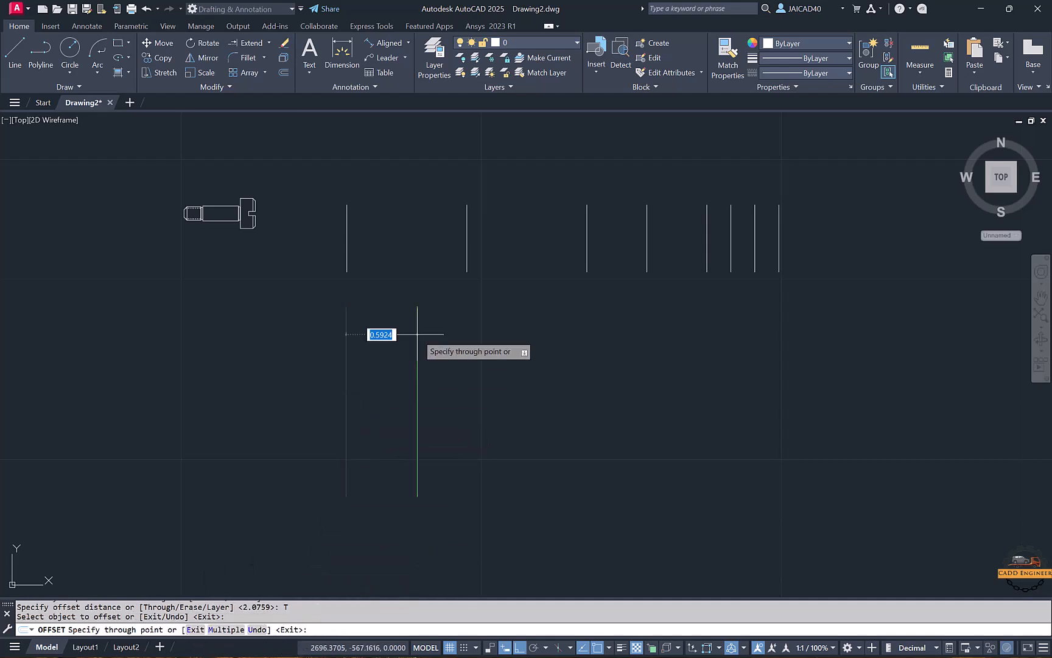
click(467, 271)
click(468, 317)
click(587, 271)
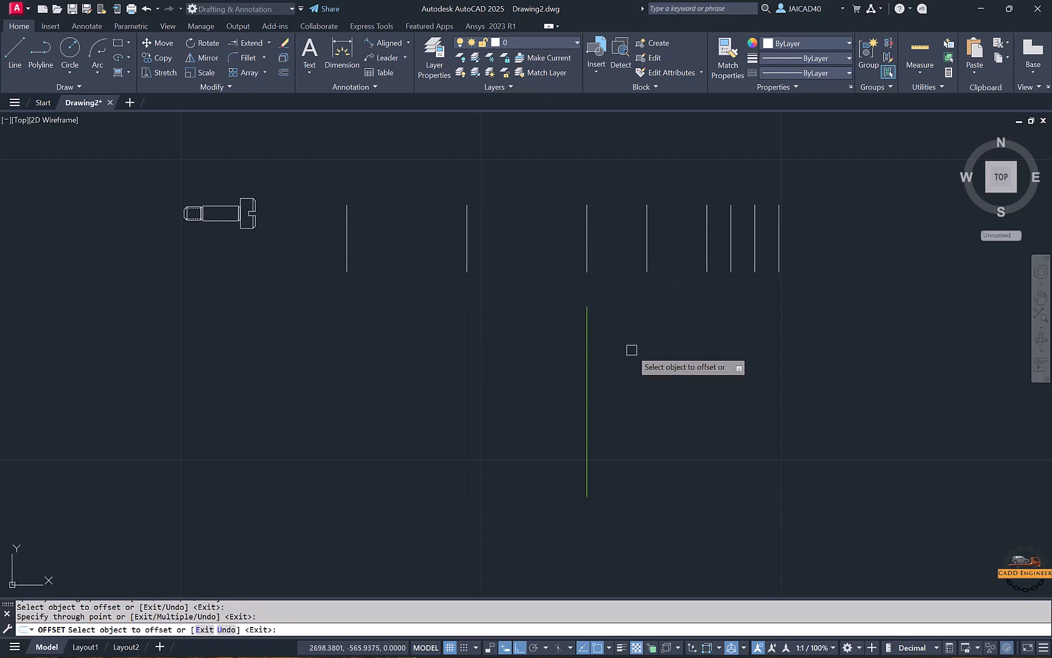
key(Escape)
Step: Erase the green long line and the whole row of short vertical lines
click(631, 350)
click(550, 375)
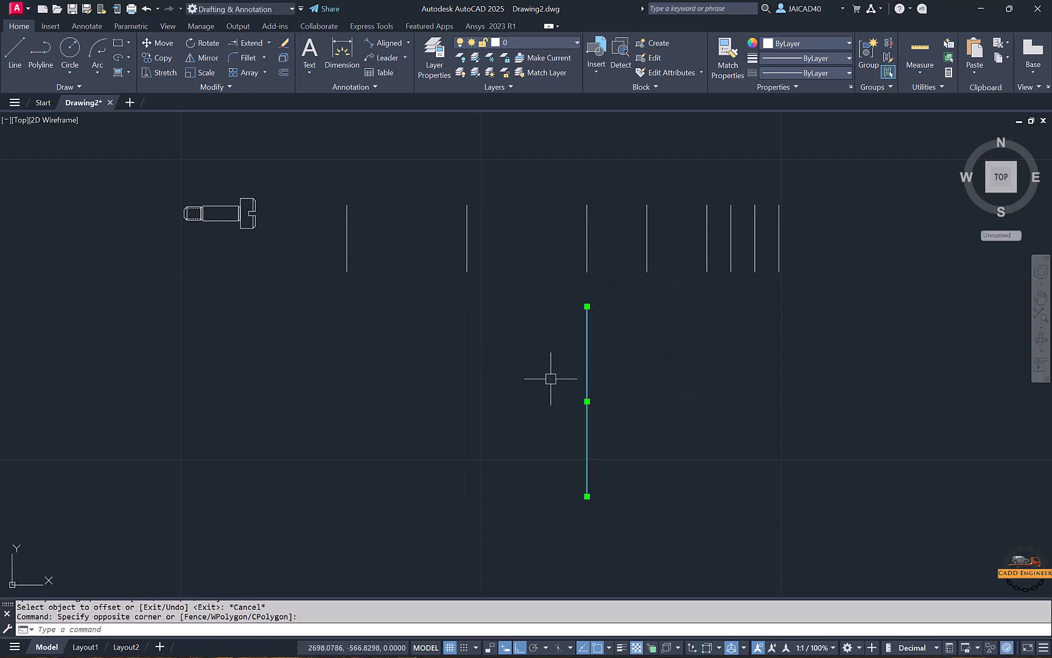
key(Delete)
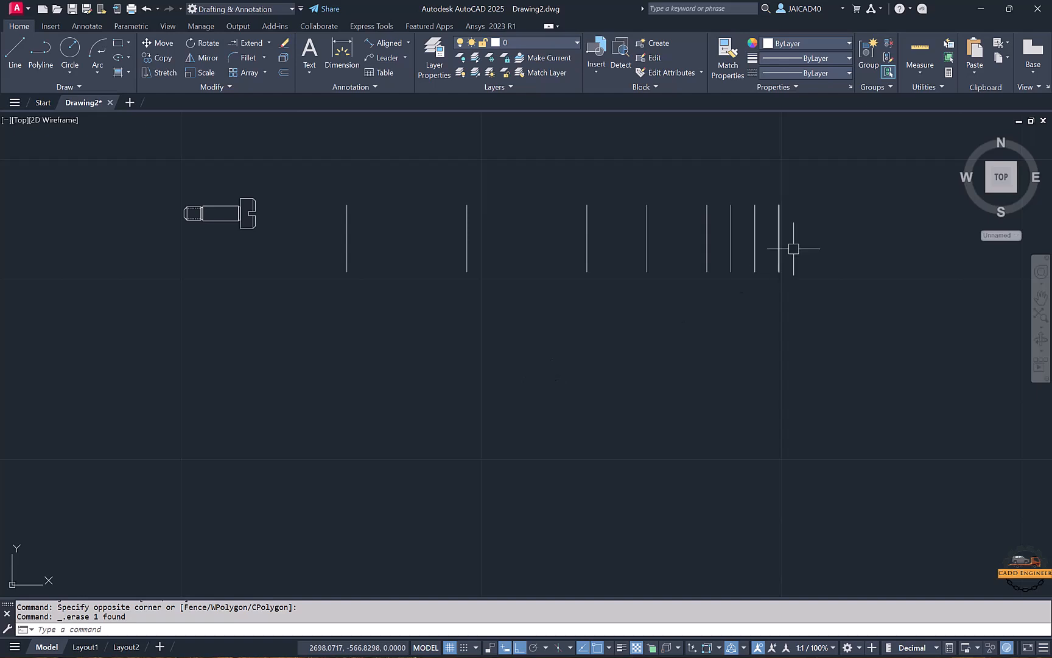
click(829, 200)
click(324, 348)
key(Delete)
Step: Erase all the parts of the exploded shoulder screw
middle_drag(216, 252, 303, 307)
scroll(265, 282, up, 2)
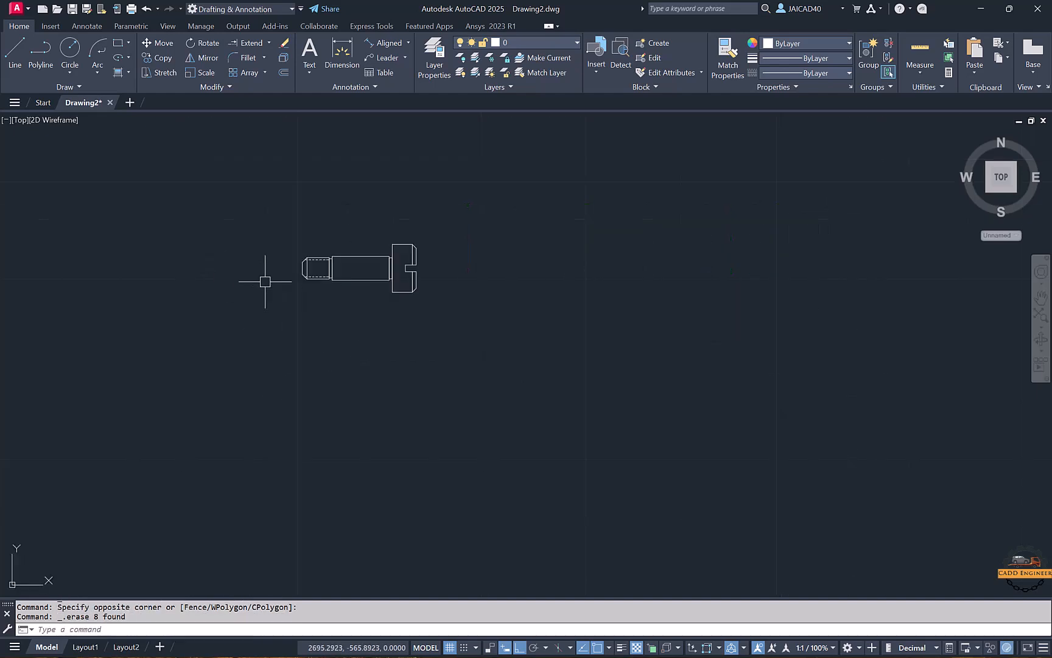
click(564, 209)
click(253, 336)
key(Delete)
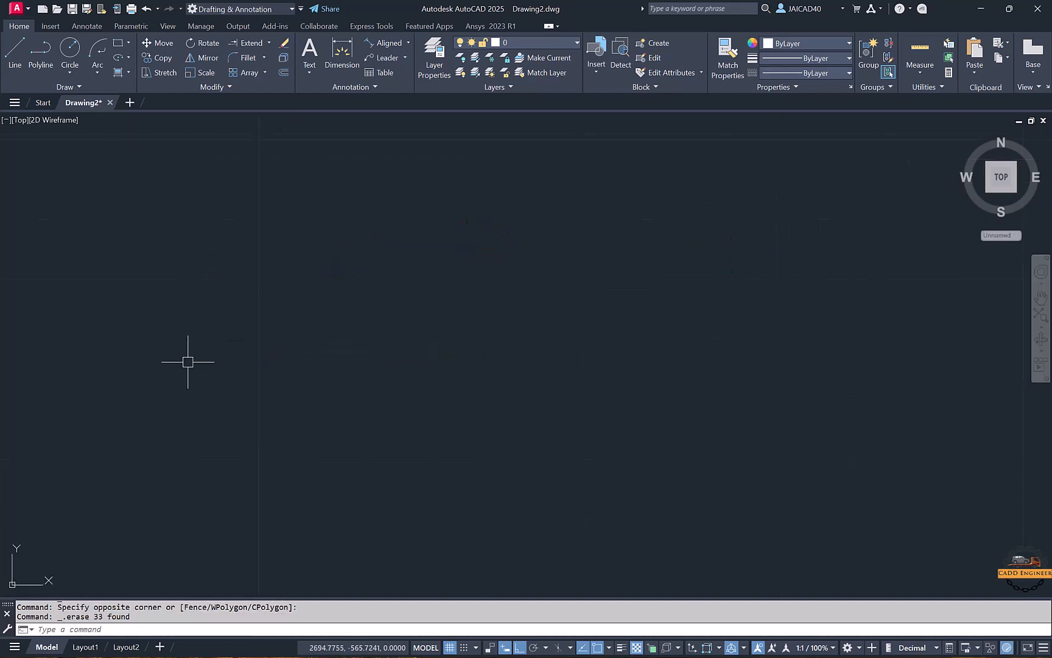
key(Escape)
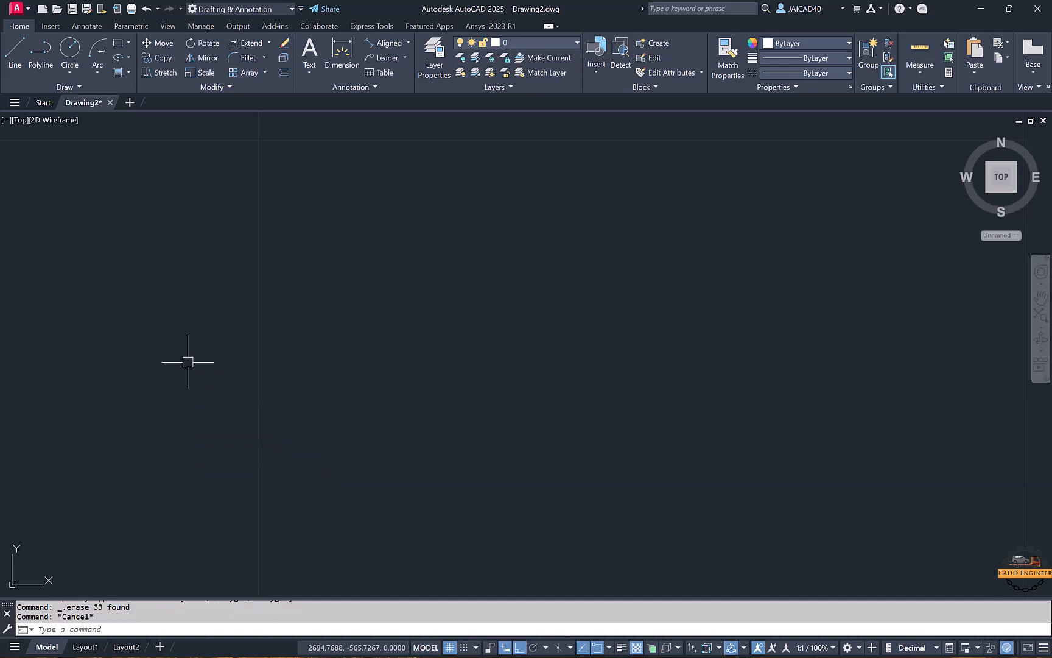
Step: Draw a closed rectangle from lines, 4 units wide and 2 units high
key(Return)
click(299, 461)
text(2)
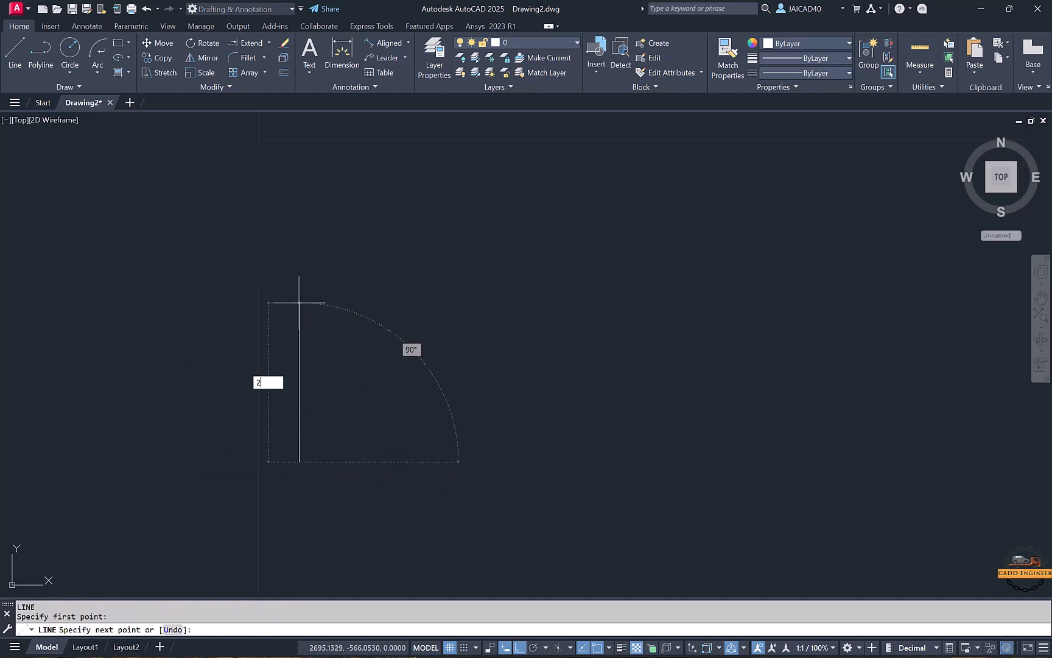
key(Return)
scroll(369, 334, down, 4)
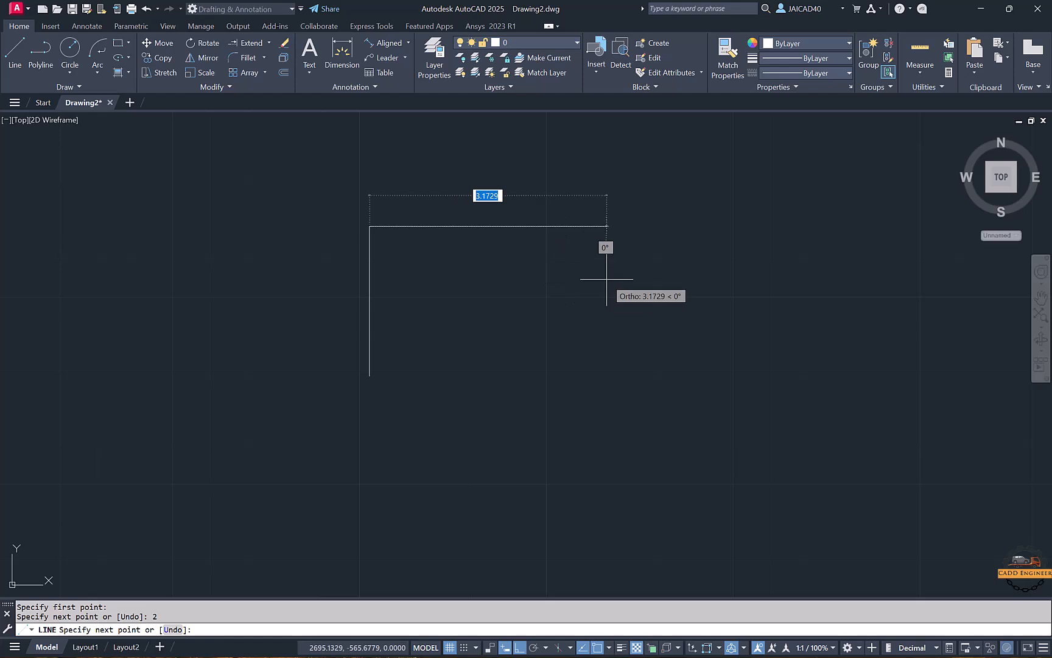
text(4)
key(Return)
text(2)
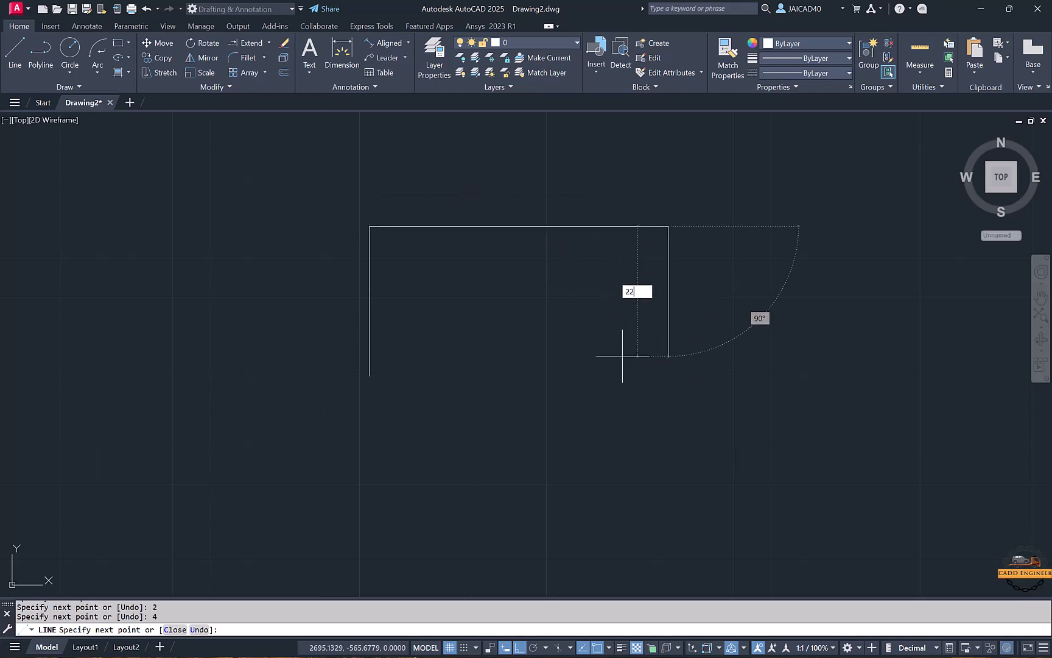
key(Return)
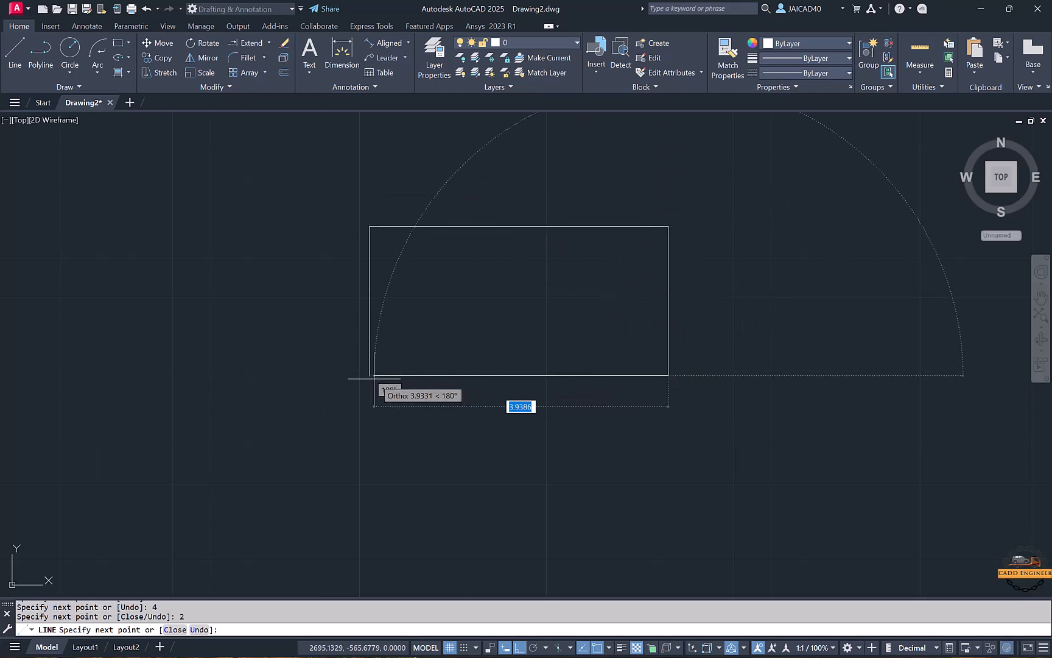
click(369, 376)
key(Escape)
Step: Start a rectangular array using all four lines of the rectangle as source objects
scroll(369, 375, down, 5)
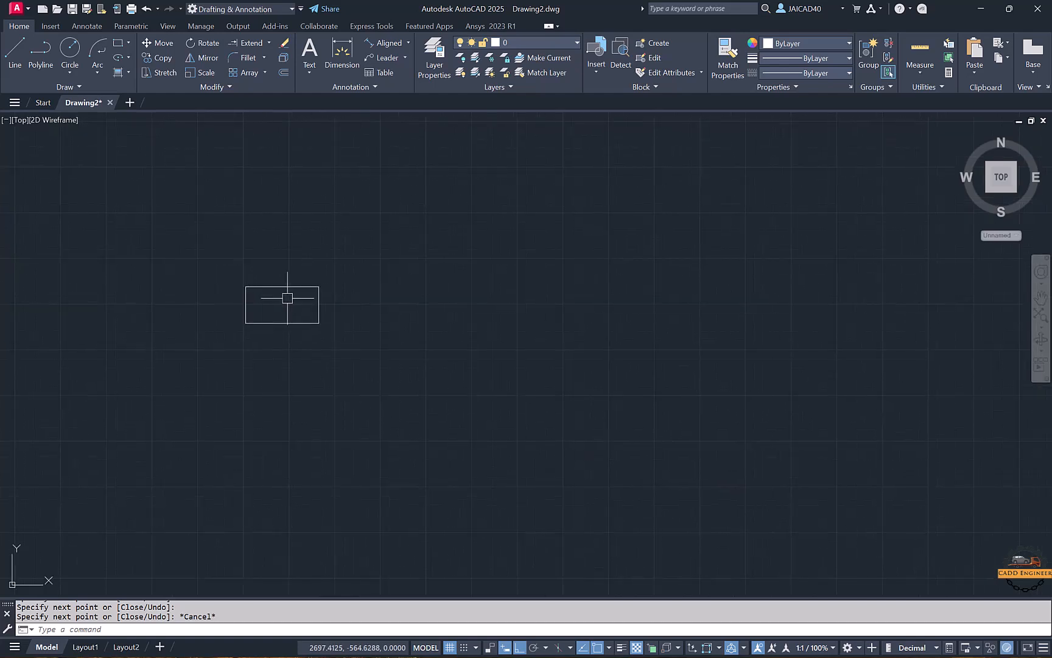
scroll(287, 298, up, 2)
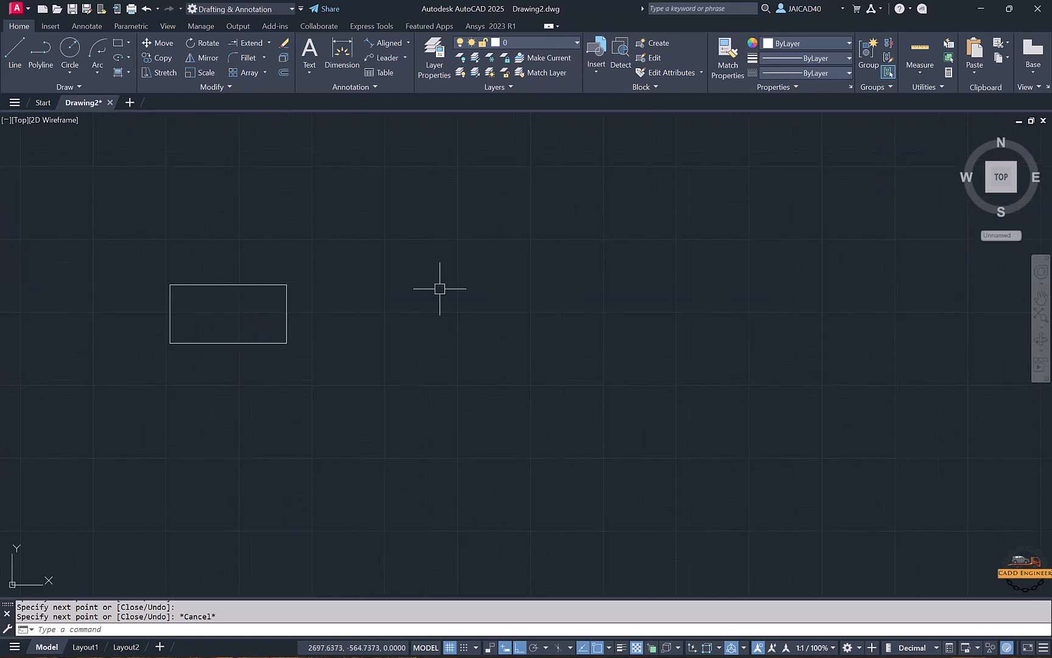
click(265, 72)
click(262, 96)
click(339, 227)
click(134, 381)
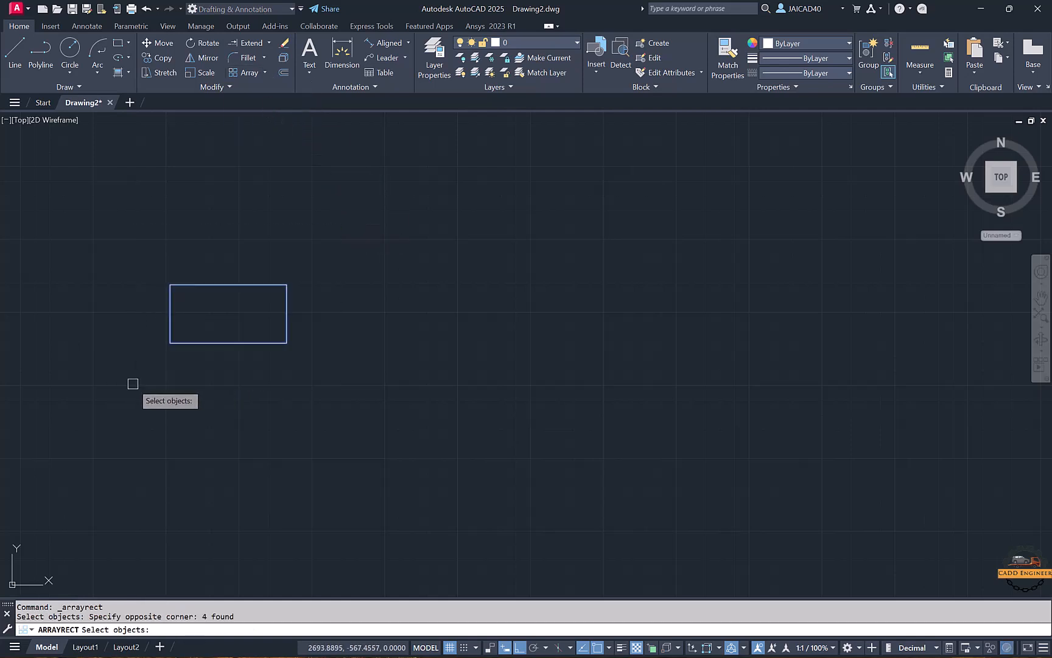
key(Return)
scroll(275, 392, down, 2)
middle_drag(261, 399, 261, 432)
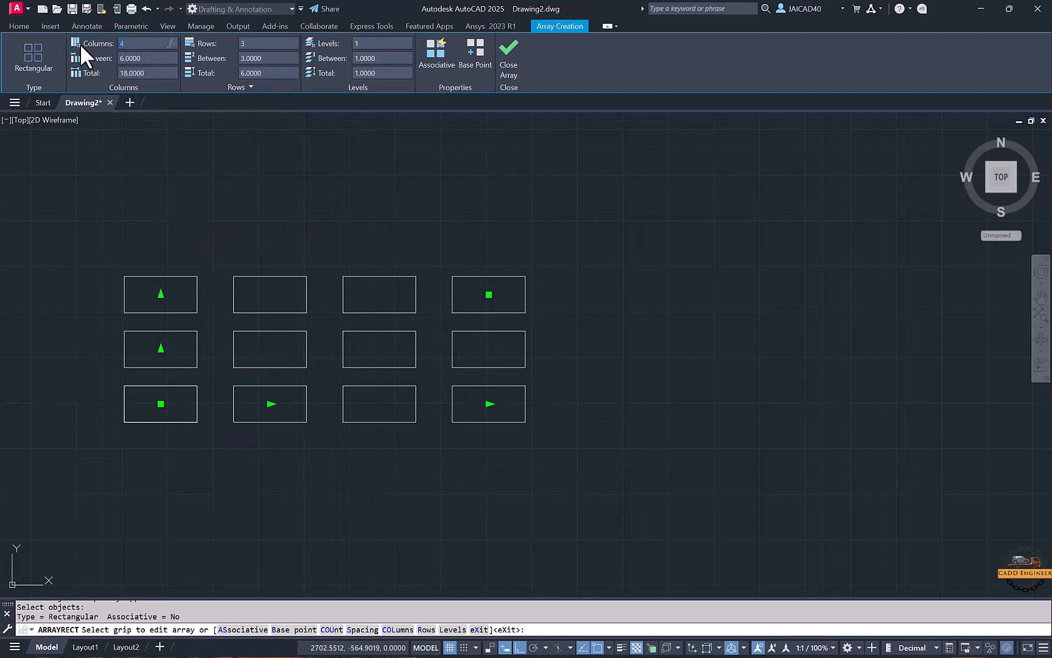
Step: Set the array to 3 columns and 5 rows
text(3)
key(Return)
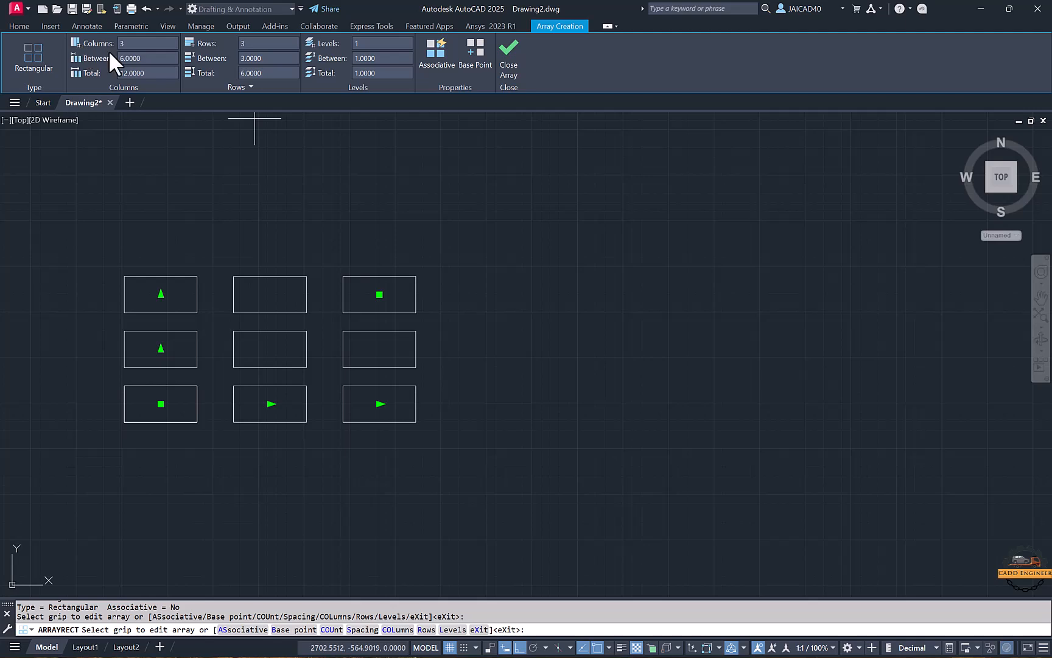
click(249, 44)
text(5)
key(Return)
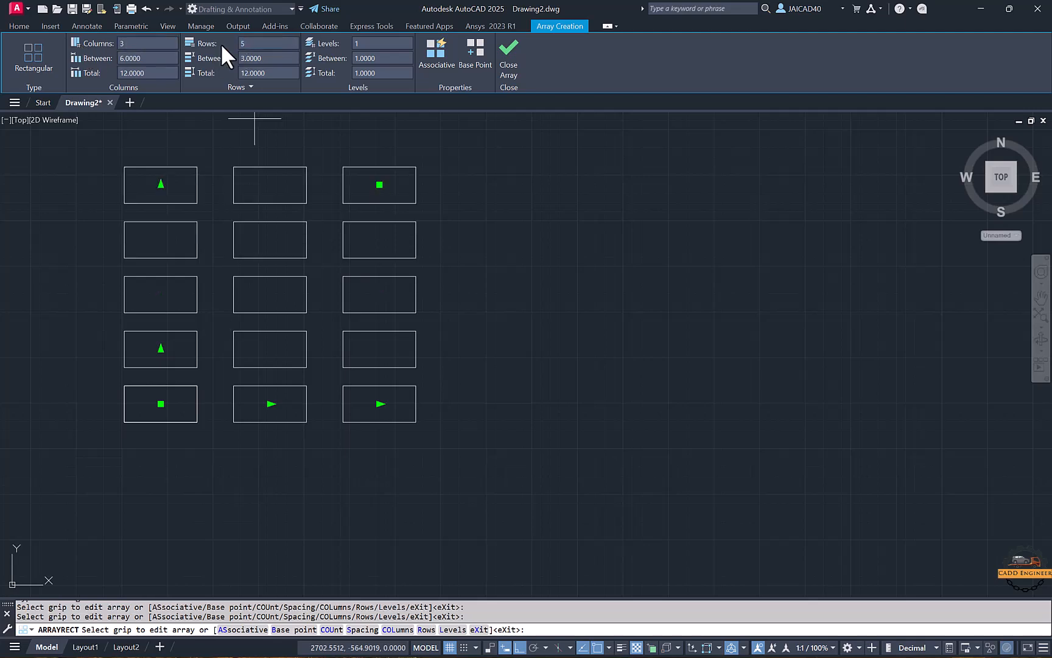
Step: Set the array's column spacing to 8 and its row spacing to 6
middle_drag(234, 132, 277, 183)
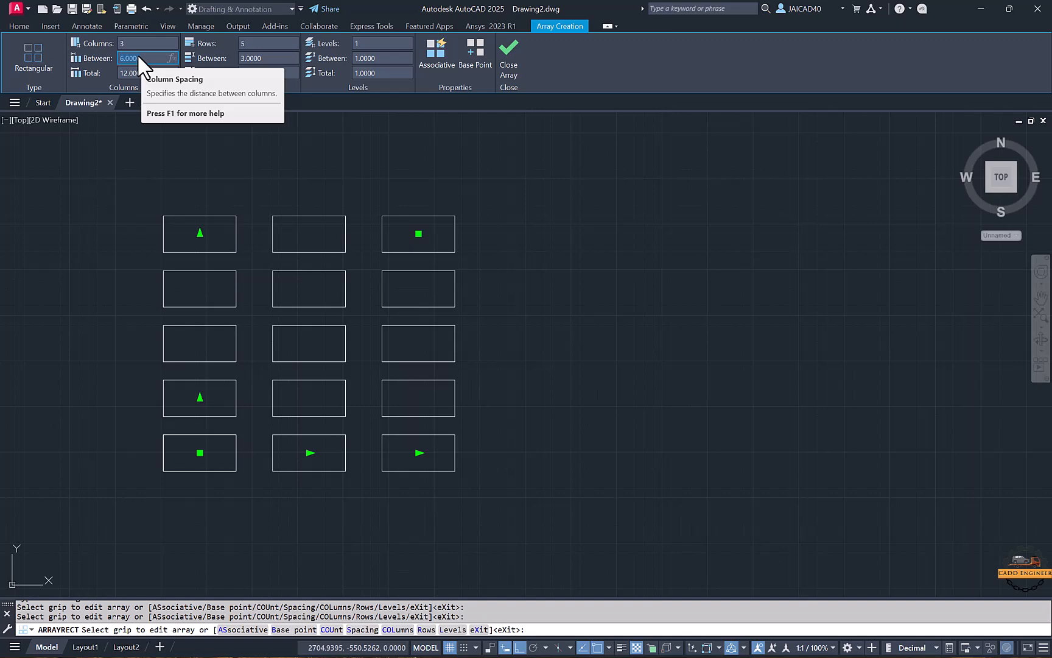
text(8)
key(Tab)
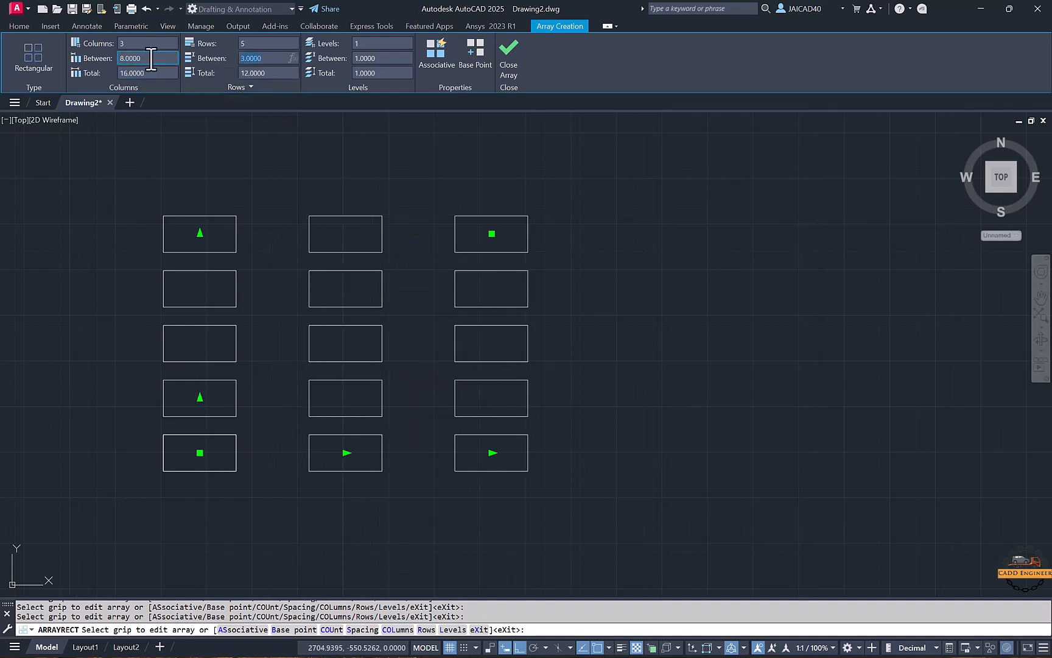
text(6)
key(Return)
scroll(487, 365, down, 4)
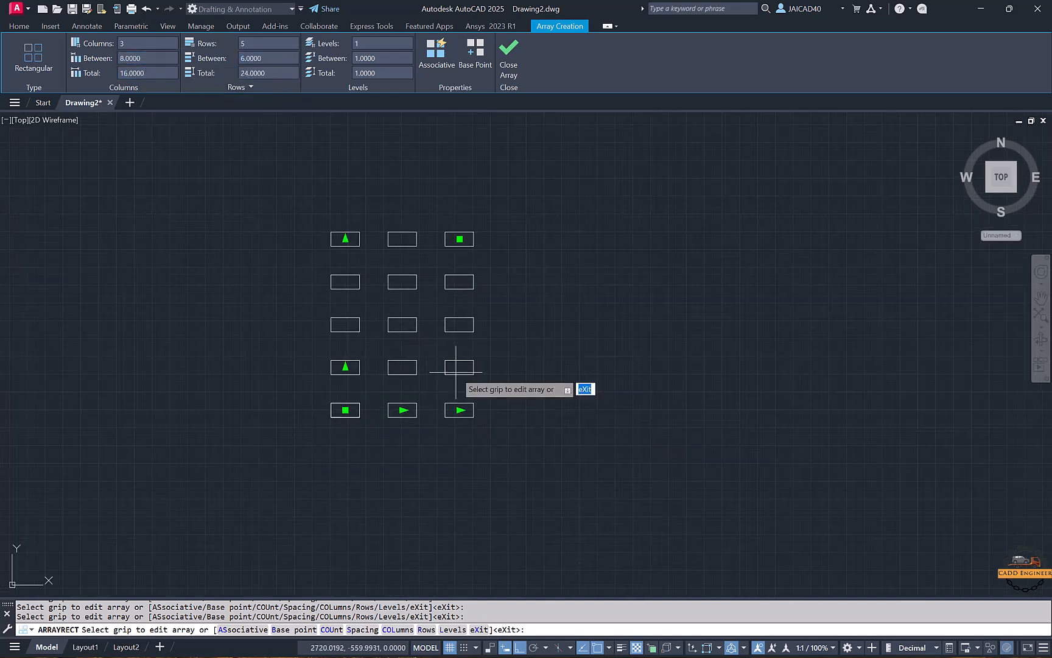
scroll(357, 328, up, 2)
middle_drag(431, 295, 473, 309)
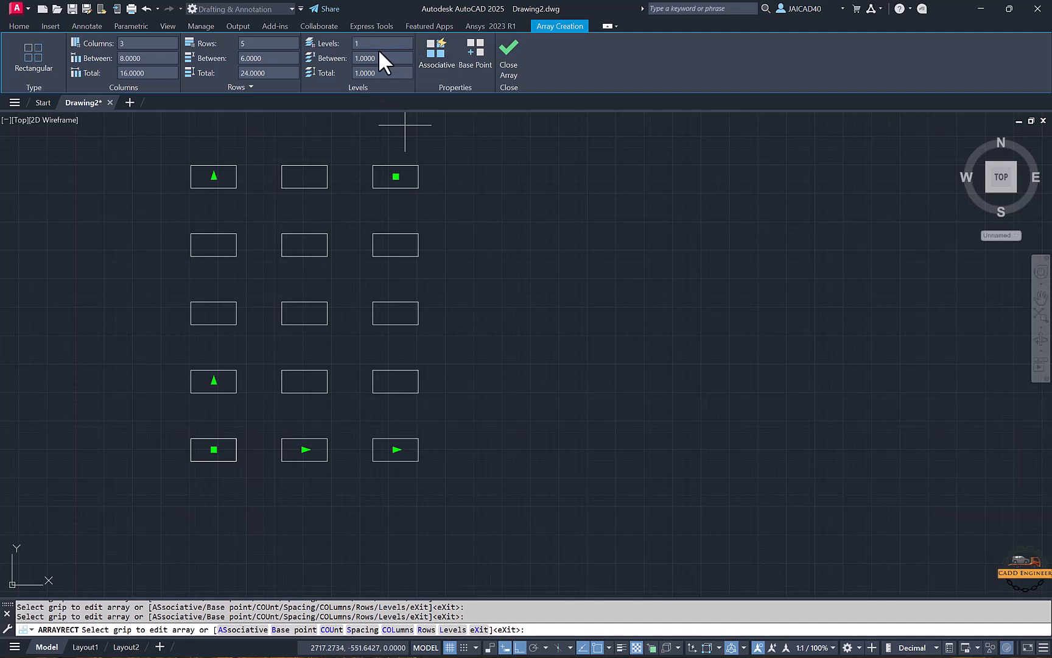
Step: Give the array 5 levels spaced 100 apart and view the stacked levels in the SW Isometric view
text(5)
key(Return)
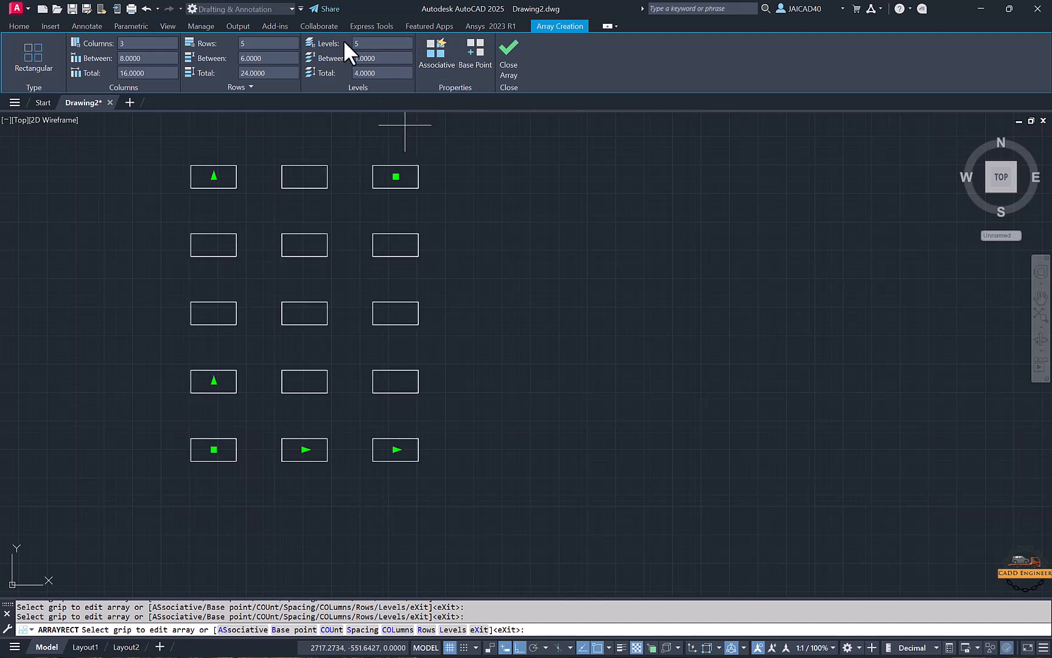
click(383, 61)
text(00)
key(Return)
click(987, 192)
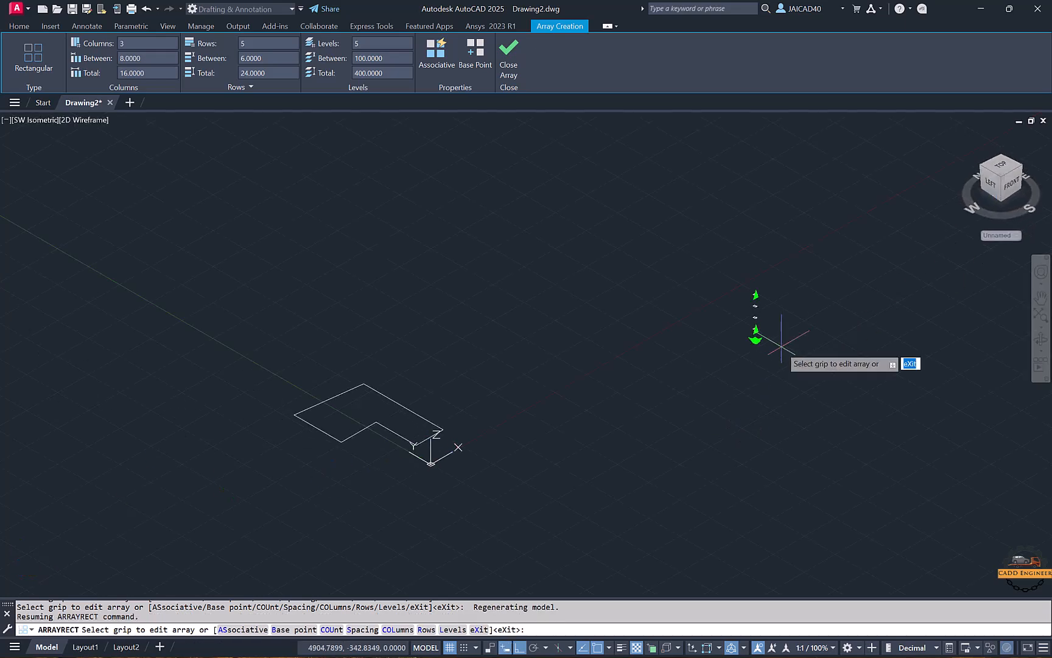
middle_drag(757, 322, 596, 513)
scroll(600, 372, up, 2)
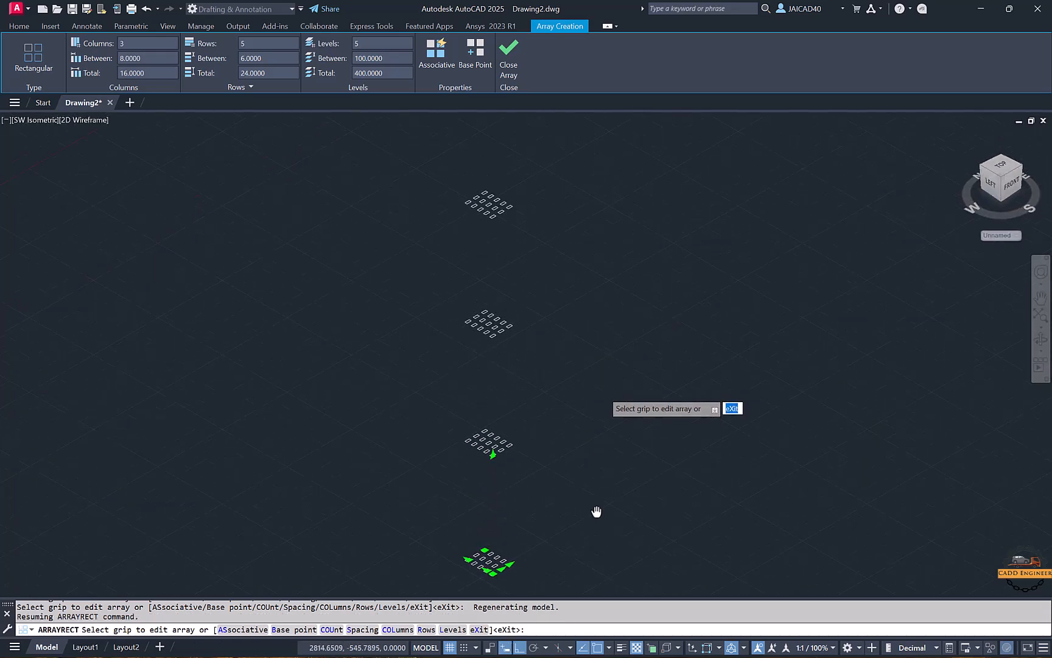
scroll(589, 453, down, 2)
middle_drag(586, 444, 542, 419)
Step: Set the array's level count to 1 and return to the Top view
click(361, 47)
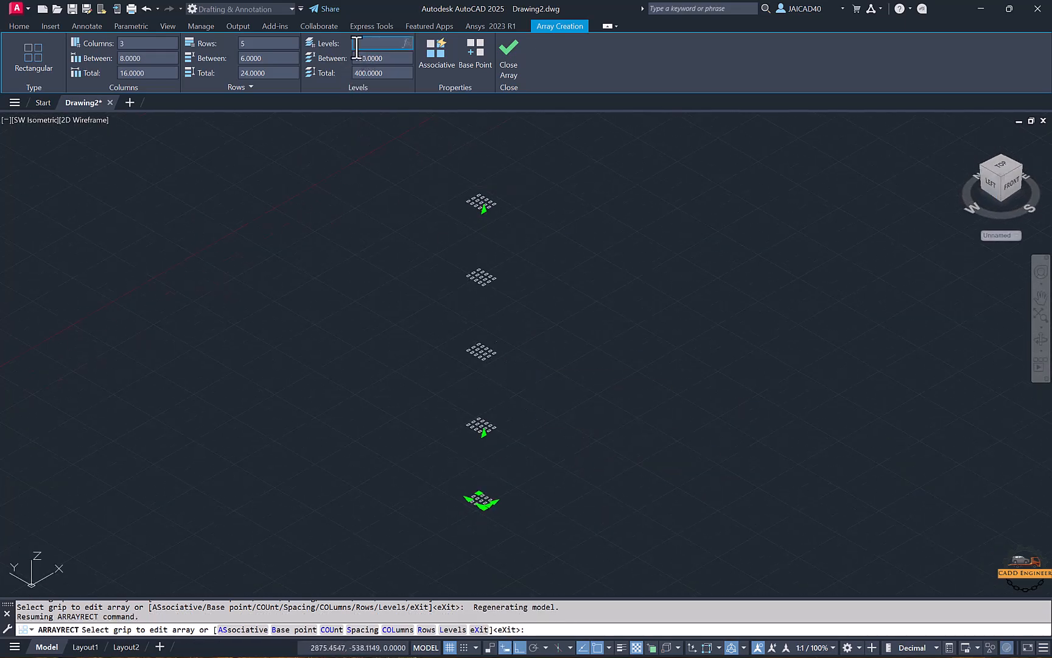
text(1)
key(Return)
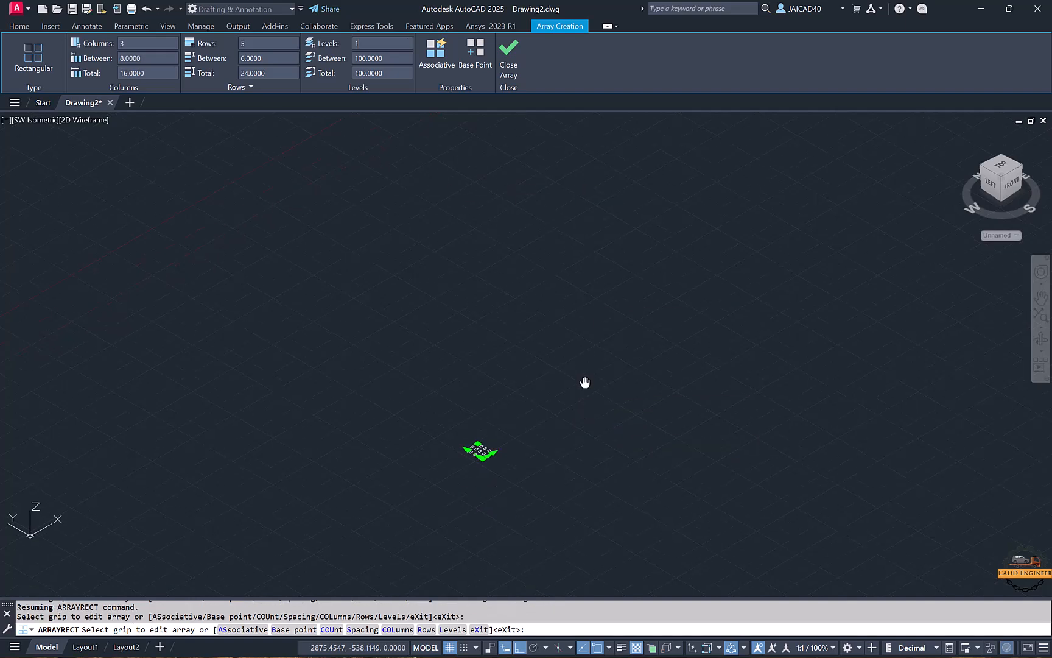
scroll(545, 321, up, 4)
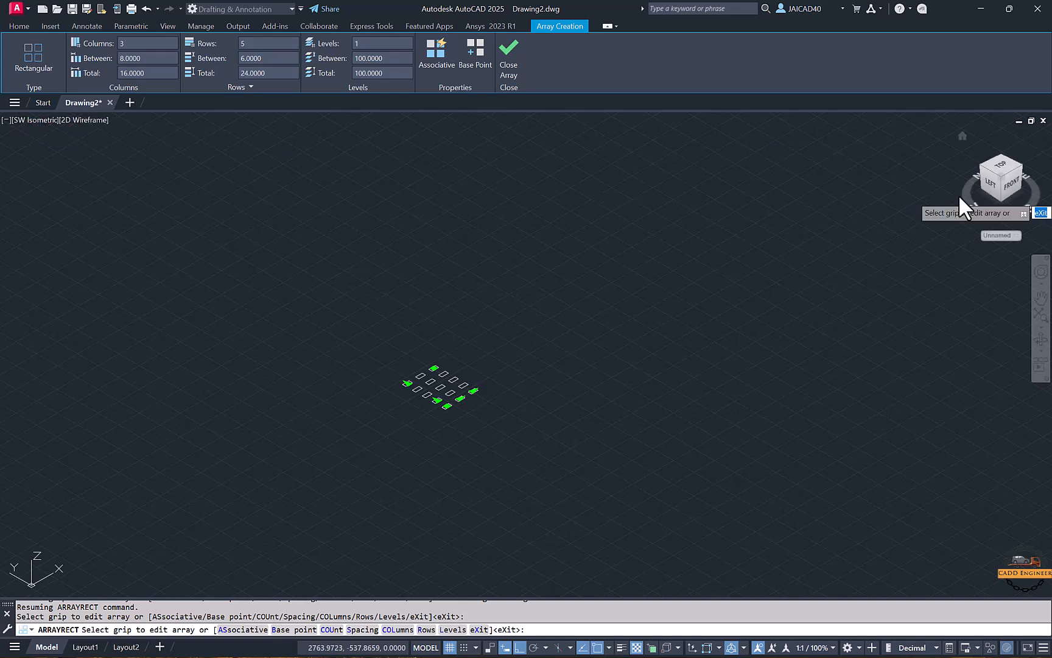
click(962, 137)
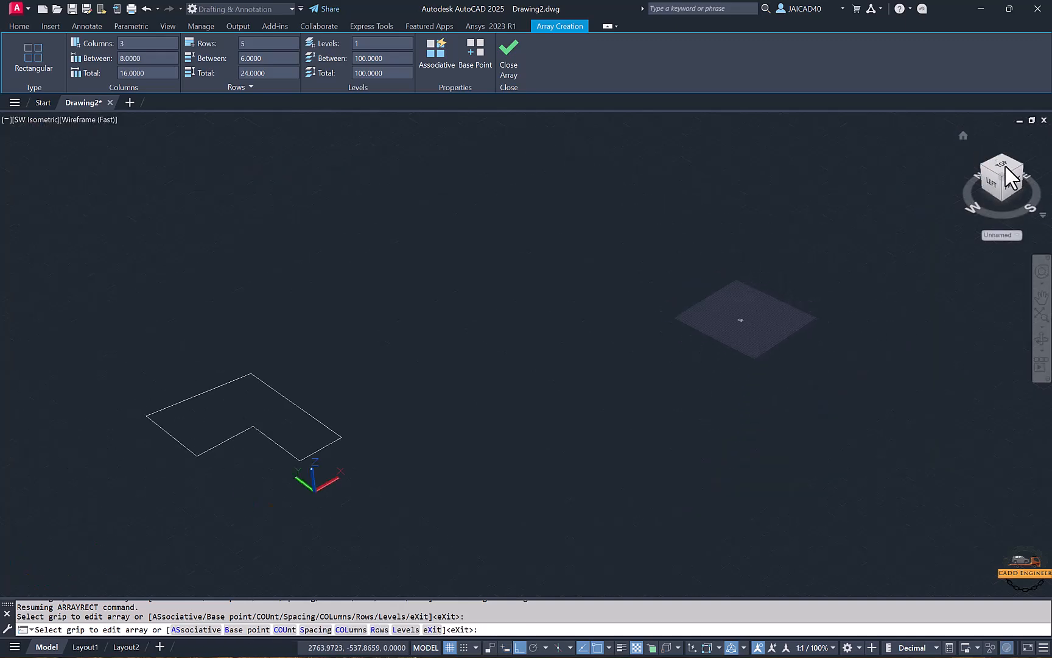
click(1002, 168)
scroll(716, 400, up, 6)
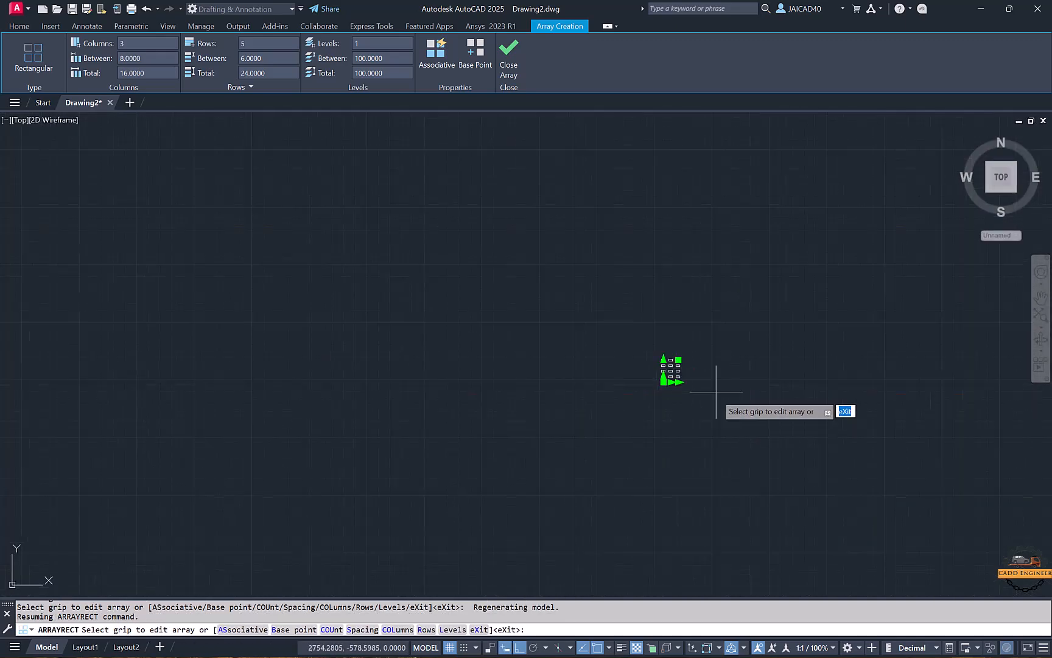
middle_drag(674, 371, 583, 358)
scroll(580, 354, up, 2)
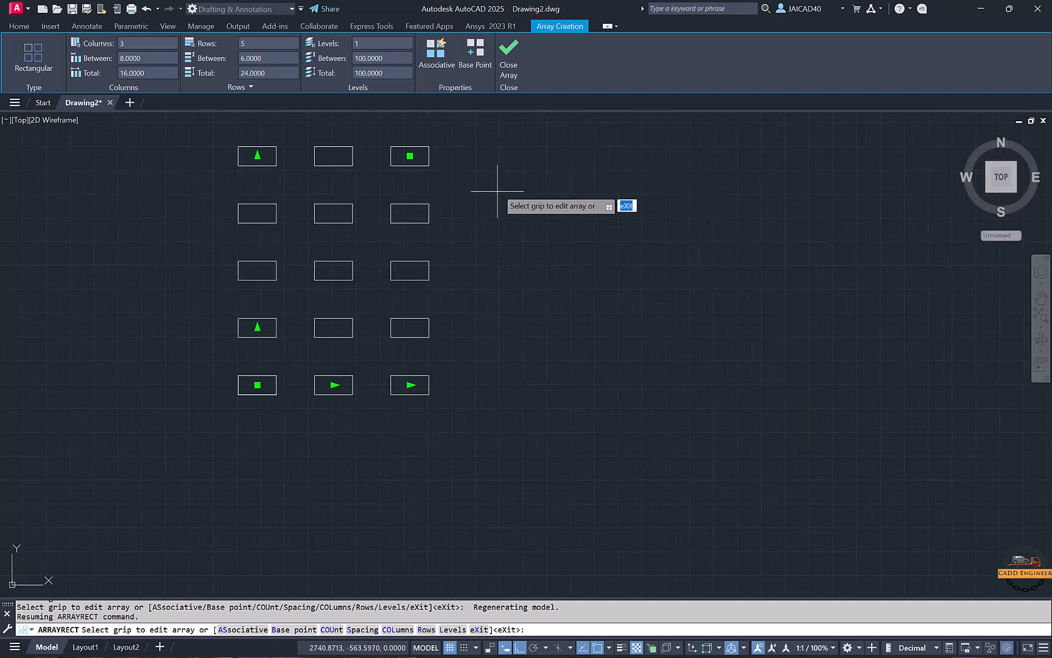
middle_drag(497, 192, 503, 213)
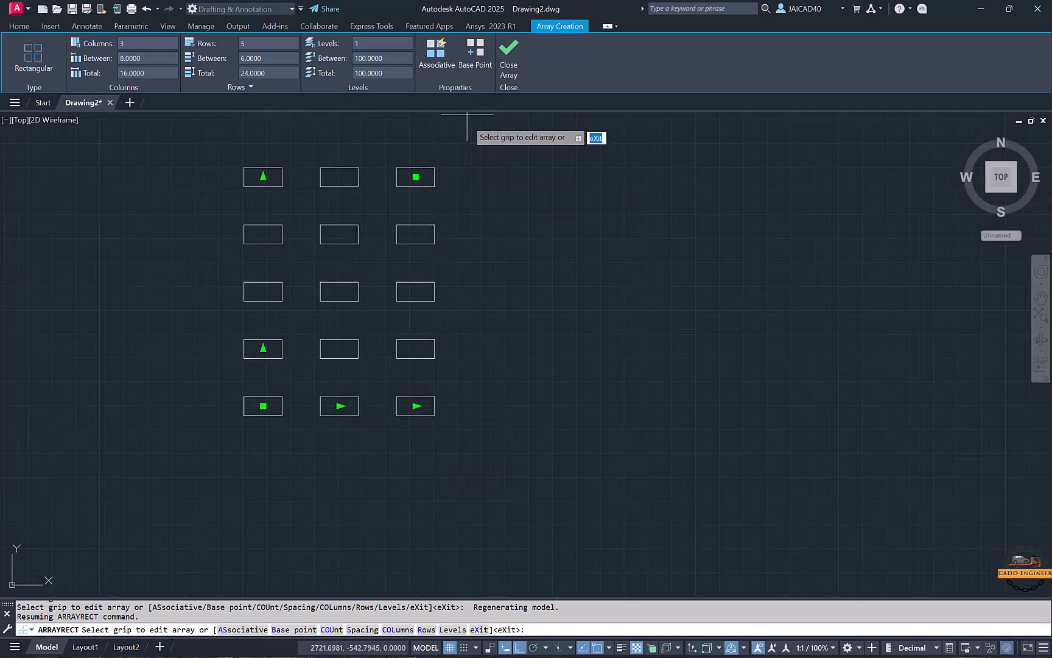
Step: Place the array's base point at the source rectangle's lower-left corner and complete it as an associative array
click(470, 59)
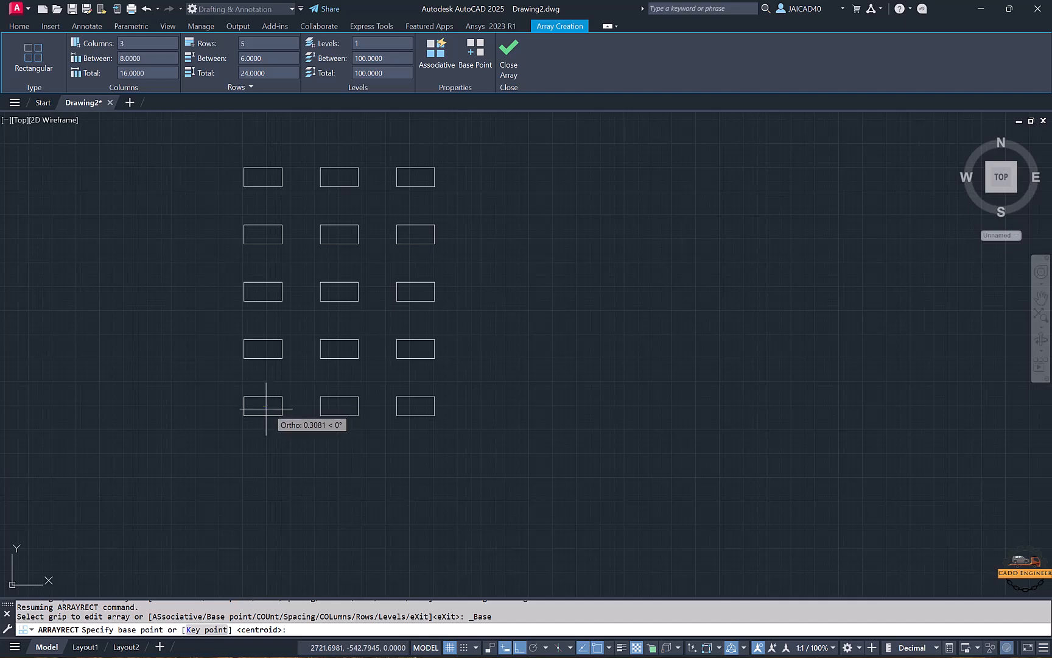
scroll(267, 445, up, 2)
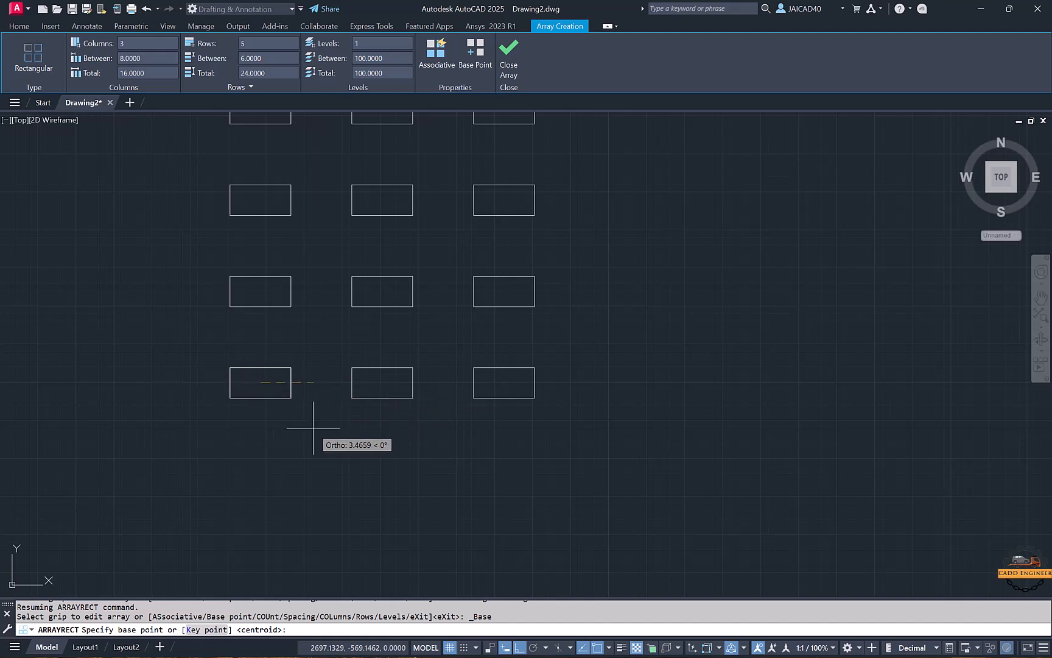
click(231, 397)
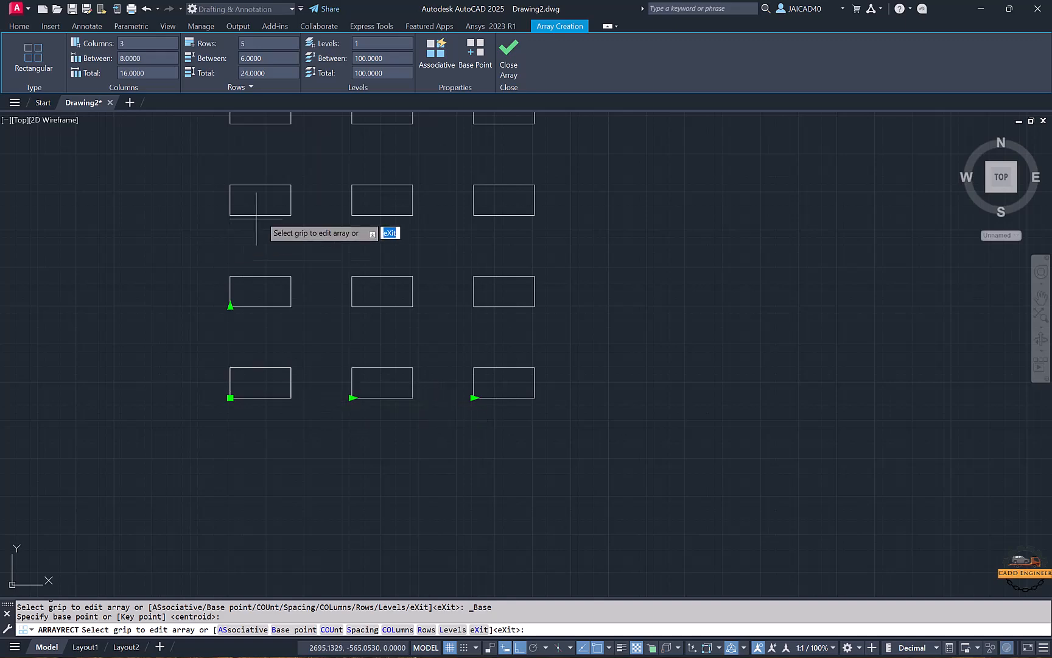
scroll(347, 228, down, 3)
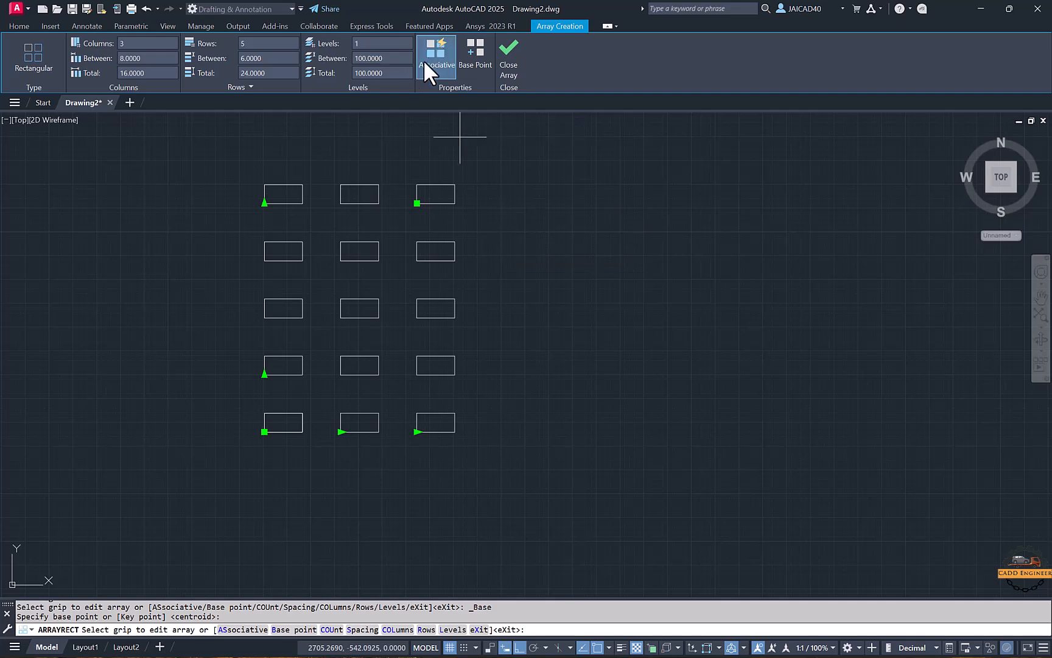
click(501, 68)
Step: Open the associative array's source for editing through its lower-left rectangle
click(282, 414)
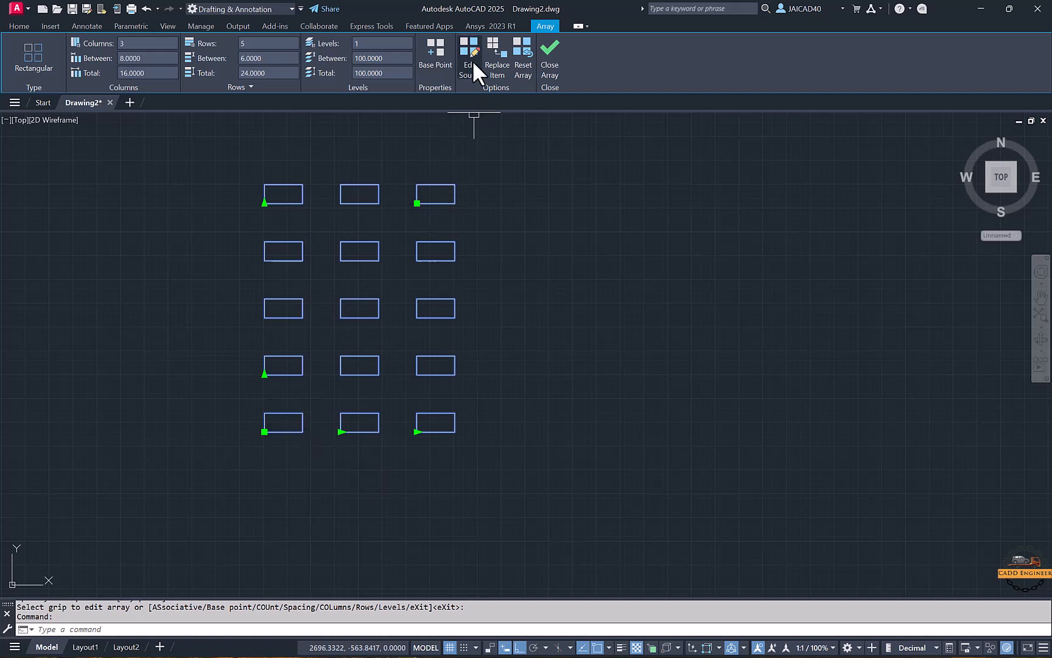
click(472, 60)
click(283, 416)
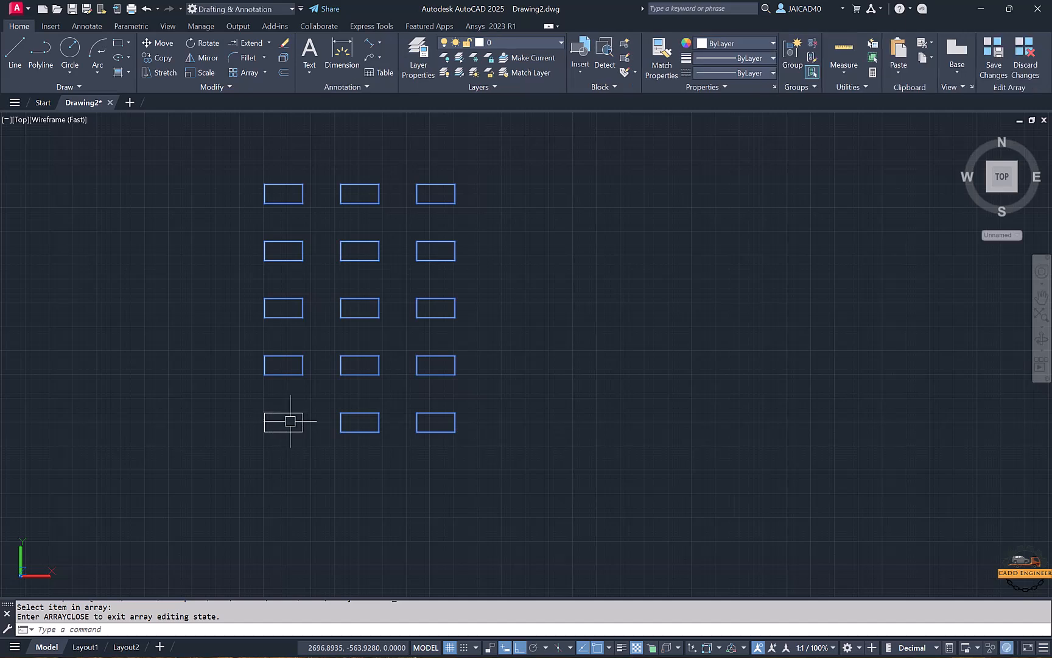
Step: Draw a circle of about 0.86 radius at the center of the source rectangle and save the array changes
click(69, 49)
scroll(274, 402, up, 3)
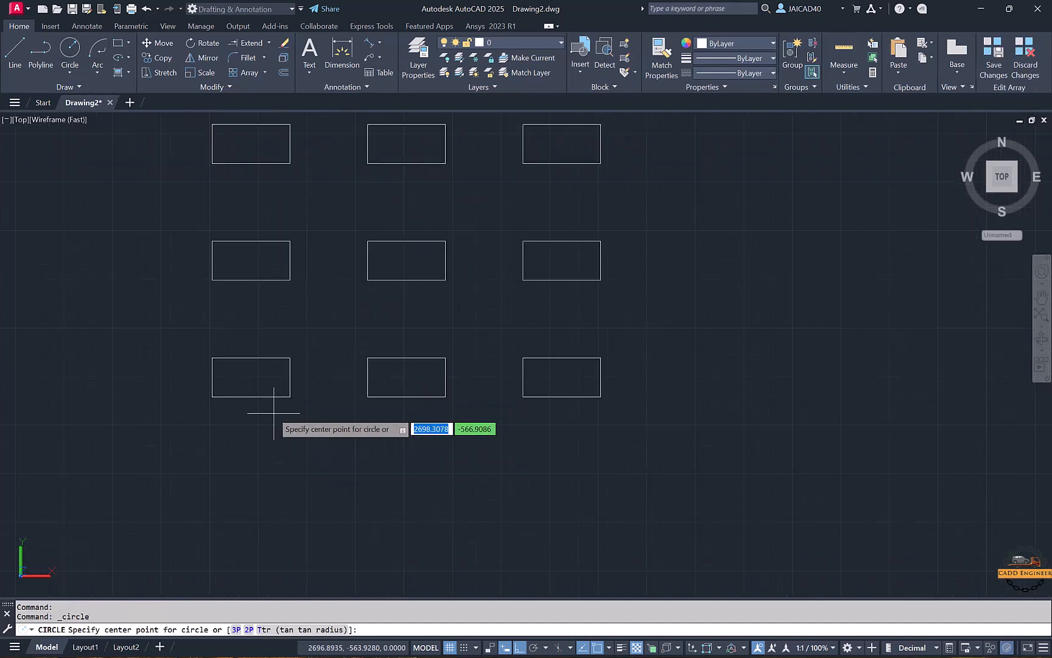
click(250, 376)
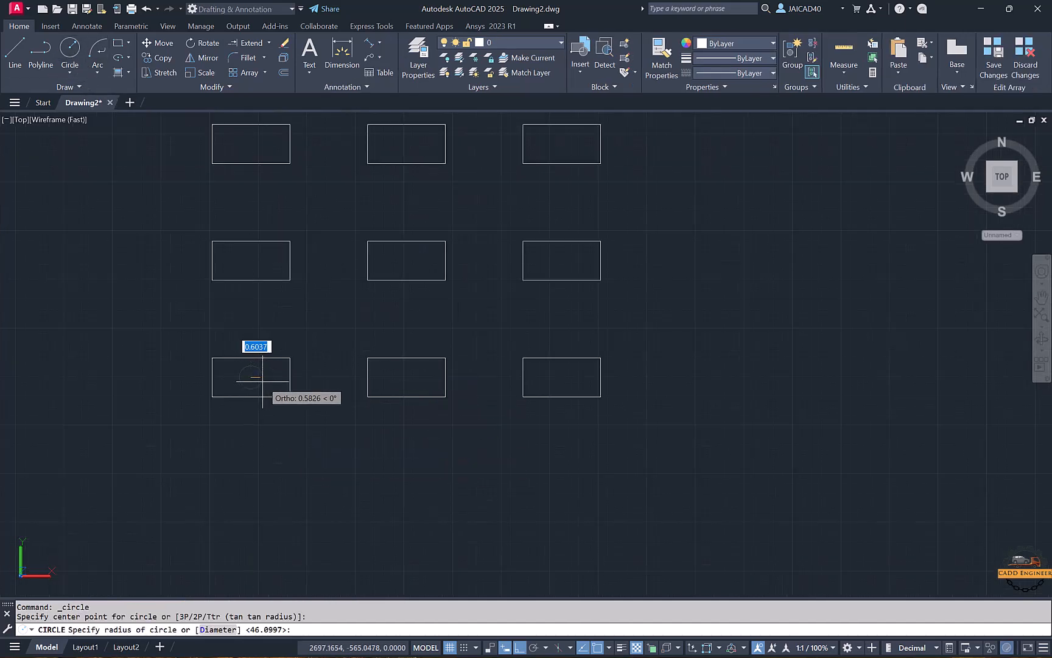
click(267, 378)
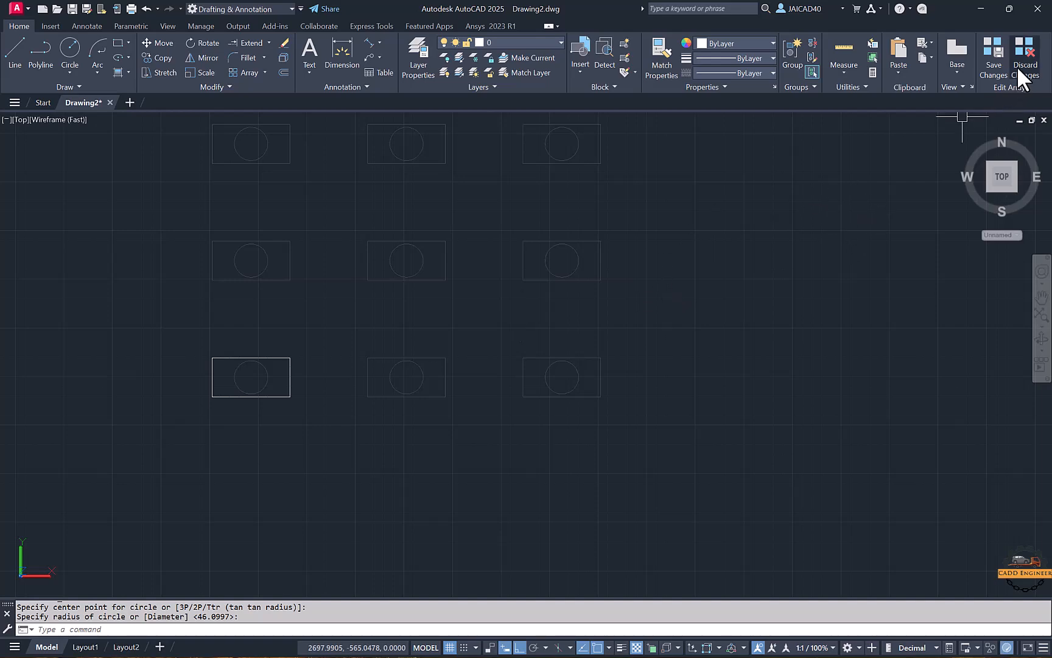
click(994, 64)
scroll(399, 396, down, 4)
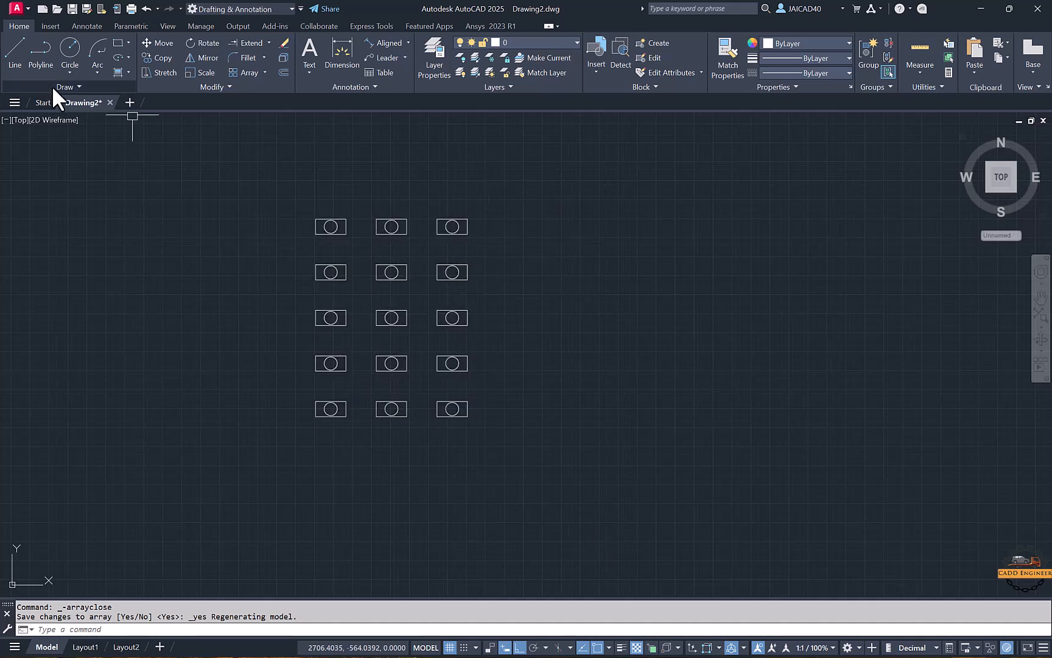
Step: Explode the associative array and check that its lines and circles can be selected individually
click(284, 58)
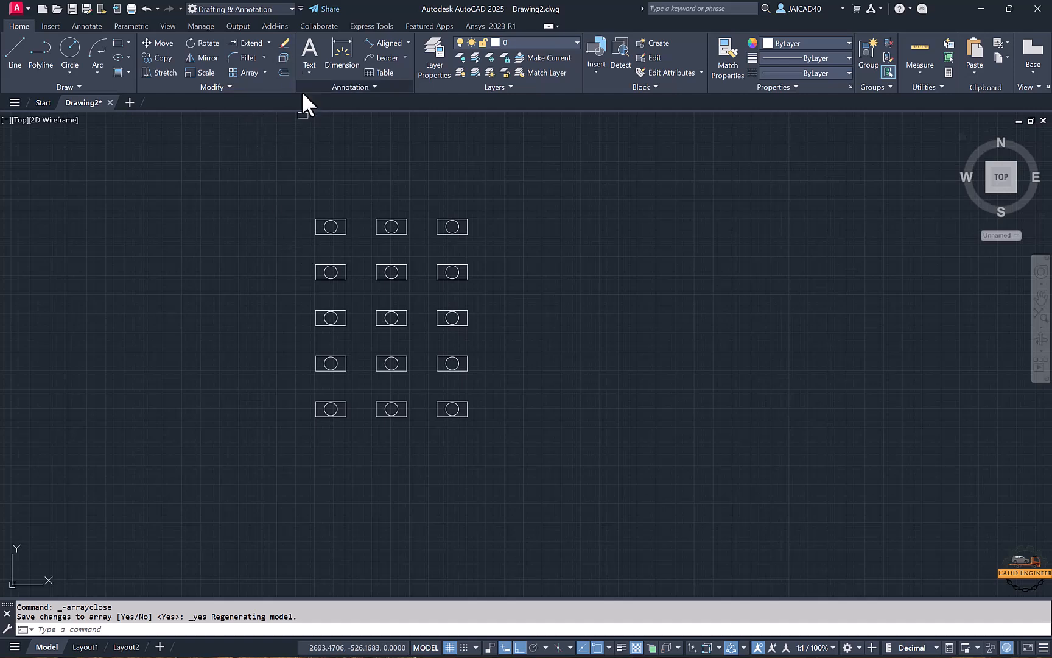
click(326, 221)
key(Return)
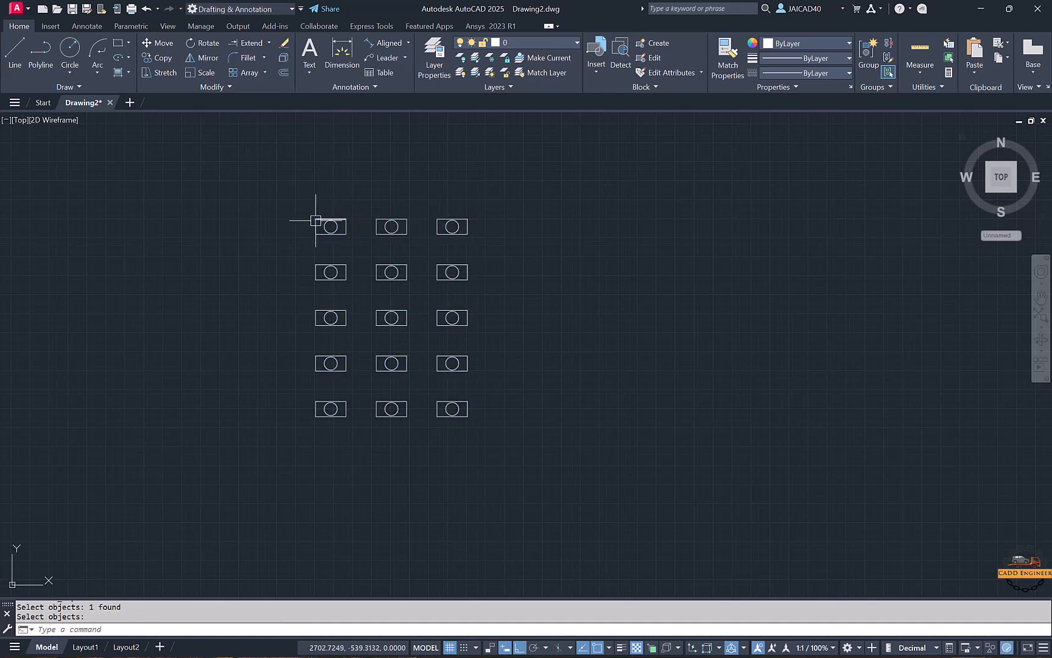
click(316, 220)
click(324, 277)
key(Escape)
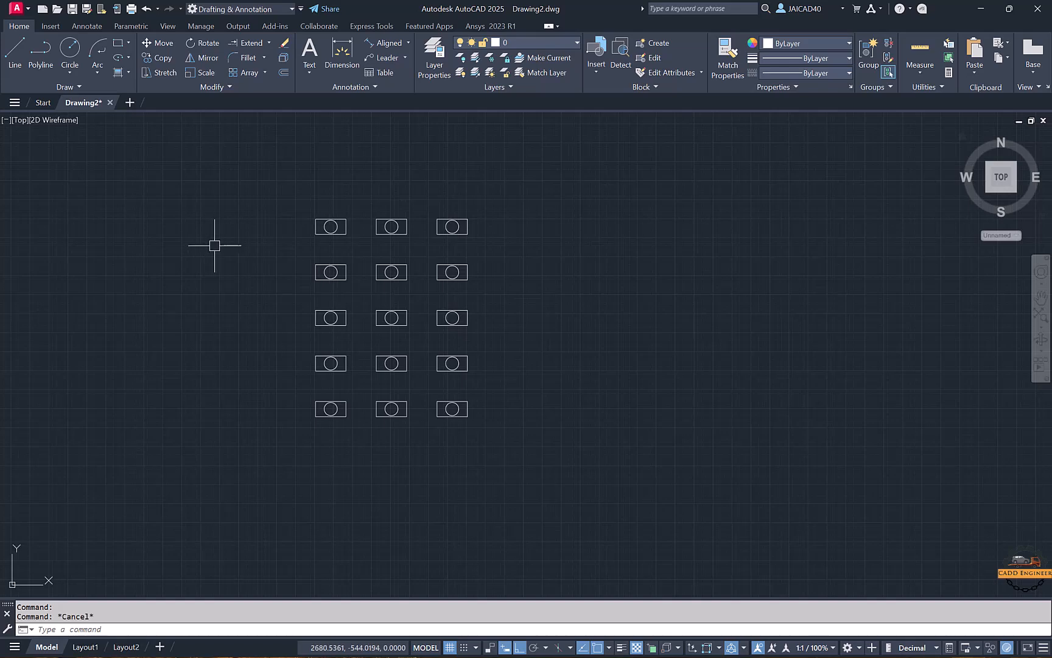
Step: Erase every object in the drawing, including the exploded array
middle_drag(598, 285, 345, 277)
click(234, 174)
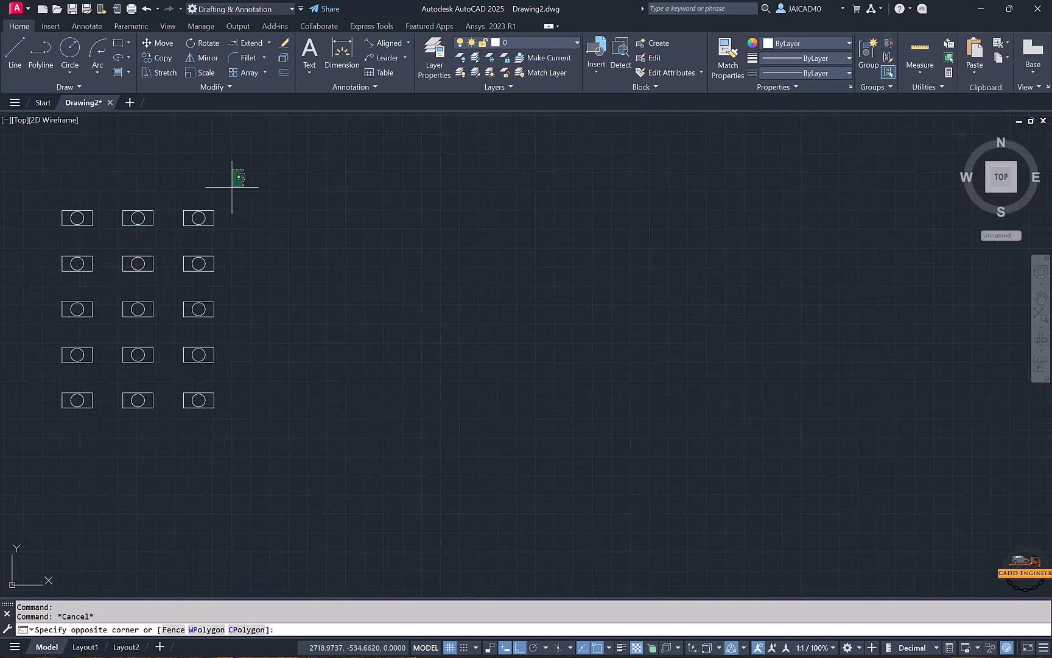
click(22, 431)
key(ctrl+a)
key(Delete)
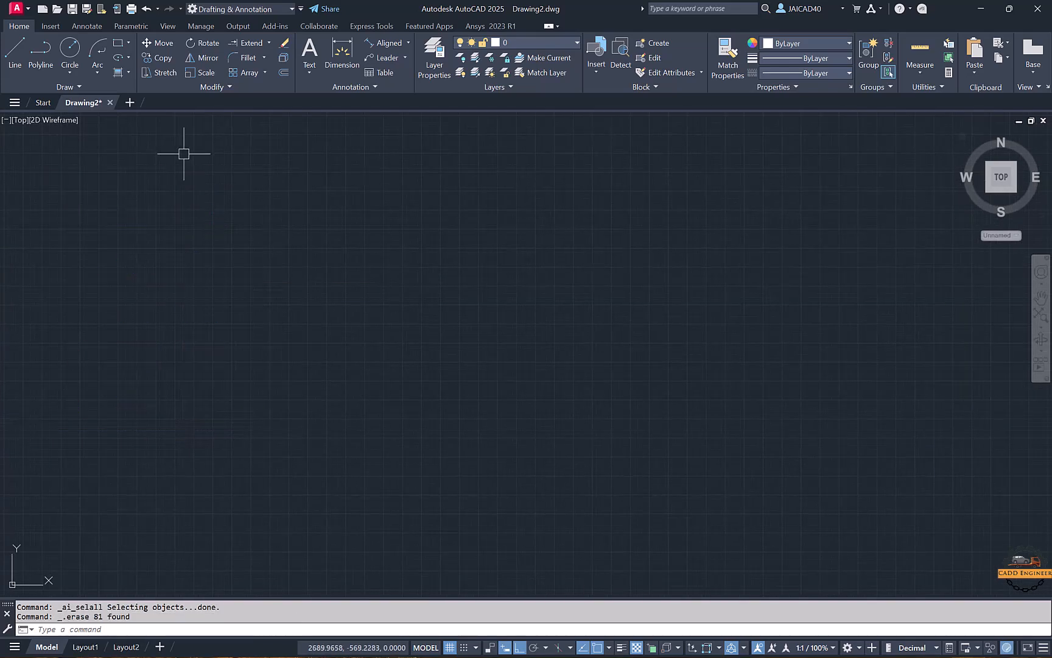
Step: Draw a circle of about 14.6 radius in the empty drawing
click(69, 48)
click(287, 321)
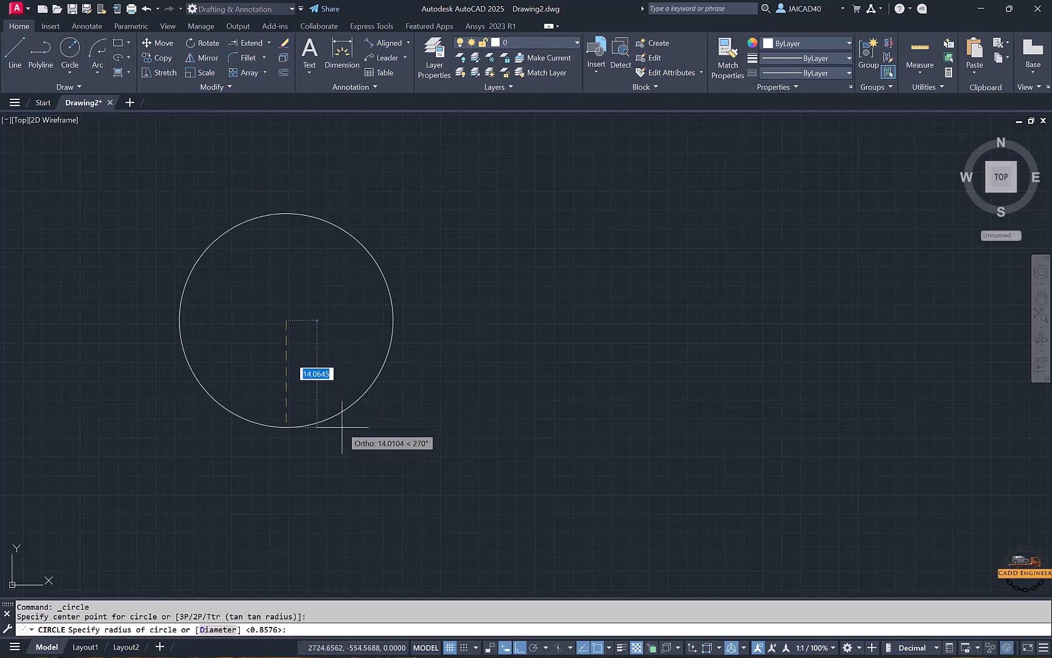
click(286, 431)
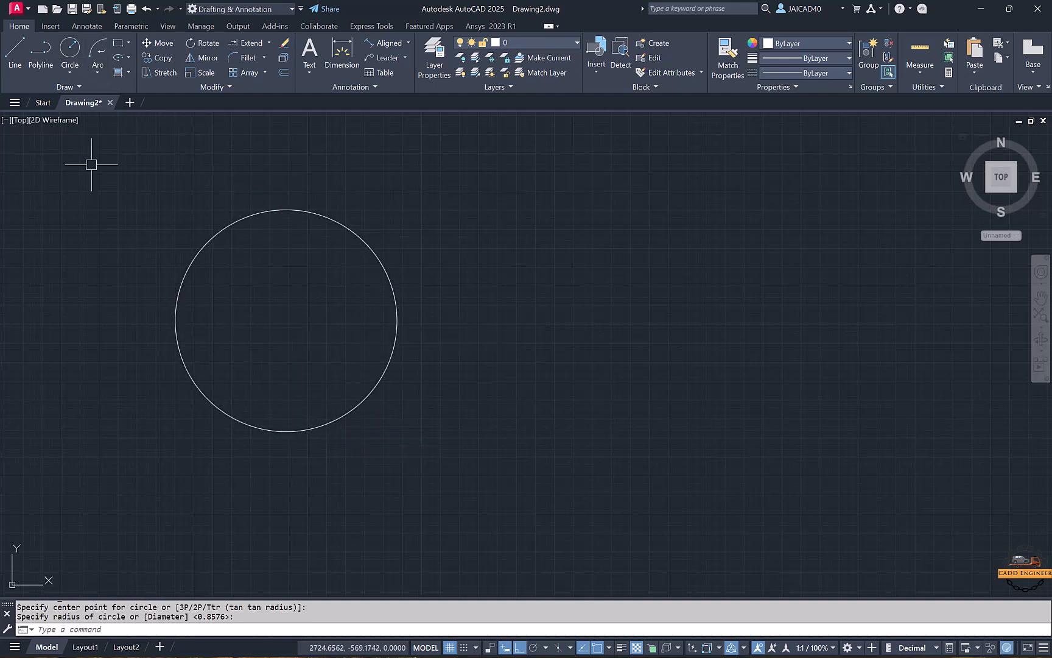
Step: Draw a small circle of about 1.46 radius inside the large circle, near its upper edge
click(74, 55)
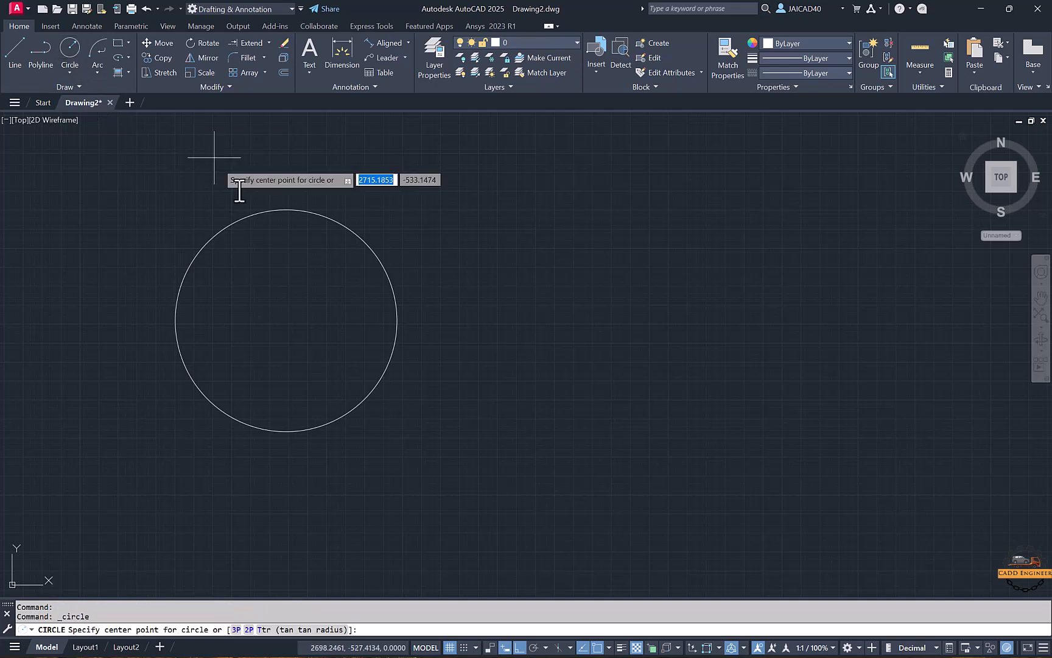
click(289, 243)
click(298, 253)
scroll(302, 242, up, 2)
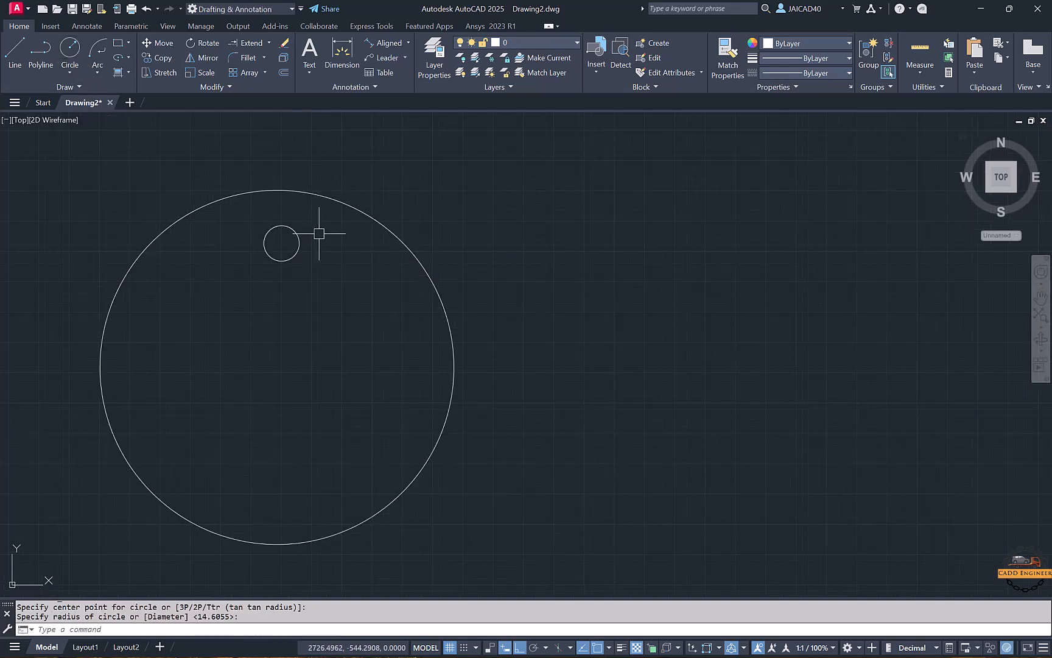
Step: Move the small circle slightly left, toward the large circle's vertical centerline
click(320, 233)
click(294, 245)
text(m)
key(space)
click(321, 254)
click(315, 254)
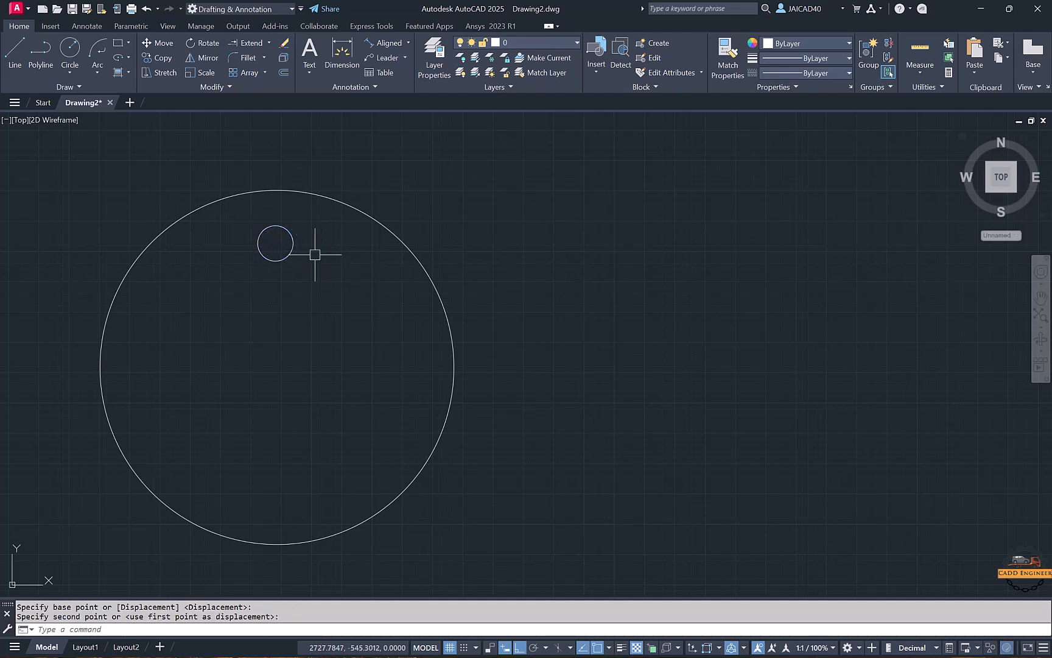
middle_drag(321, 255, 381, 241)
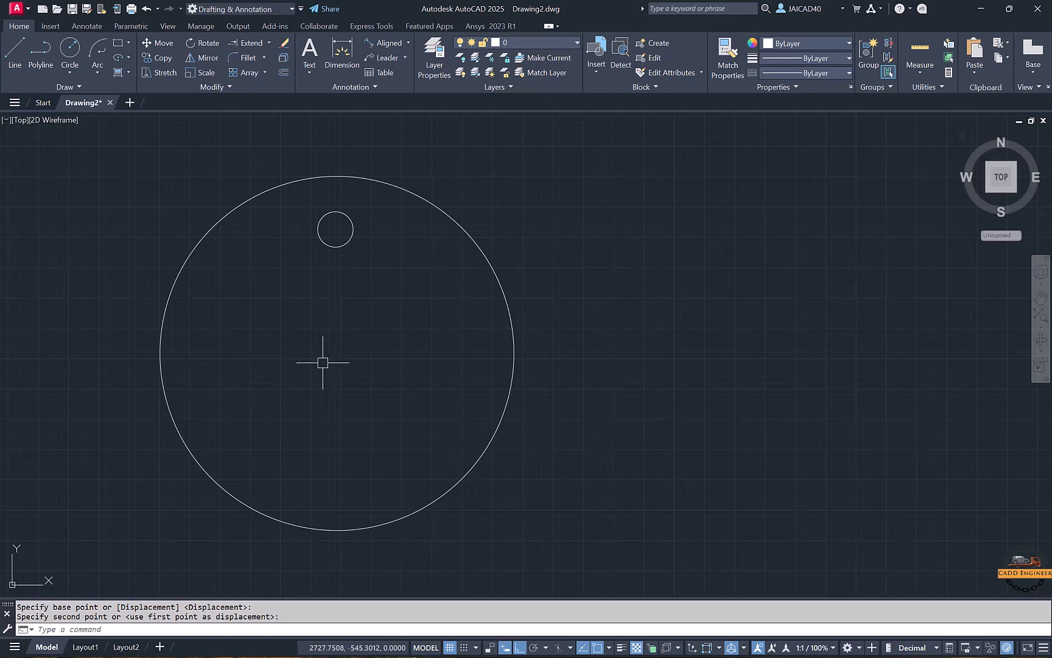
middle_drag(322, 362, 346, 347)
Step: Create a polar array of the small circle around the large circle's center with 8 items
click(265, 73)
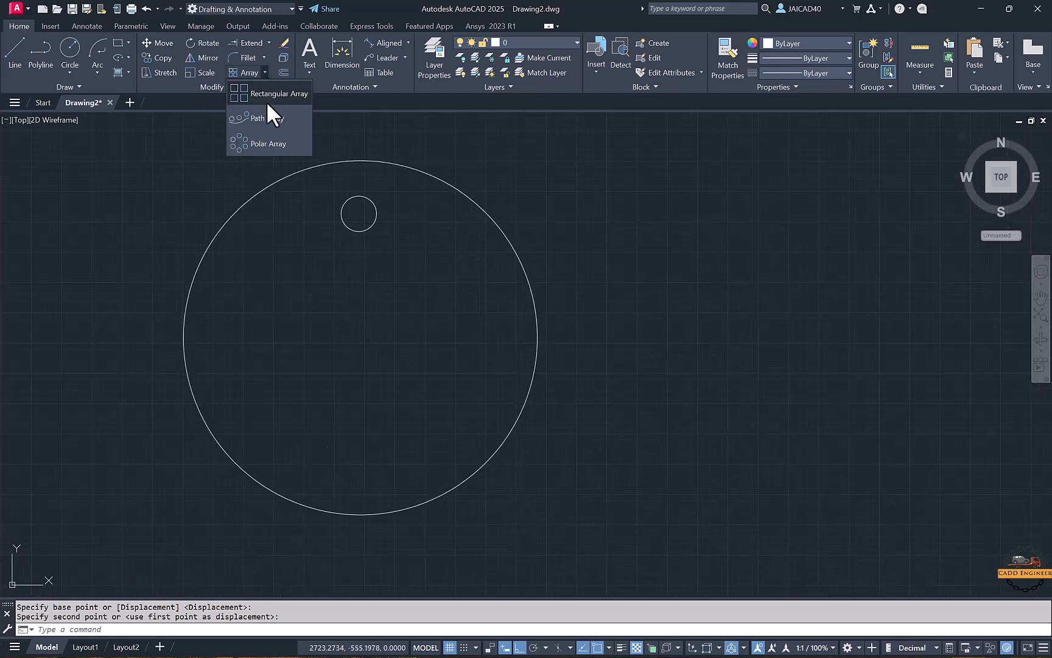
click(268, 113)
click(265, 72)
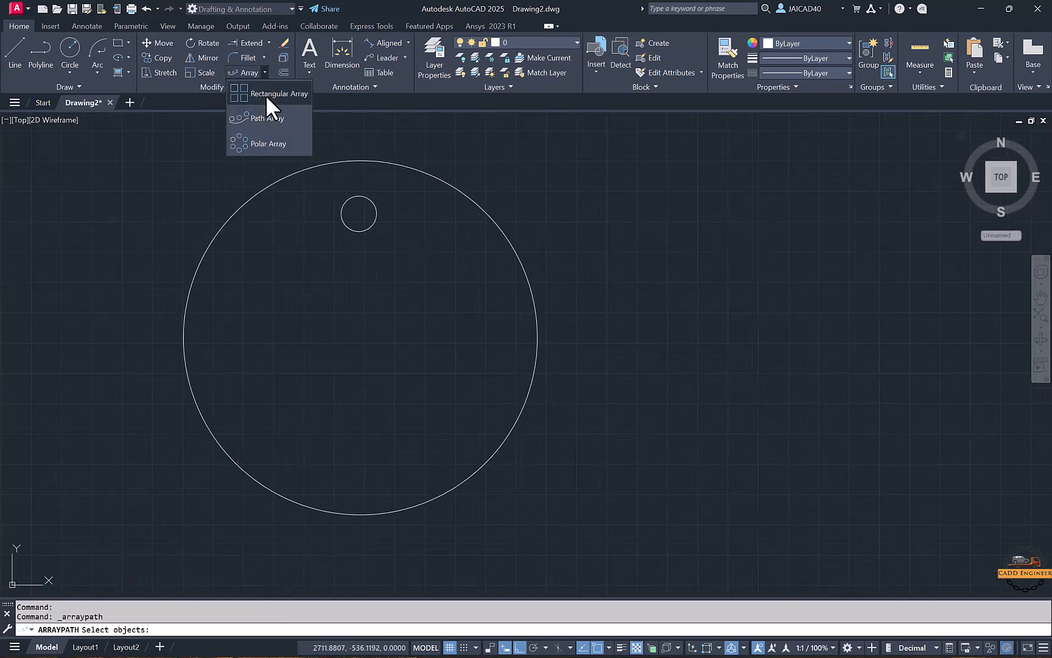
click(265, 145)
click(358, 231)
key(Return)
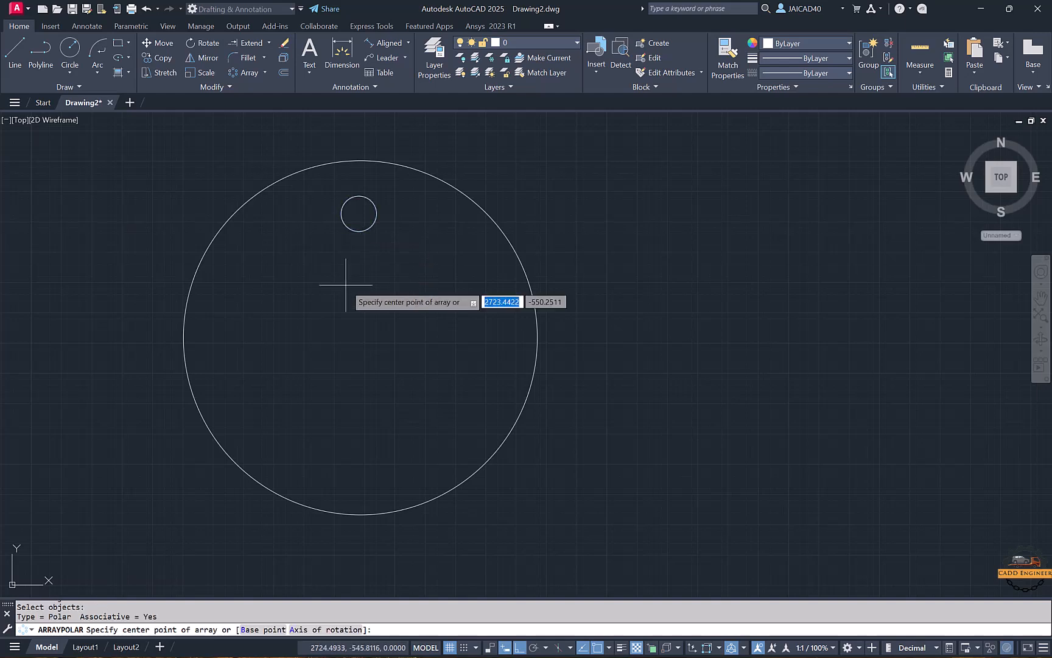
click(361, 337)
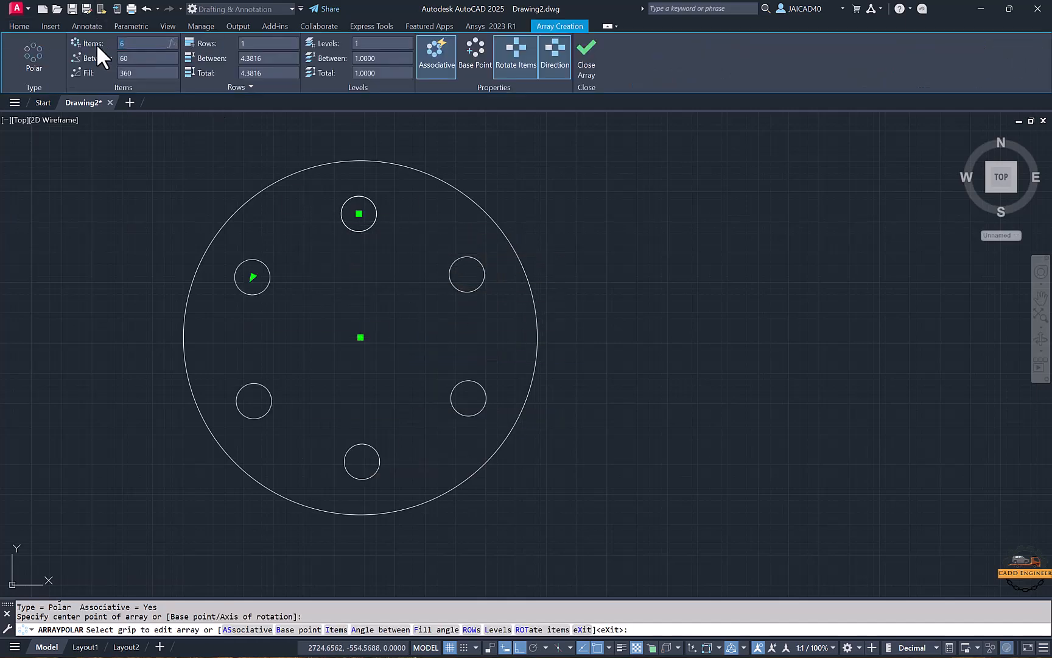
text(8)
key(Return)
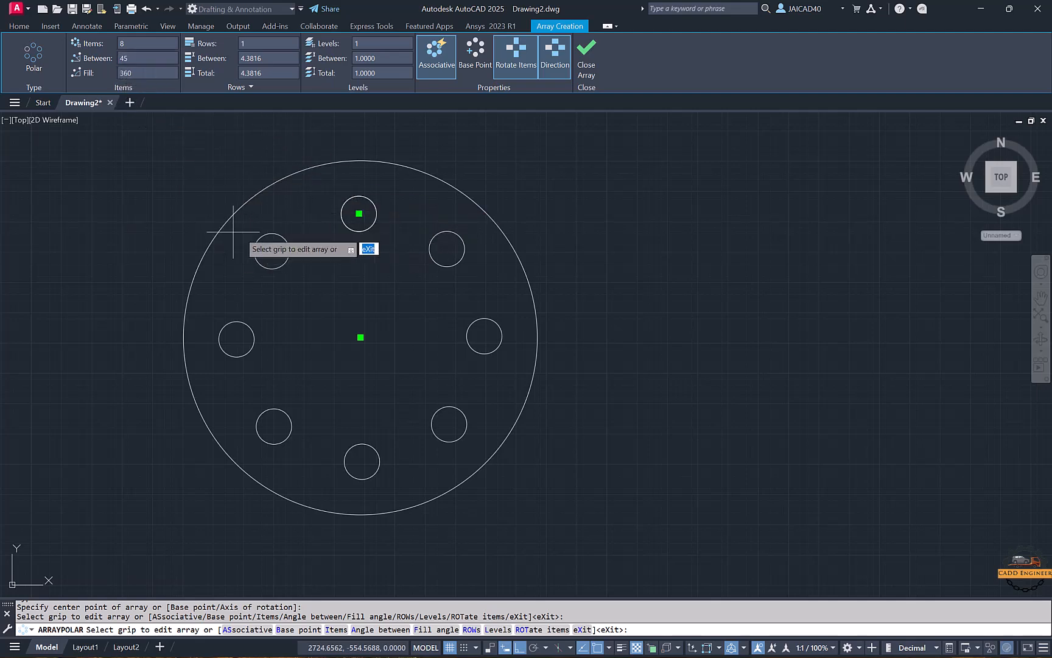
Step: Try a fill angle of 180 degrees on the polar array and set it back to 360
click(130, 70)
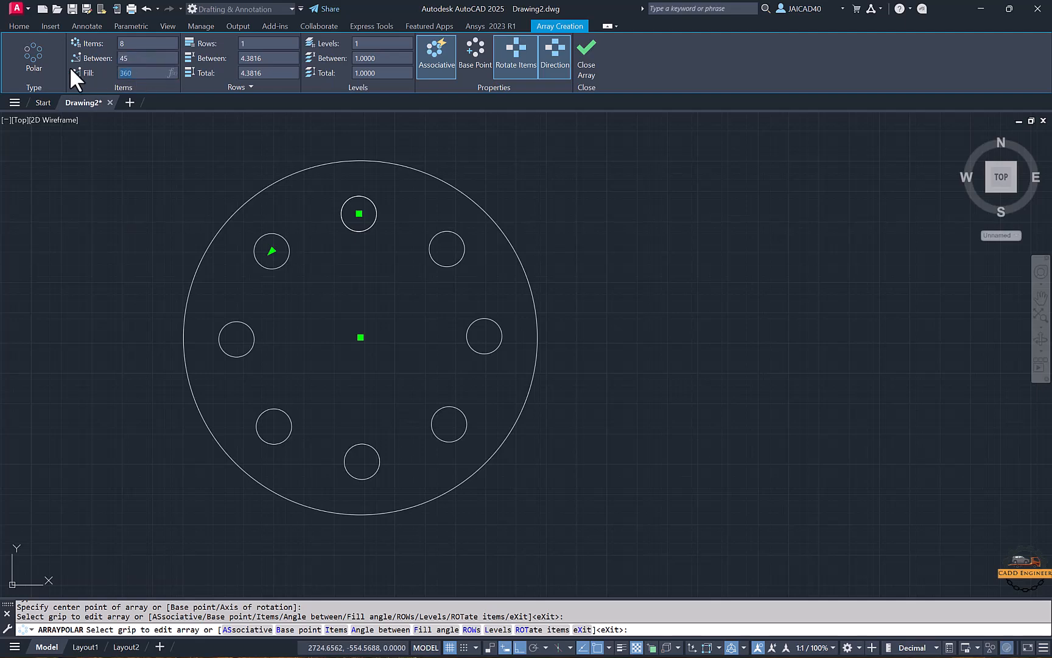
key(Return)
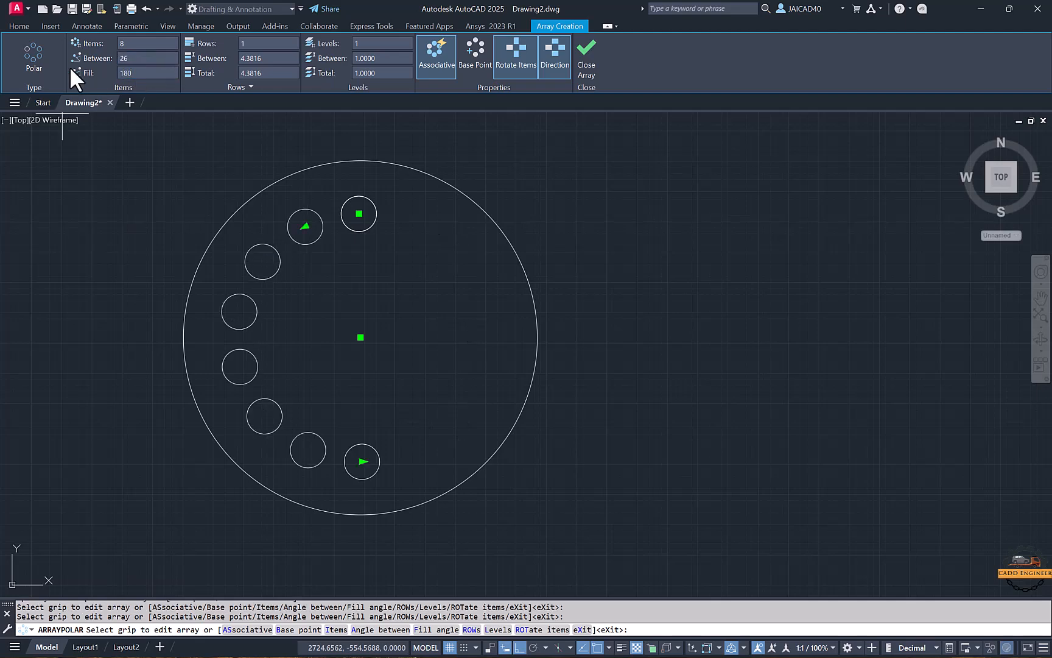
click(131, 73)
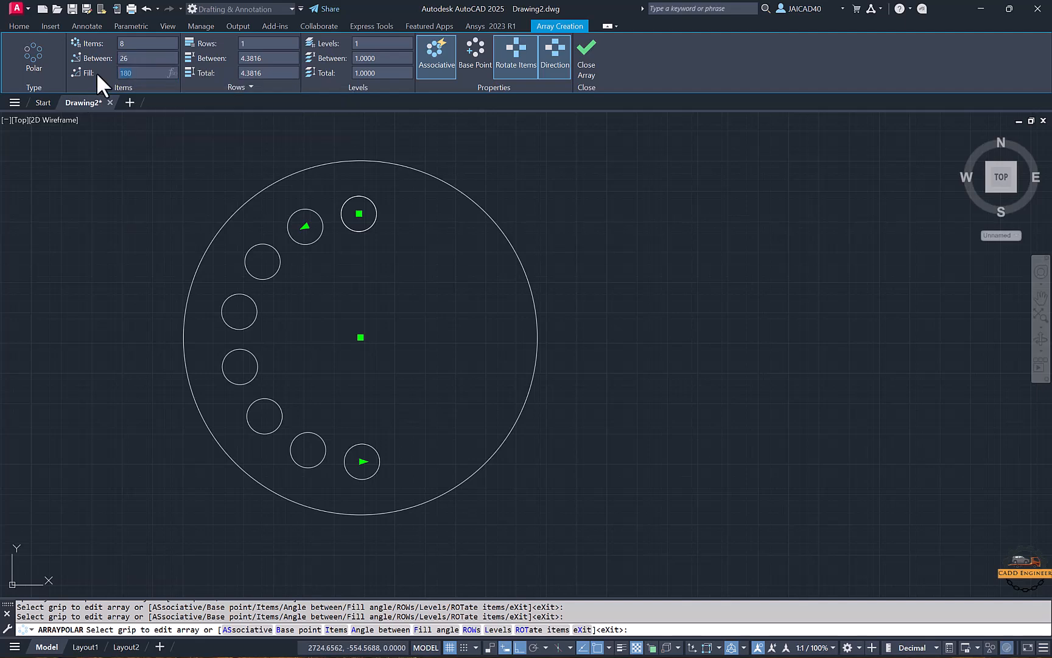
text(360)
key(Return)
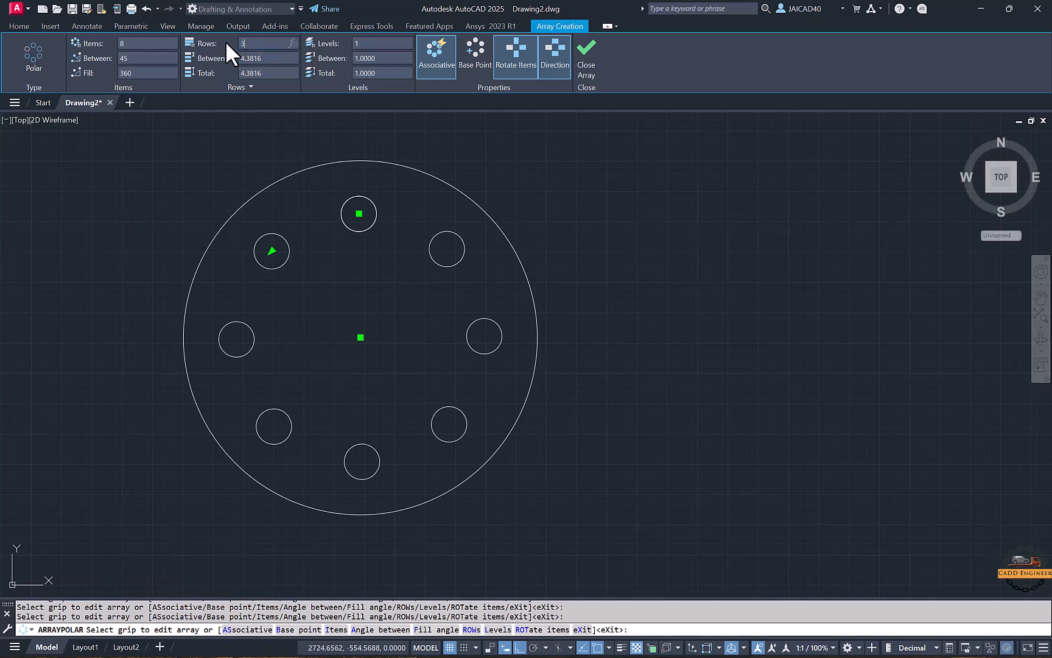
Step: Give the polar array 3 rows with a row spacing of 10
text(3)
key(Return)
click(271, 58)
text(10)
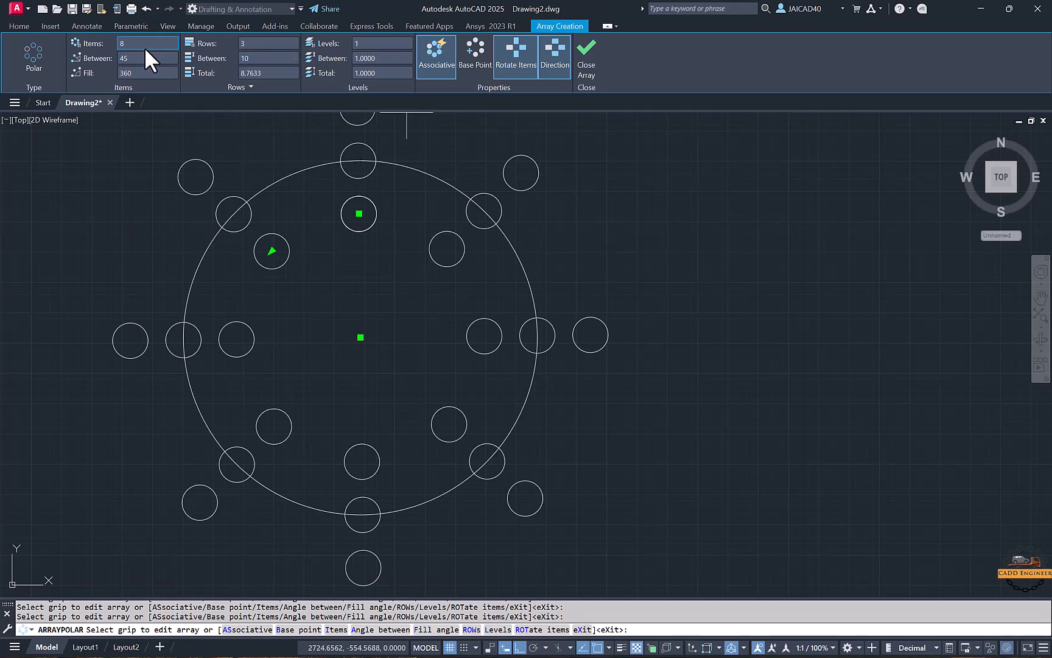
key(Return)
scroll(329, 263, down, 3)
middle_drag(328, 263, 332, 310)
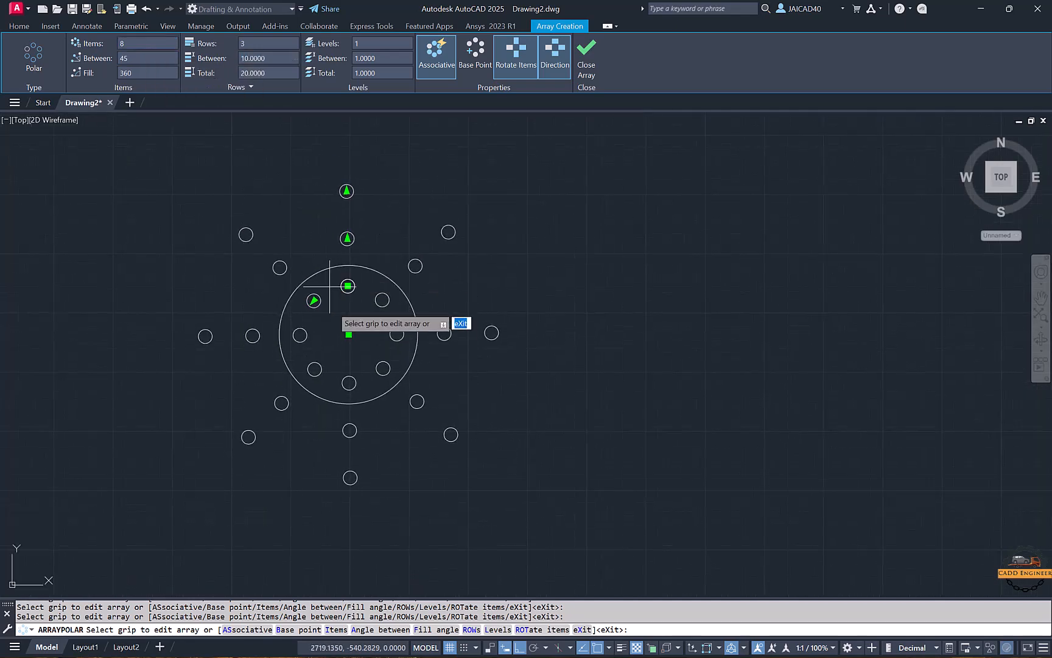
Step: Set the polar array's row count back to 1
click(277, 61)
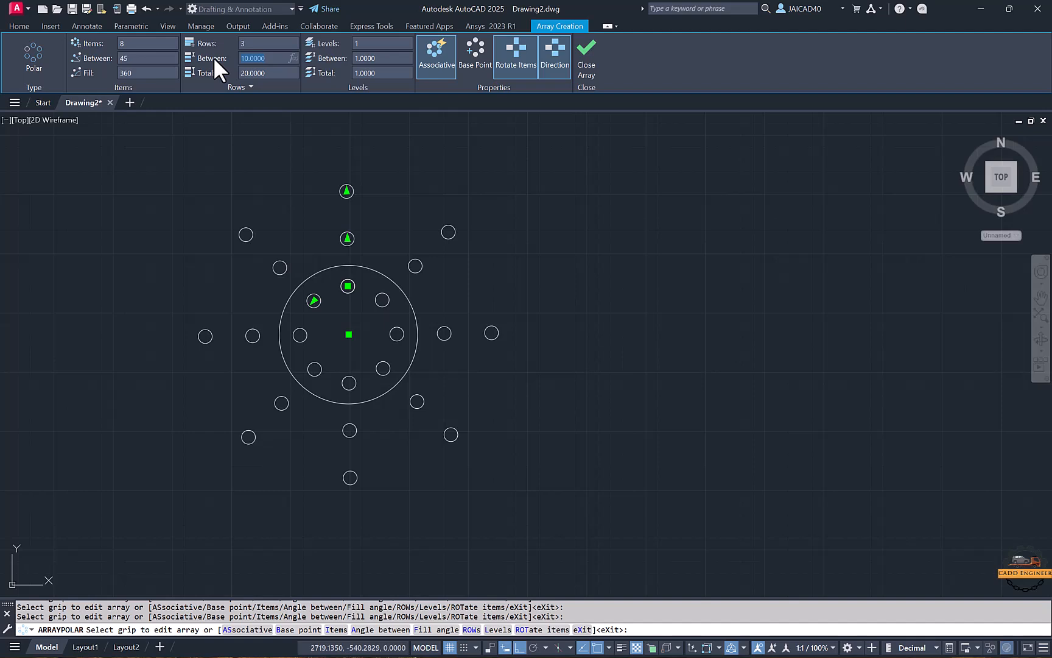
drag(263, 43, 225, 41)
text(1)
key(Return)
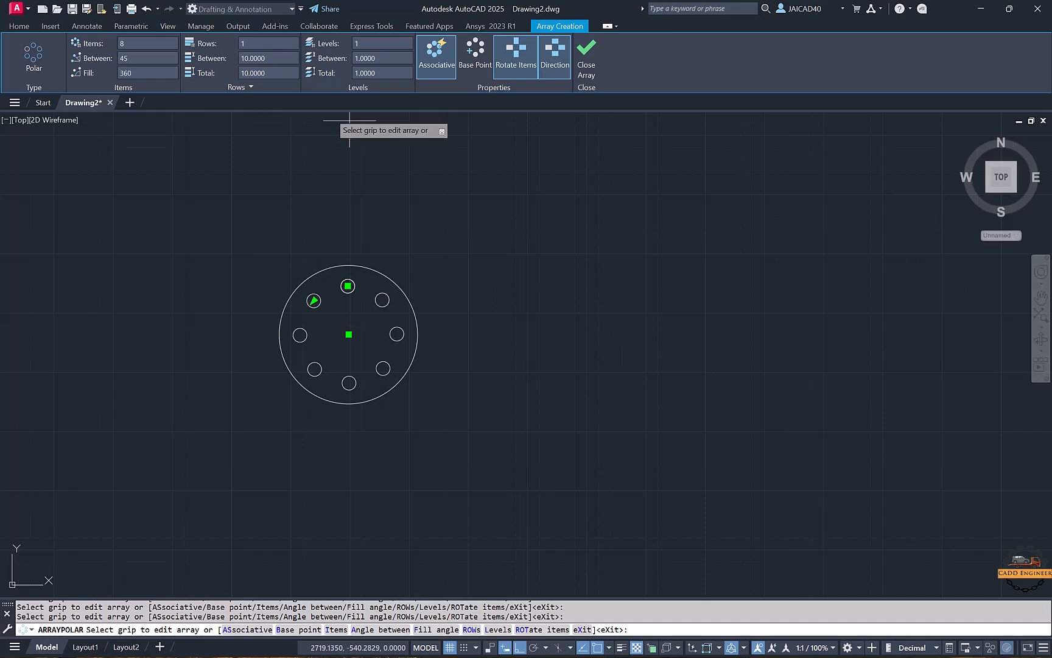
Step: Turn off associativity, finish the polar array, and check that its circles can be selected individually
scroll(312, 292, up, 2)
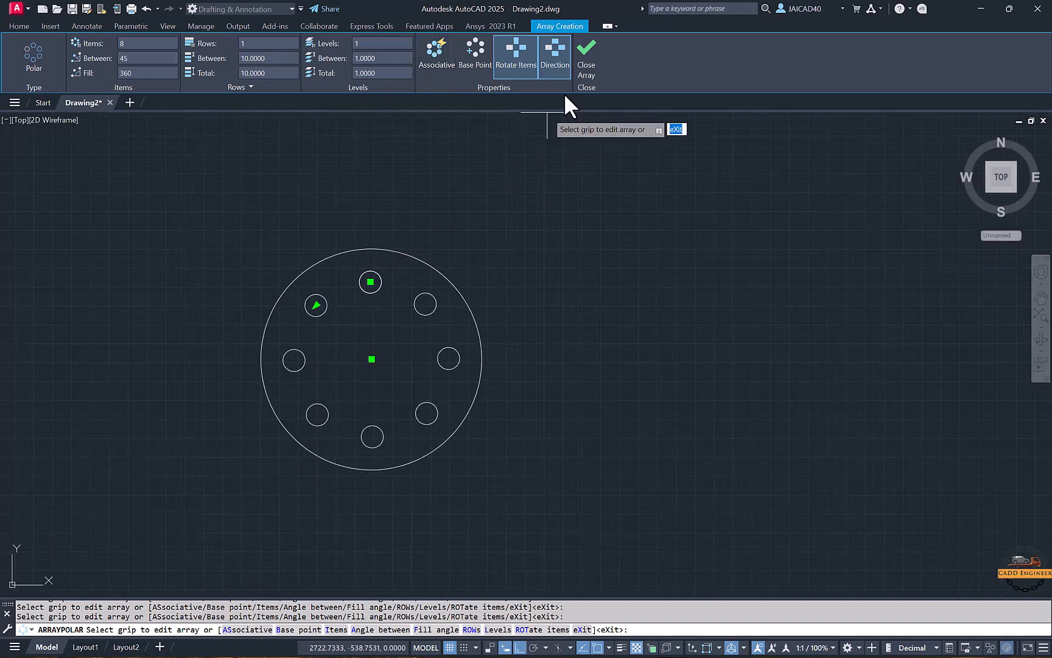
click(584, 79)
middle_drag(429, 264, 484, 207)
click(479, 236)
click(438, 231)
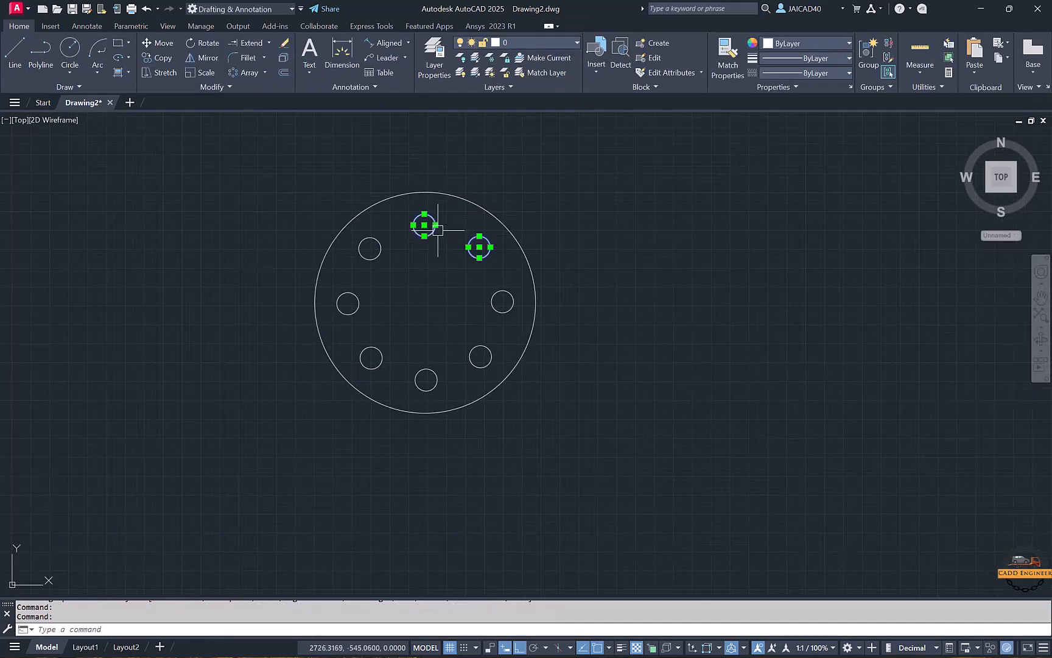
click(387, 250)
click(378, 256)
key(Escape)
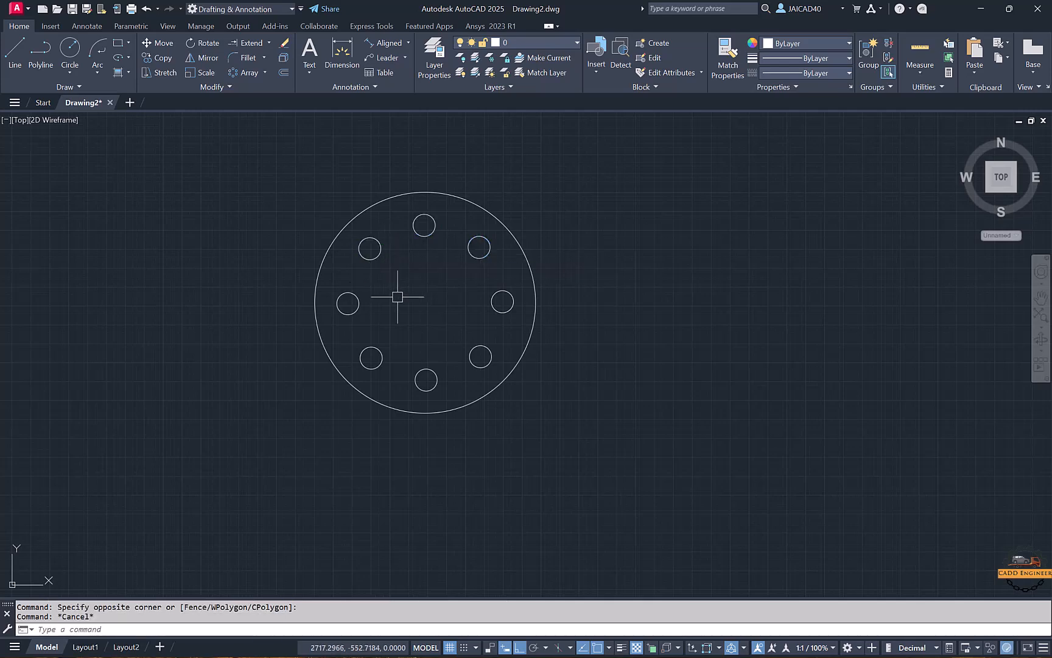
Step: Erase the large circle and all the arrayed circles from the drawing
middle_drag(429, 326, 313, 315)
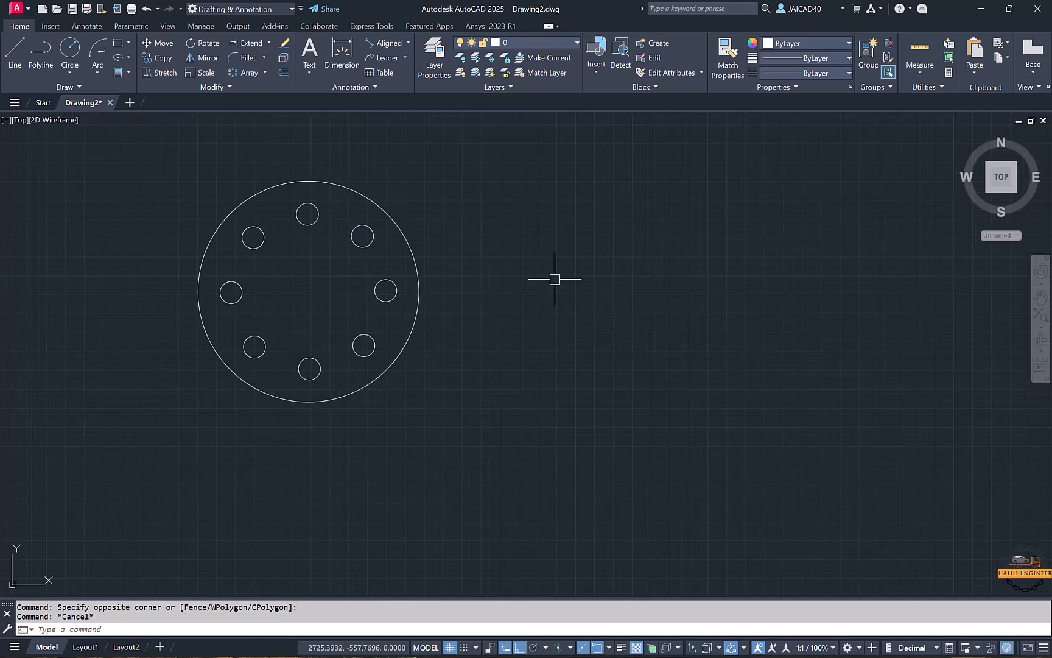
key(ctrl+a)
key(Delete)
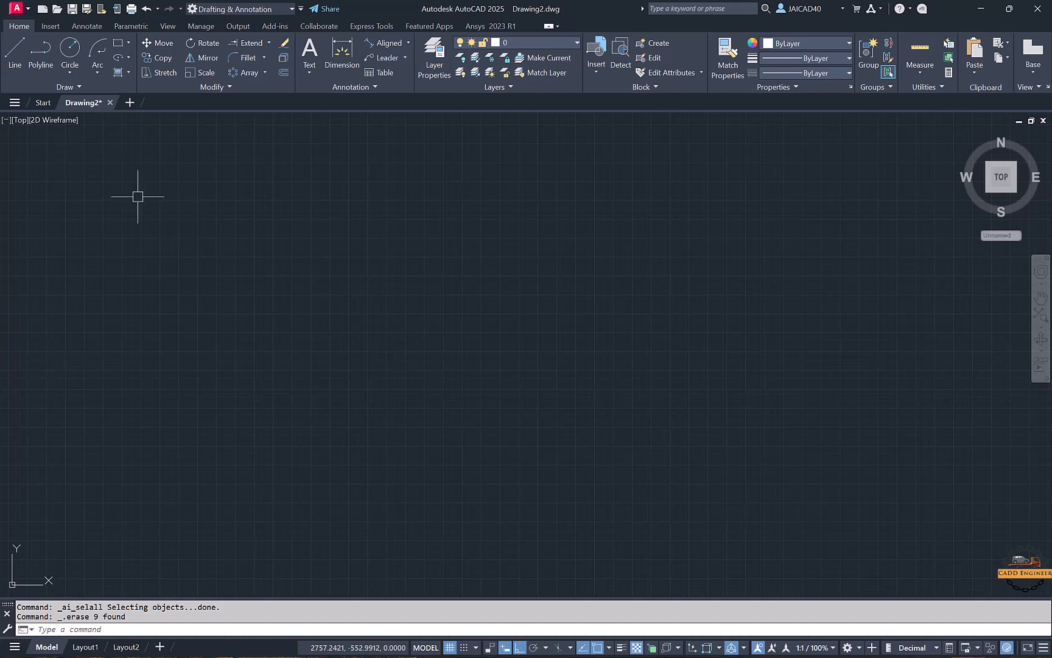
Step: Turn Ortho off and draw a wavy fit-point spline rising from lower left to upper right
click(73, 90)
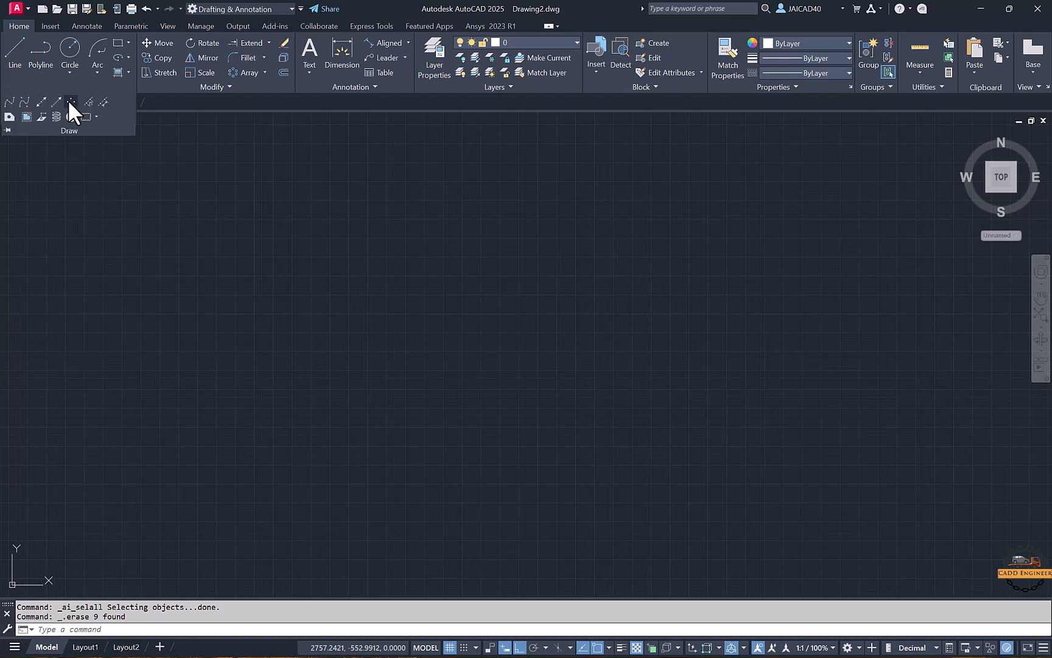
click(8, 103)
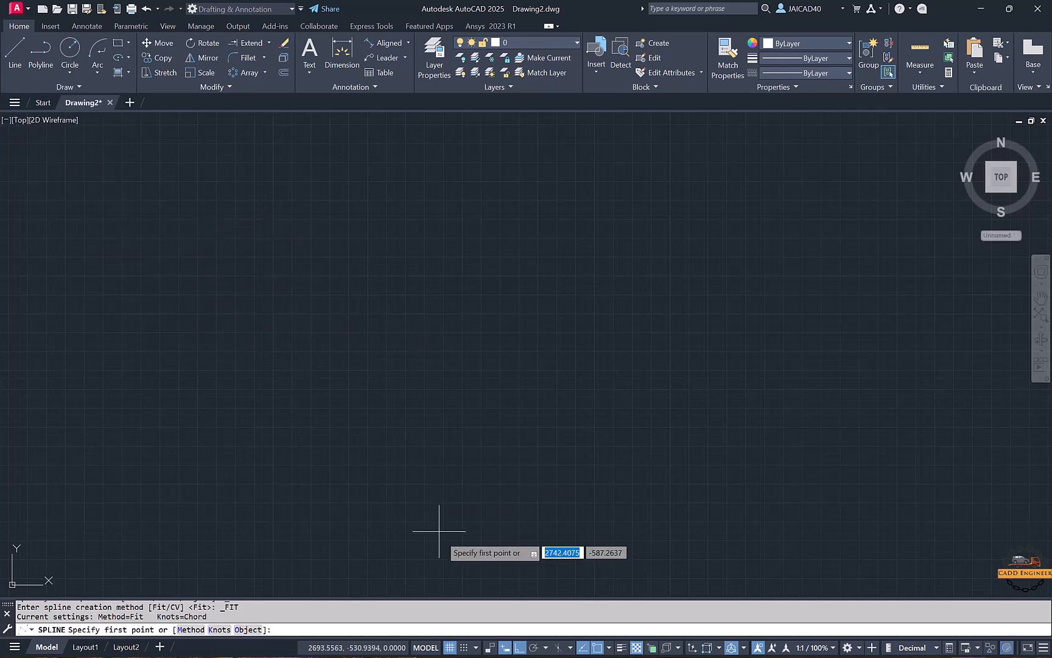
click(517, 650)
click(141, 395)
click(244, 316)
click(381, 303)
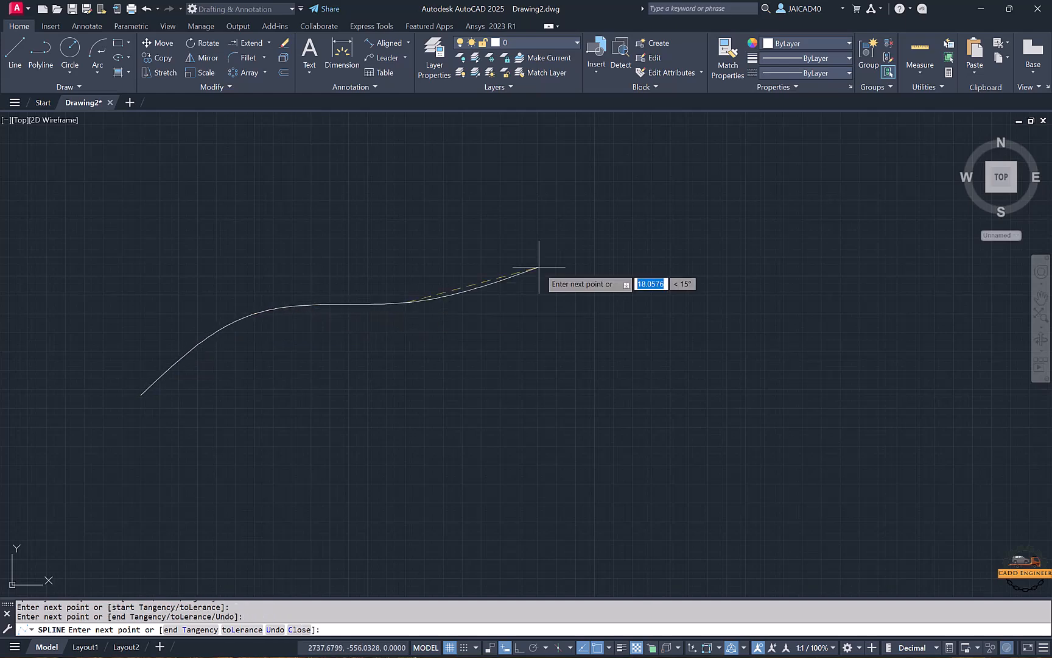
click(559, 261)
click(822, 126)
click(892, 128)
key(Return)
Step: Draw a small circle beside the lower-left end of the spline
middle_drag(340, 301, 420, 328)
click(71, 53)
scroll(207, 353, up, 3)
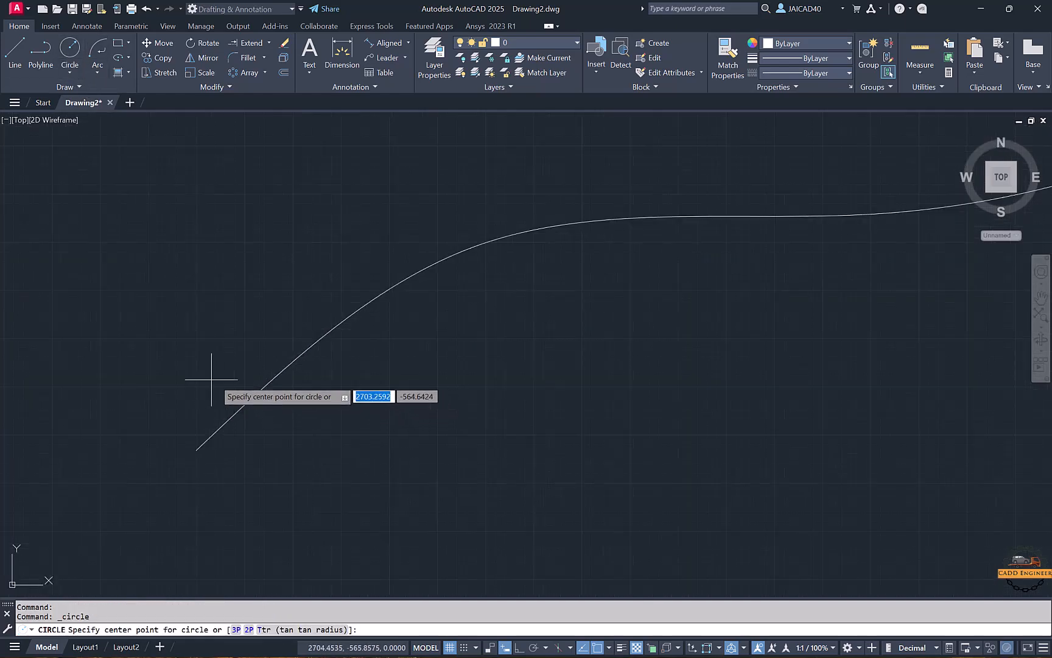
click(185, 386)
click(204, 431)
scroll(301, 394, down, 4)
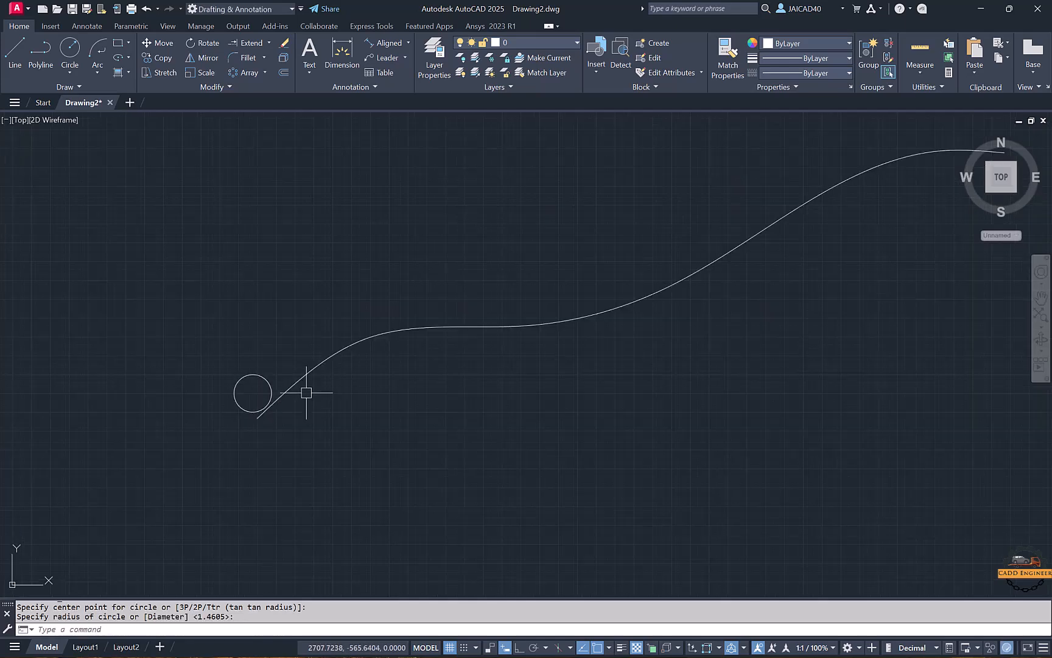
middle_drag(305, 393, 246, 410)
scroll(247, 379, down, 2)
middle_drag(285, 375, 253, 383)
middle_drag(278, 287, 343, 261)
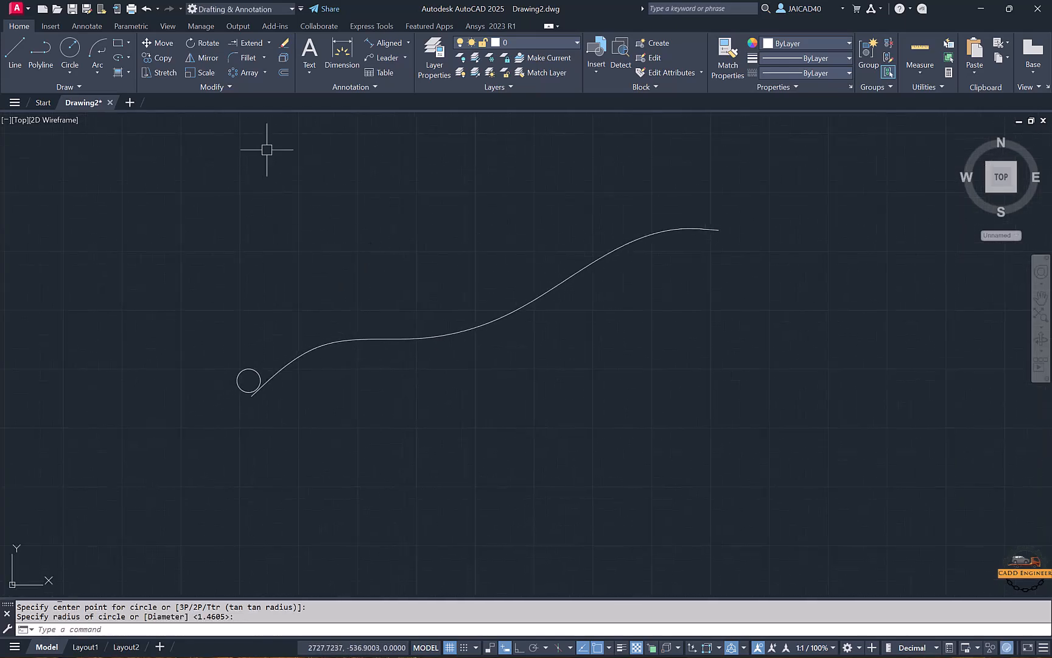
Step: Create a path array of the small circle using the spline as the path curve
click(265, 73)
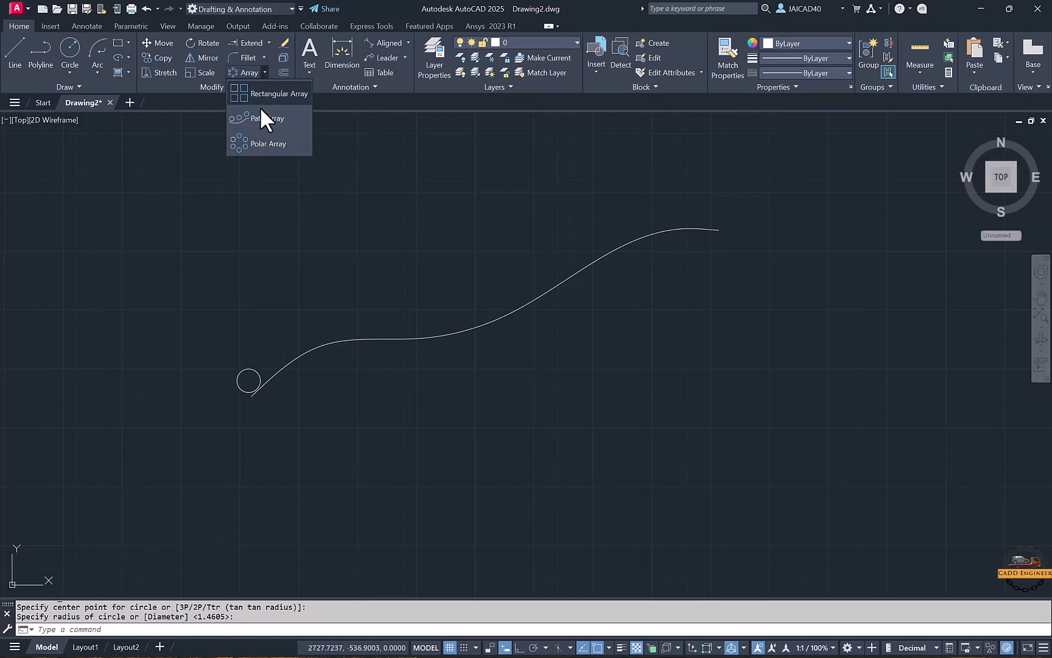
click(257, 120)
click(246, 370)
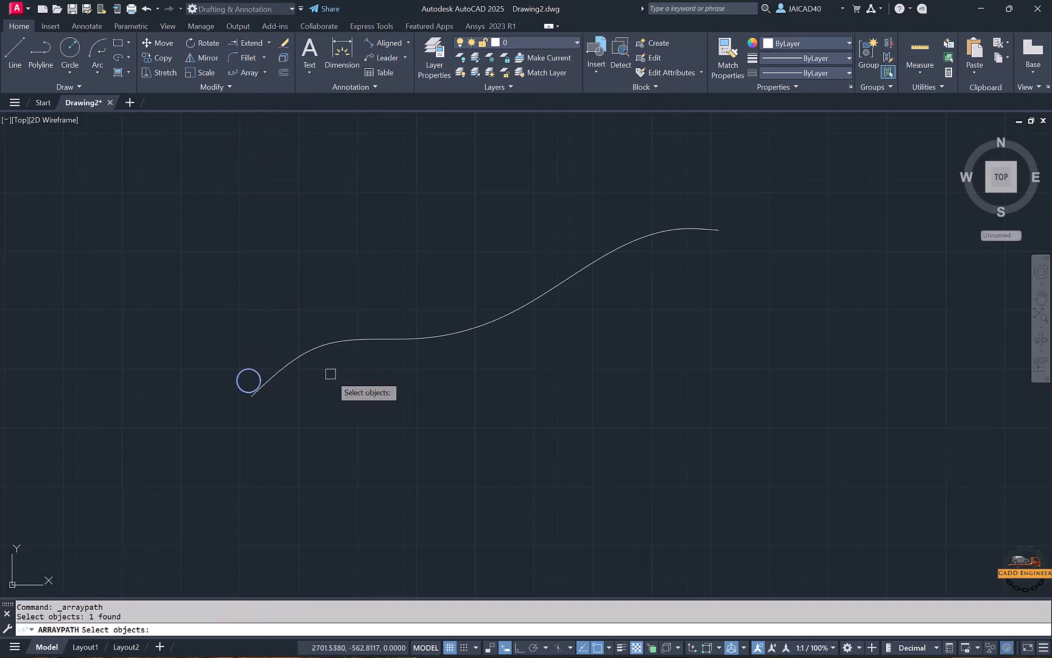
key(Return)
click(320, 348)
middle_drag(335, 400, 291, 411)
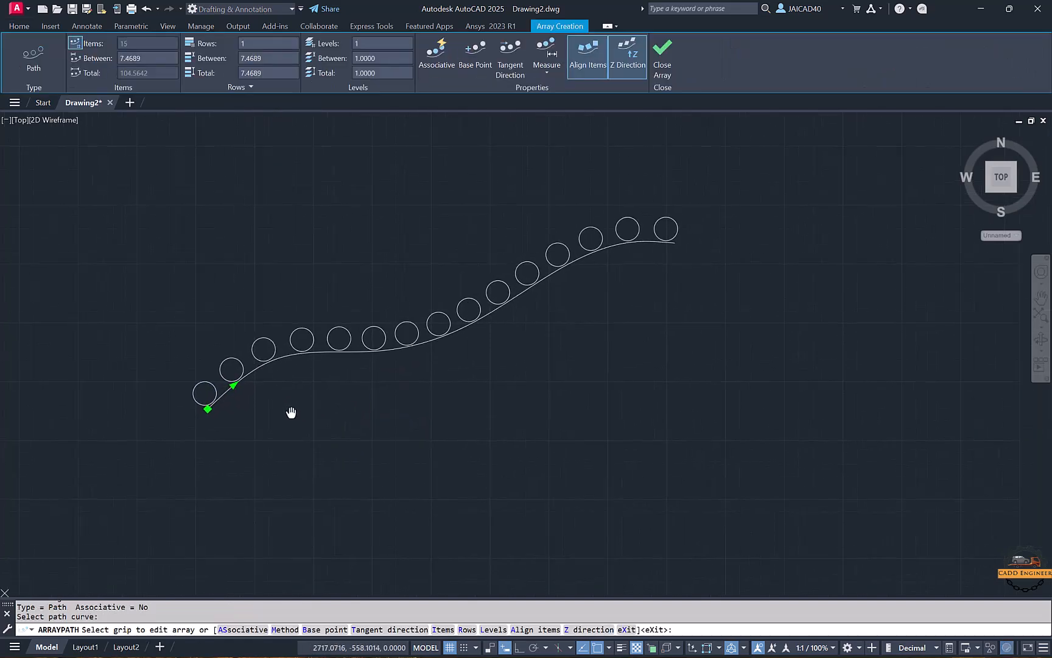
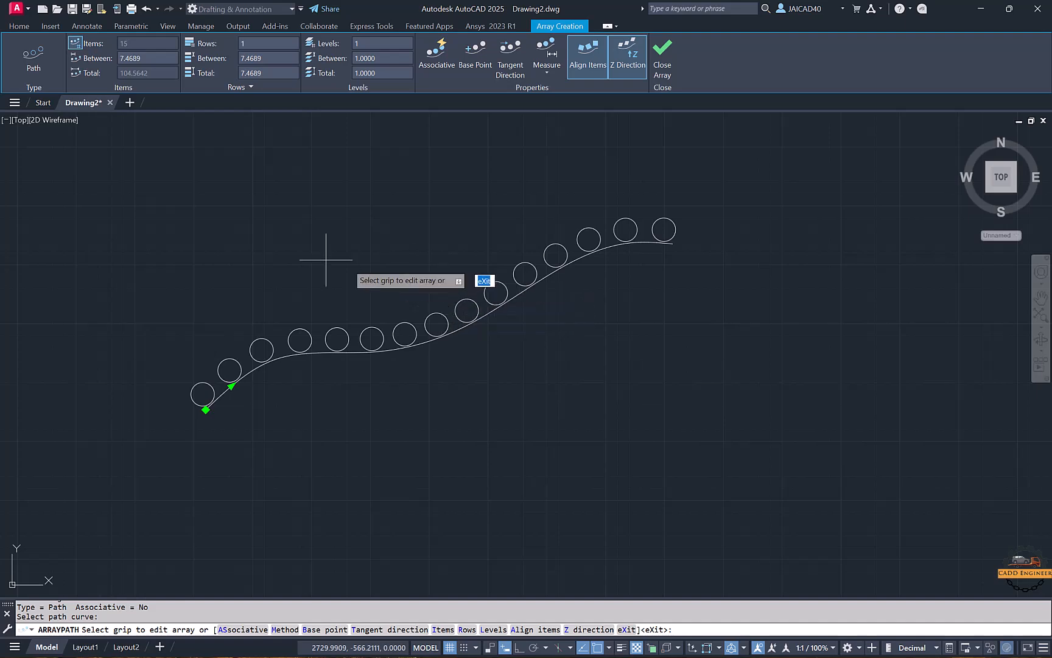
Step: Set the spacing between the circles in the path array to 10
click(152, 59)
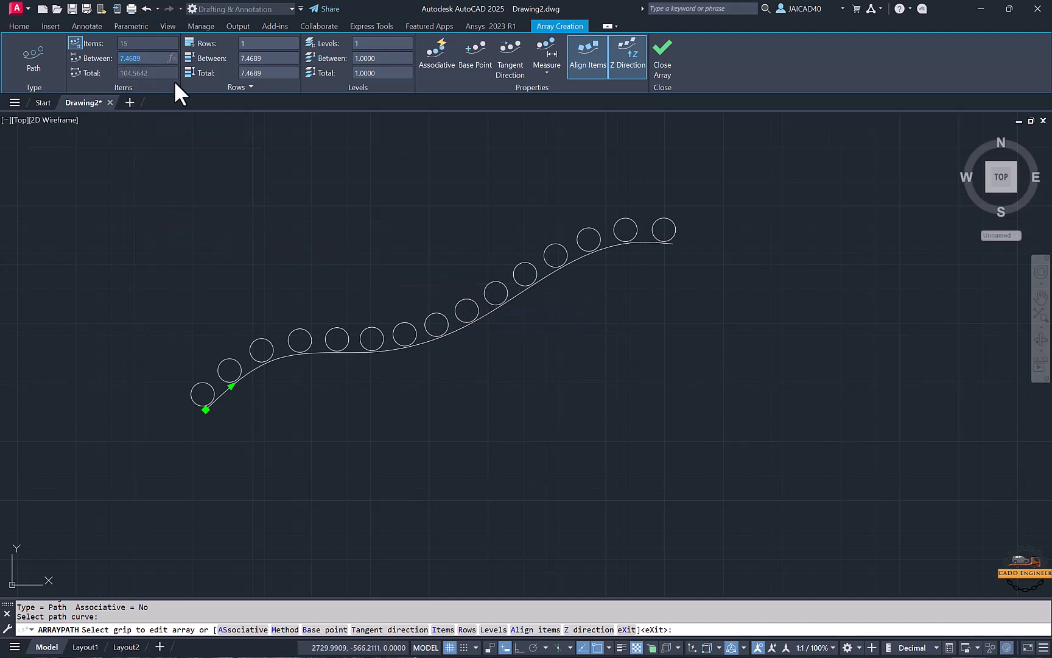
text(10)
key(Return)
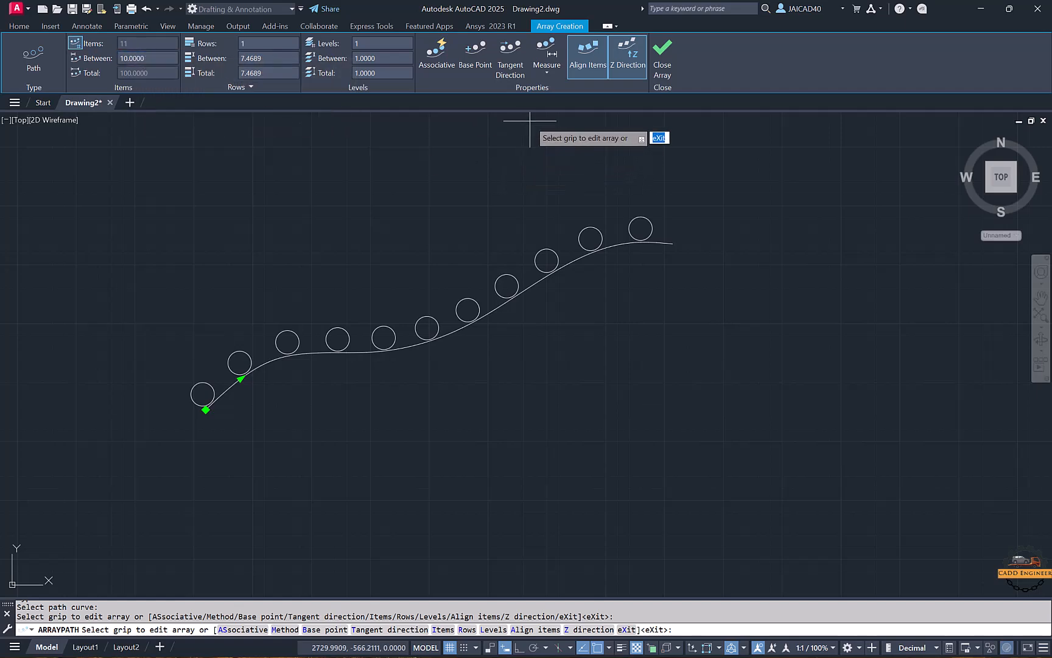
Step: Switch the path array to the Divide method with 15 items and finish the array
click(547, 74)
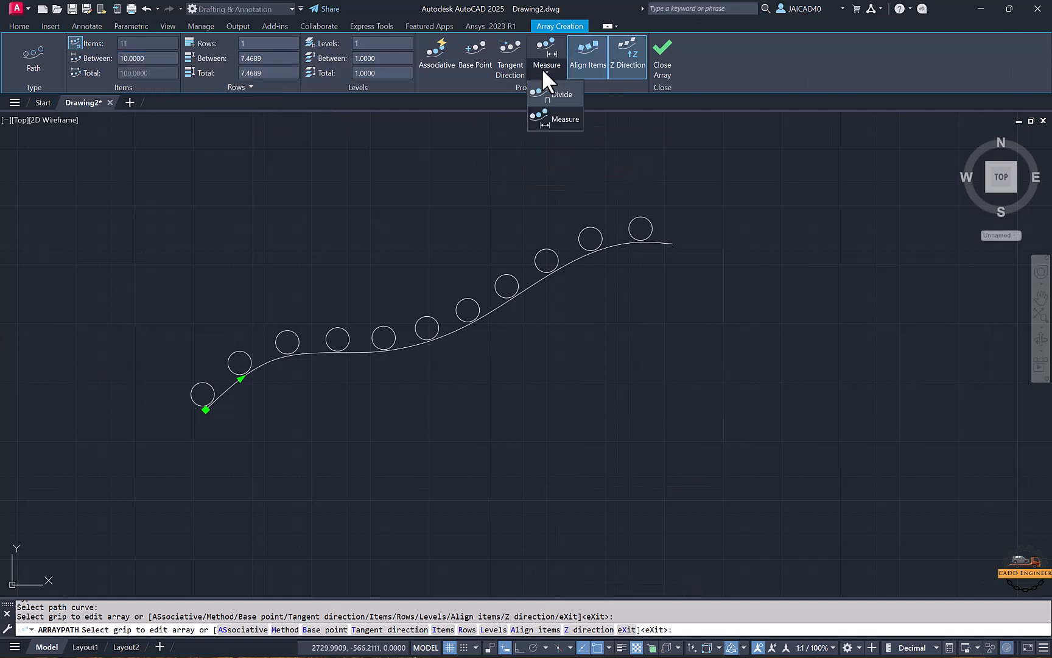
click(565, 111)
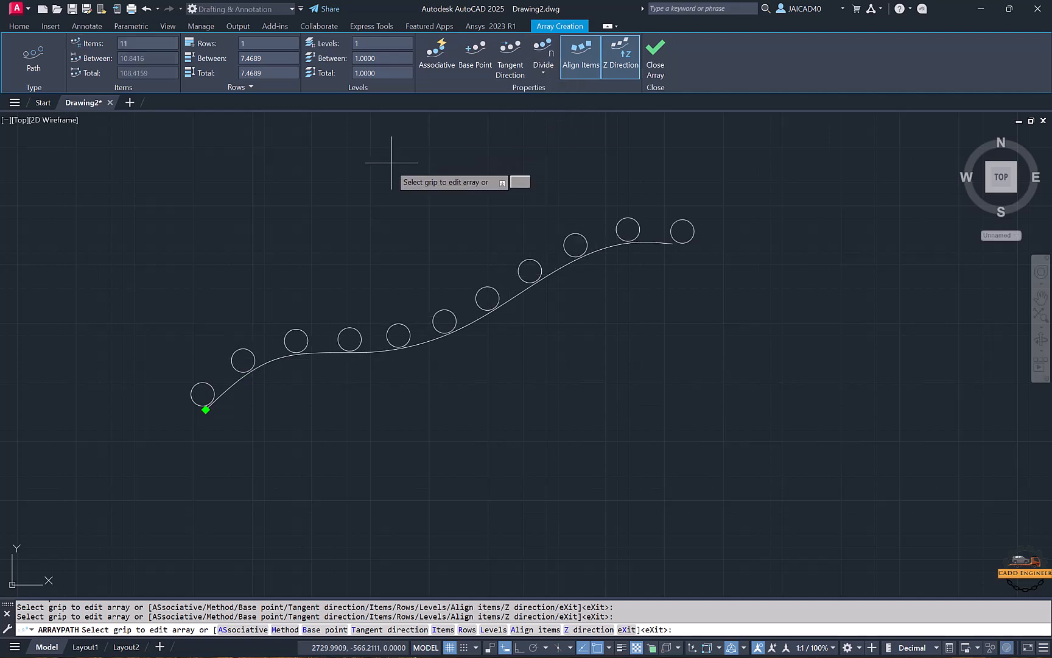
click(138, 44)
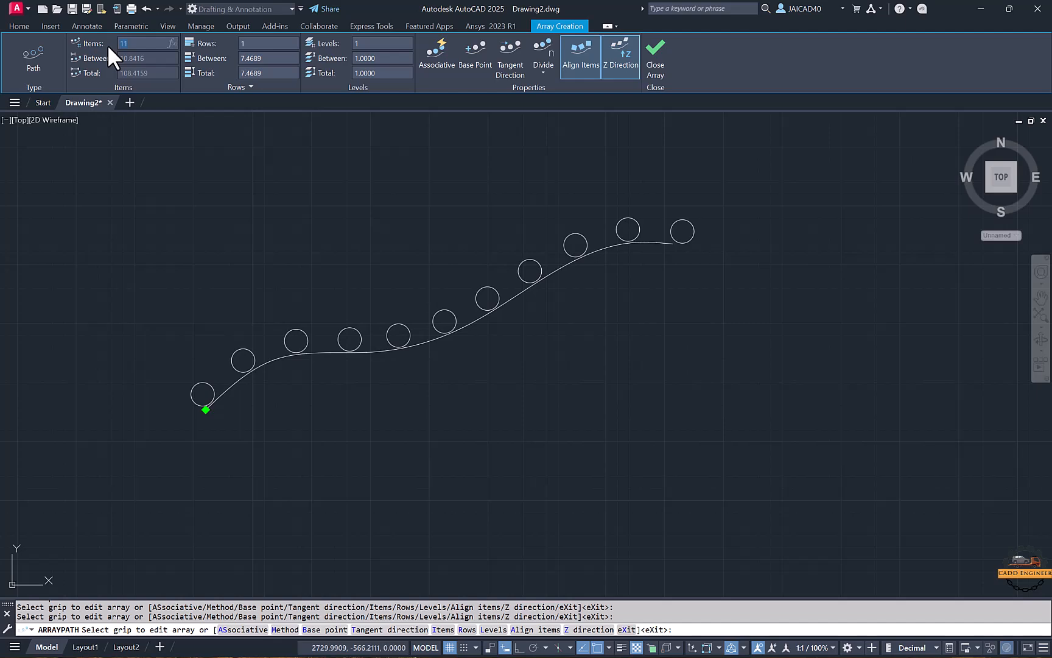
text(15)
key(Return)
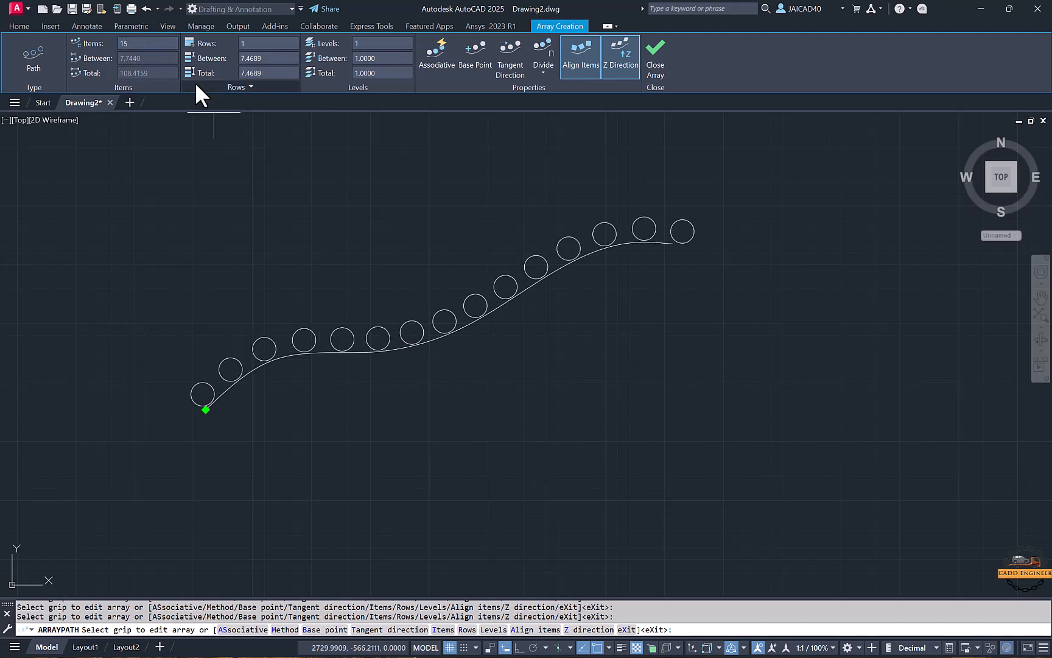
click(656, 61)
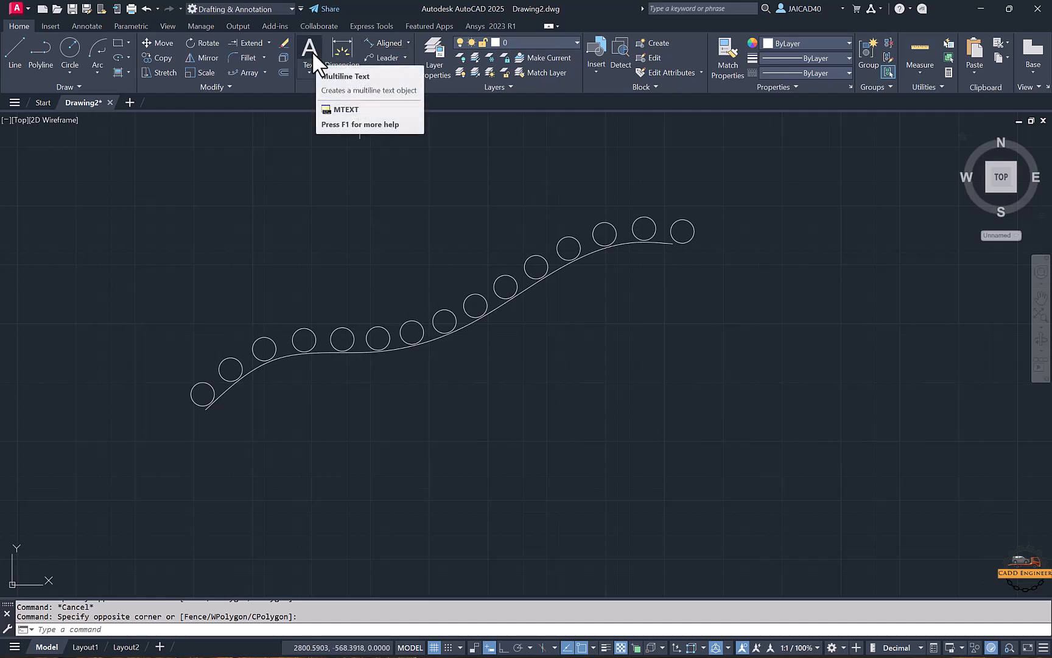
Step: Start a single-line text below the spline with a height of 4 and a rotation angle of 0
click(312, 72)
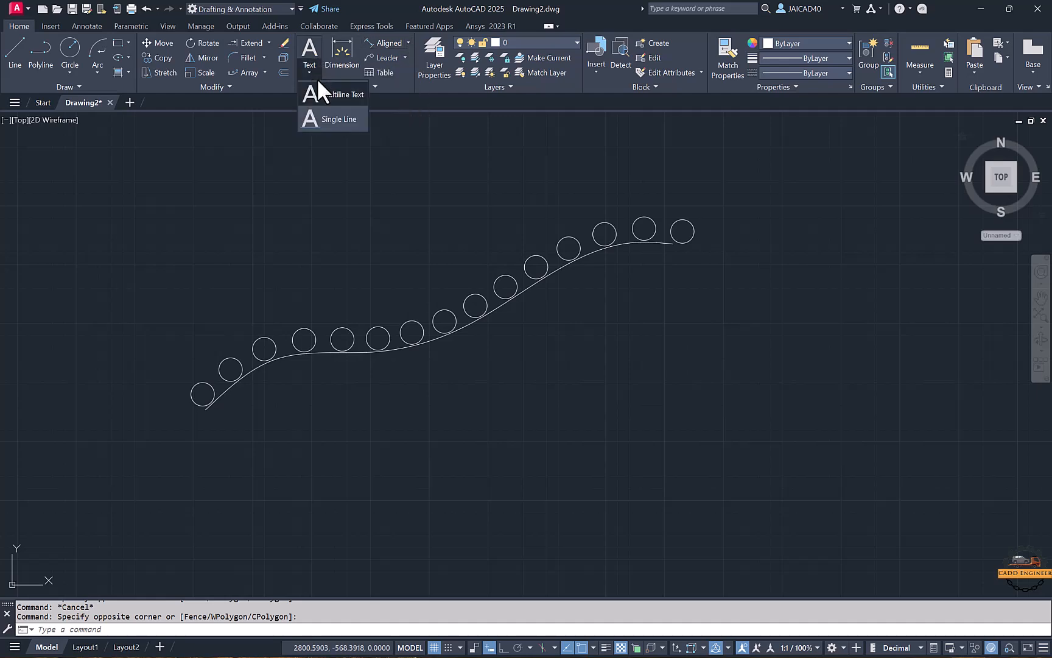
click(328, 119)
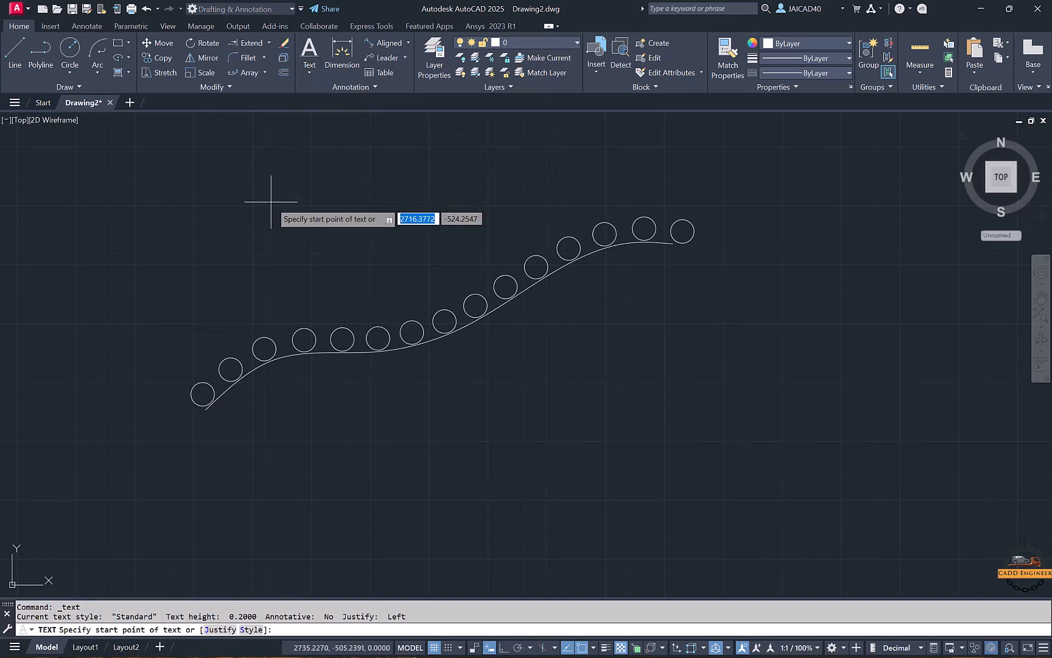
middle_drag(582, 228, 345, 221)
mouse_move(519, 348)
middle_down()
mouse_move(519, 333)
mouse_move(625, 298)
middle_up()
middle_drag(366, 342, 406, 326)
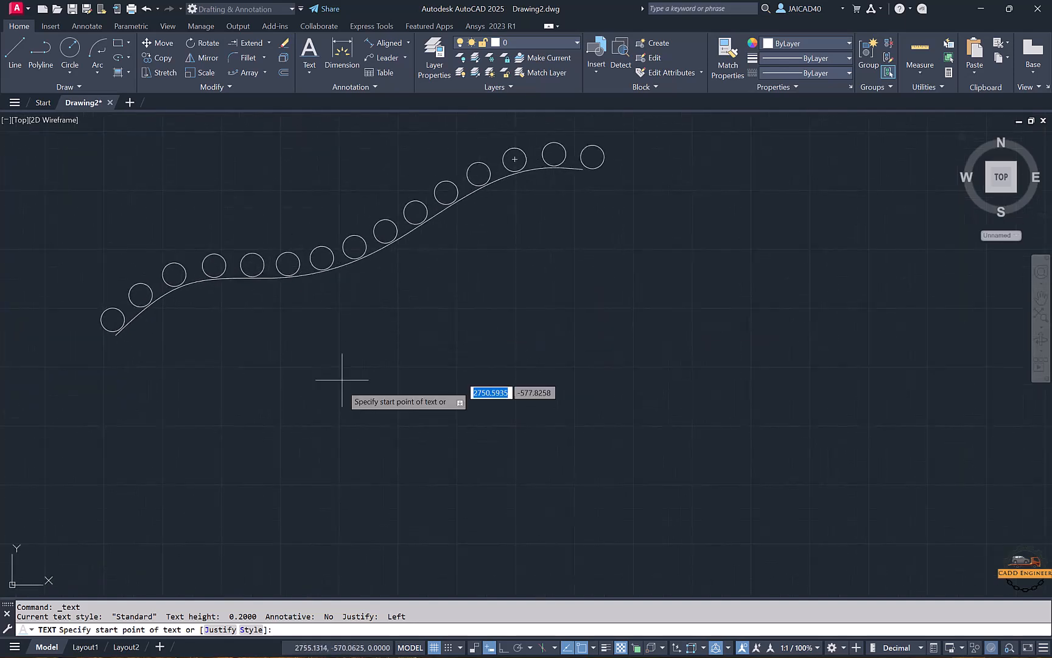
click(336, 454)
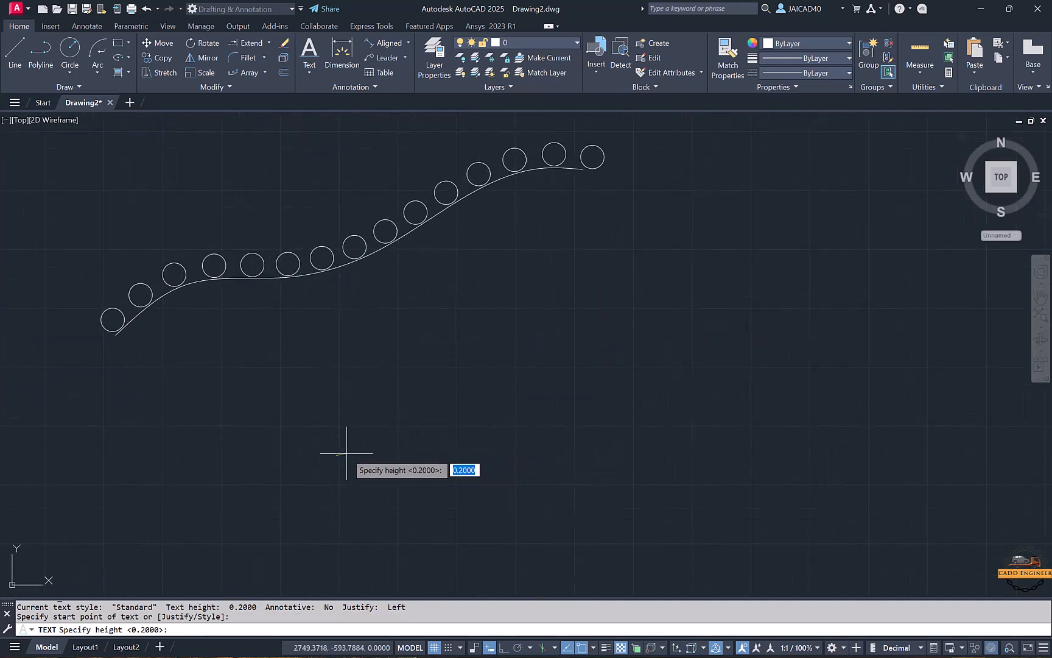
text(4)
key(Return)
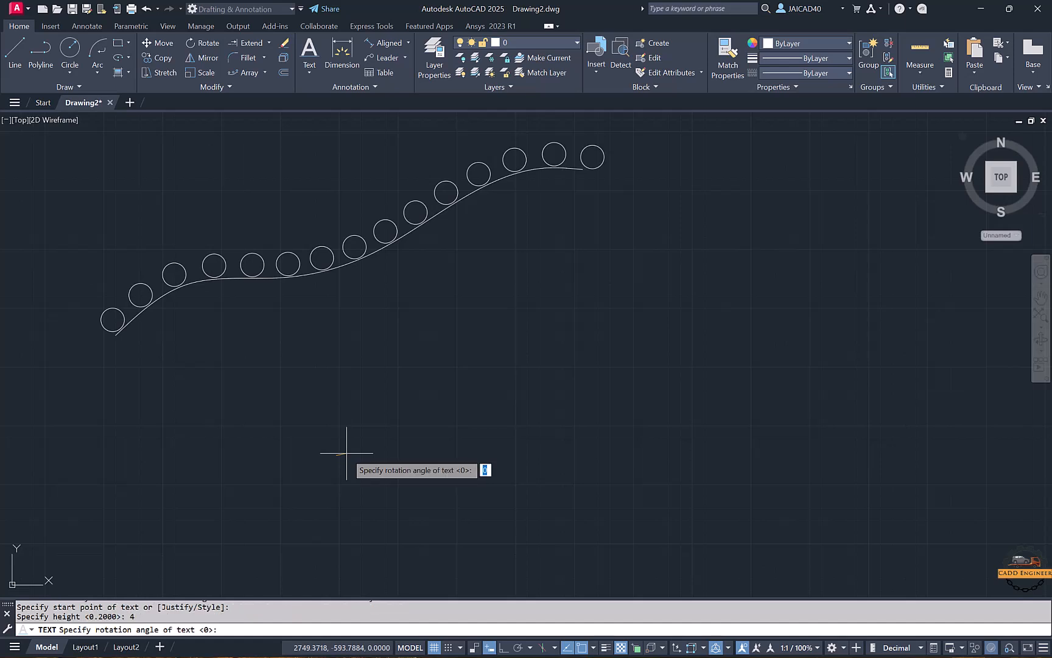
key(Return)
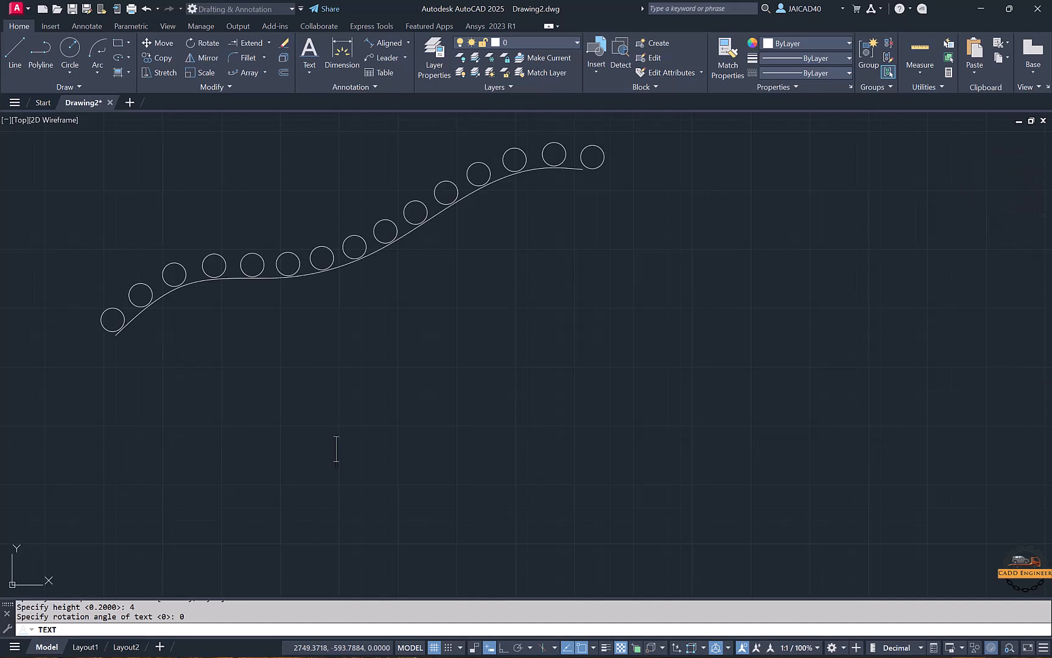
Step: Enter "AutoCAD" on the first text line and "IS used deisgn" on the second, and finish the text
text(AutoCAD)
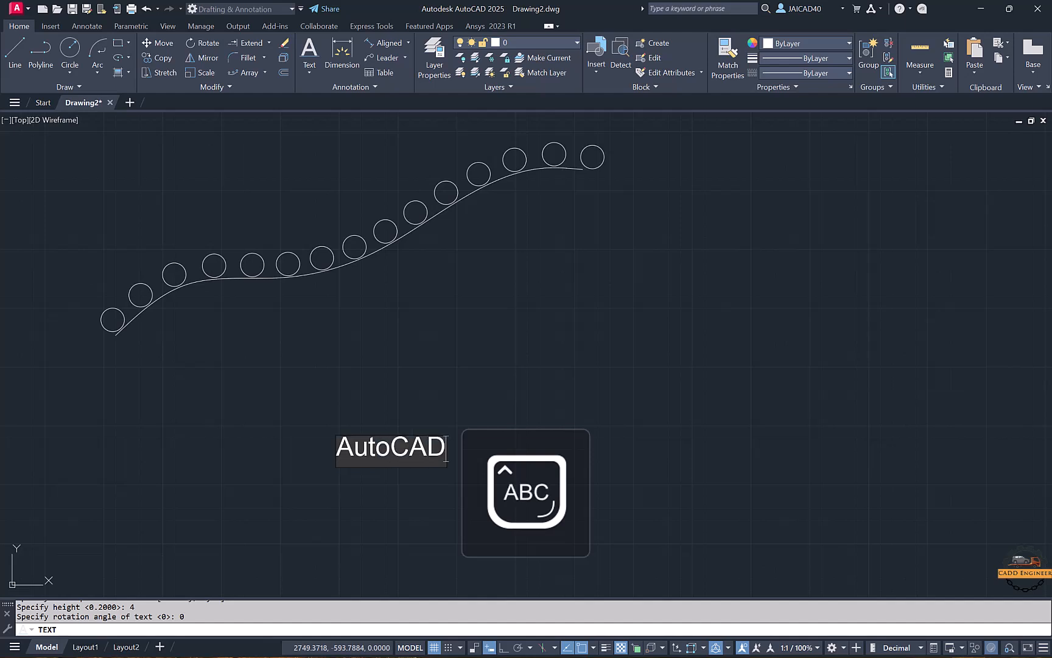
key(Return)
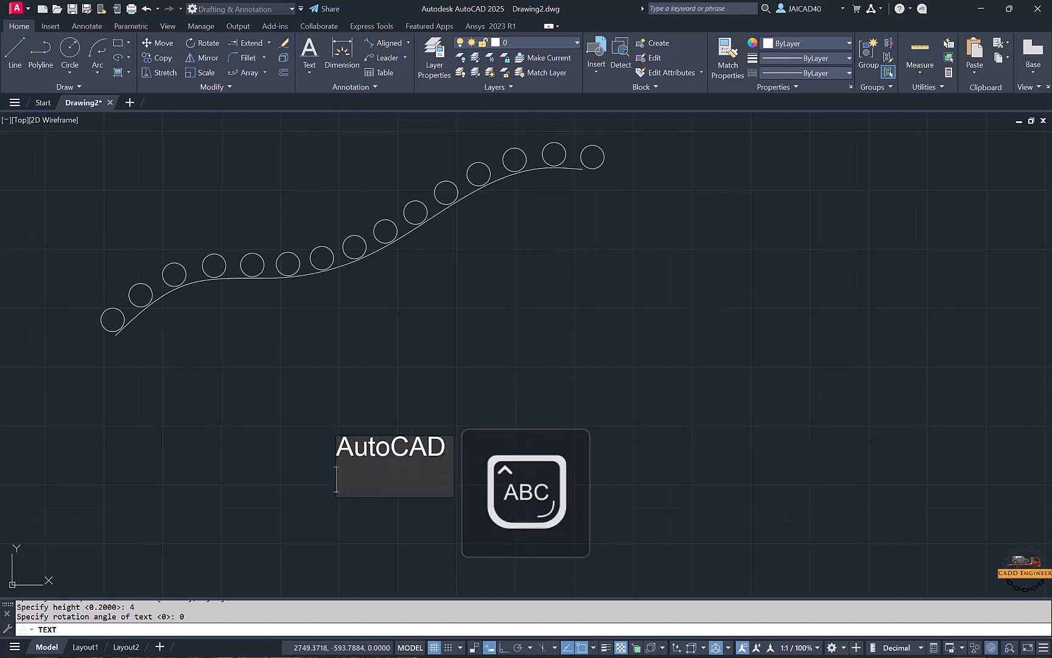
text(IS used)
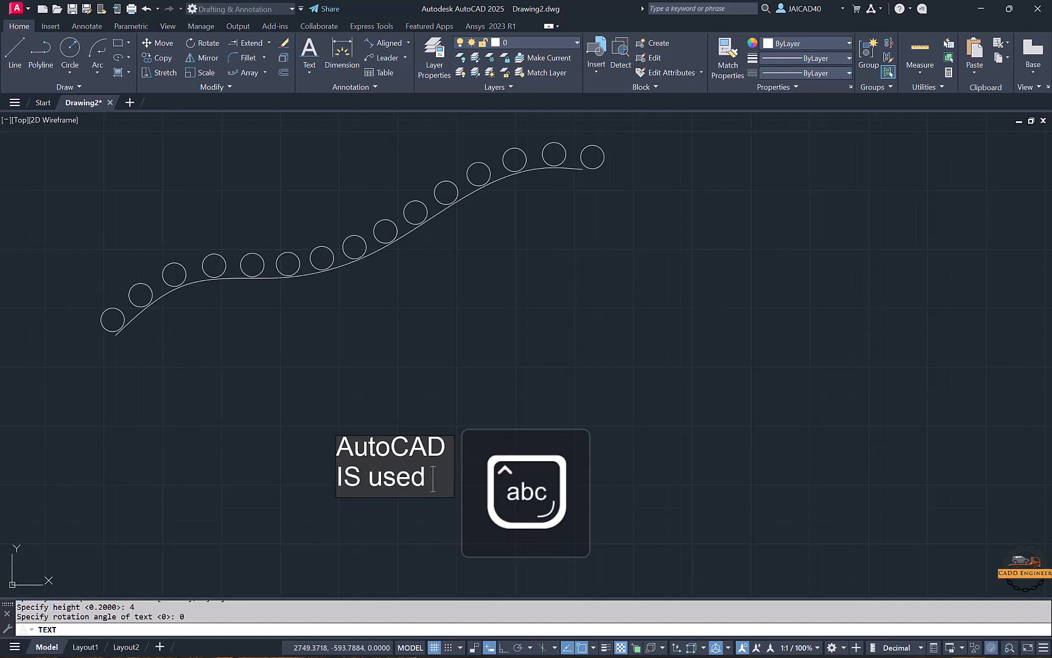
text( deidsg)
key(BackSpace)
key(BackSpace)
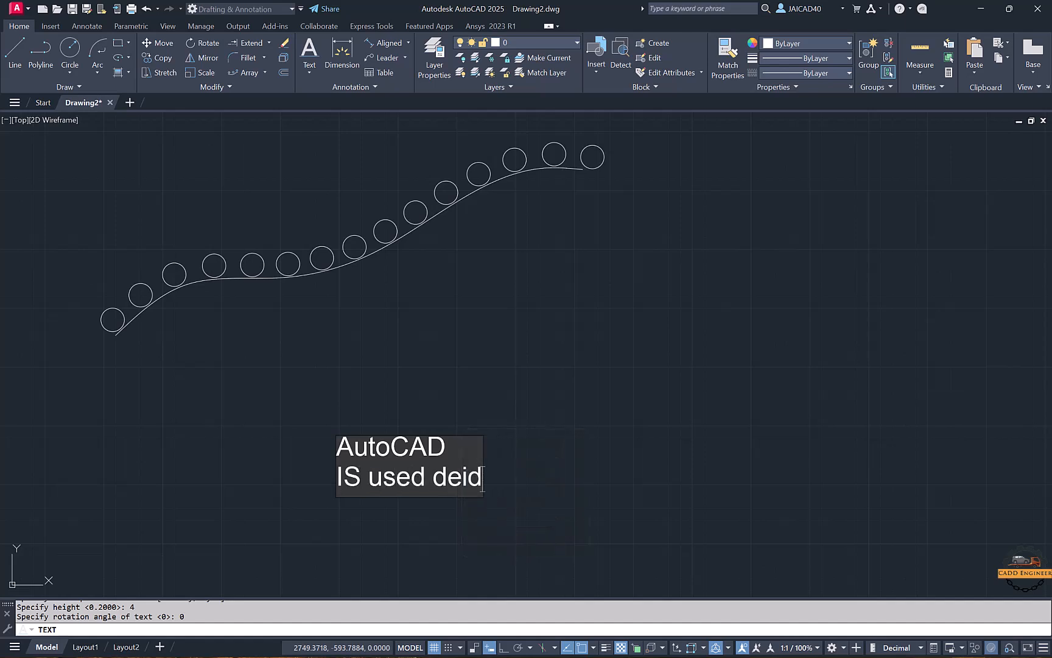
key(BackSpace)
text(sgn)
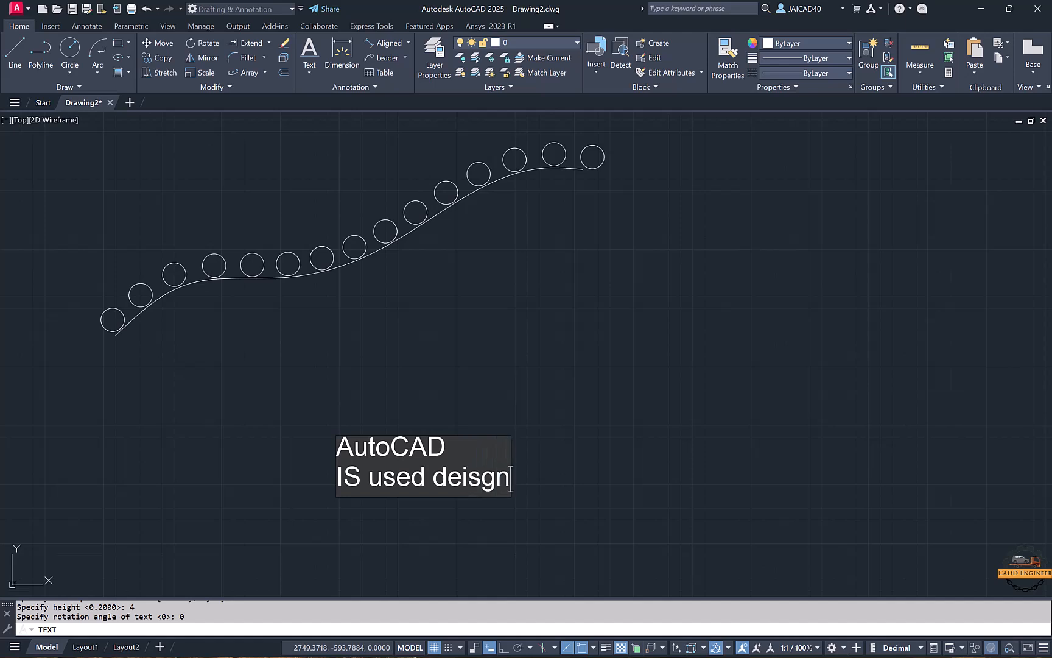
click(584, 389)
key(Escape)
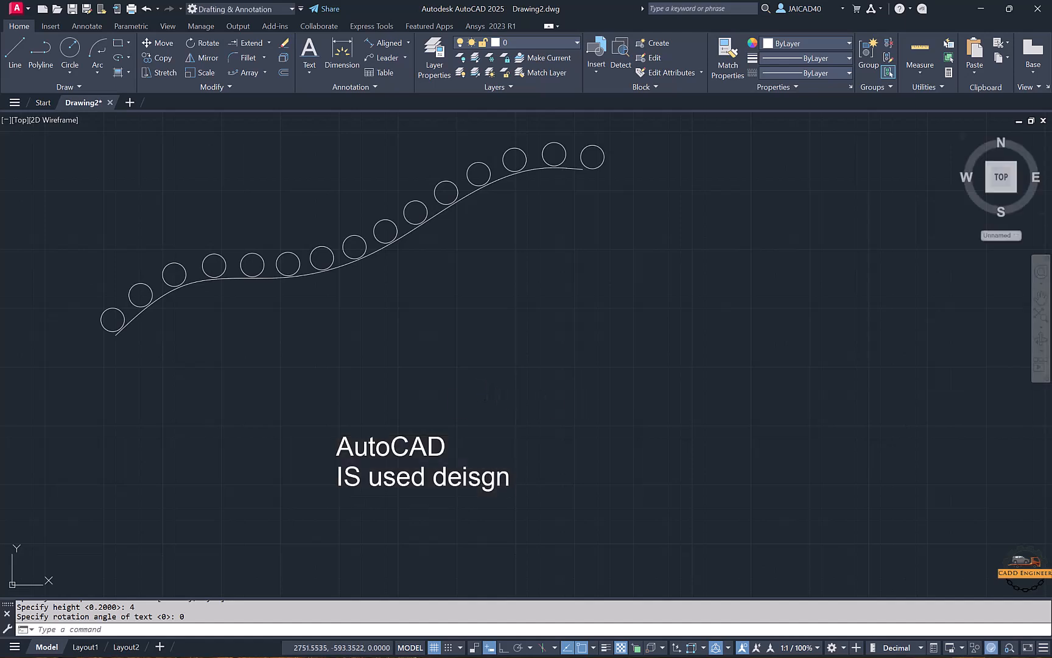
Step: Move the "AutoCAD" line up and to the right and the "IS used deisgn" line down and to the left
middle_drag(517, 442, 531, 364)
click(445, 363)
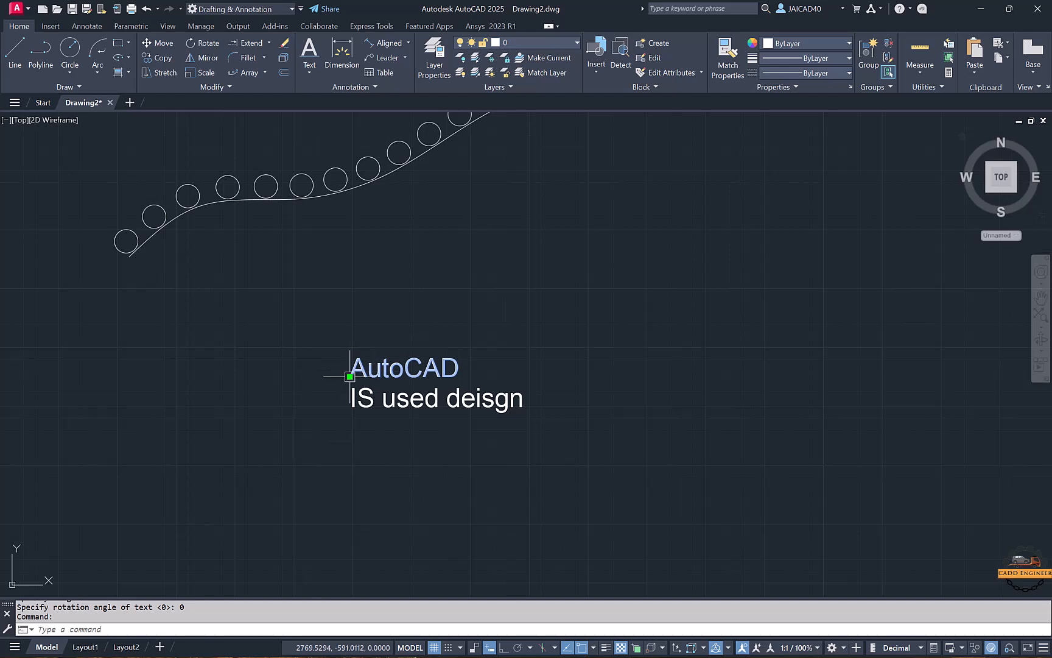
click(350, 376)
click(474, 303)
key(Escape)
click(440, 392)
click(349, 406)
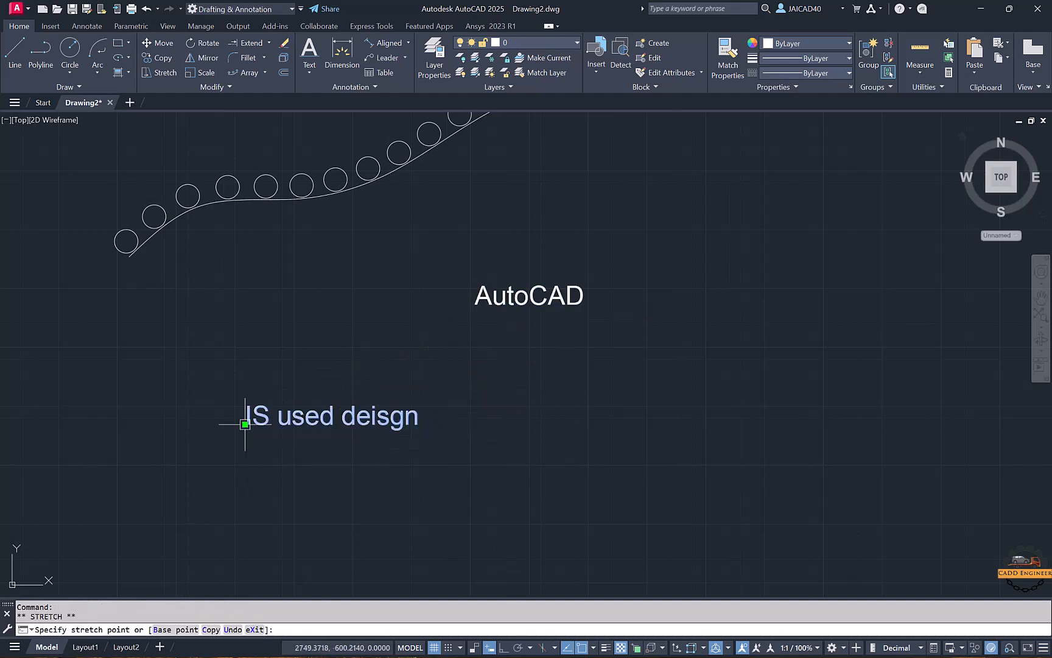
click(246, 424)
key(Escape)
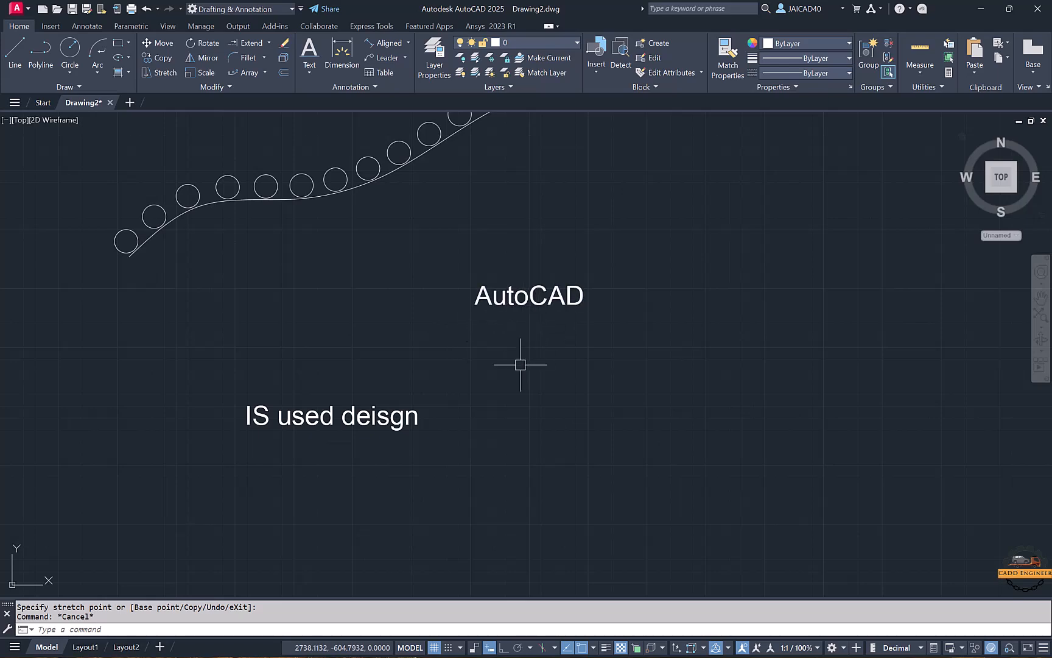
Step: Open the "AutoCAD" text for in-place editing, select all its characters, and leave the editor without changing them
scroll(450, 352, down, 2)
scroll(417, 339, up, 3)
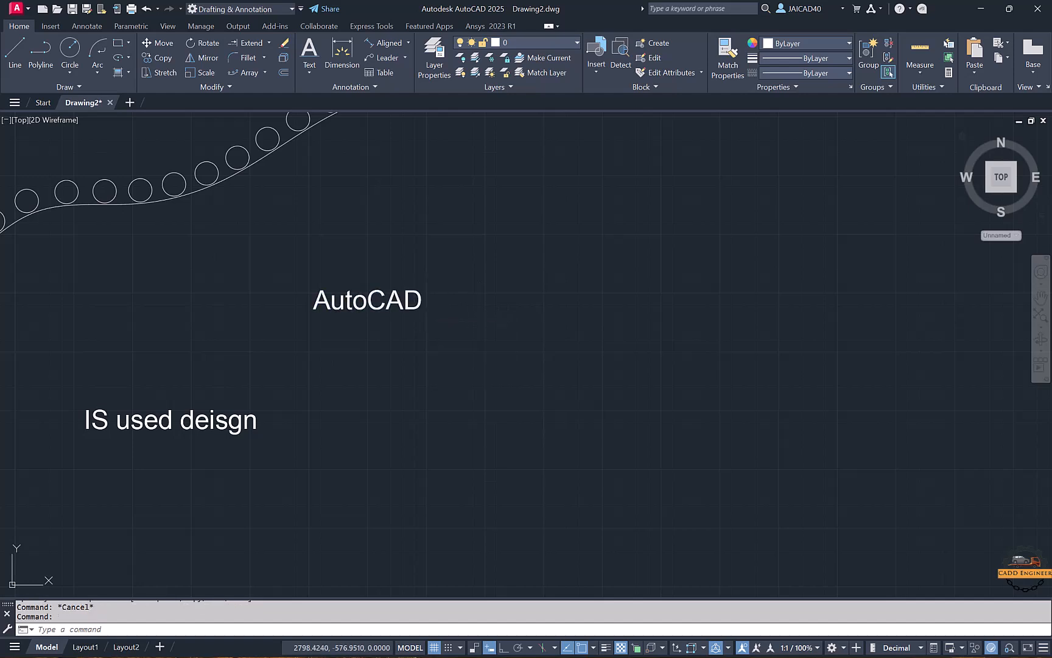
double_click(343, 300)
click(410, 299)
drag(425, 301, 280, 282)
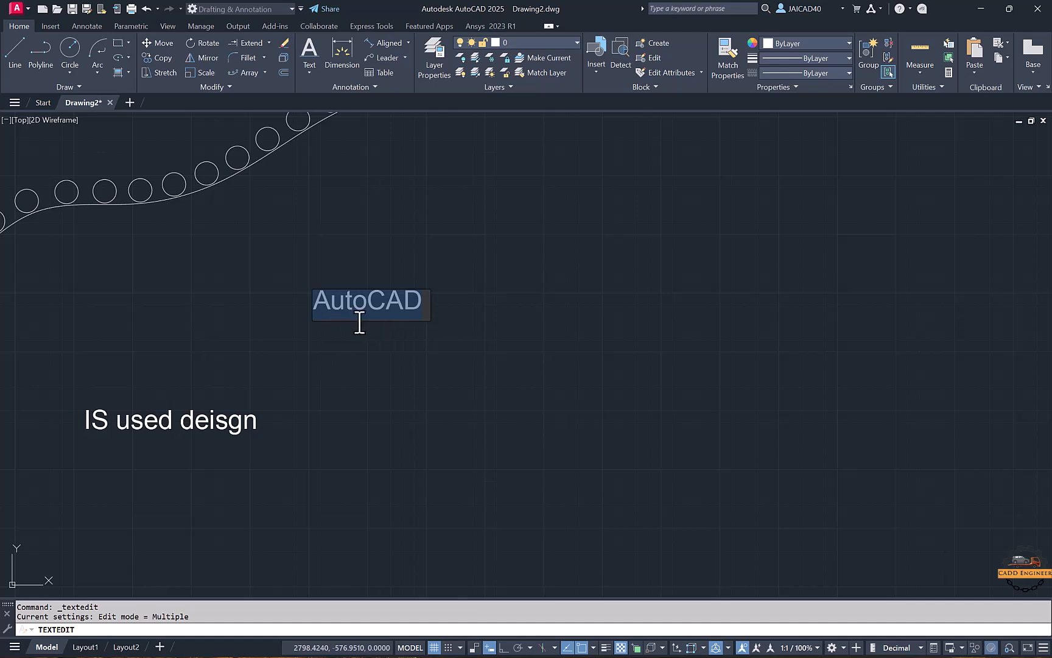
click(432, 311)
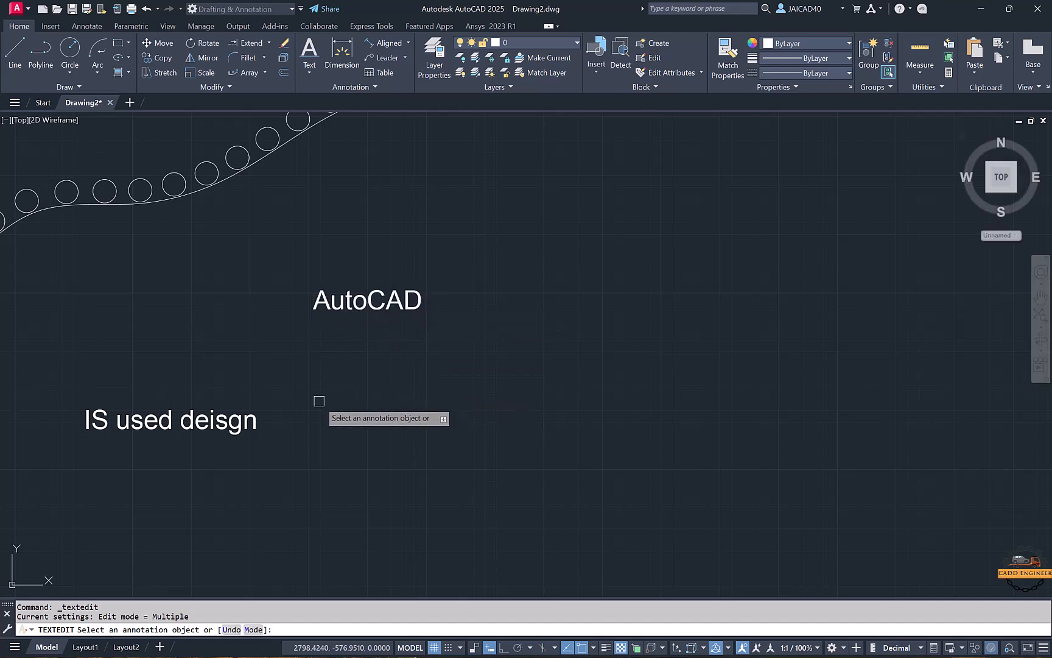
key(Escape)
key(Escape)
middle_drag(364, 408, 382, 390)
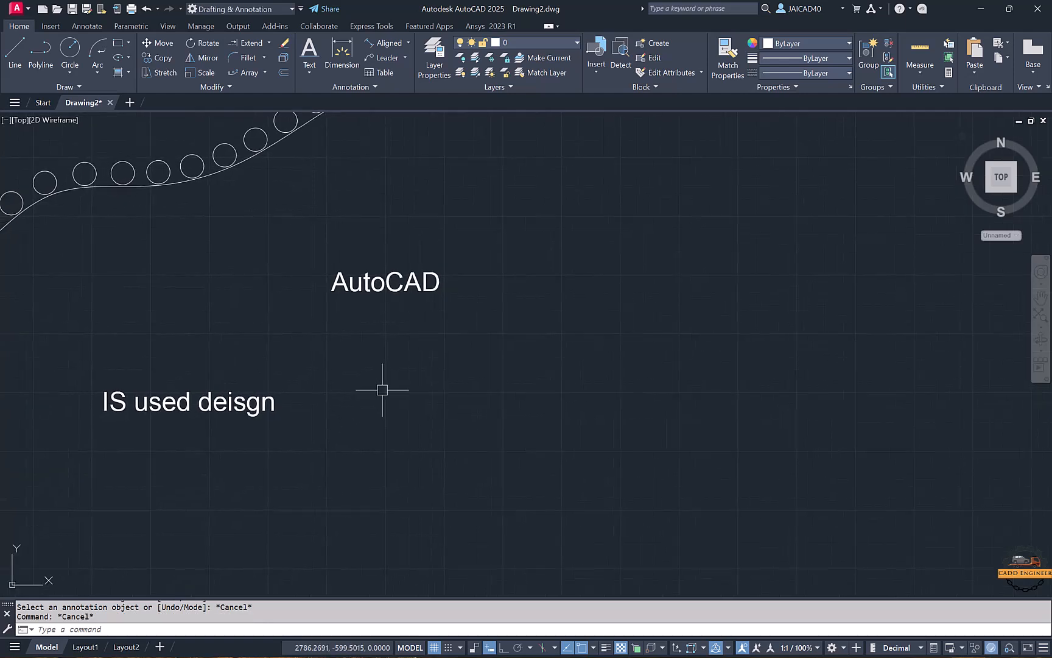
text(ST)
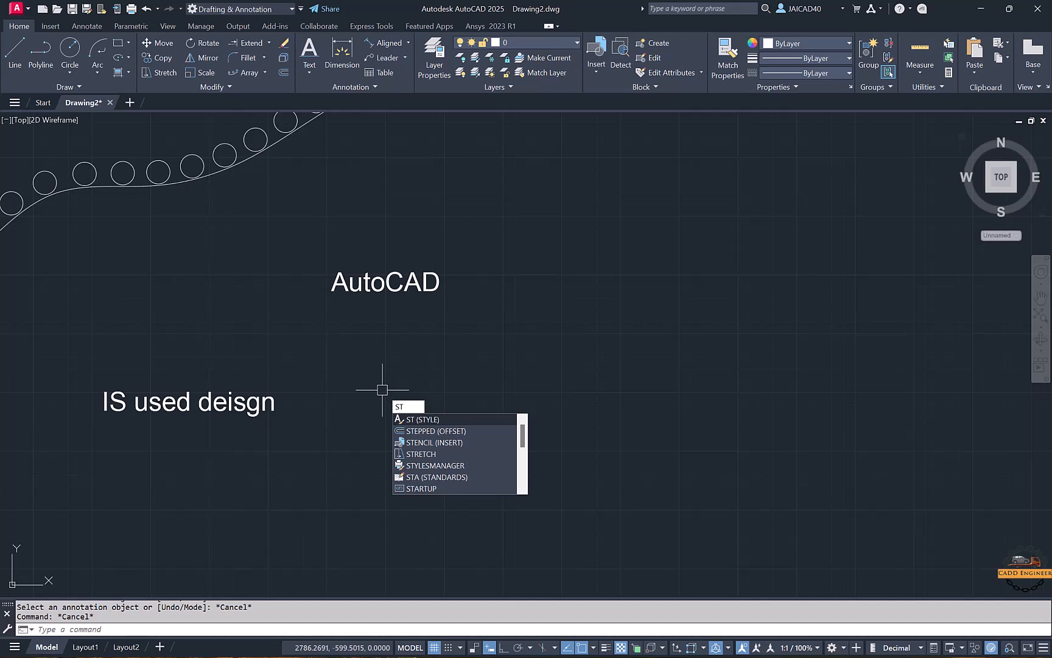
key(BackSpace)
key(Escape)
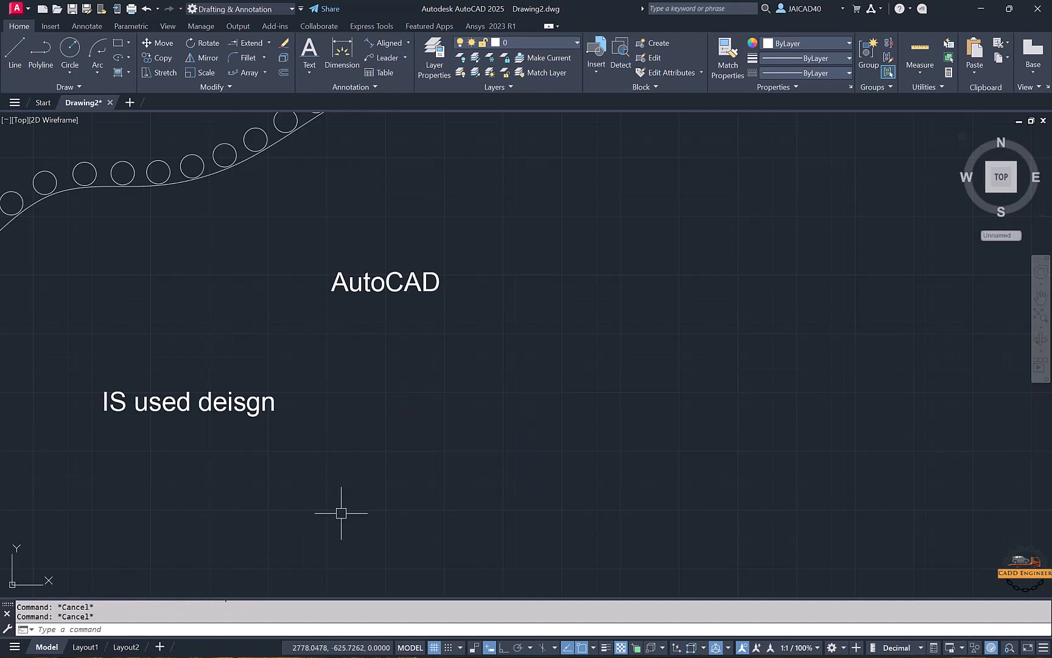
Step: Scale the "AutoCAD" text with SCALETEXT to a model height of 6, using its existing base point
text(SCALETEXT)
key(Return)
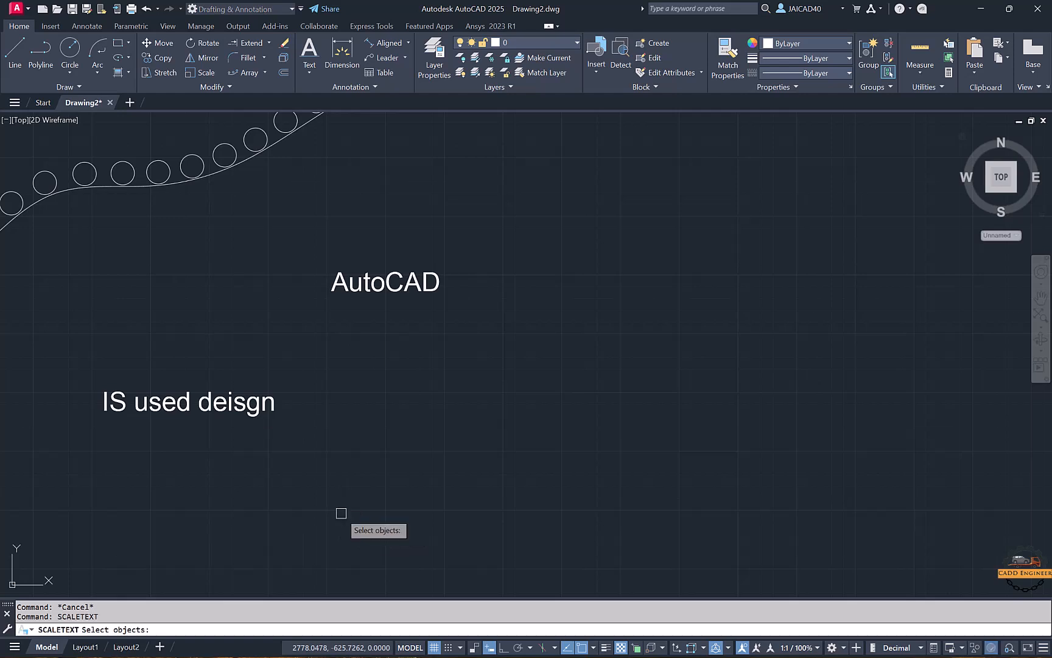
click(414, 277)
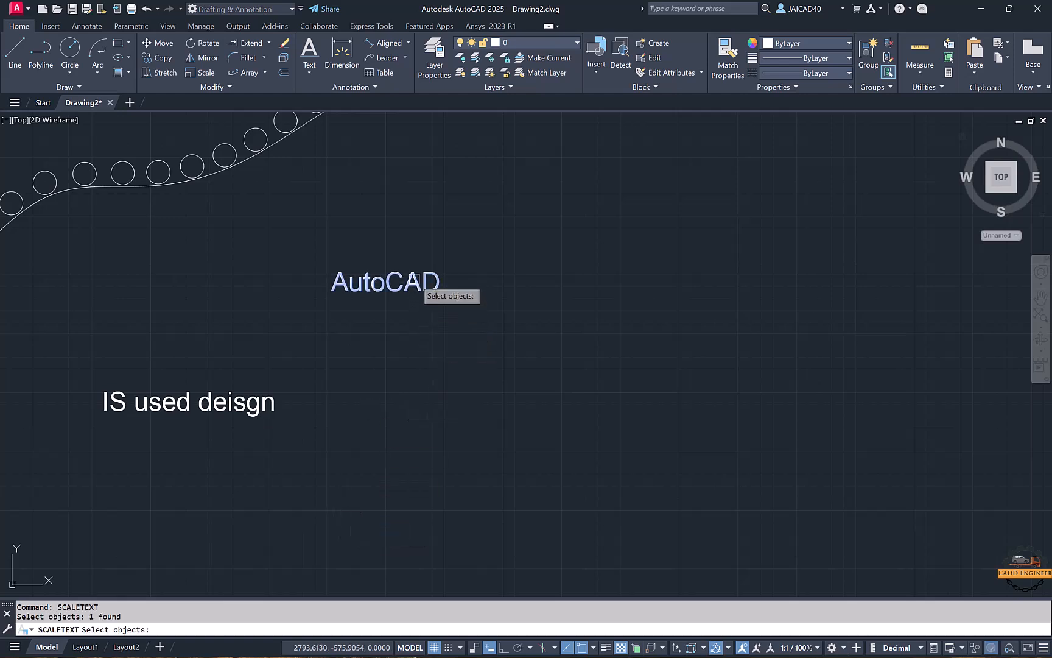
key(Return)
key(Return)
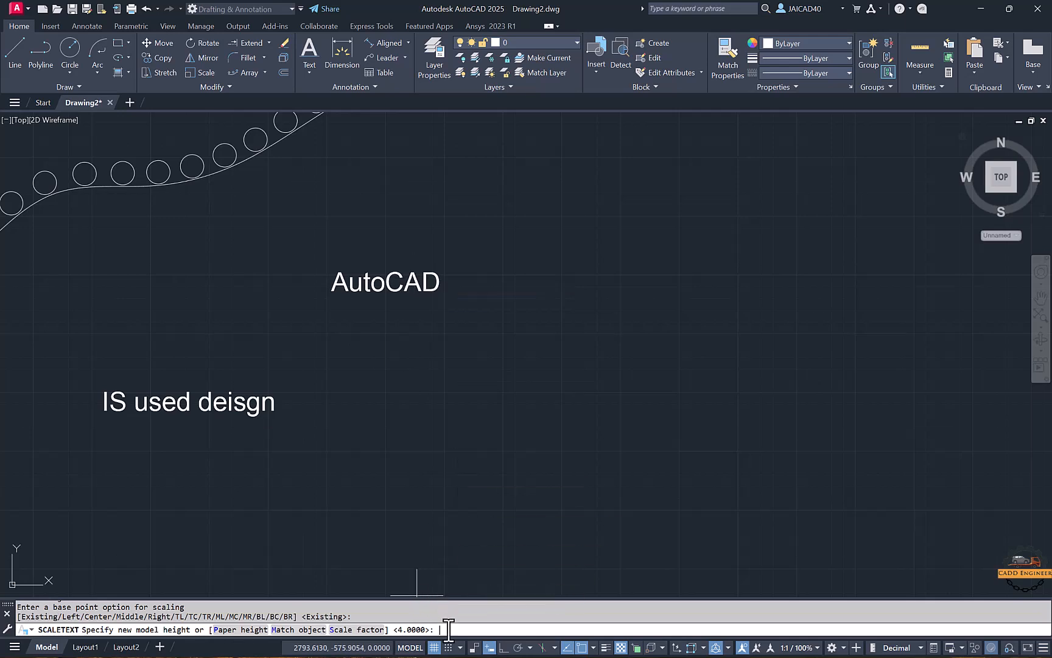
key(Return)
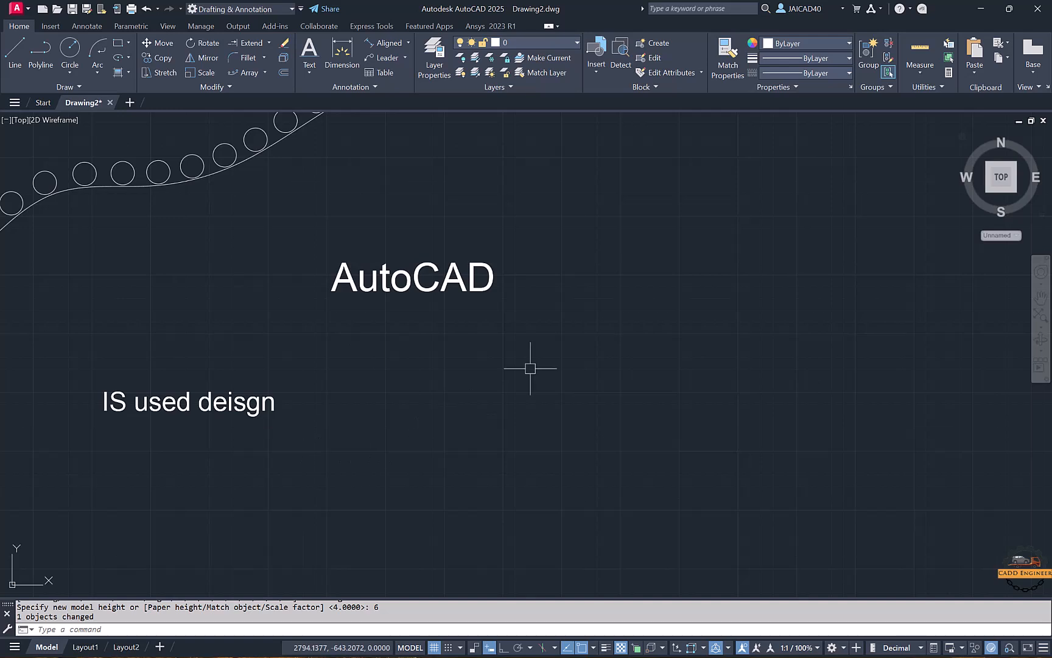
Step: Open the text style settings with the STYLE command and create a new style under the suggested name style1
mouse_move(530, 368)
middle_down()
mouse_move(403, 340)
mouse_move(476, 336)
middle_up()
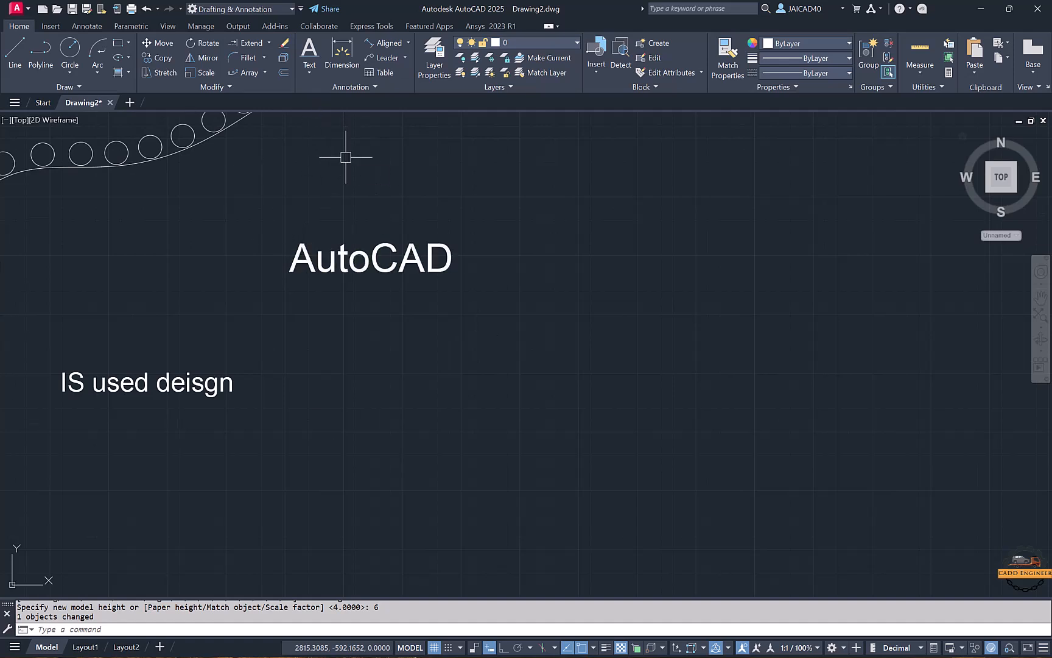
text(st)
key(Return)
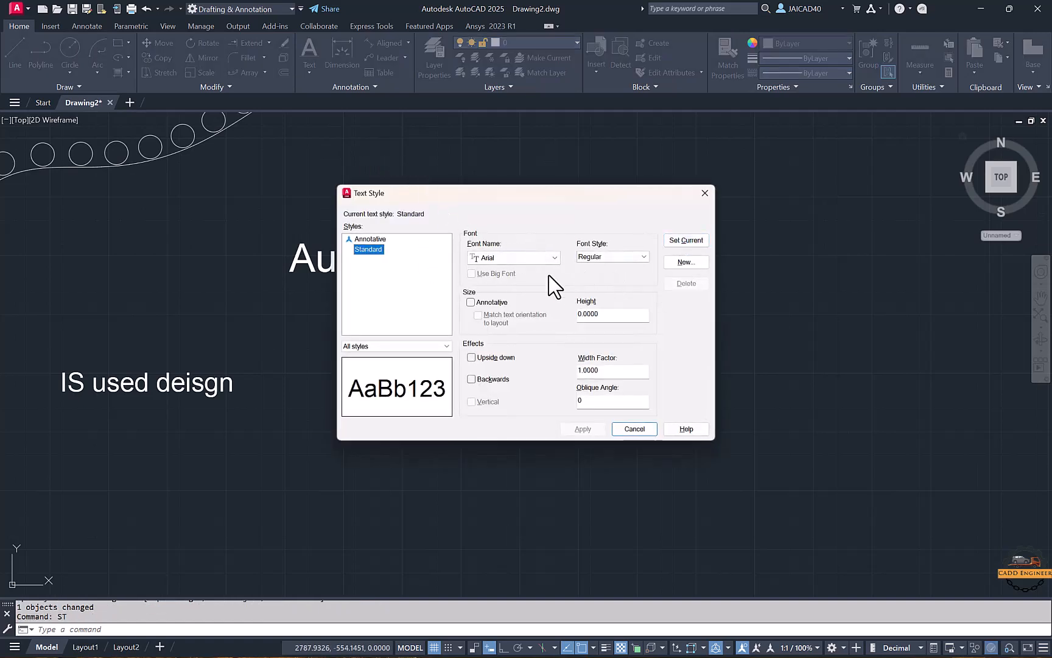
drag(459, 195, 601, 186)
click(801, 255)
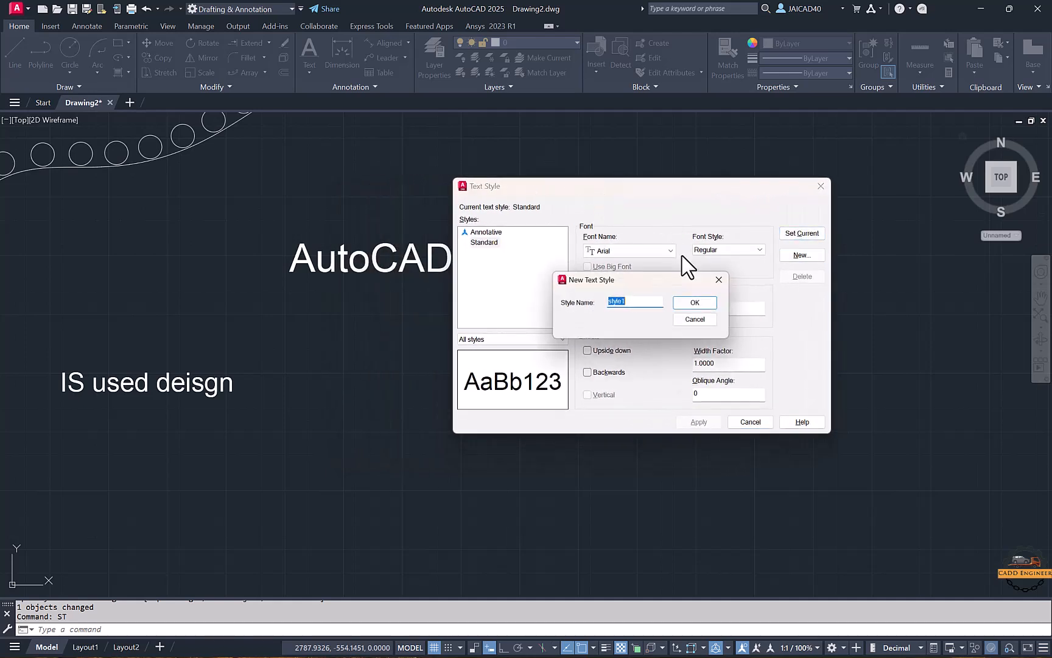
click(689, 302)
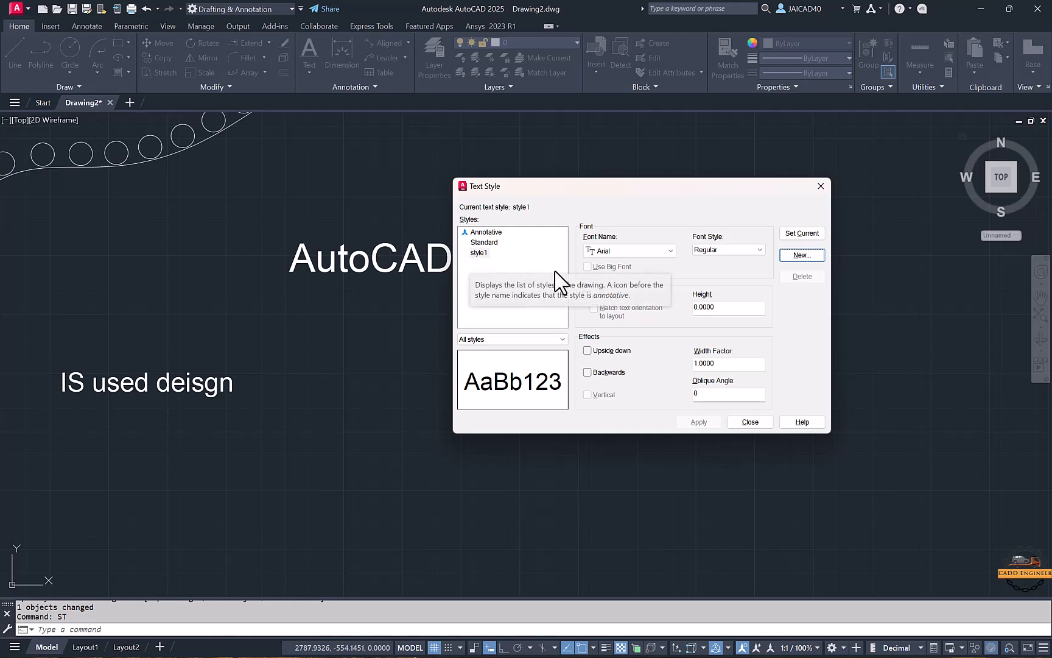
Step: Set style1 to the Times New Roman font in Bold Italic with a text height of 4
click(624, 251)
key(t)
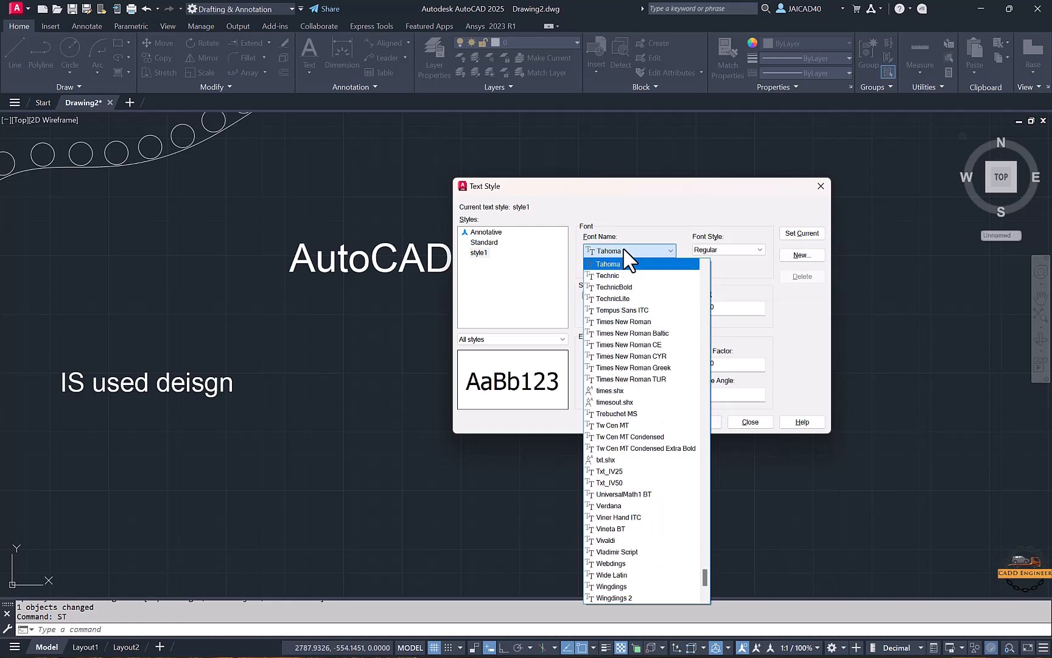
click(631, 322)
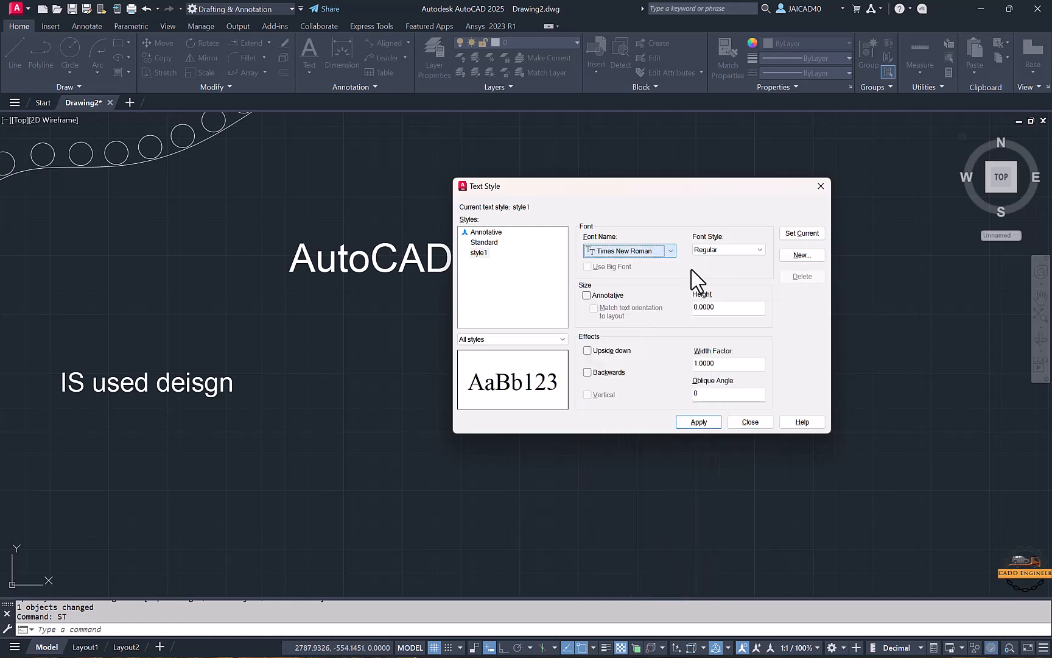
click(722, 254)
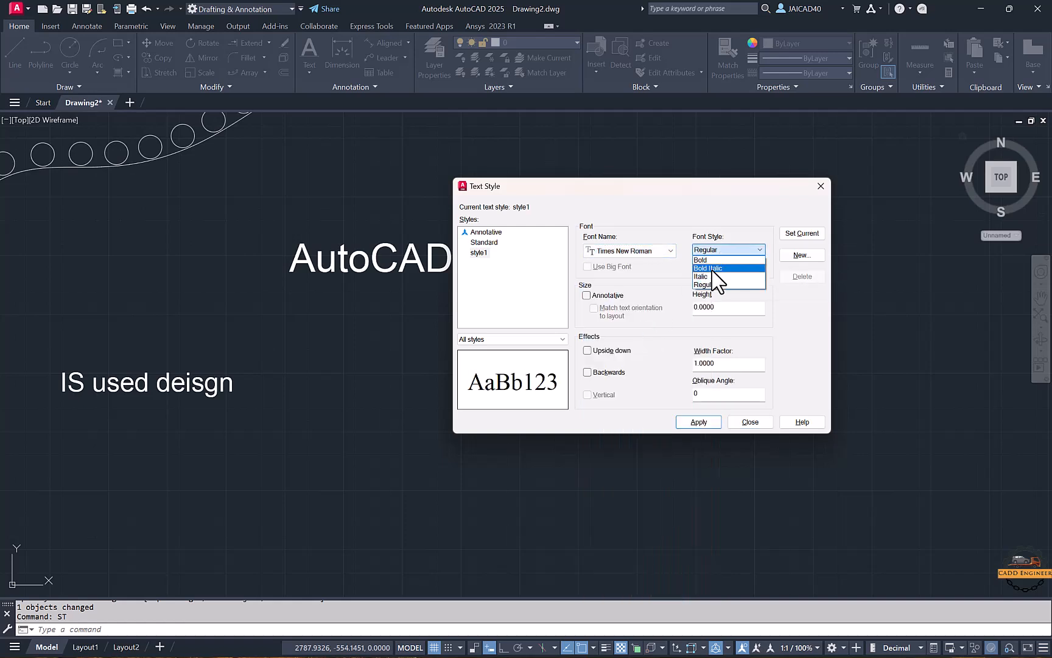
click(713, 268)
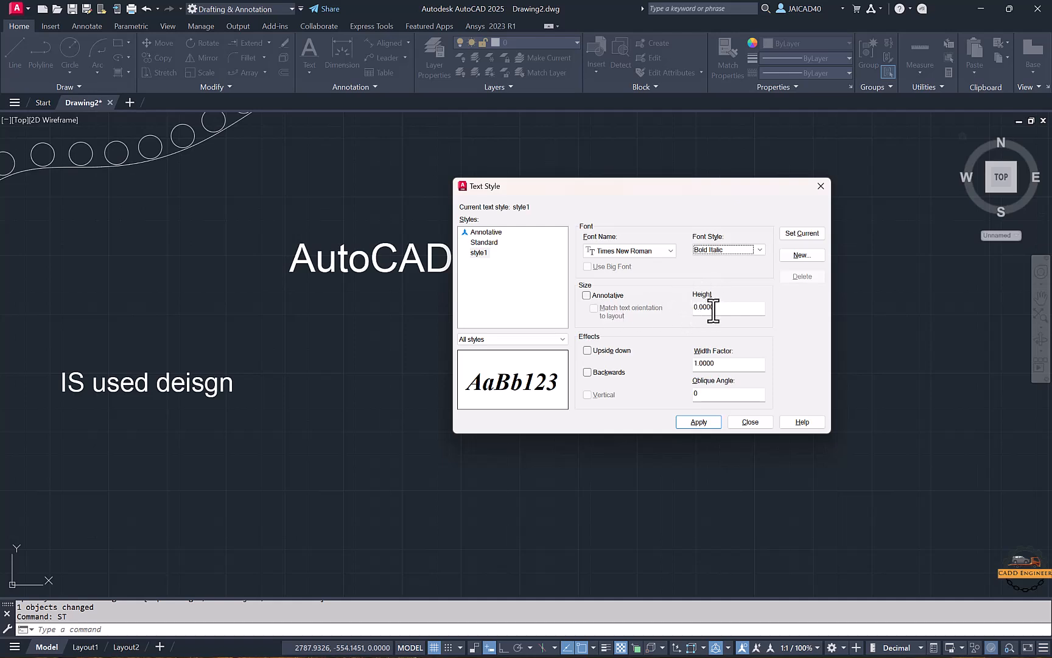
drag(717, 307, 651, 302)
text(4)
Step: Preview the Upside down and Backwards effects, switch both off again, and apply the settings to style1
click(587, 350)
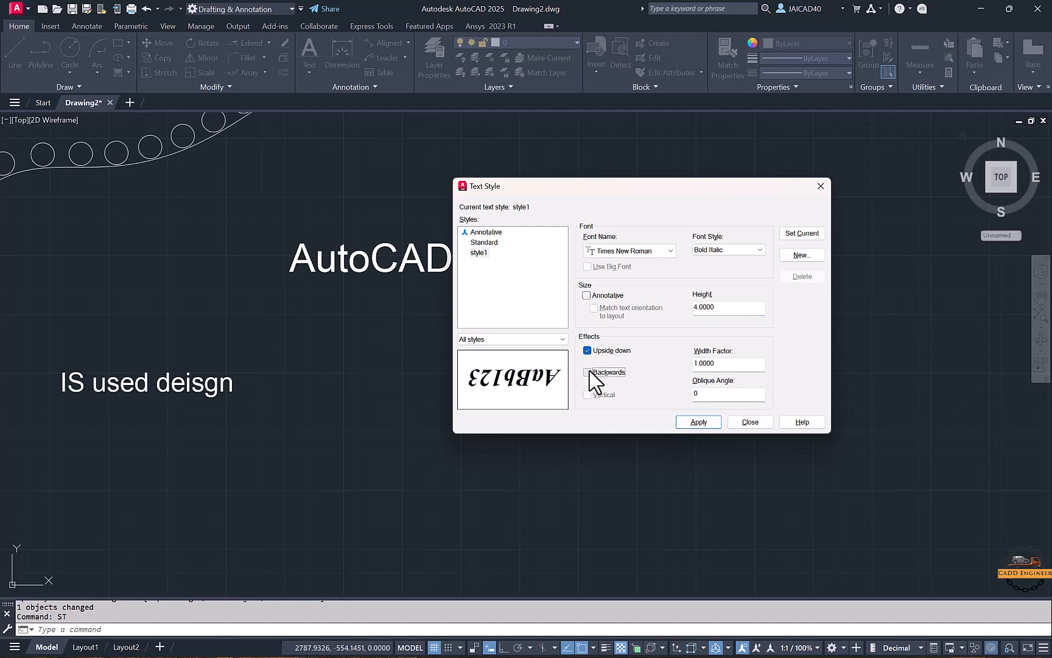
click(588, 372)
click(587, 350)
click(587, 372)
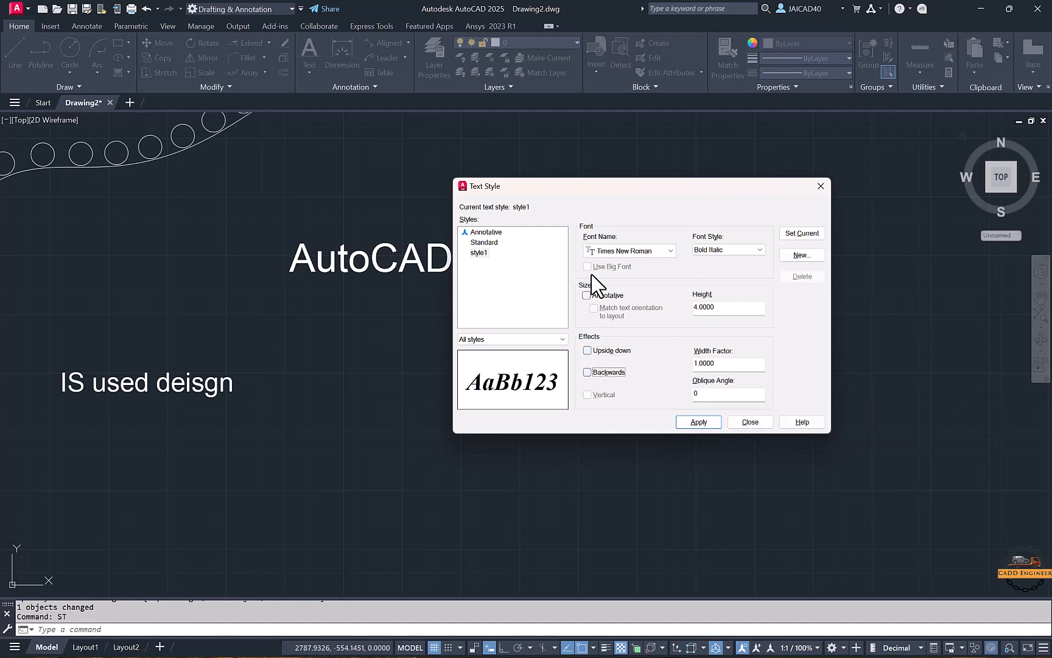
click(710, 420)
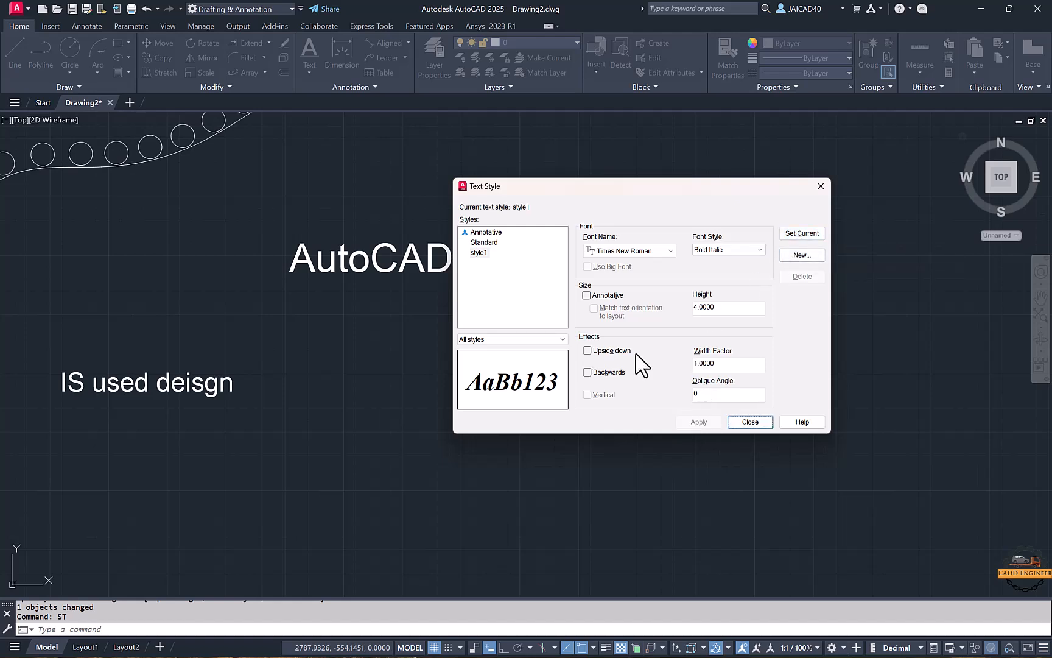
Step: Make Standard the current text style and close the text style settings
click(485, 242)
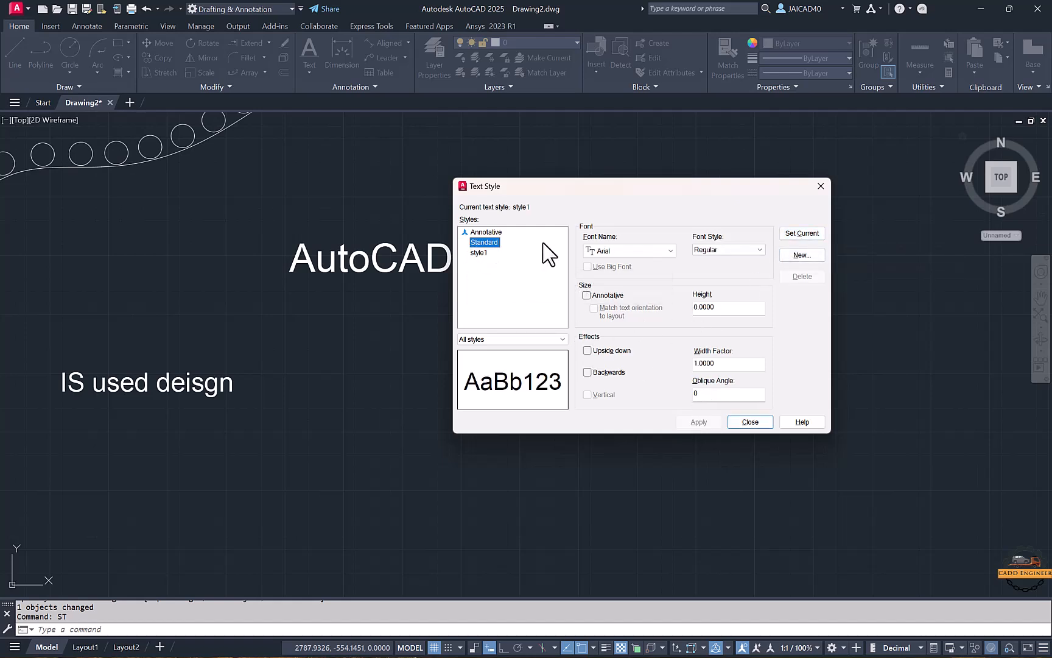
click(800, 234)
click(749, 421)
Step: Start a single-line text in style STYLE1, placed below and to the right of "AutoCAD", with a rotation angle of 0
mouse_move(542, 292)
middle_down()
mouse_move(409, 250)
mouse_move(305, 239)
middle_up()
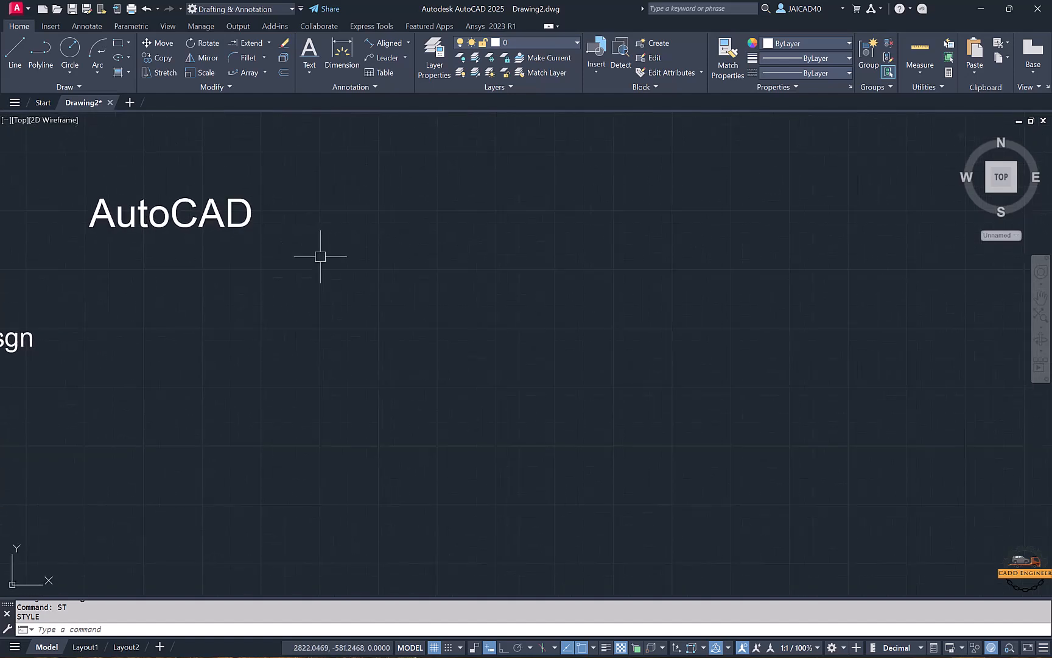
text(T)
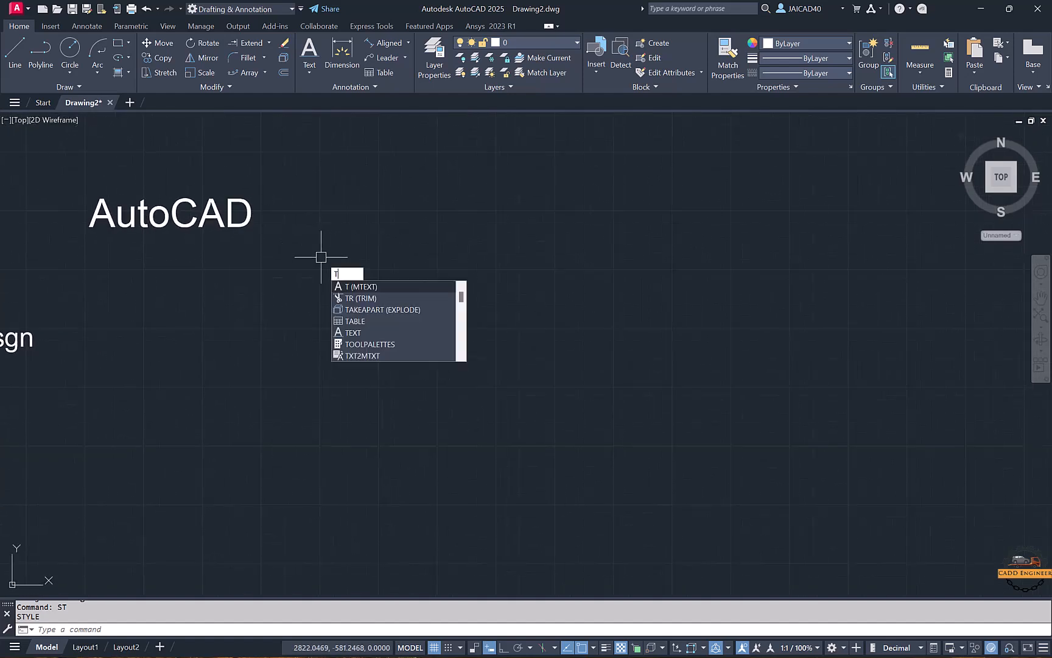
key(Escape)
click(308, 73)
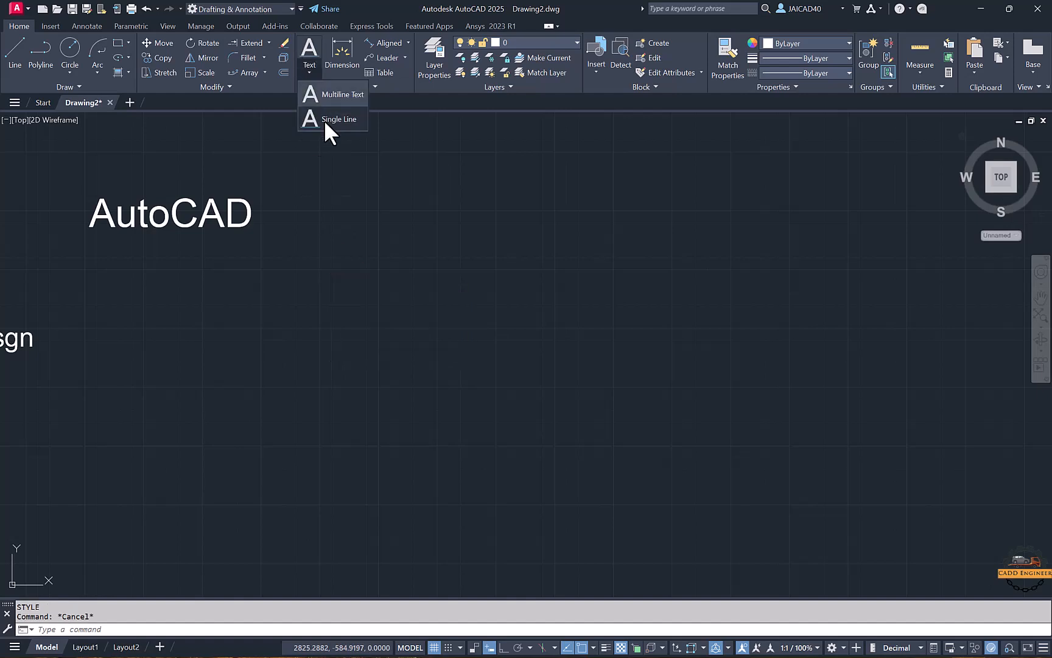
click(324, 120)
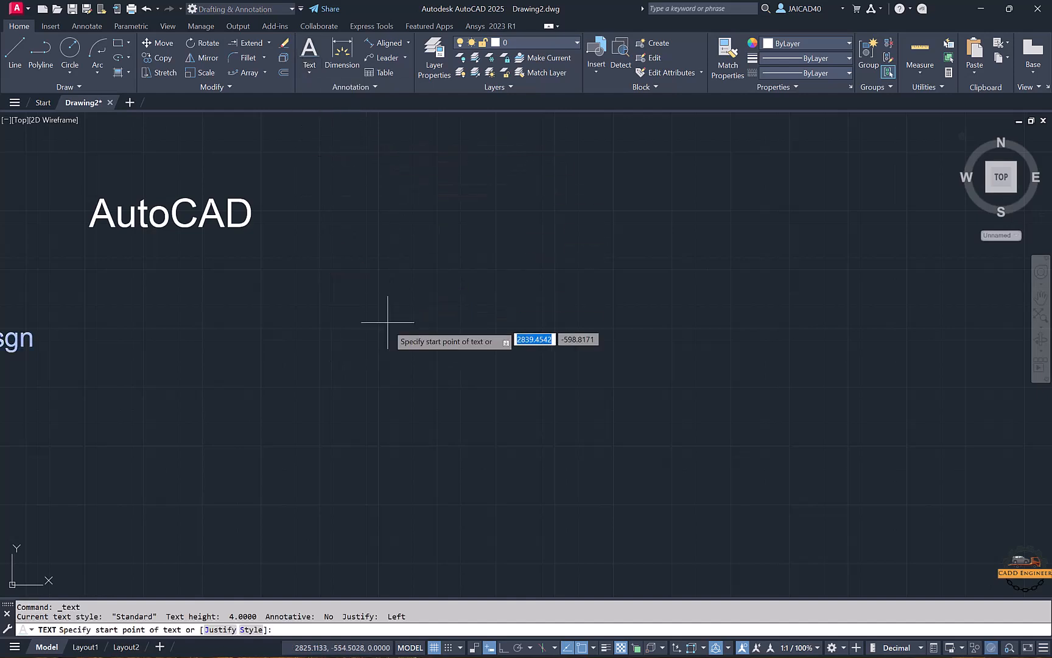
click(252, 630)
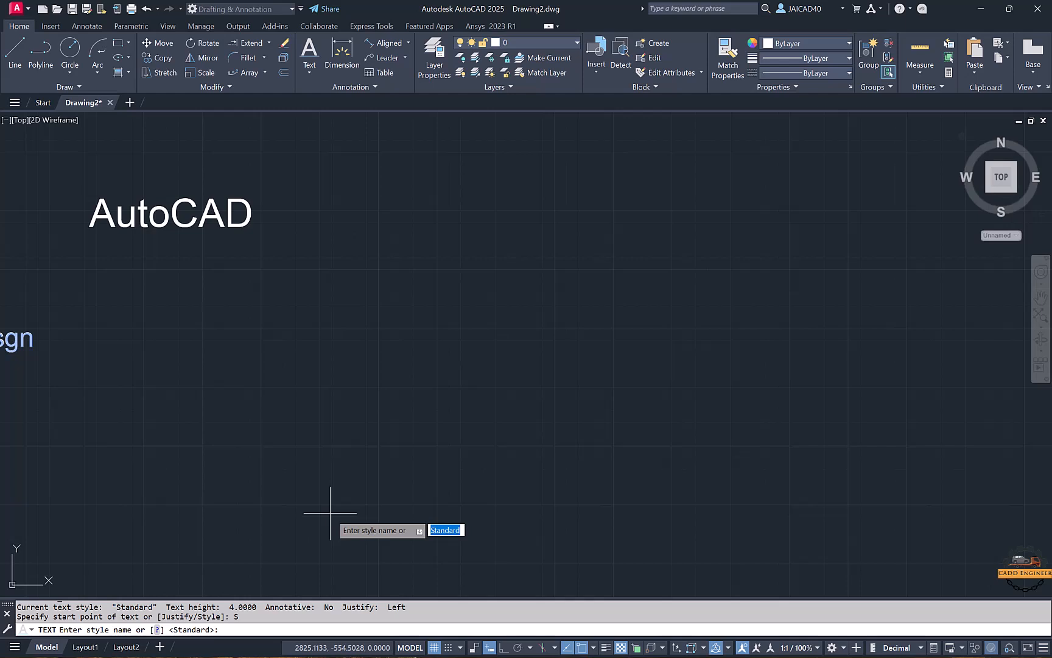
text(STYLE1)
key(Return)
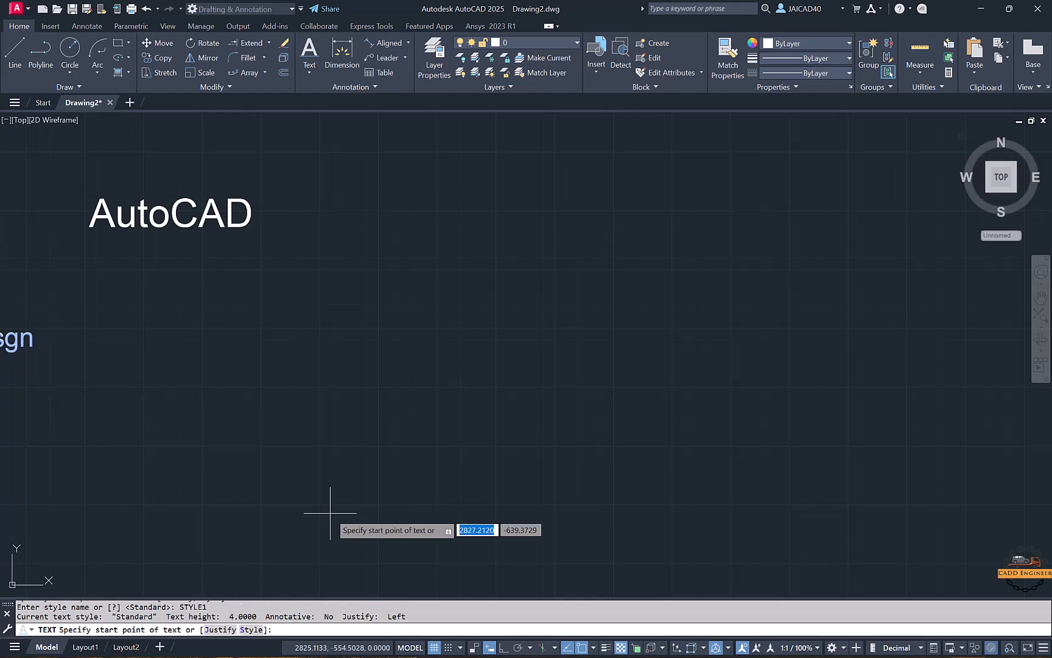
click(381, 427)
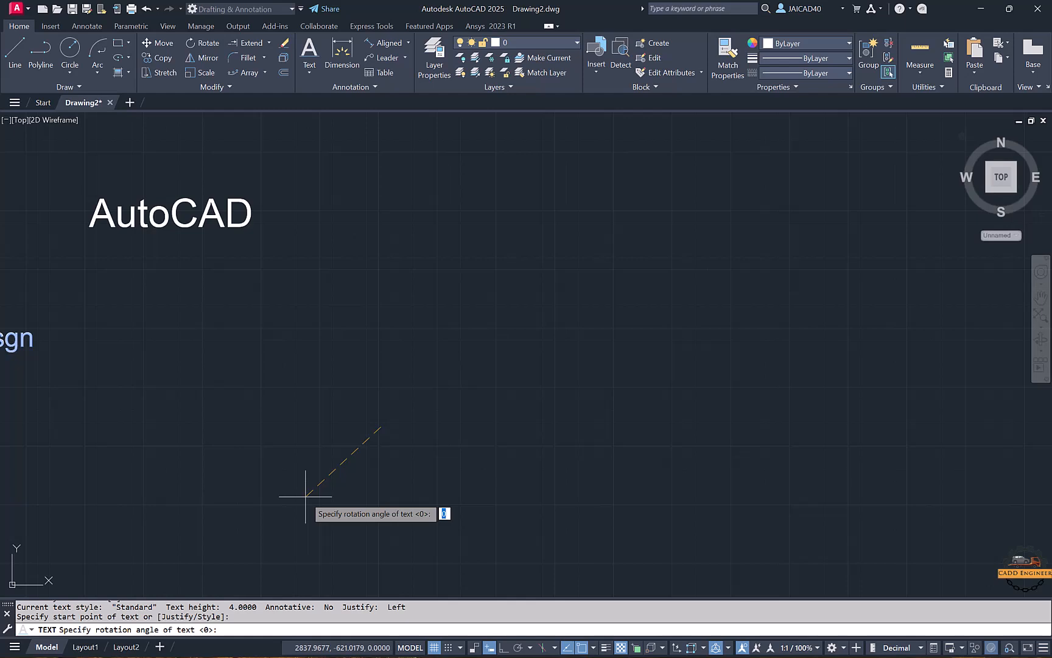
text(0)
key(Return)
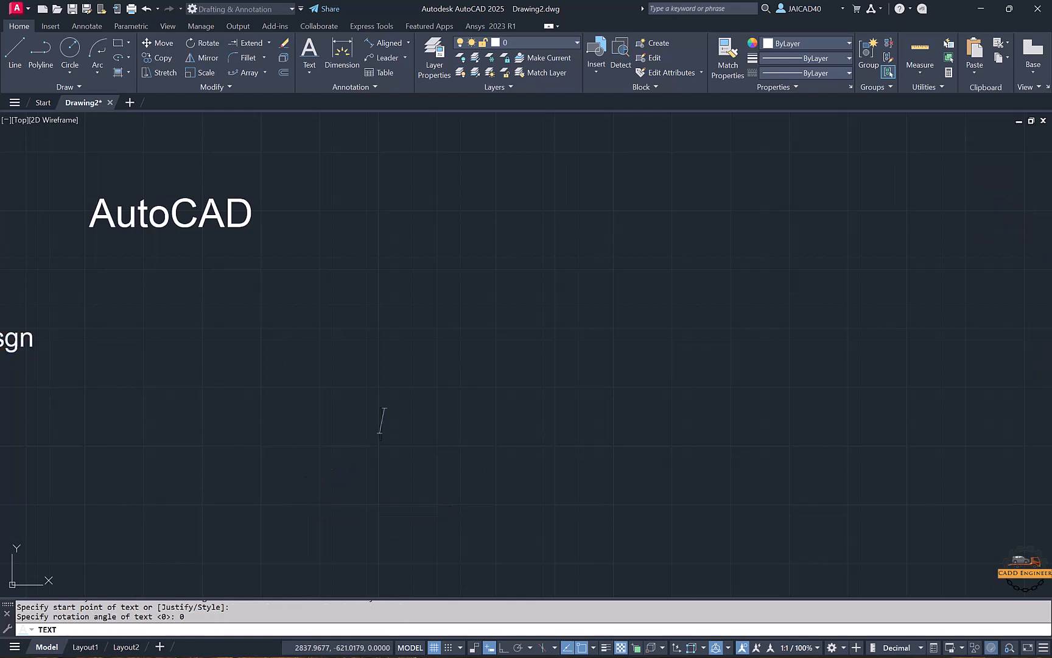
Step: Enter "AutoCAD Text style" as the single-line text, correcting "Test" to "Text", and leave the text command
text(Auto)
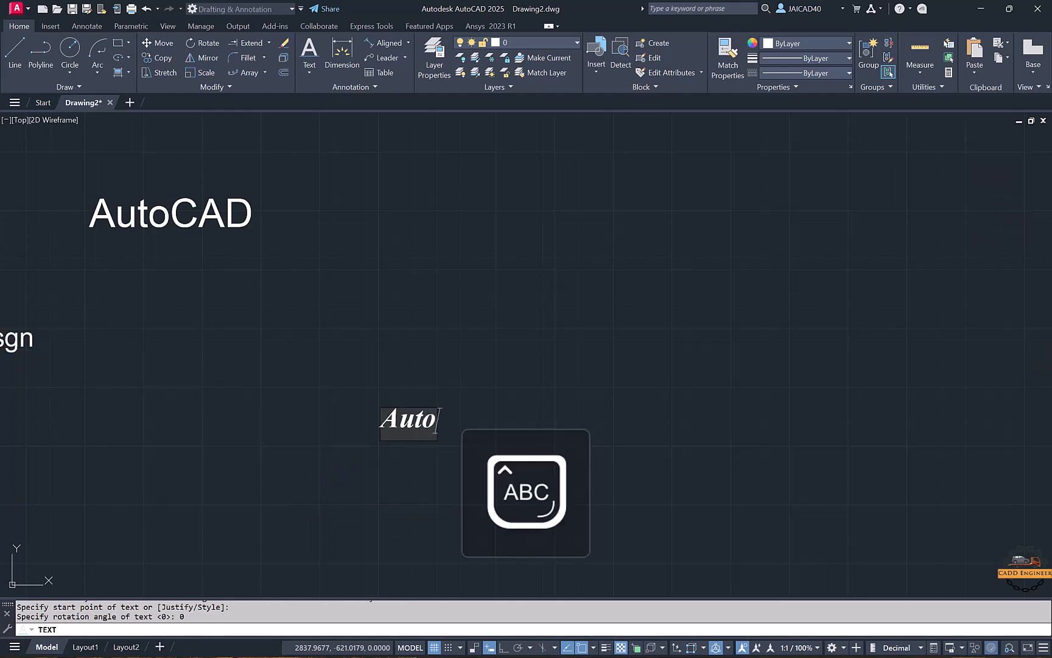
text(CAD)
key(Caps_Lock)
text(Test)
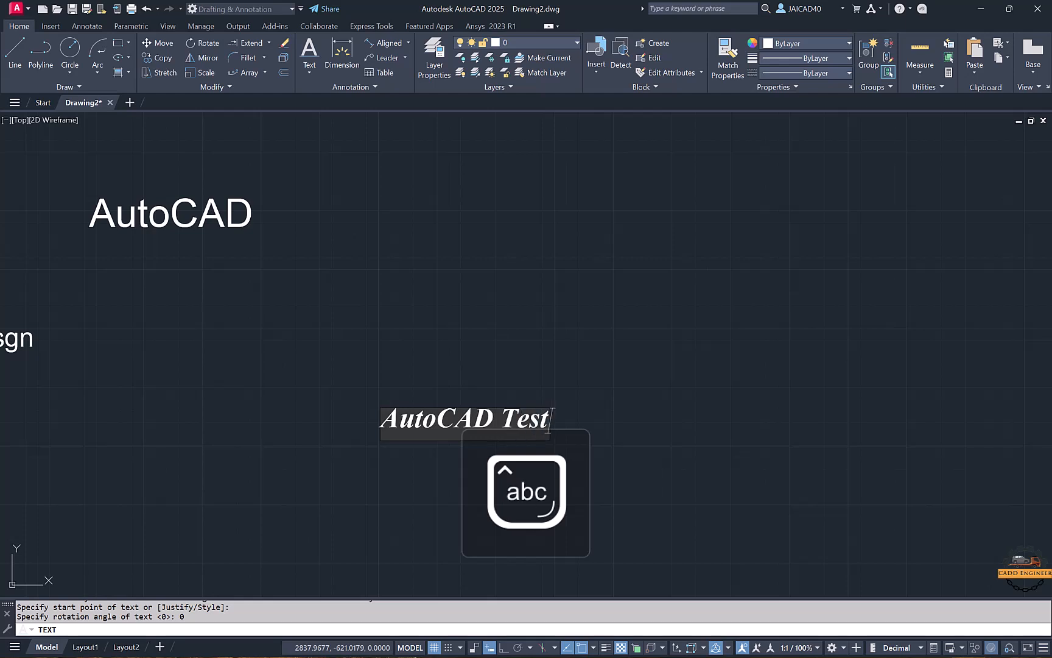
key(BackSpace)
key(BackSpace)
text(xt st)
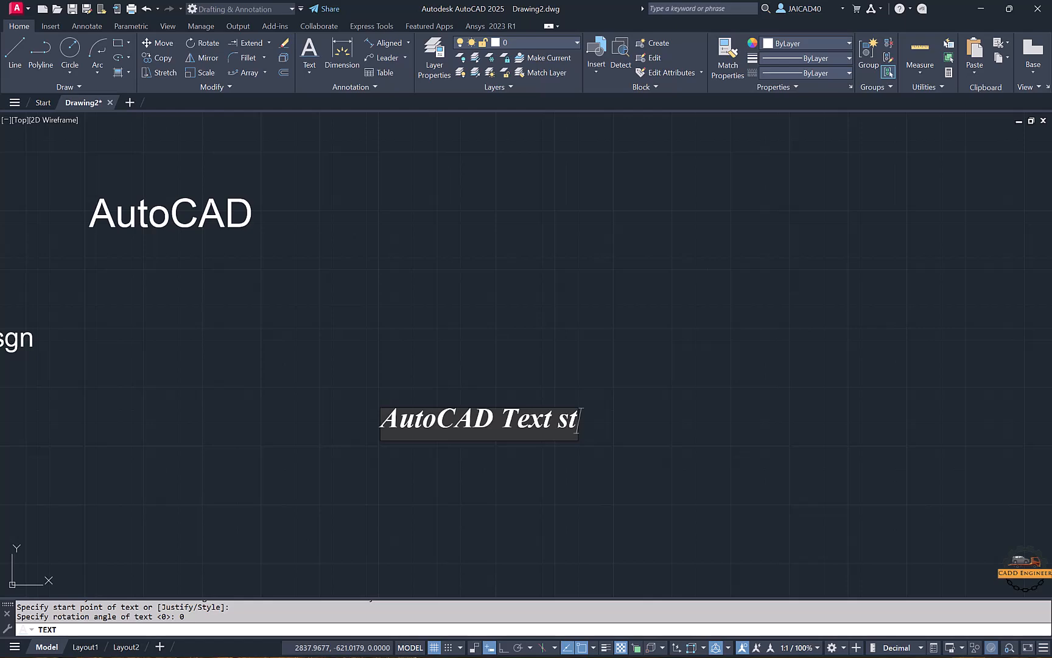
text(yle)
key(Escape)
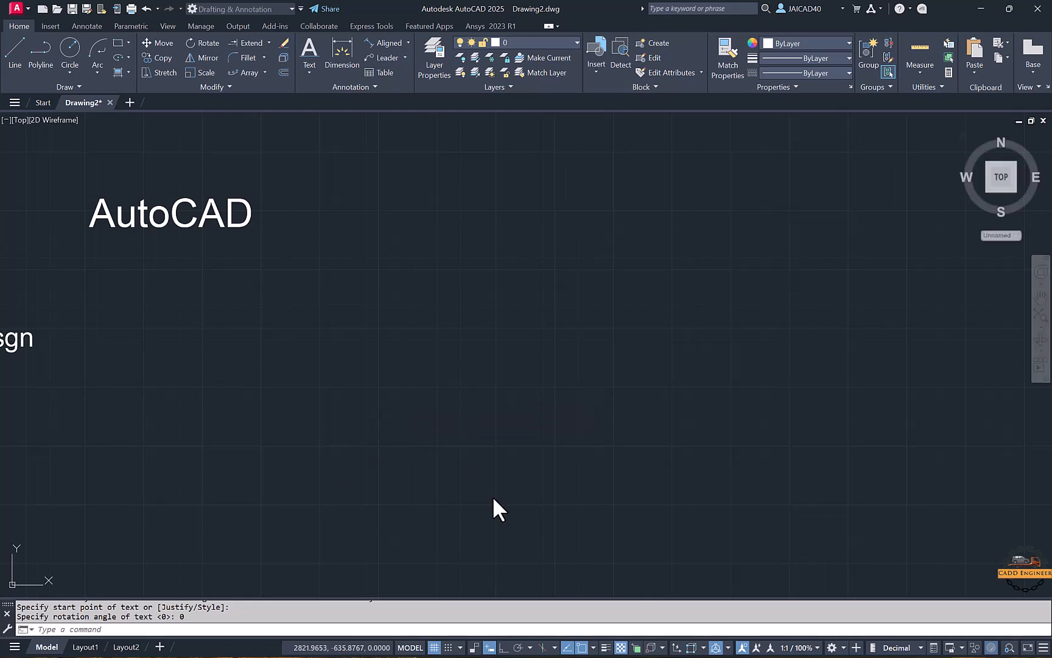
scroll(560, 433, down, 4)
scroll(467, 437, up, 4)
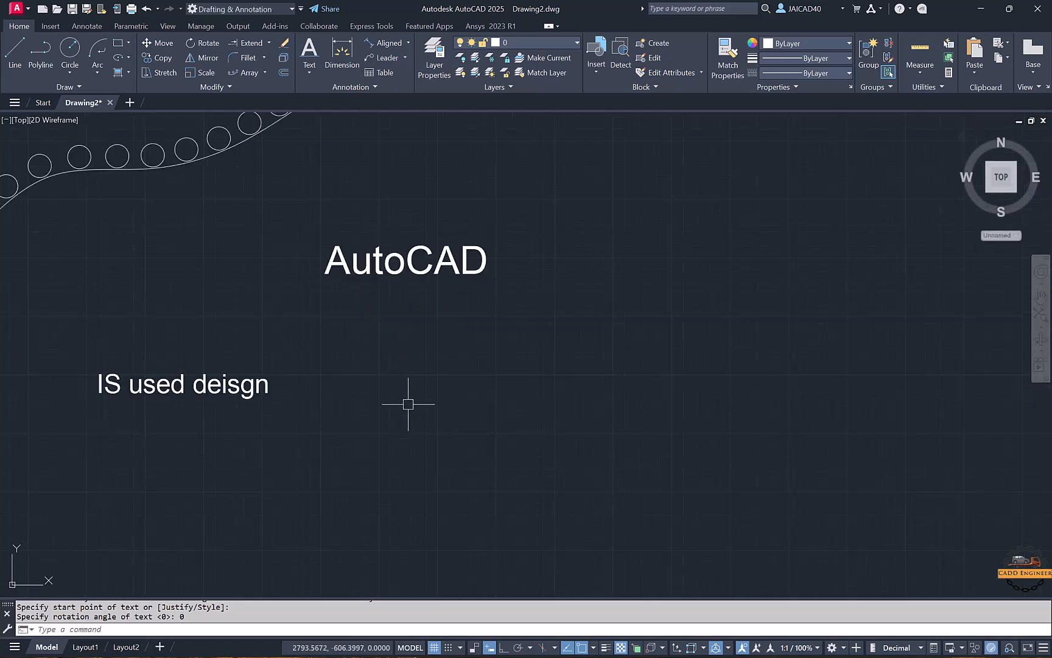
key(Escape)
key(Escape)
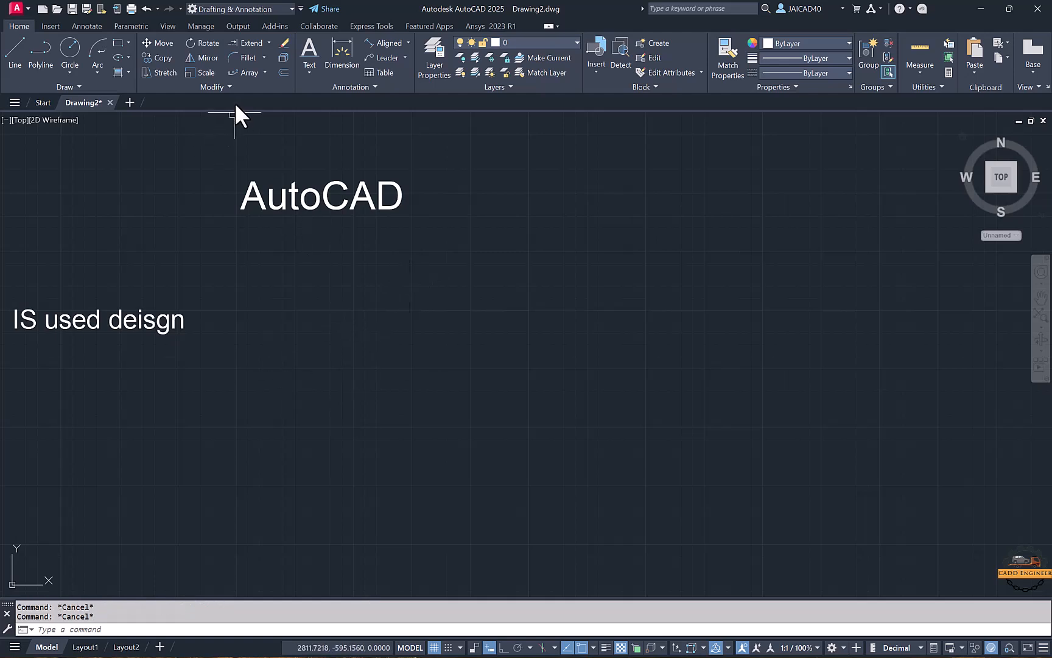
Step: Start a single-line text with the TEXT command in style1, below and to the right of "AutoCAD", keeping the rotation at 0
text(text)
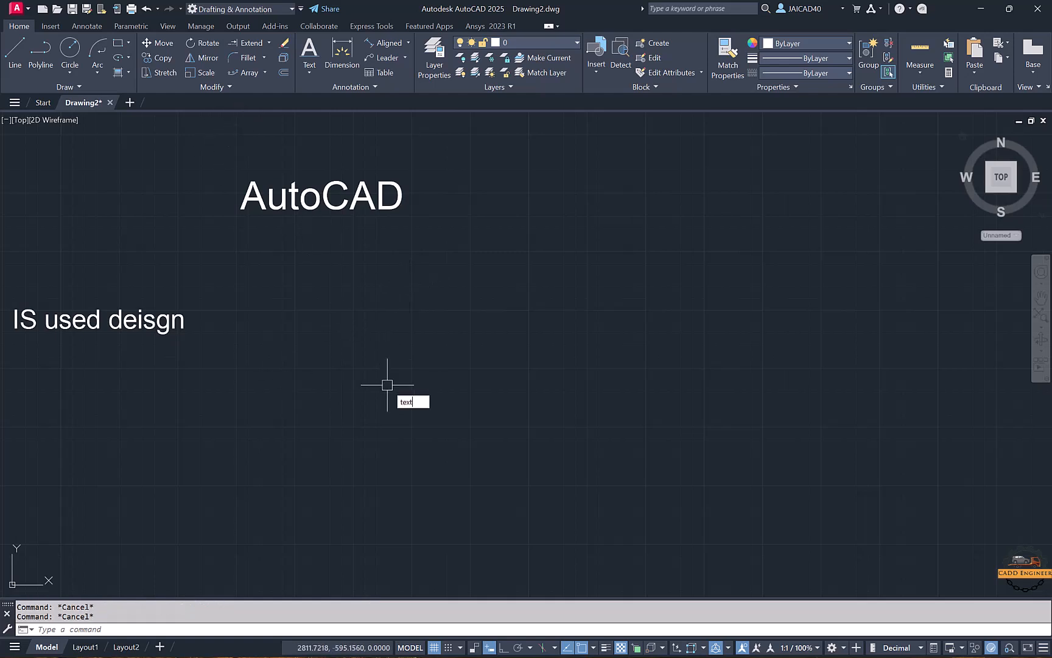
key(Return)
text(s)
key(Return)
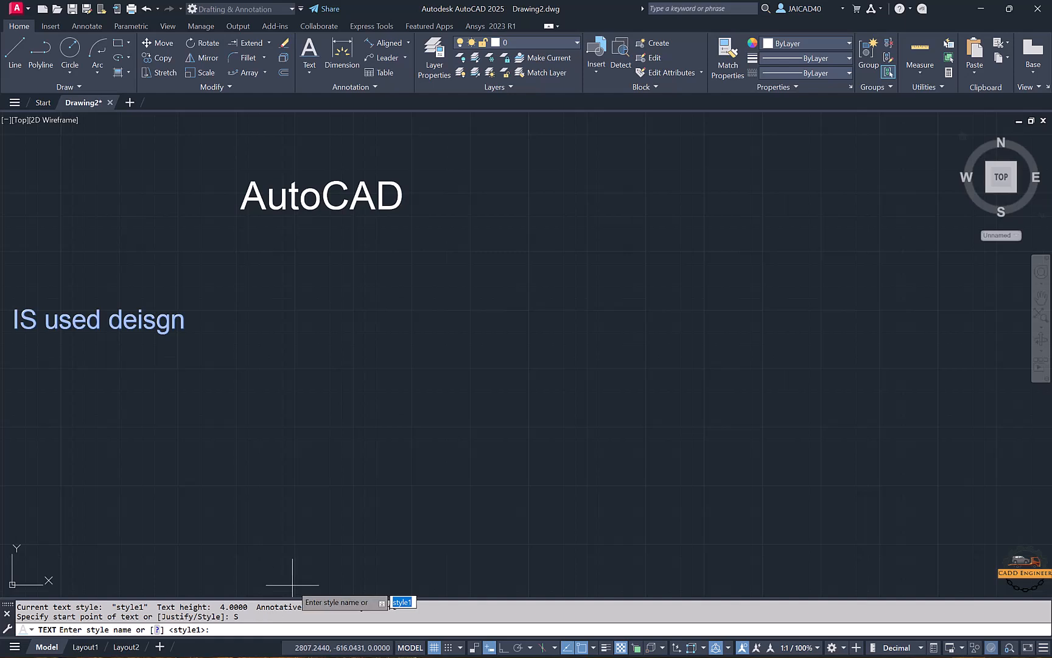
text(style1)
key(Return)
click(424, 415)
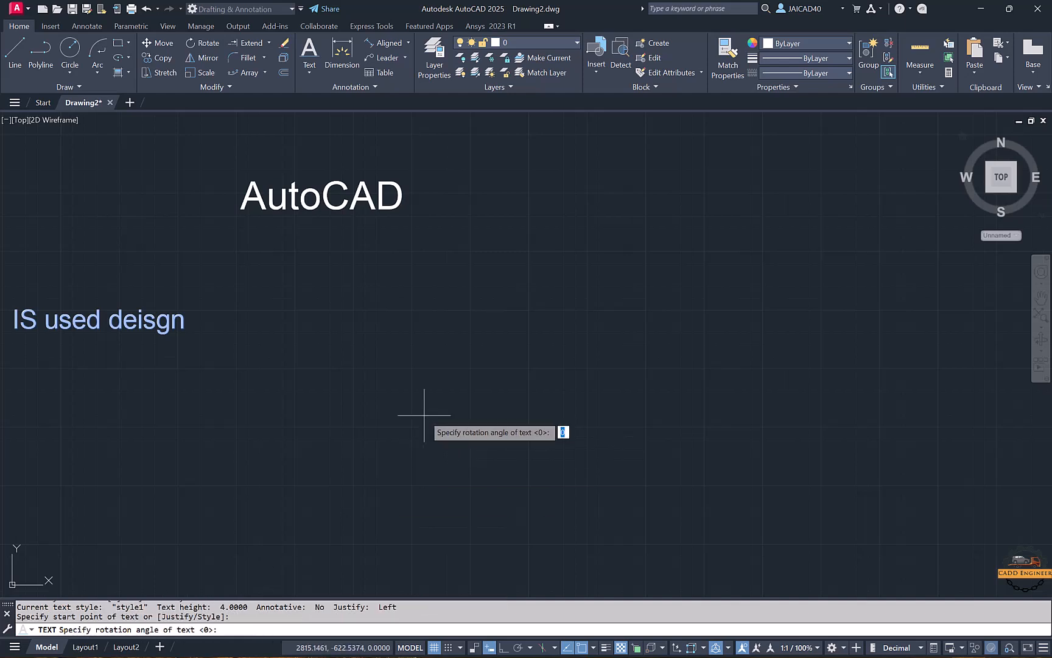
key(Return)
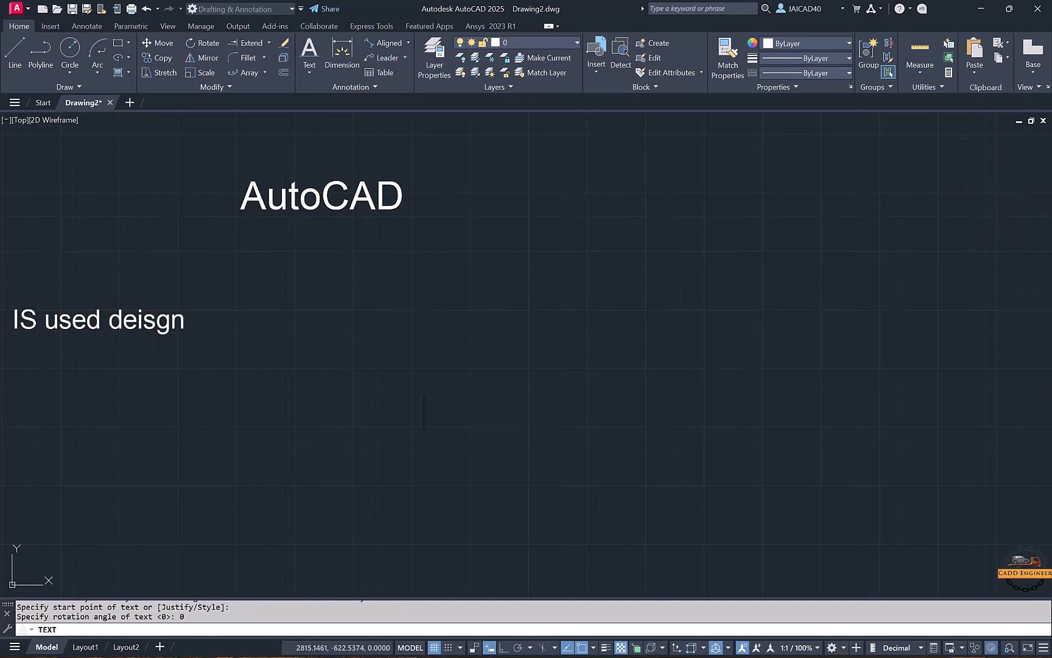
Step: Enter "AutoCAD 2D" as the text and finish the single-line text
key(Caps_Lock)
text(A)
key(Caps_Lock)
text(uto)
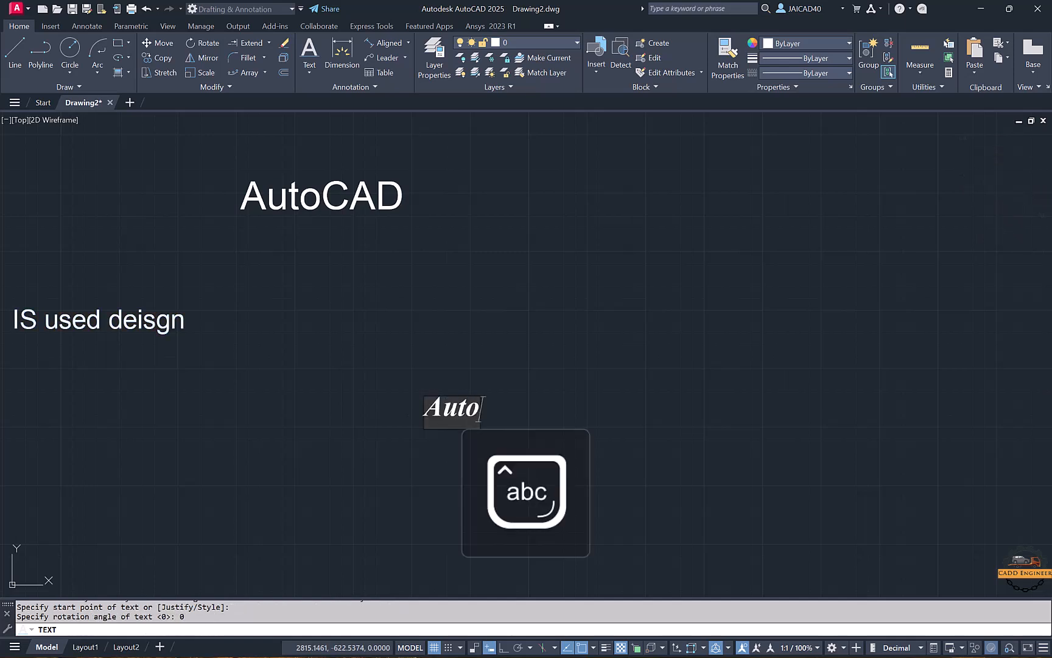
key(Caps_Lock)
text(CAD 2)
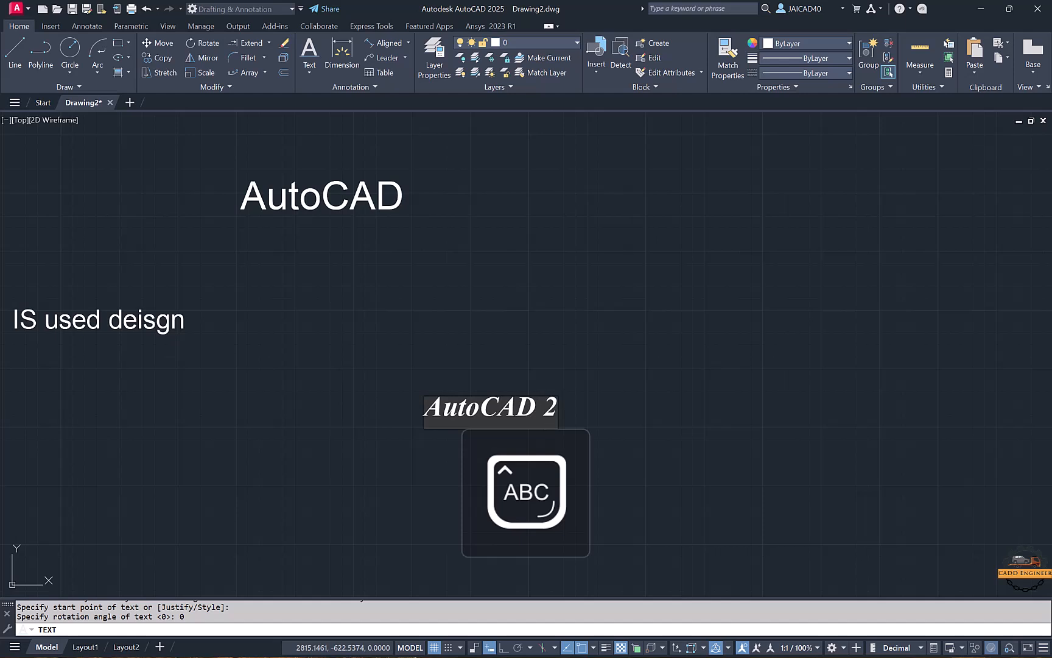
text(D)
click(531, 315)
key(Escape)
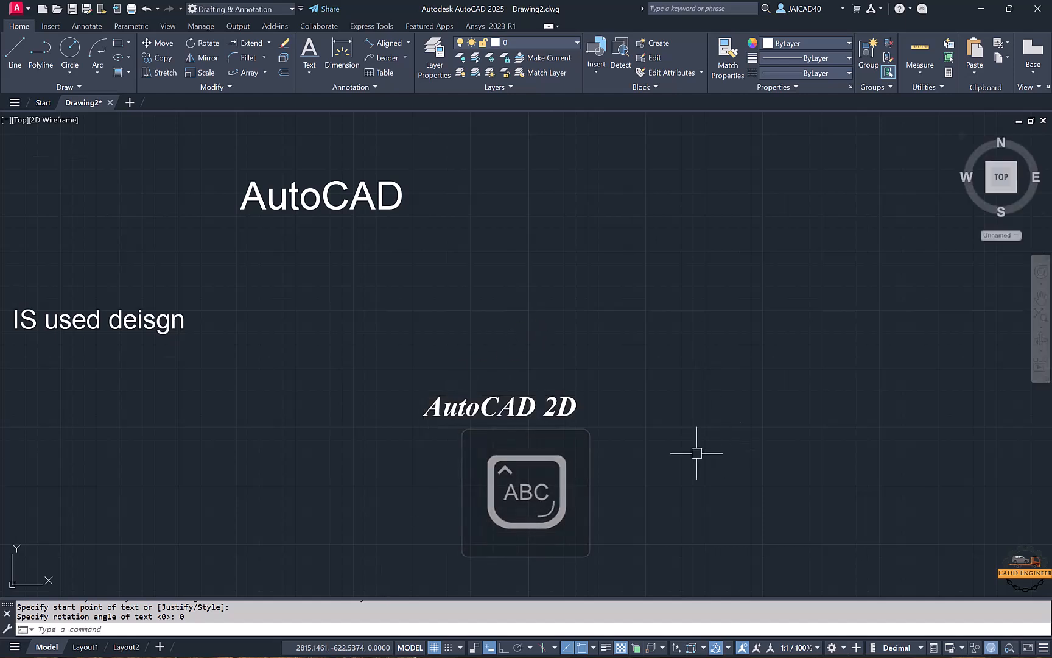
middle_drag(692, 451, 619, 345)
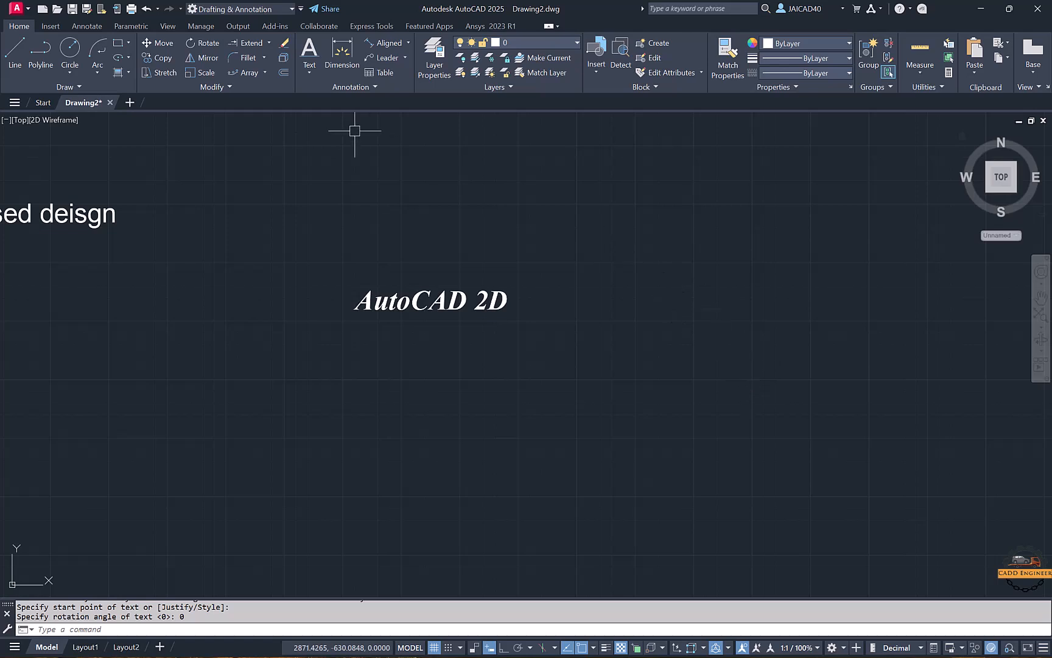
middle_click(355, 155)
click(370, 160)
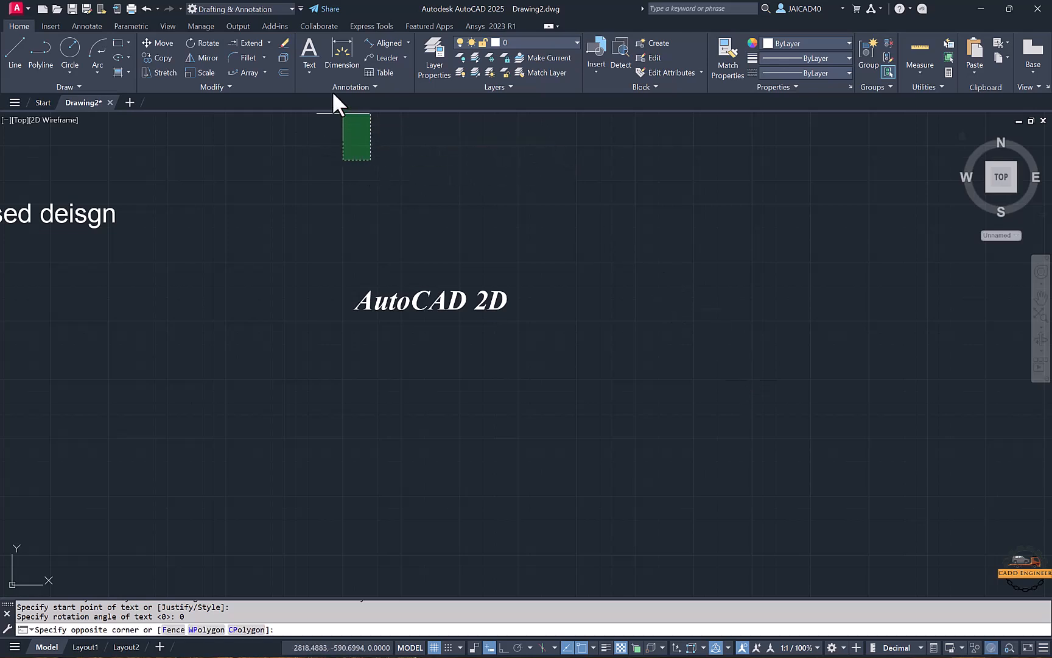
Step: Start a multiline text in style1, placing its wide text box below "IS used deisgn" and "AutoCAD 2D"
click(389, 182)
click(310, 73)
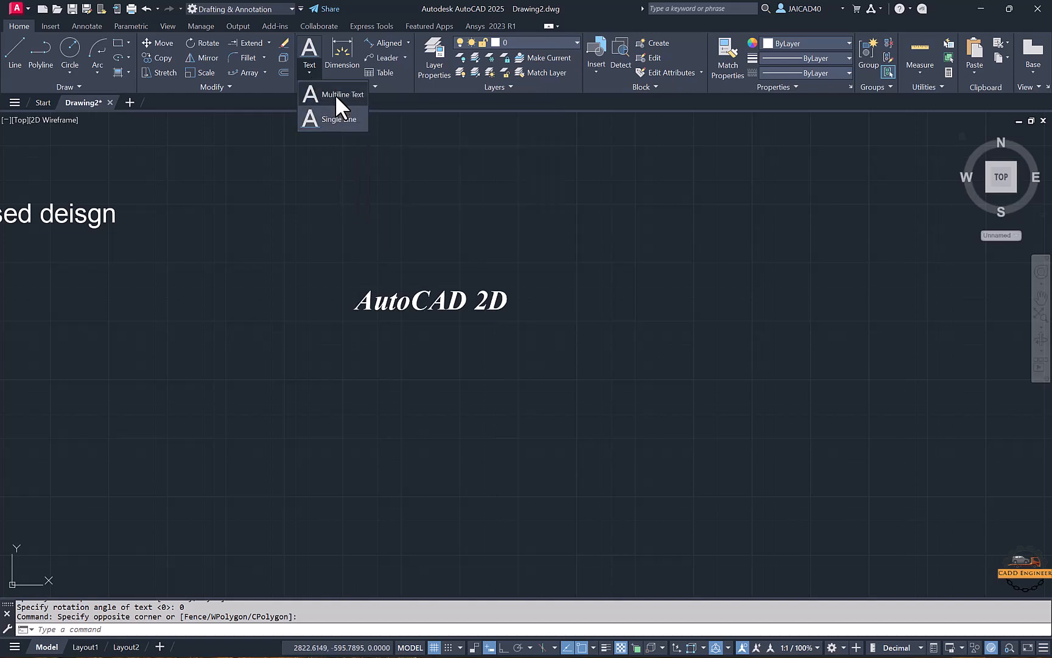
click(335, 94)
middle_drag(265, 225, 515, 139)
click(267, 340)
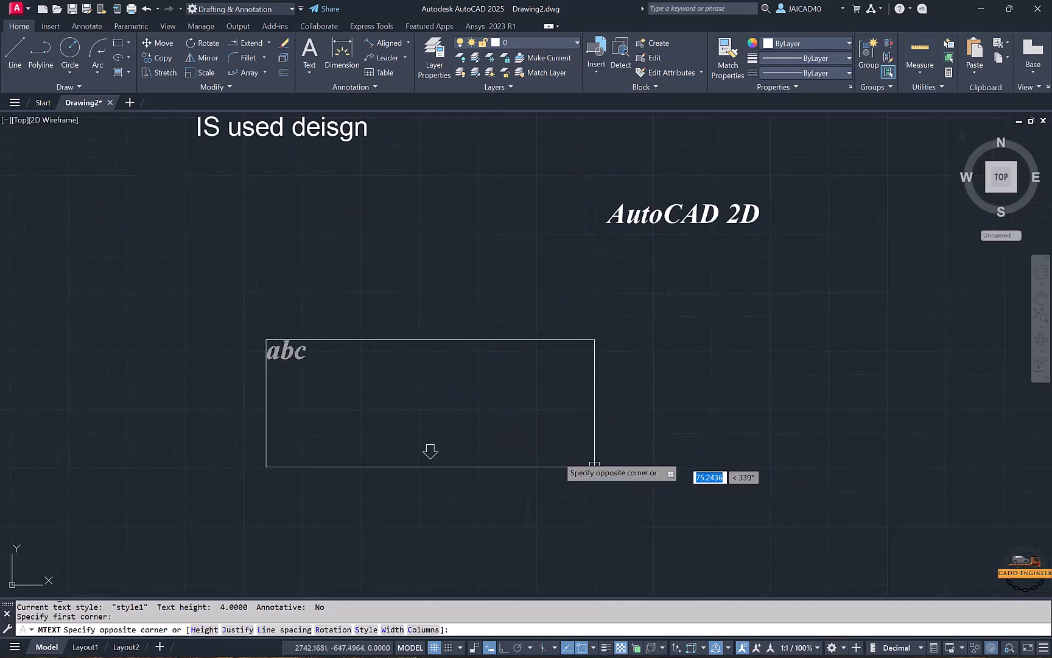
click(754, 529)
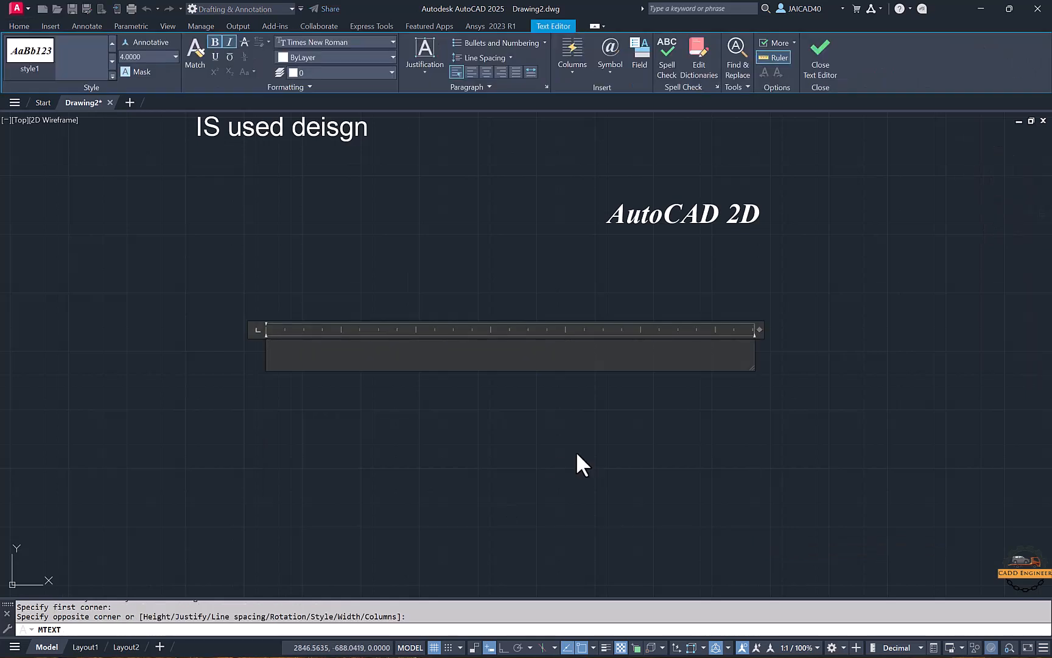
Step: Enter "Autocad is used for drafting" as the first line of the multiline text and begin a second line
text(A)
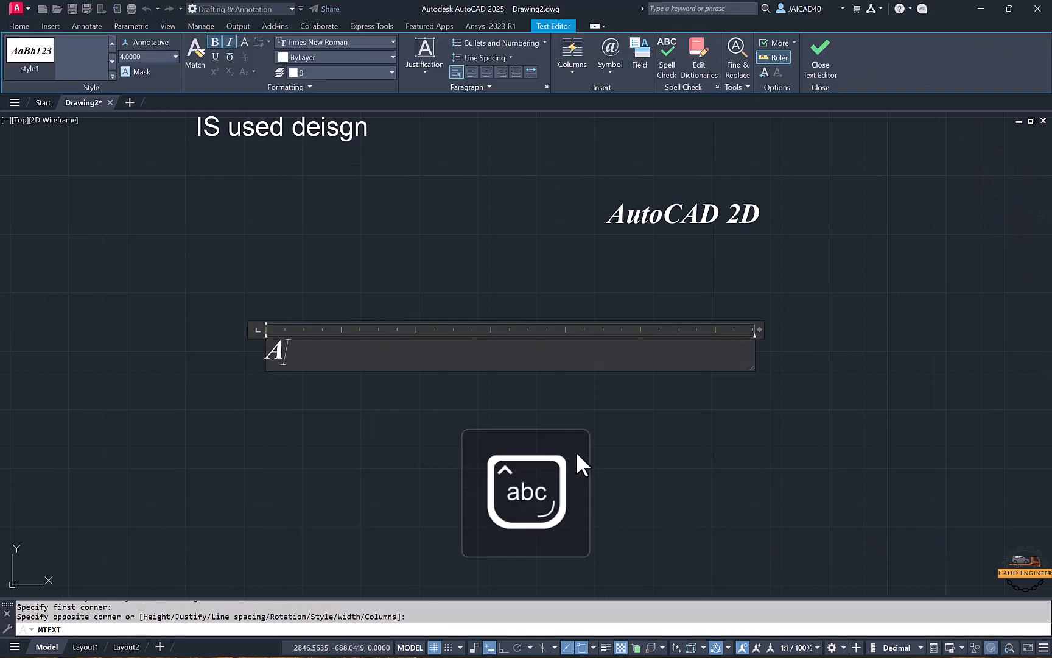
text(utocad is )
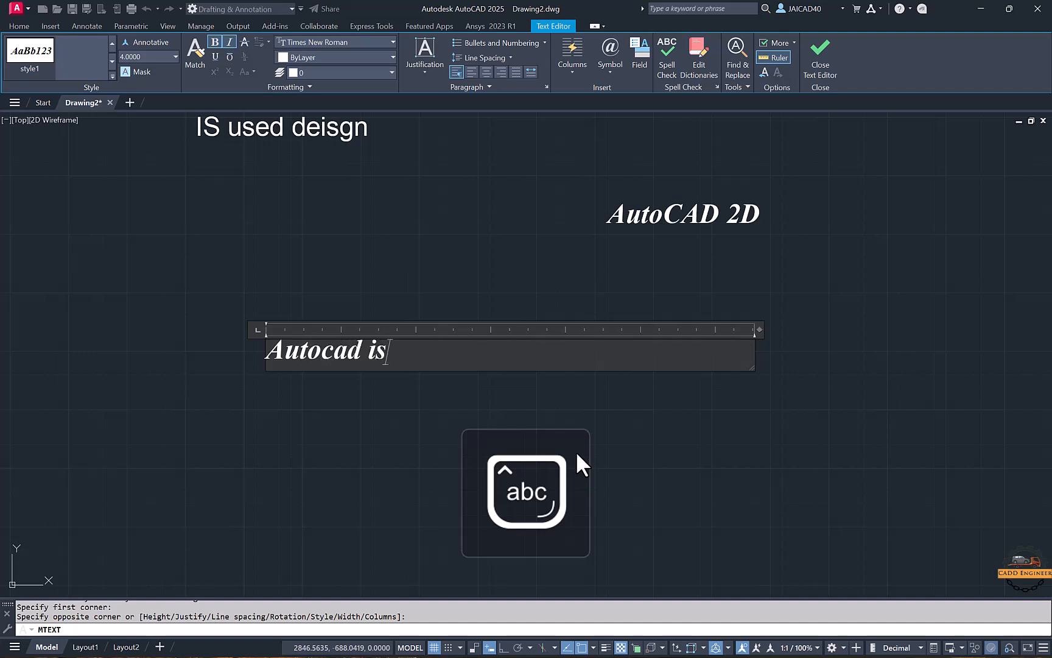
text(used)
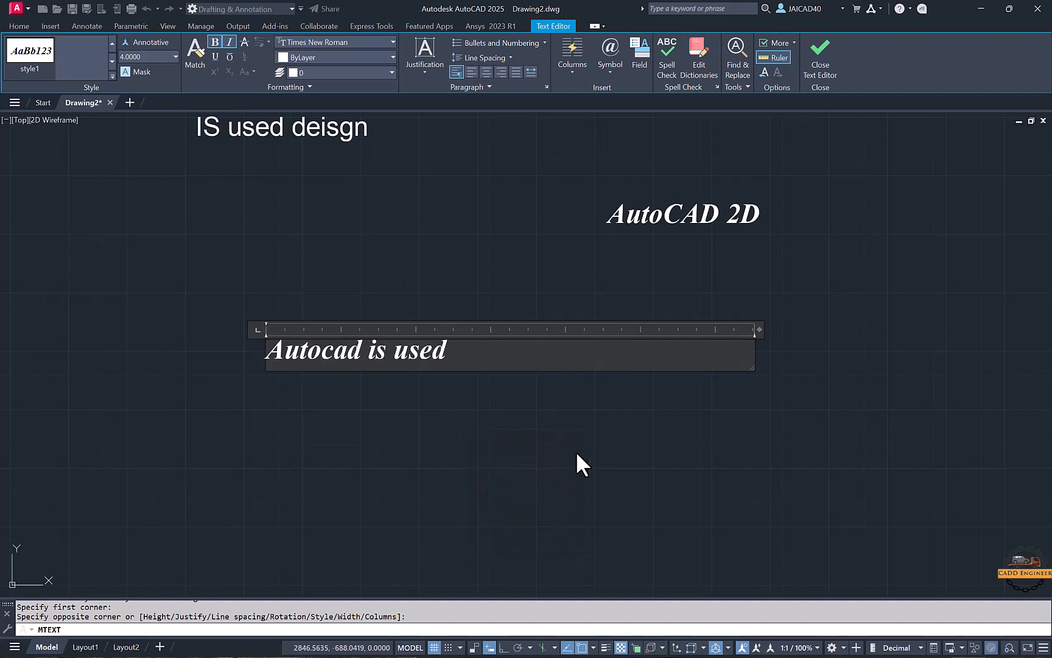
text( for draf)
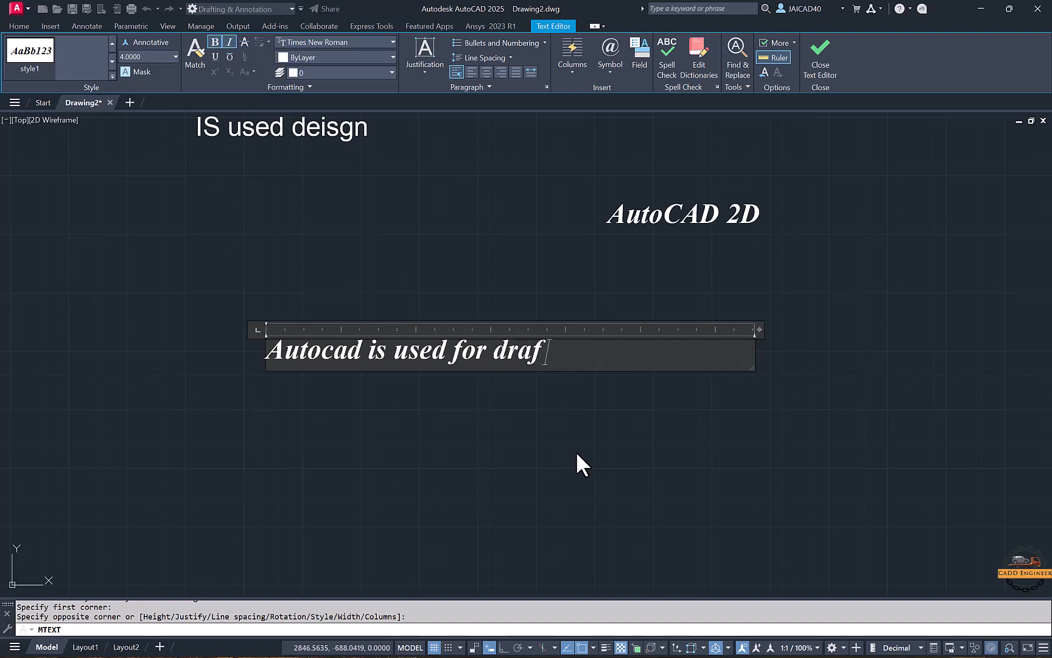
text(ting)
key(Return)
Step: Enter "Its was a very good software" as the second line and begin a third line
text(I)
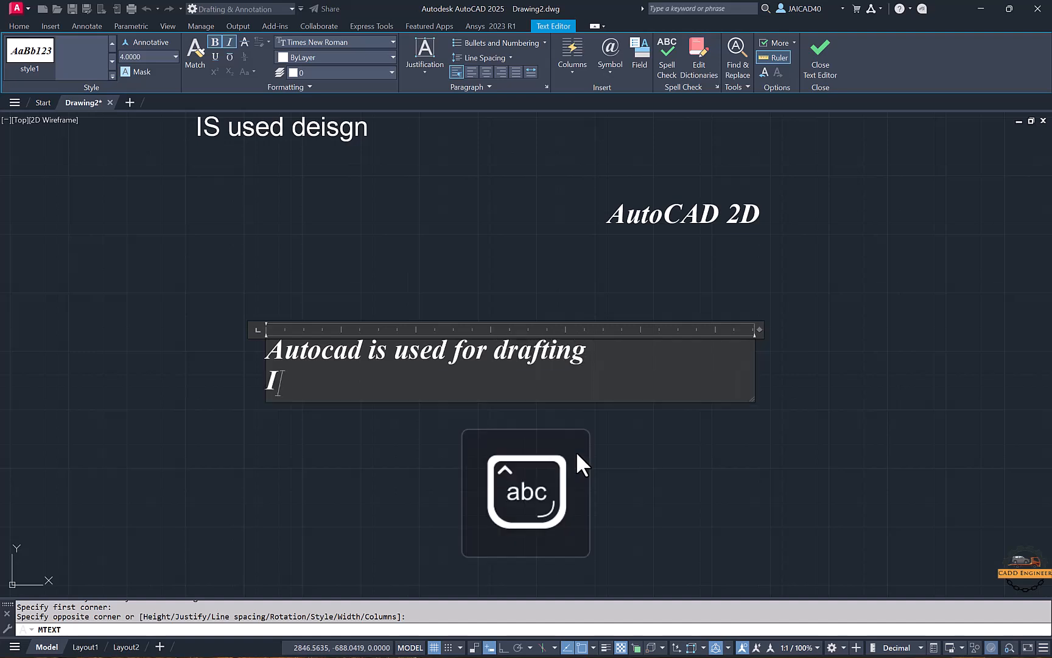
text(ts was a ver)
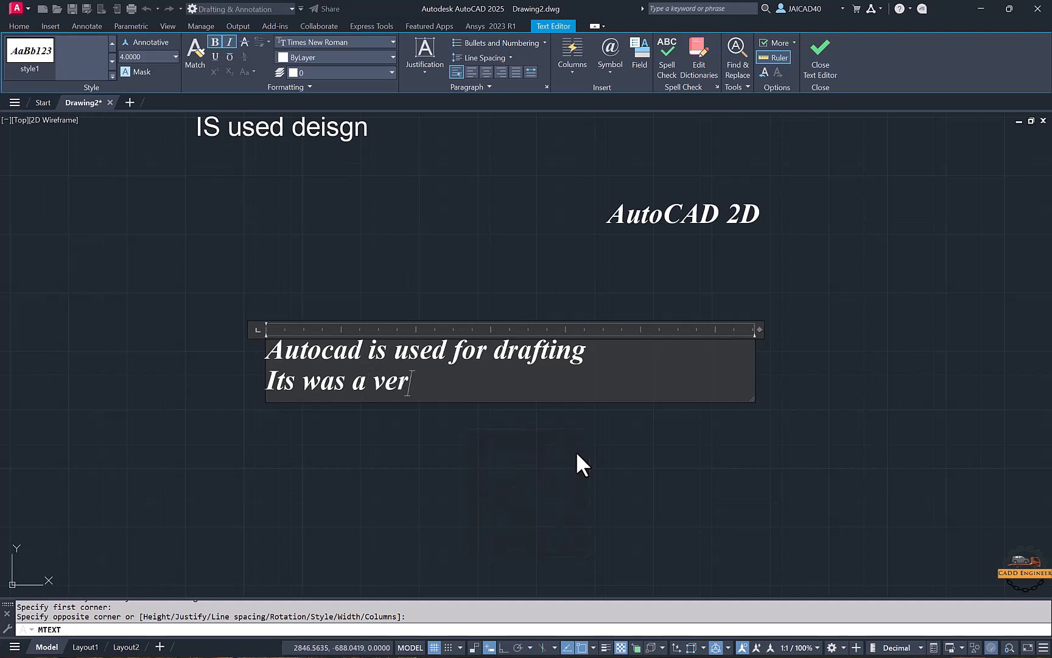
text(y goos)
key(BackSpace)
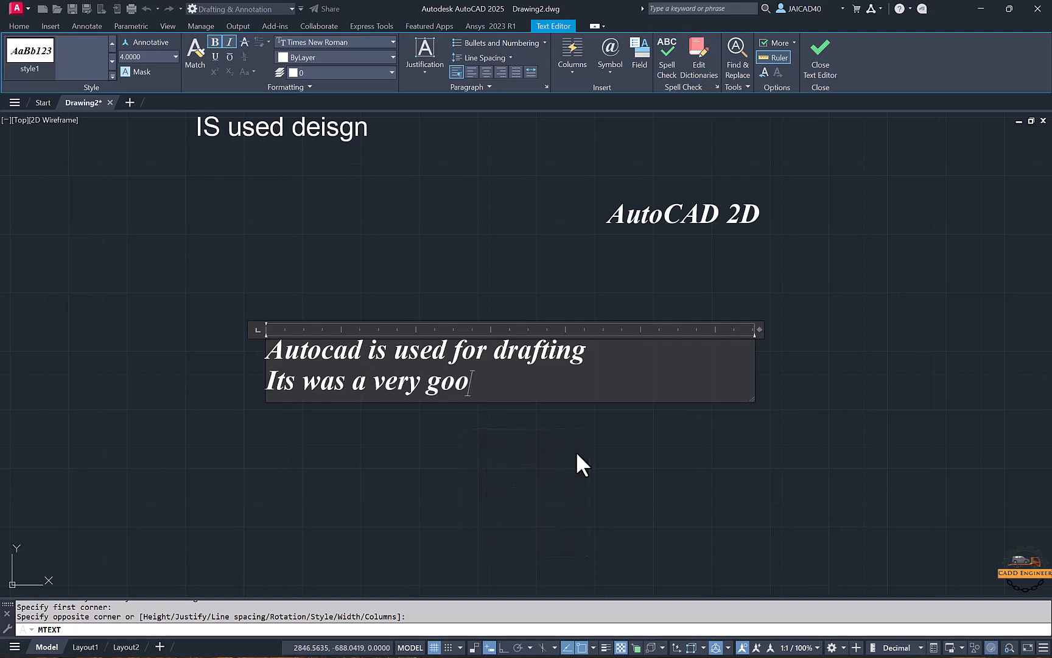
text(d softwa)
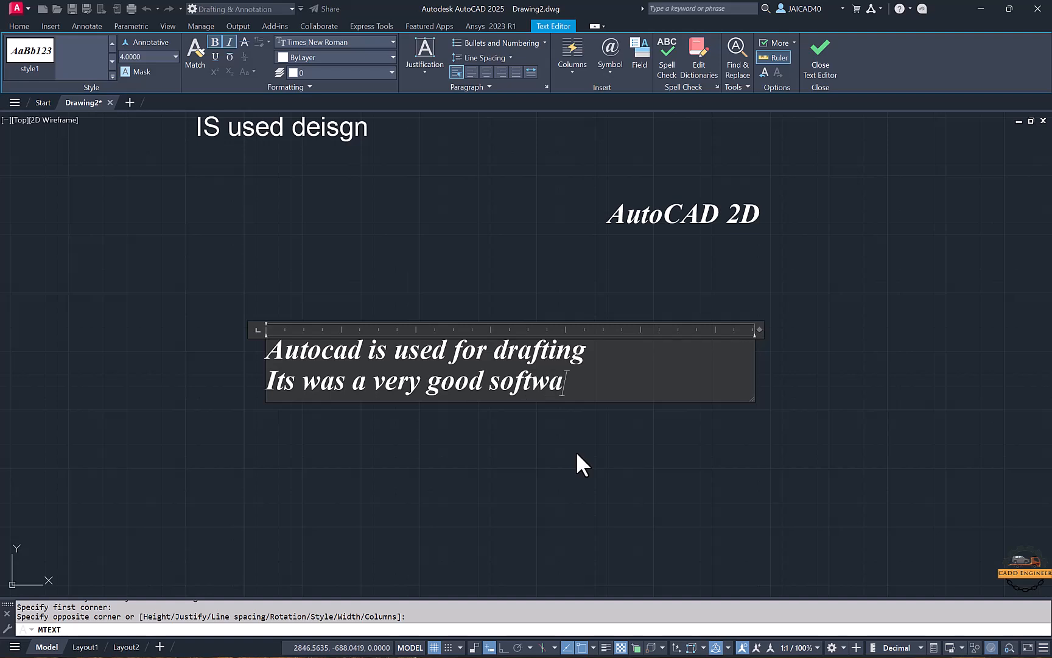
text(re)
key(Return)
Step: Enter "2d is very easy to do in this" as the third line of the multiline text
key(Caps_Lock)
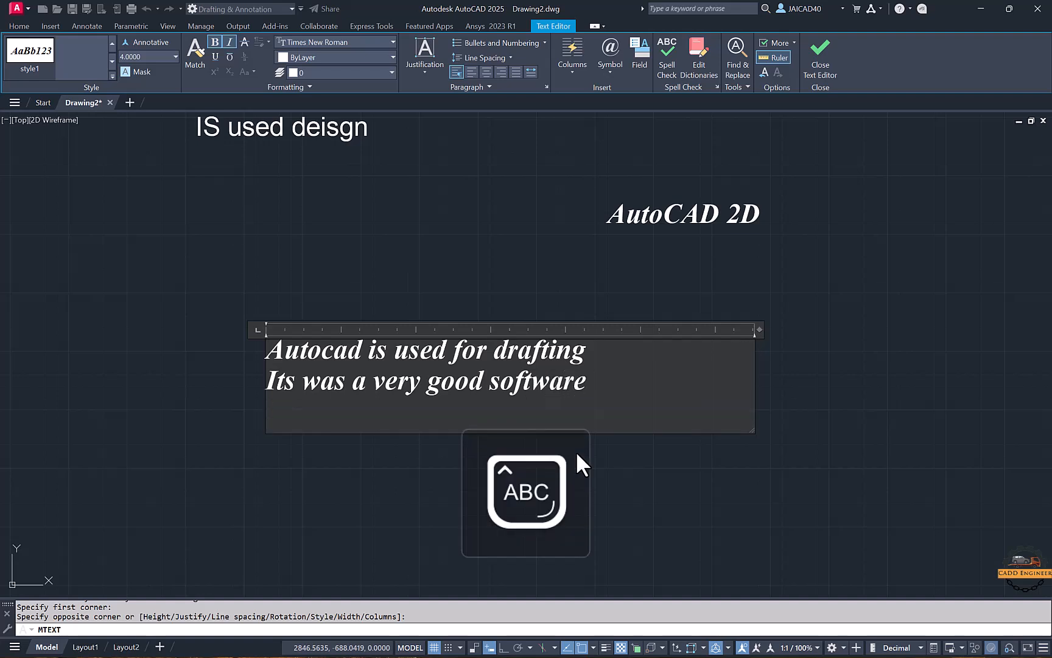
text(2)
key(Caps_Lock)
text(d is )
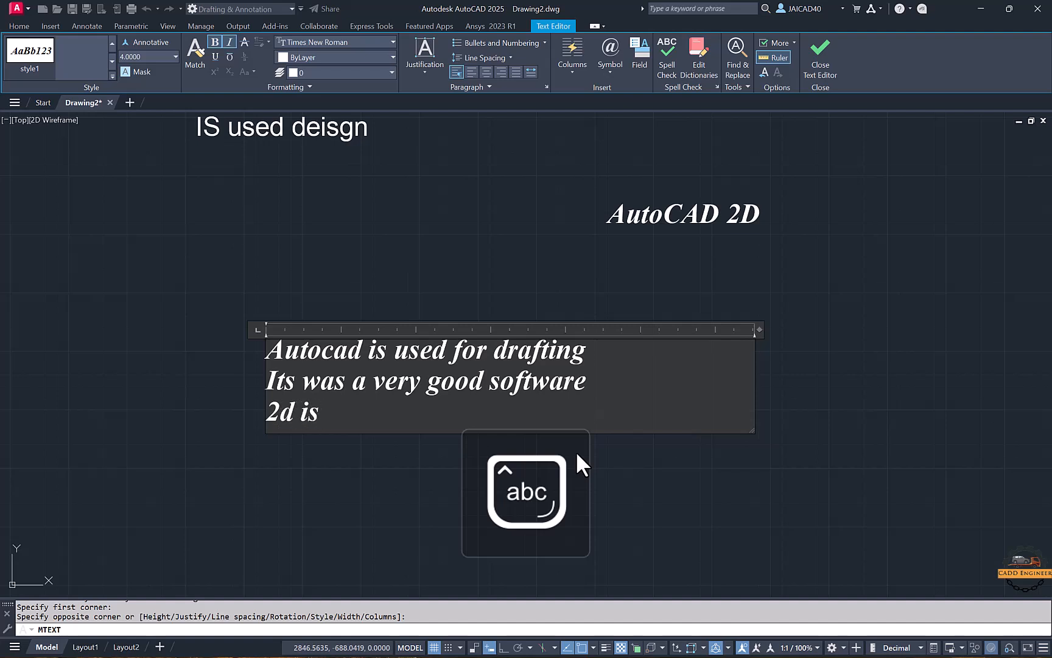
text(versy)
key(BackSpace)
key(BackSpace)
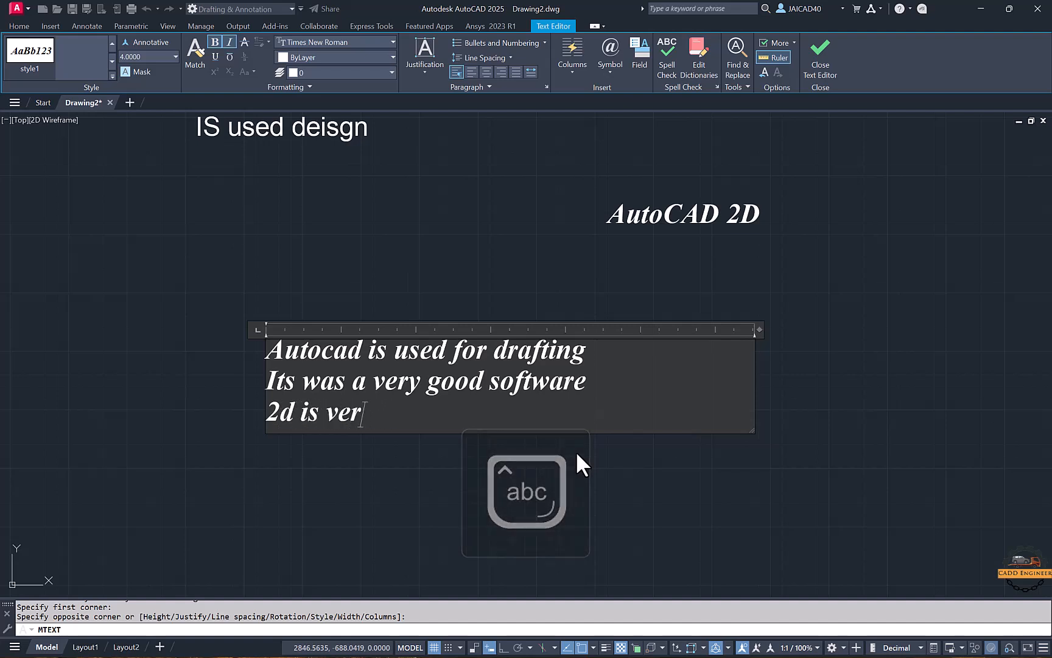
text(eas)
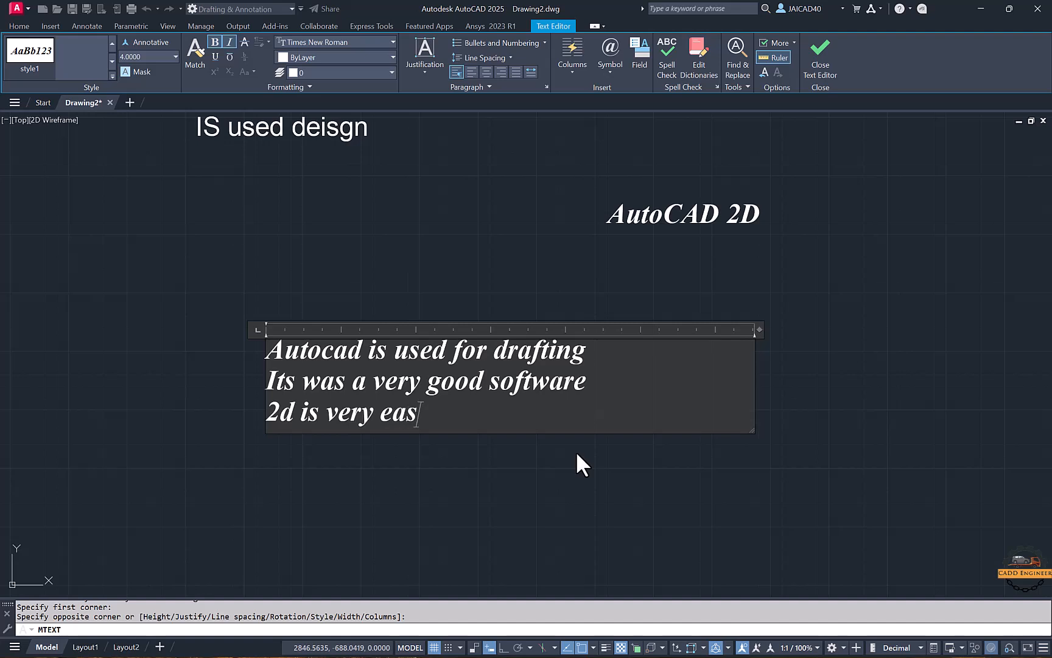
text(y to do)
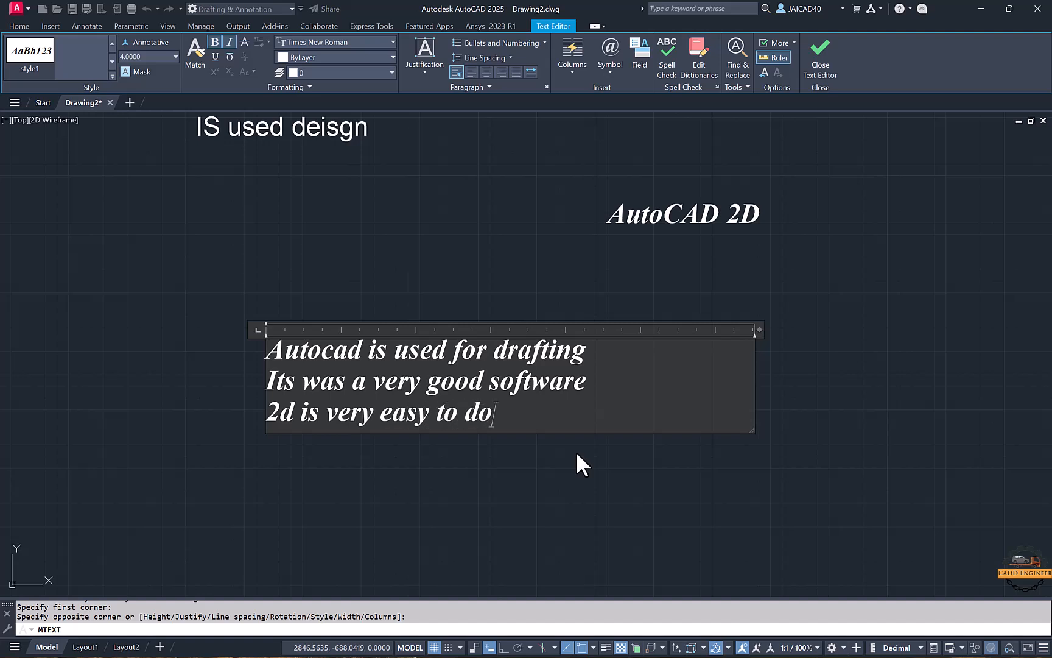
text( in this)
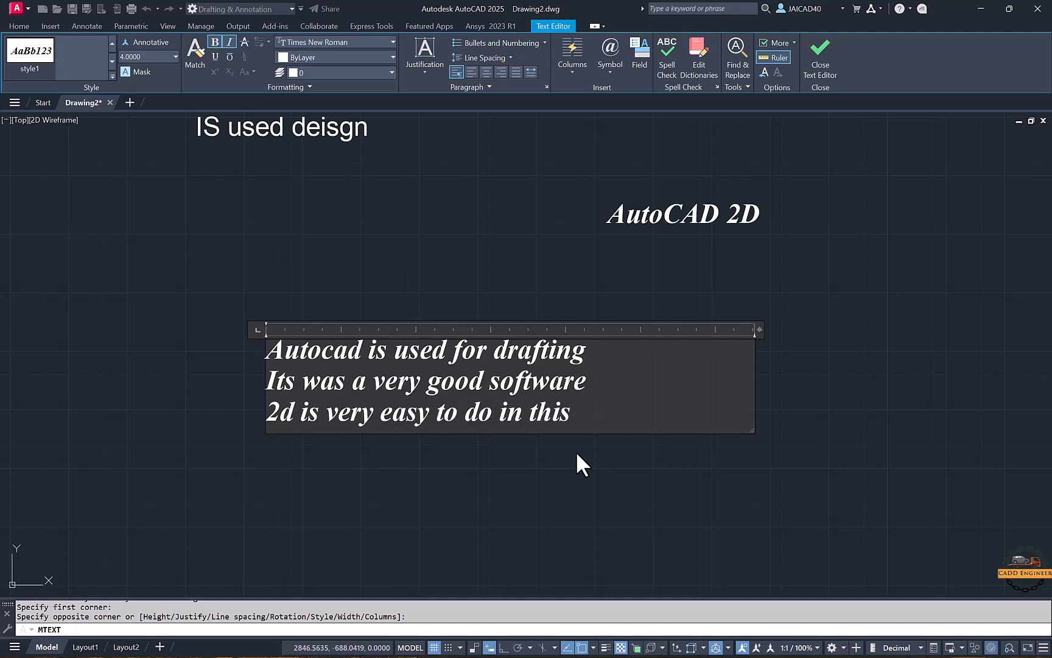
Step: Select all three lines of the multiline text and set their text height to 5
drag(583, 423, 268, 352)
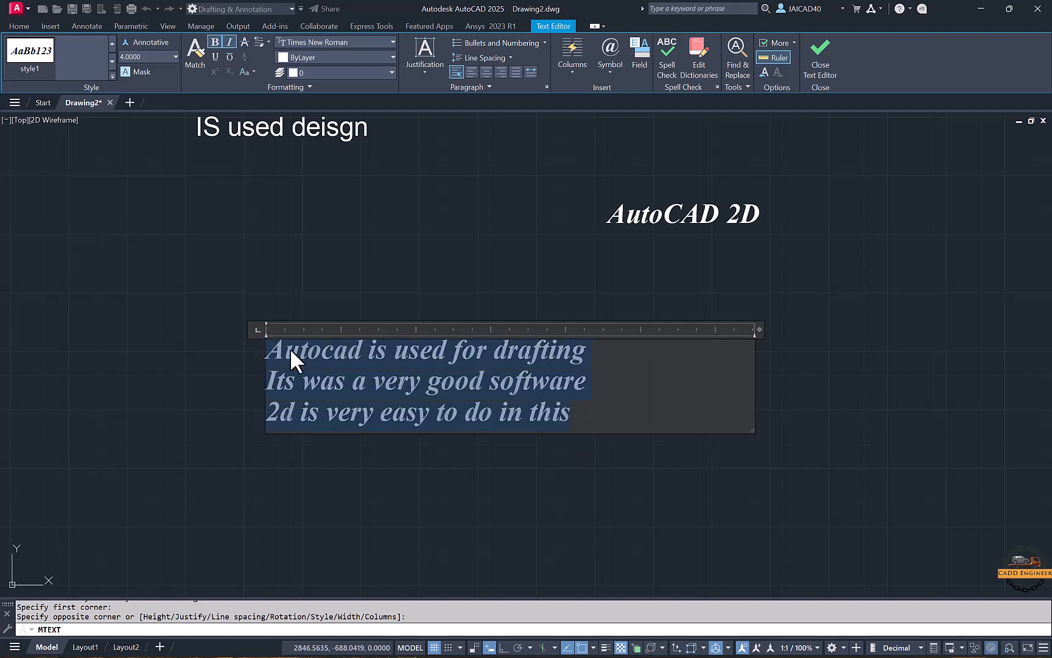
click(41, 67)
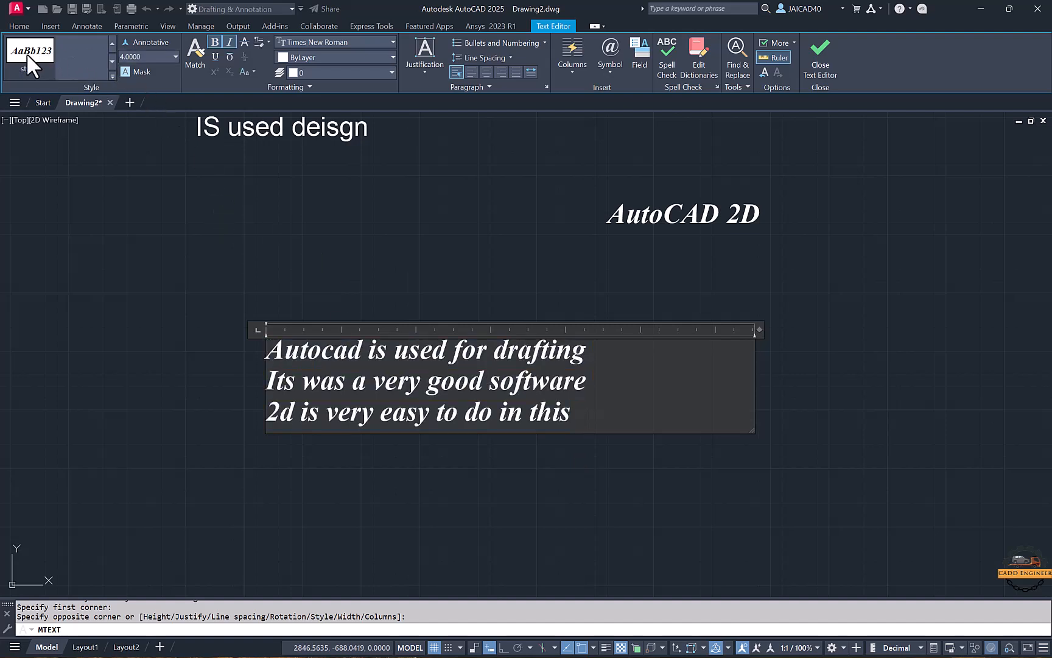
key(ctrl+a)
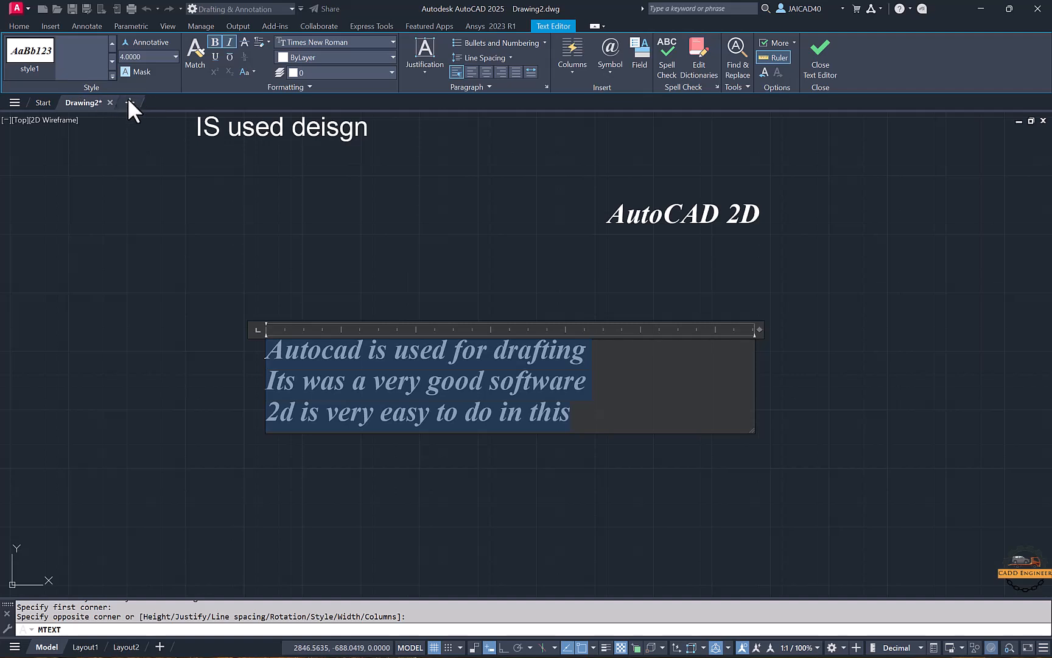
click(170, 57)
text(5)
key(Return)
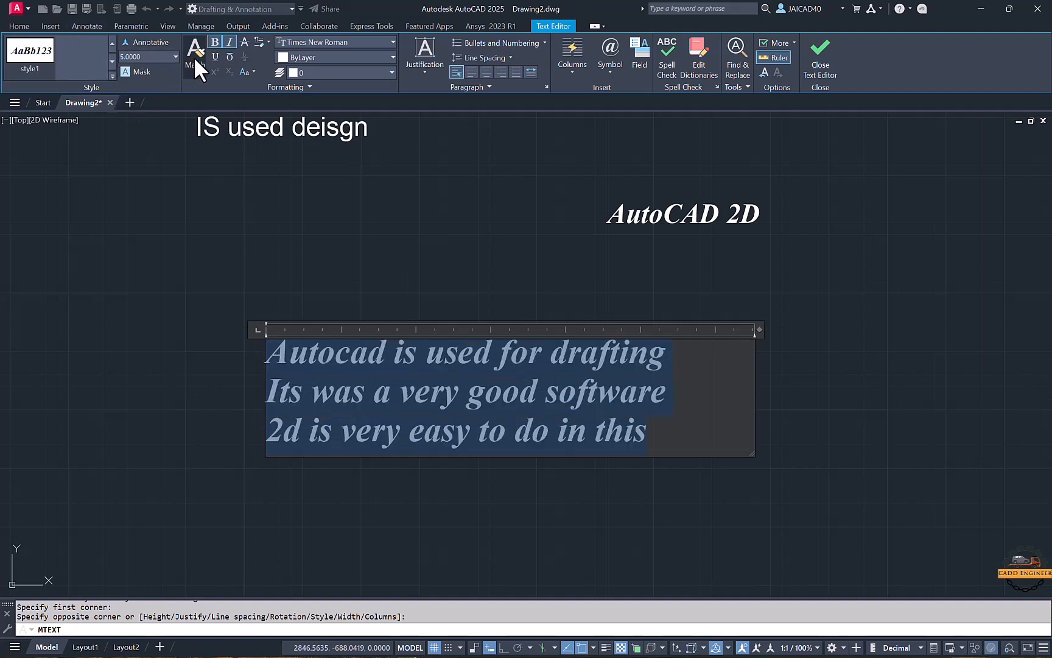
Step: Remove bold and italic from the selected lines and reapply both formats
click(215, 41)
click(230, 42)
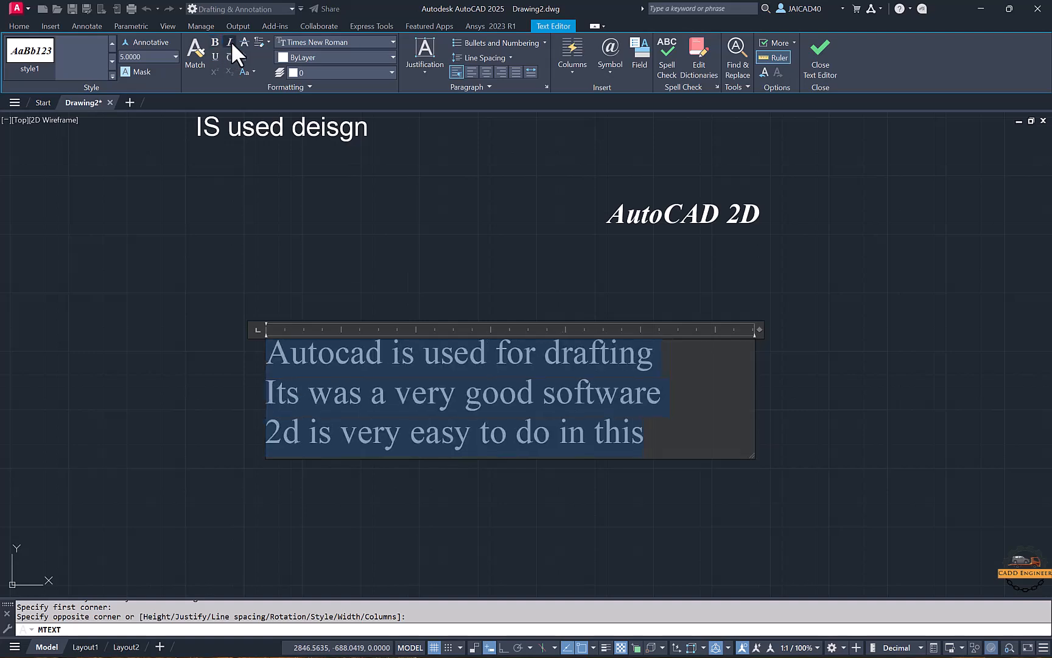
click(214, 41)
click(221, 42)
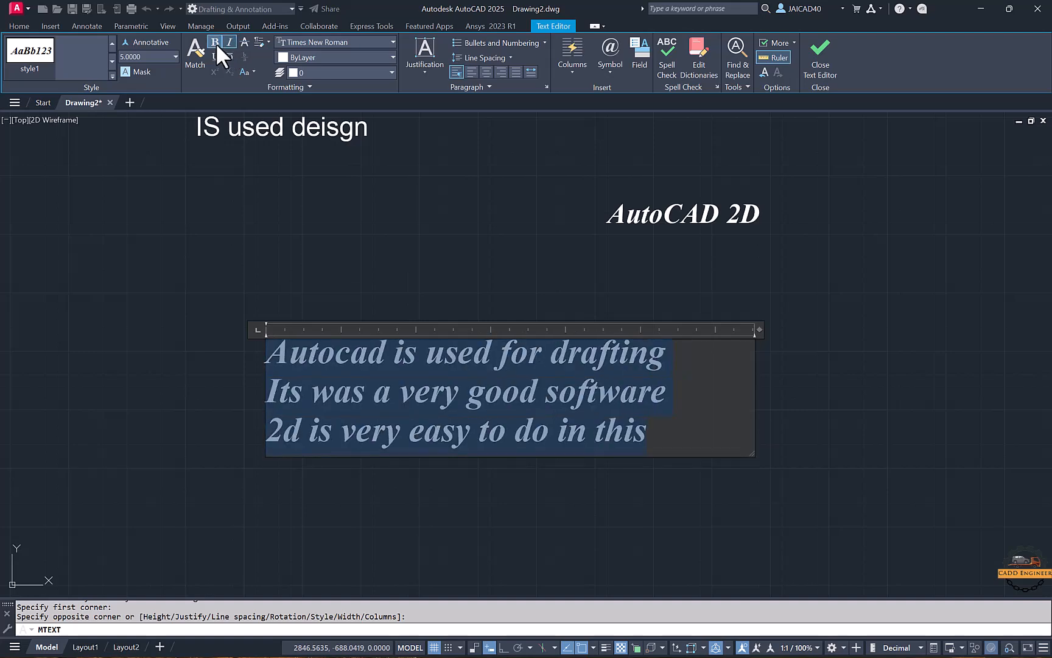
Step: Remove bold from the selected lines, keeping italic, and replace a trial underline with an overline
click(214, 42)
click(216, 57)
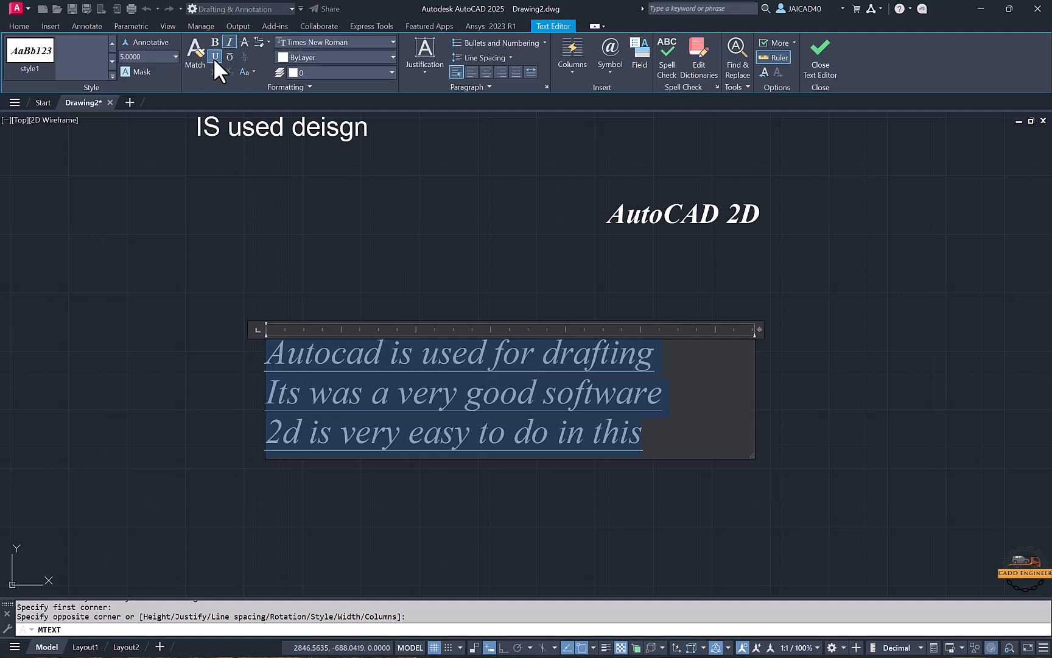
click(229, 57)
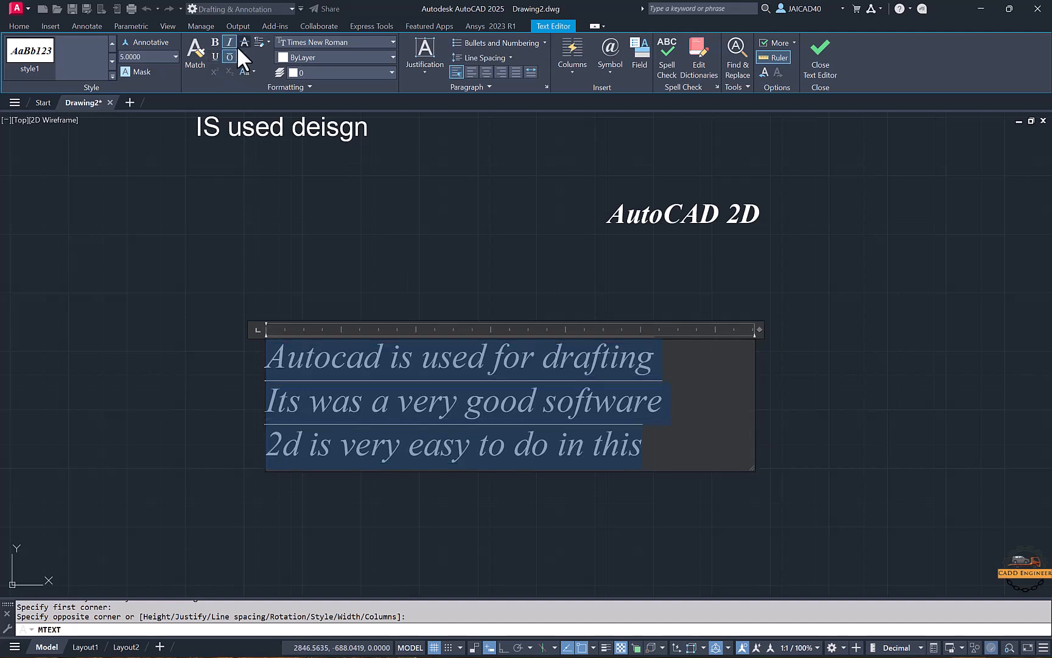
Step: Try to convert the selected multiline text to uppercase
click(250, 71)
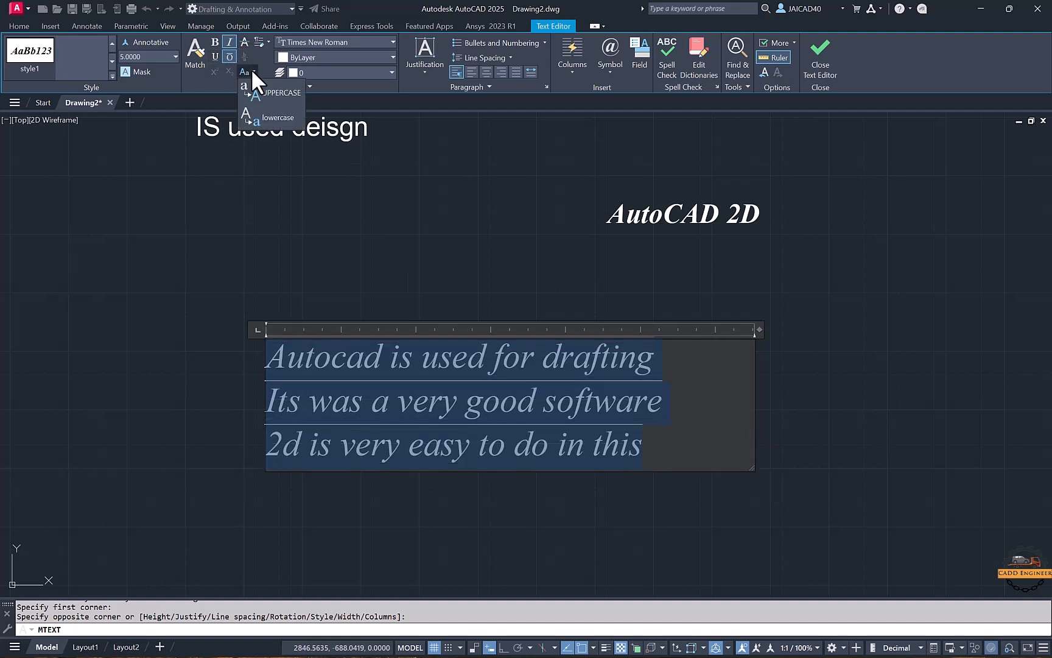
click(264, 93)
click(178, 167)
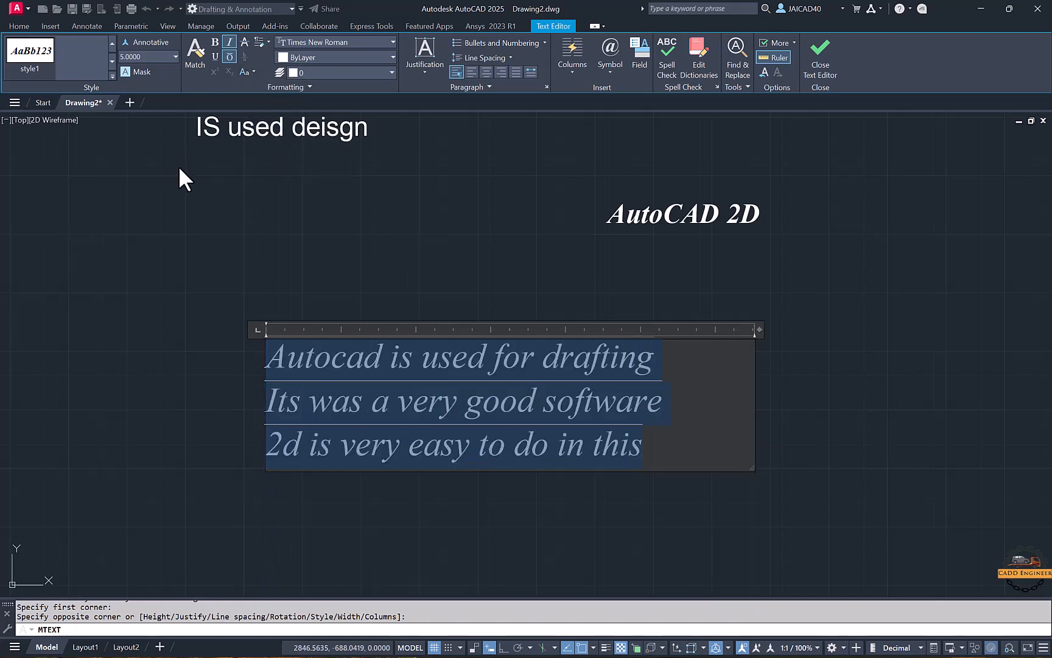
Step: Set the selected lines' font to Trebuchet MS and their color to green 19,155,72
click(333, 44)
click(321, 160)
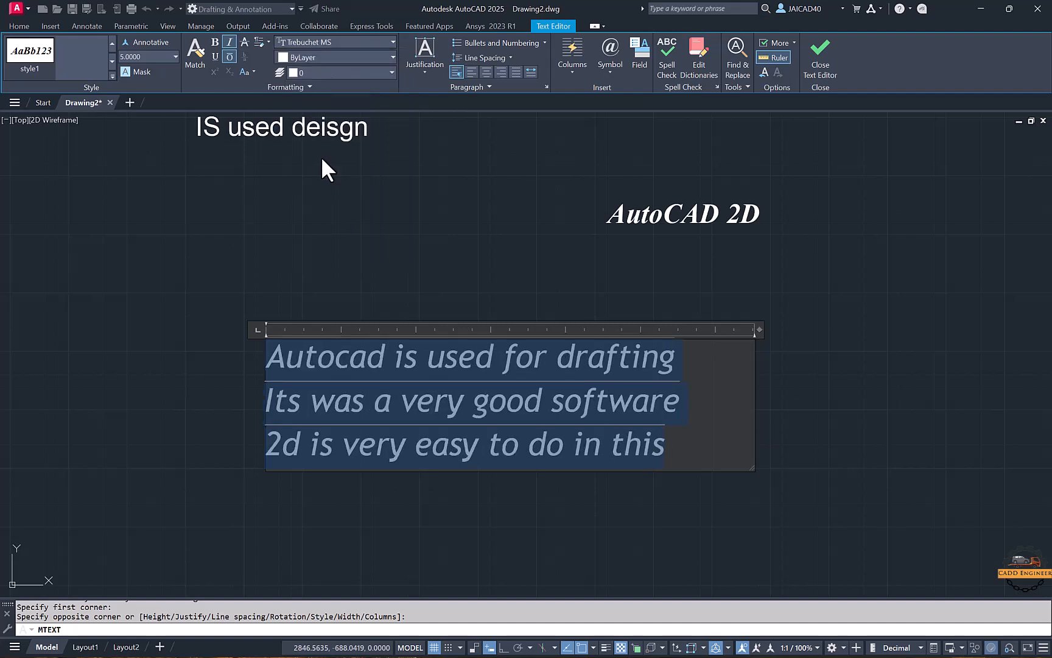
click(344, 57)
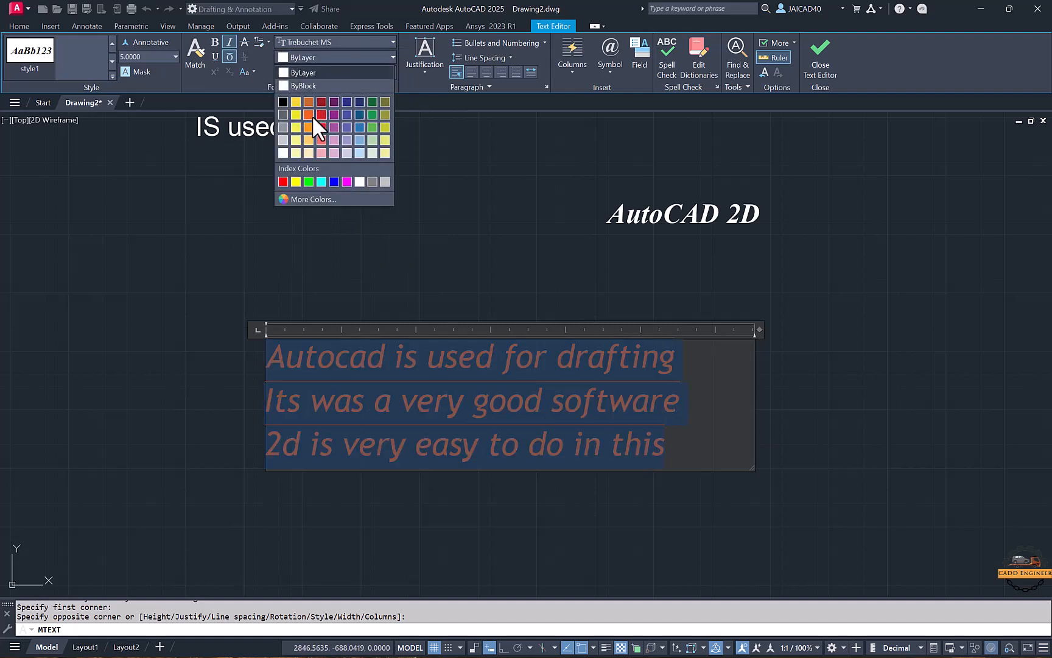
click(373, 114)
Step: Open the text's layer choices, leave them unchanged, and exit the multiline text without saving its changes
click(343, 73)
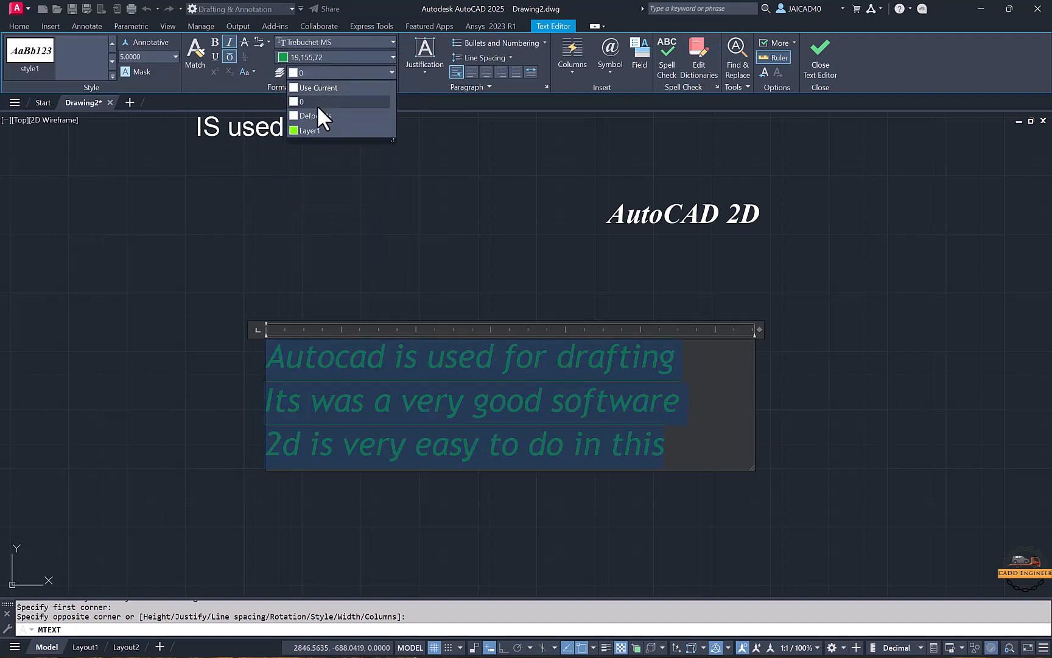
click(329, 155)
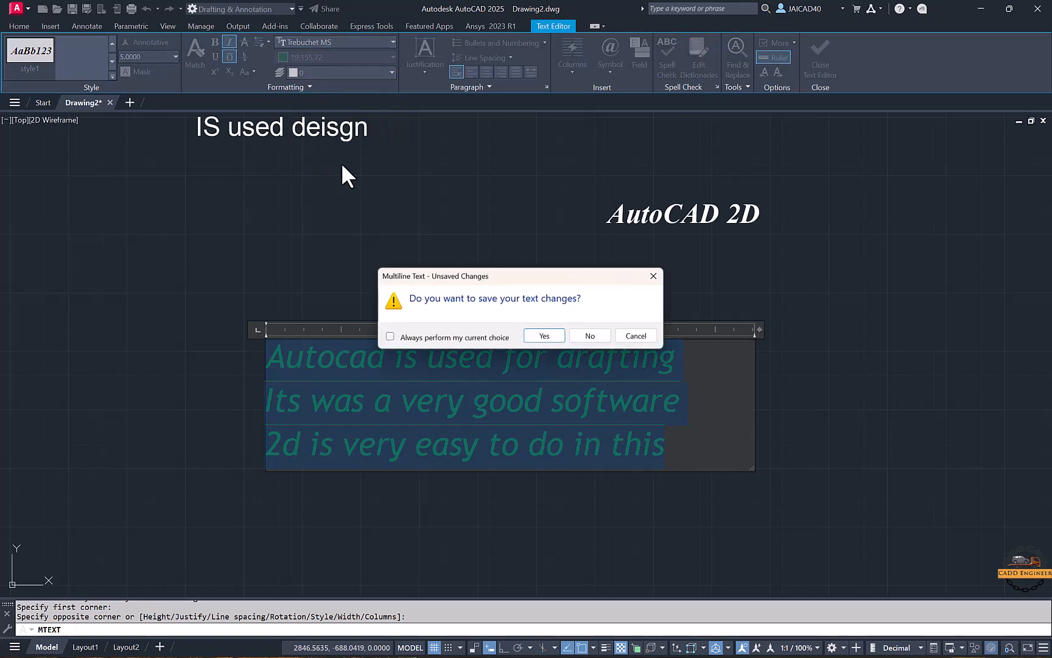
click(590, 337)
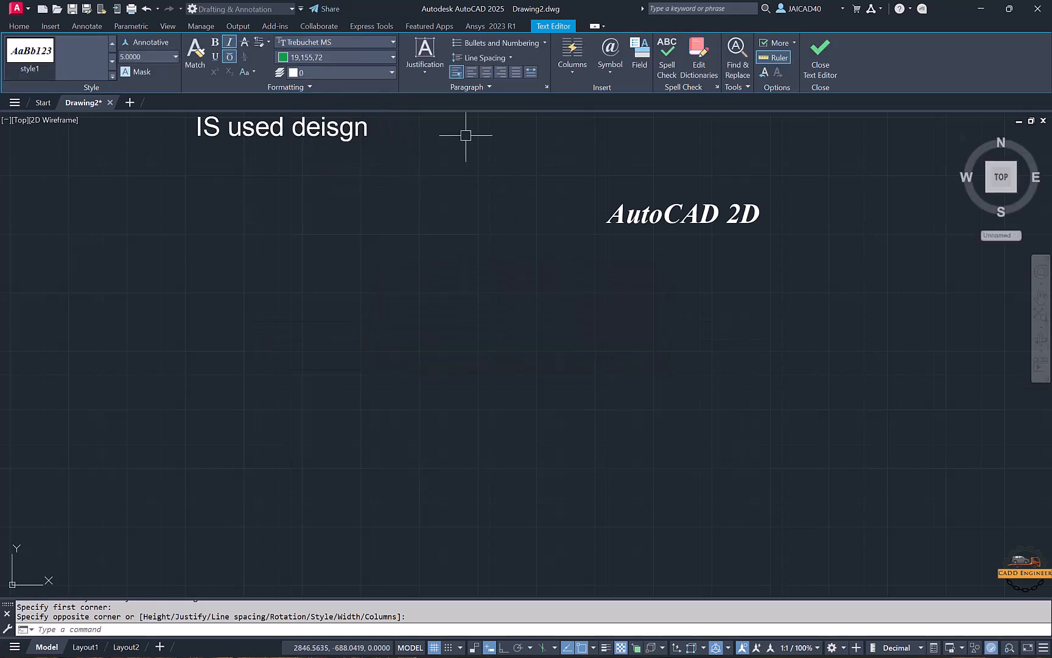
Step: Start a new multiline text in style1, placing its text box below "IS used deisgn"
scroll(500, 228, down, 2)
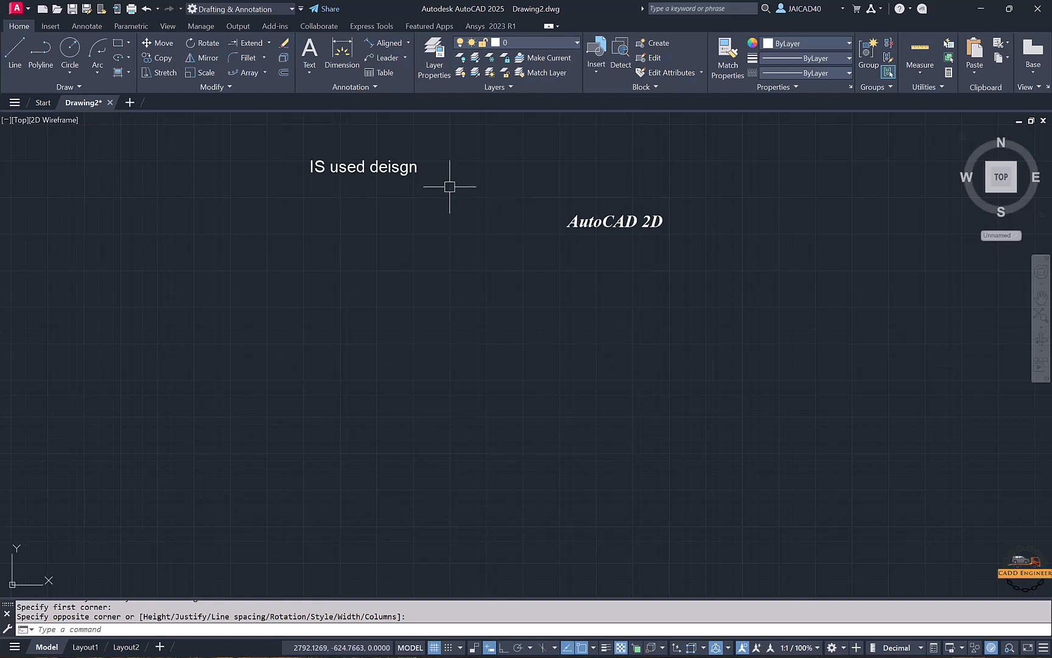
click(307, 70)
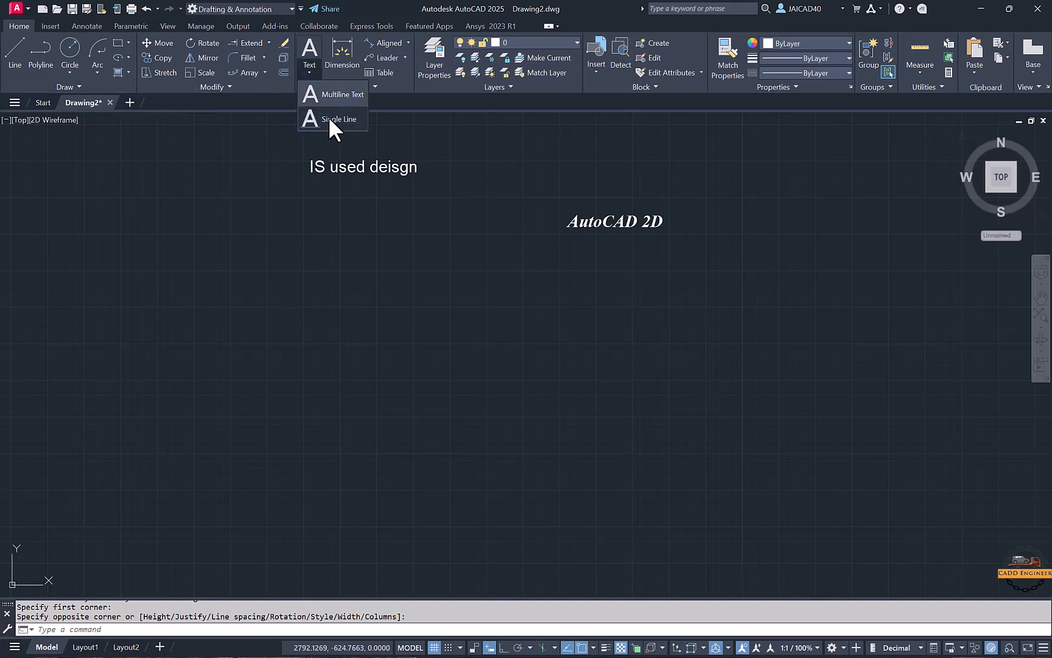
click(329, 115)
click(263, 242)
click(601, 454)
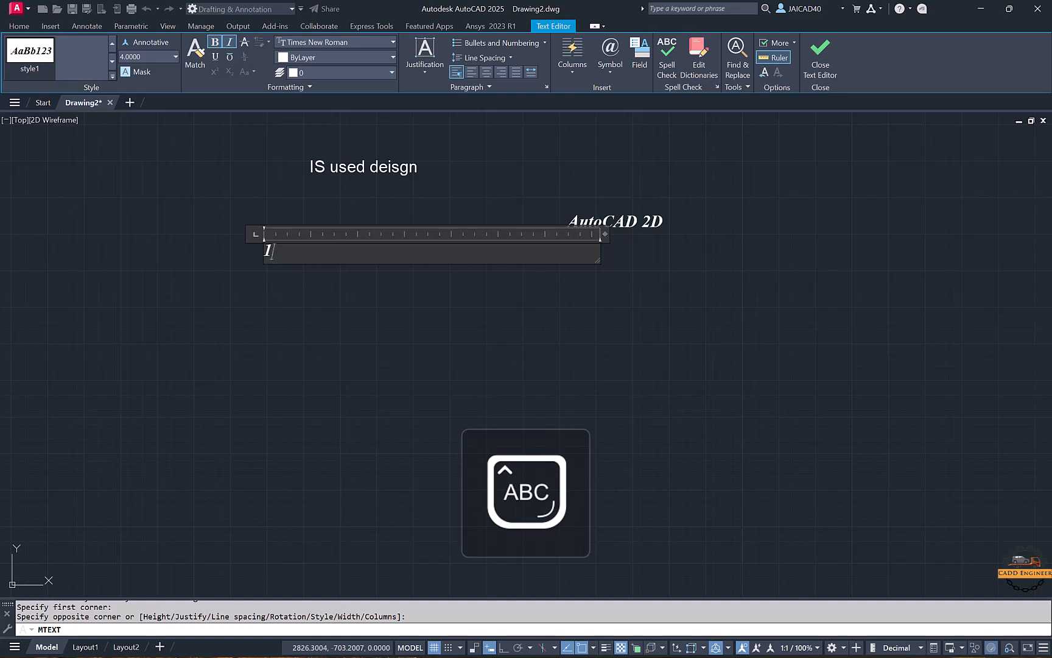
Step: Enter "AutoCAD" and "is good for 2d" as the first two lines of the multiline text, replacing the stray character
key(BackSpace)
key(Caps_Lock)
key(Caps_Lock)
text(A)
key(Caps_Lock)
text(c)
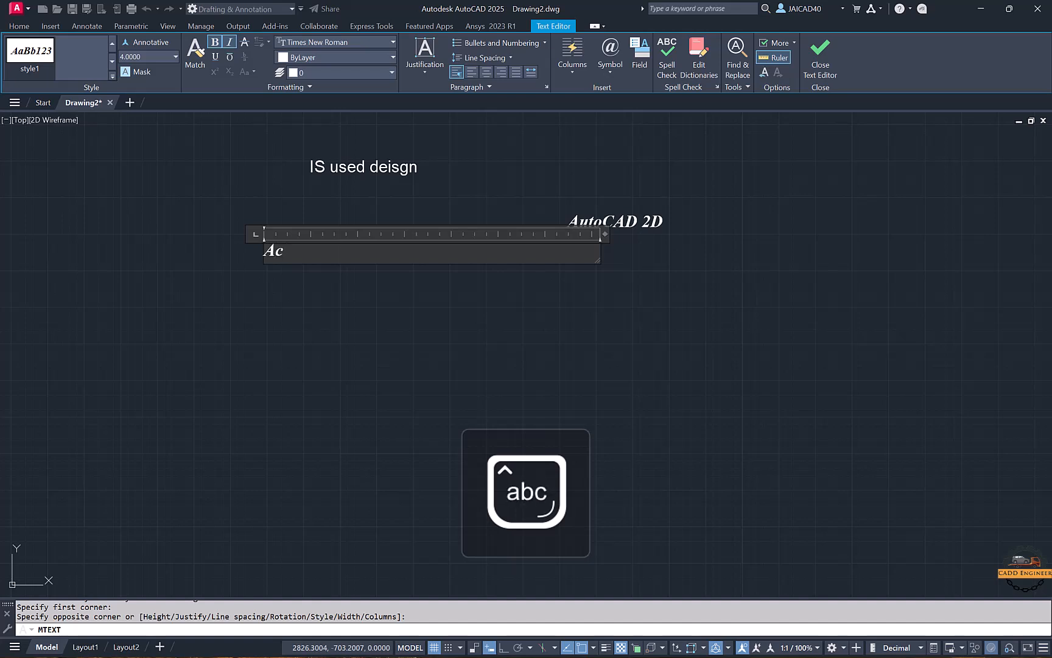
key(Caps_Lock)
text(CAD)
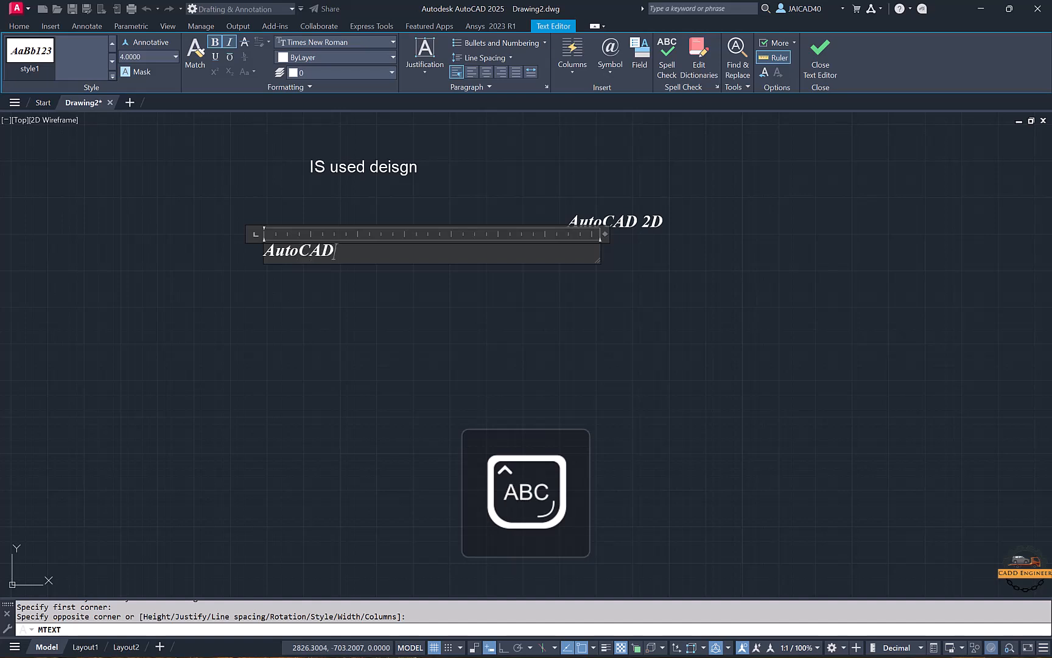
key(Return)
key(Caps_Lock)
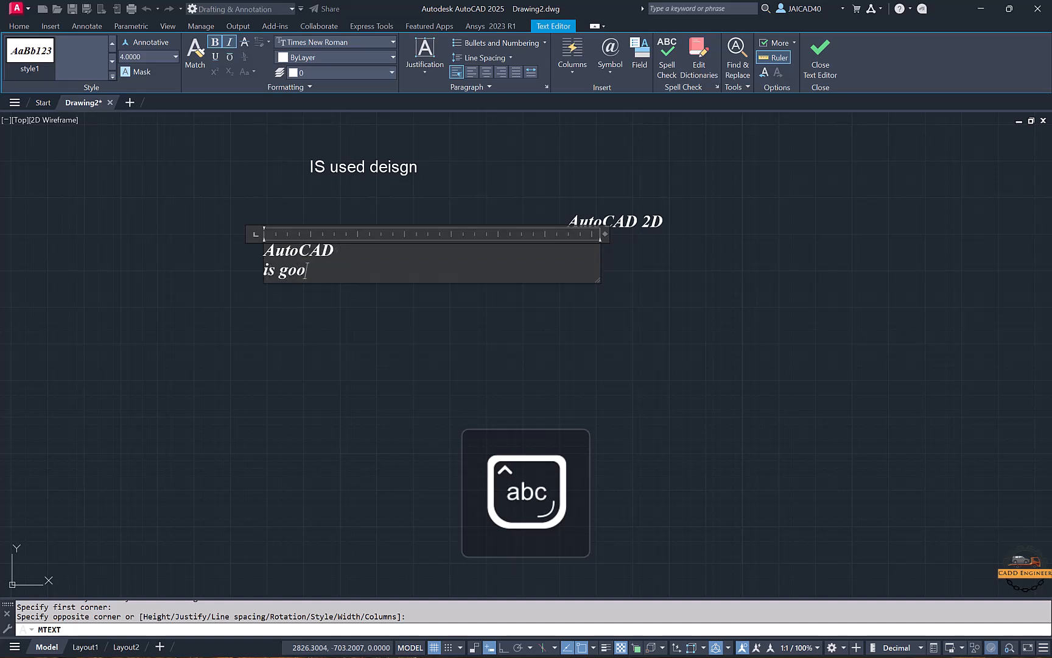
text(is good for 2d)
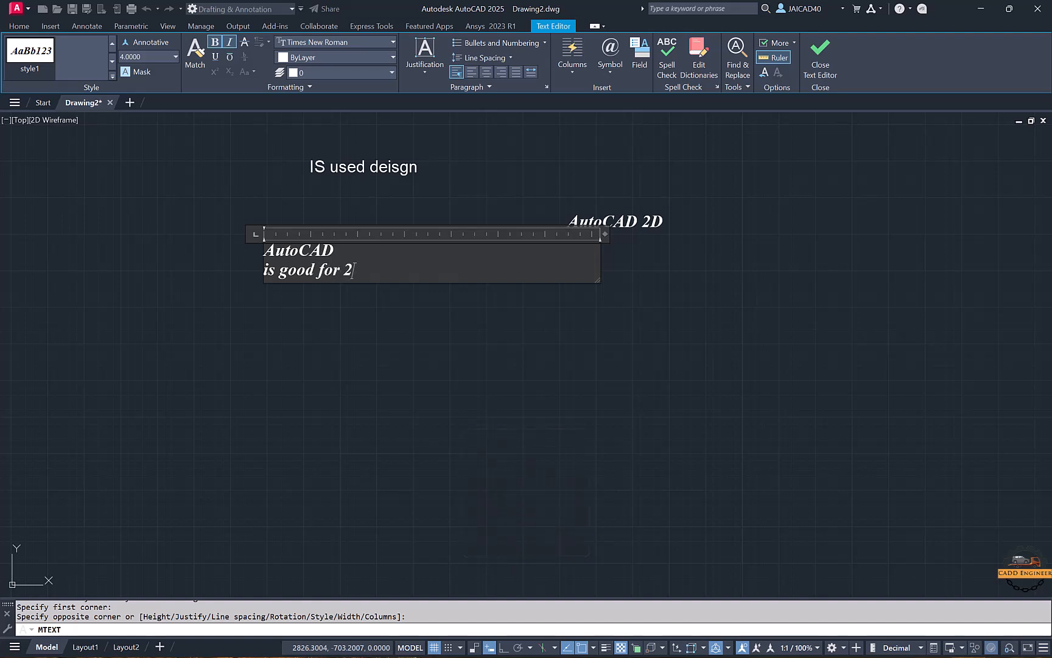
Step: Add a third line reading "We can design any domain drawings" to the multiline text
key(Return)
key(Caps_Lock)
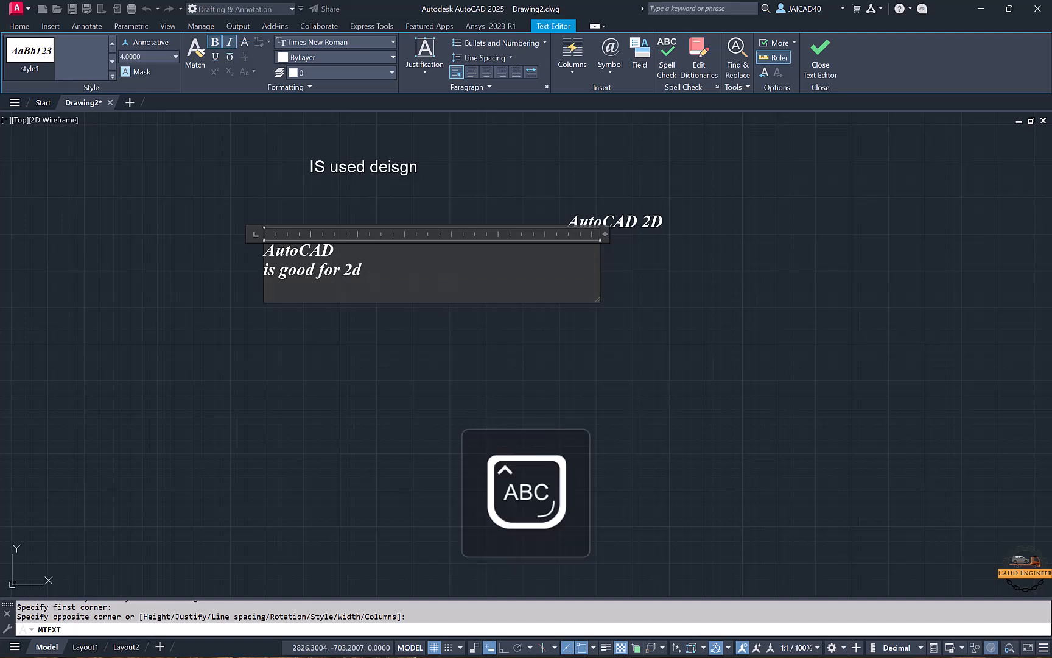
text(W)
key(Caps_Lock)
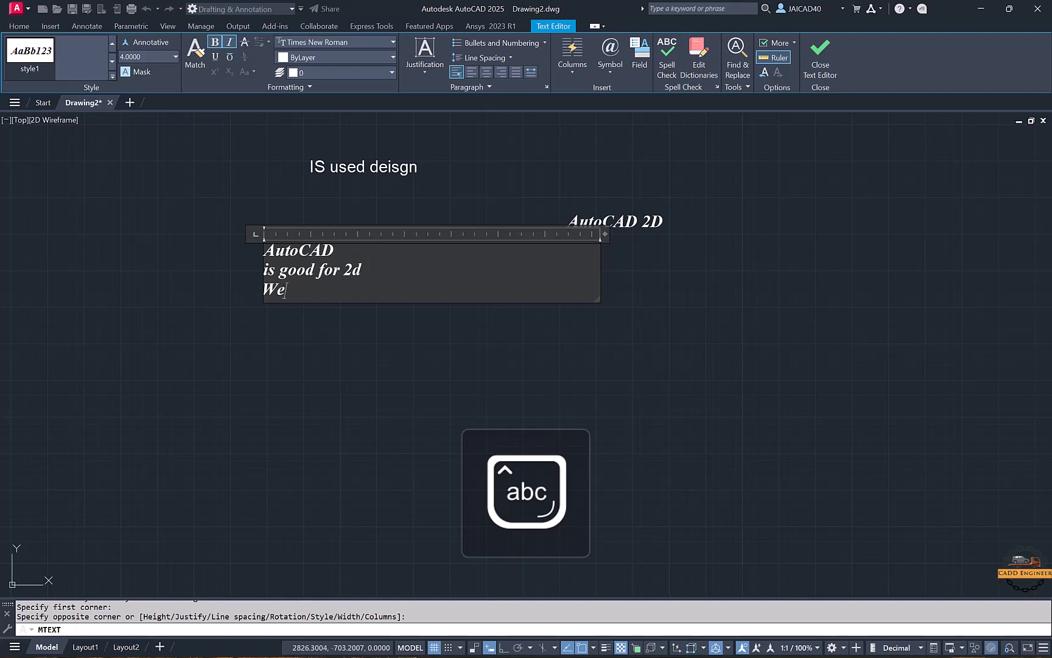
text(e can design any )
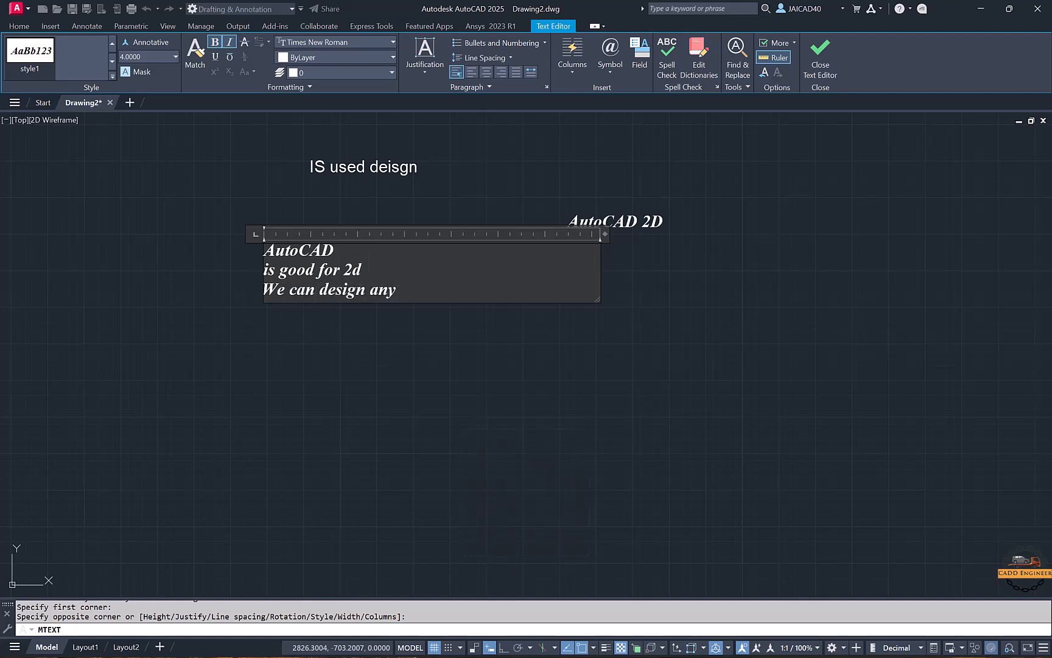
text(domain drawings)
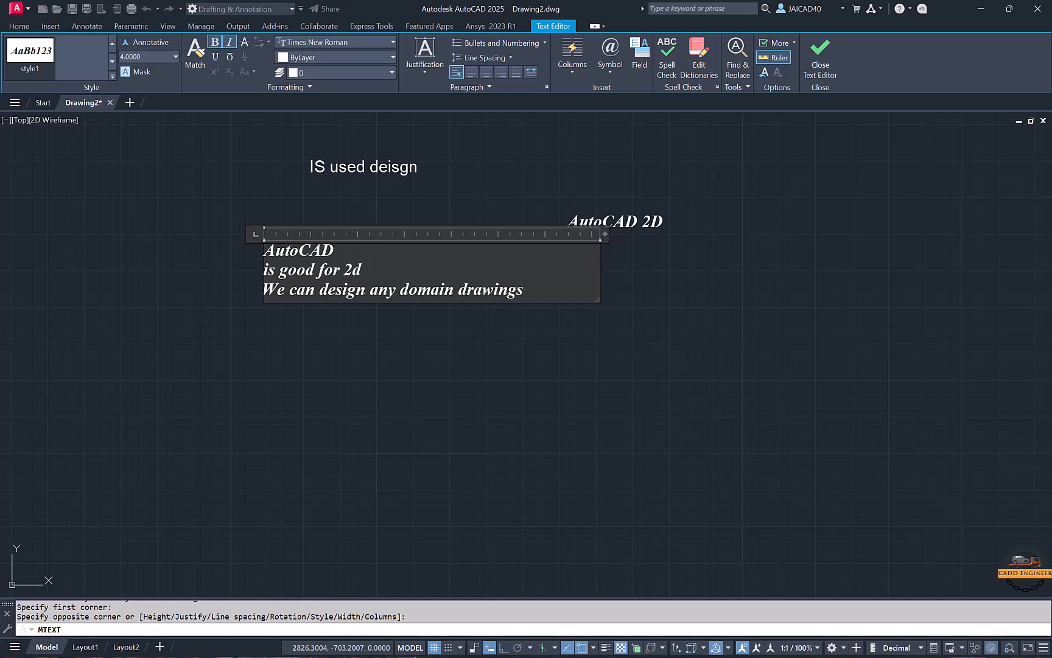
Step: Format all three text lines as a lowercase lettered list
scroll(439, 268, up, 3)
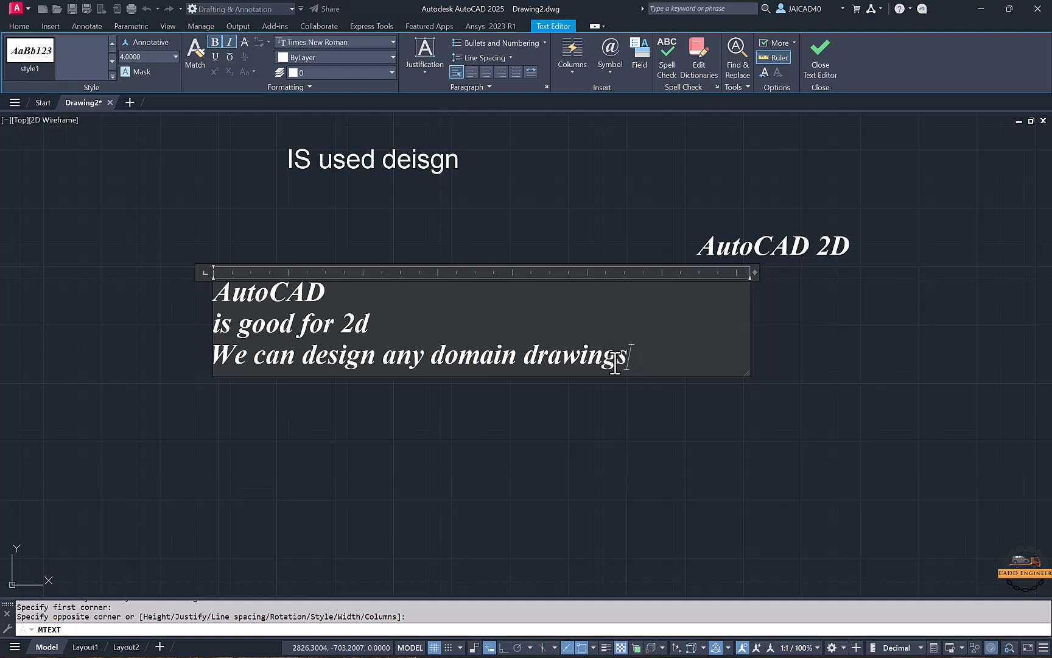
drag(631, 358, 232, 303)
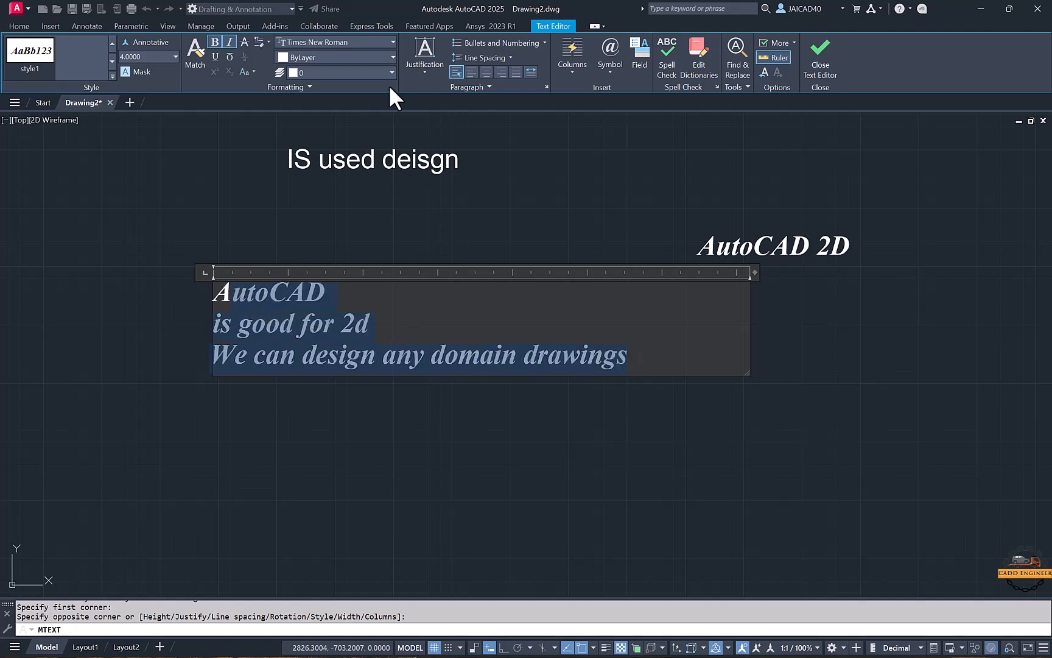
click(469, 43)
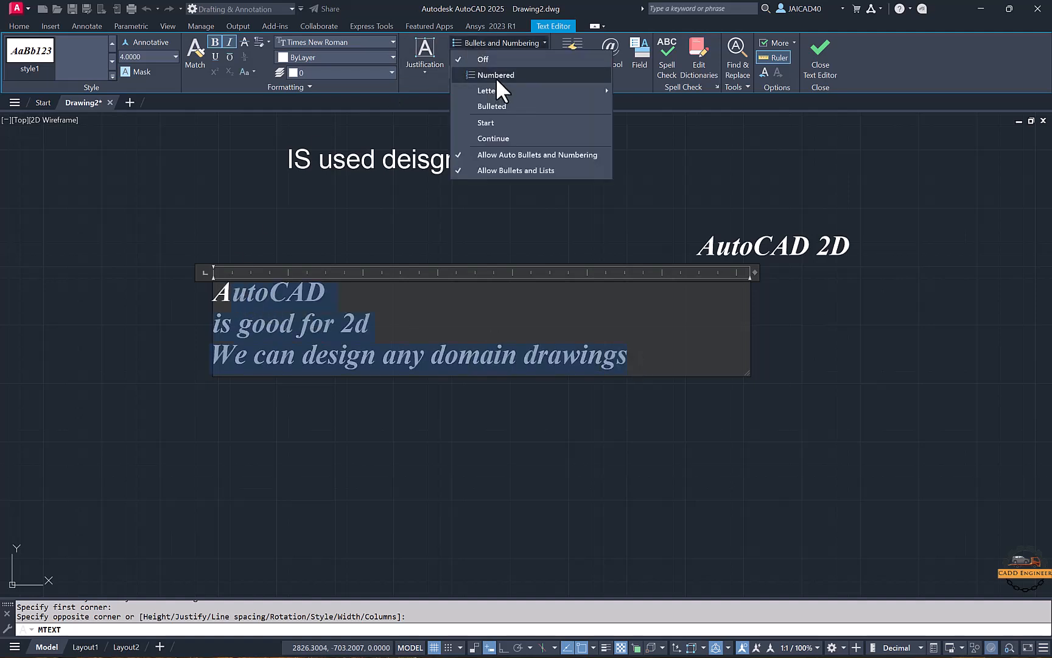
click(396, 323)
drag(643, 349, 213, 291)
click(464, 44)
mouse_move(547, 90)
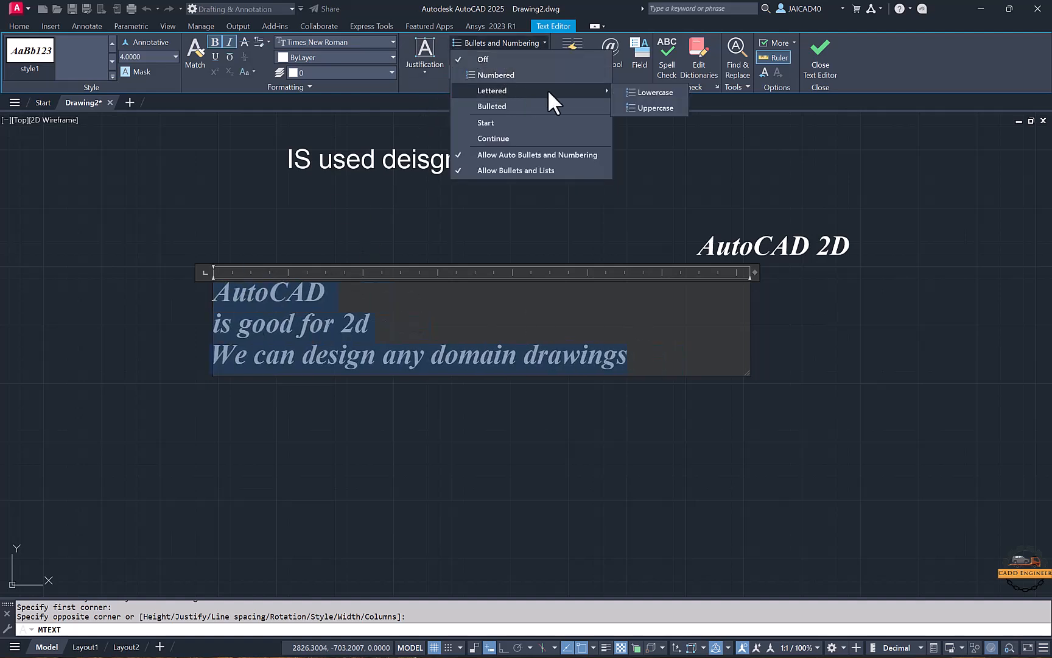
click(647, 94)
Step: Change the three-line list to a bulleted list
drag(685, 360, 352, 219)
click(491, 43)
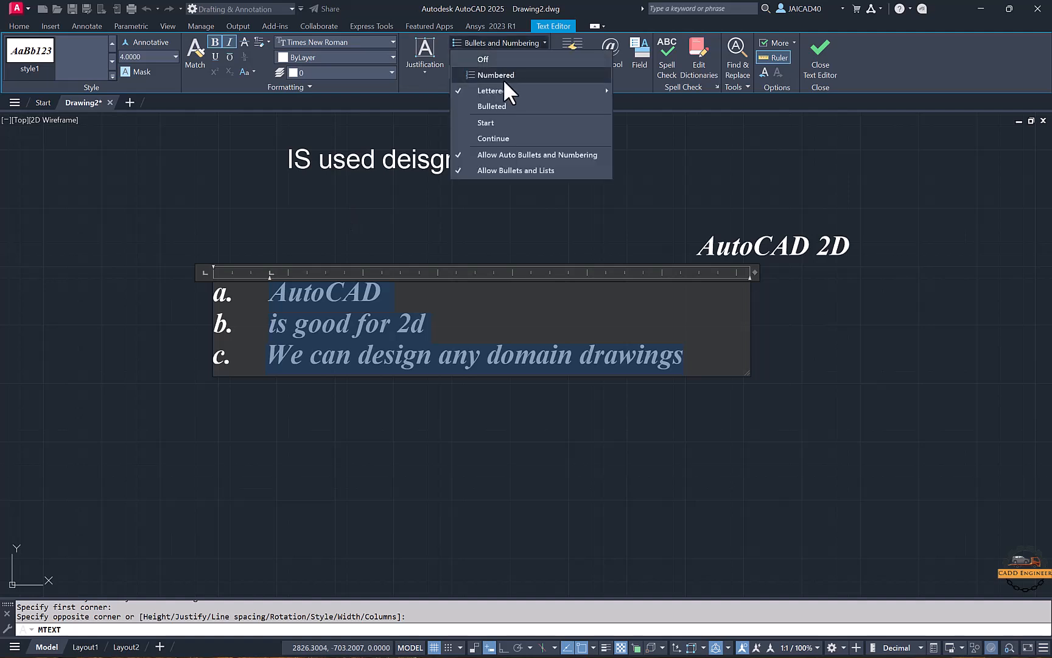
click(500, 107)
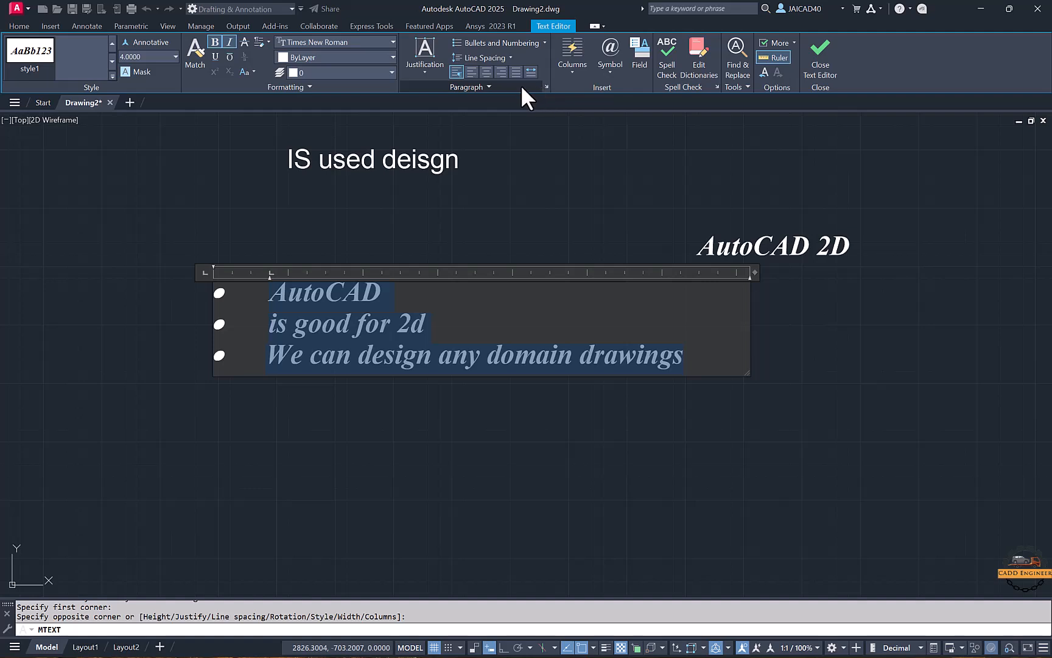
Step: Set the bulleted lines to justified alignment, and view the detailed paragraph settings without changing them
click(498, 87)
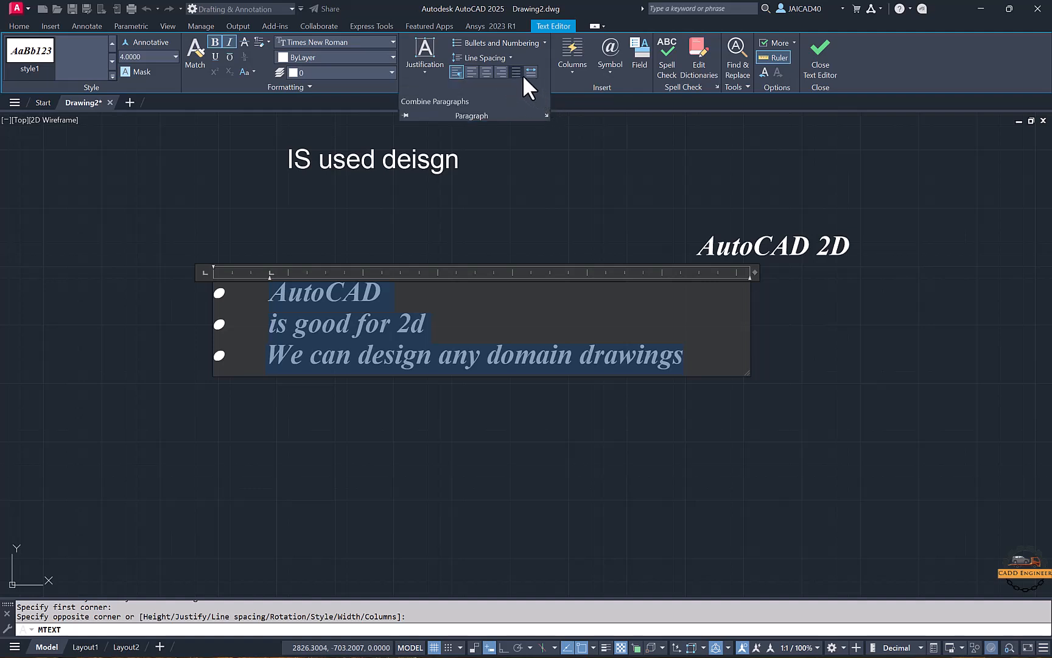
click(528, 71)
click(516, 71)
click(545, 115)
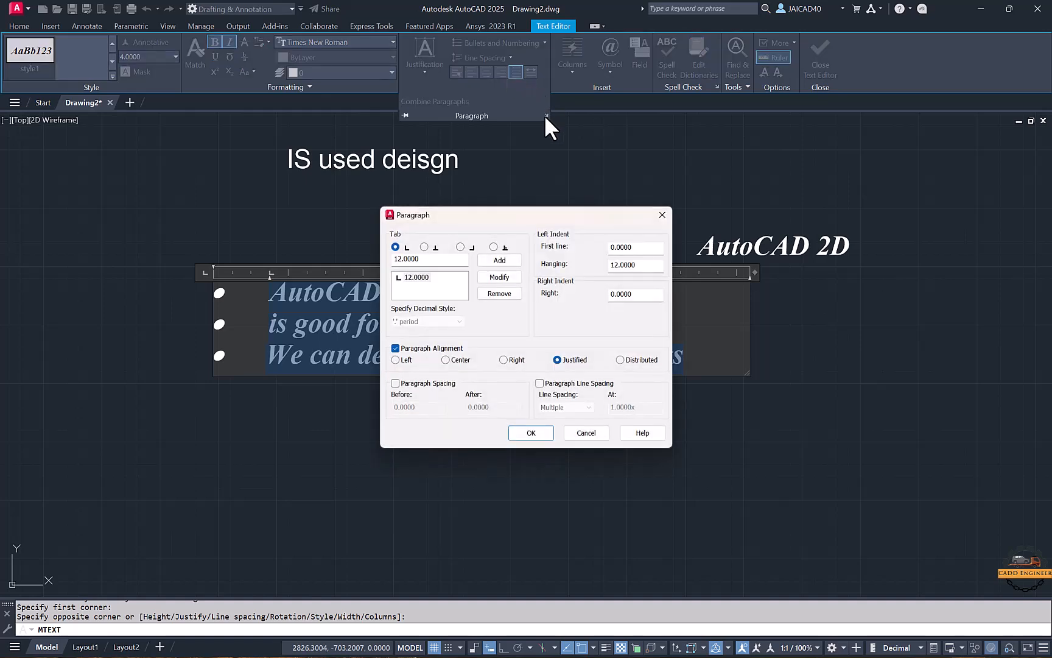
click(586, 432)
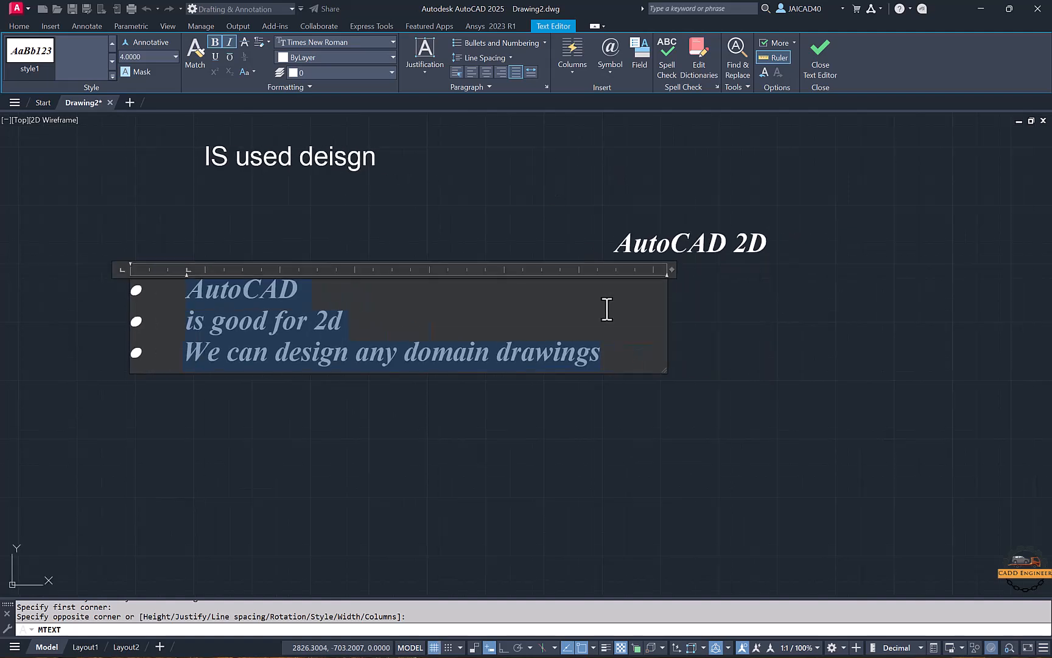
Step: Add a bullet below "We can design any domain drawings" containing the Degrees symbol, and start another bullet
click(627, 357)
key(Return)
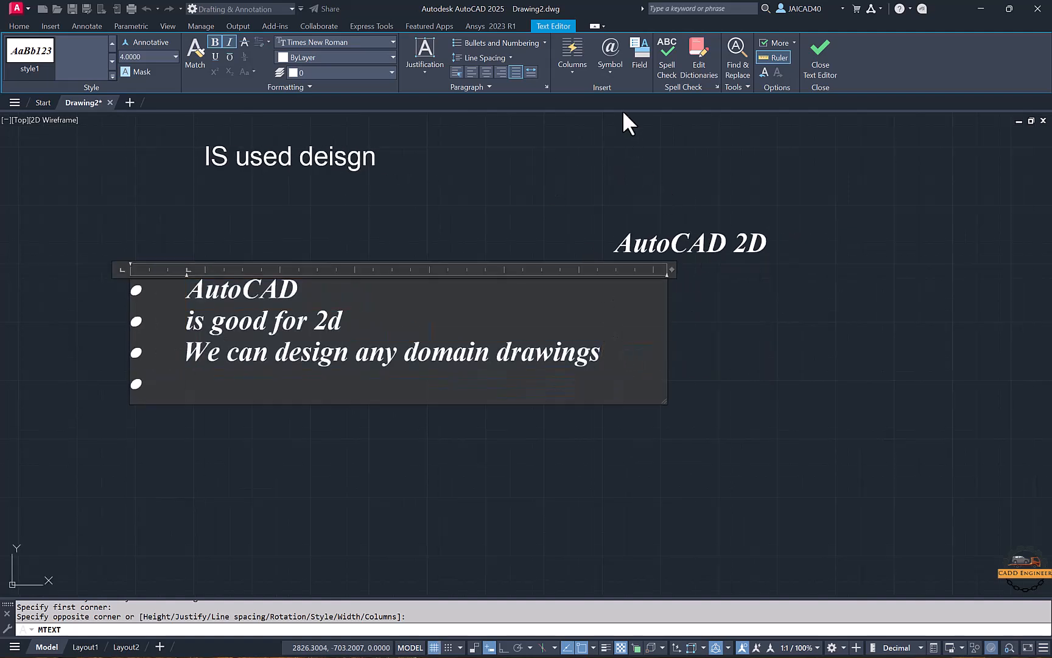
click(619, 65)
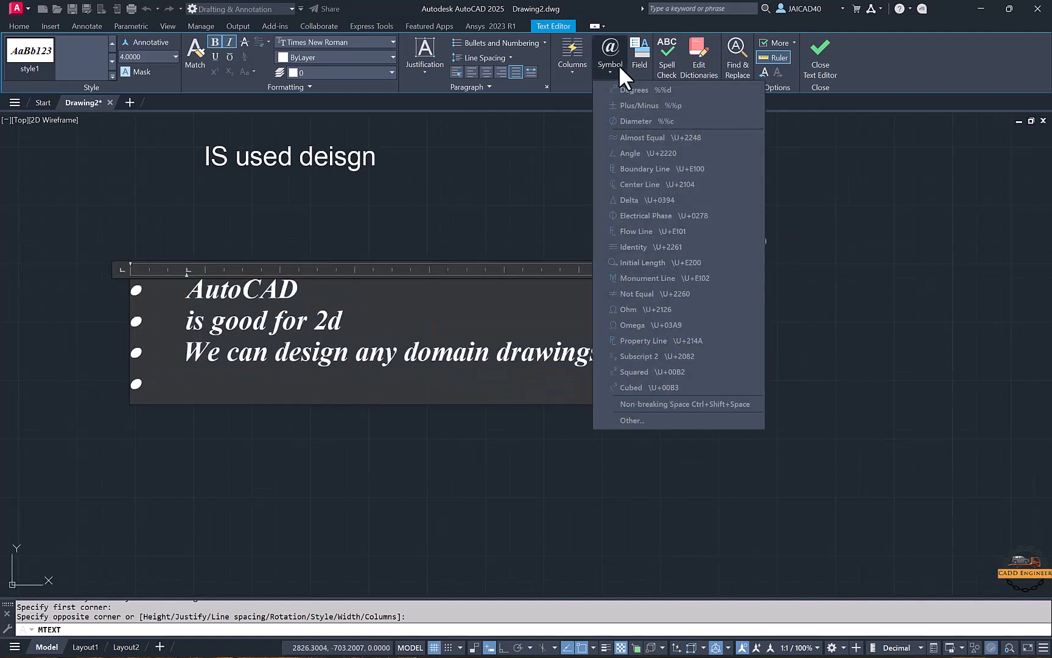
click(673, 89)
key(Return)
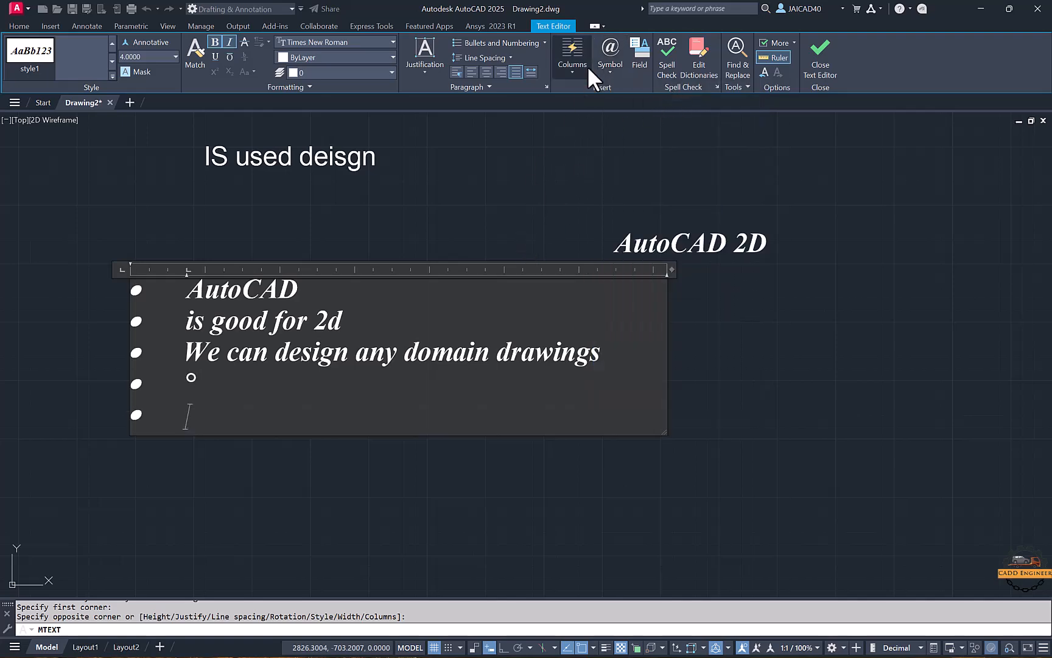
Step: Insert the Plus/Minus and Diameter symbols on the new bullet, and start another bullet below
click(612, 66)
click(633, 101)
click(609, 72)
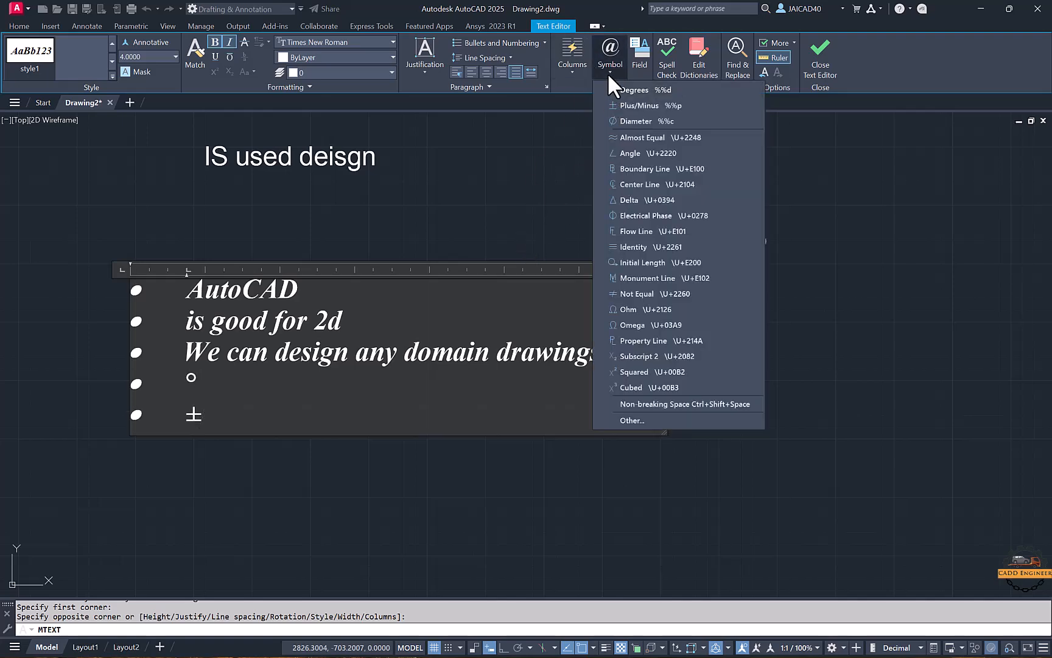
click(608, 73)
click(608, 73)
click(628, 121)
key(Return)
Step: Insert the Almost Equal and Boundary Line symbols on the new empty bullet
click(609, 77)
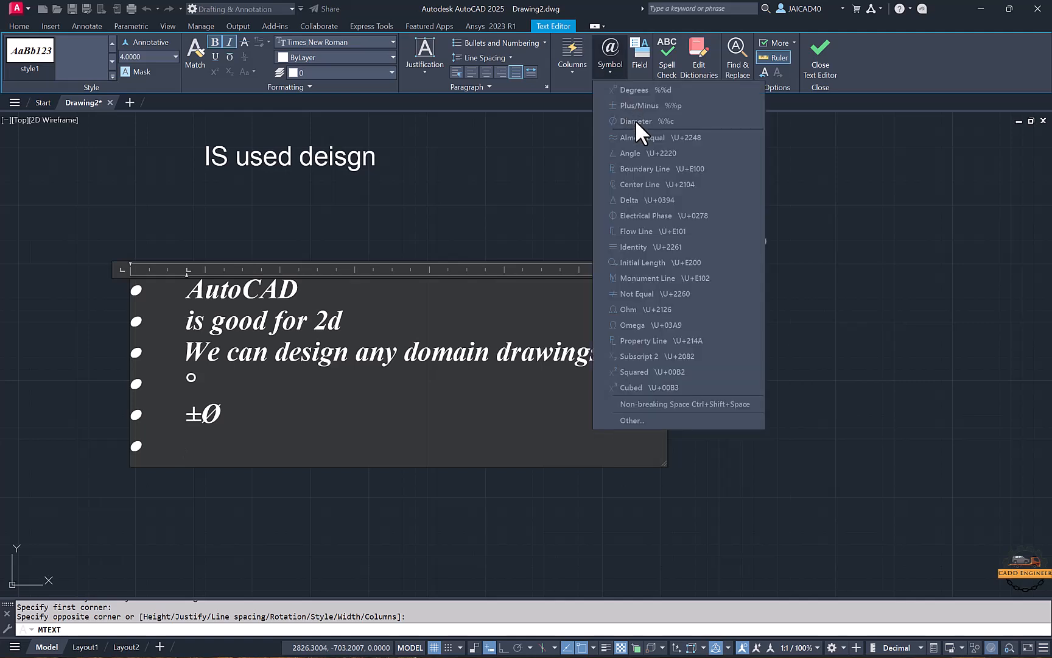
click(634, 131)
click(609, 73)
click(646, 166)
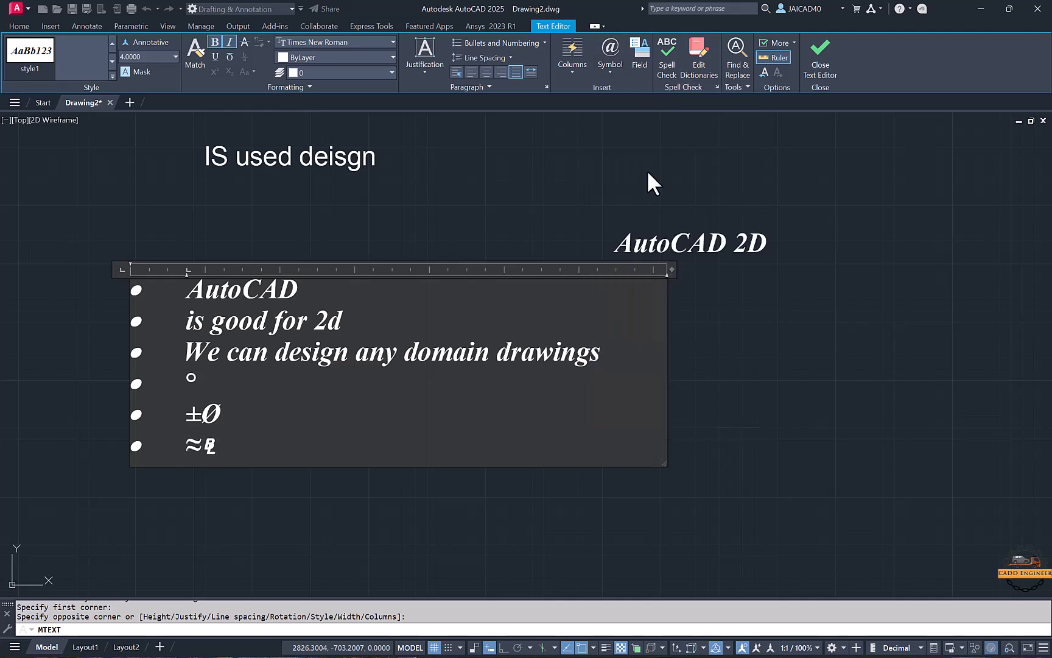
Step: Add a bullet below the Boundary Line symbol containing the misspelled word "deisgn"
click(298, 443)
key(Return)
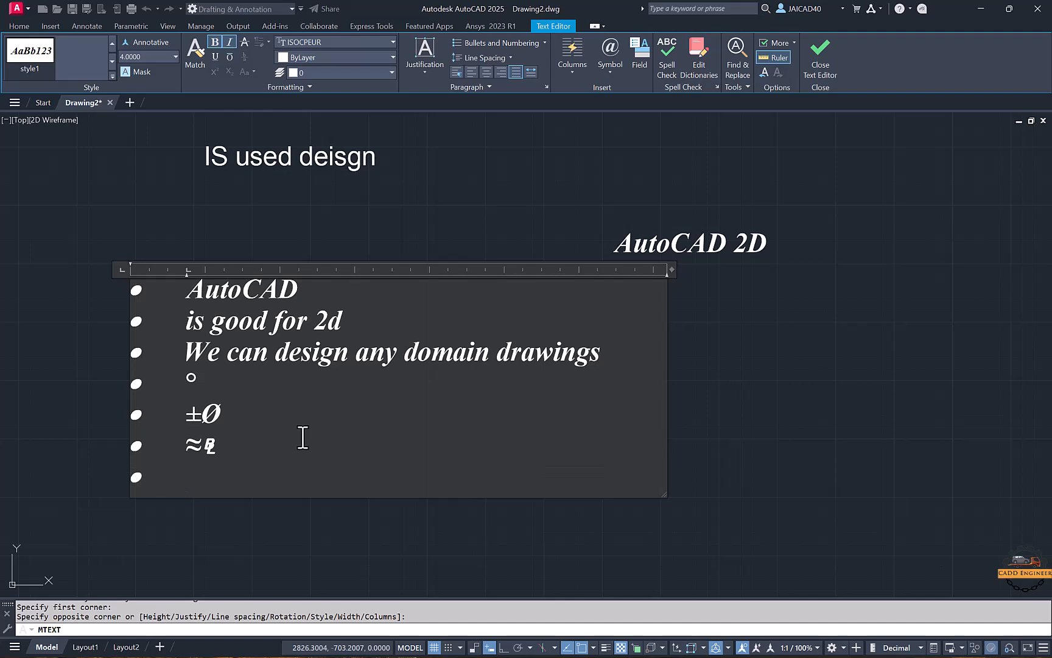
text(deidhn)
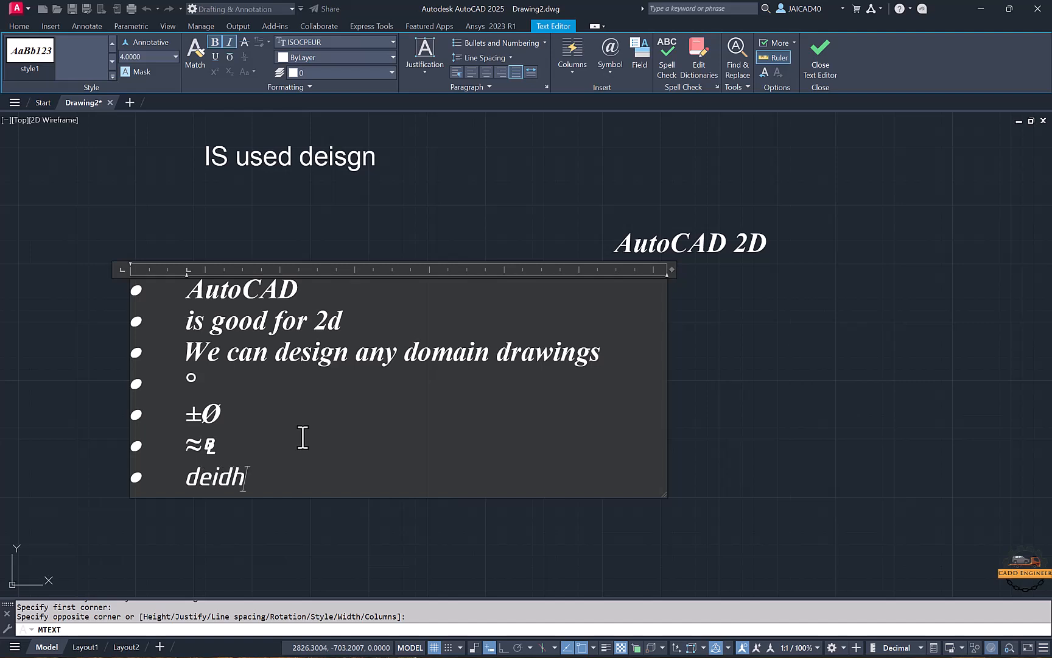
key(BackSpace)
key(BackSpace)
key(BackSpace)
text(shn)
key(BackSpace)
key(BackSpace)
text(gn)
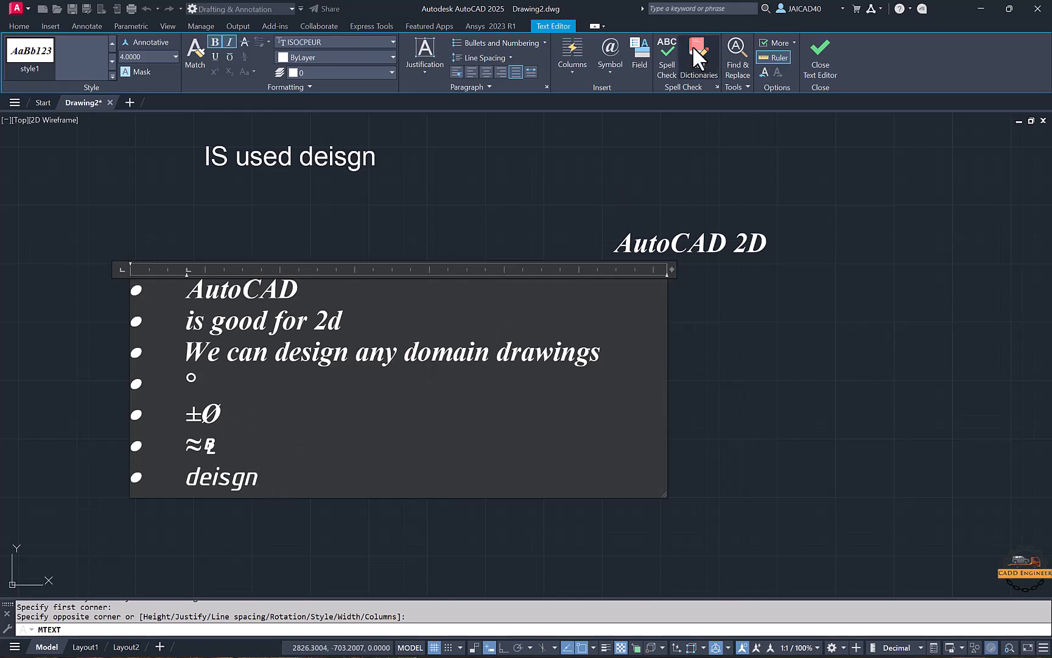
Step: Insert an Author field in First capital format after "deisgn", and delete it
click(633, 47)
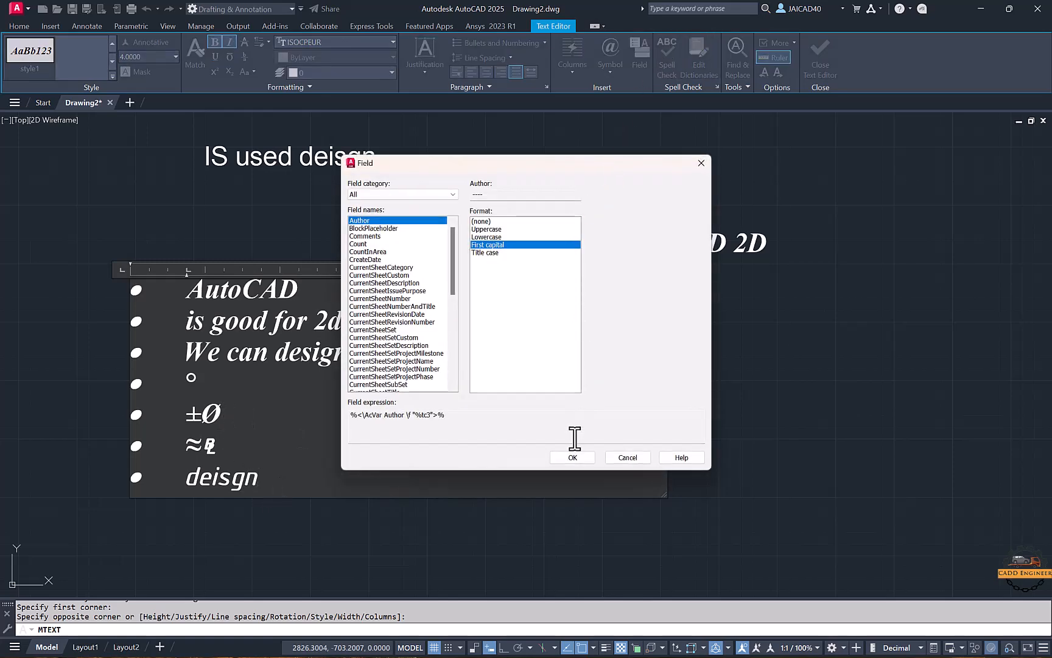
click(572, 458)
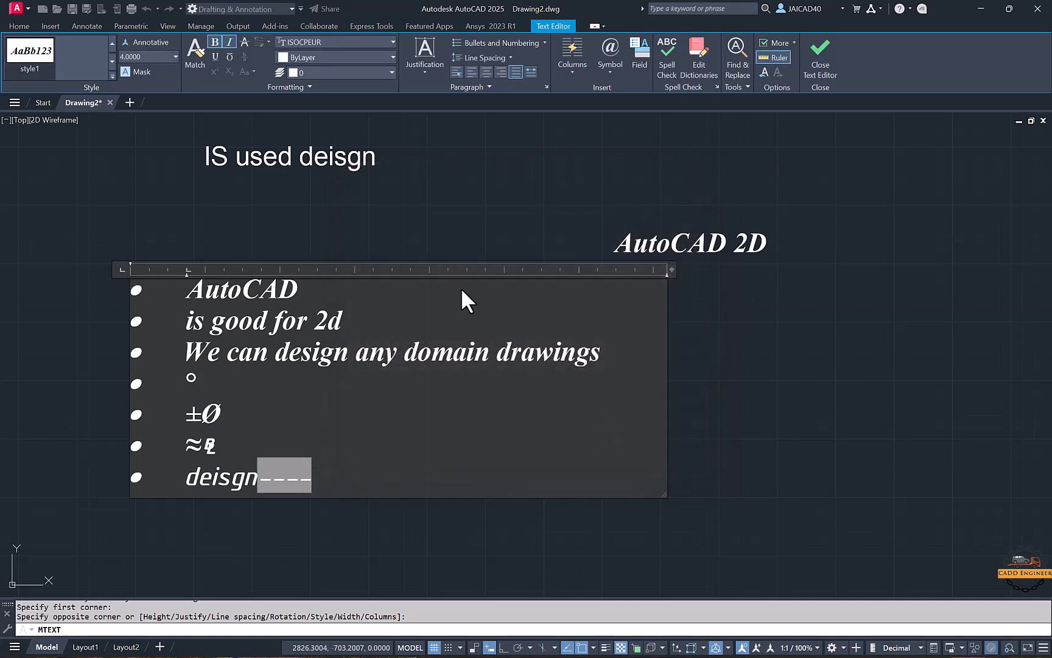
key(BackSpace)
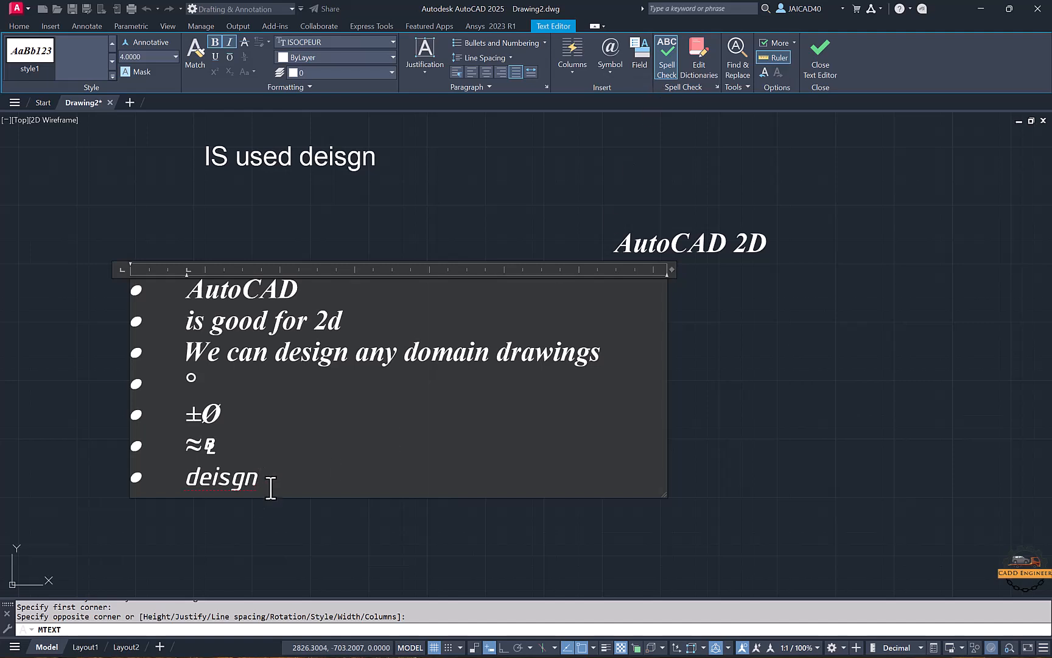
Step: Toggle spell check off and back on, and examine the suggested corrections for "deisgn" without applying one
click(667, 60)
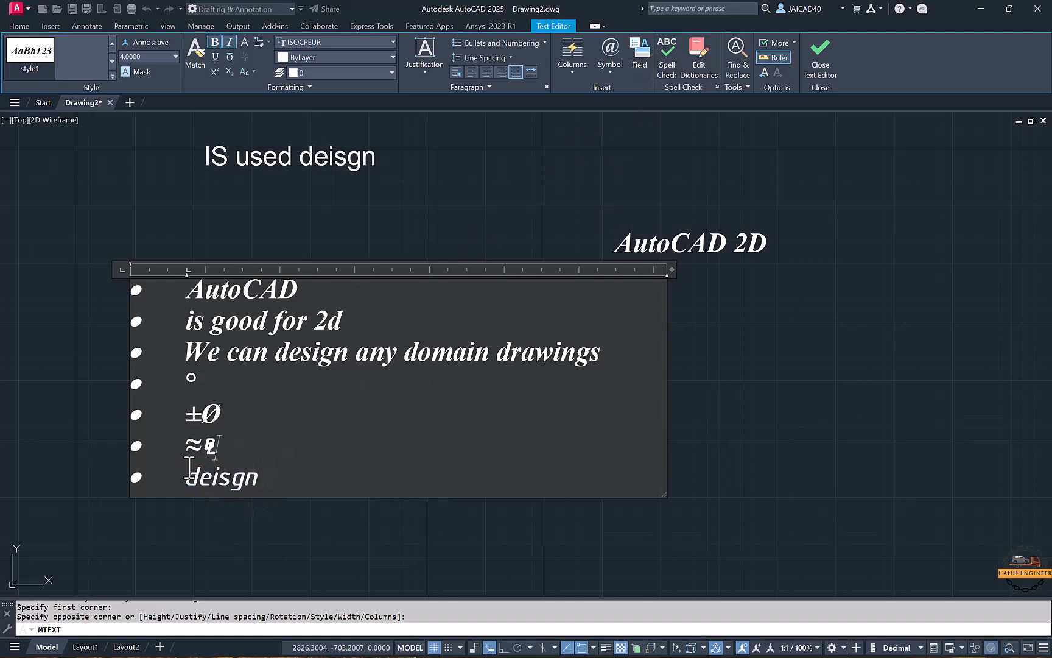
click(667, 60)
click(220, 447)
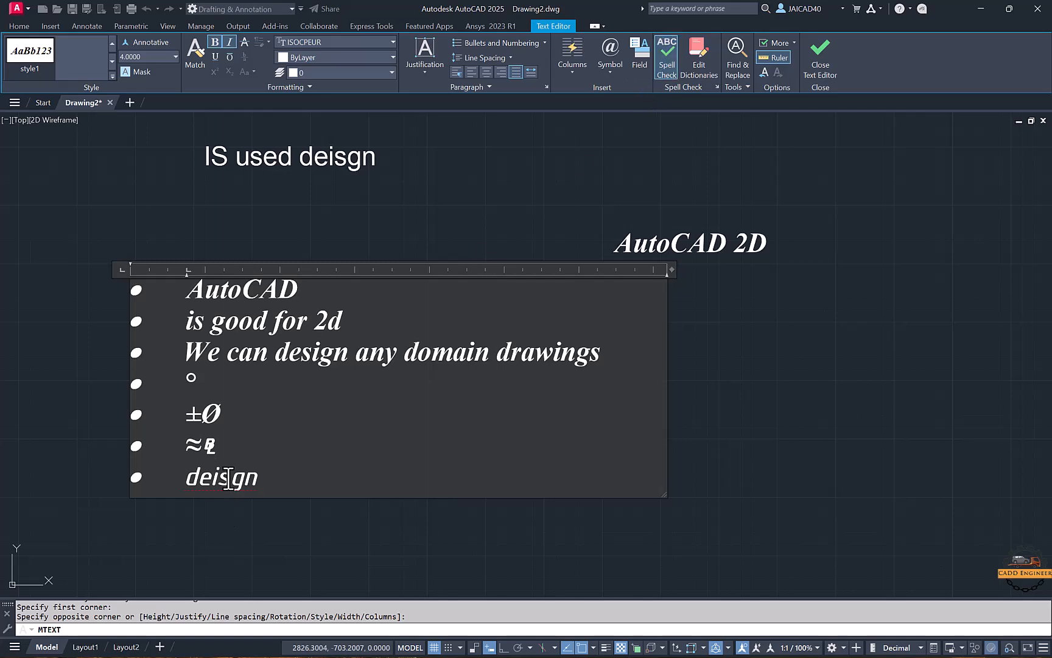
right_click(227, 478)
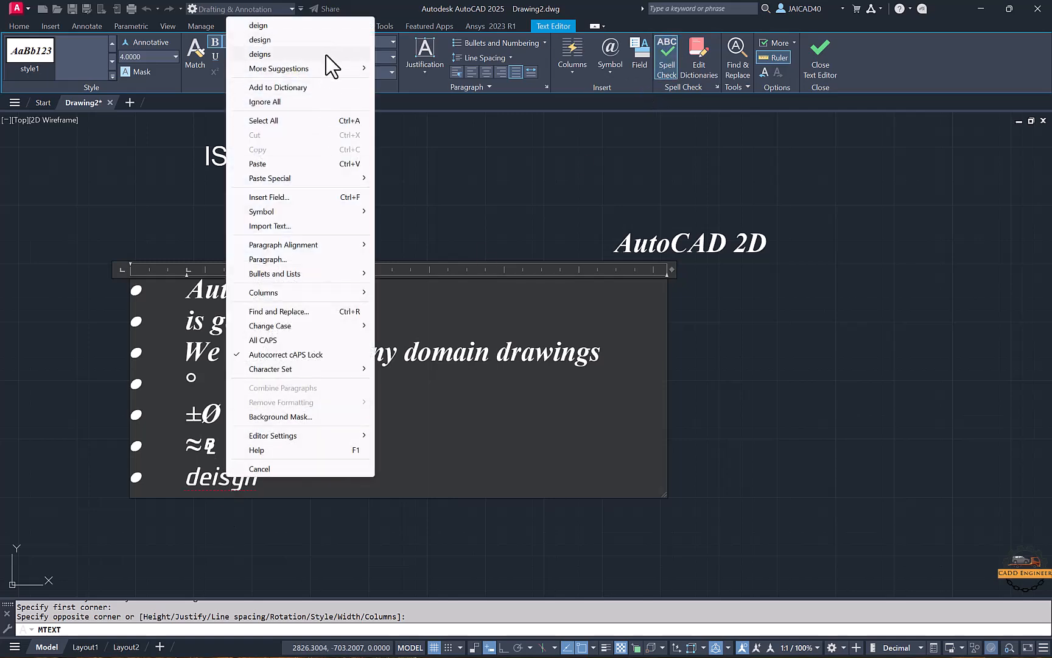
mouse_move(358, 68)
mouse_move(303, 69)
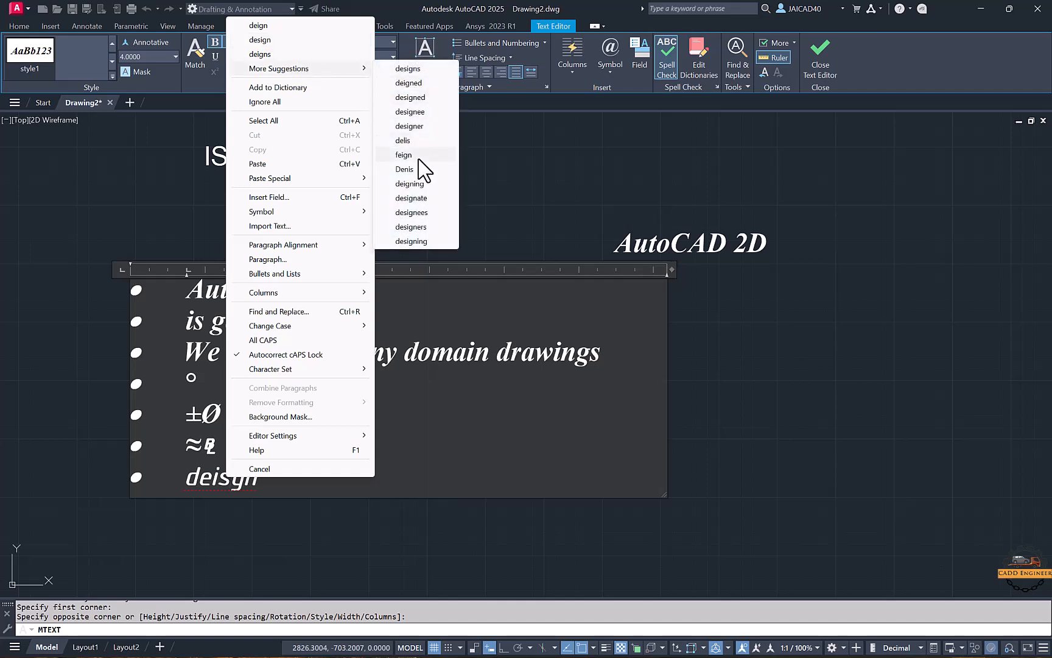
click(389, 445)
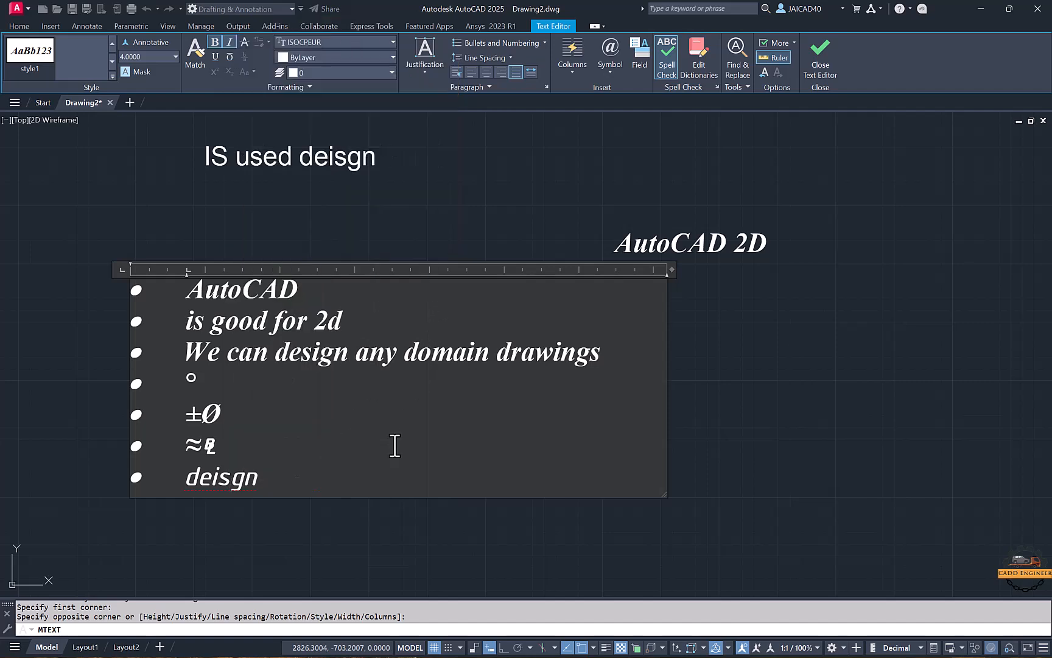
Step: Correct the misspelled word in the last bullet to "design" and start a new bullet below it
click(263, 479)
key(BackSpace)
key(BackSpace)
key(BackSpace)
key(BackSpace)
text(sig)
key(Return)
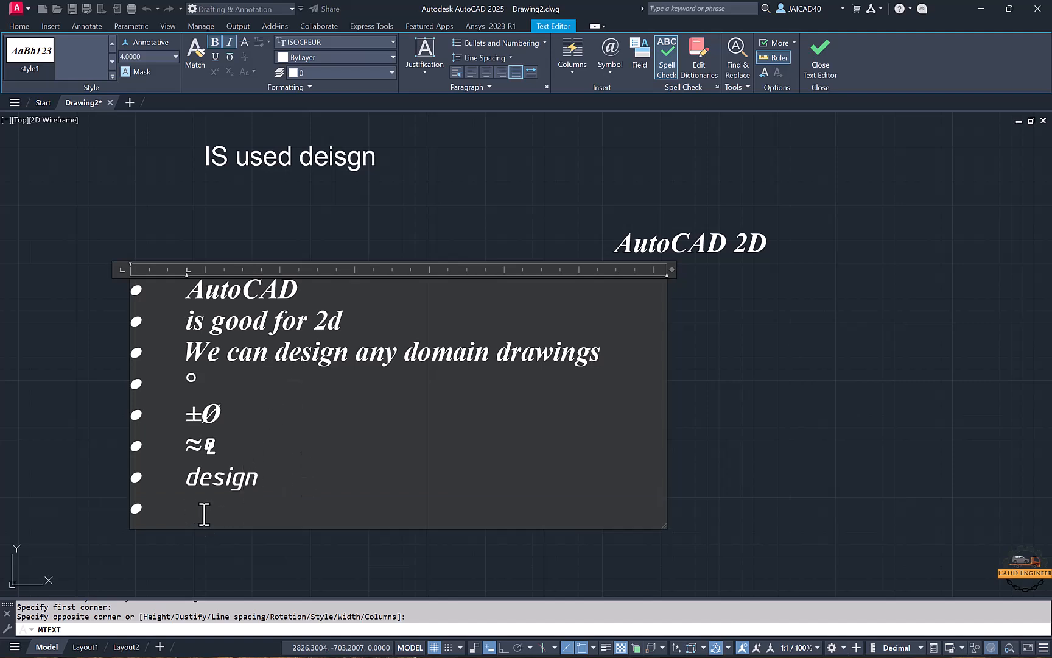
Step: Replace every occurrence of "design" with "cad" in the bulleted multiline text, and close the text editor
click(735, 59)
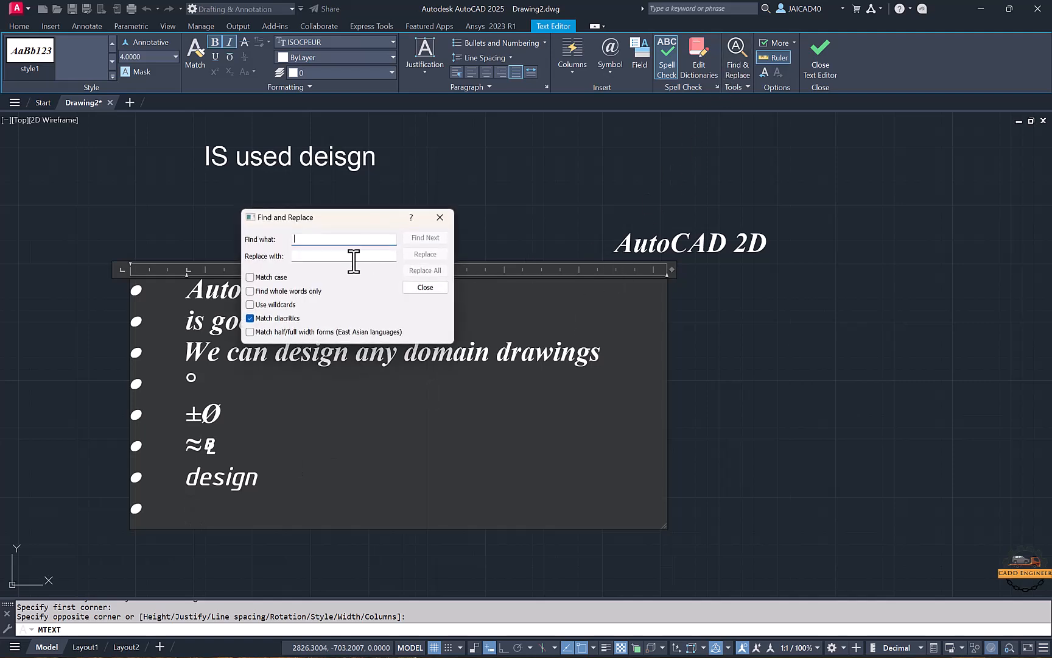
text(design)
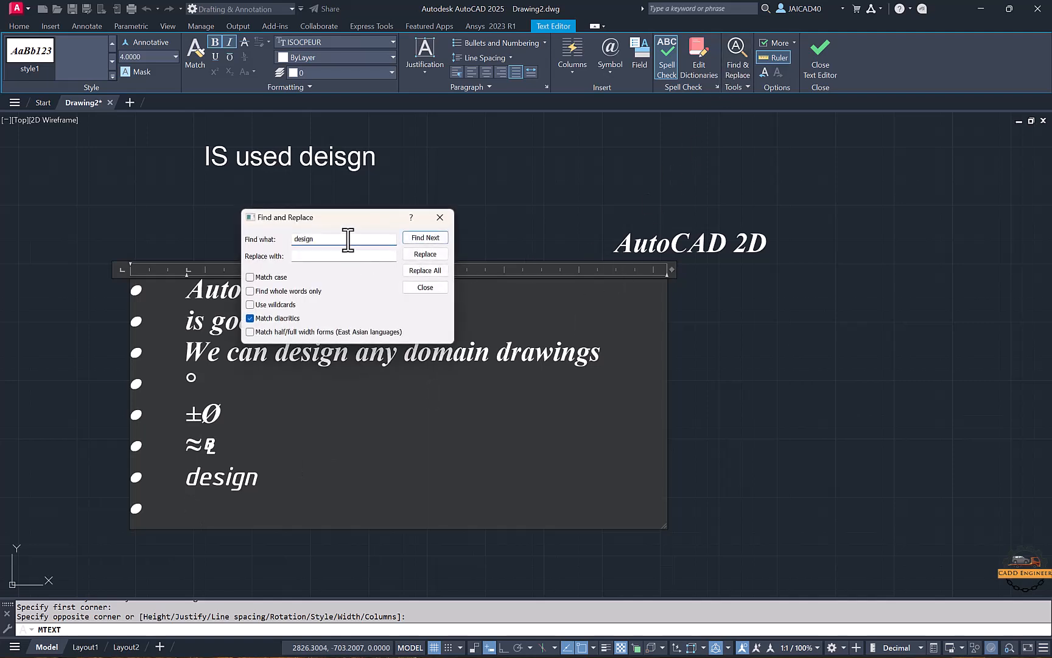
click(311, 256)
click(430, 271)
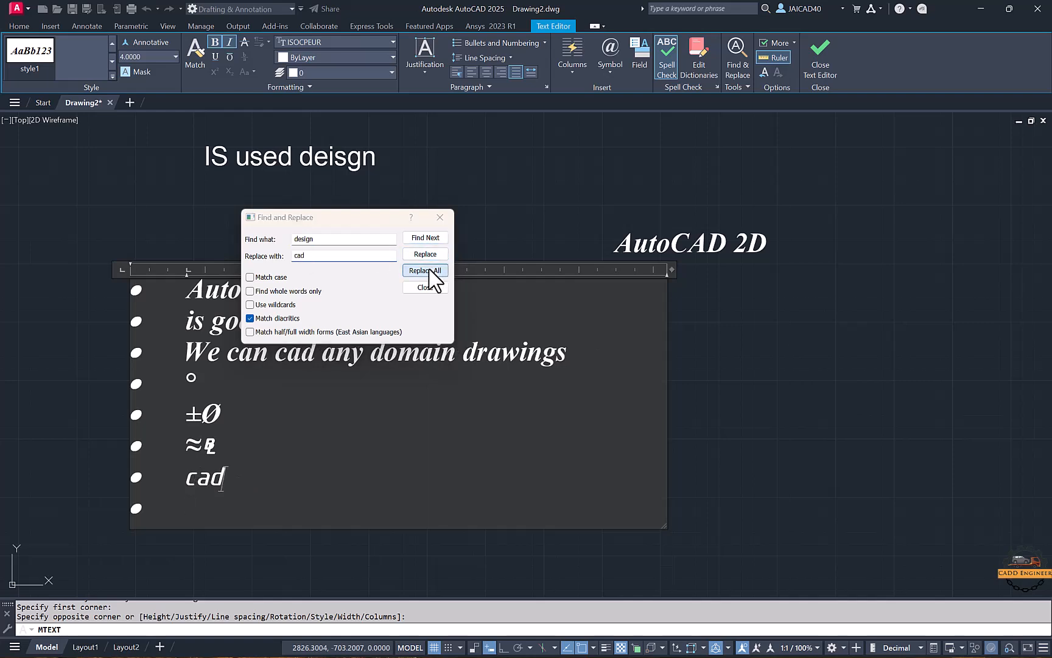
click(396, 314)
click(425, 287)
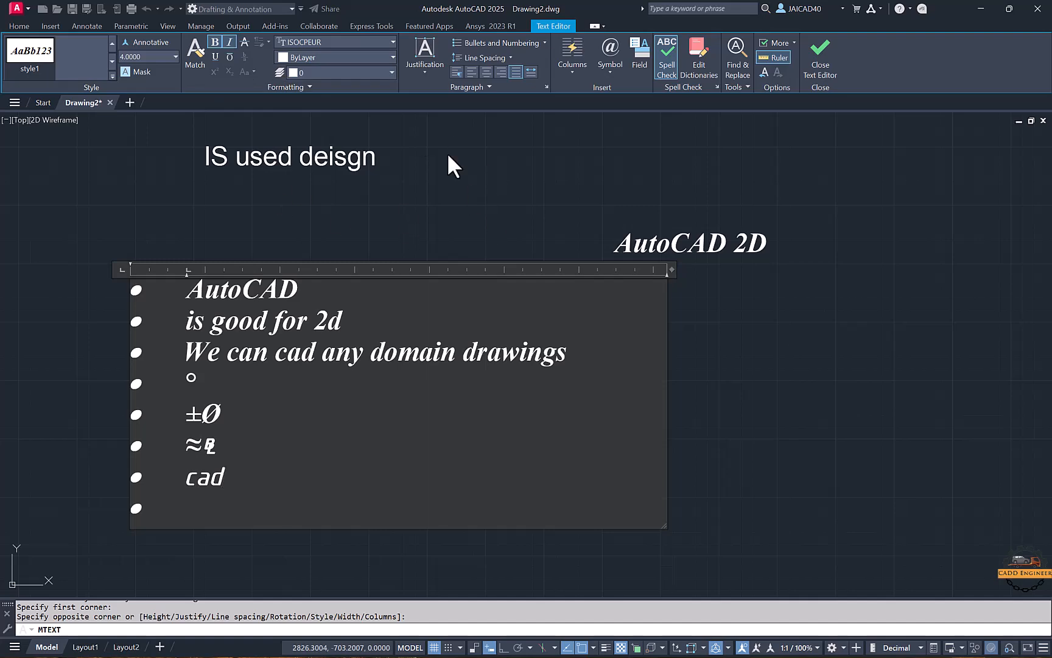
click(822, 74)
Step: Narrow the bulleted multiline text frame so that its third bullet wraps after the word "domain"
click(176, 376)
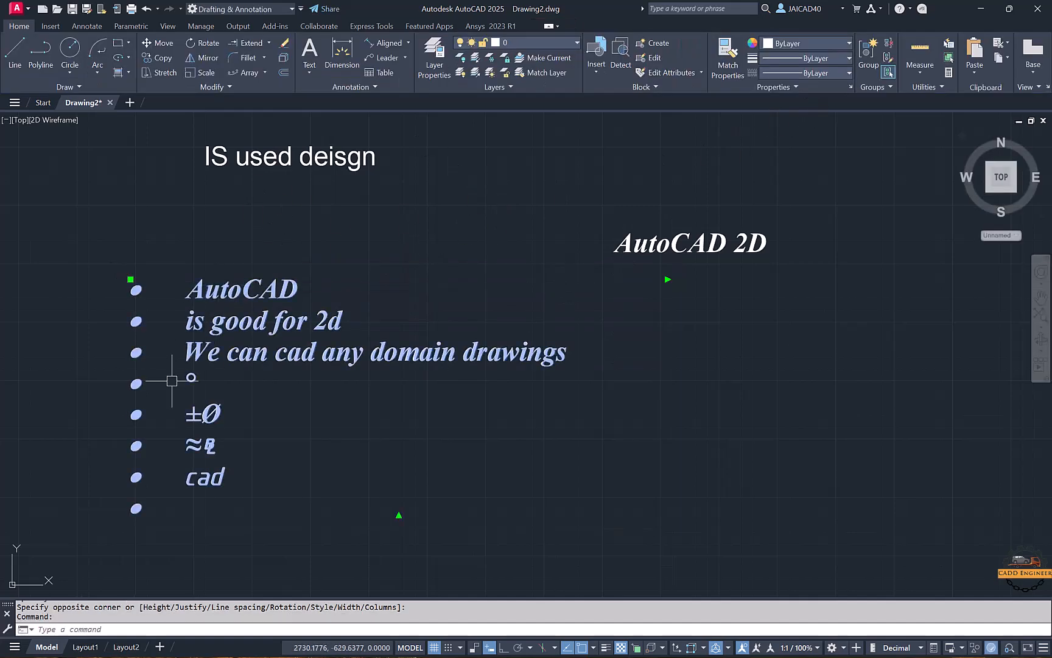
scroll(528, 382, down, 2)
click(615, 320)
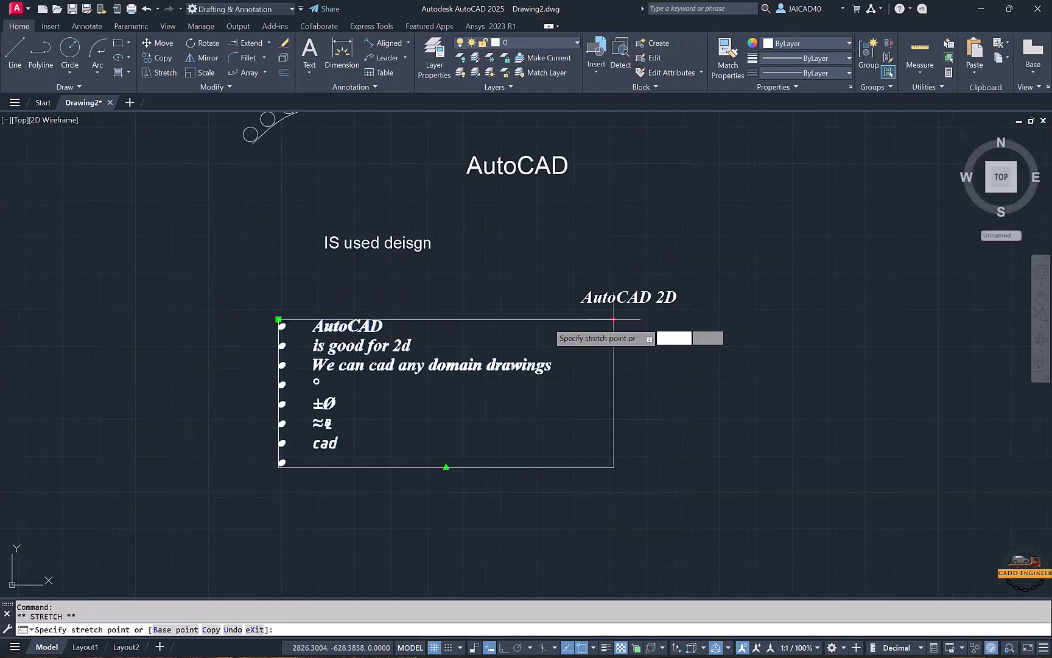
click(516, 322)
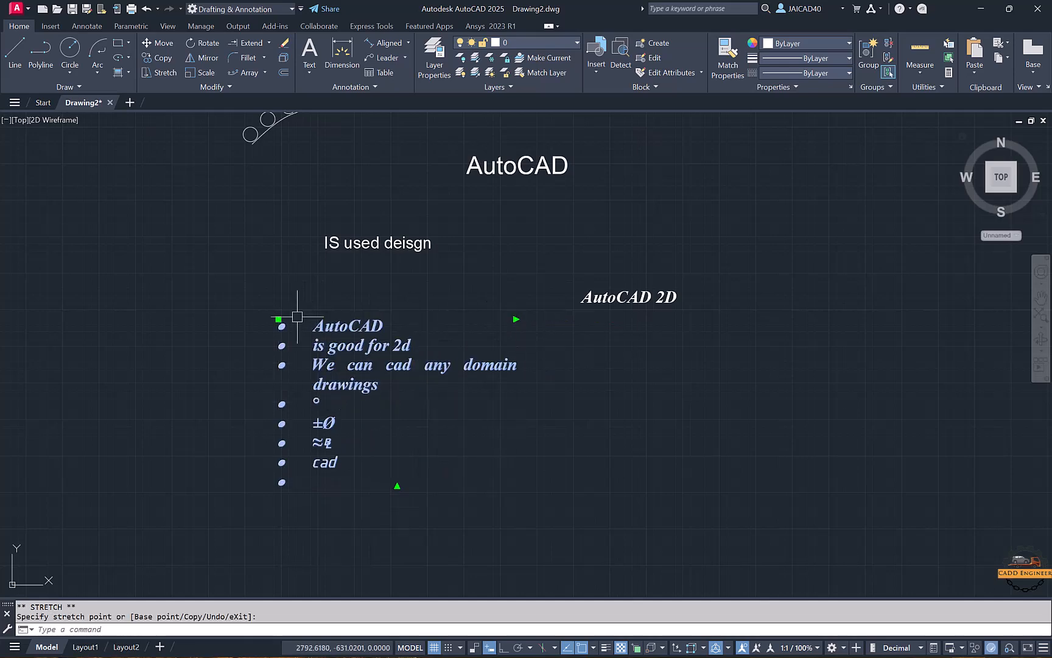
Step: Move the bulleted multiline text to the empty area right of the "AutoCAD 2D" text
click(279, 316)
click(279, 321)
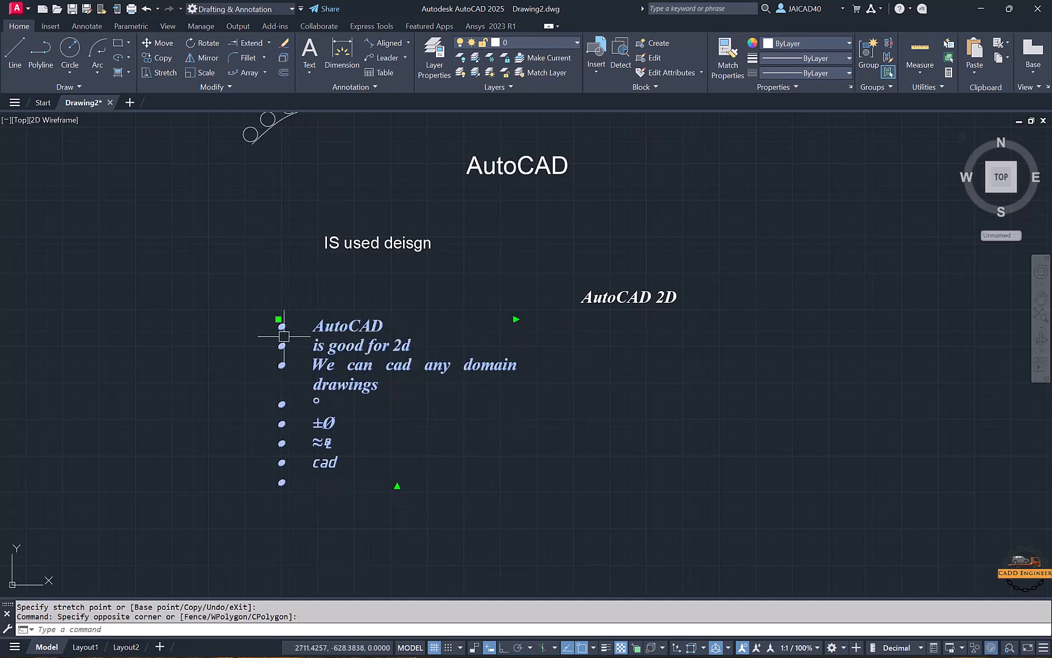
click(278, 319)
middle_drag(714, 255, 297, 265)
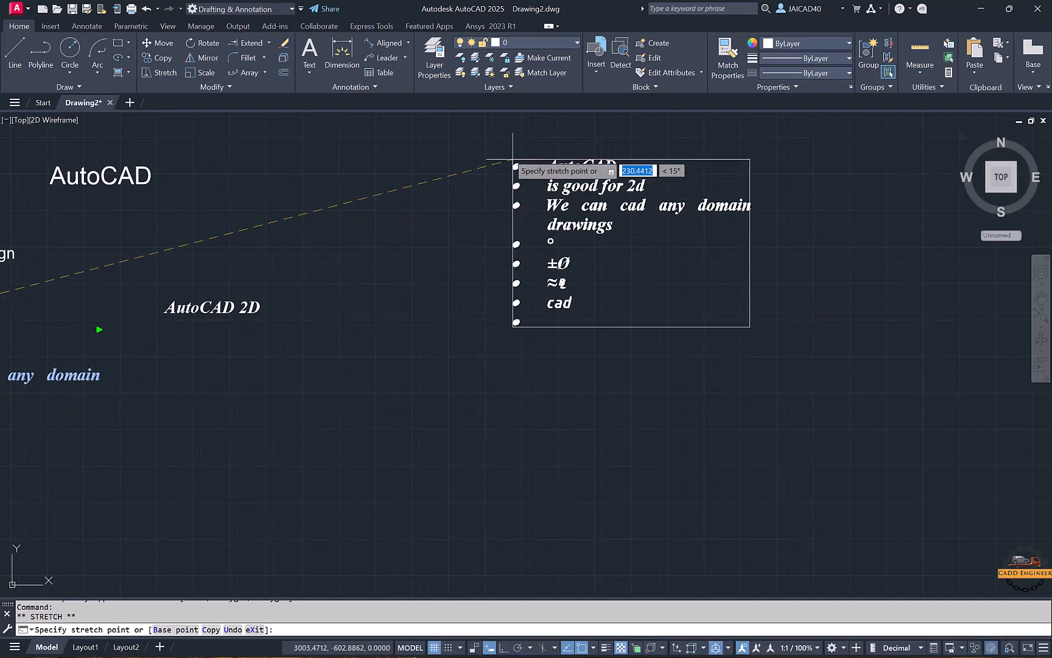
click(464, 196)
middle_drag(380, 312, 578, 377)
key(Escape)
middle_drag(382, 339, 469, 349)
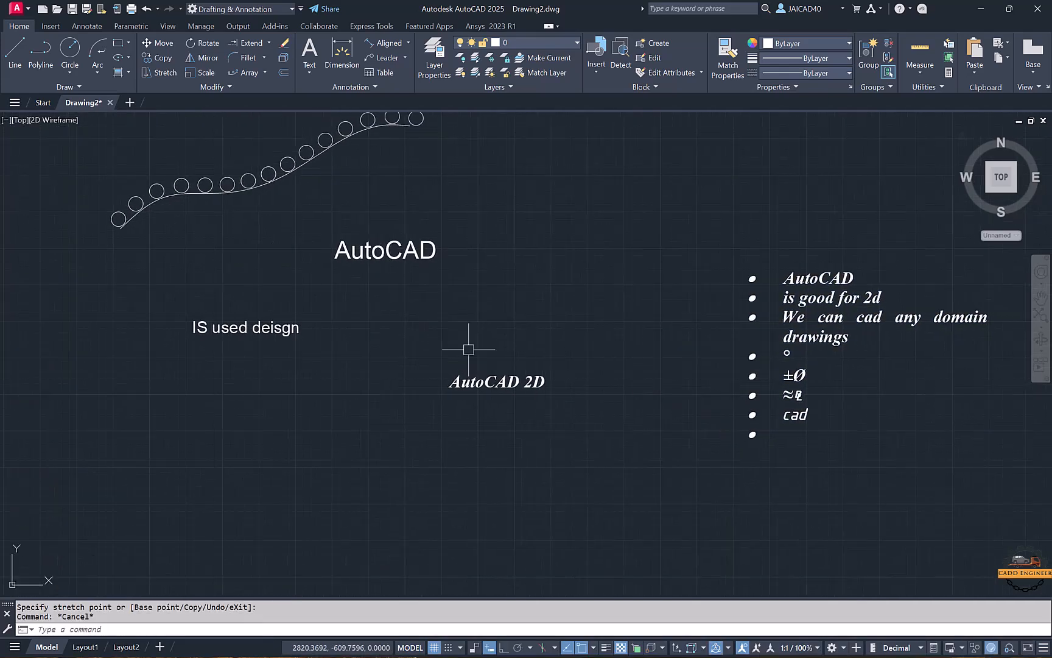
Step: Move the single-line text "AutoCAD" above "AutoCAD 2D", and place "IS used deisgn" directly beneath "AutoCAD", aligned at their left ends
click(401, 249)
click(335, 258)
click(454, 311)
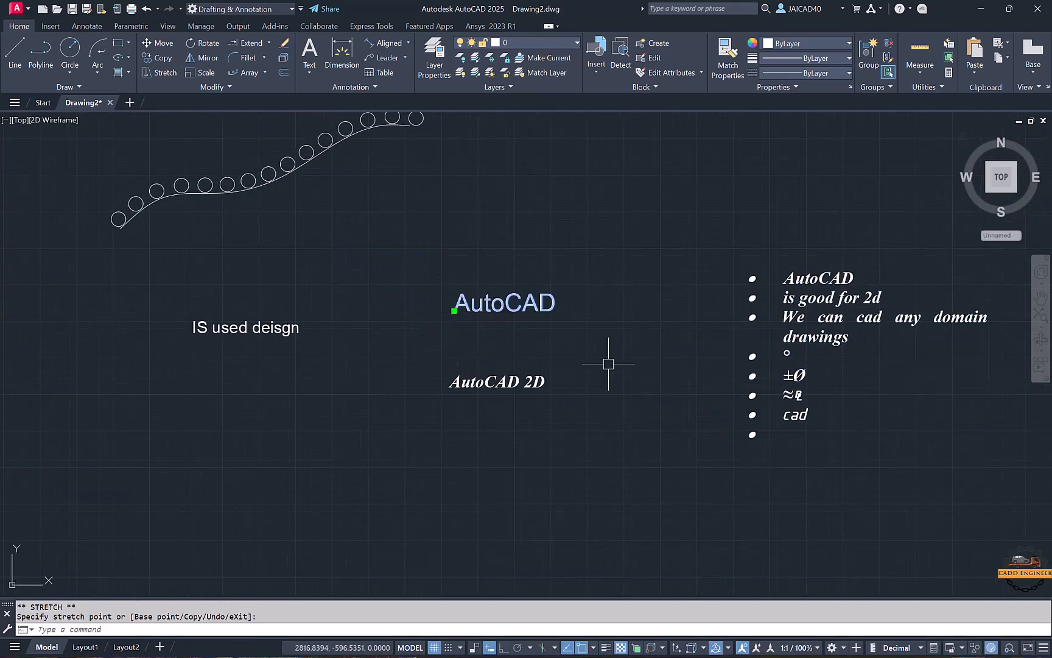
key(Escape)
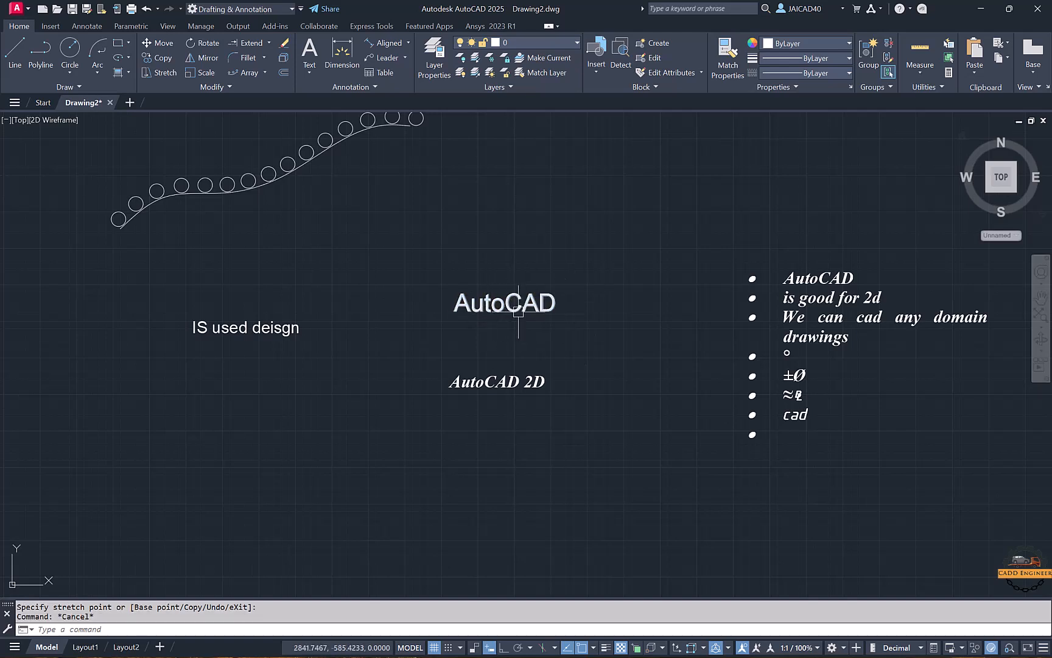
click(282, 293)
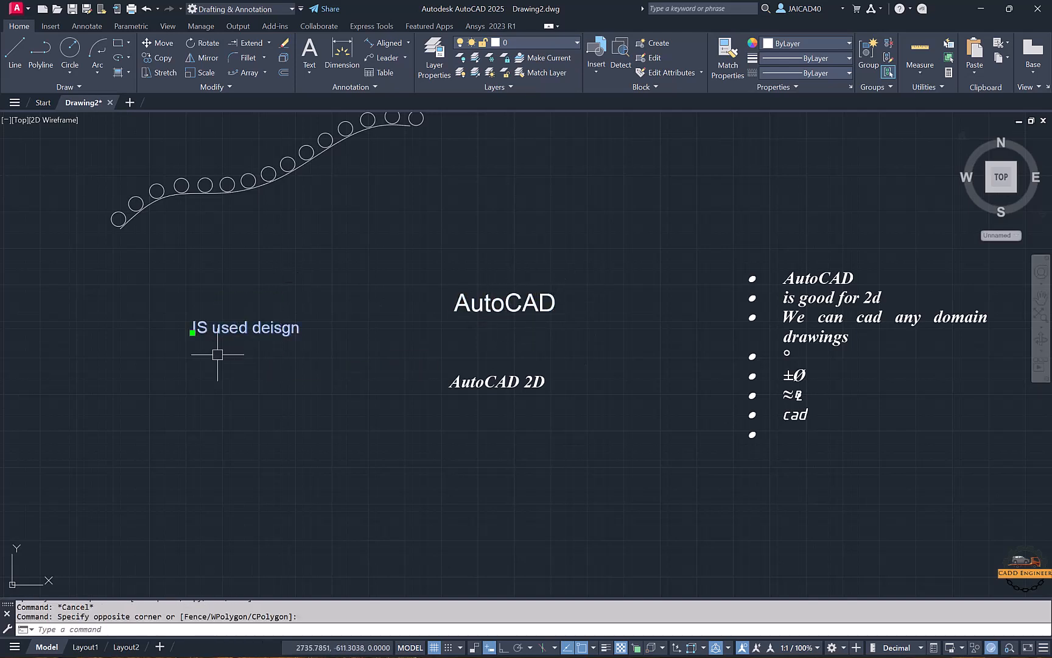
click(192, 332)
click(455, 334)
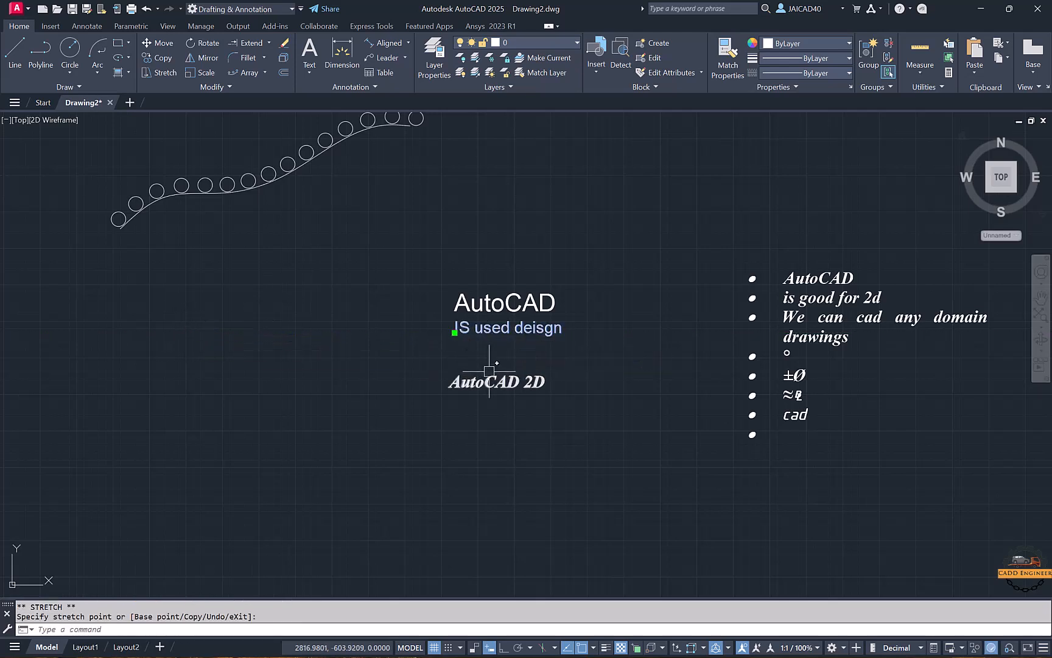
Step: Delete the "AutoCAD 2D" single-line text
click(476, 389)
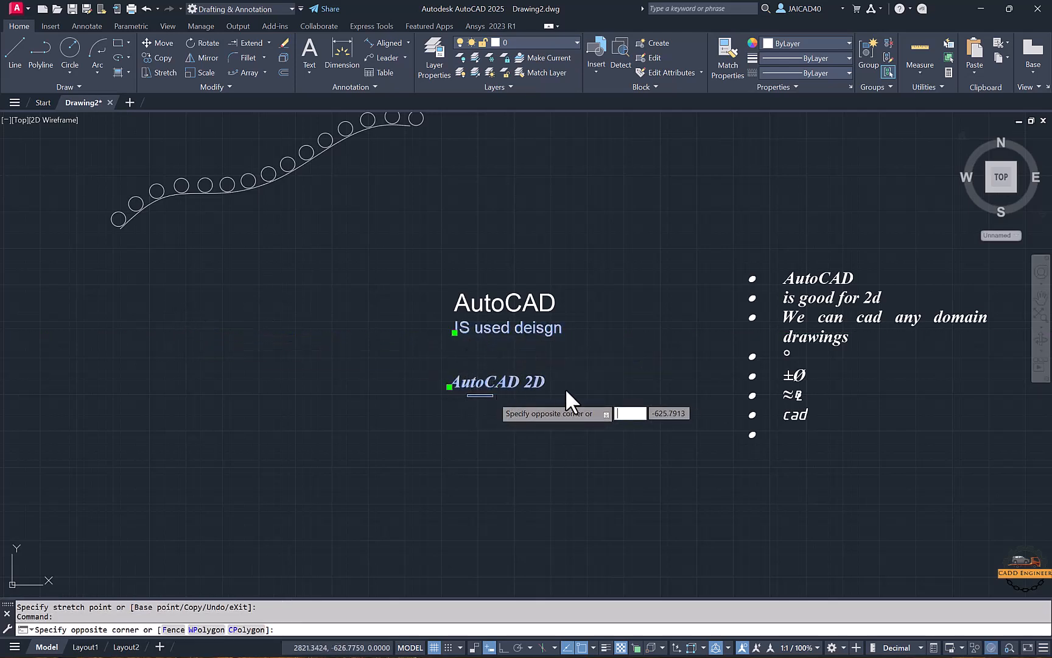
key(Escape)
click(505, 382)
key(Delete)
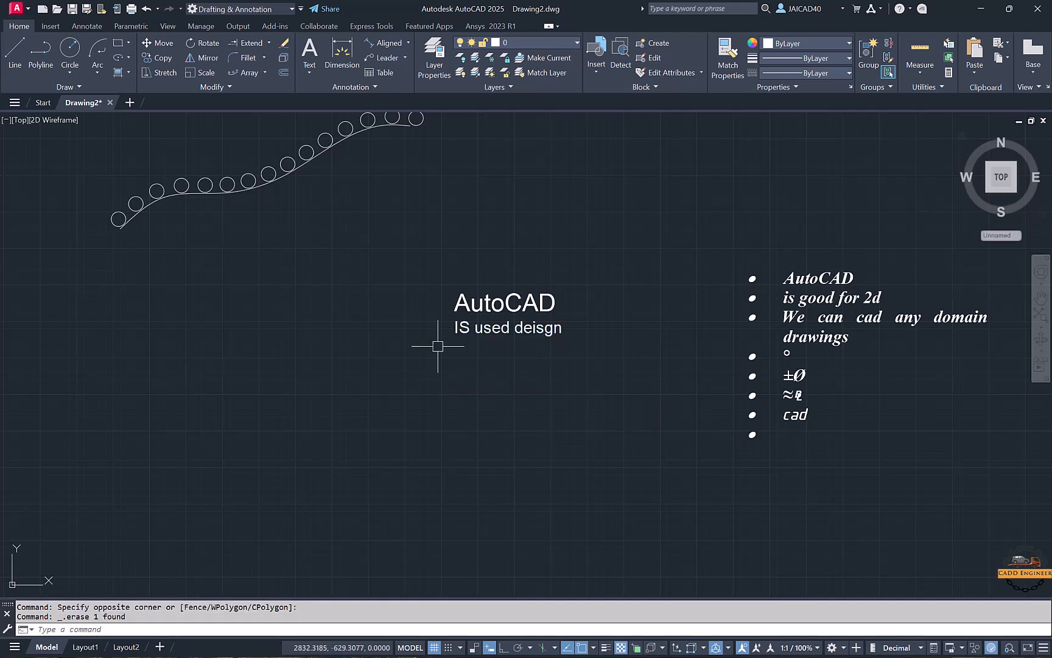
Step: Combine the "AutoCAD" and "IS used deisgn" single-line texts into one multiline text with Convert to Mtext
click(371, 27)
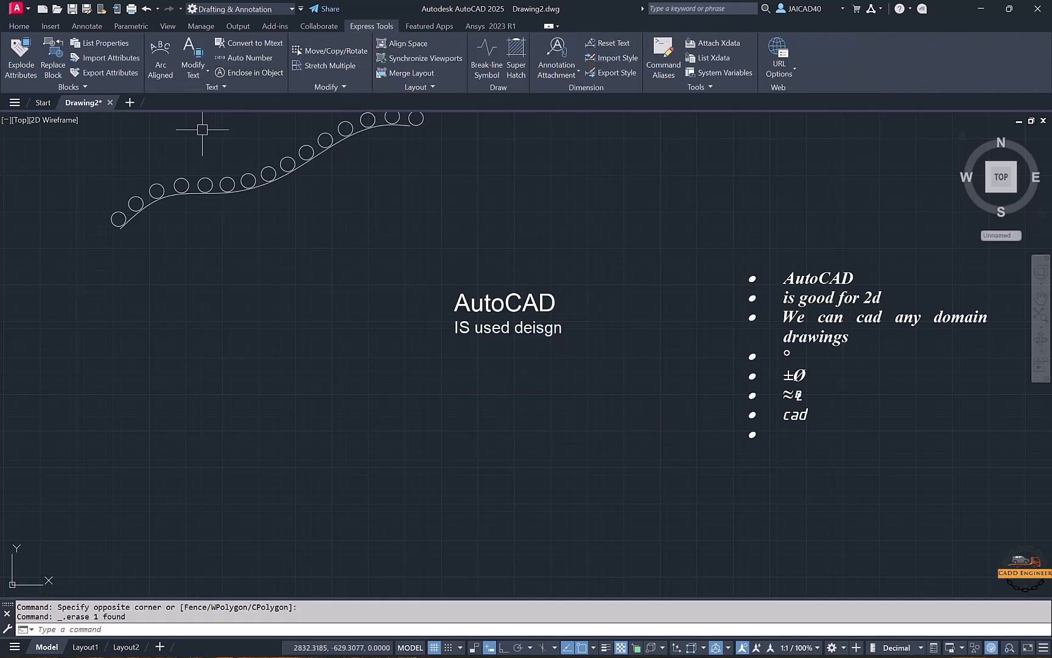
click(265, 44)
drag(549, 246, 411, 389)
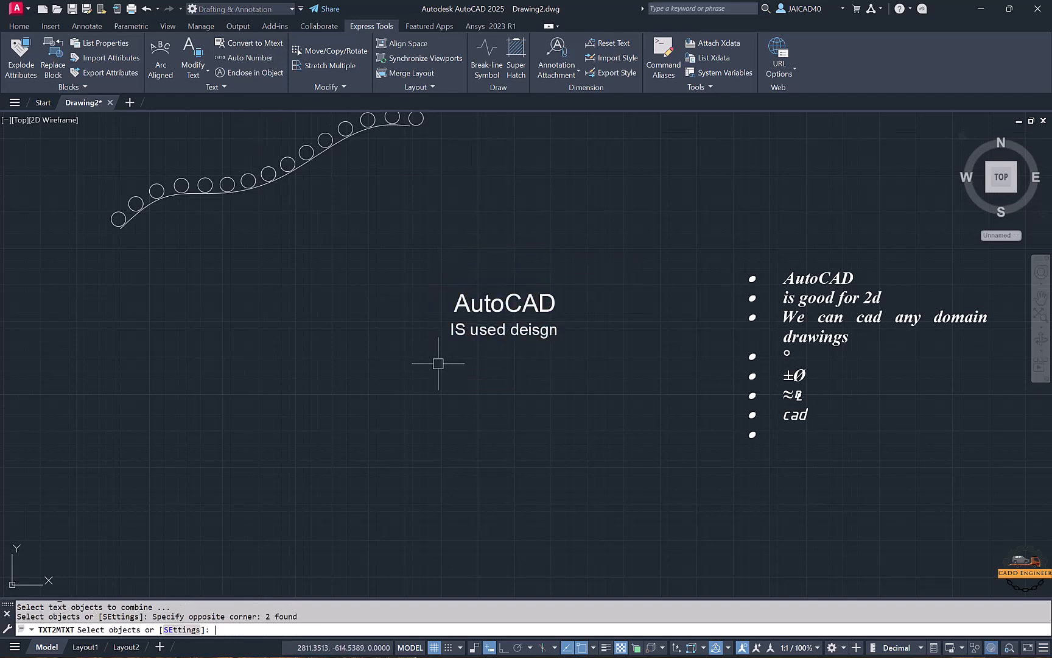
key(Return)
Step: Widen the converted multiline text frame so that "AutoCAD IS used" fits on one line
click(511, 302)
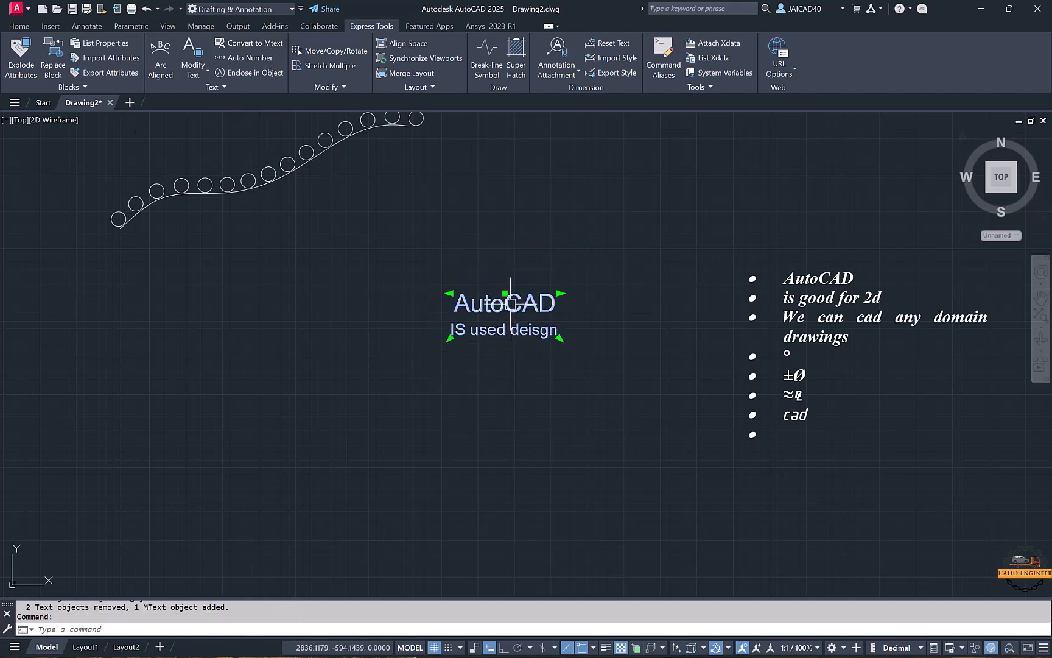
click(561, 293)
middle_drag(637, 342, 494, 339)
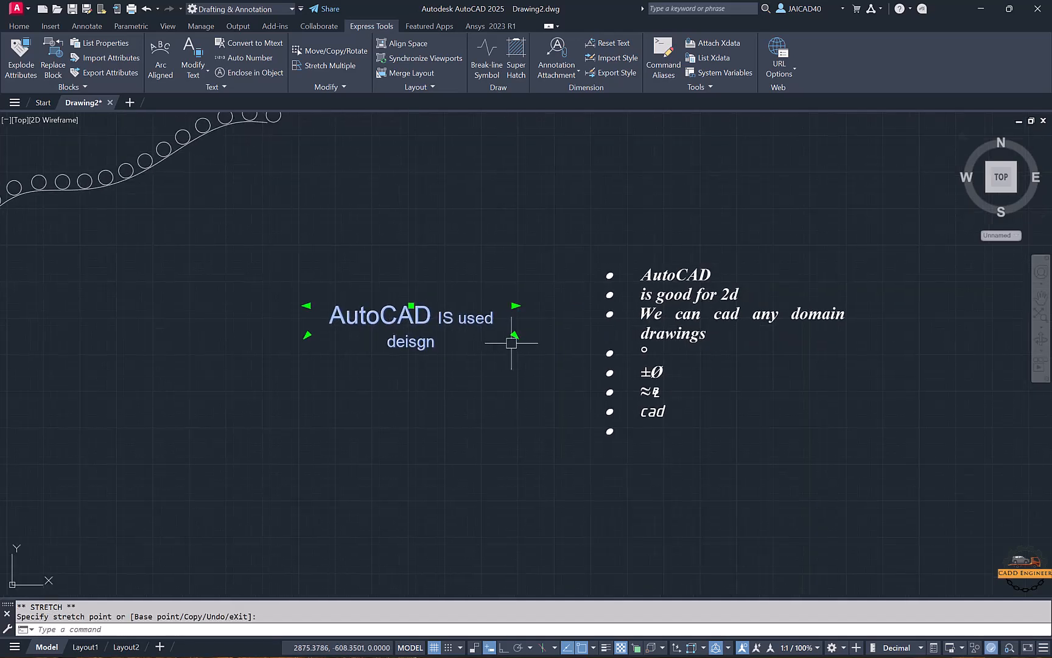
Step: Set the text height of the whole "AutoCAD IS used deisgn" multiline text to 5
double_click(457, 320)
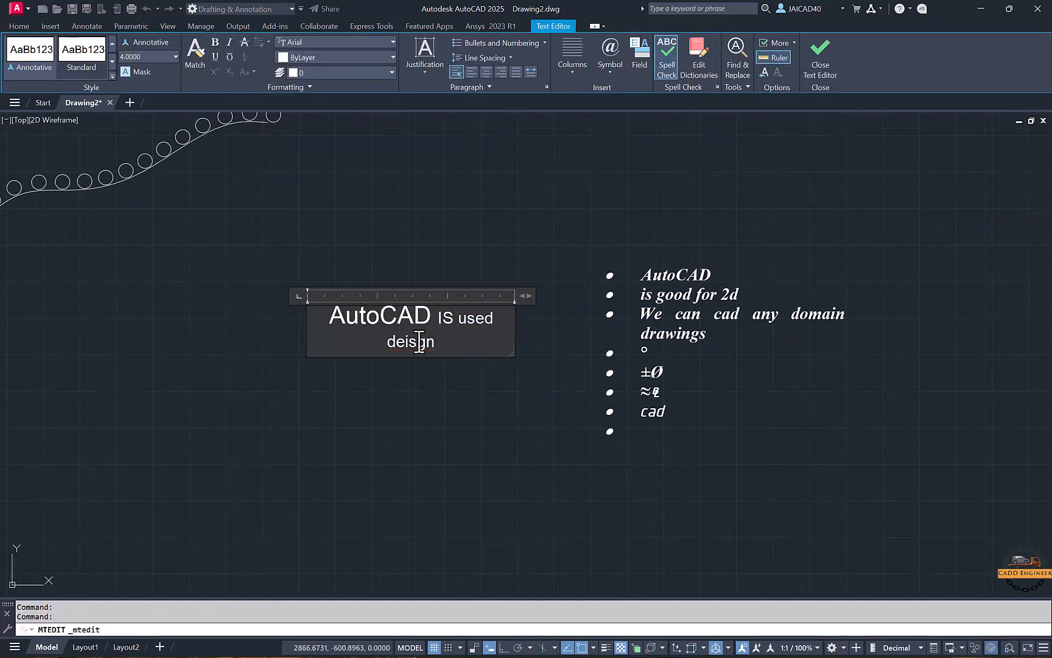
drag(436, 343, 325, 304)
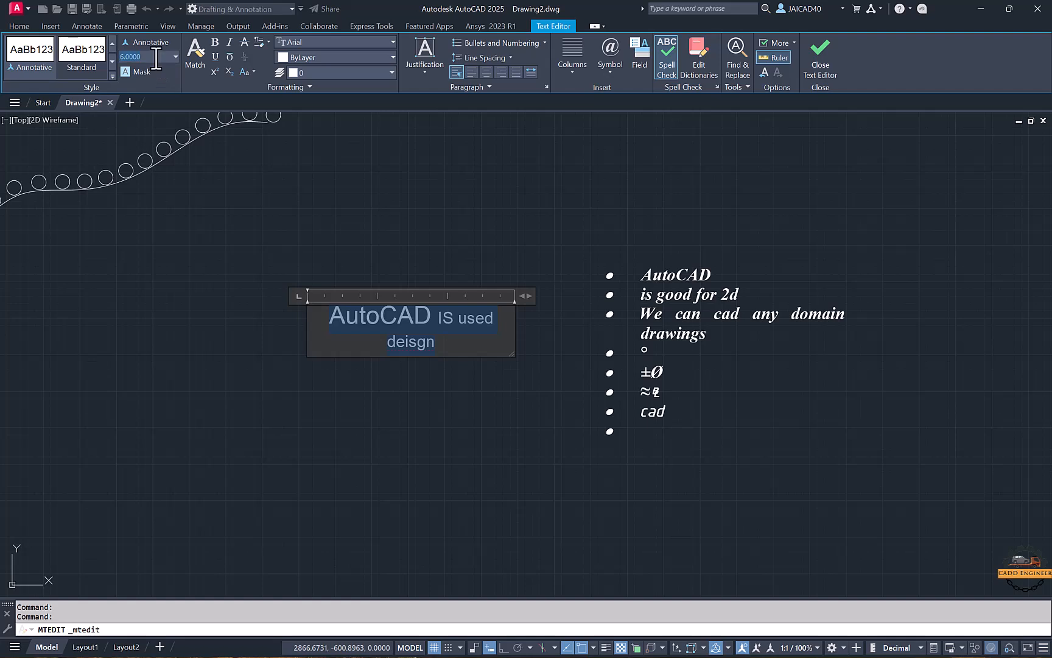
text(5)
key(Return)
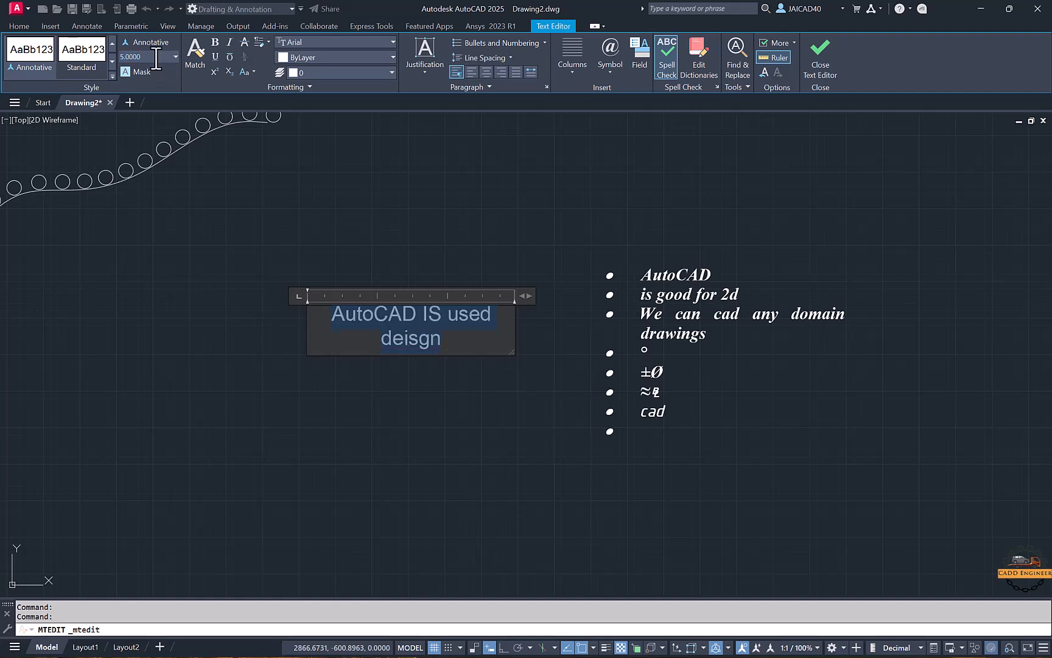
Step: Colour the "AutoCAD IS used deisgn" text red (237,31,36) and left-align it, saving the edit
click(322, 60)
click(320, 128)
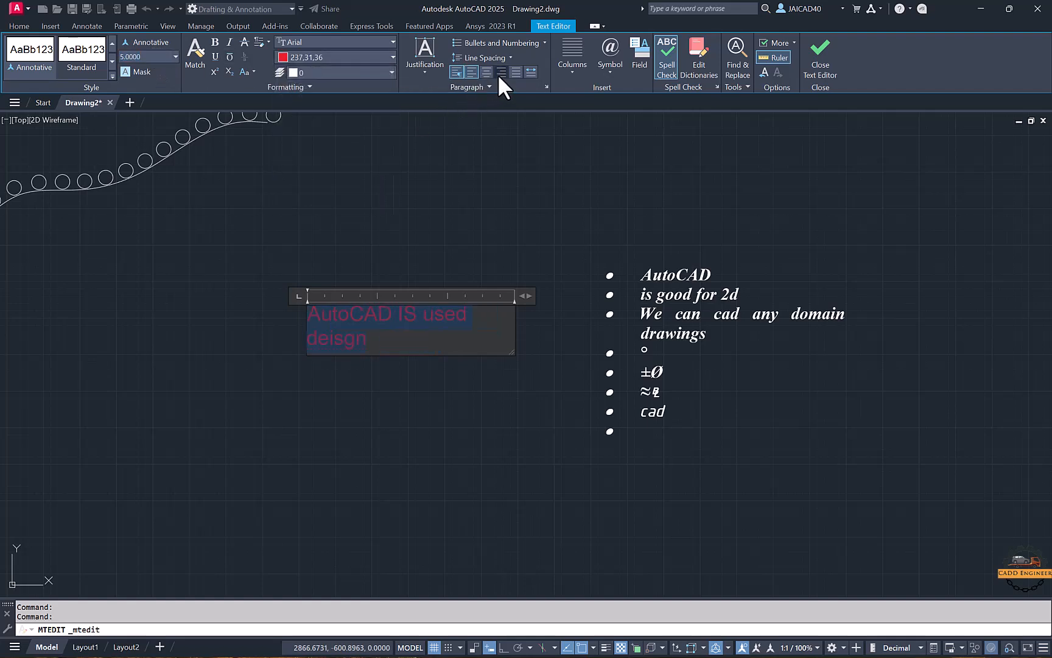
click(470, 72)
key(Escape)
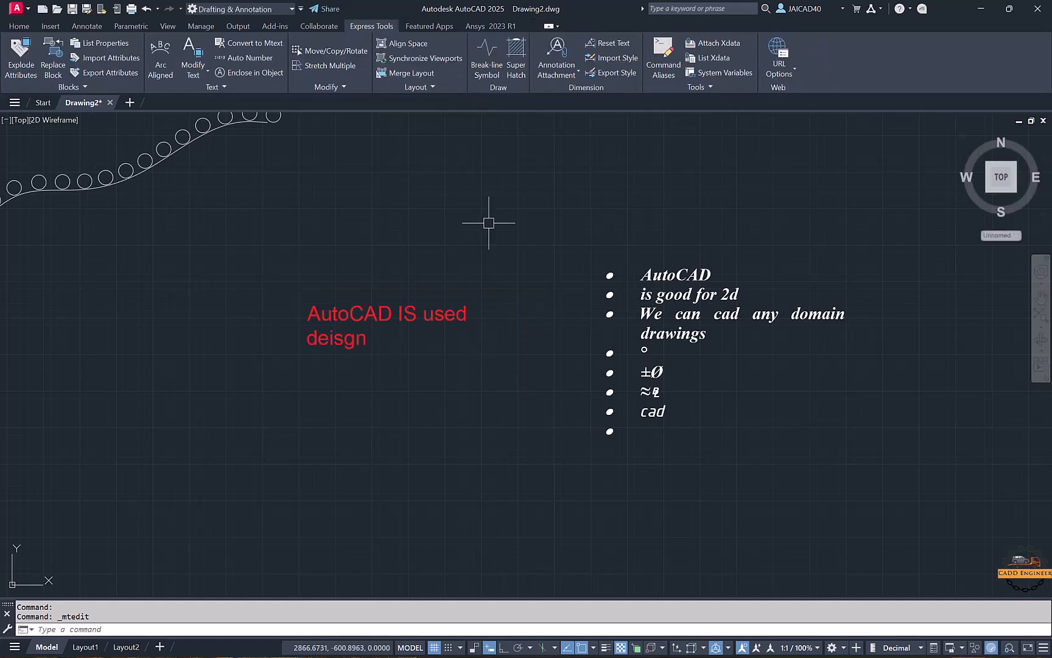
Step: Delete both the red multiline text and the bulleted multiline text
mouse_move(520, 239)
middle_down()
mouse_move(439, 212)
mouse_move(481, 217)
middle_up()
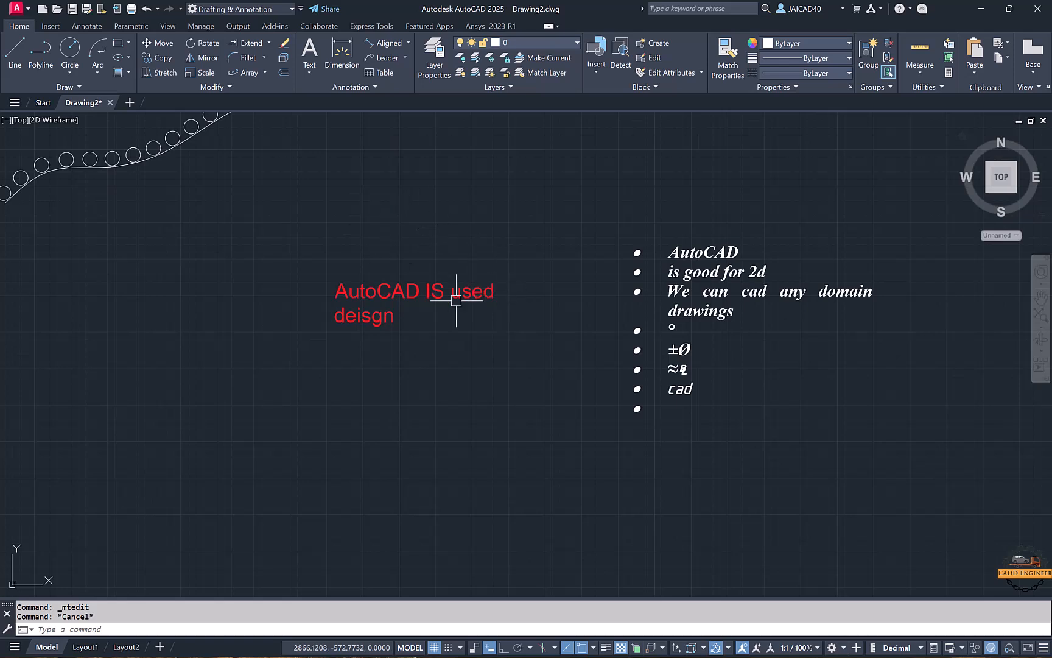
middle_drag(456, 299, 558, 285)
click(883, 210)
click(399, 376)
key(Delete)
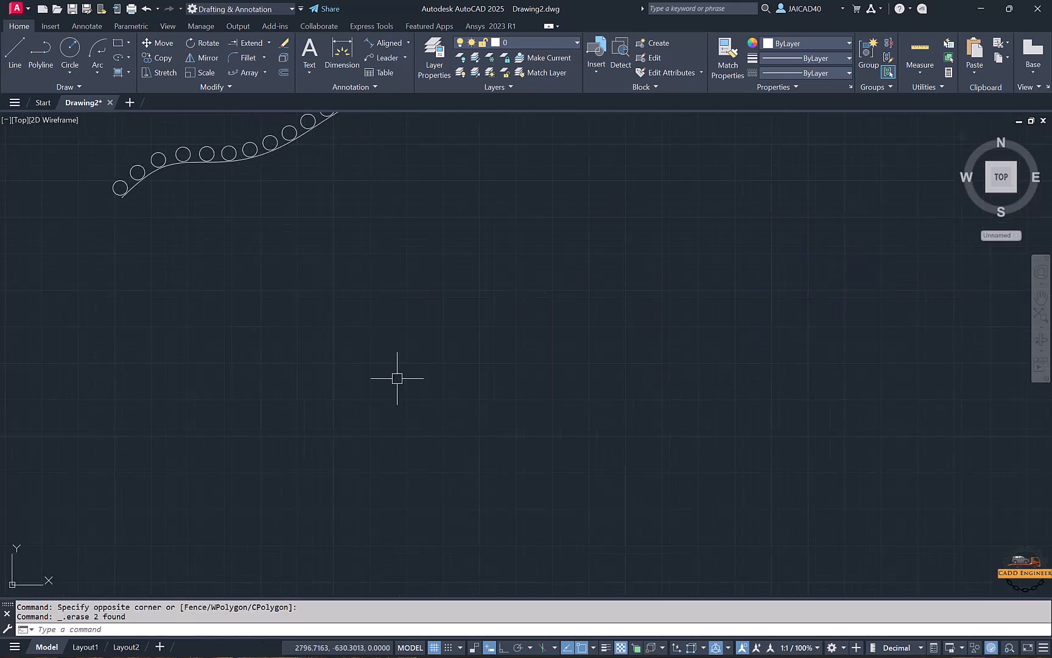
Step: Draw a rectangle in the empty area below the row of circles arrayed along the curve
click(120, 48)
click(400, 278)
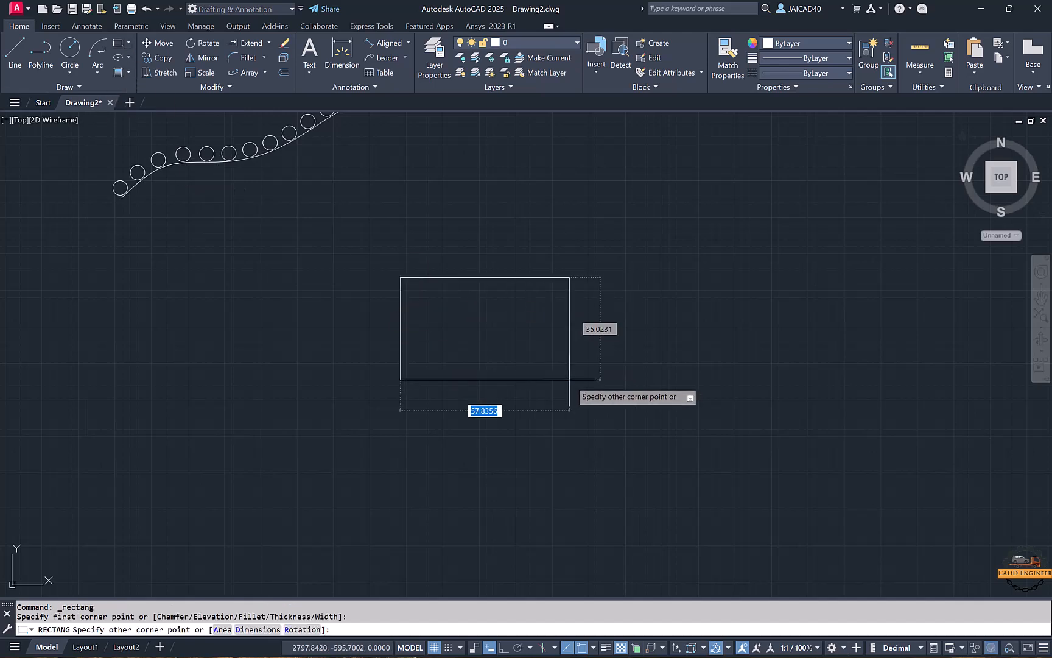
Step: Finish a freehand rectangle about 45 units wide and place a dimension above its upper edge
click(521, 358)
scroll(484, 314, up, 5)
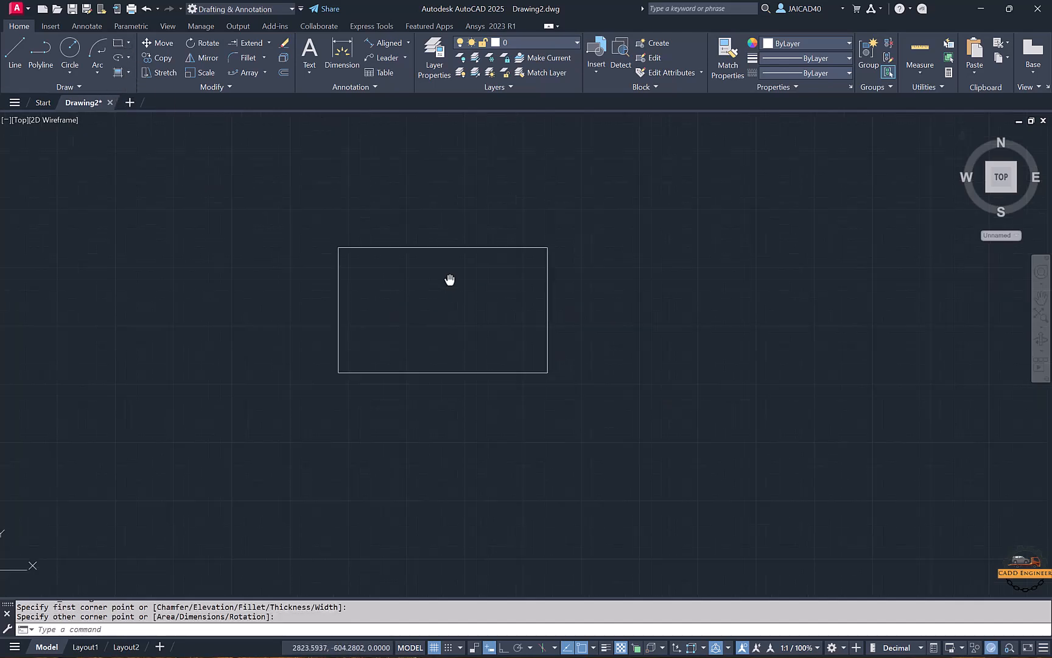
click(334, 49)
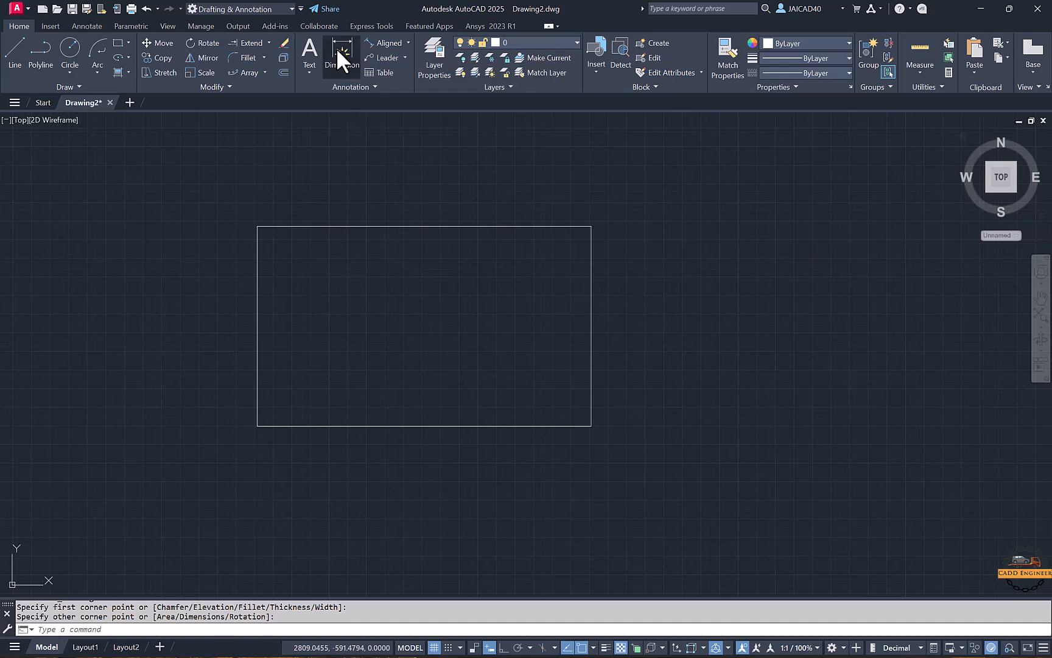
click(447, 229)
click(422, 172)
scroll(439, 217, up, 2)
scroll(383, 176, up, 2)
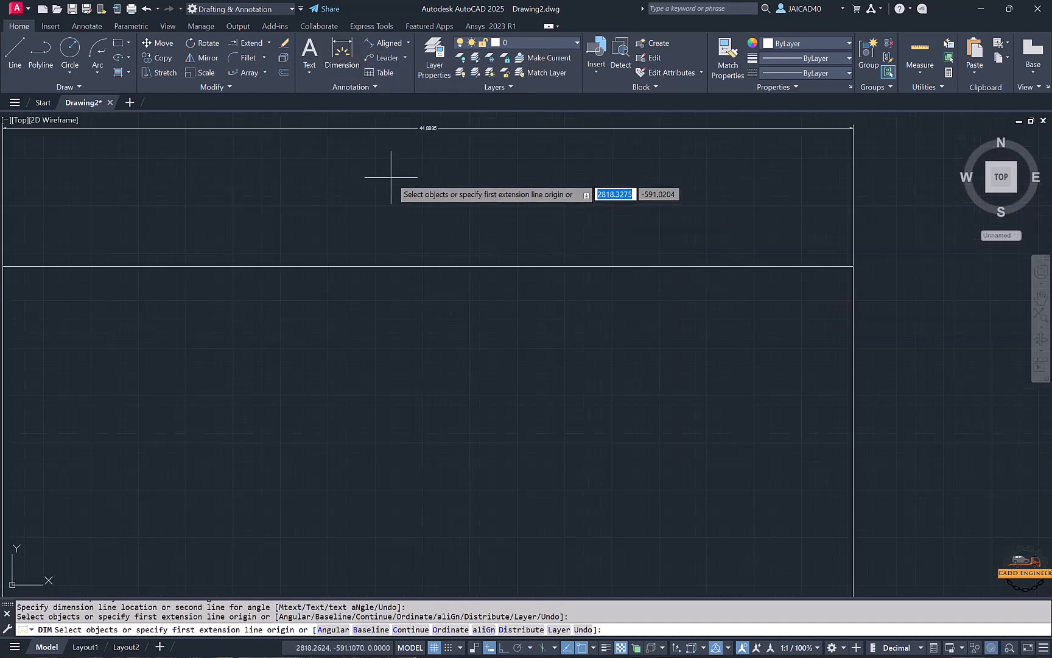
scroll(405, 177, down, 2)
Step: Dimension the rectangle's right edge, placing the dimension line outside the shape
click(359, 78)
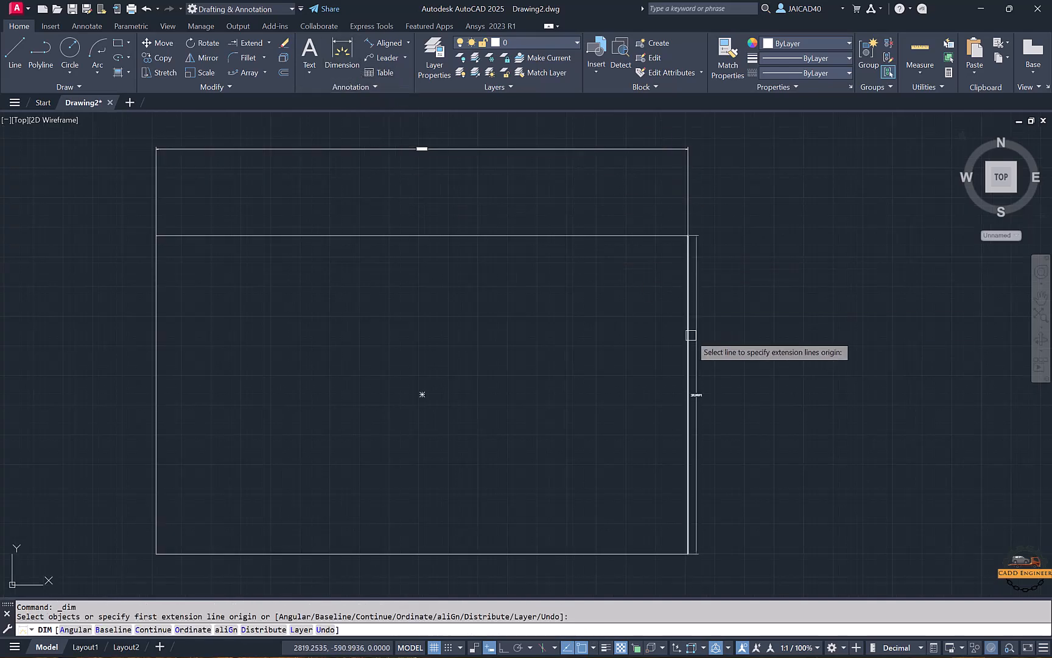
click(688, 365)
click(775, 377)
scroll(602, 336, down, 2)
middle_drag(602, 336, 591, 331)
key(Escape)
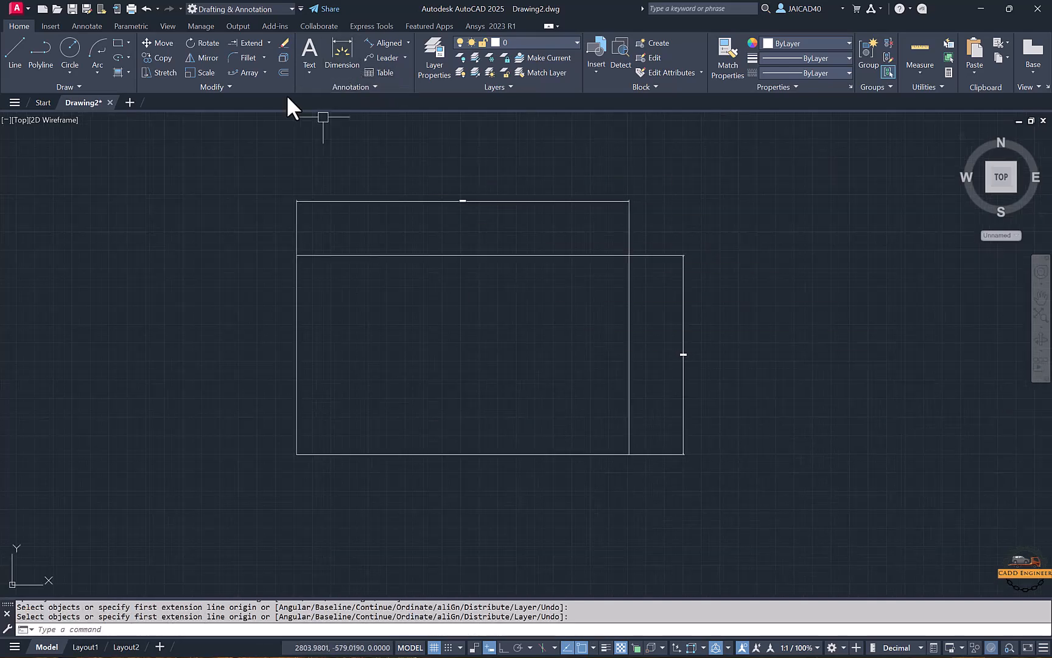
Step: Draw a freehand circle inside the rectangle, near its middle
click(70, 50)
click(463, 339)
click(446, 283)
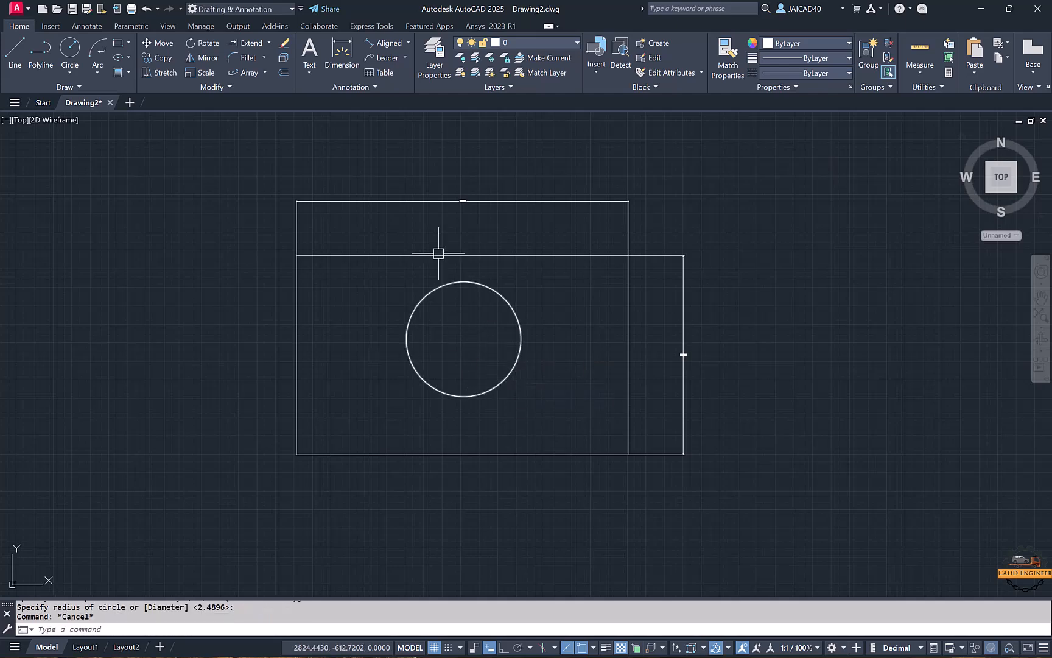
Step: Add a diameter dimension to the circle, with its text just outside the upper-right side
click(343, 57)
click(513, 322)
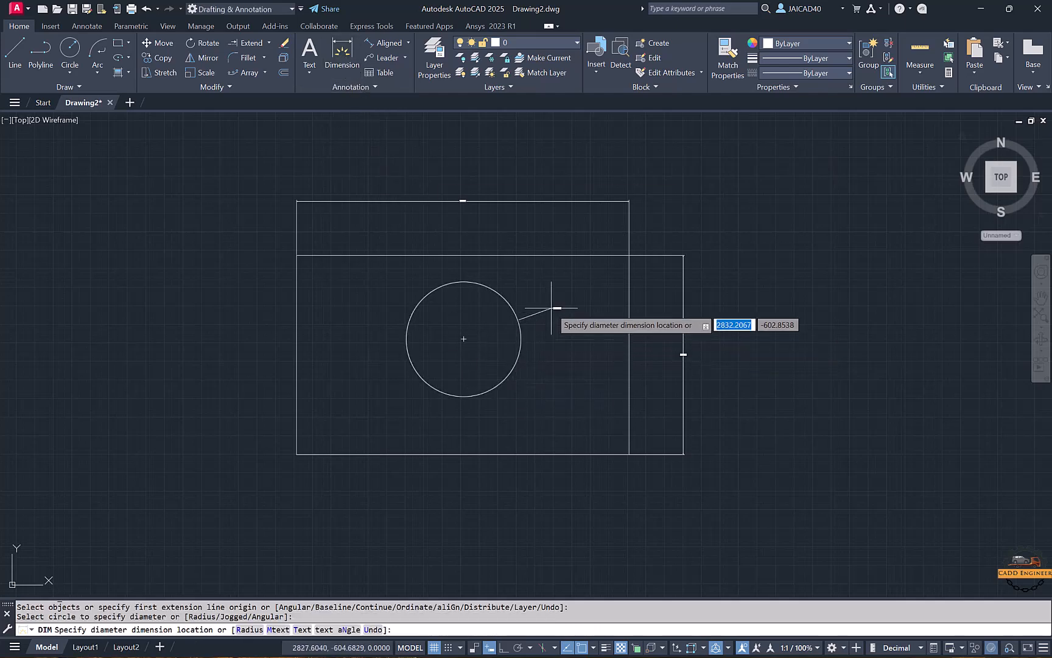
click(550, 303)
scroll(548, 306, up, 5)
key(Escape)
scroll(545, 309, down, 3)
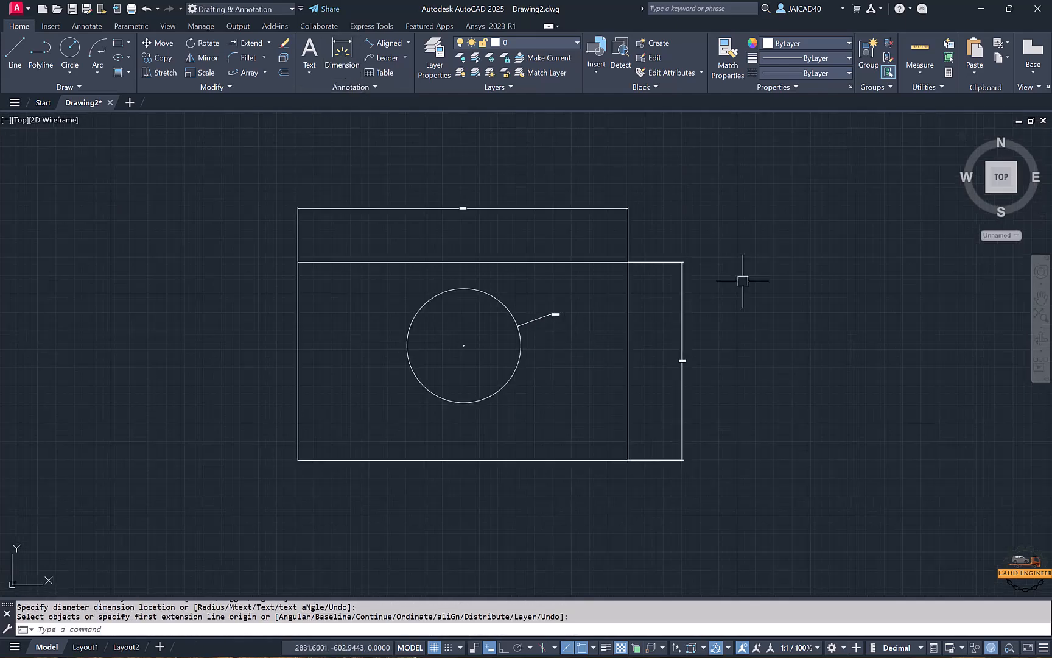
Step: Erase the rectangle, the circle and their dimensions
click(817, 234)
click(545, 559)
key(Delete)
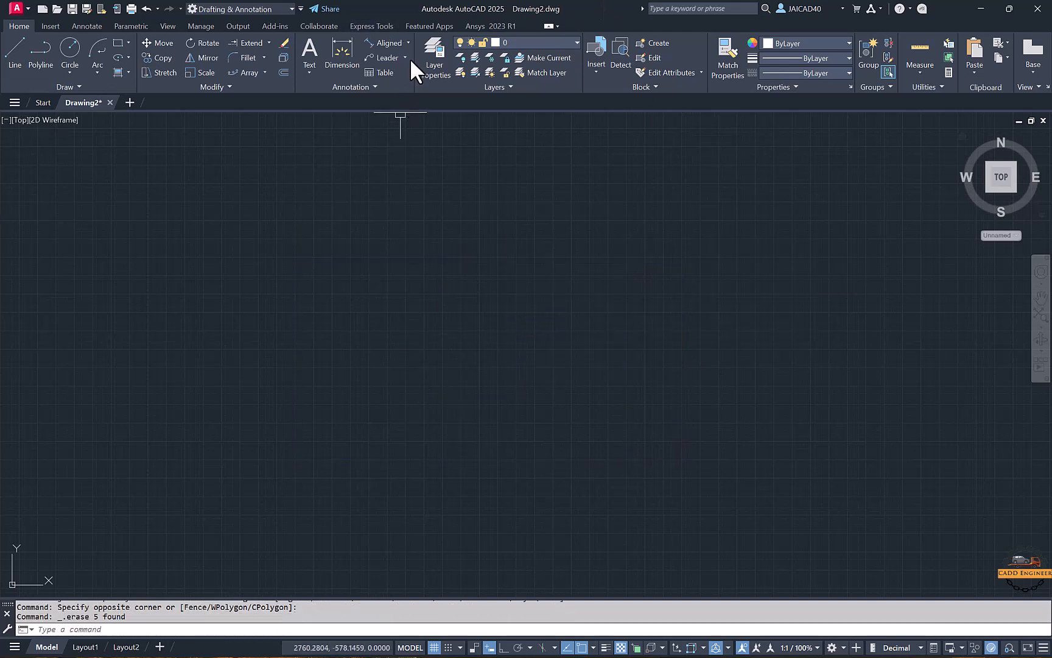
Step: Turn Ortho on and draw a vertical line 10 units upward in the empty drawing area
click(409, 42)
click(12, 55)
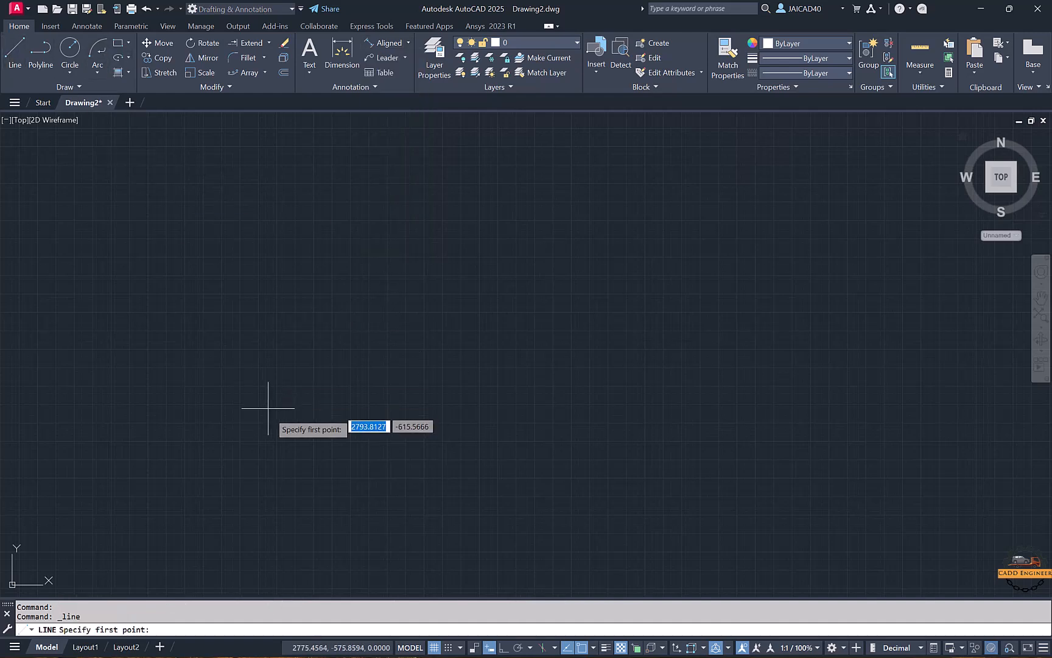
click(280, 445)
key(F8)
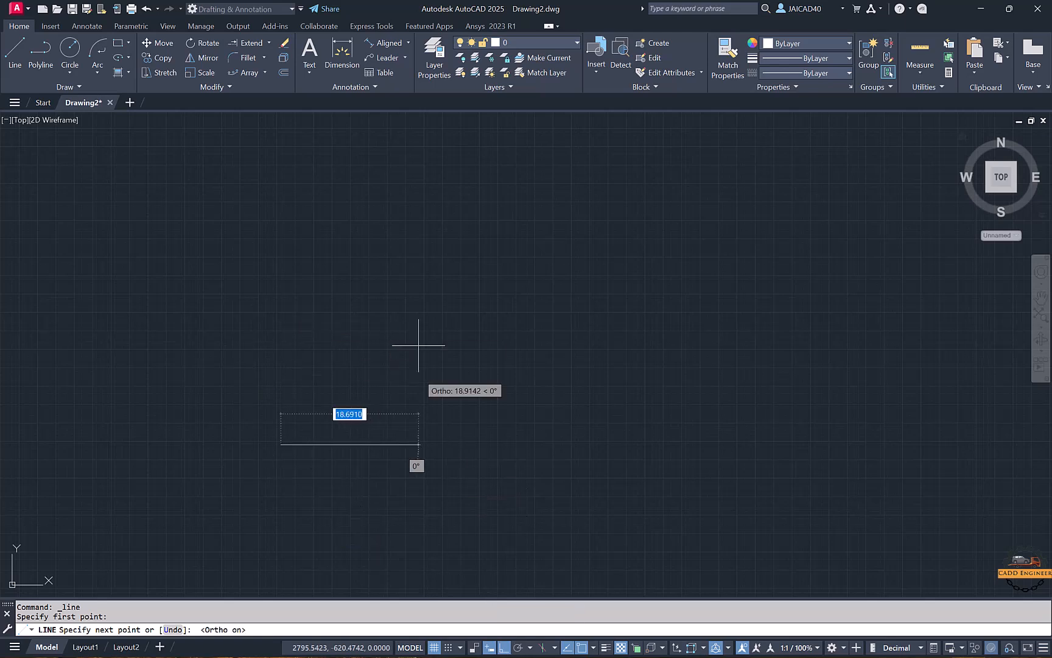
text(10)
key(Return)
Step: Continue the line 20 units right and 10 units down, then back to its start point to complete the rectangle
text(20)
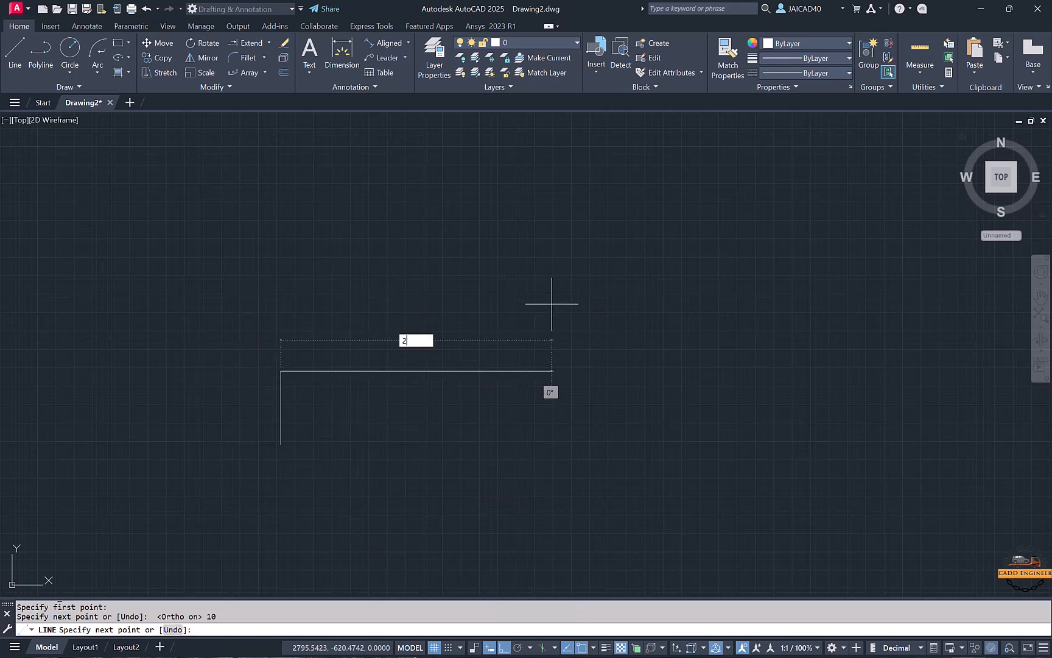
key(Return)
text(10)
key(Return)
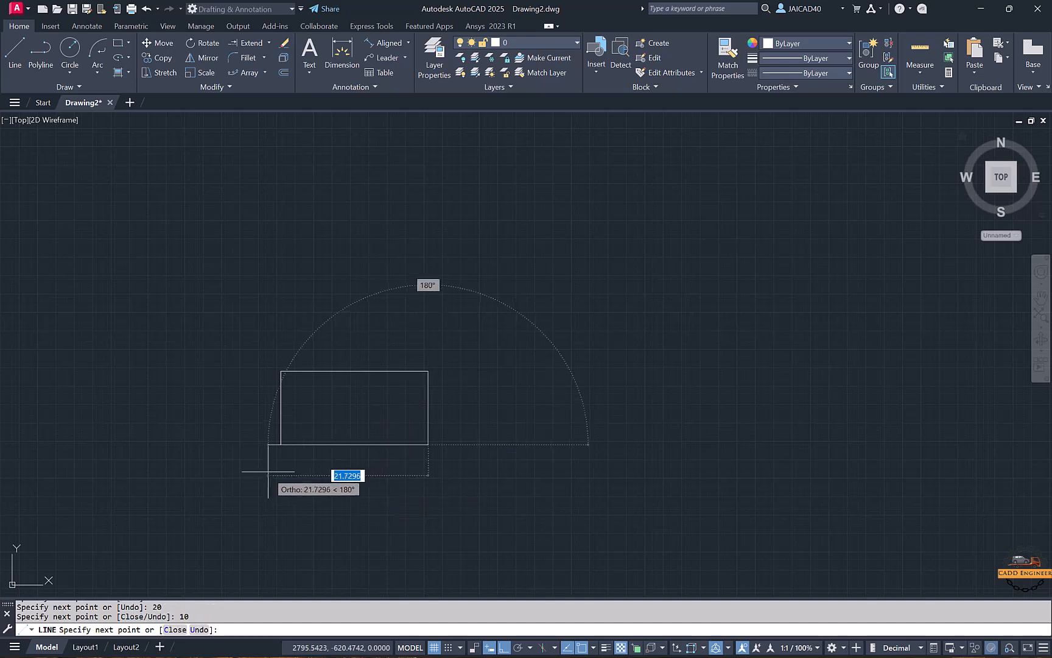
click(281, 444)
key(Escape)
middle_drag(343, 410, 376, 291)
scroll(375, 282, up, 4)
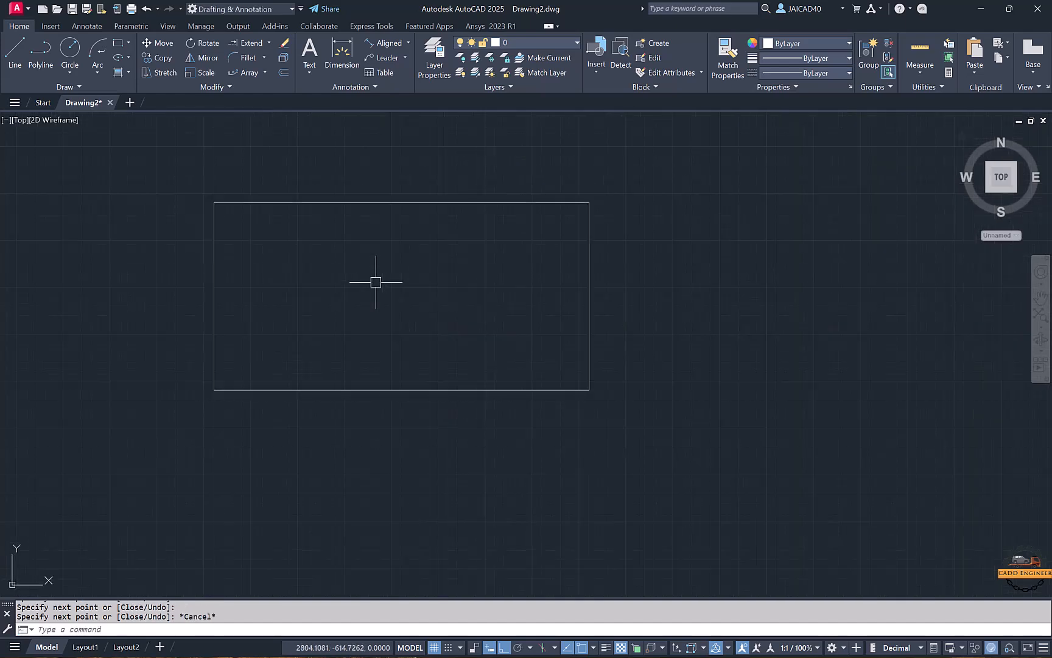
Step: Add a linear dimension between the rectangle's two upper corners, placed just above the upper edge
click(409, 42)
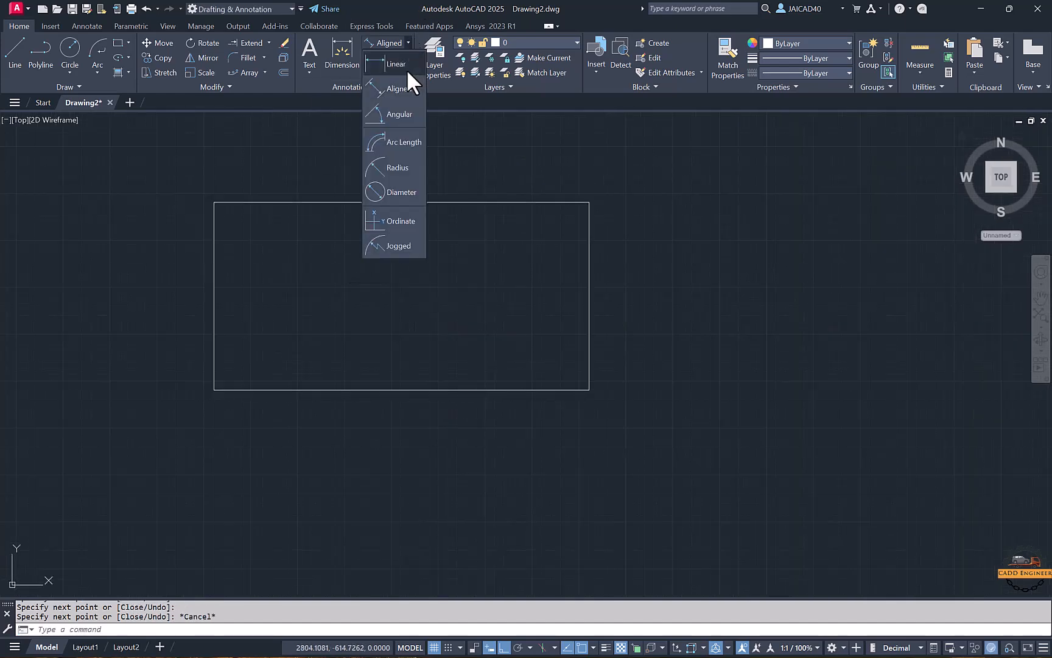
click(390, 63)
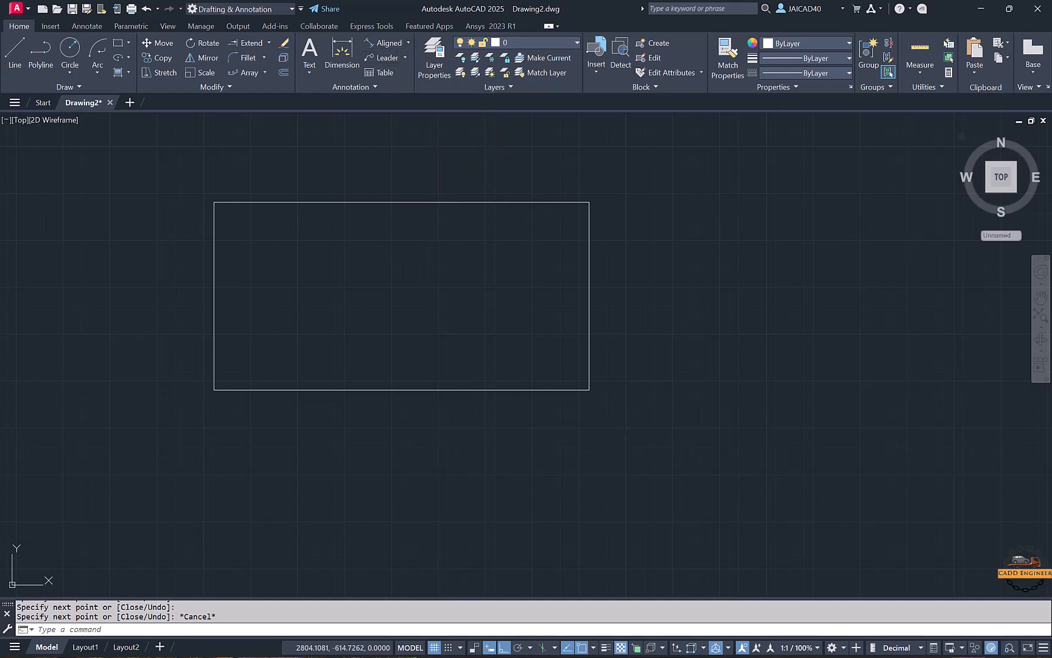
click(214, 203)
click(589, 202)
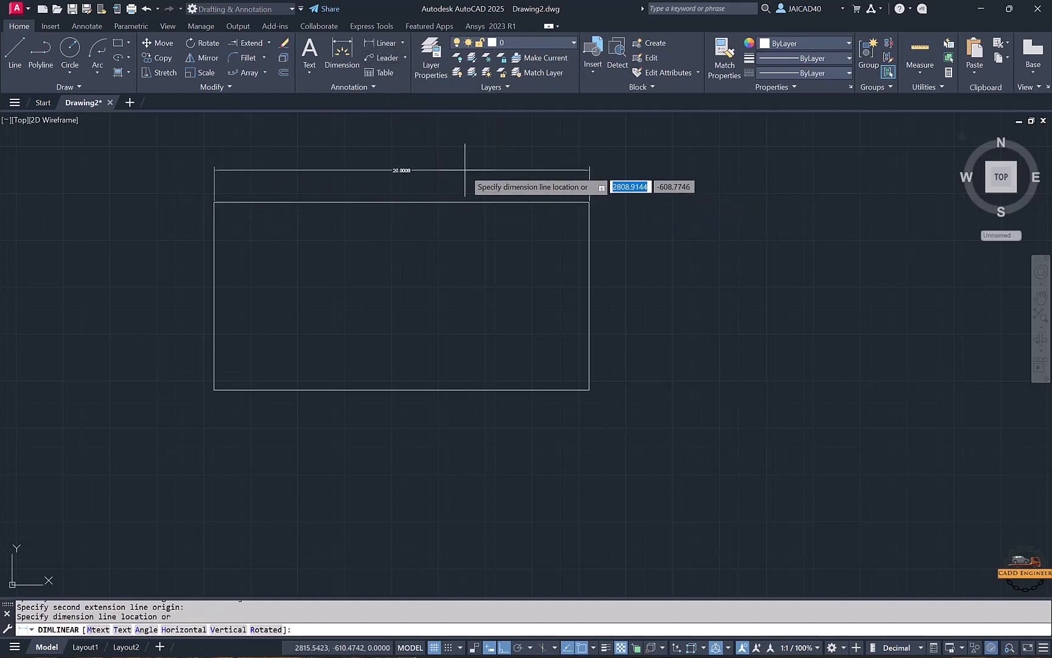
click(465, 170)
Step: Add a linear dimension between the two right-hand corners of the rectangle, placed outside the right edge
key(Return)
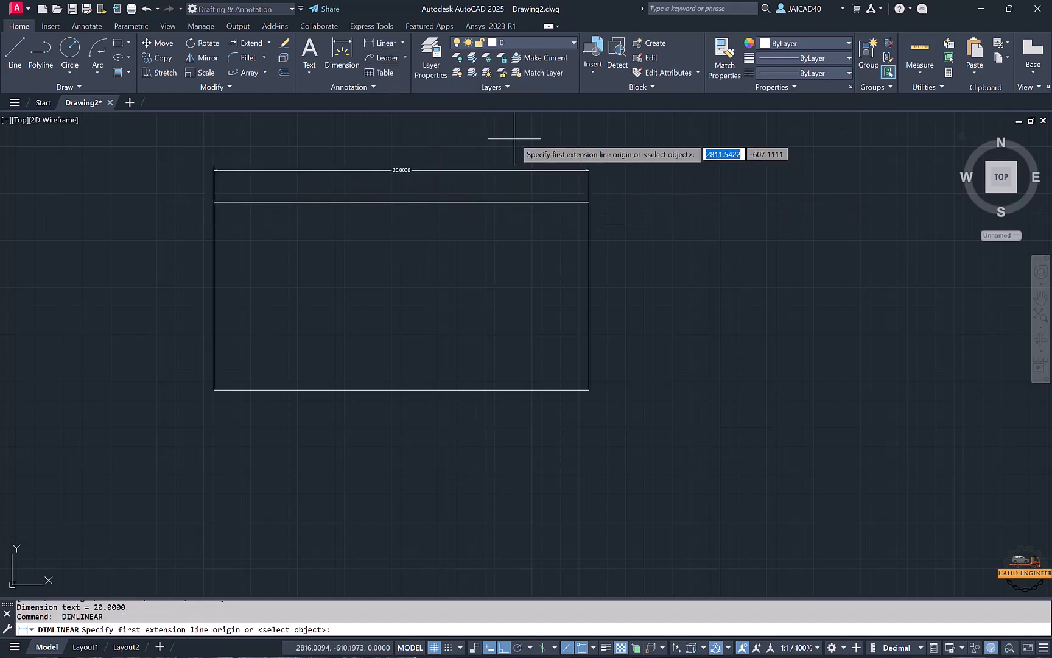
click(388, 44)
click(589, 203)
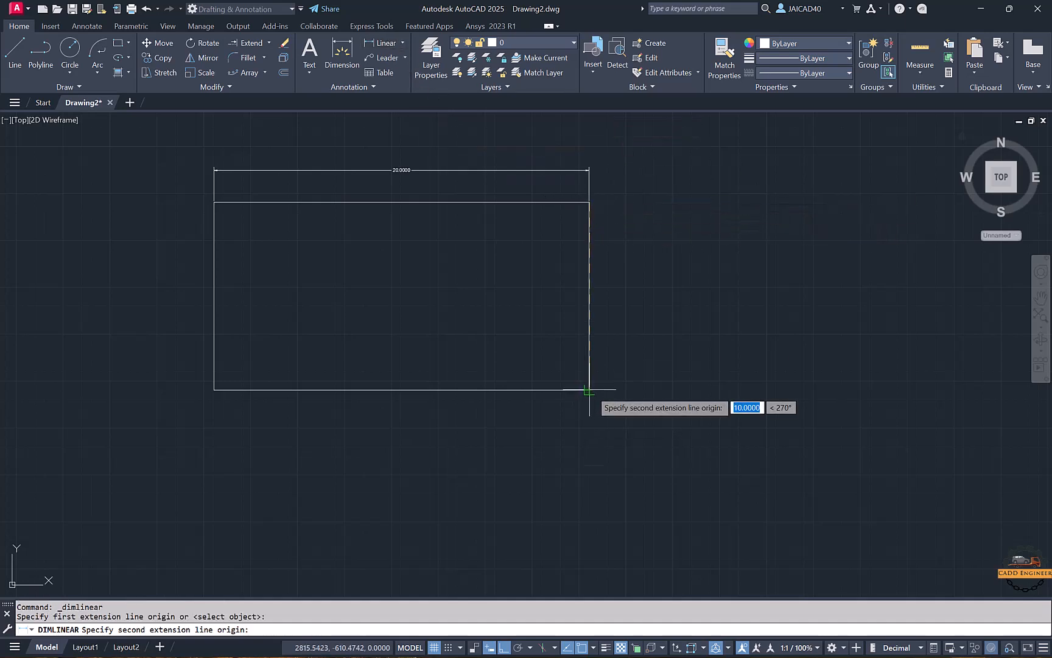
click(589, 390)
click(681, 328)
middle_drag(749, 302, 780, 301)
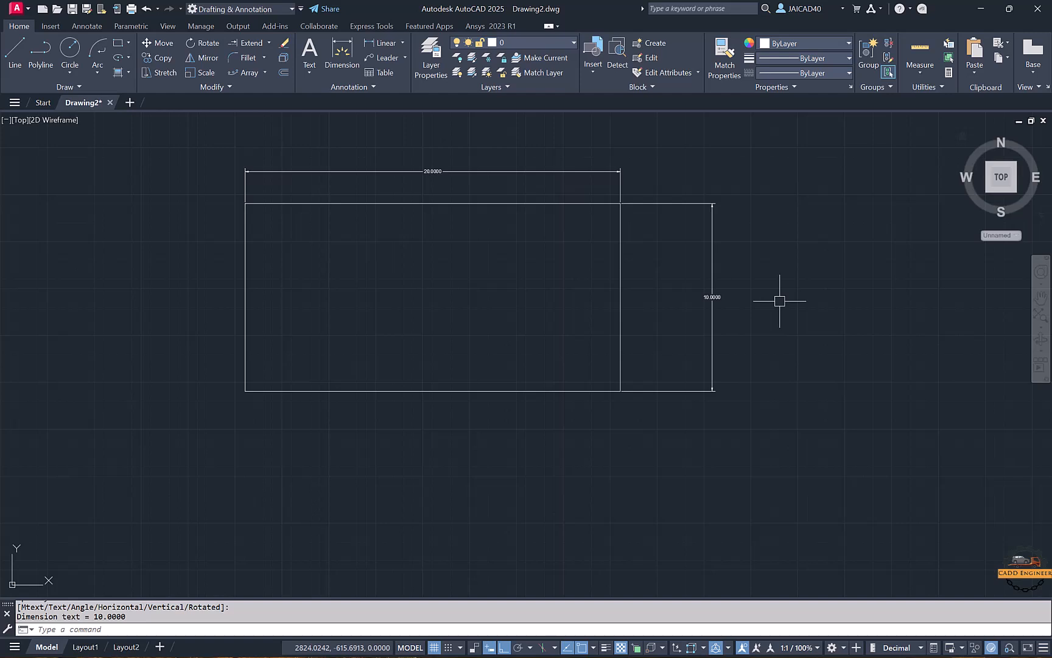
Step: Modify the Standard dimension style to use a text height of 2 and apply it
middle_drag(779, 301, 785, 319)
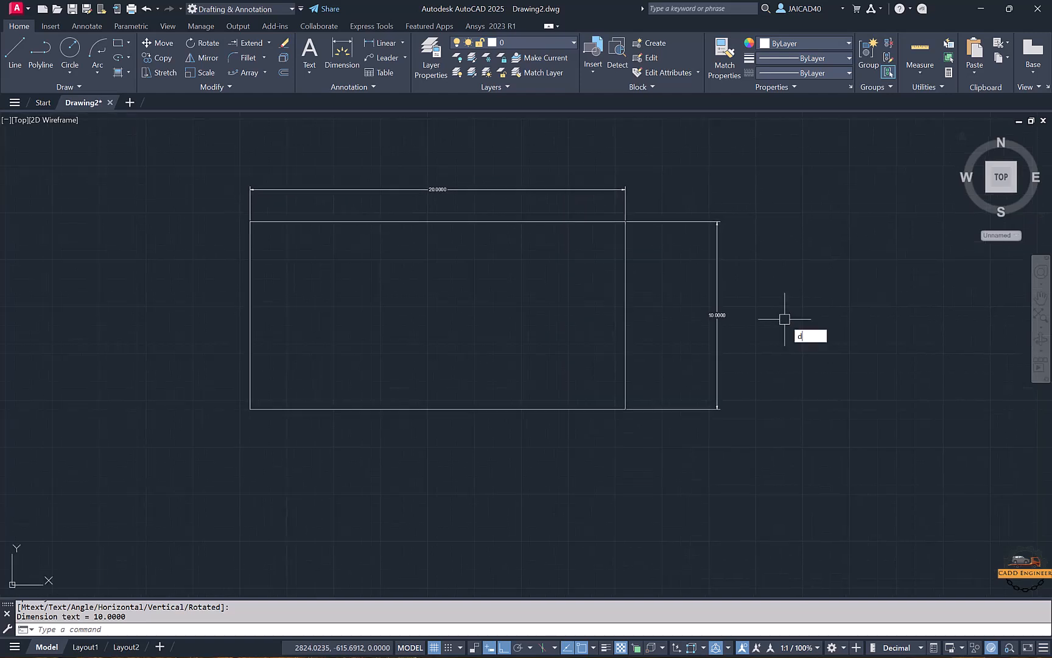
key(Return)
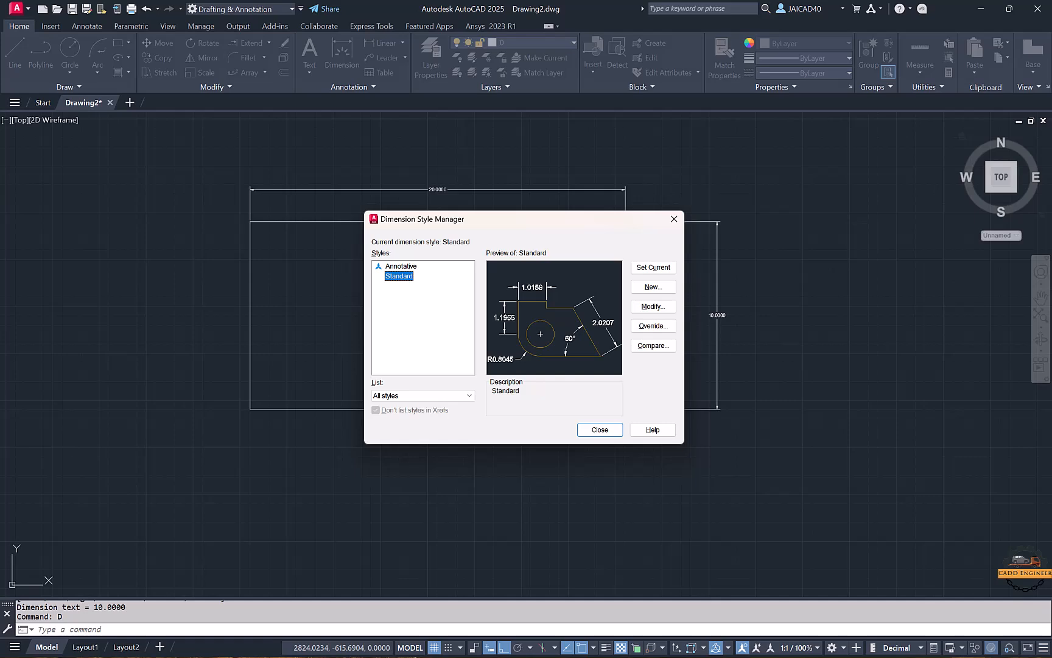
click(656, 307)
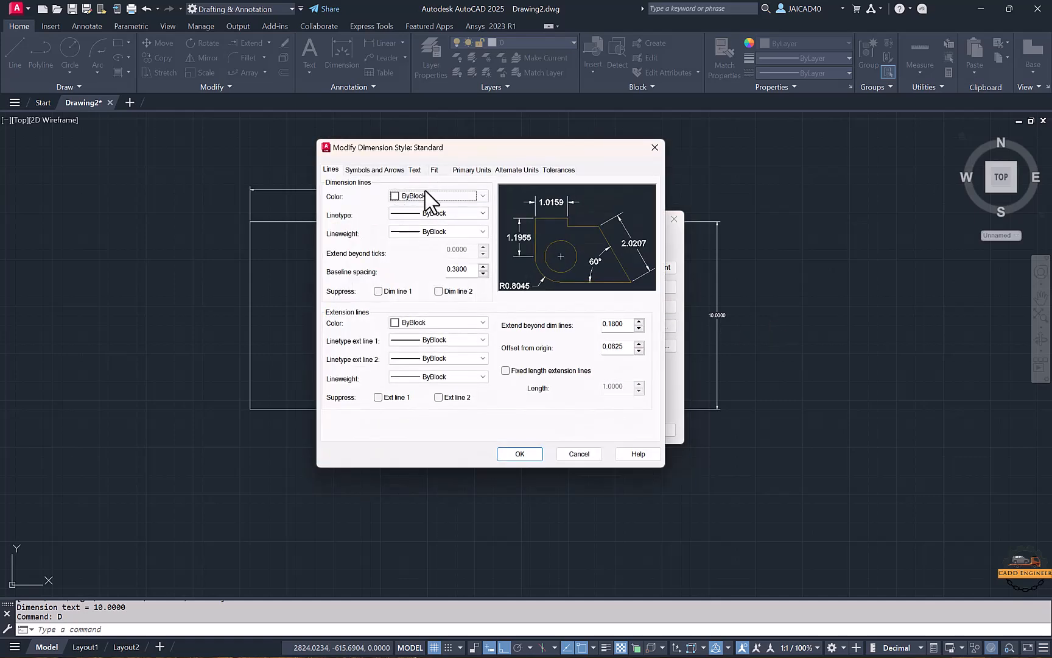
click(377, 170)
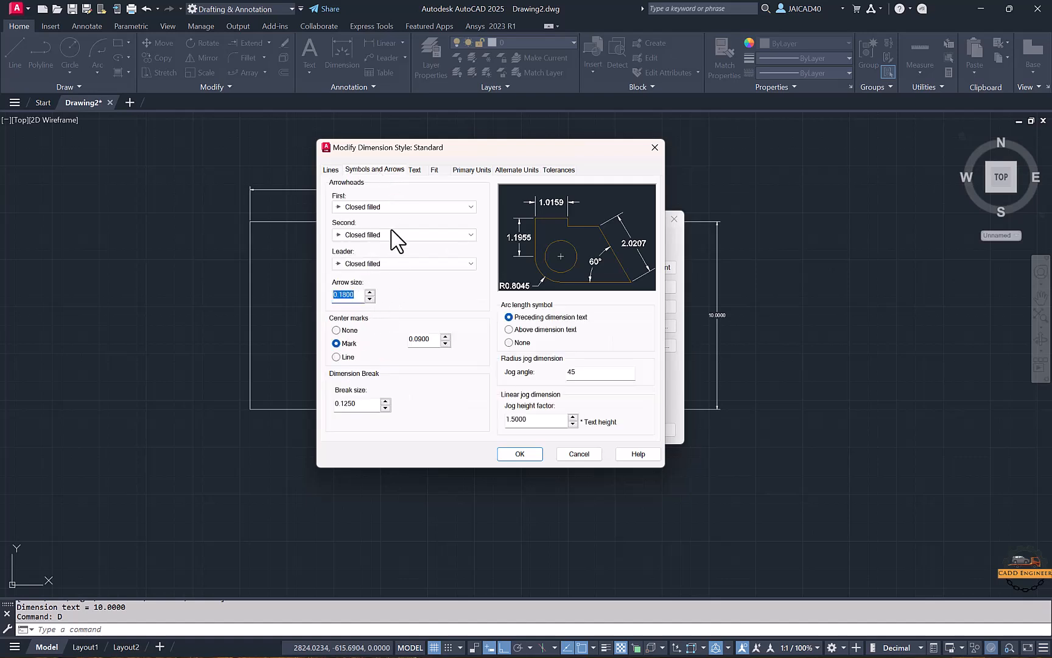
click(417, 173)
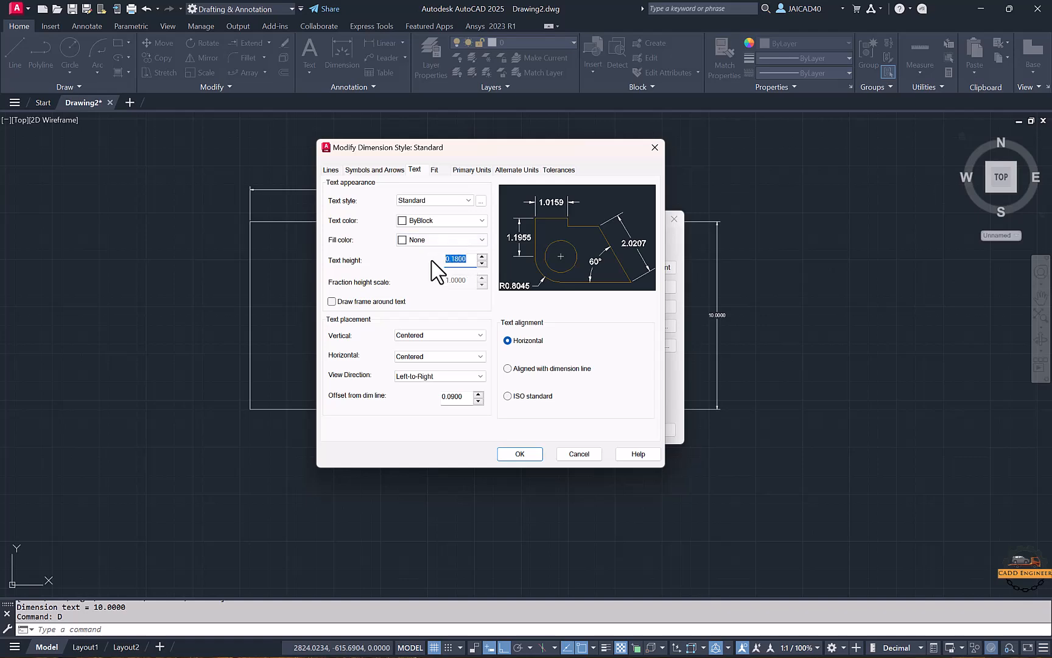
text(2)
click(521, 453)
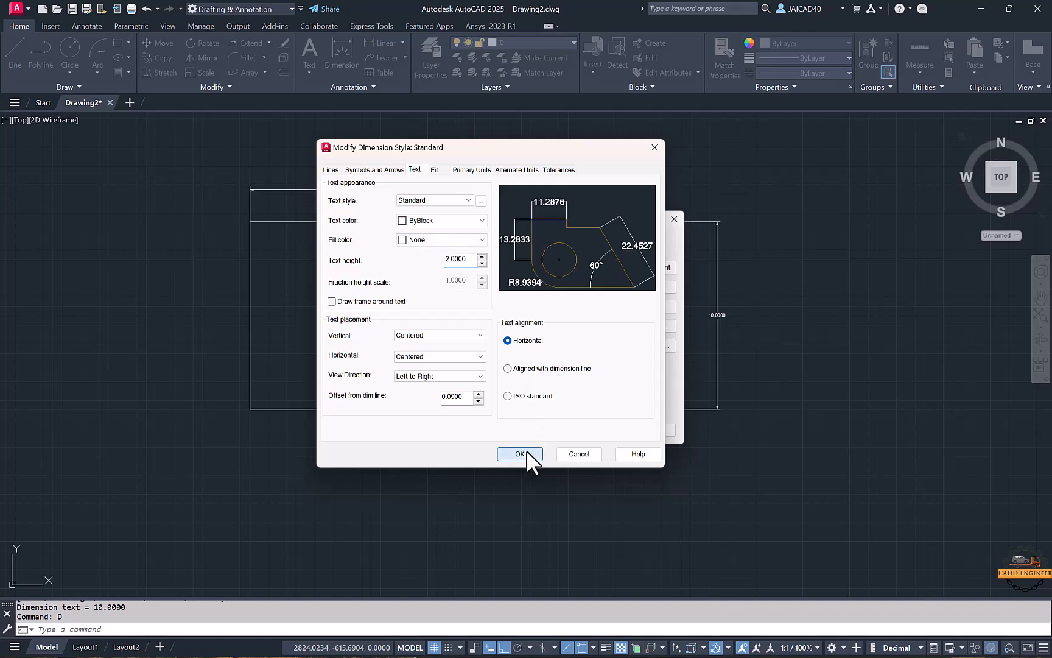
click(600, 433)
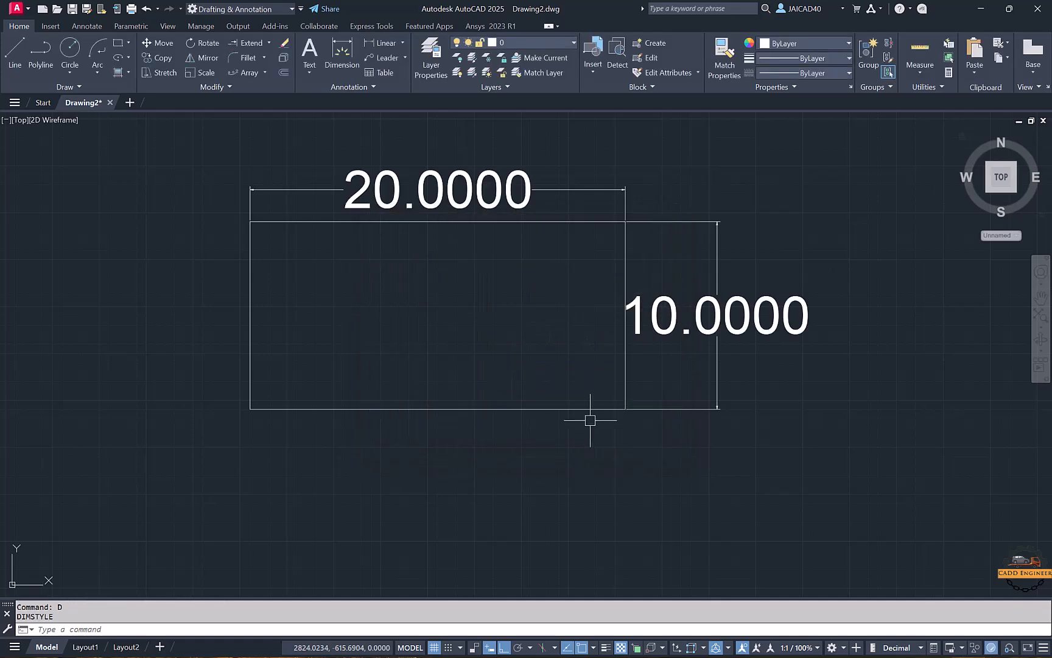
Step: Reduce the Standard dimension style's text height to 0.5 and apply it
text(d)
key(Return)
click(651, 307)
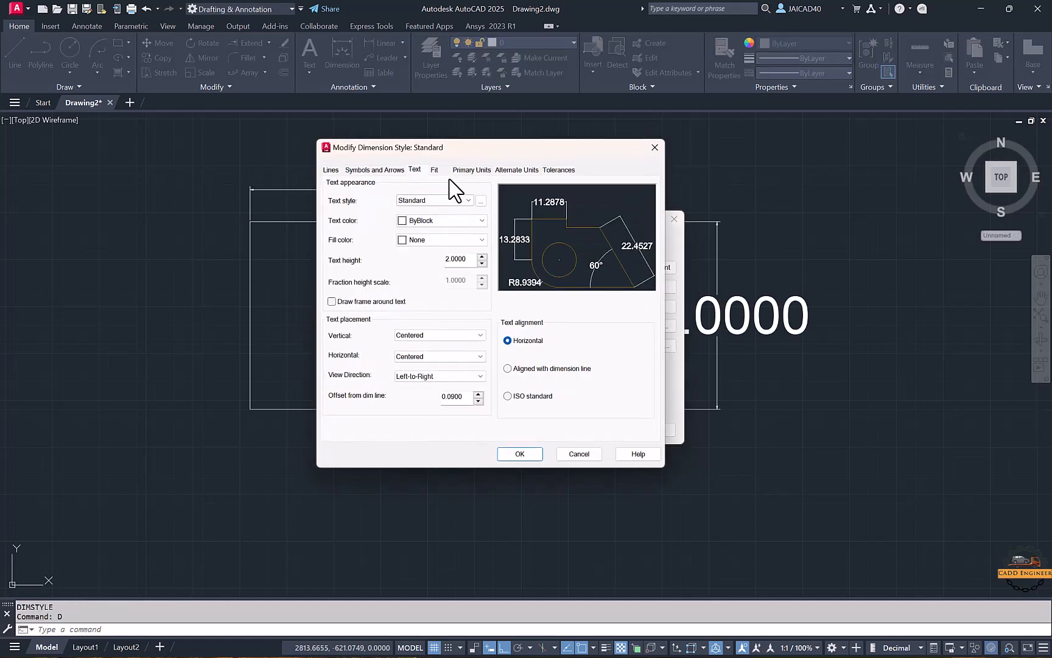
double_click(468, 260)
key(BackSpace)
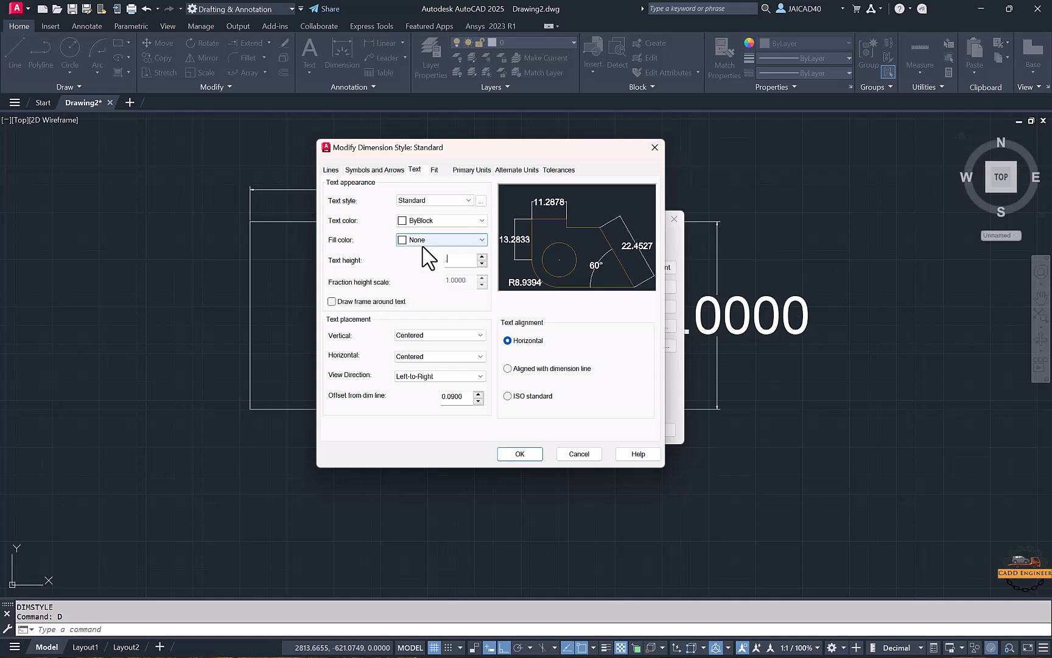
text(.5)
key(Tab)
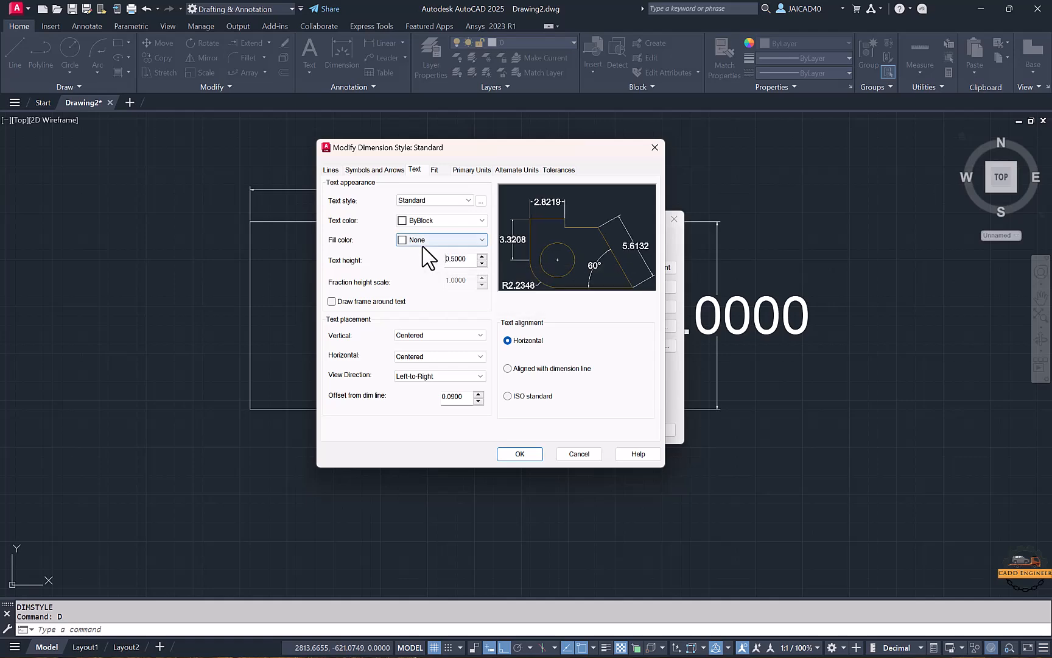
click(519, 453)
click(598, 431)
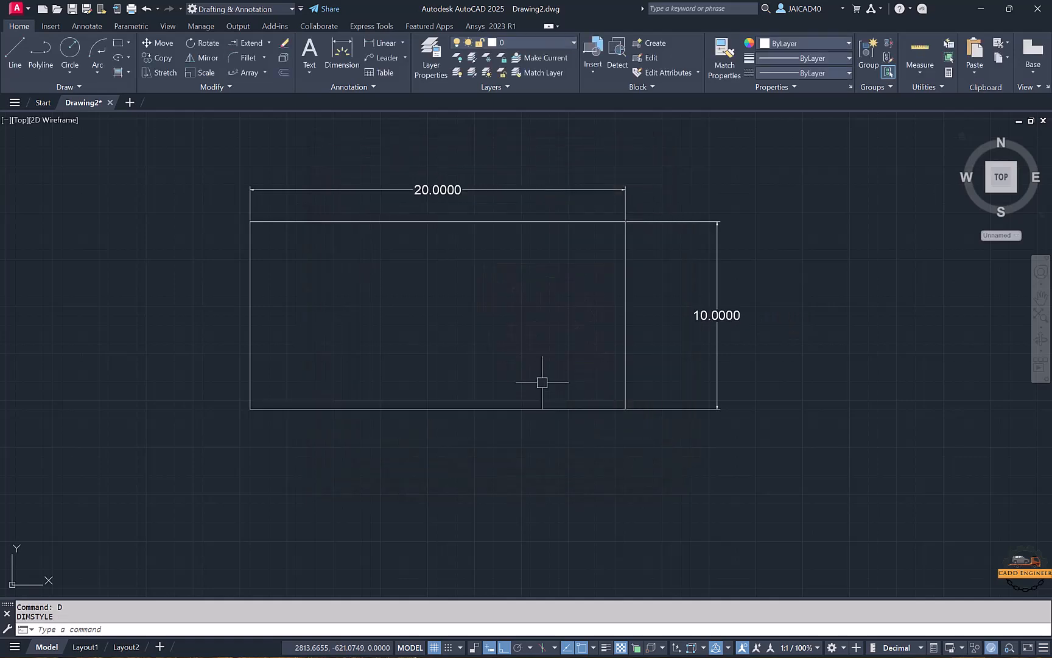
Step: Reopen the Standard dimension style for modification and set its text height to 1
text(D)
key(Return)
click(648, 309)
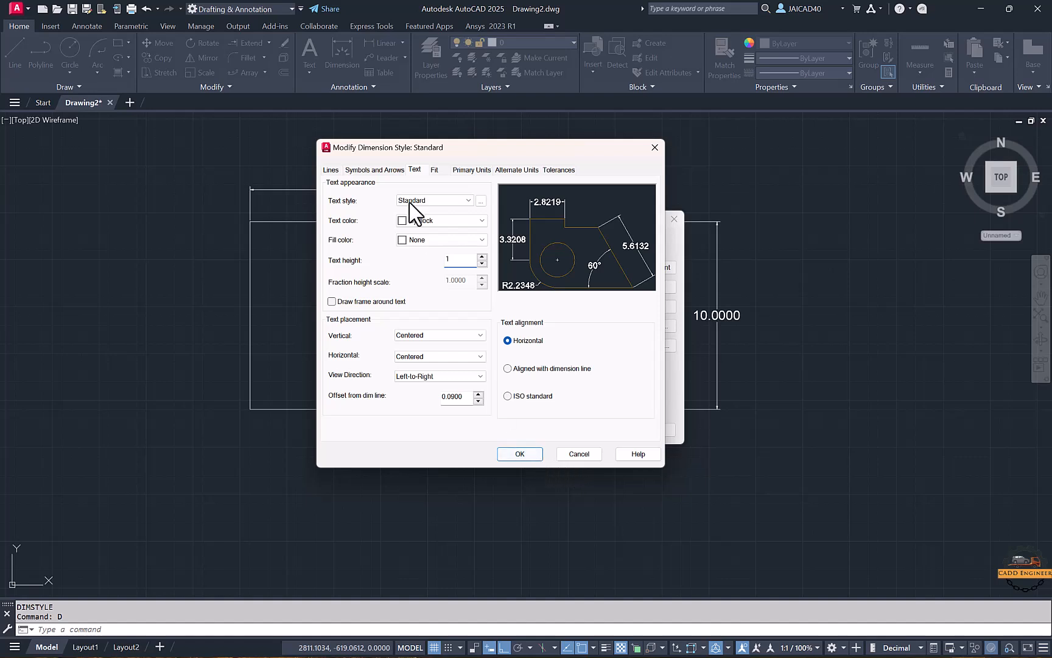
Step: Enlarge the Standard dimension style's arrows and set its text offset from the dimension line to 0.5
click(375, 169)
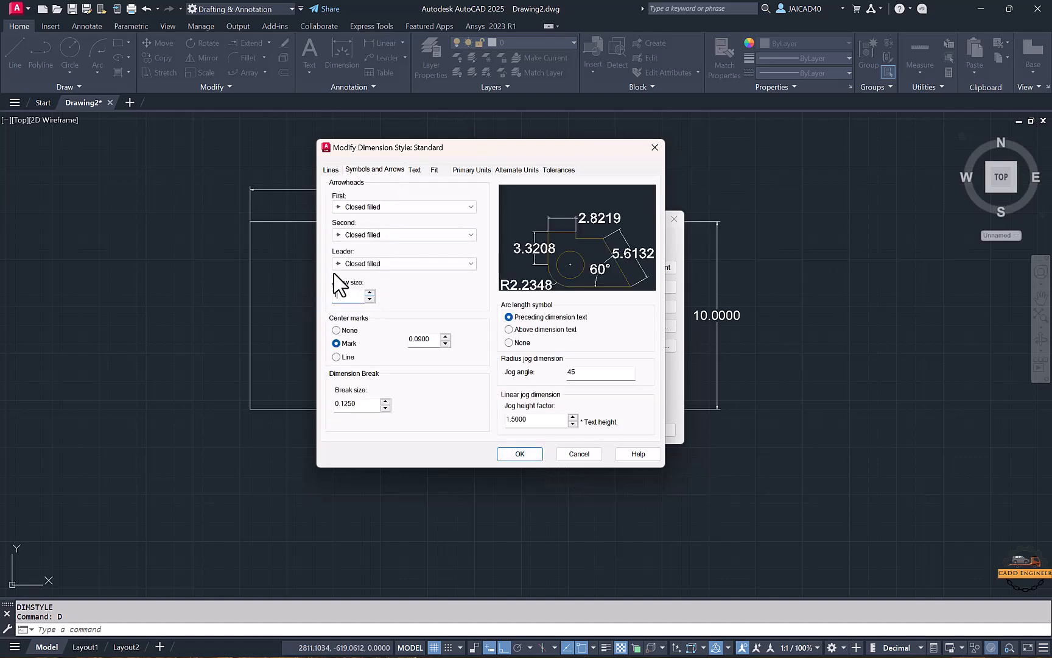
click(420, 170)
double_click(456, 396)
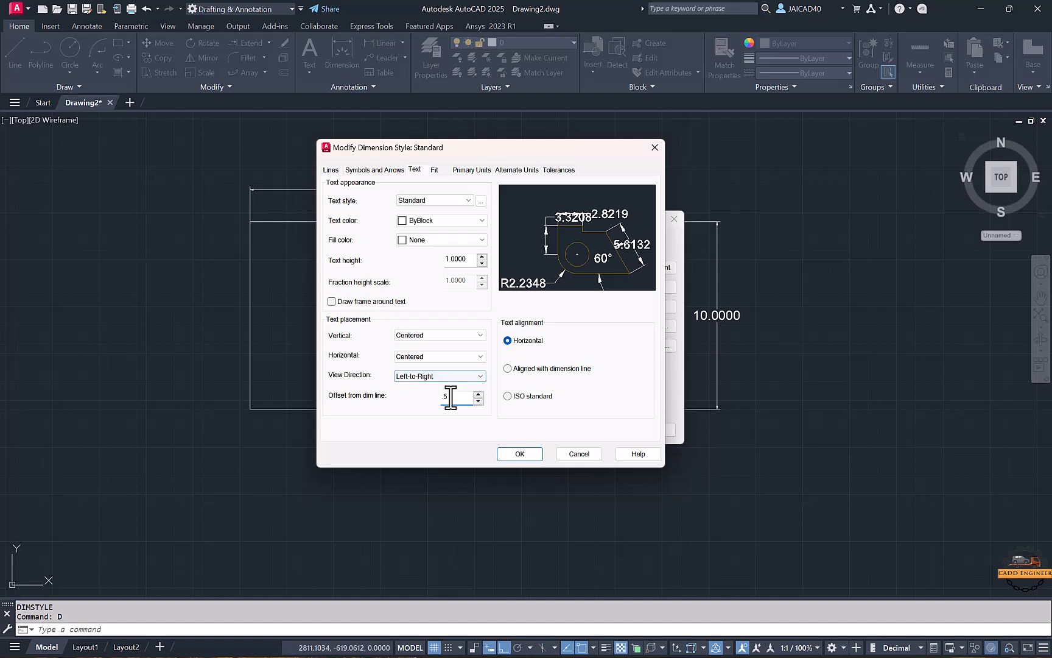
Step: Set the extension lines to extend 1 beyond the dimension lines with a 0.5 offset from origin, and apply the style changes
click(391, 169)
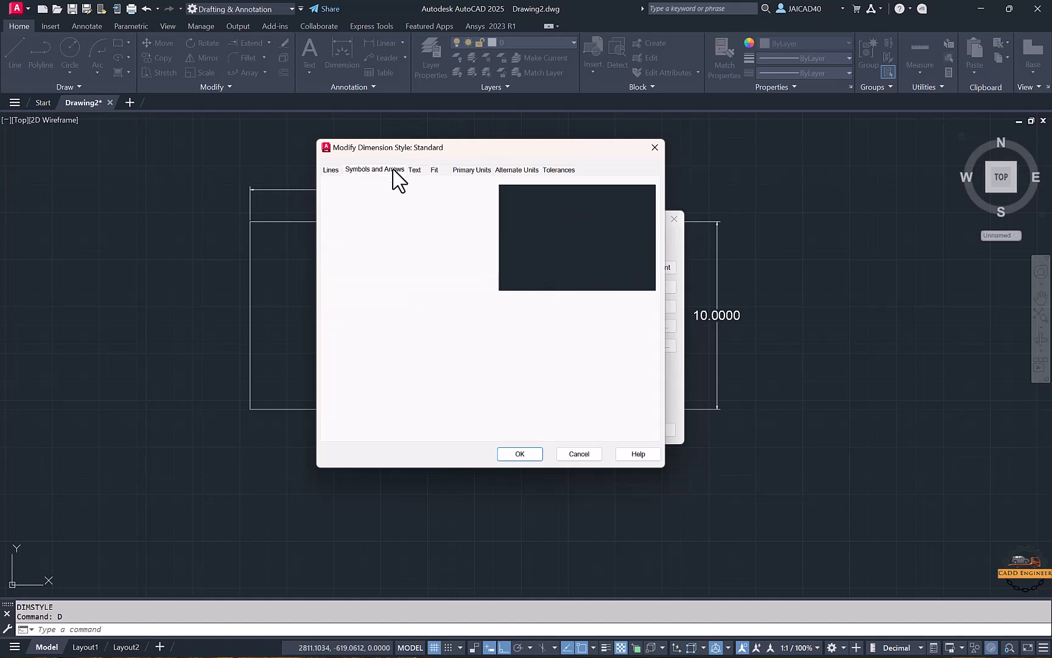
click(332, 170)
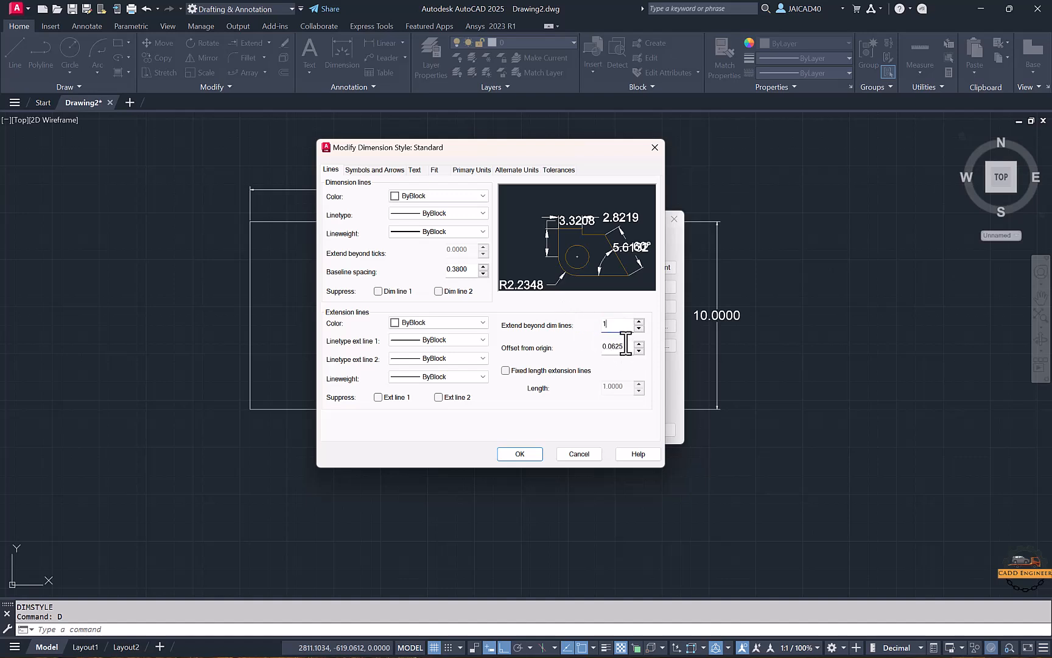
click(626, 344)
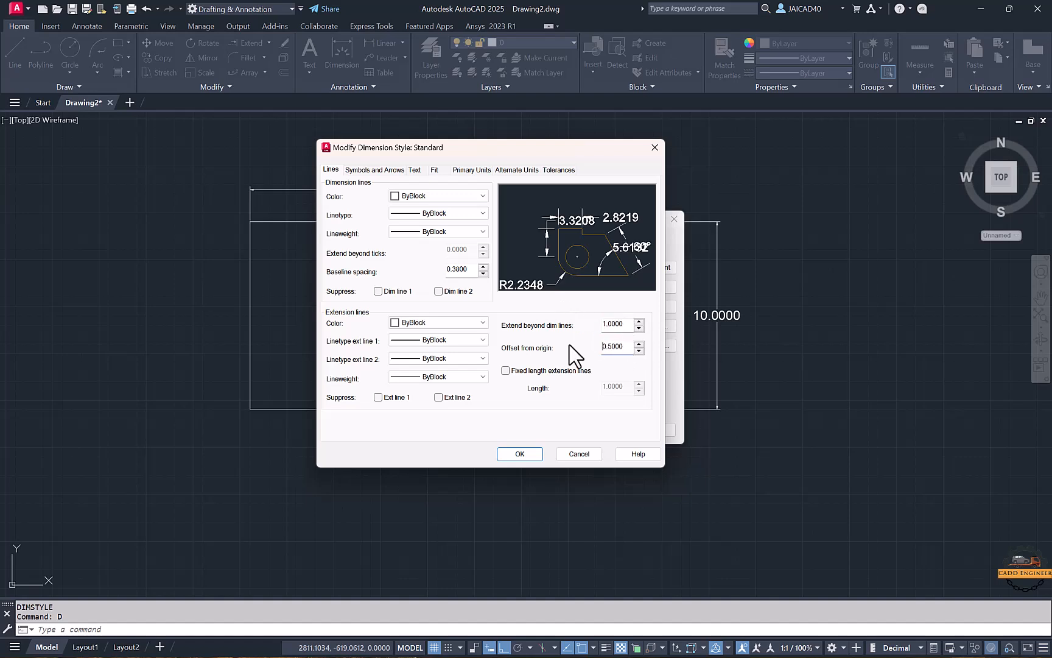
click(520, 454)
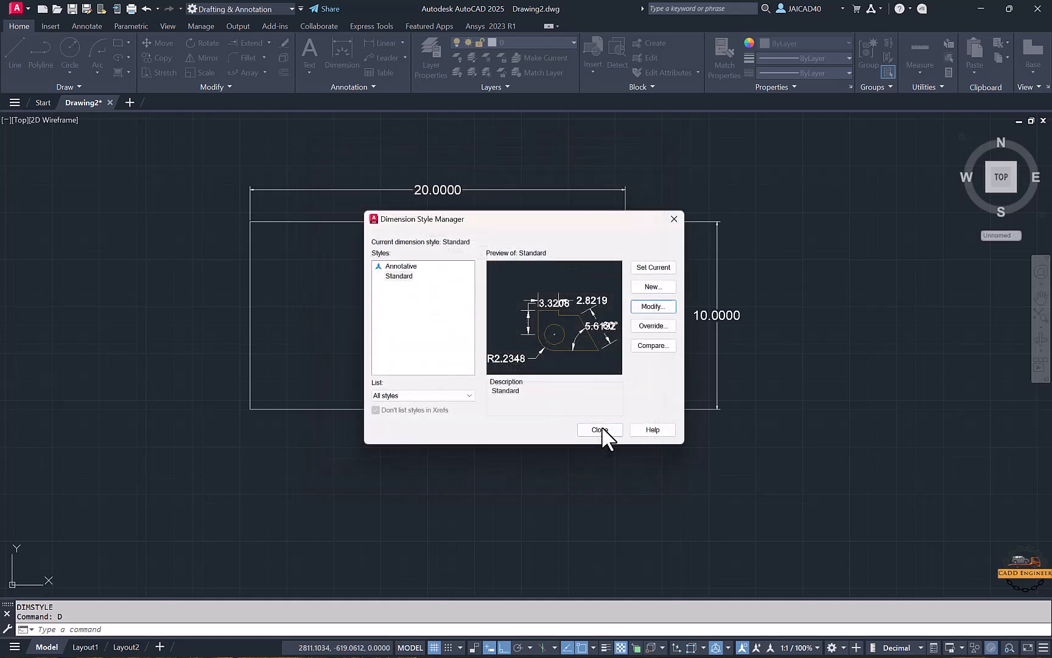
click(601, 430)
middle_drag(618, 356, 582, 369)
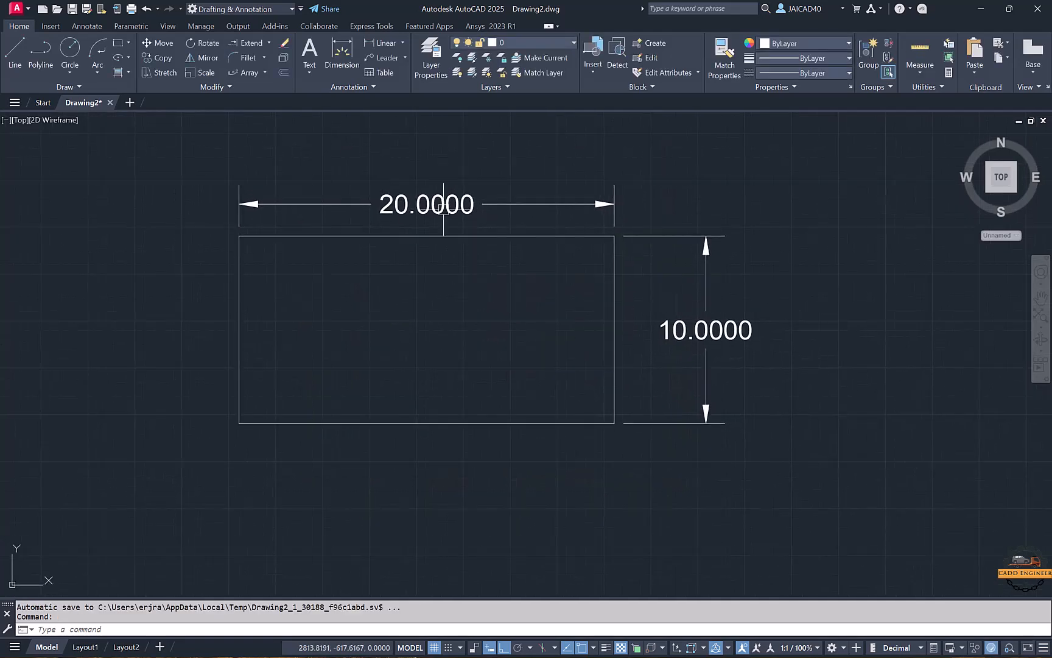
Step: Modify the Standard dimension style to use a linear primary unit precision of 0 and apply it
text(d)
key(Return)
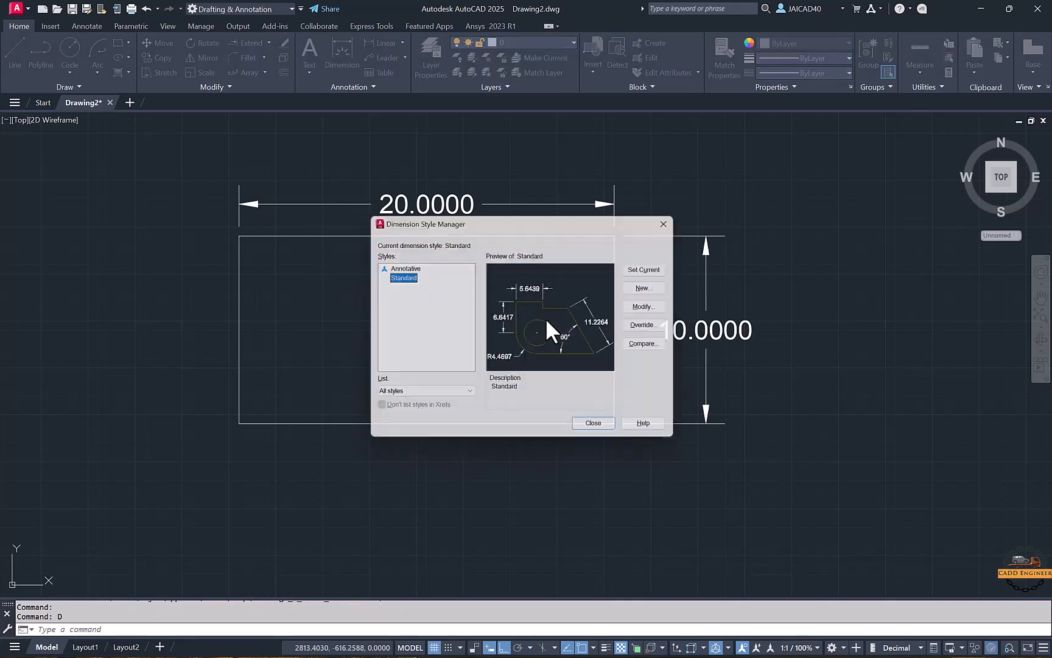
click(653, 306)
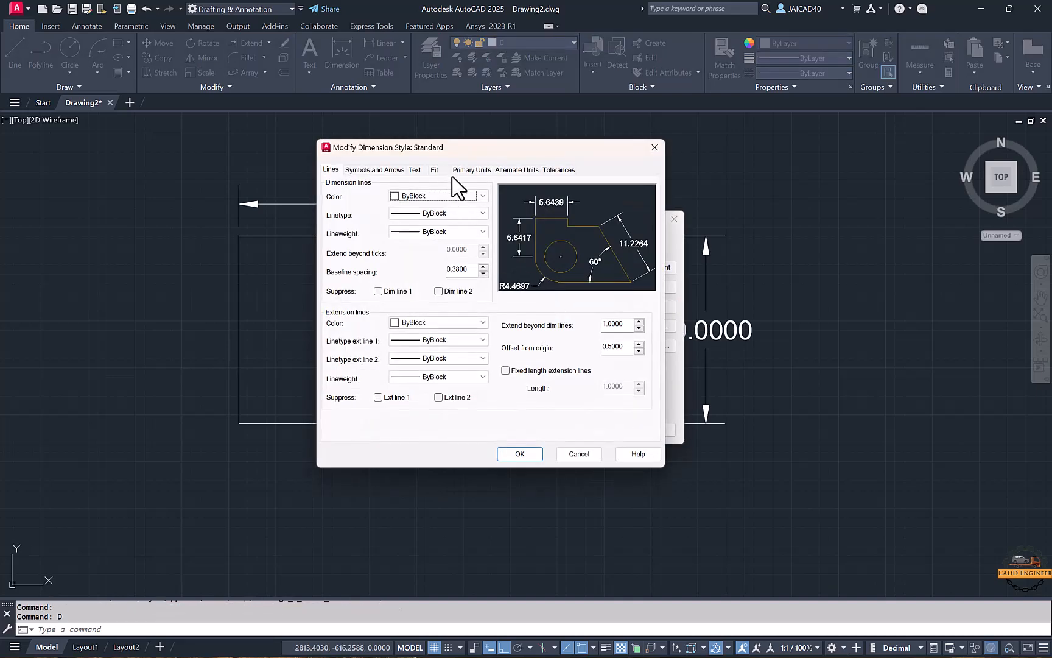
click(472, 170)
click(445, 212)
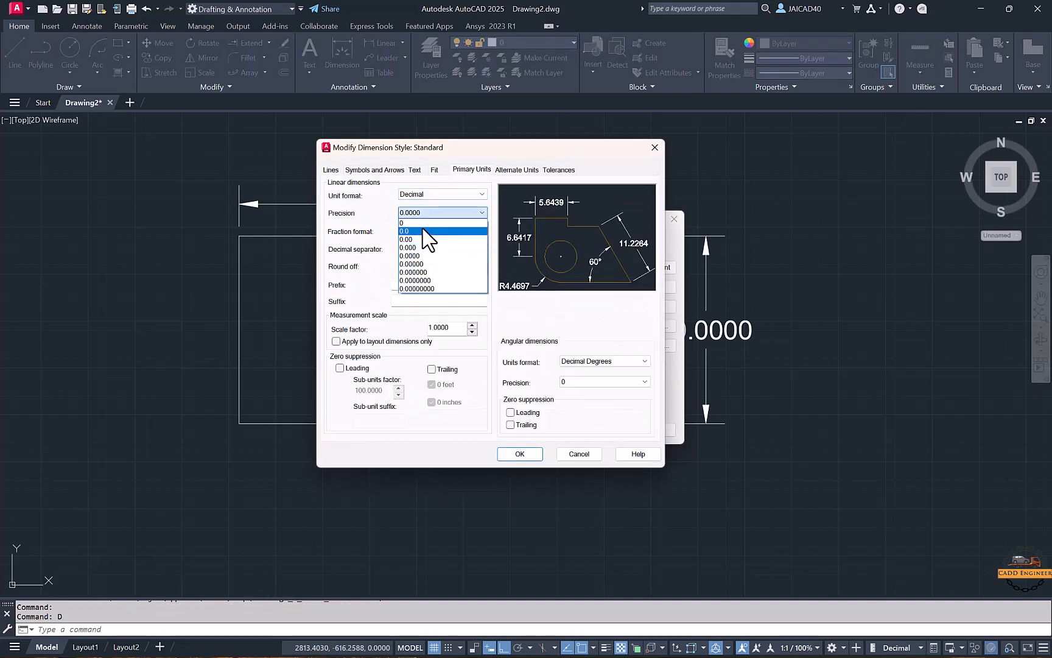
click(414, 222)
click(520, 454)
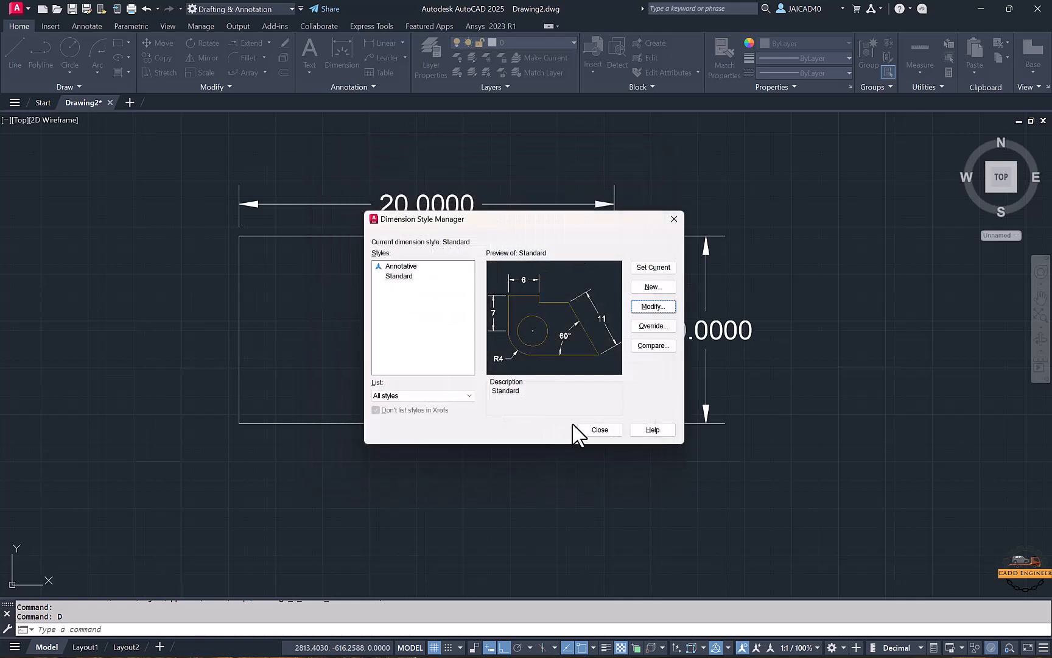
click(589, 428)
middle_drag(456, 313, 475, 317)
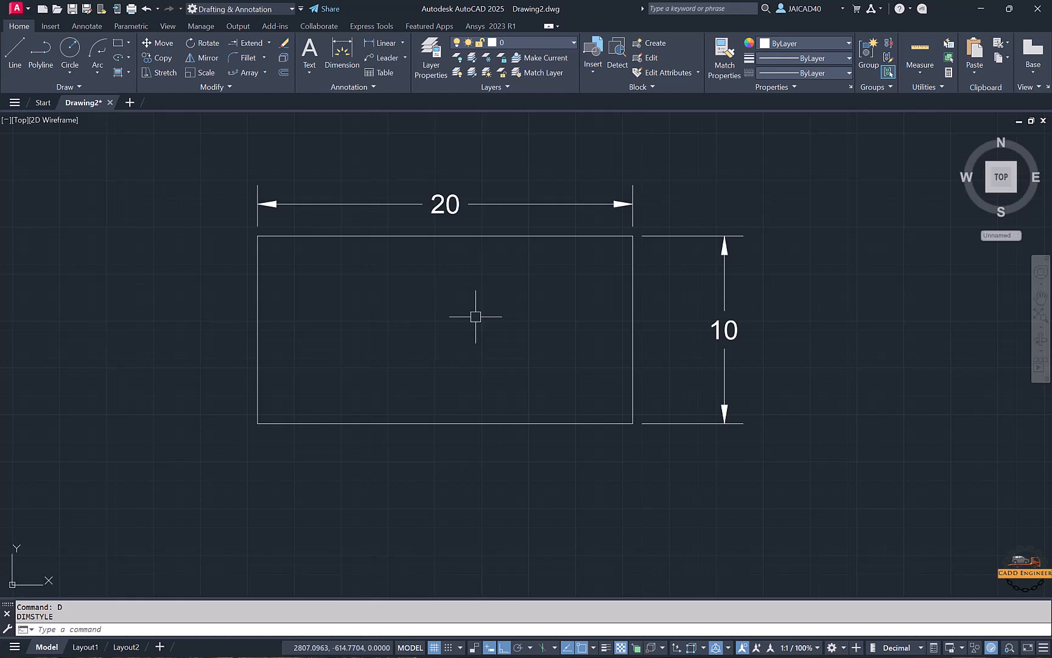
Step: Draw a small circle with a radius of about 0.42 inside the rectangle near its upper-left corner
click(68, 58)
click(287, 272)
click(294, 278)
Step: Copy the small circle from its center horizontally to the rectangle's upper-right corner area
click(310, 271)
click(288, 280)
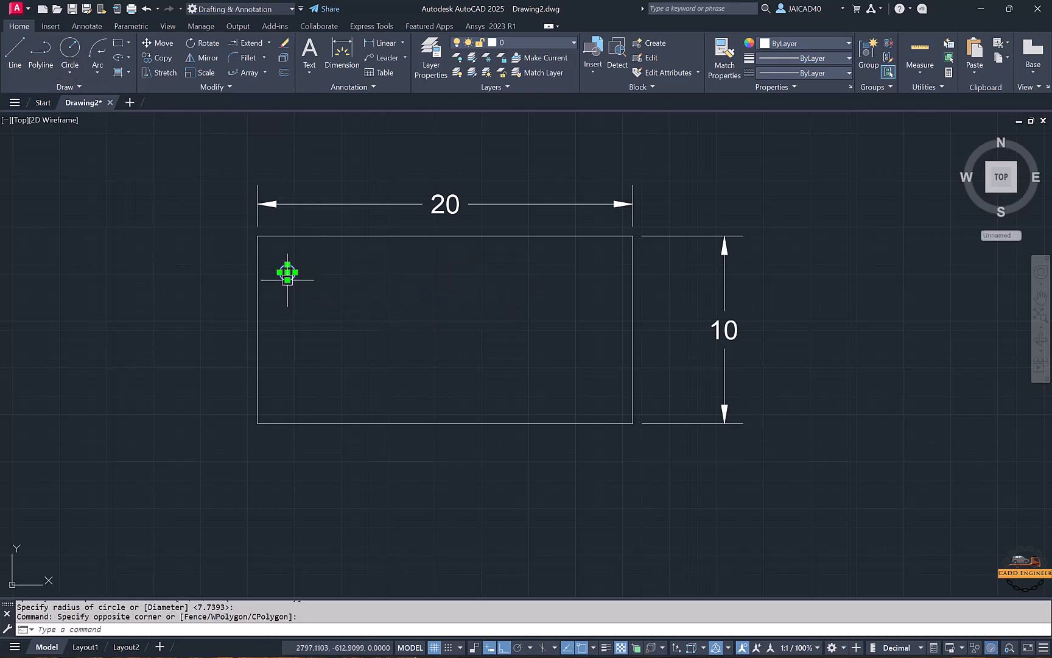
text(o)
key(Return)
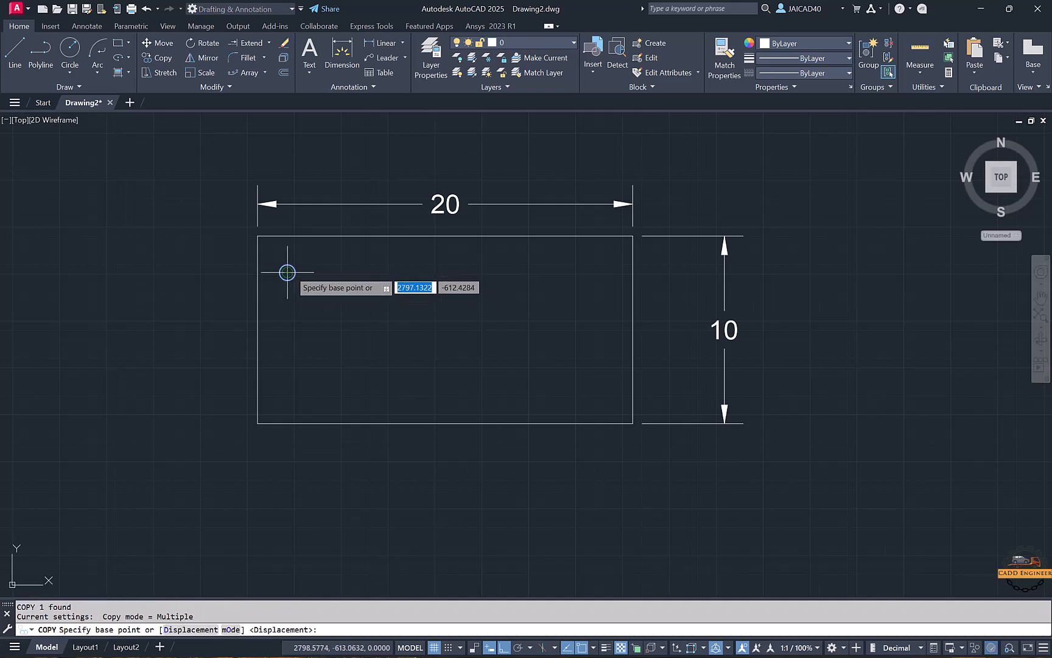
click(288, 272)
click(595, 277)
key(Escape)
Step: Copy both upper circles straight down about 6 units to the rectangle's lower corner areas
click(601, 271)
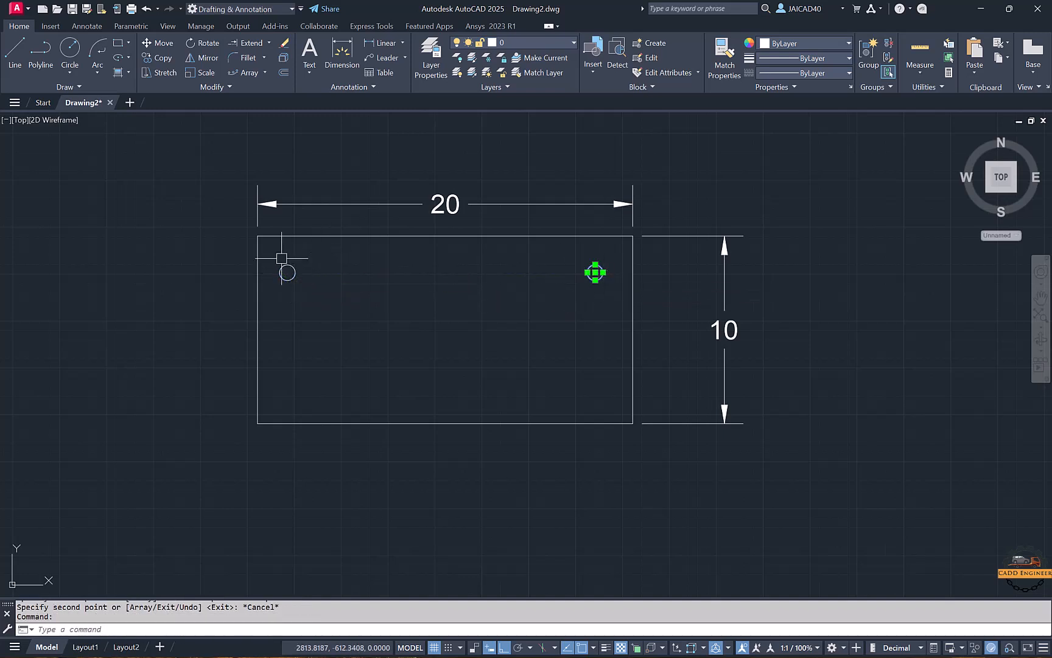
click(290, 266)
text(co)
key(Return)
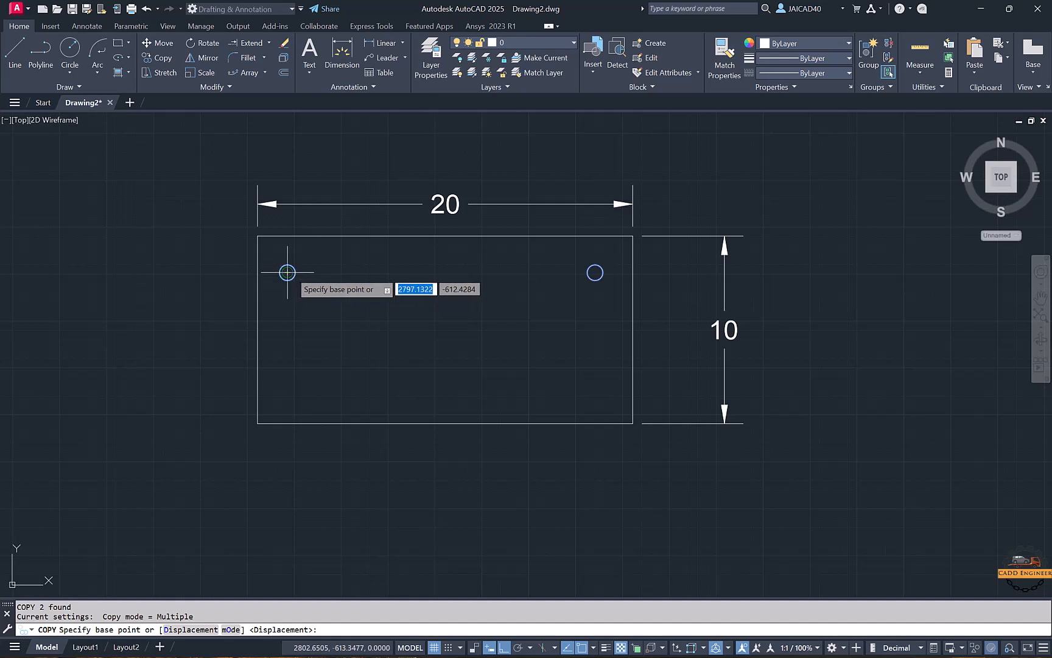
click(287, 273)
click(288, 381)
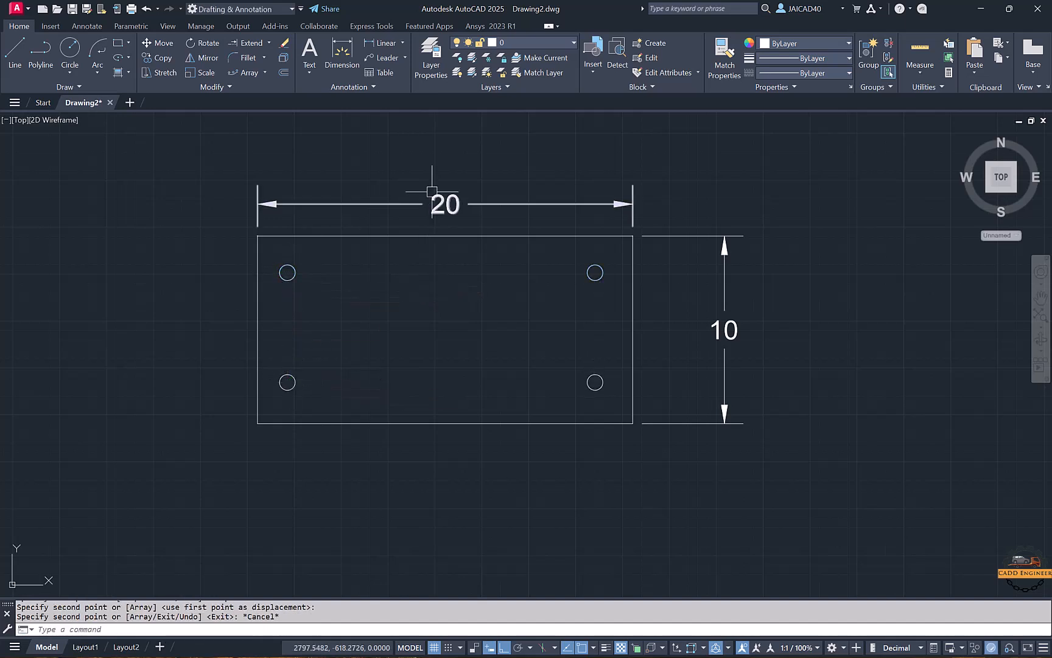
Step: Add a vertical linear dimension between the centers of the two left circles, placed outside the rectangle's left edge
click(381, 42)
click(287, 273)
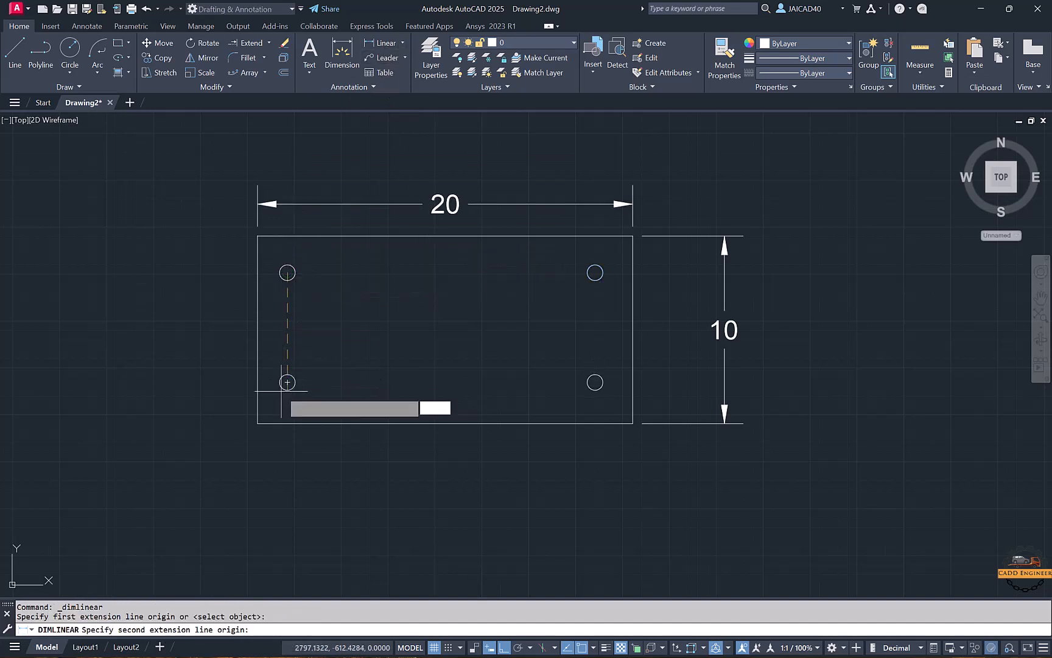
click(287, 382)
click(211, 365)
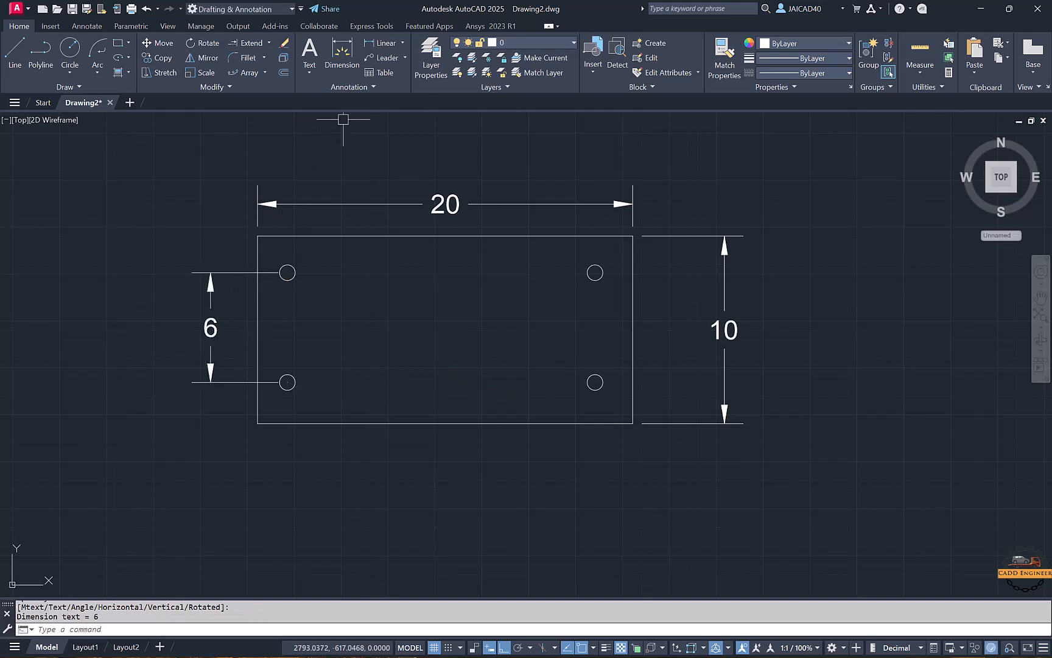
Step: Add a horizontal linear dimension between the centers of the two lower circles, placed below the rectangle
click(381, 43)
click(287, 382)
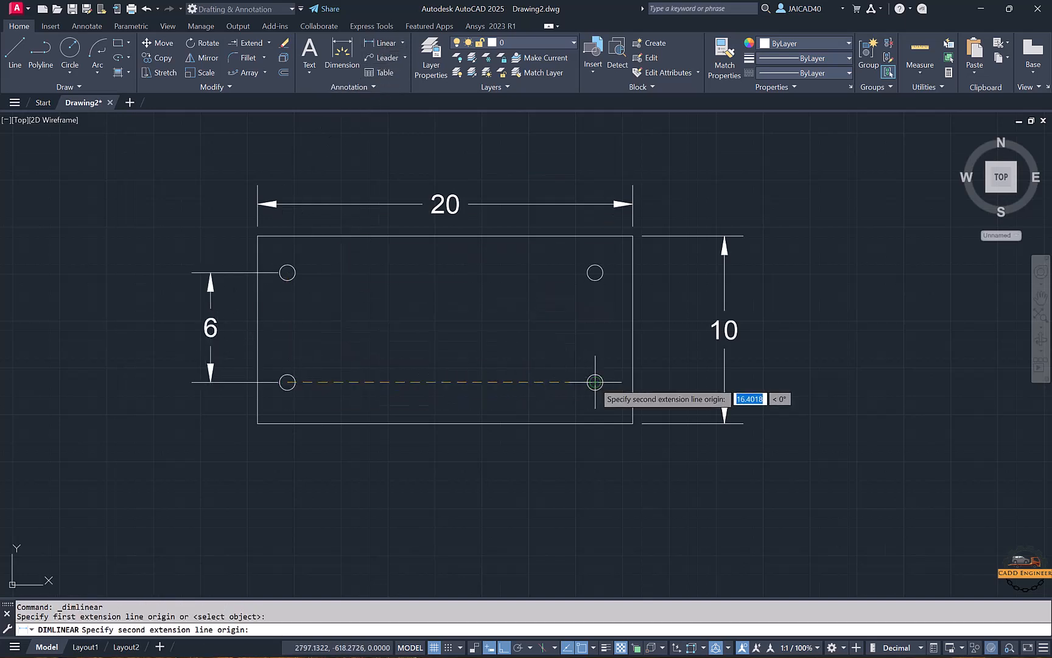
click(595, 382)
click(538, 453)
middle_drag(493, 333, 504, 320)
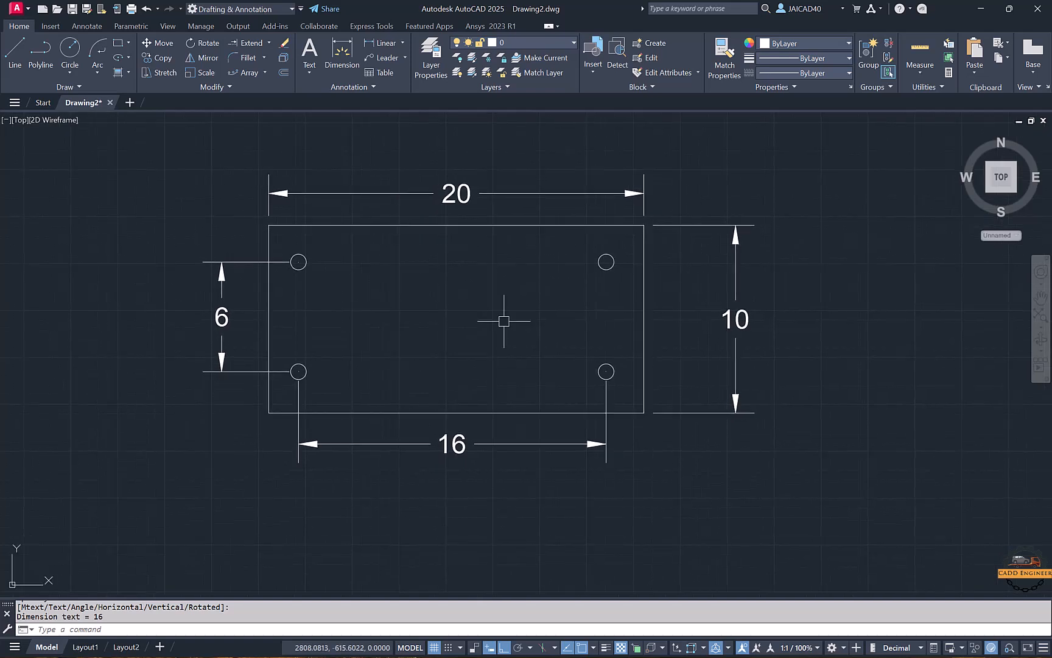
Step: Draw a large circle about 4 in diameter at the middle of the rectangle
click(403, 43)
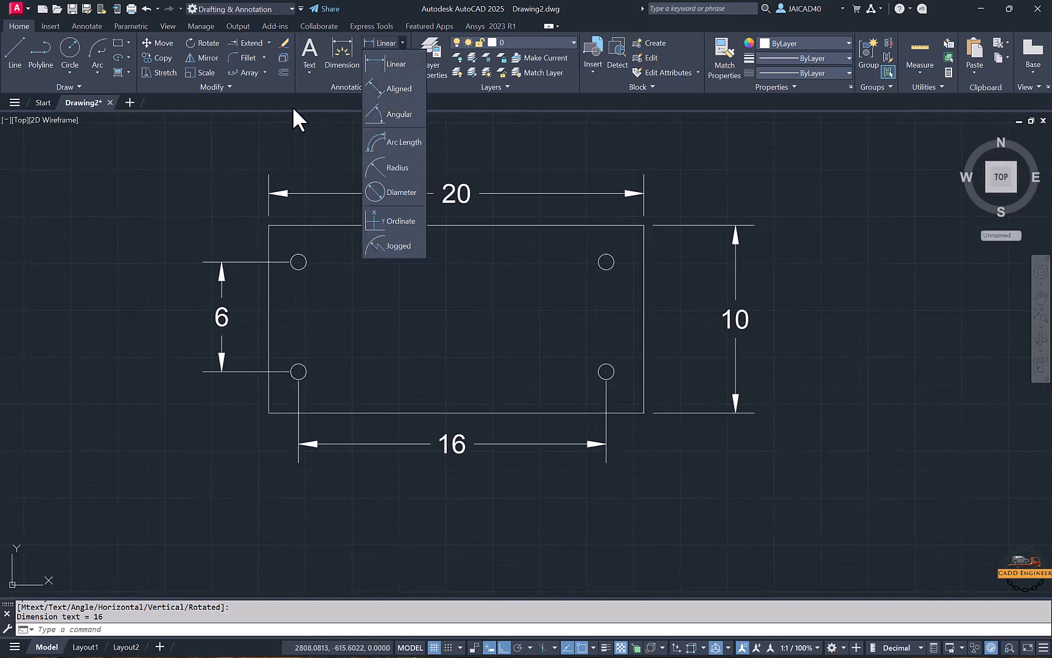
click(70, 48)
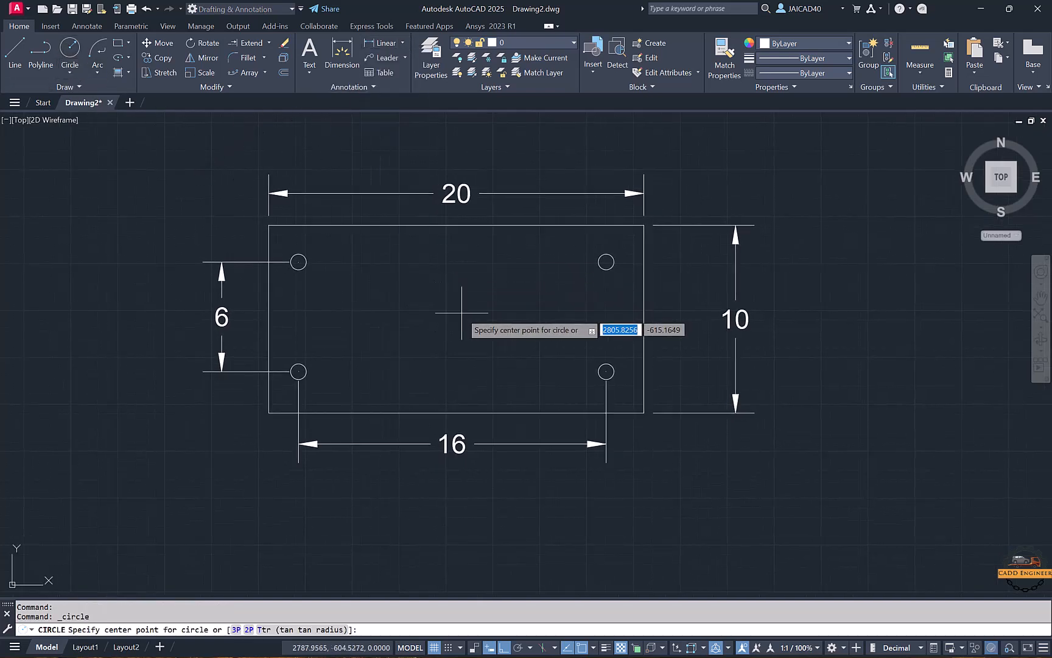
click(458, 310)
click(480, 346)
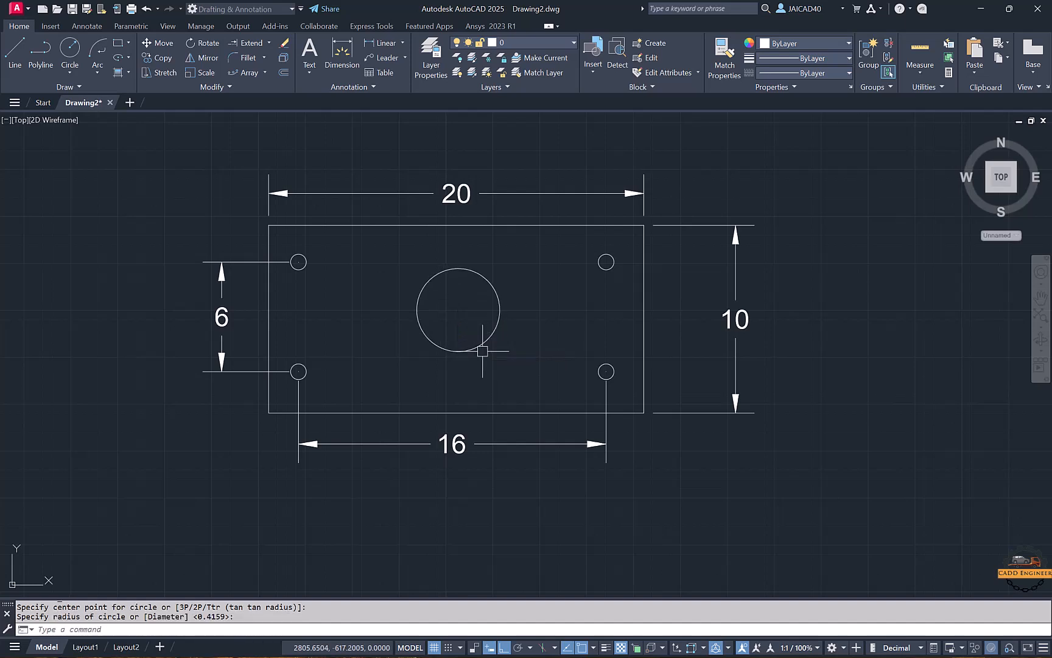
Step: Add a diameter dimension to the large central circle, placed at its upper right
click(402, 42)
click(390, 192)
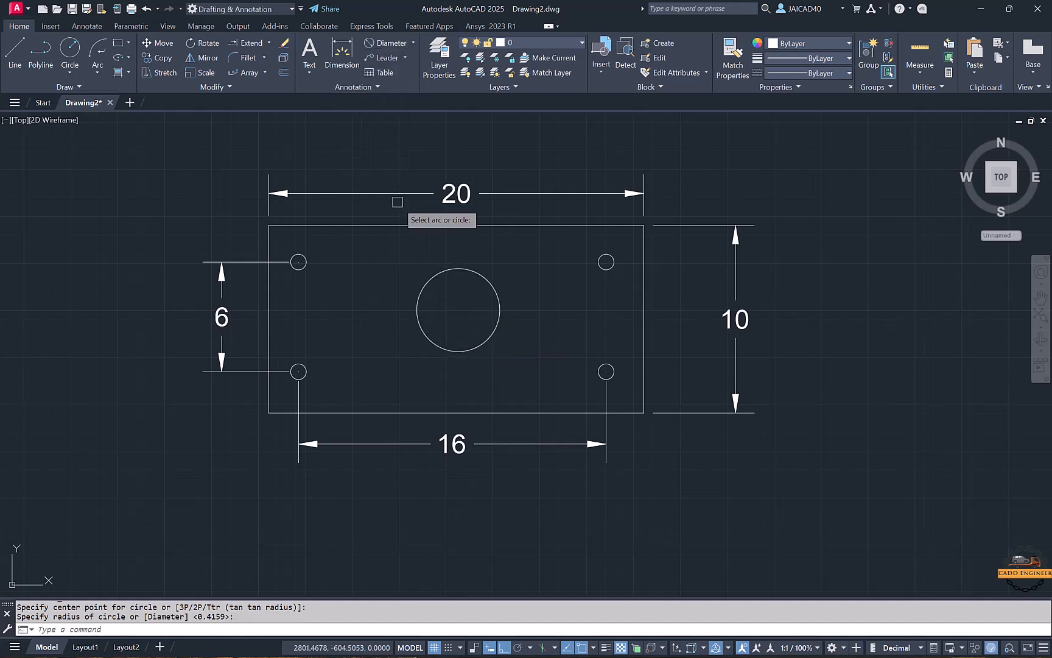
click(479, 280)
click(542, 264)
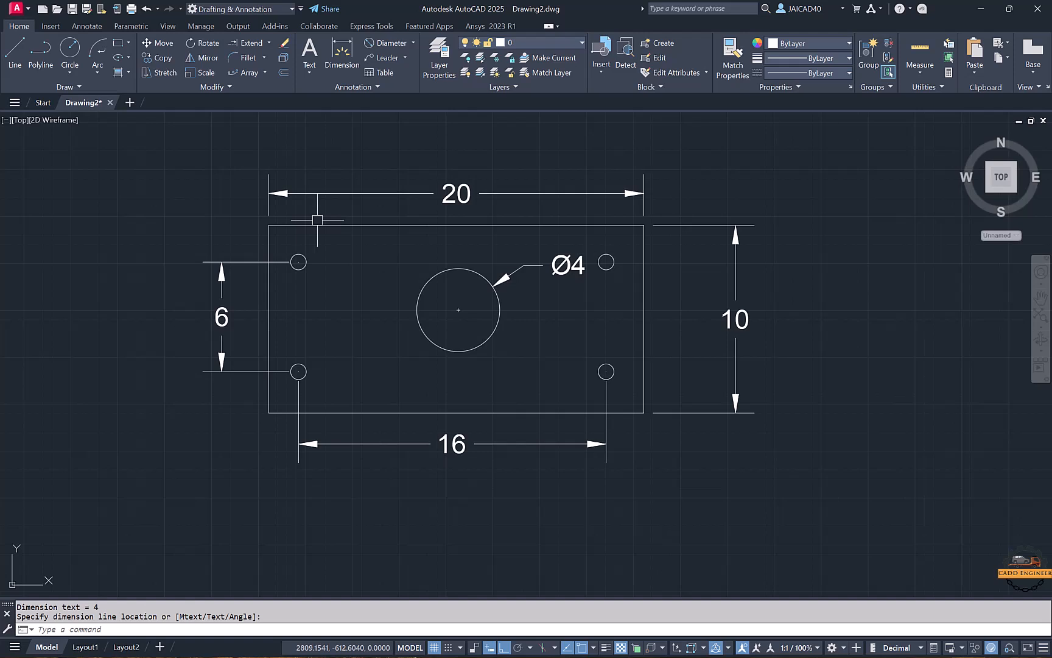
Step: Add a diameter dimension to the upper-left small circle, placed at its lower right inside the rectangle
click(379, 45)
click(303, 268)
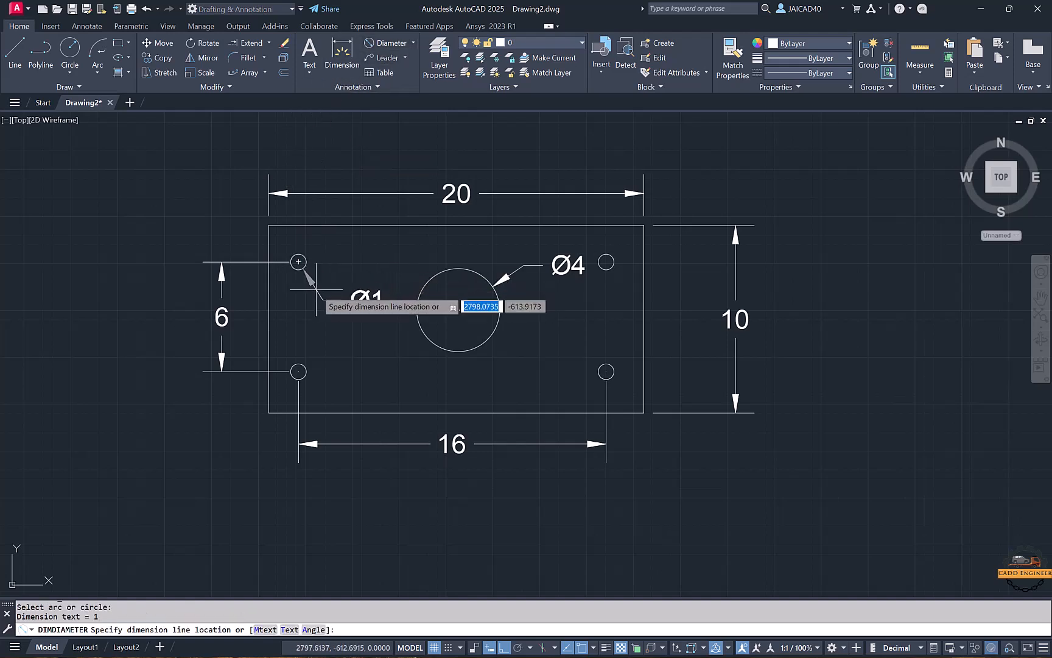
click(351, 300)
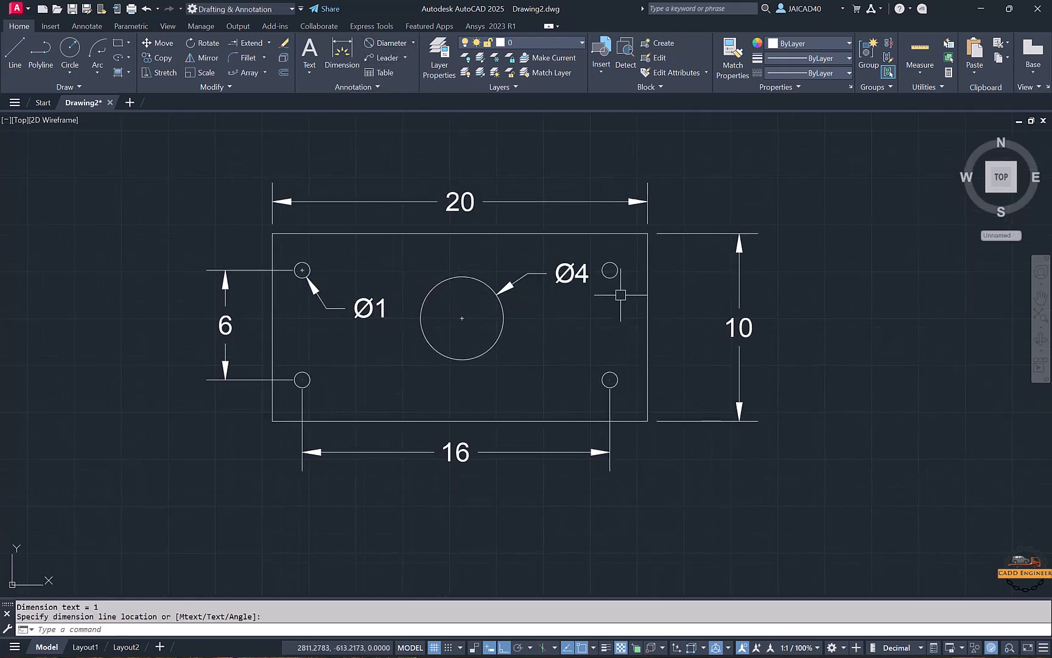
Step: Draw a second rectangle in the empty space to the right of the dimensioned plate
mouse_move(890, 300)
middle_down()
mouse_move(587, 268)
mouse_move(531, 291)
middle_up()
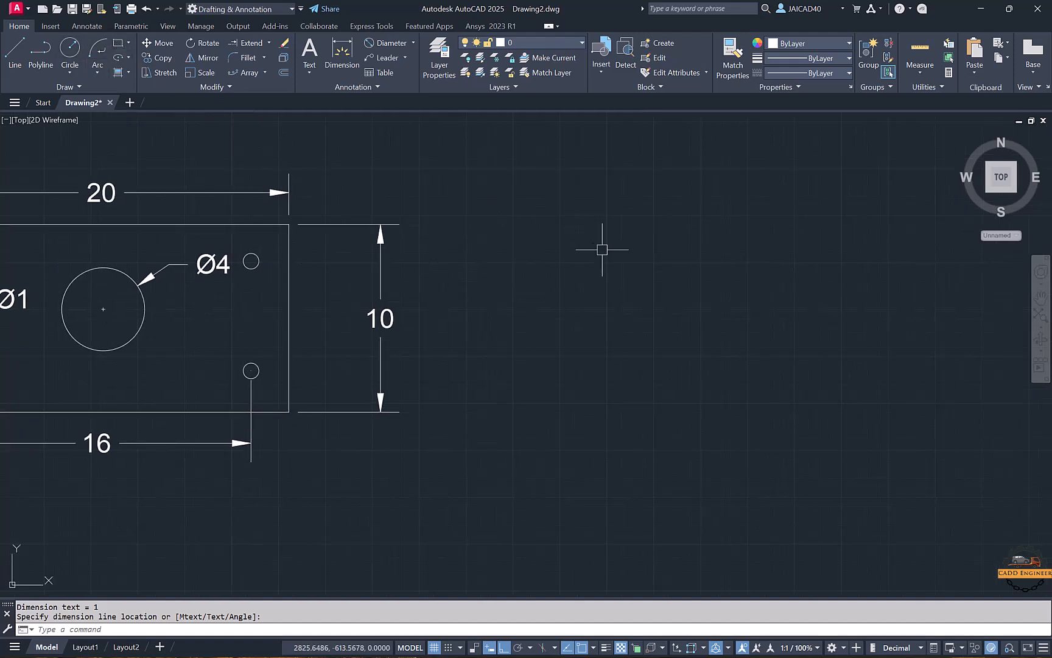
click(578, 223)
click(736, 388)
click(118, 42)
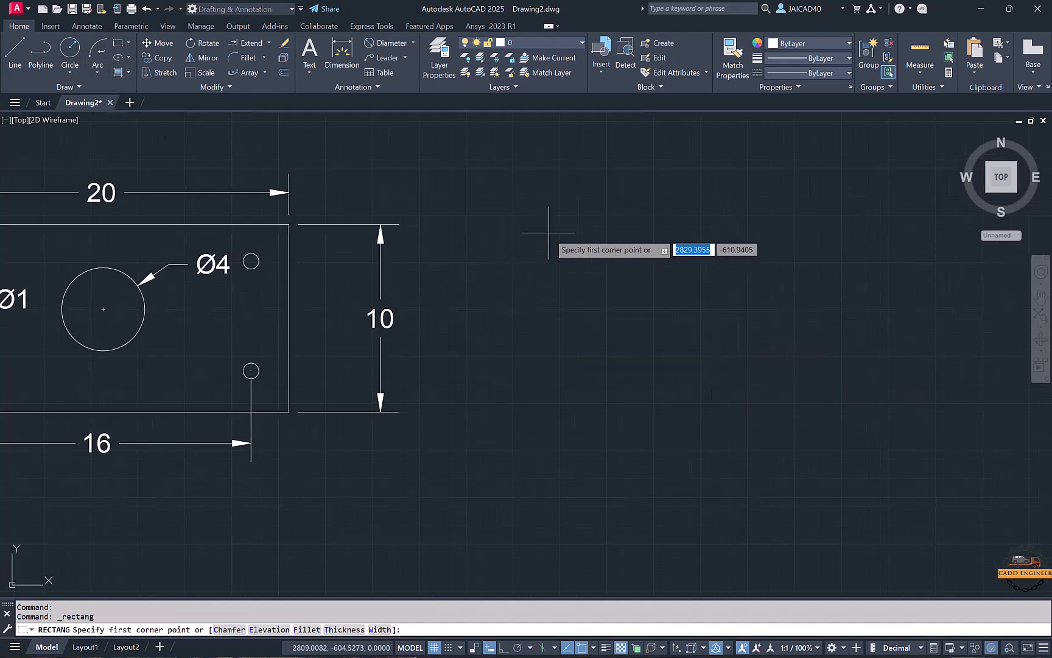
click(549, 215)
click(763, 388)
Step: Fillet the lower-right corner of the second rectangle with a radius of 2
text(f)
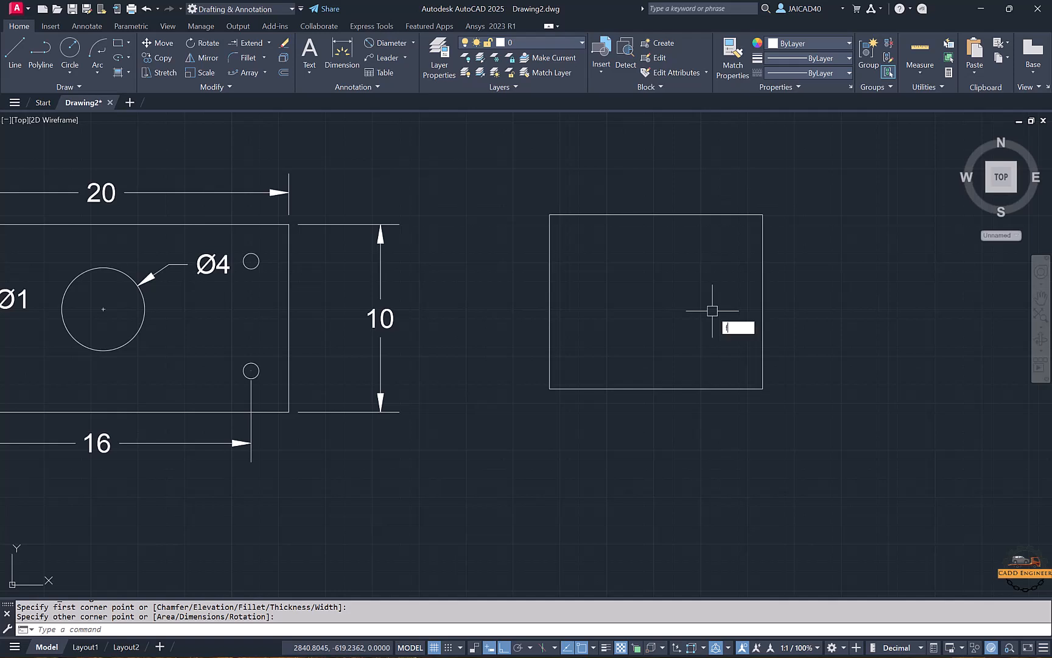
key(Return)
text(r)
key(Return)
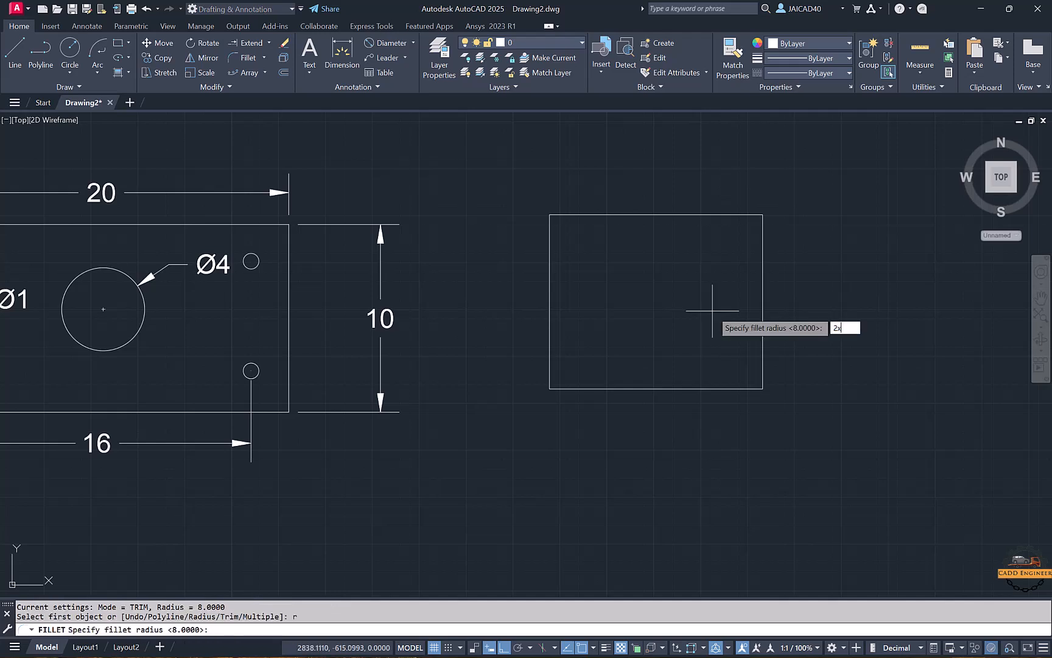
text(2)
key(Return)
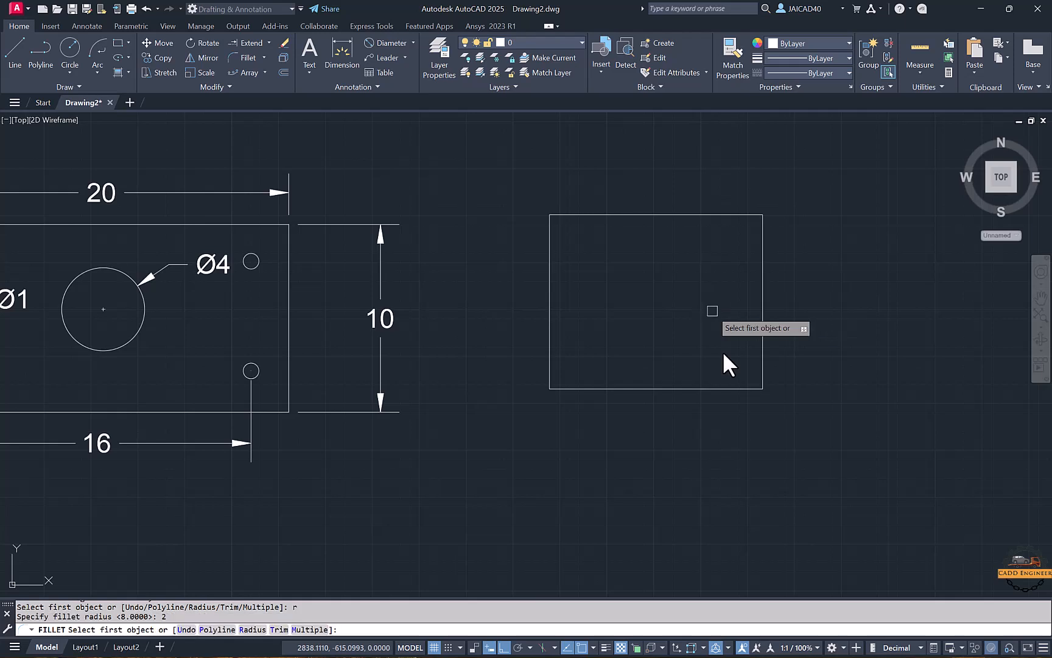
click(711, 387)
key(Escape)
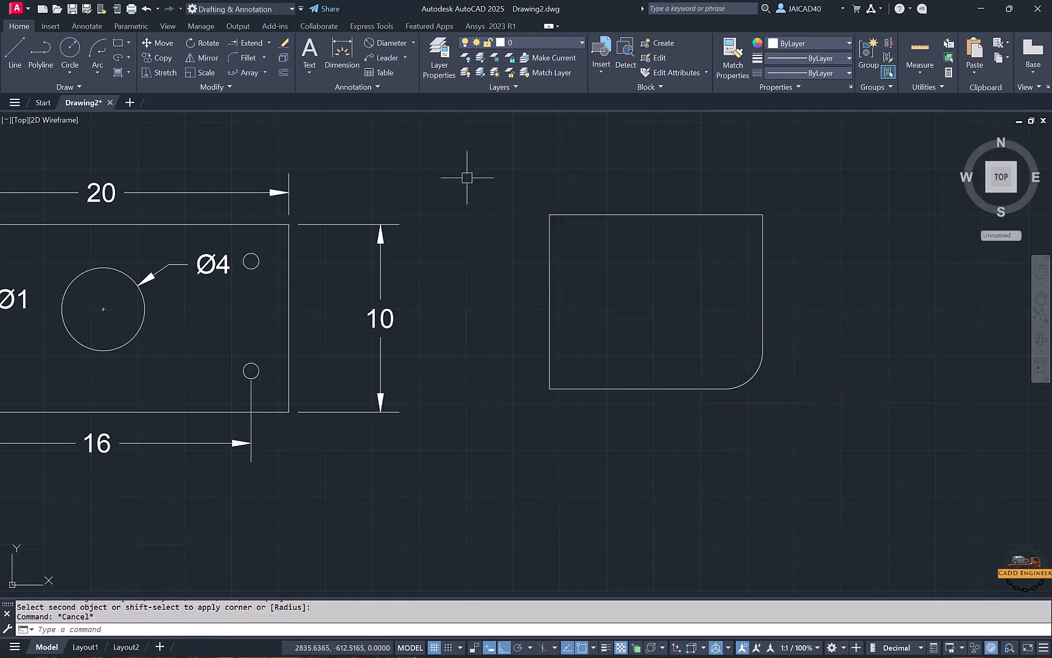
Step: Add a radius dimension to the second rectangle's filleted corner, placed outside at its lower right
click(412, 42)
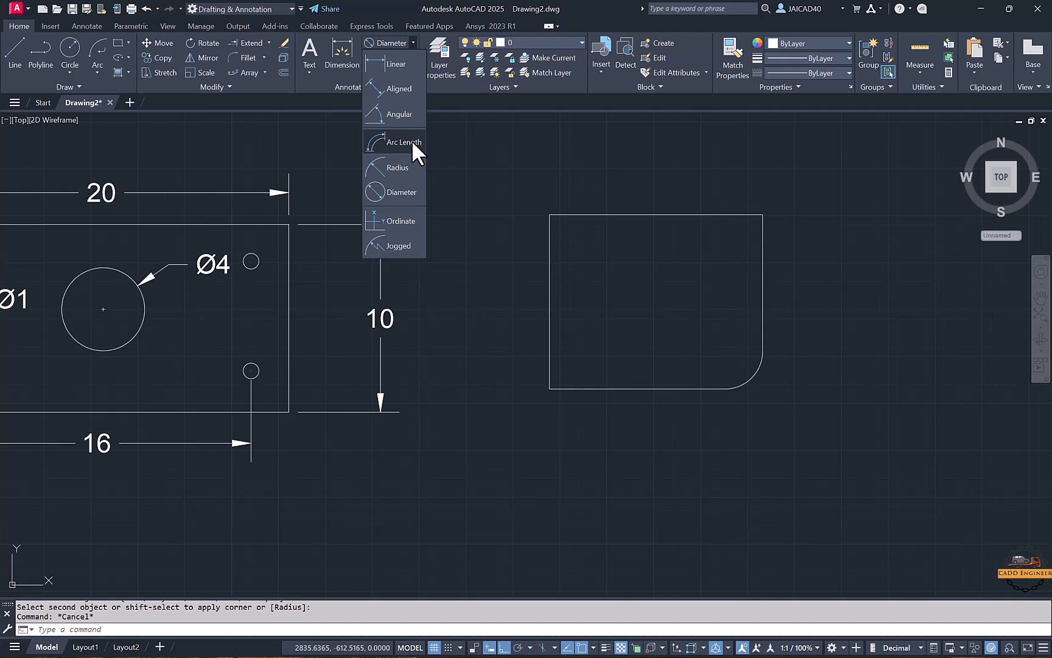
click(405, 184)
click(759, 368)
click(789, 402)
middle_drag(663, 380, 698, 356)
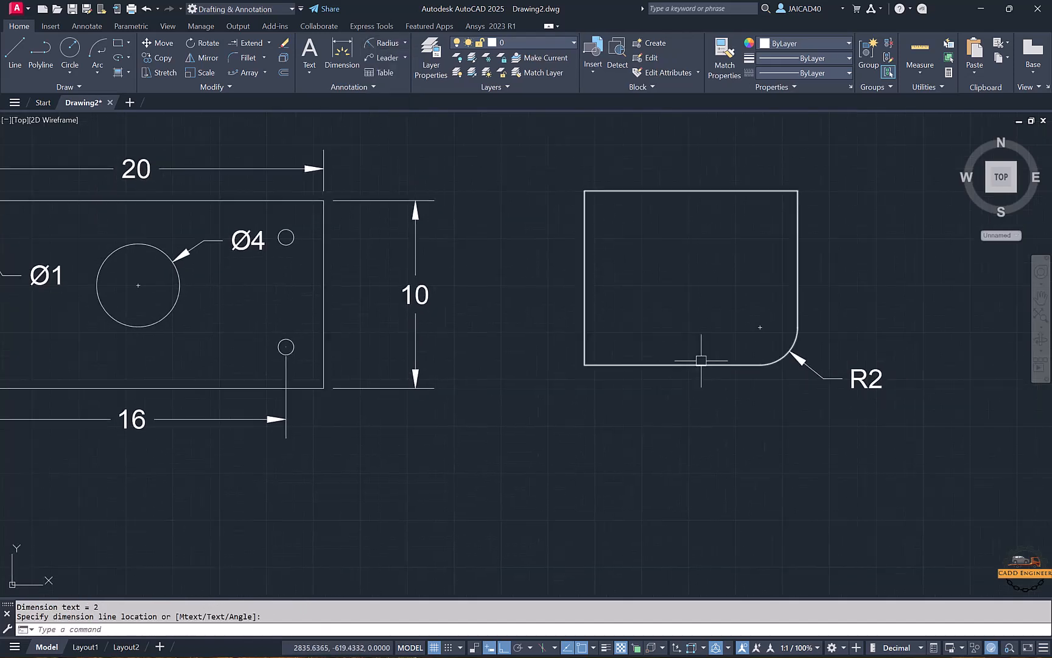
Step: Draw a three-point arc of about 4 units radius below the filleted rectangle, with ortho mode off
click(95, 69)
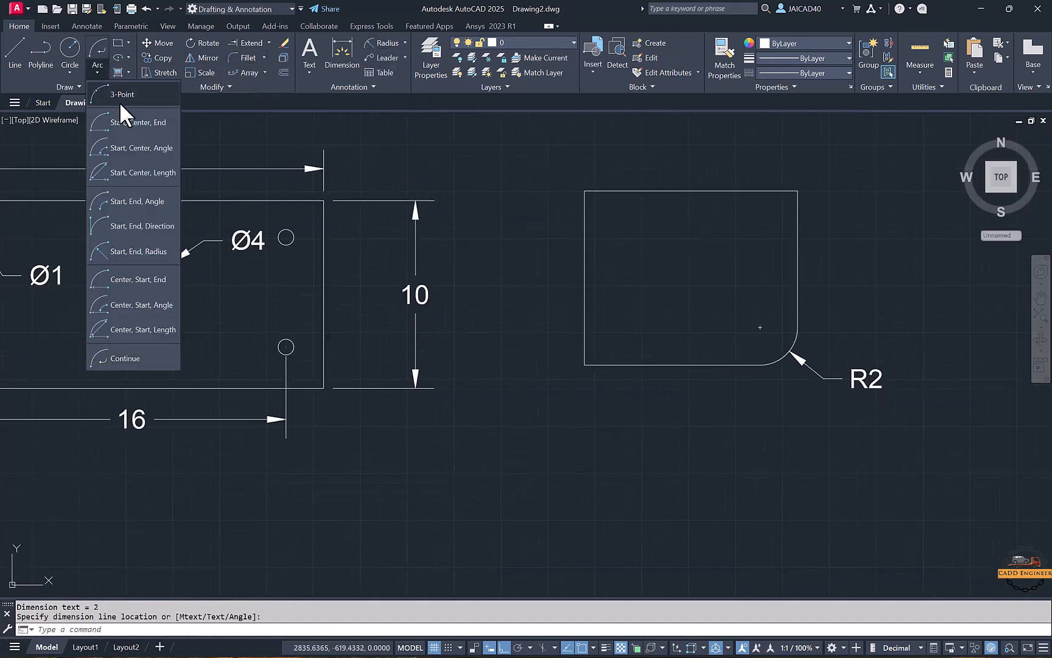
click(119, 97)
middle_drag(545, 556, 491, 342)
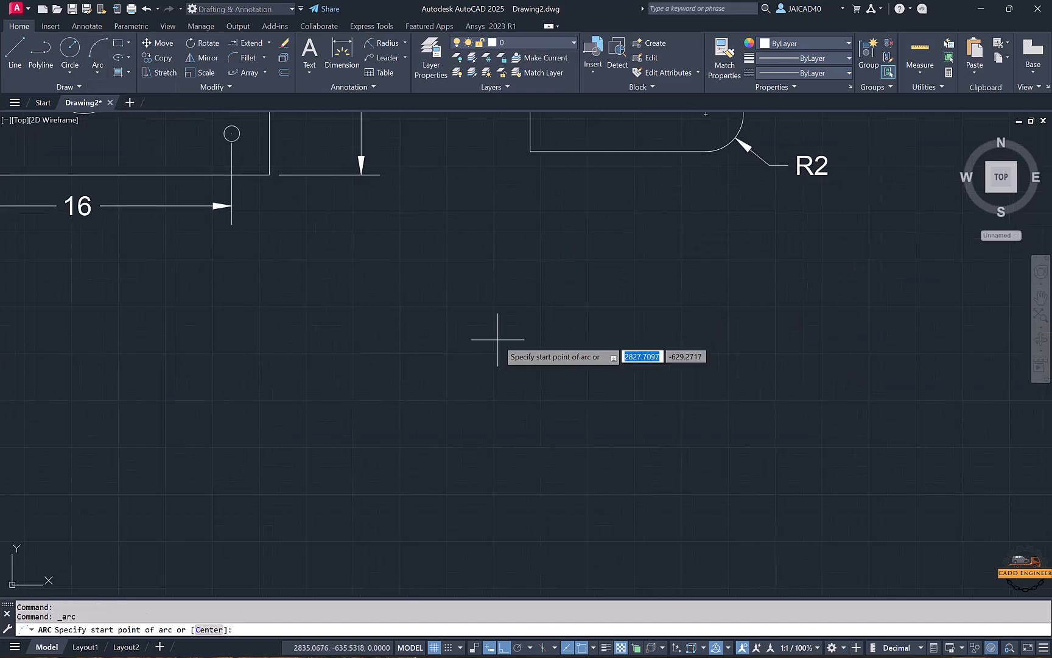
click(498, 339)
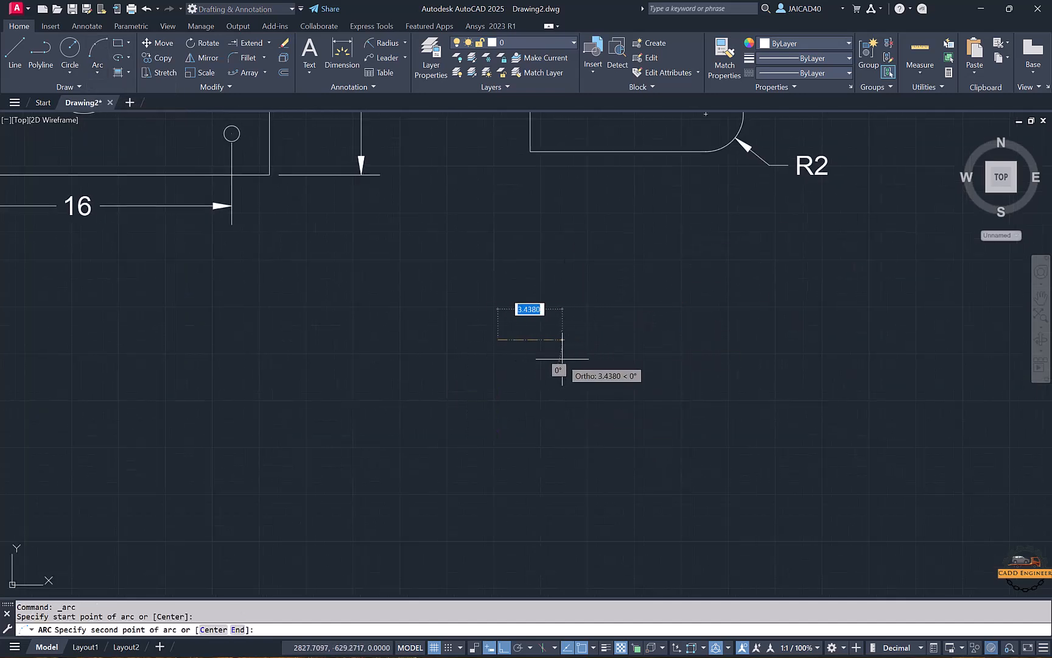
key(F8)
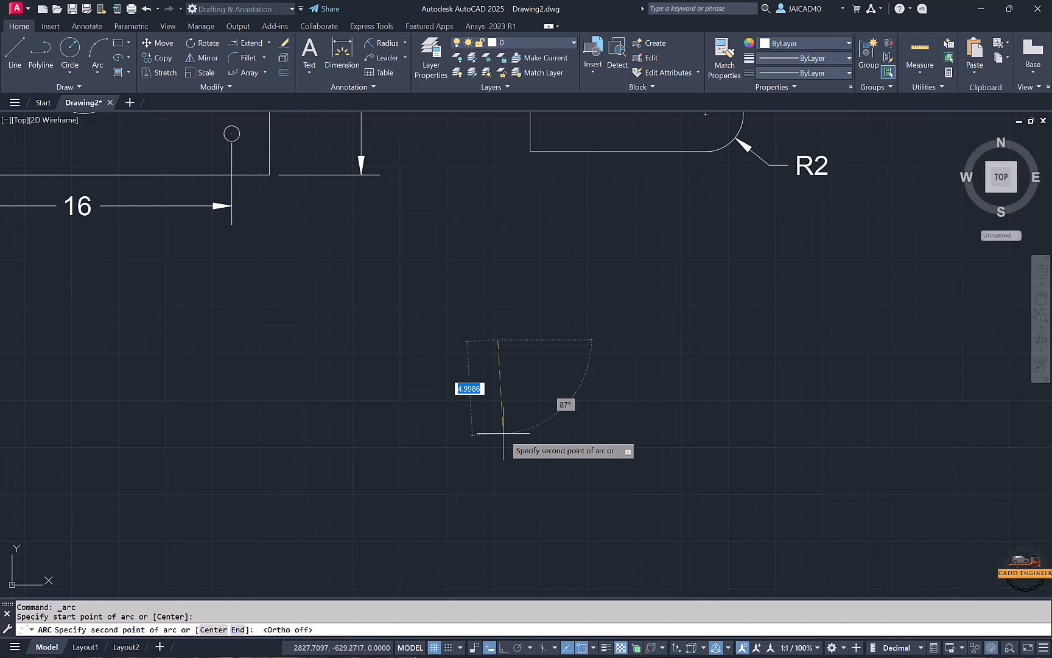
click(520, 265)
click(598, 261)
scroll(597, 343, down, 2)
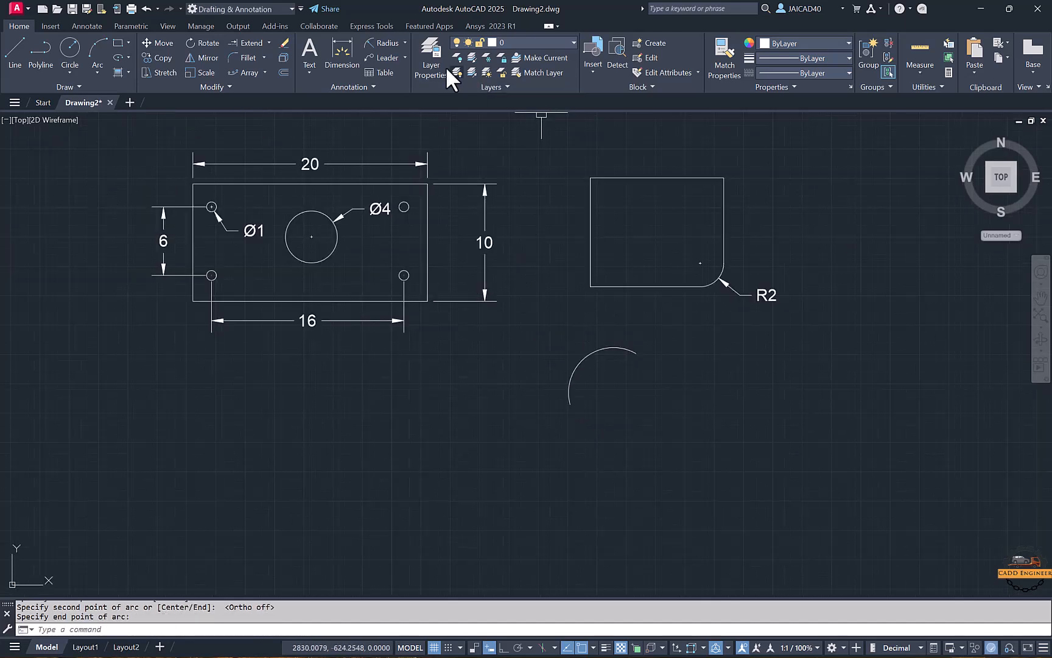
Step: Add a radius dimension to the arc below the filleted rectangle, placed at its upper left
click(387, 44)
click(581, 355)
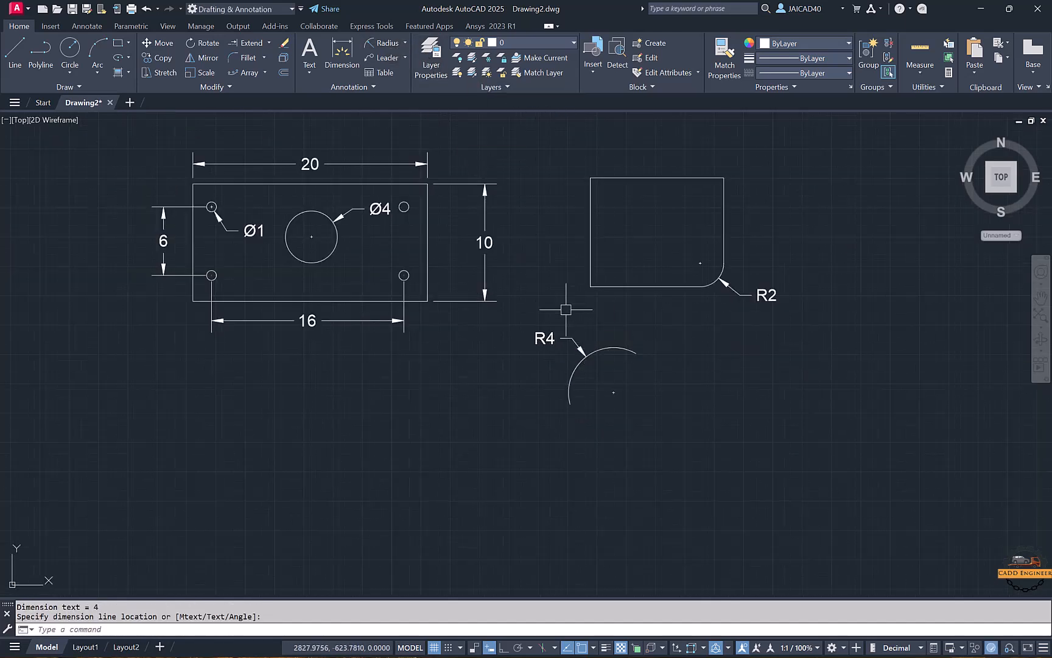
scroll(548, 304, up, 3)
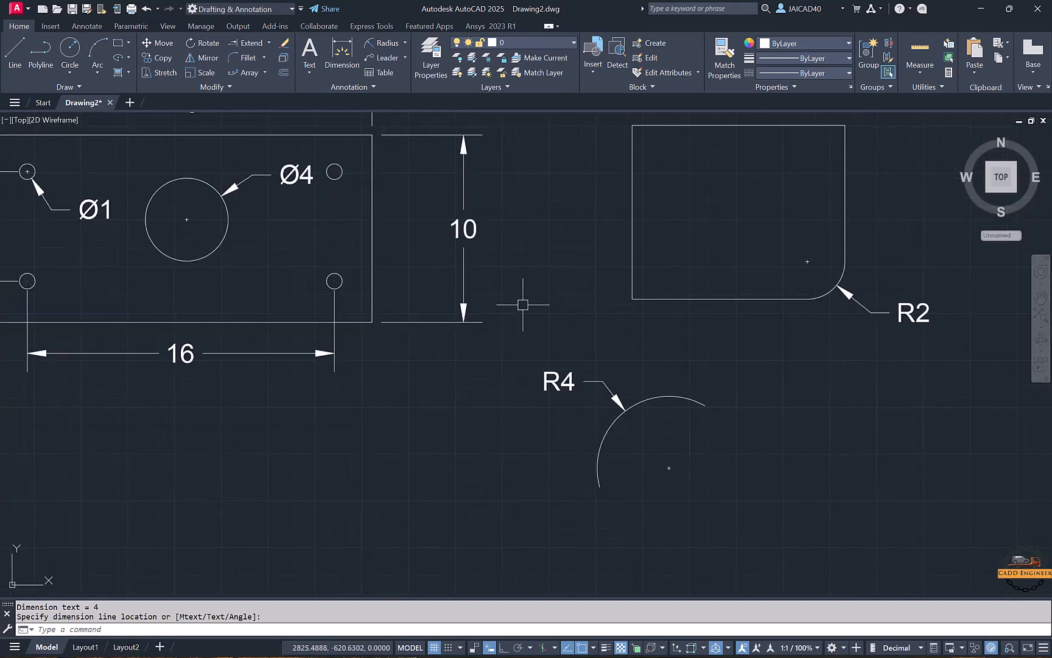
click(403, 43)
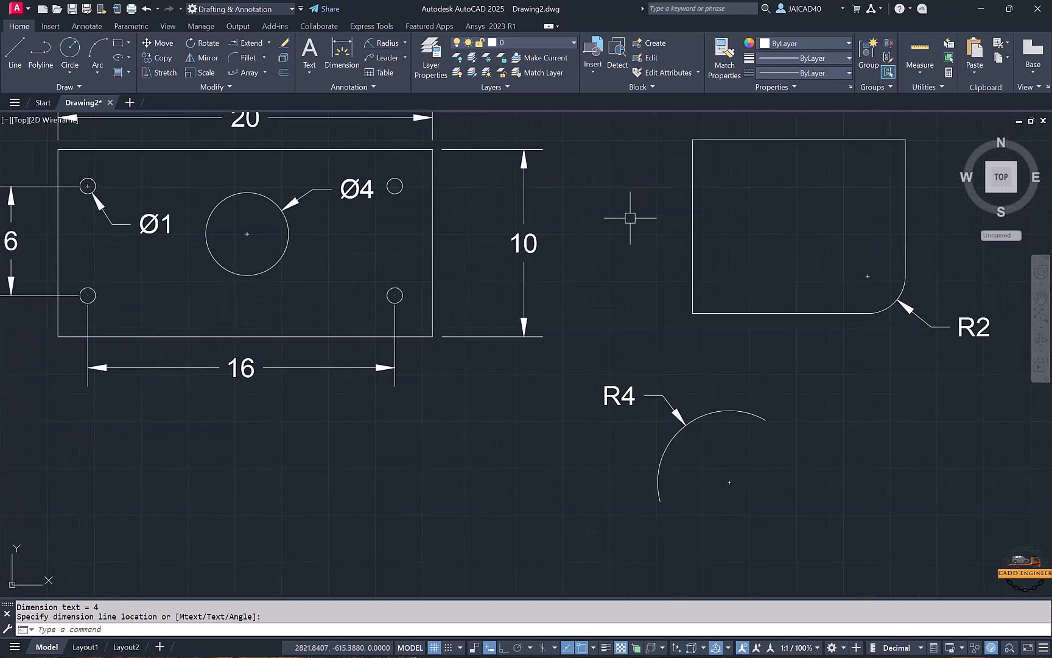
scroll(630, 216, down, 2)
middle_drag(567, 234, 699, 275)
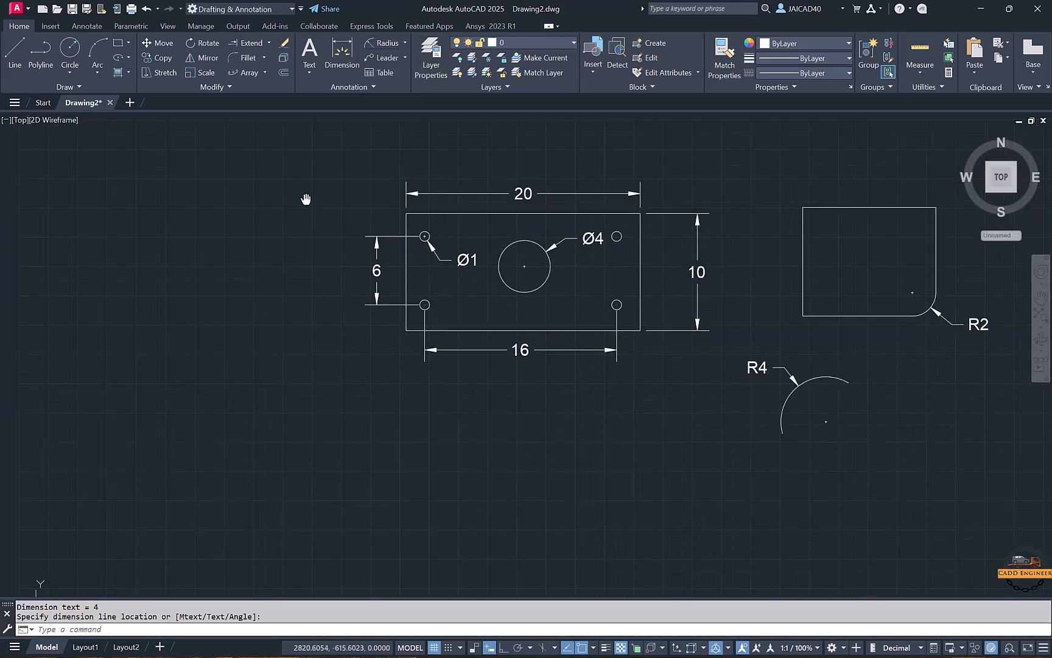
Step: Draw a closed triangle from lines left of the dimensioned plate, with sides of about 17, 14 and 20 units
click(15, 54)
click(14, 311)
click(145, 168)
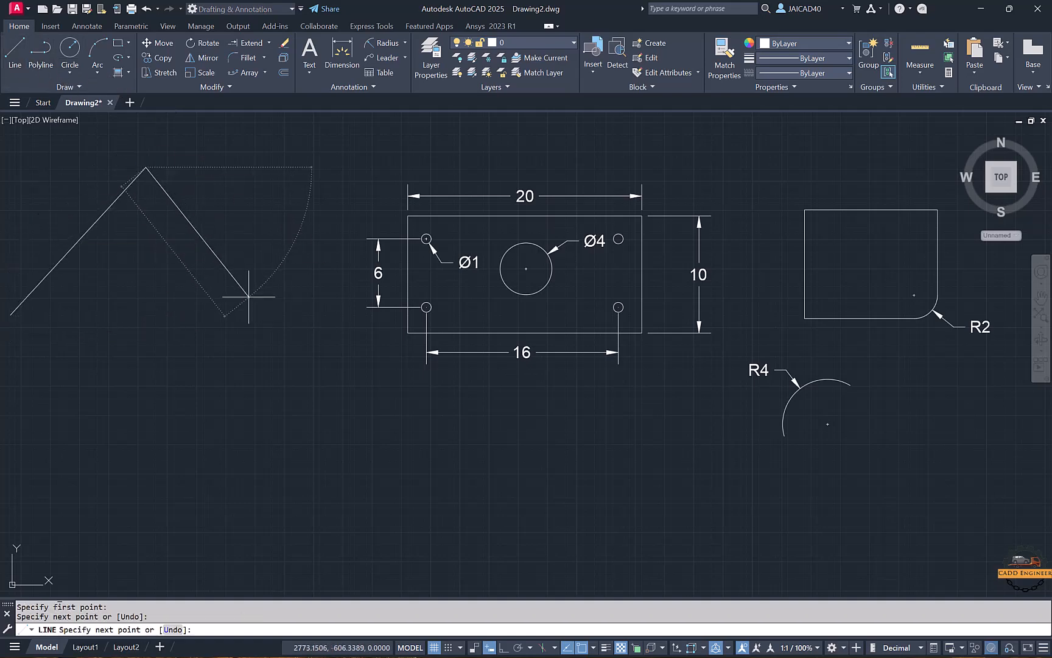
click(249, 297)
click(14, 312)
middle_drag(99, 286, 249, 257)
key(Escape)
Step: Add aligned dimensions outside the triangle along its left sloping side and its base
click(405, 43)
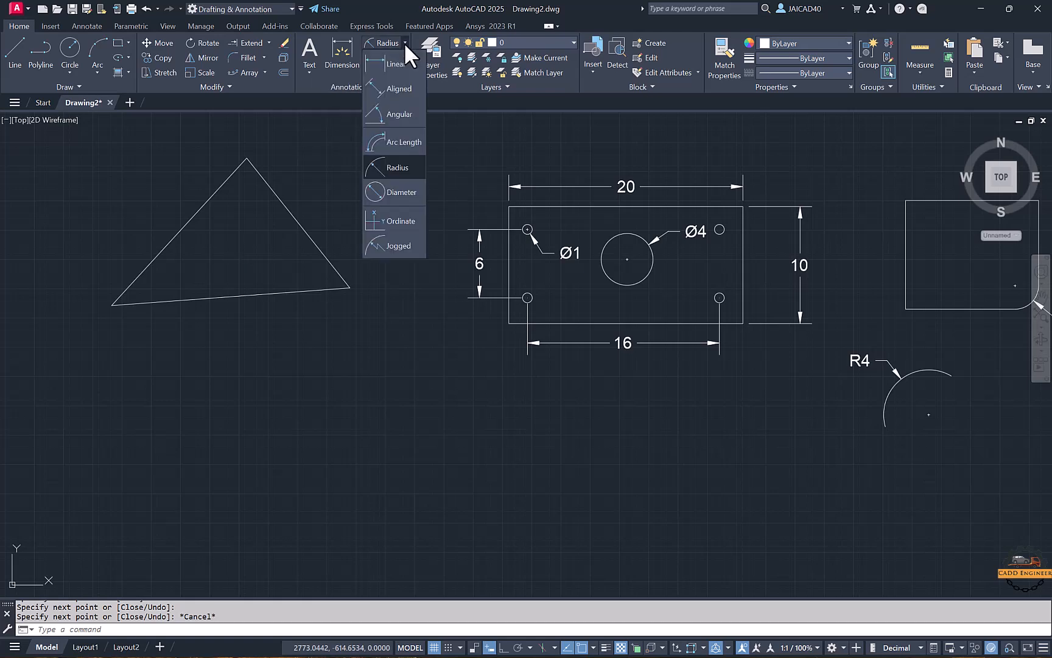
click(392, 66)
click(112, 303)
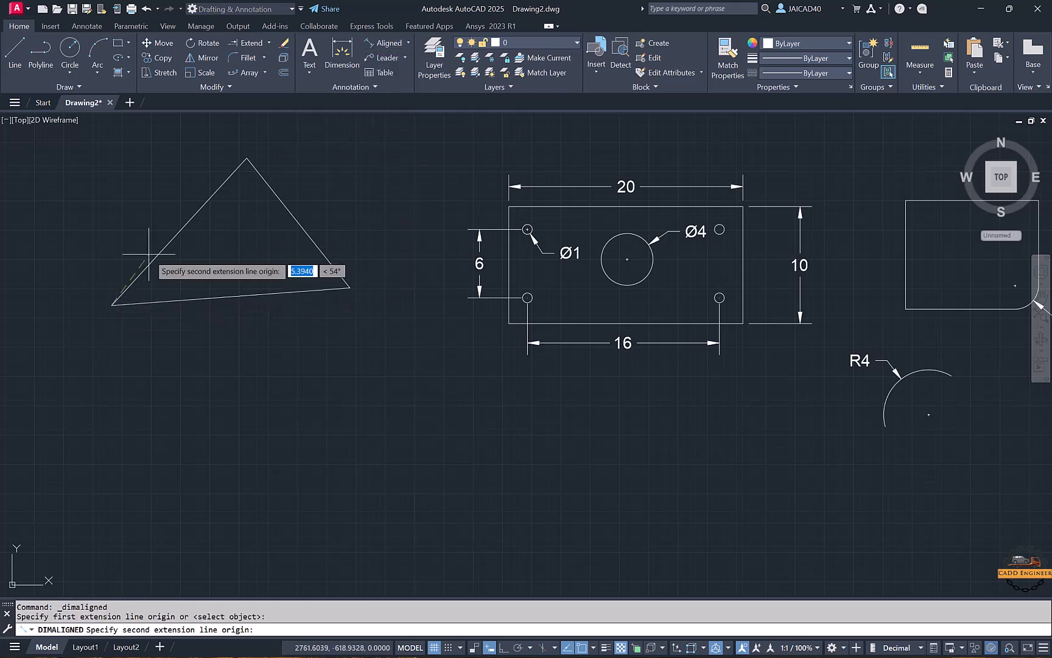
click(376, 44)
click(111, 305)
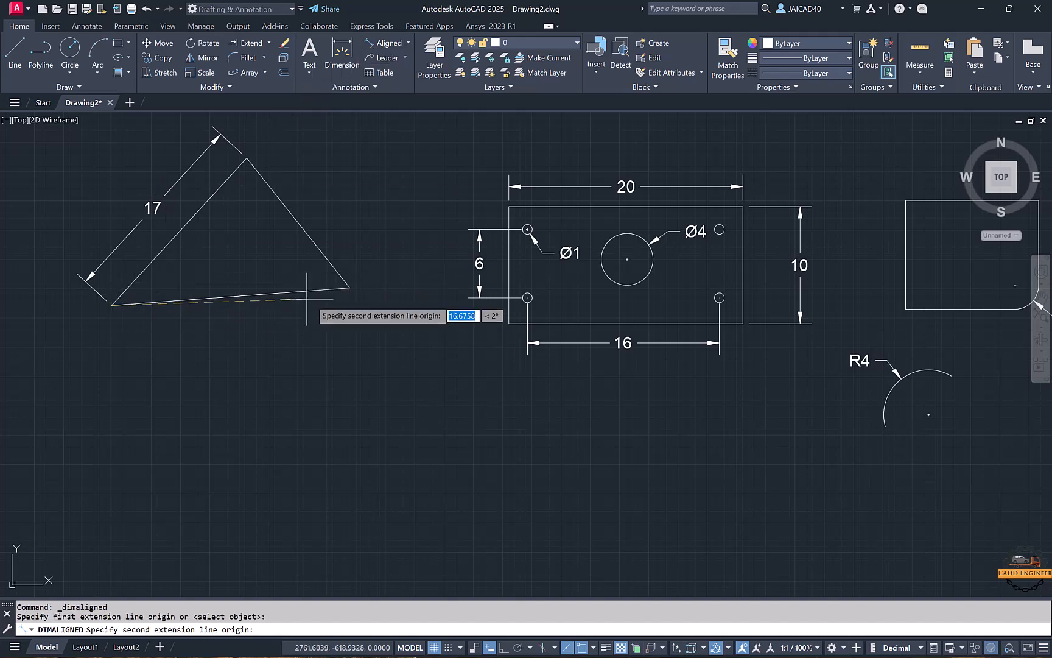
click(344, 288)
click(344, 328)
Step: Add an aligned dimension outside the triangle along its right sloping side
click(384, 44)
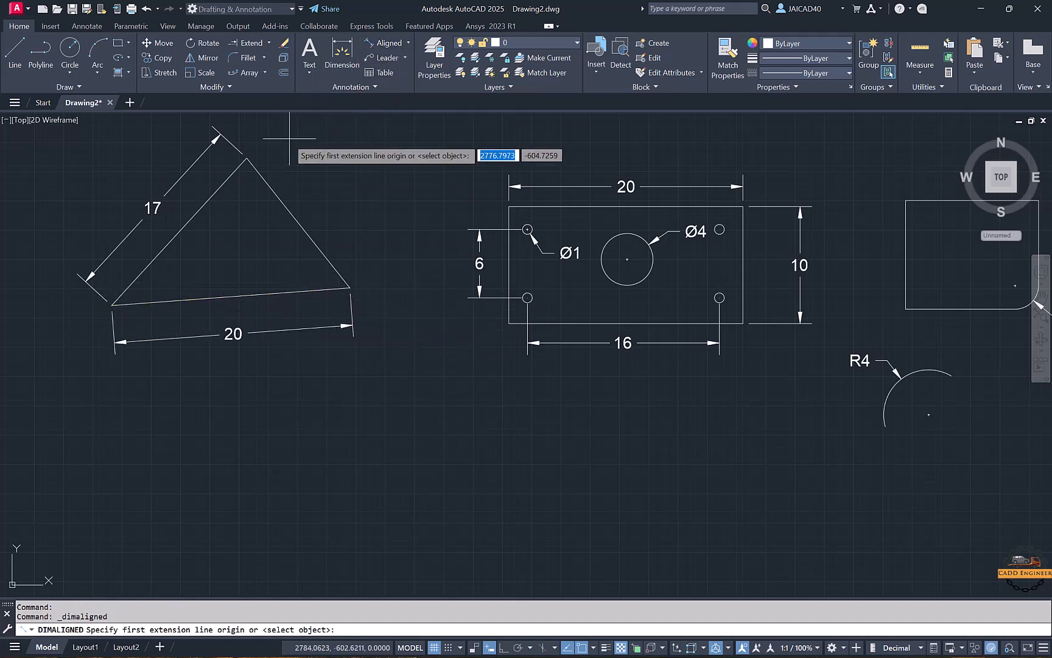
click(247, 157)
click(350, 288)
click(331, 197)
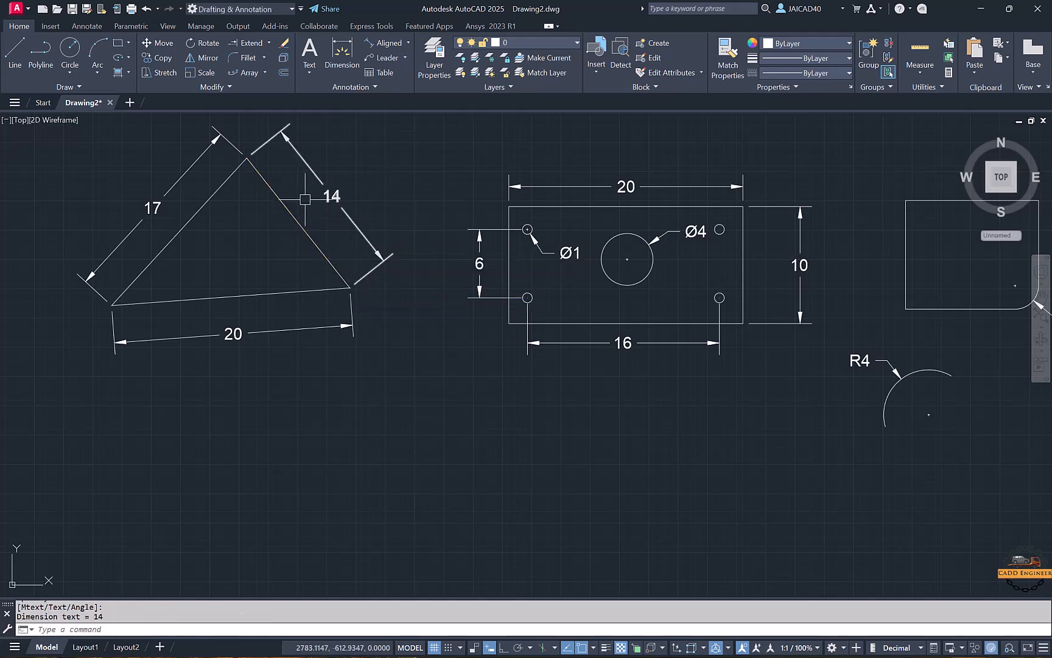
Step: Add an angular dimension between the two sloping sides, placed inside the triangle below its apex
middle_drag(305, 199, 354, 189)
middle_drag(255, 226, 395, 269)
click(408, 44)
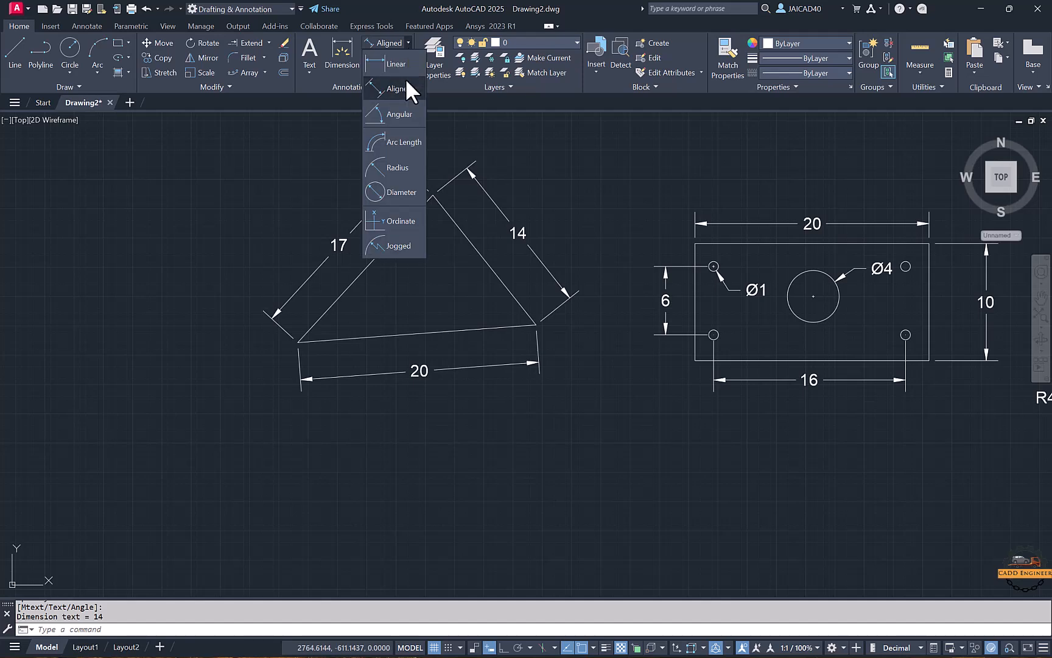
click(394, 115)
click(414, 216)
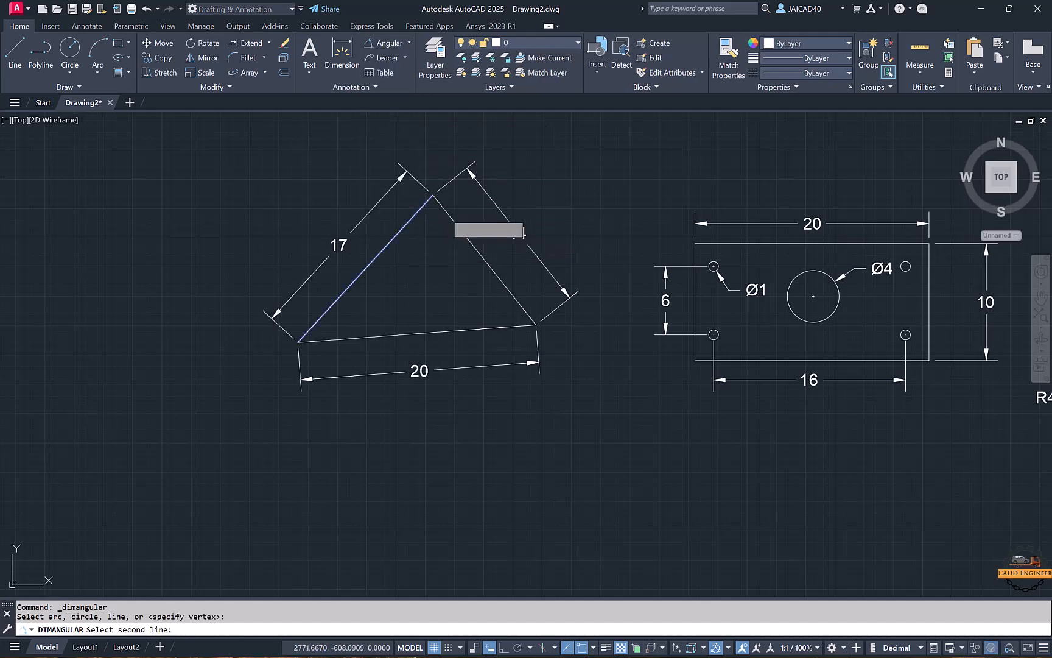
click(449, 216)
click(432, 232)
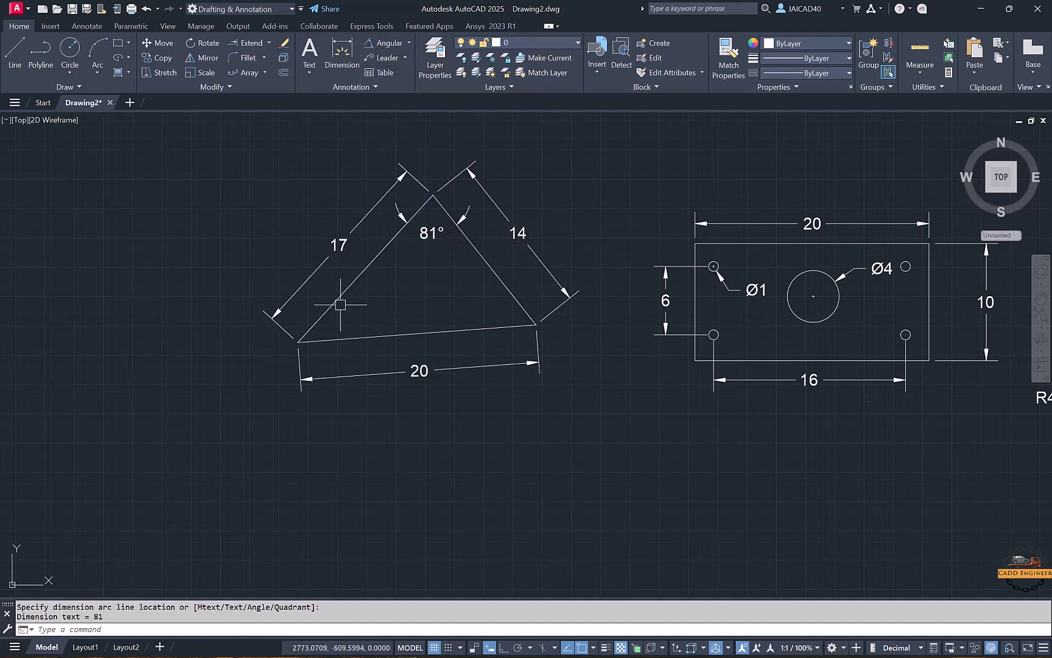
Step: Add angular dimensions inside the triangle at its lower-left and lower-right corners
click(385, 43)
click(334, 305)
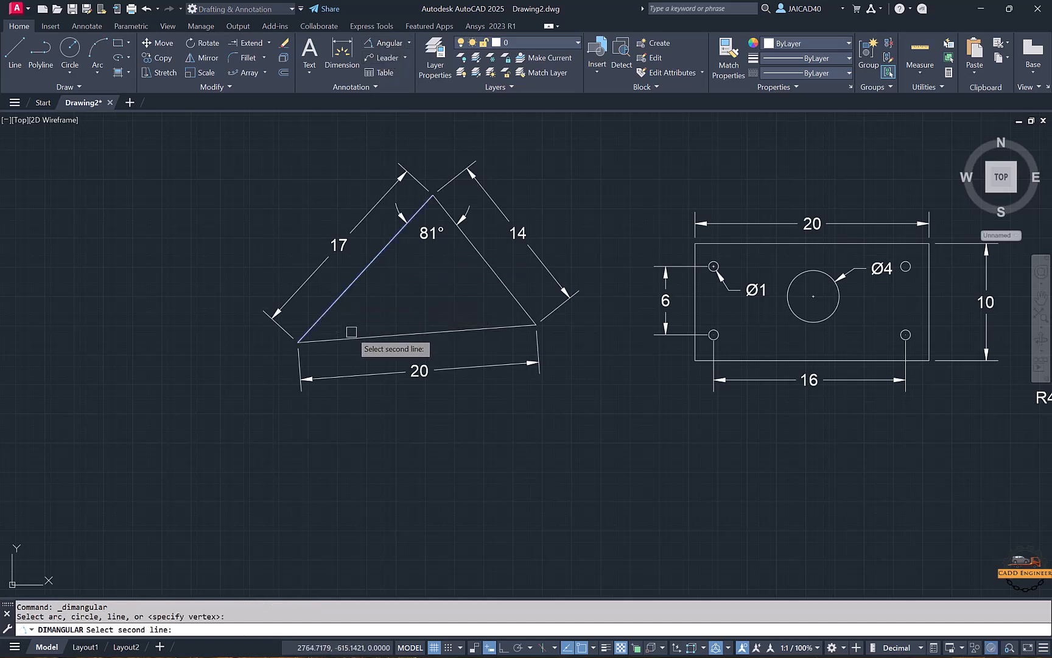
click(356, 339)
click(364, 341)
click(385, 43)
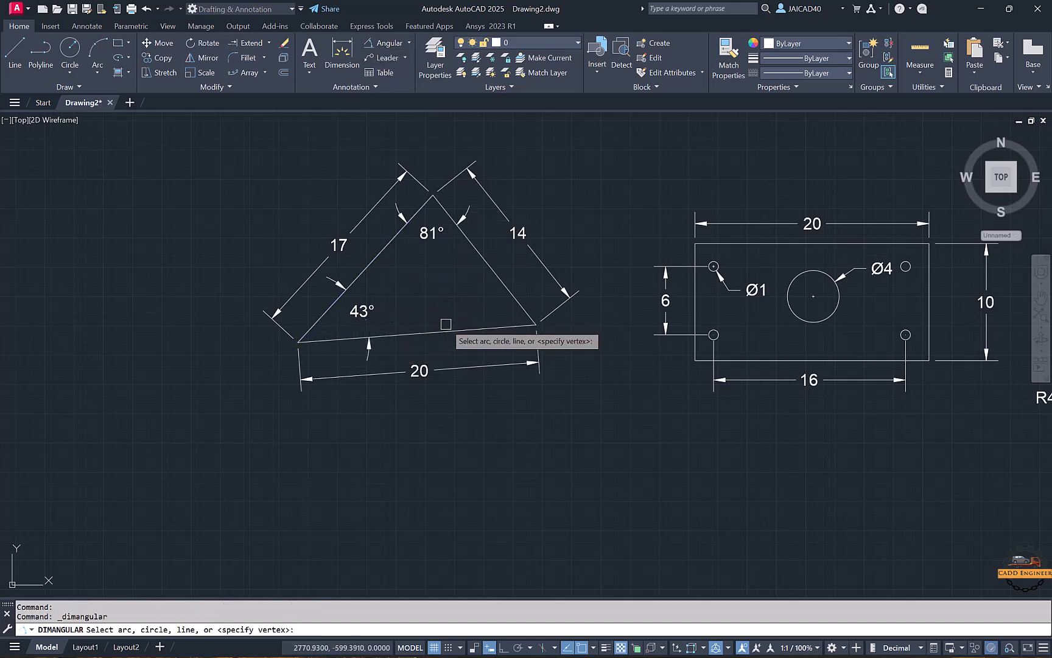
click(446, 331)
click(482, 260)
click(458, 272)
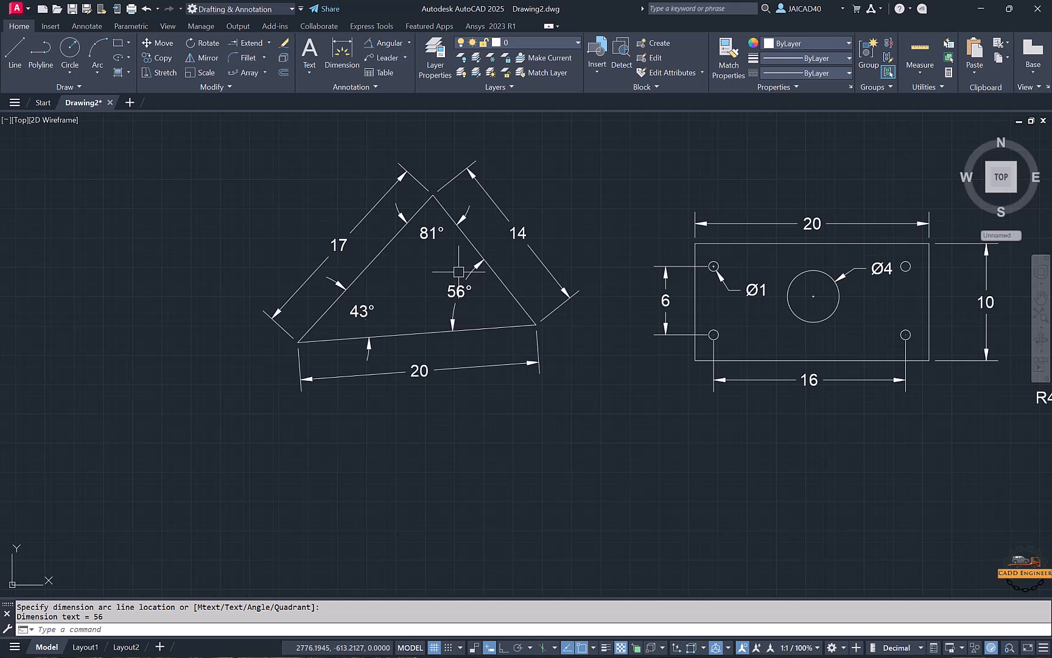
Step: Draw a wide, upward-bulging three-point arc about 25 units long in the empty space left of the triangle
click(409, 43)
middle_drag(165, 207, 269, 199)
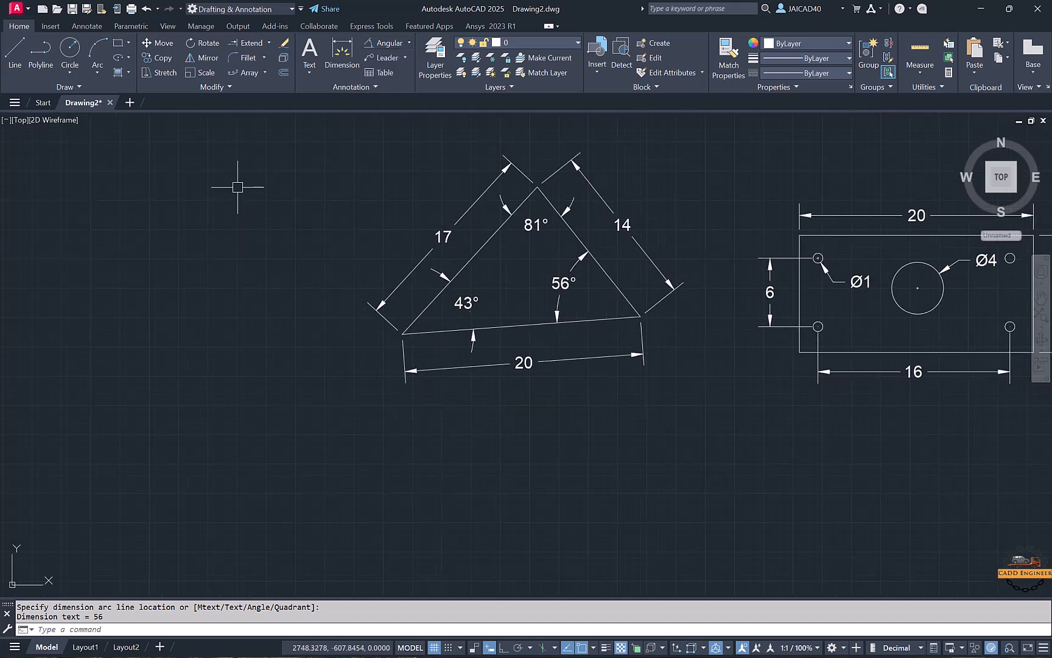
click(95, 54)
middle_drag(104, 336, 174, 268)
click(61, 292)
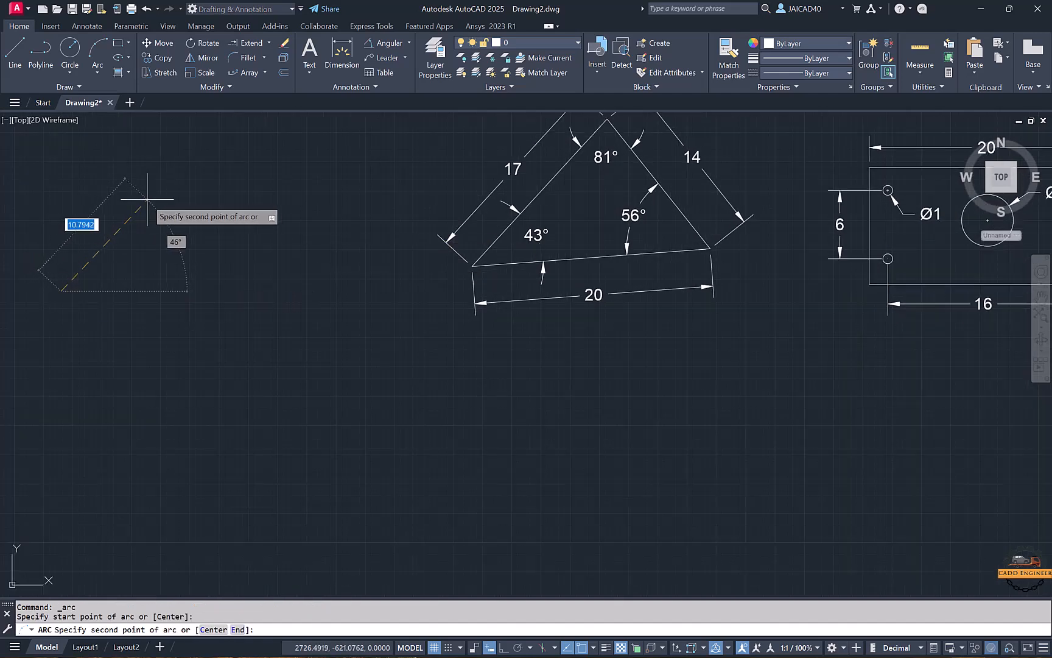
click(148, 202)
click(265, 286)
Step: Add an arc length dimension to the arc left of the triangle, placed above it
middle_drag(264, 286, 370, 299)
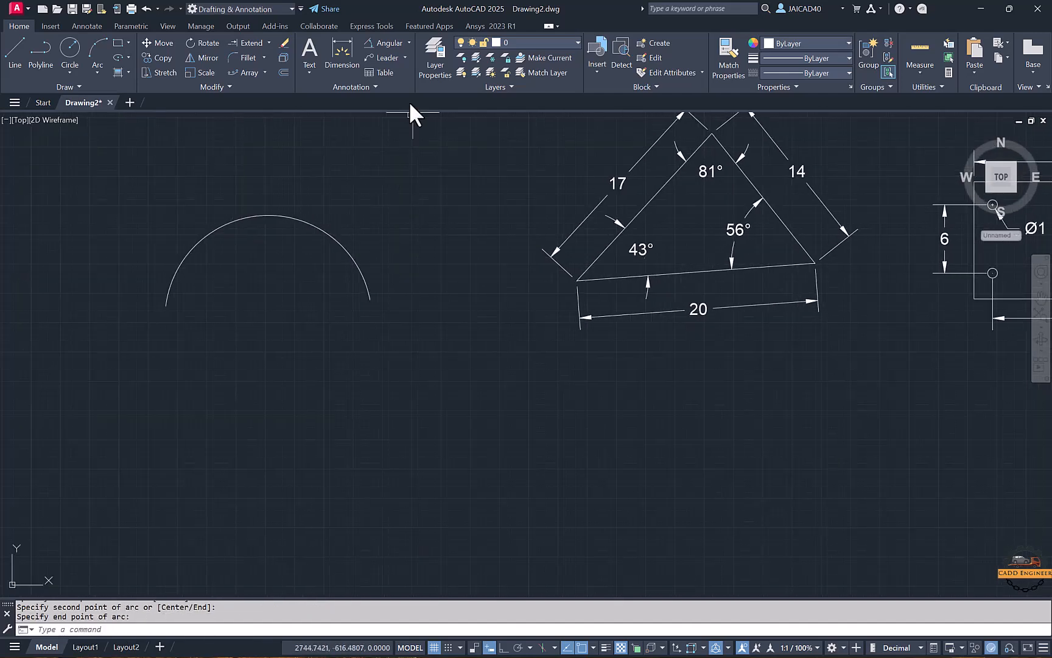
click(409, 42)
click(398, 140)
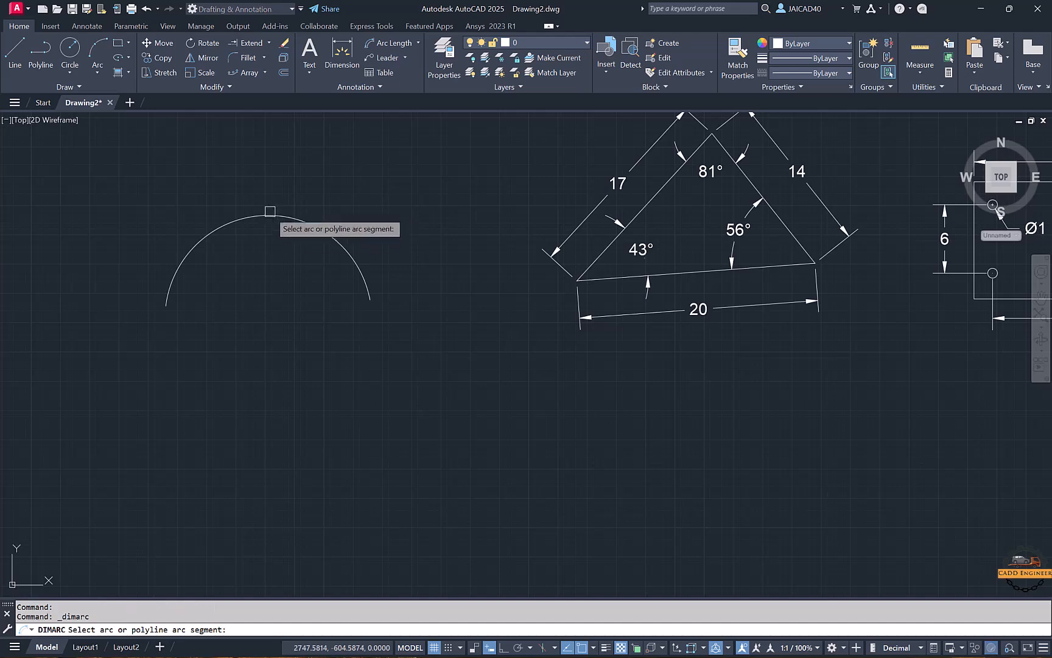
click(269, 211)
click(308, 183)
middle_drag(308, 183, 310, 231)
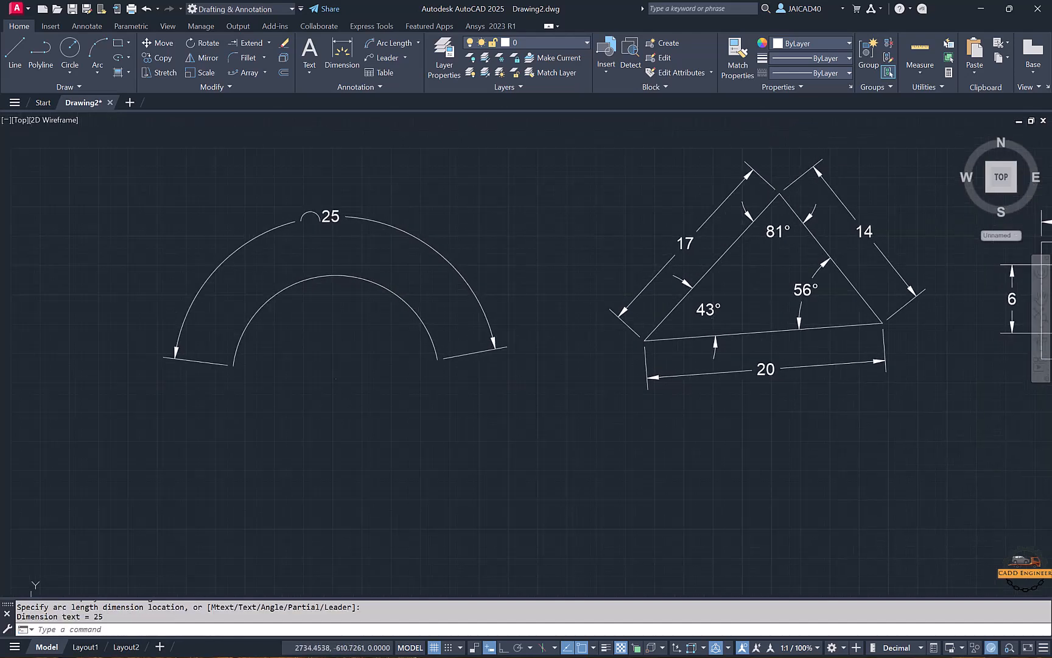
Step: Set the arc length symbol of the Standard dimension style to None and apply the change
click(294, 189)
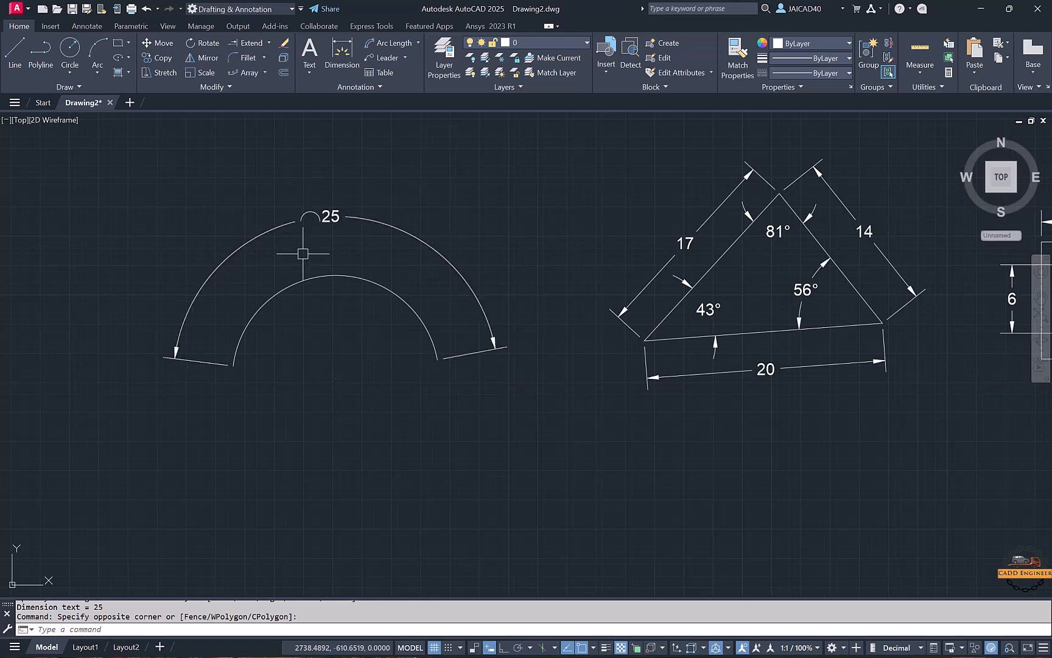
text(D)
key(Return)
click(644, 307)
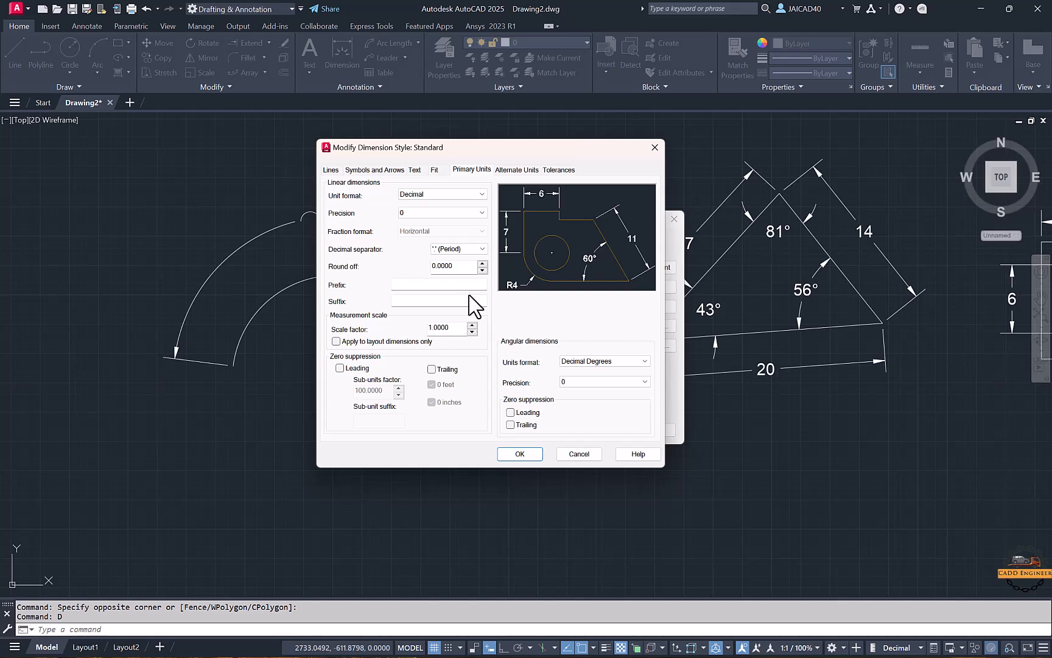
click(378, 170)
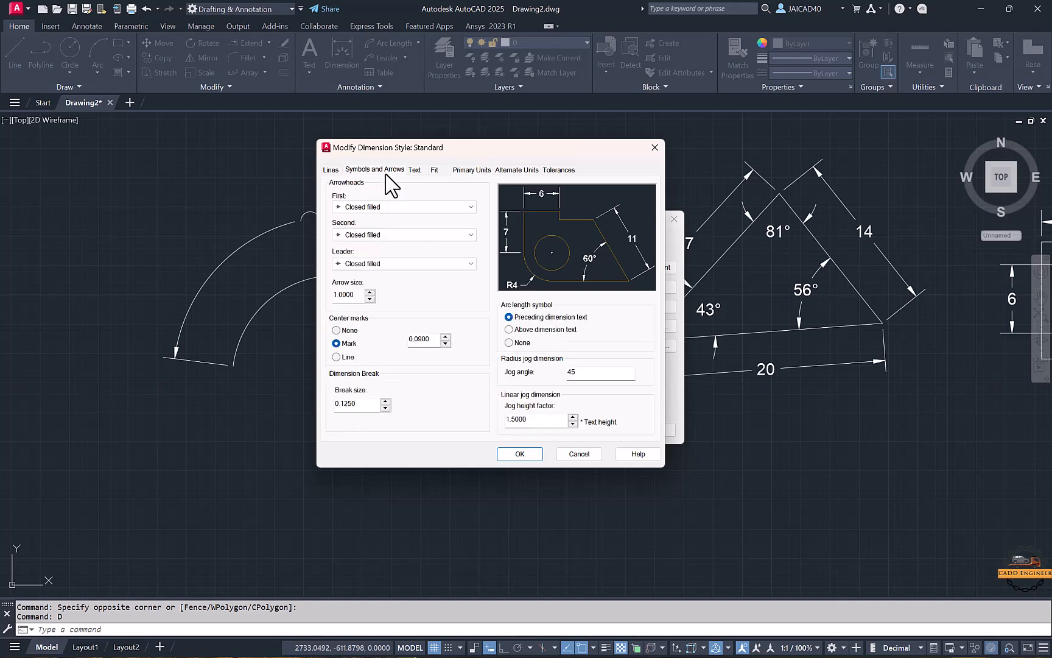
click(509, 342)
click(519, 455)
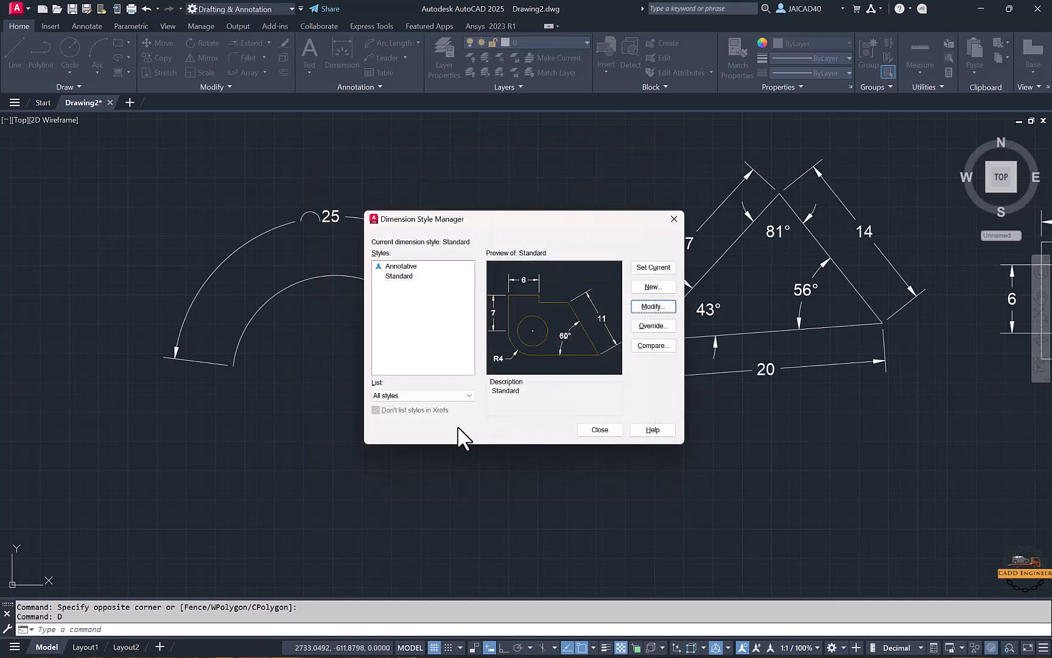
click(600, 430)
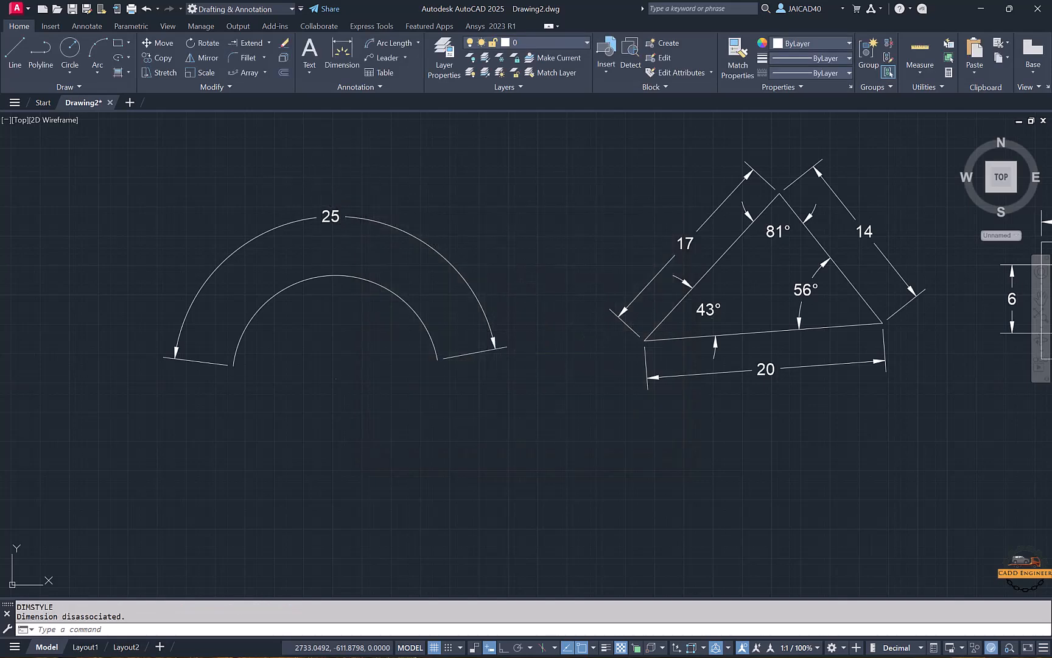
Step: Set the arc length symbol of the Standard dimension style to Above dimension text and apply the change
text(d)
key(Return)
click(646, 308)
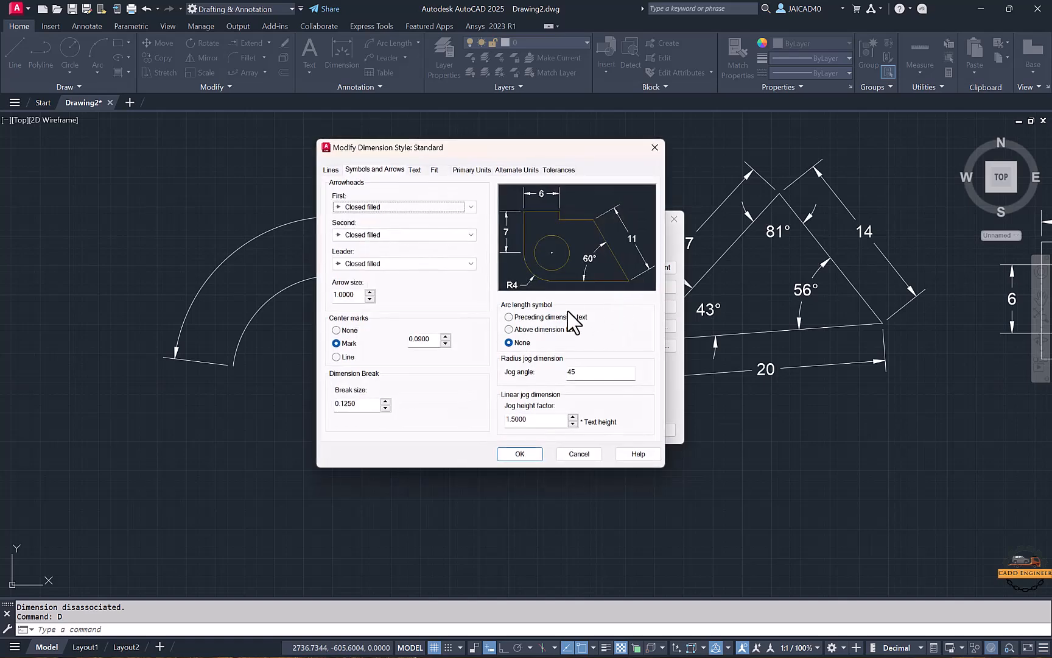
click(520, 454)
click(582, 431)
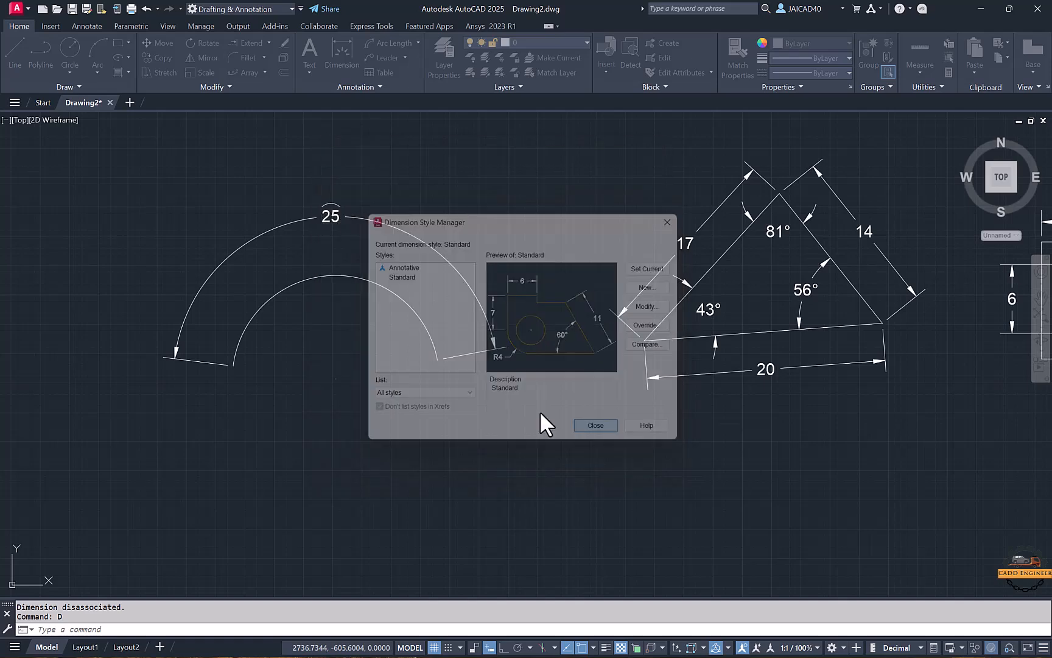
mouse_move(397, 205)
middle_down()
mouse_move(436, 199)
mouse_move(393, 175)
middle_up()
middle_drag(644, 255, 367, 230)
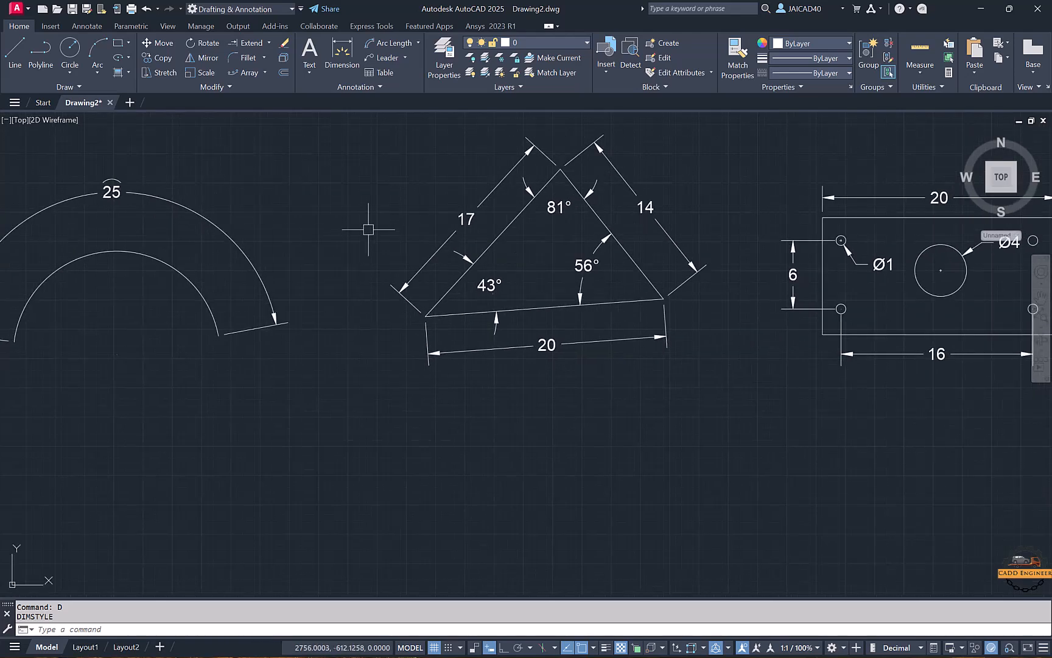
mouse_move(66, 196)
middle_down()
mouse_move(252, 223)
mouse_move(383, 223)
middle_up()
middle_drag(290, 190, 365, 197)
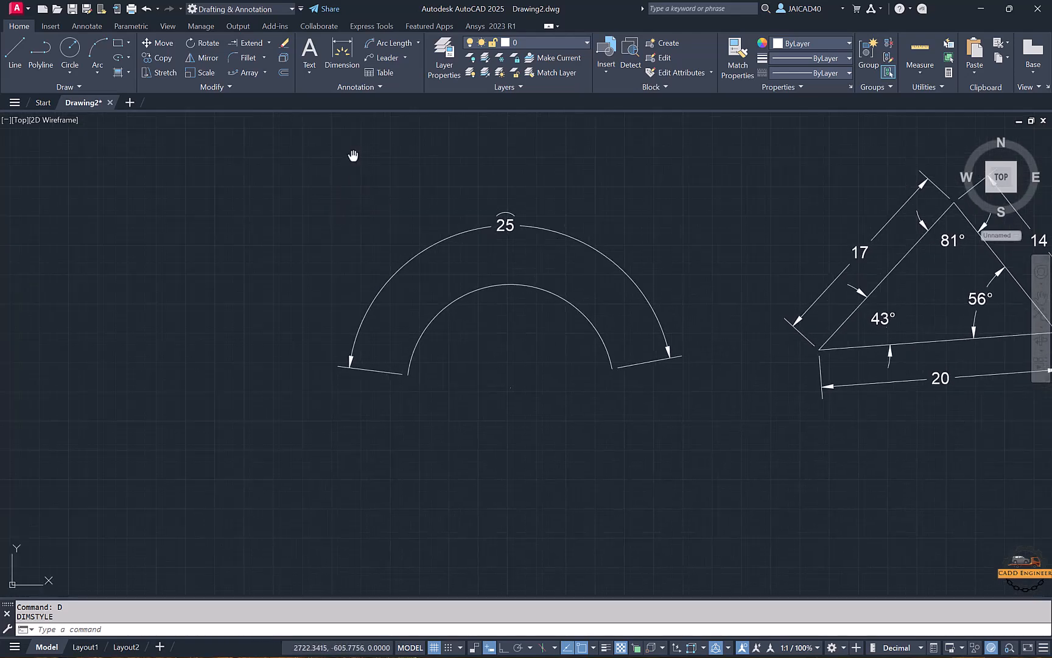
middle_drag(353, 155, 411, 155)
click(418, 43)
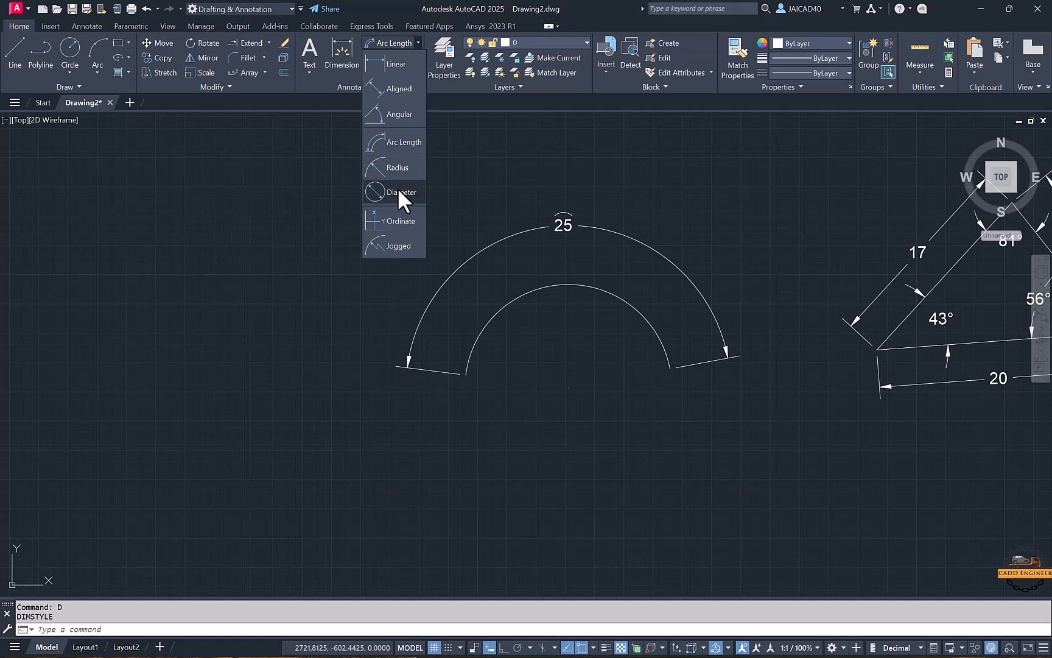
Step: Draw an L shape in the empty space left of the arc, with a vertical line about 18 units long and a slightly longer horizontal base
middle_drag(211, 264, 439, 264)
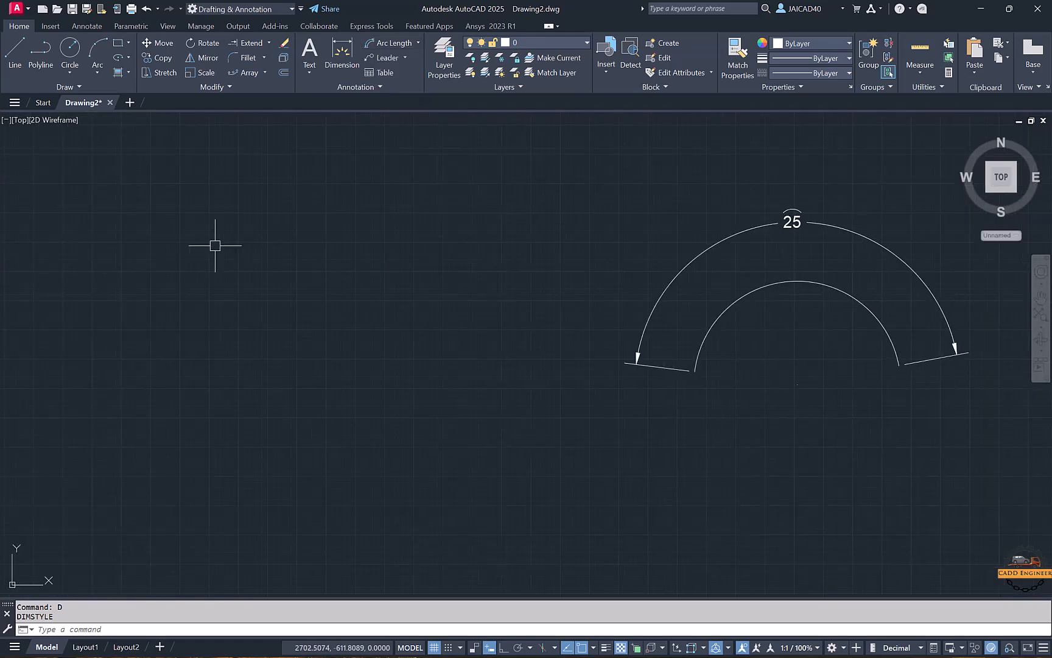
click(14, 56)
click(239, 158)
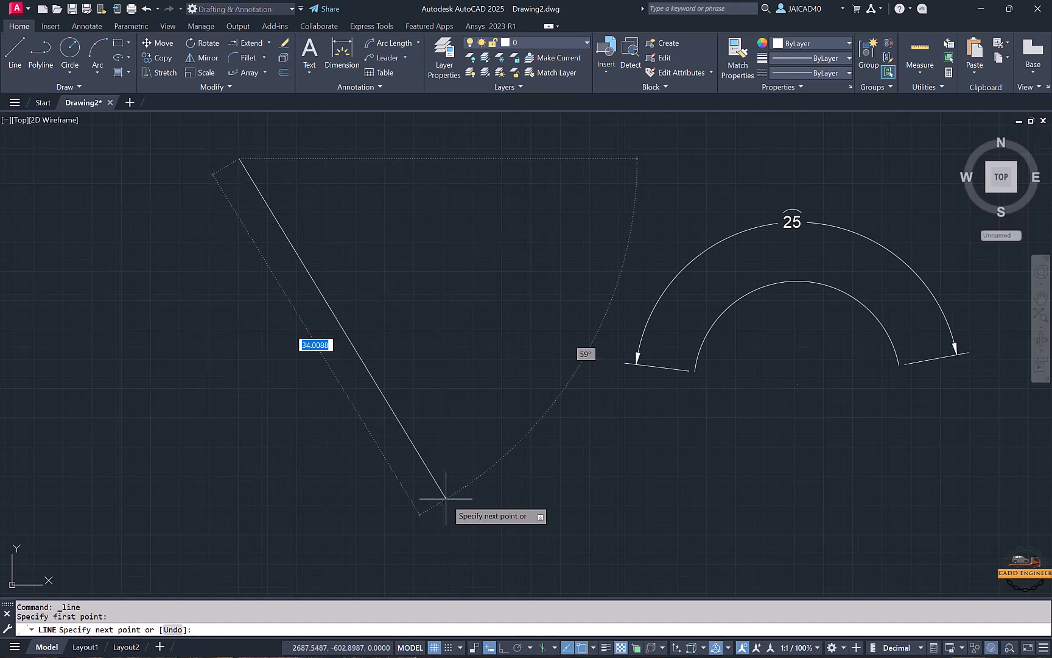
click(238, 369)
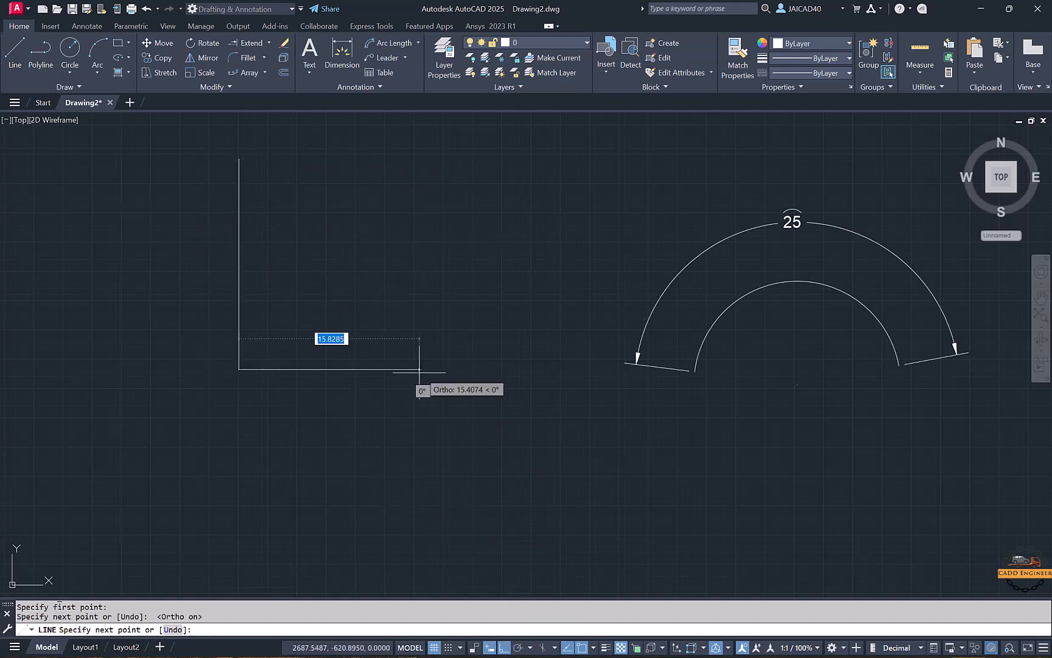
click(466, 369)
key(Return)
Step: Draw a small circle inside the L shape, close to its corner
click(69, 49)
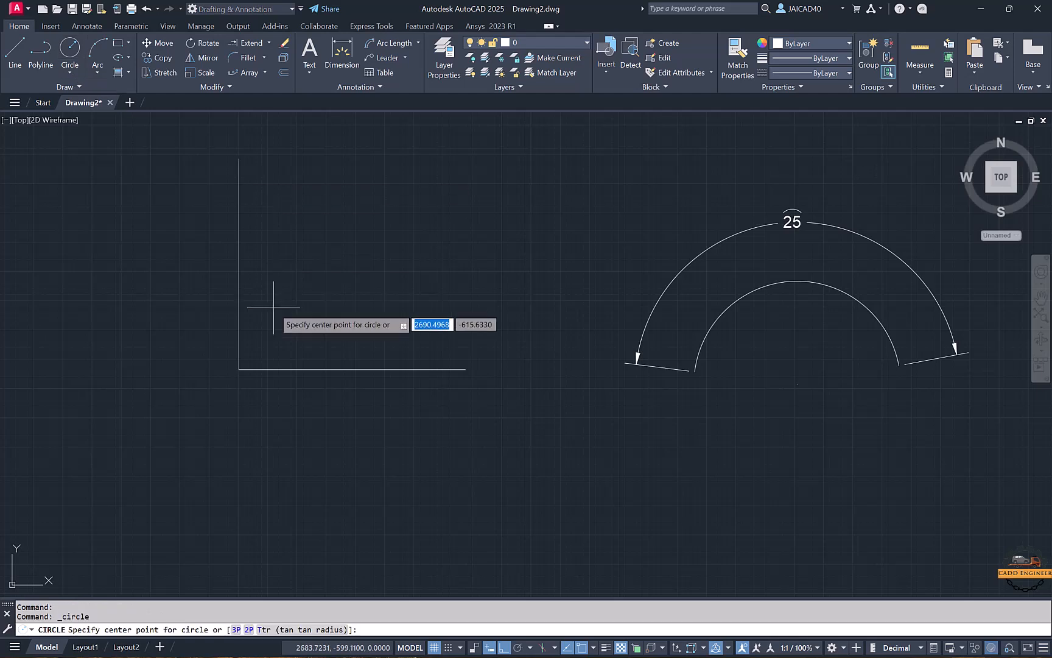
click(295, 302)
click(310, 298)
Step: Copy the circle from its centre to three more positions, stepping diagonally up and away from the L shape's corner
click(323, 293)
click(321, 299)
text(c)
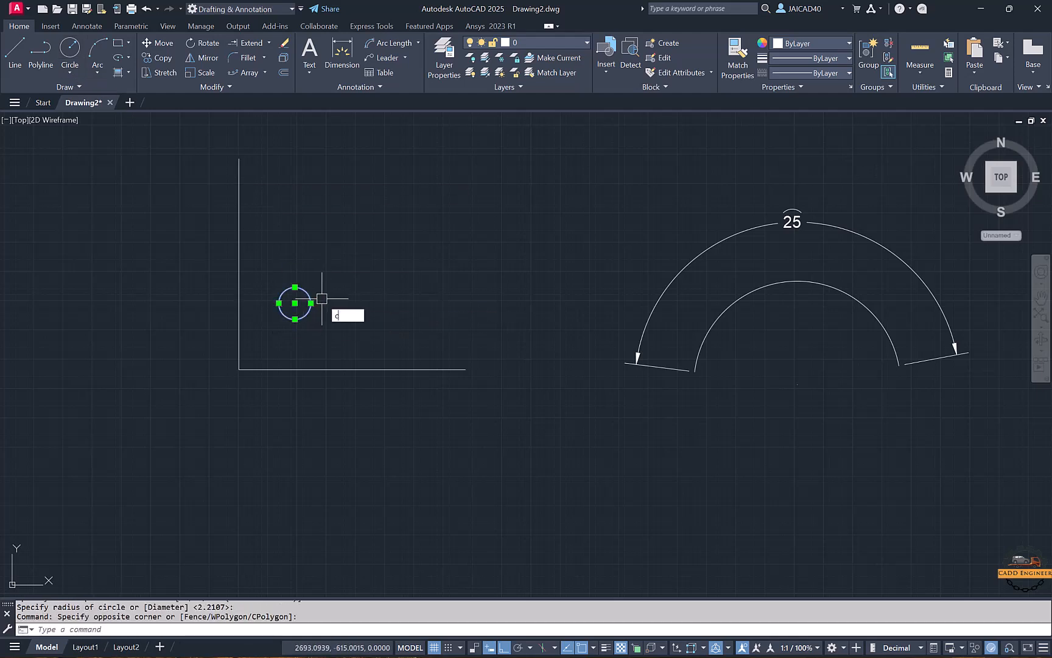
text(o)
key(Return)
click(295, 303)
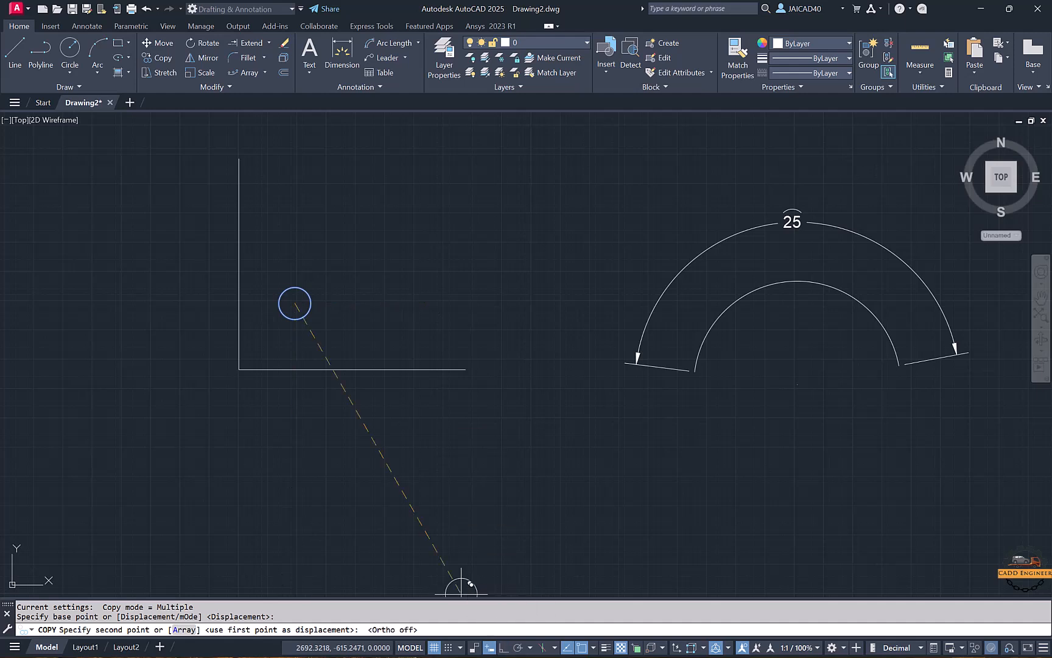
click(354, 265)
click(415, 209)
click(461, 180)
key(Escape)
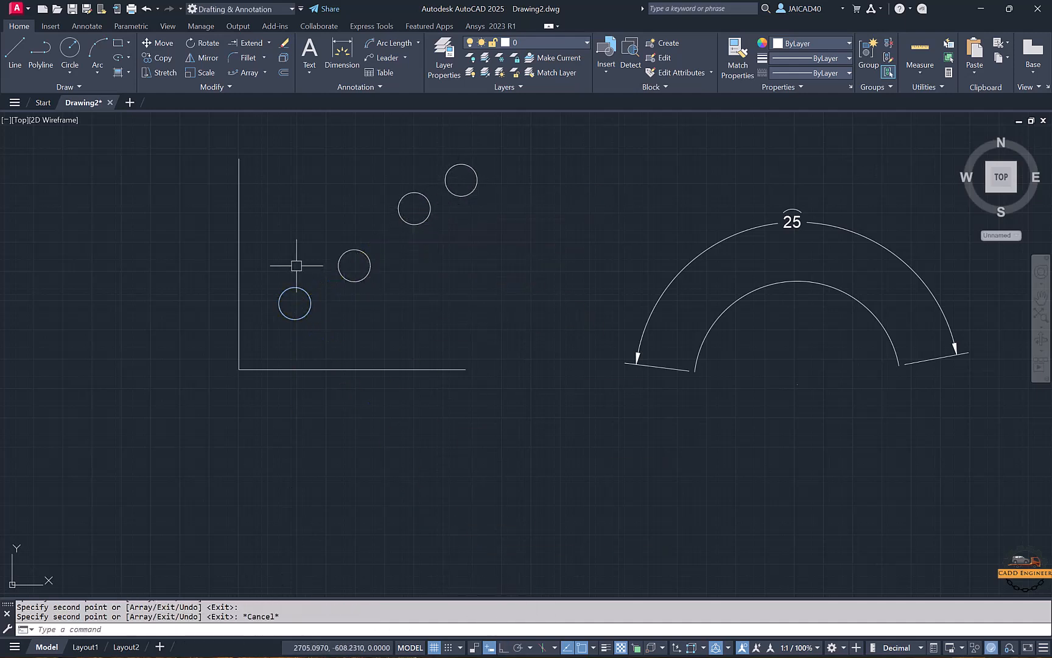
Step: Move the UCS origin to the corner where the vertical and horizontal lines of the L shape meet
middle_drag(99, 375, 127, 372)
click(219, 307)
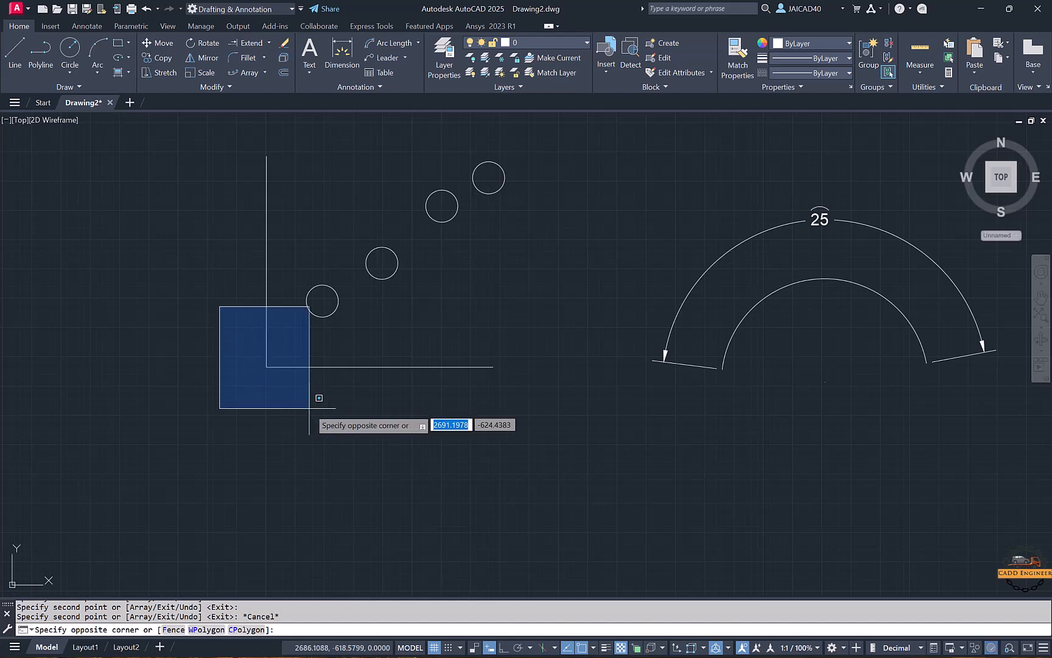
click(312, 399)
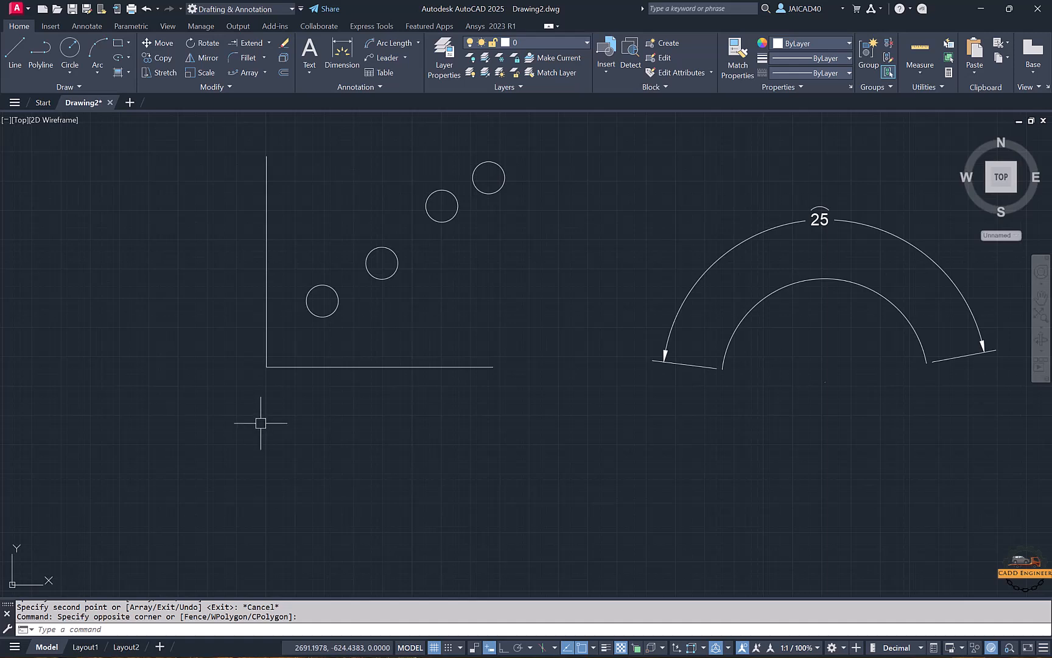
text(v)
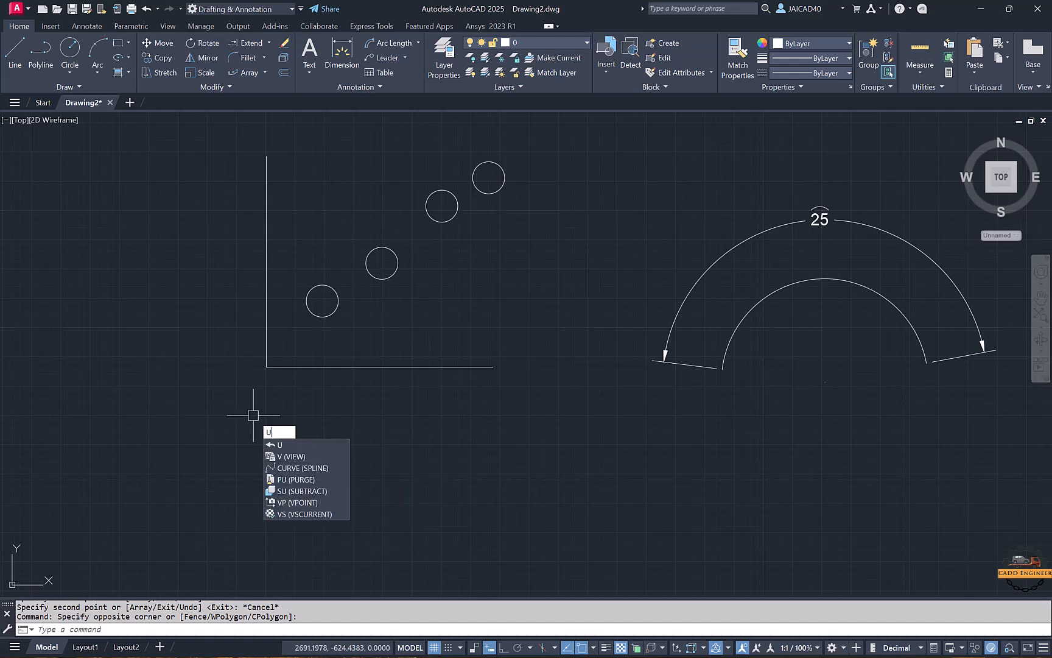
text(cs)
key(Return)
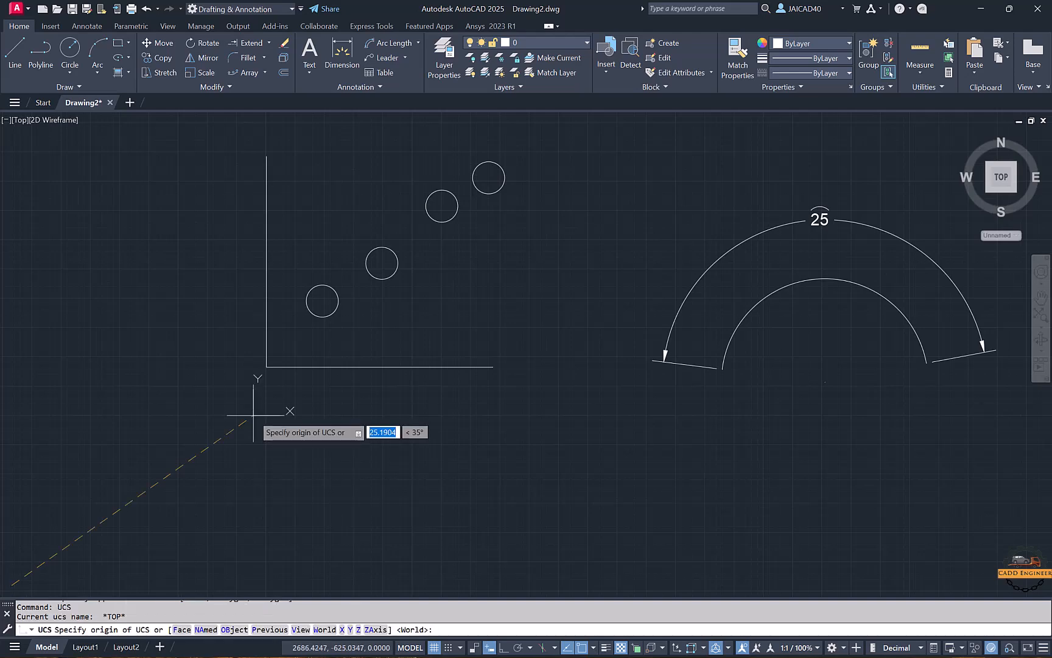
text(m)
key(Return)
click(266, 367)
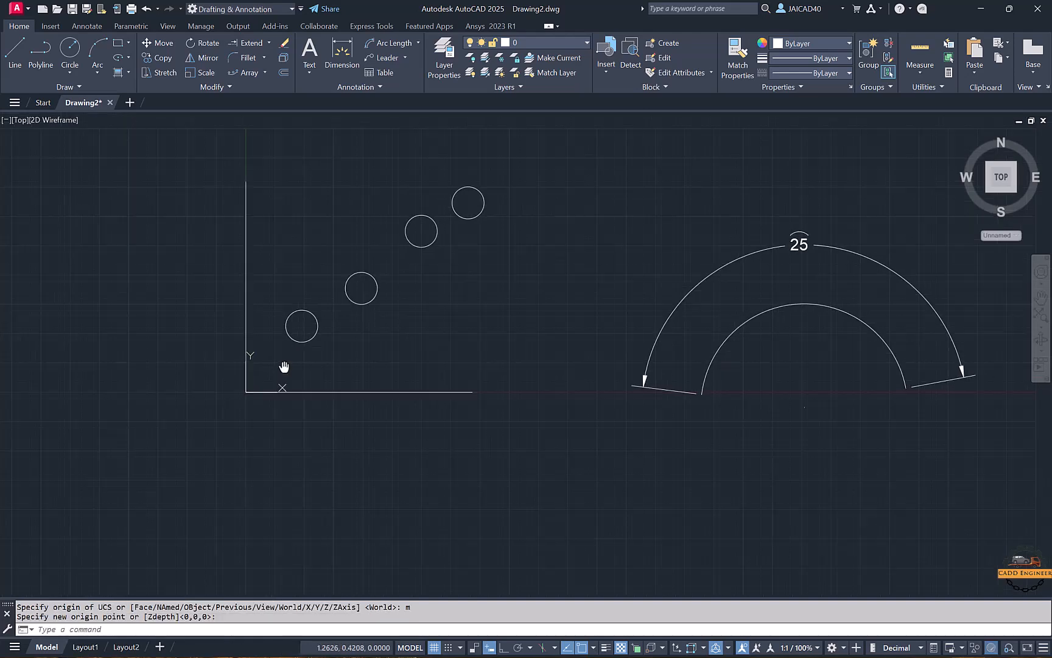
Step: Add ordinate dimensions to the centre of the lowest circle, placing X below the horizontal line and Y left of the vertical line
middle_drag(395, 182, 382, 202)
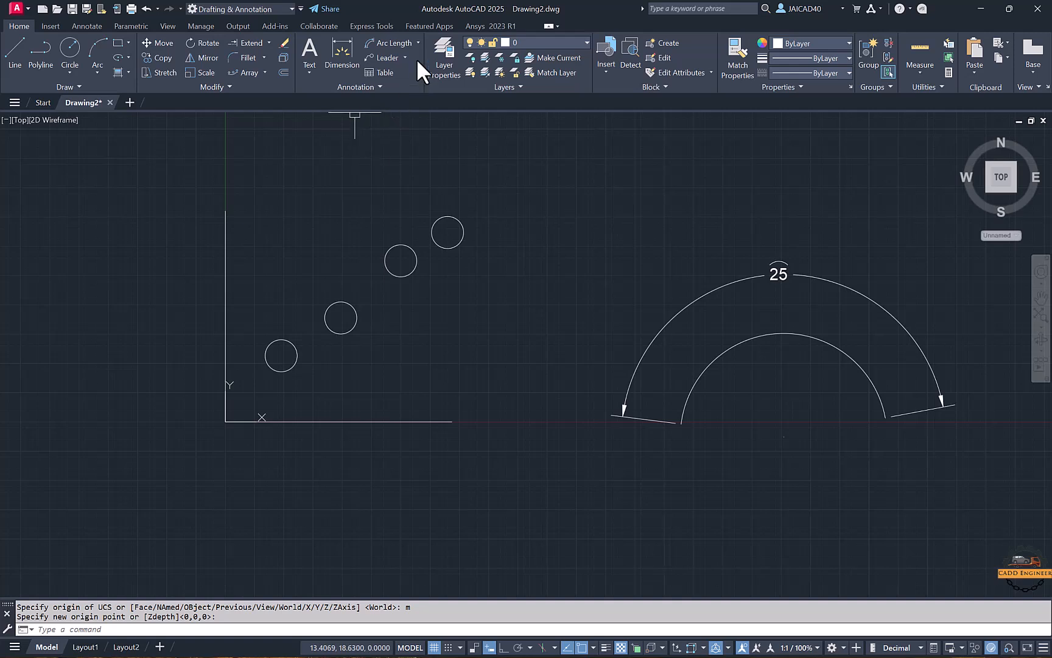
click(418, 42)
click(393, 215)
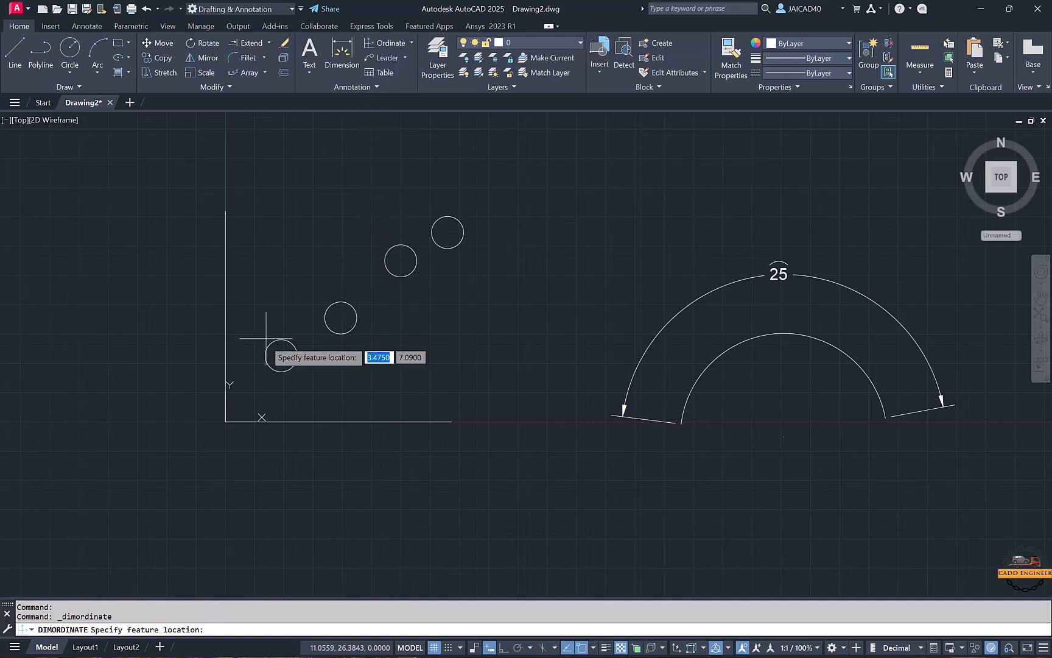
click(281, 355)
click(274, 464)
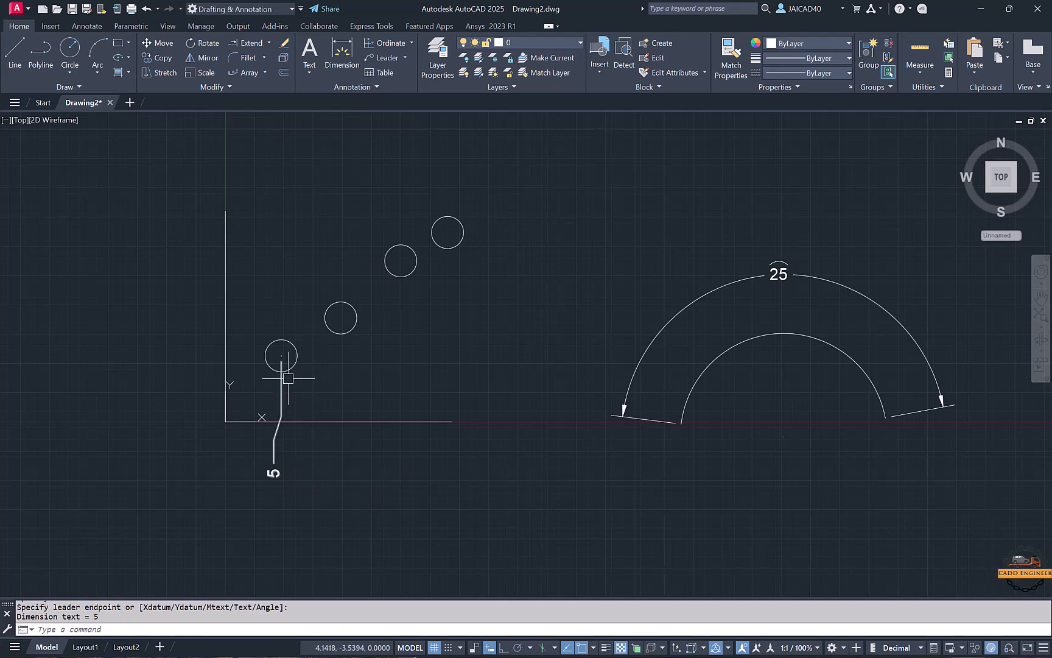
key(space)
click(281, 355)
click(147, 349)
Step: Add X and Y ordinate dimensions to the centre of the second-lowest circle, with leaders ending below and left of the L shape
key(space)
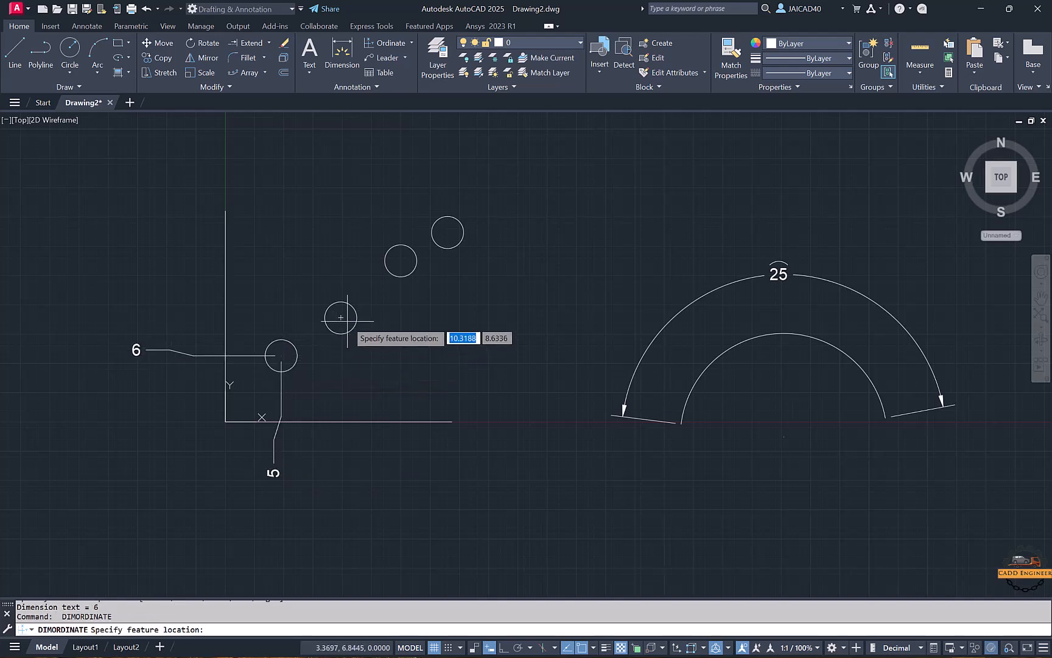
click(341, 317)
click(347, 481)
key(space)
click(341, 318)
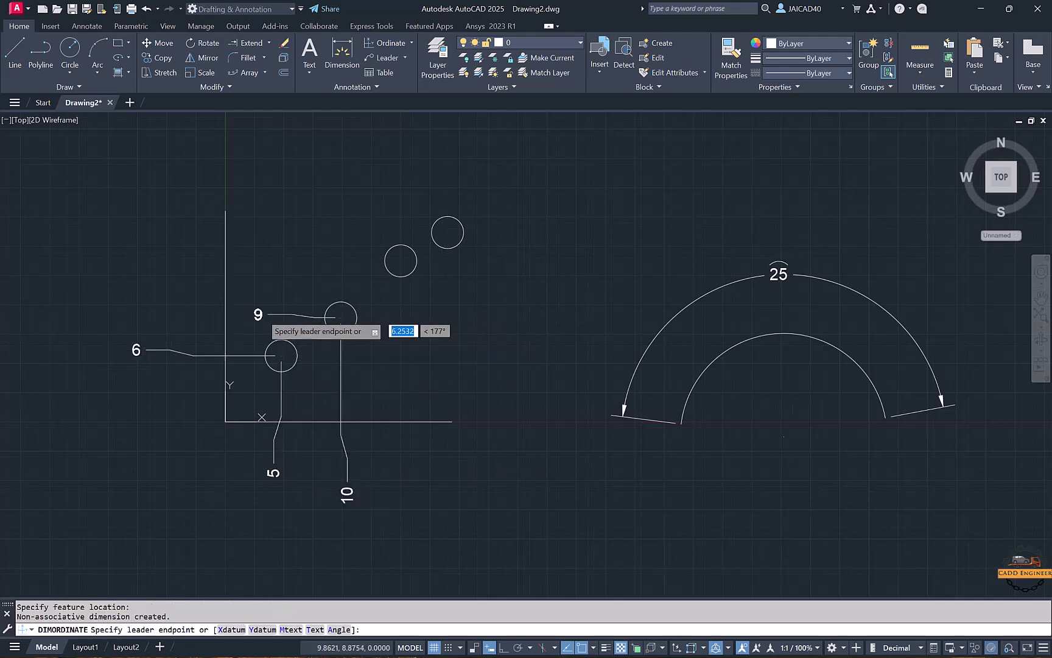
click(196, 305)
Step: Add Y and X ordinate dimensions to the centre of the third circle from the corner, placed outside the L shape
key(space)
click(401, 261)
click(212, 235)
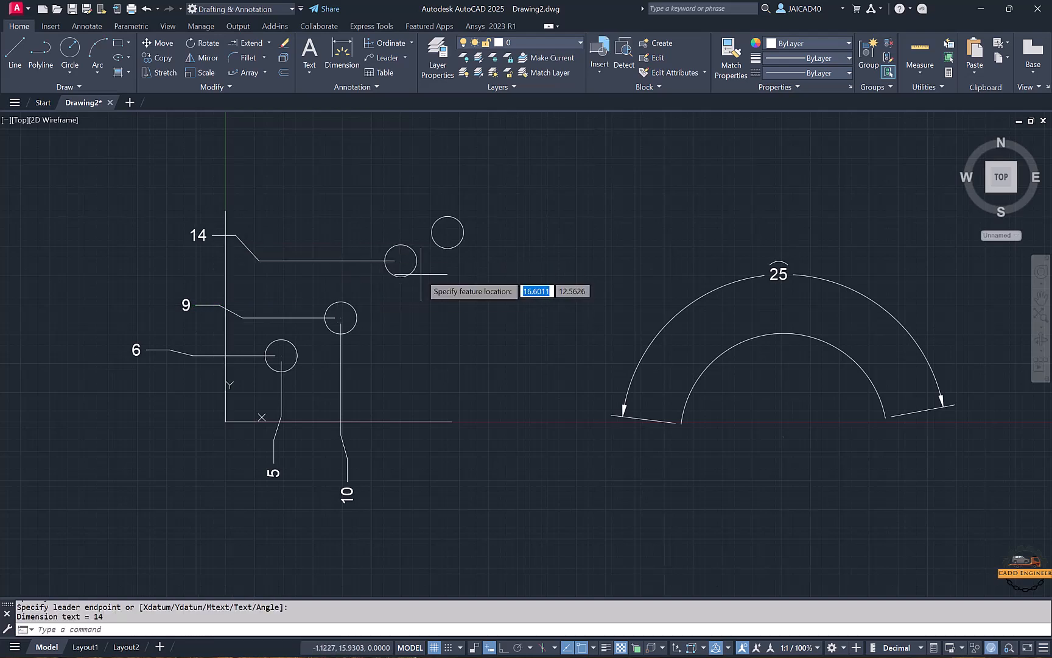
key(space)
click(401, 261)
click(425, 470)
Step: Add Y and X ordinate dimensions to the centre of the topmost circle and end the ordinate command
key(space)
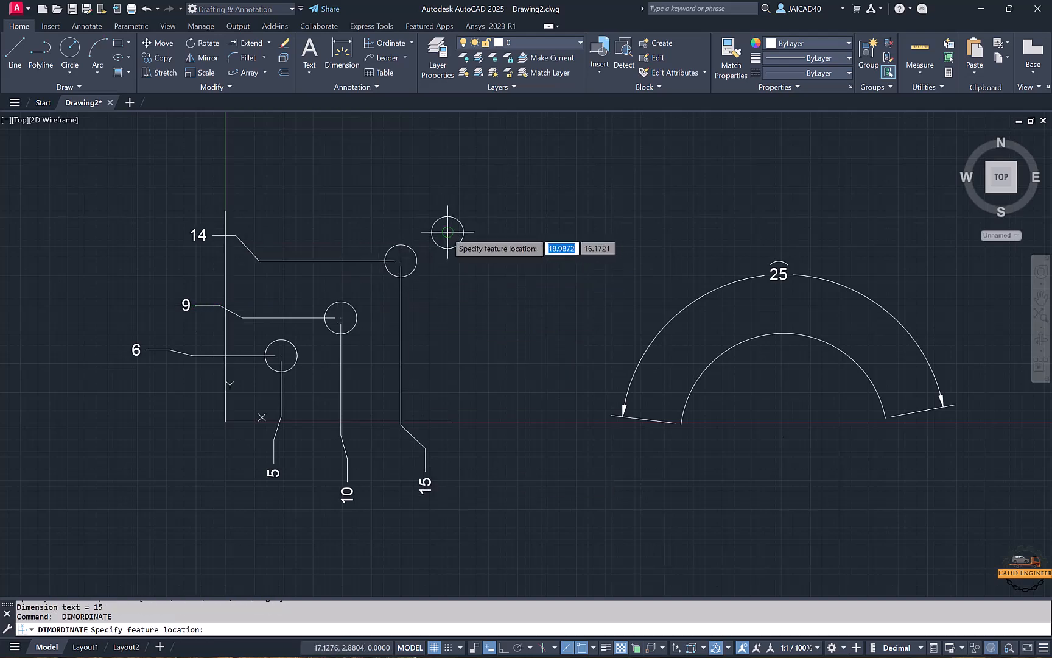
click(448, 232)
click(212, 180)
key(space)
click(447, 232)
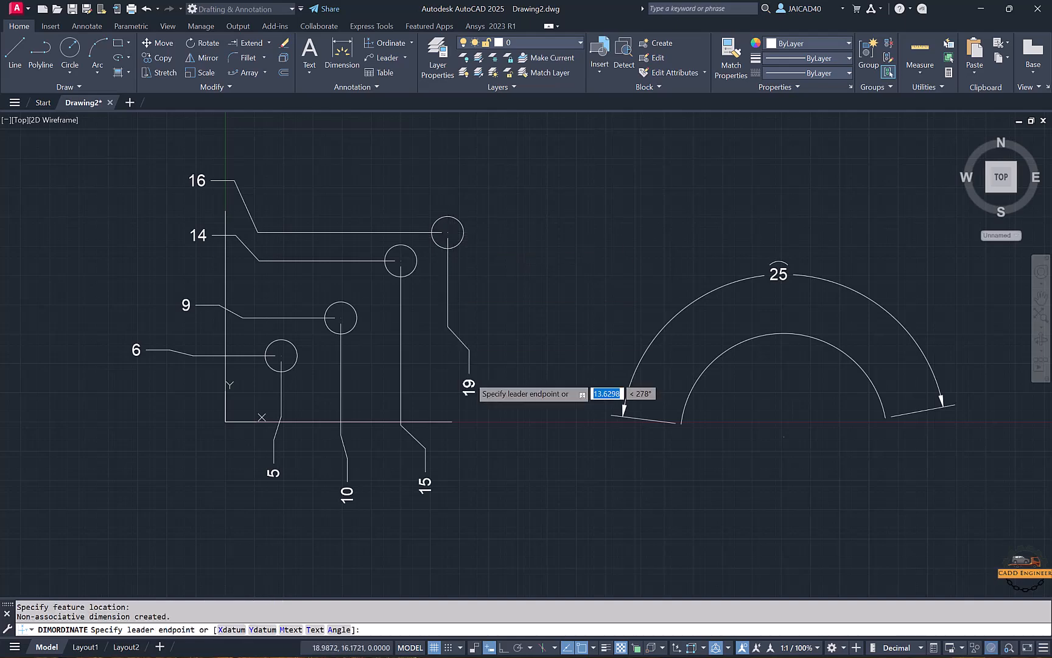
click(474, 449)
key(space)
middle_drag(397, 152, 416, 145)
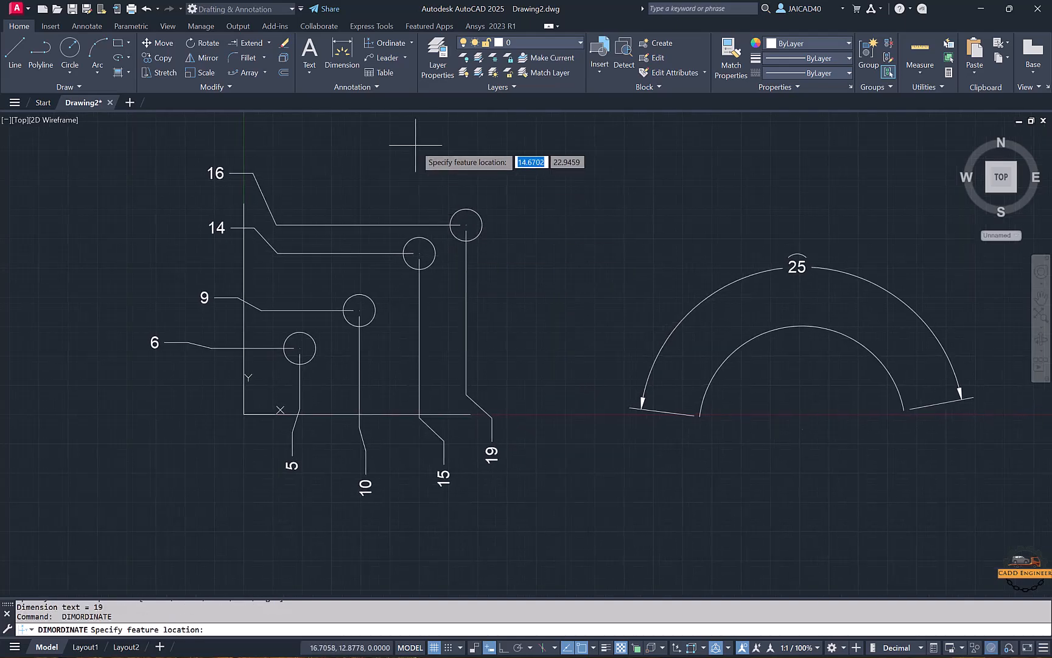
click(411, 43)
scroll(383, 314, down, 2)
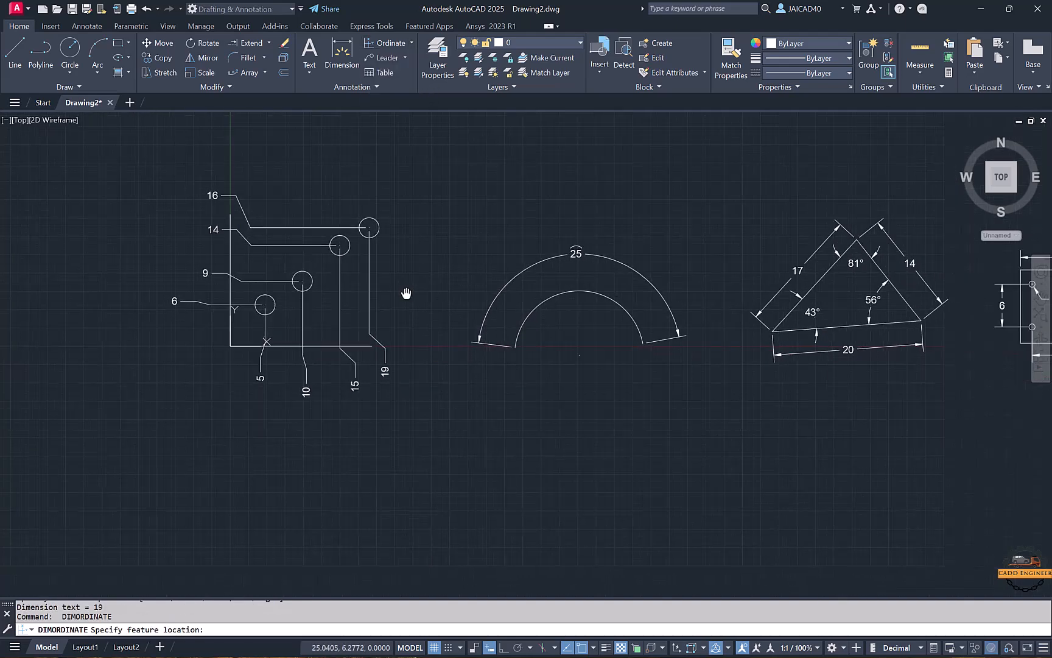
key(Escape)
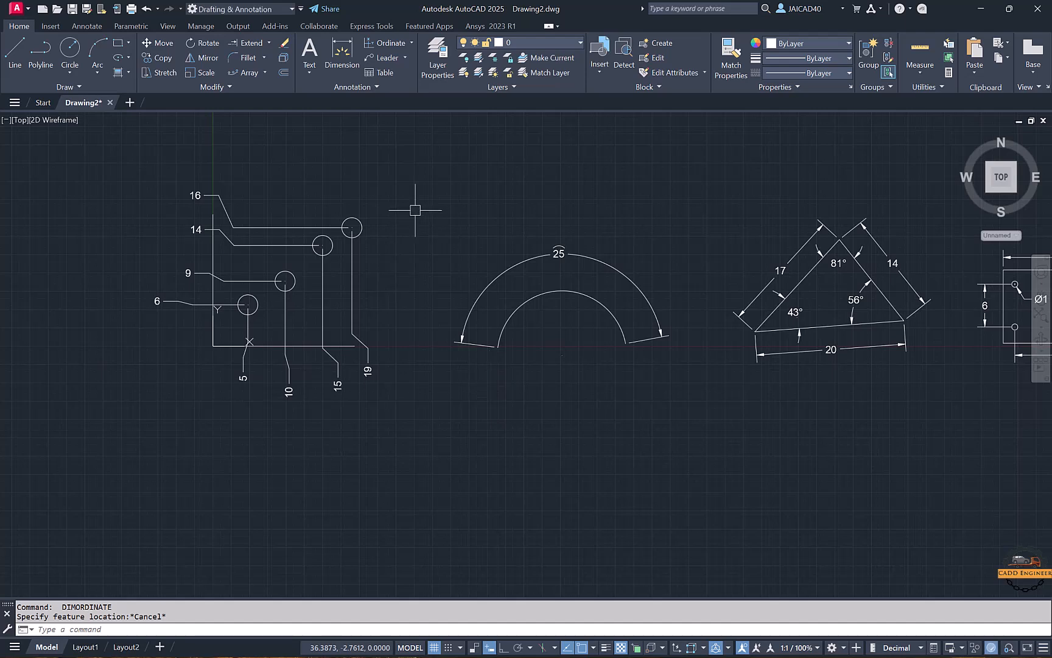
Step: Add a jogged radius dimension to the arc, with the centre override just below the arc and the text inside it
click(412, 43)
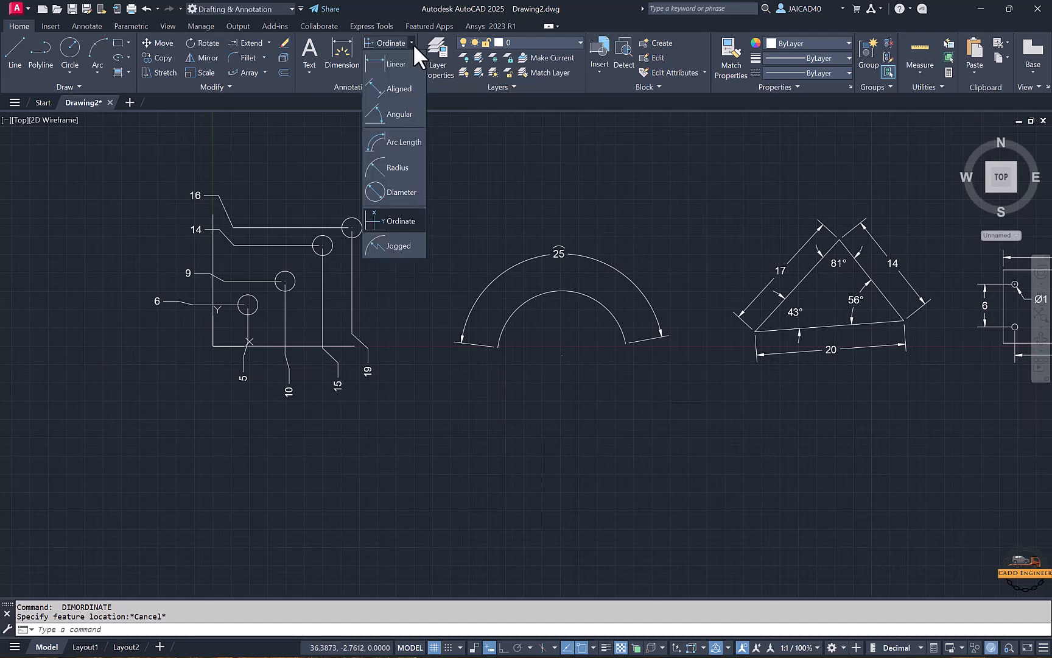
click(405, 245)
click(606, 310)
click(563, 355)
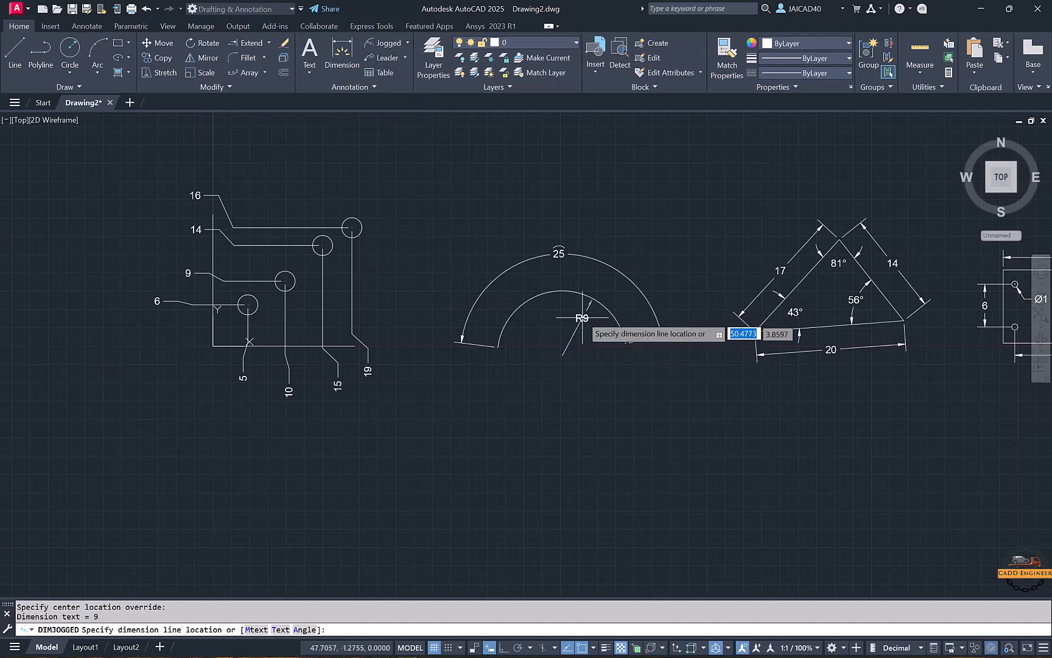
scroll(583, 317, up, 4)
click(561, 328)
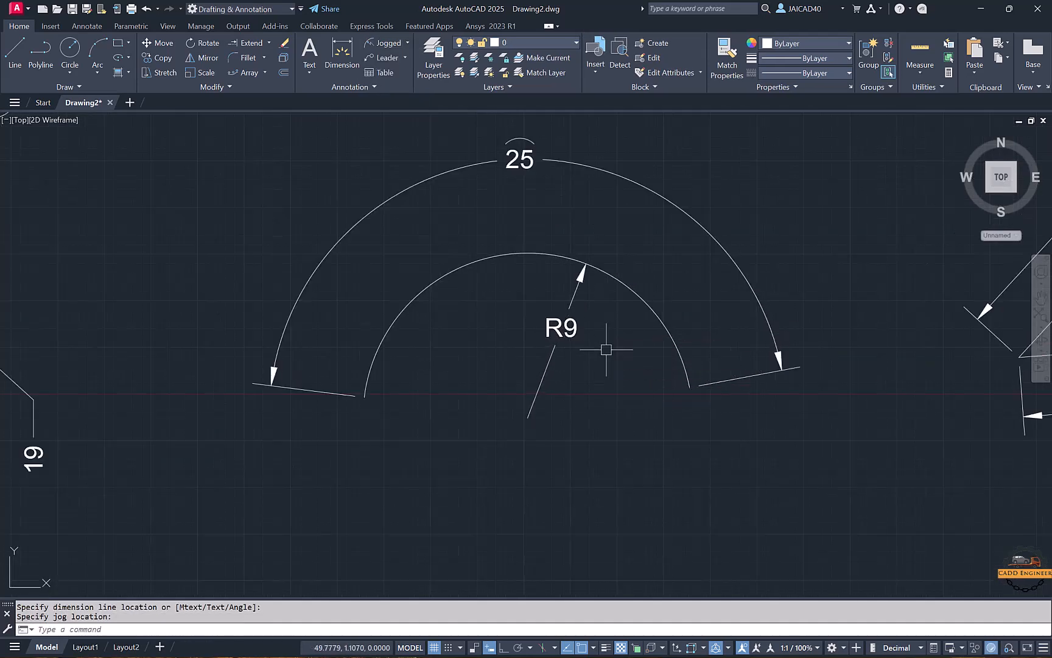
Step: Examine the jogged radius dimension inside the arc up close and alongside the other dimensioned shapes
scroll(606, 349, down, 6)
middle_drag(660, 439, 627, 435)
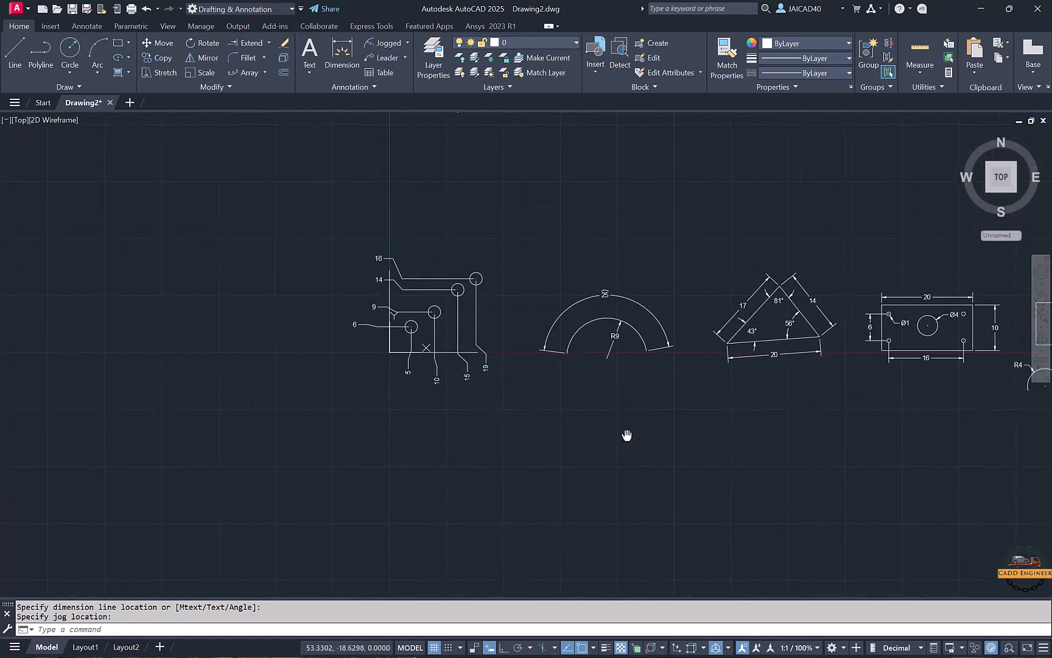
scroll(618, 368, up, 4)
key(Escape)
key(Escape)
click(591, 339)
scroll(587, 357, up, 2)
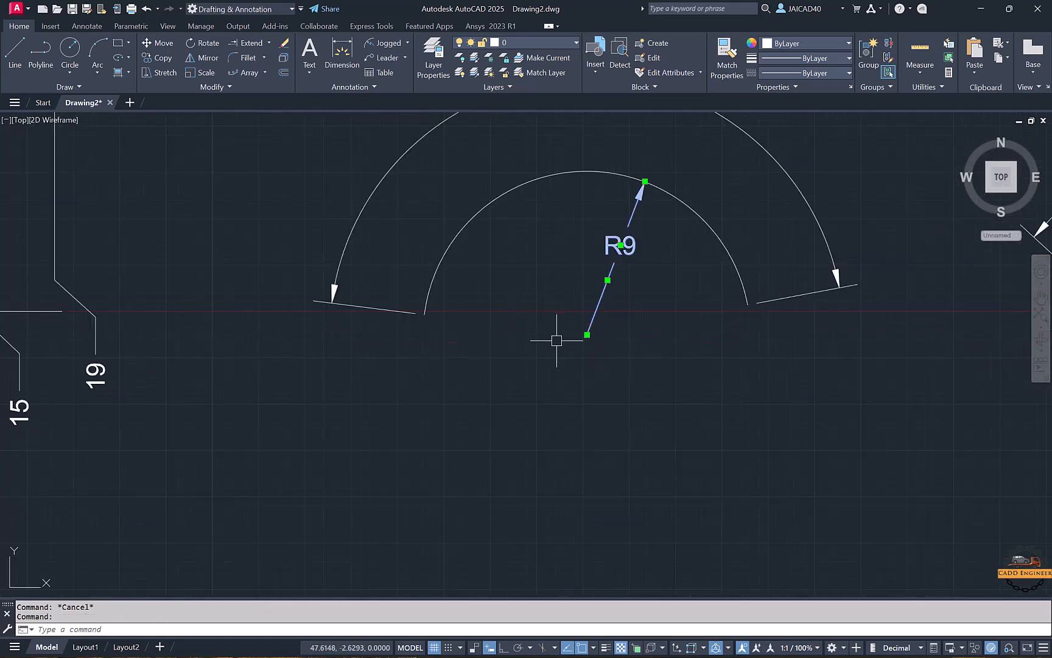
scroll(566, 339, down, 3)
key(Escape)
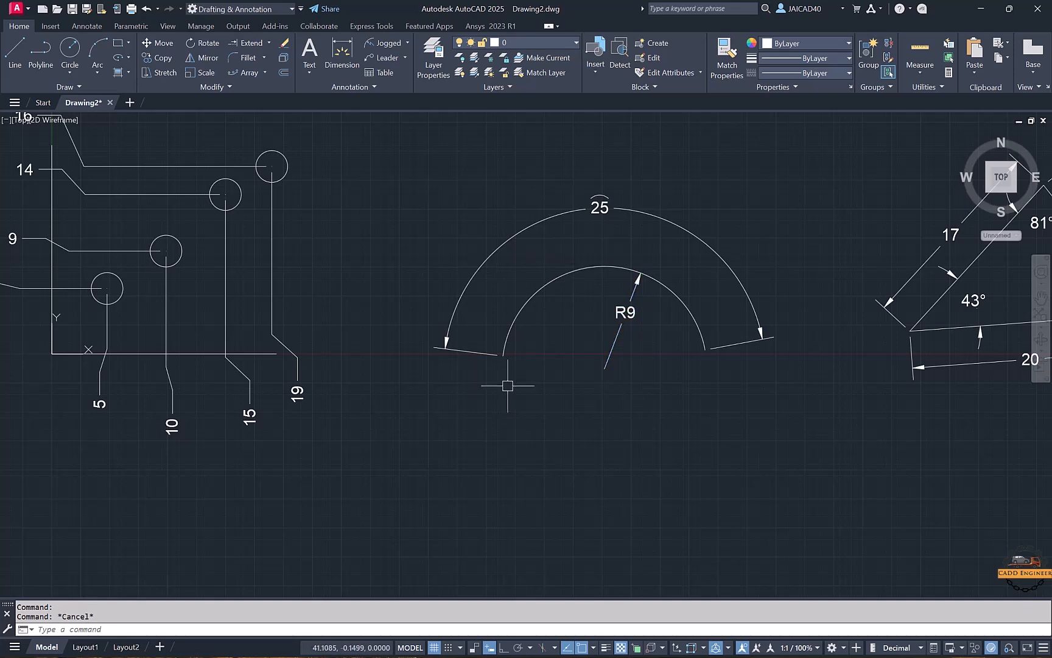
Step: Draw a wide rectangle in the empty space left of the ordinate-dimensioned circles
scroll(497, 384, down, 2)
mouse_move(407, 258)
middle_down()
mouse_move(438, 239)
mouse_move(406, 226)
mouse_move(218, 209)
mouse_move(330, 220)
middle_up()
key(Escape)
middle_drag(638, 235, 379, 250)
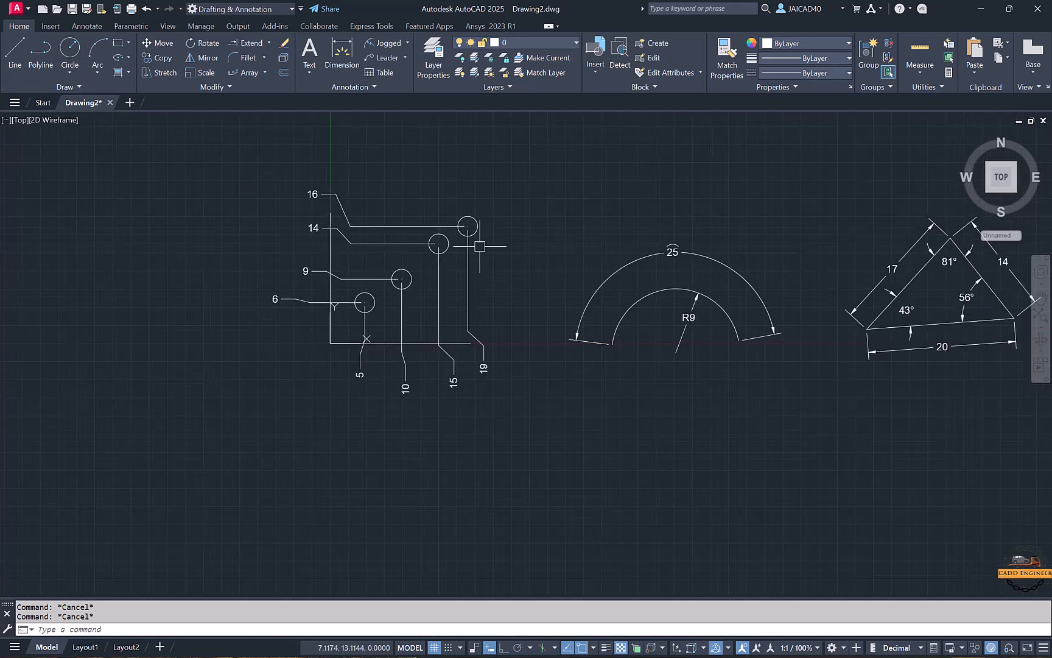
middle_drag(272, 266, 542, 266)
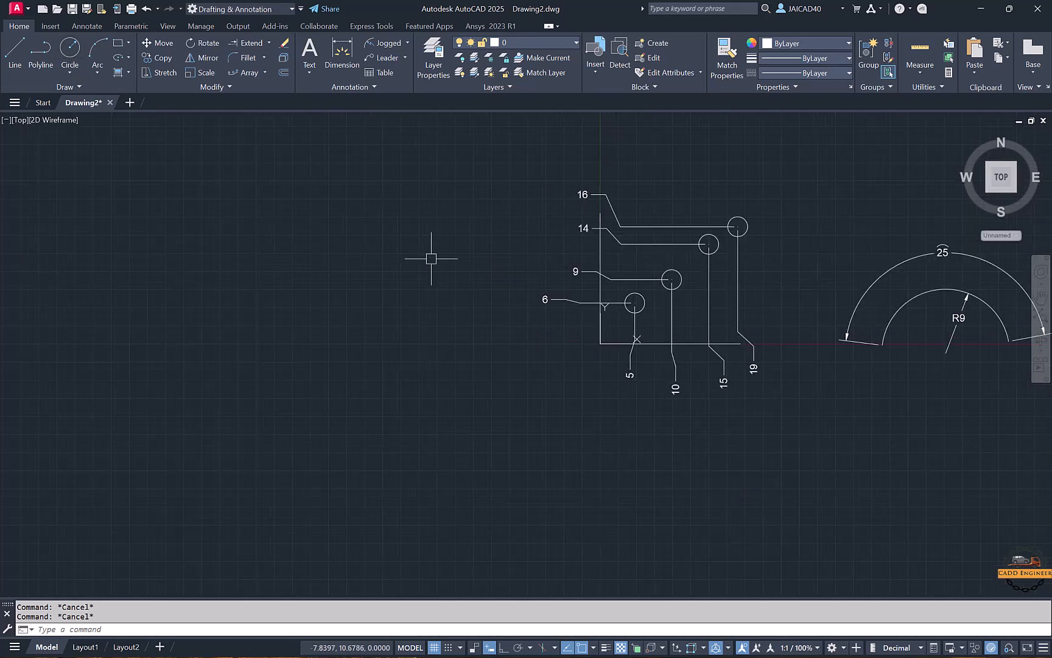
click(117, 44)
click(247, 217)
click(439, 345)
middle_drag(341, 253, 392, 251)
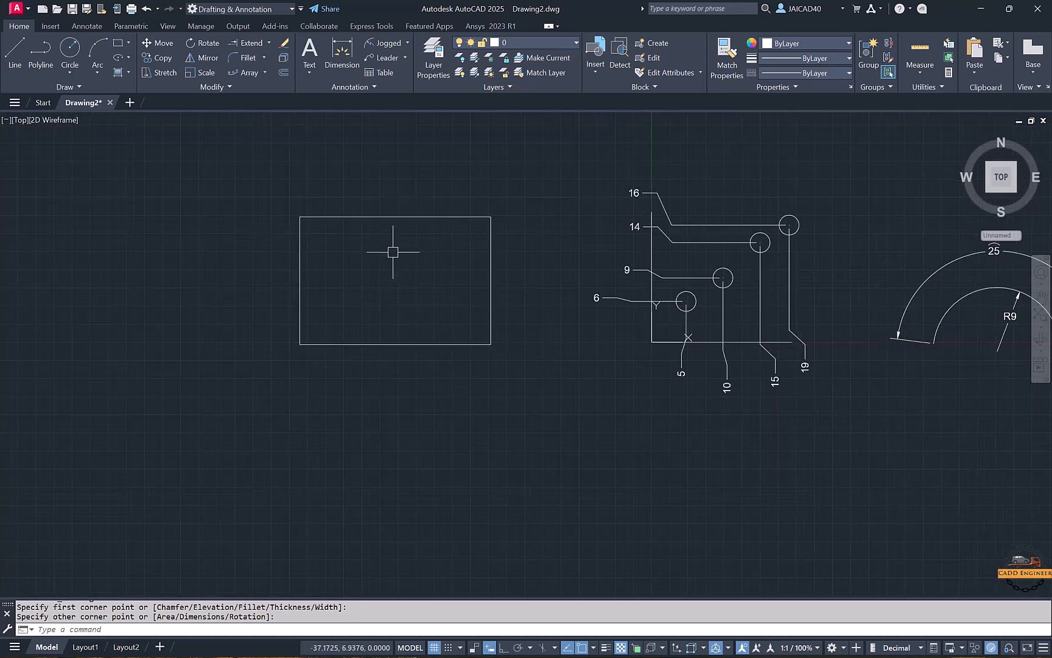
Step: Place a multileader with its arrowhead on the rectangle's left edge and its landing up and to the left, outside the rectangle
click(378, 56)
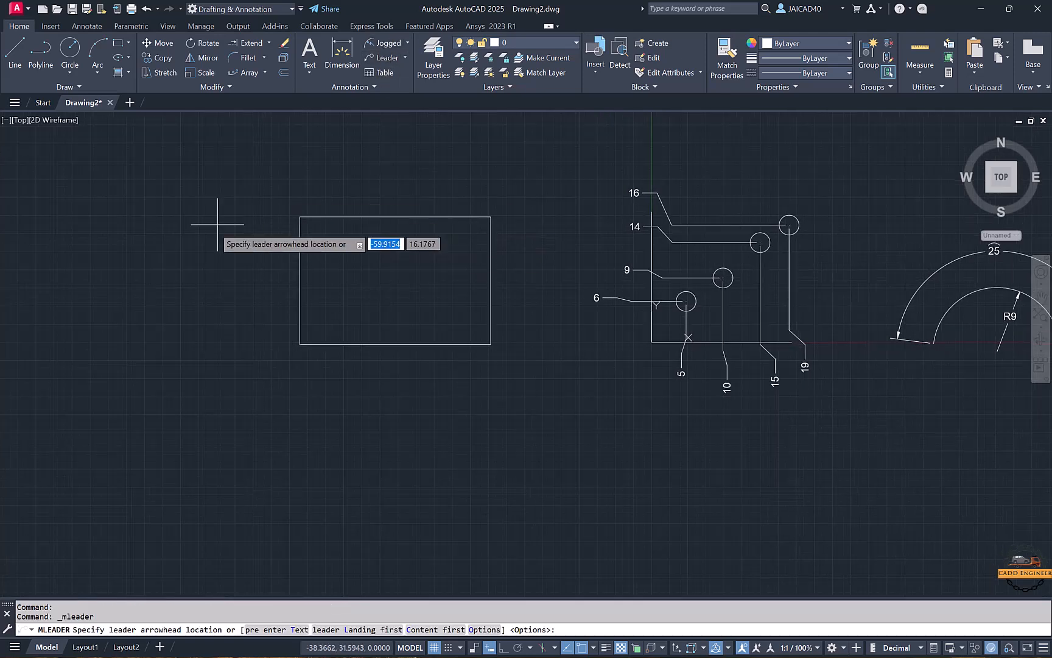
click(299, 260)
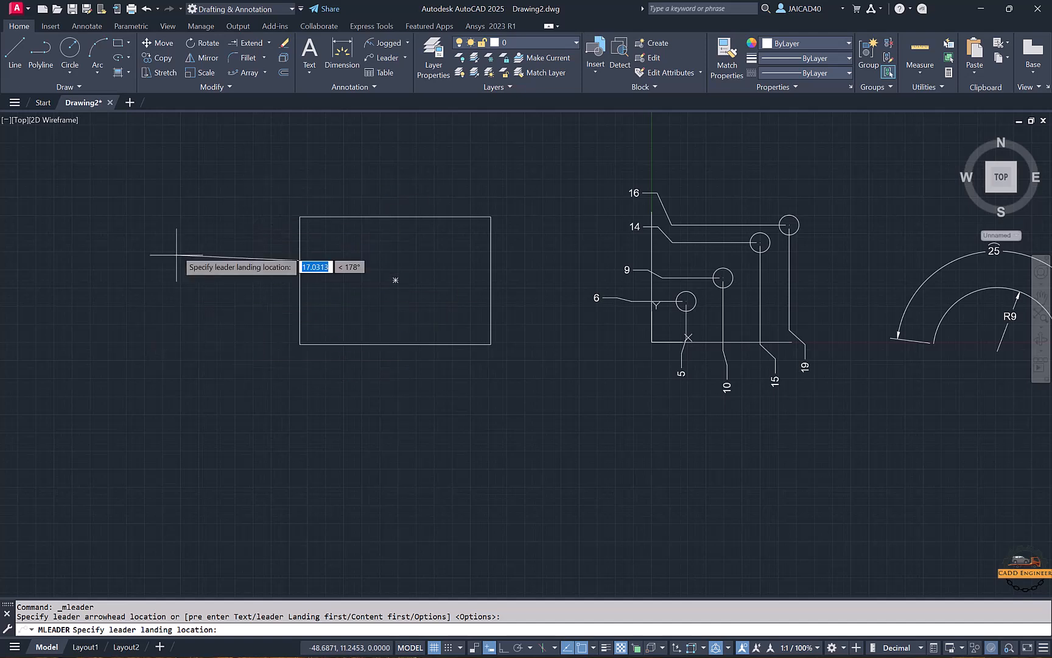
scroll(246, 263, up, 4)
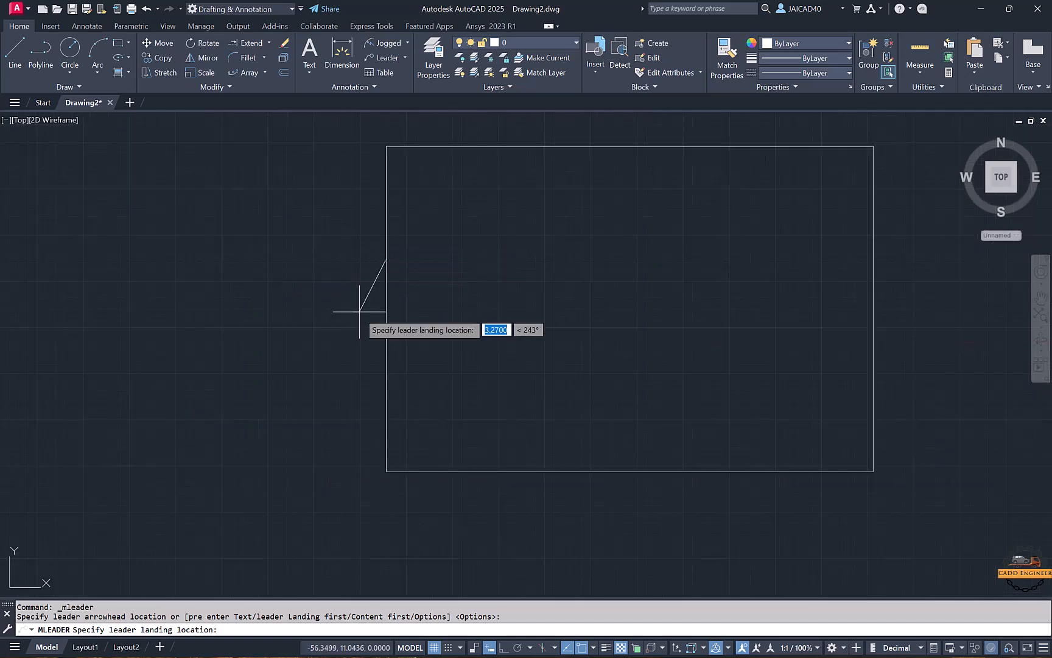
click(503, 647)
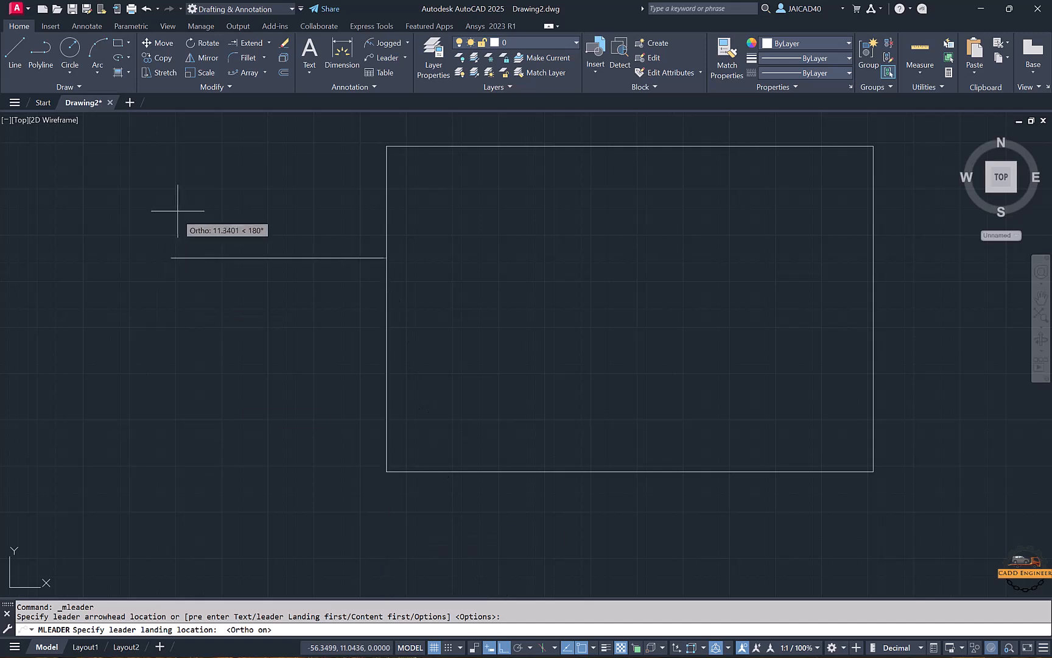
click(505, 649)
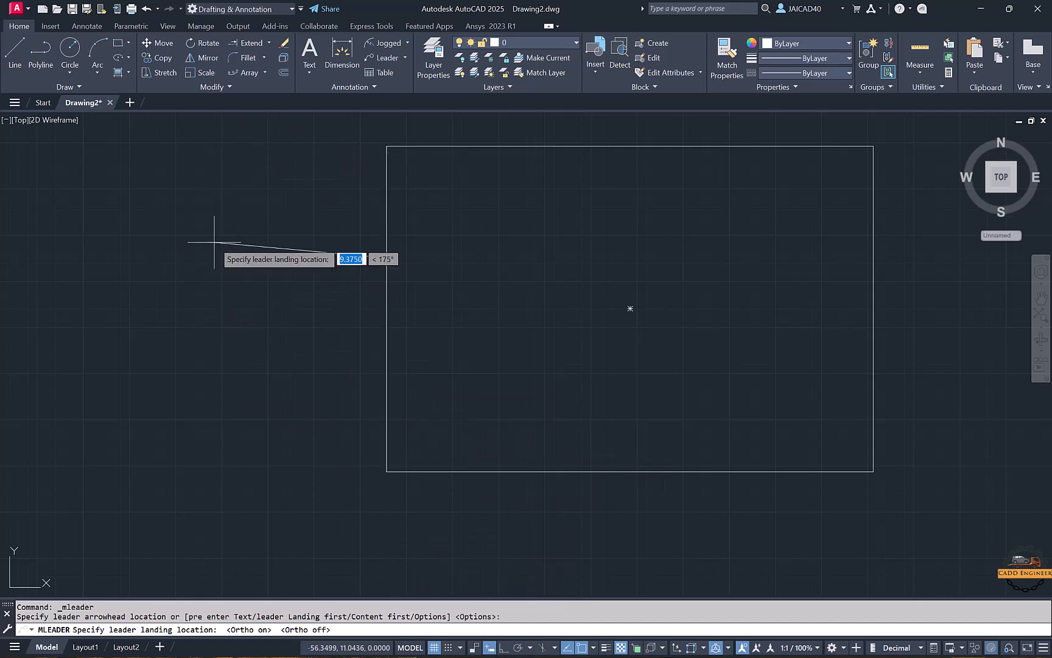
click(254, 193)
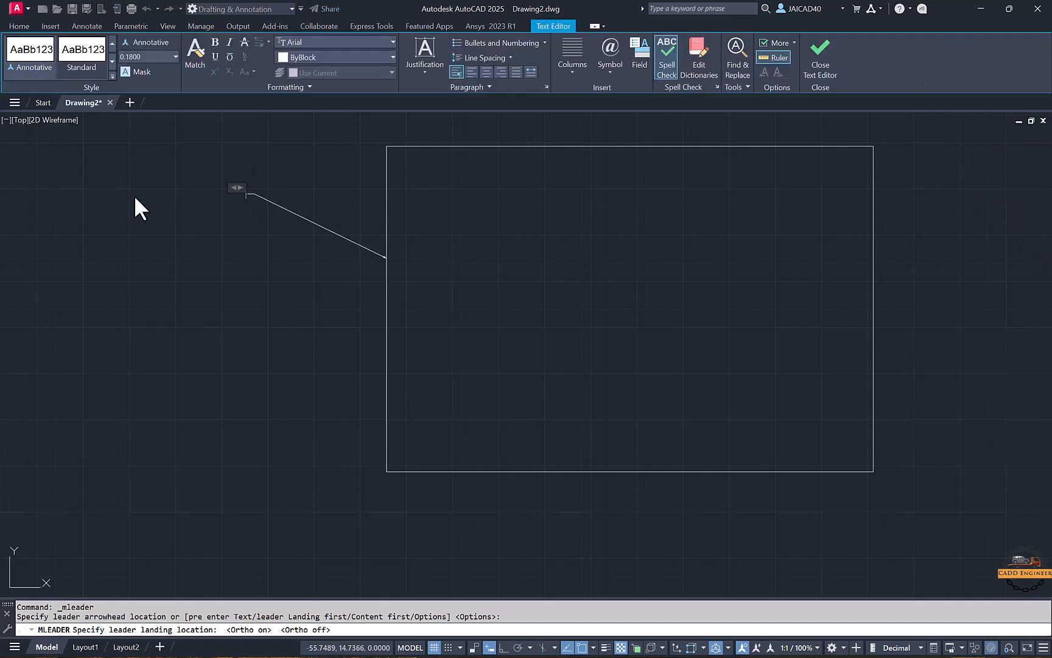
Step: Enter "This a rec block" as the leader's text
key(Caps_Lock)
key(Caps_Lock)
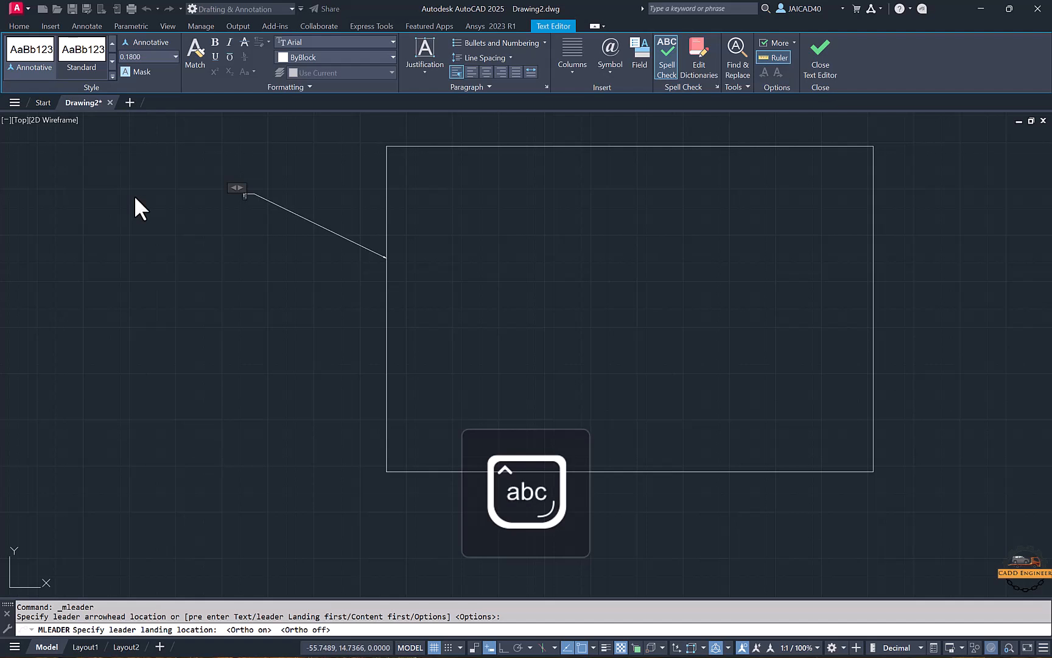
text(This a)
text( mu)
text( block)
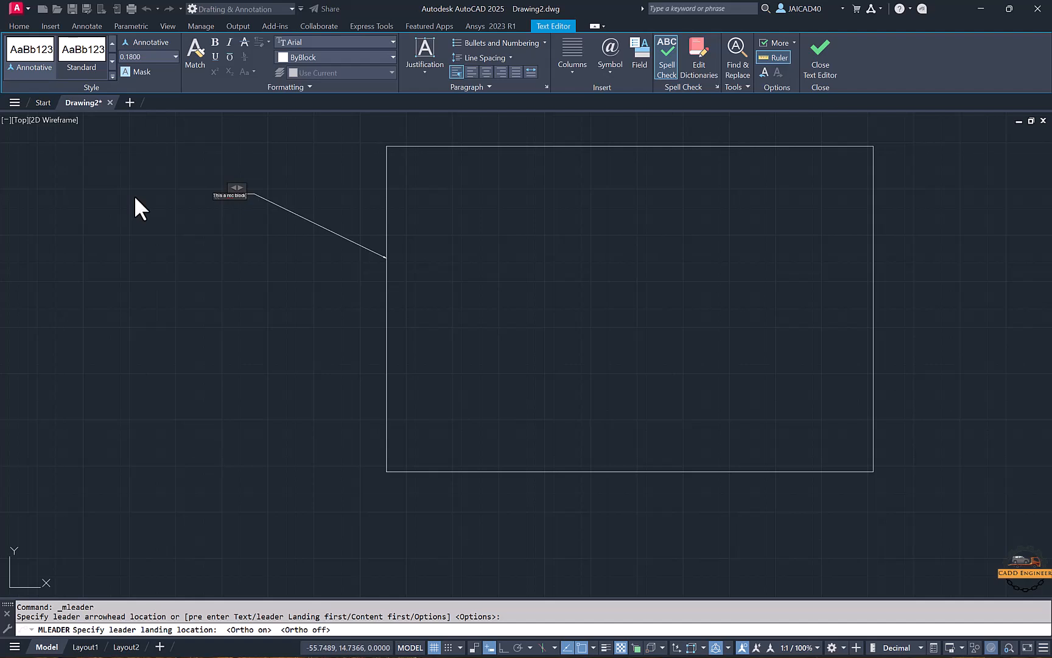
Step: Set the height of the whole leader text to 2 and finish the leader
key(ctrl+a)
key(Return)
scroll(207, 219, down, 6)
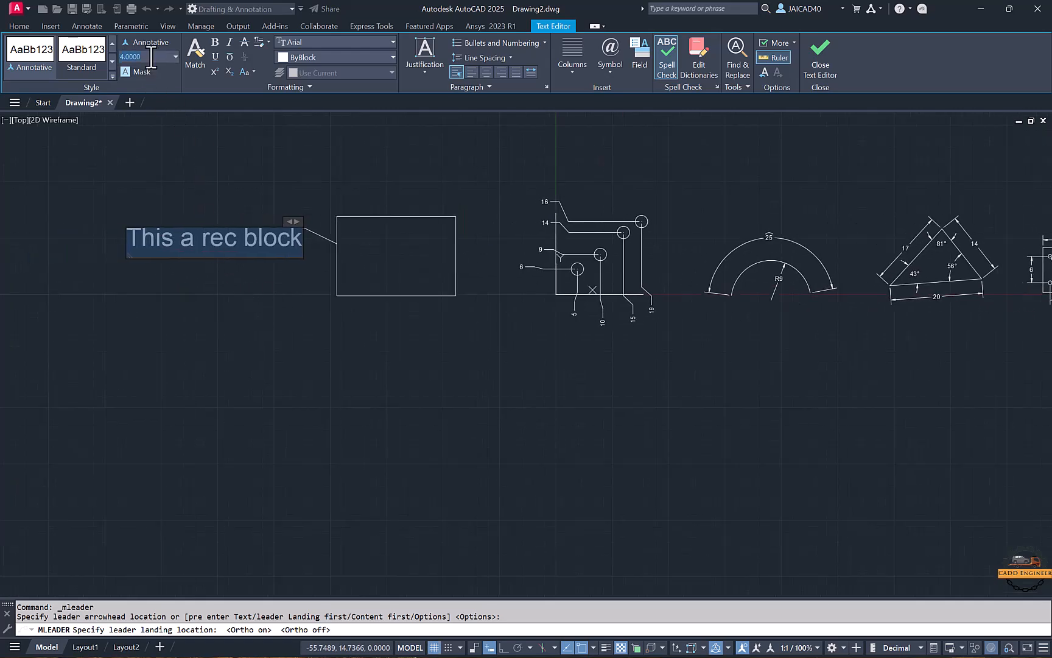
text(2)
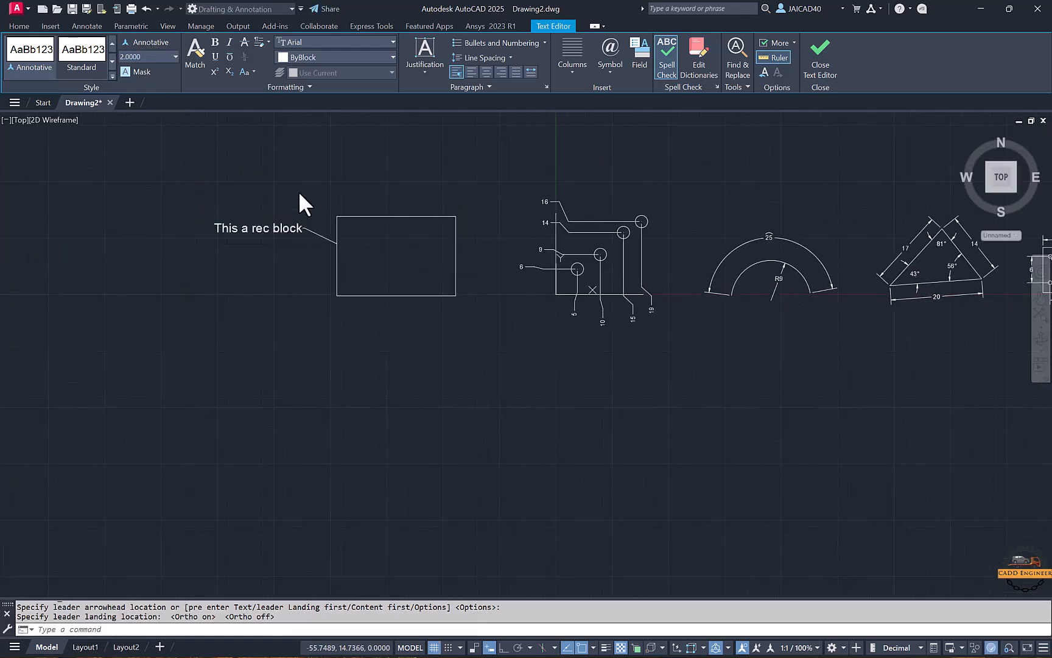
click(299, 191)
key(Escape)
Step: Configure a new empty Standard table inserted by window, with 3 columns and 6 data rows
scroll(420, 352, up, 2)
middle_drag(390, 331, 423, 369)
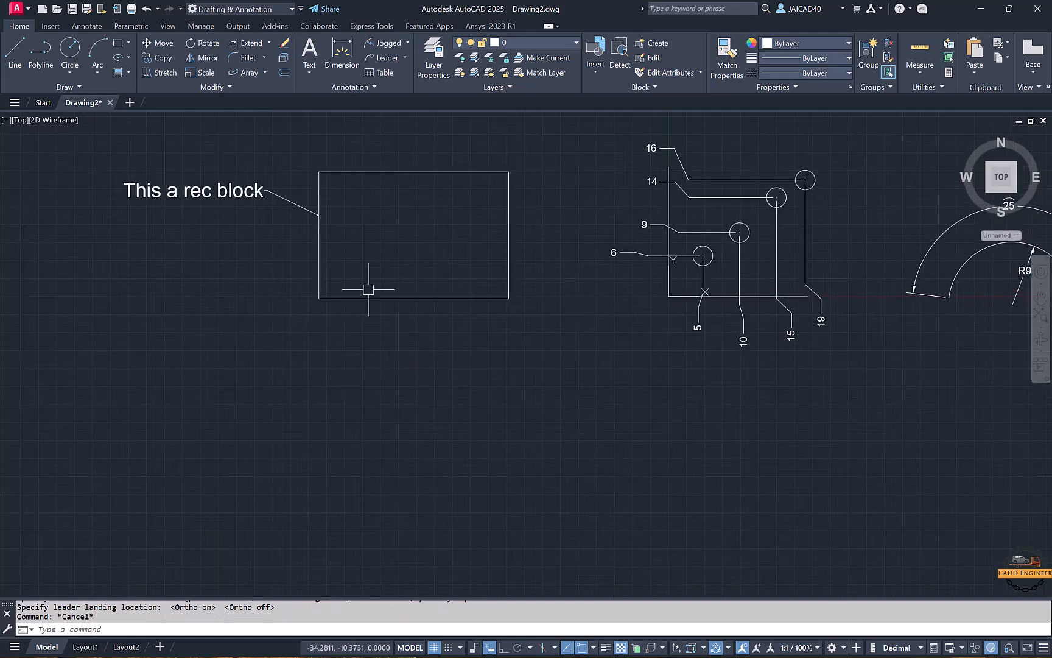
middle_drag(368, 291, 390, 330)
middle_drag(237, 235, 360, 249)
middle_drag(197, 265, 298, 250)
middle_drag(182, 236, 239, 233)
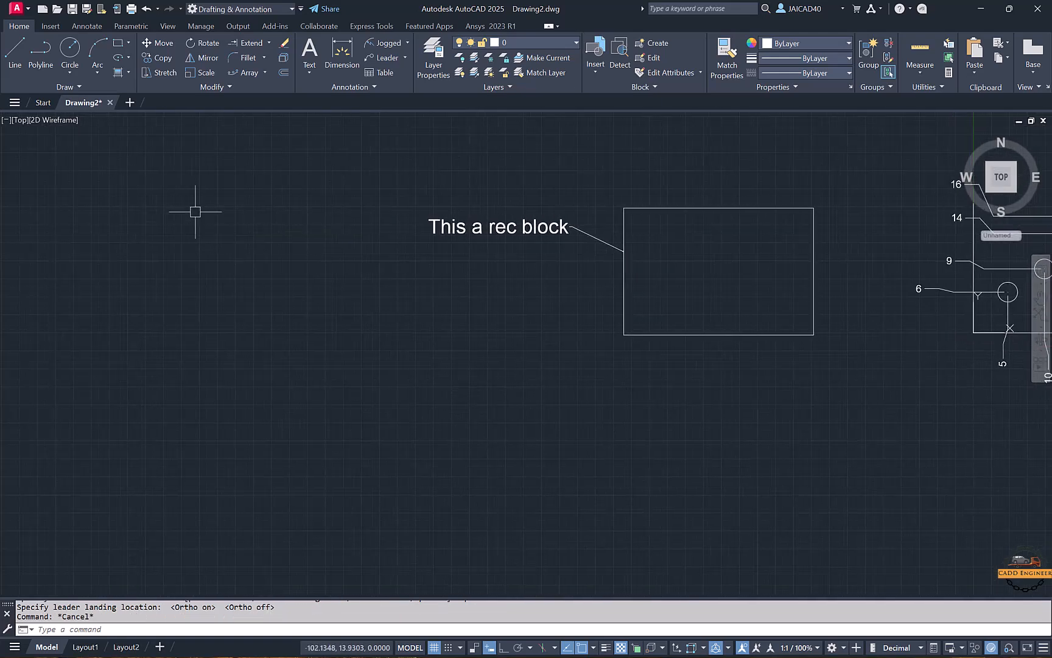
click(381, 76)
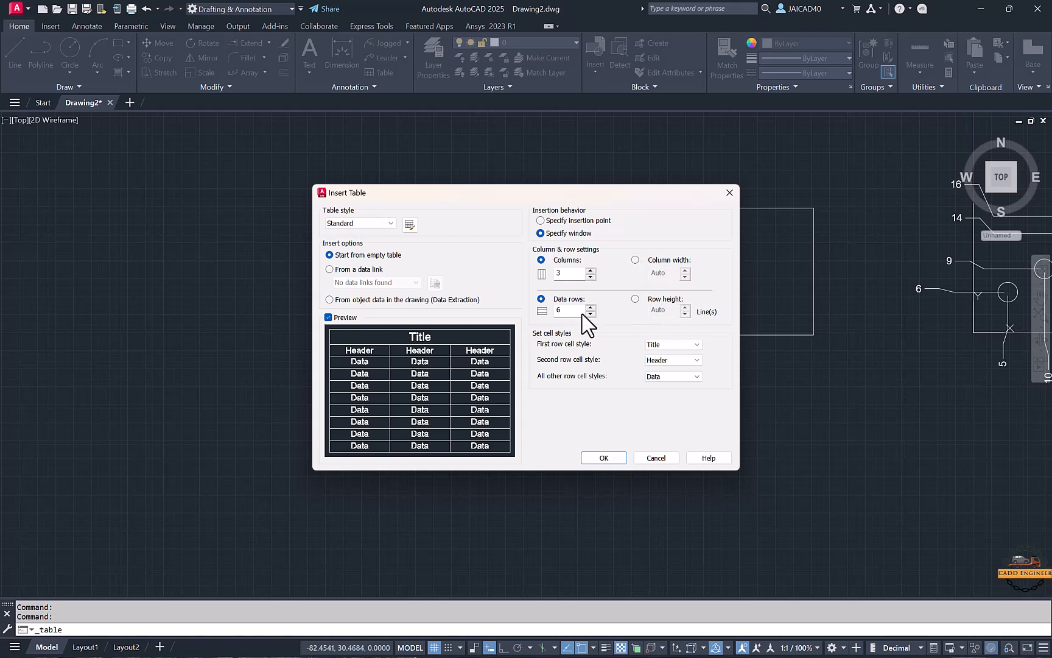
click(636, 298)
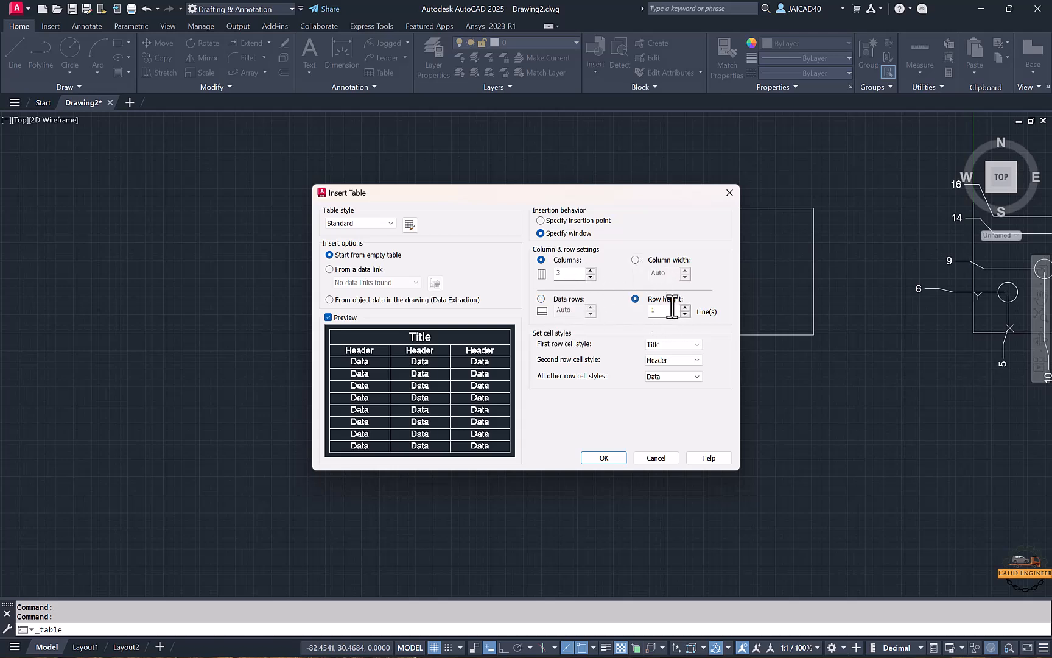
click(635, 260)
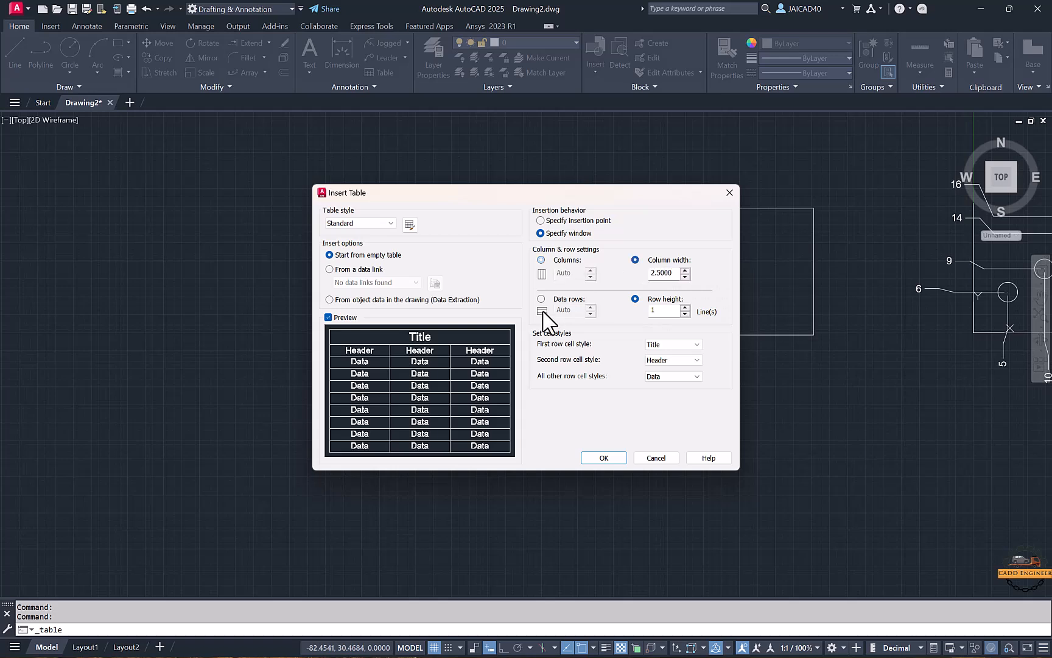
click(540, 260)
click(635, 260)
click(635, 298)
click(541, 260)
click(541, 299)
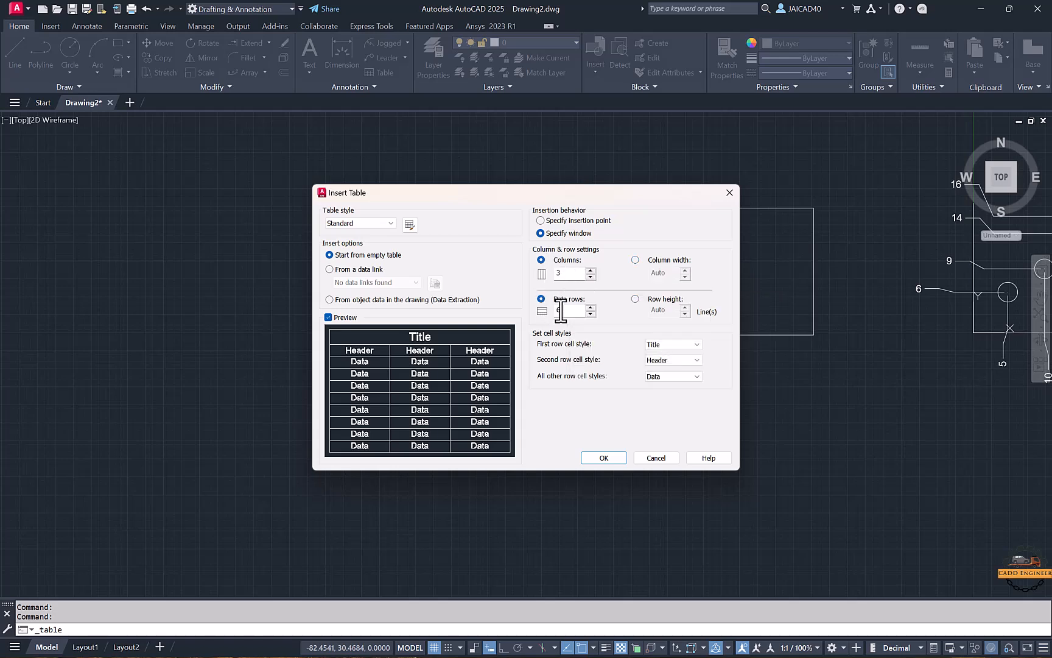
Step: Place the table by two opposite corners in the empty space left of the leader text
click(604, 458)
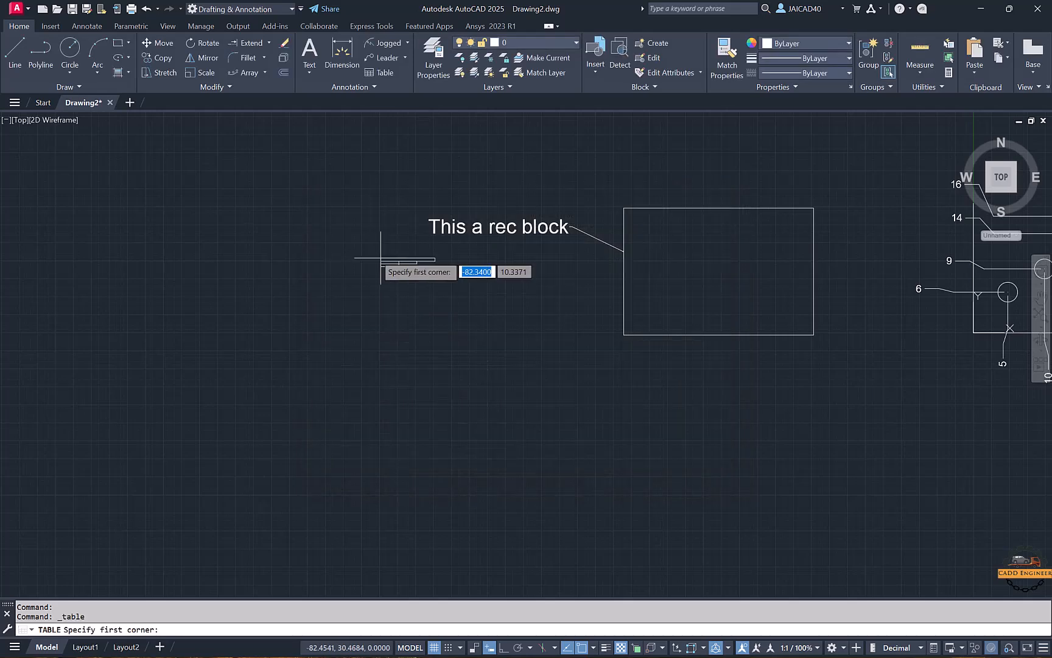
click(153, 217)
click(394, 373)
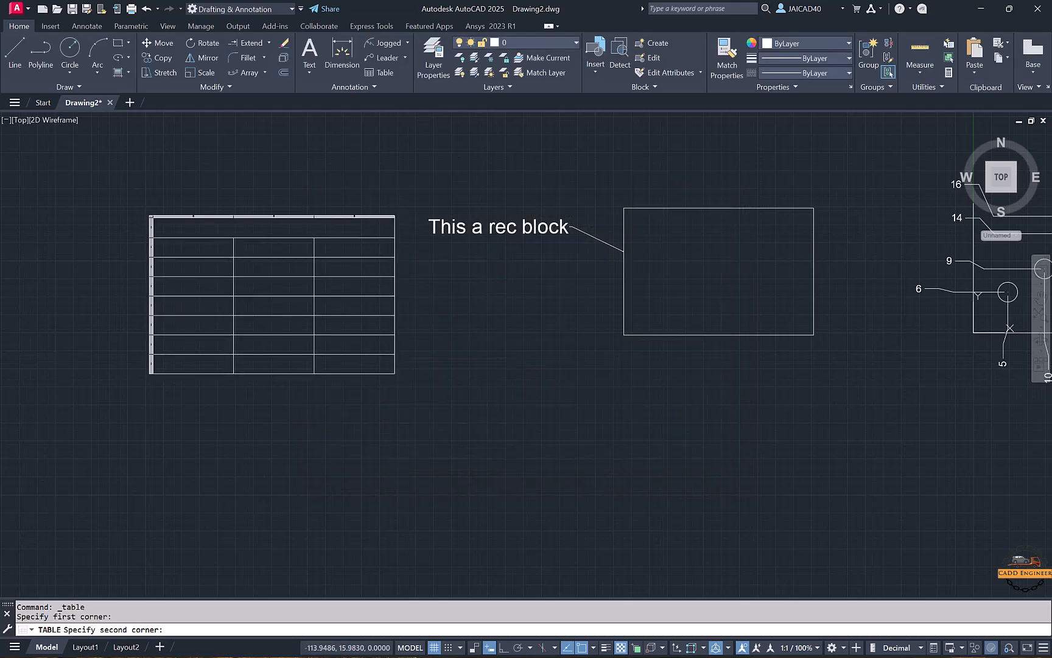
click(509, 342)
Step: Enter "Bill of material" in the table's title row and leave the cell
middle_drag(509, 343, 711, 335)
scroll(469, 266, up, 2)
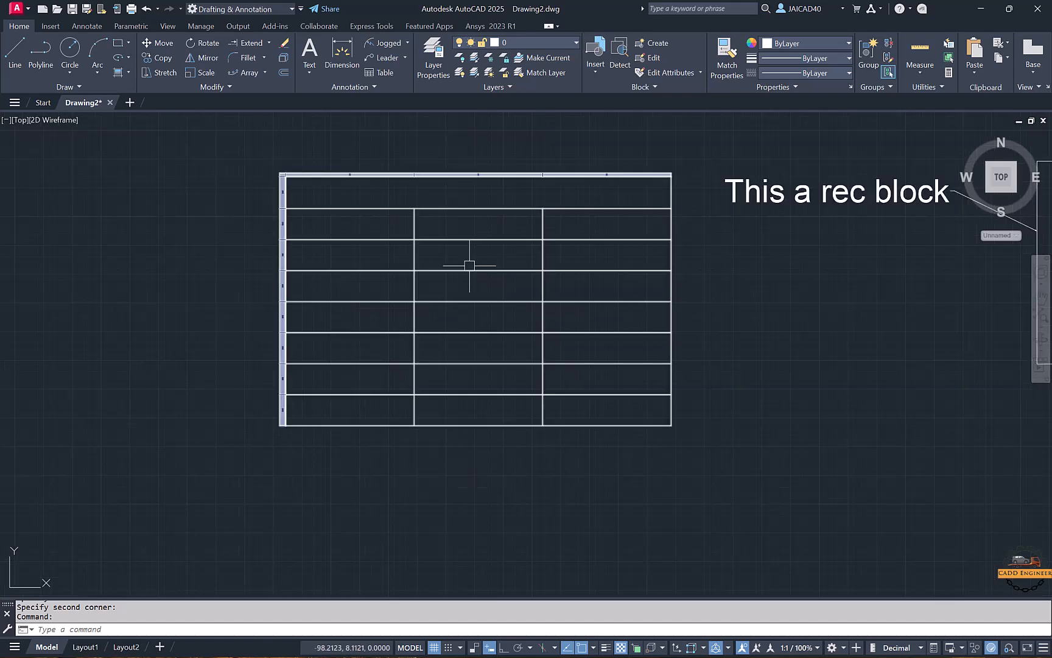
click(450, 193)
double_click(479, 193)
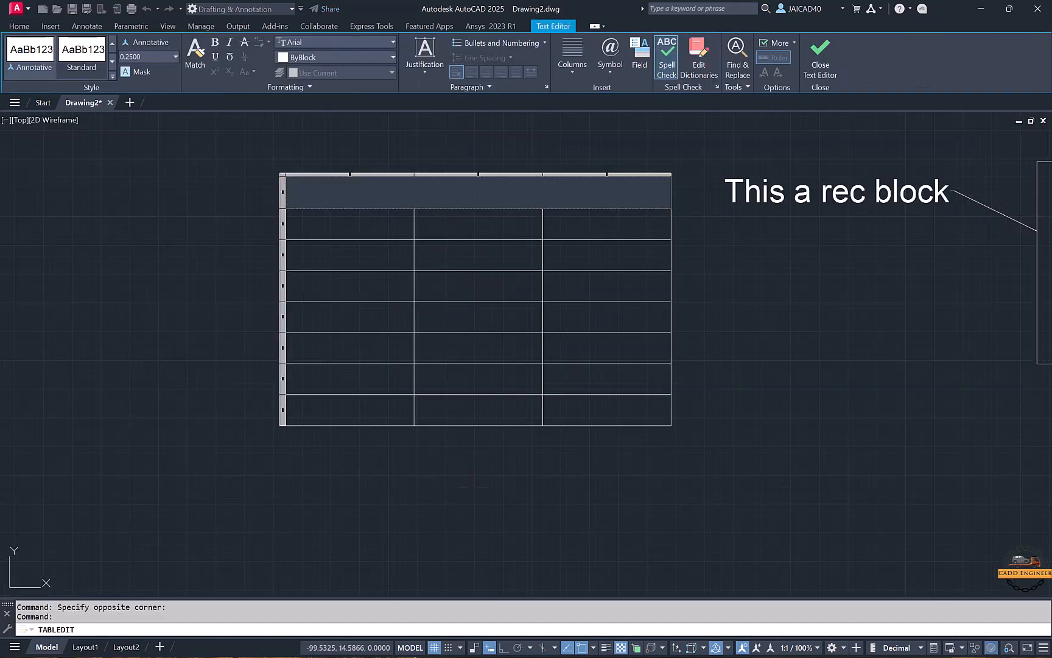
key(Caps_Lock)
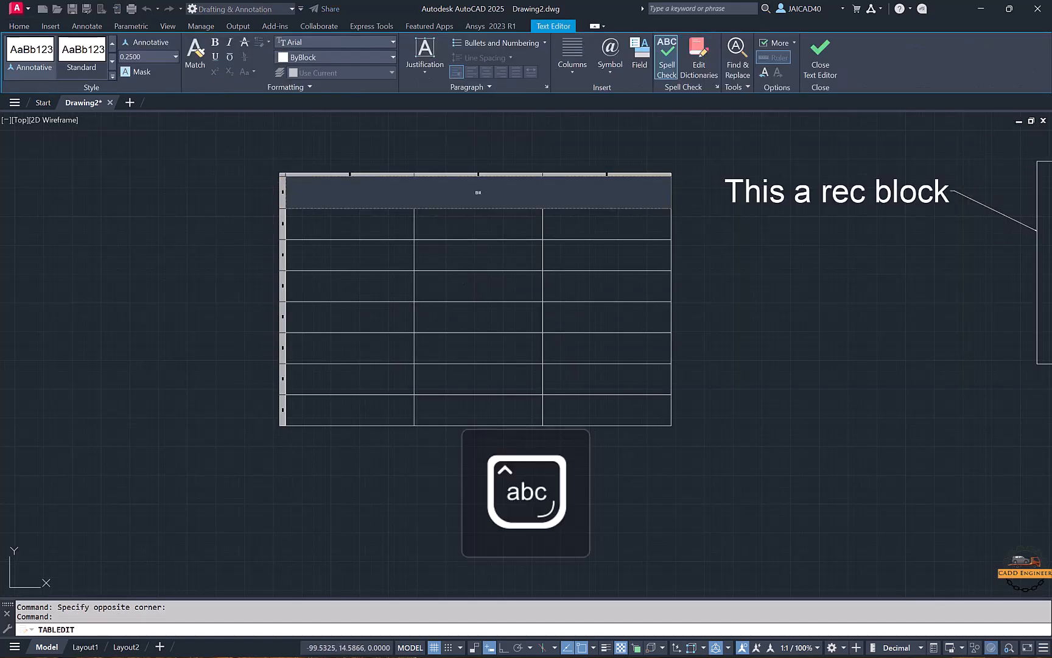
text(Bill of material)
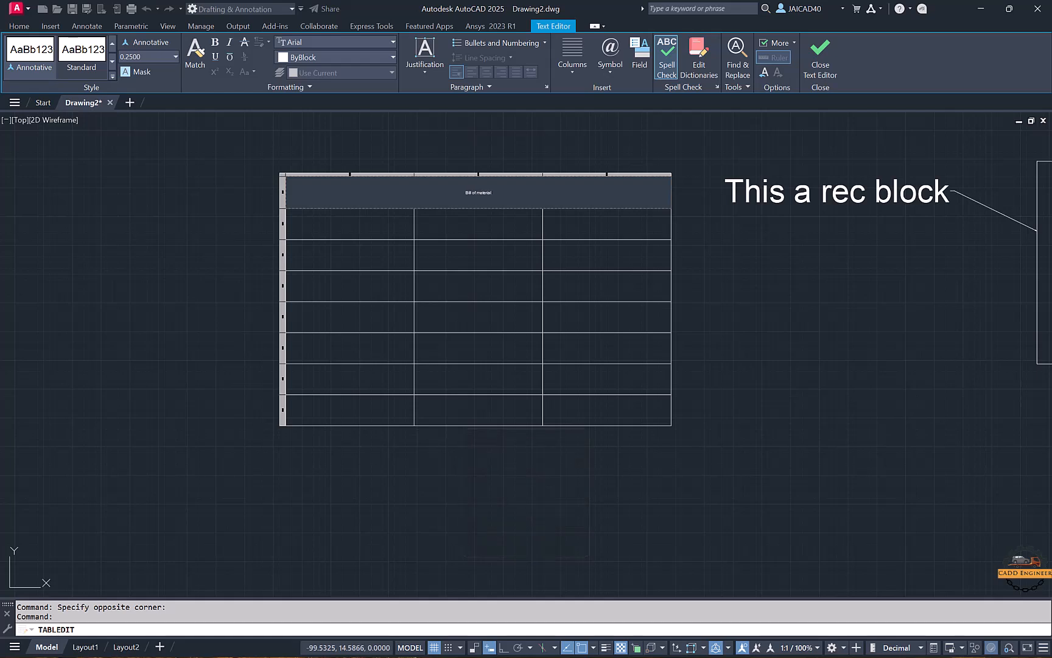
click(779, 273)
Step: Set the text height of the "Bill of material" title to 1 and close the cell editor
scroll(569, 267, up, 4)
mouse_move(437, 171)
middle_down()
mouse_move(562, 256)
mouse_move(624, 274)
middle_up()
double_click(579, 187)
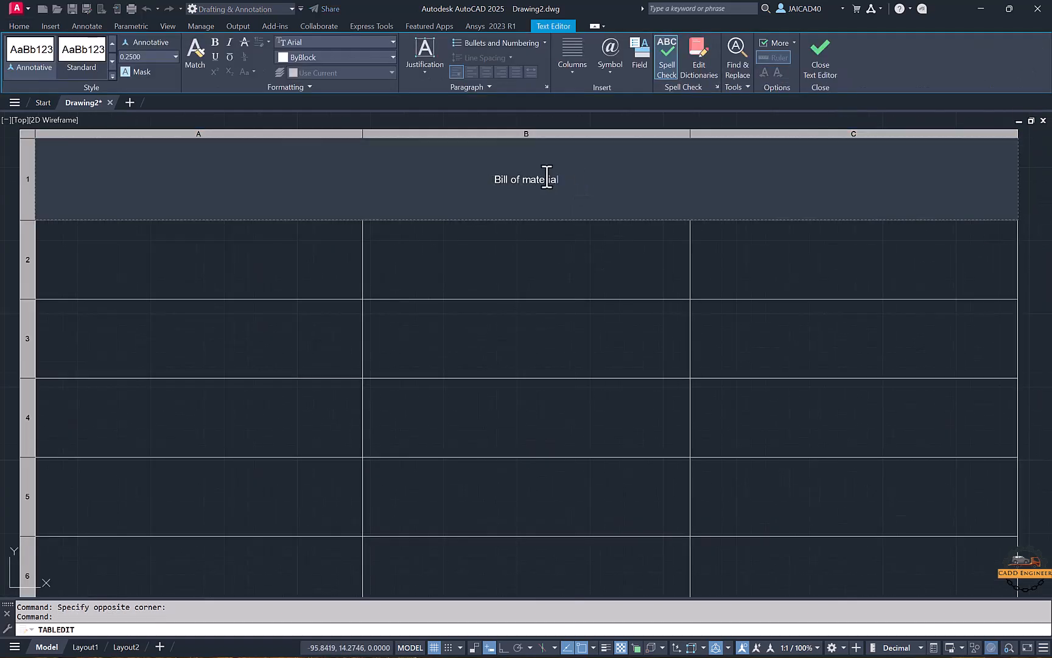
drag(546, 177, 472, 168)
key(Return)
scroll(363, 280, down, 4)
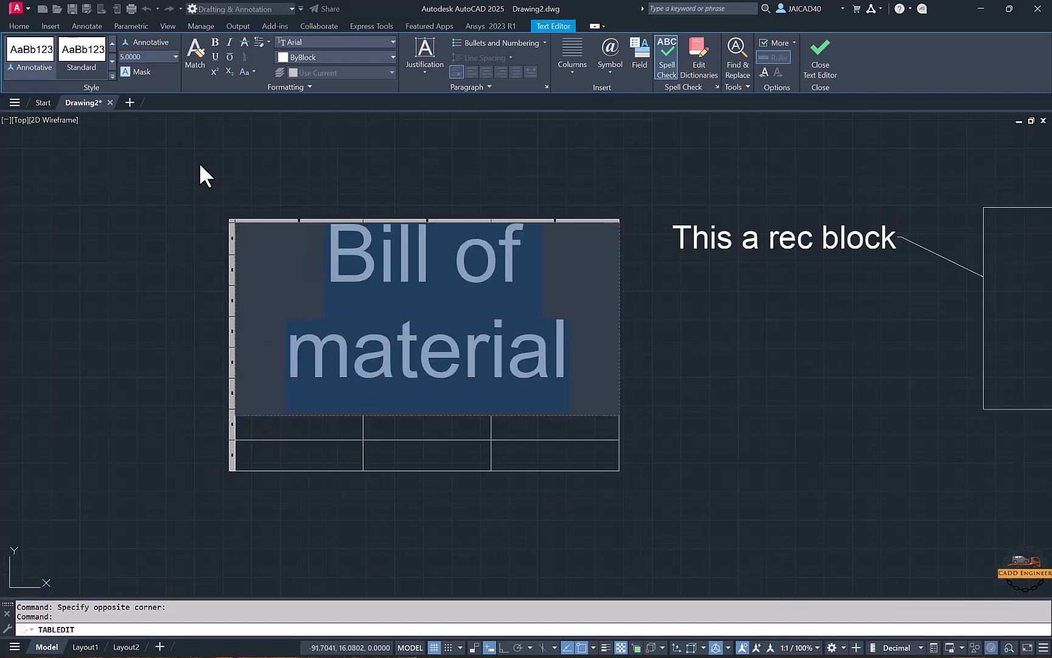
key(Return)
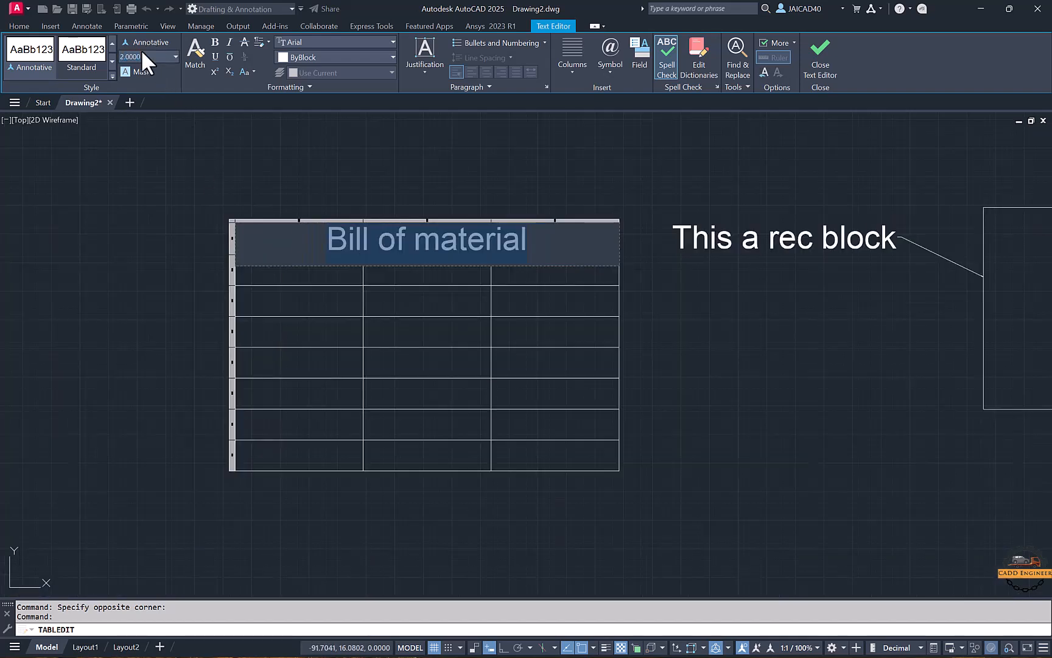
text(1)
key(Return)
click(235, 137)
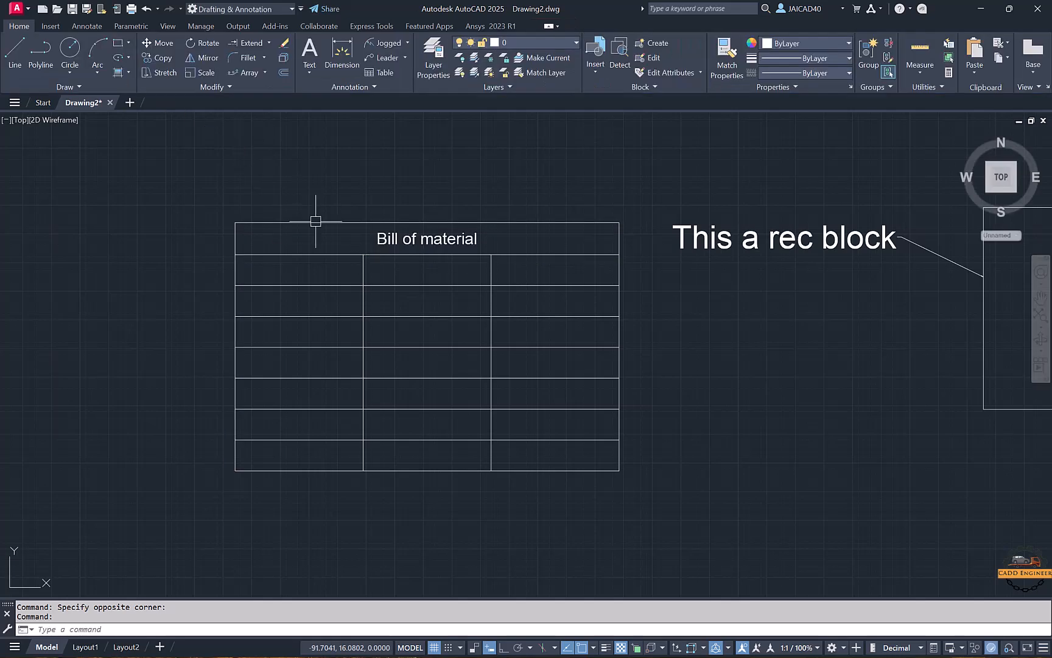
Step: Enter 1 in the first cell below the title with a text height of 1.5
double_click(290, 274)
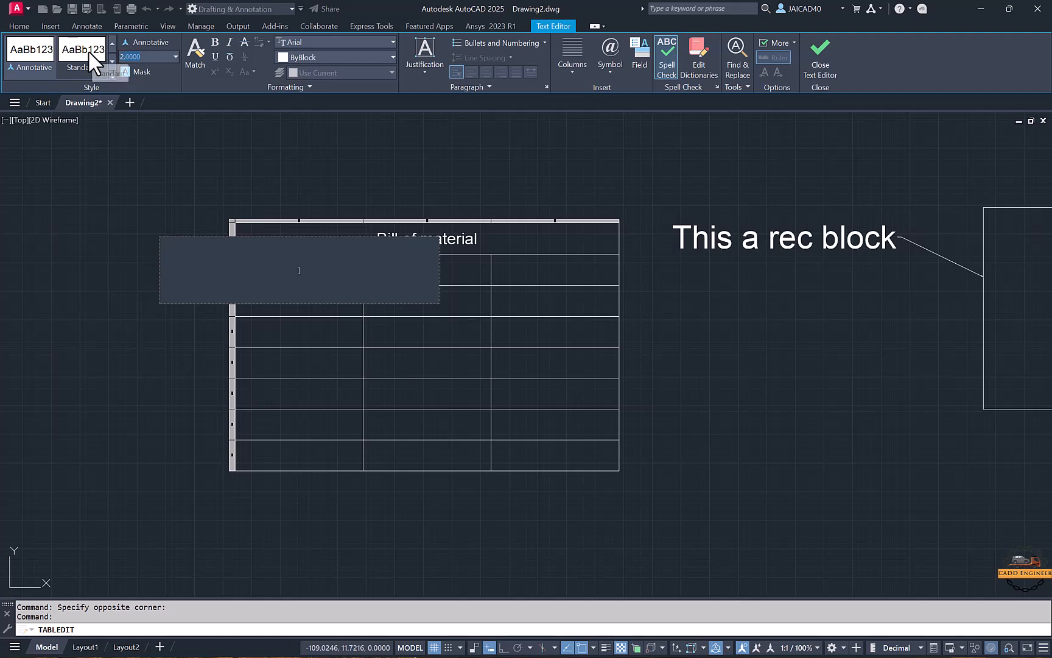
key(BackSpace)
text(1)
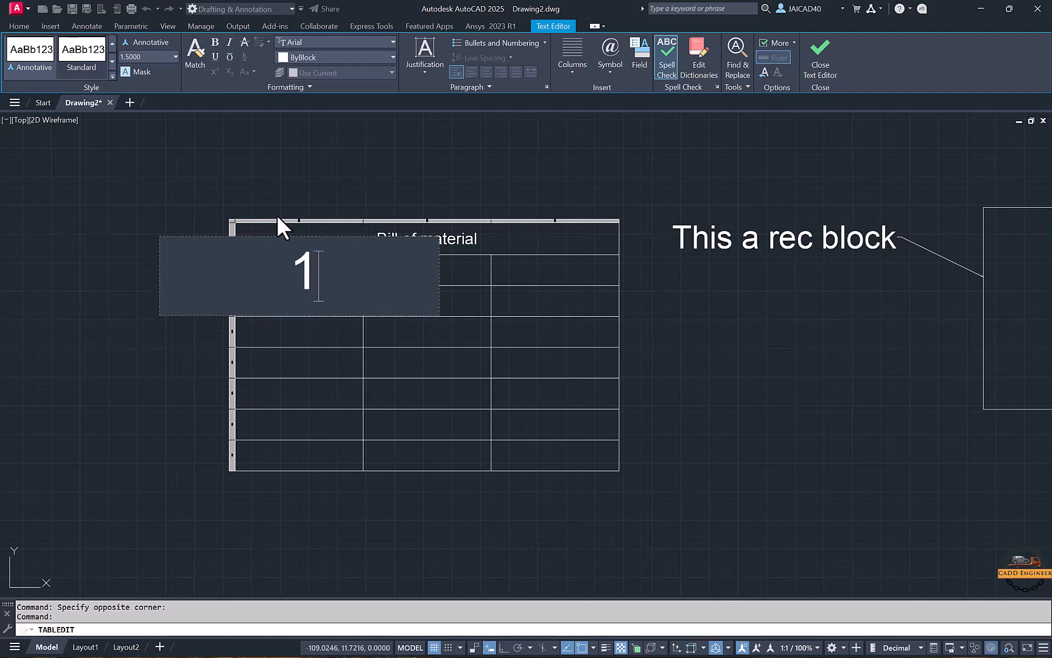
click(319, 183)
Step: Align the content of the cell containing 1 to Middle Center and clear the selection
click(299, 278)
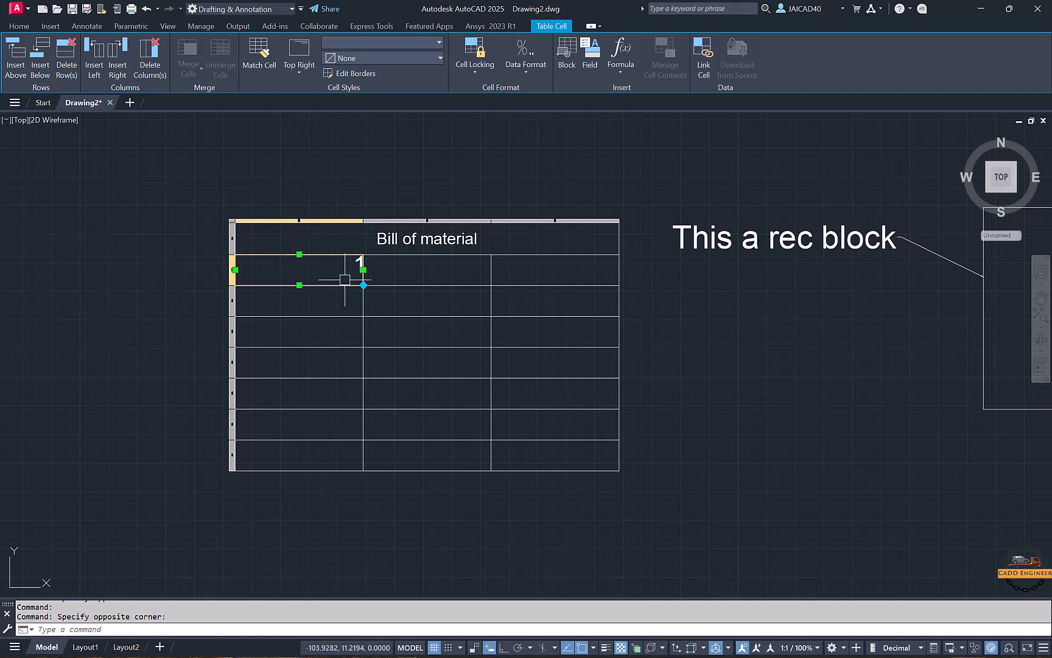
click(299, 67)
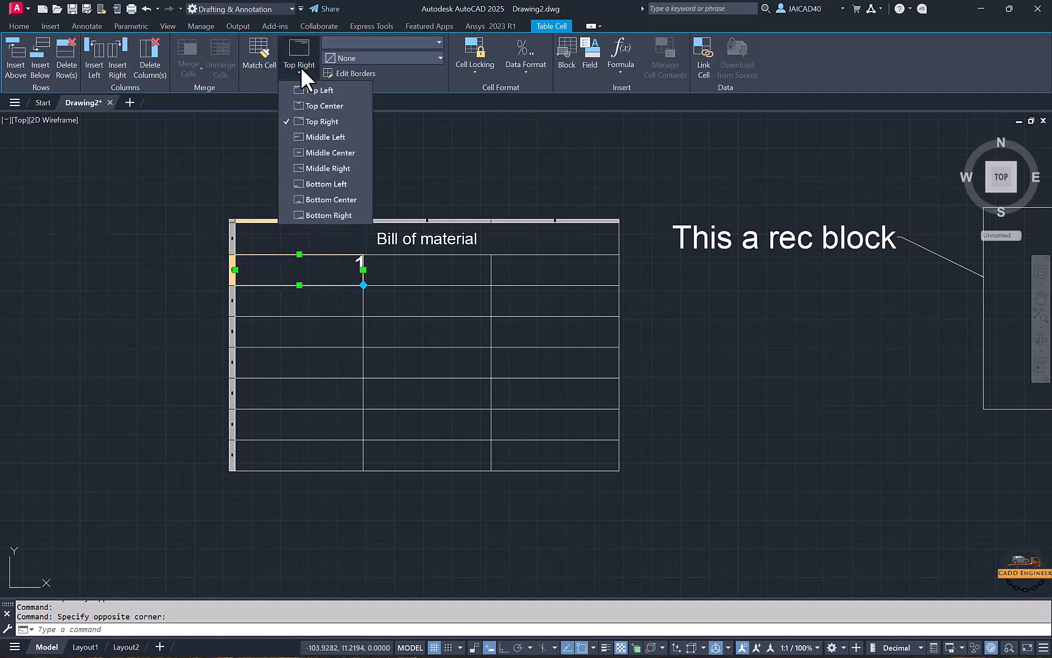
click(319, 153)
key(Escape)
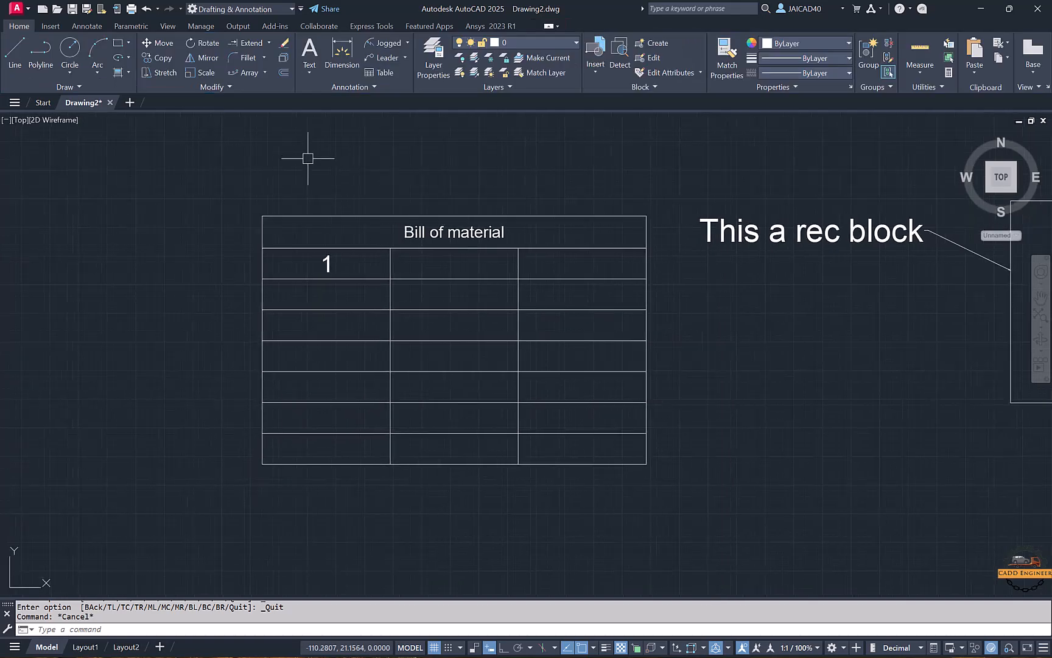
Step: Insert a table with 3 columns and 6 data rows by insertion point, in the empty area left of the existing table
middle_drag(248, 166, 305, 169)
text(t)
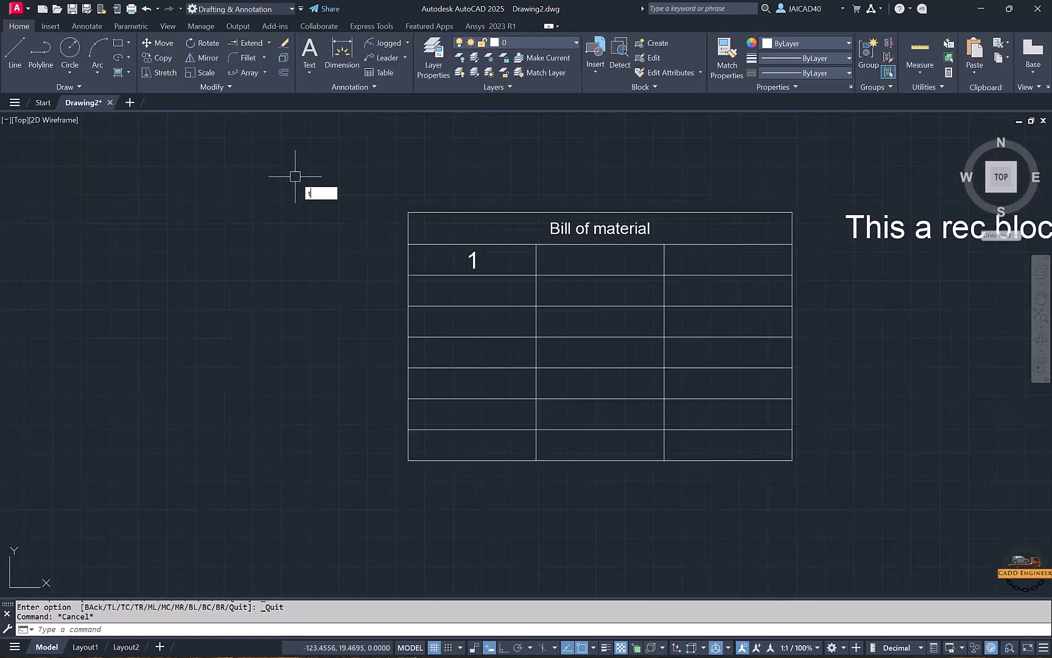
text(b)
key(Return)
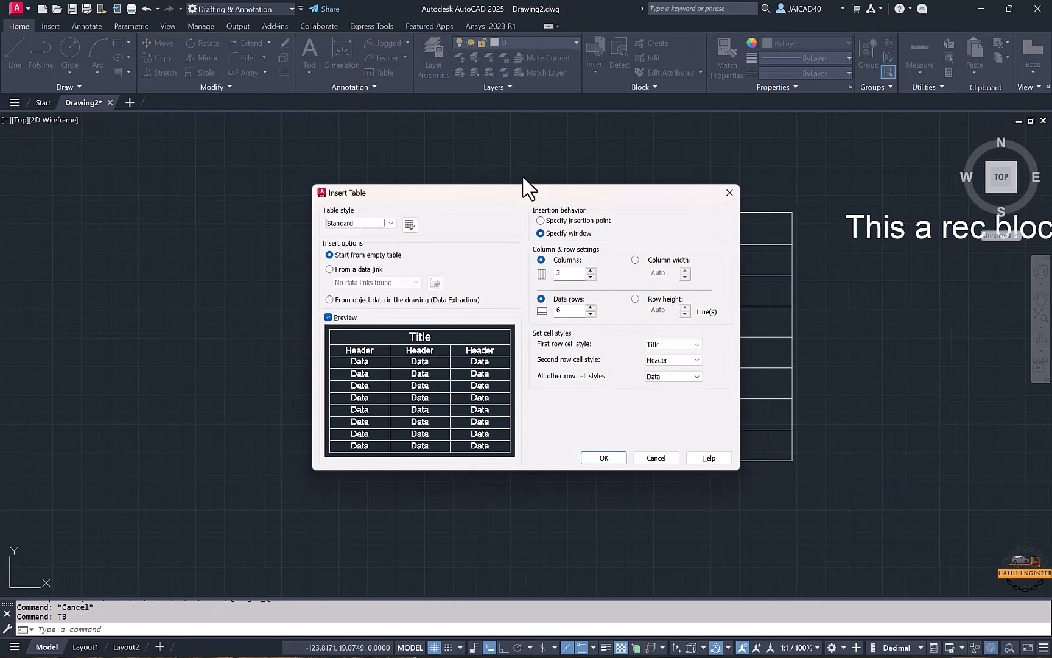
click(541, 220)
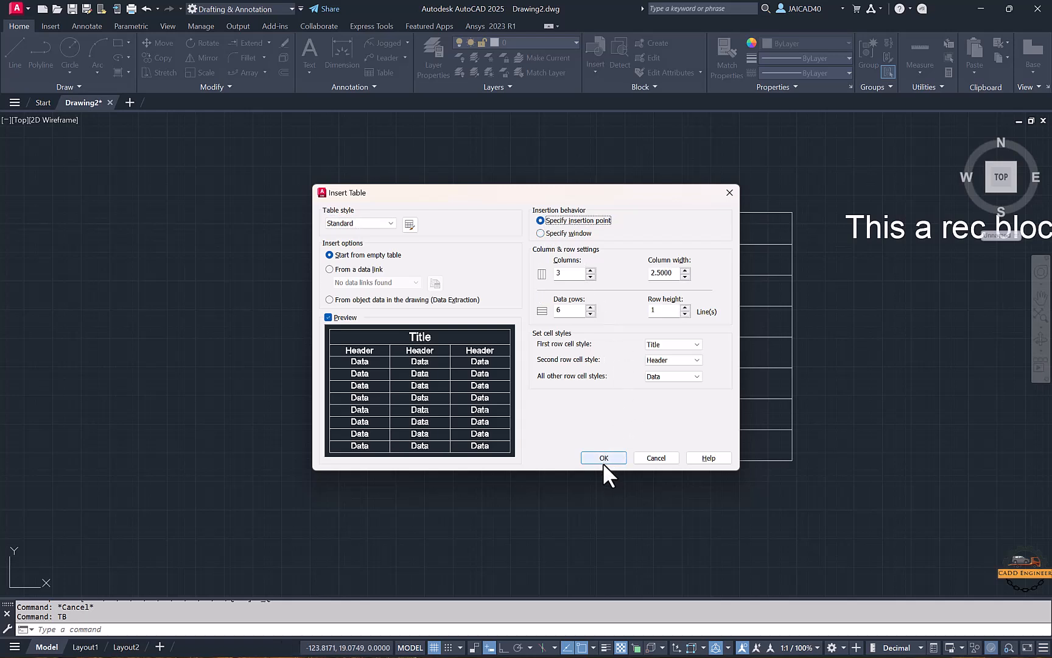
drag(674, 273, 629, 268)
drag(672, 315, 612, 308)
click(602, 458)
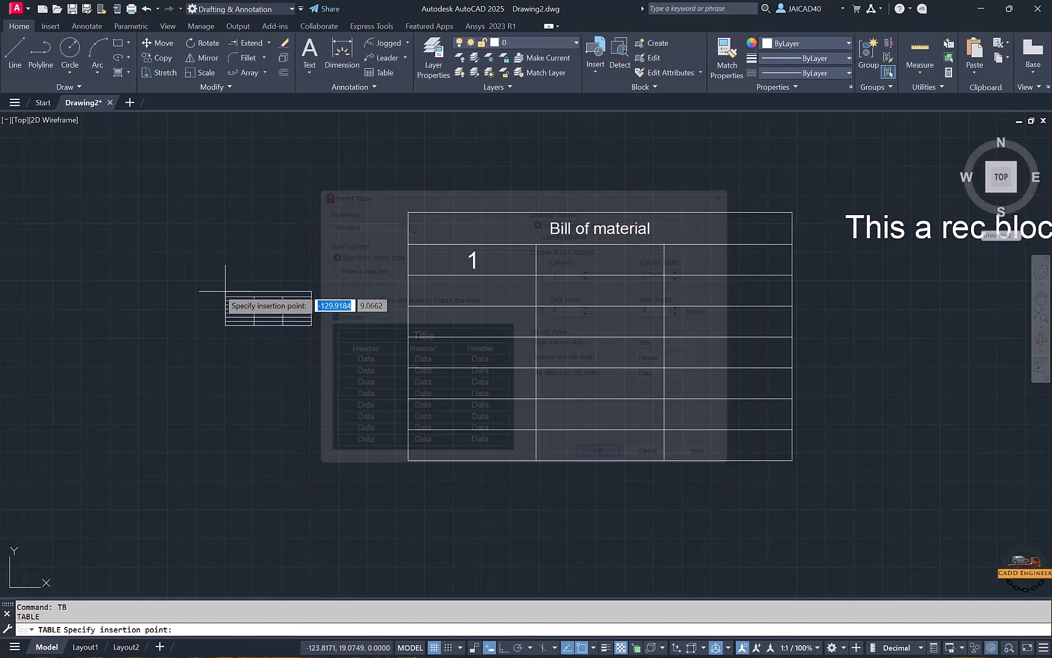
middle_drag(81, 219, 310, 203)
click(161, 188)
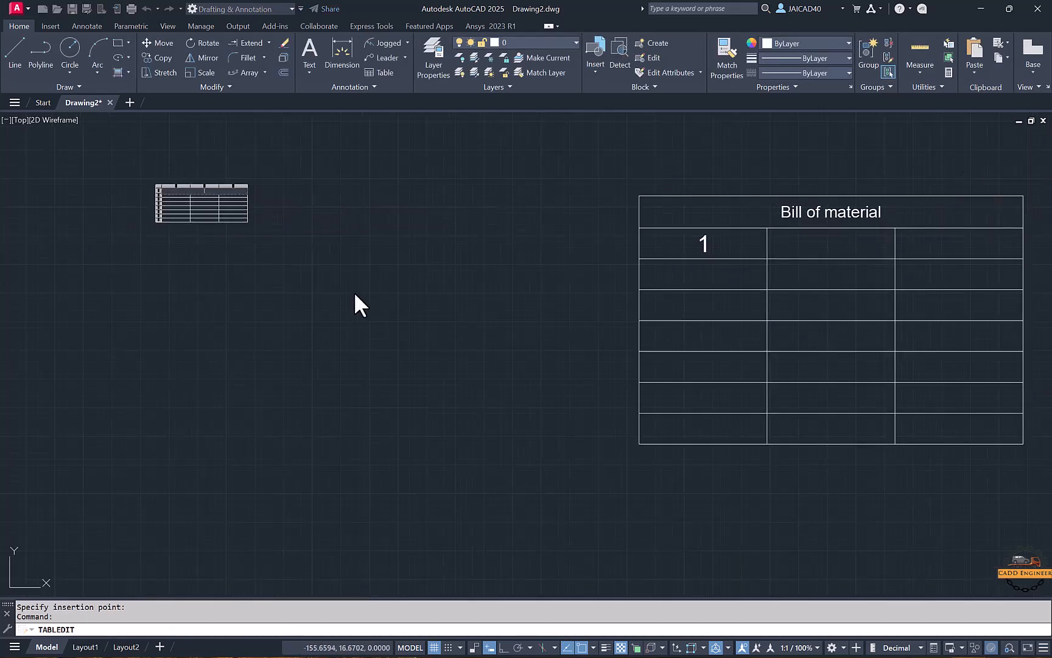
click(212, 257)
Step: Enter "Bill of material" in the title row of the new table
scroll(163, 207, up, 7)
middle_drag(201, 198, 269, 280)
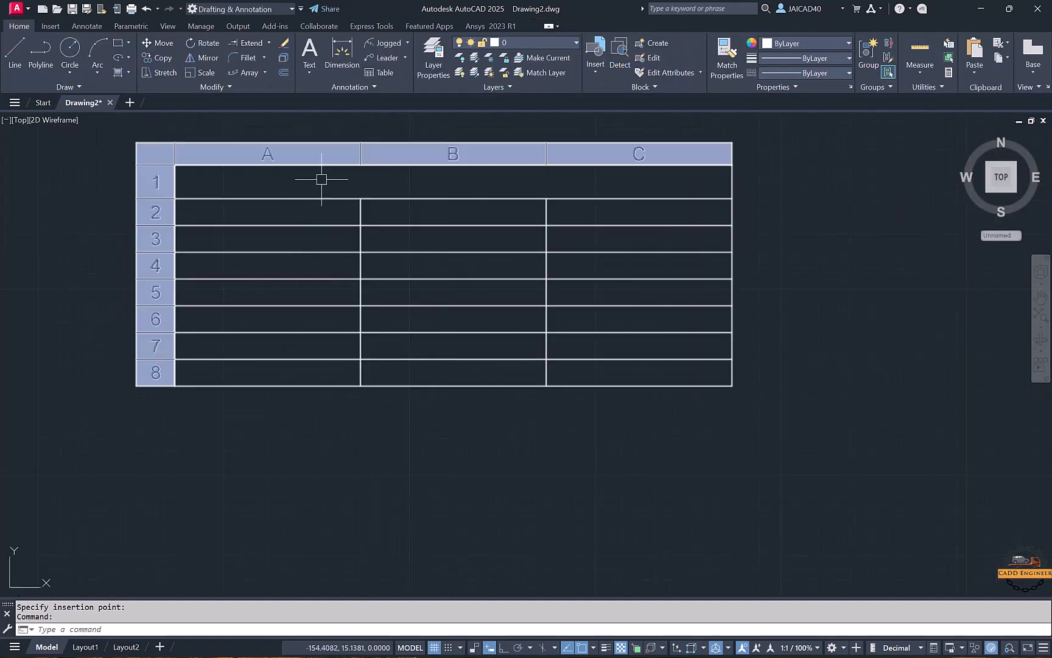
double_click(322, 181)
key(Caps_Lock)
text(B)
key(Caps_Lock)
text(i)
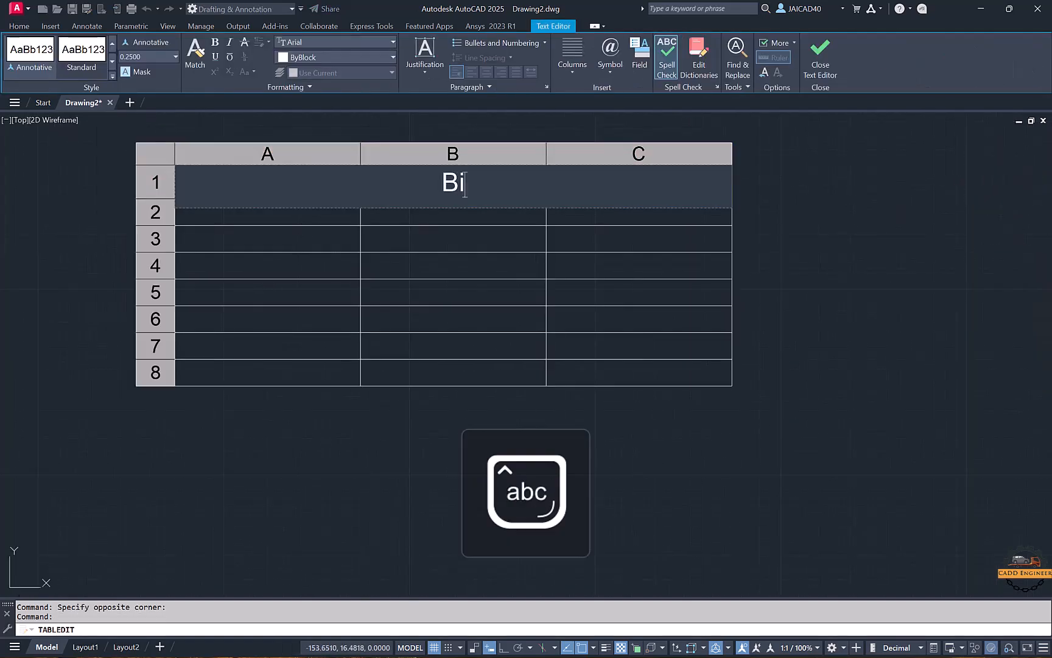
text(ll of)
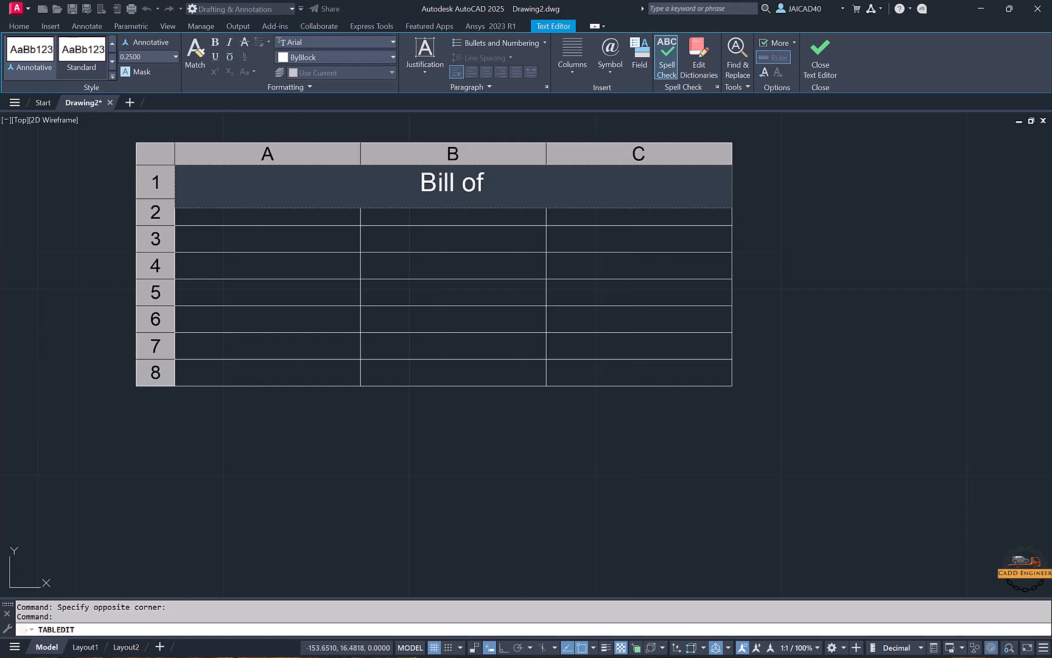
text(material)
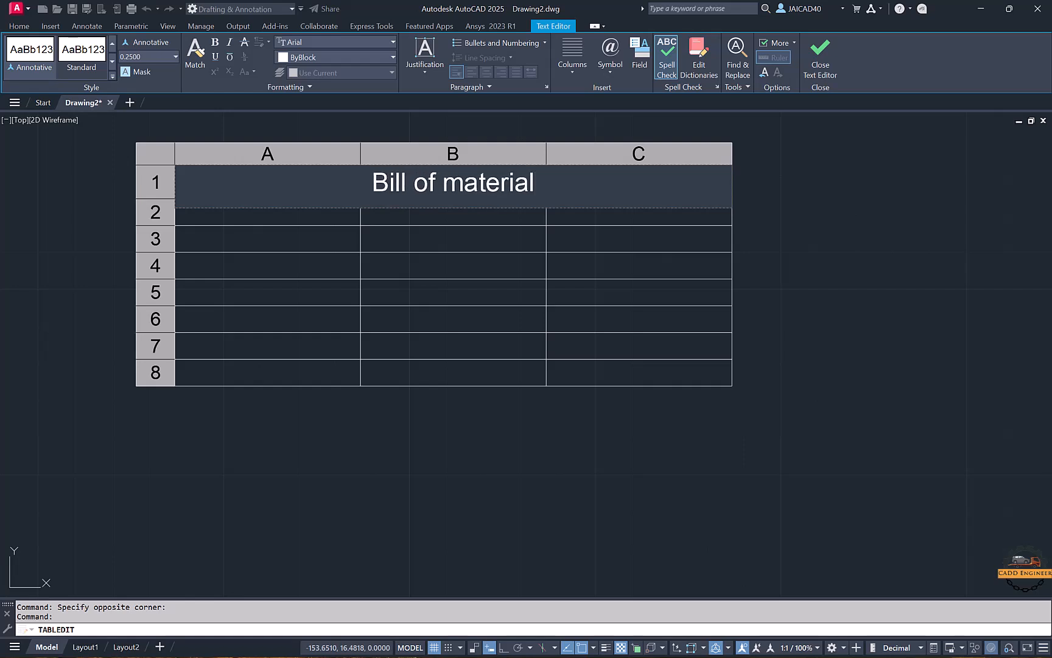
click(260, 309)
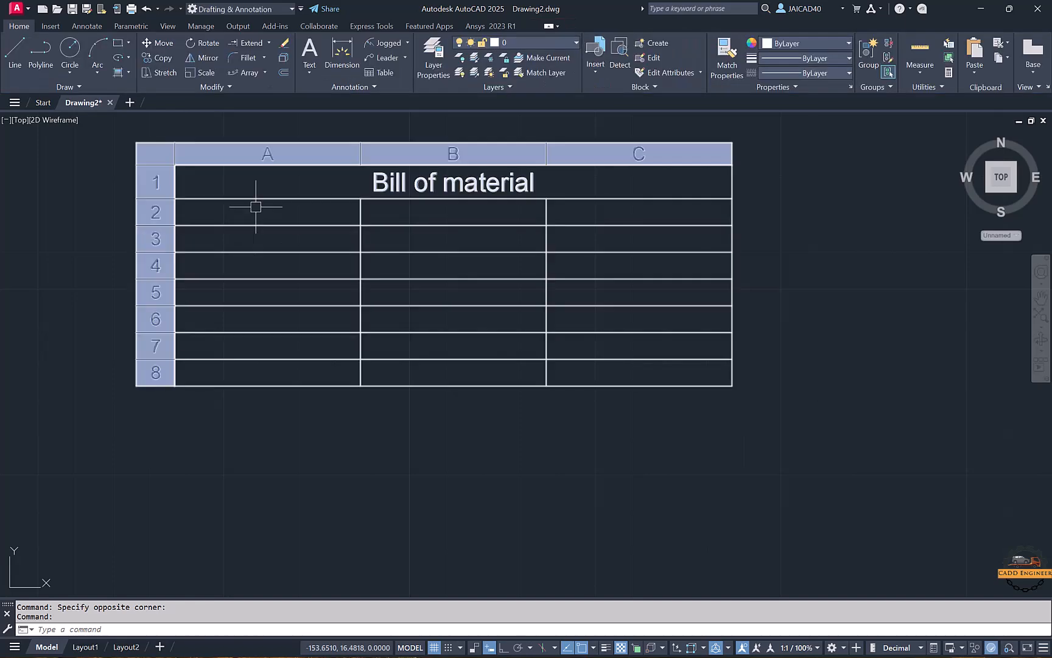
Step: Enter "S.NO" as the header of column A in the new table
double_click(256, 207)
key(Caps_Lock)
text(S.)
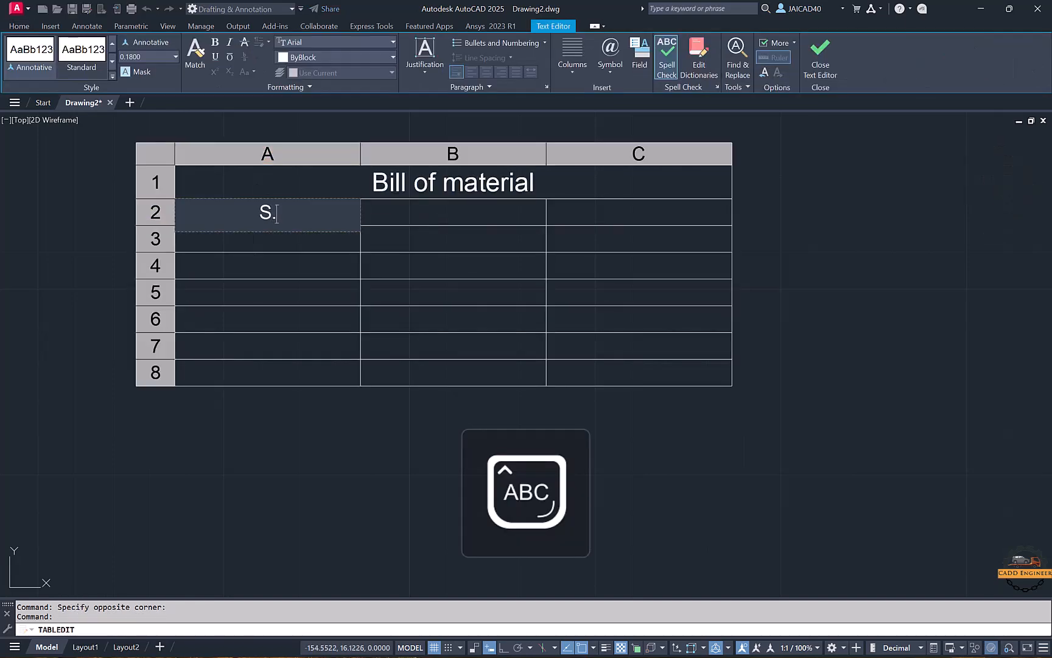
text(NO)
click(354, 263)
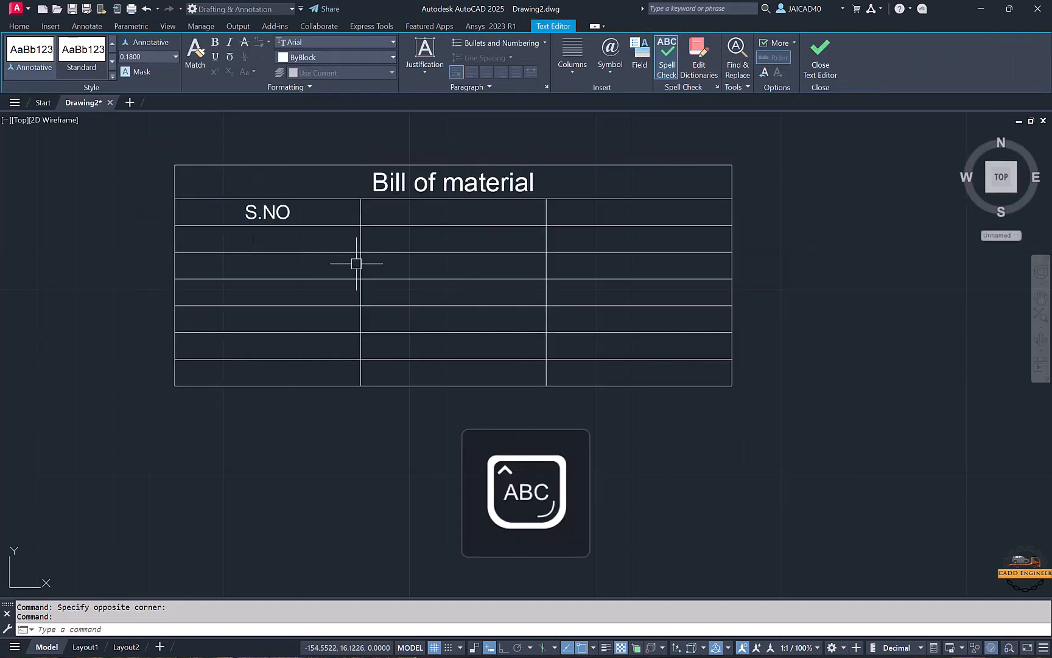
Step: Enter "Part Name" as the header of column B
double_click(439, 215)
key(Caps_Lock)
key(Caps_Lock)
text(P)
key(Caps_Lock)
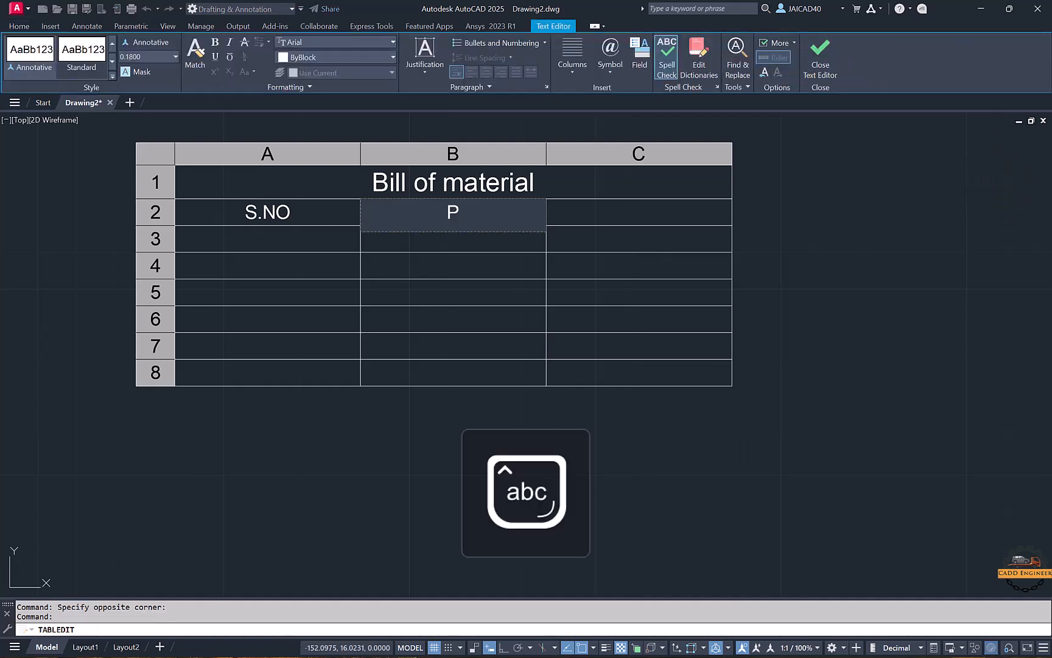
text(art Name)
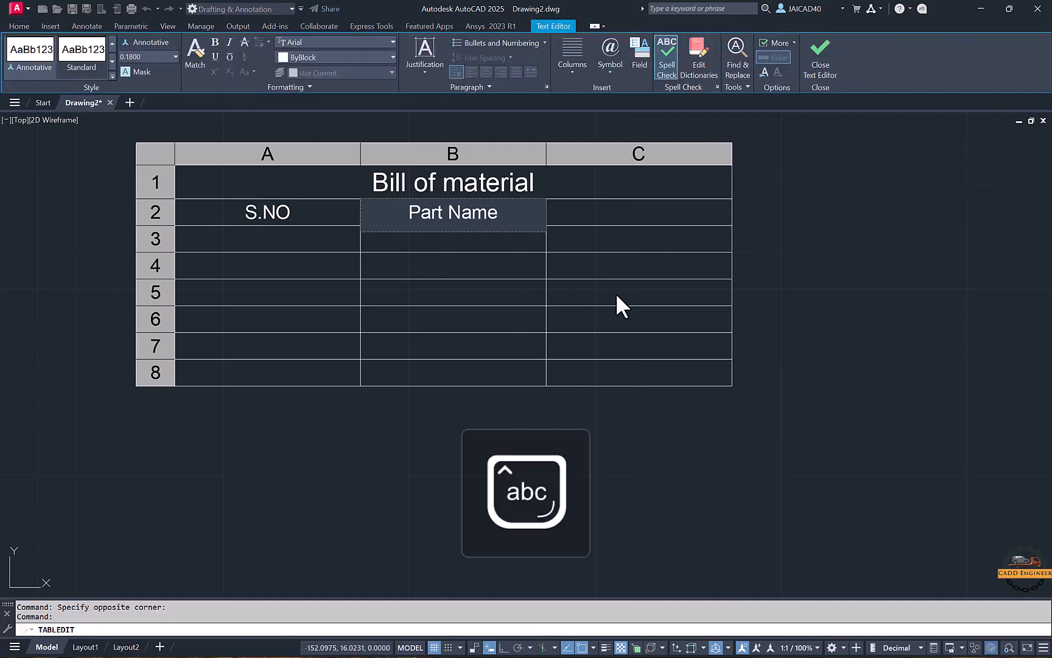
click(620, 304)
Step: Enter "Qty" as the header of column C
double_click(637, 211)
key(Caps_Lock)
text(Q)
key(Caps_Lock)
text(t)
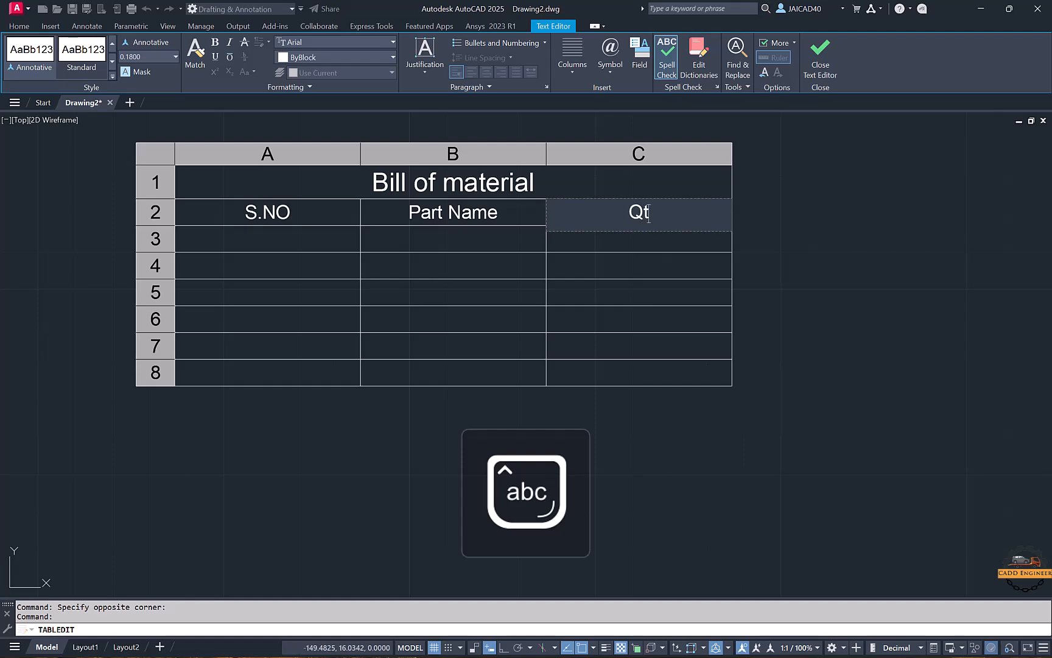
text(y)
click(566, 304)
Step: Fill the first data row with 1 under S.NO and "Bolt" under Part Name
double_click(291, 238)
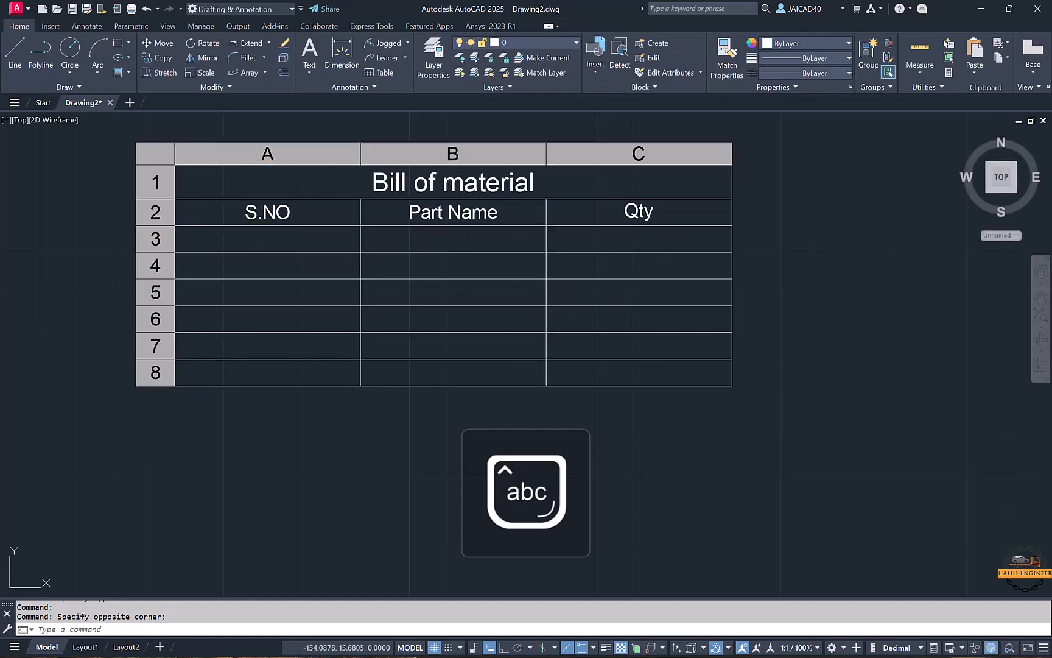
text(1)
click(430, 242)
click(454, 238)
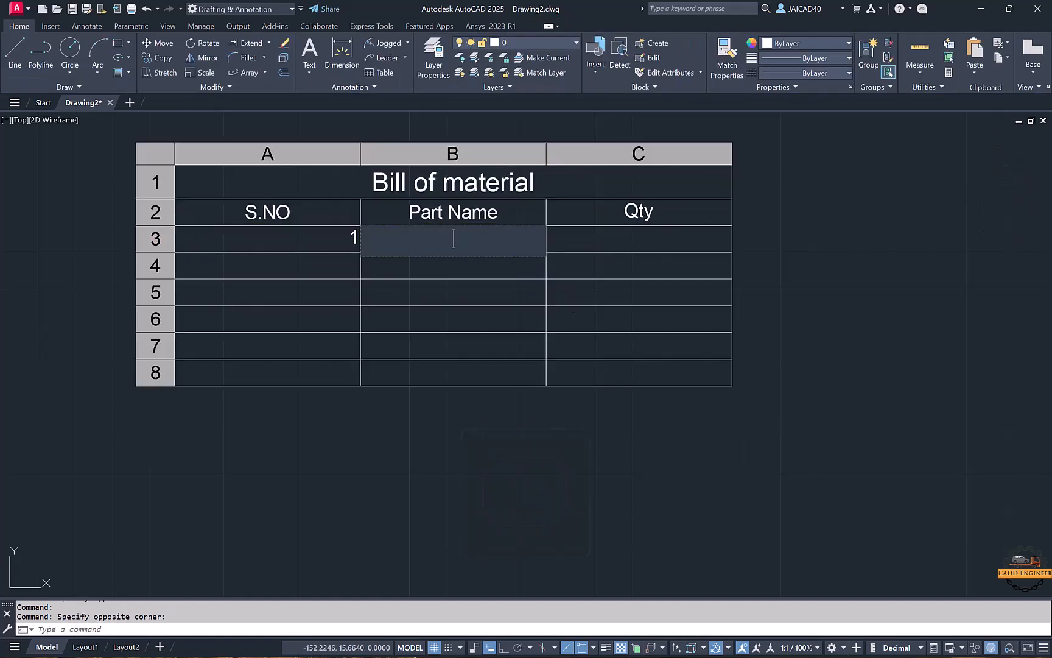
double_click(454, 238)
key(Caps_Lock)
text(B)
key(Caps_Lock)
text(olt)
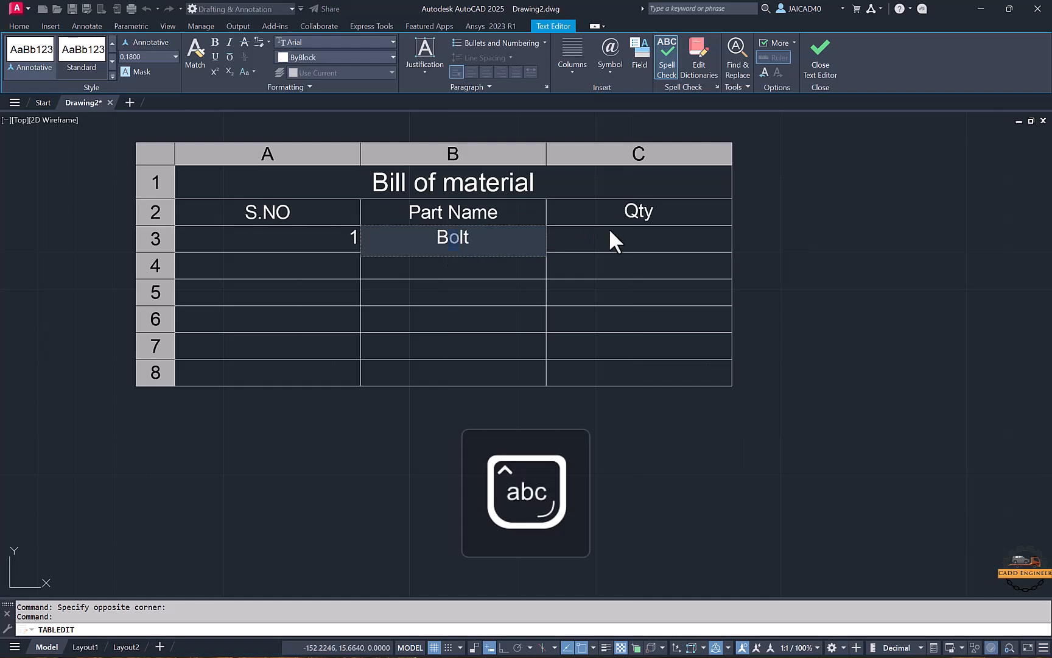
click(627, 237)
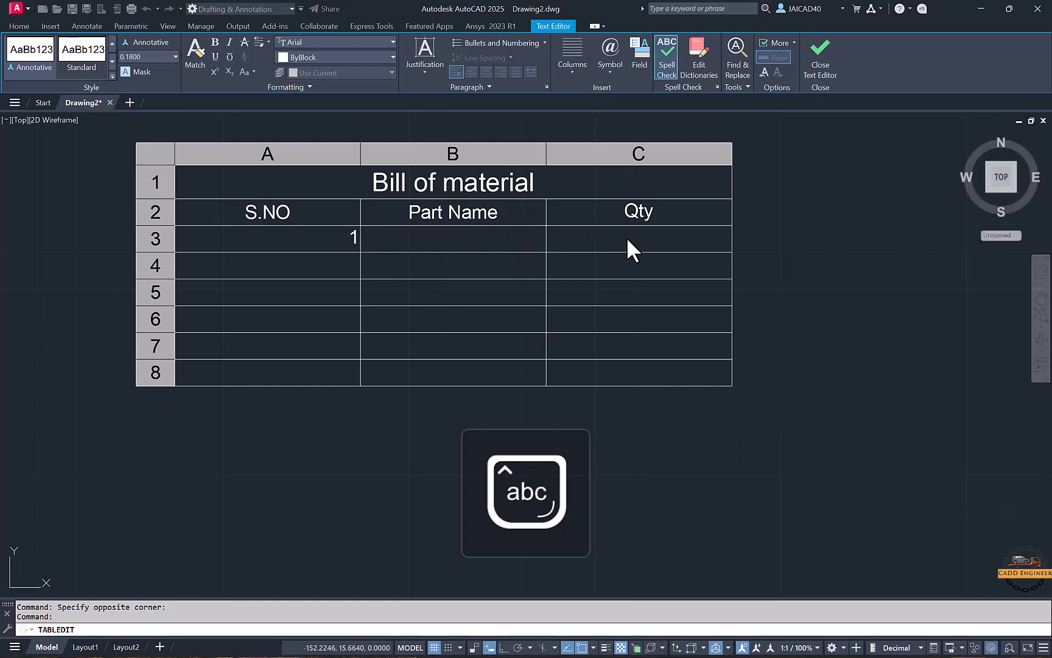
Step: Enter 5 under Qty in the Bolt row and clear the cell selection
click(627, 238)
text(5)
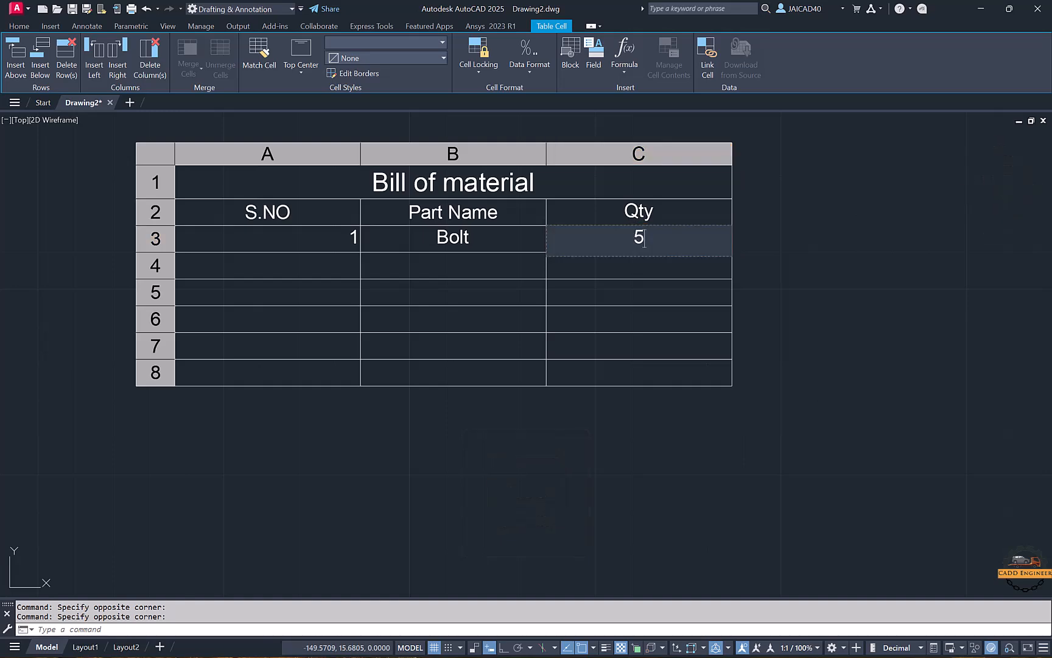
click(609, 289)
click(572, 311)
click(434, 309)
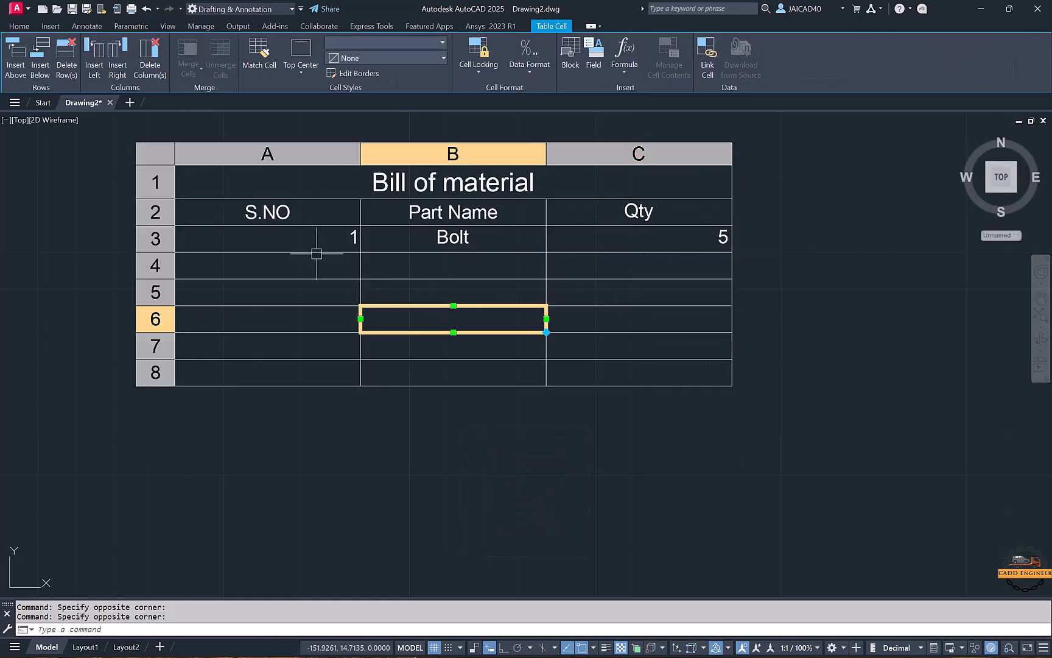
key(Escape)
Step: Align all three cells of the Bolt row to Middle Center and clear the selection
drag(286, 237, 644, 234)
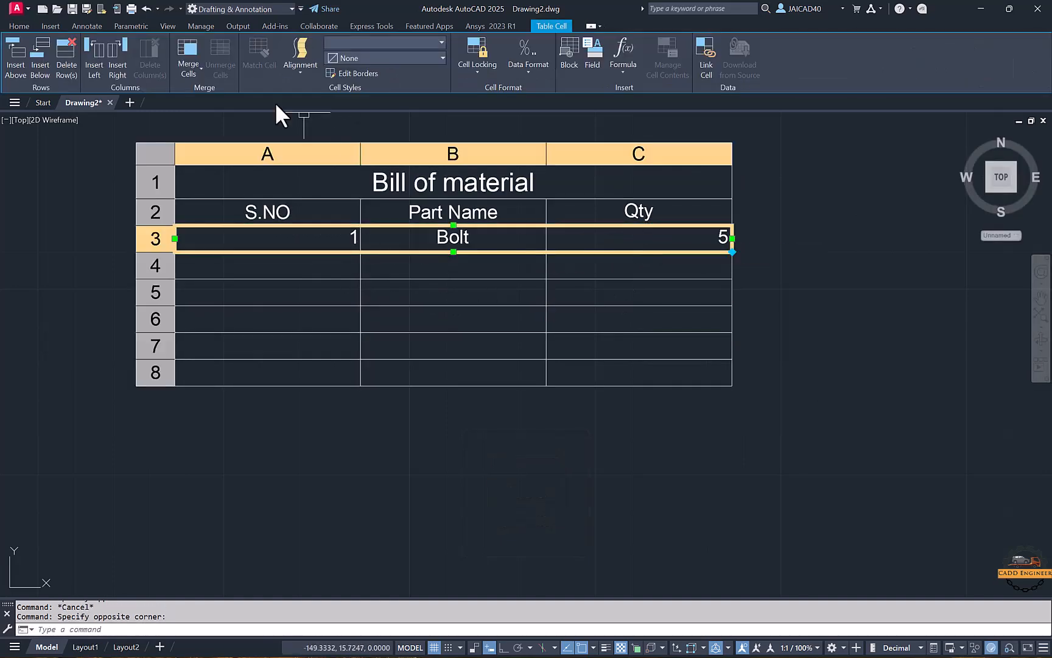
click(315, 75)
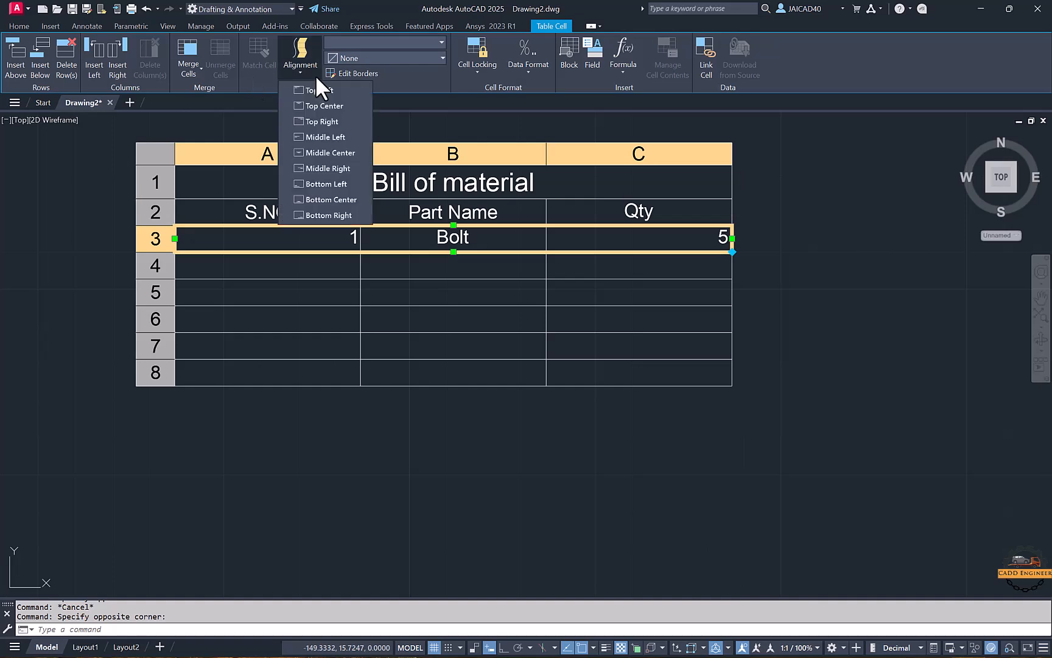
click(320, 154)
key(Escape)
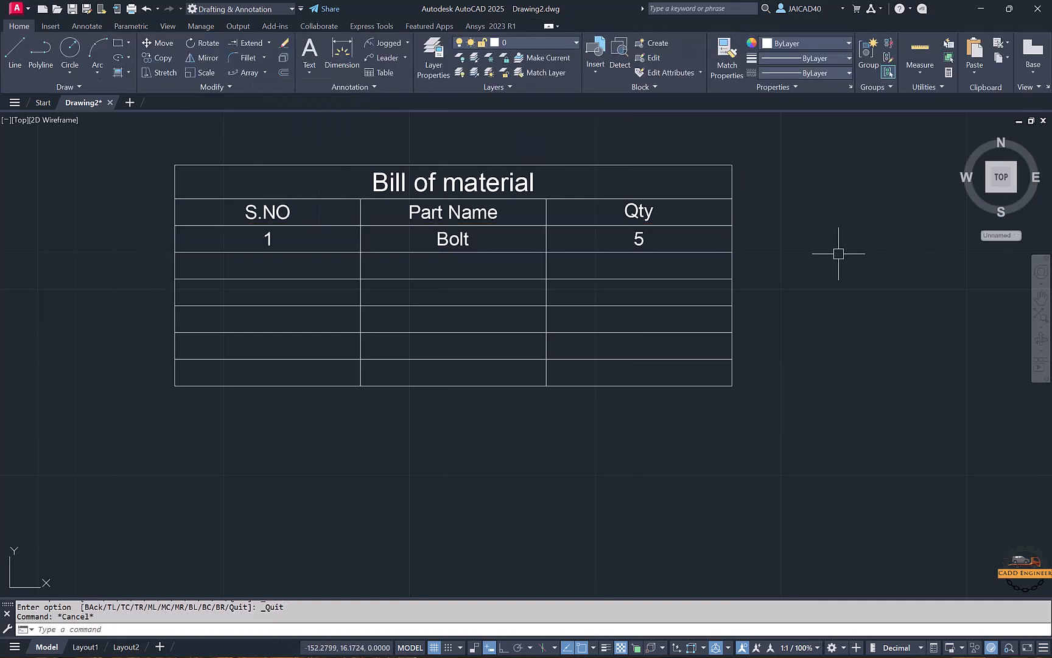
Step: Start a new table style named "Table" based on Standard from the table insertion settings
middle_drag(839, 253, 664, 258)
scroll(667, 262, down, 2)
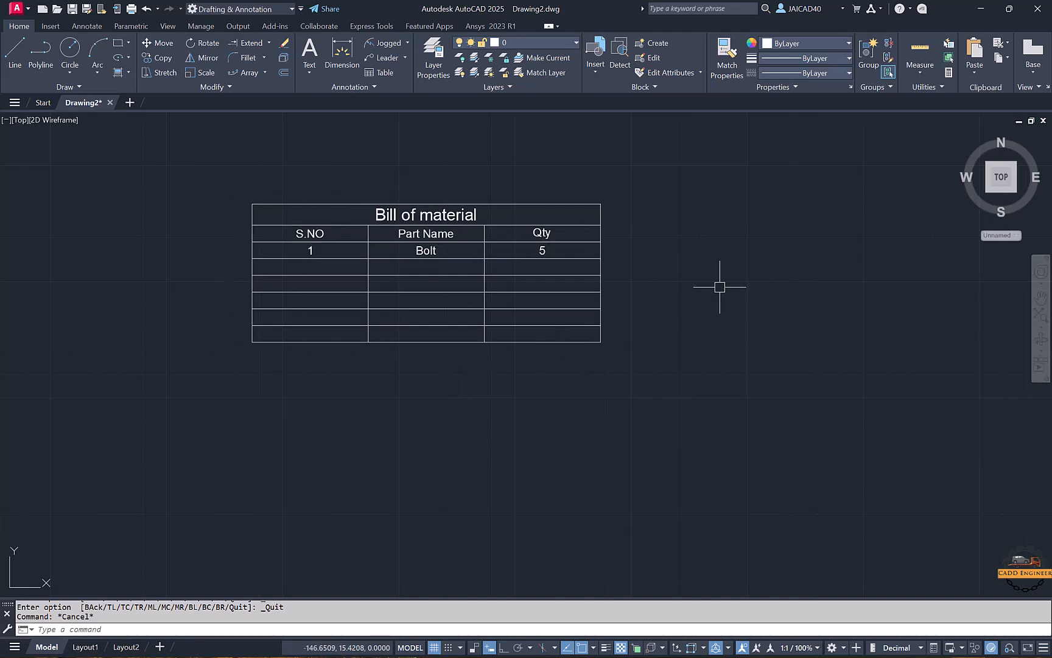
mouse_move(720, 287)
middle_down()
mouse_move(666, 280)
mouse_move(793, 271)
middle_up()
middle_drag(313, 287, 464, 293)
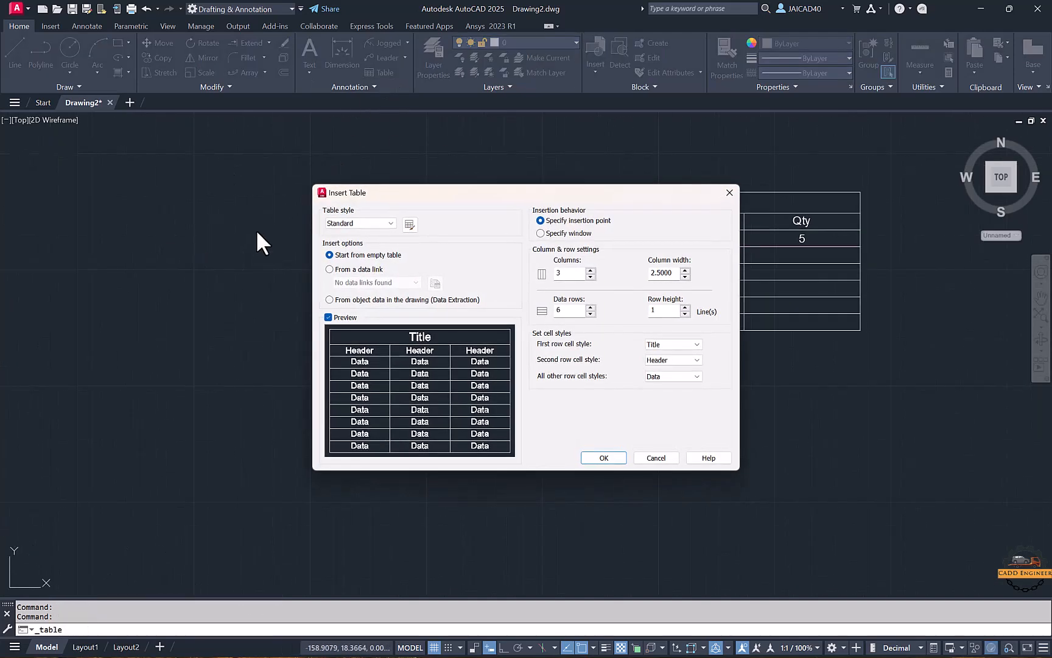
click(410, 225)
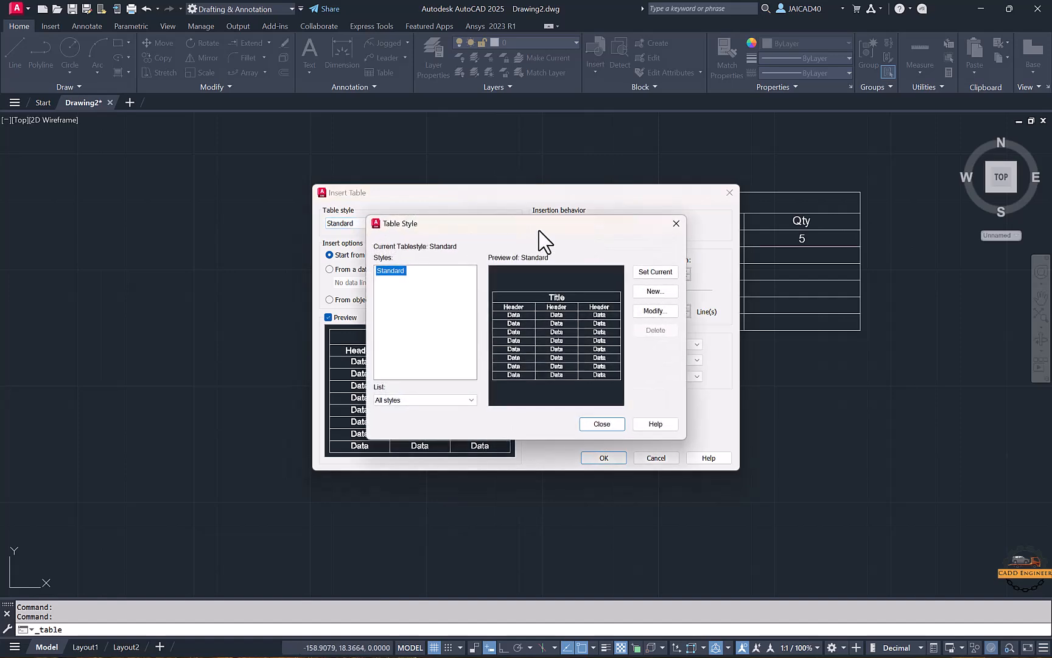
drag(548, 230, 237, 154)
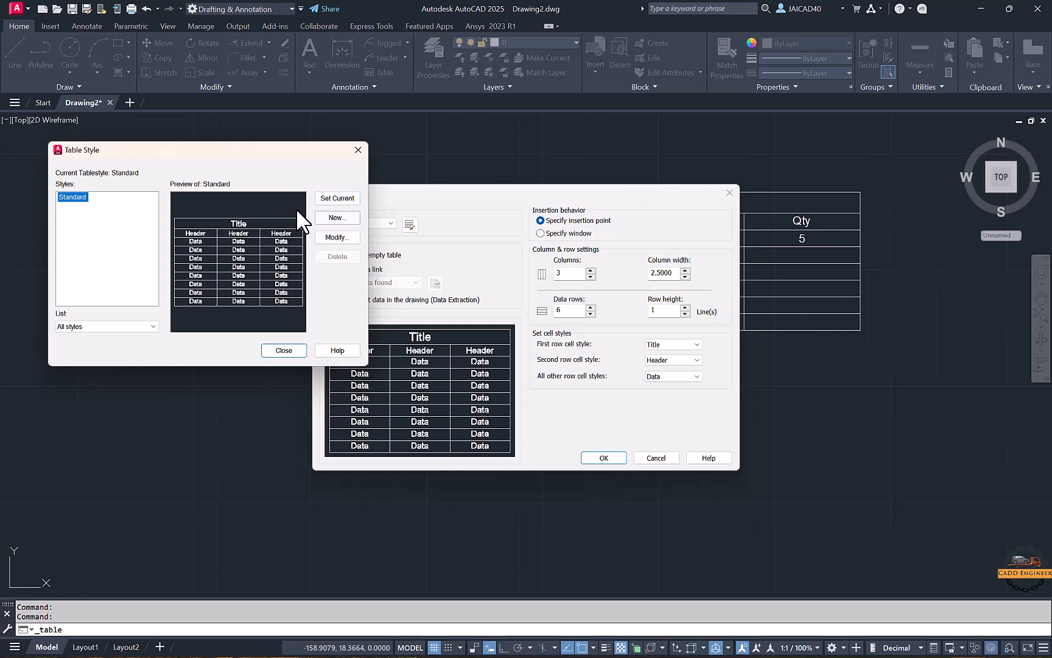
click(338, 218)
click(133, 243)
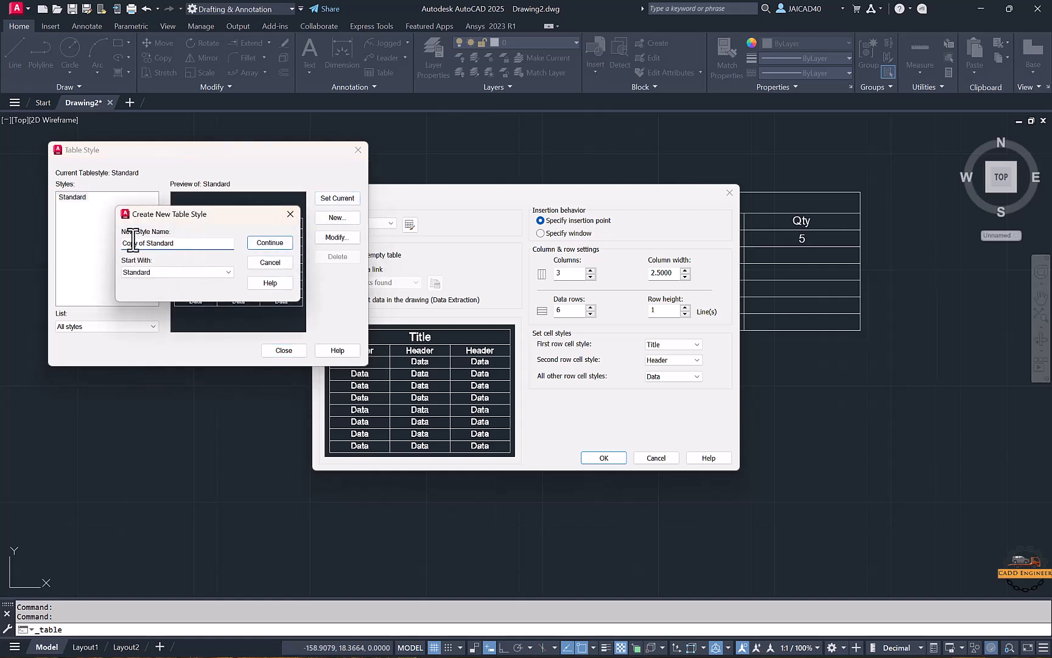
triple_click(133, 243)
text(Table)
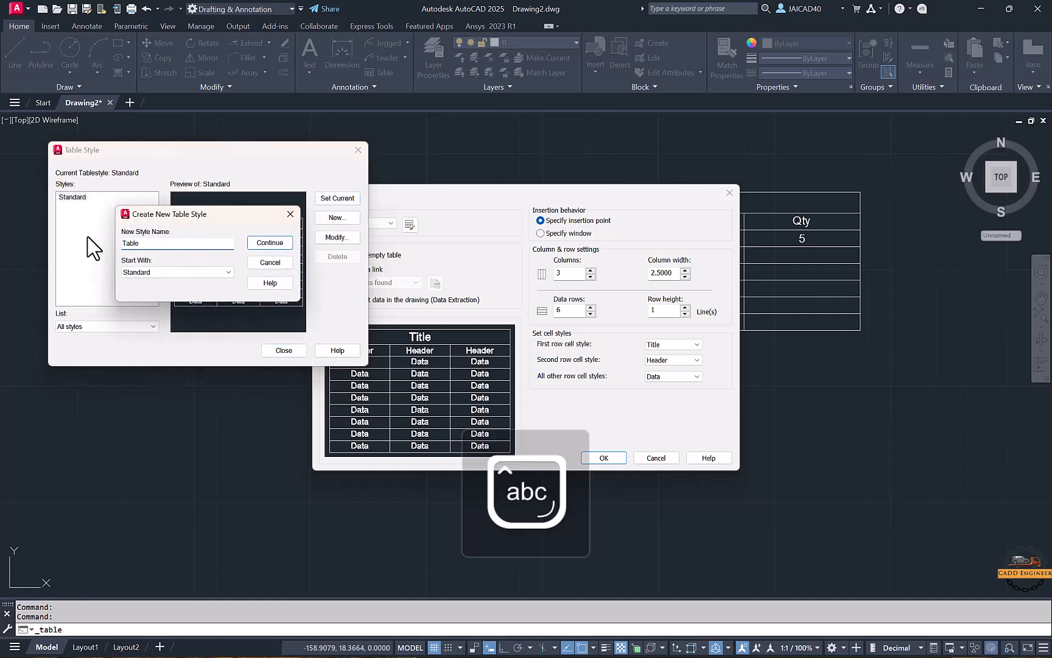
click(274, 243)
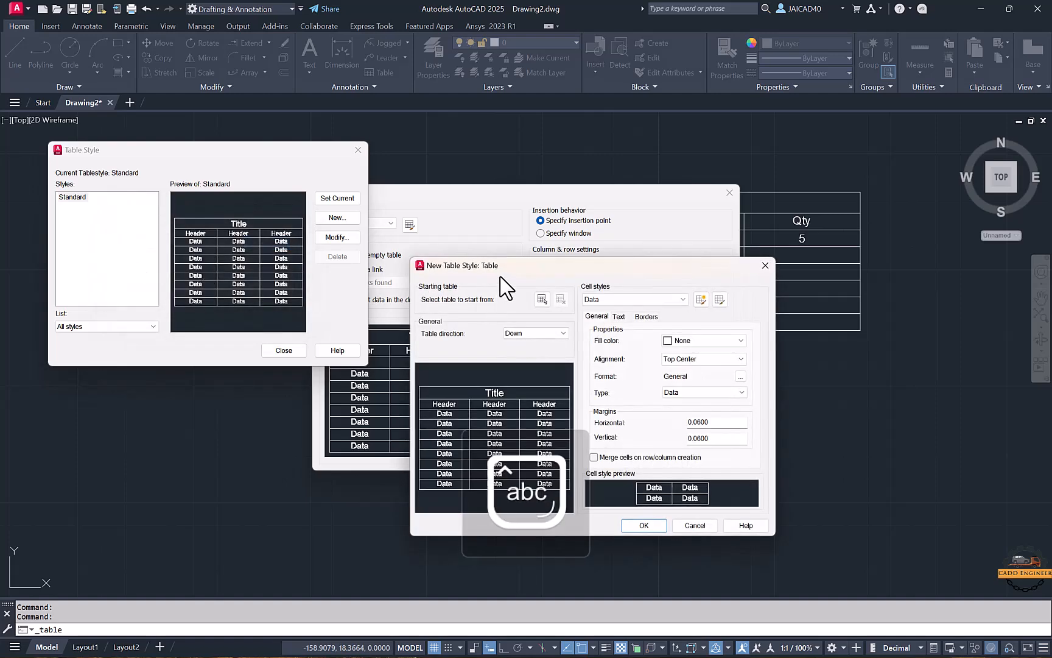
Step: Try the Up table direction in the new table style and set it back to Down
drag(503, 270, 430, 151)
click(463, 211)
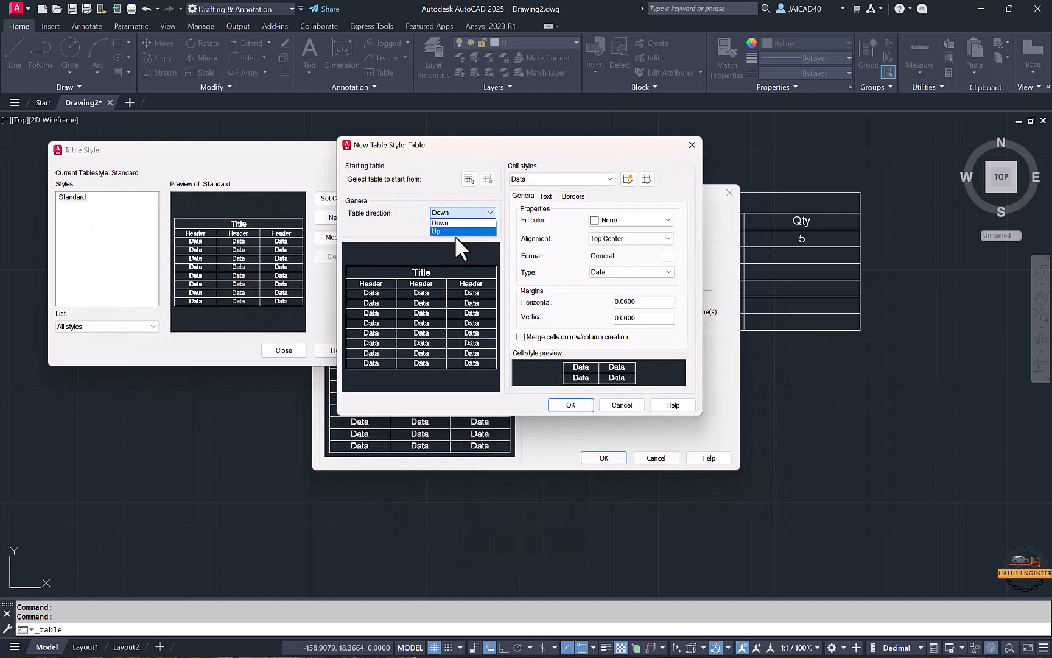
click(428, 264)
click(459, 213)
click(455, 229)
click(451, 213)
click(450, 221)
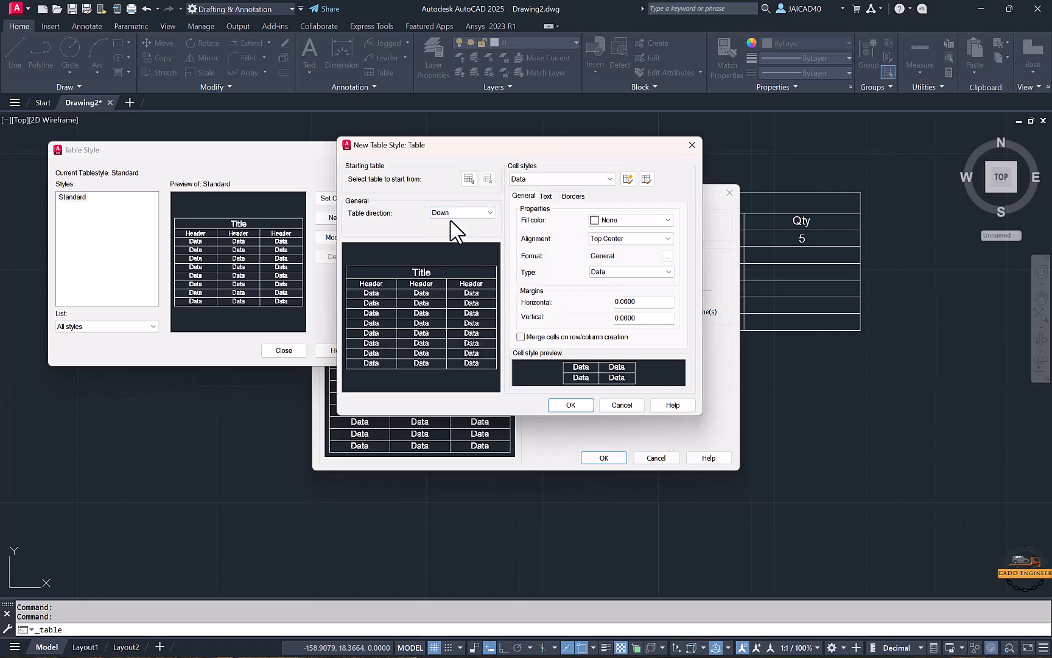
Step: Examine the cell styles available in the new table style, keeping Data selected
click(548, 178)
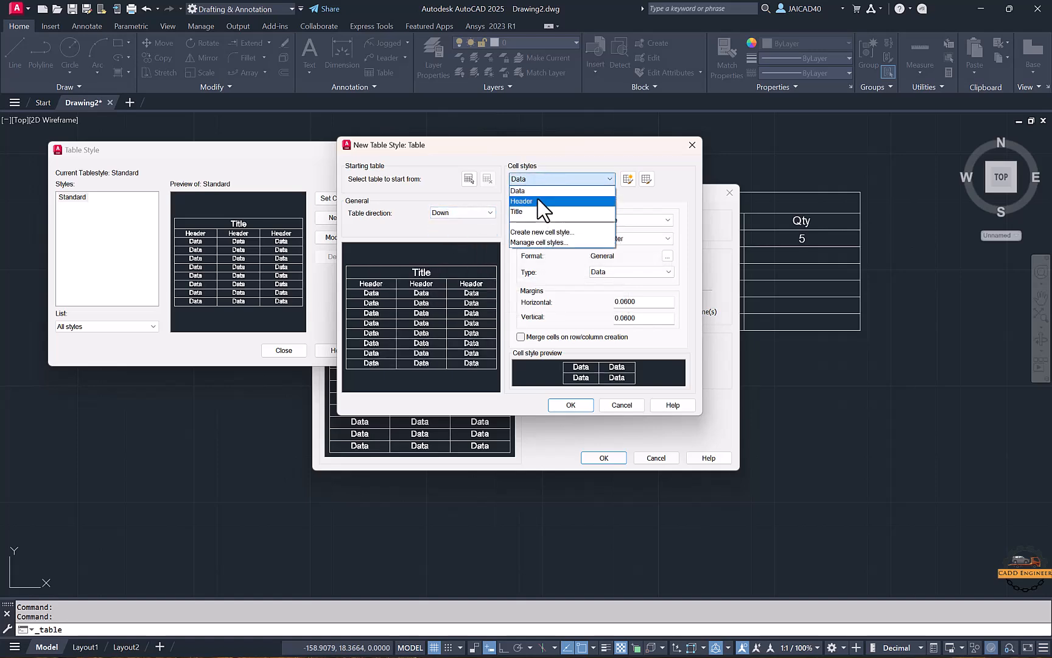
click(430, 216)
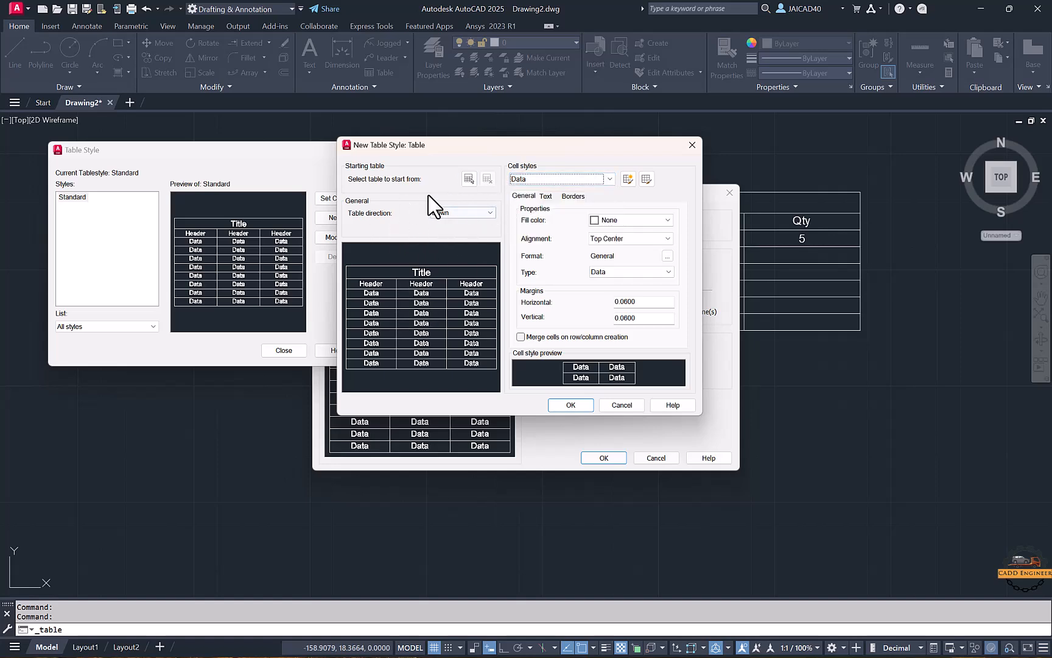
Step: Give the Data cell style a Red fill color and Middle Center alignment
click(627, 220)
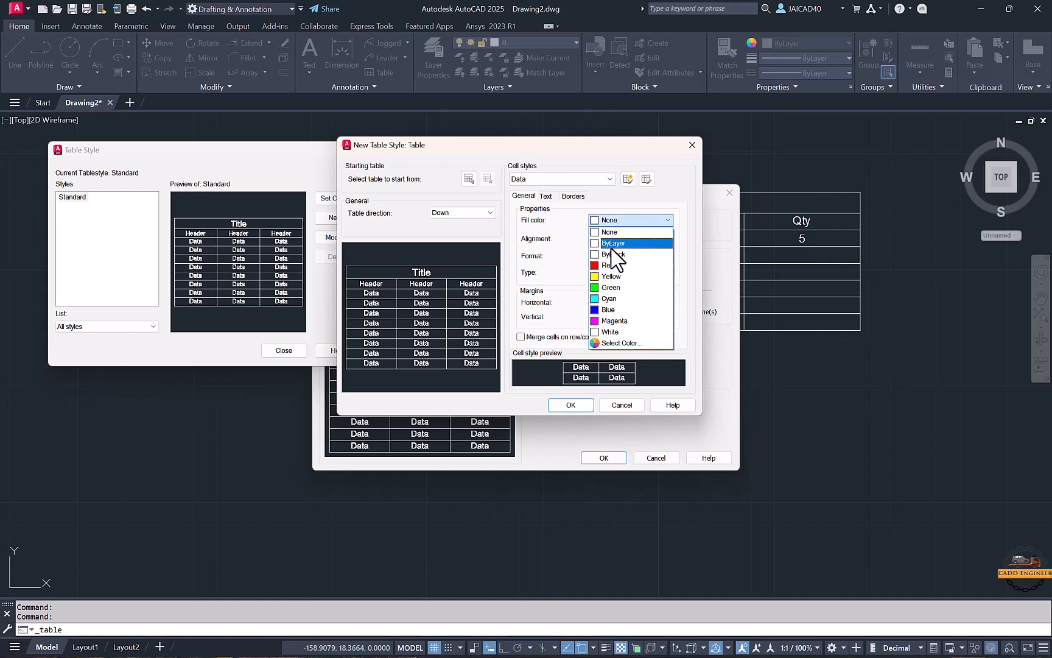
click(615, 259)
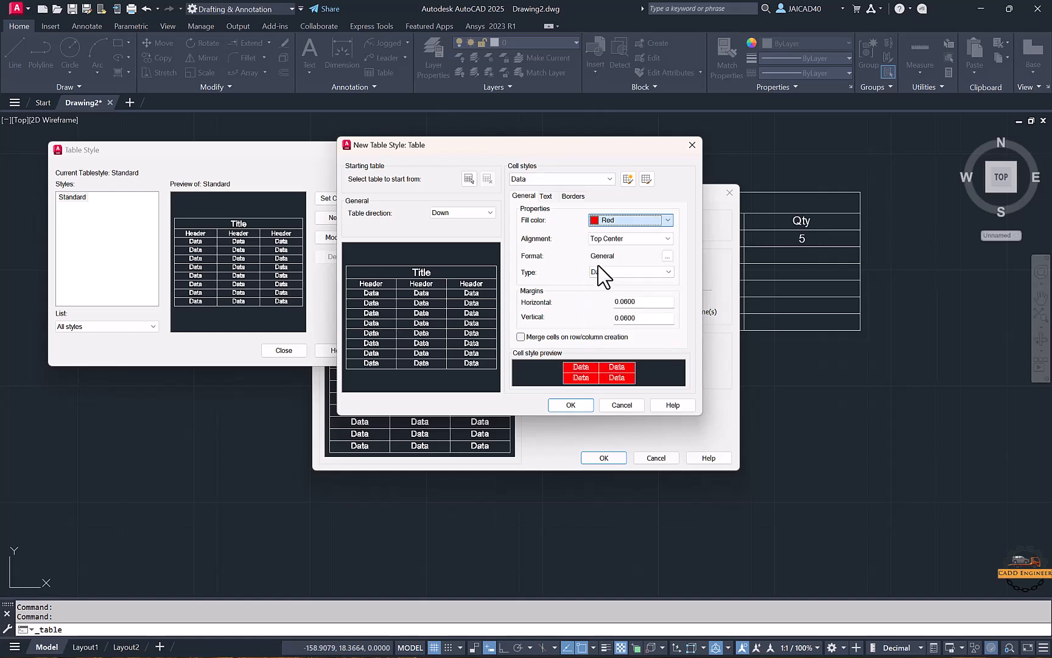
click(624, 239)
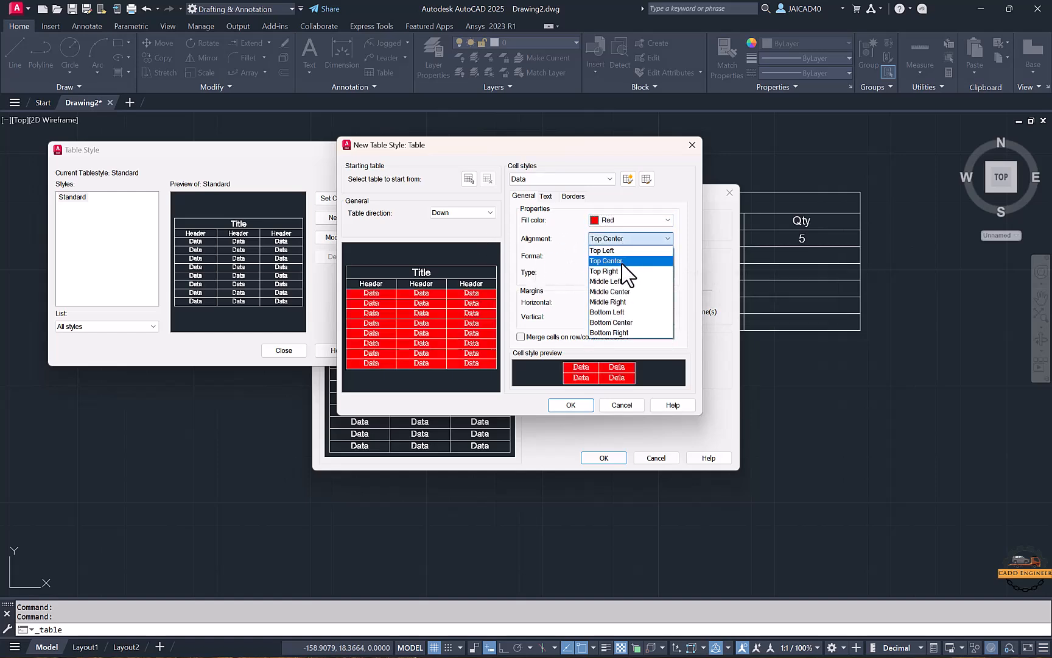
click(623, 302)
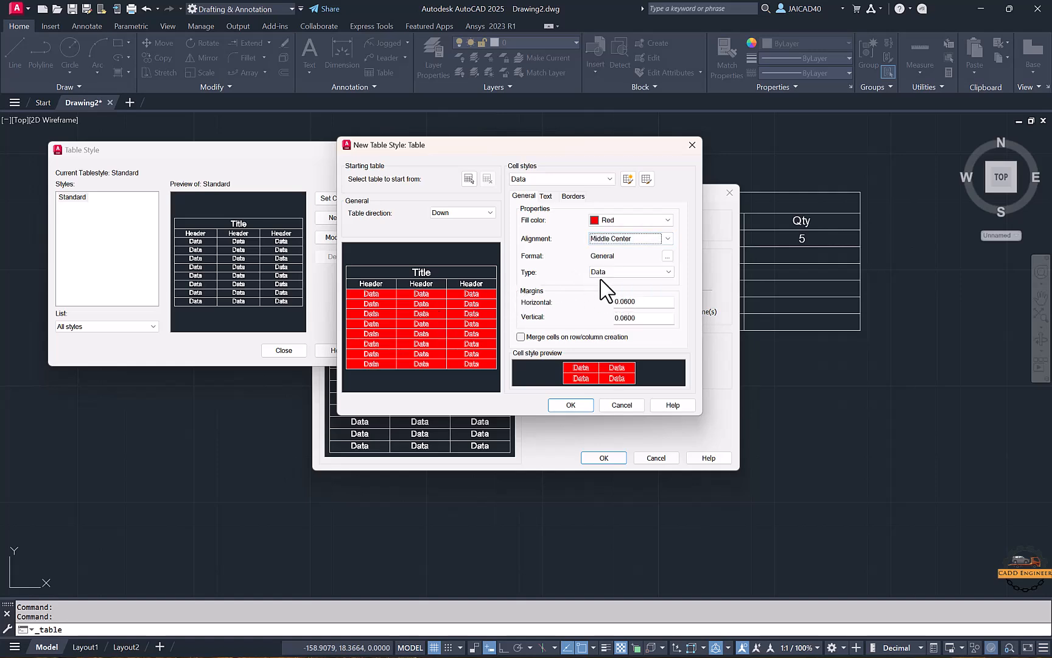
Step: Set the Data cell style's text color to Yellow and show its border properties
click(546, 196)
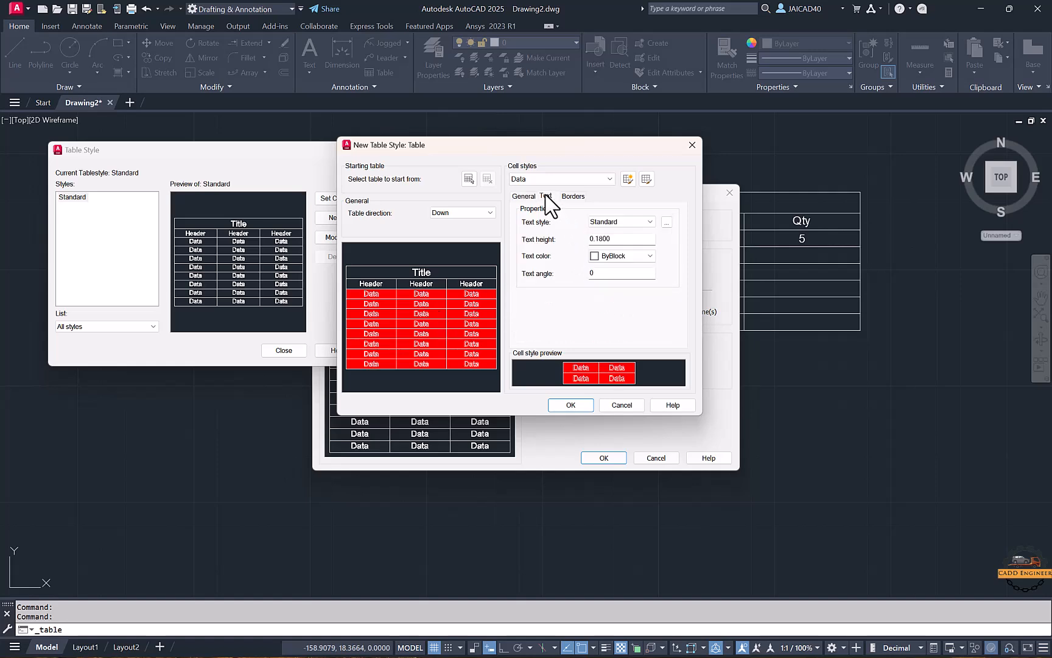
click(619, 255)
click(606, 301)
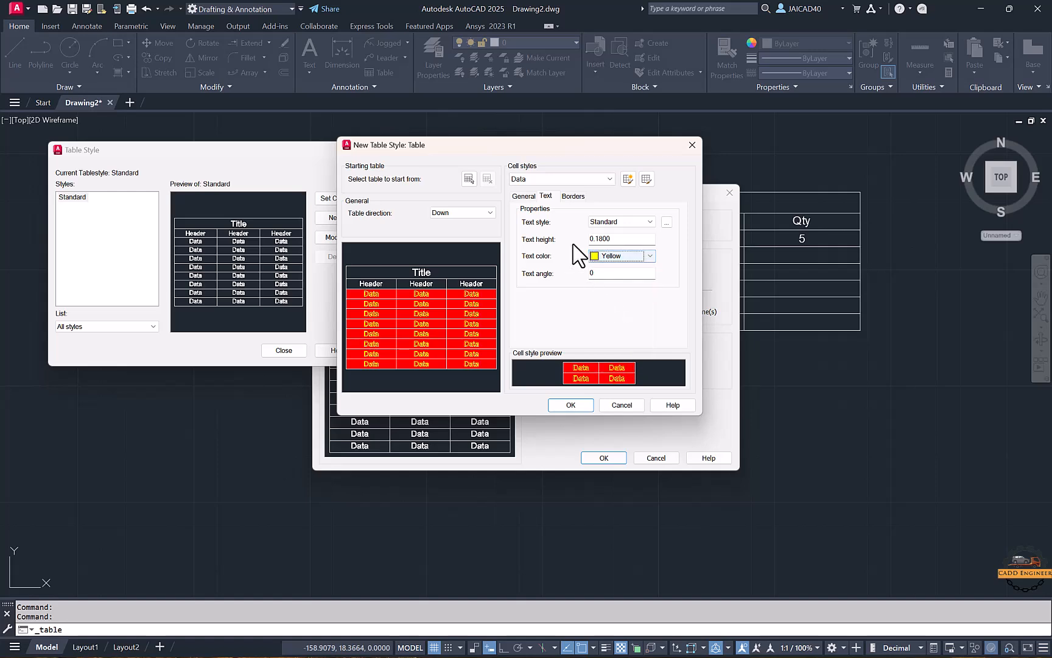
click(573, 197)
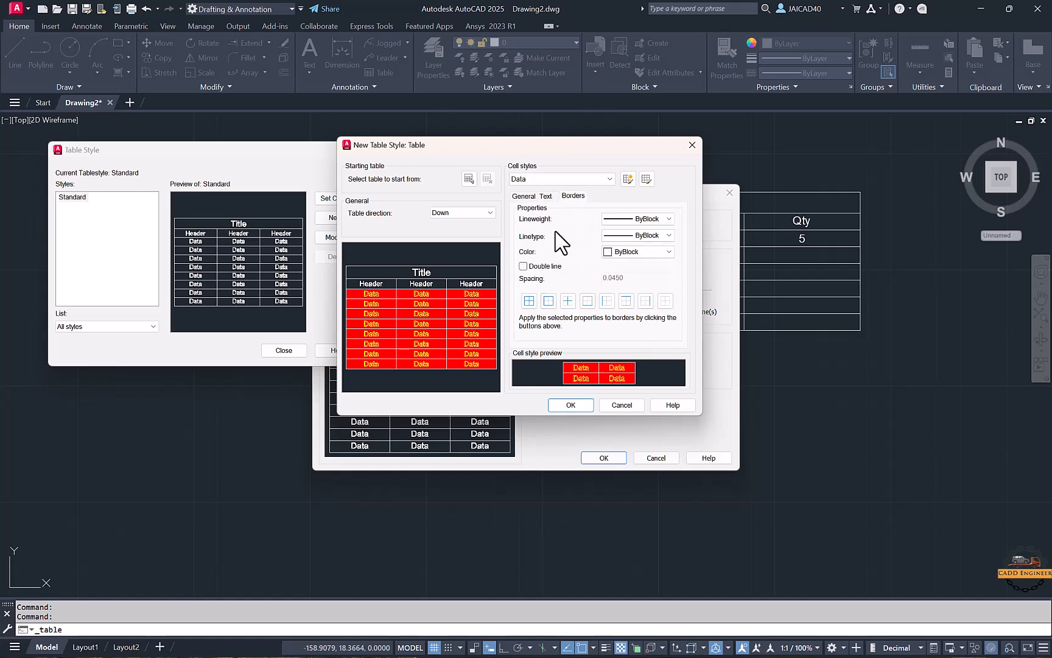
Step: Give the Header cell style a Green fill color and Middle Center alignment
click(548, 179)
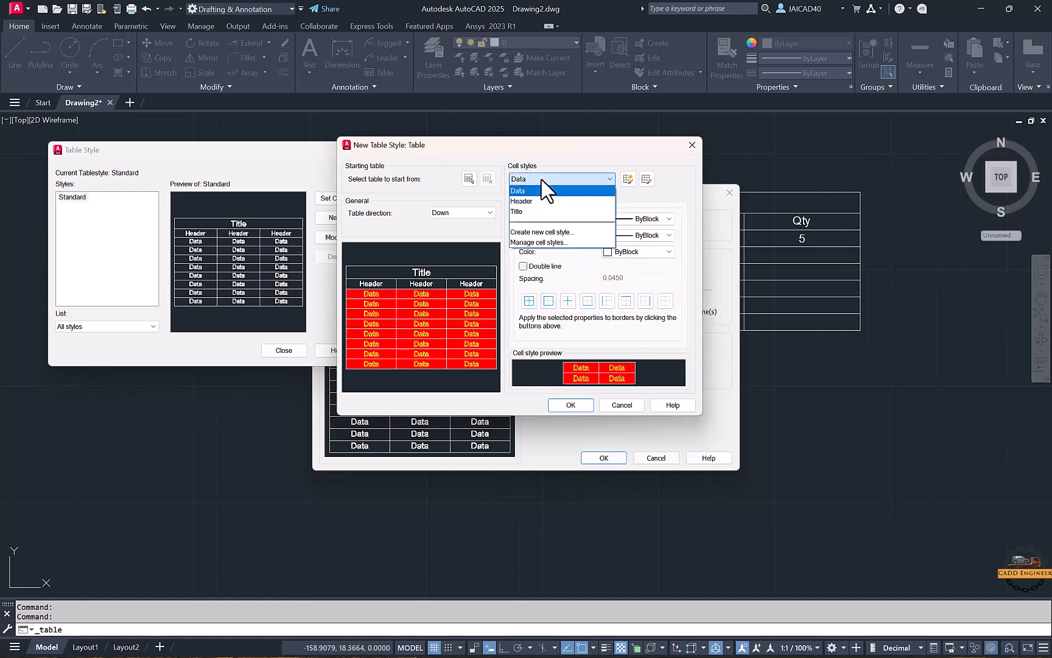
click(536, 196)
click(524, 197)
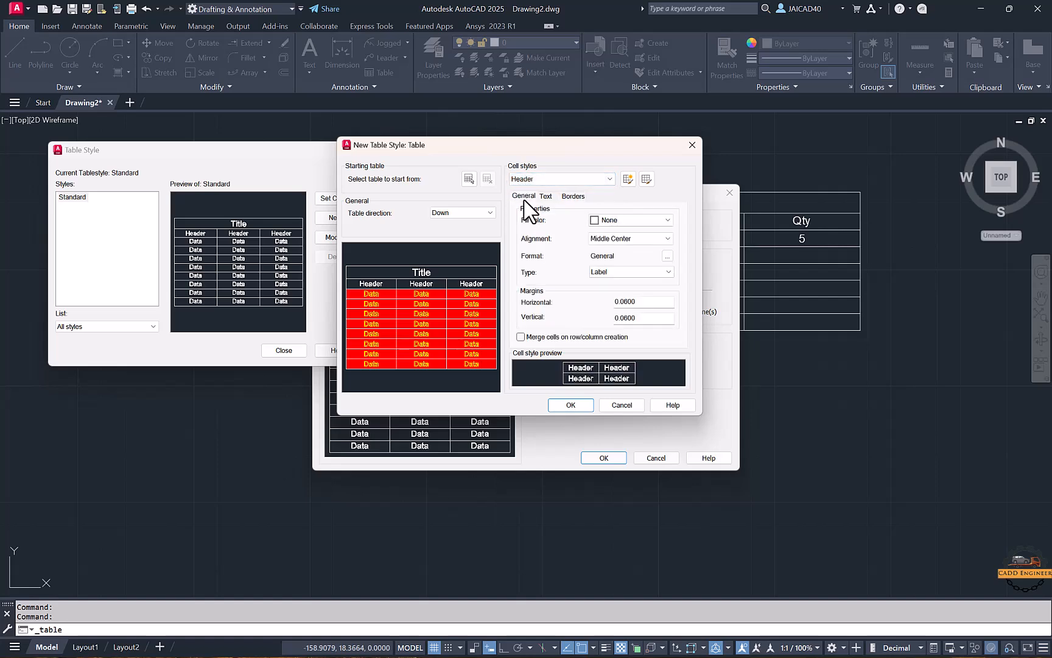
click(618, 222)
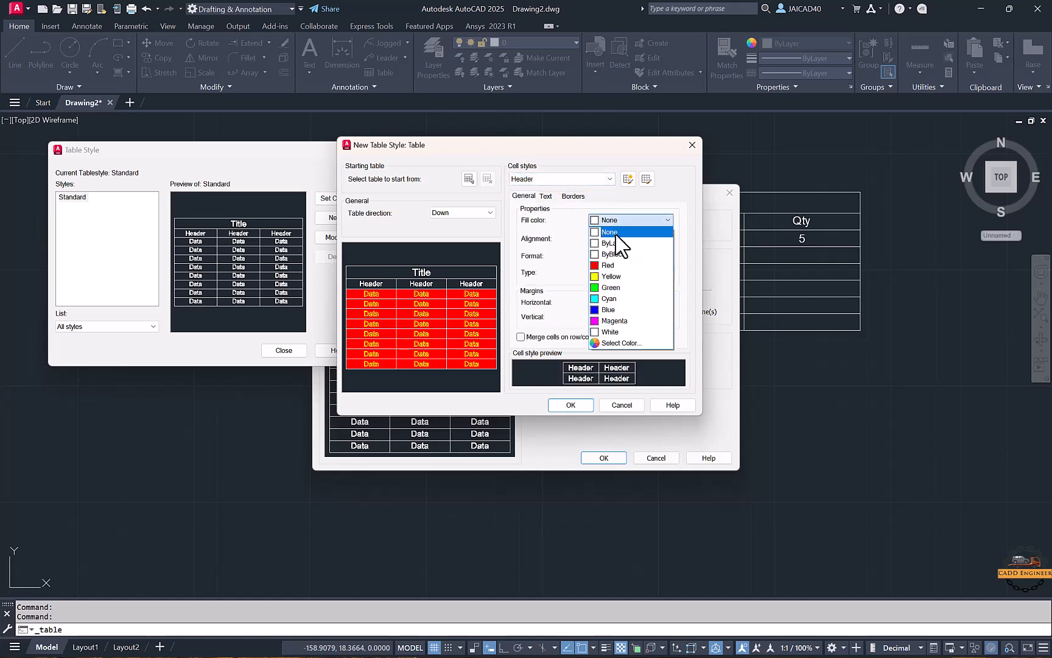
click(615, 287)
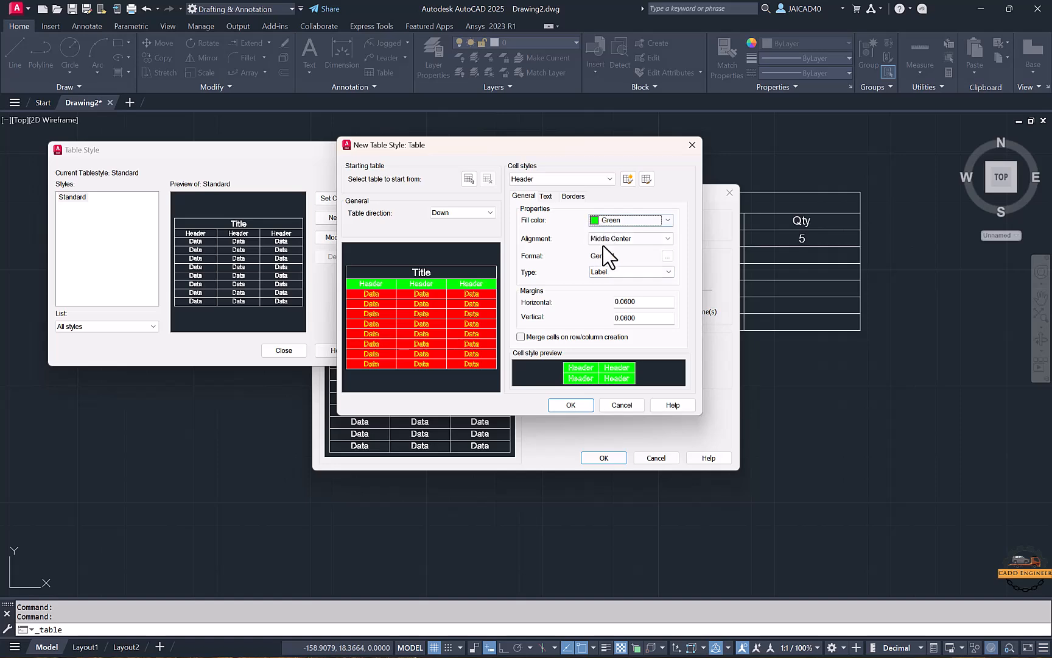
click(615, 239)
click(622, 290)
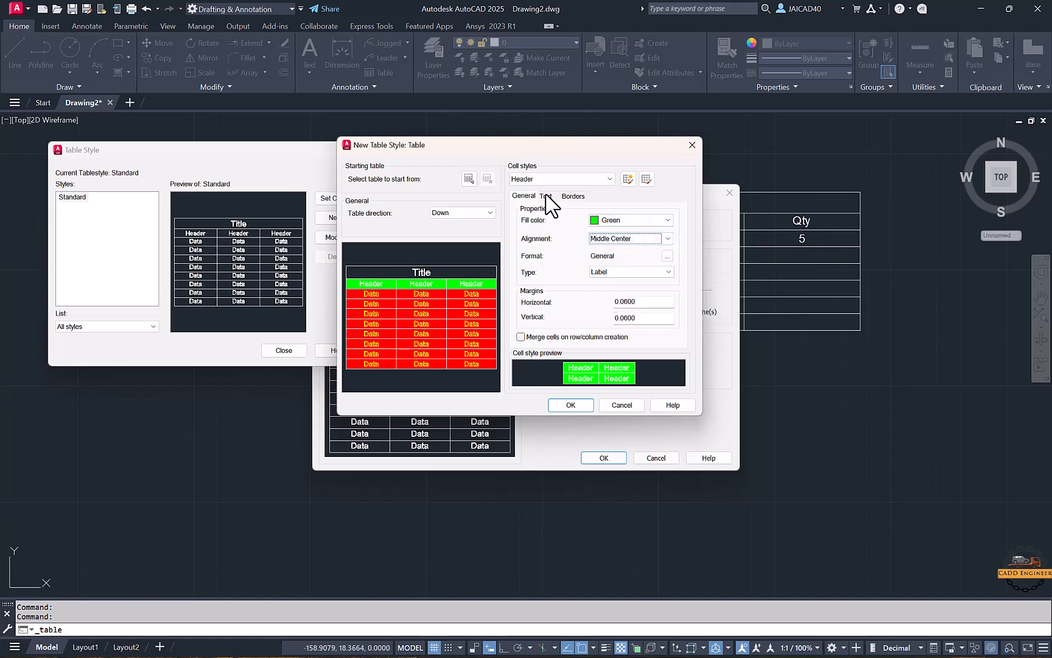
Step: Try Cyan as the Header cell style's text color and settle on Red
click(546, 196)
click(609, 256)
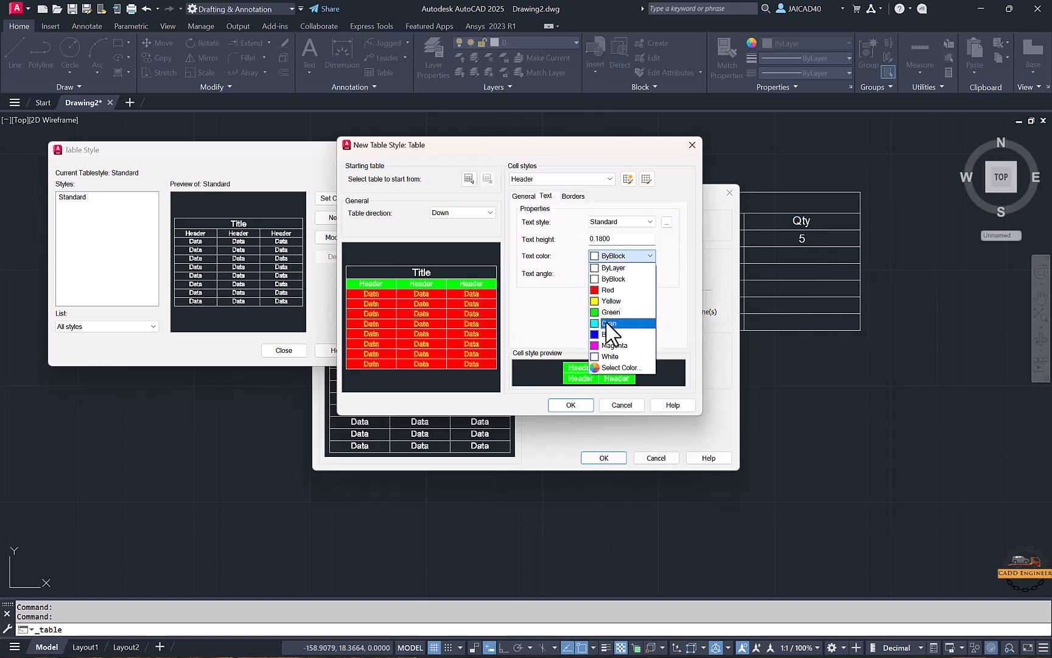
click(613, 321)
click(611, 255)
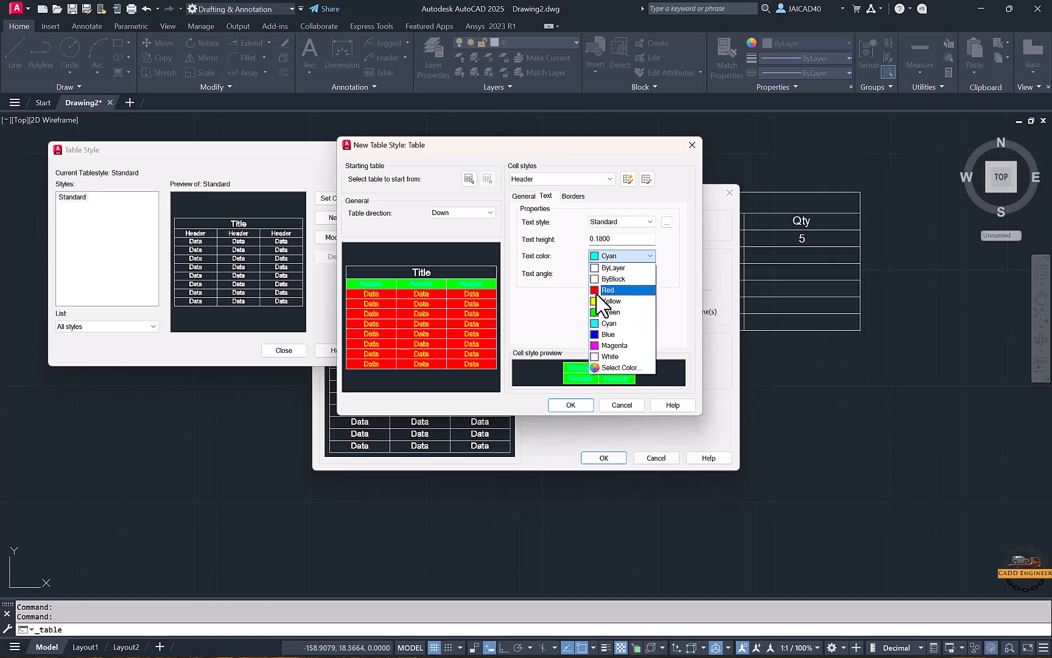
click(609, 289)
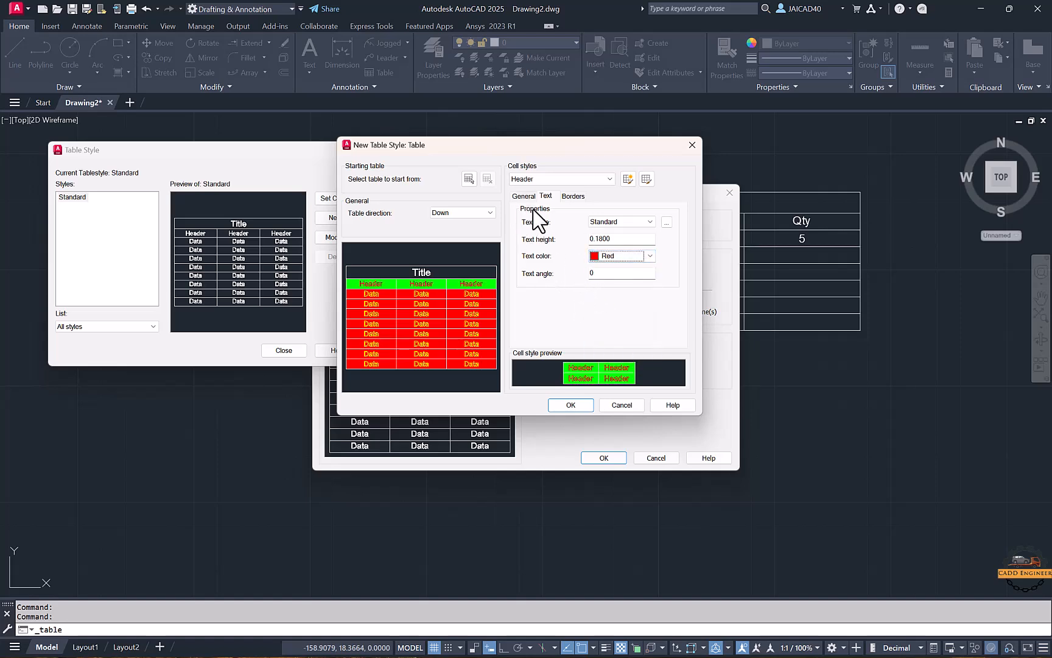
click(574, 196)
Step: Choose Magenta as the border color in the Title cell style's properties
click(576, 180)
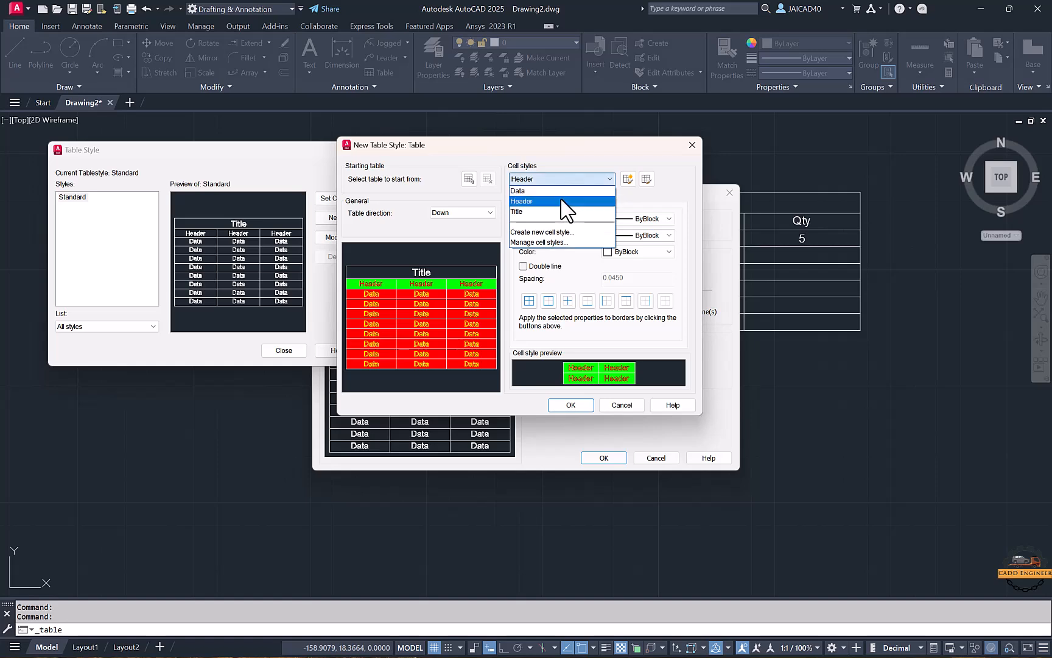
click(561, 213)
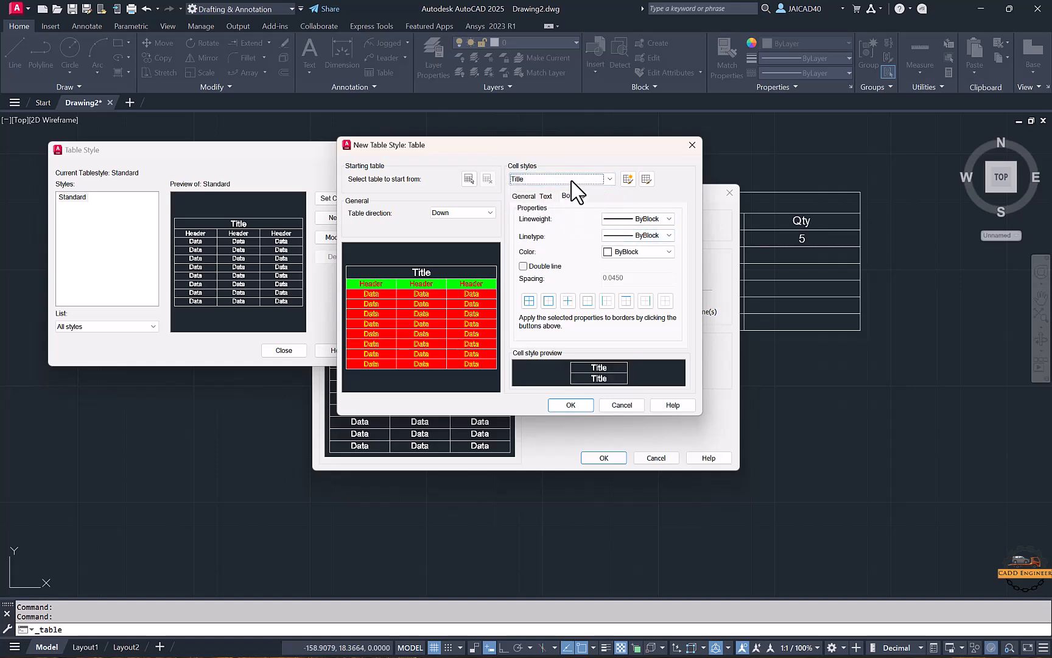
click(617, 253)
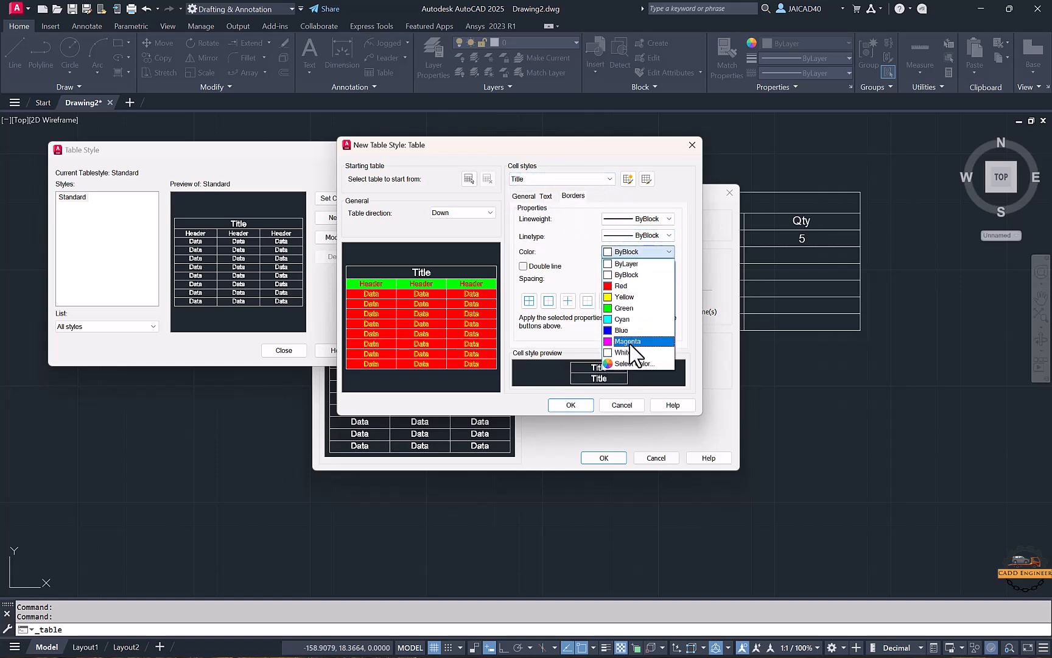
click(630, 342)
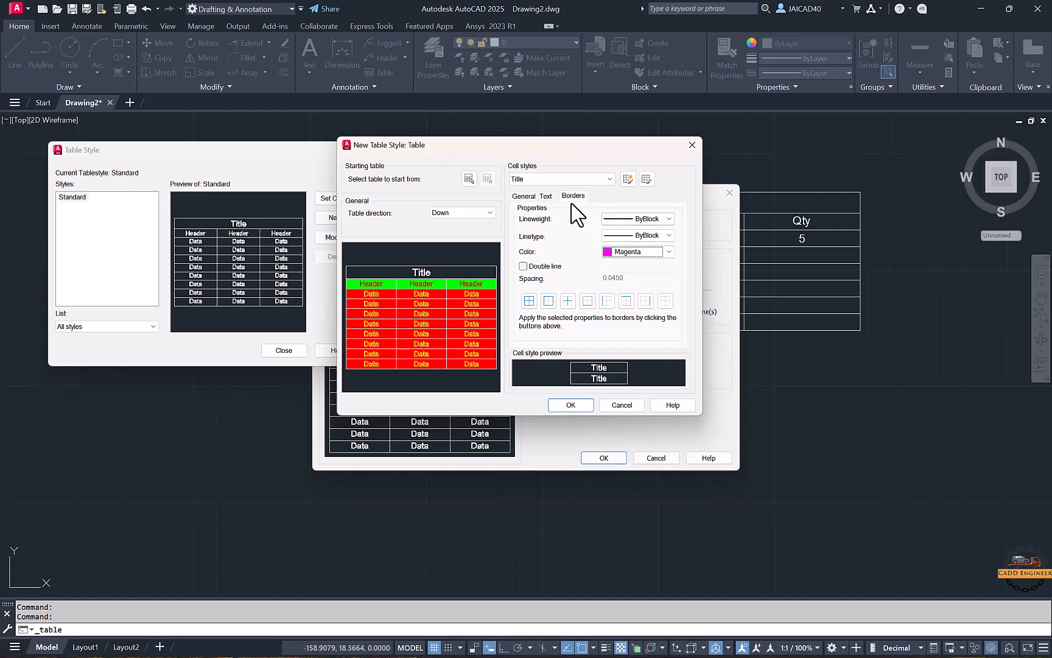
Step: Set the Title cell style's fill color to Magenta and save the new table style
click(534, 196)
click(546, 196)
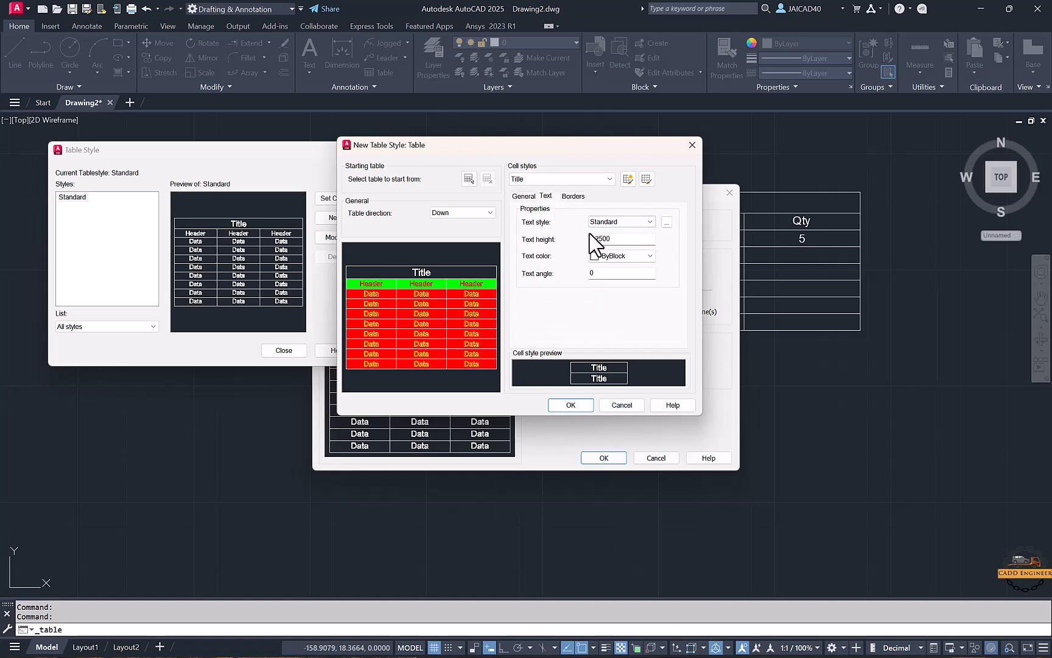
click(525, 195)
click(611, 220)
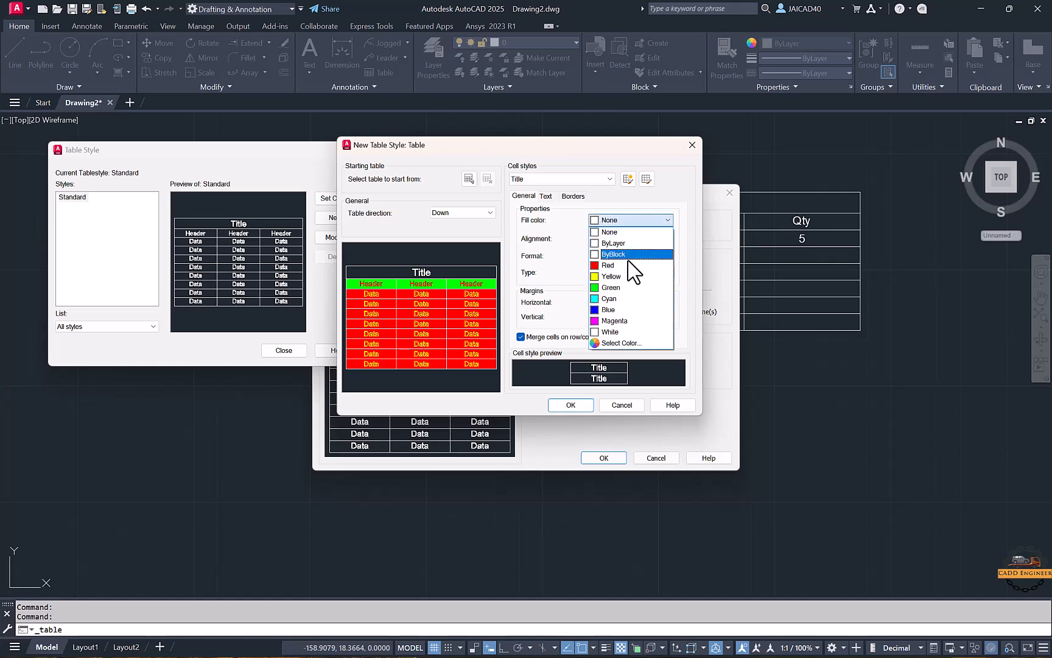
click(622, 320)
click(546, 196)
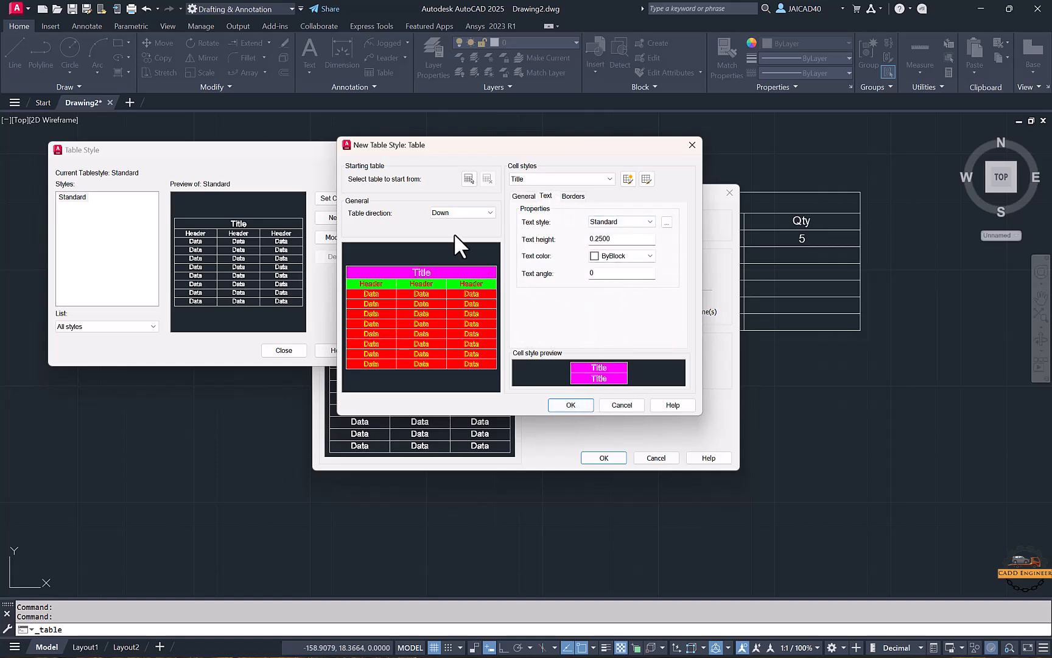
click(571, 405)
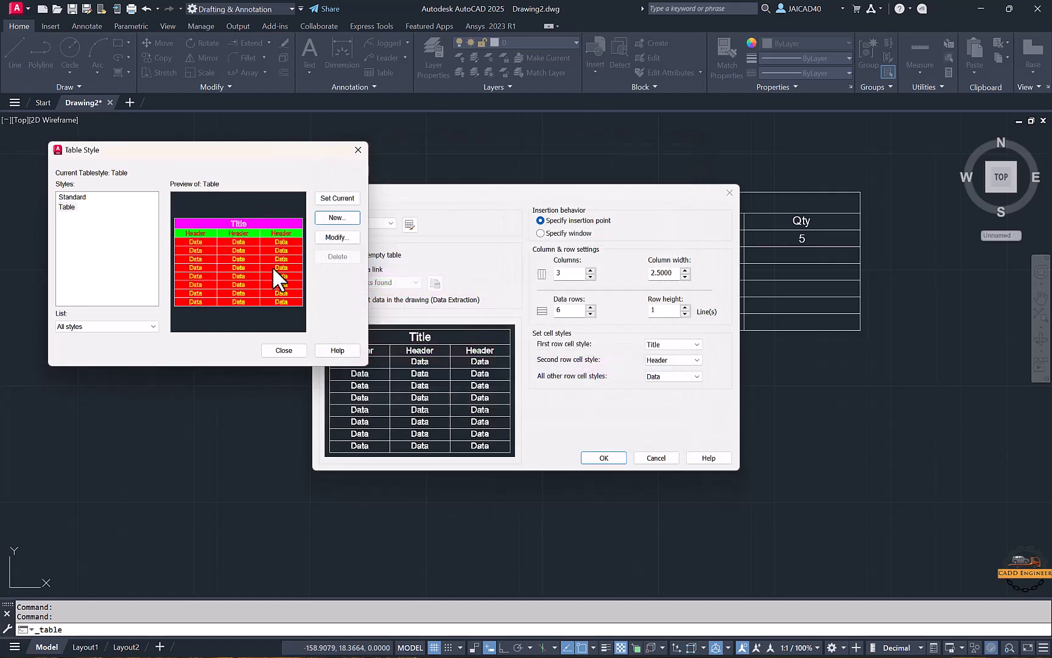
Step: Review the Table style's modification settings without changing them and return to the table insertion settings
click(326, 237)
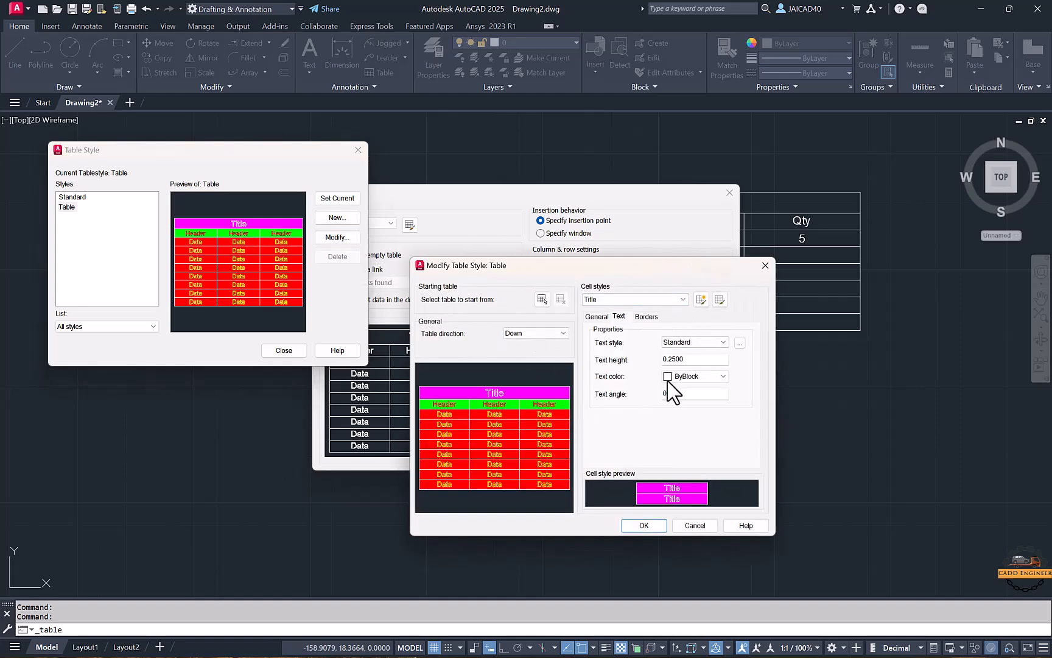
click(646, 525)
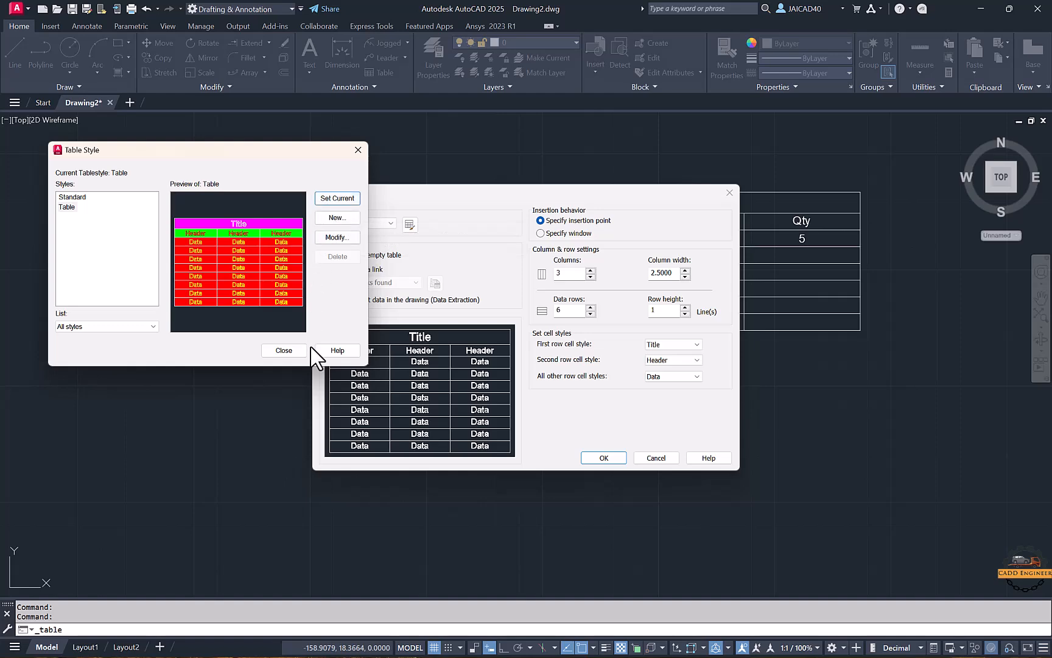
click(286, 350)
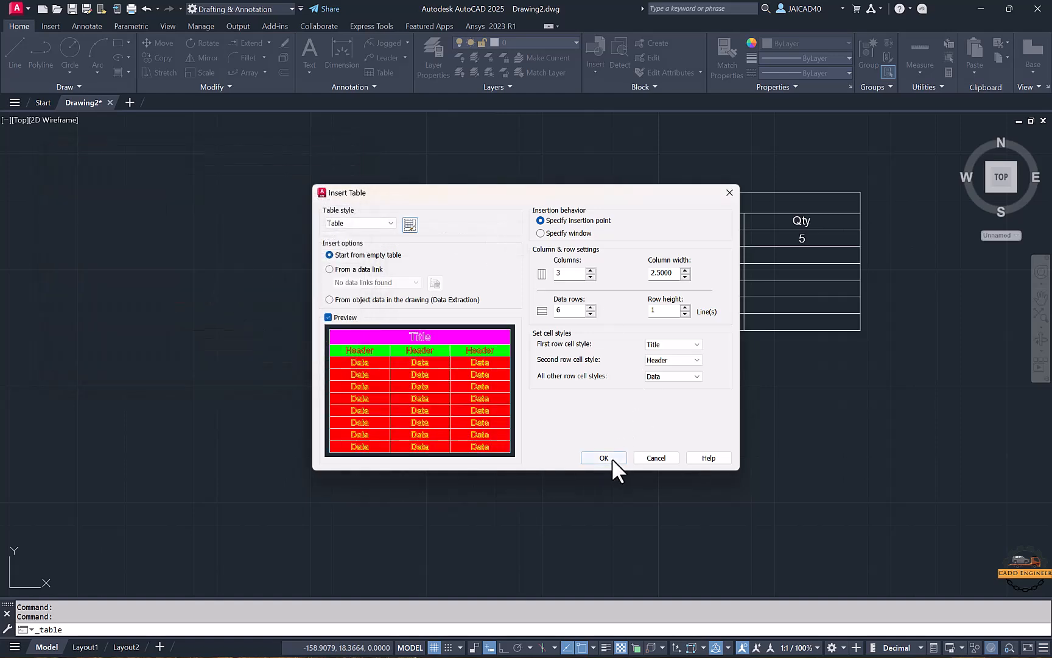
Step: Insert an empty table with 3 columns and 6 data rows in the Table style, left of the existing Bill of material table
click(610, 459)
middle_drag(73, 215, 353, 205)
click(146, 171)
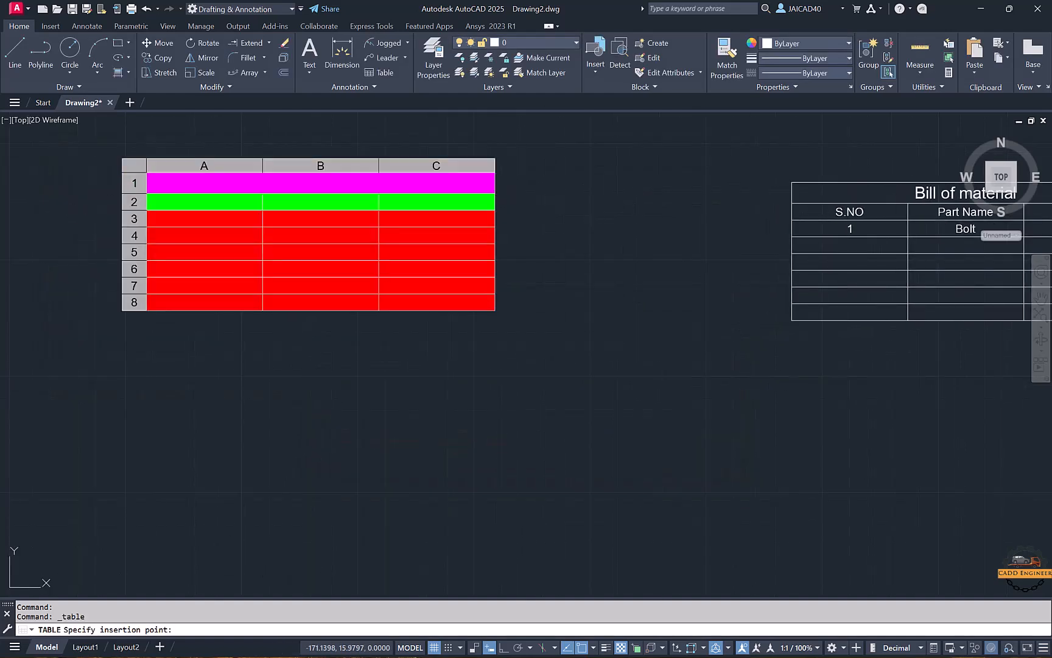
key(Escape)
middle_drag(231, 345, 303, 336)
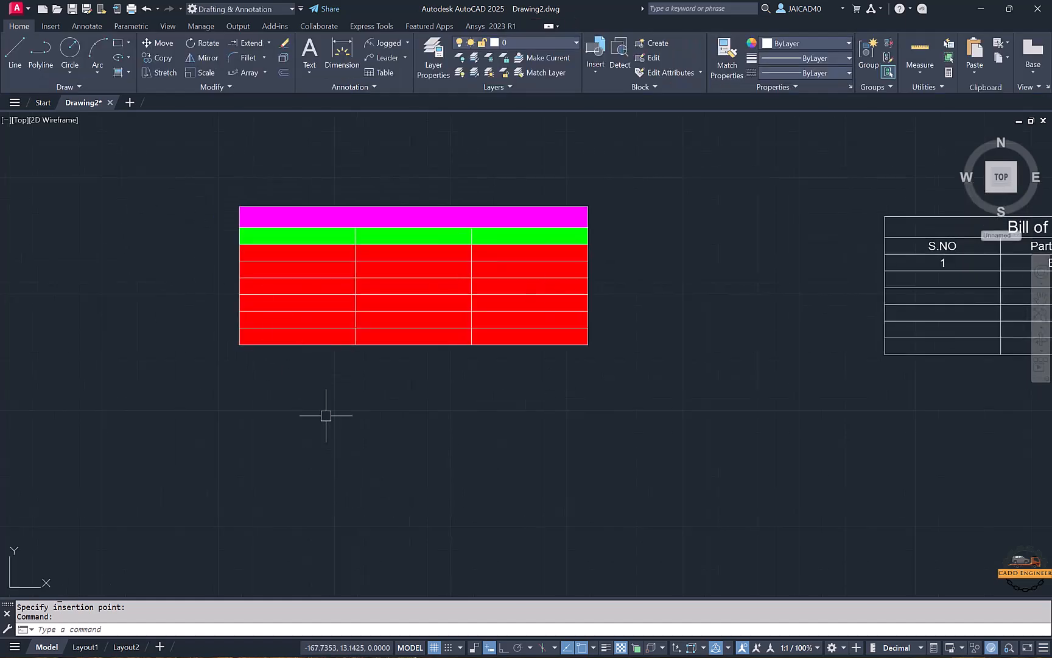
scroll(390, 378, down, 2)
Step: Enter "Bill of Table" in the title row of the colored table
double_click(459, 273)
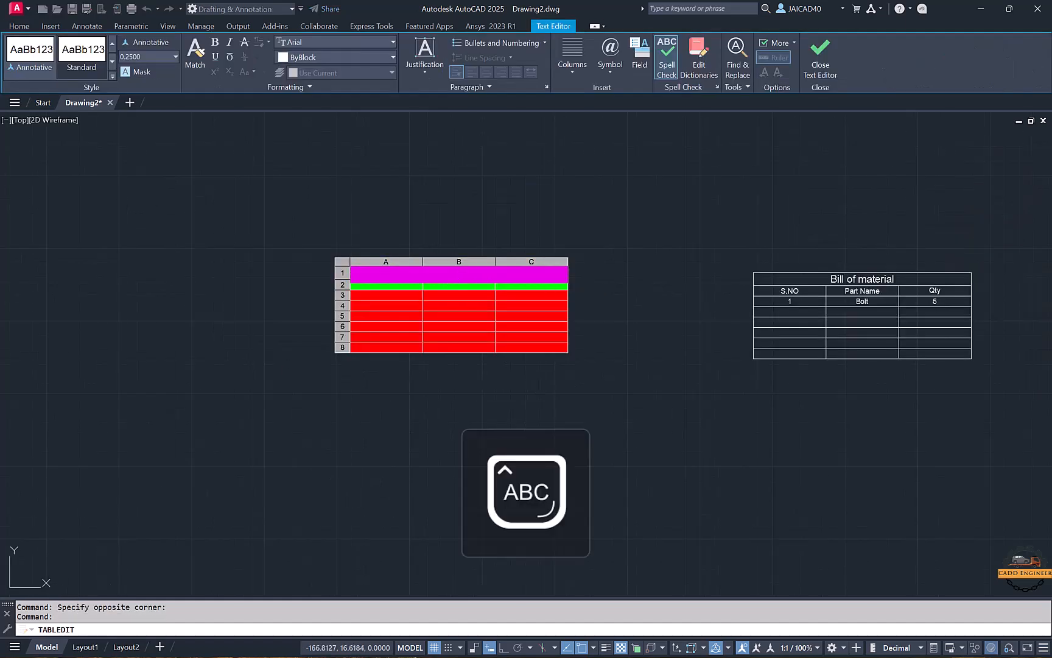
text(Bill of)
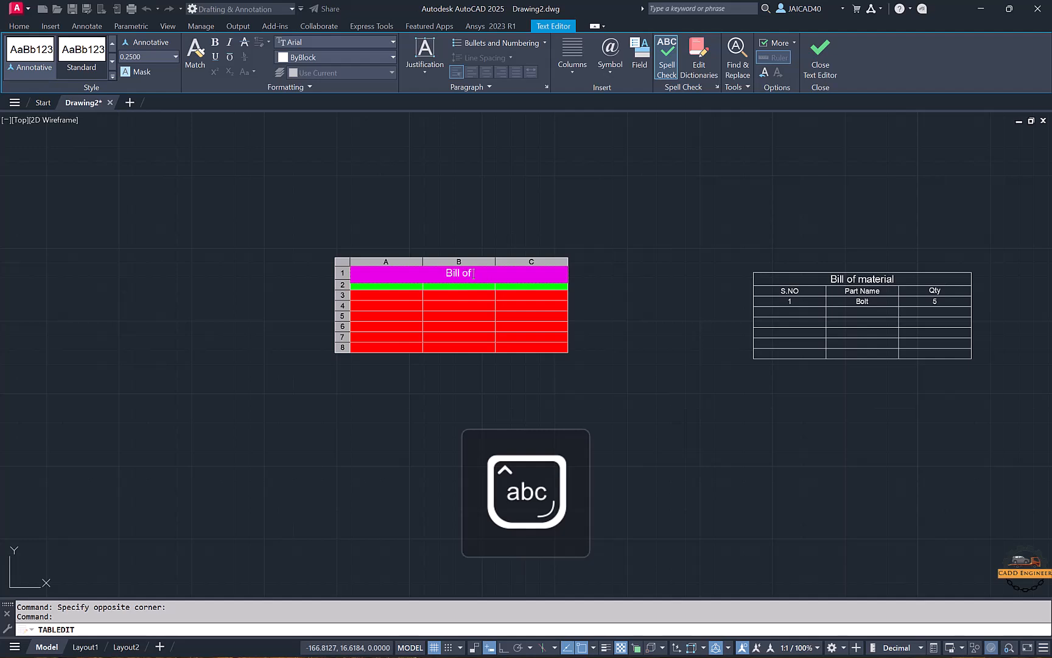
key(Caps_Lock)
text(T)
key(Caps_Lock)
text(able)
click(434, 400)
Step: Enter "Part NAme" as the header of the colored table's first column
scroll(428, 321, up, 2)
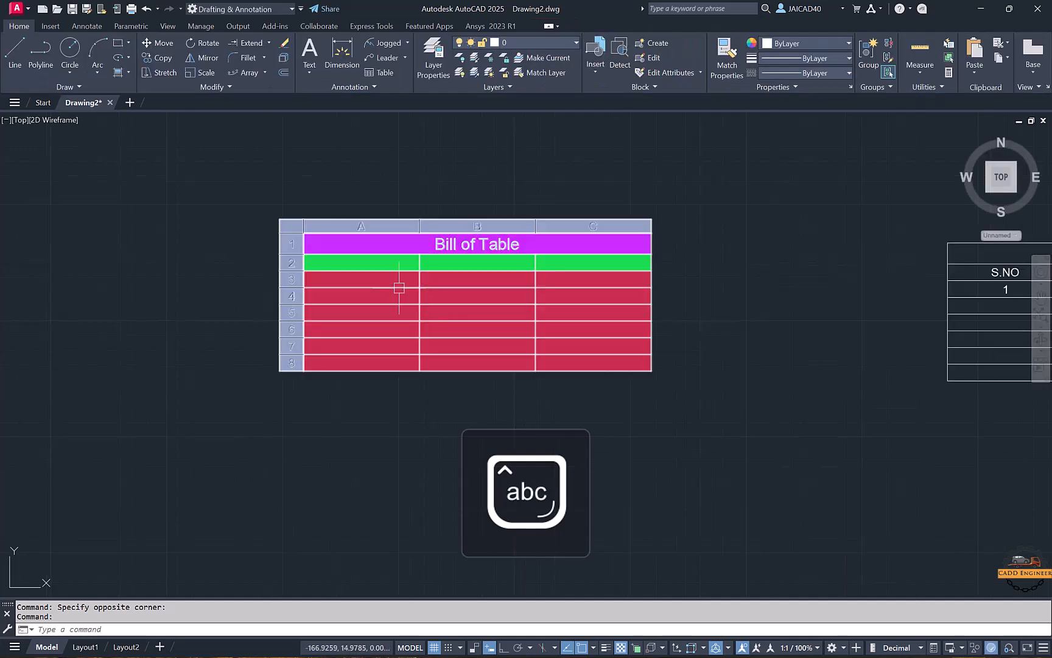
double_click(362, 265)
key(Caps_Lock)
text(P)
key(Caps_Lock)
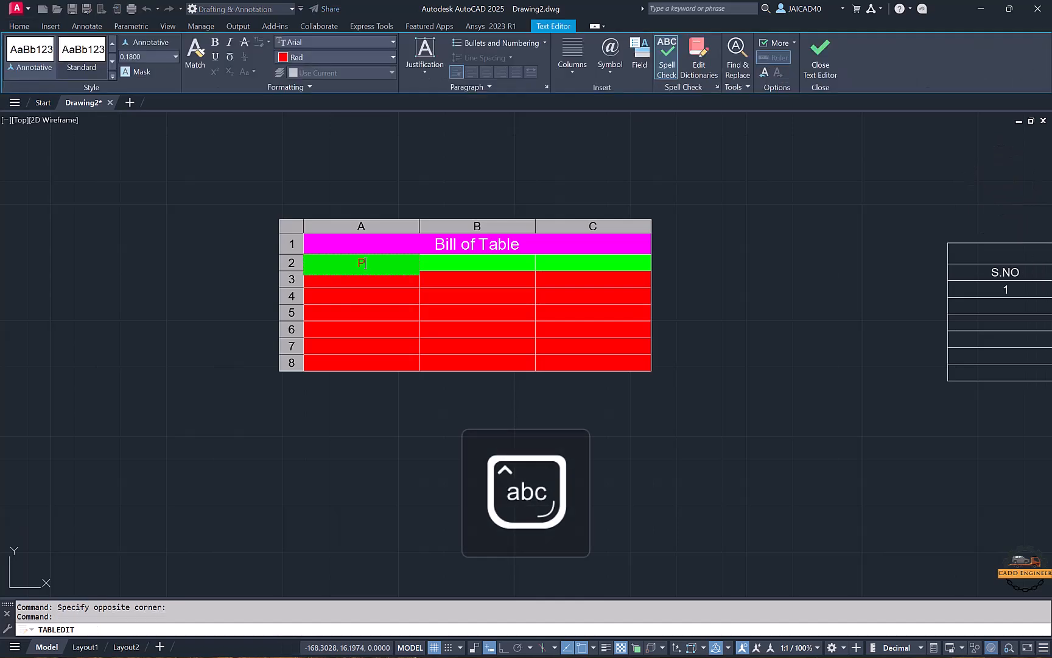
text(art NAme)
click(441, 359)
Step: Enter "Qty" as the header of the colored table's second column
double_click(476, 263)
key(Caps_Lock)
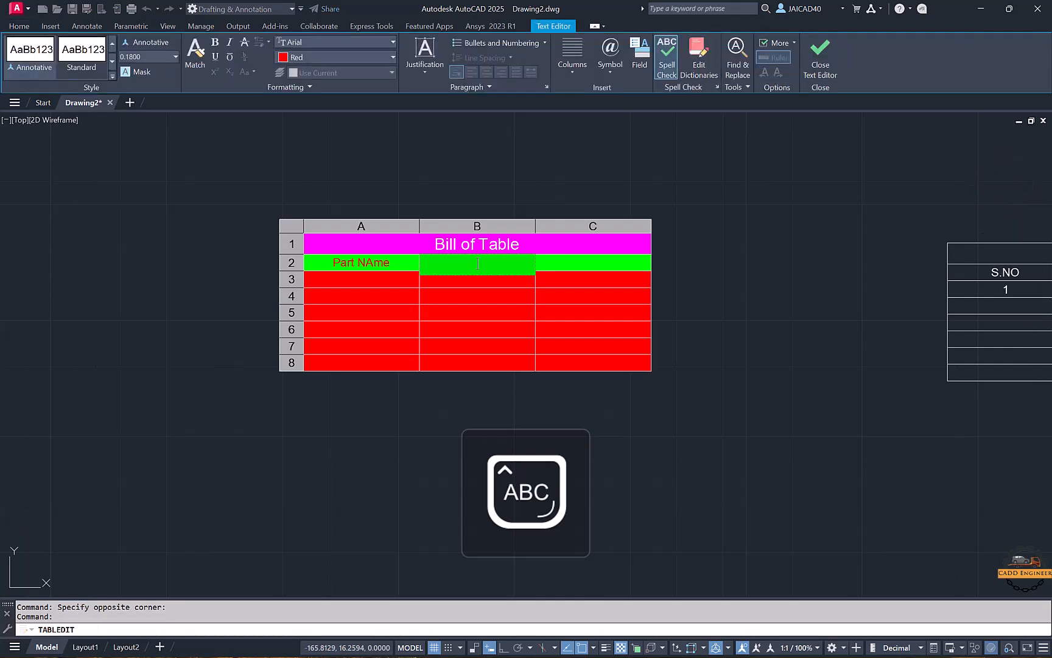
text(Q)
key(Caps_Lock)
text(ty)
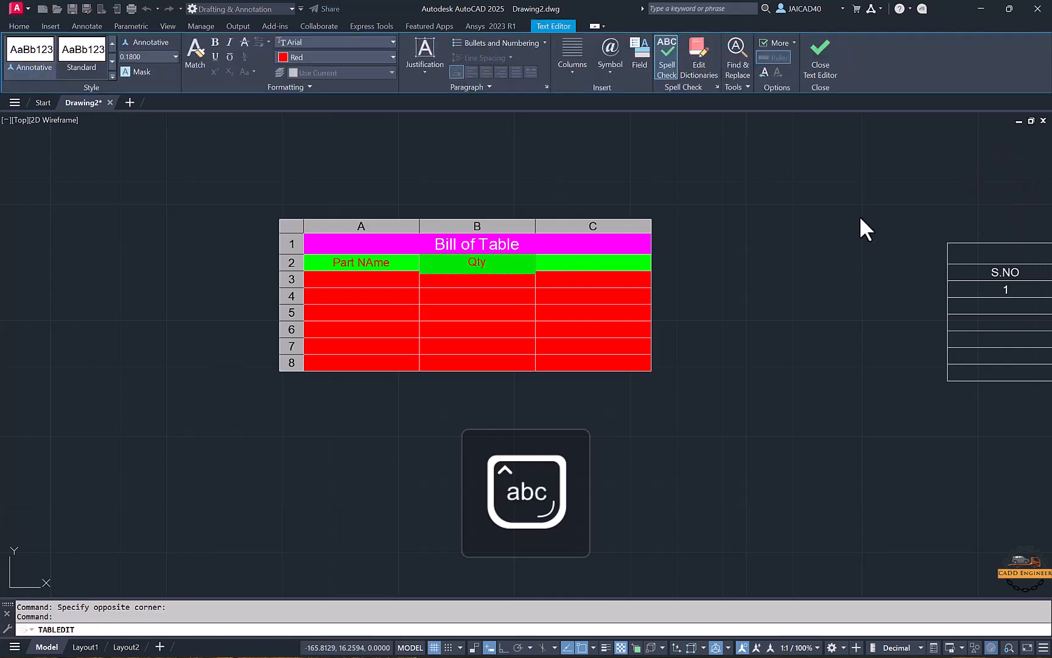
click(859, 217)
scroll(805, 315, up, 1)
scroll(492, 227, down, 1)
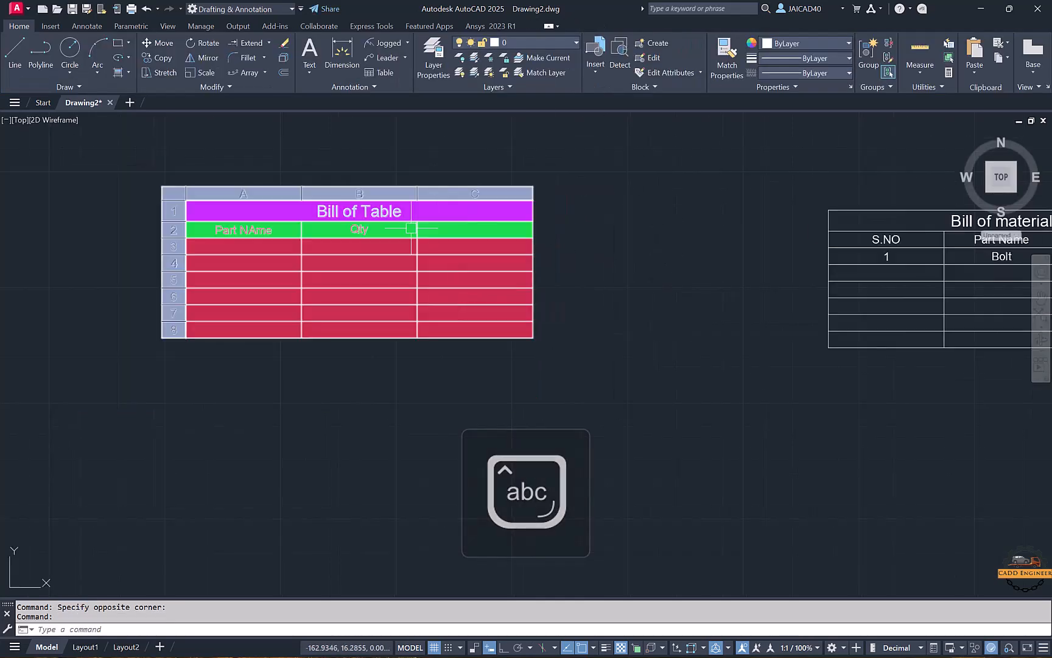
Step: Start a new table sourced from a data link and open the data link selection
scroll(707, 291, down, 2)
mouse_move(707, 291)
middle_down()
mouse_move(620, 284)
mouse_move(507, 296)
middle_up()
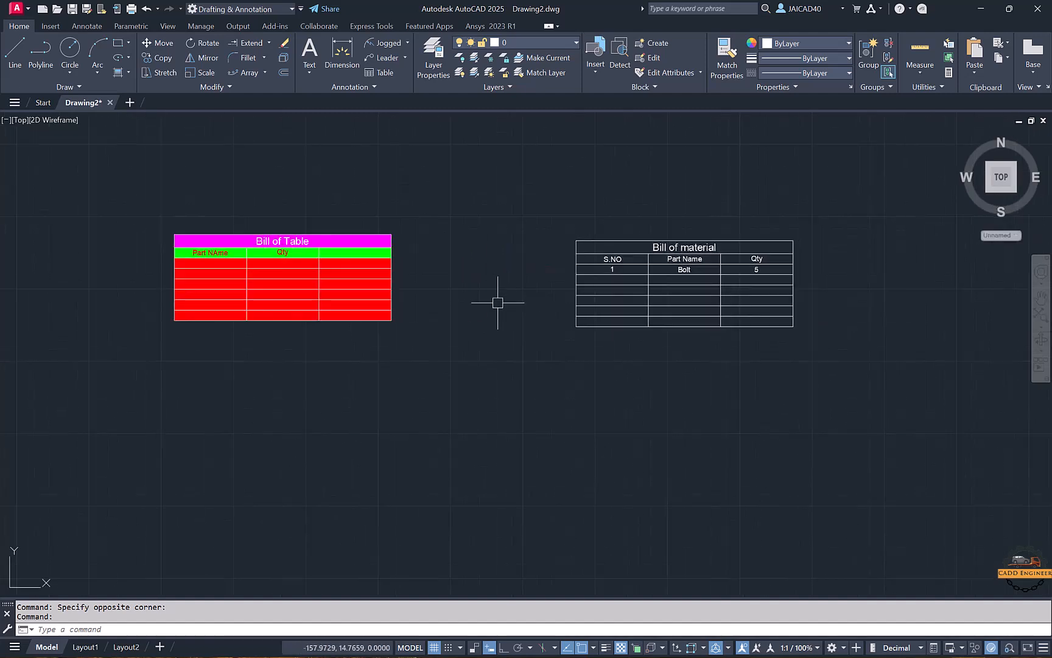
middle_drag(287, 269, 430, 298)
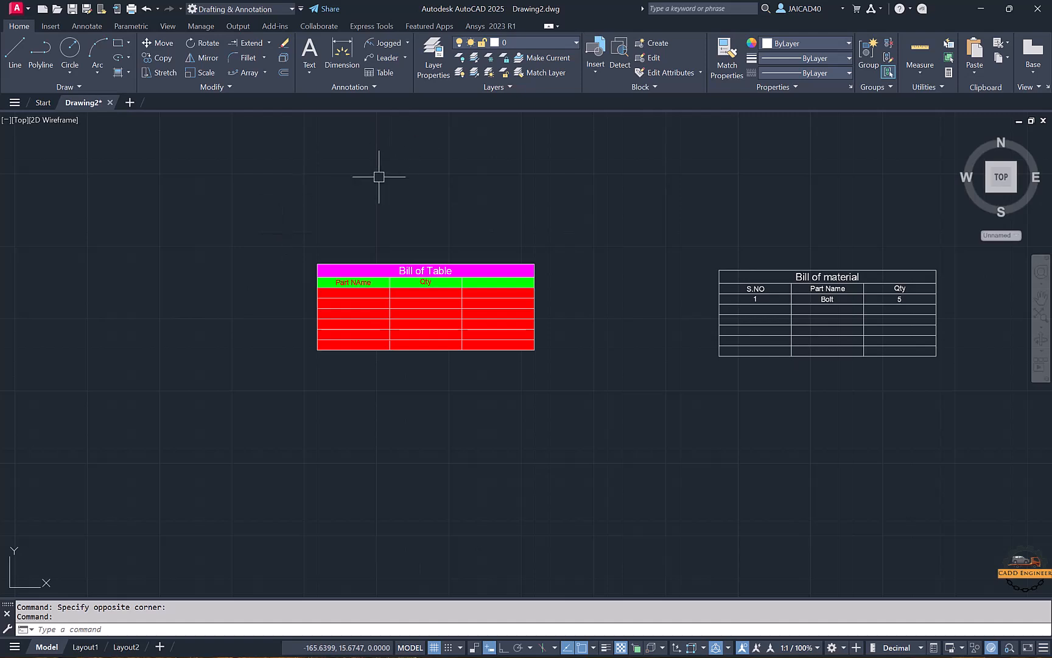
text(TB)
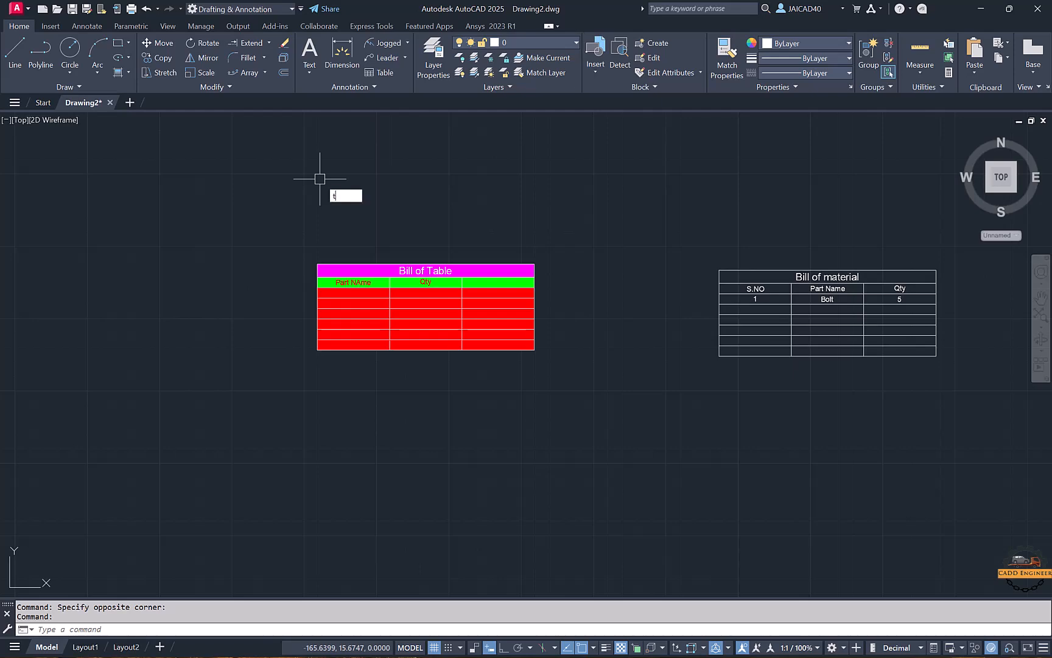
key(Return)
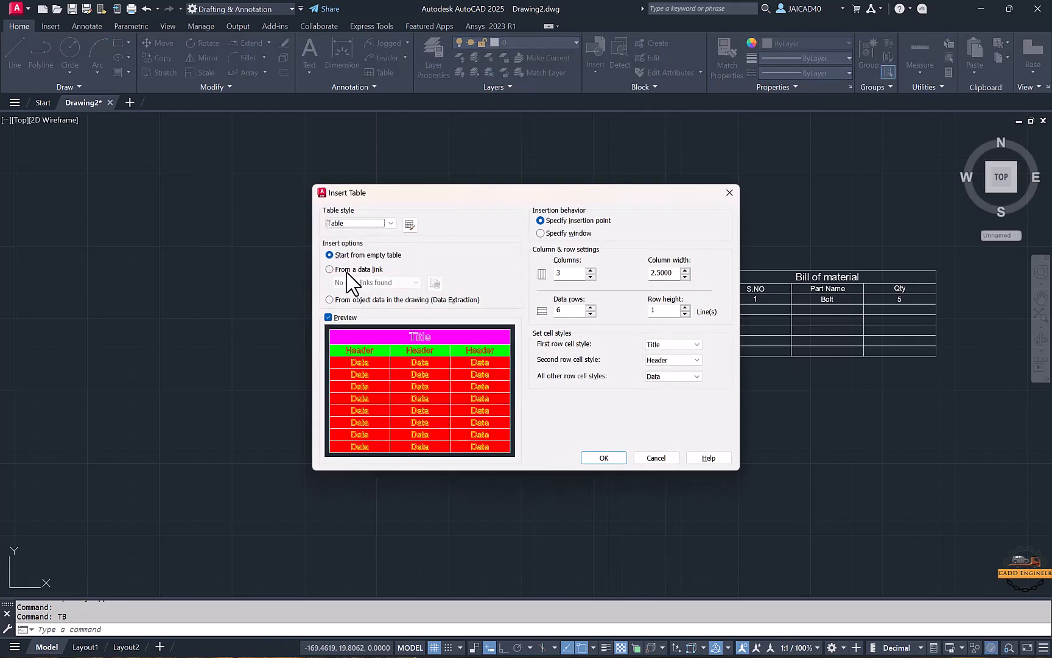
click(345, 270)
click(435, 283)
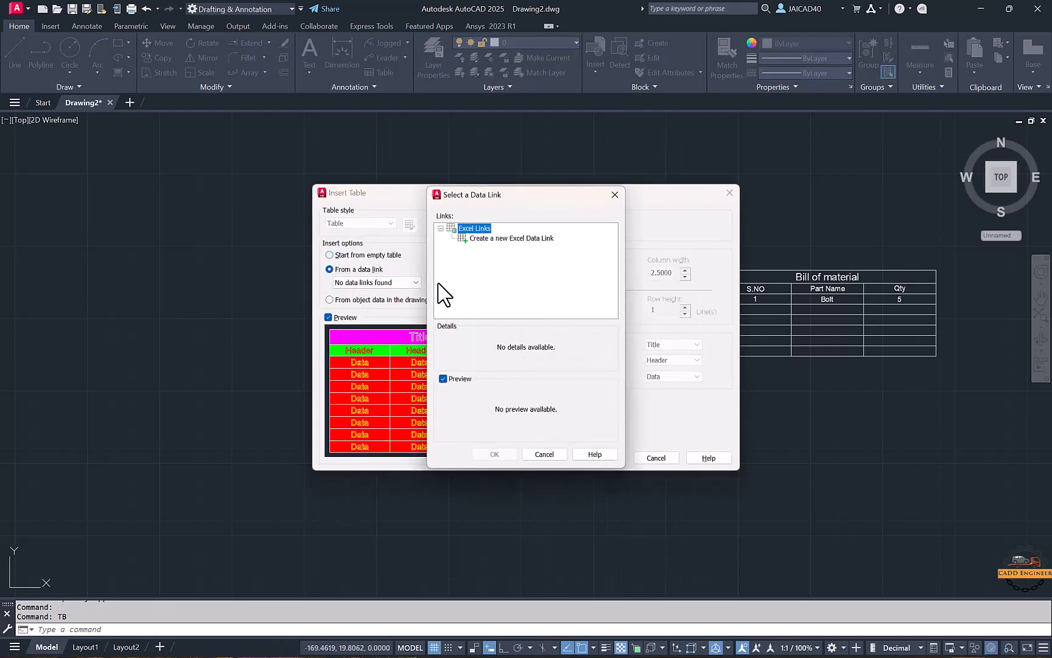
Step: Create a new Excel data link named "Bill of Mat"
click(494, 238)
click(627, 333)
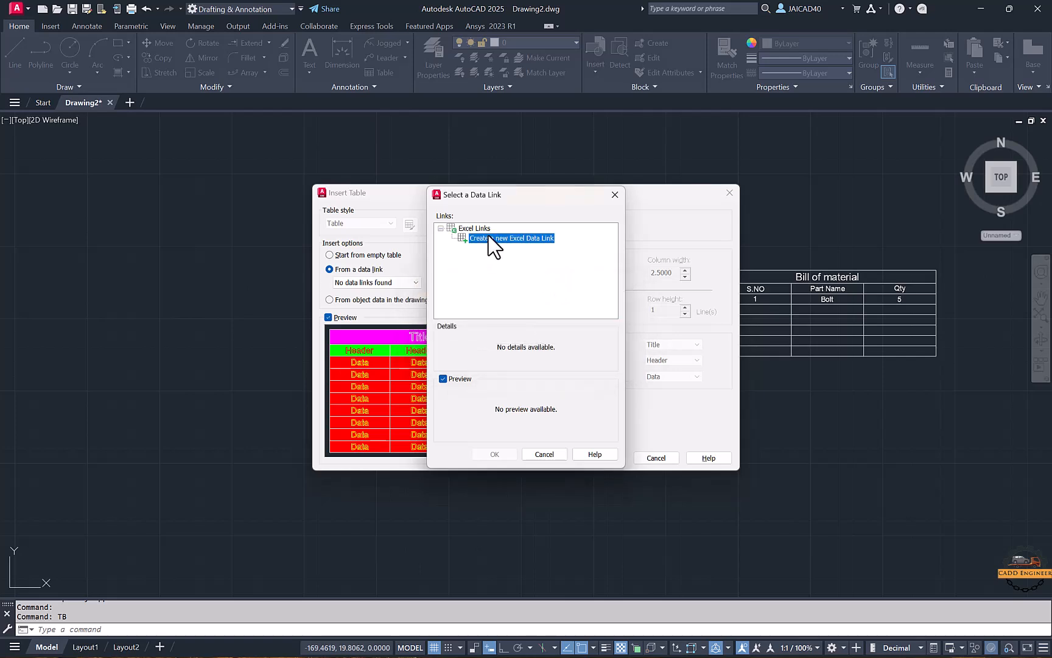
click(476, 229)
click(490, 239)
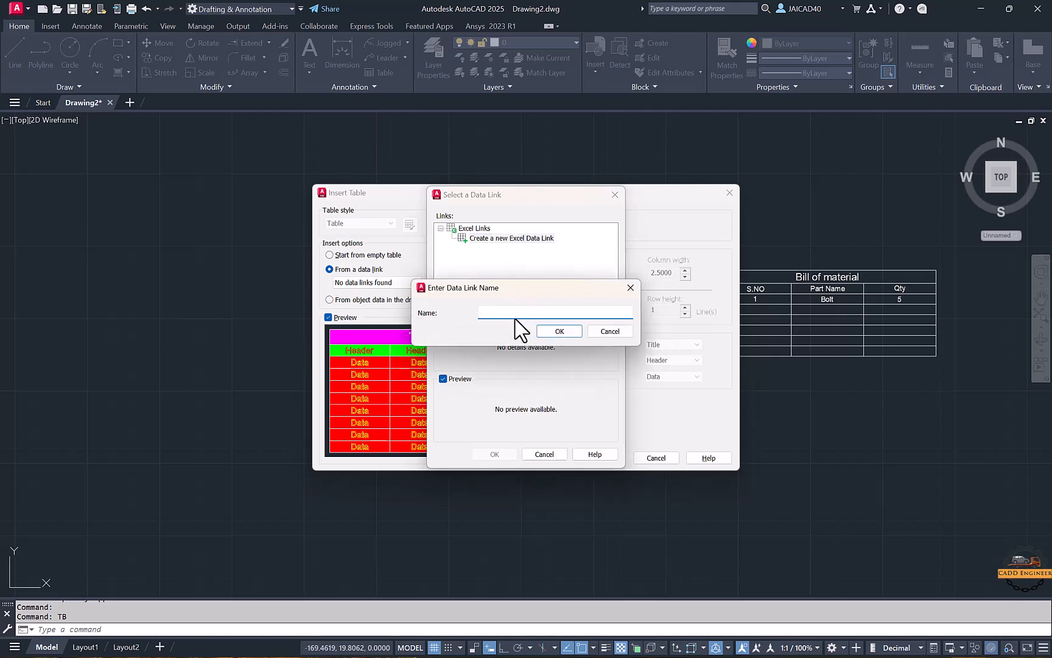
key(Caps_Lock)
text(V)
key(Caps_Lock)
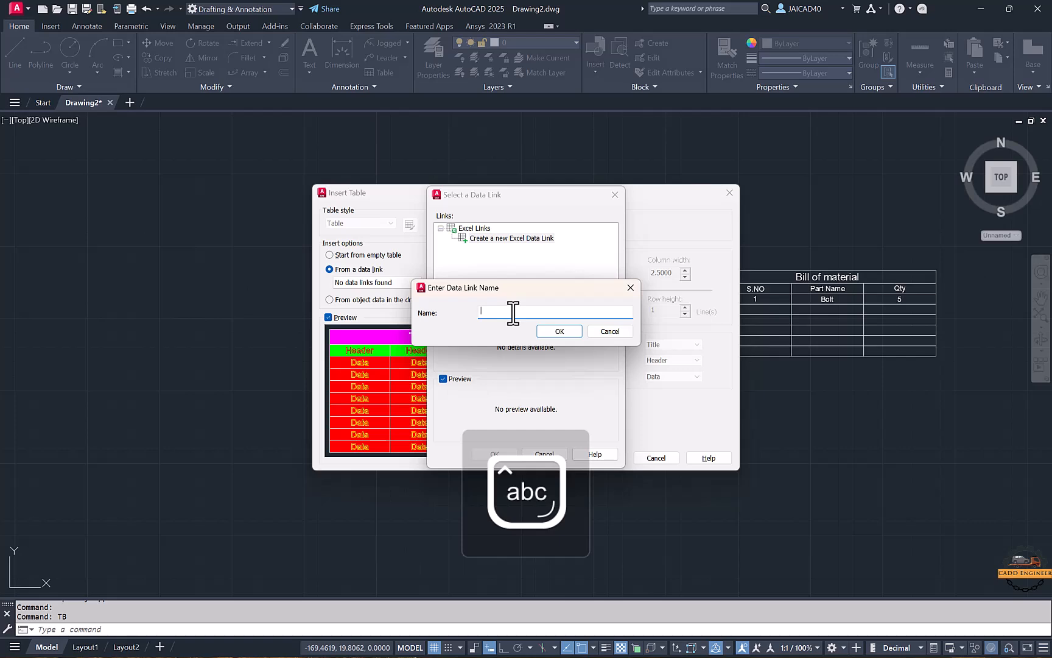
key(Caps_Lock)
text(B)
key(Caps_Lock)
text(ill of)
key(Caps_Lock)
text(M)
key(Caps_Lock)
text(at)
click(566, 330)
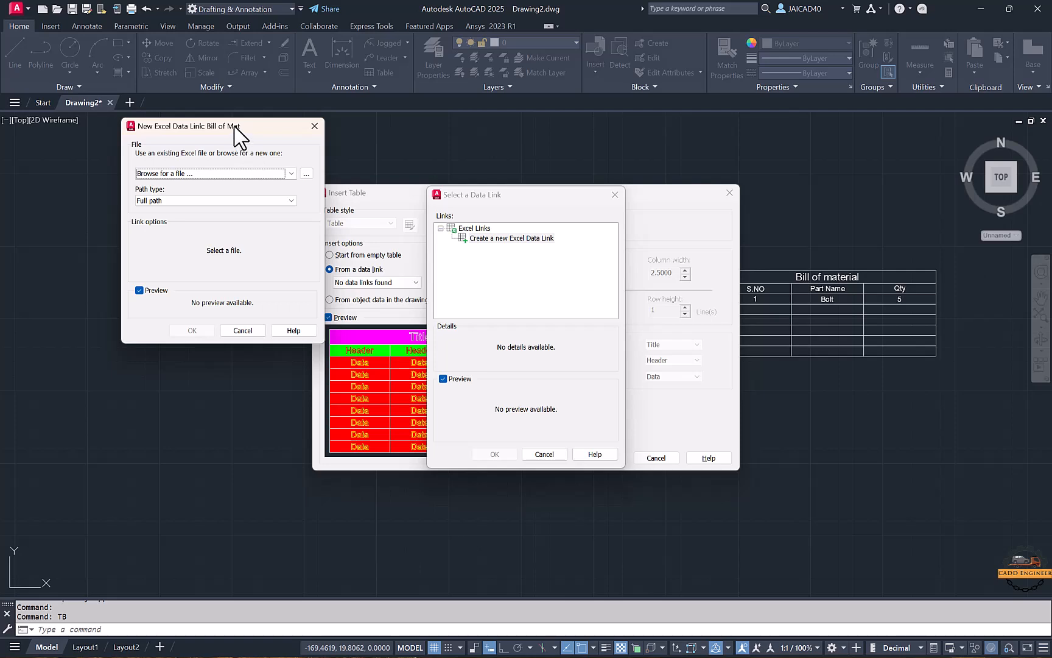
Step: Attach Bill of mat.xlsx from the AutoCAD Files folder to the data link, linking the entire Sheet1 with a full path
drag(235, 126, 174, 126)
click(244, 174)
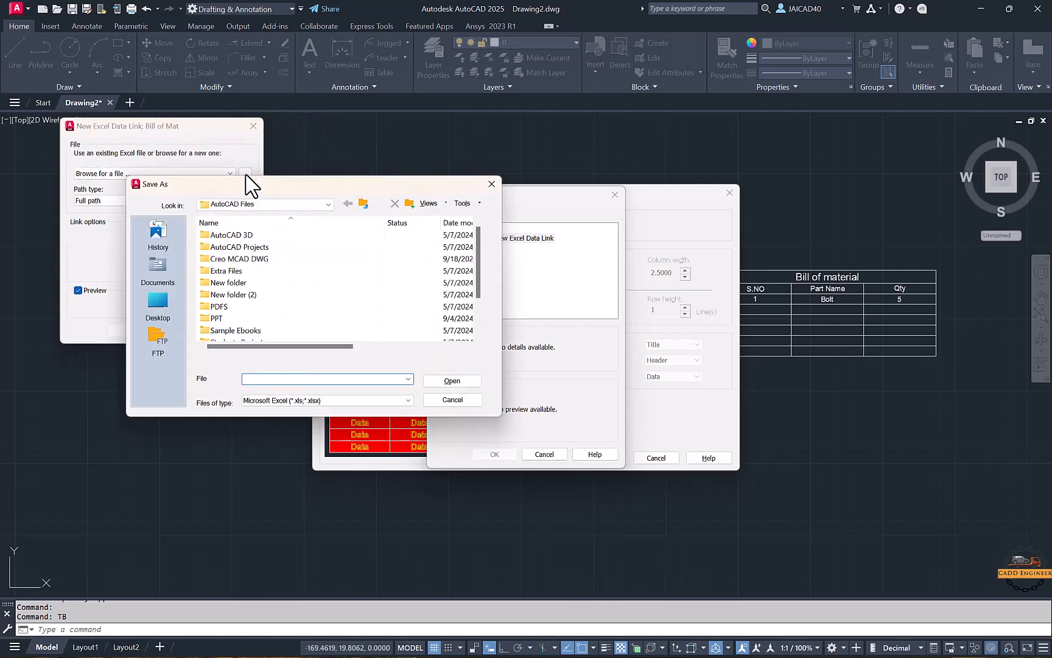
scroll(241, 280, down, 2)
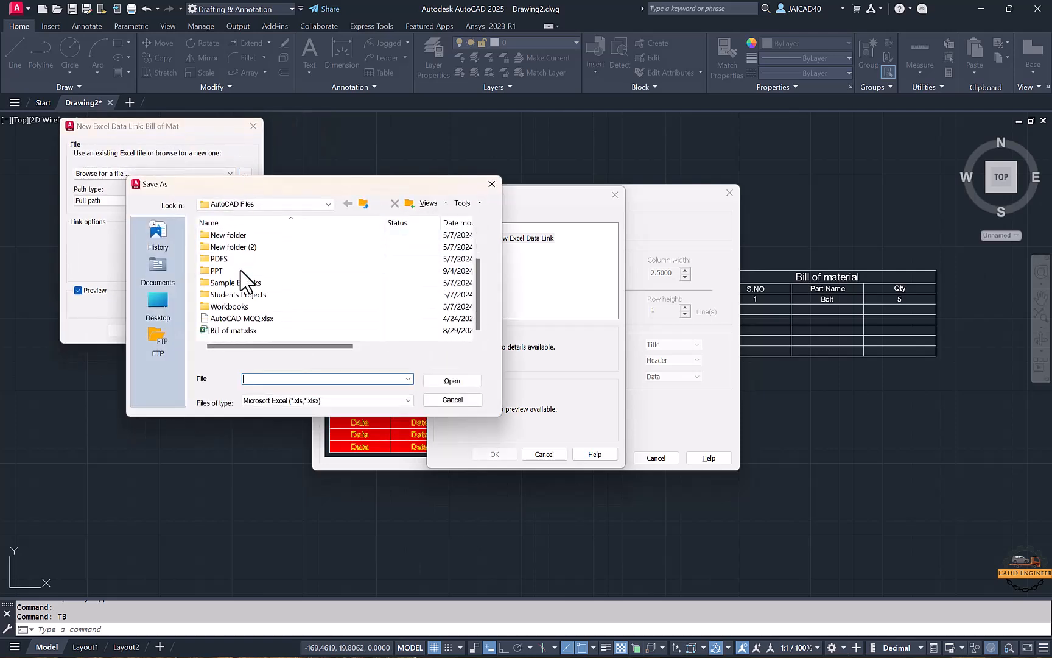
click(238, 330)
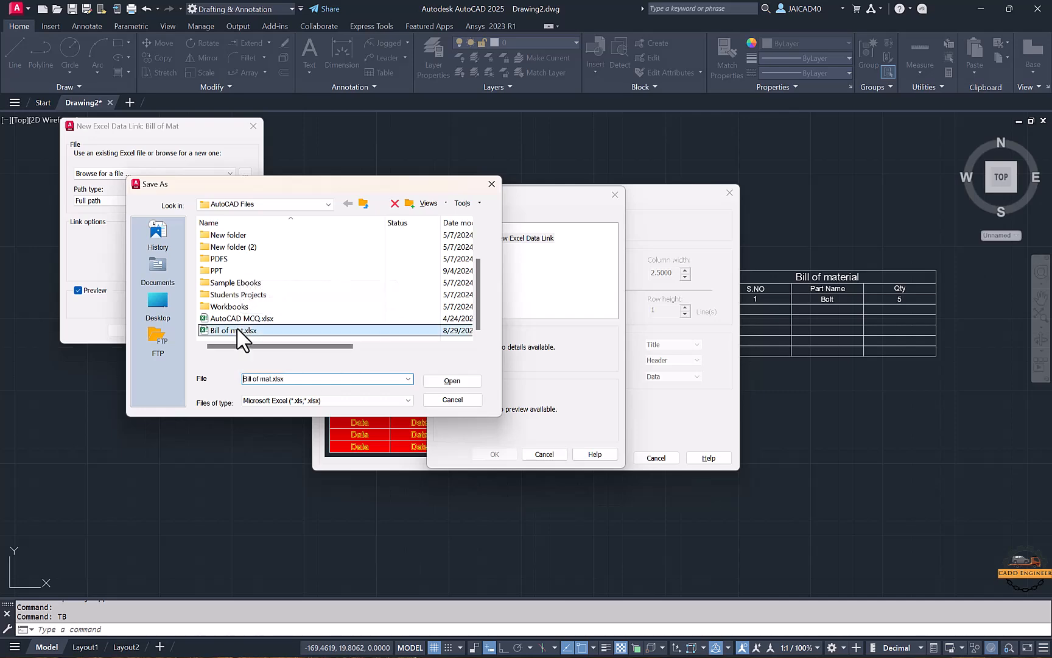
click(454, 382)
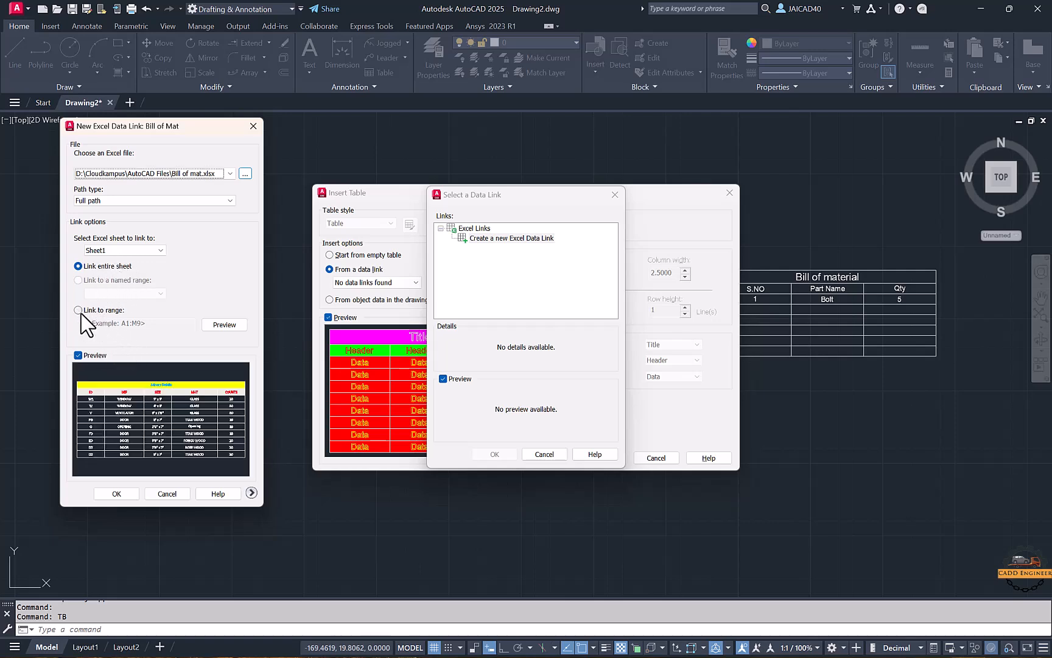
click(124, 492)
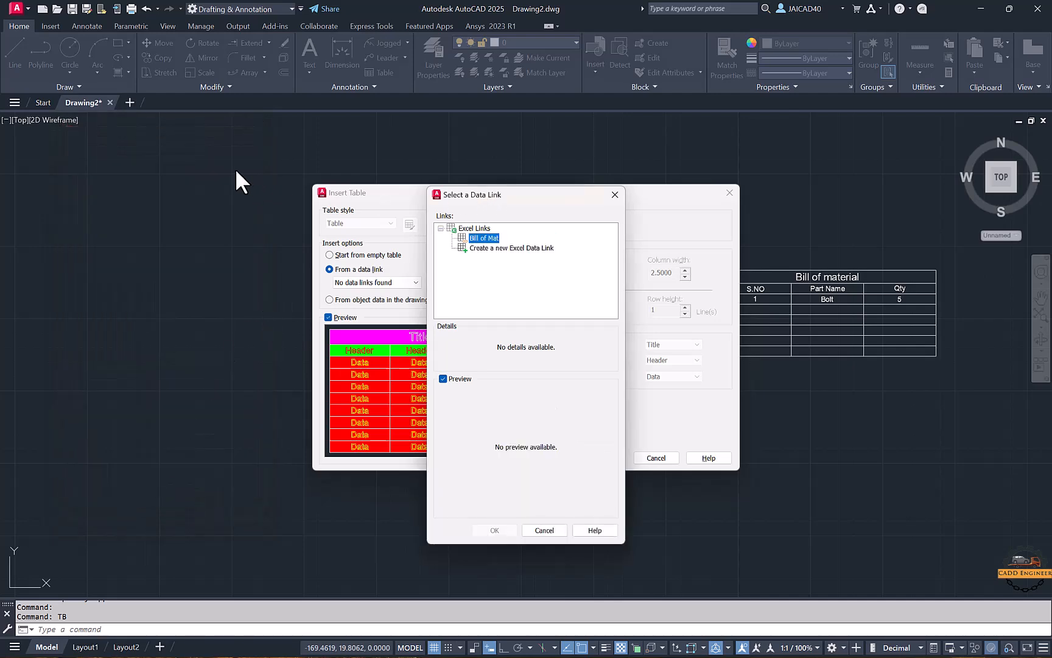
Step: Insert the table from the Bill of Mat data link in the empty area up and left of the colored Bill of Table
click(484, 238)
click(250, 508)
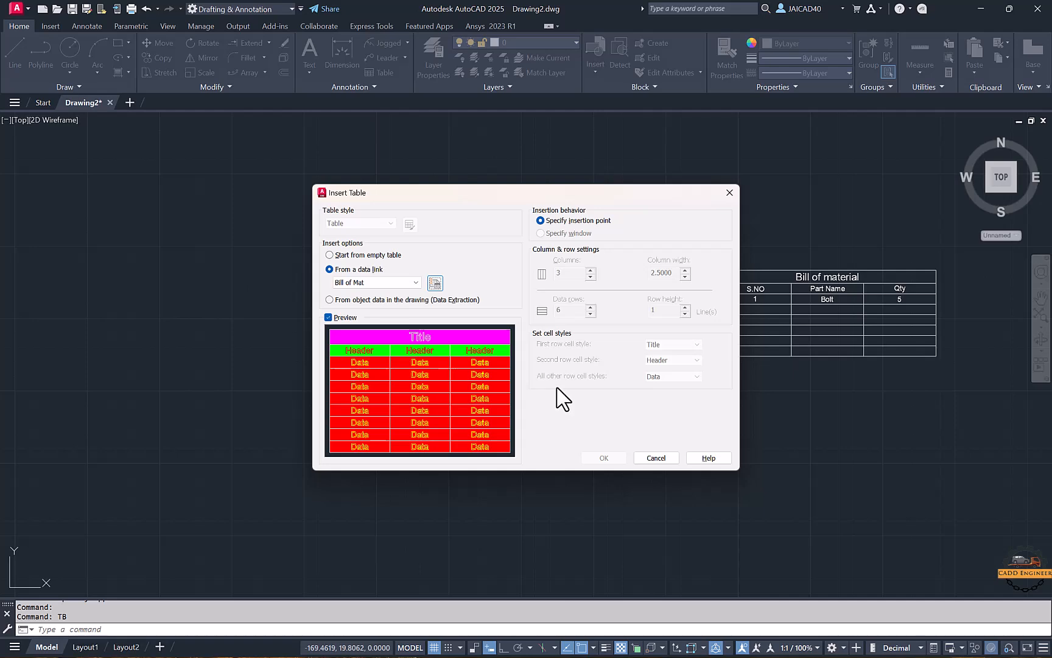
click(601, 458)
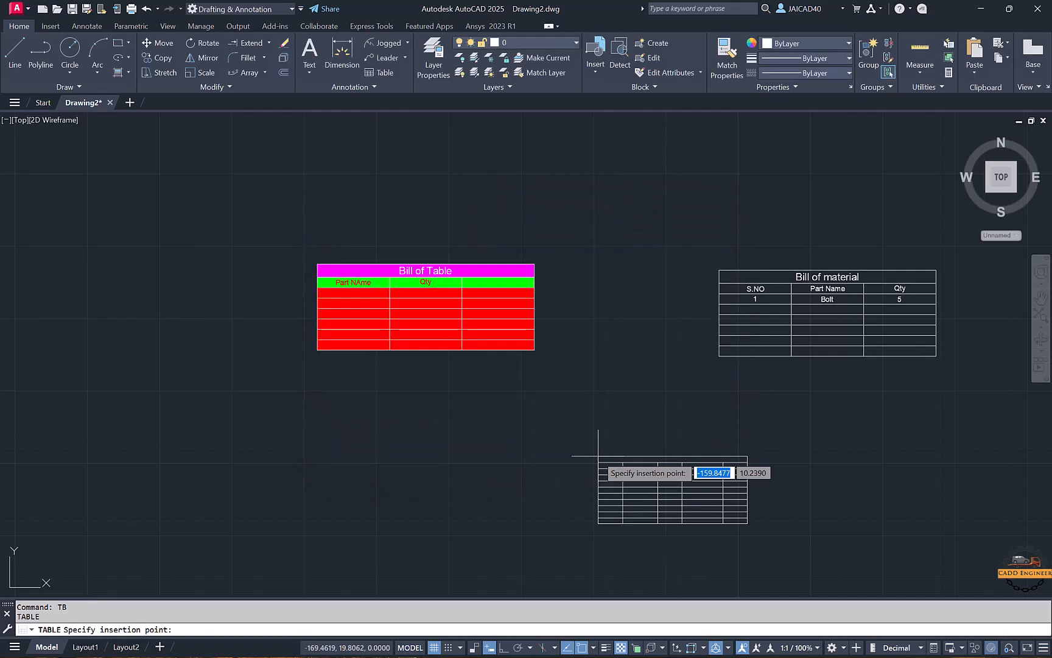
click(81, 171)
scroll(145, 294, up, 2)
middle_drag(170, 297, 365, 331)
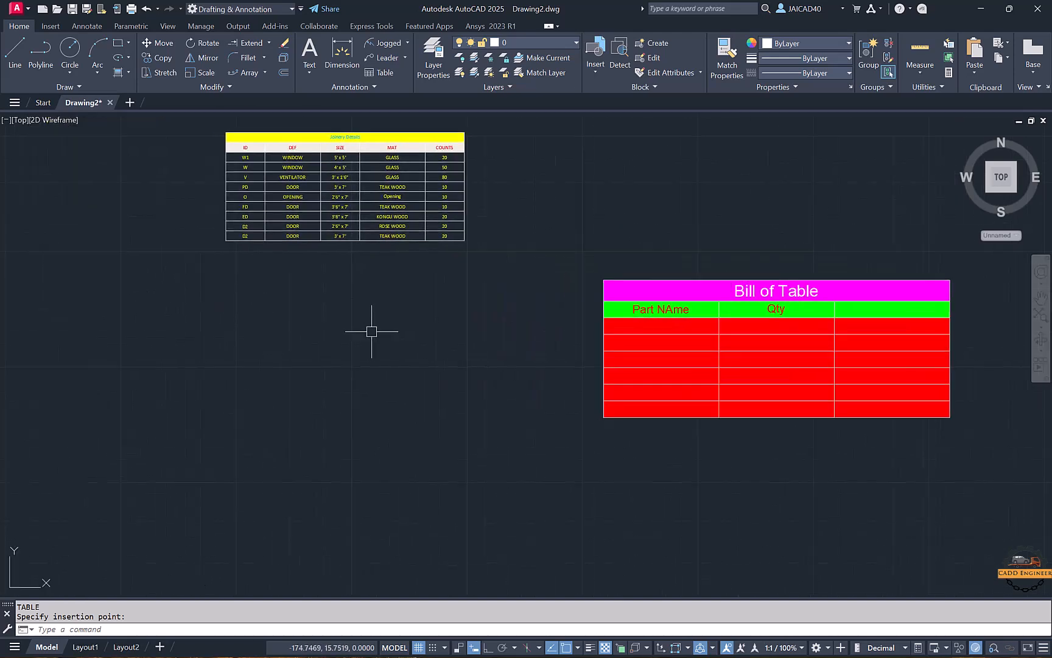
scroll(333, 241, up, 2)
middle_drag(331, 240, 366, 429)
middle_drag(403, 343, 380, 280)
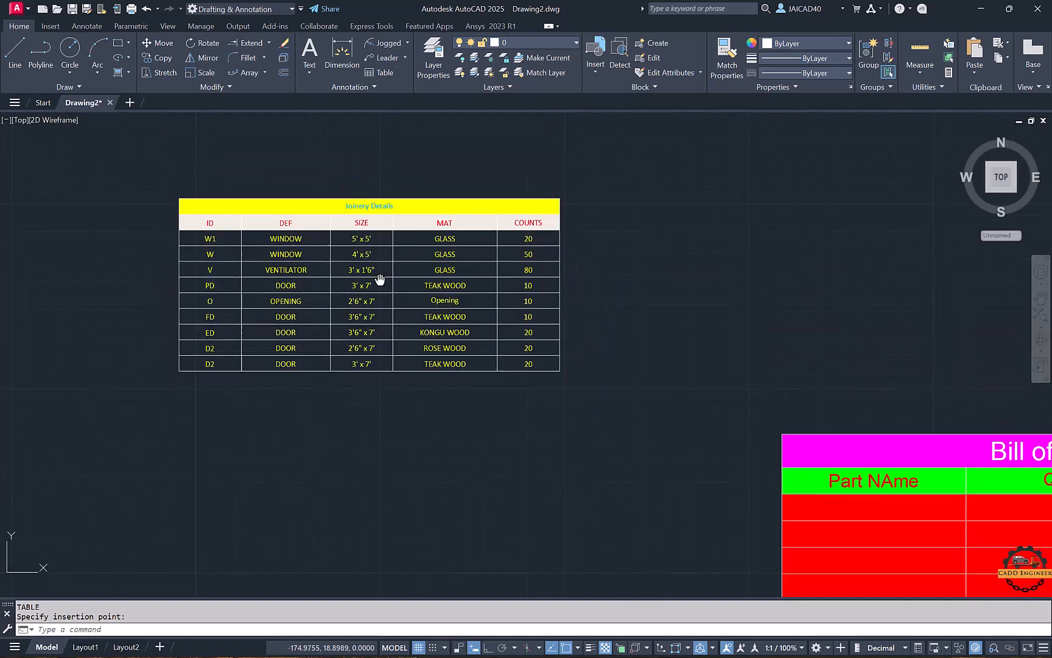
click(380, 279)
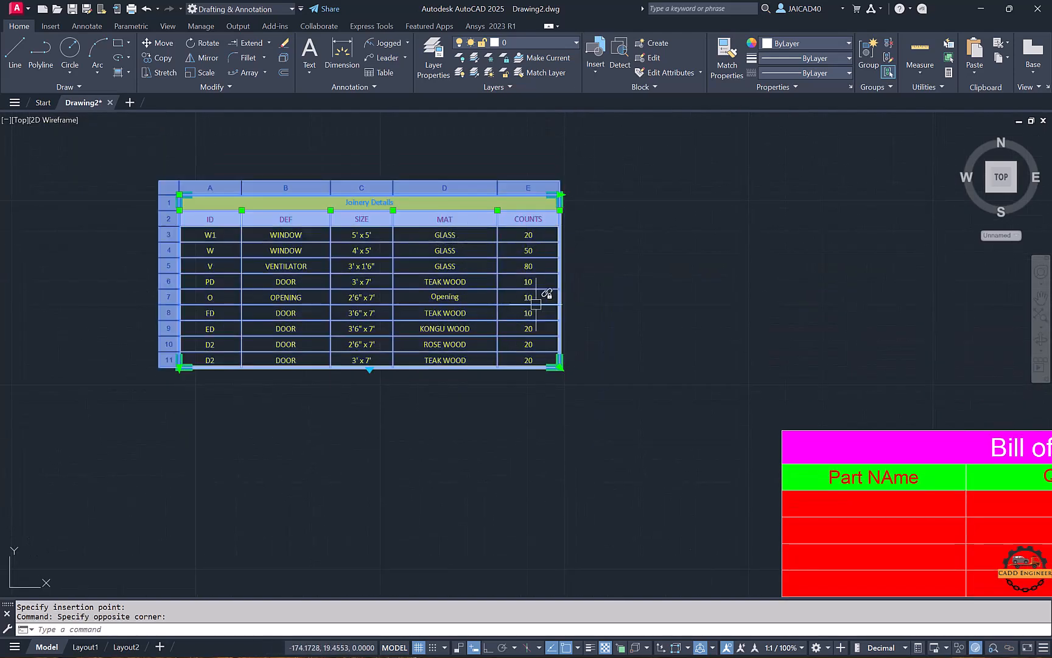
key(Escape)
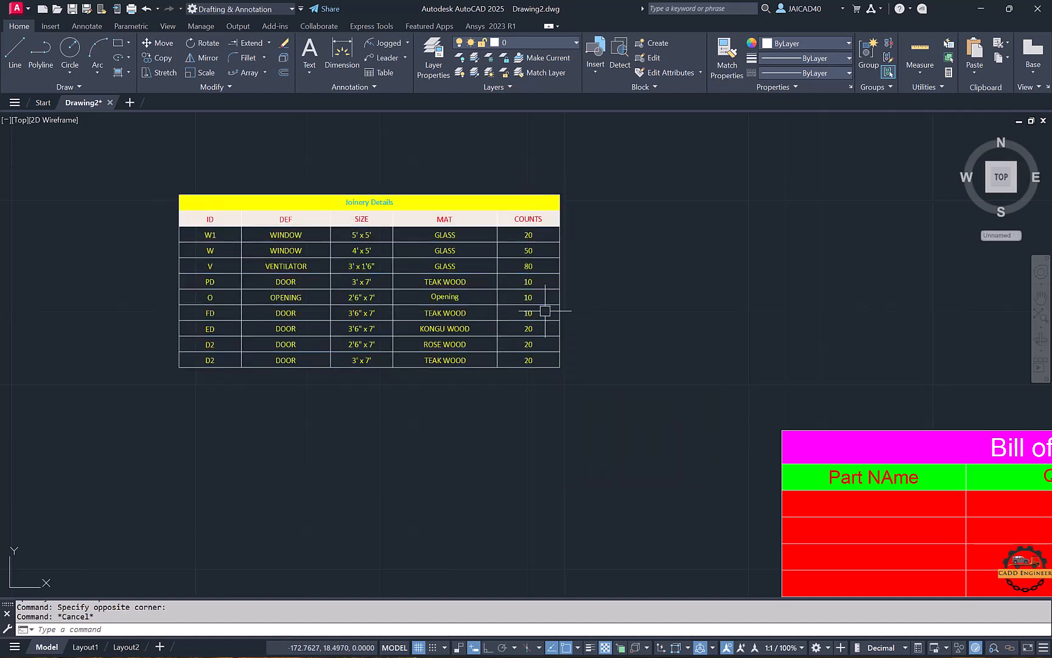
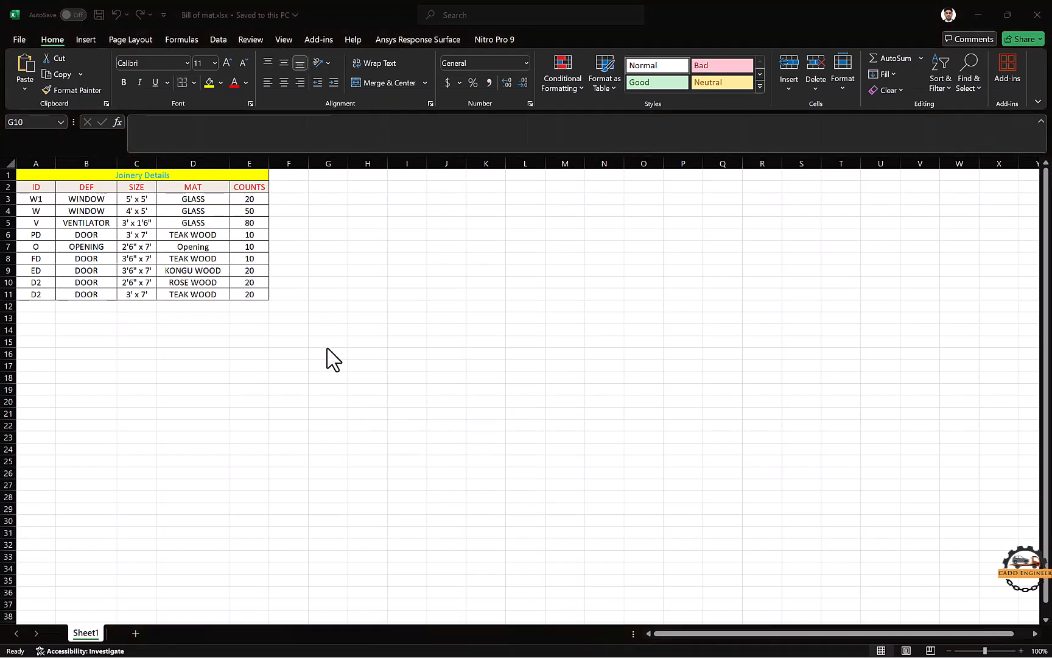
Step: In the Excel workbook Bill of mat.xlsx, fill the COUNTS cells E3 to E11 with the series 1 to 9
click(261, 206)
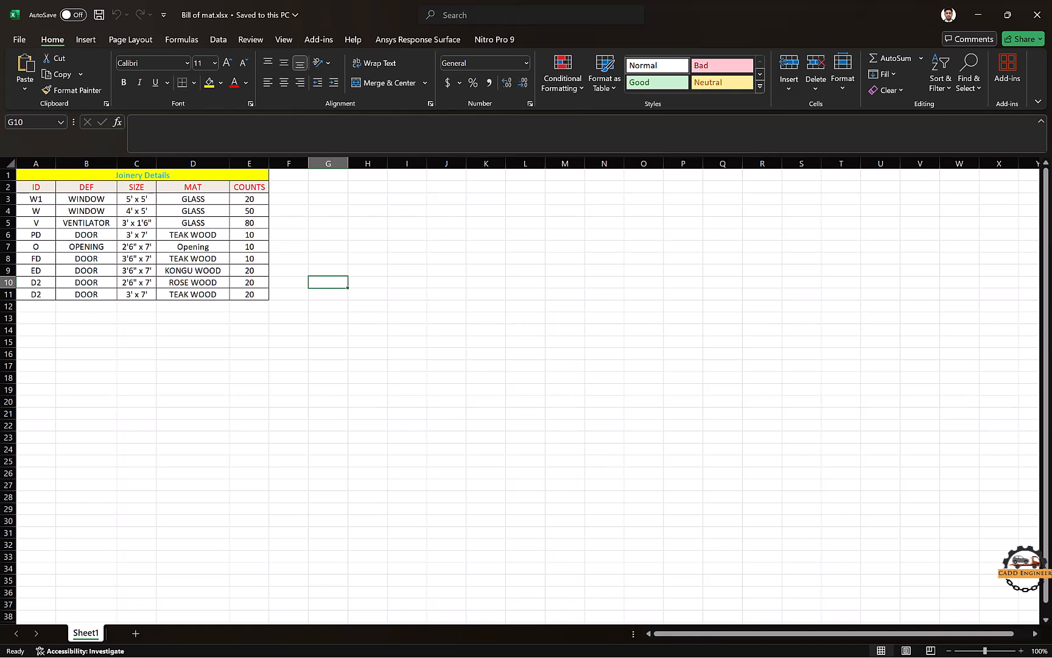
double_click(263, 200)
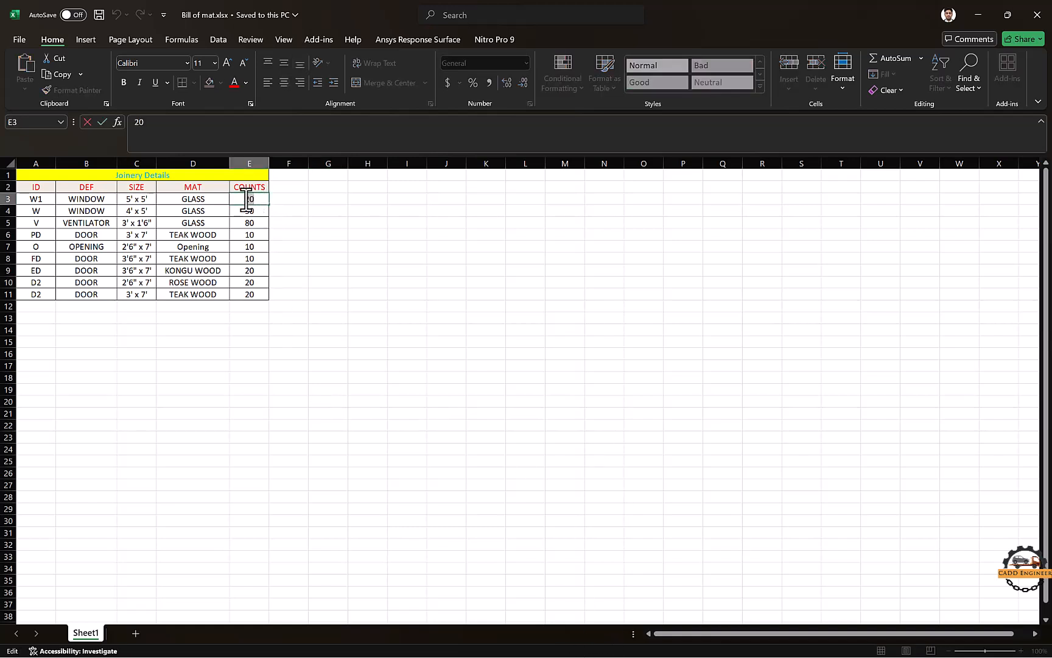
double_click(246, 199)
text(5)
double_click(245, 211)
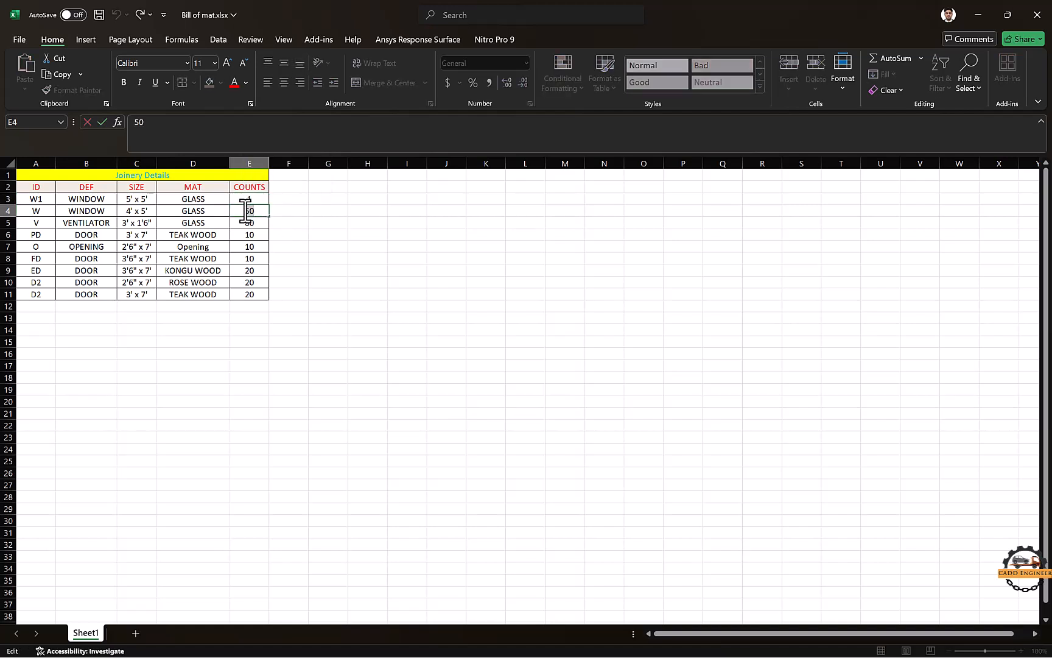
text(2)
key(Return)
drag(250, 199, 266, 300)
click(341, 297)
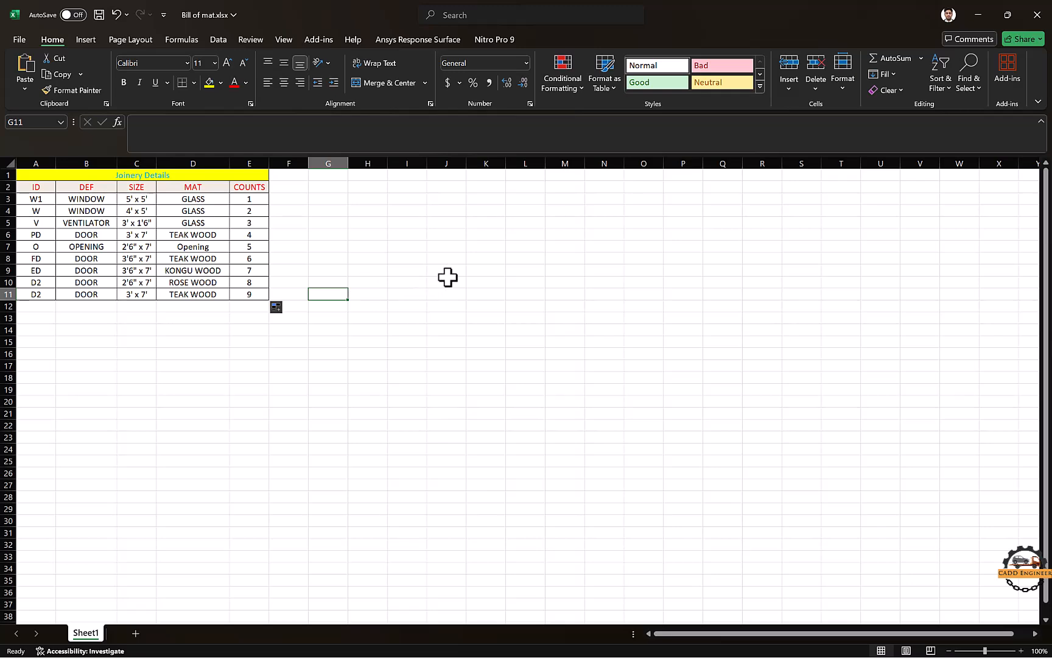
Step: Save and close the workbook, and update the tables using the Bill of Mat data link in AutoCAD
click(99, 14)
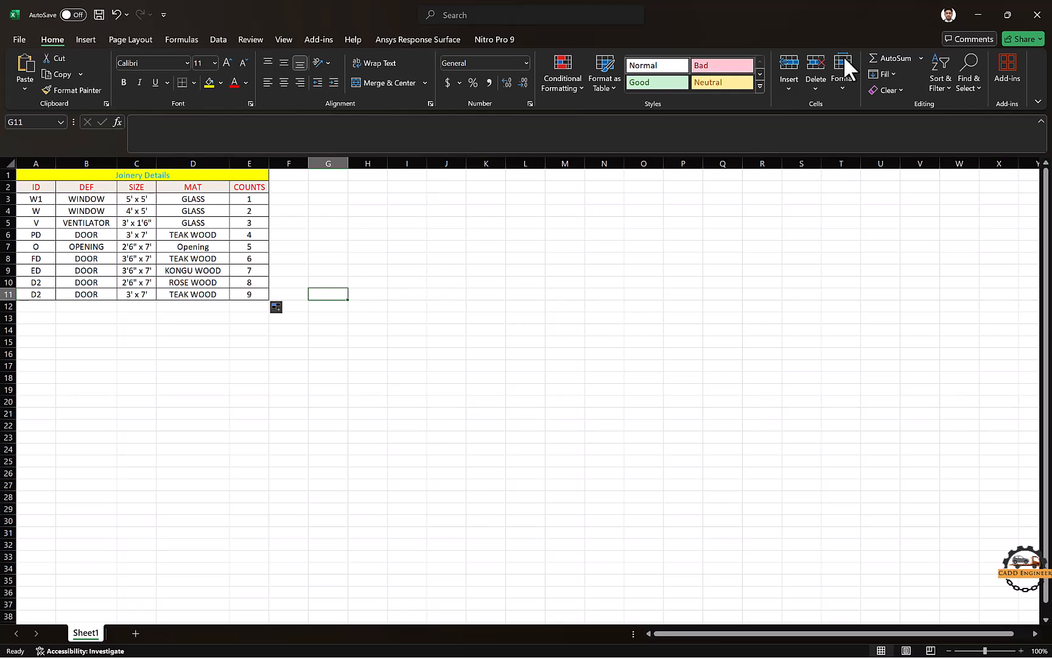
click(1040, 14)
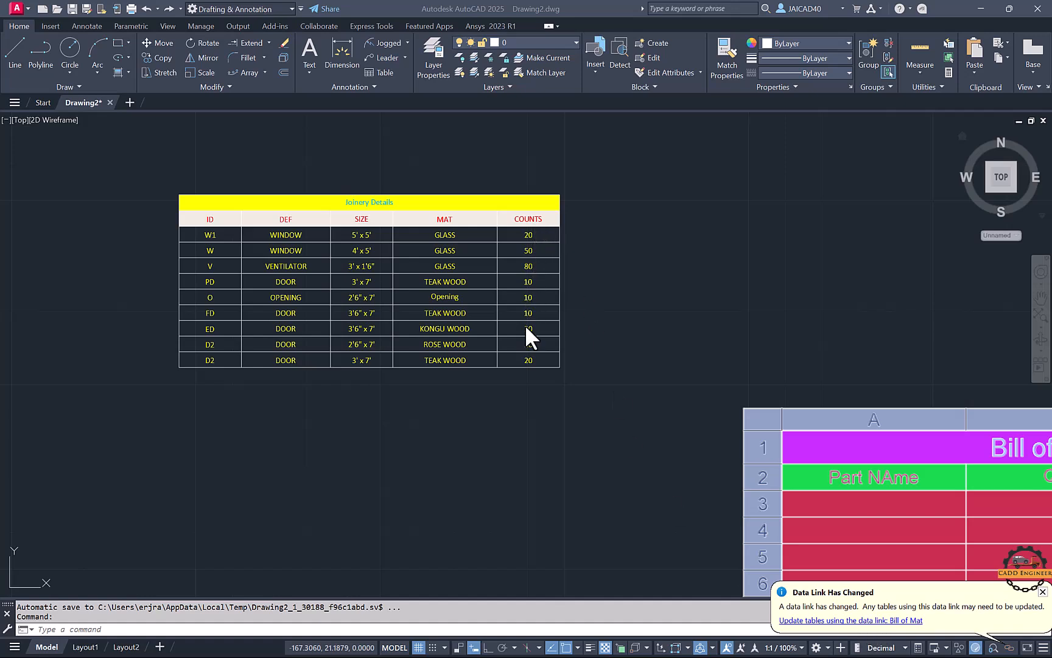
click(819, 619)
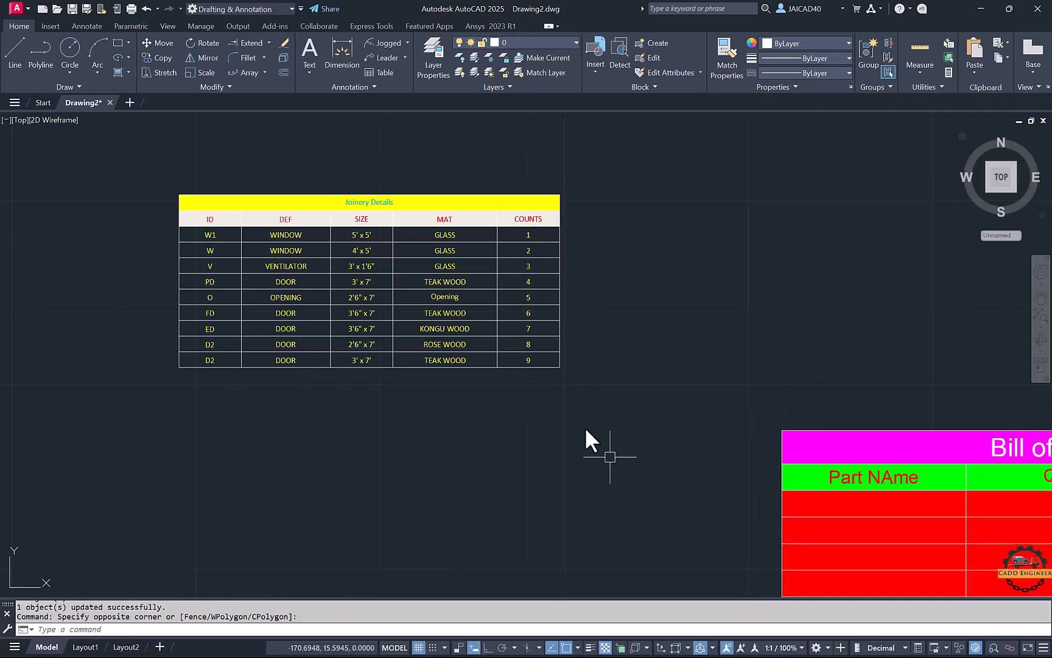
Step: Unlock the COUNTS cell of window W (E4) in the Joinery Details table
middle_drag(630, 330, 656, 312)
click(556, 228)
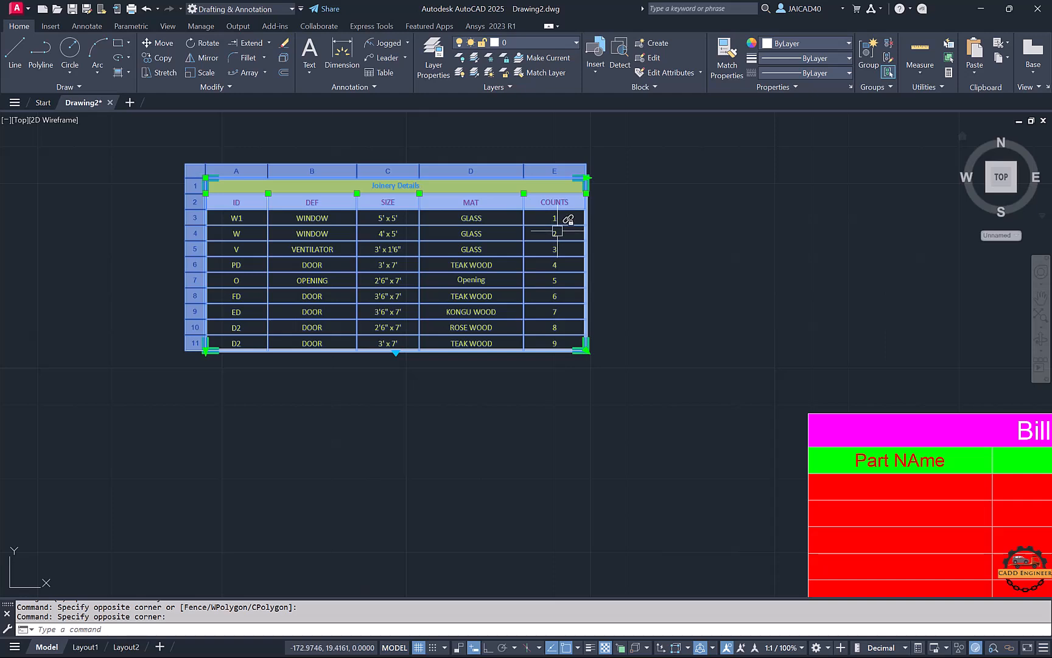
click(563, 233)
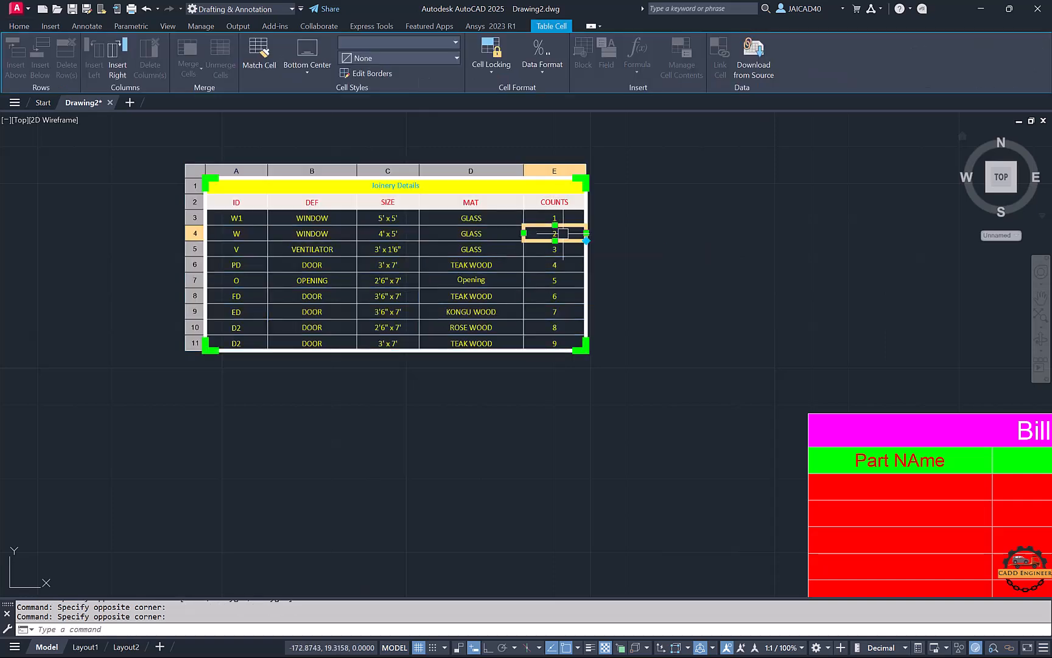
click(495, 73)
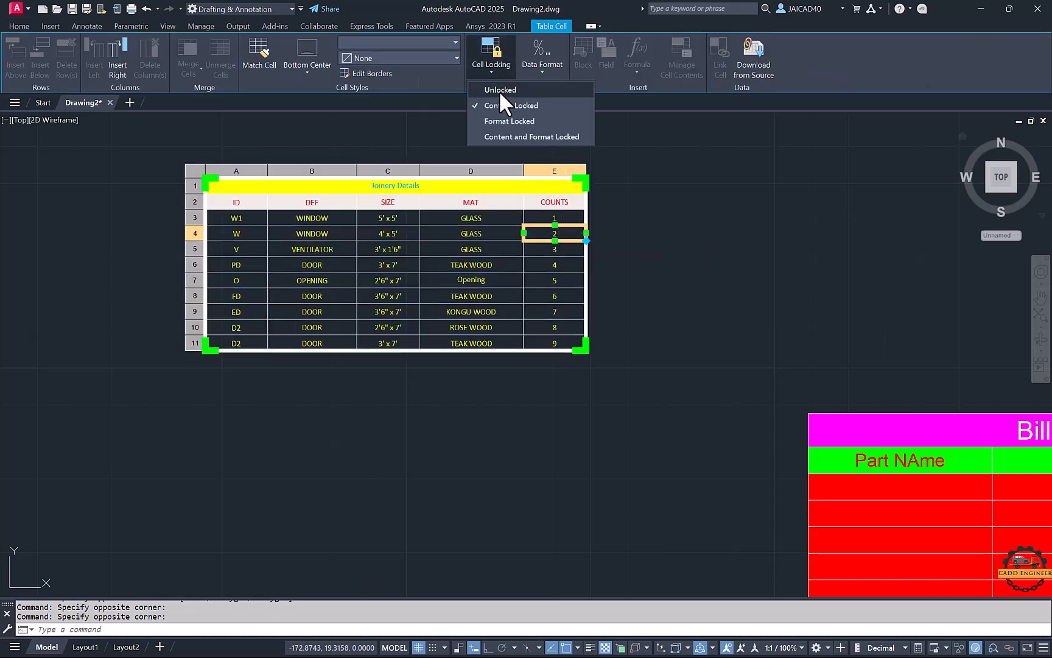
click(503, 90)
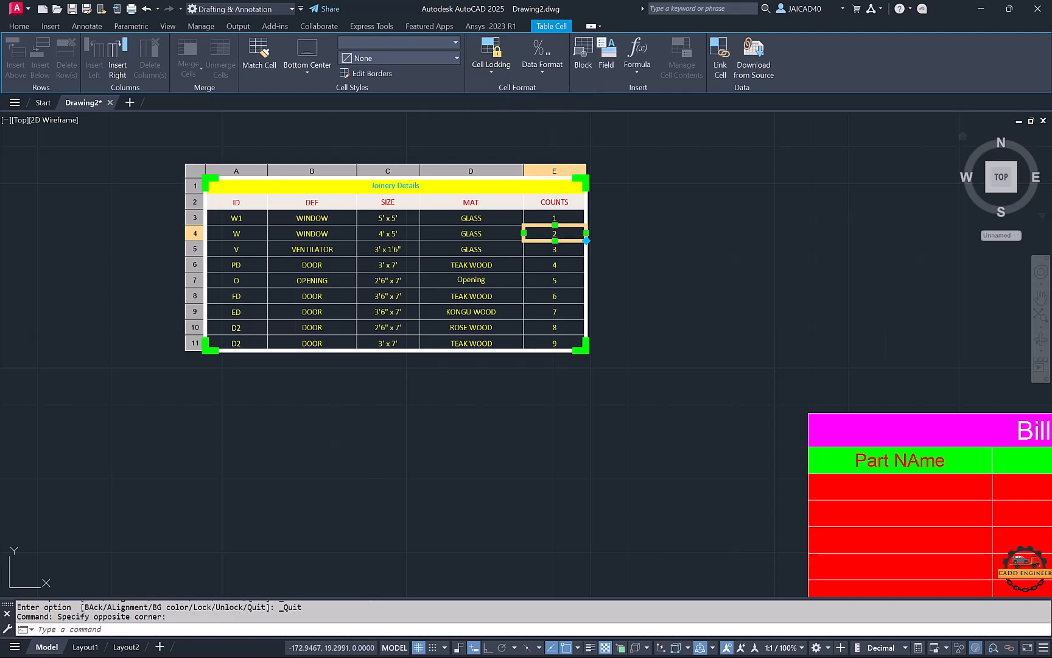
Step: Set the COUNTS value of window W (E4) in the Joinery Details table to 33
double_click(555, 235)
drag(540, 239, 561, 239)
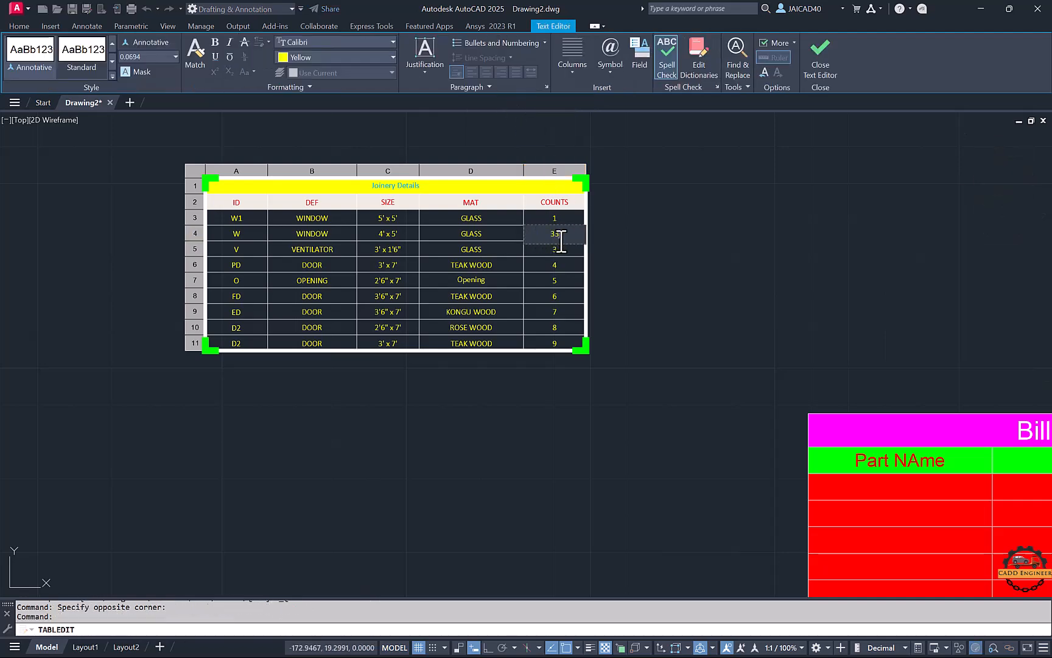
text(33)
click(684, 240)
key(Escape)
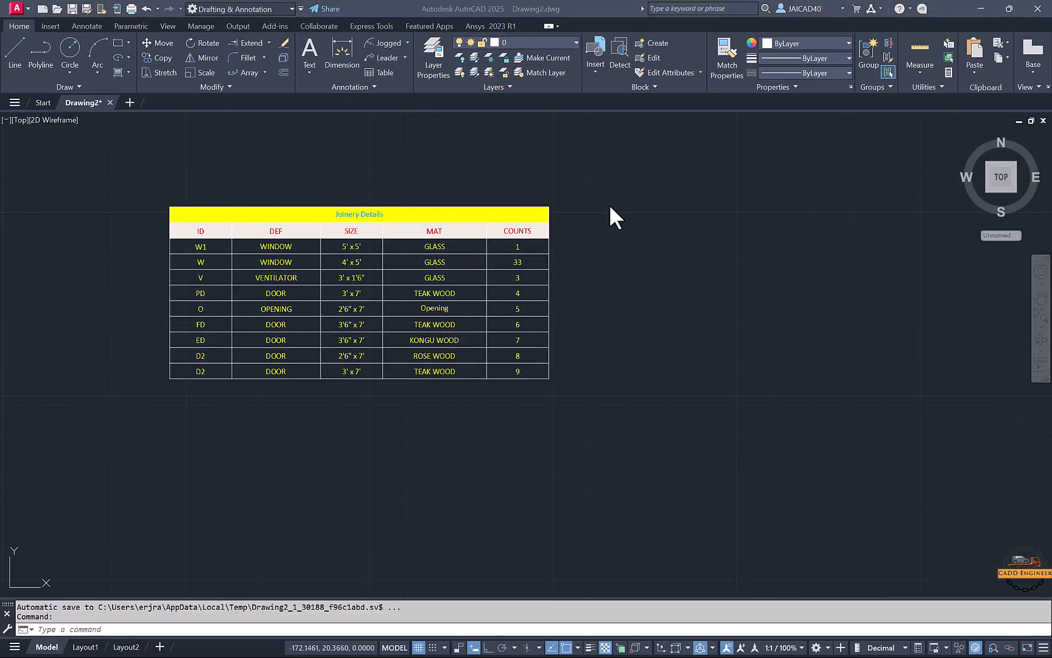
middle_drag(613, 237, 535, 245)
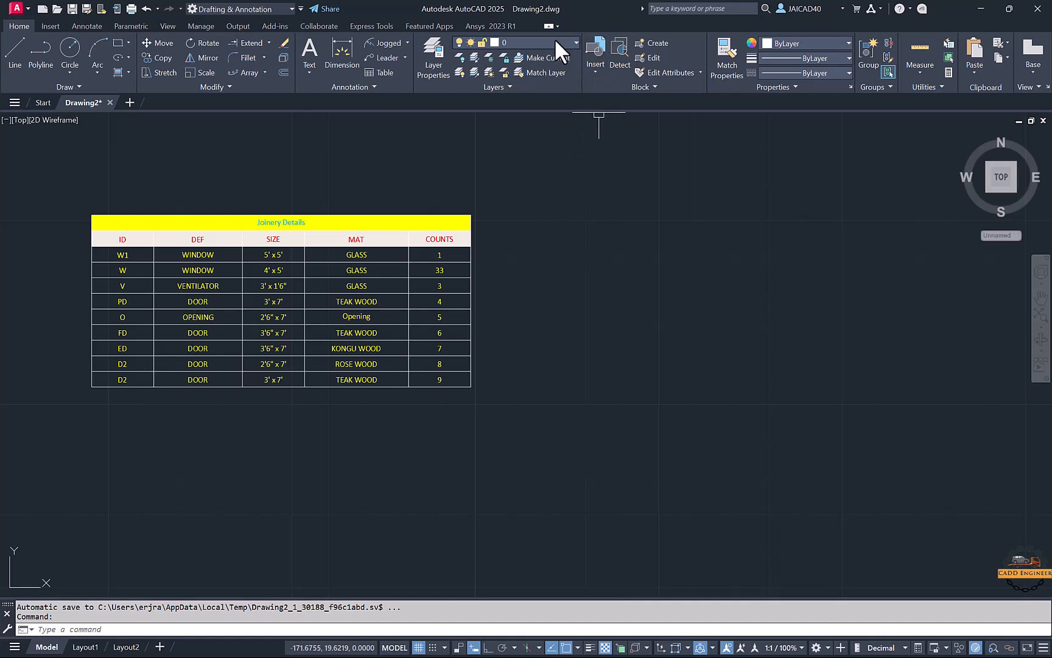
Step: Open the Layer Properties Manager, create a trial layer and delete it again
click(443, 71)
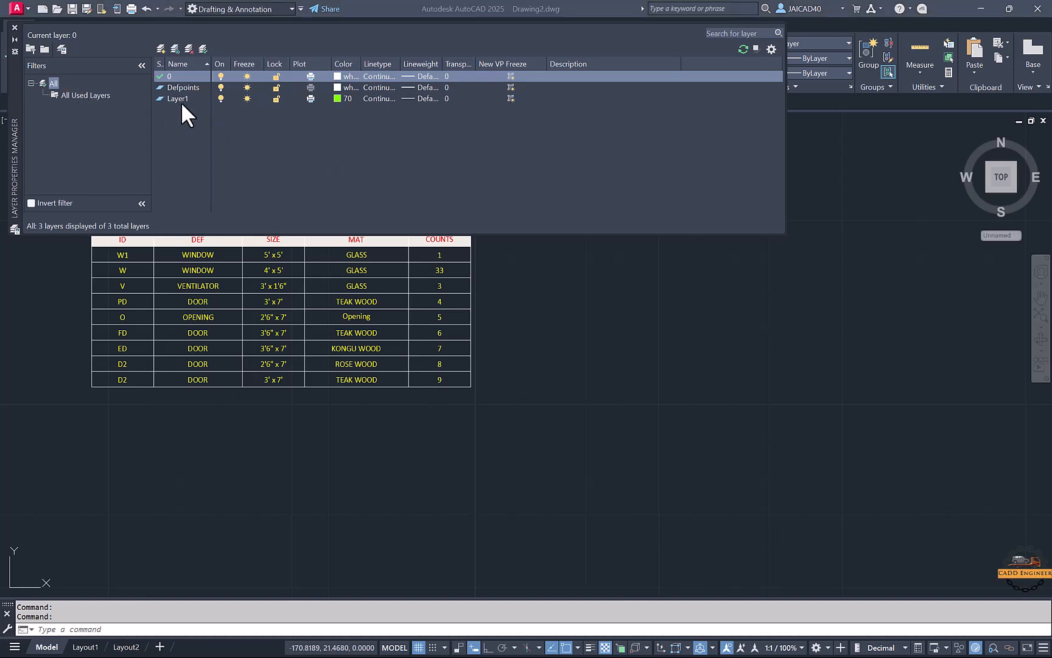
click(161, 50)
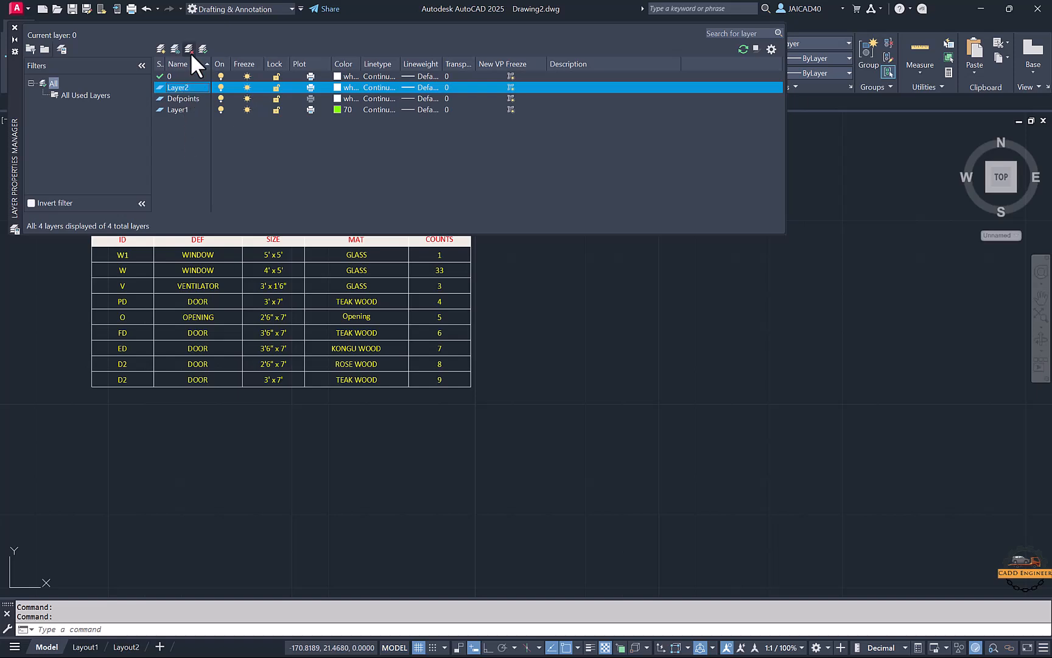
click(189, 50)
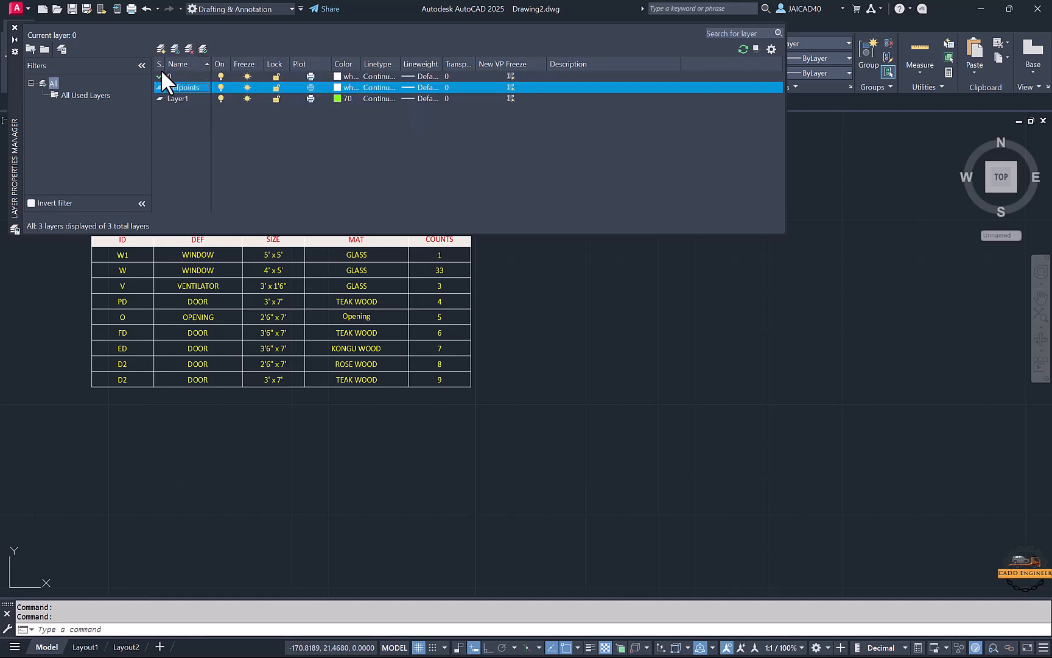
Step: Make Layer1 the current layer and create four new layers based on it
click(171, 99)
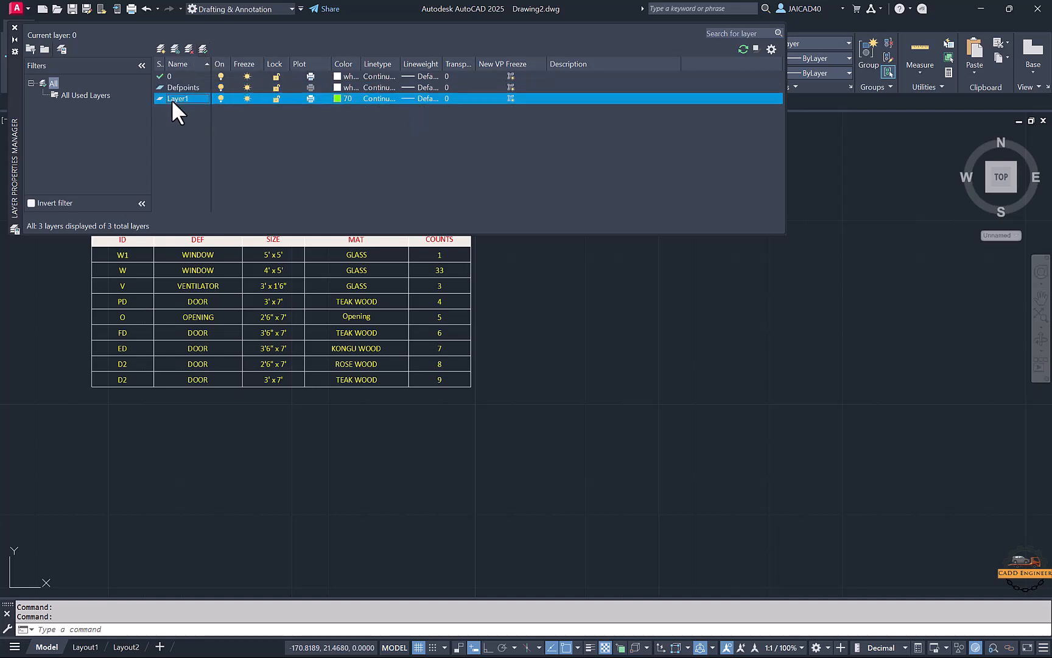
click(203, 48)
click(159, 47)
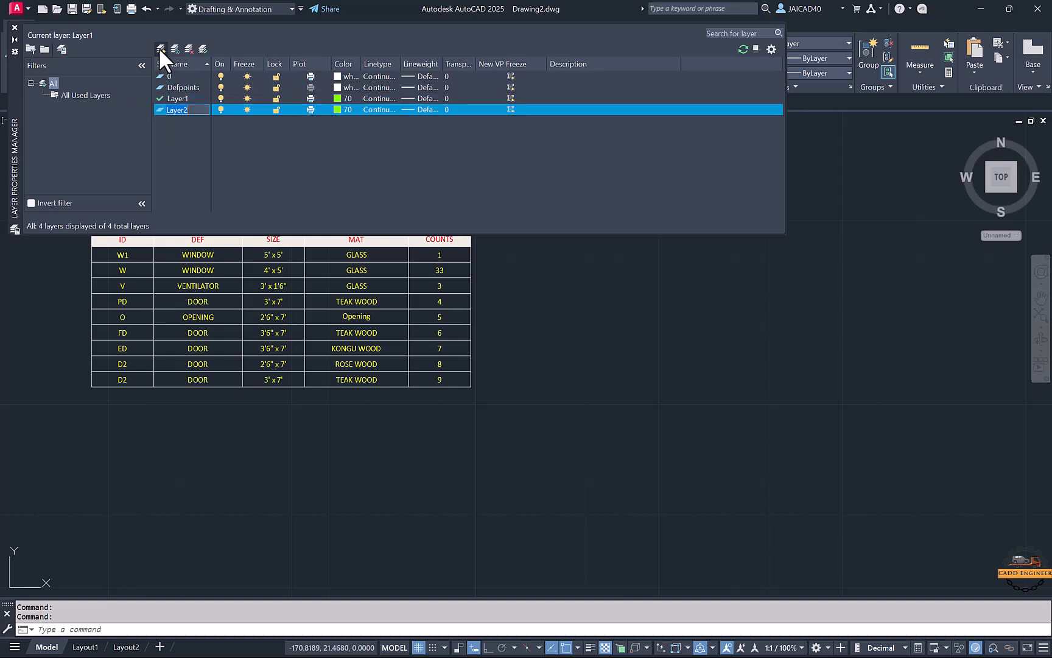
click(159, 48)
click(159, 47)
click(159, 47)
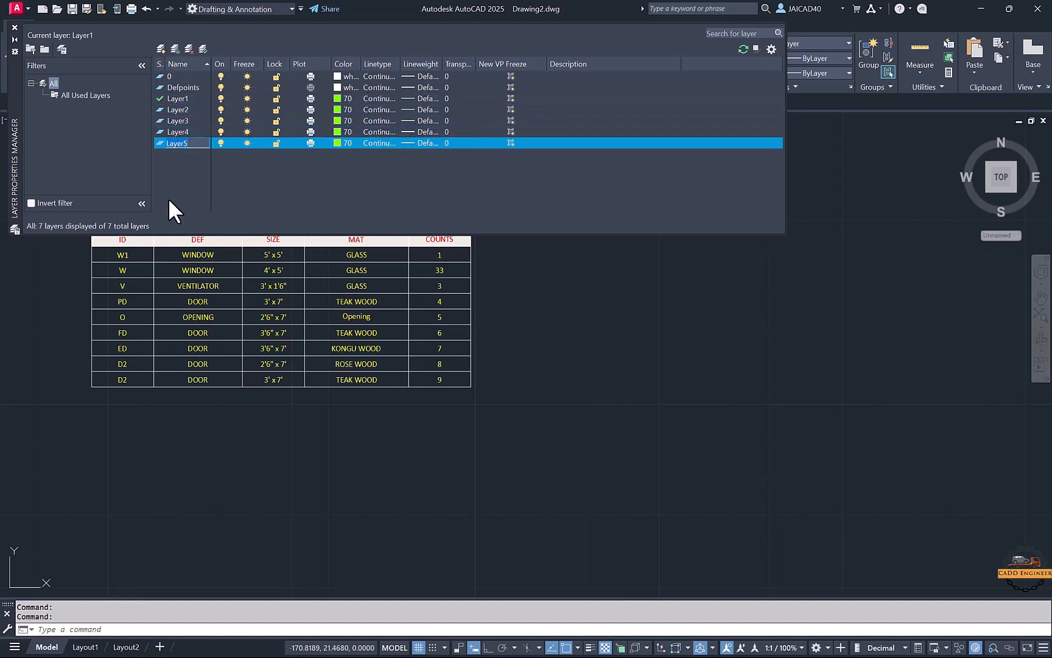
Step: Rename Layer2 as Boundary
click(178, 110)
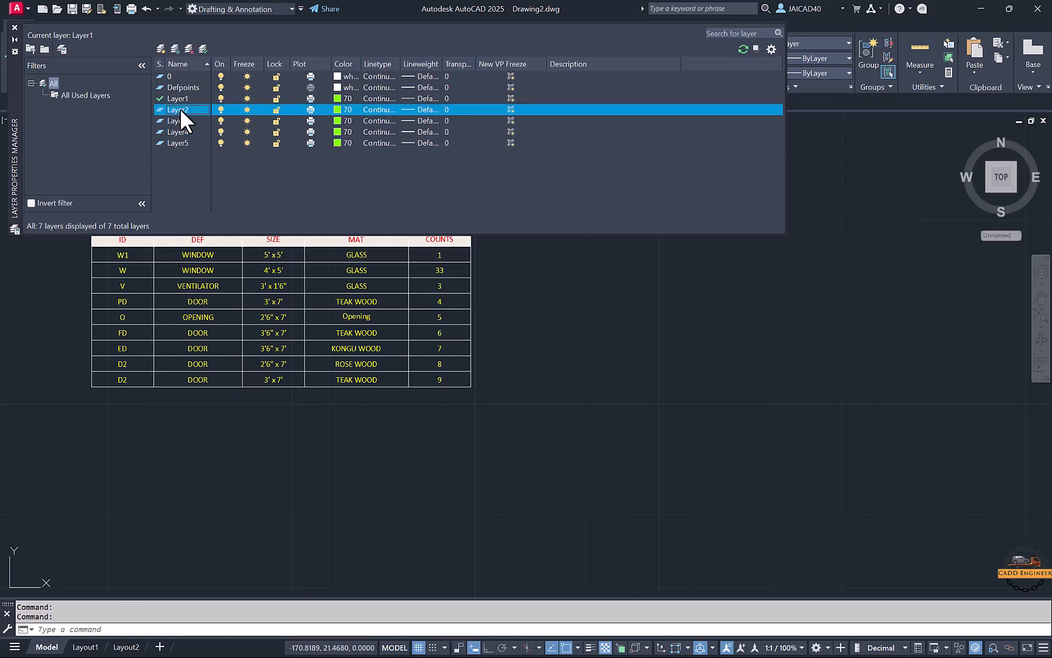
right_click(180, 109)
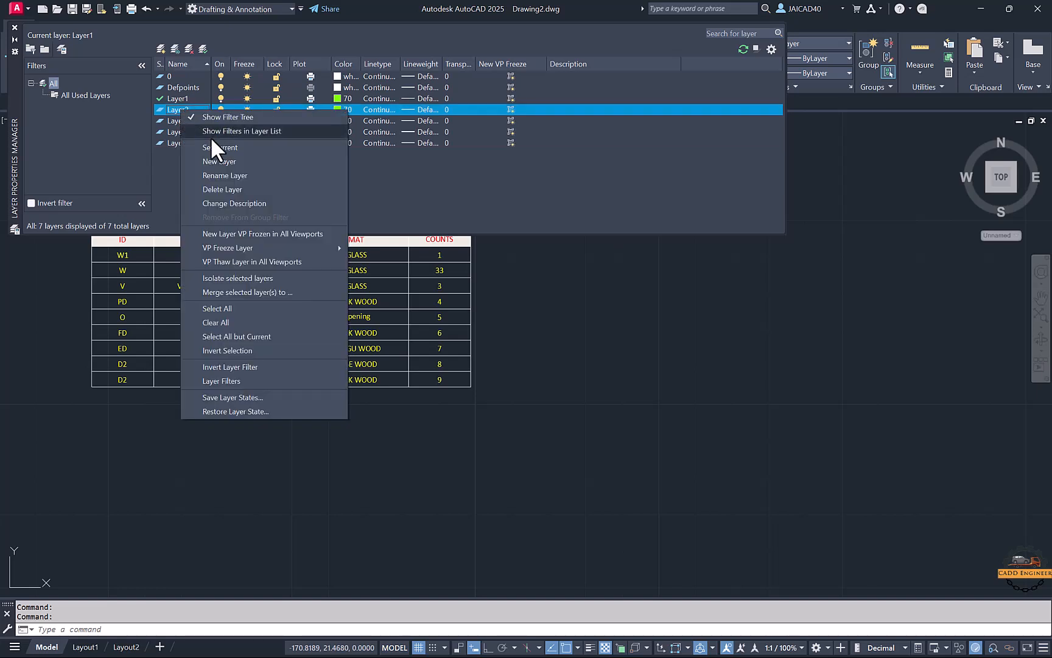
click(234, 176)
text(B)
key(Caps_Lock)
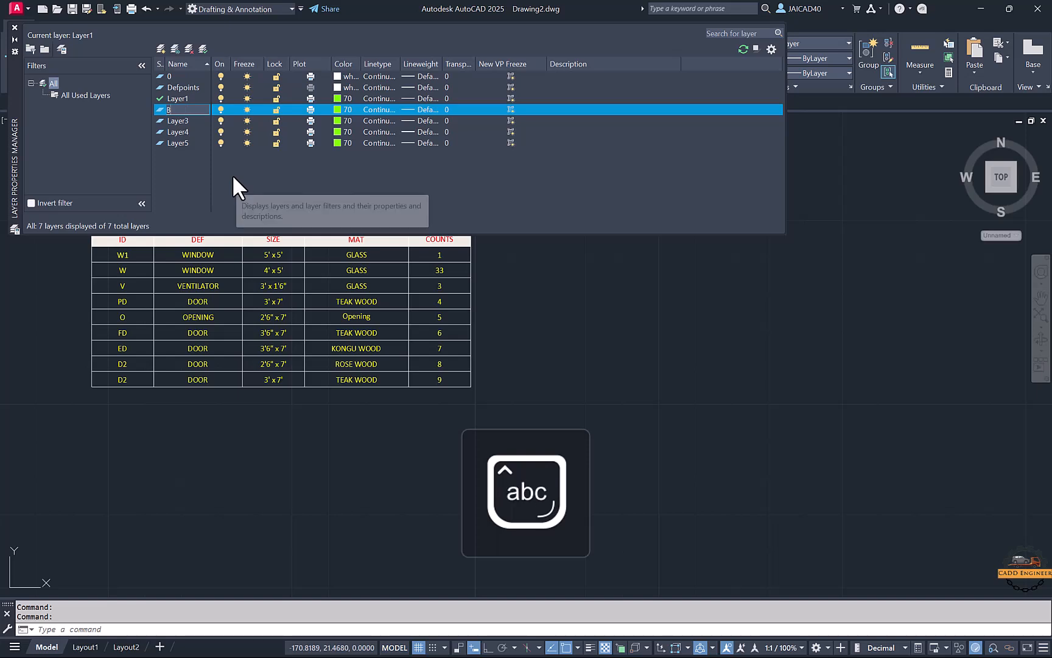
text(oundar)
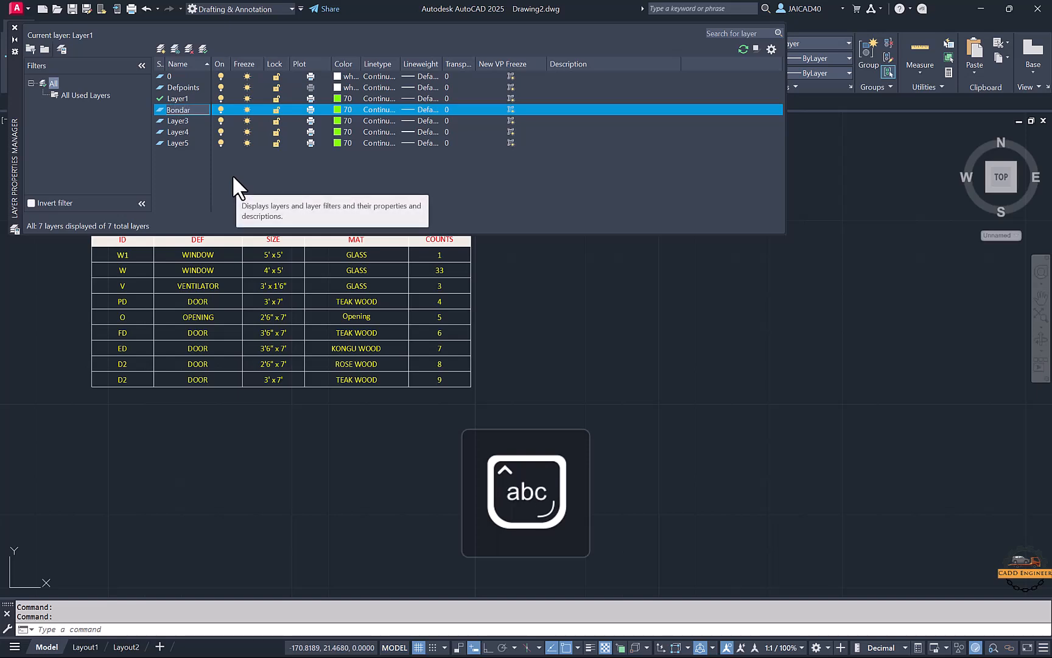
text(y)
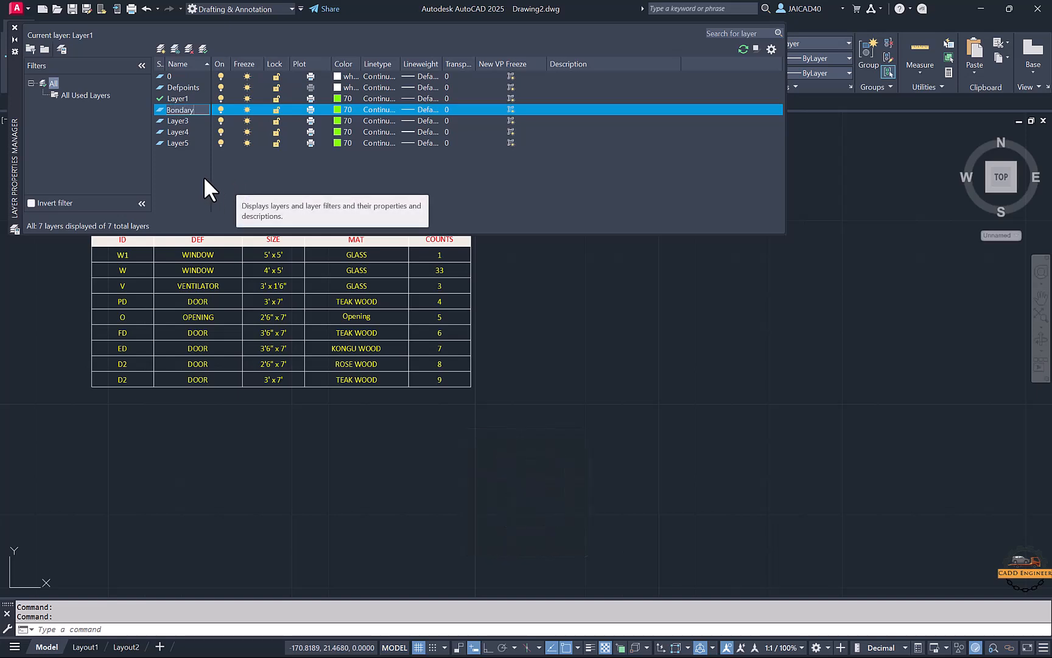
click(178, 142)
Step: Rename Layer3 as Holes
click(179, 120)
right_click(179, 120)
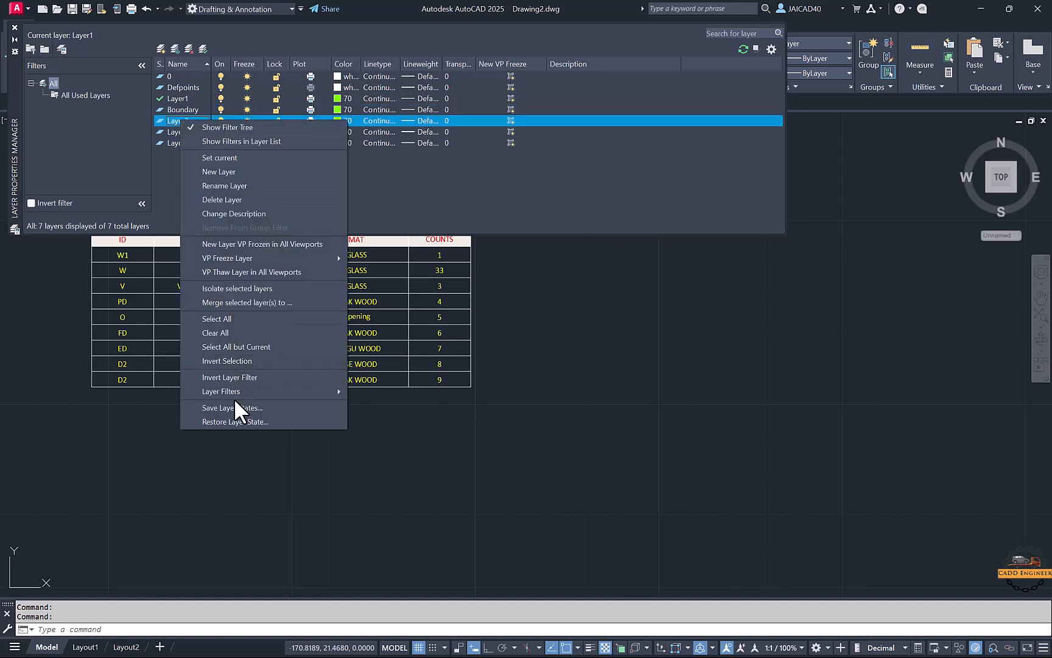
text(Holes3)
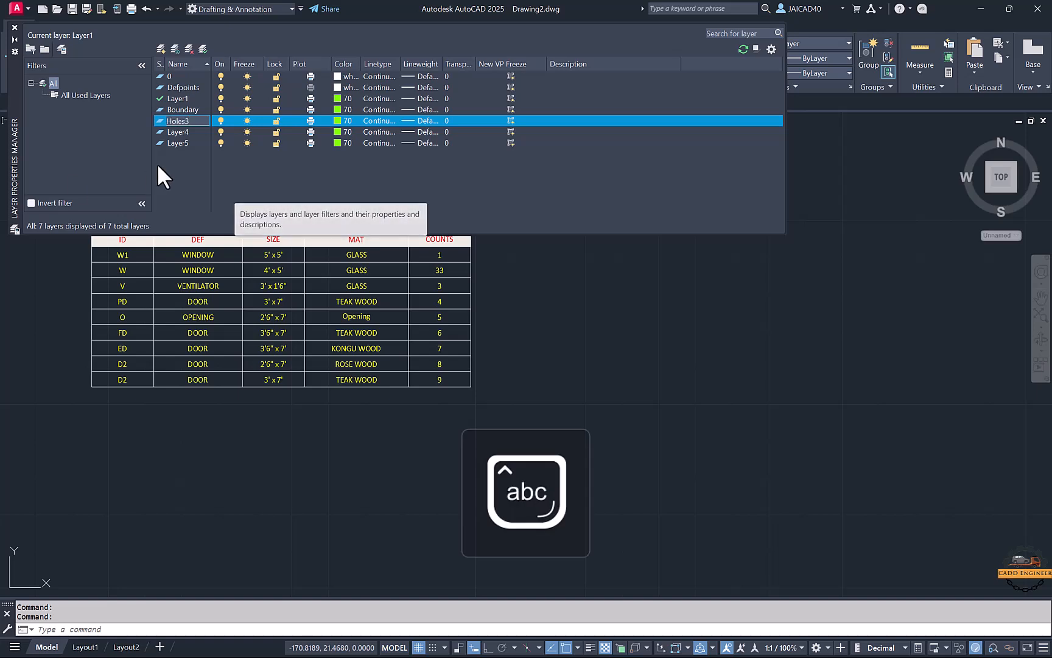
key(BackSpace)
Step: Rename Layer4 as Dim
click(183, 131)
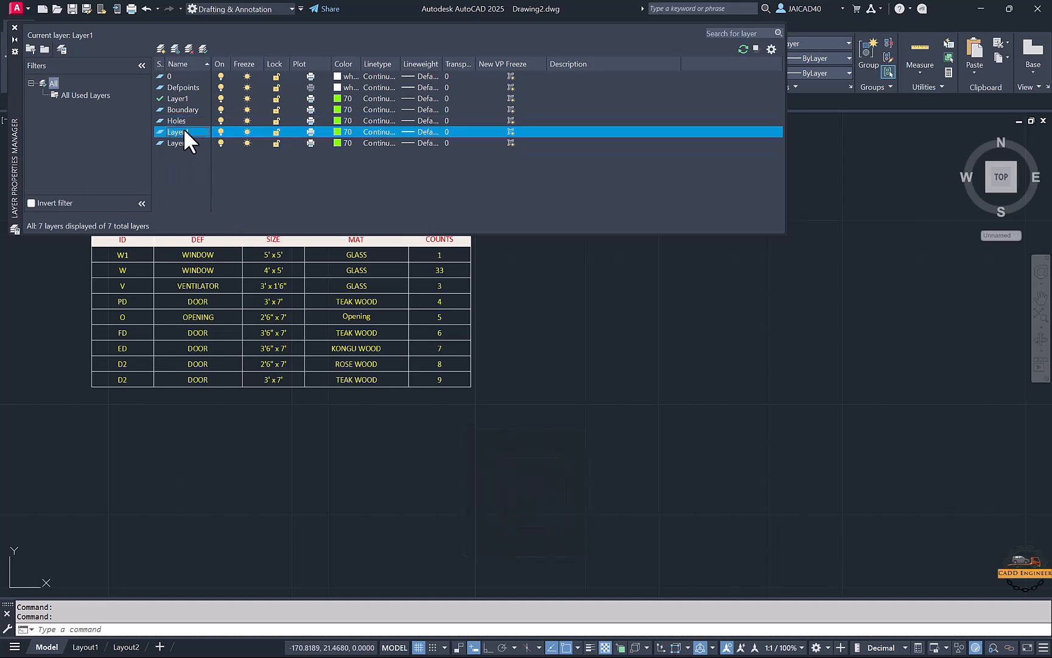
right_click(184, 128)
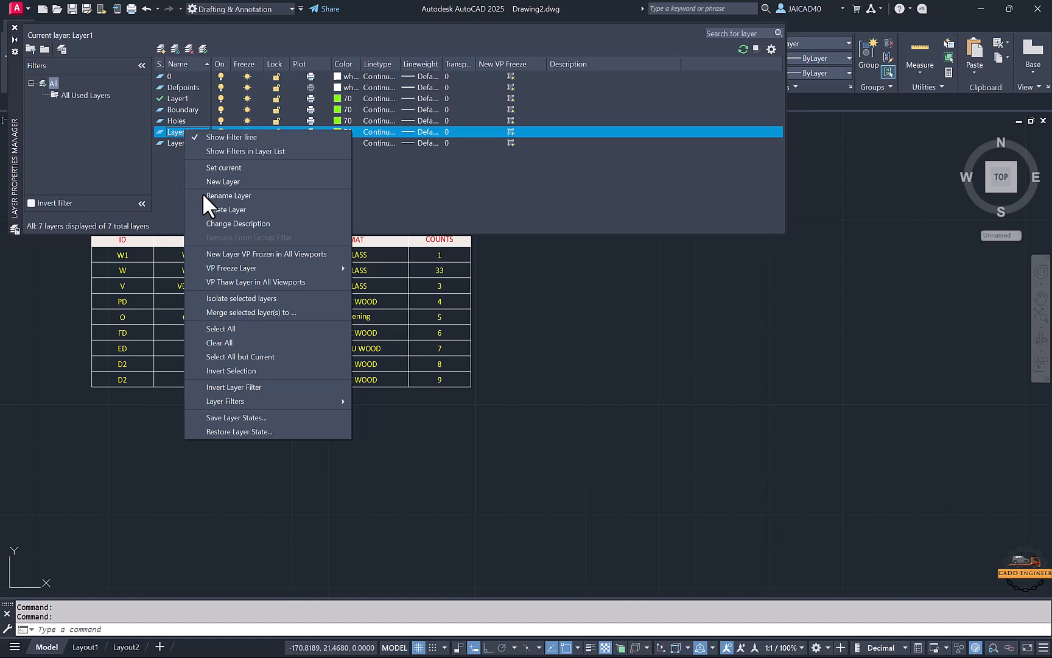
click(235, 196)
text(D)
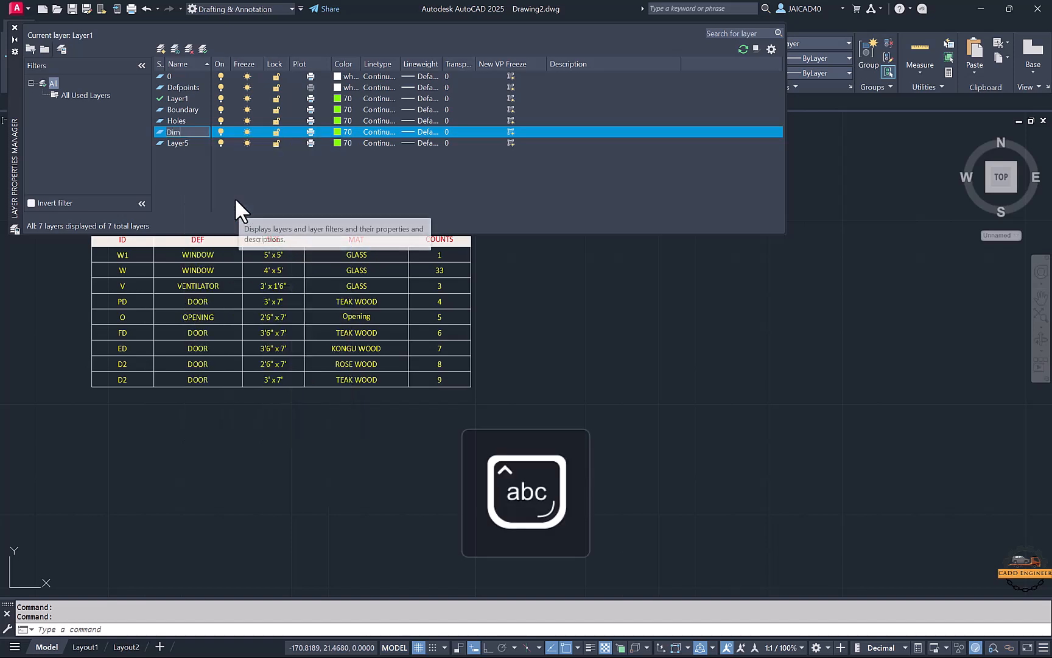
text(im)
Step: Rename Layer5 as Text
right_click(189, 140)
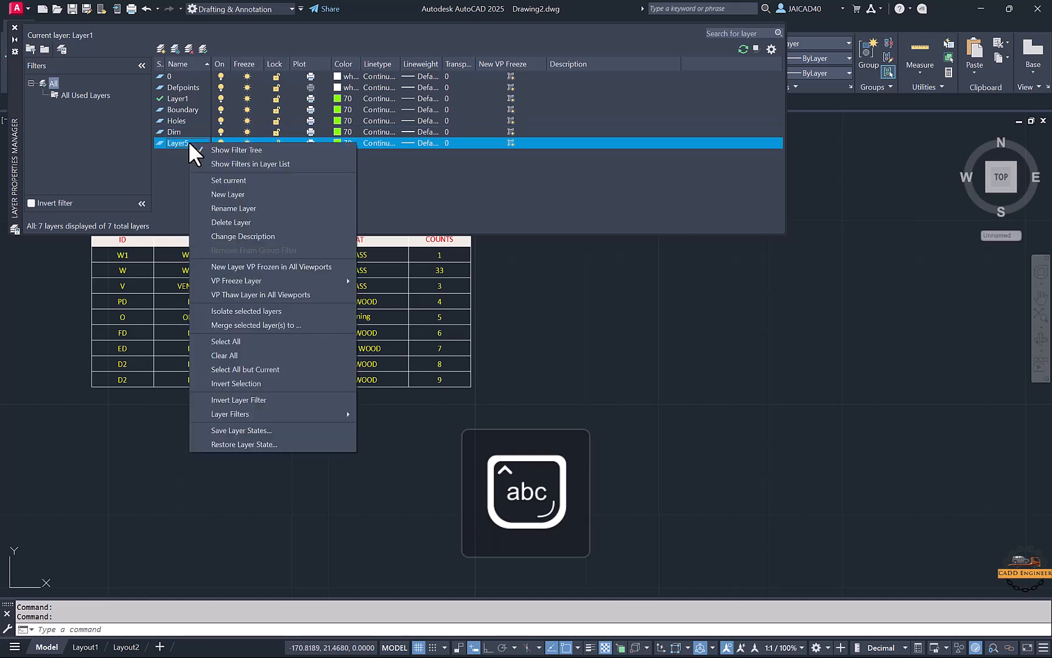
click(228, 204)
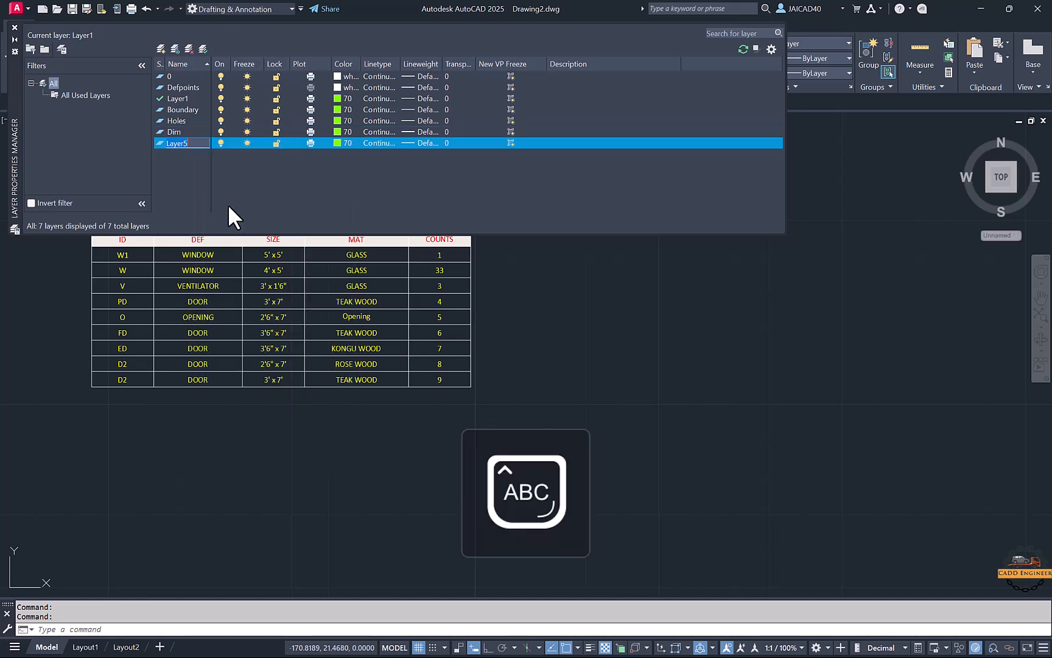
text(Tex)
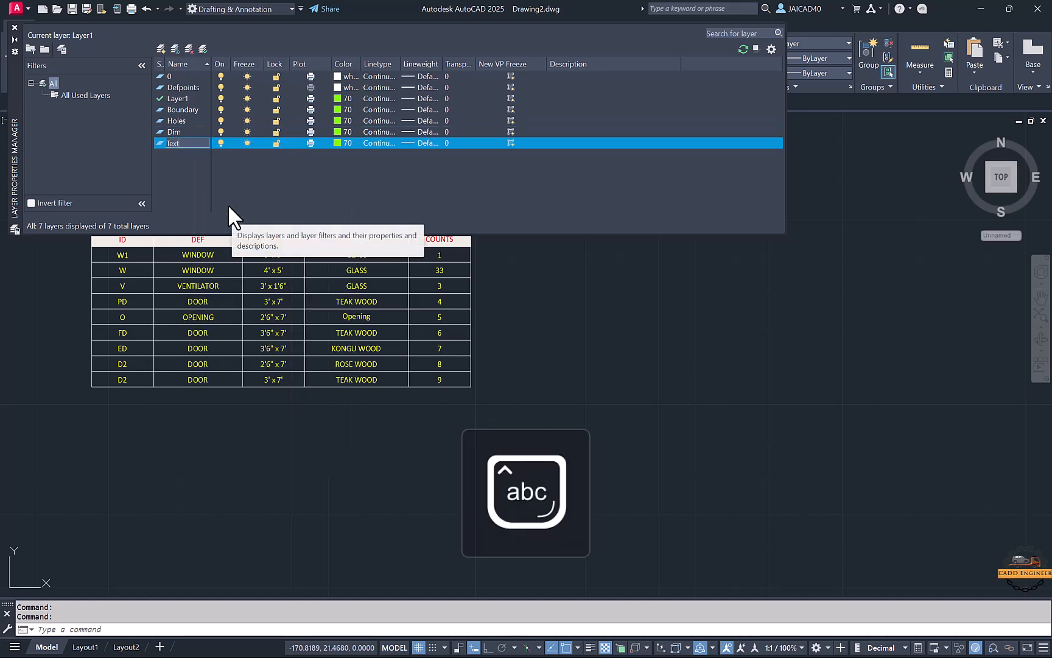
text(t)
Step: Create two more layers named Hatch and Centreline
click(161, 49)
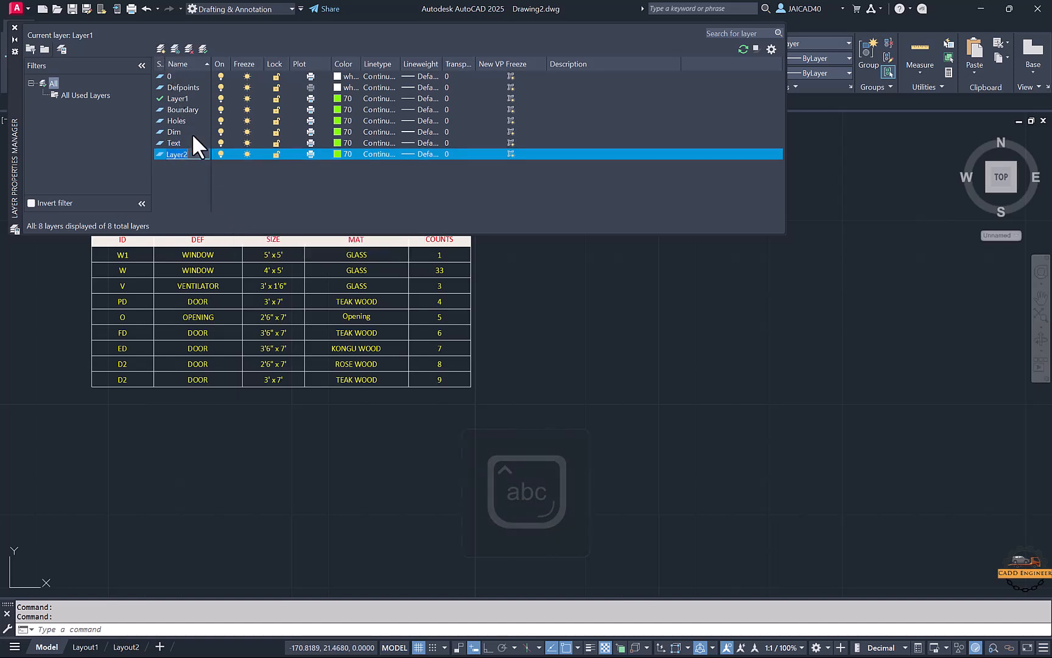
key(Caps_Lock)
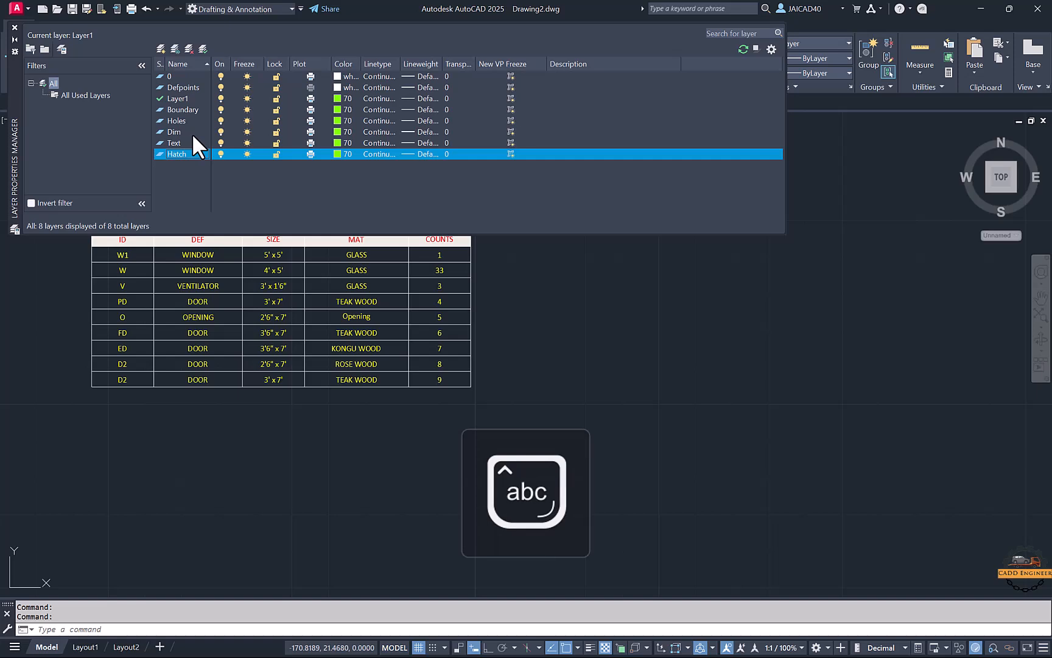
click(163, 49)
key(Caps_Lock)
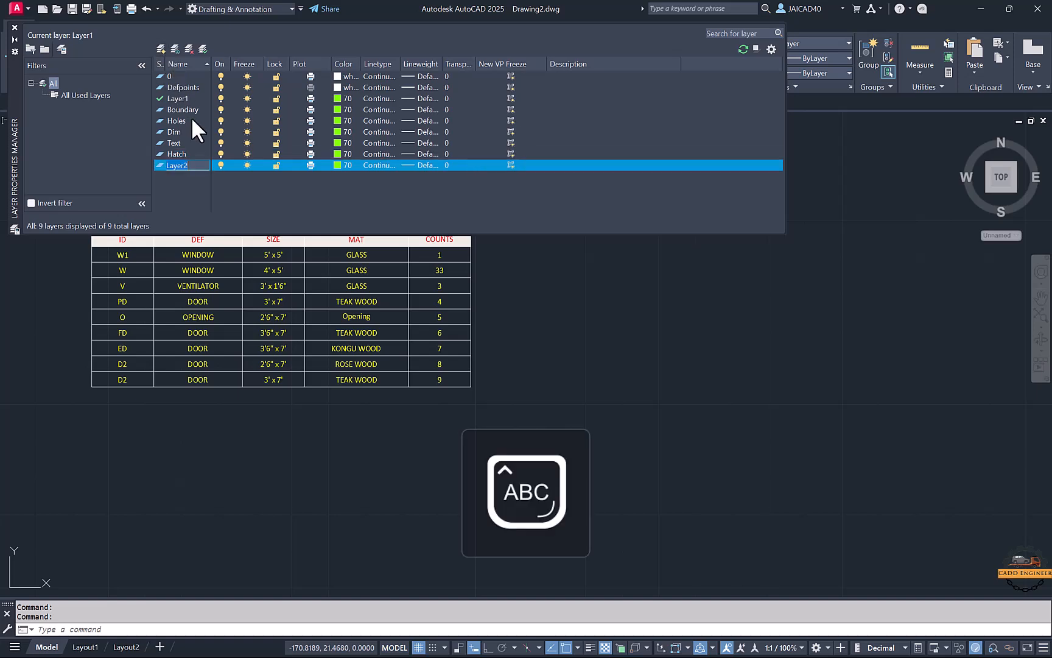
text(C)
key(Caps_Lock)
text(entrel)
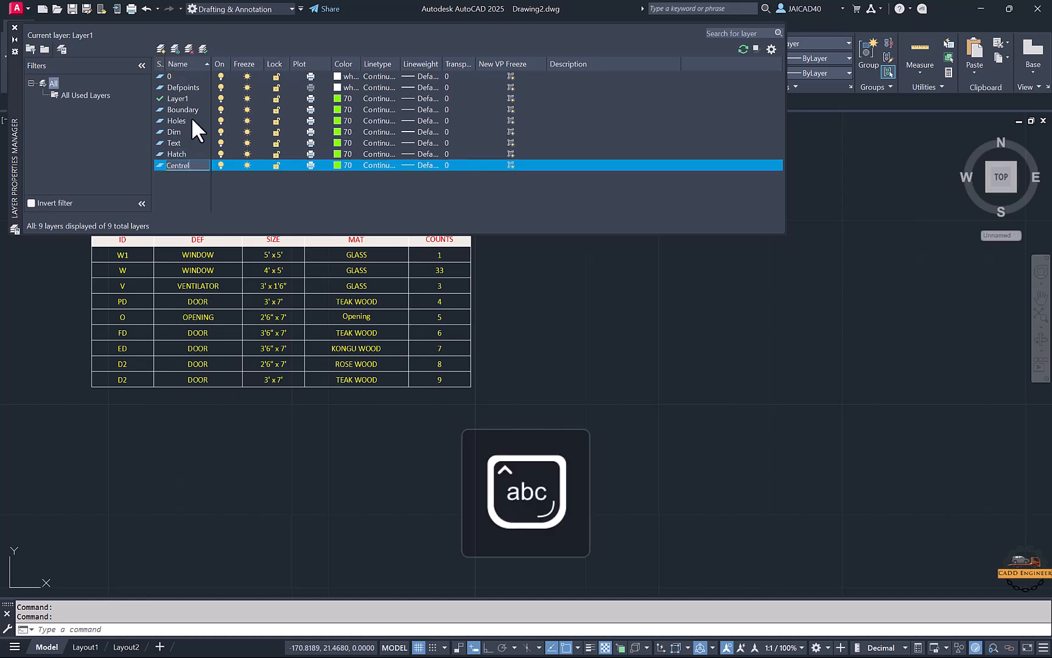
text(ine)
key(Return)
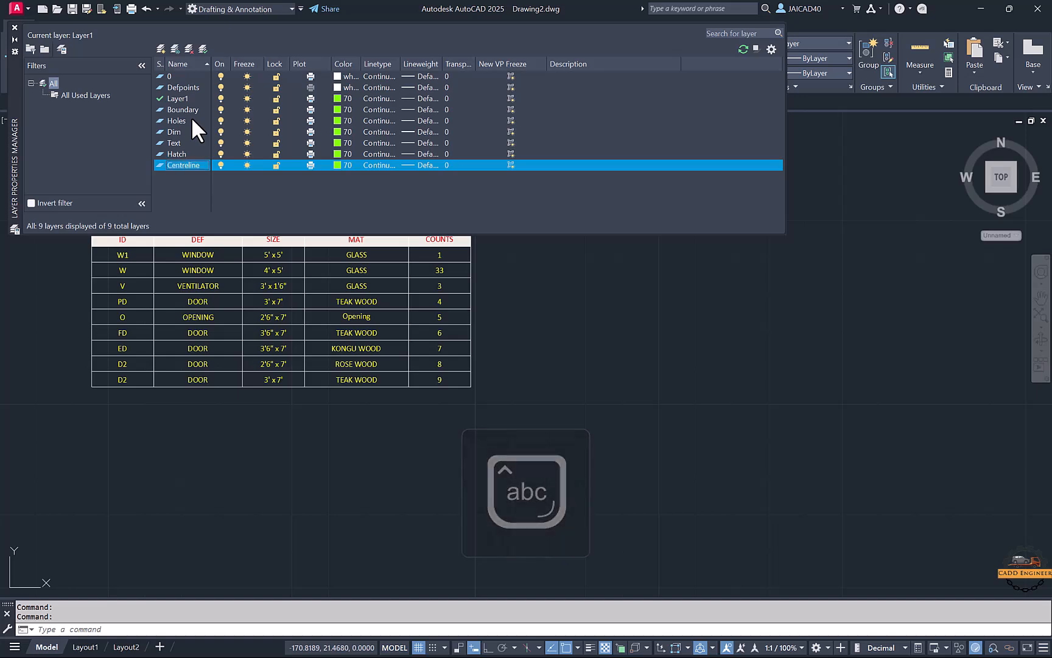
Step: Set the Holes layer's color to index 30 and the Dim layer's color to cyan
click(337, 121)
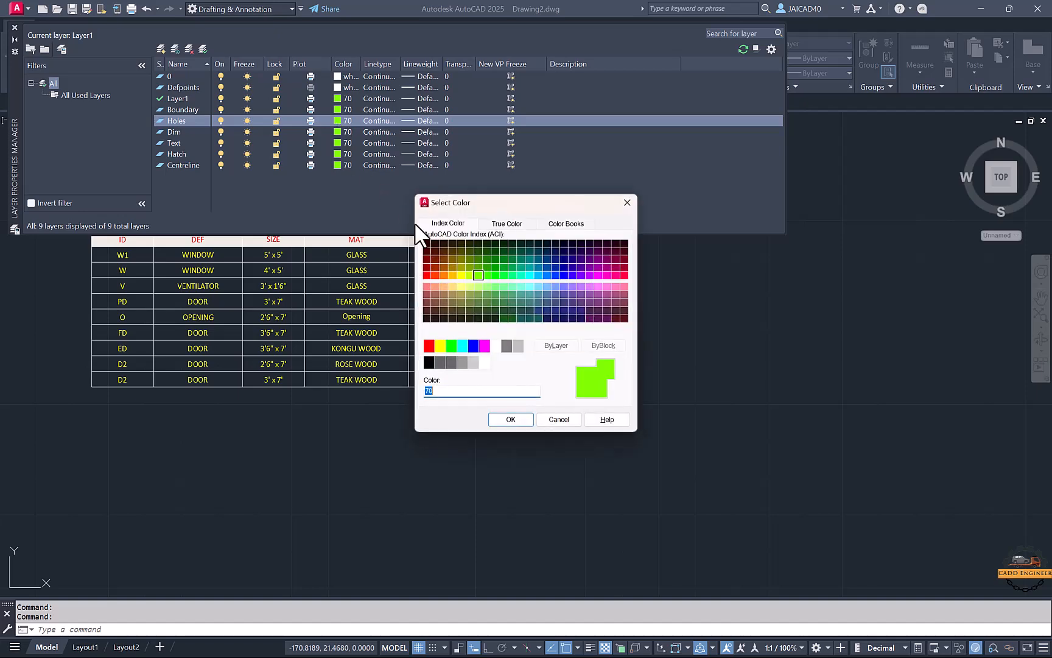
click(431, 271)
click(444, 275)
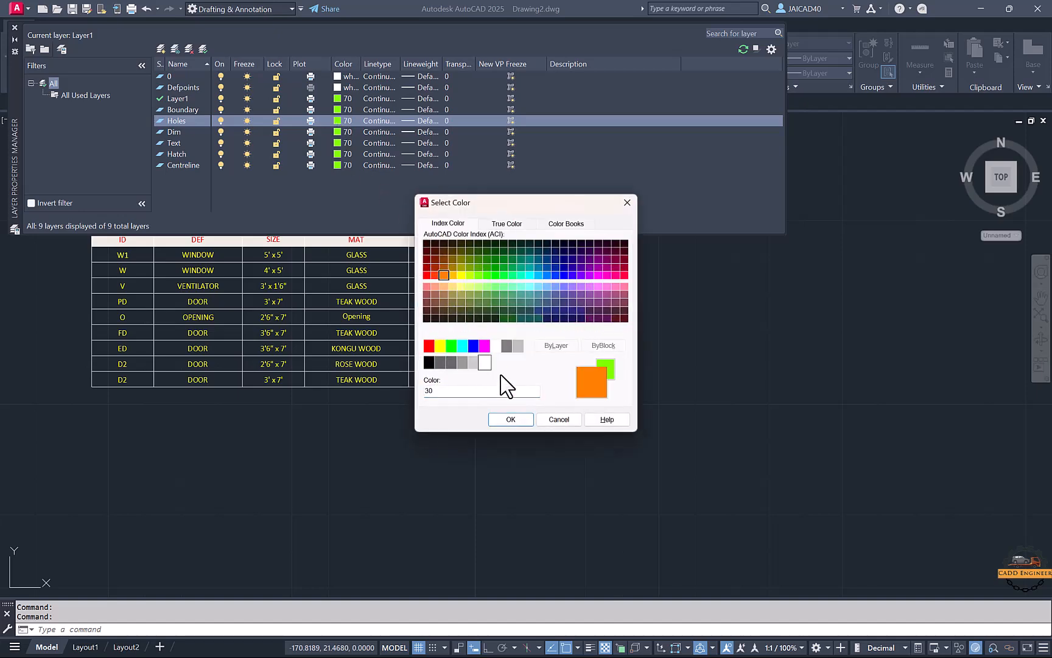
click(509, 420)
click(339, 131)
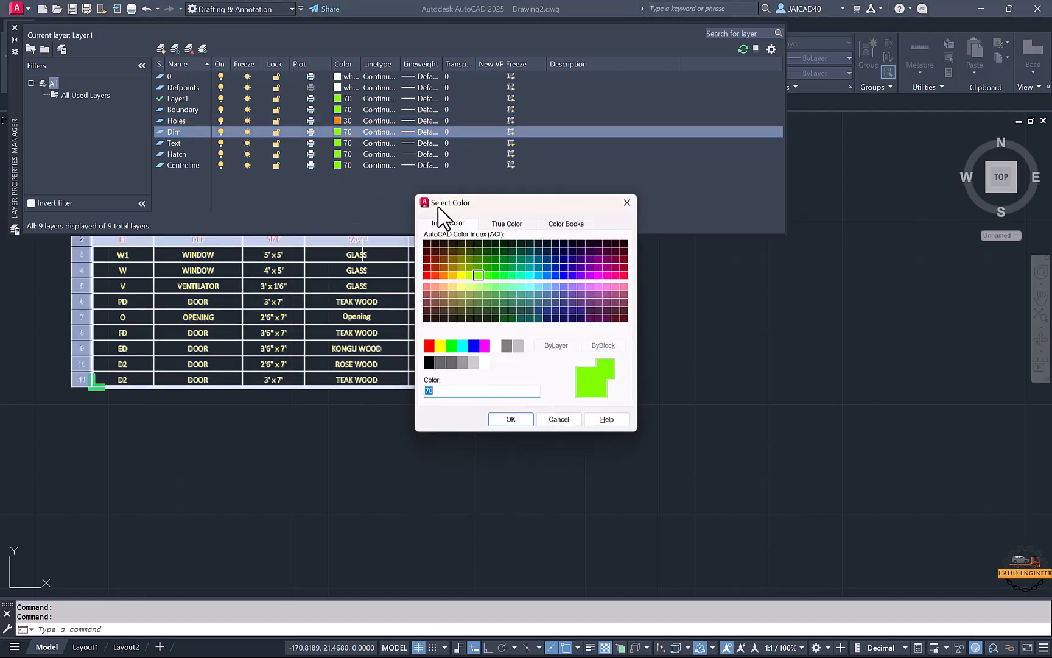
click(462, 345)
key(Return)
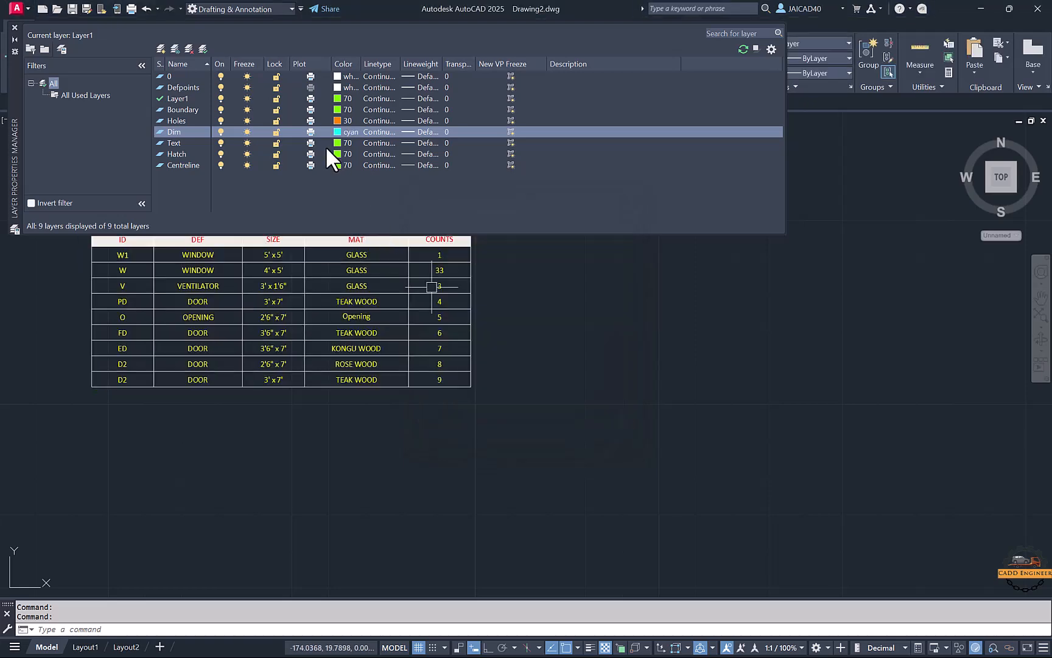
Step: Set the Text layer's color to magenta and the Hatch layer's color to index 50
click(337, 144)
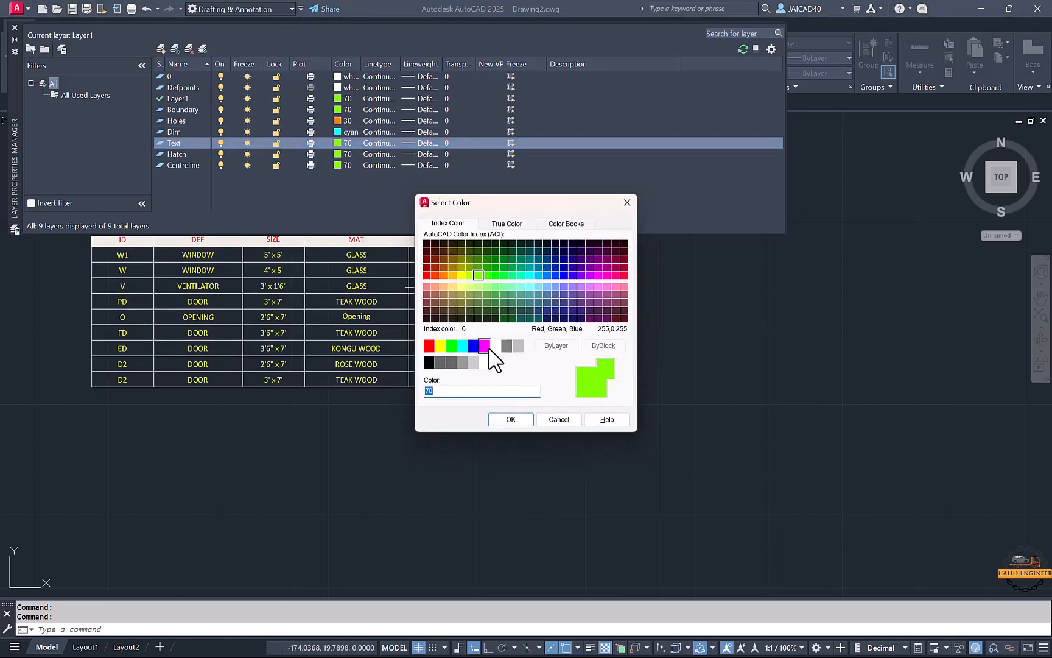
click(488, 347)
click(505, 418)
click(337, 154)
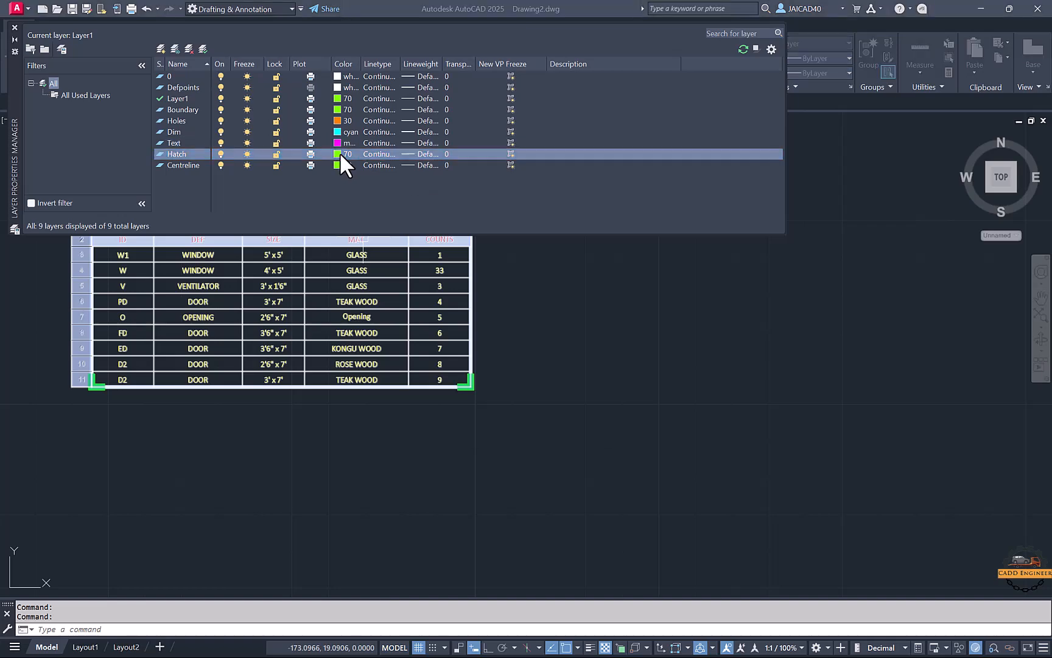
click(461, 275)
click(500, 417)
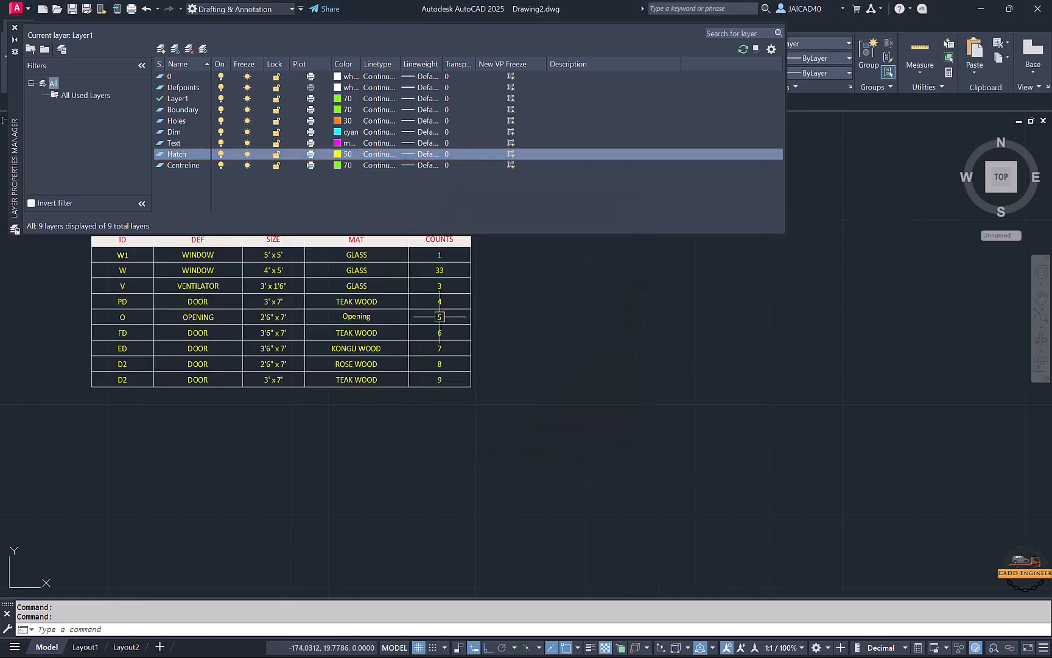
Step: Set the Centreline layer's color to index 150 and close the Layer Properties Manager
click(337, 165)
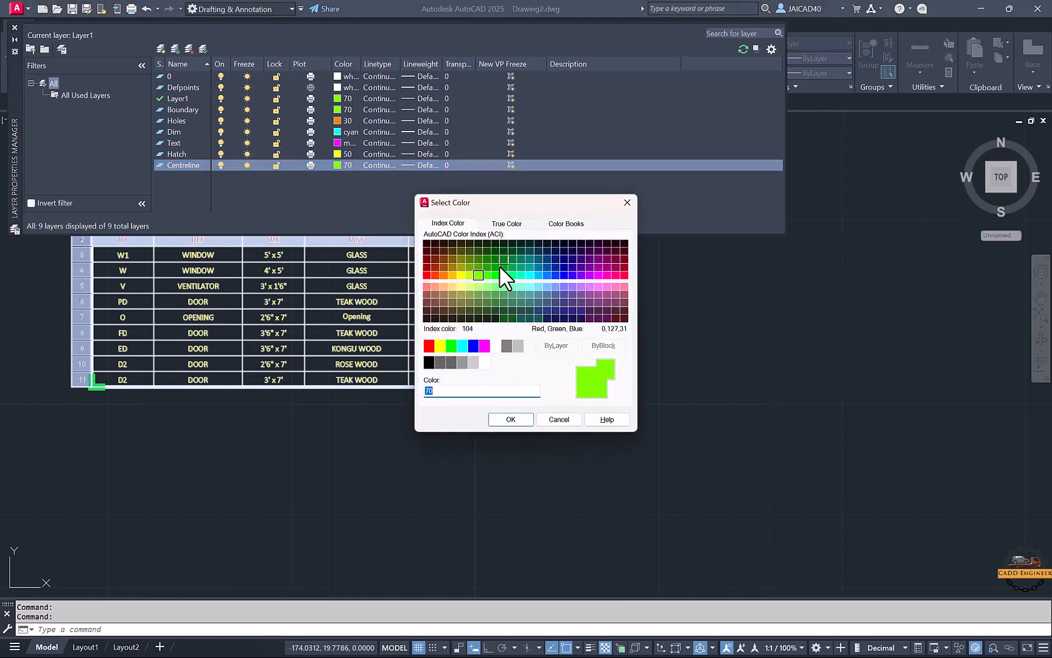
click(551, 272)
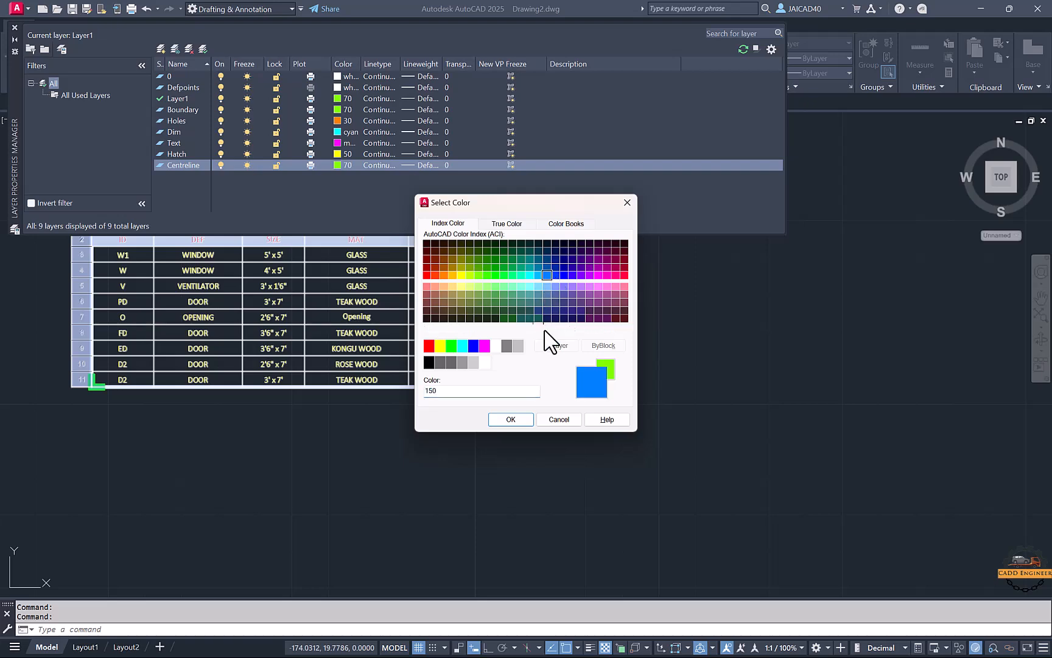
click(521, 418)
click(15, 28)
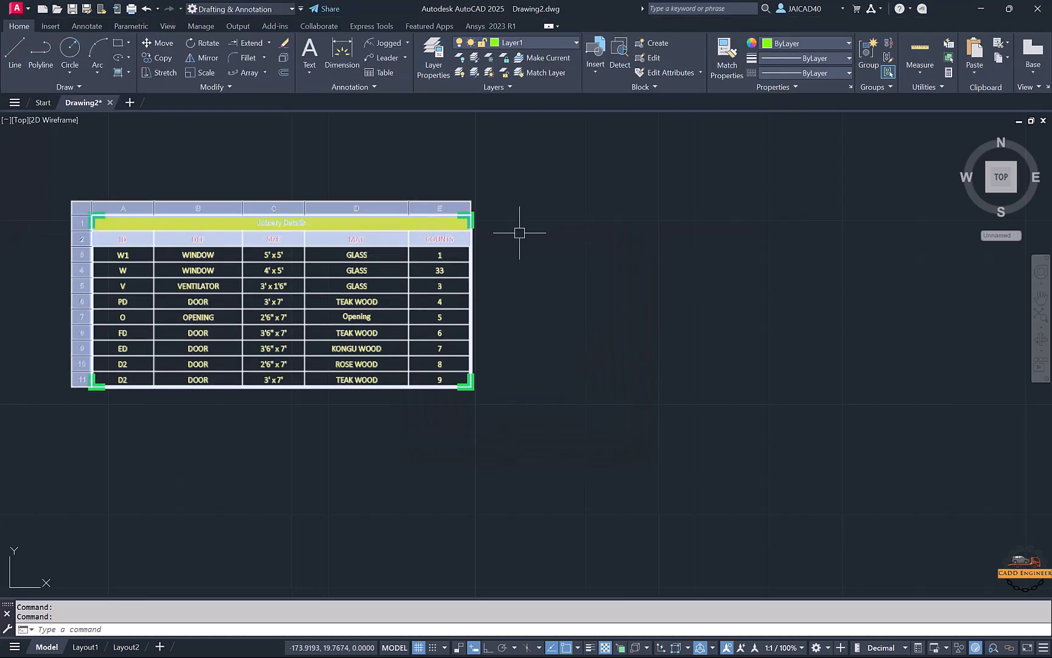
Step: Delete the Joinery Details table from the drawing
click(584, 195)
click(68, 394)
key(Delete)
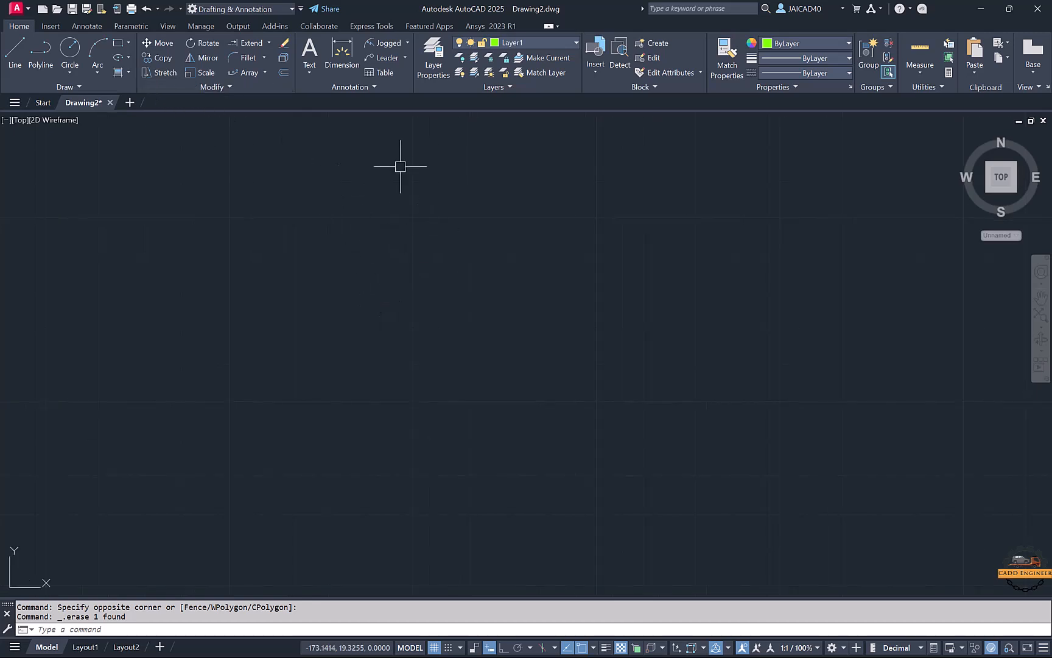
Step: Make Boundary the current layer and draw a rectangle 20 units wide and 10 units high
click(528, 43)
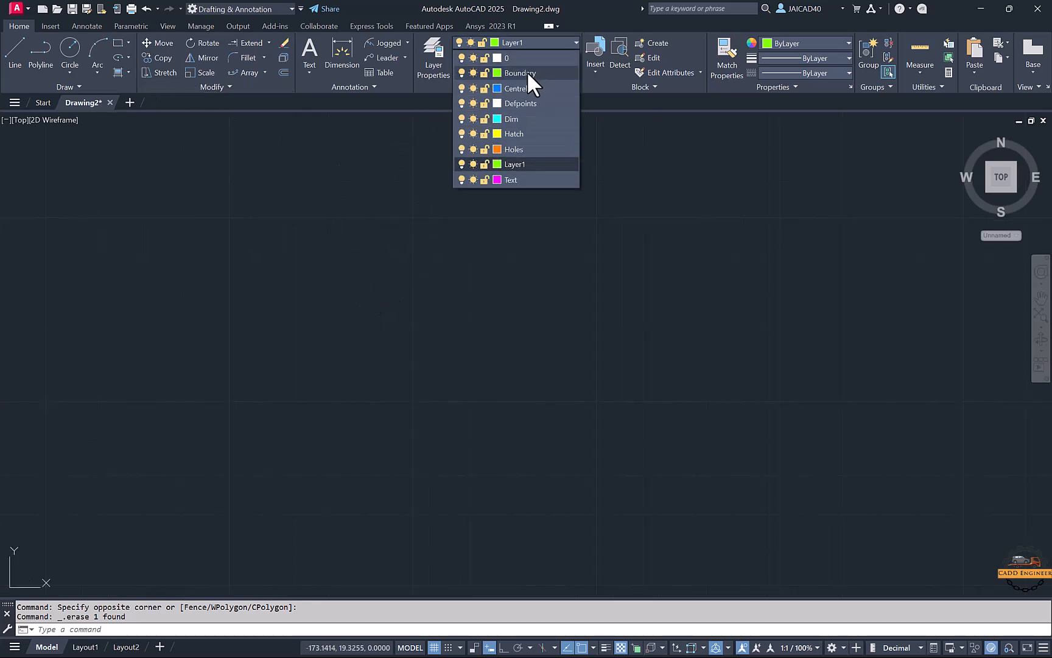
click(525, 74)
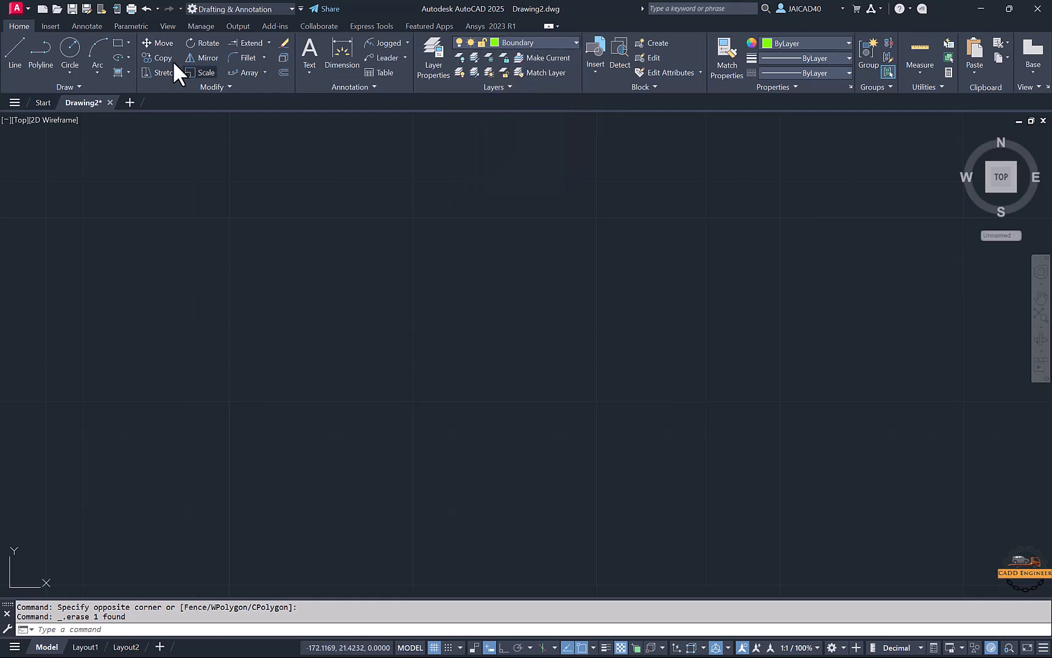
click(117, 44)
click(346, 249)
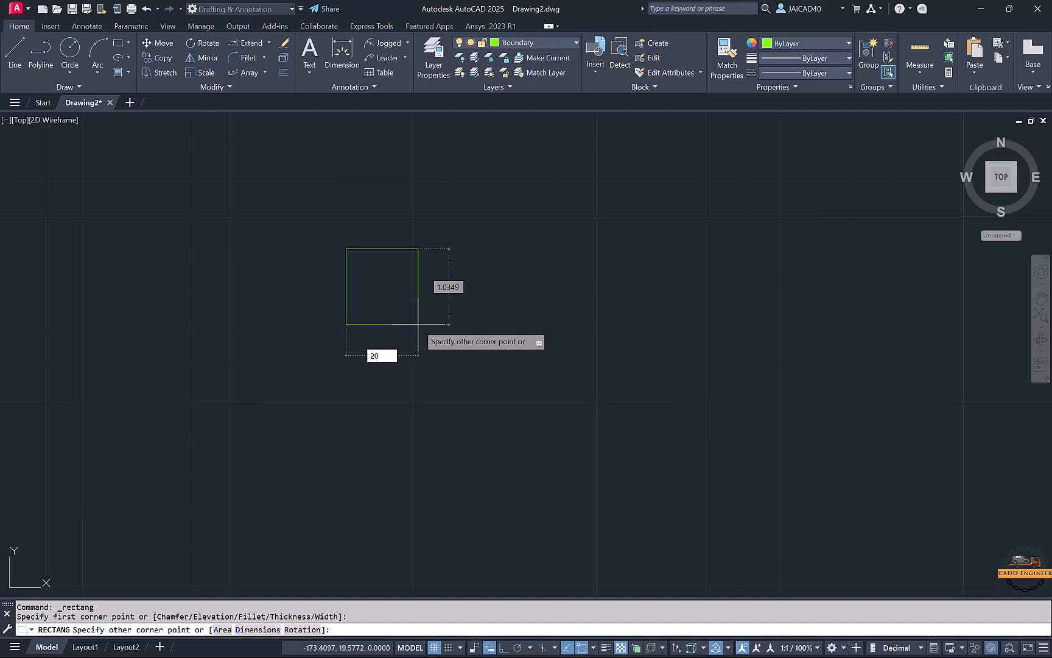
key(Tab)
key(Return)
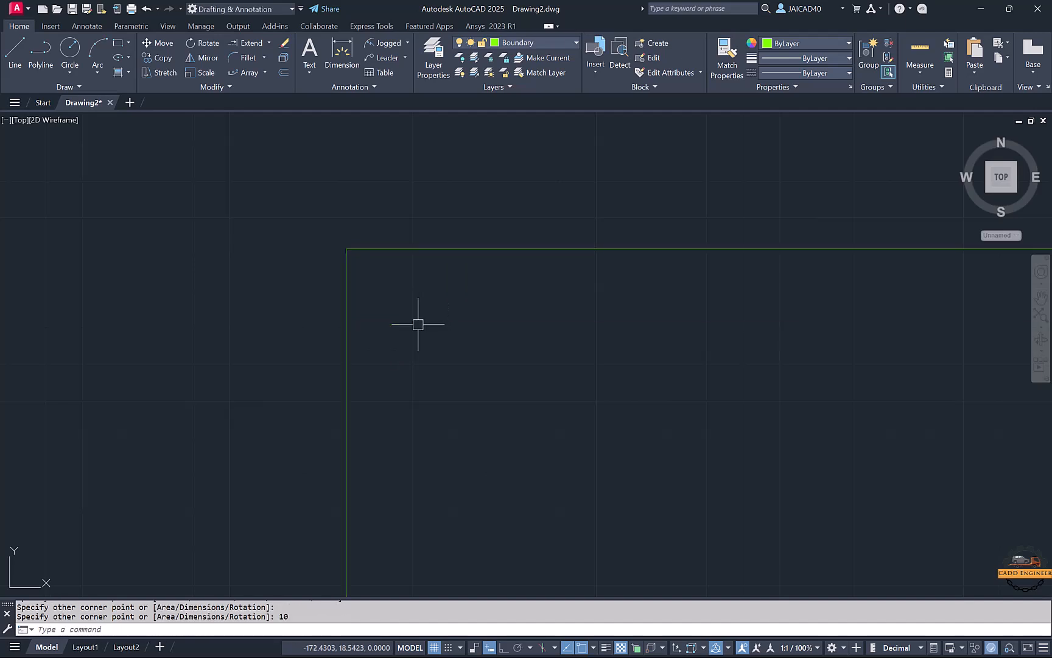
Step: Delete the Bill of material table that overlaps the rectangle's right edge
scroll(456, 322, down, 5)
middle_drag(456, 321, 244, 220)
click(638, 229)
click(603, 318)
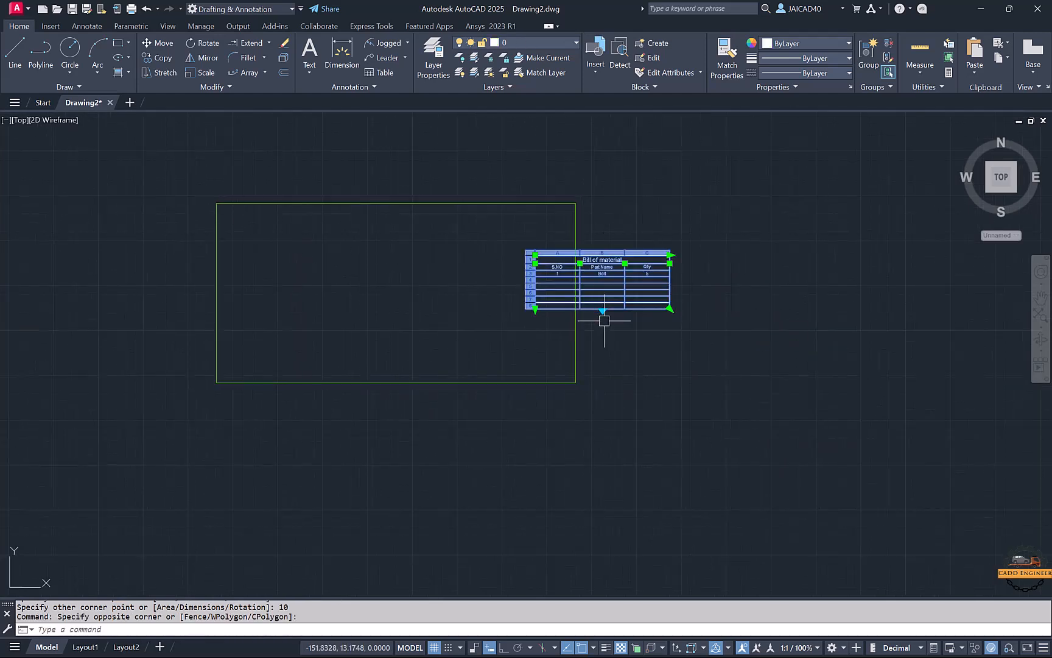
key(Delete)
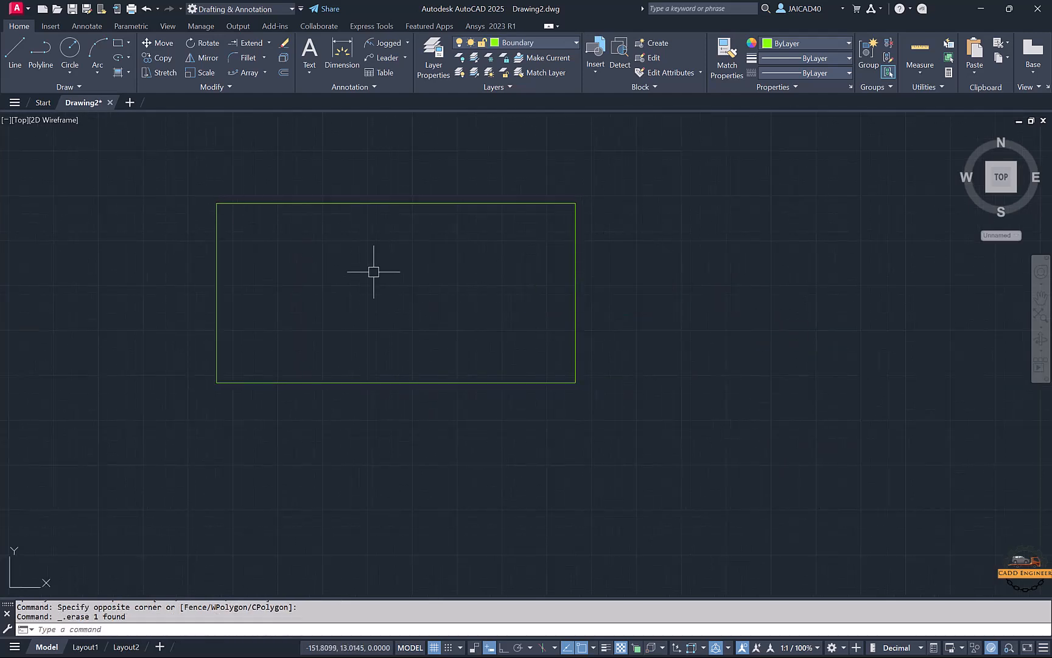
Step: Make Holes the current layer and draw a circle of about 1.86 radius near the rectangle's centre
click(513, 40)
click(507, 150)
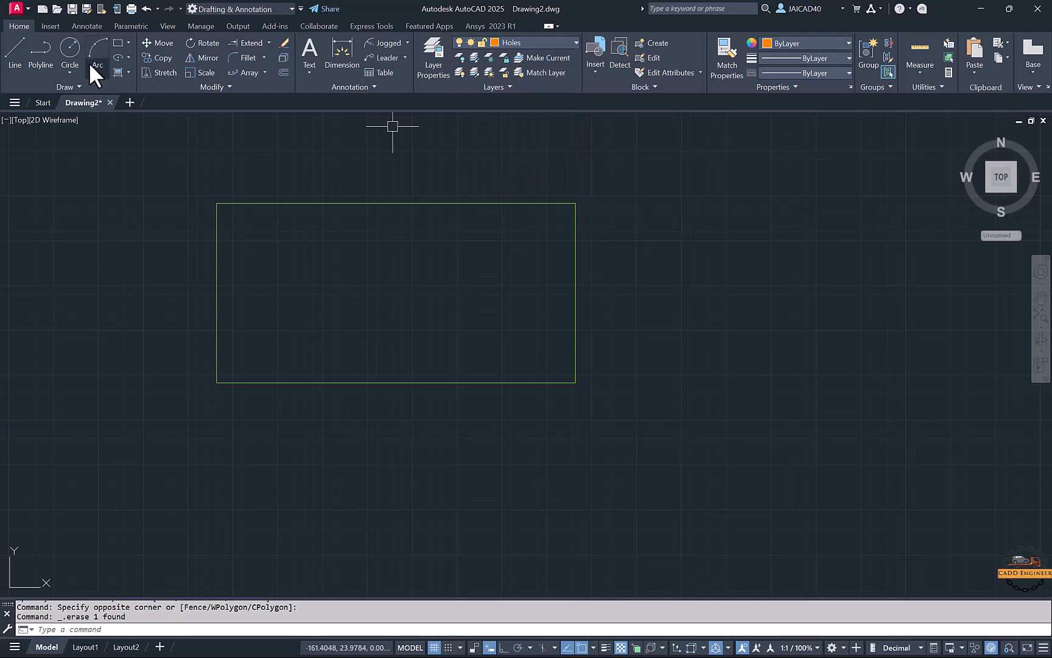
click(69, 49)
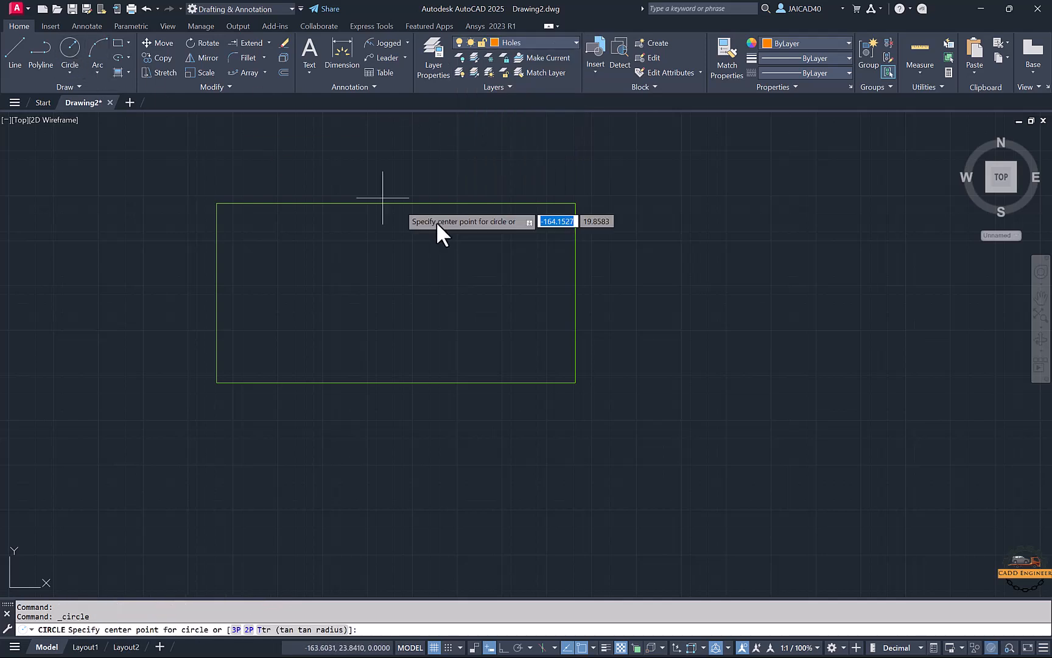
click(390, 292)
click(423, 292)
click(420, 290)
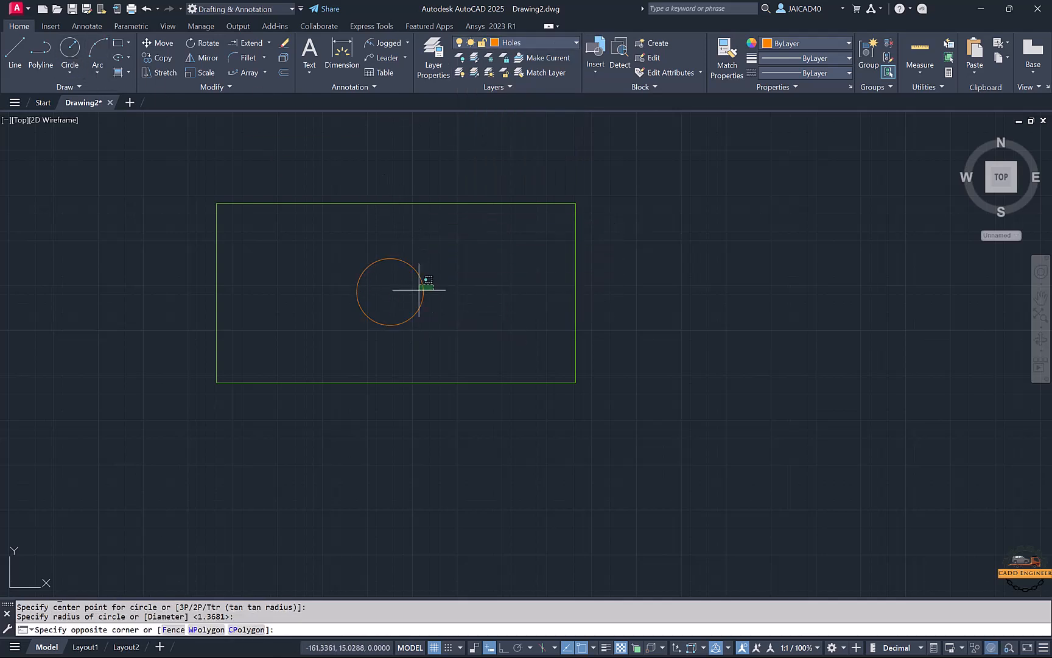
click(419, 290)
key(Escape)
Step: Draw a small hole circle near the rectangle's upper-left corner
click(69, 49)
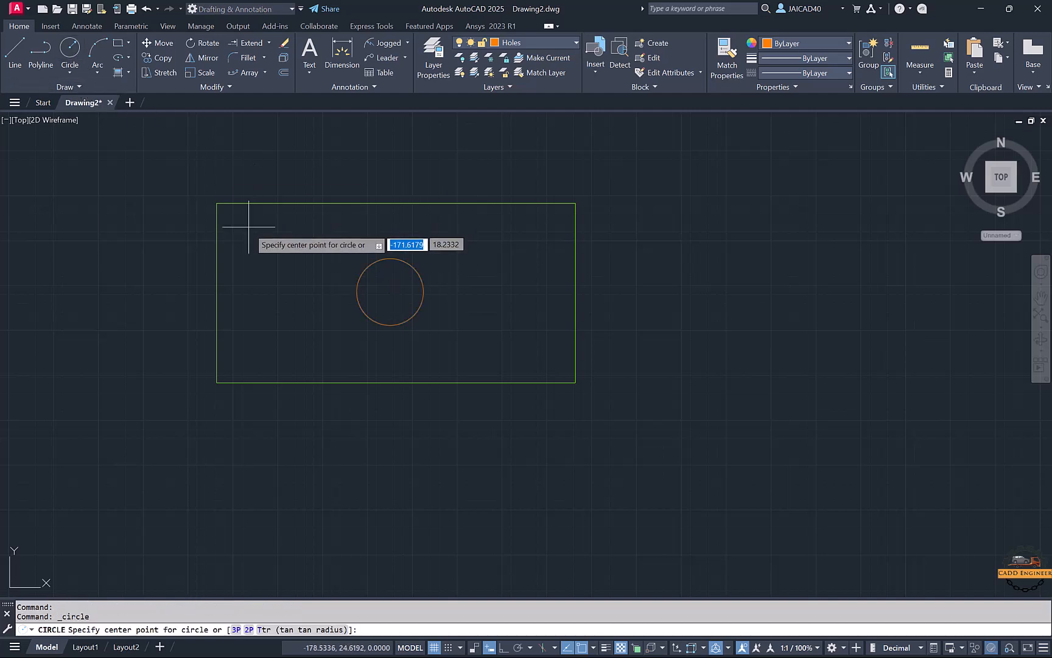
click(252, 236)
click(259, 246)
Step: Copy the small upper-left circle horizontally to the rectangle's upper-right corner with Ortho on
click(259, 246)
click(260, 245)
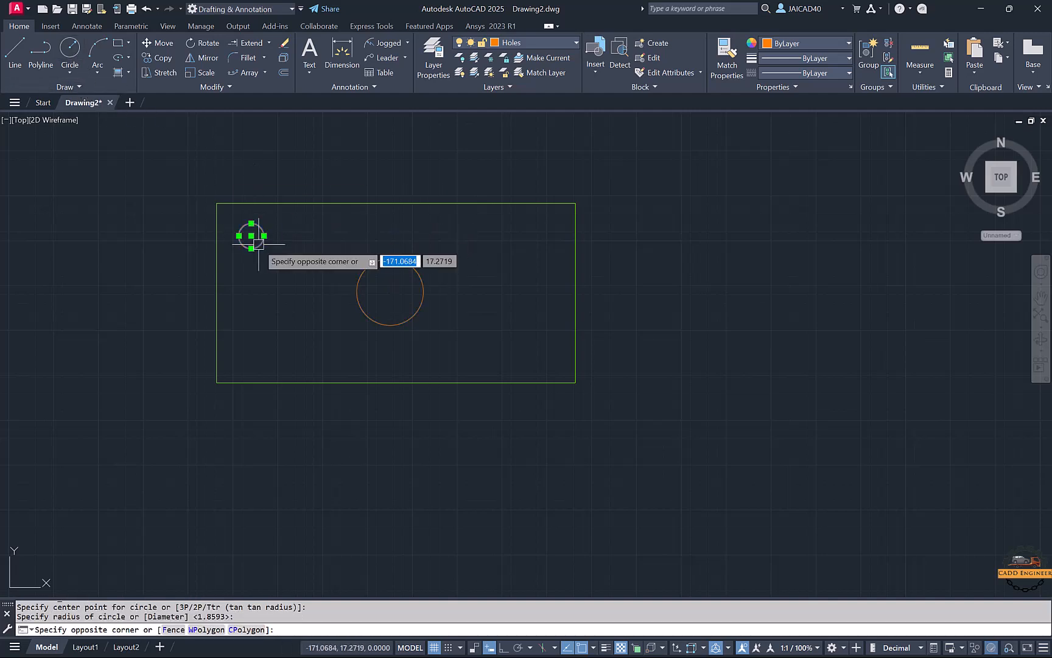
click(262, 246)
key(Return)
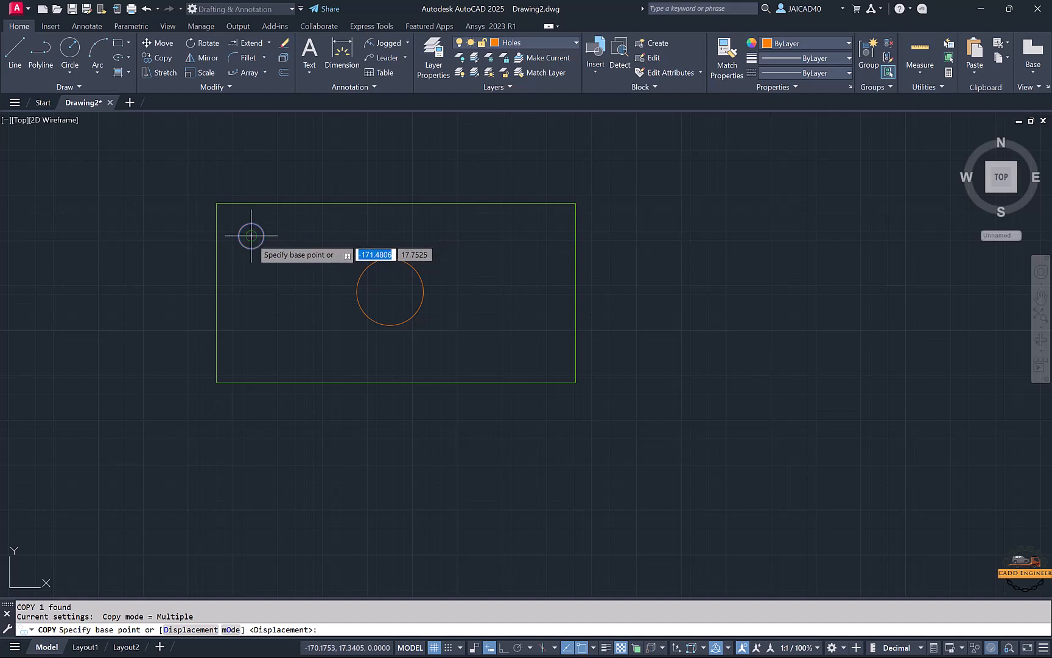
click(251, 236)
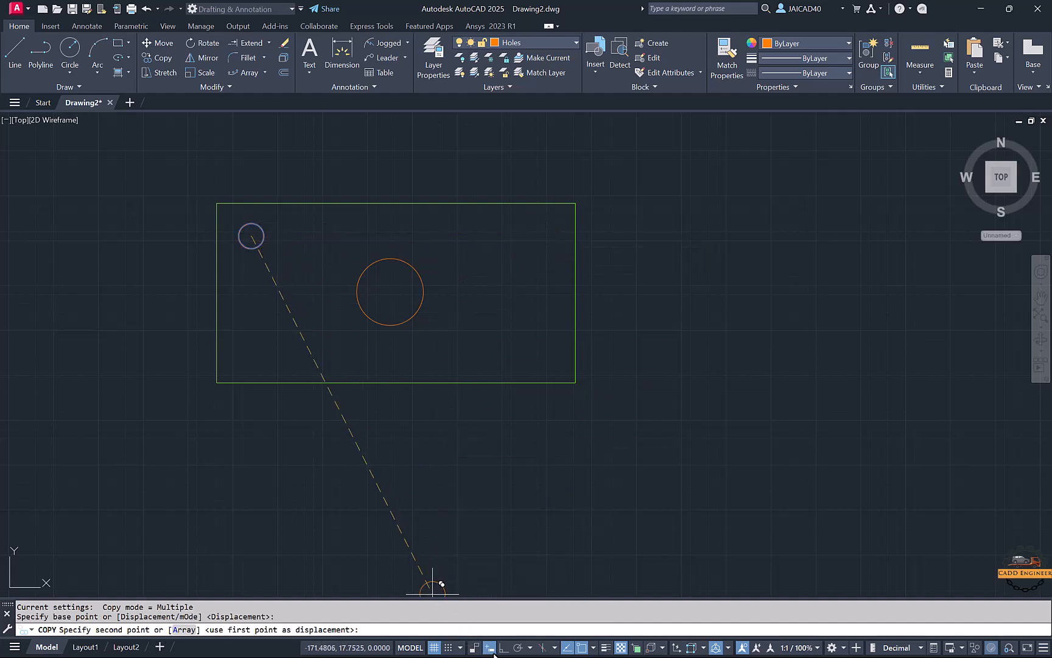
click(539, 236)
key(Escape)
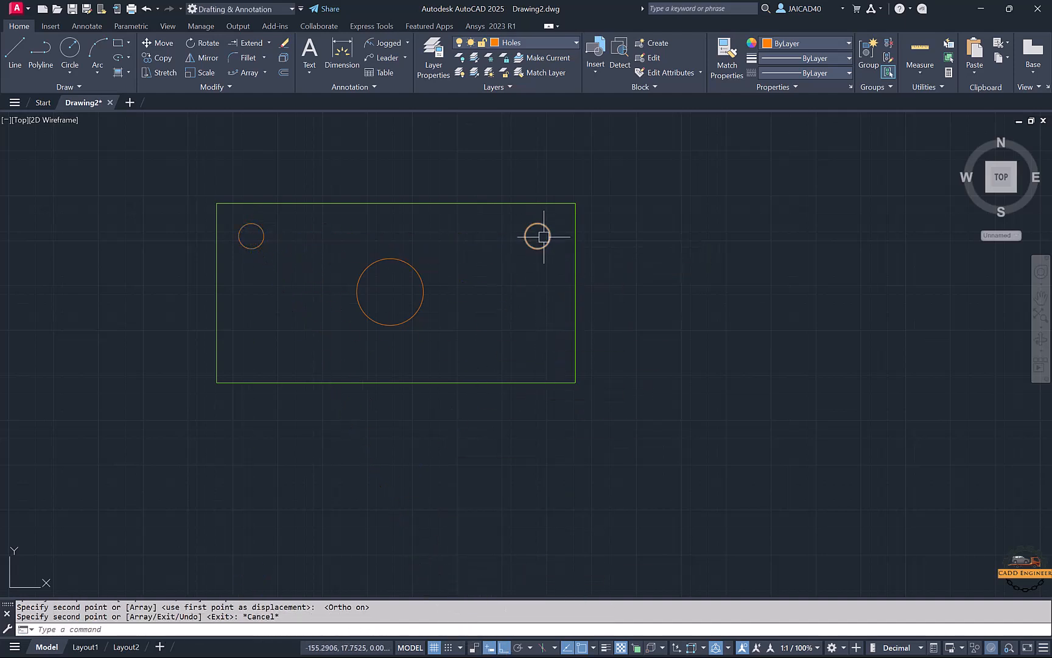
Step: Copy both upper corner circles straight down by about 6.3 units to the rectangle's lower corners
click(540, 237)
click(430, 226)
click(291, 232)
click(250, 247)
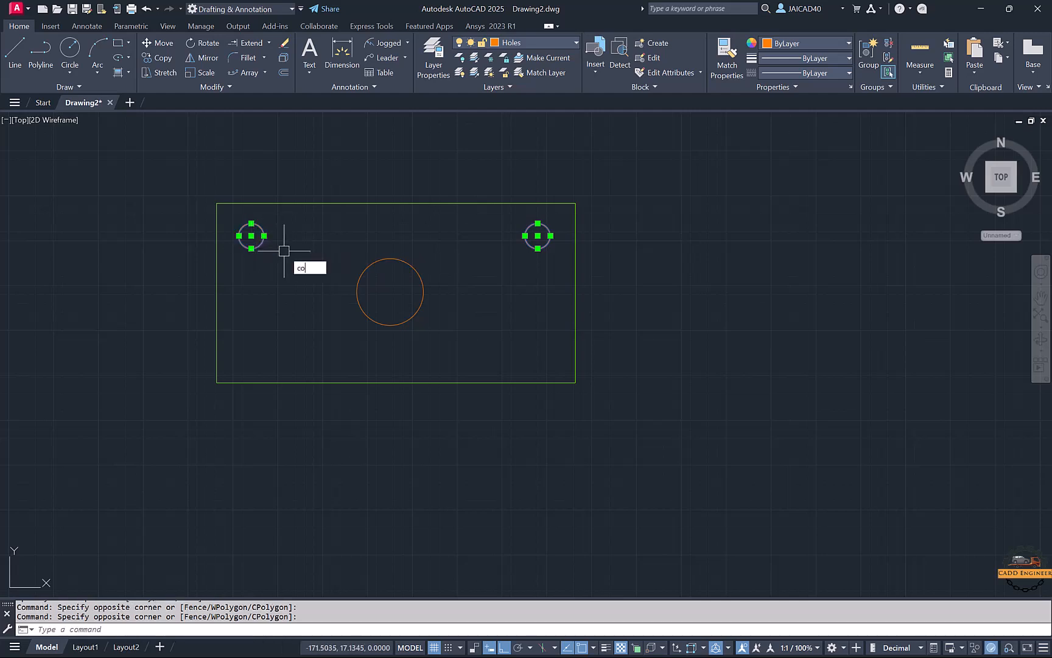
key(Return)
click(251, 236)
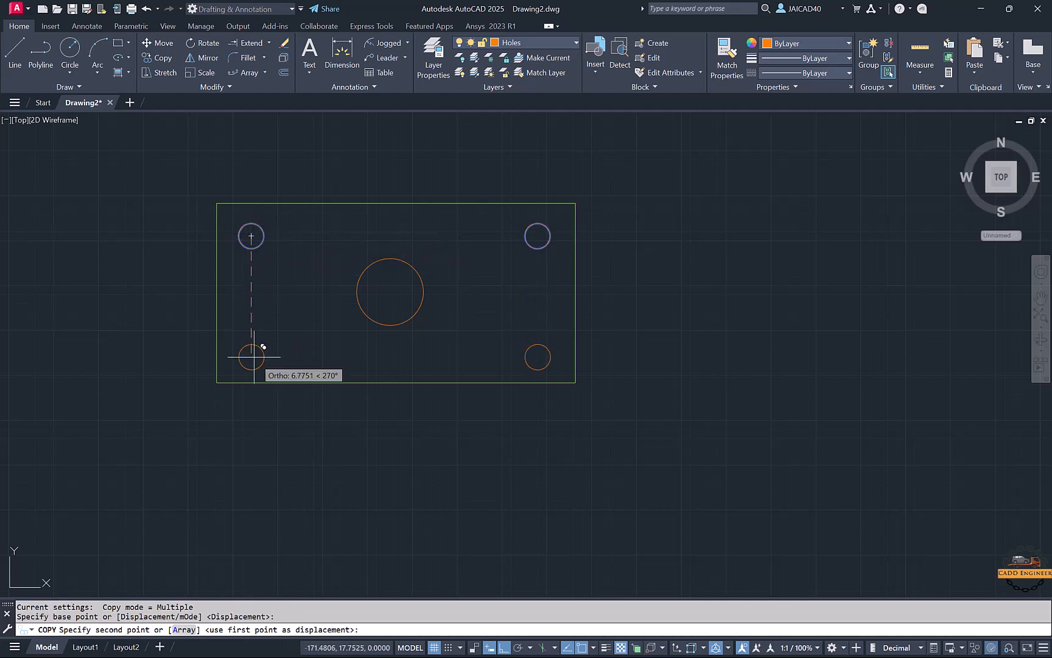
click(251, 349)
key(Escape)
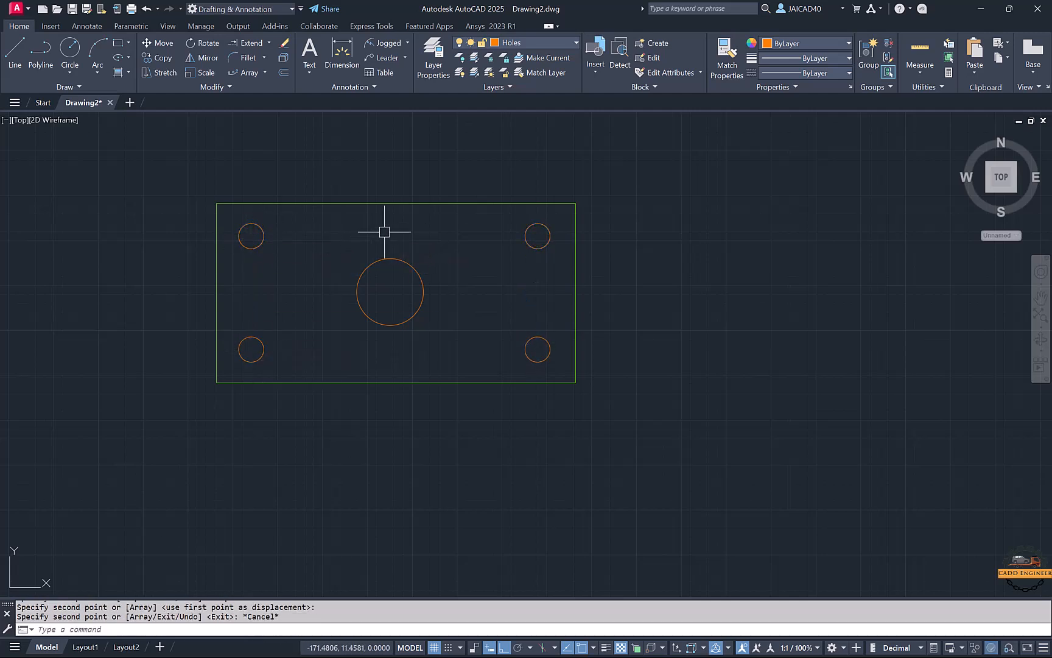
Step: Make Centreline the current layer
click(551, 40)
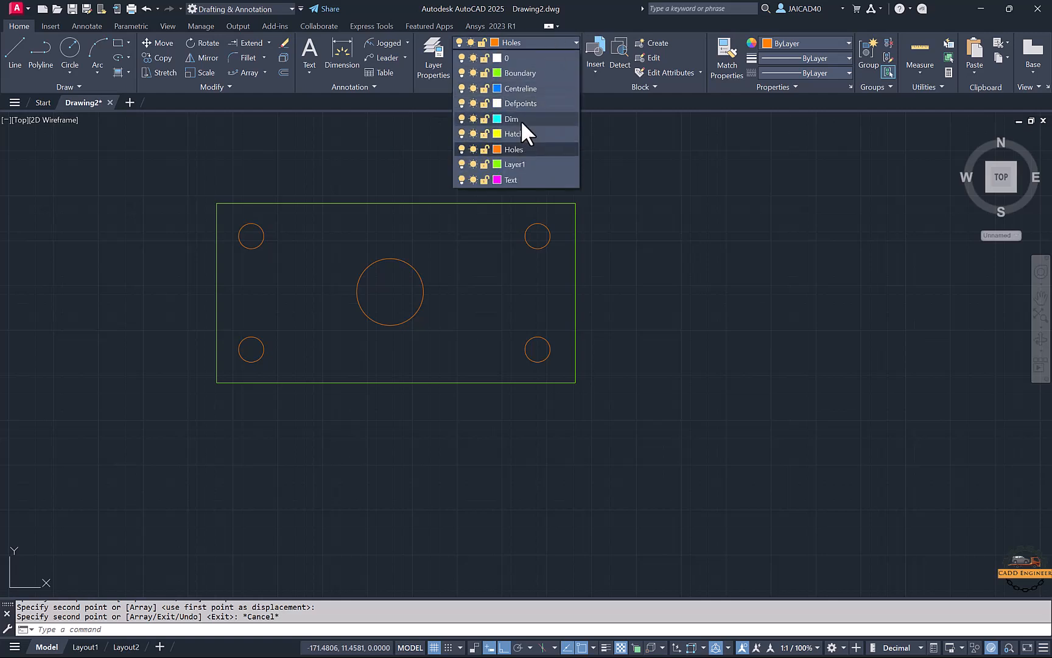
click(522, 88)
click(19, 49)
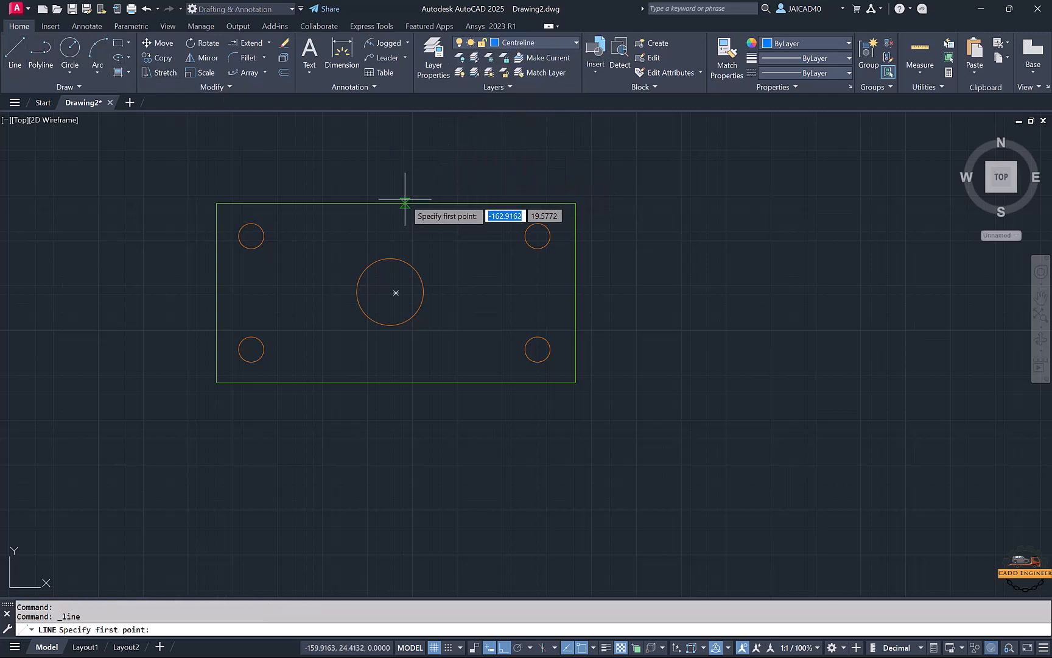
key(Escape)
key(Escape)
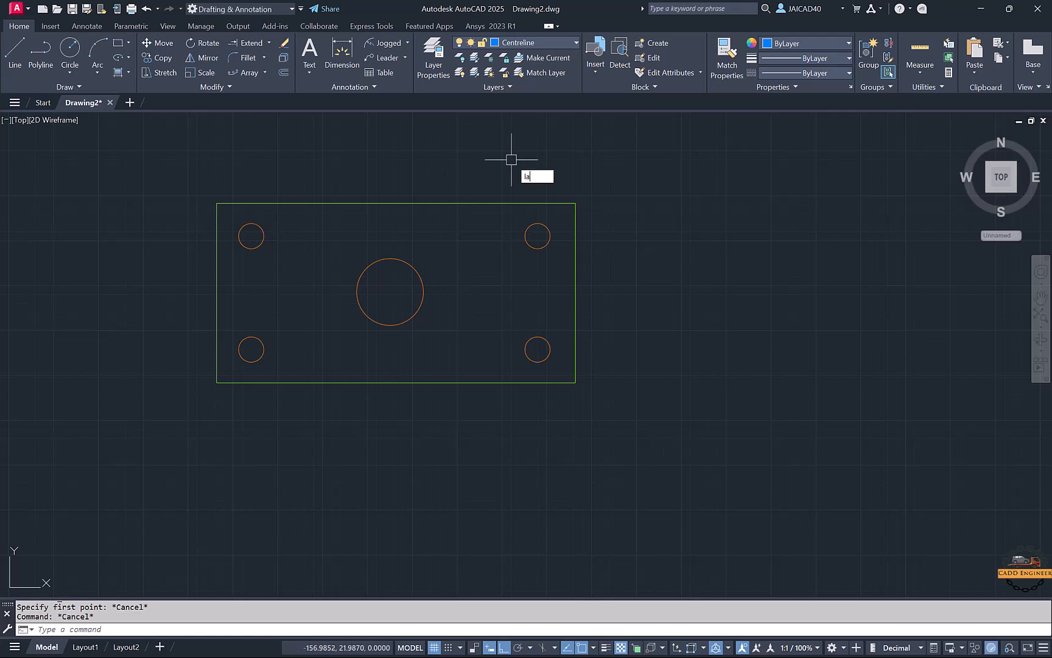
Step: Load the CENTER linetype, assign it to the Centreline layer and close the Layer Properties Manager
text(la)
key(Return)
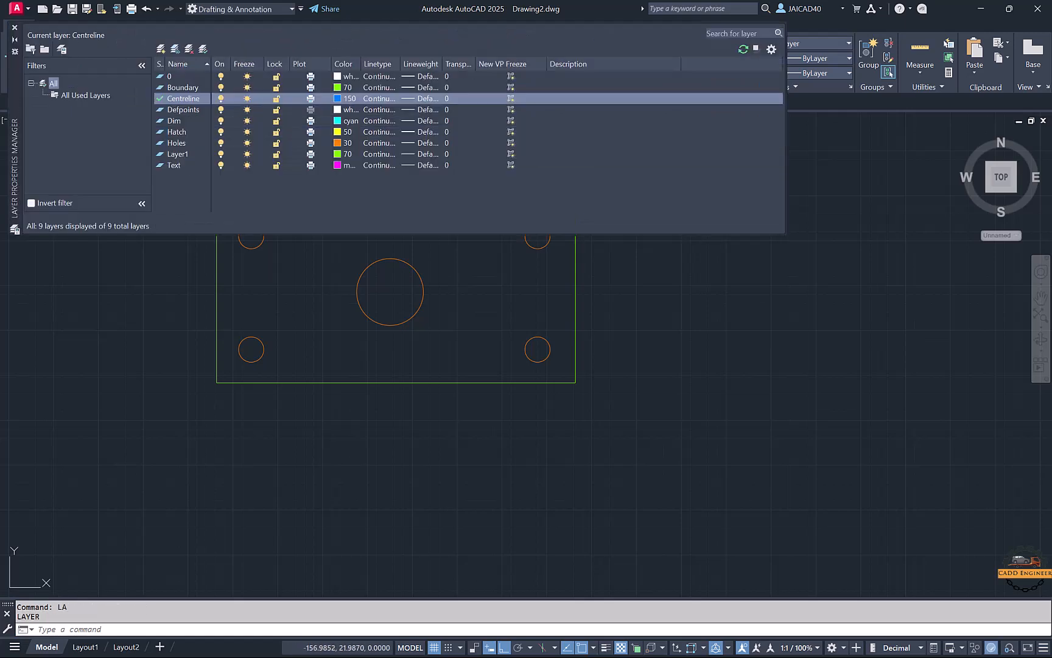
click(373, 97)
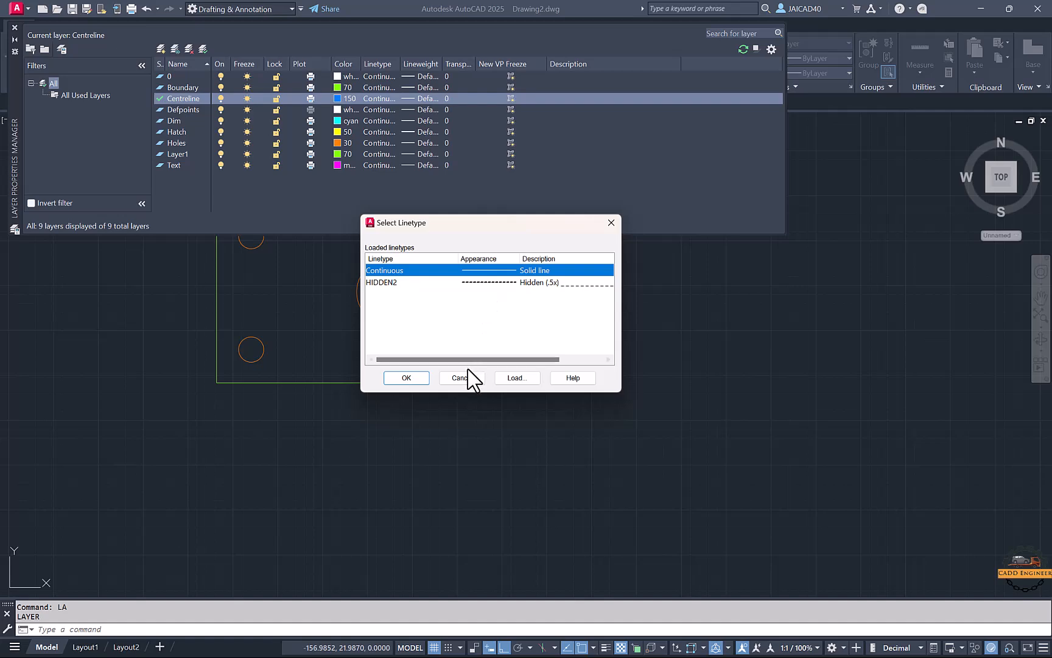
click(514, 378)
click(446, 326)
key(c)
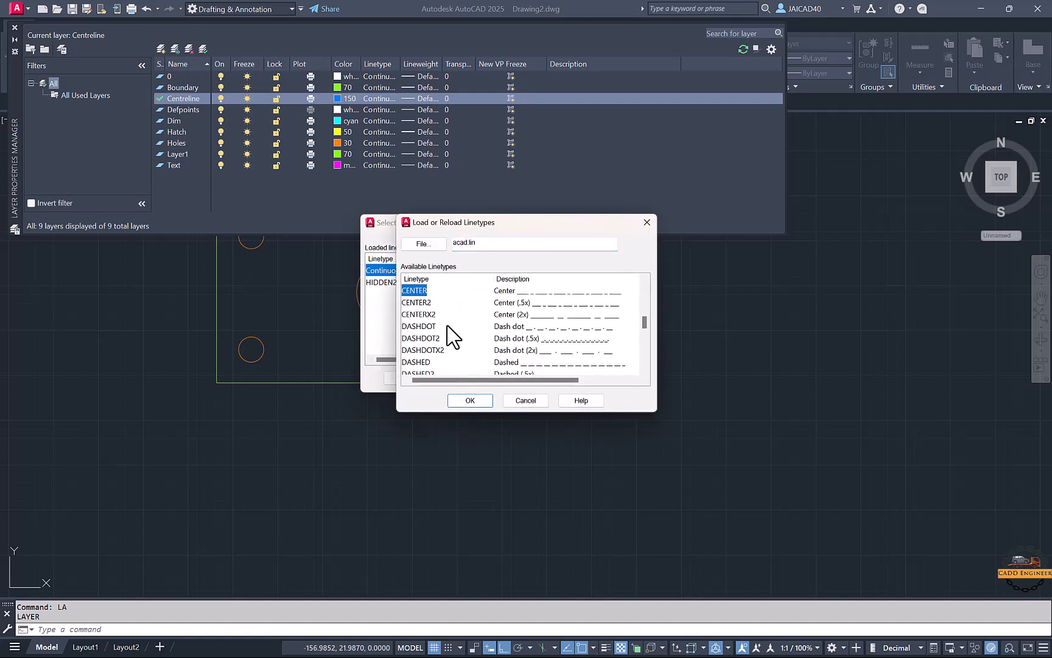
click(467, 400)
click(396, 270)
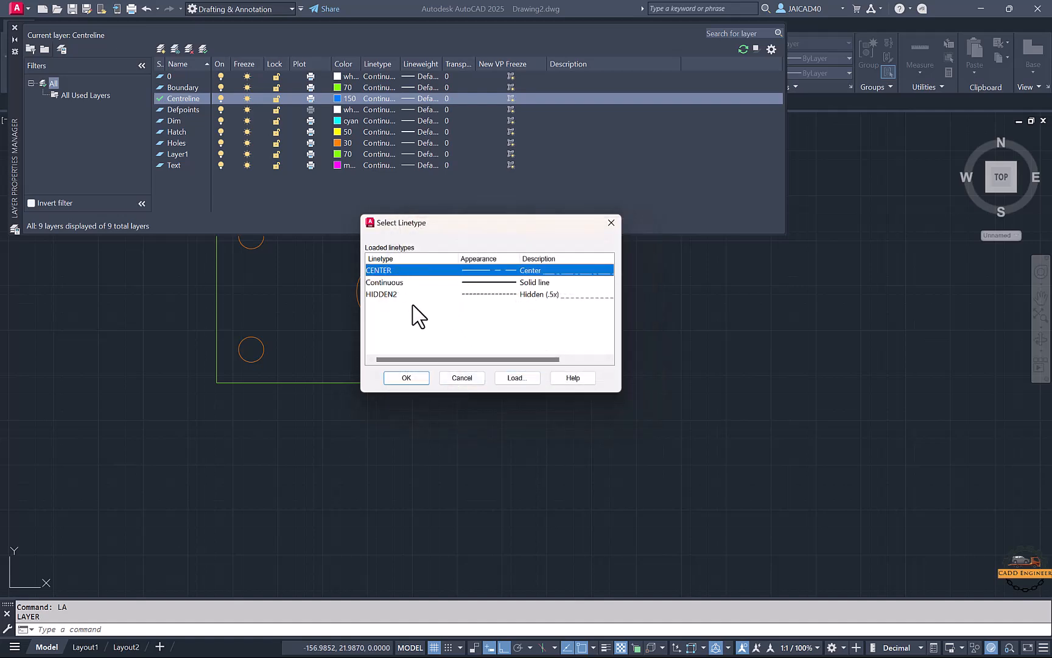
click(407, 378)
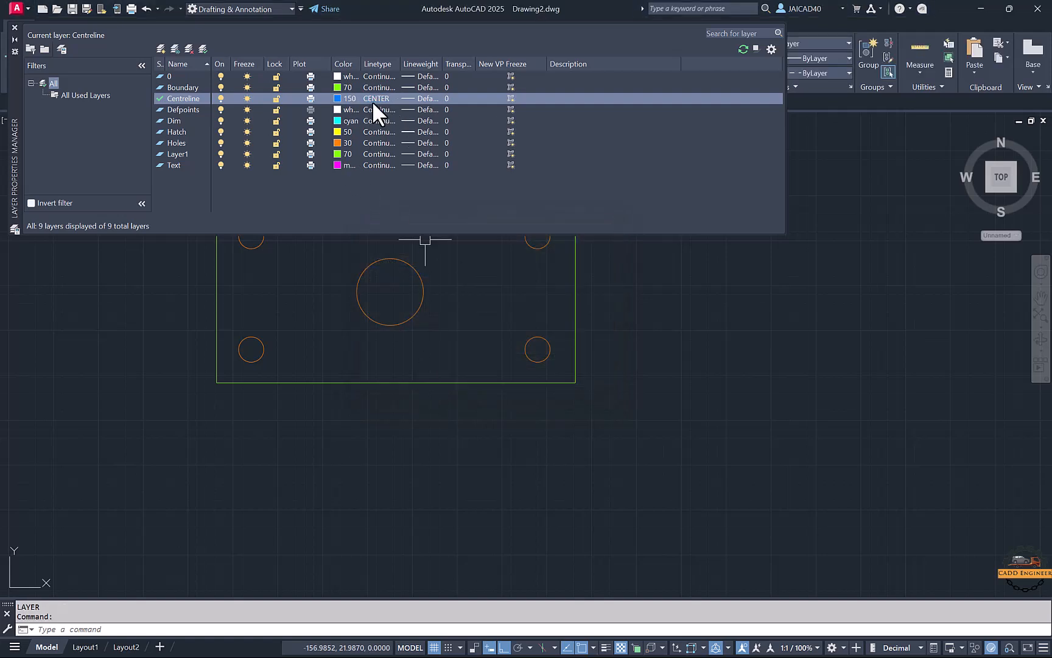
click(14, 27)
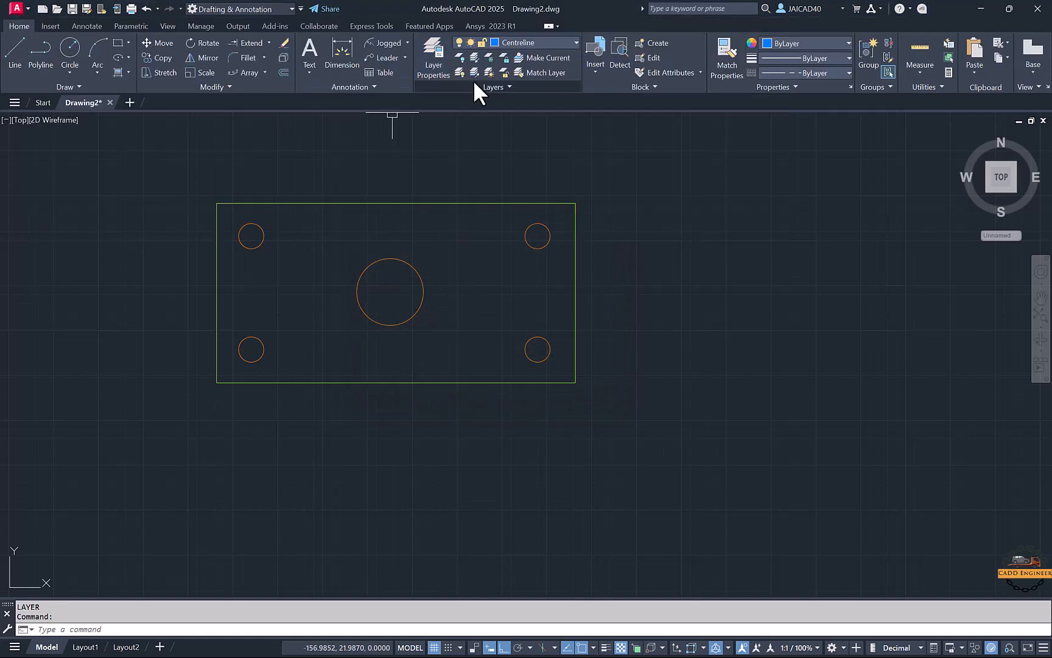
Step: Draw a vertical centreline from the midpoint of the rectangle's top edge to the midpoint of its bottom edge
text(l)
key(Return)
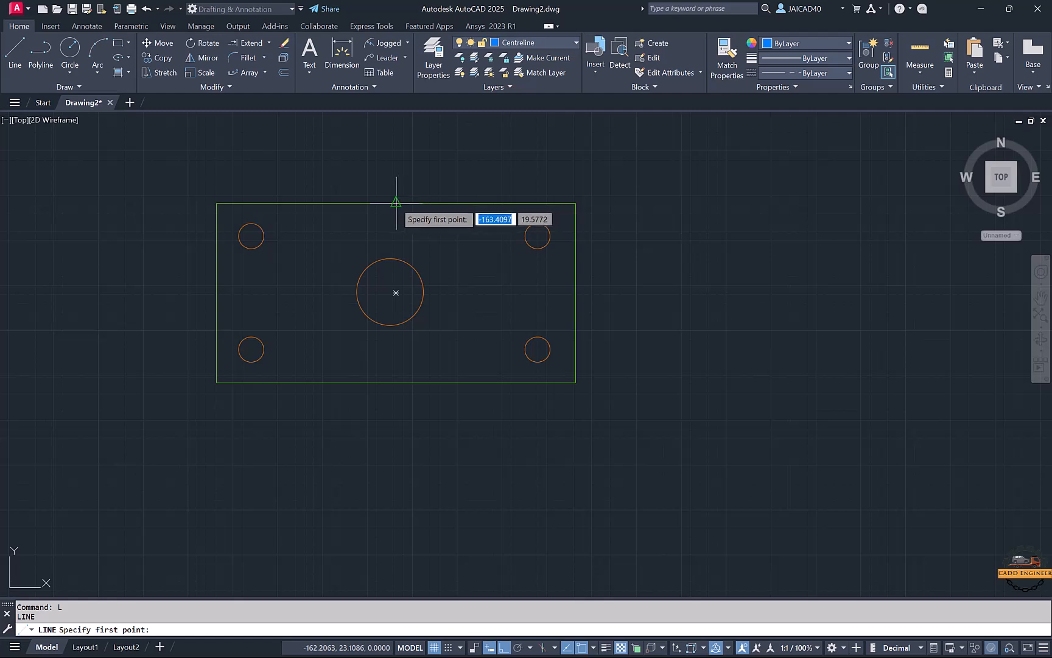
click(396, 203)
click(396, 382)
key(Return)
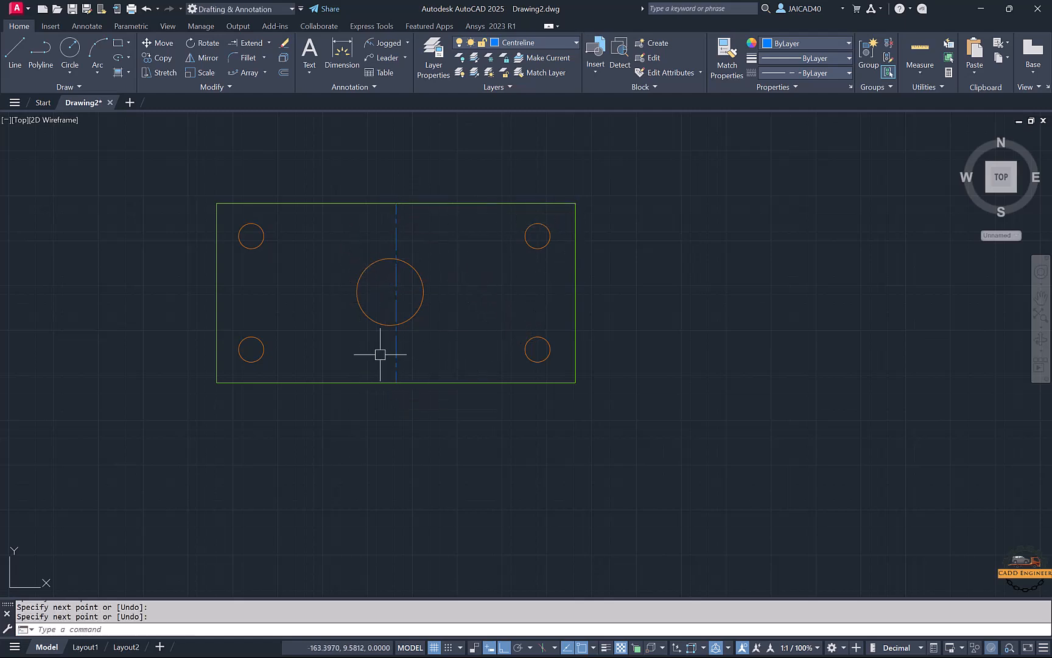
Step: Draw a horizontal centreline across the plate, joining the midpoints of its left and right edges
key(Return)
click(217, 293)
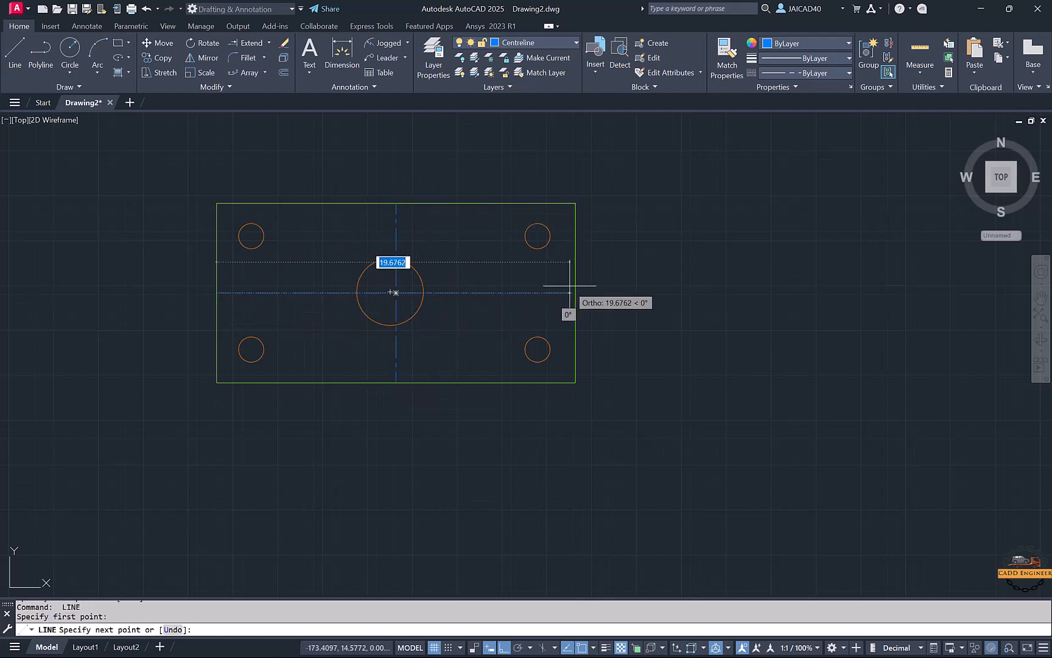
click(575, 293)
key(Escape)
Step: Move the large middle circle so its centre sits on the intersection of the two centrelines
click(422, 272)
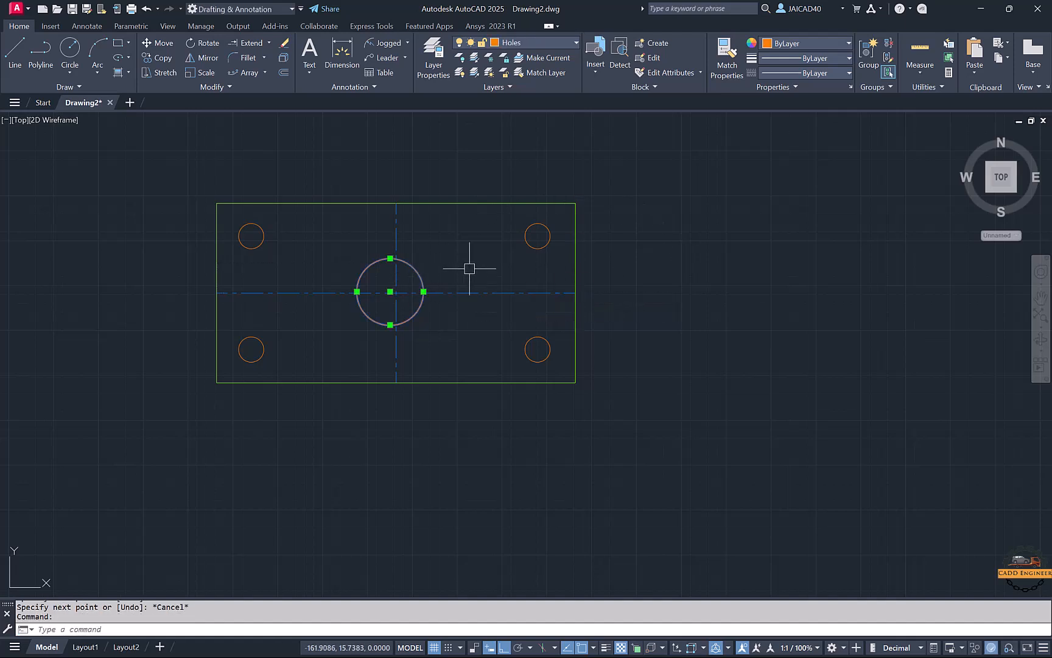
key(Return)
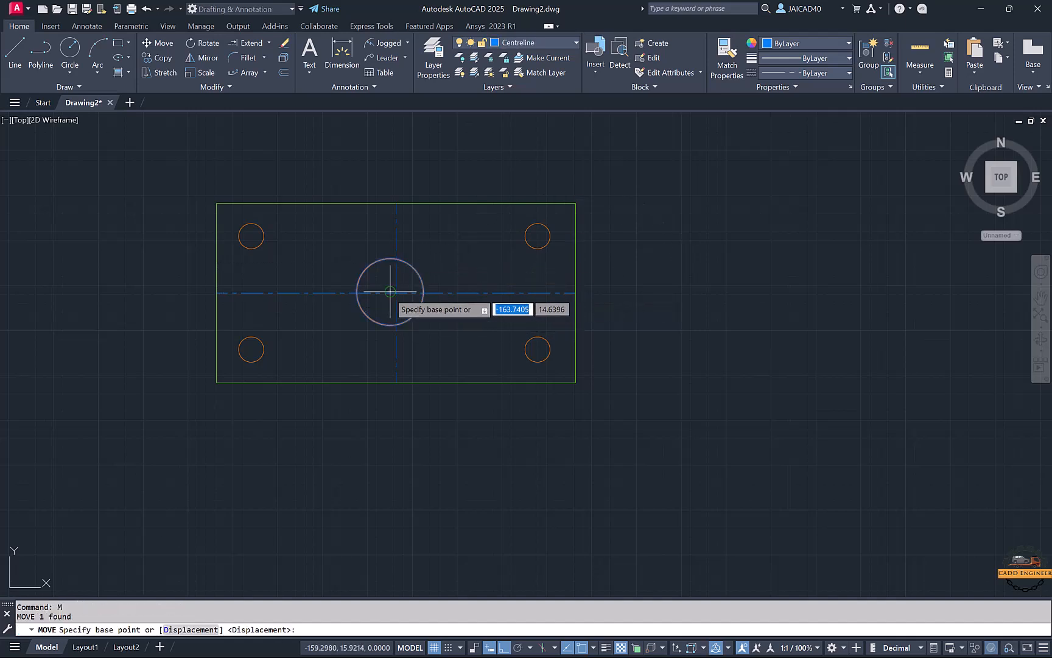
click(390, 292)
click(409, 279)
middle_drag(496, 253, 515, 252)
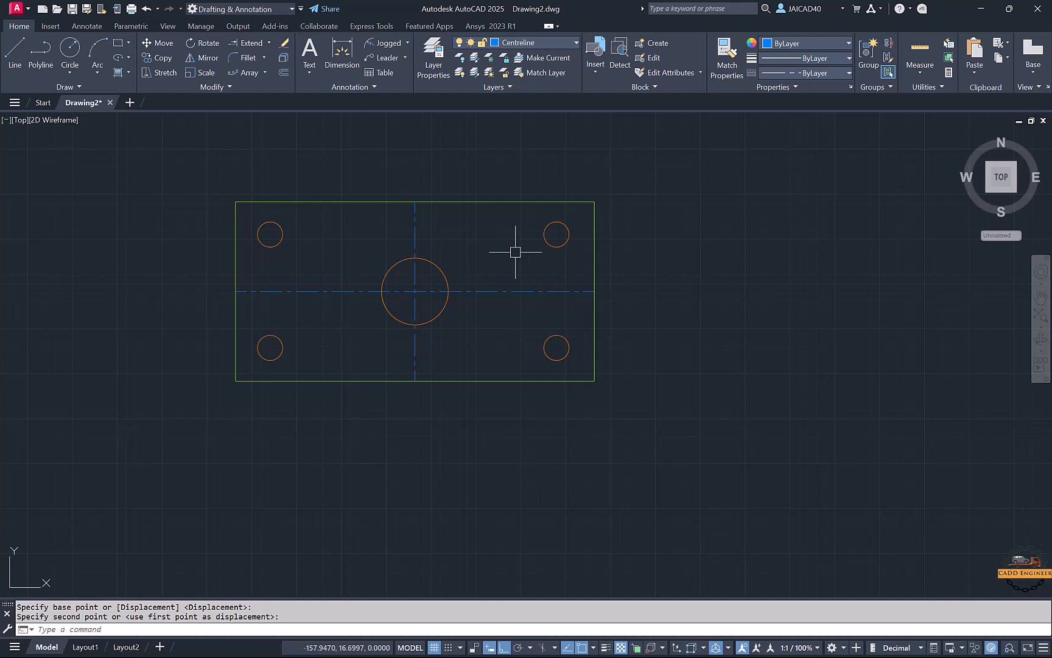
key(Escape)
Step: Explode the plate's boundary rectangle into separate lines
click(513, 201)
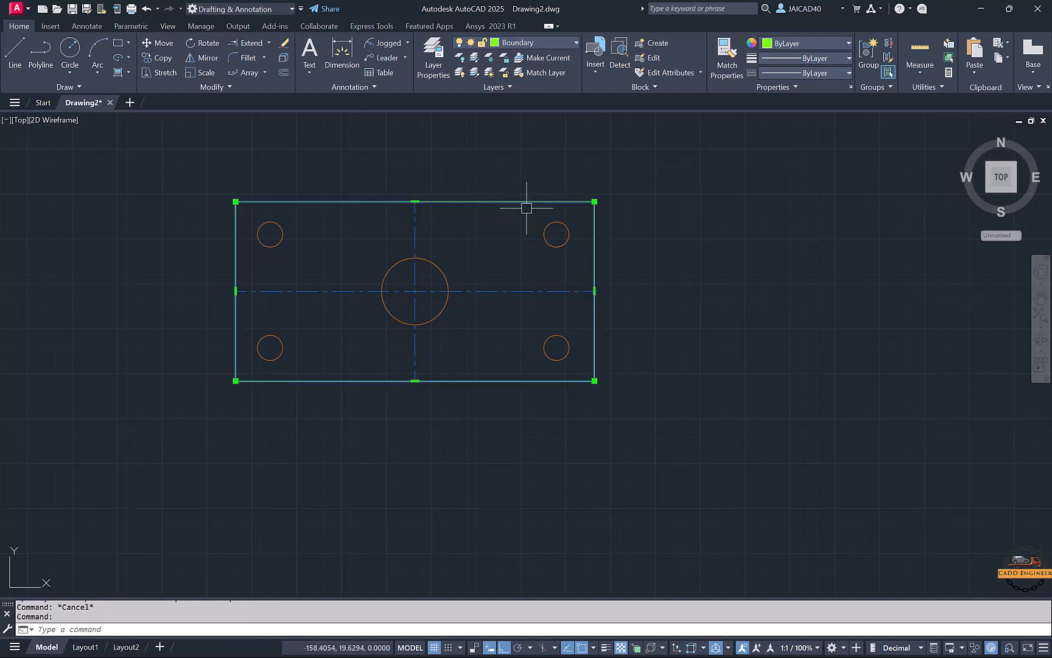
text(x)
key(Return)
Step: Try to offset the plate's top edge inward by 1 unit
text(o)
key(Return)
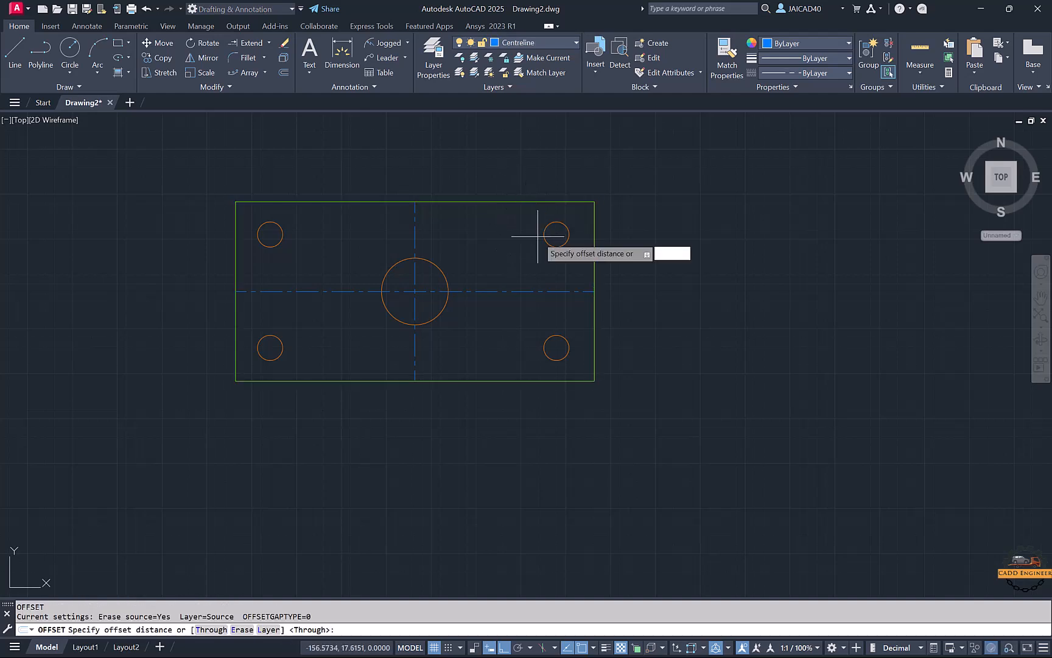
text(1)
key(Return)
click(548, 202)
click(537, 236)
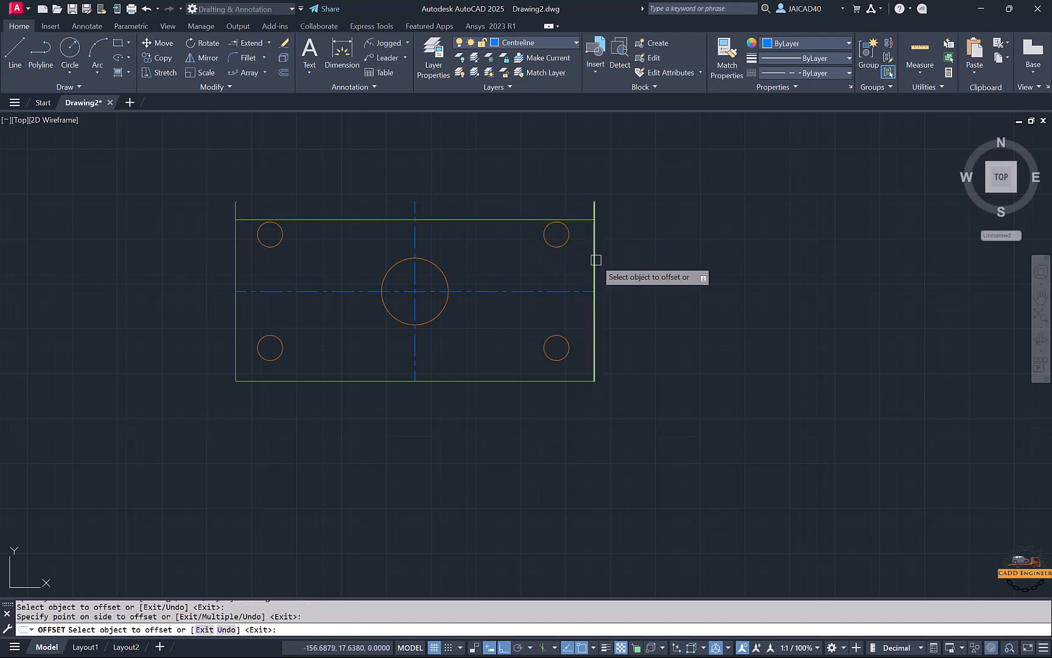
key(ctrl+z)
key(Escape)
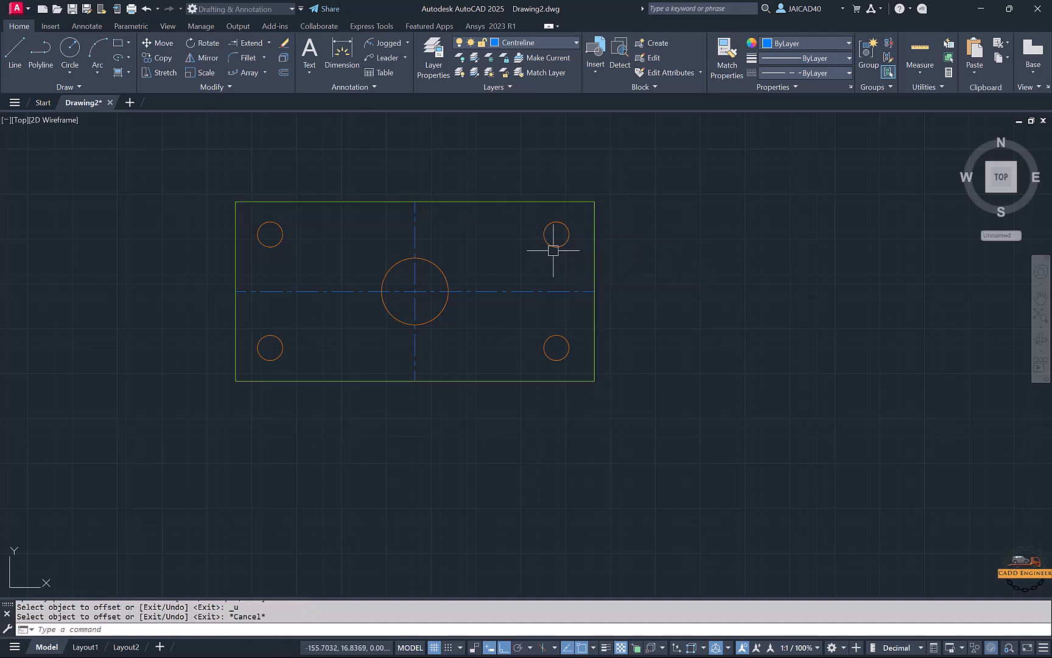
Step: Offset the plate's top and bottom edges inward by 1 unit, with source erasing set to No
key(Return)
click(258, 629)
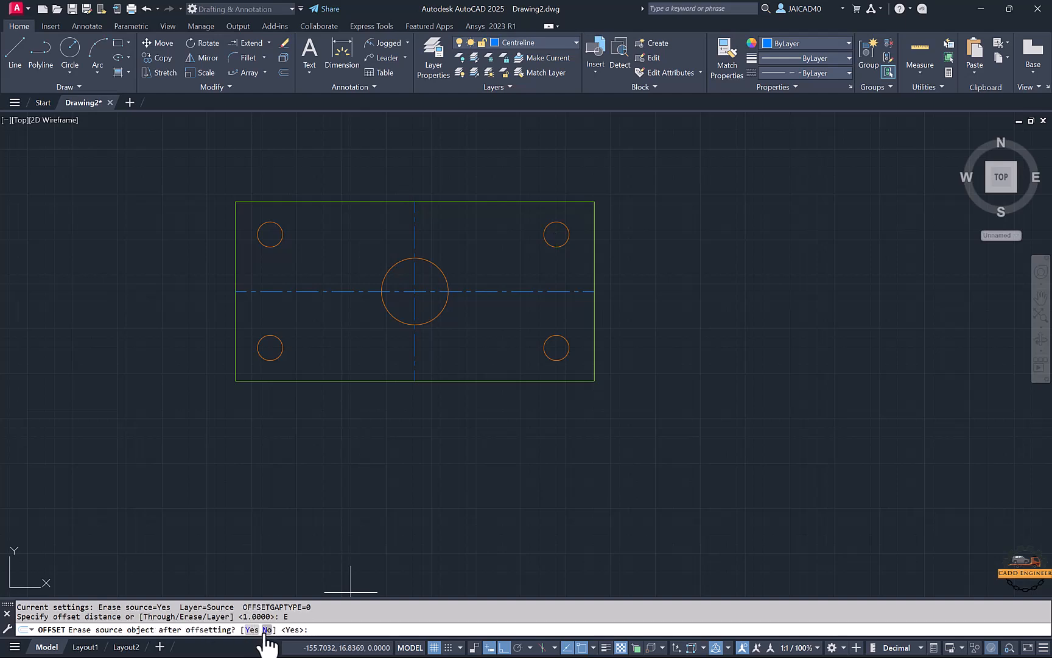
click(268, 630)
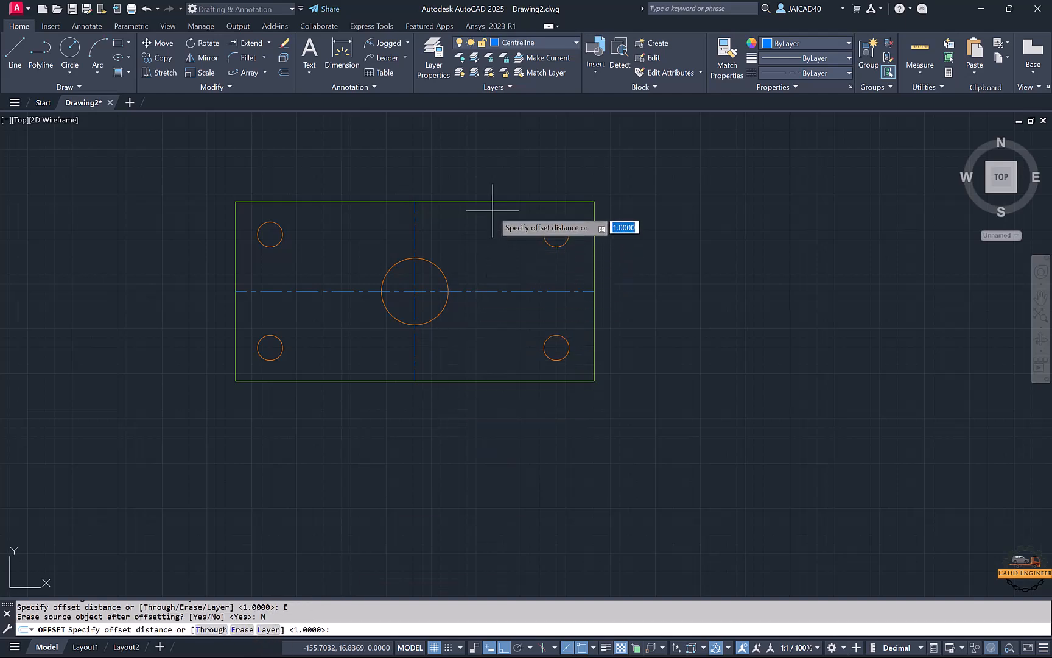
key(Return)
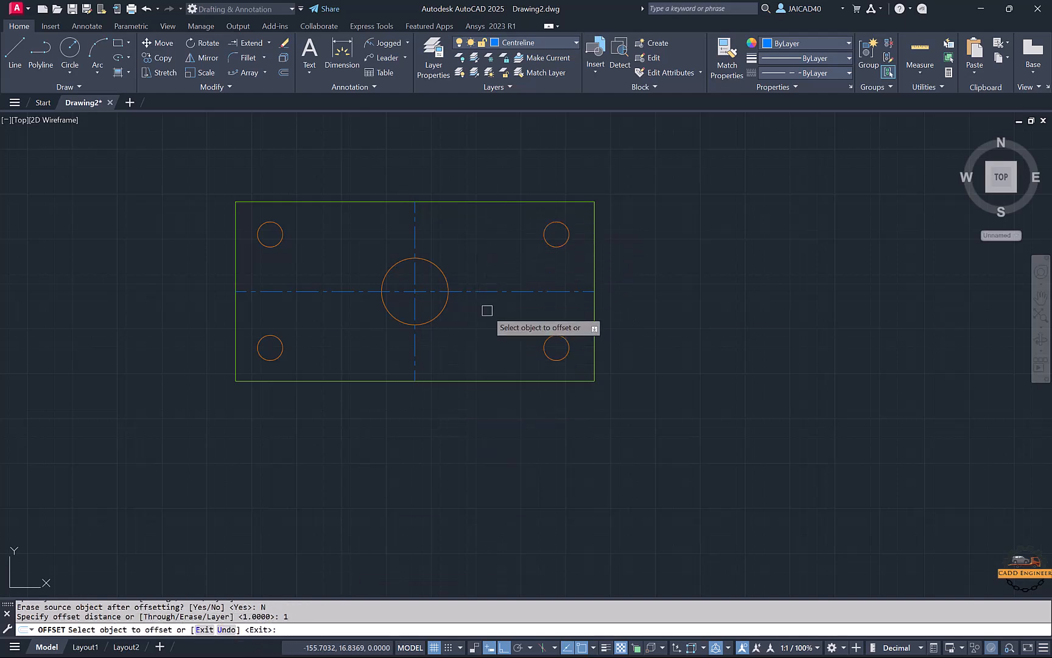
click(478, 204)
click(477, 231)
click(468, 378)
click(477, 352)
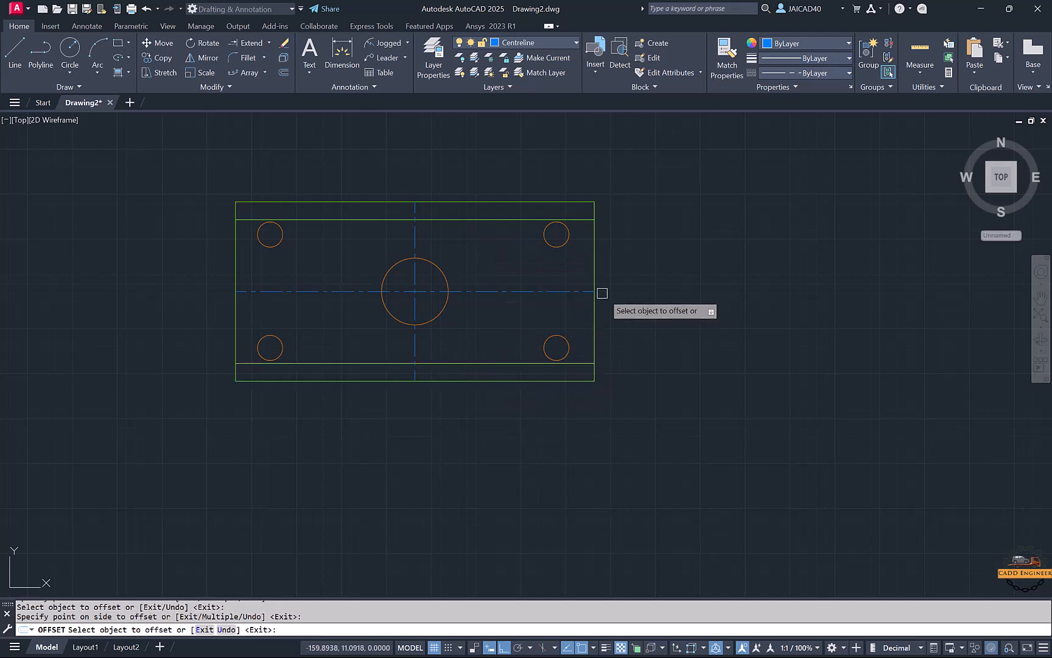
Step: Offset the plate's right and left edges inward by 1 unit
click(595, 317)
click(567, 322)
click(236, 334)
click(293, 305)
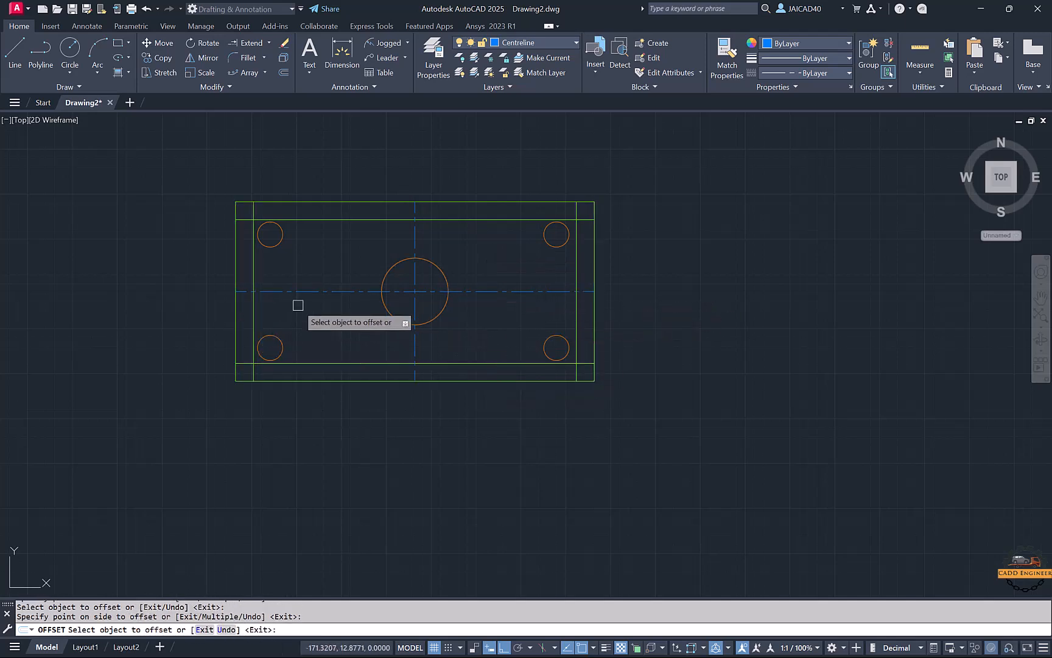
key(Escape)
Step: Move the upper-left hole so its centre lies on the nearby intersection of the offset lines
click(266, 226)
scroll(266, 226, up, 2)
scroll(267, 228, up, 2)
text(M)
key(Return)
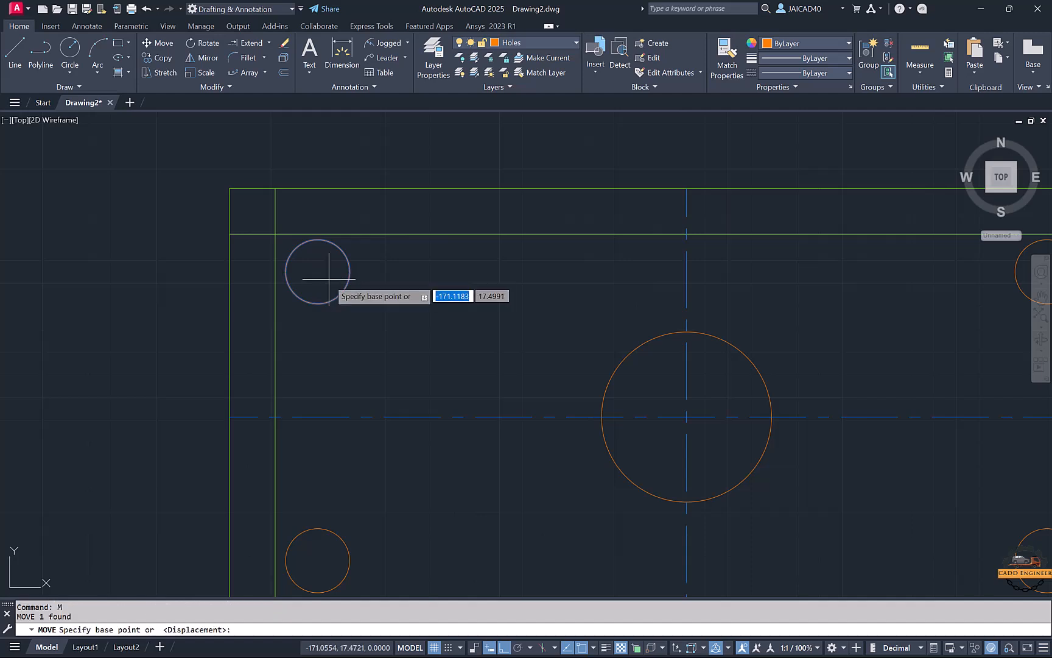
click(317, 272)
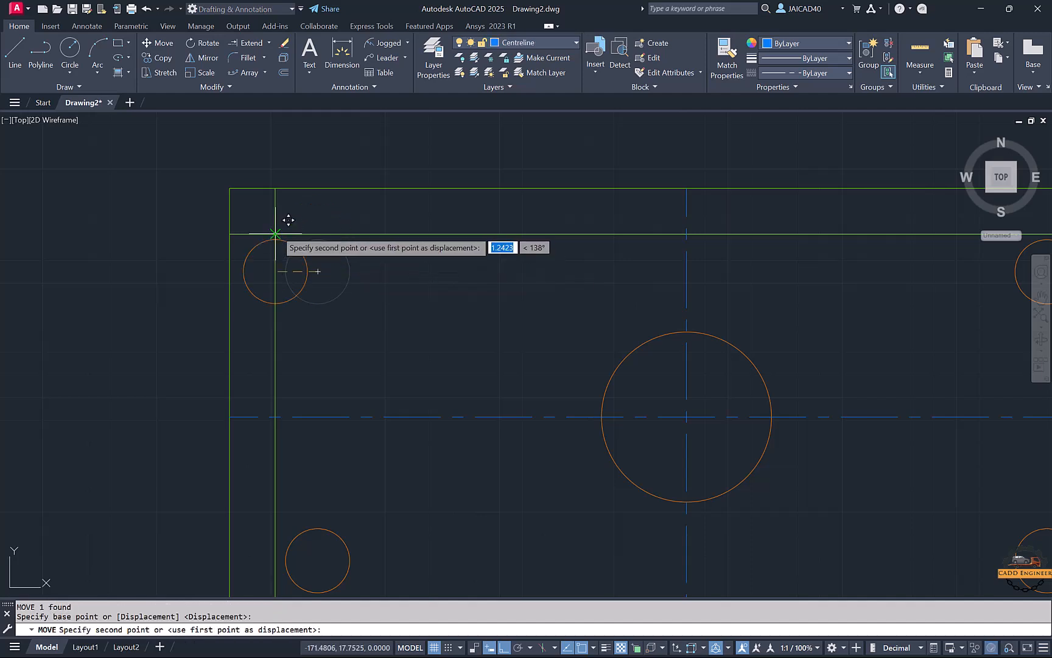
click(274, 234)
Step: Move the lower-left hole by its centre onto the lower-left intersection of the offset lines
middle_drag(354, 397, 353, 292)
click(355, 412)
click(310, 449)
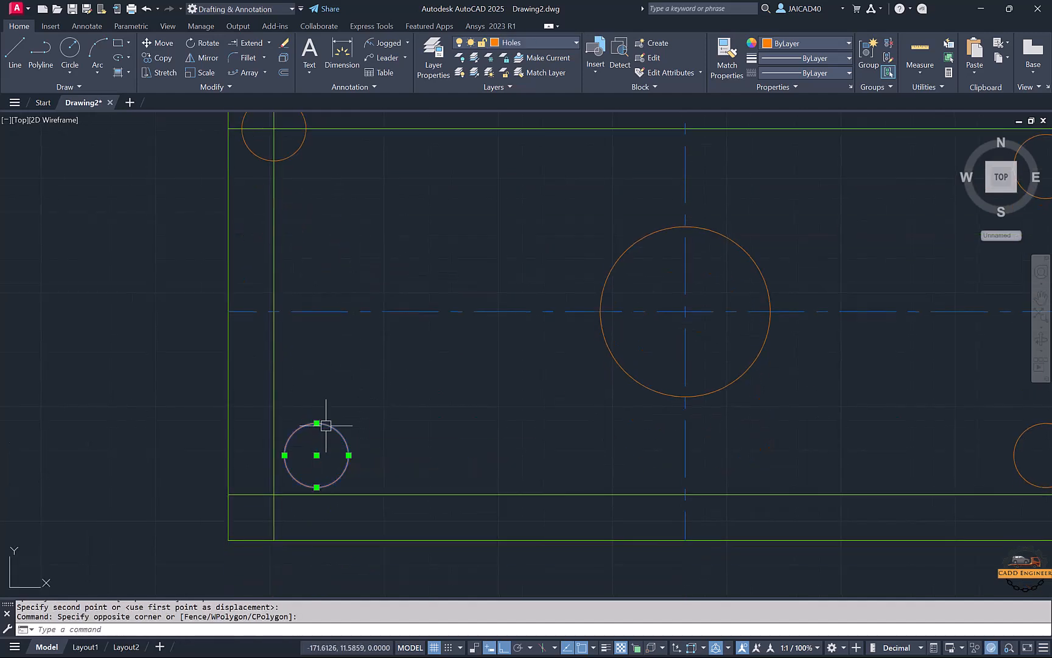
text(M)
key(Return)
click(317, 455)
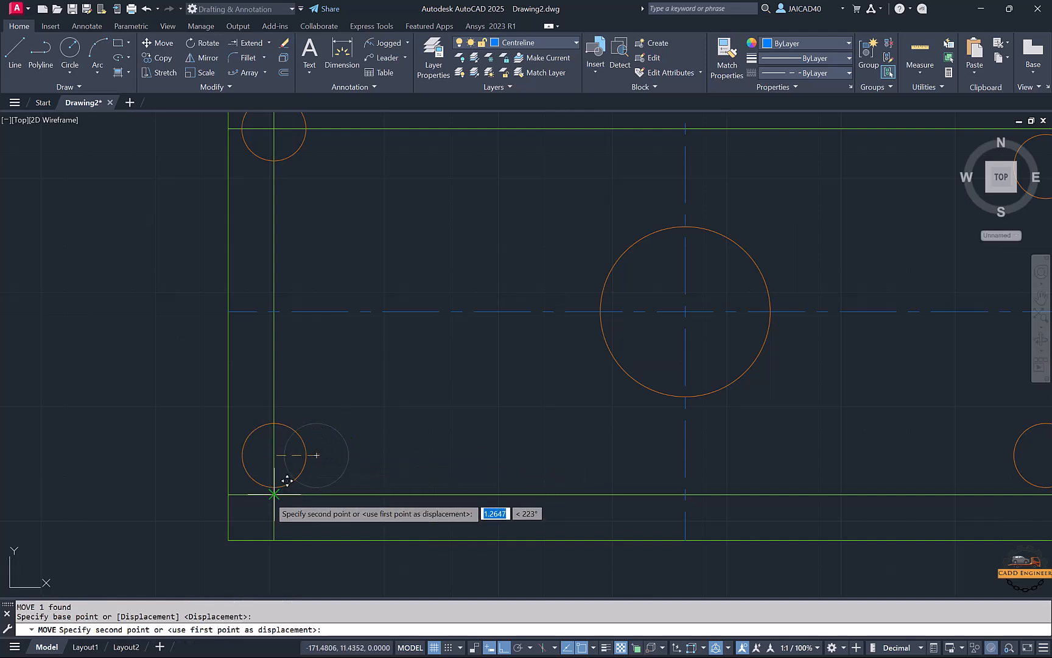
click(274, 494)
Step: Move the upper-right hole by its centre onto the upper-right intersection of the offset lines
scroll(358, 431, down, 2)
middle_drag(387, 427, 227, 453)
click(616, 310)
click(602, 318)
click(610, 329)
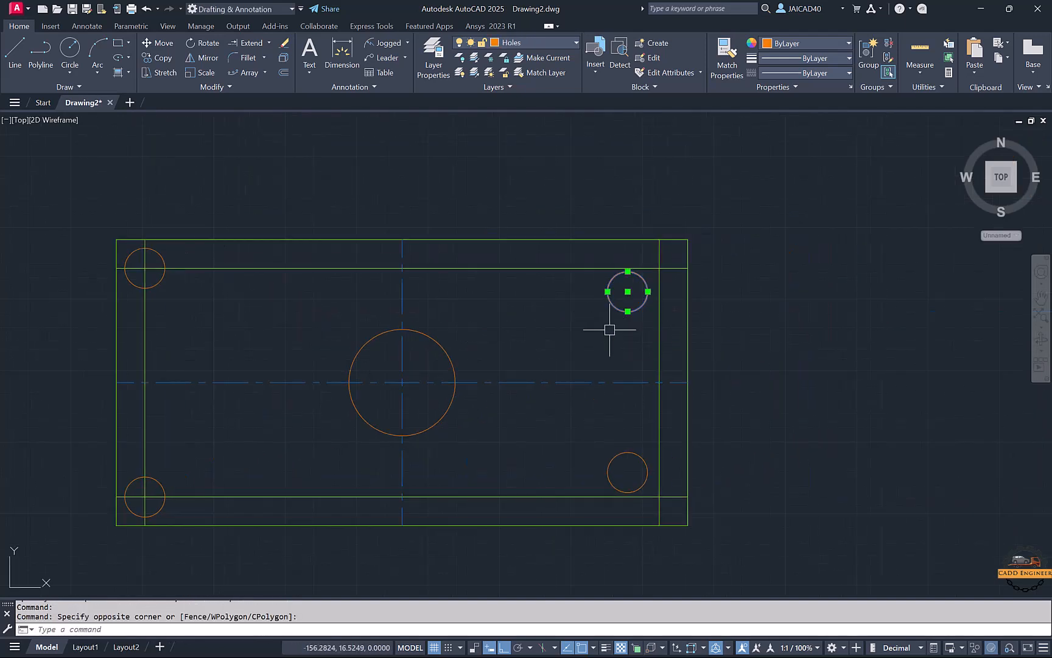
text(M)
key(Return)
click(627, 291)
click(659, 268)
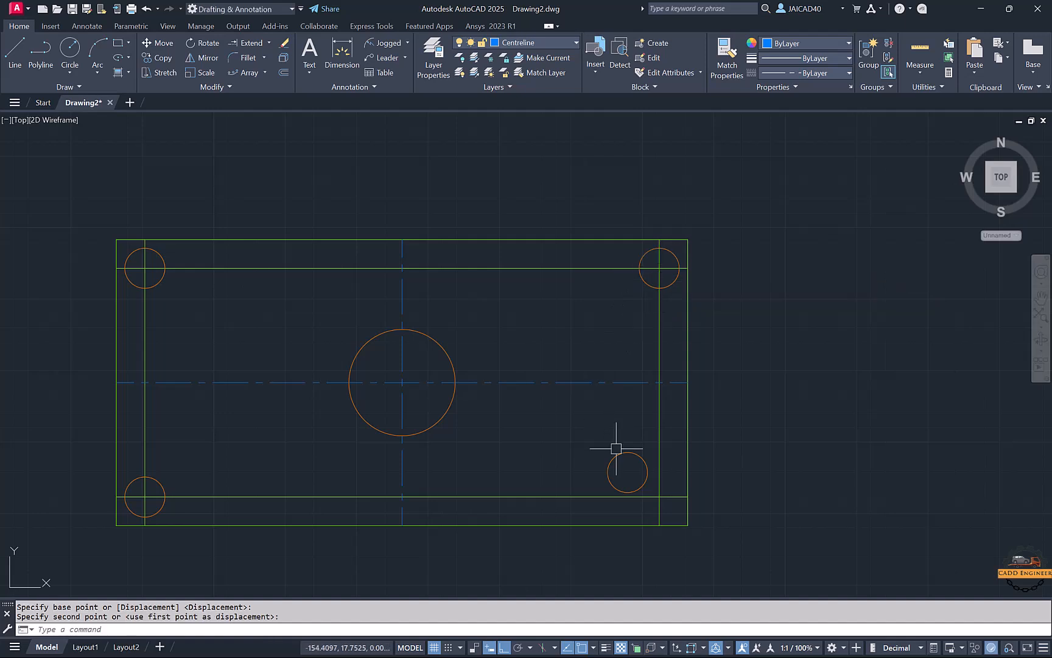
Step: Move the lower-right hole by its centre onto the lower-right intersection of the offset lines
click(608, 455)
middle_drag(606, 453, 555, 419)
text(M)
key(Return)
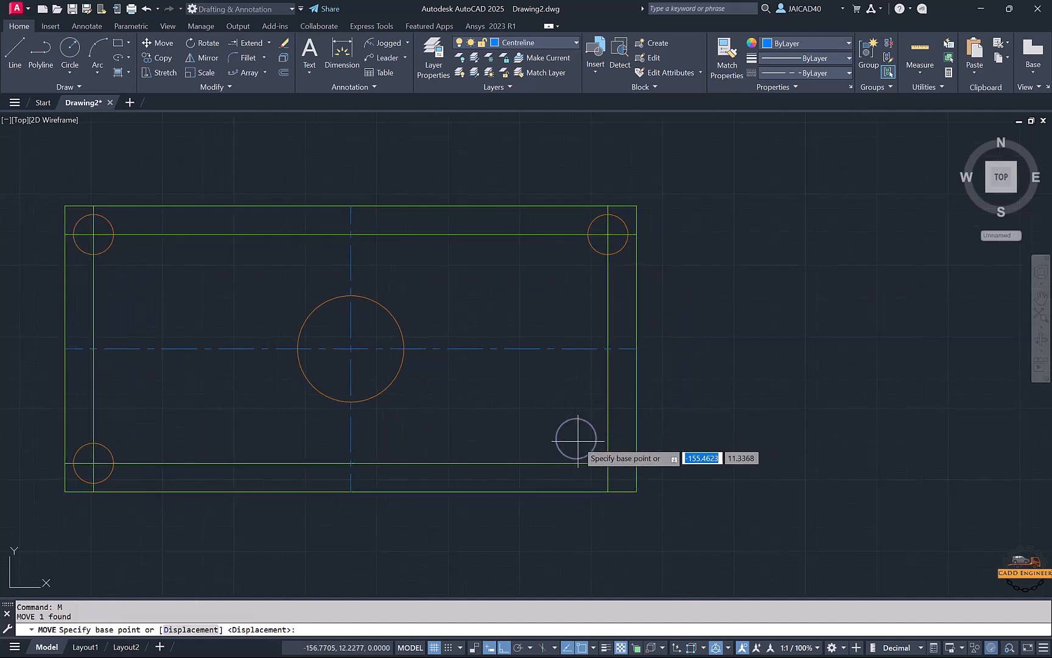
click(576, 439)
click(608, 463)
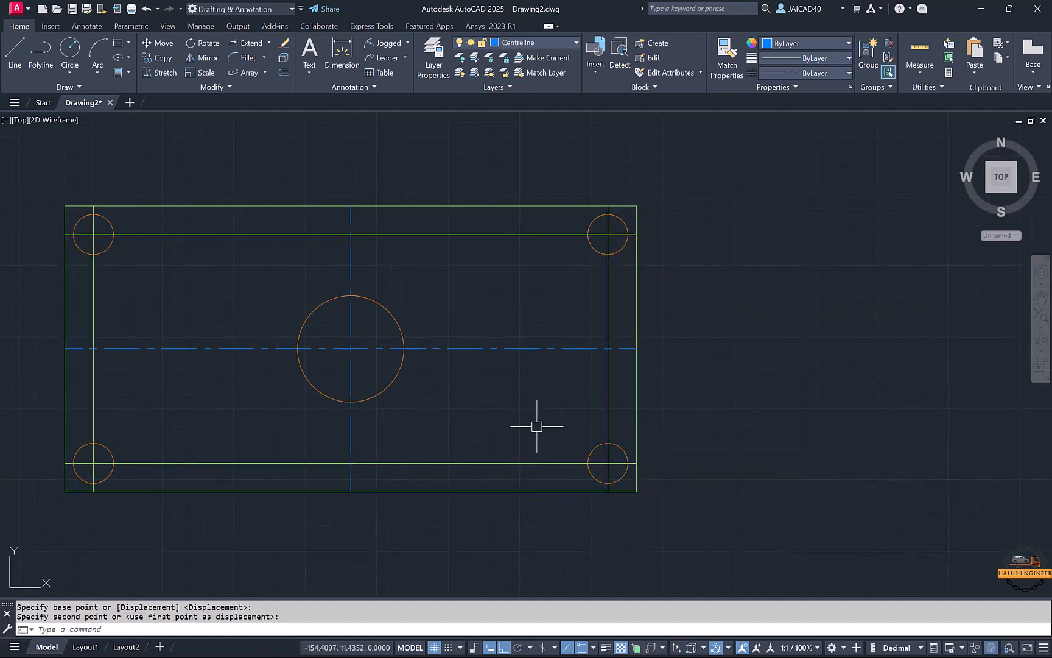
scroll(566, 414, down, 2)
key(Escape)
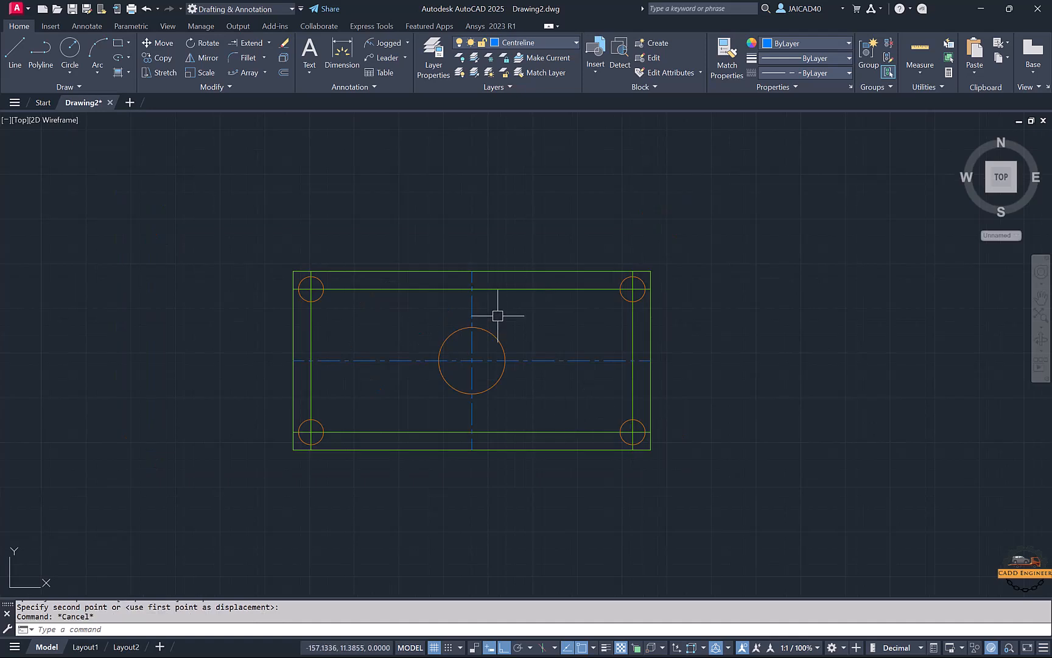
Step: Delete the four inner offset lines that were used to position the corner holes
middle_drag(572, 318, 512, 315)
click(582, 311)
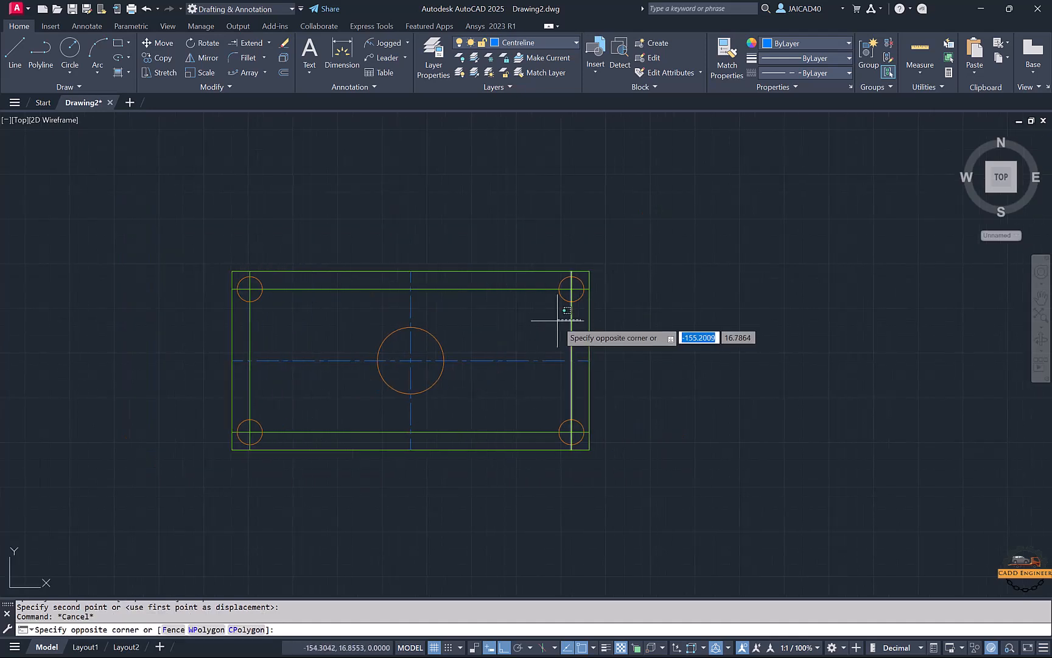
click(491, 285)
click(249, 343)
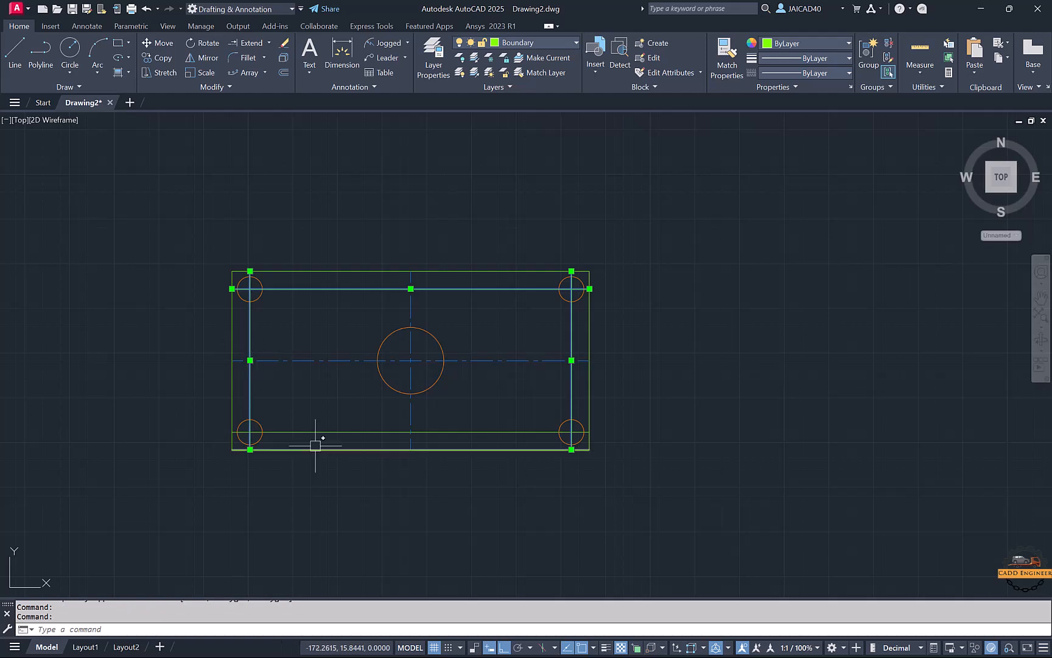
click(313, 432)
key(Delete)
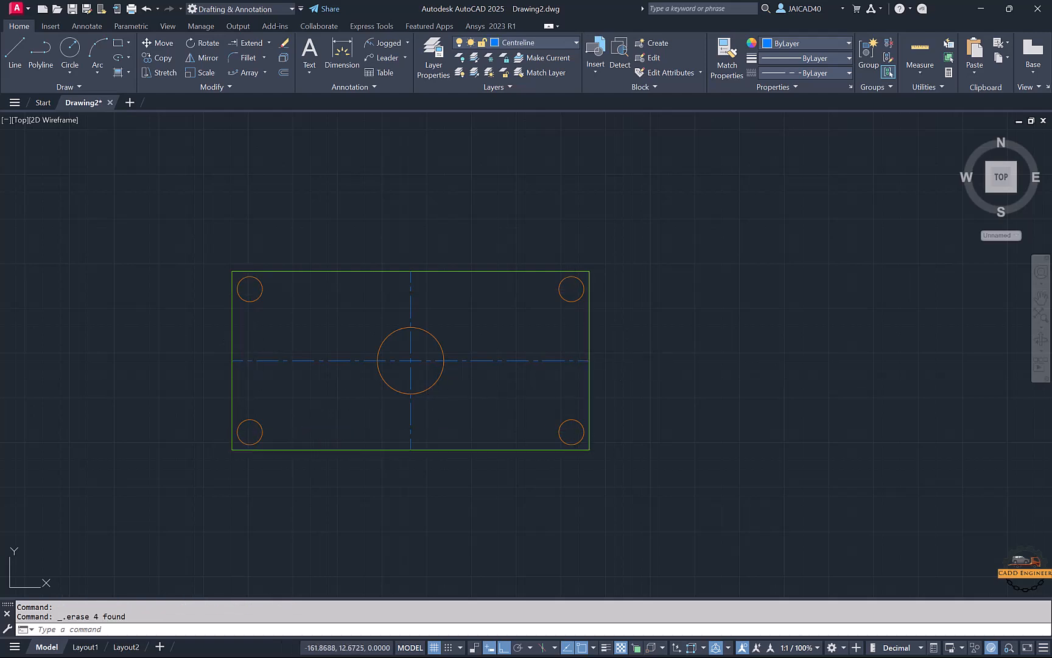
text(h)
key(Return)
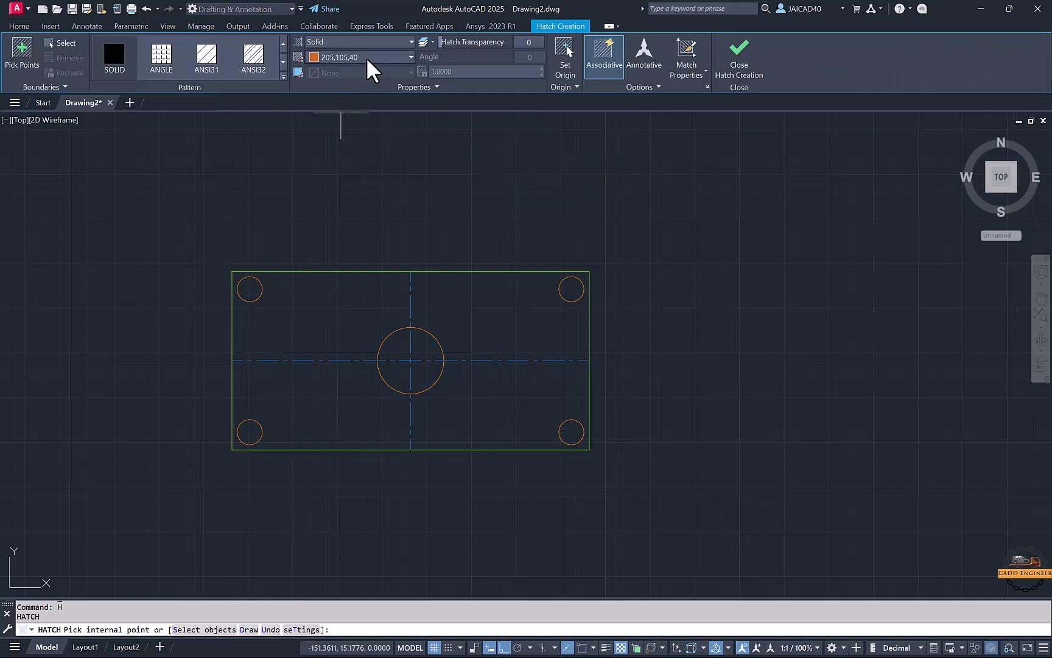
key(Escape)
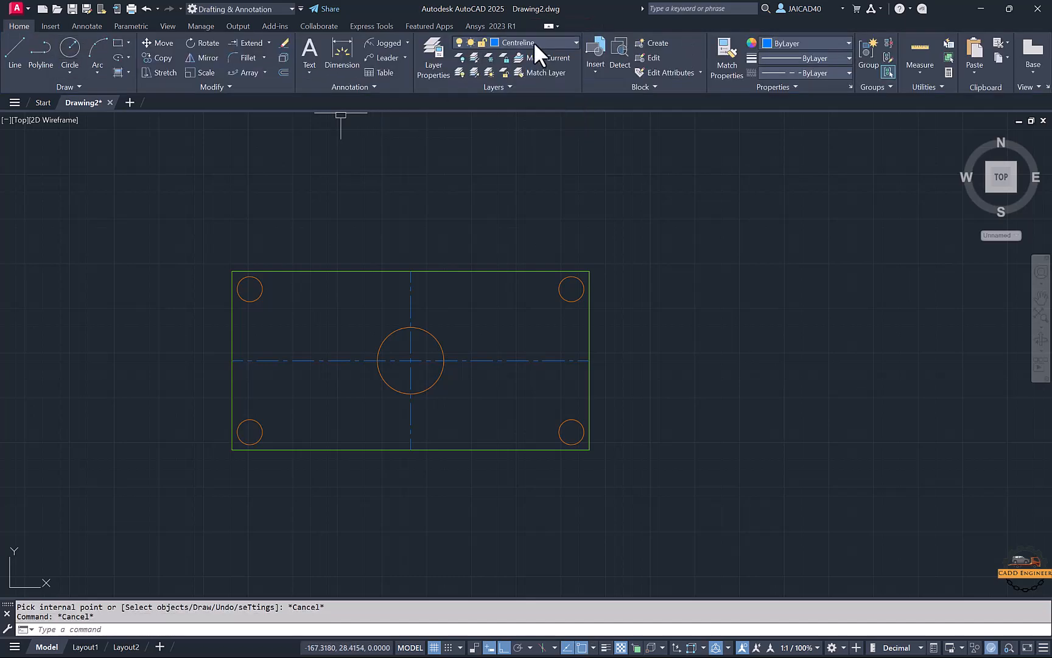
Step: Make the Hatch layer current and set the colour for a new hatch to ByLayer
click(535, 42)
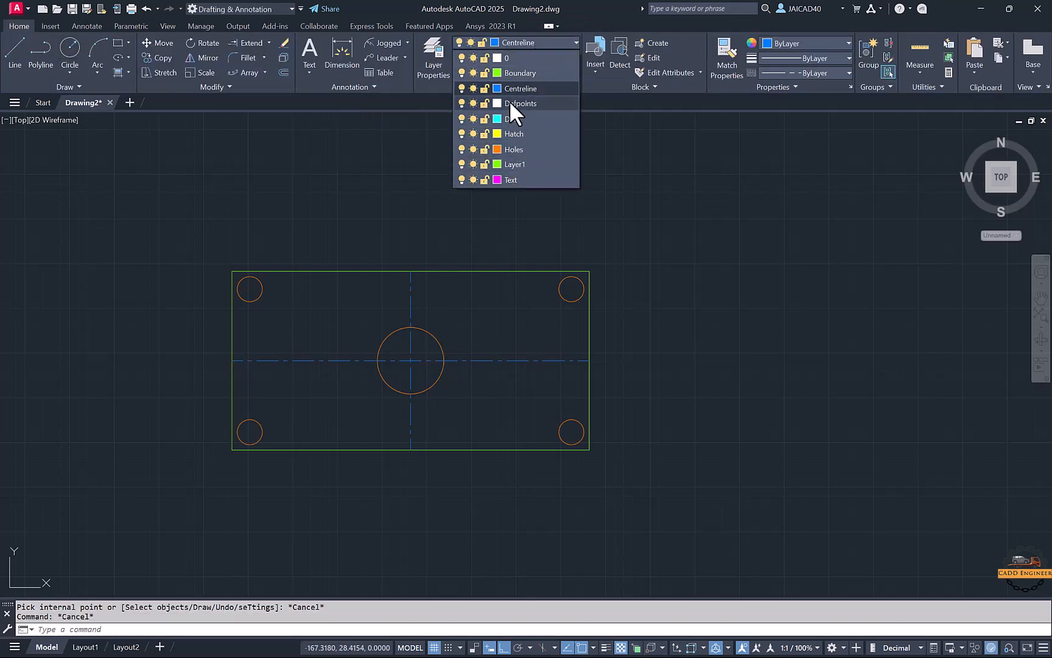
click(518, 134)
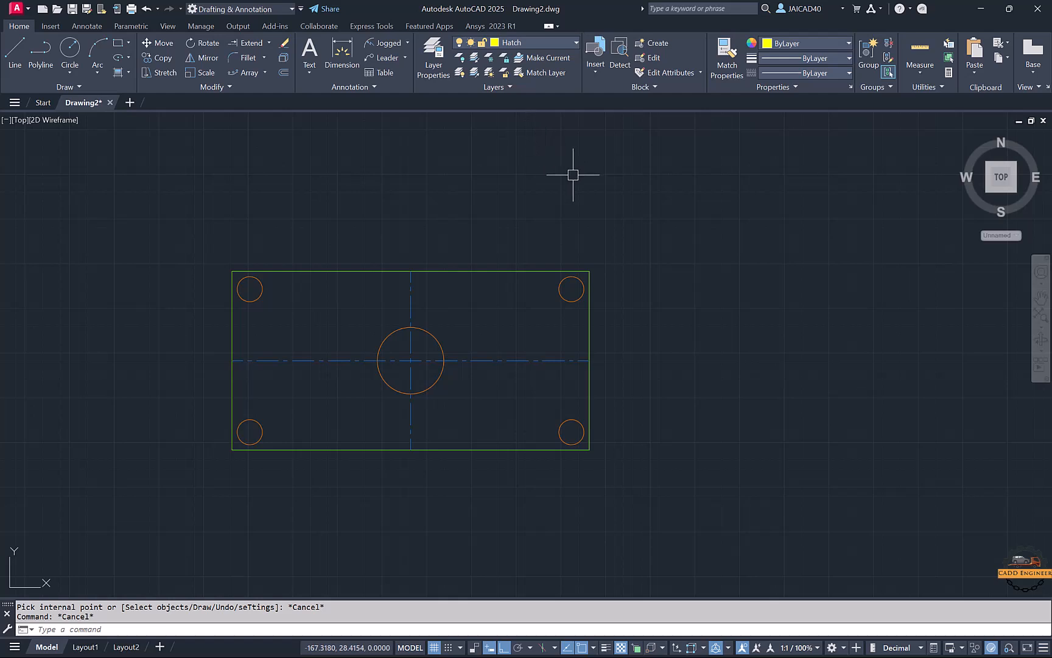
text(h)
key(Return)
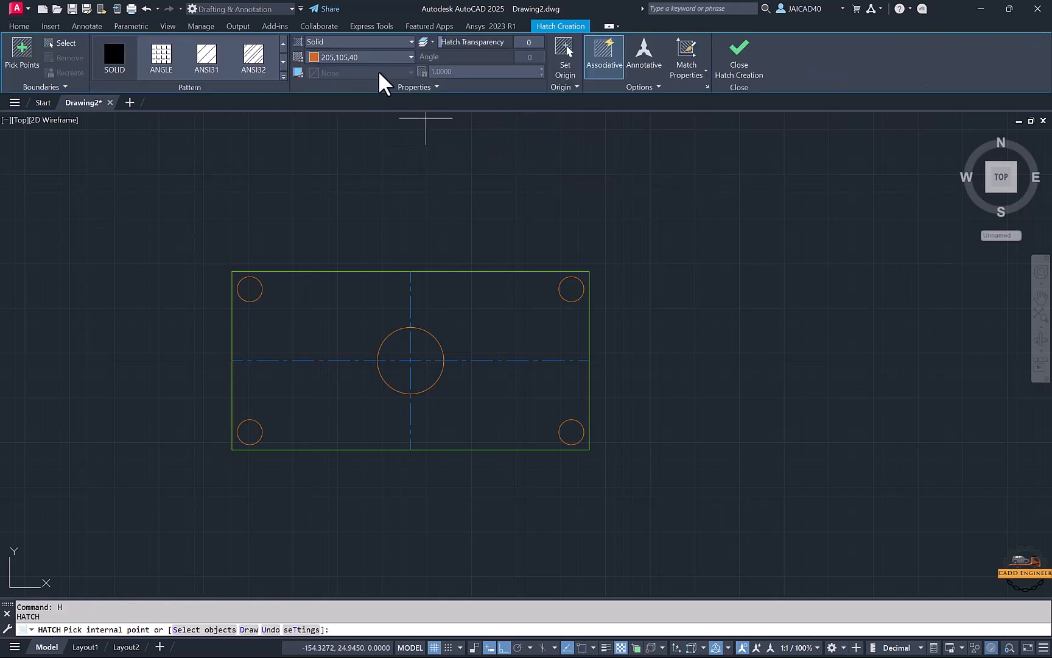
click(375, 58)
click(360, 72)
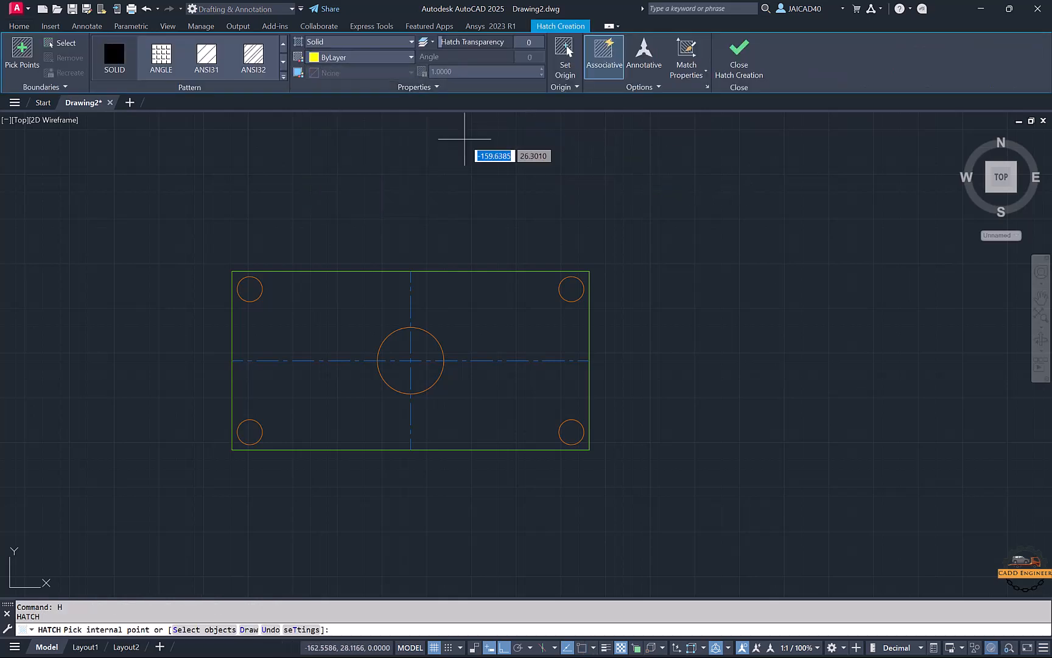
Step: Try a solid hatch over the plate's four quadrants around the holes, and delete it
click(364, 324)
click(434, 310)
click(437, 399)
click(371, 403)
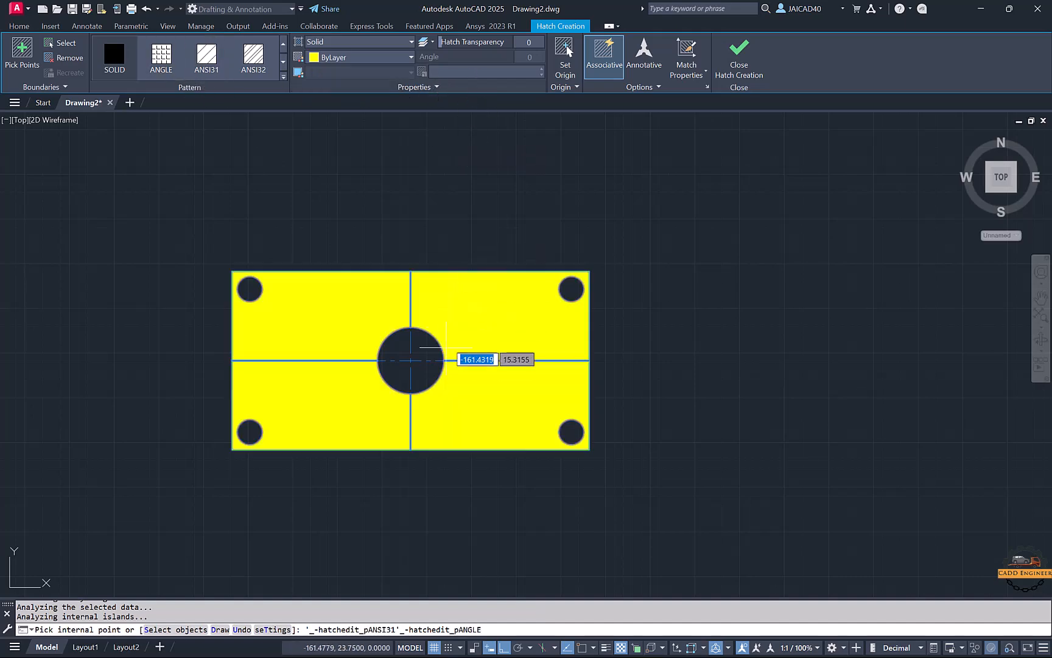
key(Escape)
click(473, 295)
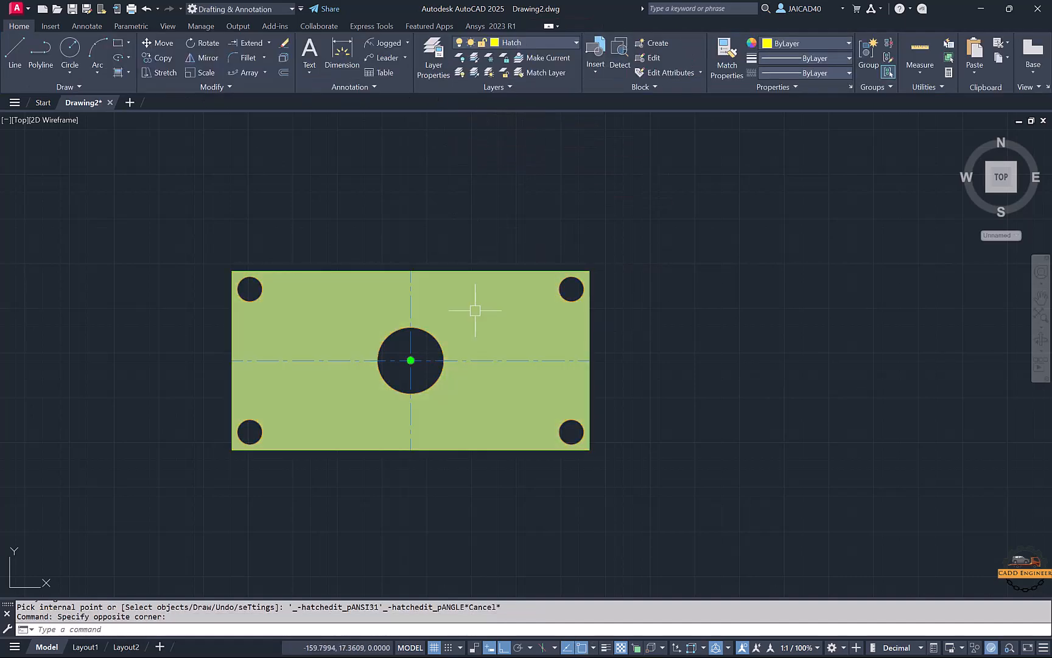
key(Delete)
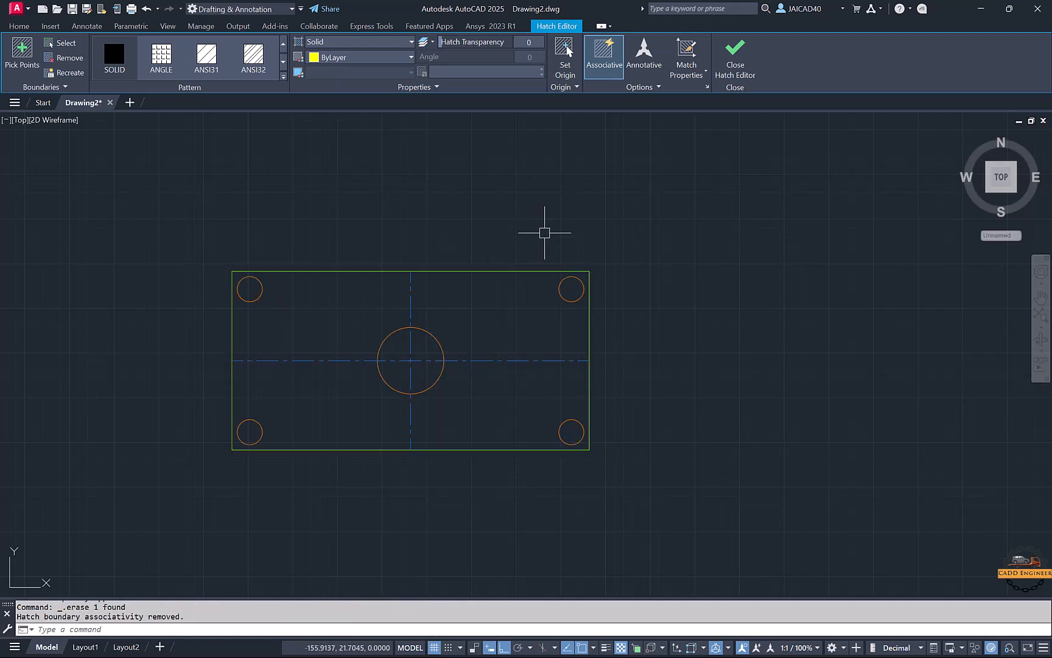
Step: Hatch the plate's four quadrants around the holes with the ANSI31 pattern at a scale of 5
text(h)
key(Return)
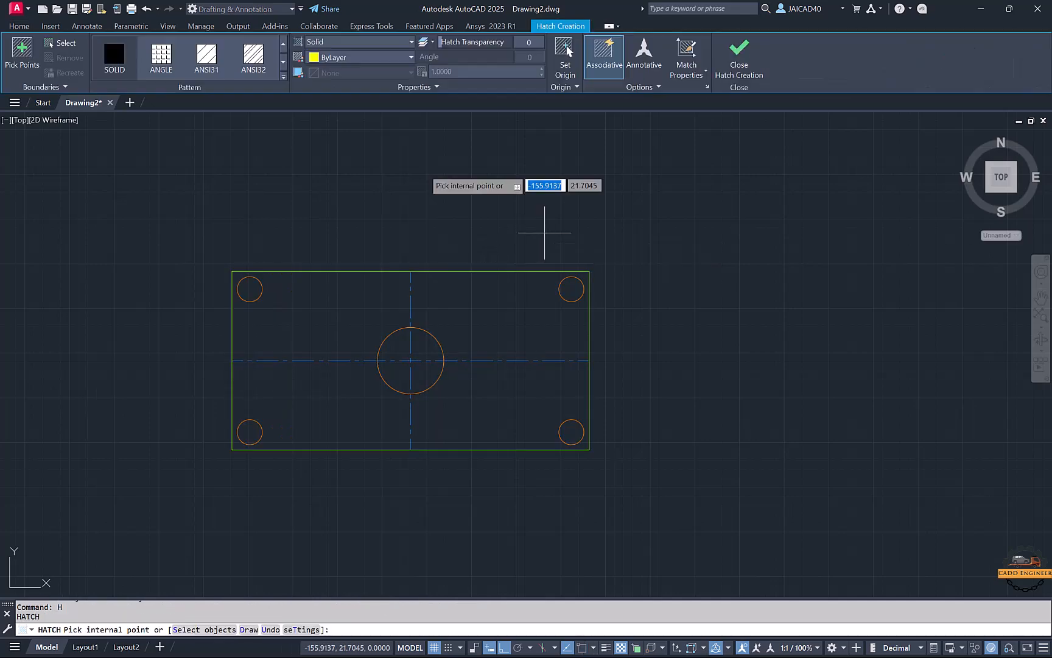
click(210, 59)
click(362, 303)
click(465, 319)
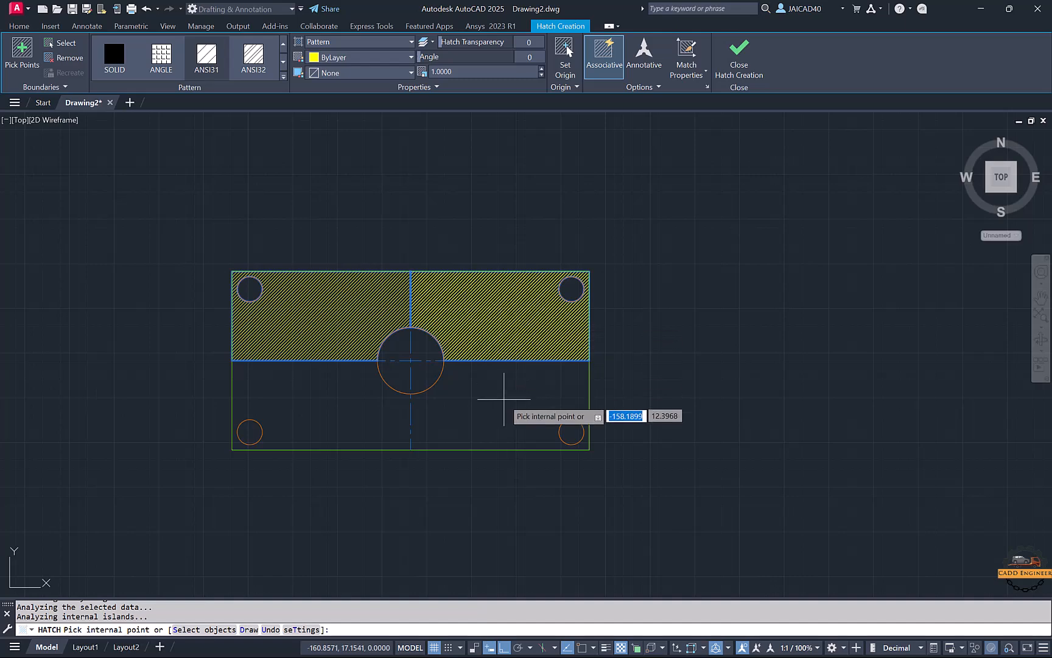
click(505, 395)
click(383, 388)
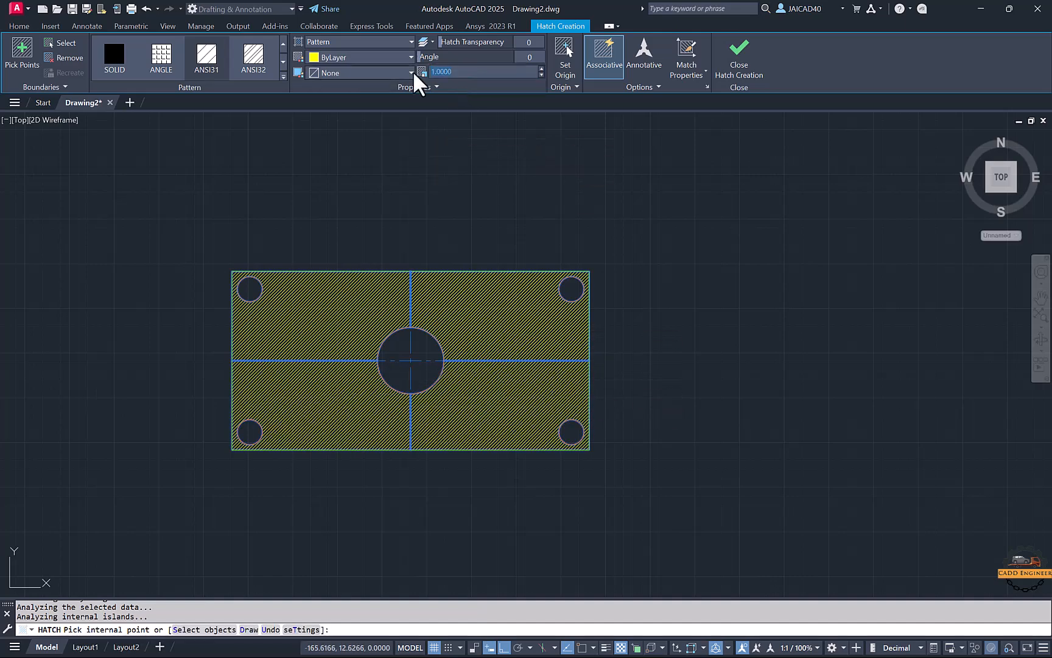
text(5)
key(Return)
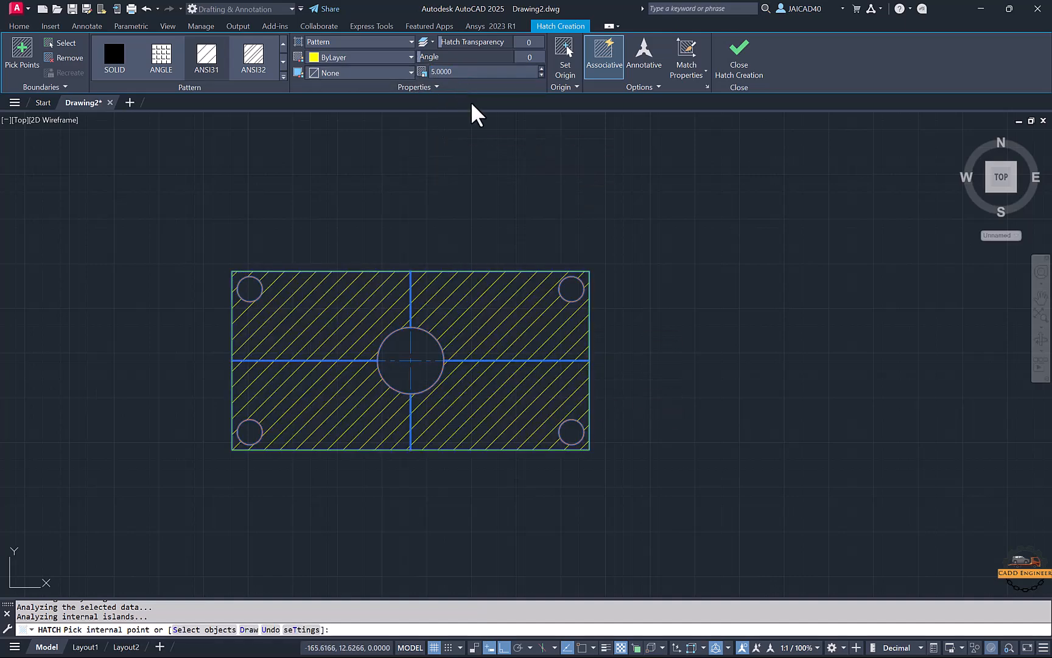
key(Escape)
Step: Make the Text layer current
middle_drag(499, 150, 568, 143)
middle_drag(605, 258, 581, 222)
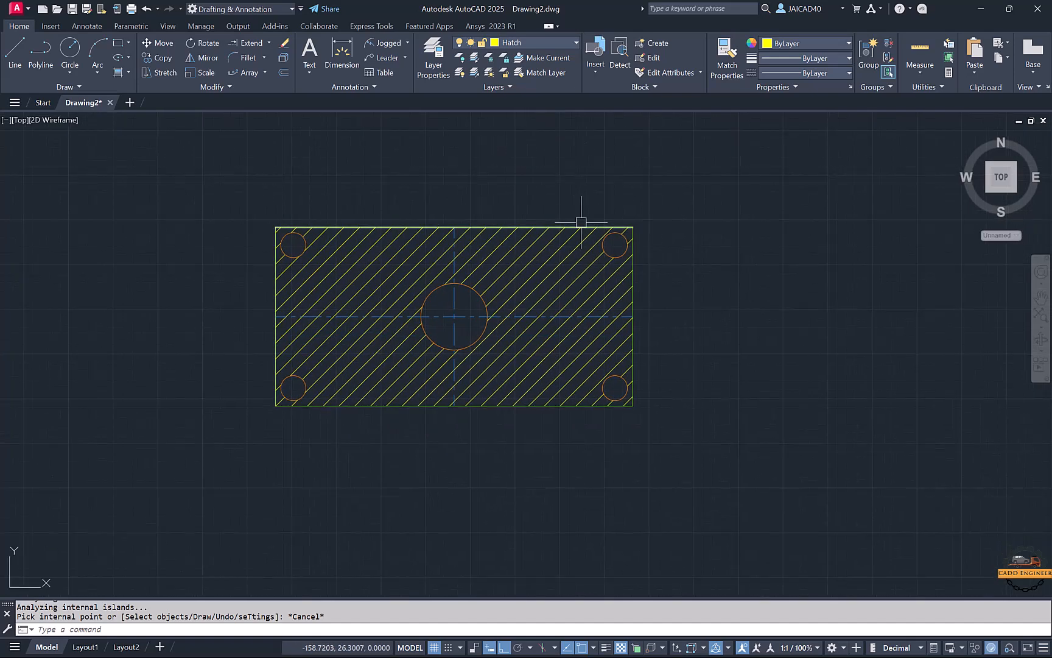
click(547, 41)
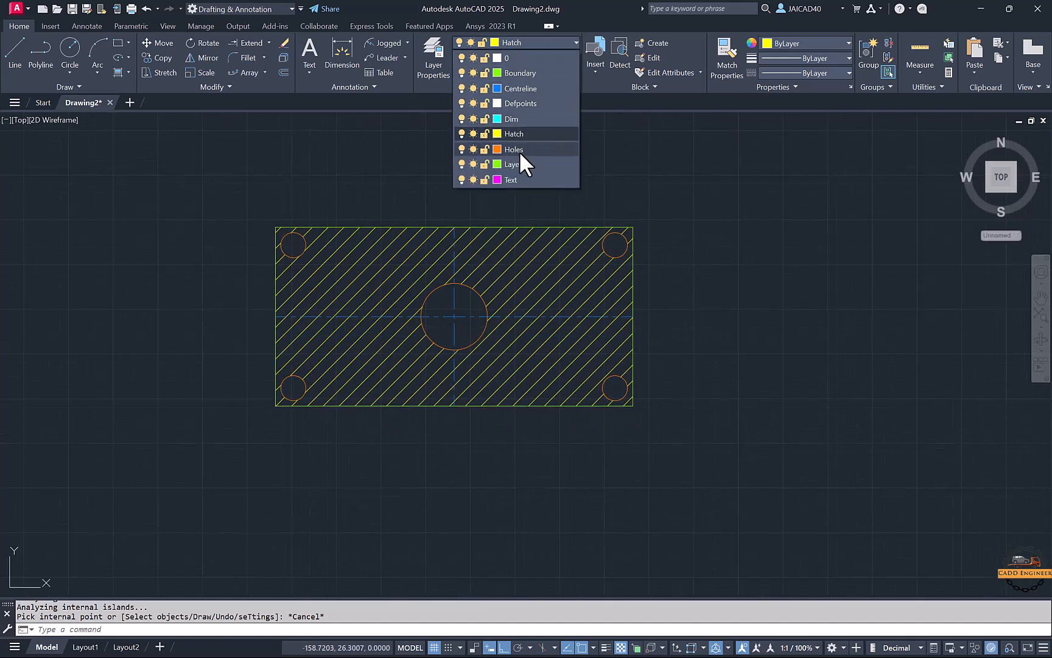
middle_drag(553, 169, 507, 143)
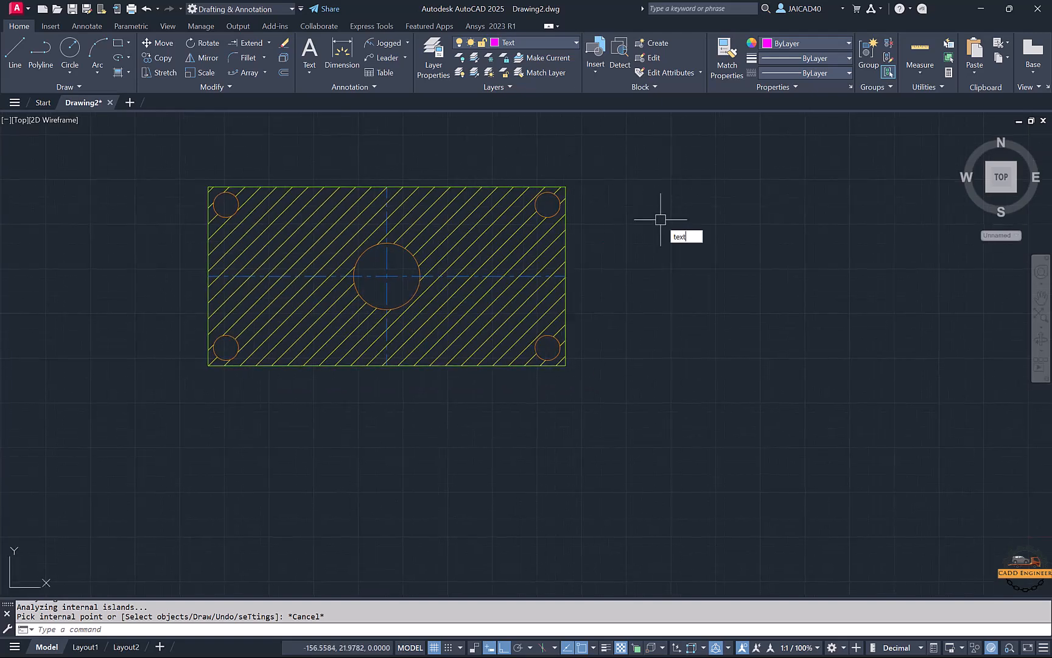
key(Return)
middle_drag(437, 366, 468, 303)
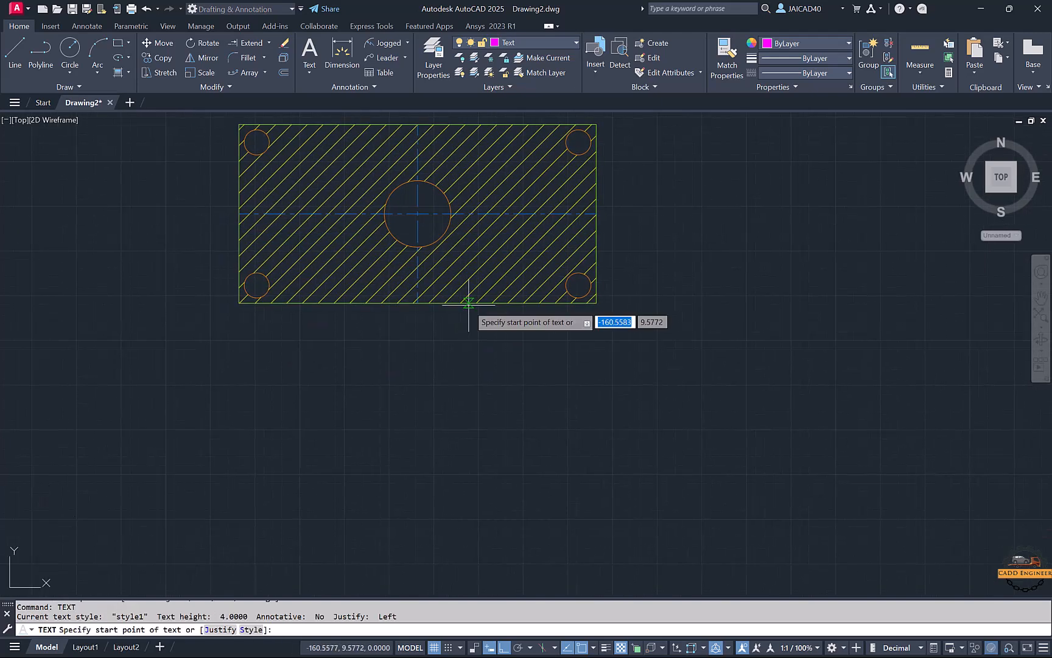
click(331, 402)
text(4)
key(Return)
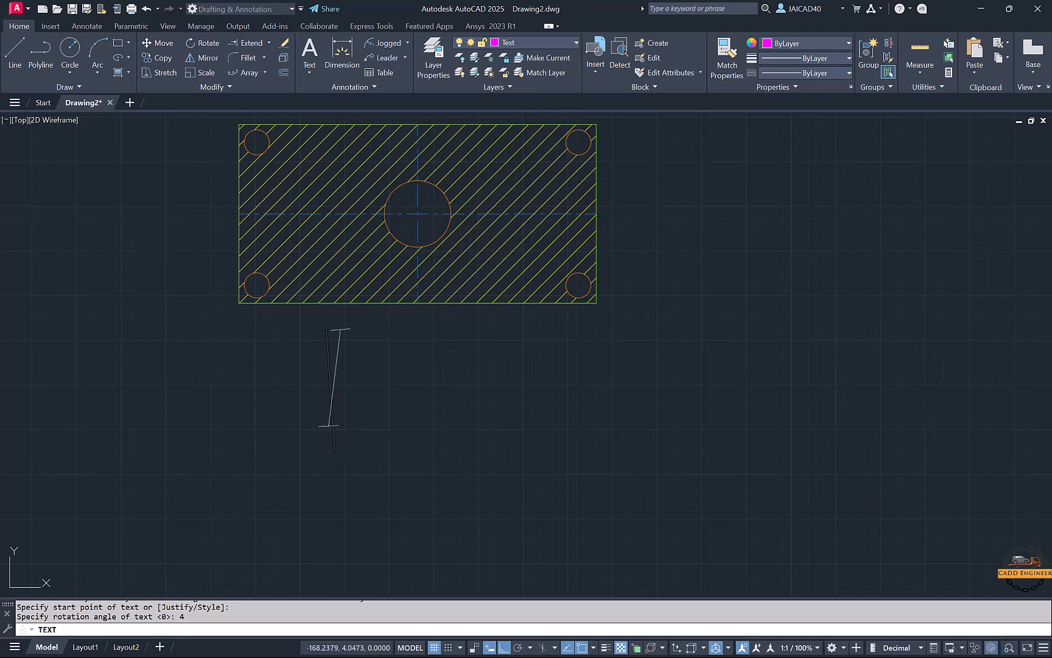
text(0)
key(BackSpace)
key(Escape)
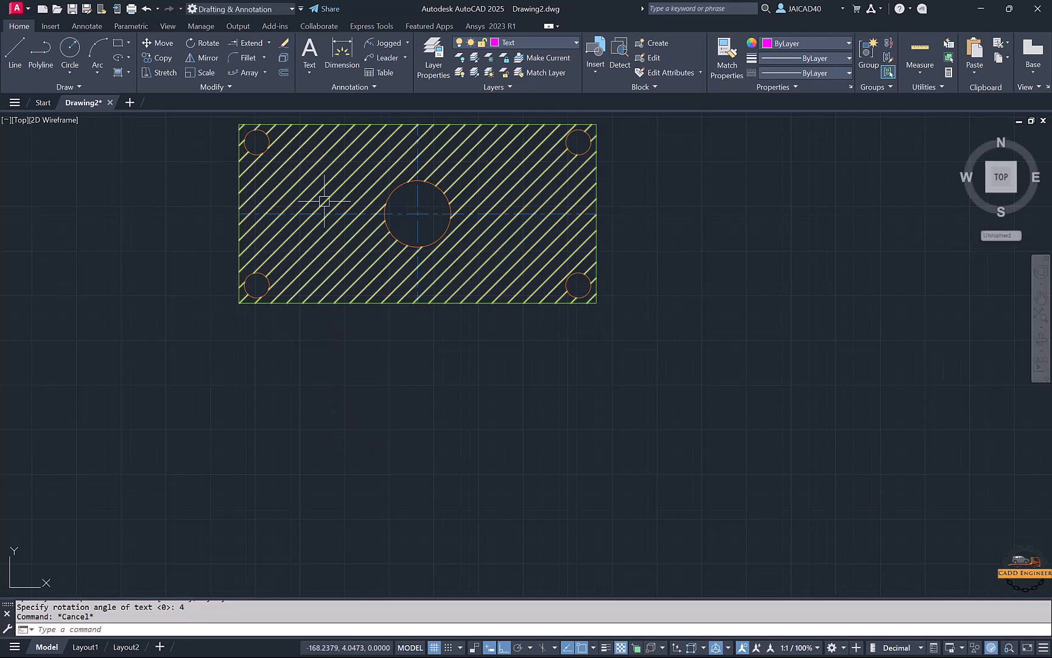
click(305, 74)
click(326, 118)
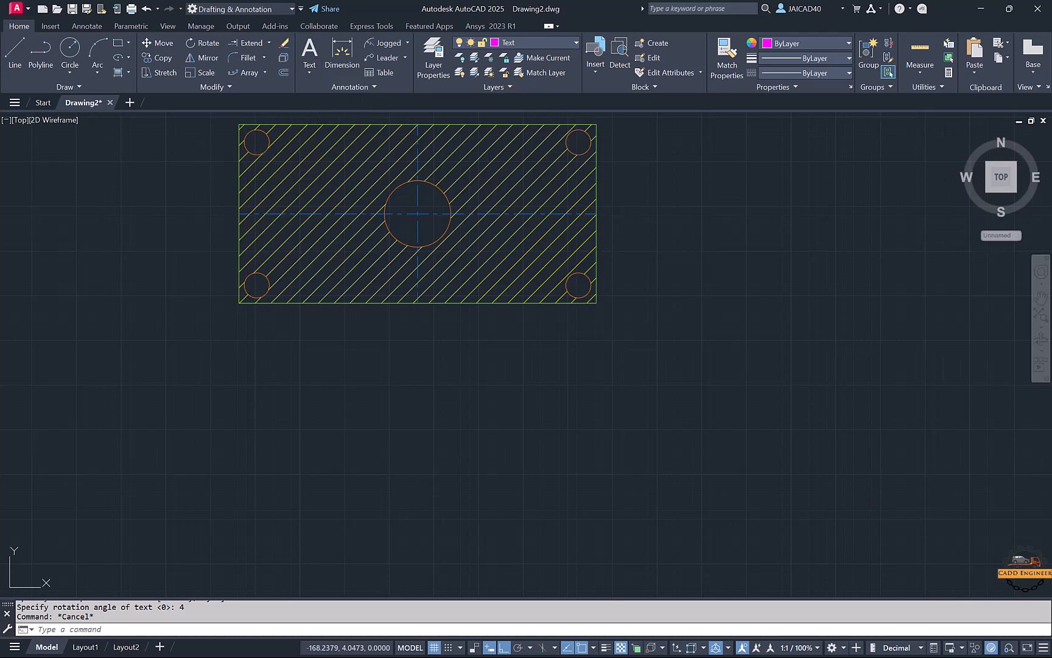
click(286, 442)
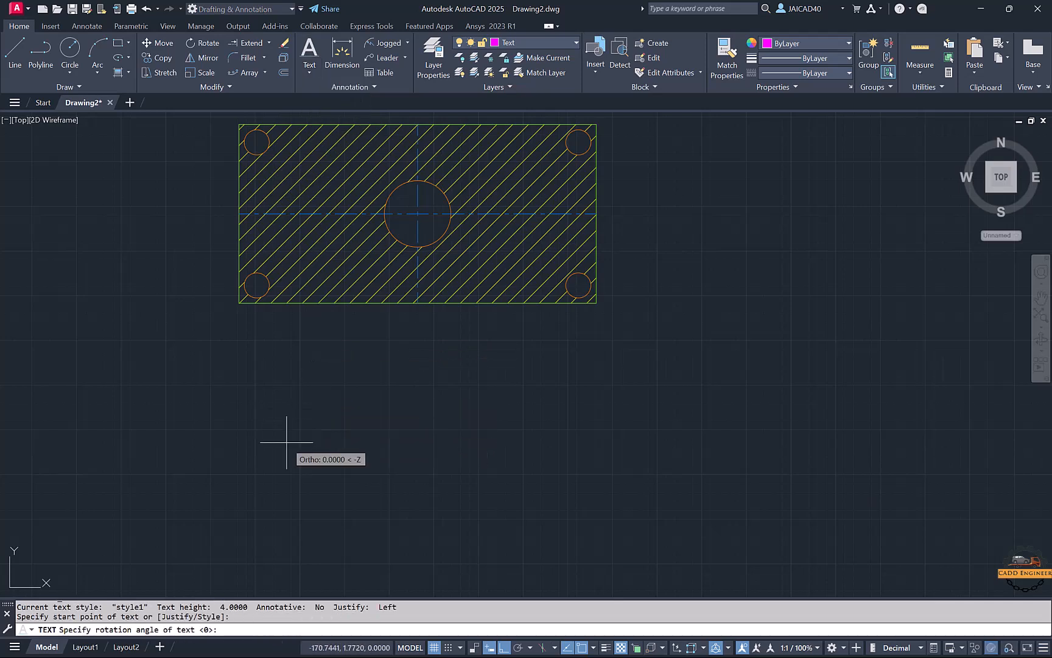
text(2)
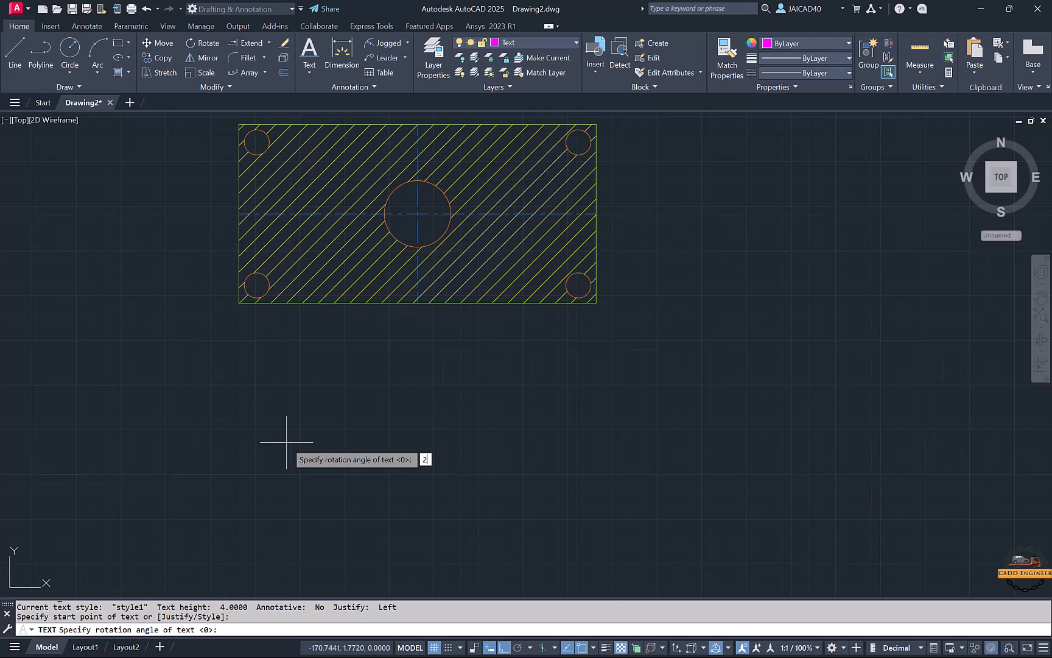
key(Escape)
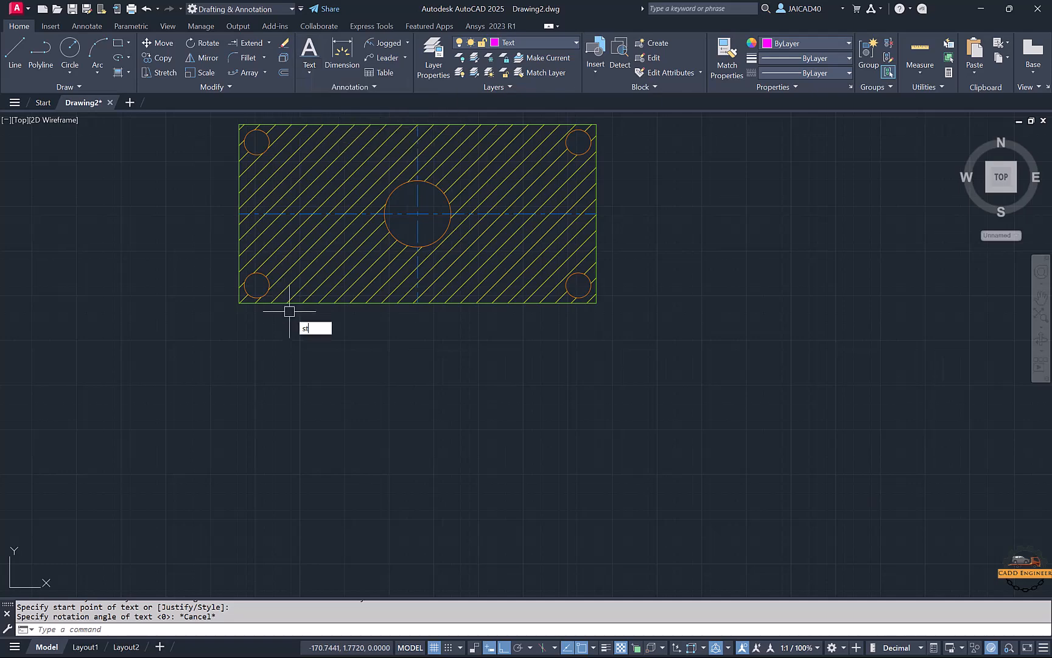
Step: Set the text height of the style1 text style to 1.5 and apply the change
key(Return)
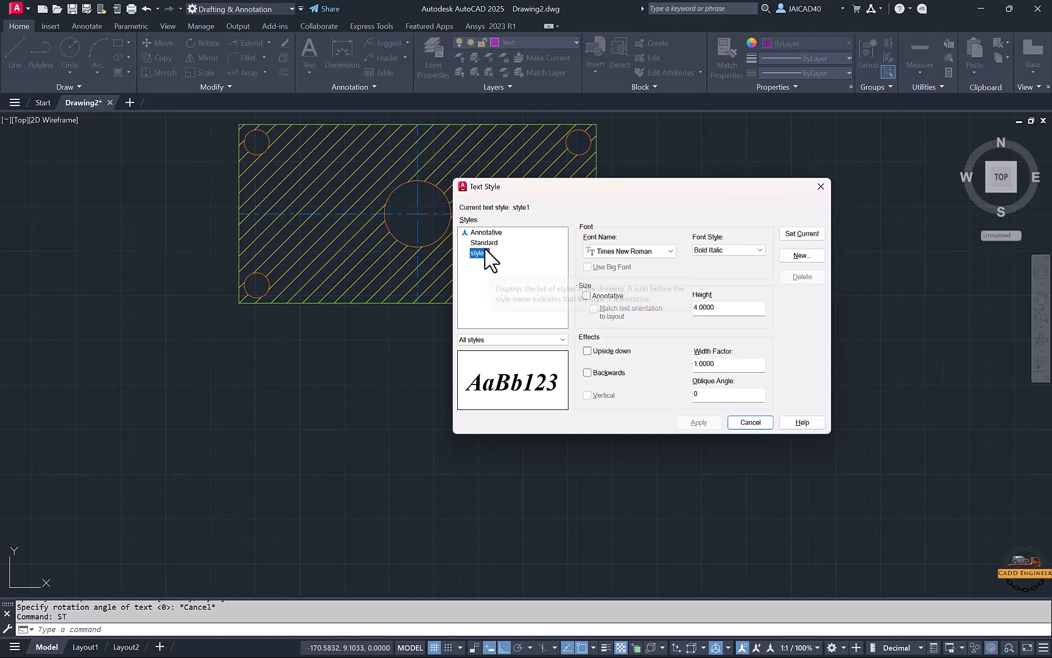
click(487, 244)
click(477, 253)
double_click(700, 309)
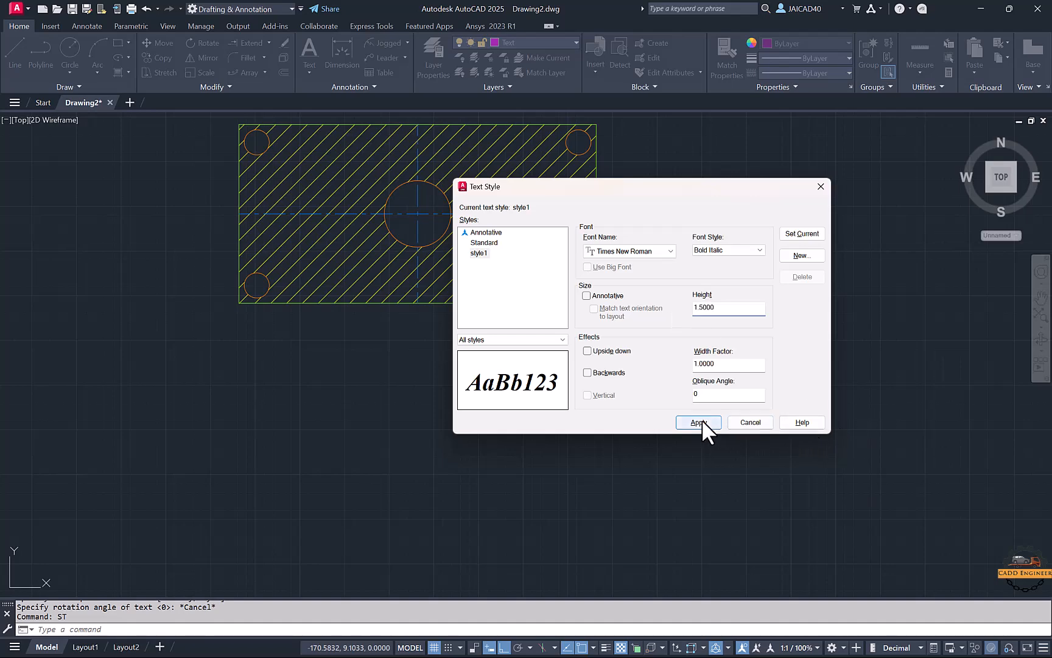
click(746, 423)
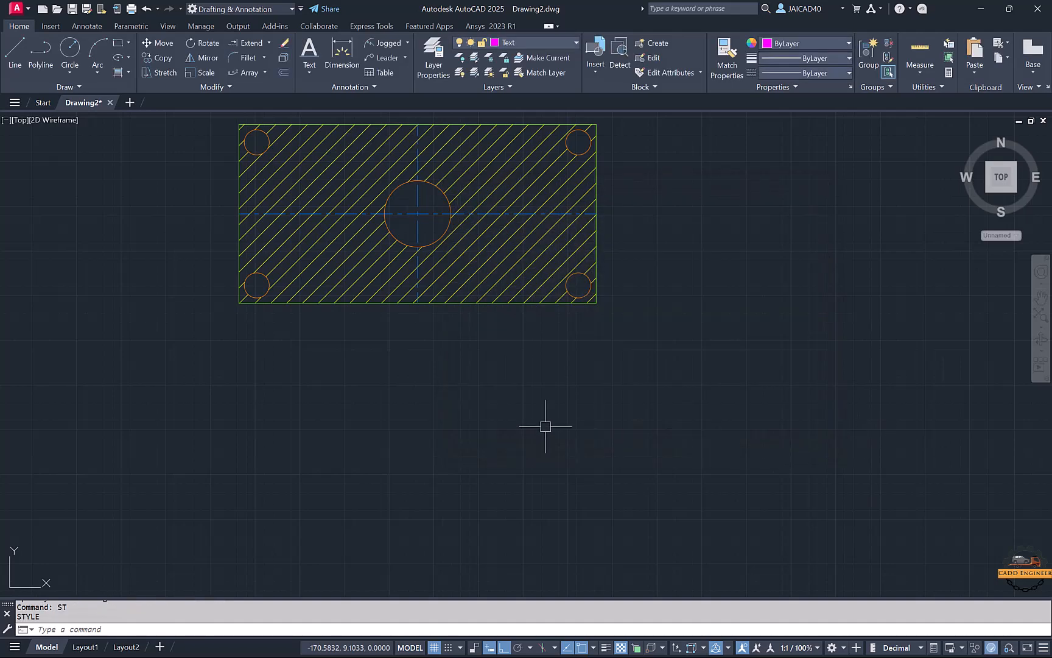
Step: Add the single-line text "Bracket made of steel" below the plate with a rotation angle of 0
text(text)
key(Return)
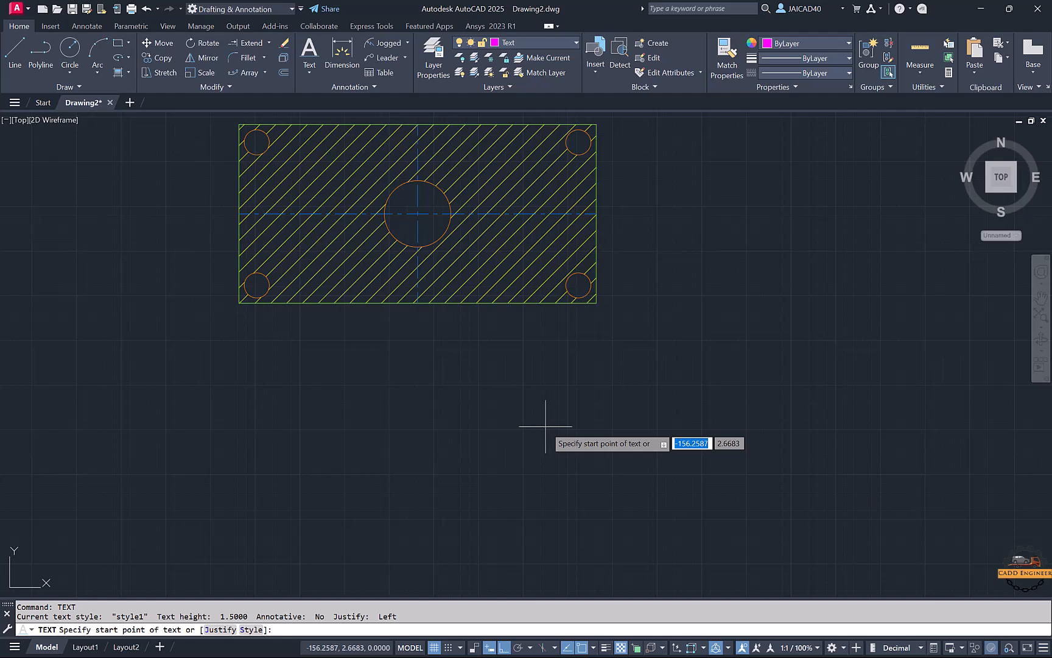
click(350, 412)
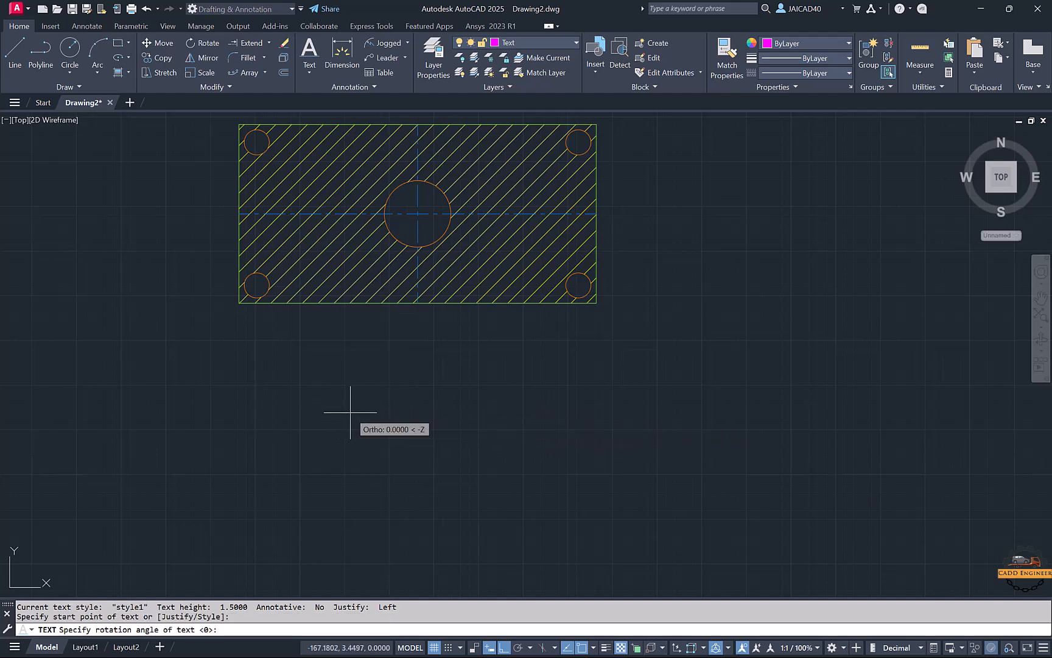
text(0)
key(Return)
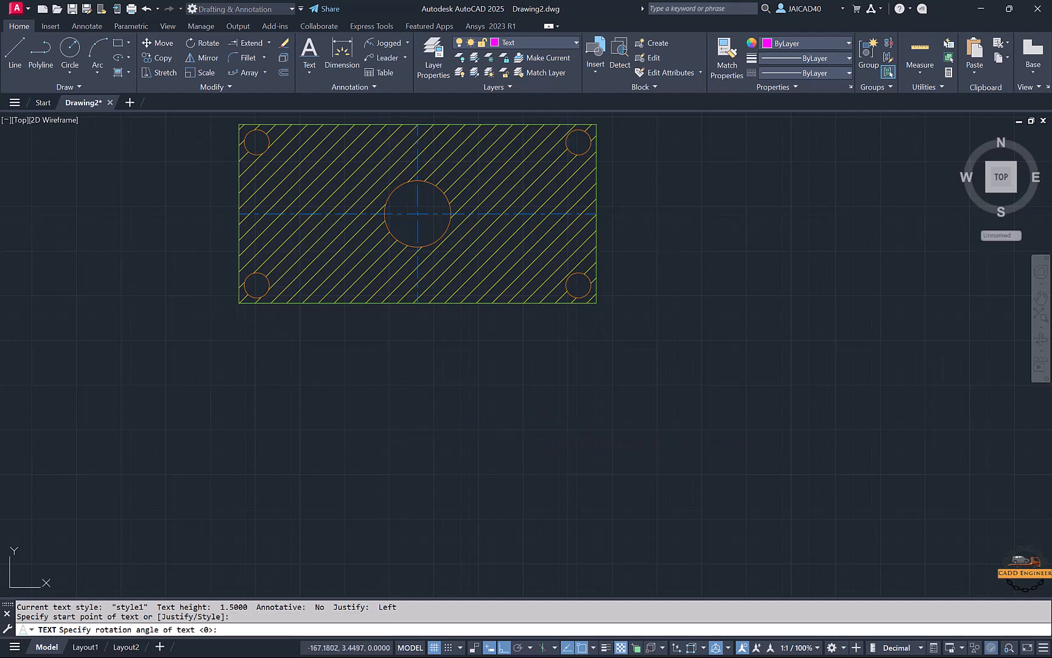
key(Caps_Lock)
text(B)
key(Caps_Lock)
text(rackets)
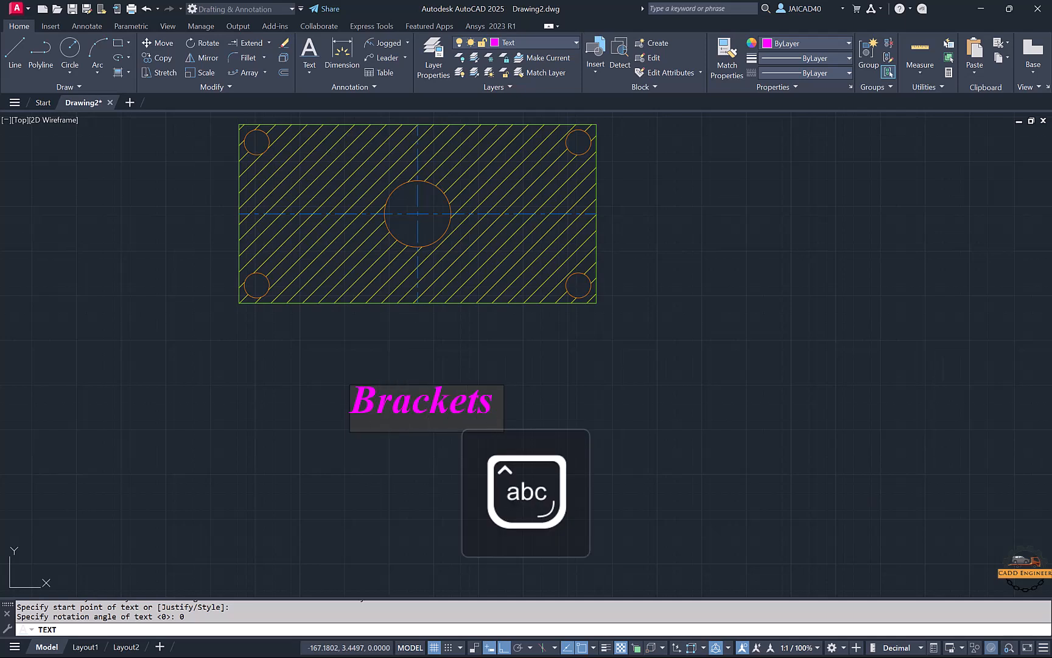
key(BackSpace)
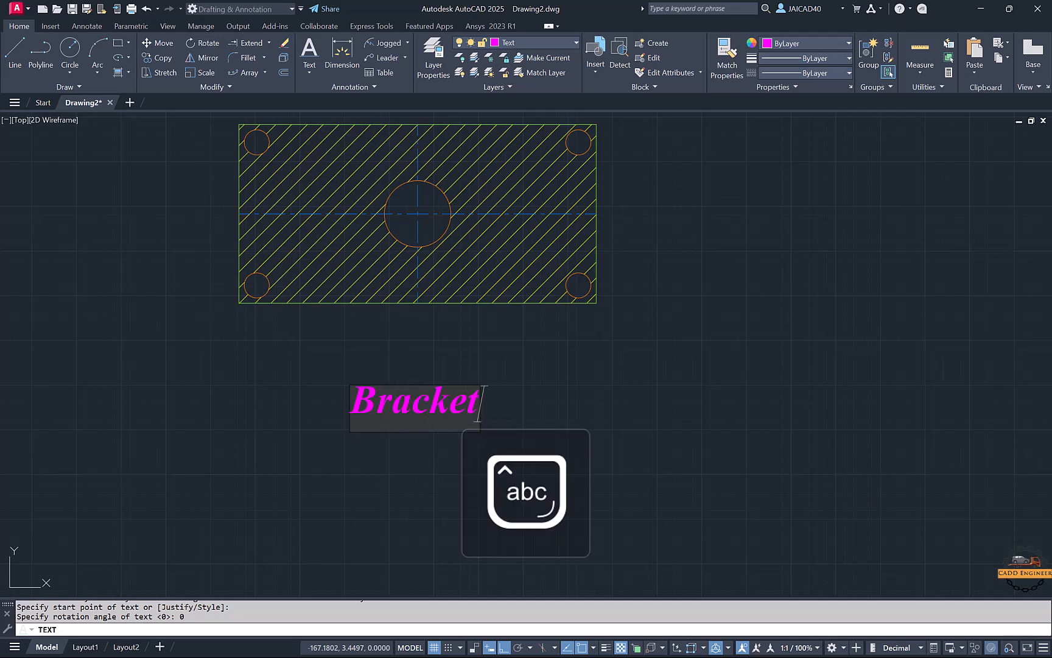
text(made of stte)
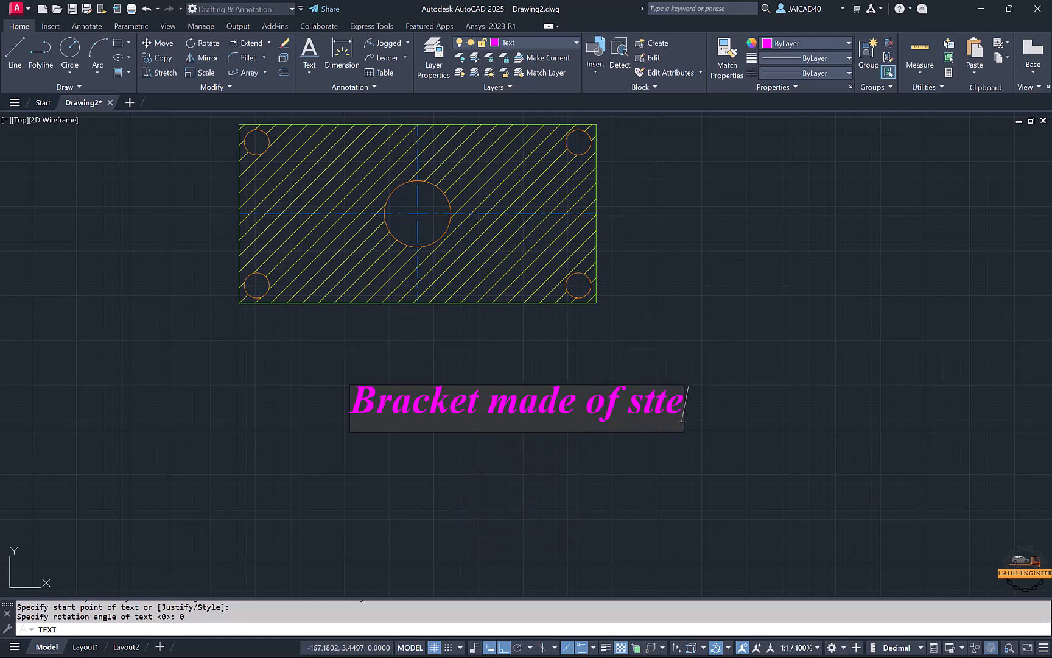
key(BackSpace)
key(BackSpace)
text(eel)
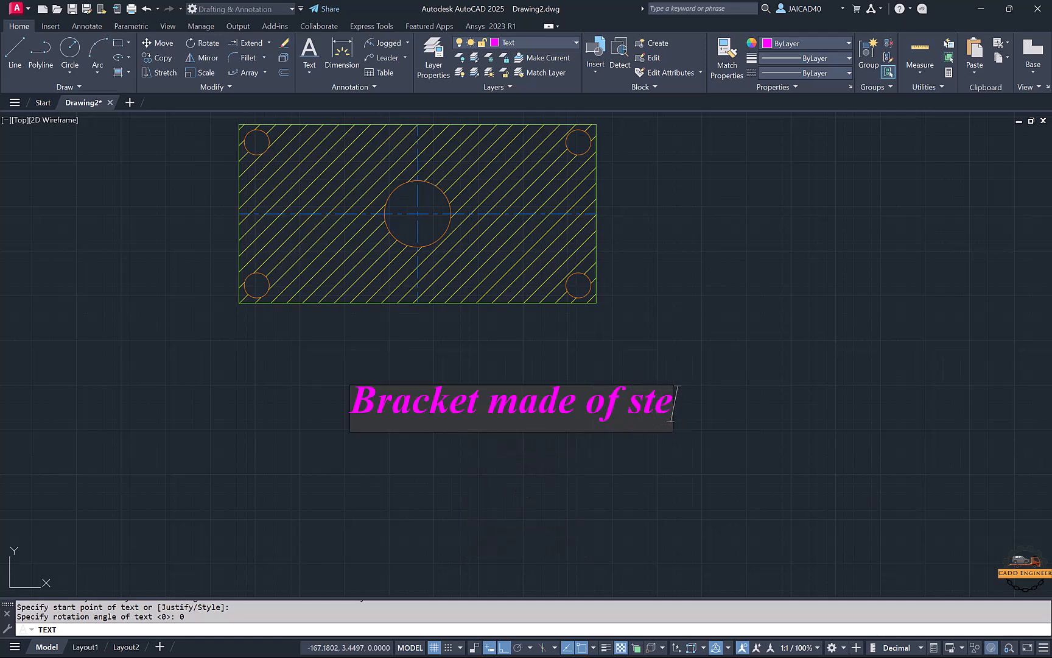
key(Return)
key(Return)
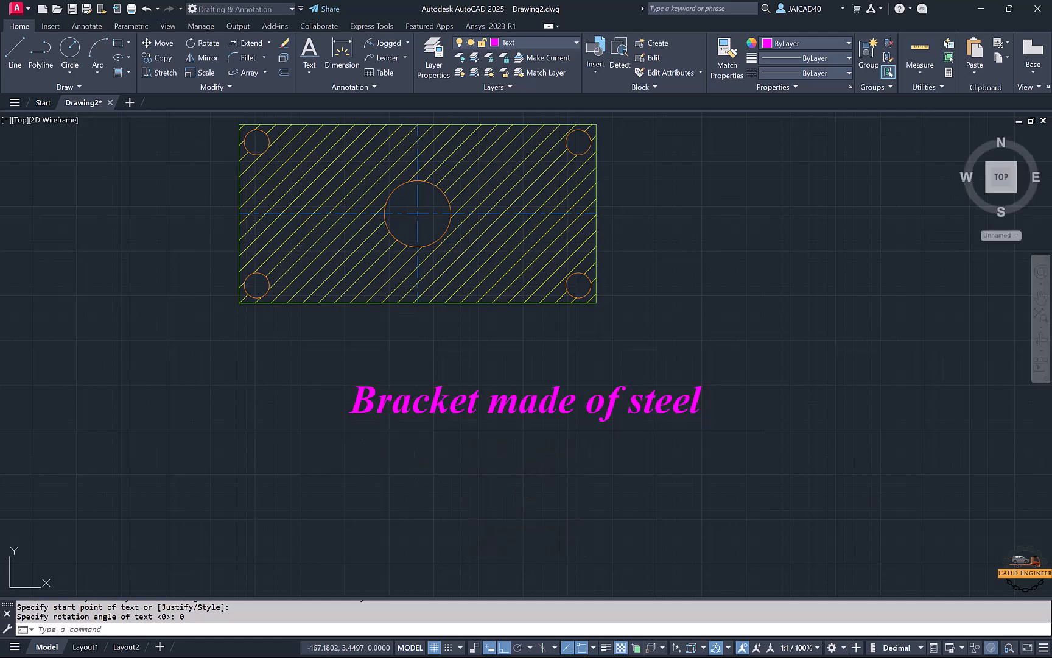
Step: Move the "Bracket made of steel" text with Ortho off to just beneath the plate, roughly centred on its width
click(594, 374)
click(491, 434)
text(m)
key(Return)
click(526, 451)
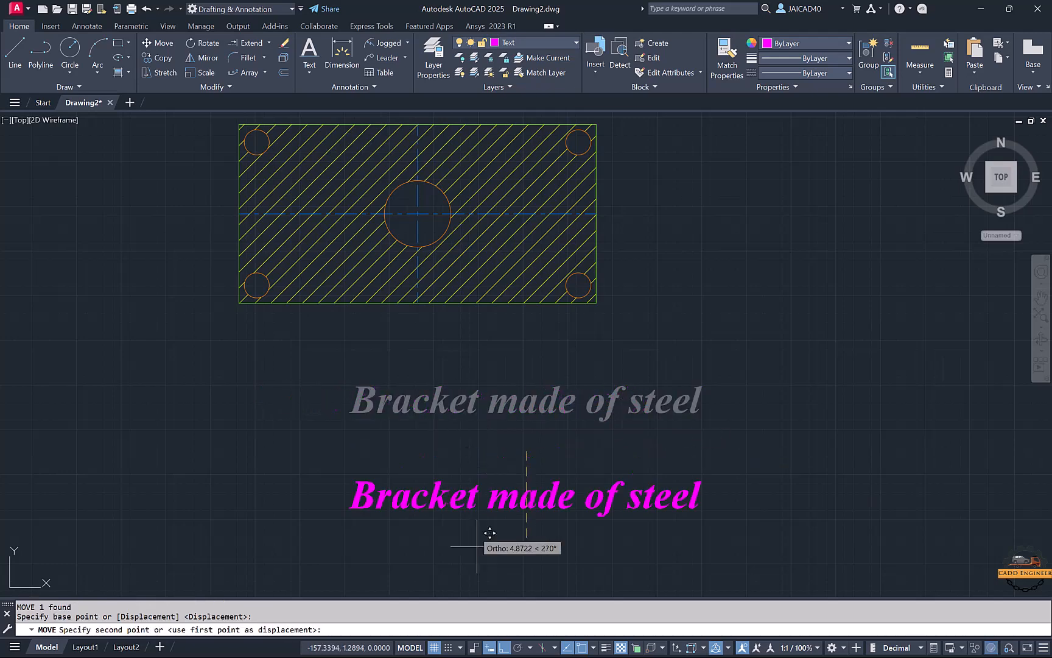
click(504, 648)
click(436, 383)
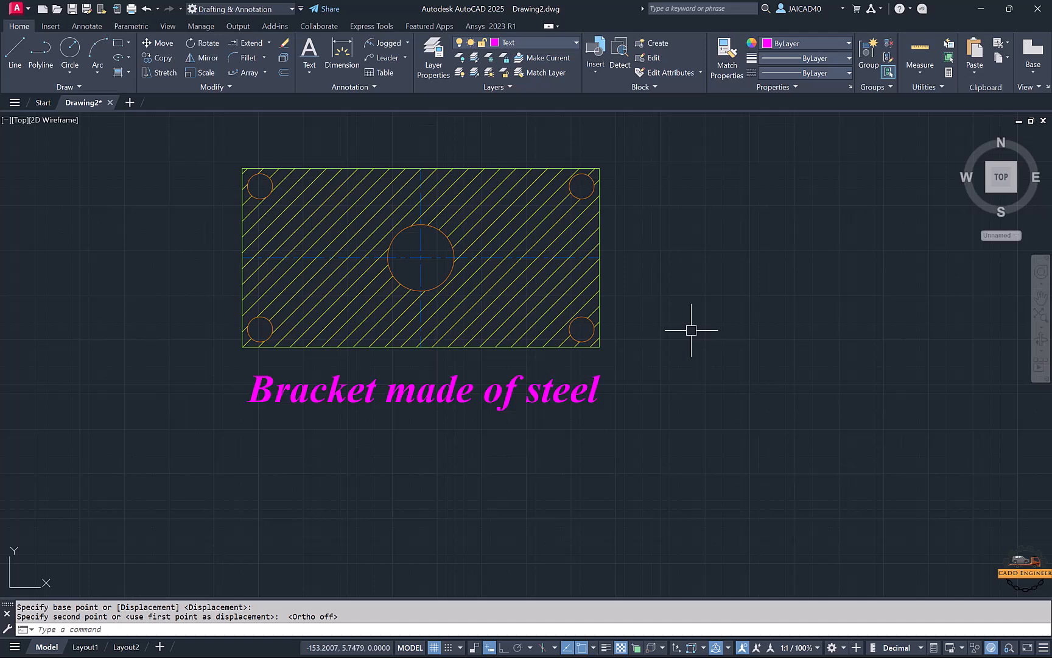
Step: Make the Dim layer current and add a vertical linear dimension for the plate's height beside its right edge
click(535, 40)
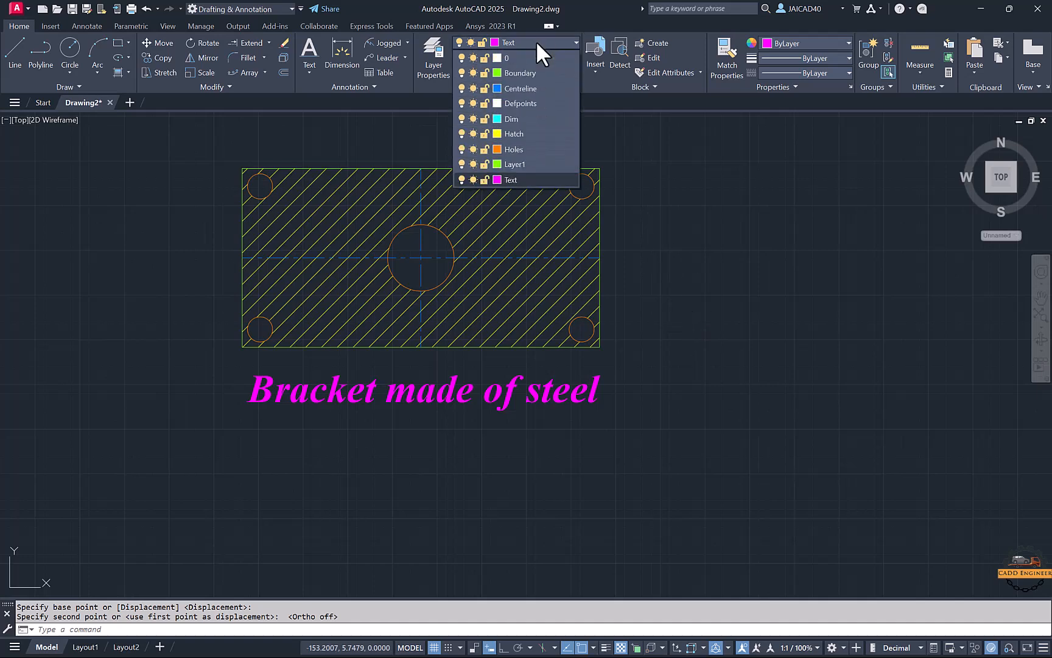
click(521, 117)
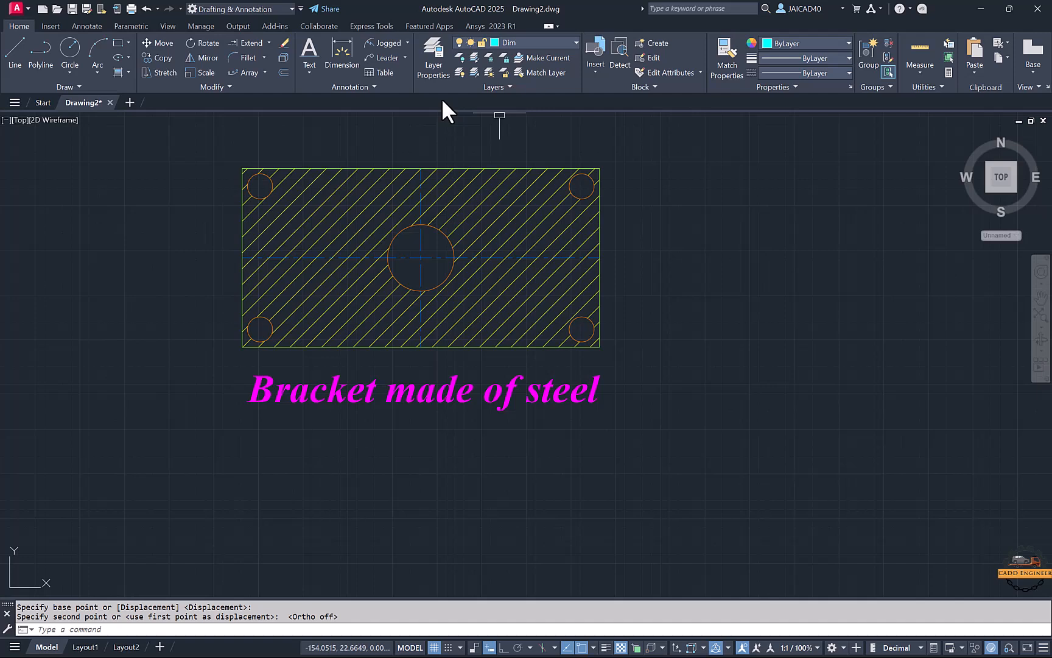
click(408, 43)
click(411, 60)
click(599, 168)
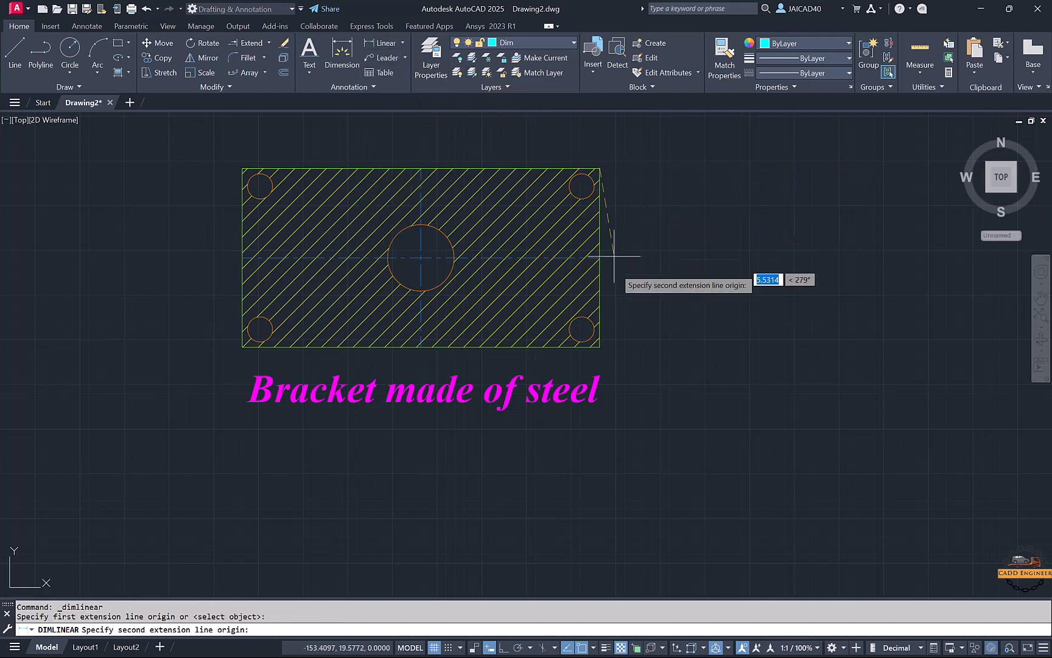
click(600, 347)
click(637, 341)
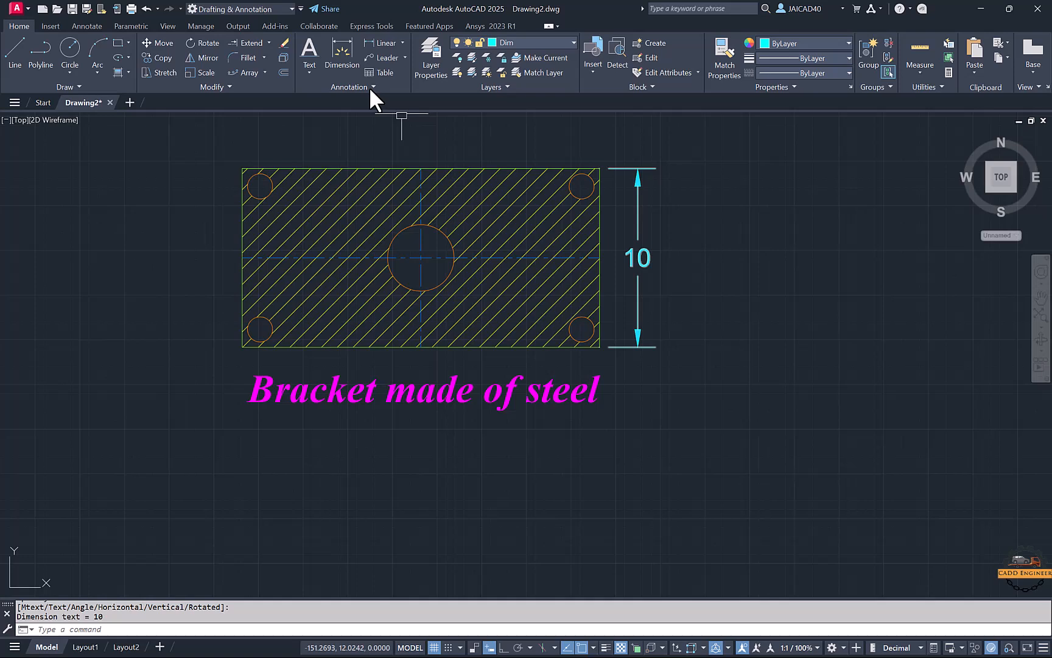
Step: Add a horizontal linear dimension for the plate's width above its top edge
click(379, 41)
click(242, 168)
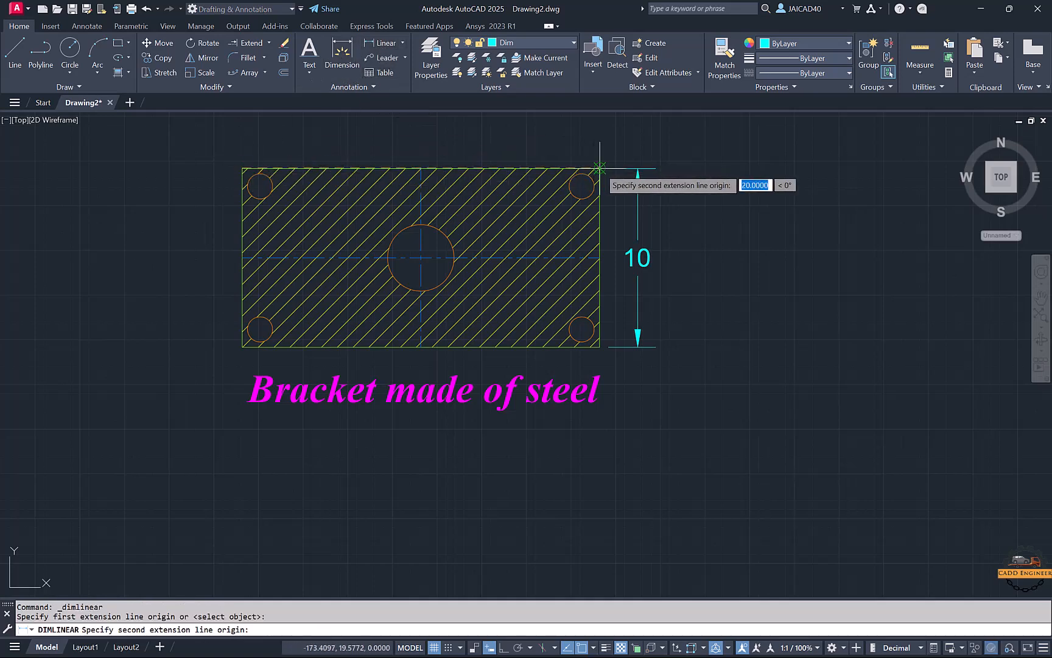
click(599, 168)
click(511, 140)
Step: Add a diameter dimension to the central circle, placing its text outside the plate's left edge
click(400, 43)
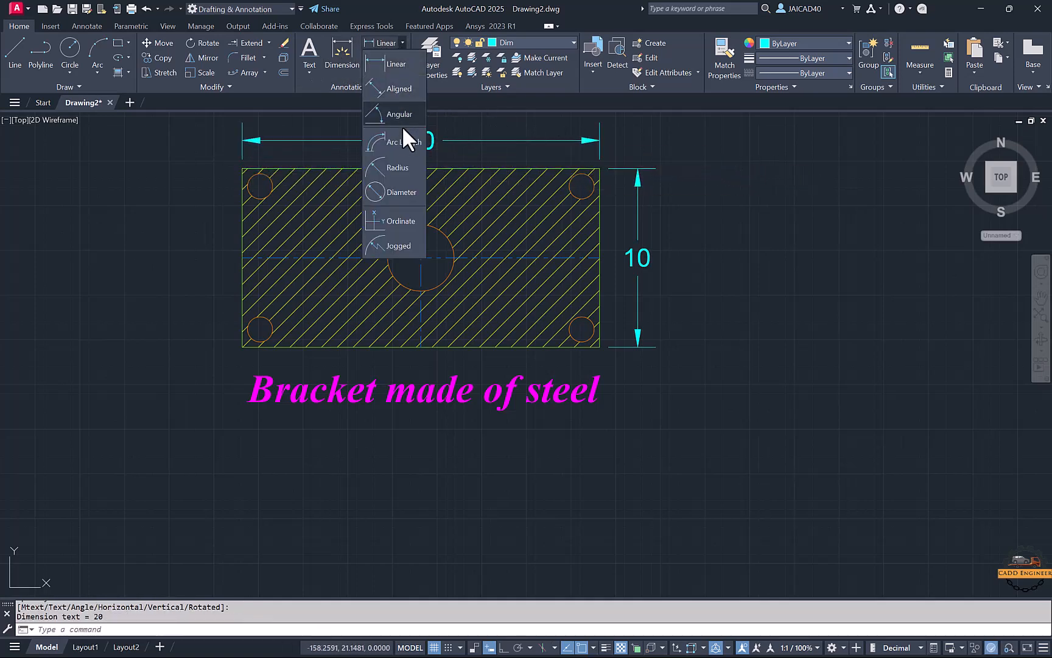
click(395, 193)
click(397, 235)
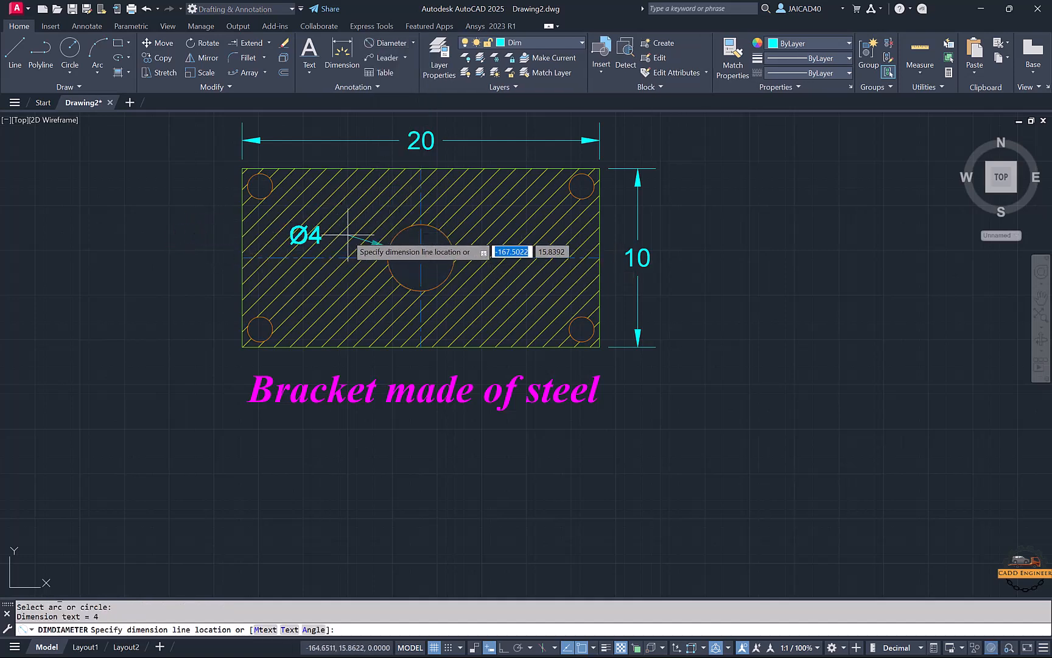
click(227, 233)
Step: Add a diameter dimension to the upper-left corner hole, placing its text outside the plate's left edge
click(368, 46)
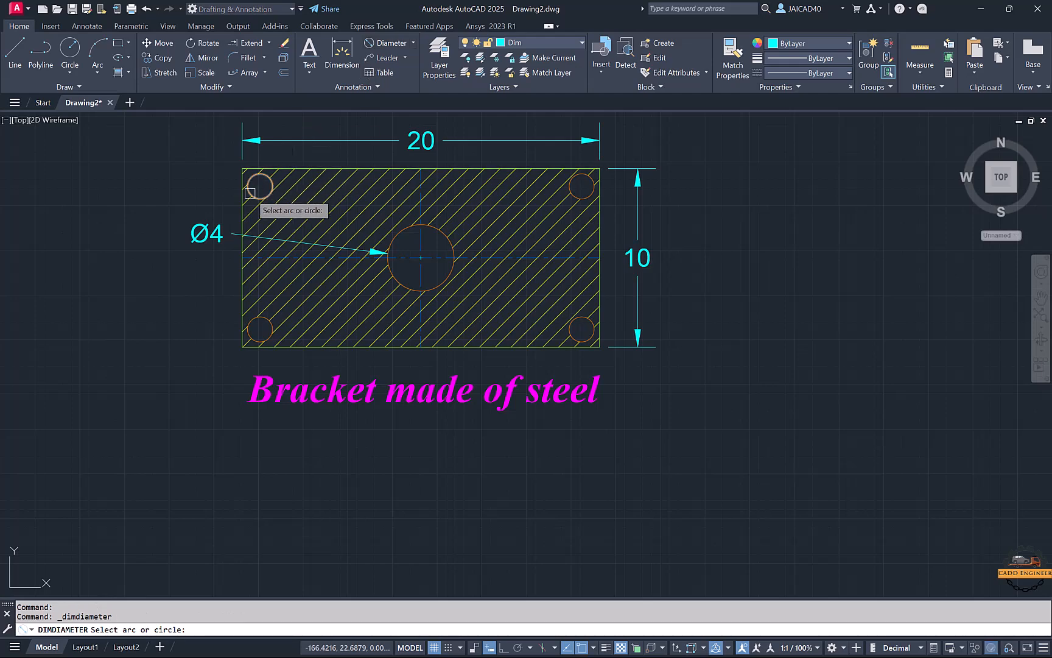
click(249, 190)
click(192, 168)
middle_drag(393, 182, 400, 215)
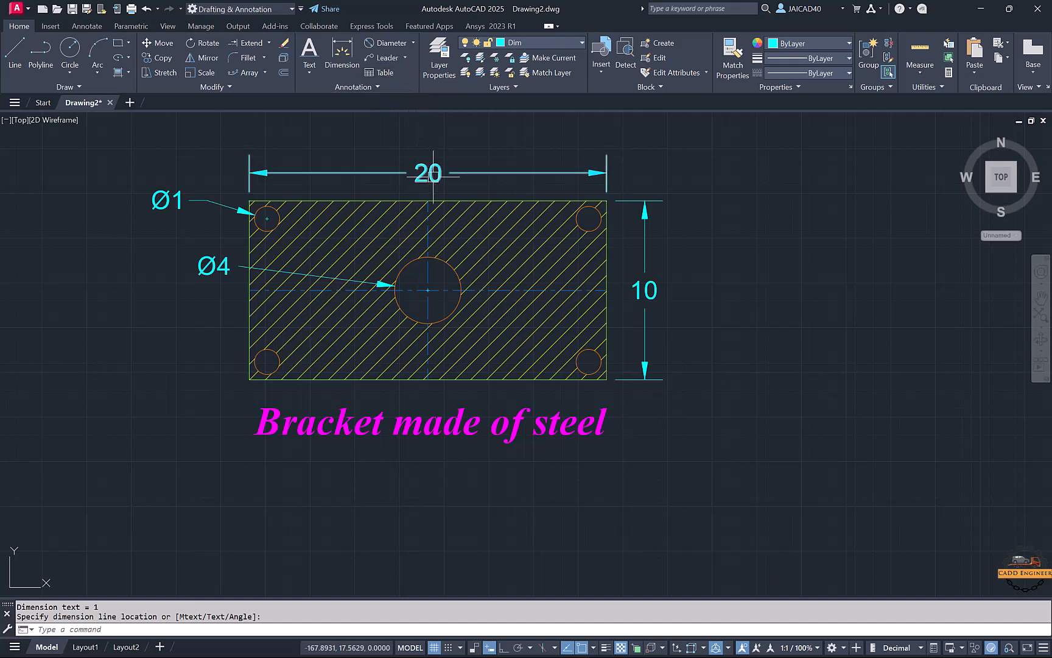
Step: Add a horizontal linear dimension between the centres of the two lower corner holes, placed below the plate
click(412, 43)
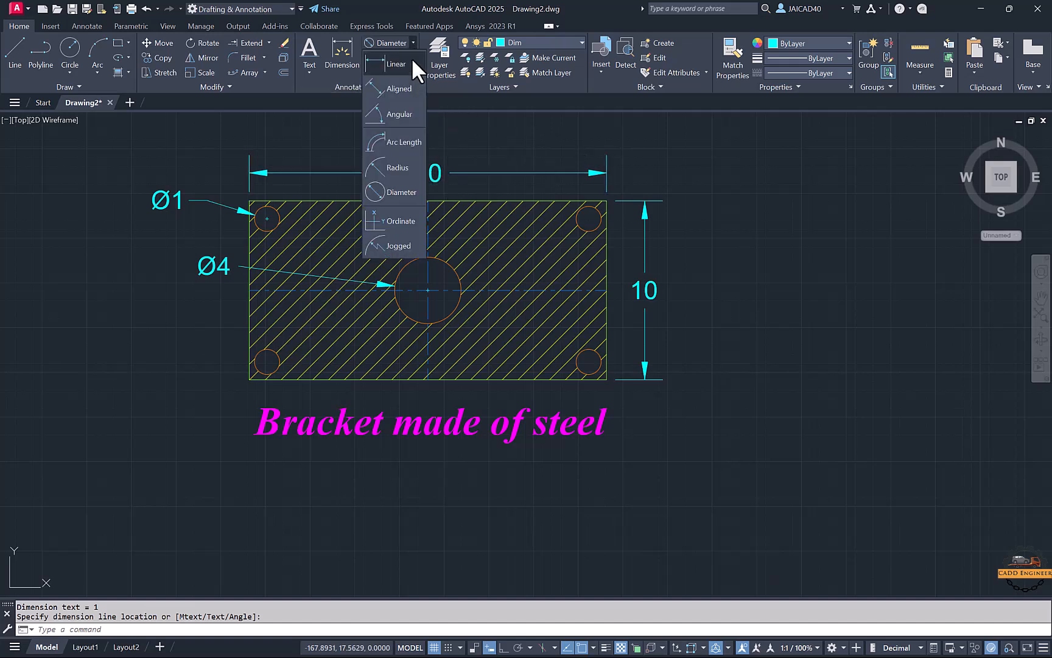
click(405, 69)
click(267, 361)
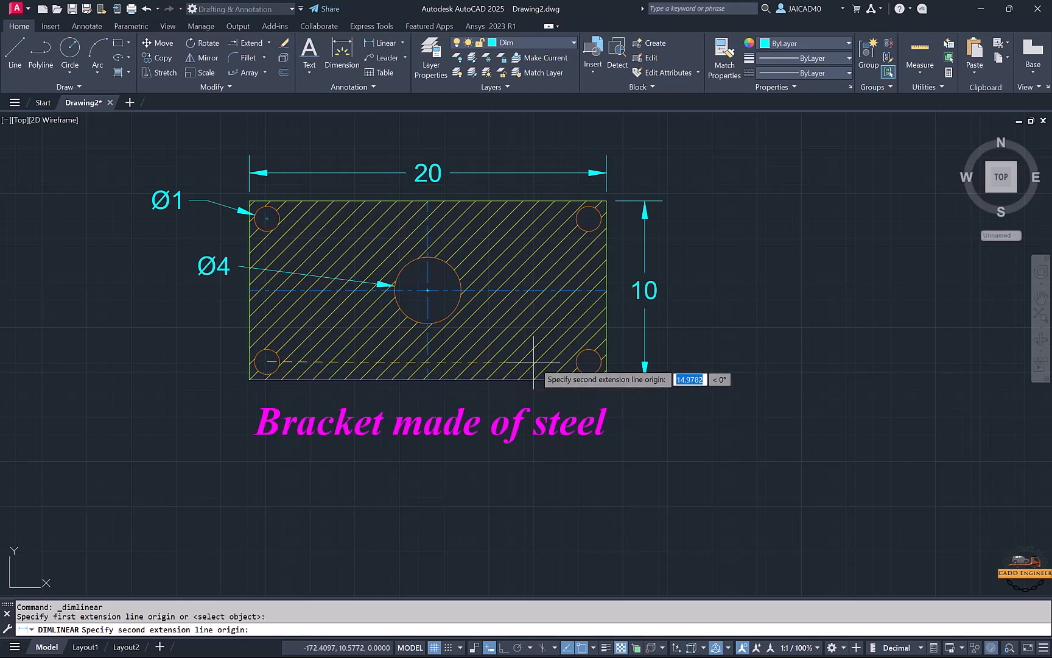
click(589, 362)
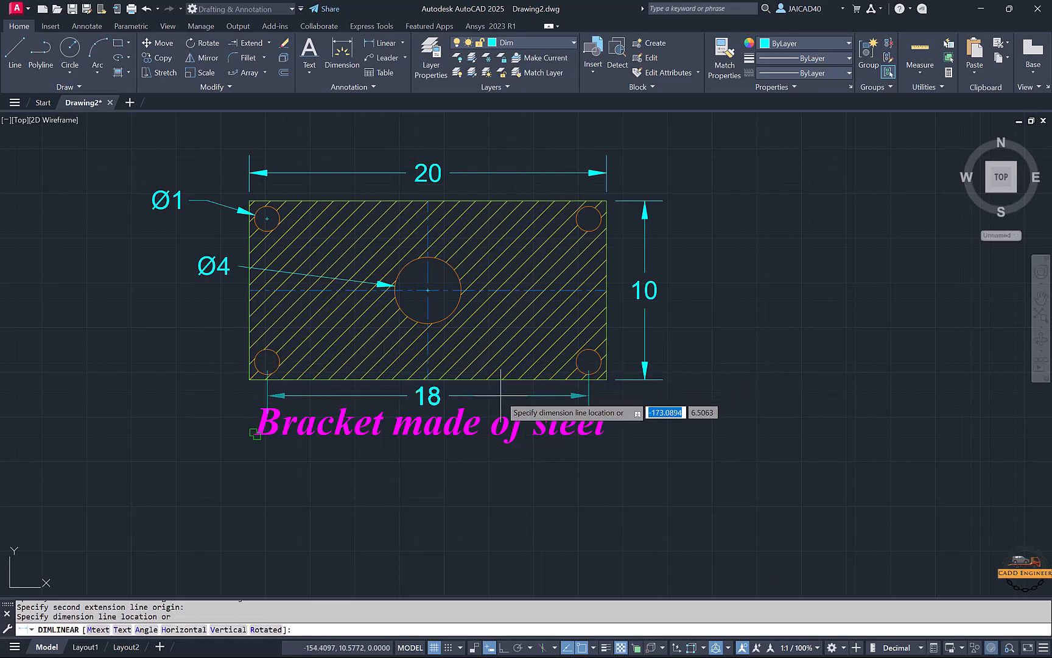
click(502, 435)
Step: Move the "Bracket made of steel" text down so it sits clear below the hole-spacing dimension
middle_drag(507, 388, 512, 352)
click(554, 382)
key(m)
key(Return)
click(553, 366)
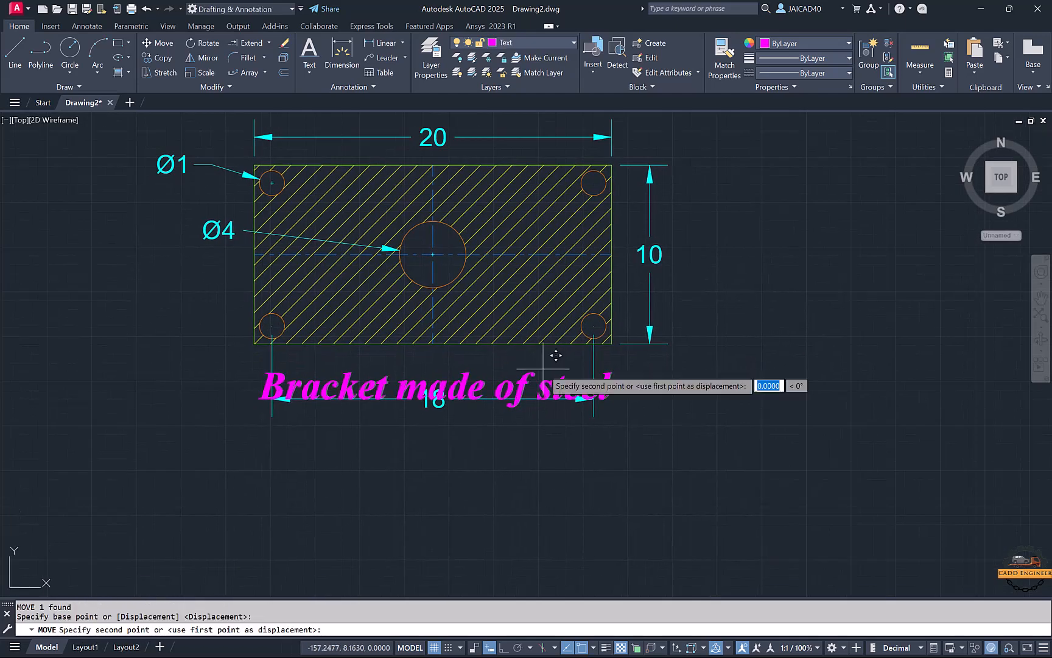
click(536, 433)
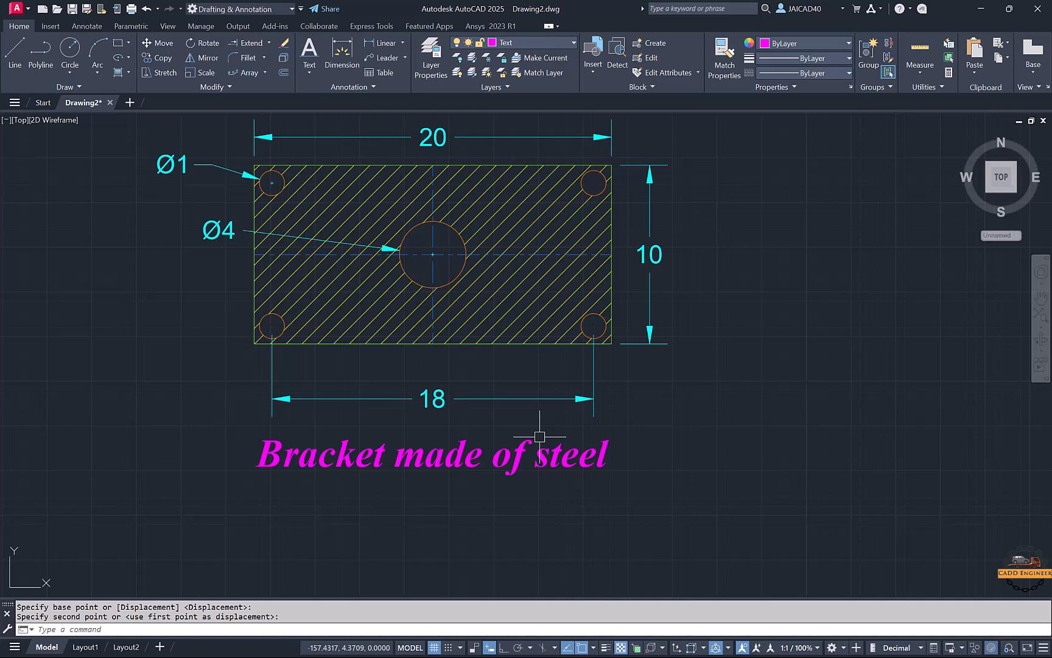
Step: Add a vertical linear dimension between the centres of the two right-hand corner holes, placed beyond the plate's right edge
click(386, 43)
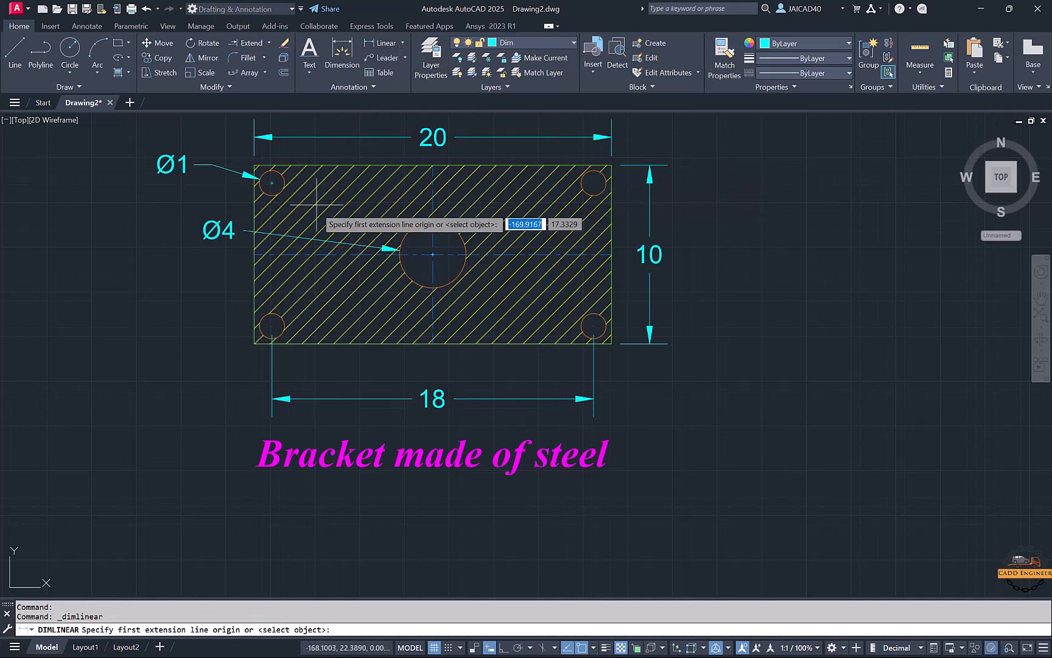
click(588, 181)
click(592, 325)
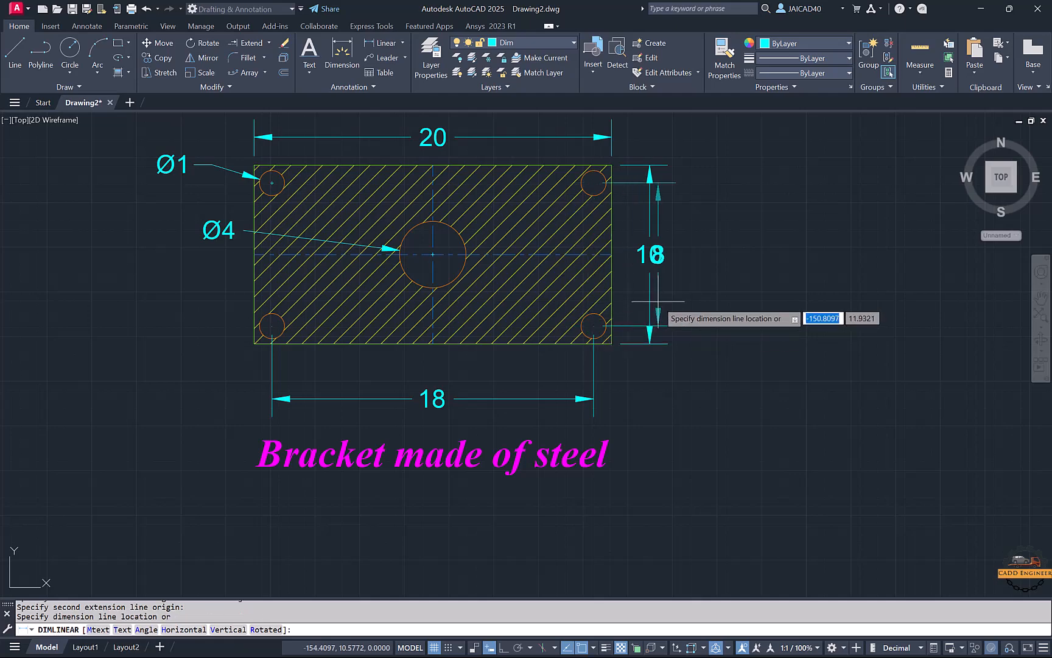
click(696, 302)
Step: Shift the plate's height dimension further right so it lies outside the vertical hole-spacing dimension
click(637, 267)
click(650, 255)
click(739, 255)
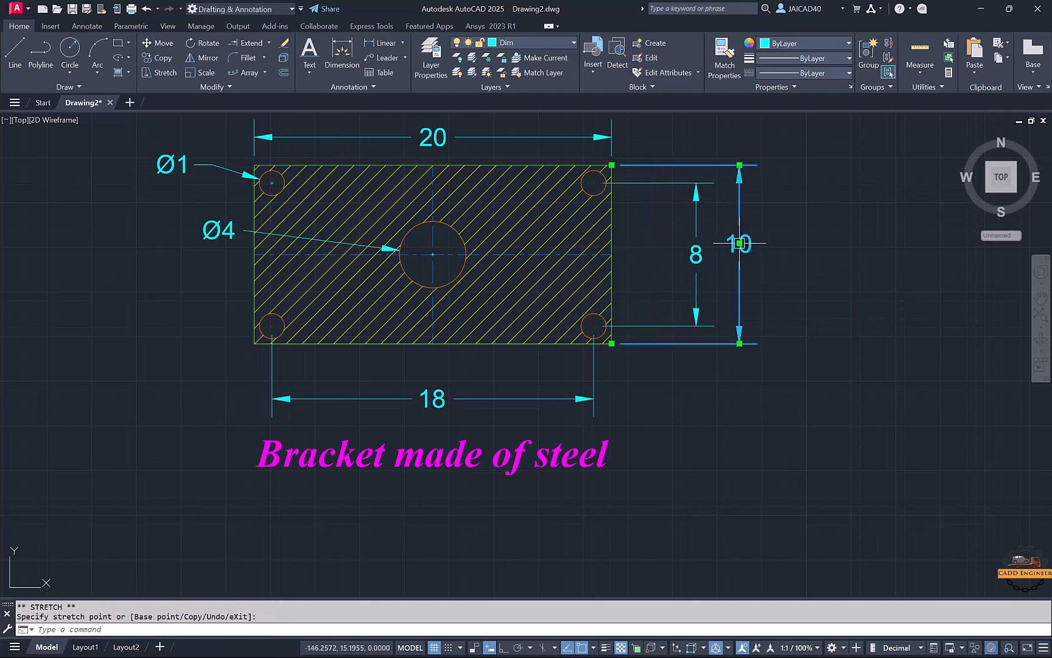
key(Escape)
scroll(791, 262, down, 2)
scroll(762, 264, up, 2)
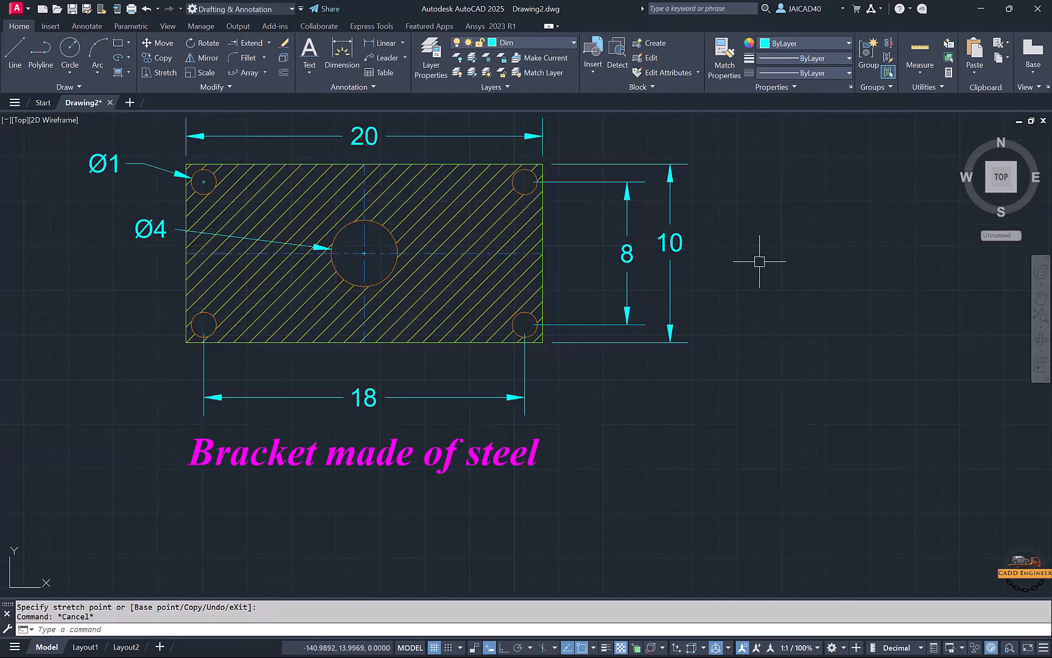
mouse_move(759, 261)
middle_down()
mouse_move(694, 254)
mouse_move(742, 274)
mouse_move(756, 266)
middle_up()
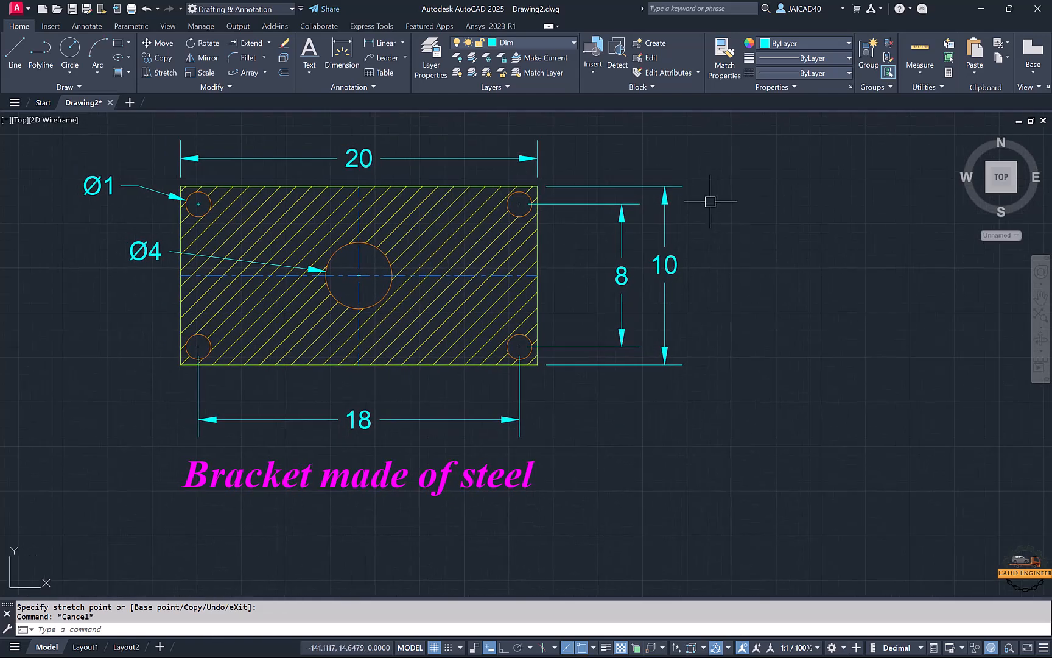
Step: Turn off the current Dim layer and the Hatch, Holes and Centreline layers
click(542, 43)
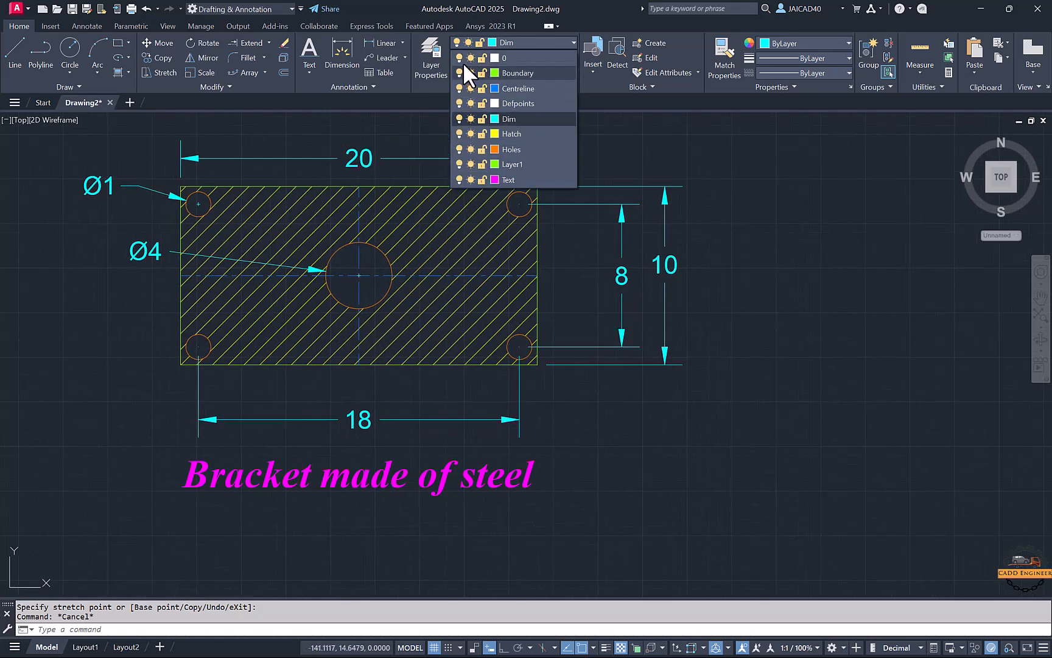
click(457, 117)
click(478, 336)
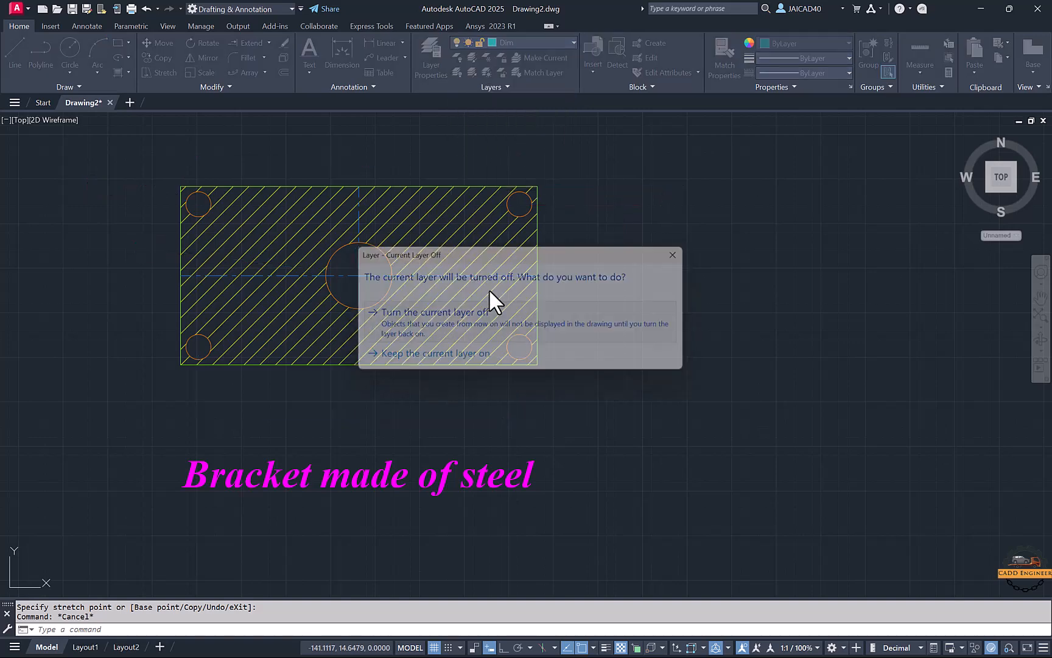
click(515, 42)
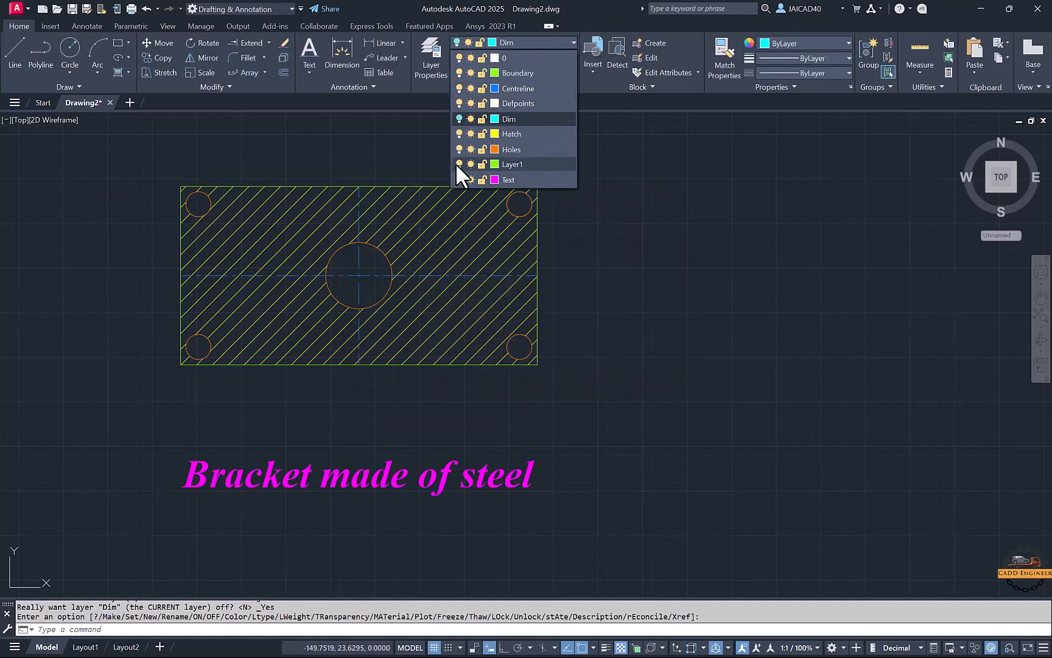
click(460, 133)
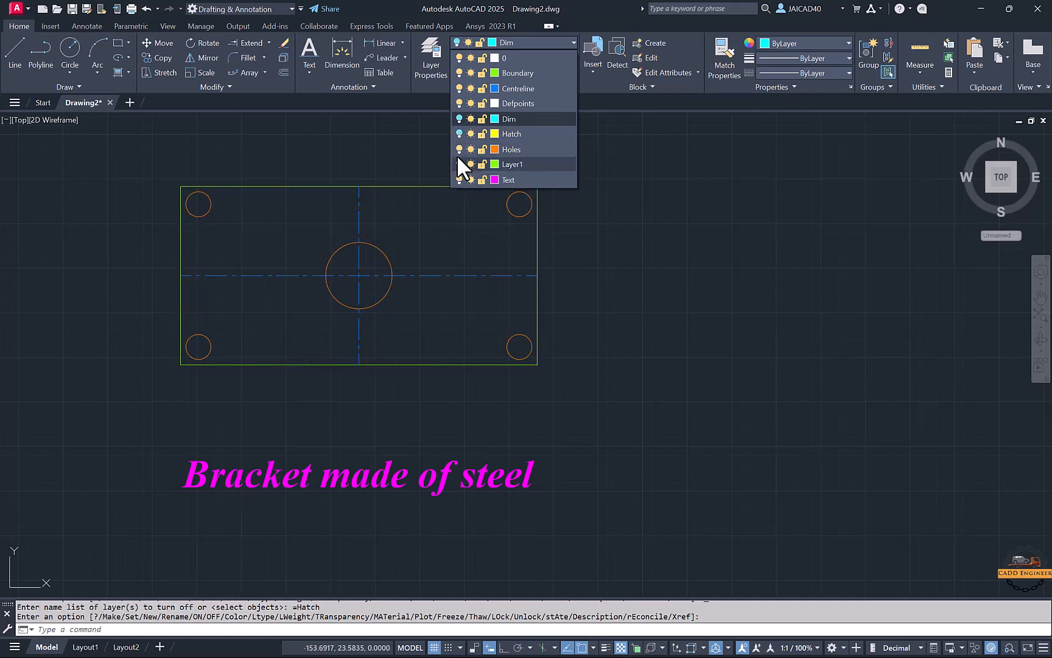
click(459, 150)
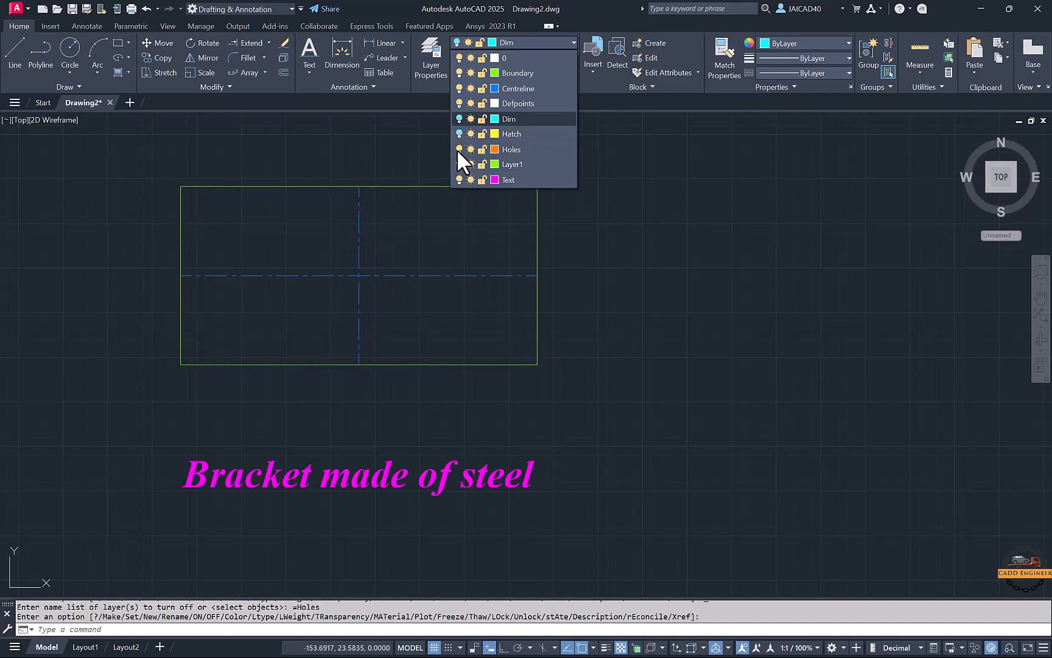
click(460, 89)
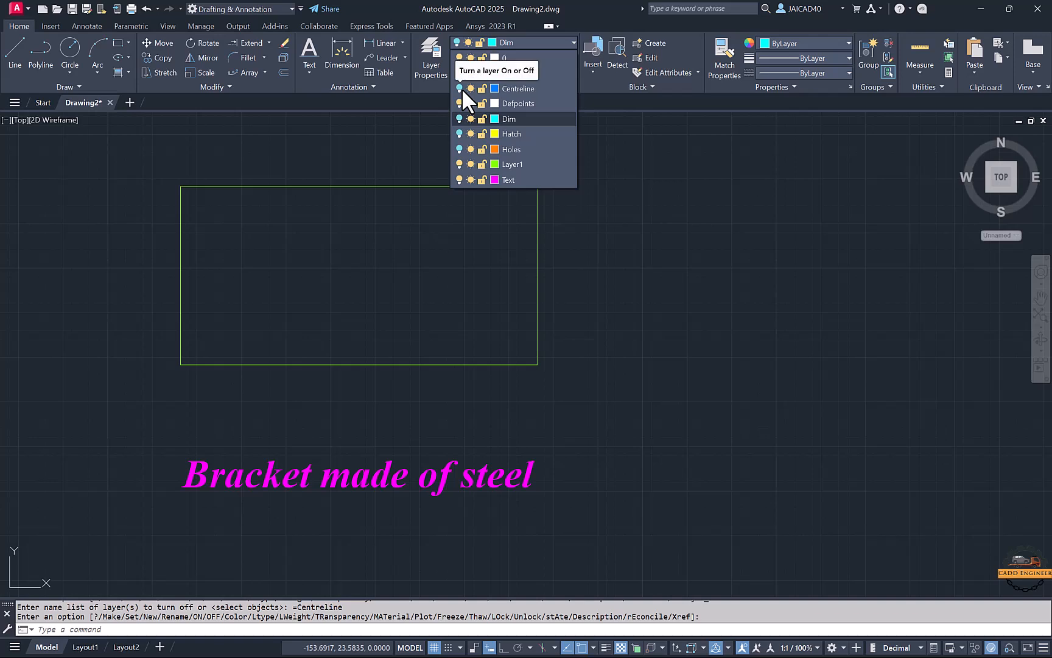
Step: Turn the Centreline, Dim, Hatch and Holes layers back on
click(461, 88)
click(459, 118)
click(458, 133)
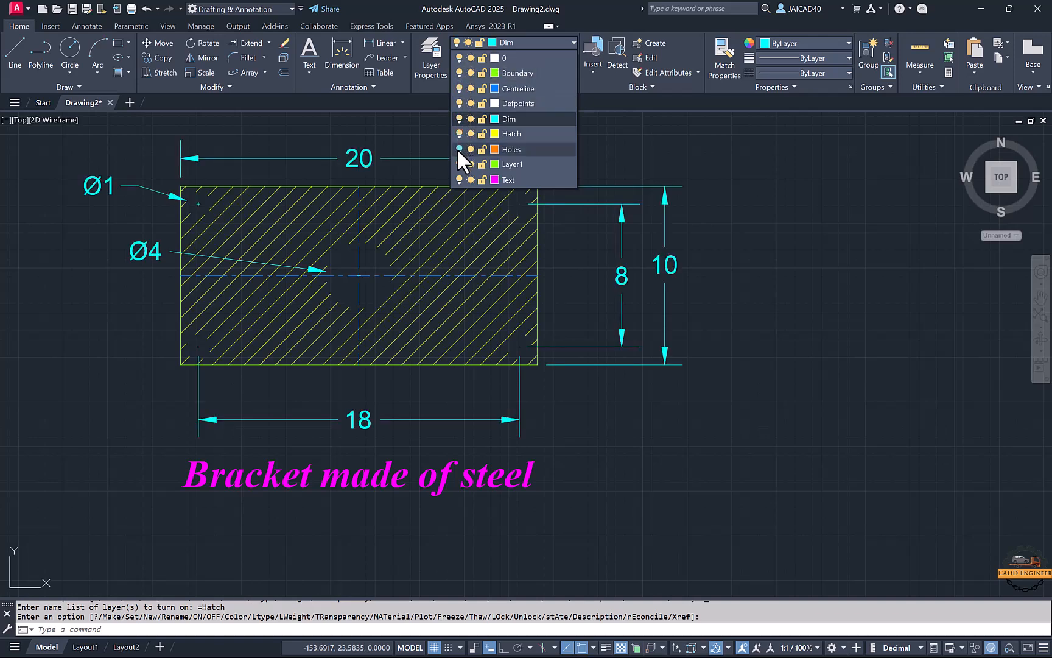
click(458, 150)
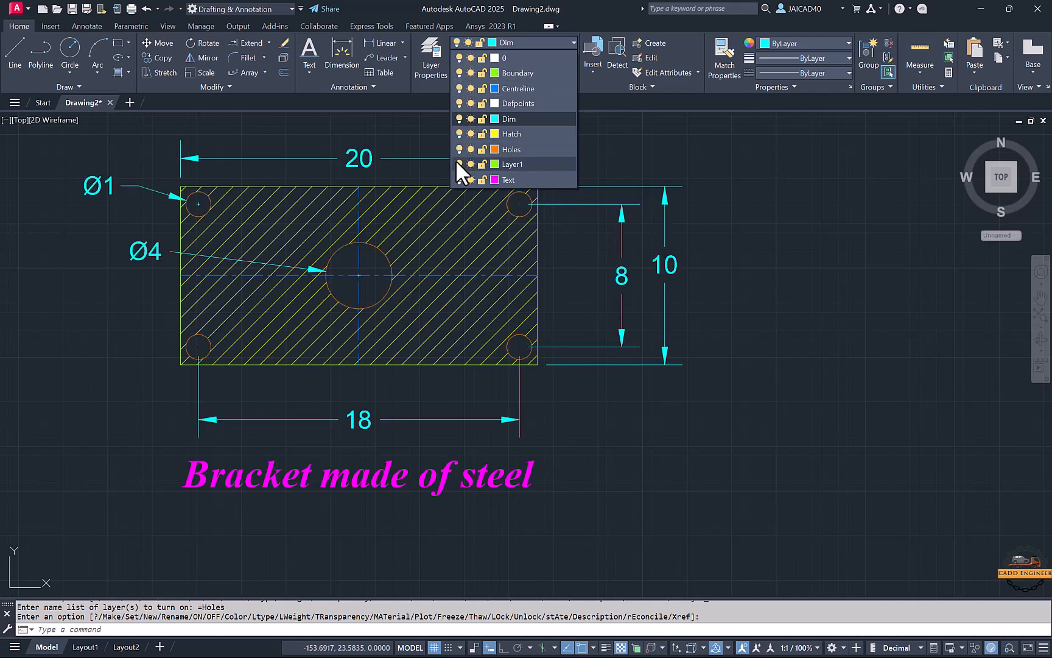
Step: Make Defpoints the current layer and lock the Boundary, Defpoints, Dim, Hatch, Holes, Layer1 and Text layers
click(483, 72)
click(482, 104)
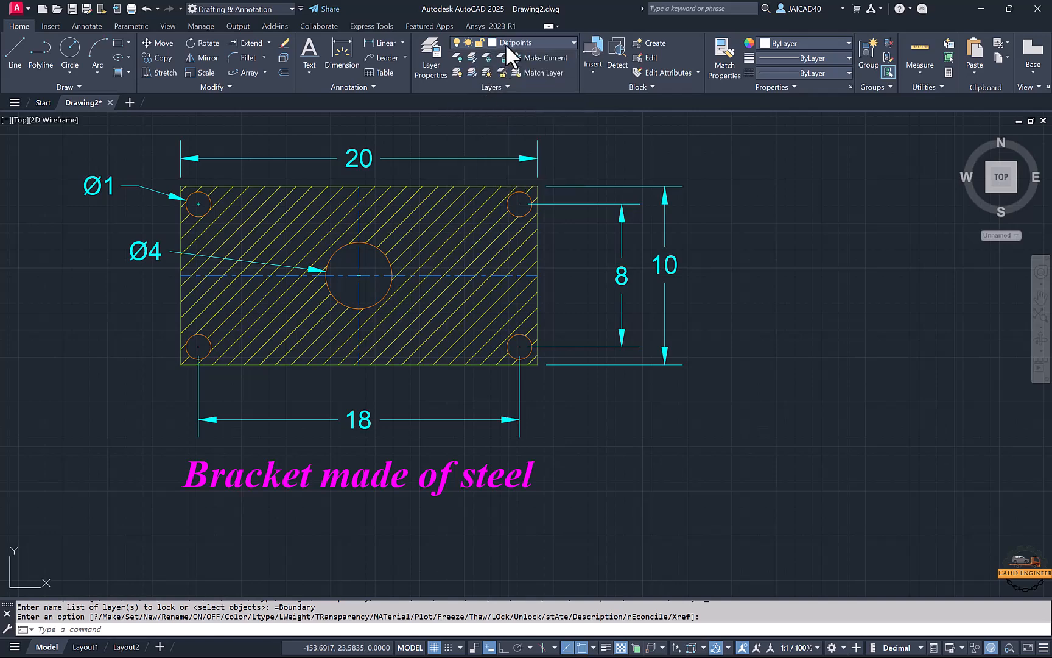
click(505, 44)
click(482, 103)
click(482, 118)
click(482, 133)
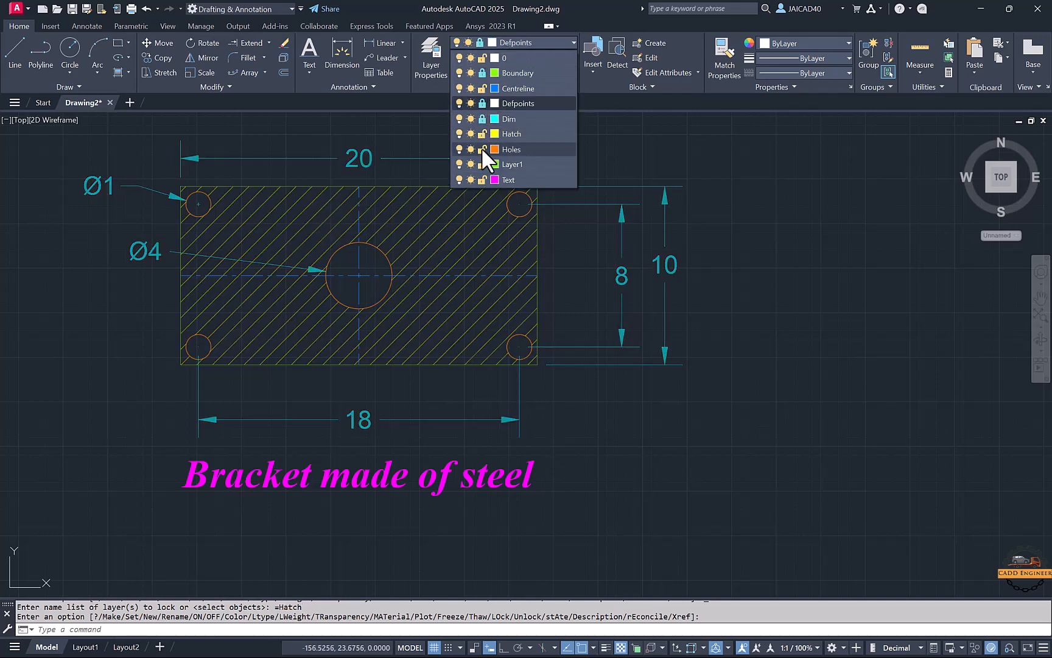
click(482, 163)
click(483, 179)
click(482, 148)
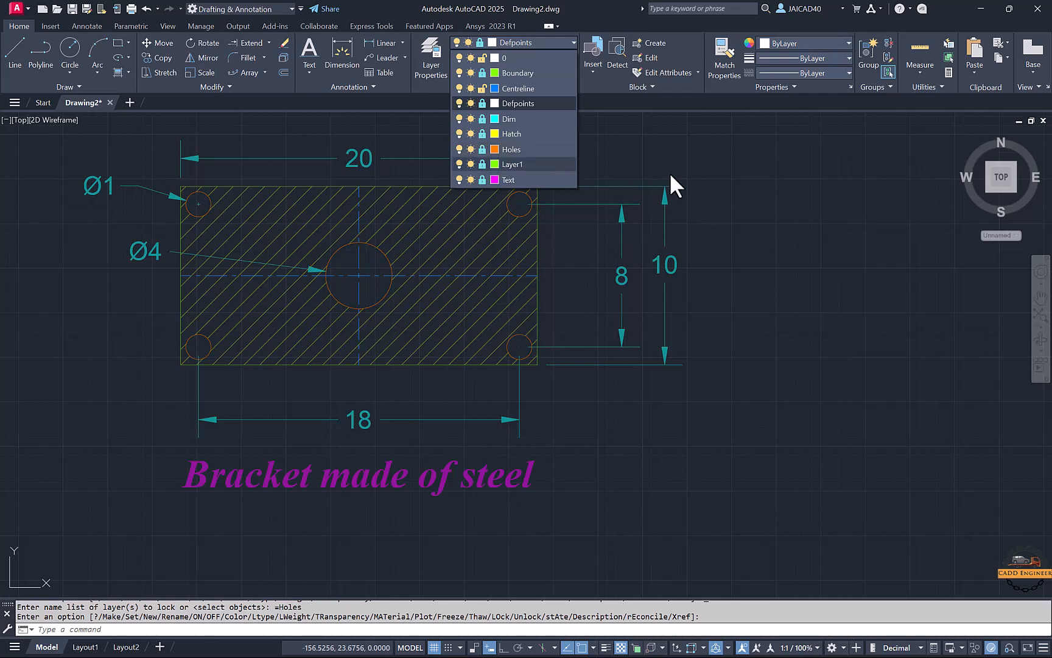
click(670, 174)
Step: Try to erase the two vertical dimensions beside the plate while the Dim layer is locked
click(693, 176)
click(630, 244)
key(Delete)
click(652, 210)
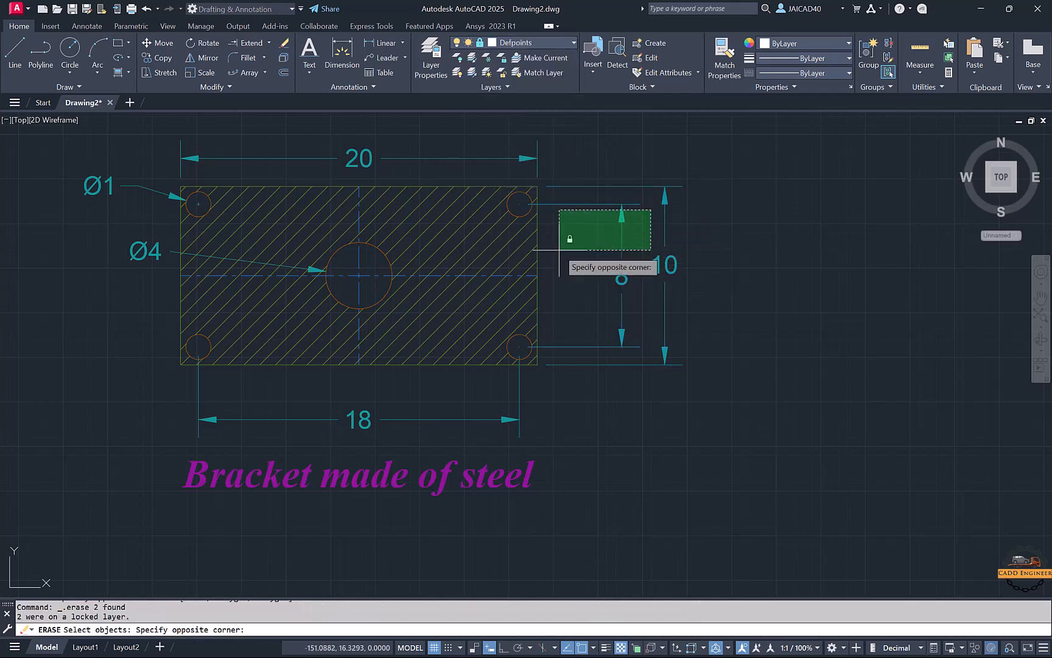
click(558, 251)
key(Escape)
Step: Try selecting the width dimension, hatch and vertical centreline with a crossing window, and clear the selection
click(449, 171)
key(Escape)
click(430, 138)
click(339, 198)
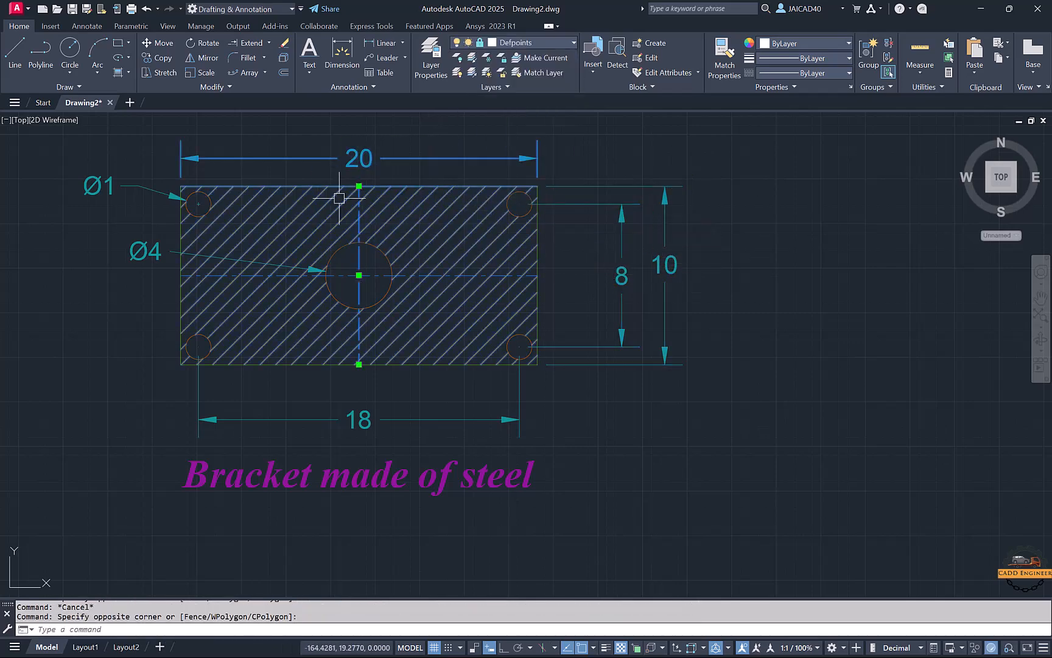
click(140, 162)
key(Escape)
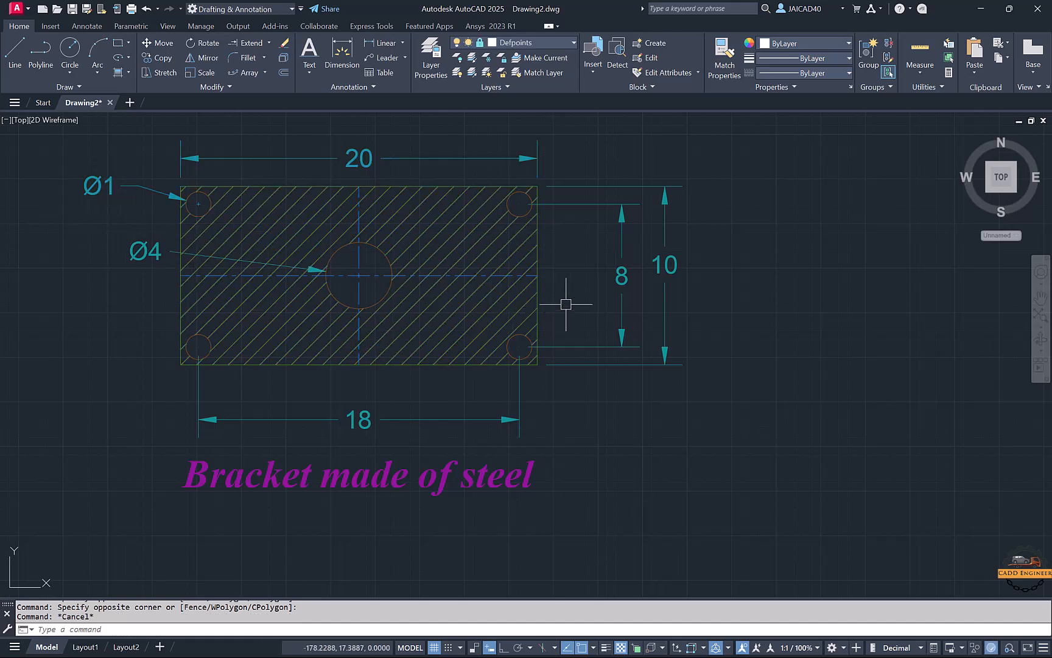
key(Escape)
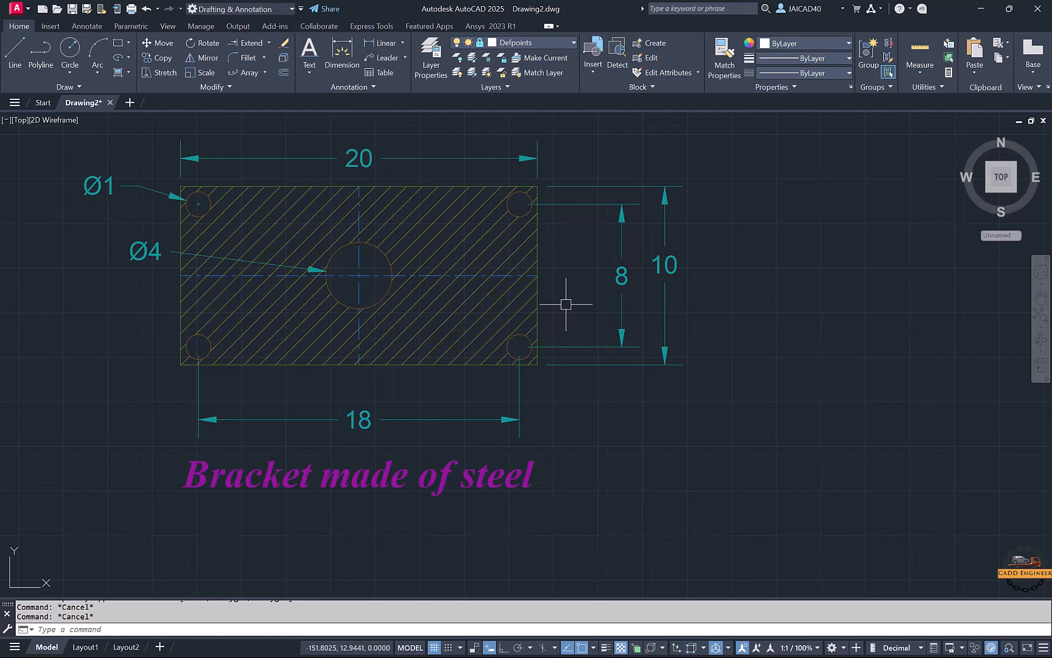
Step: Unlock the Boundary, Defpoints, Dim, Hatch, Holes, Layer1 and Text layers
click(553, 41)
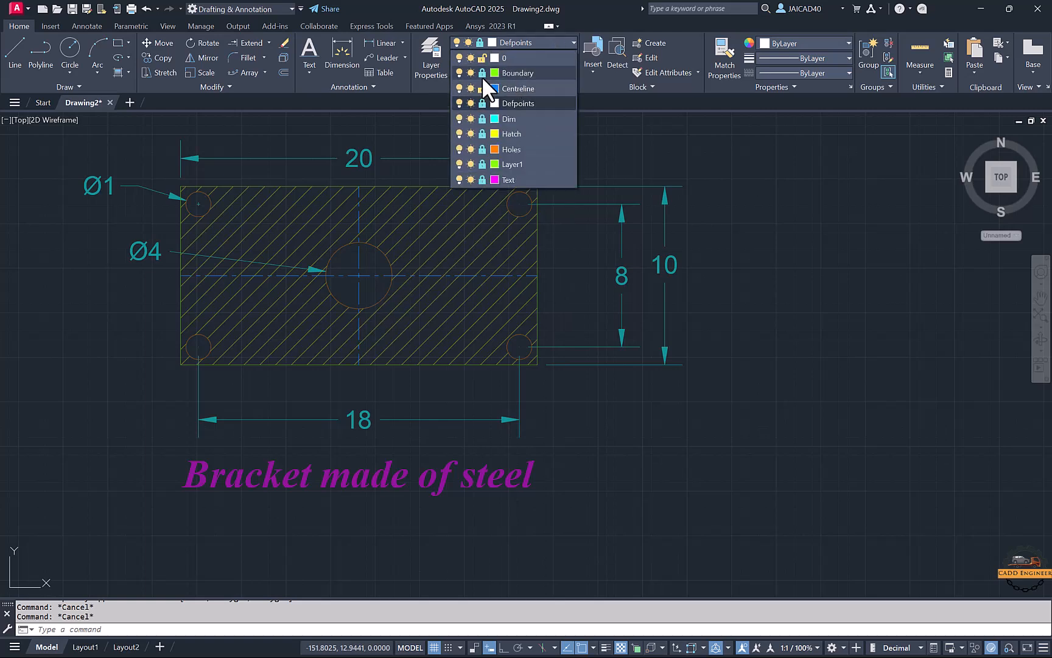
click(482, 73)
click(482, 88)
click(482, 133)
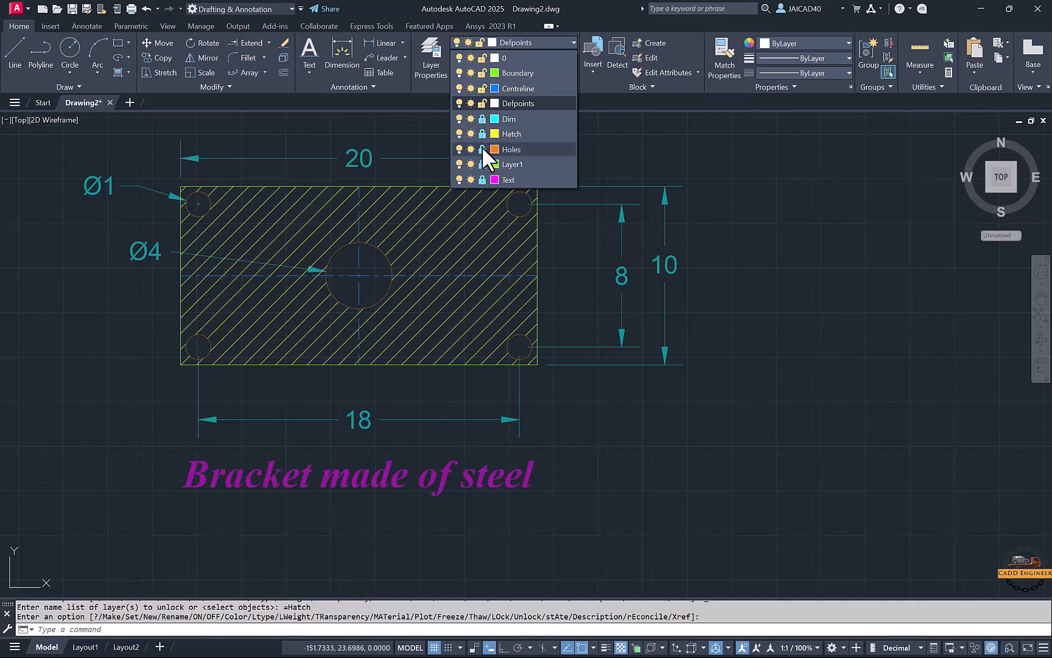
click(482, 149)
click(482, 164)
click(481, 179)
click(483, 119)
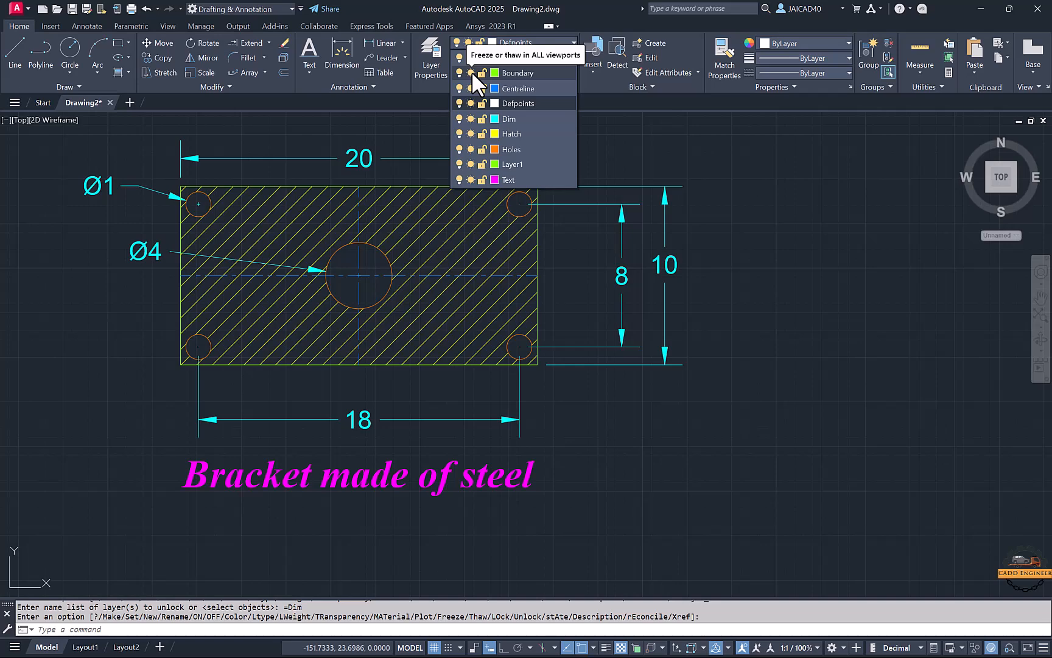
Step: Freeze the Boundary and Centreline layers and try to freeze the current Defpoints layer
click(471, 72)
click(471, 88)
click(470, 103)
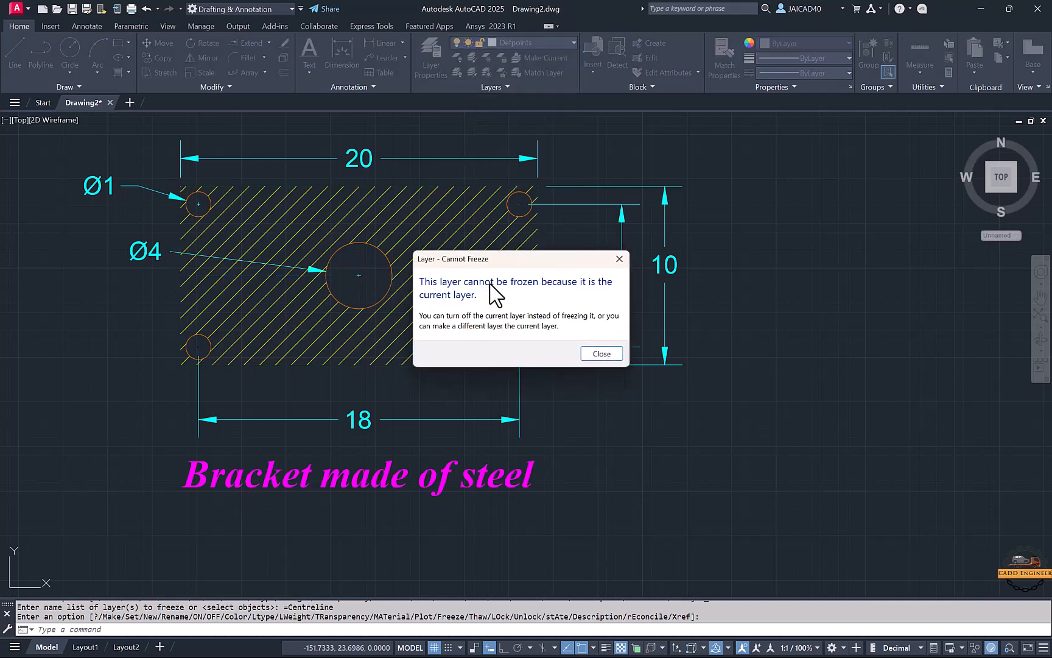
click(599, 353)
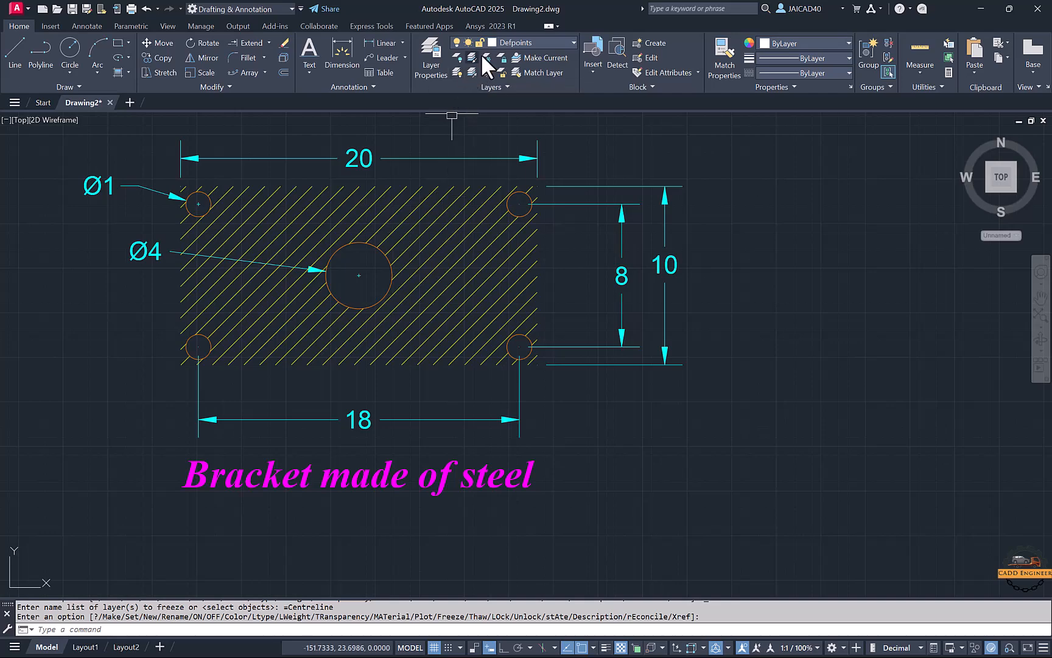
Step: Freeze the Holes and Hatch layers
click(517, 43)
click(472, 149)
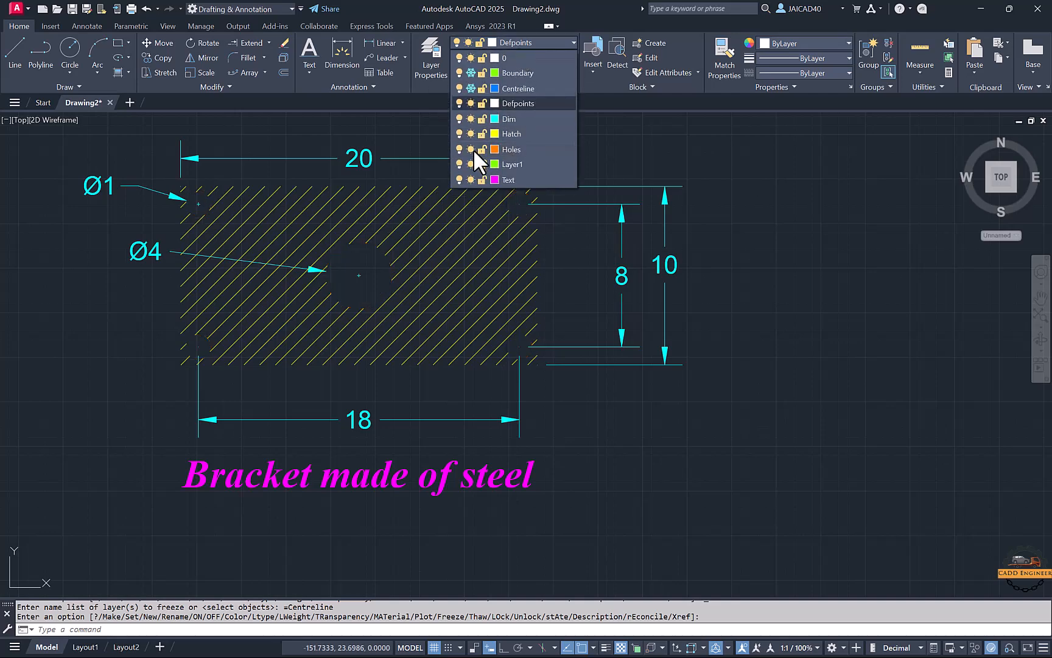
click(516, 42)
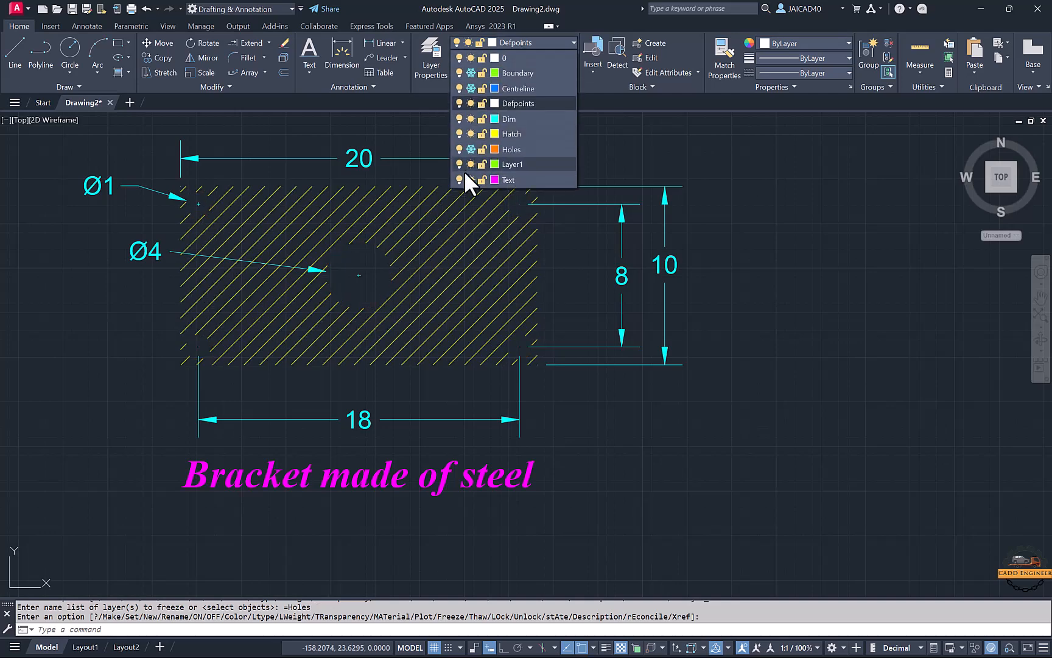
click(470, 133)
click(315, 123)
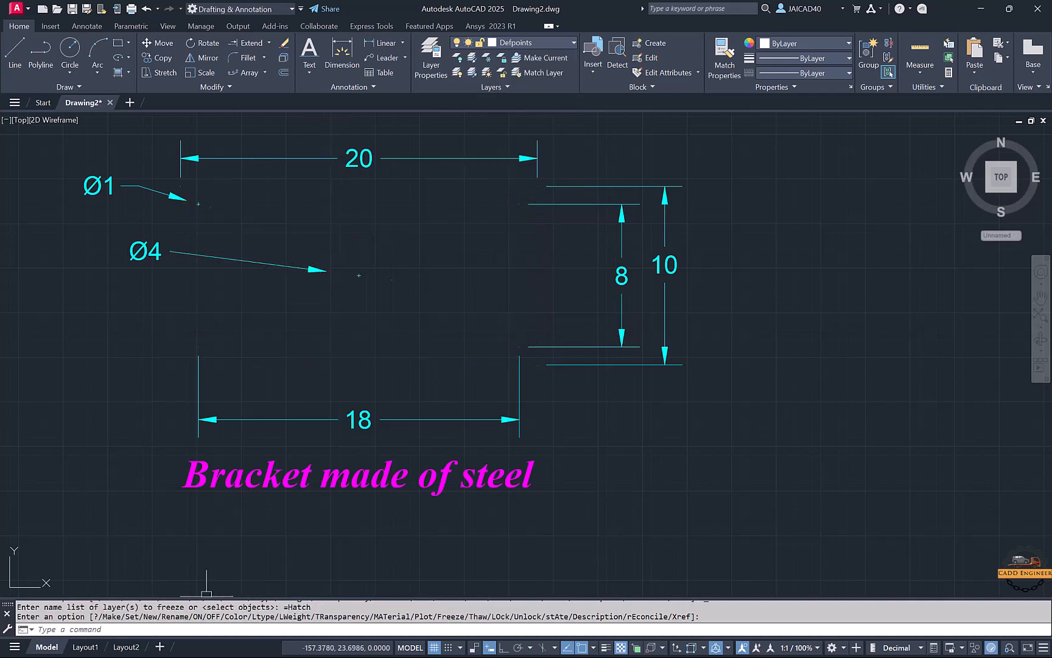
Step: Examine how the bracket with its frozen layers appears in Layout1, and return to model space
click(85, 647)
scroll(629, 372, up, 4)
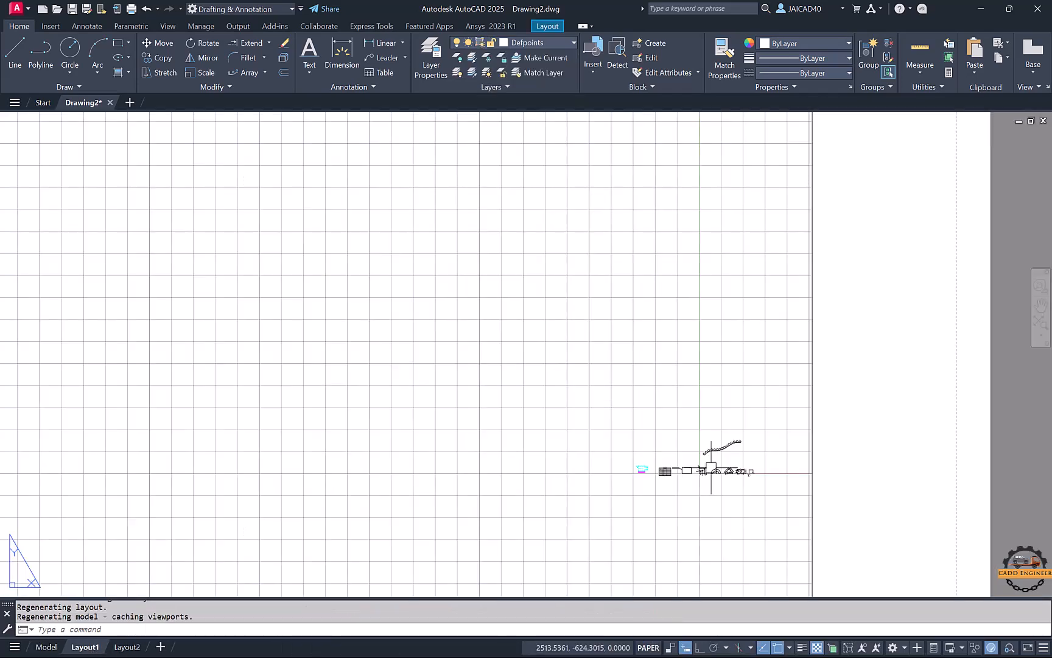
scroll(575, 372, up, 5)
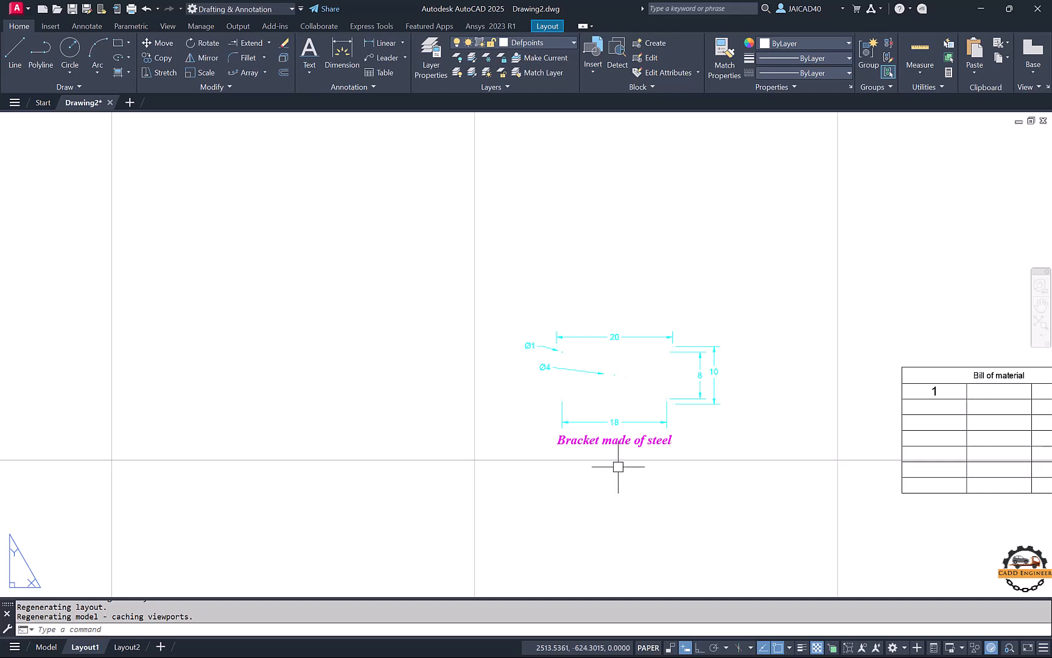
scroll(618, 466, down, 6)
scroll(716, 280, up, 2)
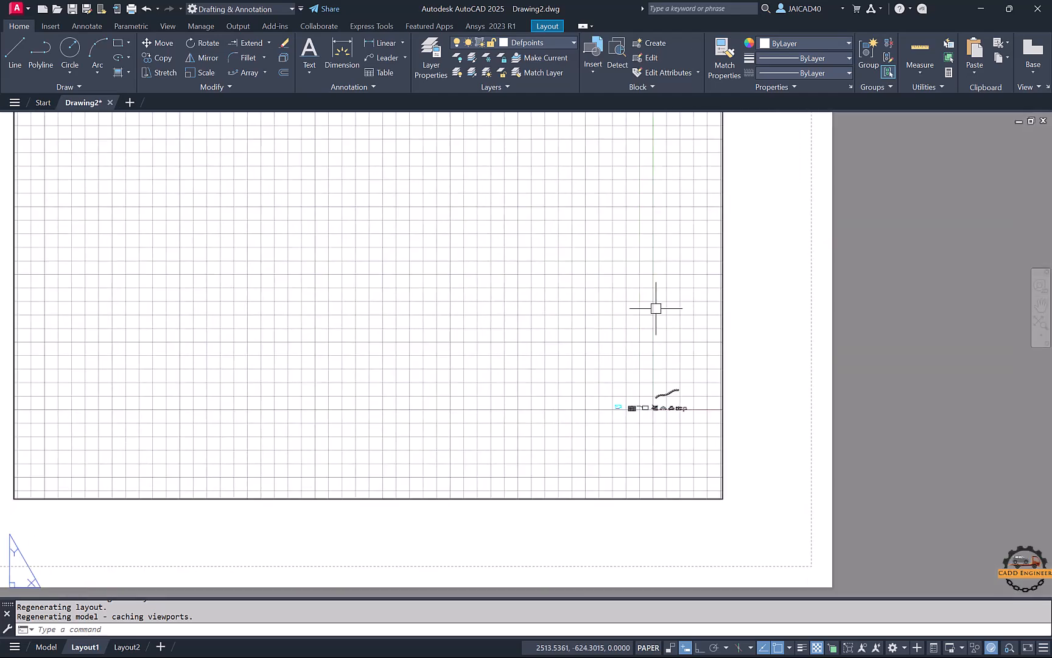
scroll(720, 368, down, 2)
click(46, 646)
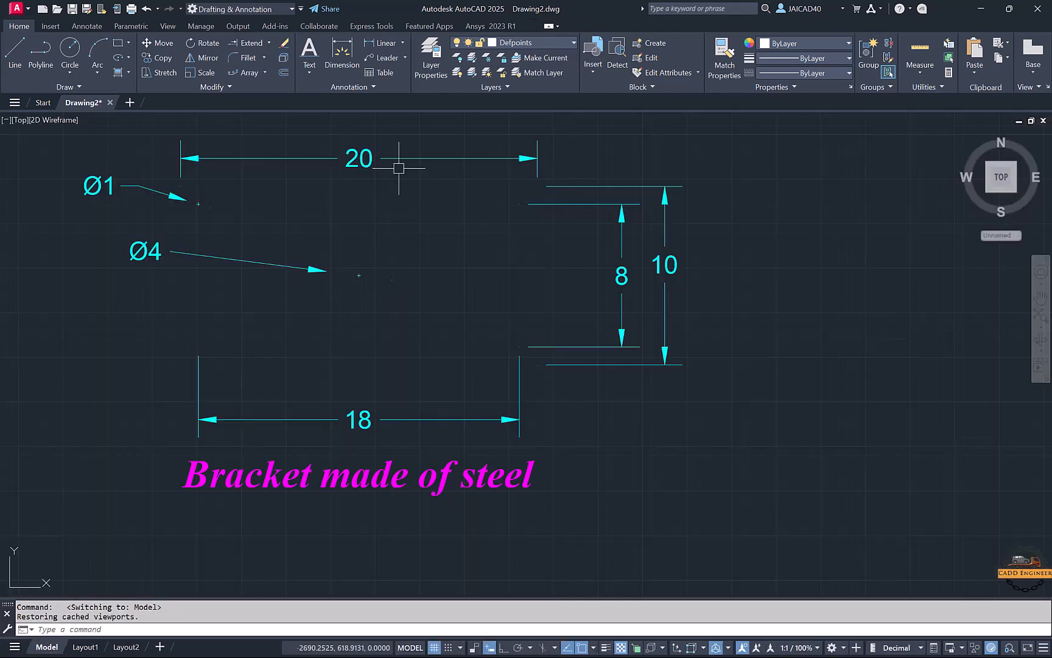
Step: Thaw the Boundary, Centreline, Hatch and Holes layers
click(532, 42)
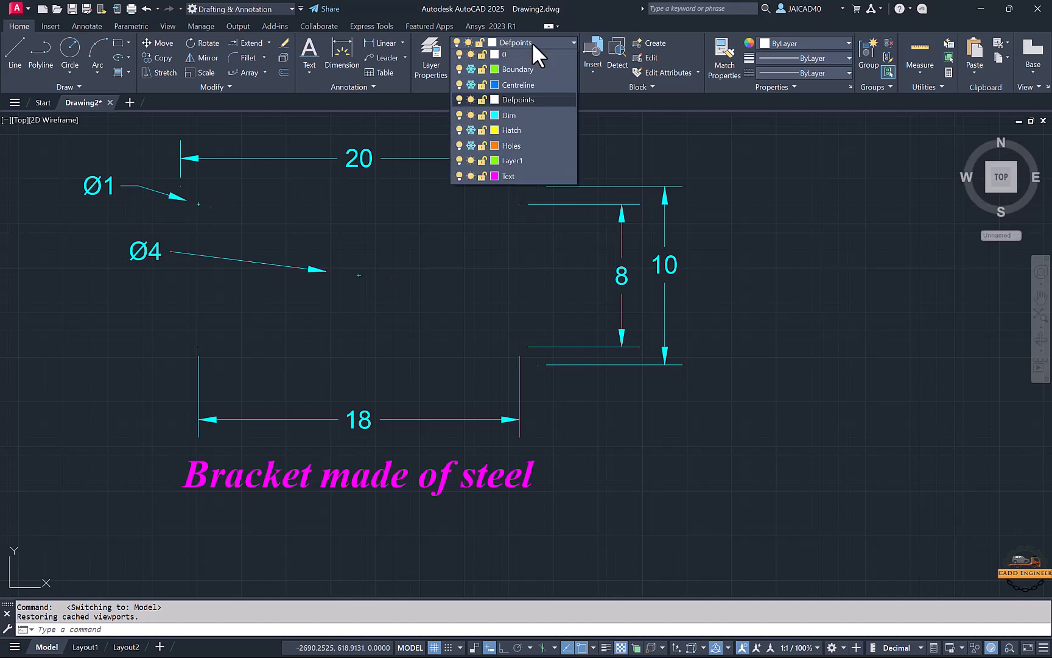
click(472, 78)
click(471, 133)
click(471, 148)
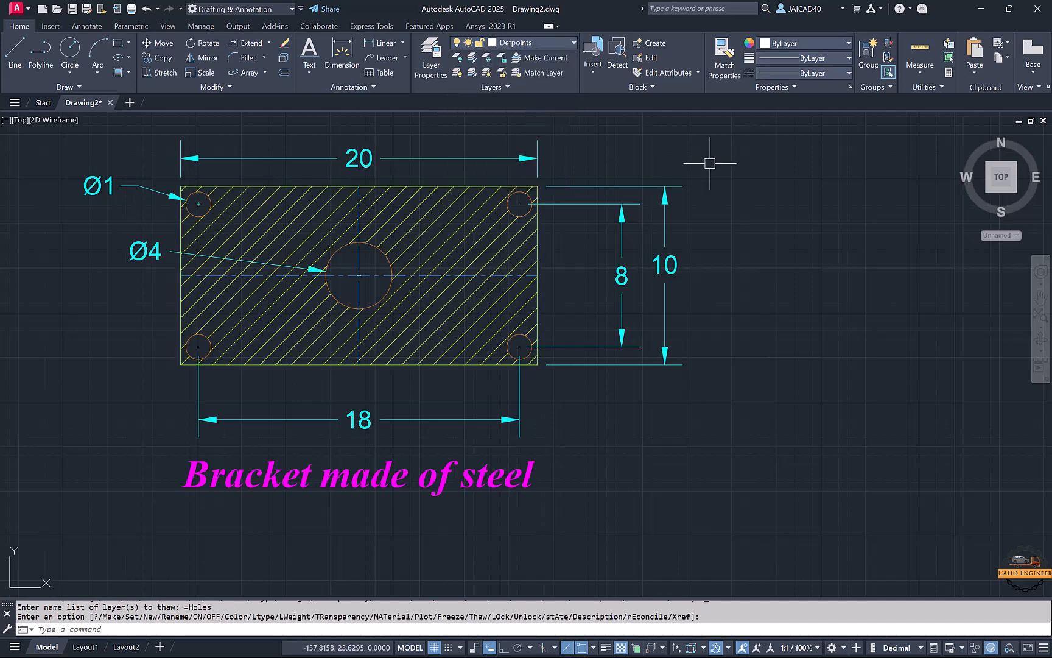
middle_drag(757, 192, 742, 206)
middle_drag(531, 230, 649, 234)
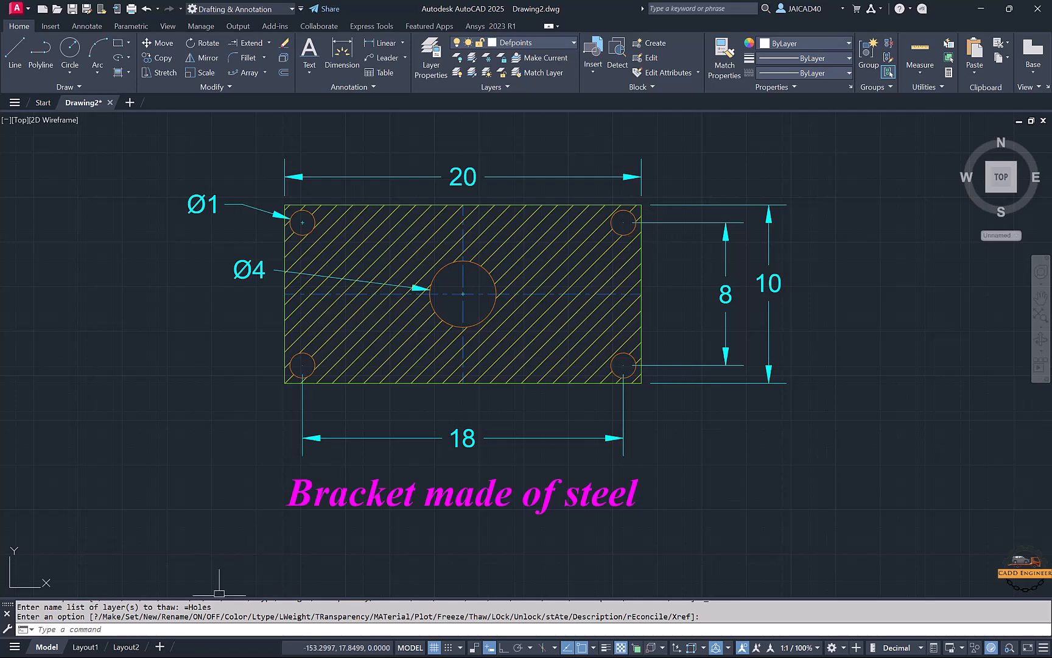
Step: Erase all the other drawings beside the bracket from model space, including the small leftover leader, keeping only the bracket
click(127, 647)
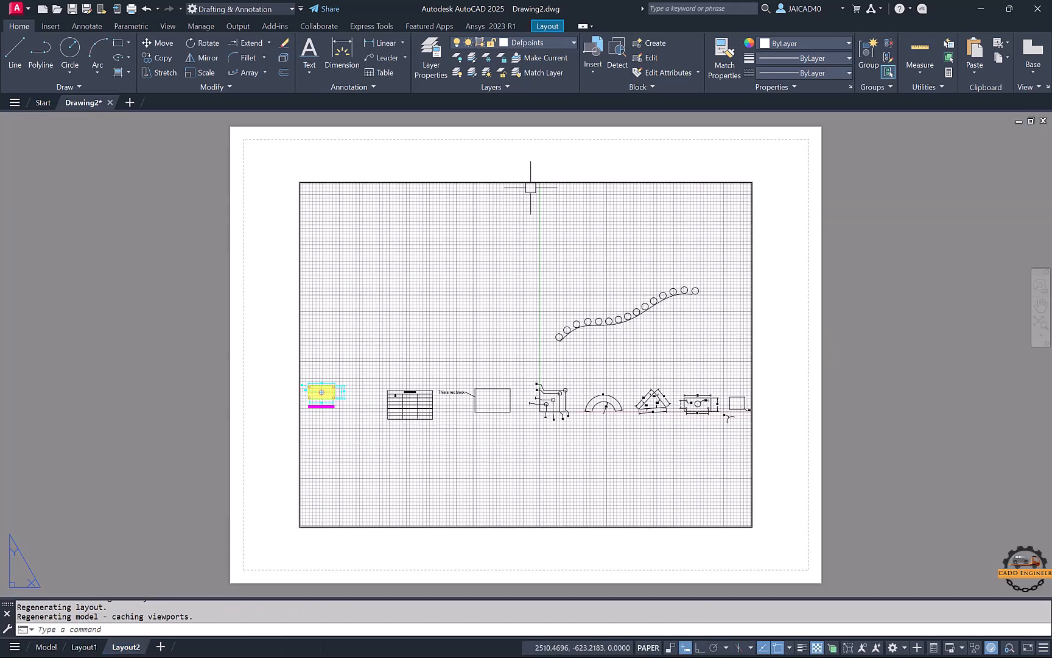
click(46, 647)
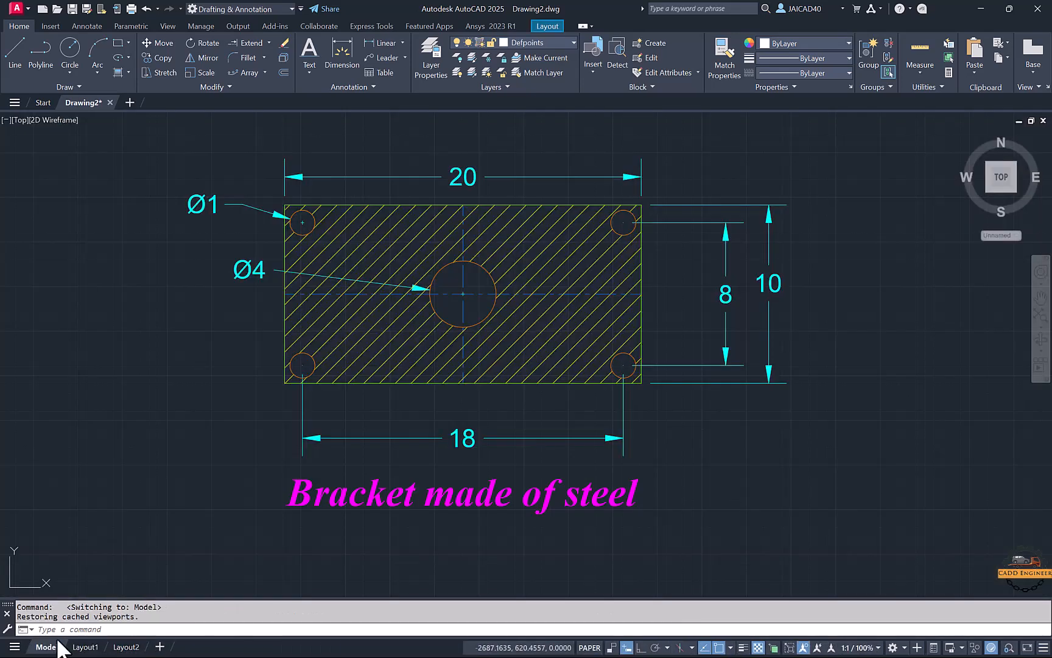
click(295, 188)
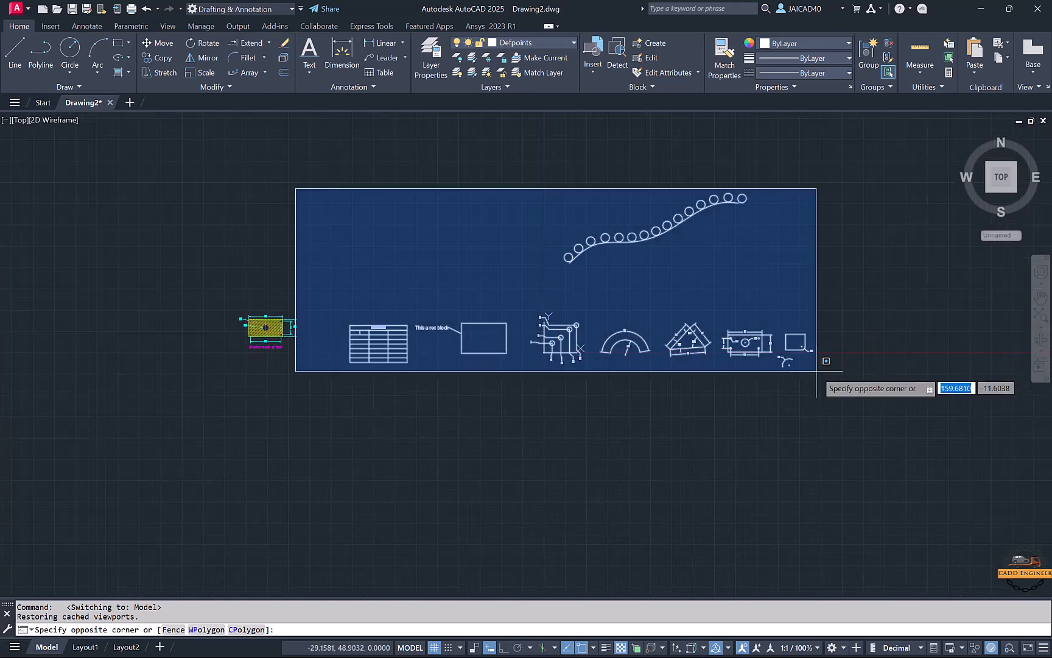
click(807, 372)
key(Delete)
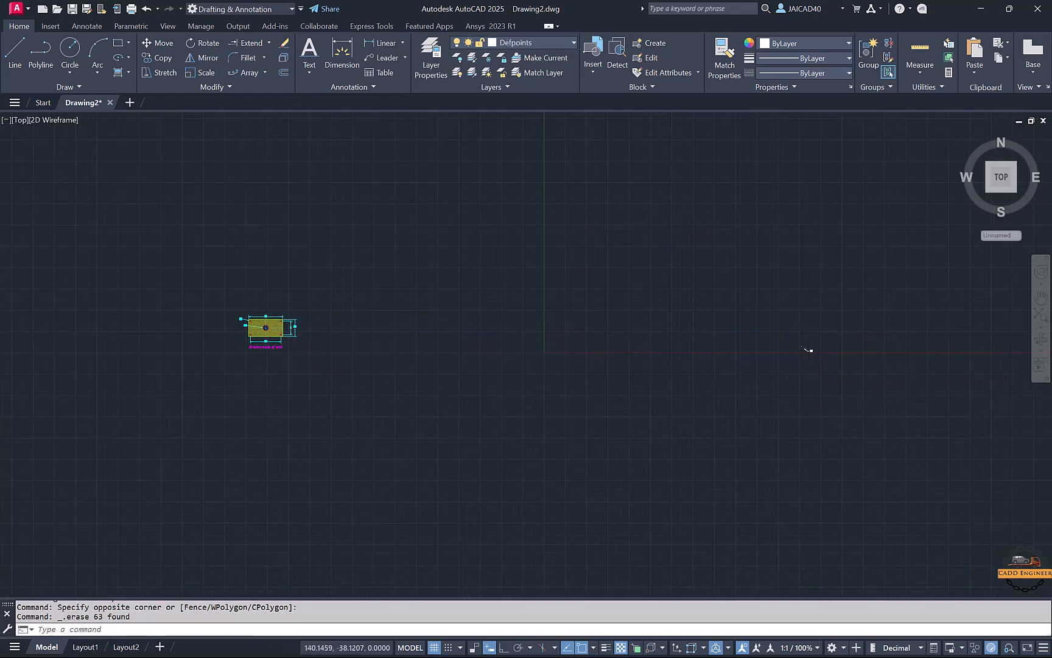
scroll(255, 397, up, 4)
scroll(566, 375, down, 4)
click(1015, 309)
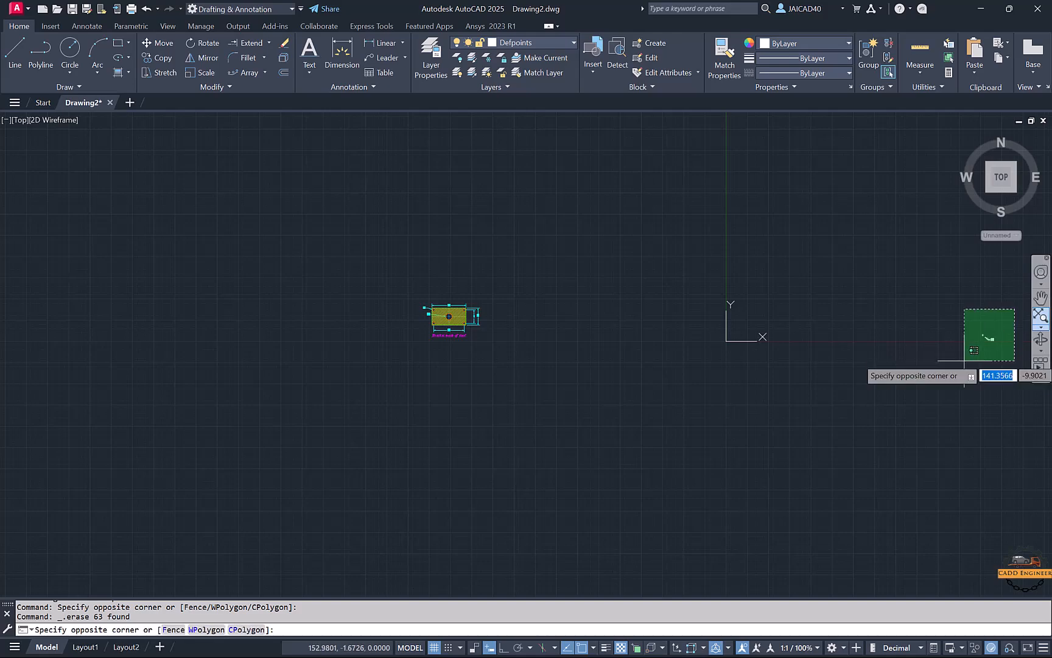
click(962, 361)
key(Delete)
scroll(471, 326, up, 6)
scroll(203, 539, up, 2)
Step: Enlarge and centre the bracket inside the Layout2 viewport, turn off the viewport's grid, and return to paper space
click(126, 647)
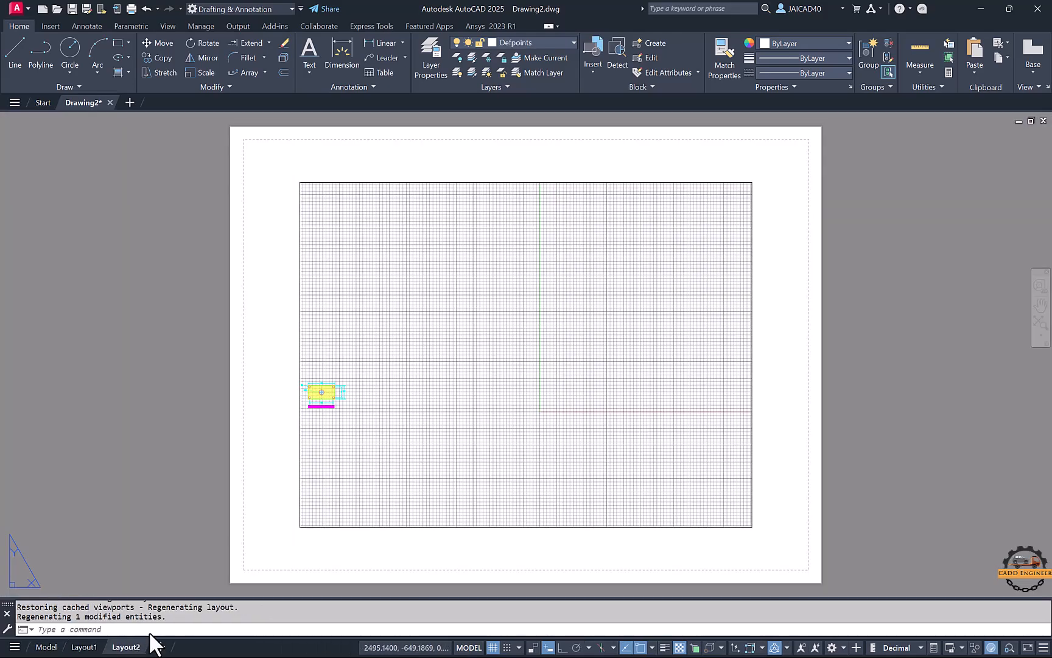
double_click(453, 411)
scroll(517, 387, up, 8)
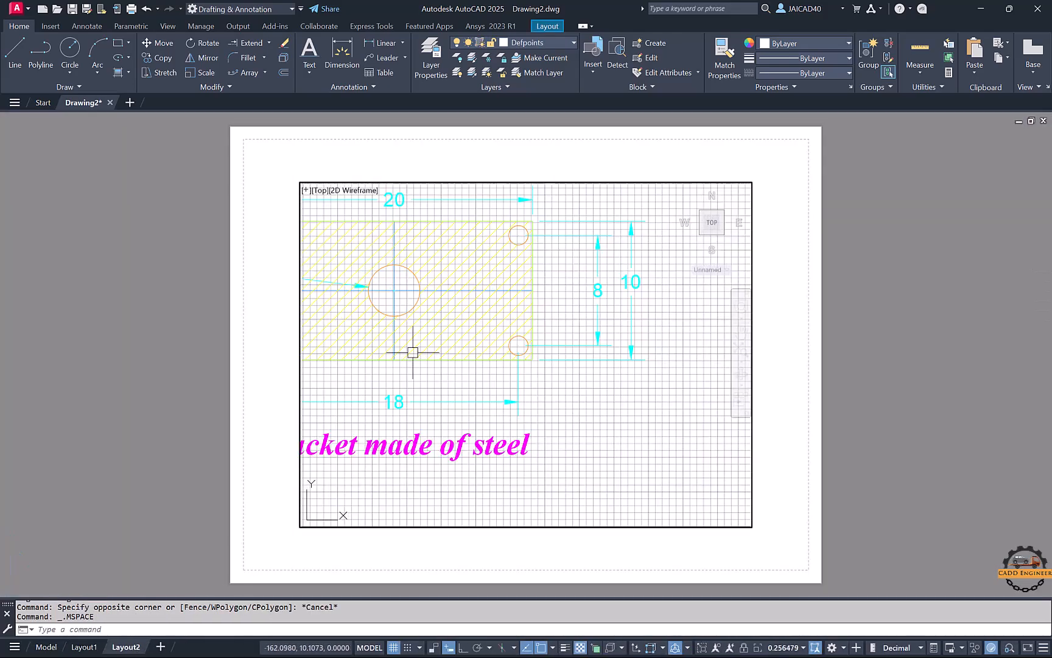
scroll(556, 376, down, 5)
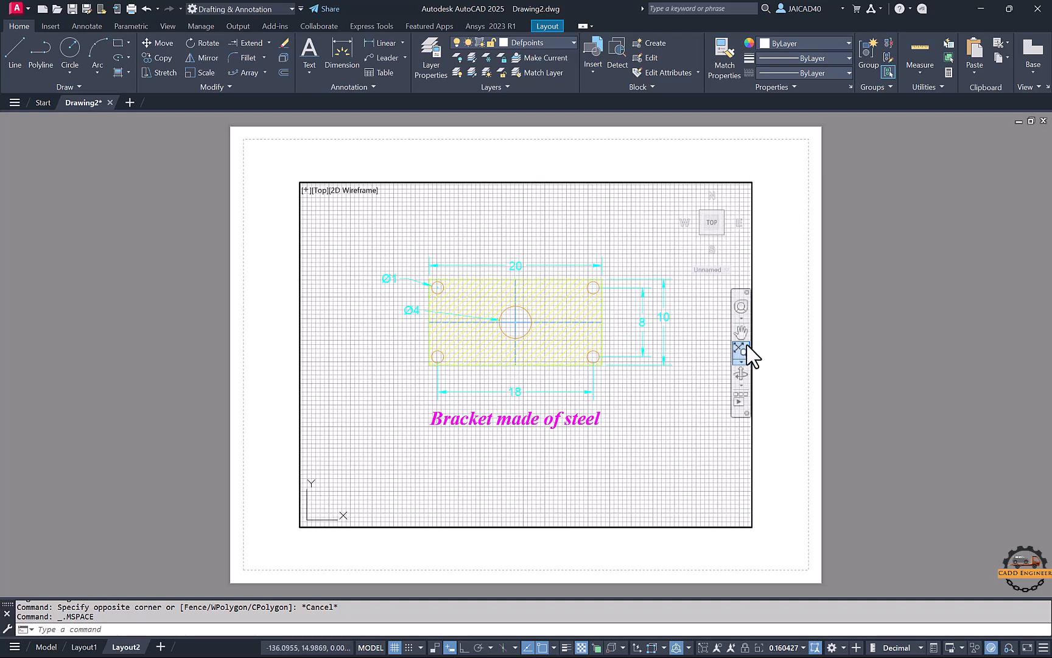
click(400, 649)
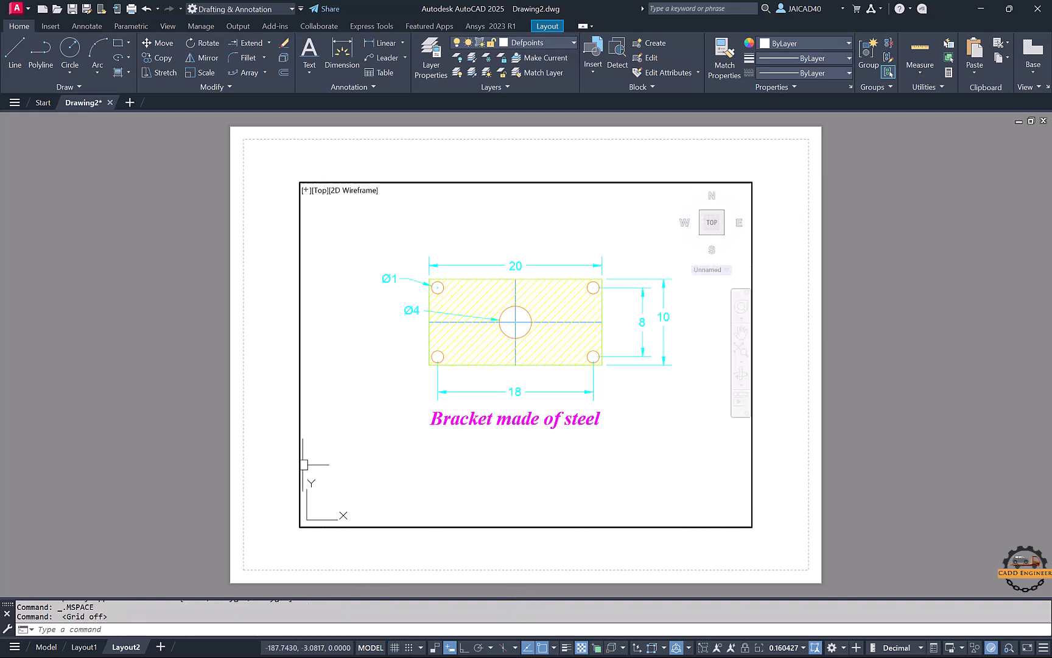
double_click(277, 452)
middle_drag(440, 418, 435, 411)
middle_drag(312, 361, 332, 393)
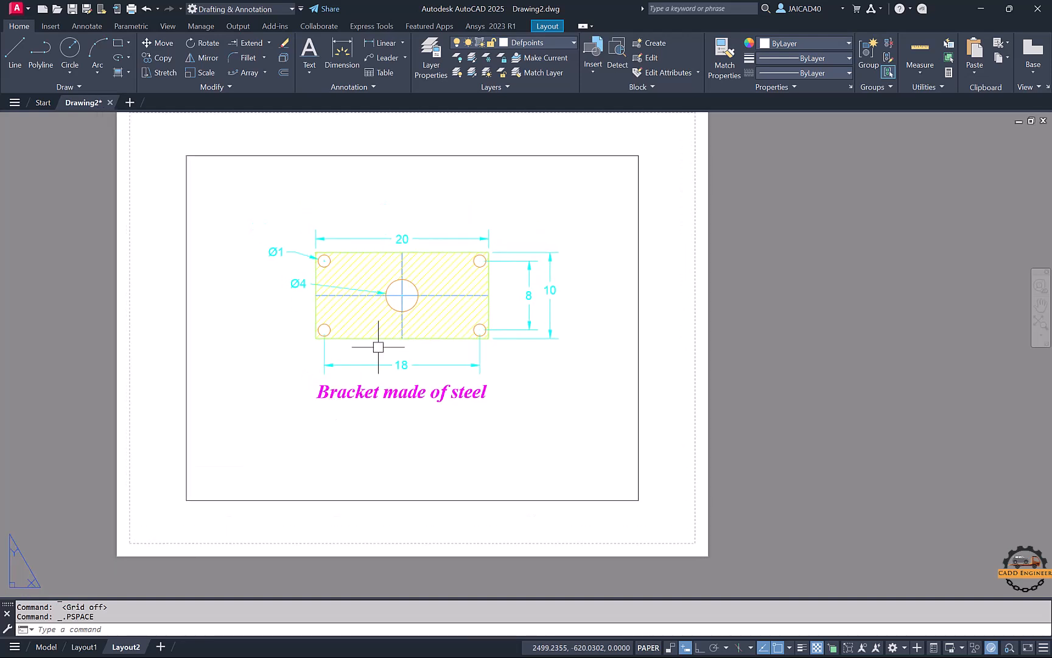
middle_drag(497, 329, 549, 349)
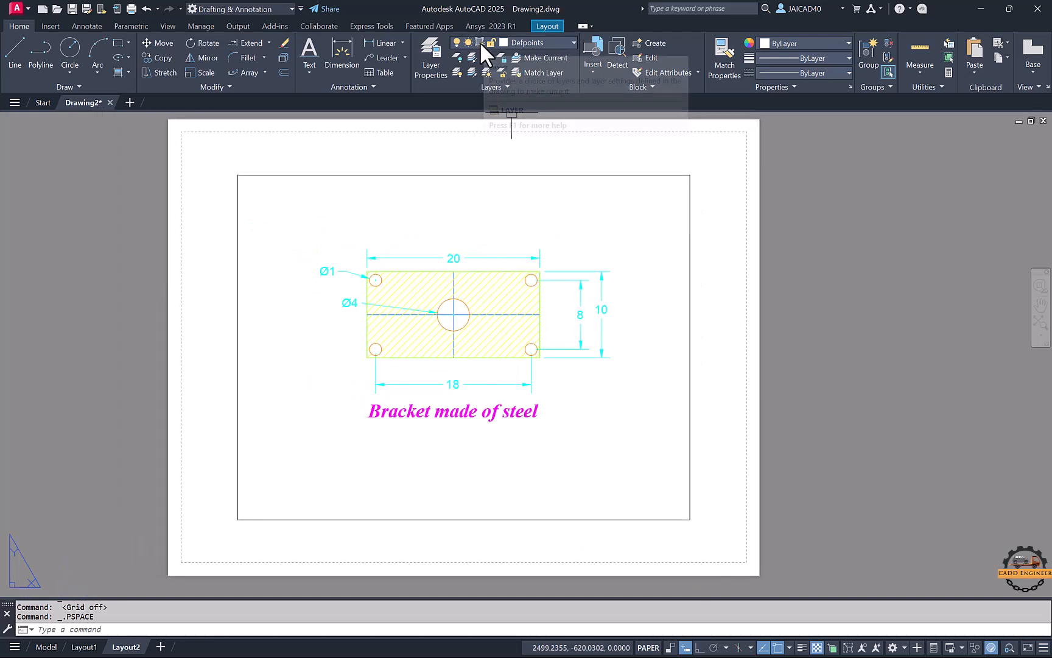
Step: Make Boundary the current layer and draw two concentric circles above the bracket in Layout2's paper space, the outer about 0.55 in radius
click(526, 42)
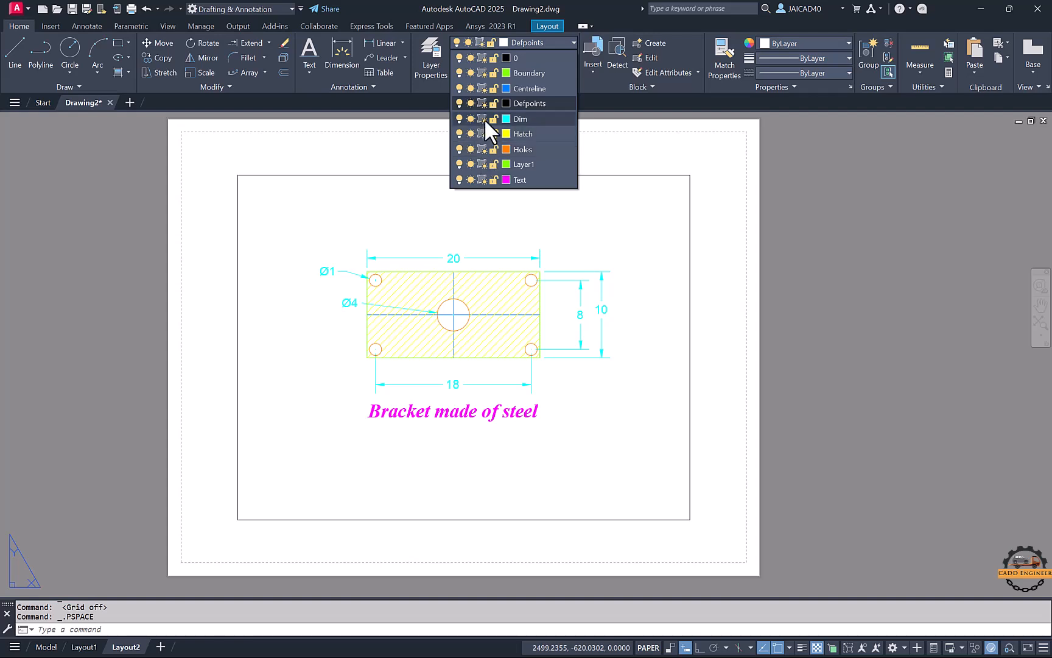
click(527, 73)
click(70, 50)
click(595, 199)
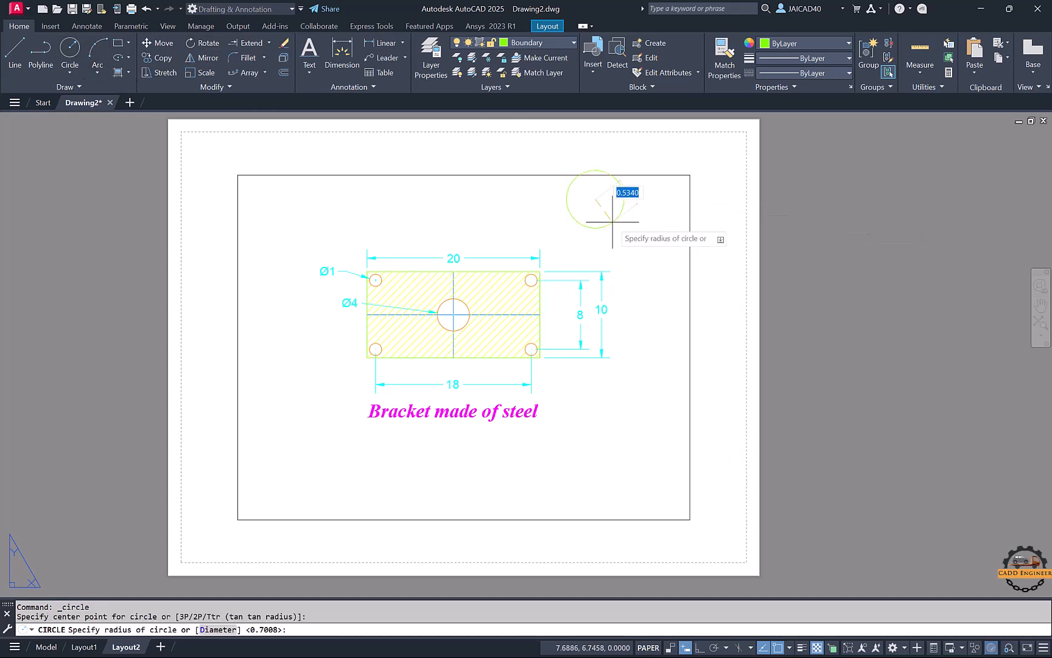
click(616, 218)
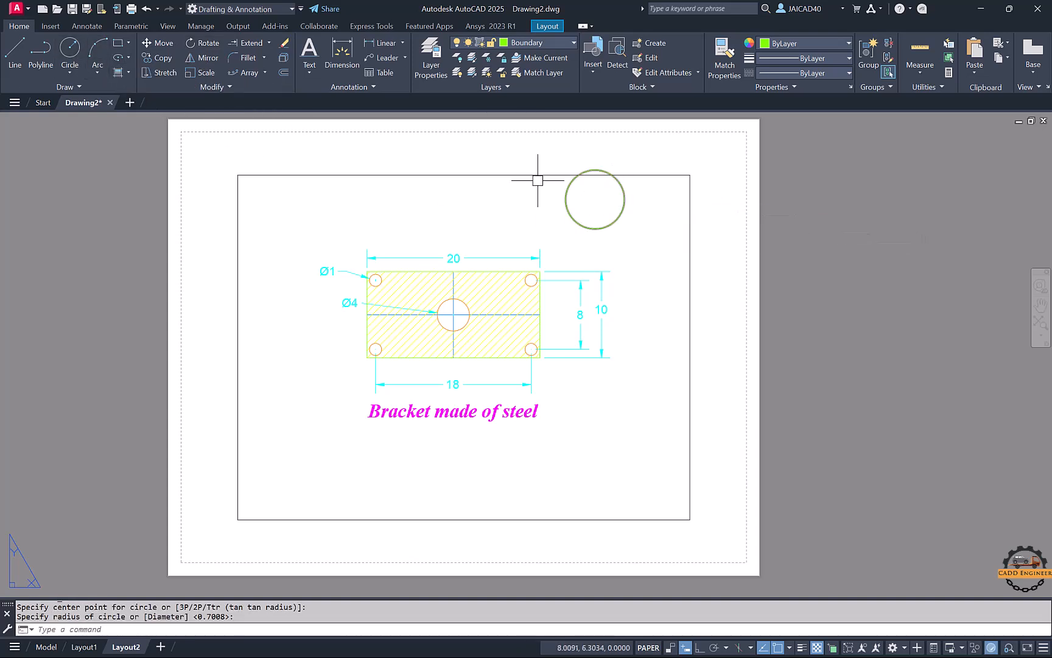
click(71, 53)
click(595, 200)
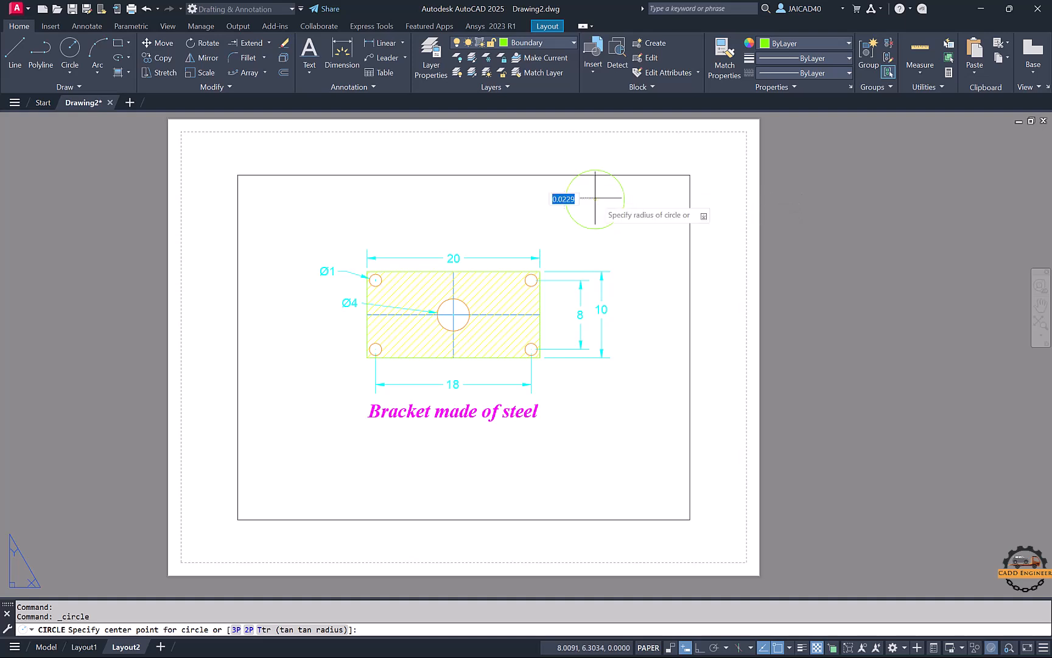
click(600, 189)
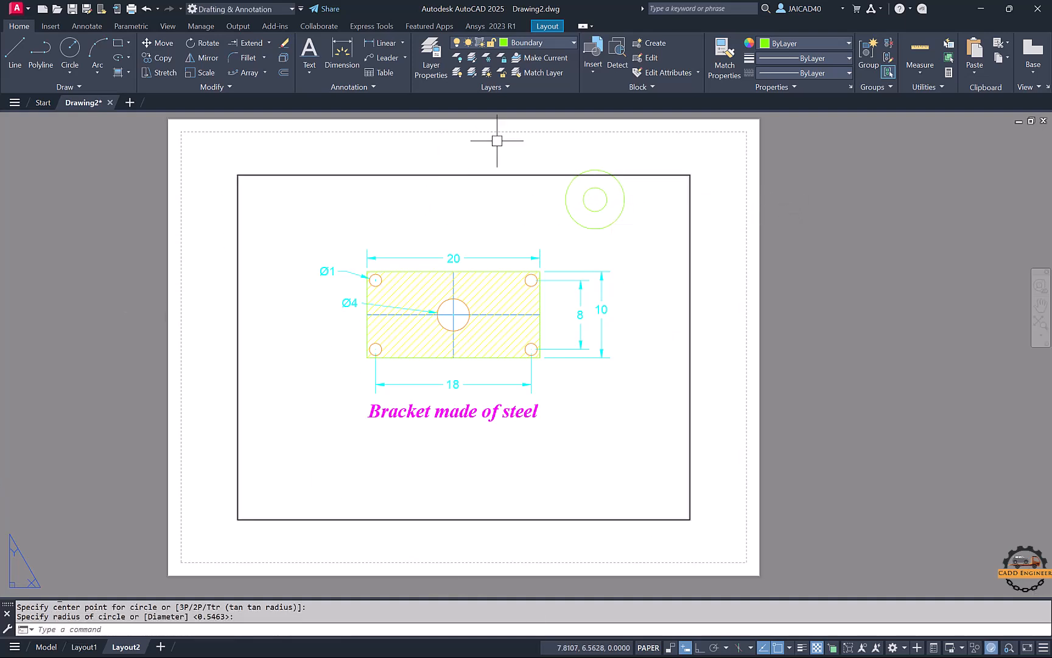
Step: Freeze and thaw the Boundary layer in the current viewport only, and try to freeze this current layer in all viewports
click(549, 41)
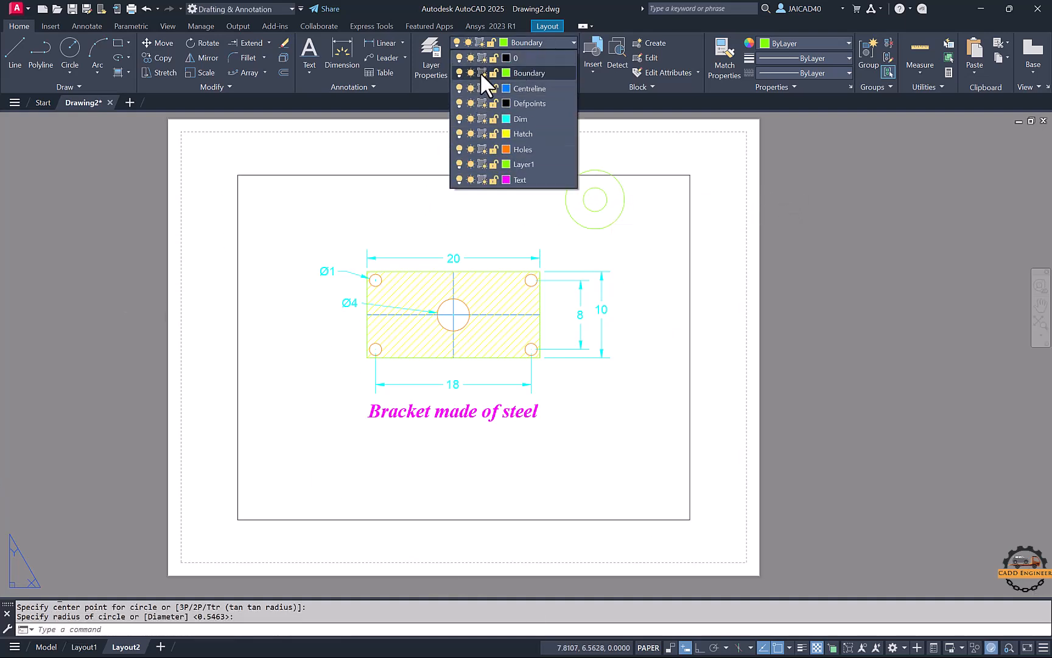
click(480, 73)
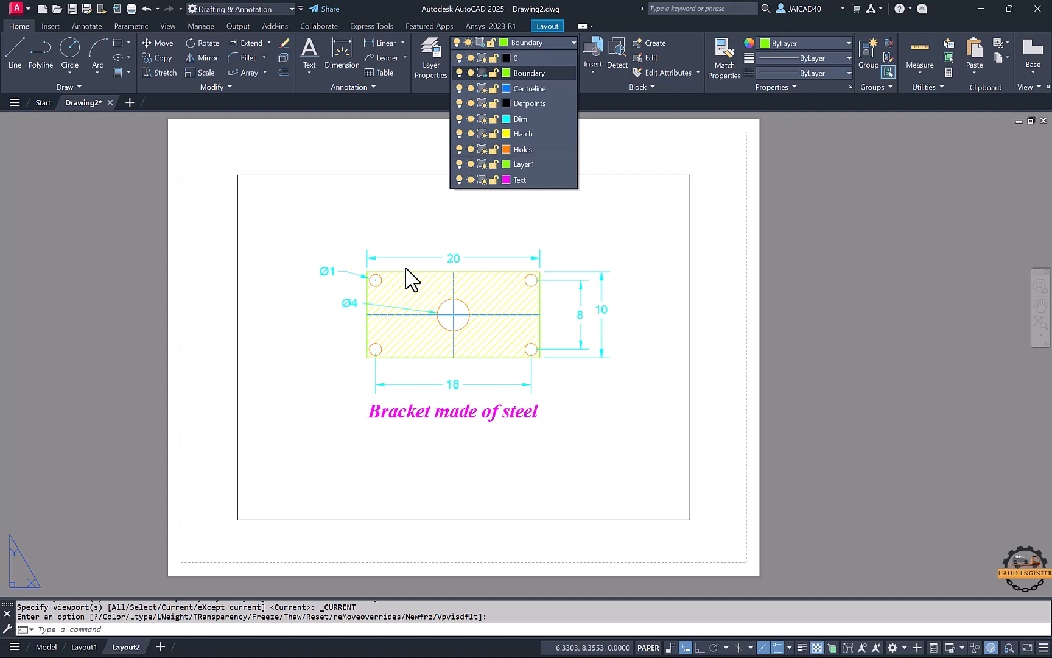
click(481, 72)
click(471, 75)
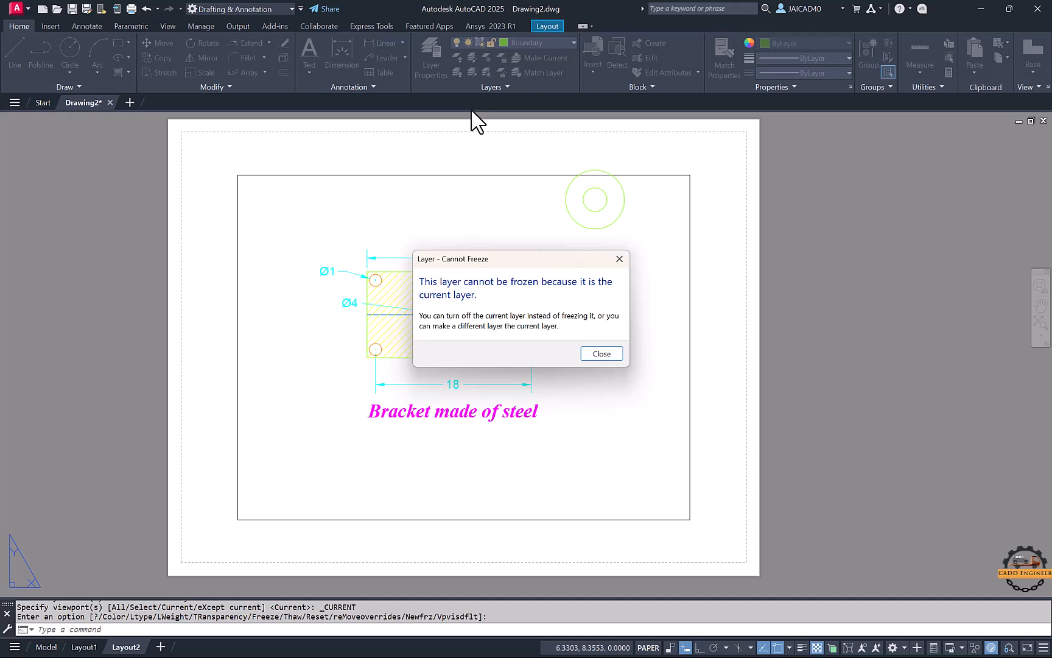
click(597, 353)
Step: Make layer 0 current and freeze the Boundary layer in all viewports
click(528, 42)
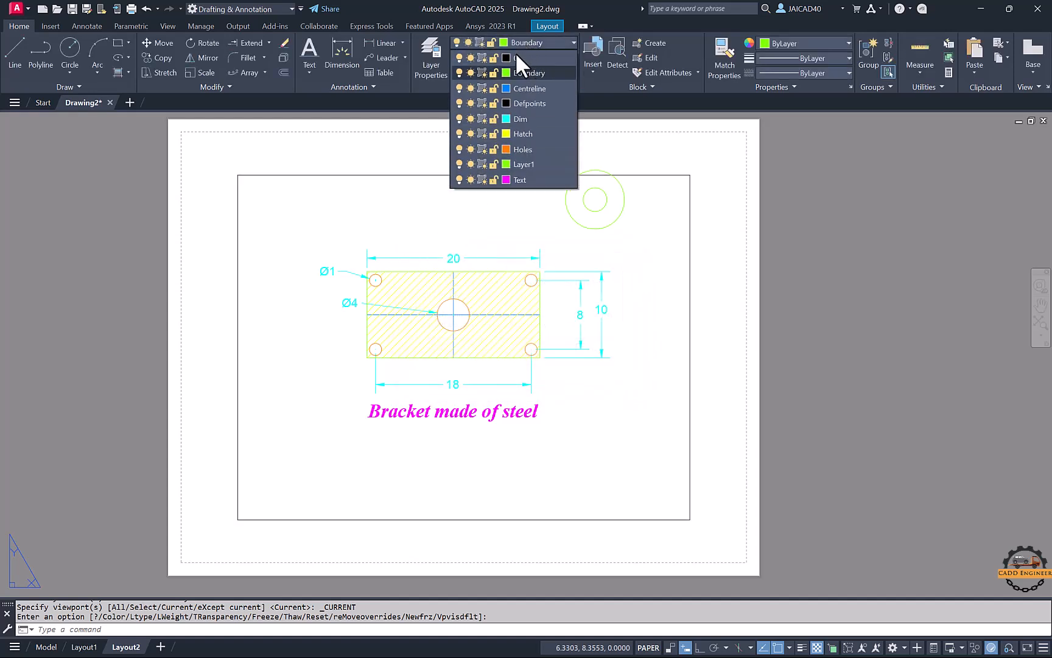
click(516, 58)
click(526, 41)
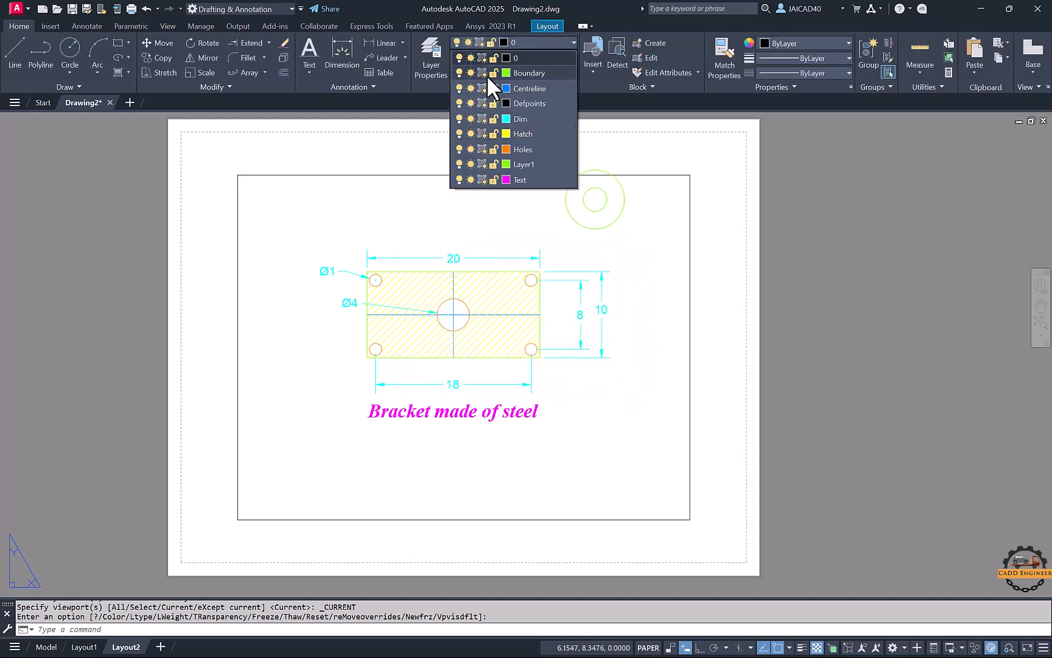
click(470, 72)
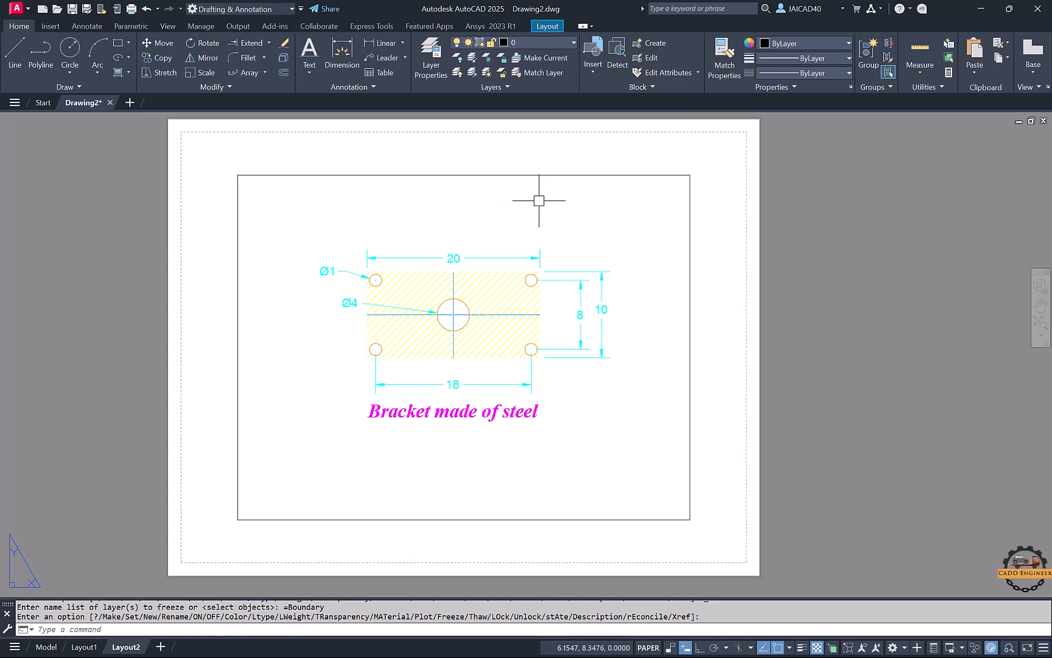
Step: Thaw the Boundary layer in all viewports, and freeze and thaw it in the current viewport only
click(525, 40)
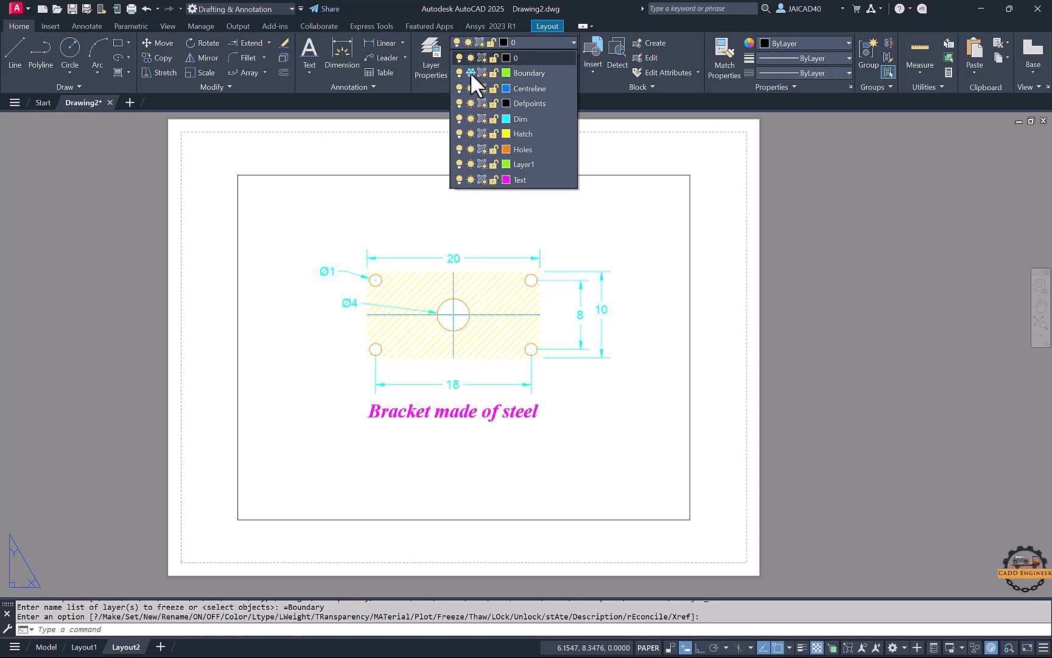
click(470, 72)
click(480, 72)
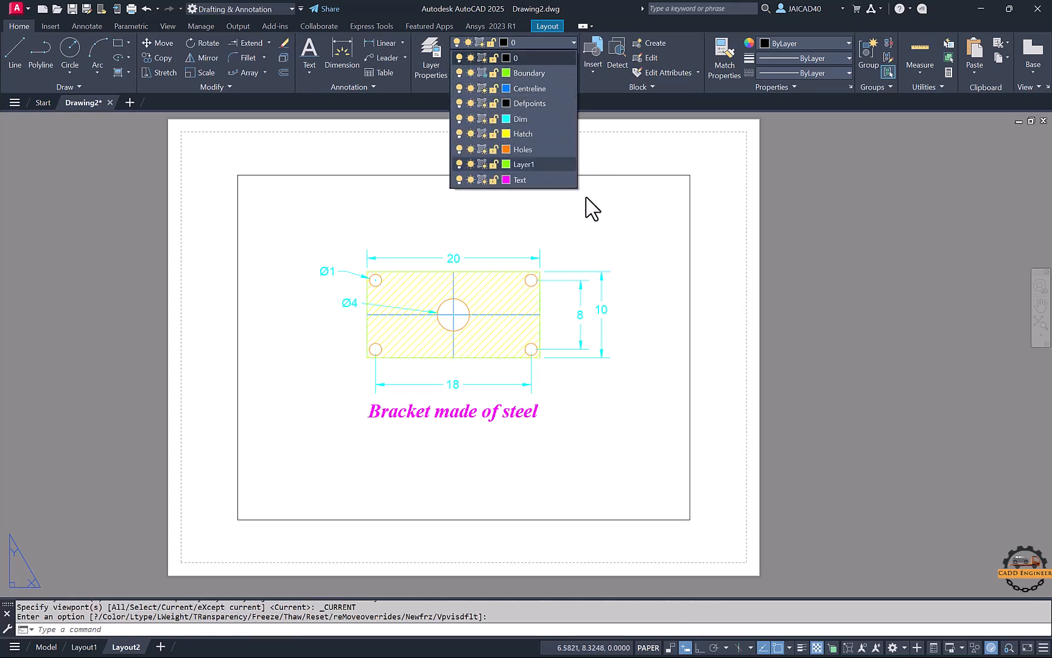
click(480, 73)
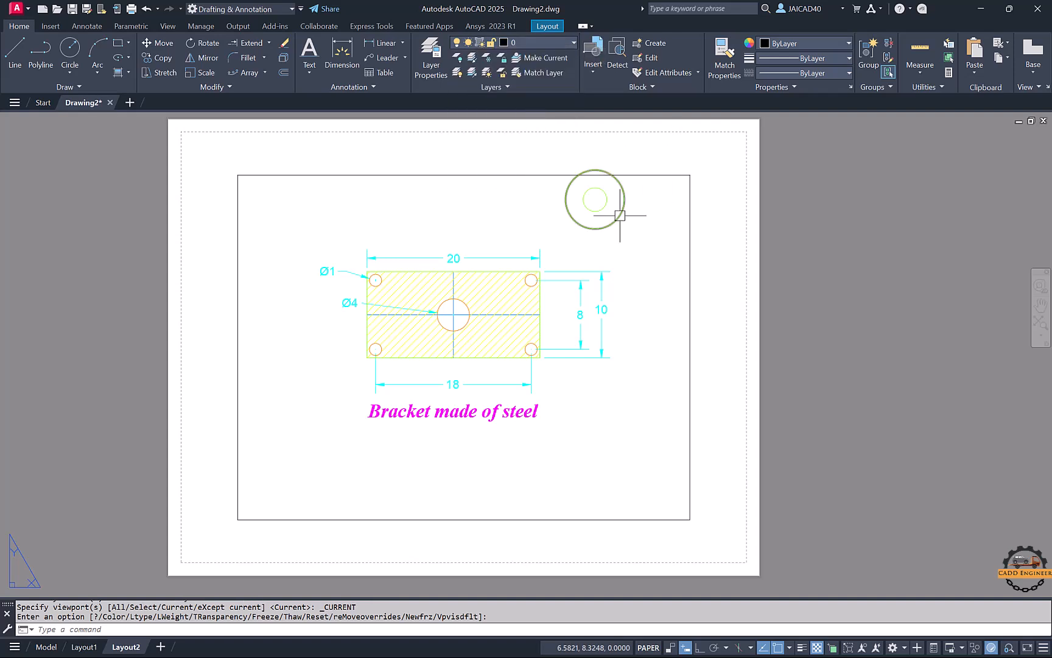
Step: Erase the two concentric circles from Layout2 and return to model space
drag(620, 215, 563, 207)
key(Delete)
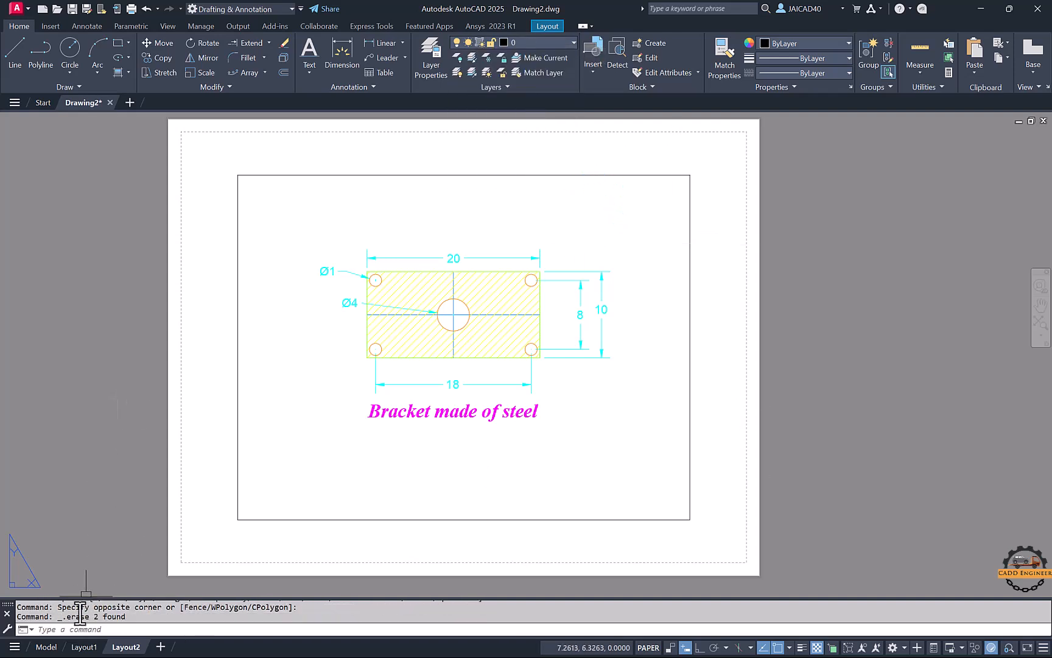
click(45, 647)
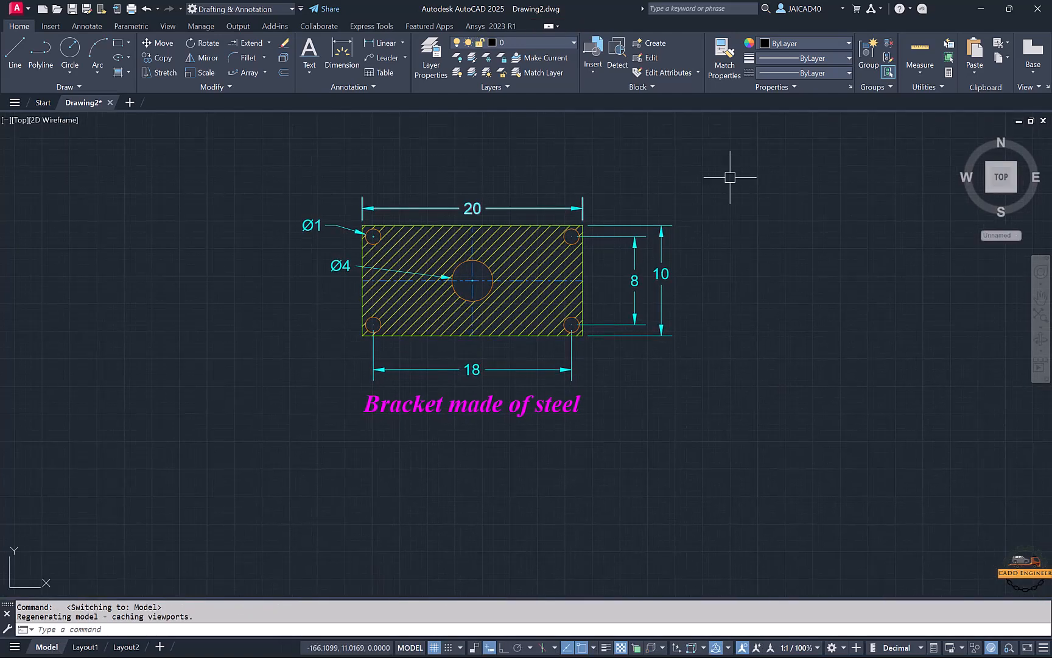
Step: Turn off the Dim layer by picking the 20 dimension above the plate, and turn all layers back on
click(457, 54)
click(490, 208)
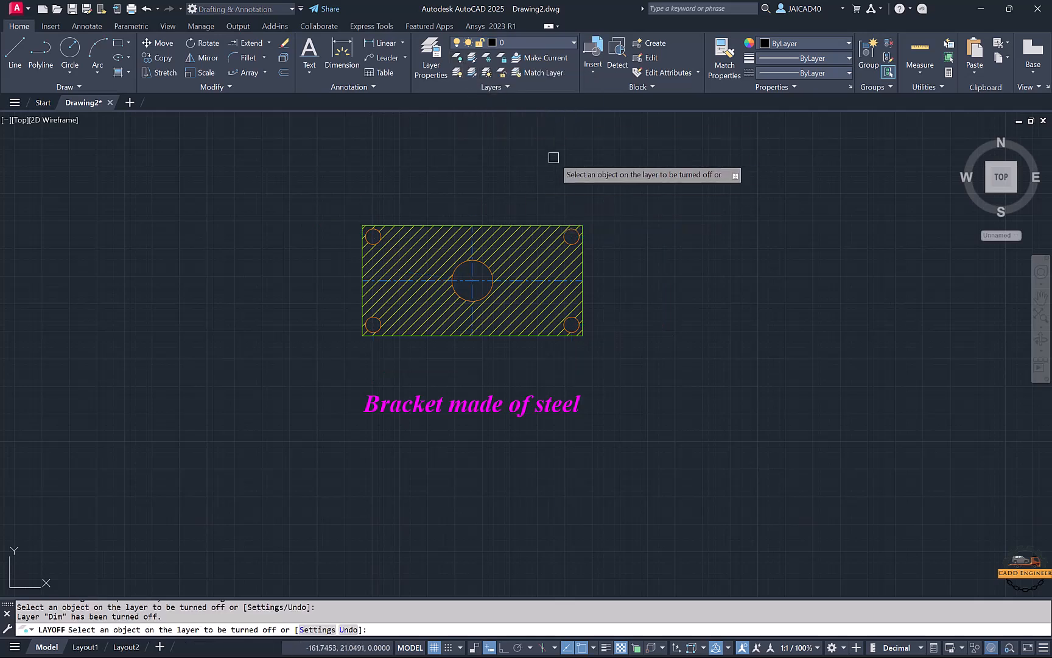
click(458, 71)
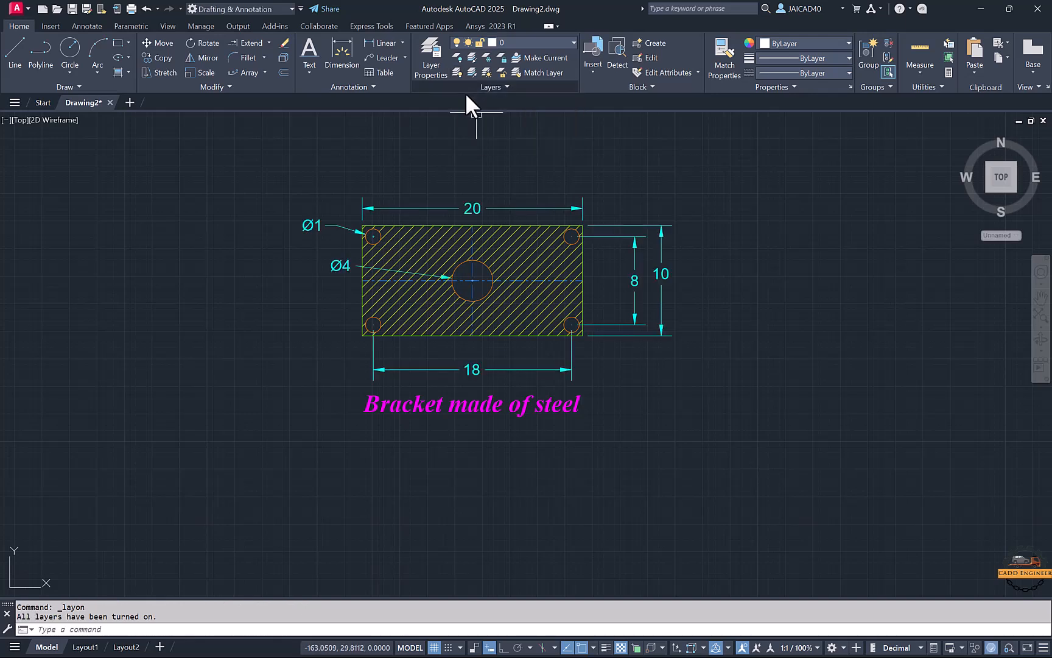
Step: Isolate the Boundary layer by picking the plate's outline, and unisolate the layers to restore them
click(472, 57)
click(489, 221)
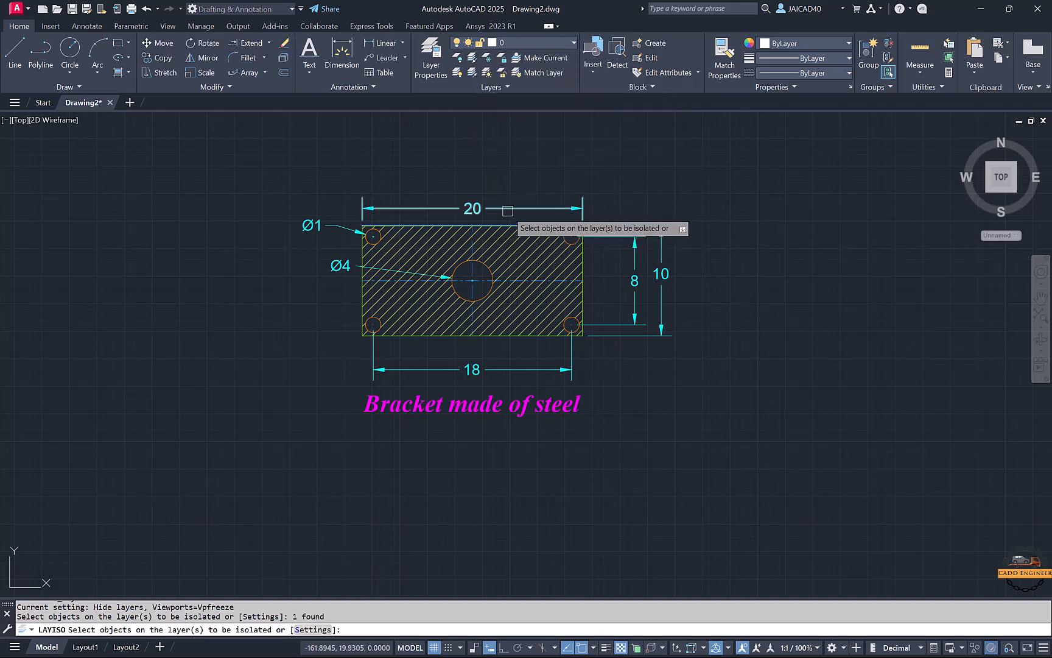
key(Return)
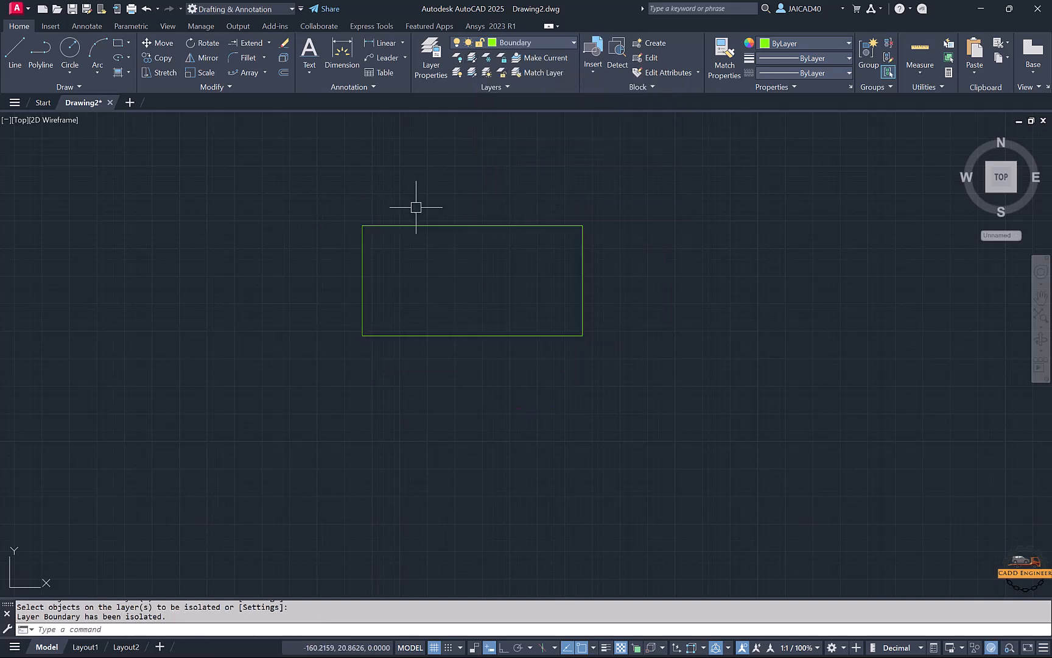
click(471, 73)
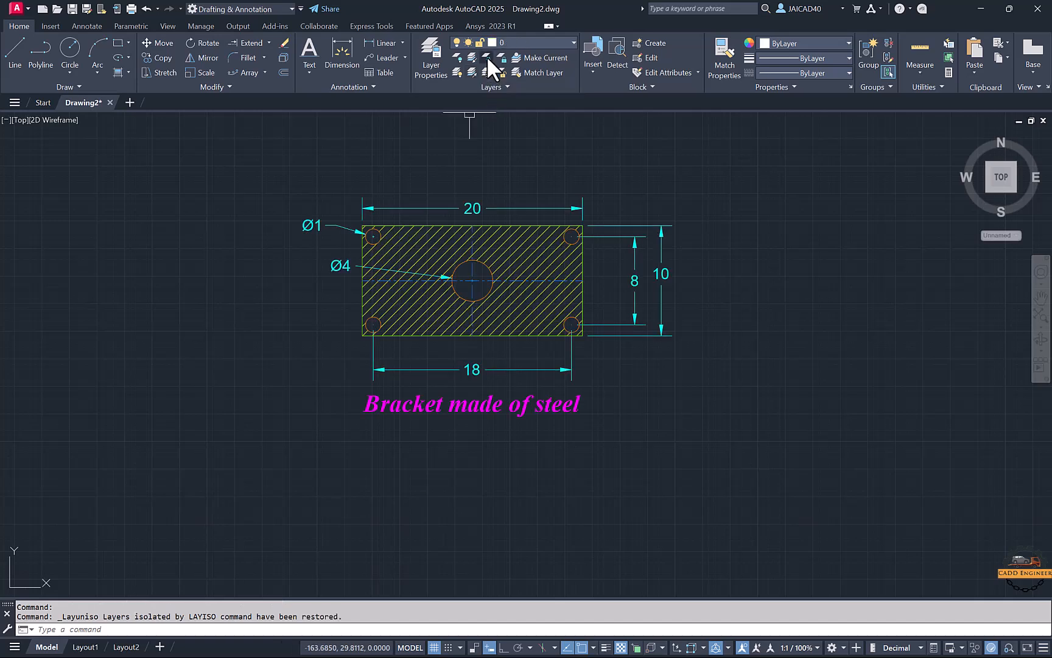
Step: Freeze the Boundary and Dim layers by picking the plate's outline and a dimension, and thaw all layers
click(487, 56)
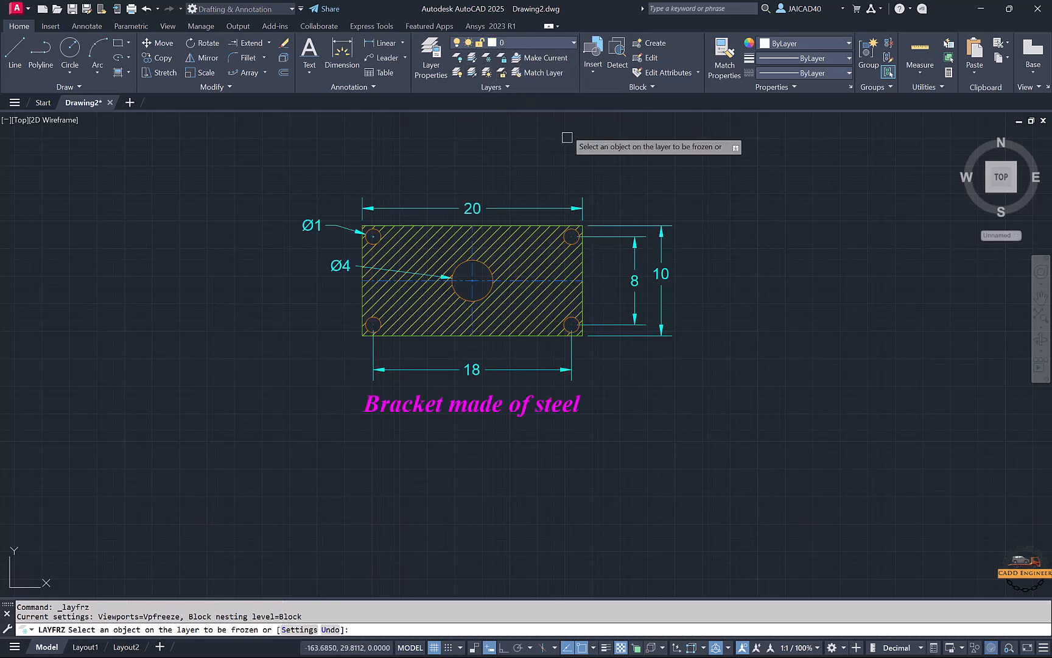
click(527, 225)
click(528, 209)
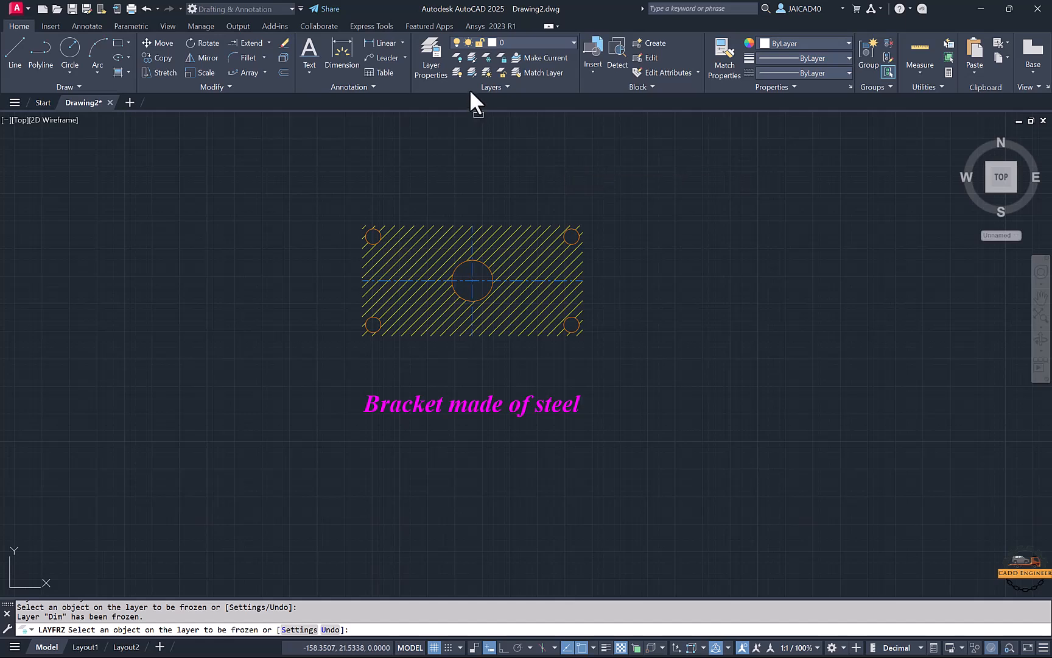
click(477, 72)
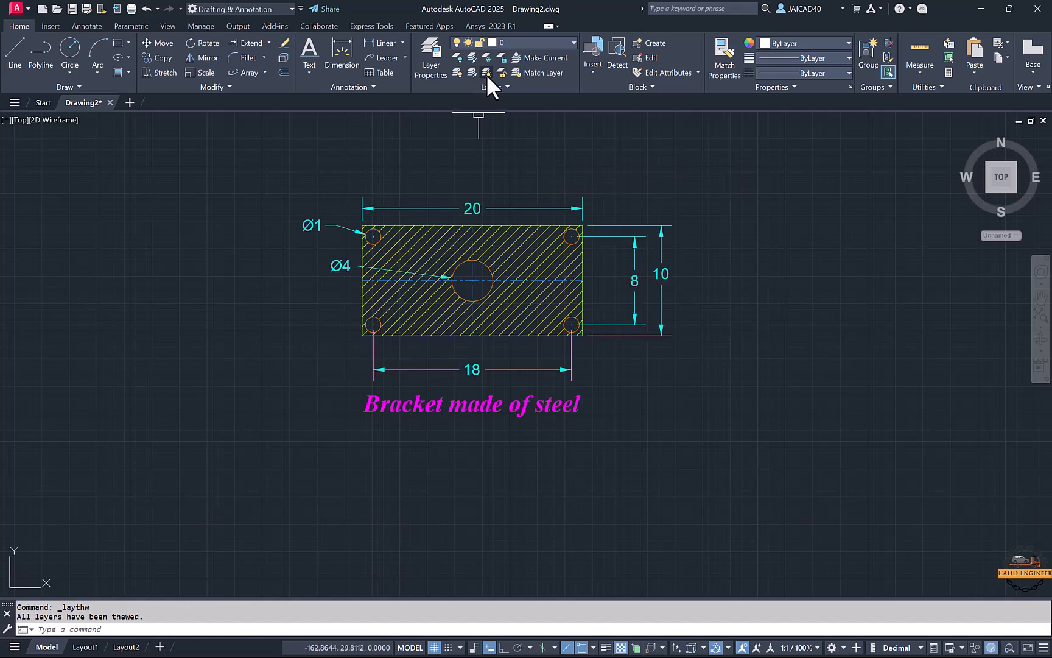
Step: Lock the Dim layer by picking the 20 dimension, and unlock it by picking the same dimension
click(501, 58)
click(496, 208)
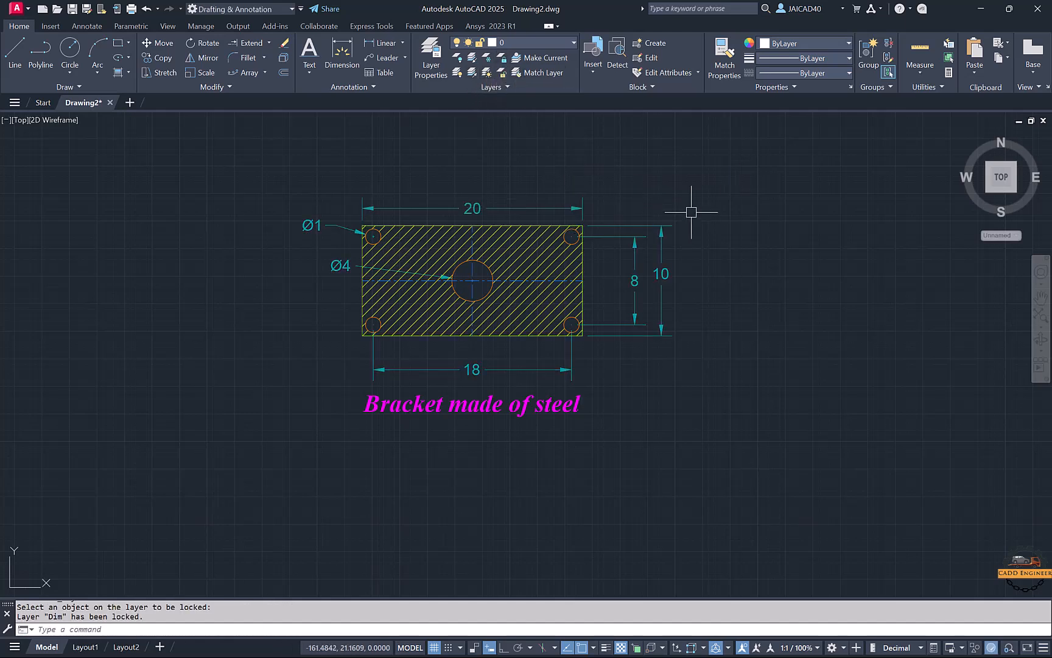
click(502, 72)
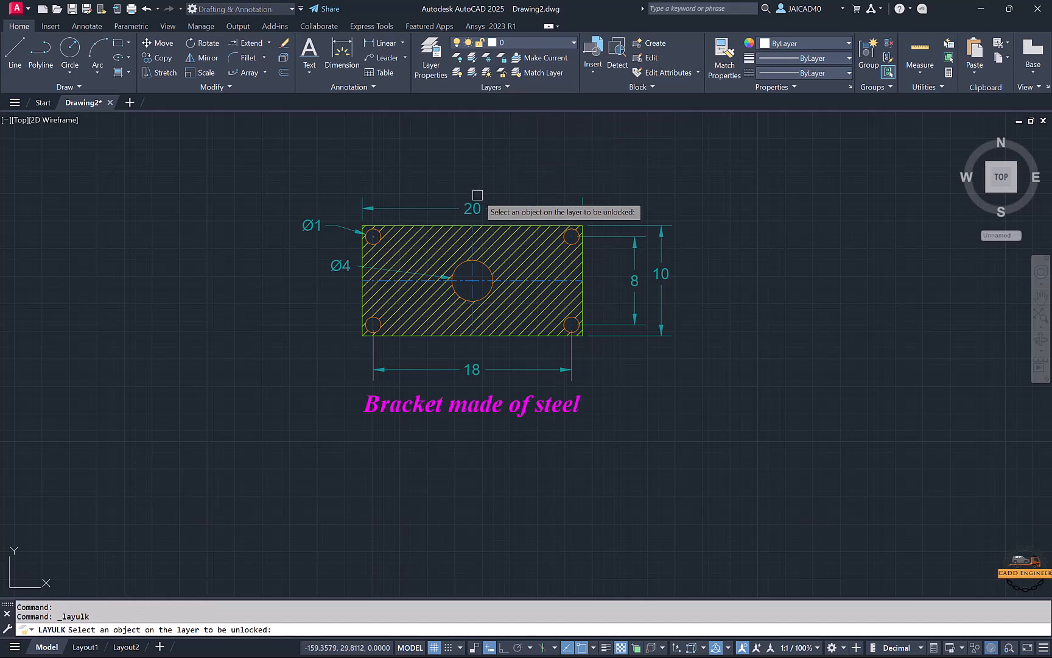
click(490, 207)
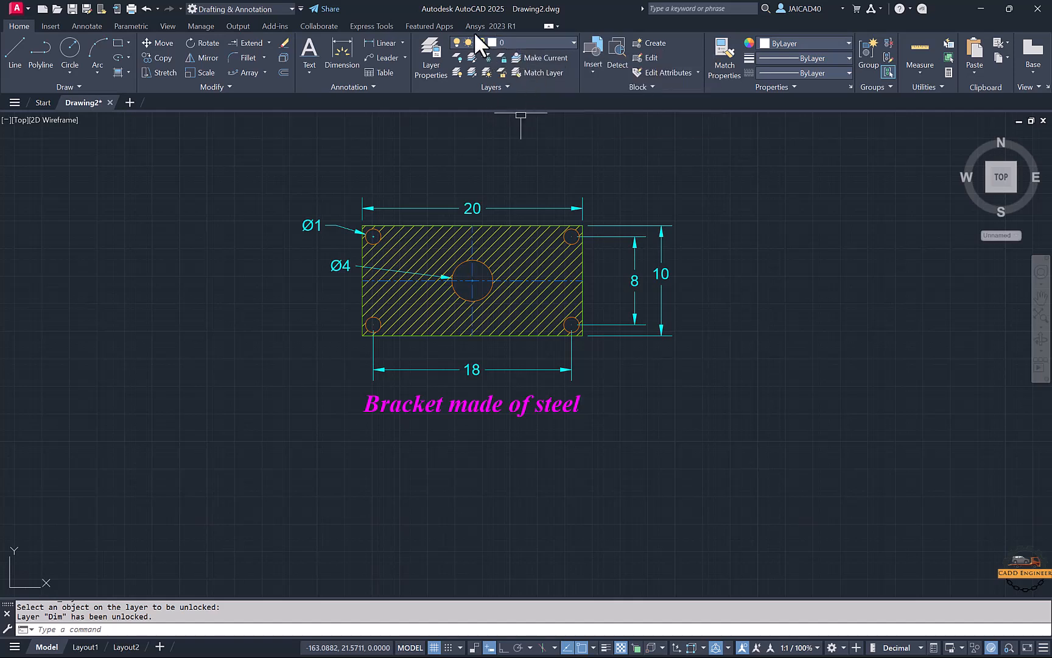
Step: Make Dim the current layer by picking a dimension, and draw a circle in the empty area right of the plate
click(532, 57)
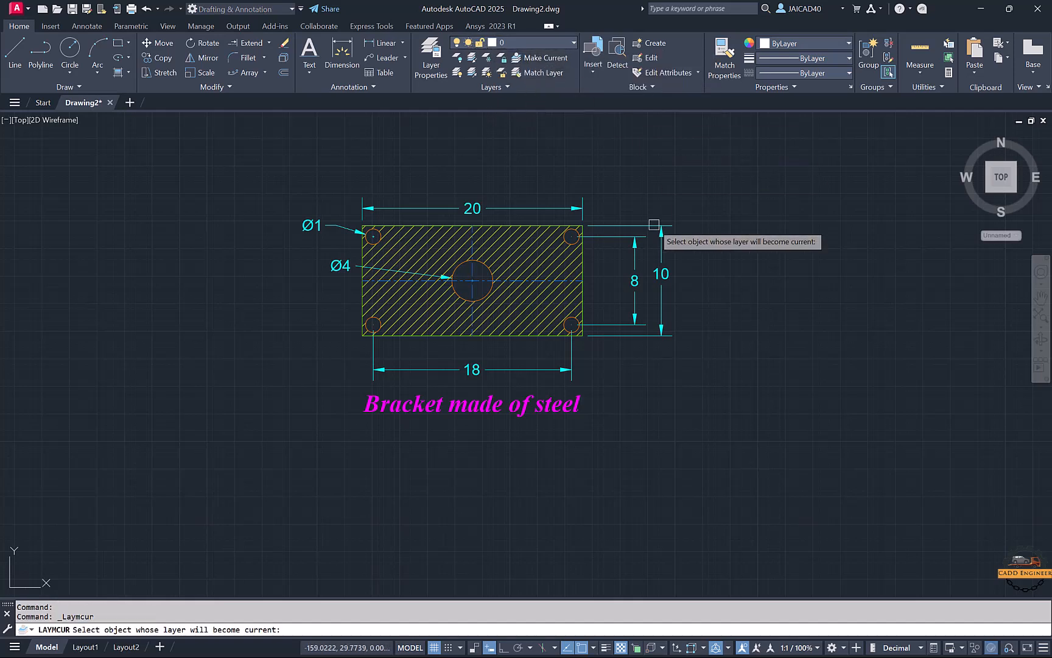
click(635, 252)
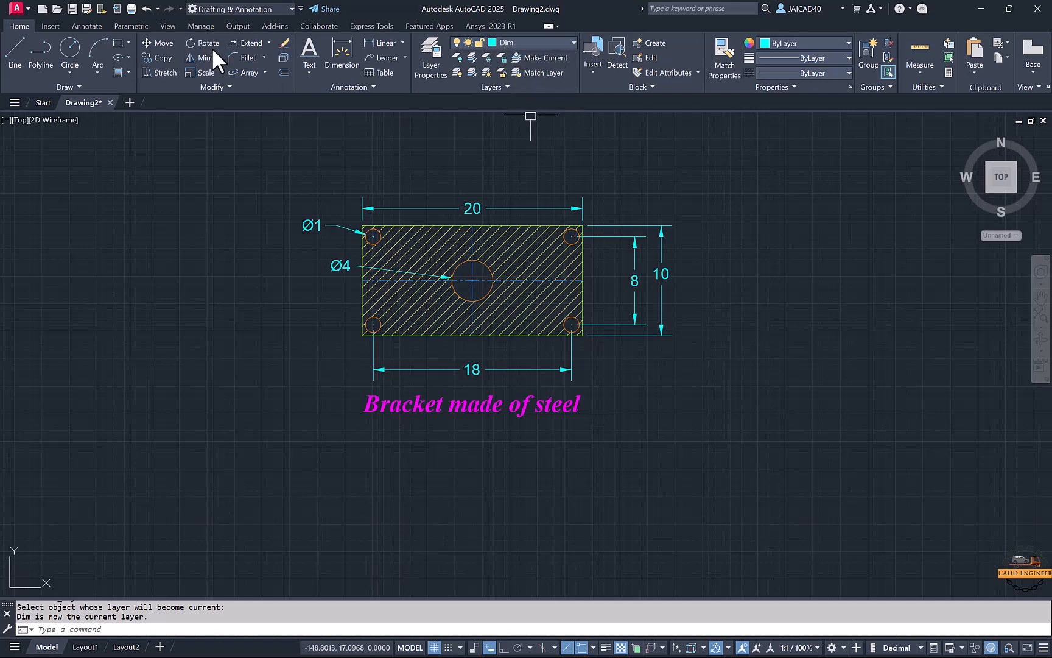
mouse_move(669, 177)
middle_down()
mouse_move(479, 172)
mouse_move(542, 192)
mouse_move(634, 175)
middle_up()
click(670, 211)
click(670, 236)
click(69, 48)
click(620, 281)
click(639, 321)
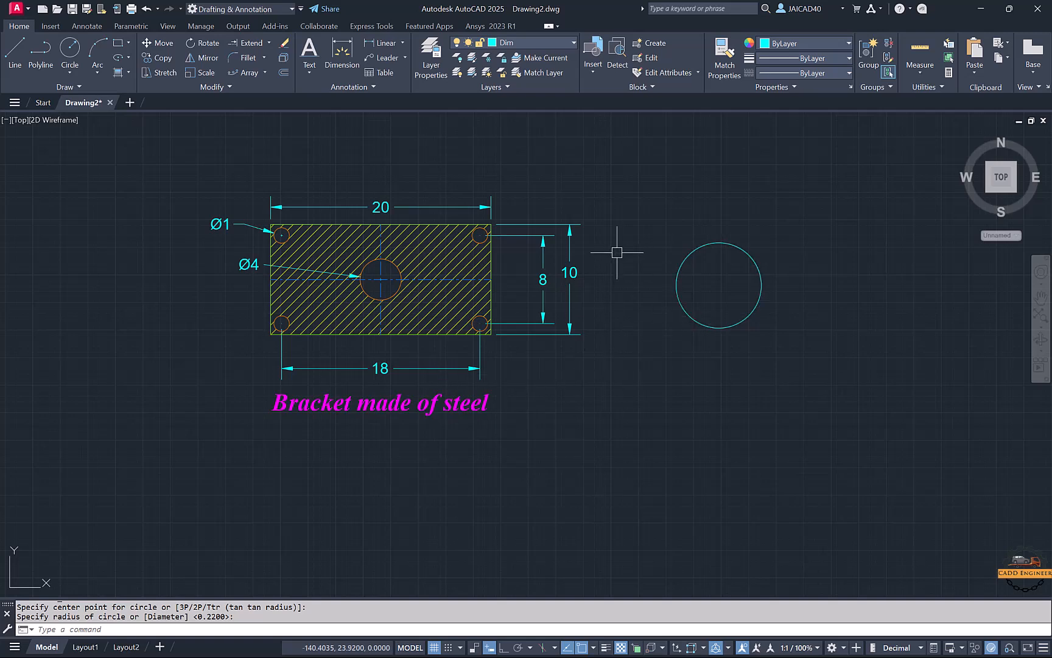
click(539, 72)
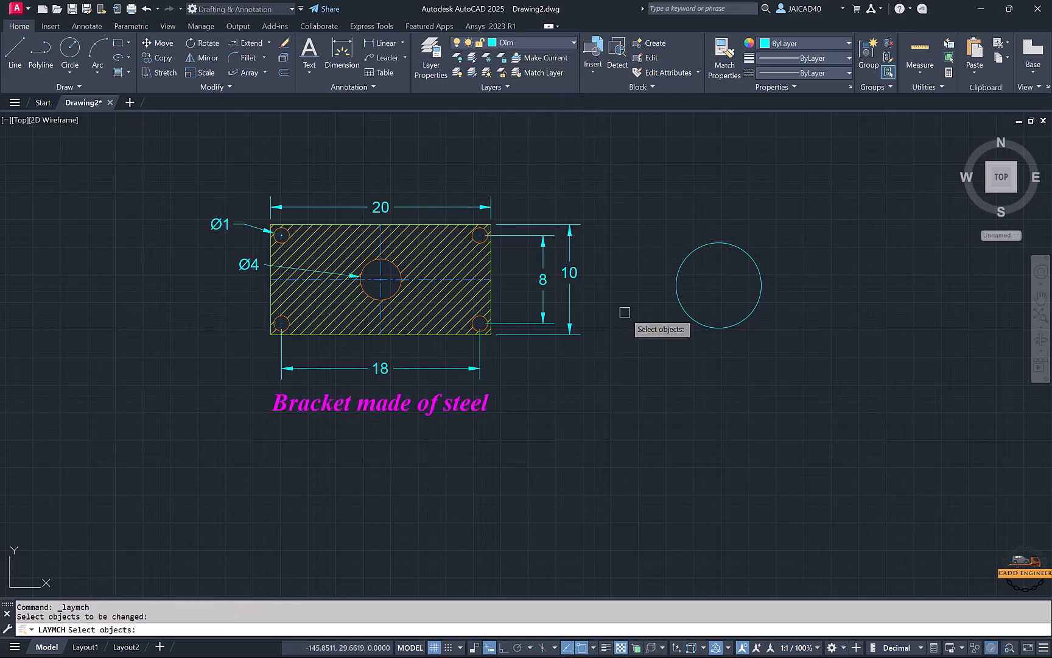
click(689, 316)
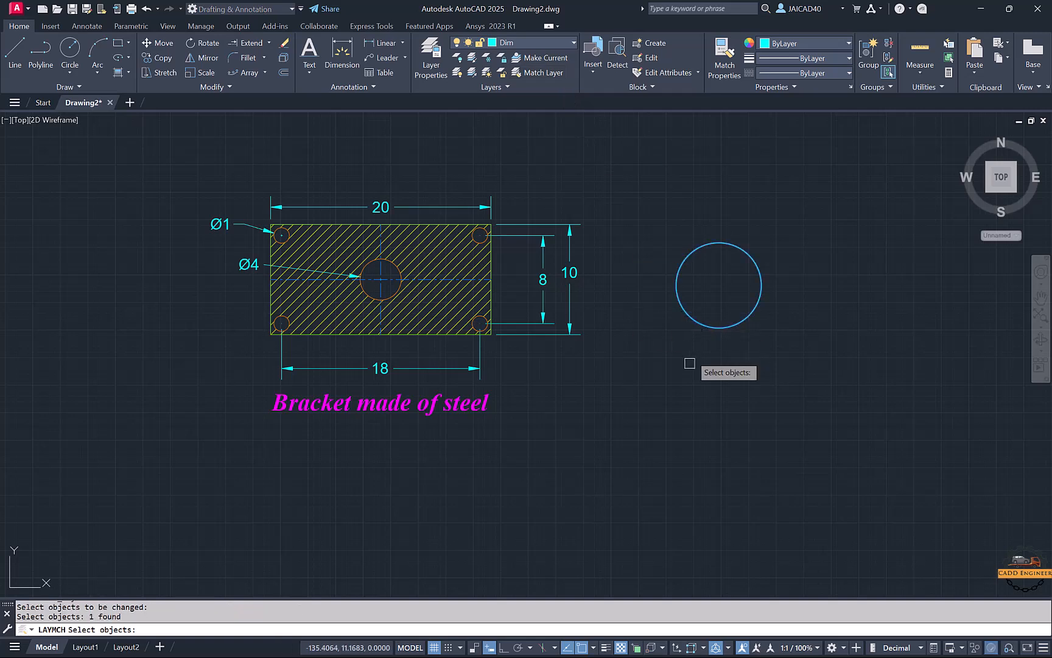
click(480, 406)
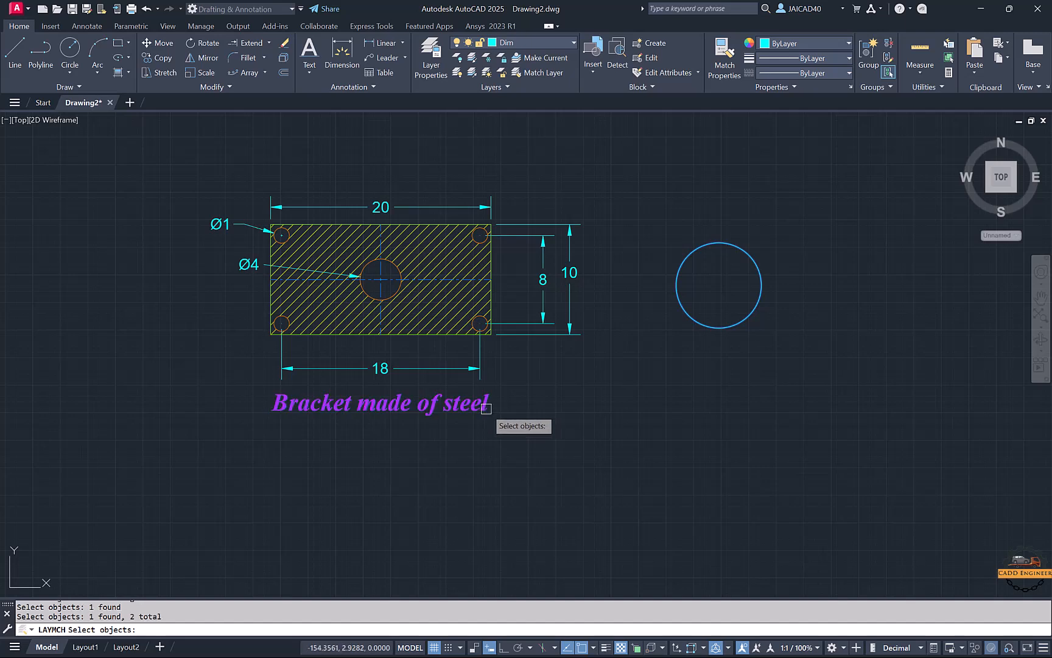
key(Return)
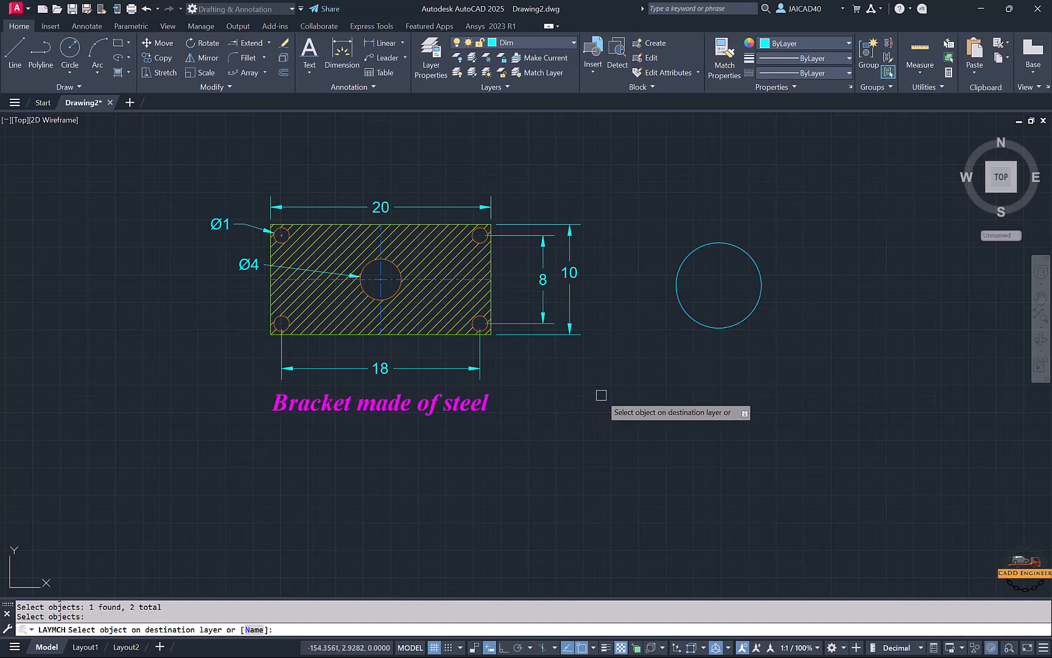
Step: Match the new circle's layer to that of the "Bracket made of steel" text
click(542, 73)
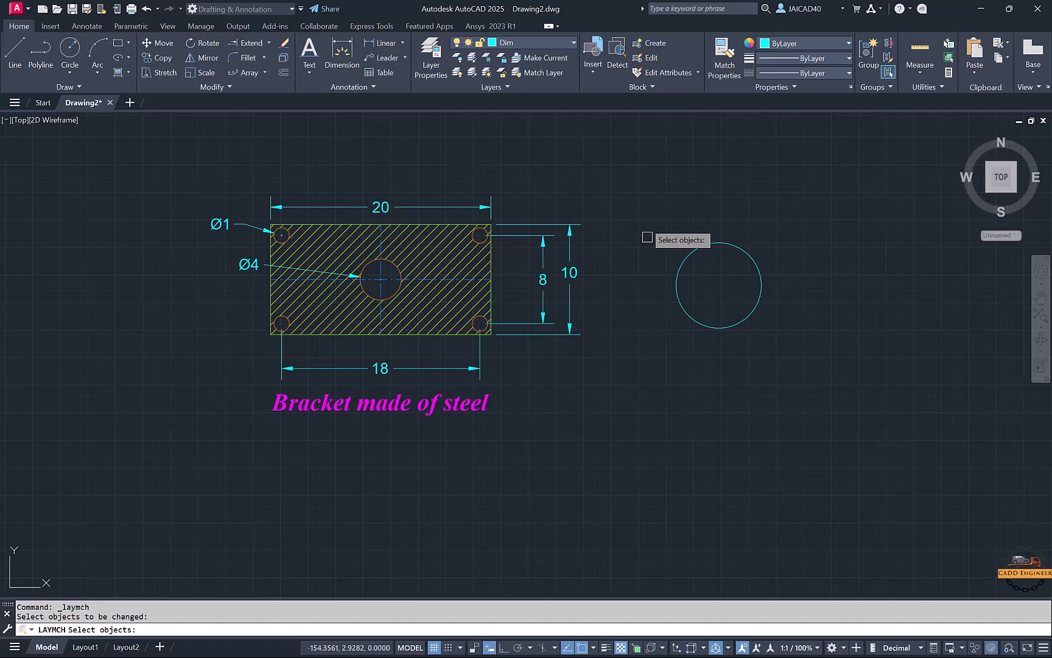
click(676, 307)
key(Return)
click(404, 400)
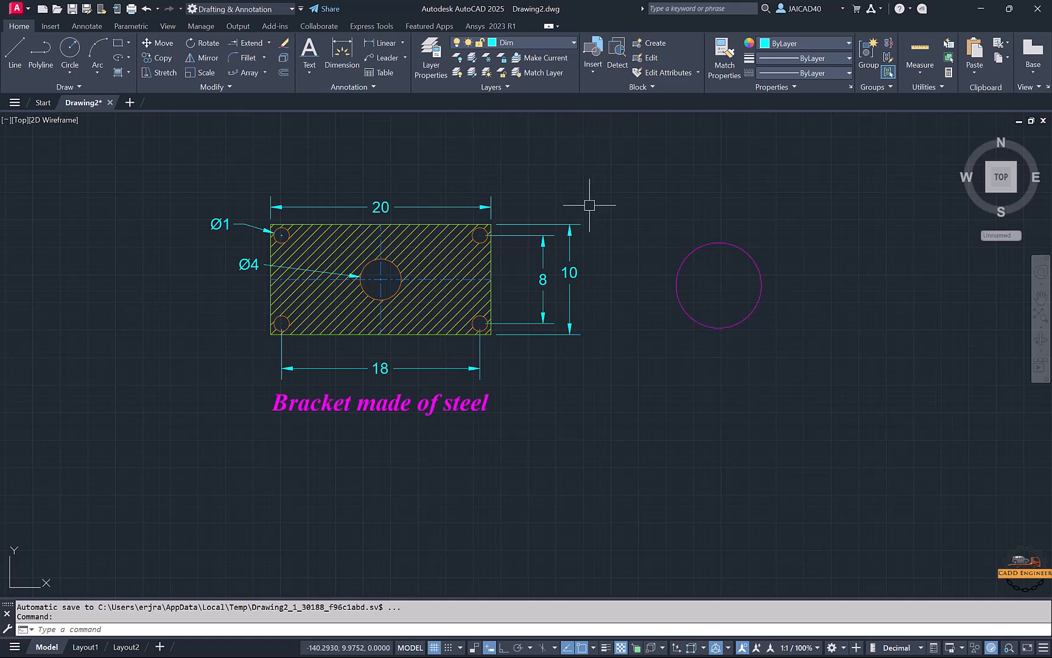
Step: Create three new layers based on Dim in the Layer Properties Manager, and turn off Layer2 and Layer3
scroll(534, 184, down, 1)
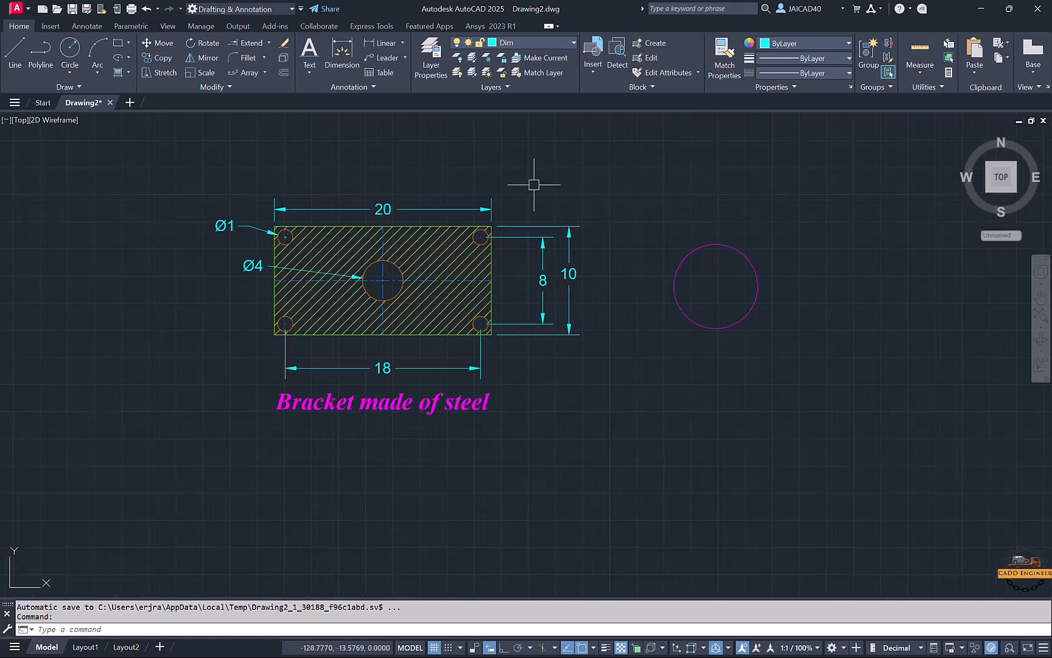
click(433, 67)
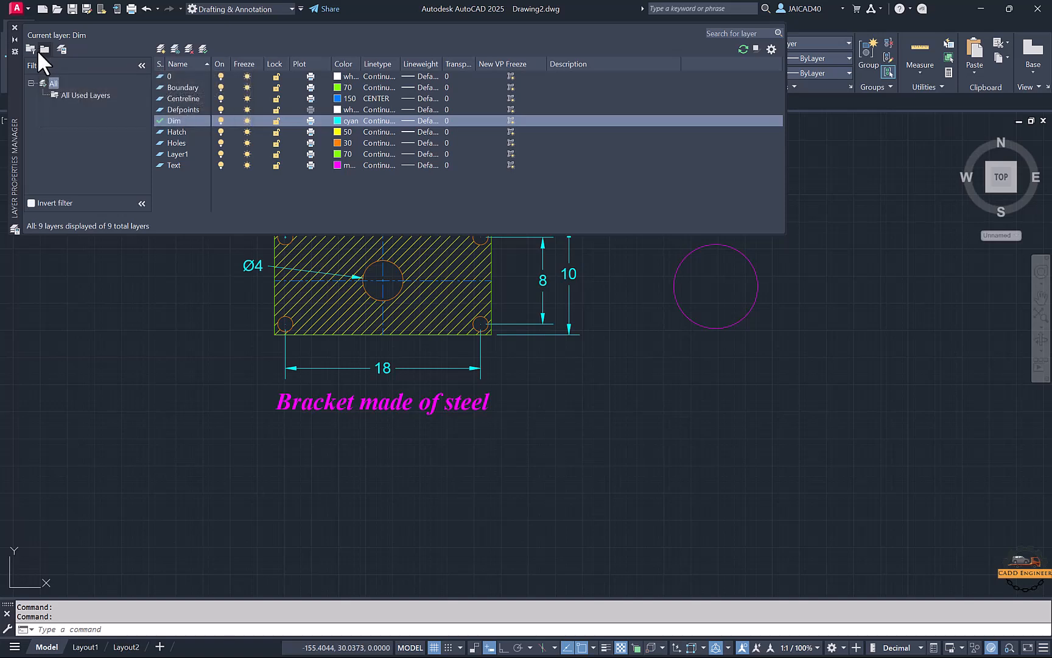
click(161, 48)
click(161, 48)
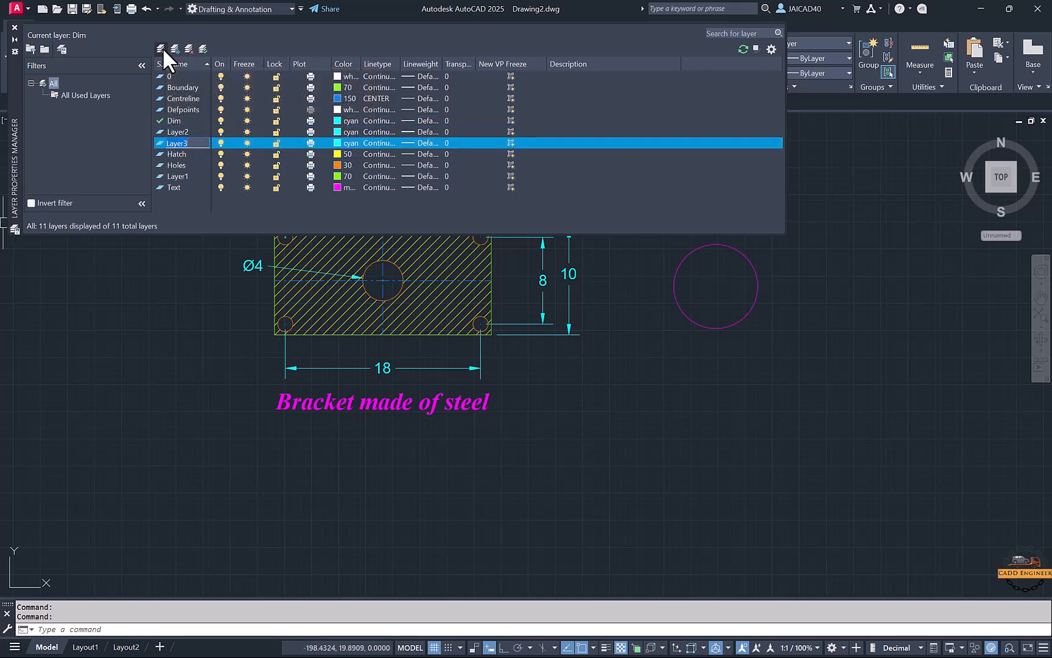
click(161, 49)
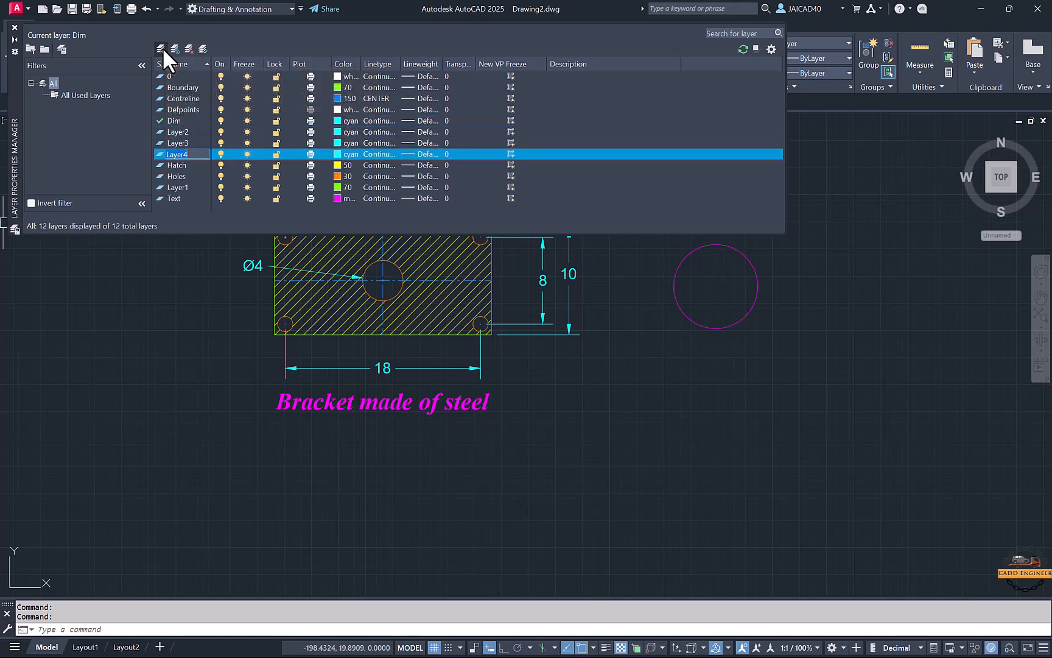
click(219, 131)
click(220, 142)
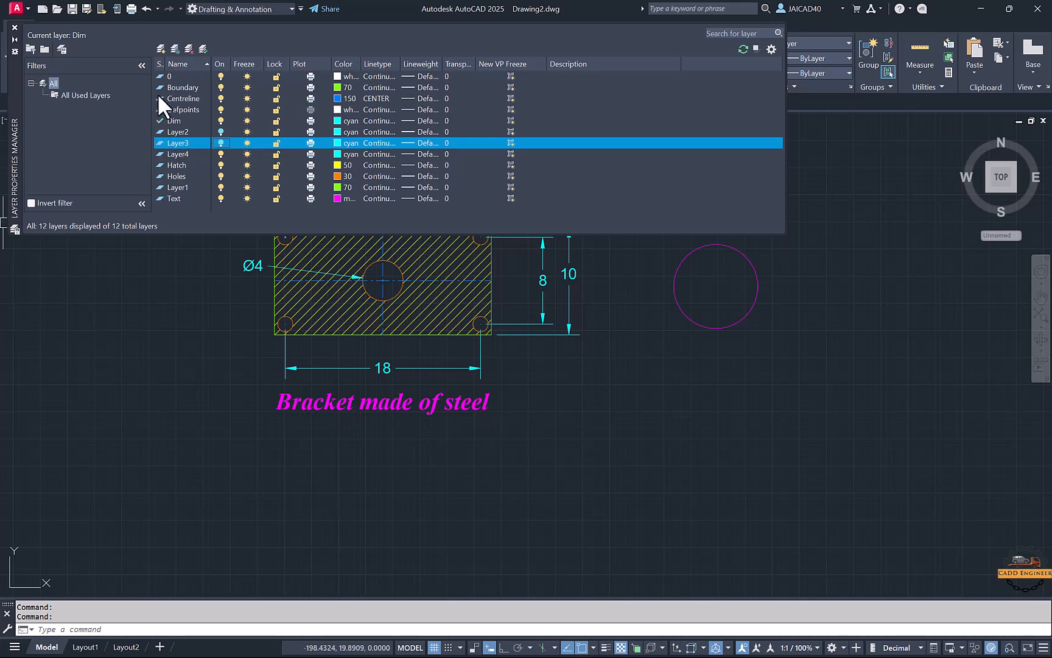
Step: Freeze Layer4 and the Hatch layer, and add one more frozen layer based on Layer4
click(246, 153)
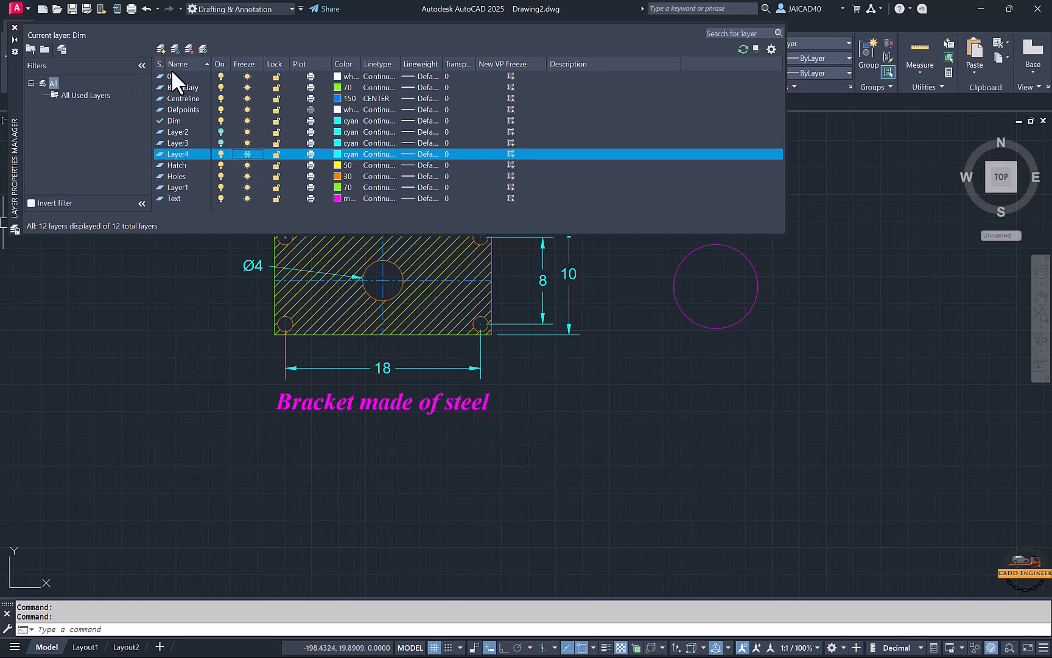
click(160, 48)
click(248, 176)
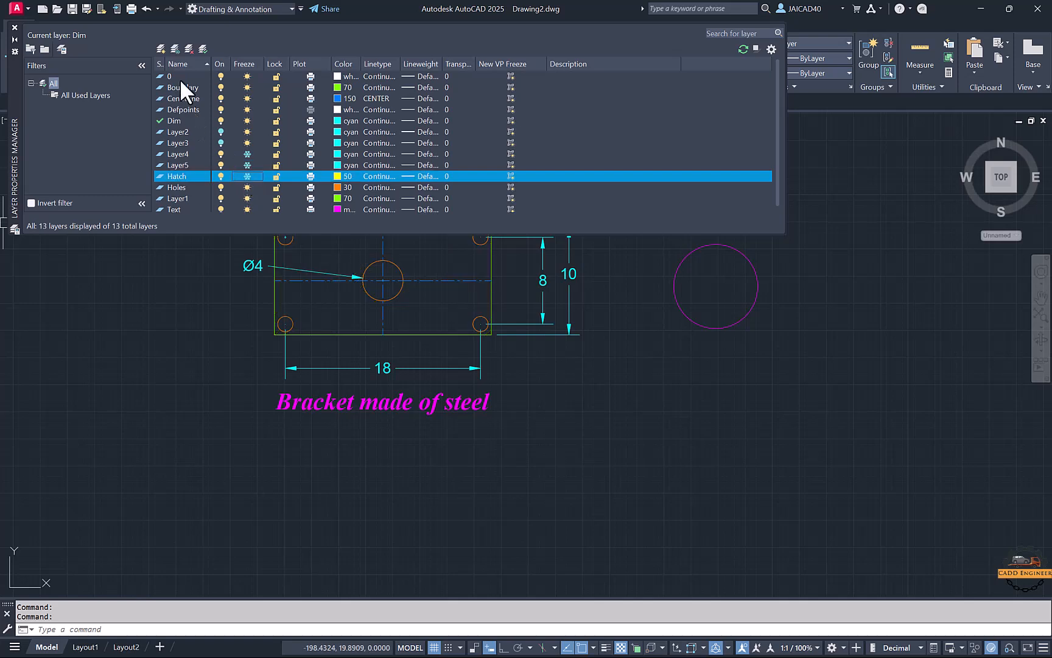
Step: Create two thawed, locked layers based on the Hatch layer, and thaw the Hatch layer
click(161, 48)
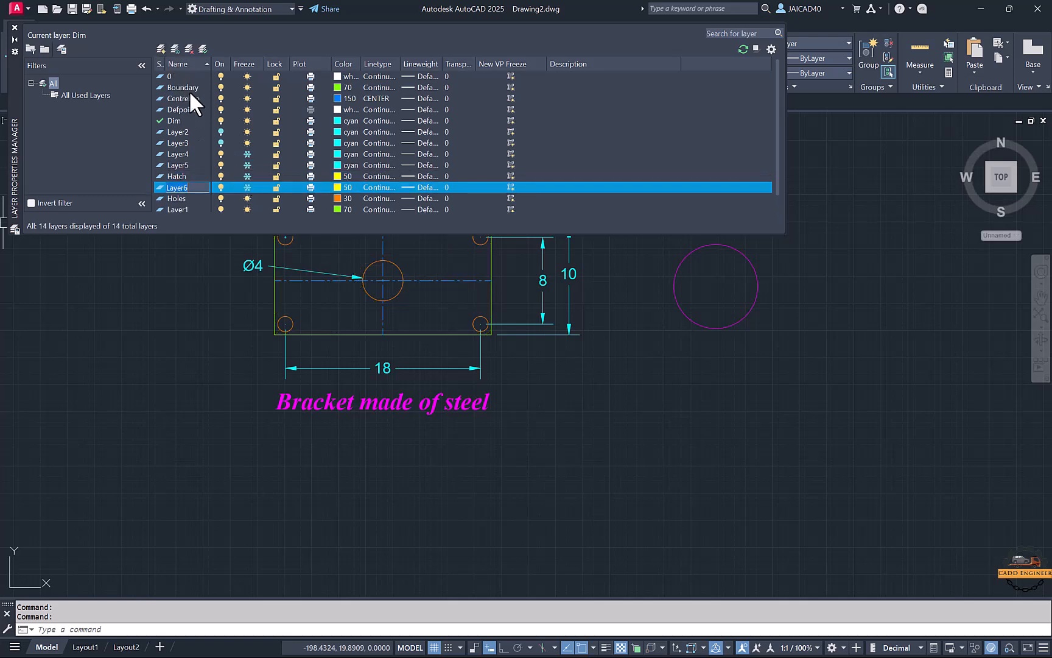
click(247, 187)
click(258, 186)
click(161, 48)
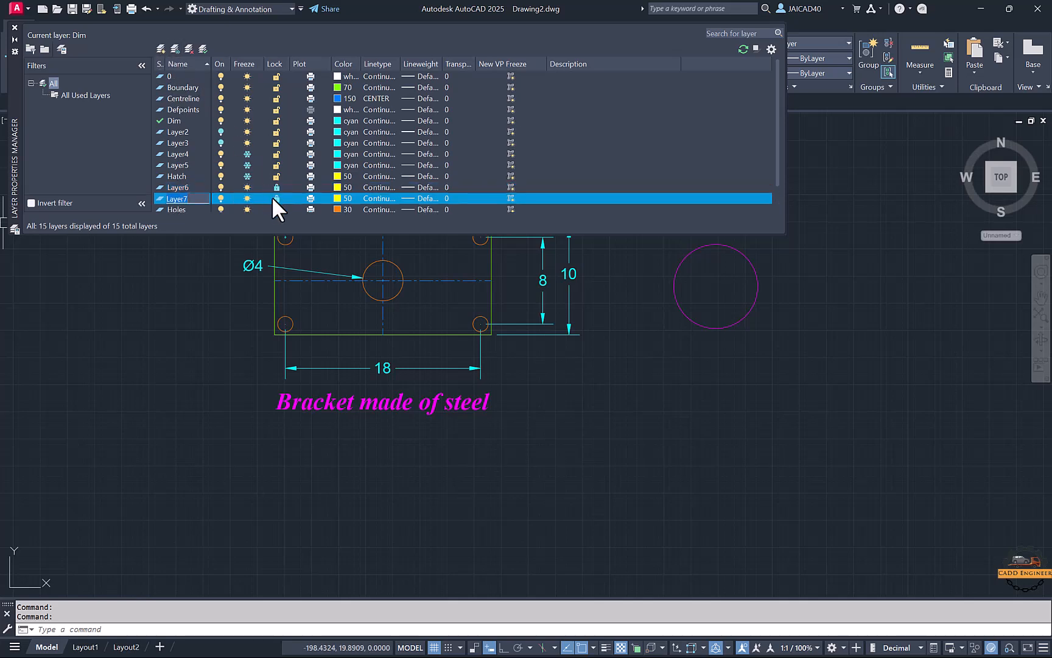
click(247, 177)
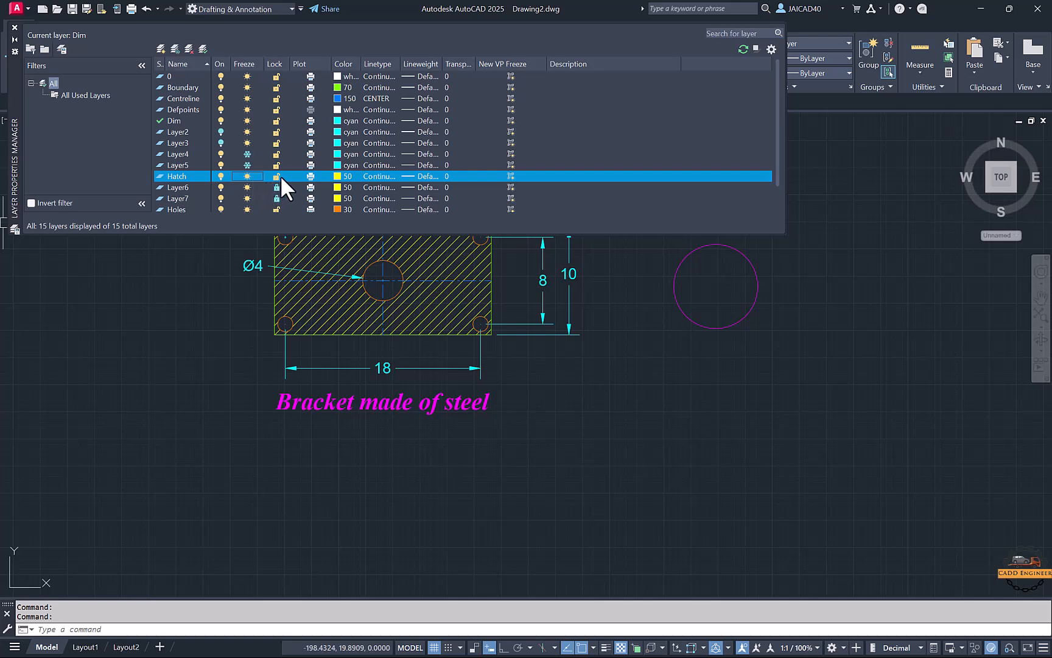
Step: Create two more layers based on the Hatch layer and disable plotting for both of them
click(309, 175)
click(159, 48)
click(159, 48)
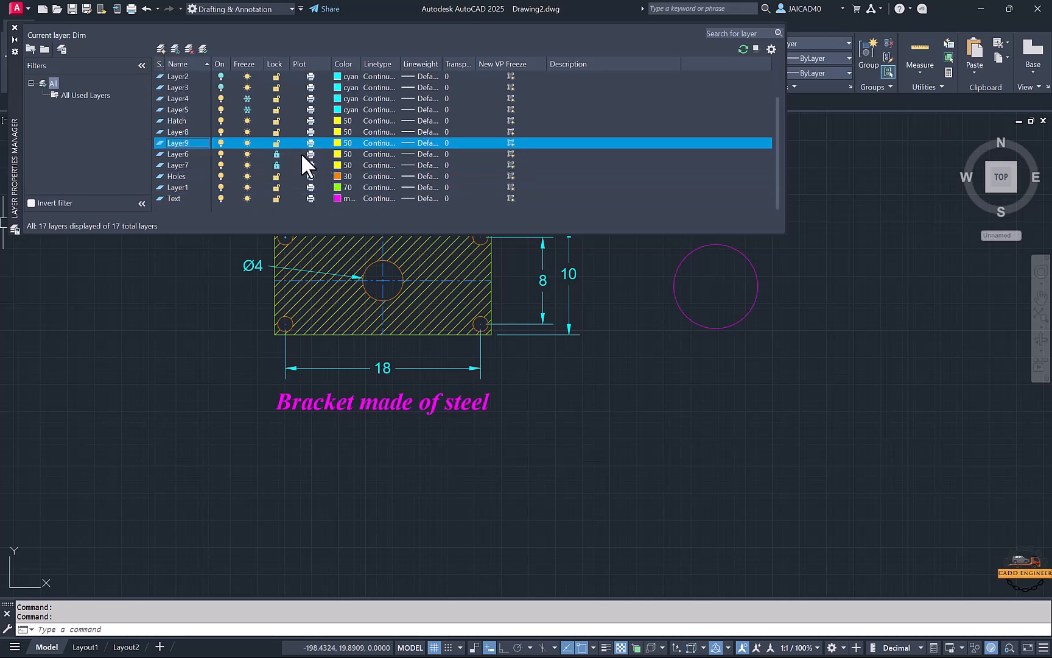
click(307, 142)
click(312, 131)
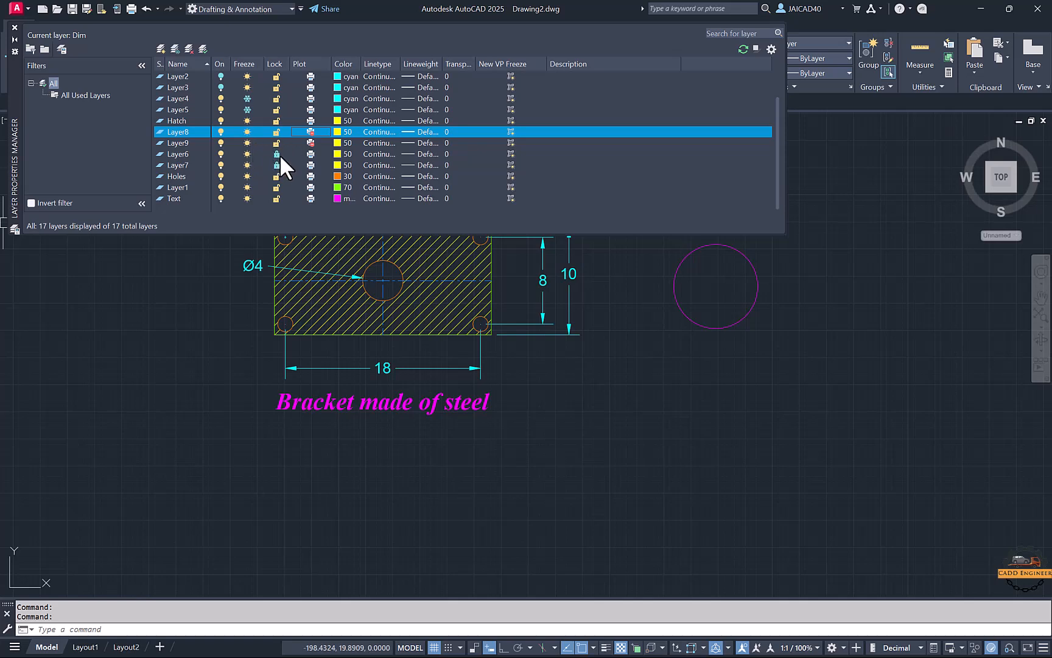
Step: Start a new layer property filter in the Layer Properties Manager and name it Off Layers
scroll(279, 153, up, 1)
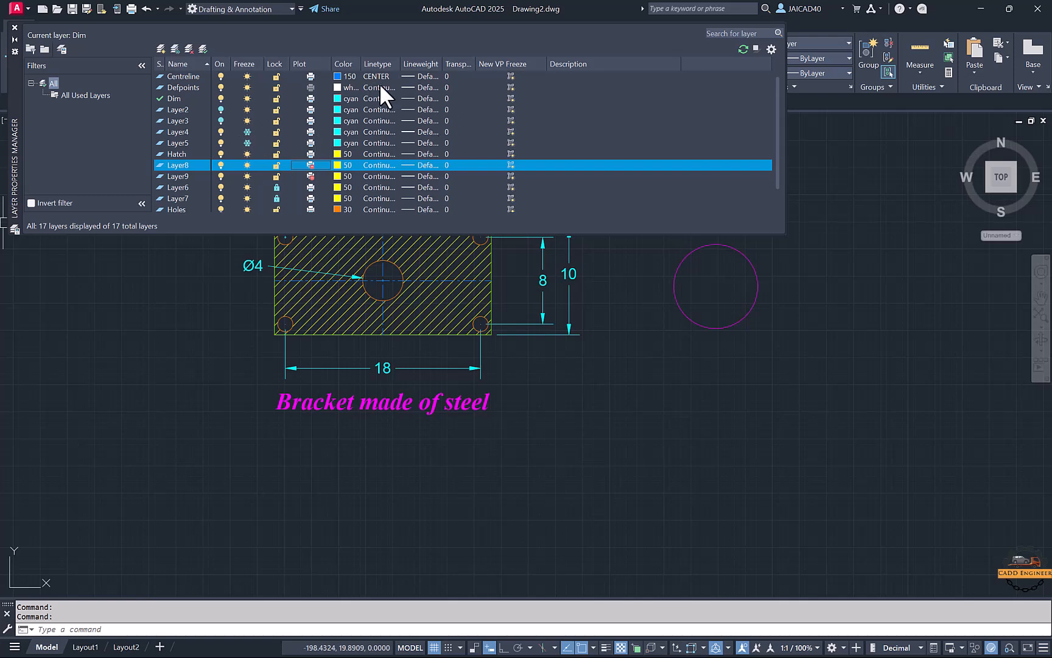
click(30, 50)
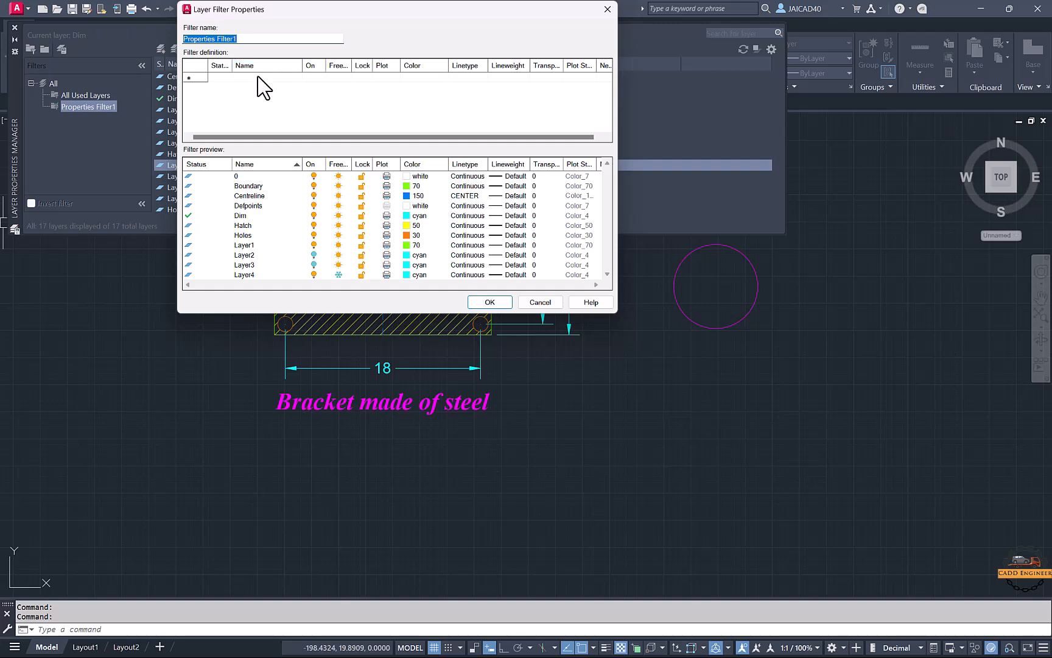
mouse_move(258, 95)
key(Caps_Lock)
text(O)
key(Caps_Lock)
text(ff)
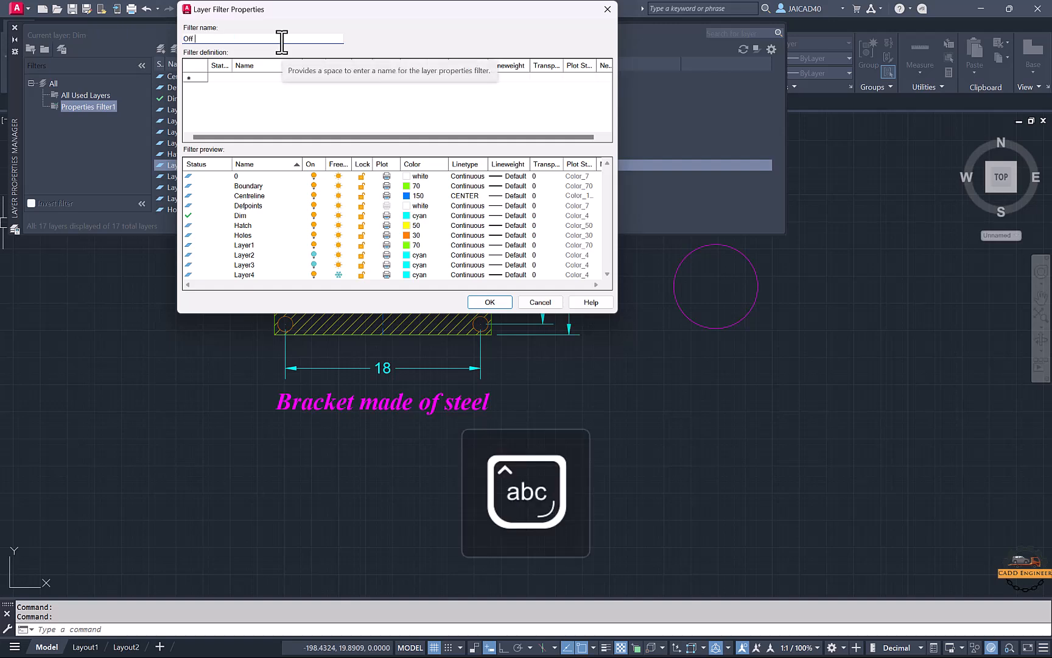
key(Caps_Lock)
text(L)
key(Caps_Lock)
text(ayers)
Step: Define the Off Layers filter to match only turned-off layers, and save it
click(317, 77)
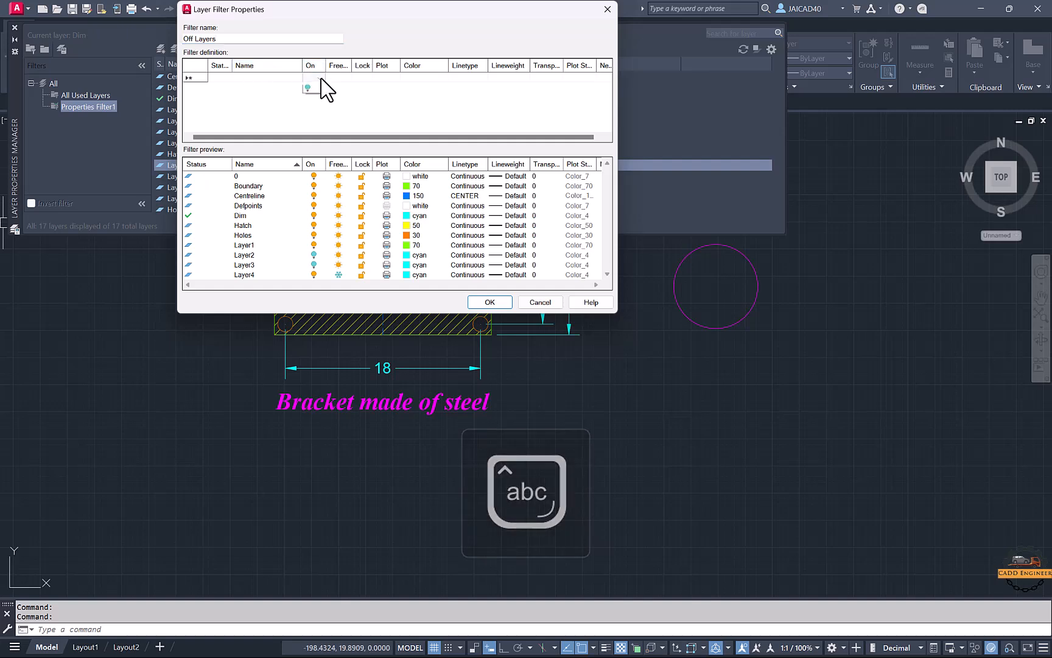
click(318, 78)
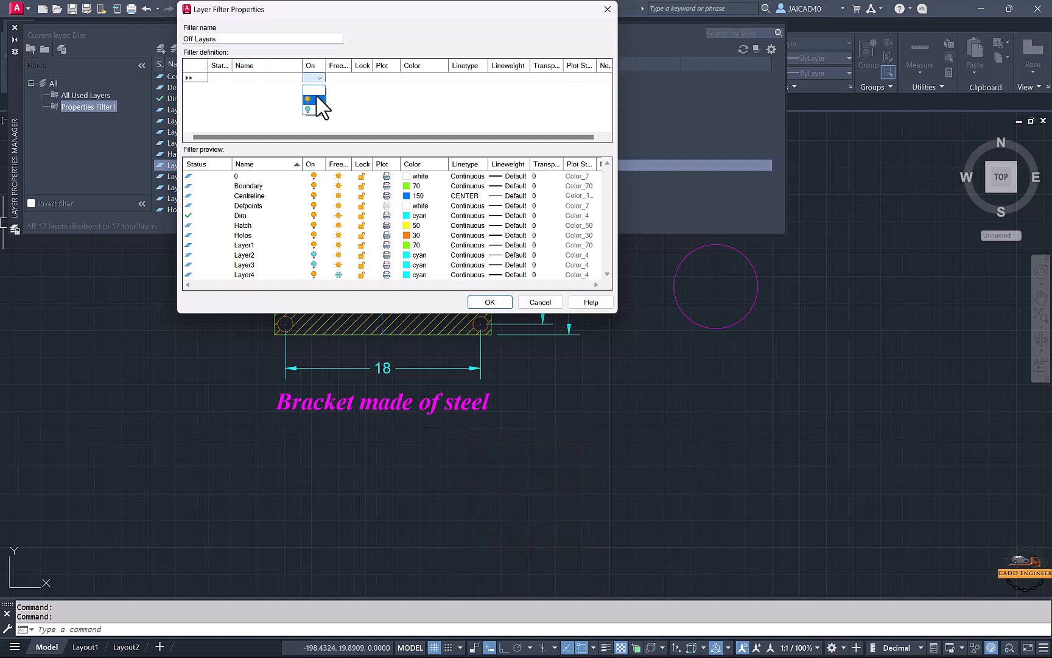
click(320, 108)
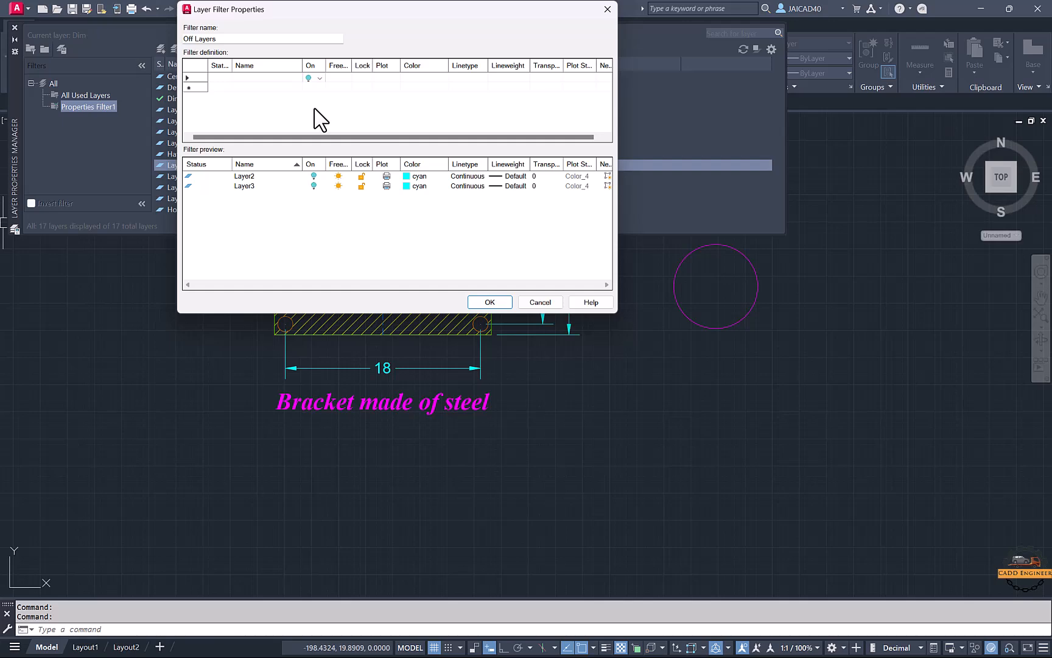
click(481, 301)
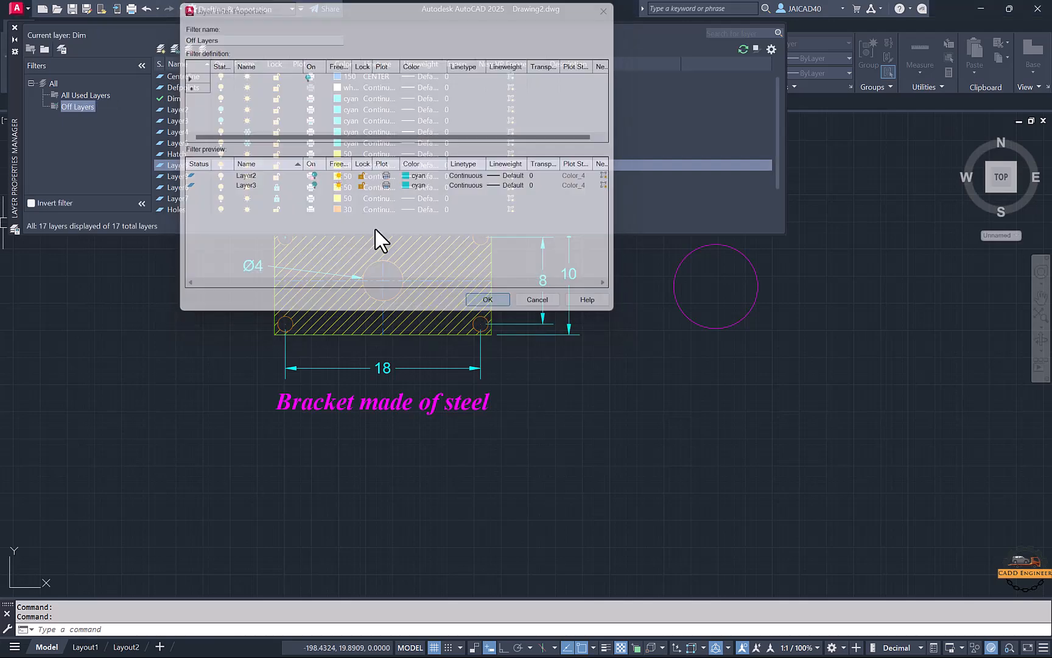
Step: Create a property filter named Plot that matches only layers with plotting disabled
click(29, 48)
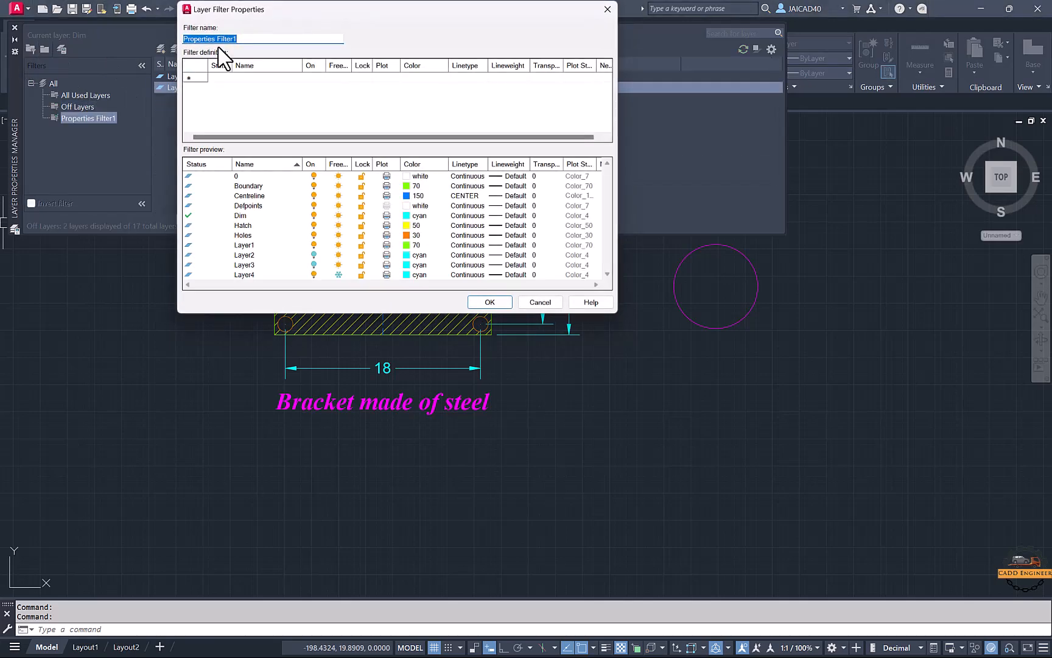
key(Caps_Lock)
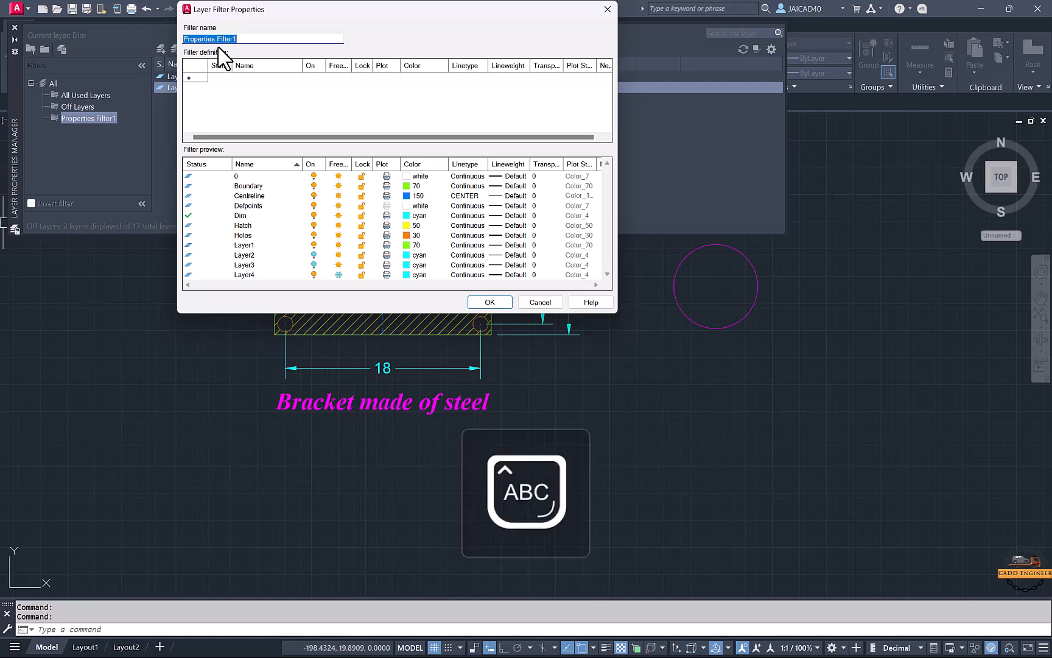
text(P)
key(Caps_Lock)
text(lot)
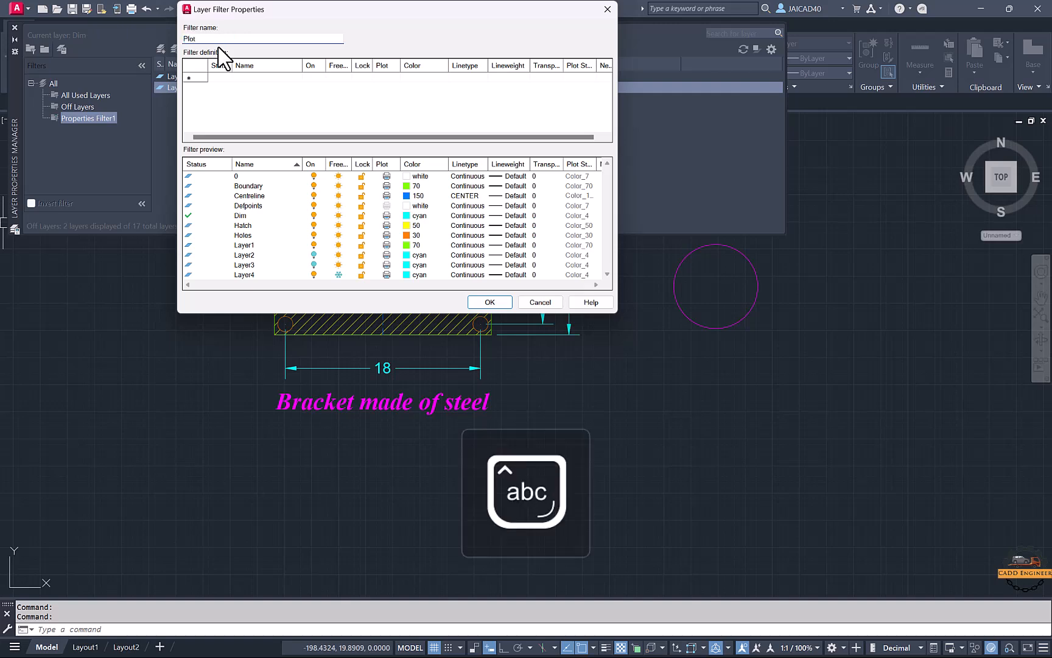
click(386, 77)
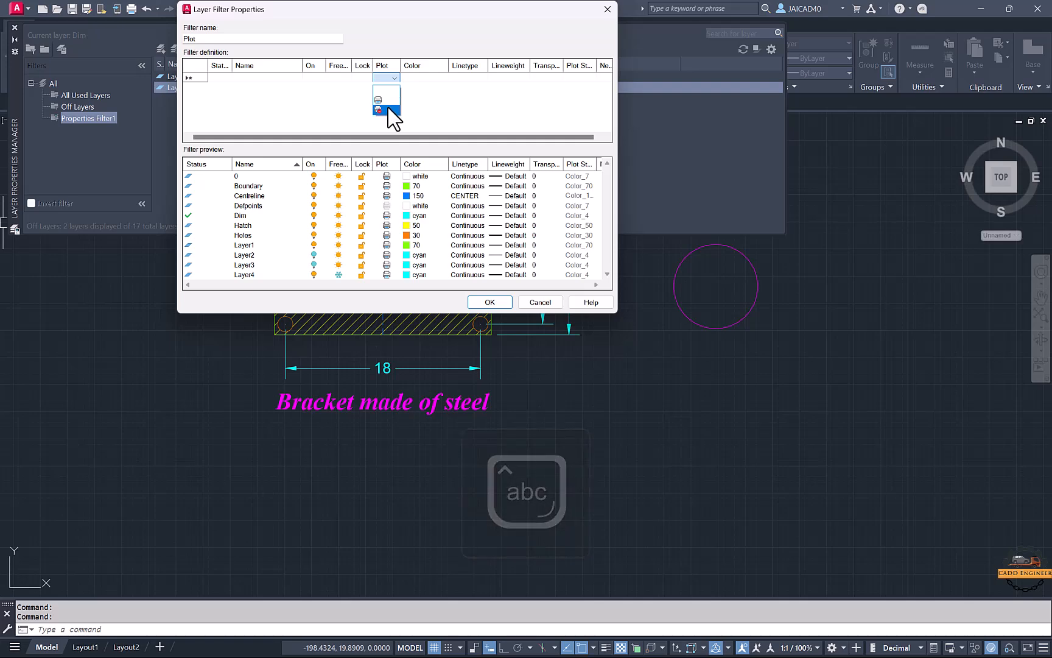
click(387, 110)
click(487, 302)
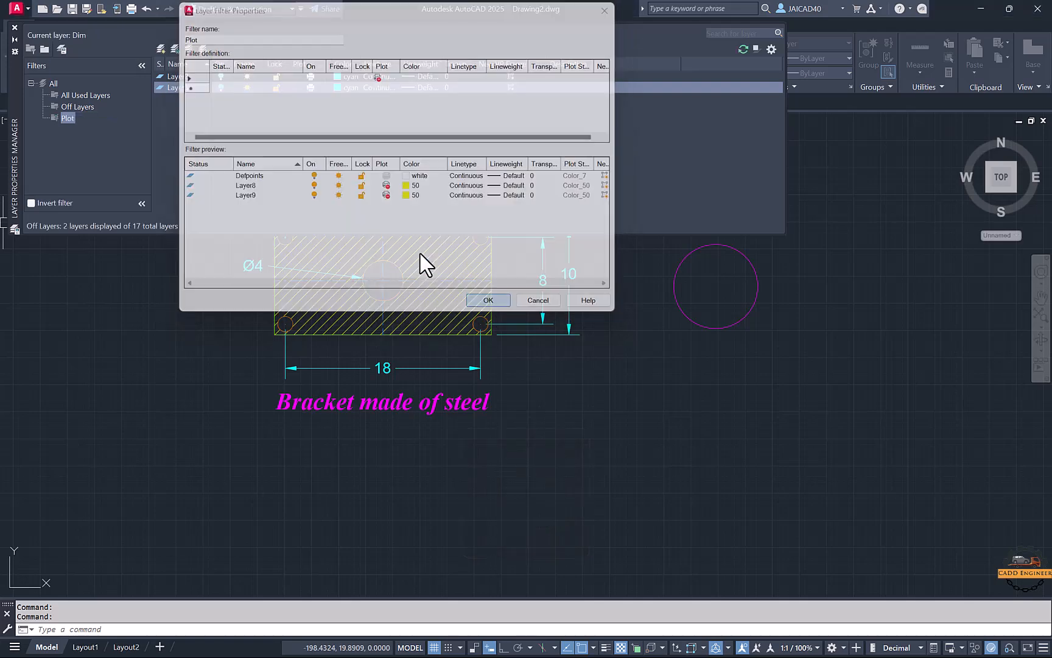
Step: Create a property filter named Freez that matches only frozen layers
click(30, 49)
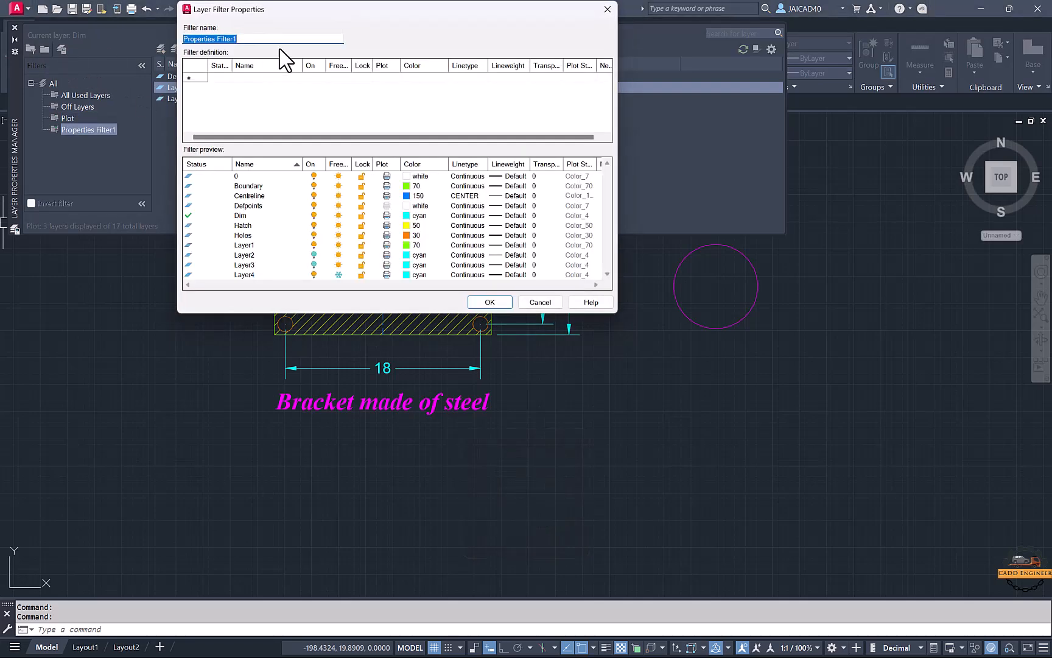
key(BackSpace)
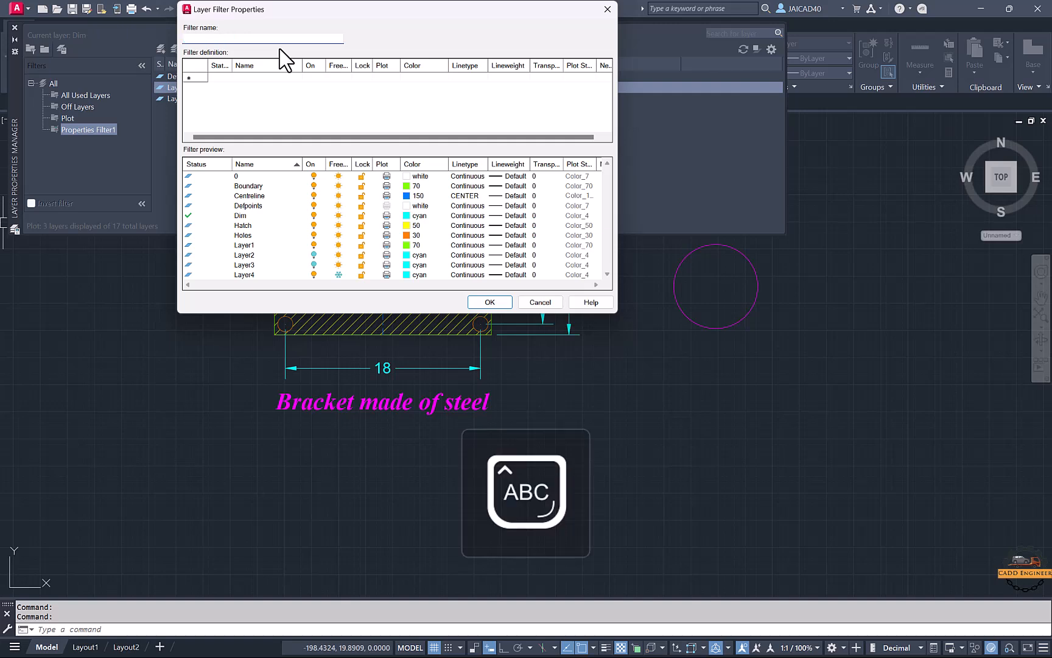
text(Freez)
click(344, 78)
click(350, 105)
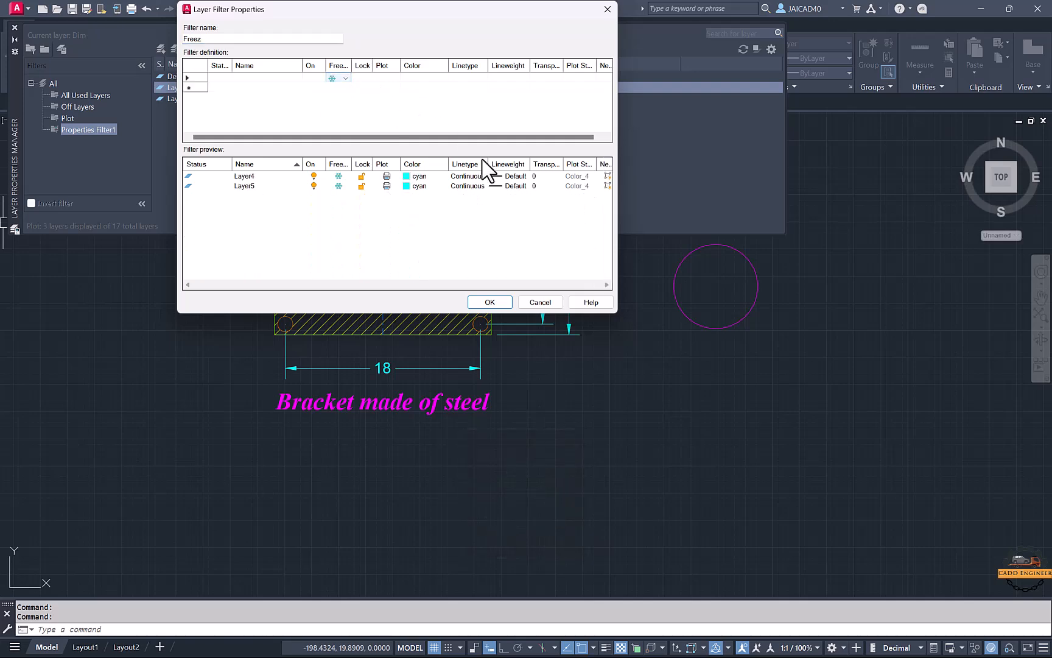
click(500, 304)
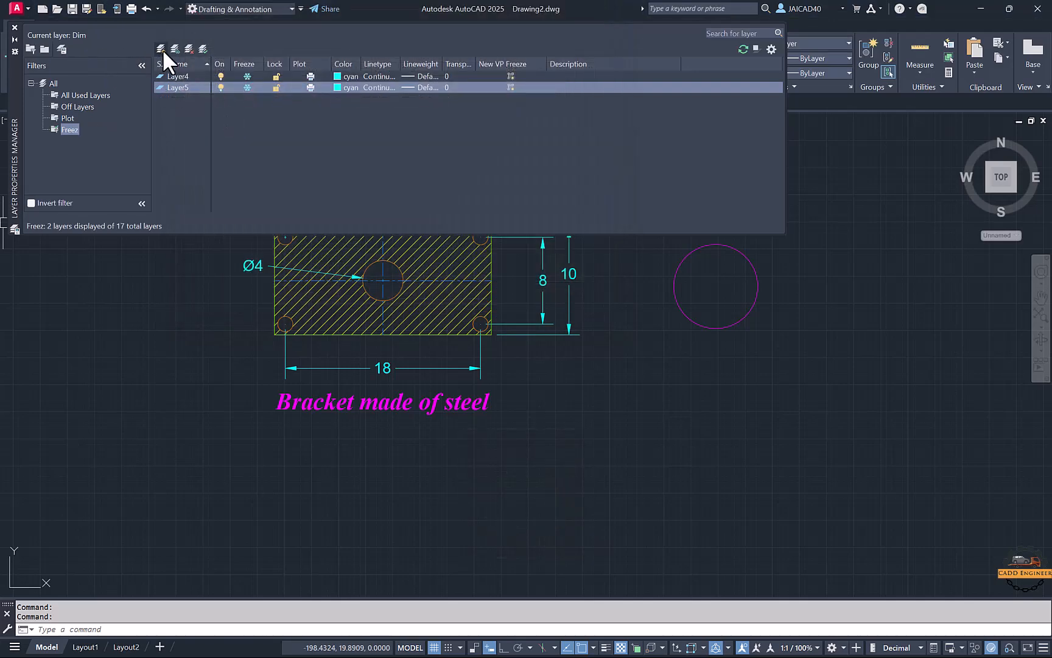
Step: Start another layer property filter and name it Line Properties
click(45, 48)
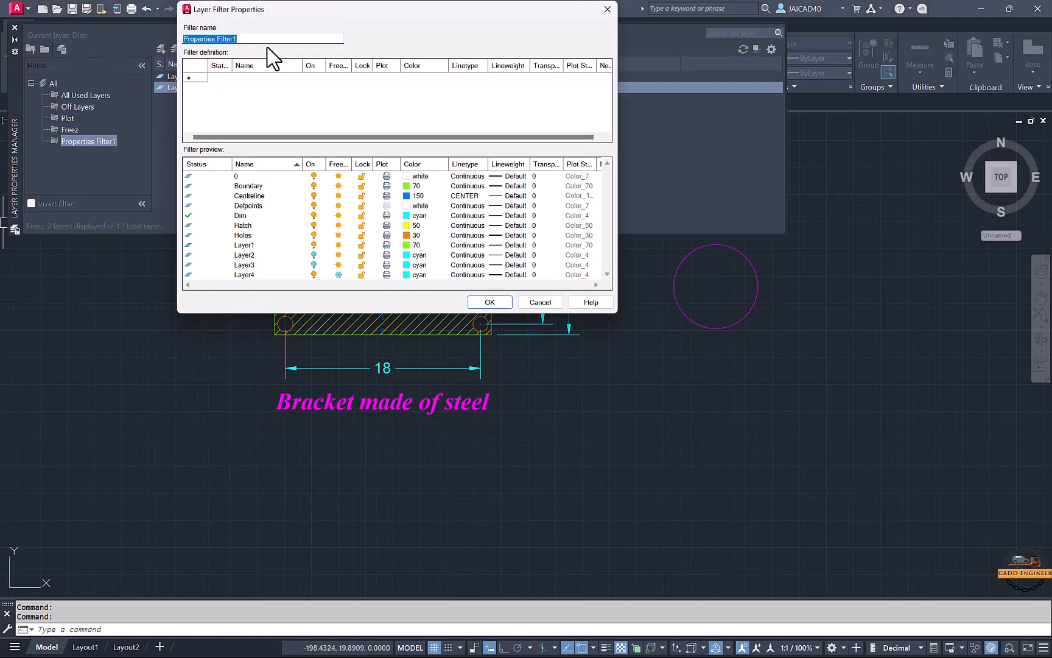
text(Line)
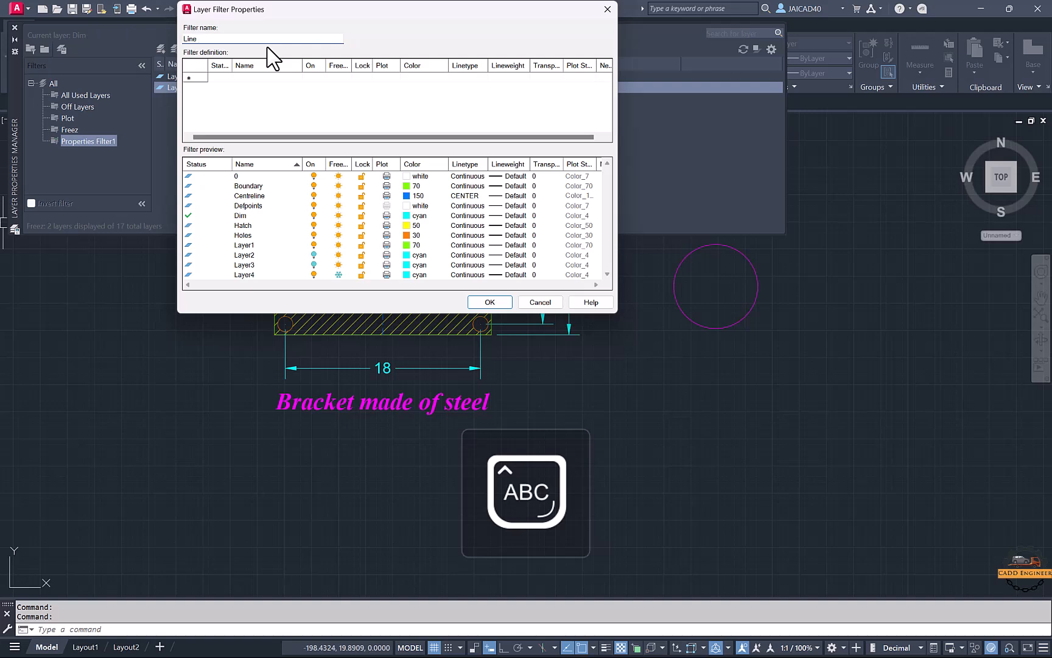
text( Propert)
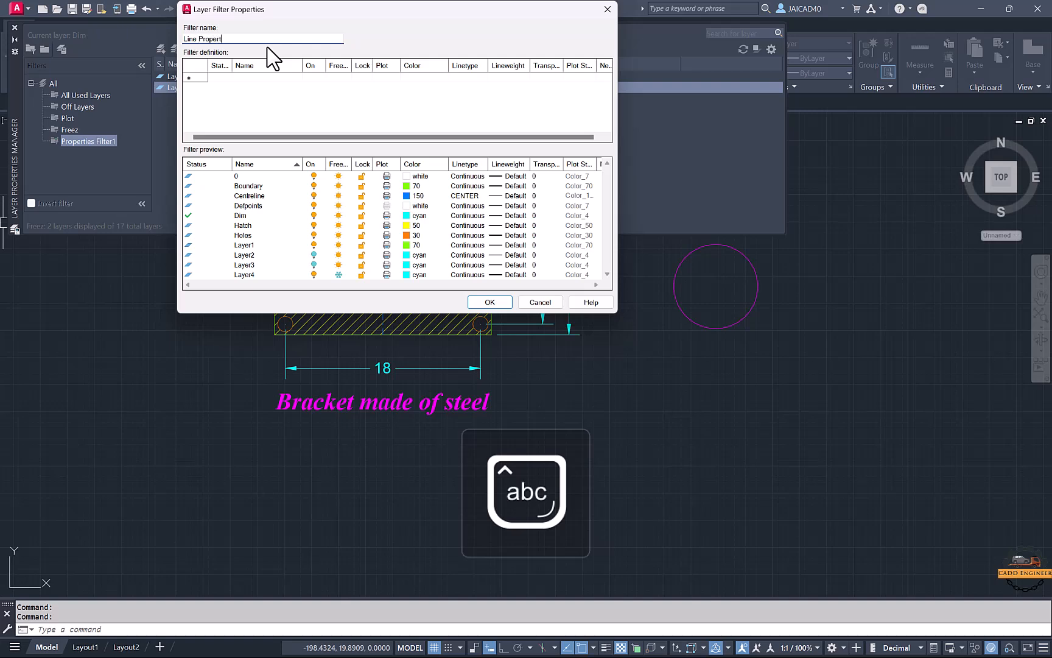
text(ies)
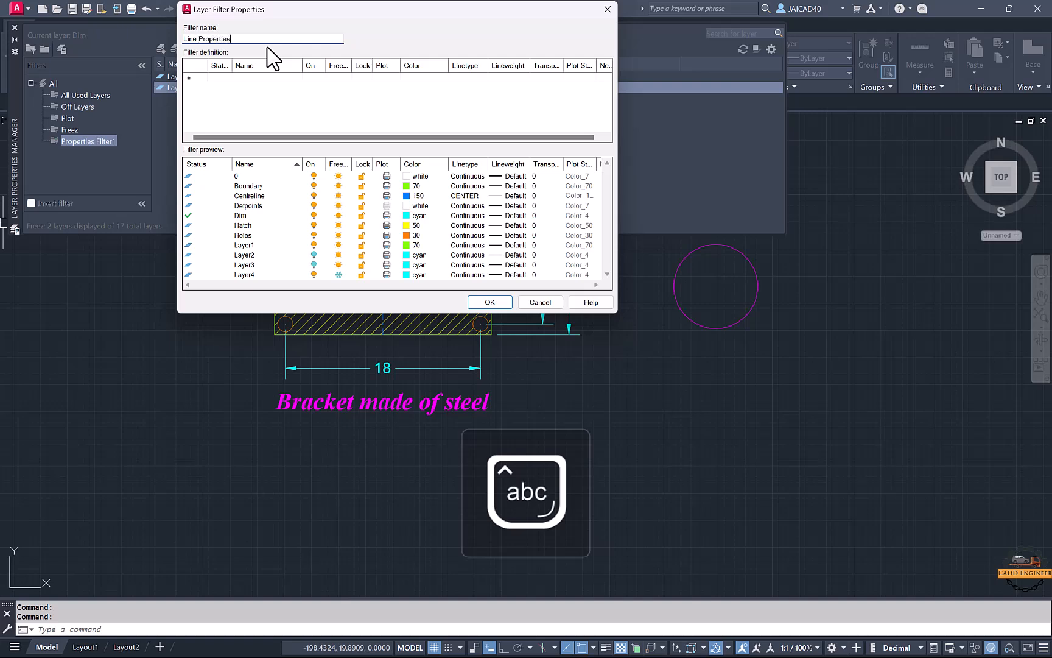
Step: Set the Line Properties filter's linetype criterion to Continuous
click(478, 78)
click(483, 77)
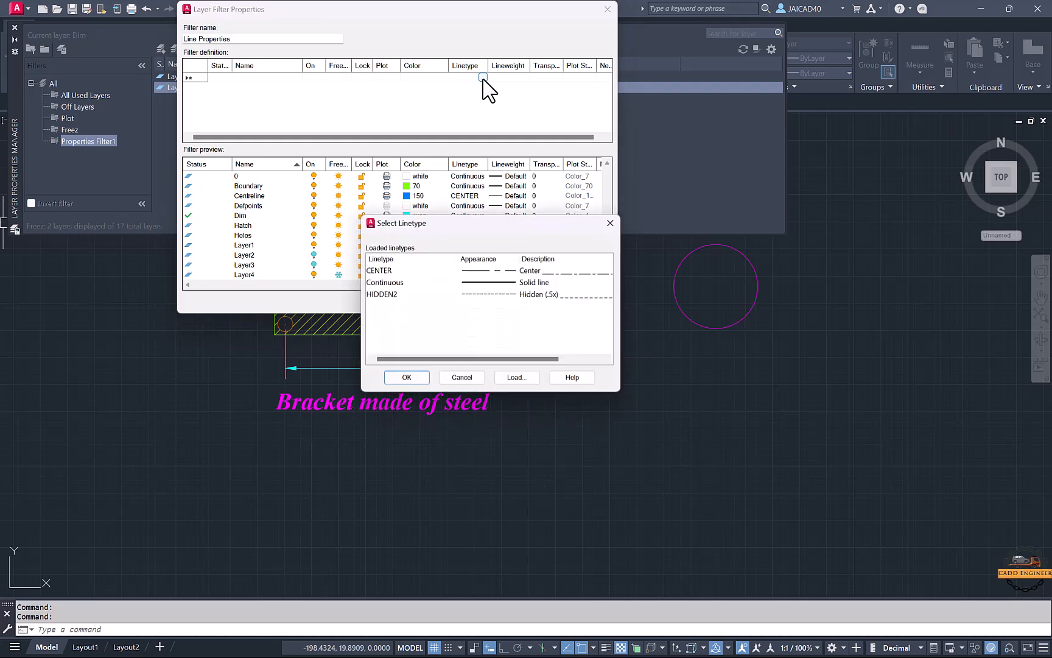
click(400, 283)
click(406, 377)
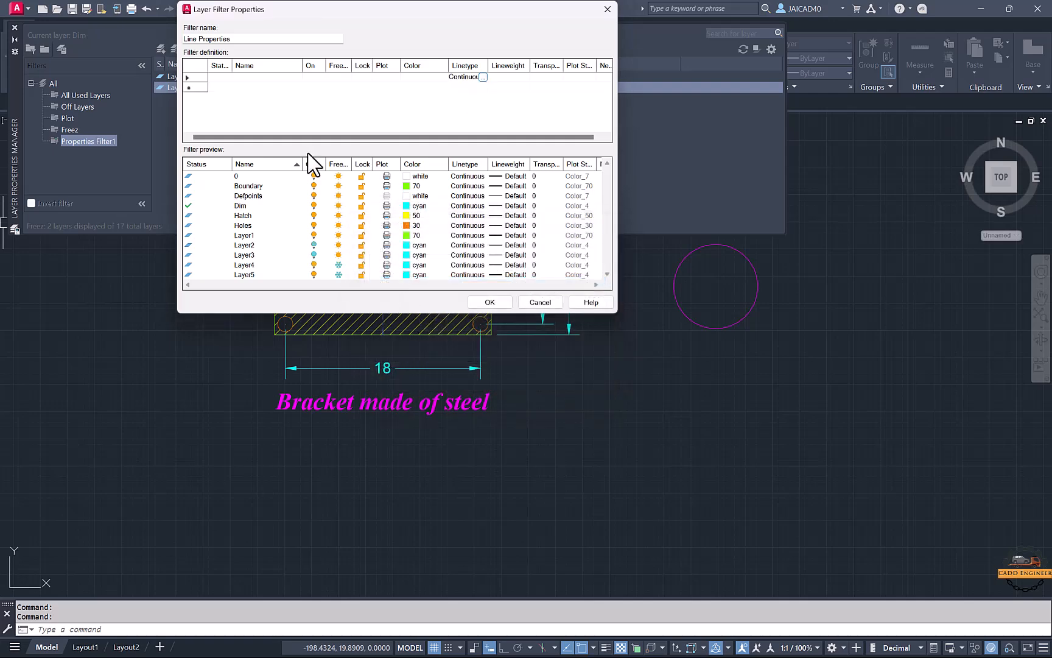
click(480, 87)
click(480, 87)
click(608, 223)
Step: Set the Line Properties filter's linetype criterion to CENTER and save the filter
click(479, 79)
click(483, 77)
click(387, 271)
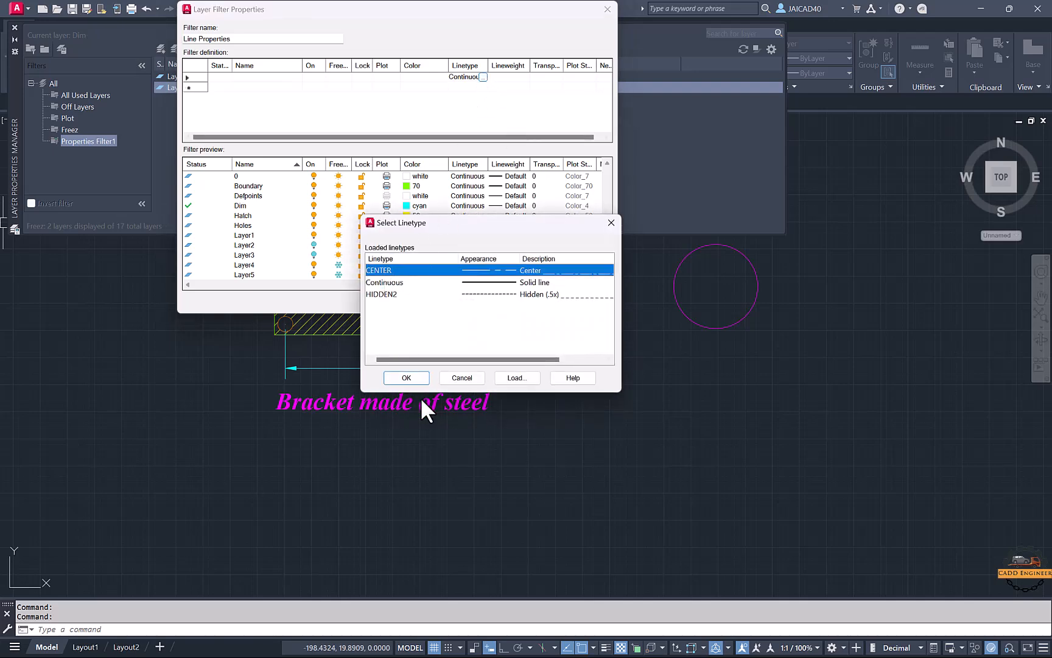
click(406, 378)
click(478, 88)
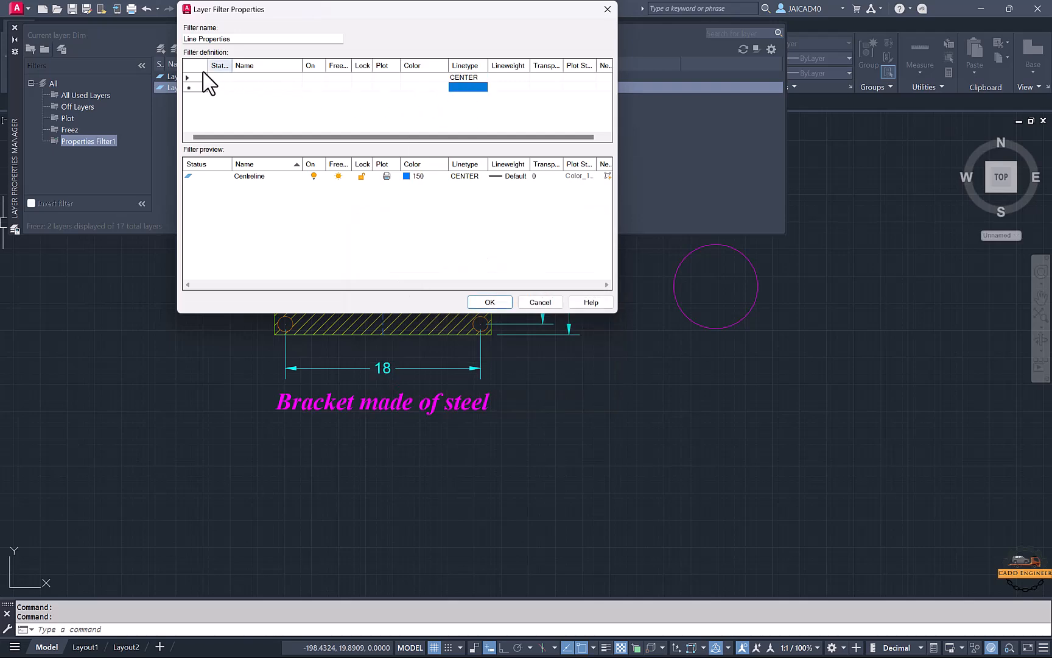
click(489, 302)
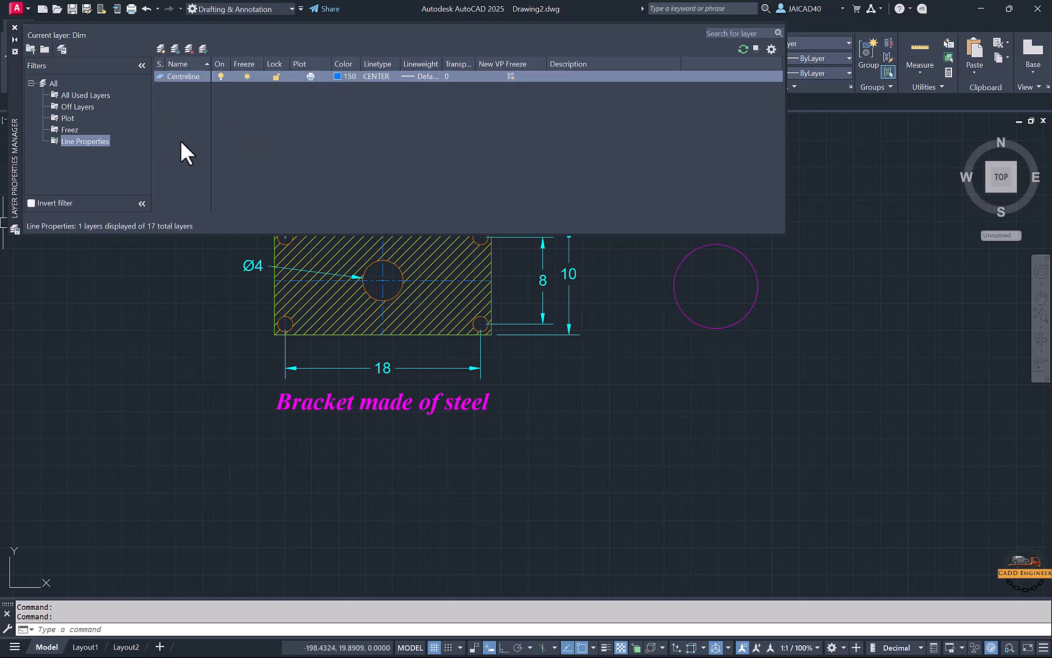
Step: Display in turn the layers matched by the Freez, Plot and Off Layers filters
click(69, 129)
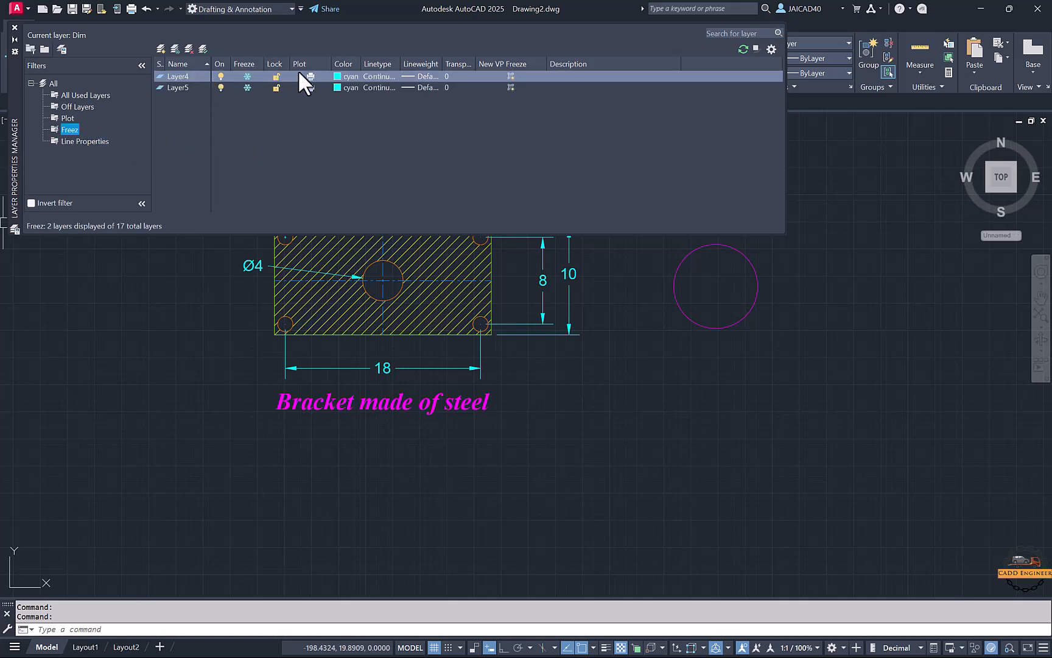
click(72, 119)
click(75, 104)
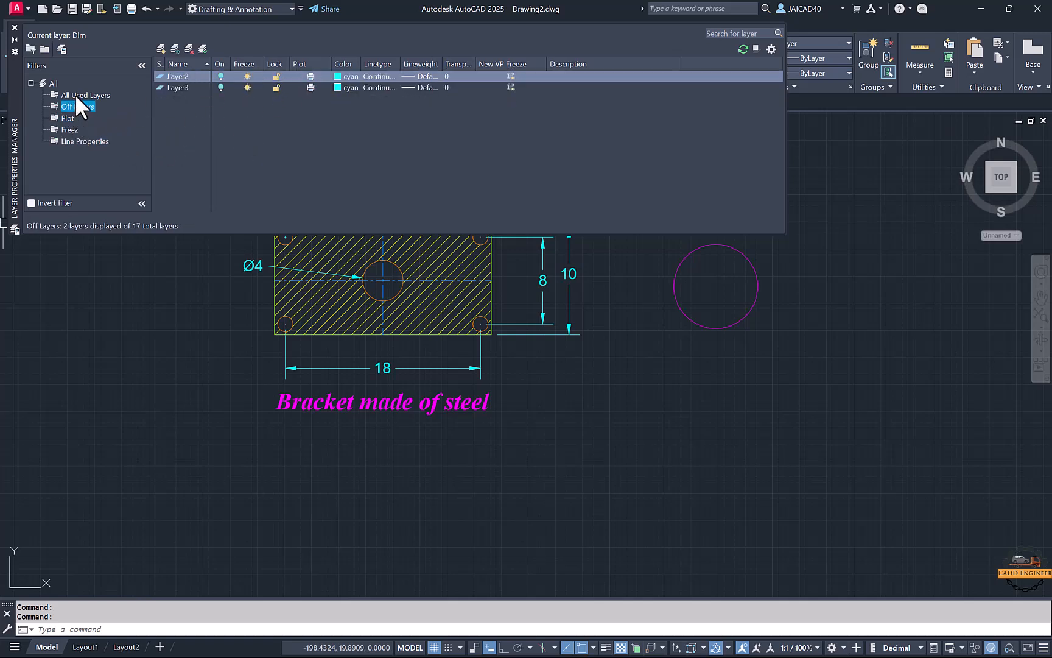
Step: Activate the All Used Layers filter, close the layer manager and review which layers the drawing's layer list offers
click(75, 95)
click(13, 27)
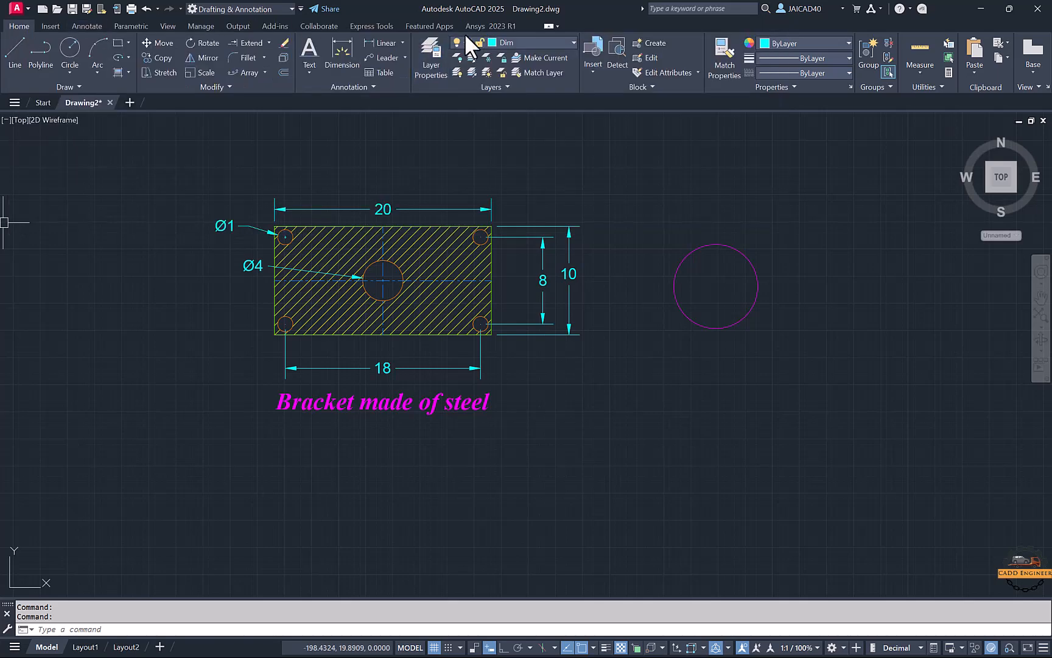
click(511, 44)
click(332, 145)
Step: Activate the Off Layers filter, close the layer manager and examine the filtered layer list in the drawing
click(428, 68)
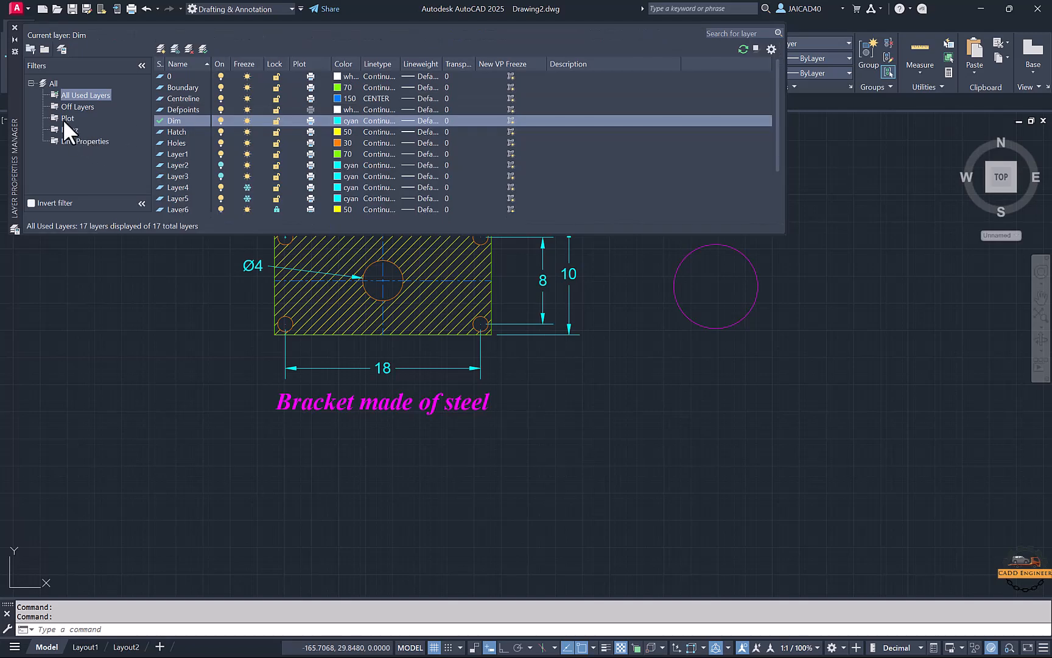
click(67, 107)
click(14, 28)
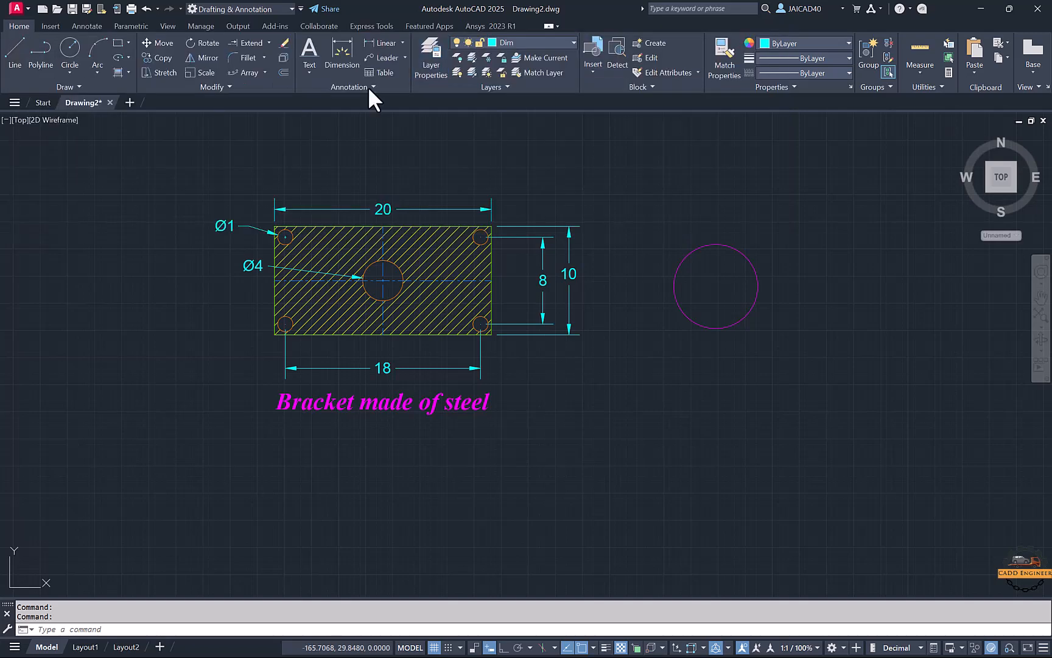
click(513, 44)
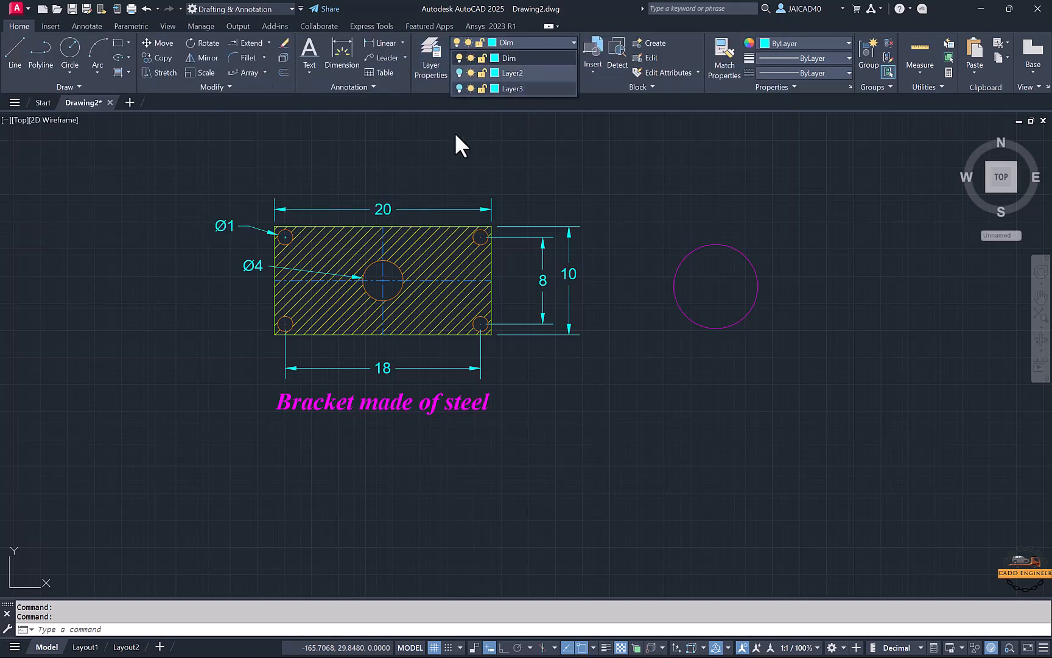
Step: Activate the Freez filter, close the layer manager and examine the filtered layer list in the drawing
click(429, 68)
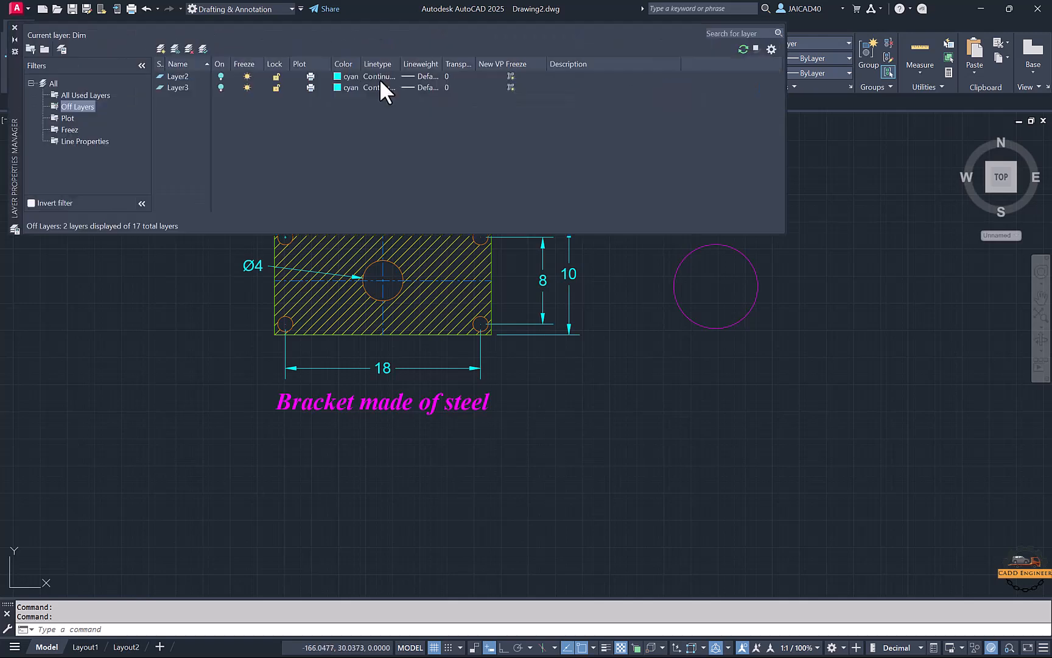
click(72, 130)
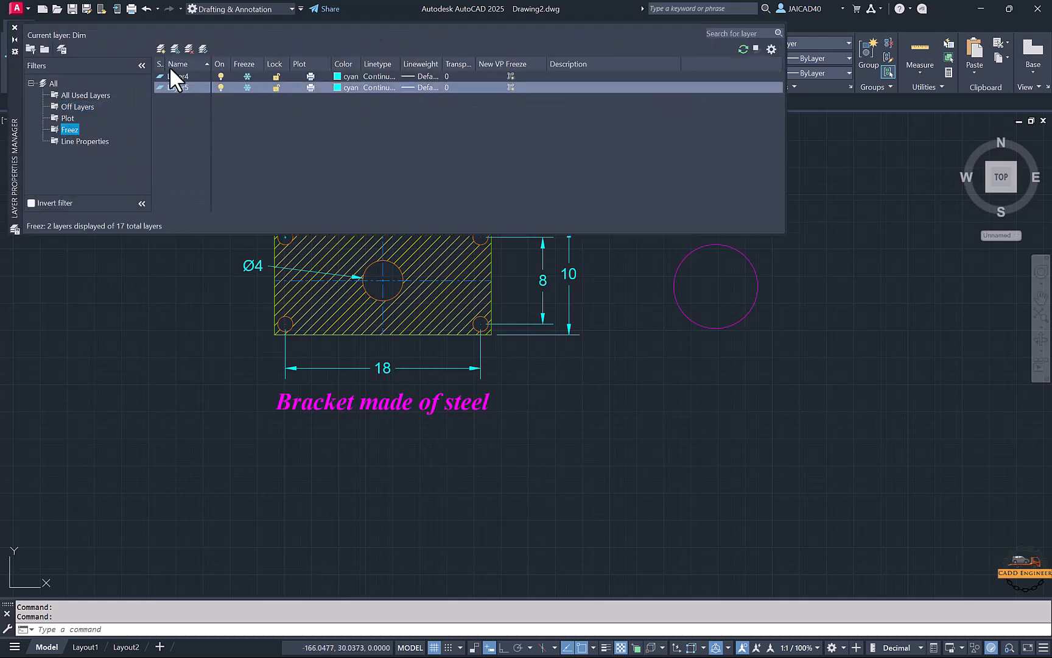
click(15, 27)
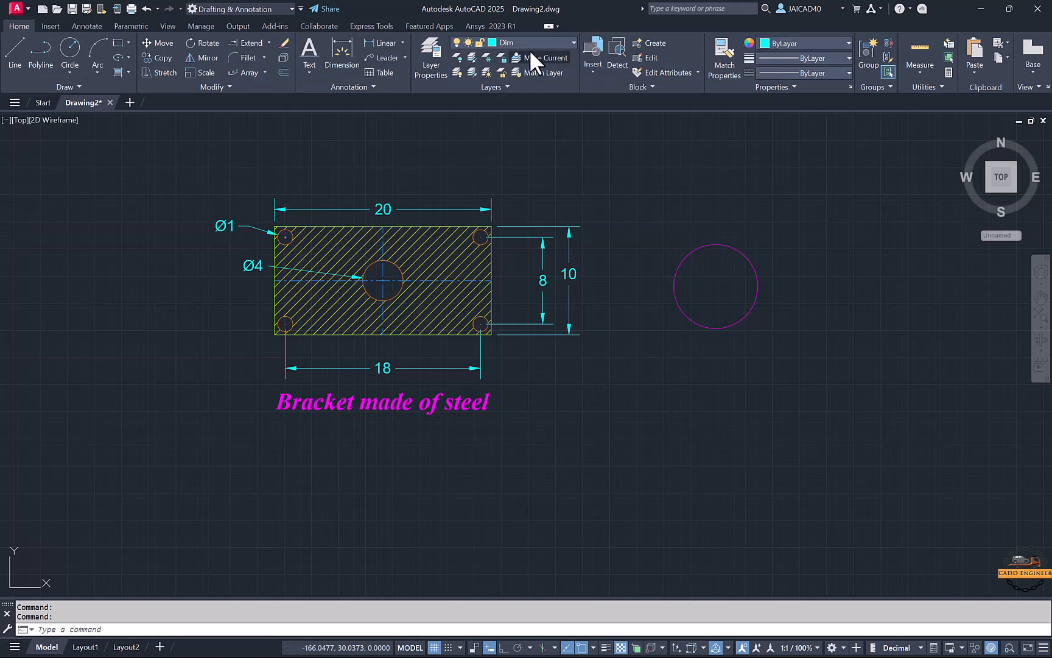
click(530, 43)
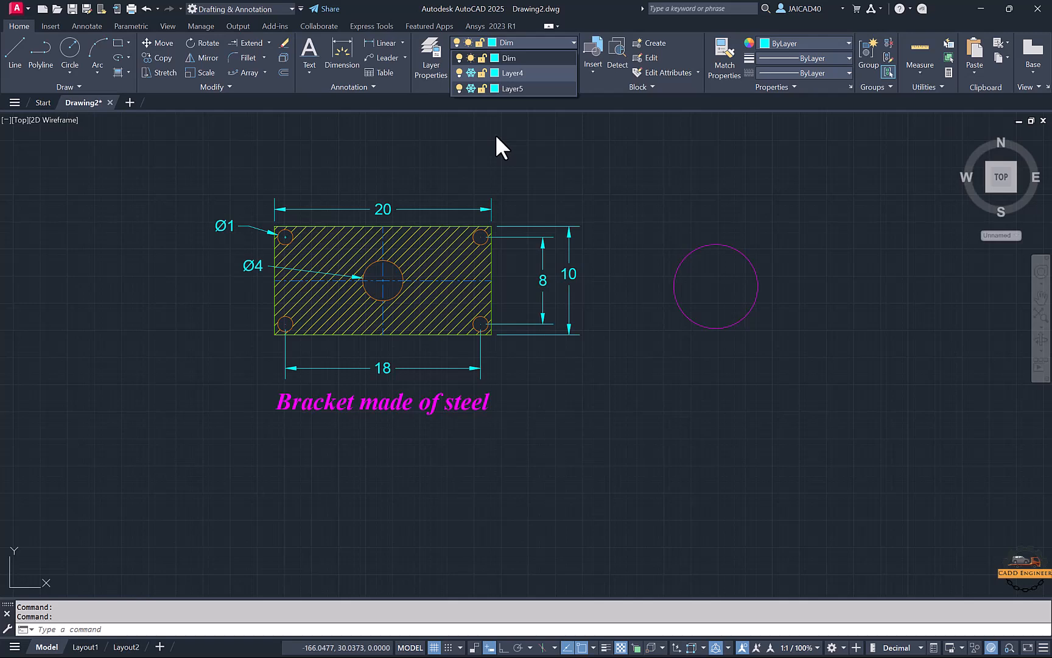
Step: Show all used layers in the layer manager and create a new layer named Small Holes
click(432, 66)
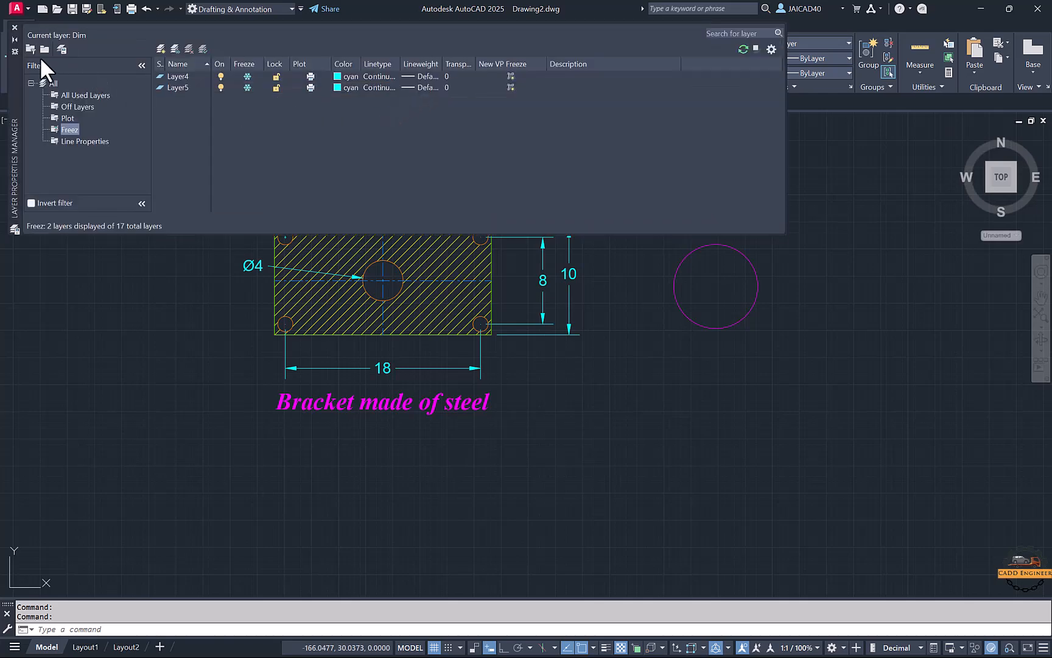
click(31, 49)
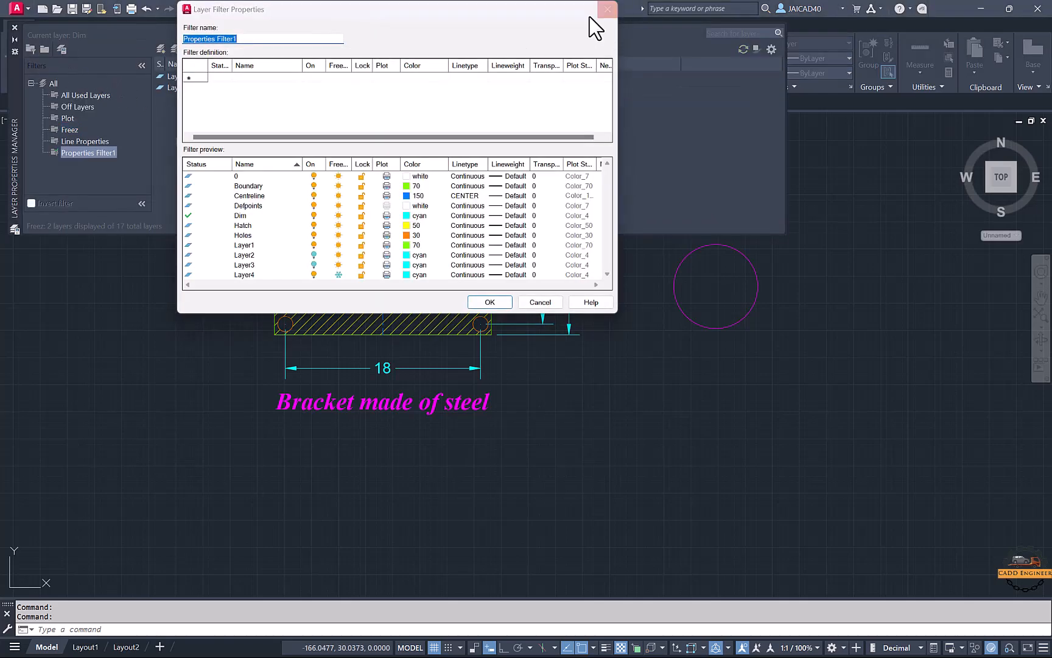
click(607, 9)
click(95, 92)
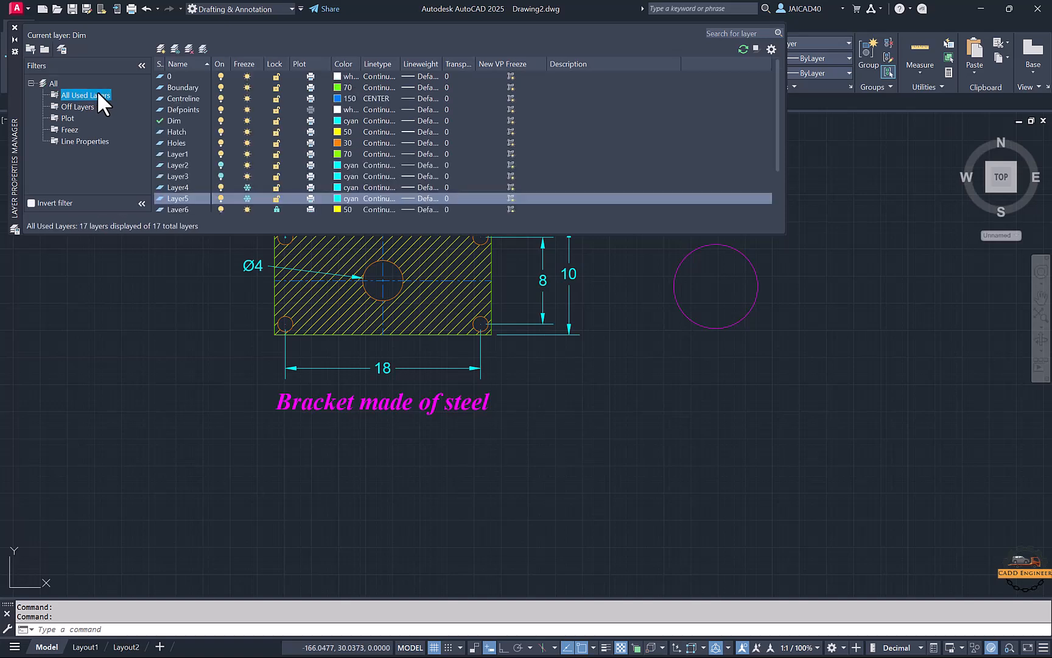
click(160, 48)
text(Holes)
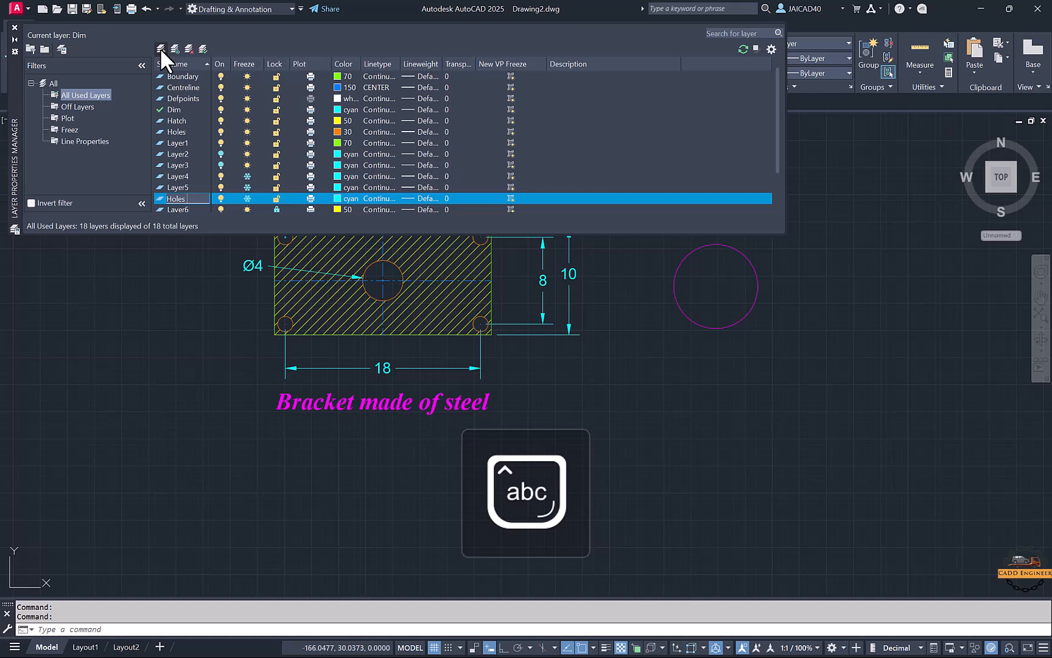
key(Home)
text(Small)
key(Return)
Step: Create another new layer named Large Hole
click(161, 48)
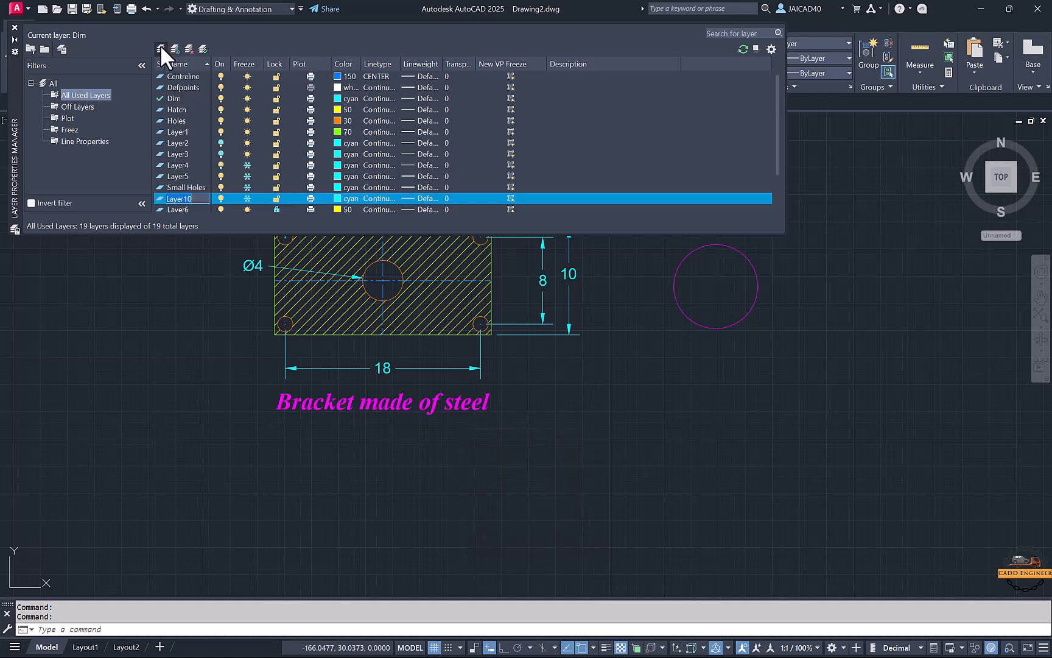
text(Large Hole)
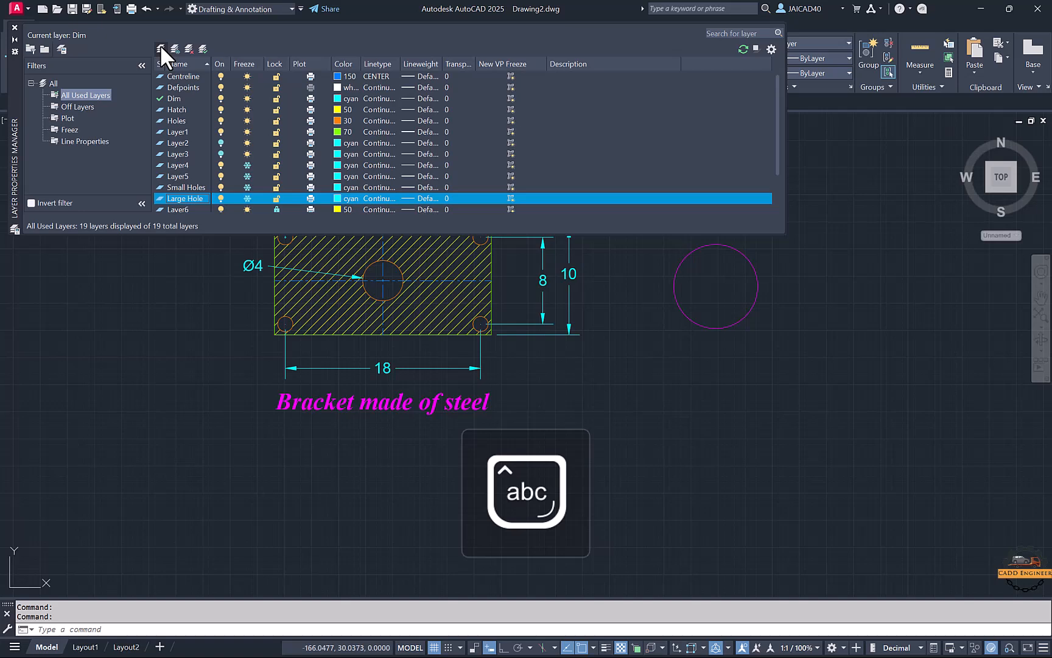
scroll(175, 167, down, 2)
click(193, 134)
scroll(192, 146, up, 3)
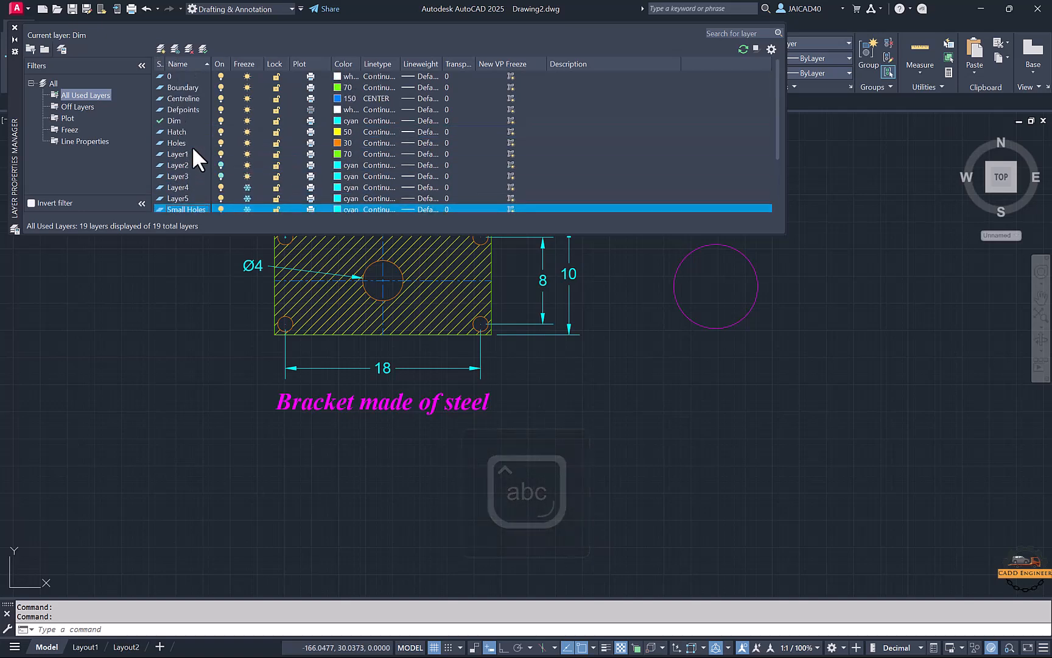
Step: Create a new layer group filter and rename it Holes
click(45, 50)
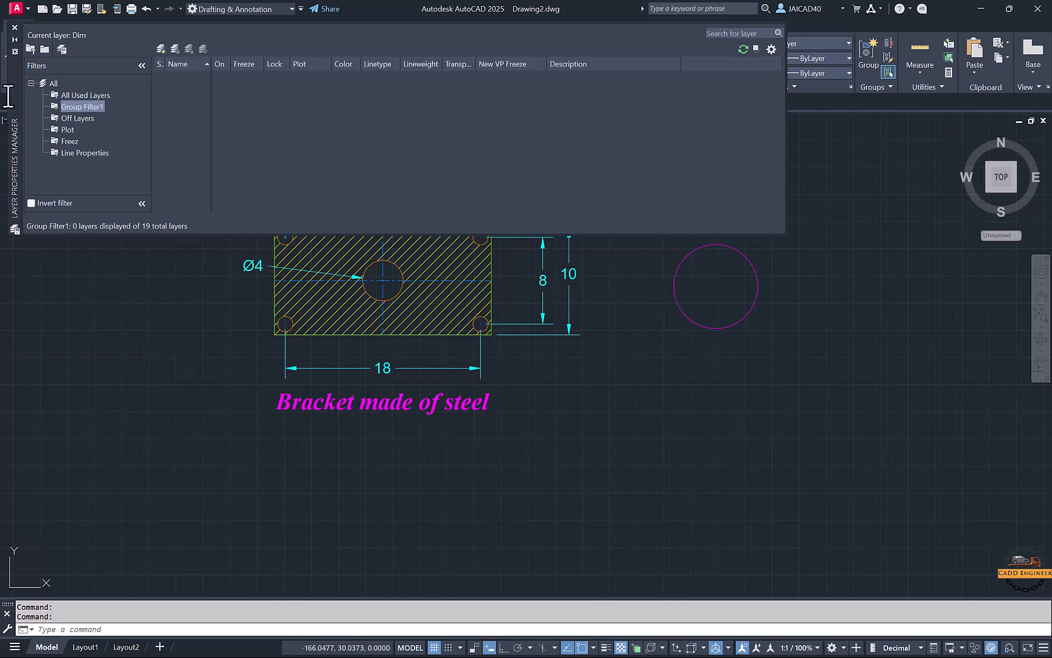
key(Caps_Lock)
text(Holes)
key(Return)
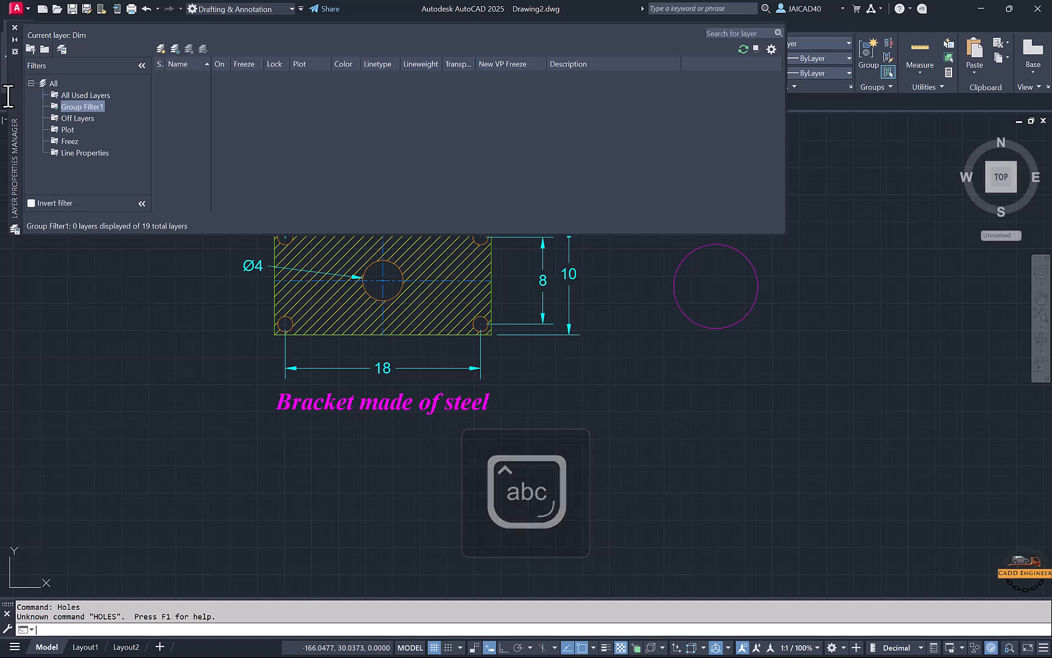
right_click(83, 106)
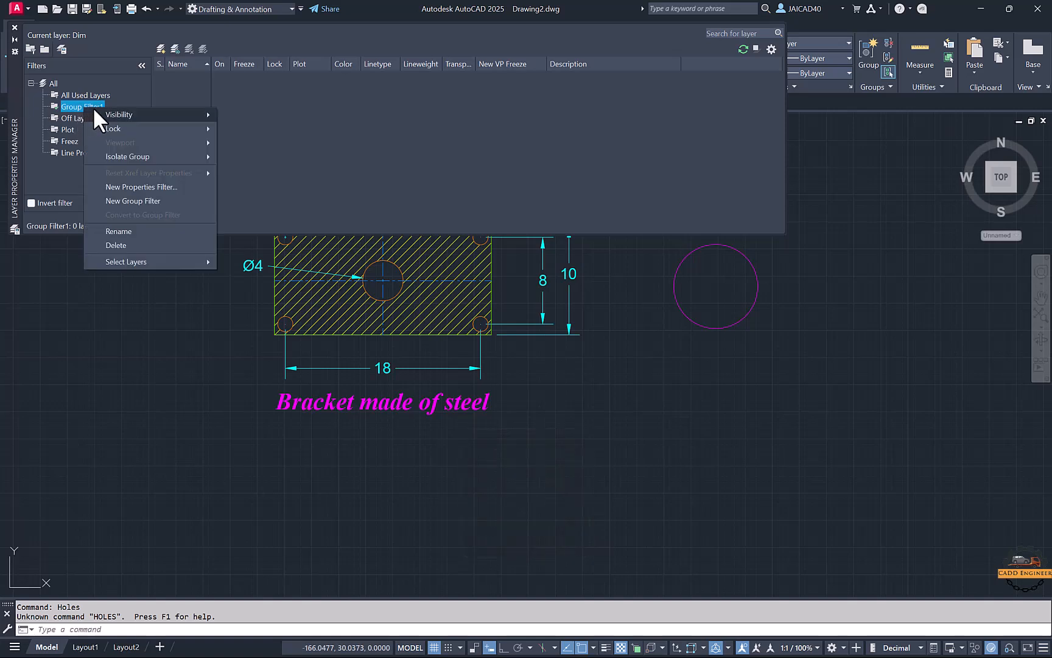
click(119, 218)
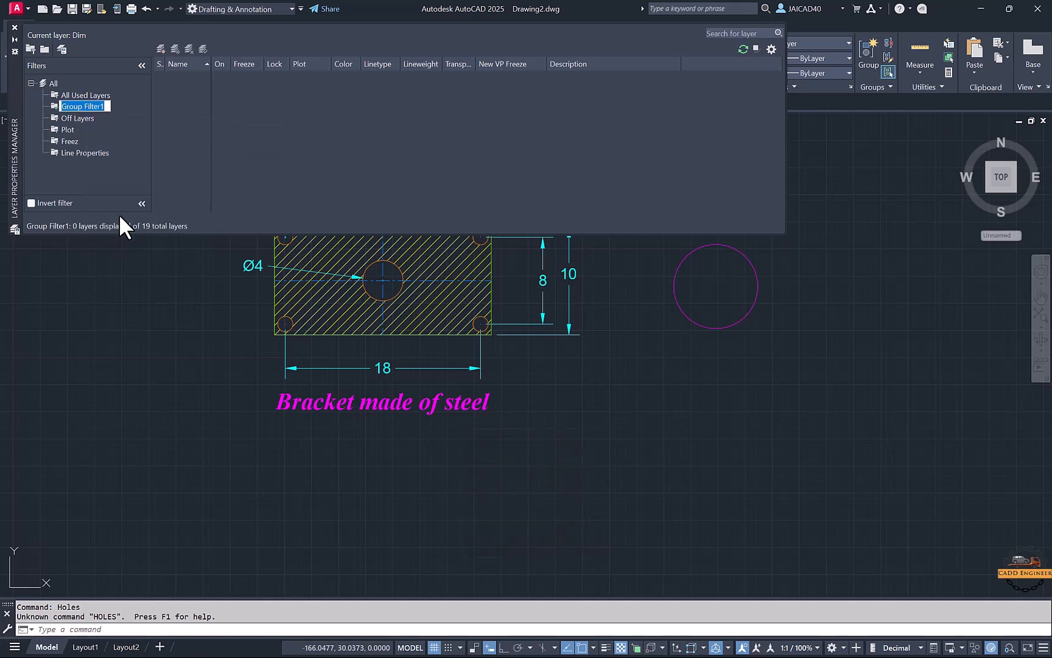
key(Caps_Lock)
text(H)
key(Caps_Lock)
text(oles)
key(Return)
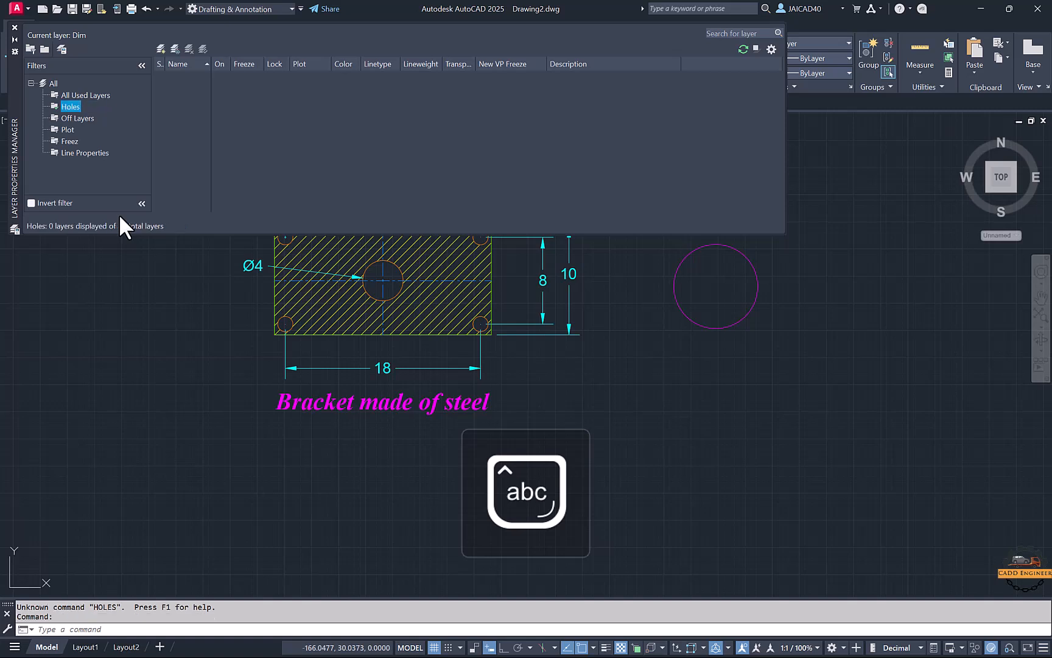
Step: Add the Holes layer from the used layers to the Holes group filter and display the group's contents
click(91, 95)
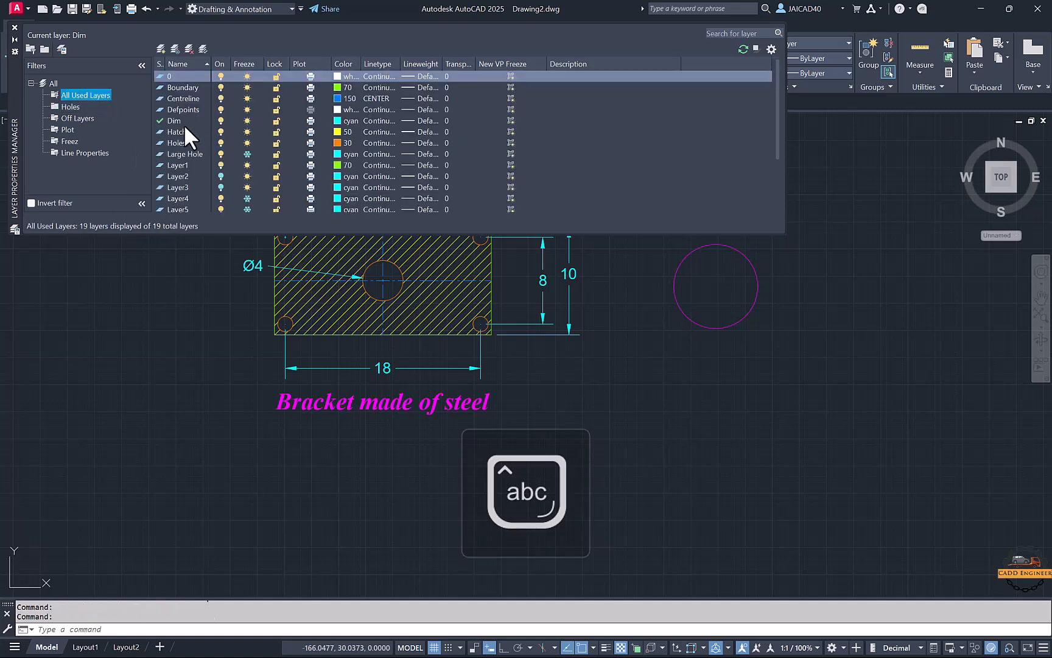
click(180, 142)
drag(180, 142, 64, 104)
click(76, 108)
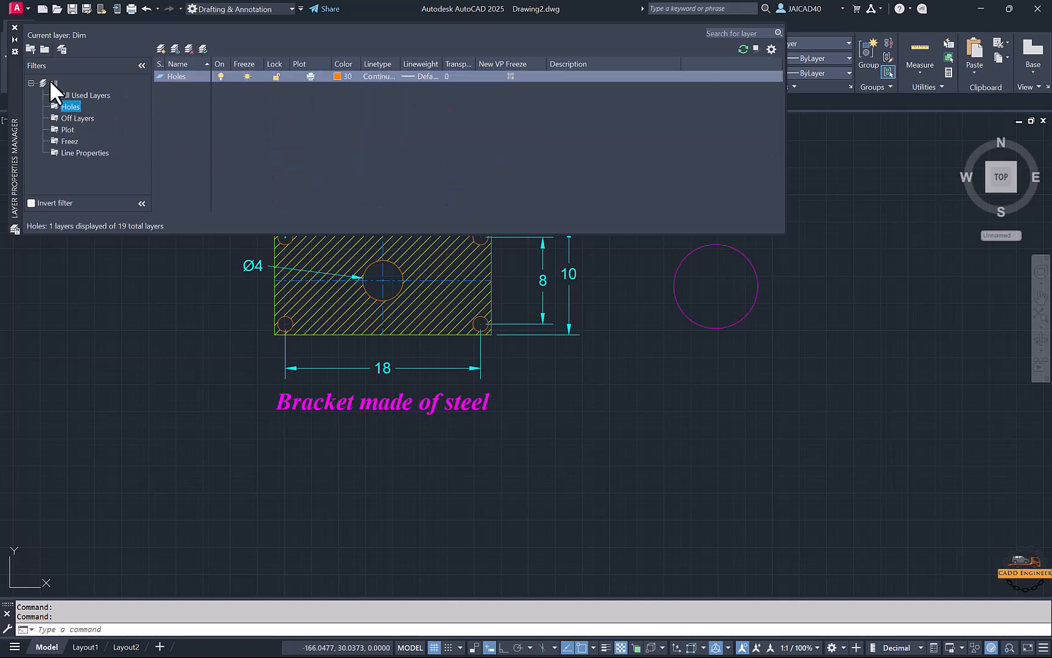
Step: Add the Small Holes and Large Hole layers to the Holes group filter and display its layers
click(66, 94)
scroll(181, 171, down, 3)
click(183, 186)
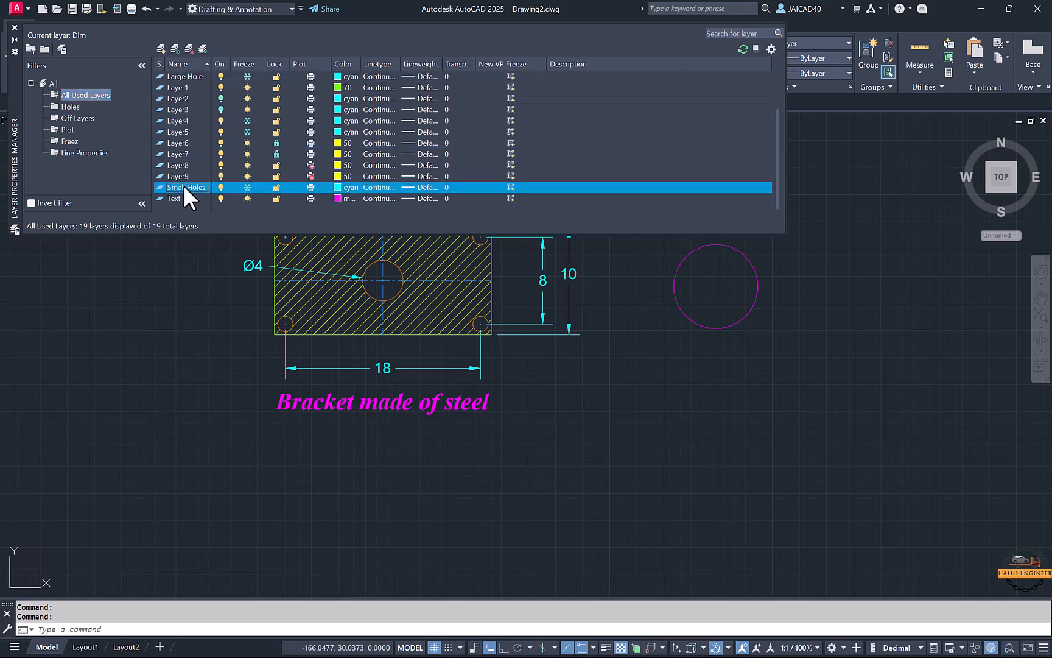
drag(184, 187, 63, 108)
scroll(180, 150, up, 1)
click(183, 108)
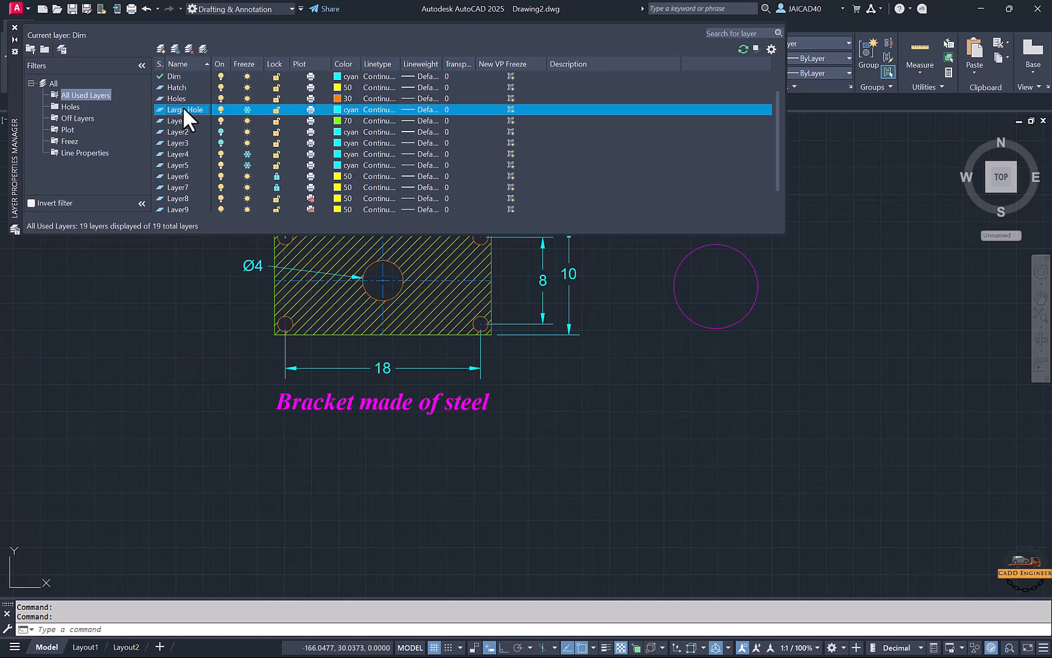
drag(183, 108, 64, 104)
click(67, 105)
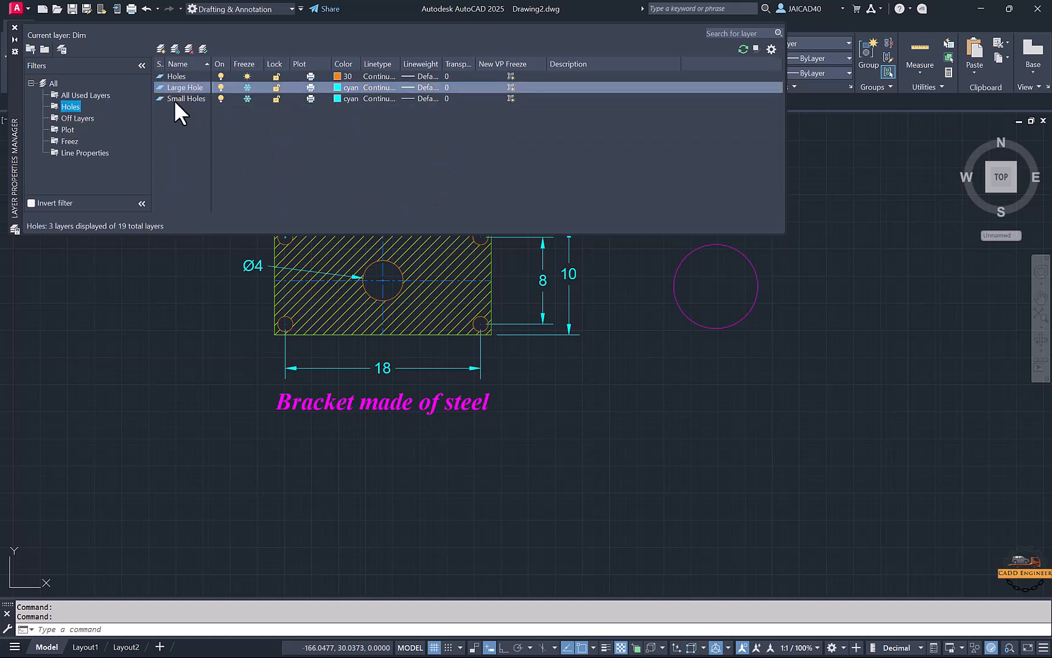
Step: Switch from the All filter to the Holes group filter, close the layer manager and examine the drawing's layer list
click(54, 83)
click(14, 27)
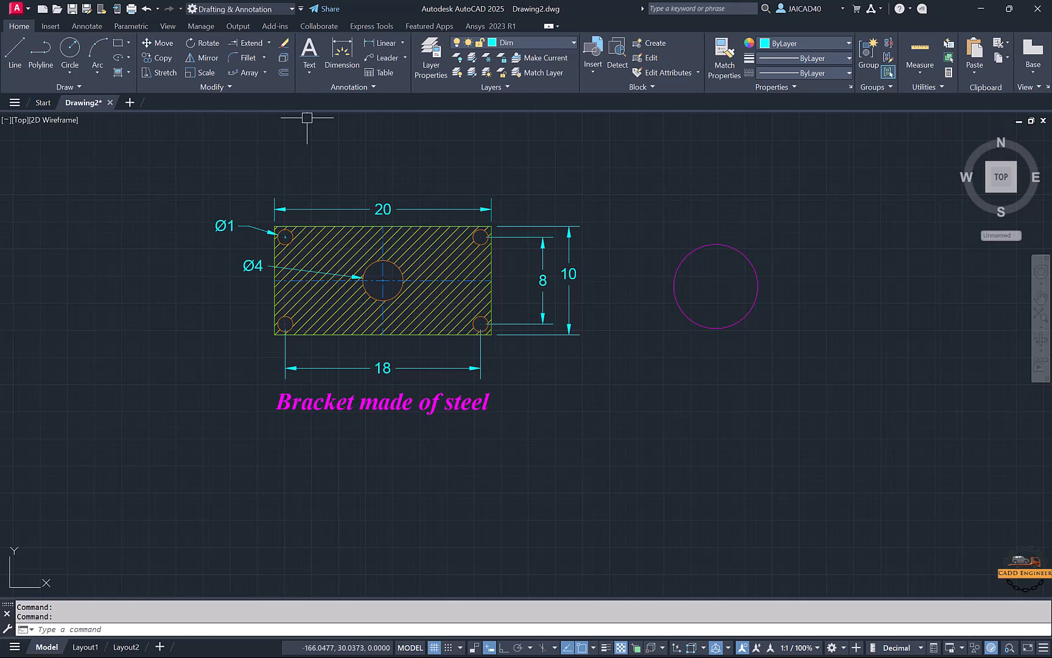
text(LA)
key(Return)
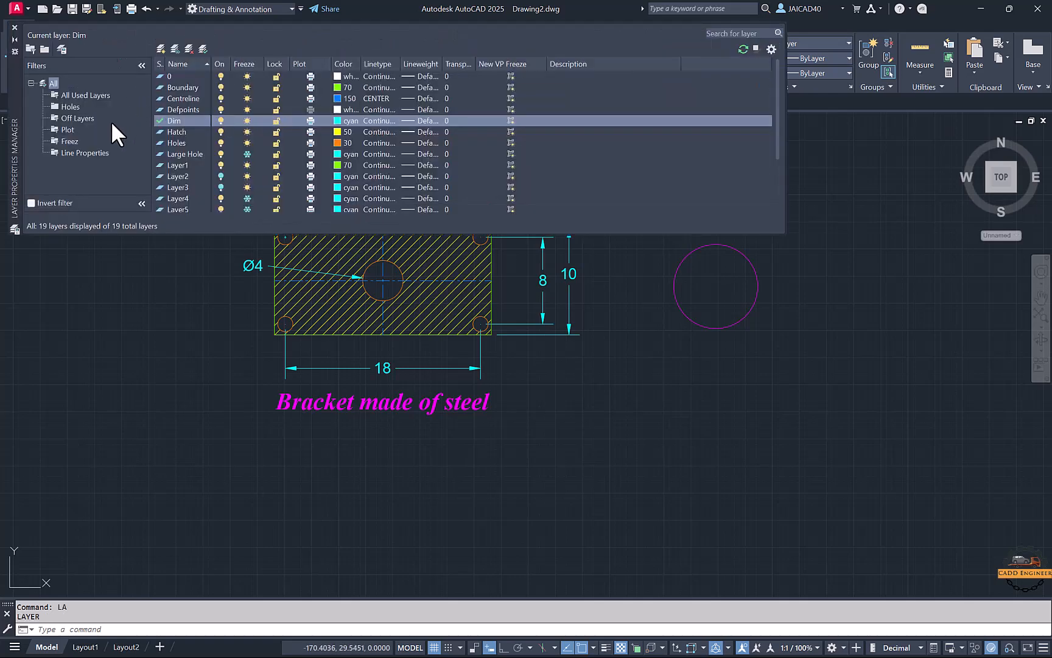
click(71, 106)
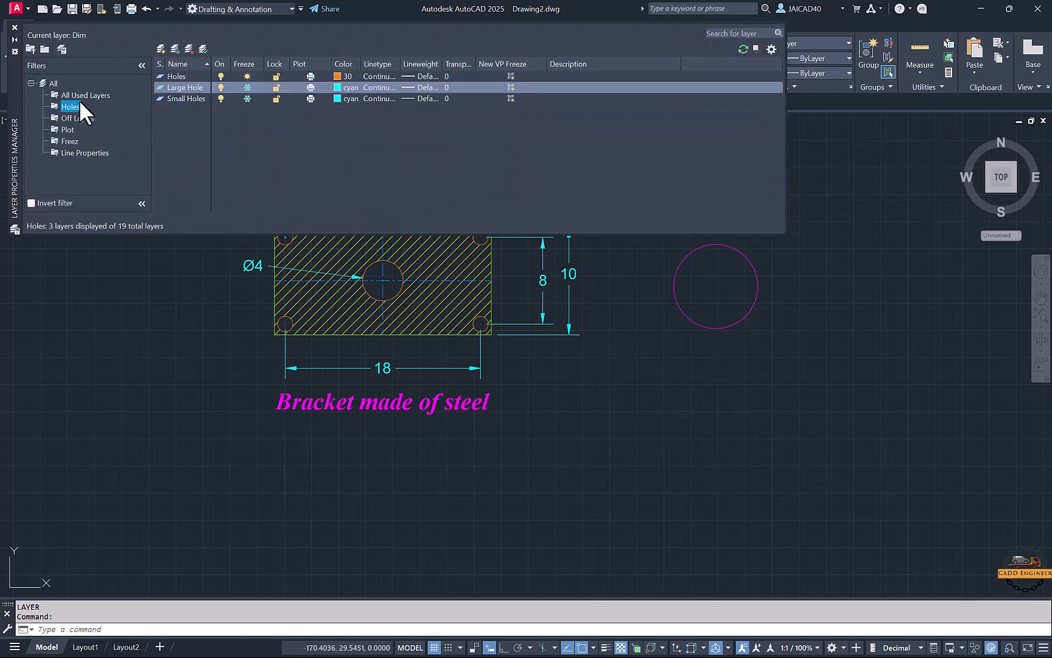
click(15, 27)
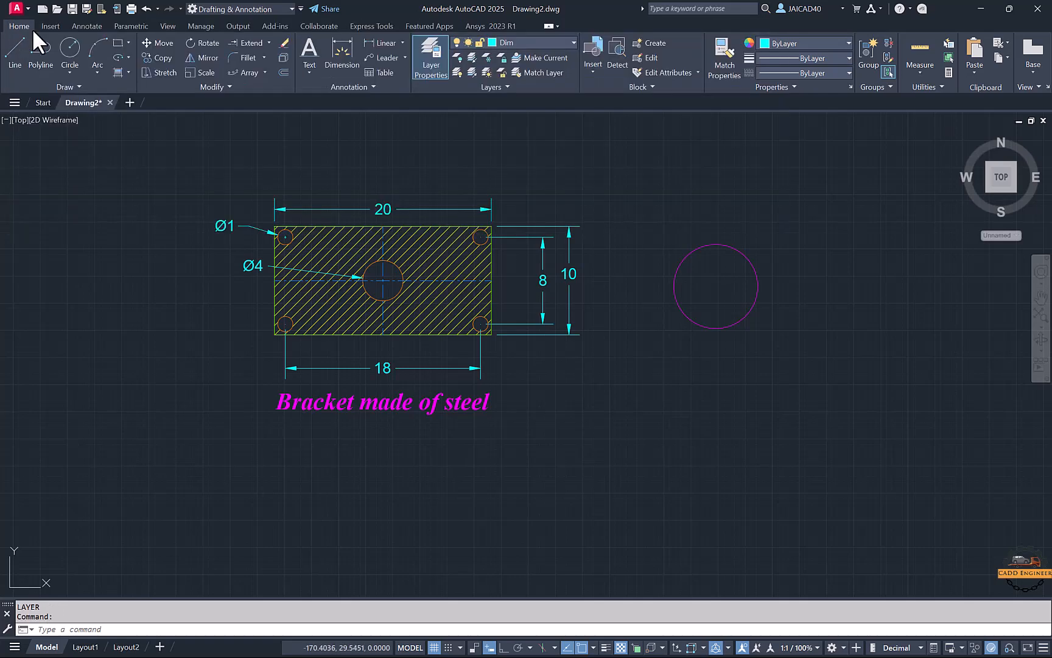
click(511, 43)
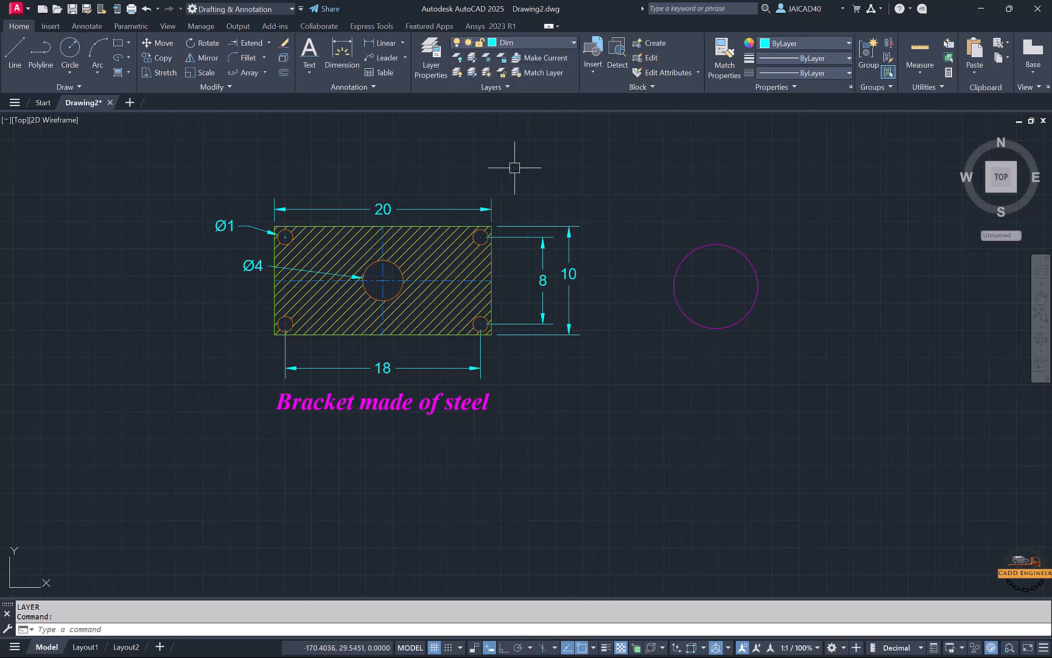
scroll(502, 164, up, 2)
scroll(503, 164, down, 2)
middle_drag(494, 164, 531, 145)
middle_drag(463, 141, 513, 142)
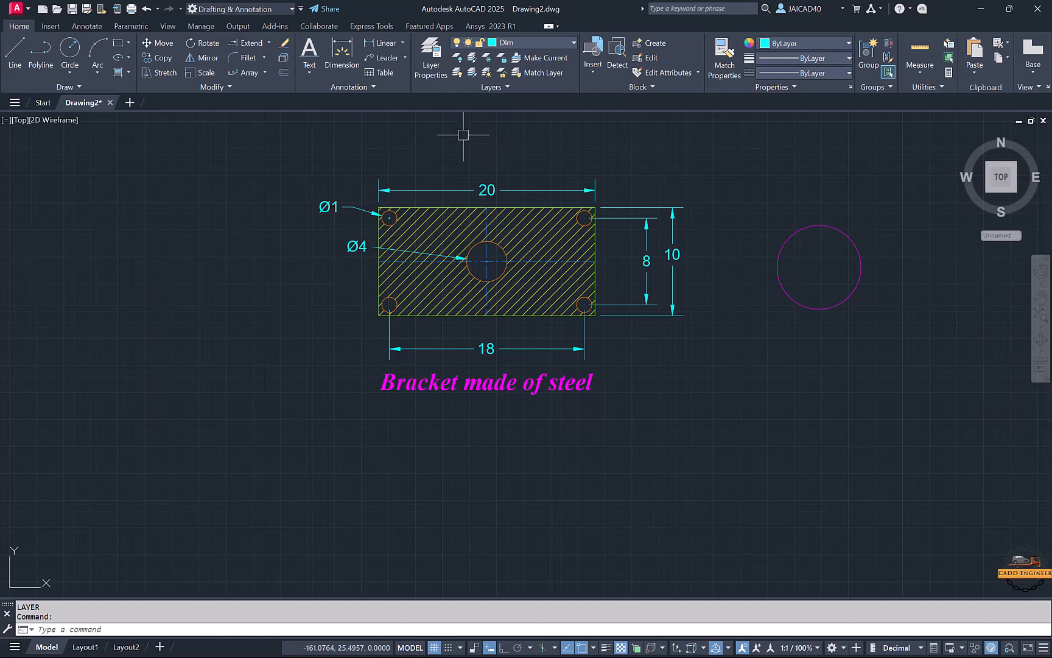
Step: Open the layer states manager from the layer manager and start a new layer state
click(431, 56)
click(63, 49)
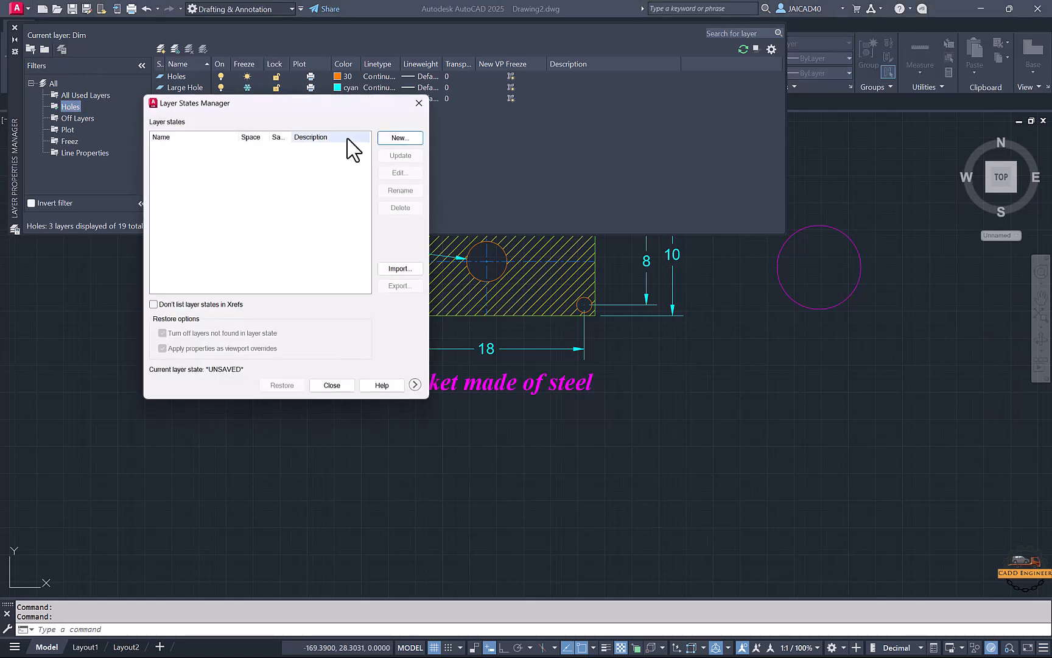
click(394, 139)
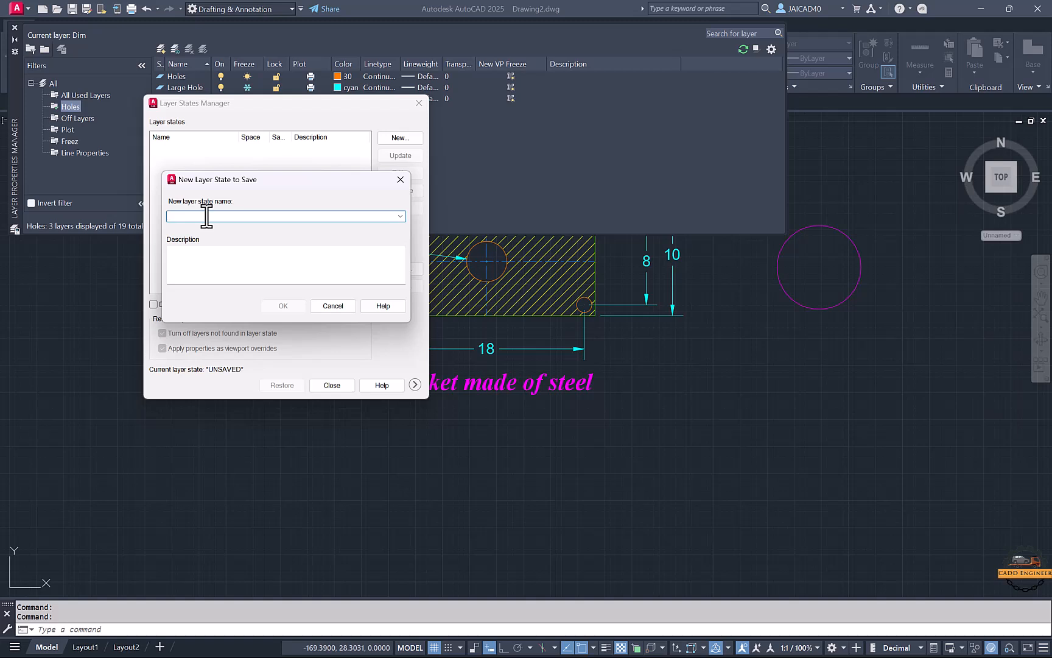
key(Caps_Lock)
text(L)
key(Caps_Lock)
text(ayer)
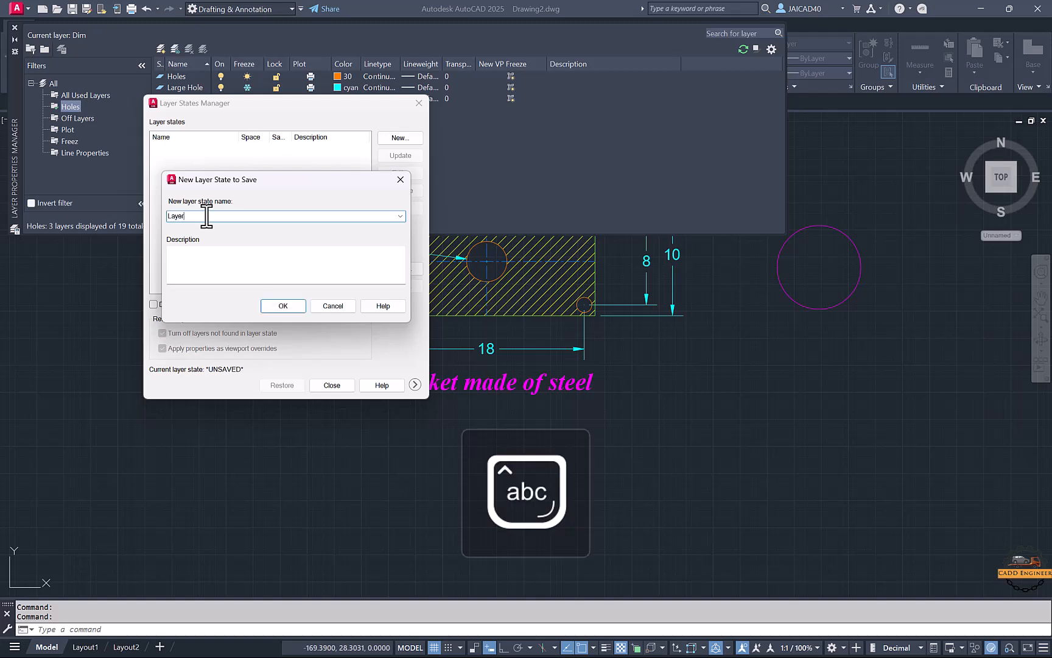
text(e)
key(BackSpace)
key(BackSpace)
key(BackSpace)
key(BackSpace)
Step: Name the new layer state Exporting Layer, leave its description empty and save it
key(Caps_Lock)
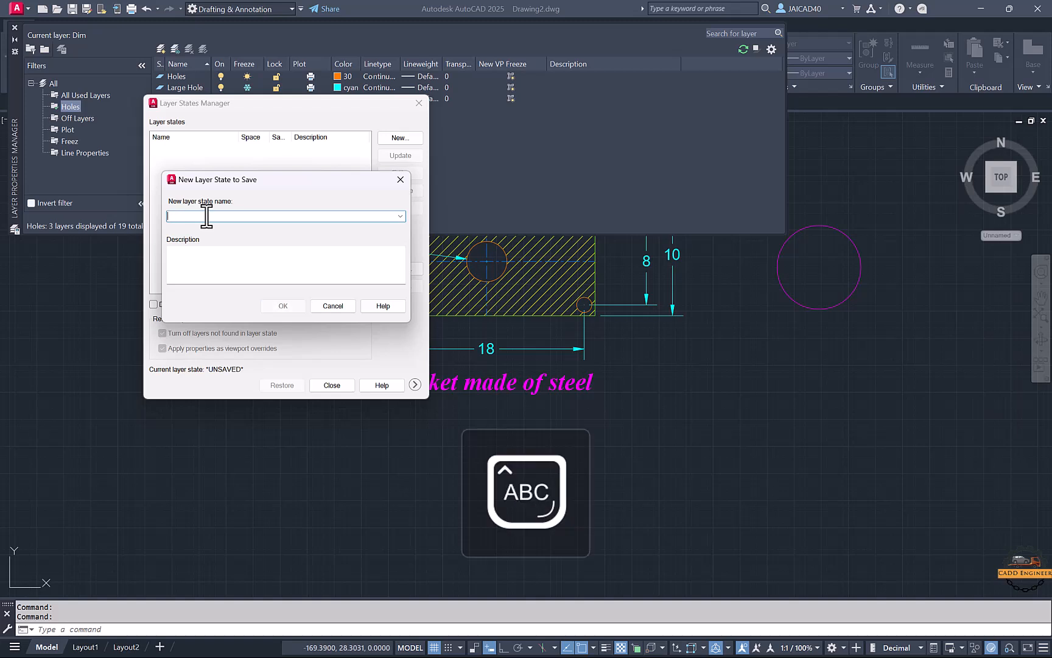
text(E)
key(Caps_Lock)
text(xpo)
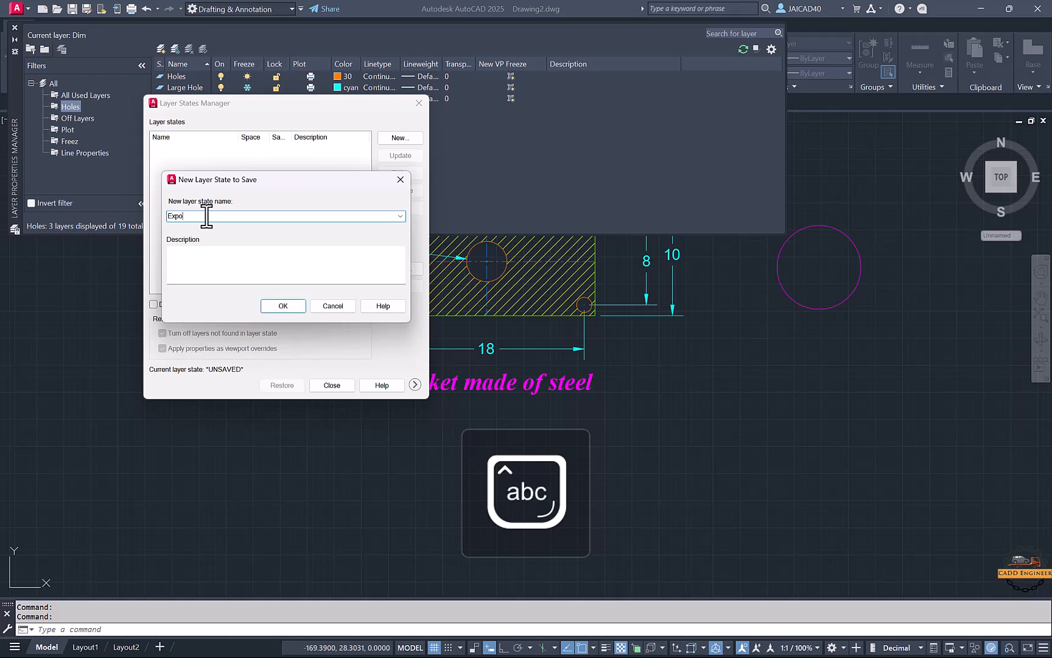
text(rting)
key(Caps_Lock)
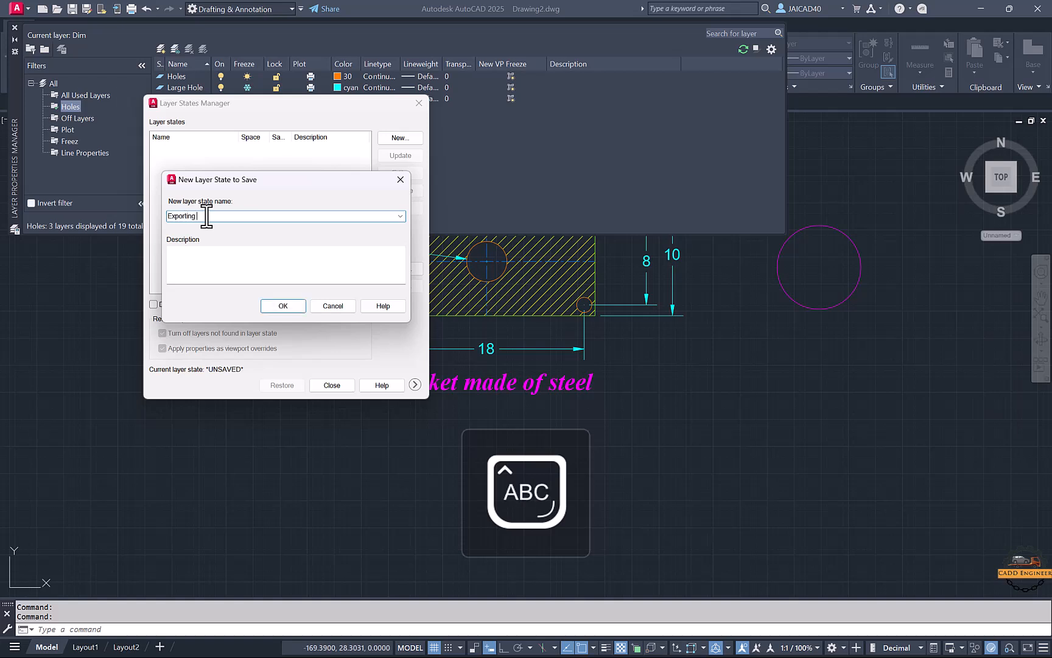
text(L)
key(Caps_Lock)
text(ayer)
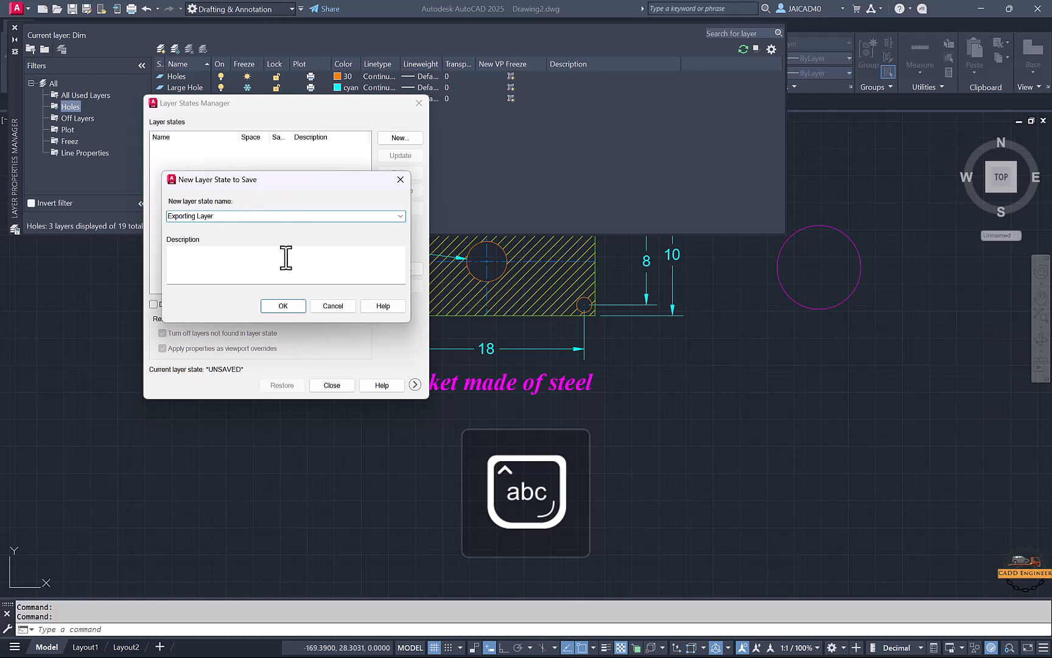
click(200, 271)
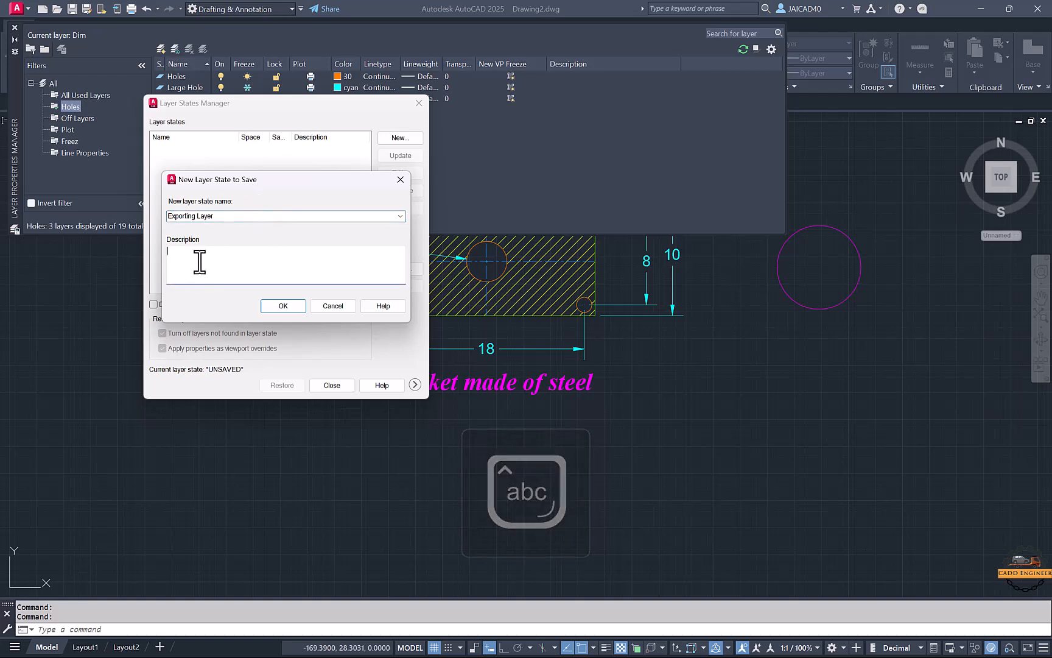
click(279, 308)
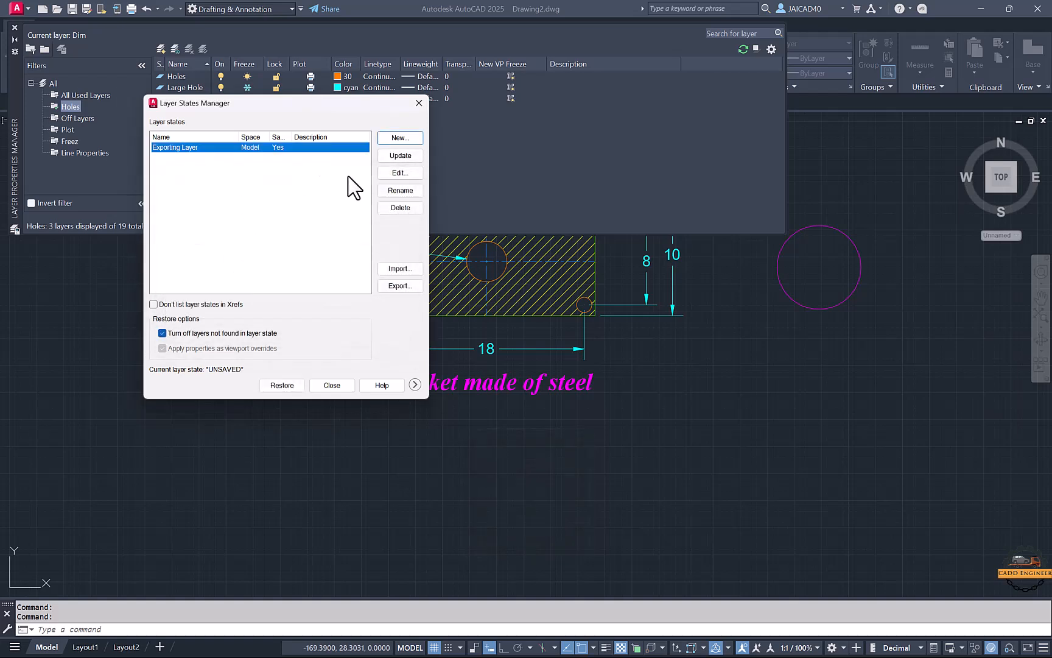
Step: Overwrite the Exporting Layer state with the drawing's current layer settings and remove Layer1 through Layer9 from it
click(401, 157)
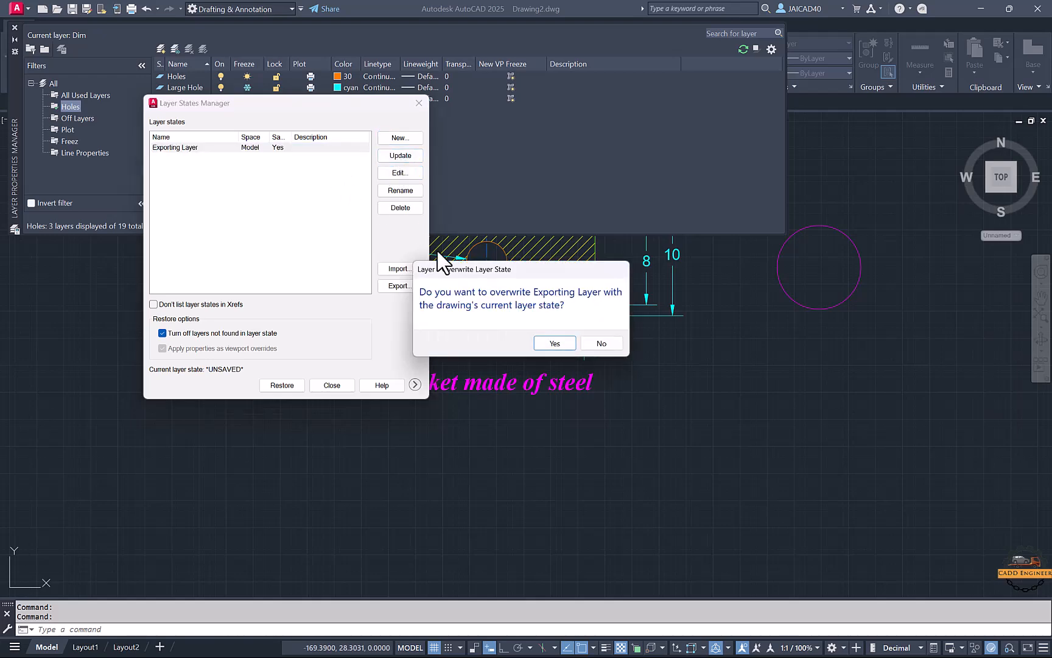
click(551, 343)
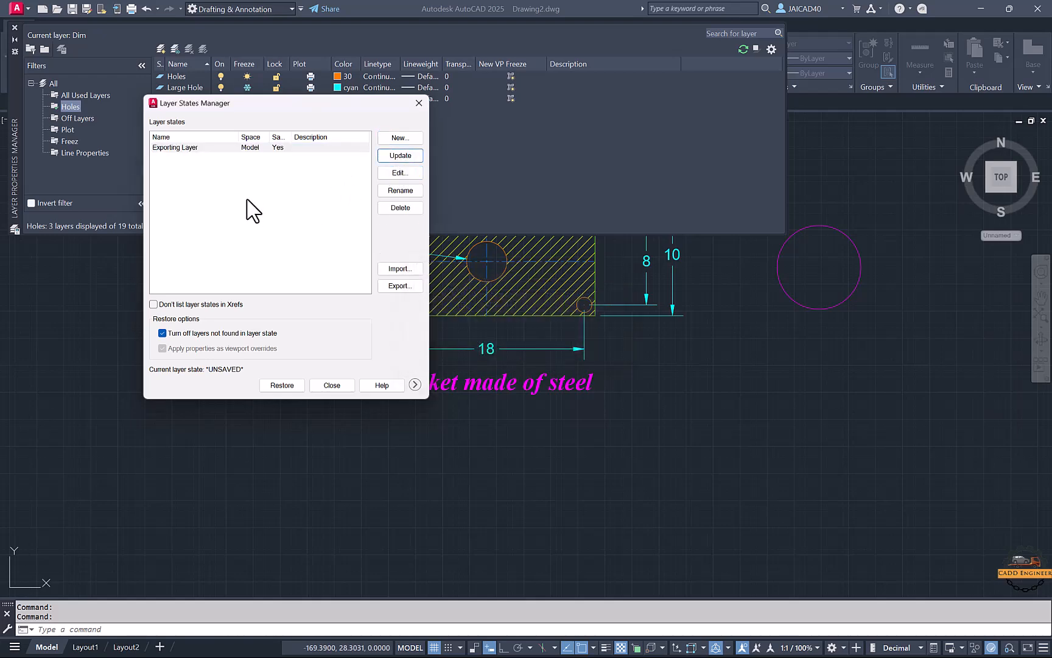
click(397, 173)
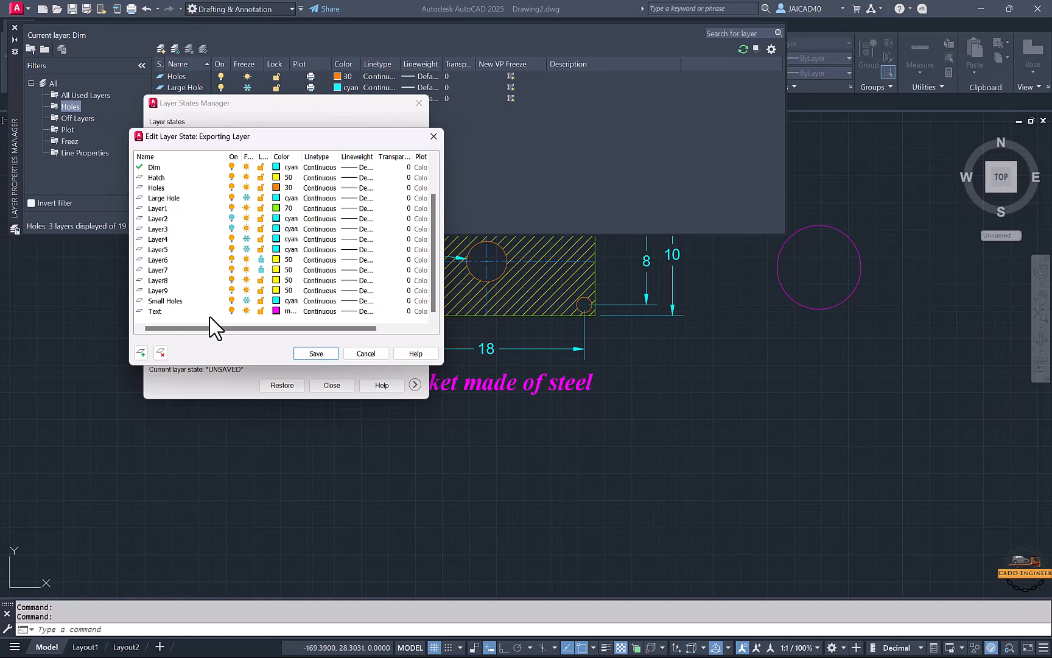
click(158, 291)
click(160, 353)
click(161, 290)
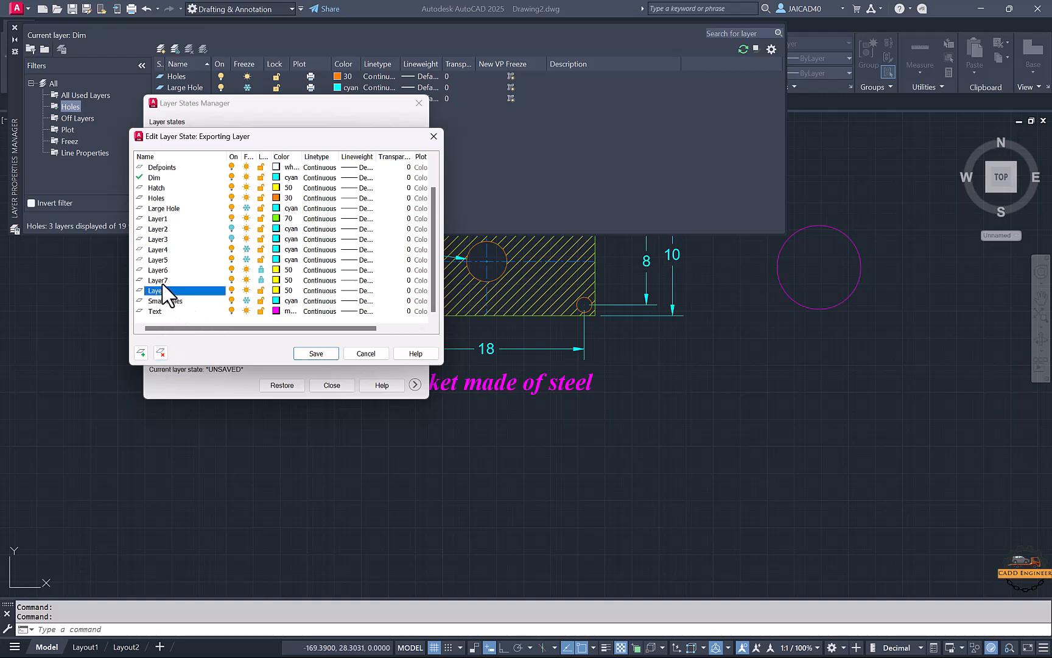
shift+click(163, 281)
shift+click(165, 239)
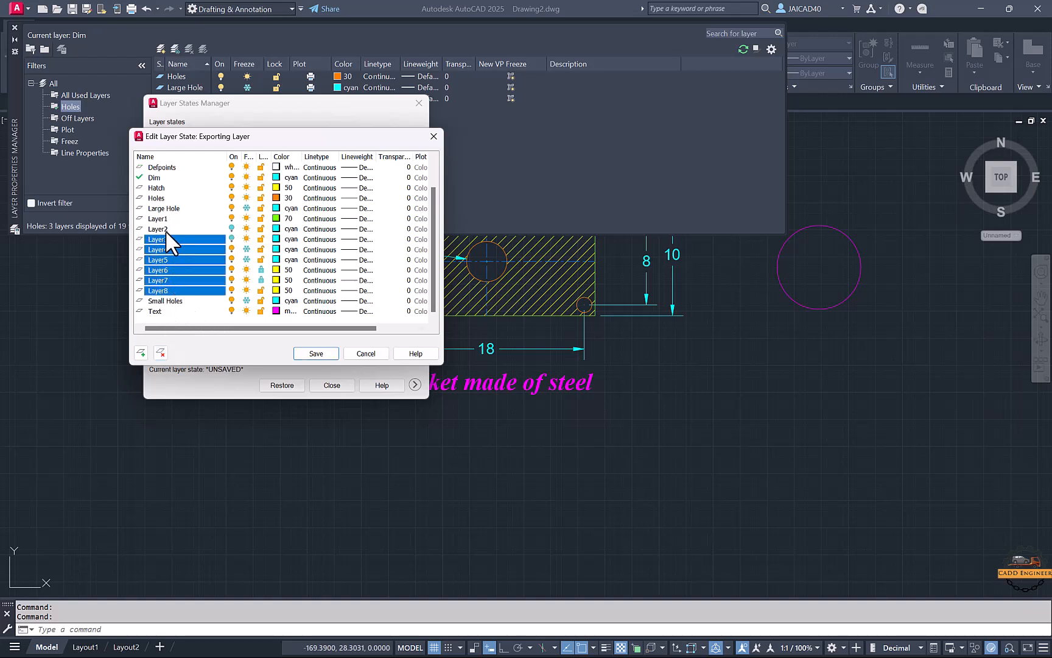
shift+click(165, 229)
shift+click(165, 219)
click(162, 352)
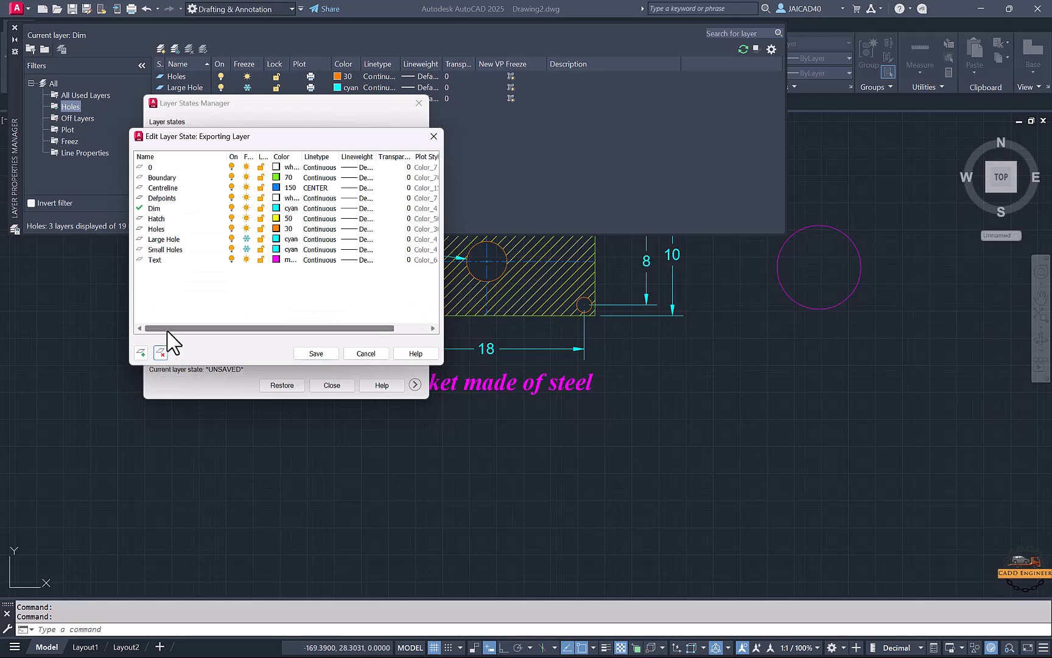
click(318, 355)
click(396, 191)
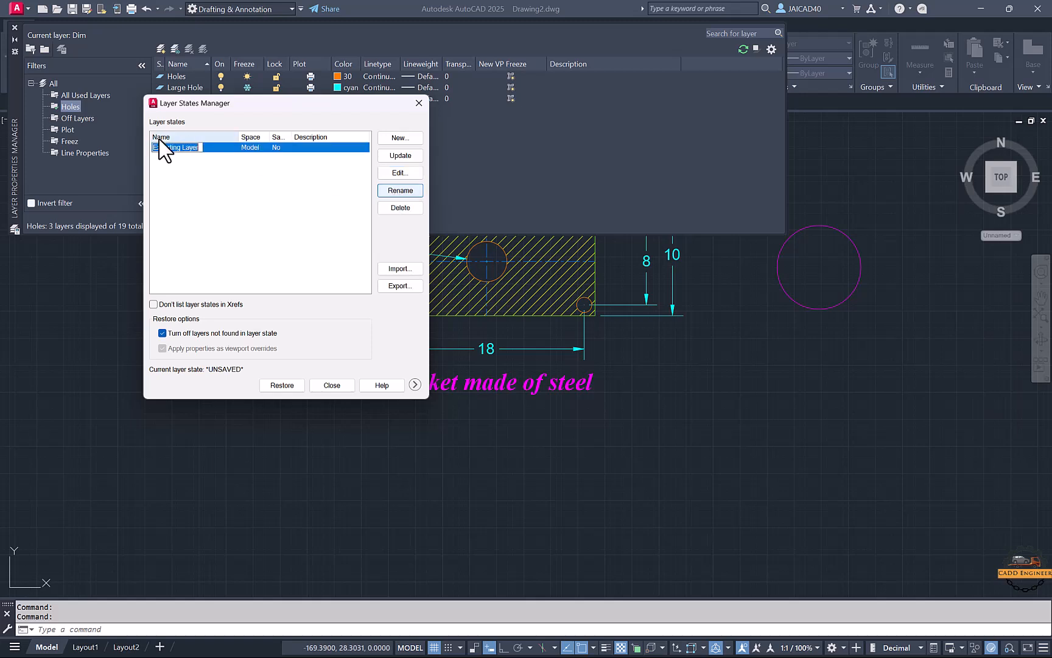
click(219, 171)
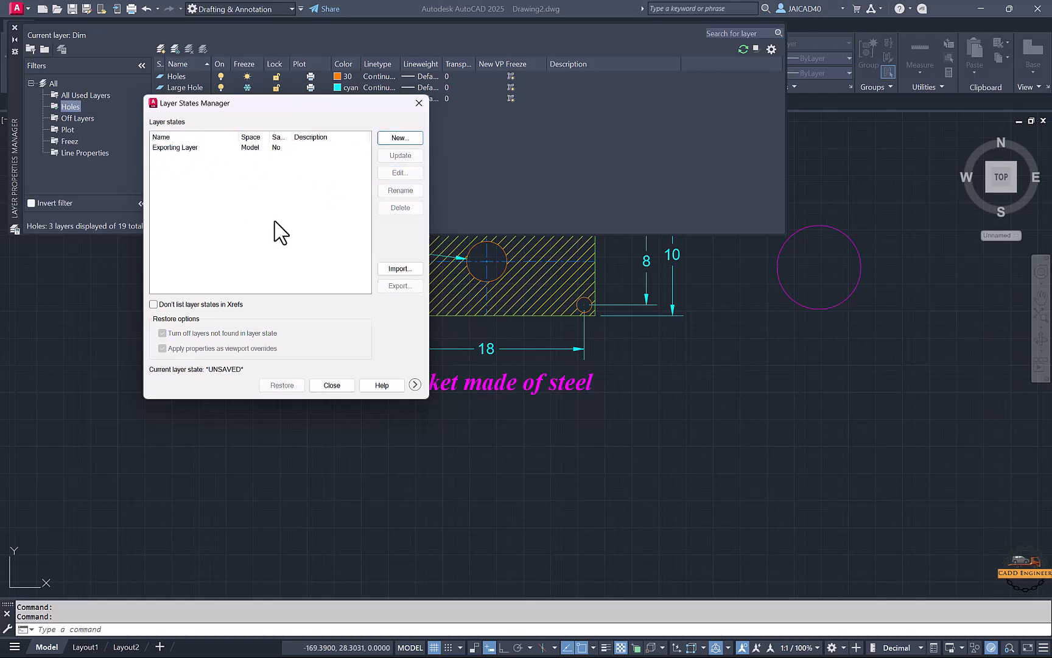
click(204, 149)
click(288, 268)
Step: Export the Exporting Layer state to the Documents folder as the layer states file Exporting Layer.las
click(236, 148)
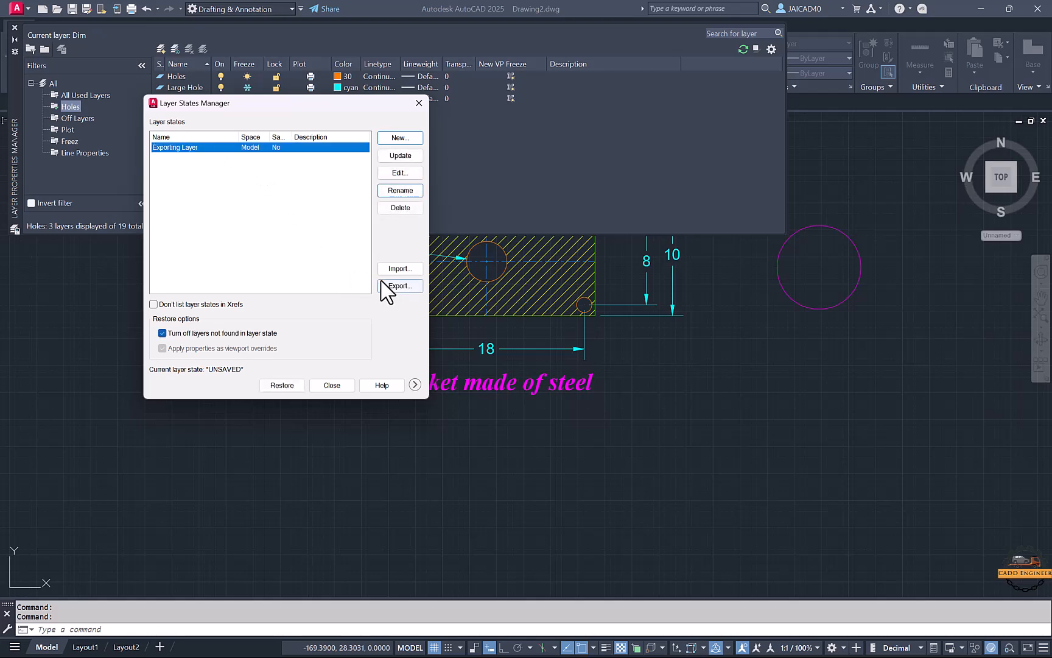
click(399, 286)
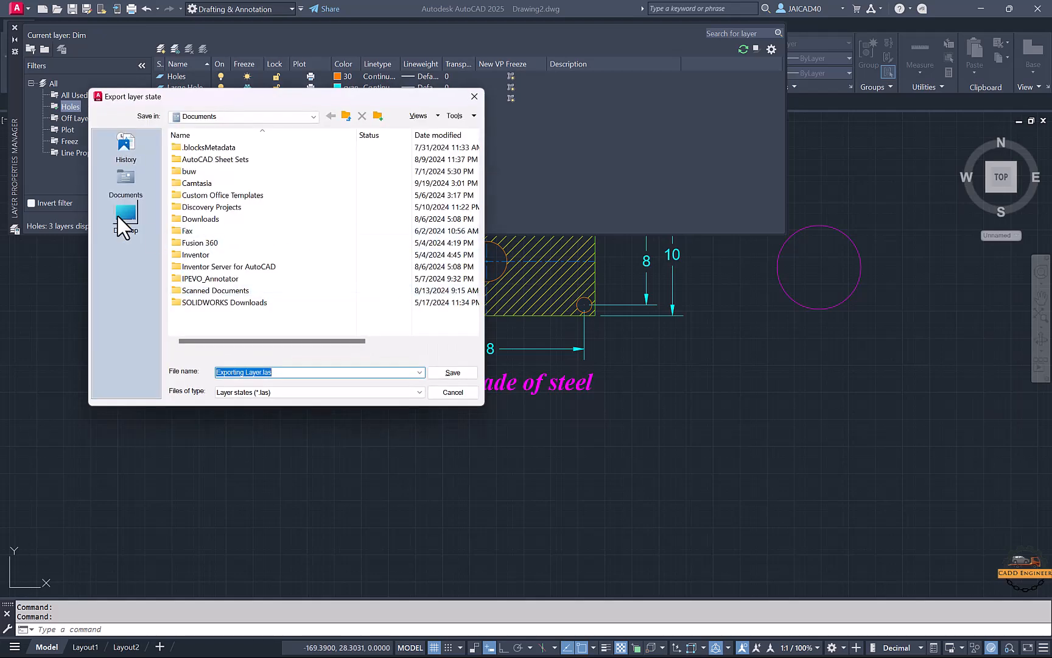
click(281, 373)
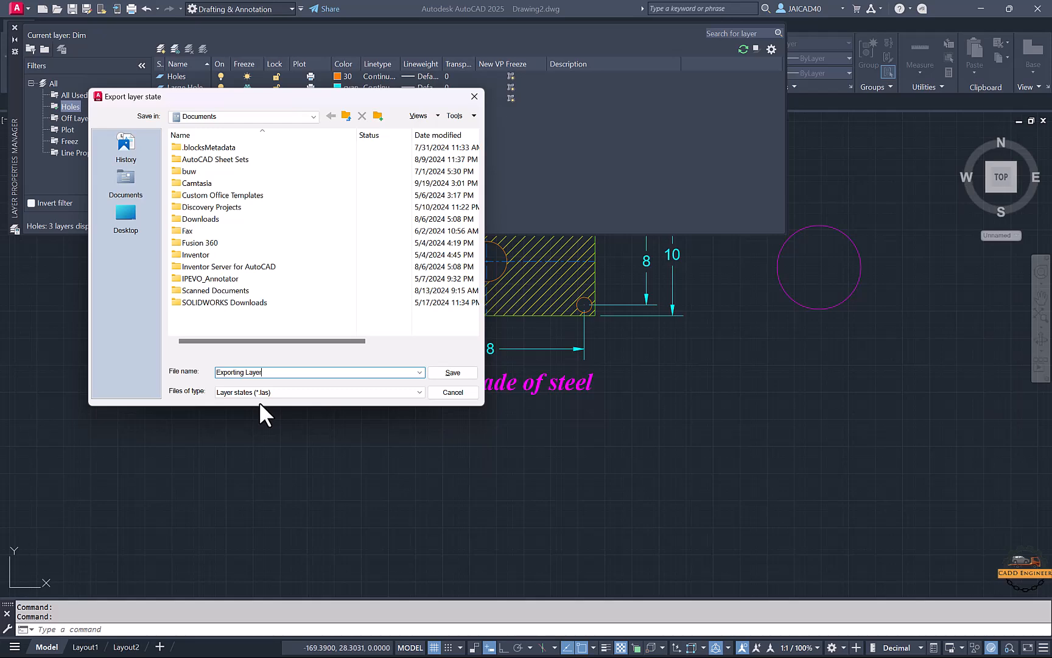
click(453, 373)
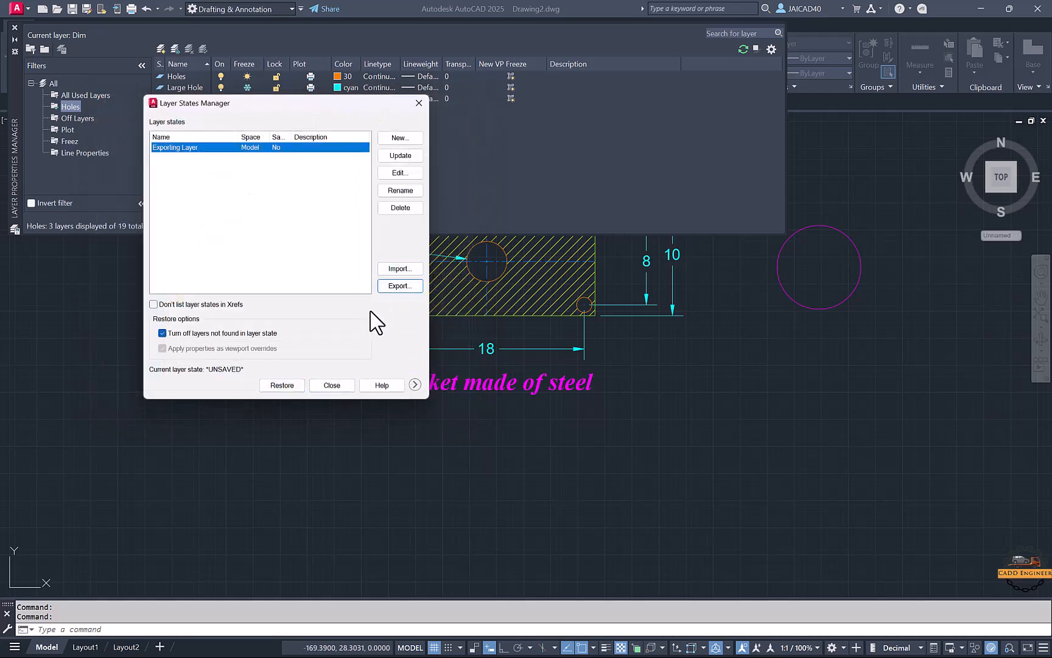
click(398, 286)
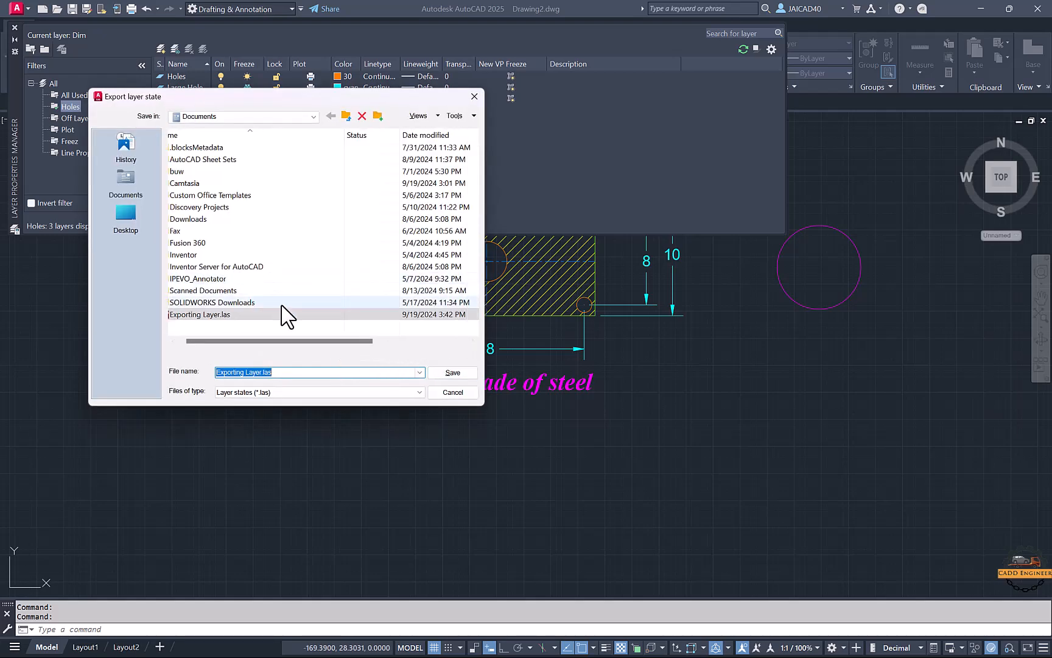
click(452, 393)
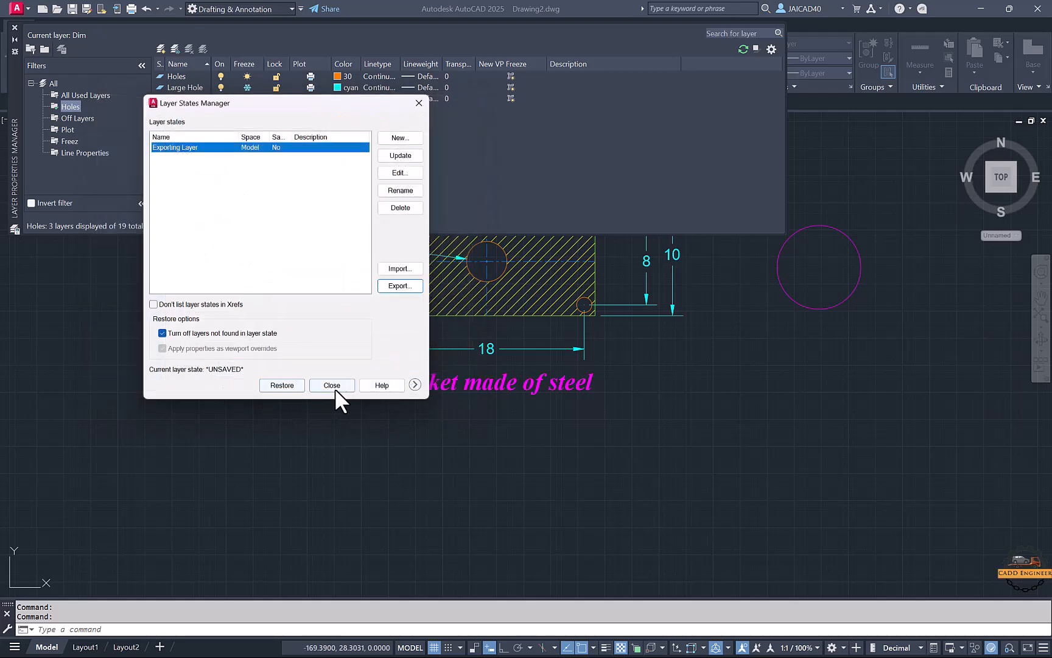
Step: Close the layer managers, then start a new drawing and check which layers it contains
click(334, 386)
click(14, 27)
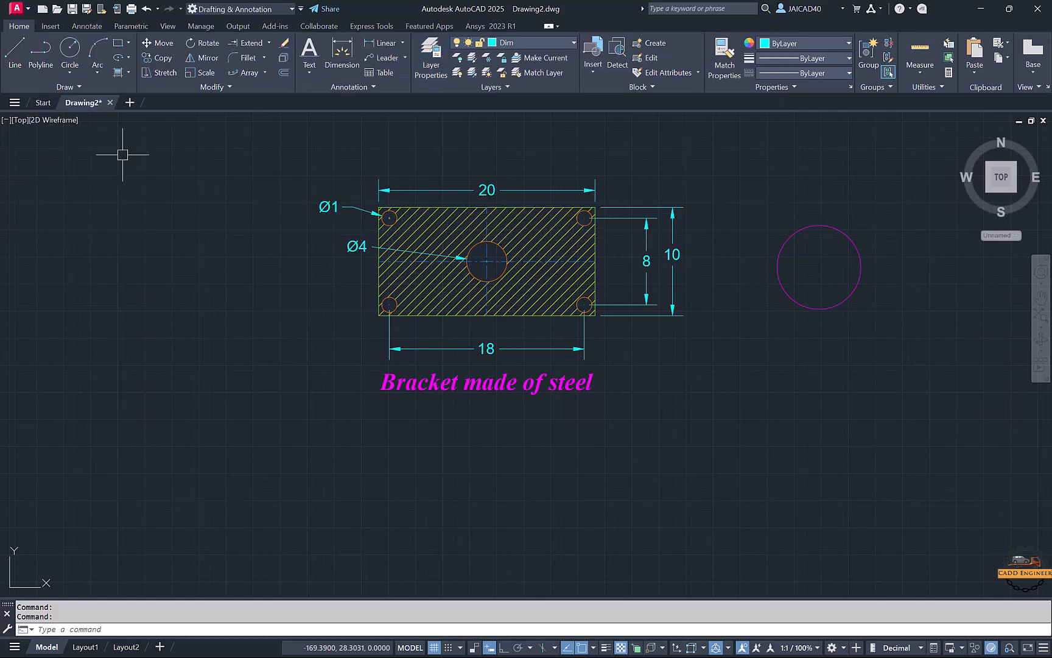
click(129, 103)
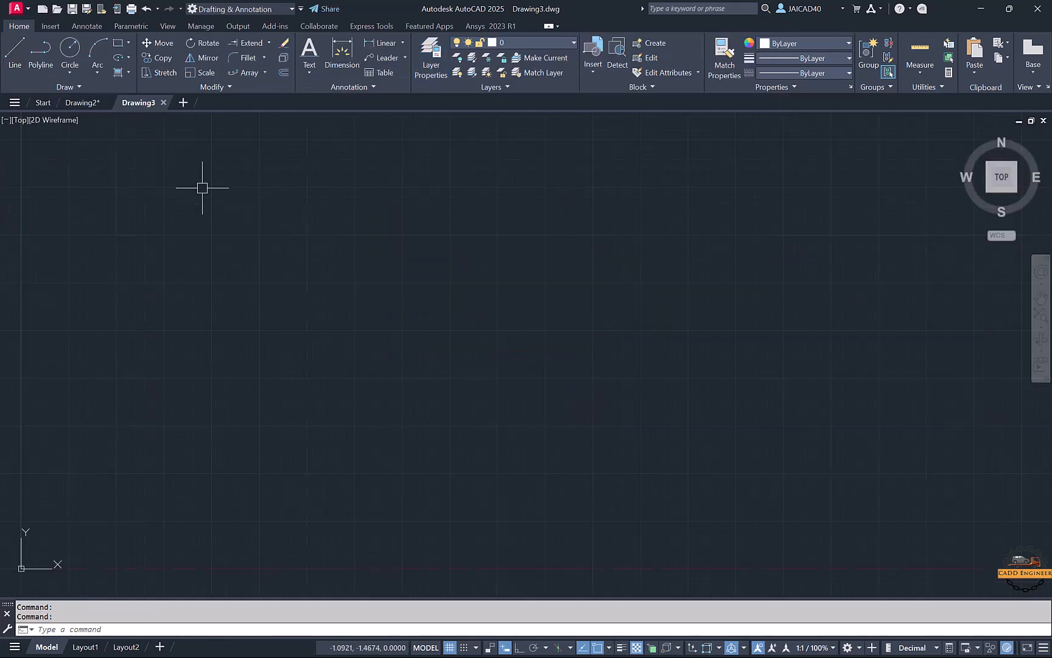
click(548, 42)
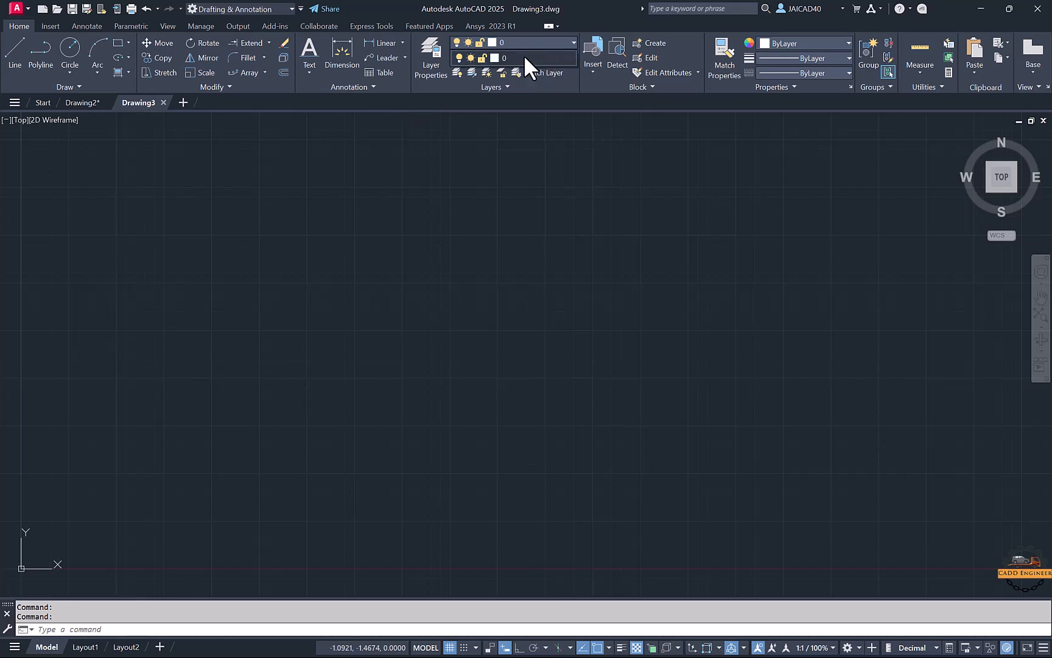
click(430, 56)
click(15, 28)
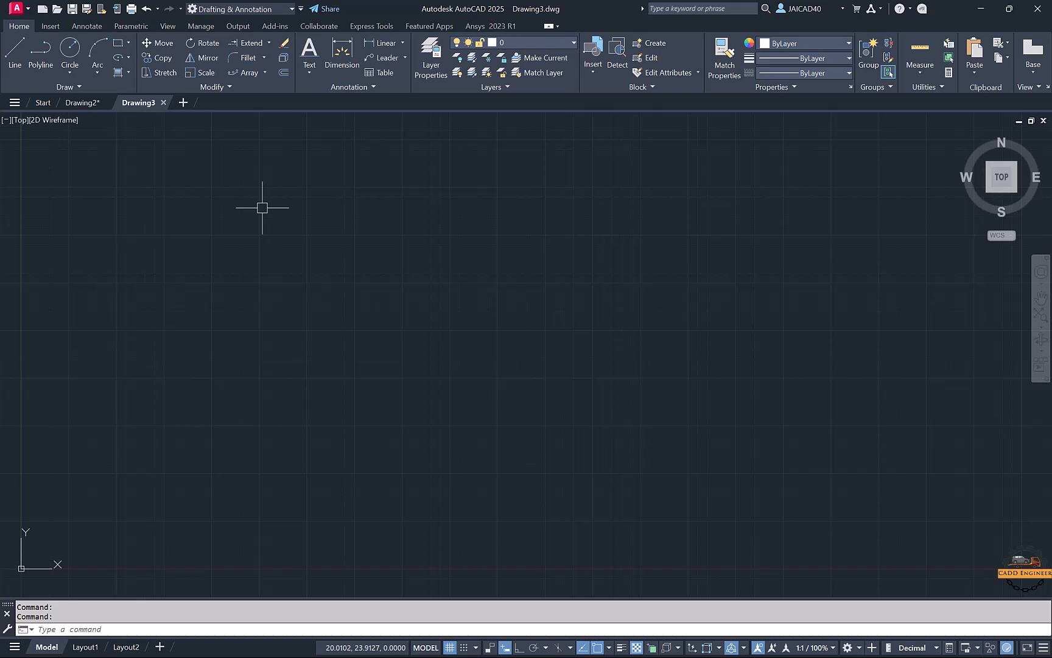
Step: Import the layer state file Exporting Layer.las from Documents into the new drawing and restore its layers
click(436, 61)
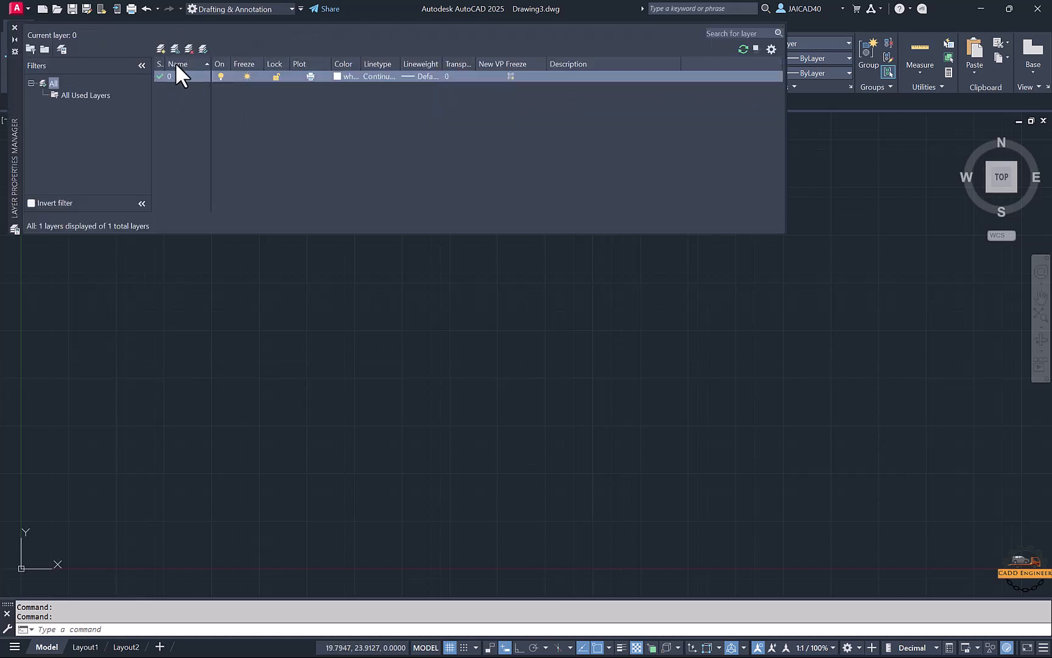
click(61, 49)
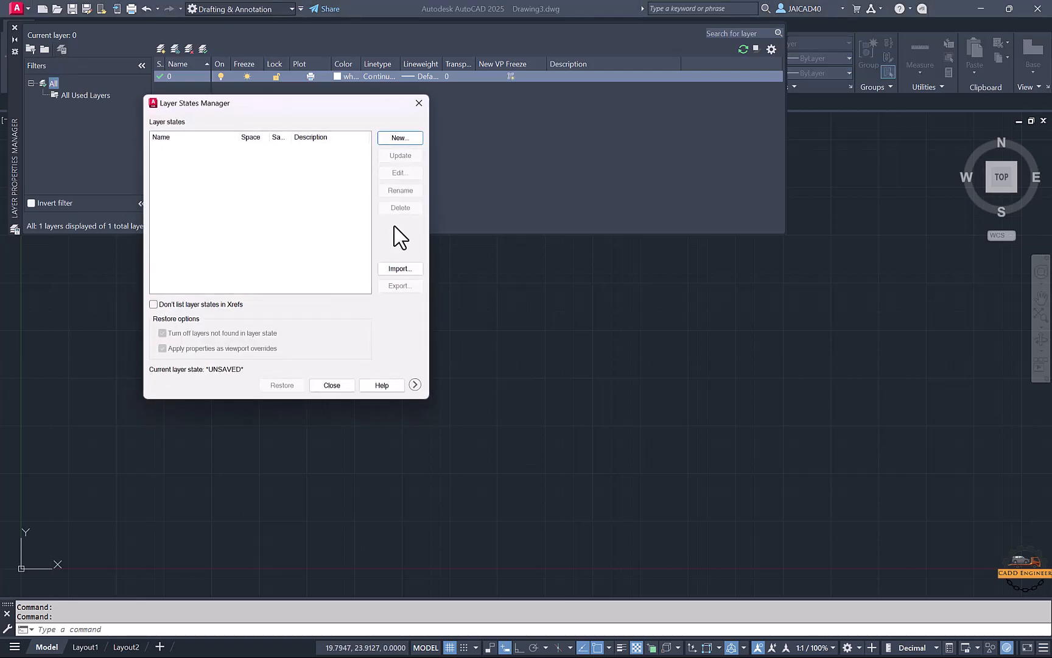
click(400, 268)
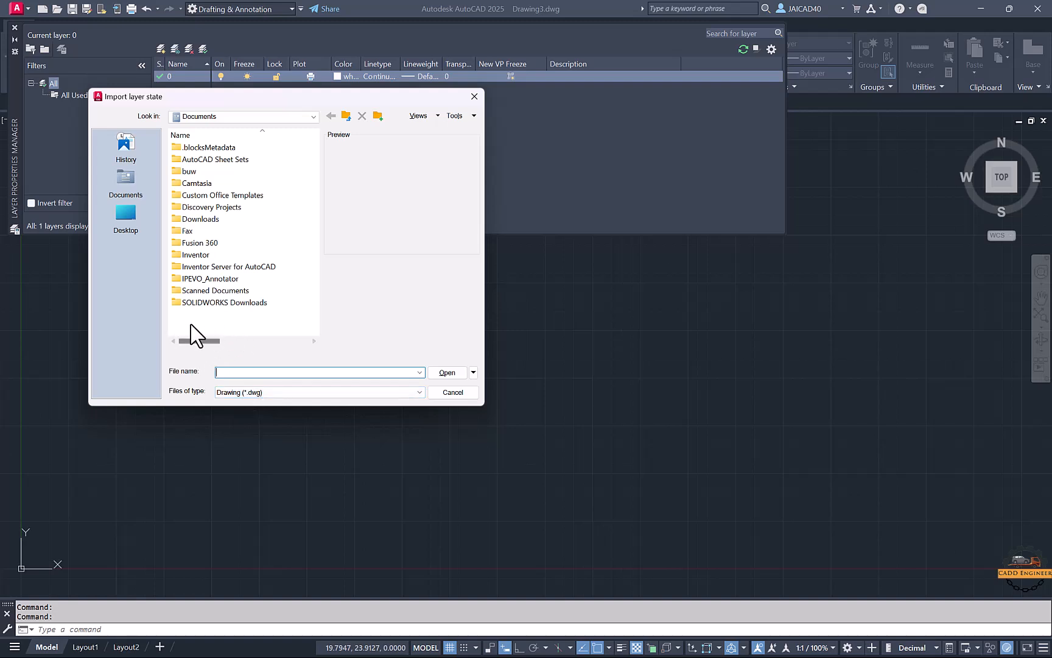
click(242, 393)
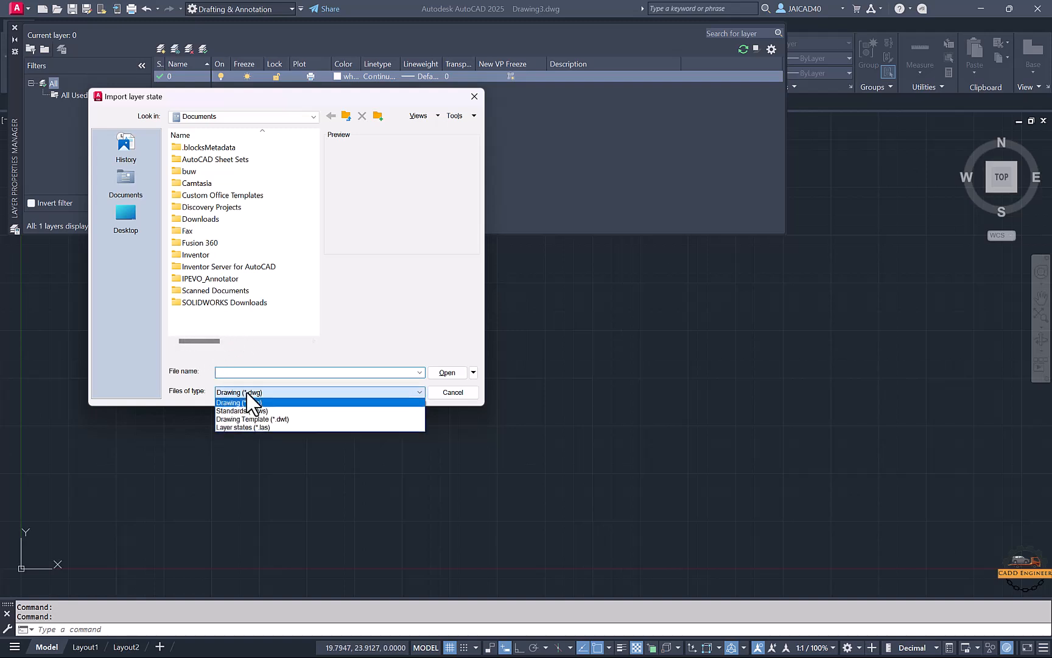
click(240, 427)
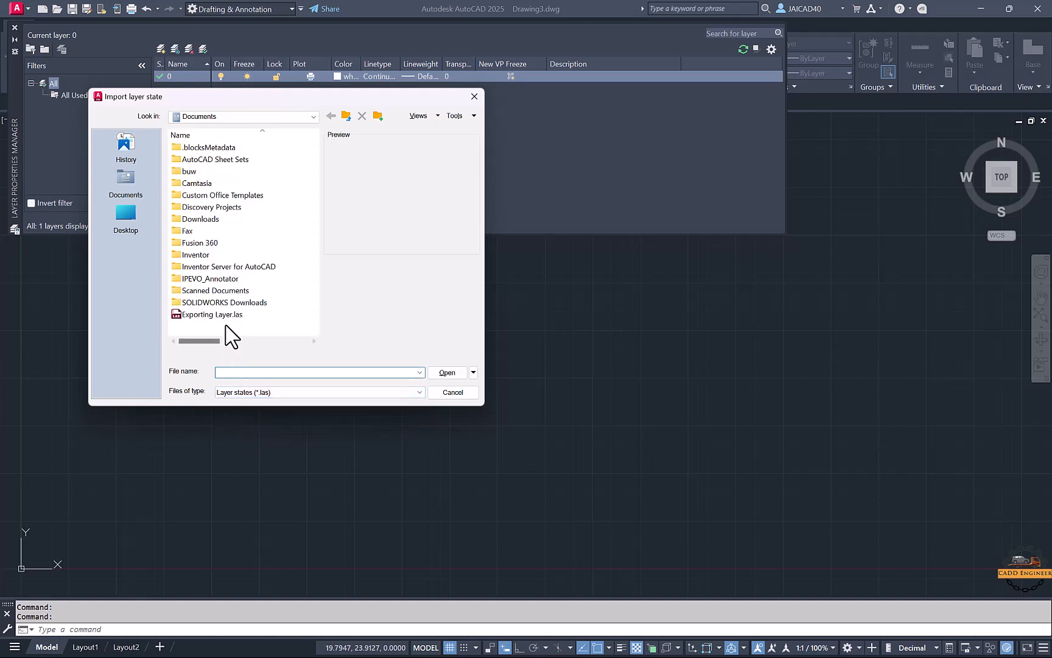
click(210, 315)
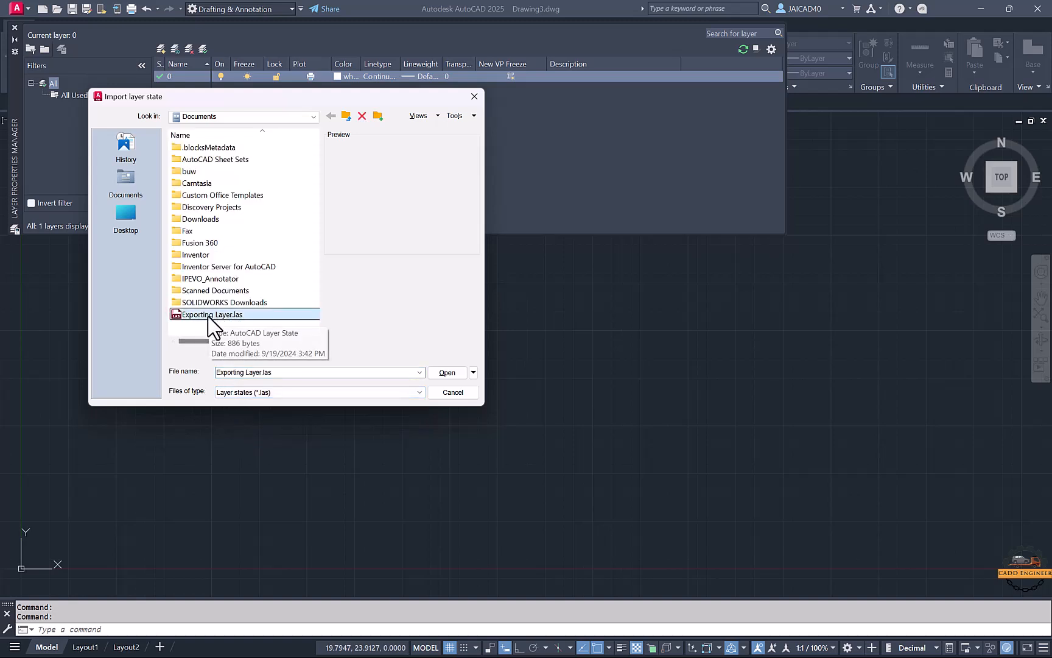
click(447, 372)
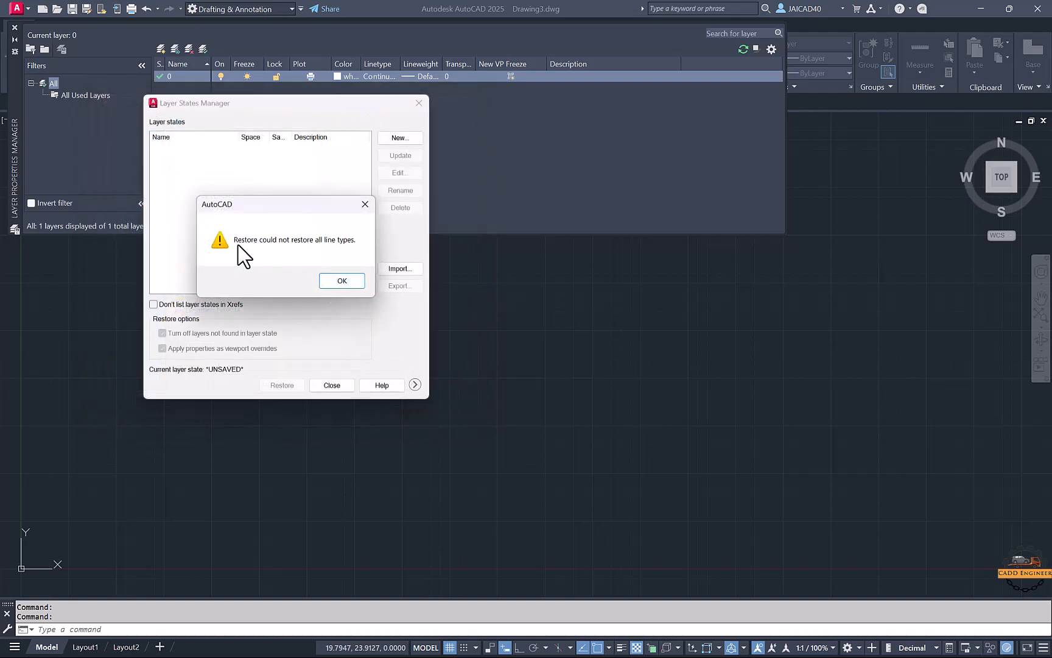
drag(263, 210, 237, 187)
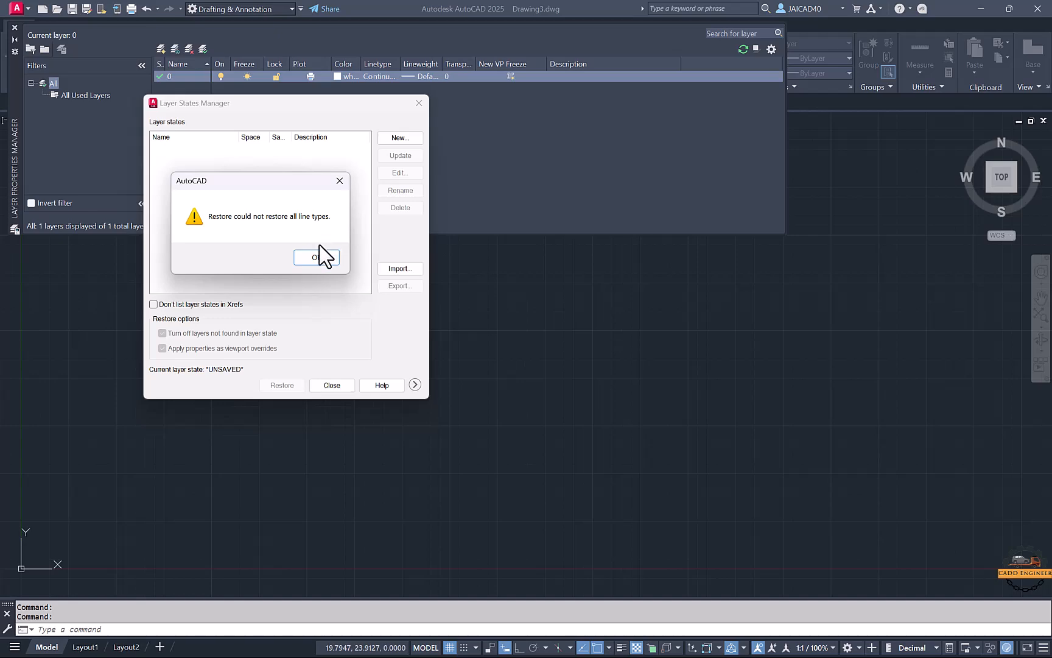
click(325, 261)
click(524, 356)
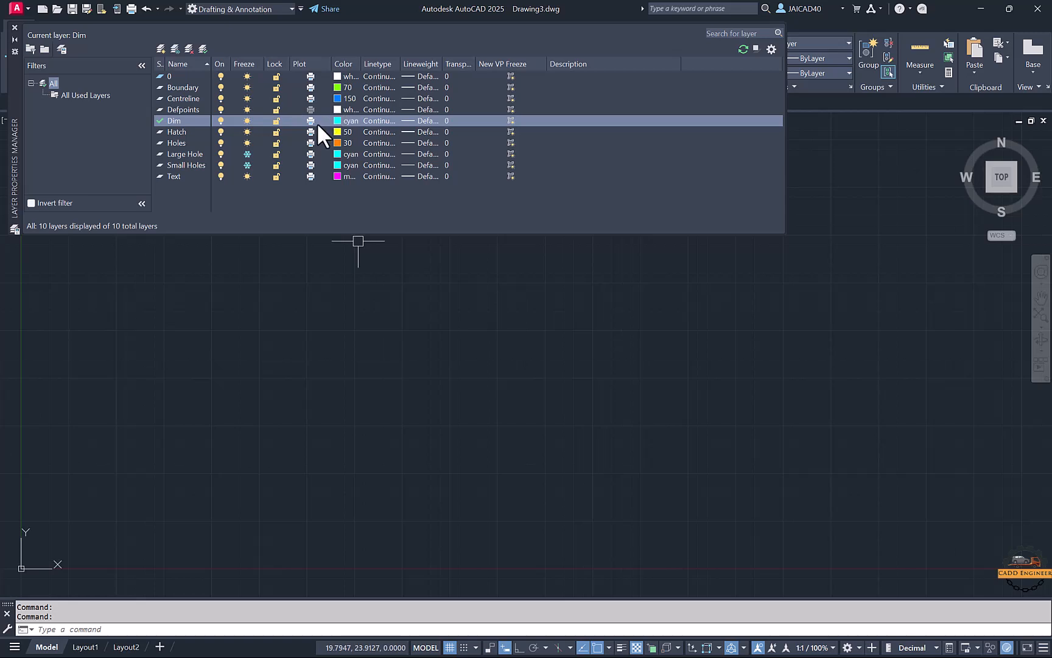
Step: Load the CENTER linetype from acad.lin, assign it to the Centreline layer and close the layer manager
click(380, 100)
click(515, 377)
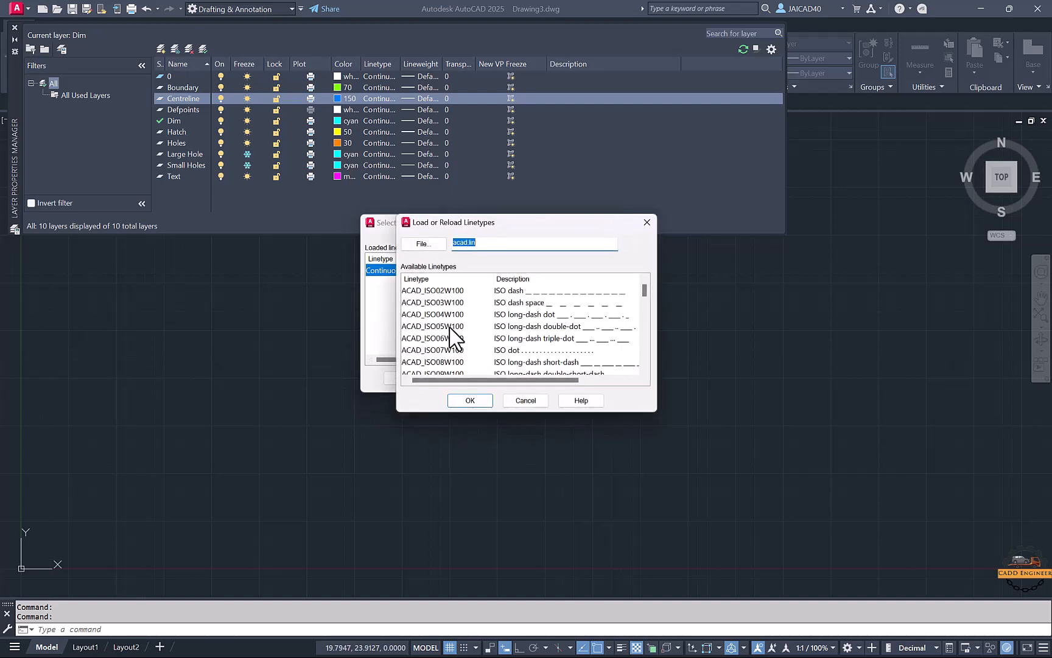
click(453, 326)
key(c)
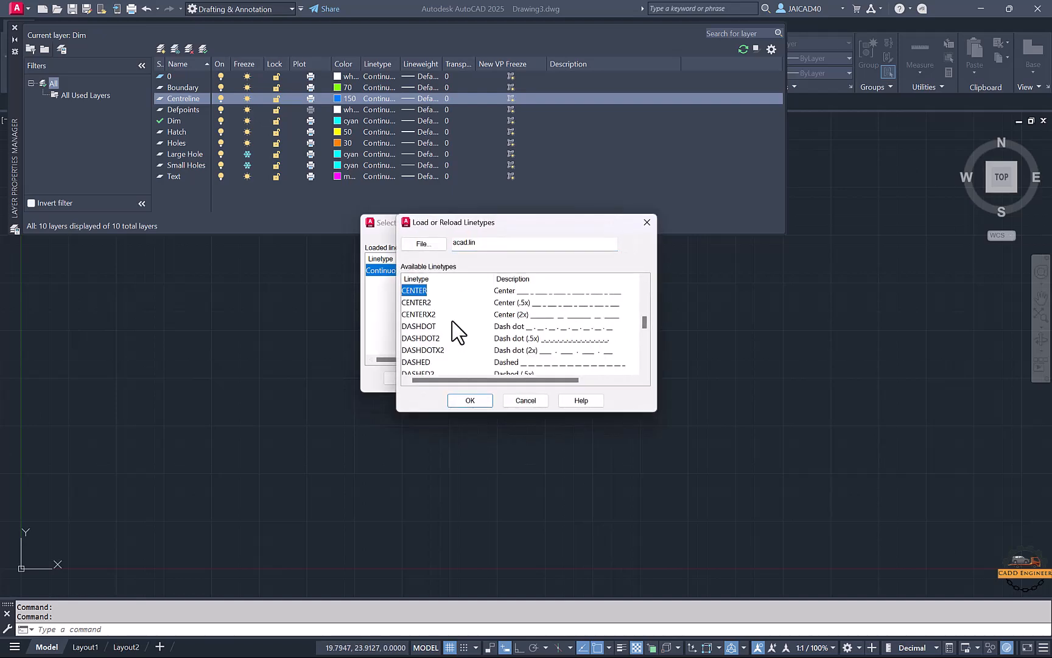
click(470, 401)
click(424, 272)
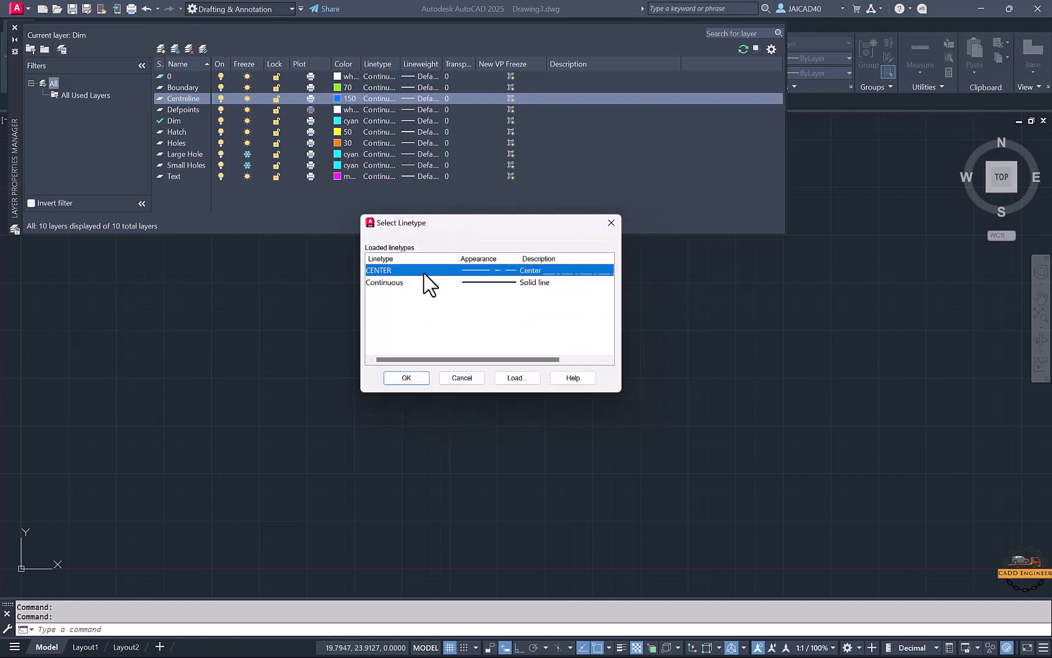
click(406, 378)
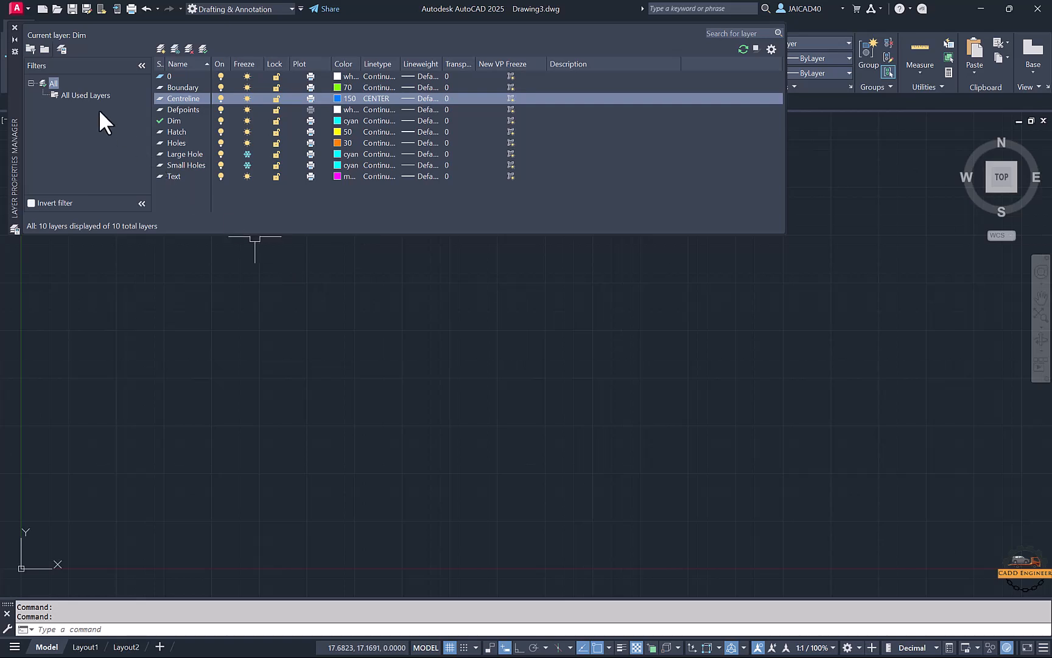
click(14, 27)
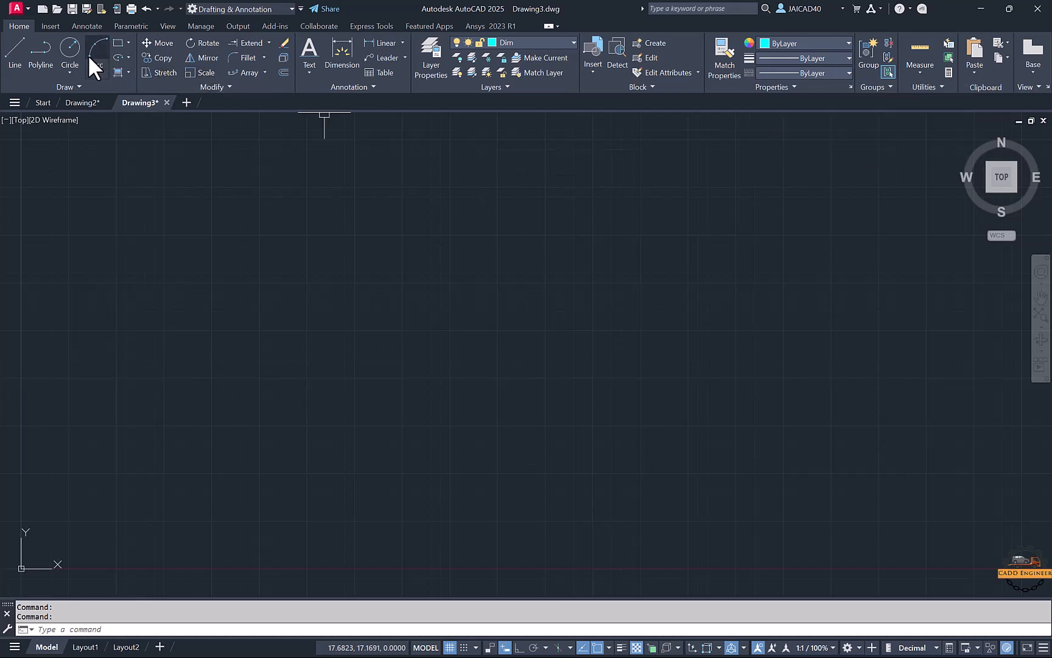
Step: Draw a vertical line about 11.7 units long with Ortho mode turned on
click(14, 49)
click(175, 214)
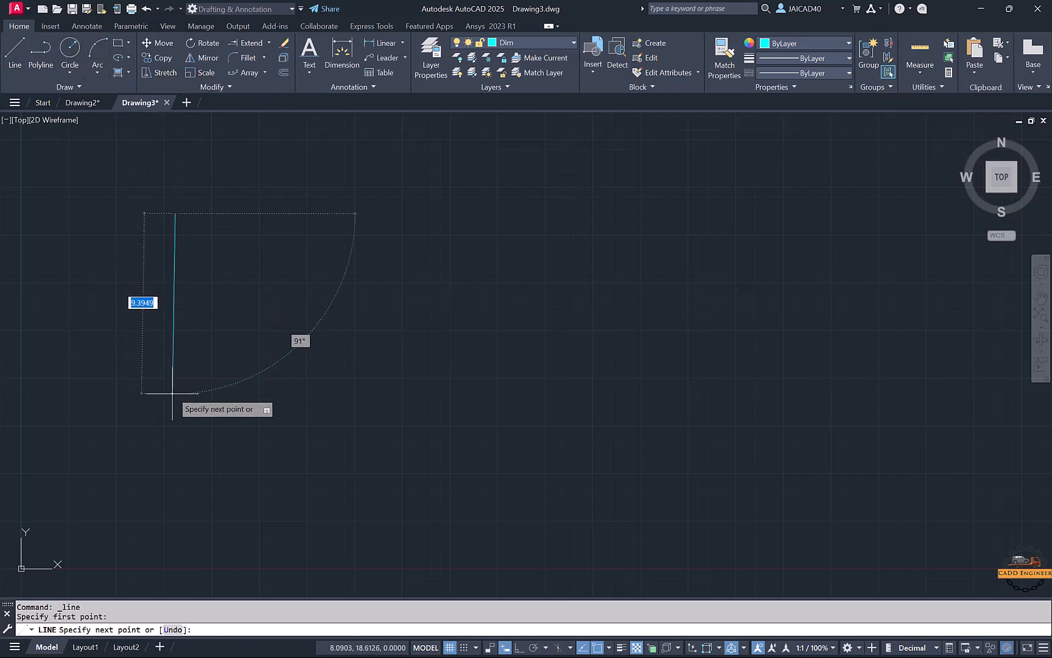
click(522, 647)
click(271, 438)
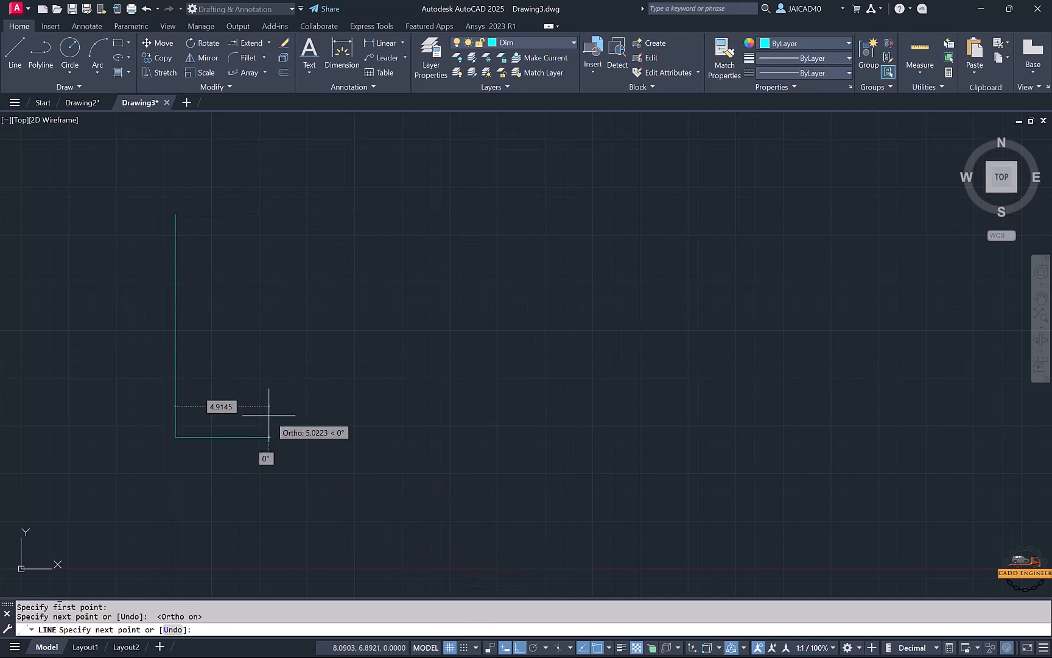
key(Escape)
Step: Select the vertical line and move it to layer 0
click(266, 413)
click(150, 367)
click(523, 43)
click(510, 57)
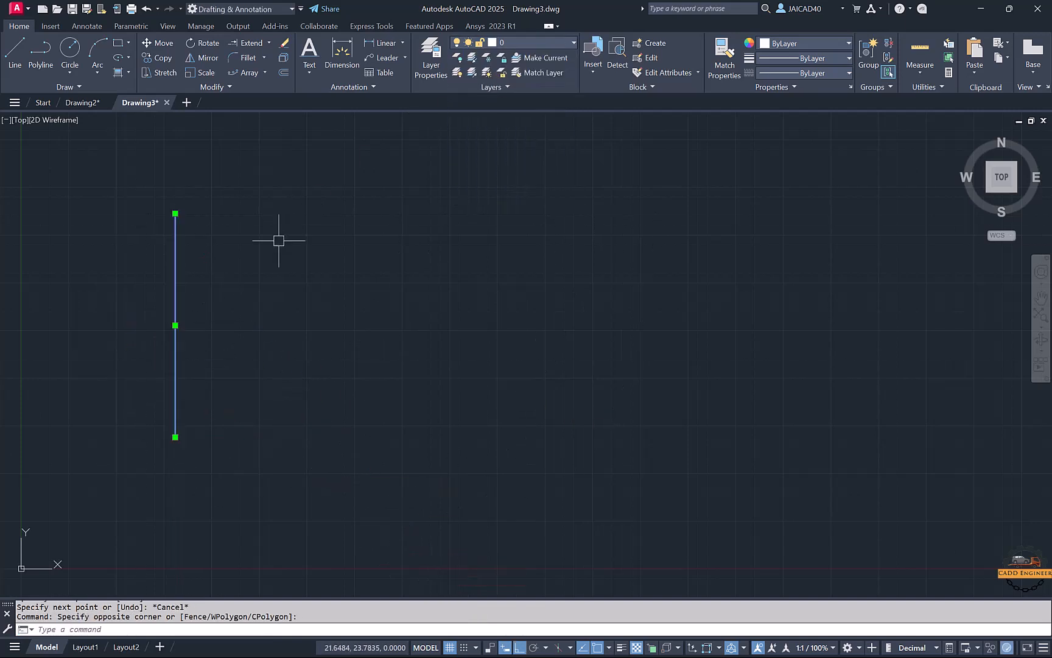
Step: Copy the vertical line four times, placing the copies in a horizontal row to its right
key(Escape)
middle_drag(268, 265, 265, 236)
click(174, 279)
text(co)
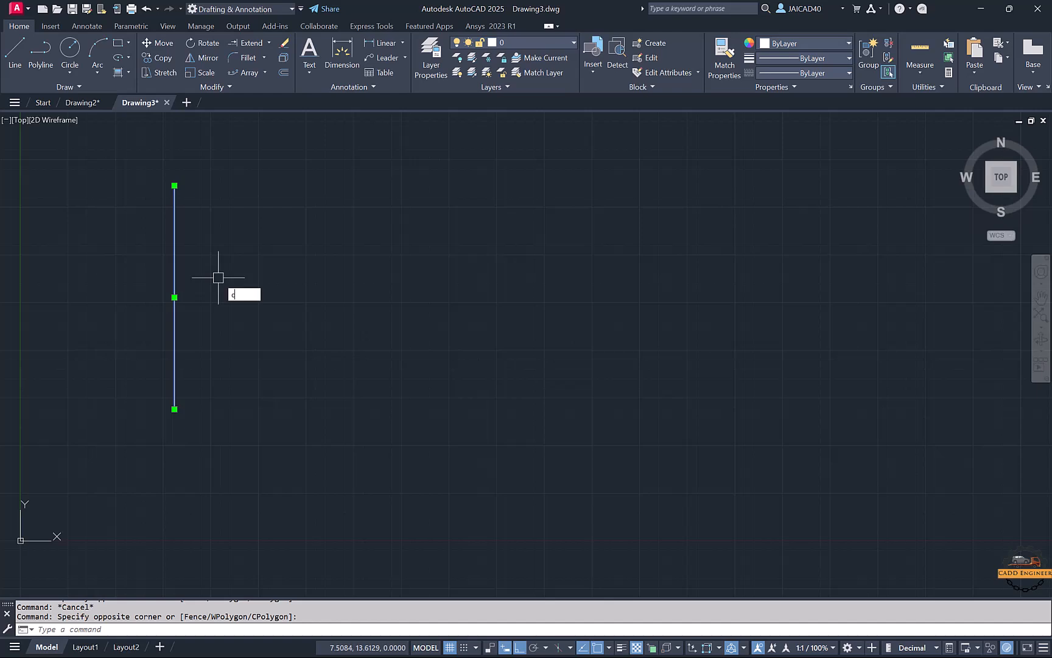
key(Return)
click(234, 305)
click(366, 303)
click(452, 303)
click(623, 310)
click(748, 313)
key(Escape)
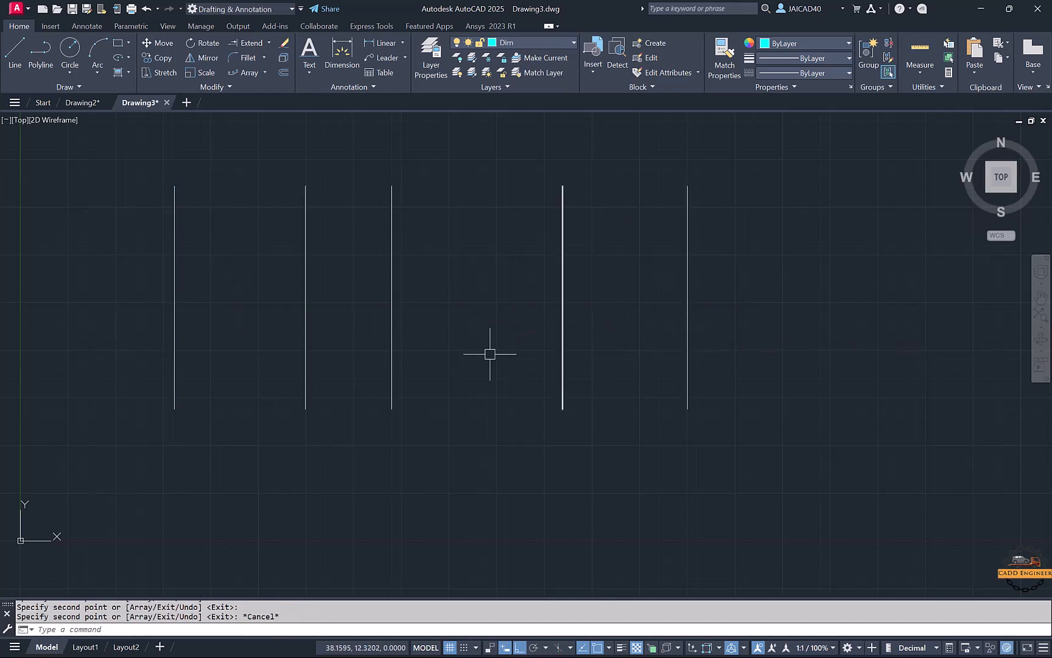
Step: Change the colour of the leftmost vertical line to yellow
middle_drag(325, 328, 363, 328)
click(261, 328)
click(204, 307)
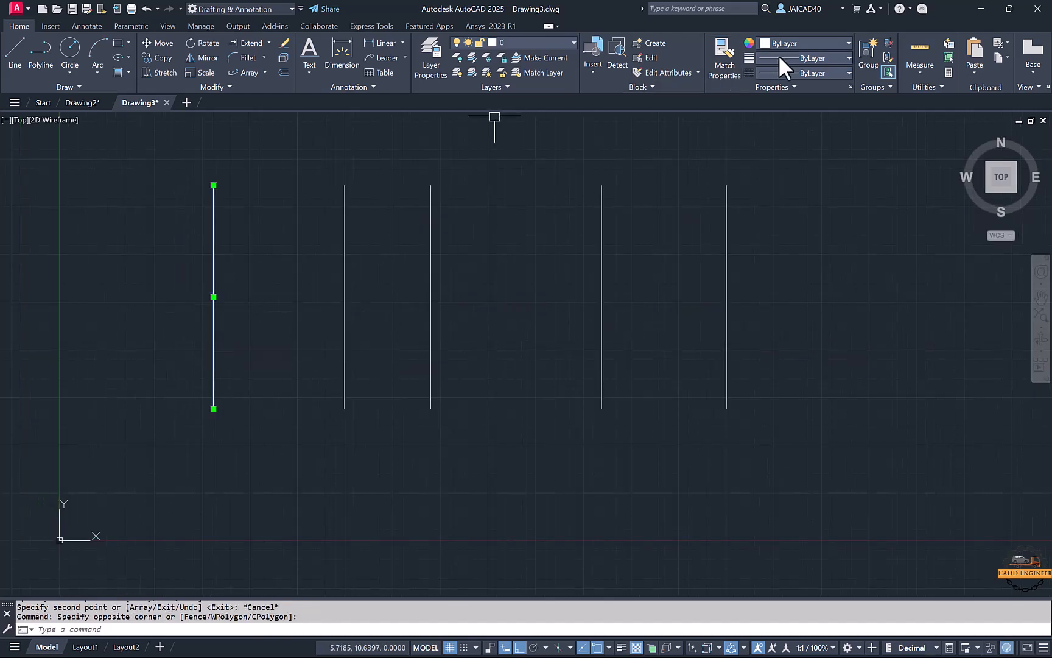
click(791, 44)
click(777, 101)
key(Escape)
Step: Change the colour of the second vertical line from the left to orange-red
click(392, 199)
click(340, 227)
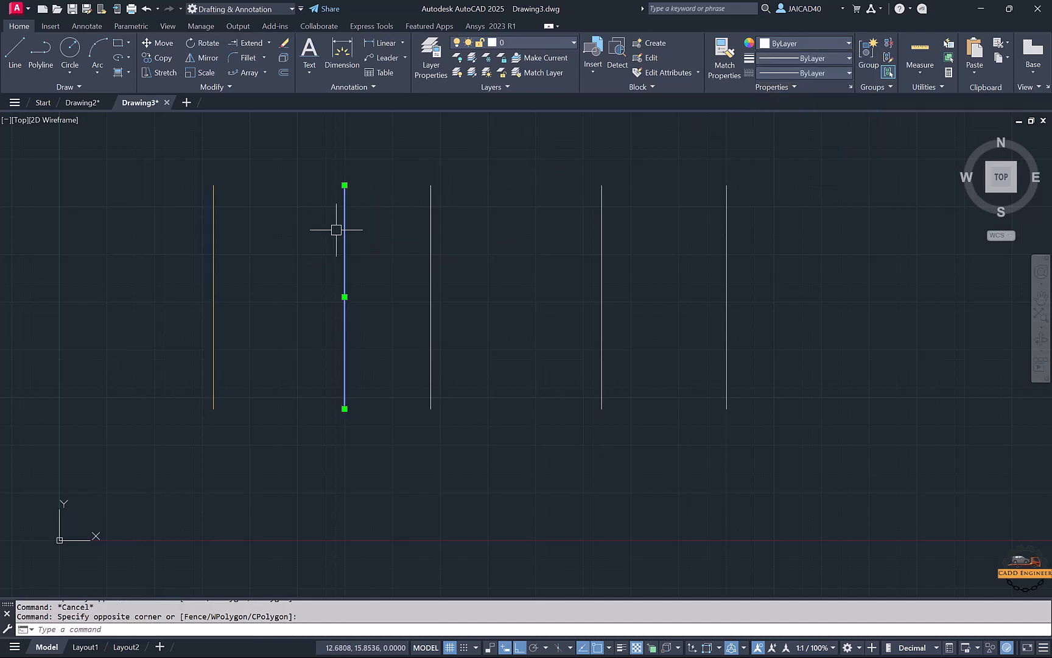
click(807, 43)
click(822, 109)
key(Escape)
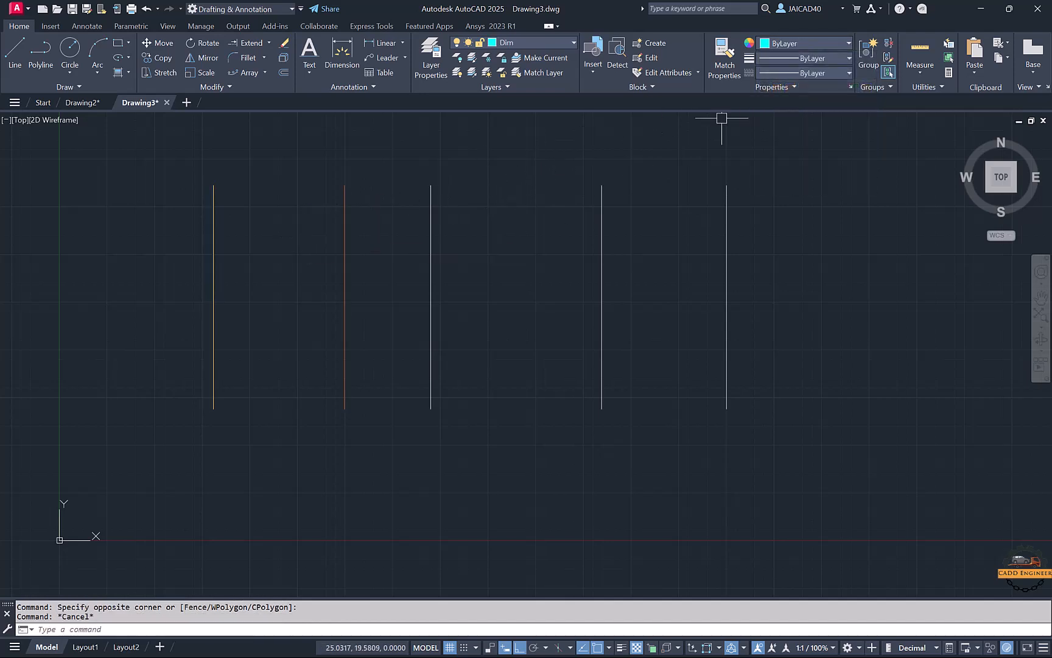
Step: With nothing selected, set the current object colour to index colour 151
click(784, 43)
click(795, 182)
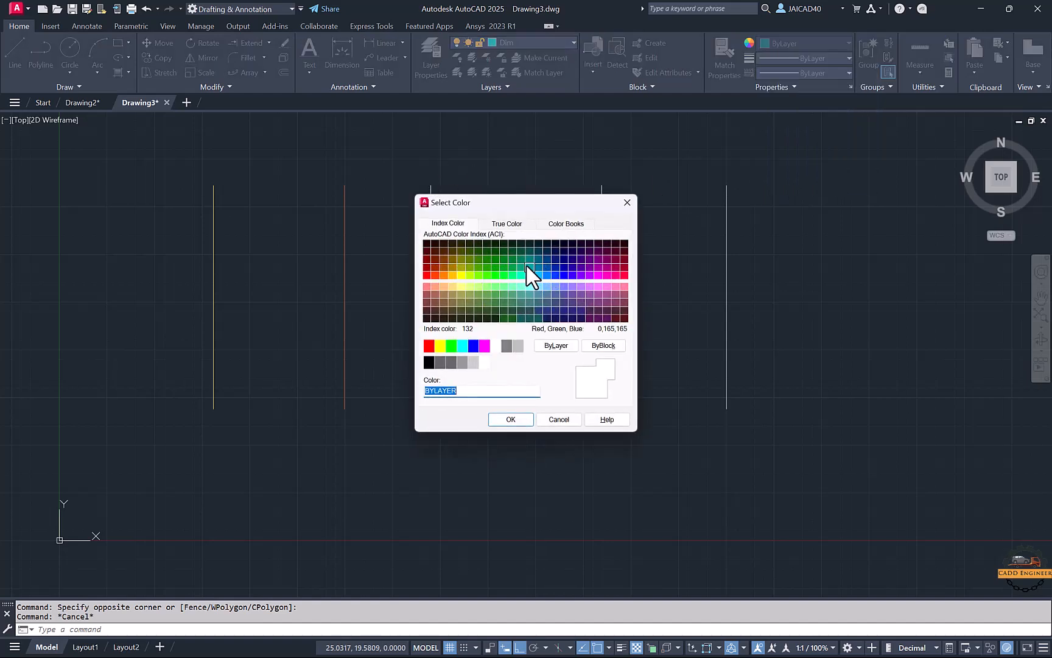
click(597, 276)
click(584, 261)
click(563, 268)
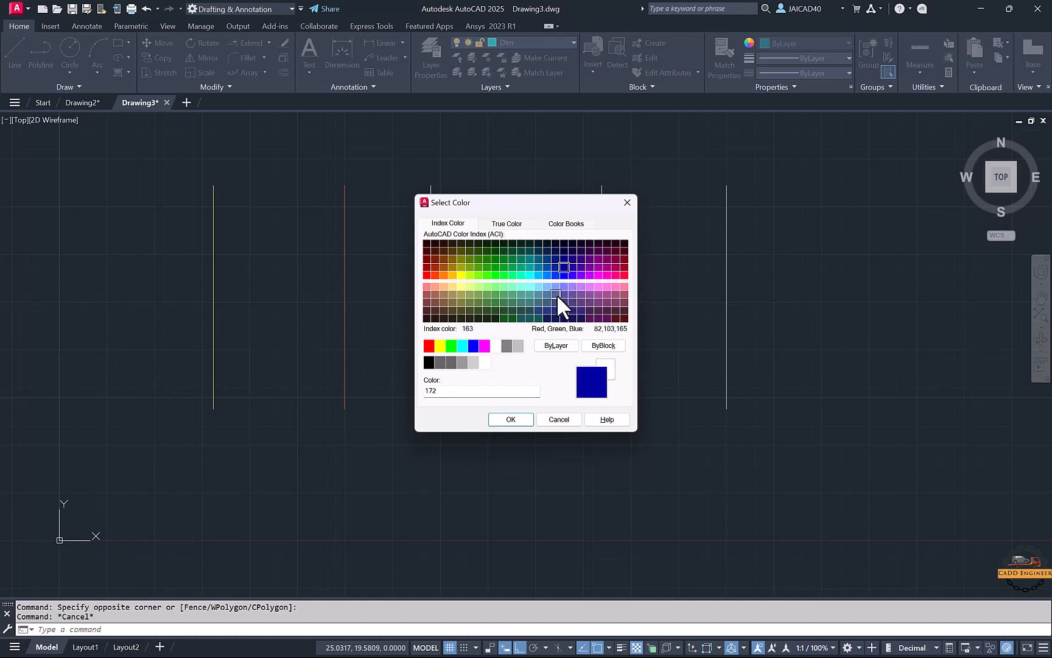
click(548, 286)
click(525, 418)
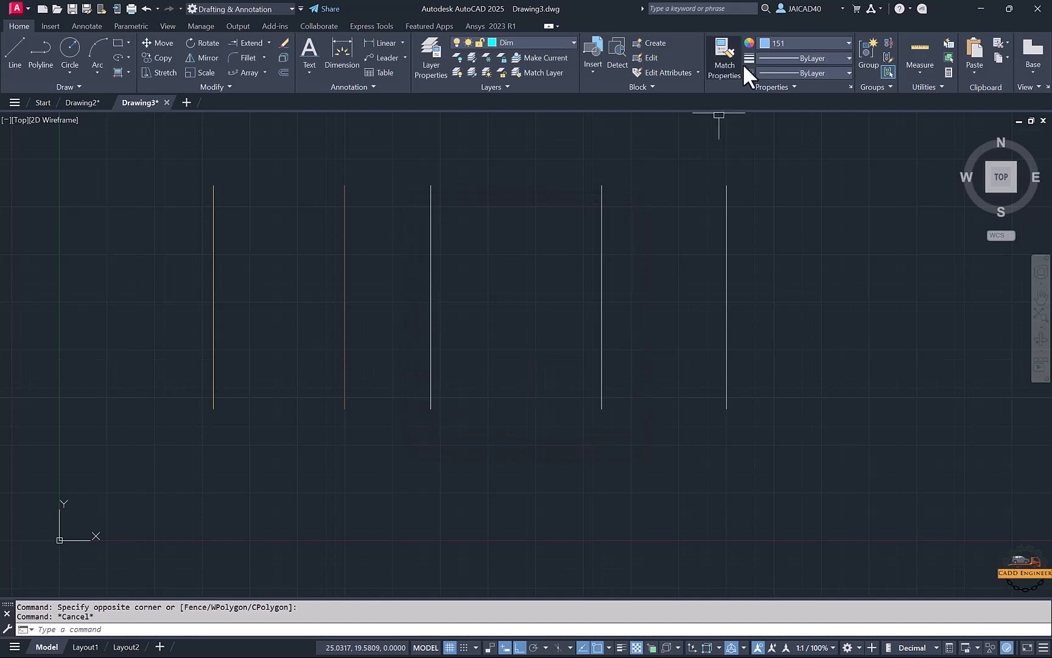
Step: Apply the recent light blue colour 151 to the third vertical line from the left
click(796, 41)
click(765, 196)
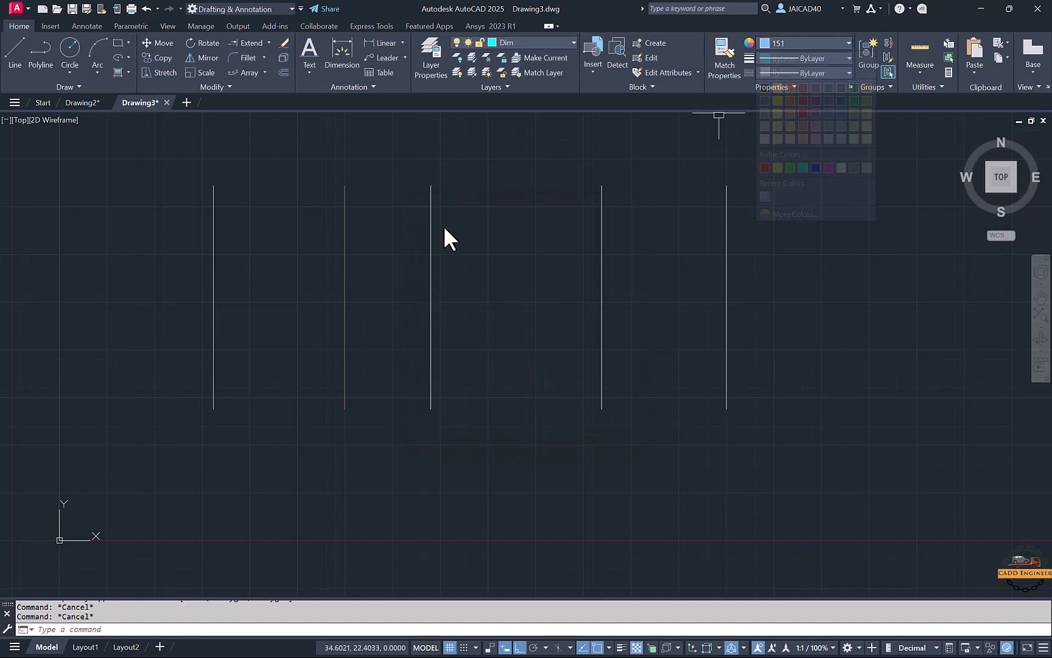
mouse_move(443, 225)
mouse_down()
mouse_move(417, 228)
mouse_move(393, 252)
mouse_up()
click(775, 44)
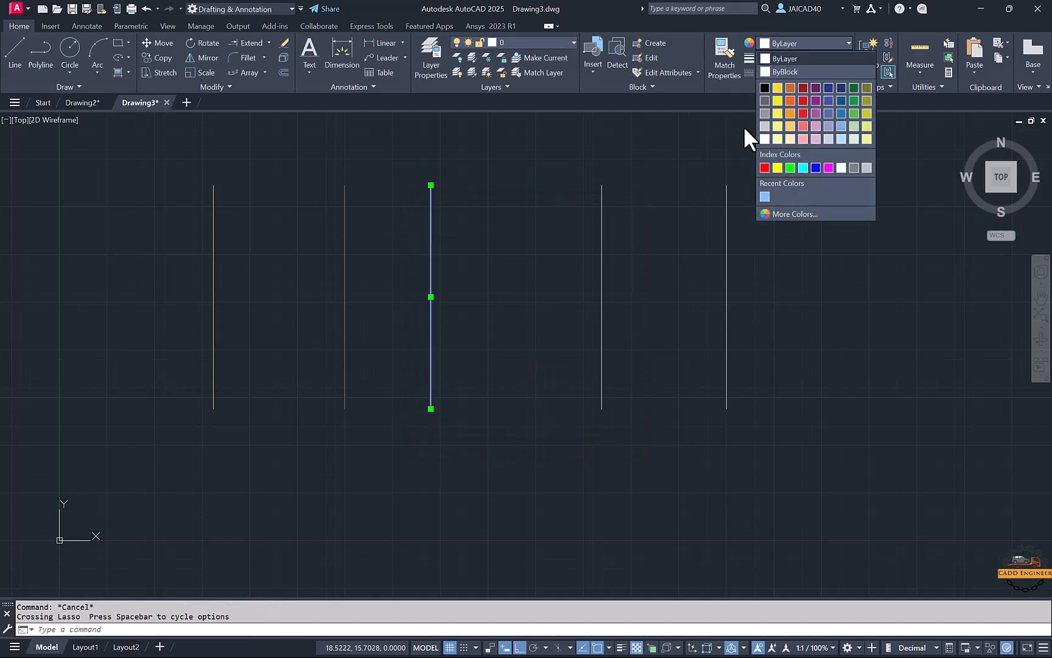
click(764, 197)
key(Escape)
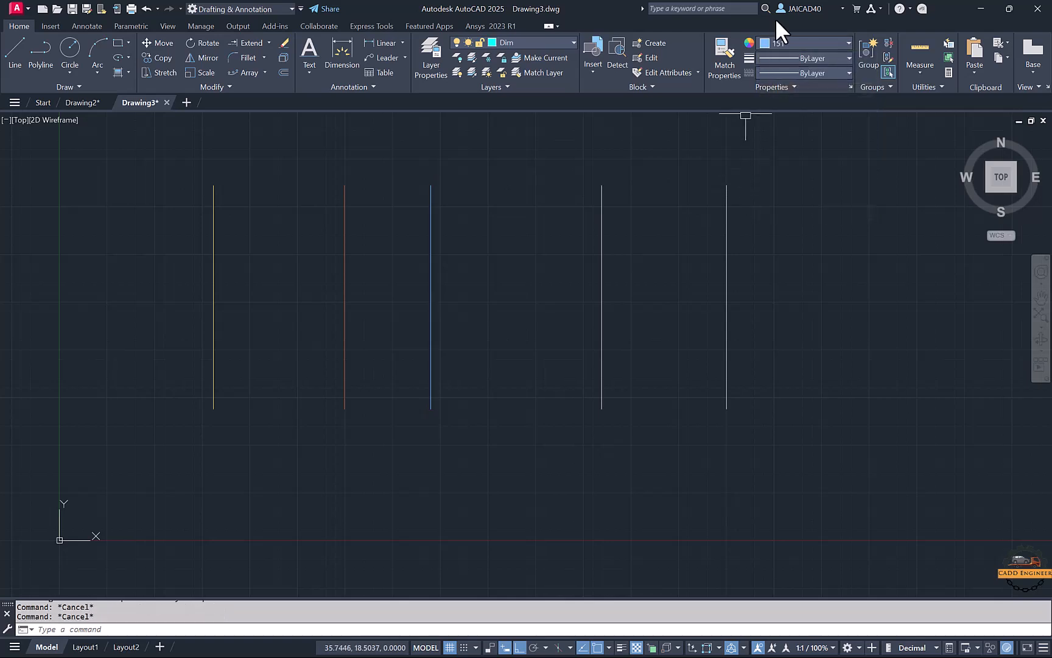
Step: Set the current object colour to the true colour 231,234,67 using the HSL colour model
click(797, 44)
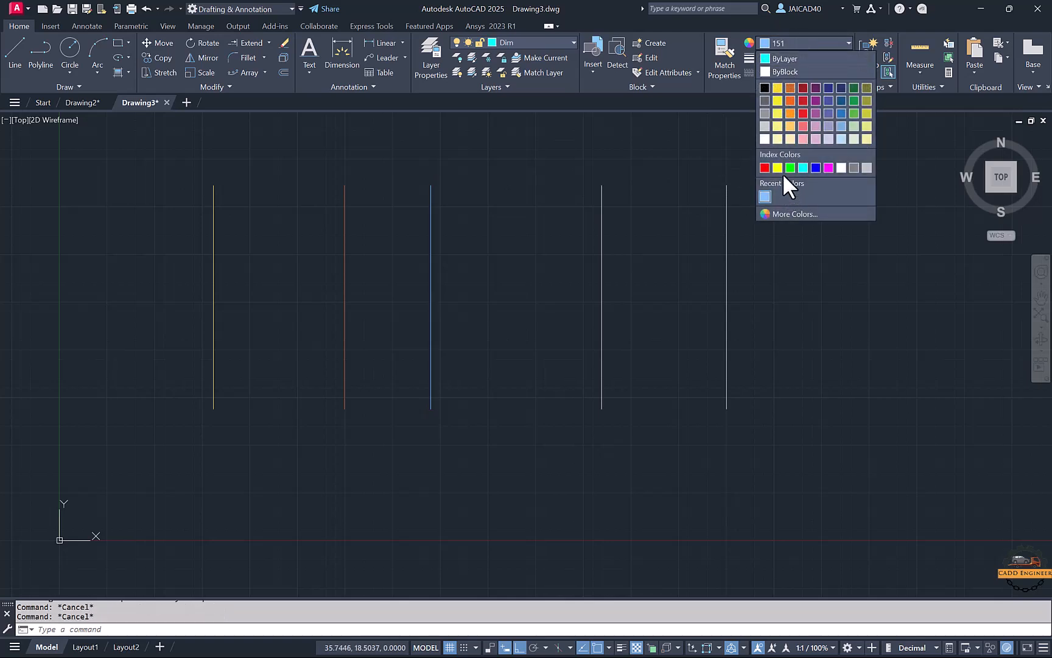
click(778, 215)
click(506, 223)
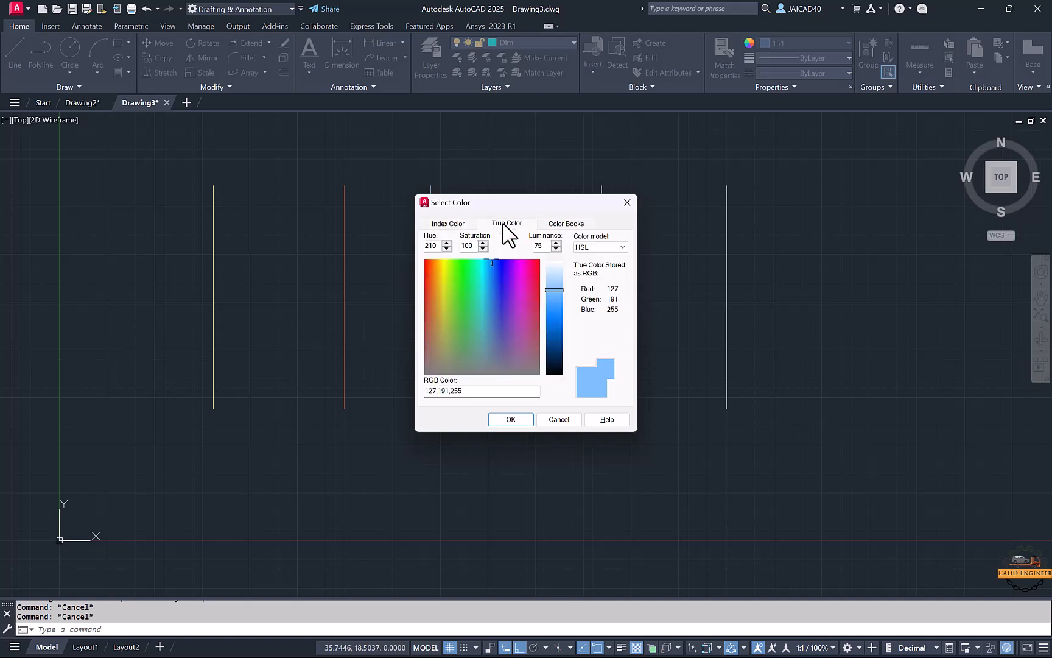
click(575, 225)
click(521, 225)
drag(477, 268, 444, 282)
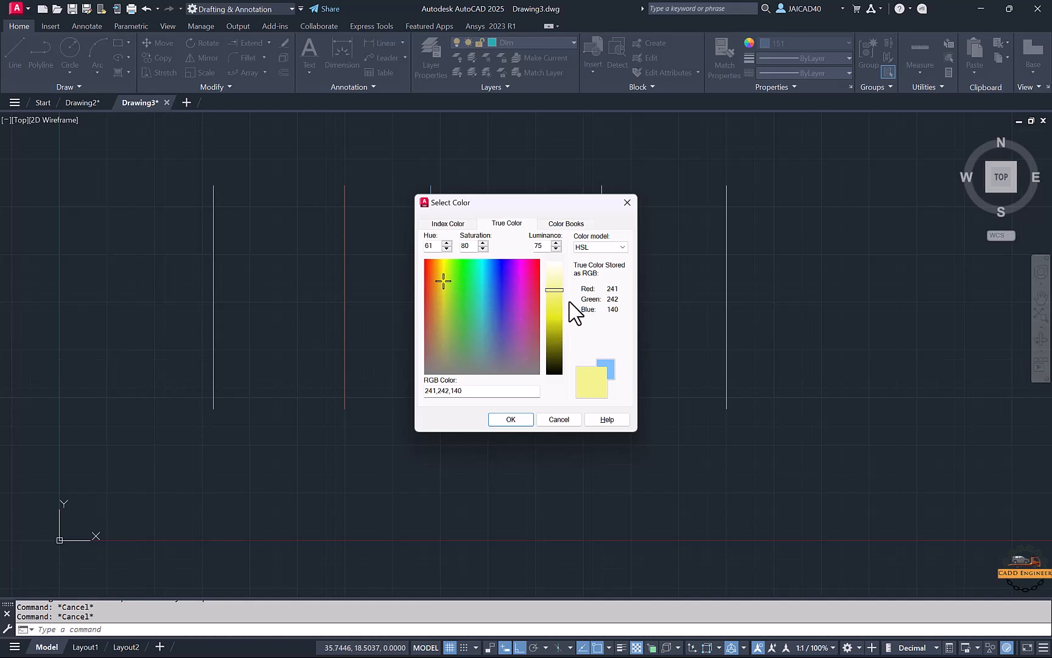
drag(547, 297, 554, 307)
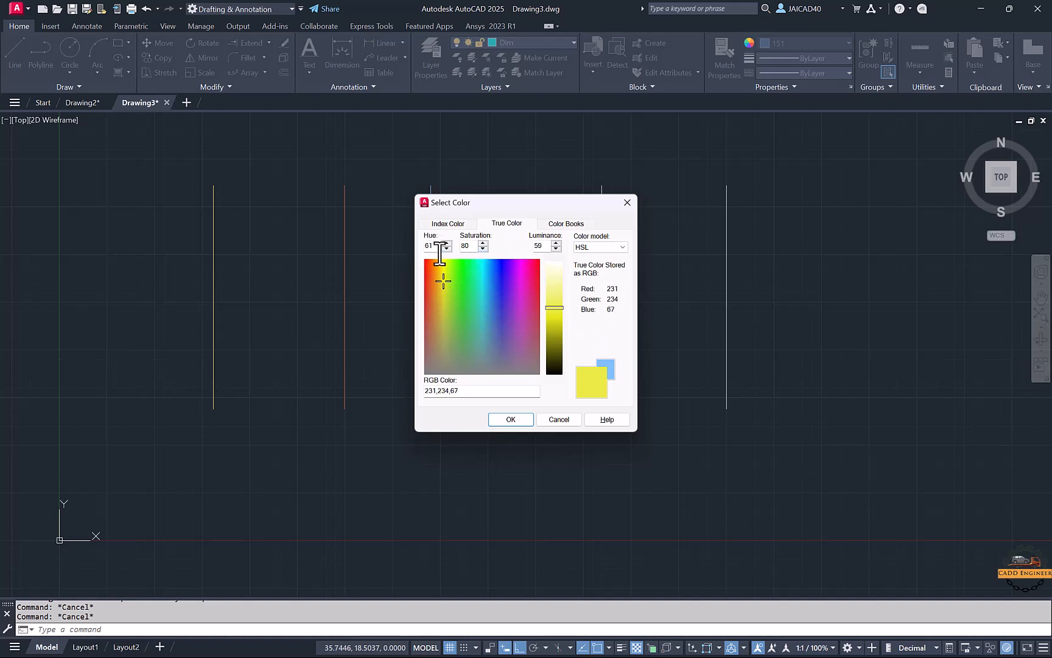
click(516, 422)
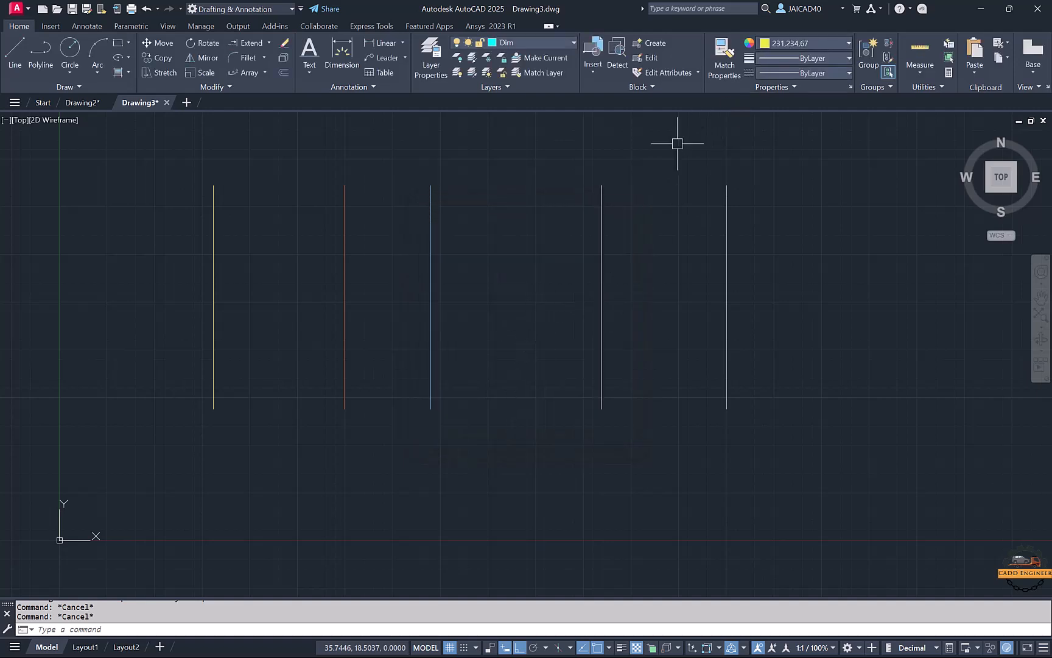
click(646, 171)
click(585, 244)
click(797, 45)
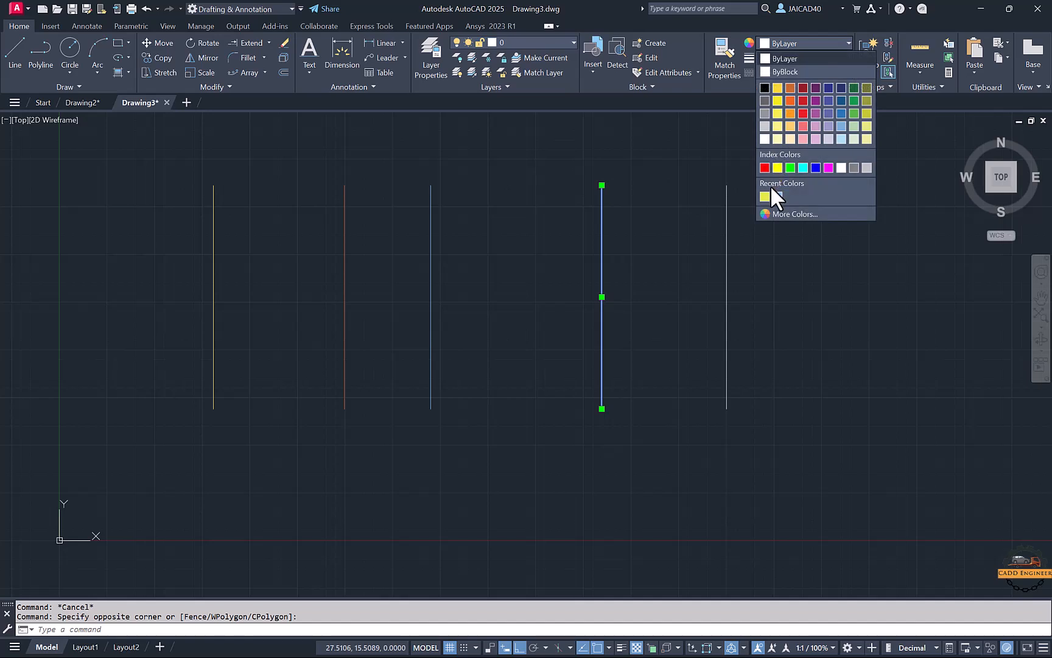
click(754, 198)
key(Escape)
key(Escape)
Step: Apply the recent true colour 231,234,67 to the fourth vertical line from the left
click(640, 214)
click(561, 263)
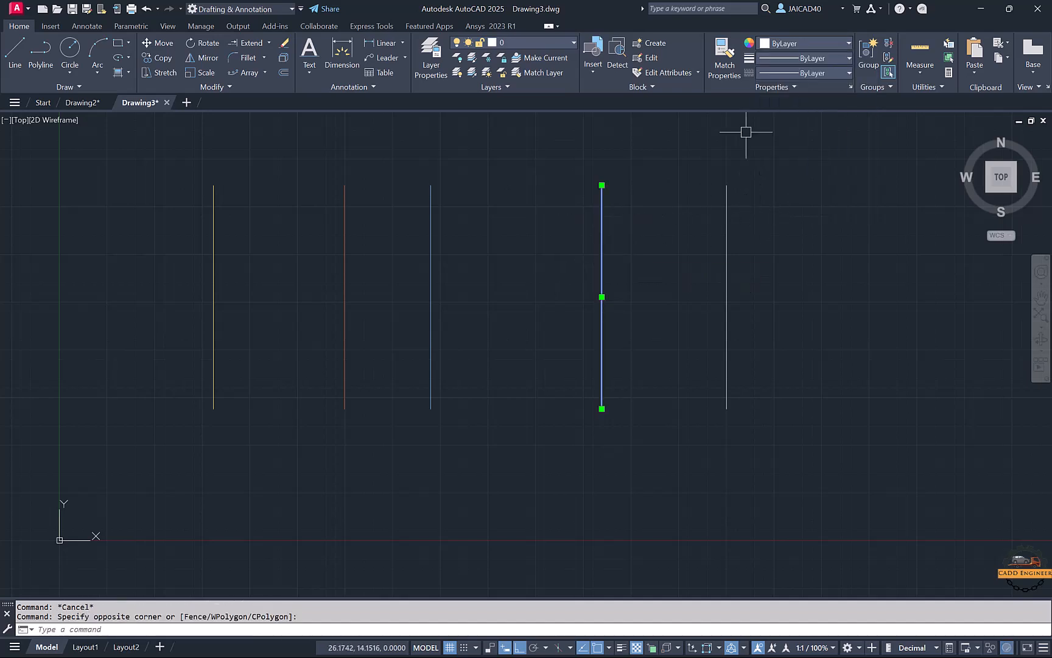
click(794, 43)
click(766, 197)
key(Escape)
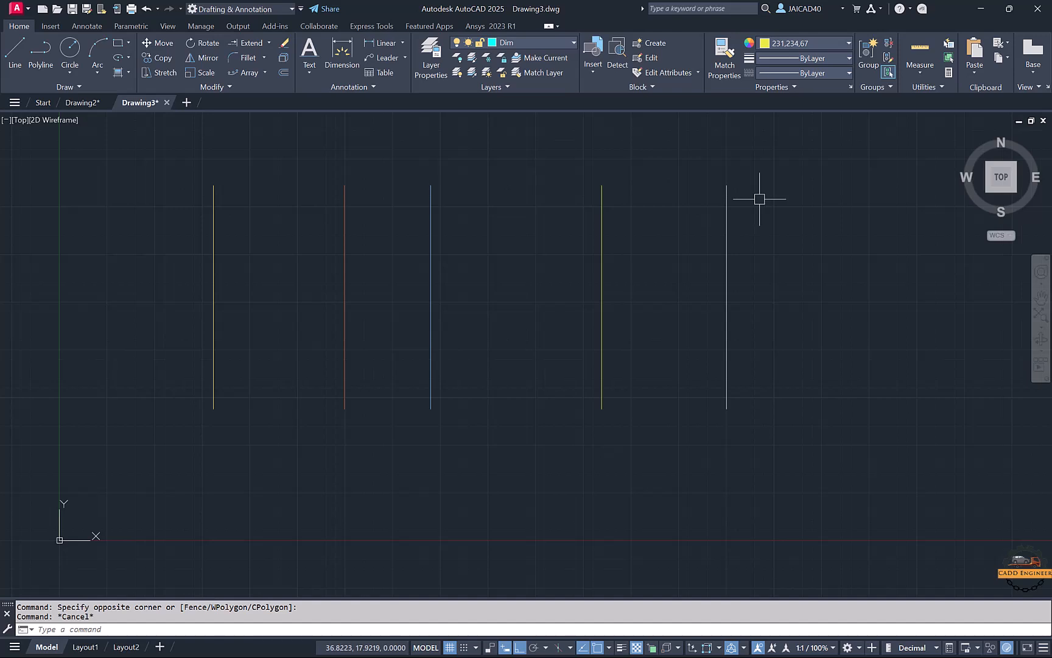
Step: Set the current object colour to PANTONE 2199 U from the PANTONE+ Solid Uncoated colour book
click(806, 44)
click(786, 213)
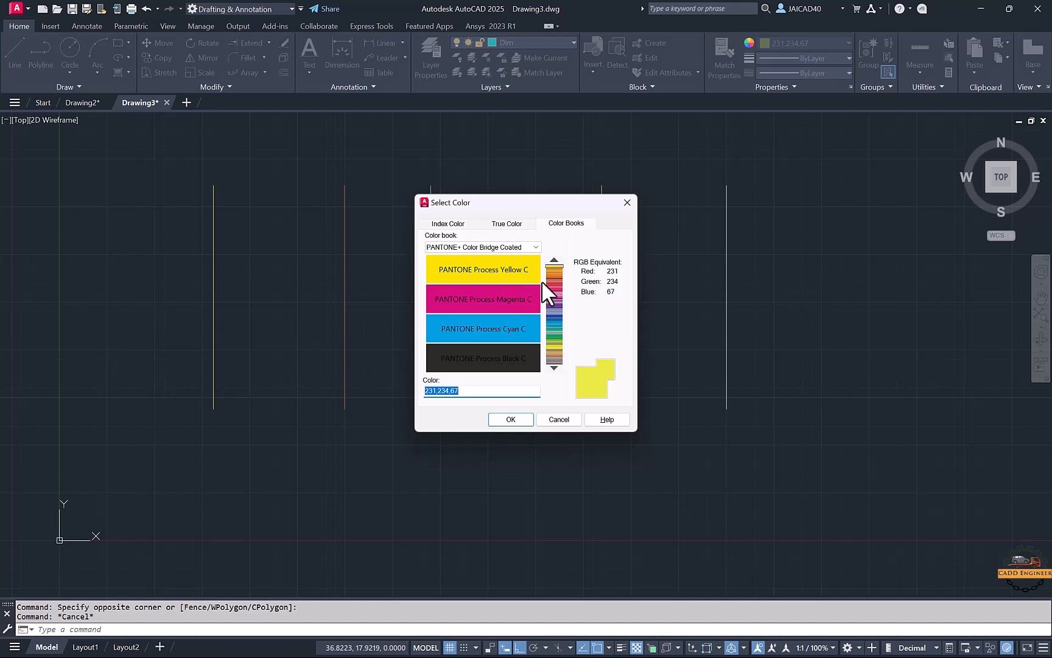
click(506, 249)
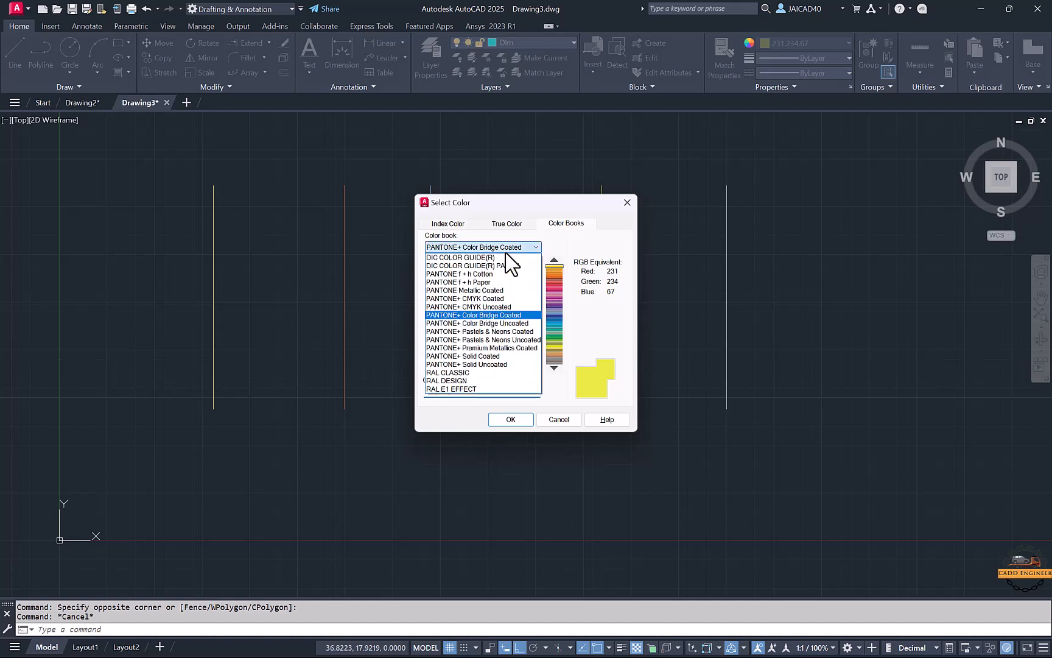
click(497, 365)
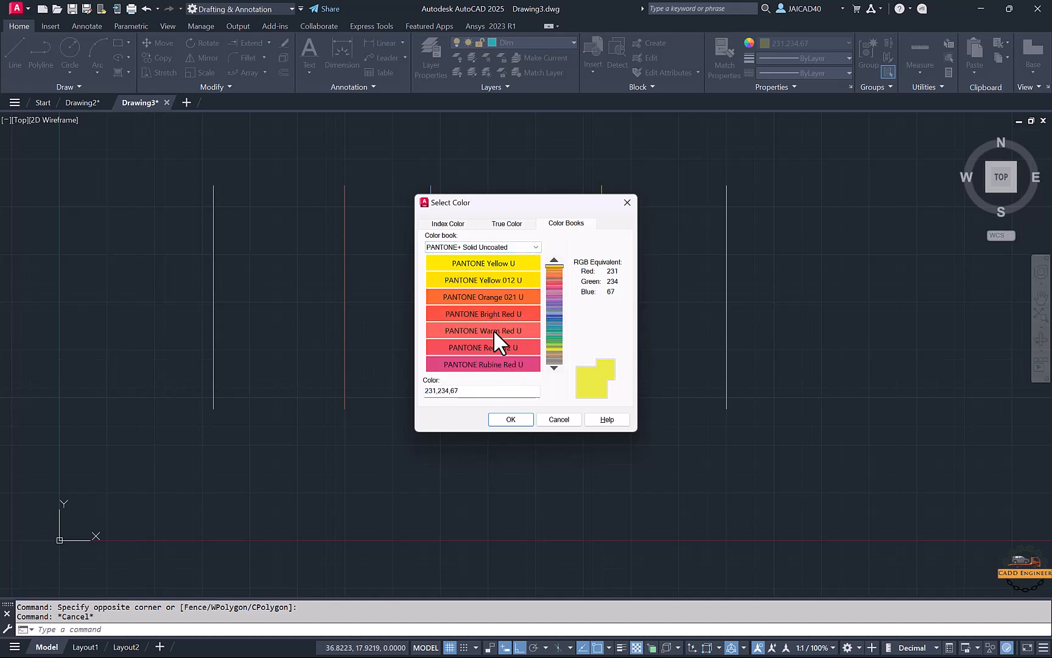
click(499, 295)
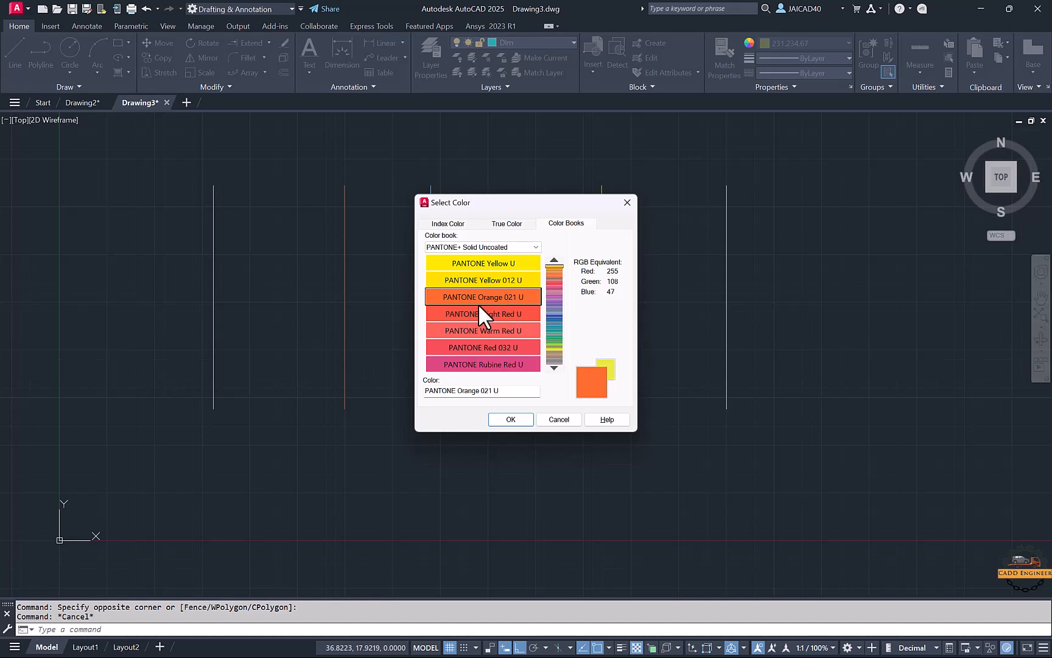
drag(548, 304, 548, 333)
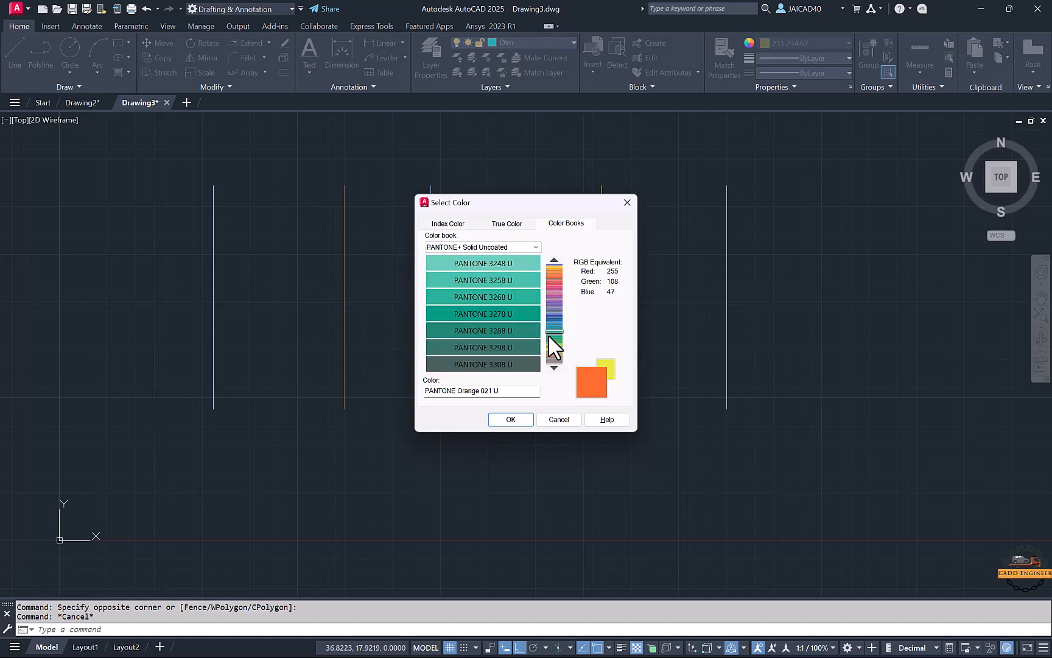
click(552, 323)
click(516, 297)
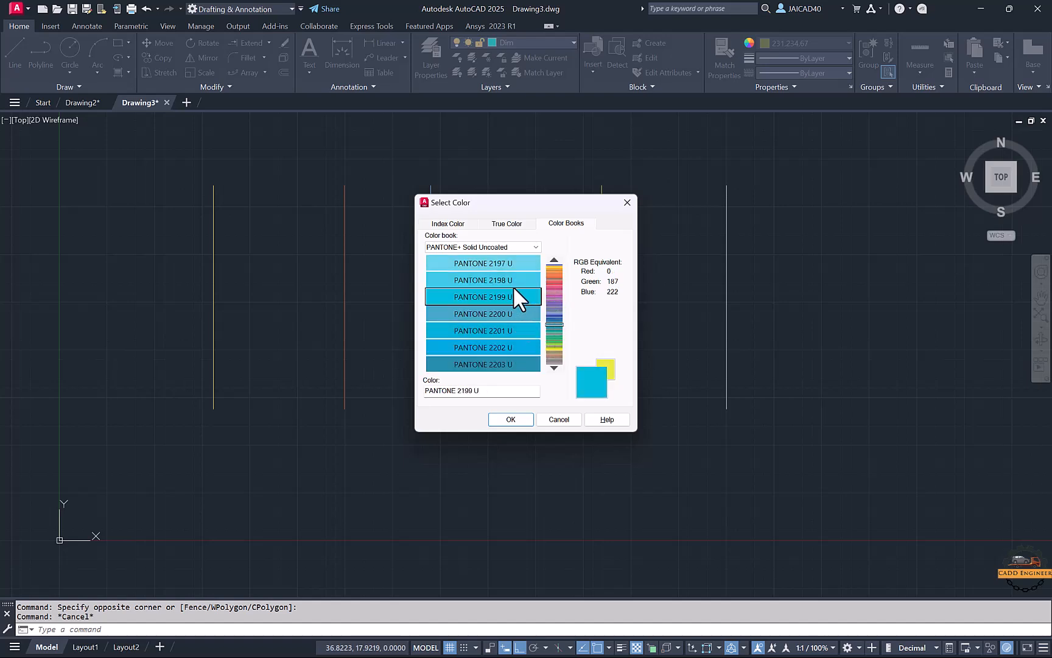
click(511, 419)
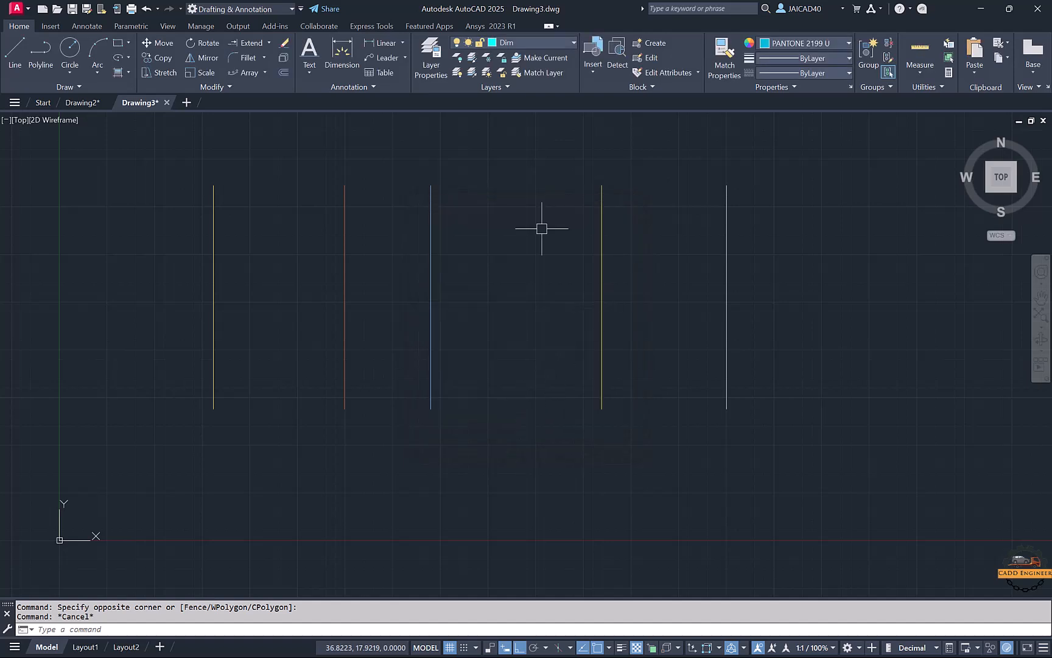
Step: Apply the recent colour PANTONE 2199 U to the rightmost vertical line
click(728, 223)
click(625, 285)
click(722, 186)
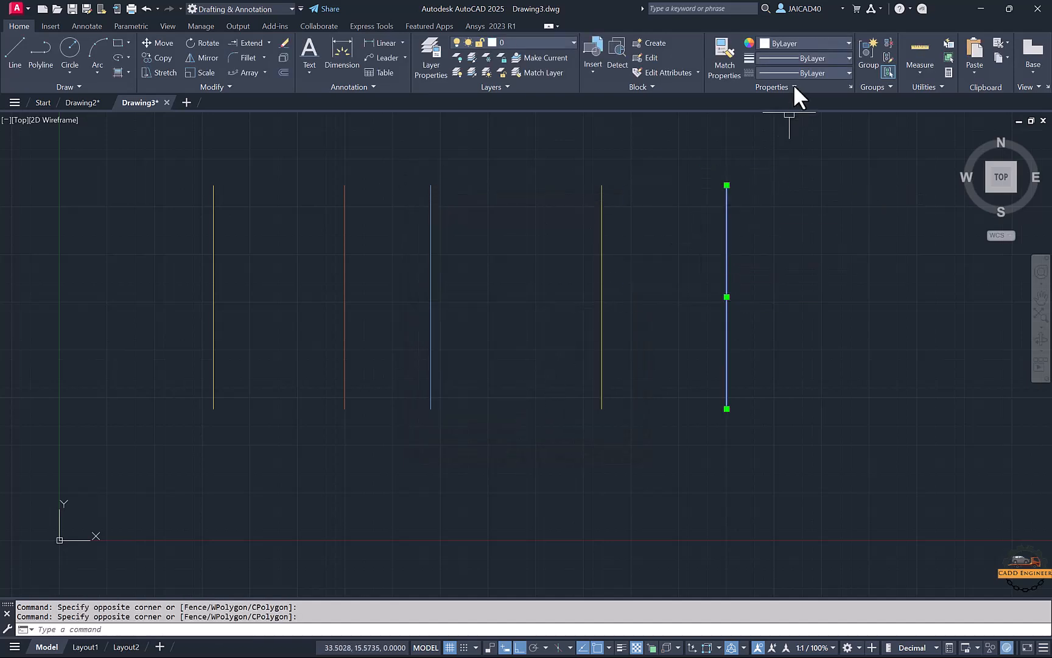
click(806, 43)
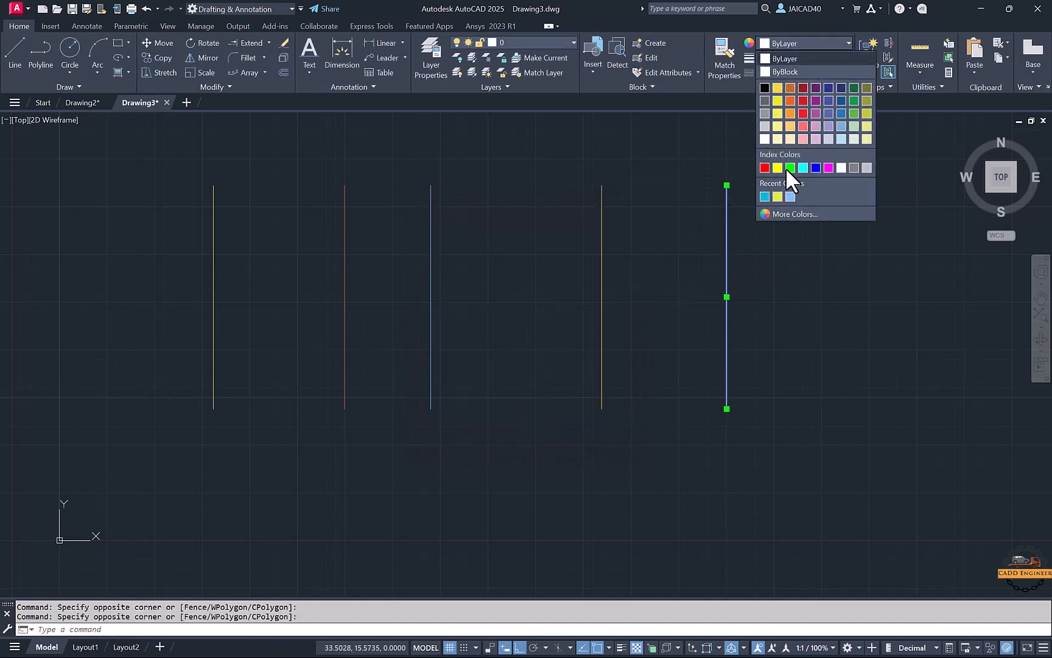
click(764, 197)
key(Escape)
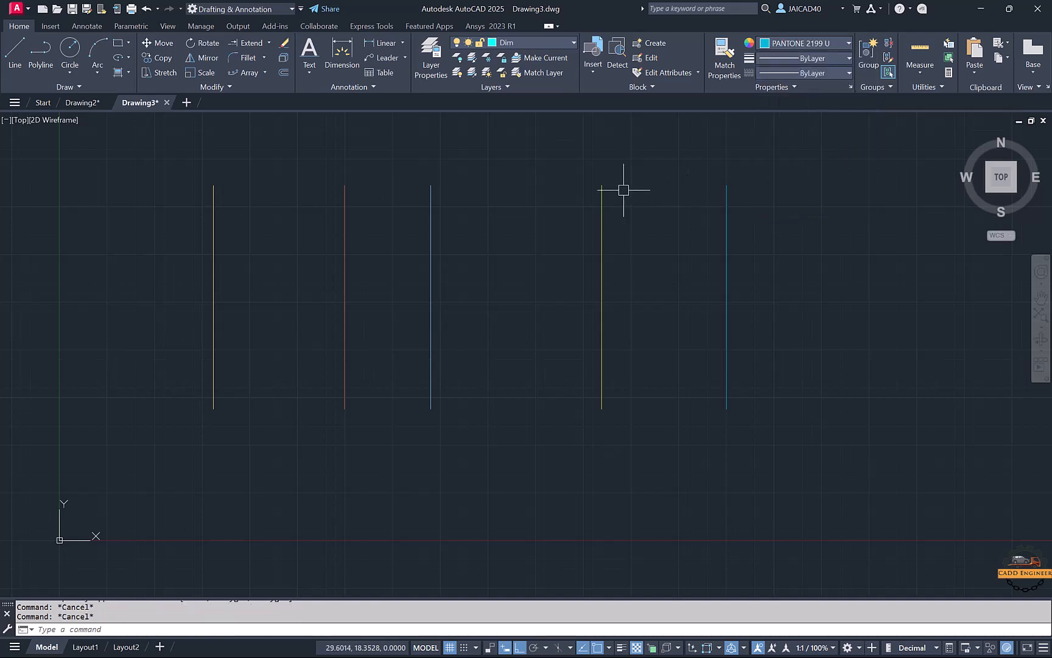
Step: Load the DASHED linetype from acad.lin into the drawing through the Linetype Manager
middle_drag(406, 206, 500, 203)
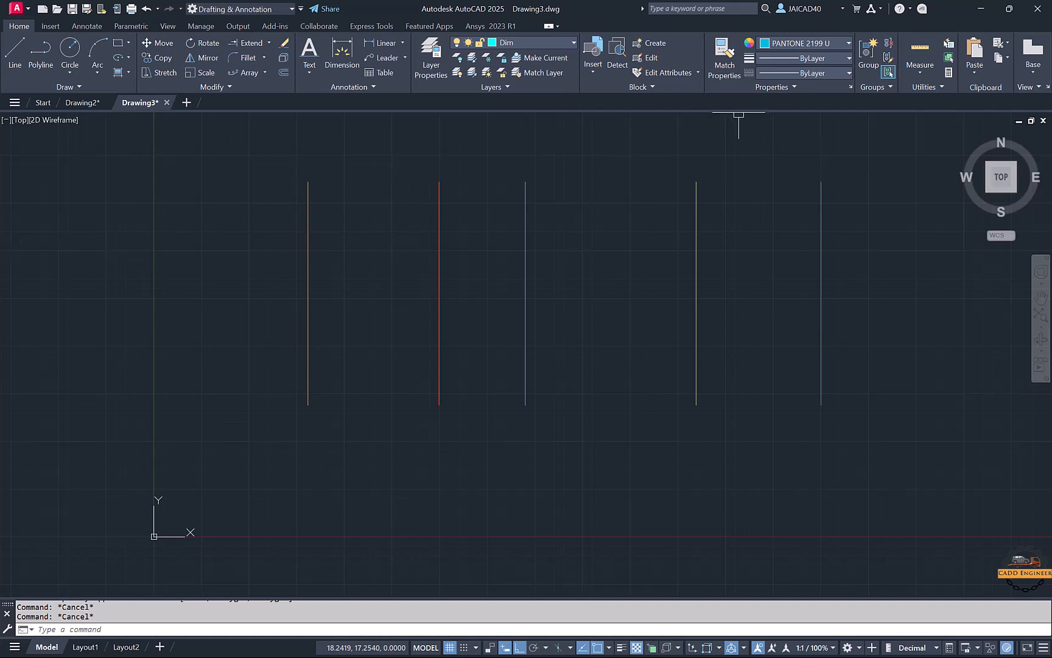
click(808, 73)
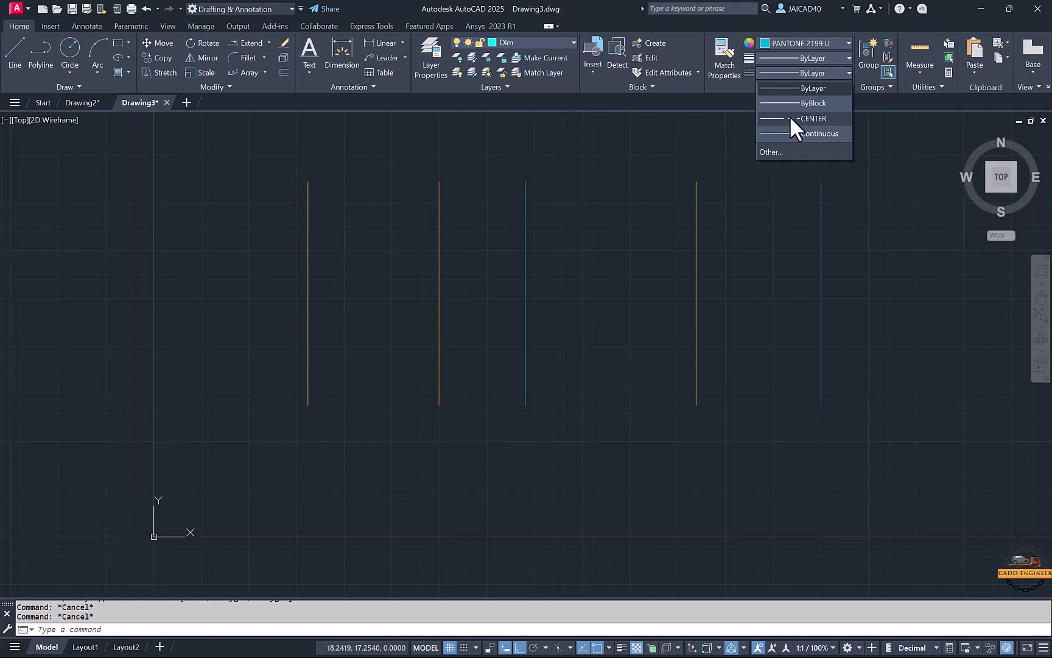
click(780, 151)
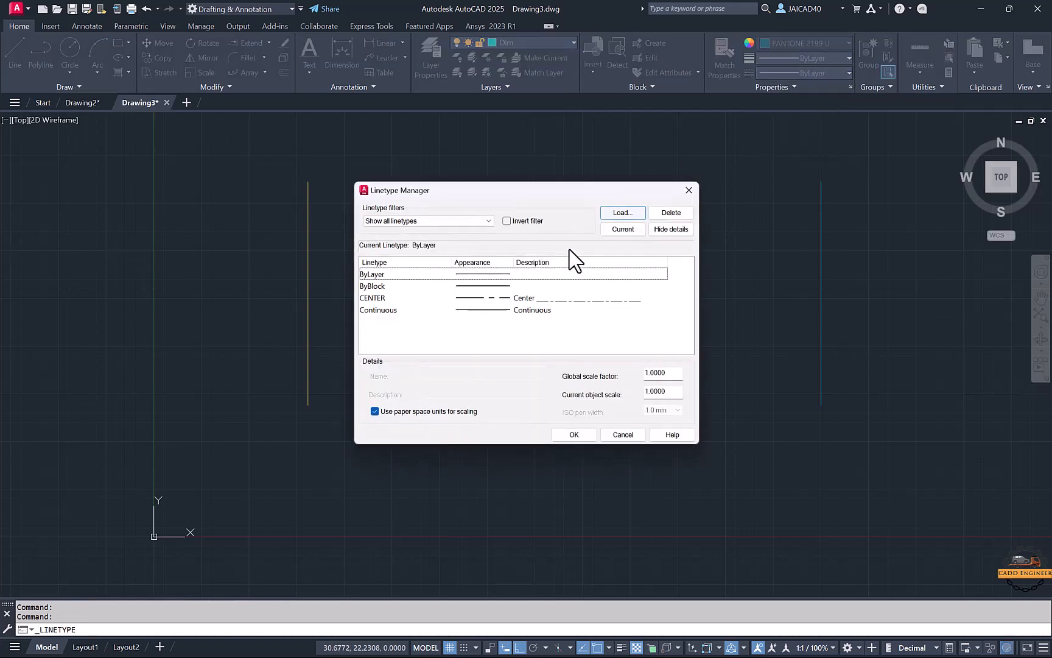
click(623, 213)
click(523, 303)
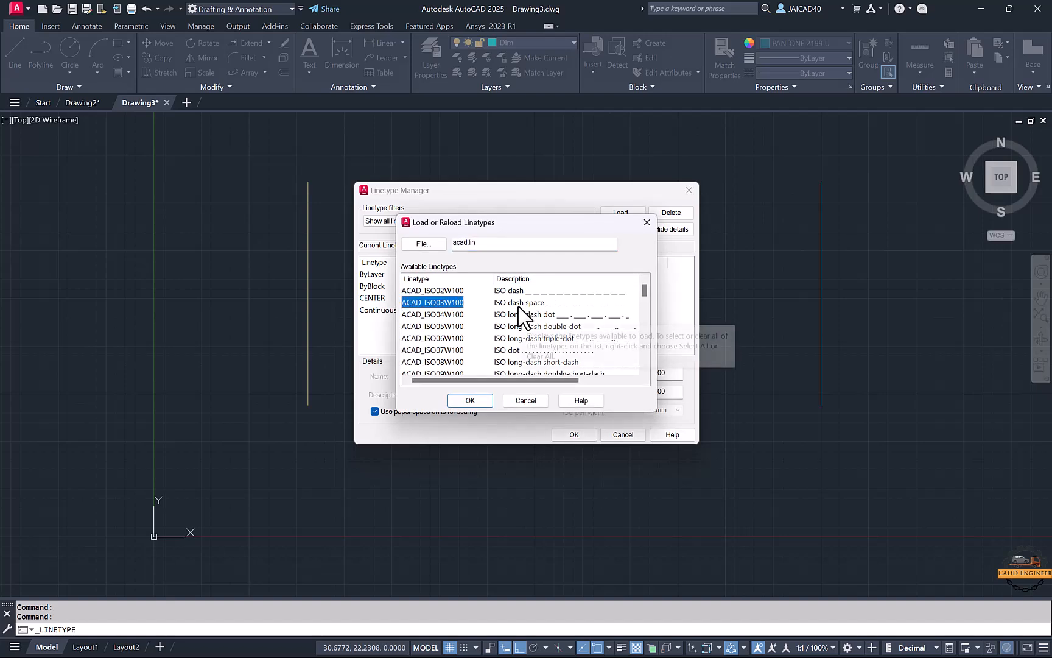
scroll(487, 310, down, 7)
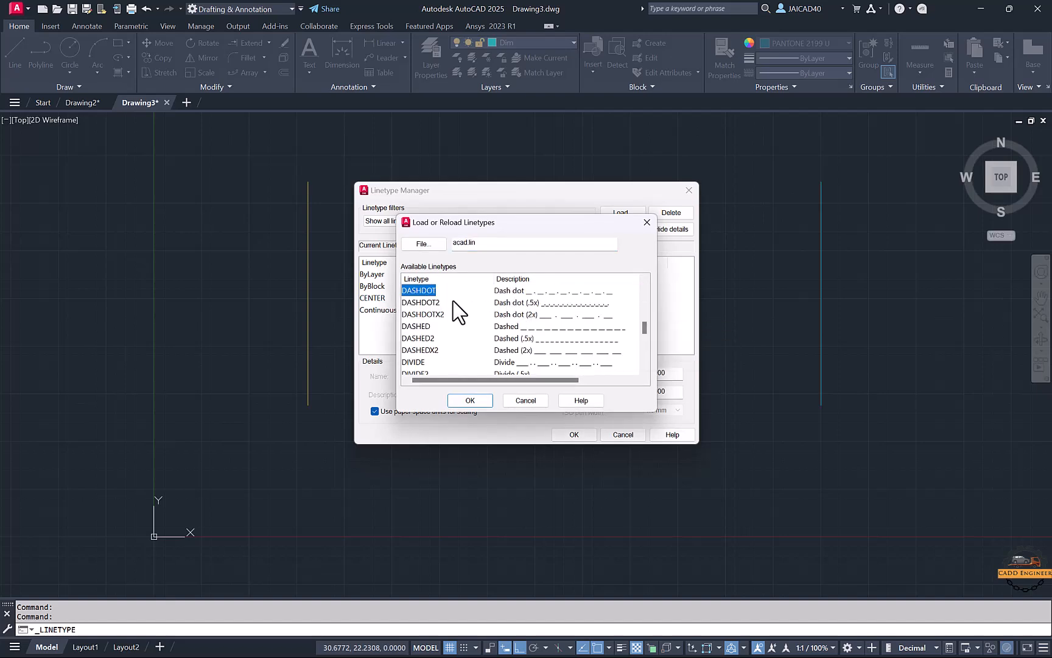
click(424, 326)
click(464, 400)
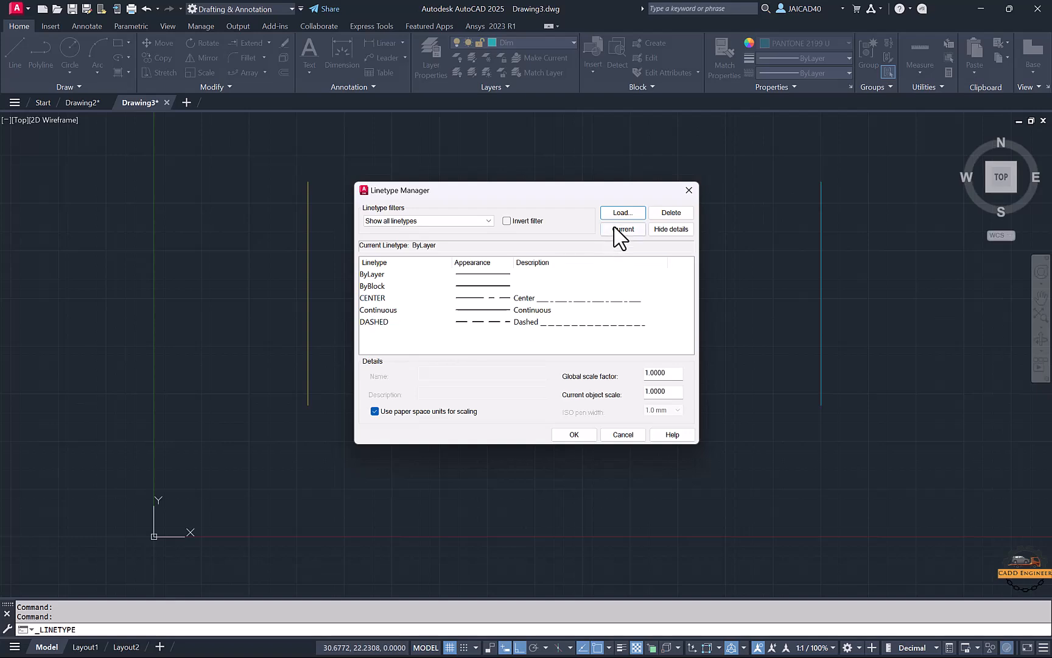
Step: Load the PHANTOM linetype from acad.lin into the drawing
click(621, 213)
click(545, 327)
scroll(549, 338, down, 13)
click(454, 314)
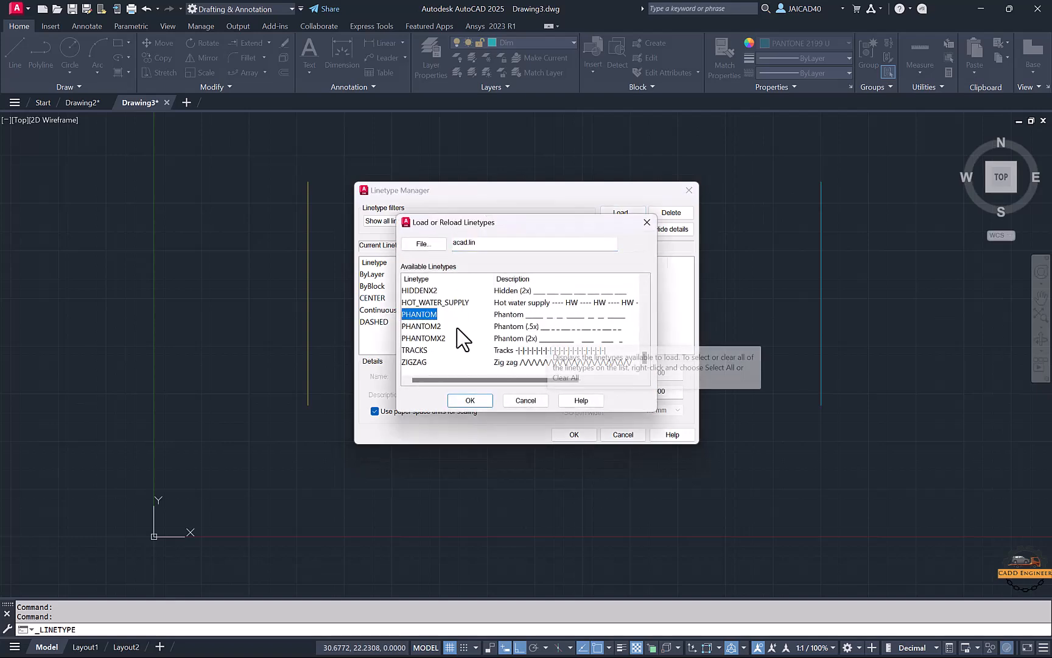
click(470, 400)
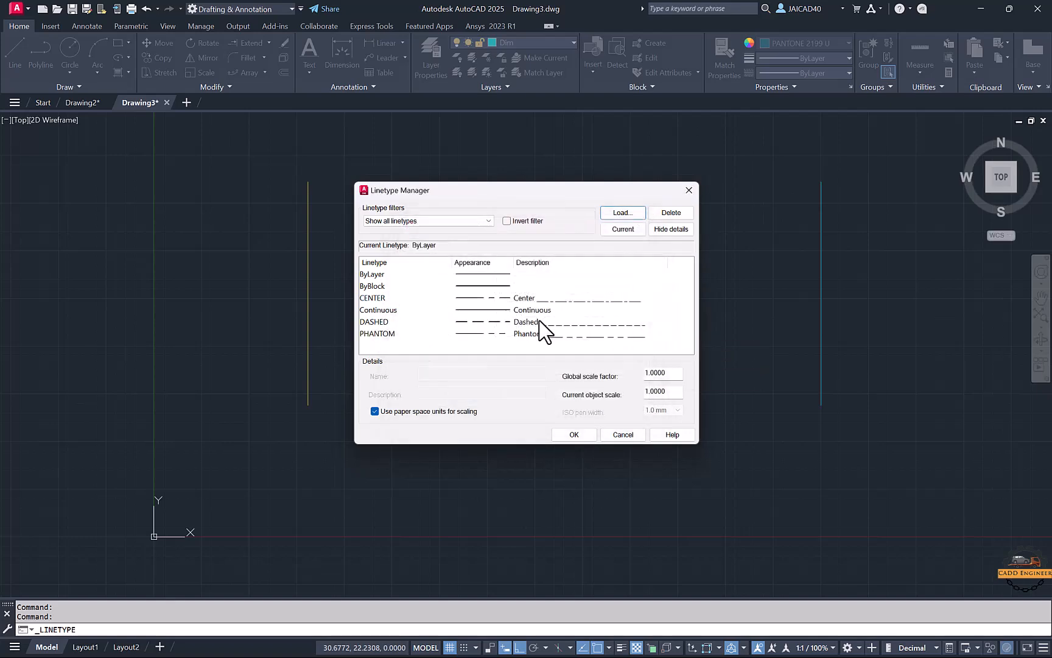
Step: Load the HOT_WATER_SUPPLY linetype from acad.lin and accept the Linetype Manager changes
click(621, 213)
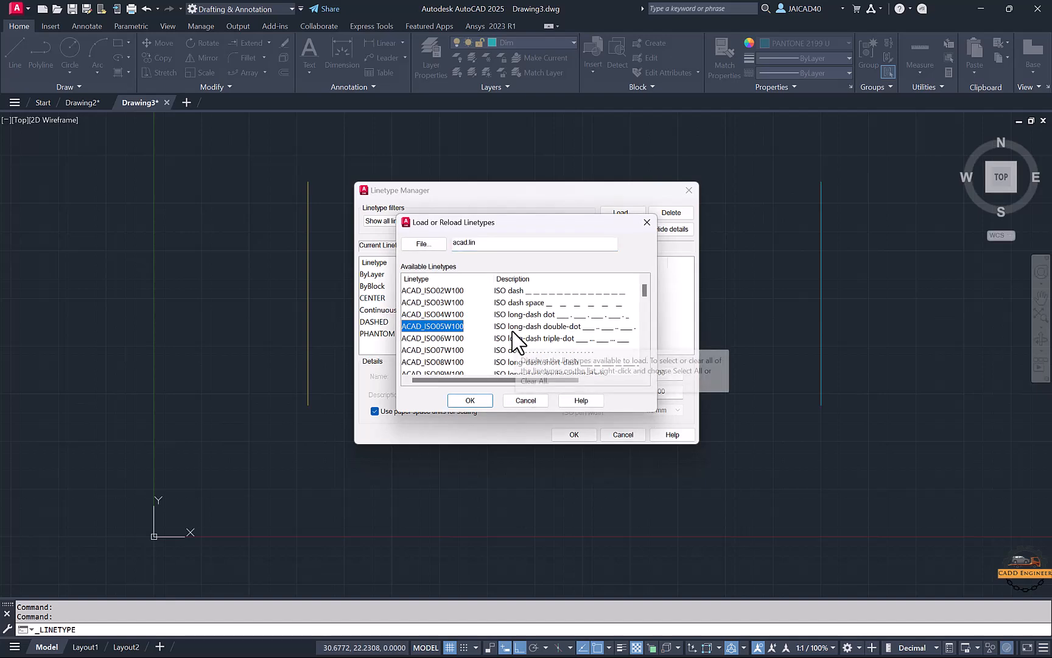
key(h)
click(473, 326)
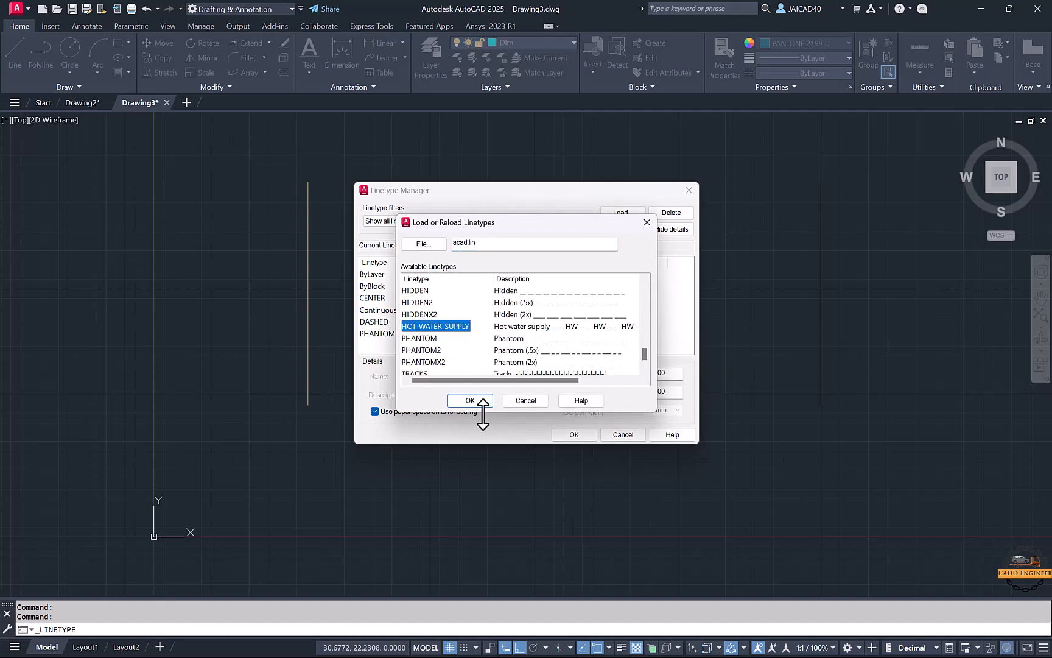
click(478, 400)
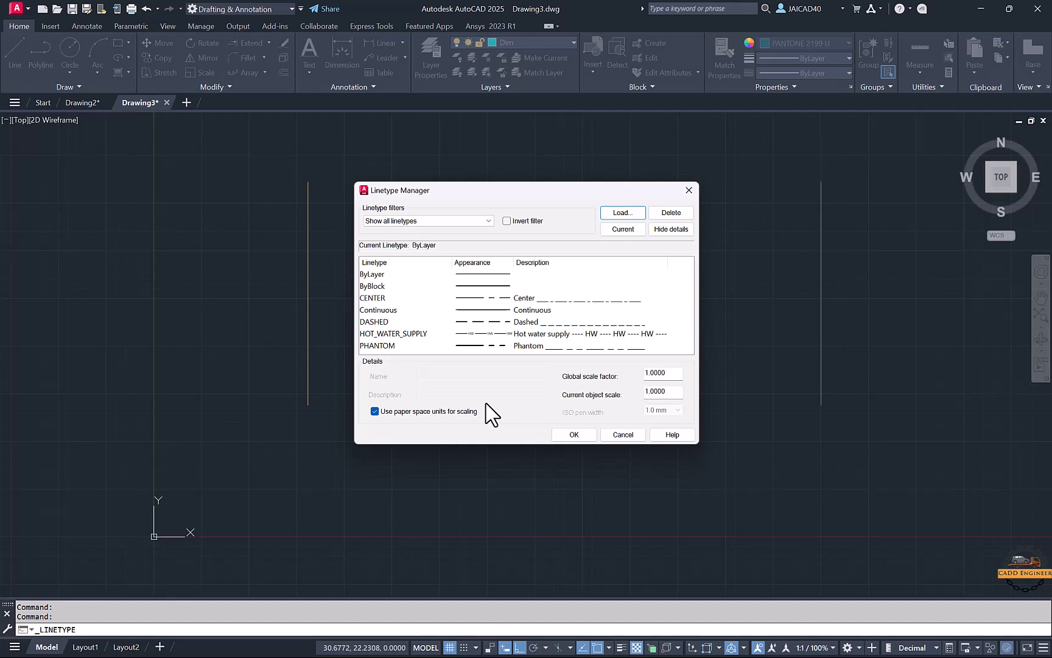
click(564, 437)
Step: Apply the CENTER linetype to the leftmost vertical line and clear the selection
click(307, 266)
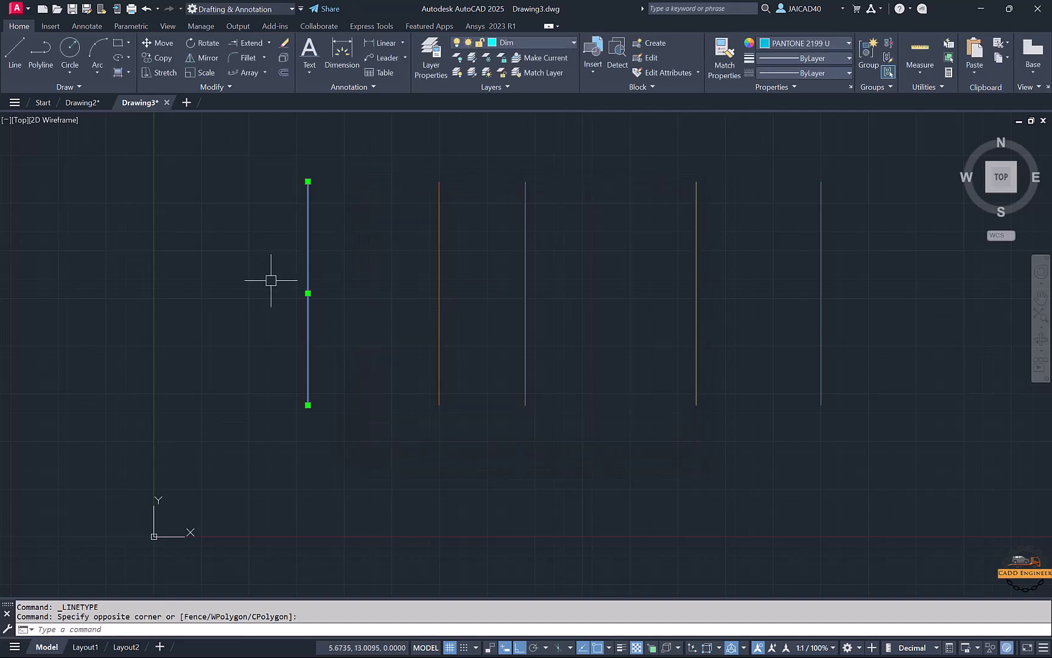
click(776, 73)
click(785, 120)
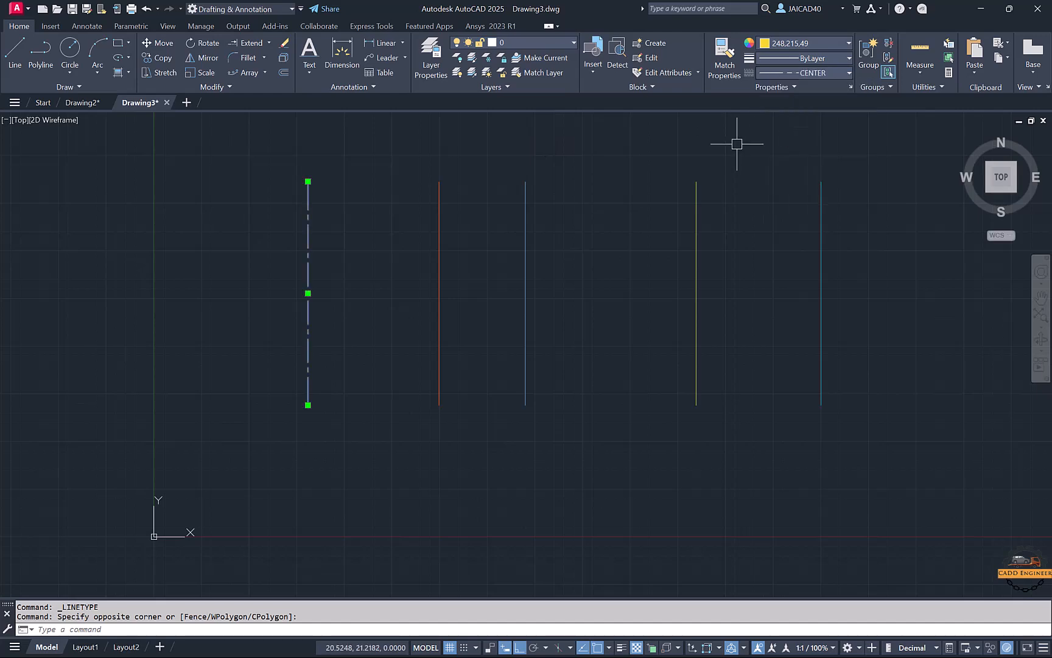
key(Escape)
Step: Apply the HOT_WATER_SUPPLY linetype to the second vertical line from the left
click(470, 246)
click(421, 275)
click(792, 74)
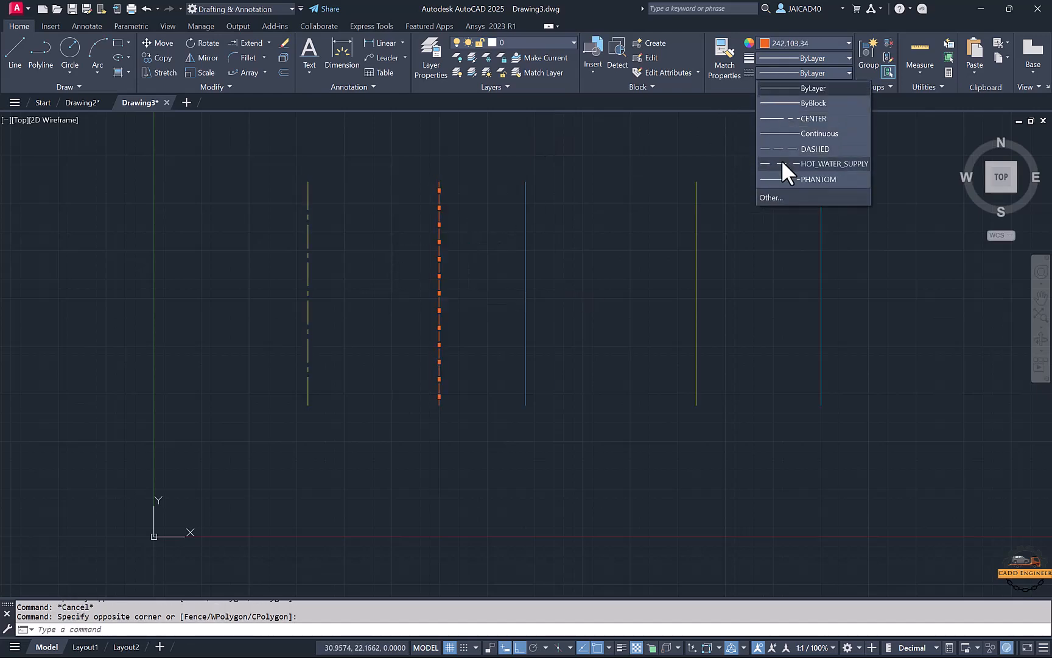
click(781, 160)
Step: Apply the DASHED linetype to the third vertical line from the left
click(548, 237)
click(486, 277)
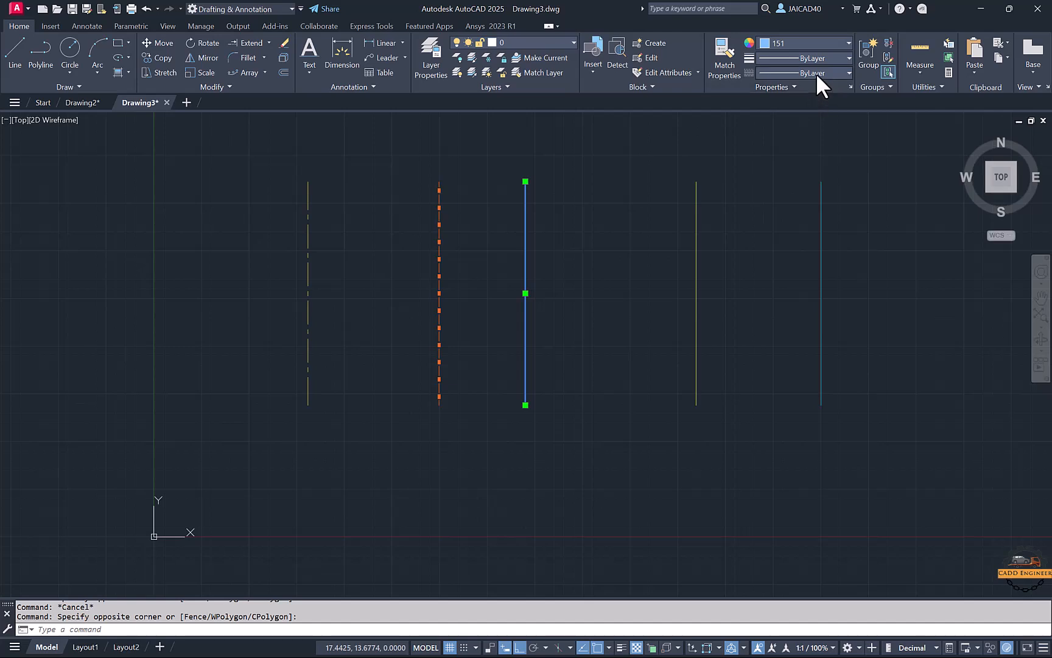
click(817, 73)
click(813, 148)
Step: Apply the PHANTOM linetype to the fourth vertical line from the left and clear the selection
click(731, 195)
click(665, 239)
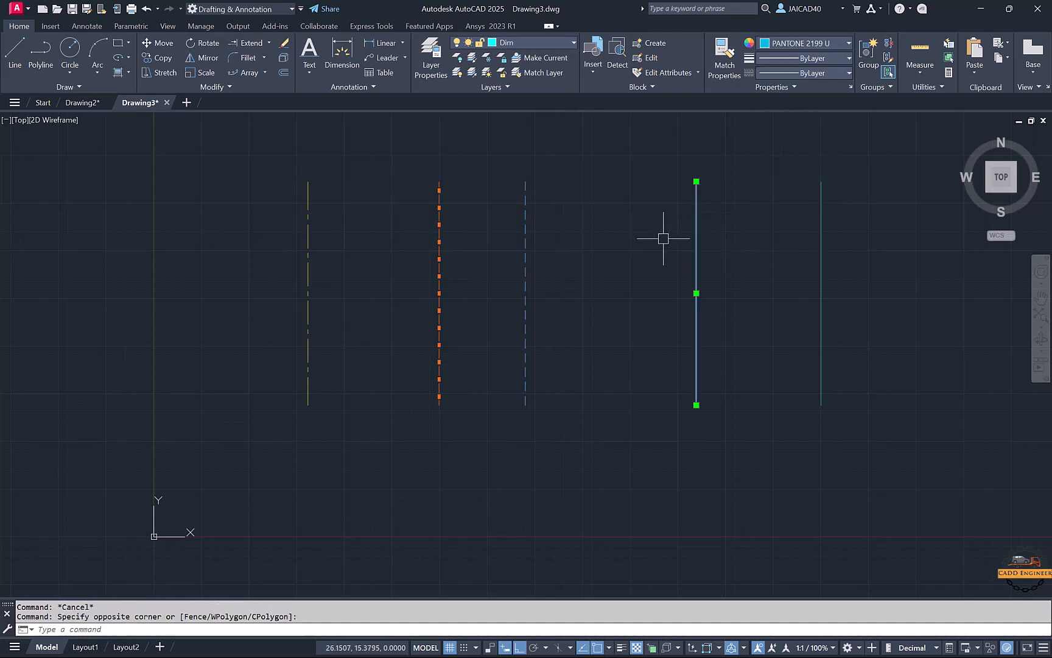
click(821, 73)
click(818, 179)
key(Escape)
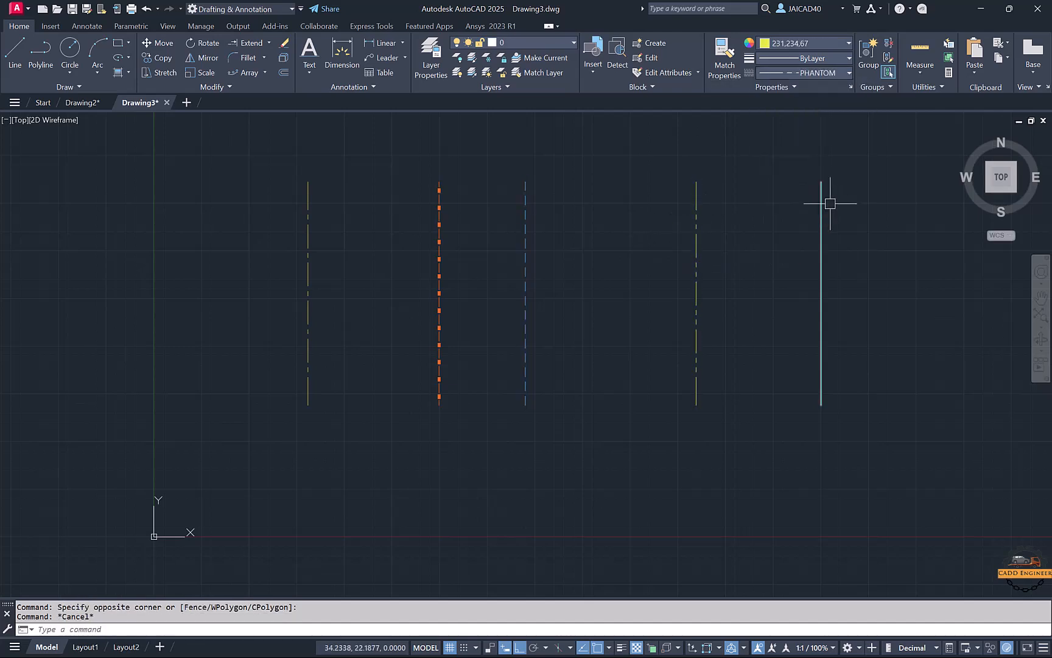
Step: Apply a dash-dot linetype to the rightmost vertical line and clear the selection
click(820, 199)
click(827, 74)
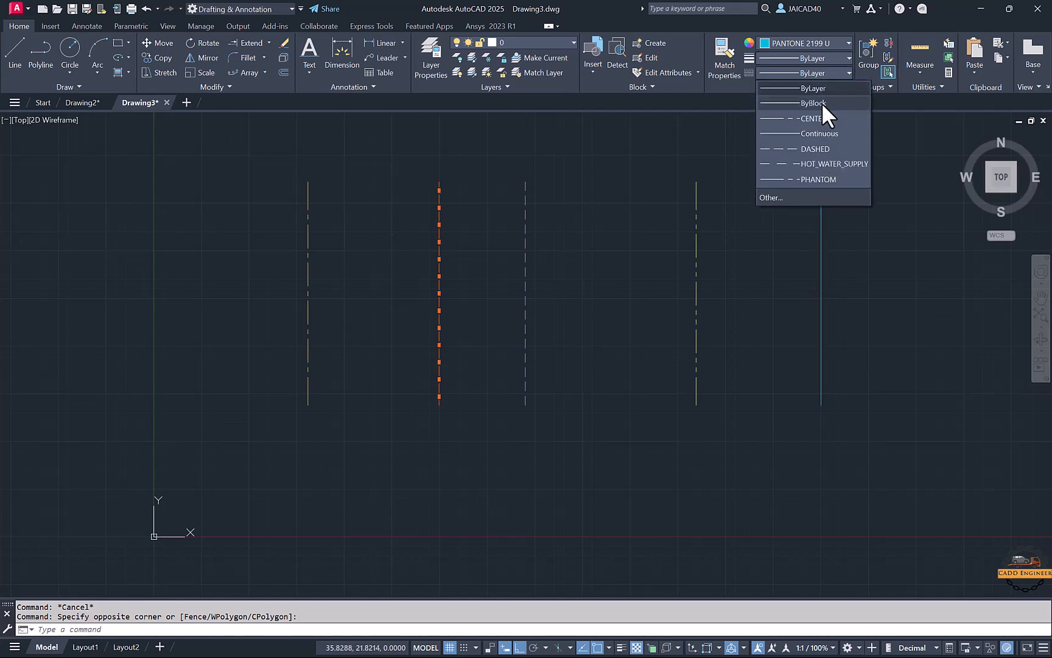
click(816, 148)
key(Escape)
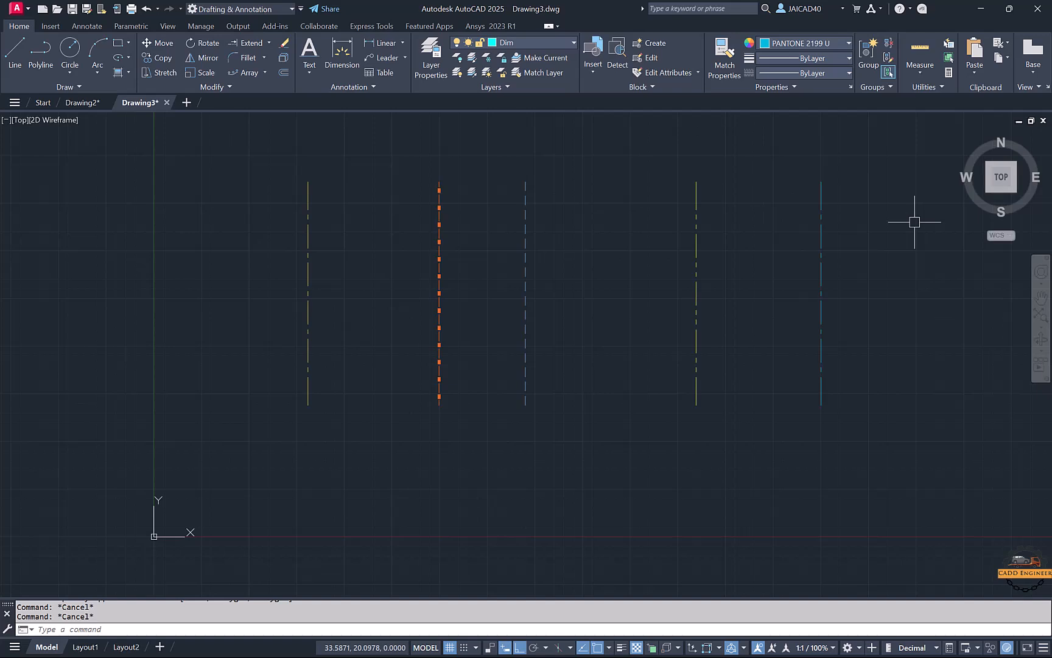
Step: Show the object properties and set the leftmost vertical line's linetype scale to 0.5
text(PR)
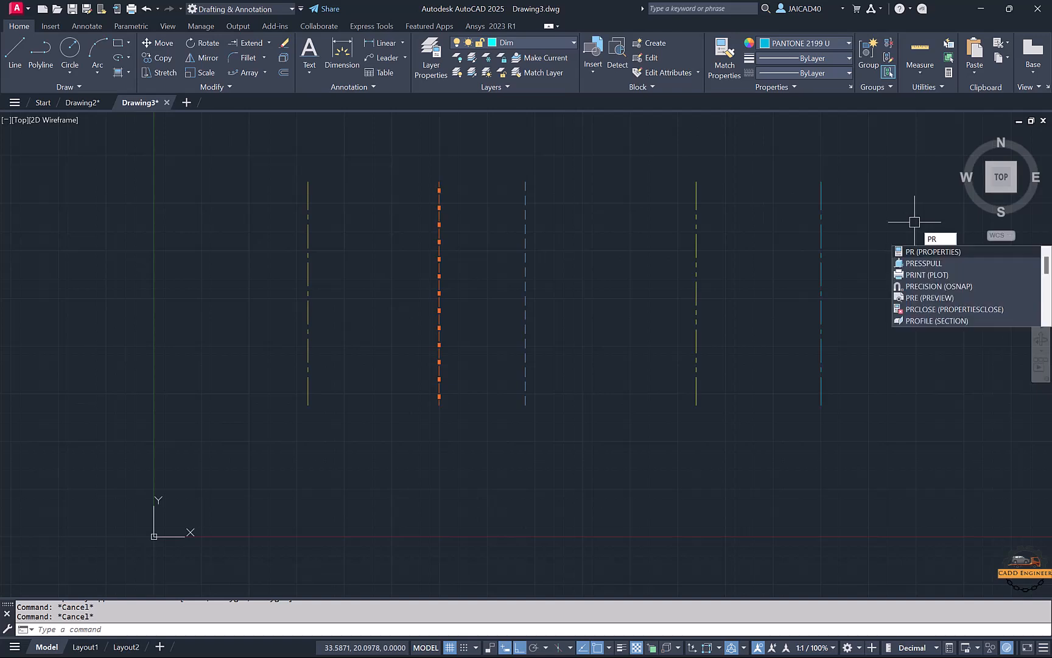
key(Return)
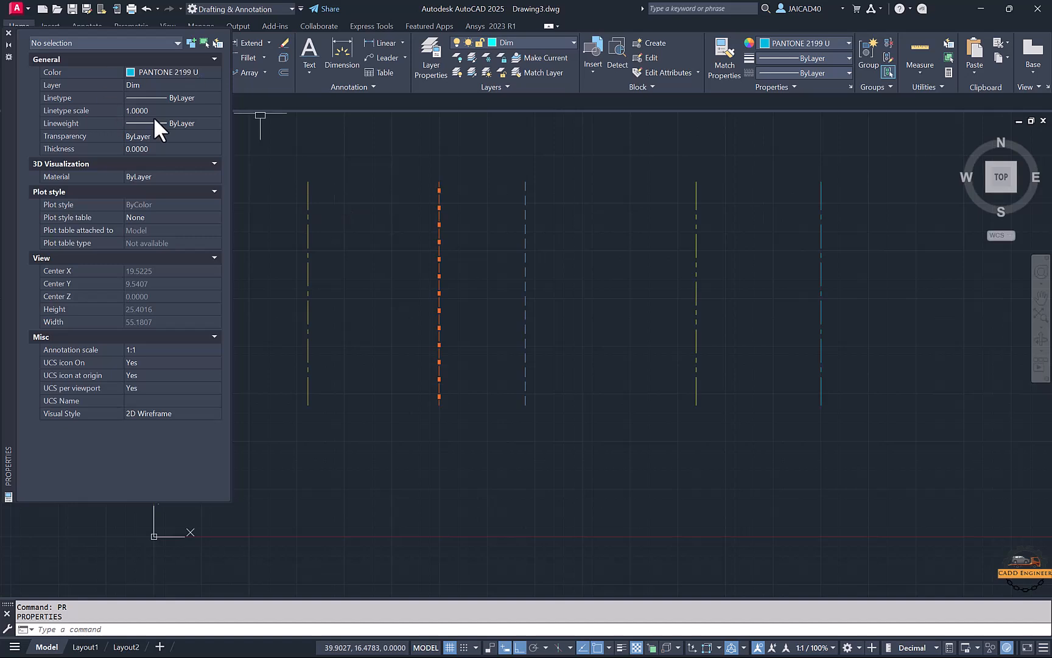
click(322, 211)
click(250, 262)
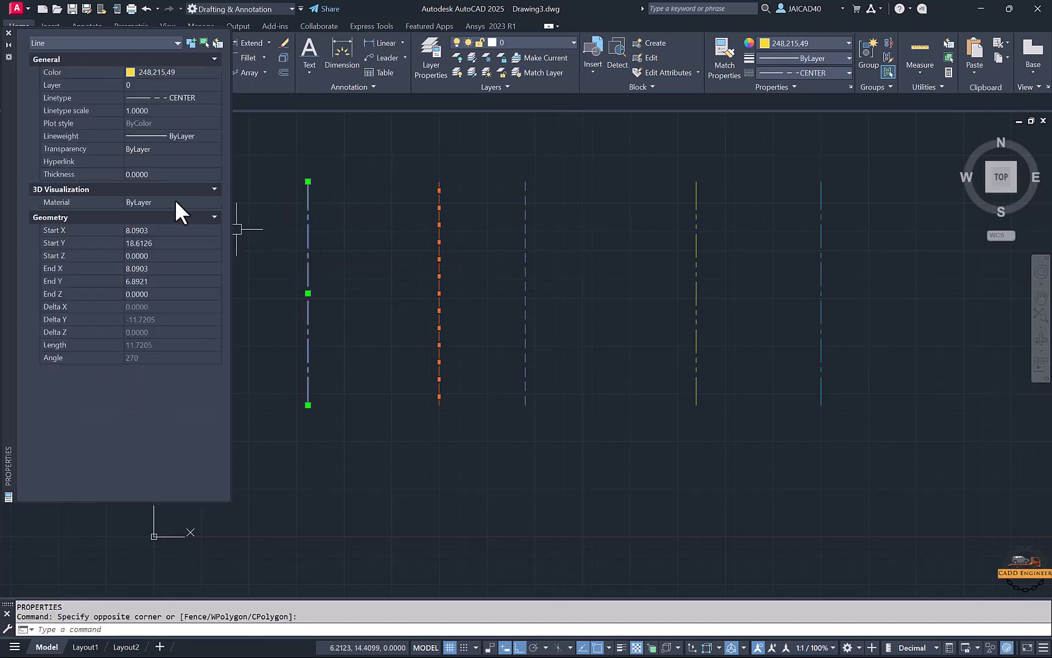
click(155, 111)
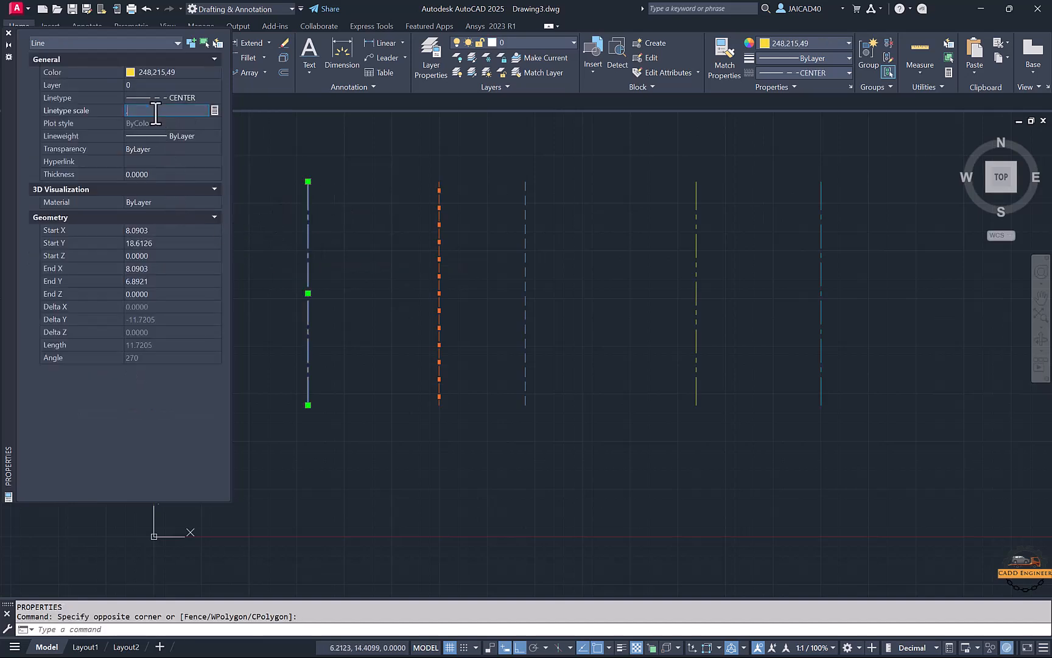
key(Return)
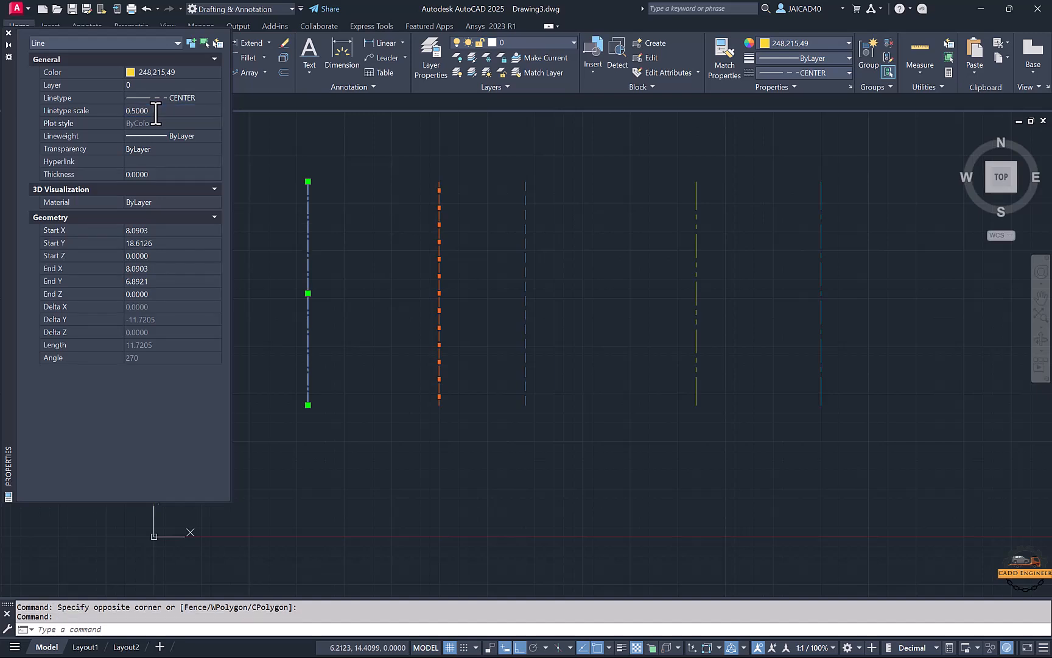
Step: Change the leftmost vertical line's linetype scale to a decimal between 0.5 and 1 and clear the selection
click(156, 111)
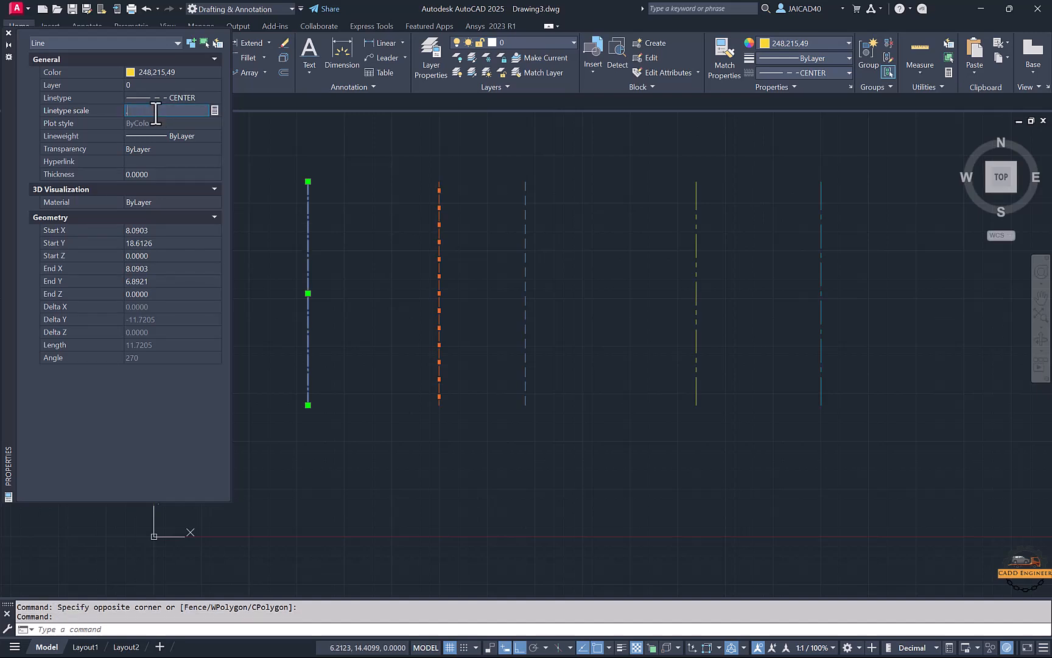
key(Return)
key(Escape)
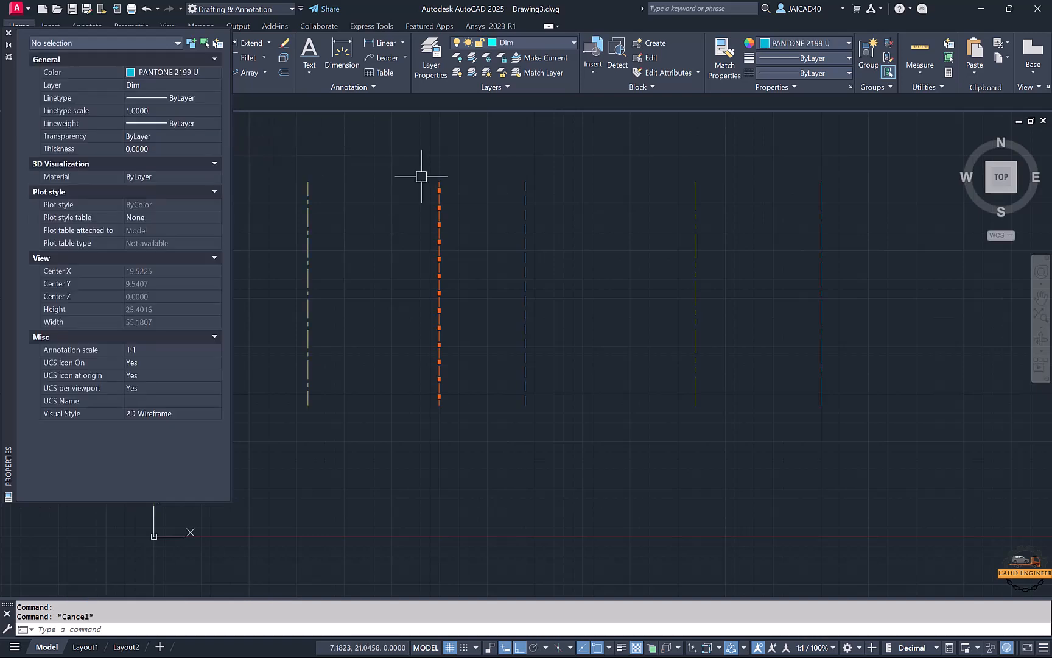
Step: Set the linetype scale of the HOT_WATER_SUPPLY line to 3 and clear the selection
click(474, 189)
click(380, 258)
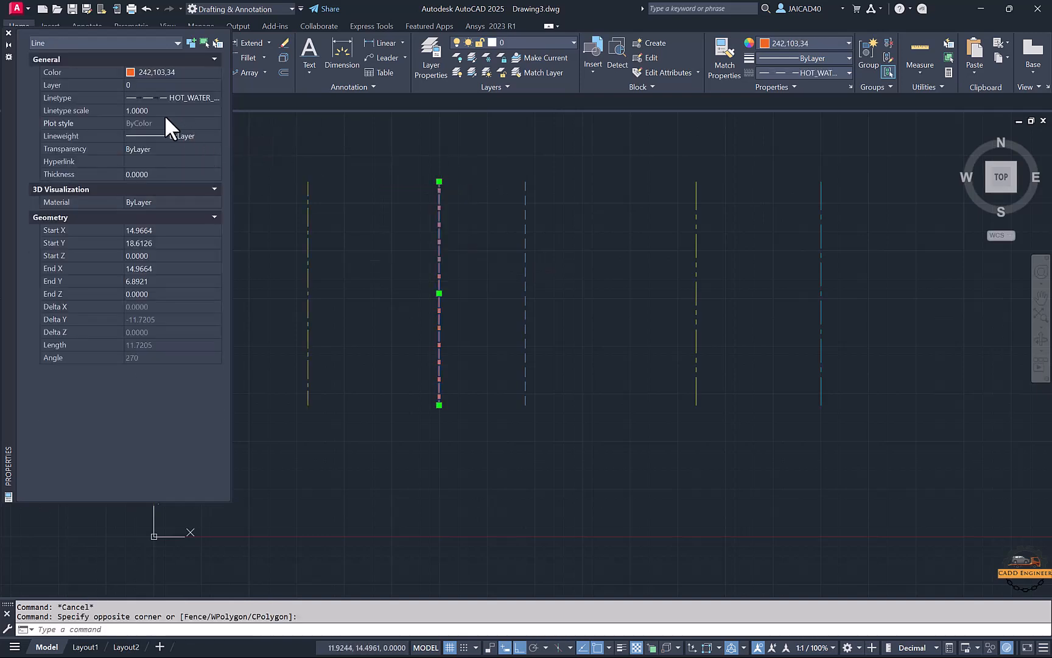
click(171, 110)
text(3)
key(Return)
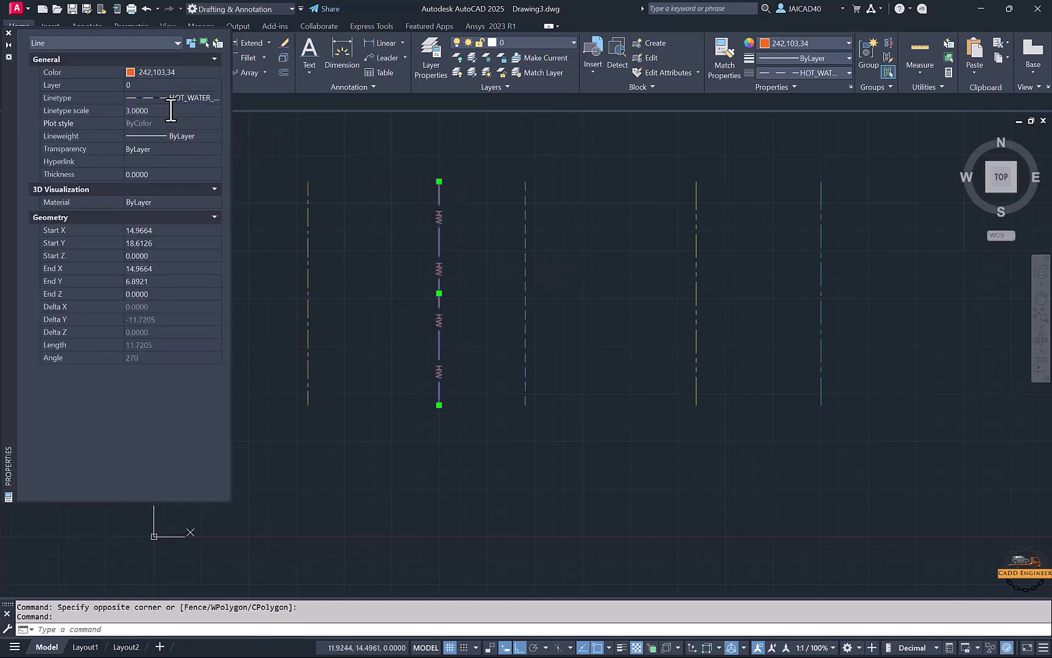
key(Escape)
Step: Set the linetype scale of the third vertical line from the left to 2 and clear the selection
click(545, 214)
click(512, 244)
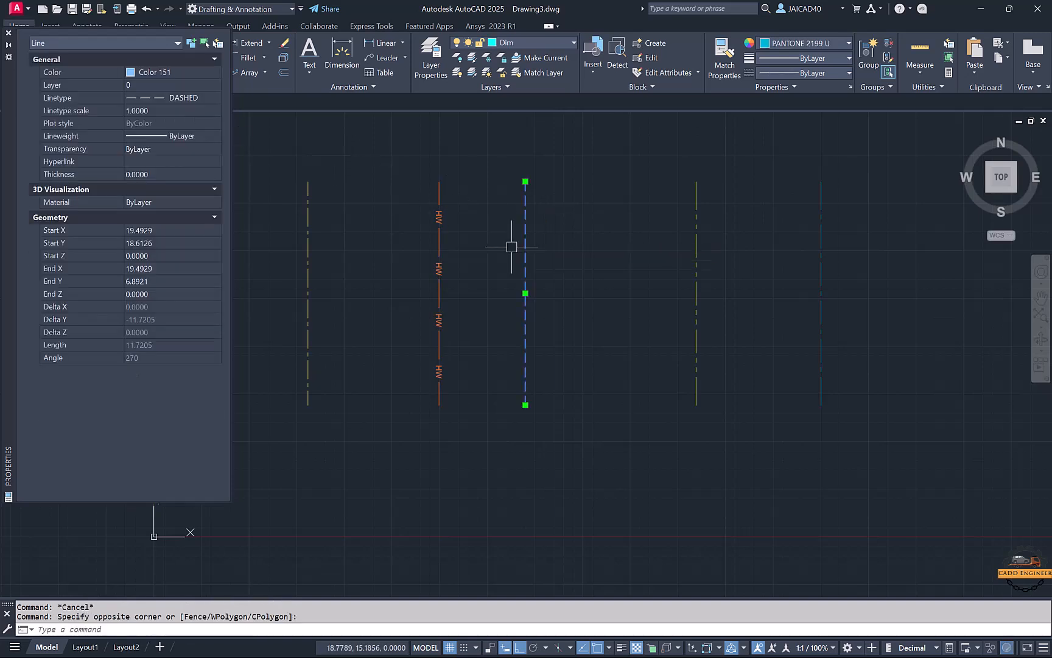
click(171, 110)
text(2)
key(Return)
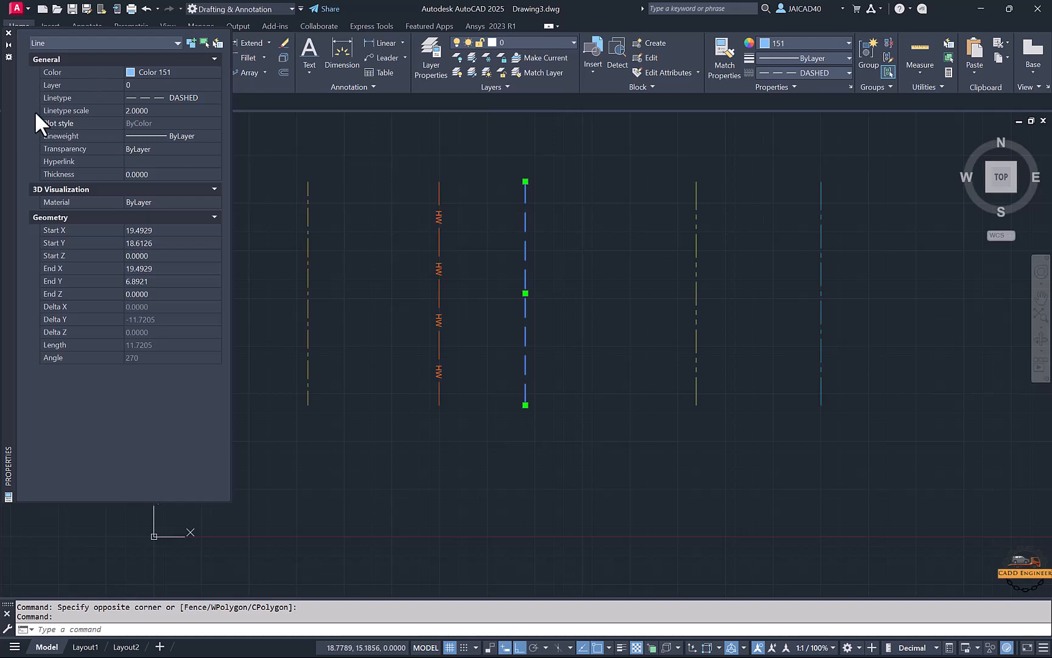
key(Escape)
key(Escape)
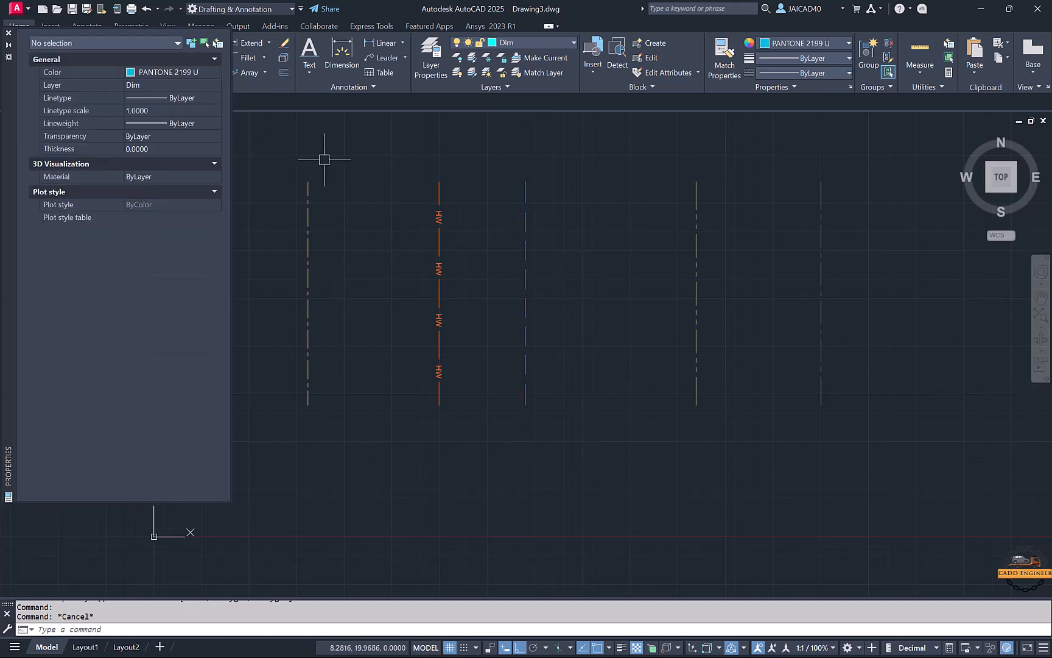
Step: Change the colour of the fourth vertical line from the left to Magenta in its object properties
middle_drag(535, 235, 595, 242)
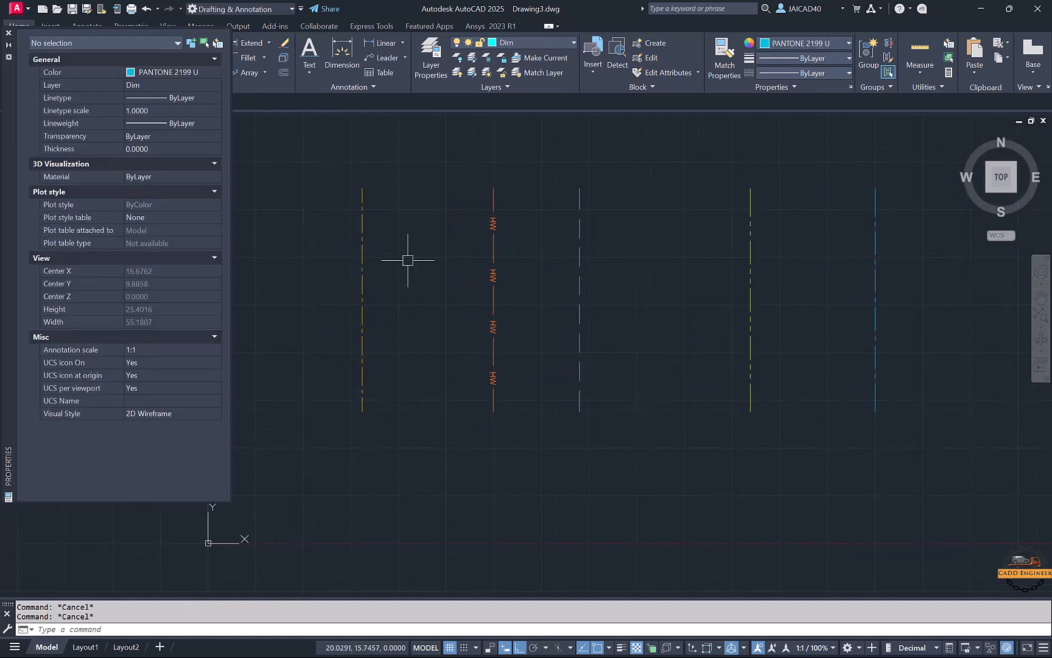
click(797, 247)
click(721, 281)
middle_drag(616, 286, 559, 294)
click(176, 71)
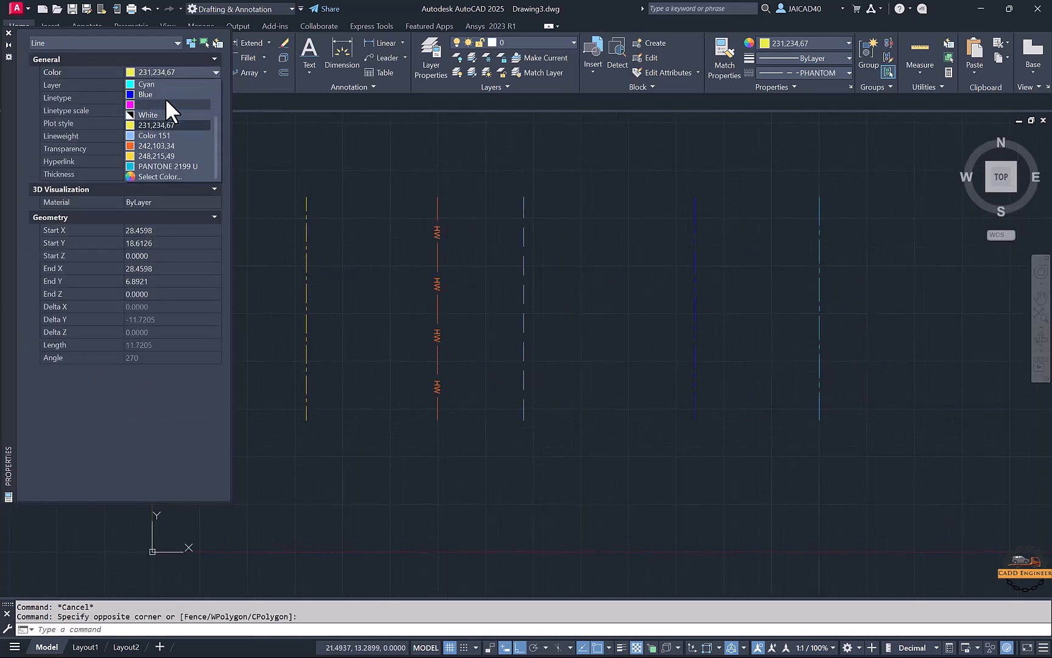
click(161, 103)
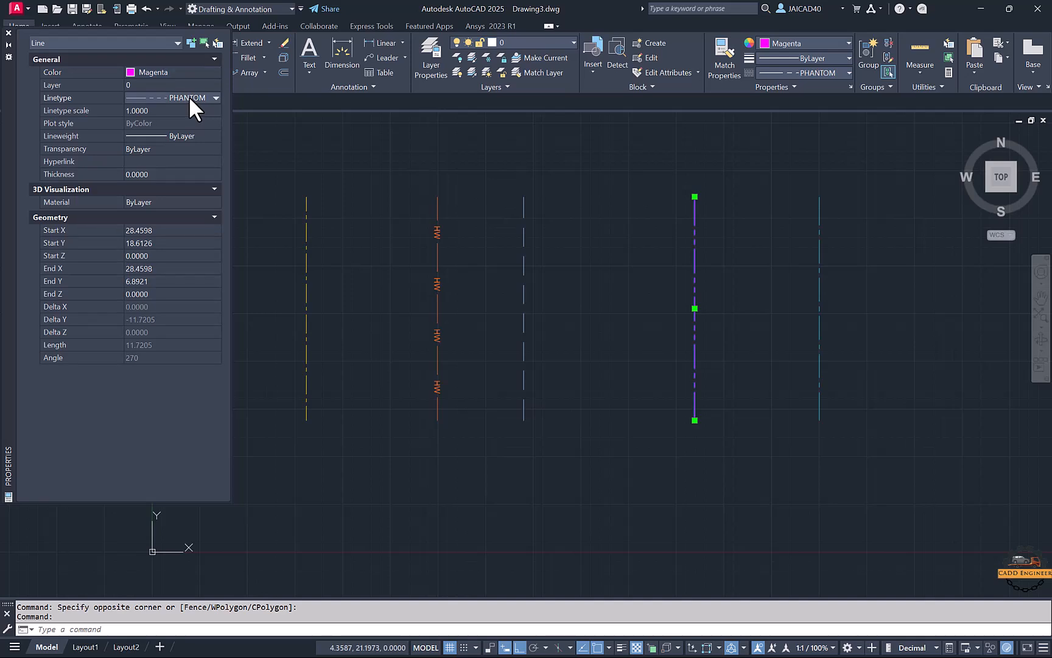
Step: Change the magenta line's linetype to DASHED and set its linetype scale to 2
click(188, 97)
click(185, 149)
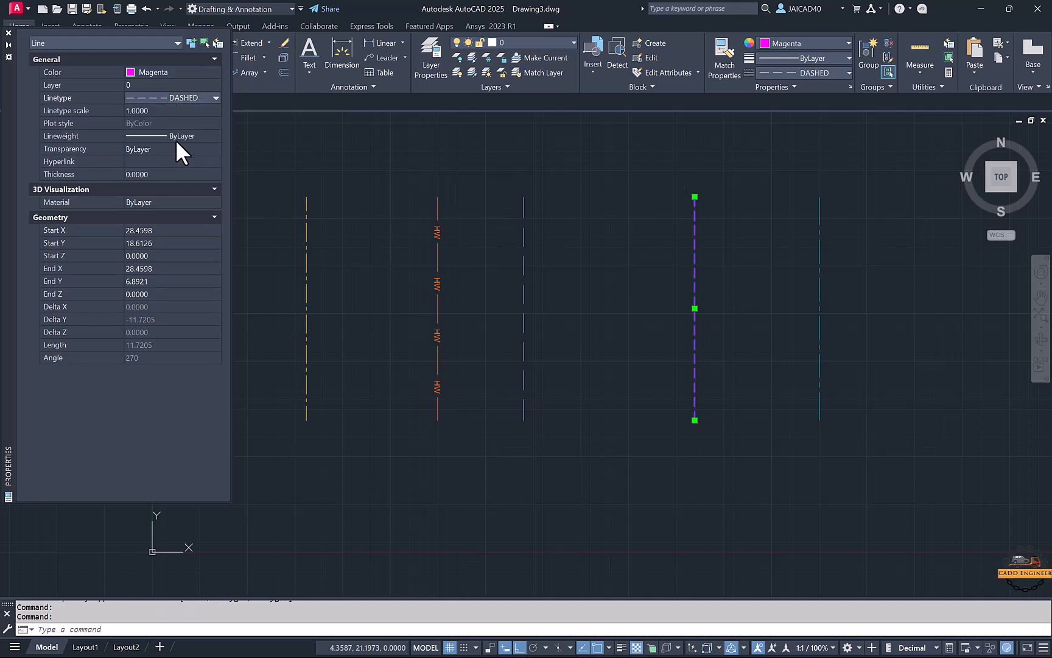
click(158, 111)
text(2)
key(Return)
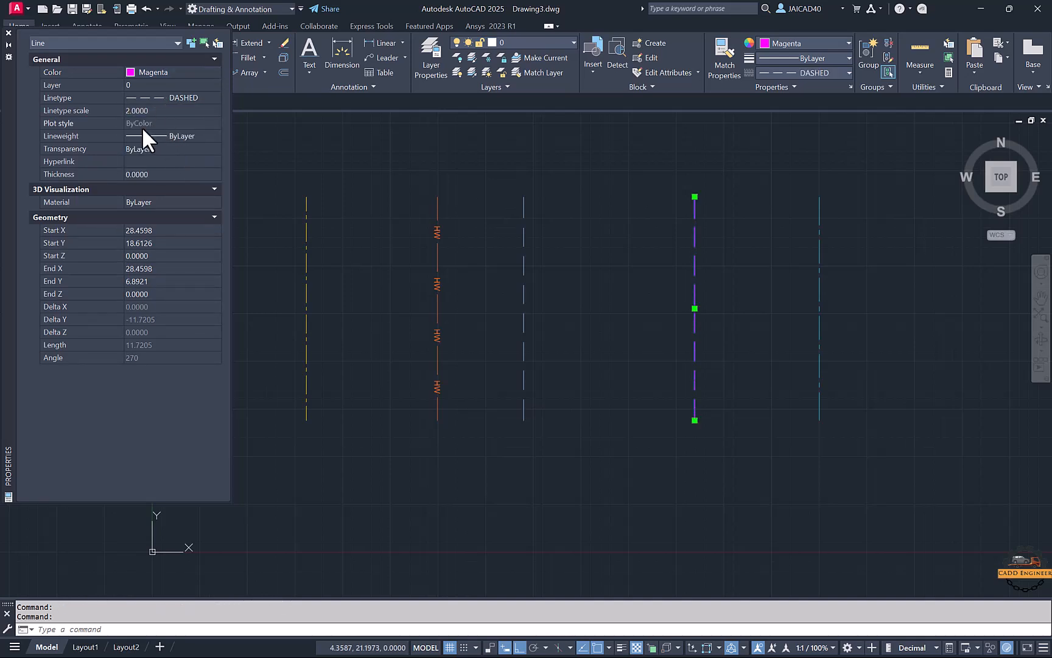
Step: Set the magenta line's transparency to 50, clear the selection and close the Properties palette
click(170, 150)
text(50)
key(Return)
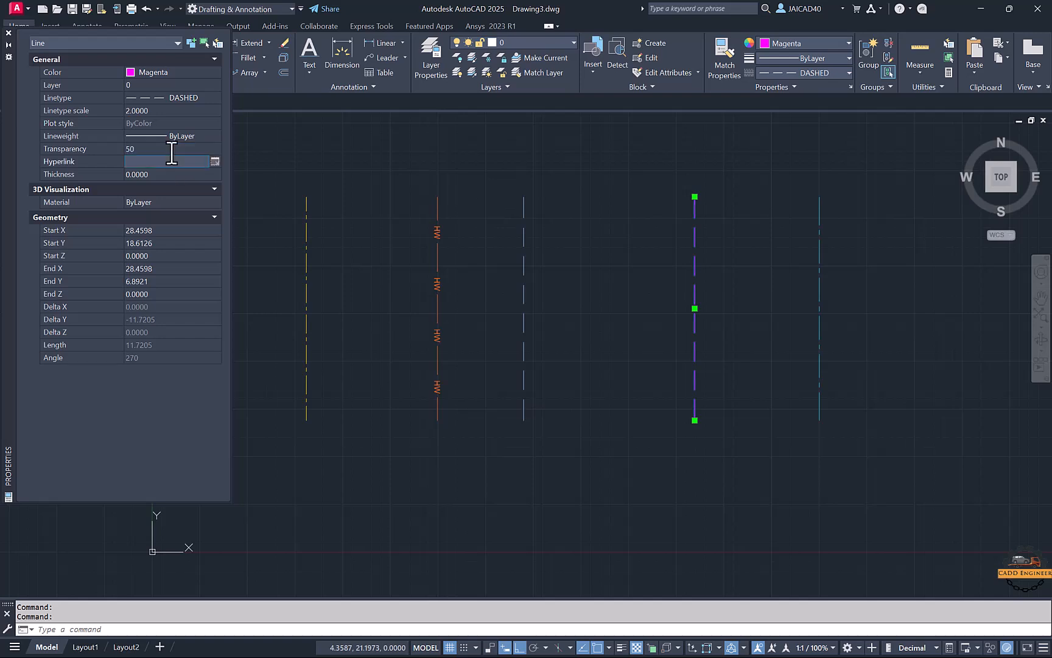
click(172, 152)
key(Return)
key(Escape)
middle_drag(650, 236, 608, 234)
mouse_move(684, 230)
middle_down()
mouse_move(693, 227)
mouse_move(665, 223)
middle_up()
click(664, 236)
key(Escape)
key(Escape)
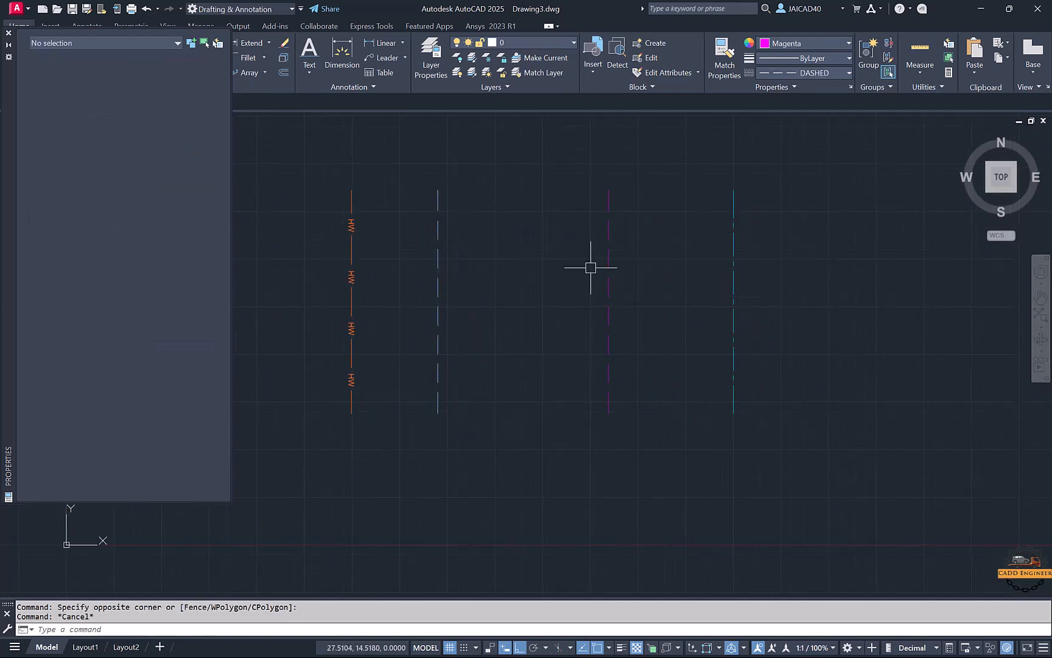
click(9, 33)
Step: Set the lineweight of the cyan center line to 0.30 mm
click(785, 59)
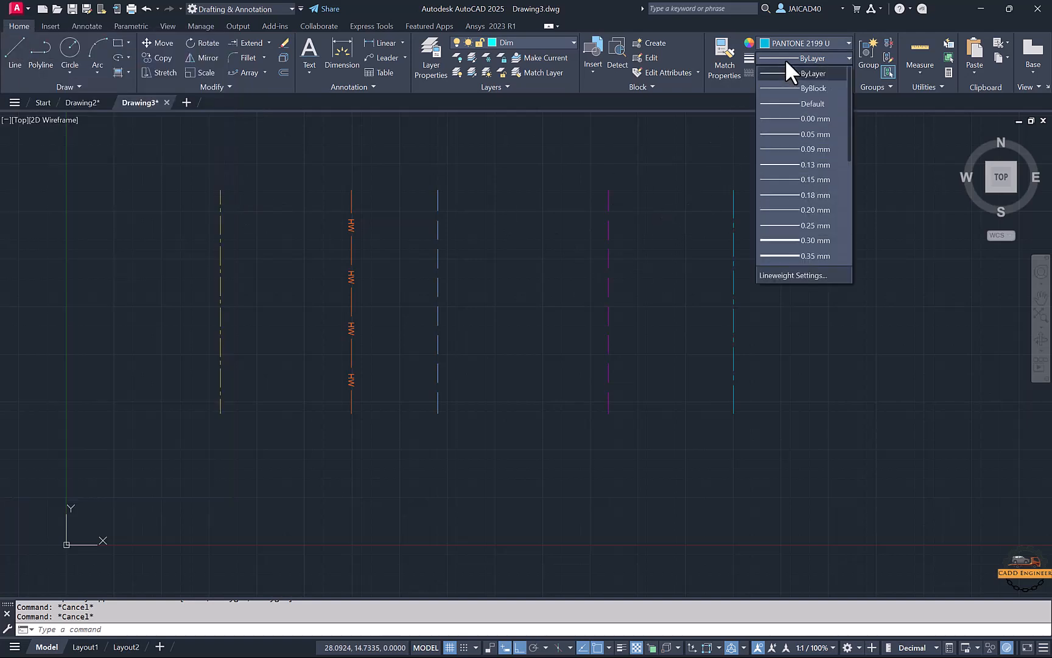
click(644, 154)
click(783, 233)
click(675, 280)
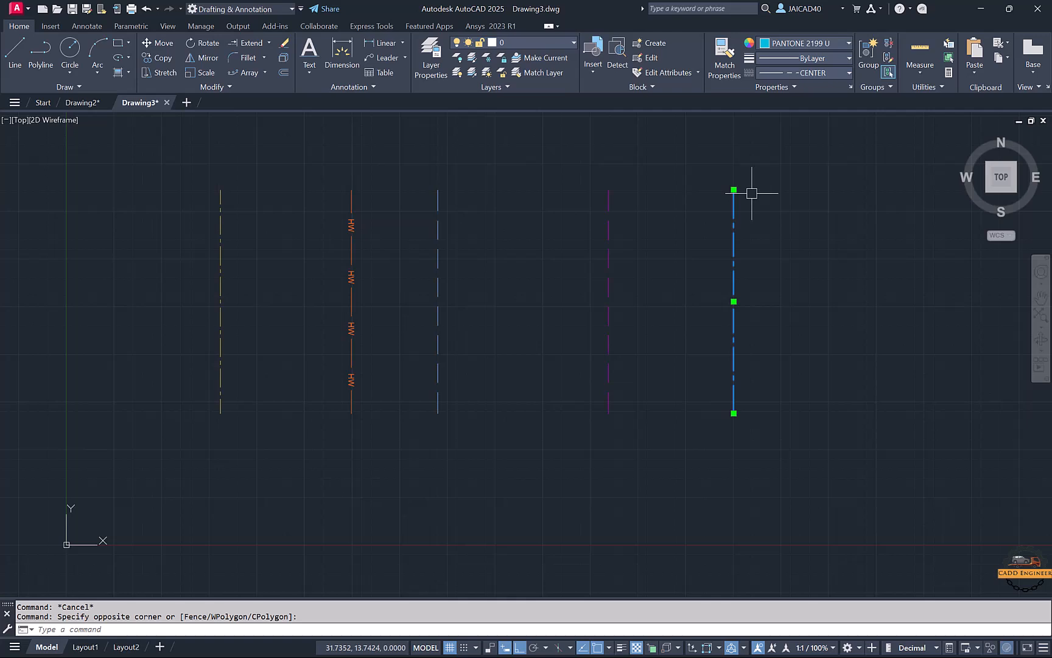
click(793, 57)
click(795, 242)
key(Escape)
key(Escape)
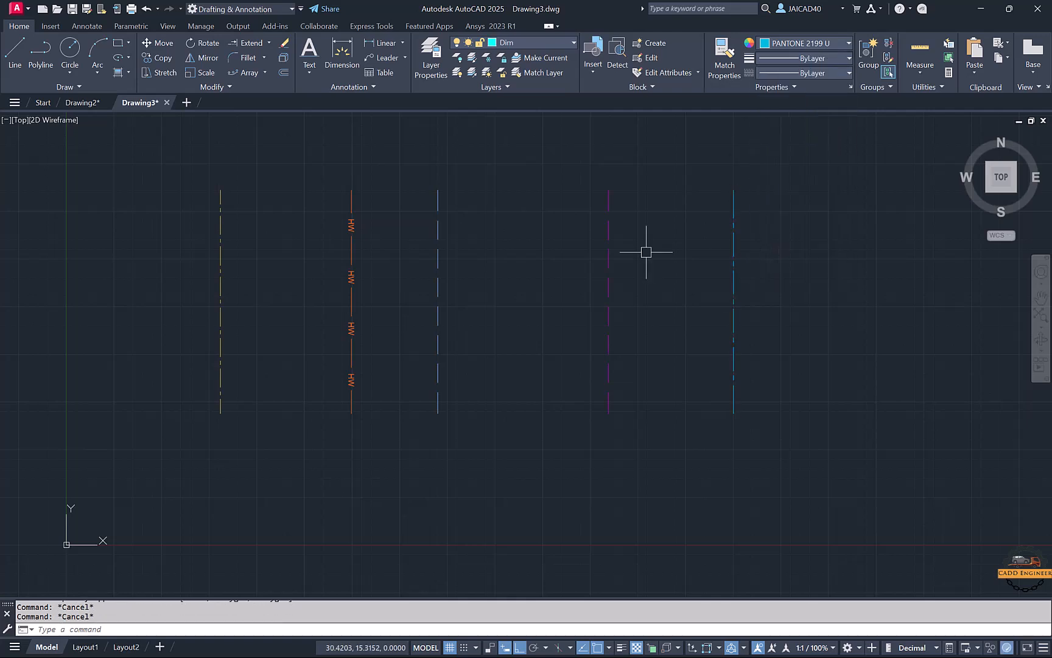
Step: Assign a heavier lineweight to the magenta dashed line
click(646, 253)
click(589, 287)
click(806, 61)
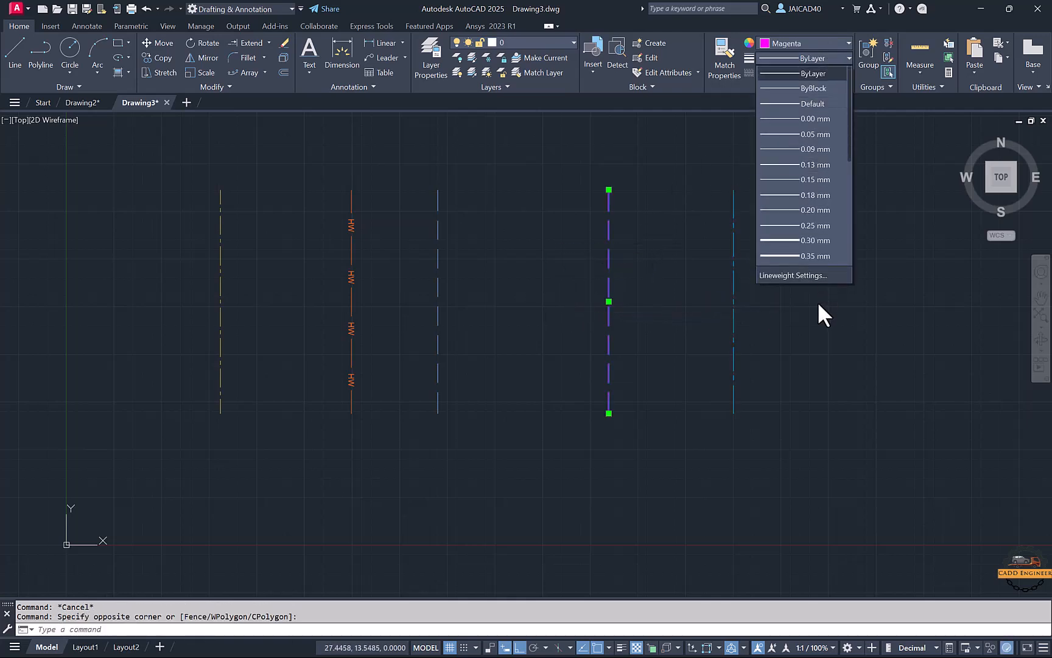
scroll(817, 311, down, 1)
click(803, 256)
key(Escape)
key(Escape)
Step: Assign a heavier lineweight to the light blue dashed line
click(579, 288)
click(554, 307)
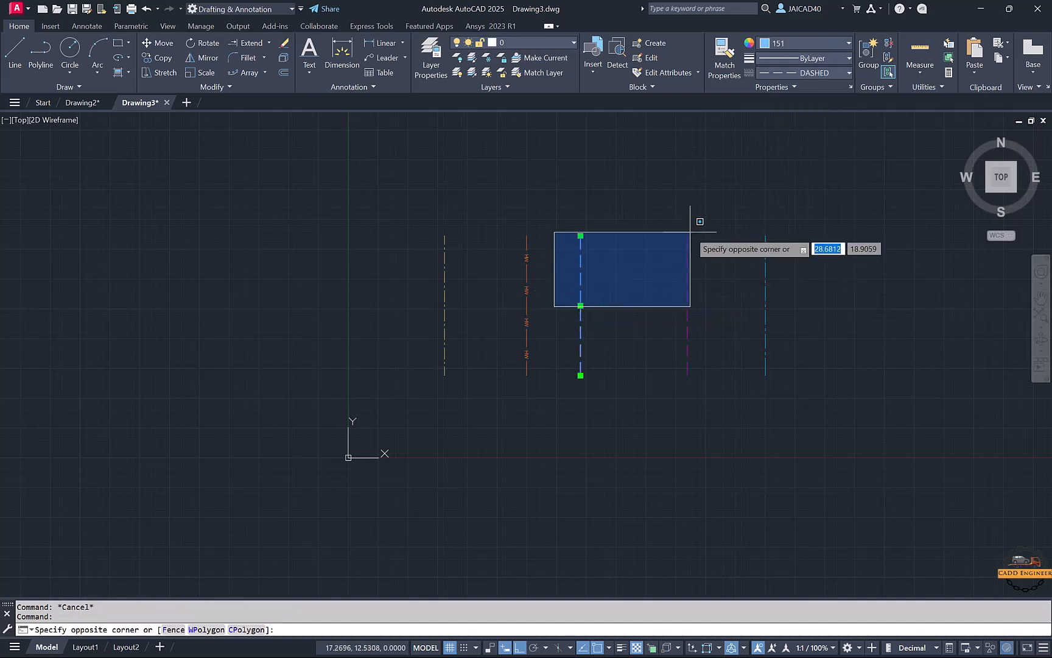
click(715, 197)
click(800, 59)
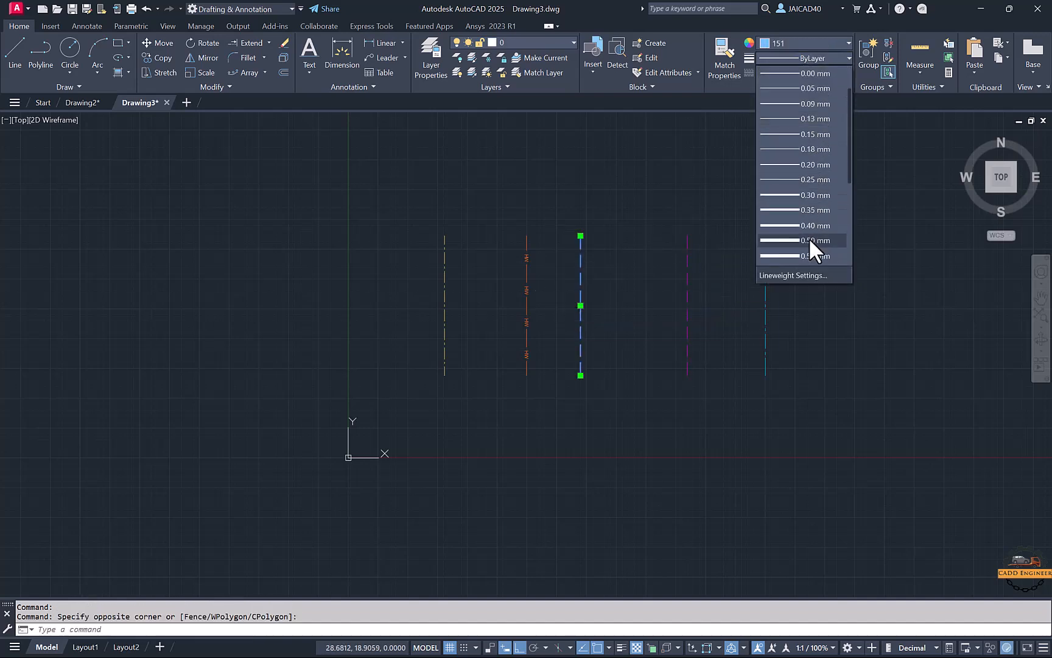
click(798, 214)
key(Escape)
key(Escape)
Step: Set the lineweight of the orange HW line to 0.40 mm
click(537, 255)
click(498, 281)
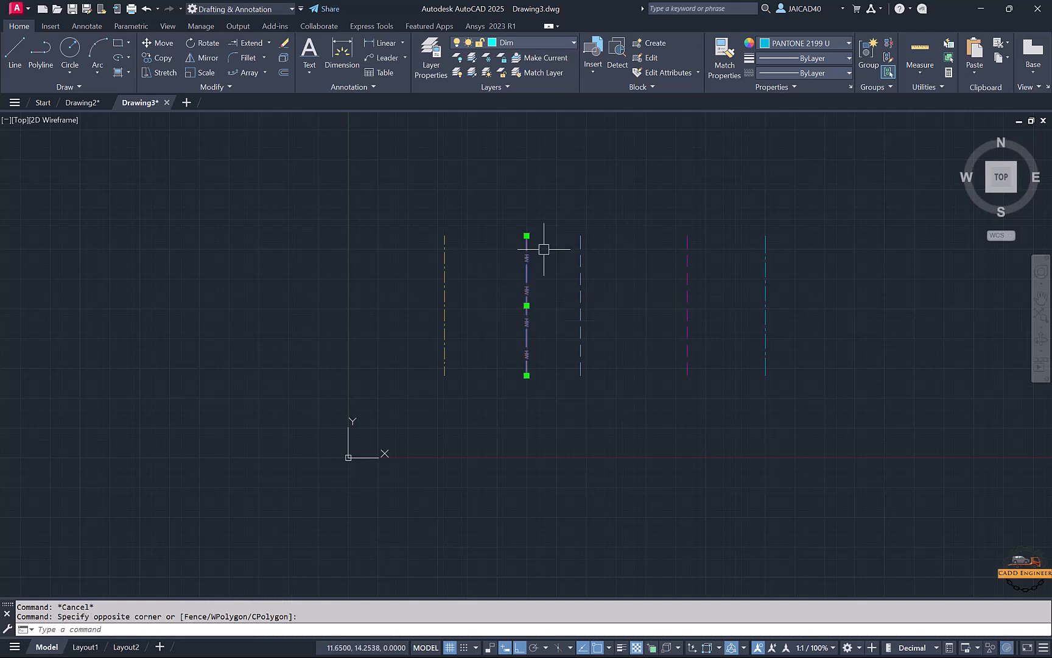
click(808, 72)
click(809, 61)
click(810, 60)
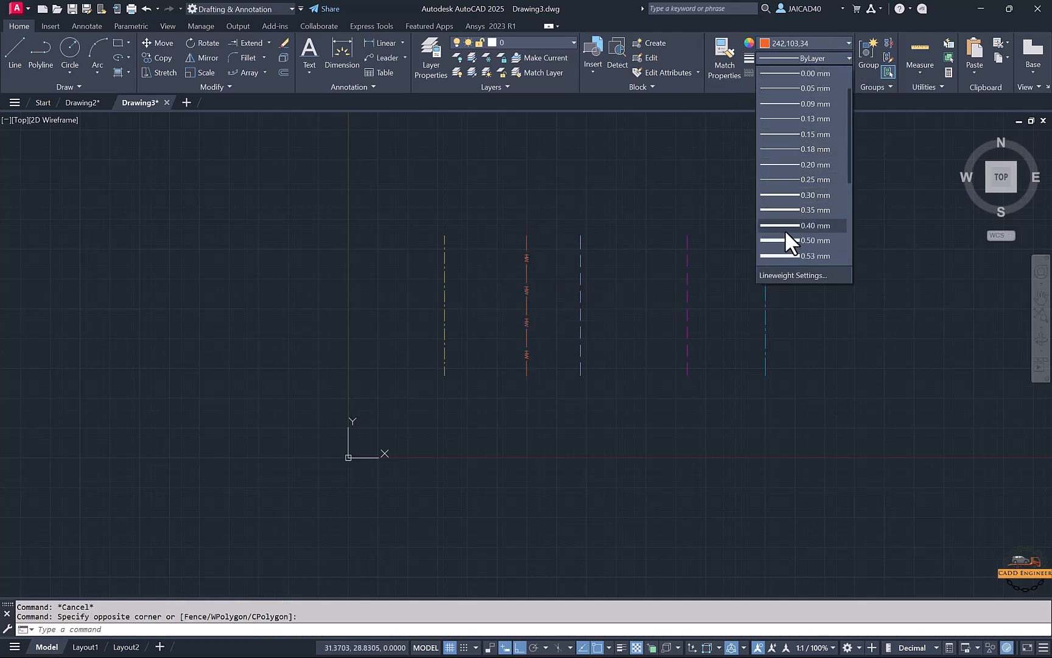
click(785, 229)
key(Escape)
Step: Assign a heavier lineweight to the yellow dash-dot line
click(458, 282)
click(422, 317)
click(786, 58)
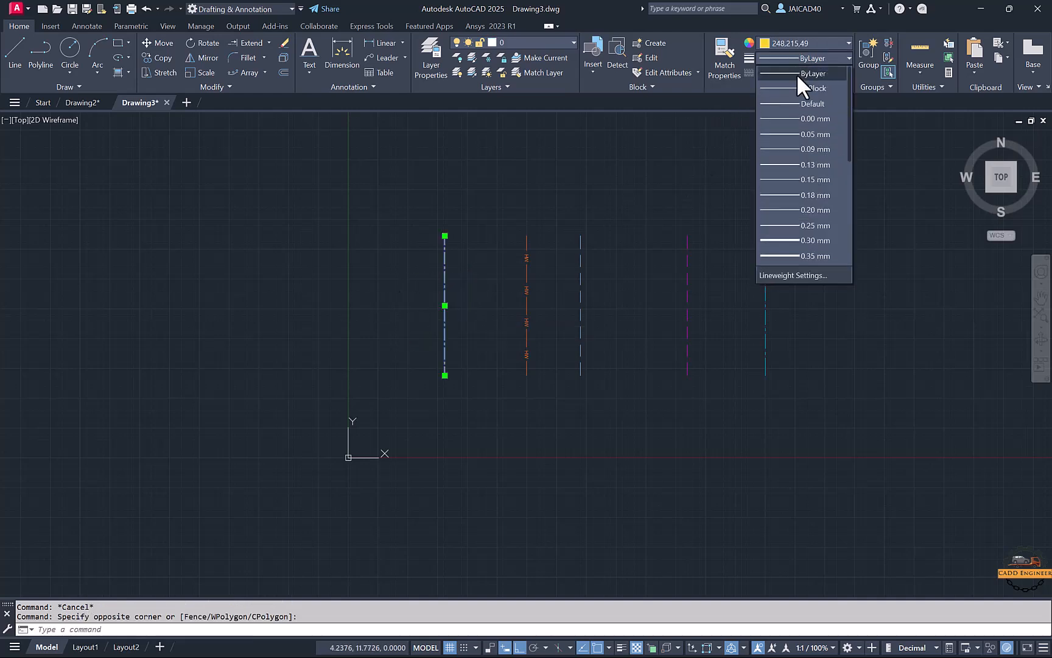
click(784, 256)
key(Escape)
key(Escape)
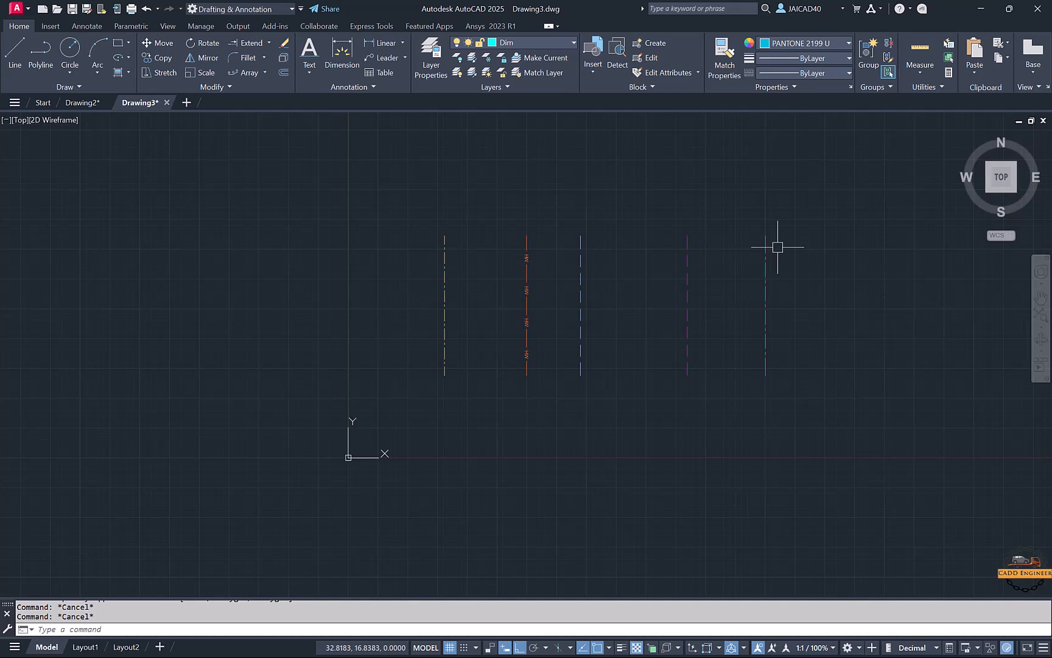
Step: Turn on Display Lineweight in the drawing's lineweight settings using the LW command
scroll(791, 250, up, 2)
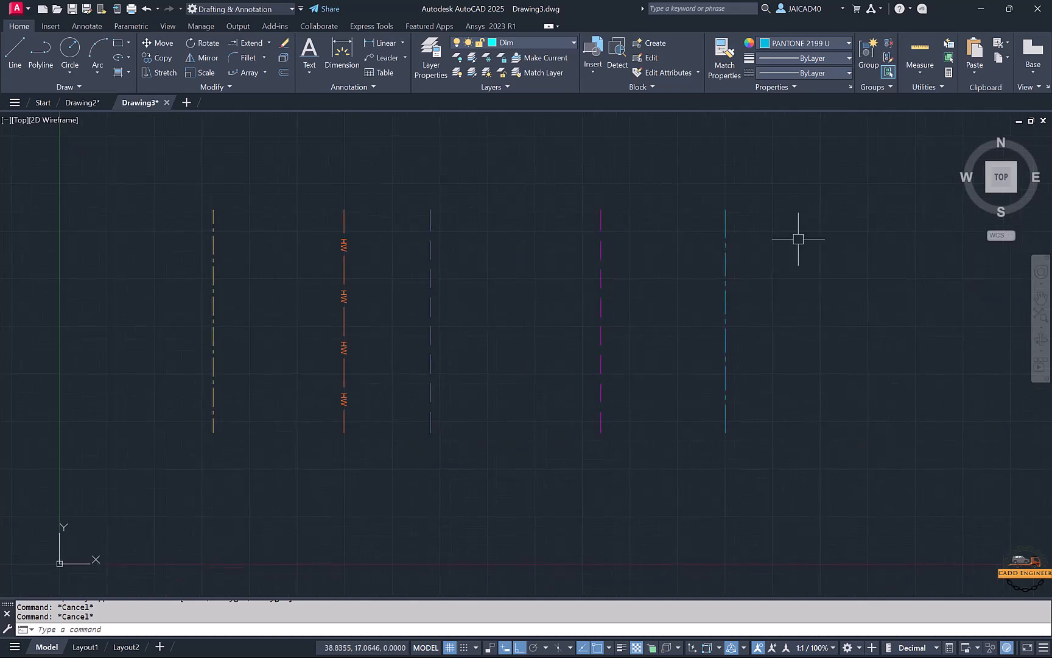
text(lw)
key(Return)
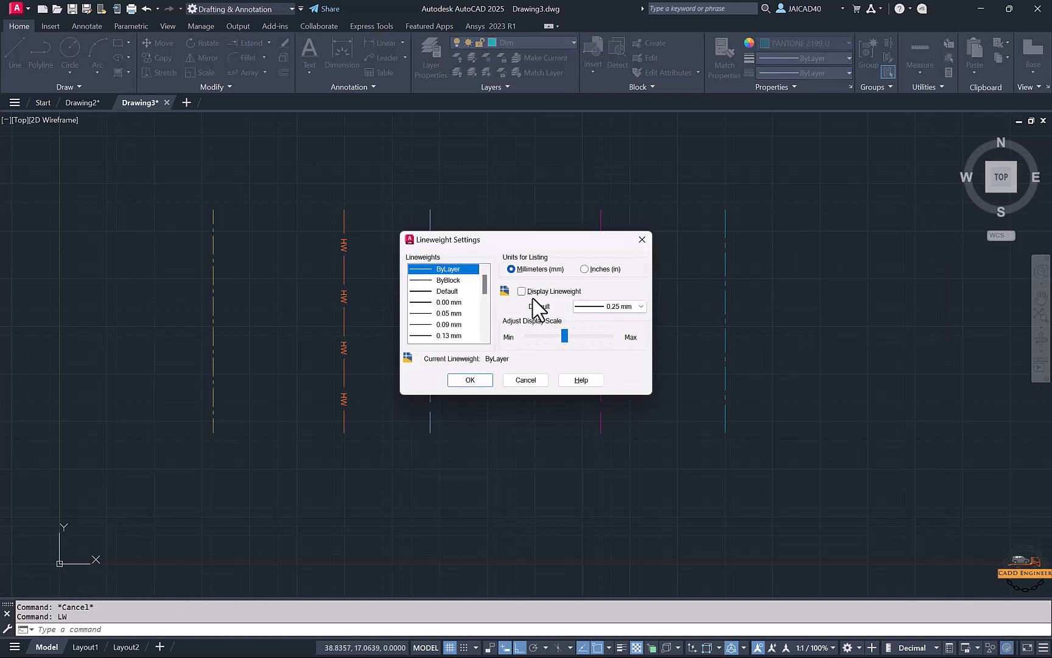
click(522, 292)
click(471, 379)
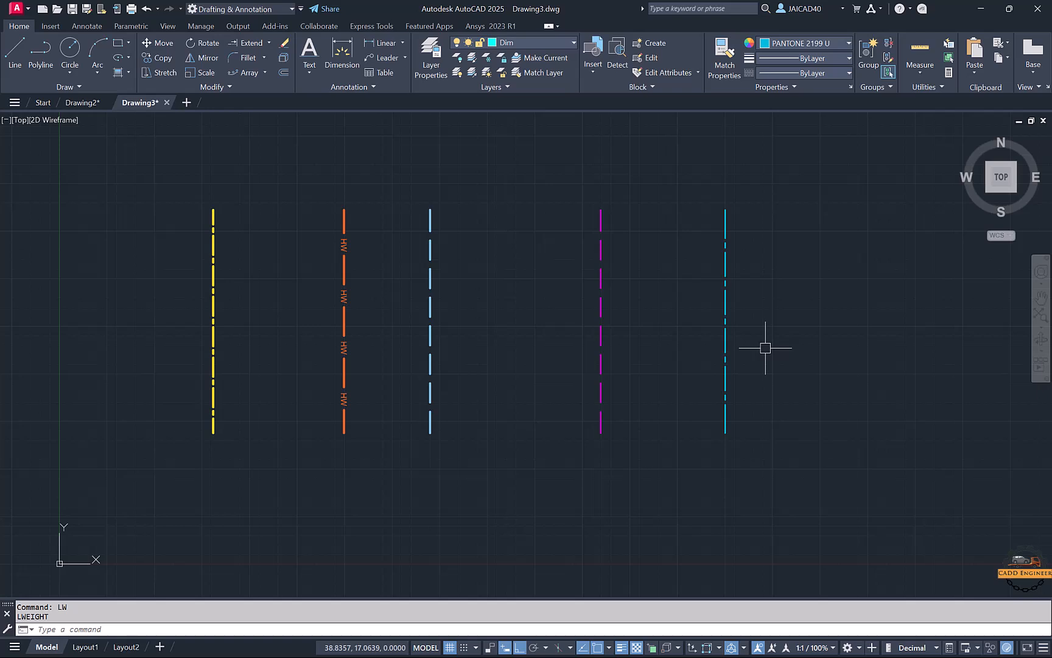
middle_drag(702, 228, 683, 225)
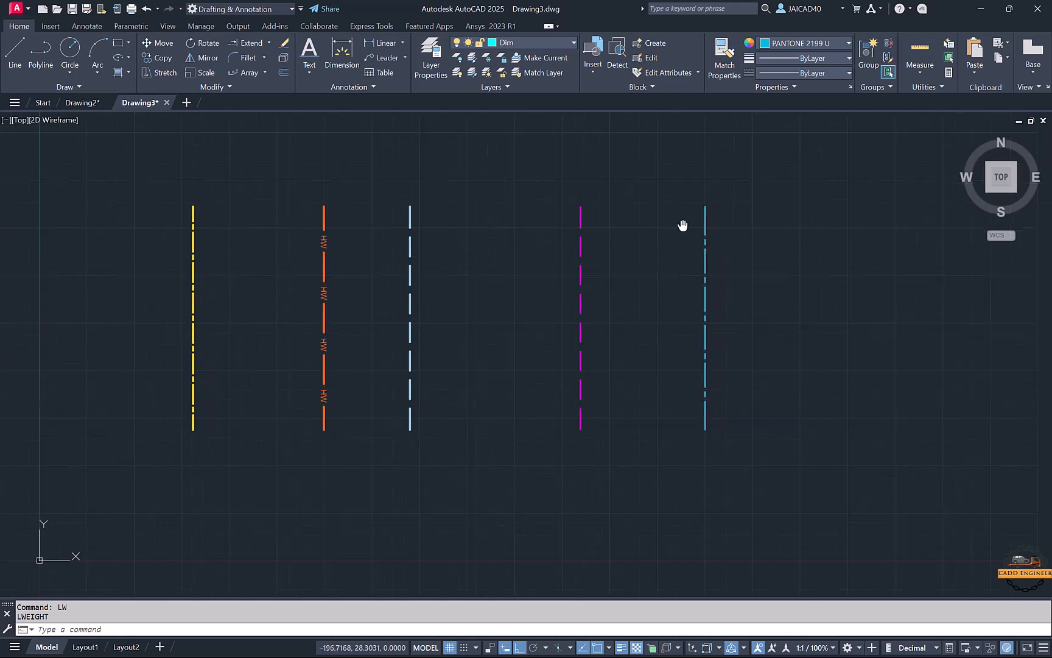
click(777, 237)
click(576, 244)
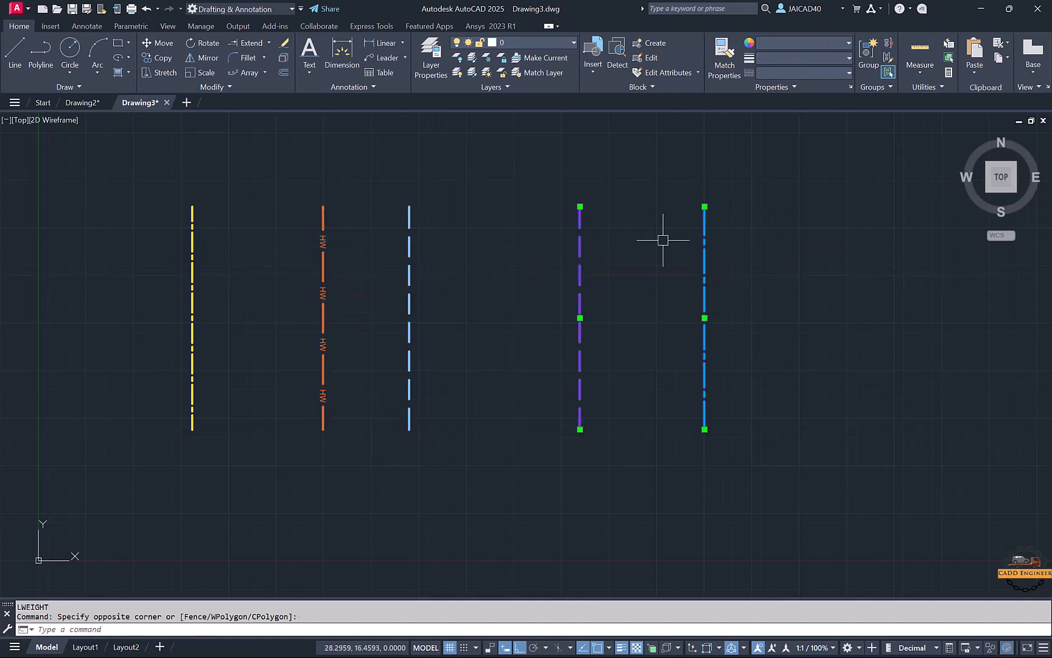
key(Escape)
key(Escape)
middle_drag(760, 248, 804, 240)
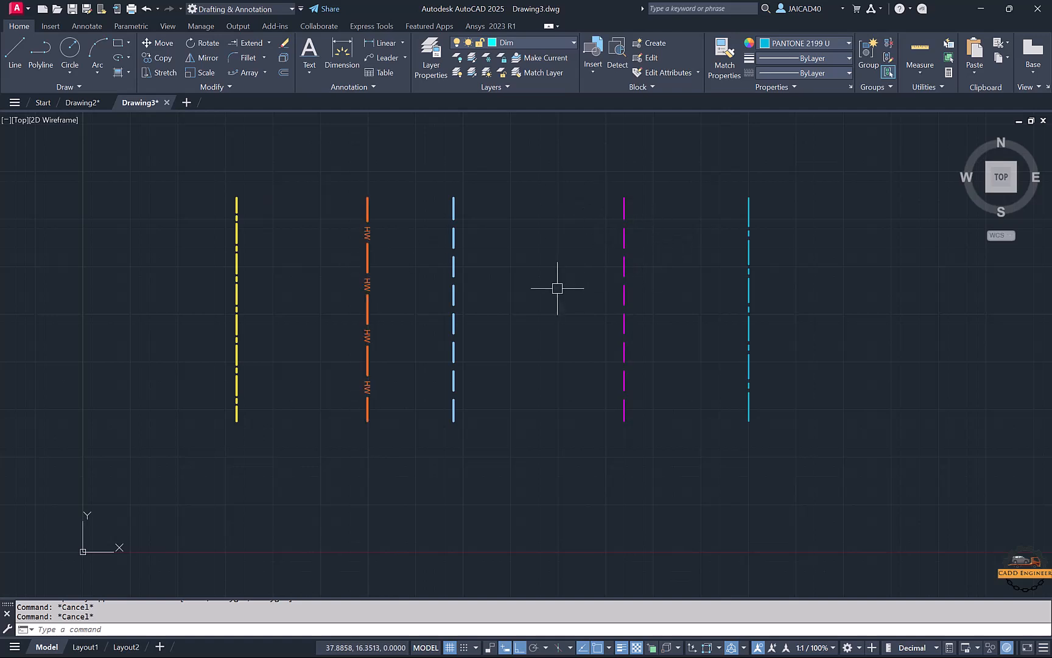
middle_drag(186, 264, 293, 254)
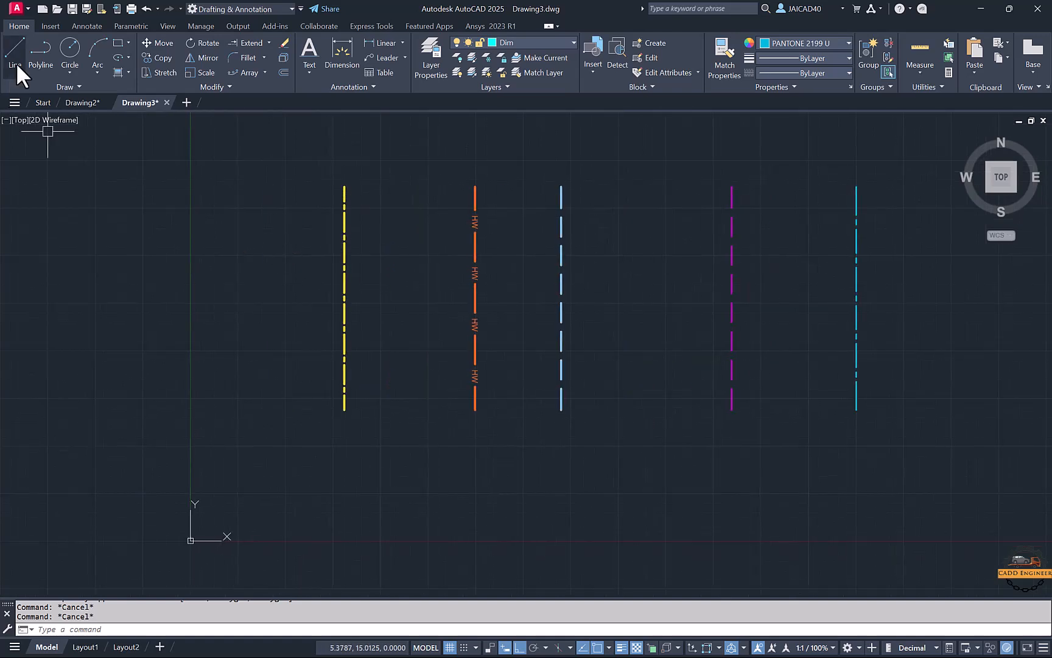
Step: Set the current object color to ByLayer and make layer 0 current
click(780, 47)
click(780, 56)
click(519, 44)
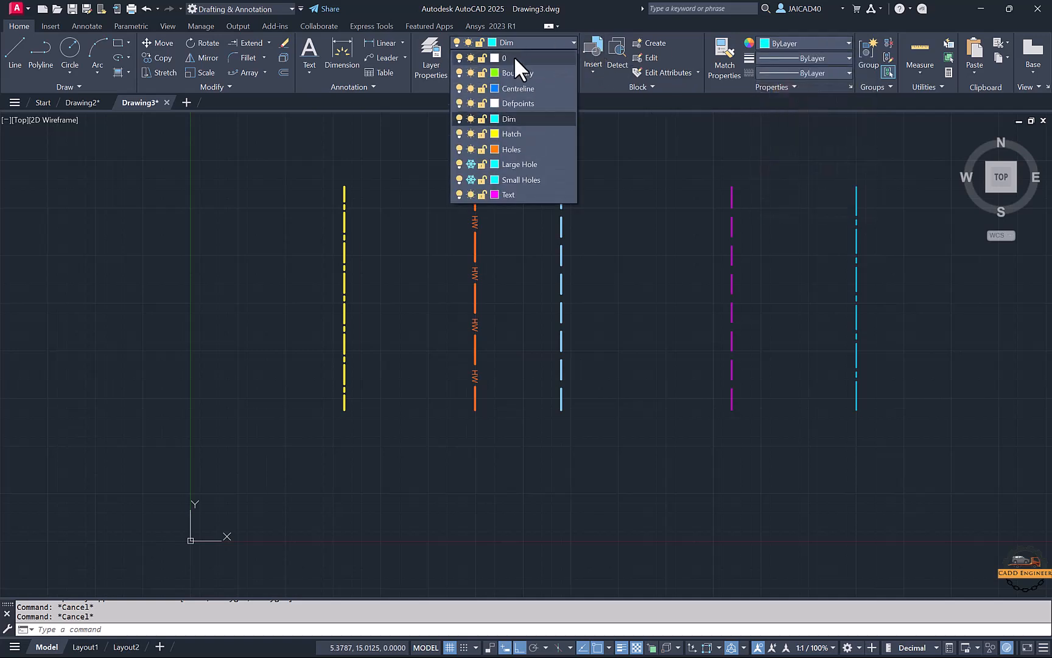
click(514, 56)
Step: Draw three separate vertical lines in the empty area left of the yellow line, the first about 12.1 units long
click(17, 48)
click(83, 209)
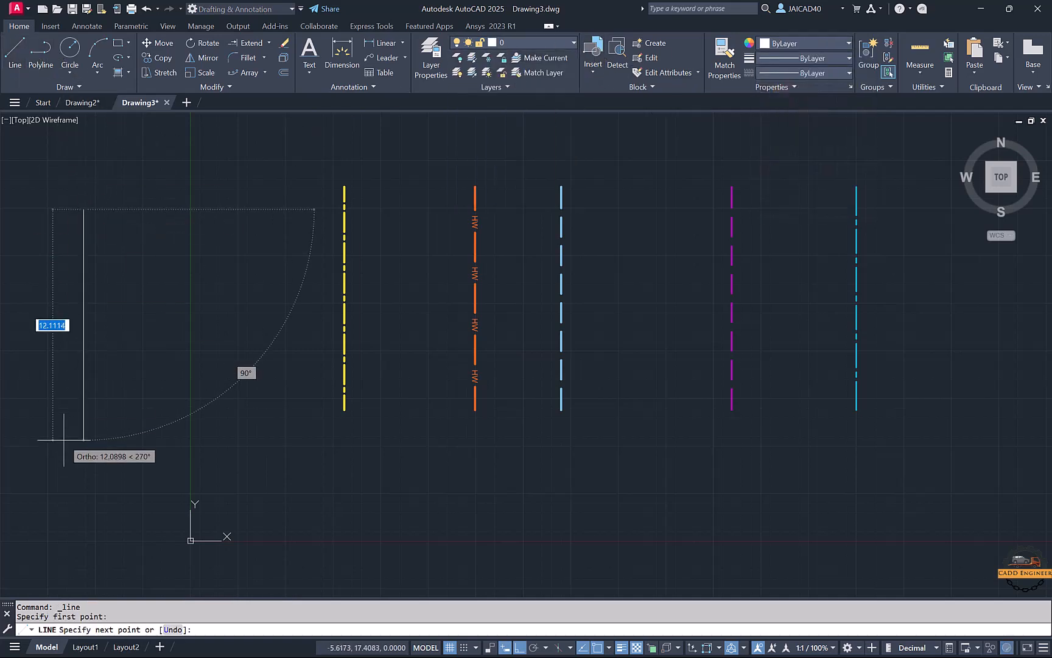
click(64, 439)
key(Escape)
key(Escape)
click(21, 61)
click(185, 198)
click(186, 399)
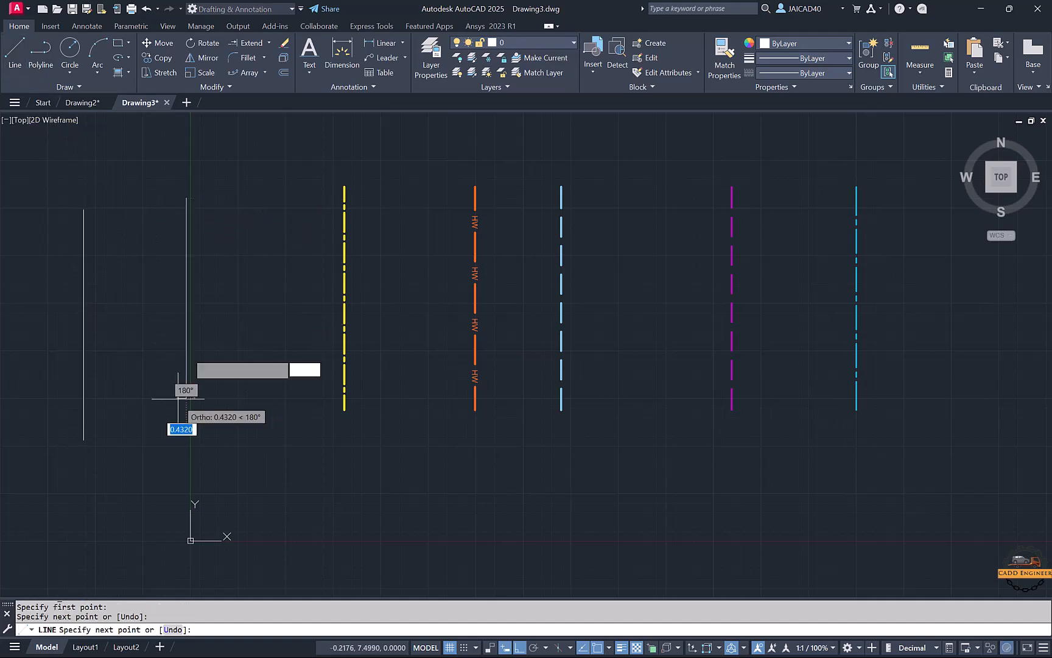
key(Escape)
click(20, 54)
middle_drag(111, 145, 300, 157)
click(126, 176)
click(125, 442)
key(Escape)
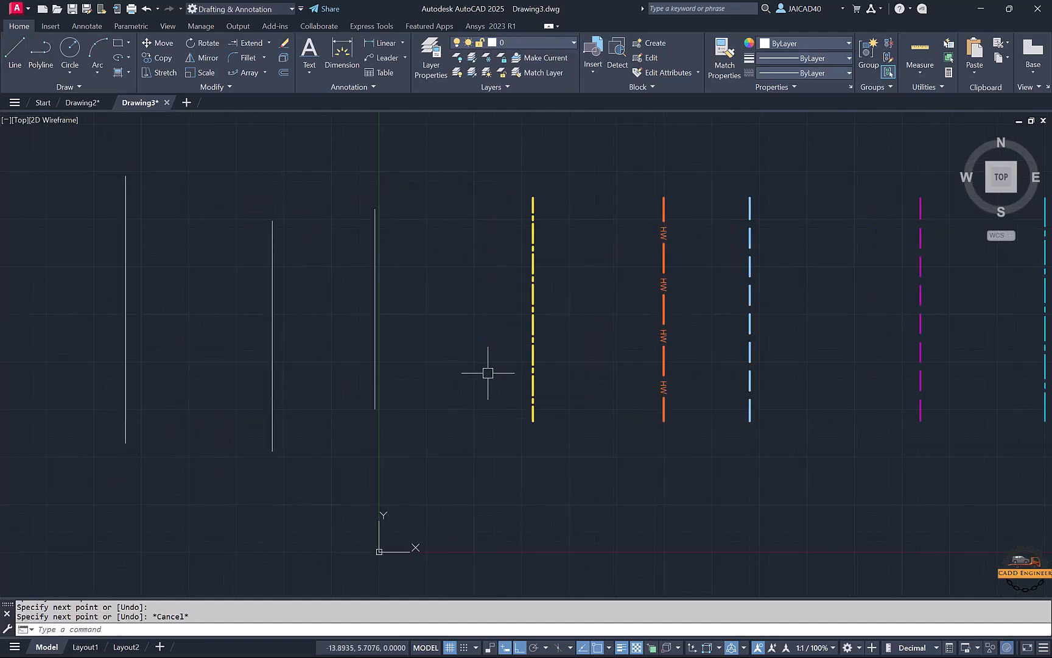
Step: Match the orange HW line's properties onto the magenta dashed line
scroll(487, 373, down, 2)
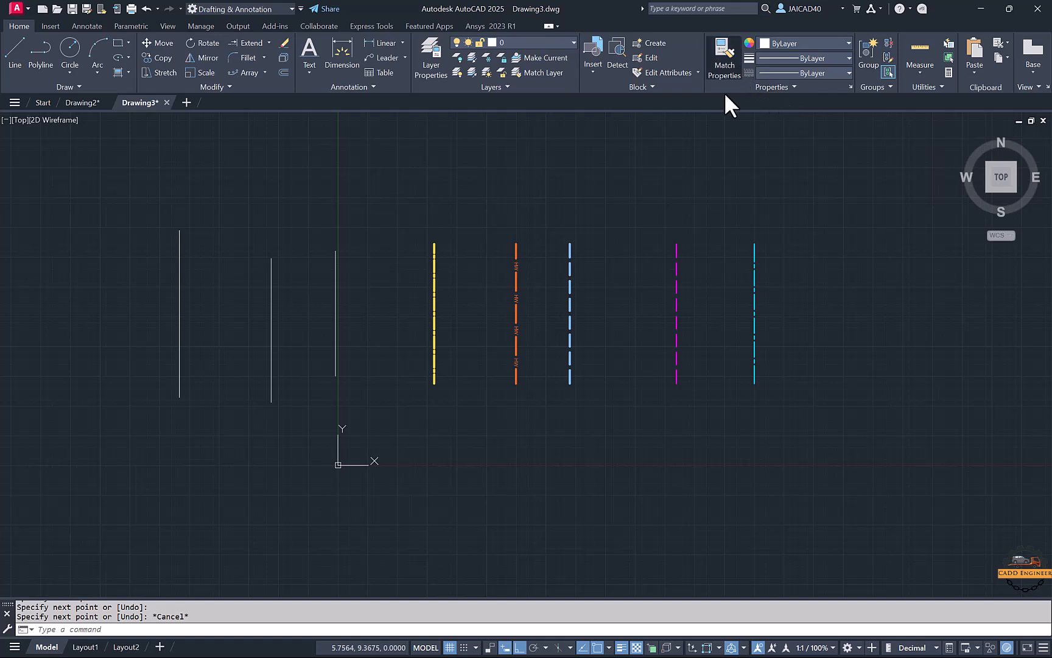
click(725, 67)
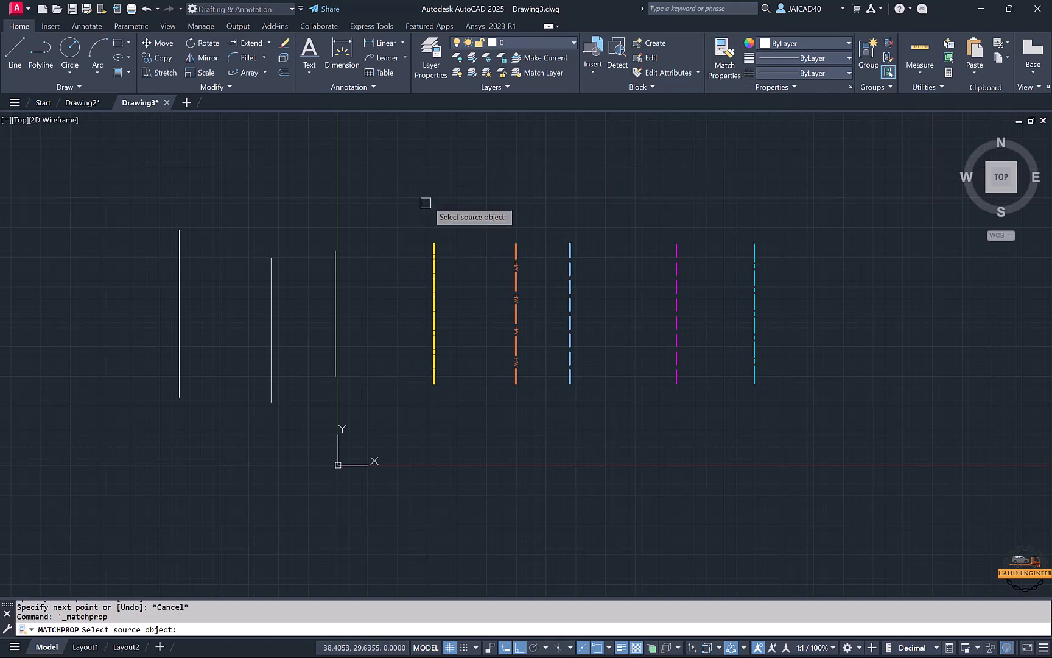
click(511, 250)
click(677, 256)
key(Escape)
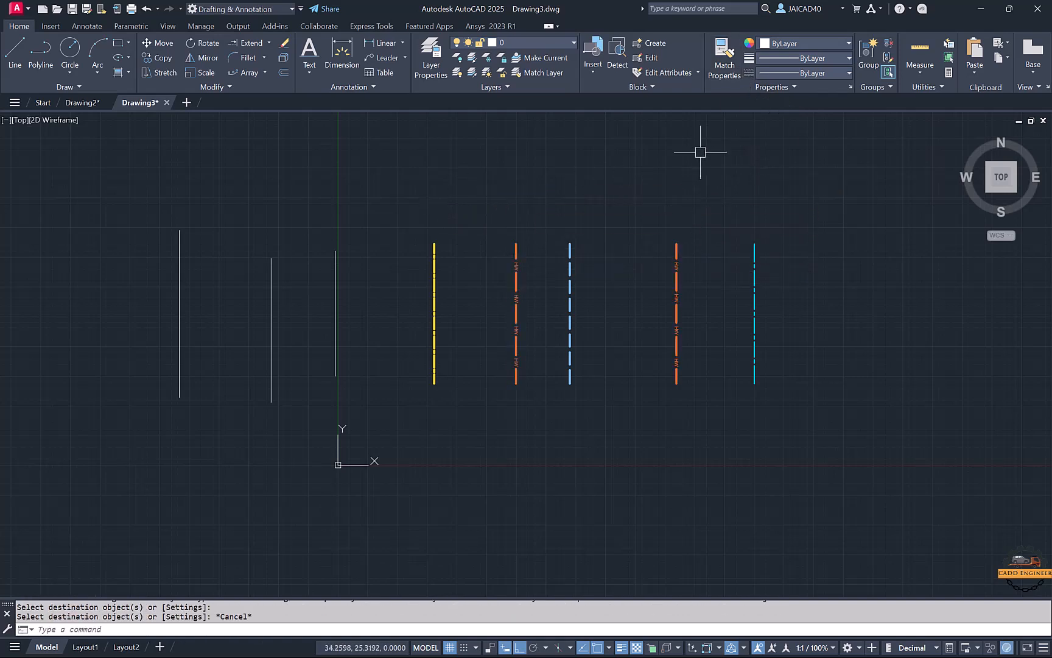
Step: Match the light blue dashed line's properties onto the three plain white lines
click(723, 60)
middle_drag(459, 135, 565, 136)
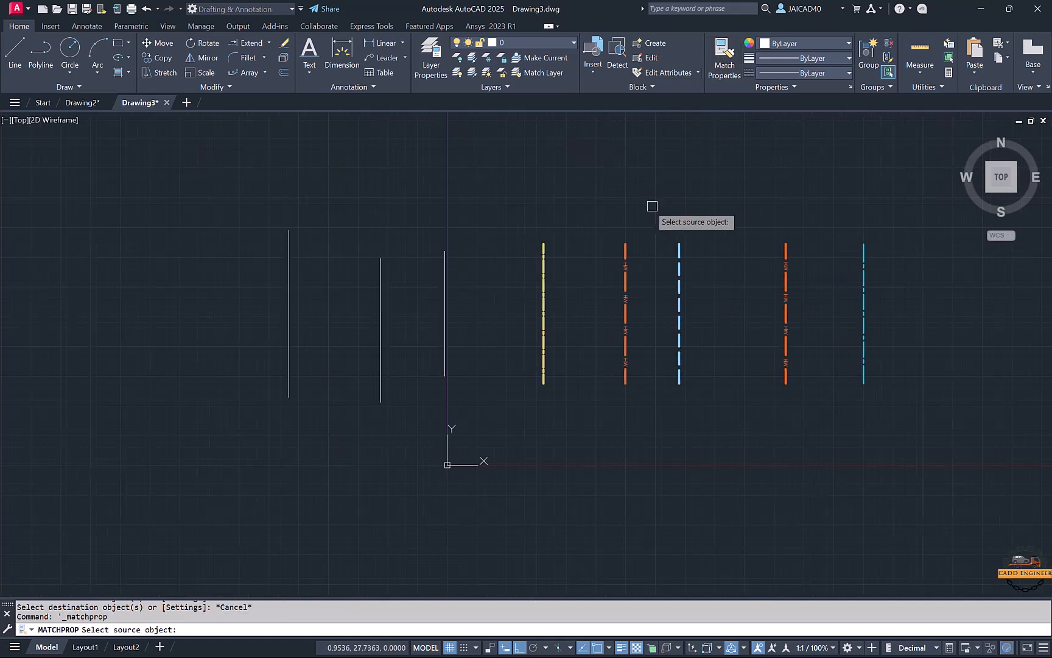
click(676, 257)
click(445, 280)
click(381, 275)
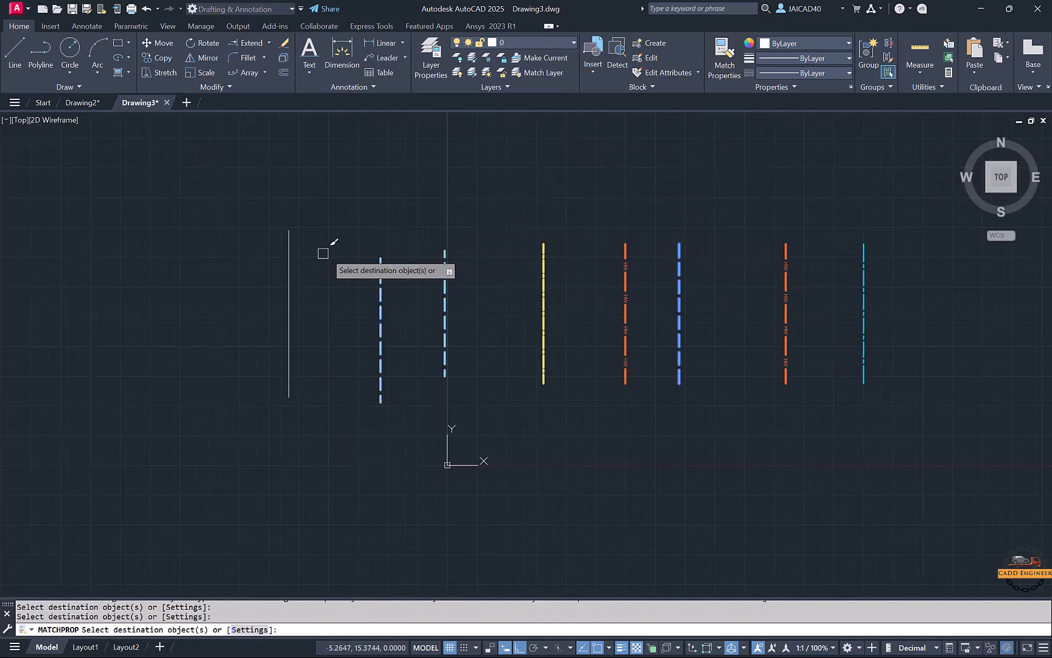
click(289, 271)
key(Escape)
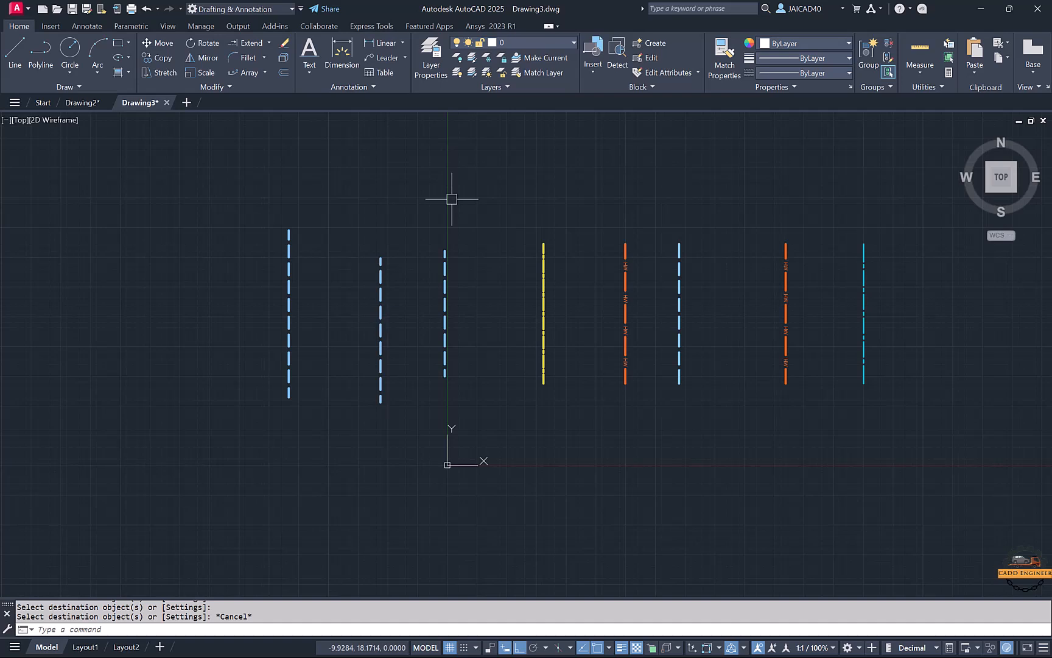
Step: Select all the vertical lines in the drawing and delete them
middle_drag(653, 250, 636, 226)
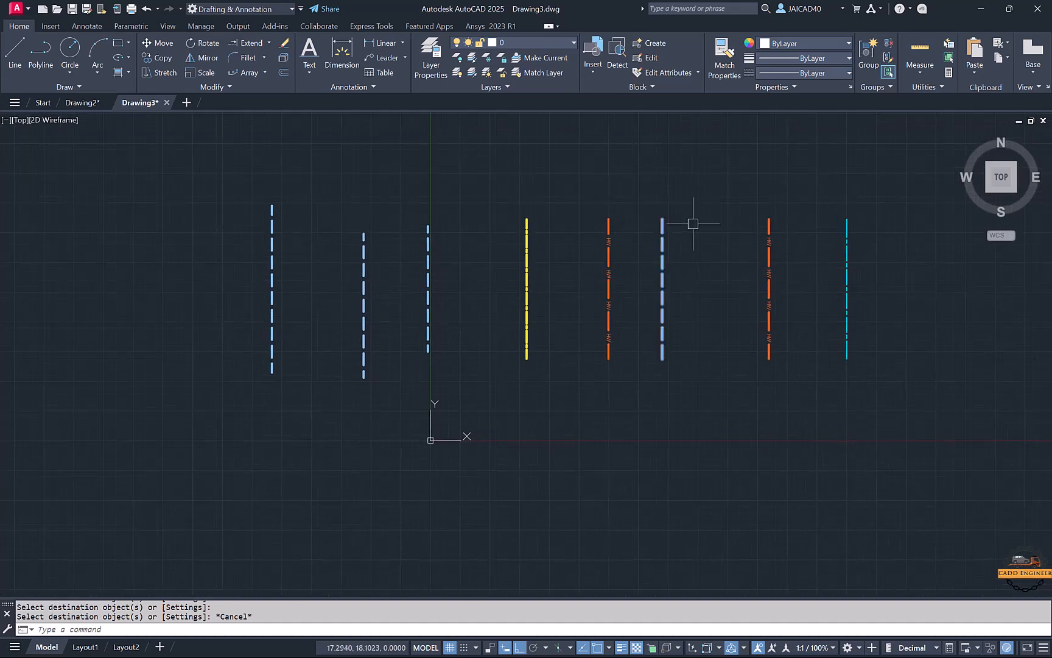
click(926, 204)
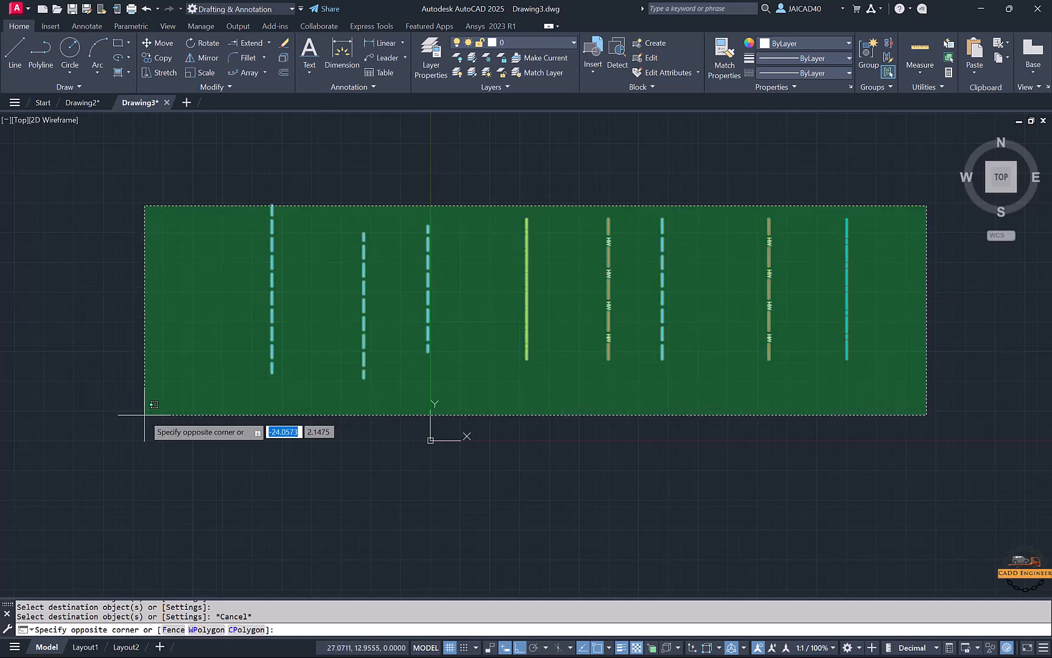
click(146, 428)
key(Delete)
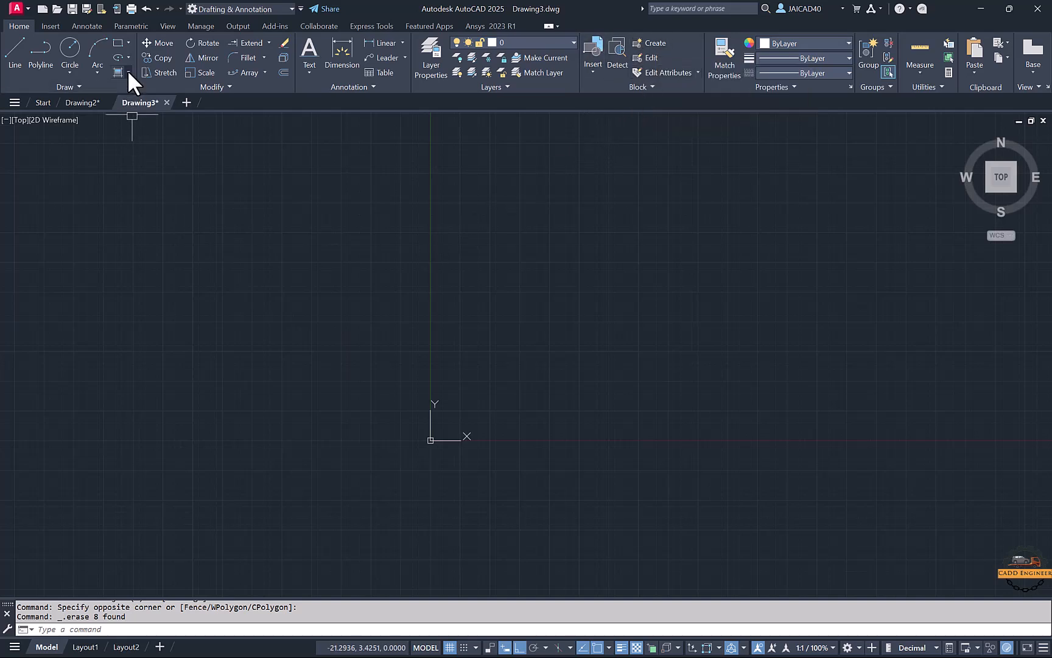
Step: Draw a rectangle in the empty area and a circle of radius about 6 centred on its upper-left corner
click(119, 44)
click(563, 238)
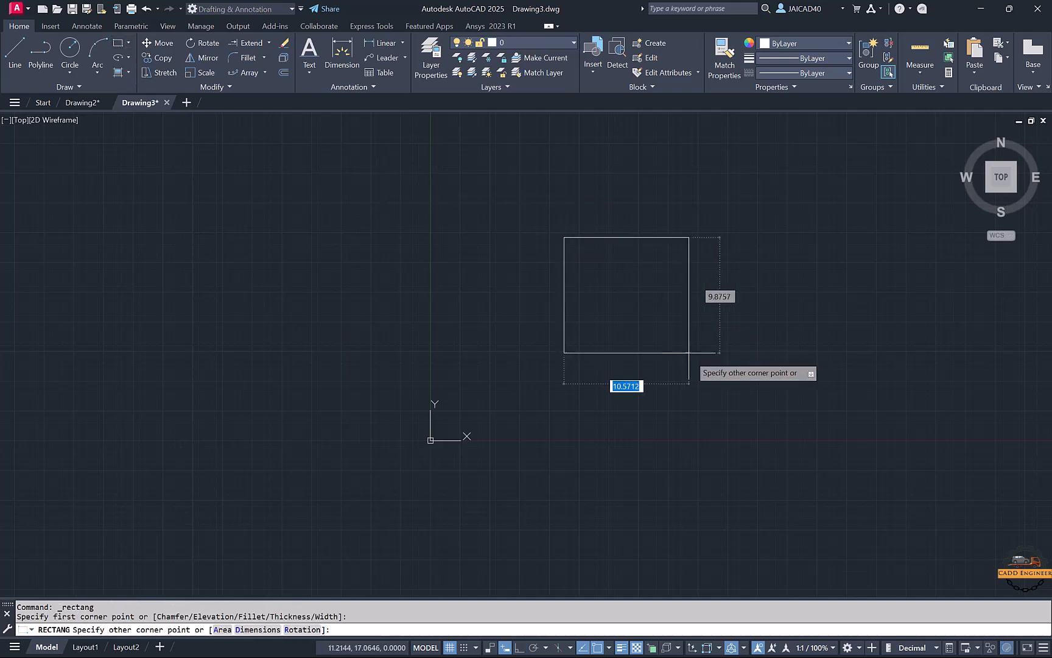
click(698, 367)
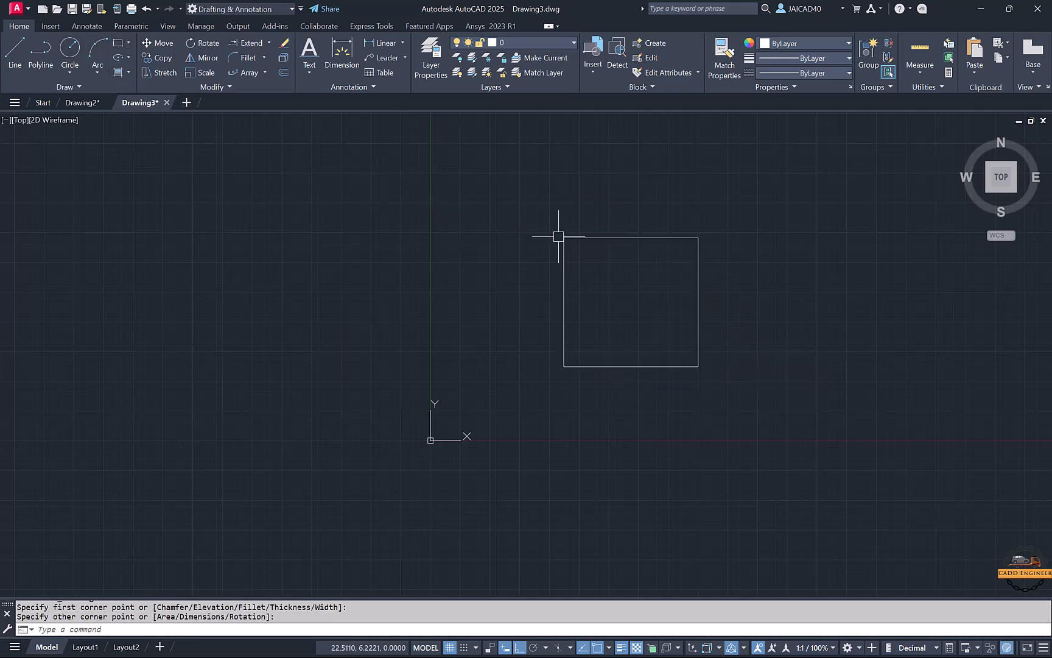
click(70, 50)
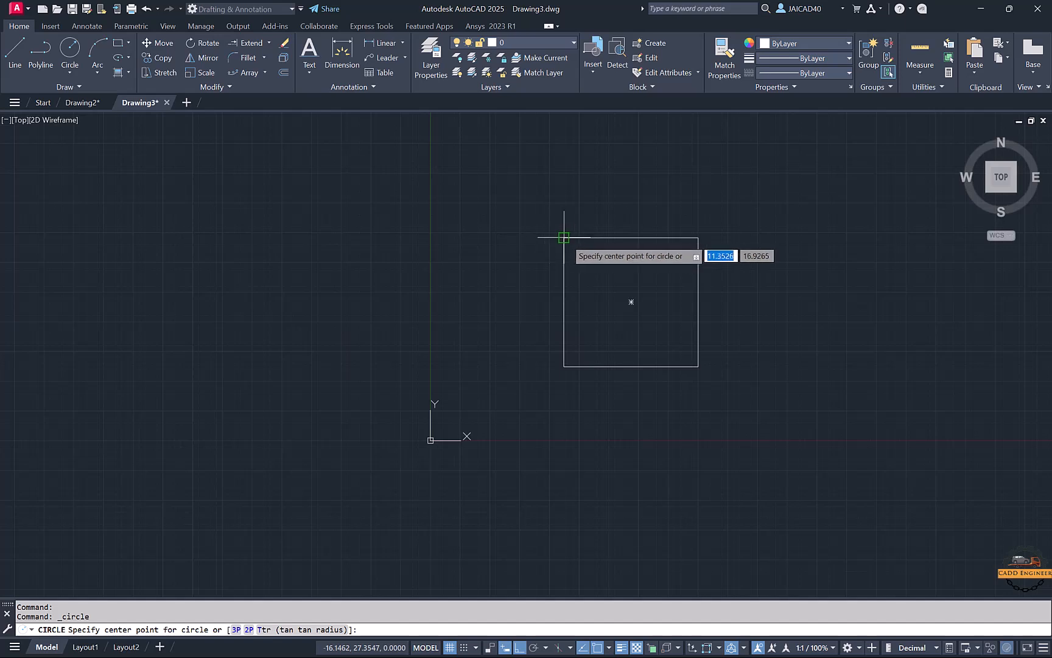
click(563, 237)
click(599, 309)
Step: Select the circle and the rectangle separately to check whether they are independent objects
click(657, 224)
click(614, 214)
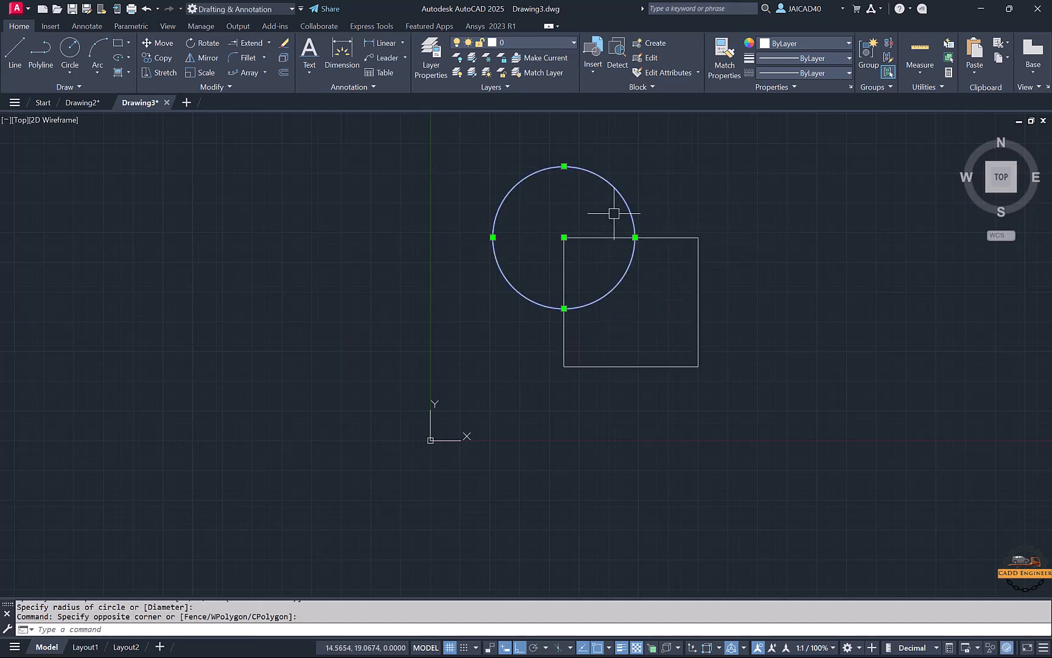
key(Escape)
click(710, 218)
click(677, 249)
key(Escape)
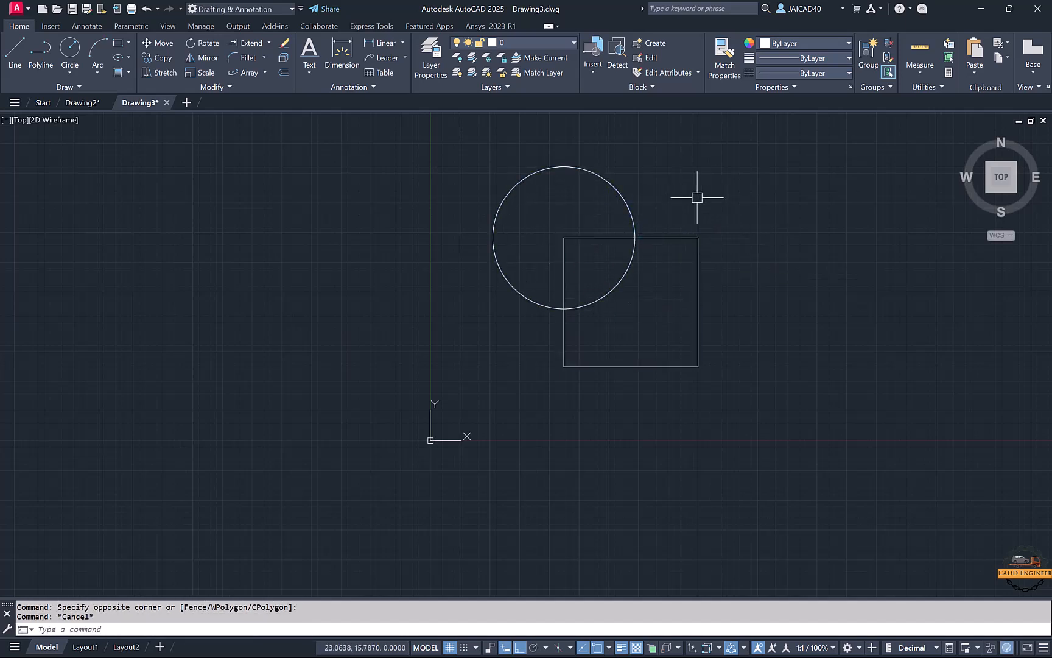
middle_drag(696, 197, 697, 219)
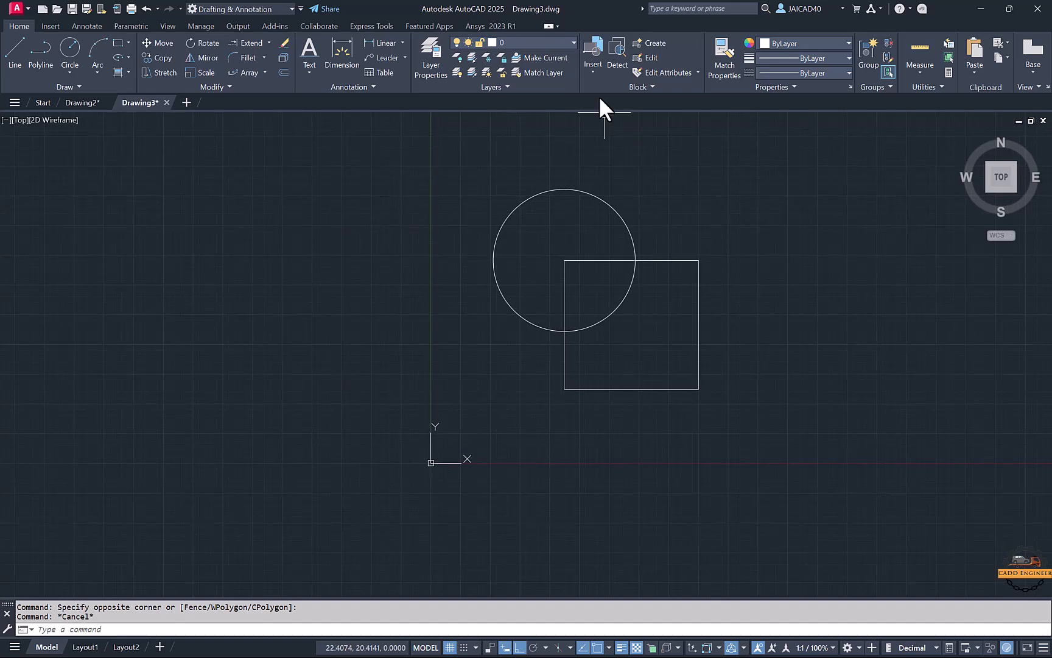
Step: Define the circle and rectangle as a block named Block with its base point at the circle's centre, deleting the original objects
click(652, 45)
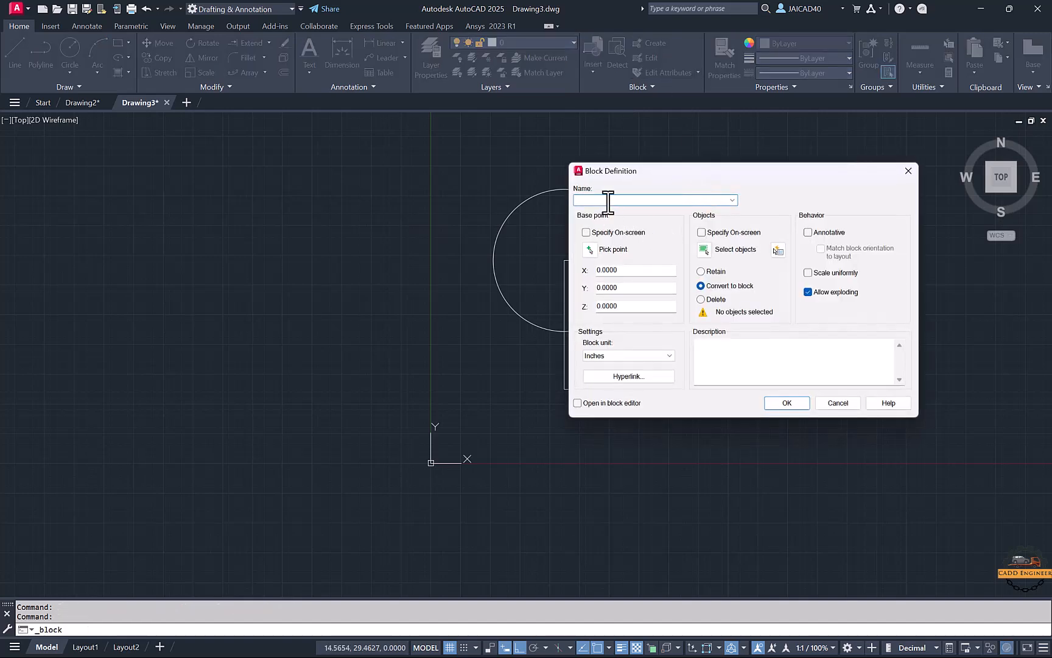
text(Block)
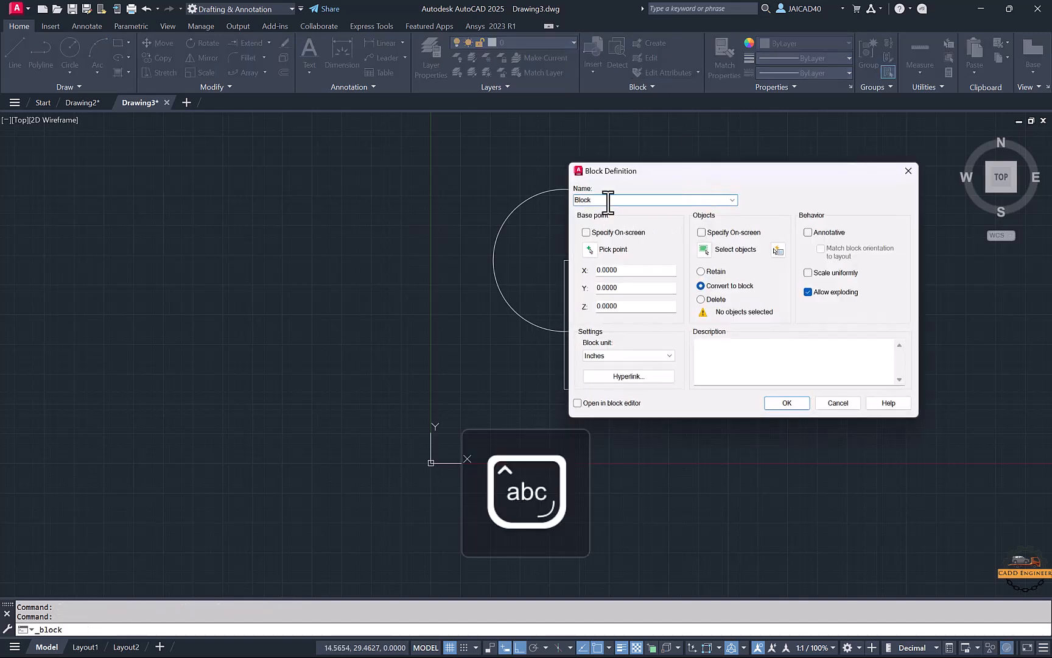
click(603, 249)
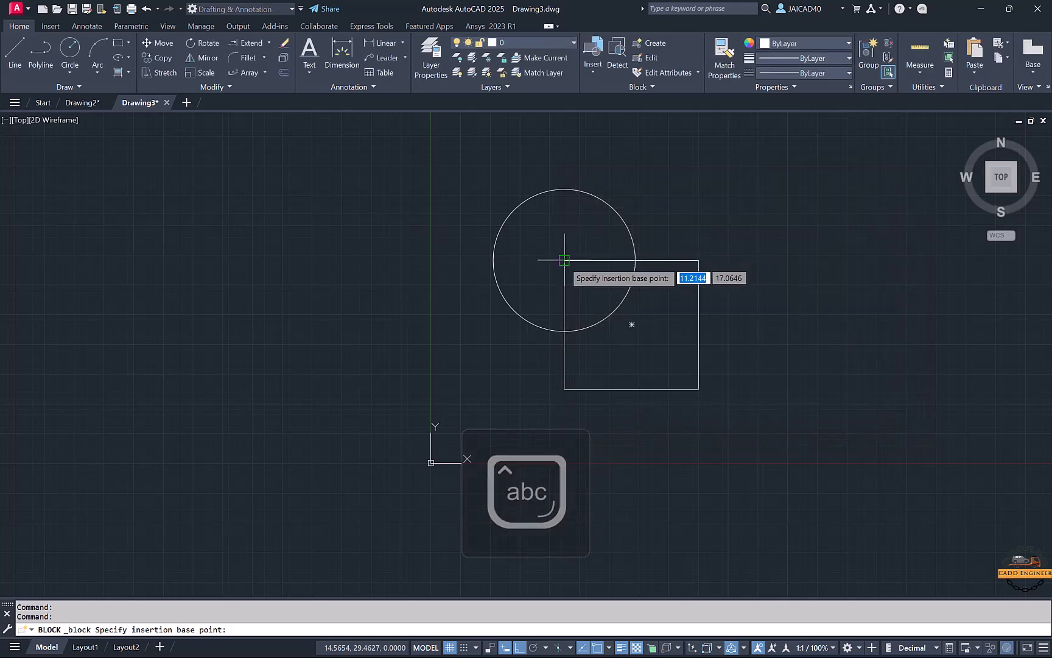
click(565, 260)
click(707, 250)
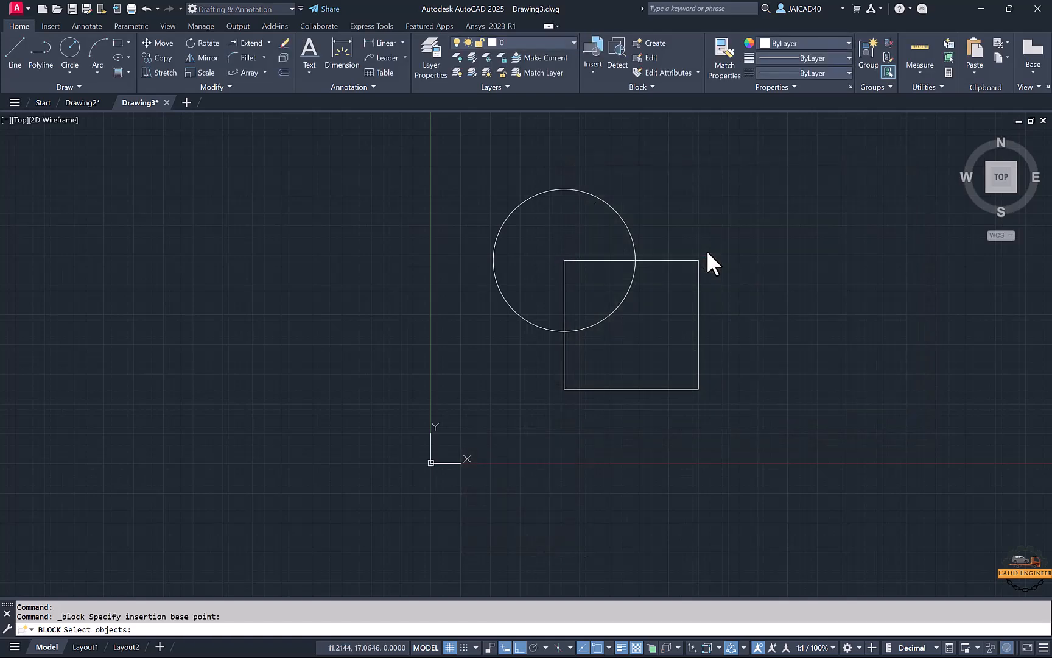
click(696, 233)
click(564, 331)
key(Return)
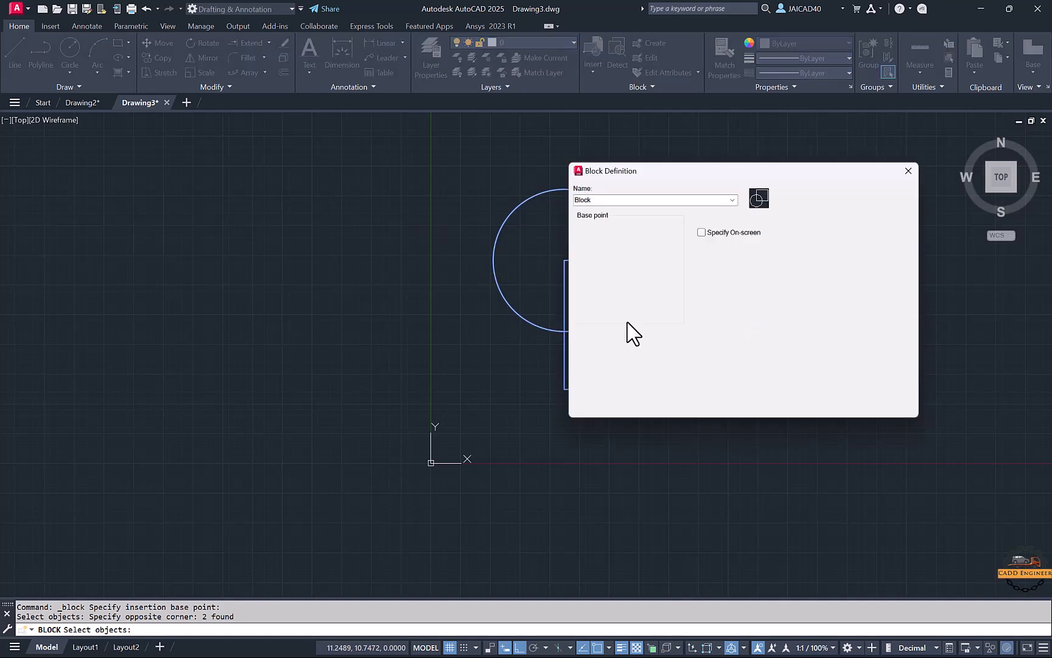
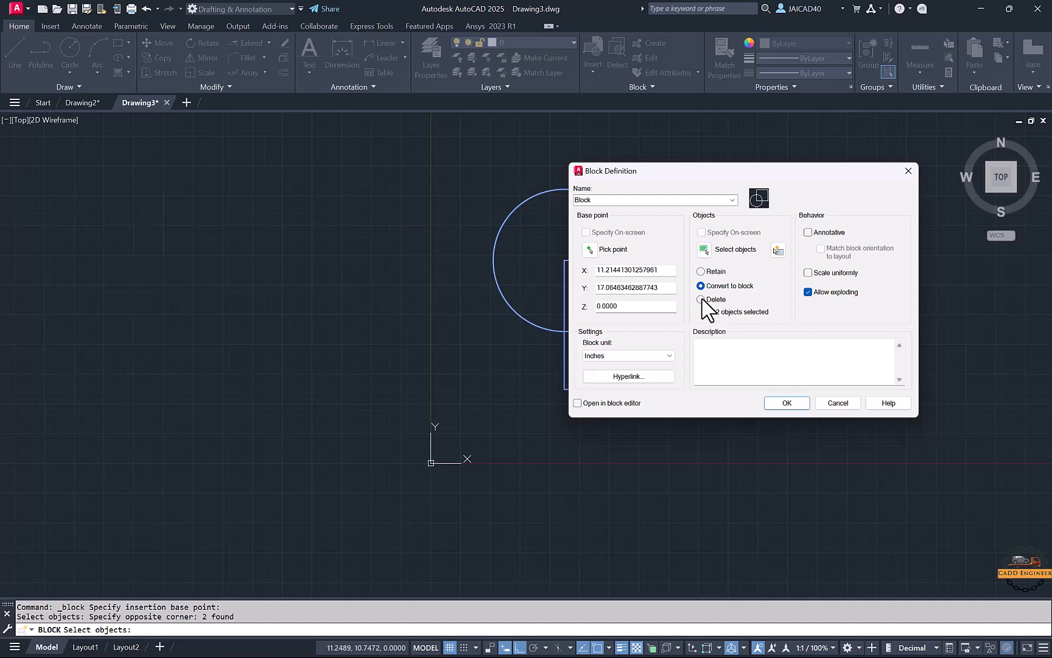
click(701, 299)
click(789, 404)
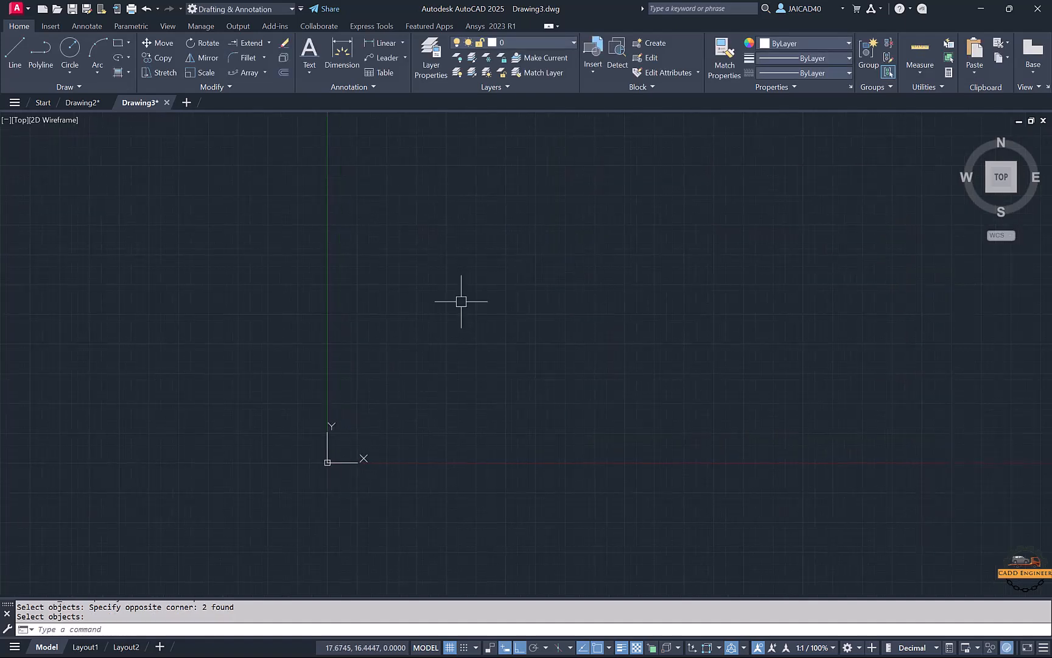
Step: Draw a new rectangle near the origin with a small circle inside it, close to its centre
middle_drag(436, 229, 326, 228)
click(117, 42)
click(390, 222)
click(490, 319)
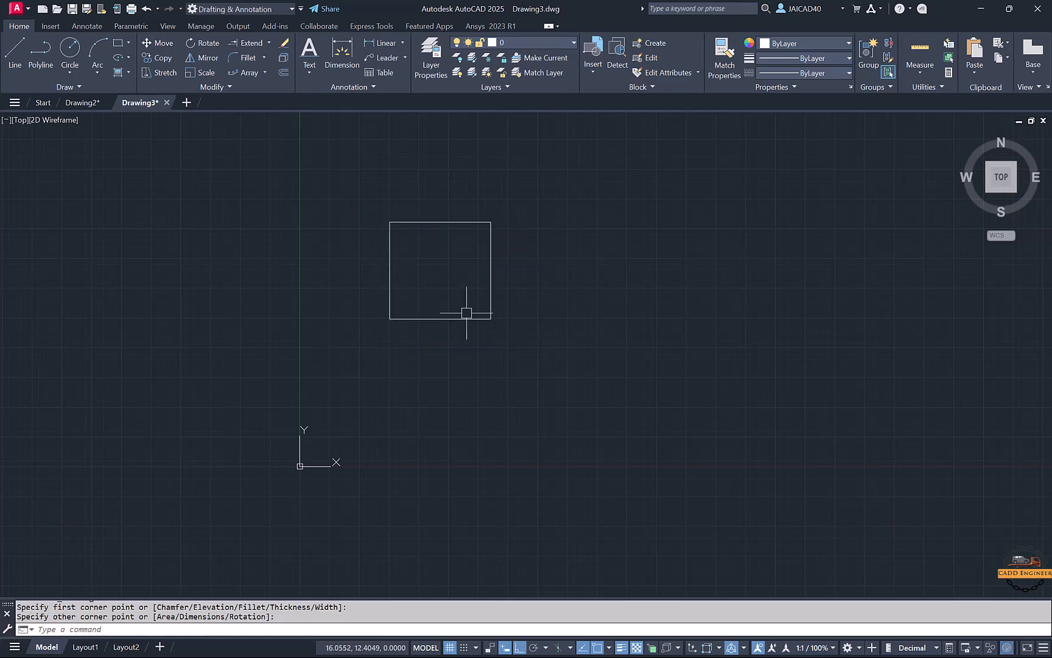
click(68, 47)
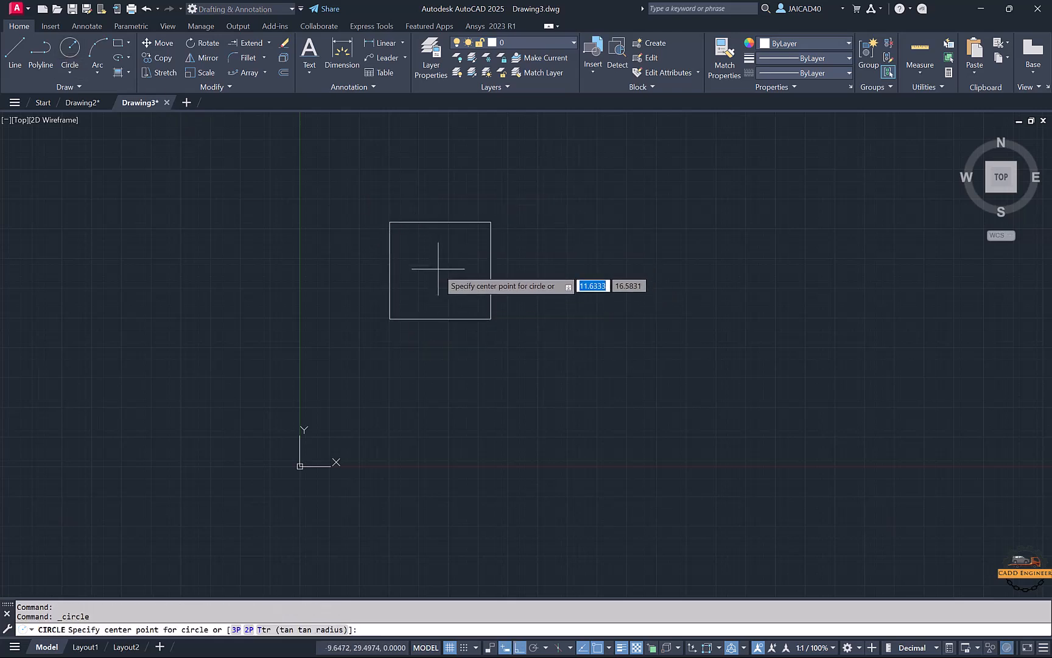
click(437, 269)
click(455, 269)
Step: Define the rectangle and small circle as a block named Block 2, based at the circle's centre, retaining the original objects
text(B)
key(Return)
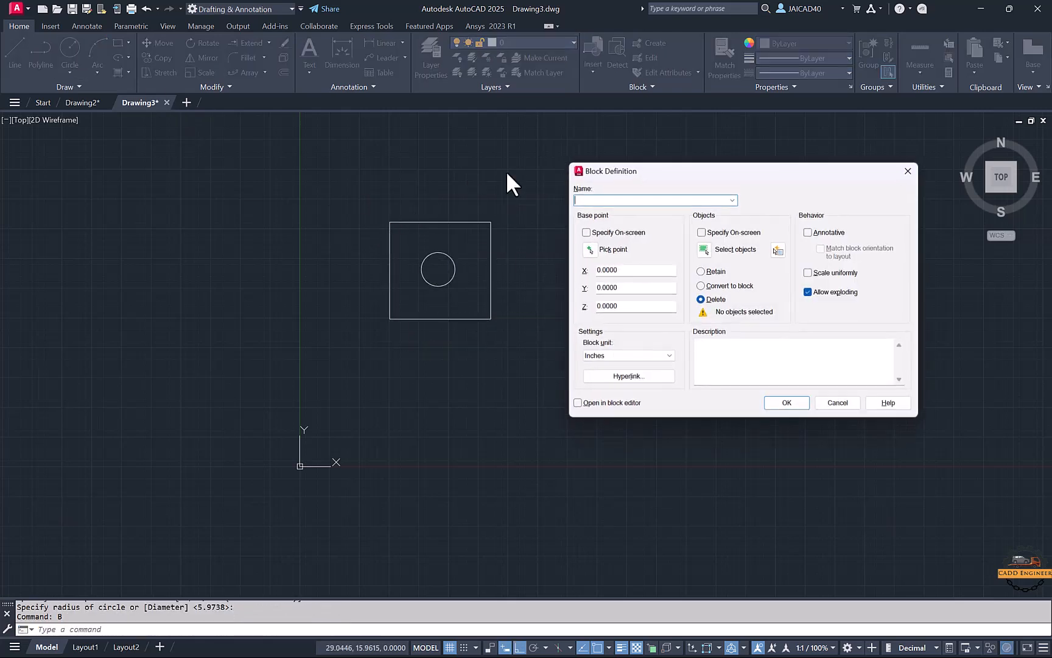
click(589, 246)
click(438, 269)
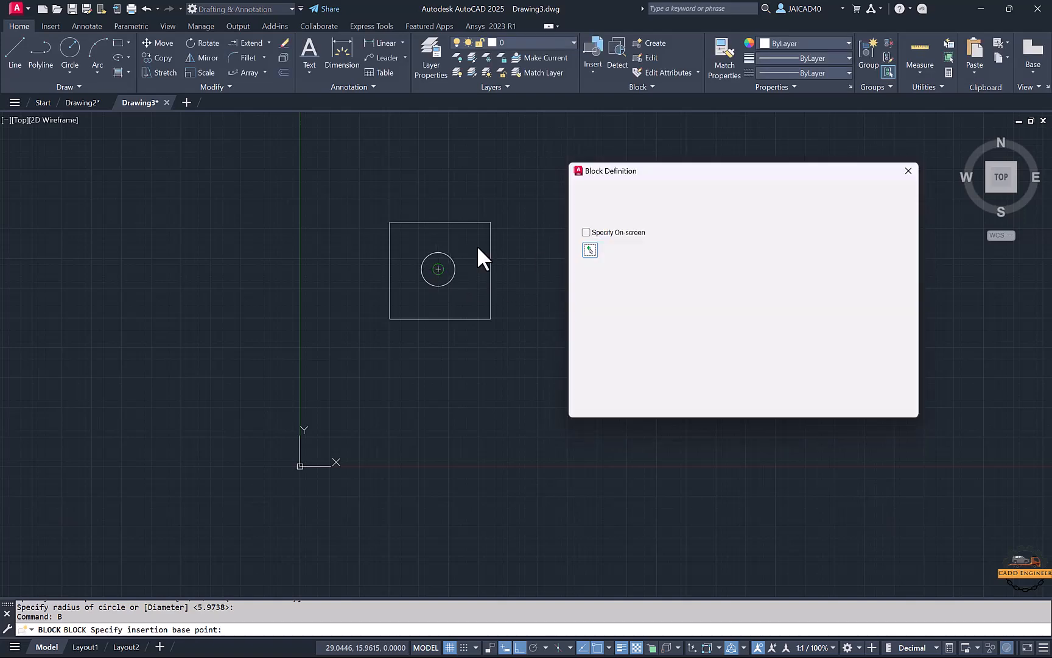
click(593, 200)
text(Block)
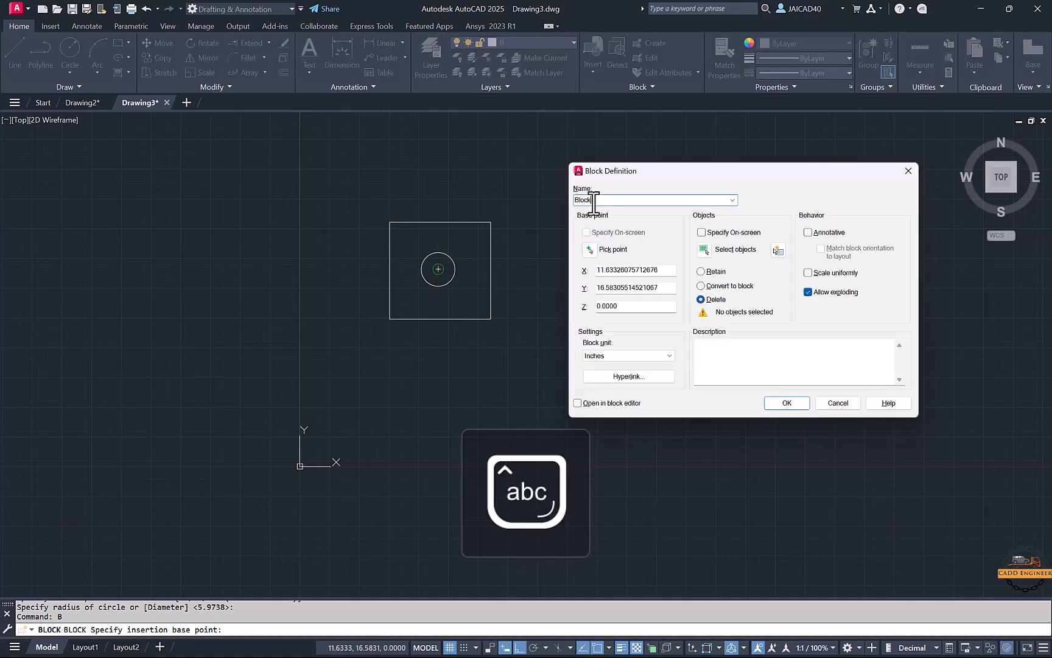
text( 2)
click(705, 250)
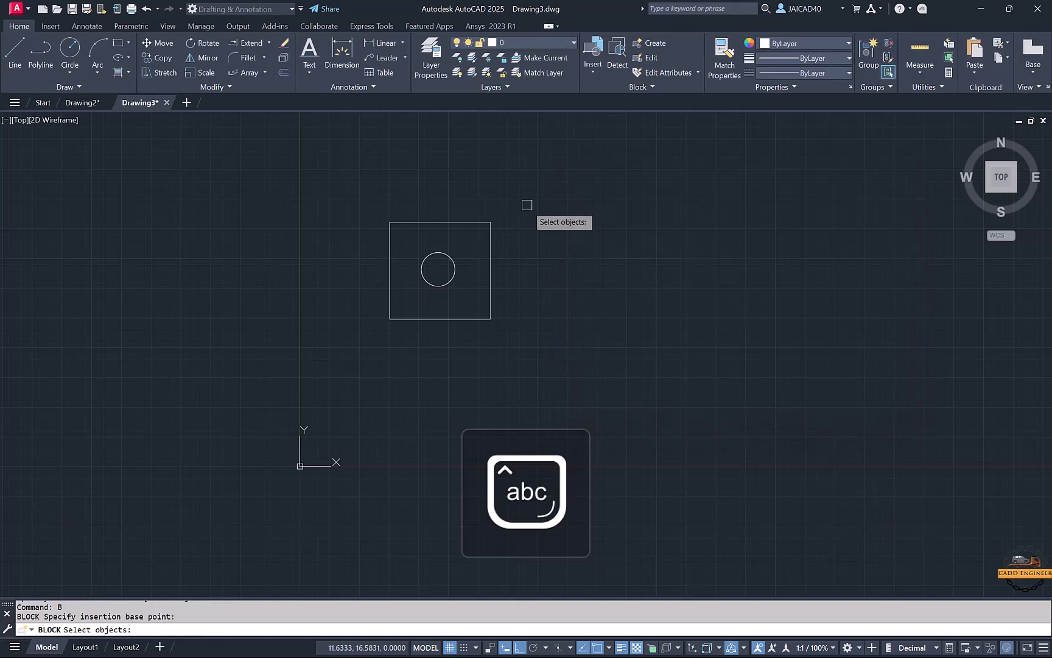
click(528, 205)
click(332, 397)
key(Return)
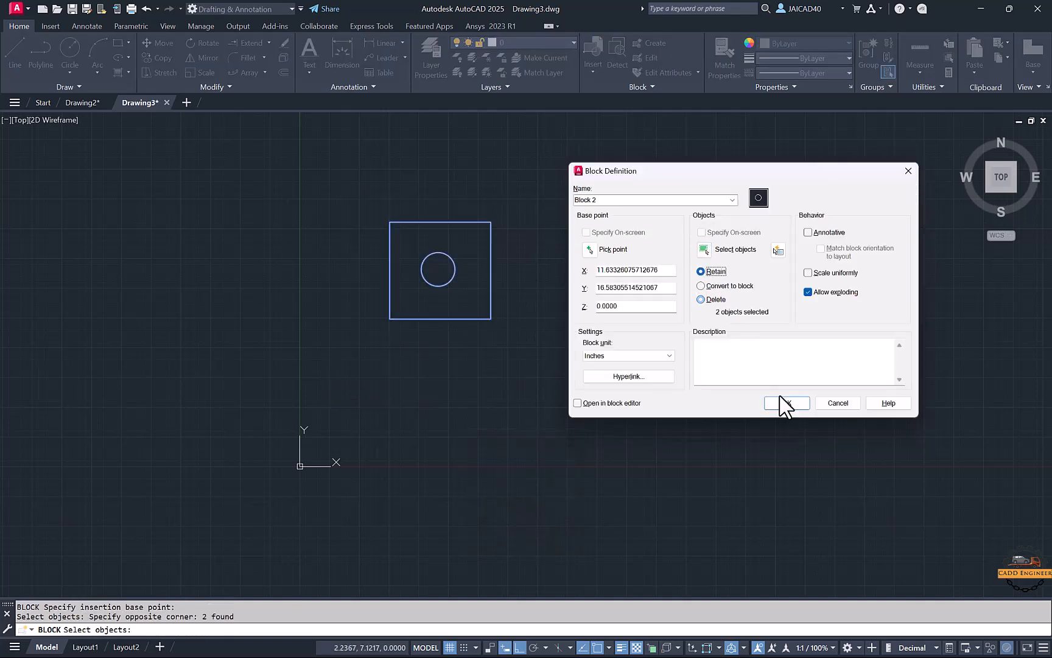
click(782, 403)
Step: Check by selection whether the retained rectangle and circle are still separate objects
click(492, 275)
click(466, 255)
key(Escape)
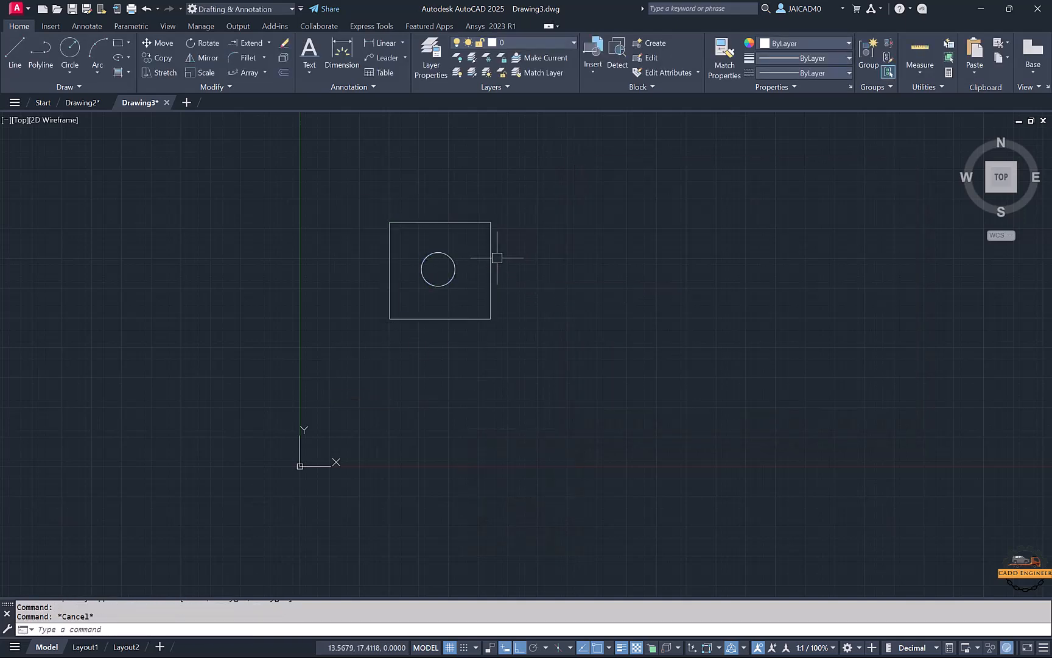
Step: Draw a larger rectangle around the existing shapes and a circle of radius 6 centred on its upper-right corner
middle_drag(473, 177, 359, 174)
click(118, 43)
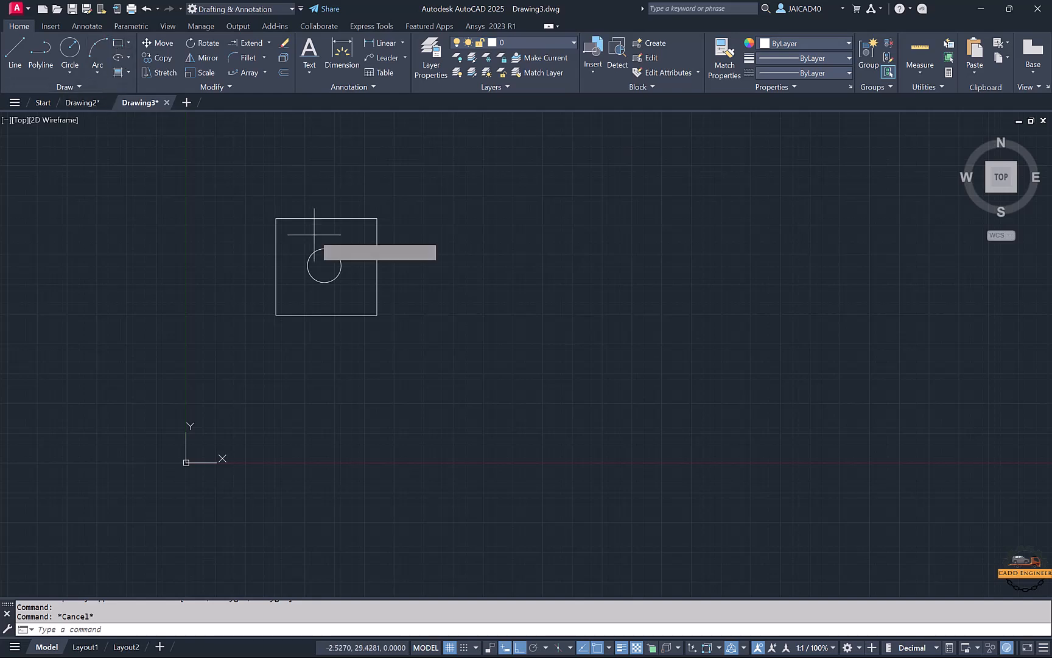
click(253, 185)
click(435, 369)
click(68, 46)
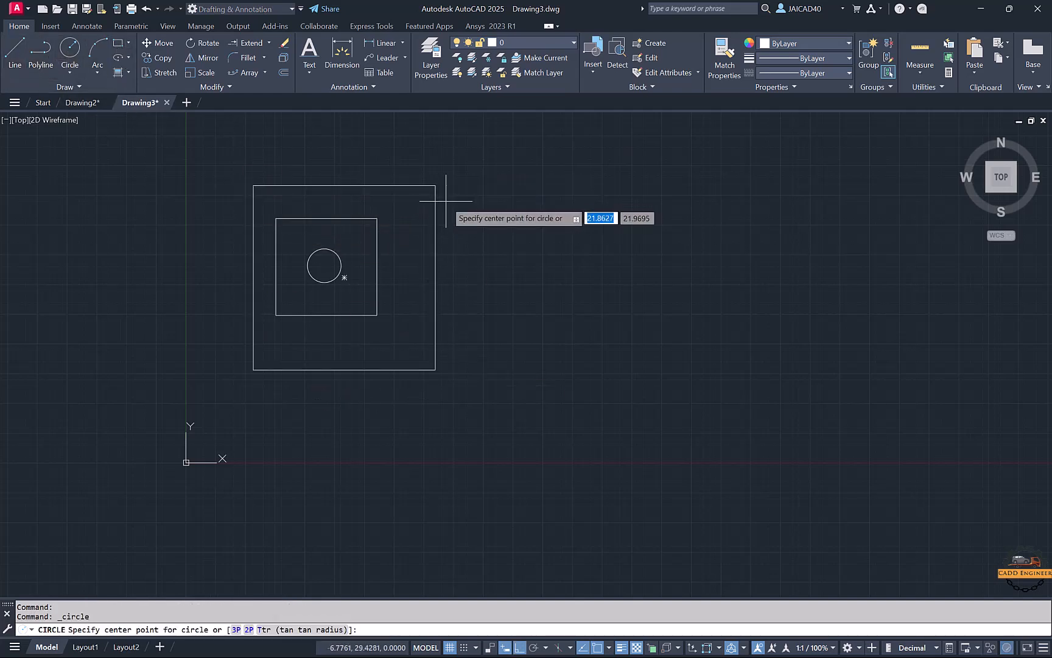
click(435, 186)
text(6)
key(Return)
middle_drag(619, 265, 636, 303)
key(Escape)
key(Escape)
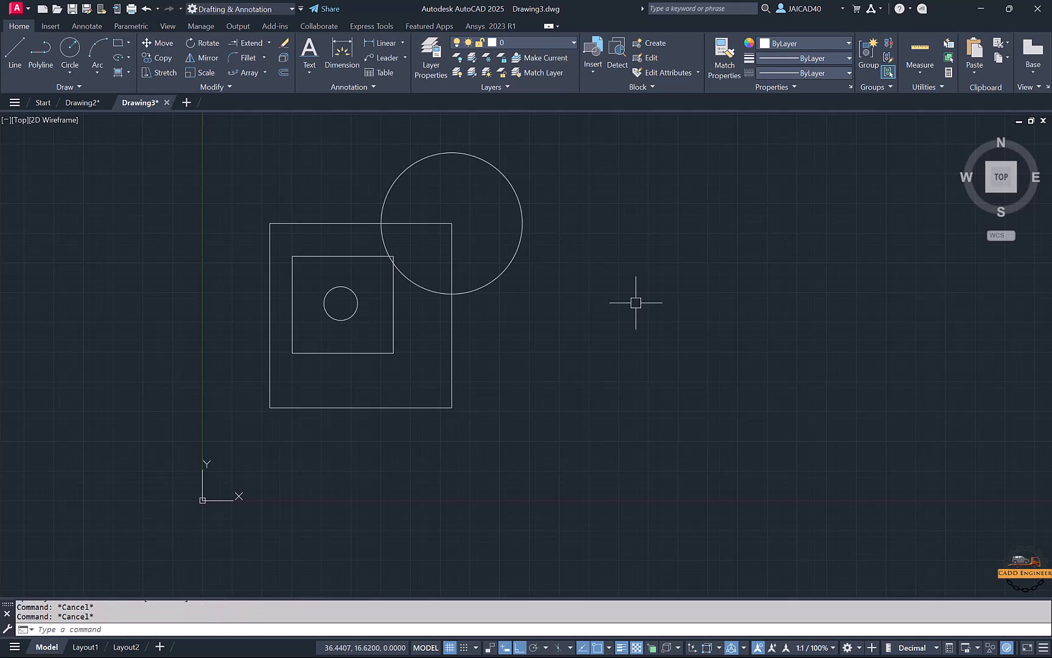
Step: Convert all four shapes to a block named Block3 with its base point at the small circle's centre
text(b)
key(Return)
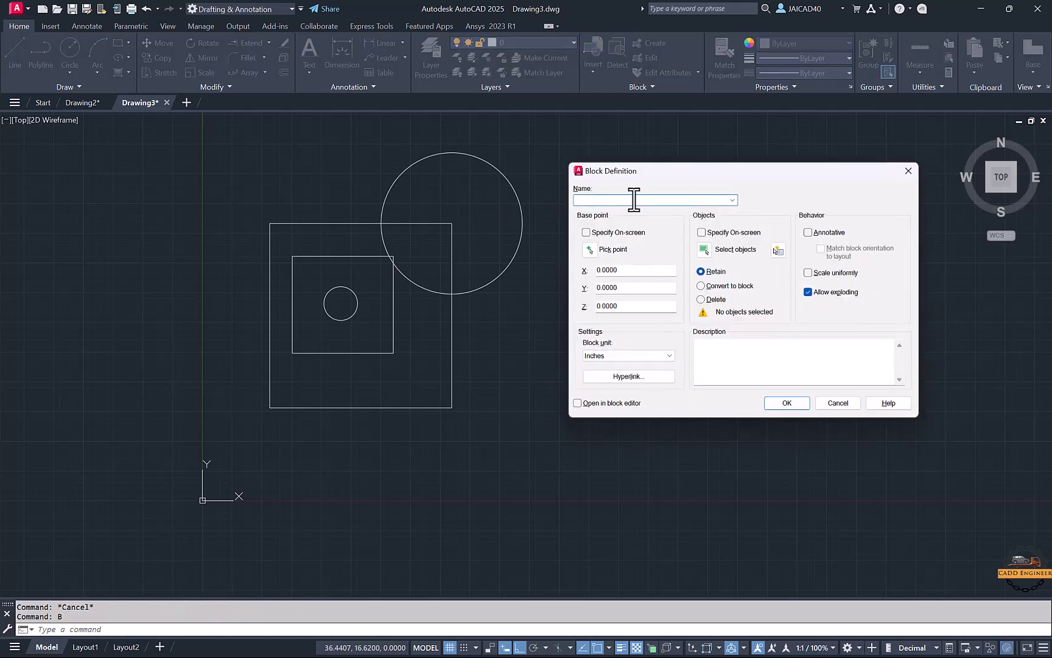
text(Block3)
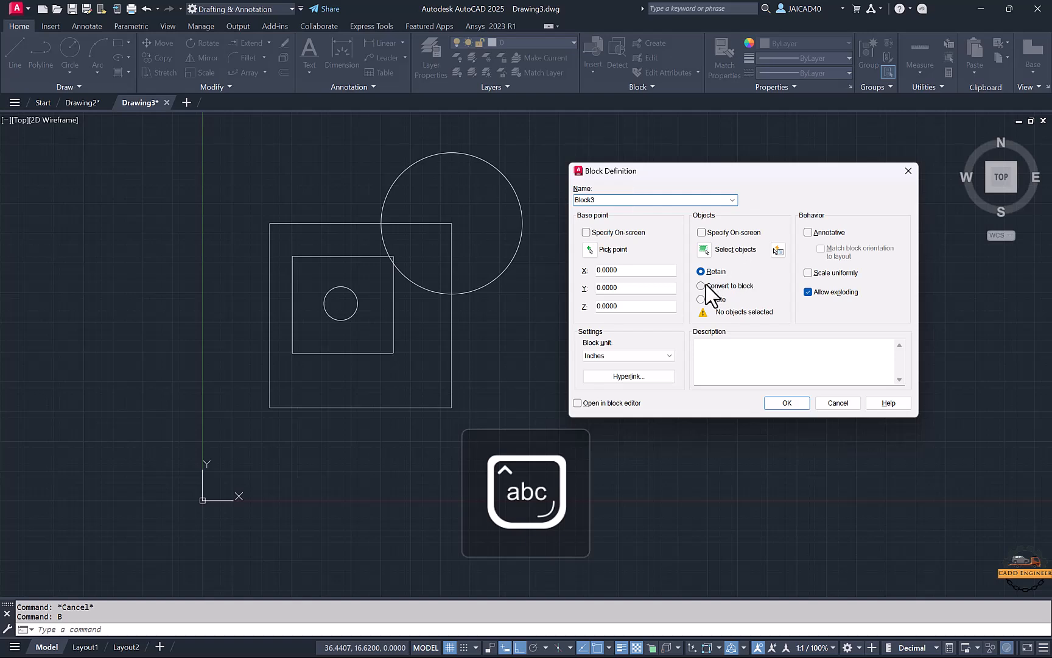
click(706, 285)
click(707, 254)
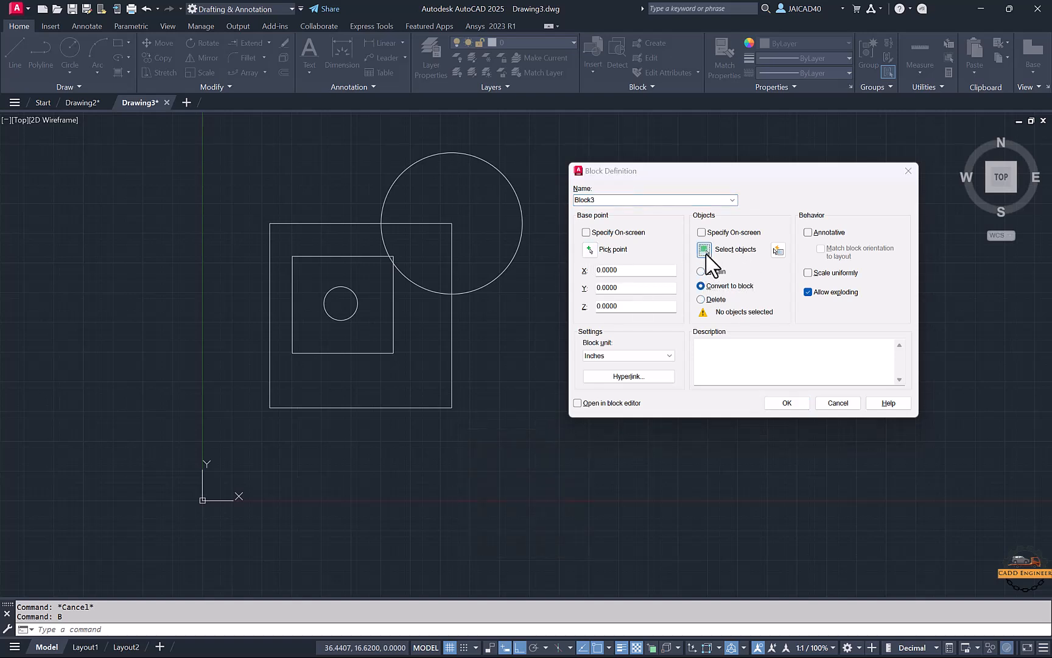
click(545, 157)
click(189, 447)
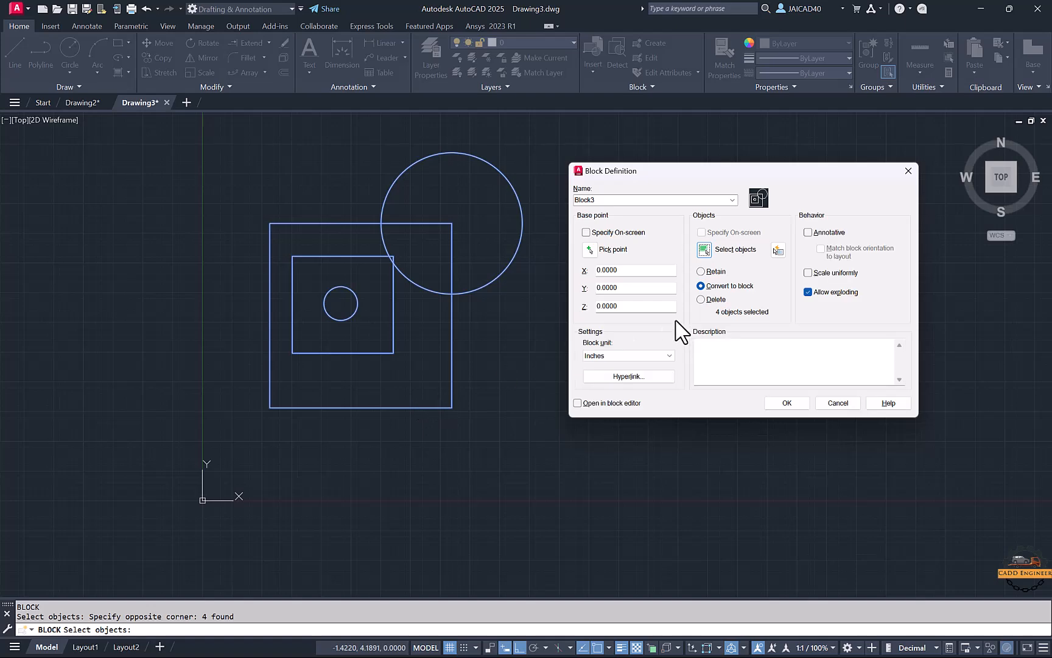
click(589, 249)
click(341, 302)
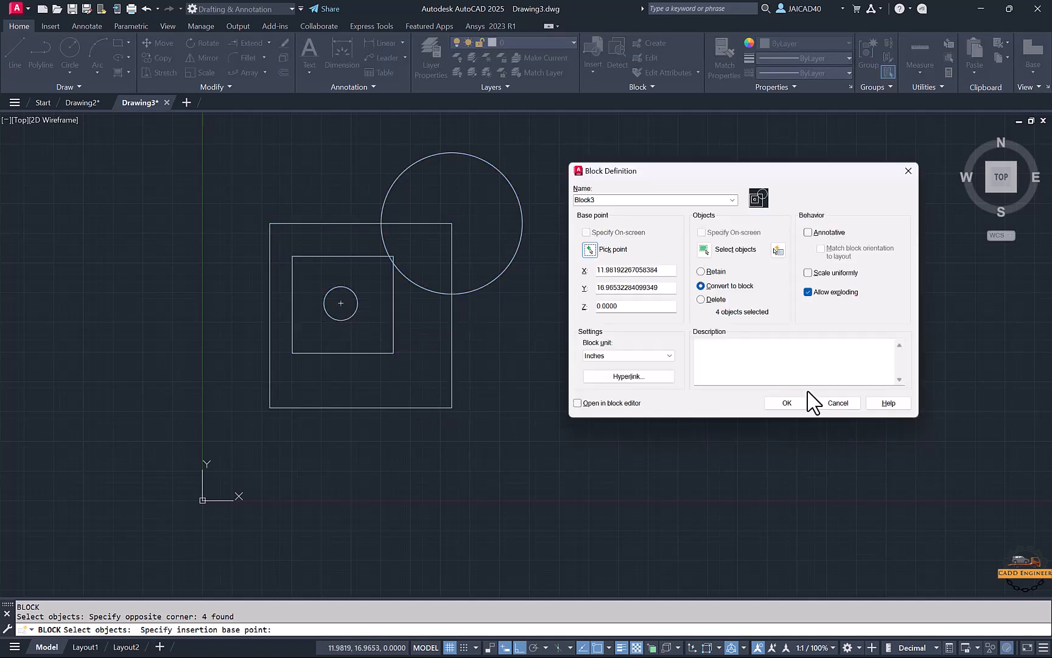
click(772, 401)
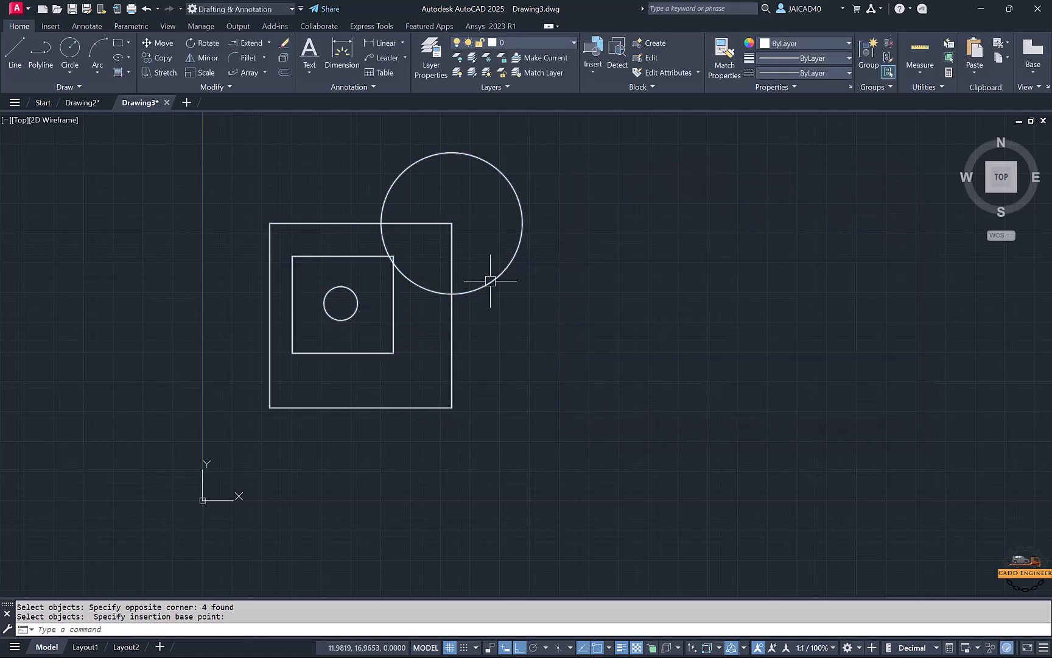
Step: Check that the Block3 shapes select as one object and delete the block from the drawing
click(488, 282)
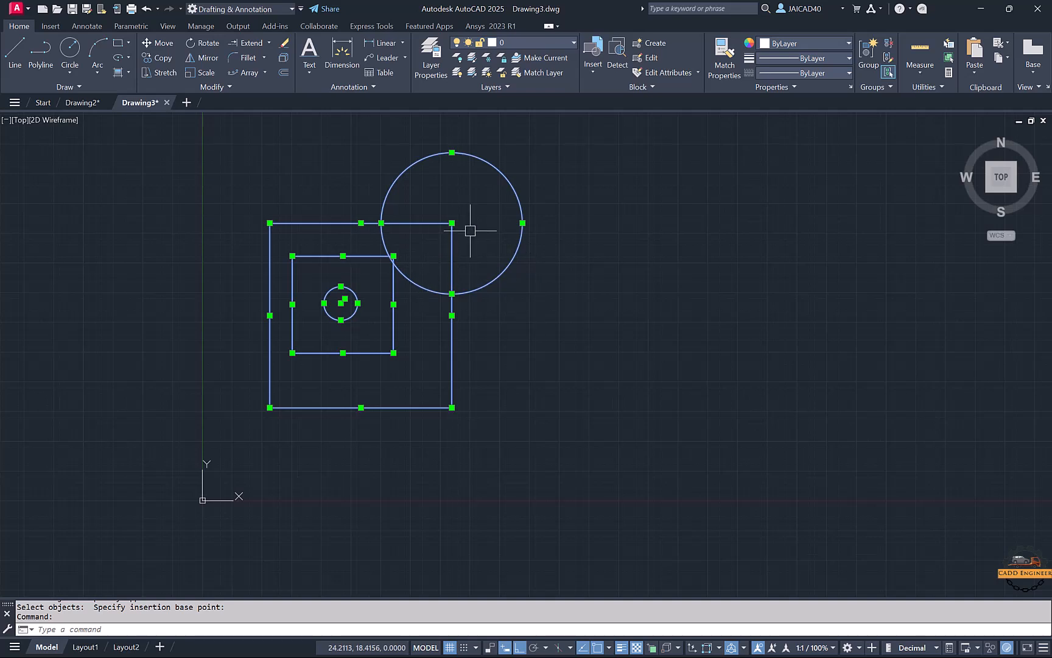
key(Escape)
middle_drag(615, 272, 500, 256)
click(461, 194)
click(345, 282)
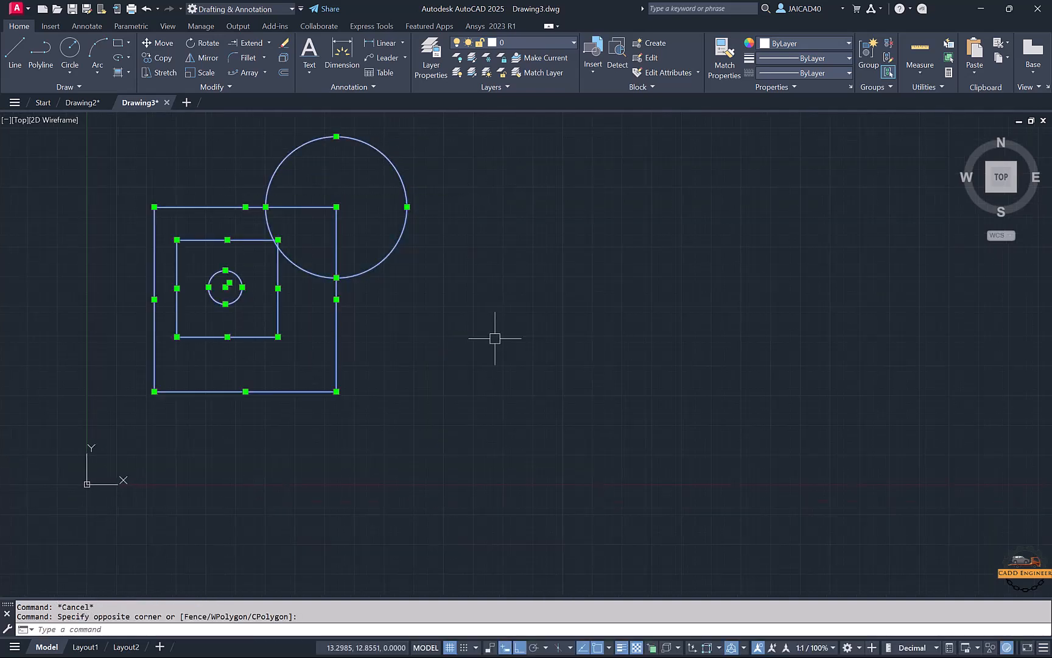
key(Delete)
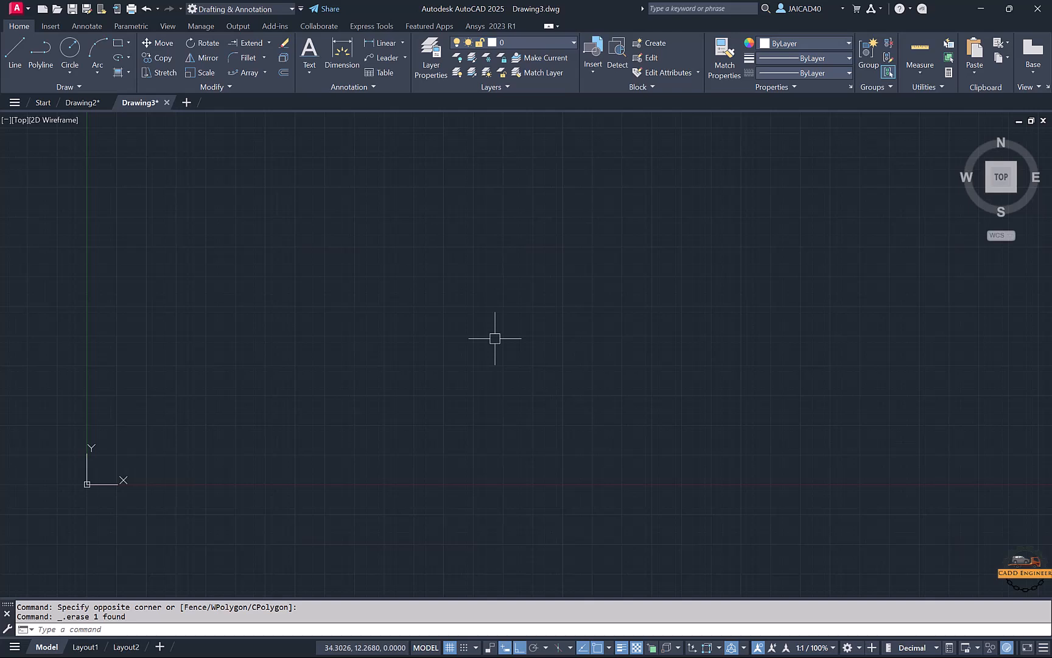
Step: Insert the block named Block into the empty area near the origin
click(587, 71)
click(609, 100)
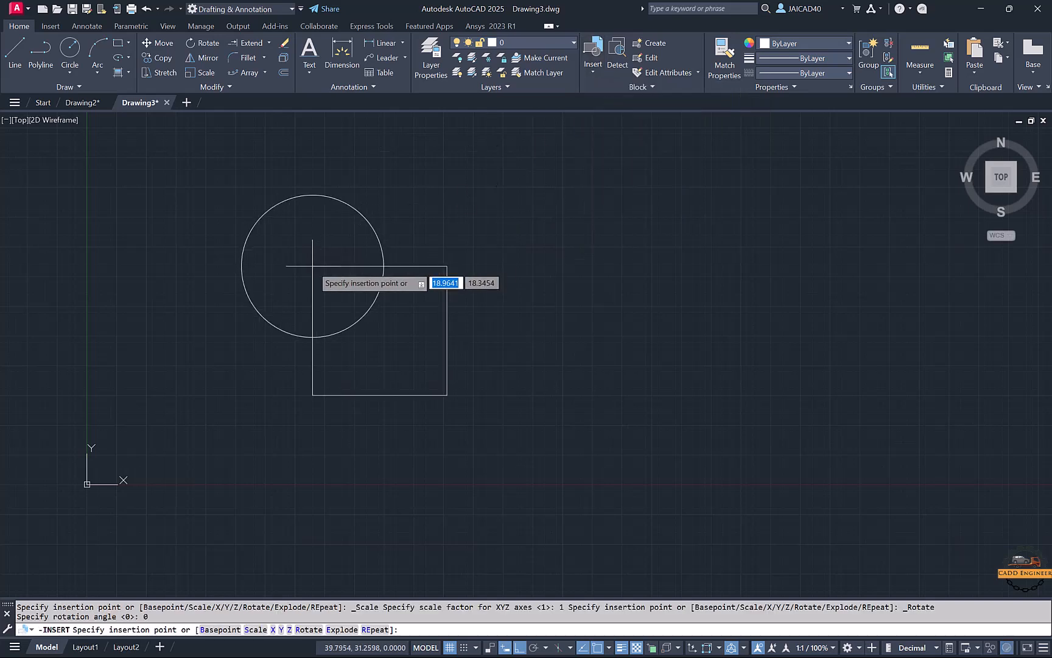
click(312, 266)
Step: Insert Block 2 to the right of the existing block and Block3 farther to the right in the same row
click(594, 71)
click(682, 114)
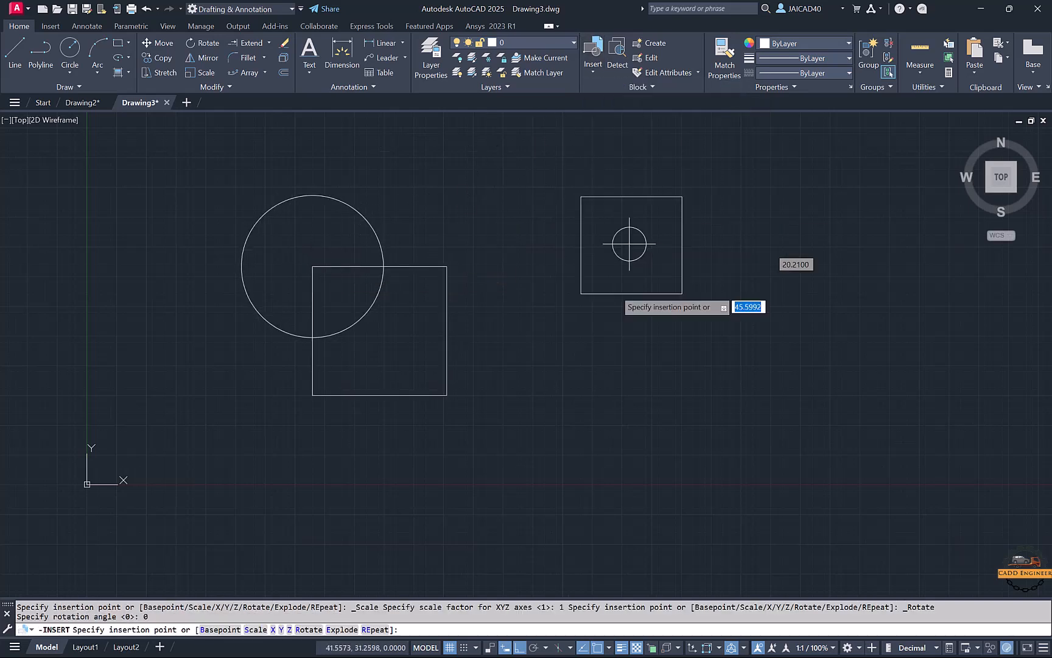
click(616, 331)
click(599, 70)
click(634, 161)
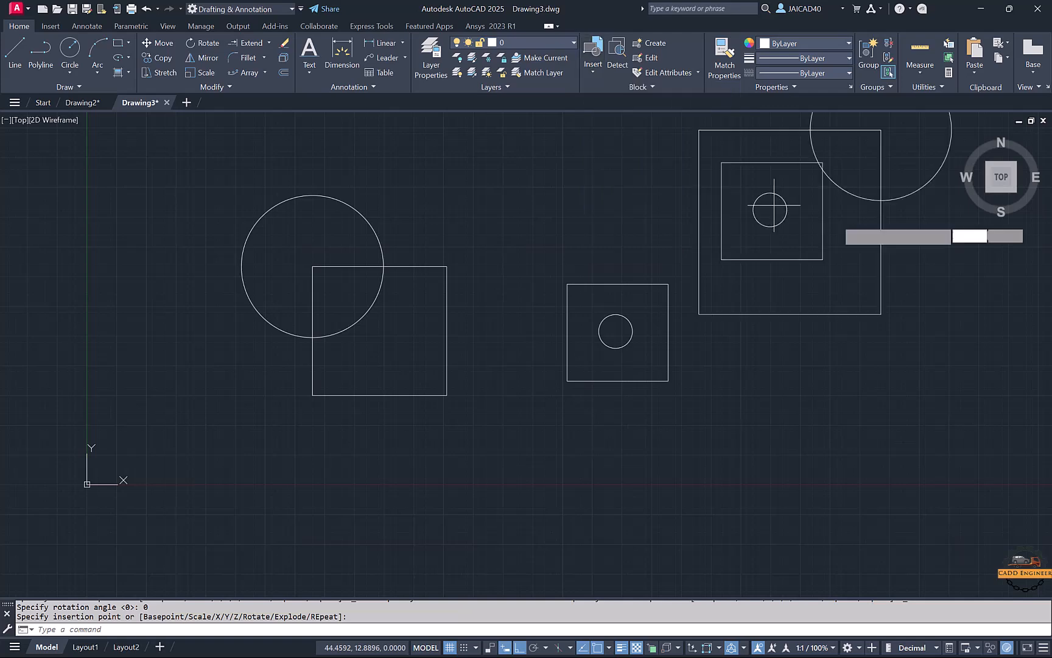
click(866, 332)
scroll(775, 290, down, 2)
middle_drag(755, 299, 503, 236)
Step: Insert a second row of Block, Block3 and Block 2 below the first row of blocks
click(591, 71)
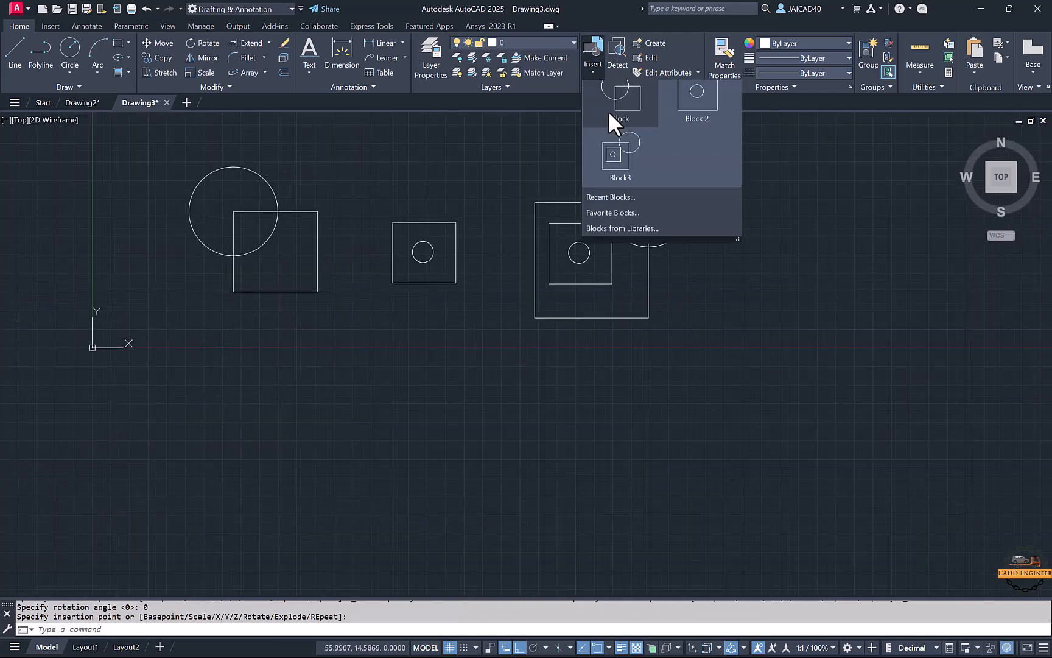
click(624, 108)
click(262, 433)
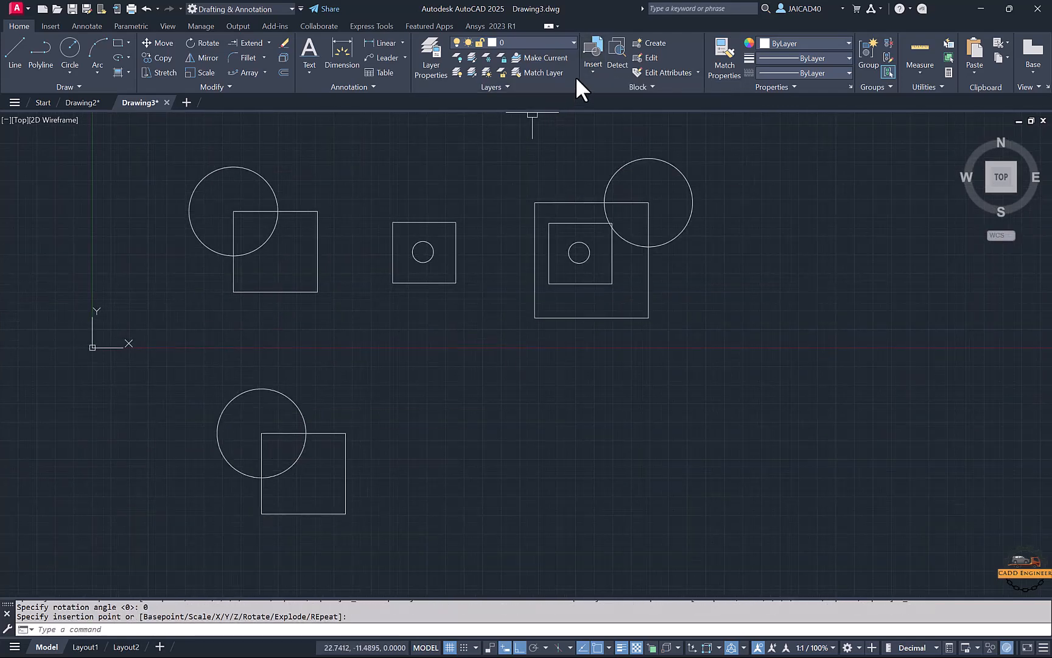
click(592, 67)
click(615, 157)
click(465, 453)
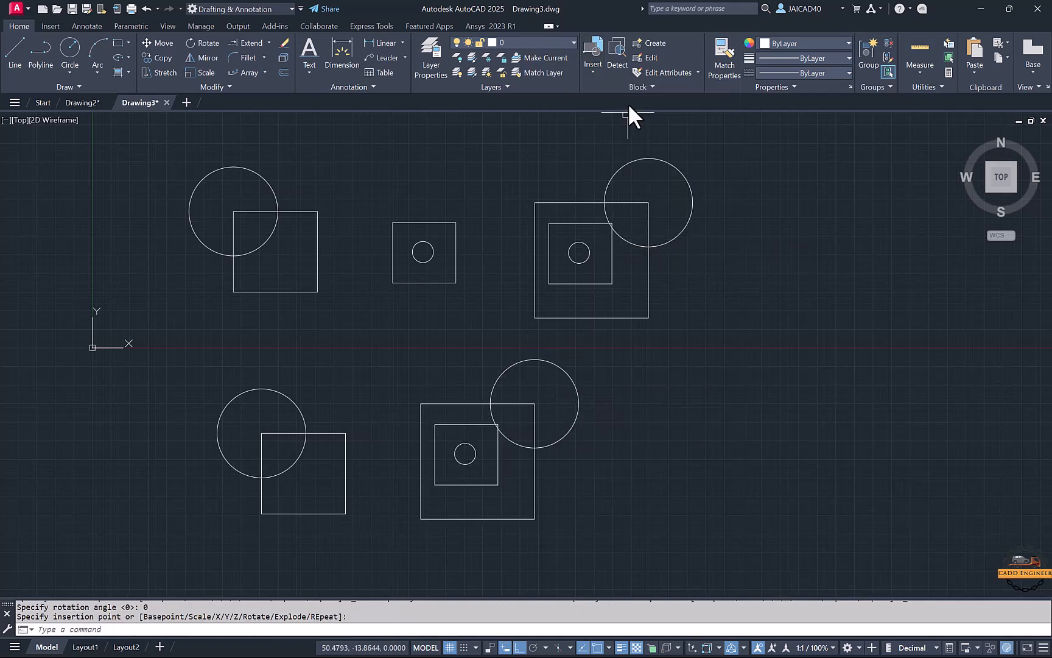
click(592, 67)
click(675, 117)
click(753, 397)
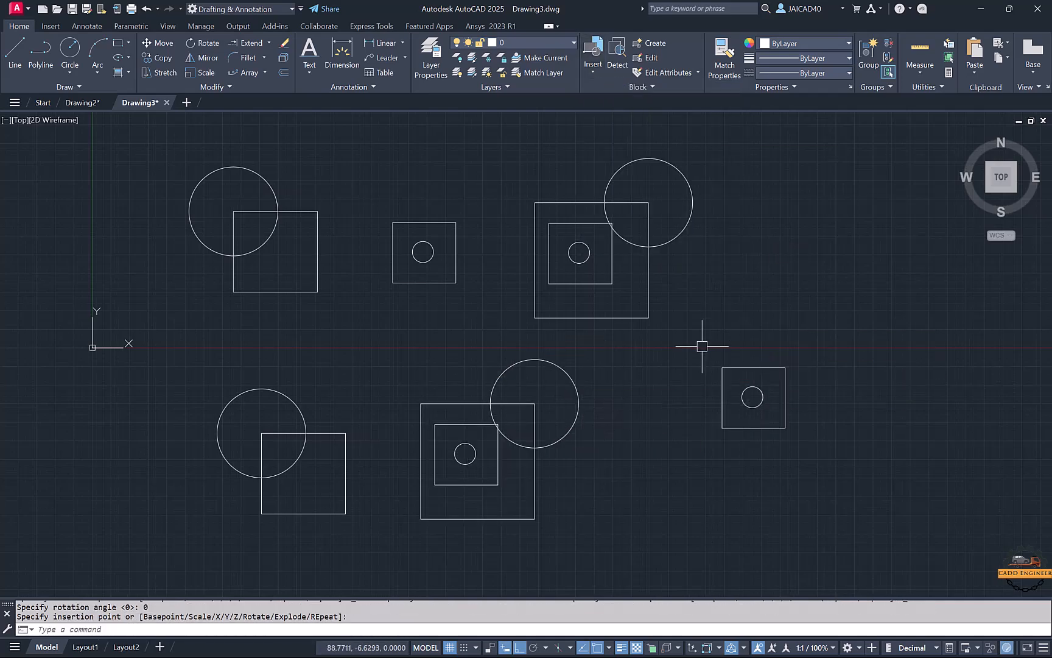
mouse_move(702, 346)
middle_down()
mouse_move(742, 322)
mouse_move(746, 353)
middle_up()
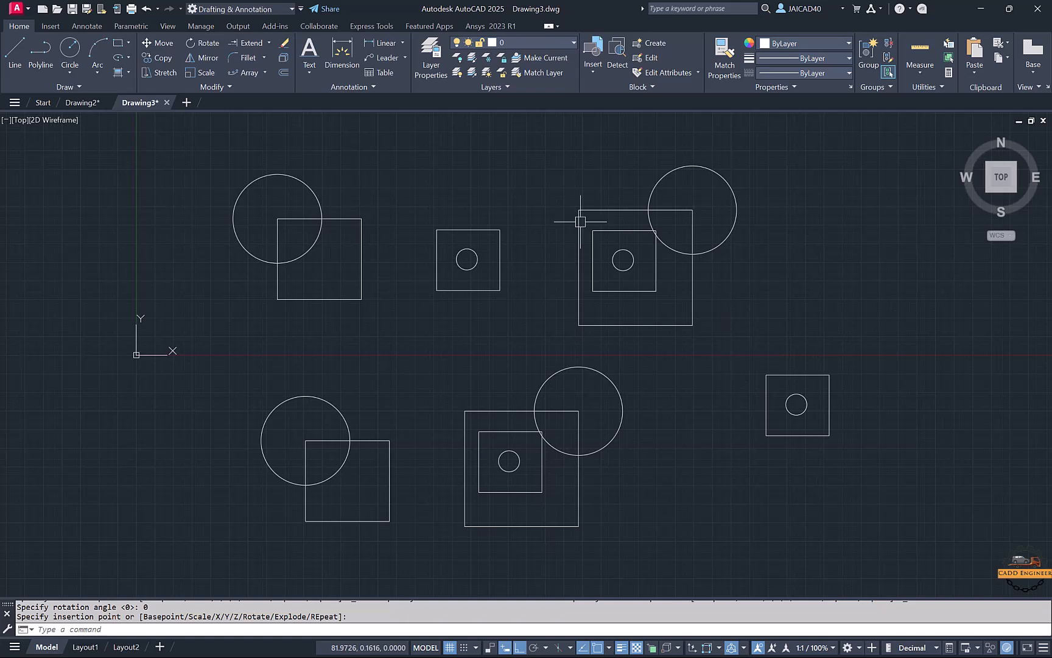
Step: Draw a circle of radius about 5.2 left of the blocks and a narrow upright rectangle above the upper-left block
scroll(475, 195, down, 2)
click(71, 51)
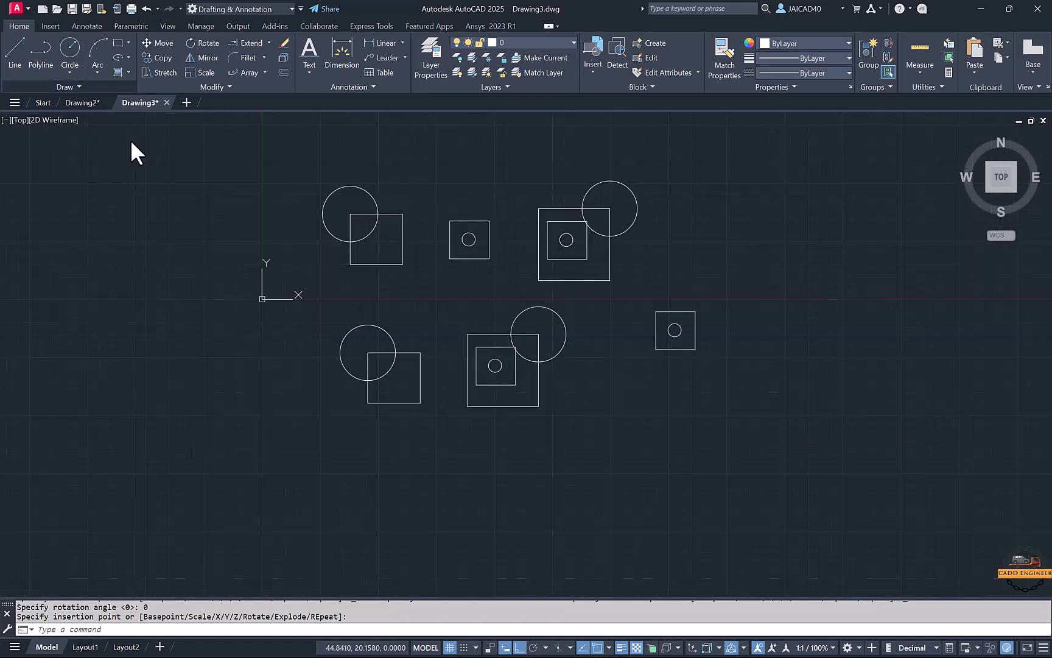
click(200, 244)
click(221, 268)
click(119, 43)
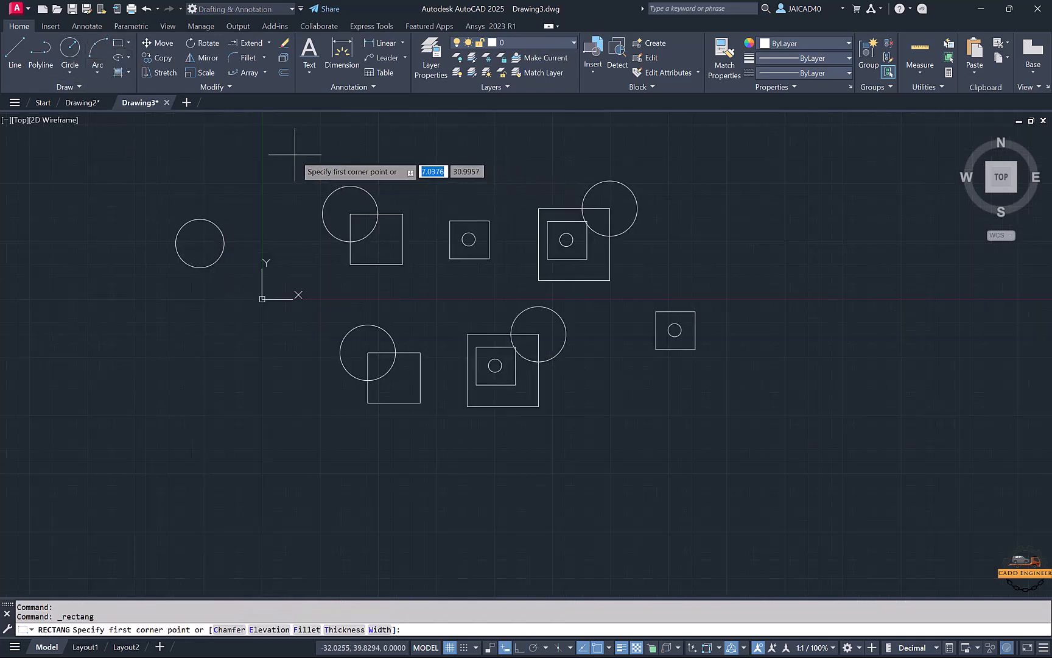
click(295, 156)
click(316, 201)
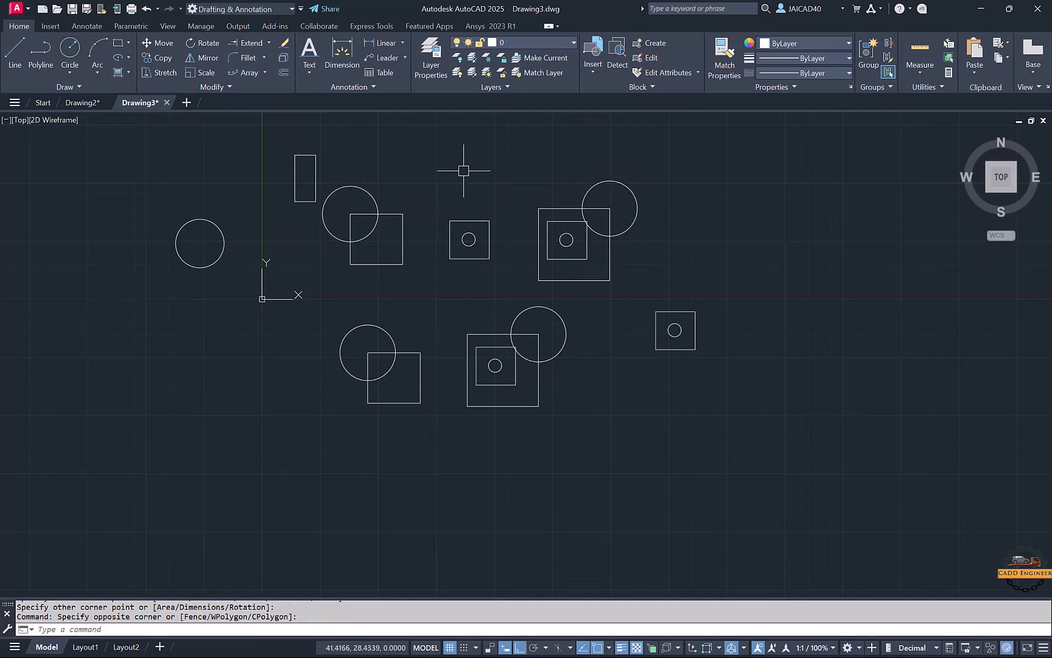
Step: Draw a larger circle of radius about 9.9 below the loose circle and a large rectangle right of the blocks
click(71, 50)
click(212, 339)
click(189, 300)
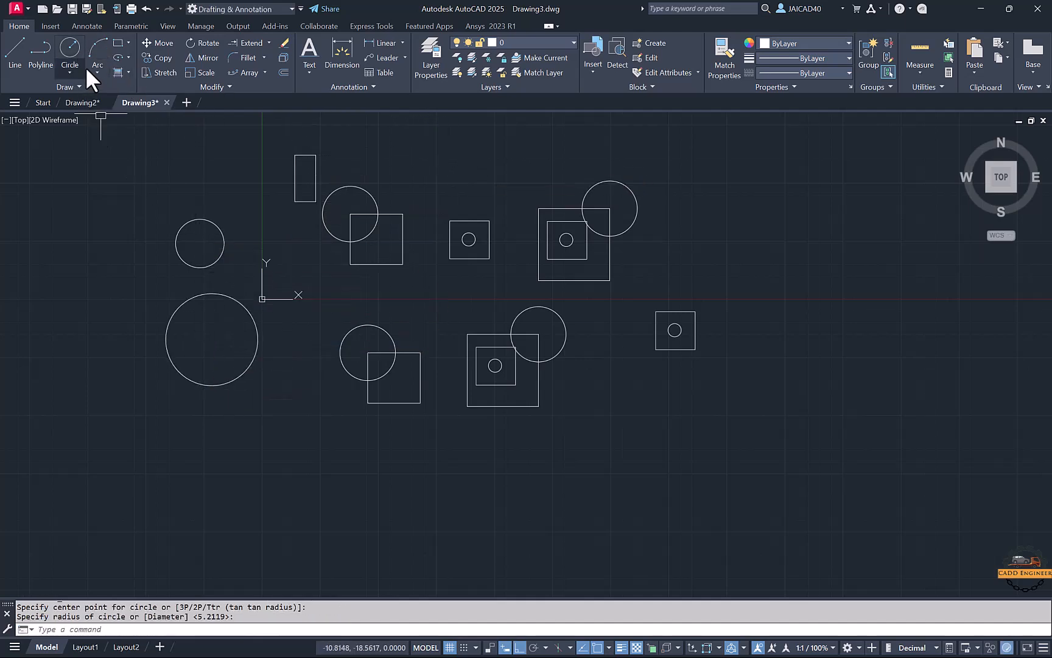
click(118, 43)
click(732, 202)
click(831, 311)
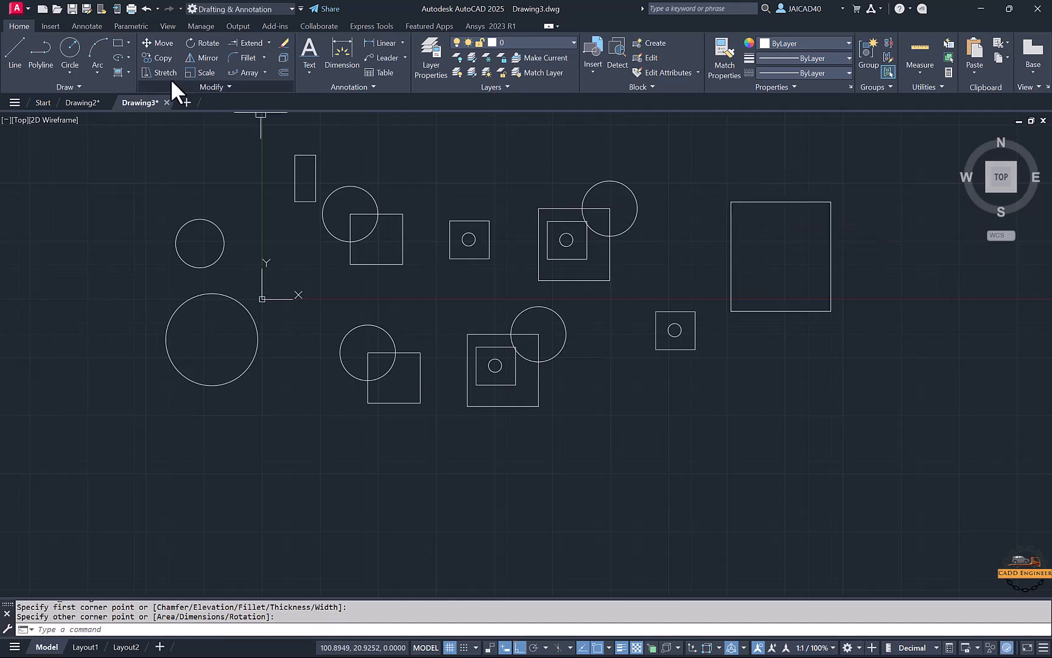
middle_drag(623, 107, 647, 124)
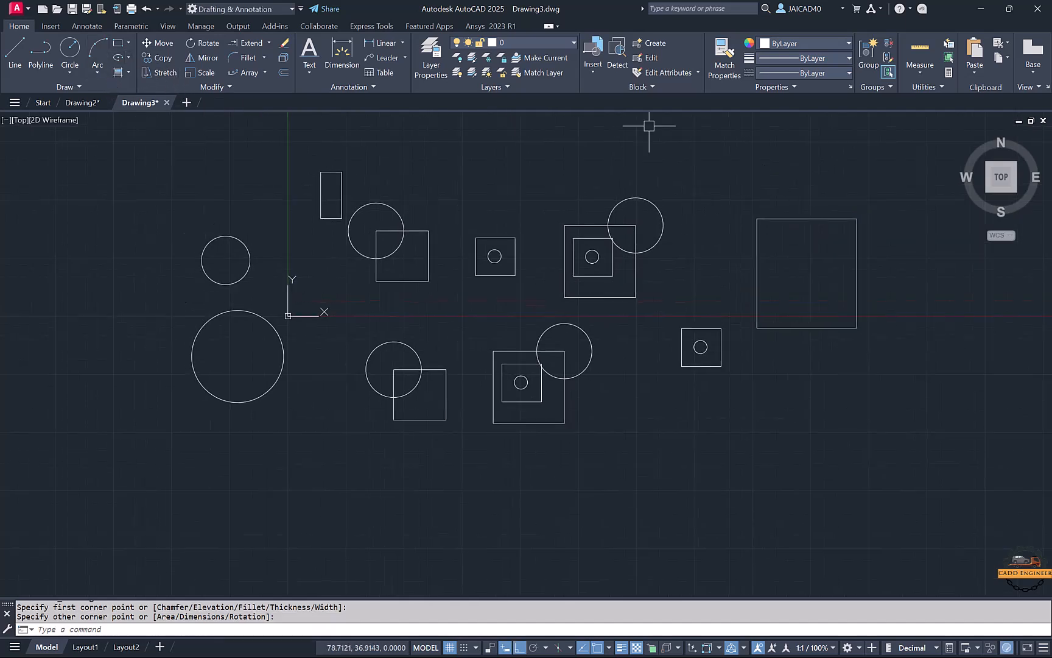
Step: Run object detection on the drawing to look for repeated shapes
click(617, 58)
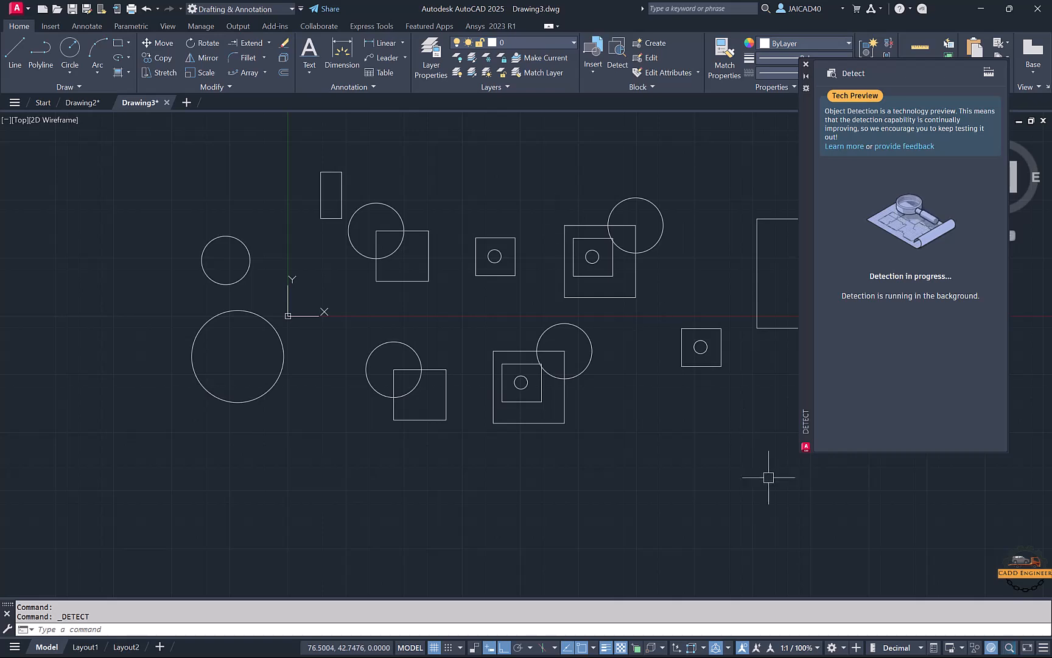
key(Escape)
key(Escape)
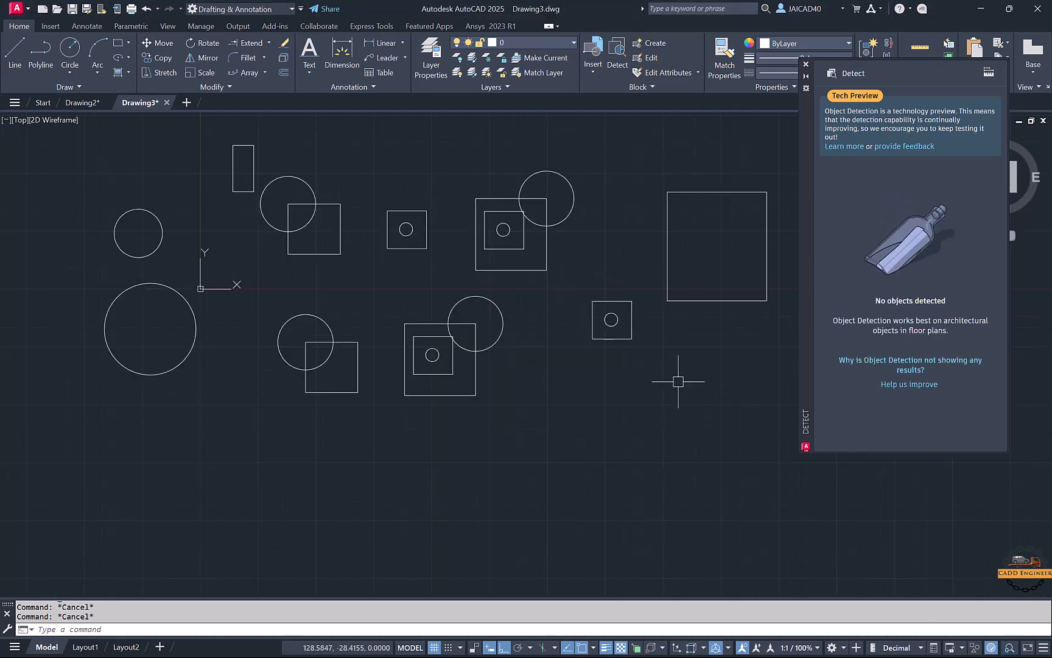
Step: Erase all blocks and loose shapes from the drawing and close the detection results
middle_drag(657, 365, 598, 352)
scroll(583, 329, down, 2)
click(685, 186)
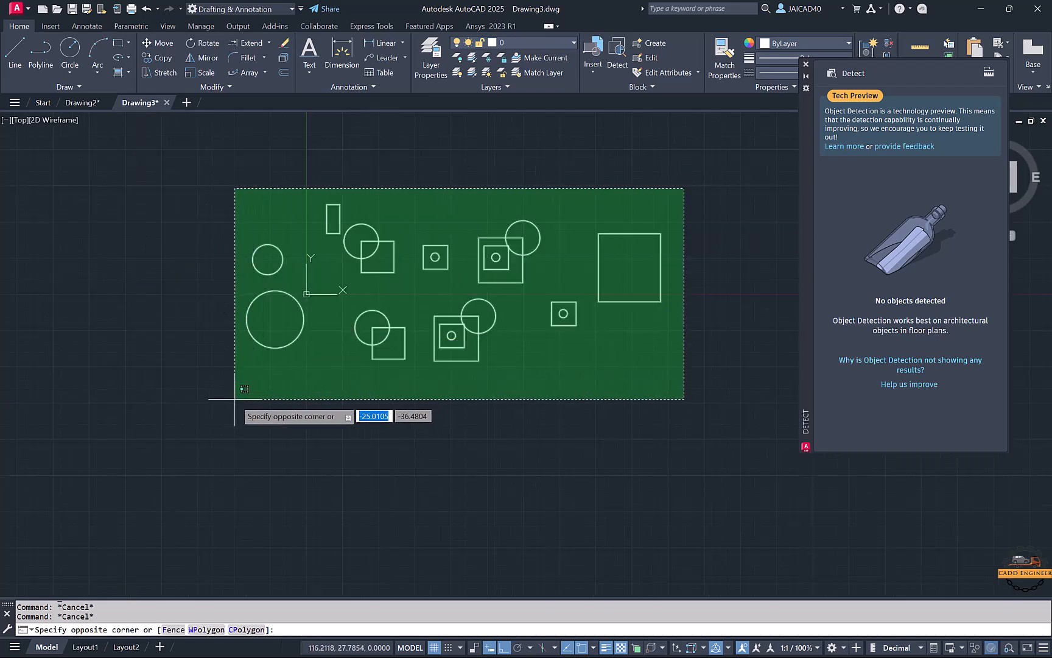
click(207, 426)
key(Delete)
click(805, 63)
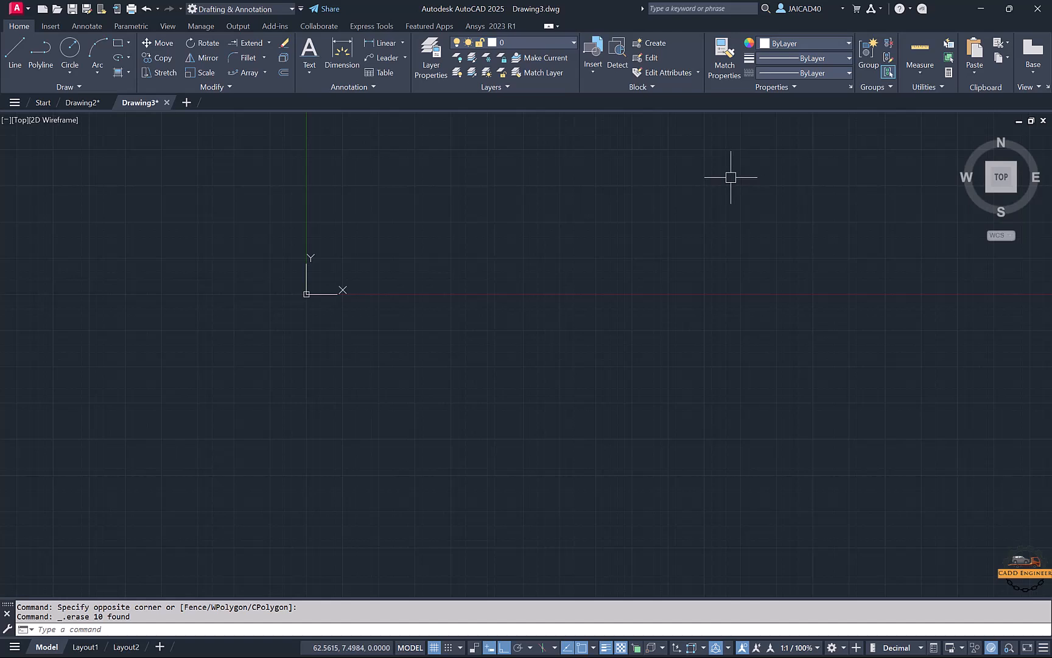
Step: Draw a rectangle right of the origin and a circle centred on the midpoint of its upper edge
click(118, 43)
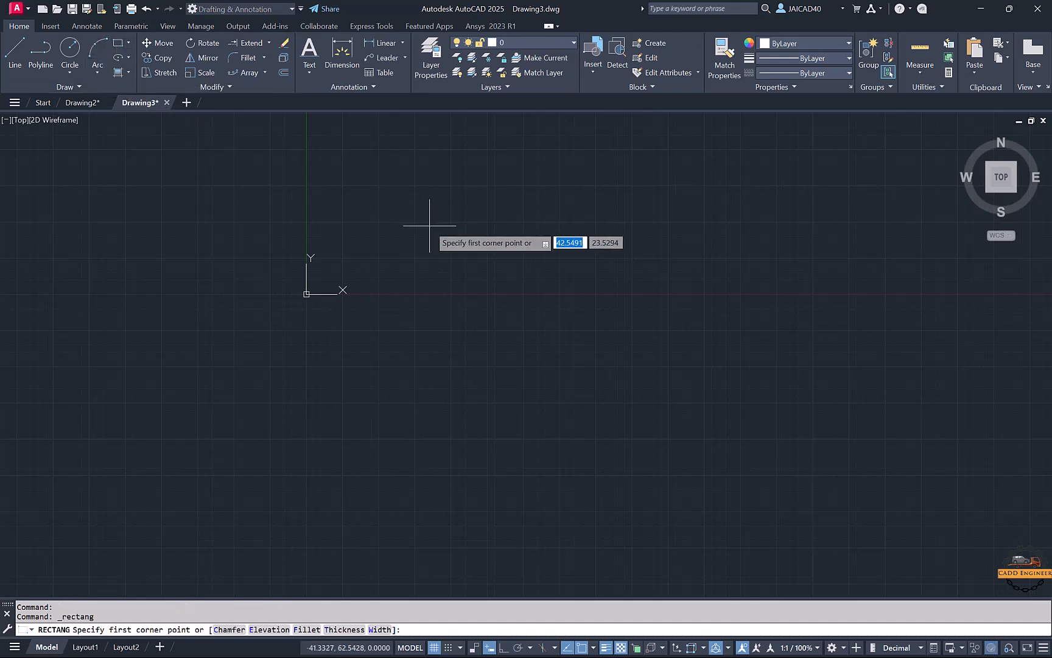
click(429, 226)
click(547, 344)
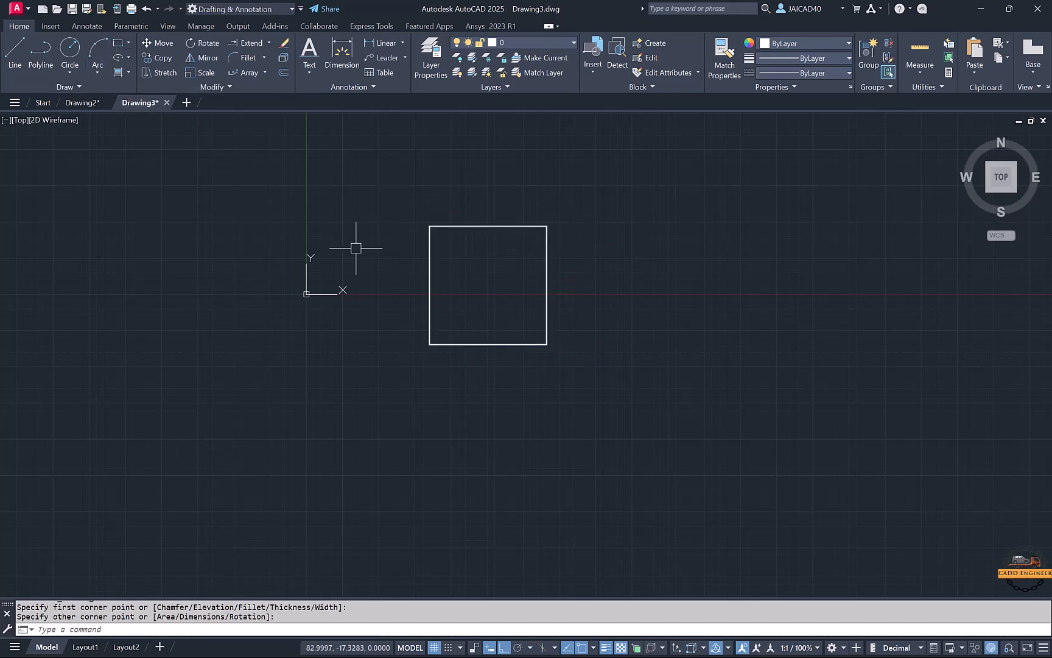
click(69, 44)
click(487, 226)
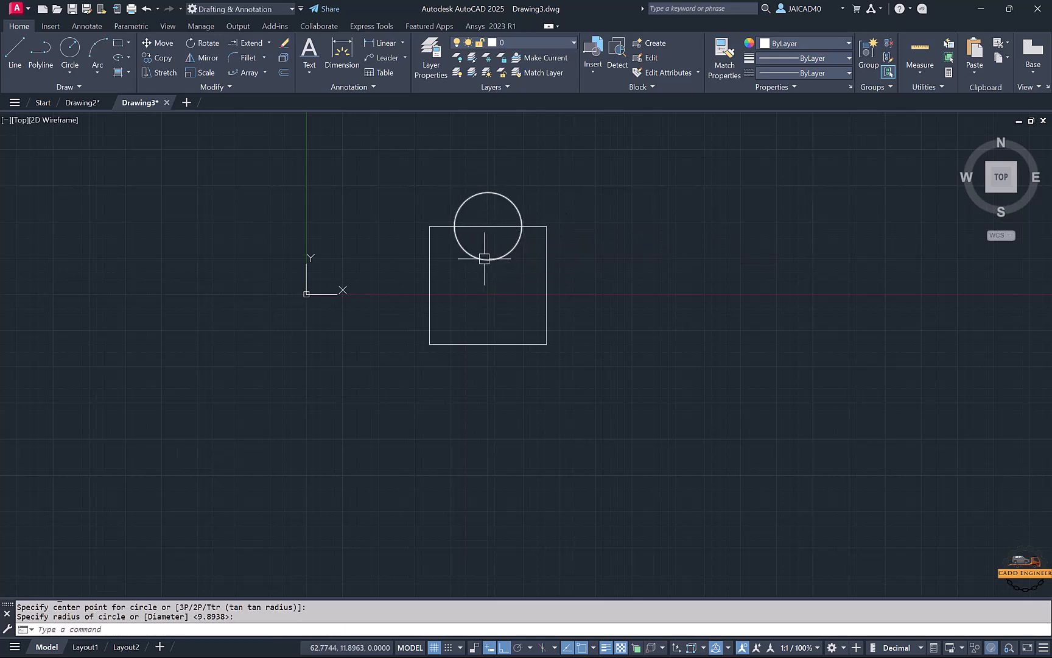
click(484, 258)
Step: Draw a smaller rectangle overlapping the first one's lower-right corner and group all three shapes
click(116, 43)
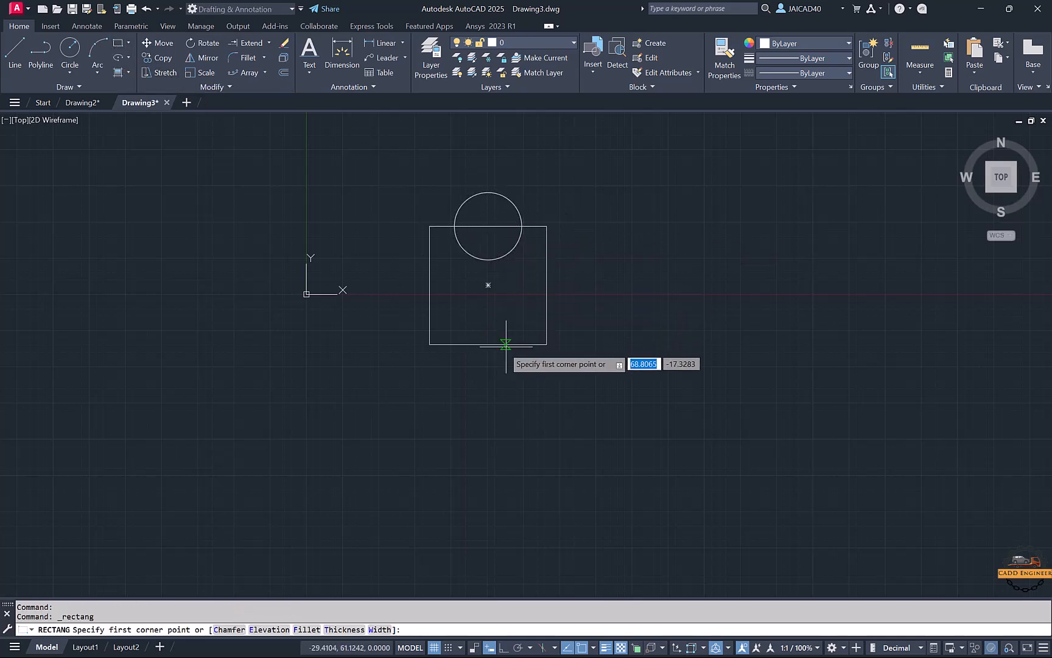
click(572, 433)
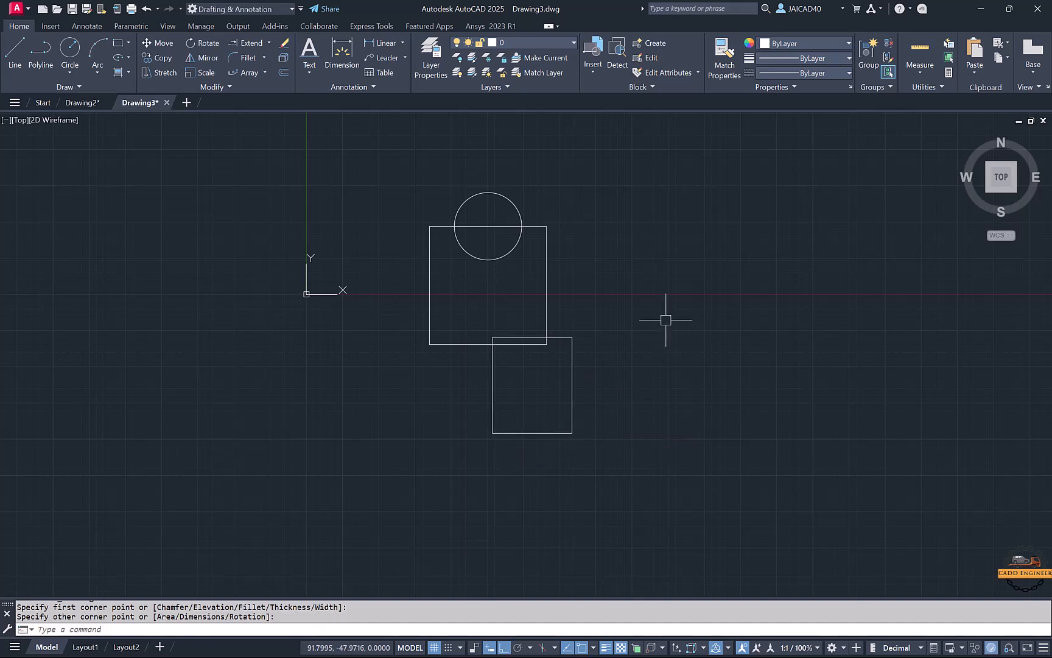
click(700, 183)
click(317, 494)
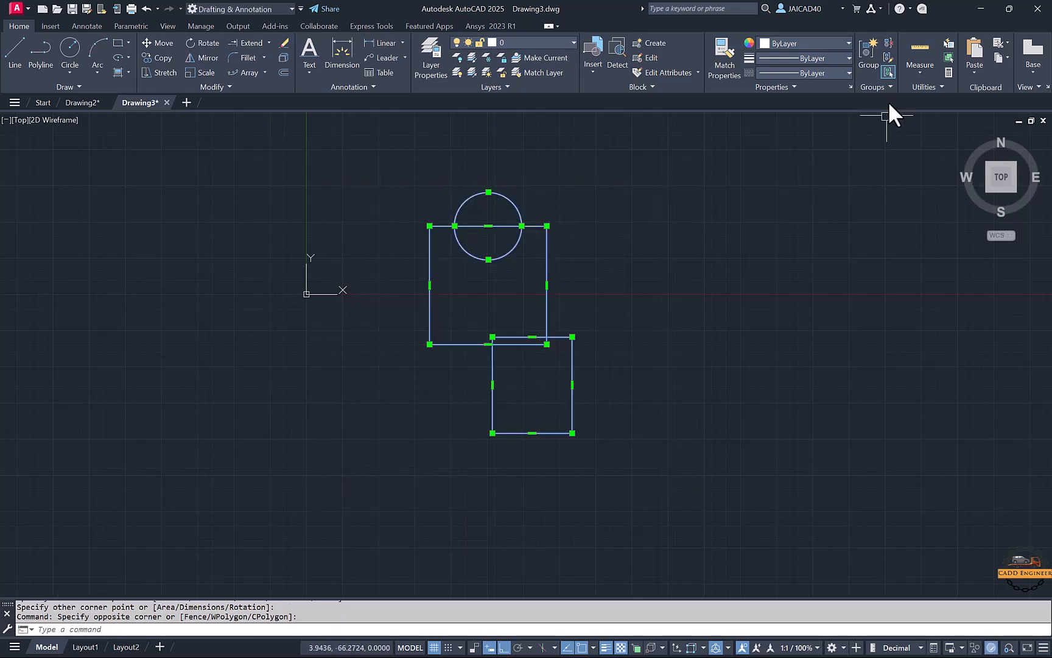
click(871, 57)
Step: Move the group horizontally to the left so the large rectangle lies over the origin
click(547, 224)
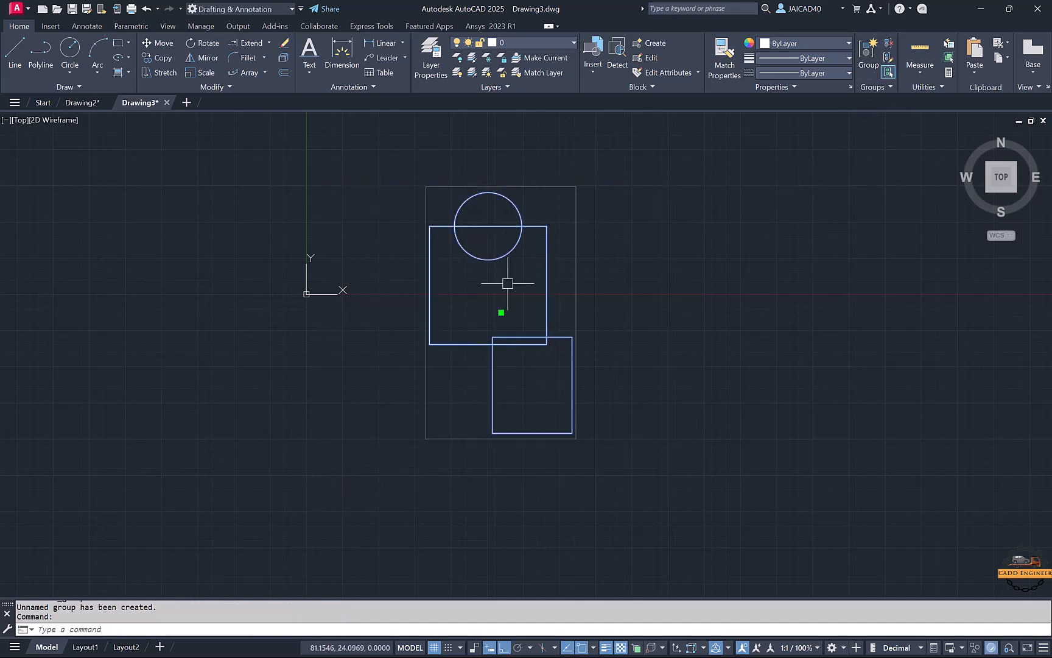
click(502, 313)
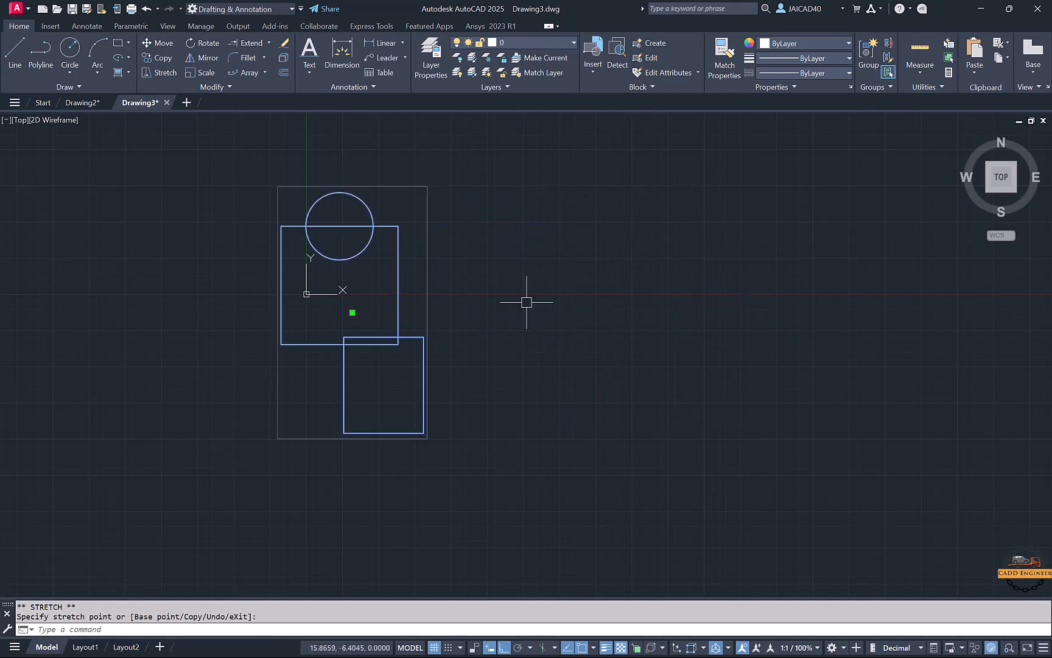
key(Escape)
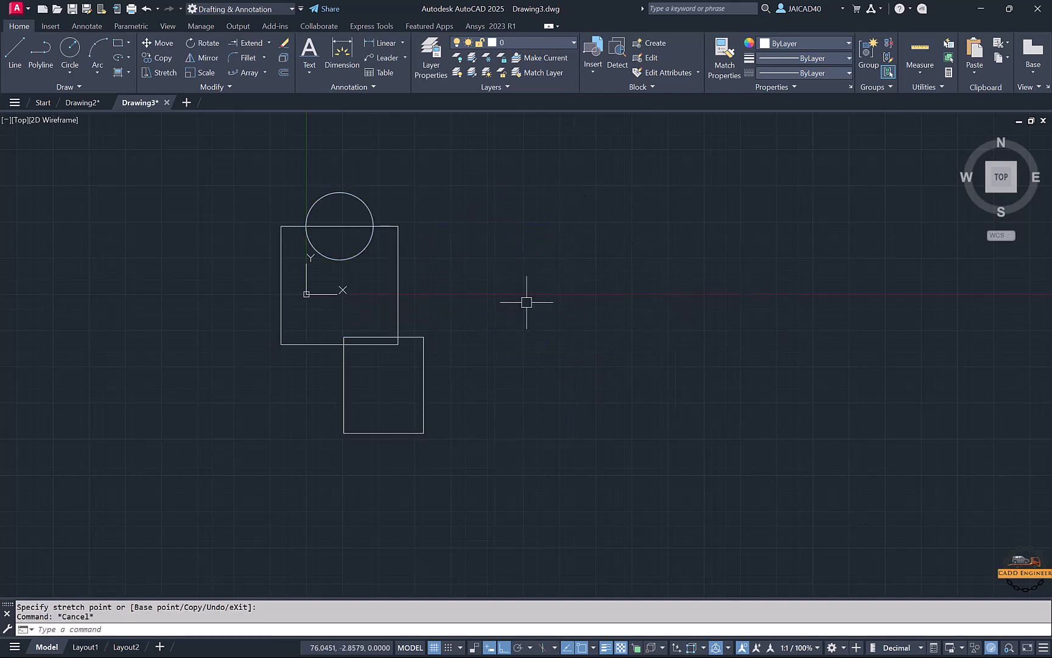
Step: Ungroup the three shapes and combine them into a group again
click(397, 289)
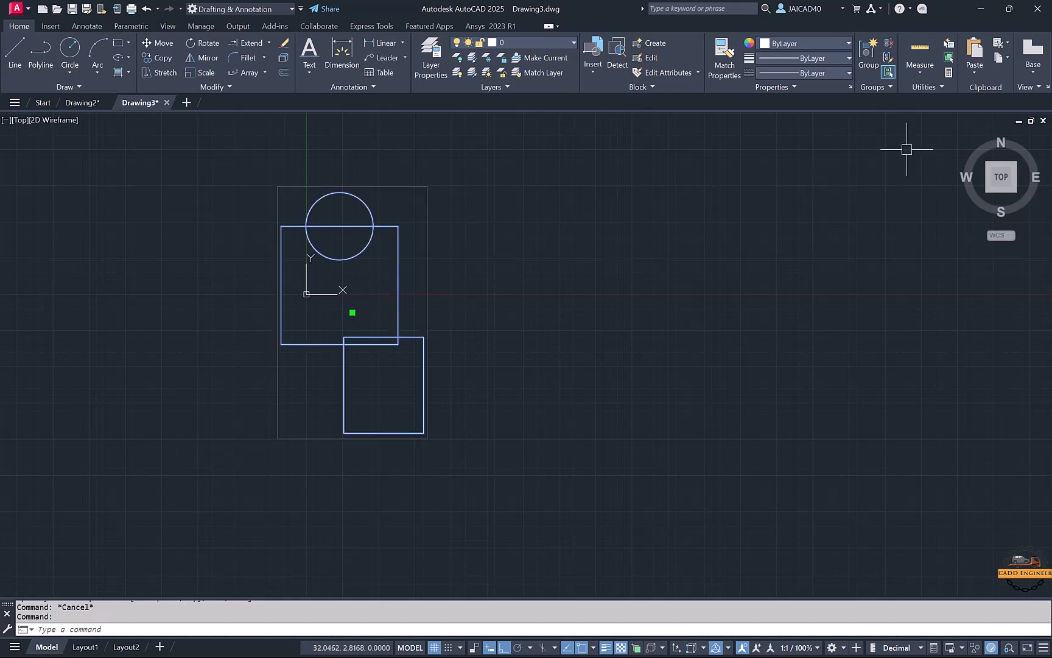
click(887, 41)
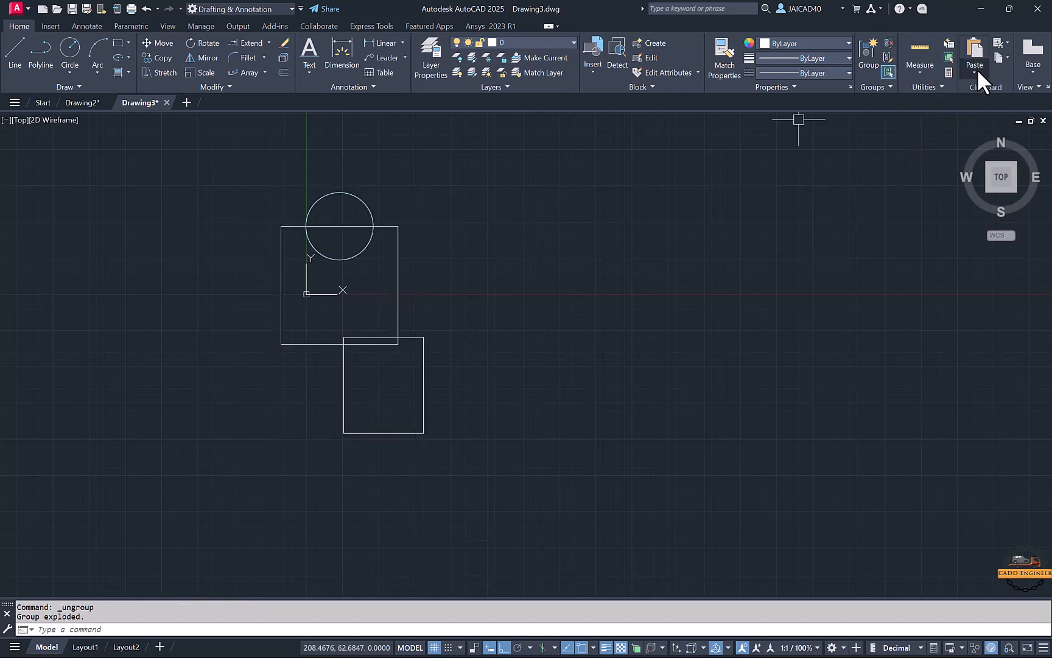
click(582, 132)
click(332, 498)
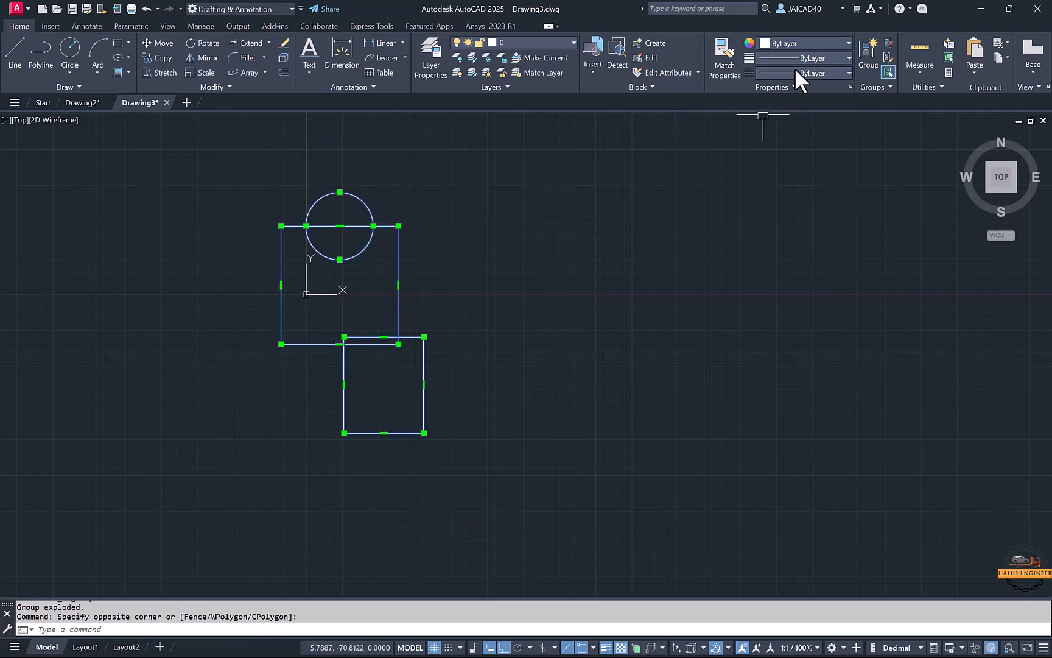
click(868, 48)
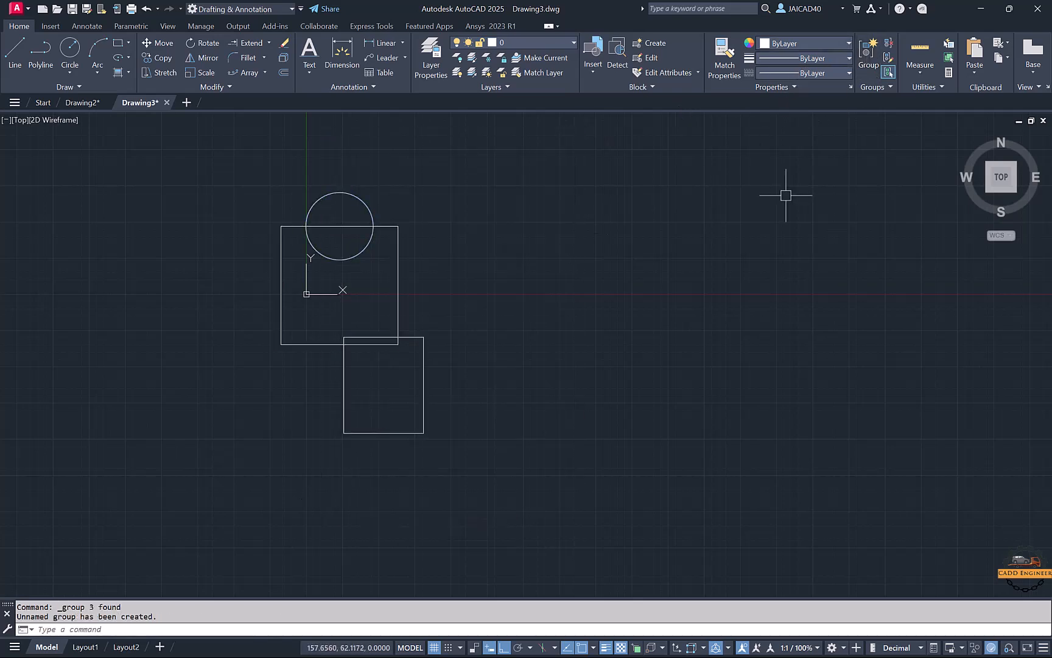
Step: Edit the group to remove the circle from it
click(888, 57)
click(403, 277)
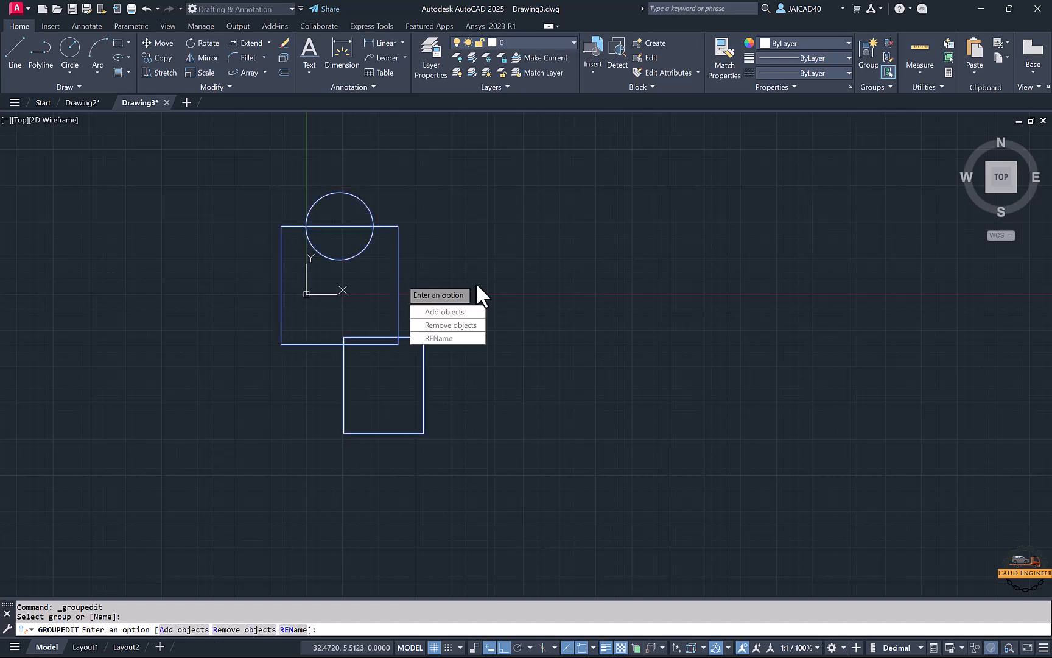
click(448, 325)
click(362, 250)
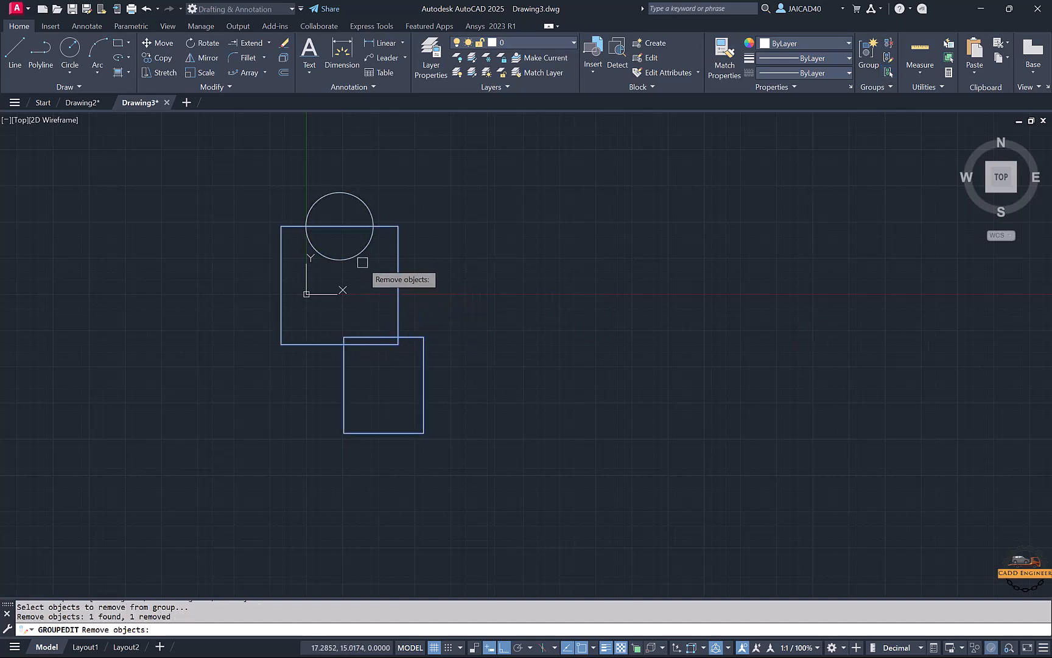
key(Return)
Step: Delete the separated circle and check that the two rectangles still select as one group
click(375, 249)
click(360, 272)
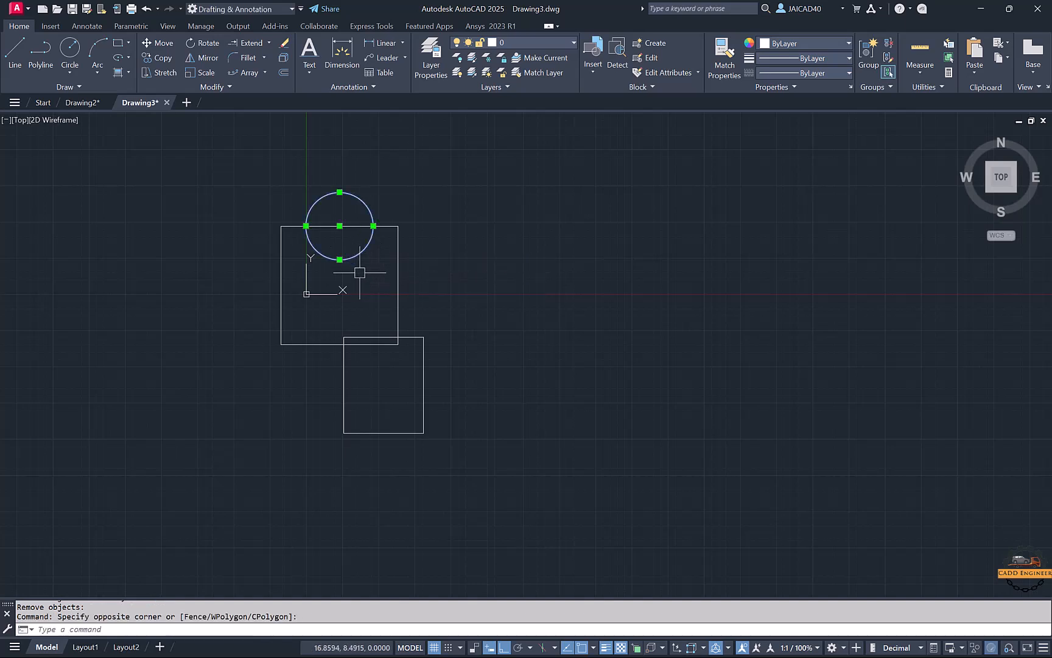
key(Delete)
click(396, 273)
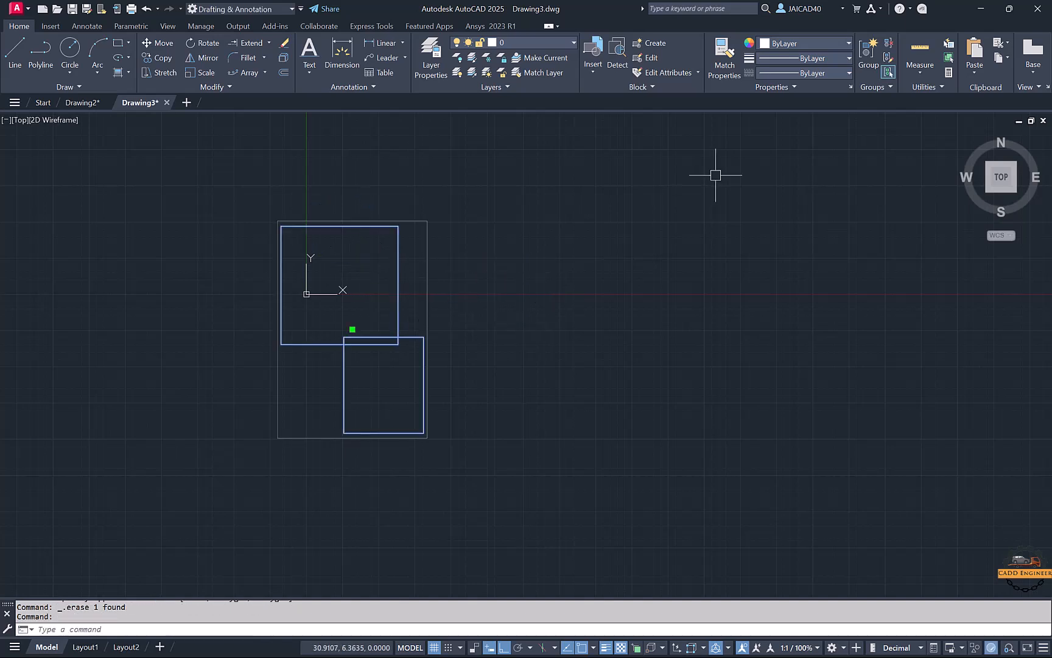
key(Escape)
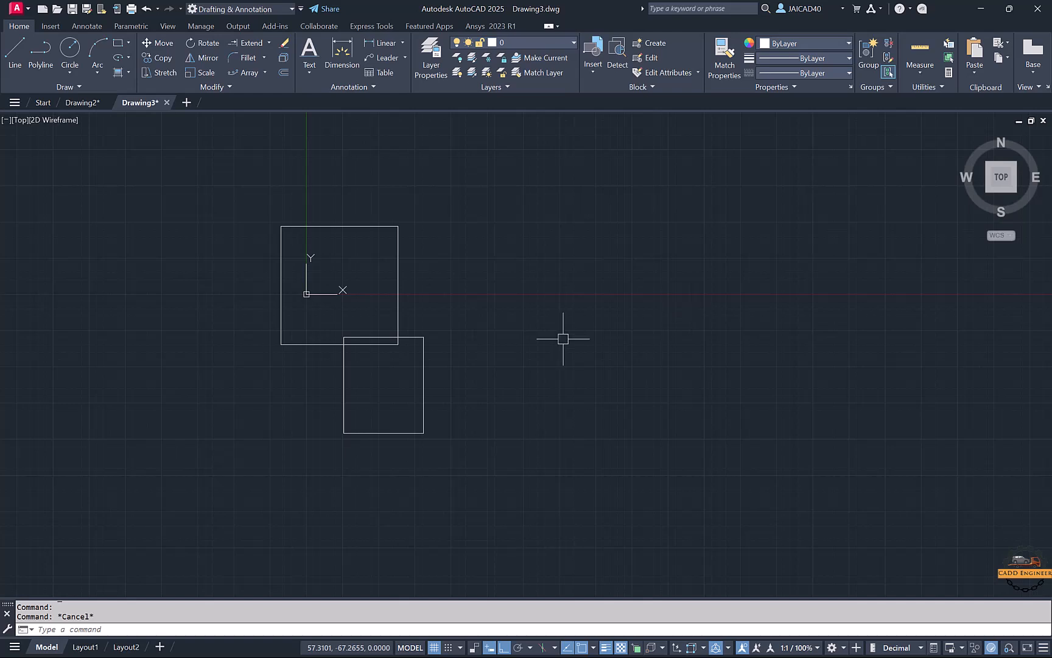
Step: Identify the coordinates of a point in the empty area beside the larger rectangle with the ID command
middle_drag(563, 338, 534, 309)
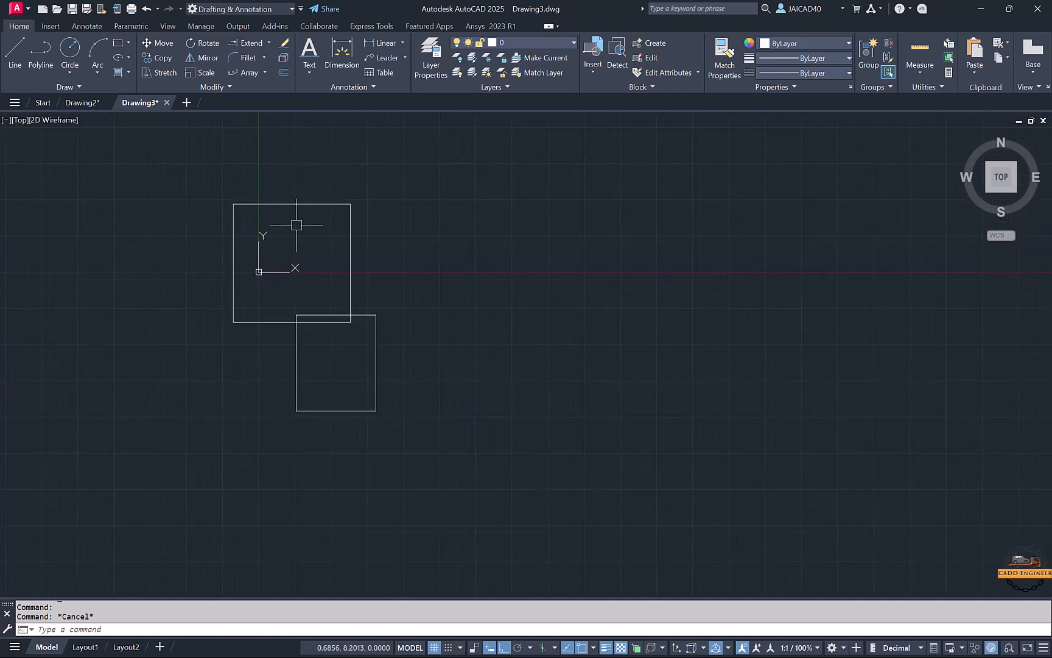
middle_drag(430, 211, 349, 208)
middle_drag(284, 195, 402, 197)
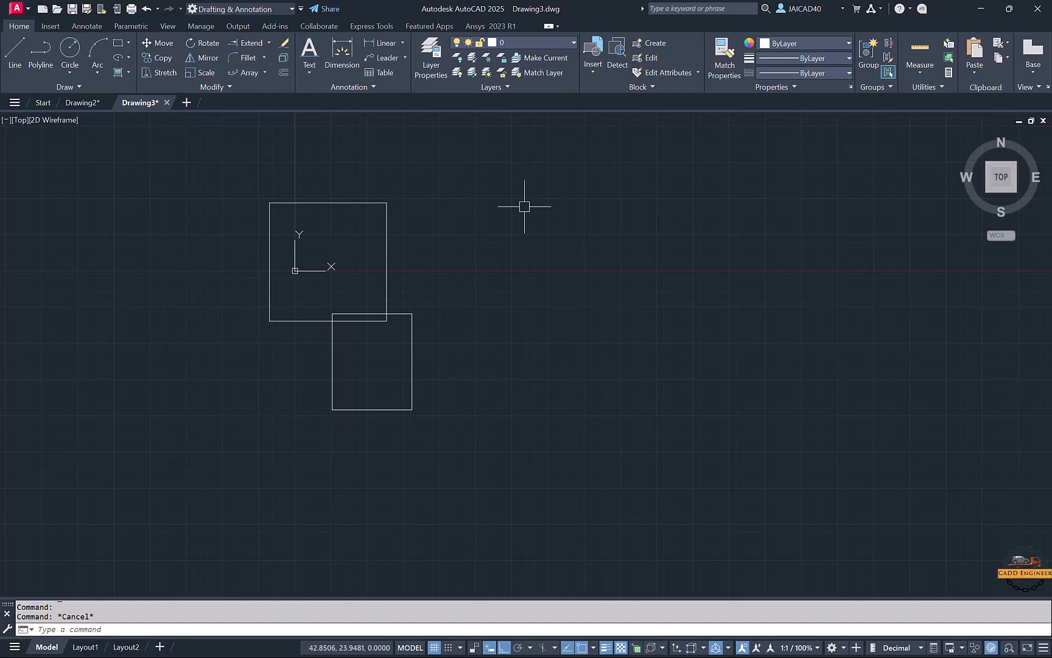
text(ID)
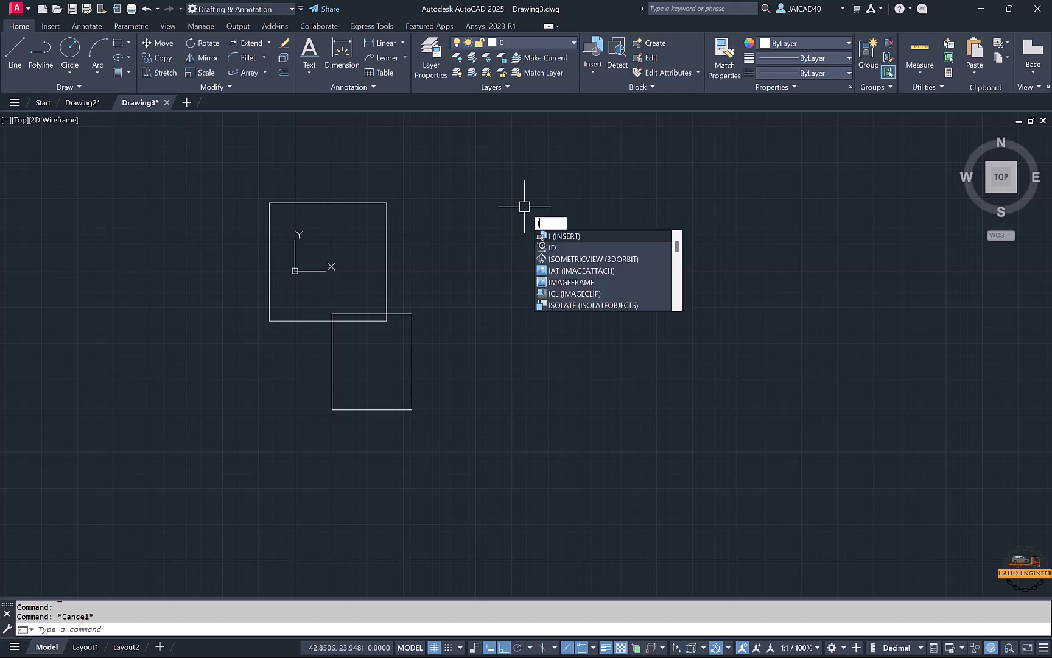
key(Return)
click(455, 220)
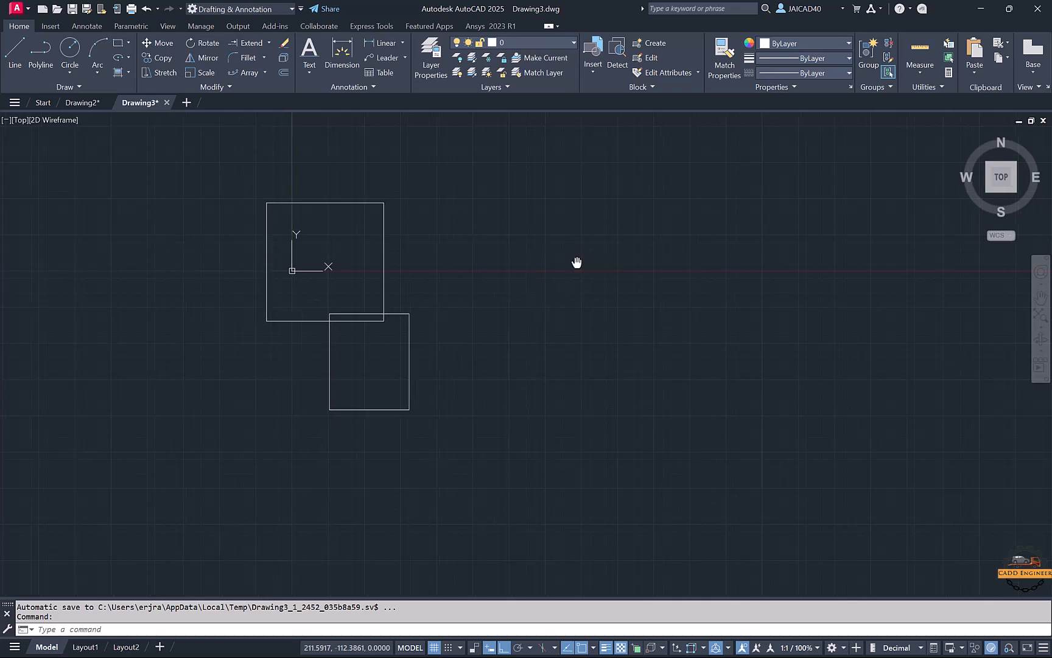
Step: Open the program's help and read through the Dynamic Input (Status Bar Button) article
mouse_move(576, 263)
middle_down()
mouse_move(495, 249)
mouse_move(464, 268)
middle_up()
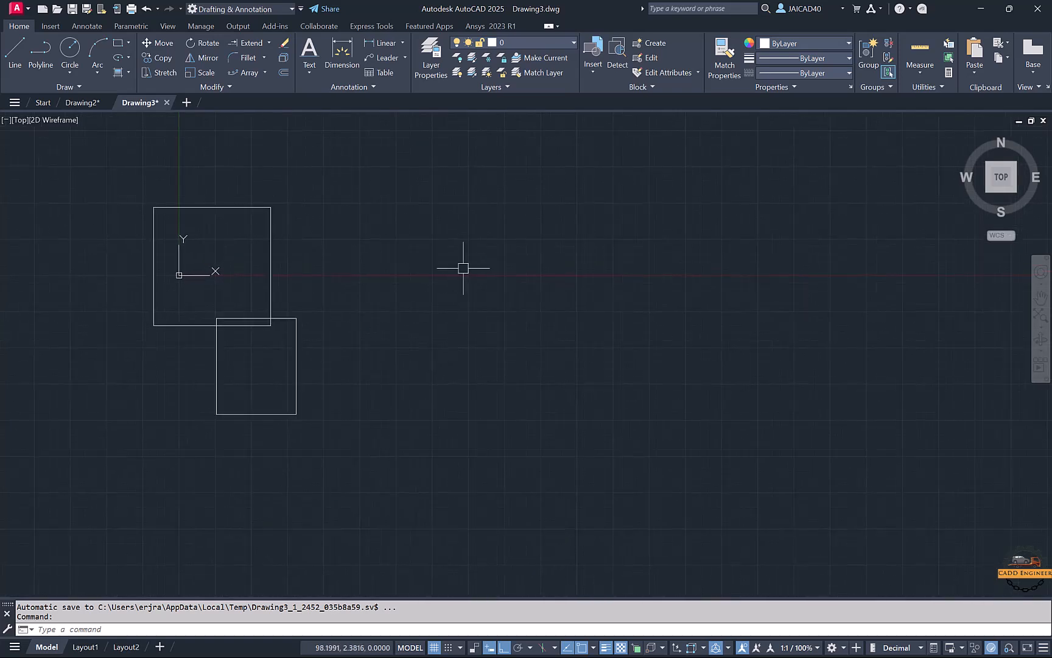
key(F1)
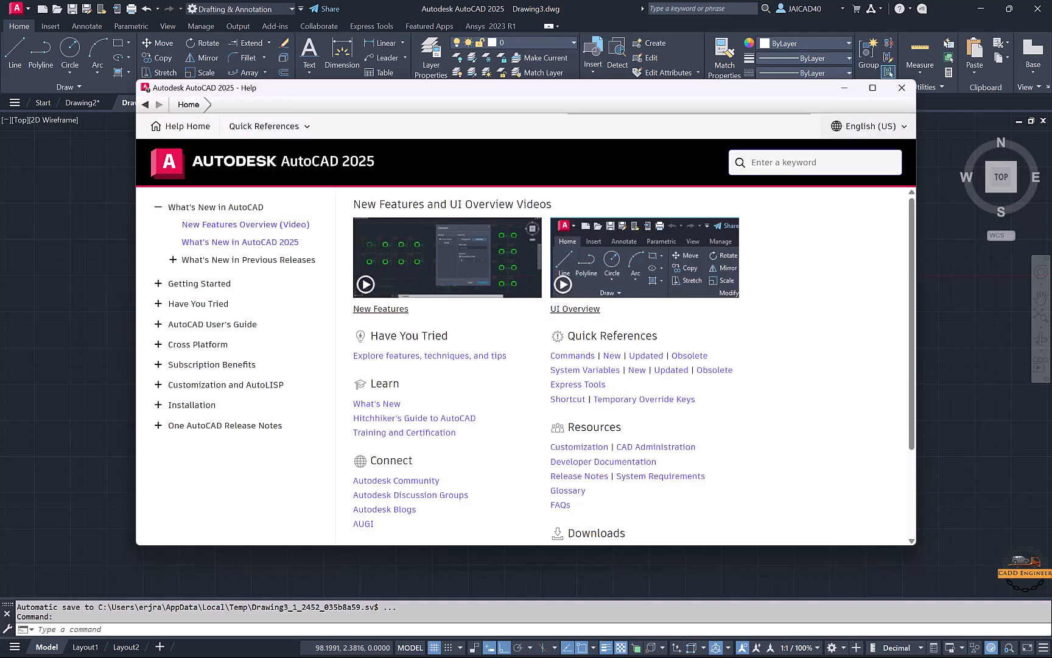
scroll(490, 231, down, 3)
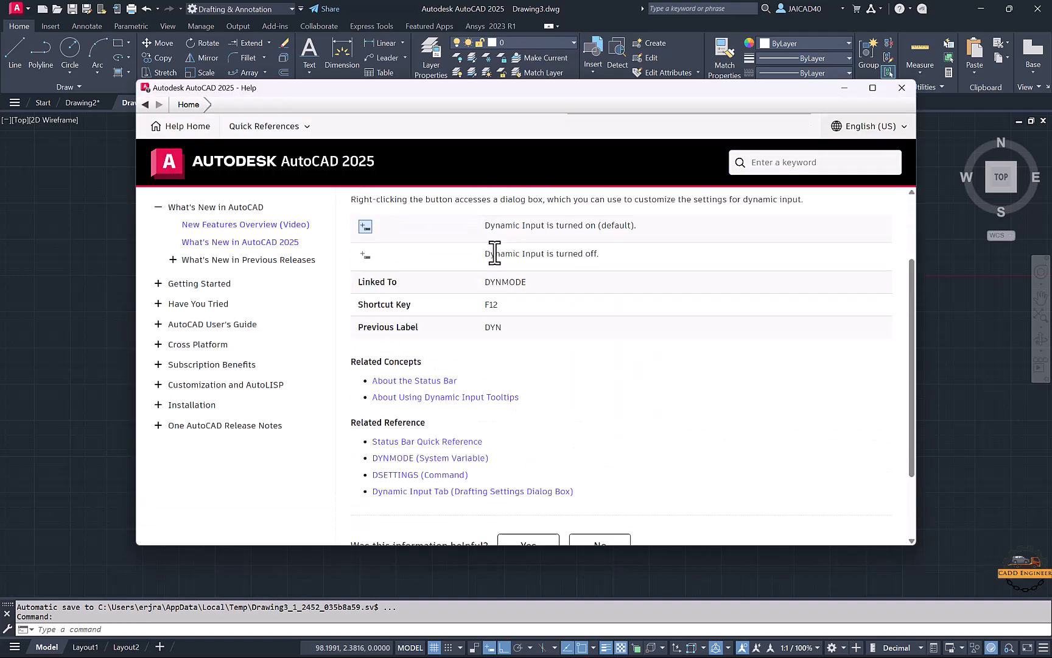
scroll(494, 253, up, 2)
scroll(494, 253, down, 5)
scroll(494, 254, up, 5)
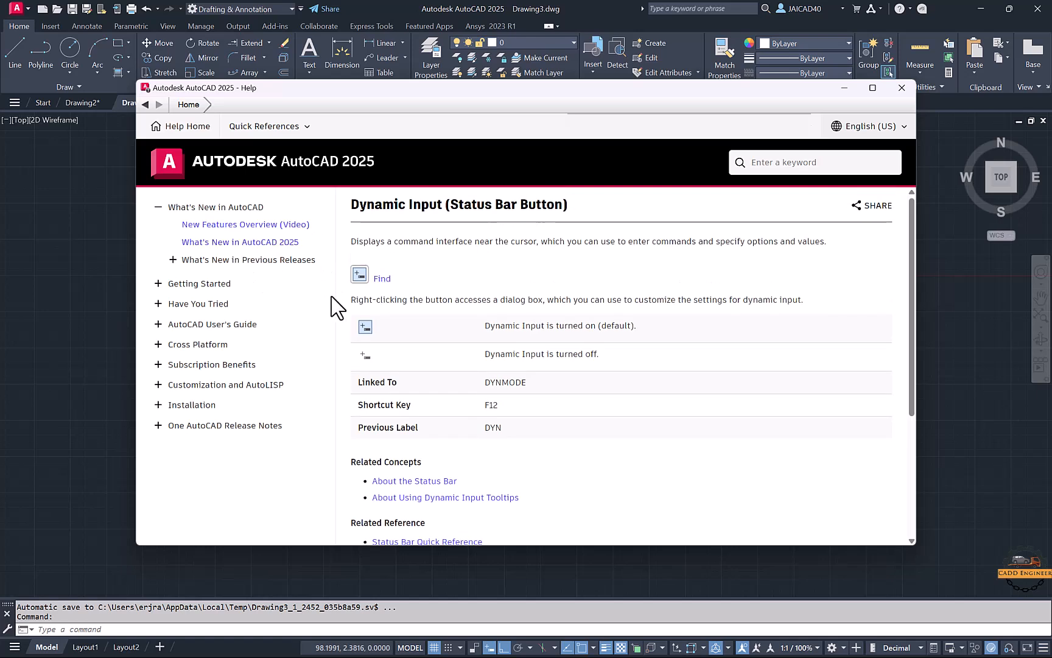
Step: Expand the Getting Started and Have You Tried sections of the help contents and look through their topics
click(204, 285)
scroll(207, 301, down, 2)
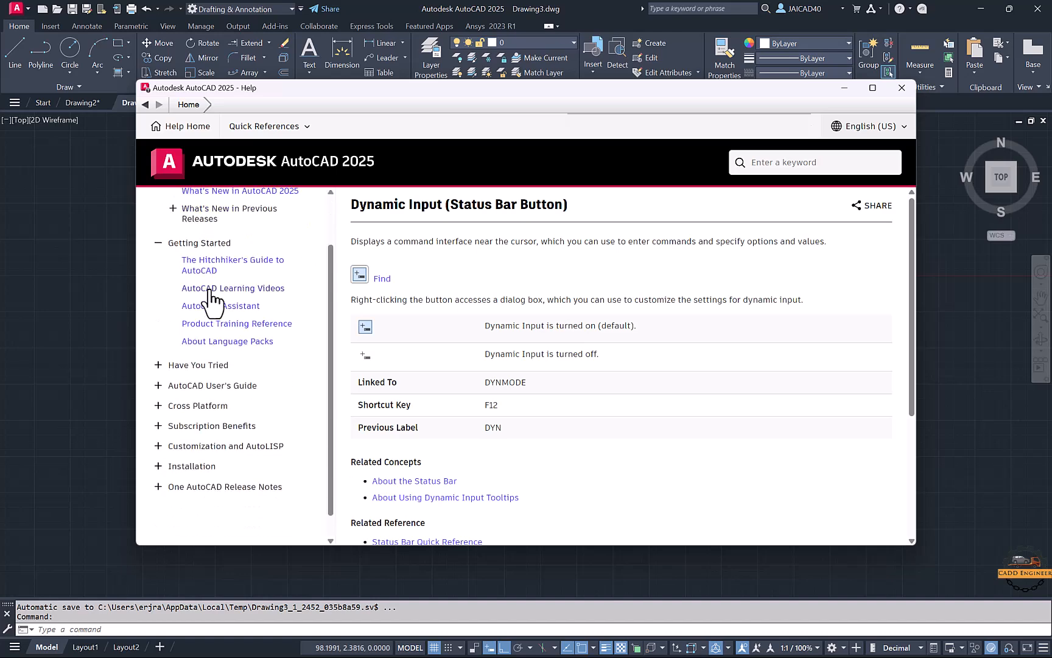
click(204, 339)
scroll(204, 350, down, 4)
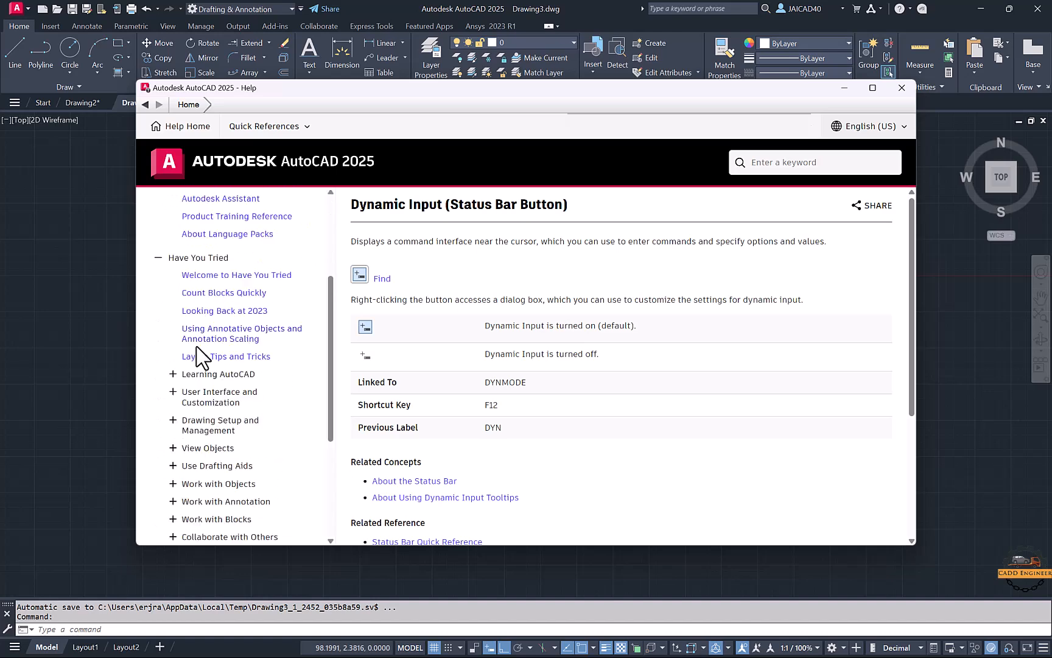
Step: Search the help for "Line" and look through the list of matching articles
click(770, 161)
key(Caps_Lock)
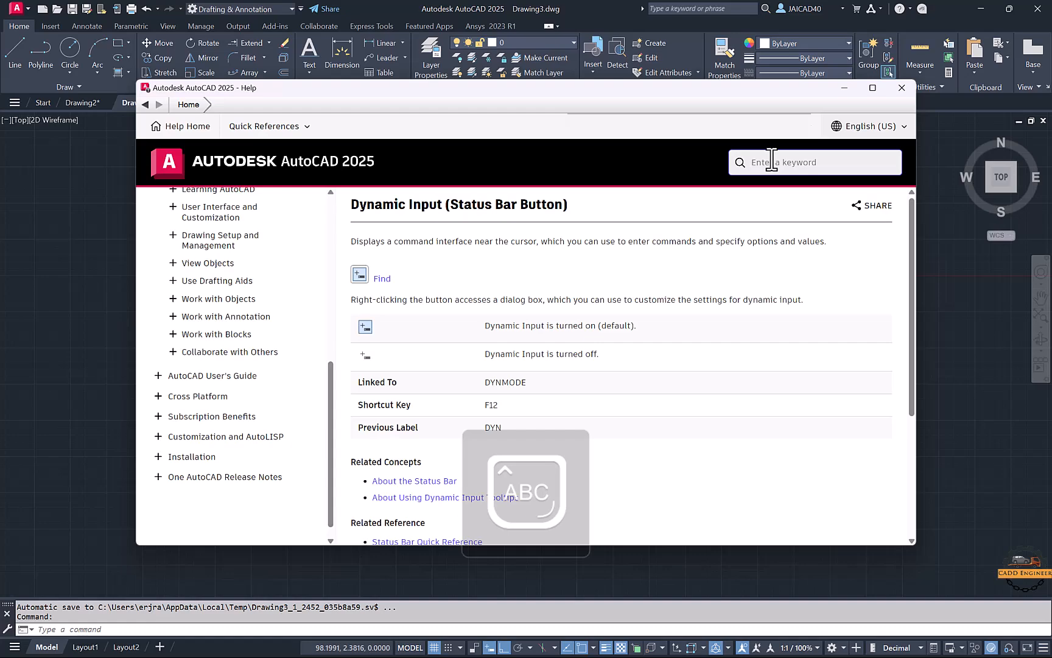
text(L)
key(Caps_Lock)
text(ine)
key(Return)
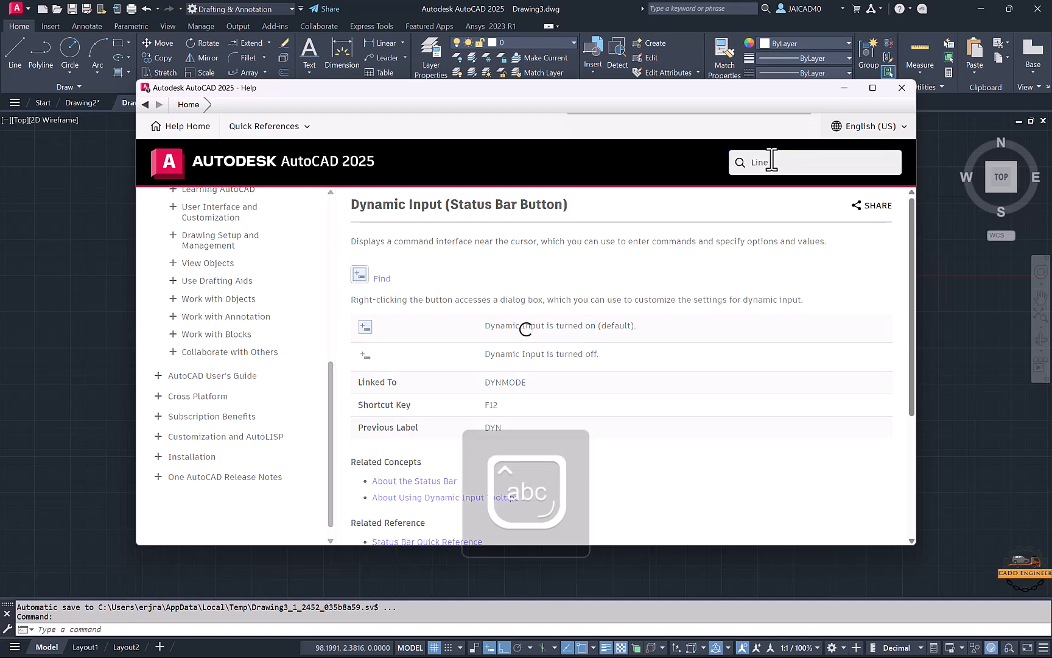
scroll(536, 293, down, 1)
scroll(536, 293, down, 8)
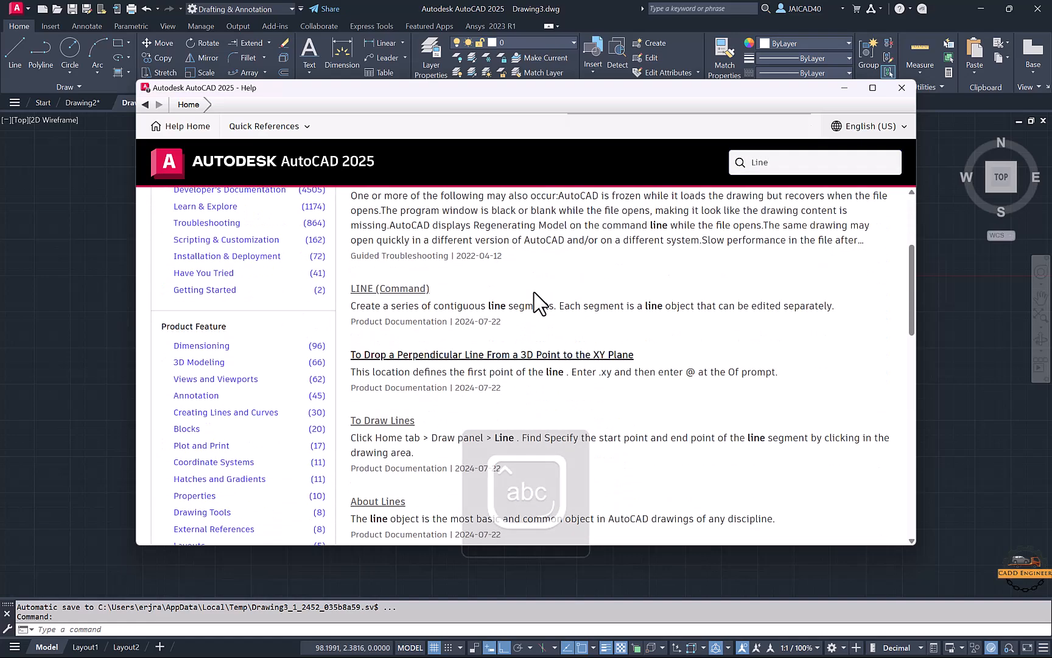
scroll(534, 293, down, 7)
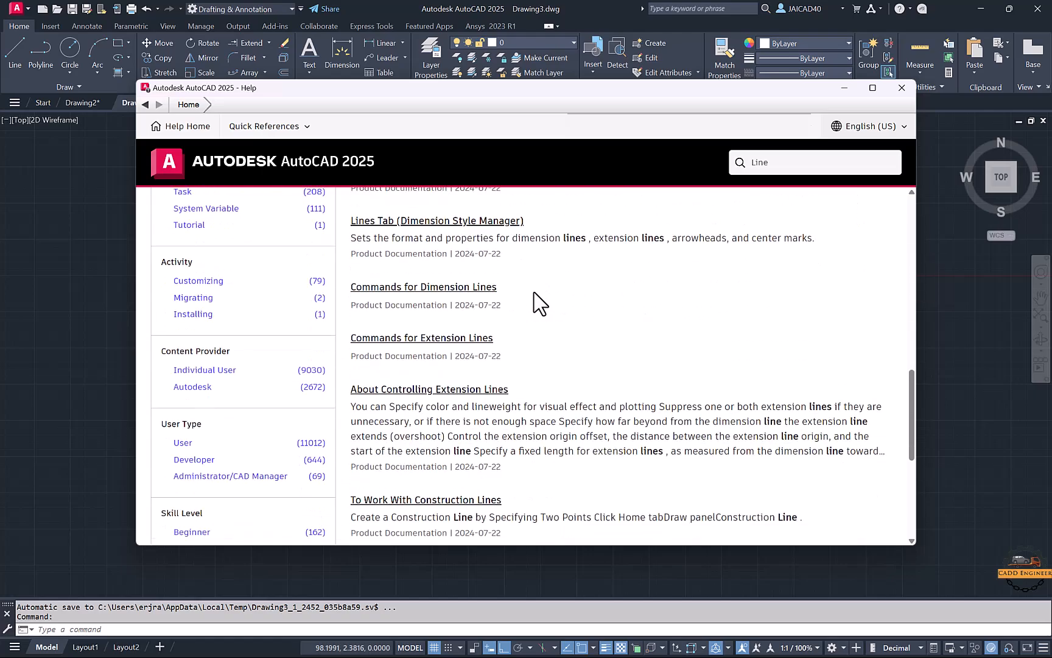
scroll(534, 293, up, 5)
scroll(535, 293, up, 10)
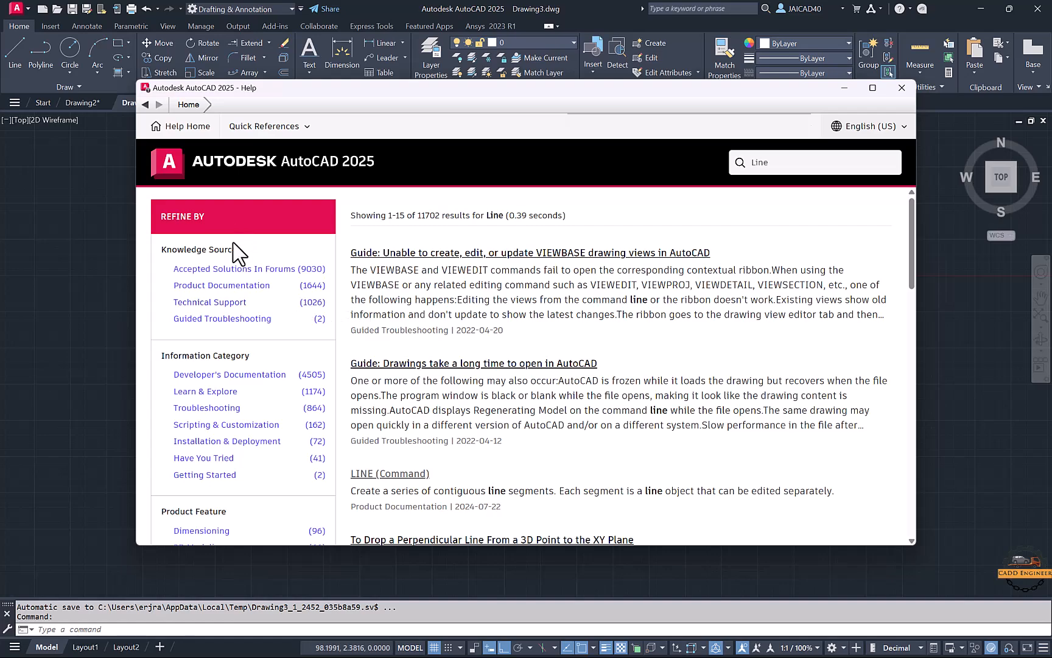
Step: Filter the help search results by the Command content type and look through the filtered list
scroll(238, 290, down, 7)
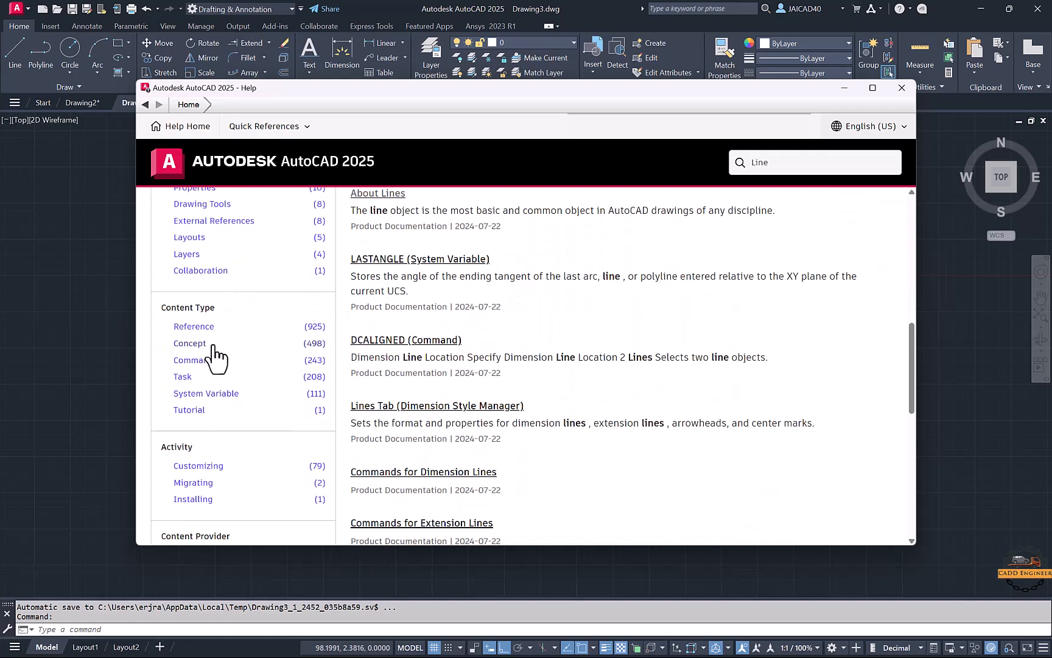
click(204, 361)
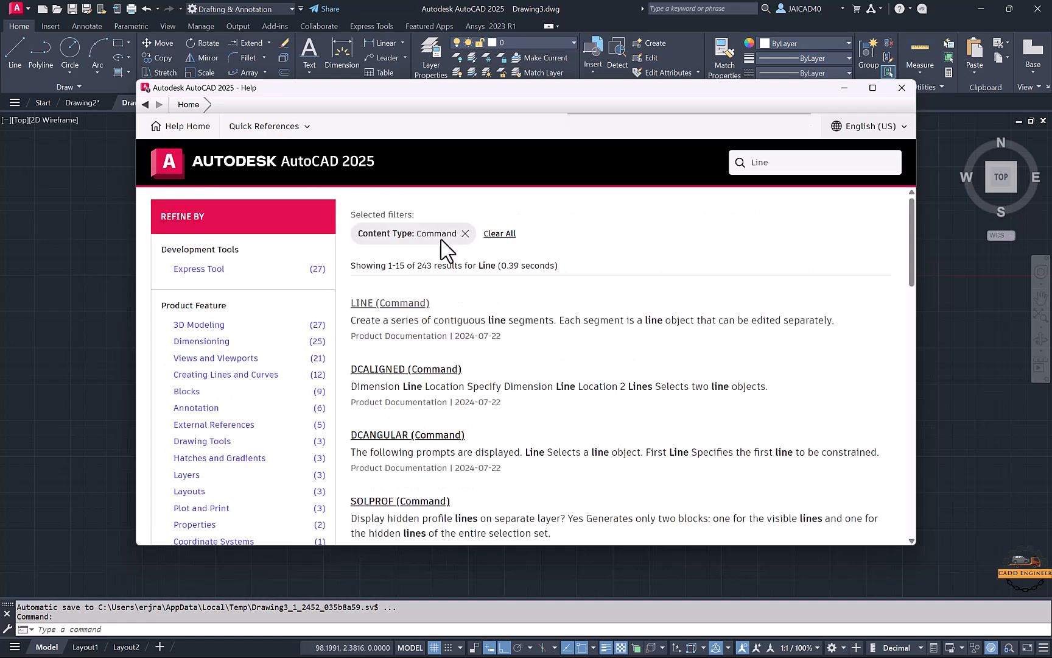
scroll(493, 323, down, 9)
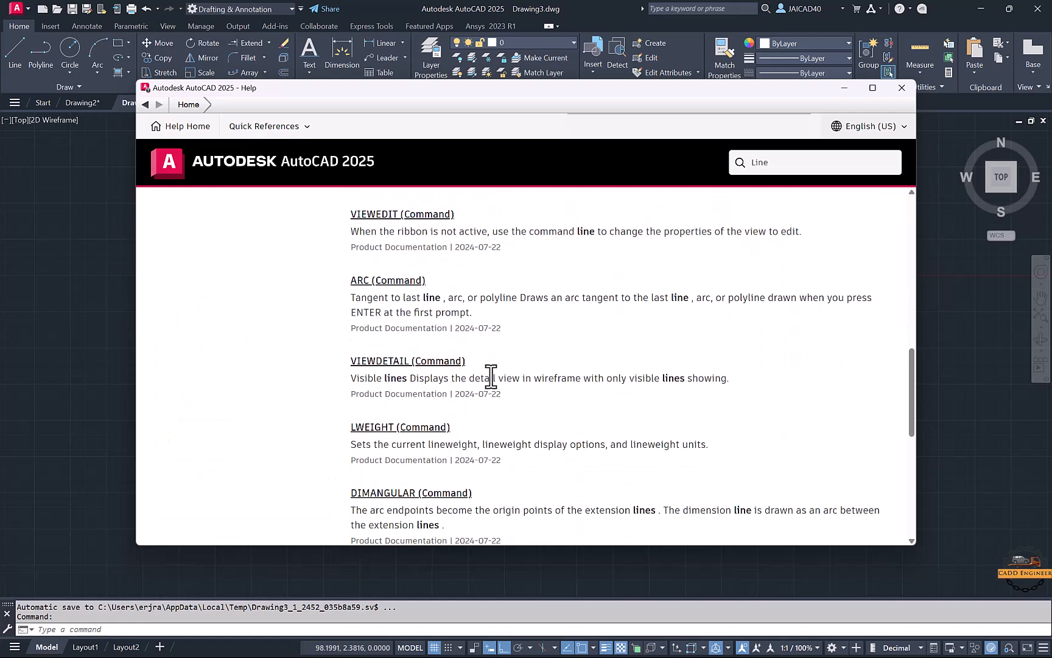
scroll(481, 438, up, 3)
scroll(473, 498, up, 6)
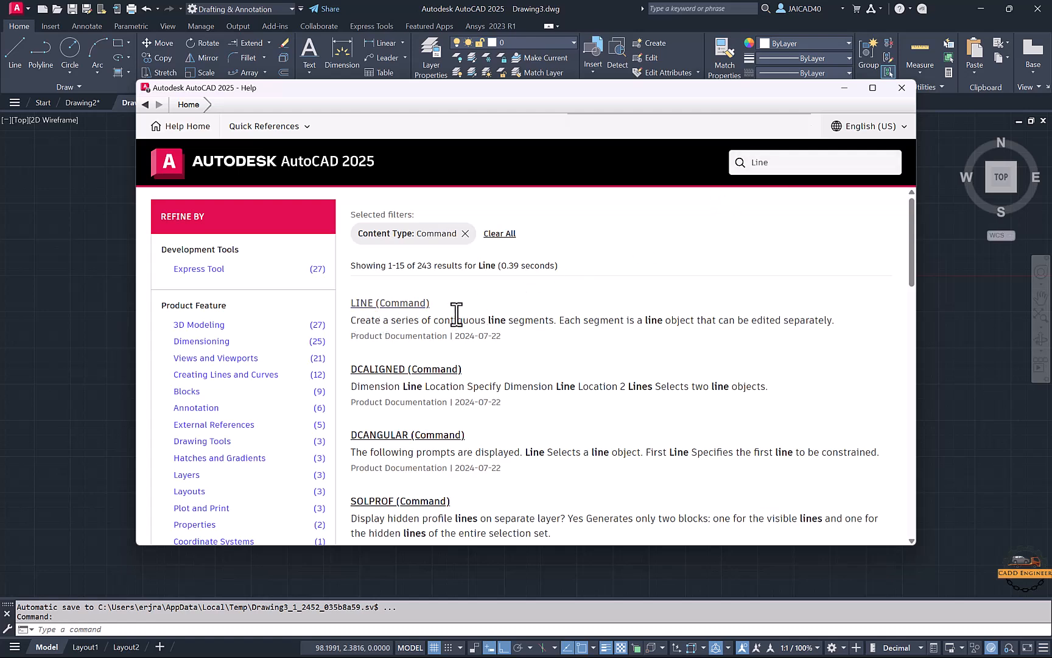
Step: Open the LINE (Command) article, read it through to the related topics, and close the help
click(405, 303)
scroll(414, 317, down, 5)
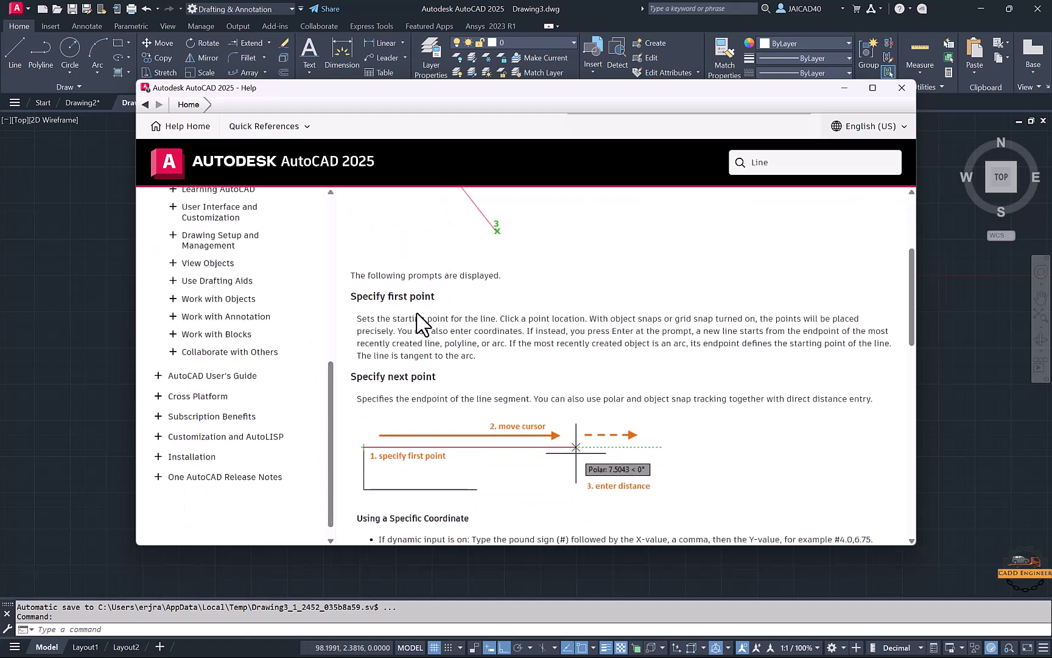
scroll(420, 323, down, 8)
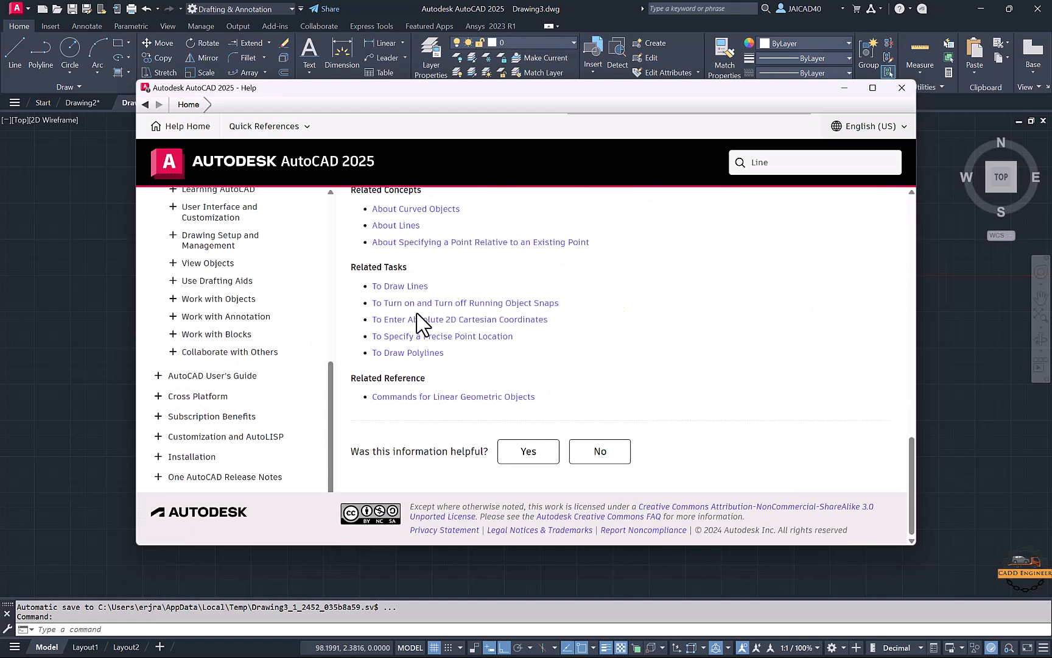
scroll(420, 324, up, 3)
scroll(422, 324, up, 10)
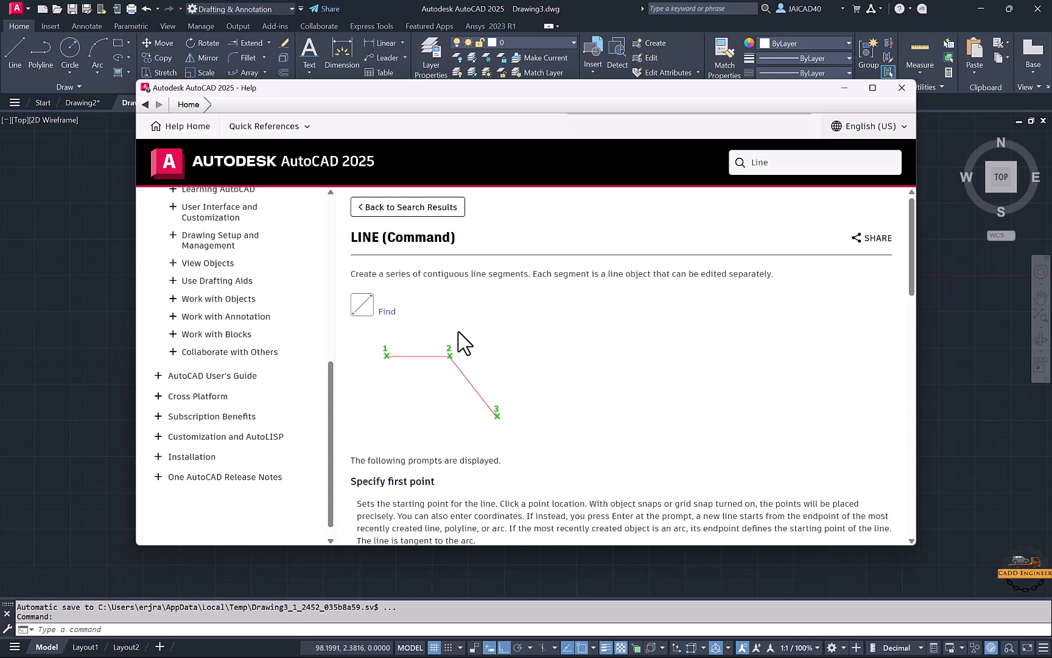
click(901, 88)
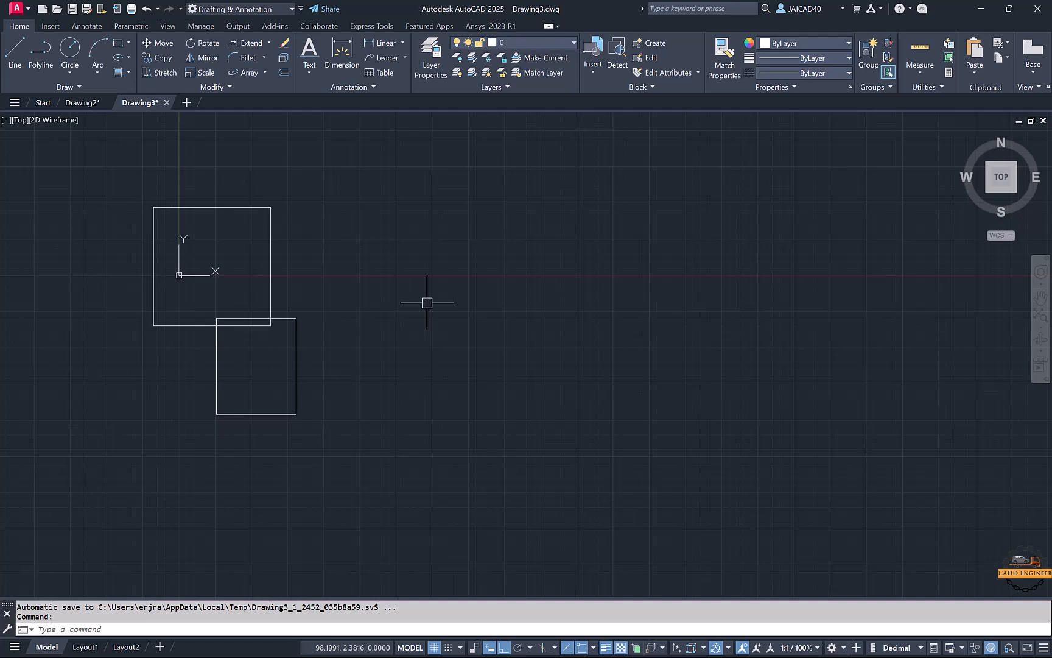
Step: Open the AutoCAD text window, review the history of earlier commands, and close the window
key(F2)
scroll(305, 291, up, 6)
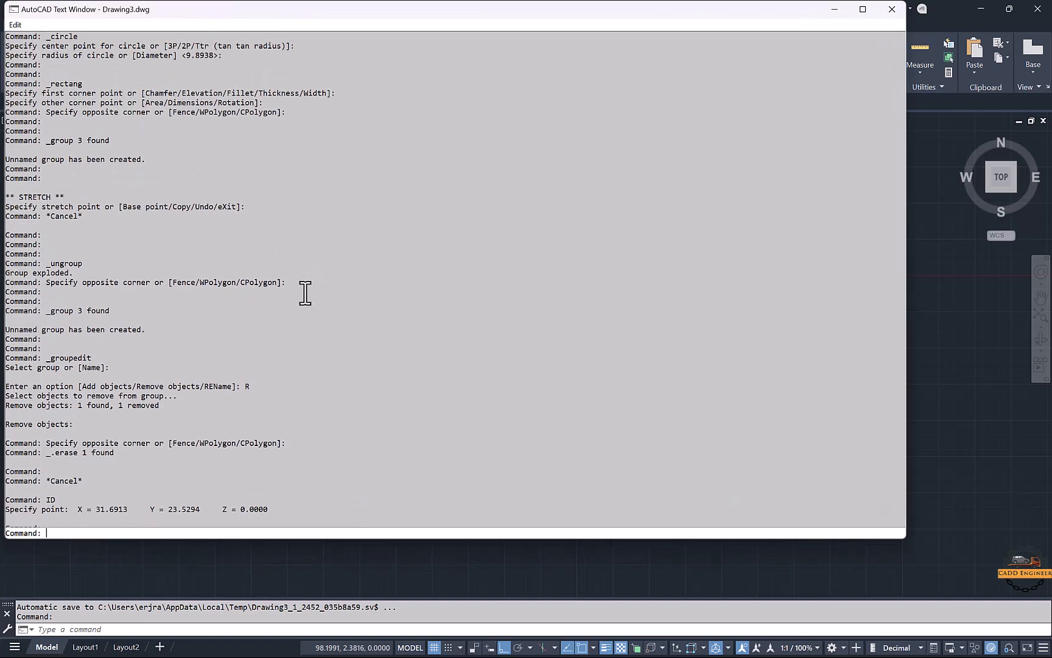
scroll(305, 291, down, 6)
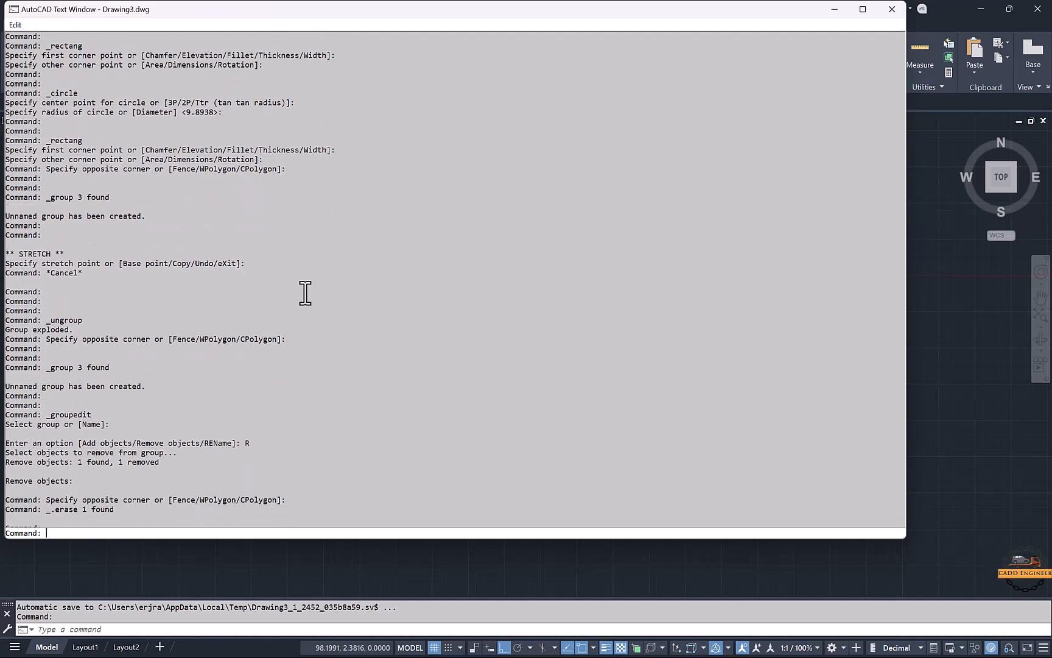
scroll(305, 293, up, 8)
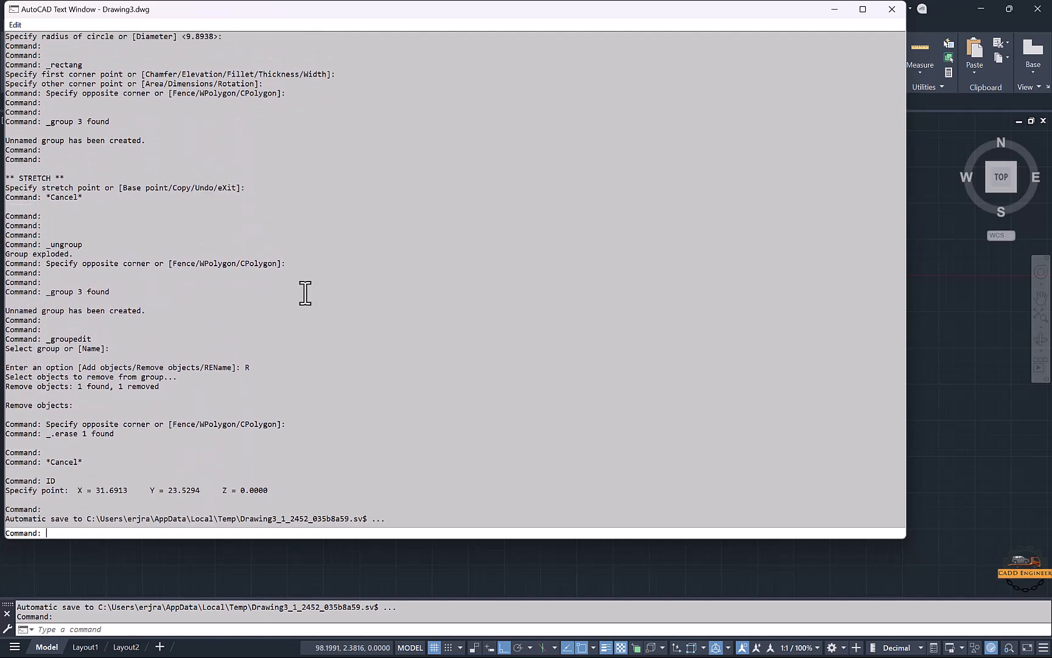
scroll(305, 293, up, 8)
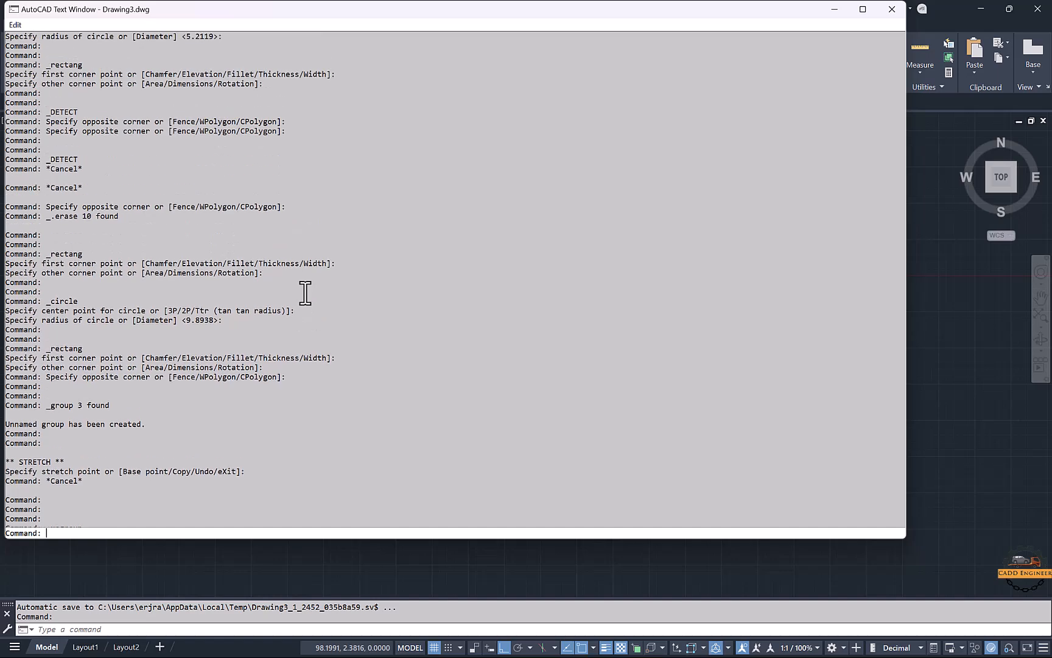
click(893, 11)
Step: Toggle object snap off and back on, and draw a new rectangle to the right of the two grouped rectangles
middle_drag(426, 353, 392, 348)
key(F3)
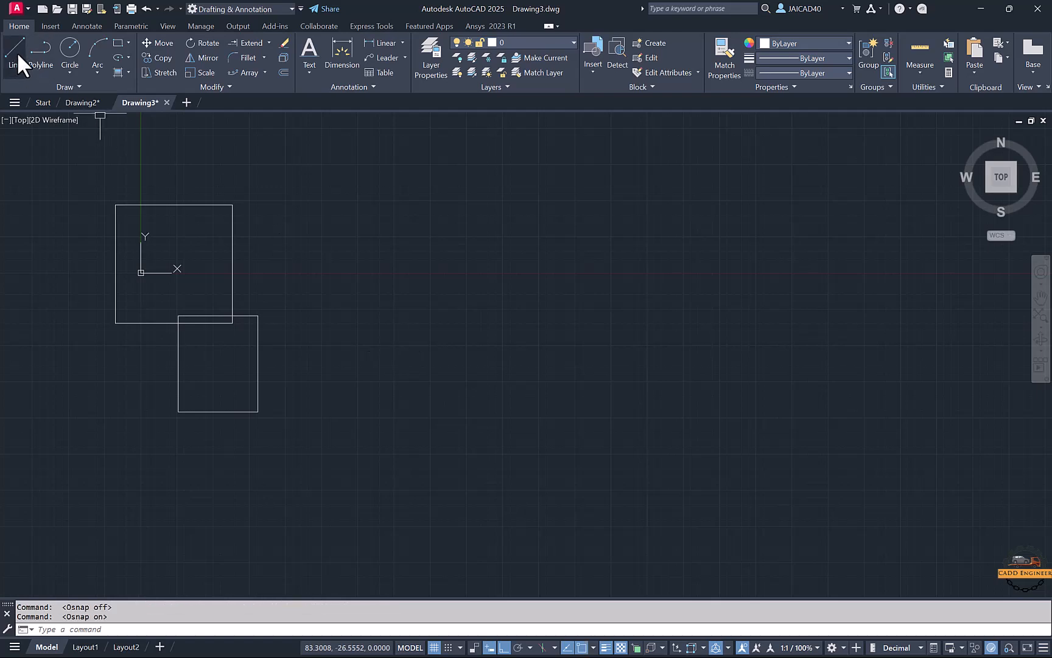
click(117, 44)
click(436, 203)
click(577, 340)
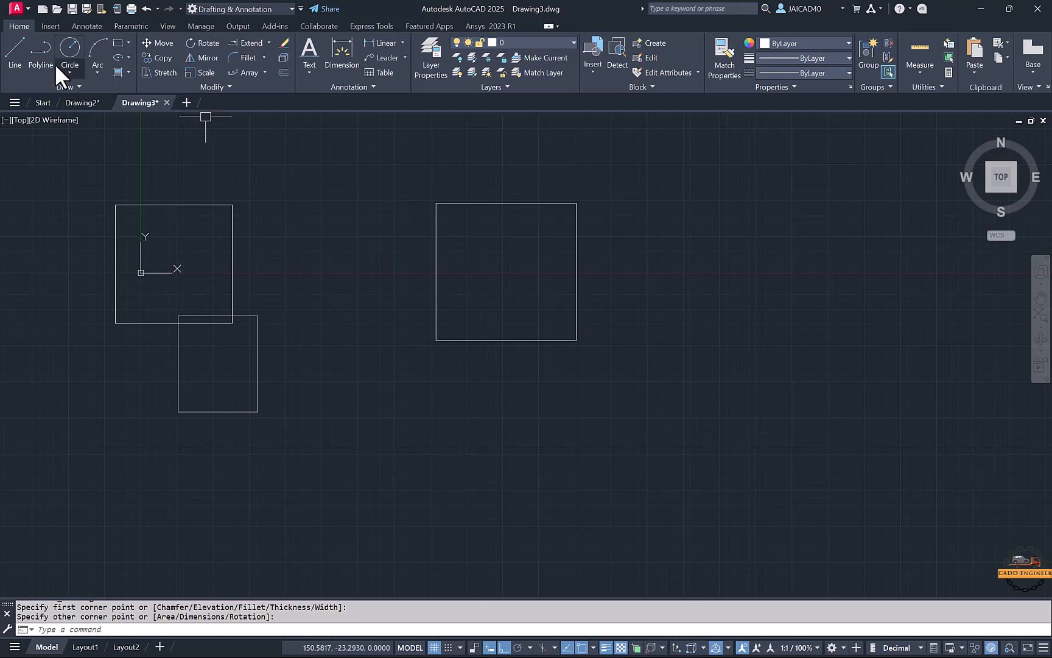
Step: Draw a circle just to the right of the new rectangle, slightly larger than the rectangle
click(15, 52)
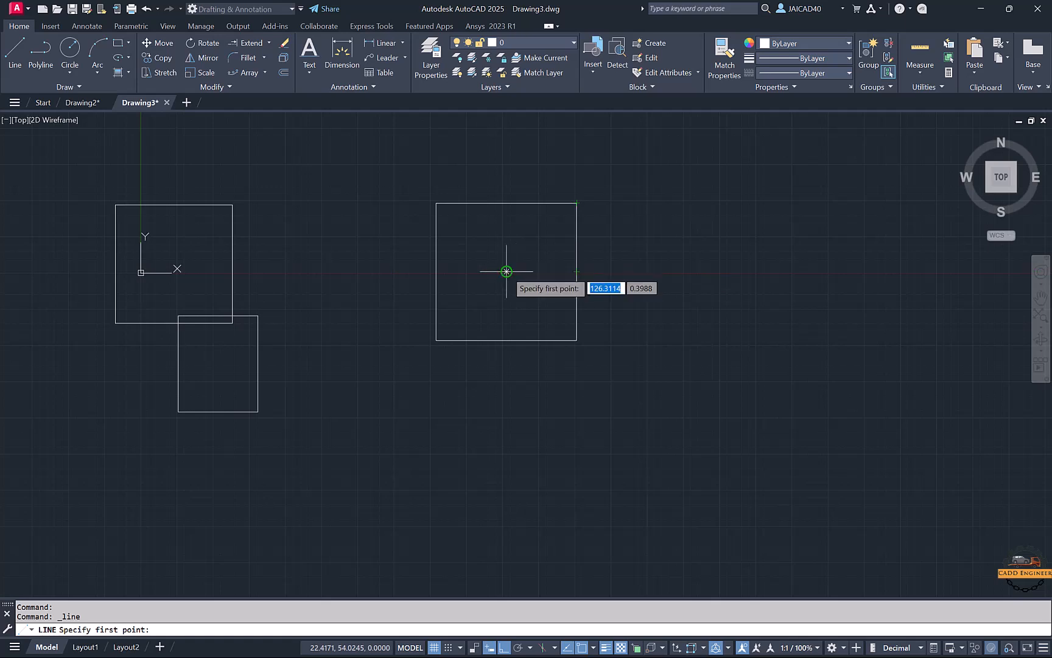
click(70, 49)
click(673, 254)
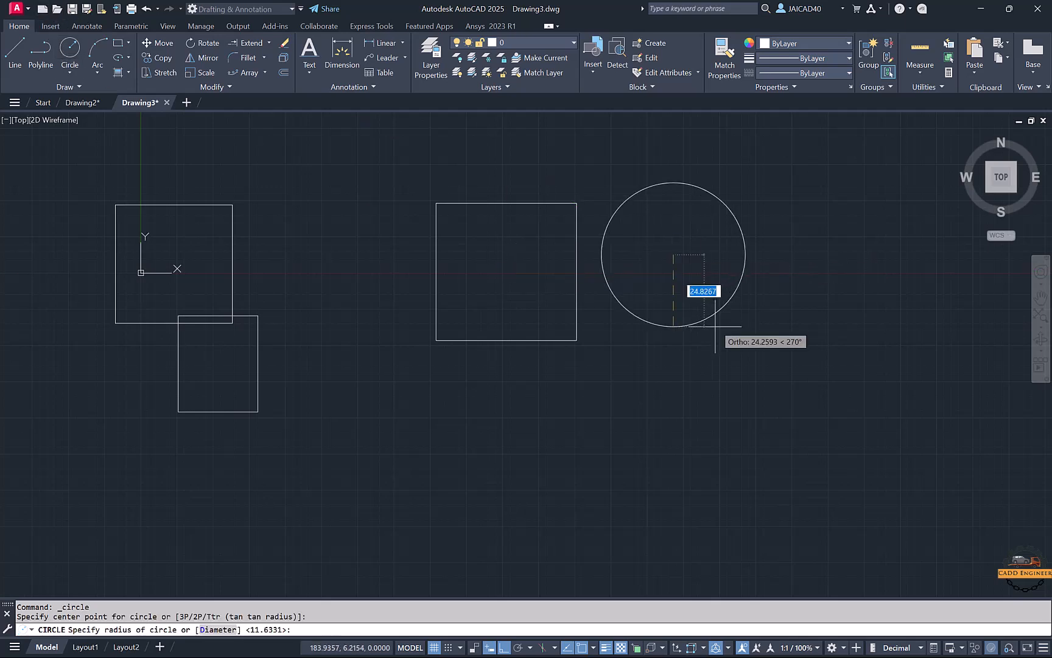
click(646, 338)
middle_drag(647, 338, 561, 339)
click(14, 48)
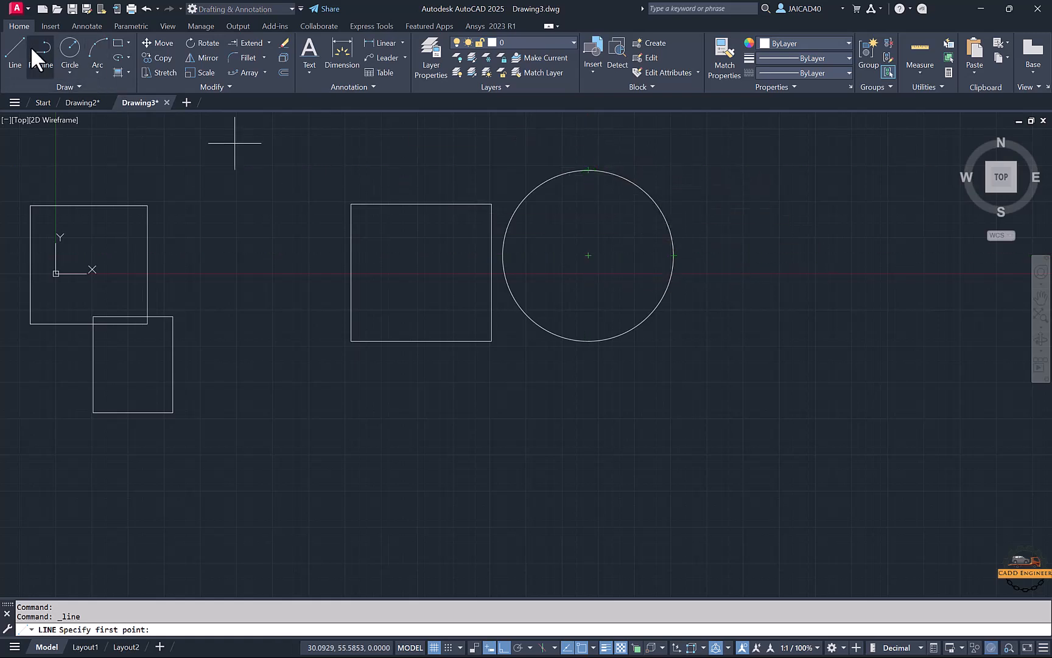
key(Escape)
click(357, 167)
click(384, 183)
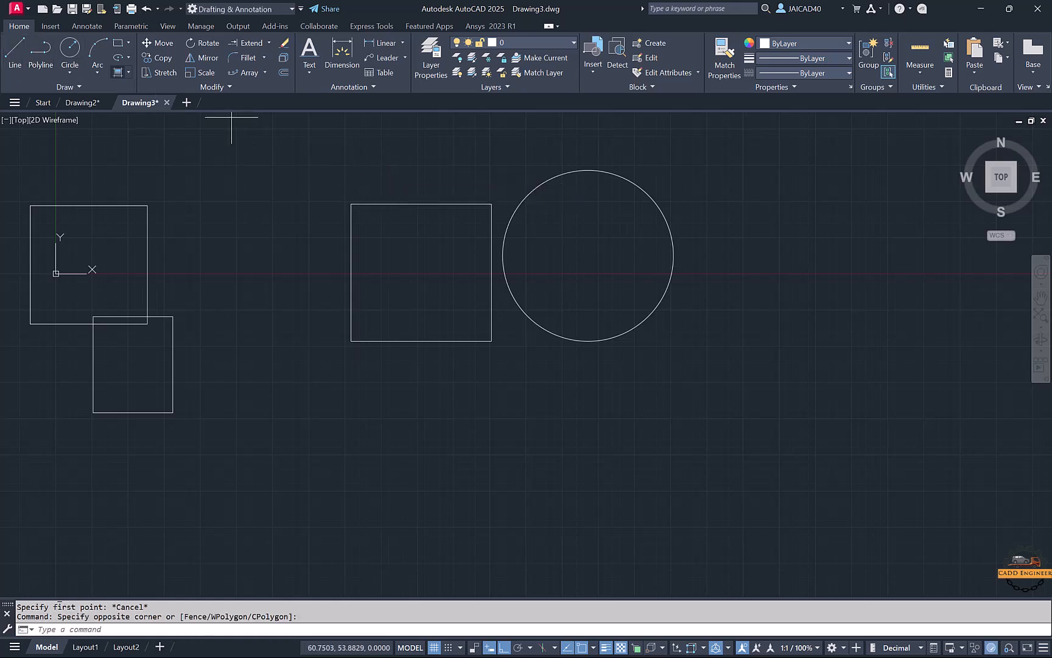
Step: Draw a horizontal line across the upper part of the circle, extending well past its right side
click(15, 48)
click(506, 181)
click(857, 304)
key(Escape)
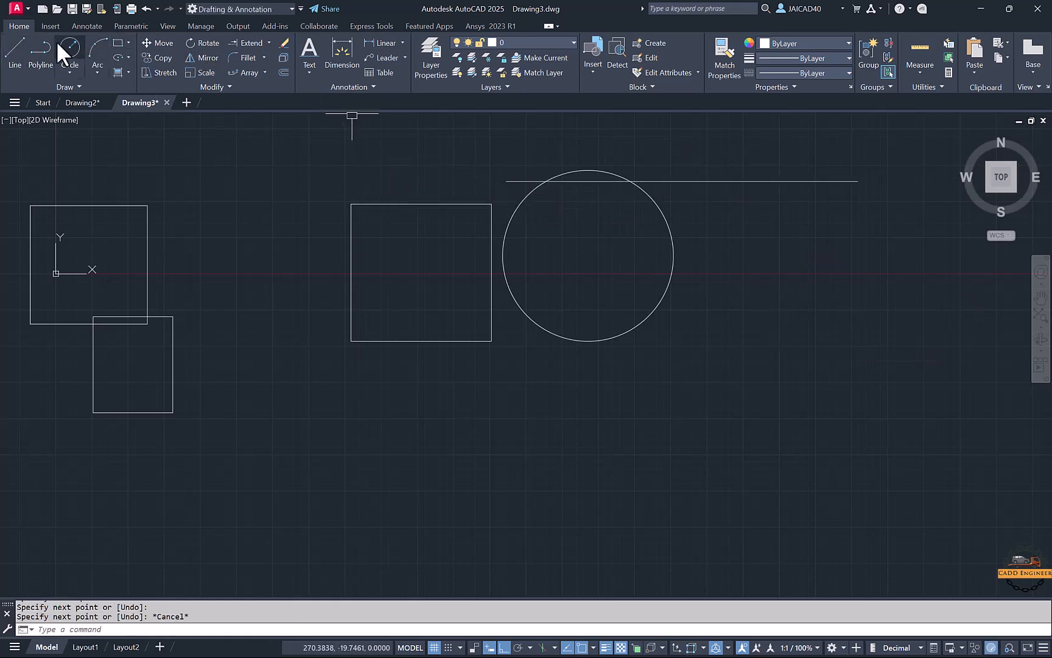
Step: Inspect the object snap points on the circle and the horizontal line using the Line command
key(Return)
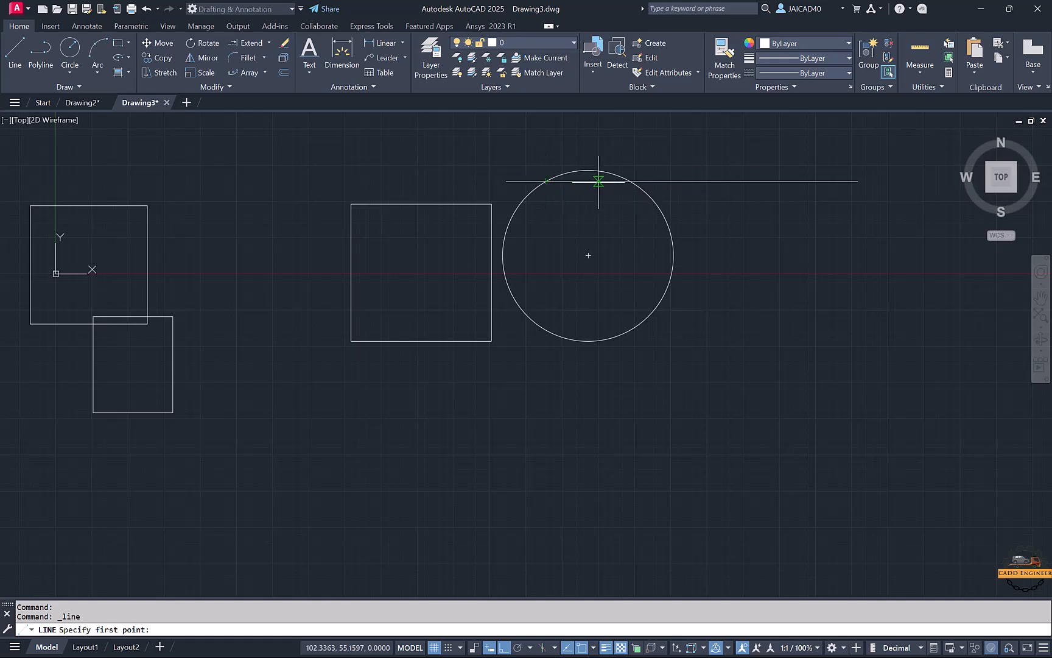
key(Escape)
key(Escape)
scroll(787, 247, up, 2)
scroll(786, 247, down, 2)
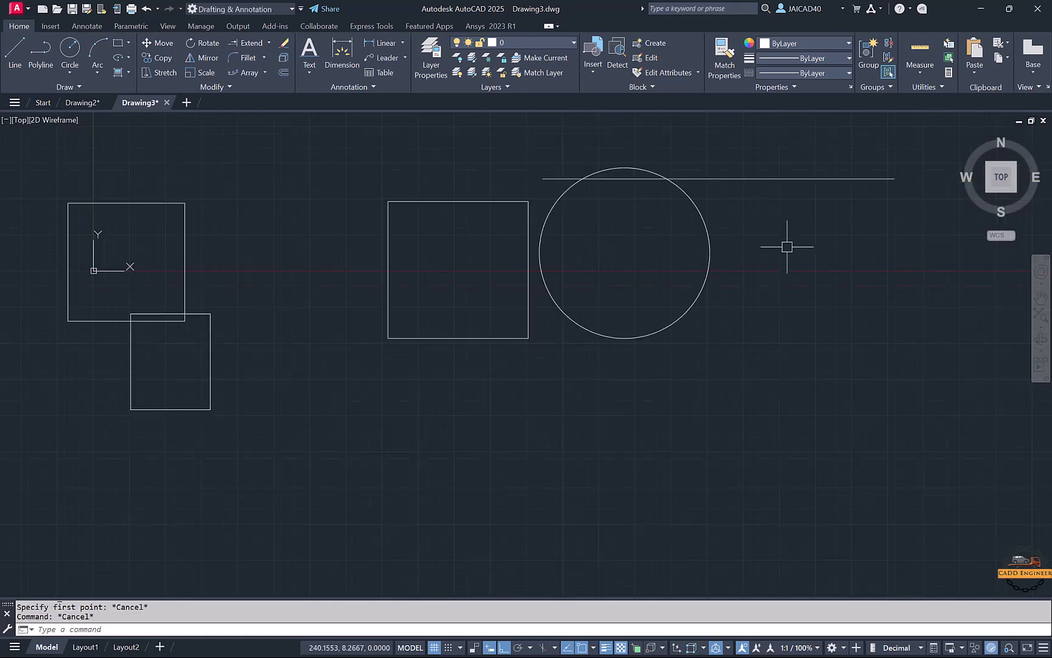
scroll(786, 246, down, 2)
middle_drag(786, 244, 676, 233)
scroll(674, 226, up, 2)
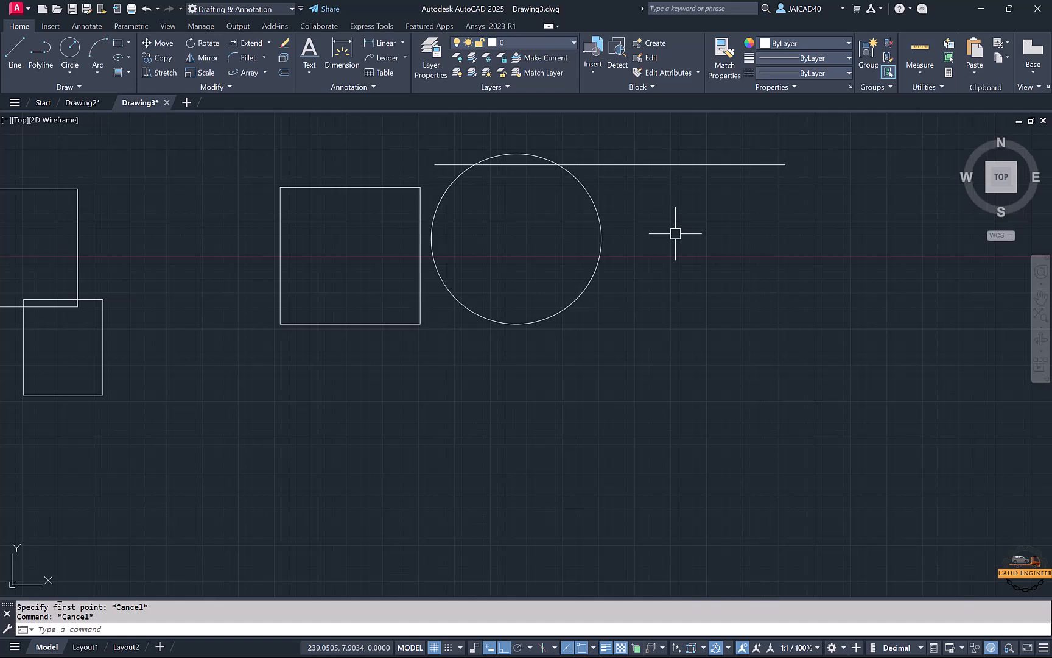
Step: Turn object snap off, start a line over the shapes, turn object snap back on mid-command, and cancel the line
key(F3)
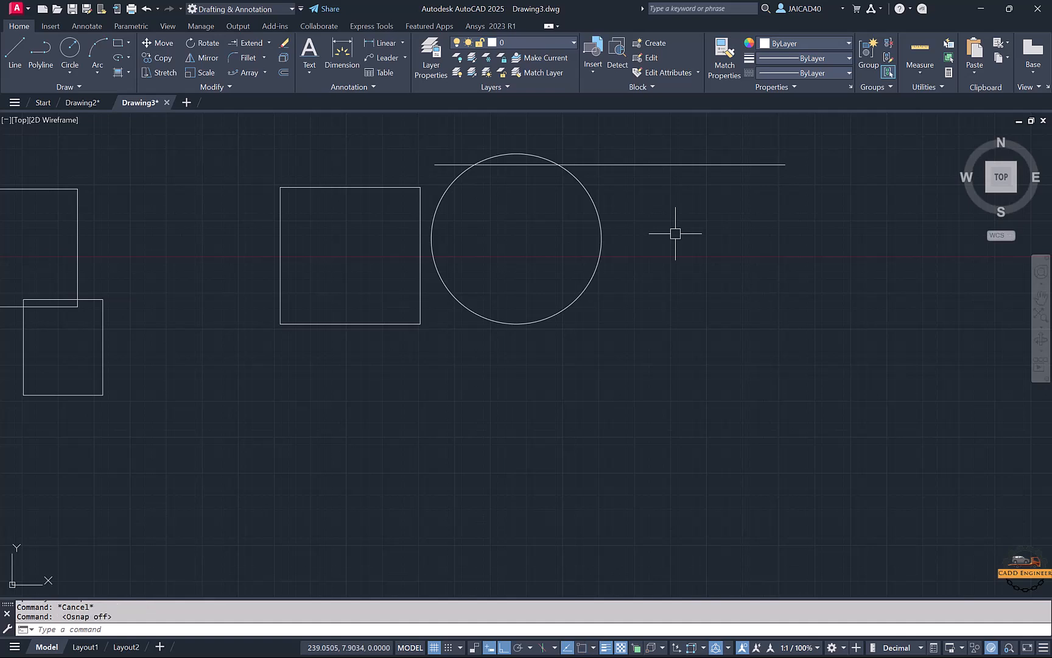
click(25, 58)
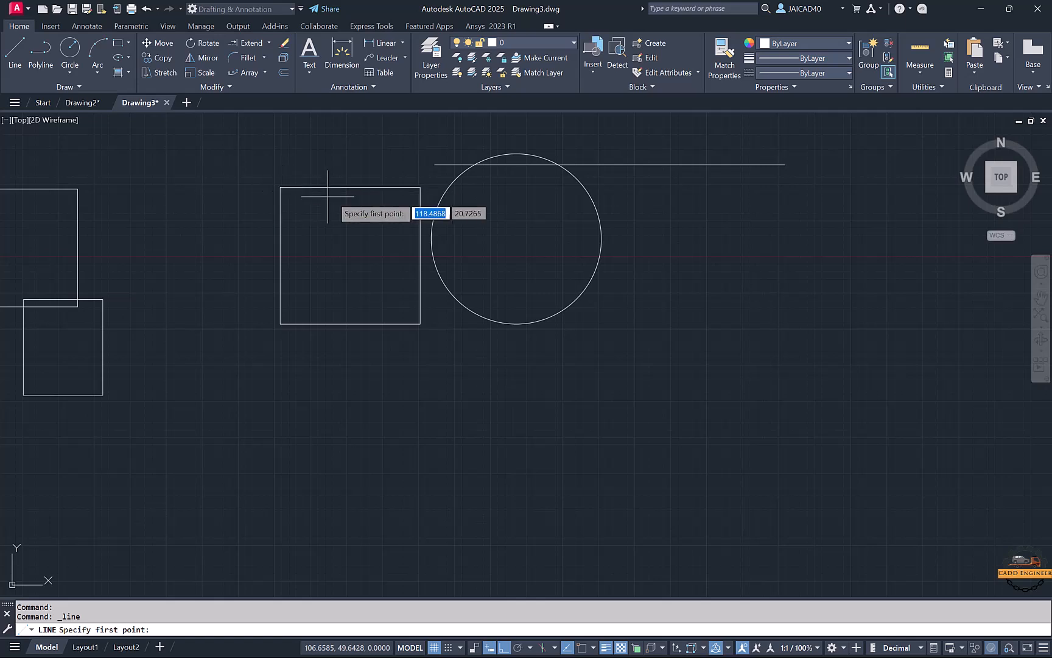
key(F3)
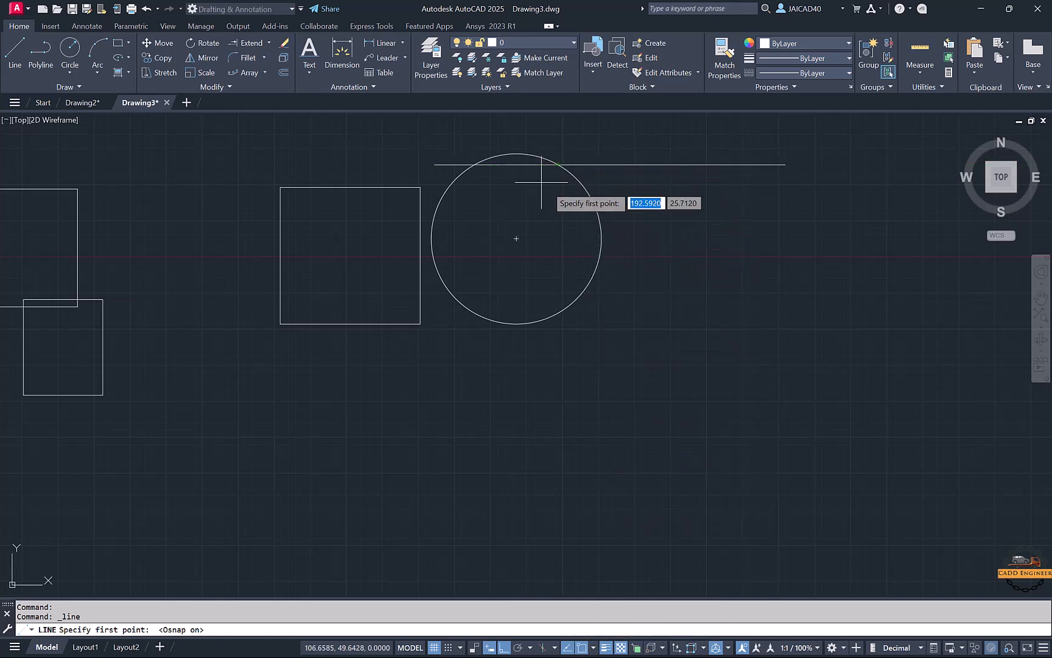
key(Escape)
key(Escape)
Step: Clear all object snap modes, enable only Perpendicular, and check snapping on the shapes with the Line command
text(ds)
key(Return)
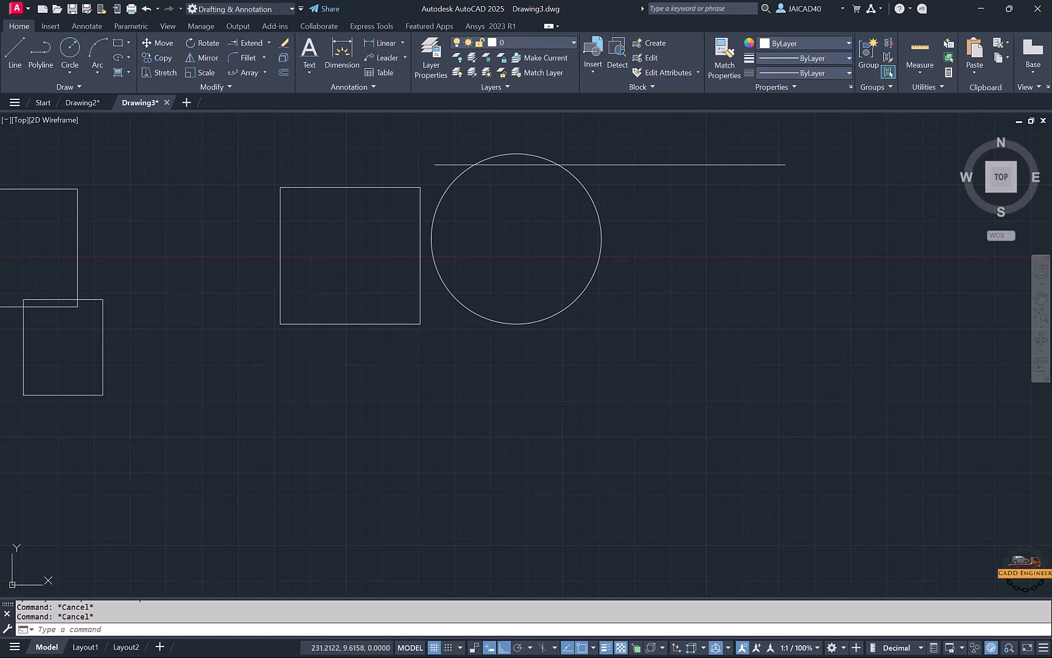
click(498, 198)
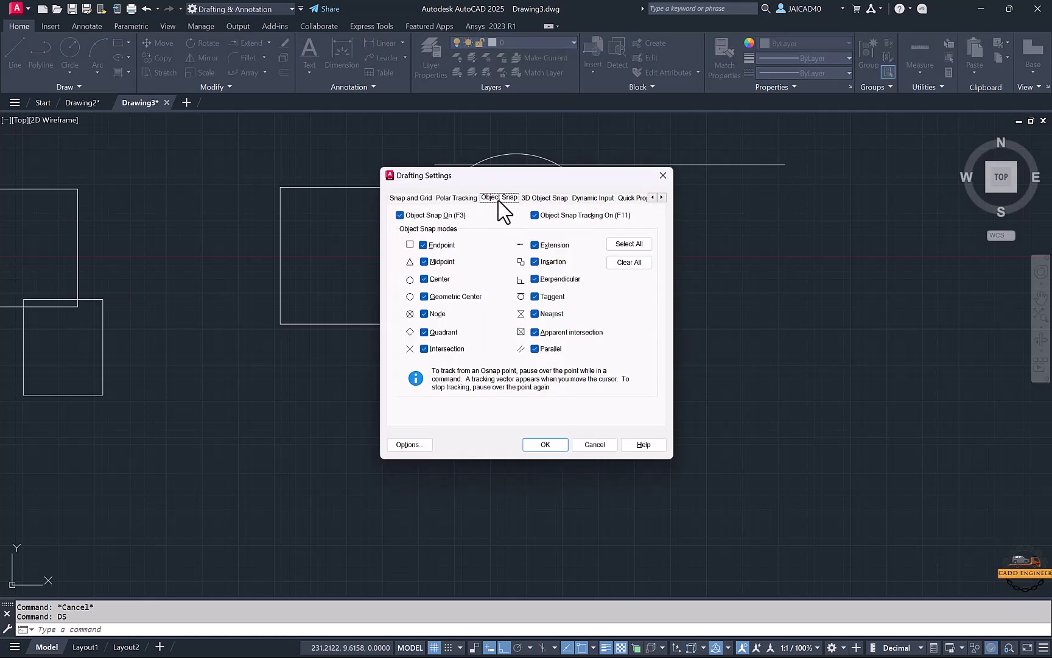
click(615, 245)
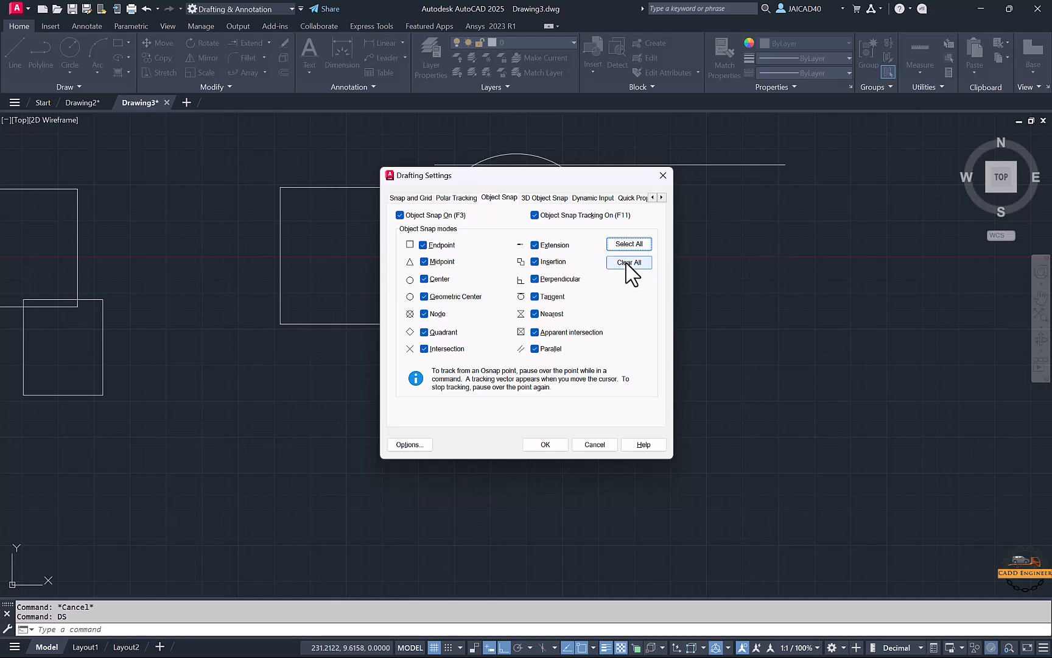
click(629, 263)
click(547, 280)
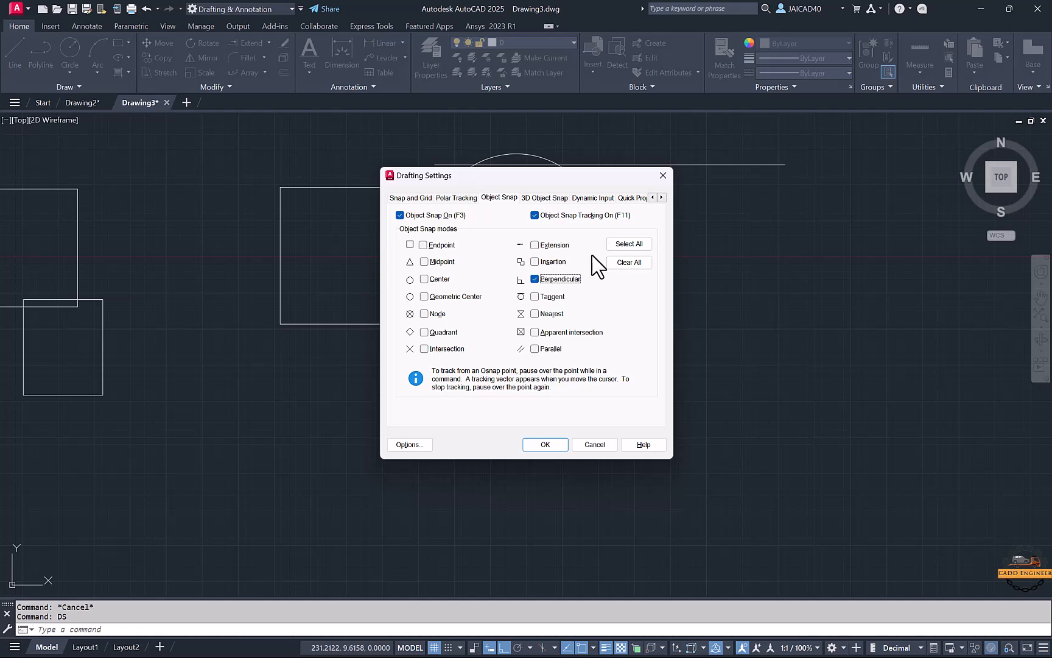
click(544, 444)
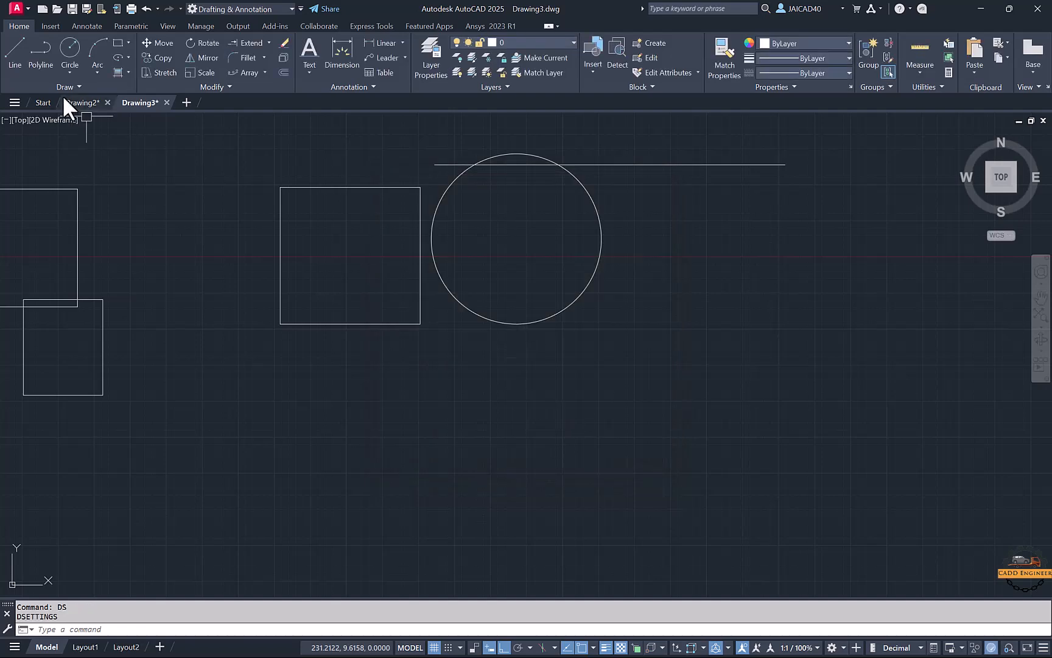
click(15, 52)
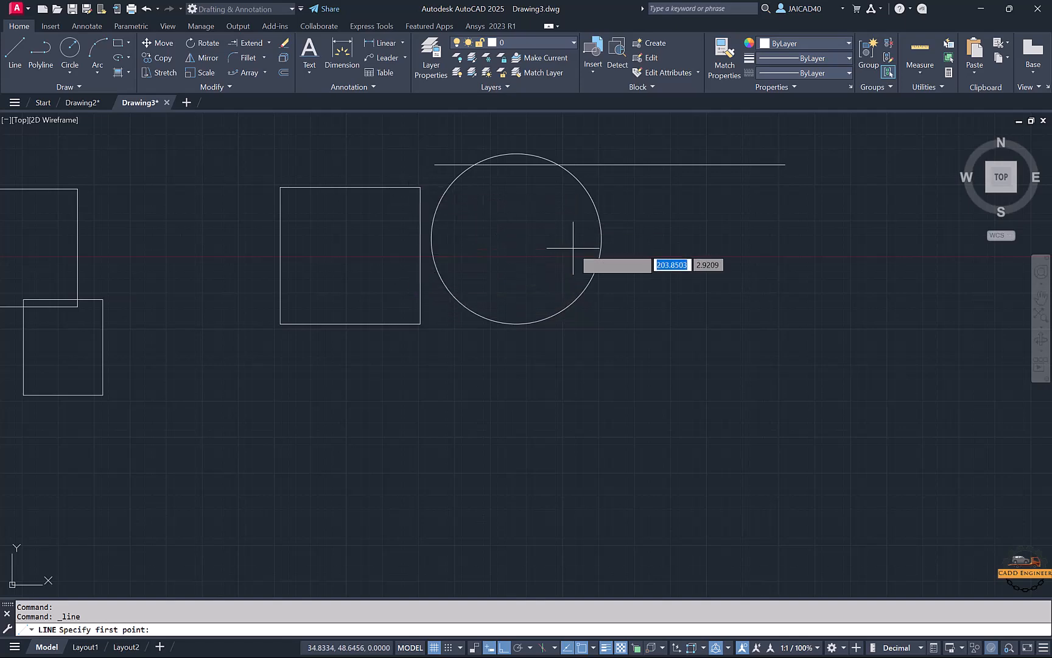
key(Escape)
key(Escape)
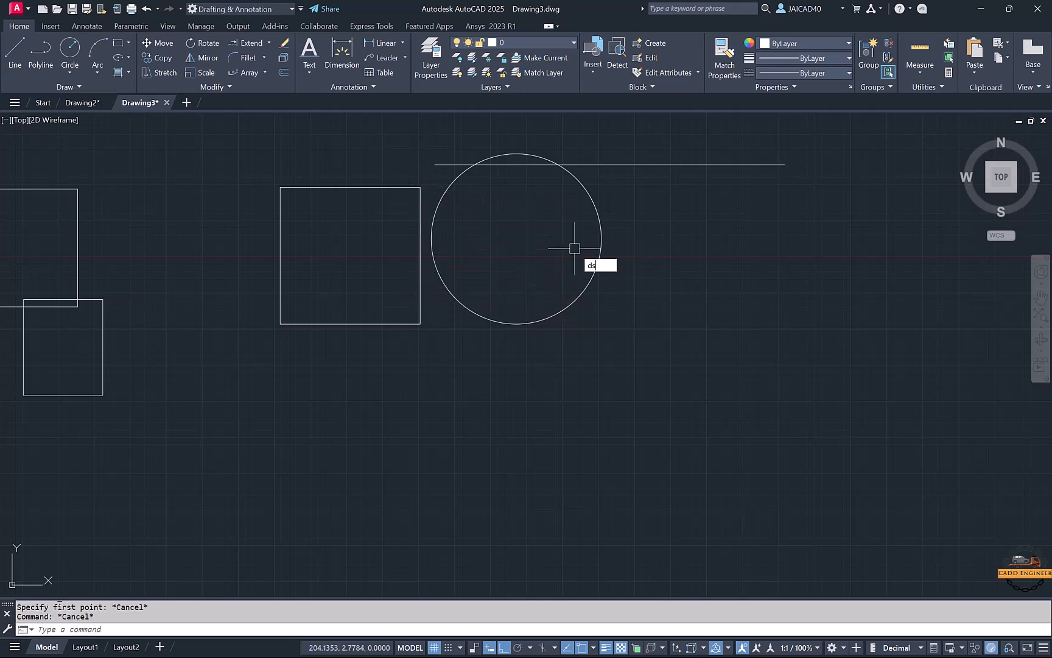
Step: Enable all object snap modes in the drafting settings and check snapping on the circle and line with the Line command
text(ds)
key(Return)
click(620, 245)
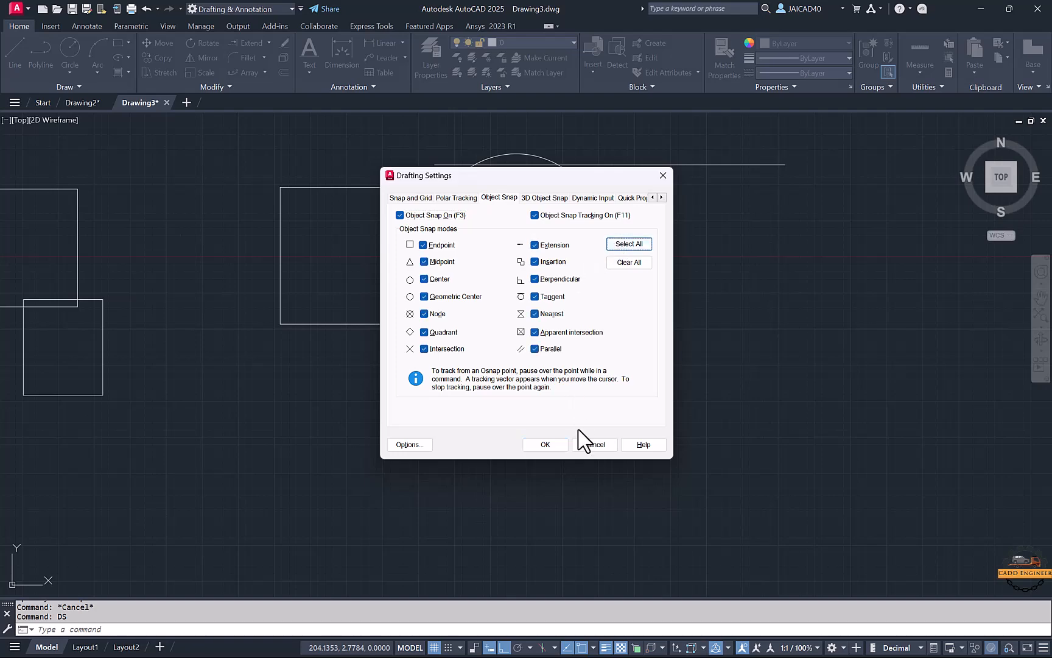
key(Return)
click(16, 53)
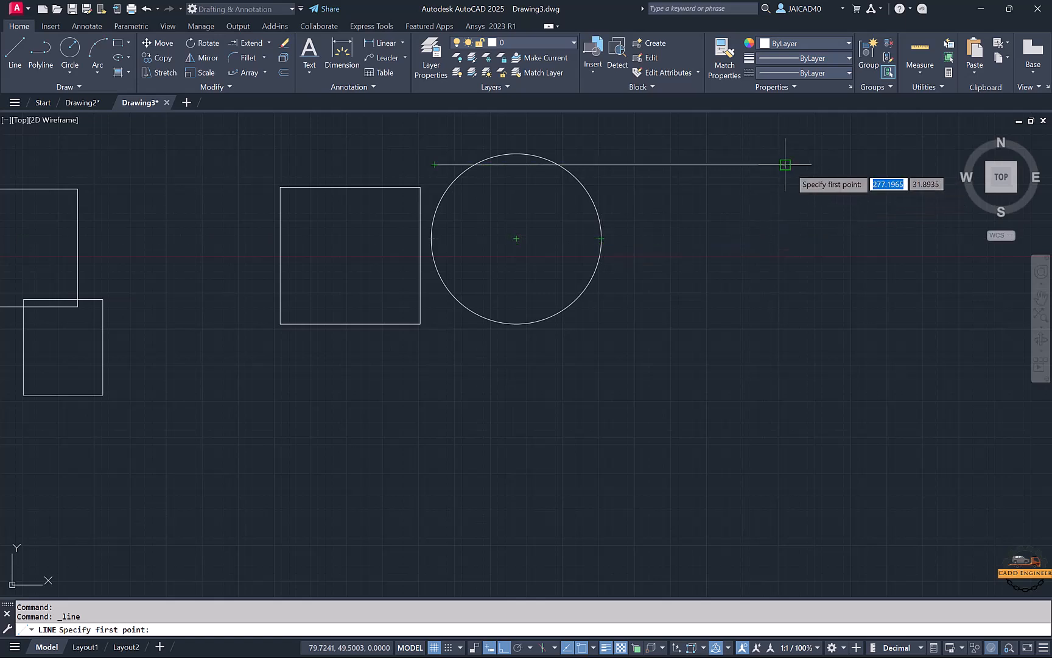
key(Escape)
Step: Erase the single rectangle, the circle and the horizontal line together
middle_drag(665, 162, 679, 172)
click(703, 151)
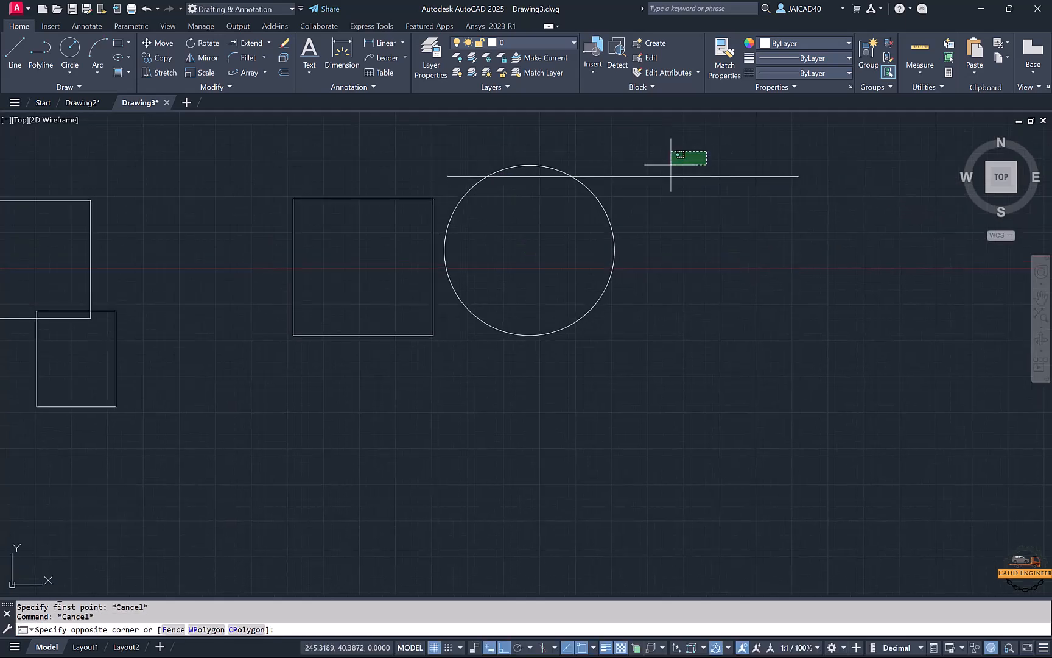
click(419, 246)
key(Delete)
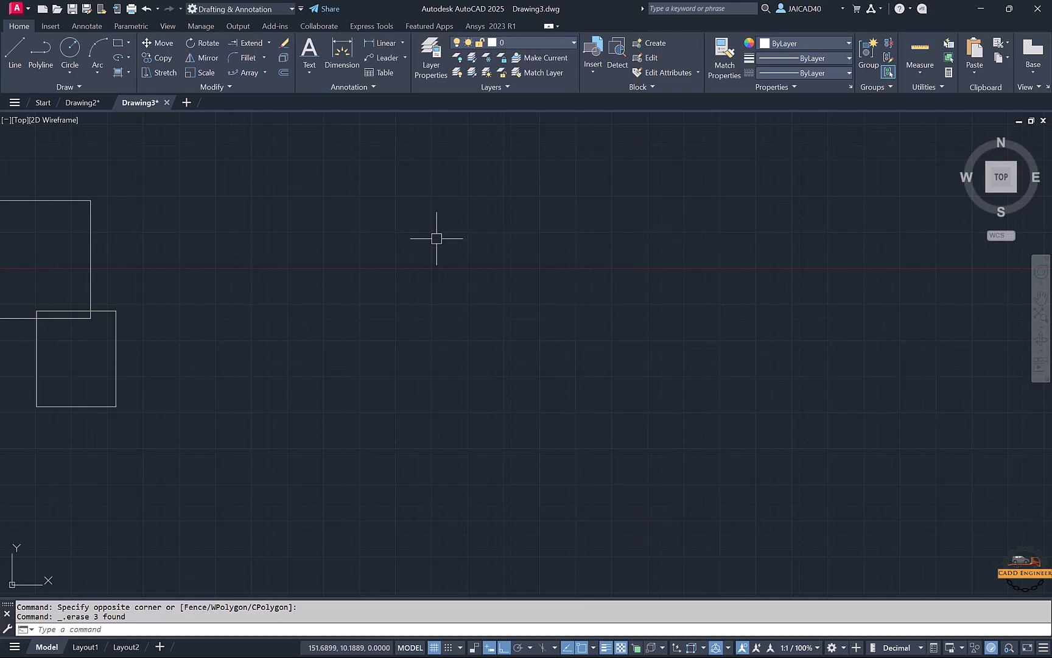
Step: Toggle 3D object snap off and back on
key(F4)
key(F4)
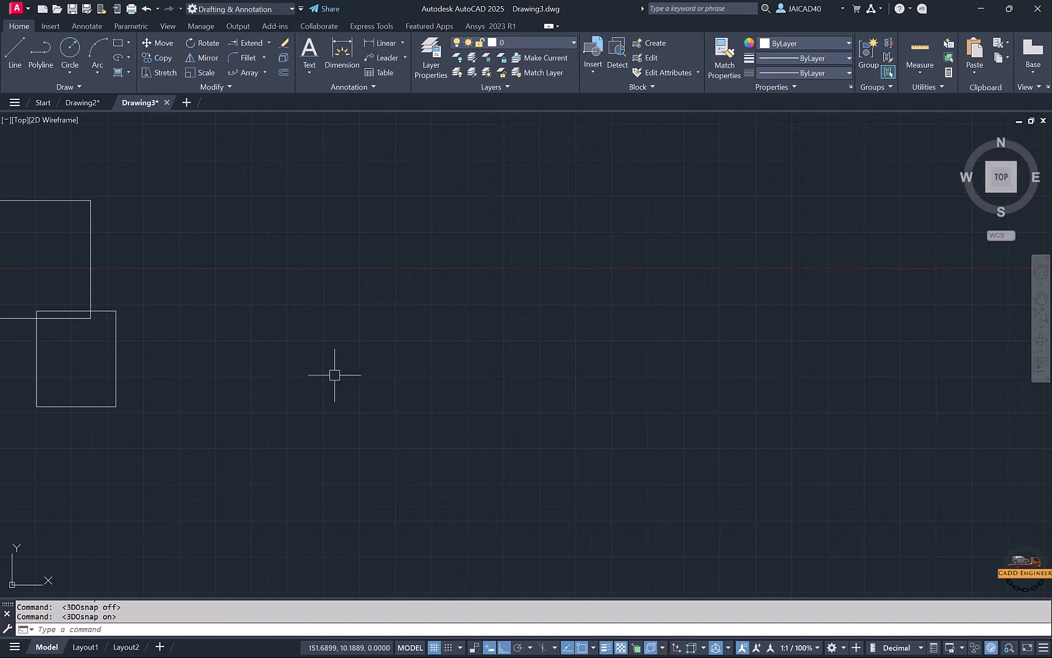
key(Escape)
key(Escape)
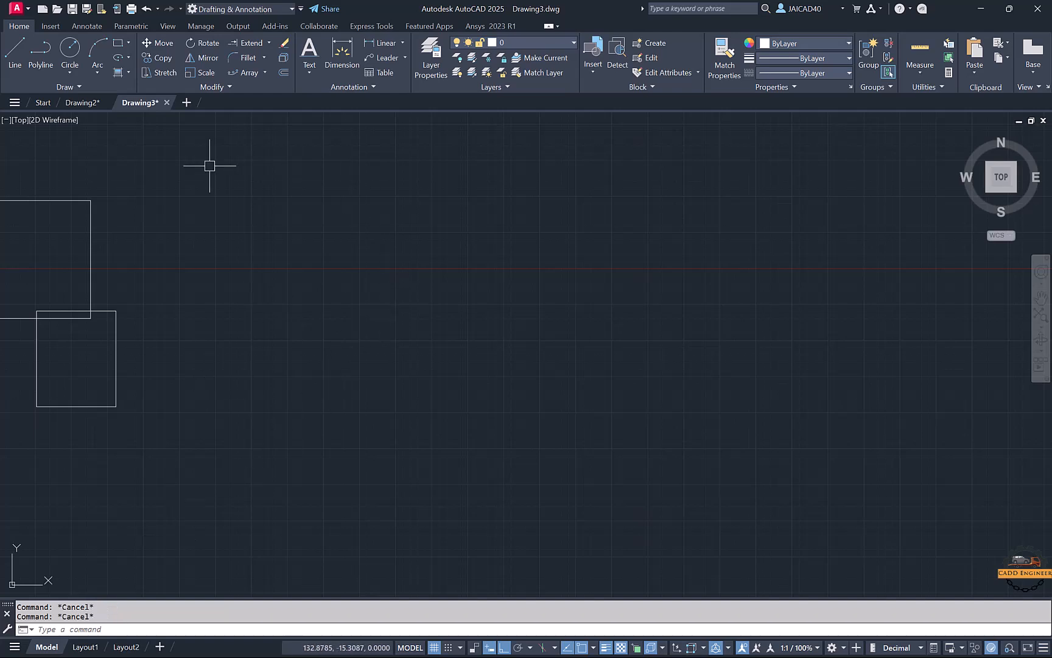
Step: Erase the two grouped rectangles at the origin
click(120, 44)
key(Escape)
scroll(429, 249, down, 5)
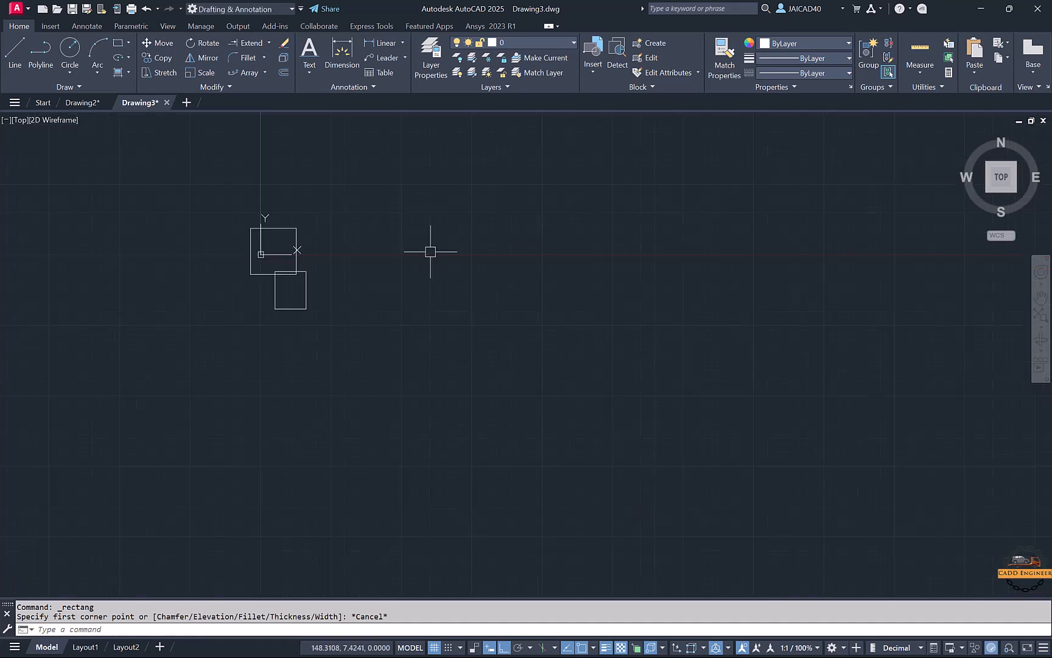
click(429, 207)
click(257, 339)
key(Delete)
Step: Draw a wide rectangle to the right of the origin and switch the view to SW Isometric
click(119, 43)
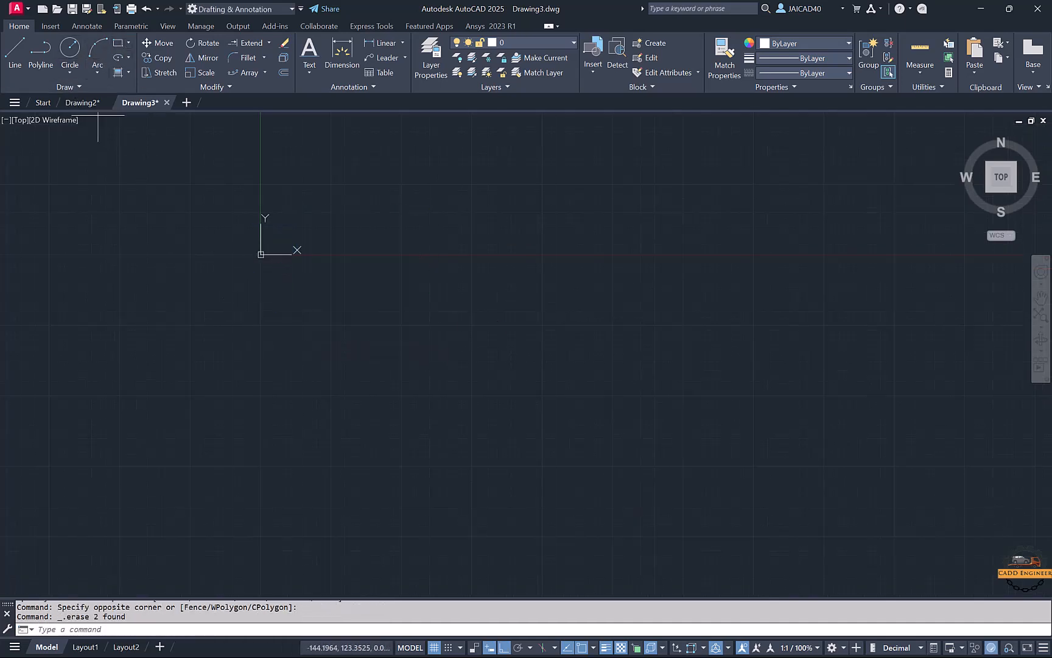
click(373, 240)
click(561, 363)
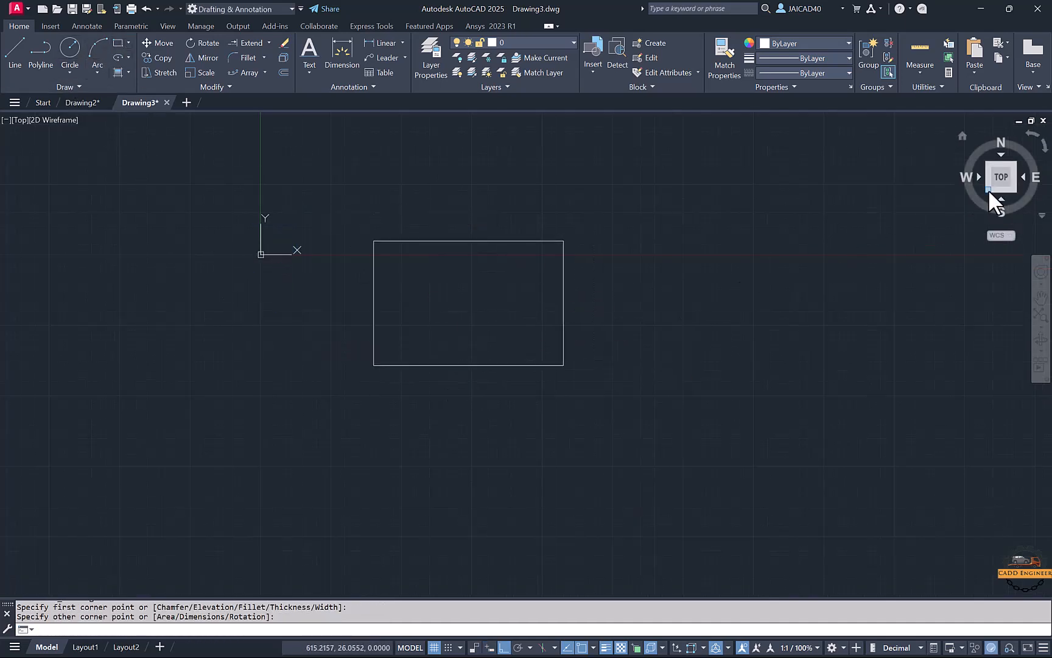
drag(988, 188, 768, 277)
Step: Extrude the rectangle upward into a box about 65 units high
text(ext)
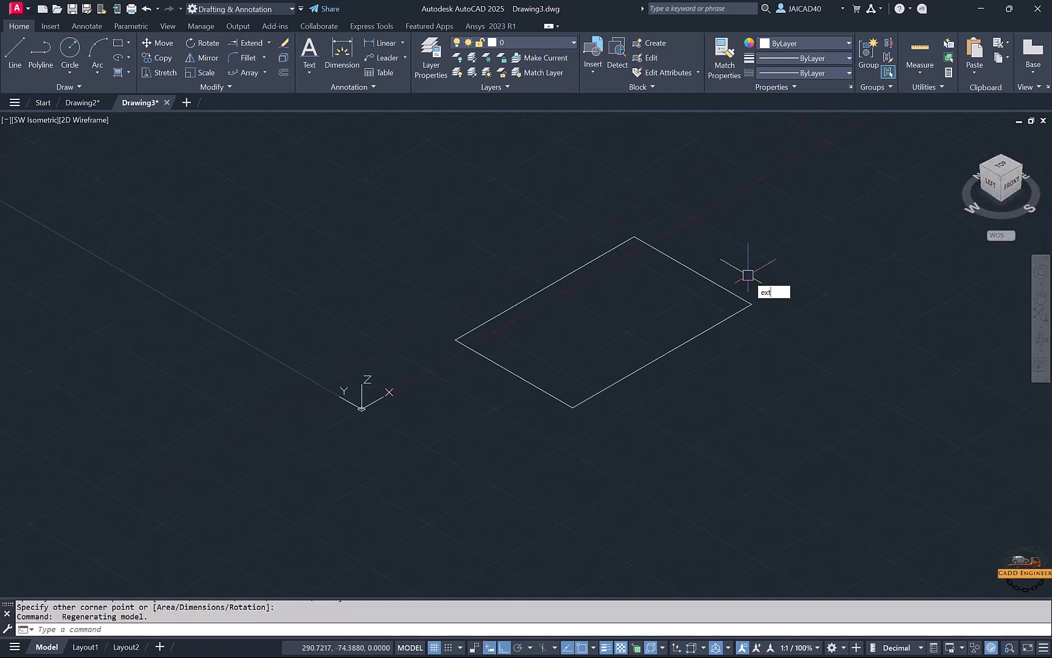
key(Return)
click(705, 272)
key(Return)
click(749, 231)
Step: Set the viewport's visual style to Conceptual so the box is shaded
middle_drag(497, 136, 432, 148)
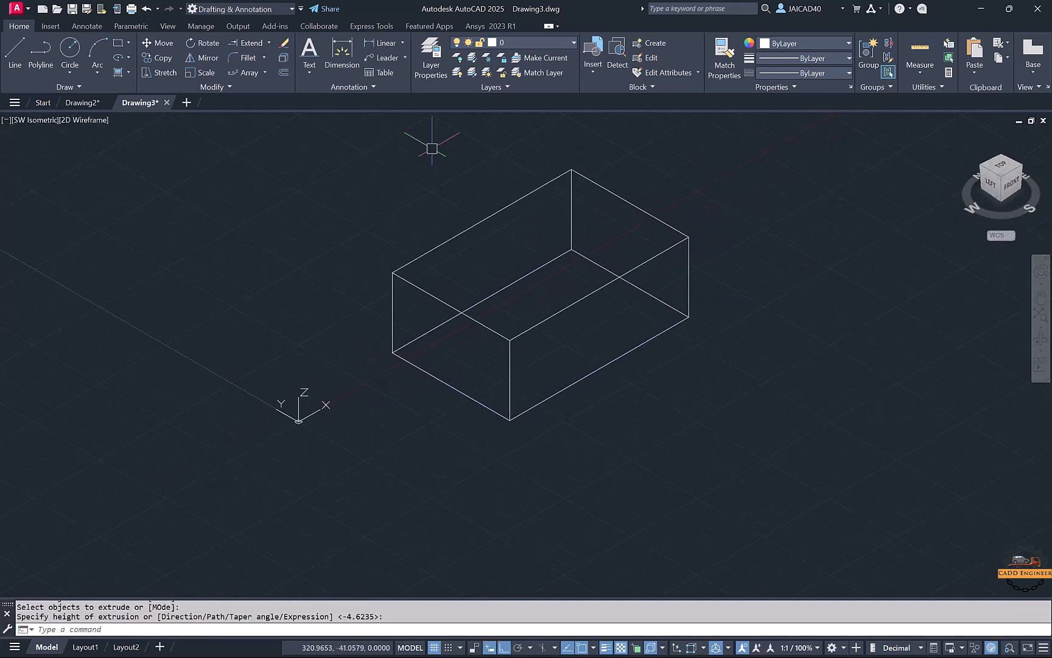
click(85, 125)
click(115, 166)
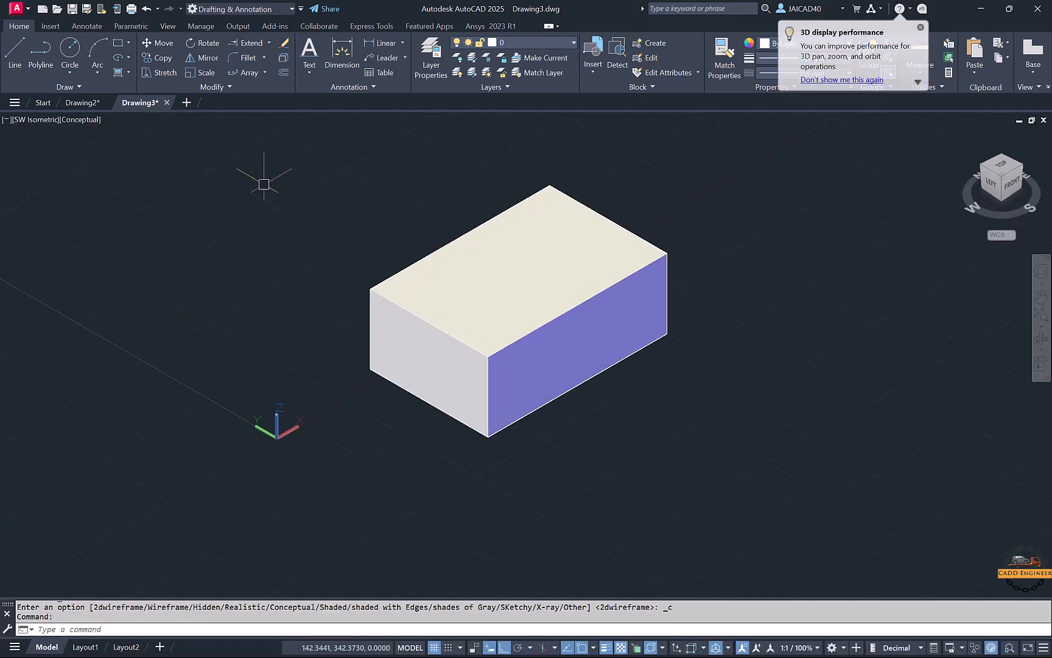
Step: Toggle 3D object snap off, on and off again while testing snap points on the box with the Line command
key(F4)
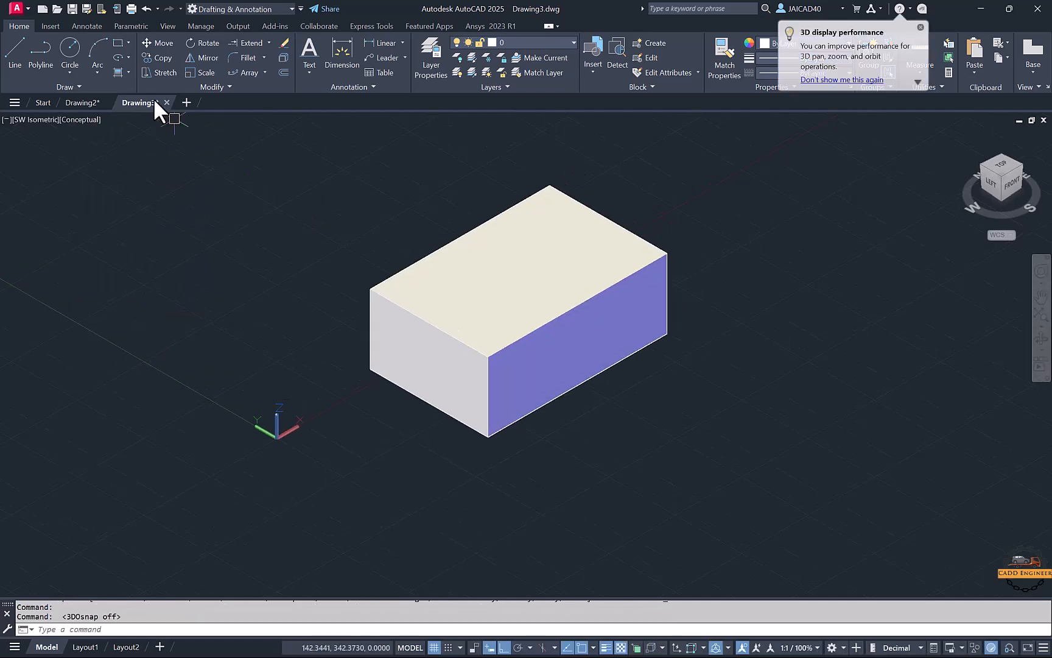
click(15, 54)
key(F4)
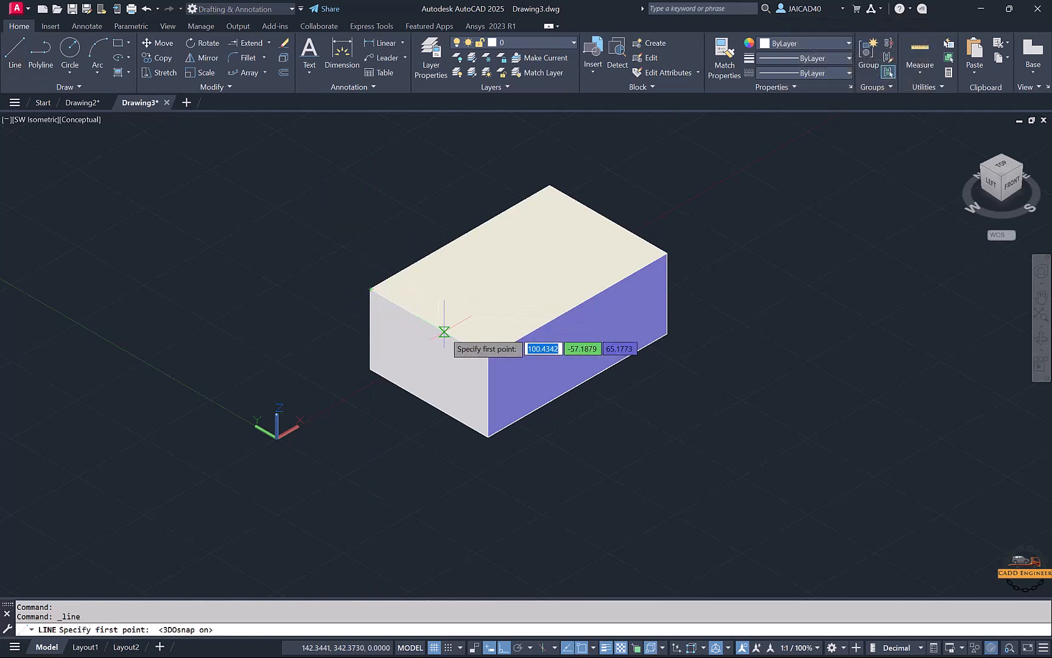
key(F4)
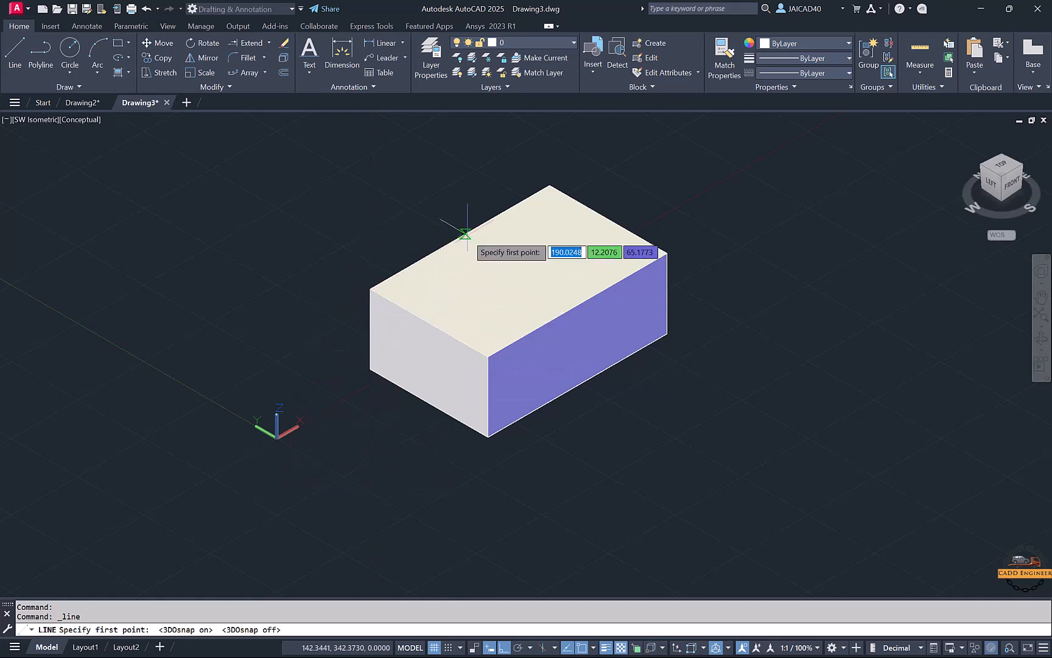
key(Escape)
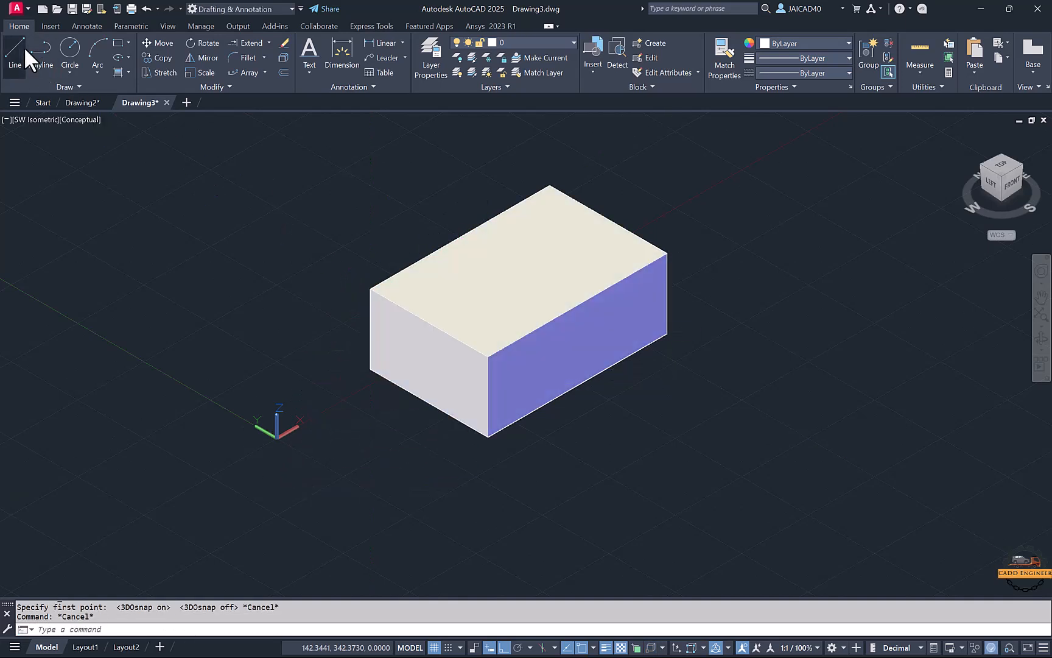
click(25, 50)
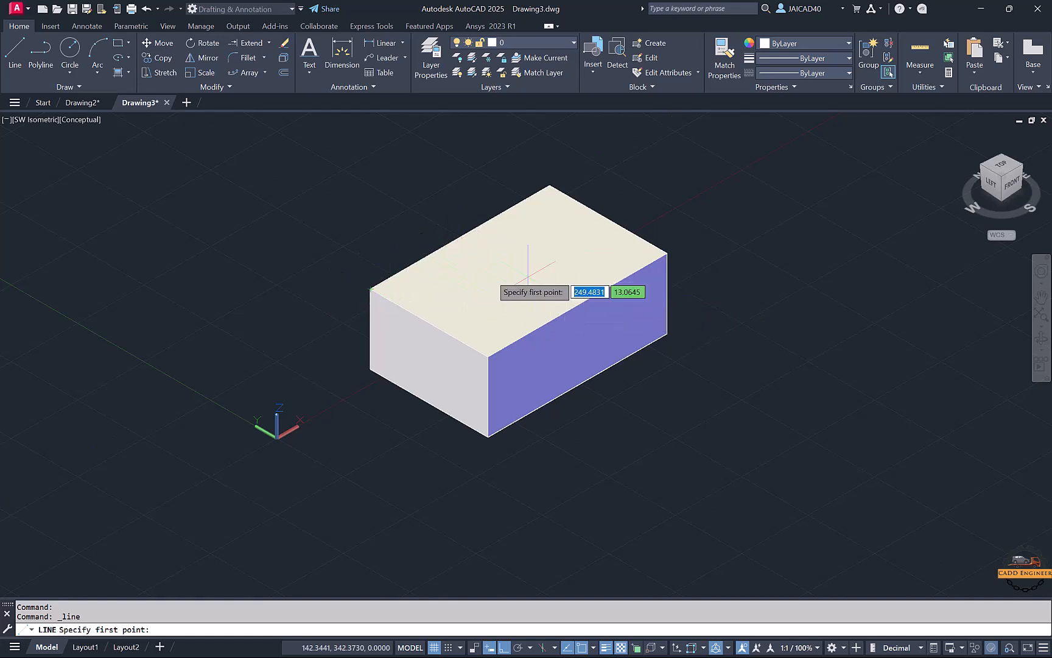
key(Escape)
Step: Turn off object snap tracking in the drafting settings and review the Vertex and Center of face 3D object snap modes
middle_drag(646, 225, 594, 223)
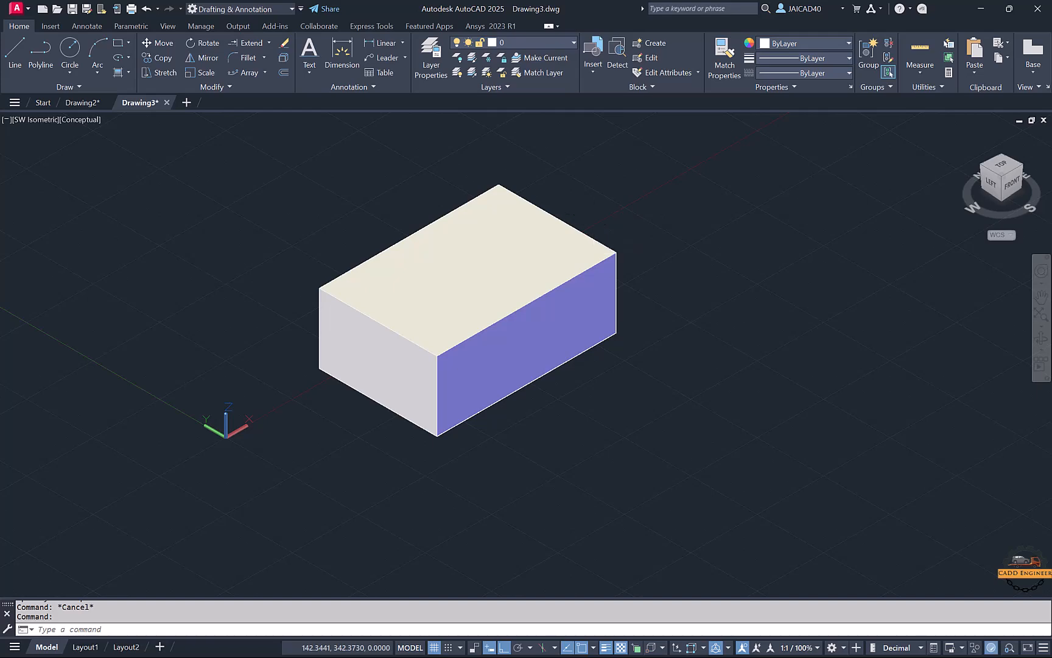
text(DS)
key(Return)
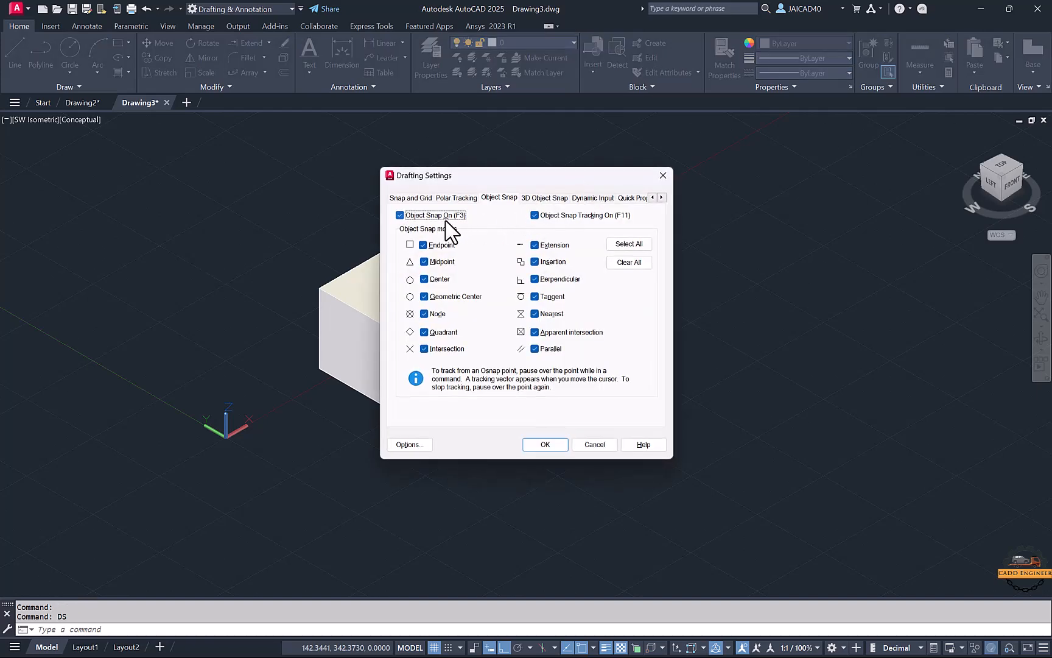
click(534, 215)
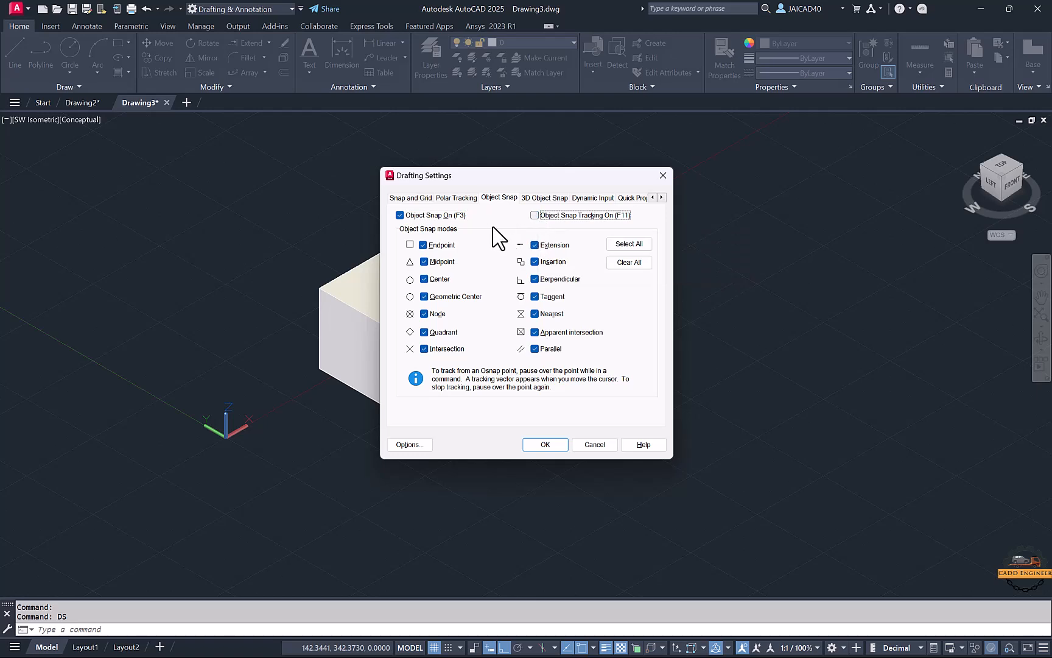
click(540, 199)
click(425, 245)
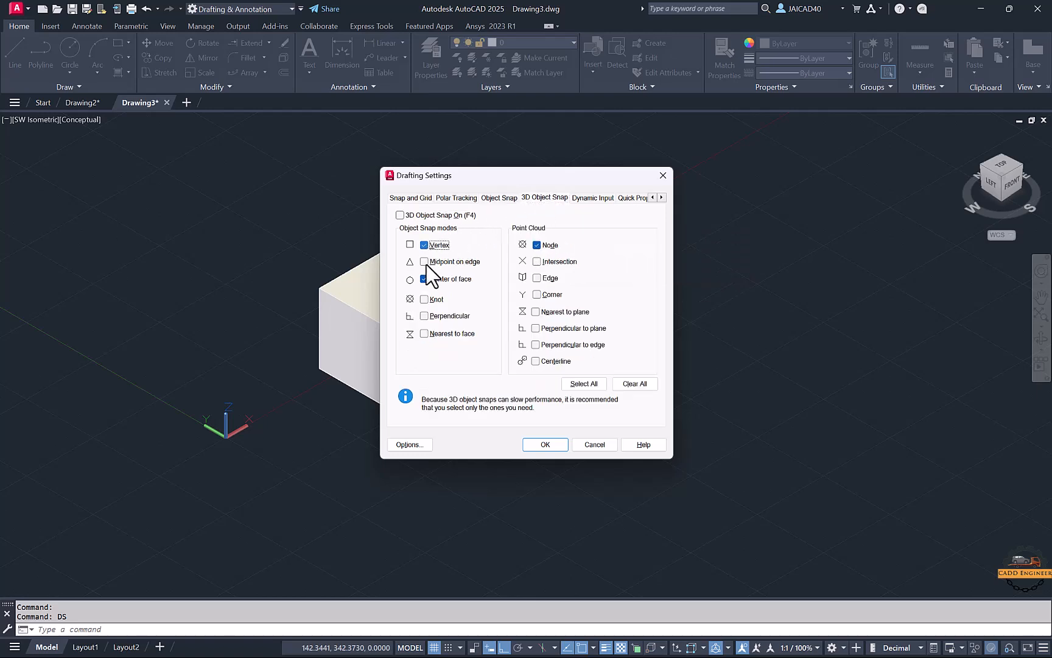
click(424, 279)
click(500, 199)
click(531, 198)
click(545, 444)
Step: Turn off object snap and test picking points on the box with the Line command
click(15, 52)
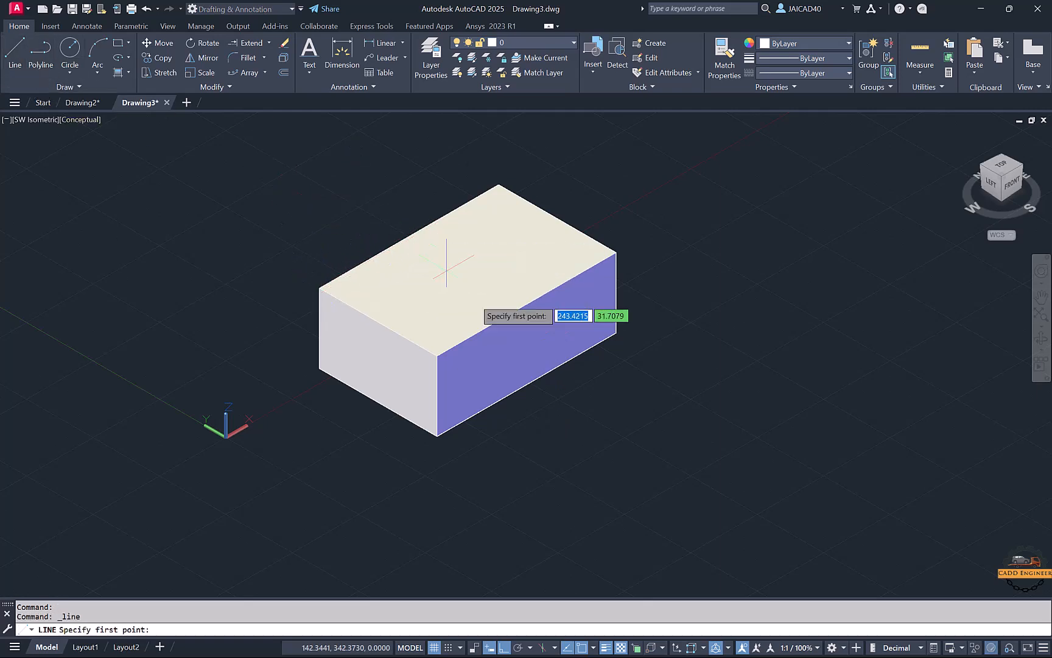
key(Escape)
key(Escape)
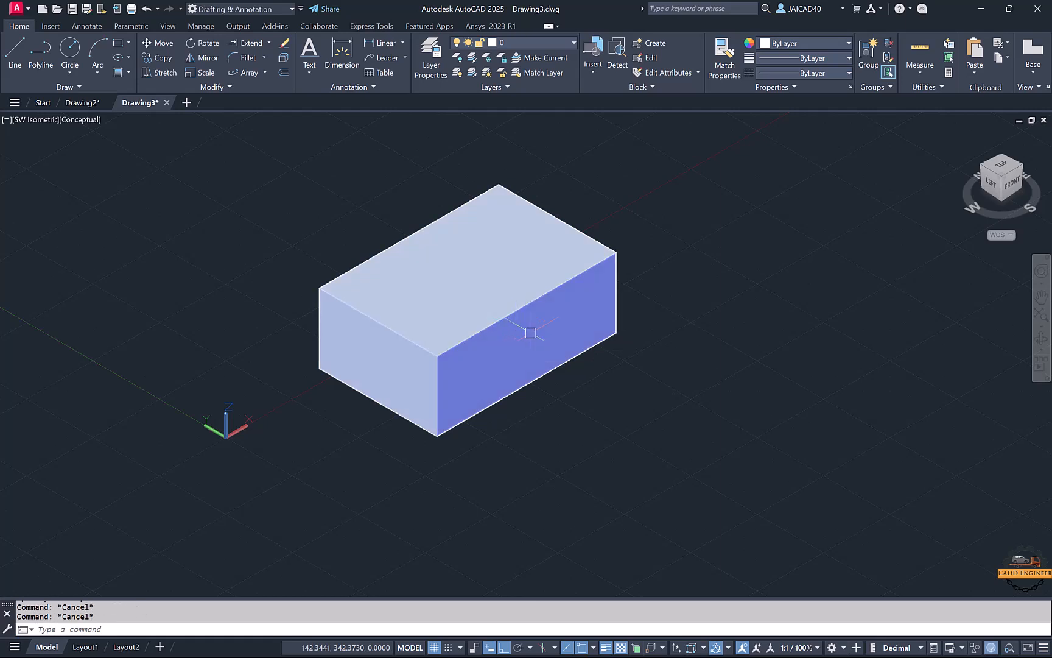
key(F3)
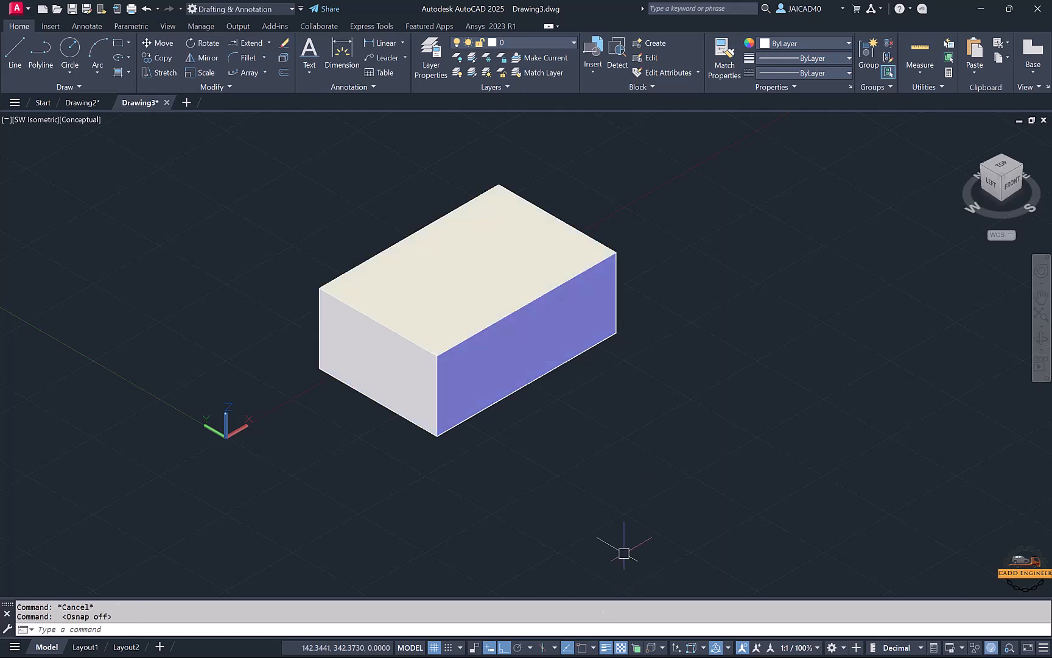
click(20, 53)
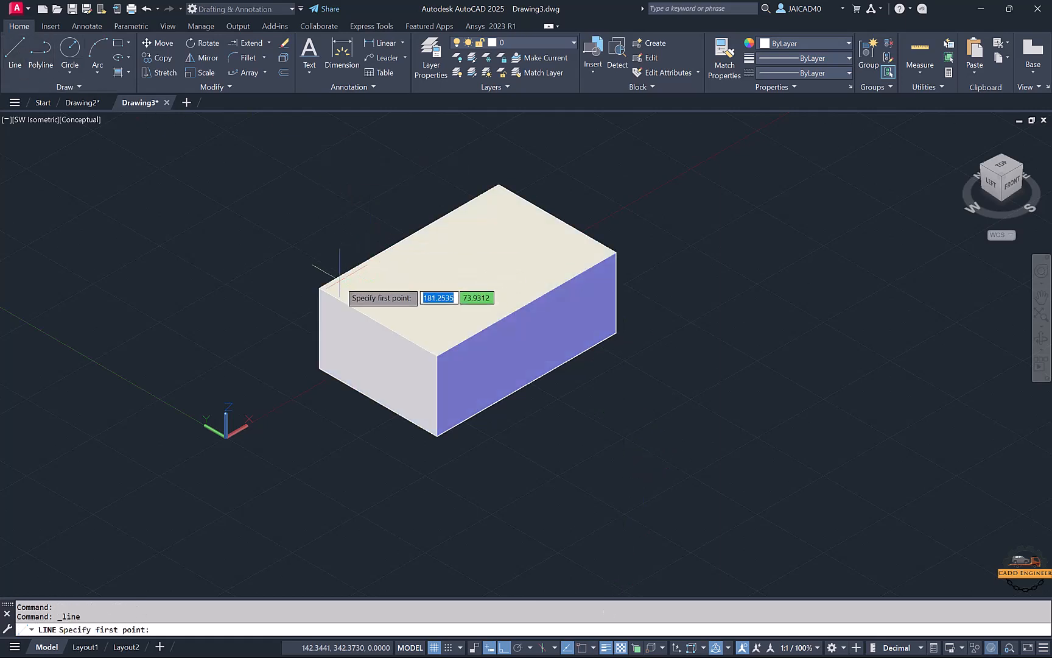
key(Escape)
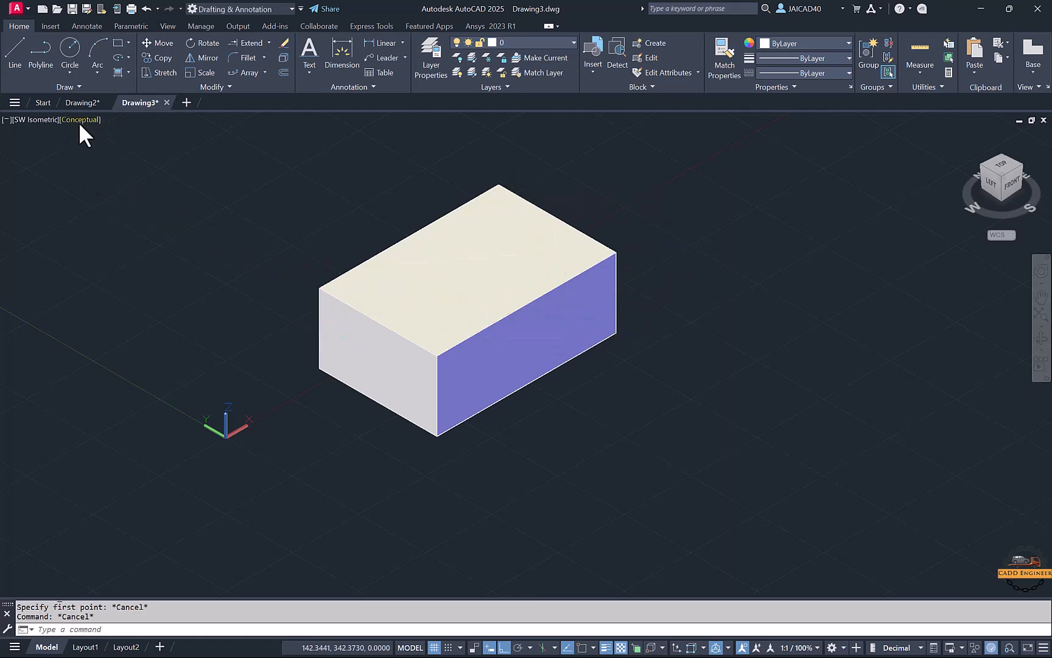
Step: Move the box about 172 units along the X axis and dismiss the sub-selection tip
click(409, 241)
text(m)
key(Return)
click(614, 306)
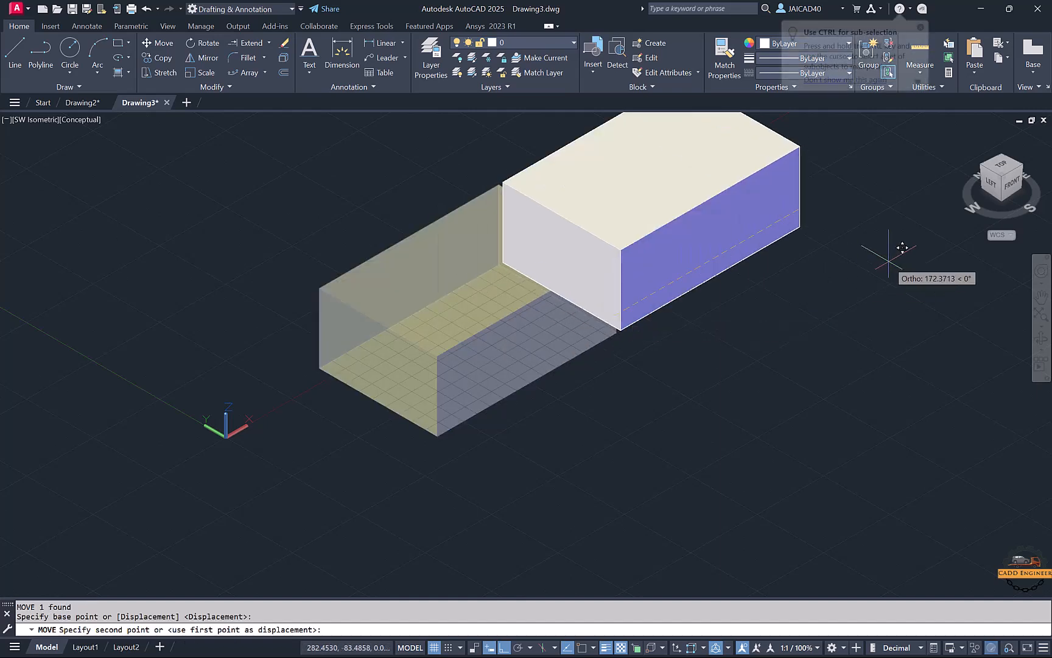
click(889, 260)
middle_drag(700, 382, 558, 464)
middle_drag(728, 287, 698, 307)
key(Escape)
key(Escape)
middle_drag(755, 216, 718, 227)
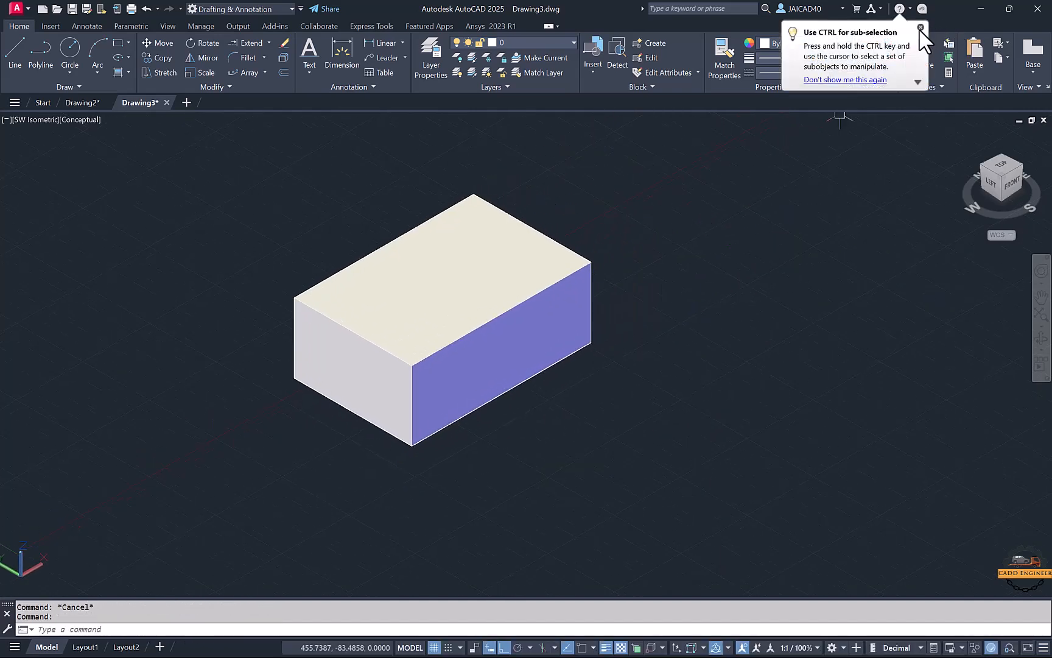
click(921, 27)
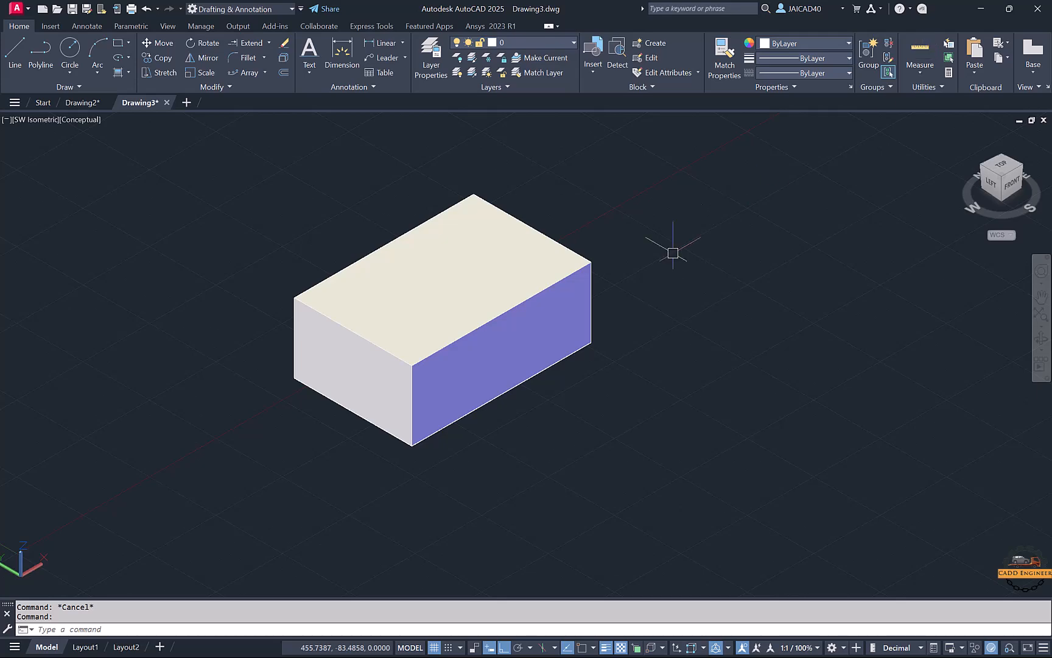
Step: Turn on 3D object snap with all its modes cleared and start the Line command on the box
text(ds)
key(Return)
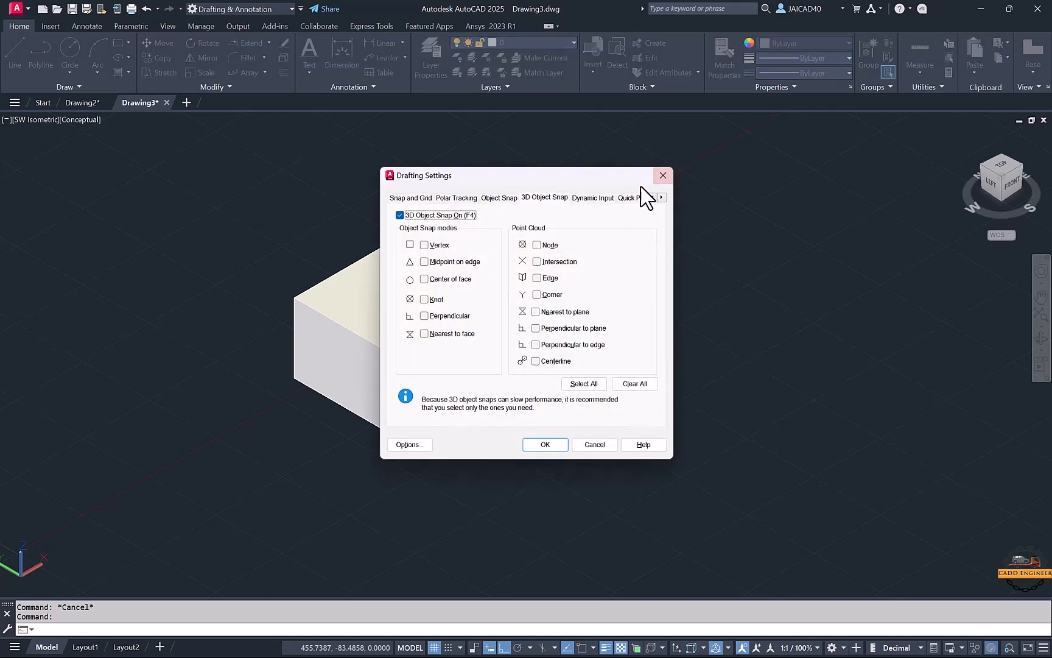
click(531, 445)
click(14, 50)
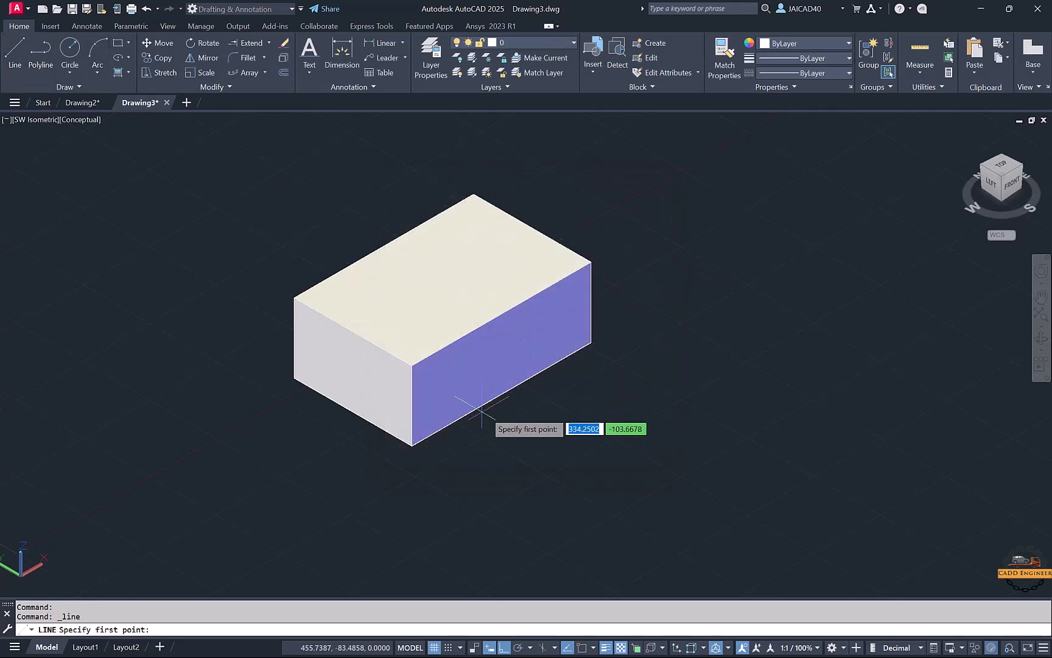
Step: Enable all 3D object snap modes and test the snap points on the box with the Line command
key(F4)
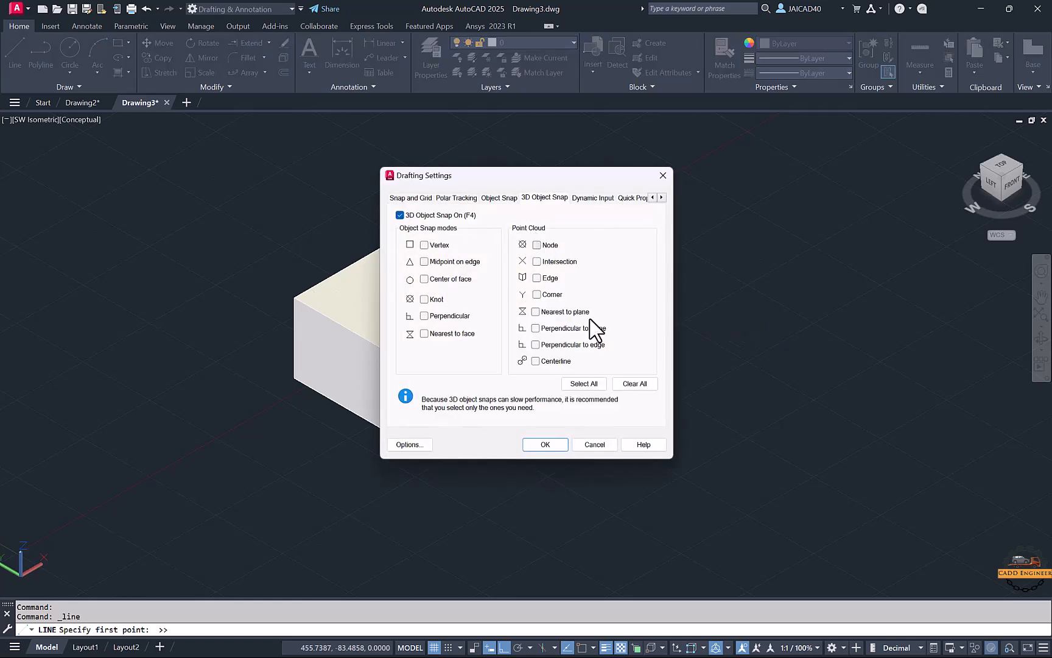
click(583, 383)
click(555, 445)
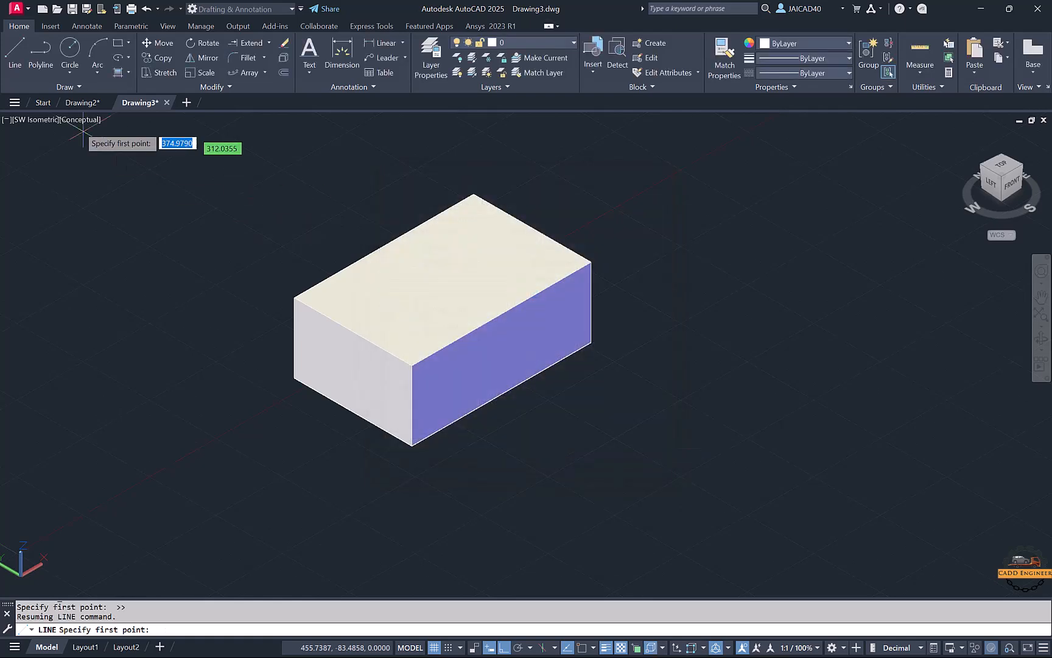
click(11, 59)
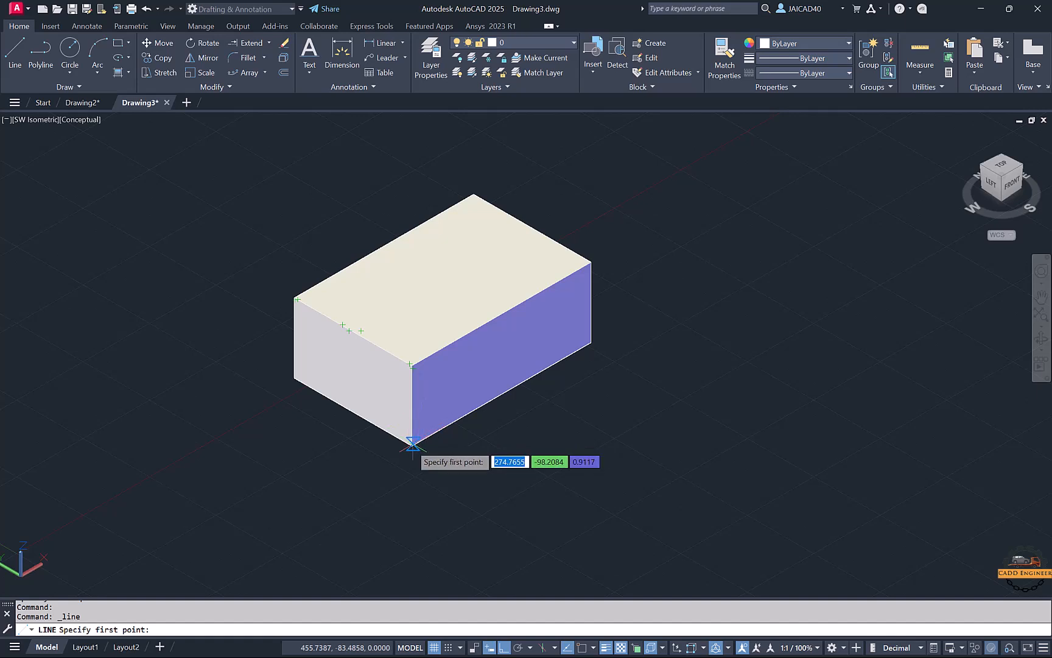
key(Escape)
key(Escape)
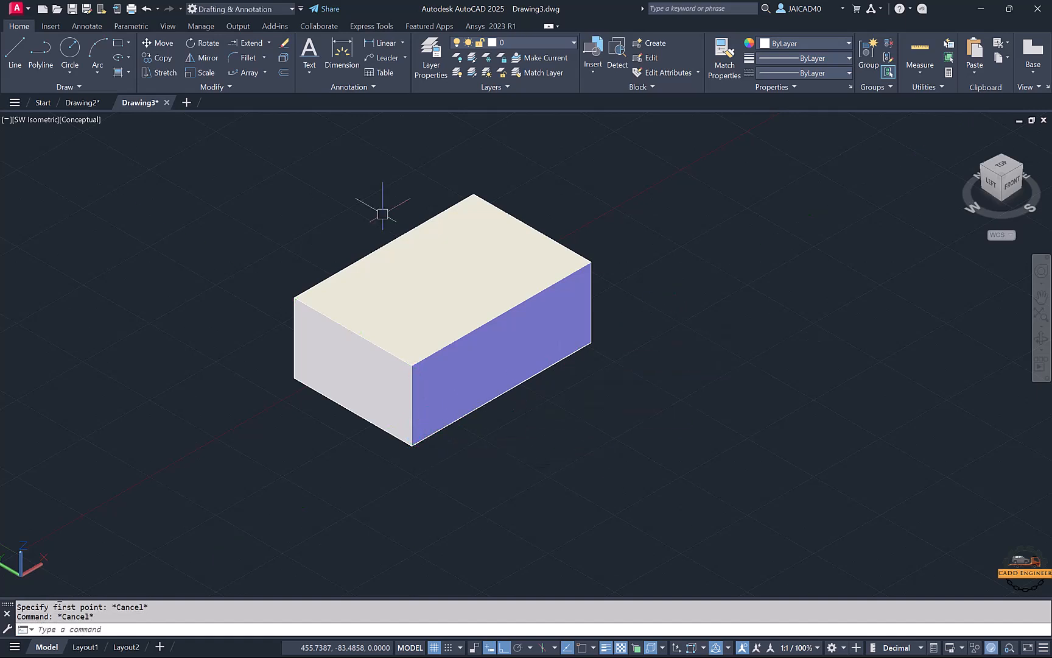
Step: Erase the box and set the viewport to the Top view in the 2D Wireframe visual style
click(450, 323)
key(Delete)
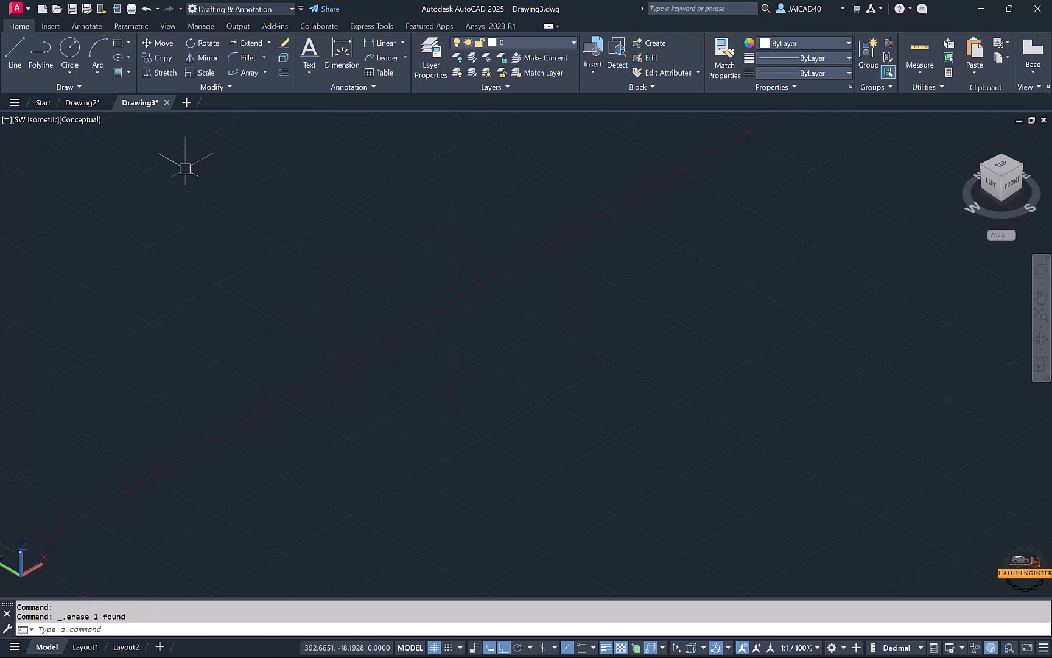
click(79, 119)
click(93, 151)
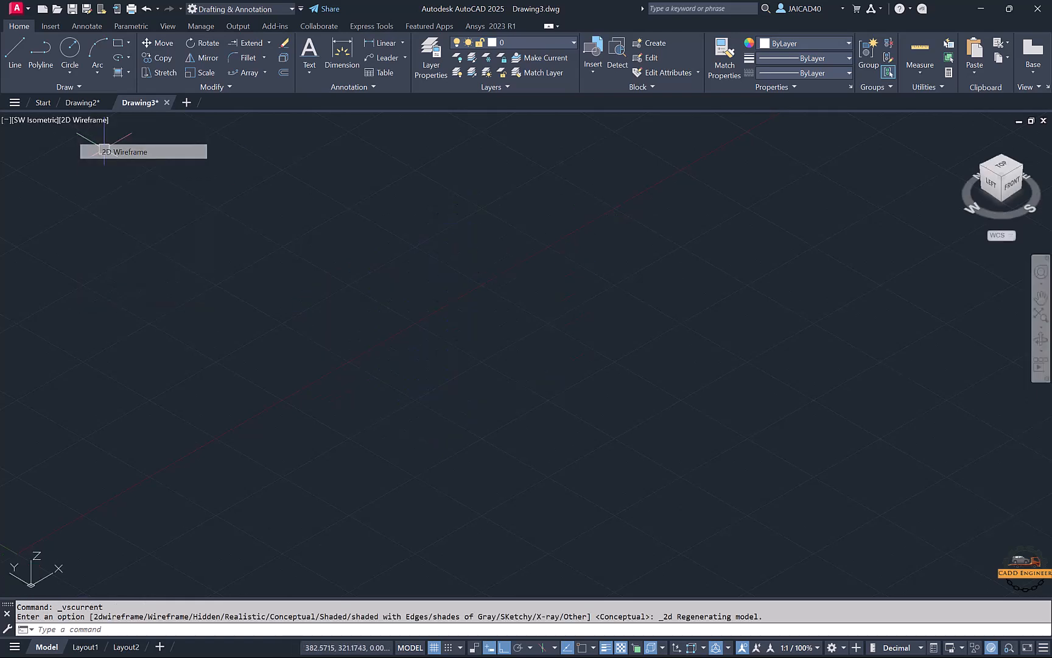
click(44, 121)
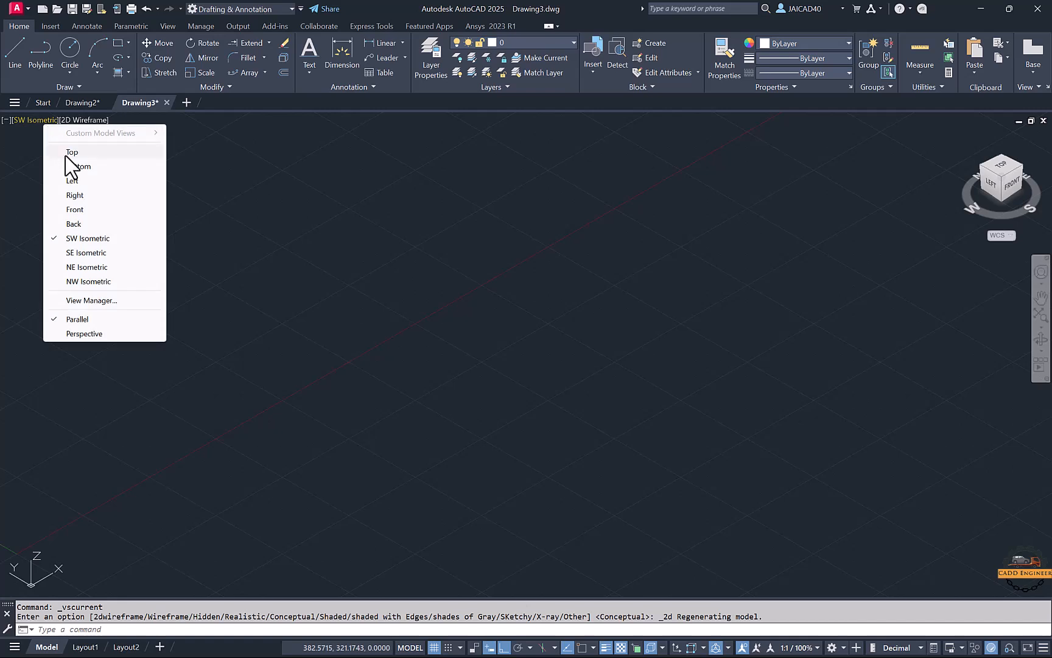
click(52, 152)
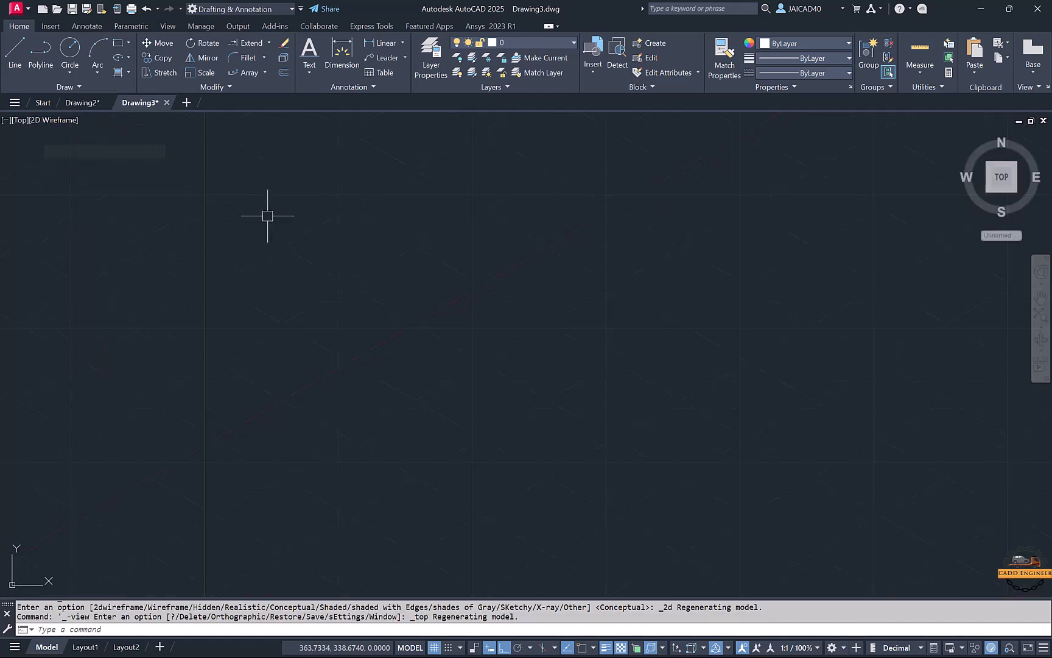
Step: Turn on isometric drafting, cycle through the isoplanes to Isoplane Top, and return to orthographic drafting
click(541, 649)
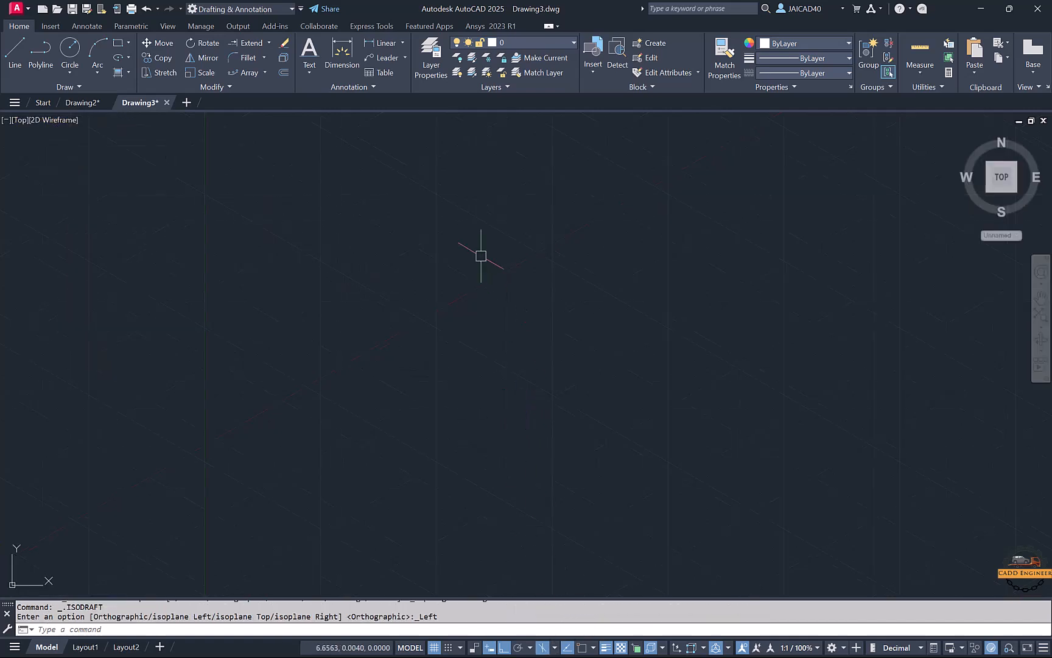
key(F5)
key(F5)
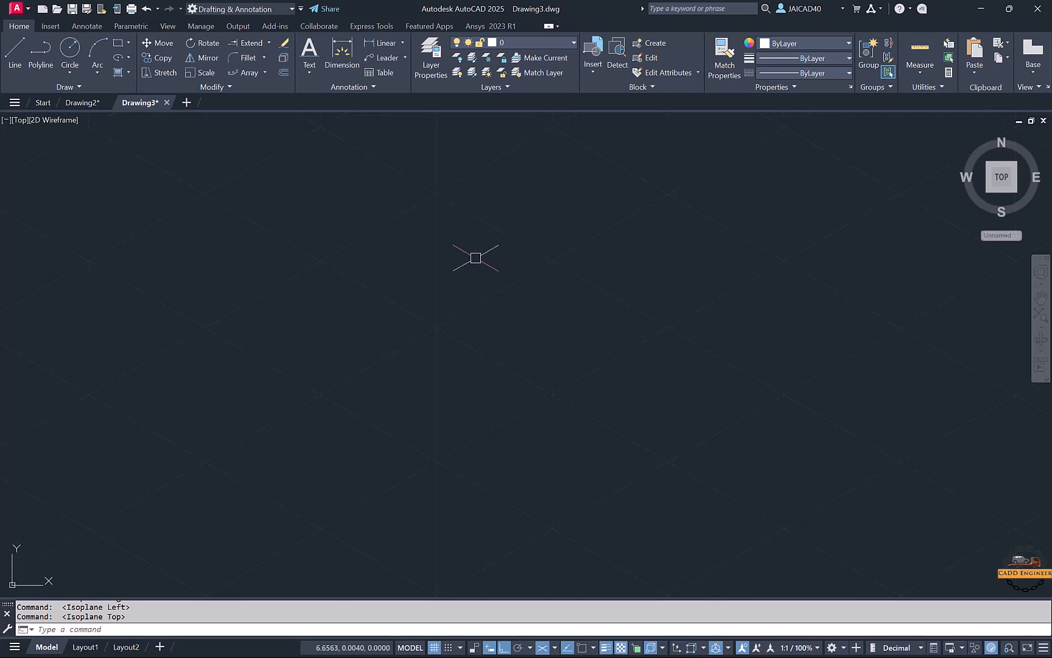
click(544, 647)
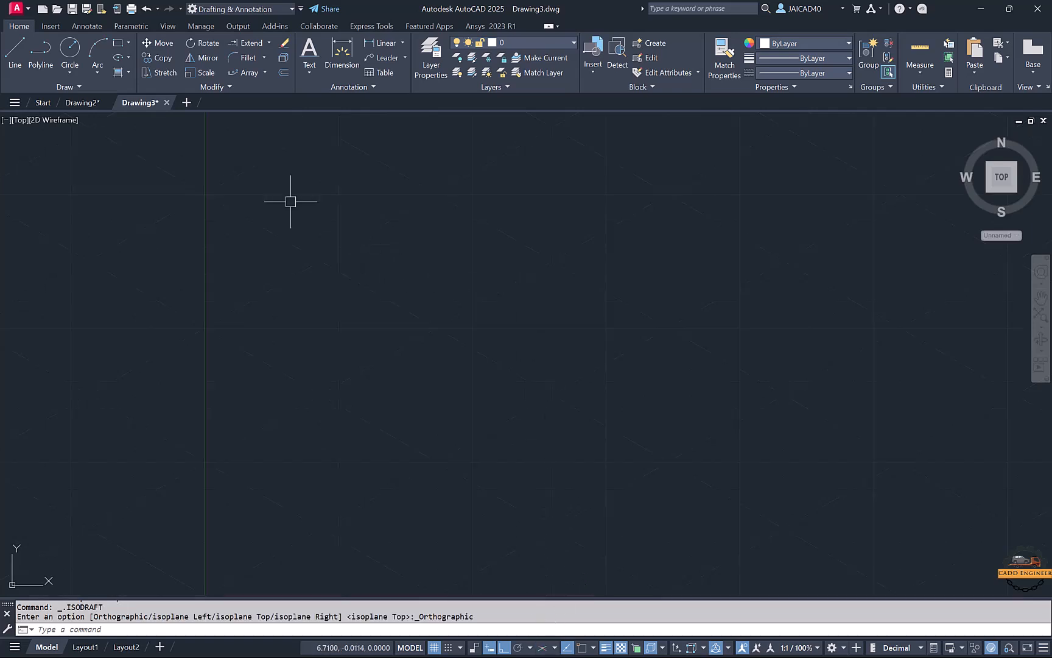
Step: Toggle Dynamic UCS on and off, and toggle the grid display off and on
key(F6)
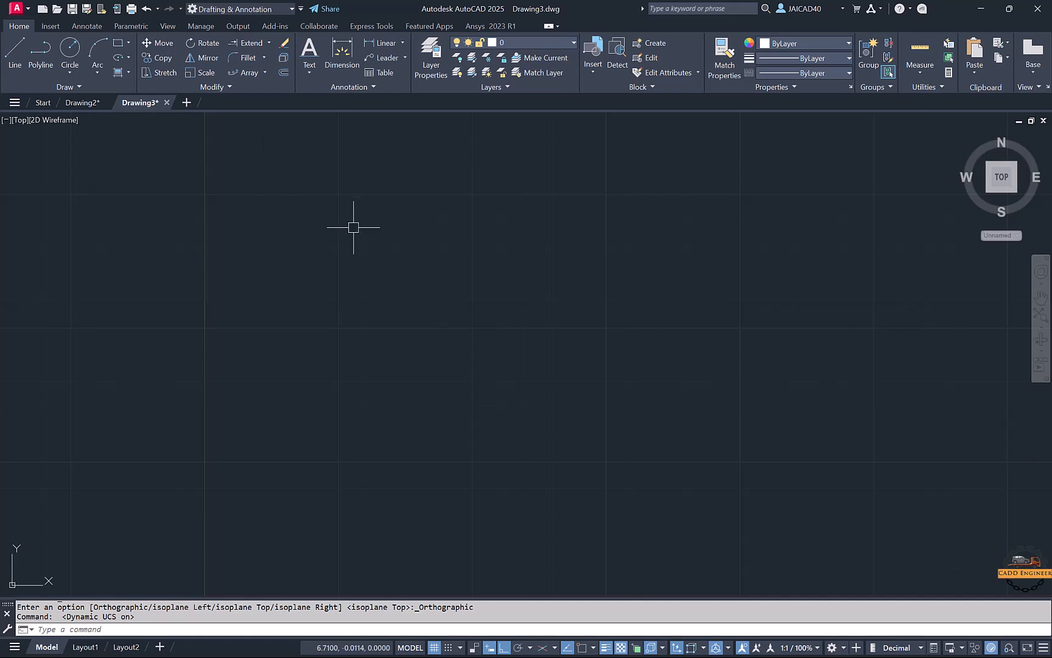
key(F6)
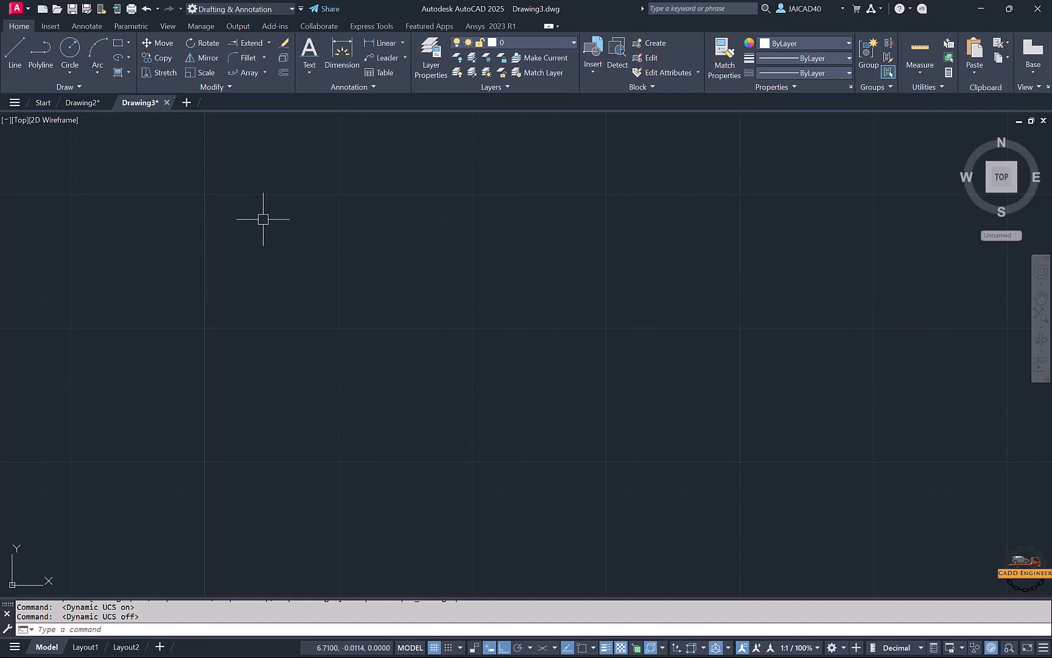
click(118, 45)
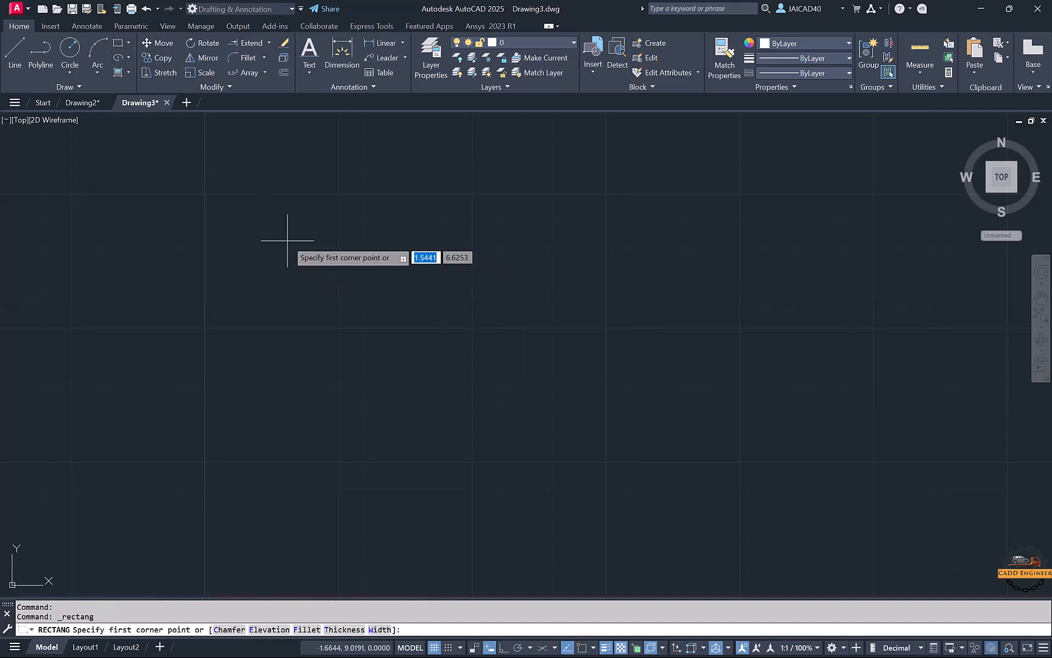
key(Escape)
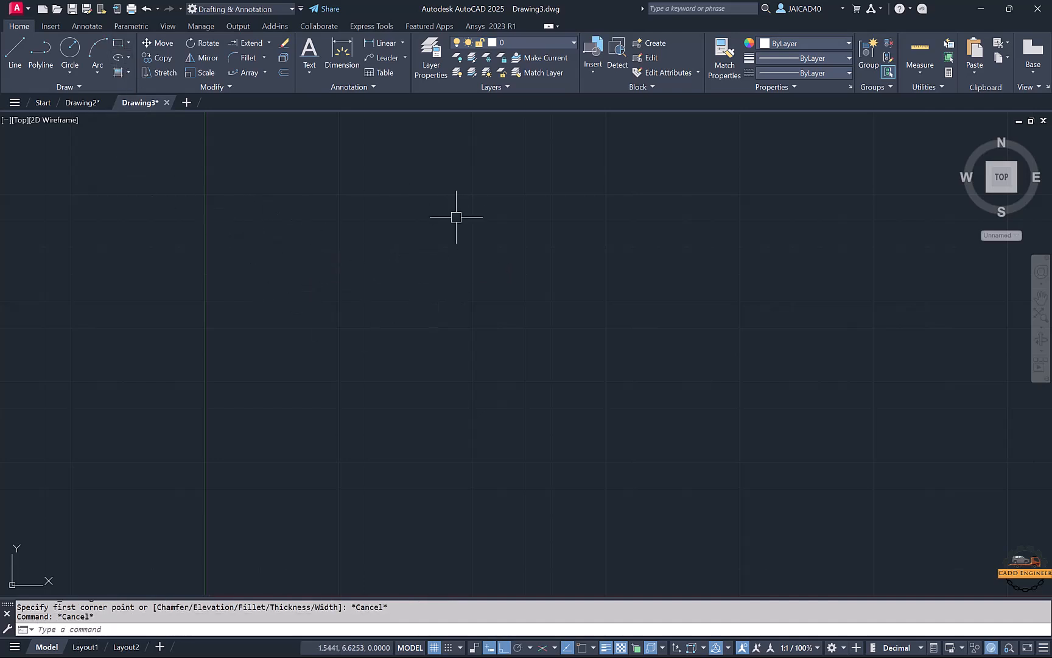
key(F7)
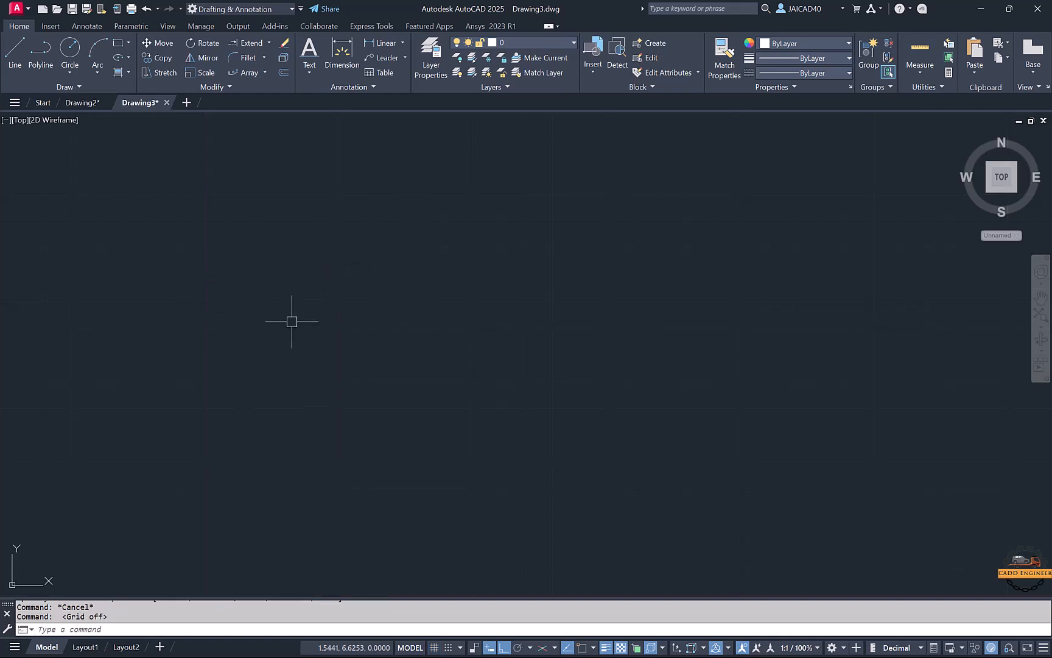
key(F7)
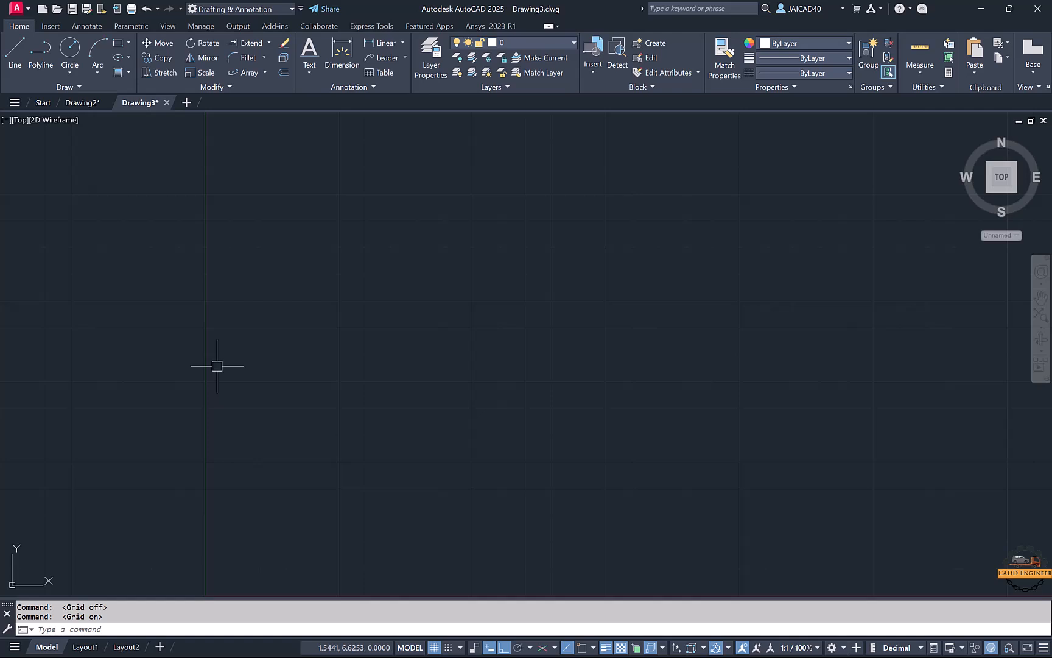
Step: Turn Ortho mode off and draw a diagonal line, toggling Ortho on and off while choosing its second point
key(F8)
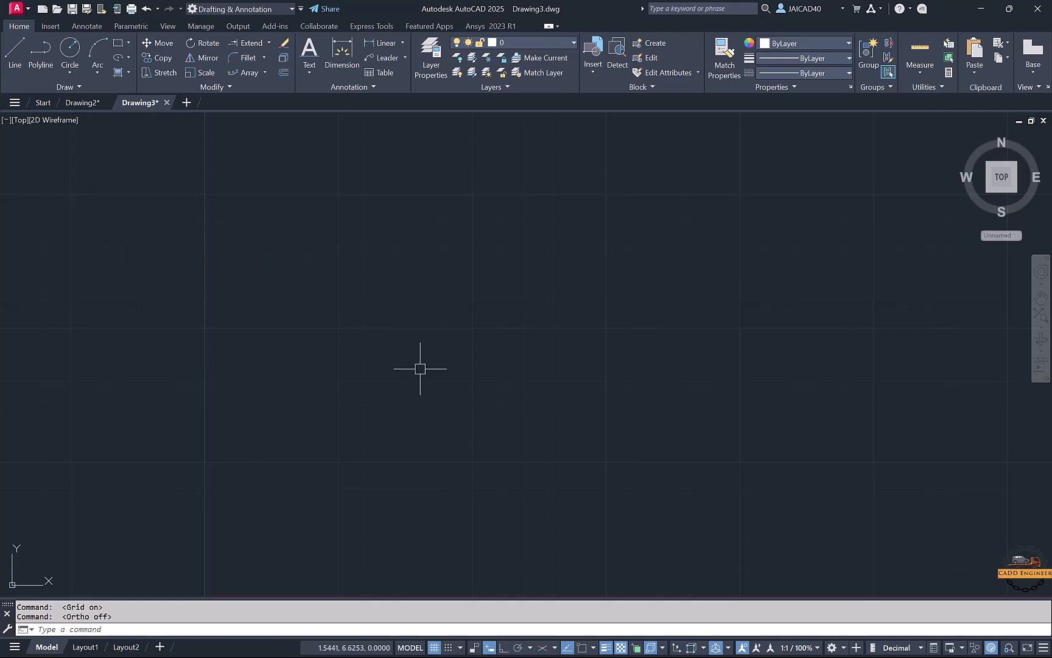
click(343, 312)
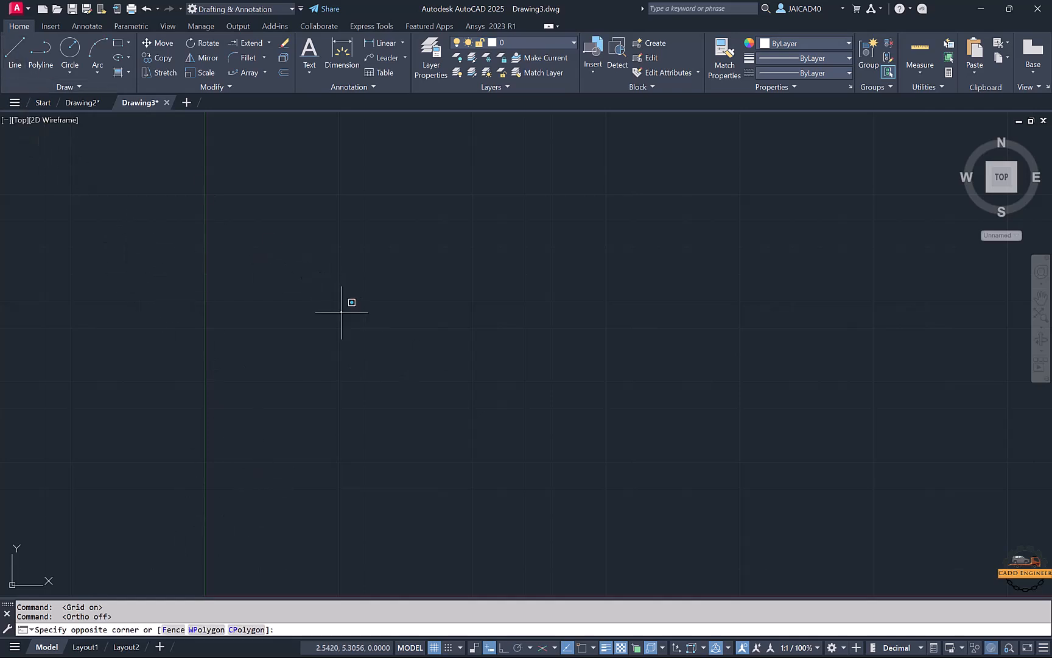
click(594, 305)
click(14, 61)
click(247, 278)
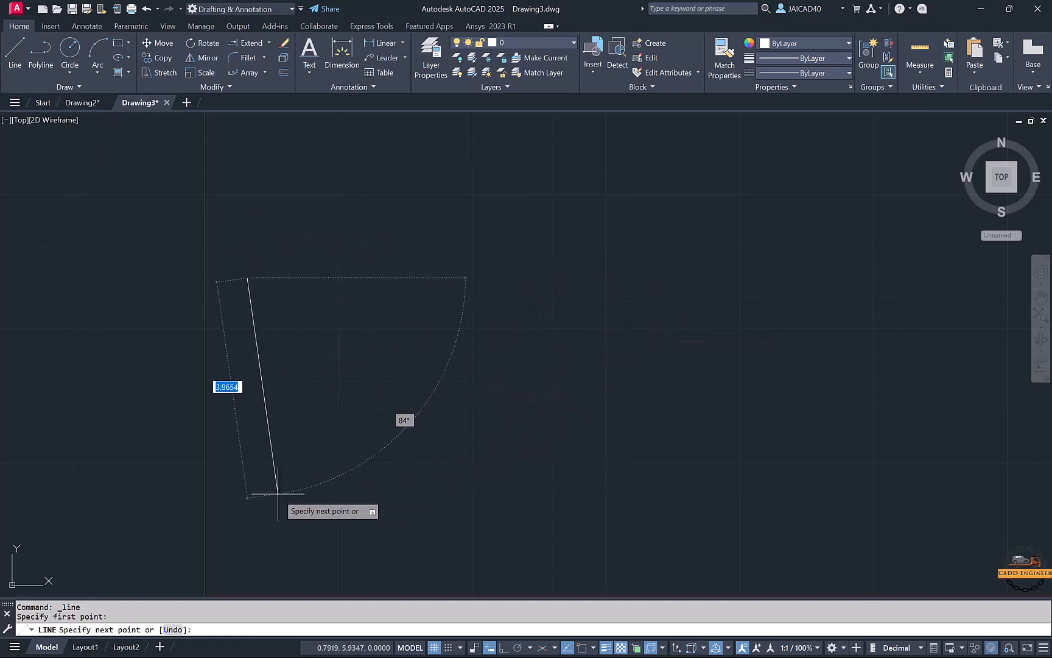
key(F8)
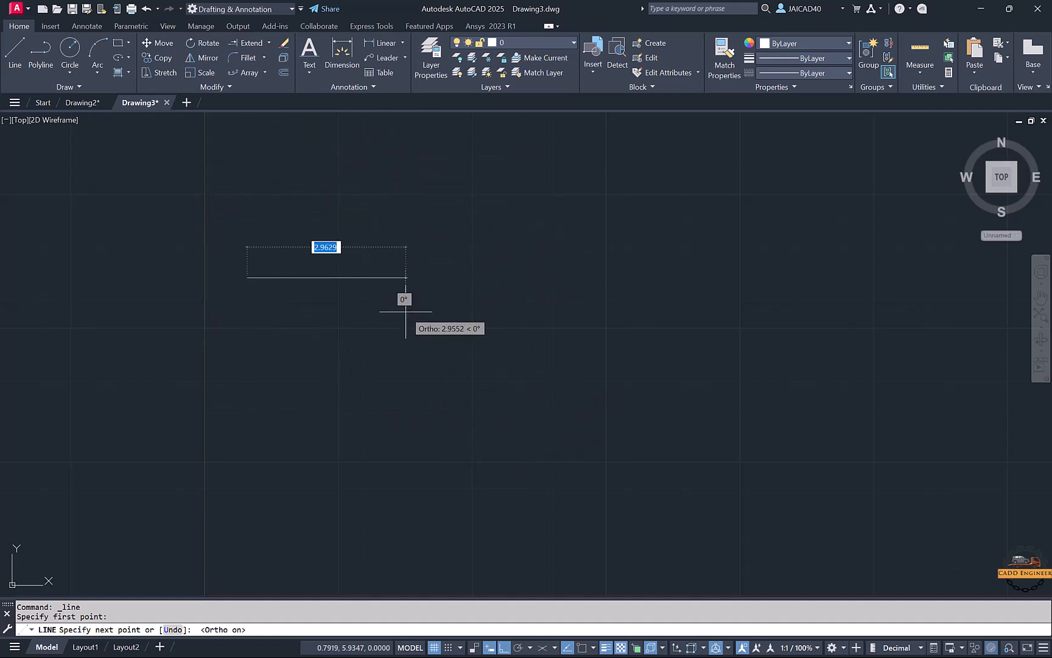
key(F8)
key(F8)
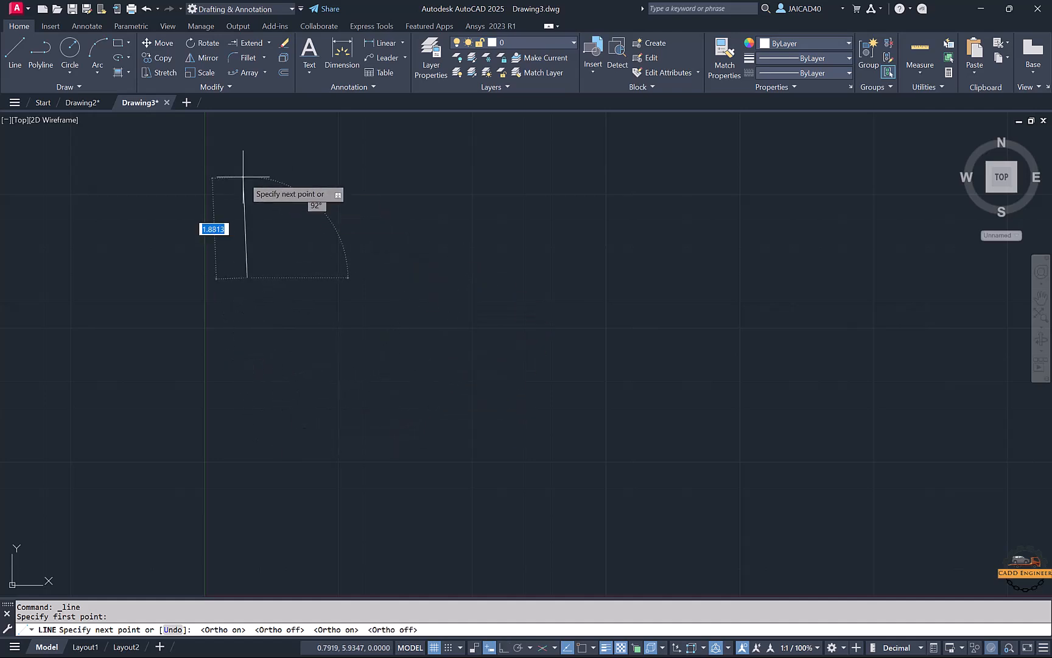
key(F8)
key(F8)
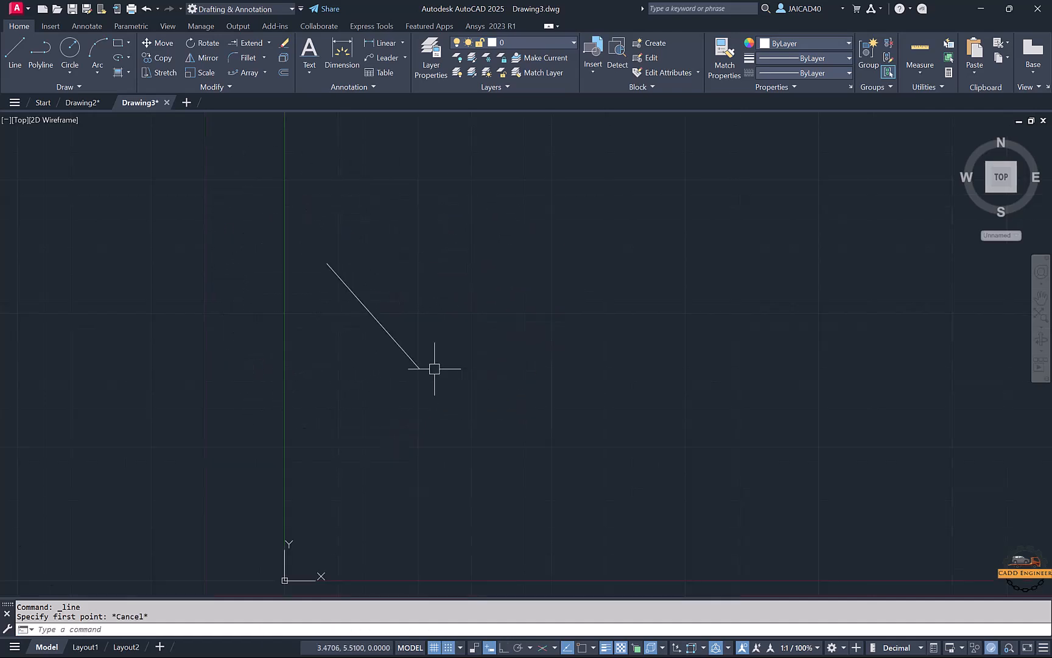
Step: With snap on, start a line chain at 4,6 and draw a double cross's stepped right side in 0.5-unit segments down to 4,3.5
middle_drag(434, 369, 272, 332)
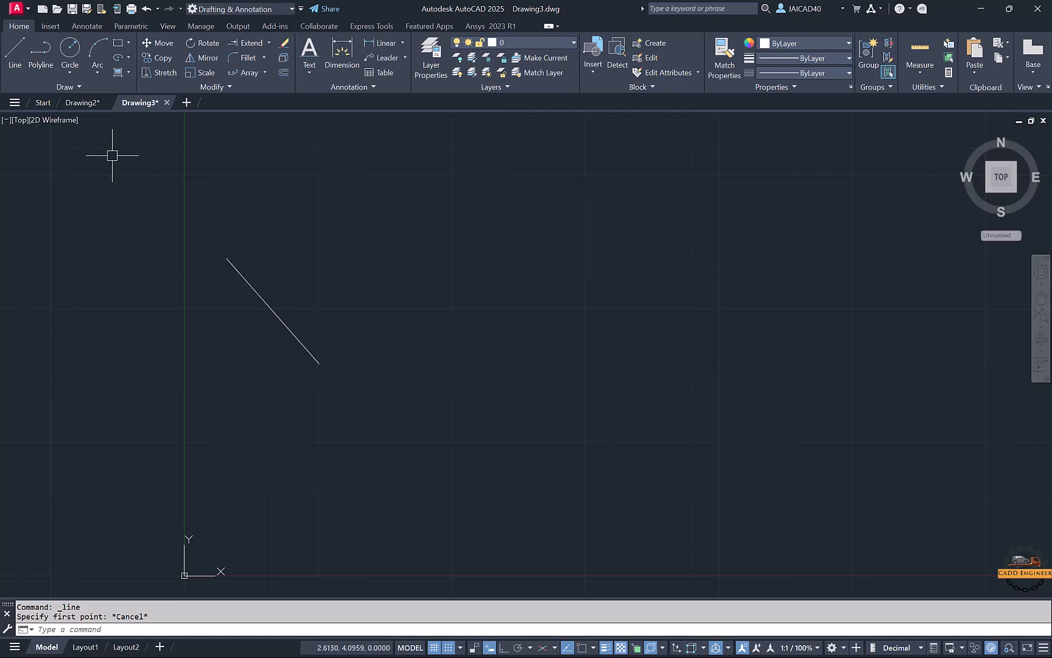
click(21, 58)
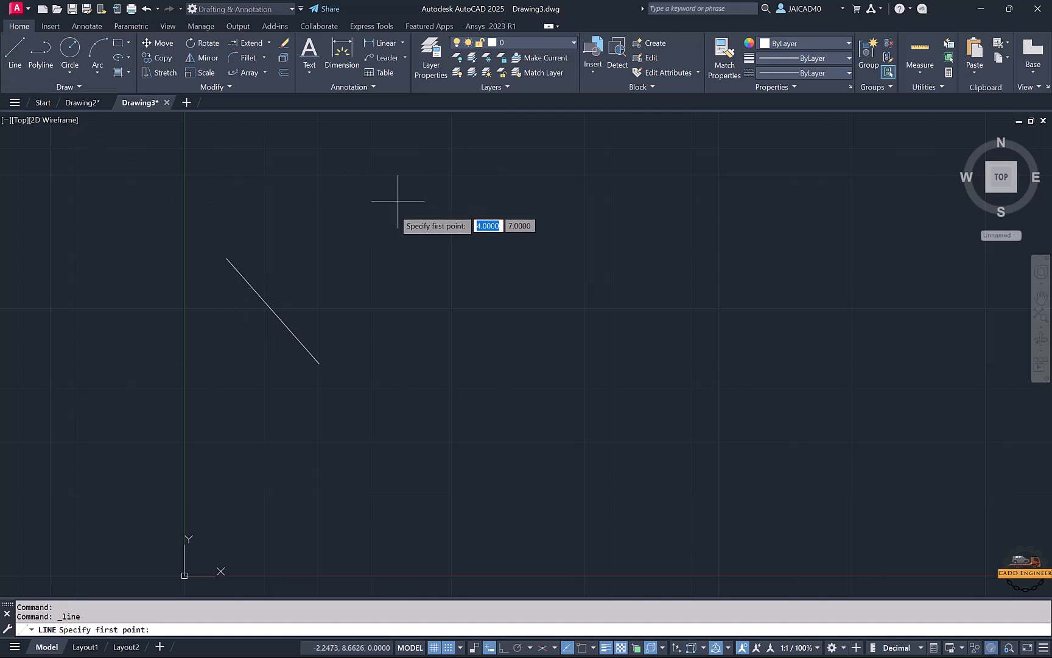
scroll(336, 189, up, 3)
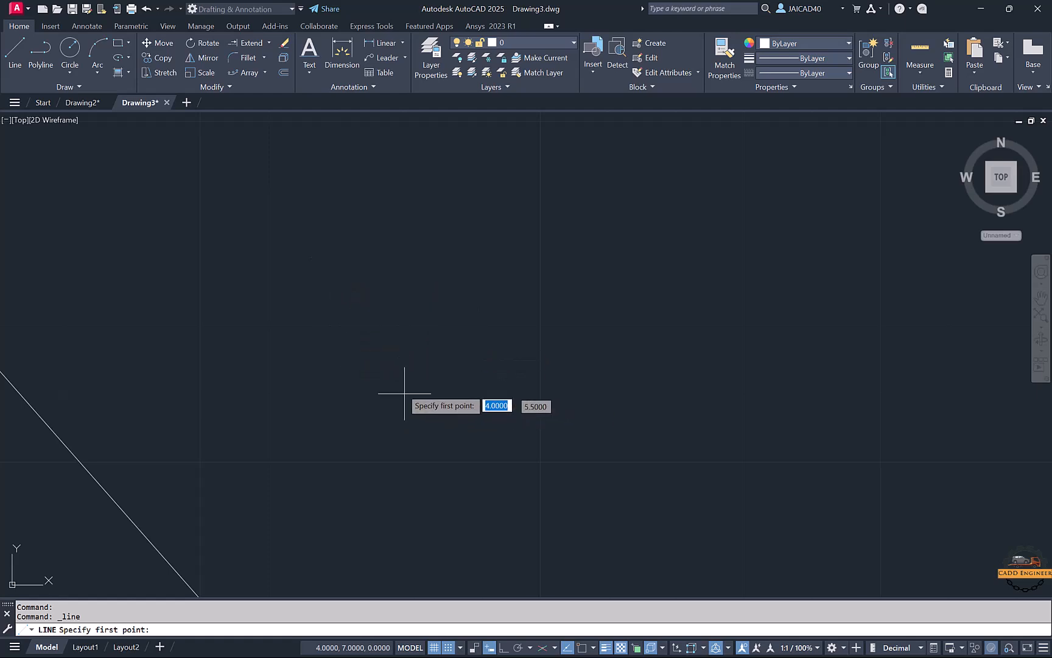
click(404, 326)
click(405, 393)
click(473, 393)
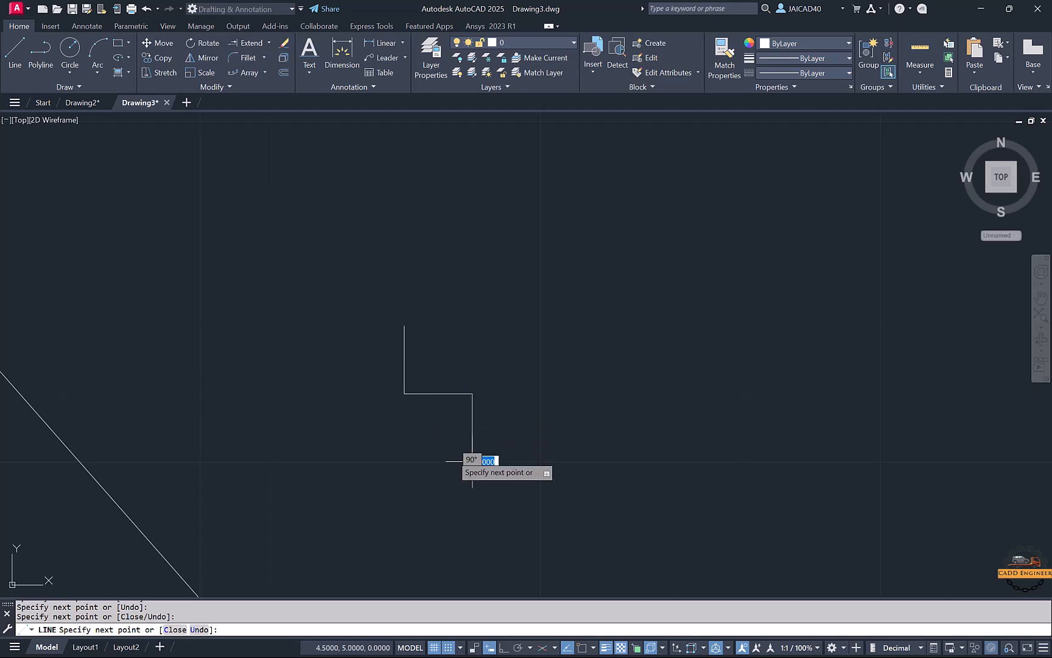
click(473, 462)
click(404, 462)
click(404, 530)
click(473, 529)
middle_drag(468, 511, 485, 339)
click(479, 480)
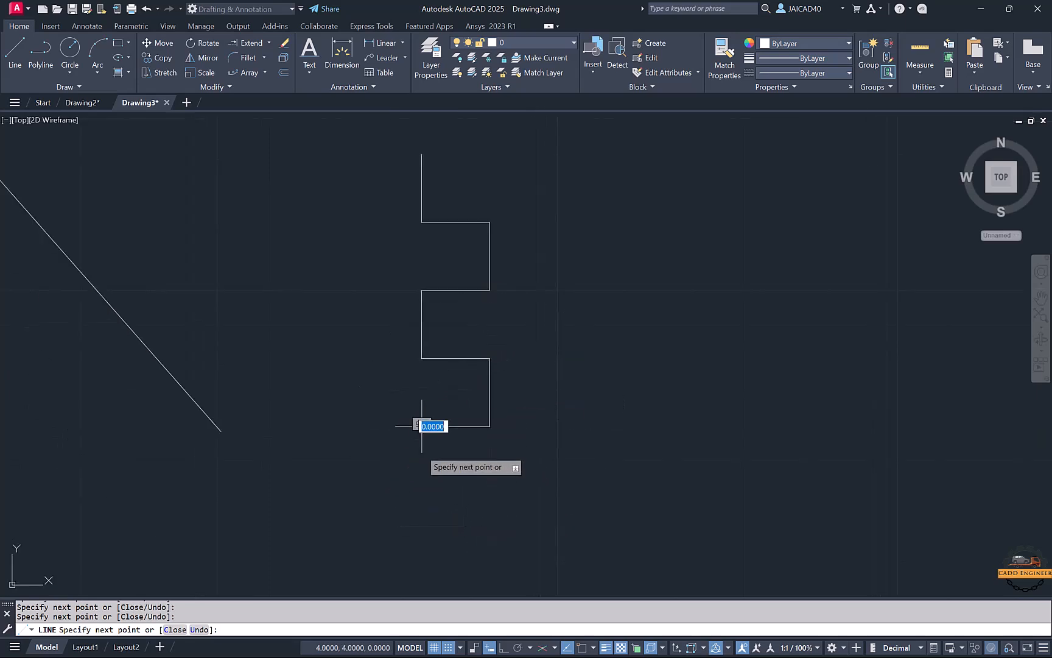
click(422, 426)
click(421, 494)
Step: Draw the double cross's bottom edge and matching stepped left side in 0.5-unit segments, closing the outline at its start point
click(353, 495)
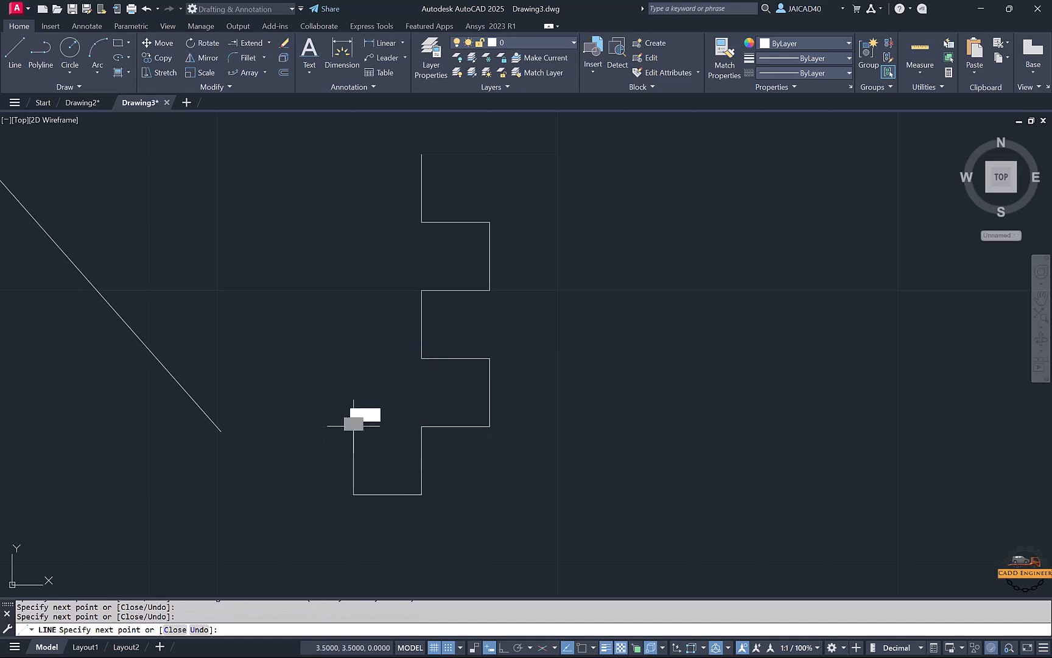
click(354, 426)
click(285, 427)
click(285, 358)
click(353, 358)
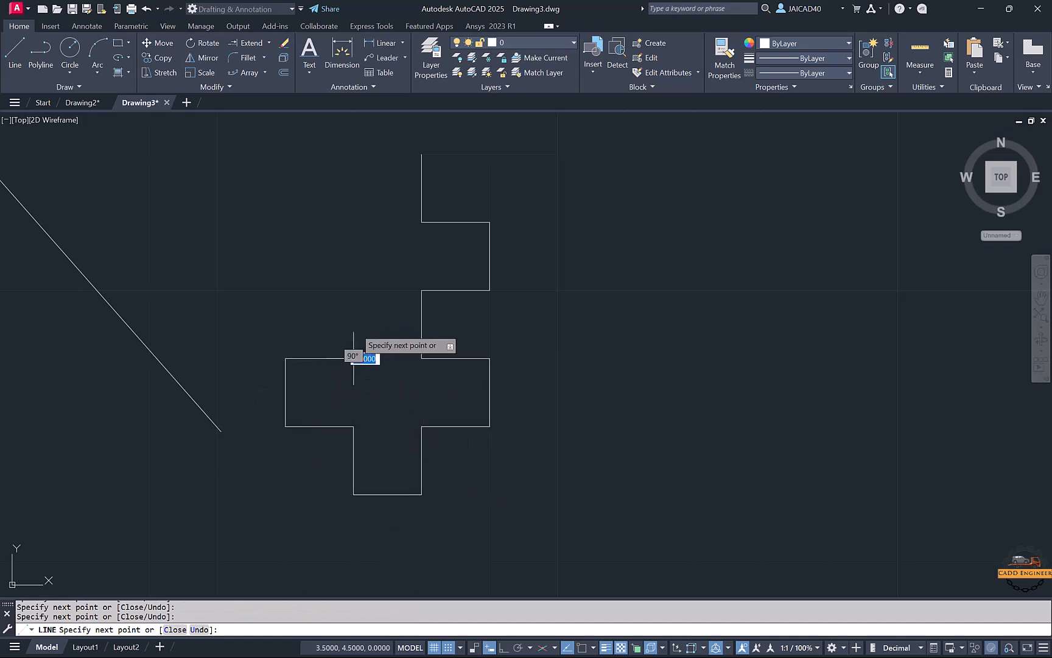
click(353, 290)
click(285, 290)
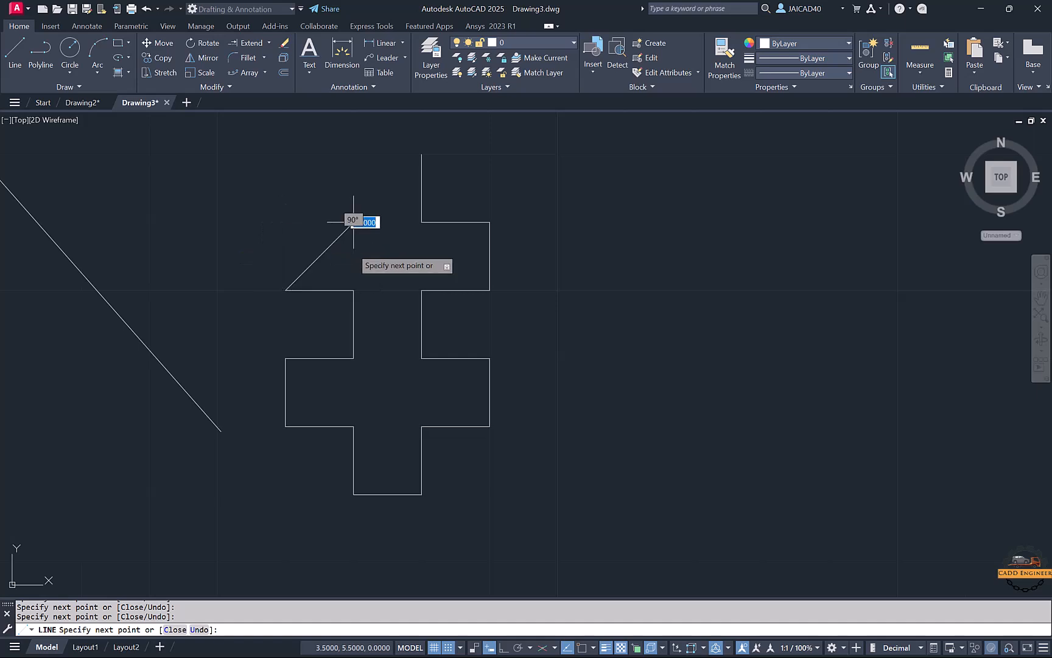
click(285, 222)
click(353, 223)
click(353, 154)
click(421, 154)
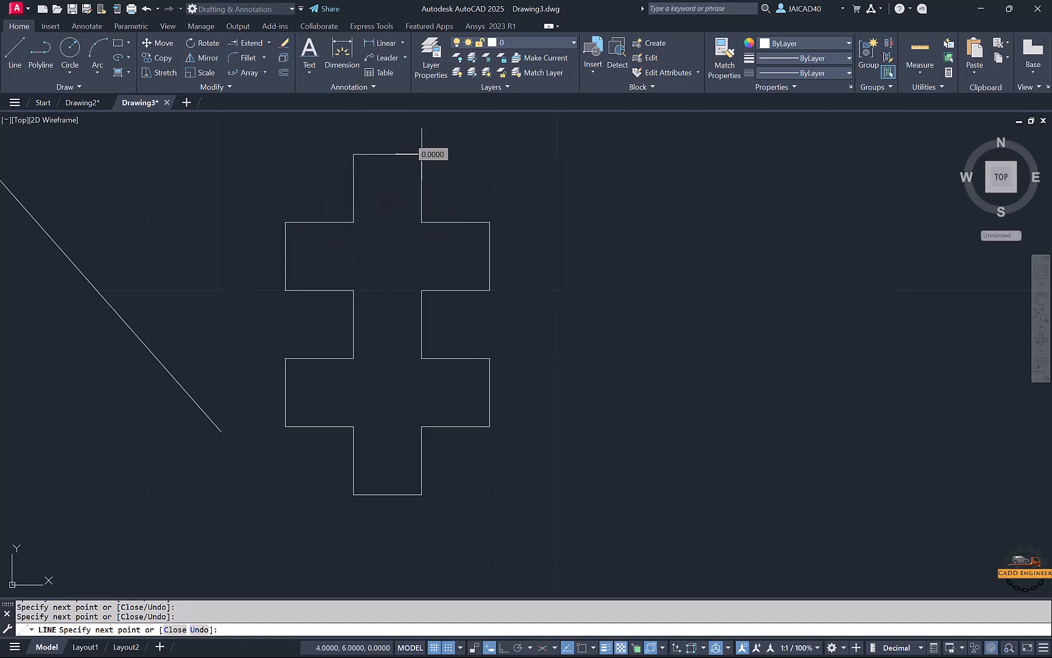
key(Escape)
key(Escape)
Step: Set the snap and grid spacing to 1 in both X and Y in the drafting settings
text(ds)
key(Return)
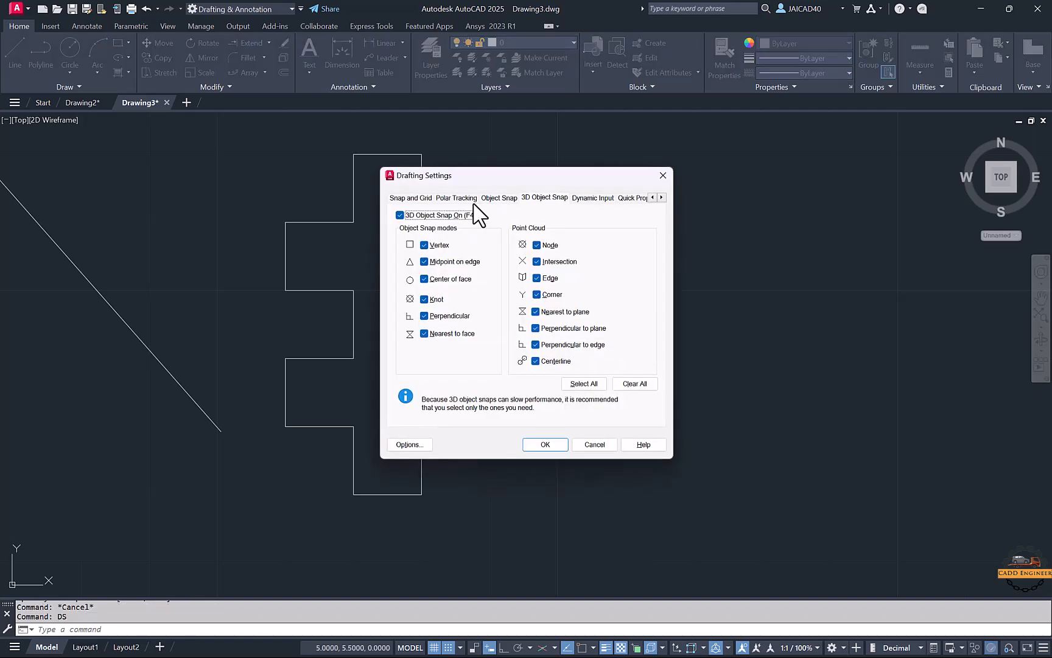
drag(503, 244, 468, 244)
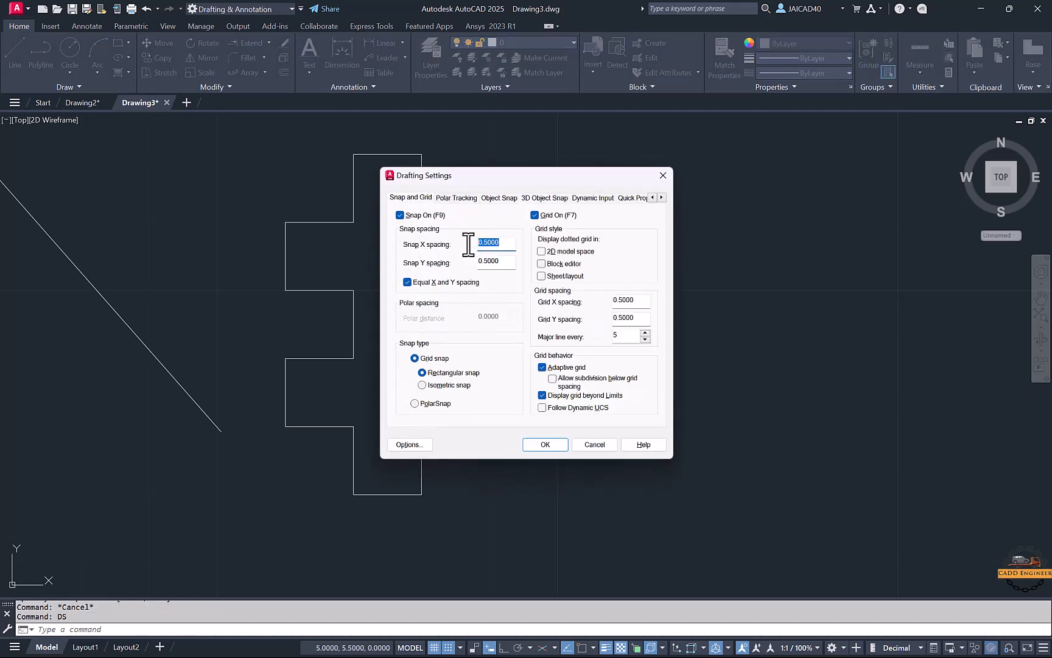
key(Tab)
text(1)
click(545, 444)
Step: Start a line chain at 7,7 and draw a plus shape's top edge and stepped right side in 1-unit segments
scroll(686, 320, down, 4)
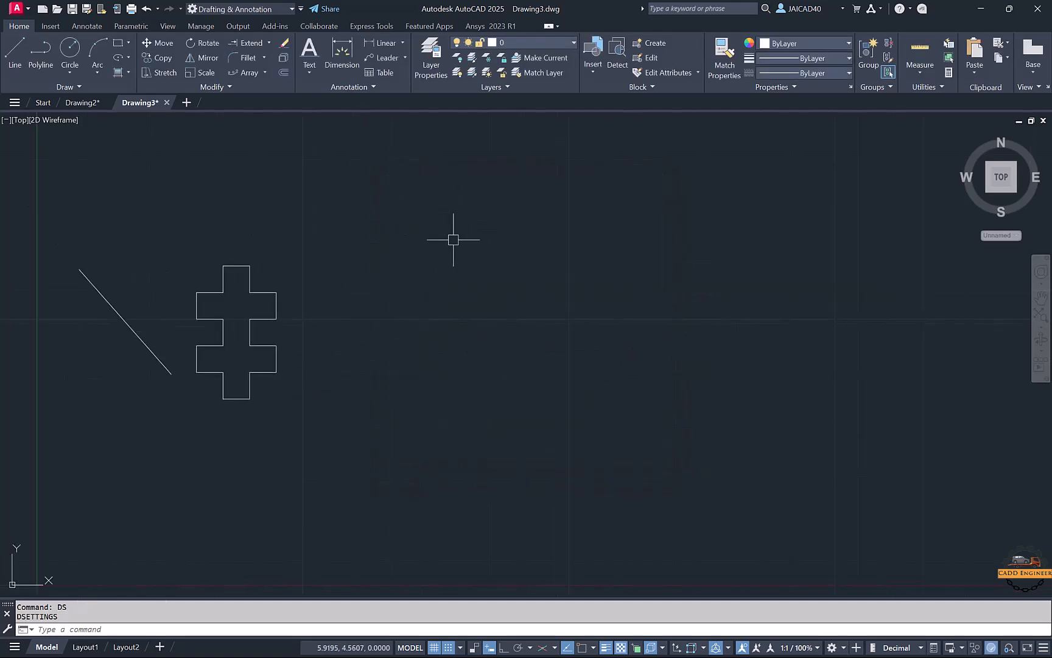
scroll(444, 201, up, 2)
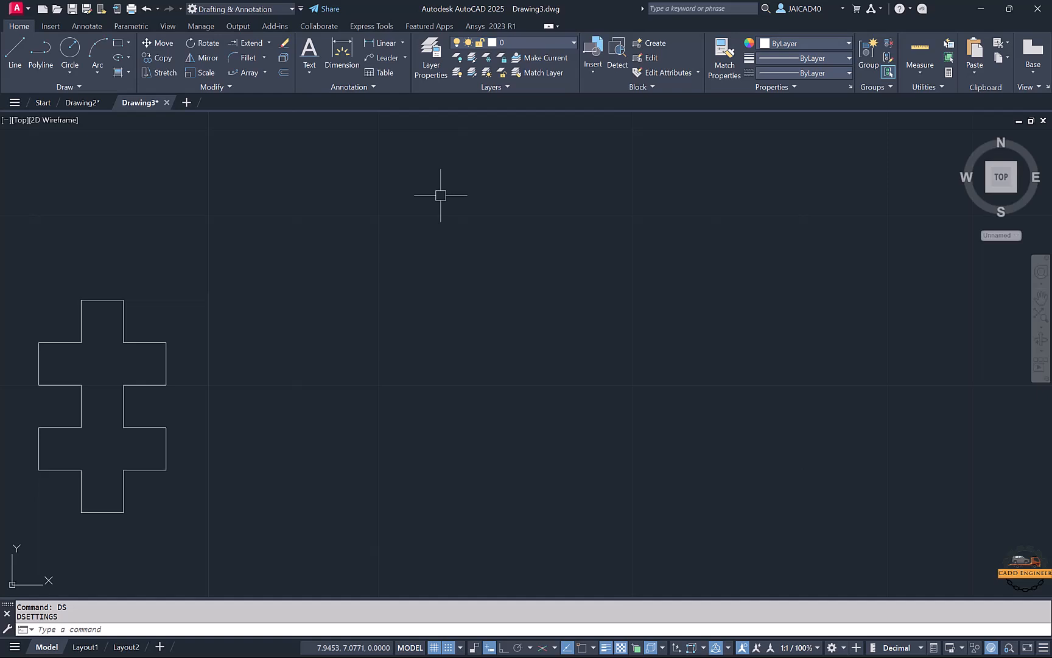
click(14, 47)
click(378, 215)
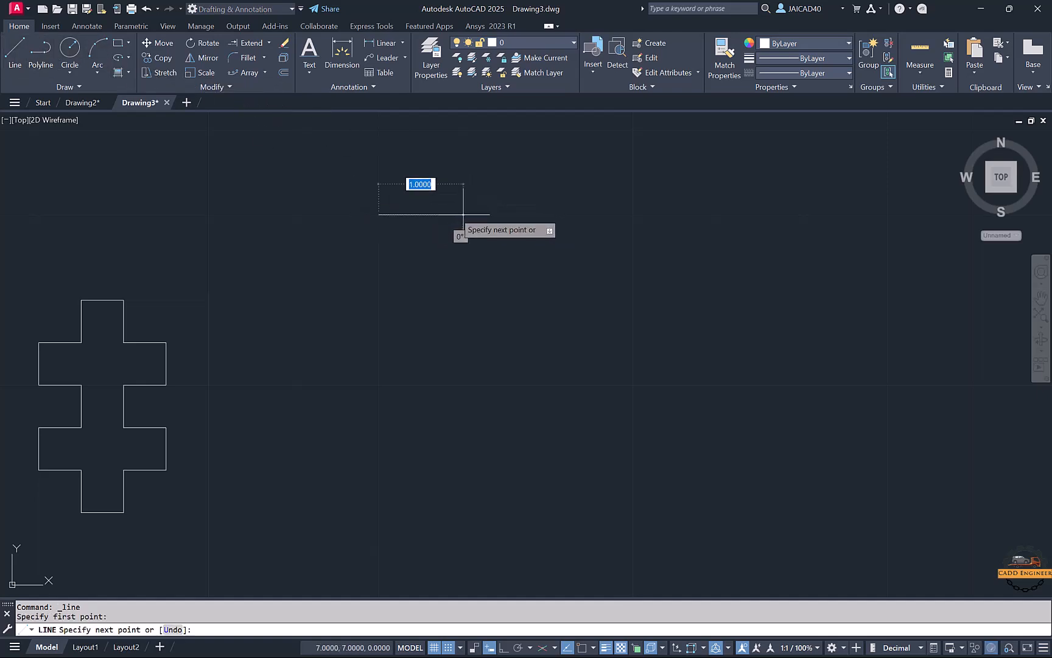
click(463, 214)
click(463, 300)
click(548, 299)
click(548, 385)
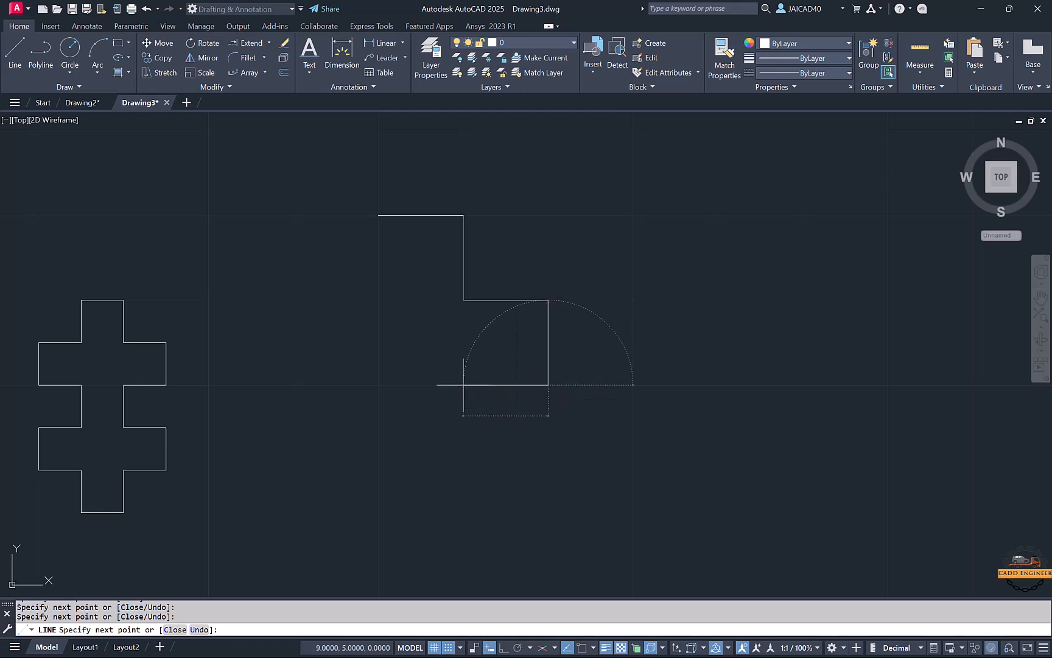
click(463, 385)
click(463, 470)
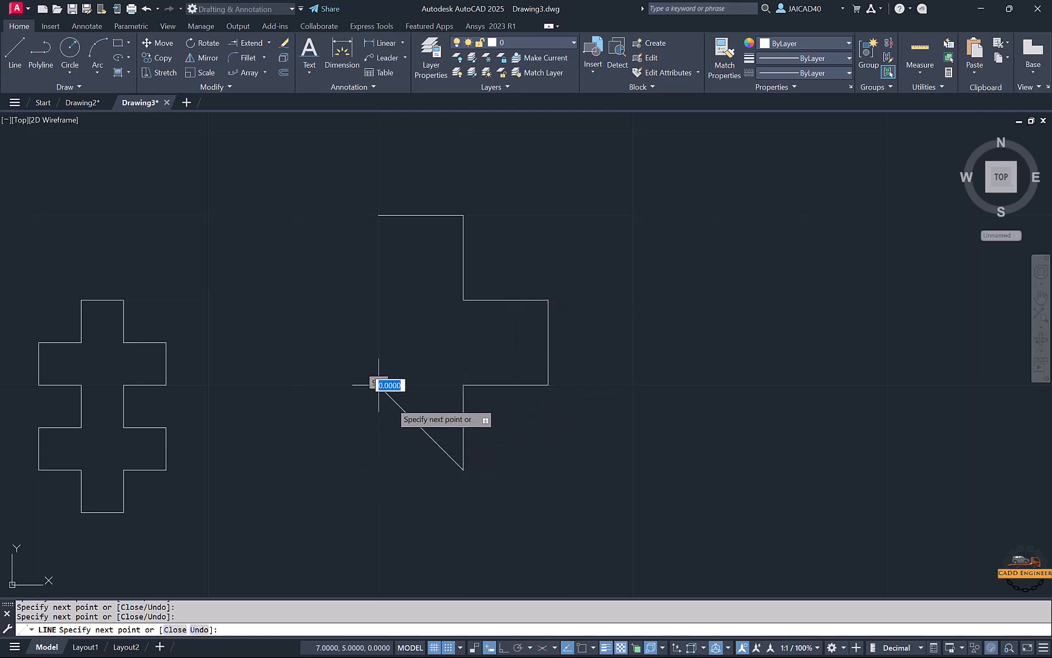
Step: Draw the plus shape's bottom edge and stepped left side in 1-unit segments, closing the outline at its start point
click(378, 470)
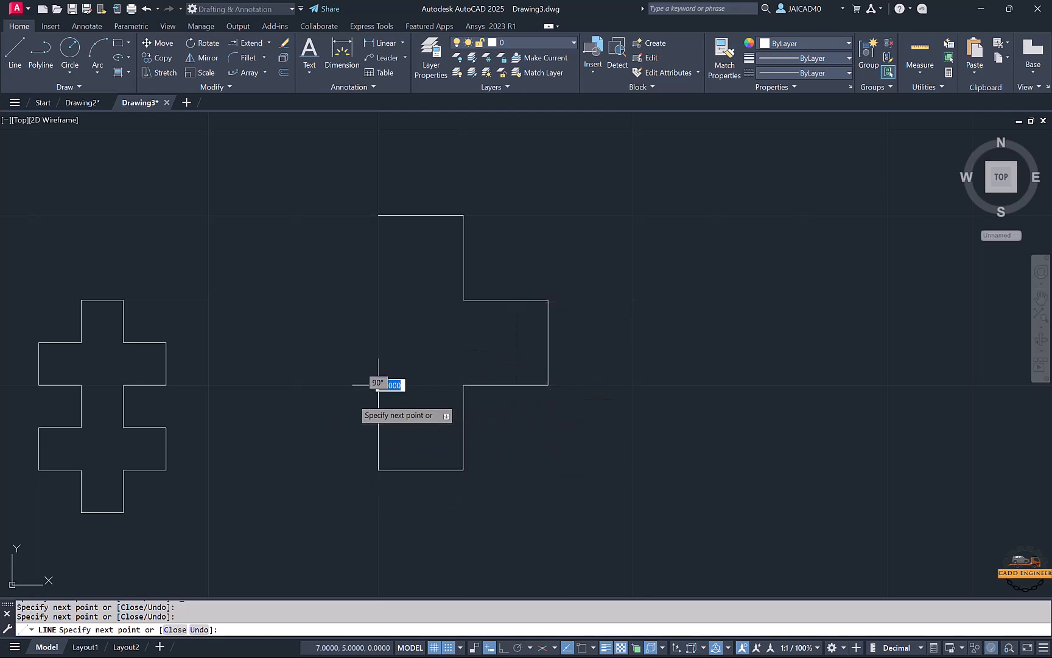
click(378, 385)
click(294, 385)
click(293, 300)
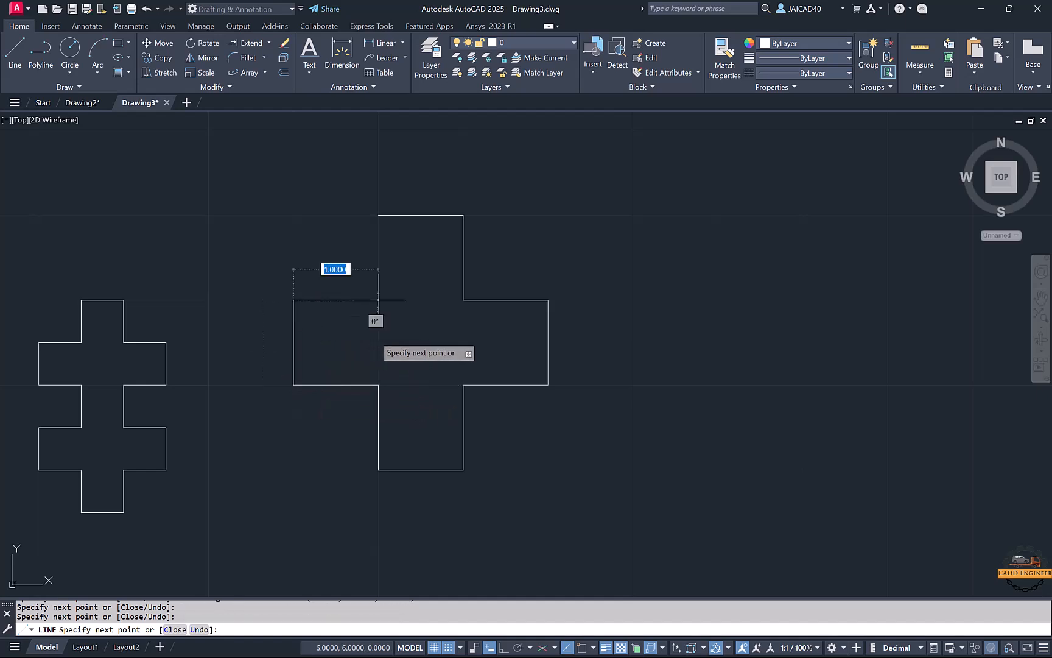
click(378, 300)
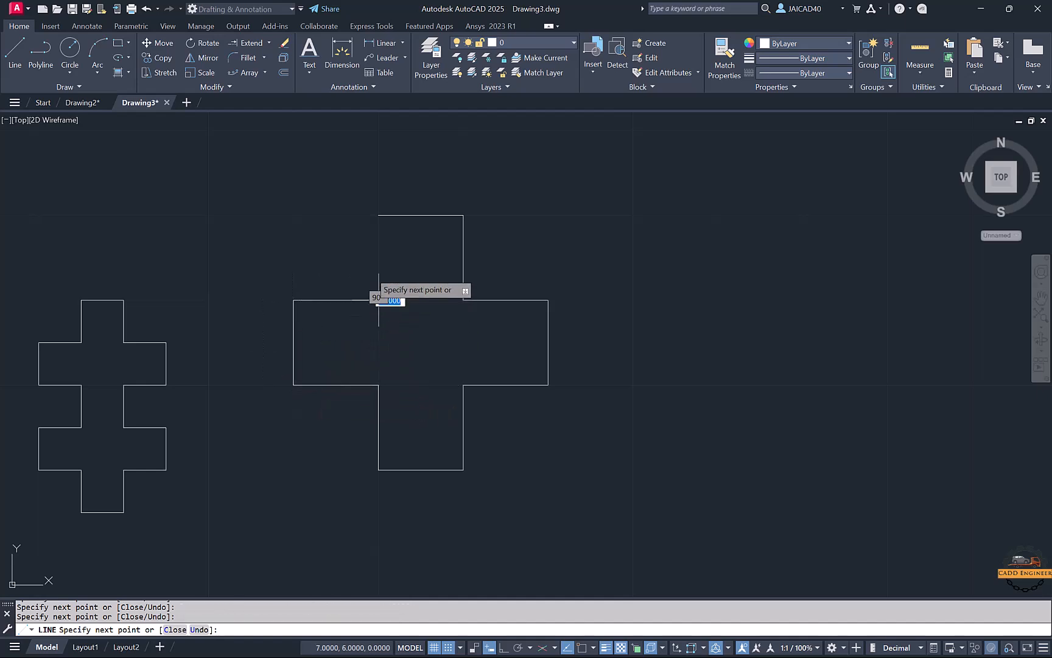
click(378, 215)
key(Escape)
key(Escape)
middle_drag(637, 374, 633, 333)
key(Escape)
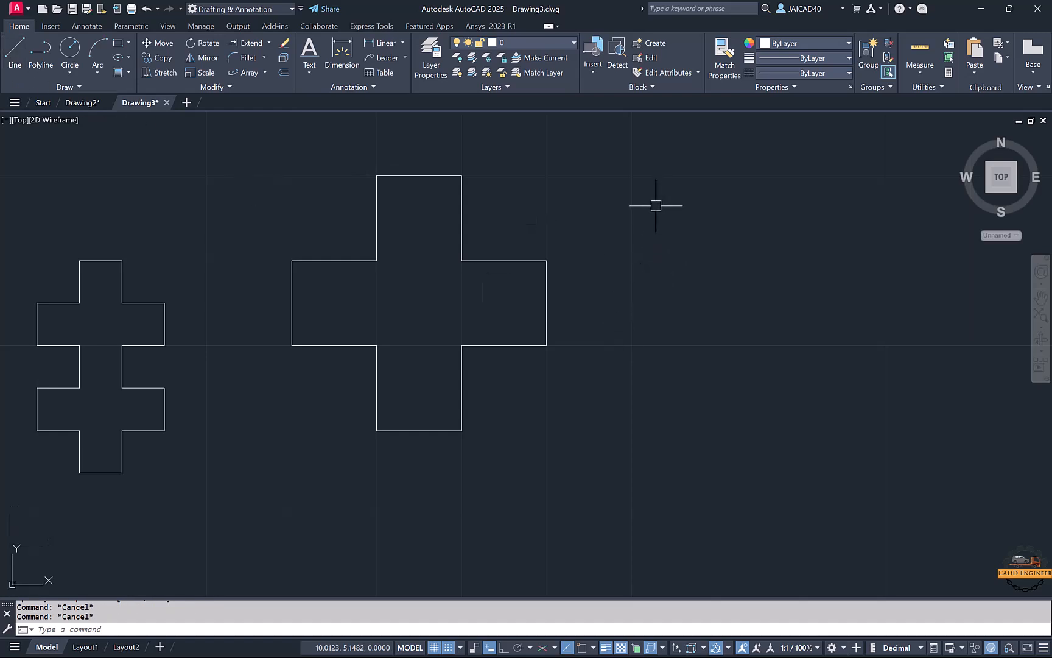
Step: Turn off snap and the grid display while a Line command is active, leaving the command without drawing anything
click(17, 55)
middle_drag(615, 266, 566, 228)
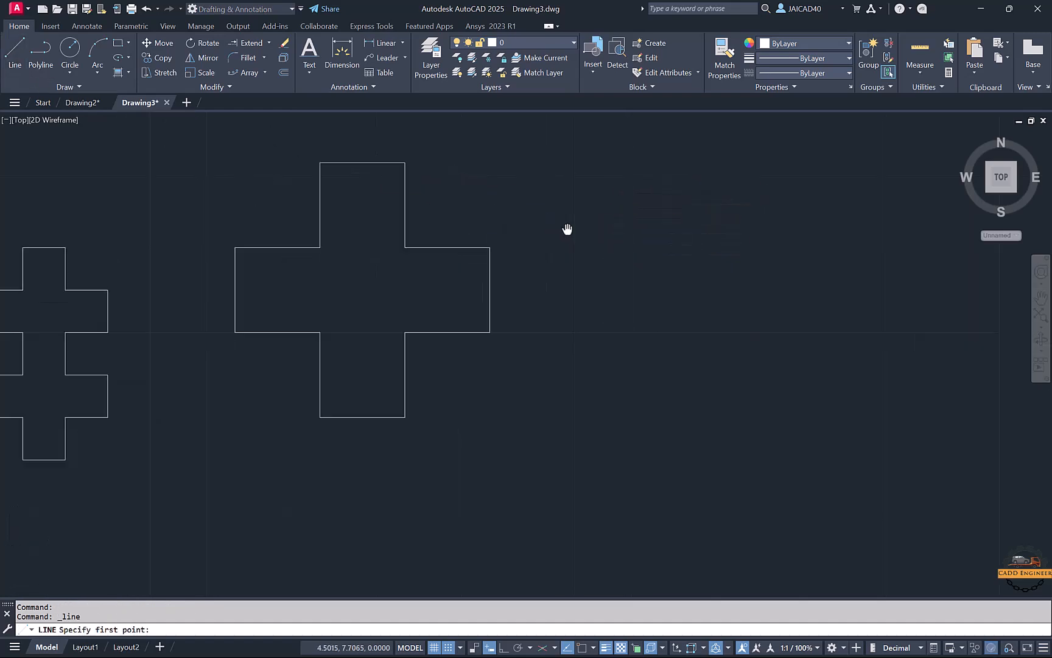
scroll(482, 275, up, 2)
click(449, 648)
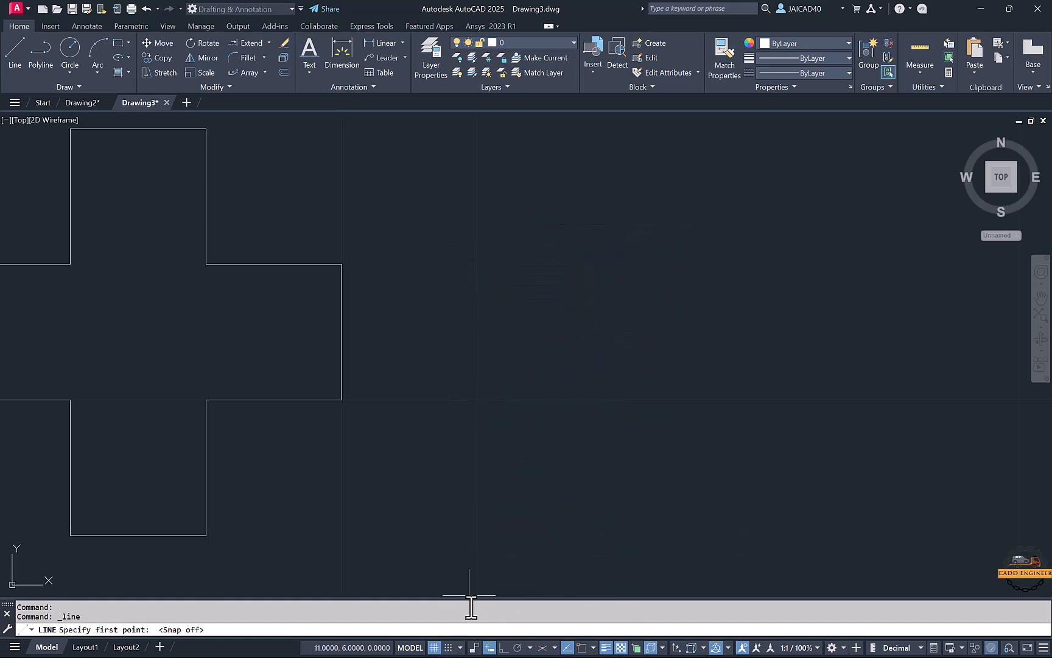
click(434, 647)
scroll(536, 237, down, 2)
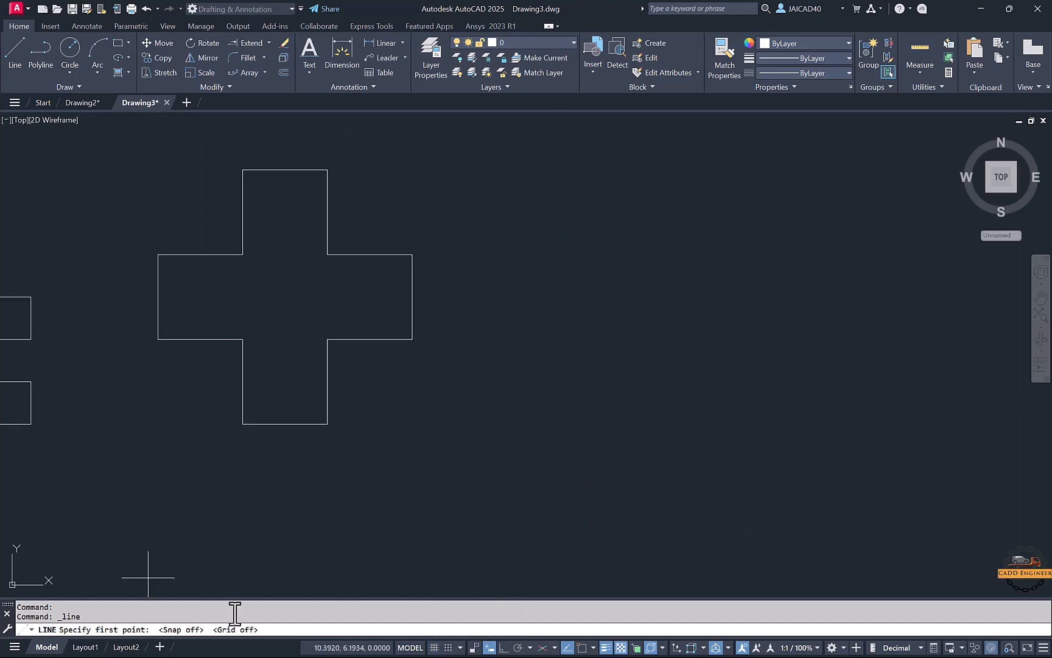
mouse_move(577, 342)
middle_down()
mouse_move(422, 330)
mouse_move(611, 339)
middle_up()
key(Escape)
key(Escape)
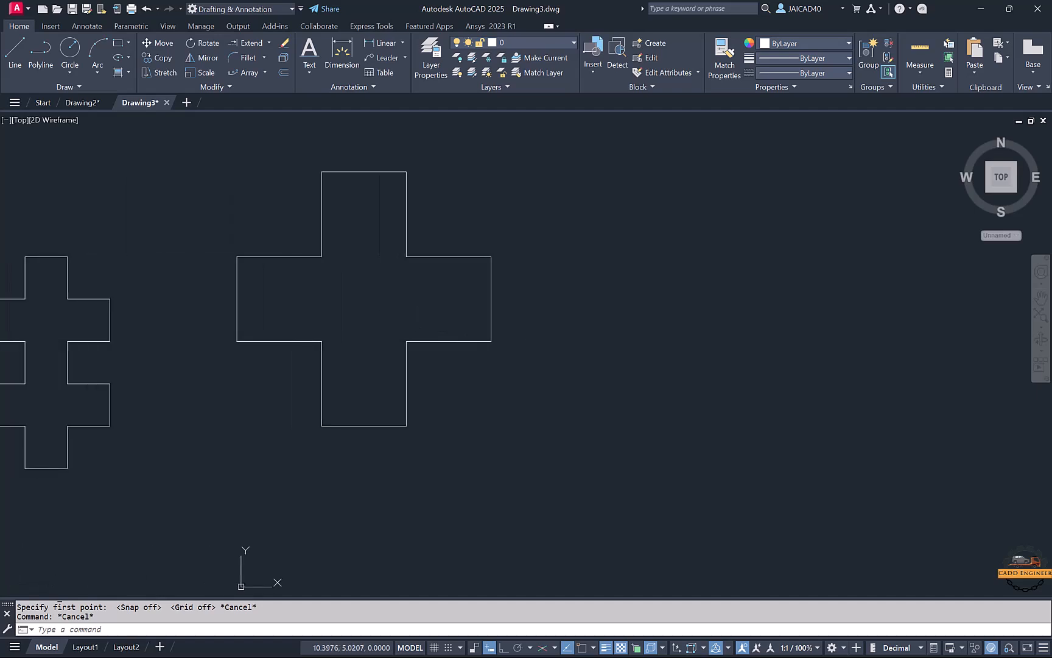
Step: Erase all objects in the drawing and turn on polar tracking
key(ctrl+a)
key(Delete)
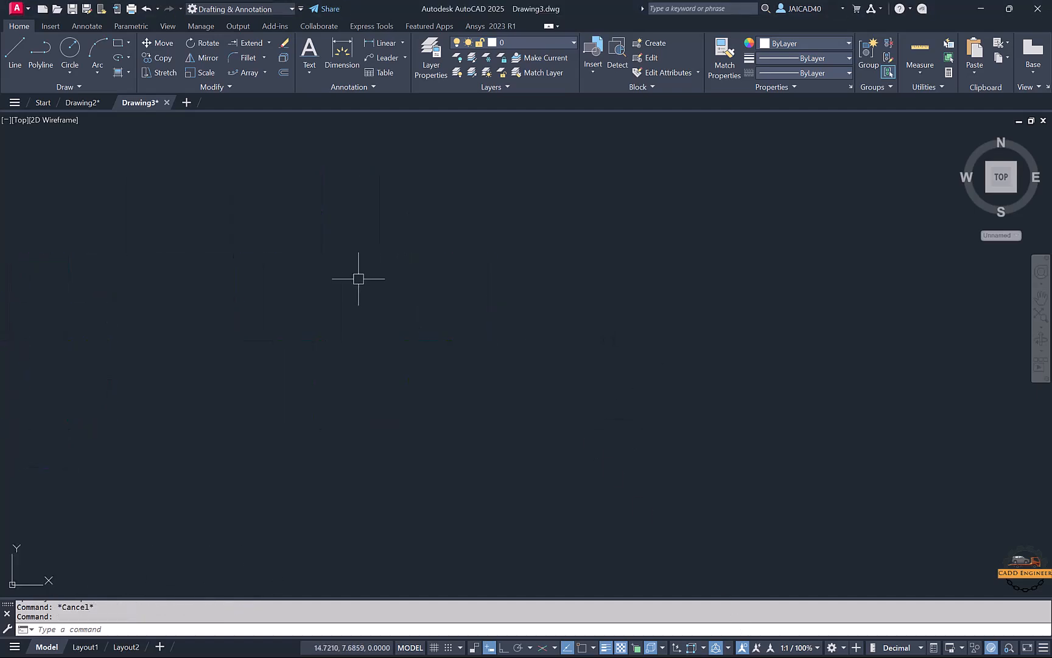
click(519, 648)
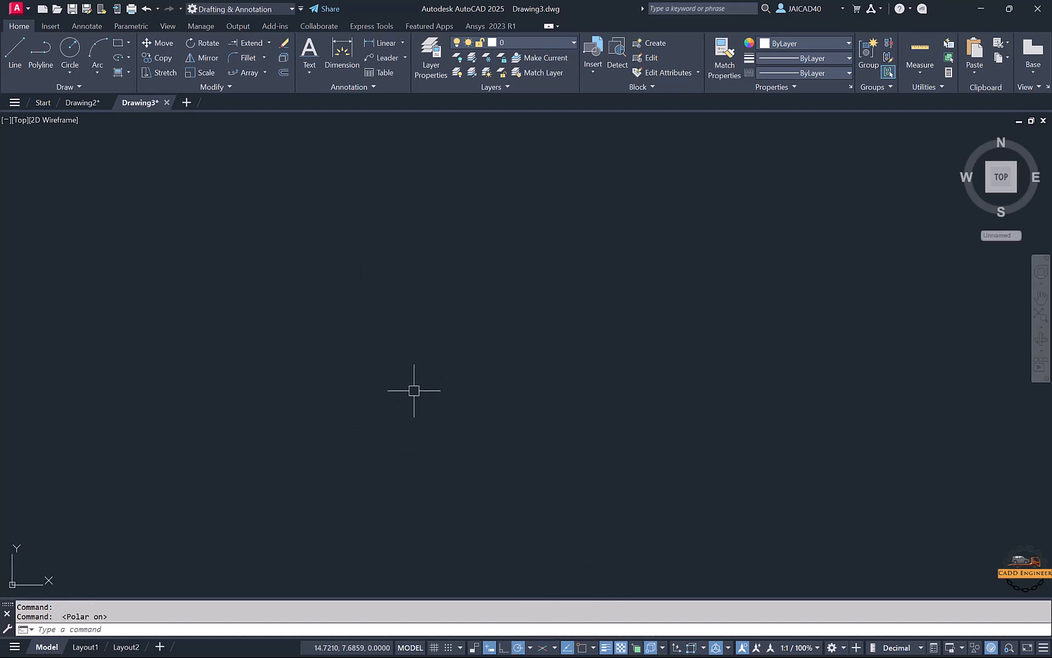
click(15, 53)
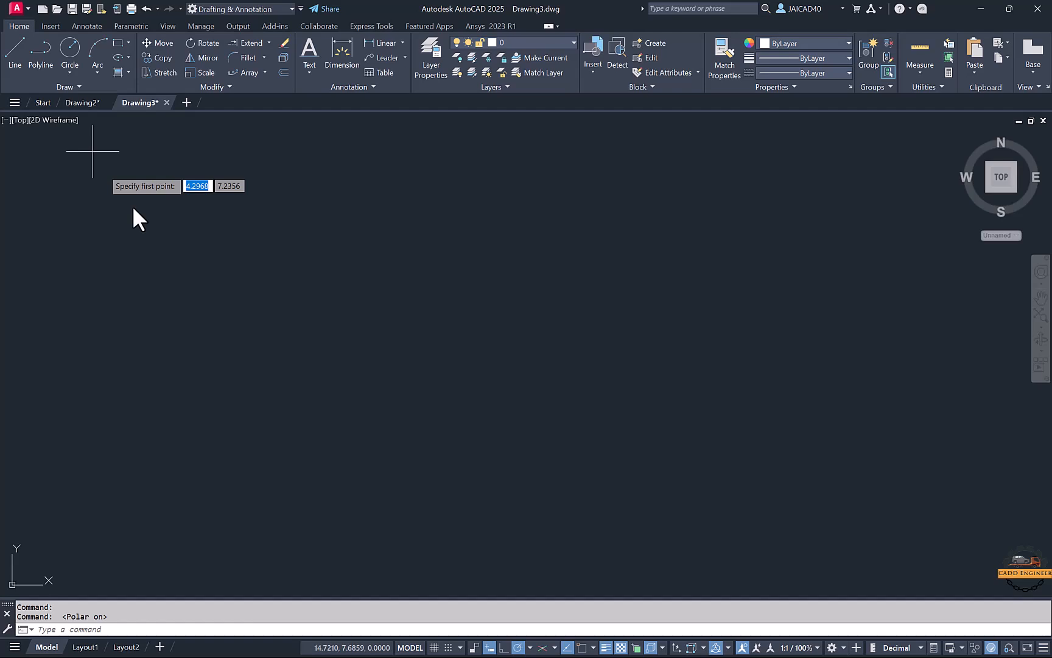
click(230, 365)
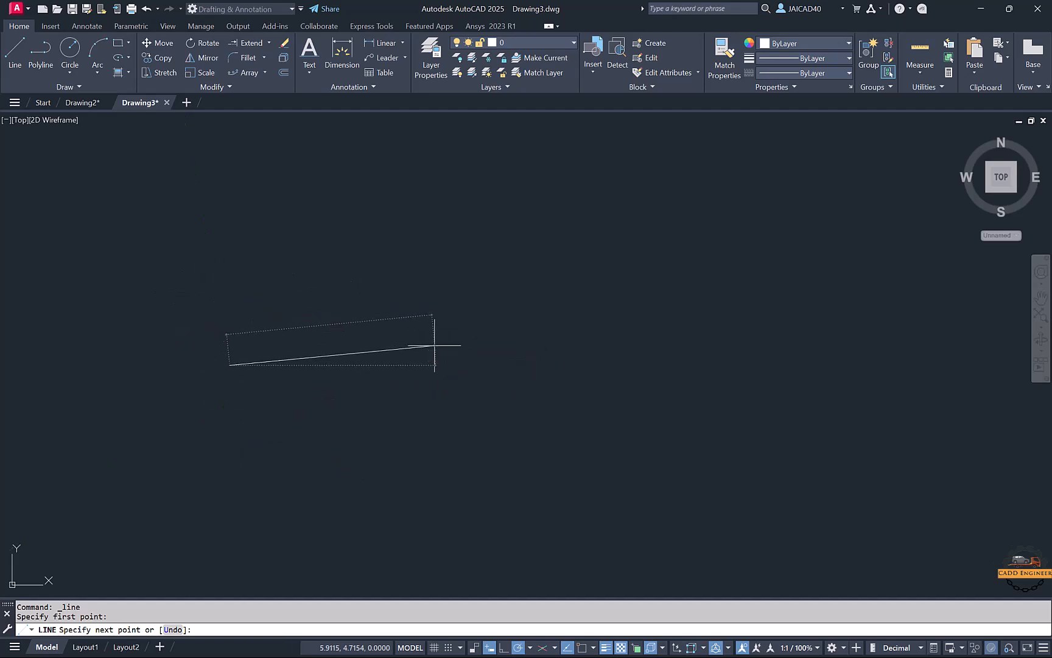
key(Escape)
key(Escape)
Step: Set the polar tracking increment angle to 20 degrees in the drafting settings
text(ds)
key(Return)
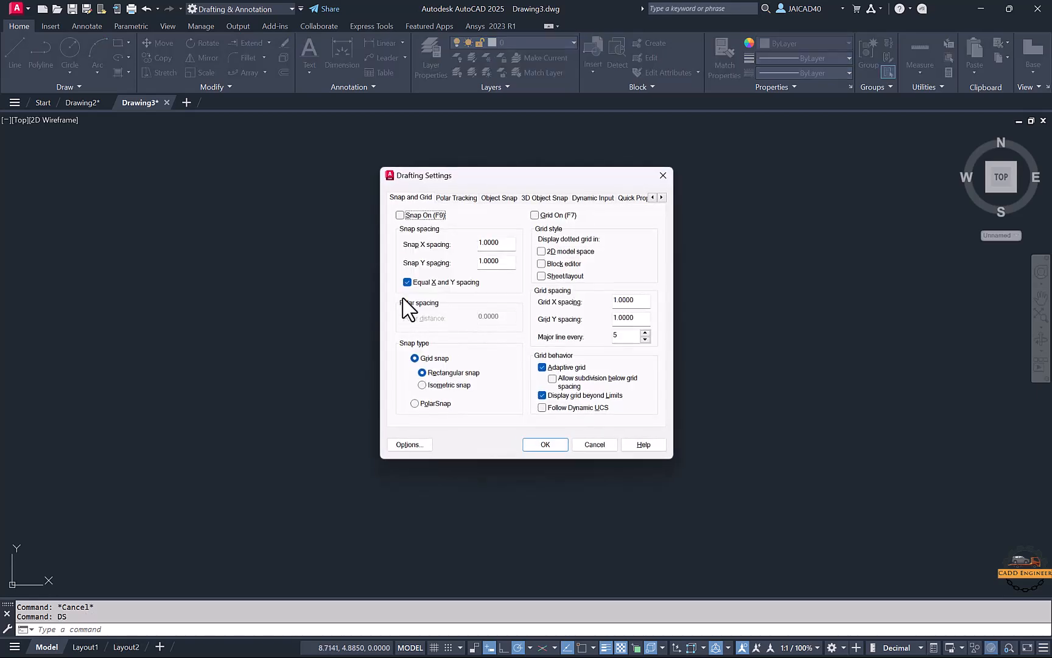
click(457, 199)
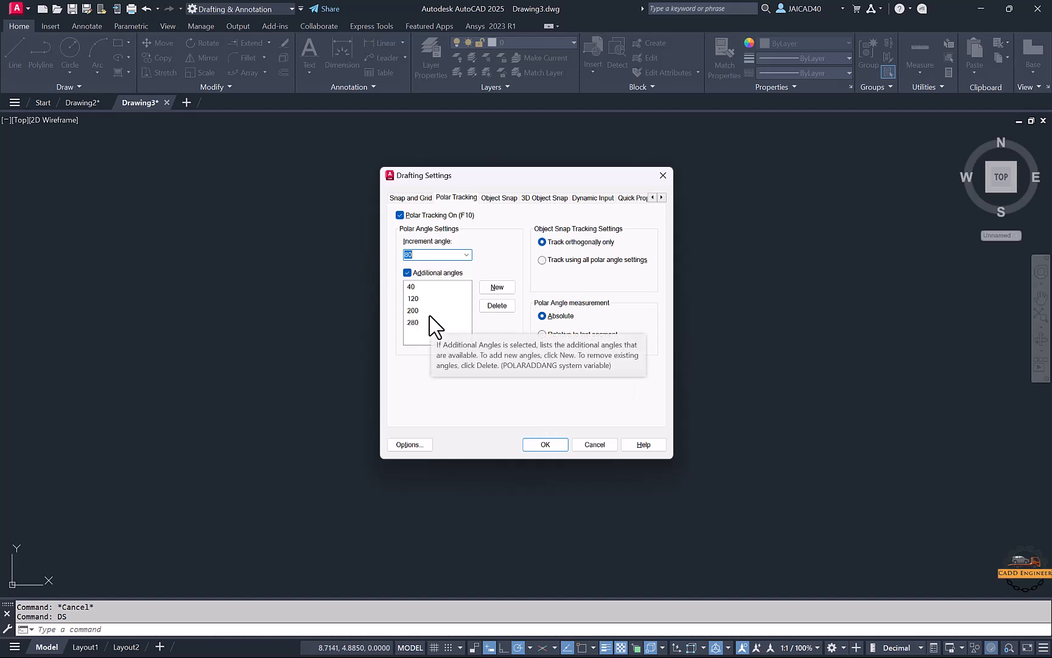
text(20)
click(545, 445)
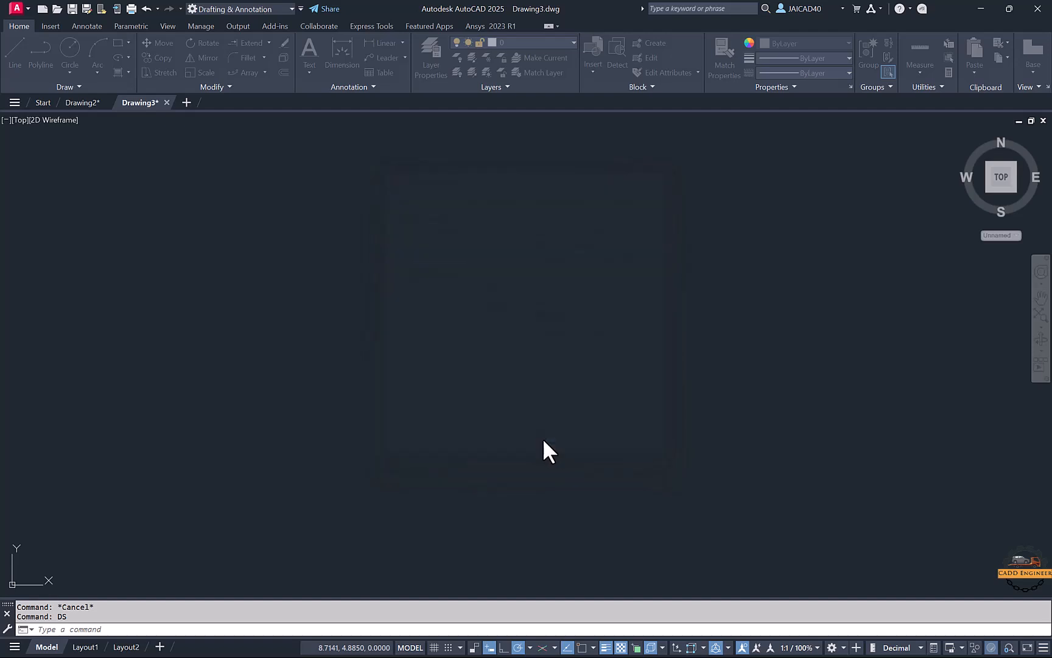
Step: Draw a horizontal line 10 units long to the right, tracking along 0 degrees
text(l)
key(Return)
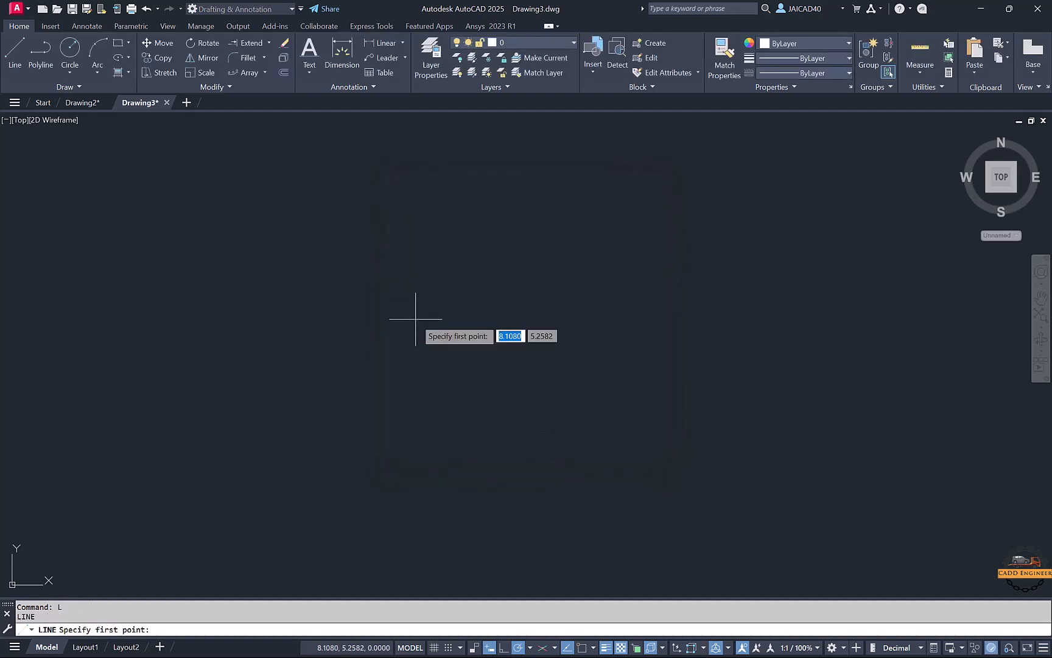
click(410, 330)
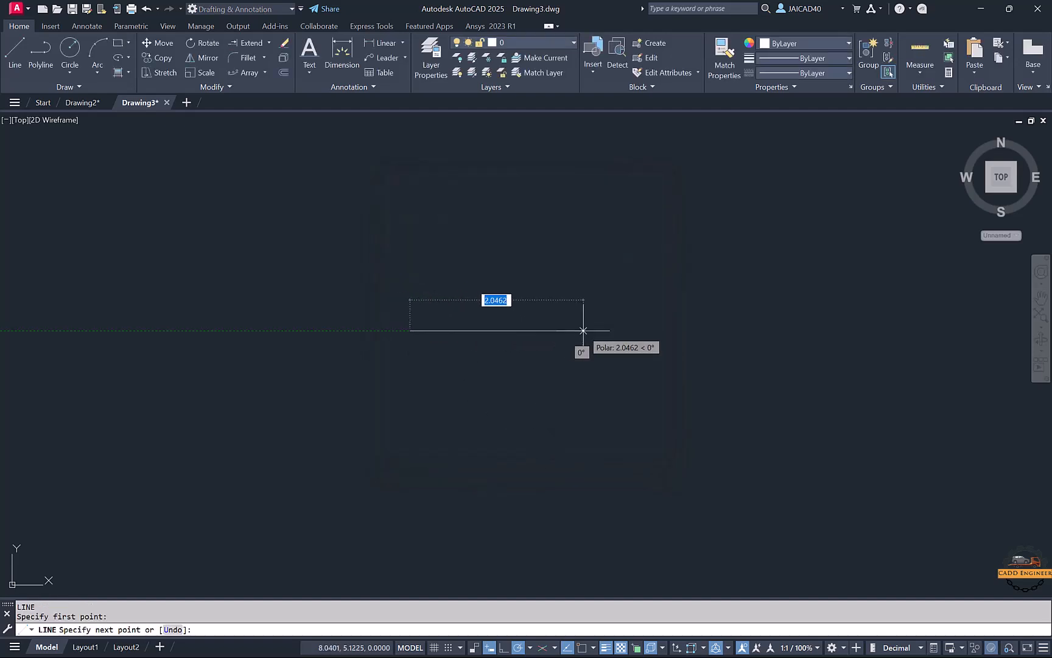
text(10)
key(Return)
key(Return)
key(Return)
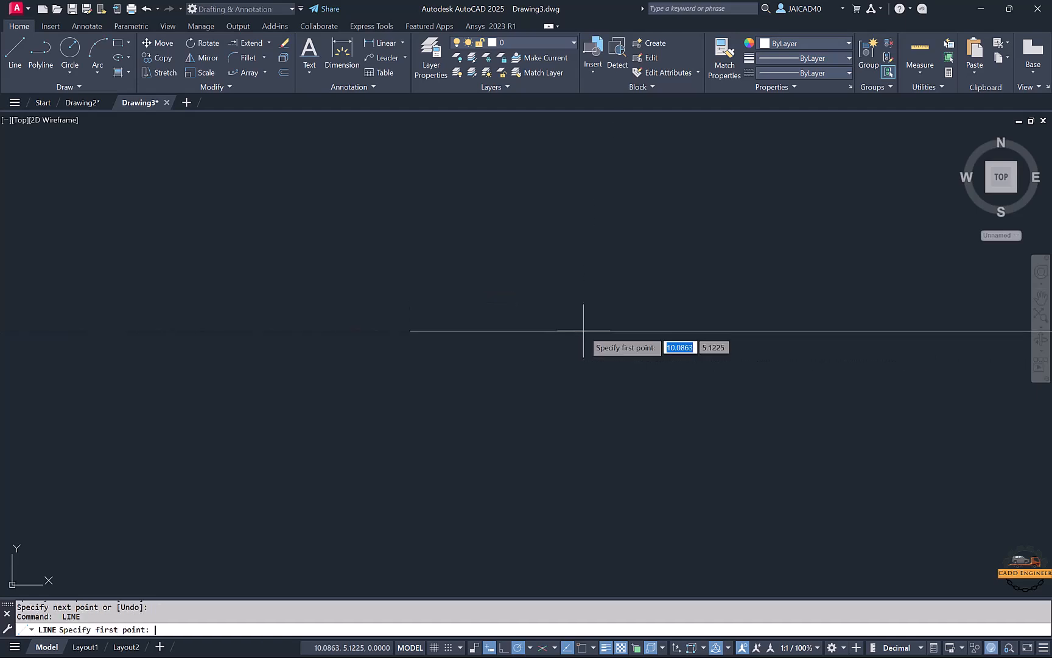
scroll(583, 330, down, 4)
middle_drag(561, 326, 437, 342)
click(397, 347)
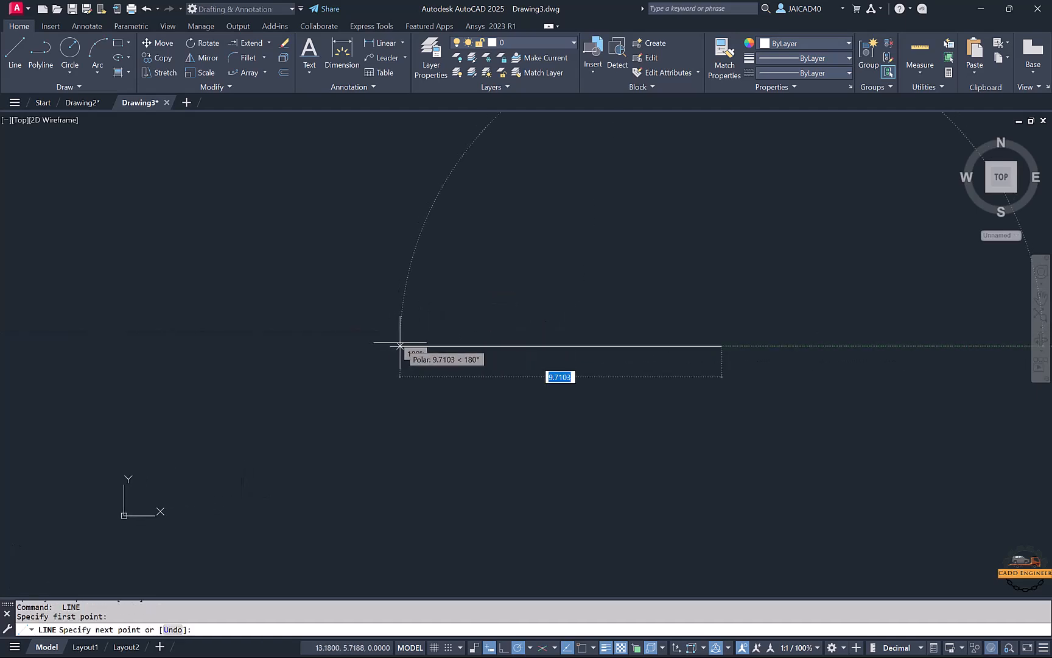
key(Escape)
key(Escape)
text(l)
key(Return)
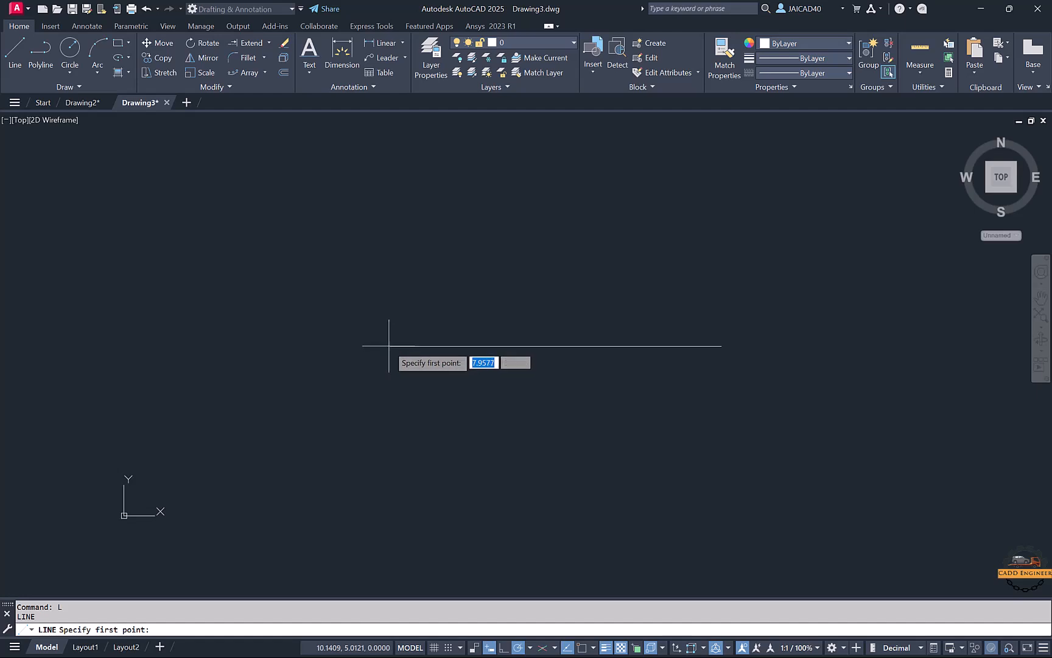
key(Escape)
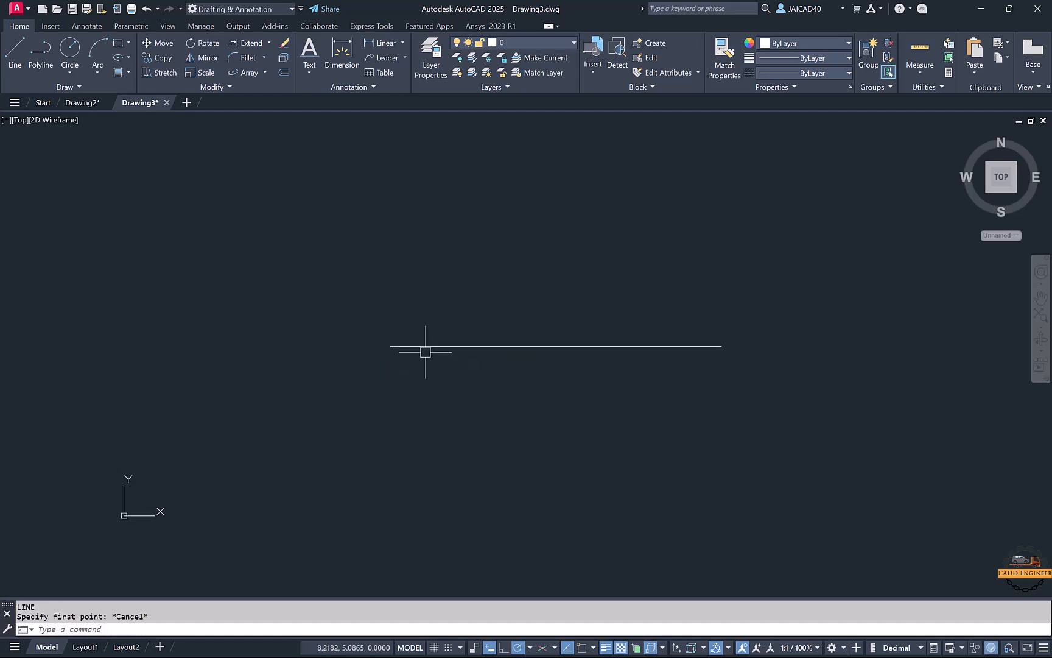
Step: Turn on object snap and check in the drafting settings that the object snap modes are enabled
click(581, 648)
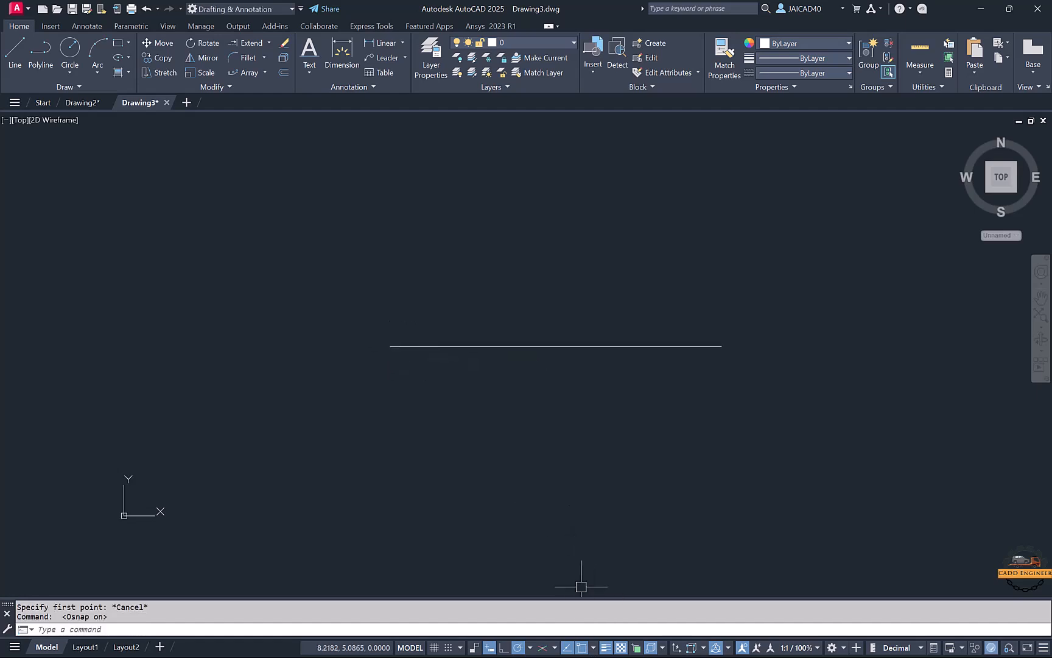
key(Return)
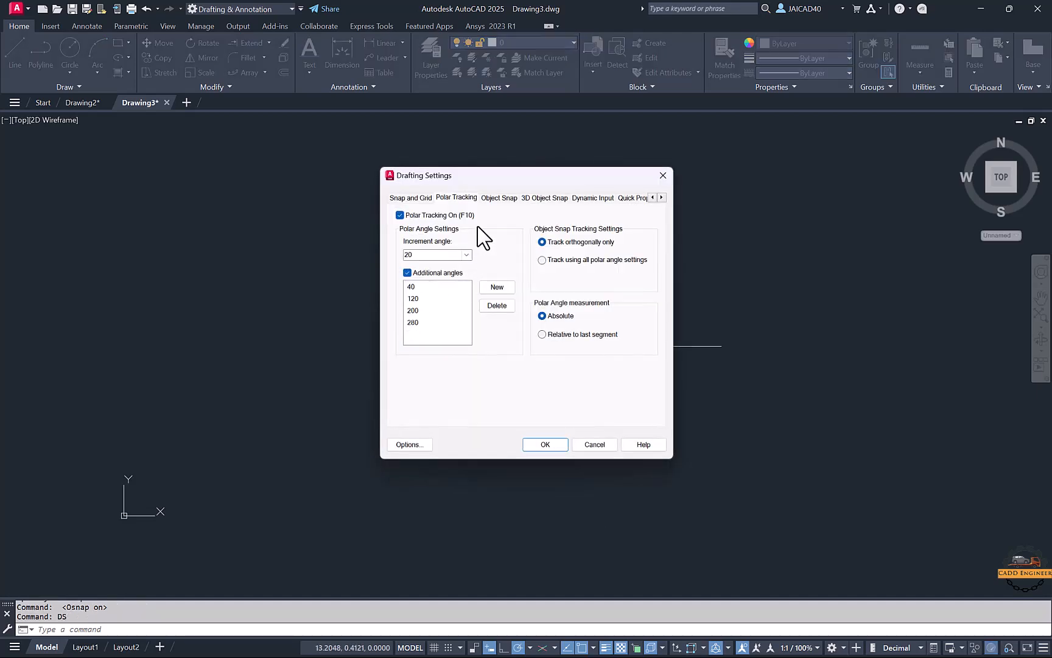
click(499, 198)
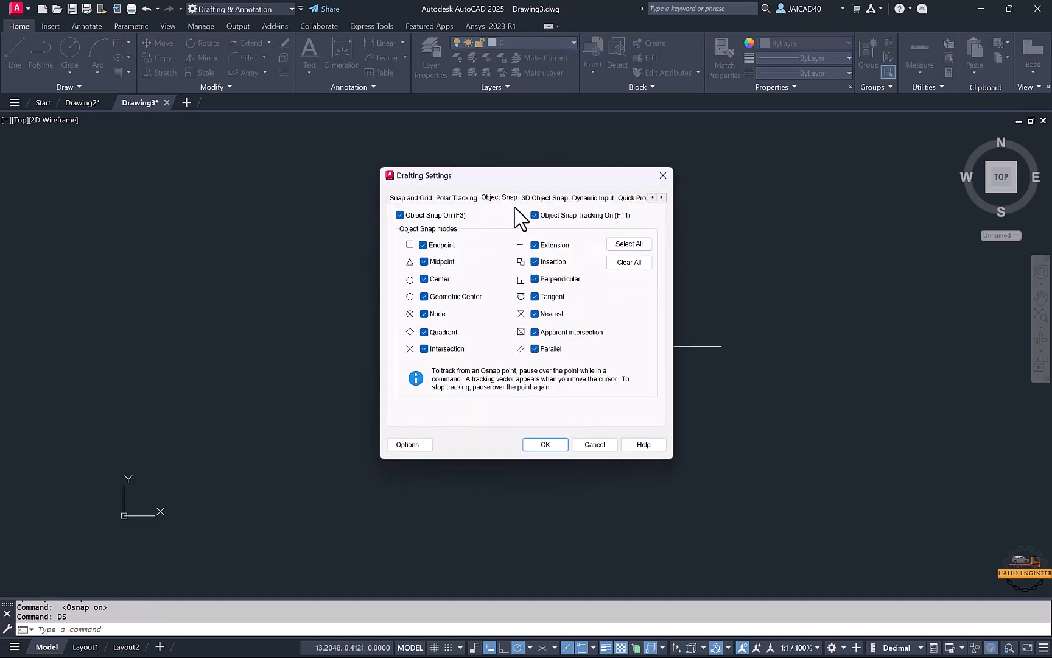
click(544, 445)
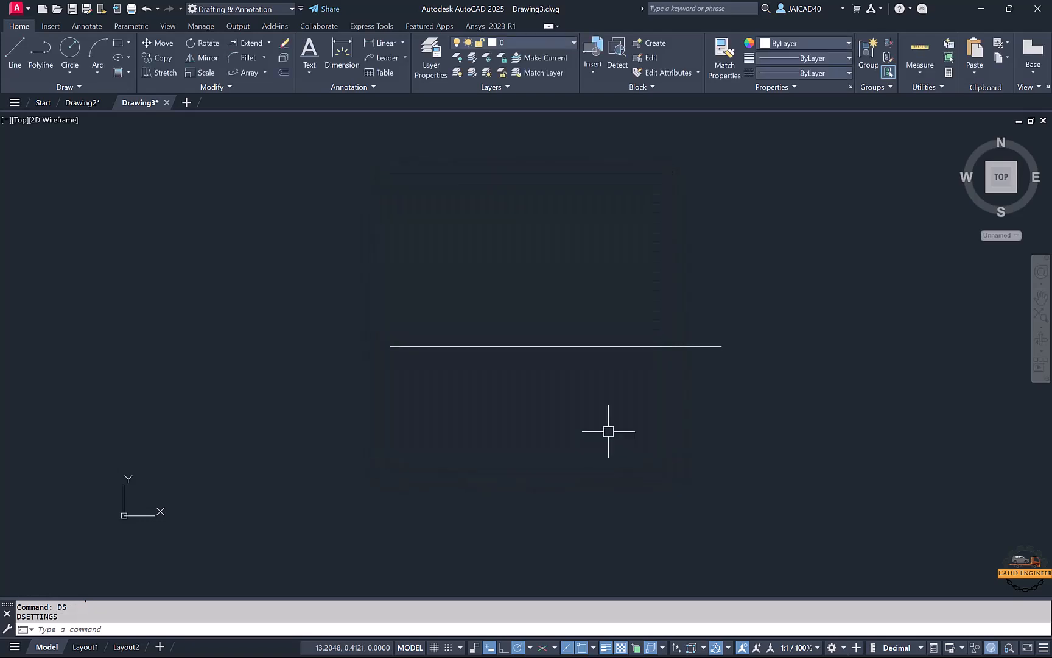
Step: Draw a 10-unit line at 20 degrees from the left endpoint of the horizontal line using polar tracking
text(l)
key(Return)
click(390, 346)
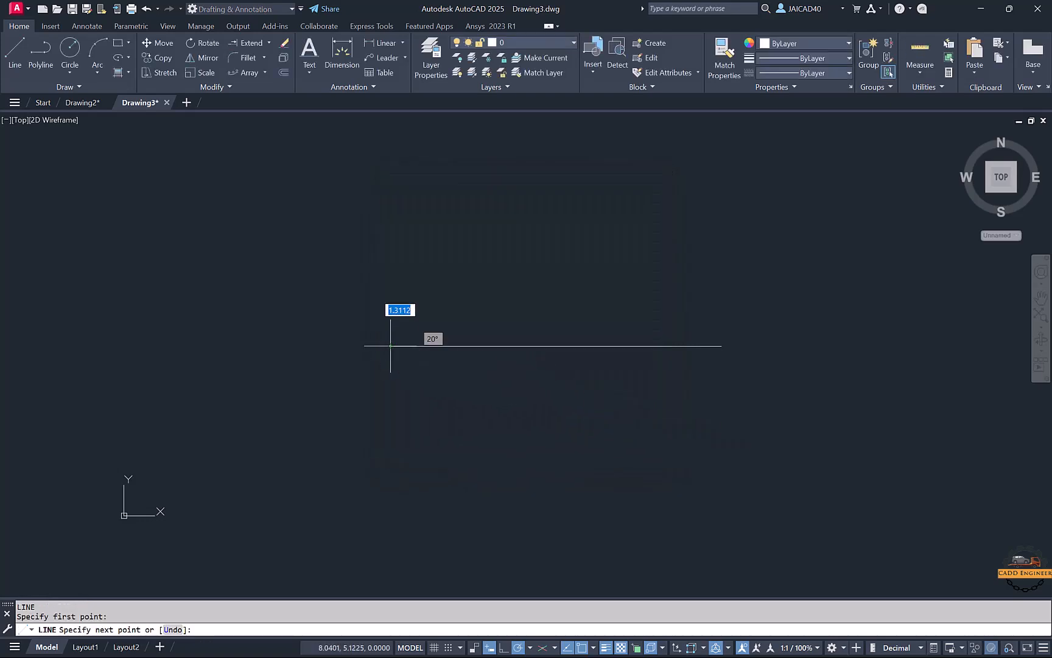
middle_drag(390, 348, 237, 369)
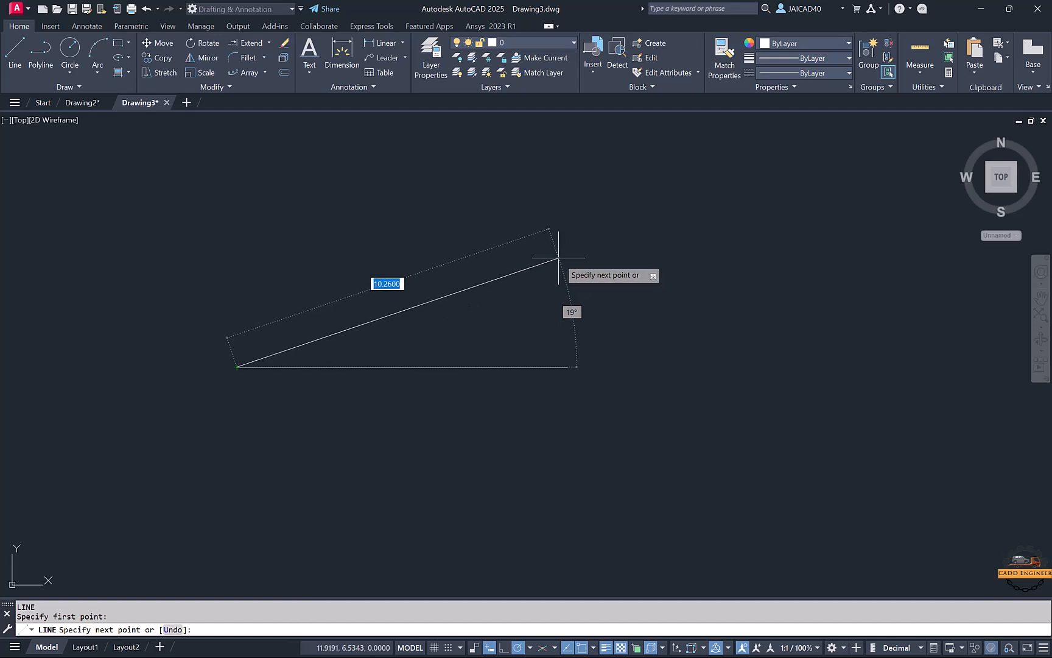
text(10)
key(Return)
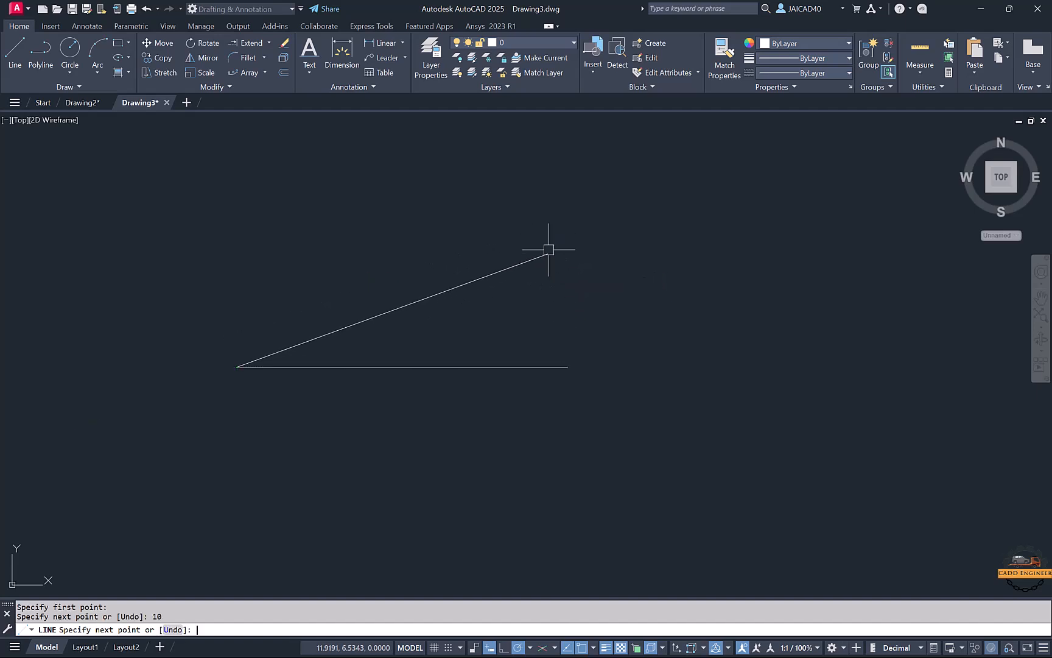
key(Return)
Step: Draw a 10-unit line at 100 degrees from the shared endpoint of the two existing lines
middle_drag(489, 333, 530, 371)
key(Return)
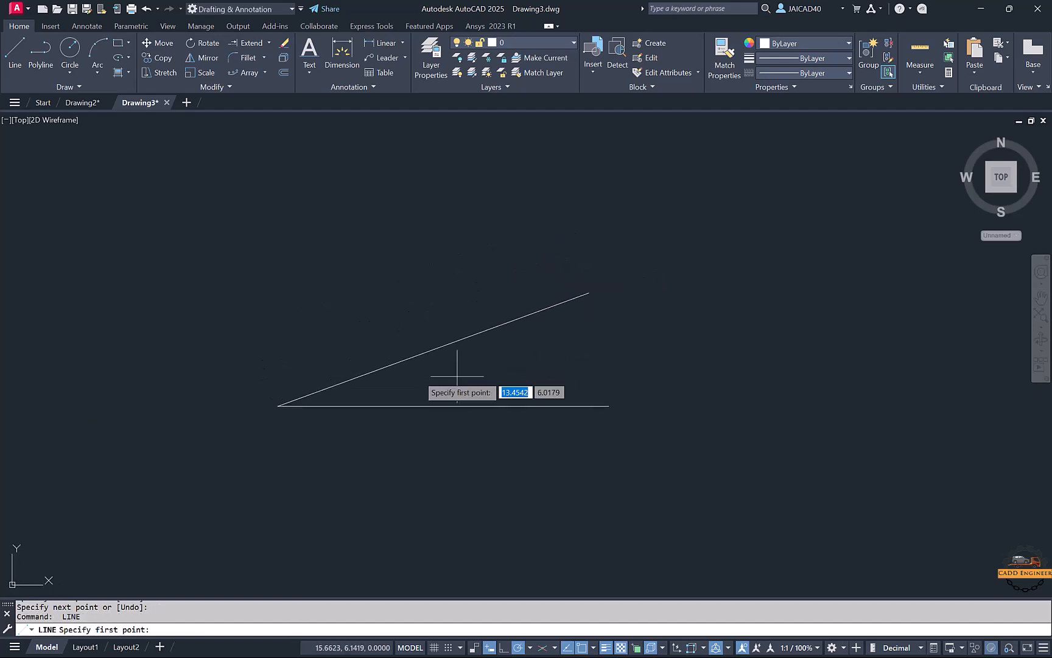
click(278, 406)
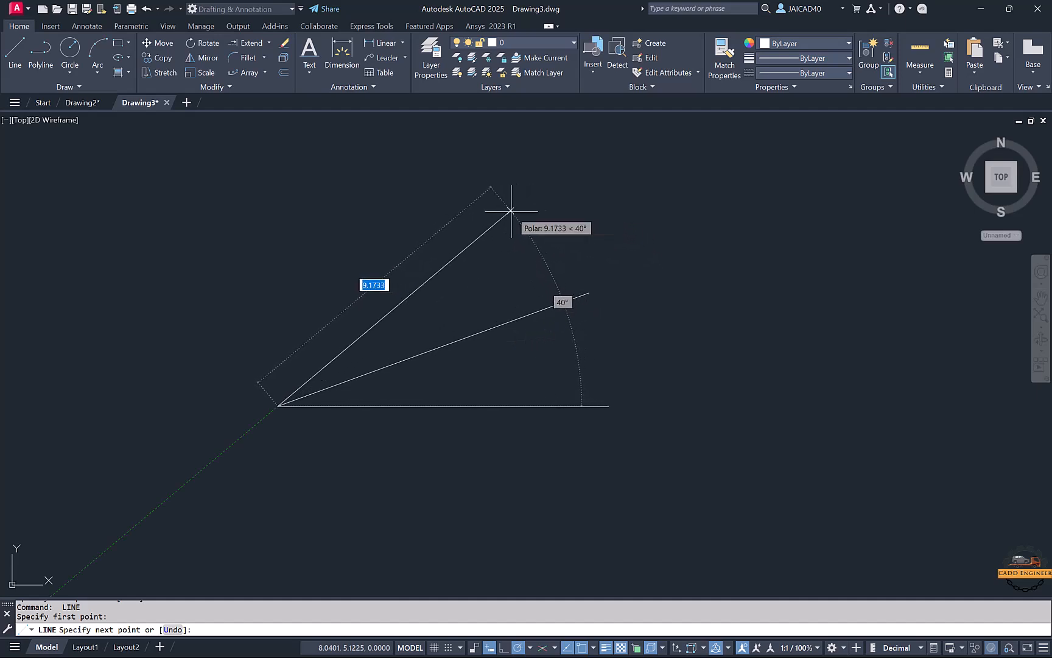
scroll(511, 211, down, 2)
middle_drag(512, 211, 548, 319)
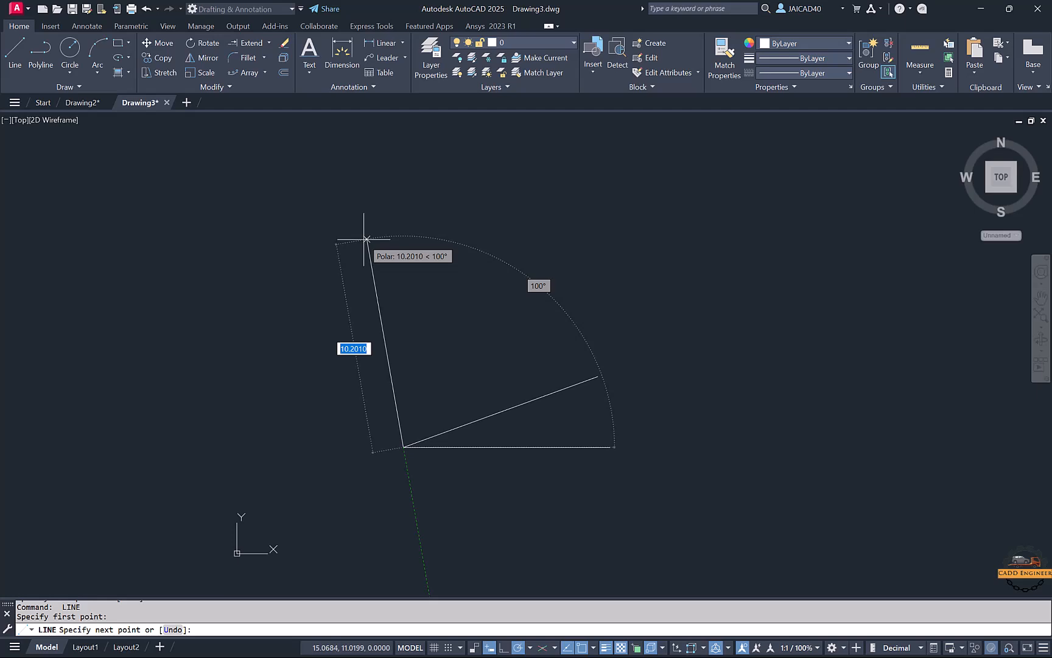
text(10)
key(Return)
key(Return)
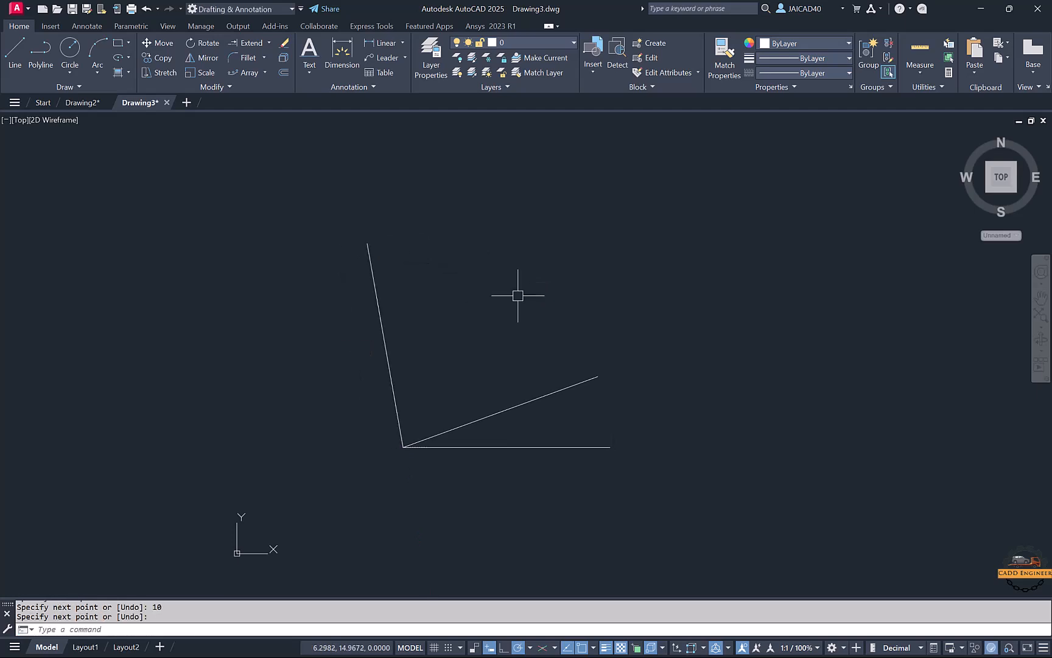
middle_drag(597, 299, 540, 262)
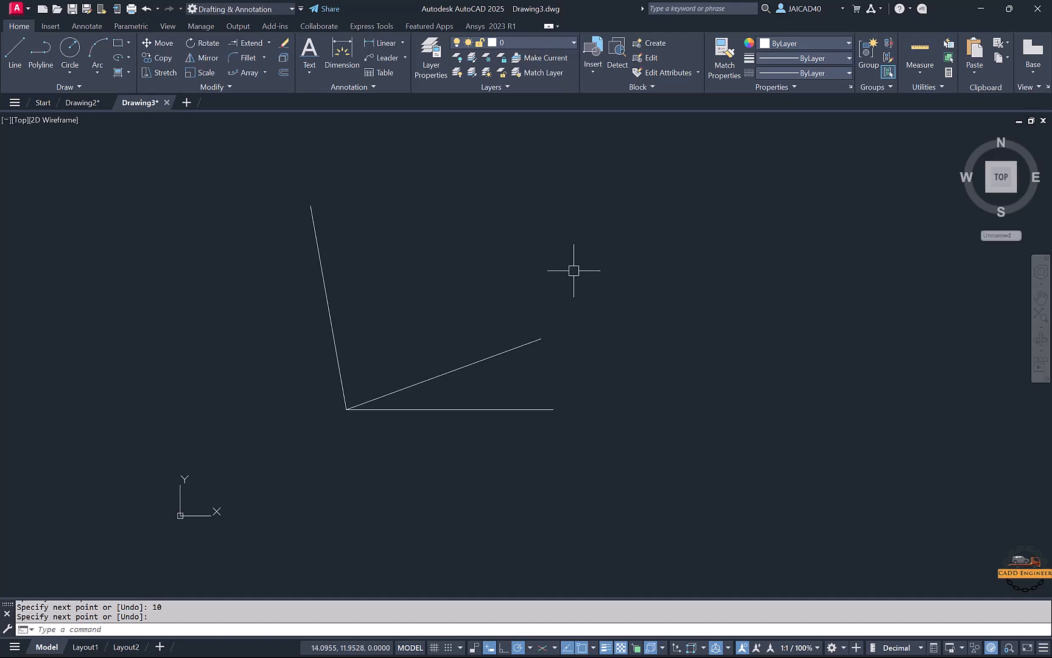
text(ds)
key(Return)
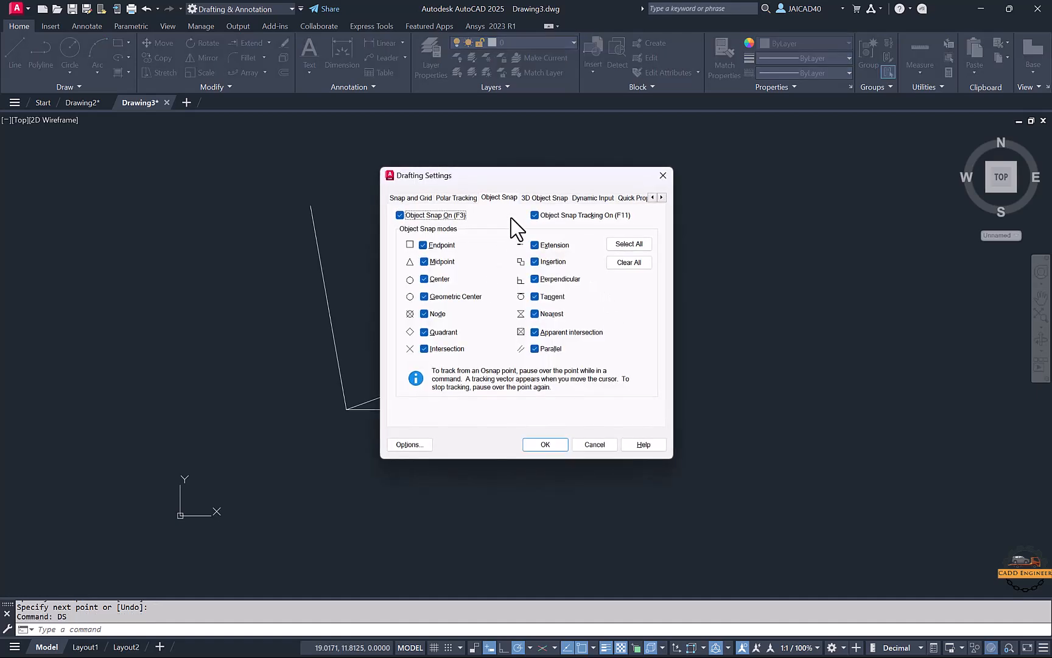
click(663, 176)
click(661, 177)
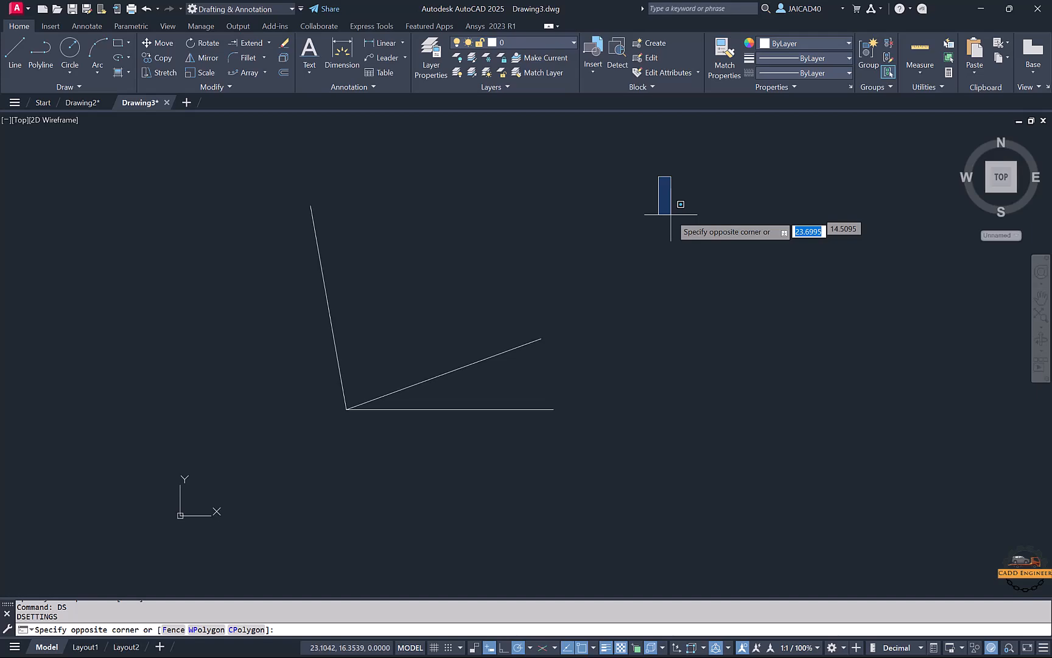
click(700, 242)
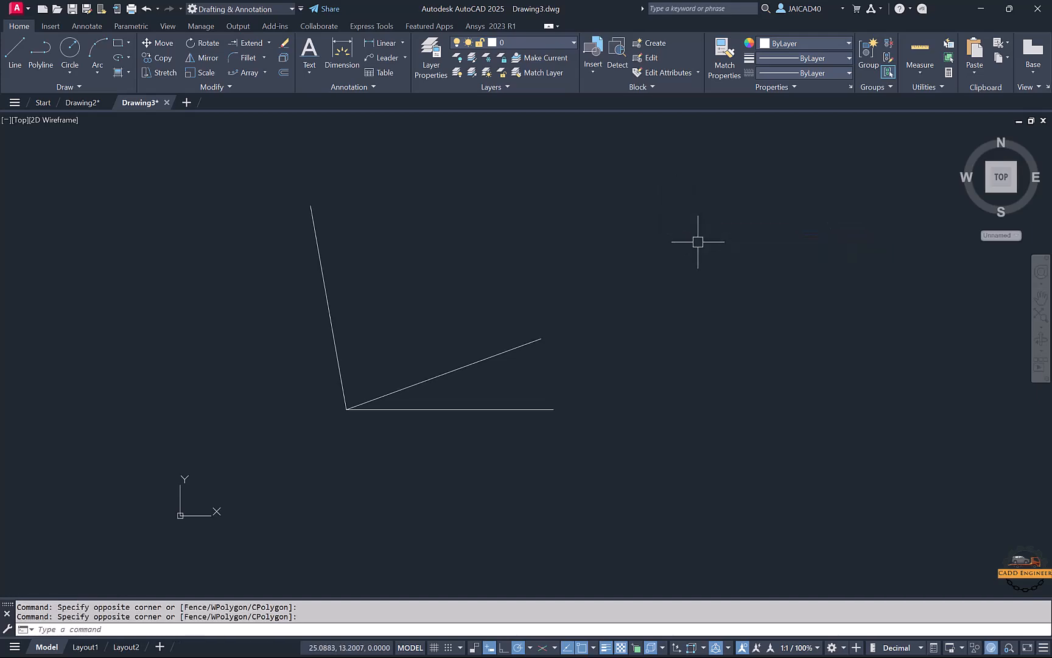
Step: Delete the additional polar angles 40, 120, 200 and 280 in the drafting settings, keeping additional angles enabled
text(ds)
key(Return)
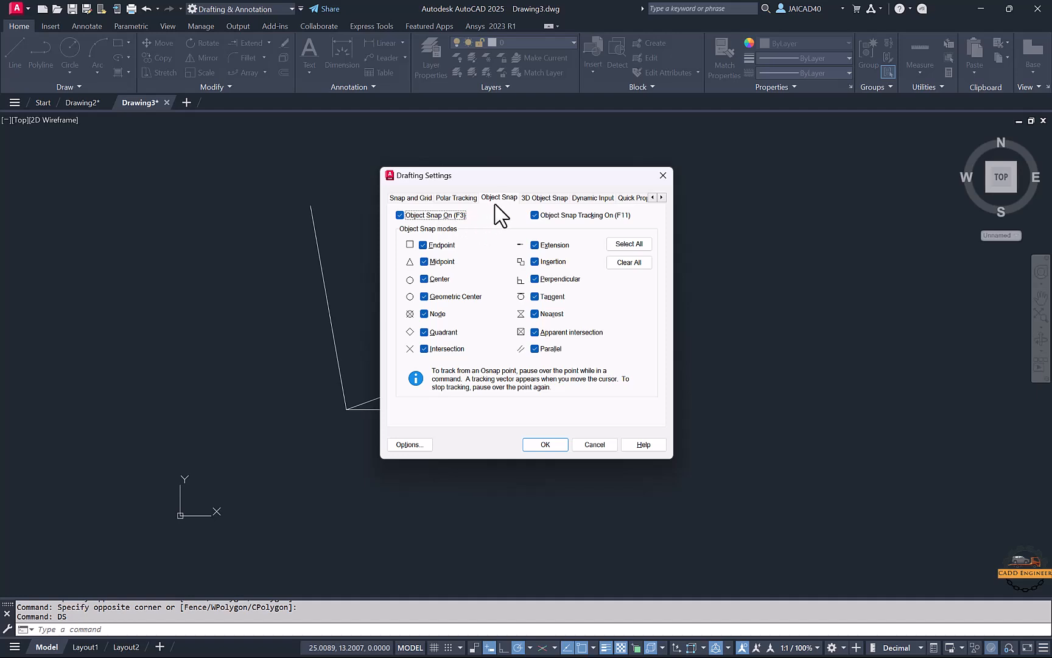
click(468, 199)
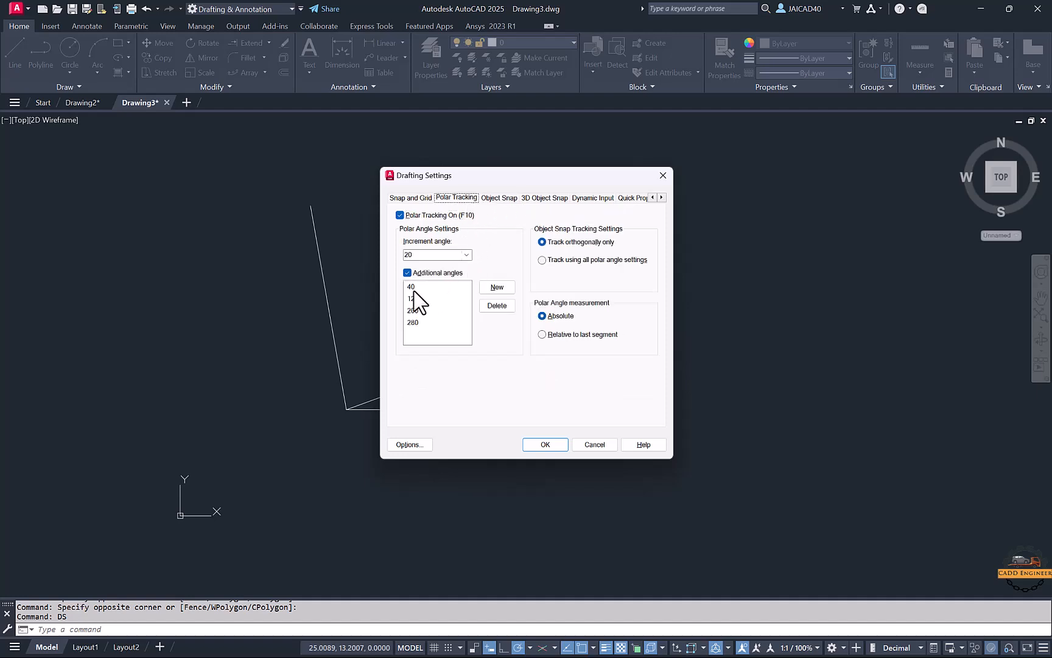
click(408, 273)
click(407, 272)
click(412, 286)
click(414, 287)
click(497, 305)
click(496, 305)
click(497, 305)
Step: Add 15, 35, 45, 66 and 68 as additional polar tracking angles and apply the drafting settings
click(497, 287)
text(15)
click(490, 291)
text(35)
click(490, 291)
text(45)
click(490, 291)
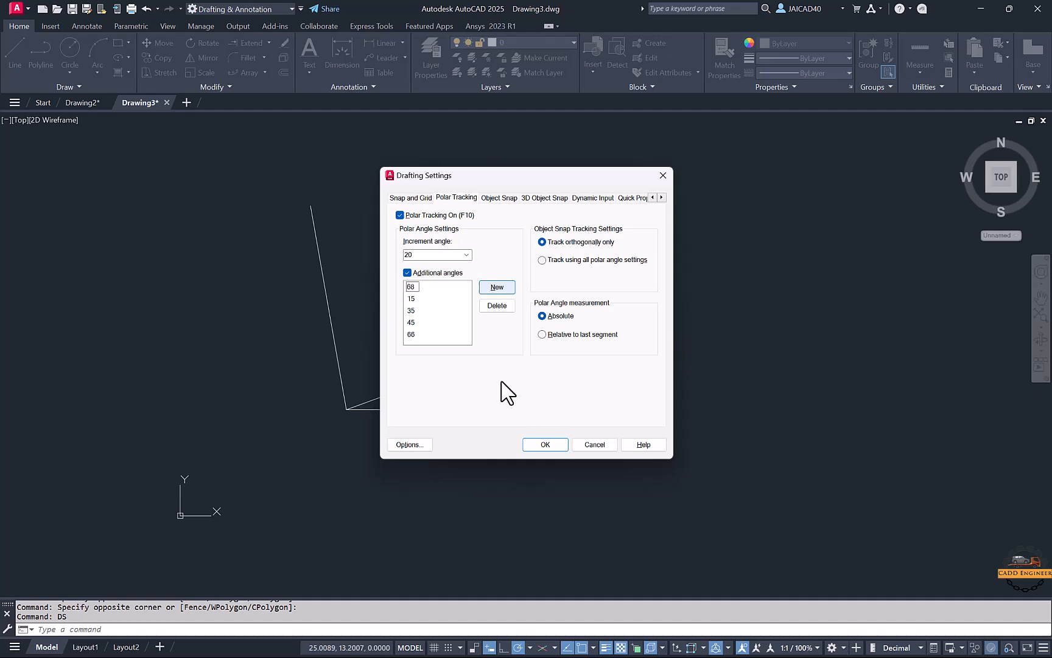
click(544, 444)
Step: Draw two separate lines from the shared vertex, one about 10.1 units long at 15 degrees and one at 35 degrees
click(20, 54)
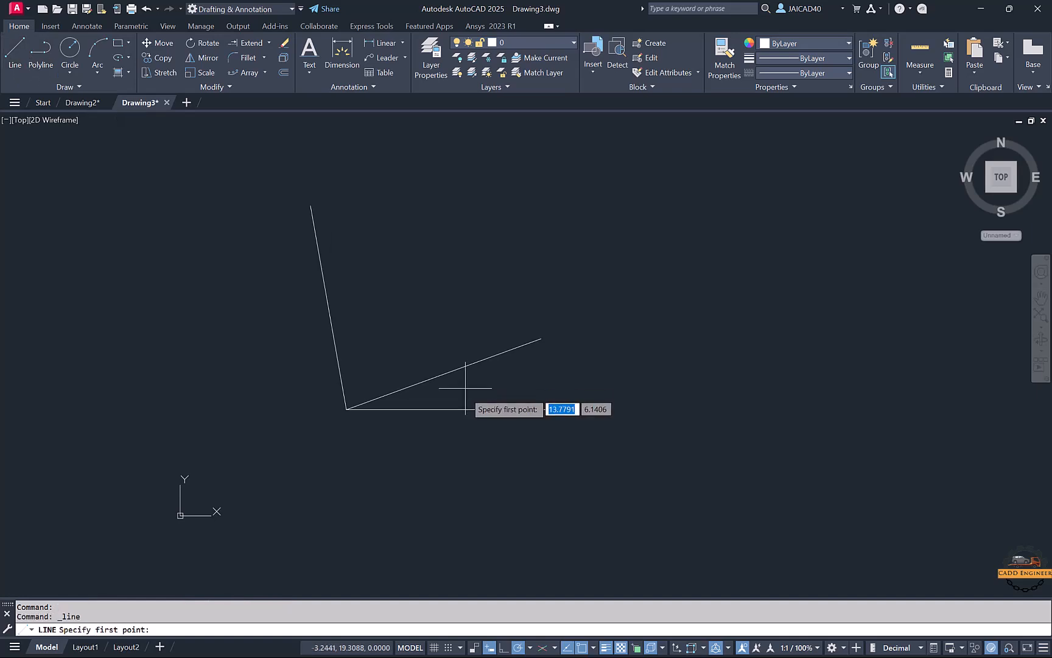
click(347, 409)
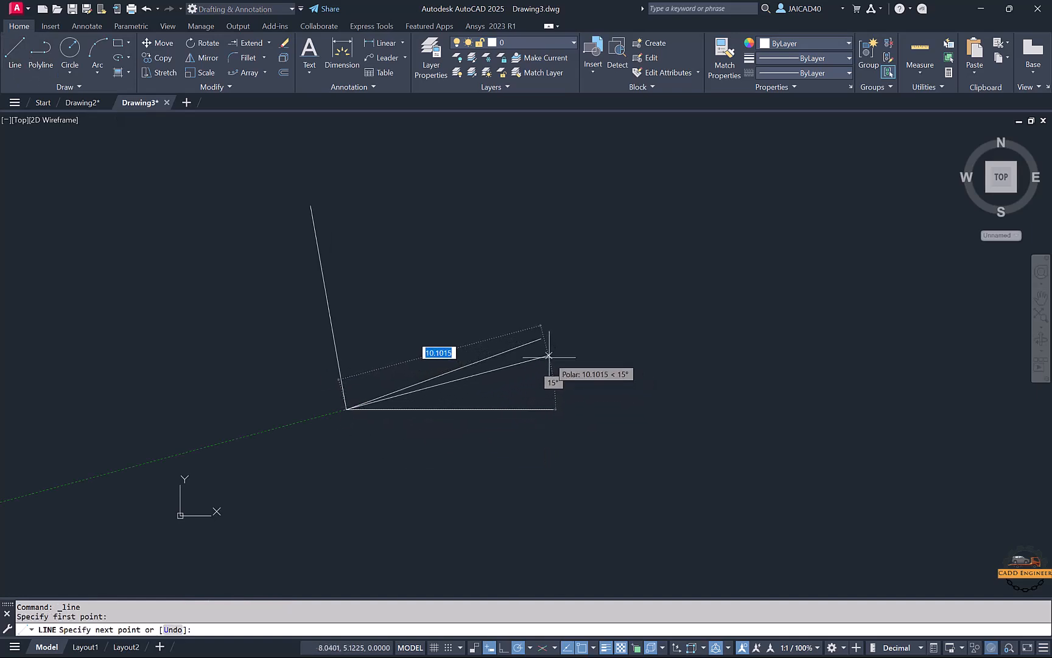
click(549, 355)
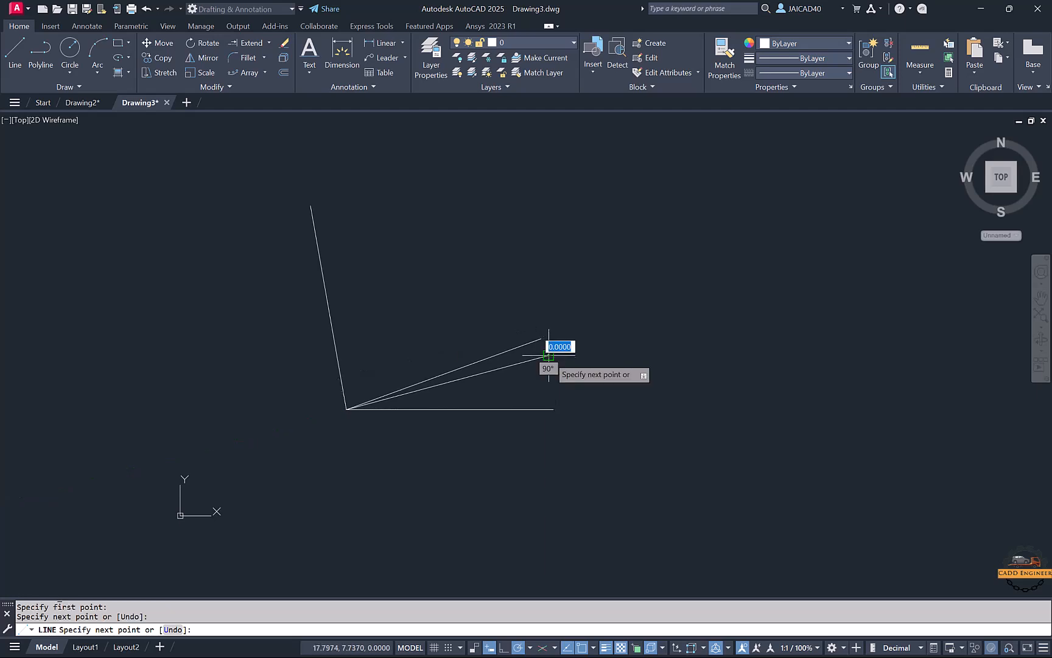
key(Return)
key(Return)
click(347, 409)
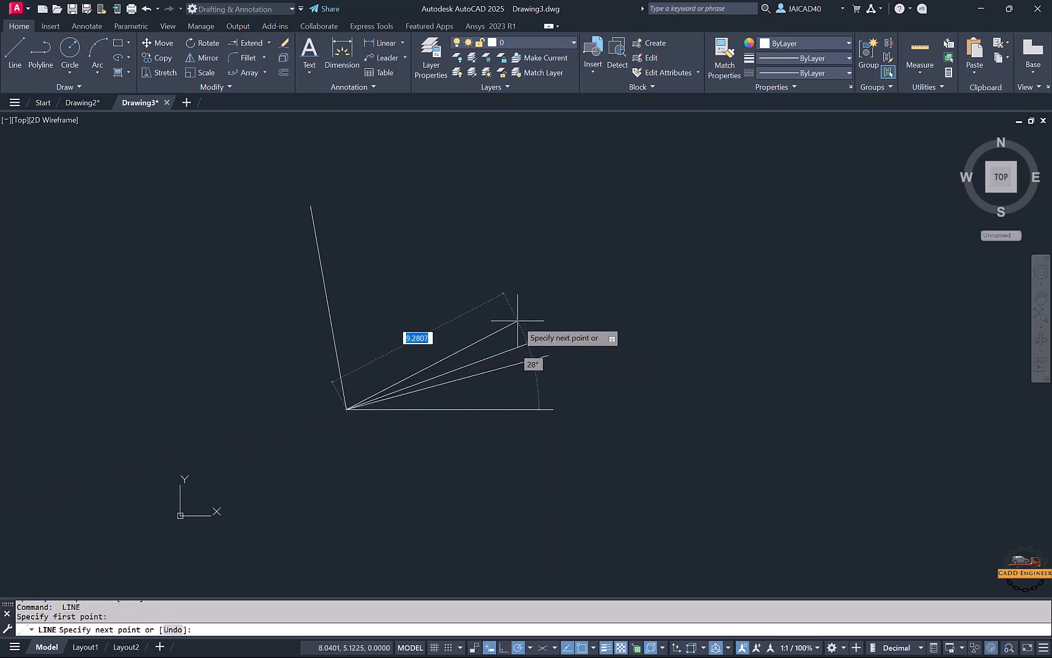
click(515, 292)
key(Return)
Step: Draw two more separate lines from the shared vertex, tracking along 45 degrees and 60 degrees
key(Return)
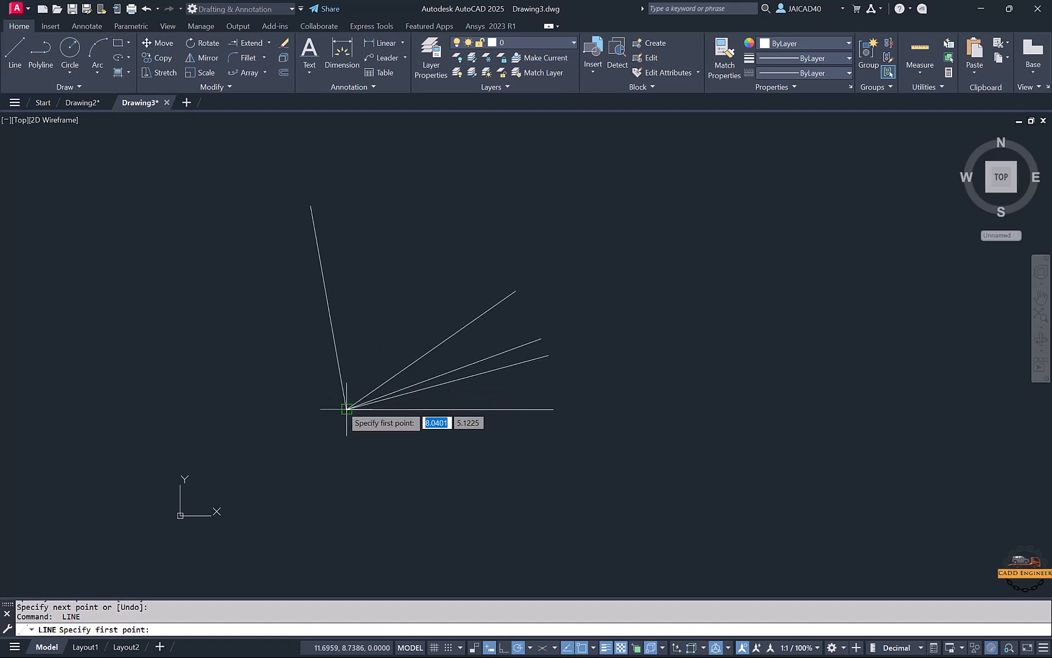
click(346, 408)
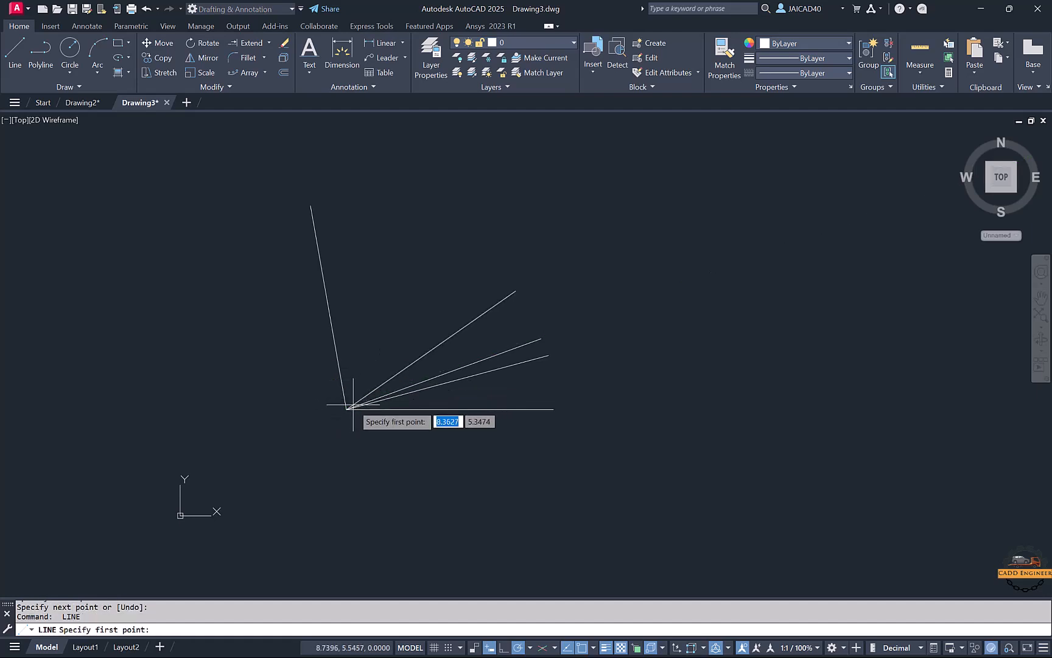
click(346, 409)
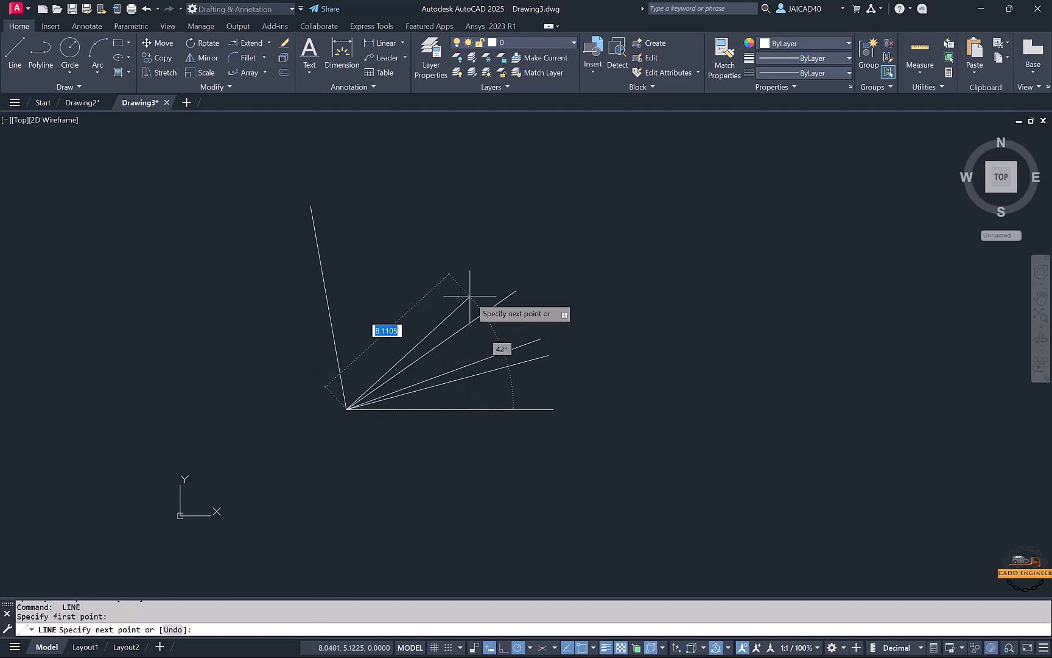
click(479, 277)
key(Return)
key(Return)
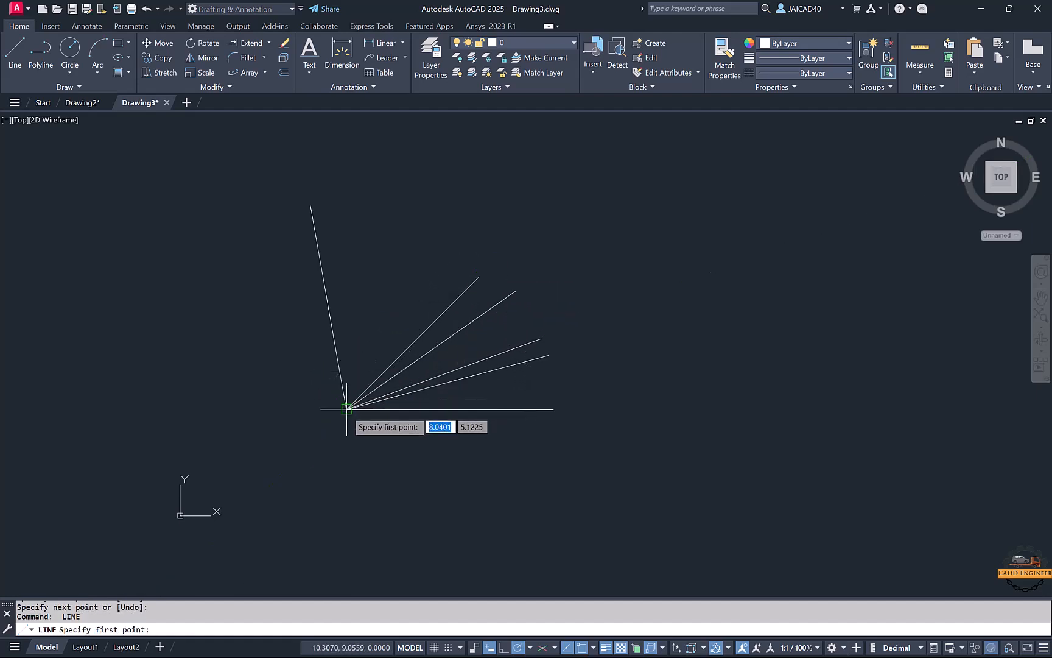
click(344, 399)
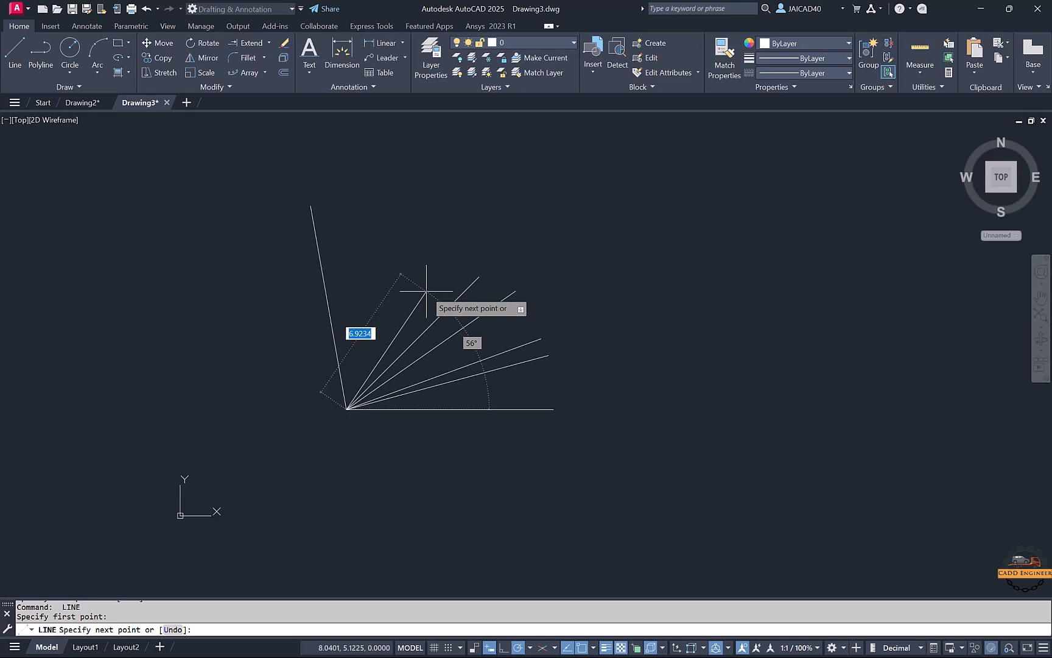
click(434, 256)
key(Return)
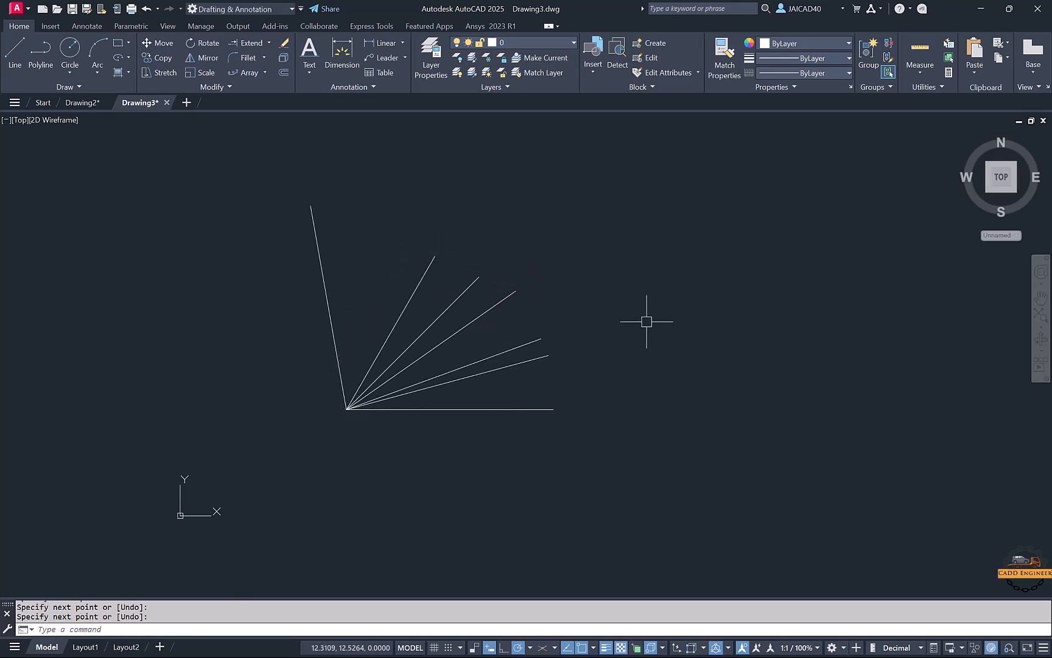
Step: Turn object snap tracking off and on again around the Line command to compare how the angled lines' endpoints are tracked
middle_drag(646, 322, 484, 307)
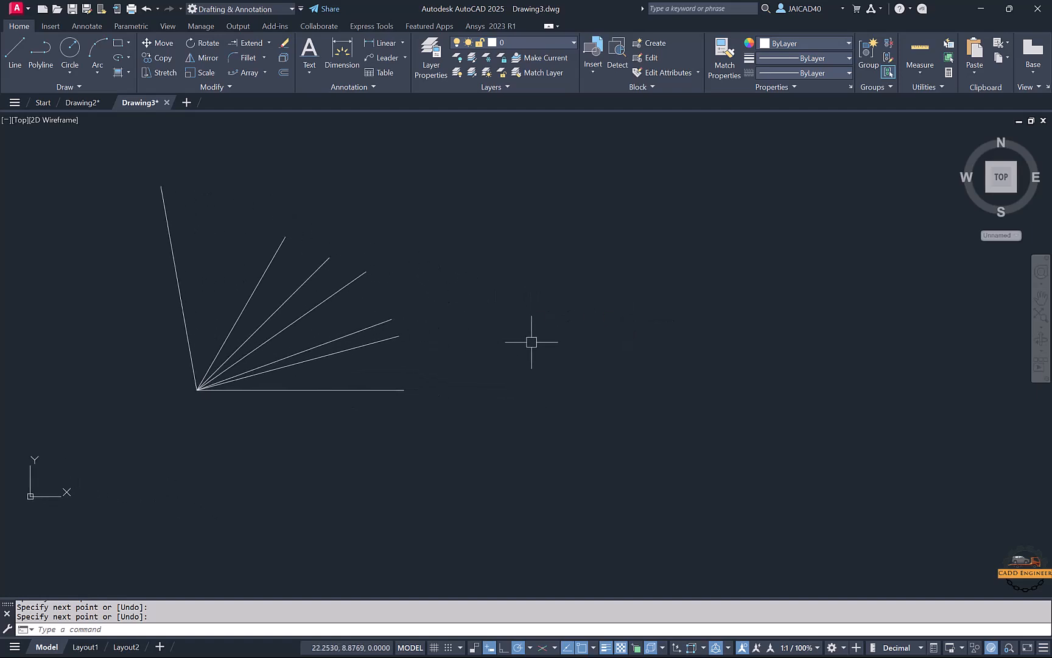
key(F11)
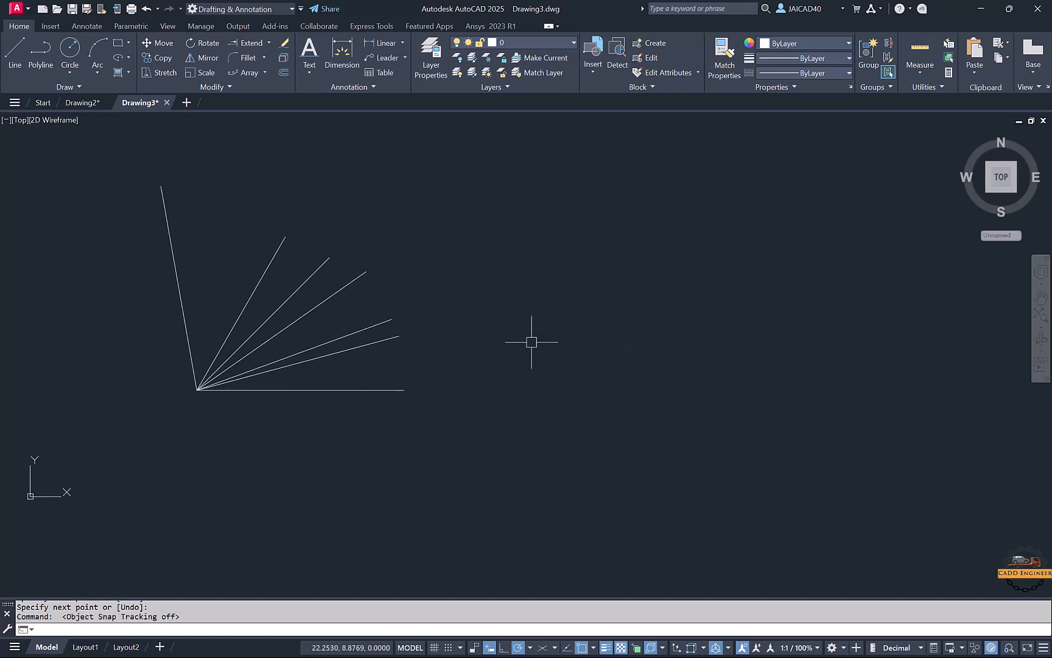
click(15, 51)
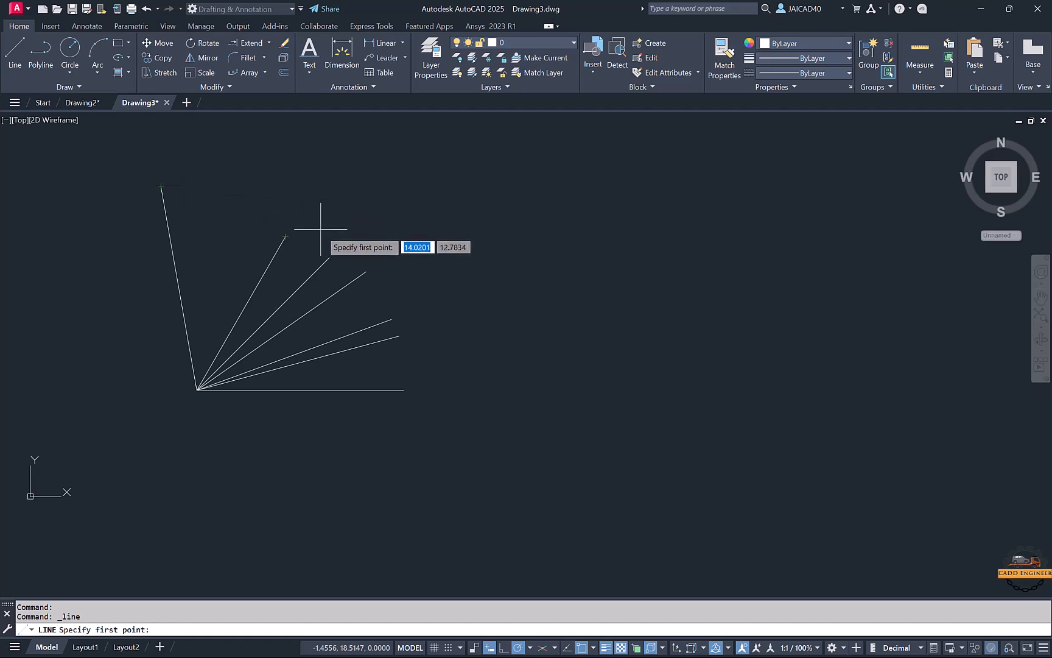
key(F11)
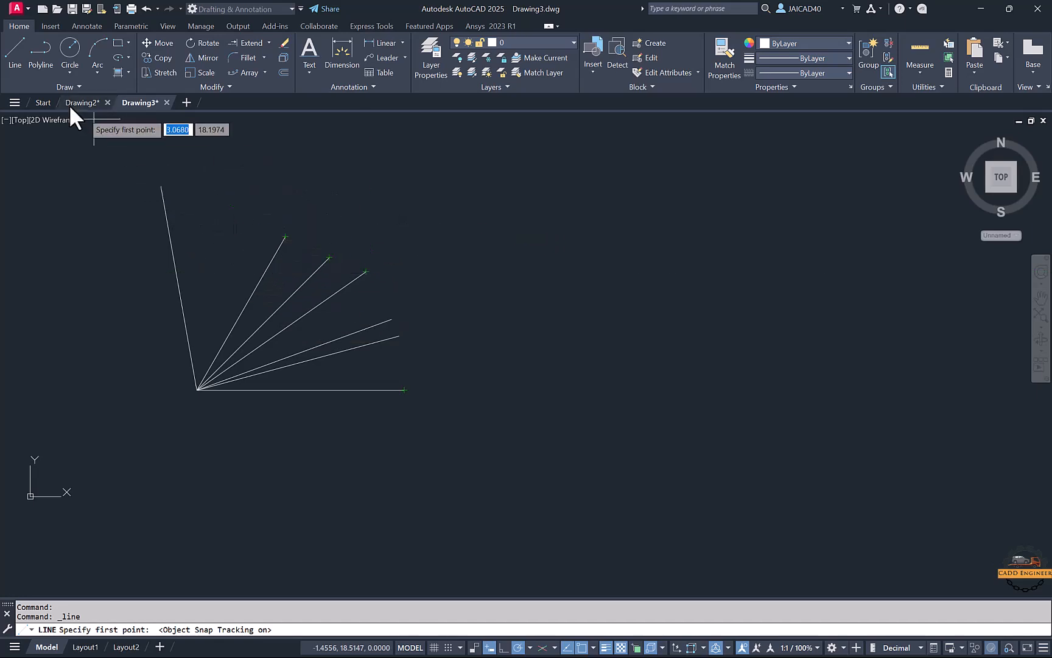
Step: Draw a 10-unit vertical line downward beside the fan of angled lines with ortho mode on
click(569, 230)
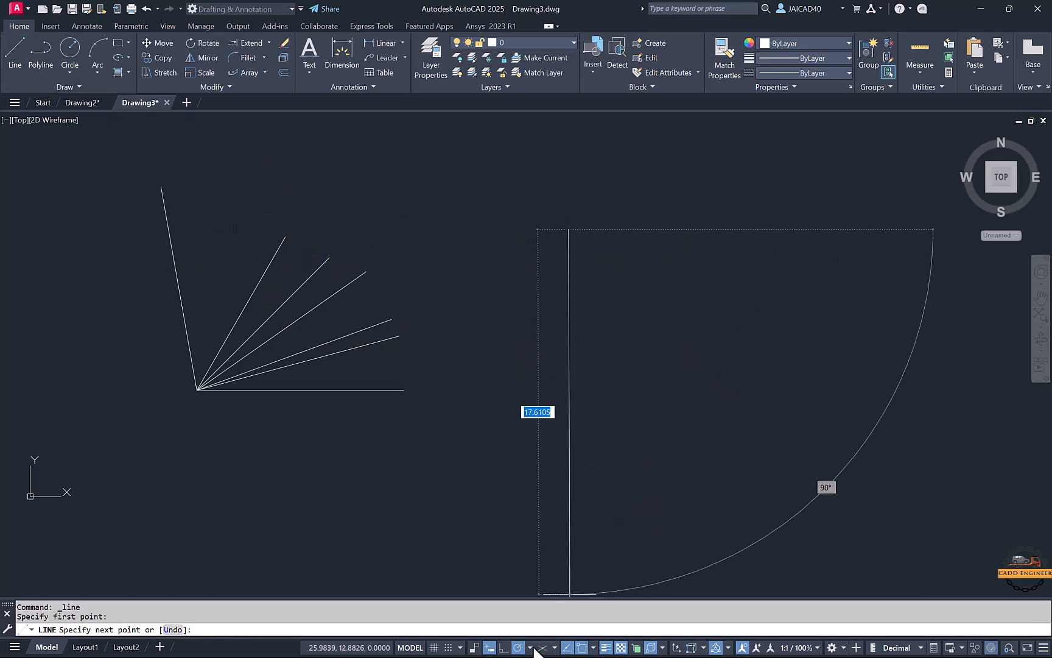
click(502, 647)
text(10)
key(Return)
key(Return)
Step: Draw a separate horizontal line to the right of the vertical line, starting roughly level with its upper end
middle_drag(627, 295, 370, 256)
key(Return)
click(443, 191)
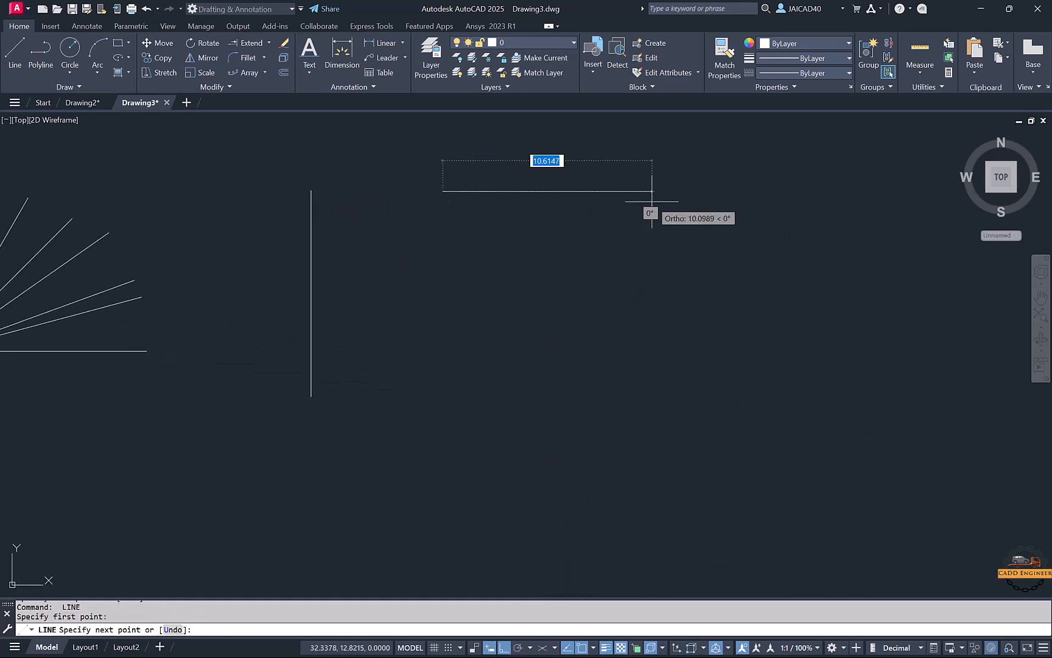
click(674, 193)
key(Return)
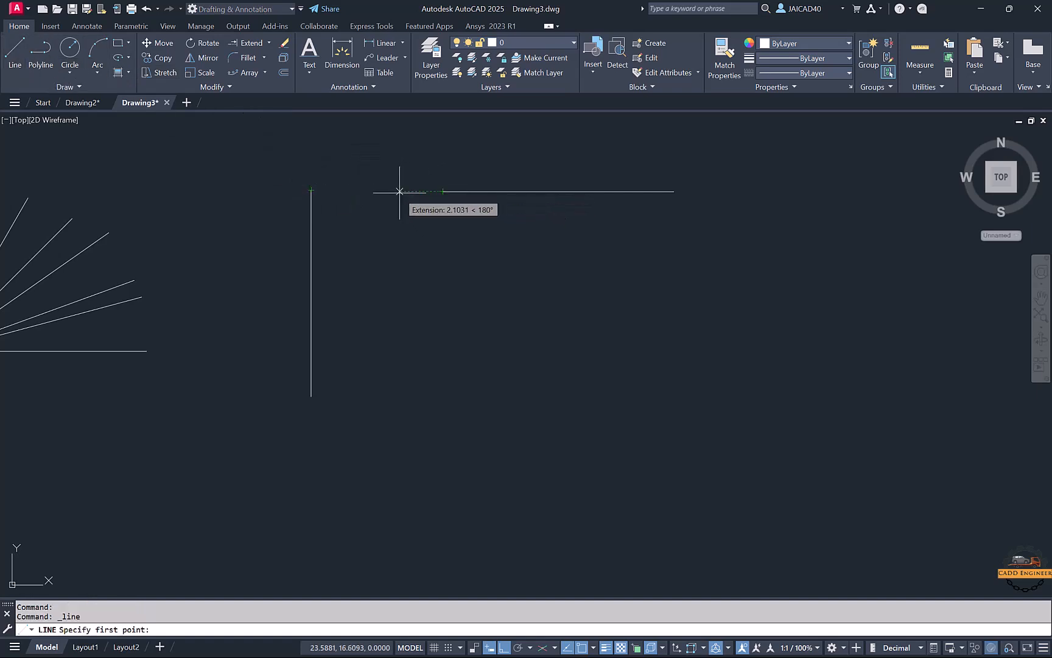
key(Escape)
click(499, 178)
click(491, 226)
middle_drag(494, 238, 488, 307)
key(space)
click(488, 308)
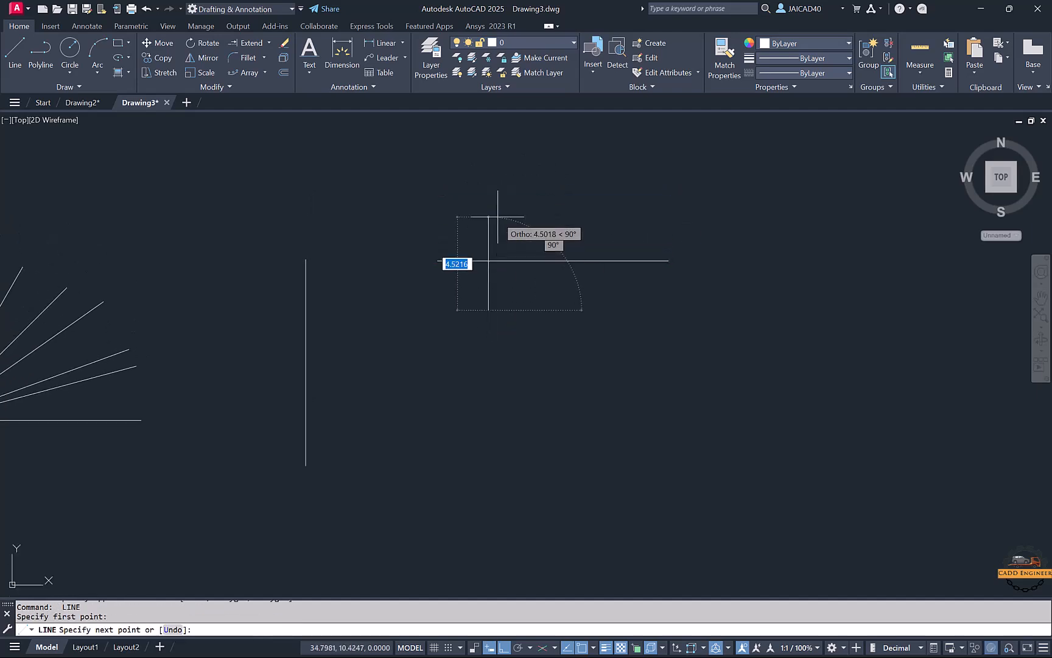
key(Escape)
key(Escape)
Step: Move the separate horizontal line straight up so it sits above the vertical line's upper end
click(491, 243)
click(488, 286)
text(m)
key(space)
click(494, 315)
click(504, 219)
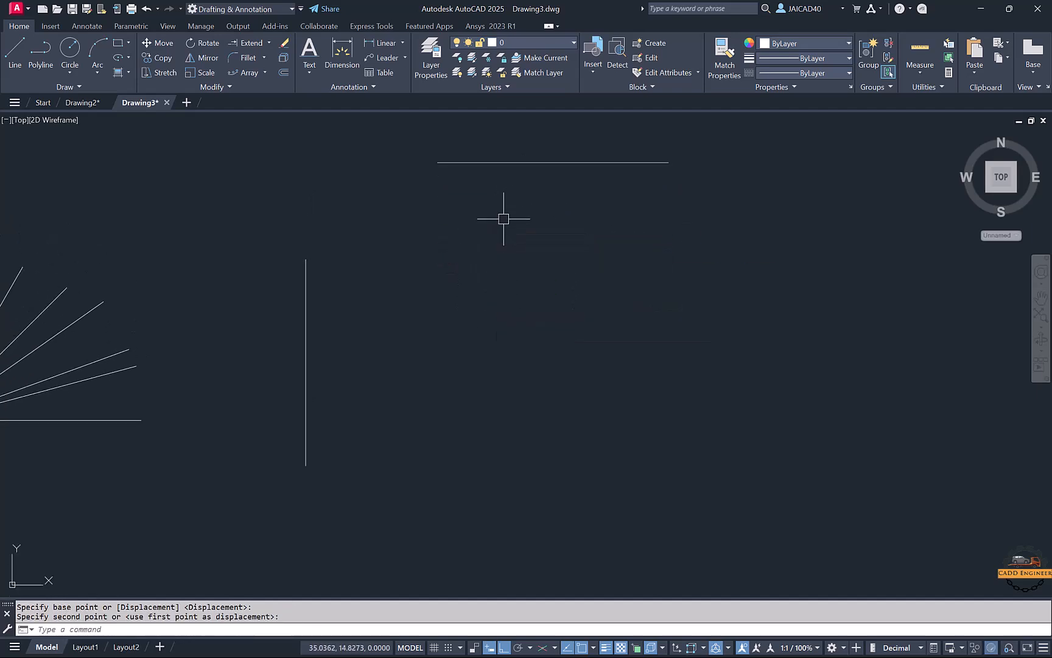
Step: Turn object snap tracking off during a line start after tracking the vertical and horizontal lines' endpoints, and cancel the line
middle_drag(368, 210, 357, 216)
key(Escape)
click(15, 50)
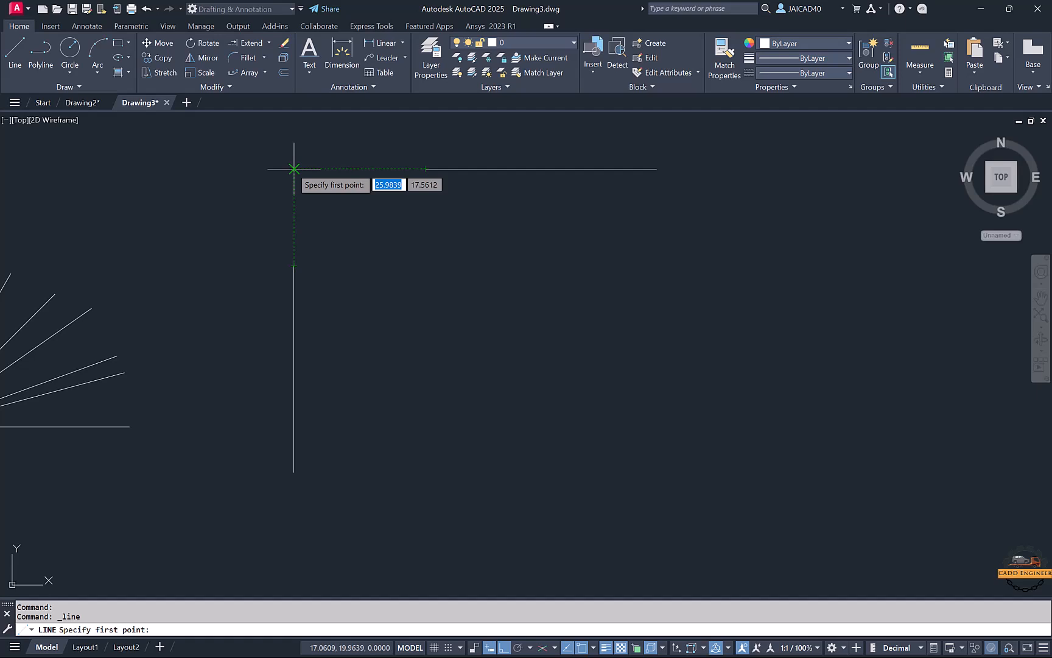
key(F11)
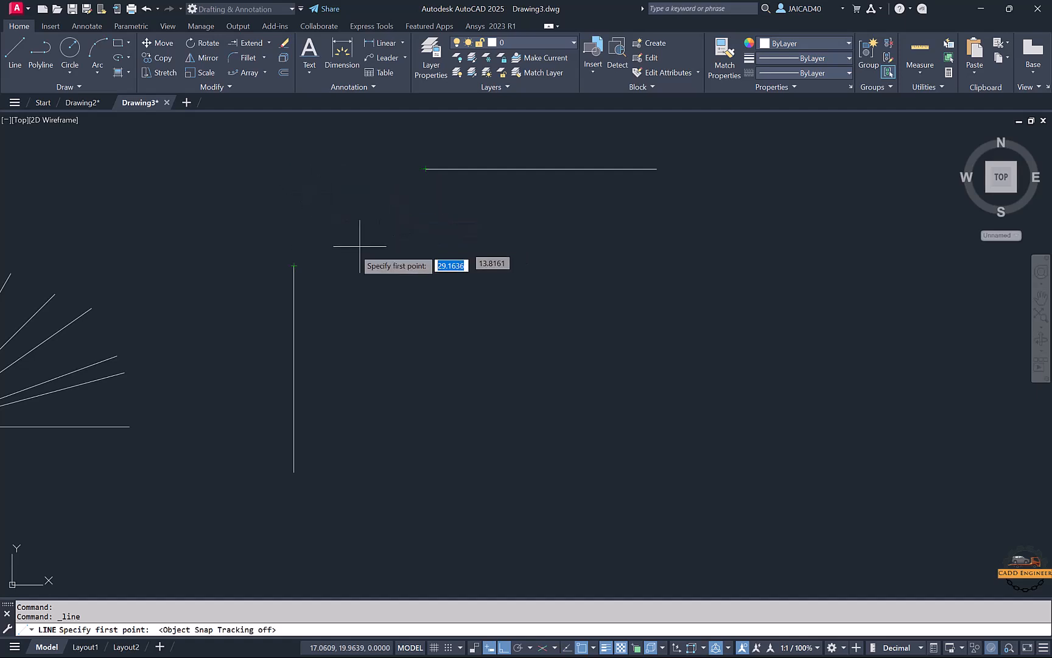
key(Escape)
Step: Try starting a line where the vertical and horizontal lines' extensions meet with object snap tracking off, cancelling each attempt
click(24, 59)
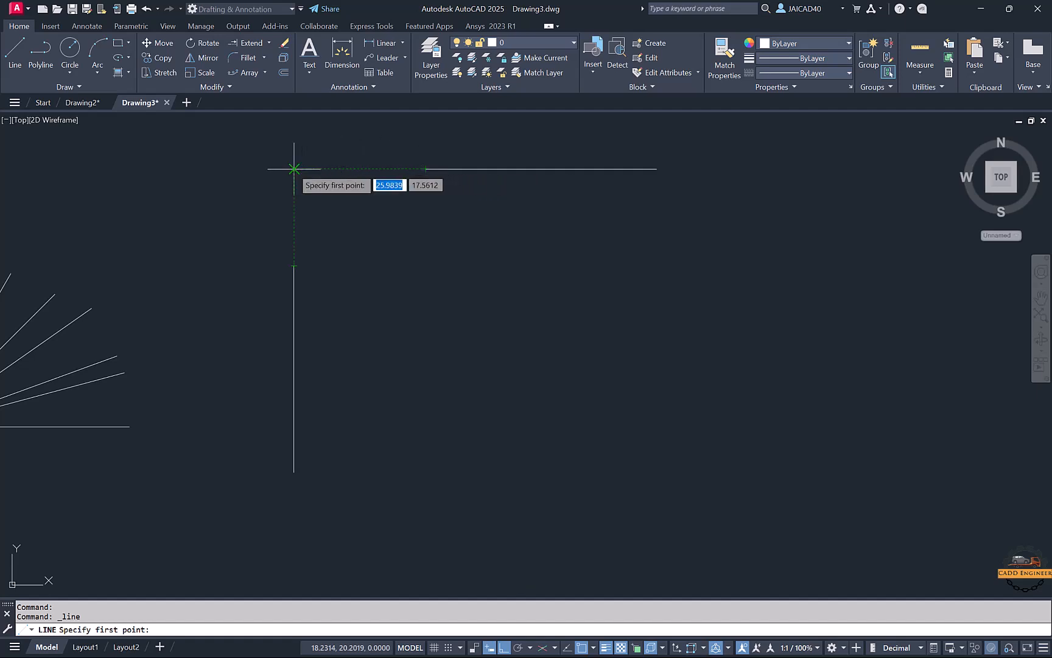
key(Escape)
key(F11)
key(F11)
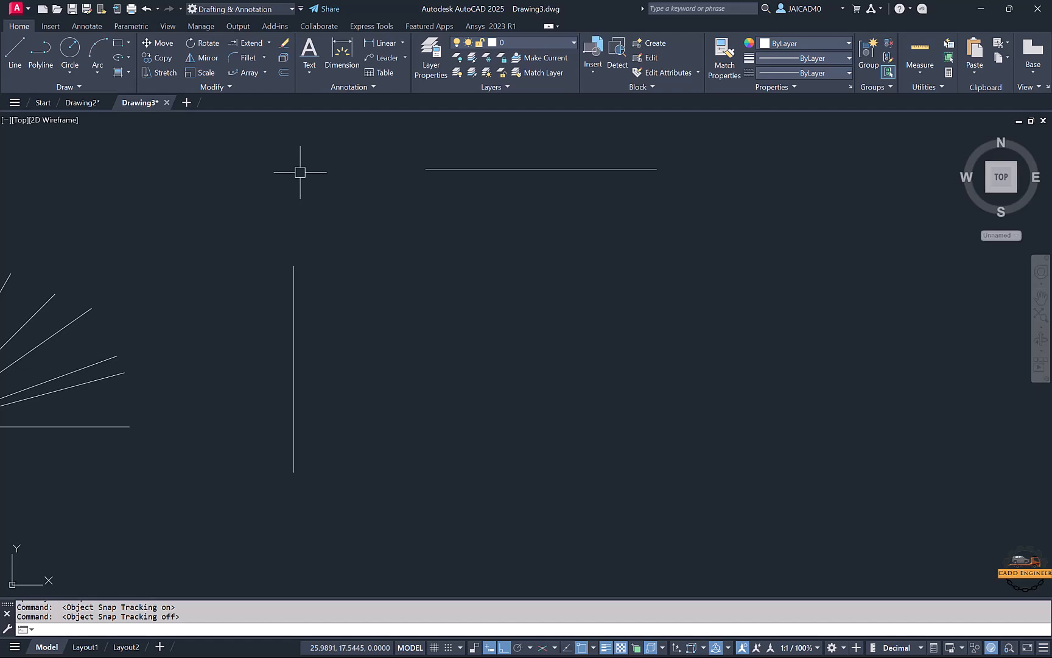
click(22, 55)
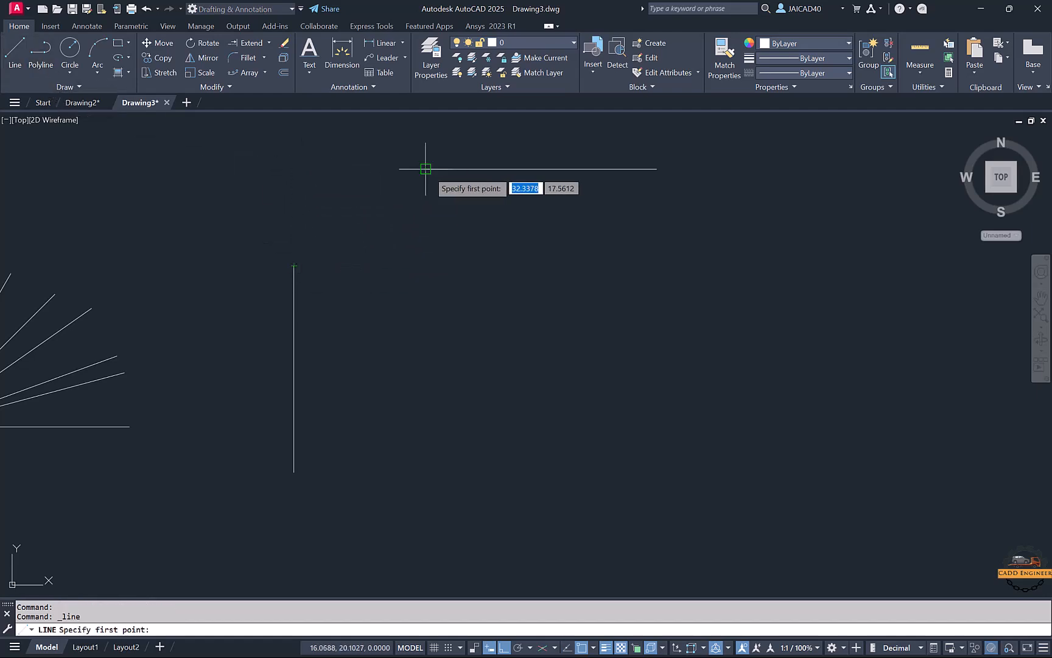
click(294, 169)
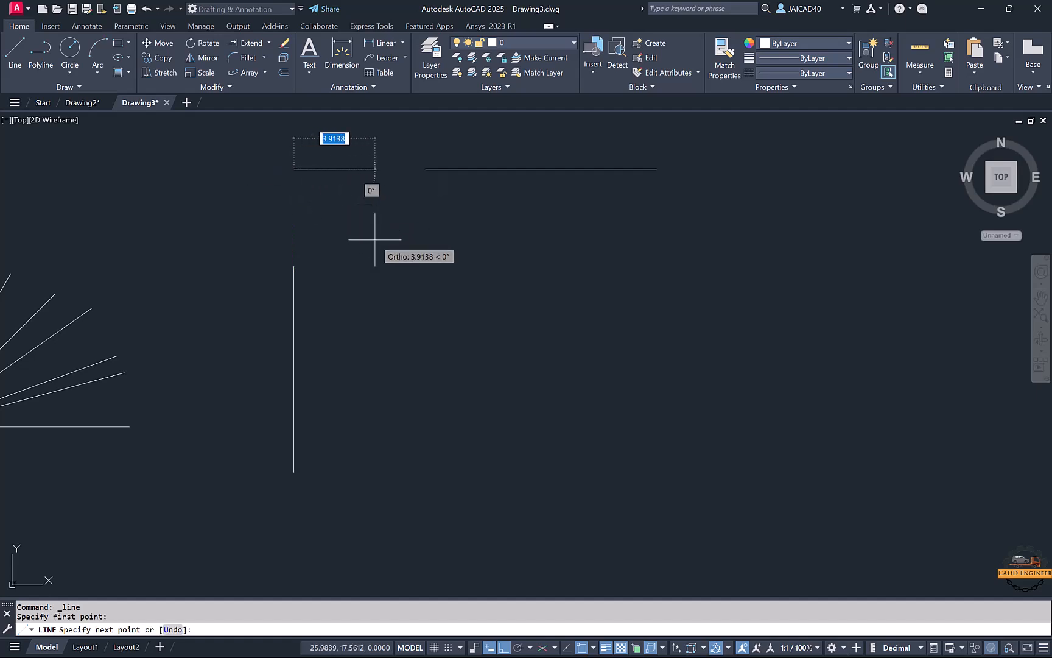
key(Escape)
click(14, 52)
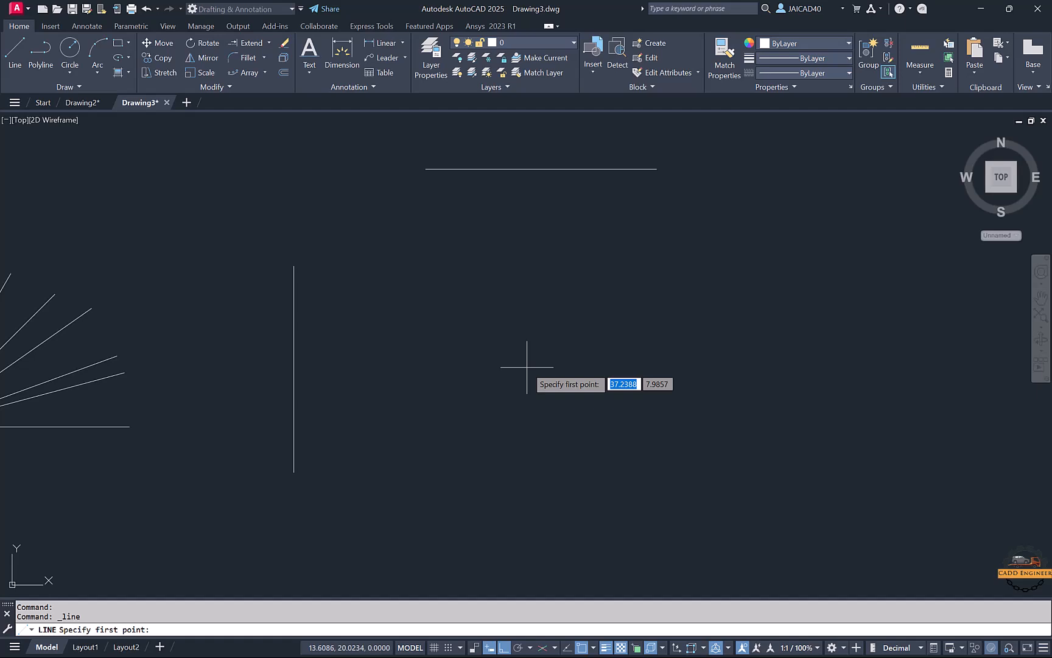
key(Escape)
key(Escape)
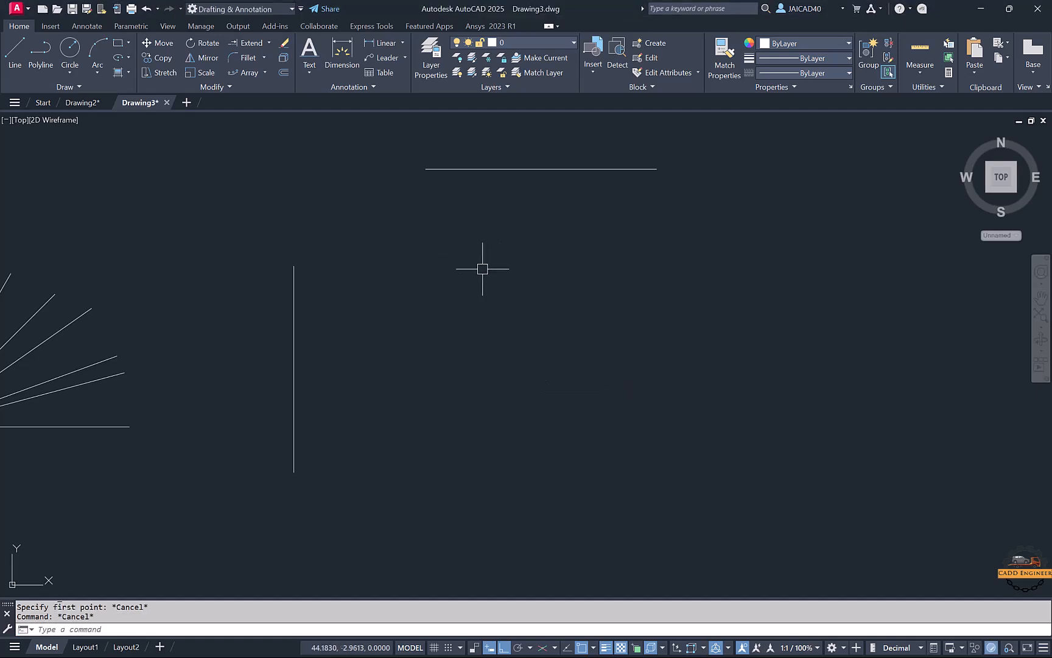
Step: Turn on object snap tracking and track from the midpoints of the vertical and horizontal lines for a line's start point
key(F11)
click(15, 49)
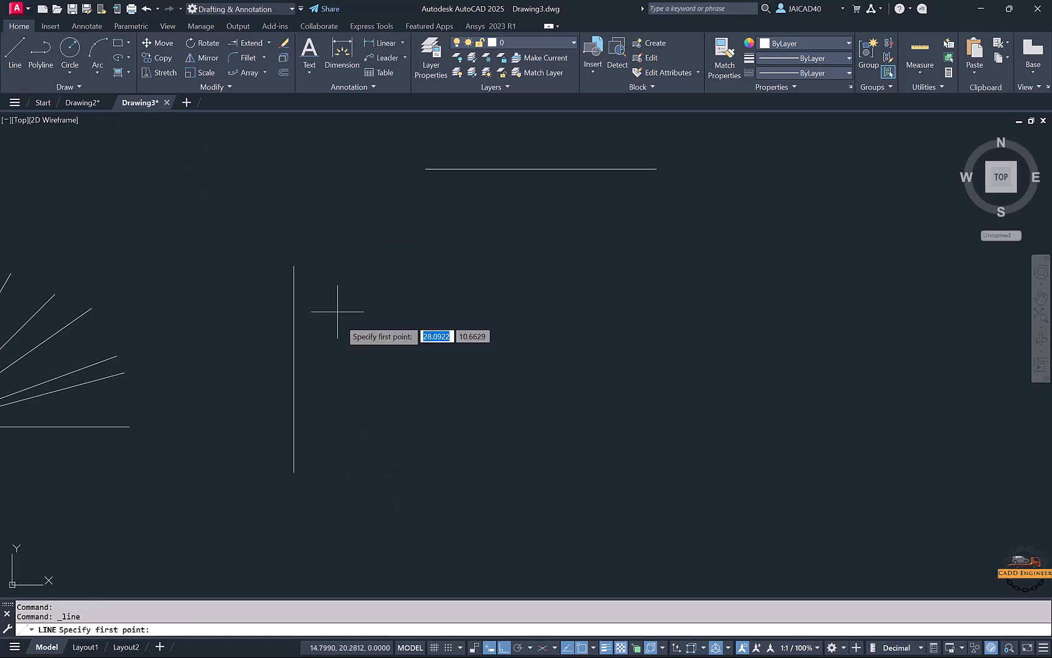
mouse_move(294, 368)
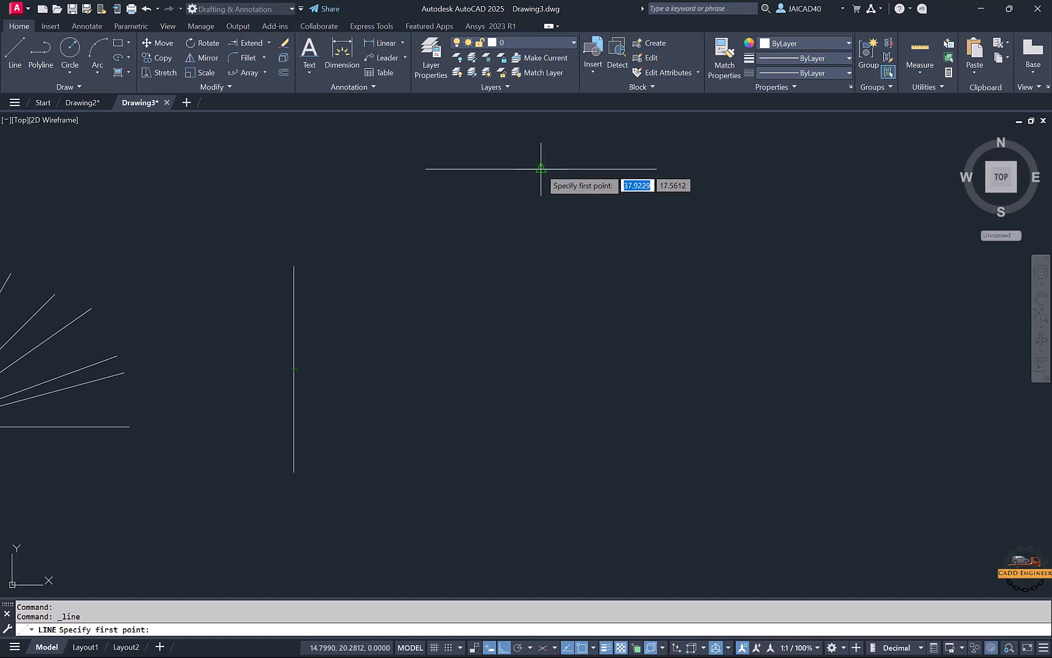
mouse_move(540, 169)
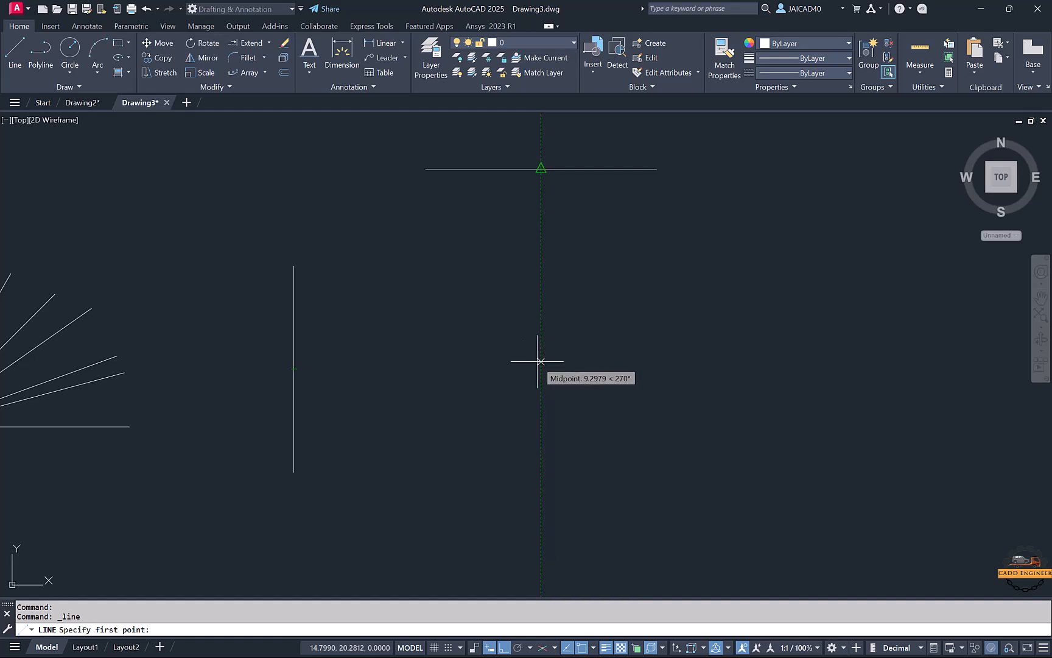
key(Escape)
Step: Turn off object snap tracking and check the midpoint tracking again at the start of a line
key(F11)
click(13, 64)
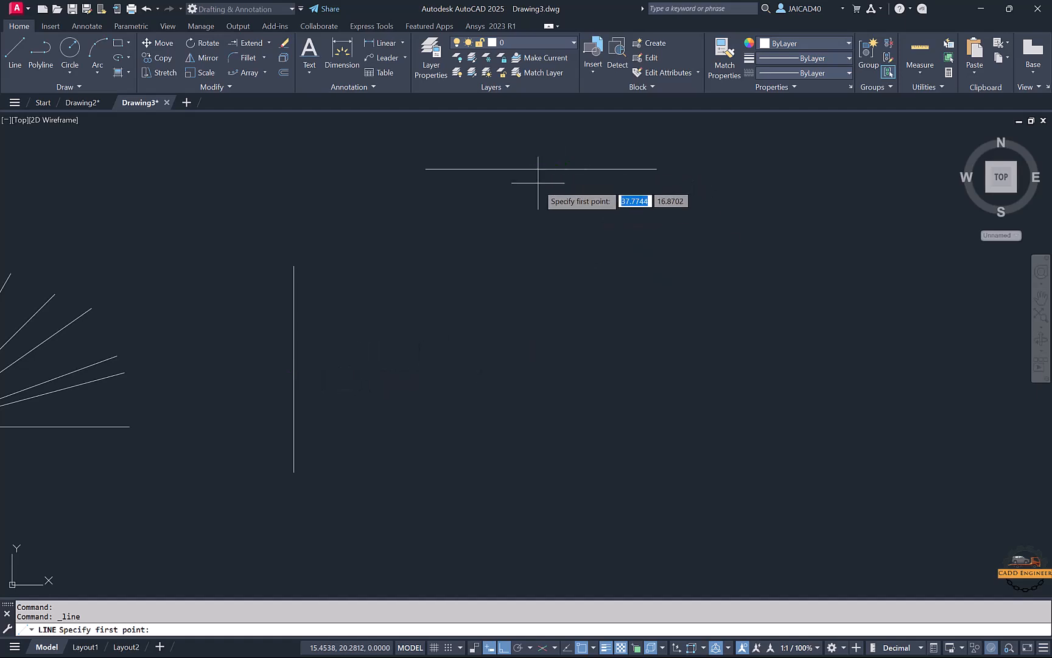
key(Escape)
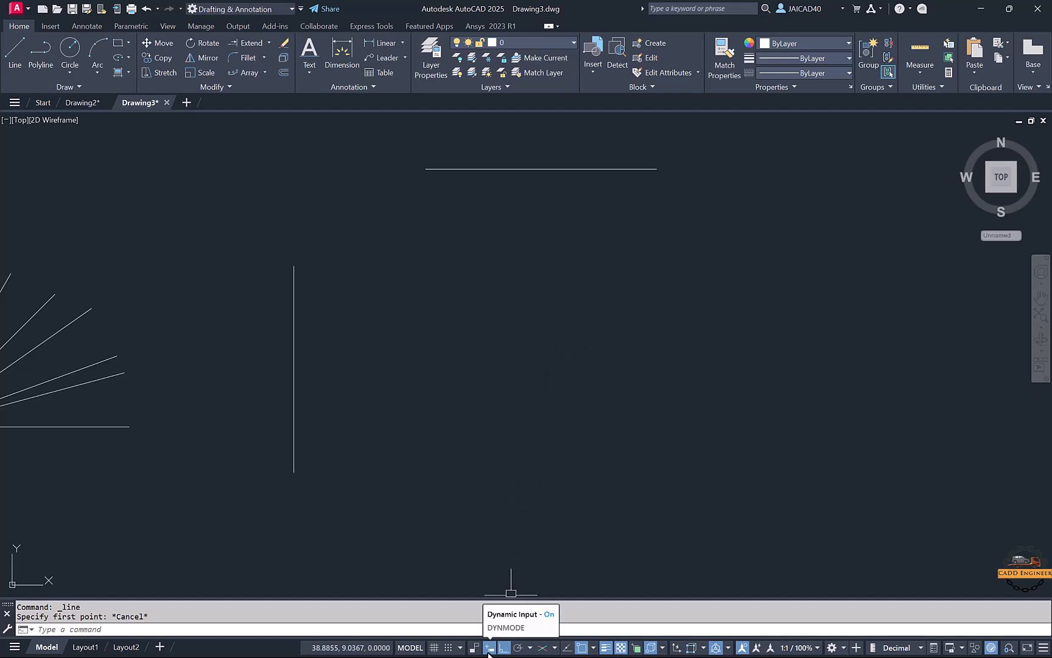
Step: Draw two connected 10-unit lines with the LINE command, one horizontal to the right and one vertical upward from its end
text(LI)
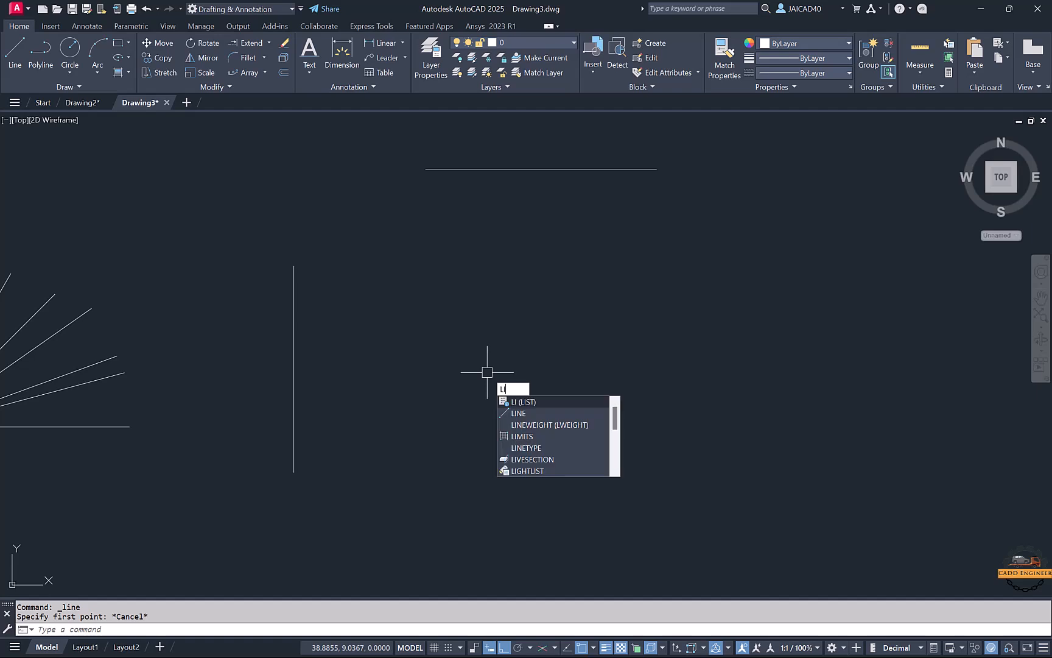
text(nE)
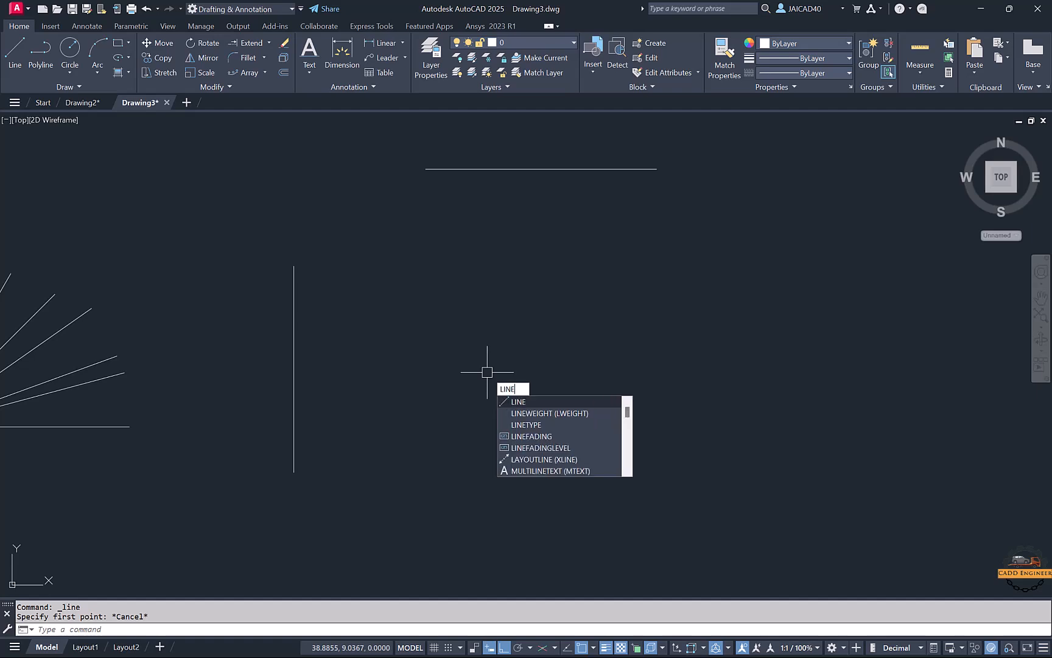
key(Return)
click(487, 372)
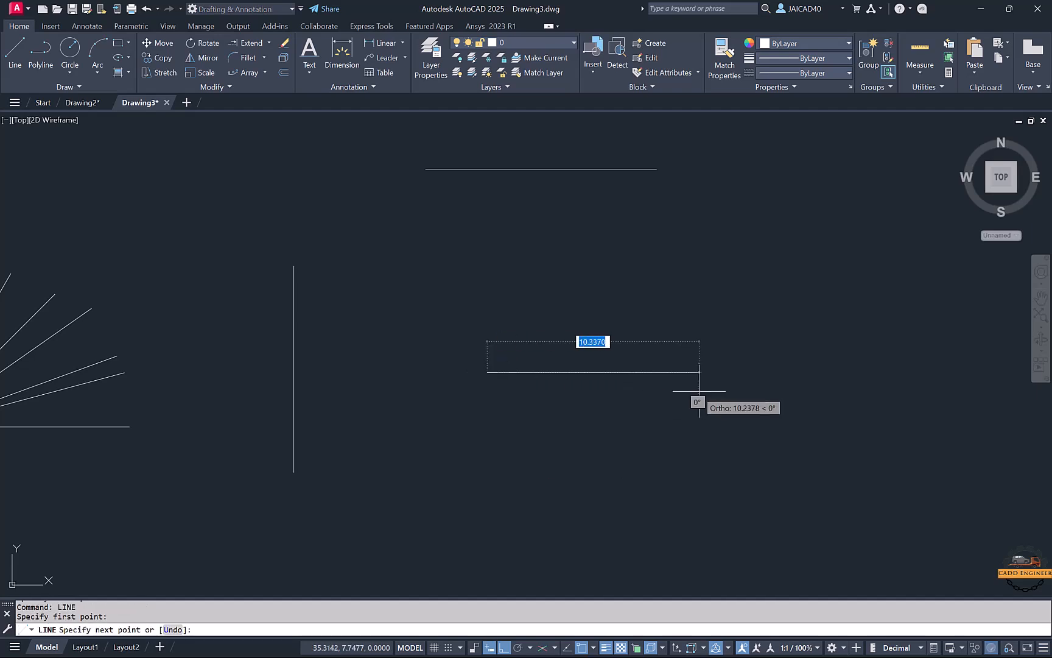
text(10)
key(Return)
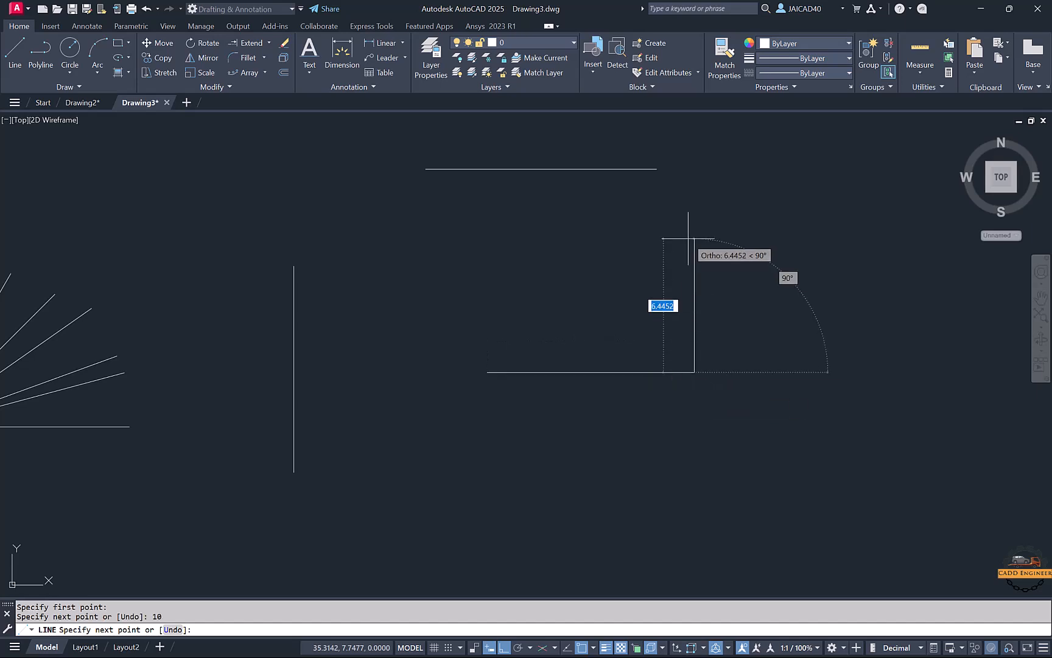
text(10)
key(Return)
key(Escape)
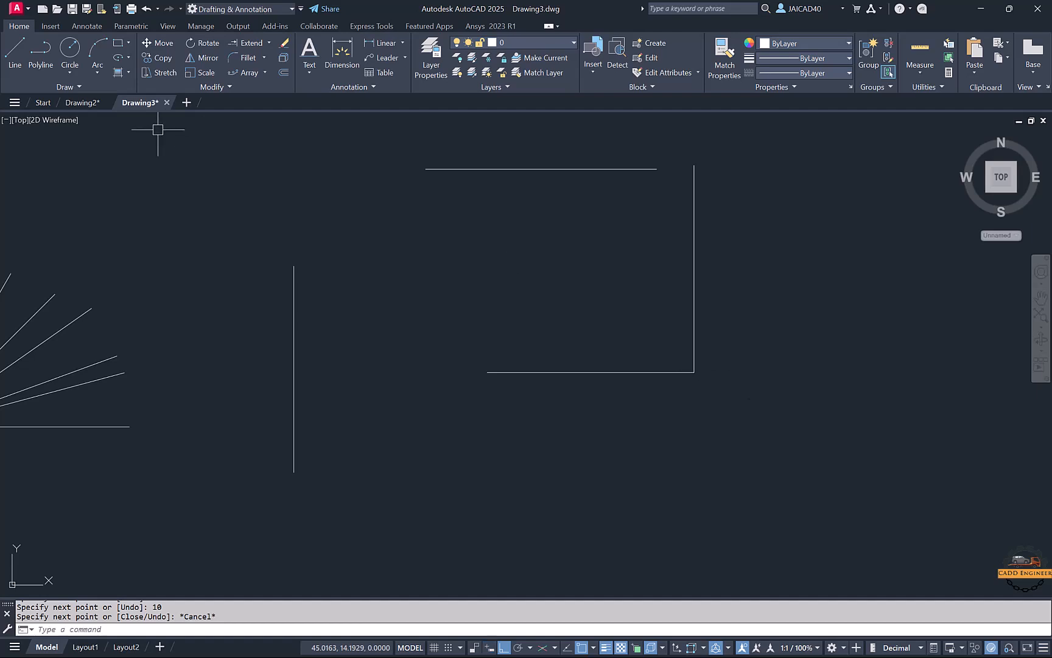
Step: Start a line with dynamic input off to check the cursor display, and cancel it
click(14, 50)
click(358, 376)
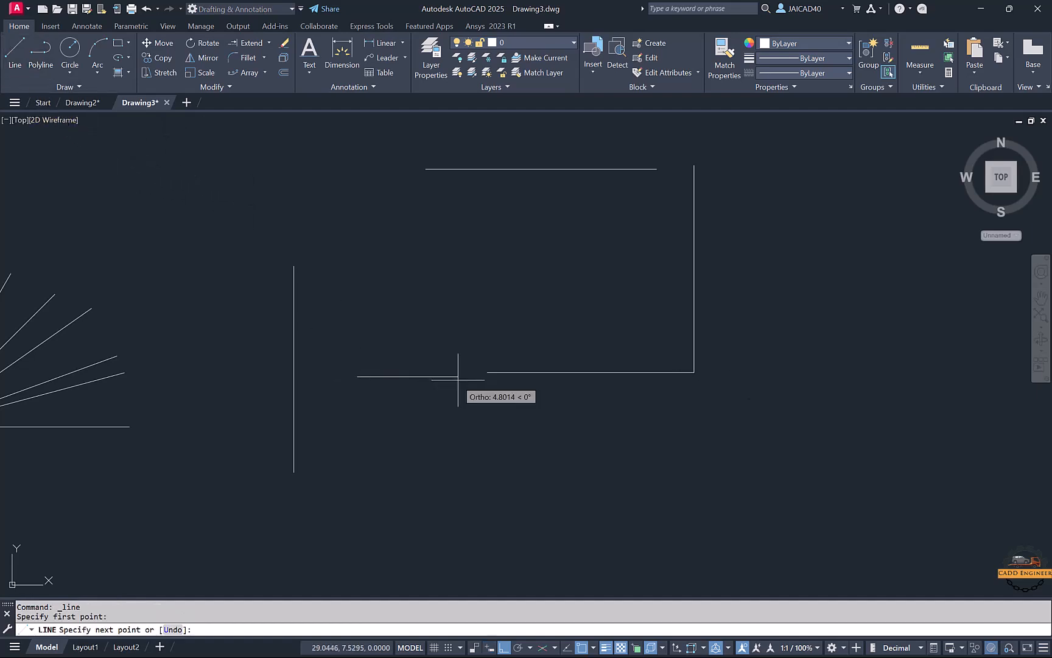
key(Escape)
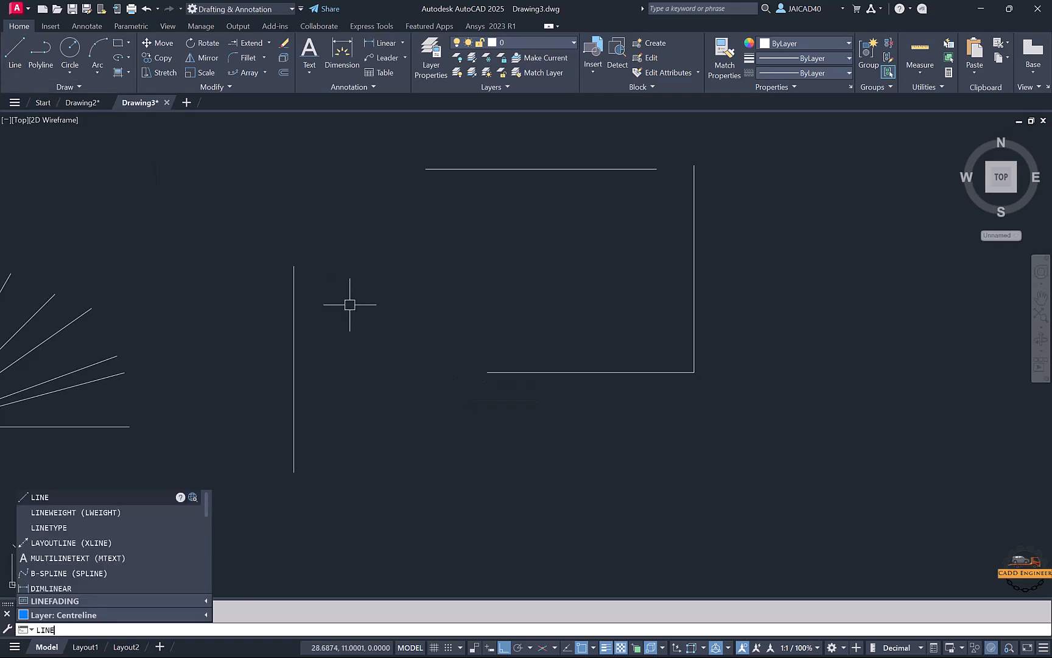
Step: Draw a 5-unit horizontal line to the right of the vertical line with the LINE command and dynamic input off
key(Return)
click(361, 293)
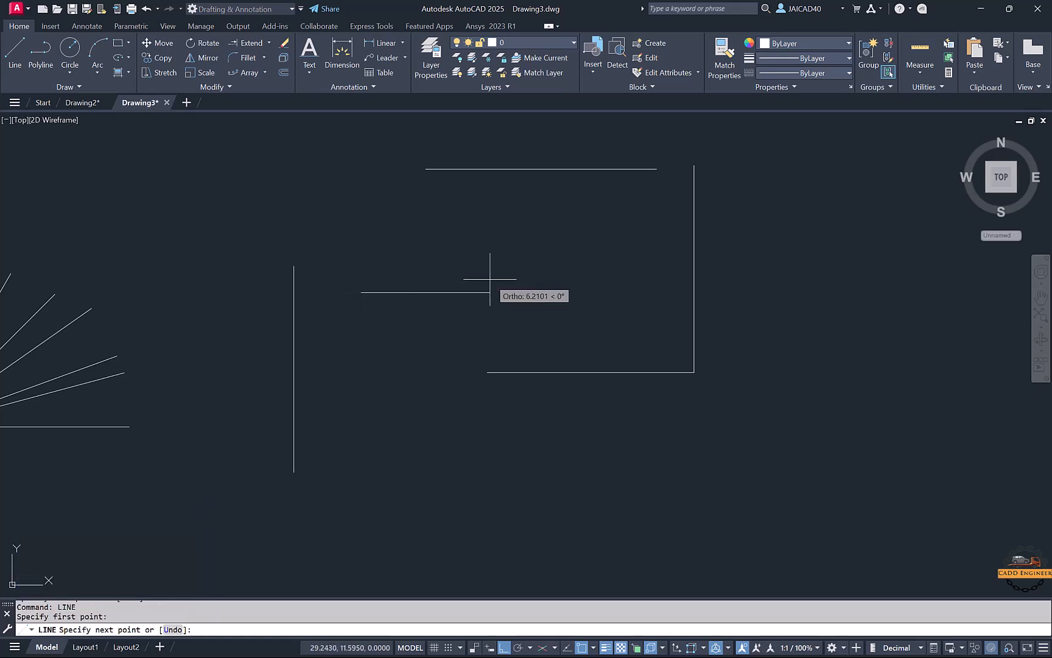
text(5)
key(Return)
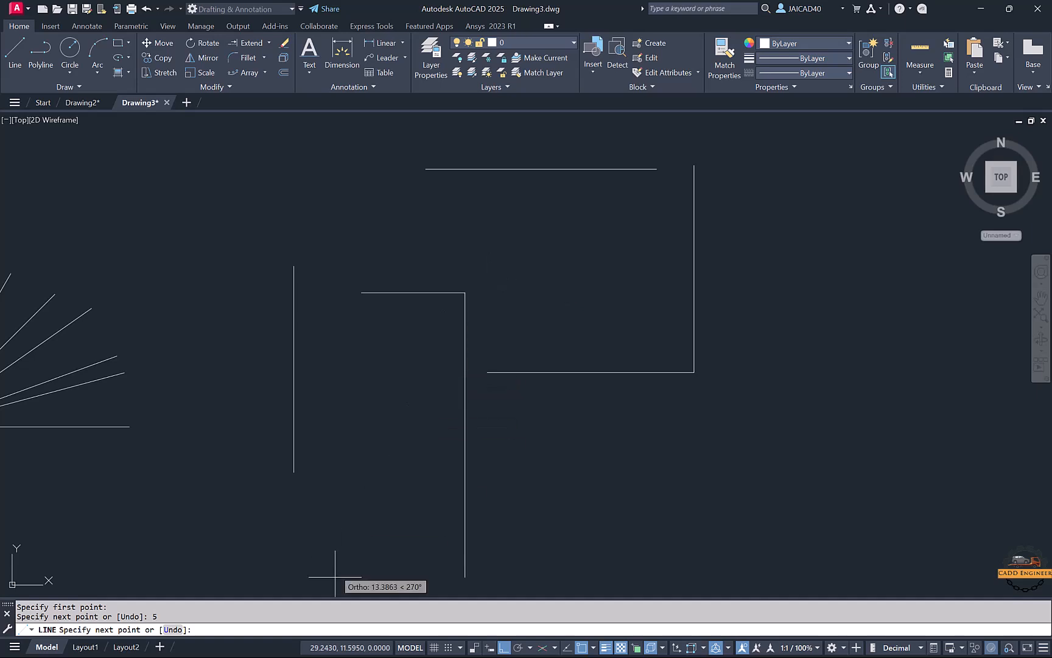
key(Escape)
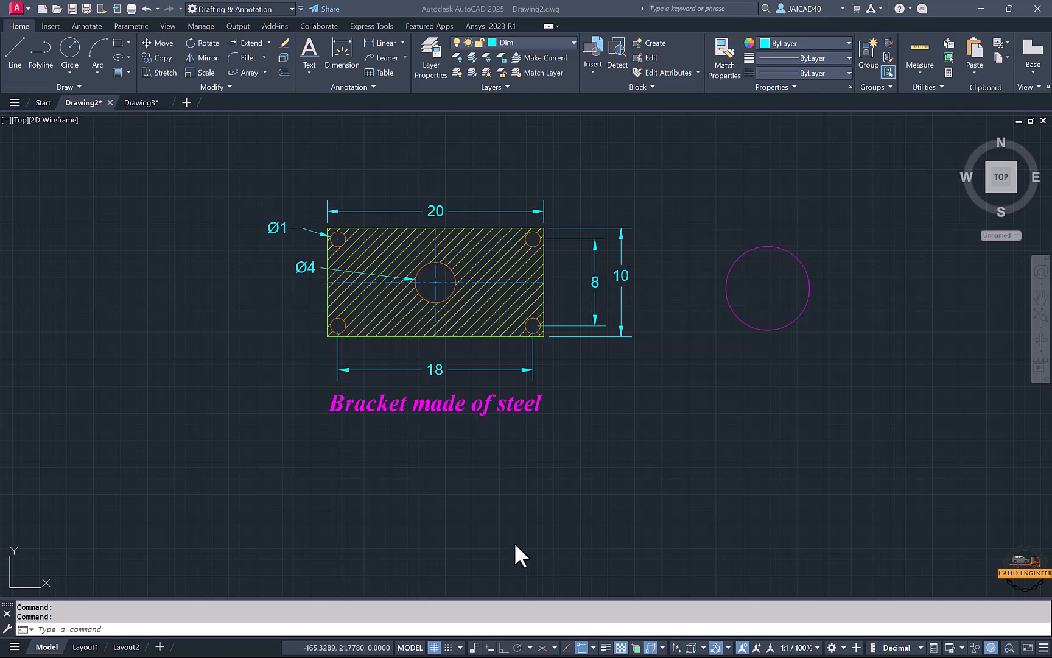
Step: Start plotting the bracket drawing as a single sheet and choose DWG To PDF.pc3 as the plotter
middle_drag(465, 482, 431, 487)
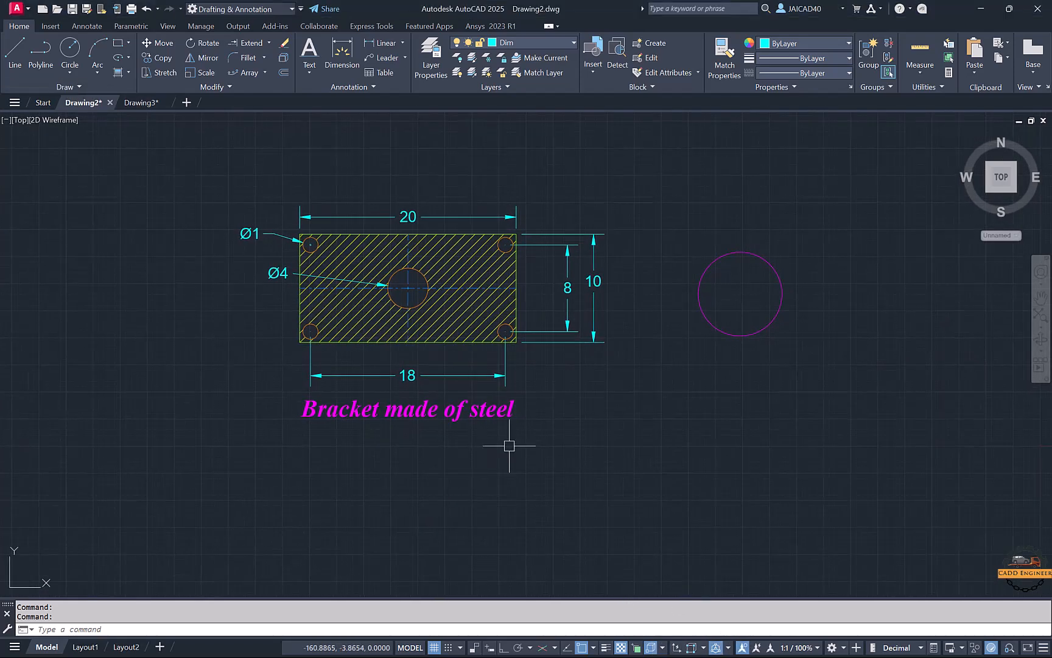
click(25, 13)
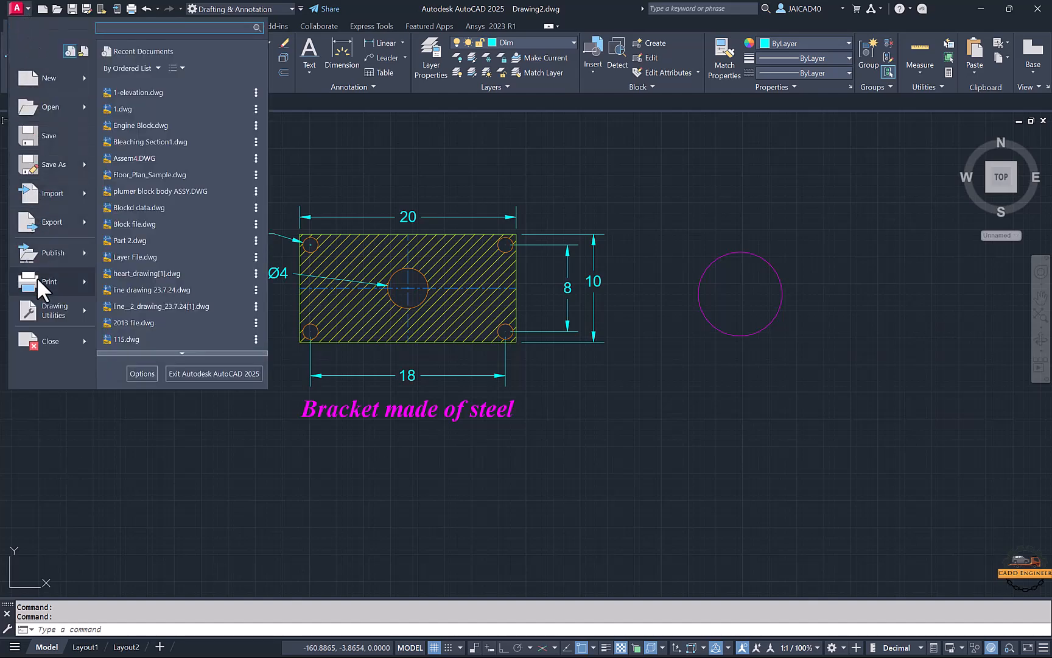
click(52, 280)
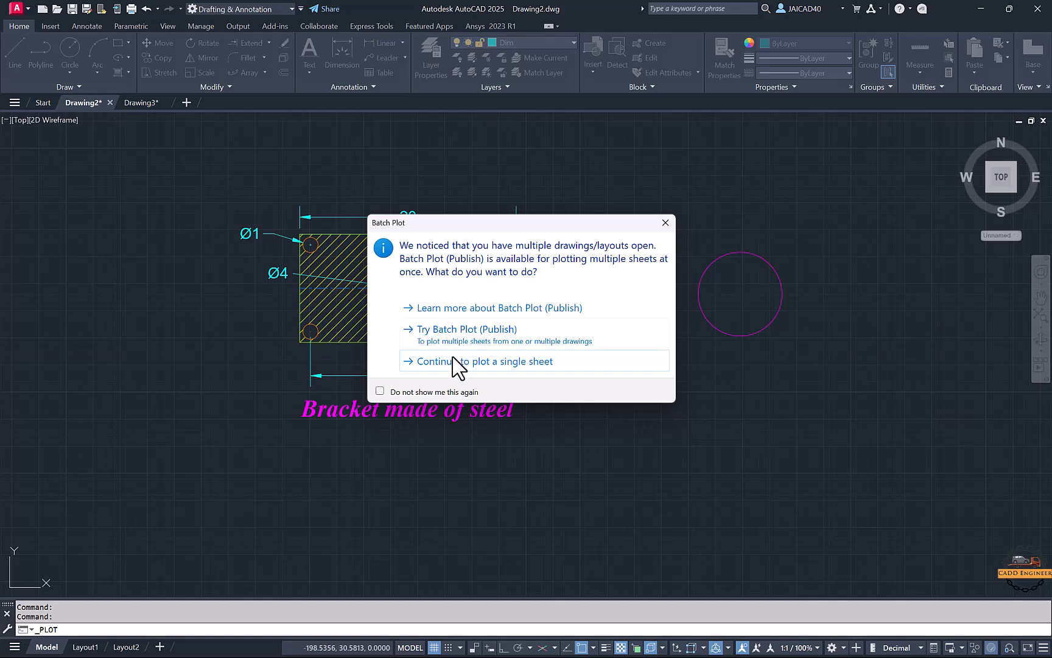
click(463, 361)
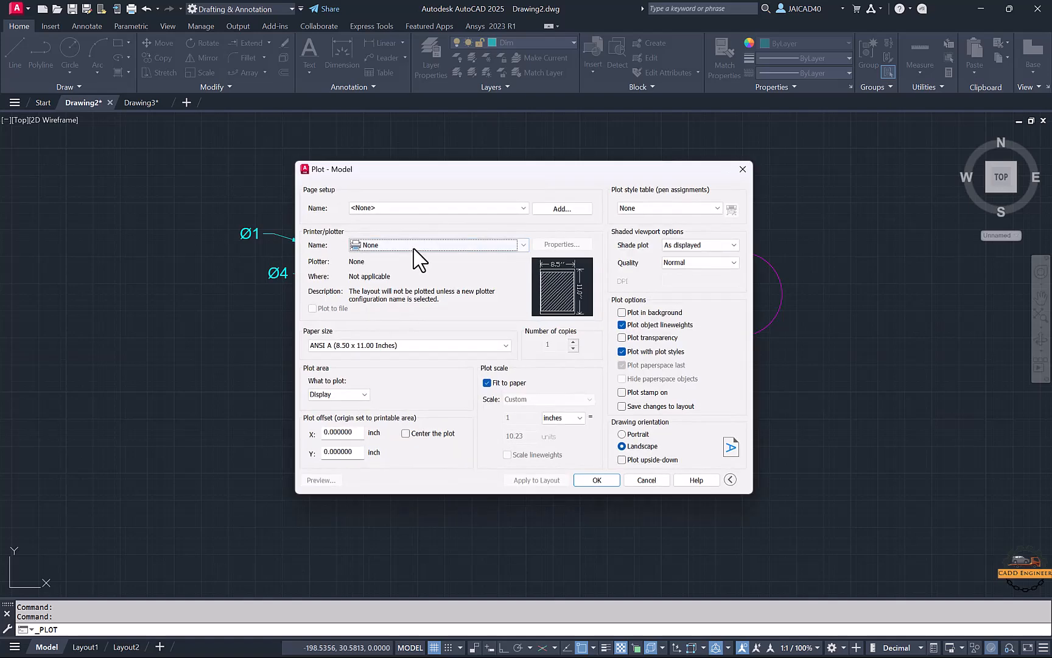
click(398, 246)
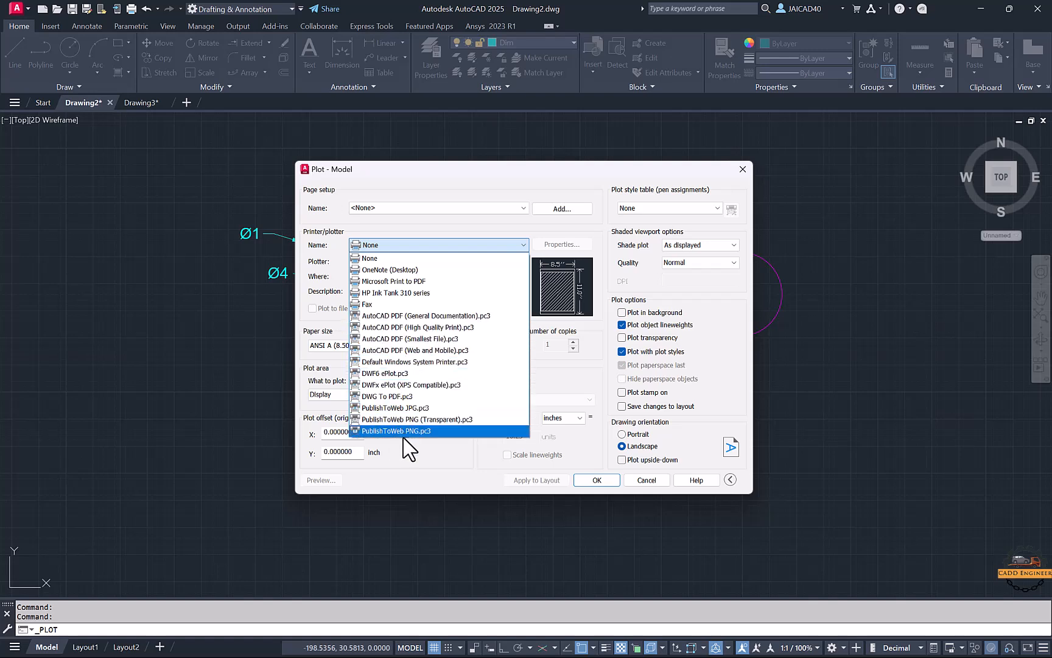
click(412, 397)
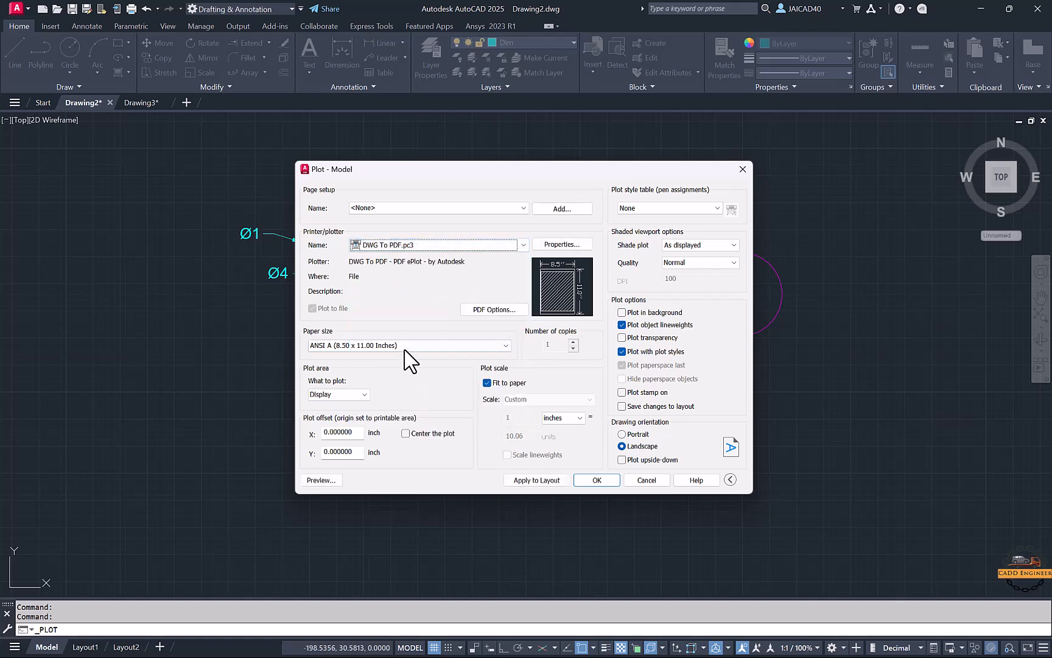
Step: Set the plot's paper size to ISO full bleed A4 (297.00 x 210.00 MM)
click(411, 351)
scroll(390, 402, down, 15)
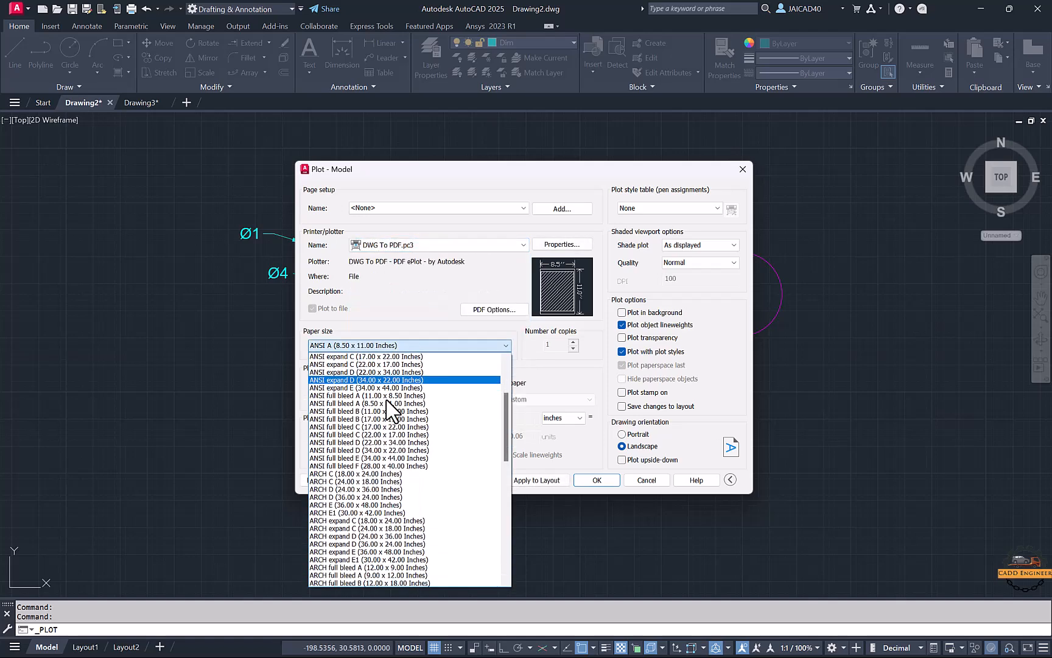
scroll(382, 487, down, 5)
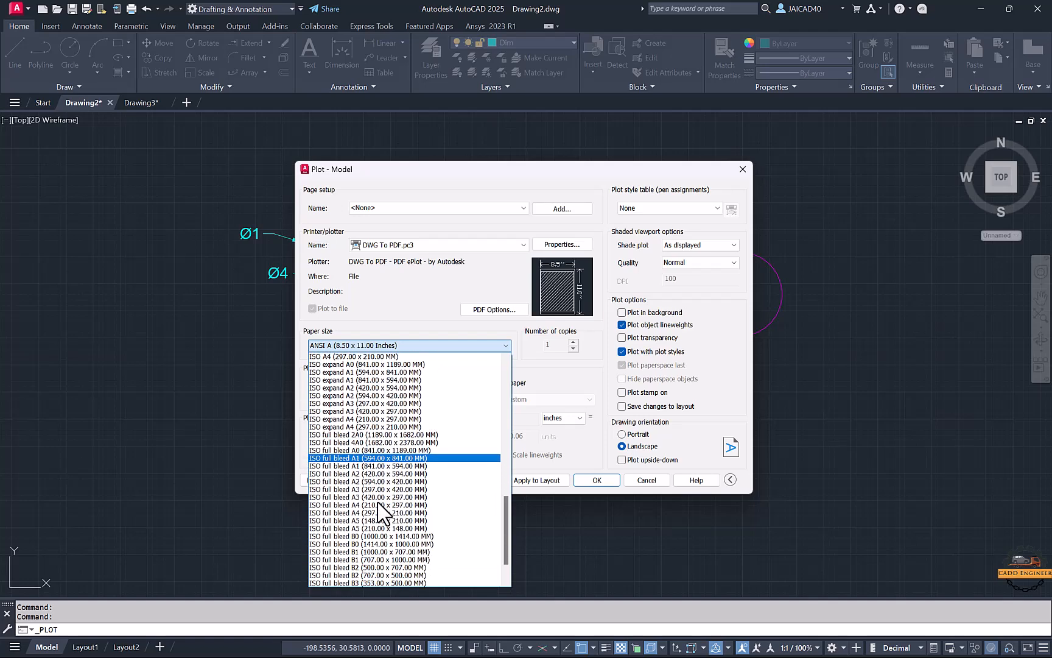
scroll(383, 515, down, 2)
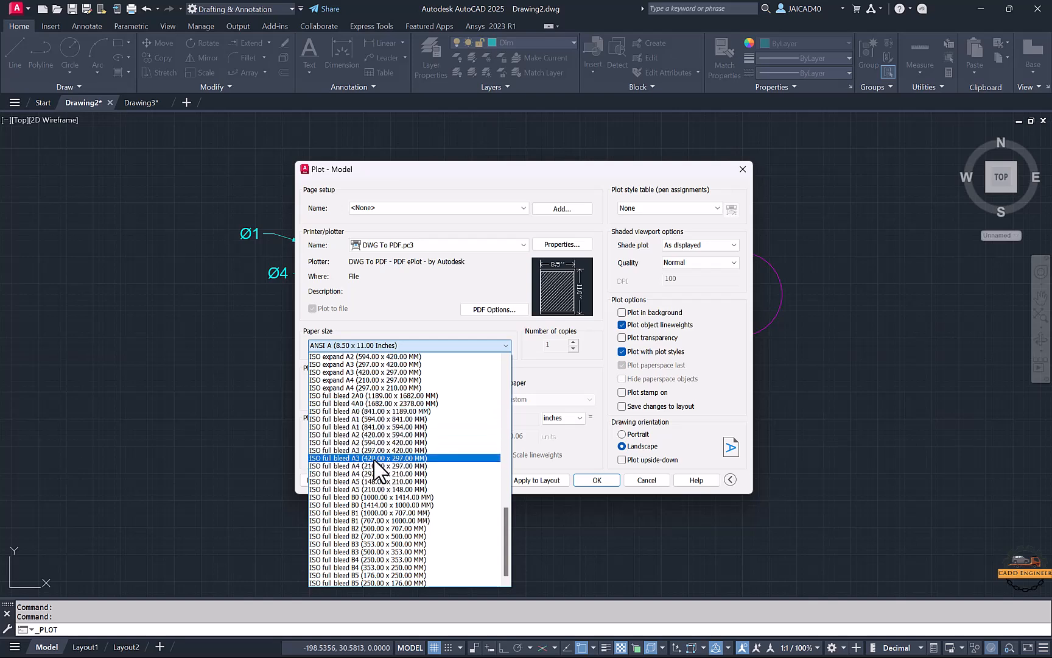
scroll(378, 463, up, 2)
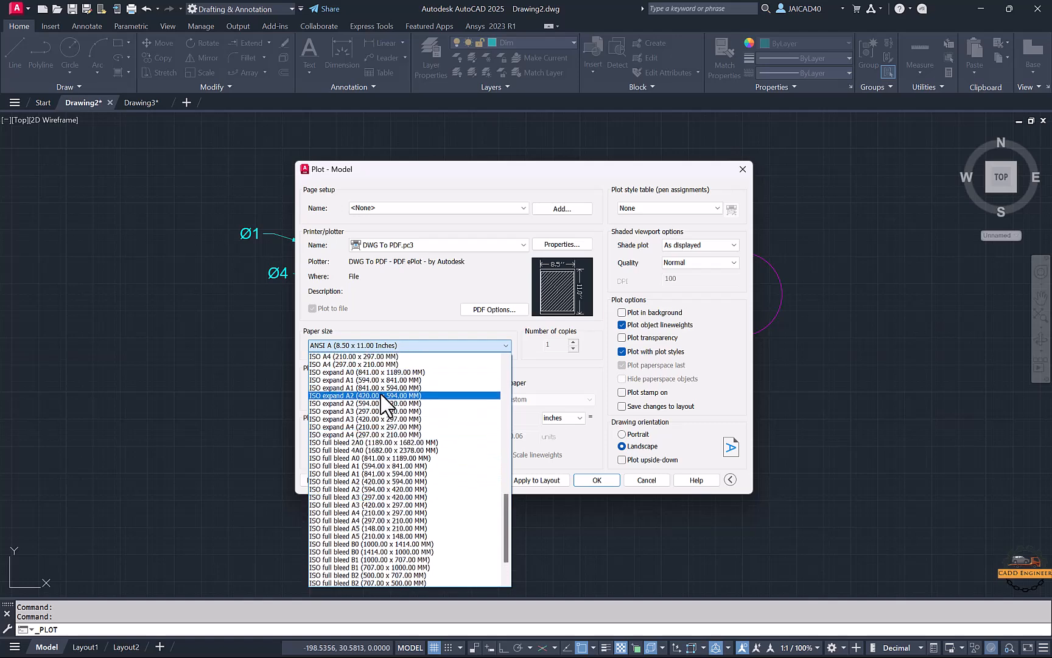
scroll(368, 497, down, 2)
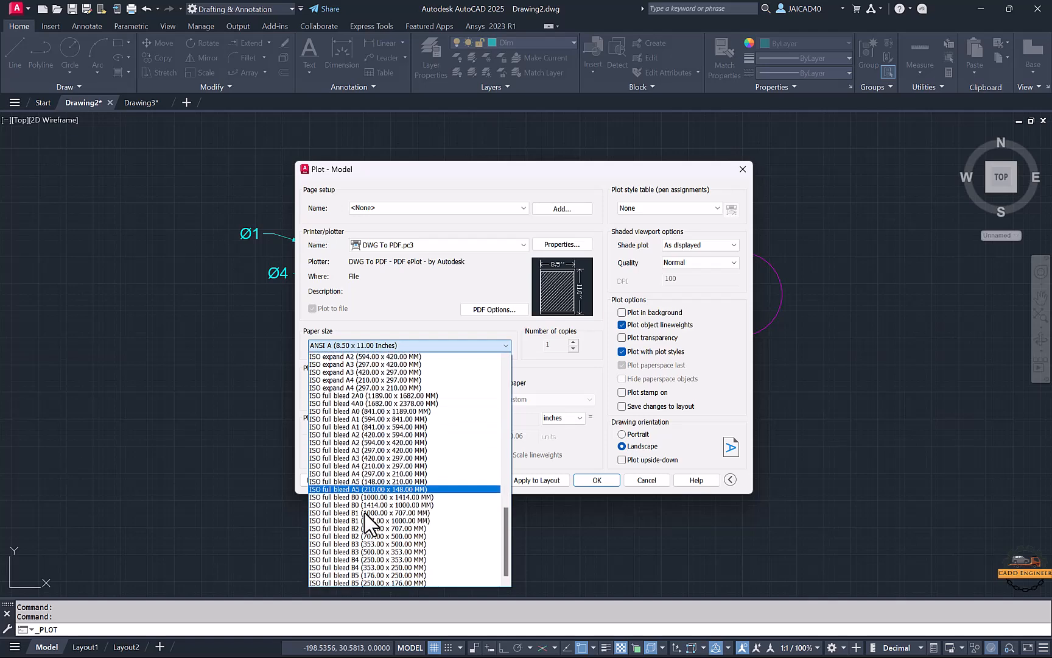
click(378, 474)
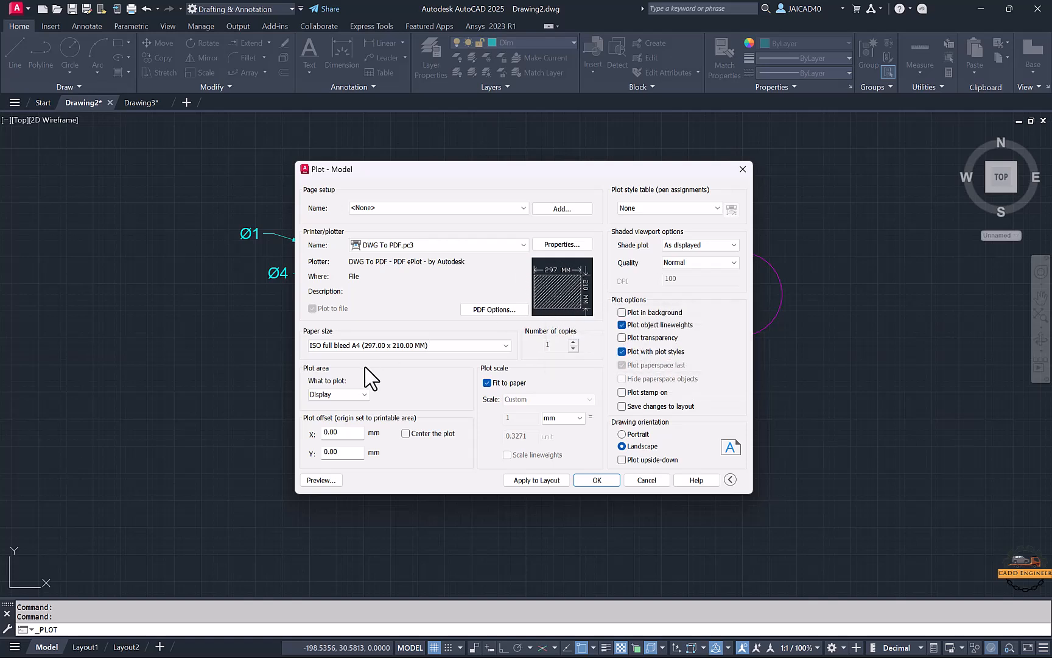
Step: Preview the plot with the plot area set to Display, and close the preview
click(357, 394)
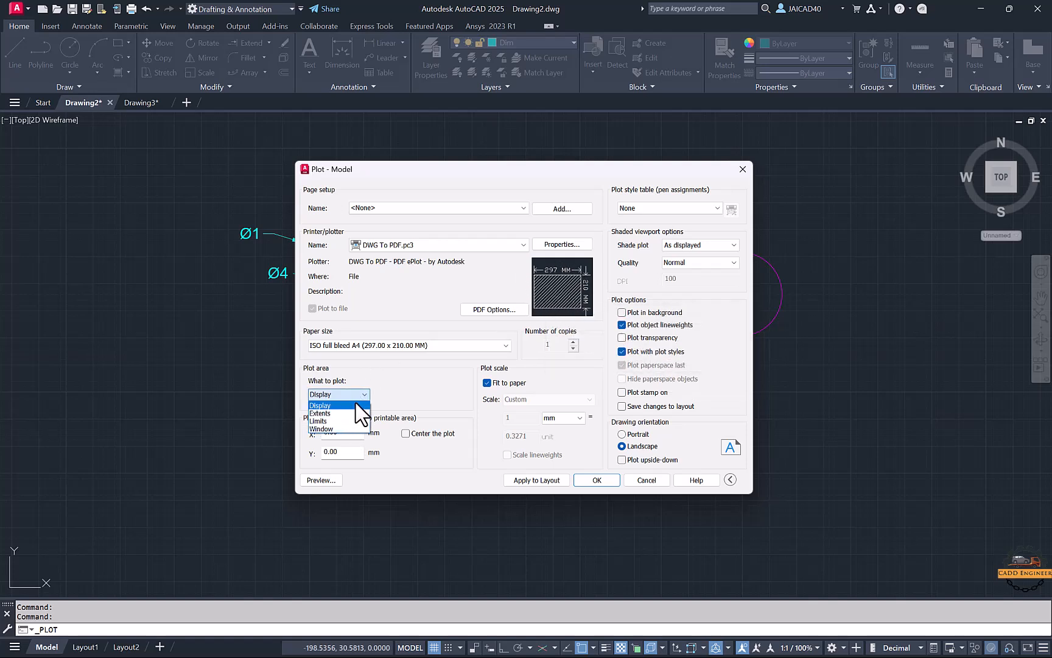
click(356, 404)
click(334, 477)
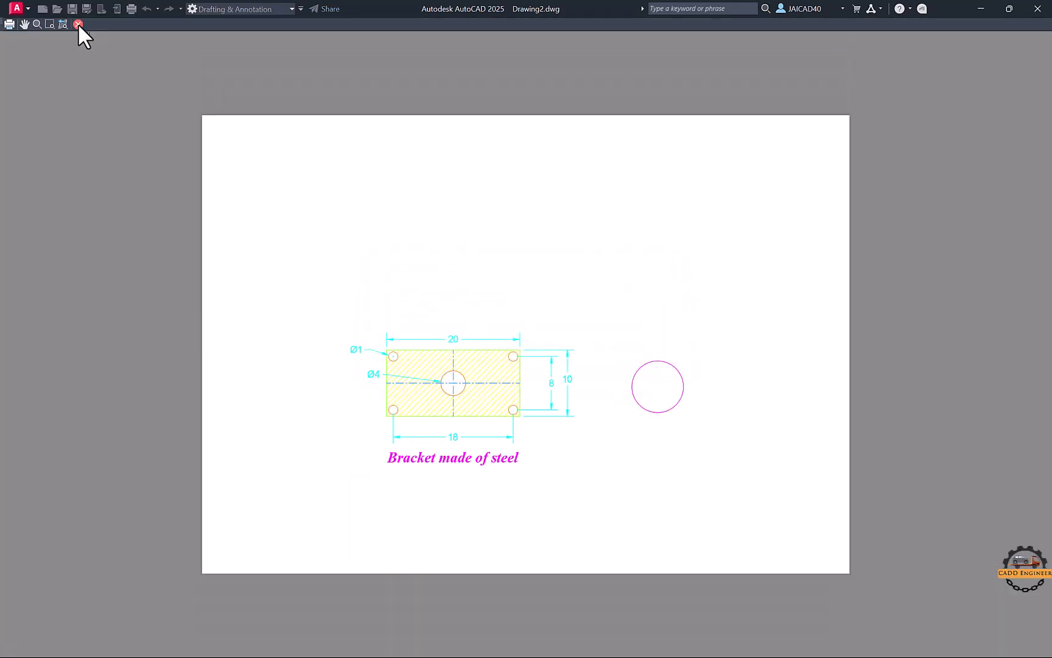
click(78, 25)
Step: Set the plot area to Extents, preview the sheet, and return to the plot settings
click(338, 394)
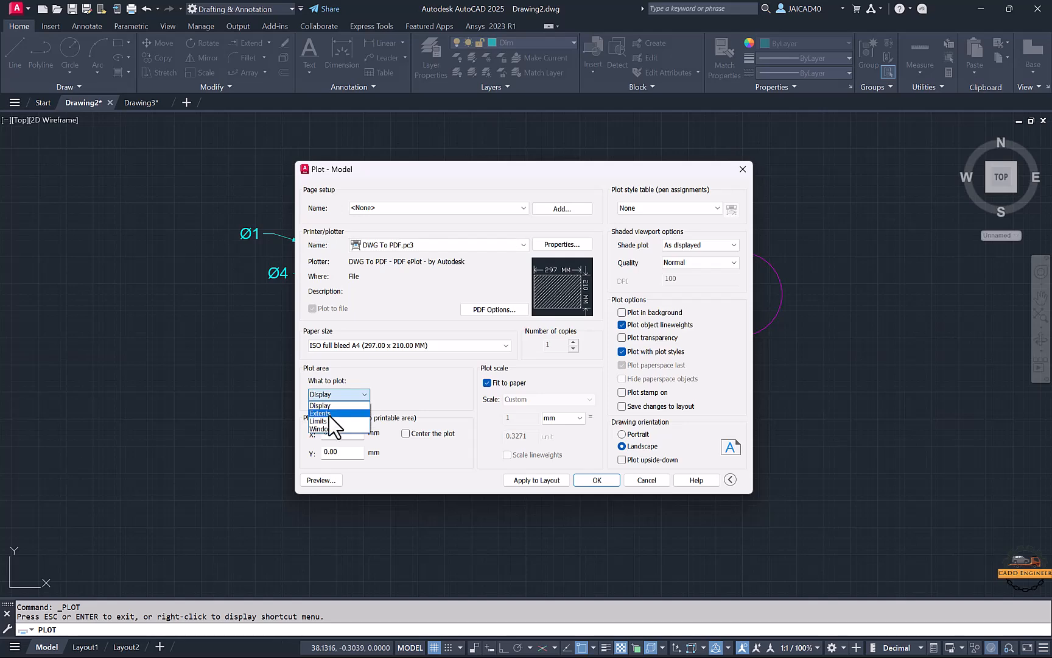
click(331, 426)
click(322, 480)
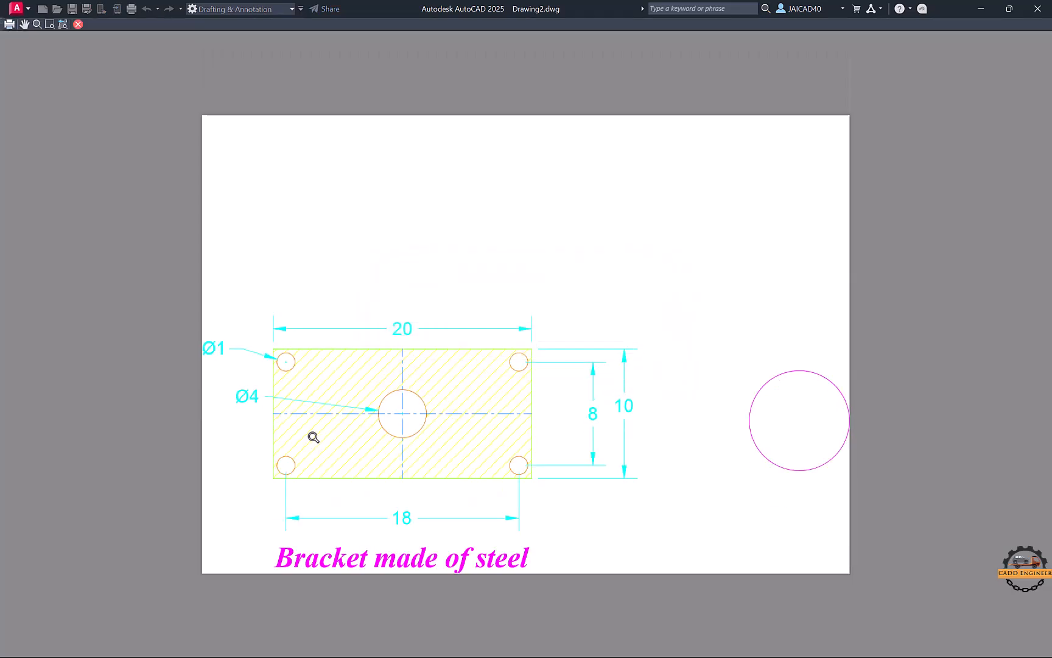
click(78, 24)
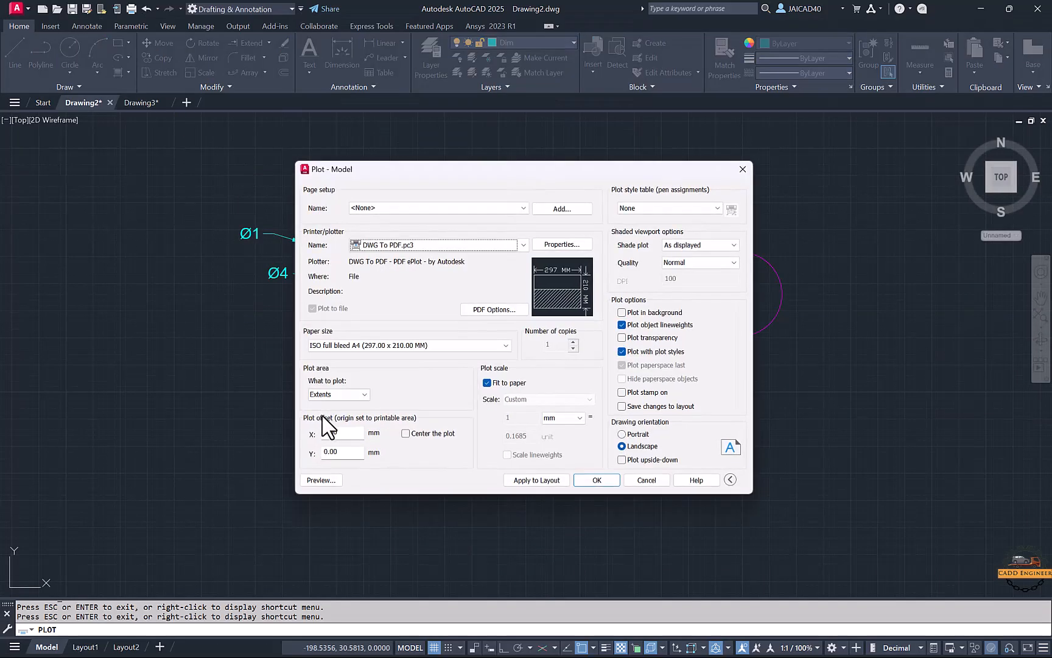
Step: Set the plot area to Limits and check the resulting sheet in the preview
click(338, 396)
click(335, 424)
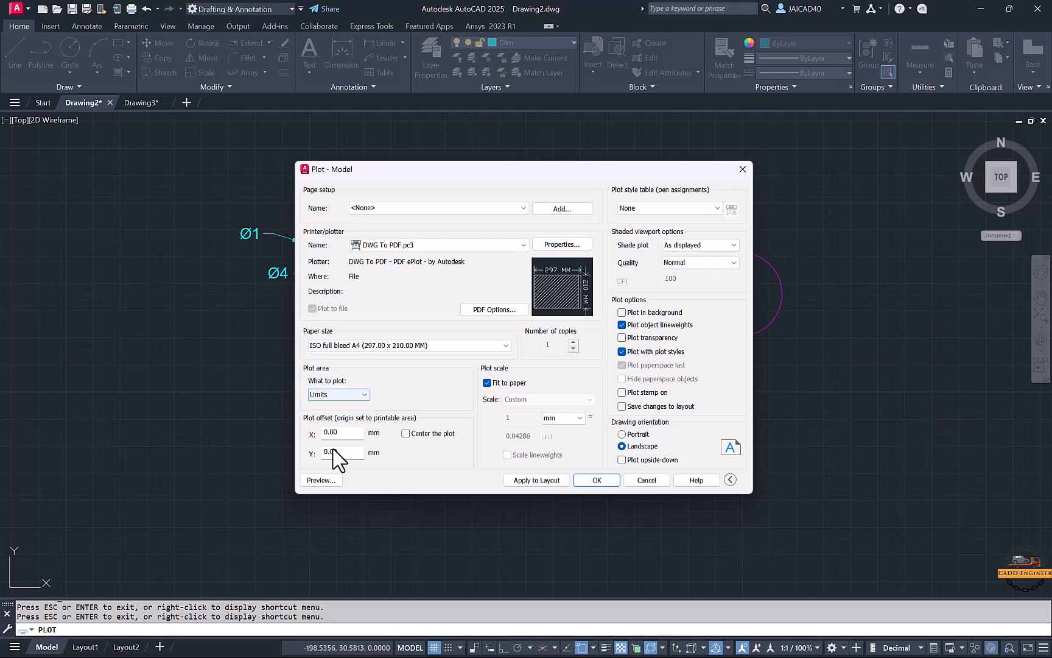
click(324, 480)
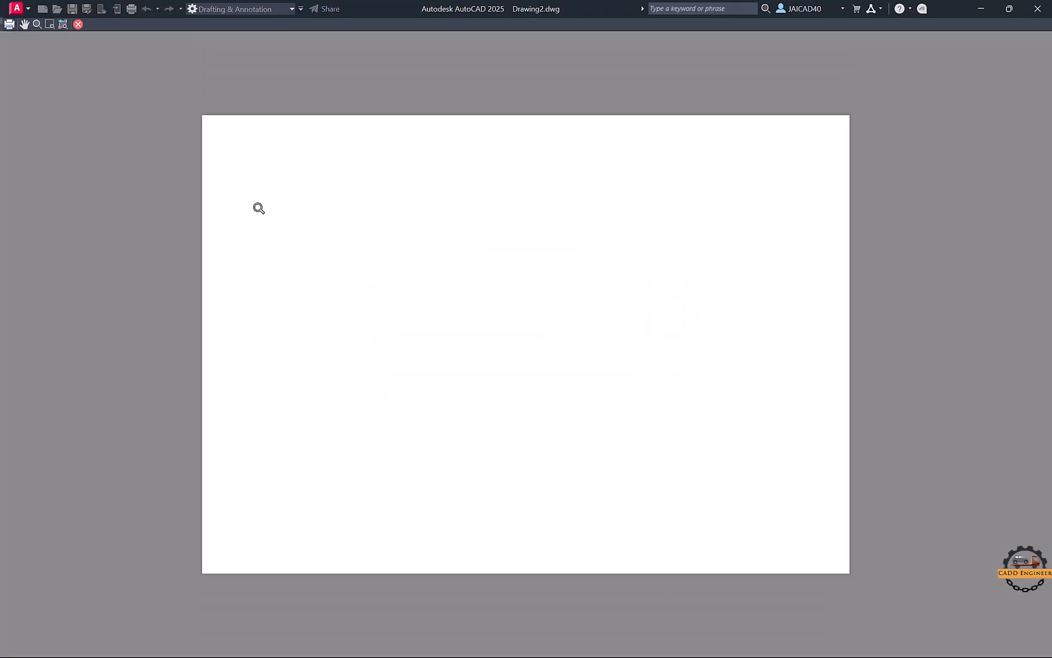
click(78, 24)
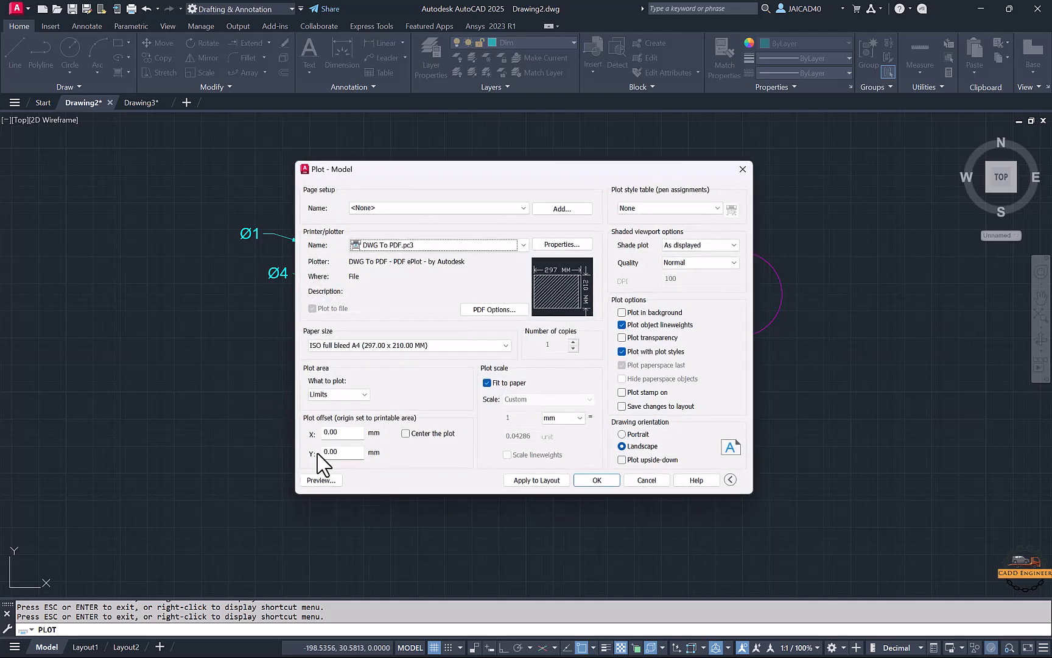
Step: Define a Window plot area around the dimensioned bracket and its caption, center the plot, and preview it
click(344, 395)
click(335, 433)
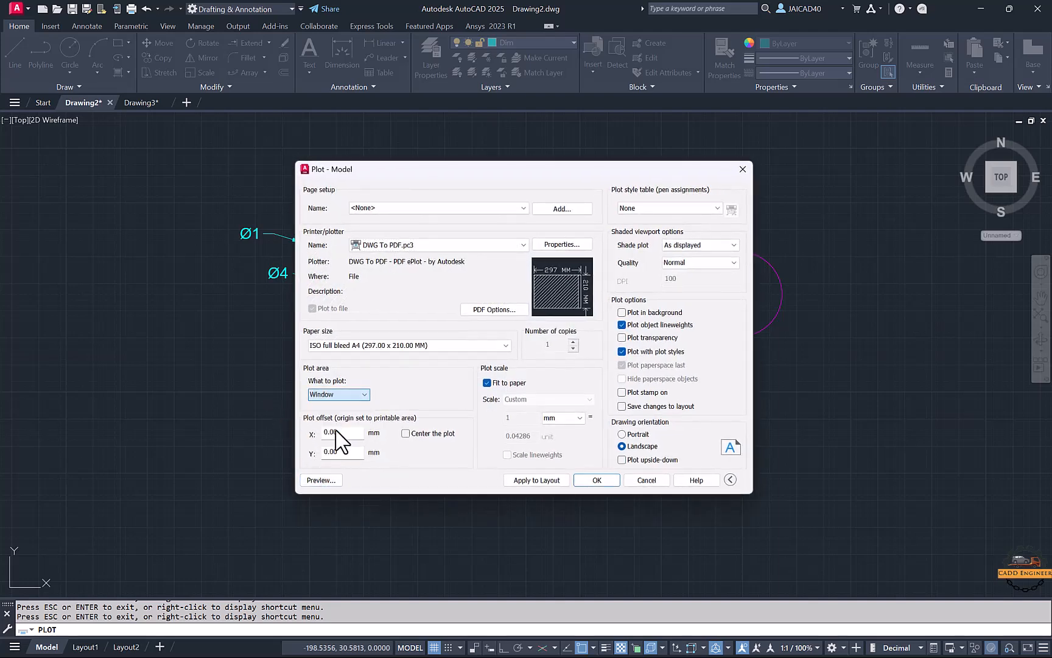
click(213, 174)
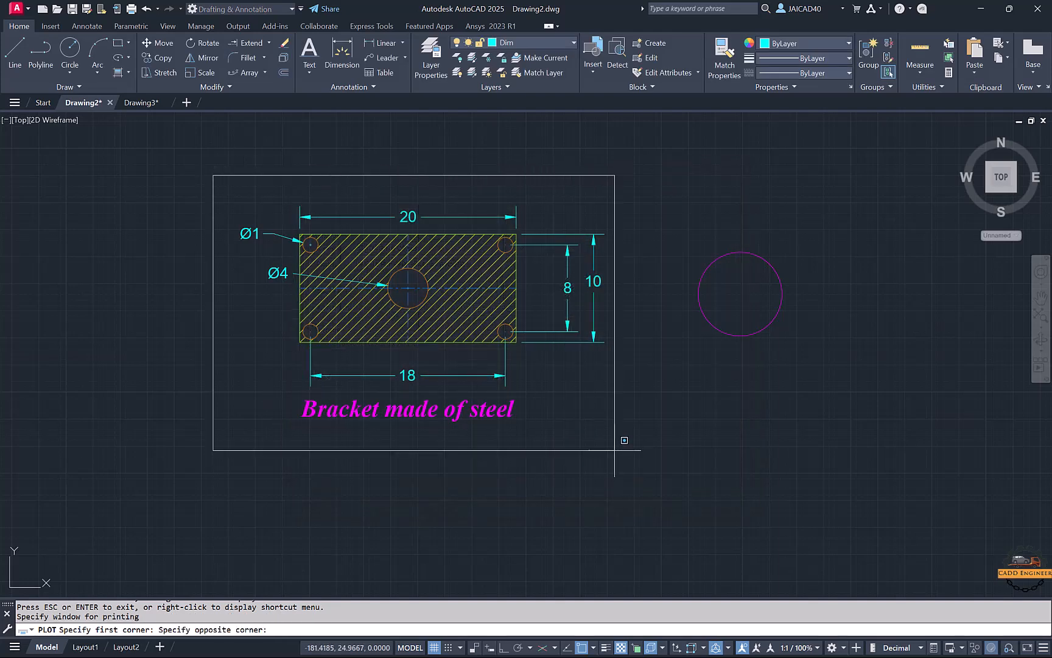
click(660, 441)
click(406, 434)
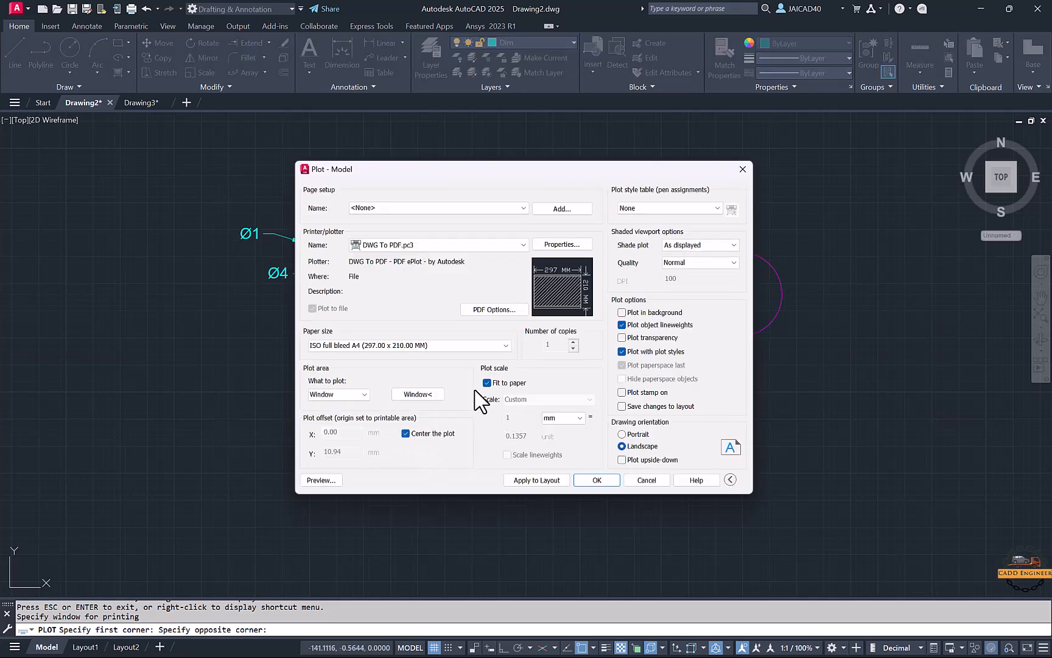
click(328, 476)
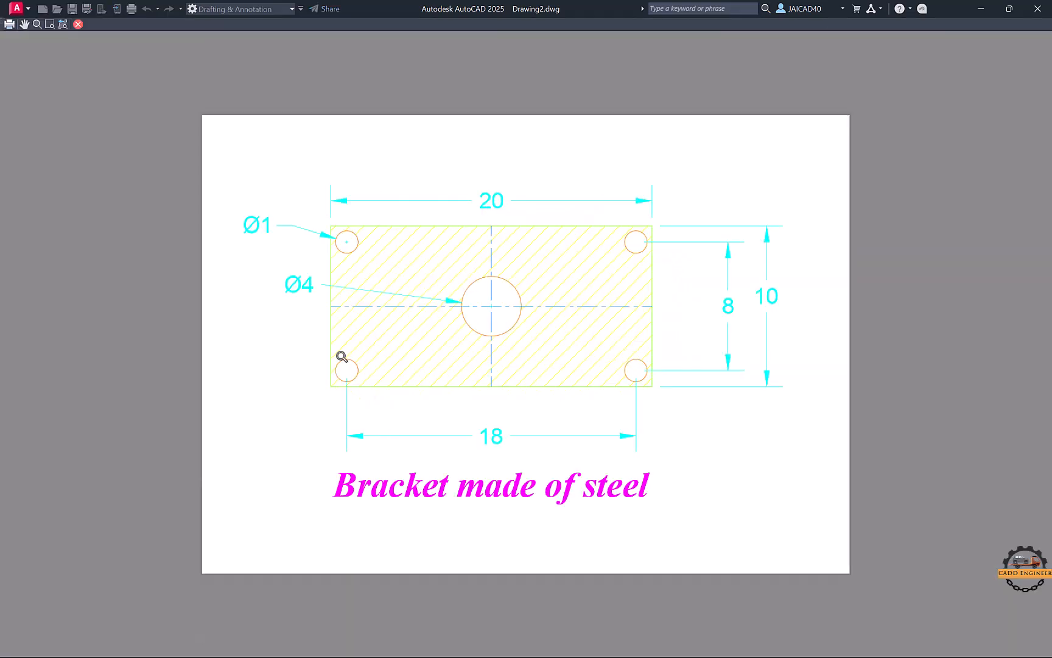
click(78, 24)
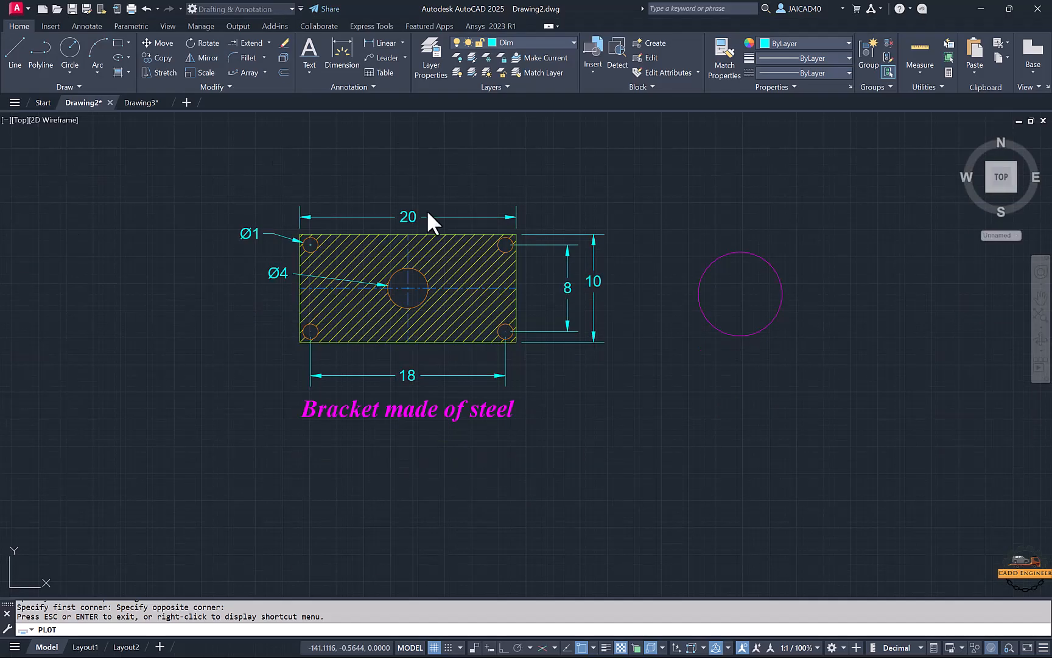
Step: Assign the monochrome.ctb plot style table and inspect the bracket sheet in the plot preview
click(650, 210)
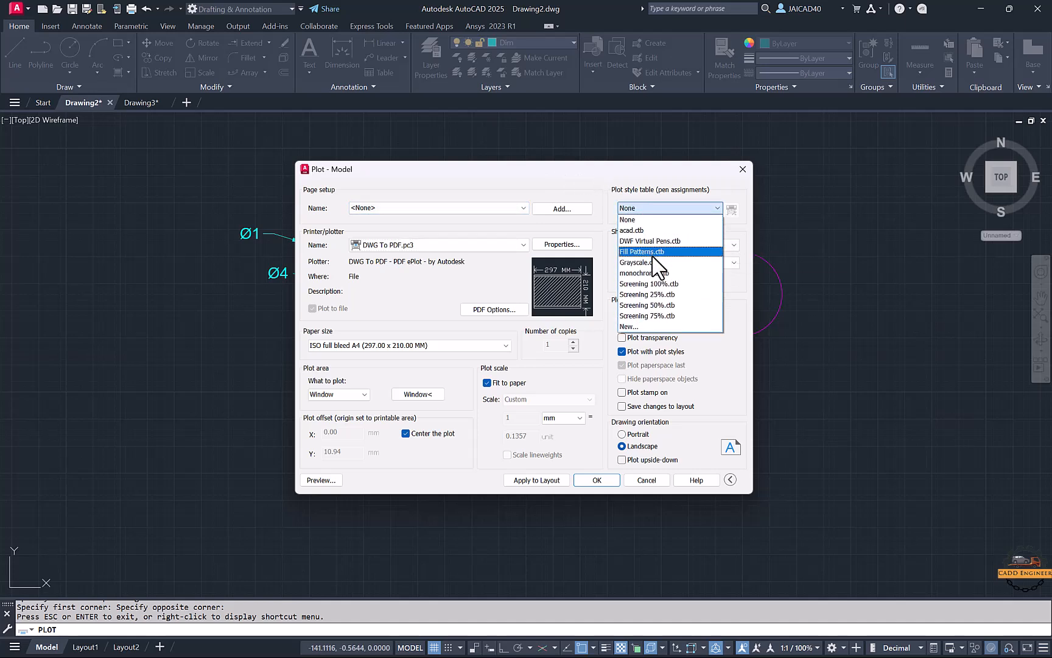
click(654, 272)
click(532, 362)
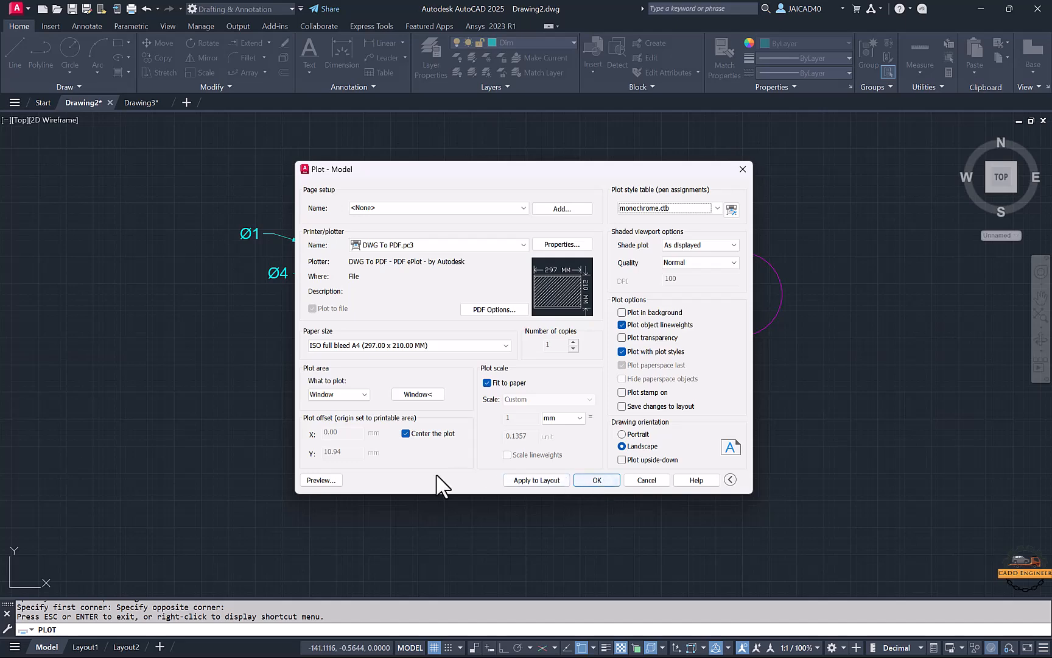
click(335, 480)
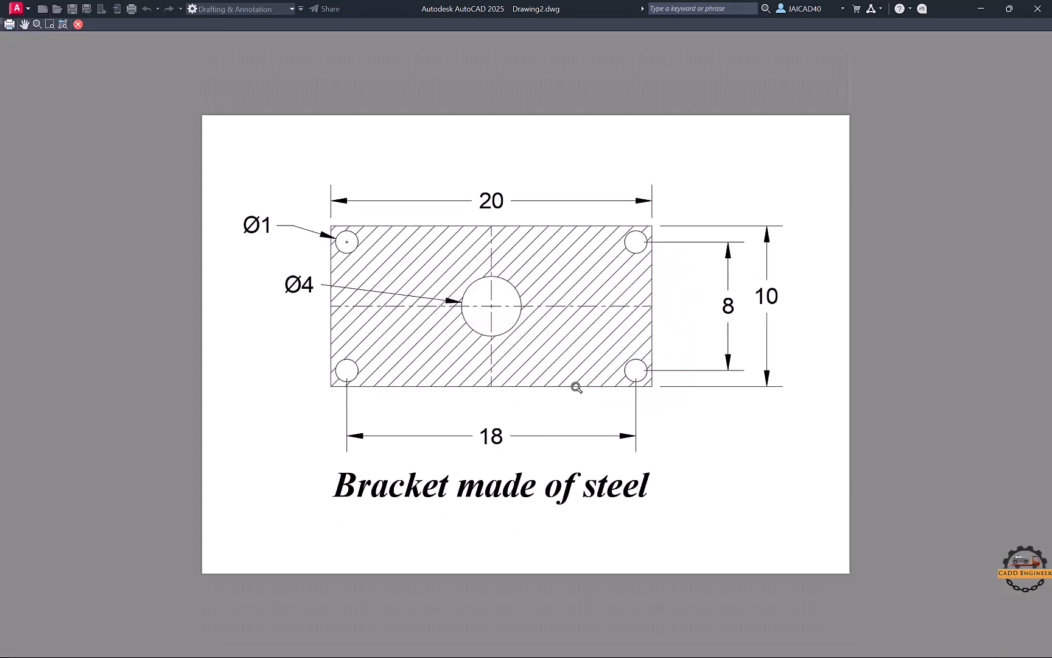
scroll(575, 388, up, 2)
scroll(575, 387, down, 2)
middle_drag(573, 383, 488, 362)
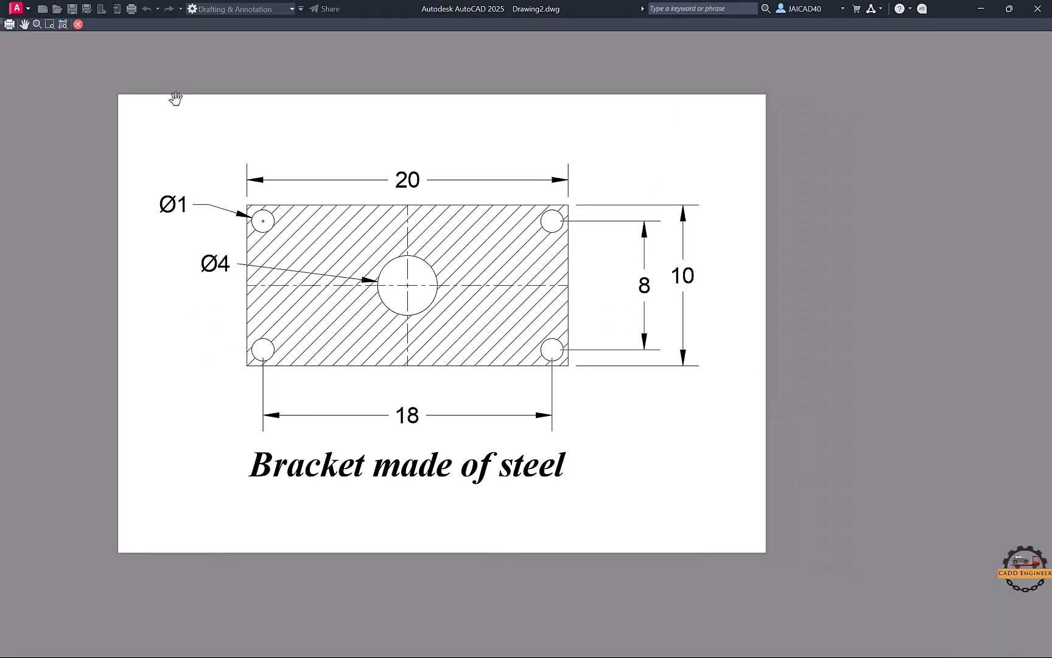
click(78, 24)
Step: Plot the sheet to a PDF named Brackets Design in the Documents folder
click(588, 480)
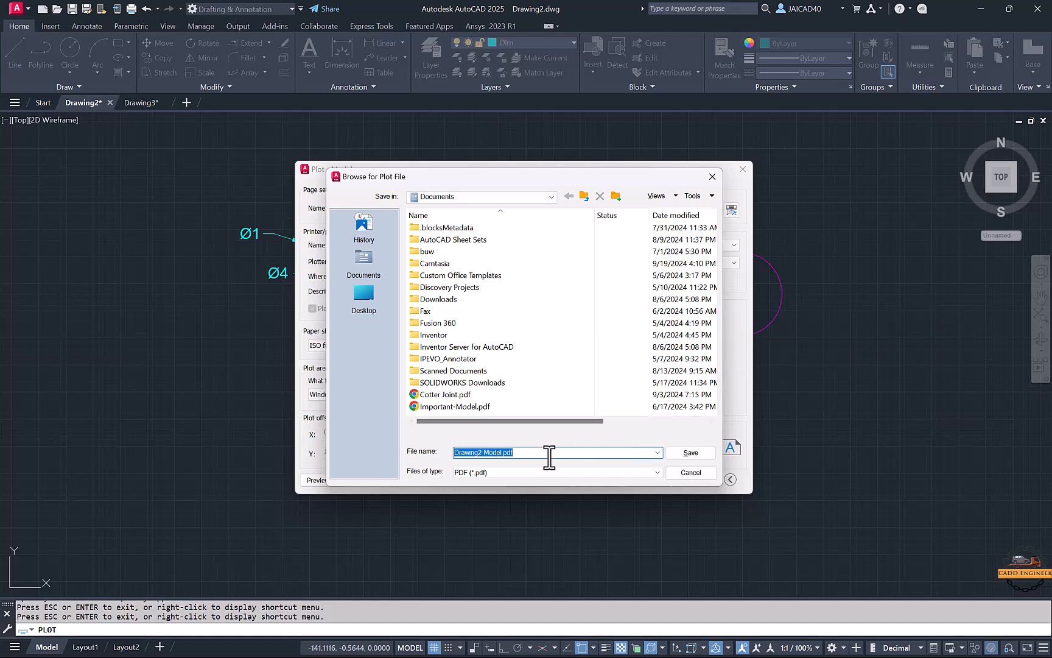
key(Caps_Lock)
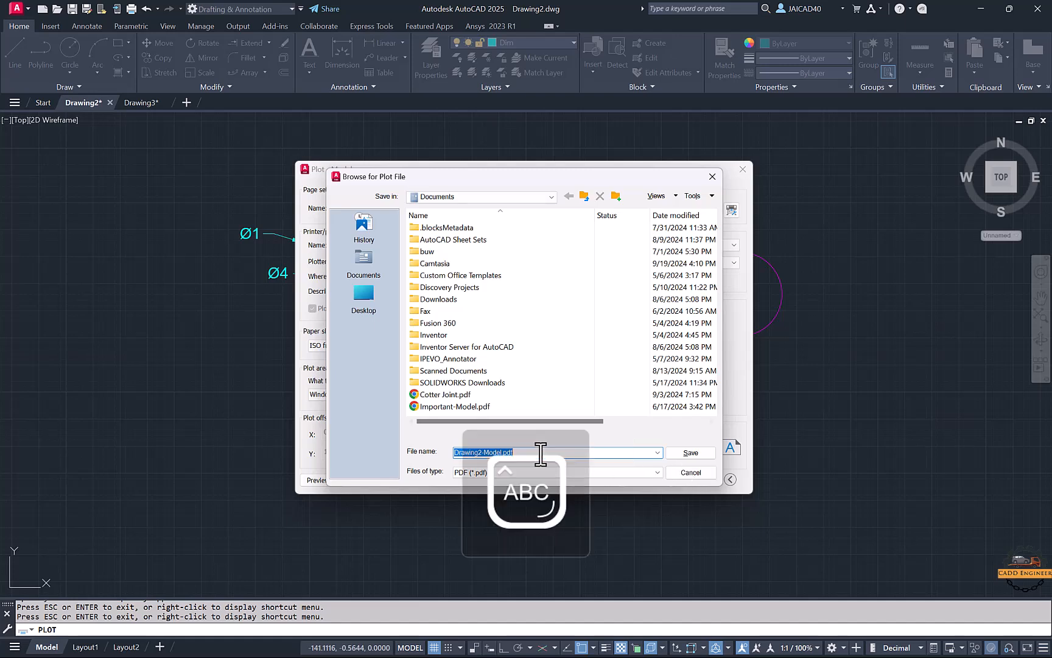
text(B)
key(Caps_Lock)
text(rackets)
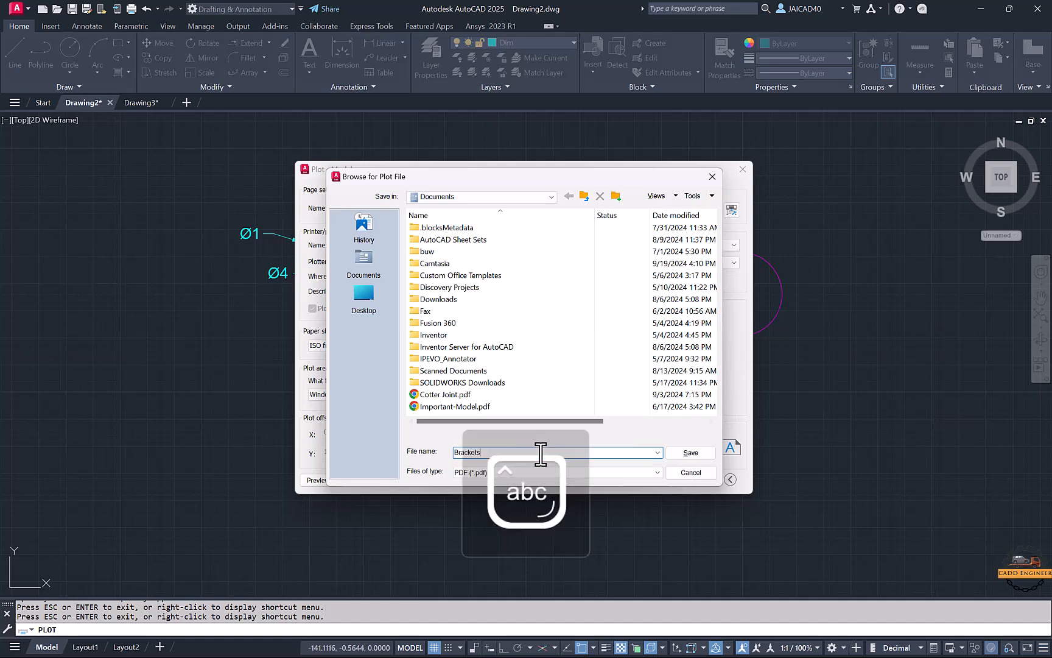
key(Caps_Lock)
text(D)
key(Caps_Lock)
text(esign)
key(Caps_Lock)
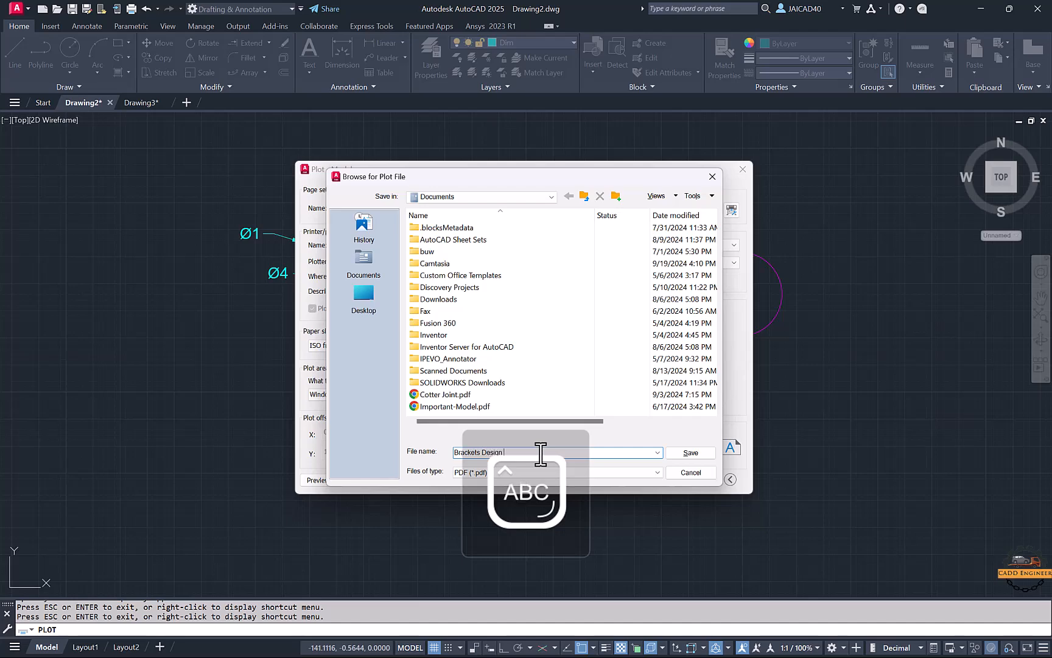
key(Caps_Lock)
click(685, 452)
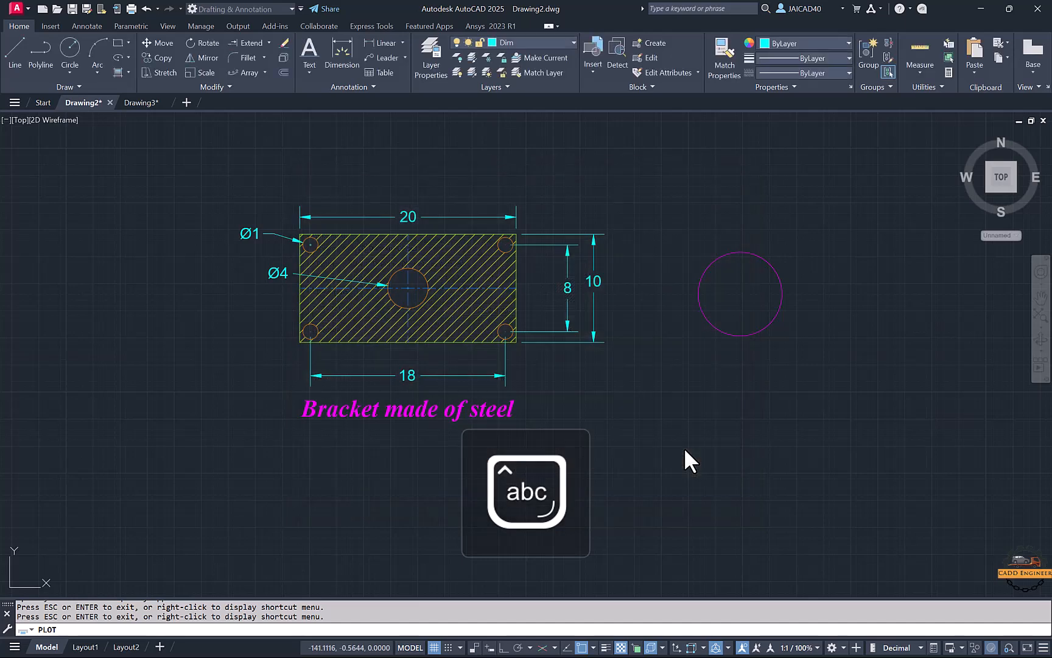